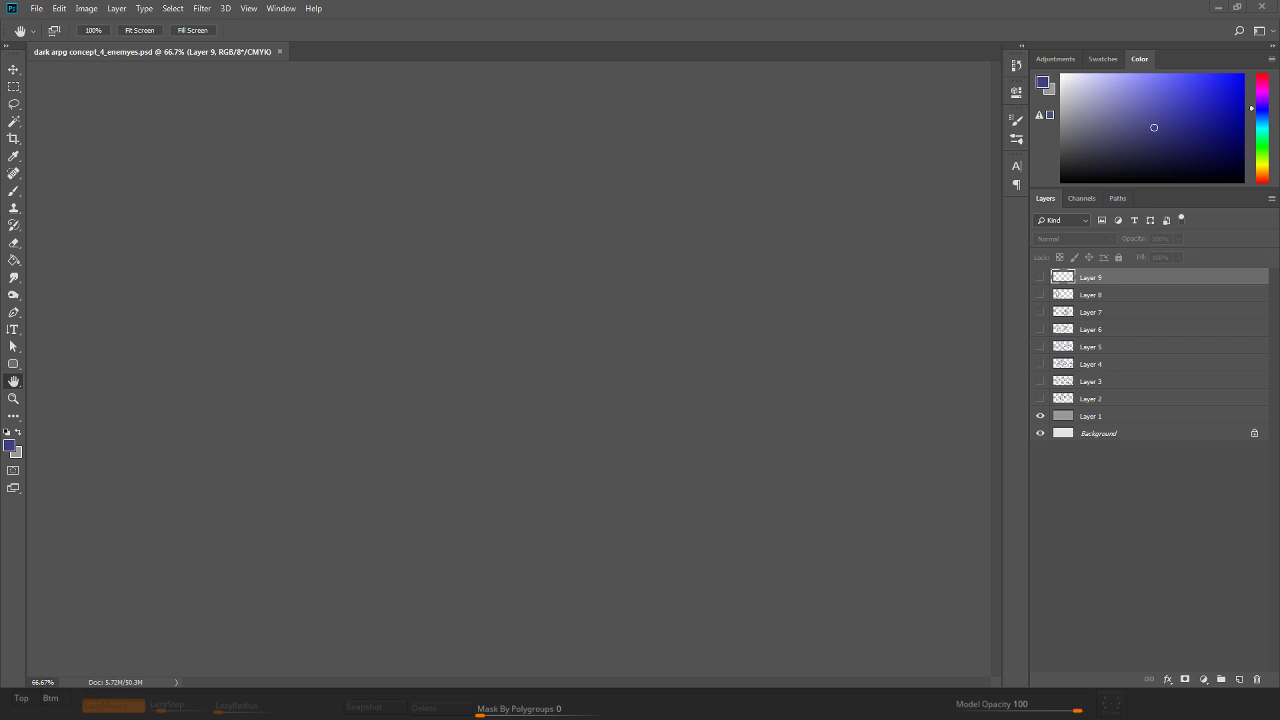
# Zoom the sketch document in to 100% and back out to 66.7%.
pyautogui.press('z')
pyautogui.click(468, 337)
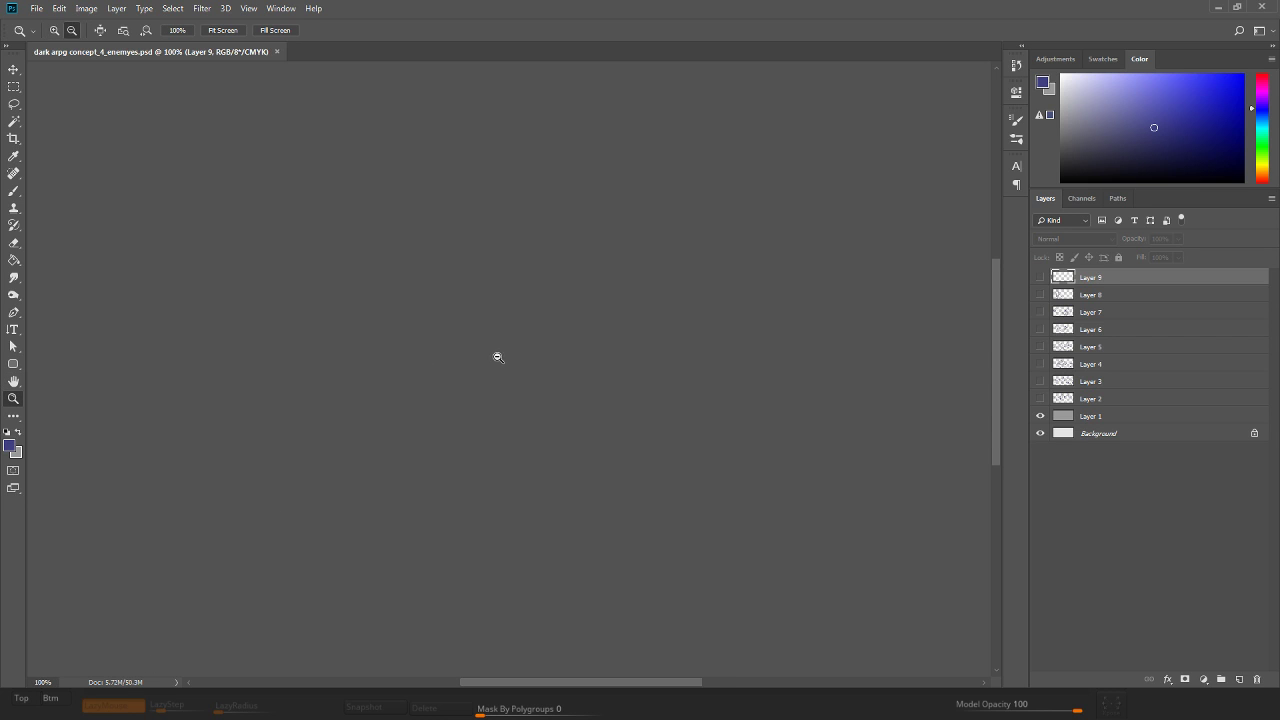
pyautogui.keyDown('alt'); pyautogui.click(498, 357); pyautogui.keyUp('alt')
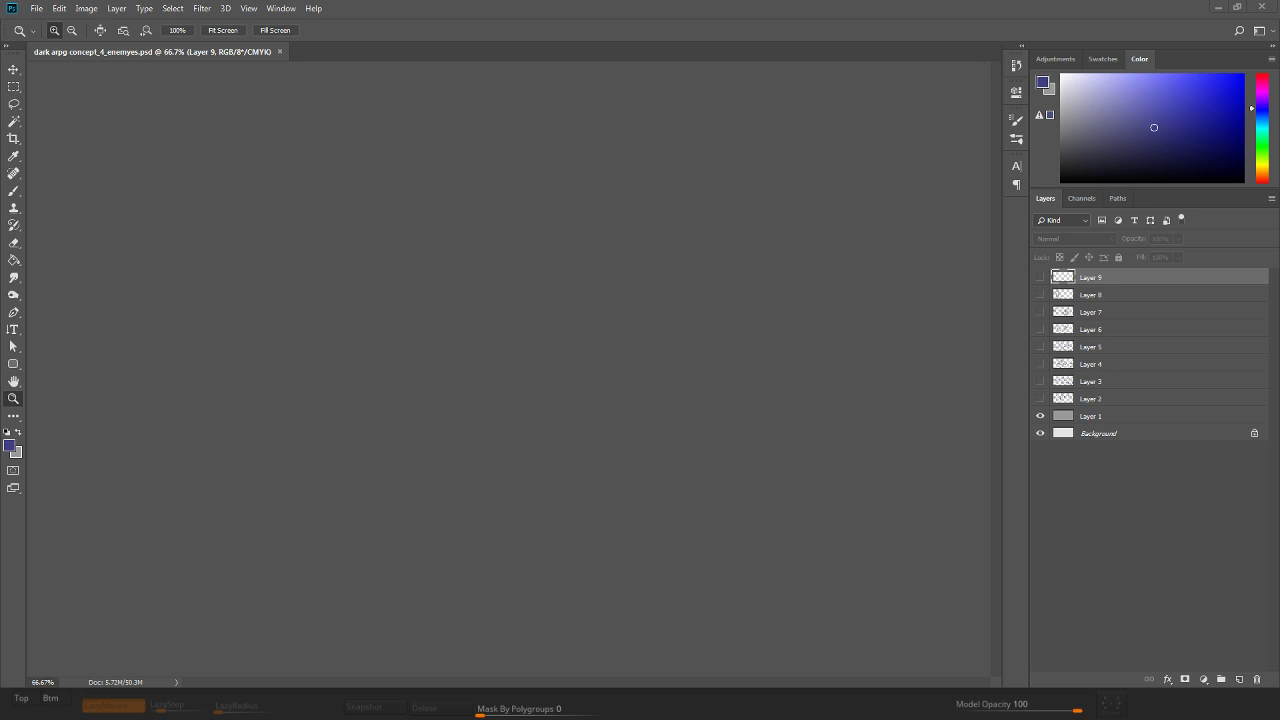
# Check the Layer 9 and Layer 8 sketches, leaving both hidden.
pyautogui.click(1040, 398)
pyautogui.click(1040, 277)
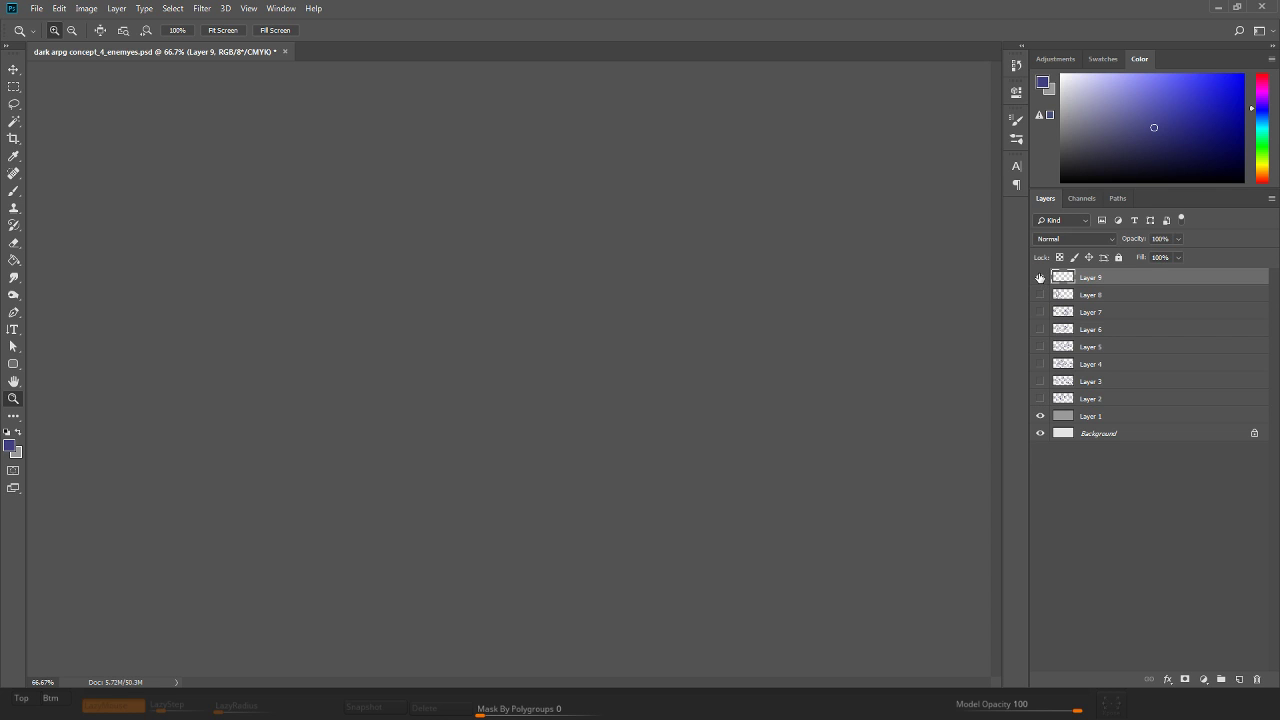
pyautogui.click(1040, 277)
pyautogui.click(1040, 278)
pyautogui.click(1040, 282)
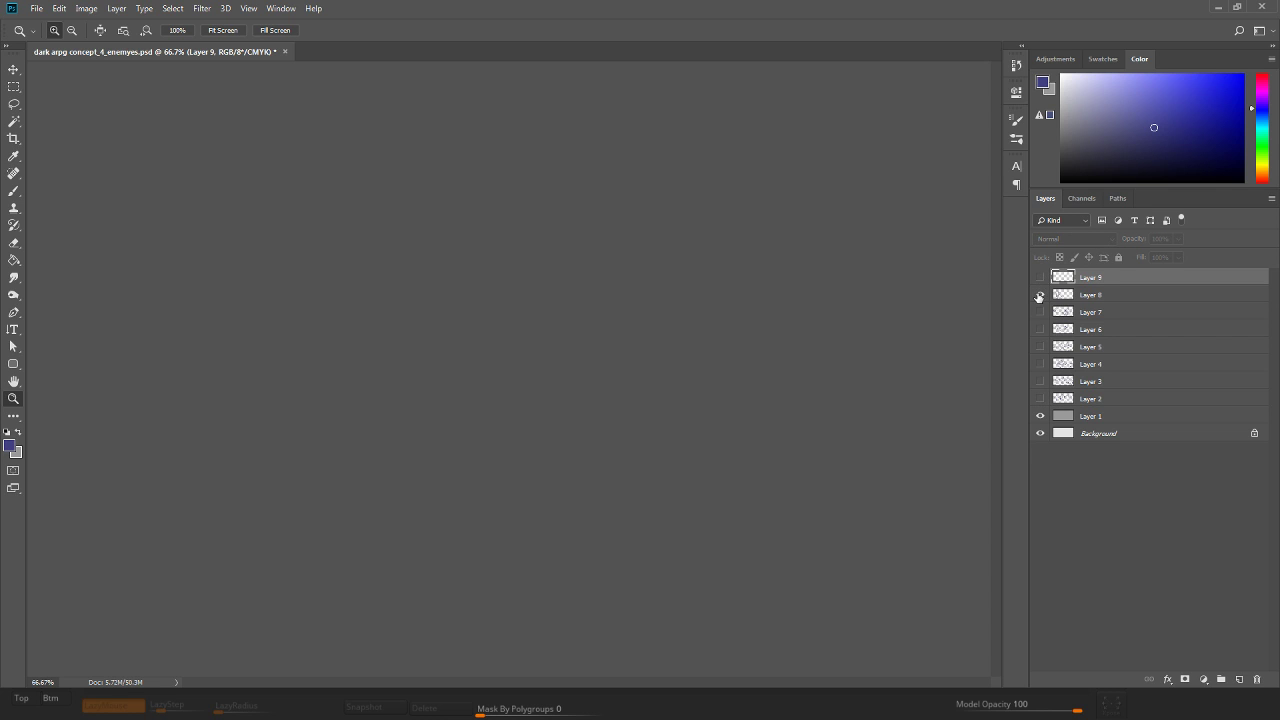
pyautogui.click(1040, 295)
# Check Layers 4 and 3, then leave Layer 2 visible and active and zoom in.
pyautogui.click(1040, 364)
pyautogui.click(1040, 364)
pyautogui.click(1040, 381)
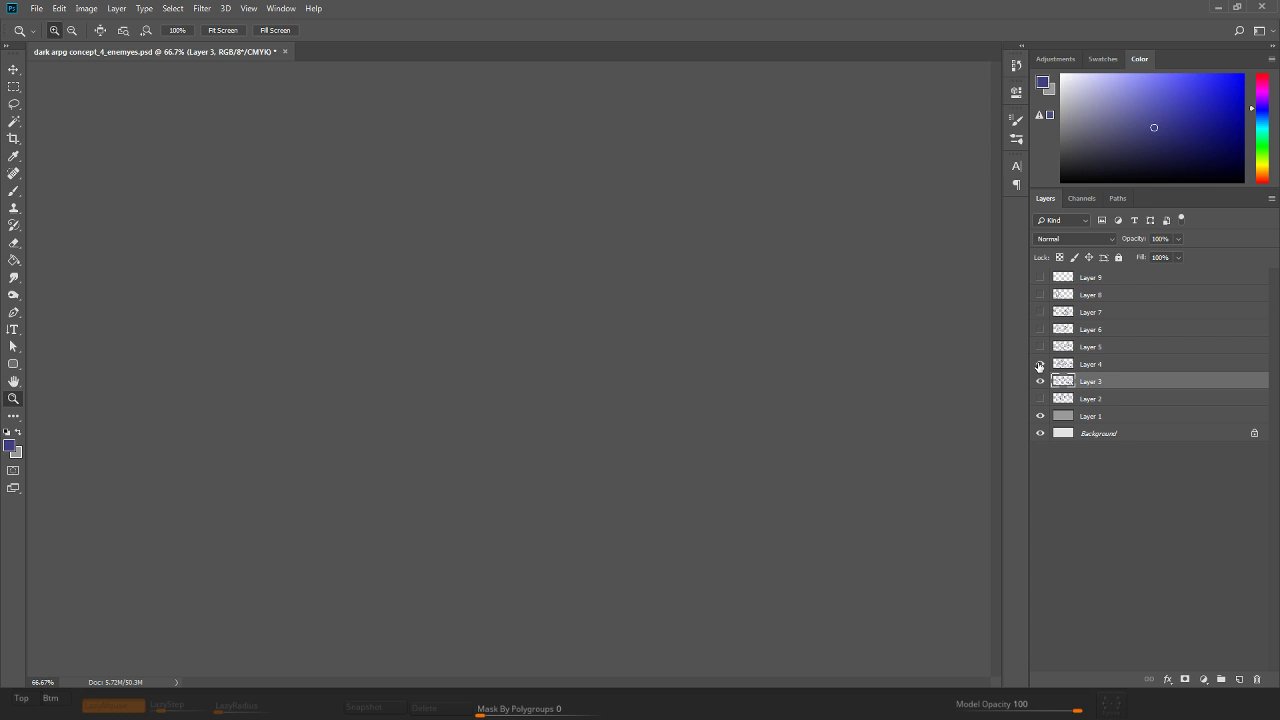
pyautogui.click(1040, 381)
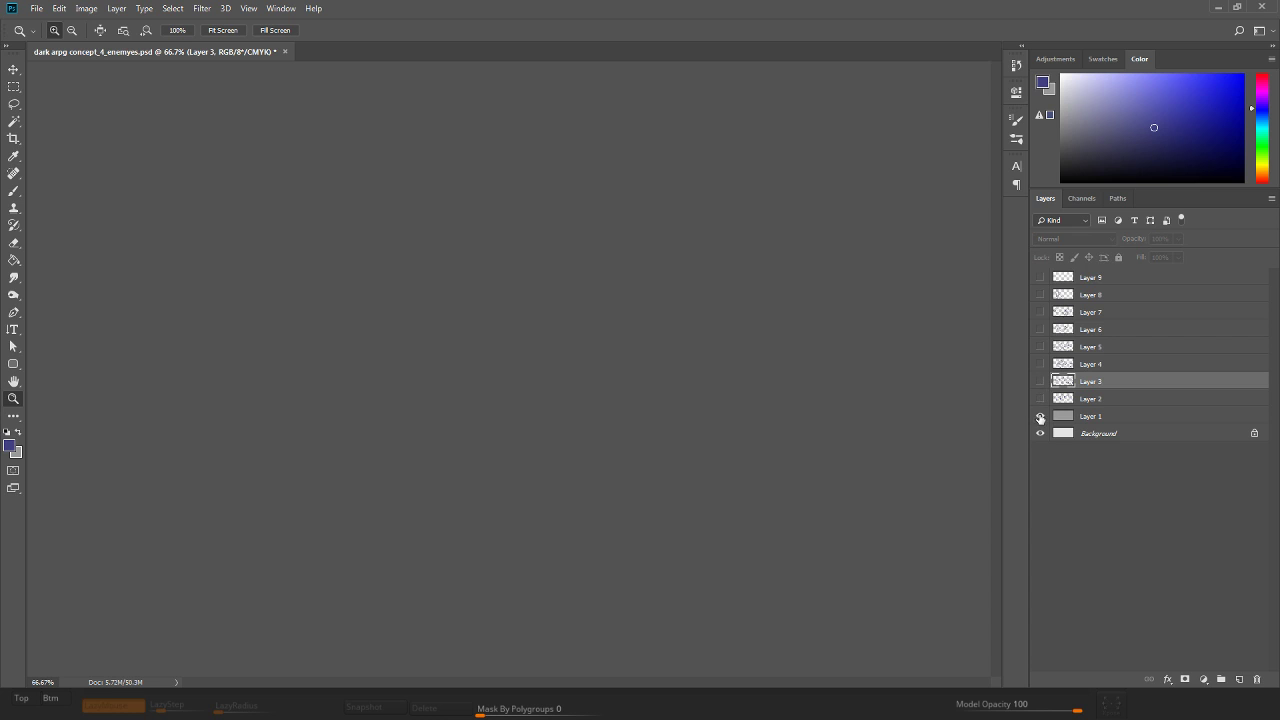
pyautogui.click(1040, 398)
pyautogui.click(1066, 401)
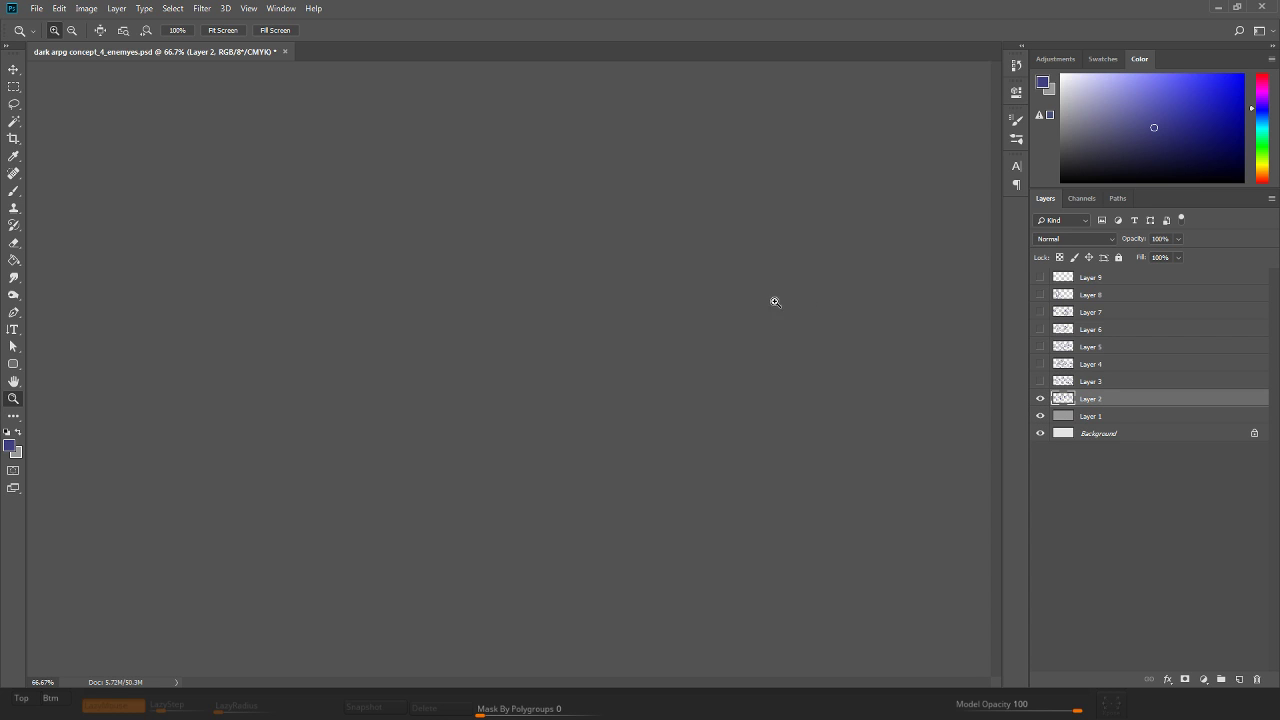
pyautogui.click(466, 364)
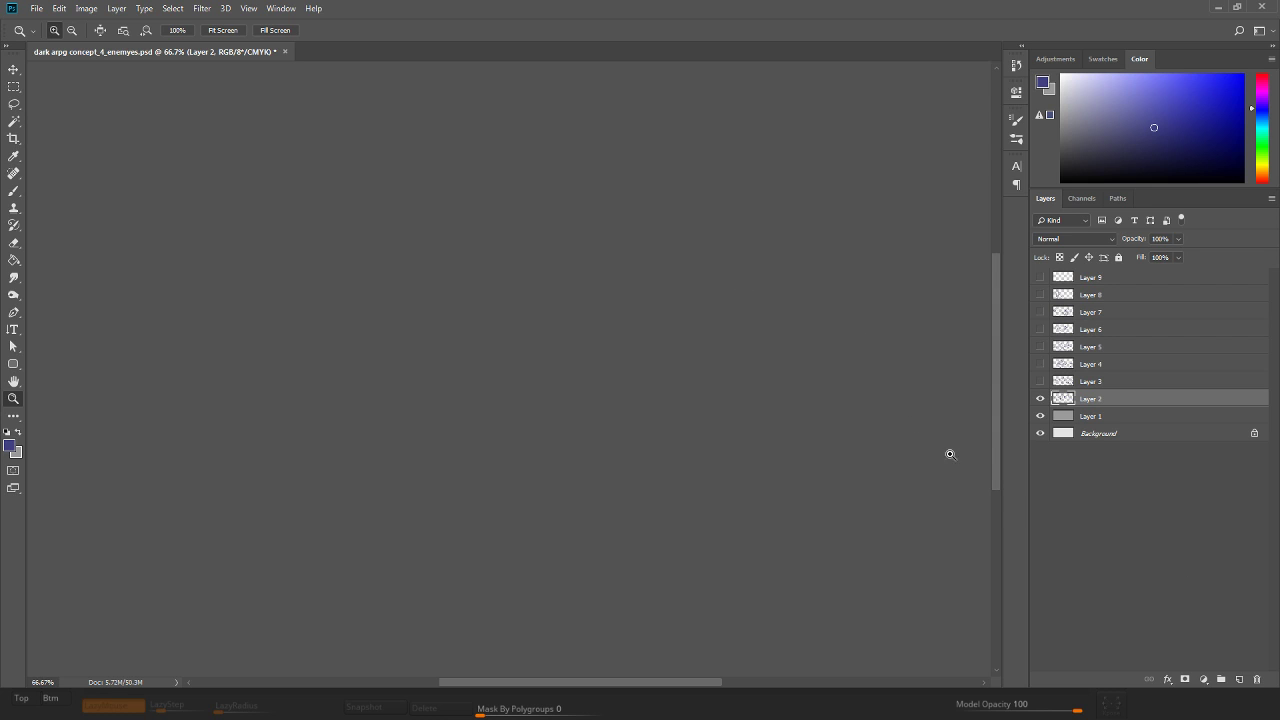
pyautogui.press('l')
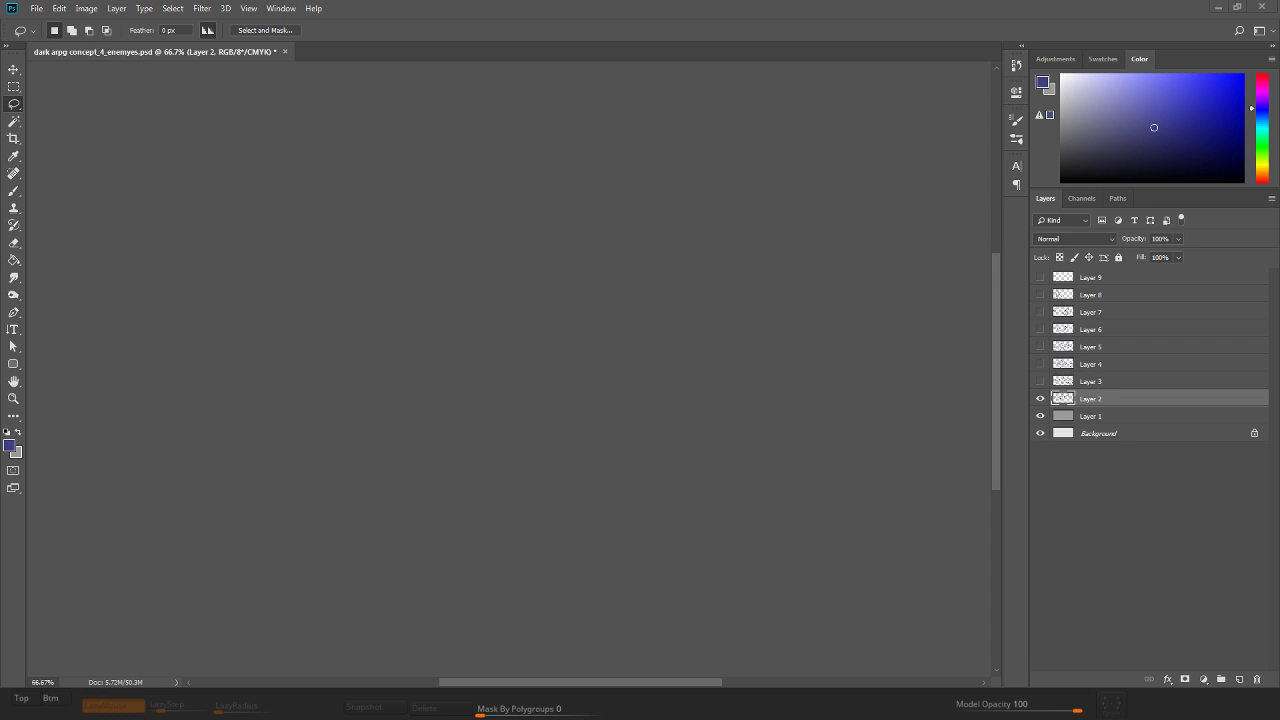
pyautogui.hotkey('alt', 'Tab')
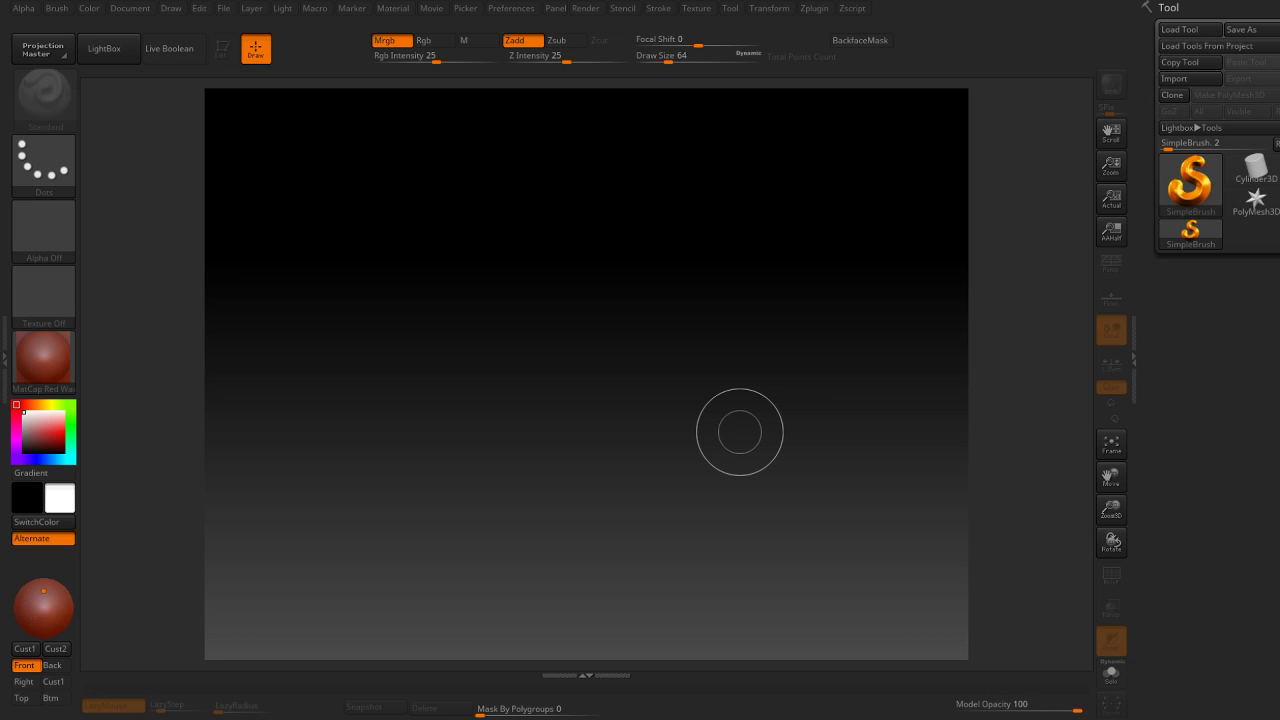
pyautogui.hotkey('alt', 'Tab')
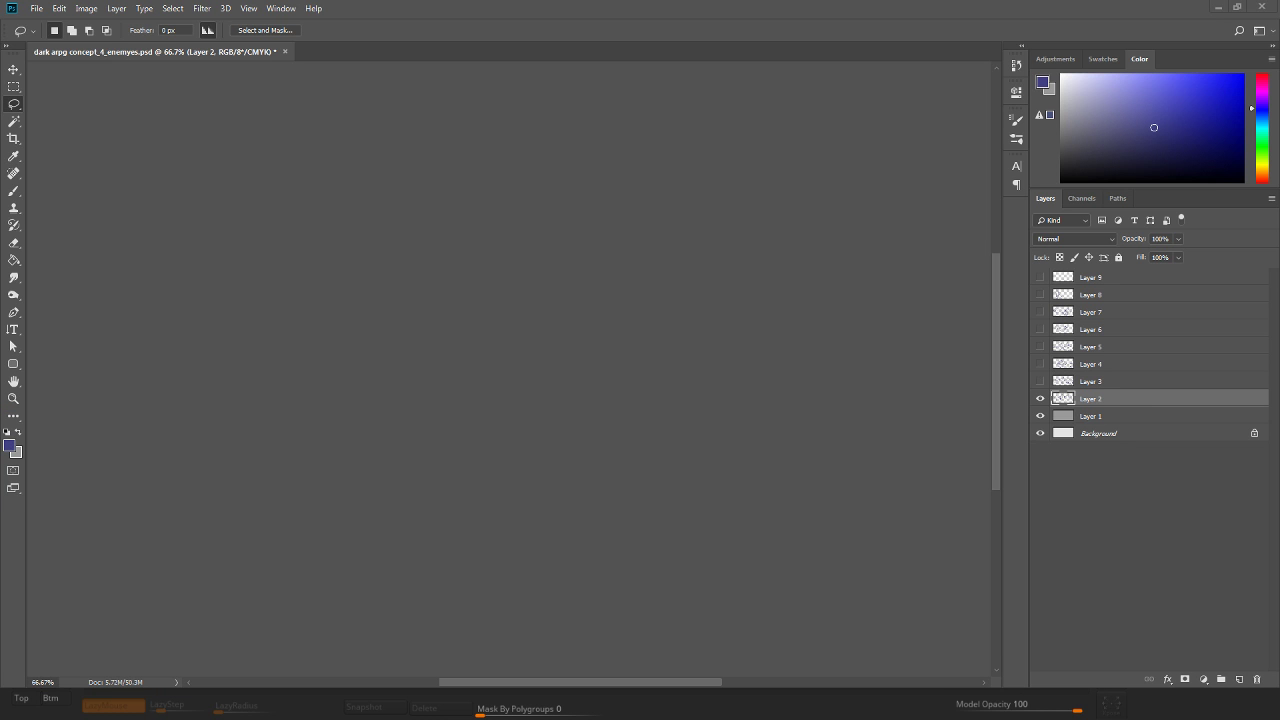
pyautogui.hotkey('alt', 'Tab')
pyautogui.hotkey('alt', 'Tab')
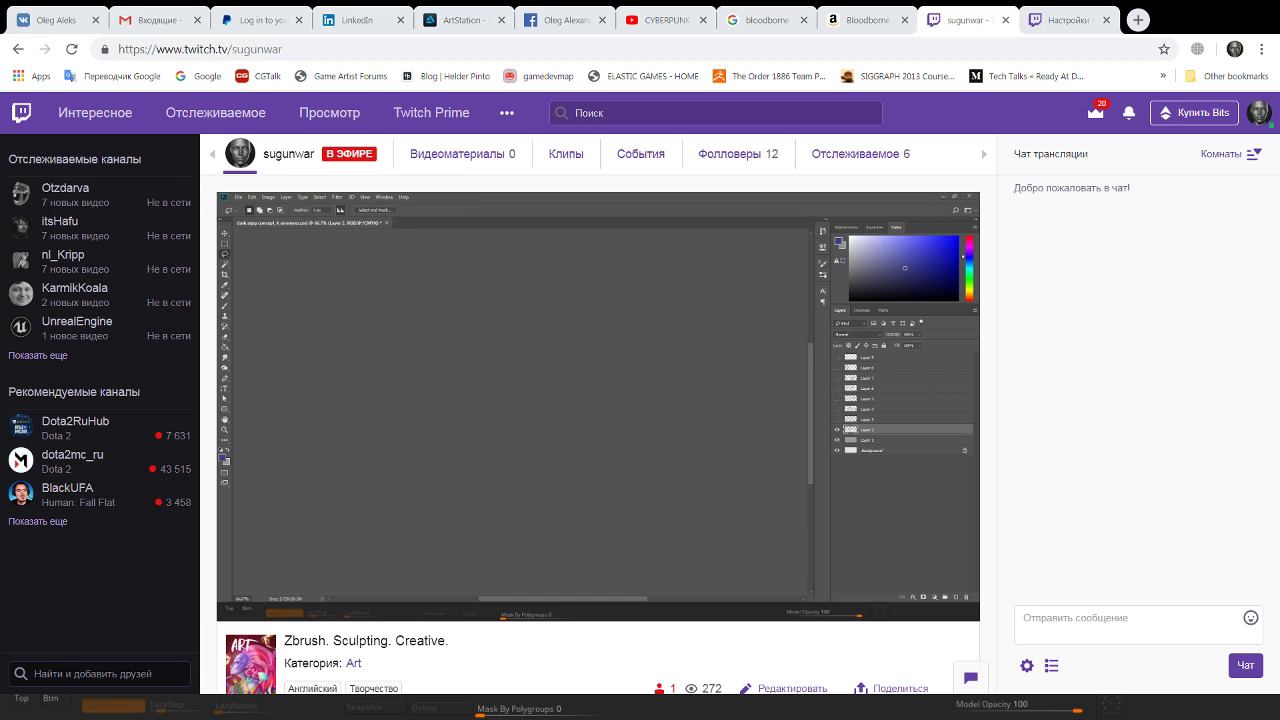
pyautogui.hotkey('alt', 'Tab')
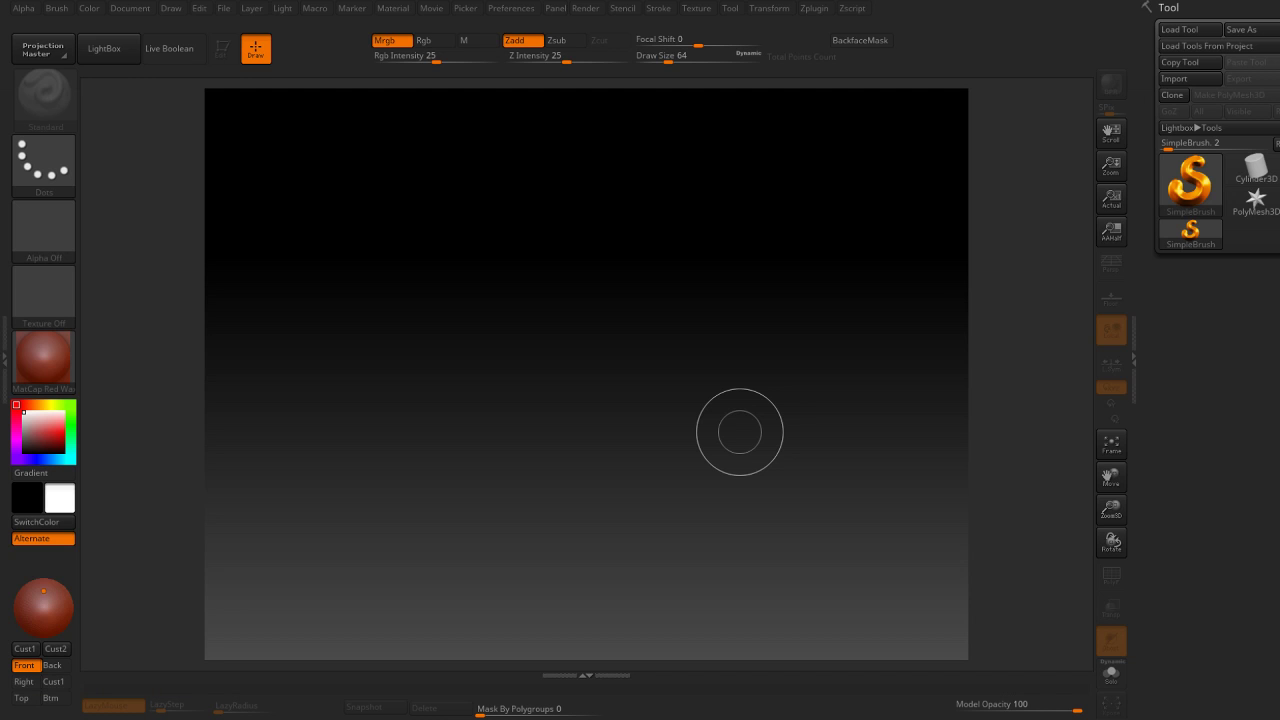
pyautogui.hotkey('alt', 'Tab')
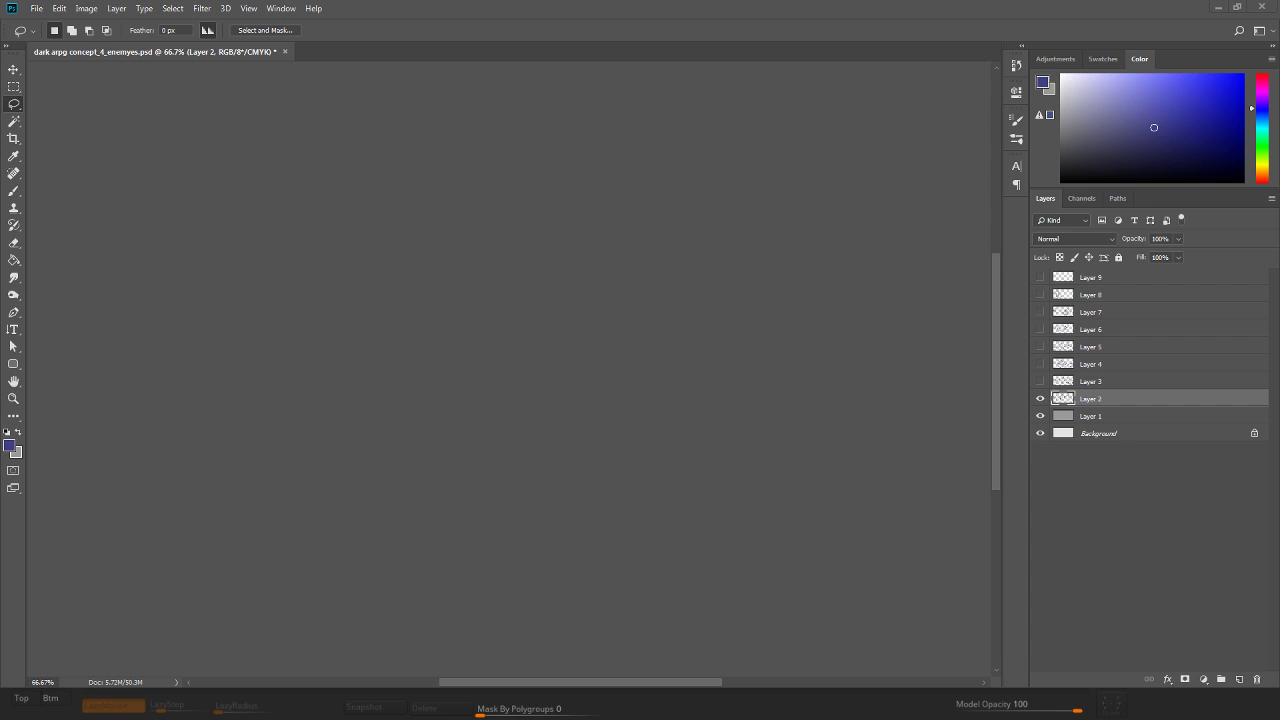
pyautogui.hotkey('alt', 'Tab')
pyautogui.hotkey('alt', 'Tab')
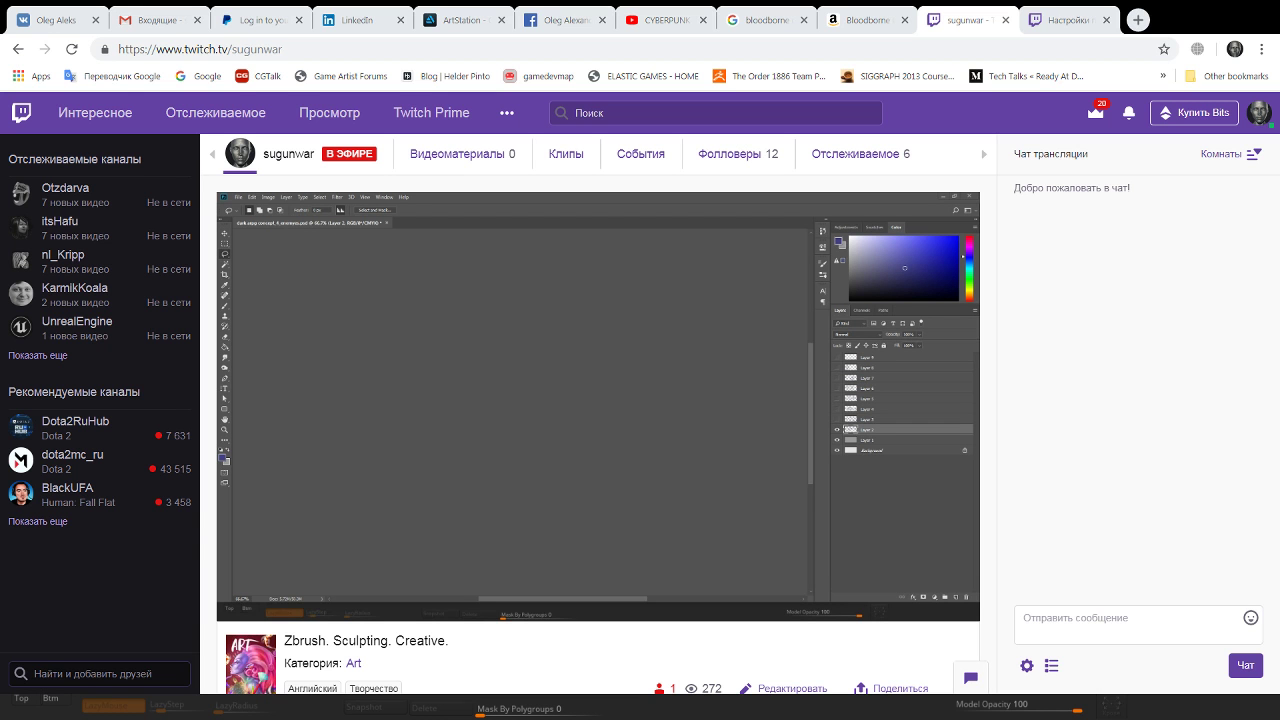
pyautogui.hotkey('alt', 'Tab')
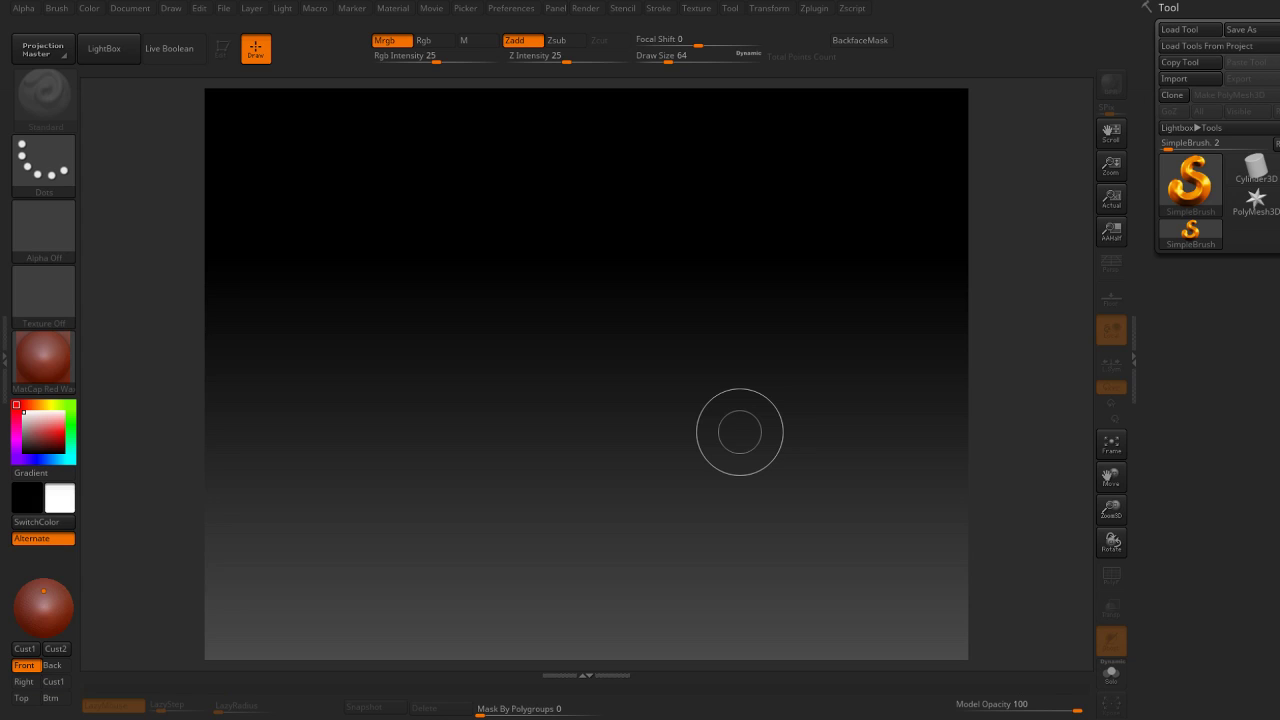
pyautogui.hotkey('alt', 'Tab')
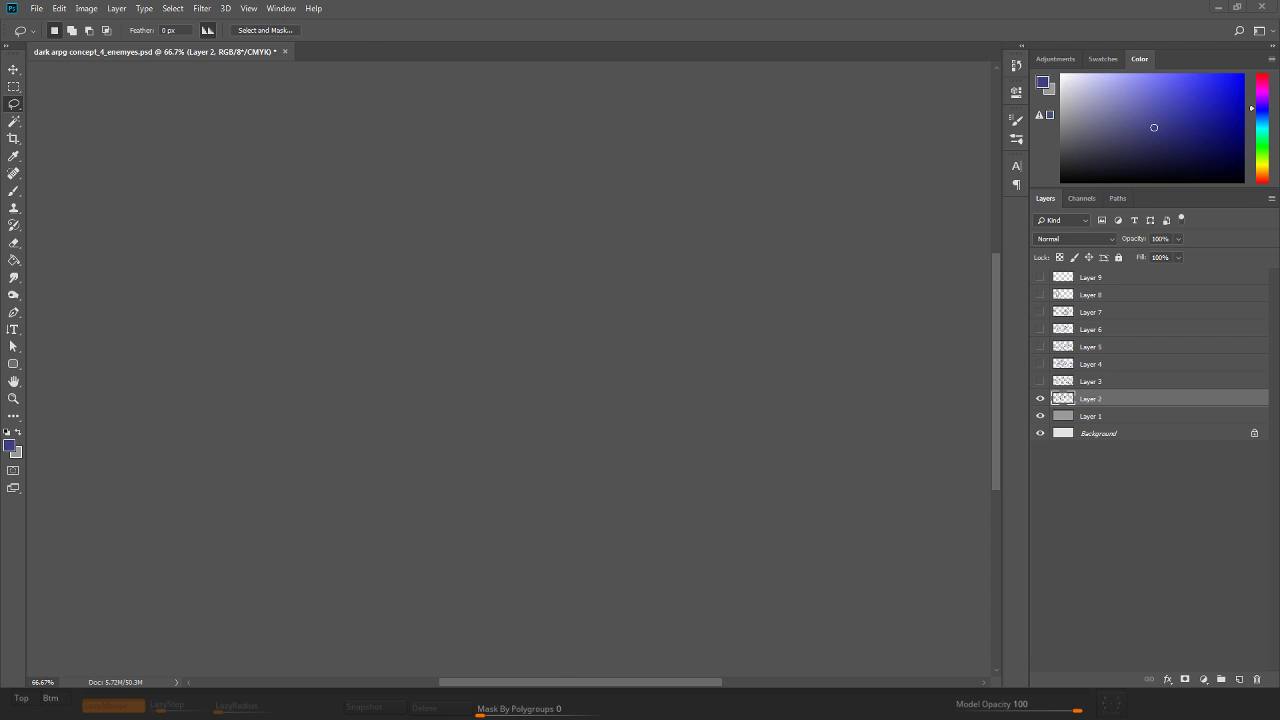
pyautogui.hotkey('alt', 'Tab')
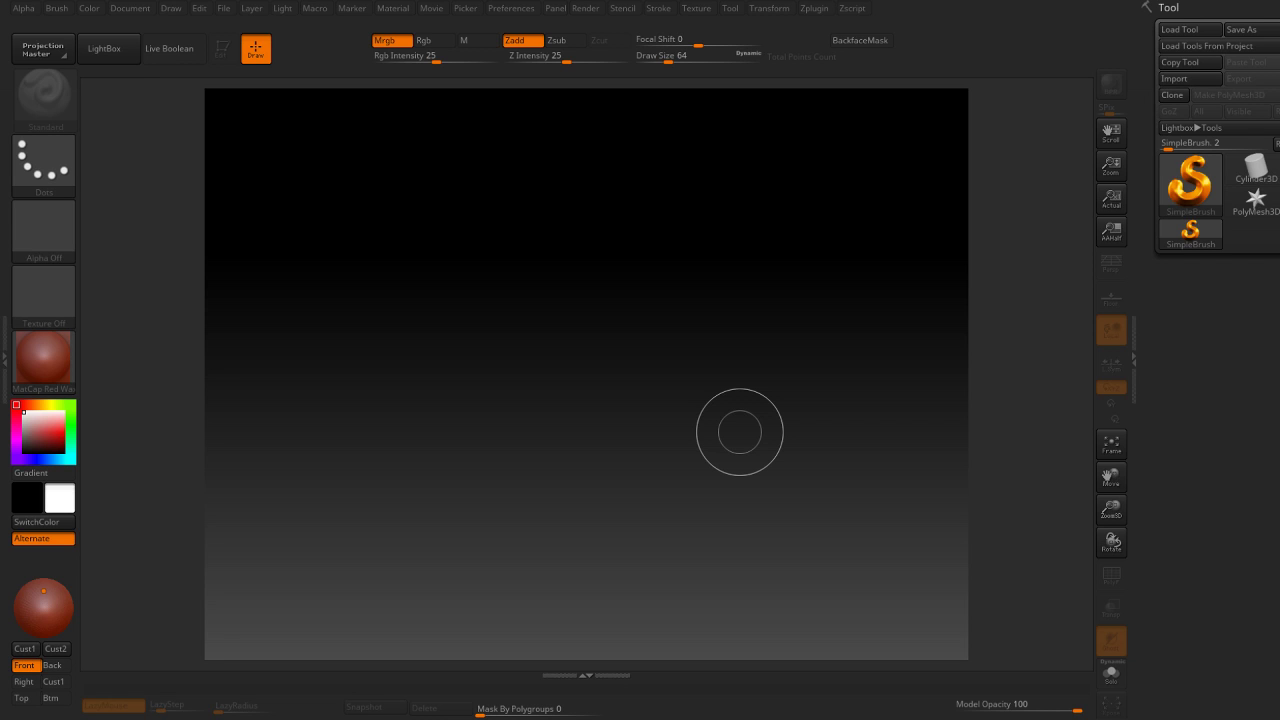
pyautogui.hotkey('alt', 'Tab')
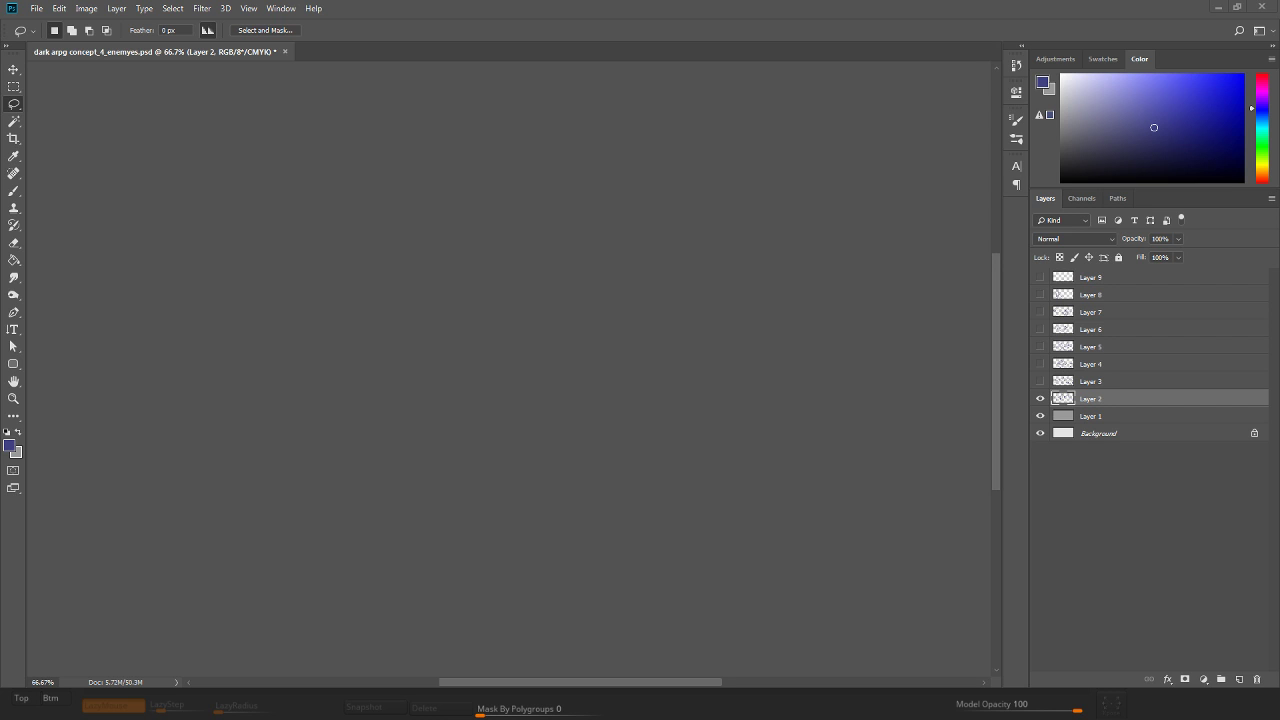
pyautogui.hotkey('alt', 'Tab')
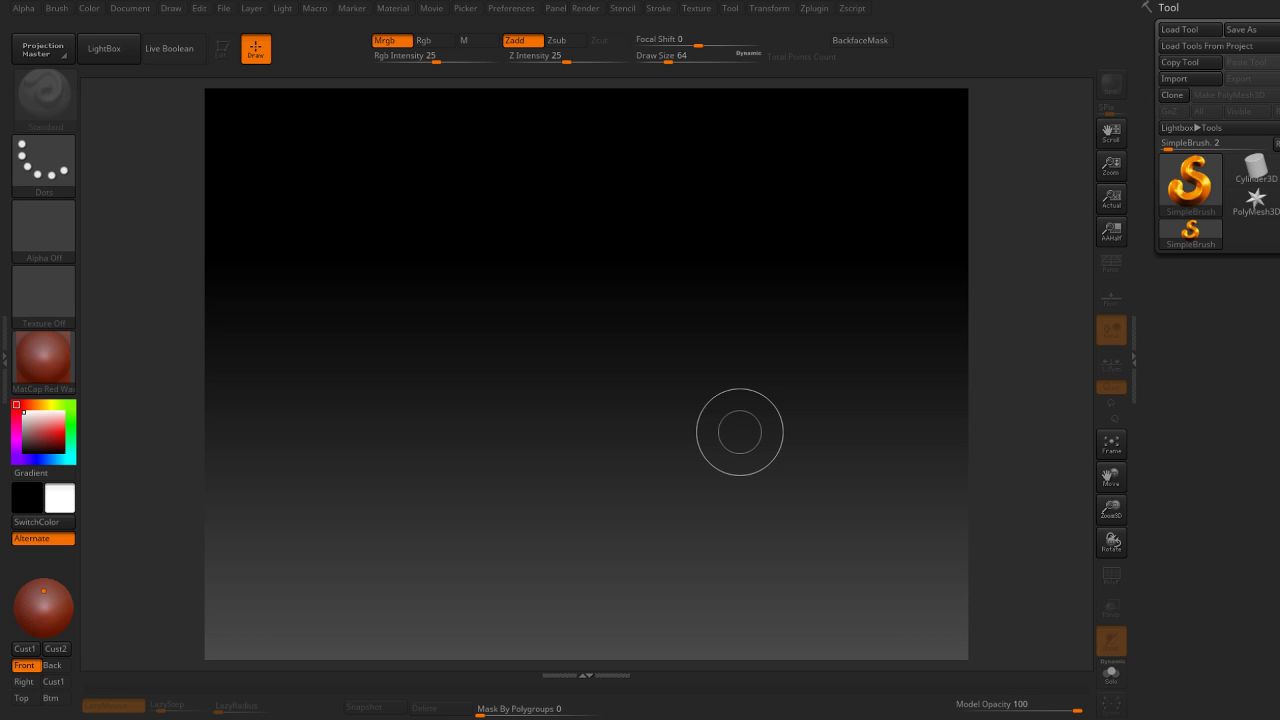
pyautogui.hotkey('alt', 'Tab')
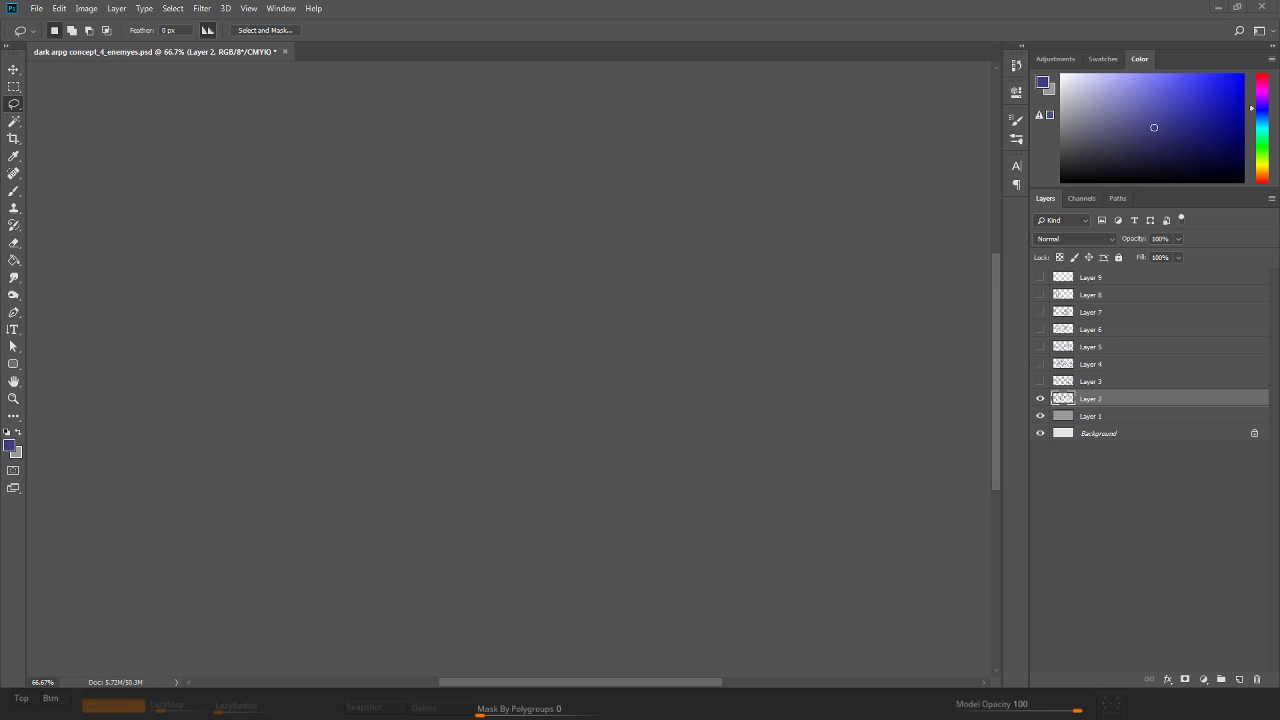
pyautogui.moveTo(227, 51); pyautogui.dragTo(226, 52)
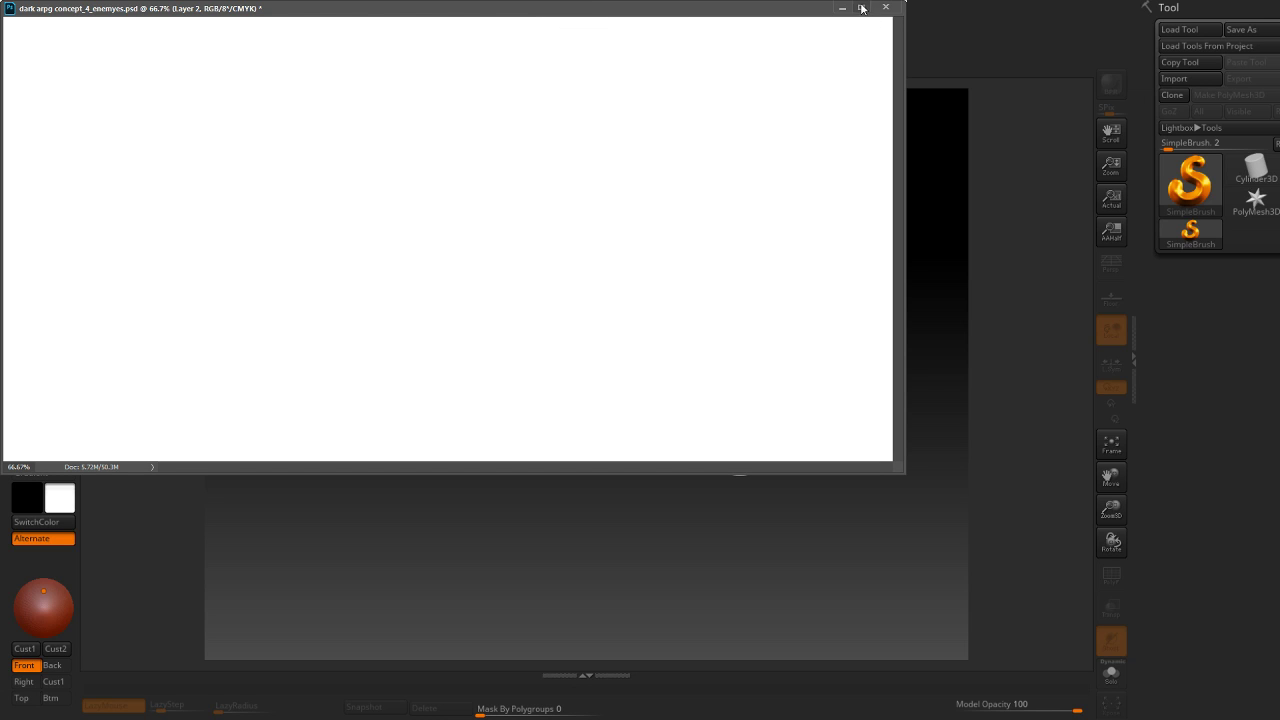
# Maximize the floating concept document window and bring Photoshop back in front.
pyautogui.click(862, 9)
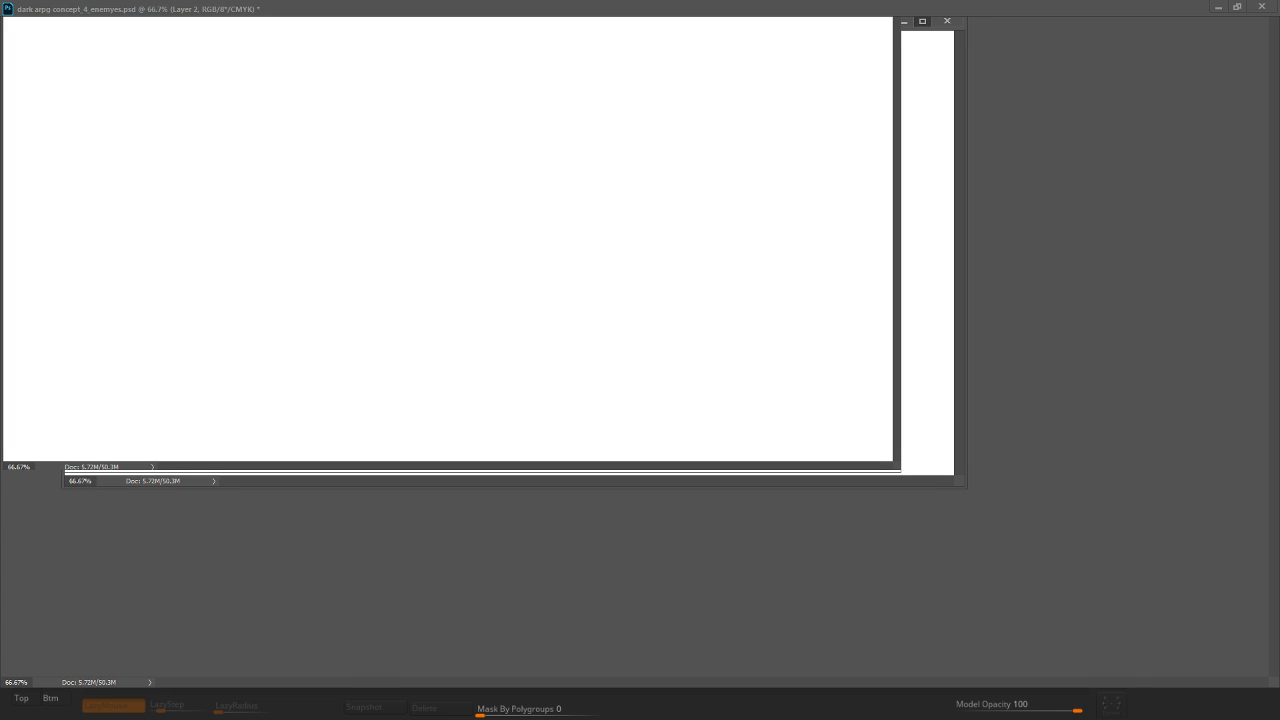
pyautogui.hotkey('alt', 'Tab')
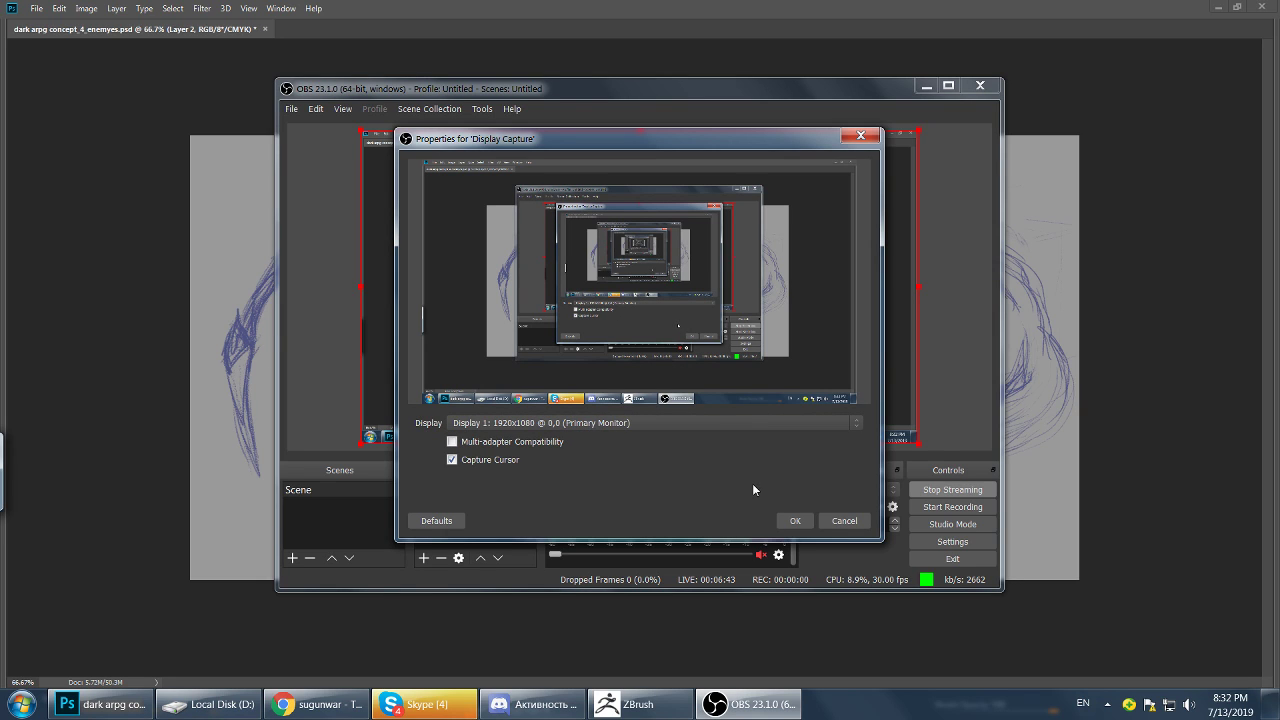
# Confirm the Display Capture settings and minimize OBS.
pyautogui.click(793, 518)
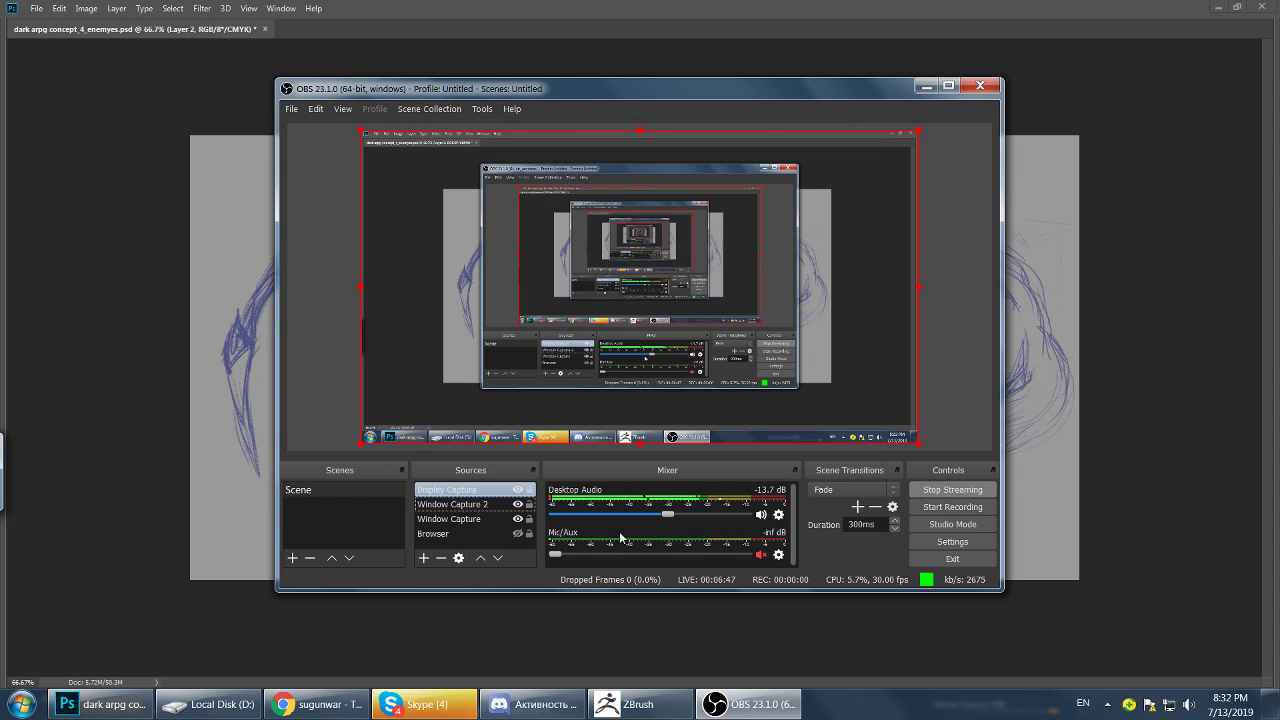
pyautogui.click(735, 704)
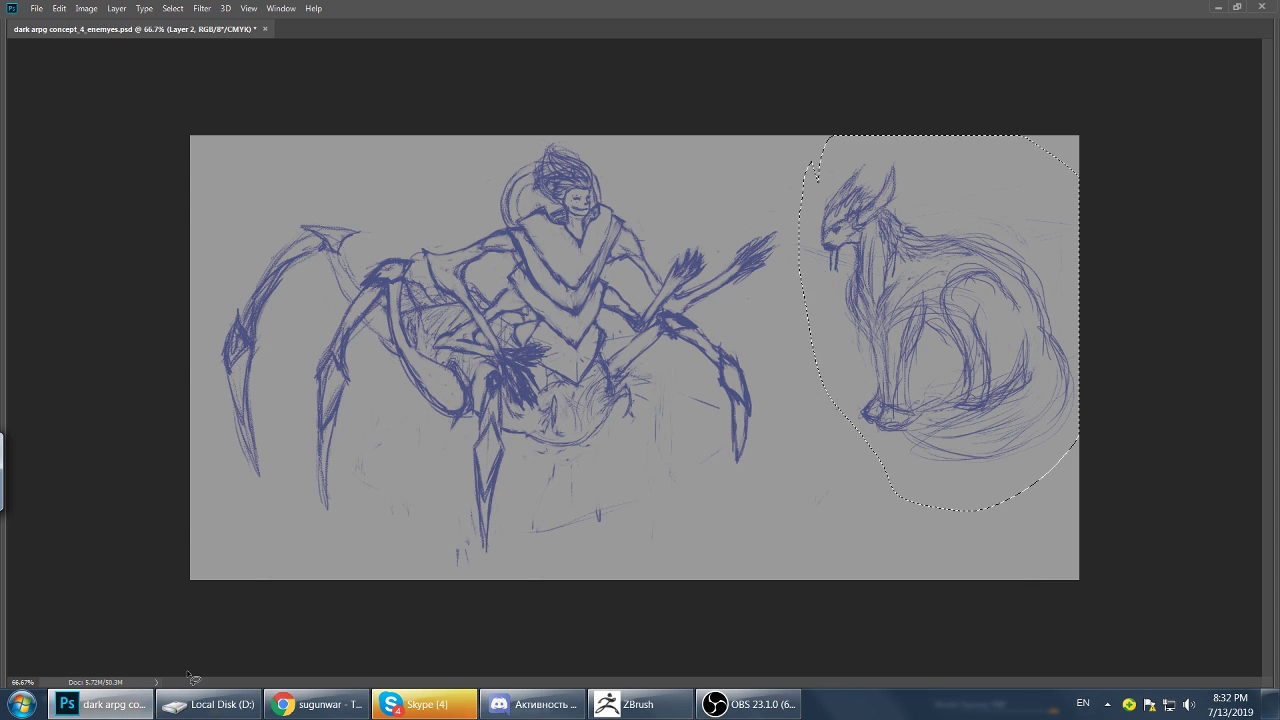
pyautogui.moveTo(748, 704)
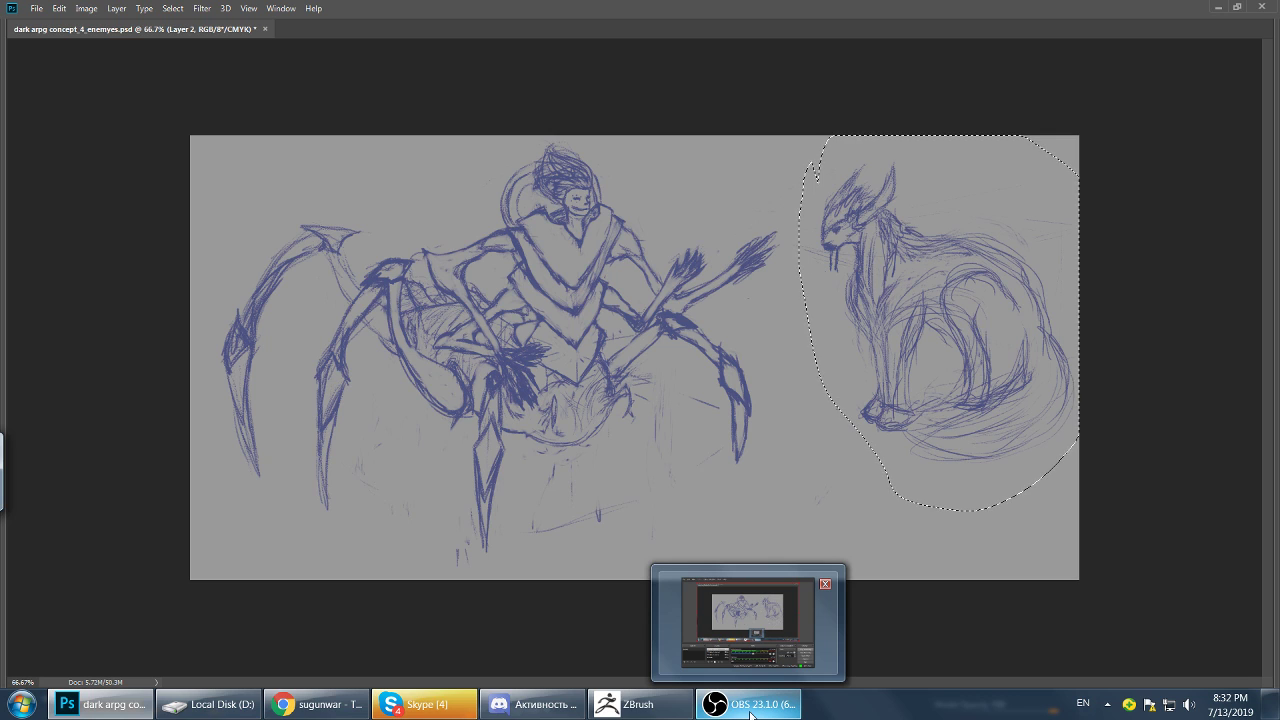
# Restore the panels, clear the selection, and check then hide Layers 2–4.
pyautogui.press('Tab')
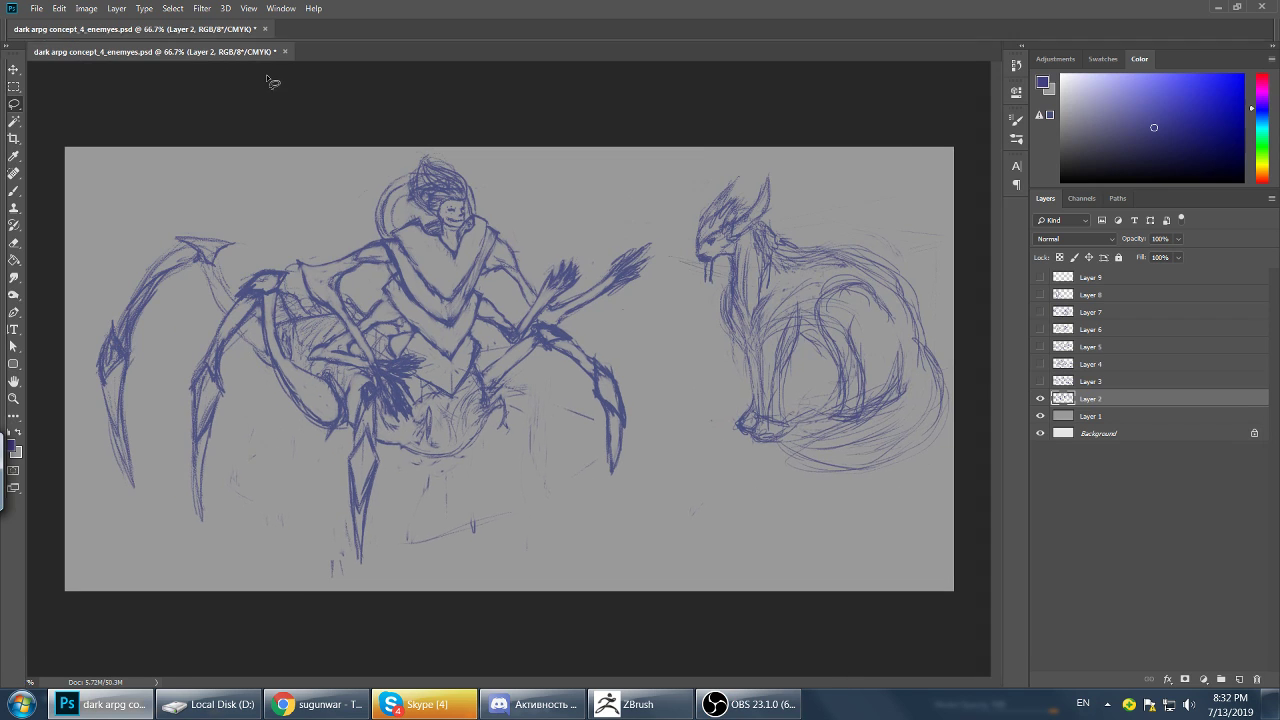
pyautogui.hotkey('ctrl', 'd')
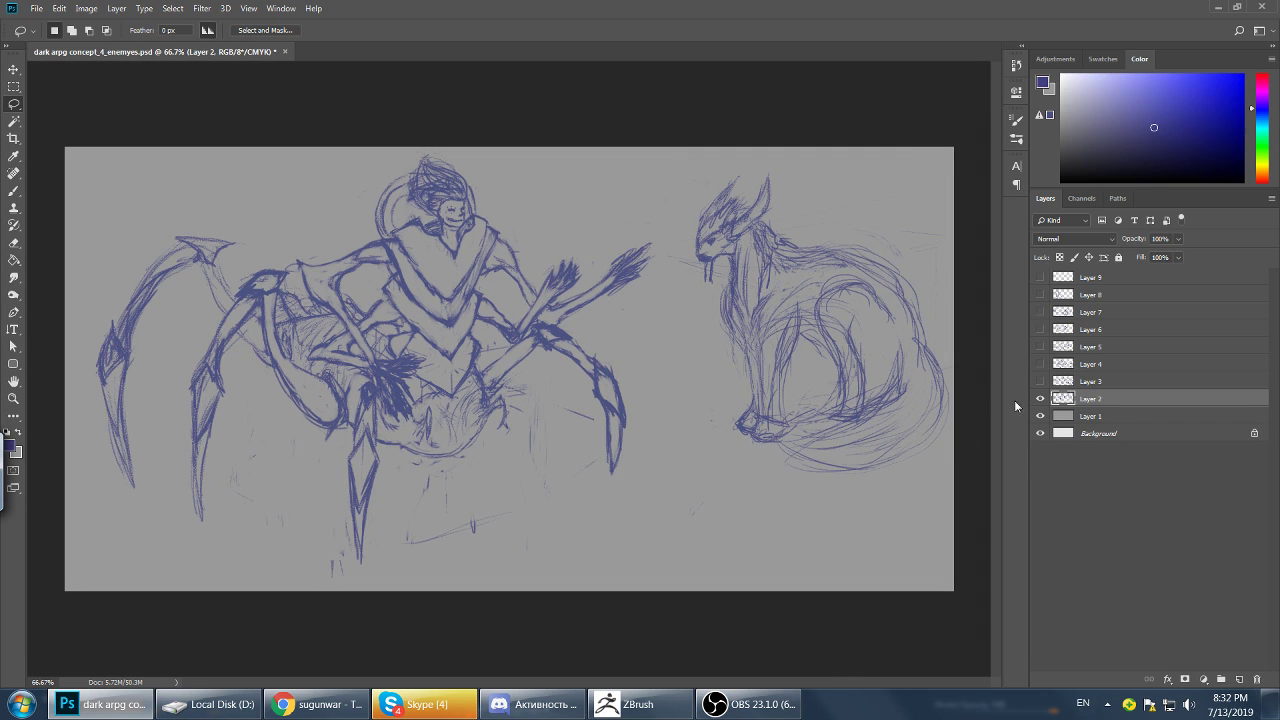
pyautogui.click(1040, 398)
pyautogui.click(1040, 398)
pyautogui.click(1040, 381)
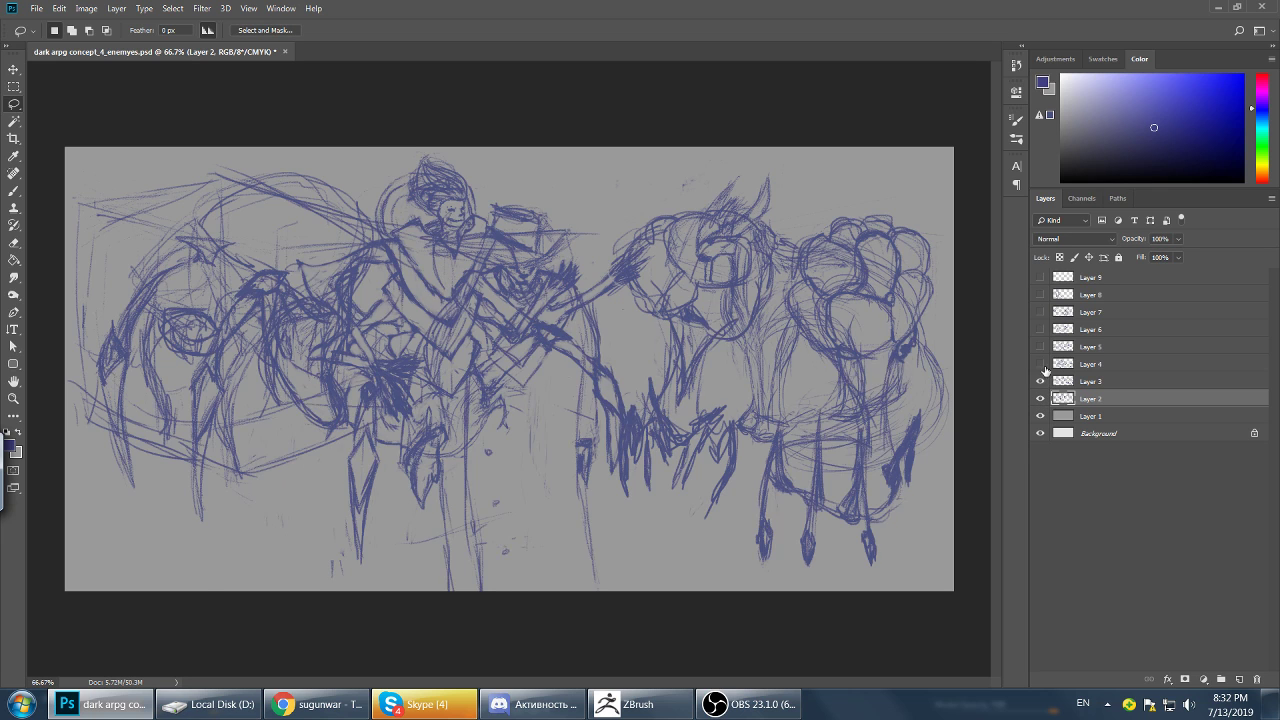
pyautogui.click(1040, 364)
pyautogui.click(1040, 364)
pyautogui.click(1040, 381)
pyautogui.click(1040, 398)
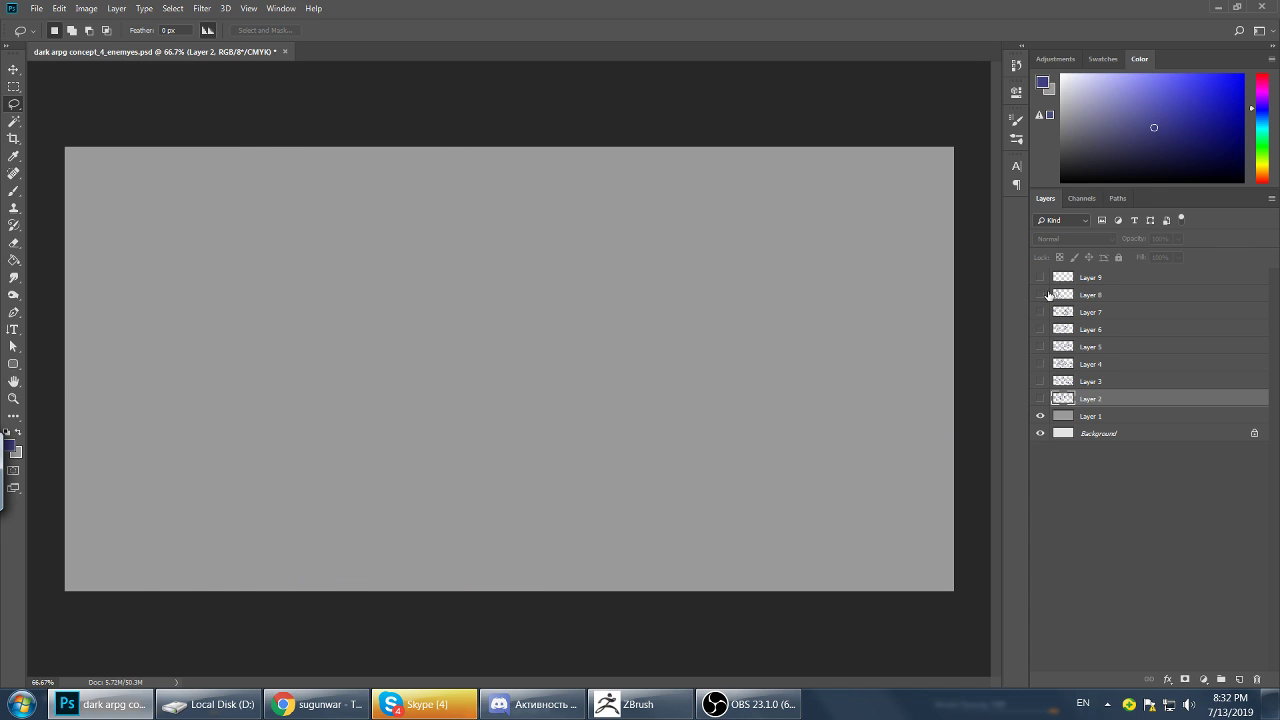
# Check the Layer 8 through Layer 5 sketches one by one, leaving them hidden.
pyautogui.click(1040, 294)
pyautogui.click(1040, 294)
pyautogui.click(1041, 295)
pyautogui.click(1040, 295)
pyautogui.click(1040, 312)
pyautogui.click(1040, 312)
pyautogui.click(1040, 329)
pyautogui.click(1042, 330)
pyautogui.click(1040, 346)
pyautogui.click(1040, 346)
# Hide Layers 4, 3 and 2 to blank the canvas, then add Layer 10 above Layer 1.
pyautogui.click(1041, 364)
pyautogui.click(1041, 364)
pyautogui.click(1040, 381)
pyautogui.click(1040, 381)
pyautogui.click(1040, 398)
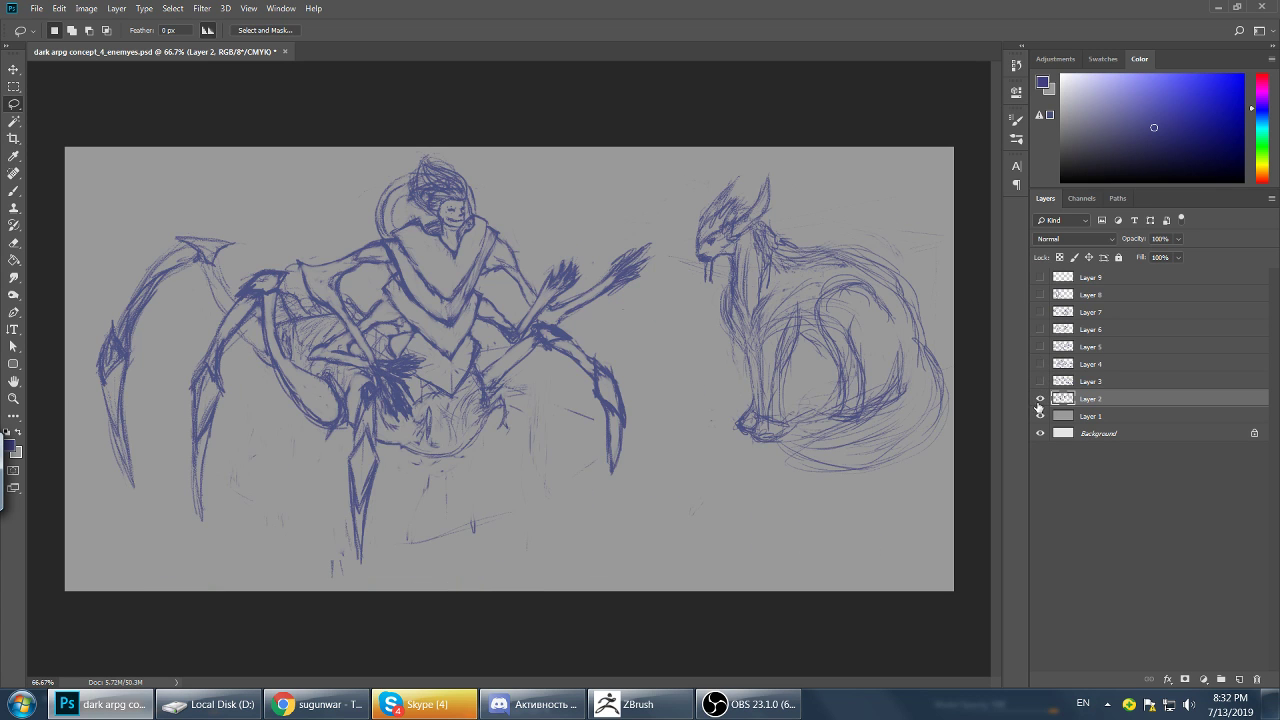
pyautogui.click(1041, 399)
pyautogui.click(1062, 416)
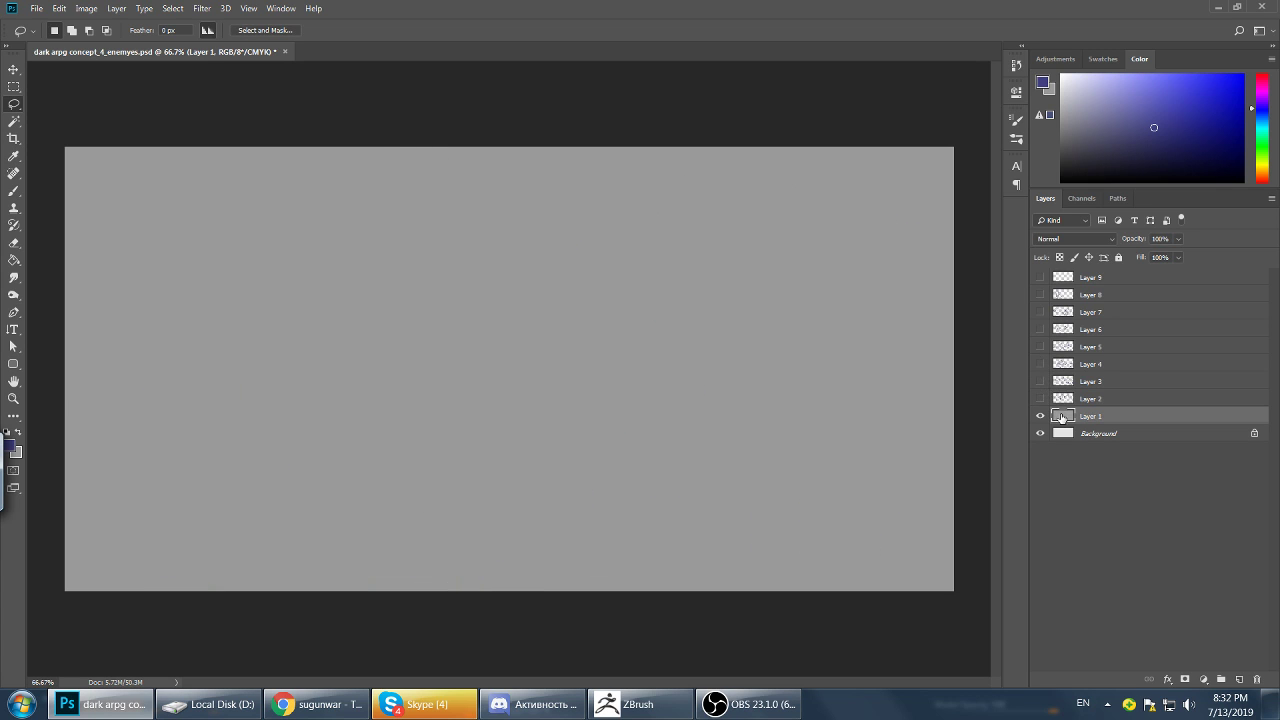
pyautogui.click(1239, 679)
# Fill Layer 10 with deep blue and add a new layer above it.
pyautogui.moveTo(1243, 114); pyautogui.dragTo(1260, 116)
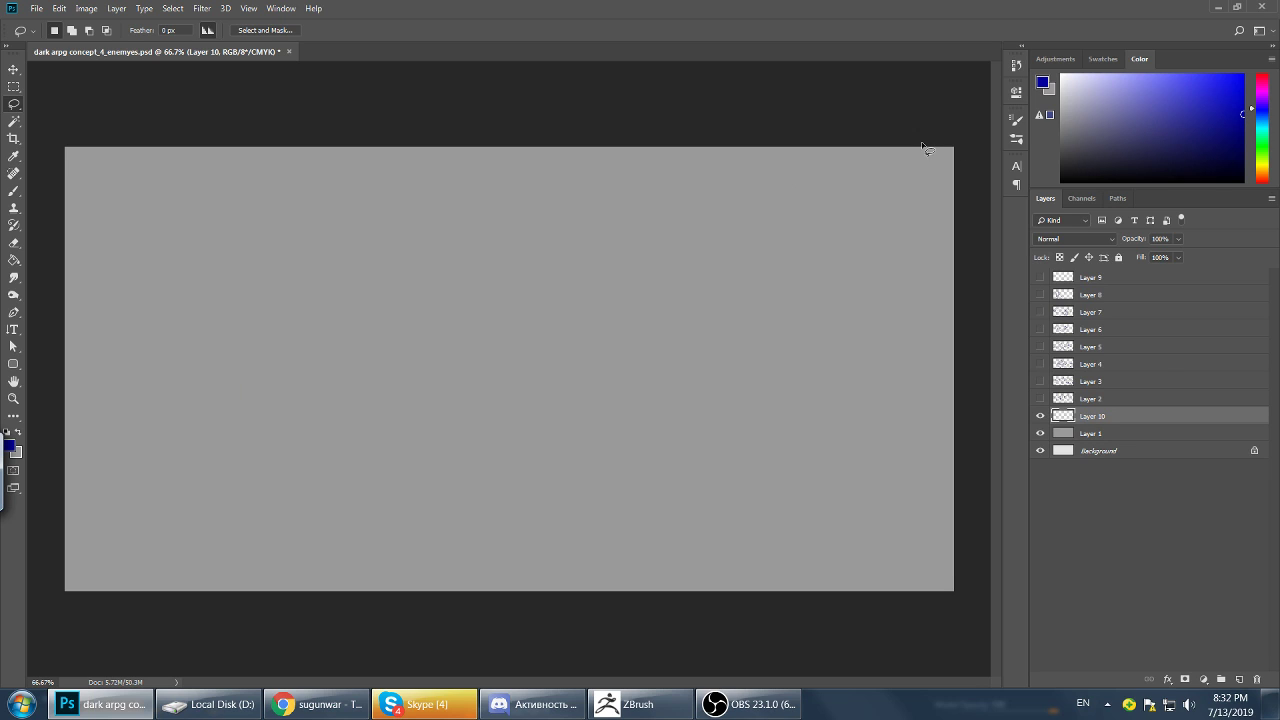
pyautogui.hotkey('alt', 'BackSpace')
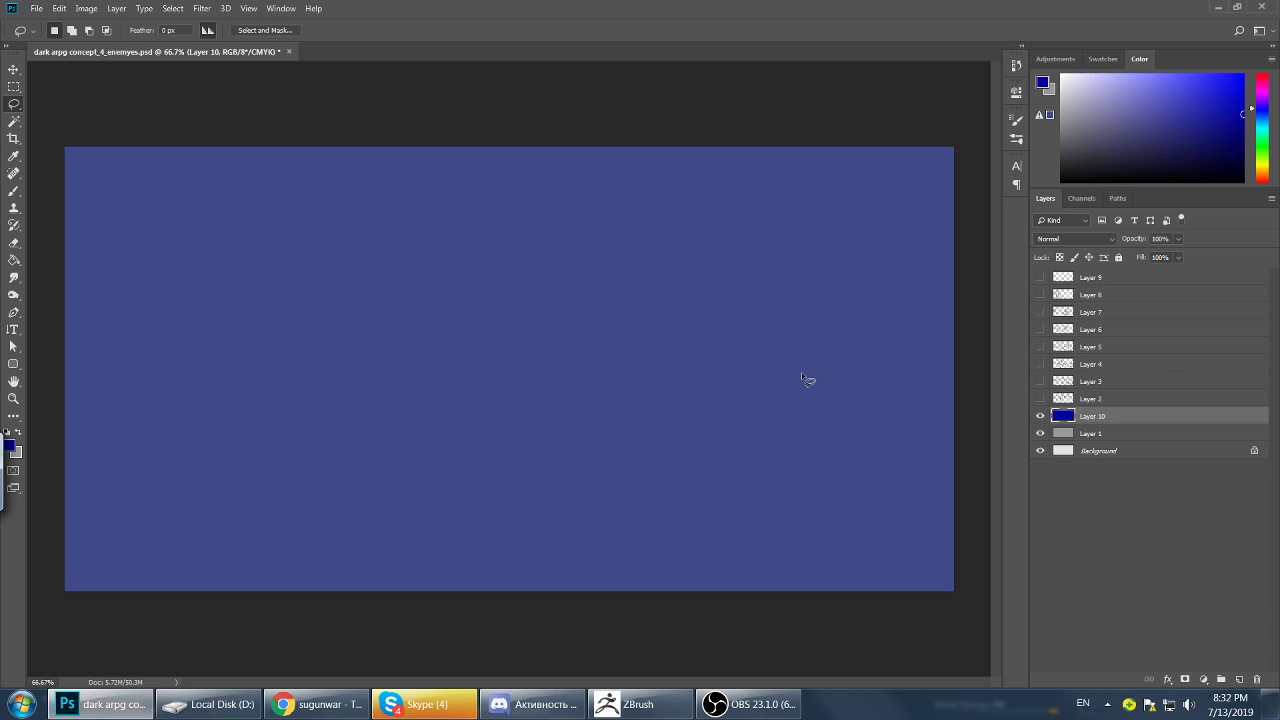
pyautogui.click(1239, 679)
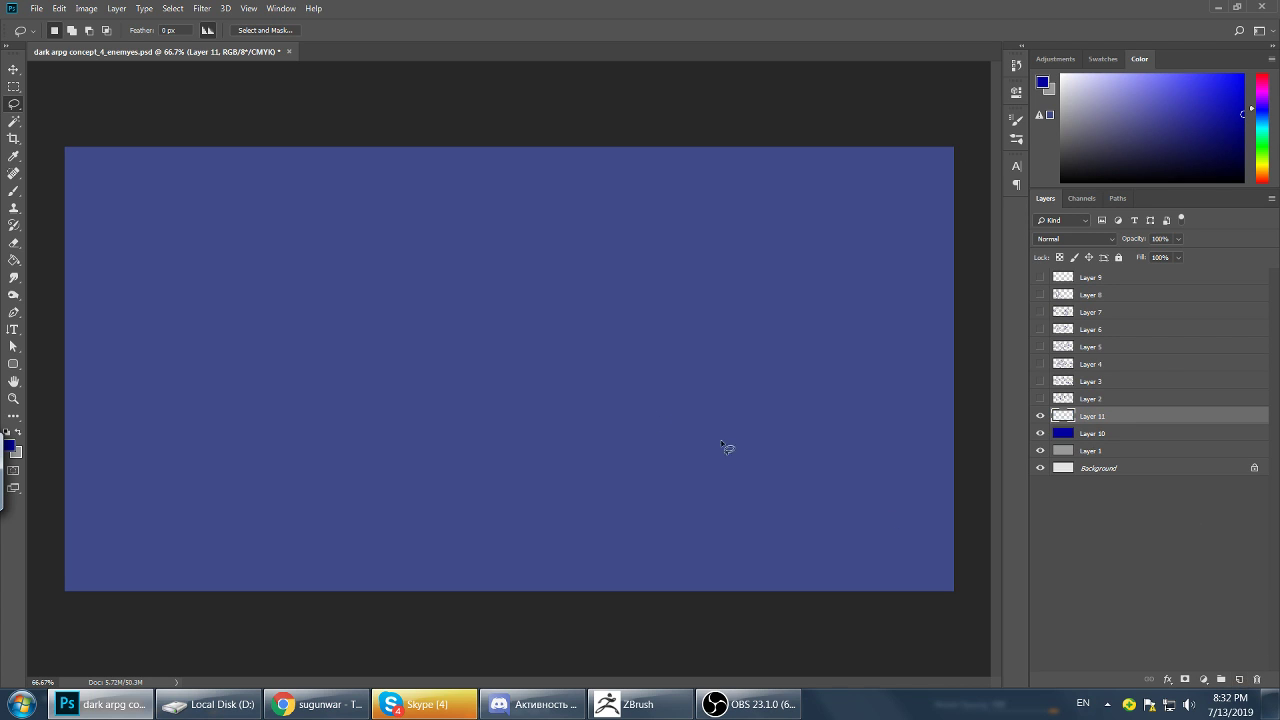
# Add the horizontal text 'creature design' and move it near the top centre.
pyautogui.press('t')
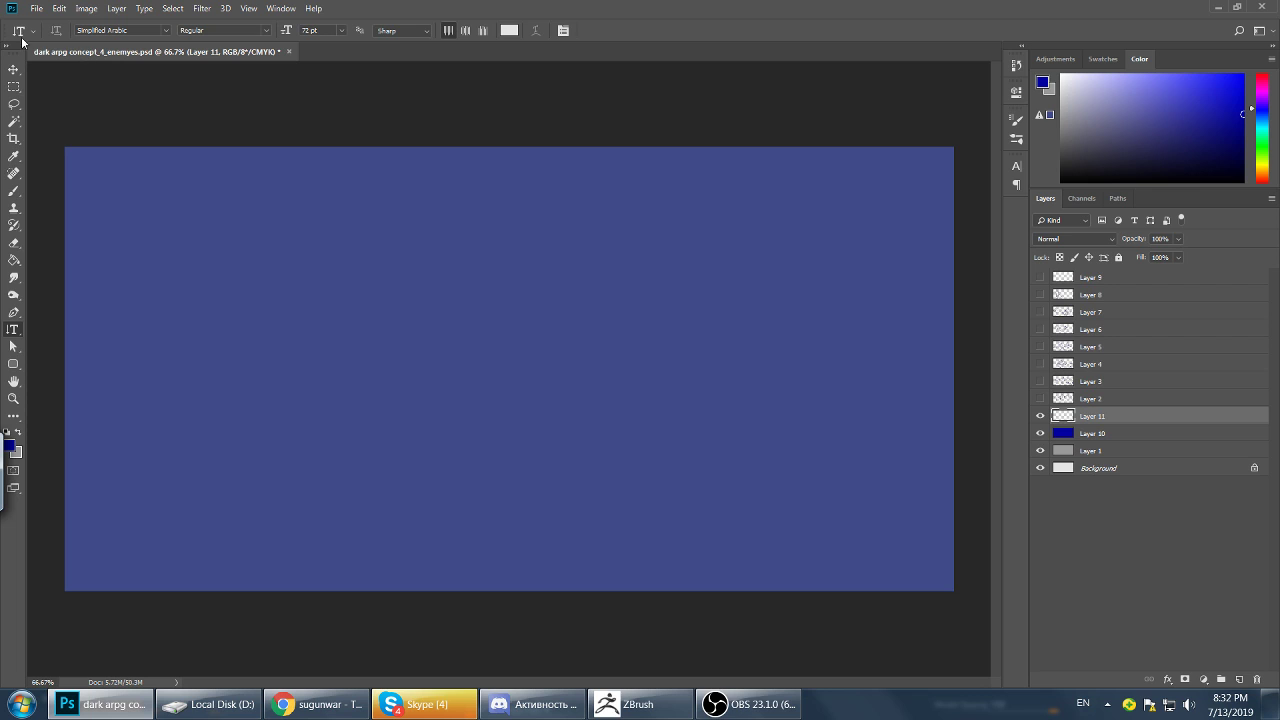
pyautogui.rightClick(13, 330)
pyautogui.click(90, 329)
pyautogui.click(294, 402)
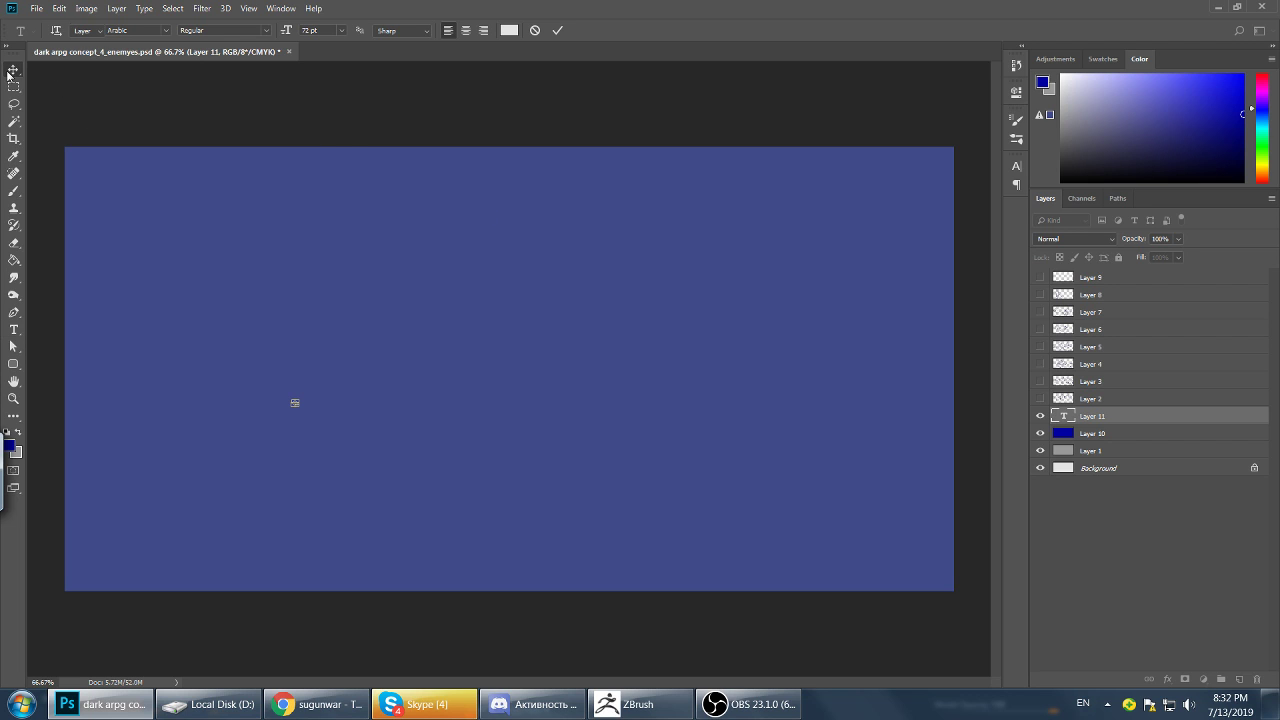
pyautogui.hotkey('ctrl', 'Return')
pyautogui.click(374, 332)
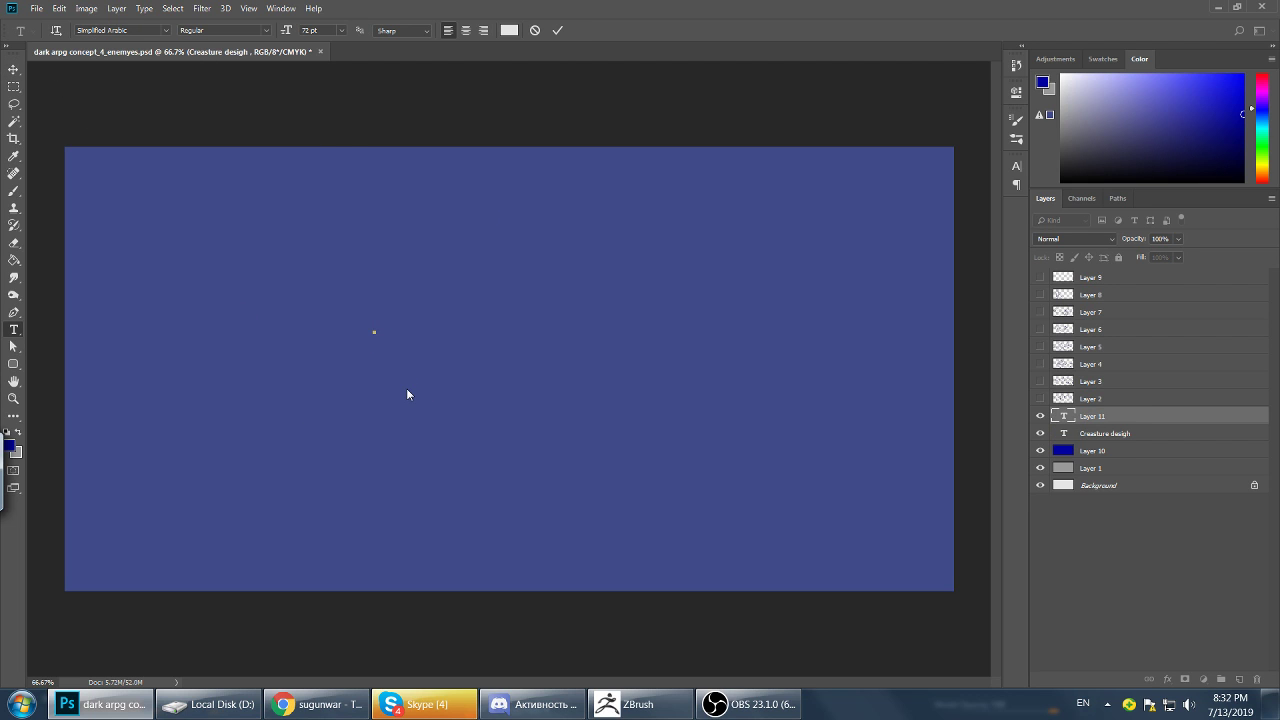
pyautogui.write('creature')
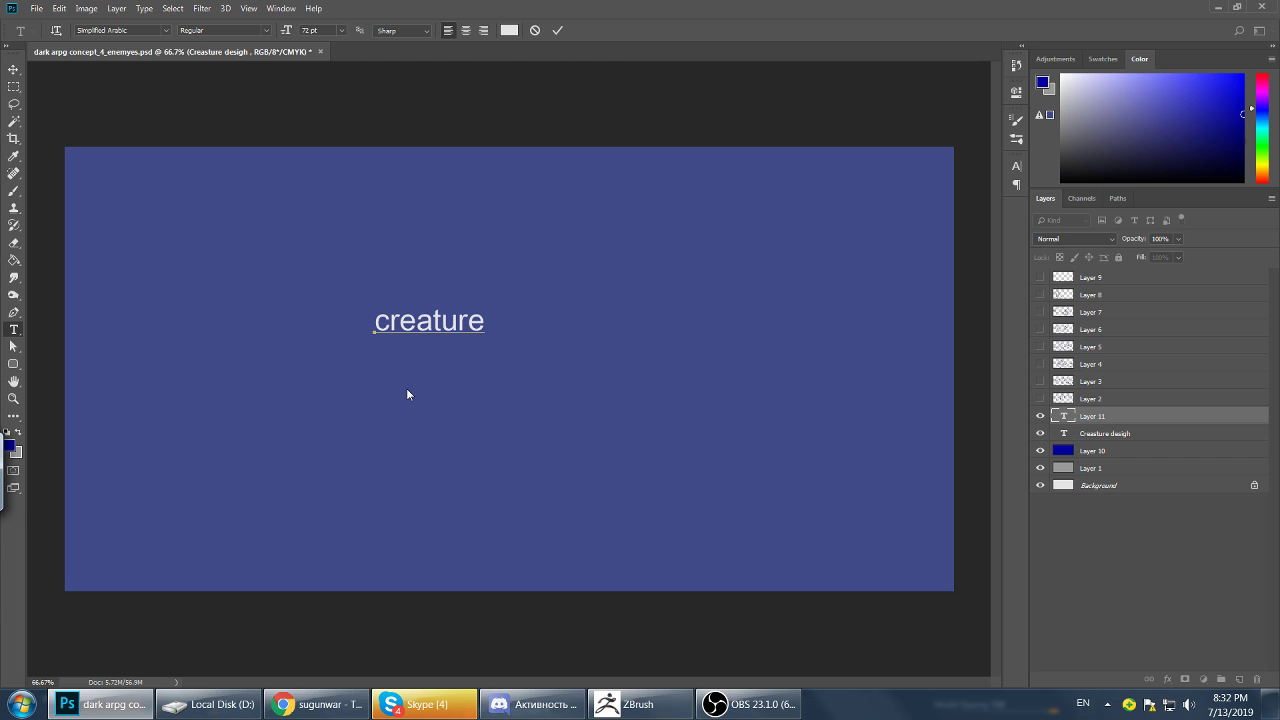
pyautogui.write(' d')
pyautogui.write('esign')
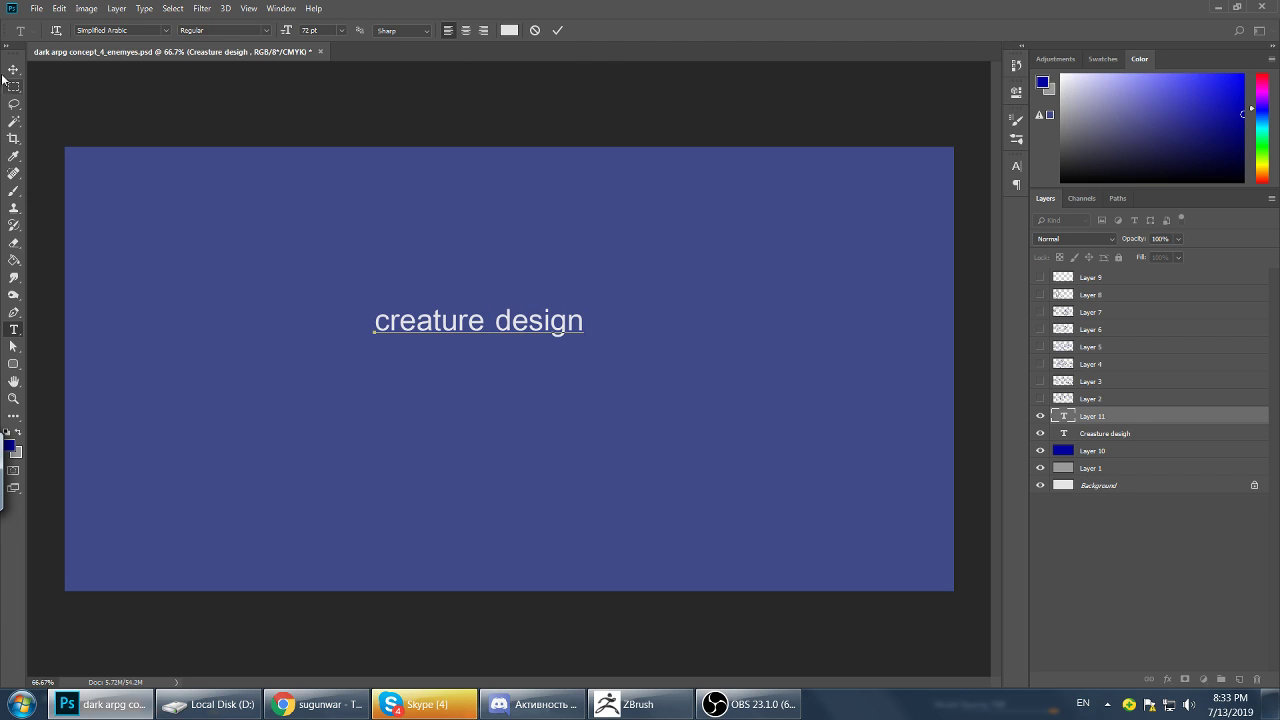
pyautogui.click(13, 69)
pyautogui.moveTo(448, 330); pyautogui.dragTo(716, 210)
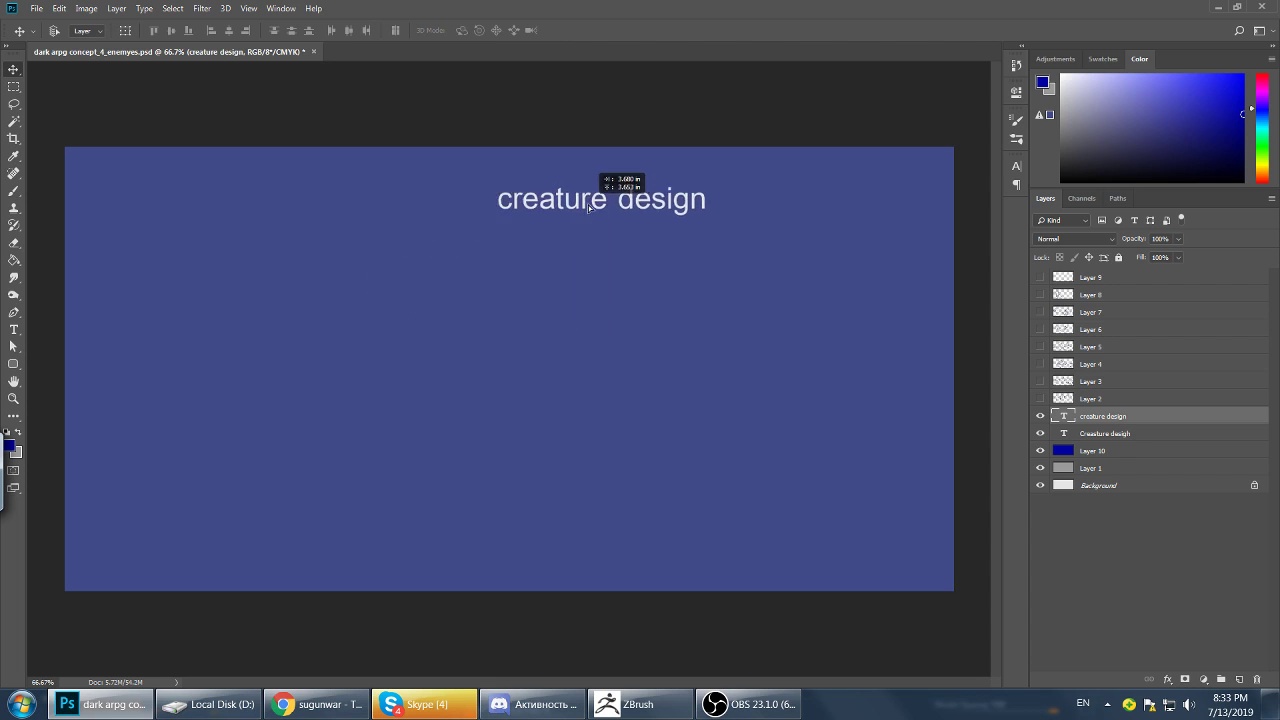
# Recolour the 'creature design' title light blue (5352e4).
pyautogui.doubleClick(716, 210)
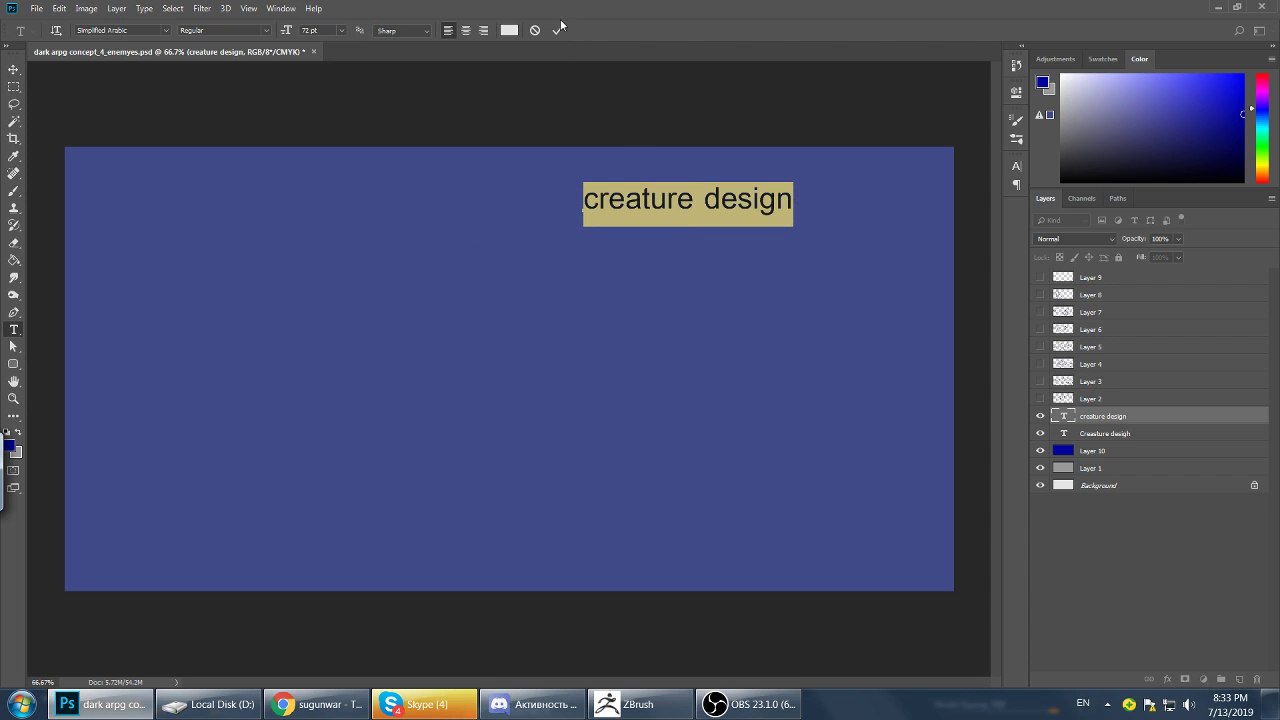
pyautogui.click(512, 29)
pyautogui.moveTo(600, 194); pyautogui.dragTo(552, 167)
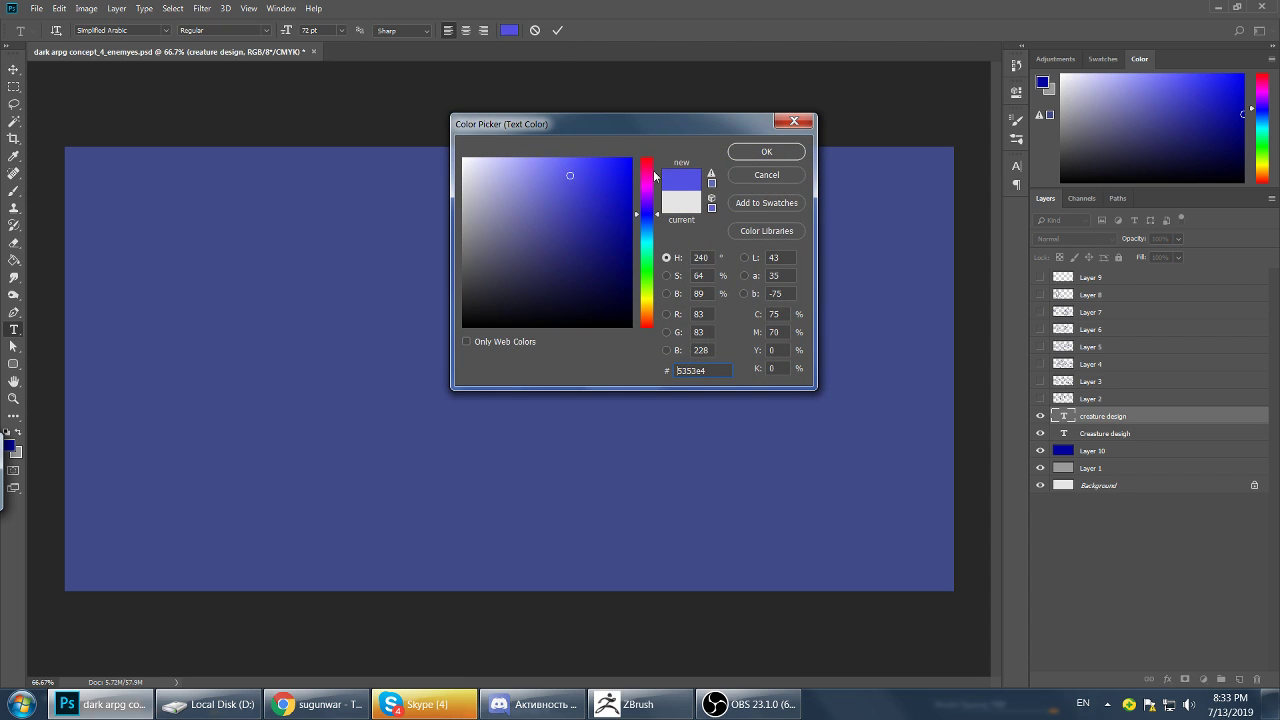
pyautogui.click(766, 151)
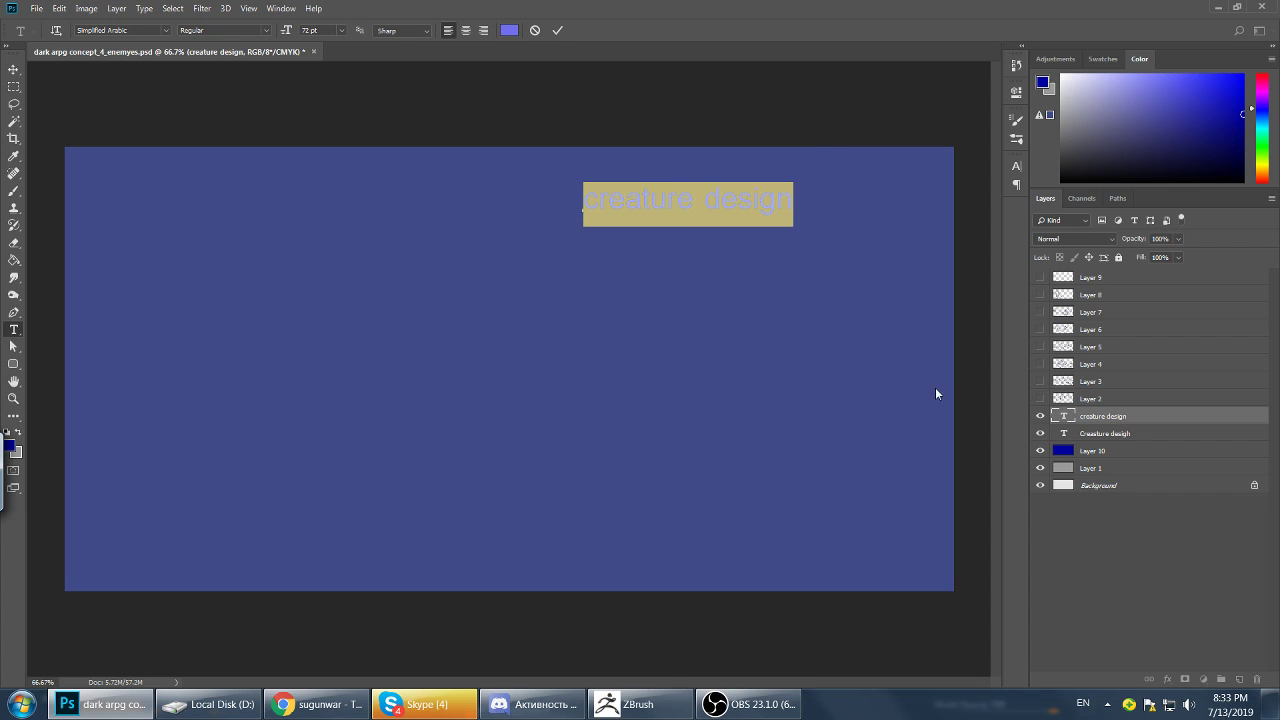
pyautogui.click(14, 70)
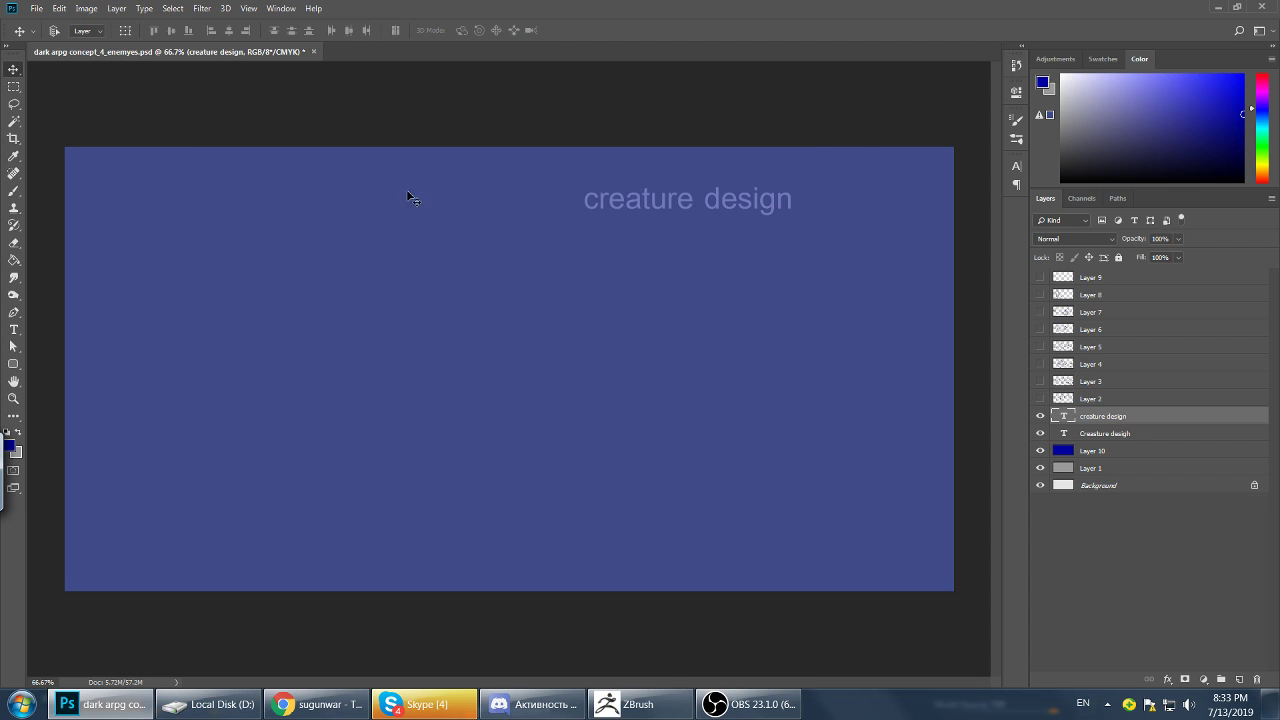
# Hide the blue Layer 10 background so the title sits on grey.
pyautogui.click(1040, 417)
pyautogui.click(1040, 417)
pyautogui.click(1040, 450)
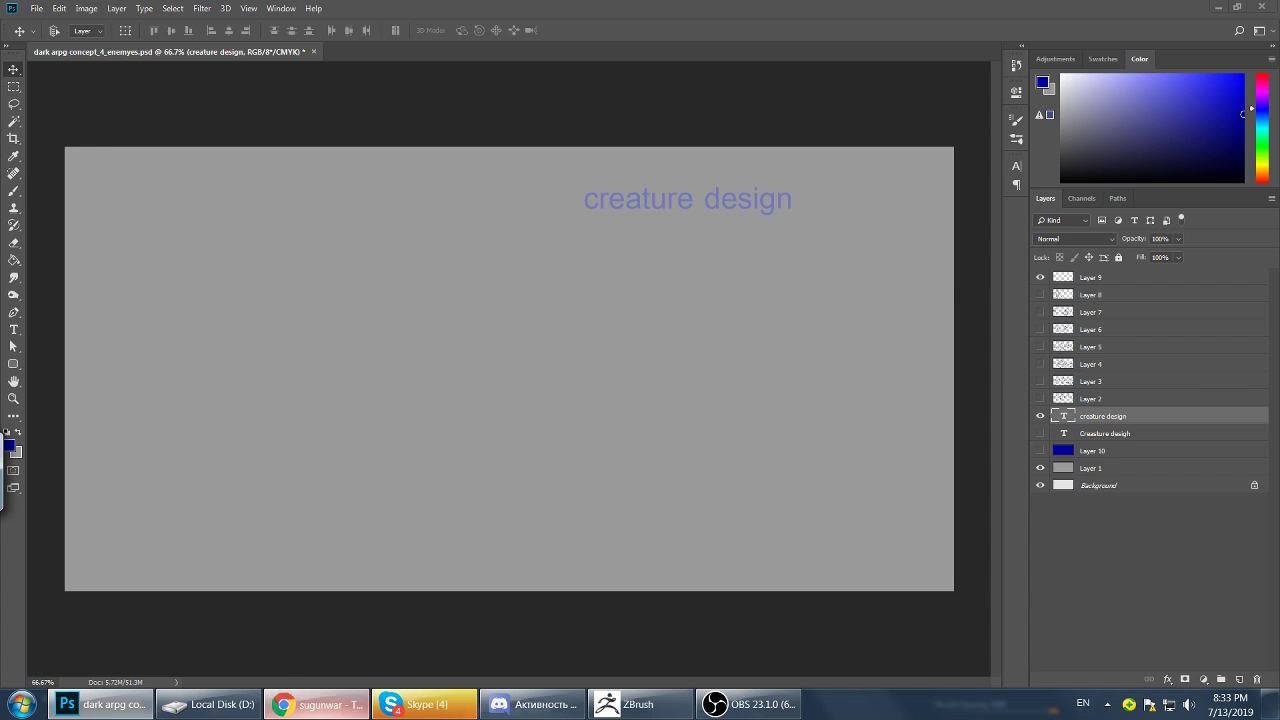
pyautogui.click(316, 704)
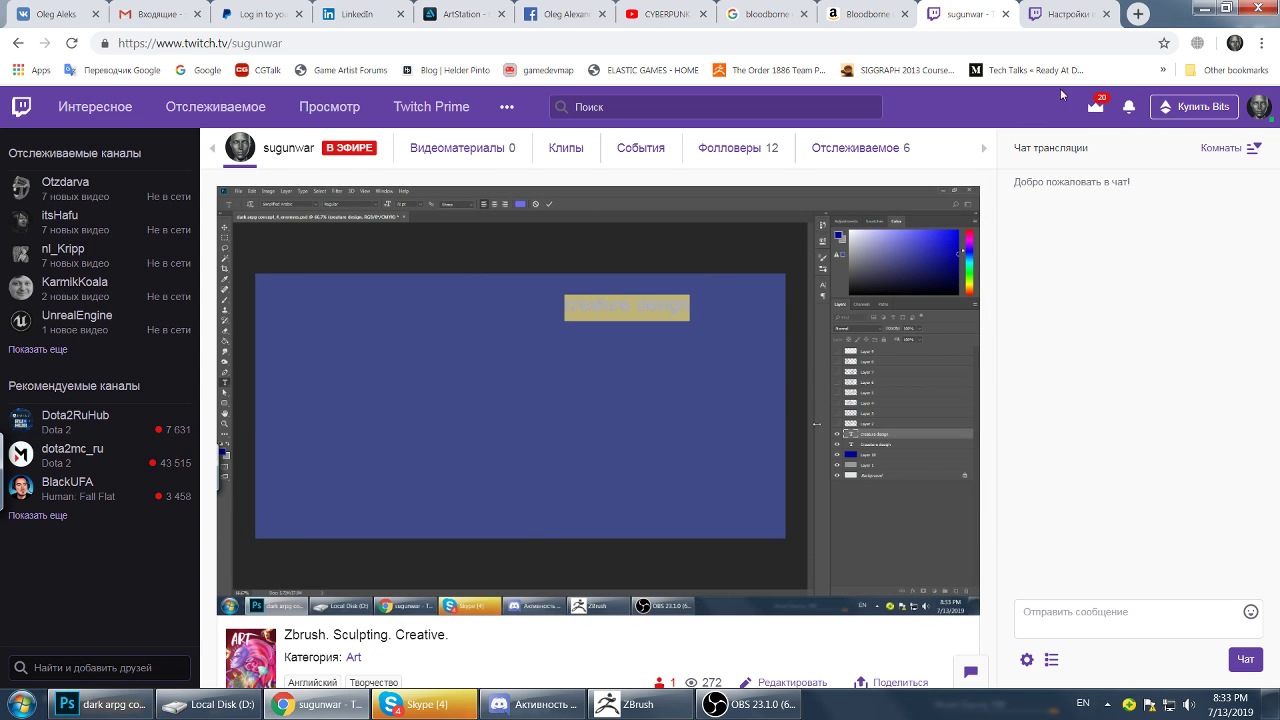
# Visit the channel page, then the channel stream settings, from the account menu.
pyautogui.click(1256, 110)
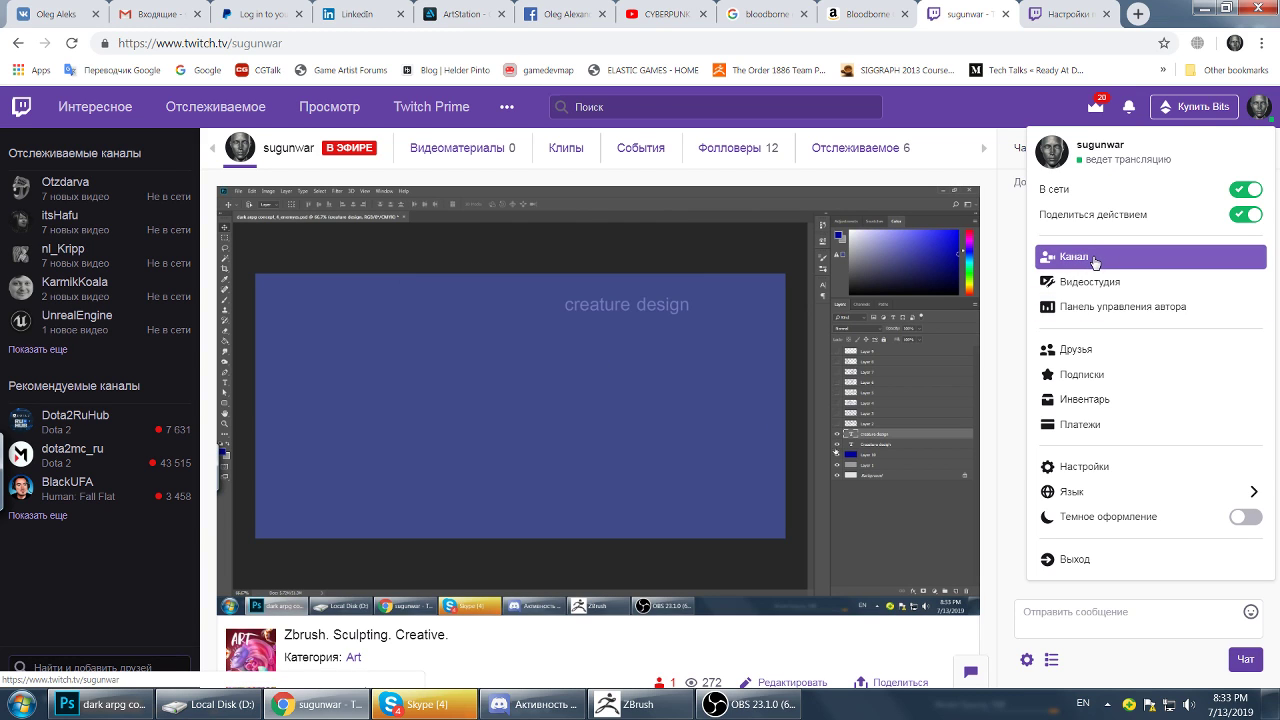
pyautogui.click(1095, 259)
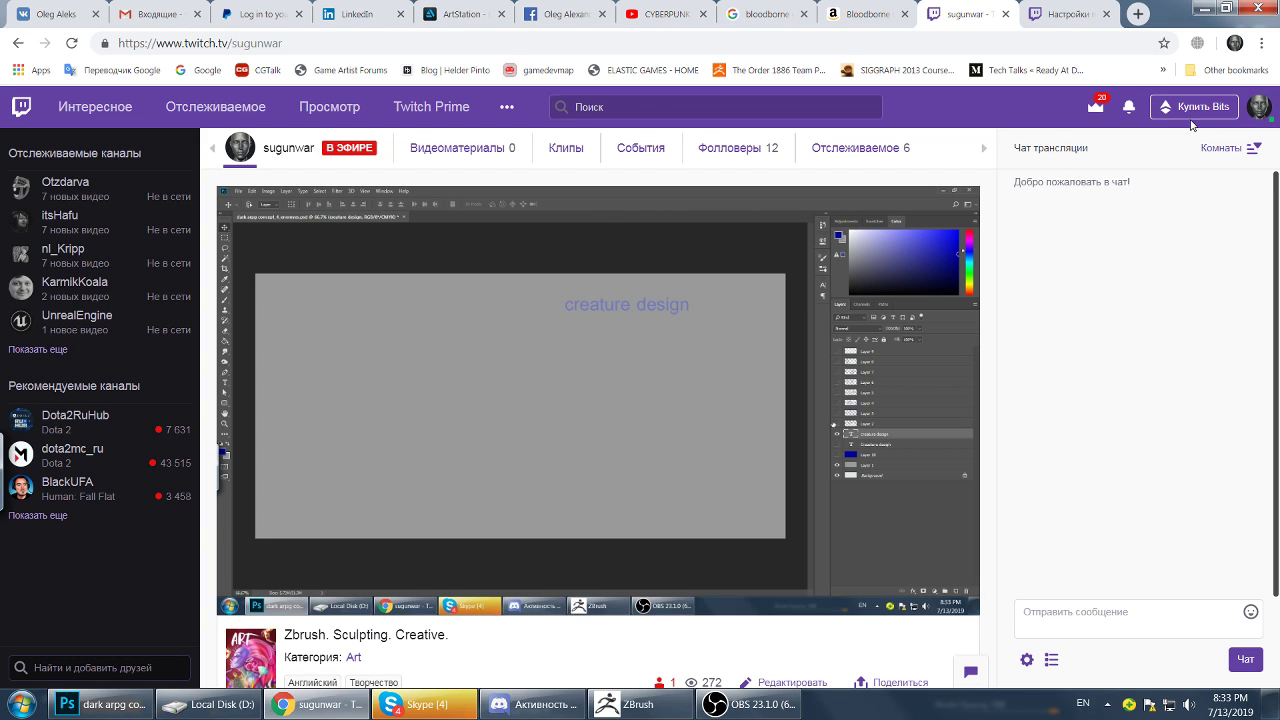
pyautogui.click(1248, 110)
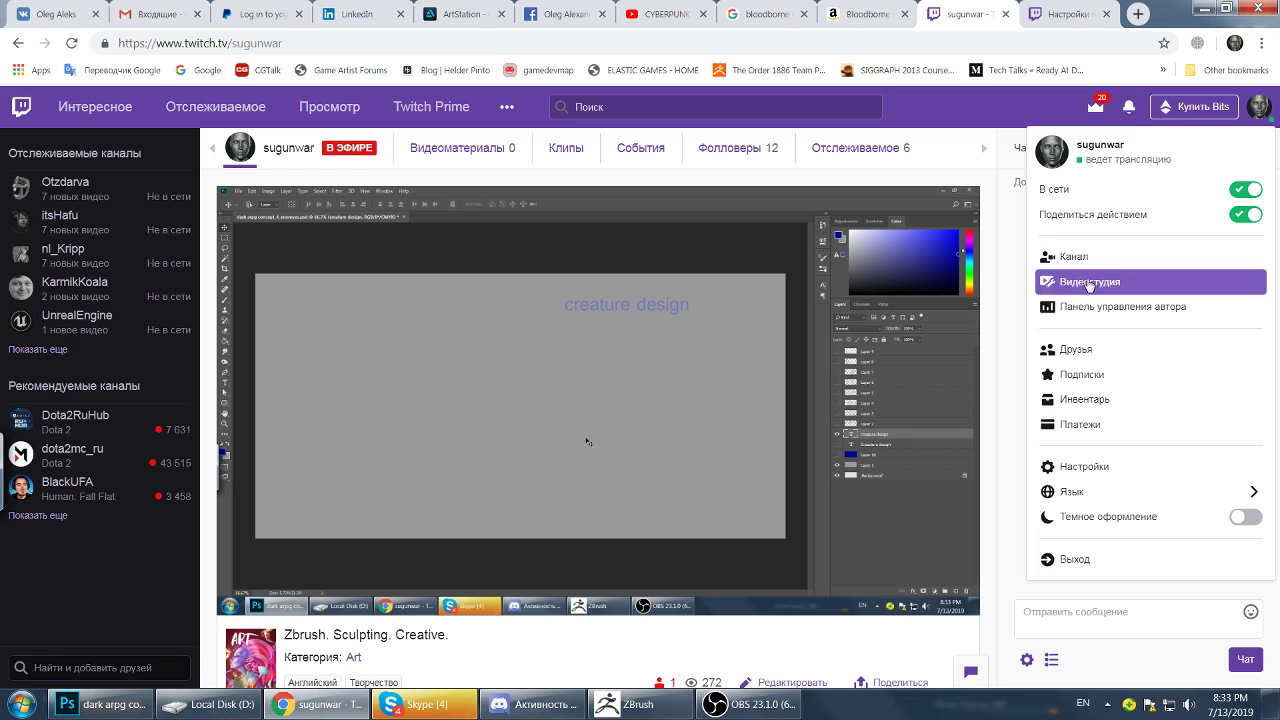
pyautogui.click(1058, 160)
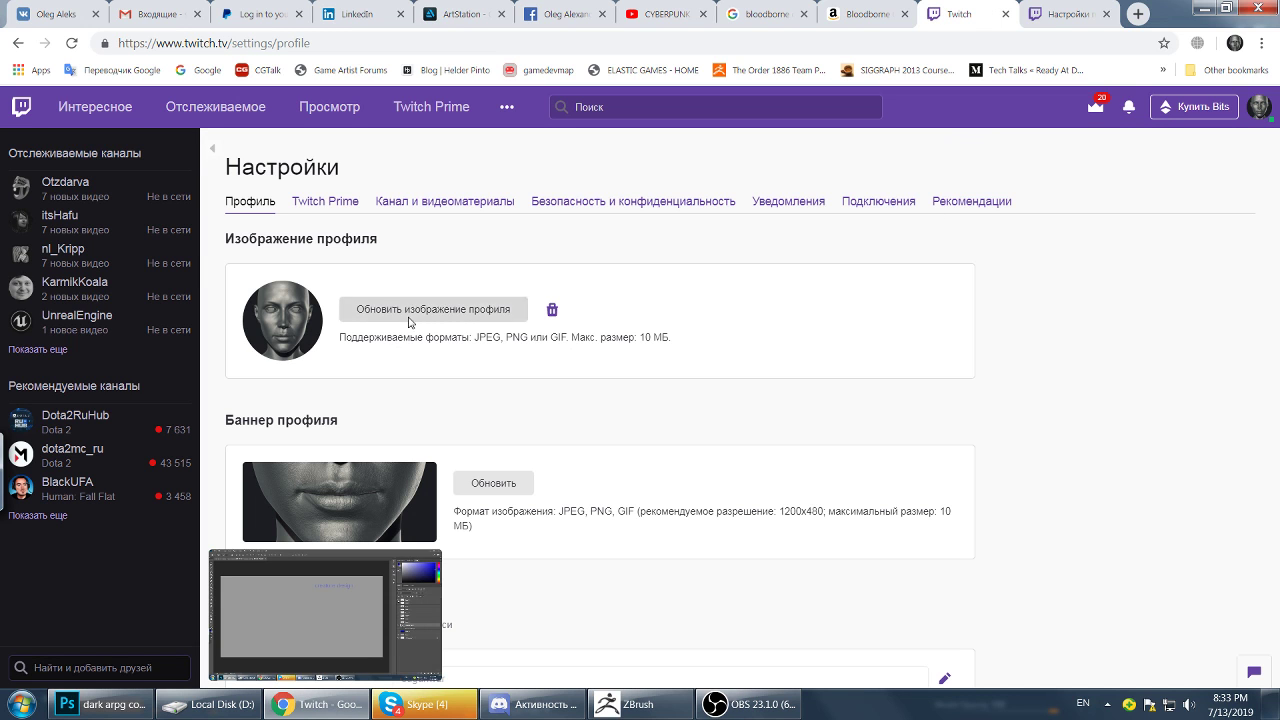
pyautogui.click(400, 202)
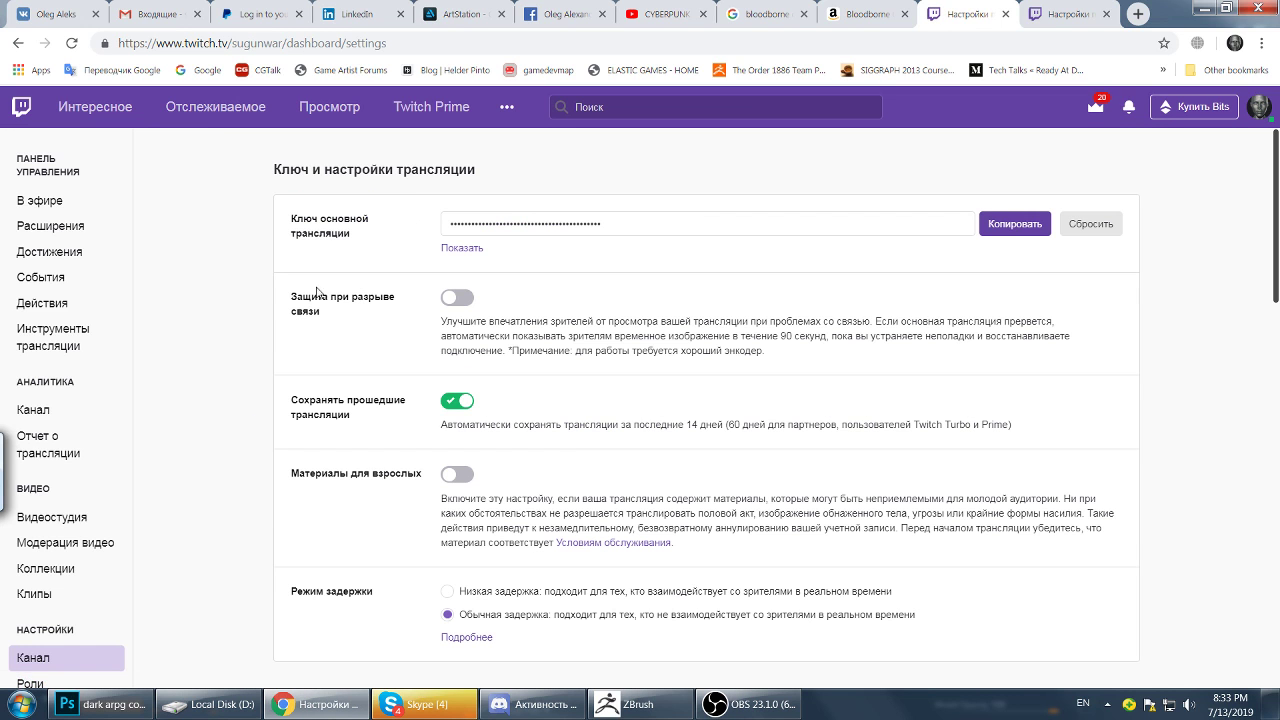
# Browse the creator dashboard pages, ending on the live stream dashboard.
pyautogui.click(82, 202)
pyautogui.click(78, 226)
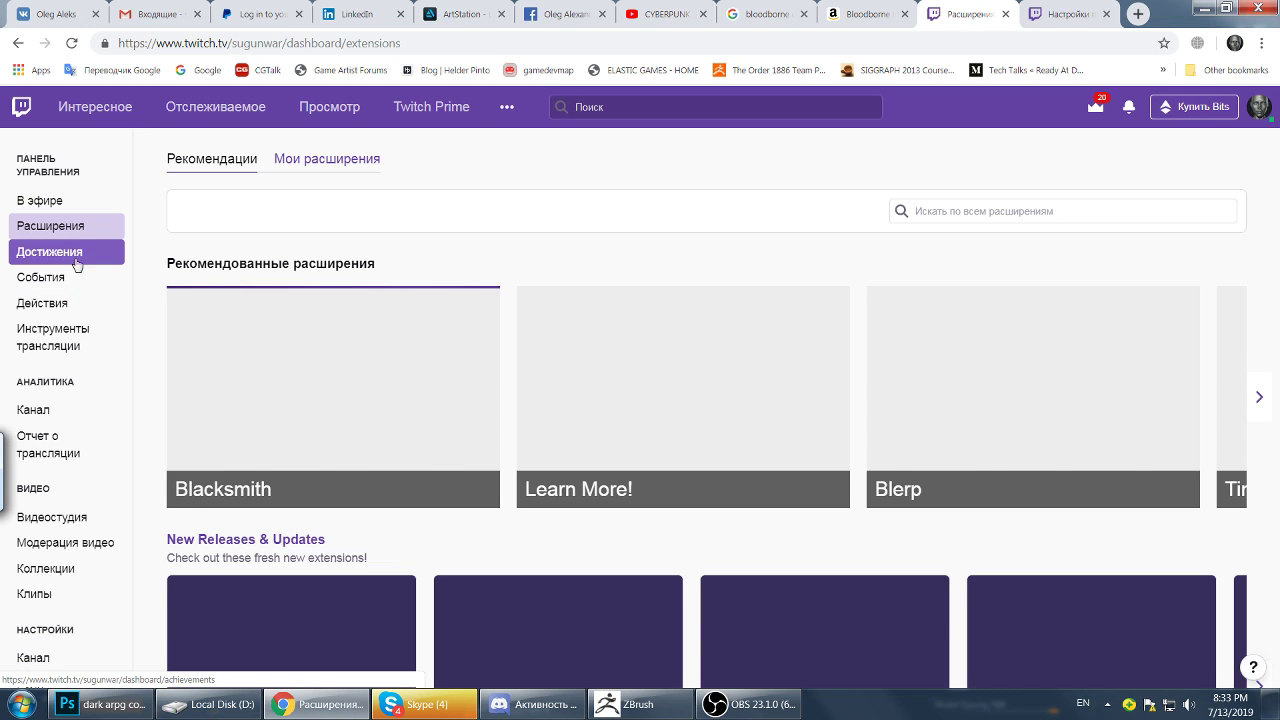
pyautogui.click(80, 256)
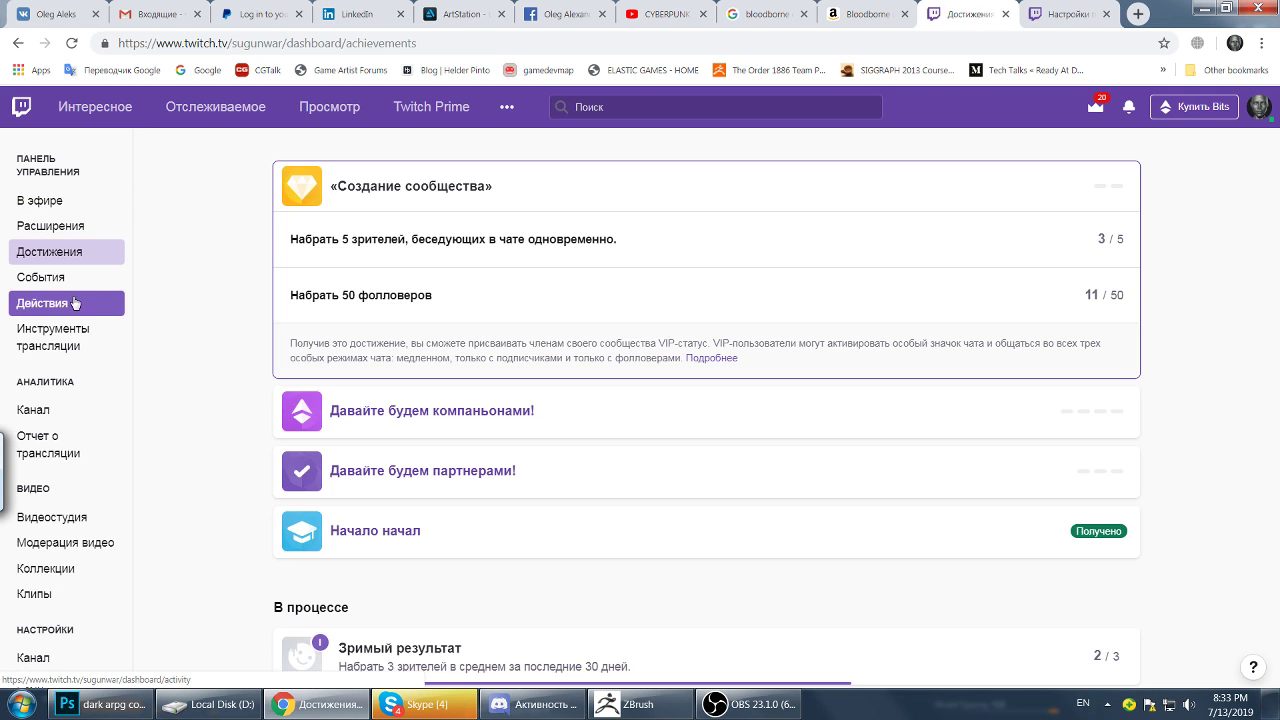
pyautogui.click(76, 305)
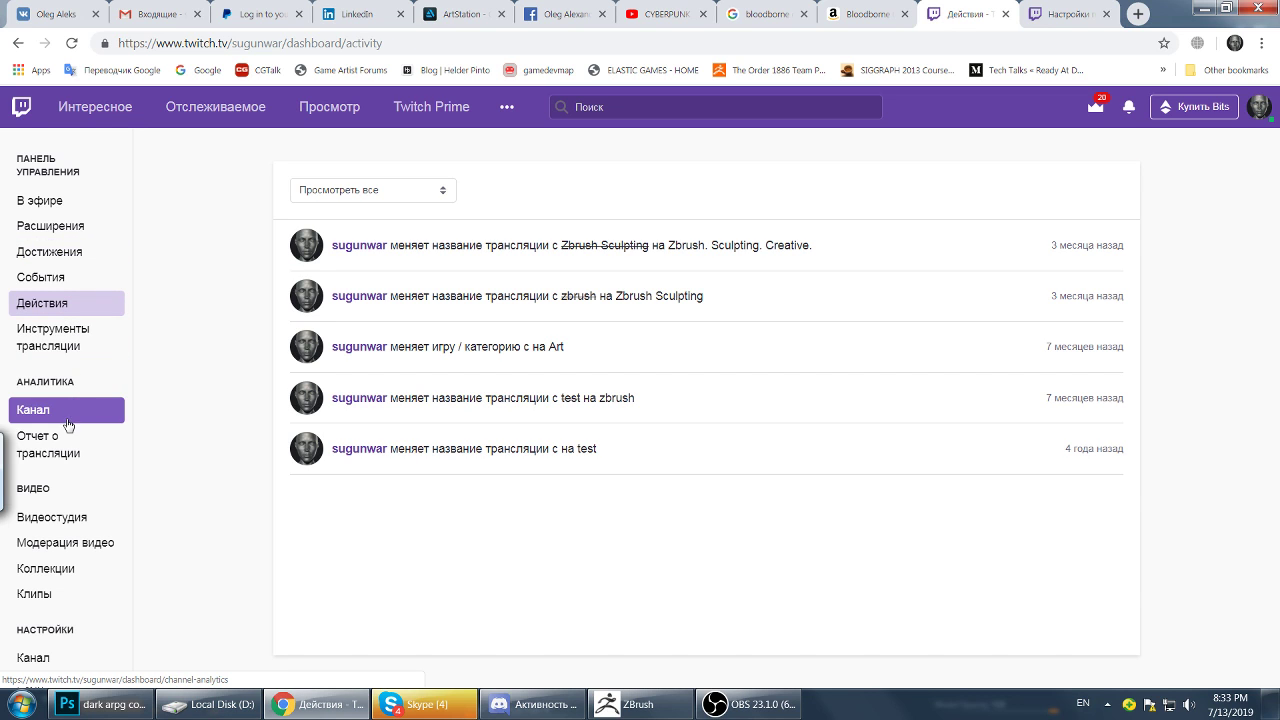
pyautogui.click(68, 526)
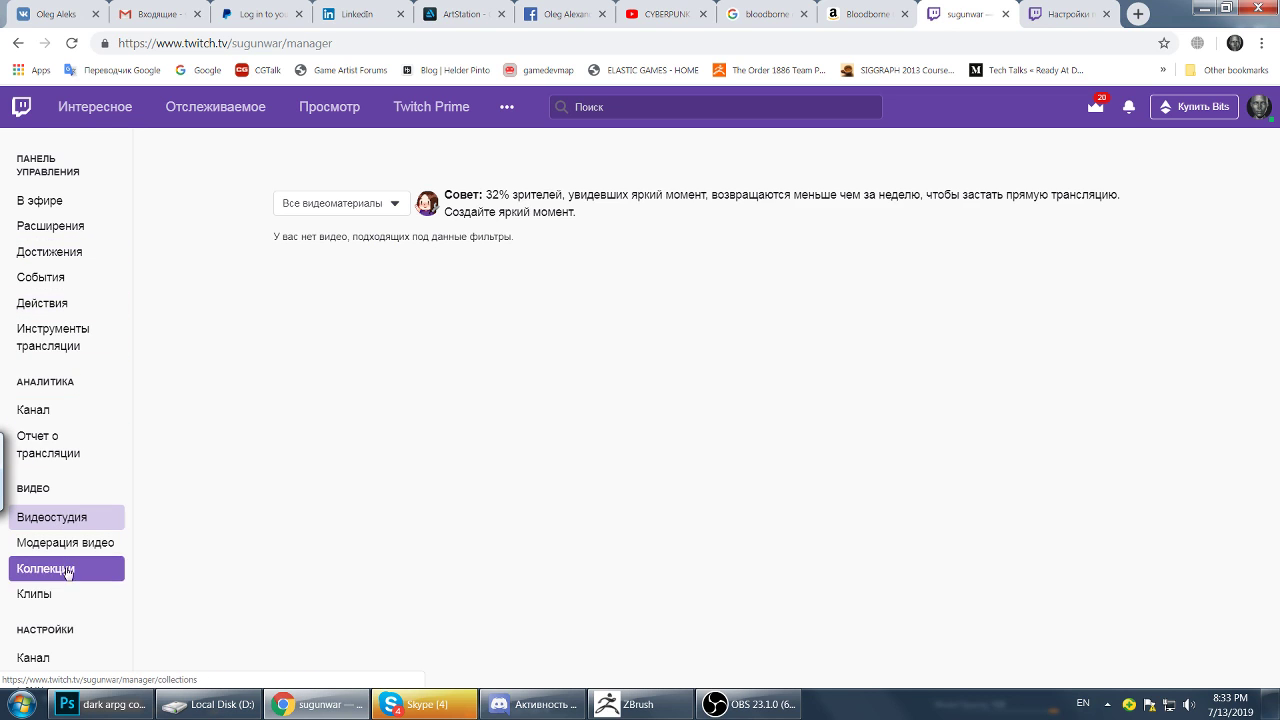
pyautogui.click(66, 575)
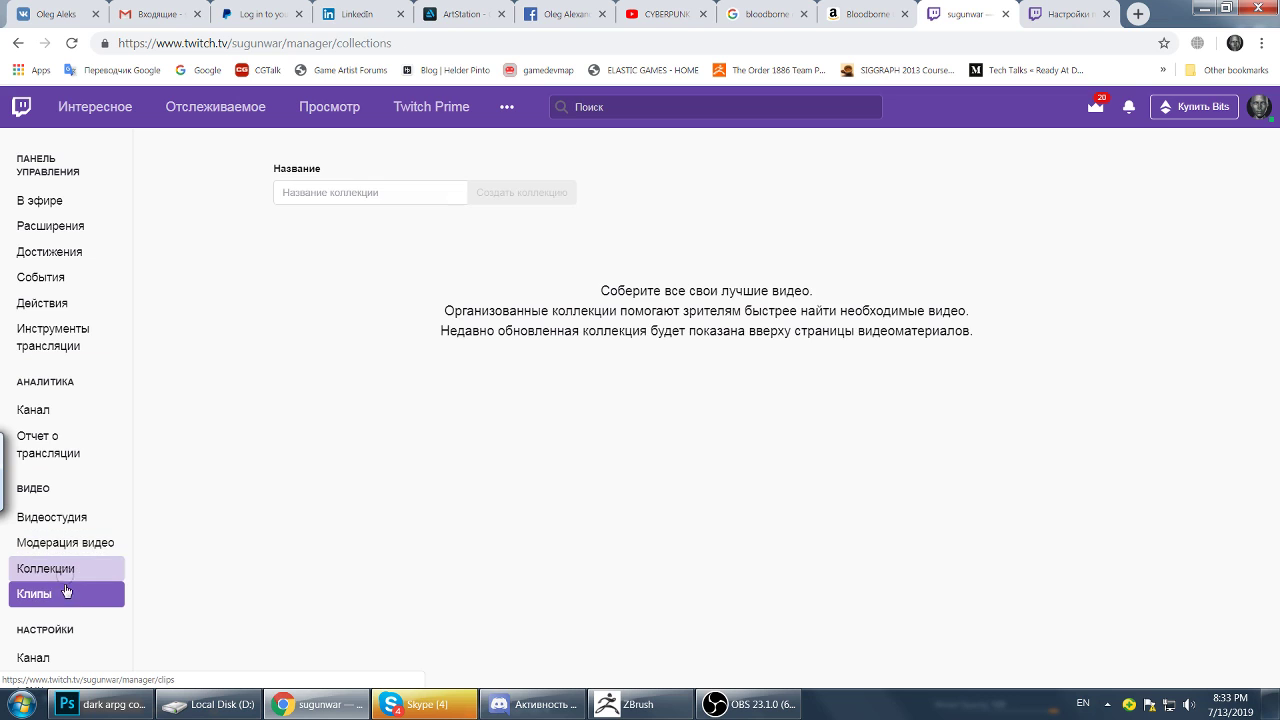
pyautogui.click(63, 595)
pyautogui.click(68, 658)
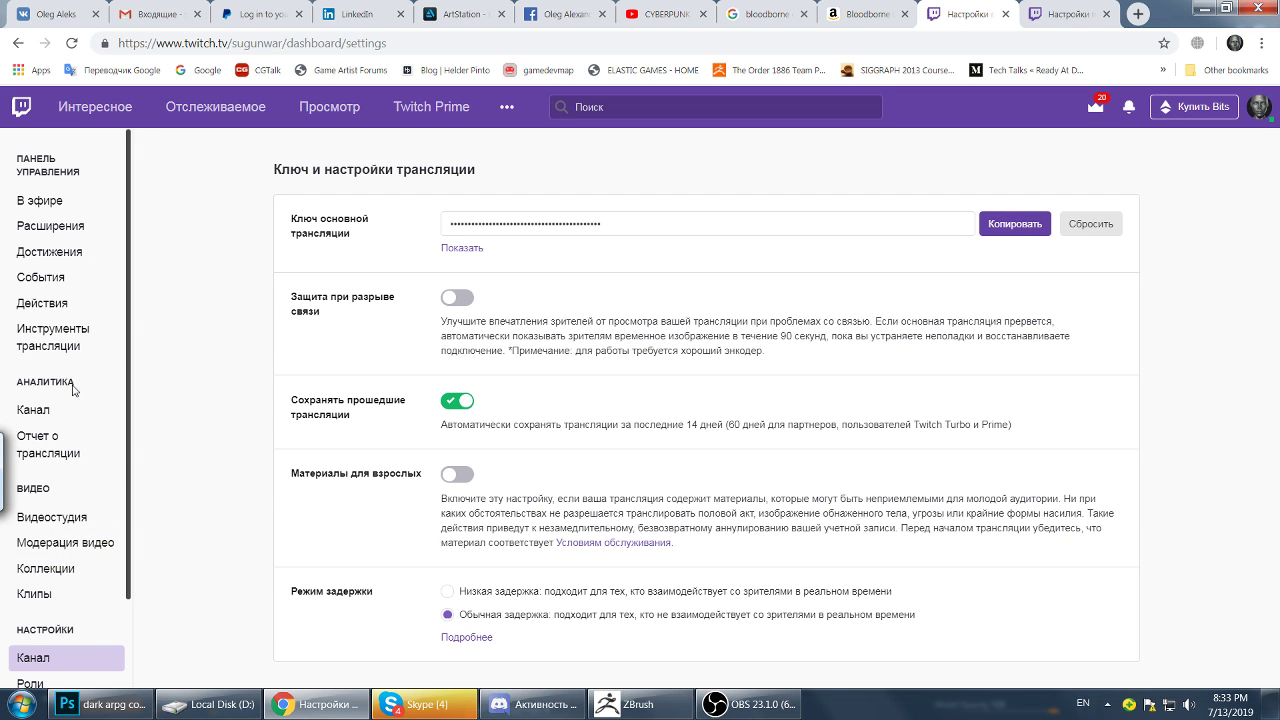
pyautogui.click(72, 206)
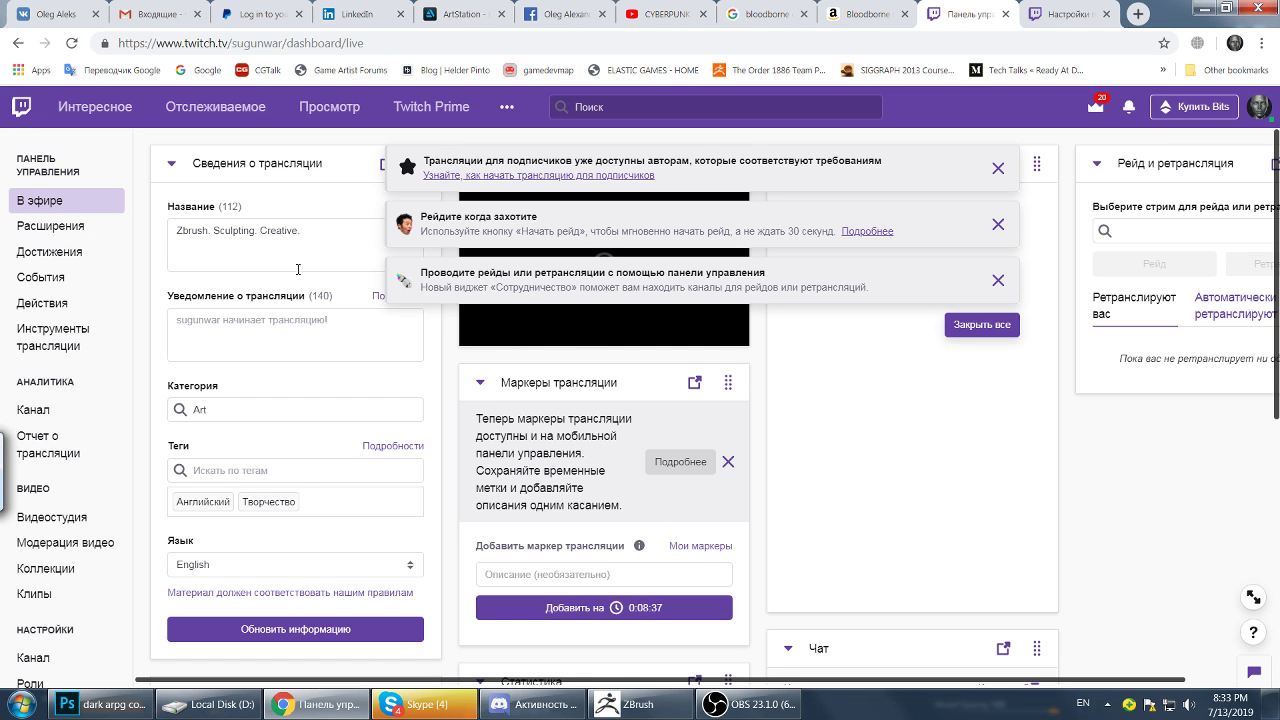
# Start editing the stream title and dismiss the dashboard notification pop-ups.
pyautogui.click(306, 242)
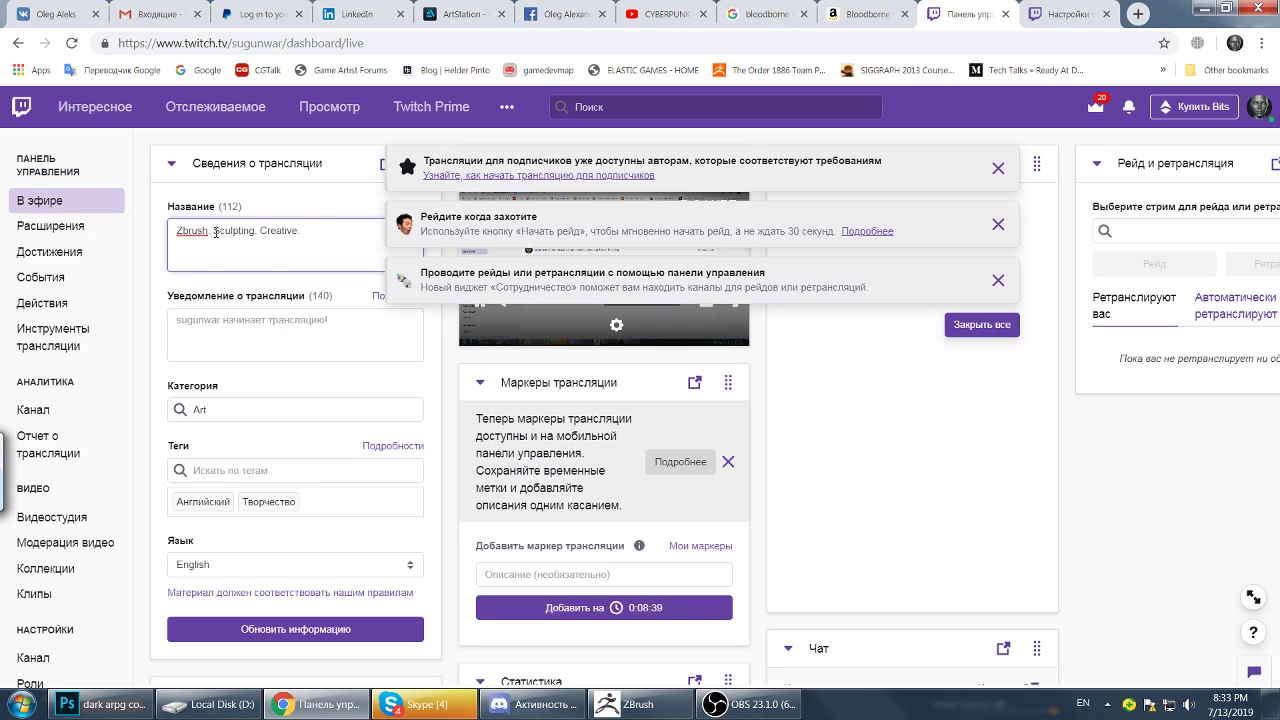
pyautogui.write('.')
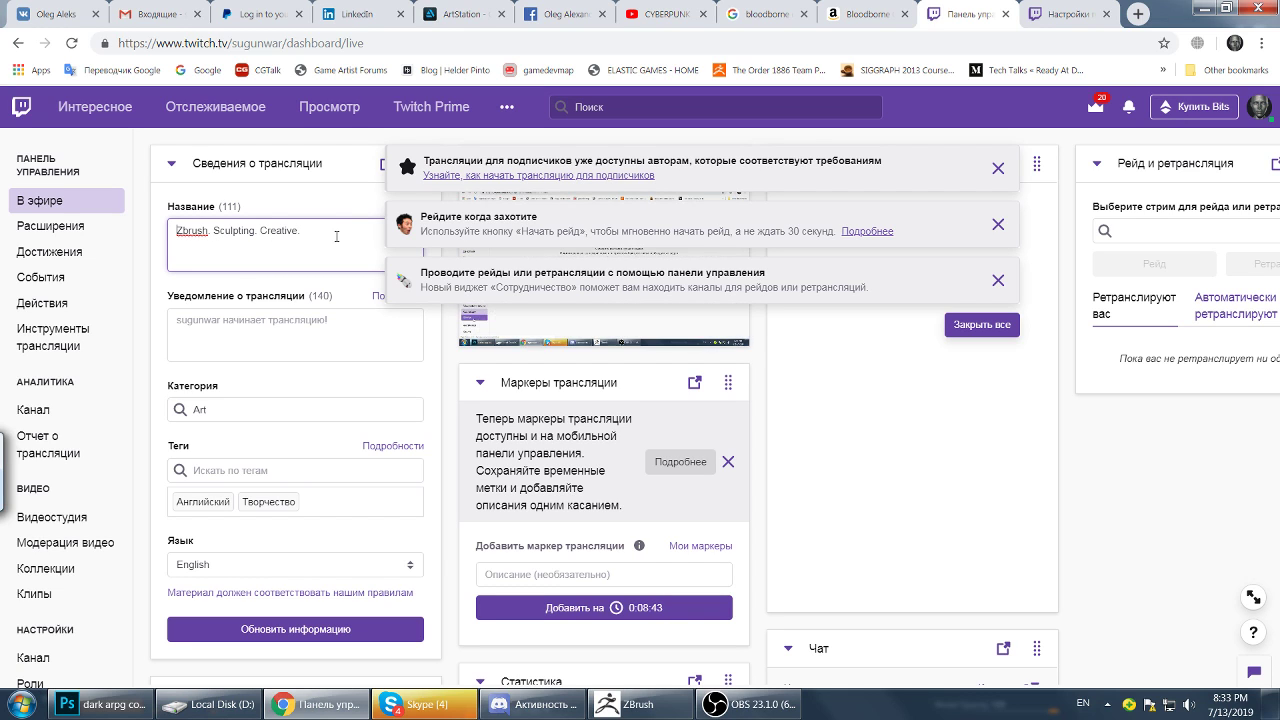
pyautogui.click(998, 168)
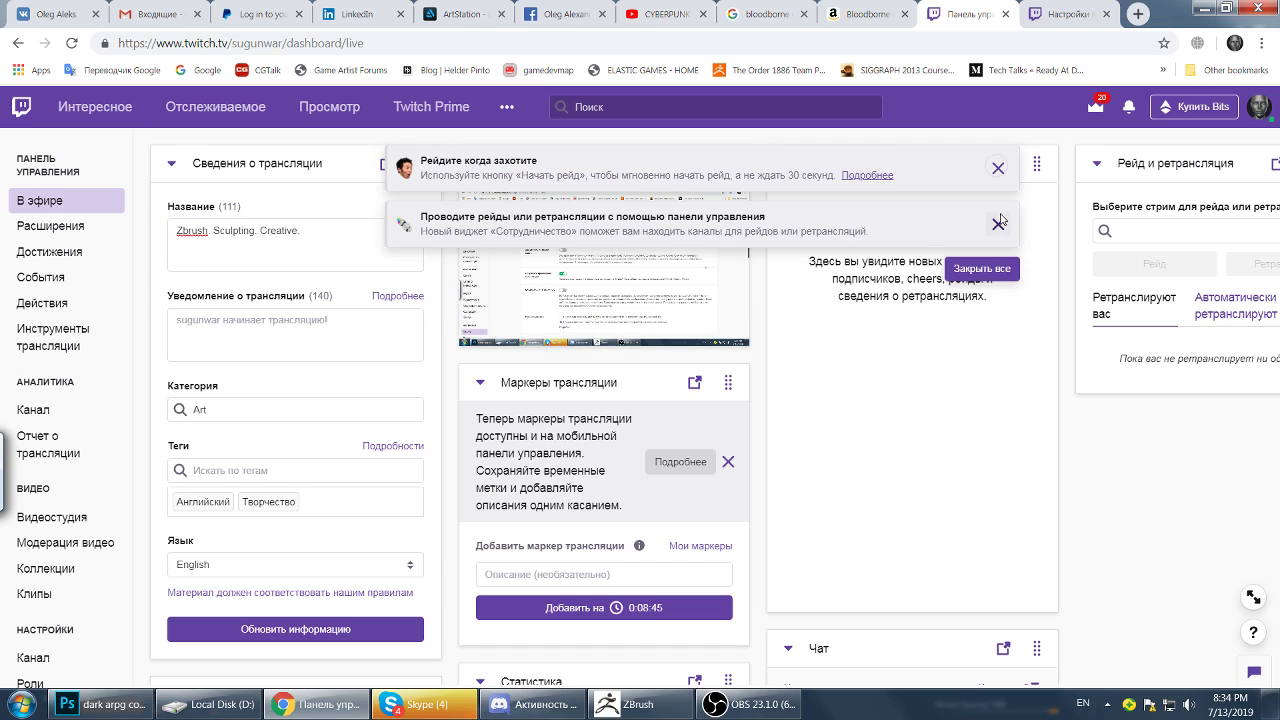
pyautogui.click(998, 222)
pyautogui.click(998, 170)
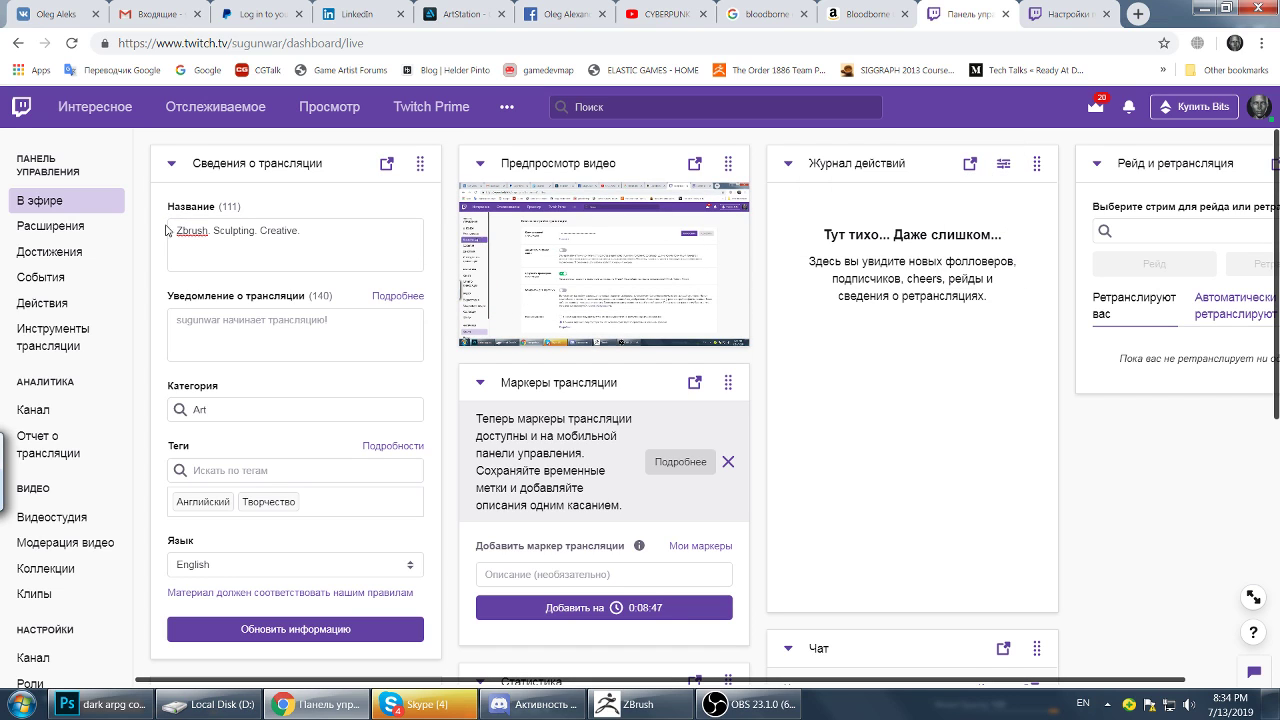
# Put 'Creature design.' above 'Zbrush. Sculpting. Creative.' in the title and save it.
pyautogui.click(178, 230)
pyautogui.write('CG')
pyautogui.press('BackSpace')
pyautogui.press('BackSpace')
pyautogui.write('reatur')
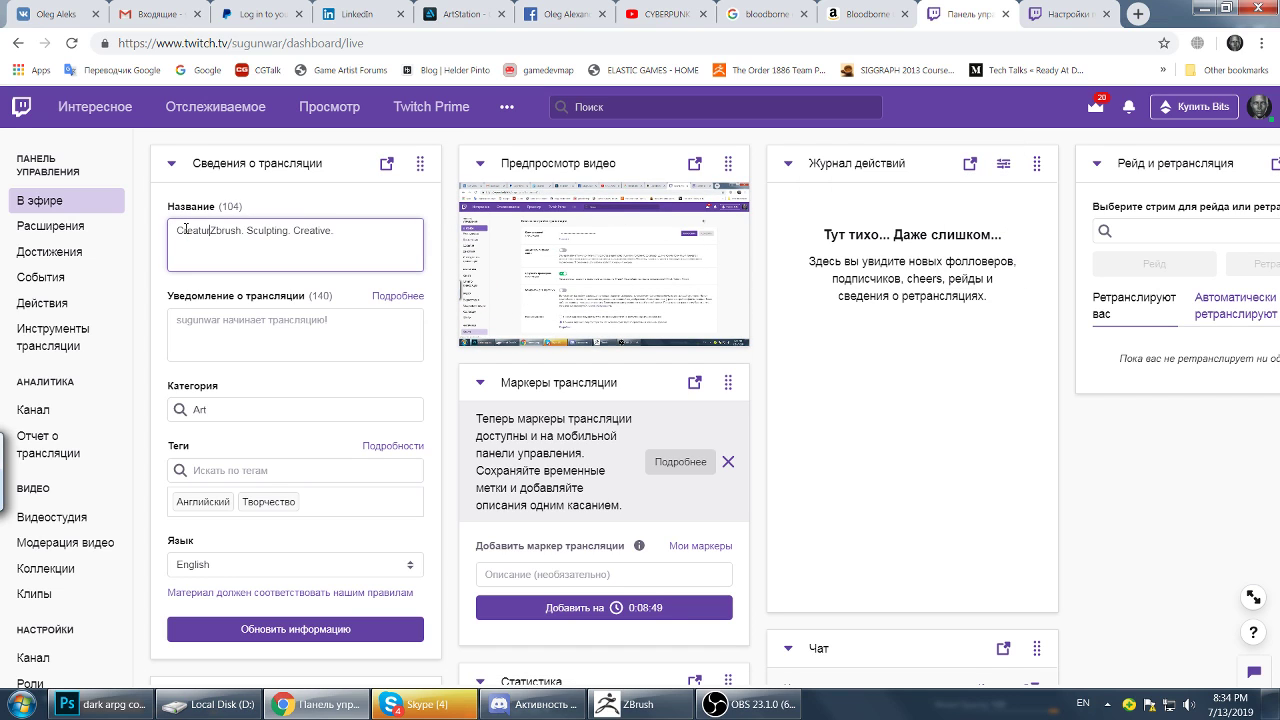
pyautogui.write('e desig')
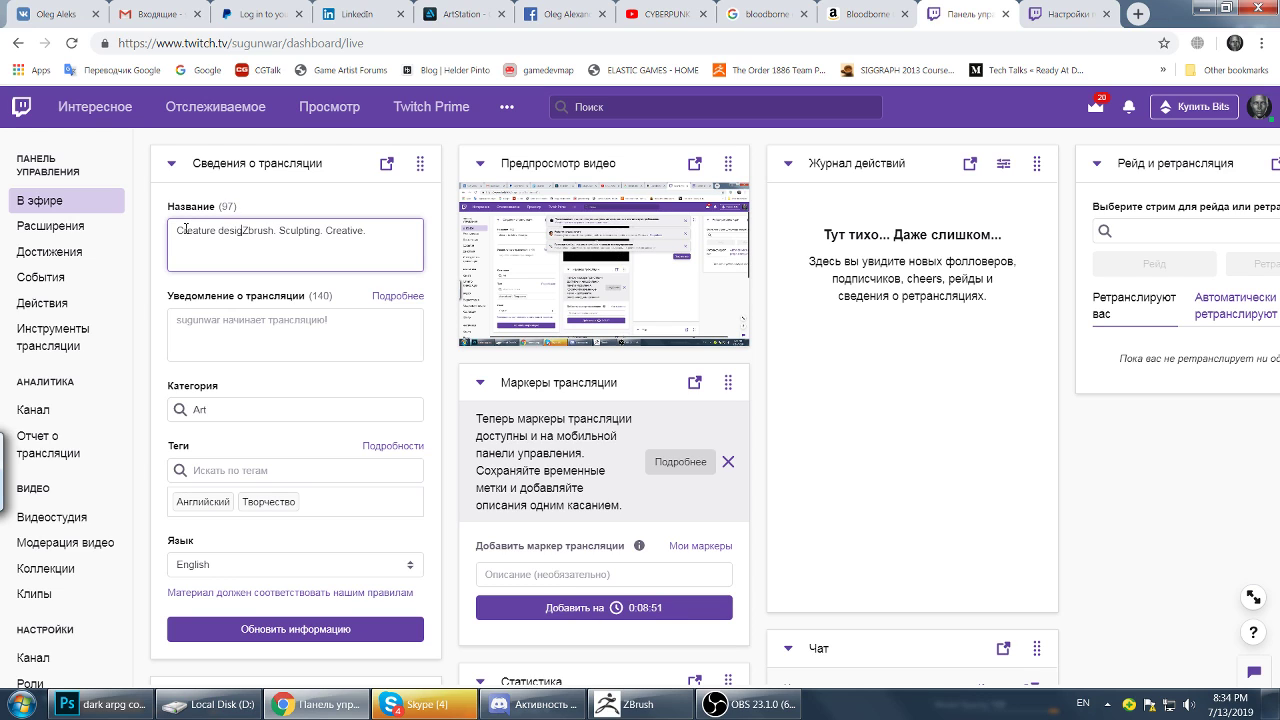
pyautogui.write('n')
pyautogui.press('BackSpace')
pyautogui.write('.')
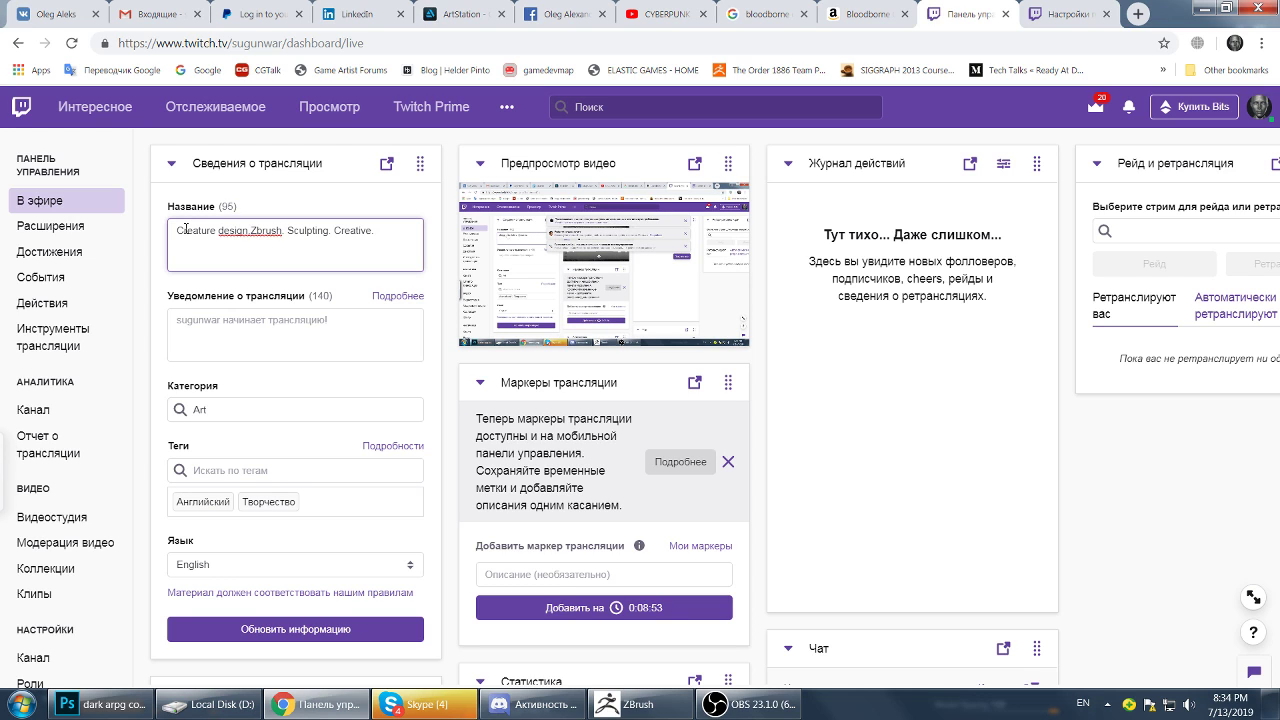
pyautogui.press('Return')
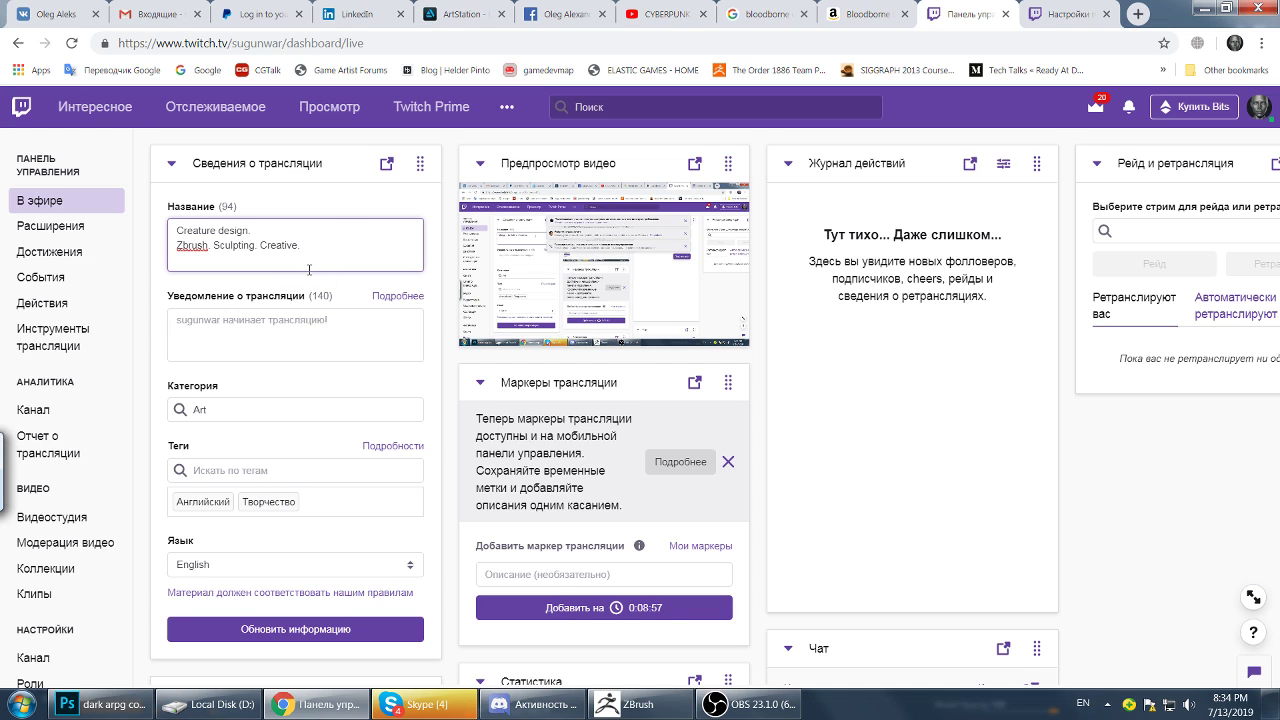
pyautogui.click(274, 630)
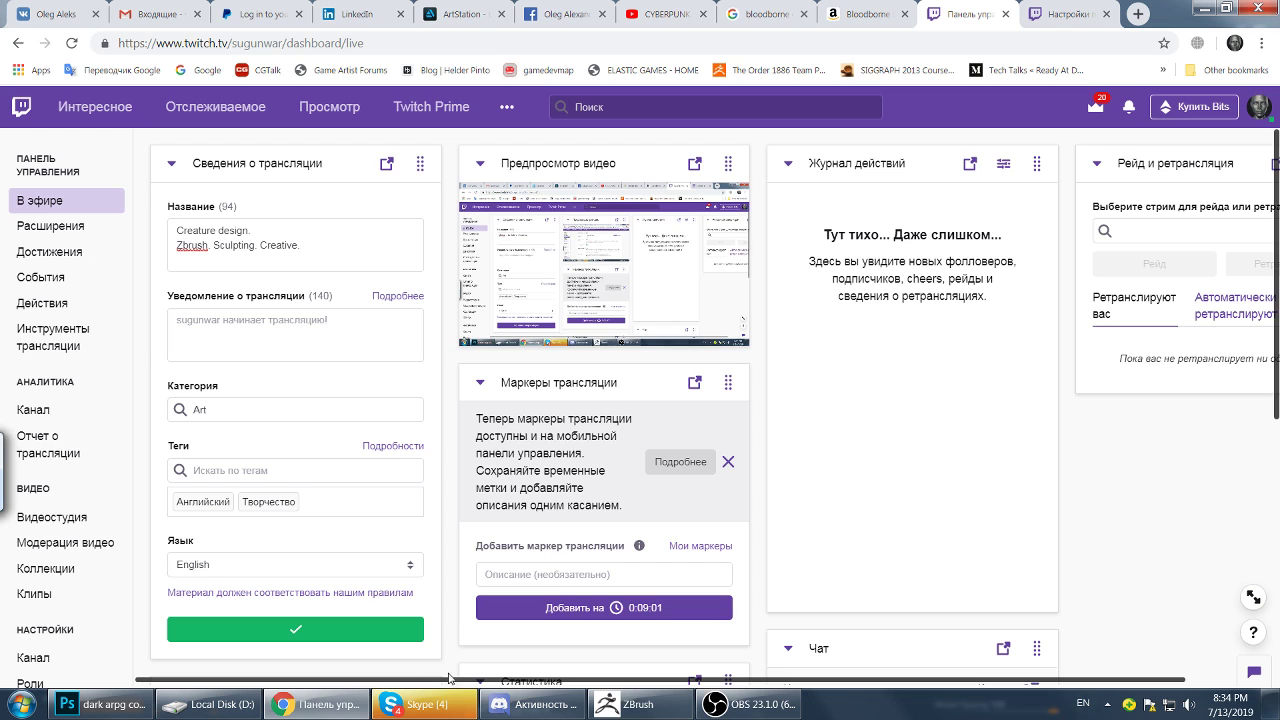
pyautogui.click(1038, 16)
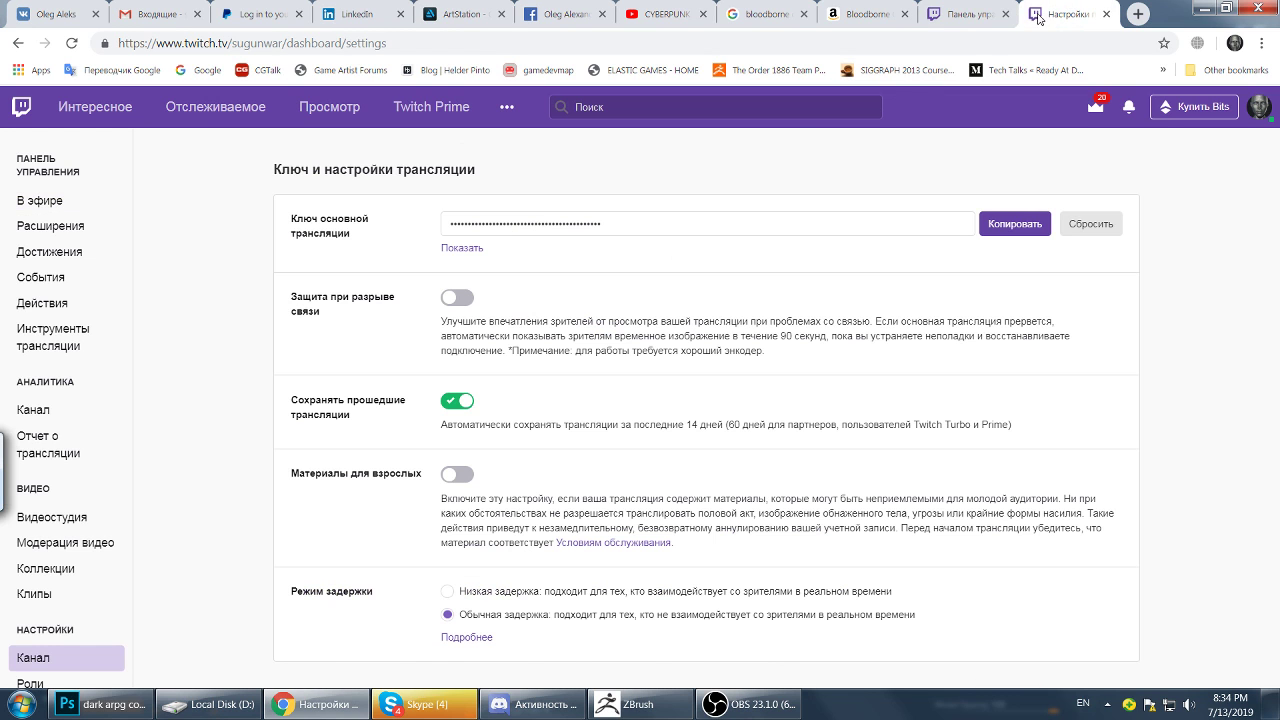
# Open the public channel page and reload it to check the new title.
pyautogui.click(962, 14)
pyautogui.click(1075, 8)
pyautogui.click(1257, 112)
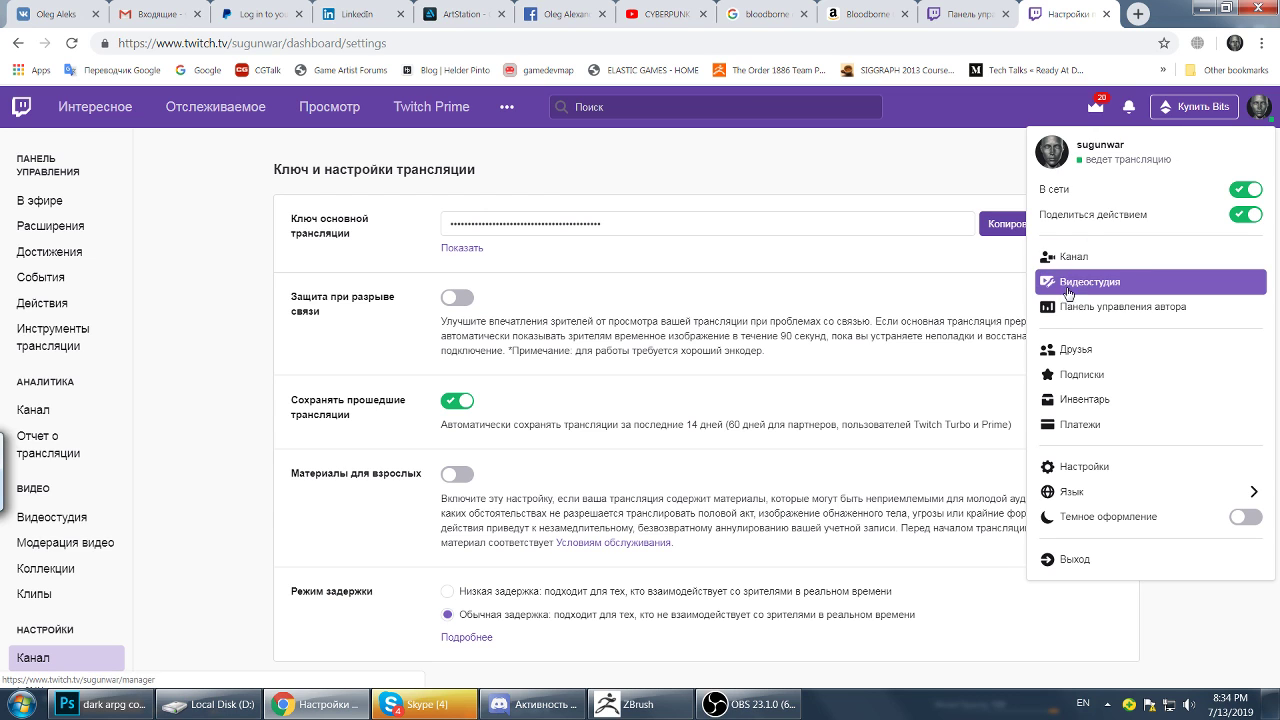
pyautogui.click(1073, 257)
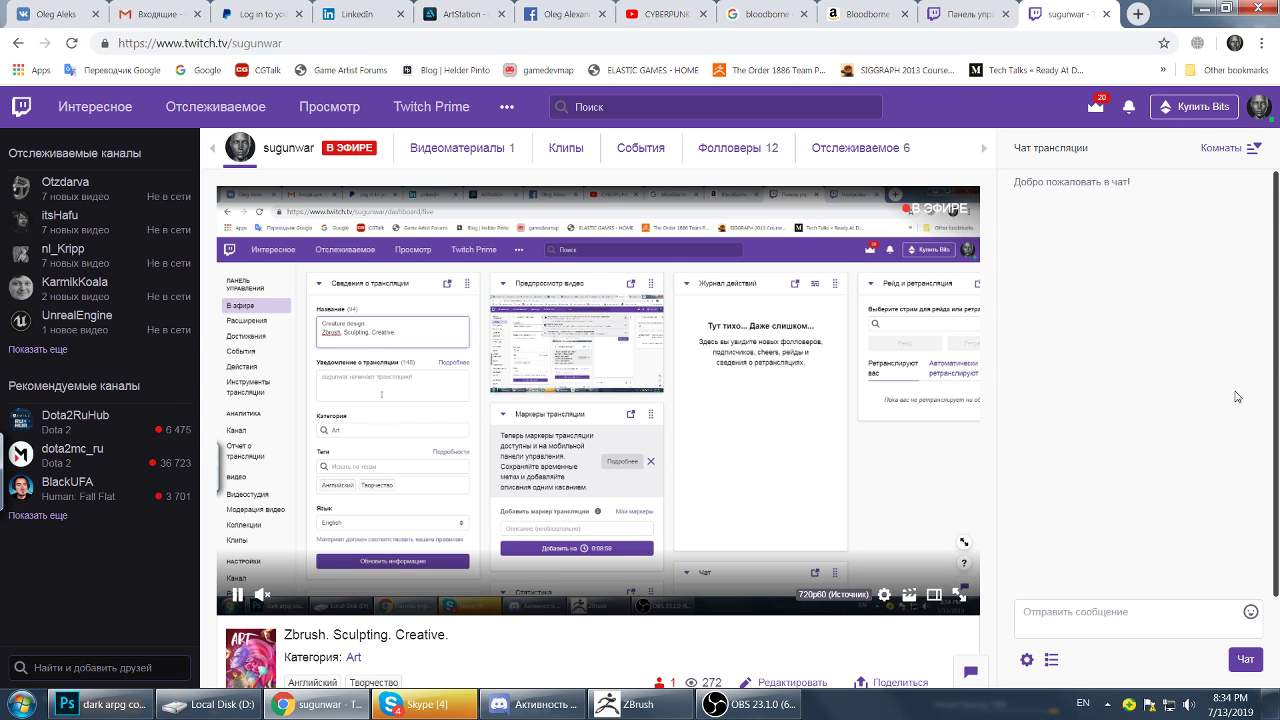
pyautogui.press('F5')
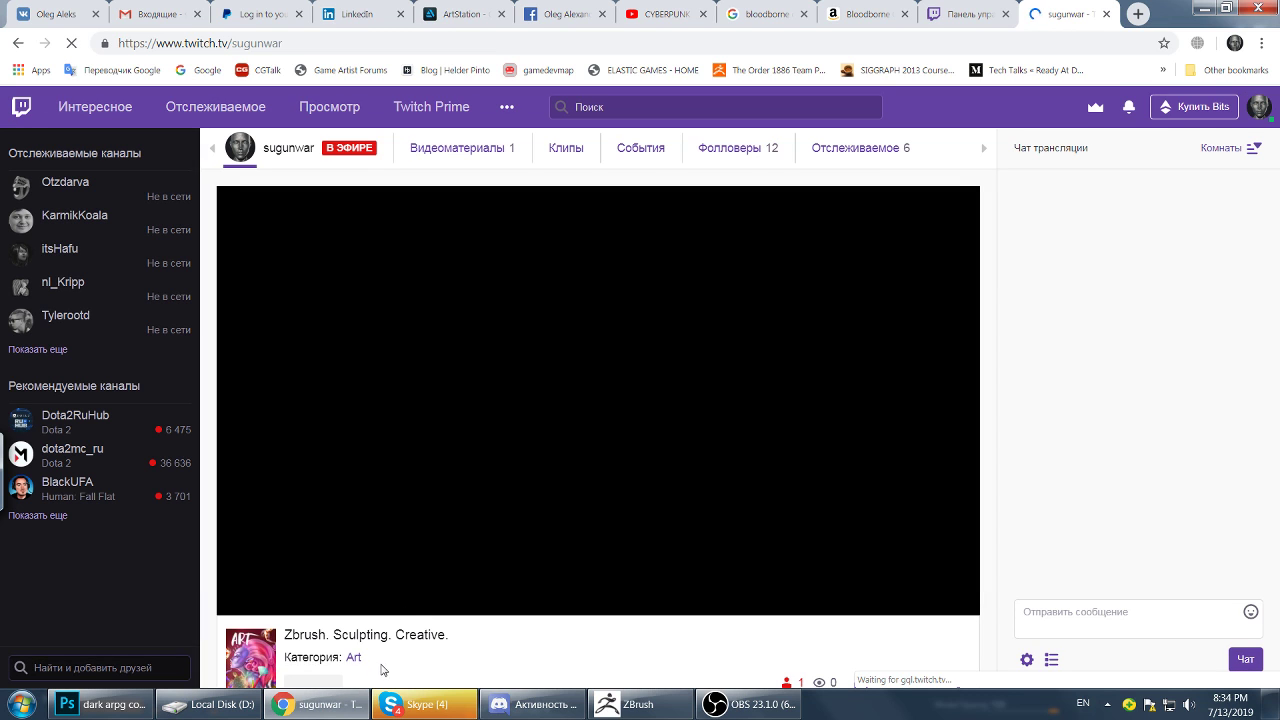
# Pop the stream info panel out into its own window, then close it.
pyautogui.click(960, 14)
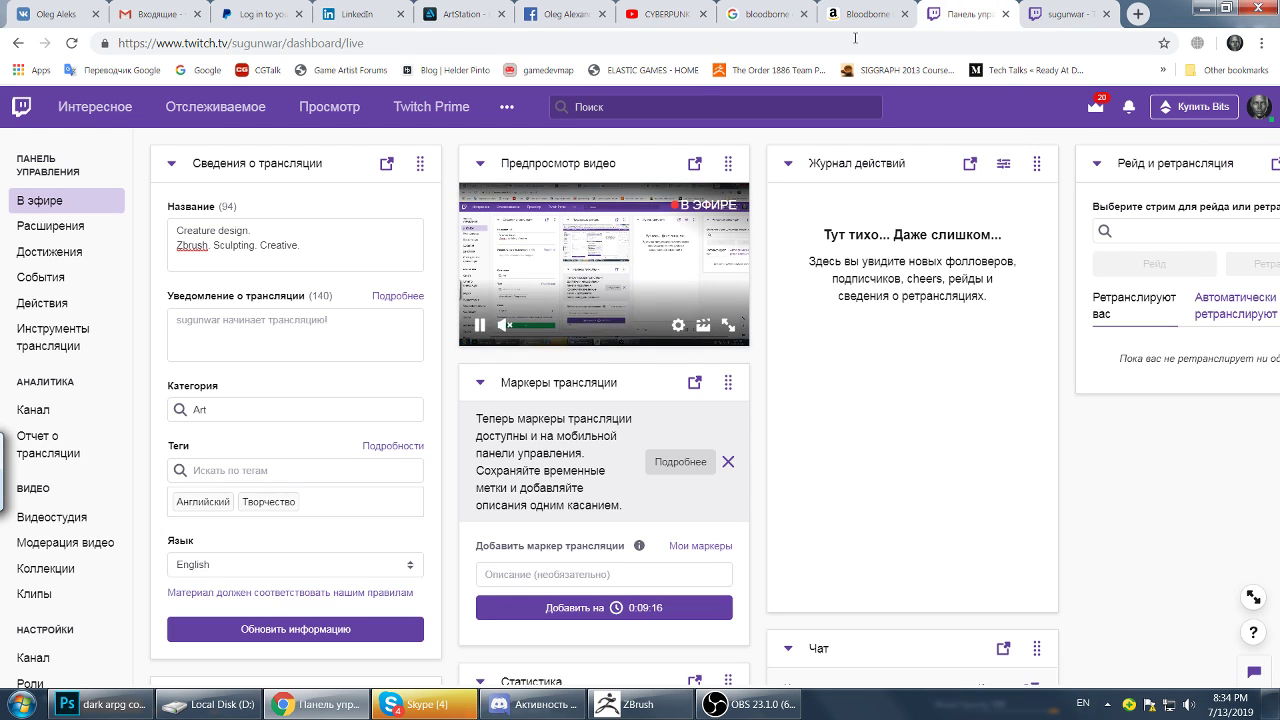
pyautogui.click(267, 228)
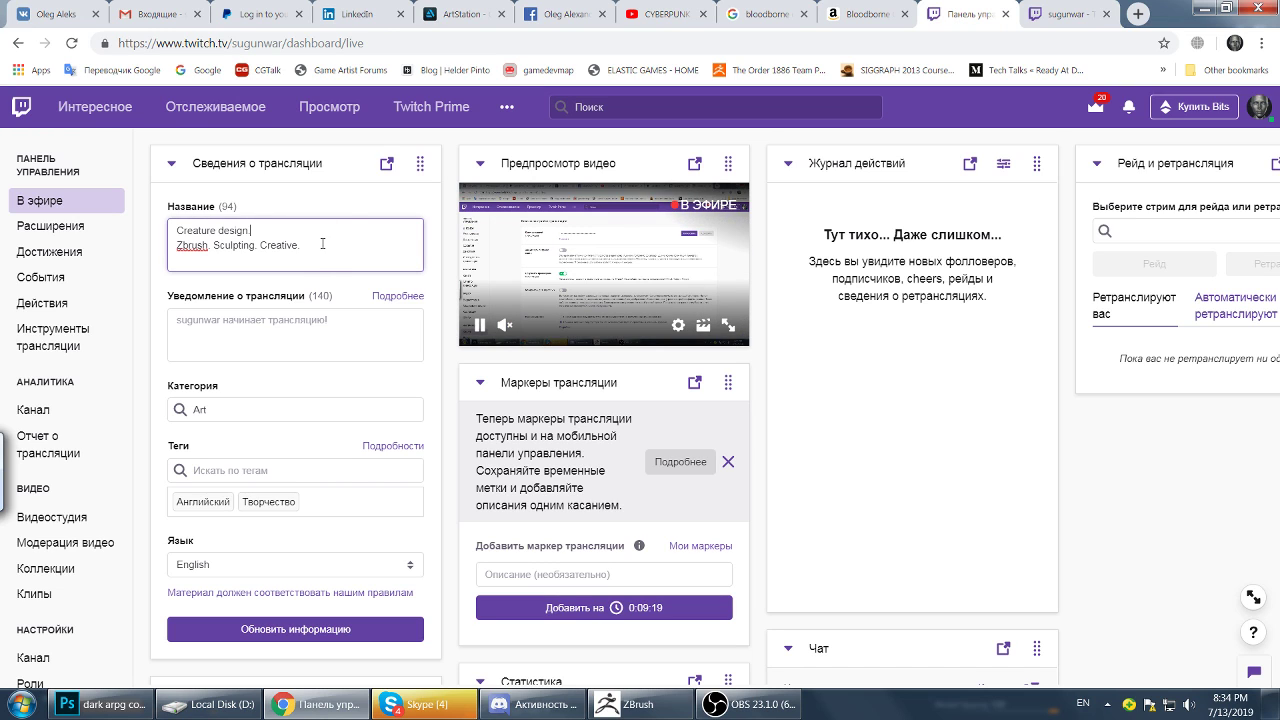
pyautogui.click(420, 165)
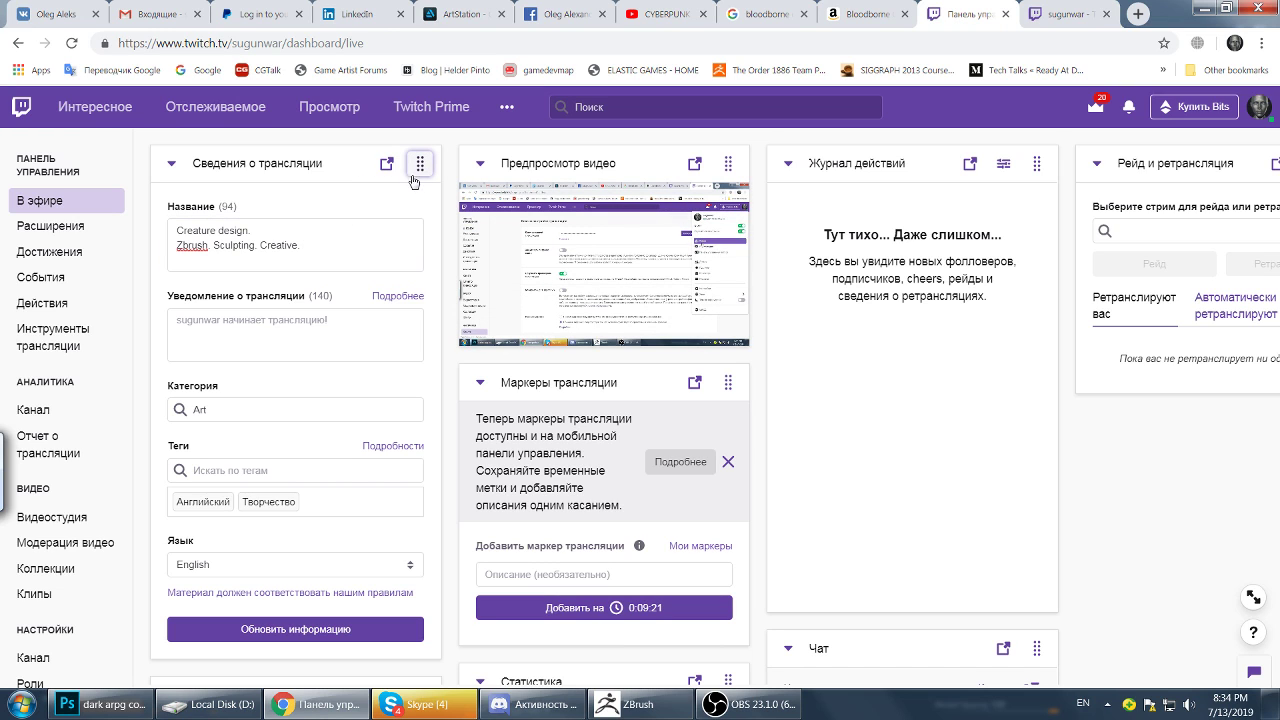
pyautogui.click(386, 163)
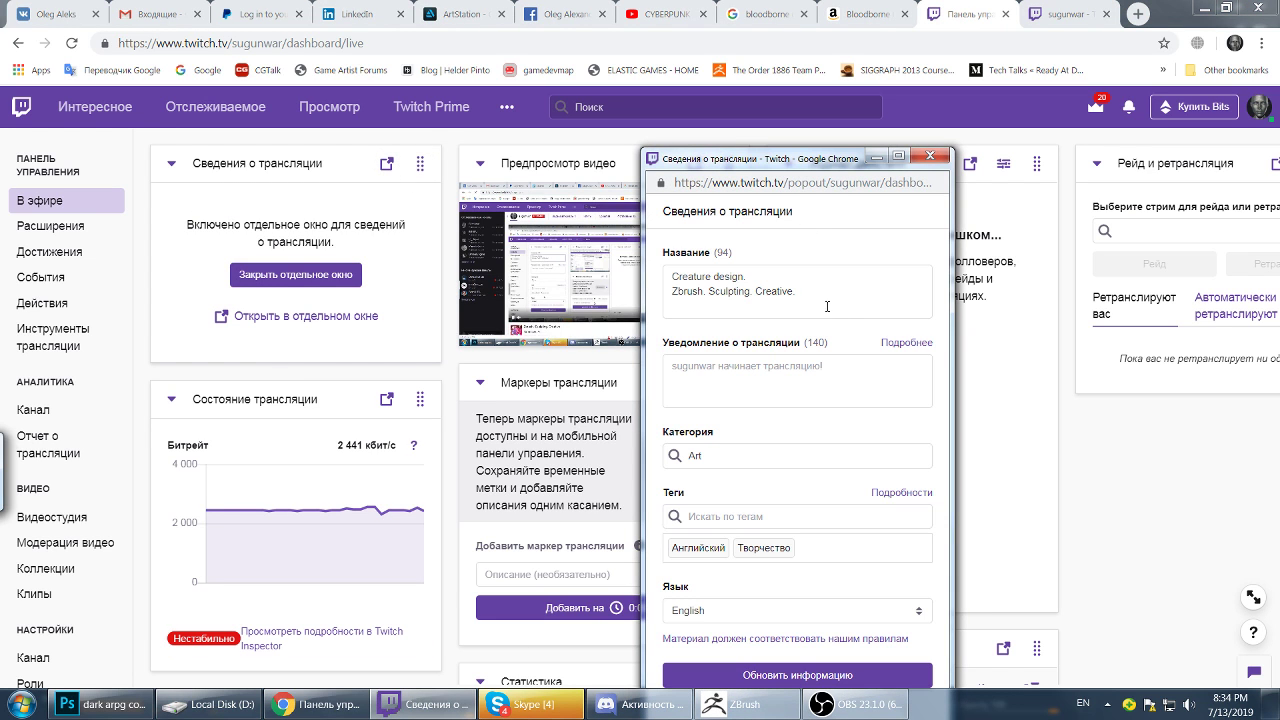
pyautogui.moveTo(922, 155); pyautogui.dragTo(925, 158)
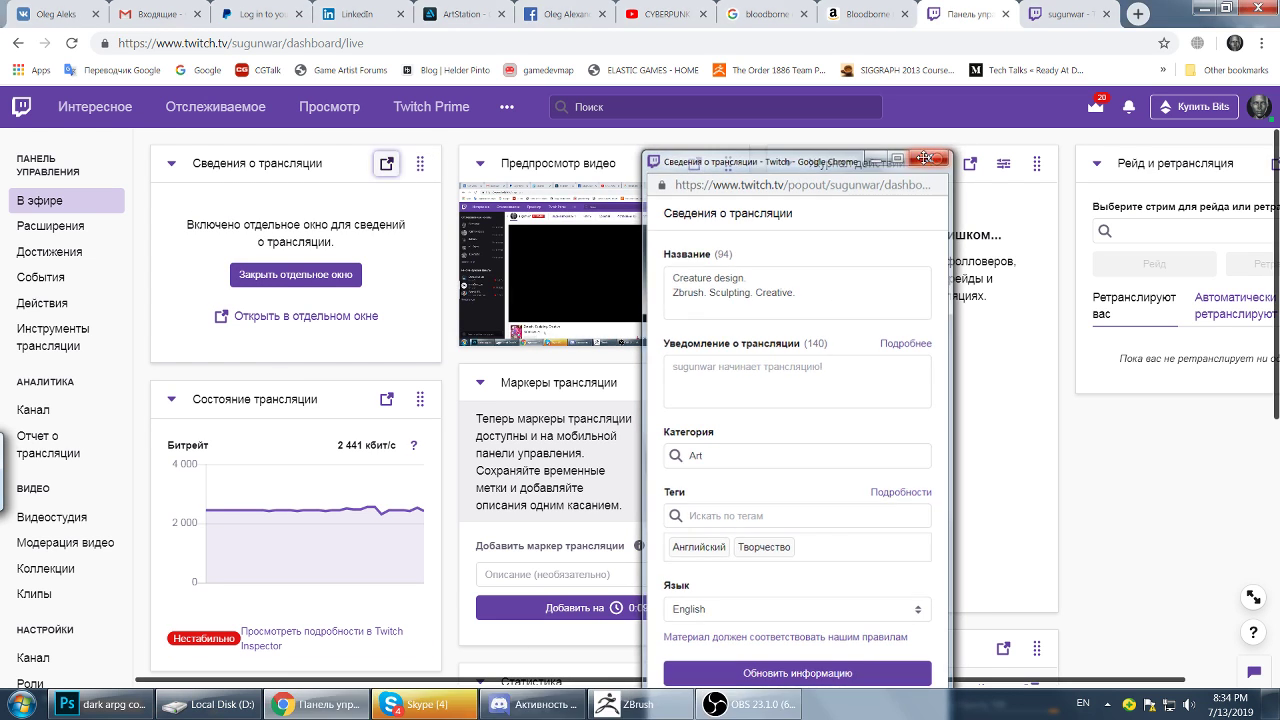
pyautogui.click(928, 158)
# Close the channel page and bring the Photoshop sketch document to the front.
pyautogui.click(1068, 14)
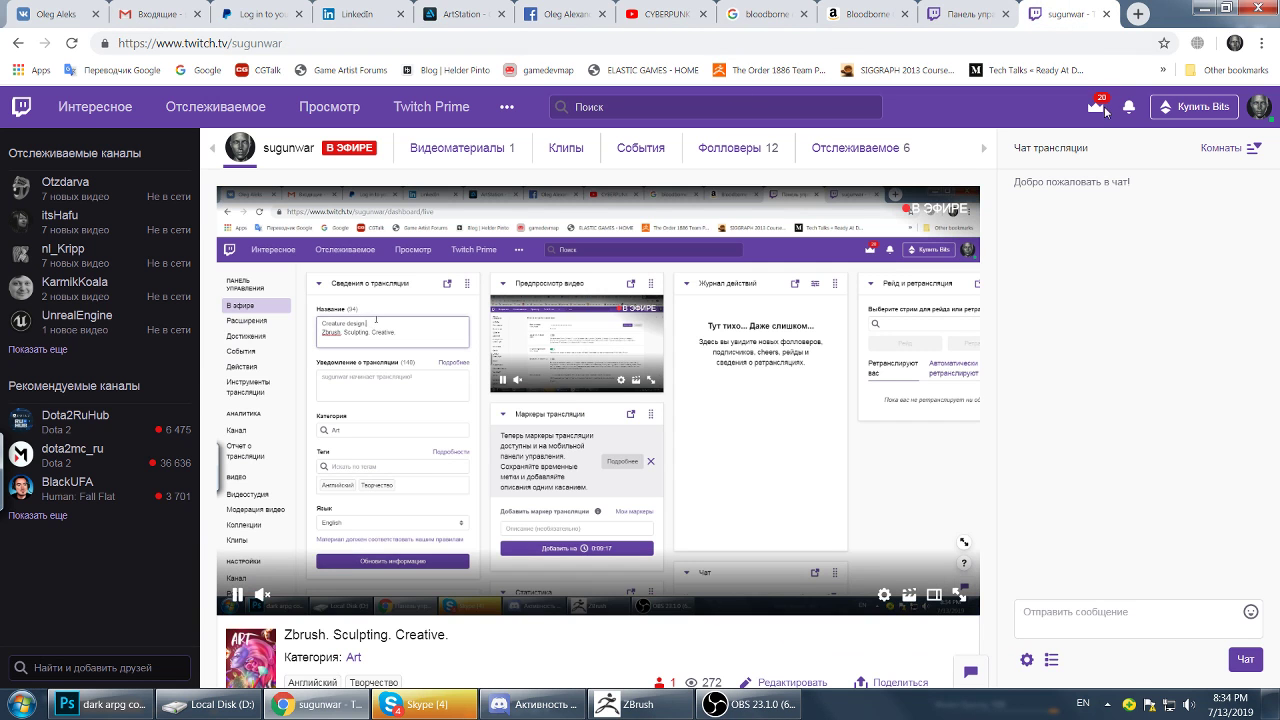
pyautogui.click(1105, 14)
pyautogui.click(750, 704)
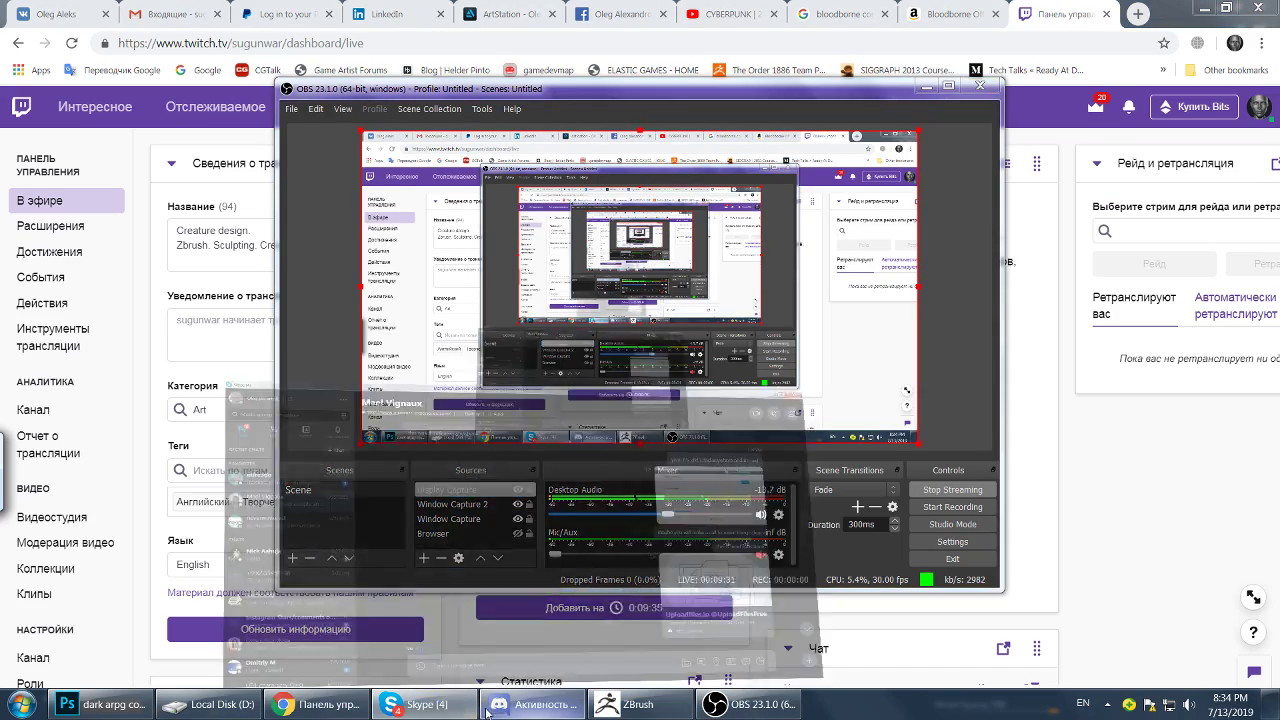
pyautogui.click(436, 710)
pyautogui.click(436, 712)
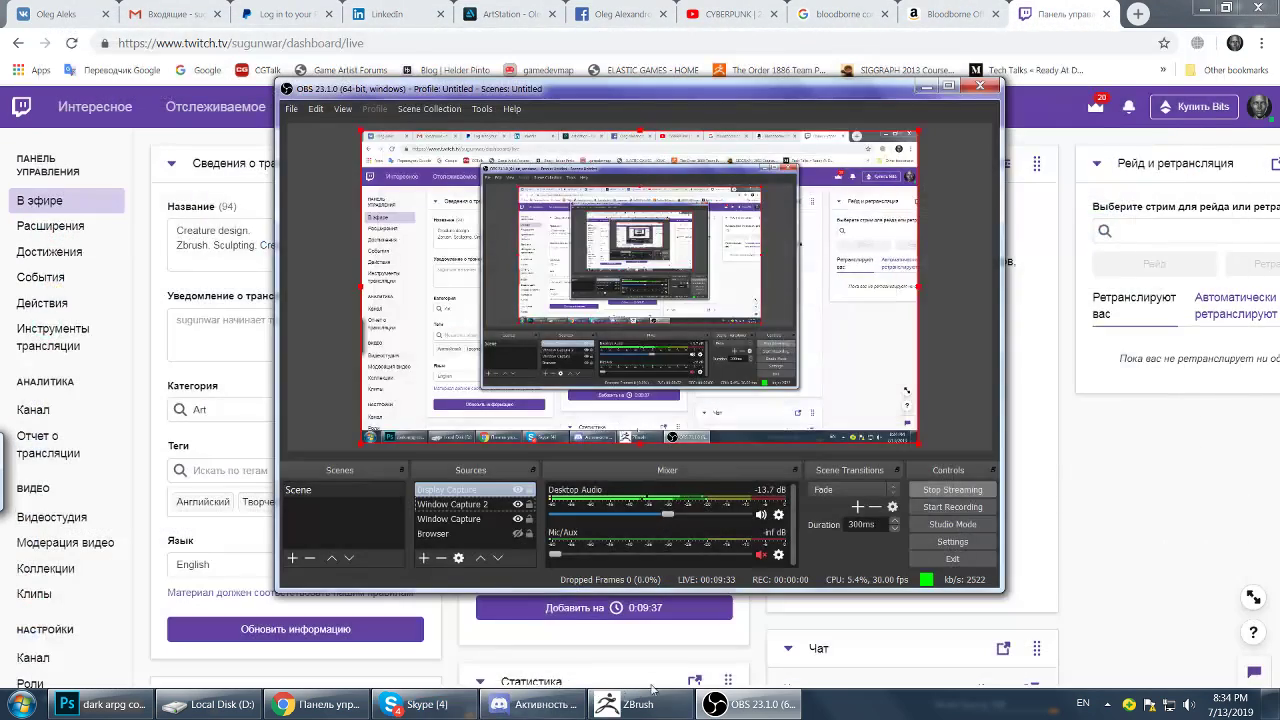
pyautogui.click(100, 704)
# Fit the whole canvas in view and check the Layer 2 and Layer 3 sketches.
pyautogui.press('z')
pyautogui.click(437, 306)
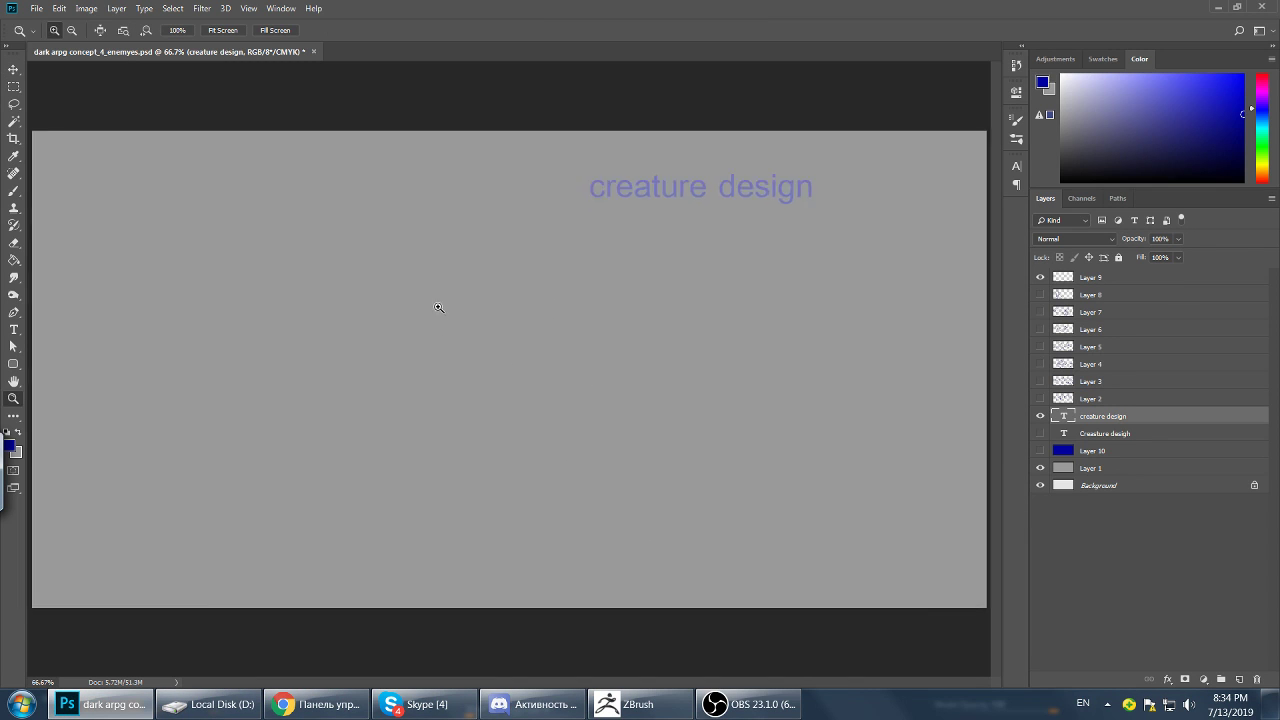
pyautogui.keyDown('alt'); pyautogui.click(526, 303); pyautogui.keyUp('alt')
pyautogui.keyDown('alt'); pyautogui.click(437, 363); pyautogui.keyUp('alt')
pyautogui.click(492, 430)
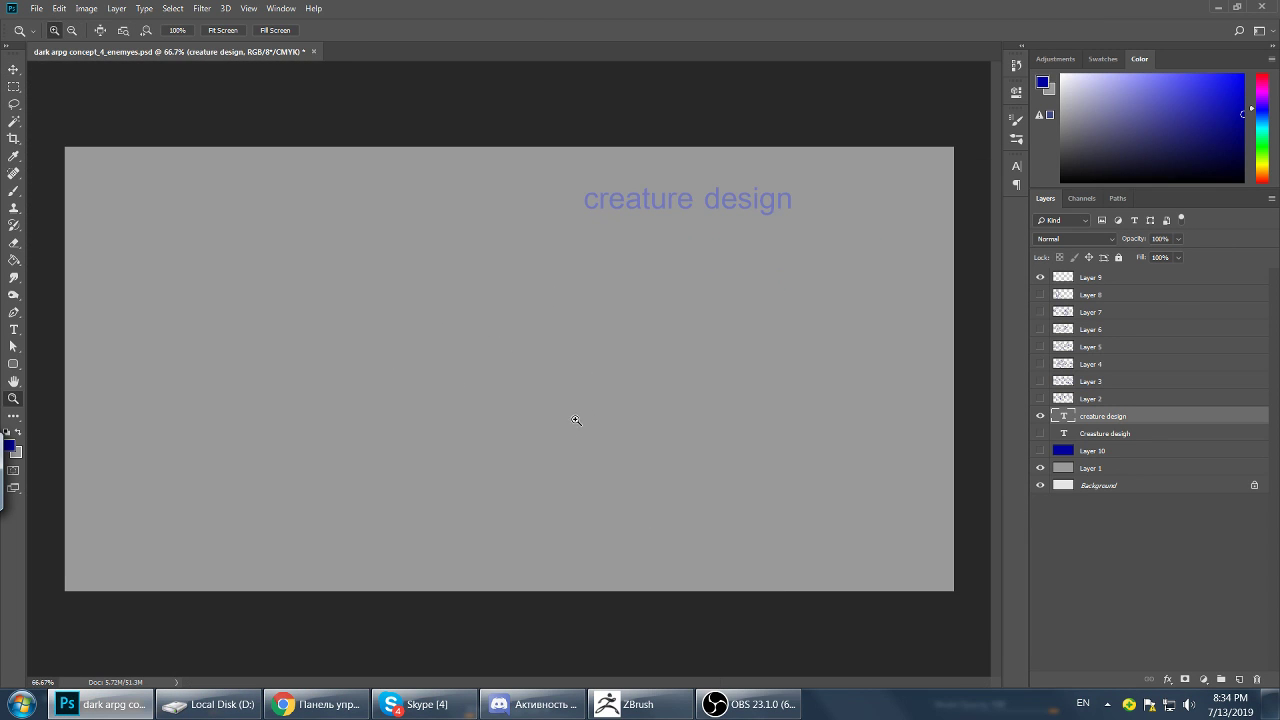
pyautogui.click(1040, 398)
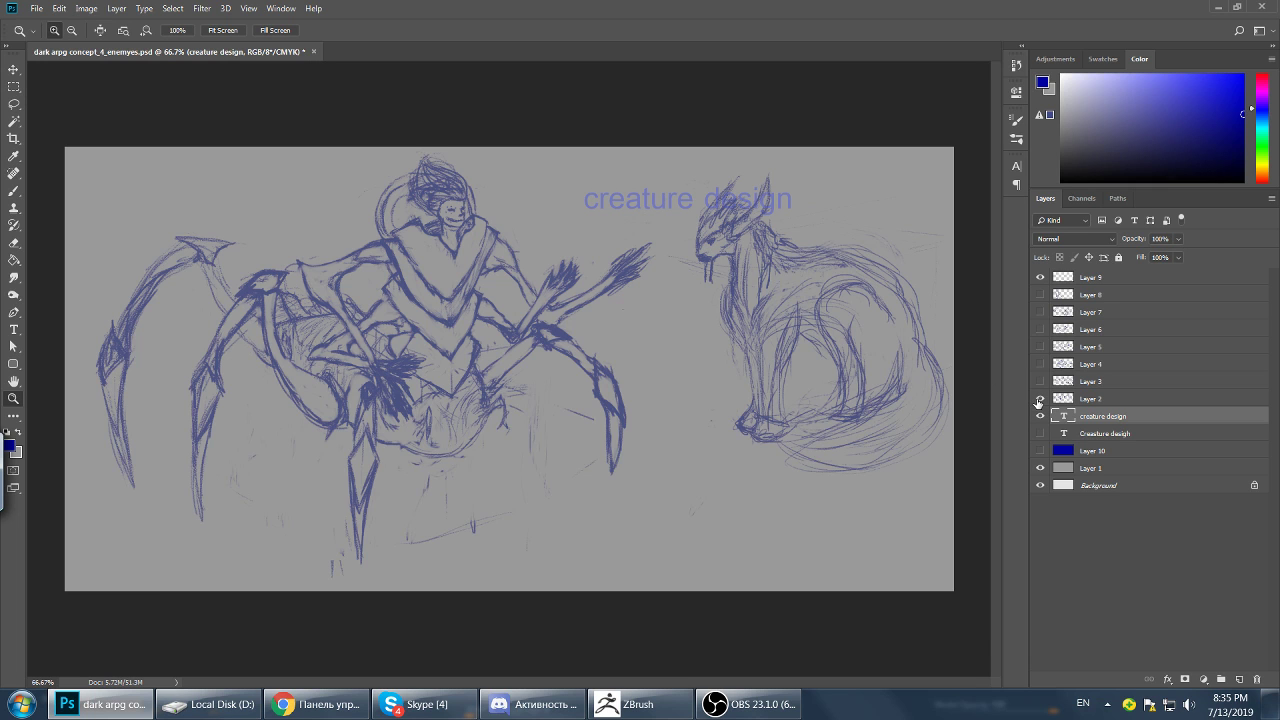
pyautogui.click(1040, 398)
pyautogui.click(1040, 381)
pyautogui.click(1040, 381)
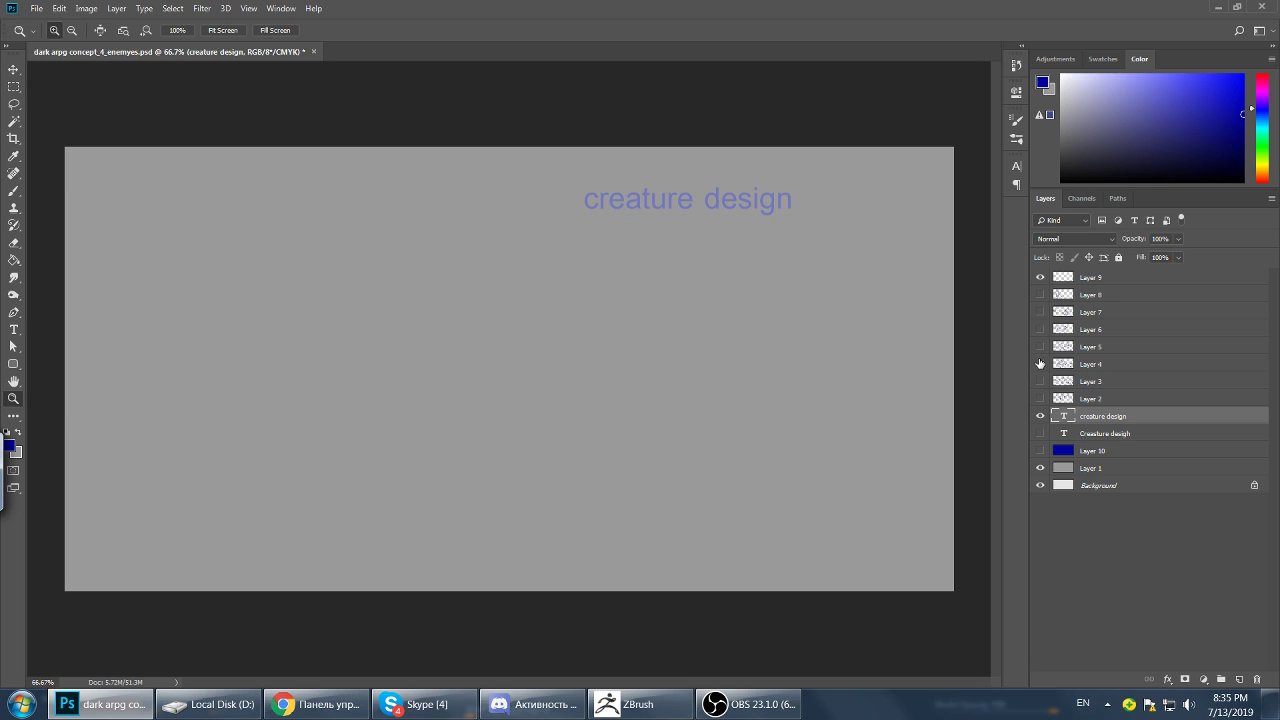
# Check the Layer 8 through Layer 5 sketches one by one, leaving them hidden.
pyautogui.click(1040, 295)
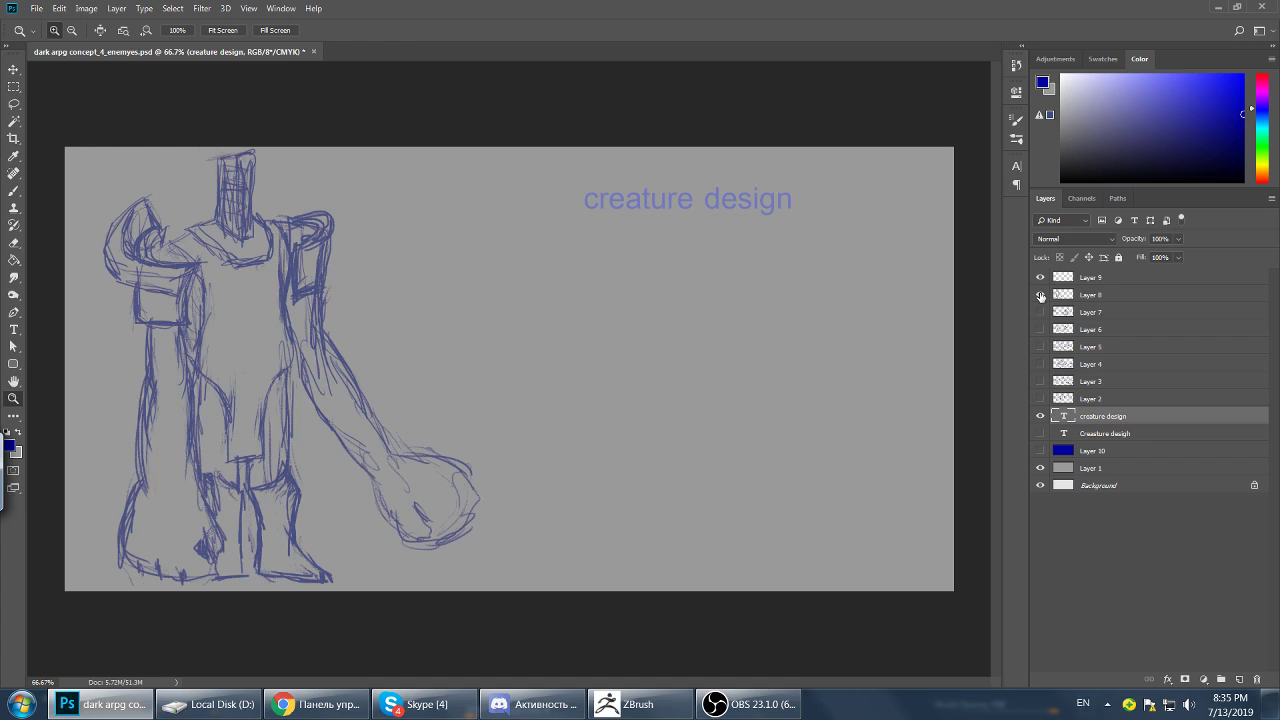
pyautogui.click(1040, 295)
pyautogui.click(1040, 312)
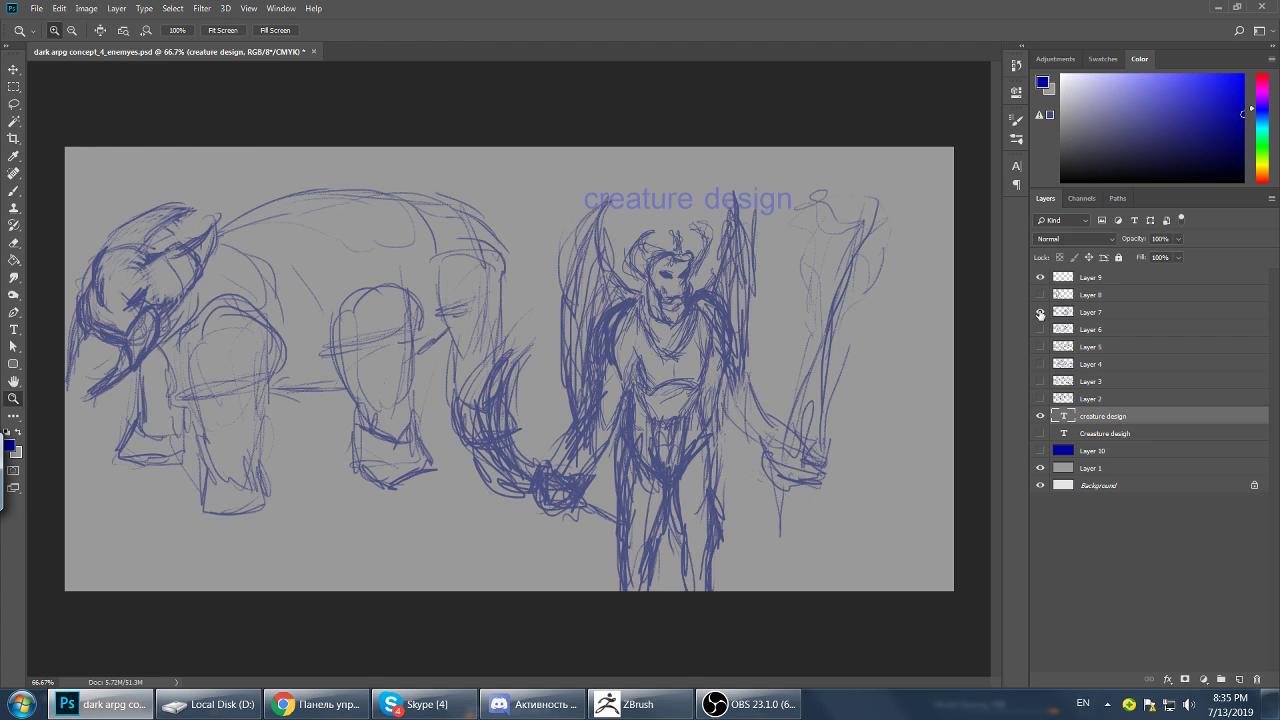
pyautogui.click(1040, 312)
pyautogui.click(1040, 329)
pyautogui.click(1040, 329)
pyautogui.click(1045, 346)
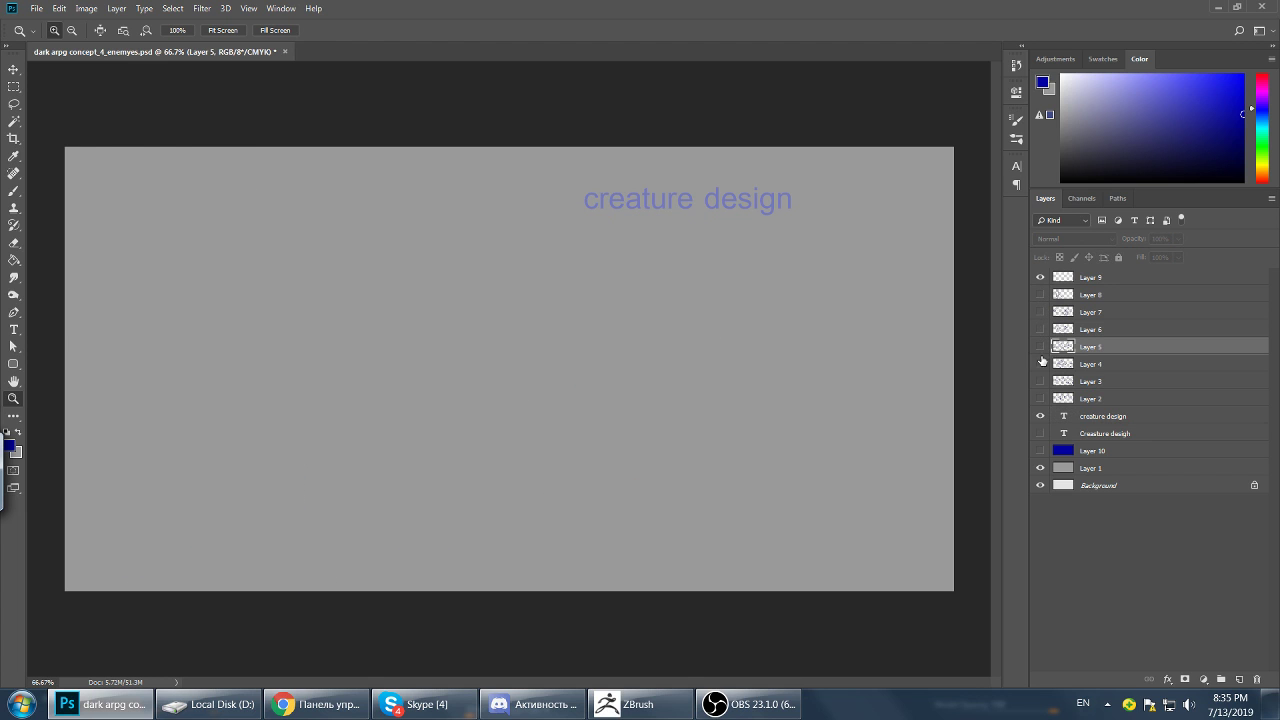
pyautogui.click(1040, 346)
pyautogui.click(1040, 346)
pyautogui.click(1041, 347)
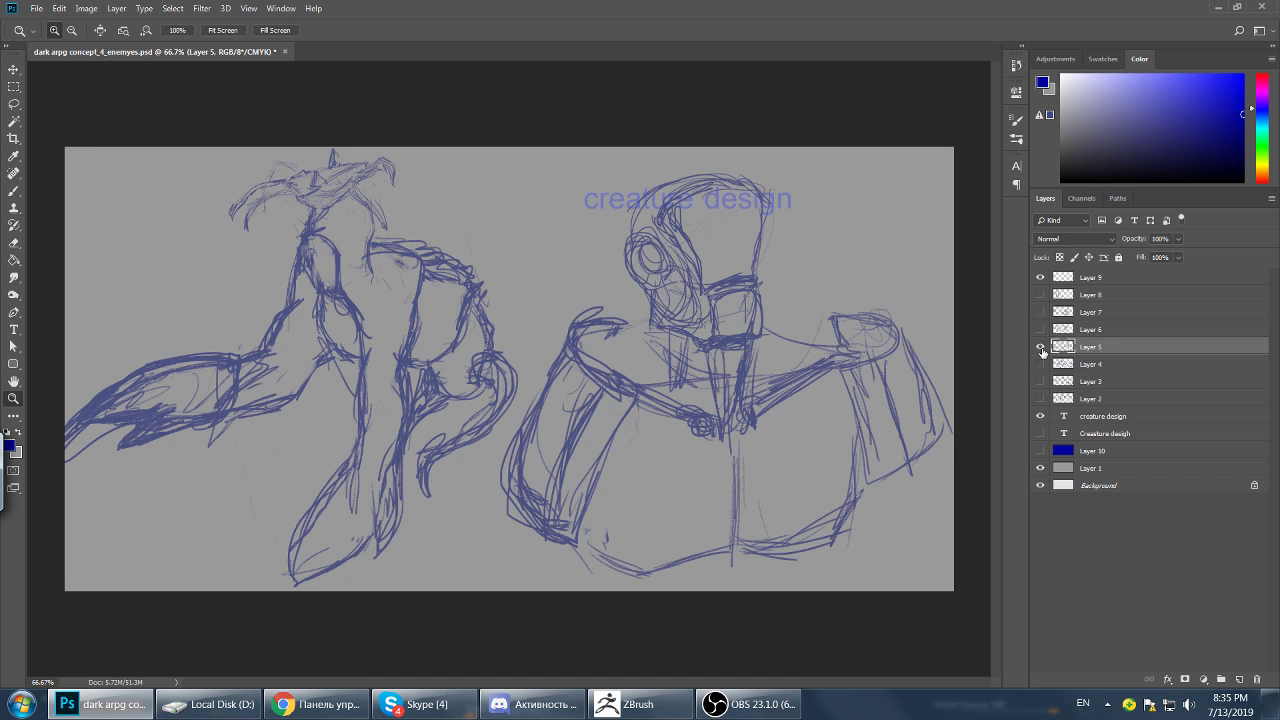
pyautogui.click(1040, 346)
# Check Layers 4 and 3, then leave Layer 2's spider and cat sketches visible and active.
pyautogui.click(1040, 364)
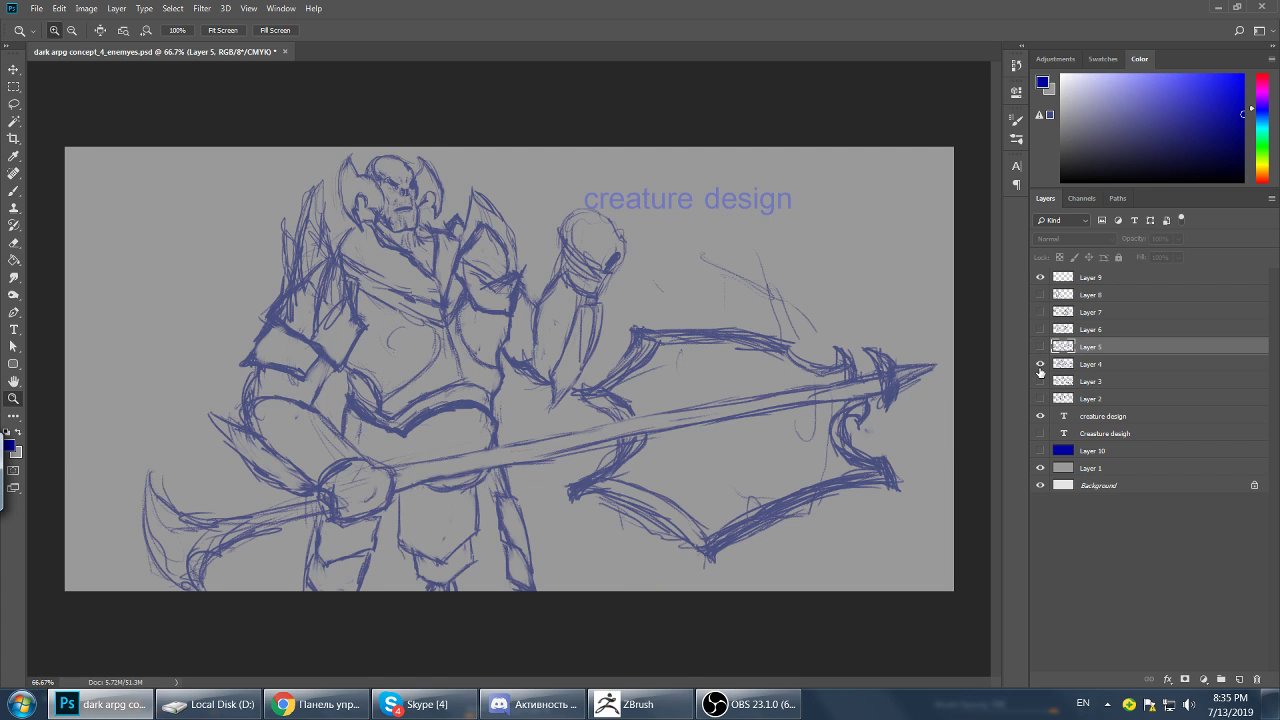
pyautogui.click(1040, 364)
pyautogui.click(1040, 381)
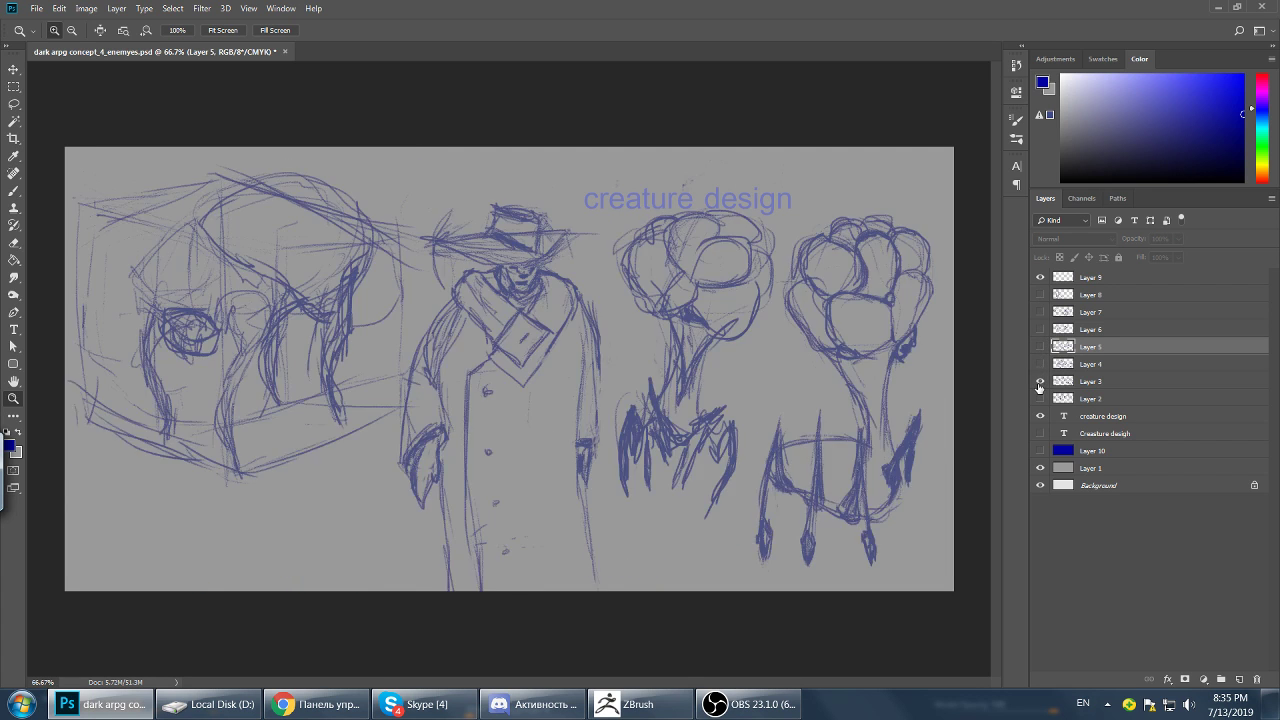
pyautogui.click(1040, 382)
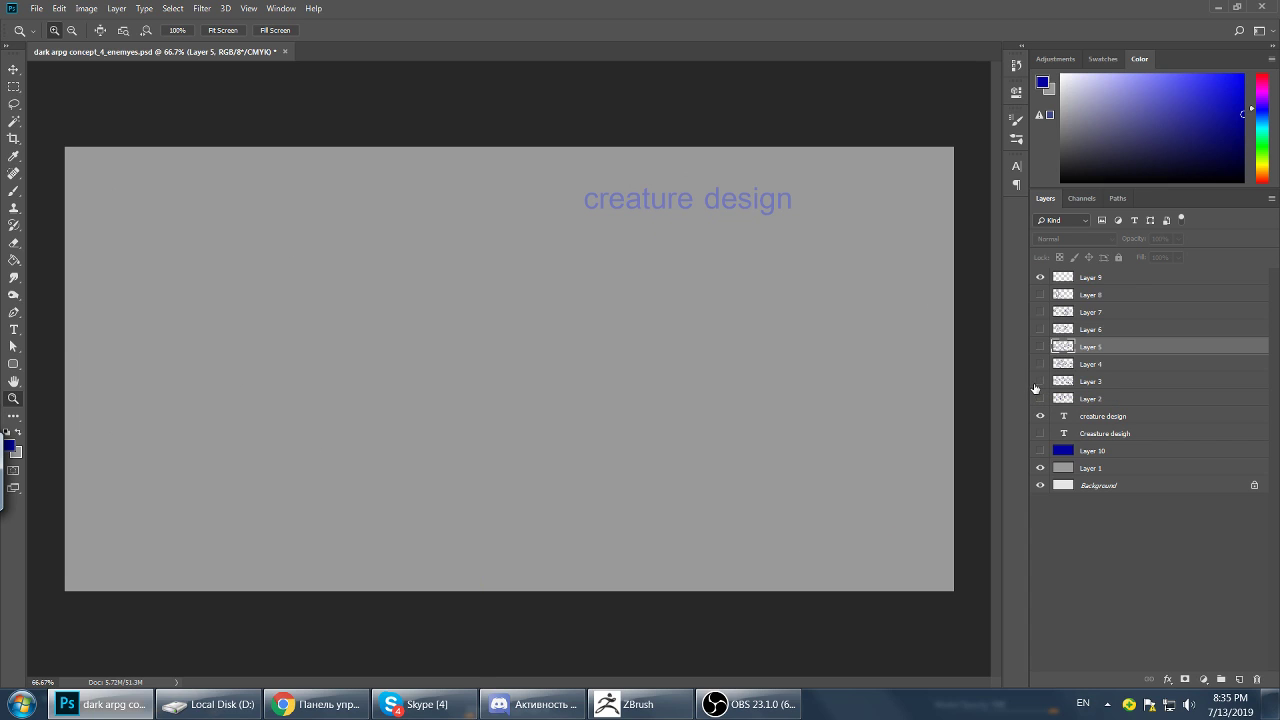
pyautogui.click(1039, 399)
pyautogui.click(1055, 397)
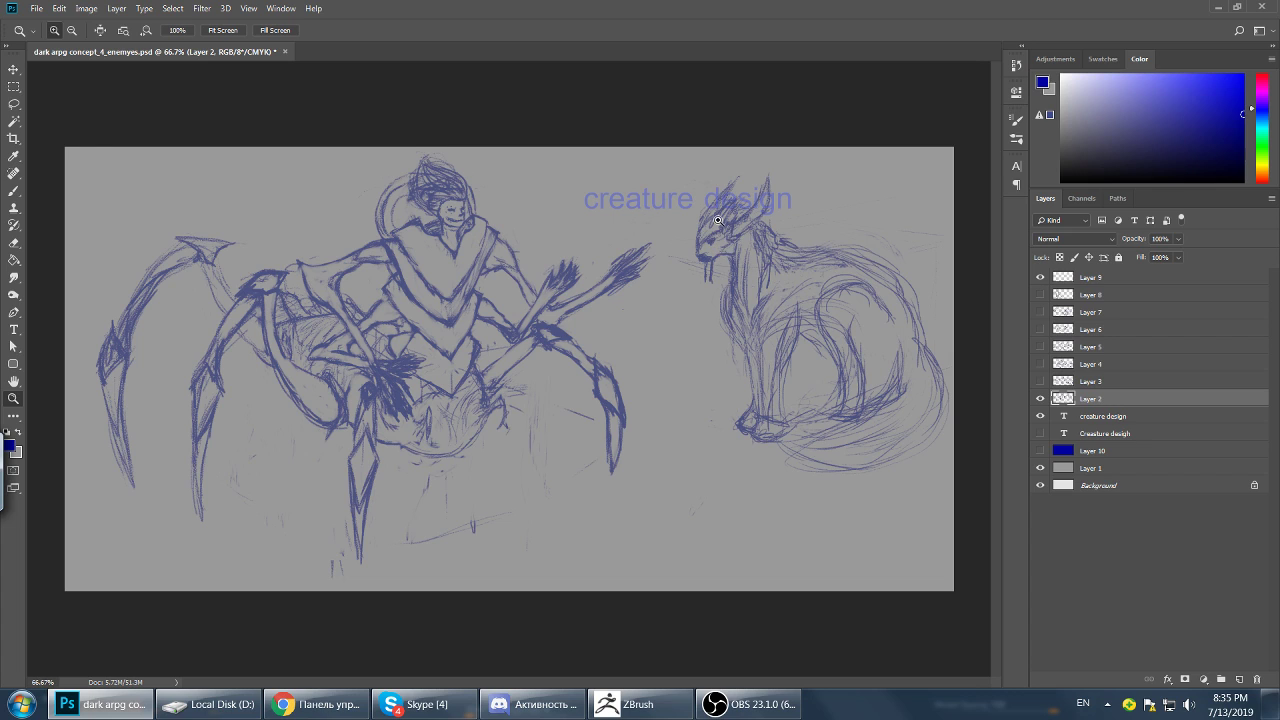
# Lasso the cat sketch, cut it from Layer 2 onto a new layer, and hide it.
pyautogui.press('l')
pyautogui.moveTo(716, 157); pyautogui.dragTo(708, 156)
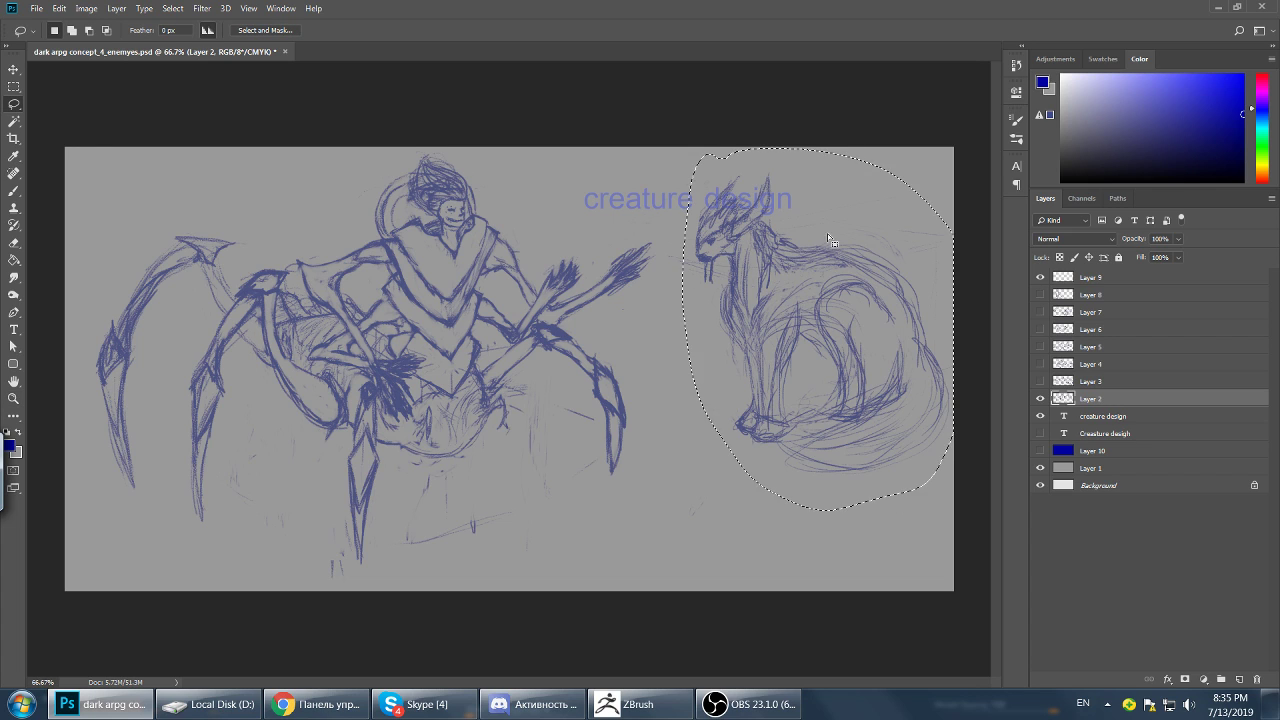
pyautogui.hotkey('ctrl', 'x')
pyautogui.hotkey('ctrl', 'v')
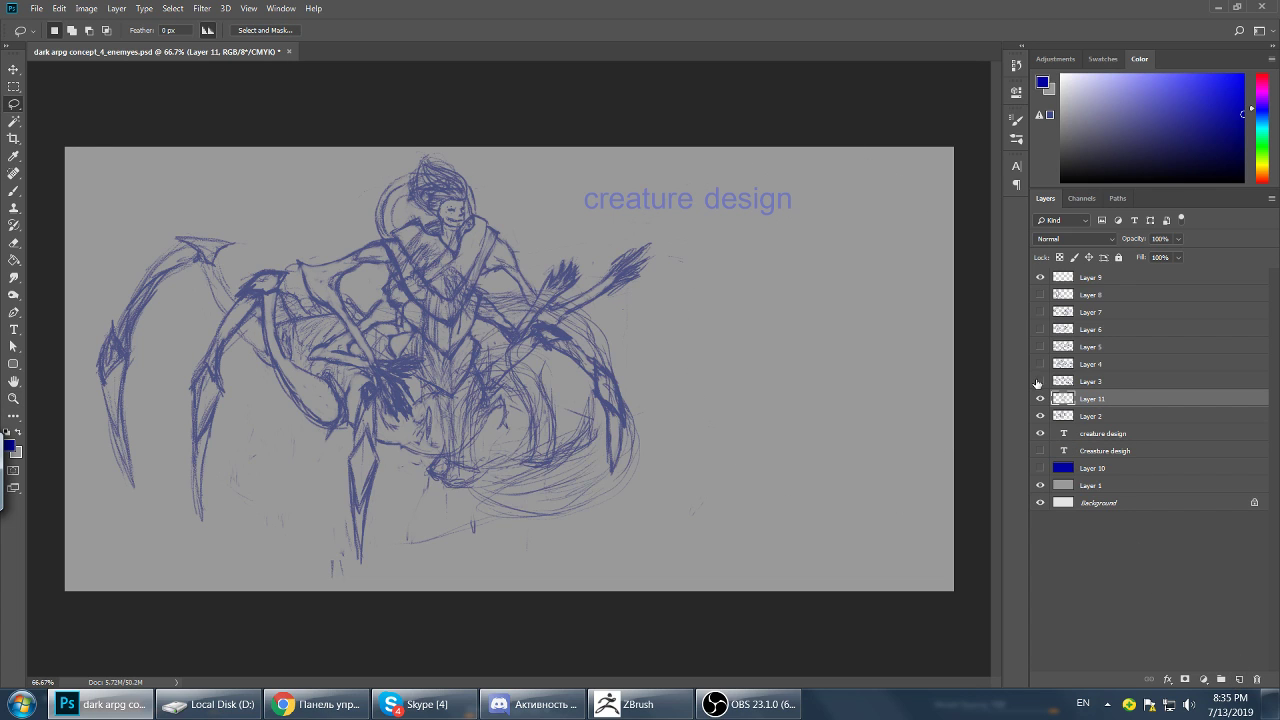
pyautogui.click(1040, 398)
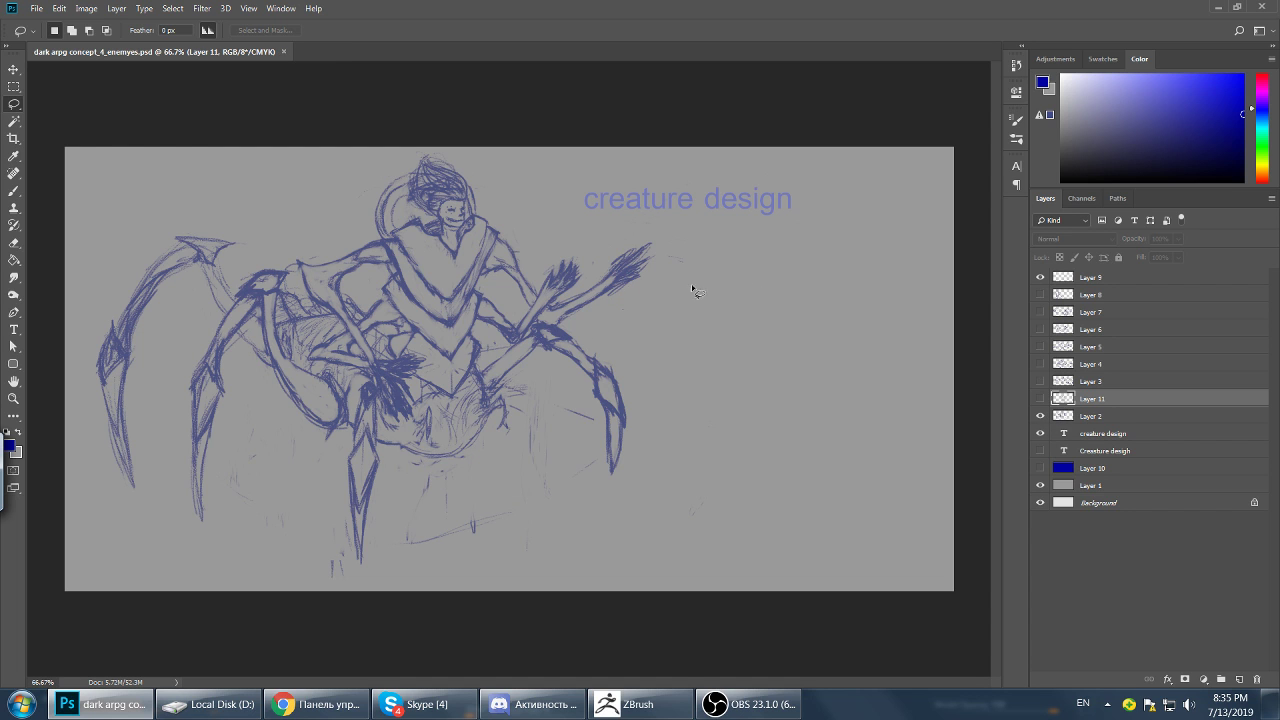
# Back on Layer 2, shift the spider-woman sketch right and zoom in to inspect it.
pyautogui.hotkey('alt', '[')
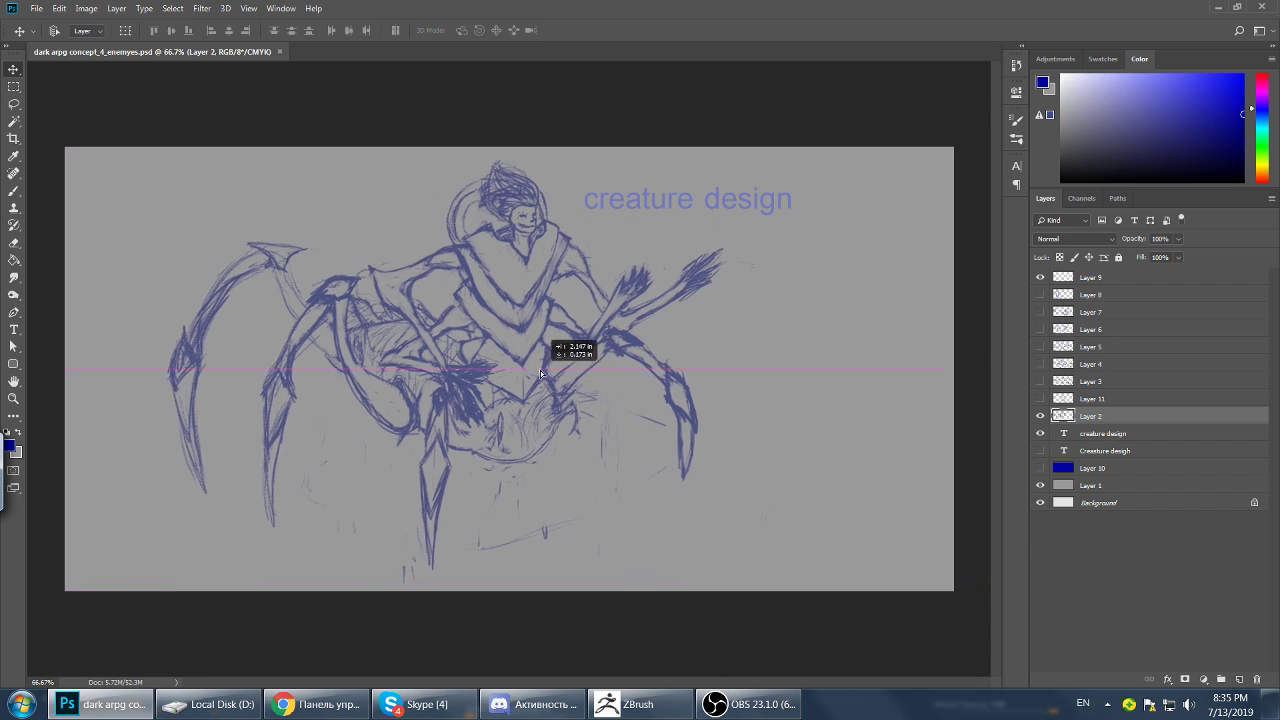
pyautogui.moveTo(510, 380); pyautogui.dragTo(545, 372)
pyautogui.press('z')
pyautogui.click(537, 226)
pyautogui.keyDown('alt'); pyautogui.scroll(2, 537, 226); pyautogui.keyUp('alt')
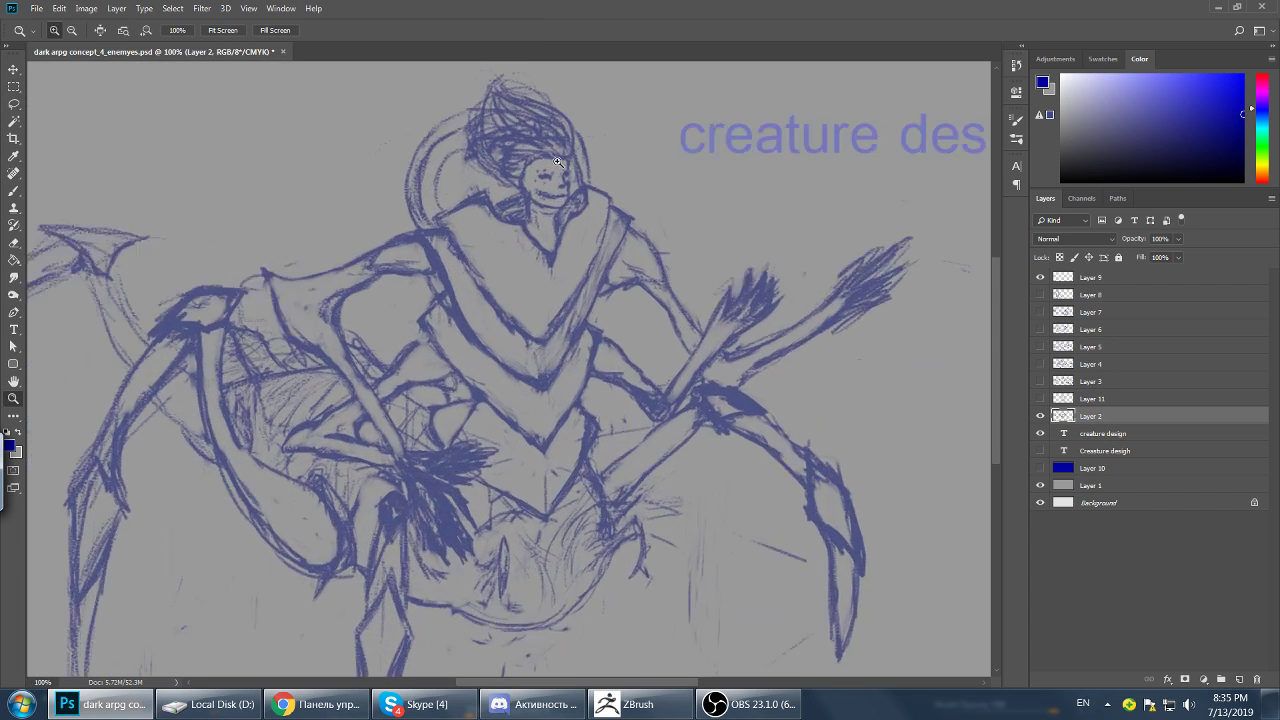
pyautogui.keyDown('alt'); pyautogui.scroll(-4, 537, 457); pyautogui.keyUp('alt')
pyautogui.keyDown('alt'); pyautogui.scroll(1, 537, 457); pyautogui.keyUp('alt')
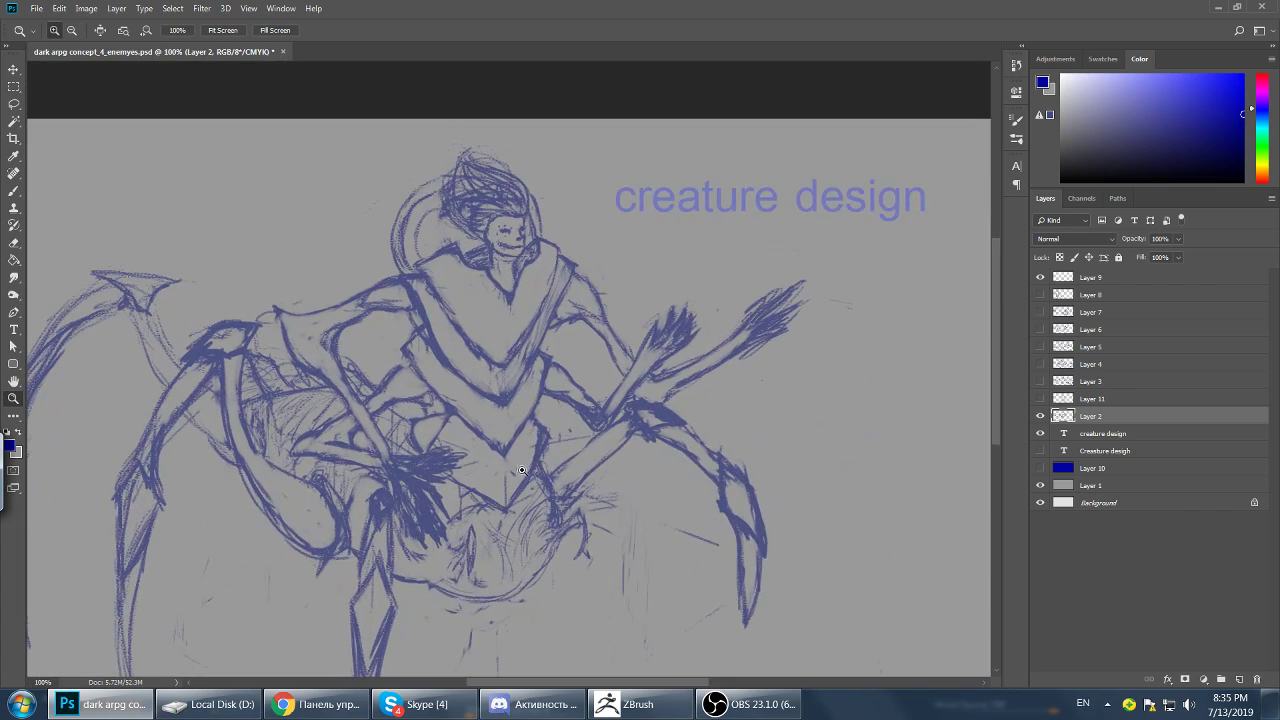
pyautogui.keyDown('alt'); pyautogui.scroll(-1, 537, 428); pyautogui.keyUp('alt')
pyautogui.keyDown('alt'); pyautogui.scroll(1, 537, 428); pyautogui.keyUp('alt')
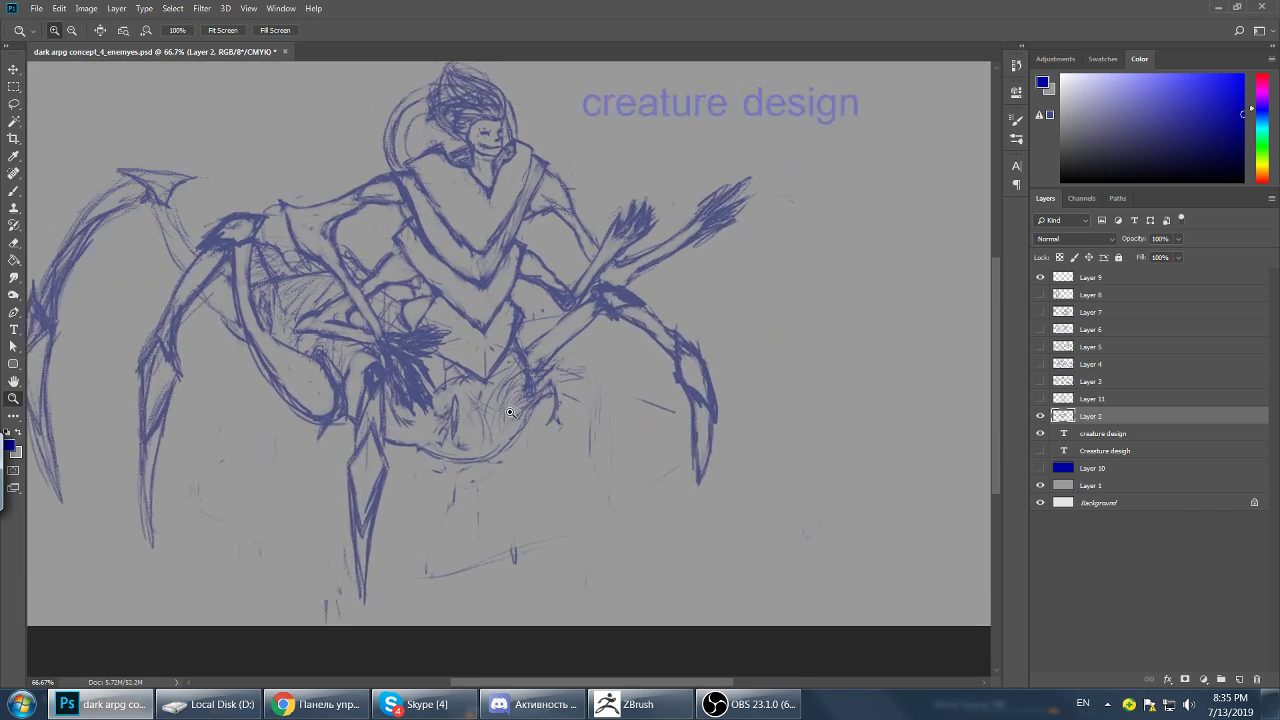
pyautogui.keyDown('alt'); pyautogui.scroll(-1, 537, 428); pyautogui.keyUp('alt')
pyautogui.press('h')
pyautogui.moveTo(437, 330); pyautogui.dragTo(466, 383)
pyautogui.press('z')
pyautogui.keyDown('alt'); pyautogui.scroll(1, 466, 383); pyautogui.keyUp('alt')
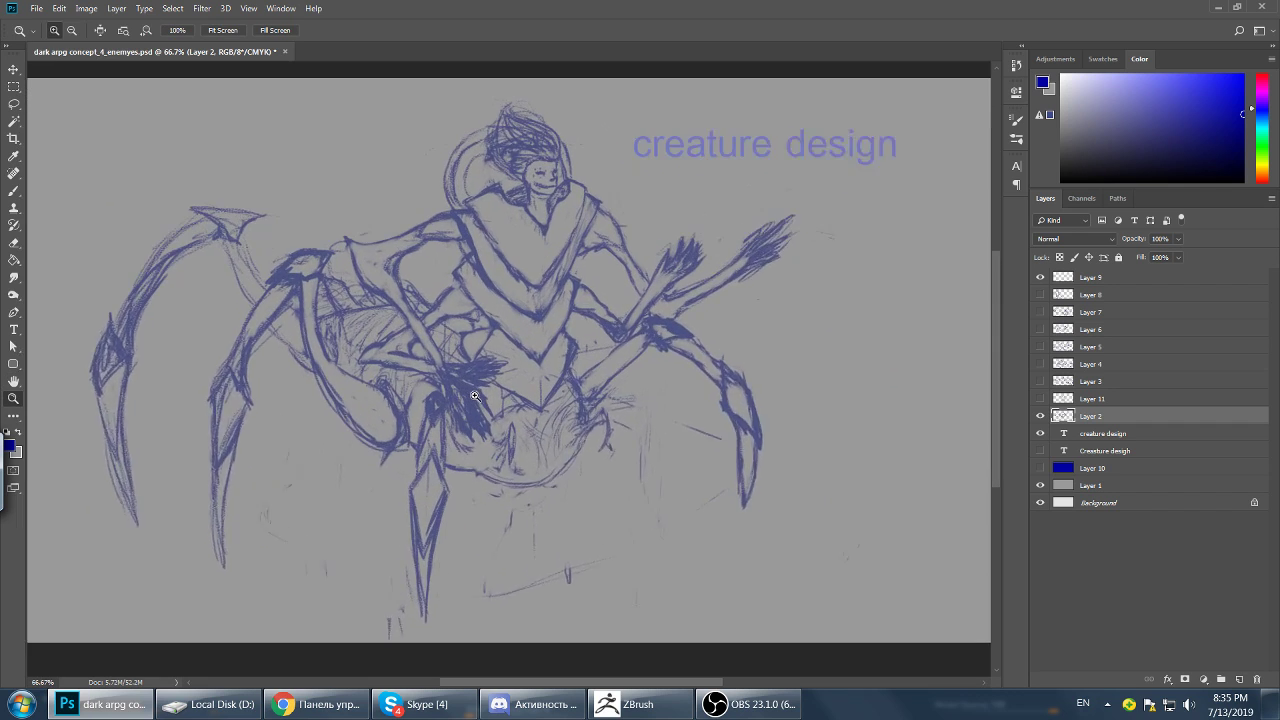
pyautogui.keyDown('alt'); pyautogui.scroll(-1, 466, 383); pyautogui.keyUp('alt')
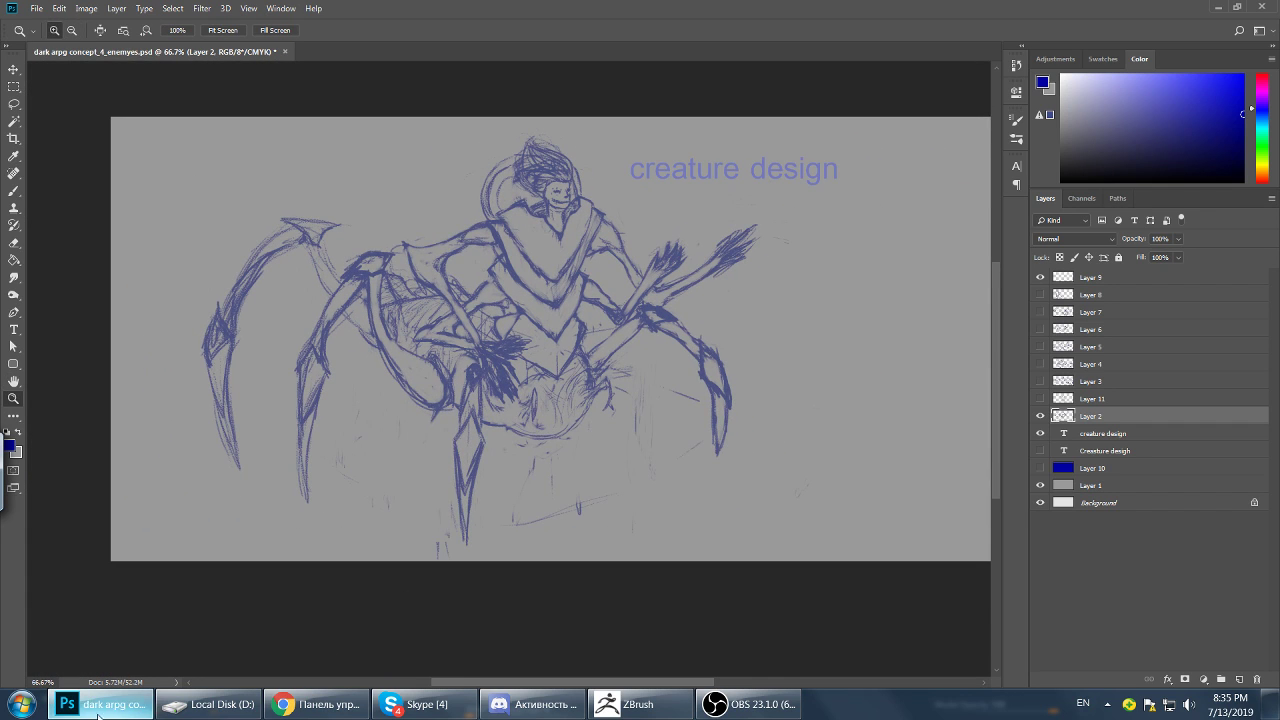
# Bring OBS forward and switch the captured source to the ZBrush window.
pyautogui.click(756, 708)
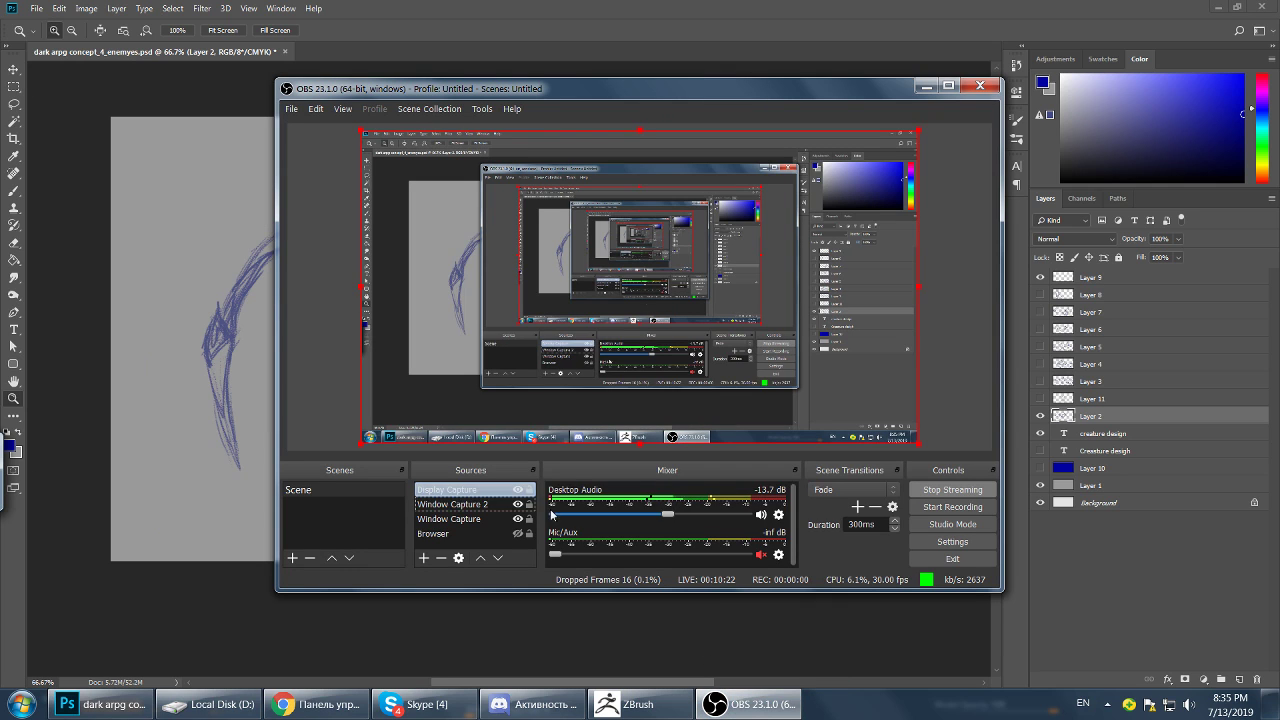
pyautogui.click(519, 490)
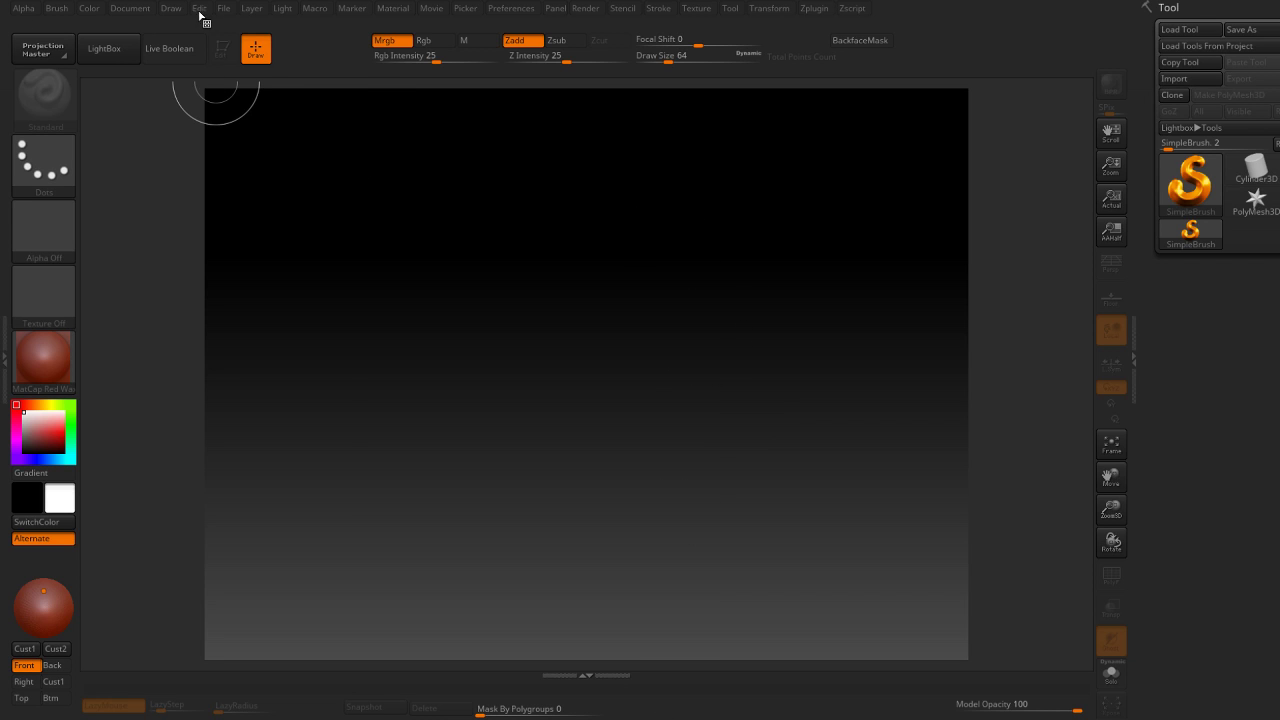
# Set the ZBrush document width to 1800 pixels and go to the Texture palette.
pyautogui.click(130, 8)
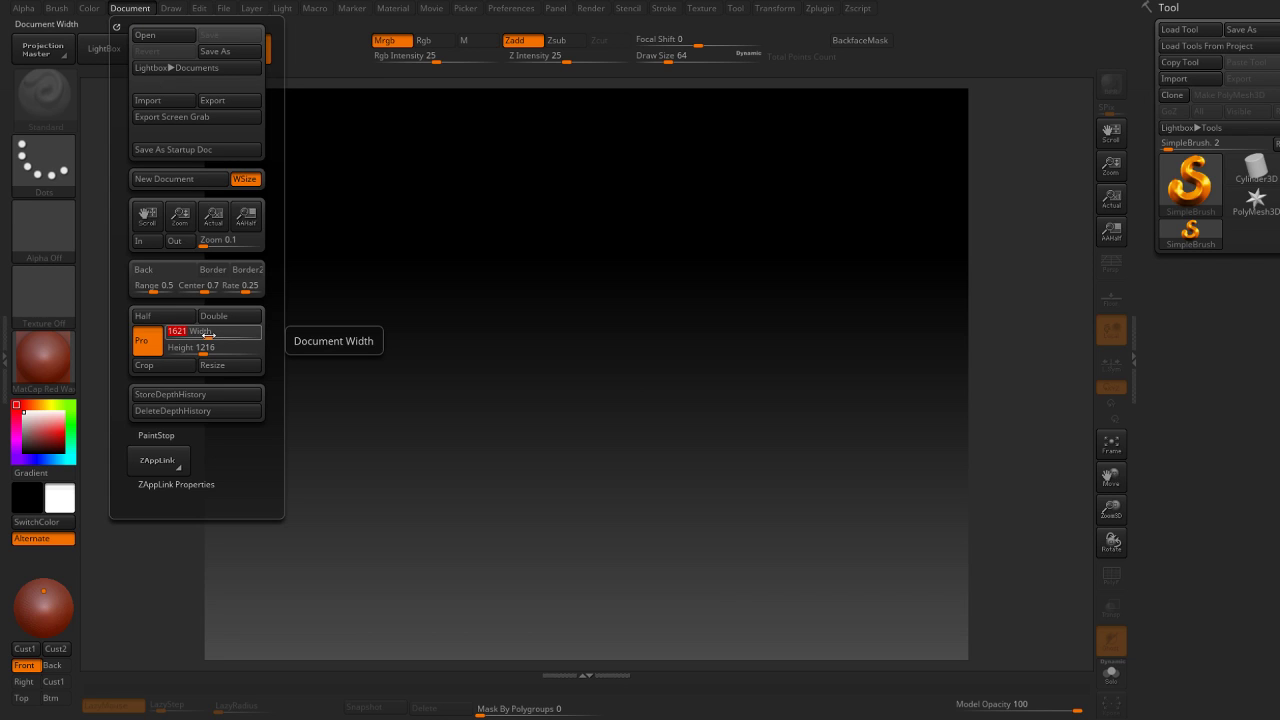
pyautogui.press('Return')
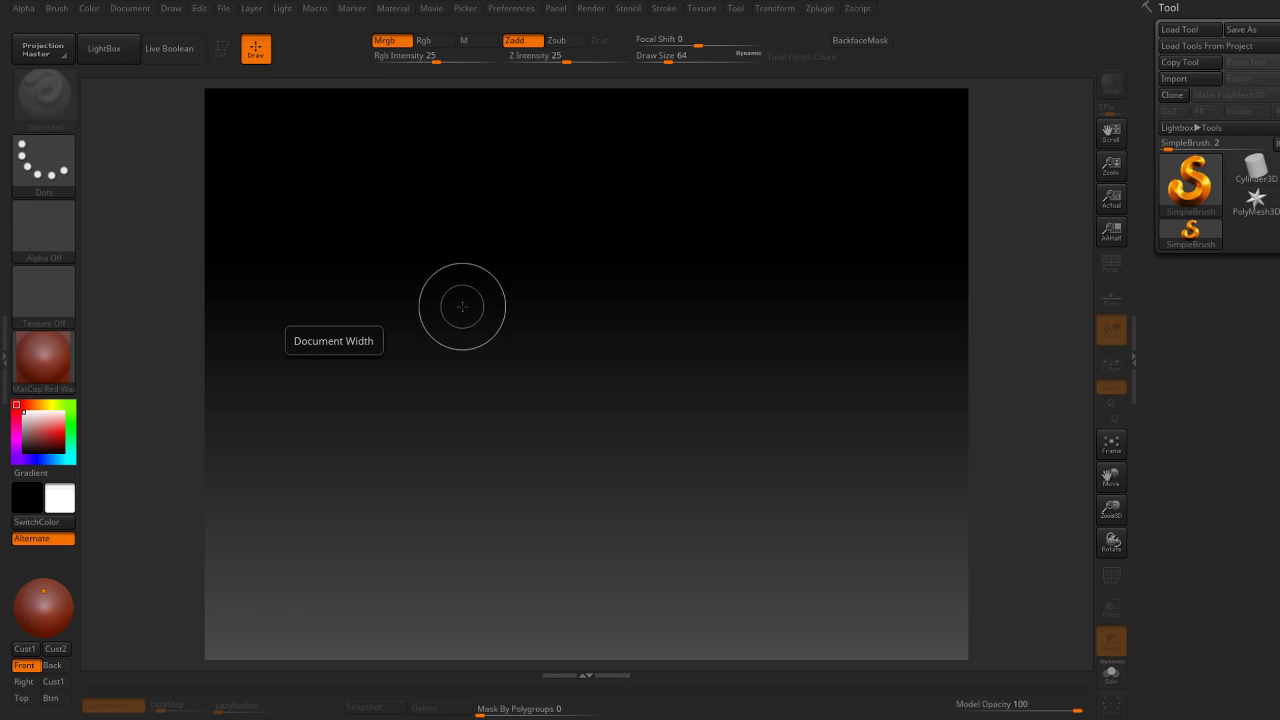
pyautogui.click(131, 12)
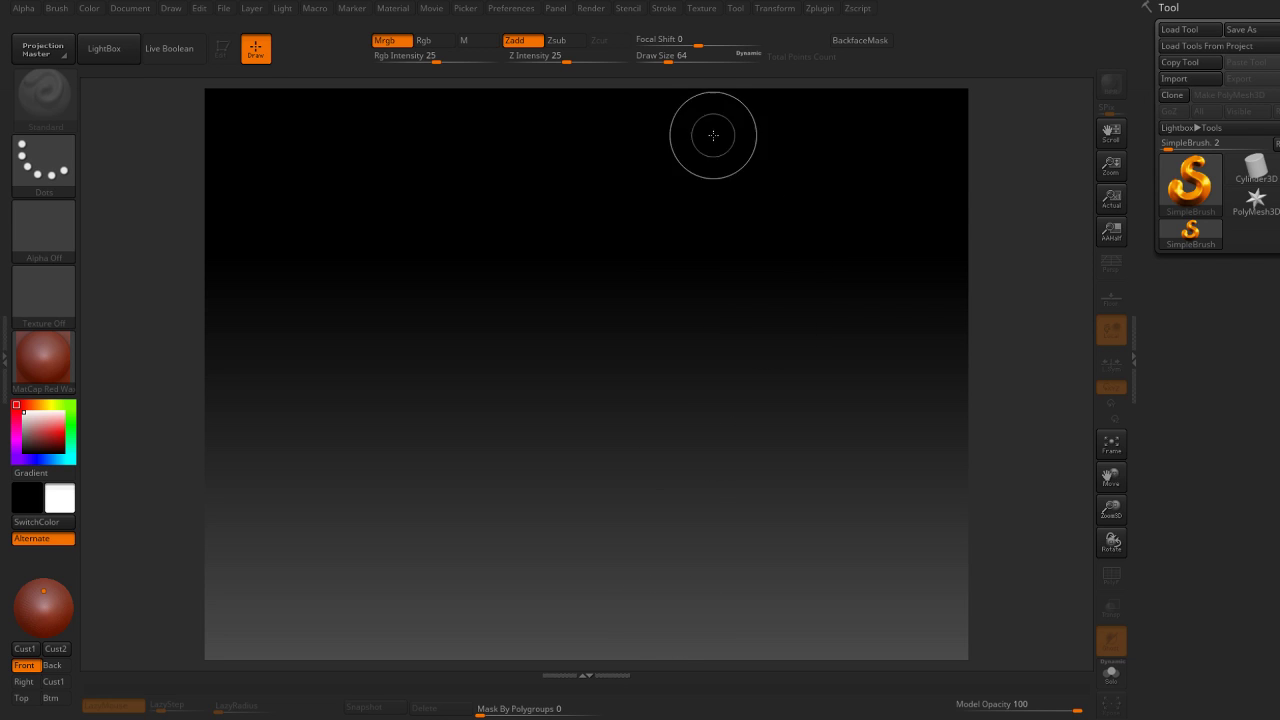
pyautogui.click(692, 9)
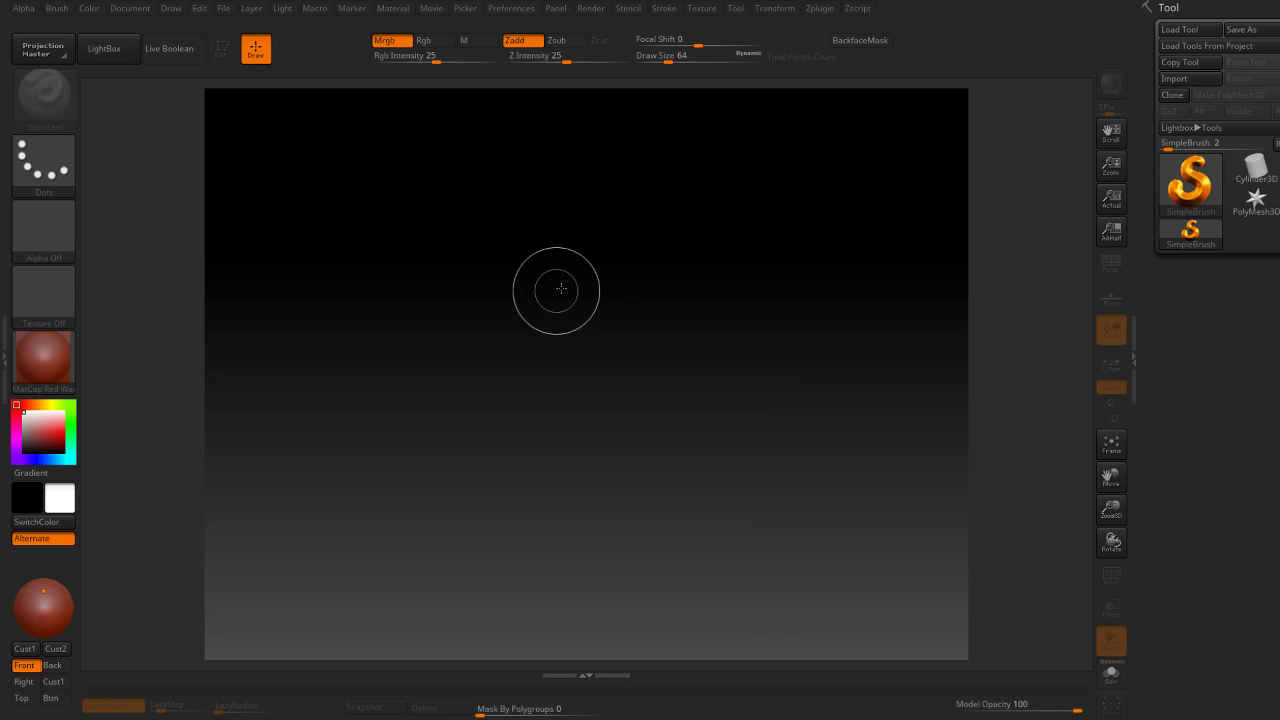
# Import the concept sketch, make it the current texture and show it as canvas reference.
pyautogui.click(706, 10)
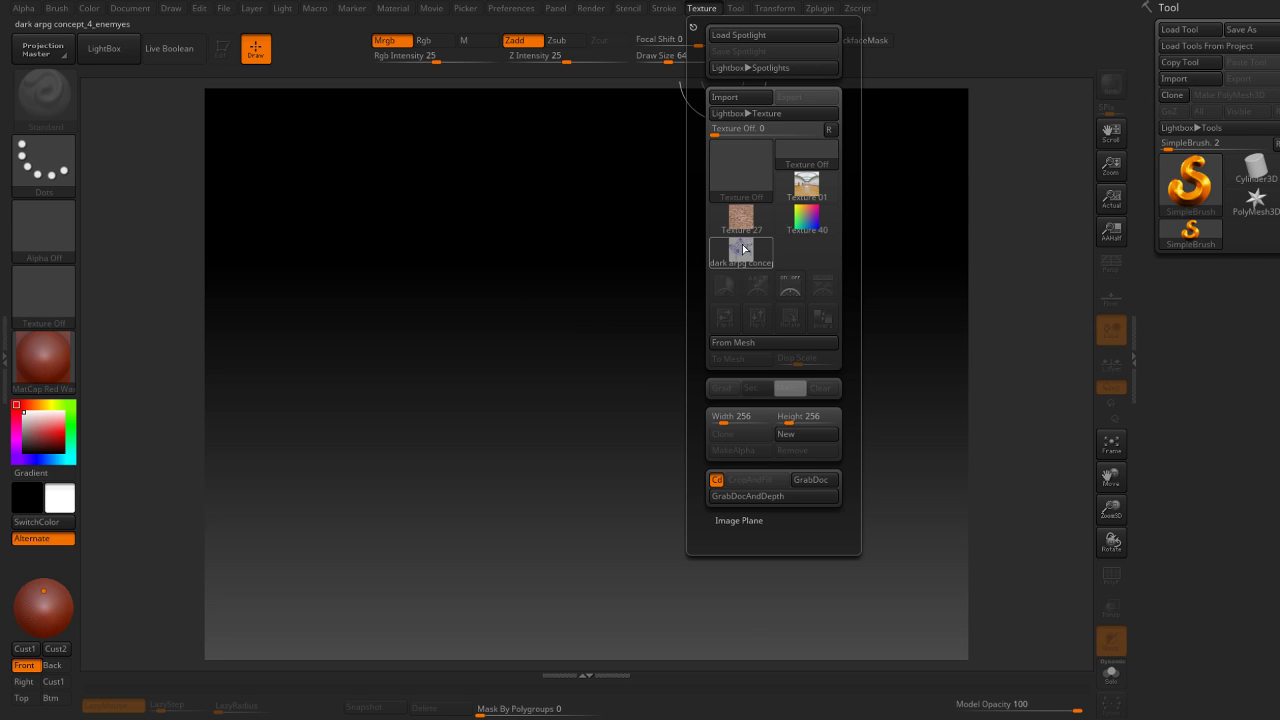
pyautogui.click(741, 250)
pyautogui.click(797, 292)
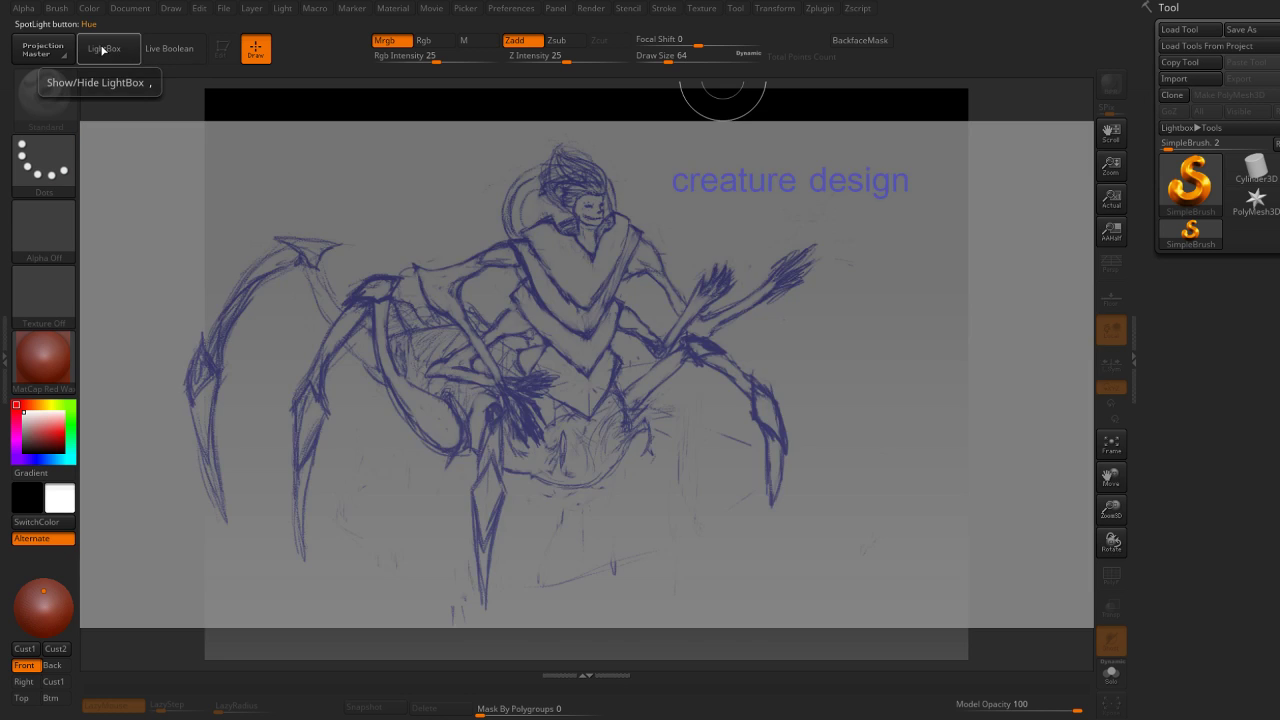
# Load the DemoHeadFemale.ZPR project from the LightBox Project browser.
pyautogui.click(104, 48)
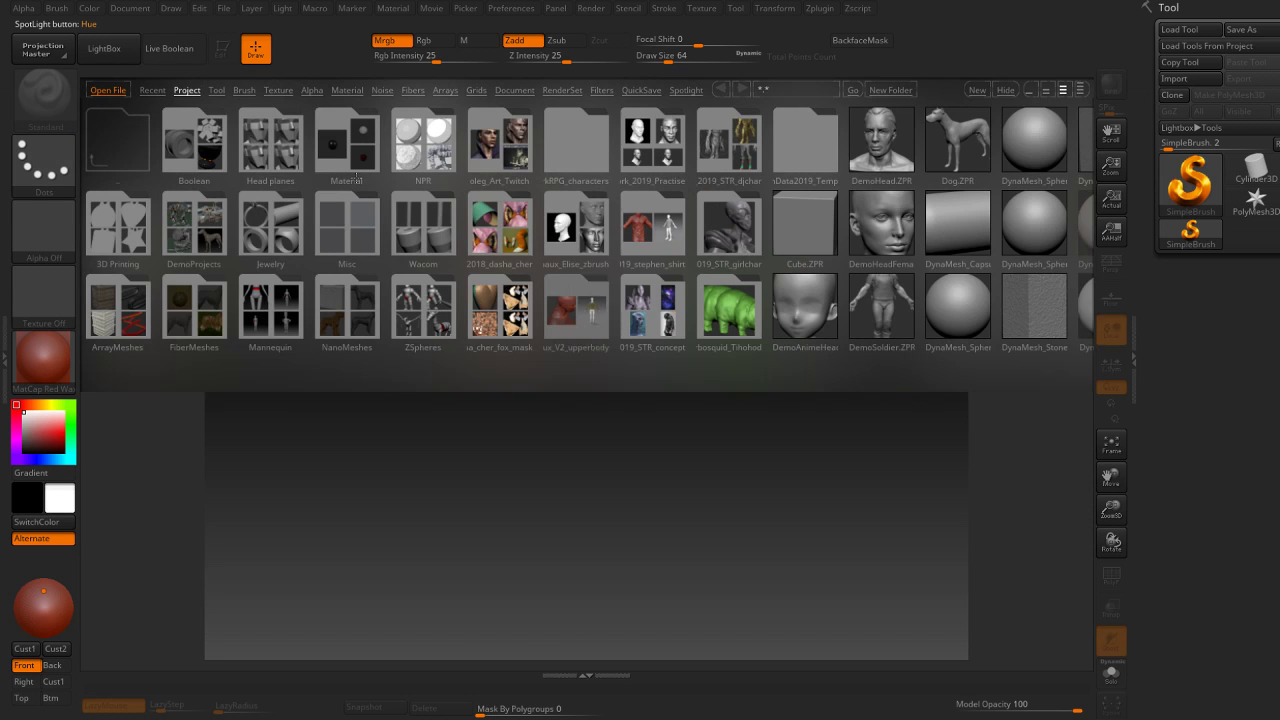
pyautogui.click(104, 48)
pyautogui.click(104, 48)
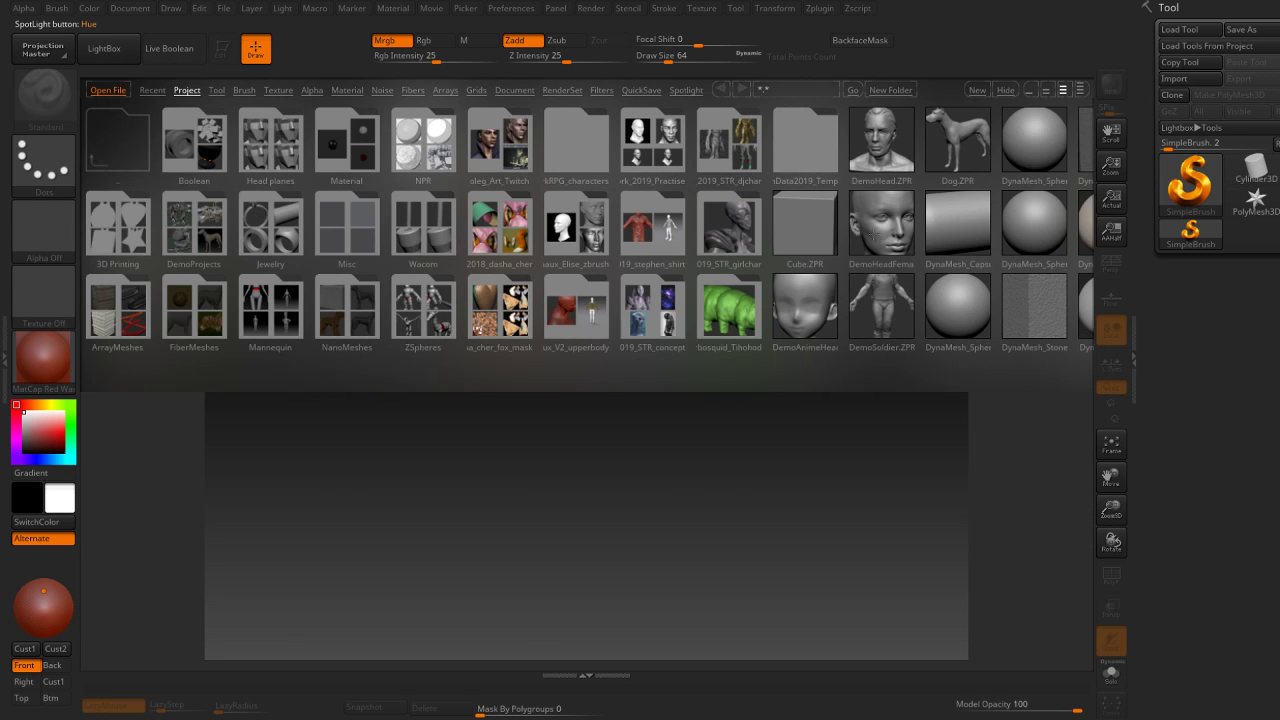
pyautogui.moveTo(875, 235); pyautogui.dragTo(602, 254)
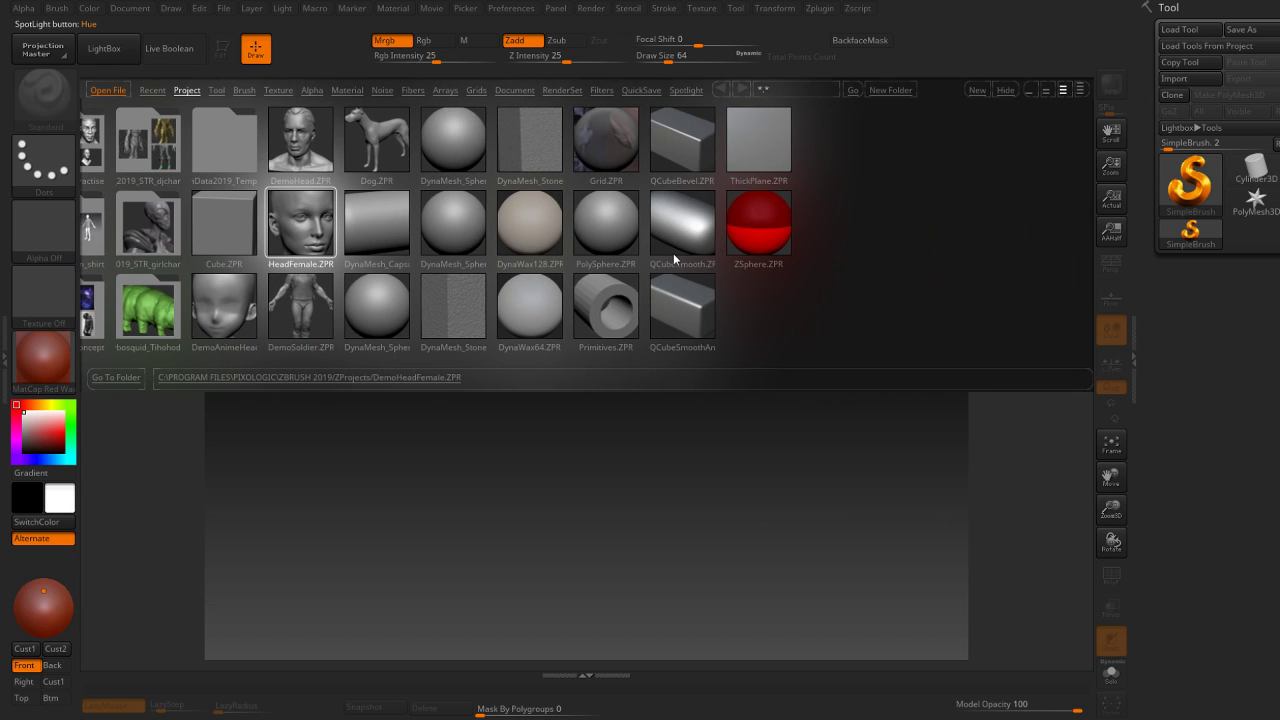
pyautogui.doubleClick(390, 226)
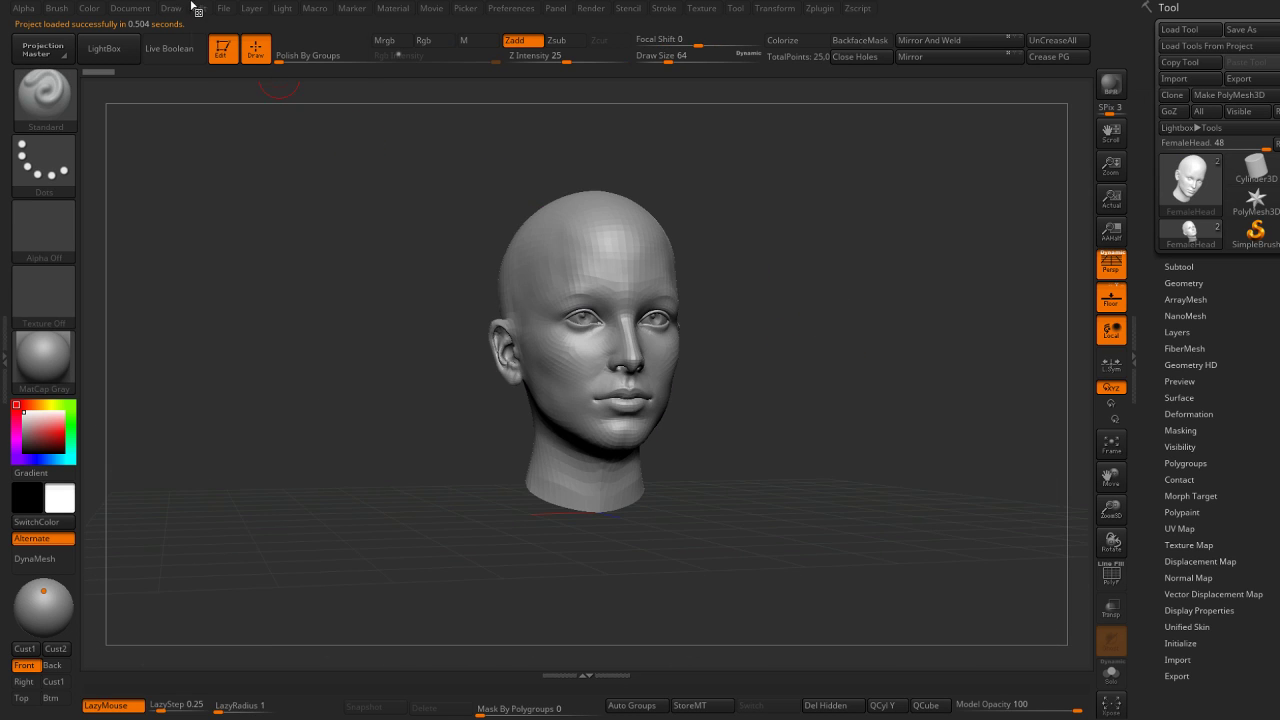
# Recommit the 1800-pixel document width, redraw the female head and frame it in Edit mode.
pyautogui.click(130, 8)
pyautogui.write('1800')
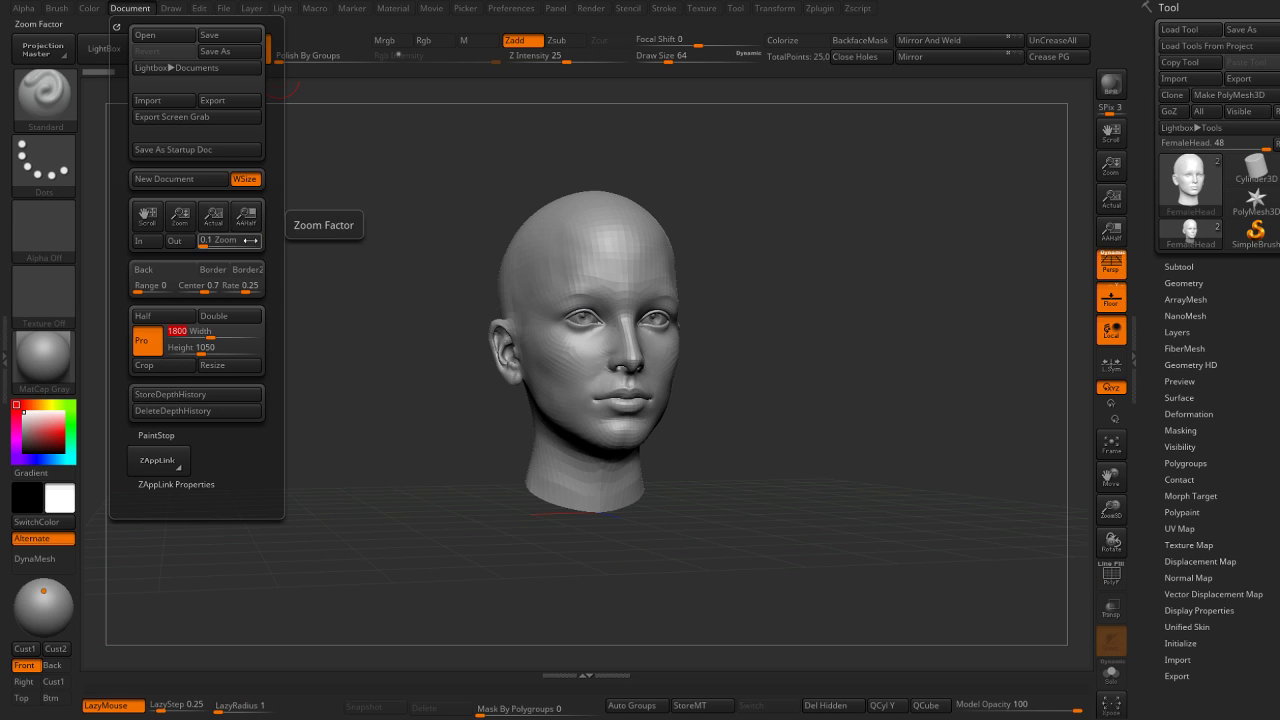
pyautogui.press('Return')
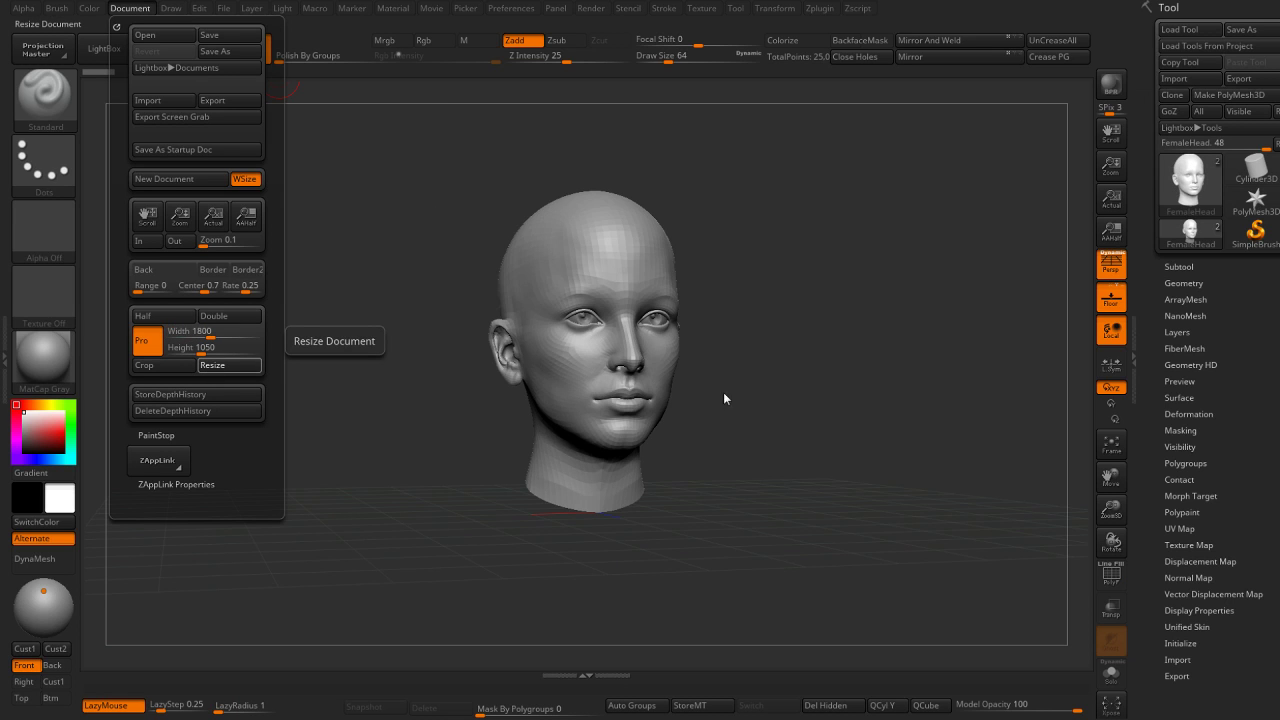
pyautogui.moveTo(771, 290); pyautogui.dragTo(754, 386)
pyautogui.press('t')
pyautogui.press('f')
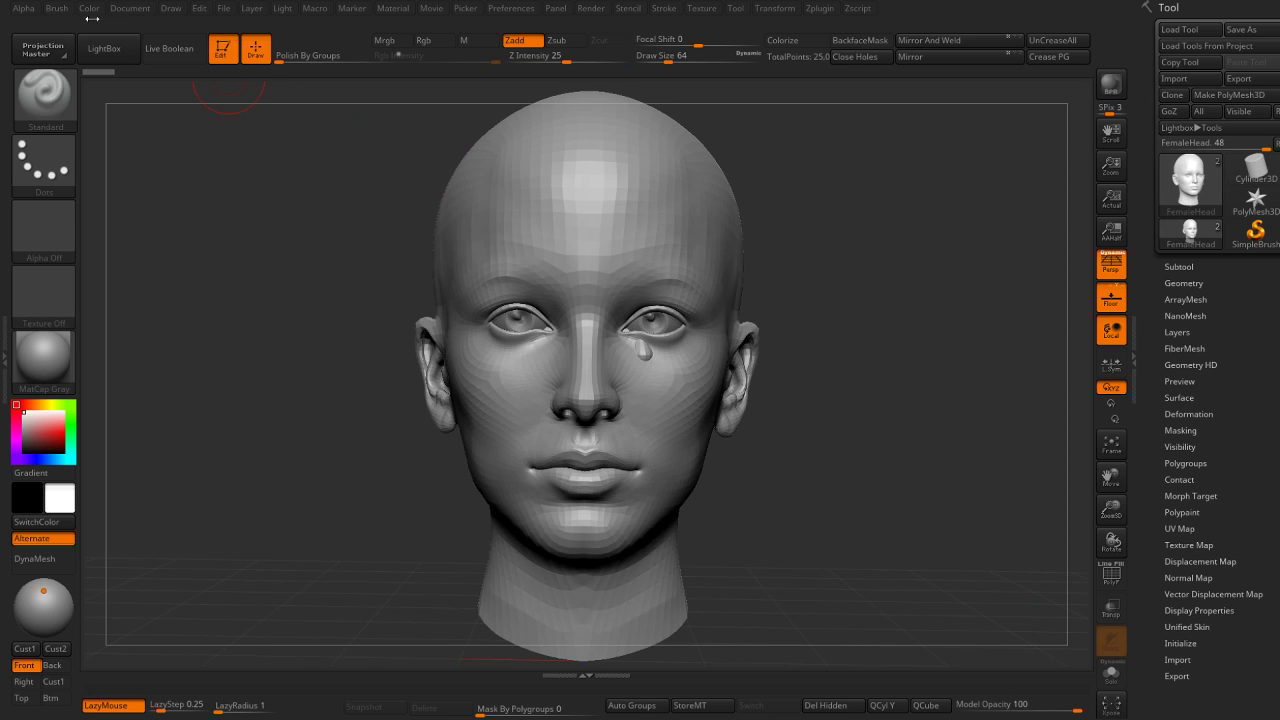
# Toggle the floor grid and perspective while orbiting the head, then save the project.
pyautogui.click(57, 8)
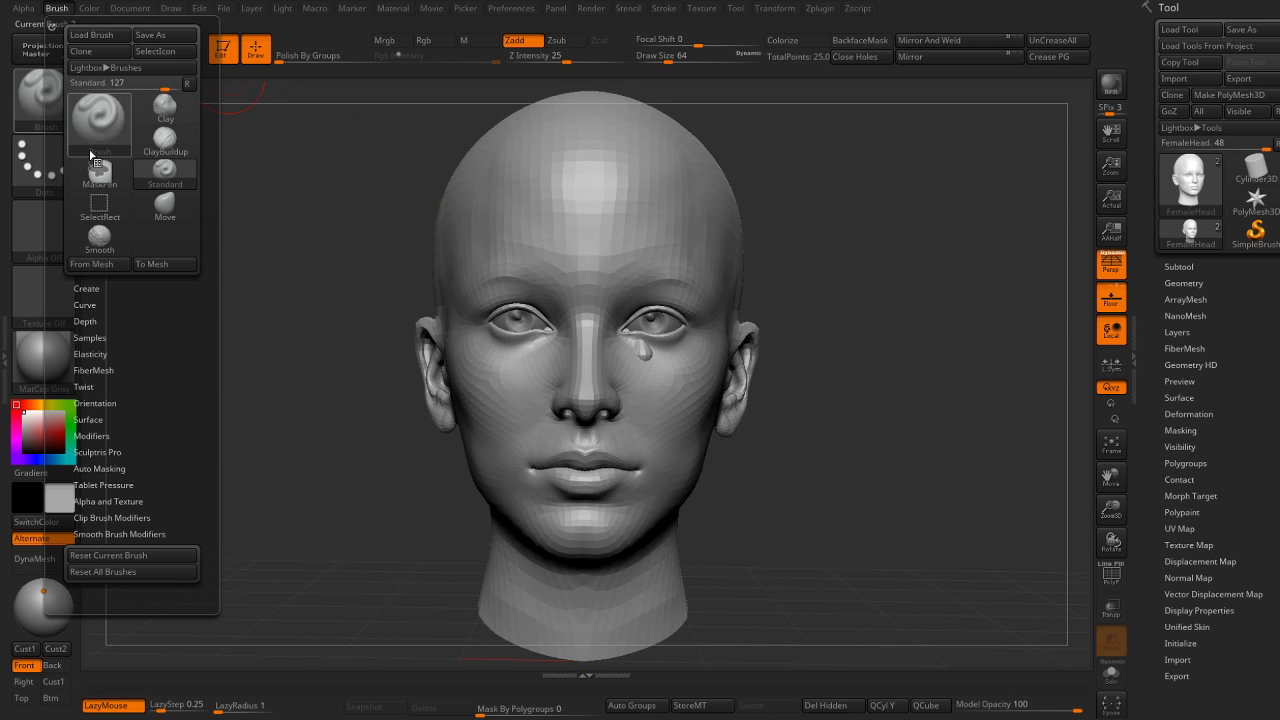
pyautogui.click(89, 8)
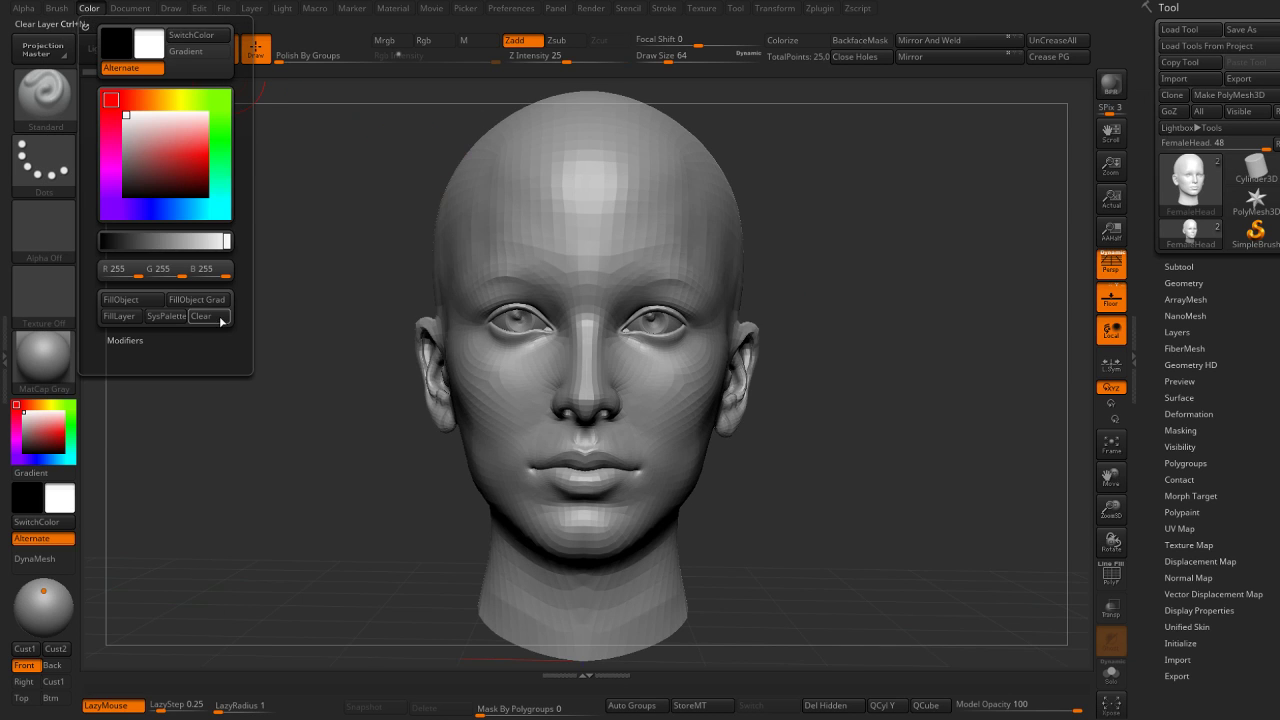
pyautogui.moveTo(700, 355); pyautogui.dragTo(823, 358)
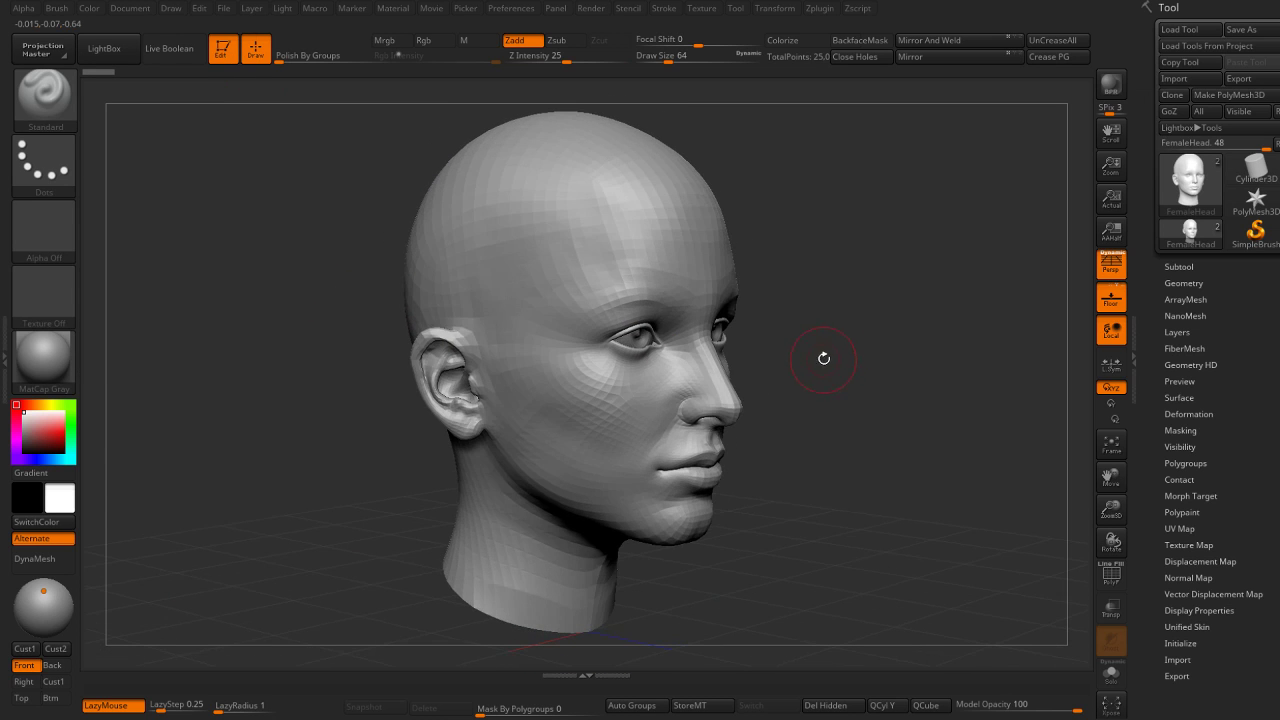
pyautogui.click(271, 10)
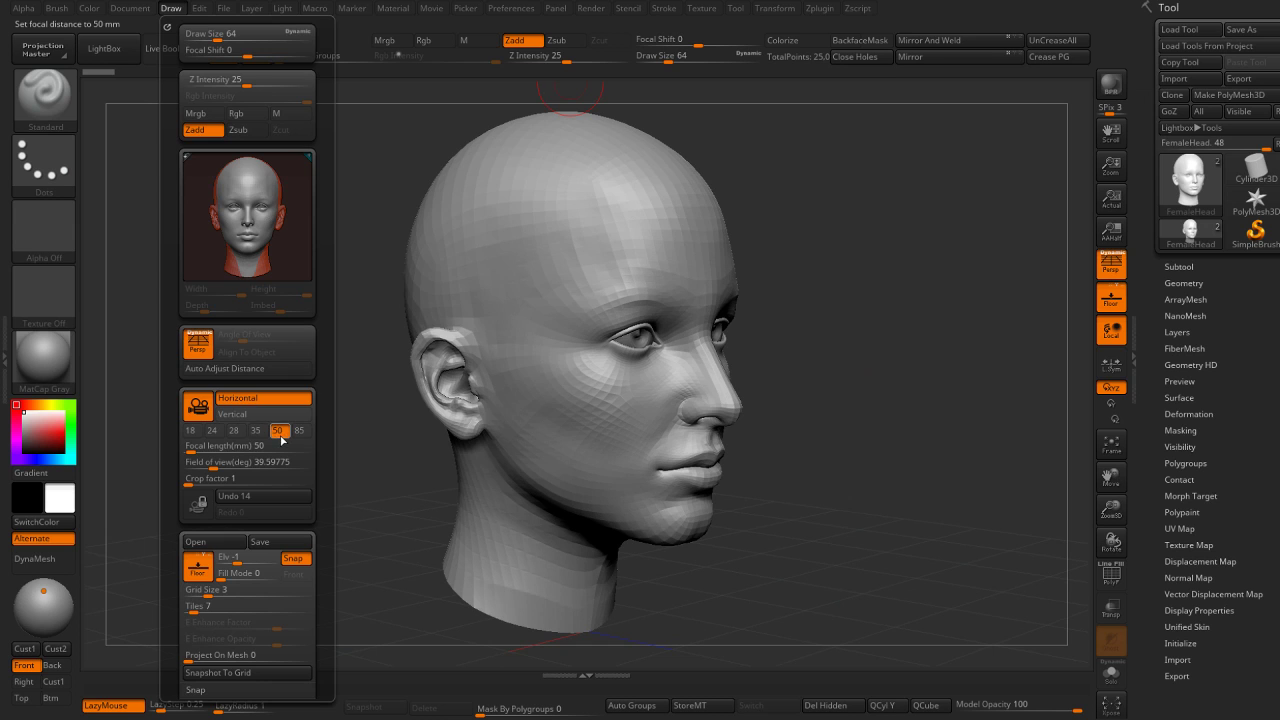
pyautogui.moveTo(871, 343); pyautogui.dragTo(855, 352)
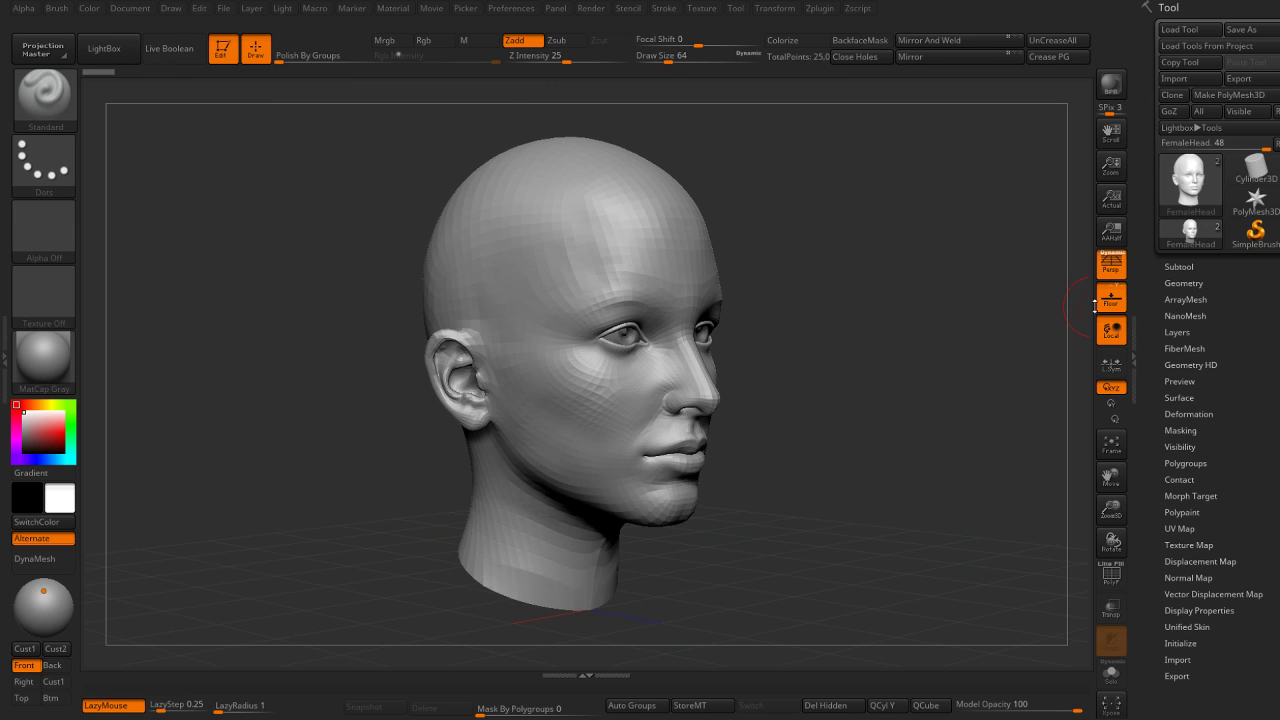
pyautogui.click(1110, 265)
pyautogui.click(1110, 265)
pyautogui.click(1110, 298)
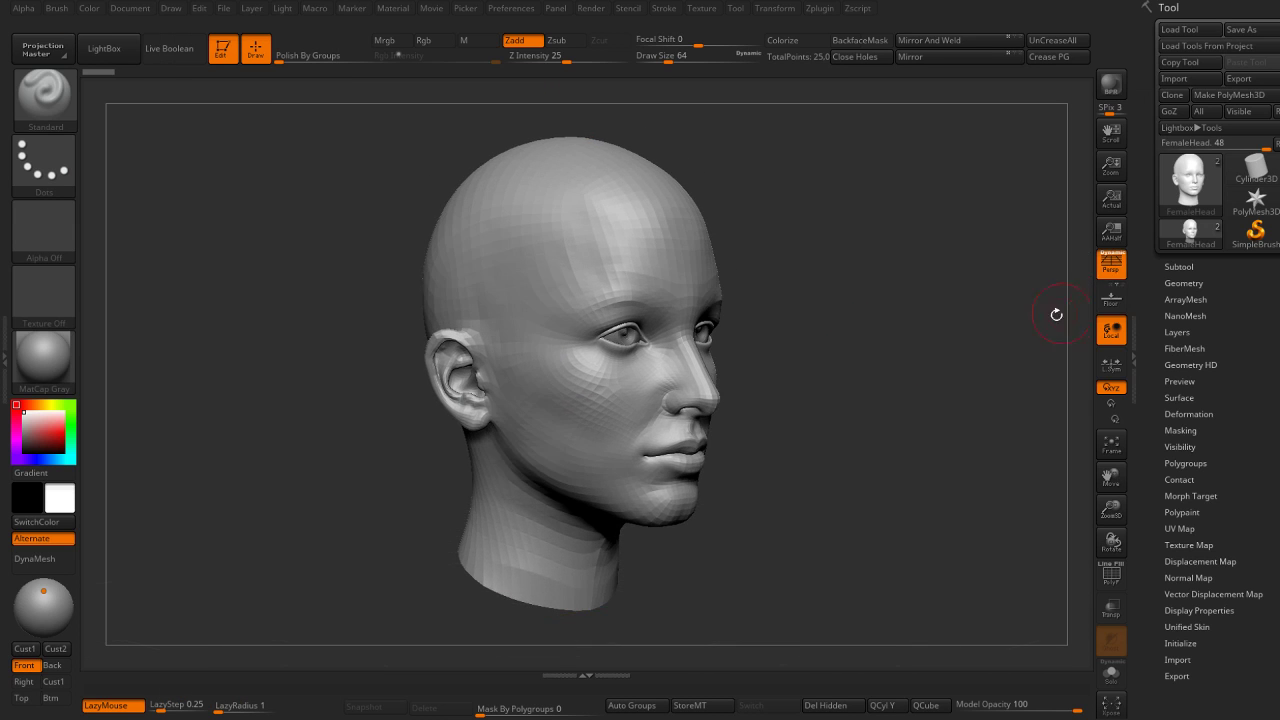
pyautogui.moveTo(1056, 314)
pyautogui.mouseDown()
pyautogui.moveTo(886, 306)
pyautogui.moveTo(877, 280)
pyautogui.moveTo(876, 327)
pyautogui.moveTo(940, 260)
pyautogui.mouseUp()
pyautogui.press('ctrl')
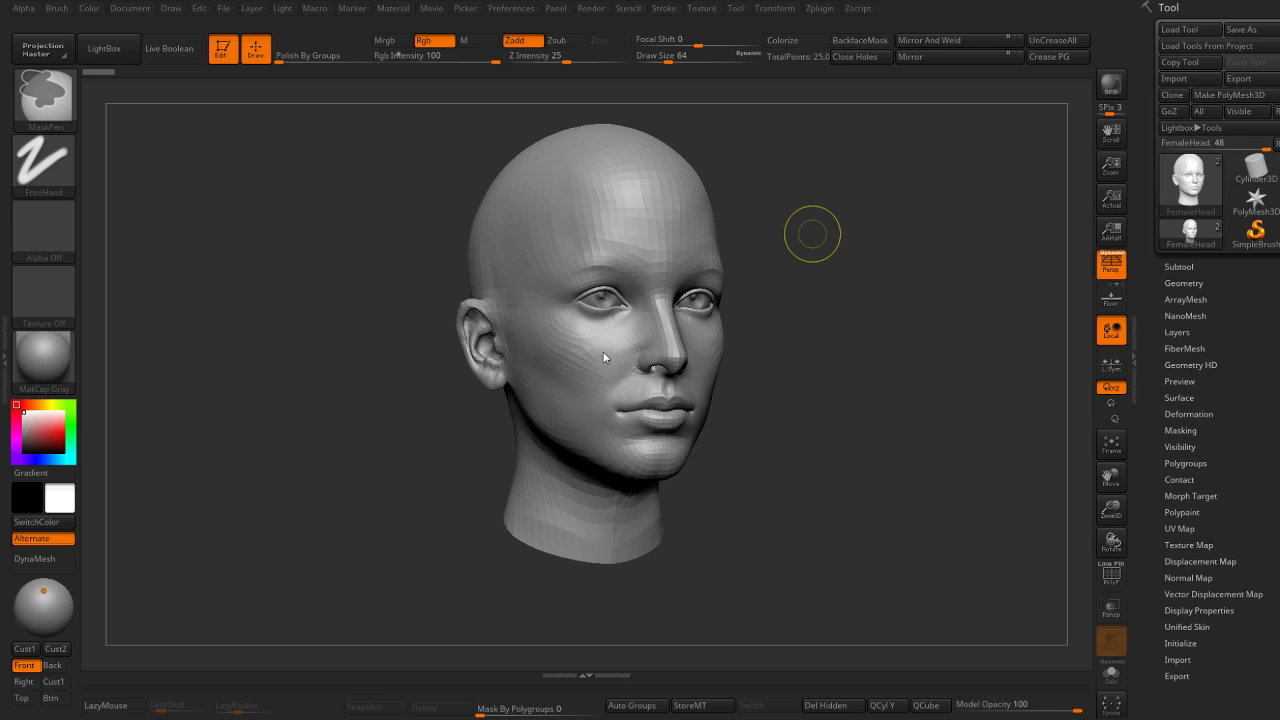
pyautogui.hotkey('ctrl', 's')
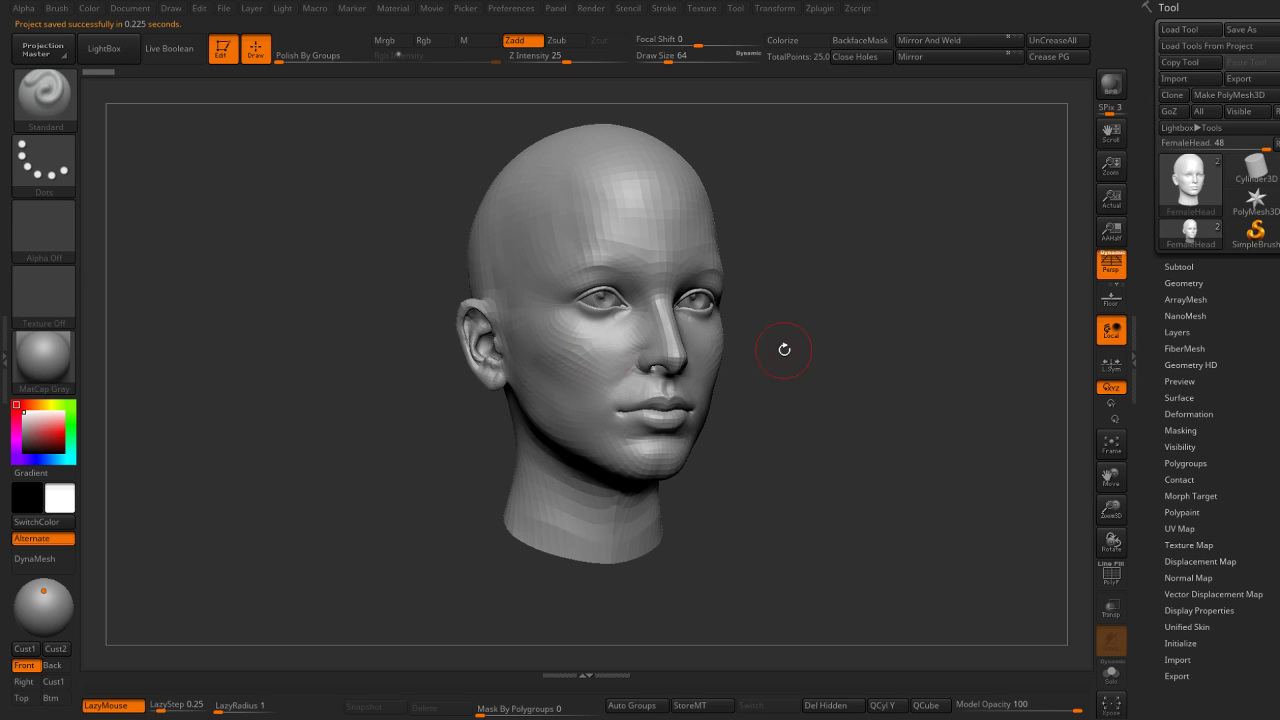
# Append a Sphere3D subtool to the head model and select it.
pyautogui.click(1190, 272)
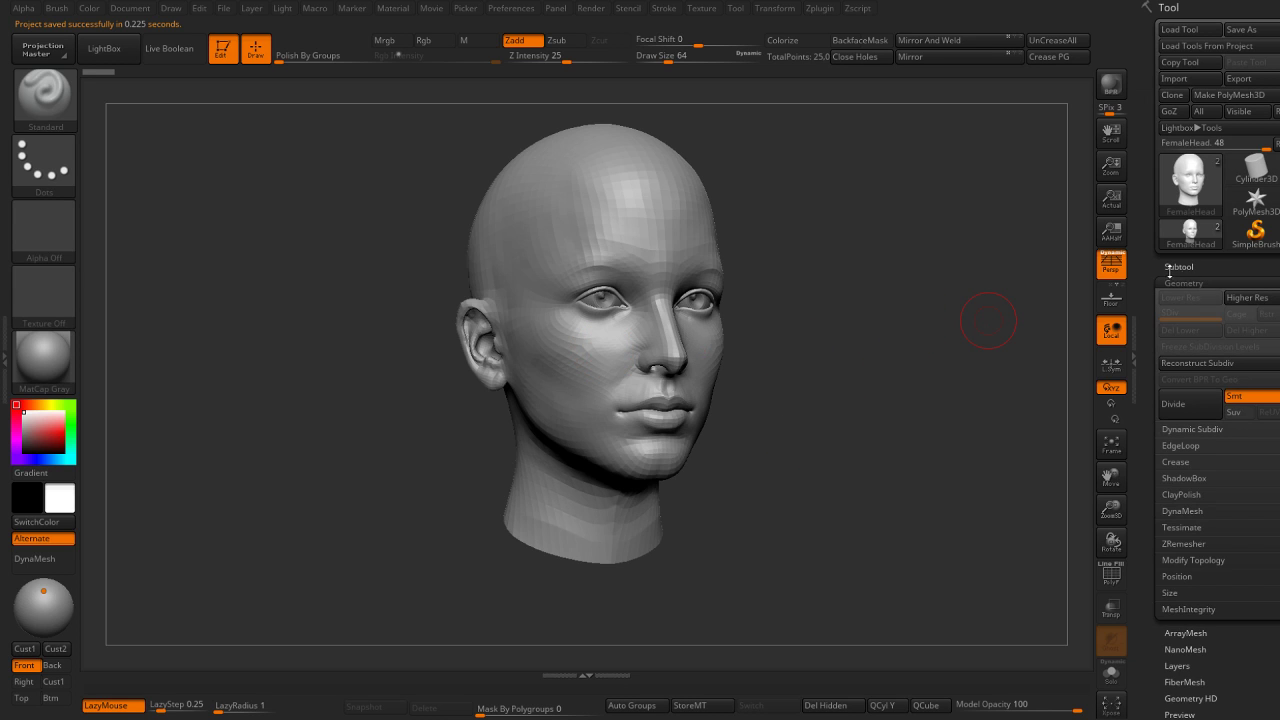
pyautogui.click(1195, 267)
pyautogui.click(1180, 267)
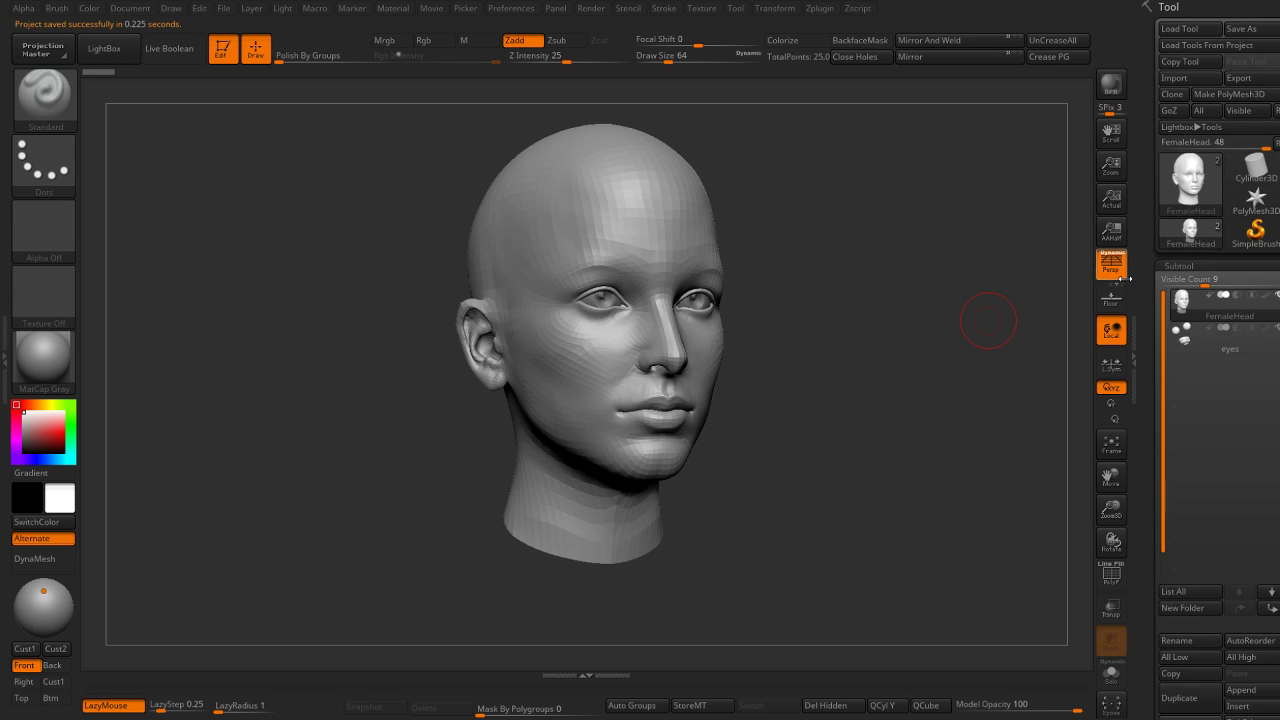
pyautogui.scroll(-5, 1215, 450)
pyautogui.click(1256, 395)
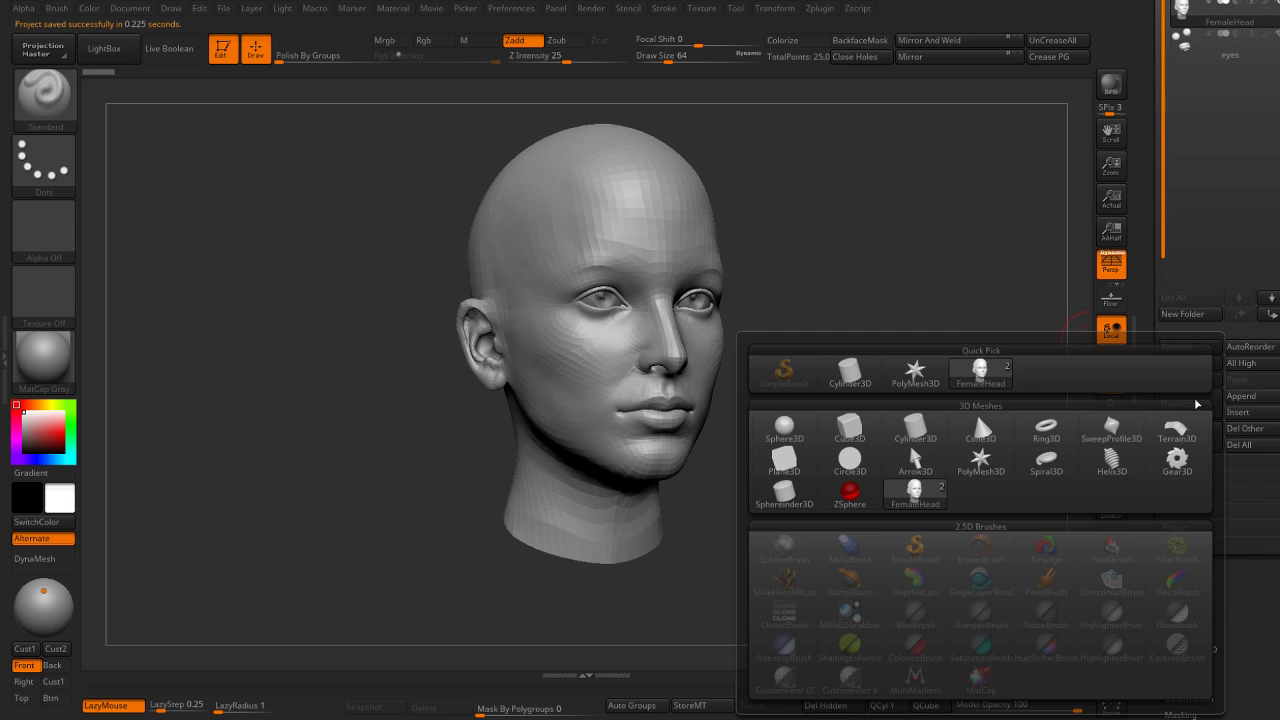
pyautogui.click(784, 428)
pyautogui.click(1200, 85)
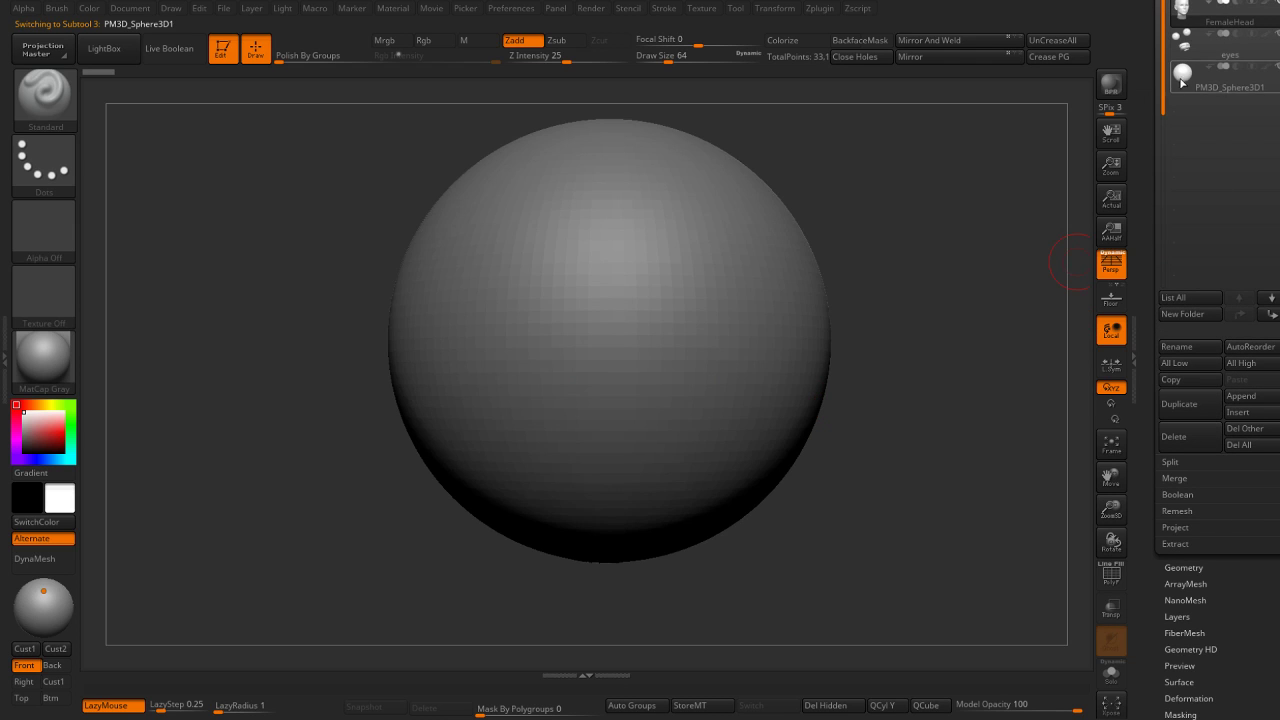
# Move the sphere below the head and stretch it vertically into a tall ellipsoid.
pyautogui.press('w')
pyautogui.moveTo(621, 261); pyautogui.dragTo(748, 347)
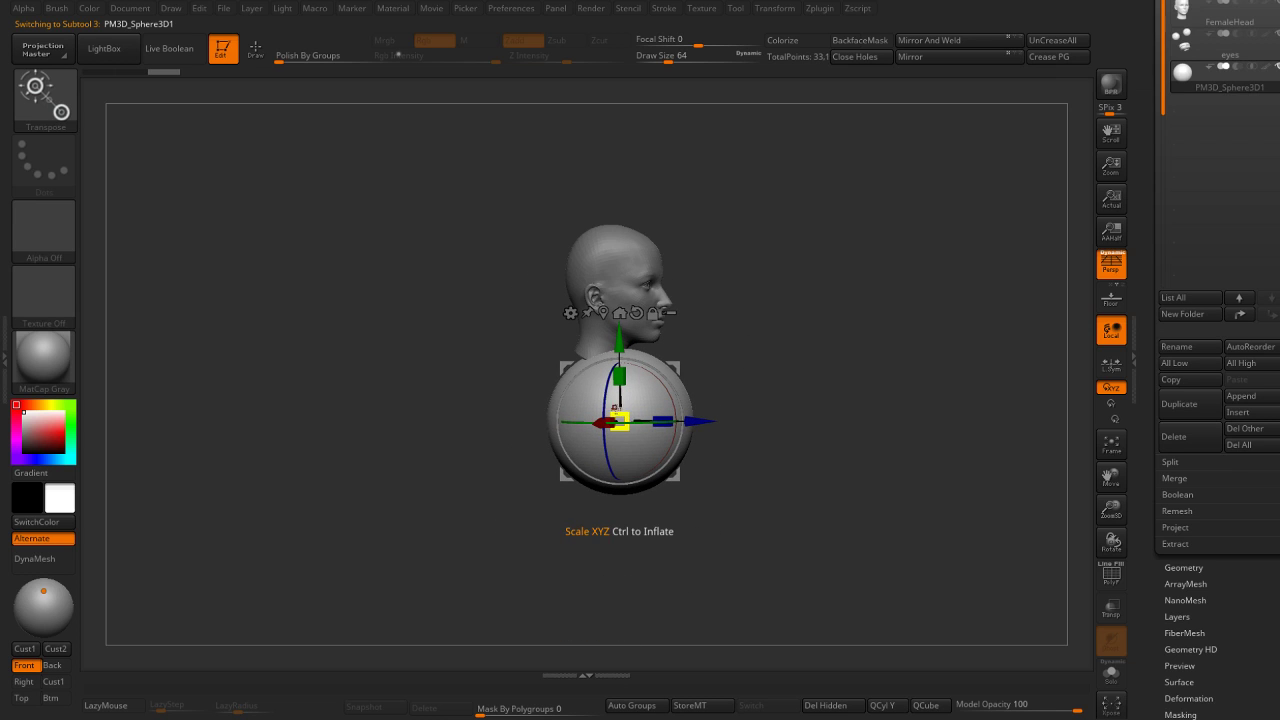
pyautogui.moveTo(619, 377)
pyautogui.mouseDown()
pyautogui.moveTo(638, 464)
pyautogui.moveTo(588, 480)
pyautogui.moveTo(631, 509)
pyautogui.moveTo(671, 457)
pyautogui.moveTo(640, 440)
pyautogui.moveTo(648, 452)
pyautogui.mouseUp()
pyautogui.moveTo(700, 400); pyautogui.dragTo(790, 308)
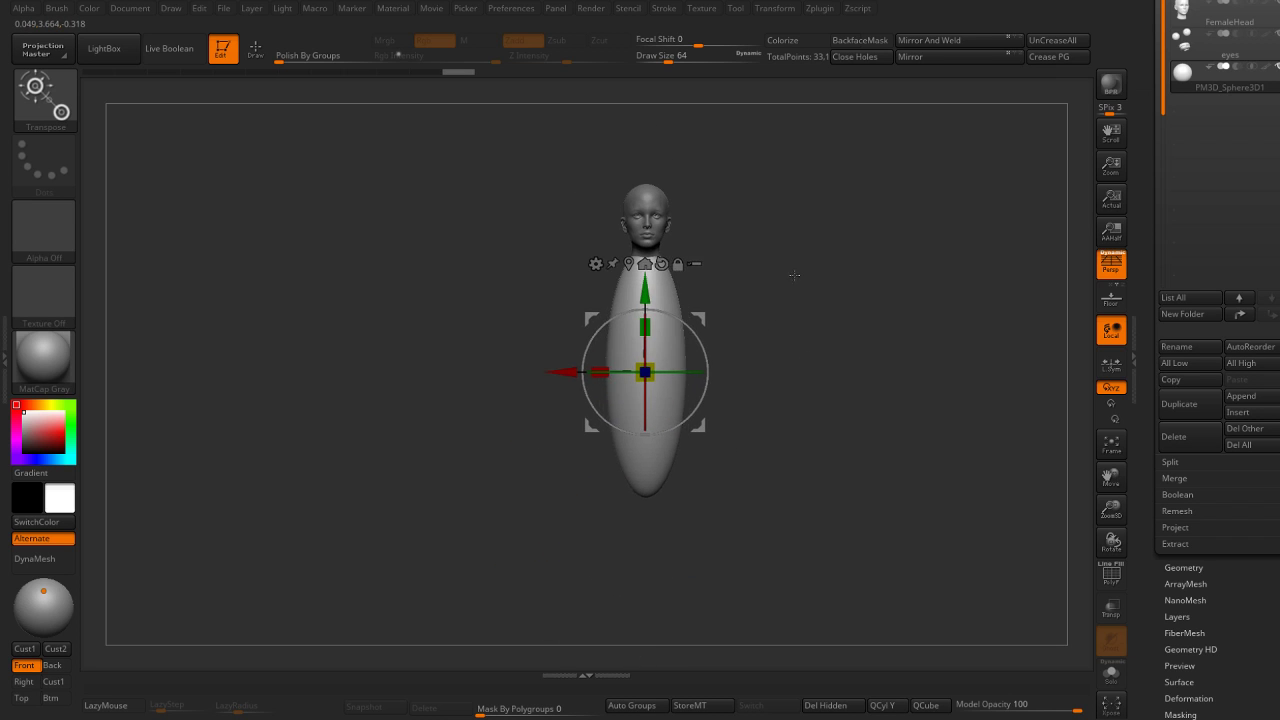
pyautogui.press('q')
pyautogui.press('b')
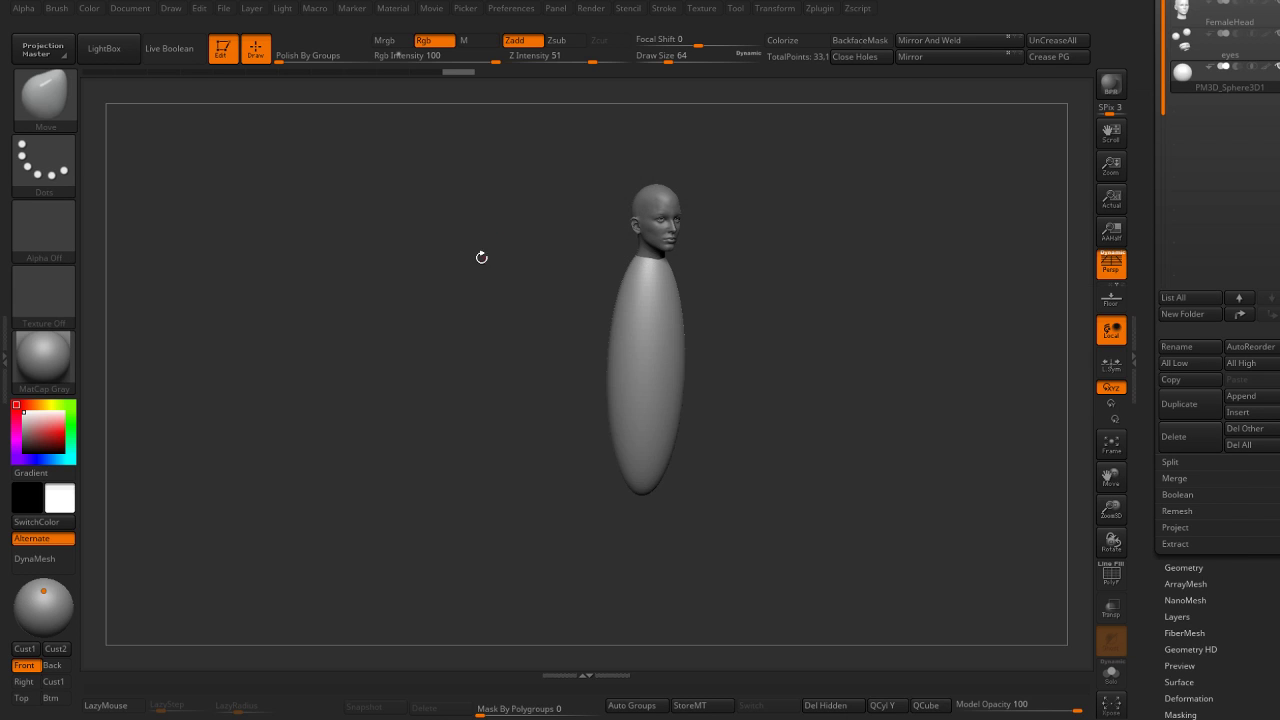
# Insert a Female Full Arm beside the body using the IMM BParts brush.
pyautogui.press('b')
pyautogui.press('i')
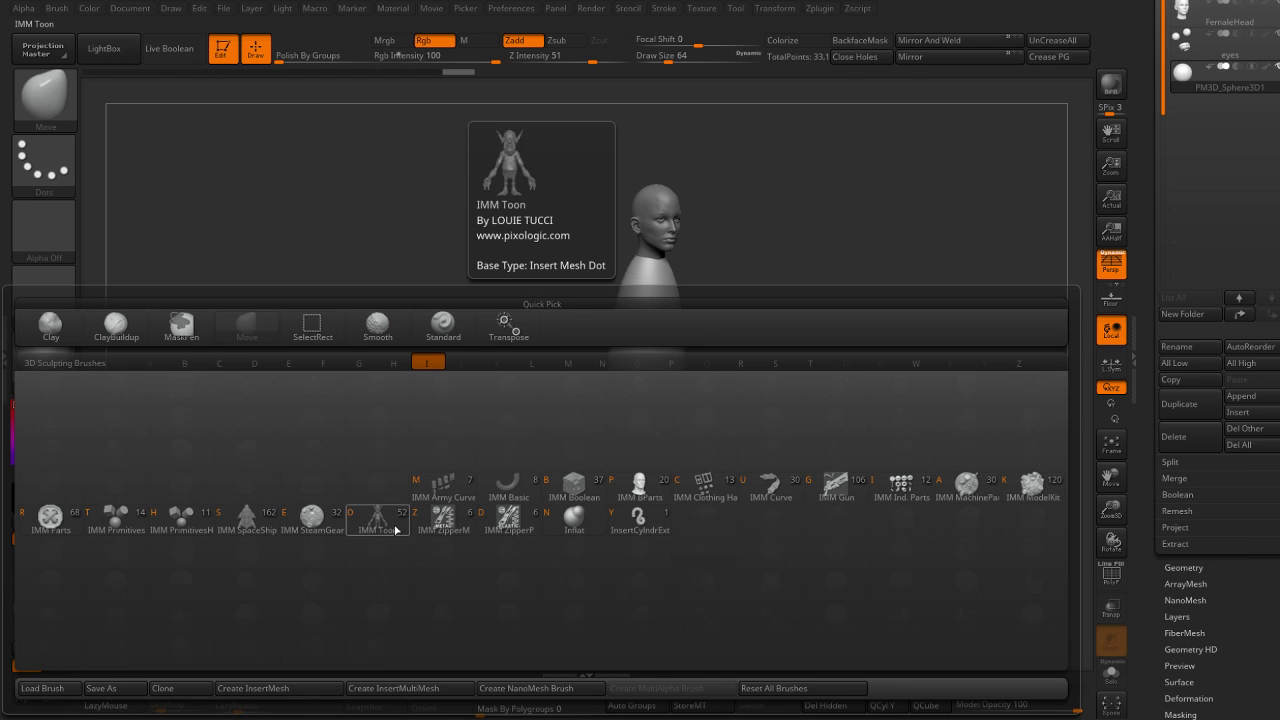
pyautogui.click(639, 486)
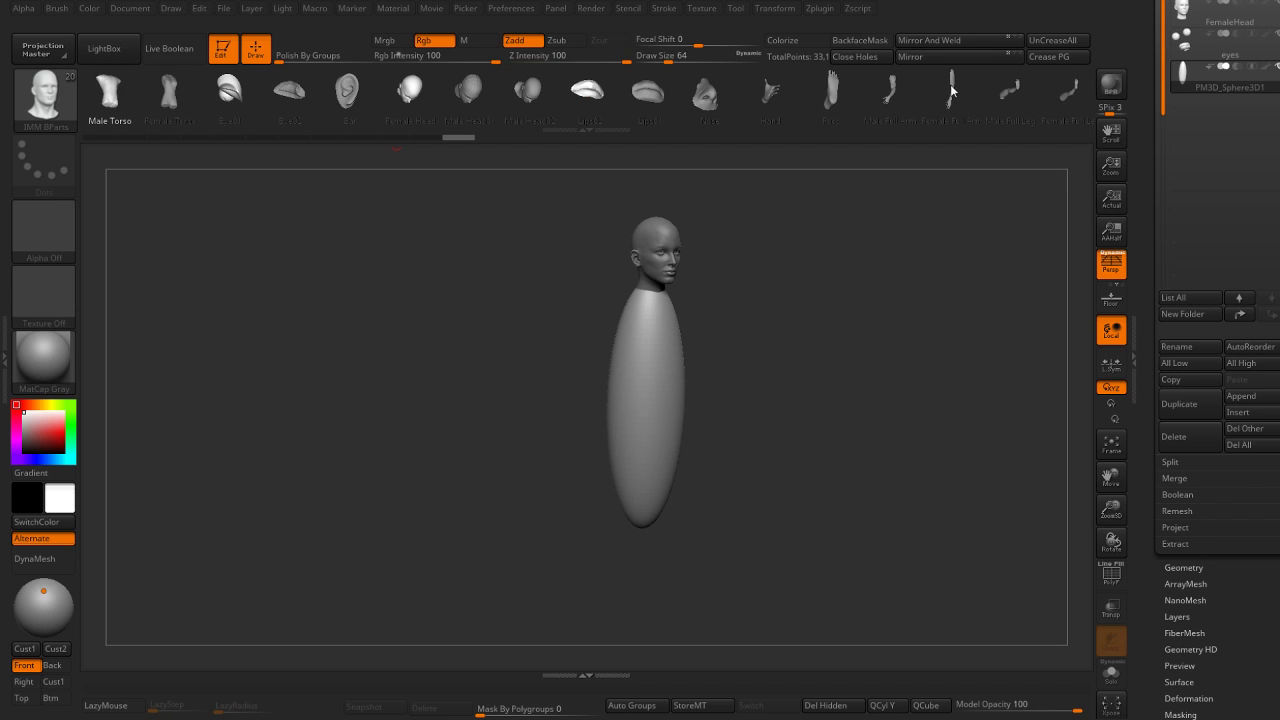
pyautogui.moveTo(894, 186); pyautogui.dragTo(820, 300)
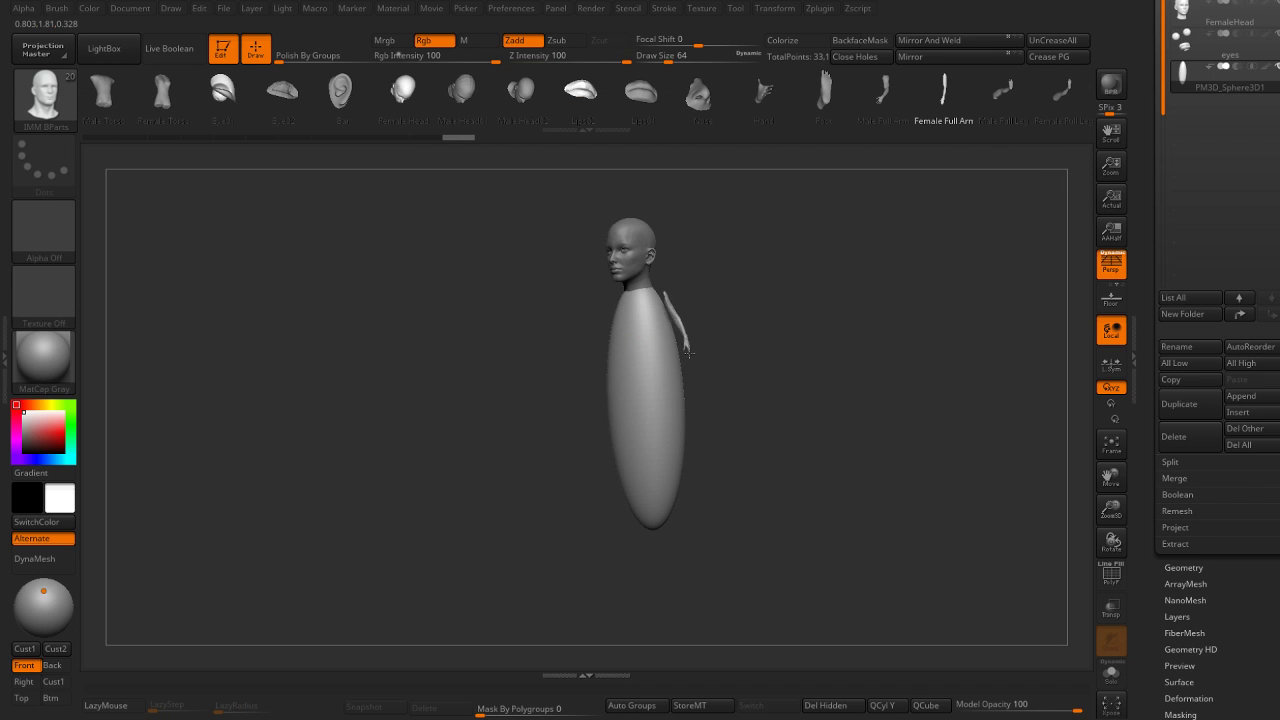
pyautogui.moveTo(688, 352); pyautogui.dragTo(849, 336)
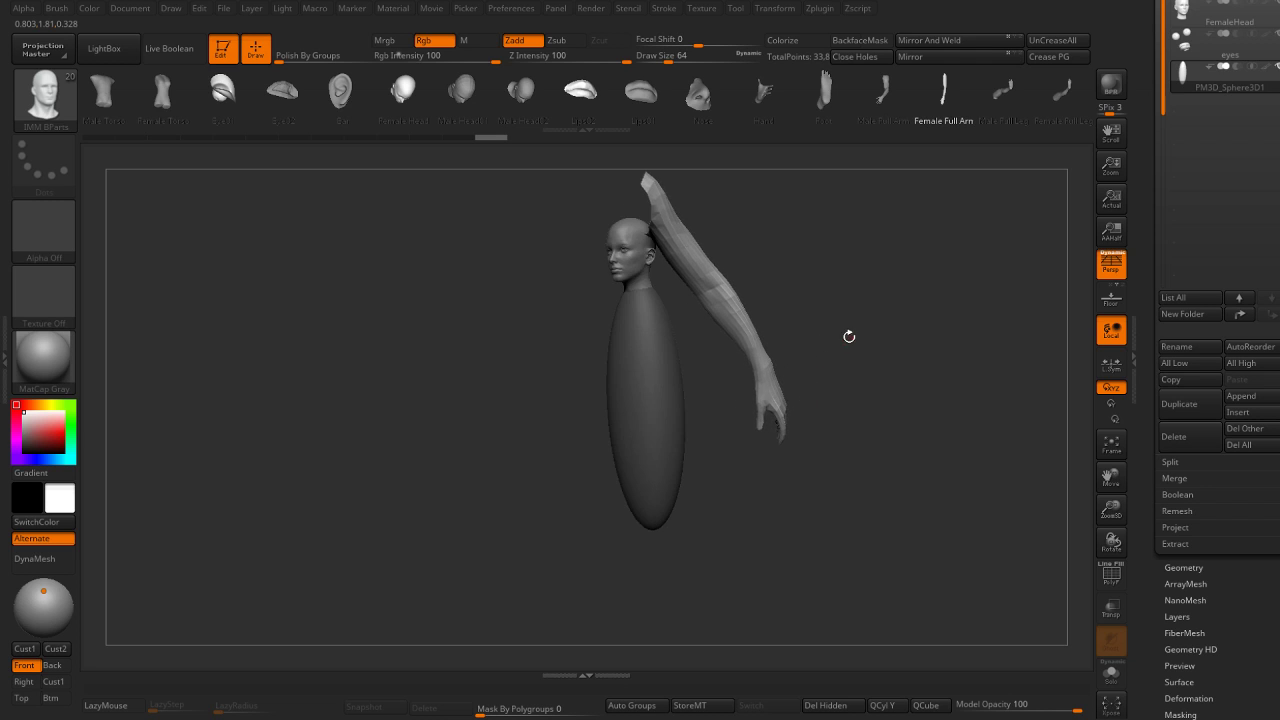
# Rotate the arm diagonally and upward around its shoulder, then mirror it to the other side.
pyautogui.press('w')
pyautogui.moveTo(849, 336); pyautogui.dragTo(846, 277)
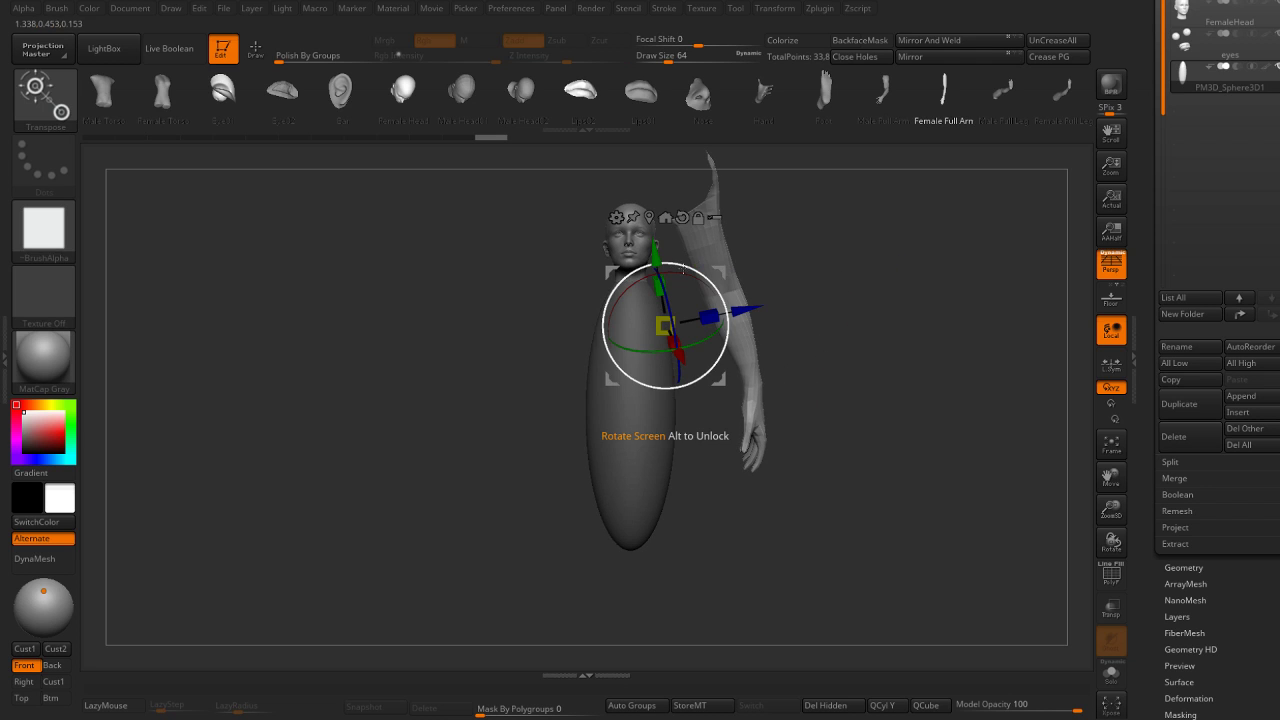
pyautogui.moveTo(683, 270)
pyautogui.mouseDown()
pyautogui.moveTo(696, 297)
pyautogui.moveTo(676, 379)
pyautogui.moveTo(766, 378)
pyautogui.mouseUp()
pyautogui.moveTo(660, 400)
pyautogui.mouseDown()
pyautogui.moveTo(690, 390)
pyautogui.moveTo(628, 380)
pyautogui.moveTo(700, 390)
pyautogui.moveTo(635, 396)
pyautogui.moveTo(748, 376)
pyautogui.moveTo(845, 330)
pyautogui.mouseUp()
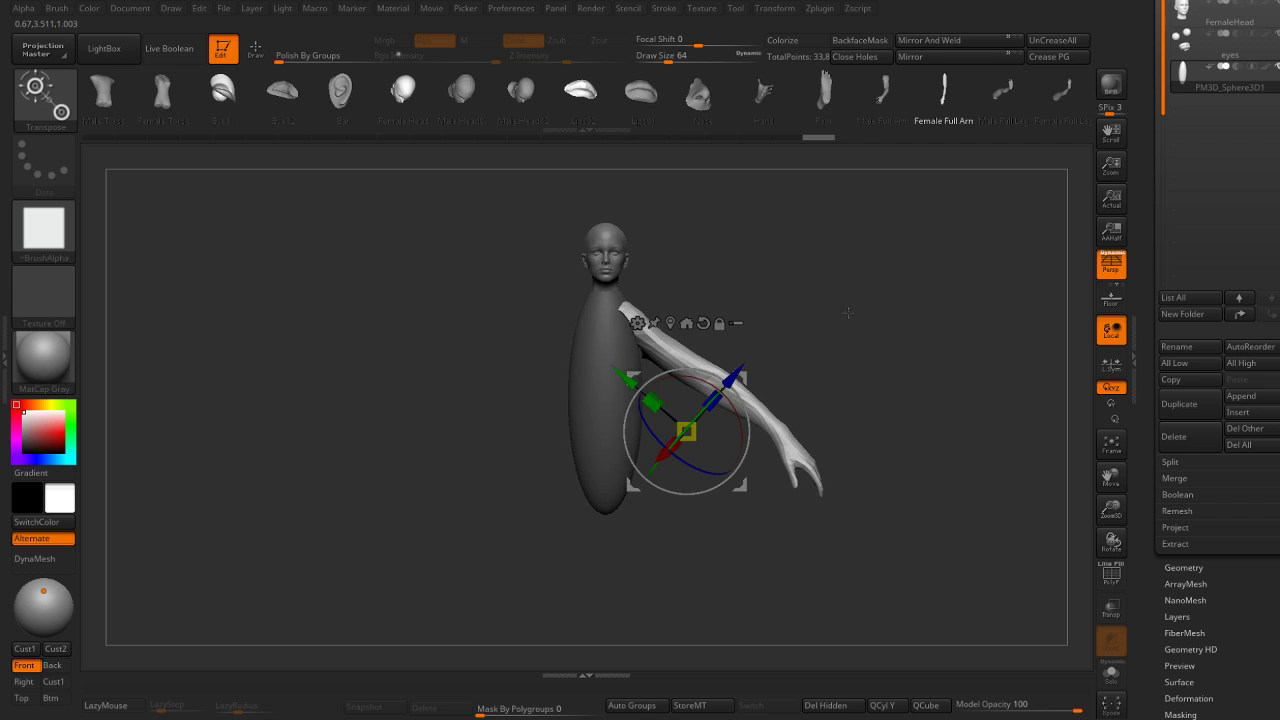
pyautogui.press('q')
pyautogui.click(915, 56)
# Weld the mirrored arm pair, check it against the sketch, and orbit to a top view.
pyautogui.click(925, 40)
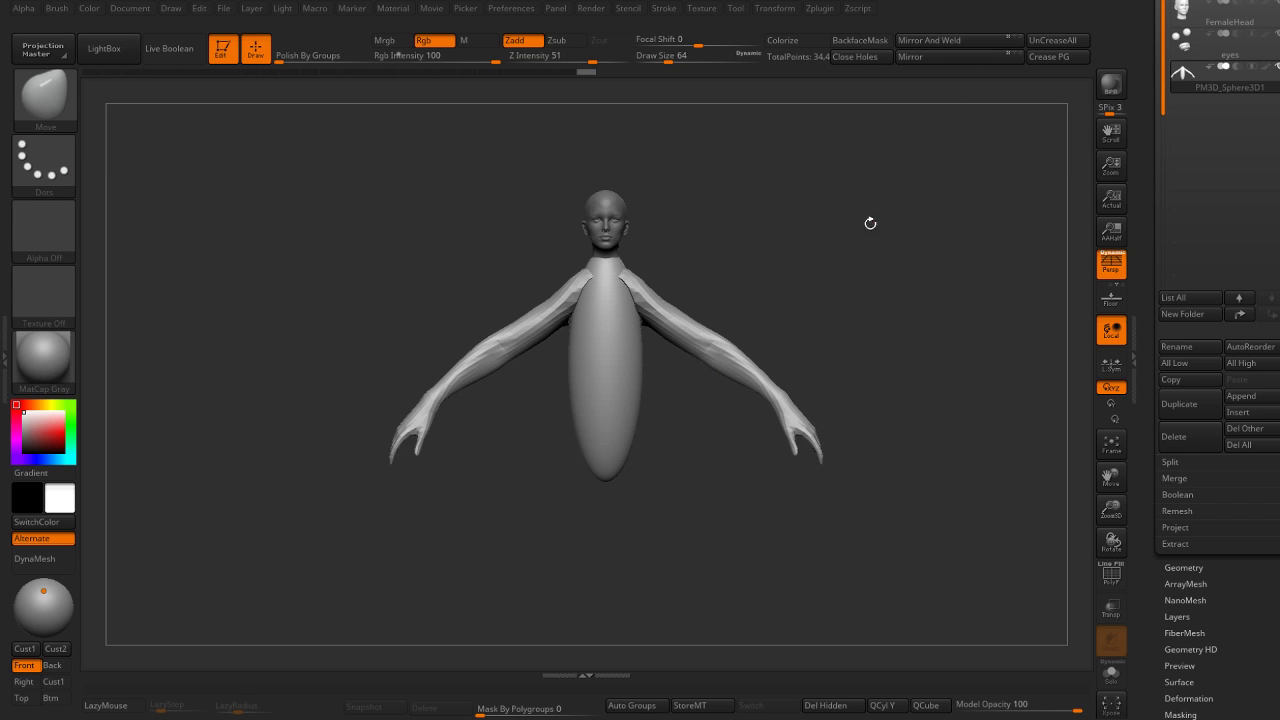
pyautogui.moveTo(869, 223)
pyautogui.mouseDown()
pyautogui.moveTo(834, 264)
pyautogui.moveTo(813, 259)
pyautogui.mouseUp()
pyautogui.press('w')
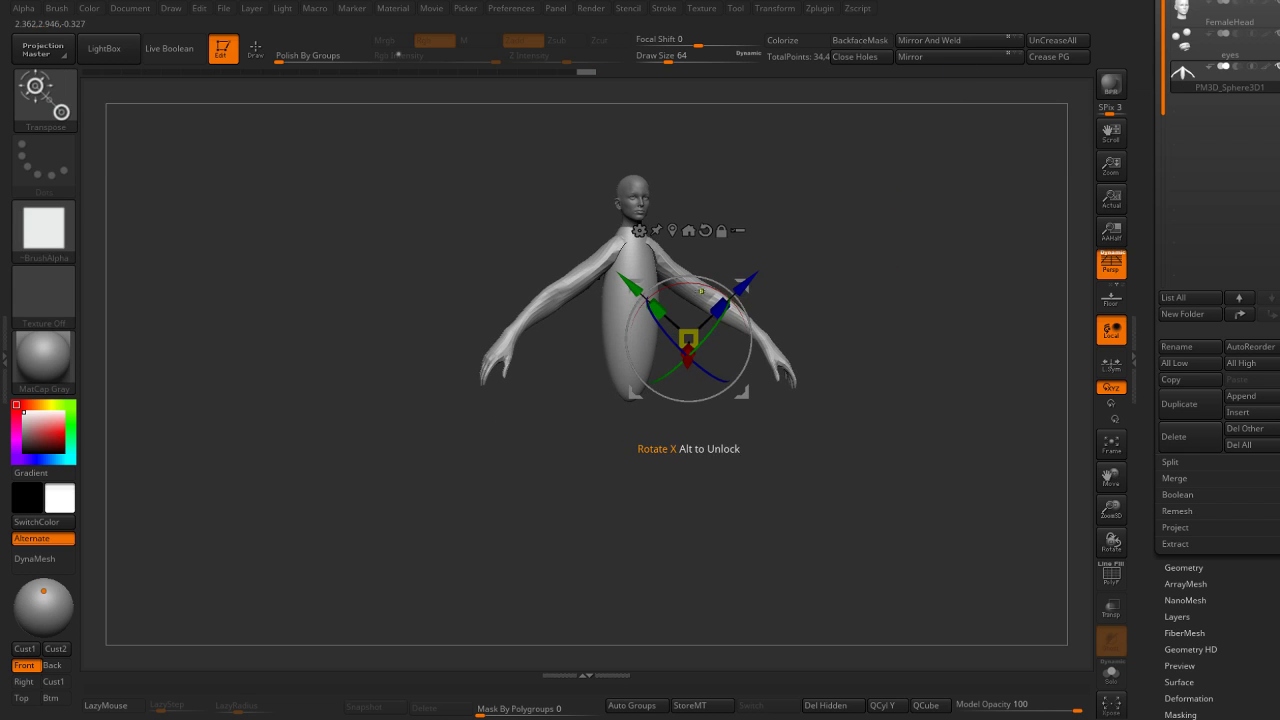
pyautogui.moveTo(780, 300)
pyautogui.mouseDown()
pyautogui.moveTo(706, 209)
pyautogui.moveTo(678, 349)
pyautogui.moveTo(680, 336)
pyautogui.mouseUp()
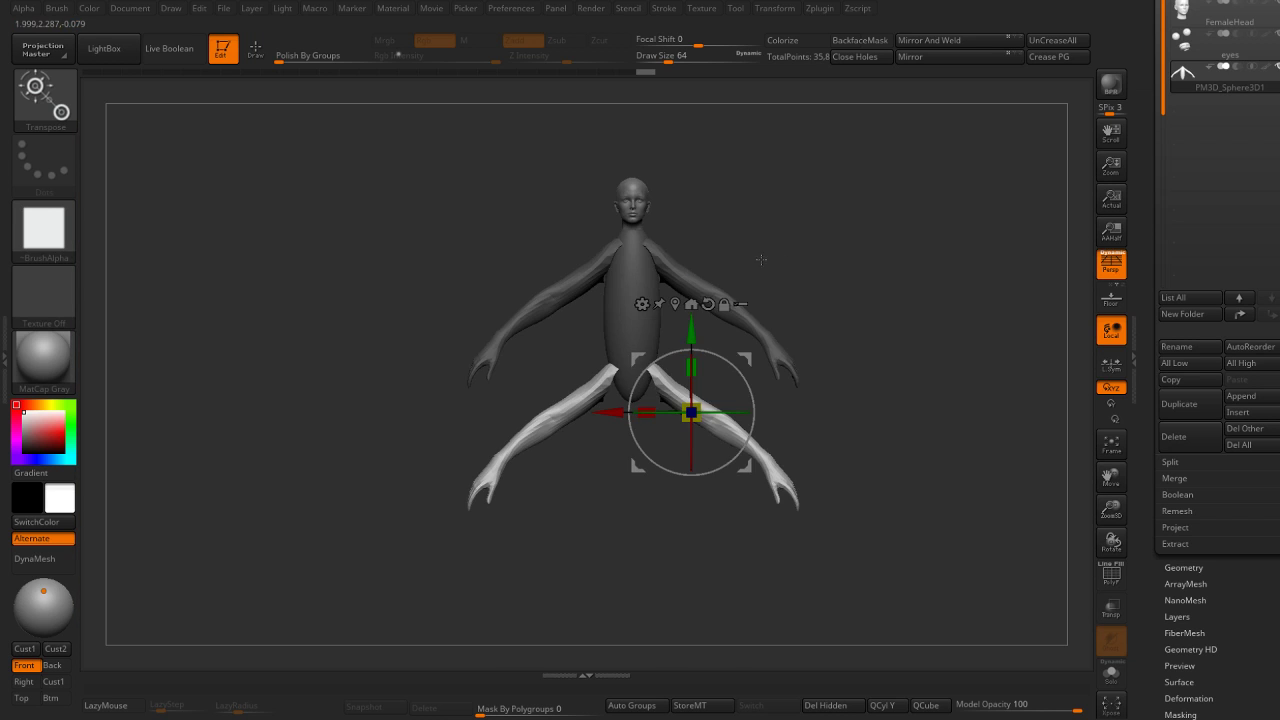
pyautogui.press('q')
pyautogui.moveTo(847, 266)
pyautogui.mouseDown()
pyautogui.moveTo(873, 428)
pyautogui.moveTo(846, 323)
pyautogui.moveTo(1086, 271)
pyautogui.moveTo(944, 295)
pyautogui.mouseUp()
# Turn off perspective and lasso-mask the upper end of the limbs.
pyautogui.click(1110, 265)
pyautogui.keyDown('ctrl'); pyautogui.click(818, 290); pyautogui.keyUp('ctrl')
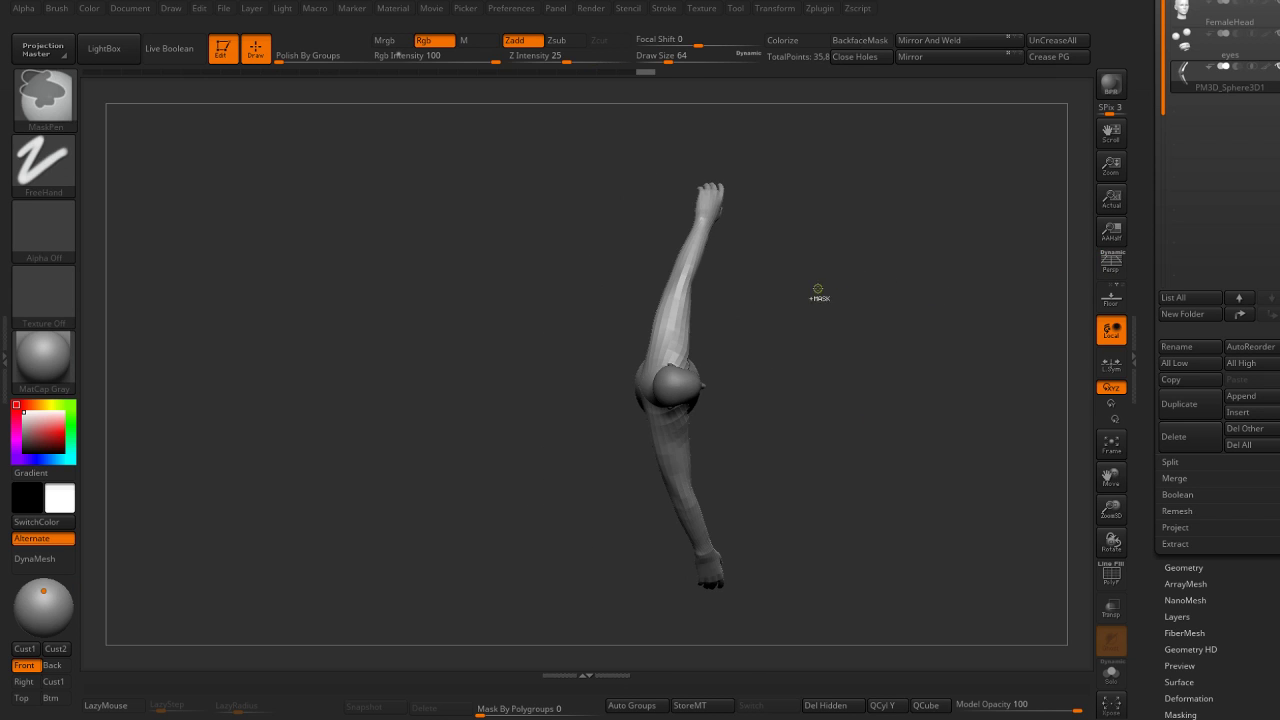
pyautogui.keyDown('ctrl'); pyautogui.moveTo(645, 279); pyautogui.dragTo(838, 158); pyautogui.keyUp('ctrl')
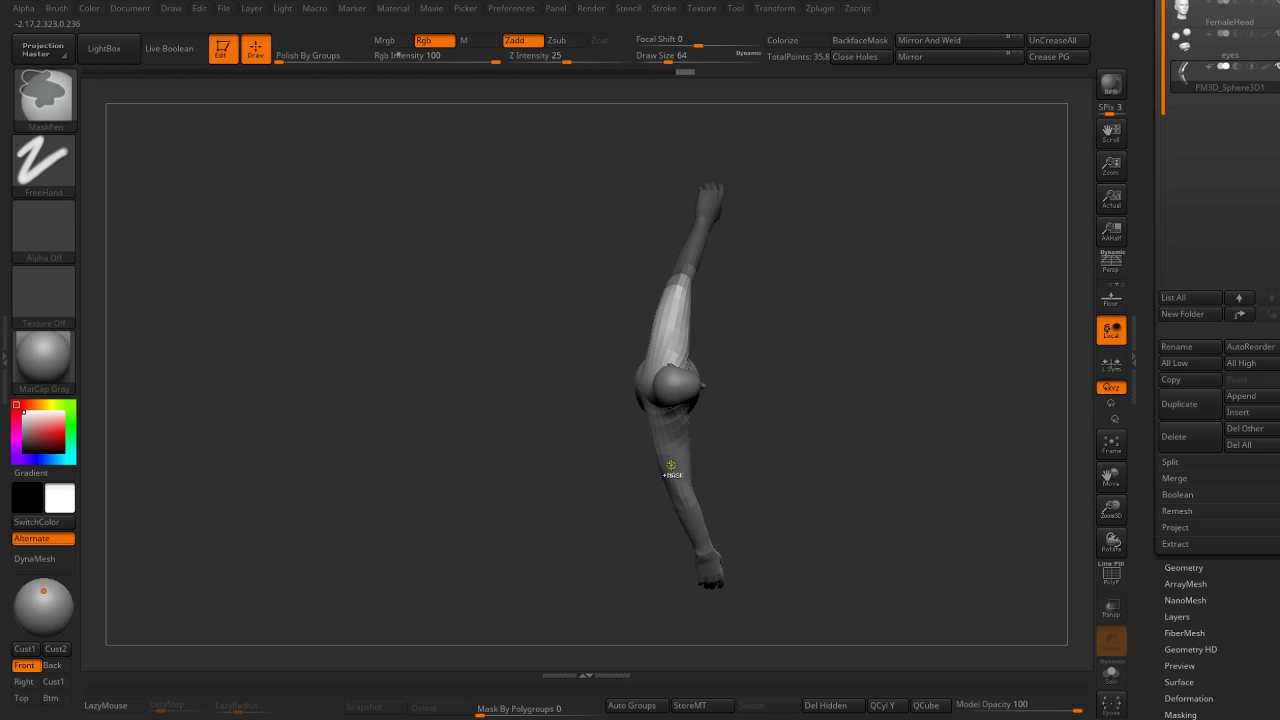
pyautogui.keyDown('ctrl'); pyautogui.click(637, 240); pyautogui.keyUp('ctrl')
pyautogui.click(44, 162)
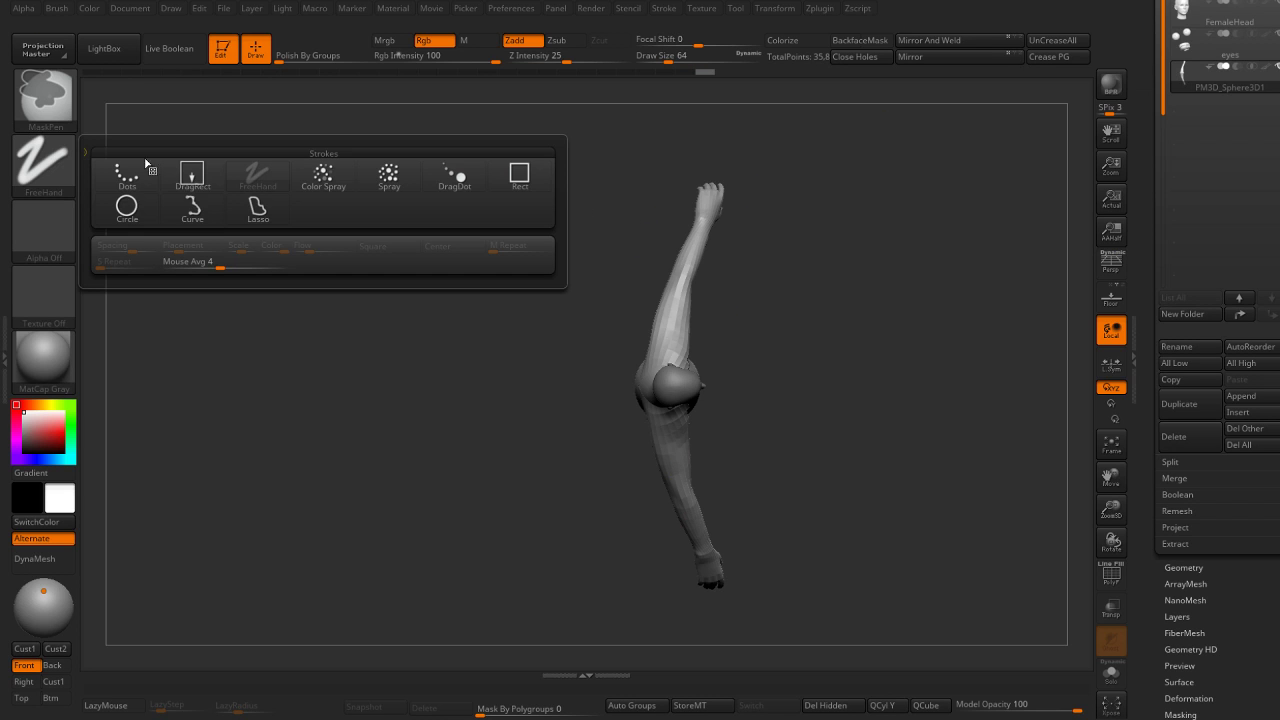
pyautogui.click(257, 208)
pyautogui.keyDown('ctrl'); pyautogui.moveTo(693, 288); pyautogui.dragTo(600, 210); pyautogui.keyUp('ctrl')
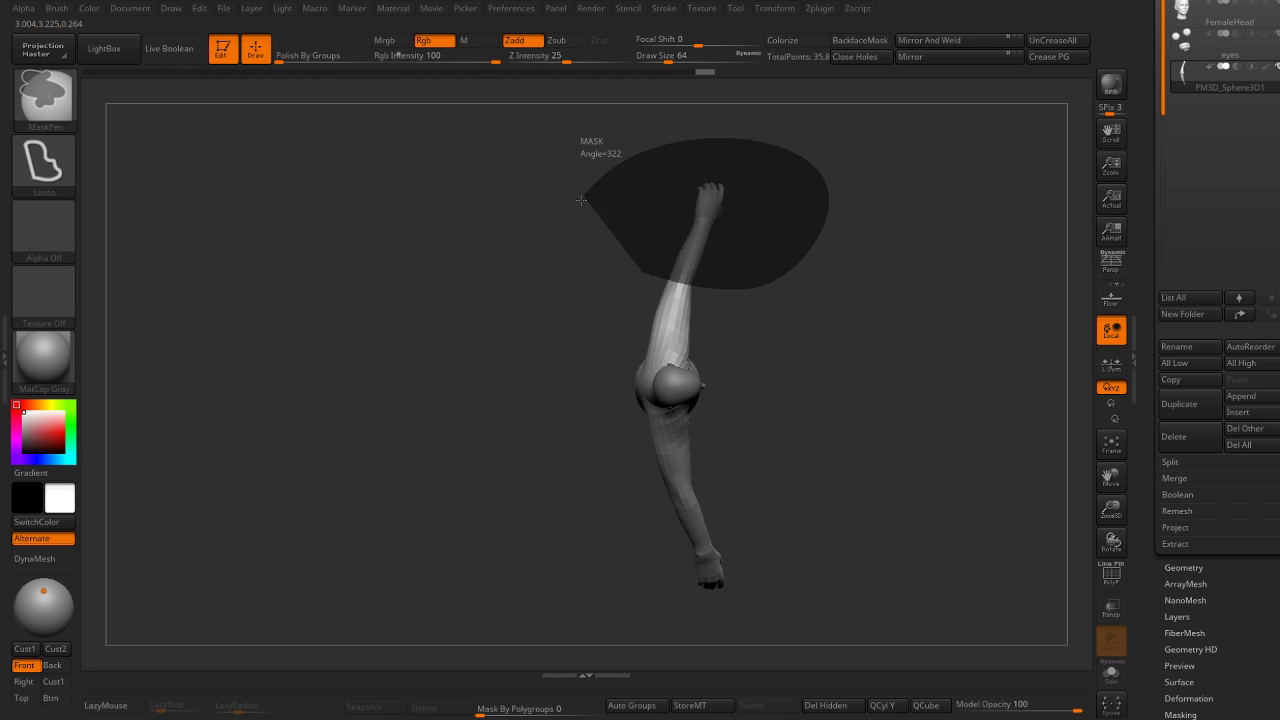
# Duplicate the arms downward and rotate both limb pairs outward like spider legs.
pyautogui.moveTo(877, 251); pyautogui.dragTo(743, 257)
pyautogui.press('w')
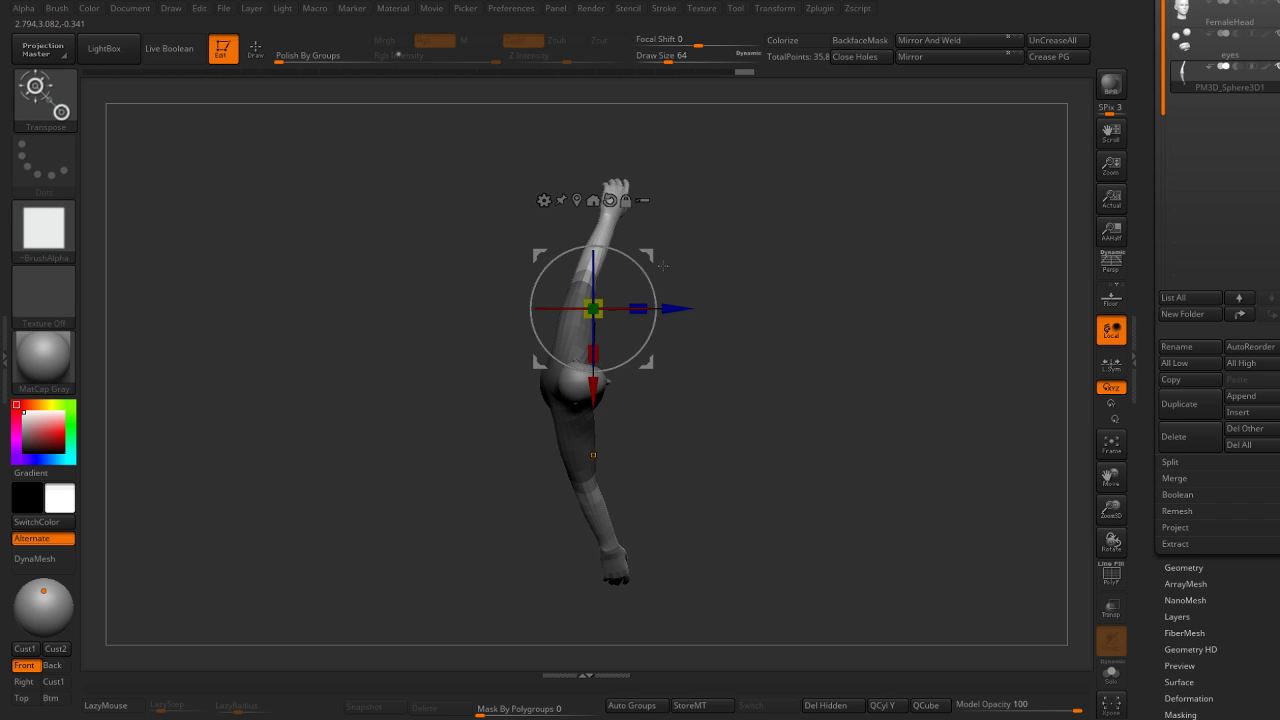
pyautogui.moveTo(662, 265); pyautogui.dragTo(642, 297)
pyautogui.moveTo(748, 313); pyautogui.dragTo(792, 351)
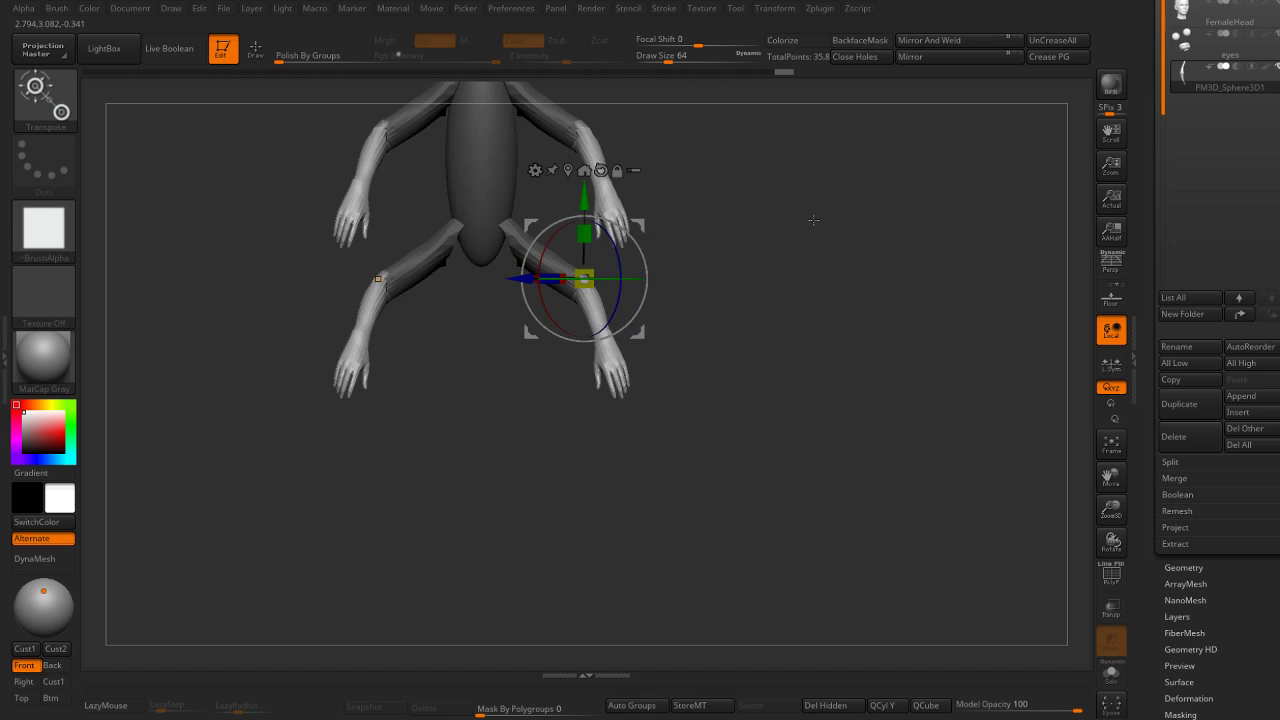
pyautogui.moveTo(657, 366); pyautogui.dragTo(650, 385)
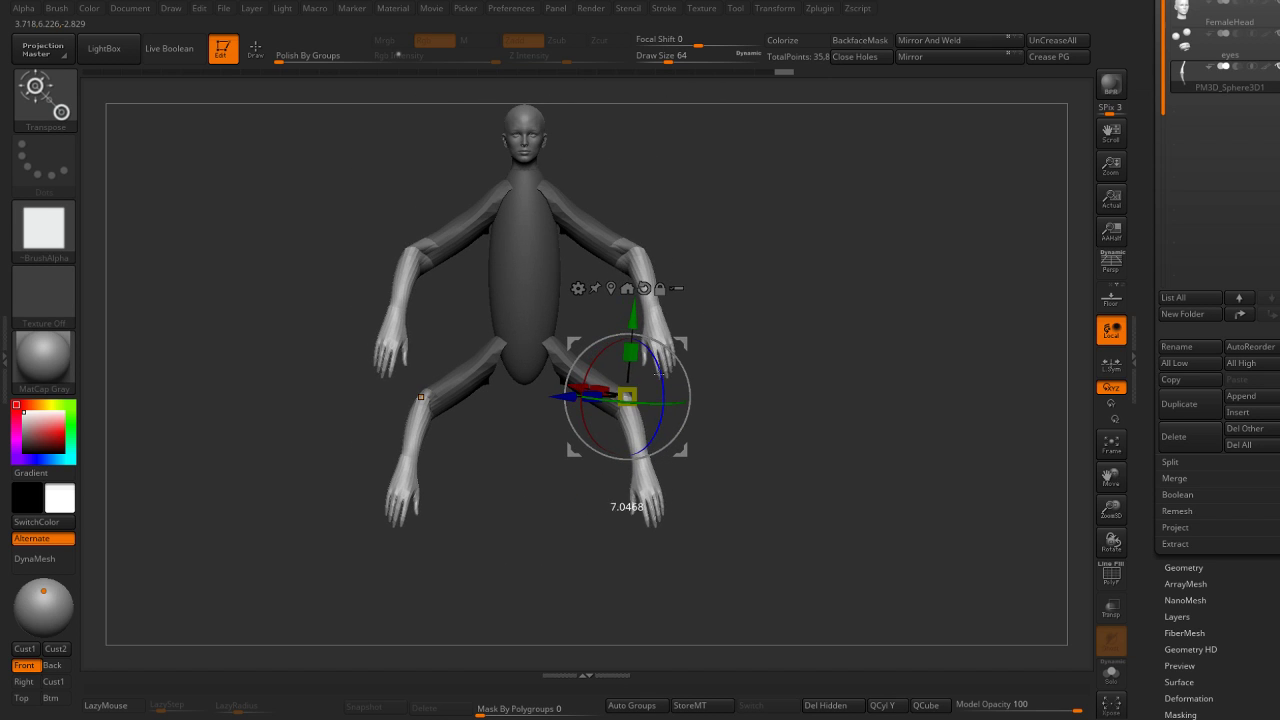
pyautogui.moveTo(626, 320)
pyautogui.keyDown('alt'); pyautogui.mouseDown()
pyautogui.moveTo(620, 226)
pyautogui.moveTo(634, 168)
pyautogui.mouseUp(); pyautogui.keyUp('alt')
pyautogui.moveTo(655, 226)
pyautogui.mouseDown()
pyautogui.moveTo(658, 213)
pyautogui.moveTo(782, 222)
pyautogui.mouseUp()
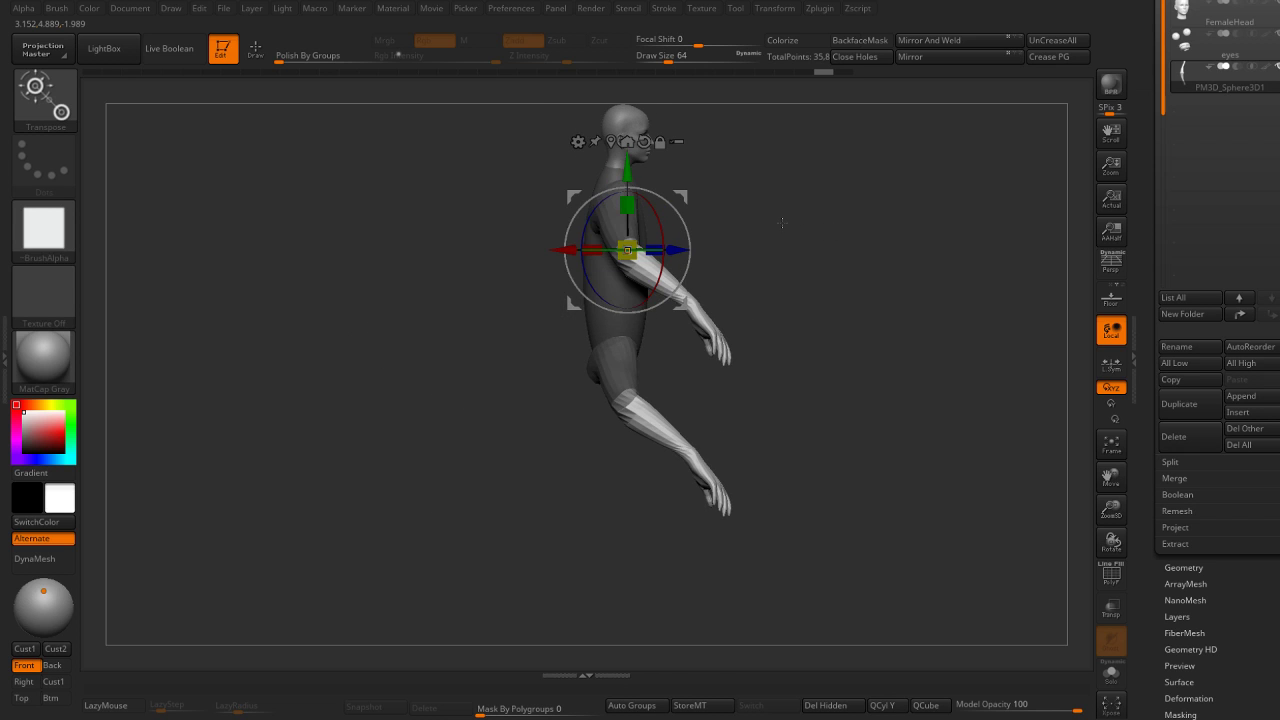
pyautogui.moveTo(684, 190)
pyautogui.mouseDown()
pyautogui.moveTo(679, 309)
pyautogui.moveTo(688, 281)
pyautogui.mouseUp()
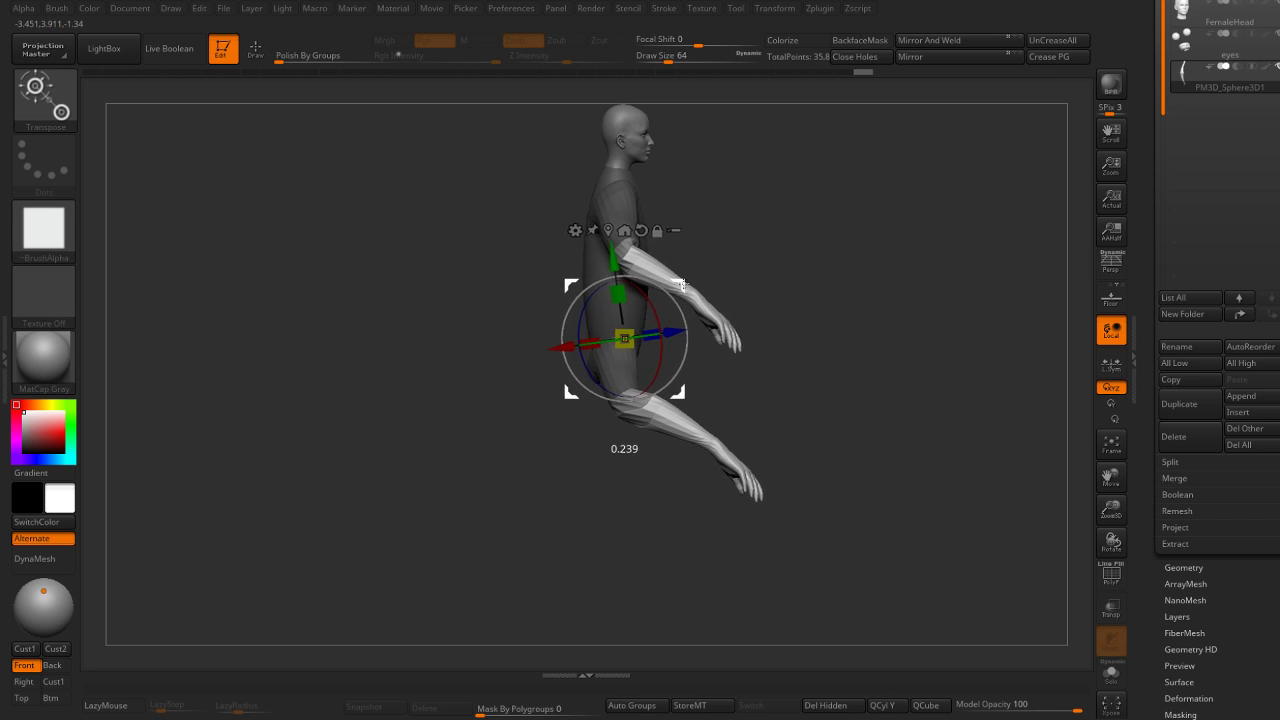
# Orbit through front and side views to check the four-limbed figure.
pyautogui.press('q')
pyautogui.moveTo(811, 251)
pyautogui.mouseDown()
pyautogui.moveTo(811, 306)
pyautogui.moveTo(749, 294)
pyautogui.moveTo(777, 286)
pyautogui.moveTo(767, 323)
pyautogui.moveTo(817, 275)
pyautogui.mouseUp()
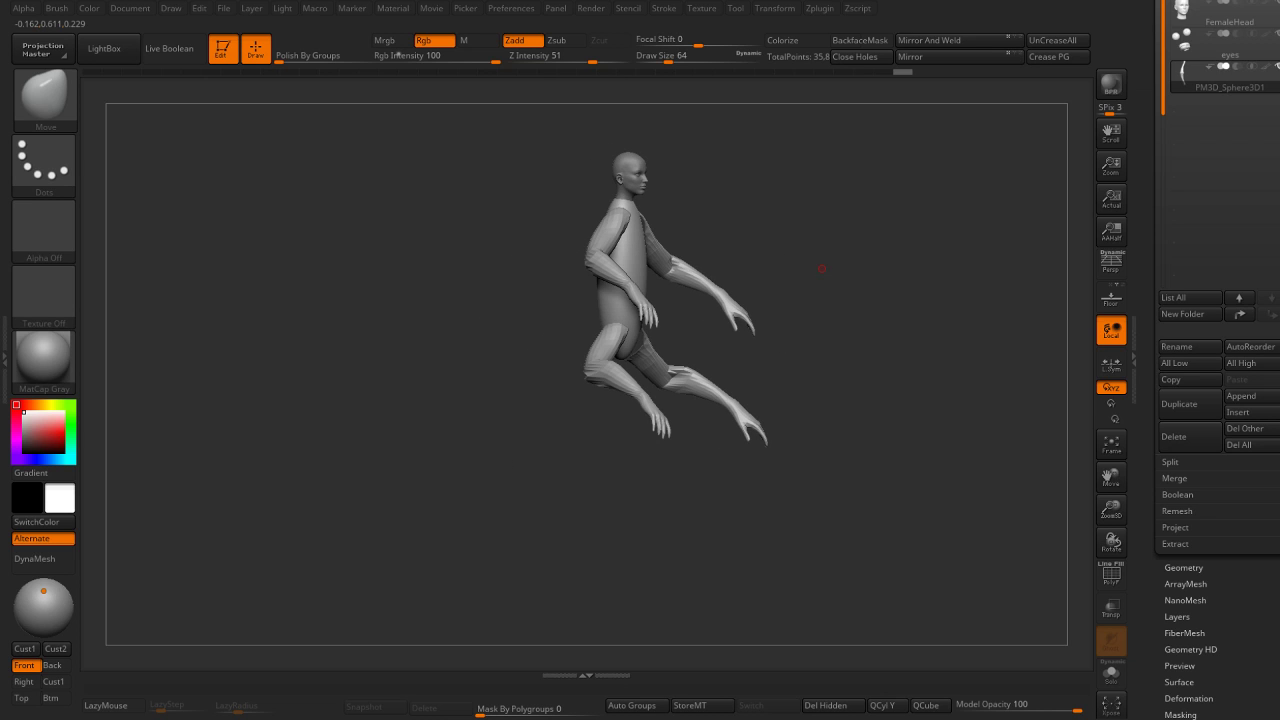
pyautogui.moveTo(833, 231); pyautogui.dragTo(773, 221)
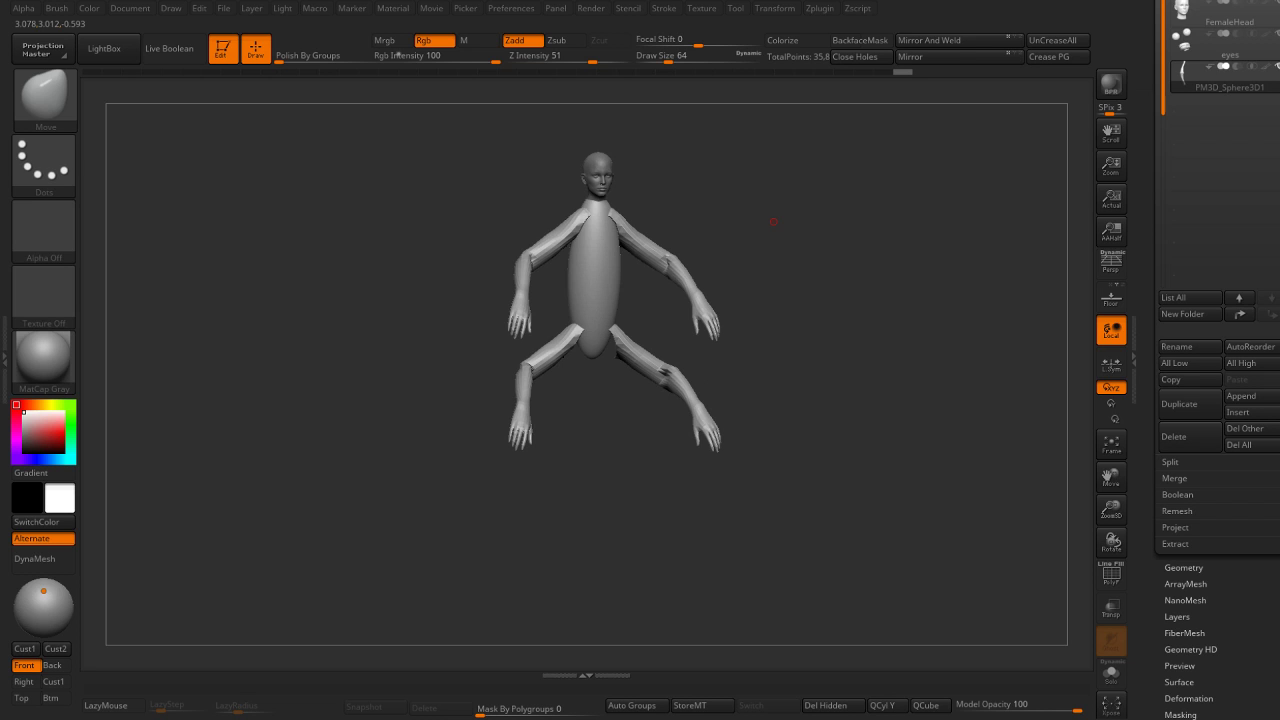
pyautogui.moveTo(815, 388)
pyautogui.mouseDown()
pyautogui.moveTo(799, 337)
pyautogui.moveTo(771, 314)
pyautogui.mouseUp()
# Mask the limbs and move the sphere down below the torso between the lower limbs.
pyautogui.press('w')
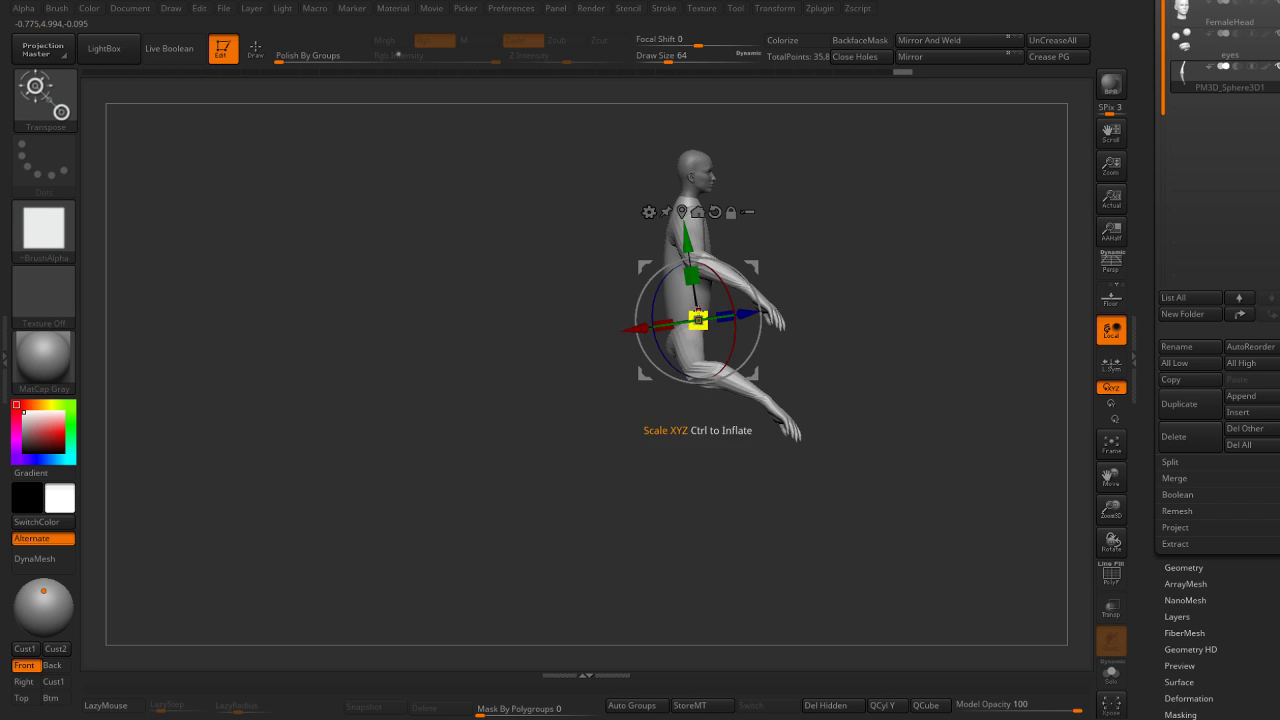
pyautogui.keyDown('ctrl'); pyautogui.click(678, 294); pyautogui.keyUp('ctrl')
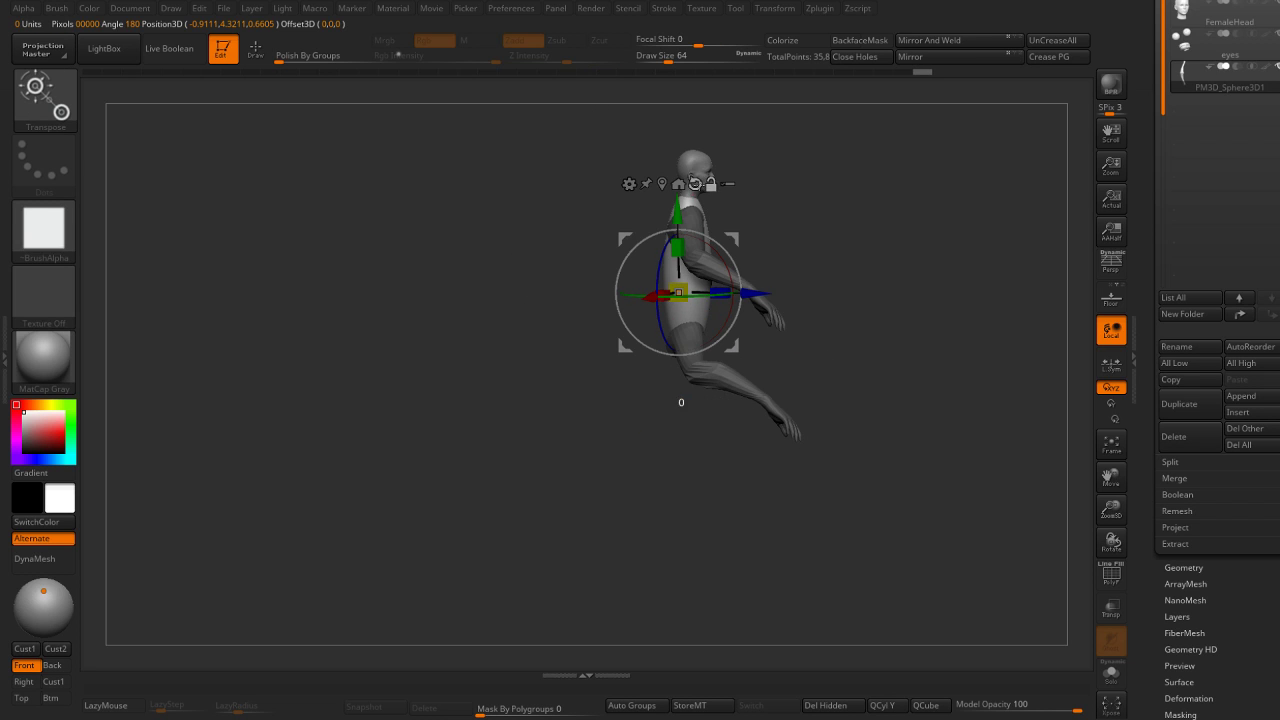
pyautogui.moveTo(678, 294)
pyautogui.mouseDown()
pyautogui.moveTo(677, 360)
pyautogui.moveTo(646, 426)
pyautogui.moveTo(620, 422)
pyautogui.moveTo(676, 440)
pyautogui.moveTo(670, 392)
pyautogui.moveTo(616, 353)
pyautogui.moveTo(541, 330)
pyautogui.moveTo(580, 290)
pyautogui.moveTo(626, 310)
pyautogui.mouseUp()
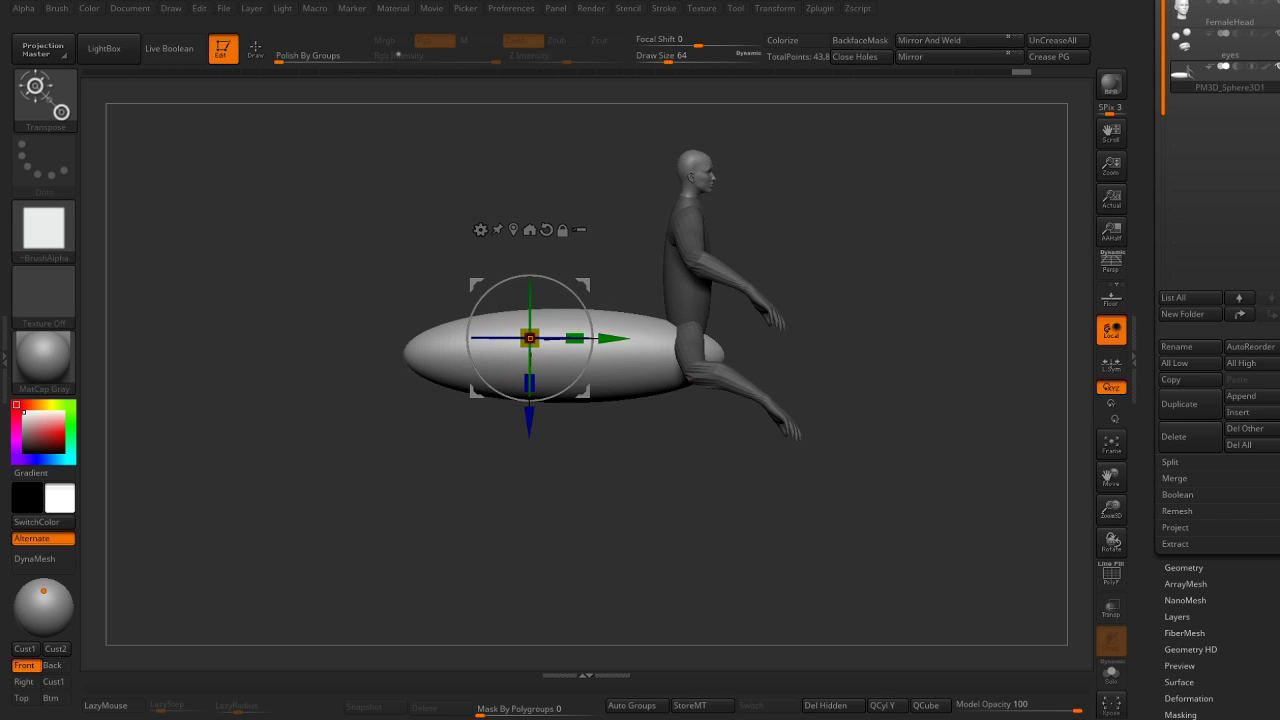
pyautogui.moveTo(540, 250); pyautogui.dragTo(633, 245)
pyautogui.moveTo(541, 405); pyautogui.dragTo(541, 481)
pyautogui.moveTo(620, 470)
pyautogui.mouseDown()
pyautogui.moveTo(722, 297)
pyautogui.moveTo(640, 300)
pyautogui.mouseUp()
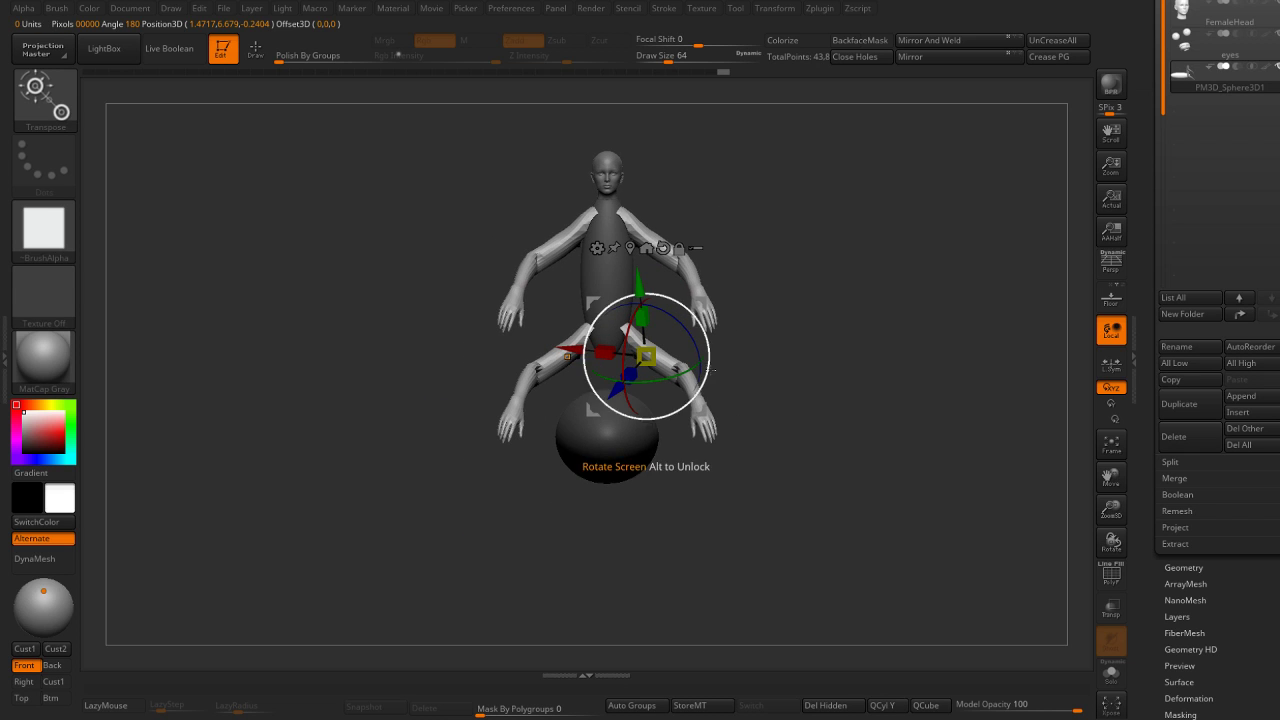
# Clear the mask and show all hidden parts of the mesh again.
pyautogui.press('q')
pyautogui.keyDown('ctrl'); pyautogui.moveTo(790, 345); pyautogui.dragTo(821, 392); pyautogui.keyUp('ctrl')
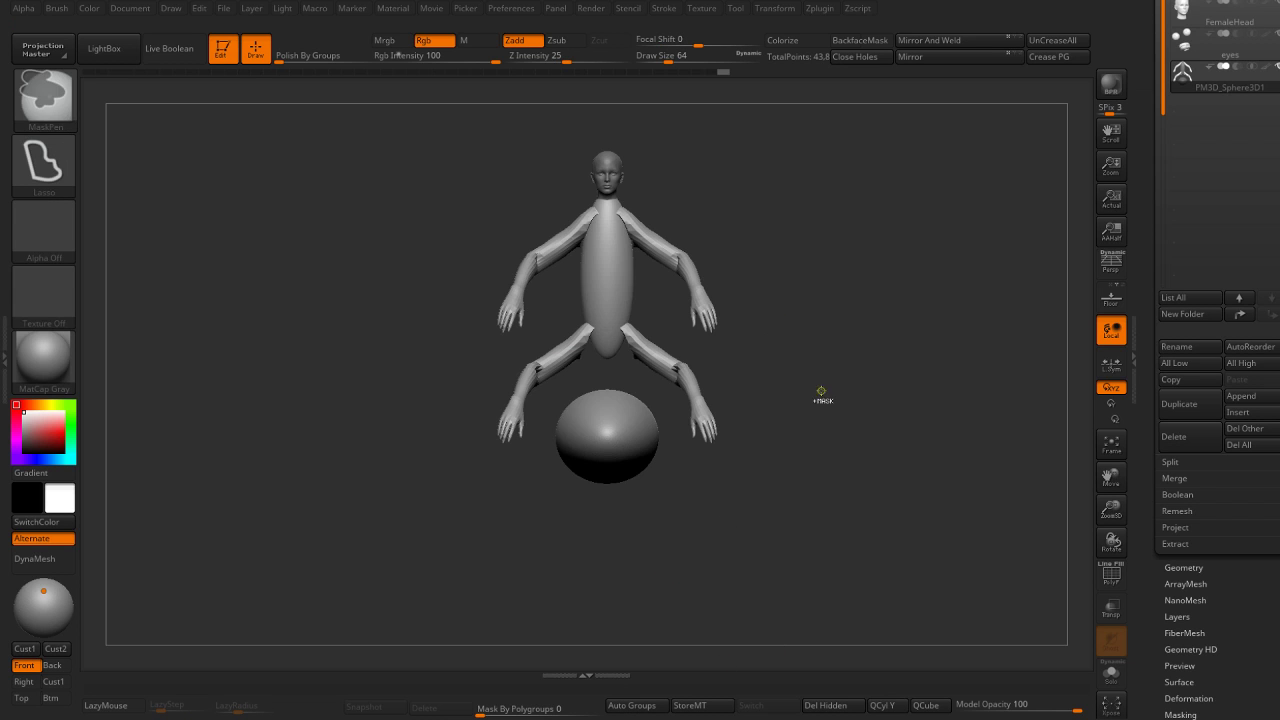
pyautogui.keyDown('ctrl'); pyautogui.keyDown('shift'); pyautogui.click(660, 360); pyautogui.keyUp('shift'); pyautogui.keyUp('ctrl')
pyautogui.keyDown('ctrl'); pyautogui.keyDown('shift'); pyautogui.click(751, 351); pyautogui.keyUp('shift'); pyautogui.keyUp('ctrl')
pyautogui.keyDown('ctrl'); pyautogui.keyDown('shift'); pyautogui.moveTo(694, 349); pyautogui.dragTo(726, 357); pyautogui.keyUp('shift'); pyautogui.keyUp('ctrl')
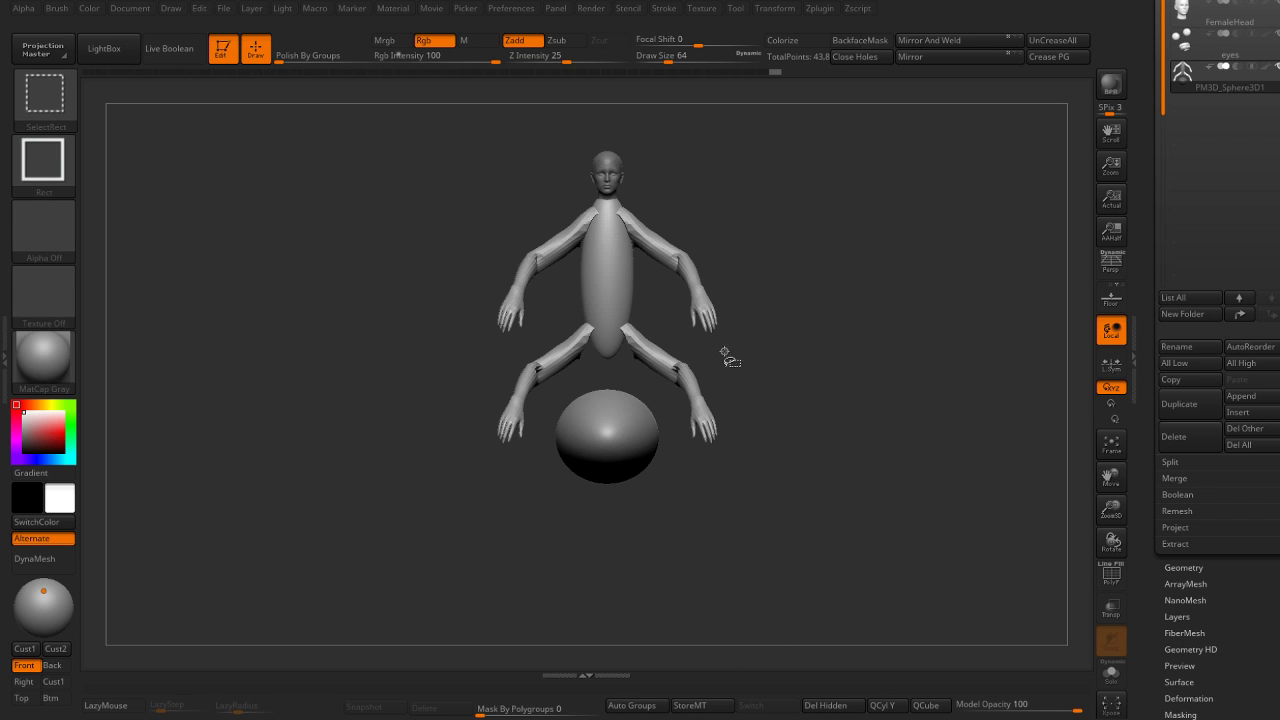
# Spread the upper arm pair outward and nudge the lower arm pair sideways like legs.
pyautogui.press('w')
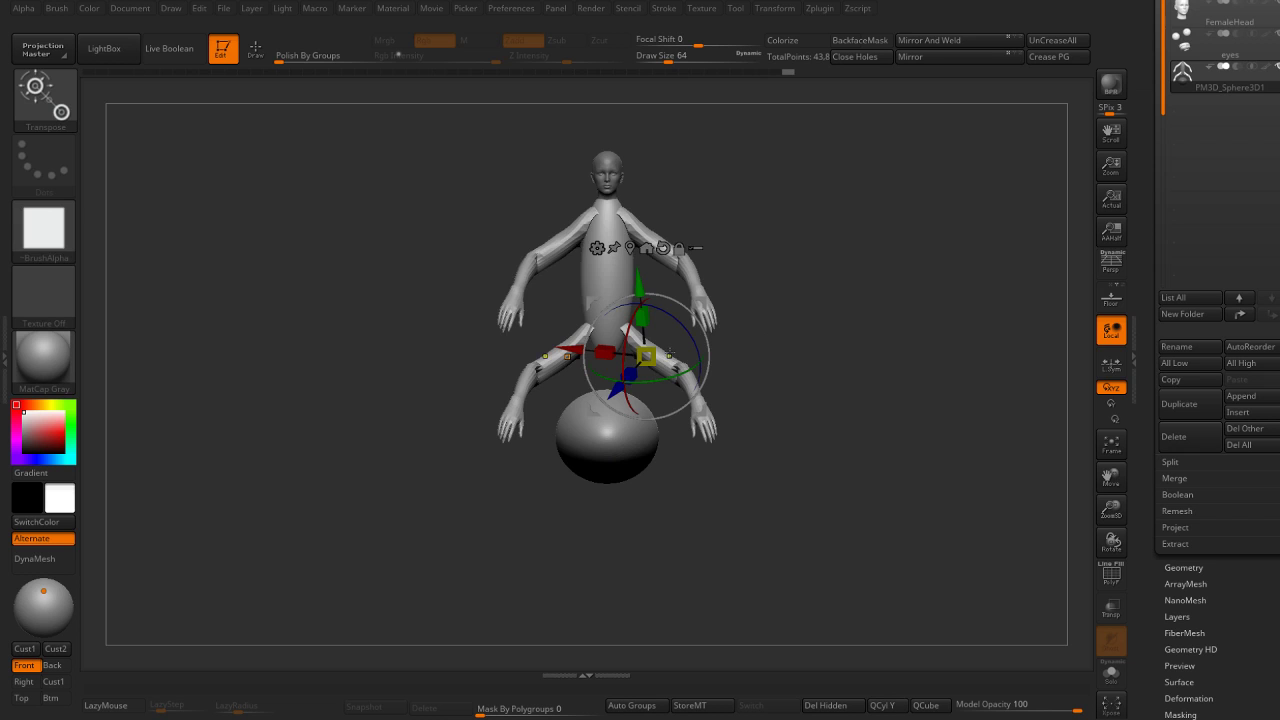
pyautogui.keyDown('ctrl'); pyautogui.click(670, 352); pyautogui.keyUp('ctrl')
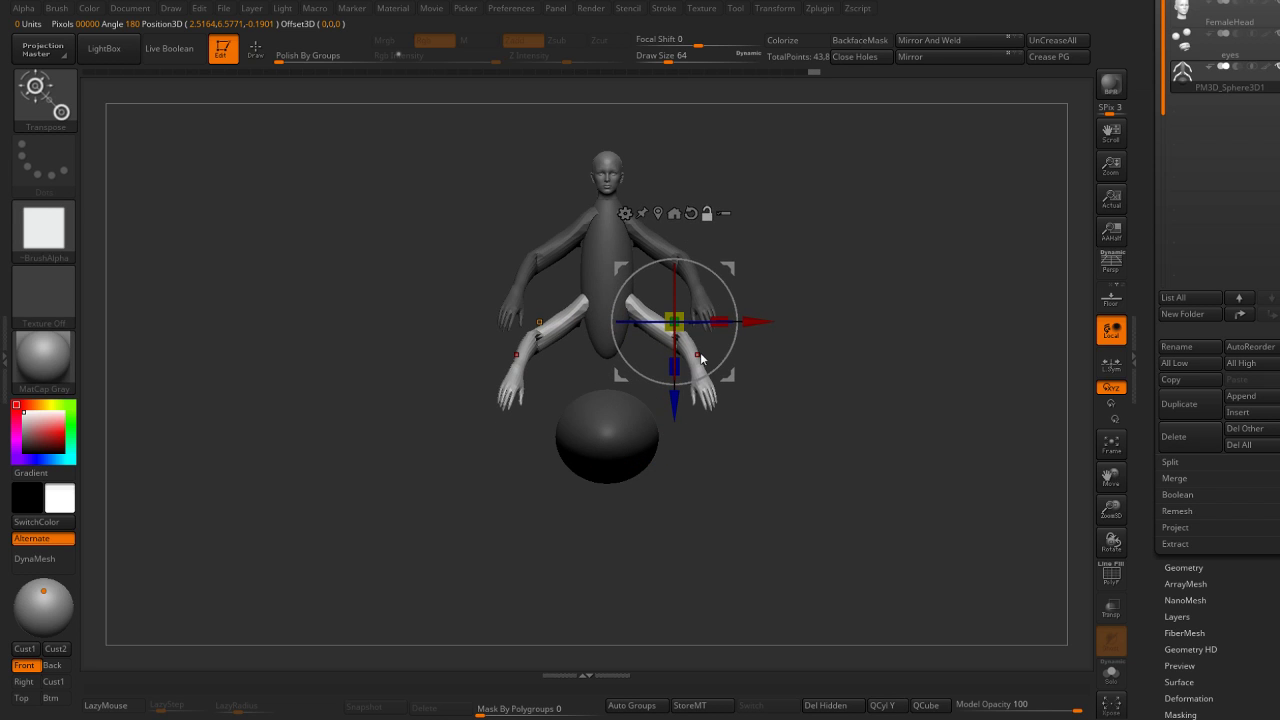
pyautogui.keyDown('ctrl'); pyautogui.click(665, 243); pyautogui.keyUp('ctrl')
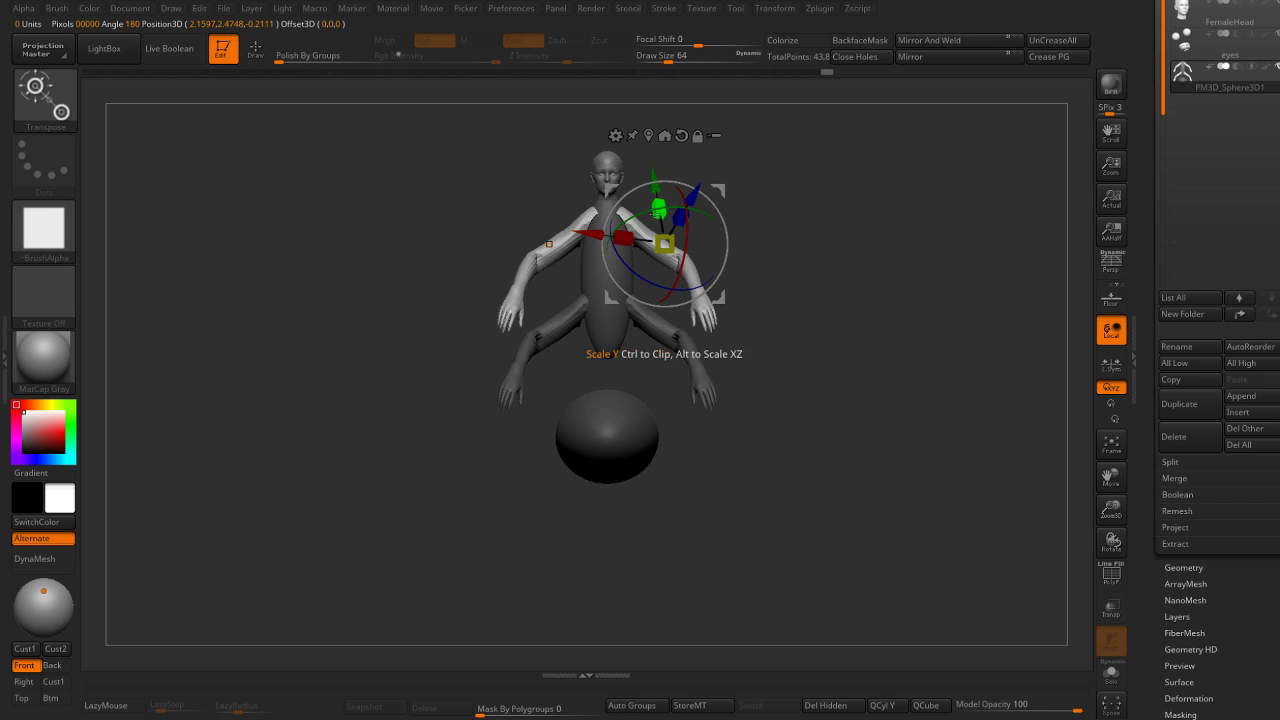
pyautogui.moveTo(588, 246)
pyautogui.mouseDown()
pyautogui.moveTo(695, 180)
pyautogui.moveTo(682, 193)
pyautogui.mouseUp()
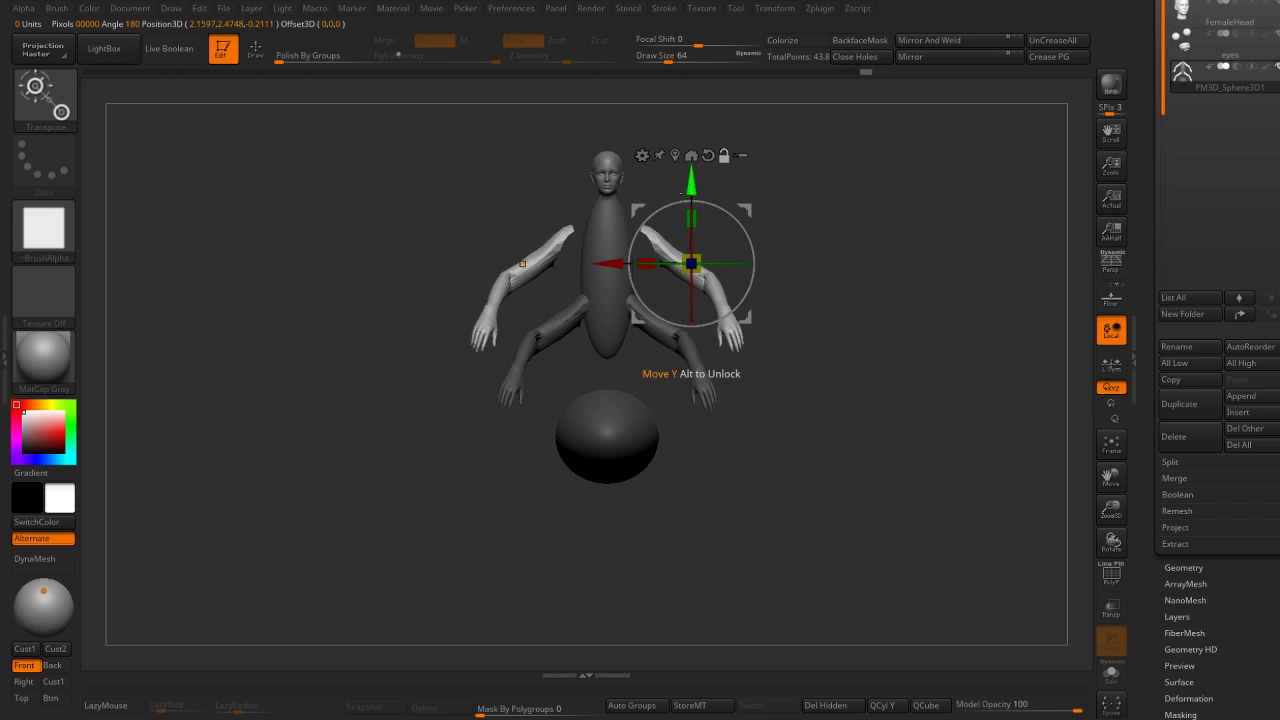
pyautogui.keyDown('ctrl'); pyautogui.click(534, 343); pyautogui.keyUp('ctrl')
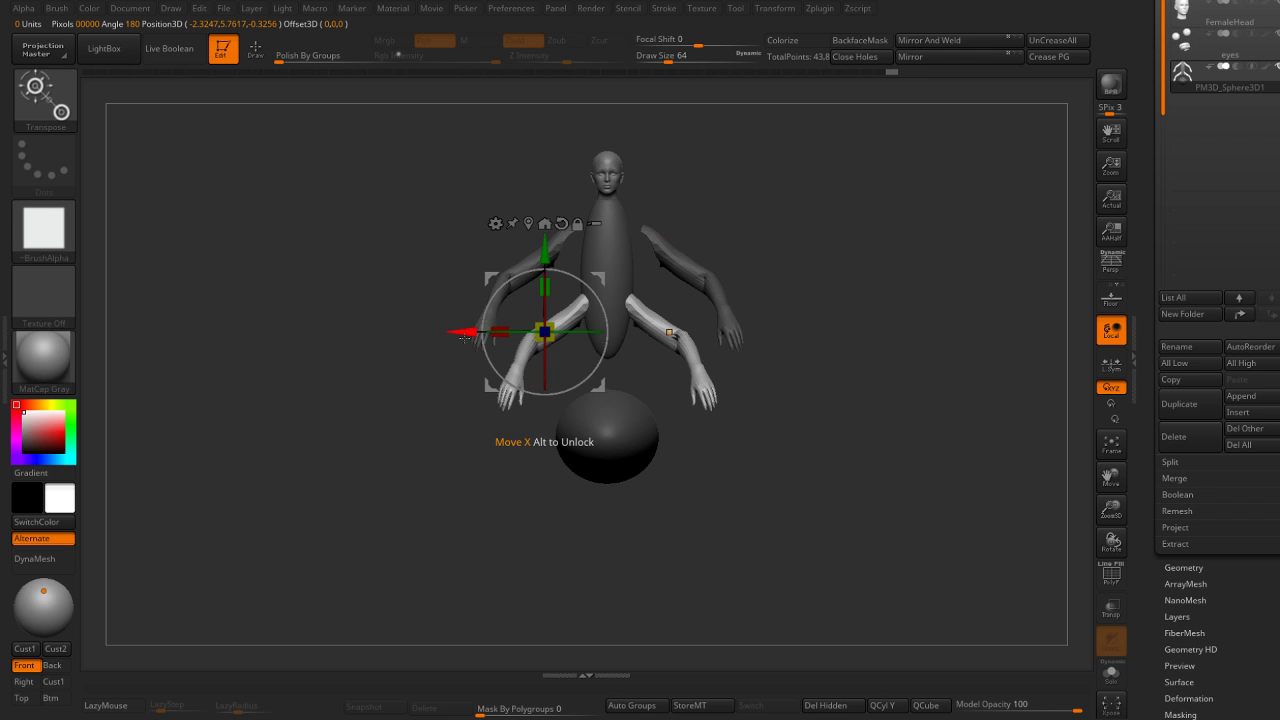
pyautogui.moveTo(464, 338); pyautogui.dragTo(466, 333)
pyautogui.moveTo(796, 270); pyautogui.dragTo(846, 251)
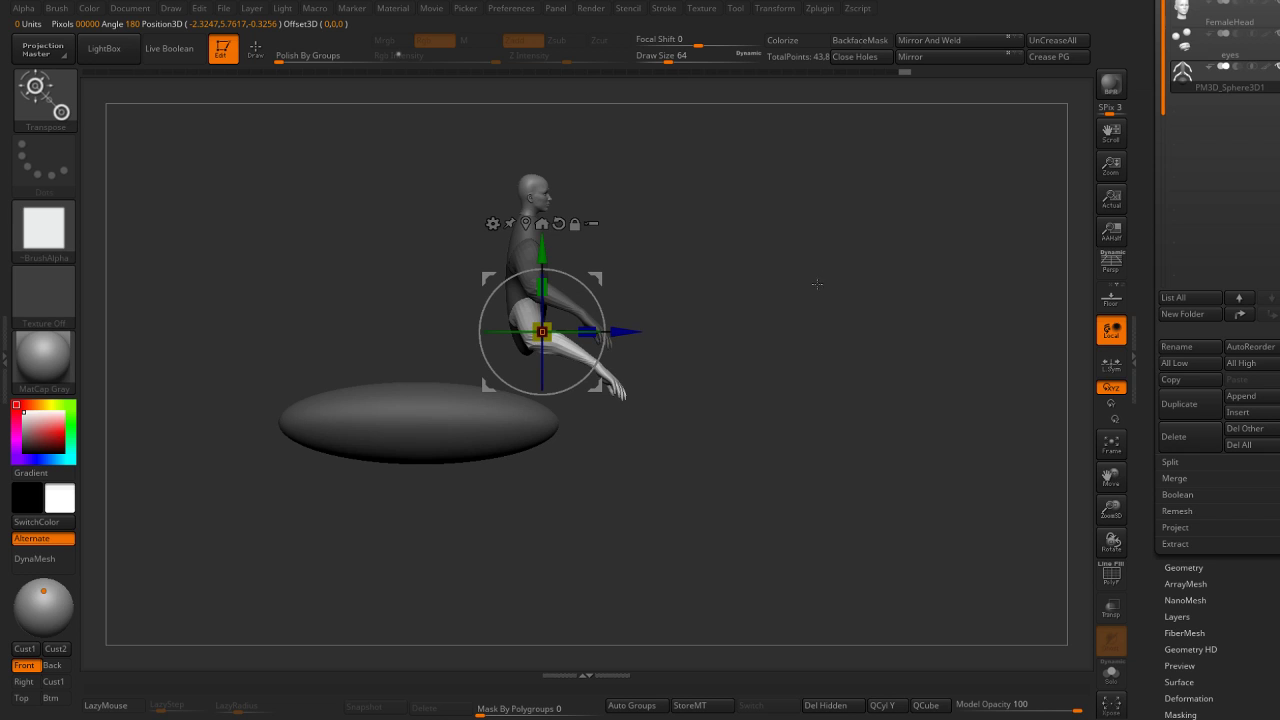
pyautogui.moveTo(805, 292); pyautogui.dragTo(807, 280)
# Raise the abdomen sphere up closer to the torso.
pyautogui.press('q')
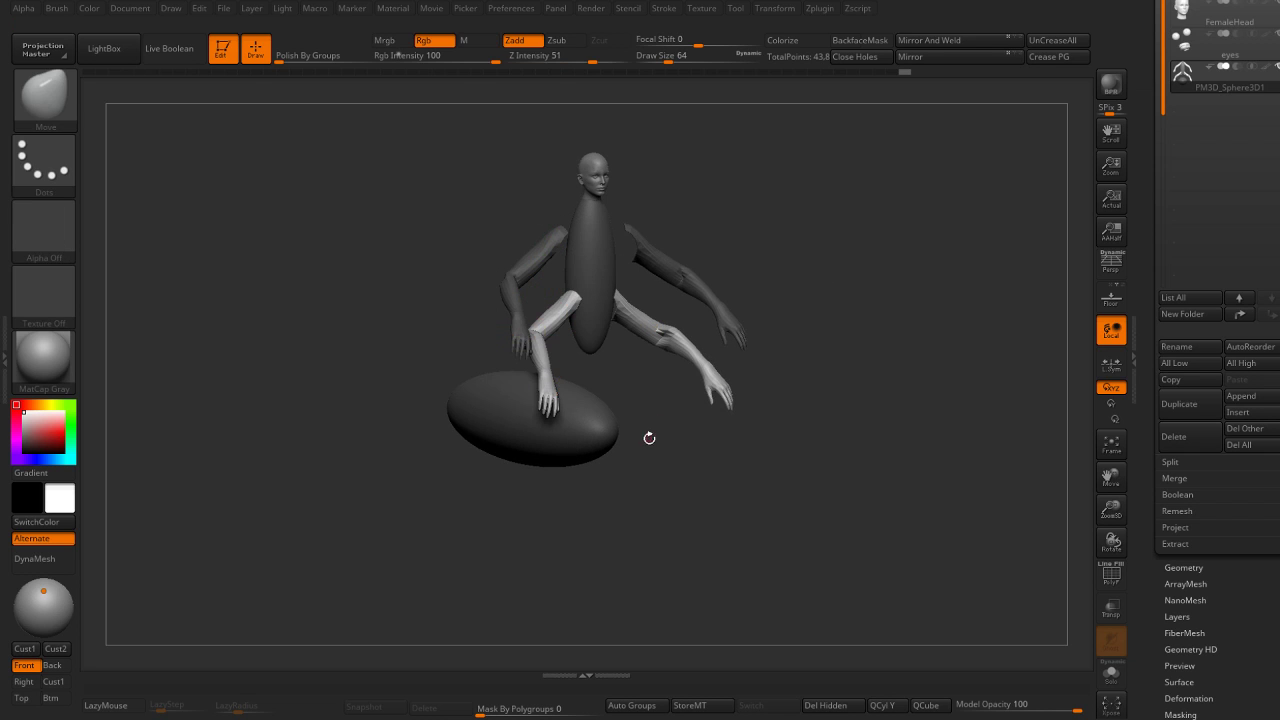
pyautogui.moveTo(593, 421); pyautogui.dragTo(643, 452)
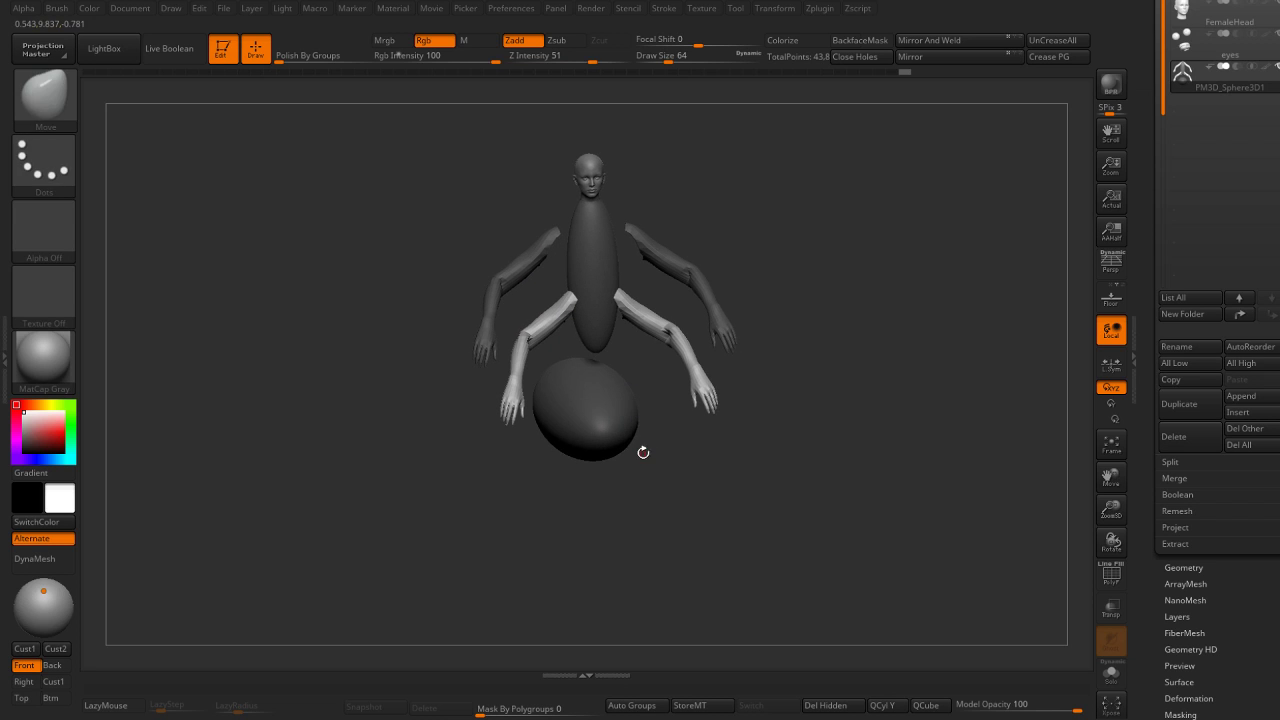
pyautogui.press('w')
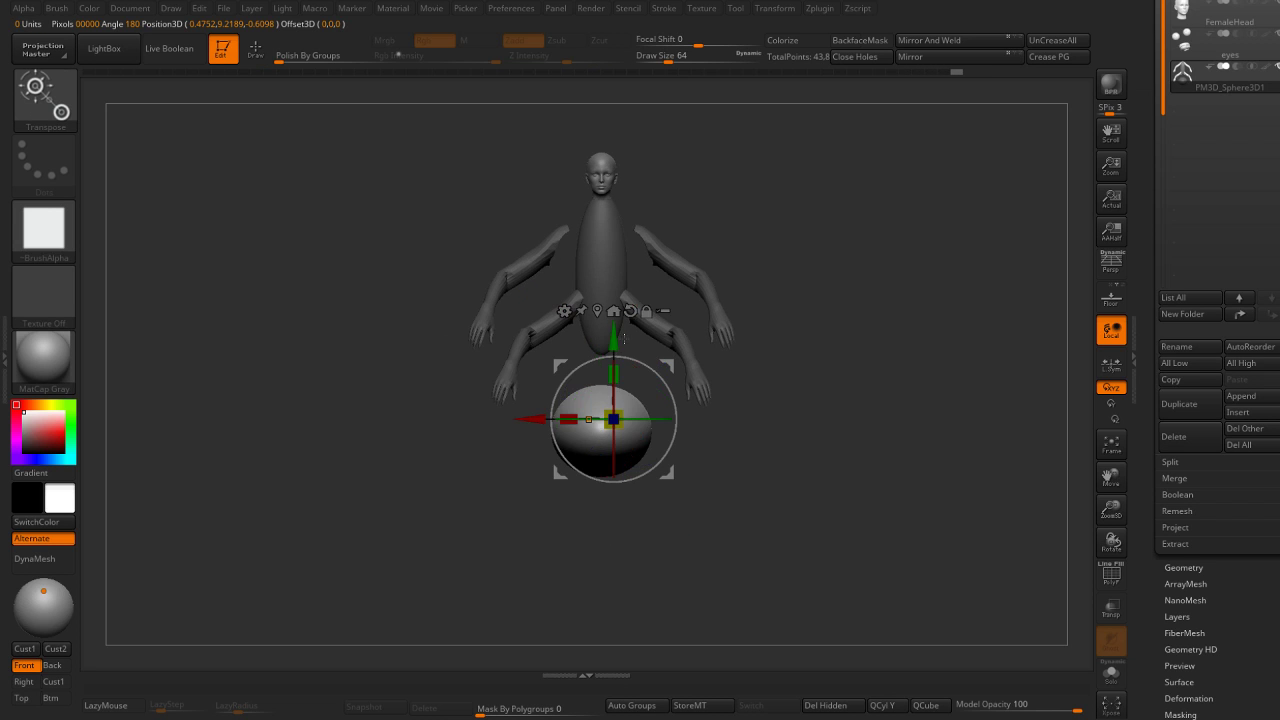
pyautogui.moveTo(612, 340); pyautogui.dragTo(619, 320)
pyautogui.moveTo(740, 315); pyautogui.dragTo(880, 311)
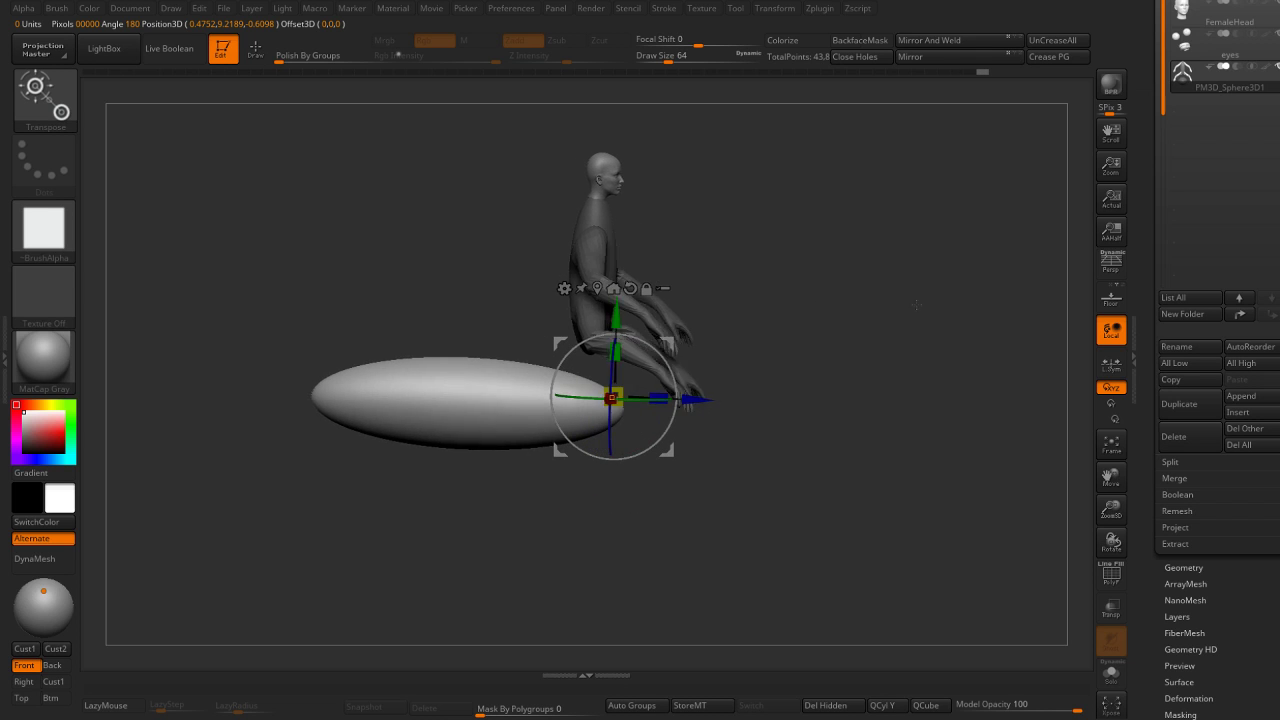
# Set the Draw Size to 207.
pyautogui.press('q')
pyautogui.press('s')
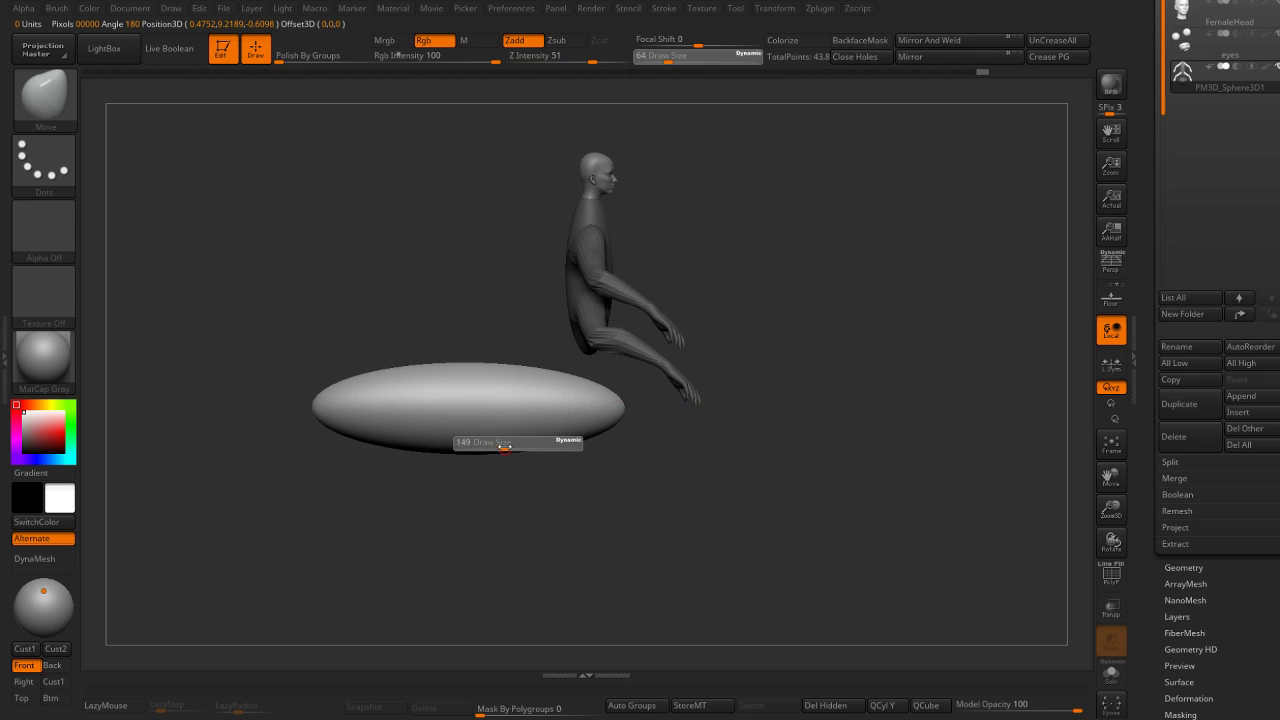
pyautogui.moveTo(591, 449)
pyautogui.mouseDown()
pyautogui.moveTo(654, 449)
pyautogui.moveTo(619, 402)
pyautogui.mouseUp()
pyautogui.moveTo(604, 452); pyautogui.dragTo(599, 409)
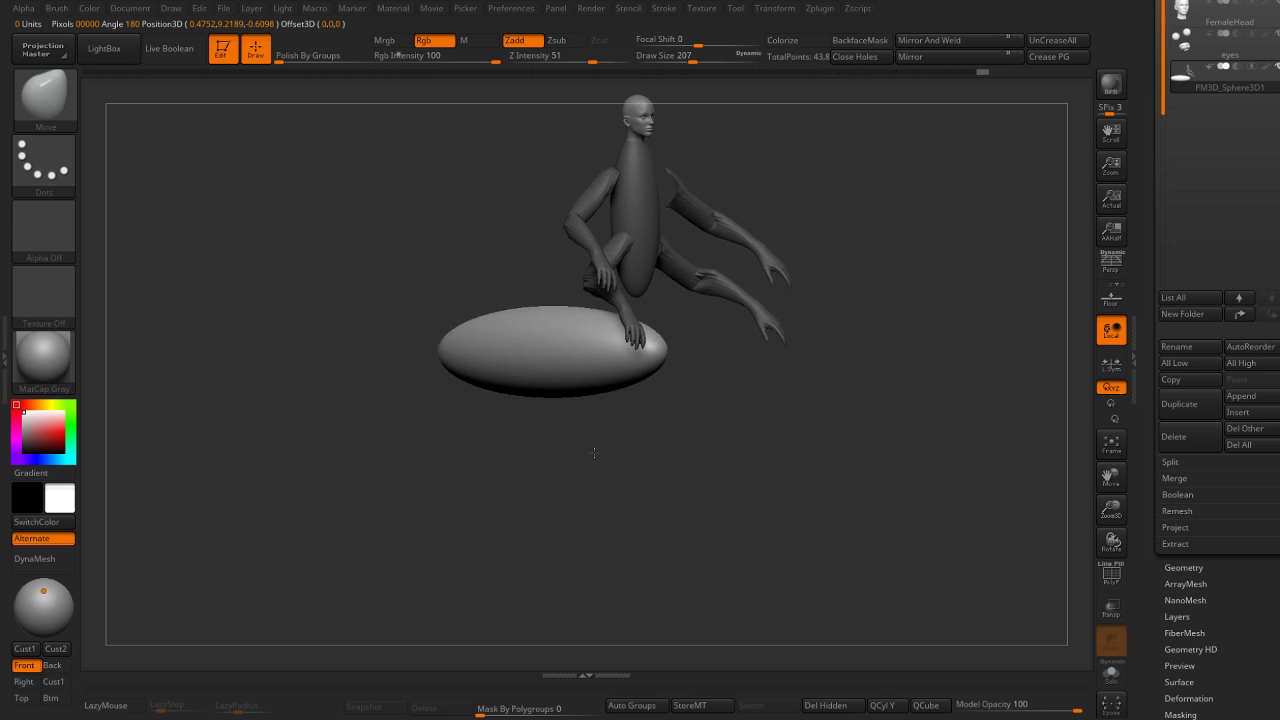
pyautogui.press('b')
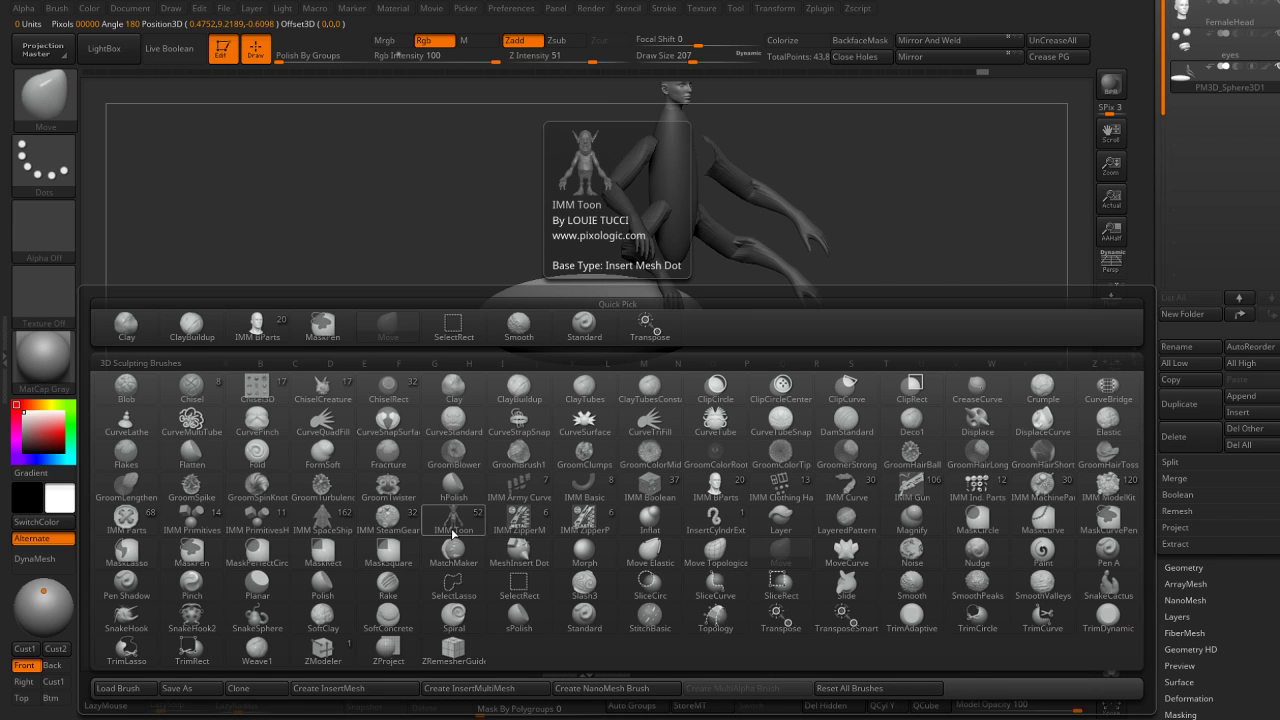
# Insert a mirrored pair of Thin Arm legs on the abdomen with the IMM Toon brush and move them down.
pyautogui.click(453, 531)
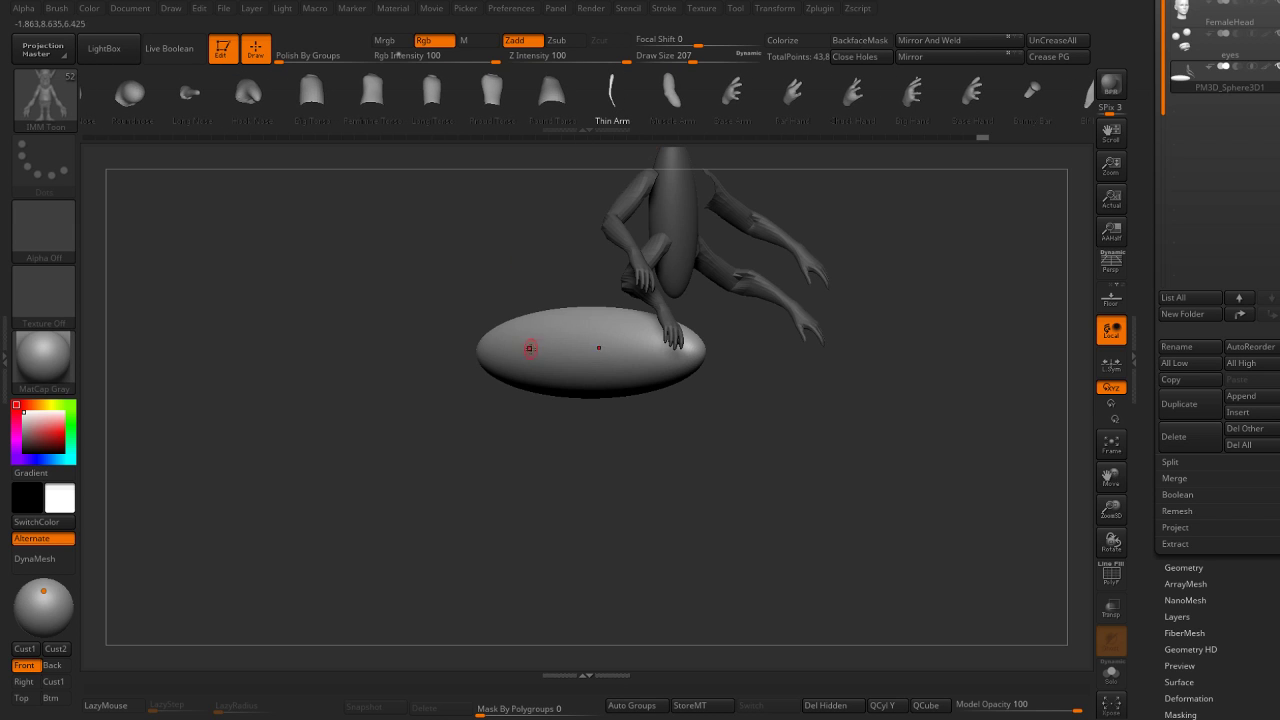
pyautogui.keyDown('shift'); pyautogui.moveTo(586, 483); pyautogui.dragTo(560, 480); pyautogui.keyUp('shift')
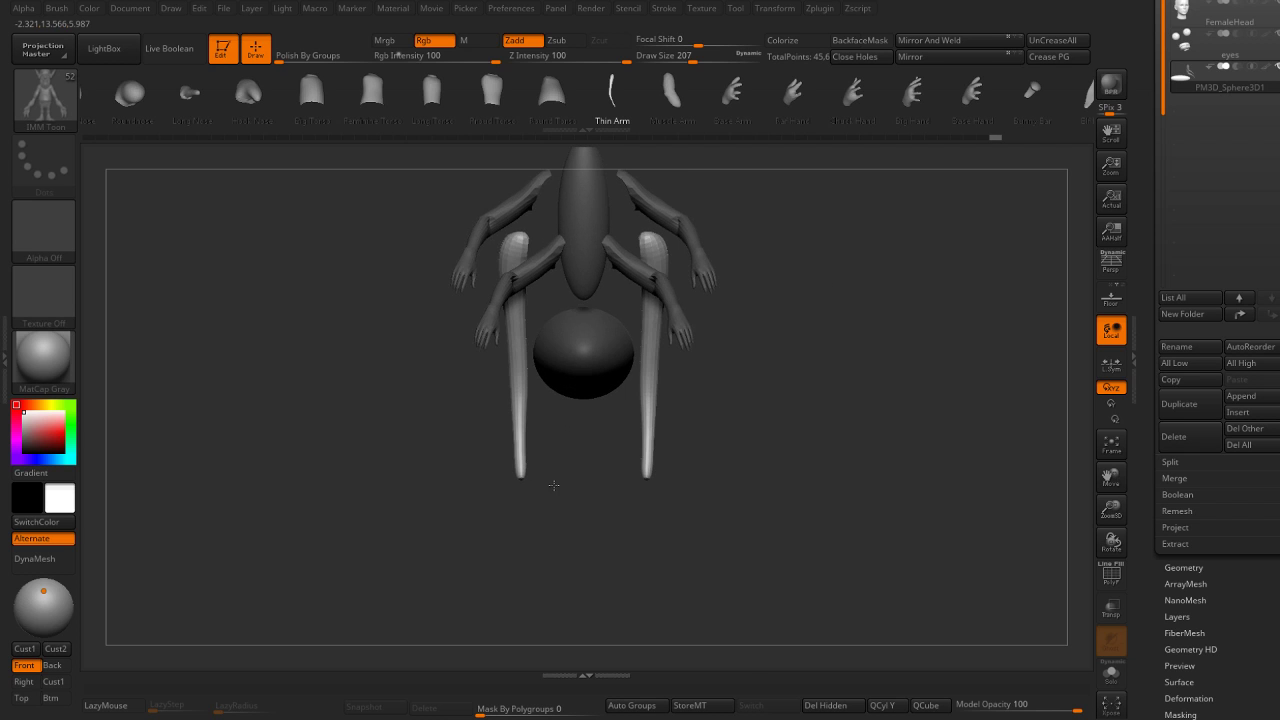
pyautogui.press('w')
pyautogui.moveTo(563, 364); pyautogui.dragTo(565, 446)
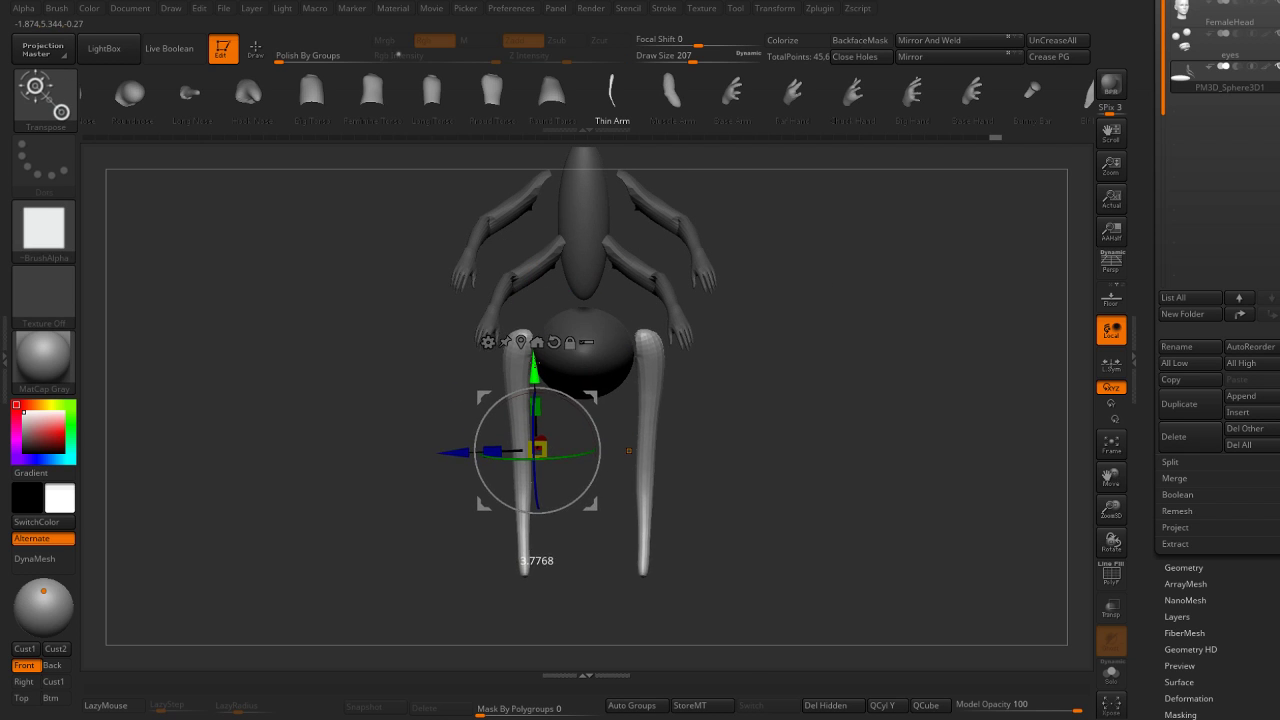
# Spread the two Thin Arm legs apart, raise them and rotate them to an angle.
pyautogui.click(630, 432)
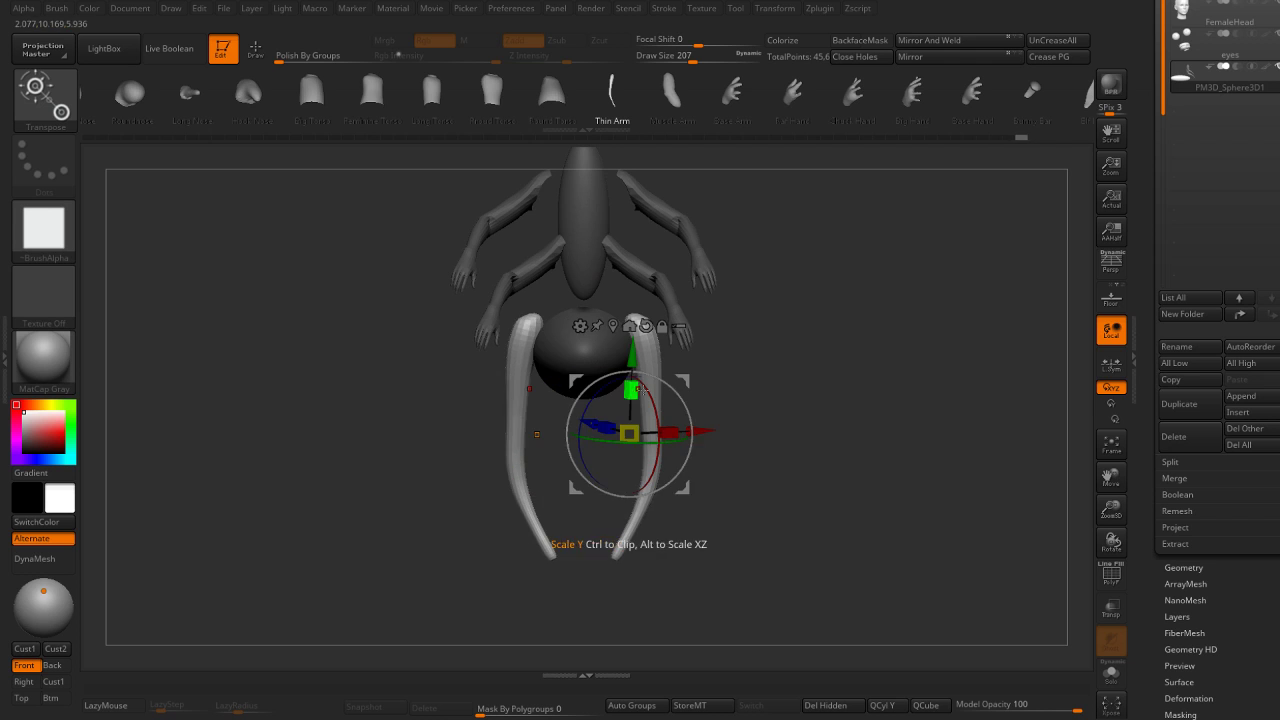
pyautogui.moveTo(692, 381); pyautogui.dragTo(776, 367)
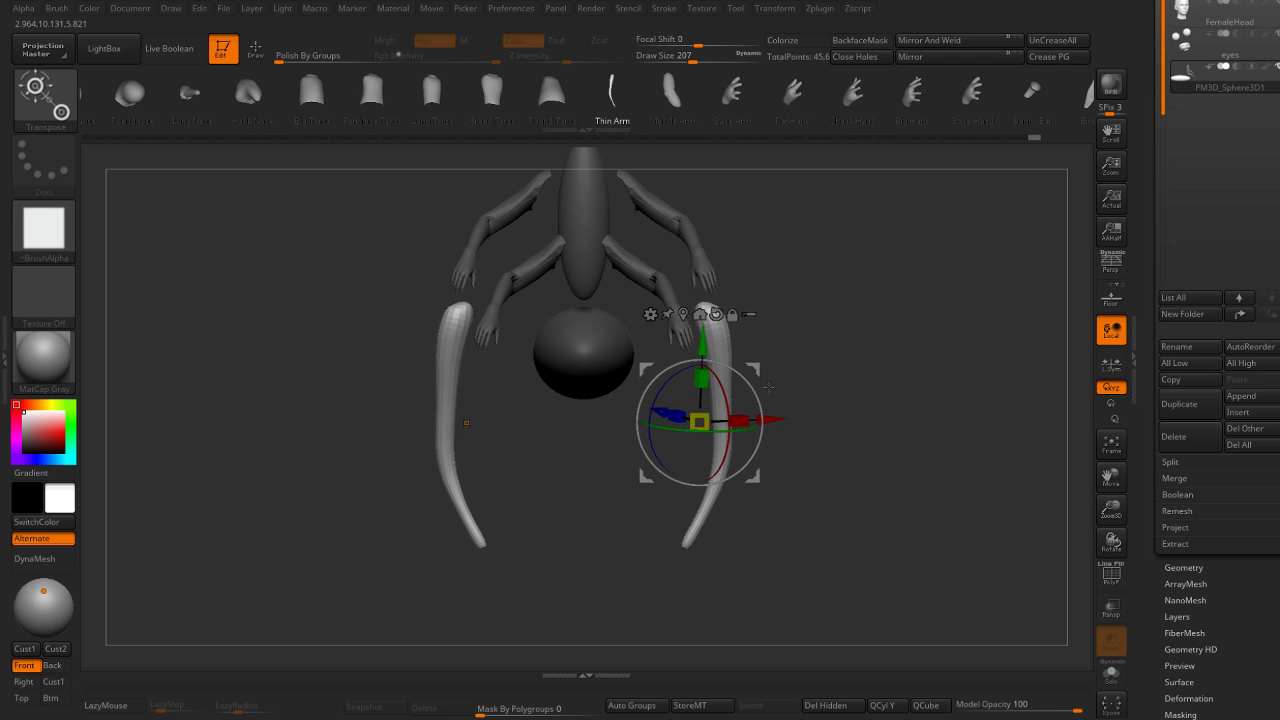
pyautogui.moveTo(720, 418)
pyautogui.mouseDown()
pyautogui.moveTo(738, 397)
pyautogui.moveTo(800, 395)
pyautogui.mouseUp()
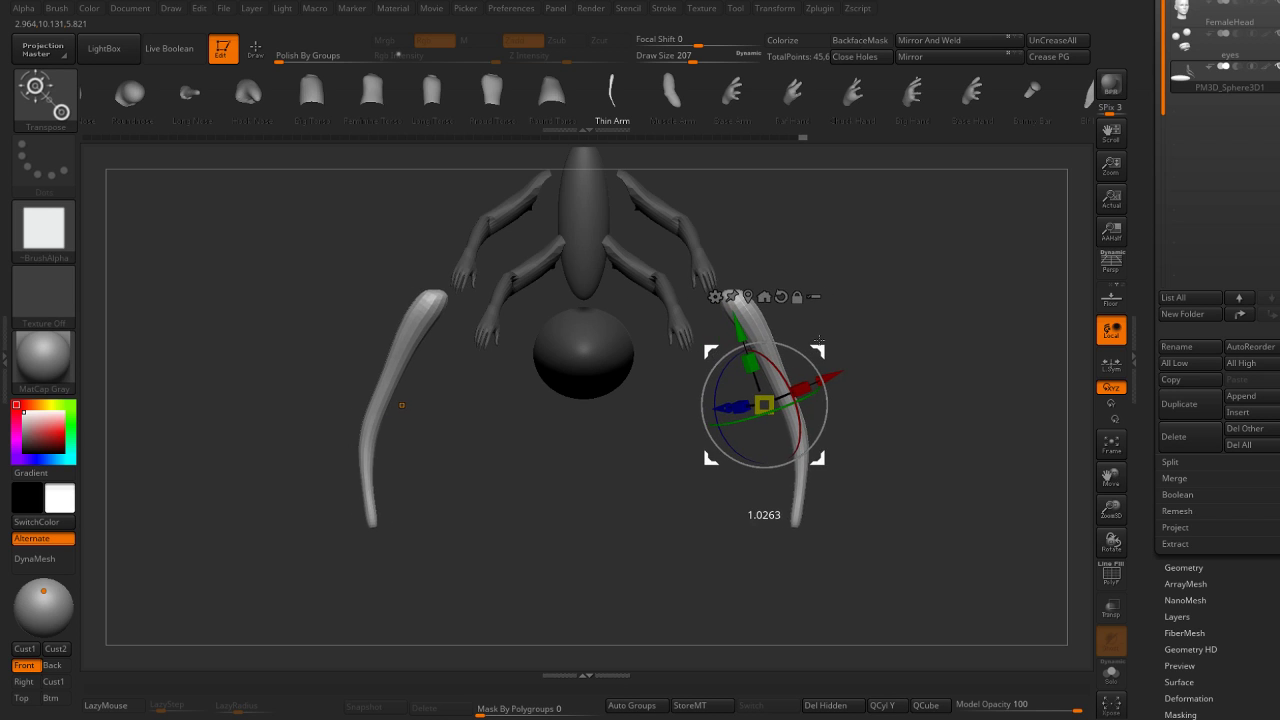
pyautogui.moveTo(880, 330)
pyautogui.mouseDown()
pyautogui.moveTo(907, 317)
pyautogui.moveTo(786, 240)
pyautogui.moveTo(714, 249)
pyautogui.moveTo(672, 323)
pyautogui.mouseUp()
pyautogui.press('q')
# Duplicate the leg into further copies along the abdomen, rotated outward to near-horizontal.
pyautogui.press('w')
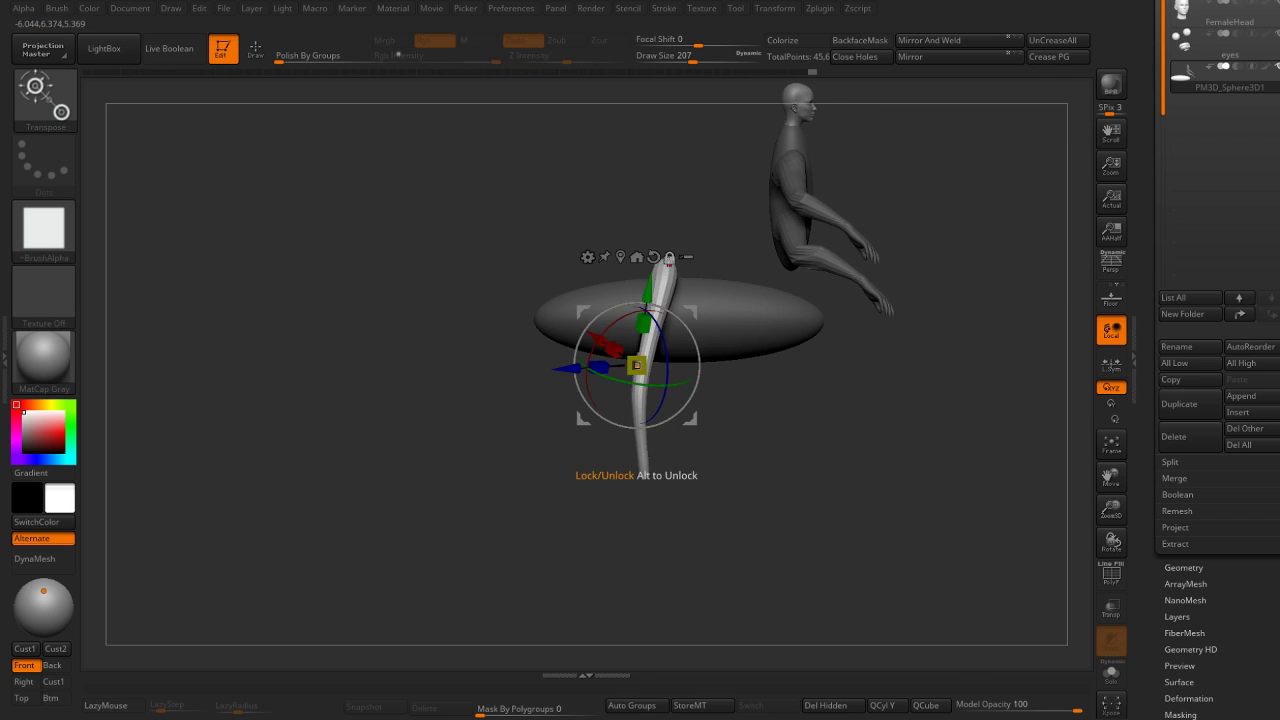
pyautogui.keyDown('ctrl'); pyautogui.moveTo(712, 365); pyautogui.dragTo(619, 335); pyautogui.keyUp('ctrl')
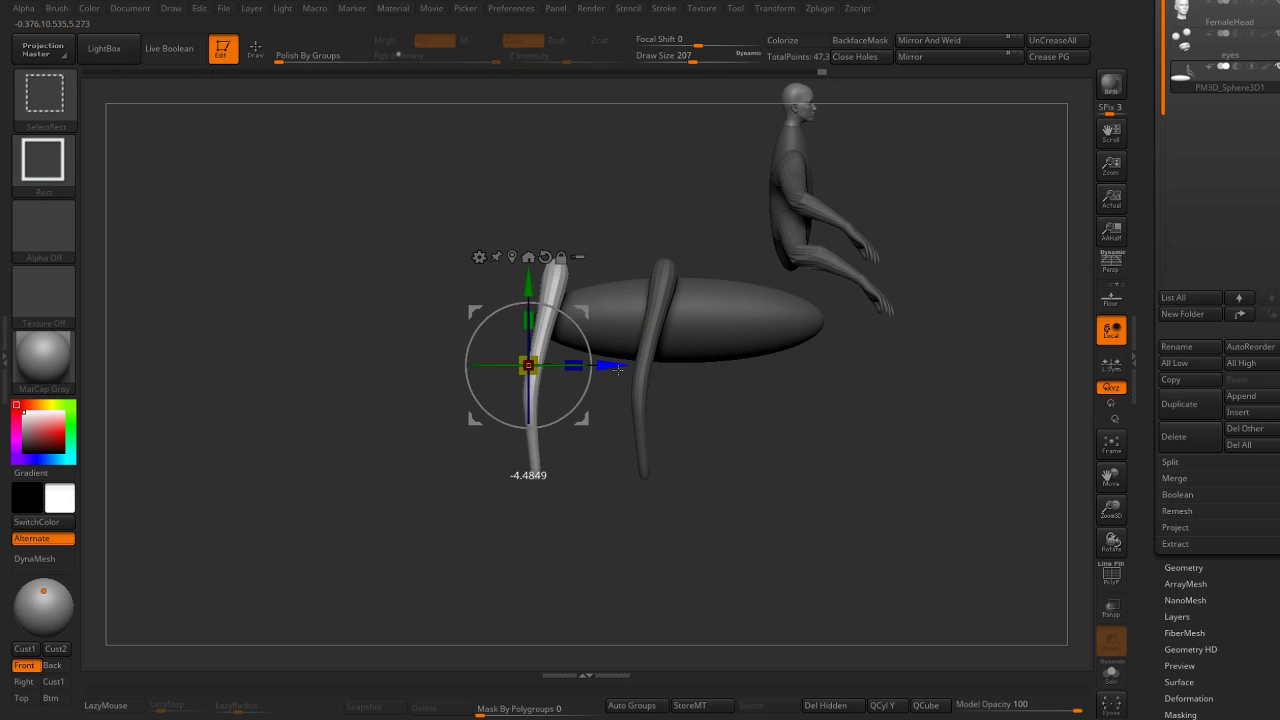
pyautogui.keyDown('ctrl'); pyautogui.moveTo(536, 365); pyautogui.dragTo(729, 365); pyautogui.keyUp('ctrl')
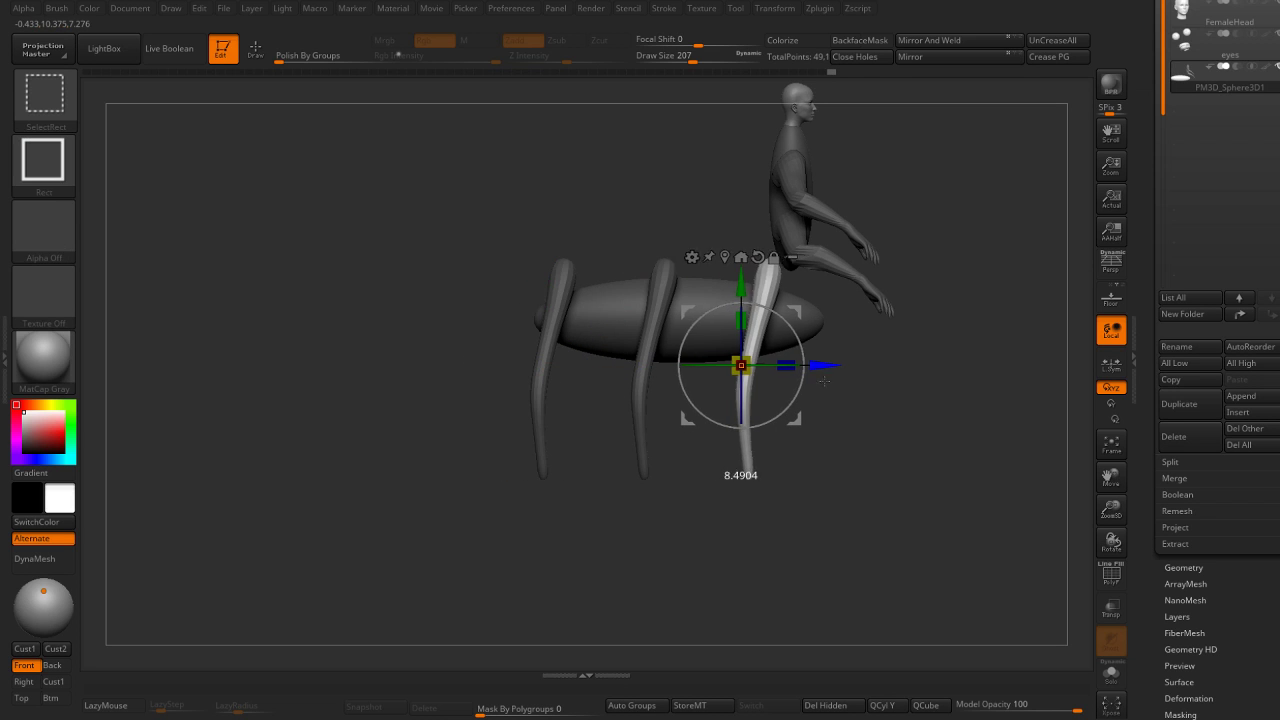
pyautogui.moveTo(940, 400)
pyautogui.mouseDown()
pyautogui.moveTo(875, 407)
pyautogui.moveTo(832, 348)
pyautogui.moveTo(789, 351)
pyautogui.moveTo(763, 417)
pyautogui.mouseUp()
pyautogui.moveTo(729, 365)
pyautogui.mouseDown()
pyautogui.moveTo(706, 364)
pyautogui.moveTo(772, 327)
pyautogui.moveTo(751, 276)
pyautogui.mouseUp()
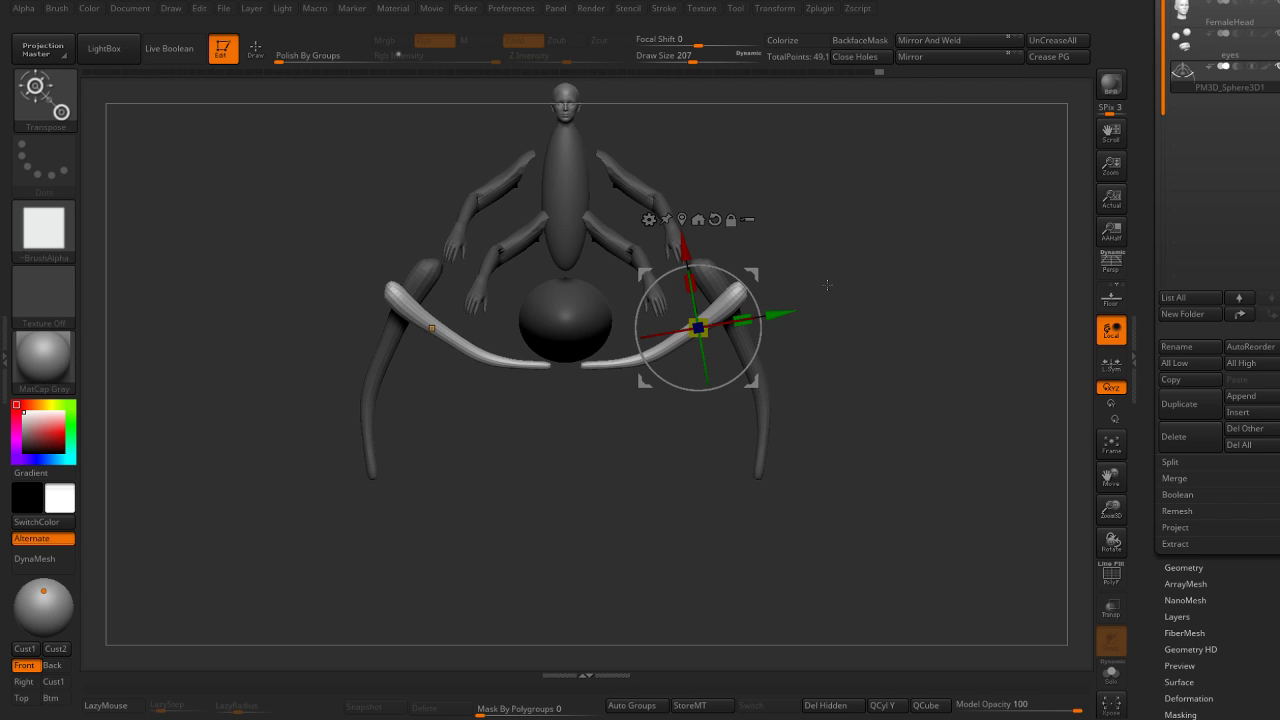
# Shrink and rotate the mirrored leg pieces into a shorter horizontal bow.
pyautogui.moveTo(760, 274)
pyautogui.mouseDown()
pyautogui.moveTo(543, 302)
pyautogui.moveTo(537, 398)
pyautogui.mouseUp()
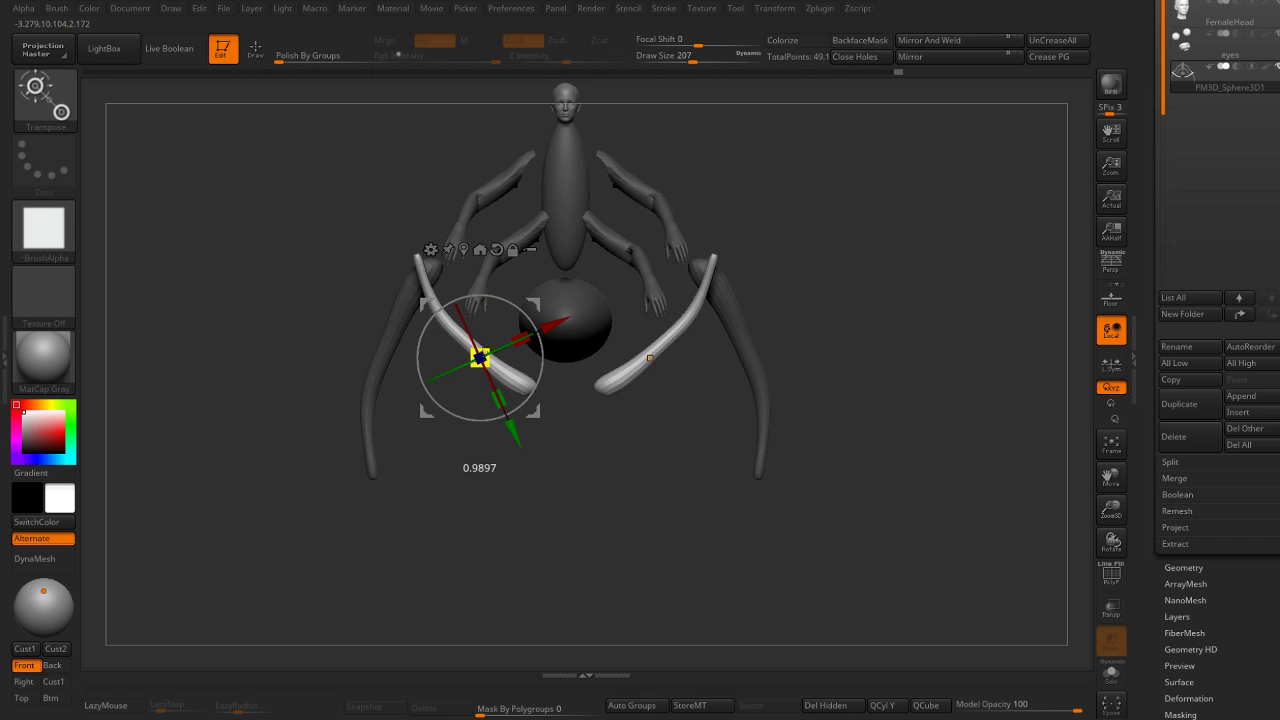
pyautogui.moveTo(480, 357); pyautogui.dragTo(466, 351)
pyautogui.moveTo(531, 316)
pyautogui.mouseDown()
pyautogui.moveTo(518, 296)
pyautogui.moveTo(548, 302)
pyautogui.mouseUp()
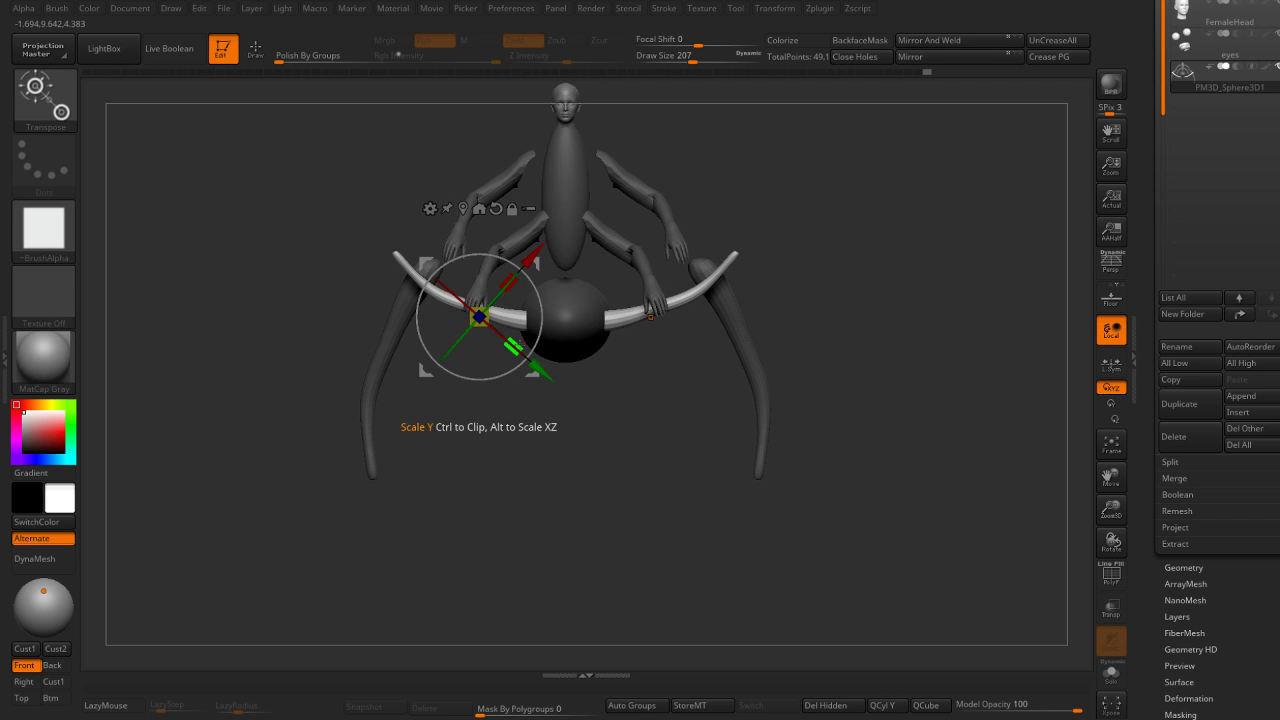
pyautogui.moveTo(513, 345); pyautogui.dragTo(510, 342)
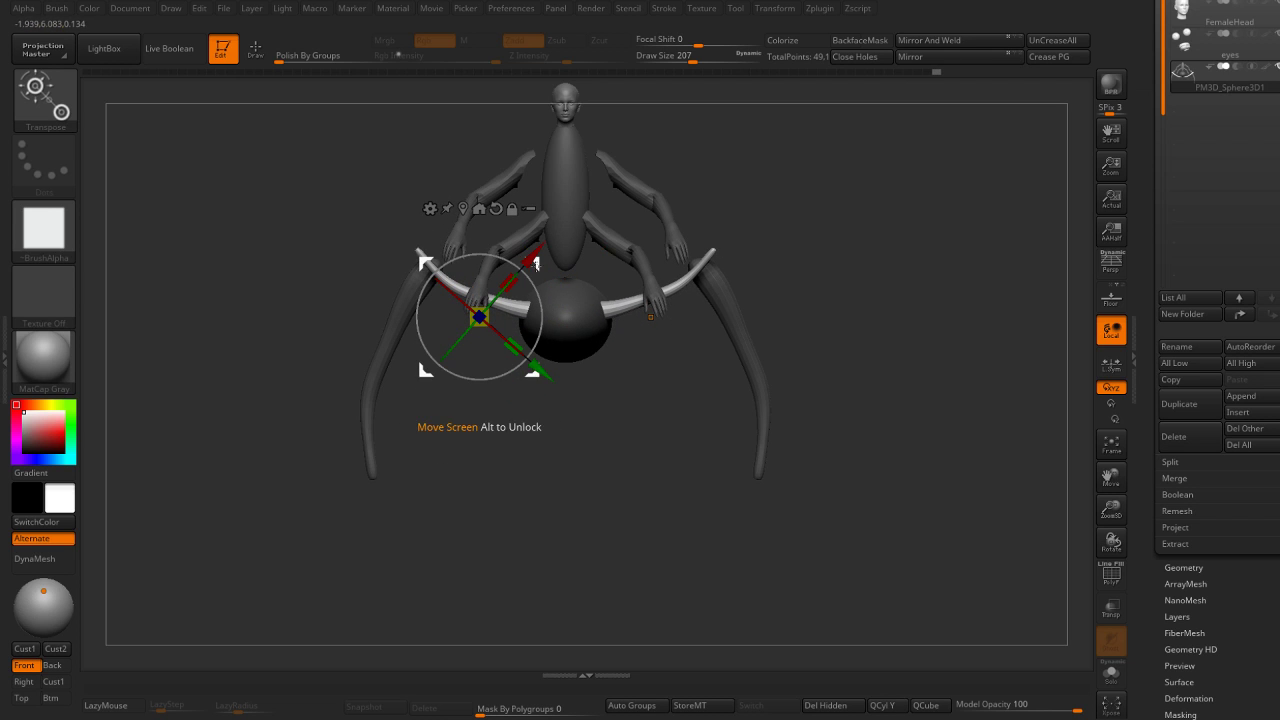
pyautogui.moveTo(535, 263)
pyautogui.mouseDown()
pyautogui.moveTo(550, 275)
pyautogui.moveTo(530, 268)
pyautogui.mouseUp()
# Slide the legs back along the abdomen, then mask the body and rider.
pyautogui.moveTo(580, 380); pyautogui.dragTo(649, 376)
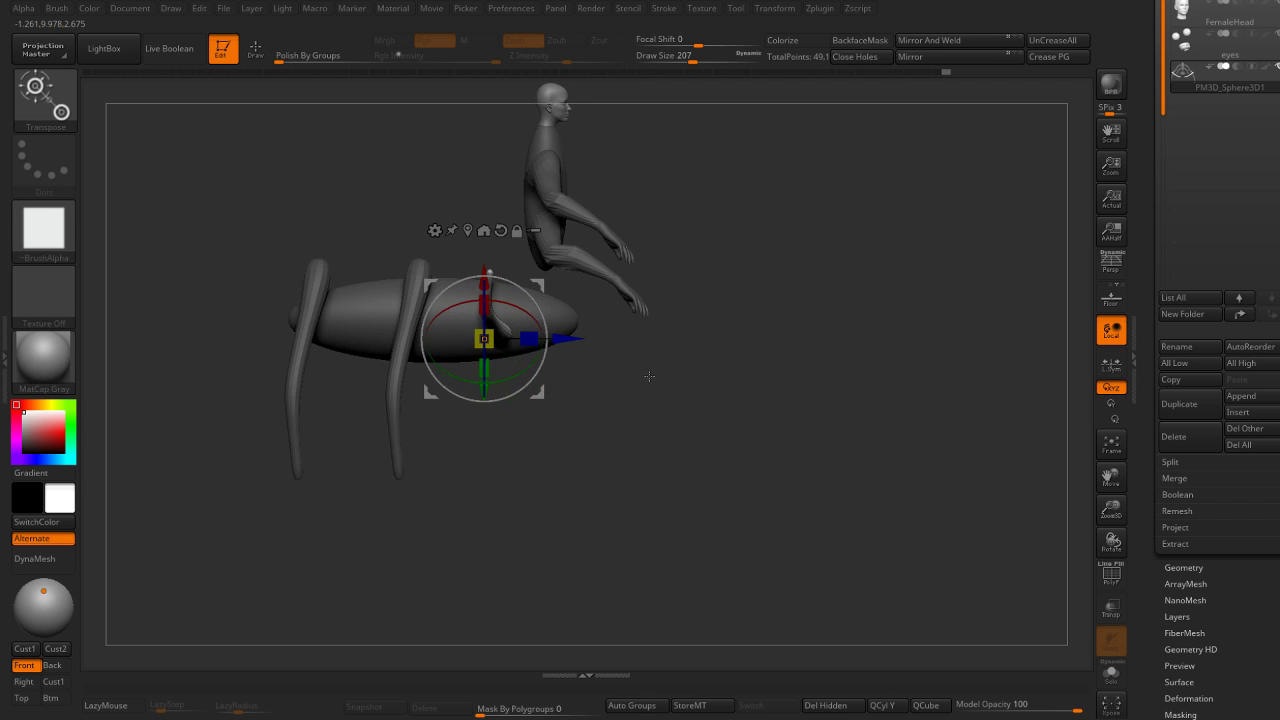
pyautogui.moveTo(570, 334)
pyautogui.mouseDown()
pyautogui.moveTo(505, 337)
pyautogui.moveTo(523, 343)
pyautogui.moveTo(466, 306)
pyautogui.mouseUp()
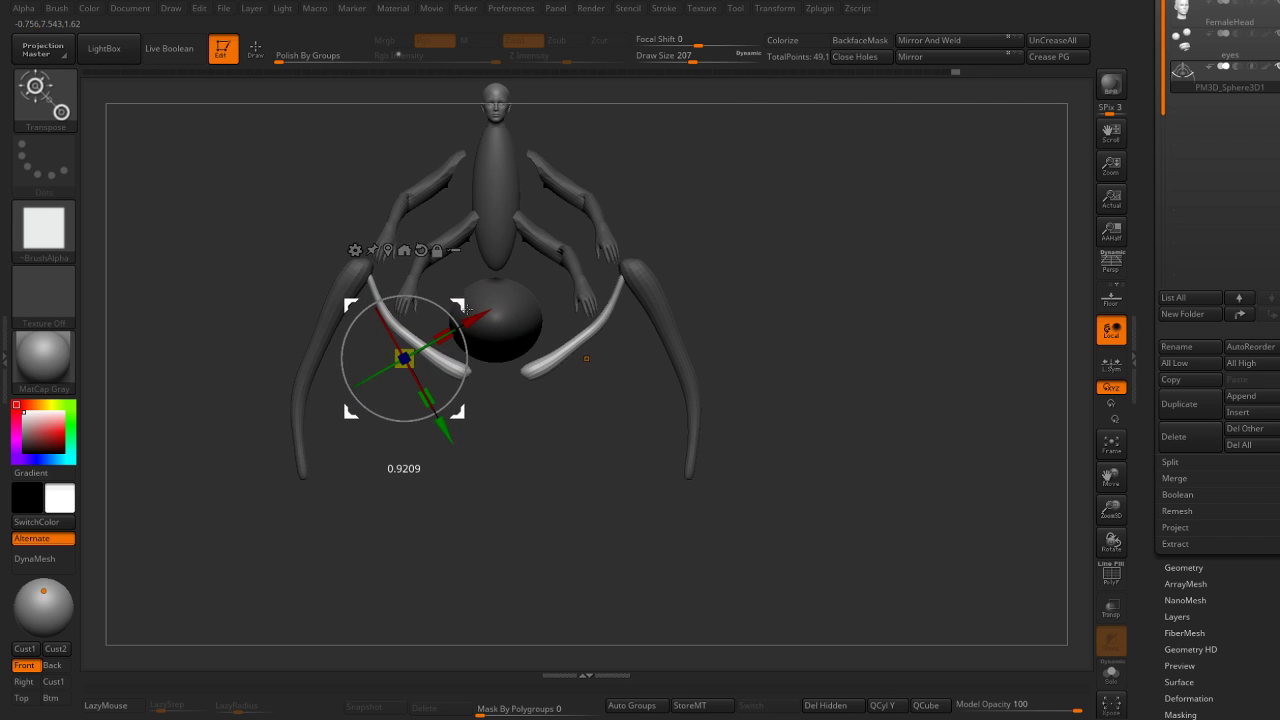
pyautogui.keyDown('shift'); pyautogui.moveTo(528, 466); pyautogui.dragTo(620, 482); pyautogui.keyUp('shift')
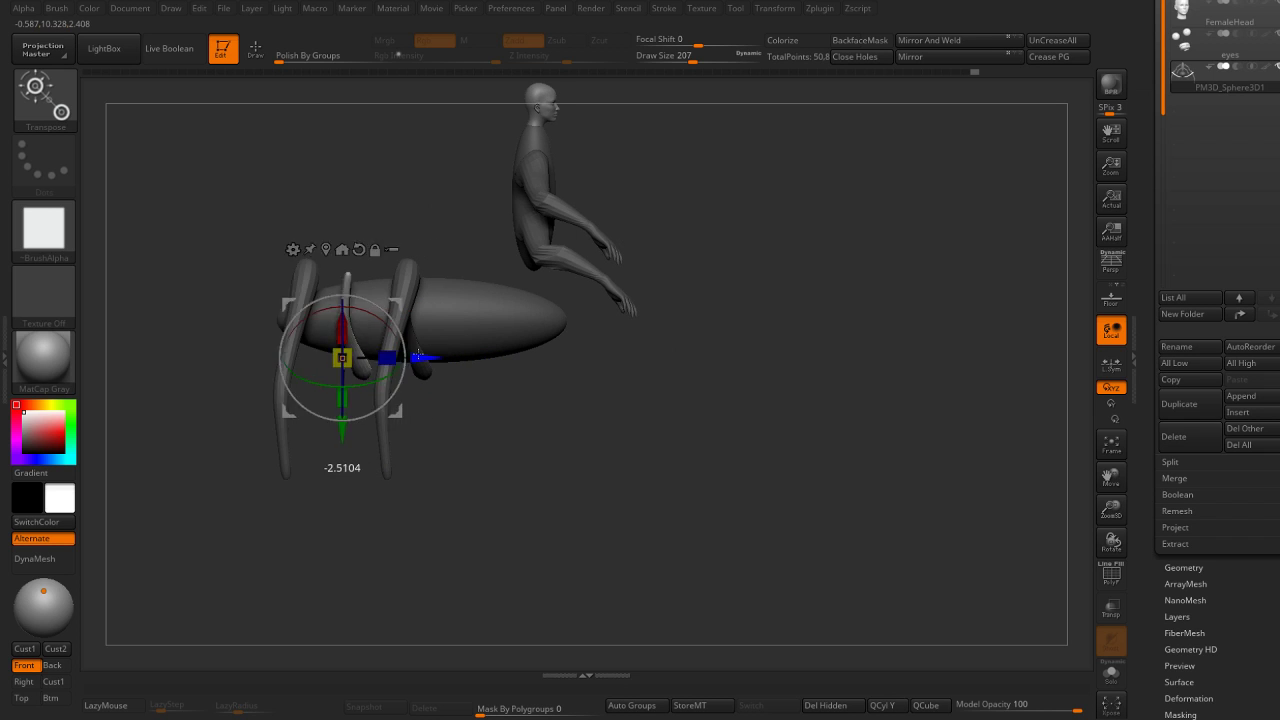
pyautogui.moveTo(480, 350); pyautogui.dragTo(366, 358)
pyautogui.moveTo(500, 450)
pyautogui.mouseDown()
pyautogui.moveTo(582, 422)
pyautogui.moveTo(500, 449)
pyautogui.moveTo(551, 451)
pyautogui.moveTo(498, 472)
pyautogui.mouseUp()
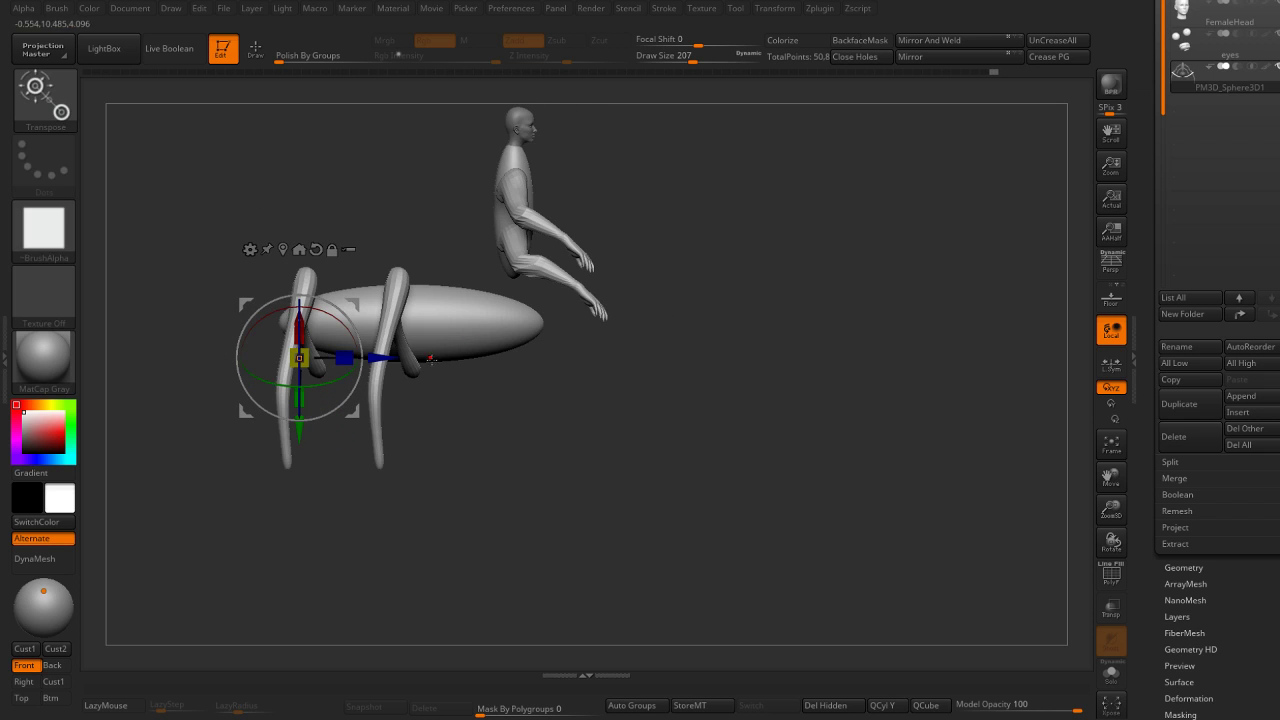
pyautogui.press('q')
pyautogui.keyDown('ctrl'); pyautogui.moveTo(377, 470); pyautogui.dragTo(491, 503); pyautogui.keyUp('ctrl')
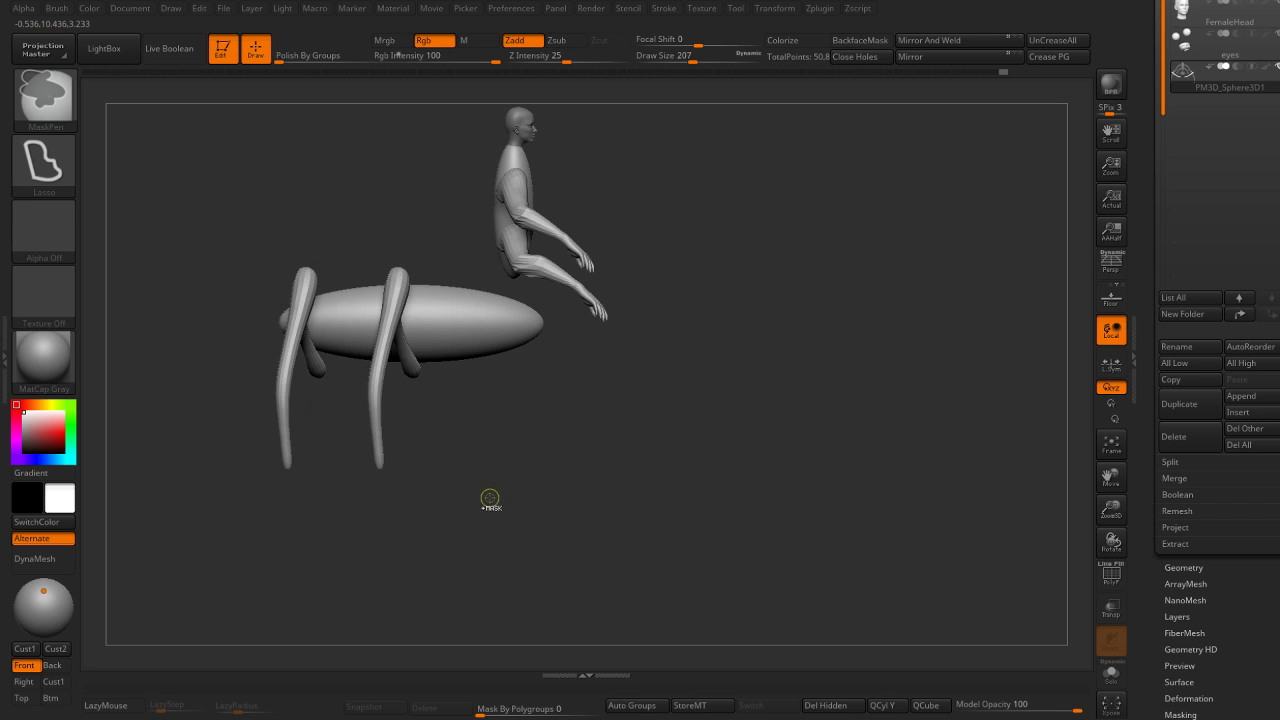
# Rotate the unmasked legs around the vertical axis and move them forward along the abdomen.
pyautogui.press('w')
pyautogui.keyDown('shift'); pyautogui.moveTo(500, 400); pyautogui.dragTo(528, 402); pyautogui.keyUp('shift')
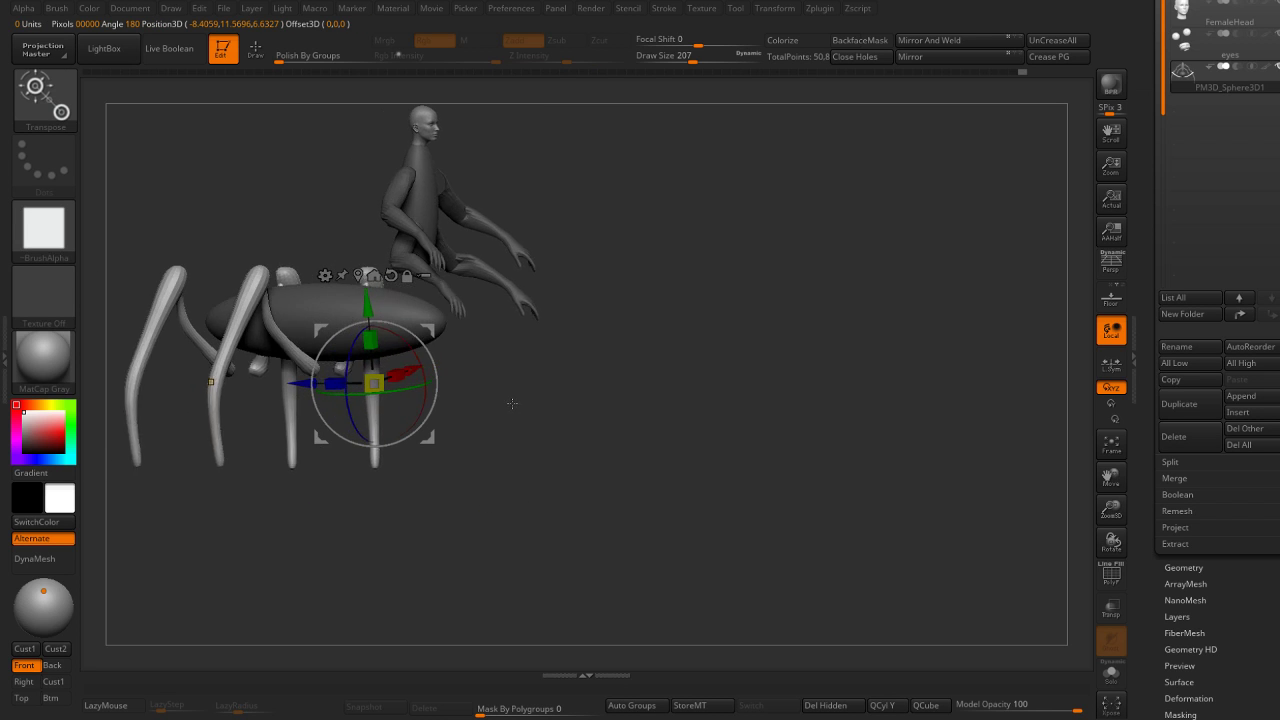
pyautogui.moveTo(330, 383); pyautogui.dragTo(356, 381)
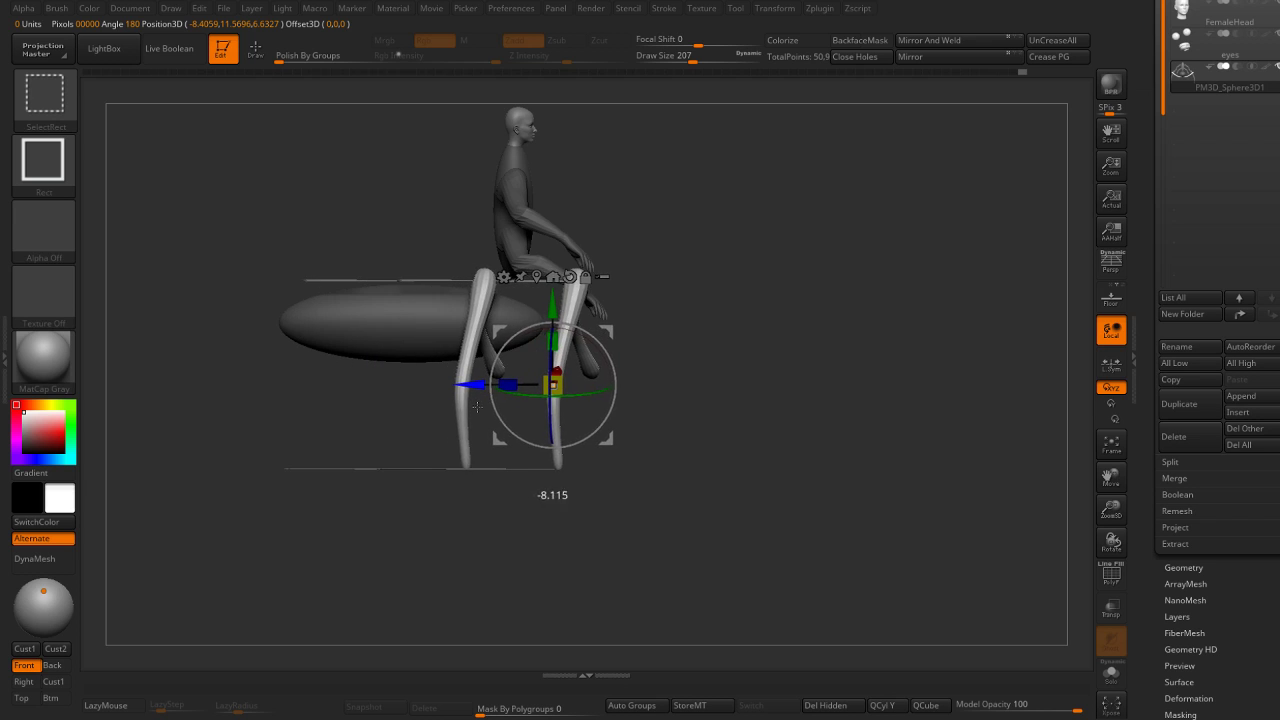
pyautogui.moveTo(440, 383); pyautogui.dragTo(566, 383)
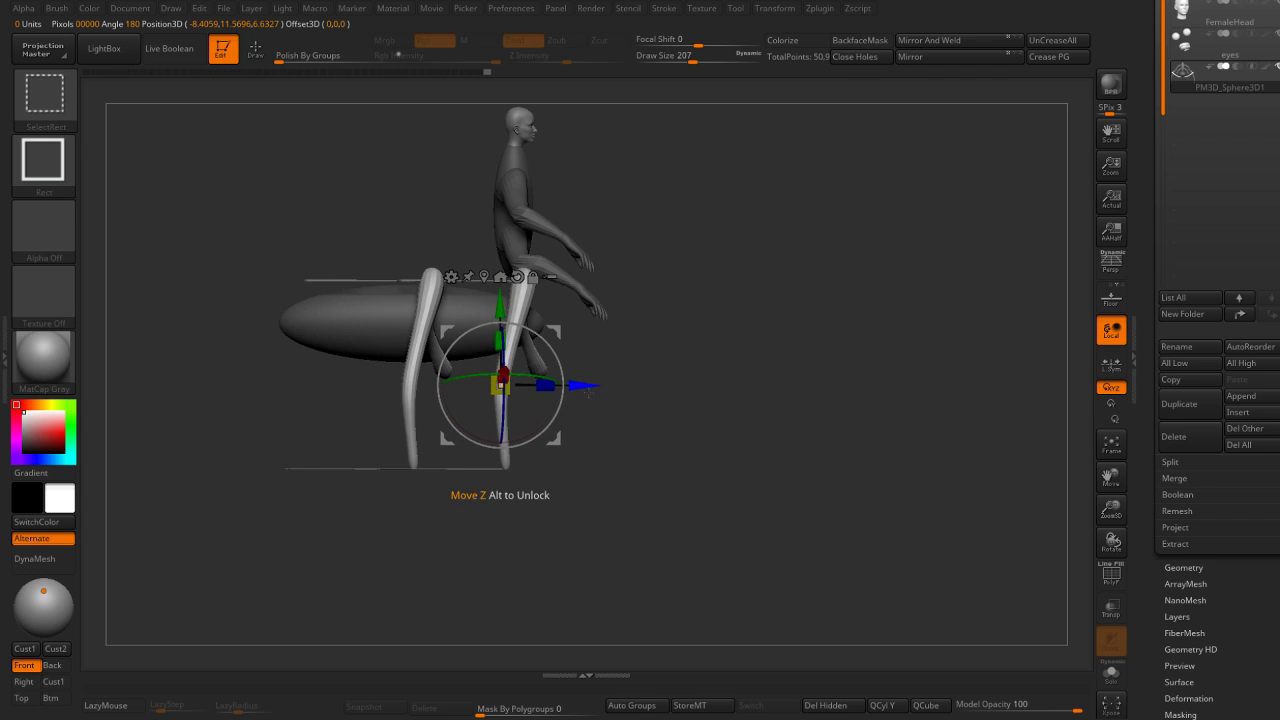
pyautogui.moveTo(620, 420)
pyautogui.mouseDown()
pyautogui.moveTo(667, 323)
pyautogui.moveTo(583, 400)
pyautogui.moveTo(520, 406)
pyautogui.moveTo(569, 414)
pyautogui.moveTo(593, 515)
pyautogui.mouseUp()
pyautogui.press('q')
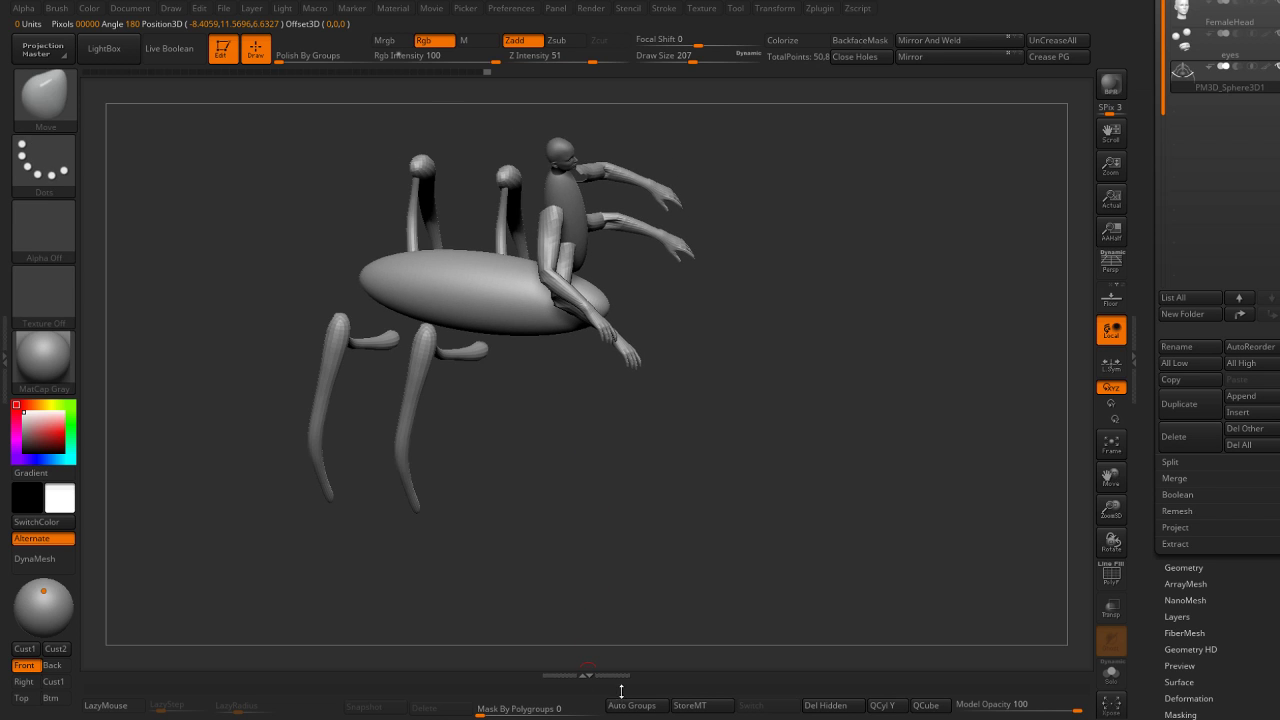
# Mask everything except the front-left leg, viewed from the front.
pyautogui.press('w')
pyautogui.keyDown('ctrl'); pyautogui.click(422, 365); pyautogui.keyUp('ctrl')
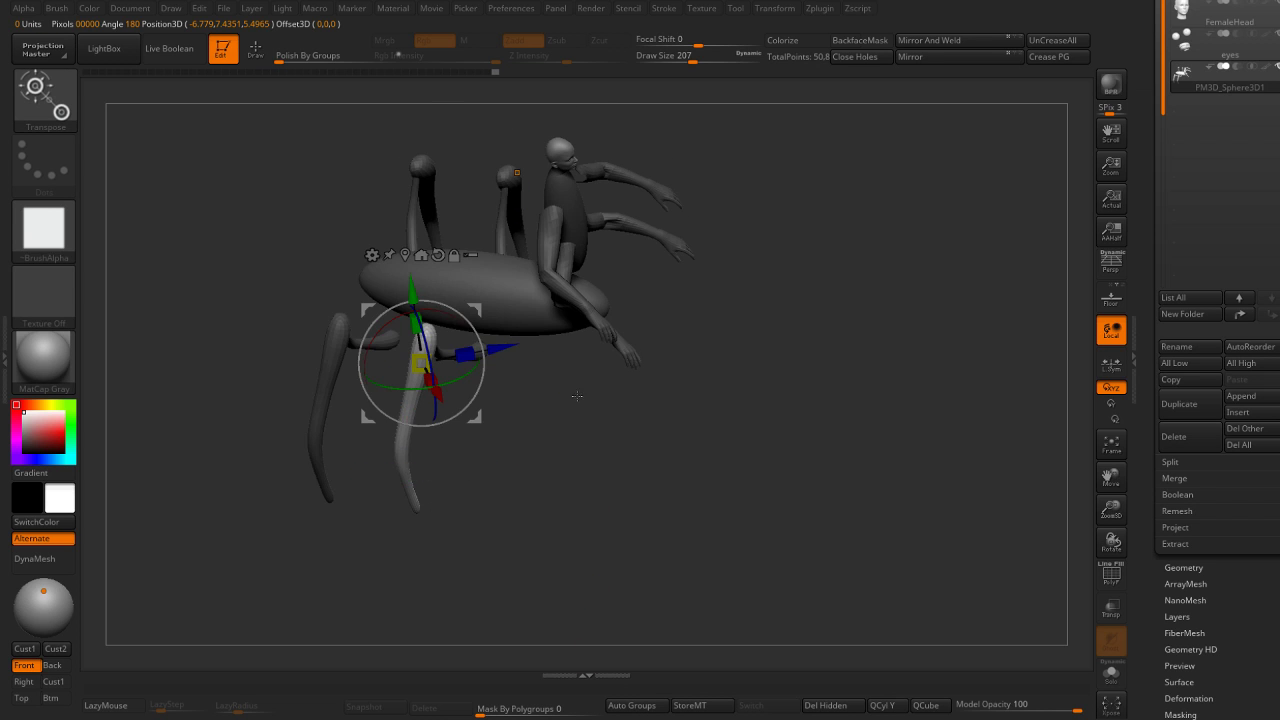
pyautogui.moveTo(577, 396); pyautogui.dragTo(503, 449)
pyautogui.press('q')
pyautogui.moveTo(490, 492)
pyautogui.mouseDown()
pyautogui.moveTo(437, 494)
pyautogui.moveTo(481, 443)
pyautogui.mouseUp()
pyautogui.moveTo(498, 496); pyautogui.dragTo(492, 398)
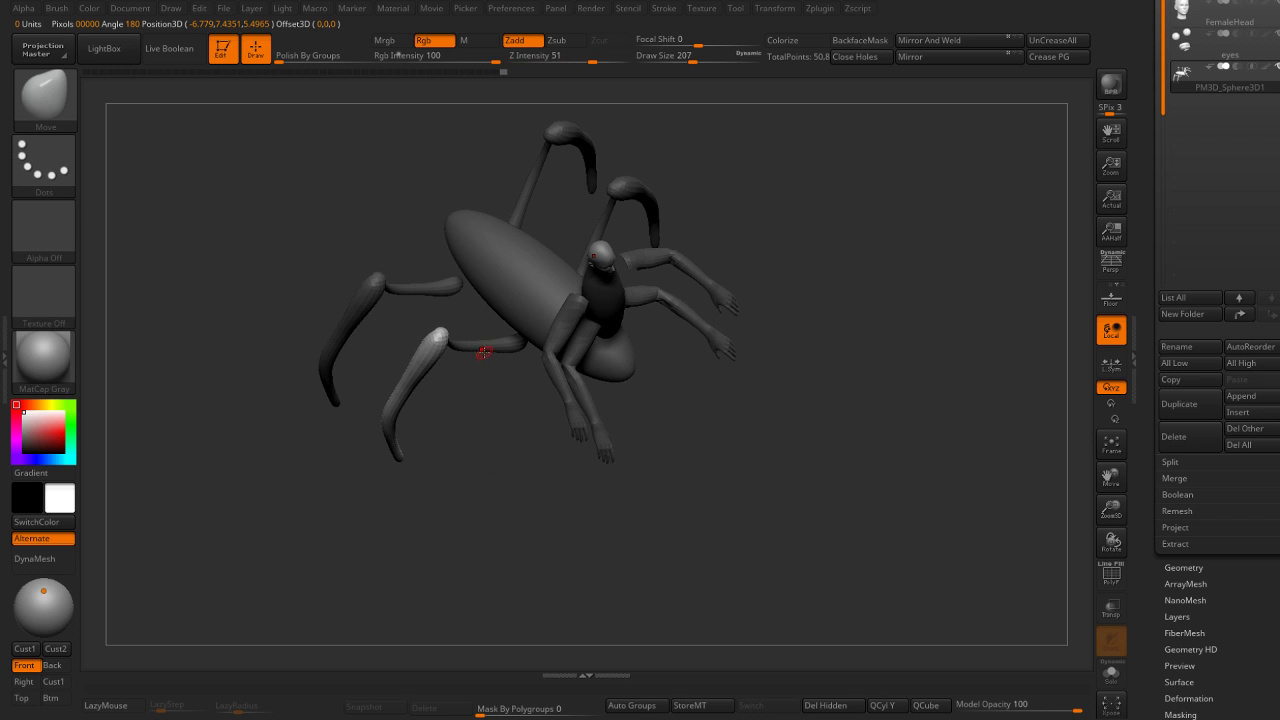
# Isolate individual leg segments to inspect them, then show the whole model again.
pyautogui.moveTo(483, 352)
pyautogui.mouseDown()
pyautogui.moveTo(520, 349)
pyautogui.moveTo(518, 426)
pyautogui.mouseUp()
pyautogui.keyDown('ctrl'); pyautogui.keyDown('shift'); pyautogui.click(520, 349); pyautogui.keyUp('shift'); pyautogui.keyUp('ctrl')
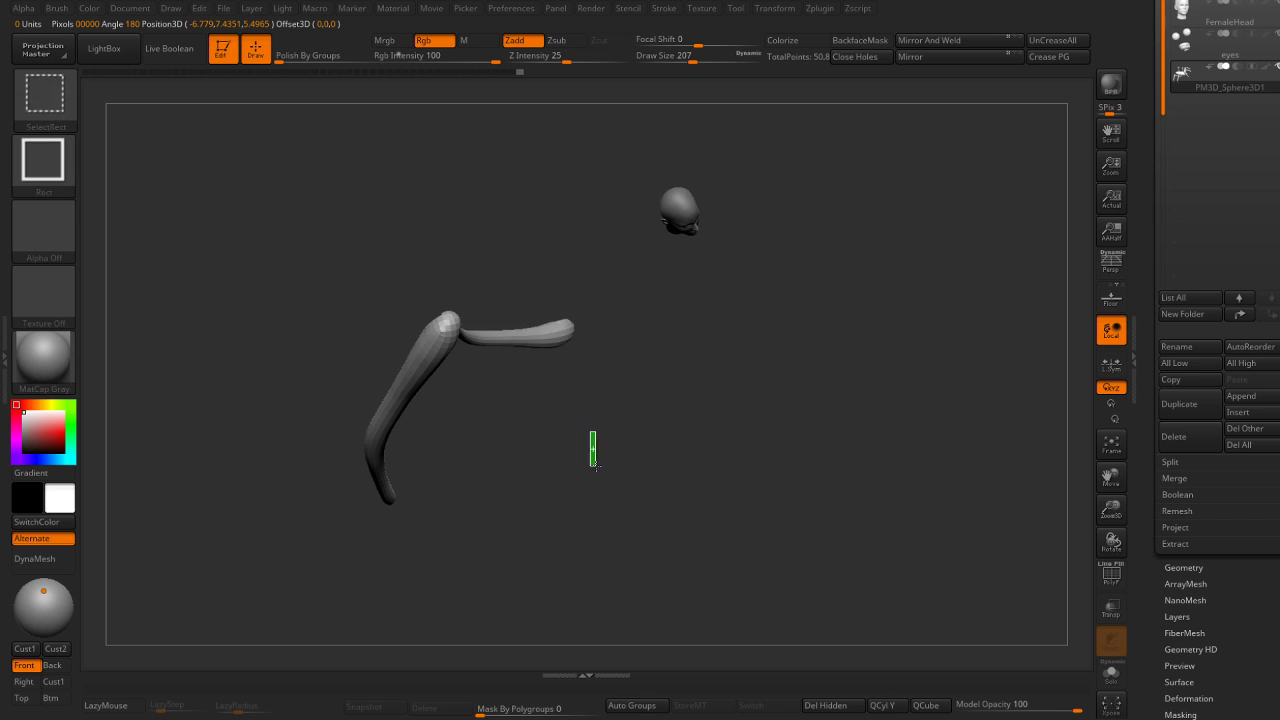
pyautogui.keyDown('ctrl'); pyautogui.keyDown('shift'); pyautogui.moveTo(593, 449); pyautogui.dragTo(594, 452); pyautogui.keyUp('shift'); pyautogui.keyUp('ctrl')
pyautogui.moveTo(600, 330); pyautogui.dragTo(658, 246)
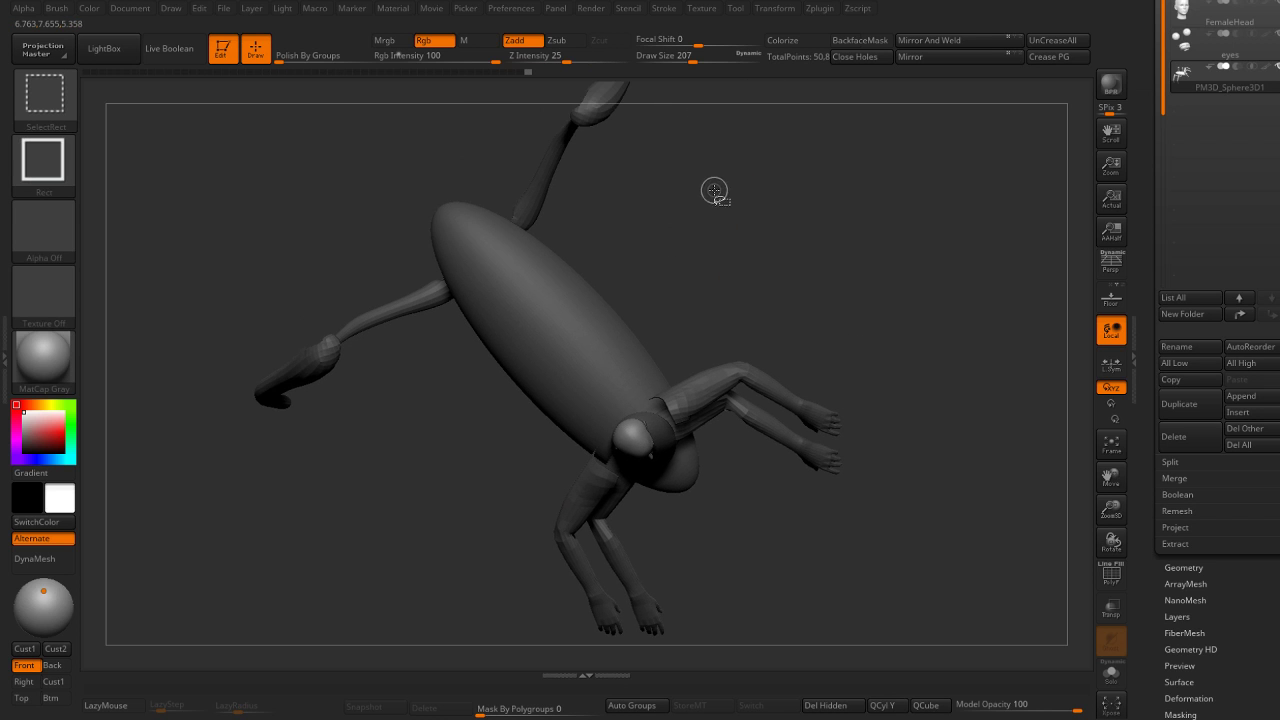
pyautogui.keyDown('ctrl'); pyautogui.keyDown('shift'); pyautogui.moveTo(714, 191); pyautogui.dragTo(769, 251); pyautogui.keyUp('shift'); pyautogui.keyUp('ctrl')
pyautogui.keyDown('ctrl'); pyautogui.keyDown('shift'); pyautogui.click(851, 374); pyautogui.keyUp('shift'); pyautogui.keyUp('ctrl')
pyautogui.moveTo(851, 374)
pyautogui.mouseDown()
pyautogui.moveTo(698, 306)
pyautogui.moveTo(645, 382)
pyautogui.mouseUp()
# Make the front leg the active part and briefly isolate the teal leg.
pyautogui.press('w')
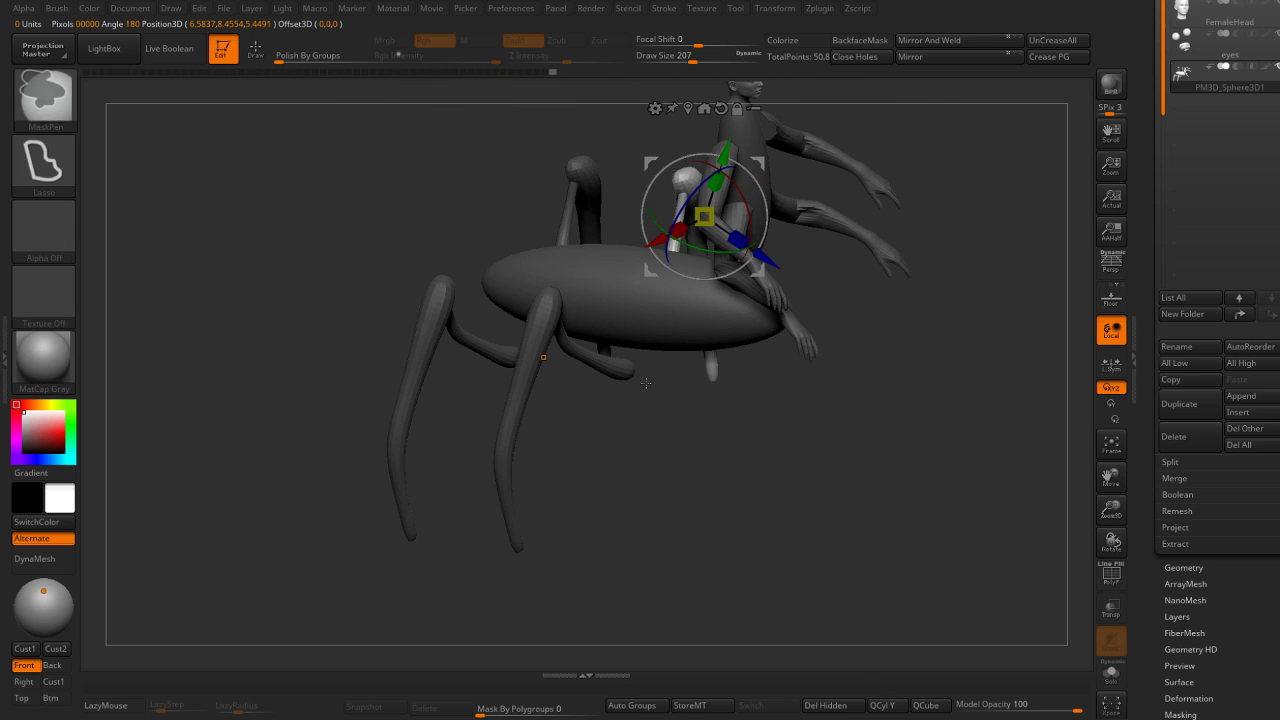
pyautogui.keyDown('alt'); pyautogui.click(525, 400); pyautogui.keyUp('alt')
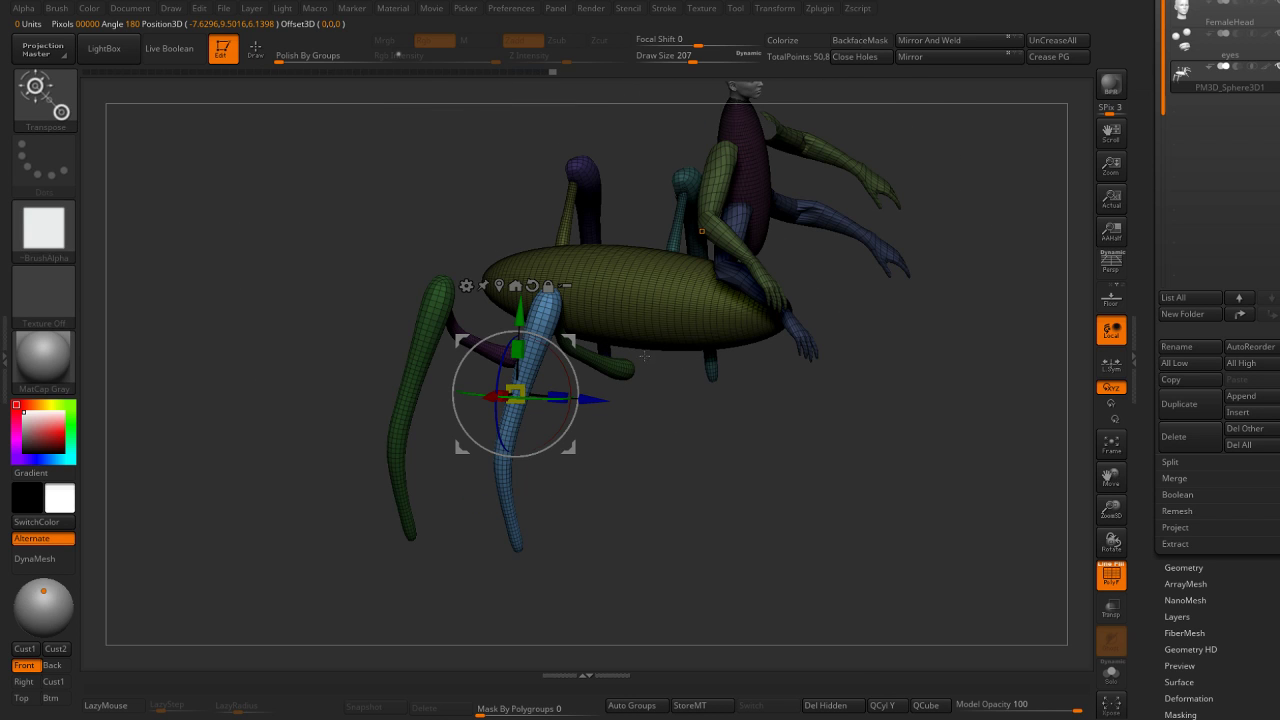
pyautogui.press('q')
pyautogui.keyDown('ctrl'); pyautogui.keyDown('shift'); pyautogui.click(684, 224); pyautogui.keyUp('shift'); pyautogui.keyUp('ctrl')
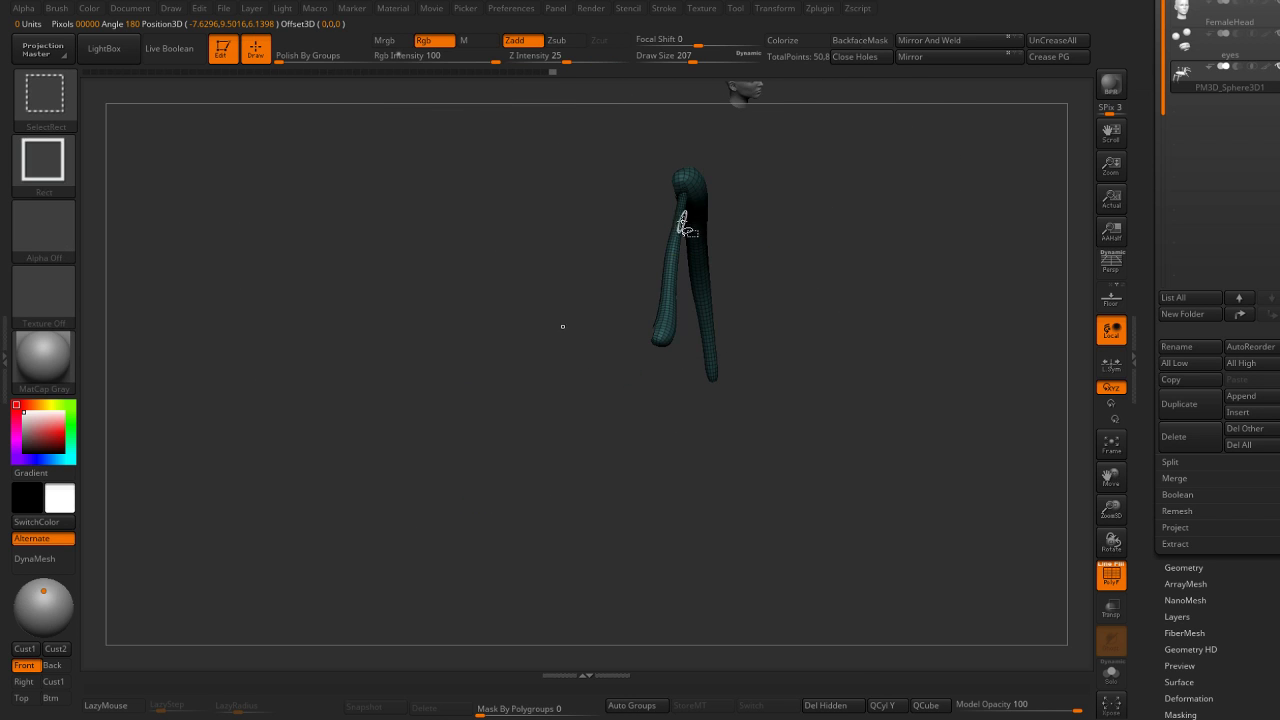
pyautogui.keyDown('ctrl'); pyautogui.keyDown('shift'); pyautogui.click(623, 199); pyautogui.keyUp('shift'); pyautogui.keyUp('ctrl')
# Isolate the blue and brown legs and merge them into one polygroup.
pyautogui.keyDown('ctrl'); pyautogui.keyDown('shift'); pyautogui.moveTo(656, 420); pyautogui.dragTo(743, 420); pyautogui.keyUp('shift'); pyautogui.keyUp('ctrl')
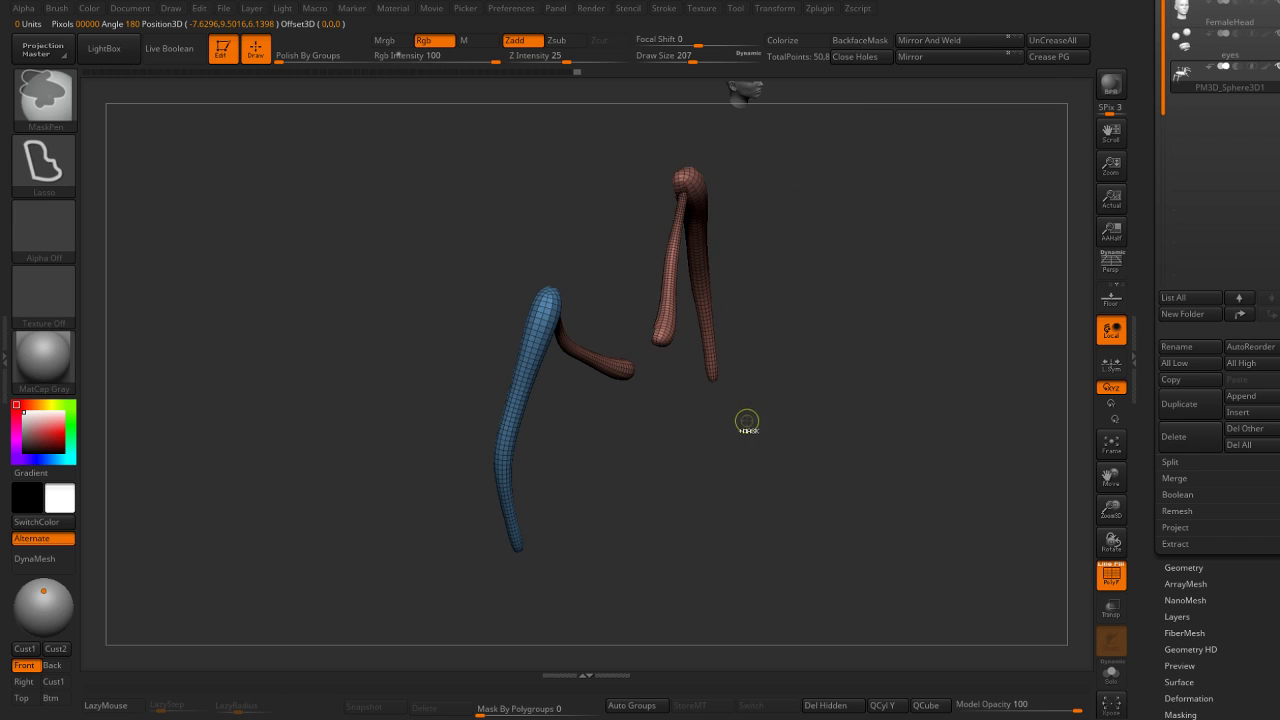
pyautogui.hotkey('ctrl', 'w')
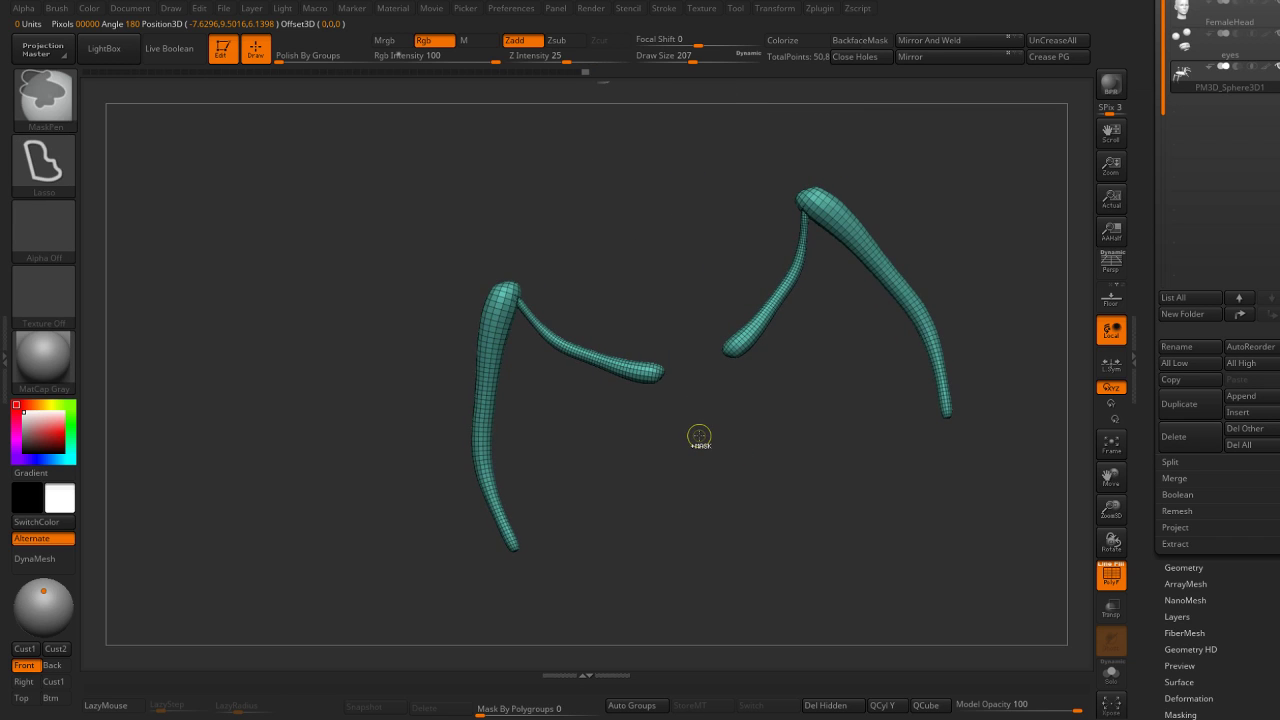
pyautogui.hotkey('ctrl', 'w')
pyautogui.hotkey('ctrl', 'w')
pyautogui.moveTo(697, 449); pyautogui.dragTo(783, 437)
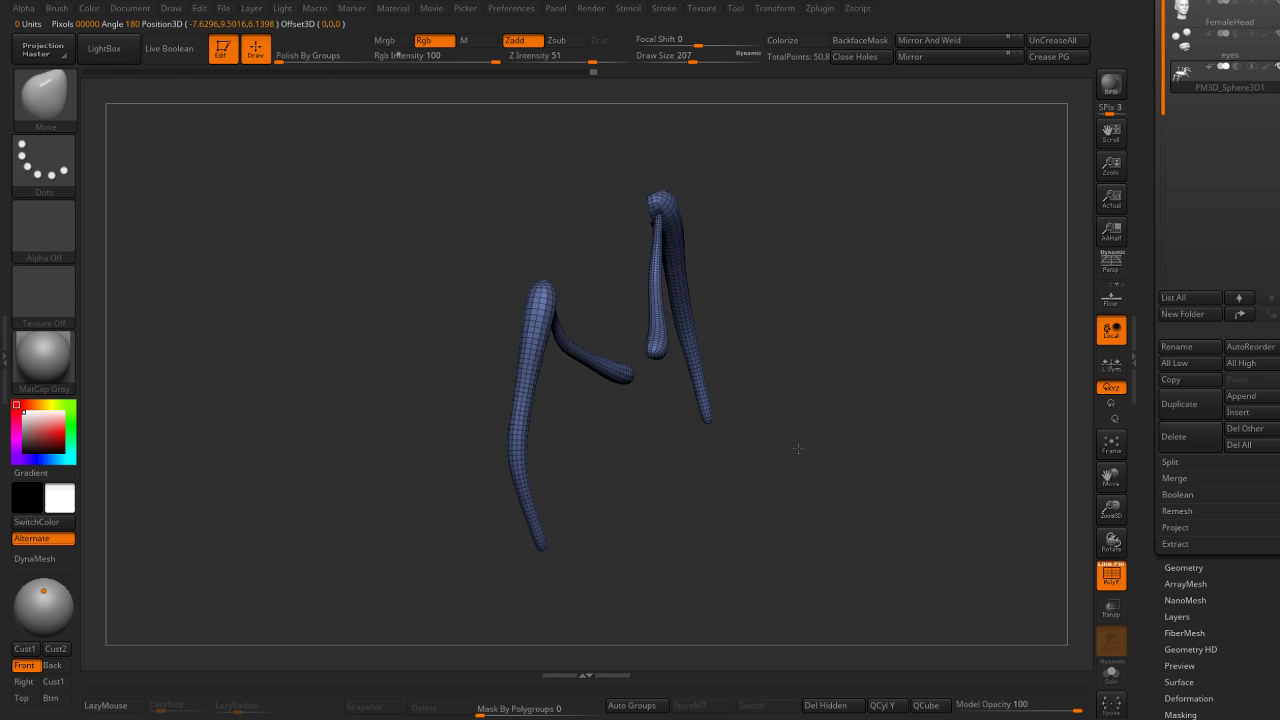
pyautogui.keyDown('ctrl'); pyautogui.keyDown('shift'); pyautogui.click(780, 426); pyautogui.keyUp('shift'); pyautogui.keyUp('ctrl')
# Duplicate a leg and slide the copy along the side of the abdomen.
pyautogui.press('w')
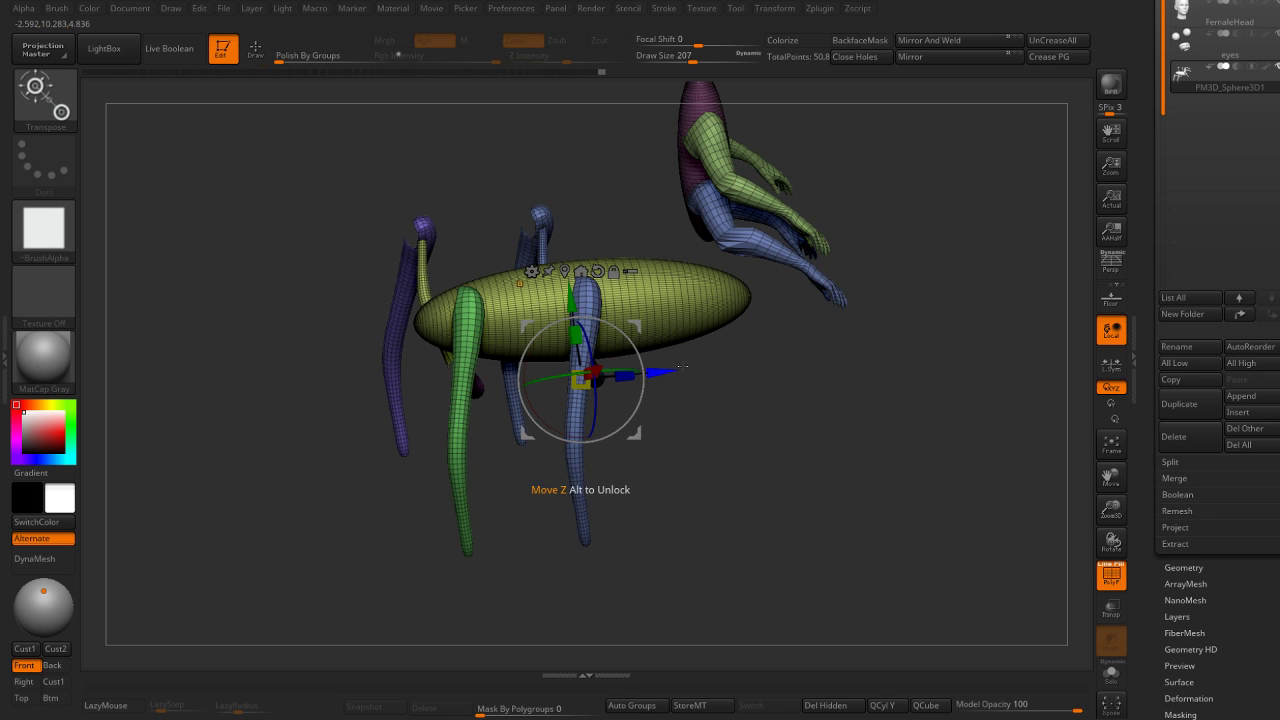
pyautogui.moveTo(681, 367)
pyautogui.mouseDown()
pyautogui.moveTo(680, 388)
pyautogui.moveTo(770, 383)
pyautogui.mouseUp()
pyautogui.hotkey('ctrl', 'z')
pyautogui.moveTo(680, 388)
pyautogui.keyDown('ctrl'); pyautogui.mouseDown()
pyautogui.moveTo(799, 393)
pyautogui.moveTo(760, 390)
pyautogui.mouseUp(); pyautogui.keyUp('ctrl')
pyautogui.moveTo(894, 400)
pyautogui.mouseDown()
pyautogui.moveTo(857, 416)
pyautogui.moveTo(880, 410)
pyautogui.mouseUp()
pyautogui.moveTo(750, 384); pyautogui.dragTo(742, 383)
pyautogui.moveTo(870, 400)
pyautogui.mouseDown()
pyautogui.moveTo(906, 387)
pyautogui.moveTo(948, 444)
pyautogui.moveTo(1003, 325)
pyautogui.moveTo(823, 371)
pyautogui.moveTo(837, 300)
pyautogui.moveTo(877, 303)
pyautogui.moveTo(851, 289)
pyautogui.moveTo(863, 295)
pyautogui.mouseUp()
# Turn off polyframe, mask the body and place a leg copy at the third leg position.
pyautogui.press('q')
pyautogui.hotkey('shift', 'f')
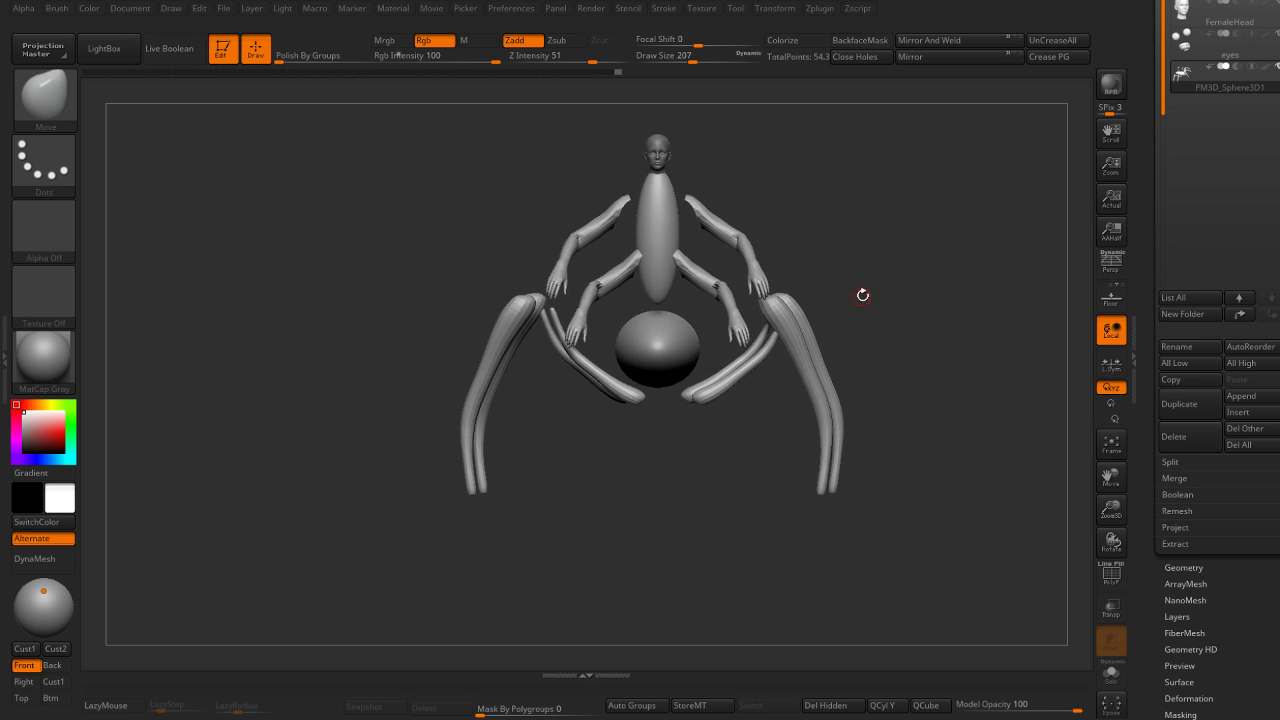
pyautogui.moveTo(964, 301)
pyautogui.mouseDown()
pyautogui.moveTo(940, 345)
pyautogui.moveTo(930, 436)
pyautogui.moveTo(923, 400)
pyautogui.moveTo(918, 528)
pyautogui.moveTo(911, 283)
pyautogui.moveTo(894, 320)
pyautogui.mouseUp()
pyautogui.keyDown('ctrl'); pyautogui.click(907, 303); pyautogui.keyUp('ctrl')
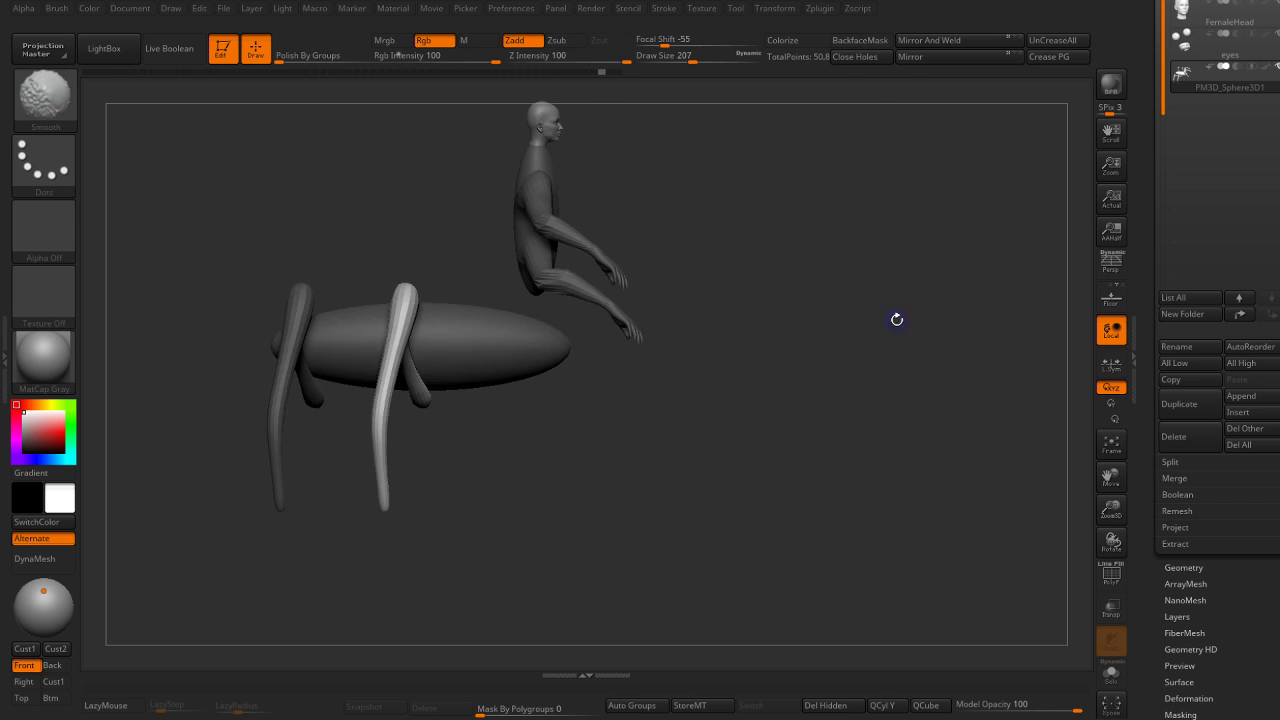
pyautogui.press('w')
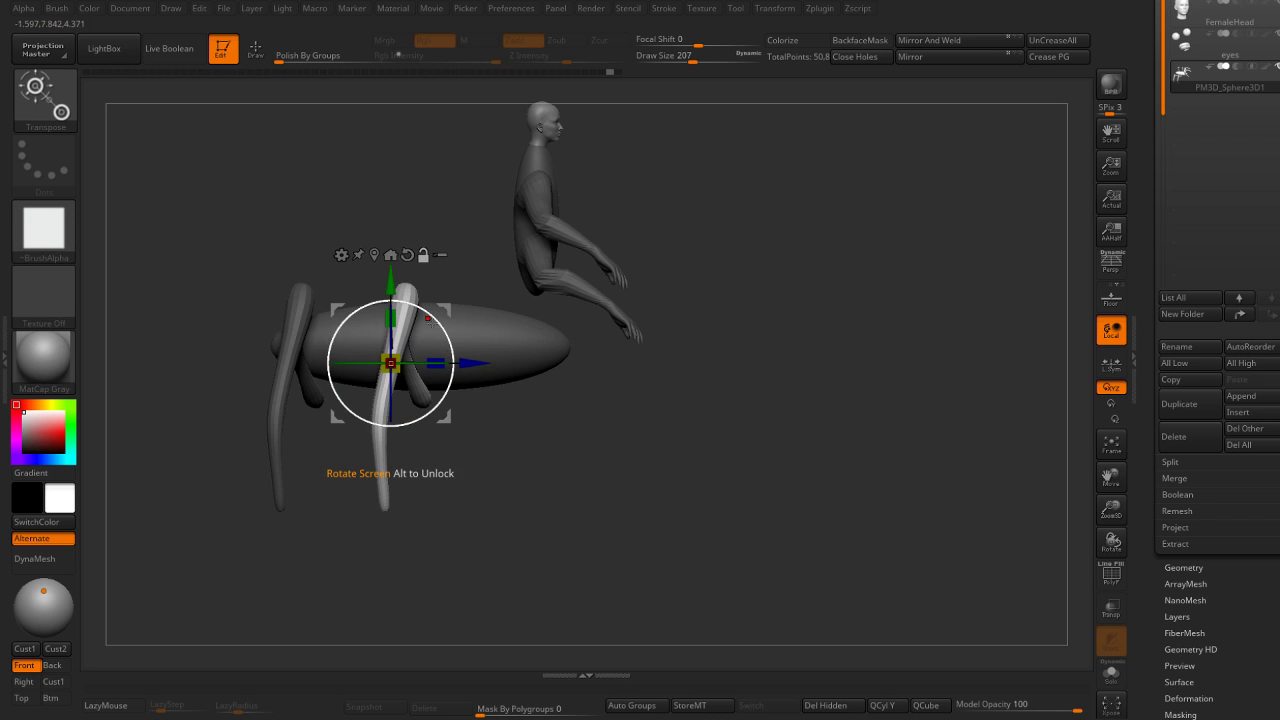
pyautogui.keyDown('ctrl'); pyautogui.moveTo(435, 363); pyautogui.dragTo(563, 363); pyautogui.keyUp('ctrl')
pyautogui.moveTo(757, 325)
pyautogui.mouseDown()
pyautogui.moveTo(707, 472)
pyautogui.moveTo(705, 560)
pyautogui.mouseUp()
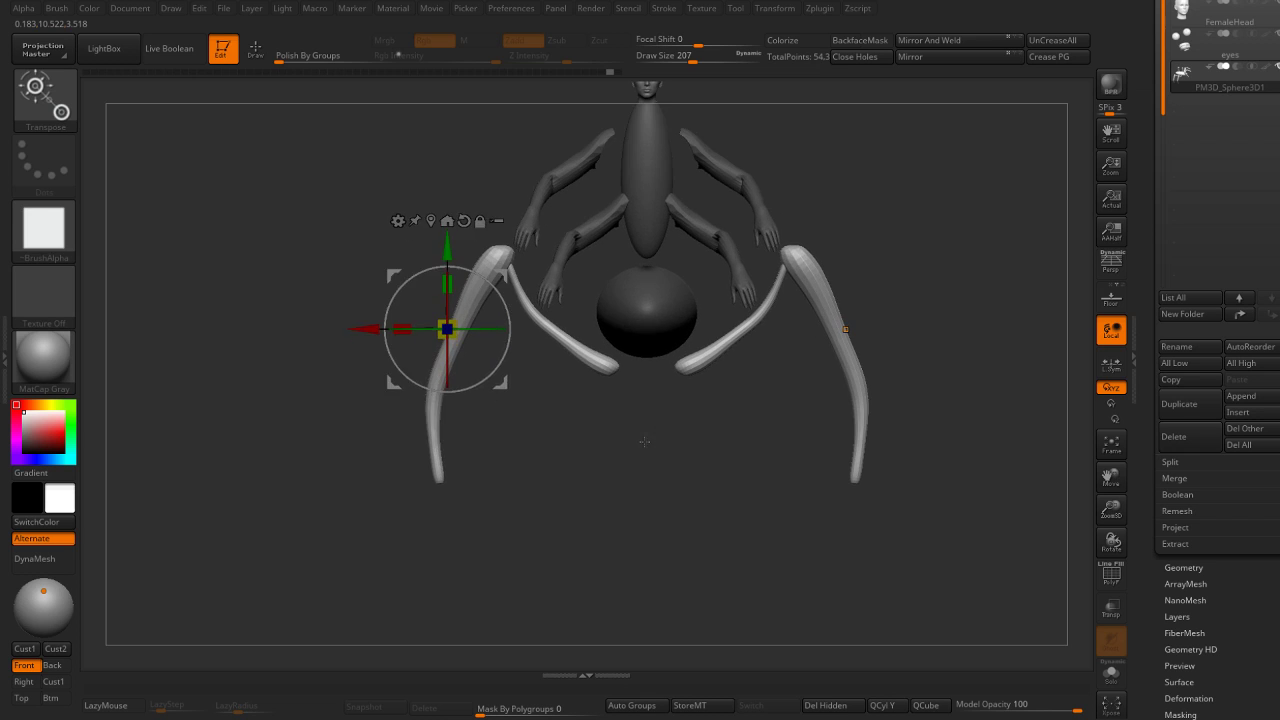
# Select the round abdomen, set the brush size to 835 and clear the mask.
pyautogui.keyDown('alt'); pyautogui.click(655, 322); pyautogui.keyUp('alt')
pyautogui.press('q')
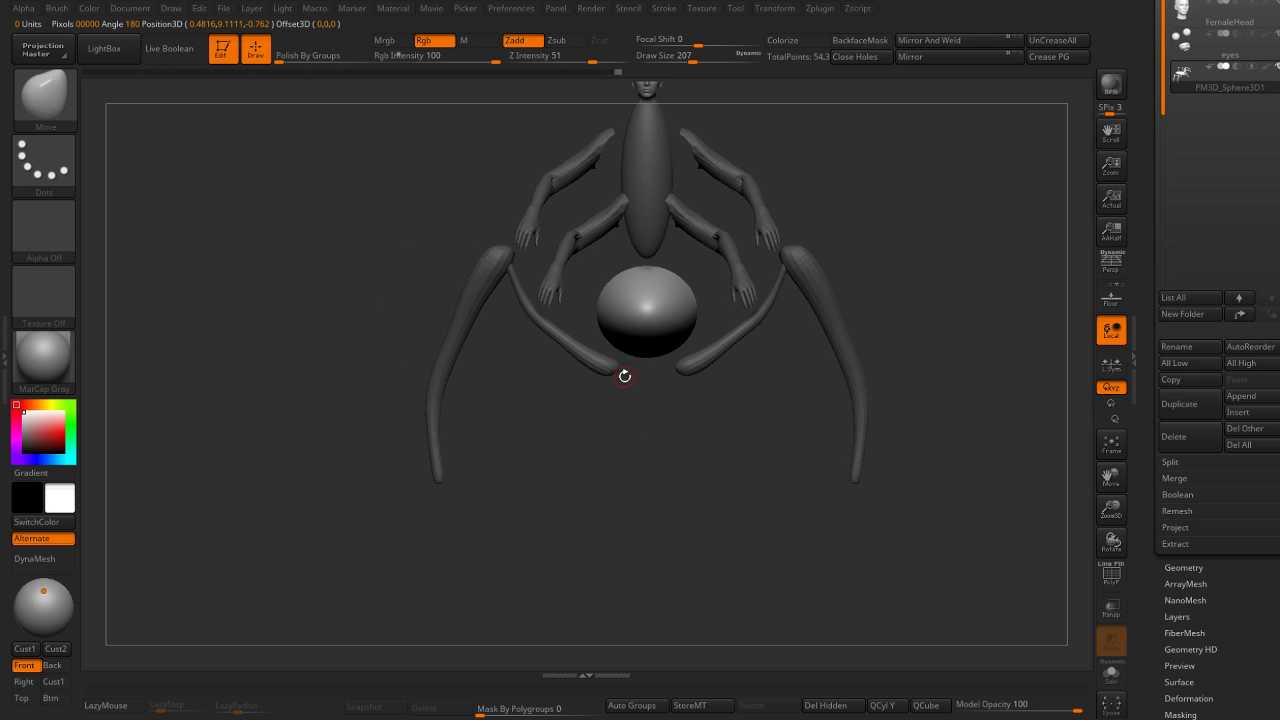
pyautogui.moveTo(629, 408); pyautogui.dragTo(648, 350, button='right')
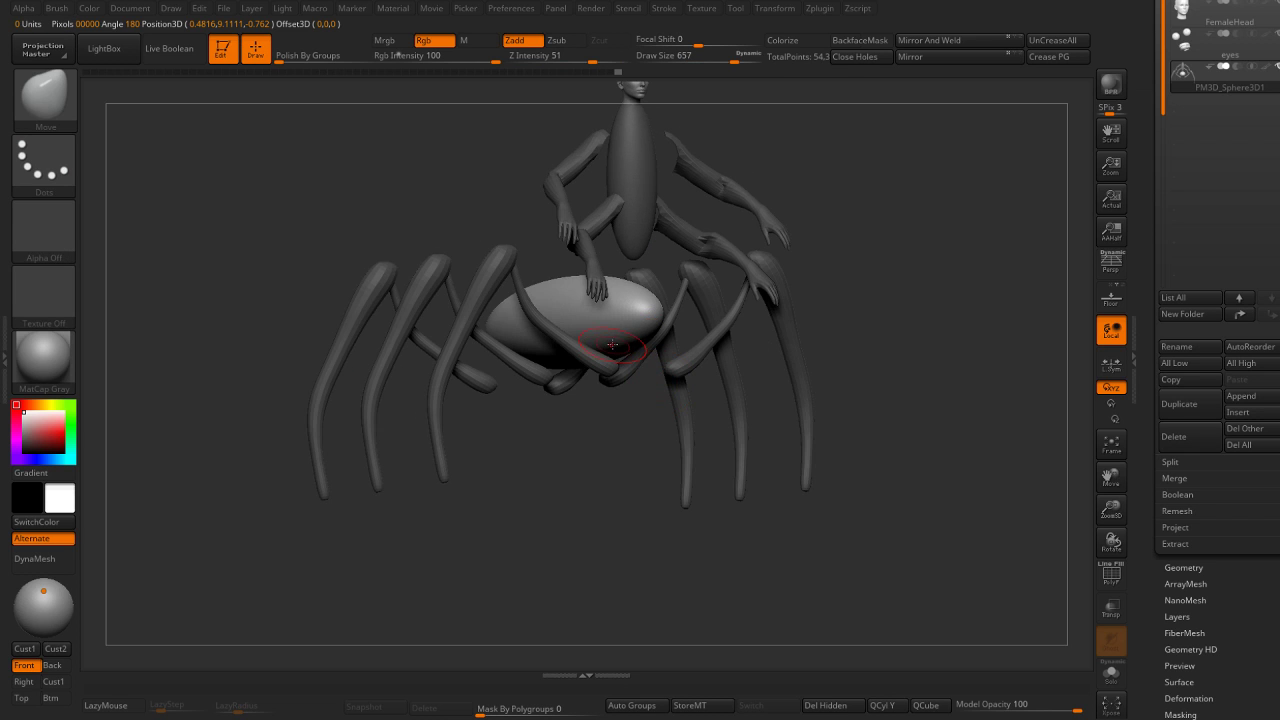
pyautogui.press('s')
pyautogui.moveTo(612, 350); pyautogui.dragTo(640, 350)
pyautogui.moveTo(922, 299); pyautogui.dragTo(631, 347, button='right')
pyautogui.press('s')
pyautogui.keyDown('ctrl'); pyautogui.click(691, 443); pyautogui.keyUp('ctrl')
# Scale the abdomen up uniformly with Transpose.
pyautogui.press('w')
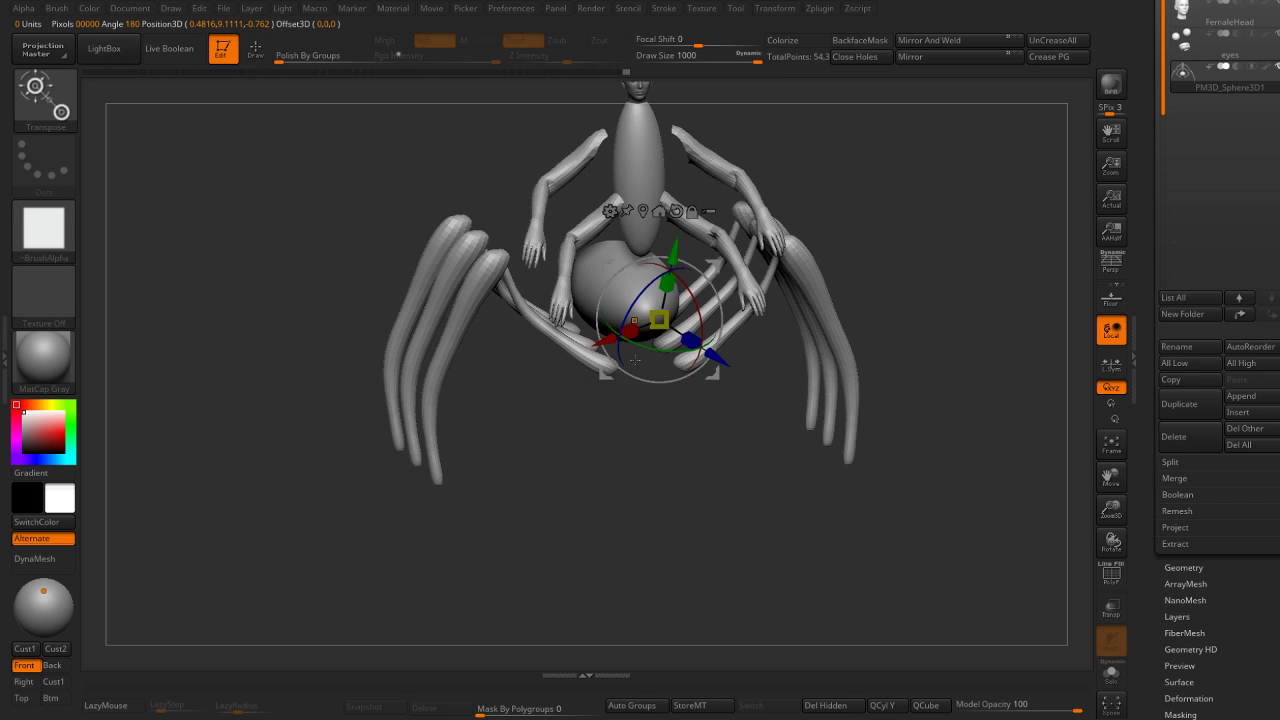
pyautogui.moveTo(676, 211); pyautogui.dragTo(681, 278, button='right')
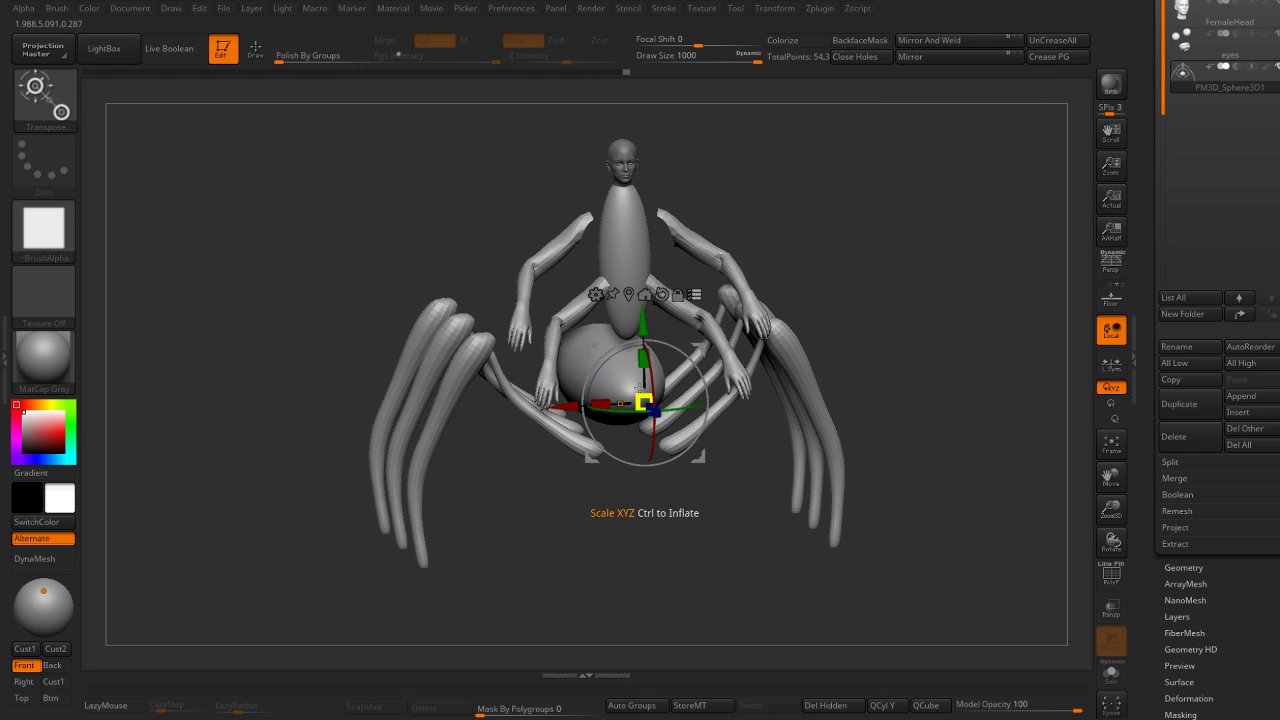
pyautogui.moveTo(638, 388)
pyautogui.mouseDown()
pyautogui.moveTo(666, 468)
pyautogui.moveTo(640, 524)
pyautogui.mouseUp()
pyautogui.press('f')
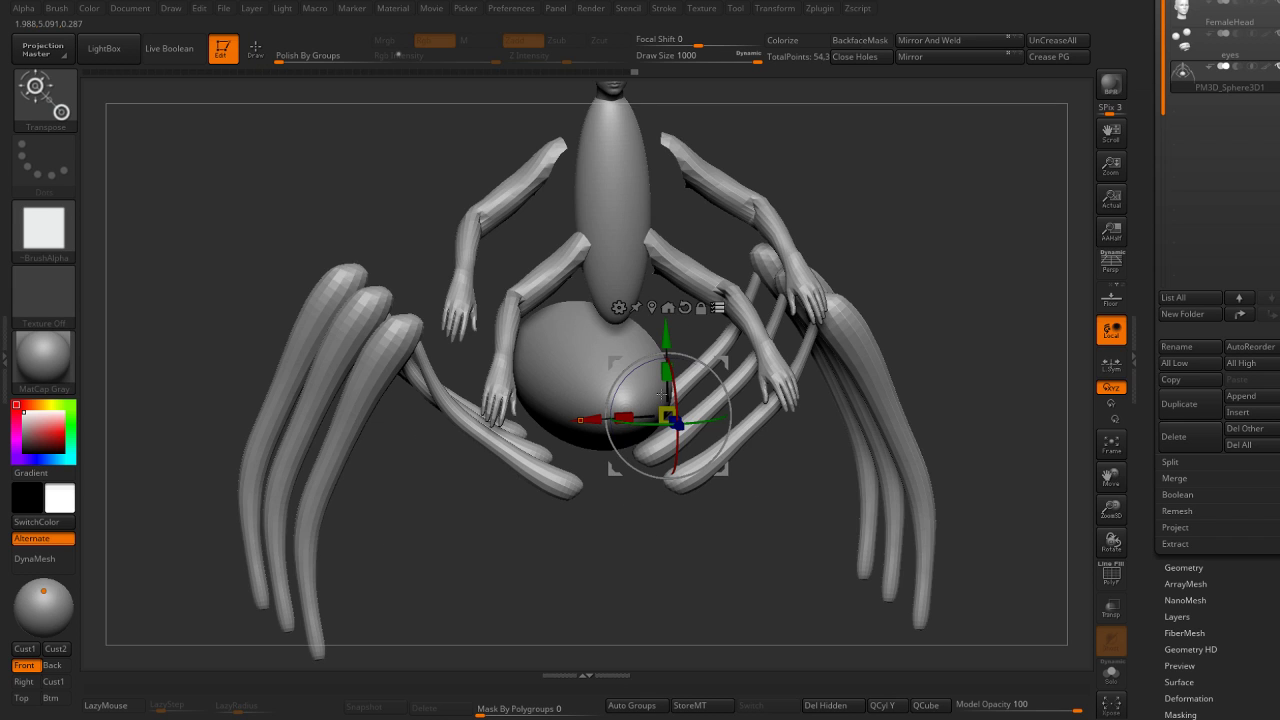
pyautogui.moveTo(662, 397); pyautogui.dragTo(614, 295)
# Shrink the Move brush size and frame the model in a three-quarter view.
pyautogui.press('q')
pyautogui.press('s')
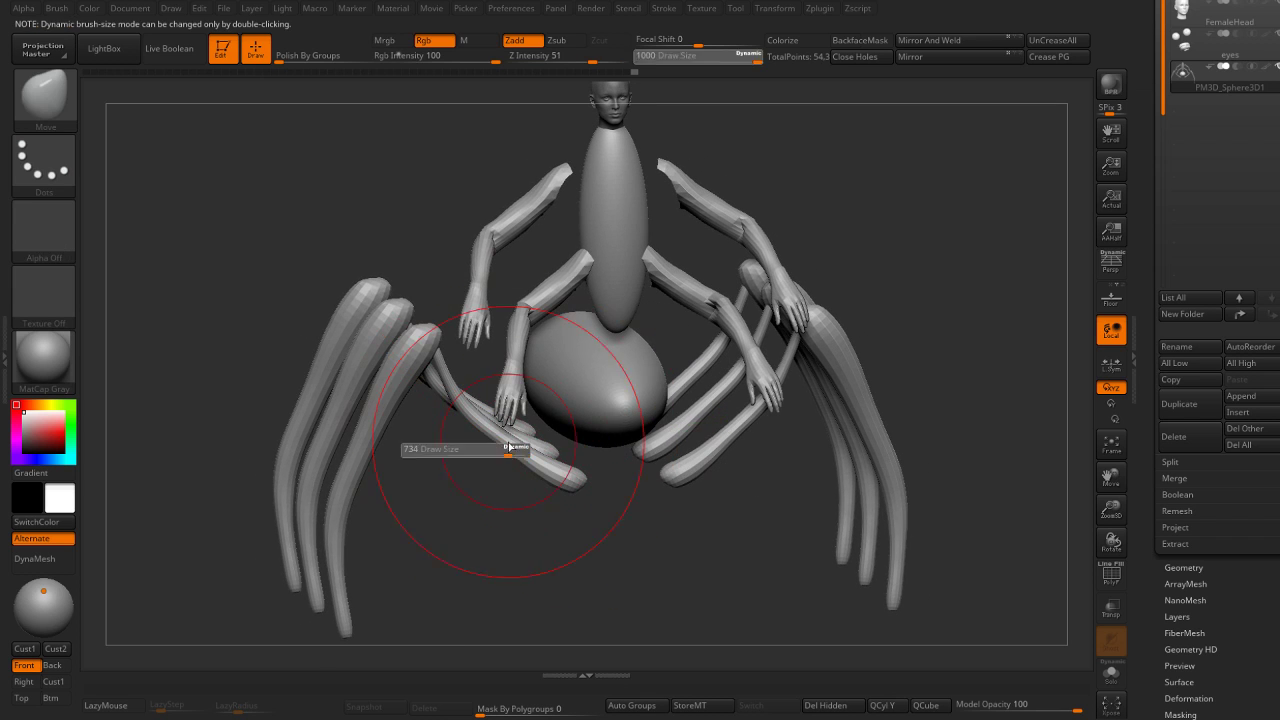
pyautogui.moveTo(508, 447); pyautogui.dragTo(465, 442)
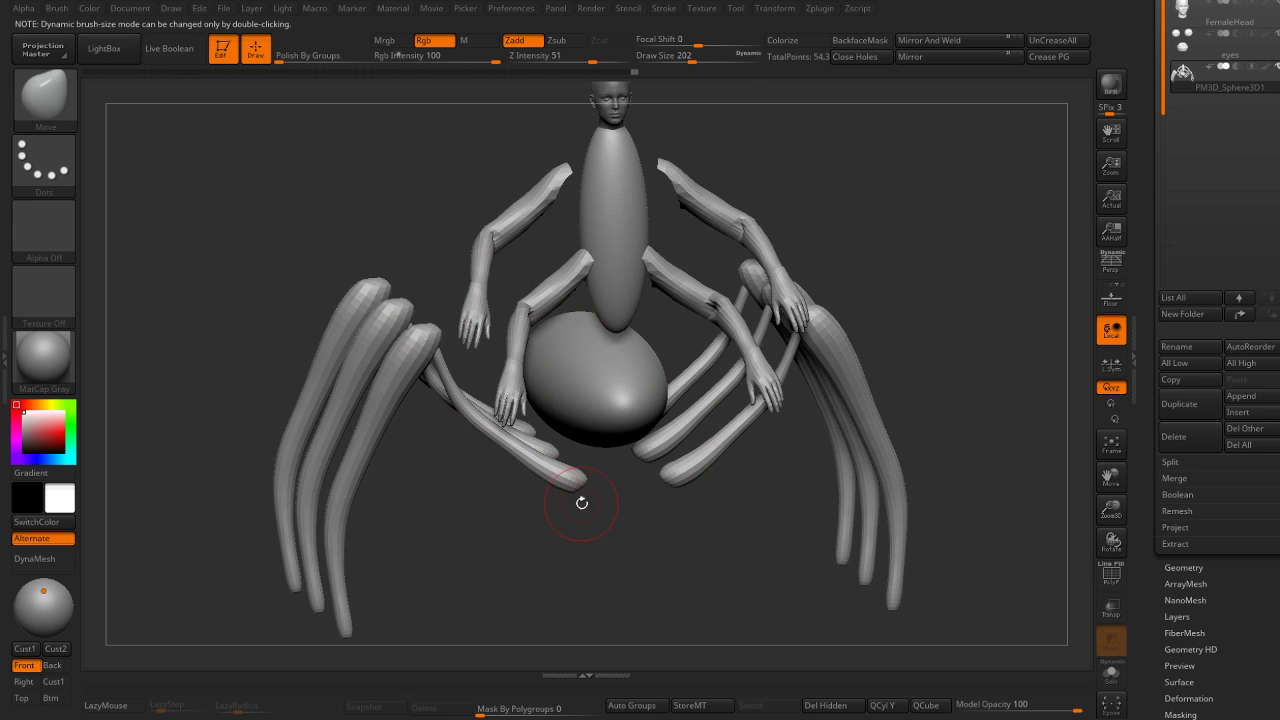
pyautogui.press('f')
pyautogui.press('w')
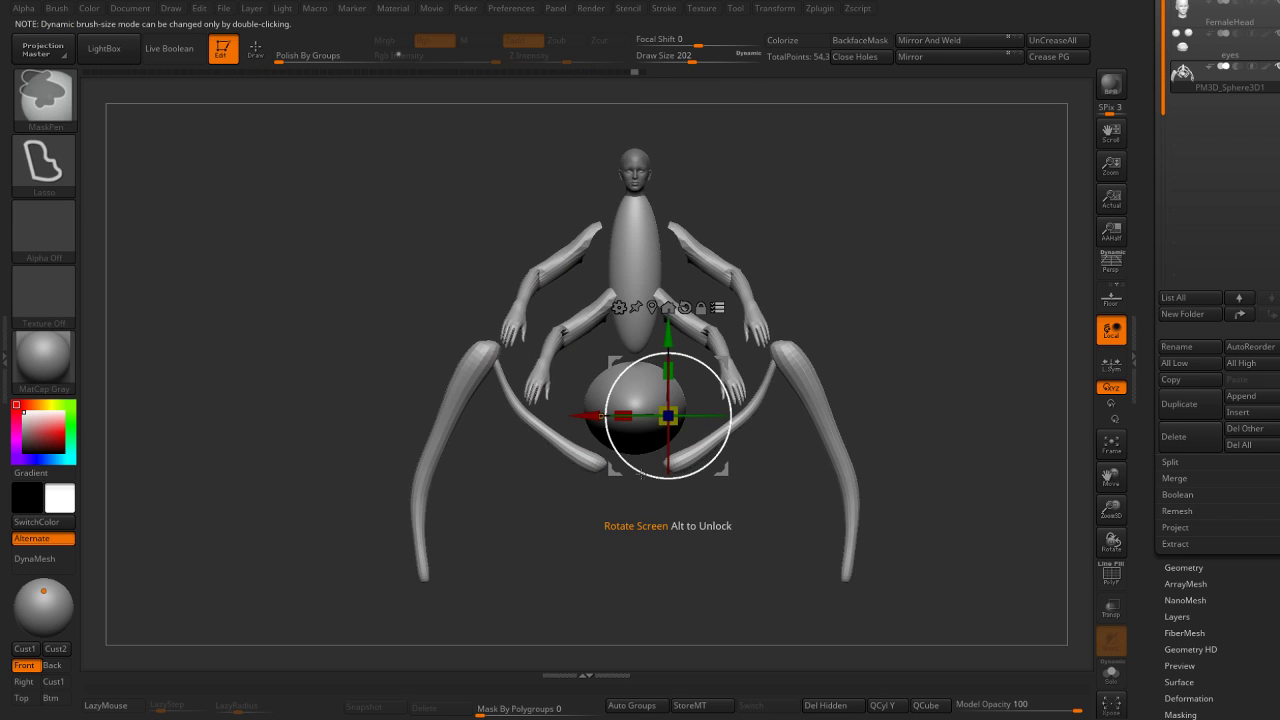
pyautogui.moveTo(640, 471); pyautogui.dragTo(665, 486)
pyautogui.press('q')
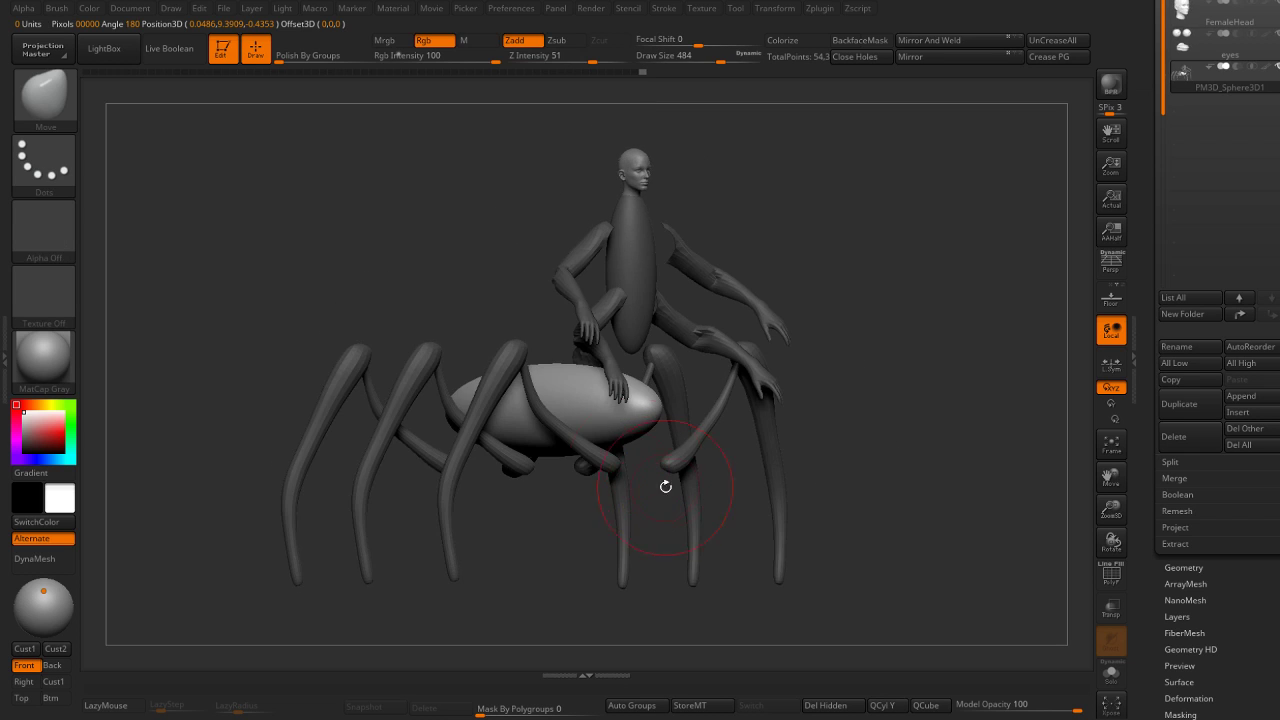
# Pull the abdomen's underside outward with the Move brush.
pyautogui.moveTo(655, 435)
pyautogui.mouseDown()
pyautogui.moveTo(628, 424)
pyautogui.moveTo(643, 480)
pyautogui.moveTo(635, 448)
pyautogui.moveTo(665, 427)
pyautogui.mouseUp()
pyautogui.moveTo(652, 547)
pyautogui.keyDown('shift'); pyautogui.mouseDown()
pyautogui.moveTo(626, 482)
pyautogui.moveTo(578, 464)
pyautogui.mouseUp(); pyautogui.keyUp('shift')
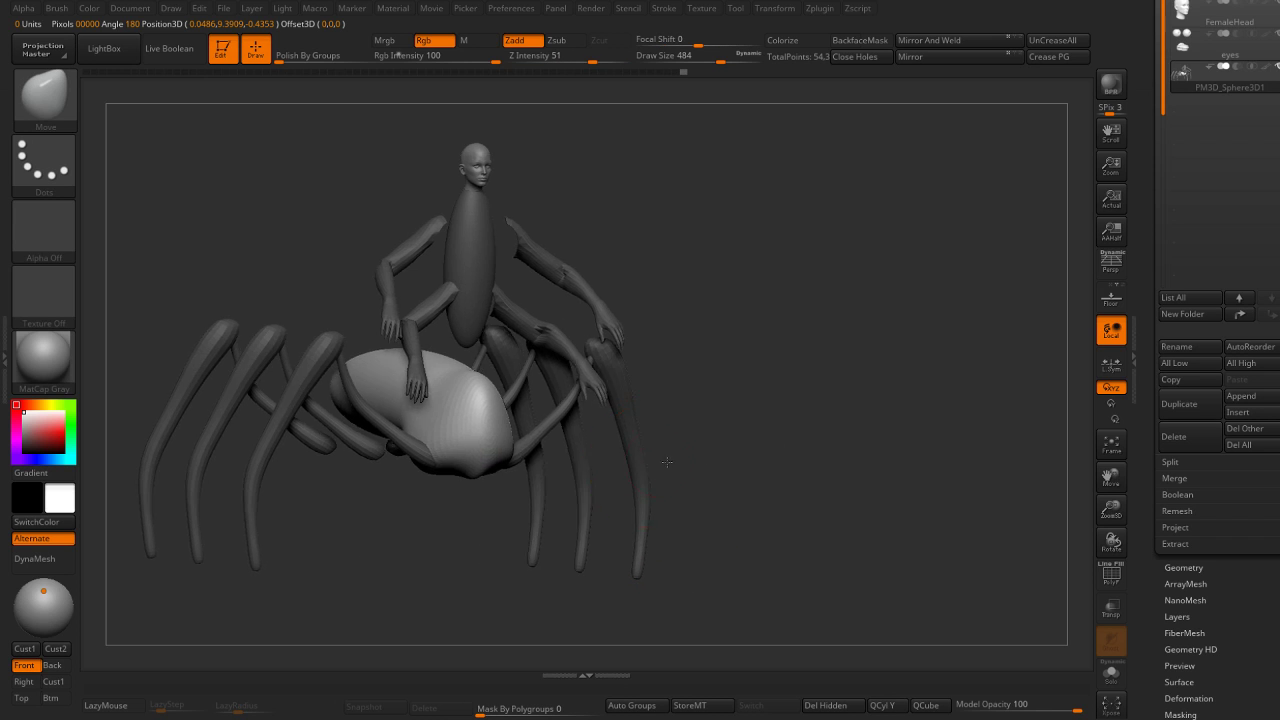
pyautogui.moveTo(446, 476)
pyautogui.mouseDown()
pyautogui.moveTo(886, 420)
pyautogui.moveTo(636, 537)
pyautogui.mouseUp()
pyautogui.moveTo(652, 447); pyautogui.dragTo(764, 462)
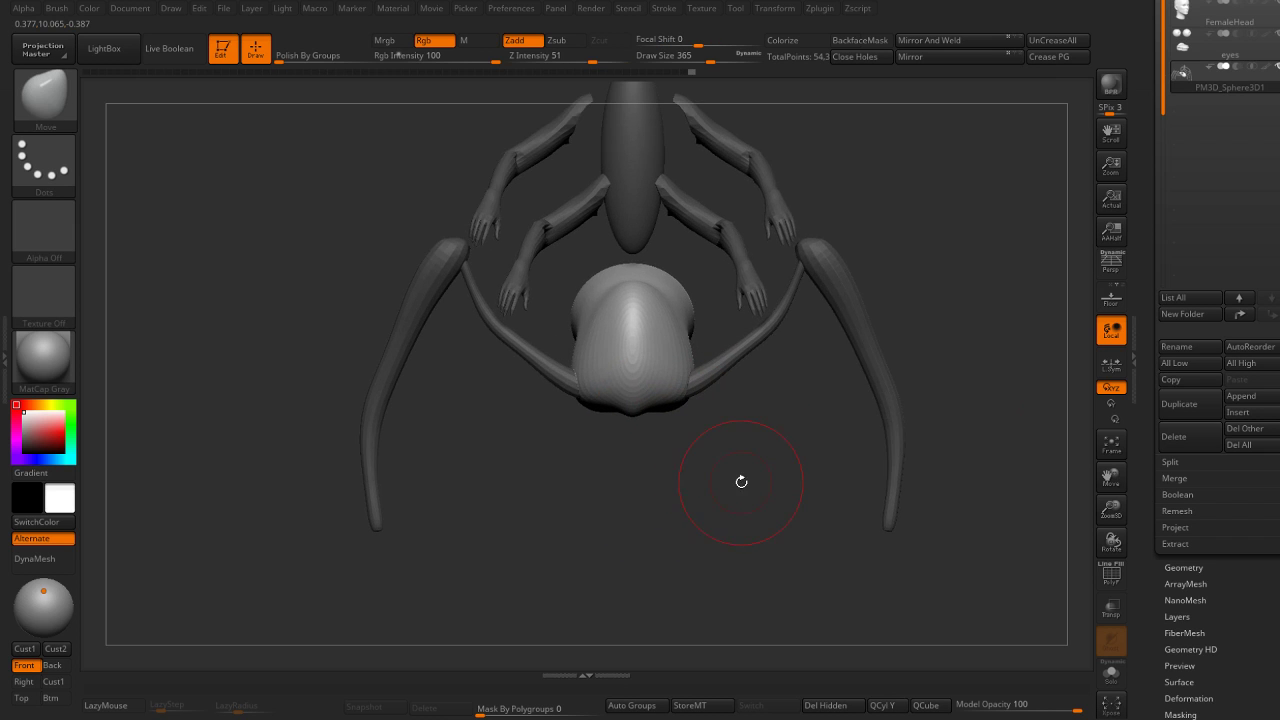
pyautogui.moveTo(607, 410); pyautogui.dragTo(622, 410)
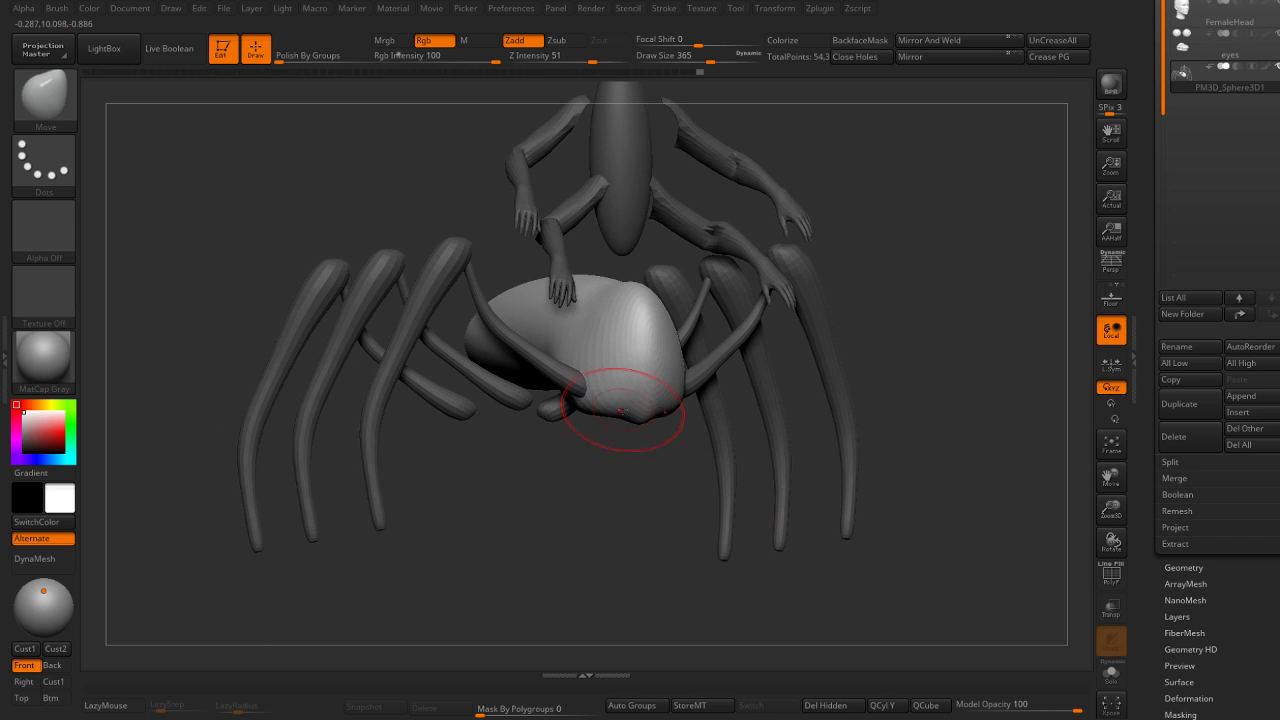
# Pull the front underside of the abdomen downward and reshape it.
pyautogui.moveTo(627, 425); pyautogui.dragTo(612, 468, button='right')
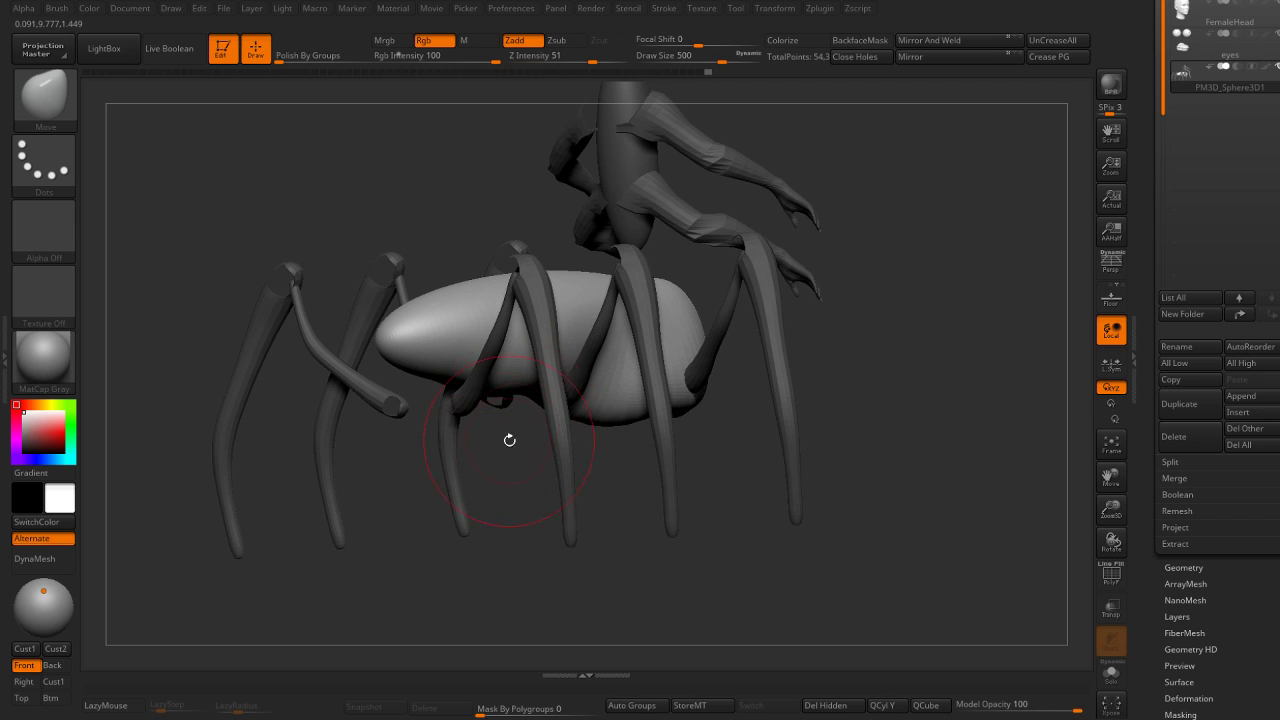
pyautogui.moveTo(509, 437); pyautogui.dragTo(524, 391, button='right')
pyautogui.moveTo(525, 402); pyautogui.dragTo(551, 426)
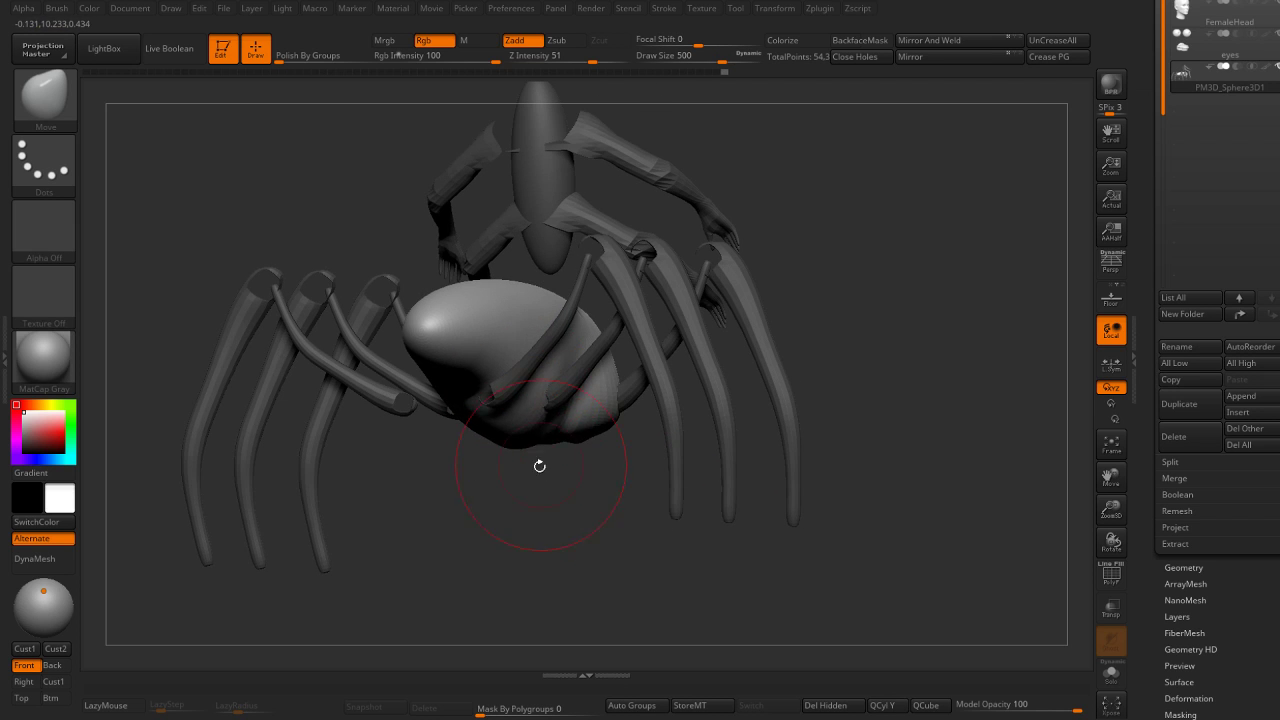
pyautogui.moveTo(540, 466); pyautogui.dragTo(480, 437, button='right')
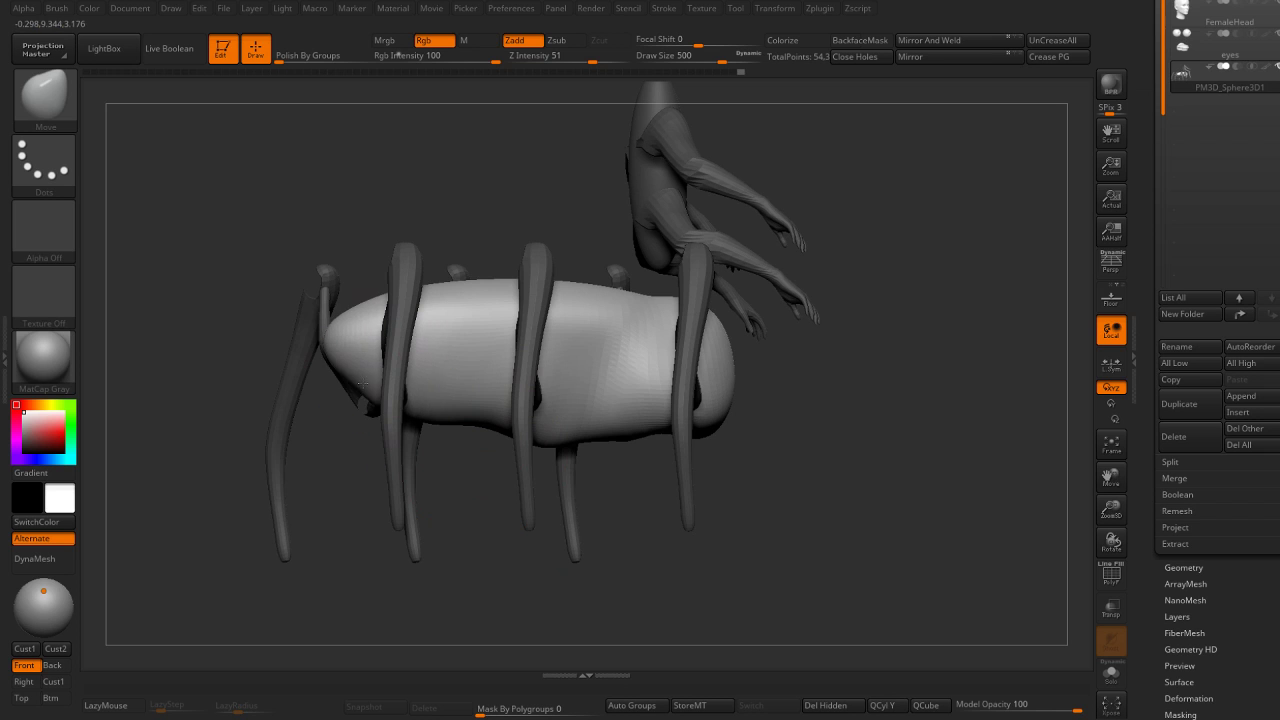
pyautogui.moveTo(360, 385); pyautogui.dragTo(388, 392)
# Set the Move brush size to 500.
pyautogui.moveTo(456, 477); pyautogui.dragTo(443, 411)
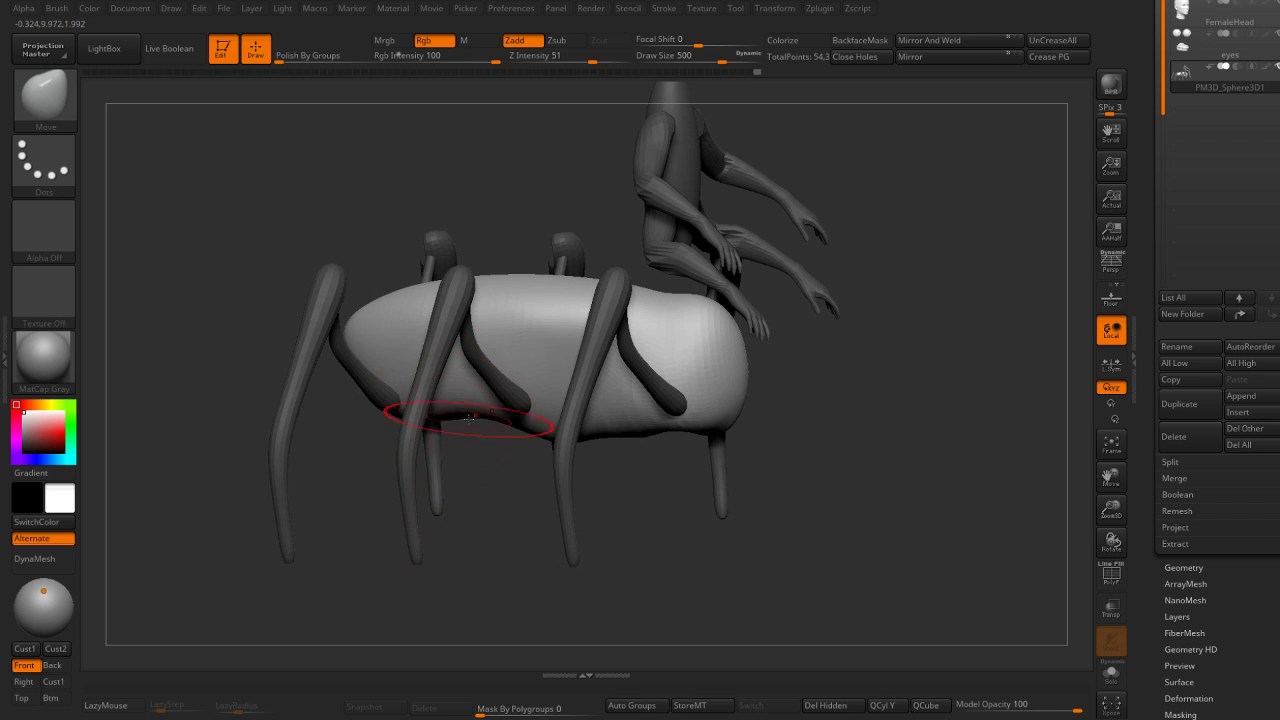
pyautogui.moveTo(470, 418); pyautogui.dragTo(457, 402, button='right')
pyautogui.moveTo(449, 459); pyautogui.dragTo(557, 429)
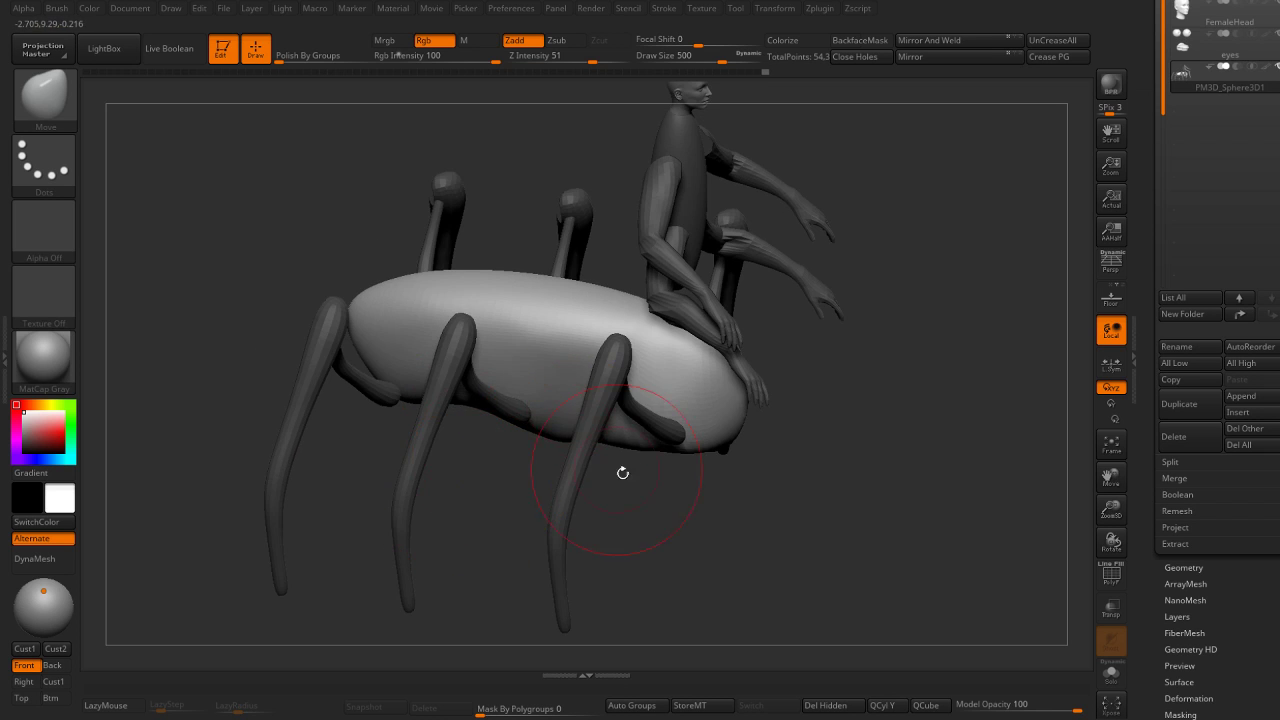
pyautogui.press('s')
pyautogui.moveTo(622, 472)
pyautogui.mouseDown()
pyautogui.moveTo(588, 456)
pyautogui.moveTo(585, 417)
pyautogui.mouseUp()
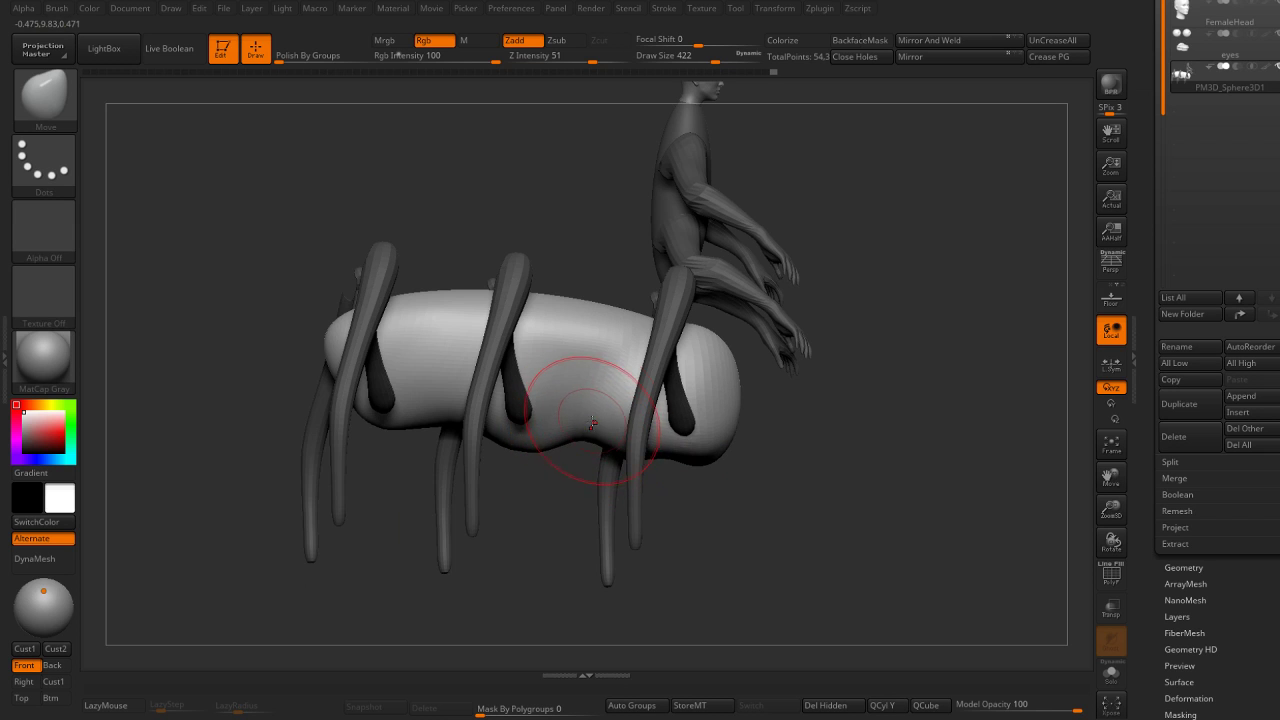
# Review the body and legs from several angles and check the black silhouette.
pyautogui.moveTo(769, 450); pyautogui.dragTo(732, 449)
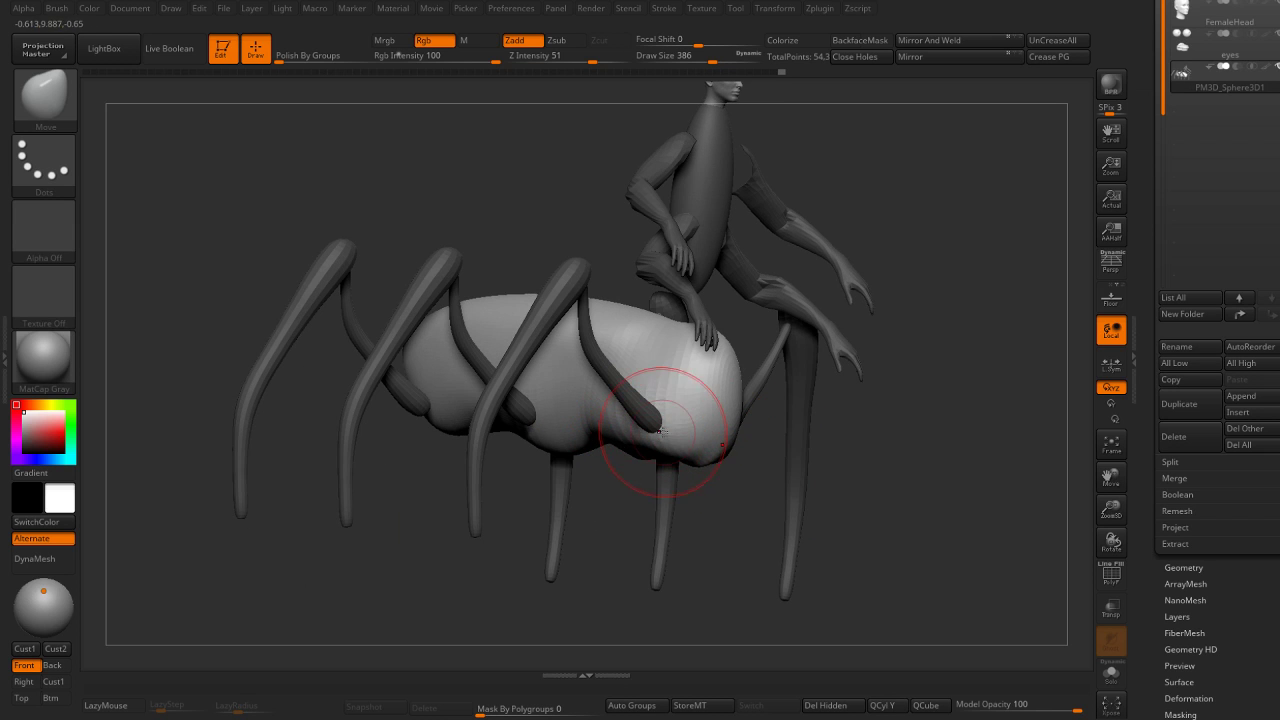
pyautogui.moveTo(660, 430); pyautogui.dragTo(653, 397)
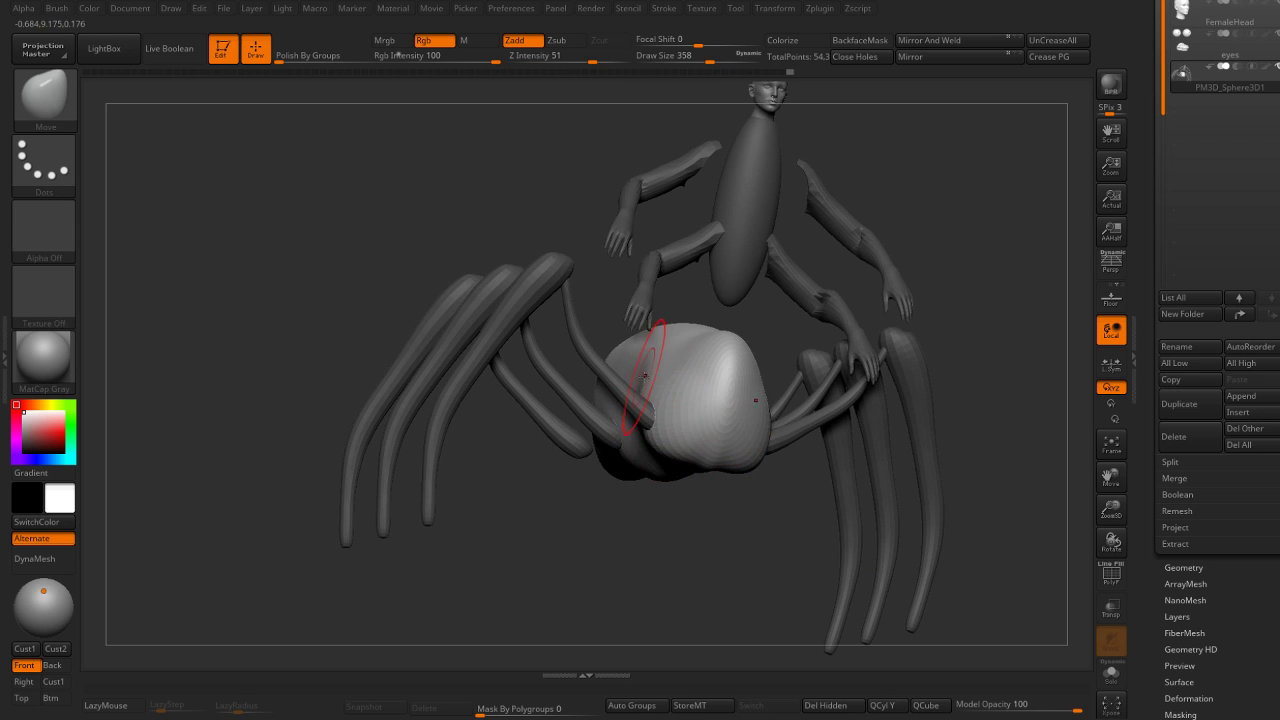
pyautogui.moveTo(586, 309); pyautogui.dragTo(605, 328)
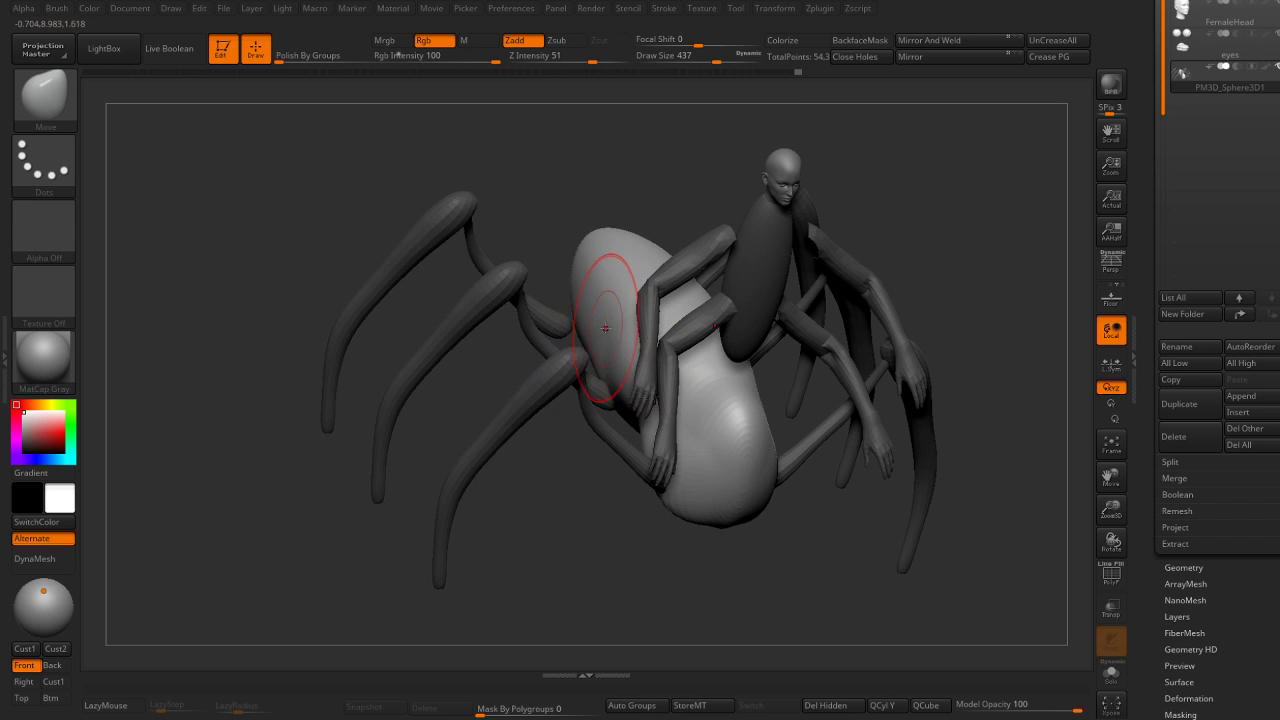
pyautogui.moveTo(566, 290)
pyautogui.mouseDown()
pyautogui.moveTo(552, 474)
pyautogui.moveTo(571, 286)
pyautogui.moveTo(514, 414)
pyautogui.moveTo(801, 241)
pyautogui.moveTo(571, 323)
pyautogui.mouseUp()
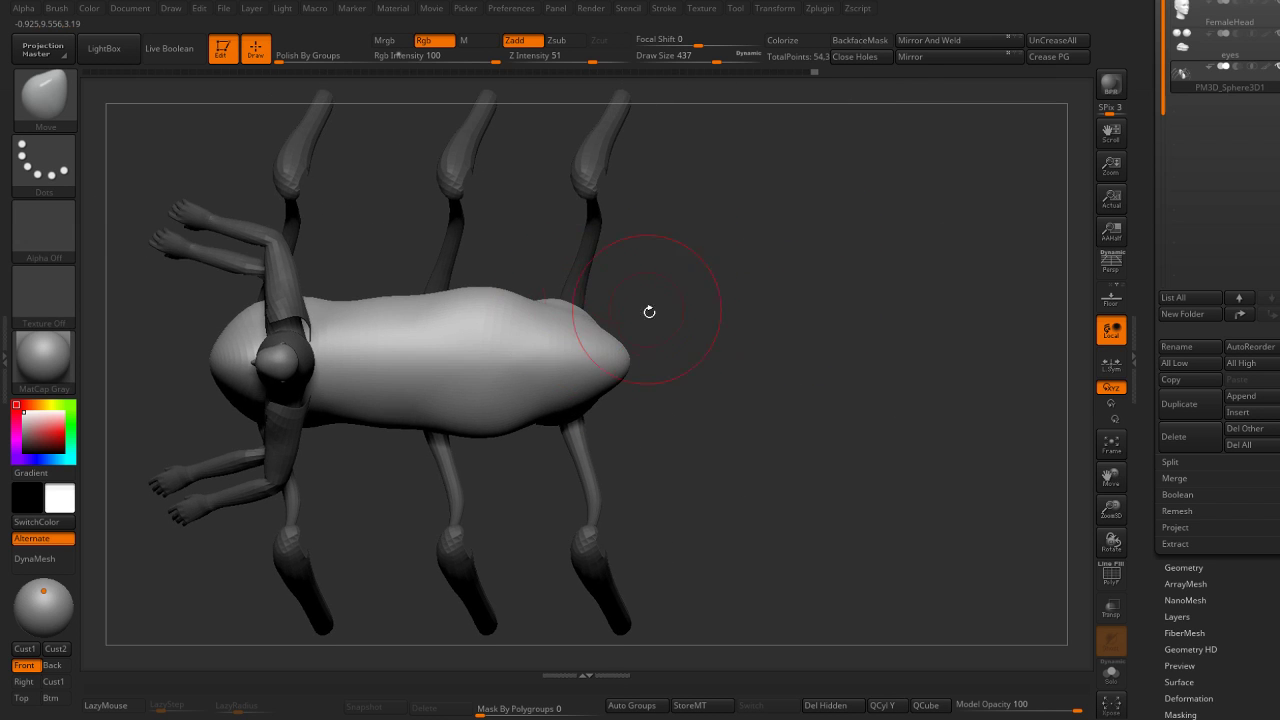
pyautogui.moveTo(649, 312)
pyautogui.mouseDown()
pyautogui.moveTo(586, 277)
pyautogui.moveTo(714, 300)
pyautogui.moveTo(766, 223)
pyautogui.moveTo(774, 243)
pyautogui.mouseUp()
pyautogui.press('v')
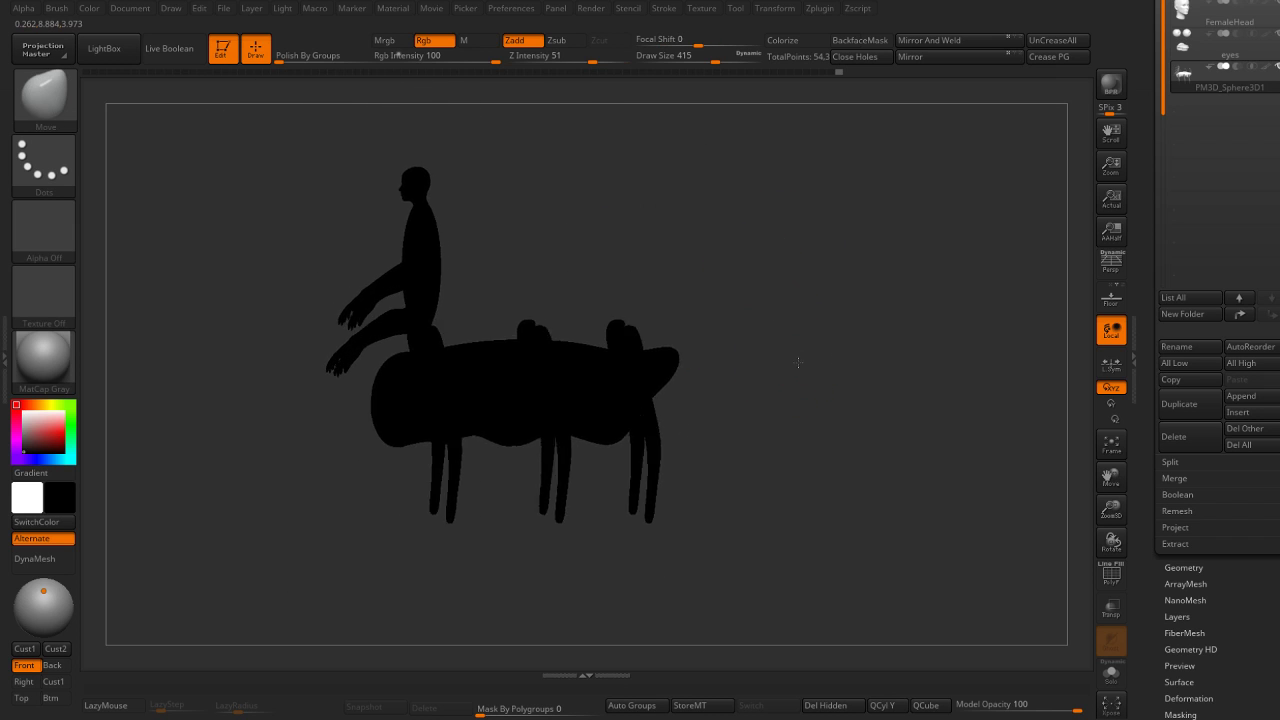
pyautogui.moveTo(798, 362)
pyautogui.mouseDown()
pyautogui.moveTo(866, 351)
pyautogui.moveTo(846, 297)
pyautogui.moveTo(877, 274)
pyautogui.moveTo(876, 295)
pyautogui.mouseUp()
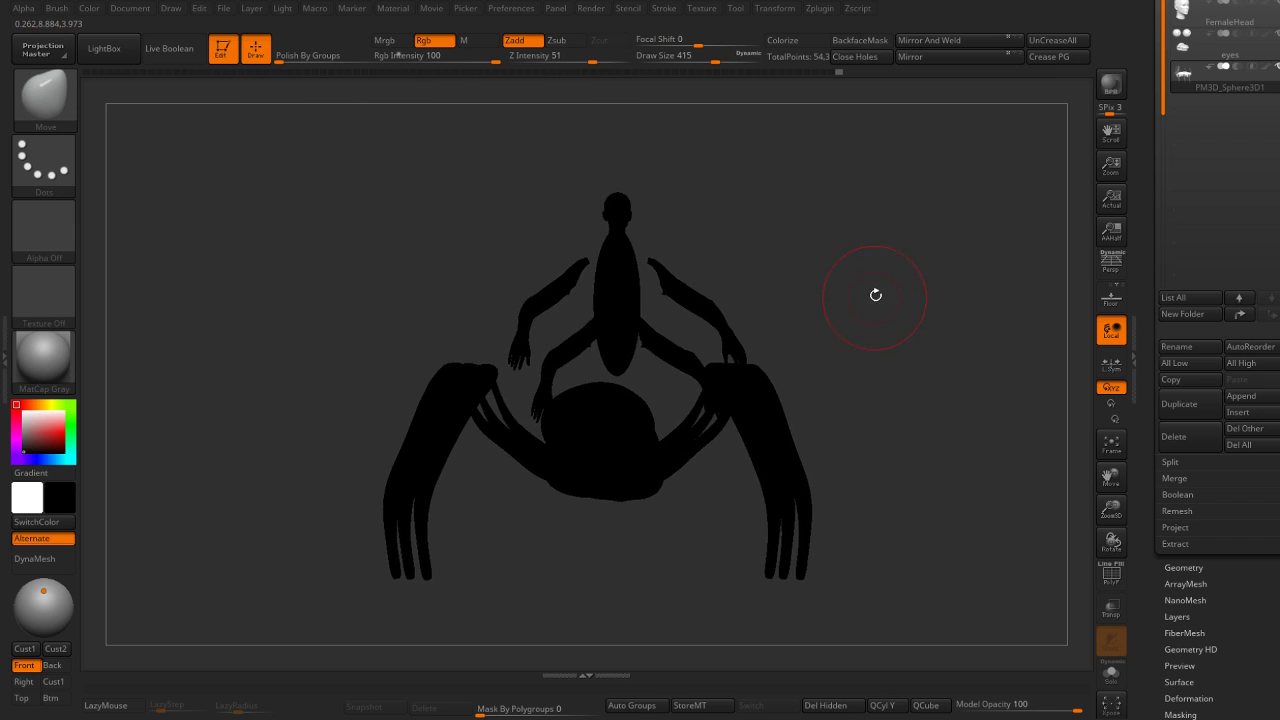
pyautogui.press('v')
# Mask everything except the woman's torso.
pyautogui.press('w')
pyautogui.keyDown('ctrl'); pyautogui.click(627, 300); pyautogui.keyUp('ctrl')
pyautogui.moveTo(627, 300); pyautogui.dragTo(614, 370)
# Shrink the Move brush to about 163 and shape the upper chest below the neck.
pyautogui.press('q')
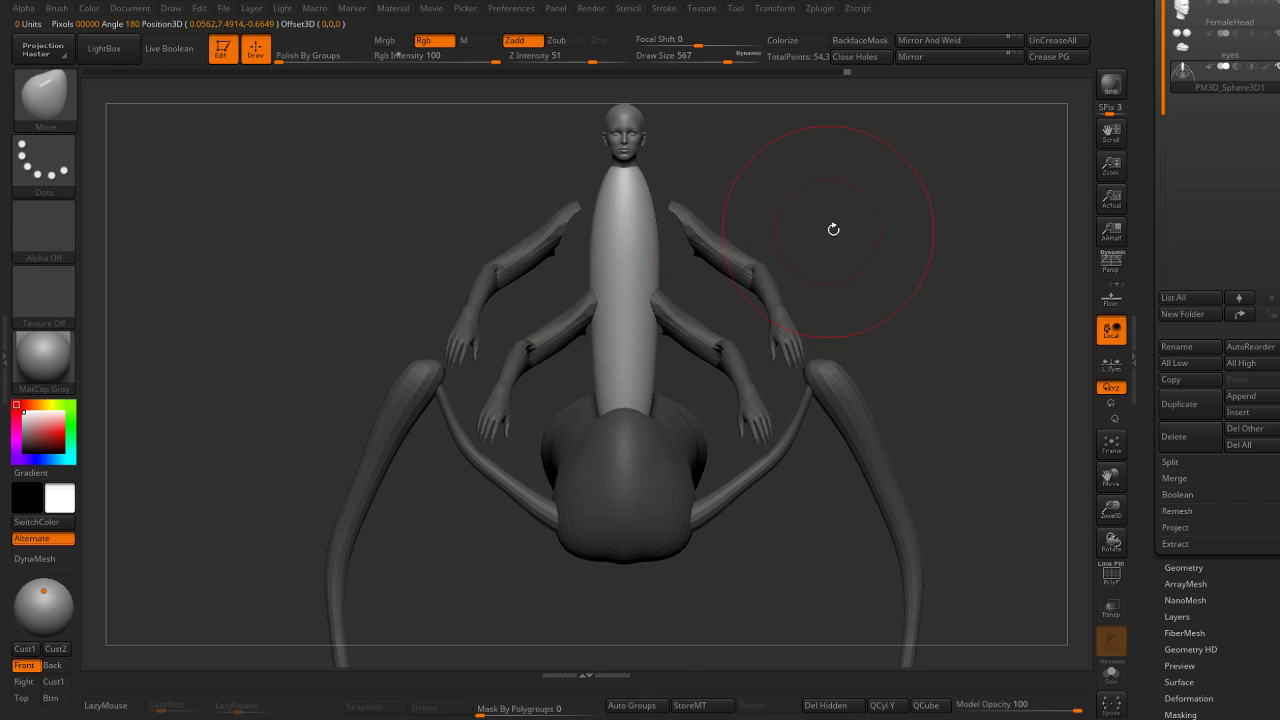
pyautogui.moveTo(832, 229)
pyautogui.mouseDown()
pyautogui.moveTo(870, 228)
pyautogui.moveTo(838, 216)
pyautogui.moveTo(666, 294)
pyautogui.moveTo(663, 243)
pyautogui.moveTo(630, 211)
pyautogui.moveTo(770, 213)
pyautogui.mouseUp()
pyautogui.press('s')
pyautogui.press('s')
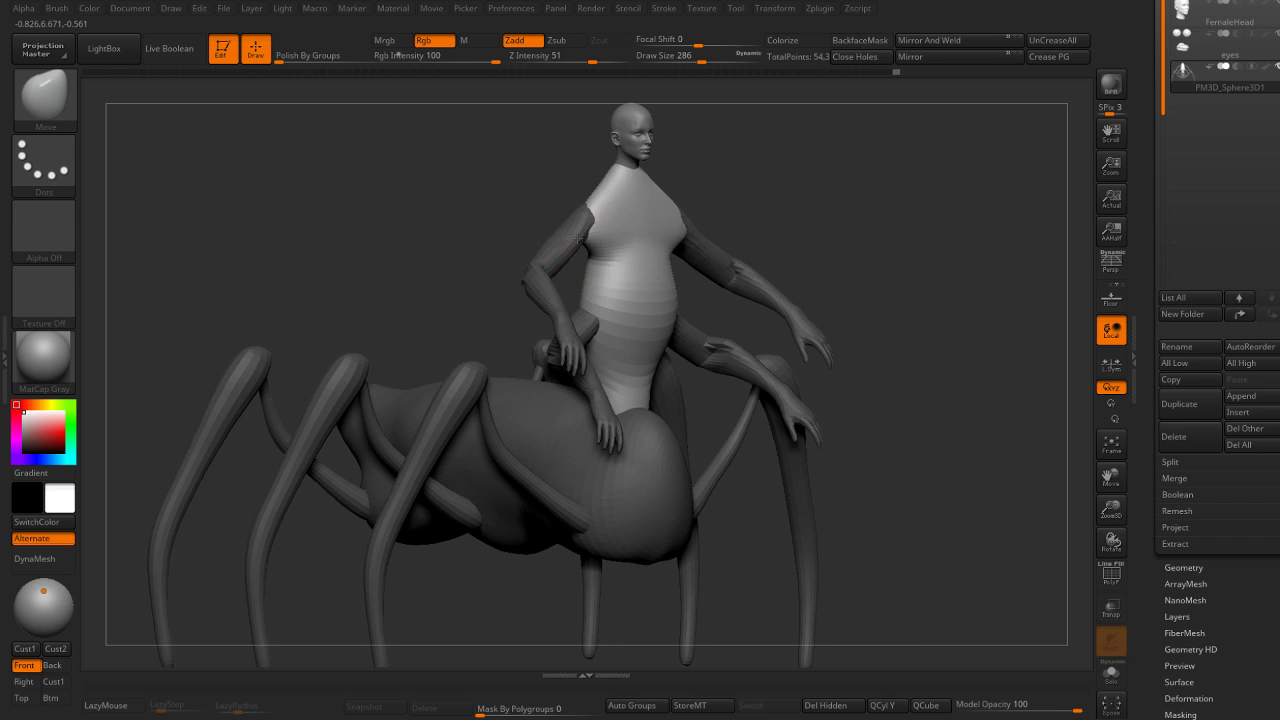
pyautogui.moveTo(681, 227); pyautogui.dragTo(740, 200)
pyautogui.moveTo(617, 200)
pyautogui.mouseDown()
pyautogui.moveTo(545, 220)
pyautogui.moveTo(558, 243)
pyautogui.moveTo(575, 209)
pyautogui.mouseUp()
pyautogui.press('[')
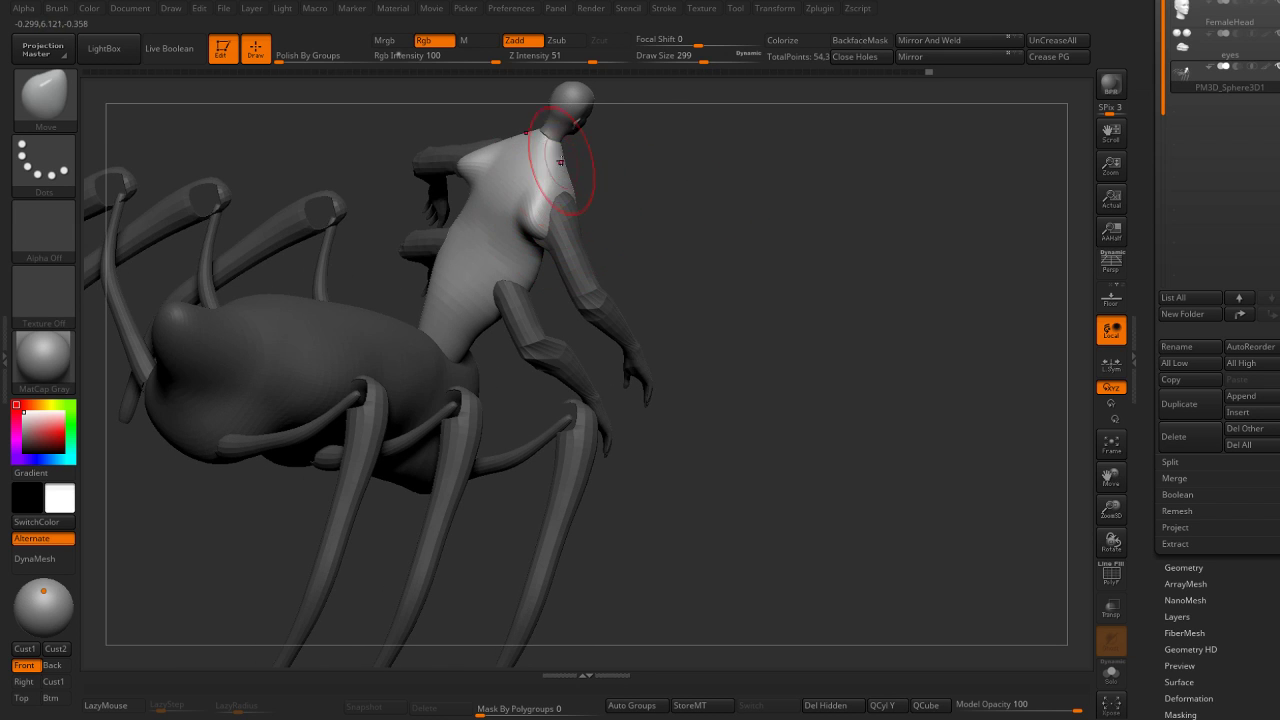
pyautogui.moveTo(654, 158); pyautogui.dragTo(571, 165)
pyautogui.keyDown('alt'); pyautogui.moveTo(623, 249); pyautogui.dragTo(520, 262); pyautogui.keyUp('alt')
pyautogui.press('s')
pyautogui.moveTo(537, 277); pyautogui.dragTo(586, 263, button='right')
pyautogui.press('s')
pyautogui.moveTo(586, 263); pyautogui.dragTo(574, 263)
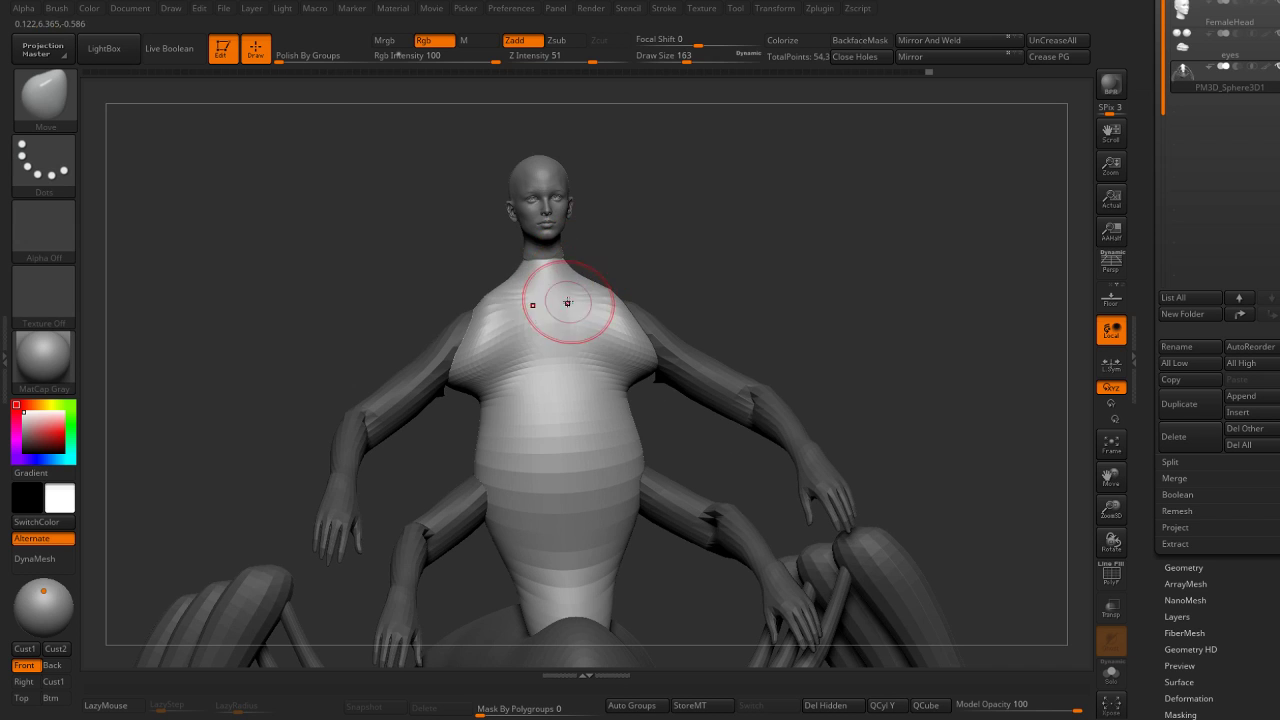
# Refine the shoulders and waist from side, back and top views, enlarging the brush to 344.
pyautogui.moveTo(561, 254)
pyautogui.mouseDown(button='right')
pyautogui.moveTo(515, 267)
pyautogui.moveTo(557, 324)
pyautogui.mouseUp(button='right')
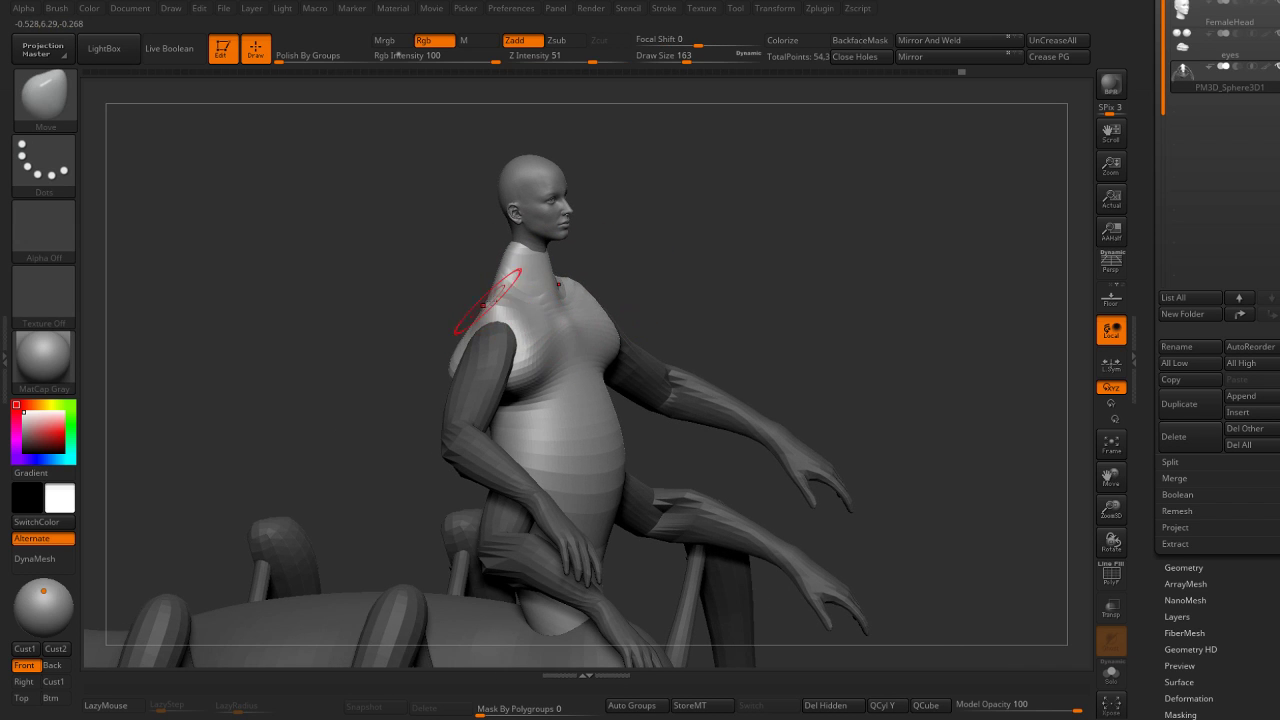
pyautogui.moveTo(485, 301); pyautogui.dragTo(629, 290, button='right')
pyautogui.moveTo(731, 299)
pyautogui.mouseDown(button='right')
pyautogui.moveTo(663, 286)
pyautogui.moveTo(677, 302)
pyautogui.mouseUp(button='right')
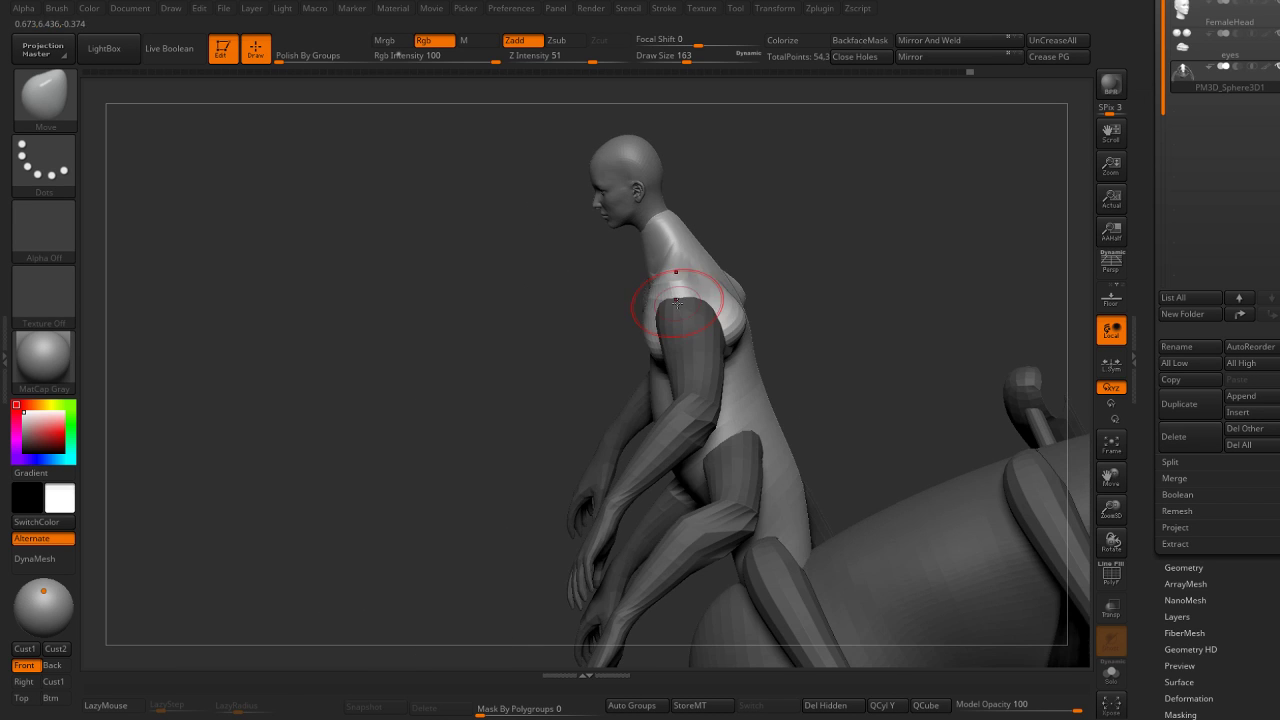
pyautogui.press('[')
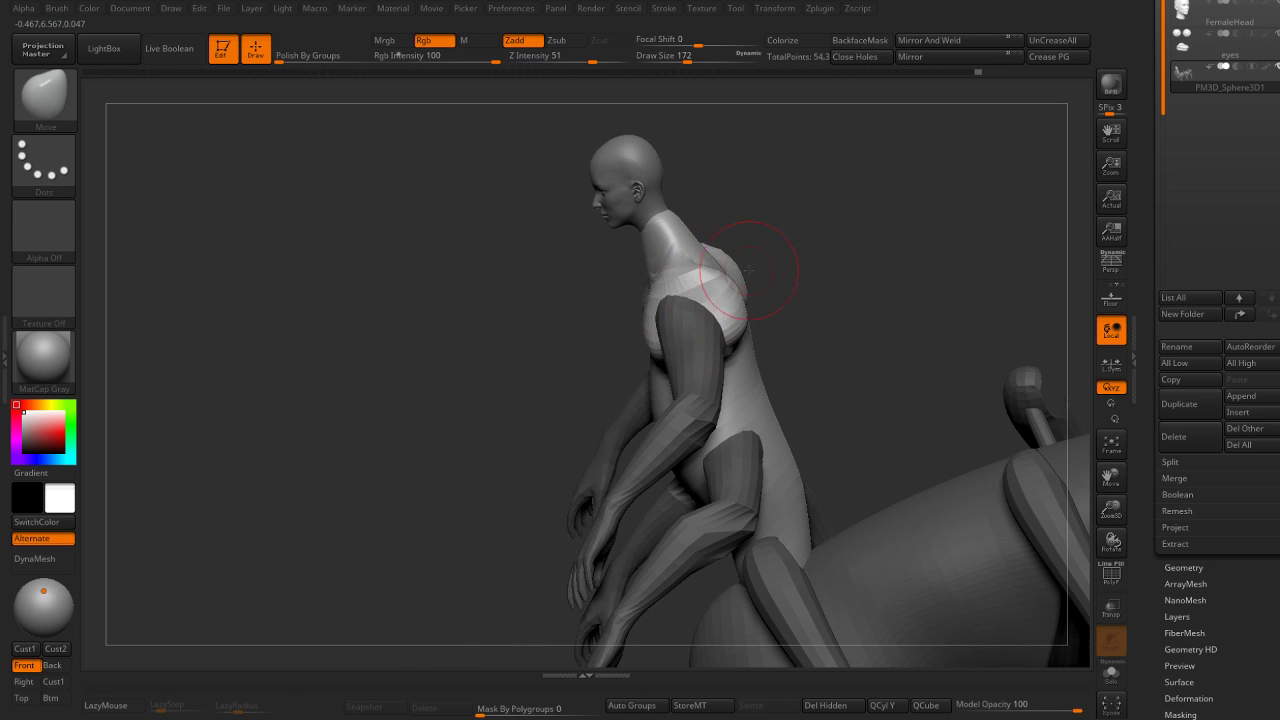
pyautogui.moveTo(748, 270)
pyautogui.mouseDown(button='right')
pyautogui.moveTo(820, 266)
pyautogui.moveTo(937, 291)
pyautogui.moveTo(697, 244)
pyautogui.mouseUp(button='right')
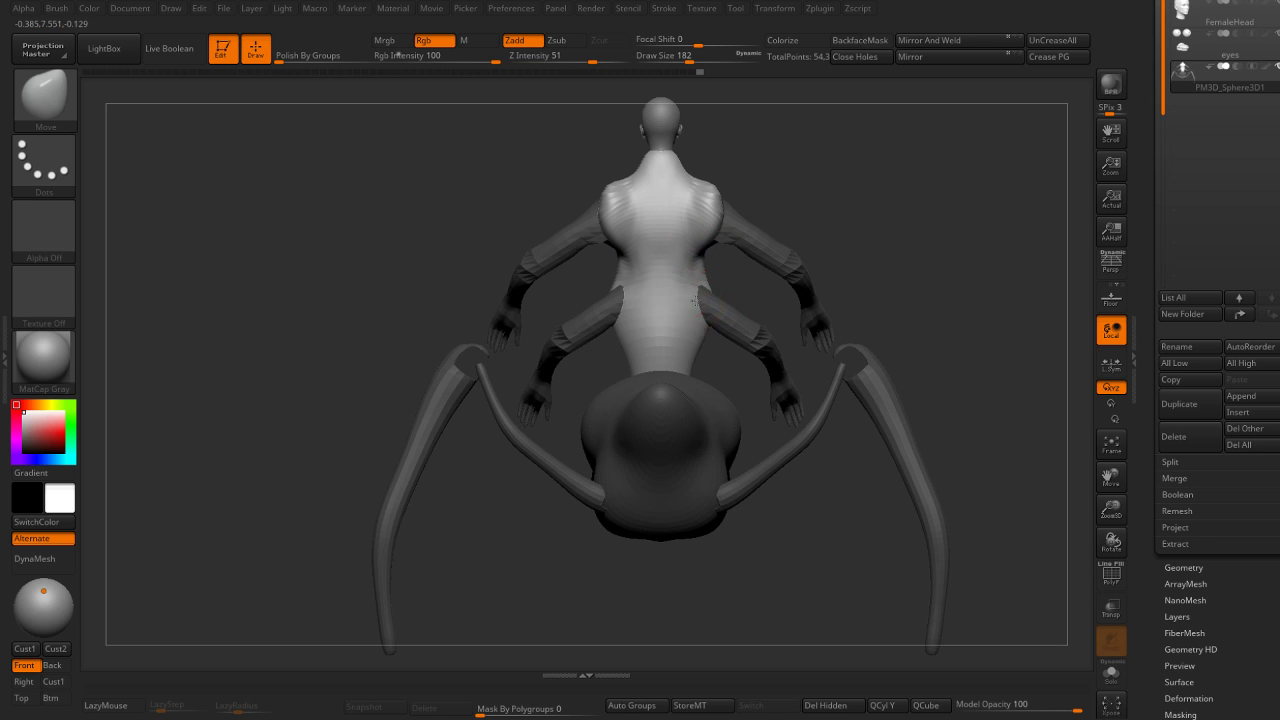
pyautogui.moveTo(694, 300); pyautogui.dragTo(795, 280, button='right')
pyautogui.press(']')
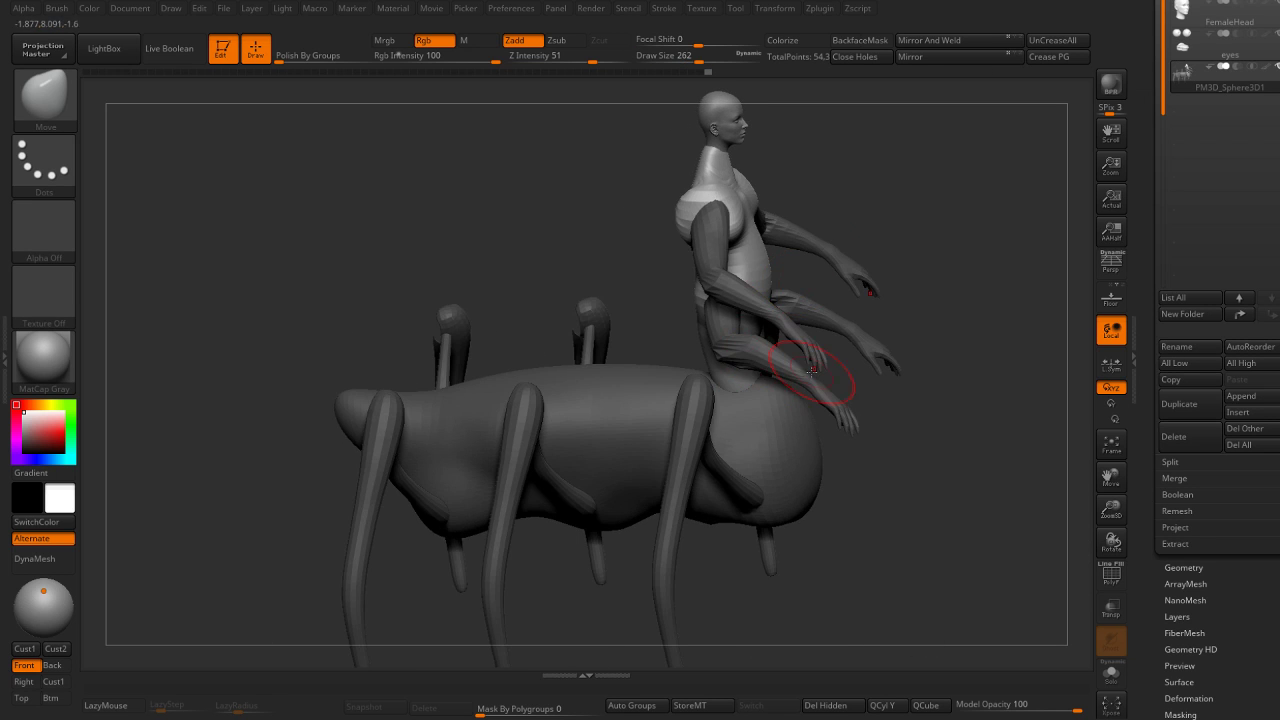
pyautogui.moveTo(812, 370); pyautogui.dragTo(683, 355, button='right')
pyautogui.press(']')
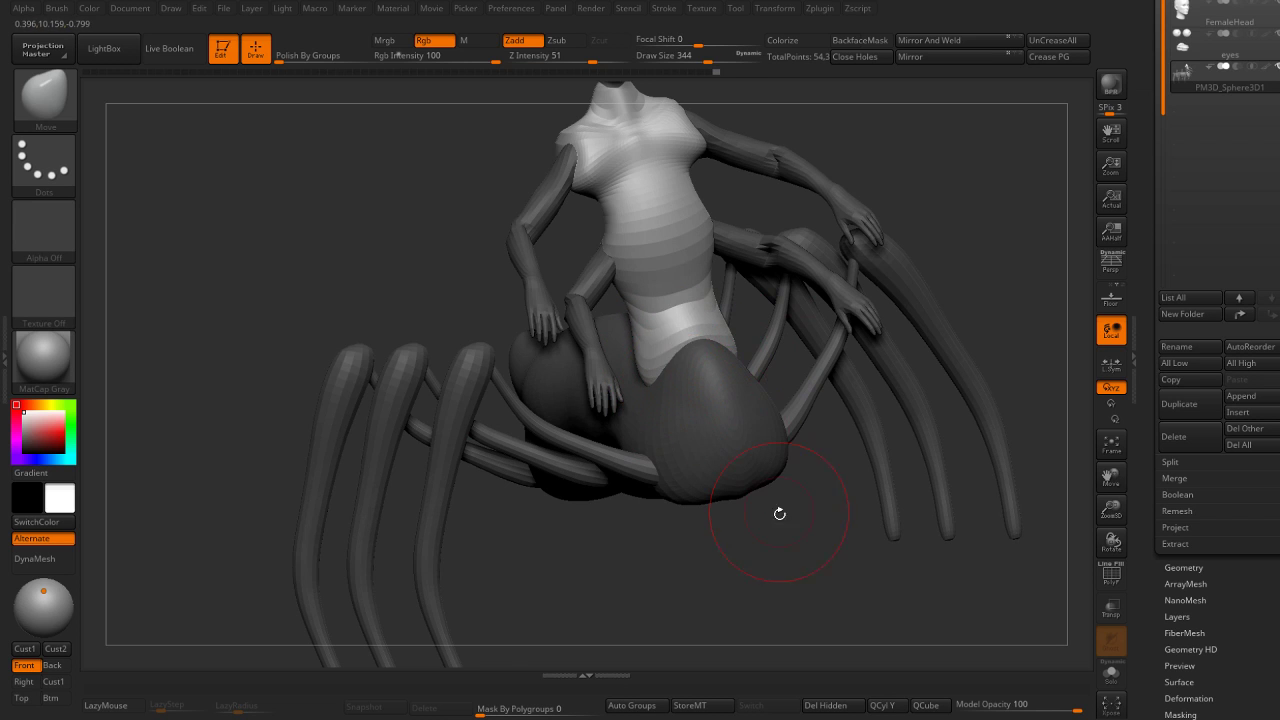
pyautogui.moveTo(779, 513); pyautogui.dragTo(695, 362, button='right')
pyautogui.moveTo(835, 399); pyautogui.dragTo(707, 367, button='right')
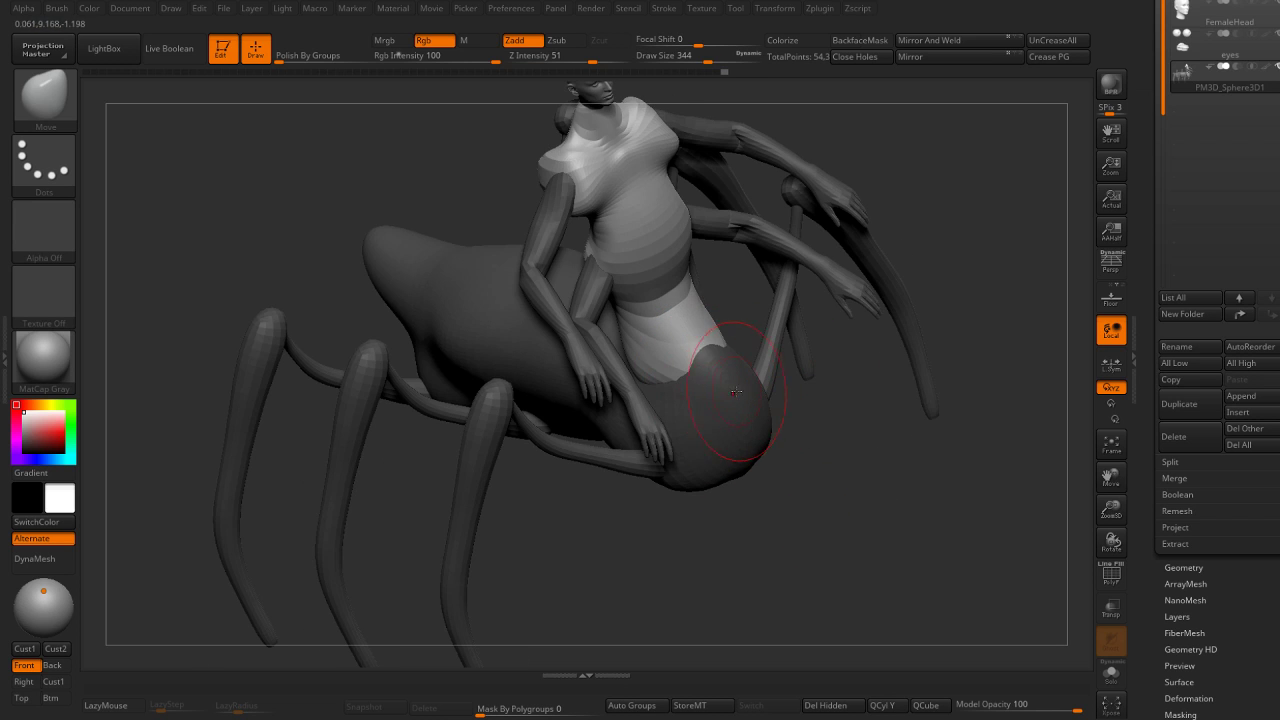
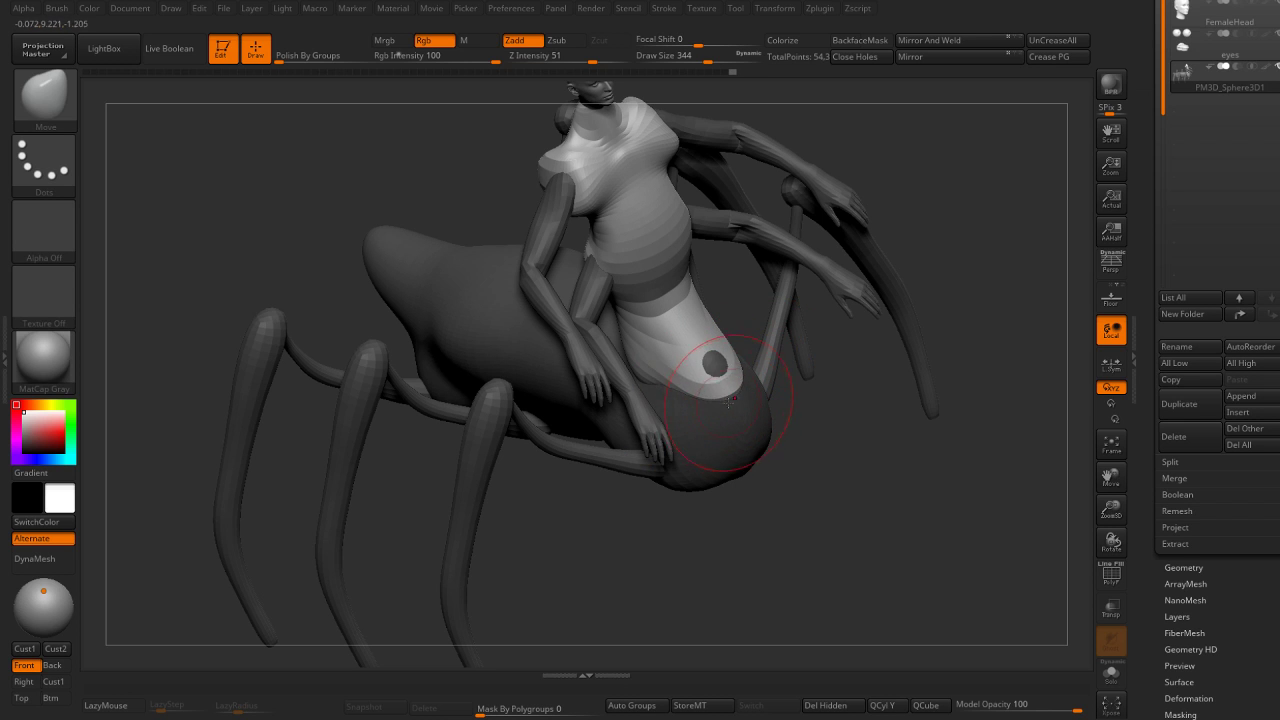
# Orbit the spider creature to inspect it from side, underside and three-quarter angles.
pyautogui.moveTo(717, 373)
pyautogui.mouseDown(button='right')
pyautogui.moveTo(837, 397)
pyautogui.moveTo(845, 377)
pyautogui.mouseUp(button='right')
pyautogui.moveTo(766, 357); pyautogui.dragTo(684, 380, button='right')
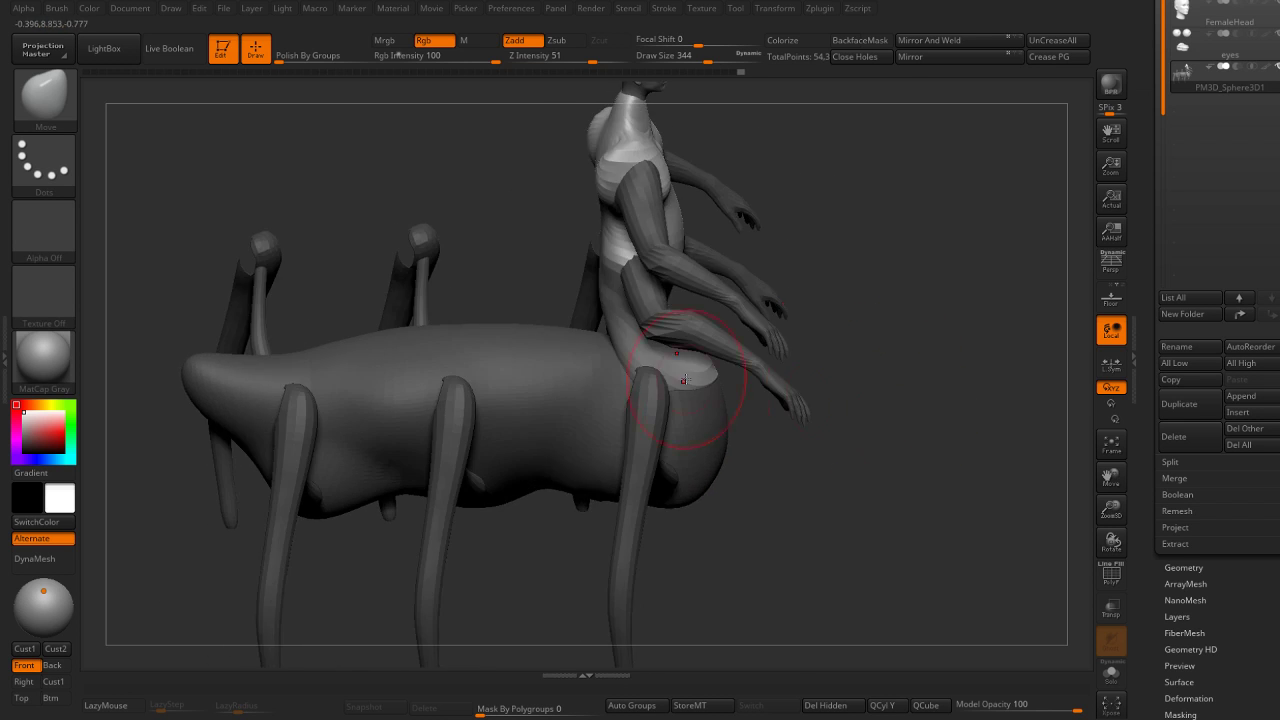
pyautogui.moveTo(834, 295); pyautogui.dragTo(934, 297, button='right')
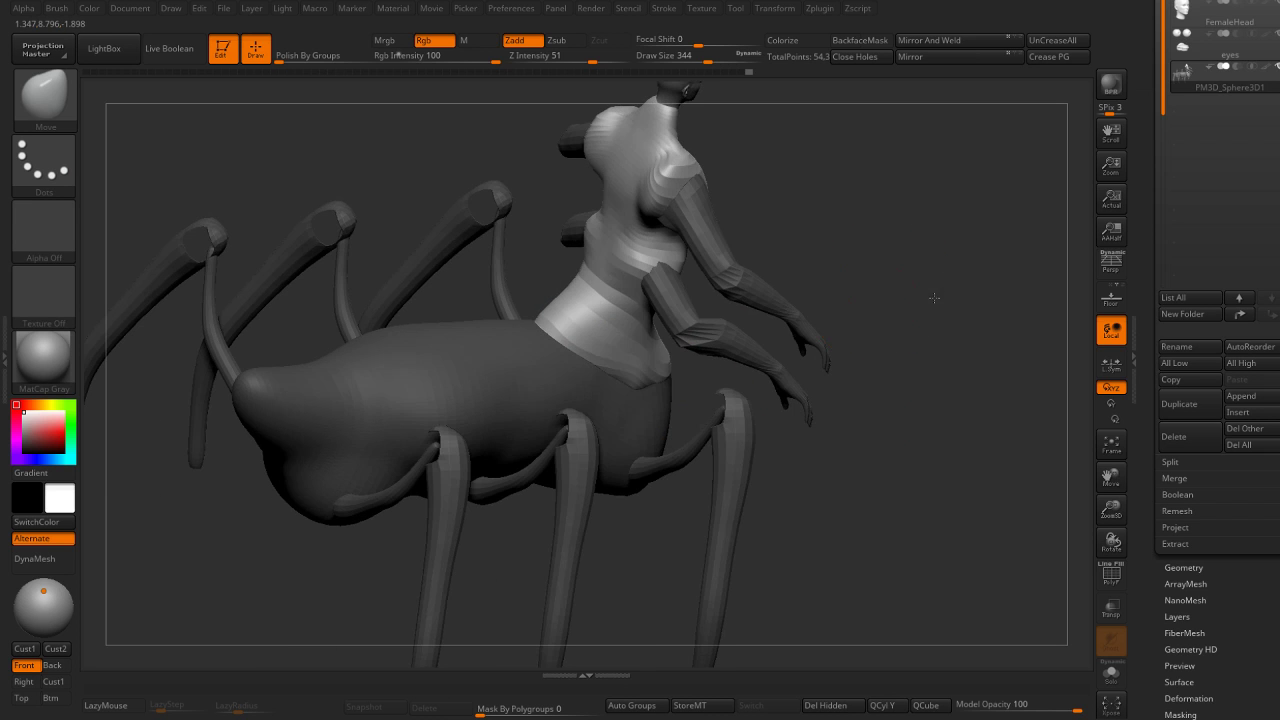
pyautogui.moveTo(783, 305); pyautogui.dragTo(655, 277, button='right')
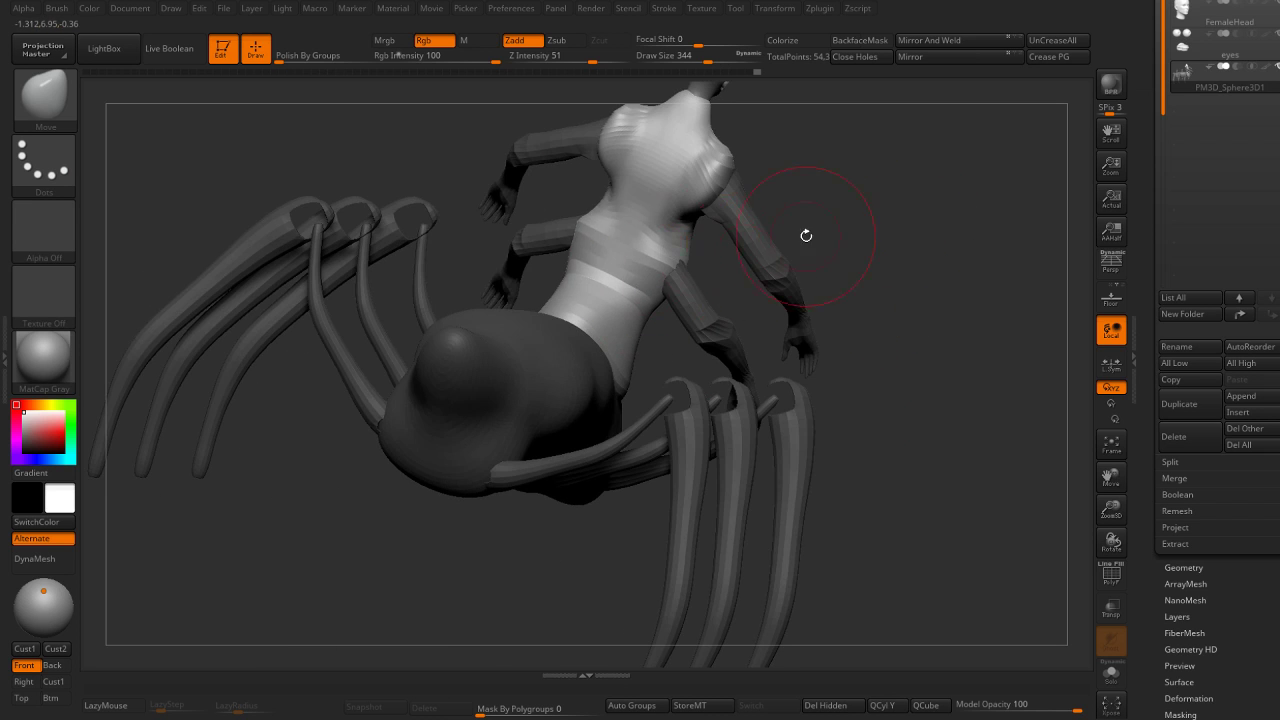
pyautogui.moveTo(806, 235); pyautogui.dragTo(686, 357, button='right')
pyautogui.moveTo(614, 429); pyautogui.dragTo(973, 279, button='right')
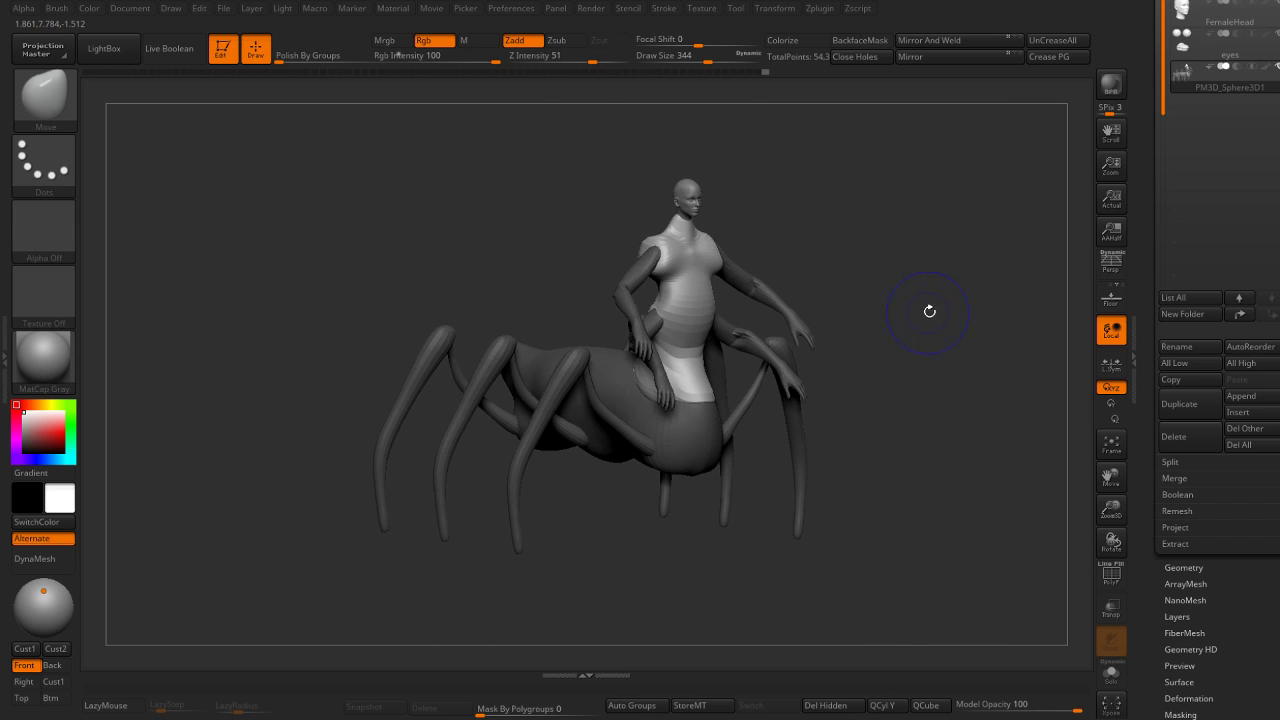
# Snap the view to a straight front view and enter Move/Transpose mode.
pyautogui.press('shift')
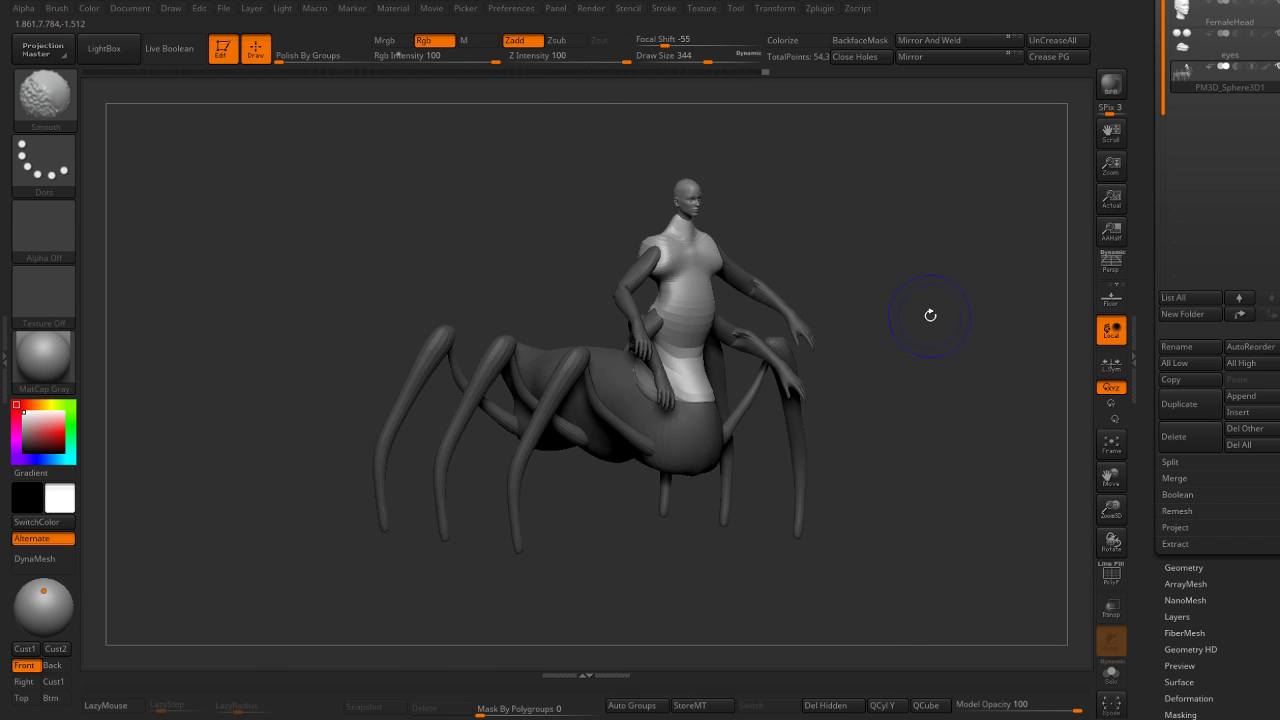
pyautogui.moveTo(929, 314)
pyautogui.mouseDown(button='right')
pyautogui.moveTo(894, 294)
pyautogui.moveTo(900, 306)
pyautogui.moveTo(914, 292)
pyautogui.mouseUp(button='right')
pyautogui.press('w')
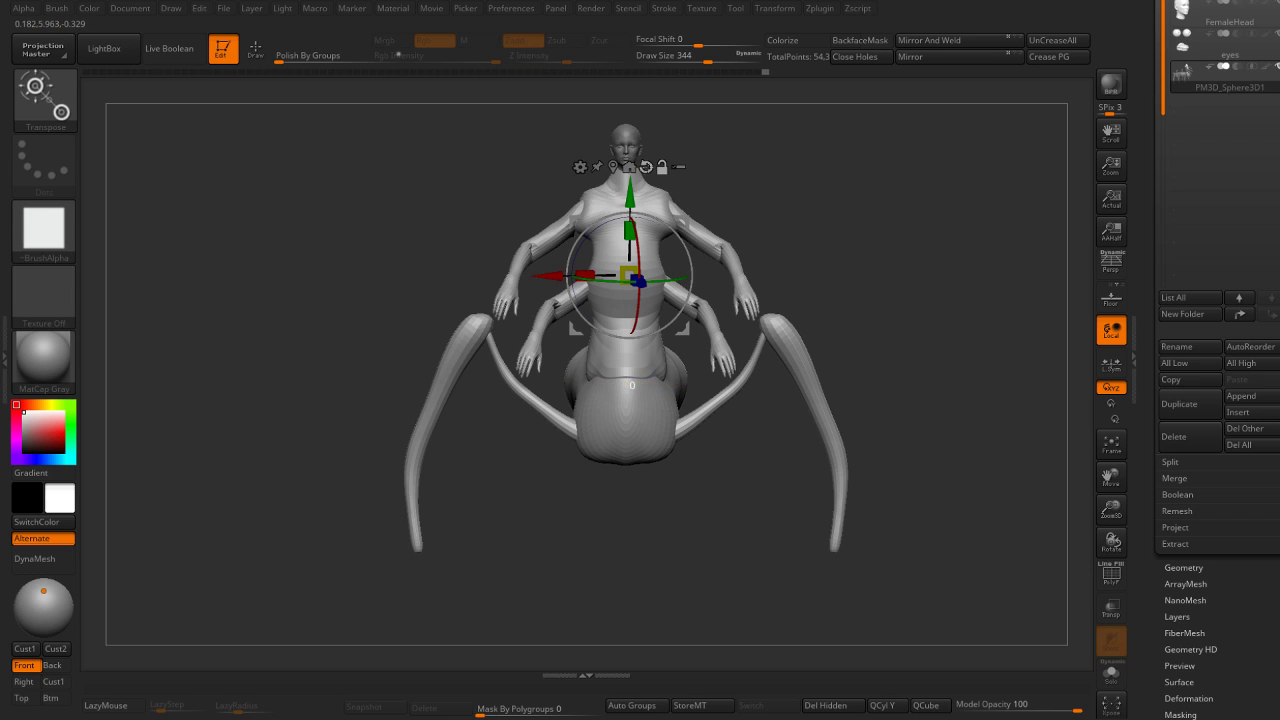
# Scale the spider legs outward on X to about 1.0458, then go back to the Move brush.
pyautogui.click(736, 357)
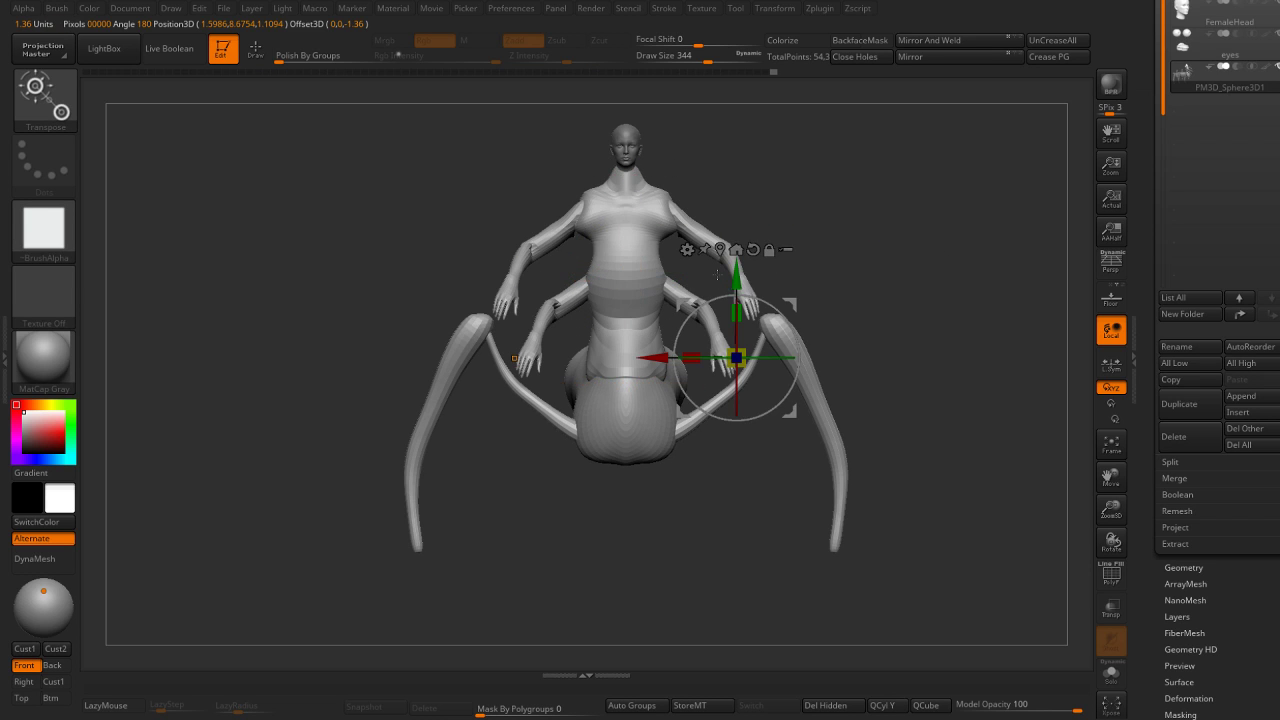
pyautogui.moveTo(692, 351); pyautogui.dragTo(686, 350)
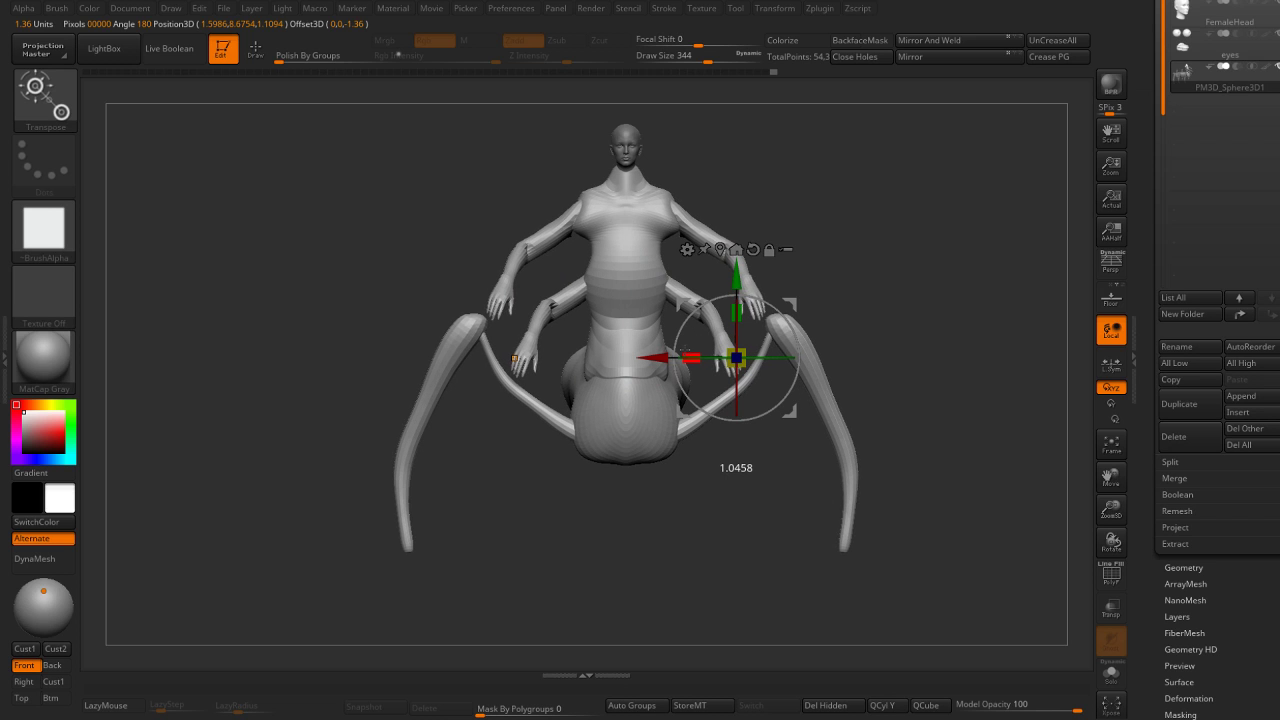
pyautogui.moveTo(888, 261)
pyautogui.mouseDown()
pyautogui.moveTo(901, 257)
pyautogui.moveTo(705, 344)
pyautogui.mouseUp()
pyautogui.press('q')
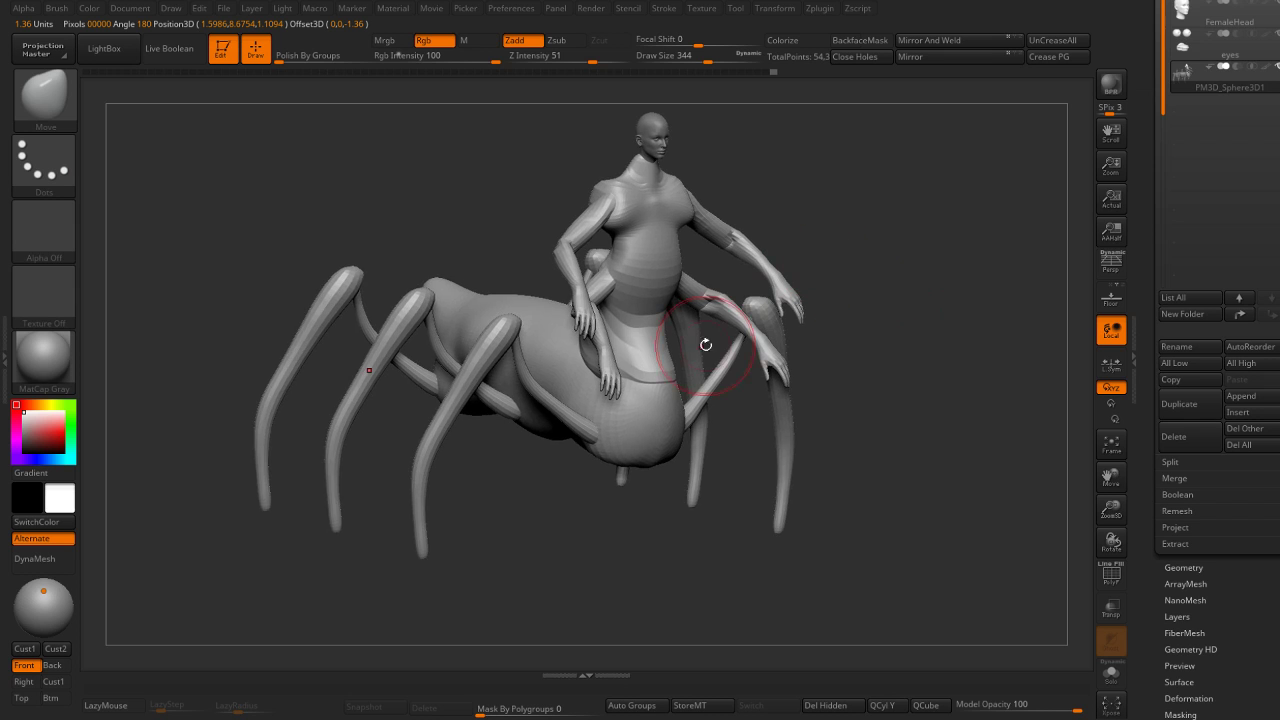
pyautogui.moveTo(901, 248)
pyautogui.mouseDown()
pyautogui.moveTo(893, 240)
pyautogui.moveTo(924, 262)
pyautogui.moveTo(898, 304)
pyautogui.moveTo(766, 289)
pyautogui.mouseUp()
# Turn on PolyF and isolate the arms and head, then bring the torso and legs back.
pyautogui.hotkey('shift', 'f')
pyautogui.keyDown('ctrl'); pyautogui.keyDown('shift'); pyautogui.click(663, 297); pyautogui.keyUp('shift'); pyautogui.keyUp('ctrl')
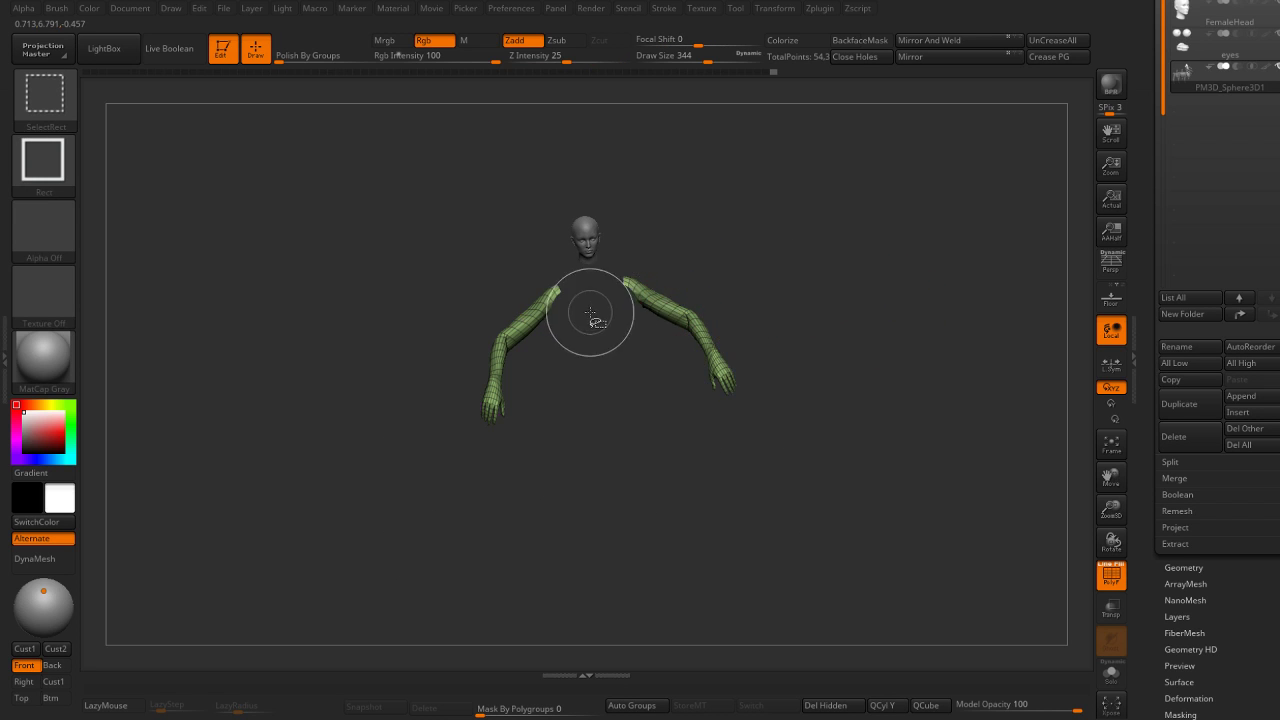
pyautogui.keyDown('ctrl'); pyautogui.keyDown('shift'); pyautogui.click(592, 316); pyautogui.keyUp('shift'); pyautogui.keyUp('ctrl')
pyautogui.moveTo(860, 276); pyautogui.dragTo(871, 265)
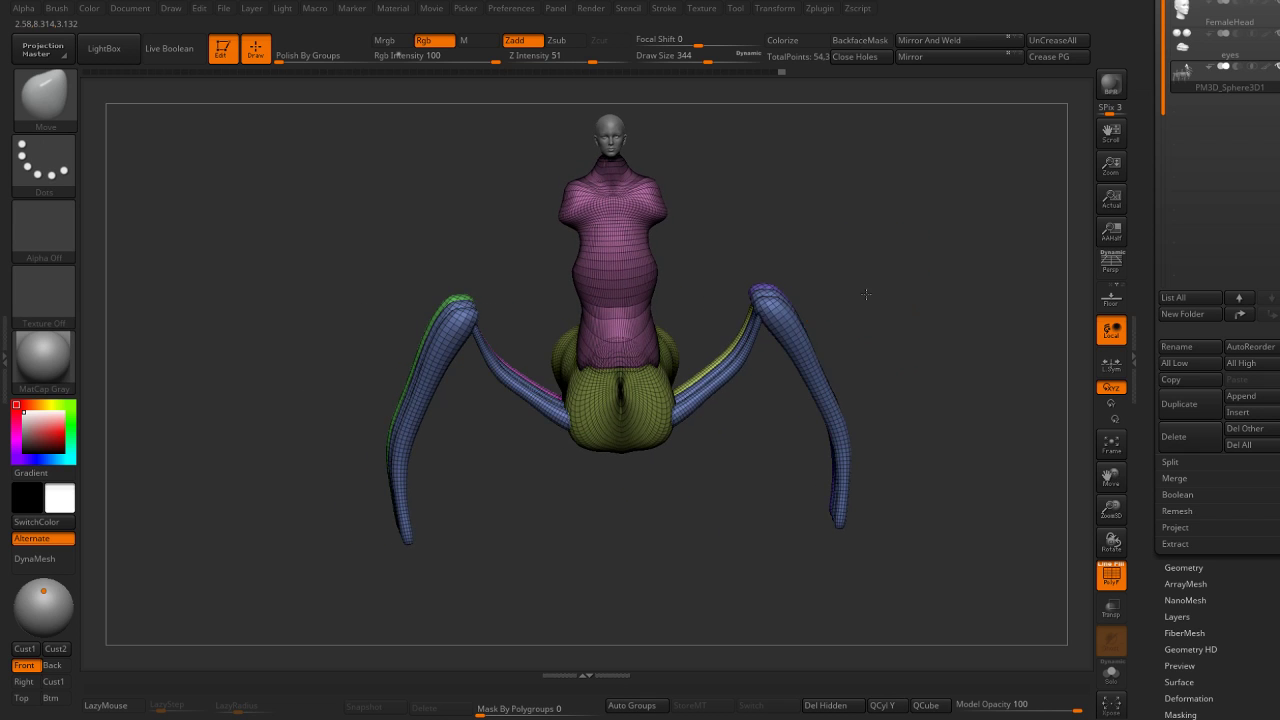
# With PolyF off, hide the left and right tentacle polygroups.
pyautogui.hotkey('ctrl', 'shift')
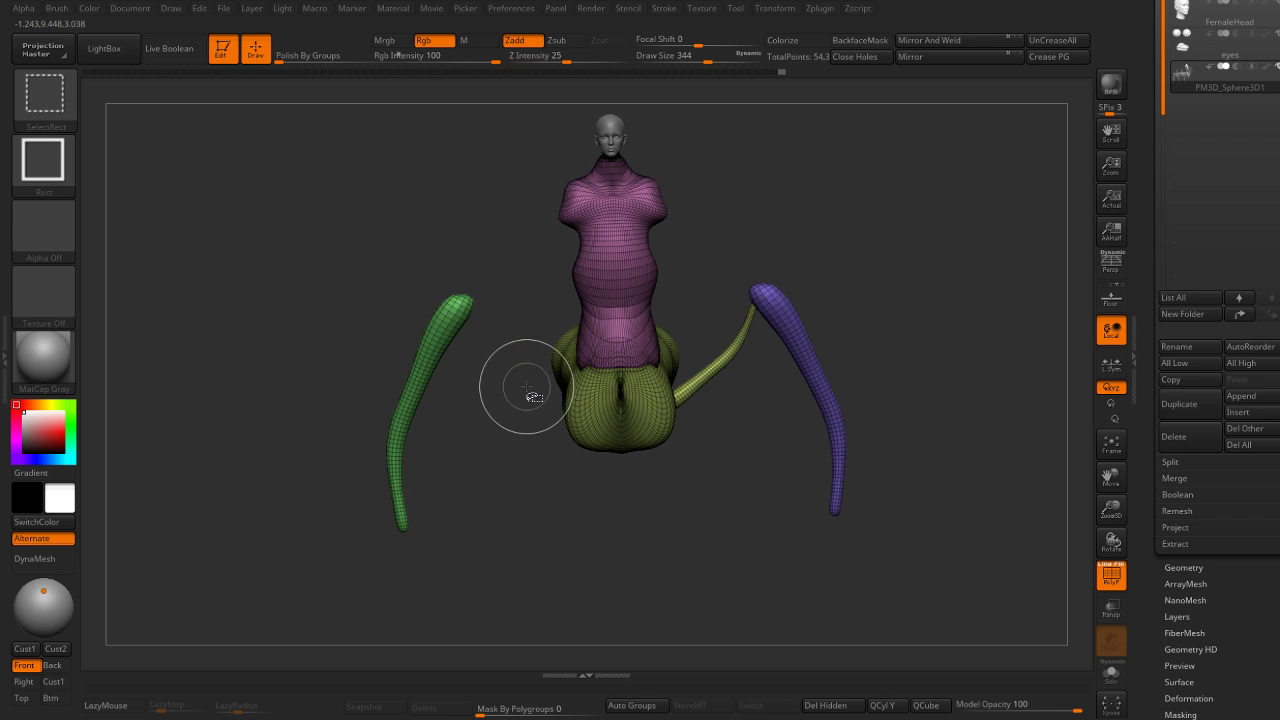
pyautogui.hotkey('shift', 'f')
pyautogui.moveTo(527, 390); pyautogui.dragTo(470, 383)
pyautogui.keyDown('ctrl'); pyautogui.keyDown('alt'); pyautogui.keyDown('shift'); pyautogui.click(442, 350); pyautogui.keyUp('shift'); pyautogui.keyUp('alt'); pyautogui.keyUp('ctrl')
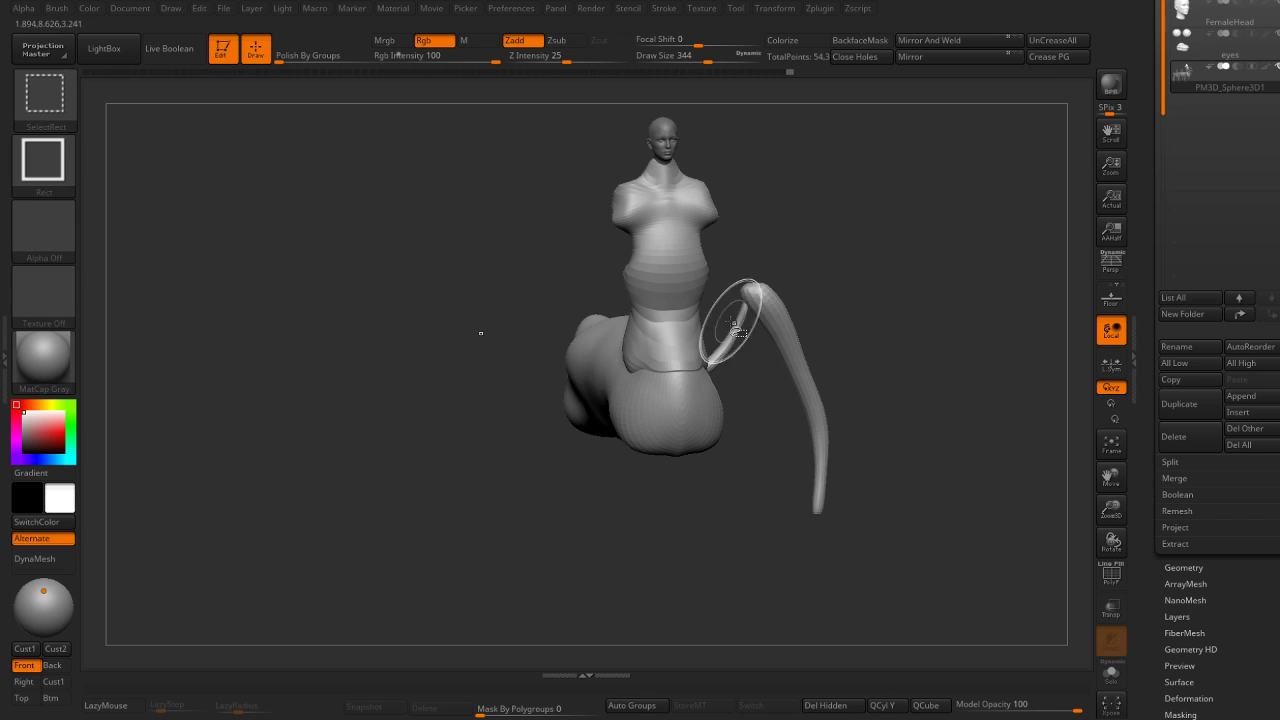
pyautogui.keyDown('ctrl'); pyautogui.keyDown('alt'); pyautogui.keyDown('shift'); pyautogui.click(760, 305); pyautogui.keyUp('shift'); pyautogui.keyUp('alt'); pyautogui.keyUp('ctrl')
# Turn the polygroup wireframe back on and unhide every part of the creature.
pyautogui.moveTo(843, 328)
pyautogui.mouseDown()
pyautogui.moveTo(903, 334)
pyautogui.moveTo(884, 328)
pyautogui.mouseUp()
pyautogui.hotkey('shift', 'f')
pyautogui.keyDown('ctrl'); pyautogui.keyDown('shift'); pyautogui.click(884, 328); pyautogui.keyUp('shift'); pyautogui.keyUp('ctrl')
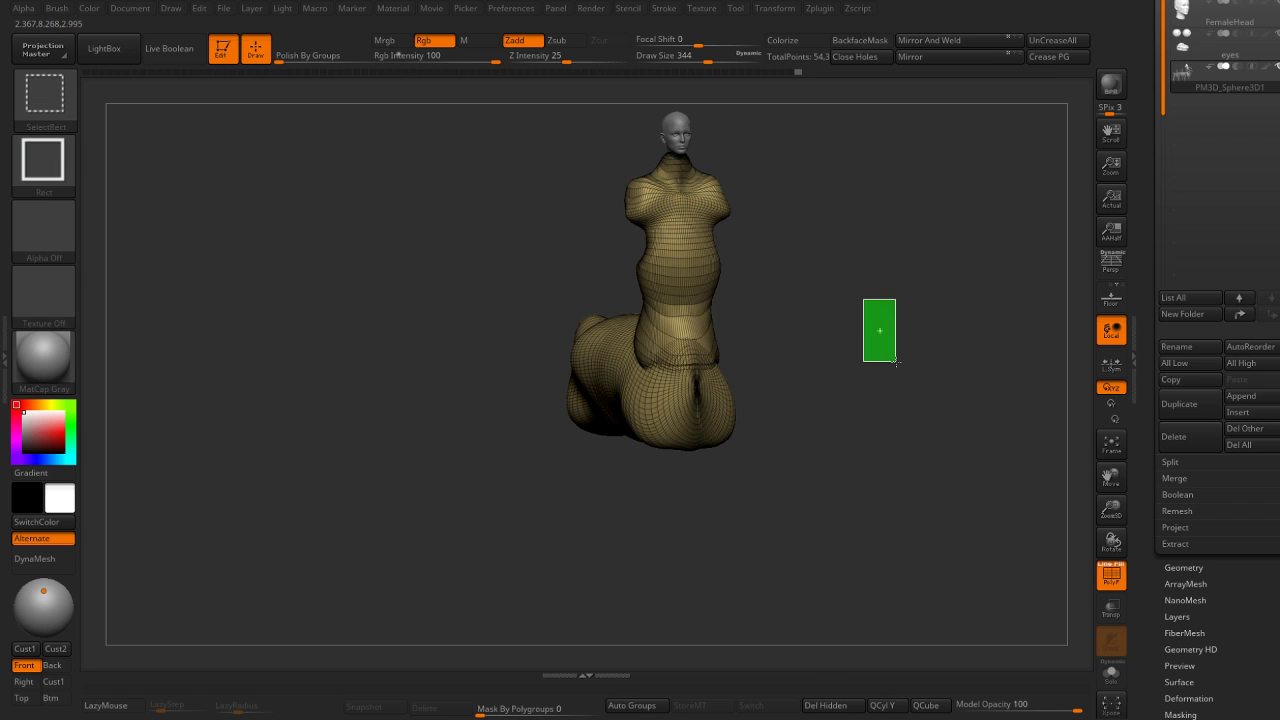
pyautogui.moveTo(956, 253); pyautogui.dragTo(932, 310)
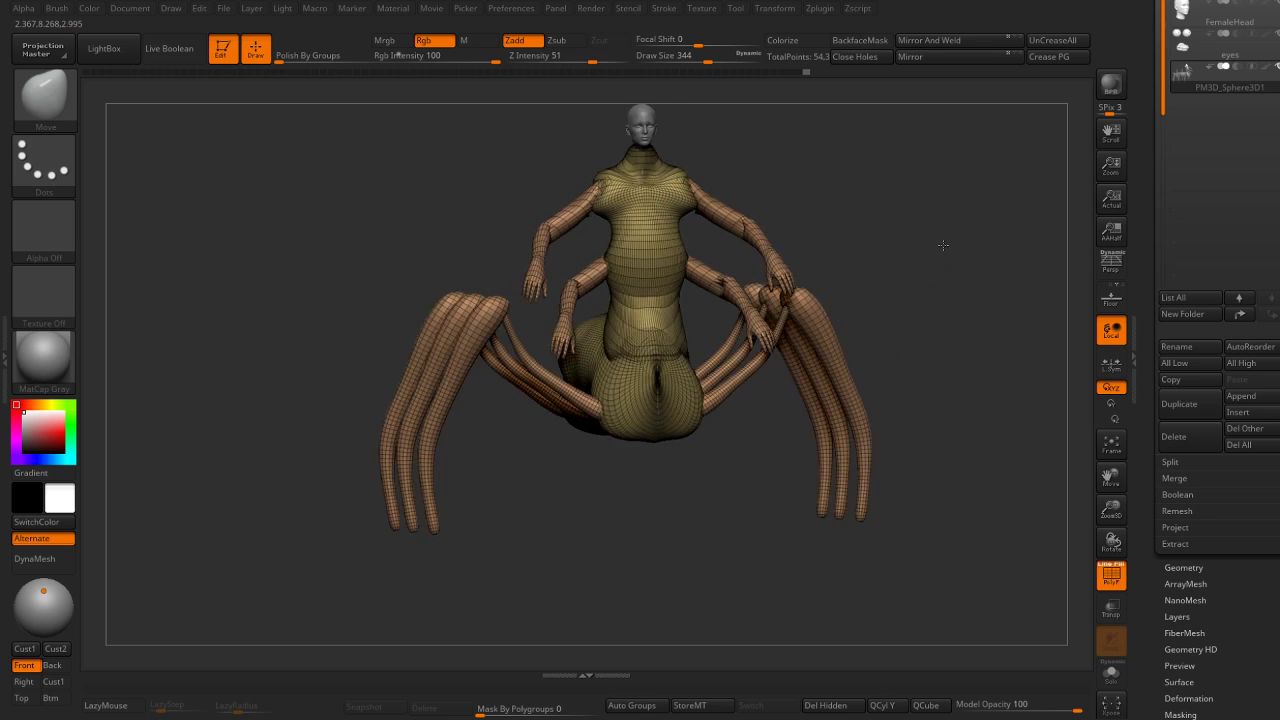
# DynaMesh the whole creature into one mesh and save the project.
pyautogui.press('g')
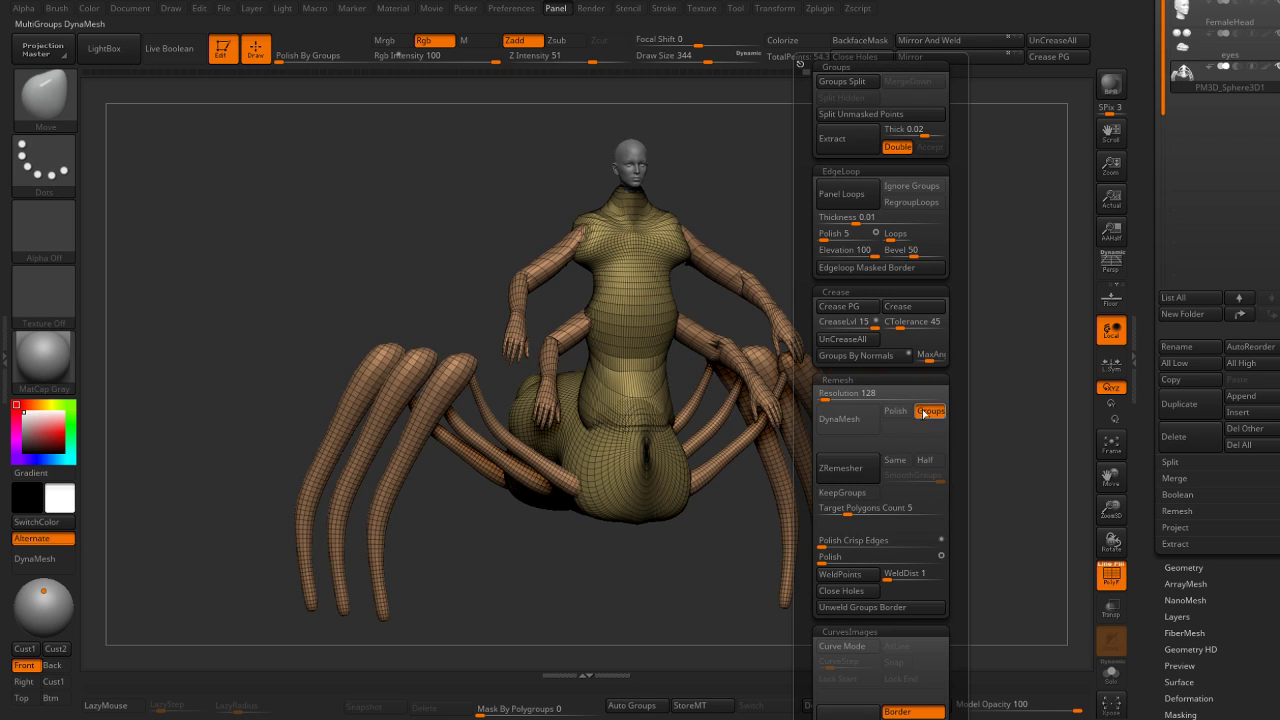
pyautogui.click(835, 418)
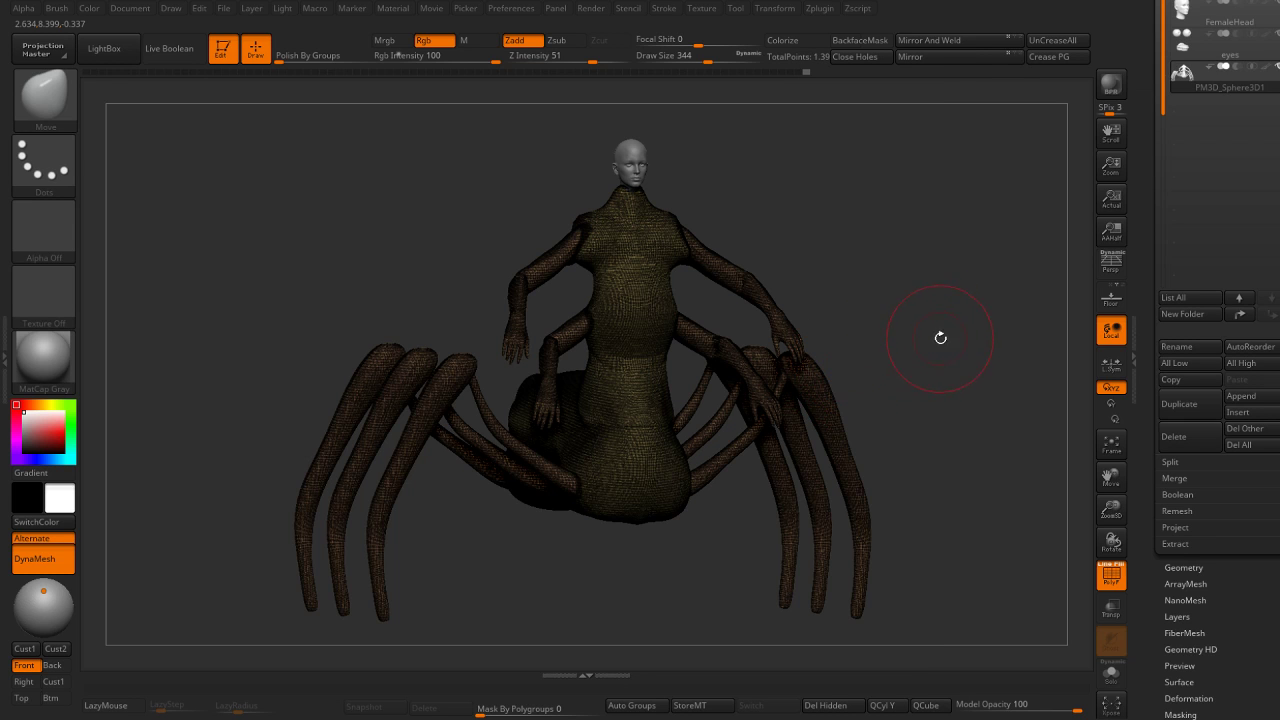
pyautogui.moveTo(940, 334); pyautogui.dragTo(914, 306)
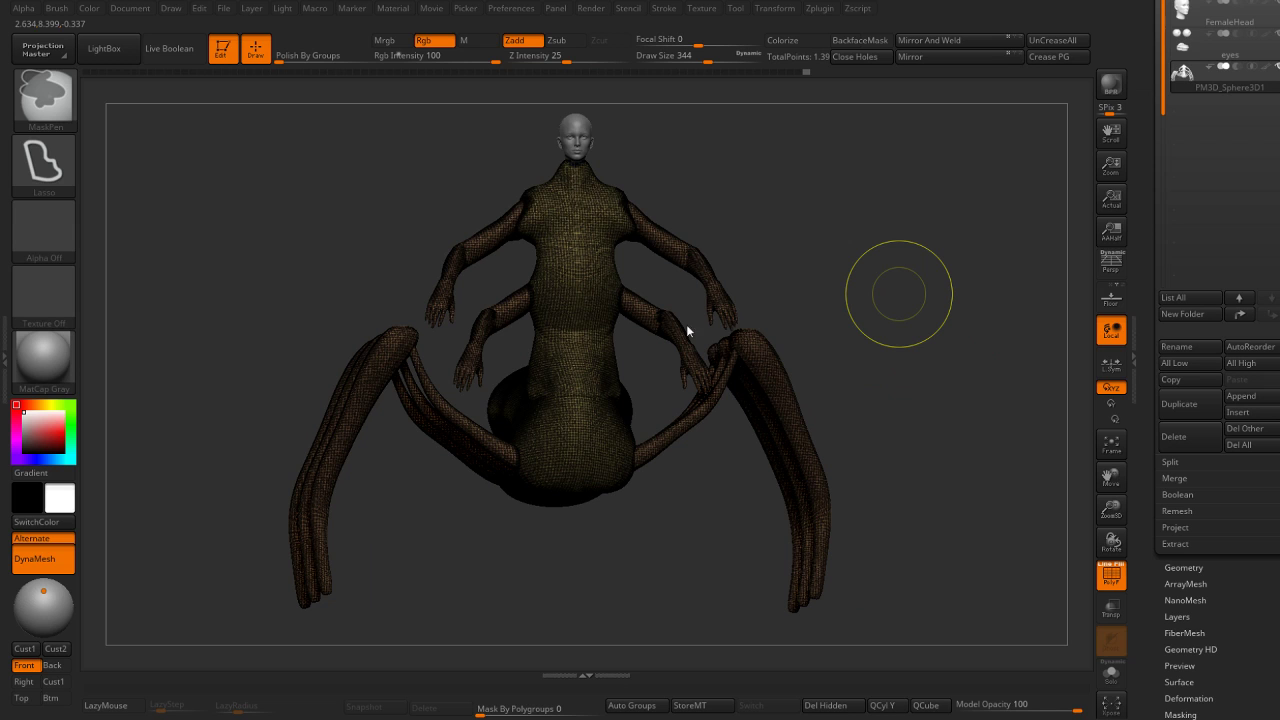
pyautogui.hotkey('ctrl', 's')
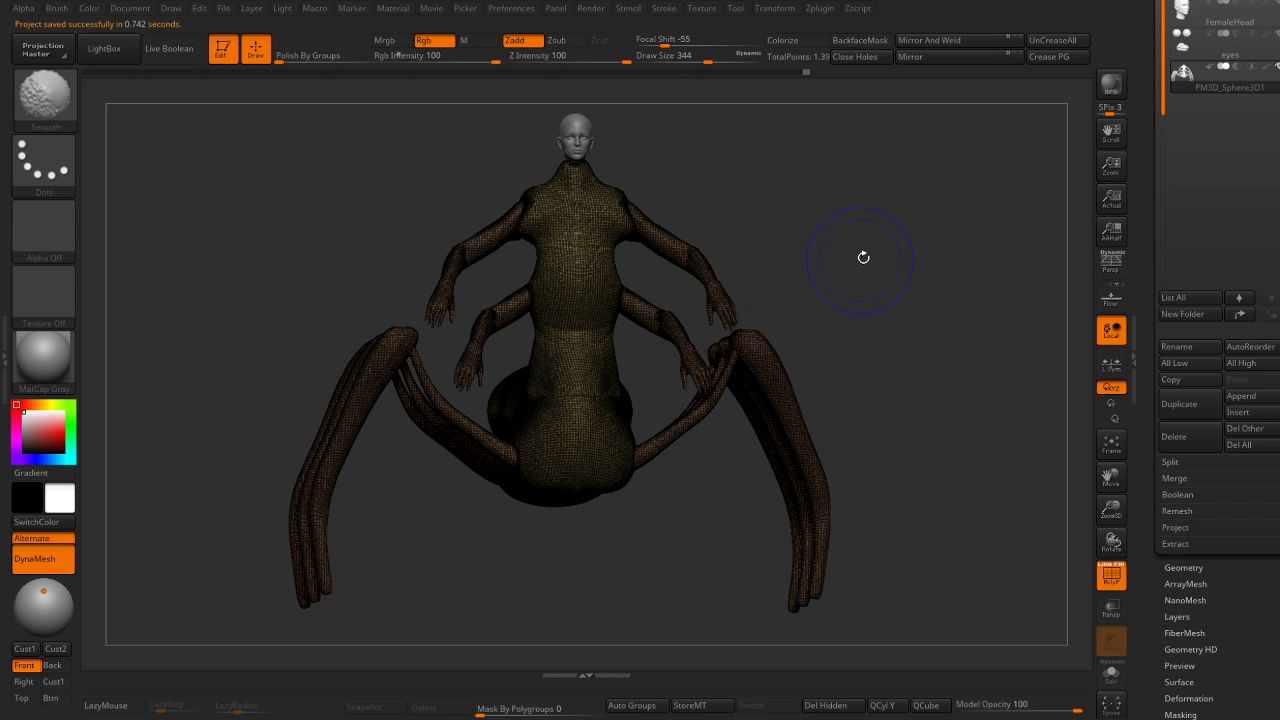
# Hide PolyF, orbit close to the torso, and pick the ClayBuildup brush.
pyautogui.hotkey('shift', 'f')
pyautogui.moveTo(863, 257)
pyautogui.mouseDown()
pyautogui.moveTo(900, 271)
pyautogui.moveTo(883, 279)
pyautogui.moveTo(871, 394)
pyautogui.moveTo(763, 340)
pyautogui.moveTo(785, 310)
pyautogui.mouseUp()
pyautogui.hotkey('shift', 'f')
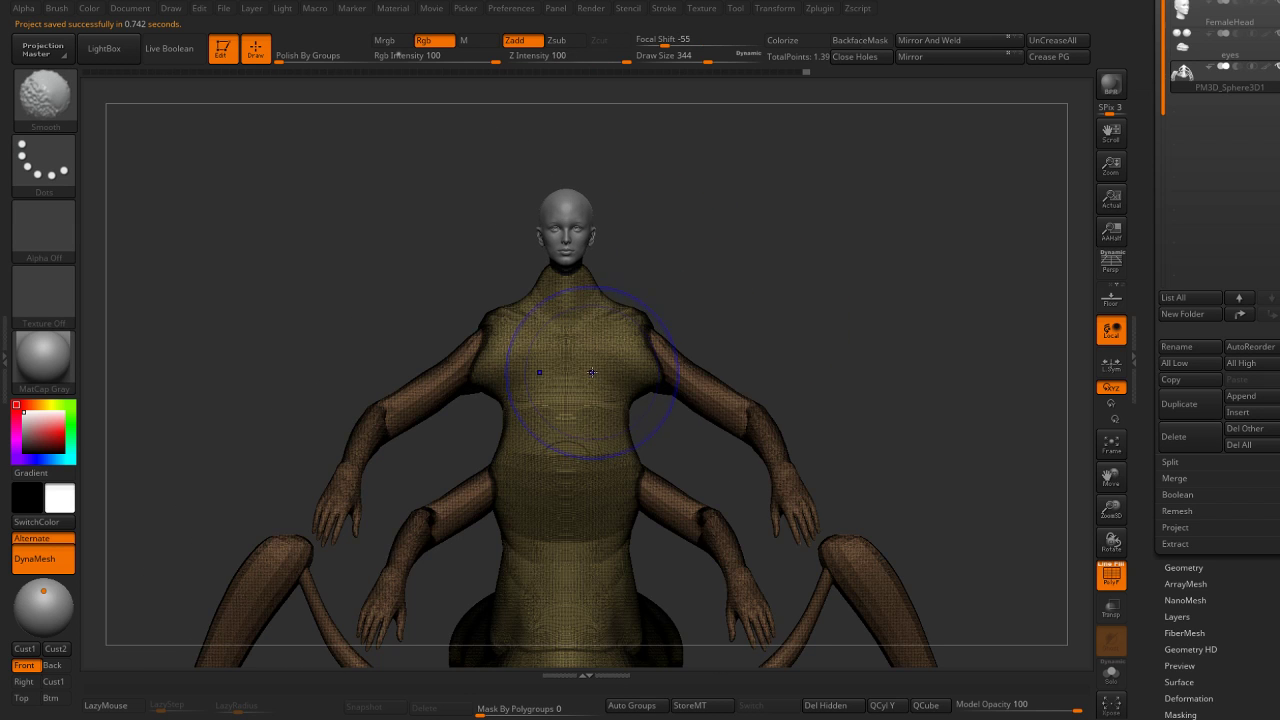
pyautogui.hotkey('shift', 'f')
pyautogui.moveTo(586, 334); pyautogui.dragTo(528, 355, button='right')
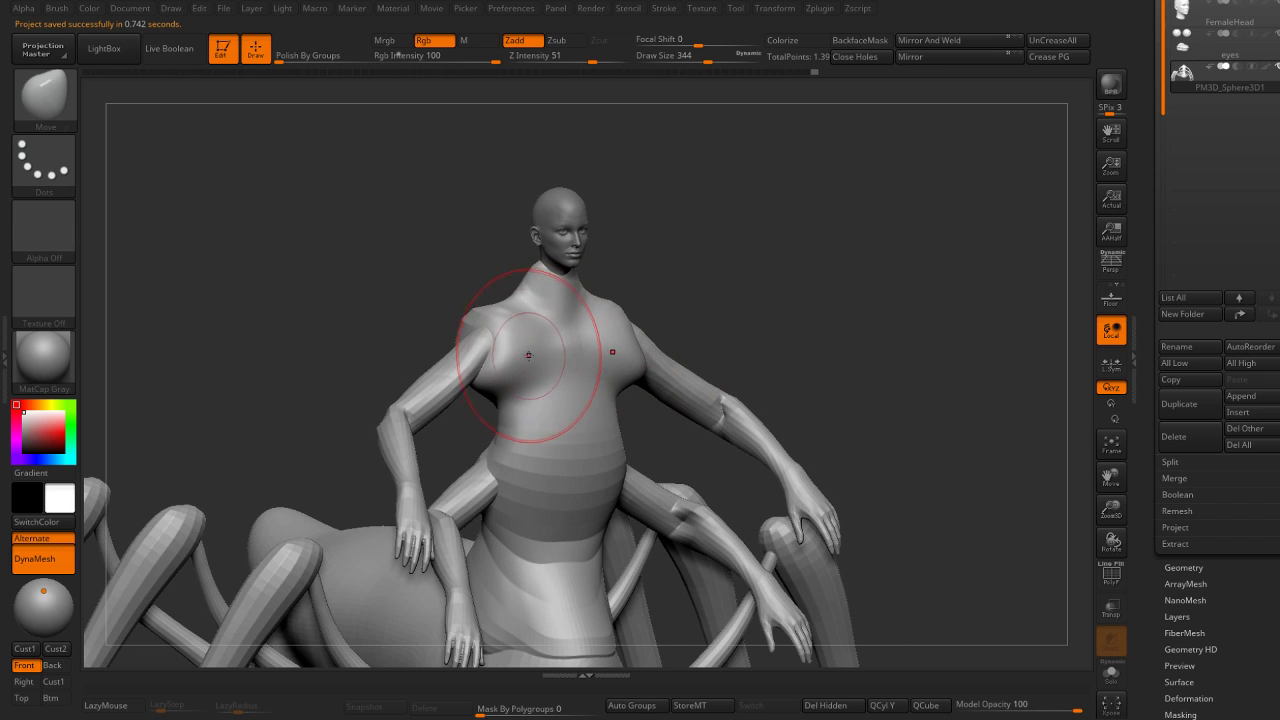
pyautogui.press('b')
pyautogui.press('c')
pyautogui.press('b')
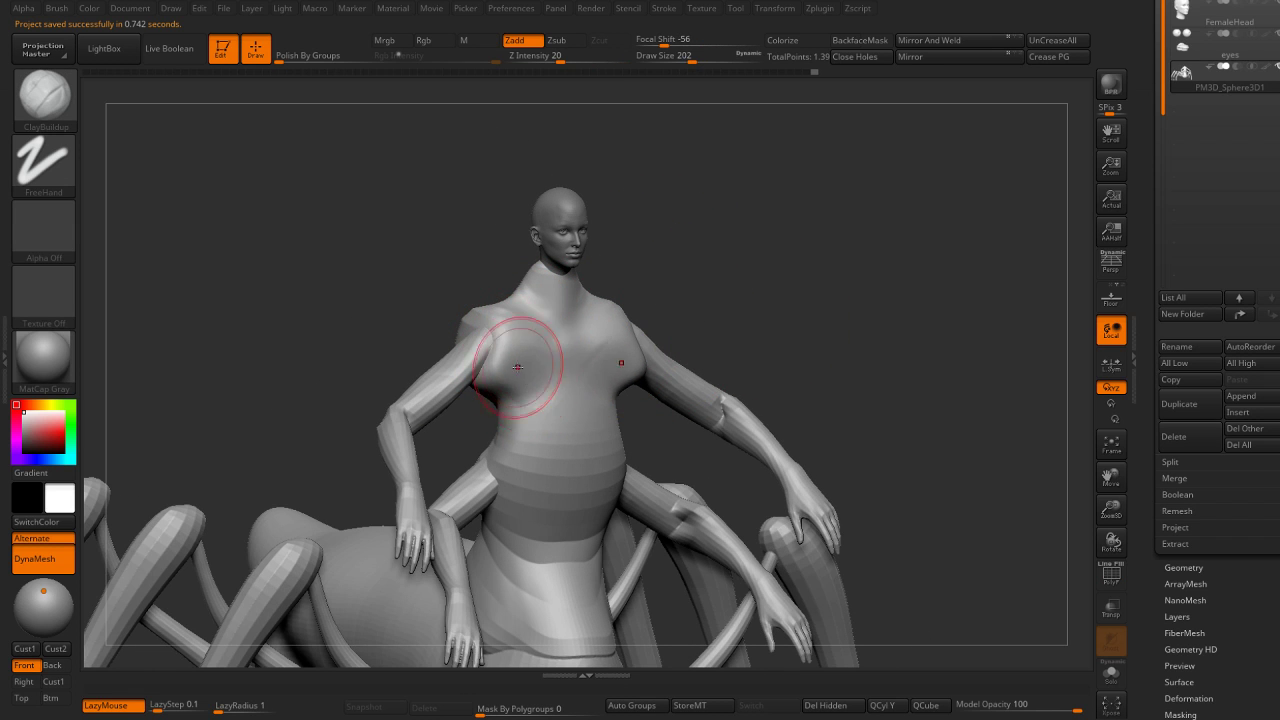
# Remesh the creature with DynaMesh at resolution 288.
pyautogui.press('g')
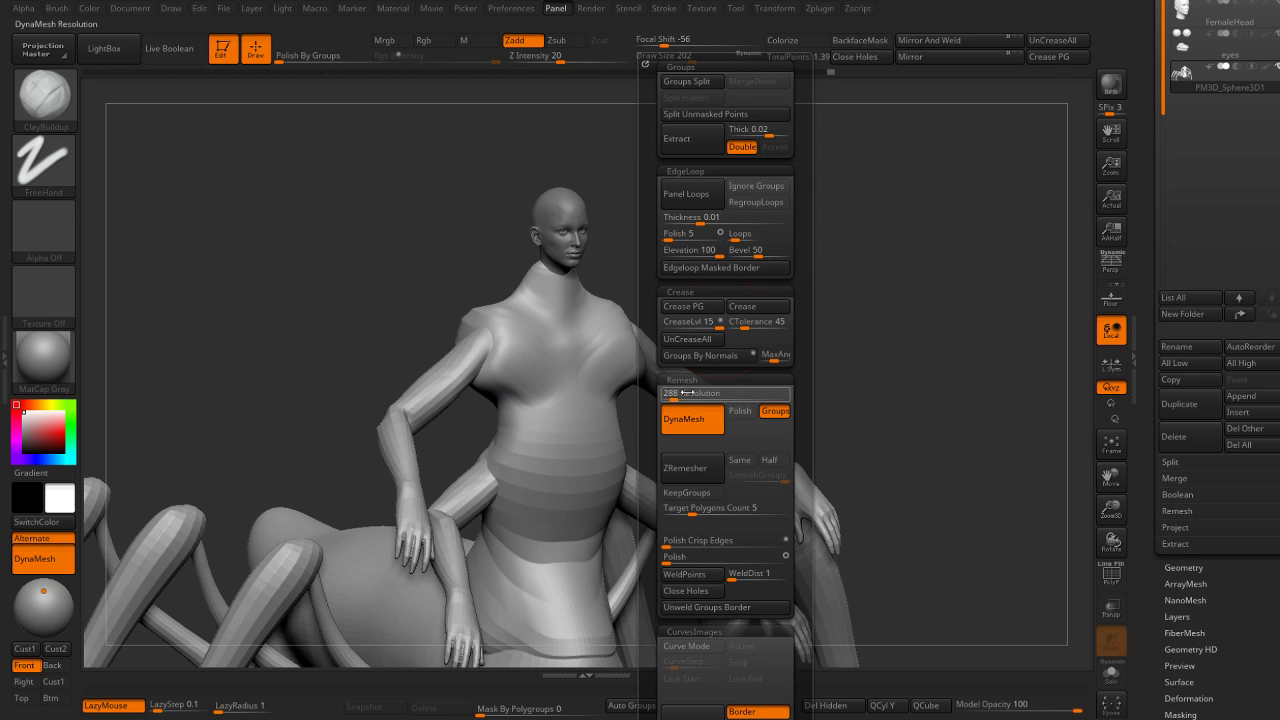
pyautogui.click(677, 418)
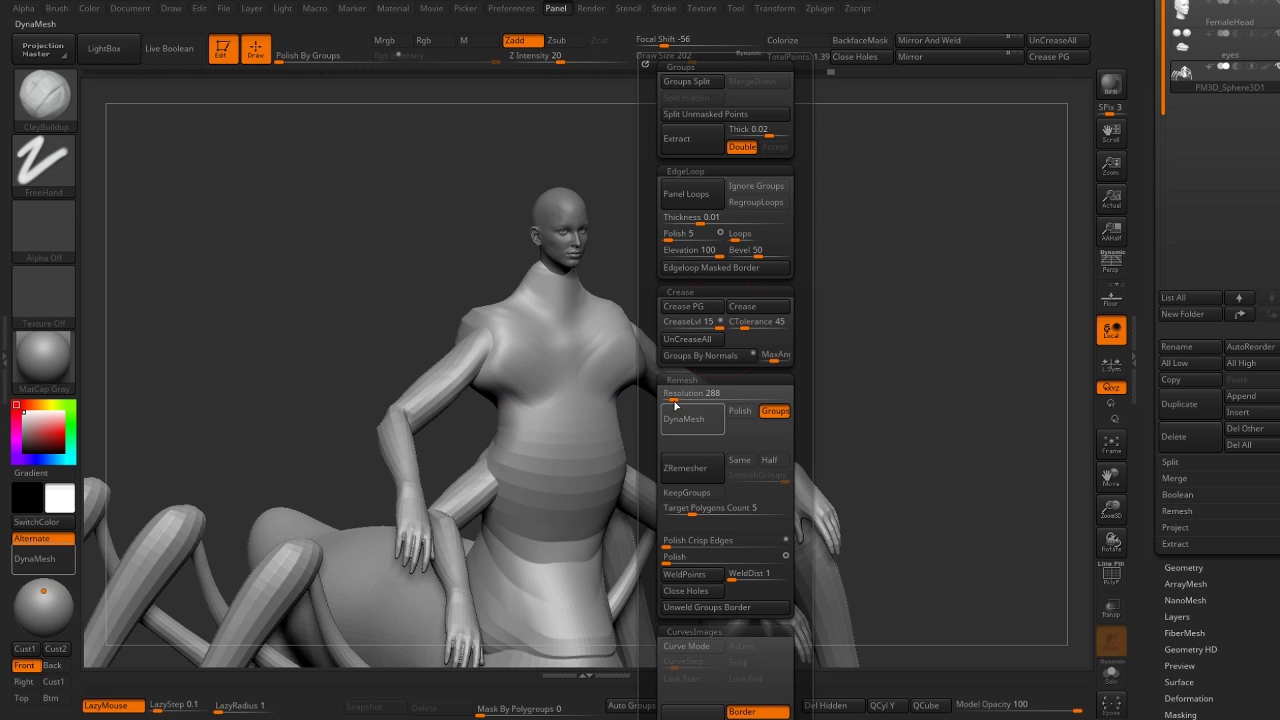
pyautogui.click(666, 415)
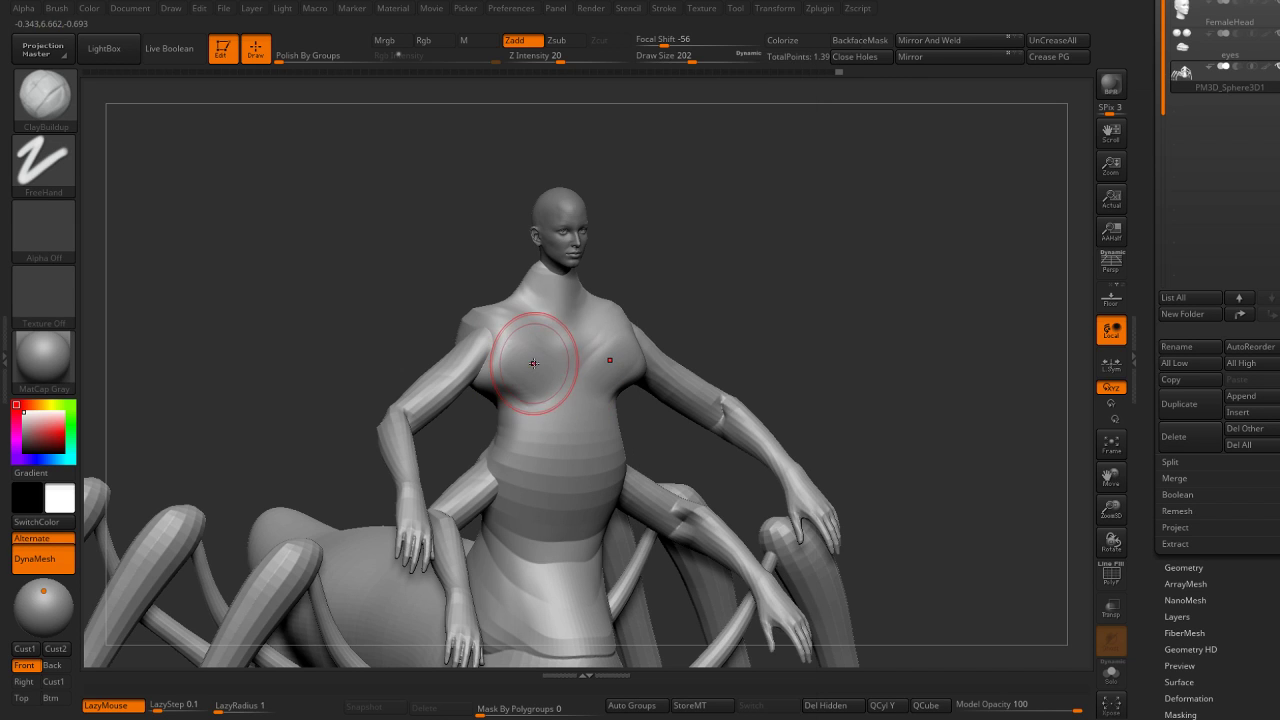
pyautogui.press('ctrl')
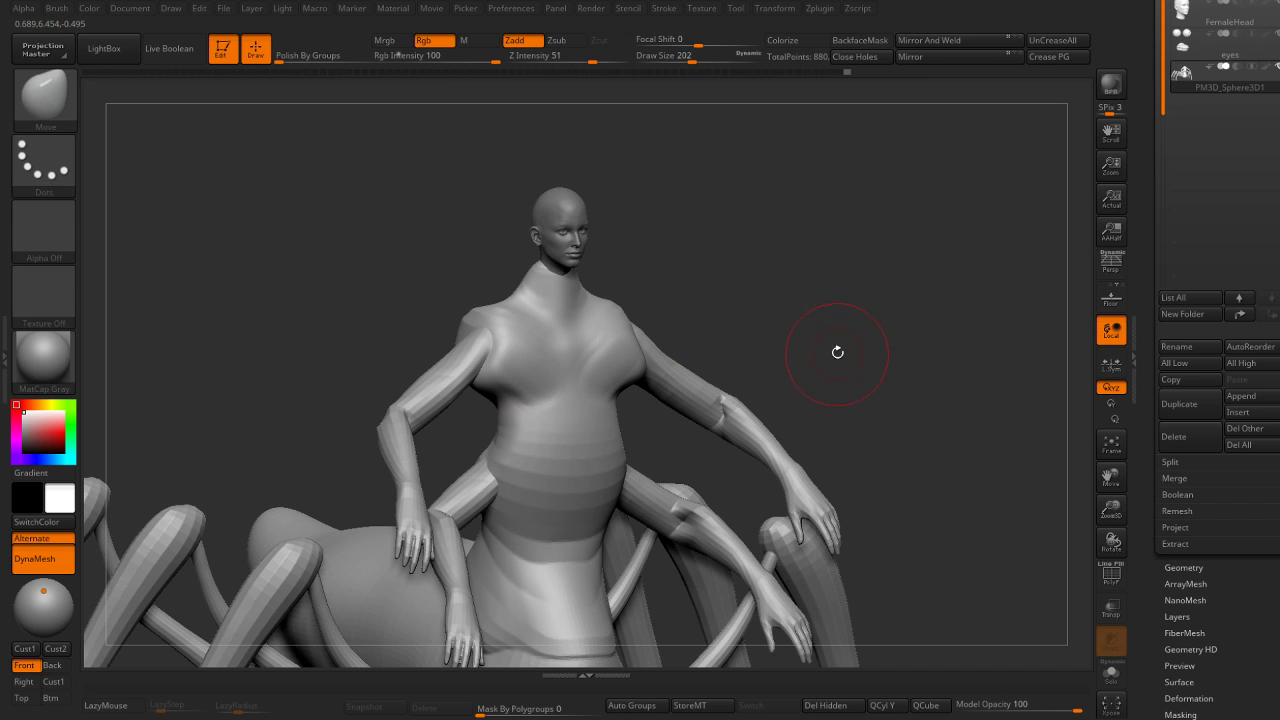
# Temporarily hide the torso to check the polygroups, then reveal the full body again.
pyautogui.keyDown('alt'); pyautogui.moveTo(770, 302); pyautogui.dragTo(561, 448); pyautogui.keyUp('alt')
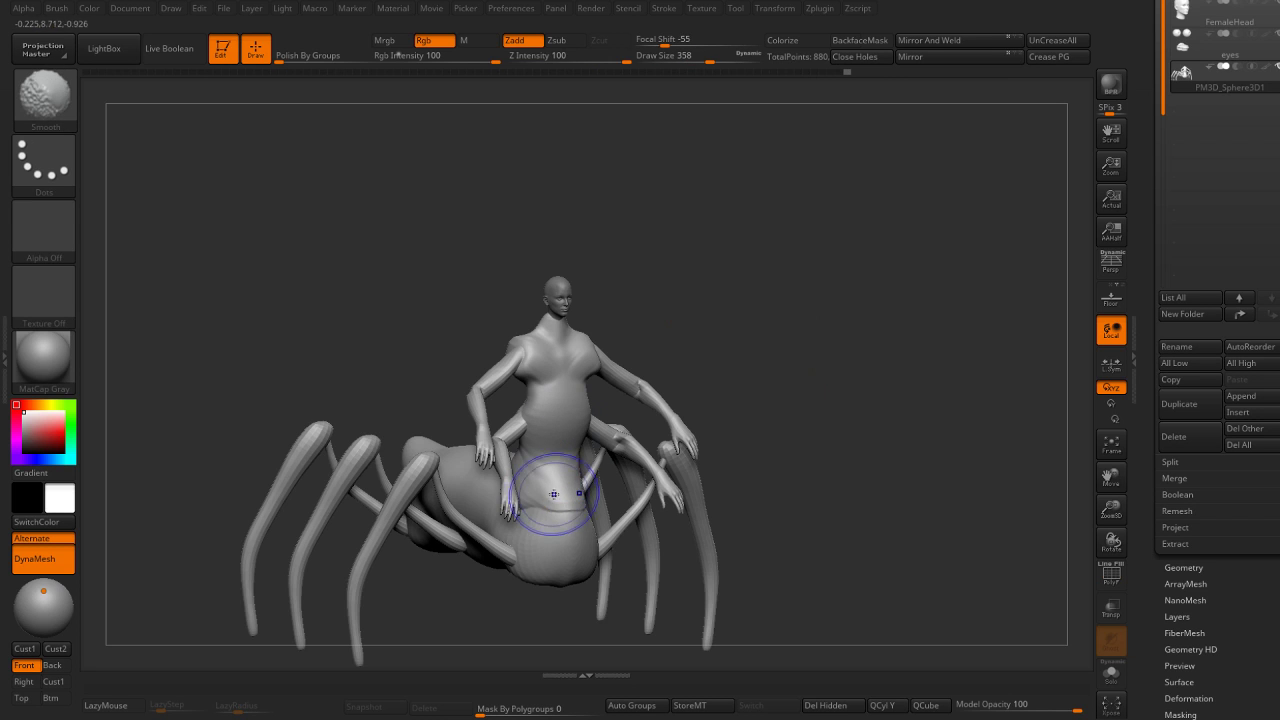
pyautogui.moveTo(780, 270); pyautogui.dragTo(717, 275)
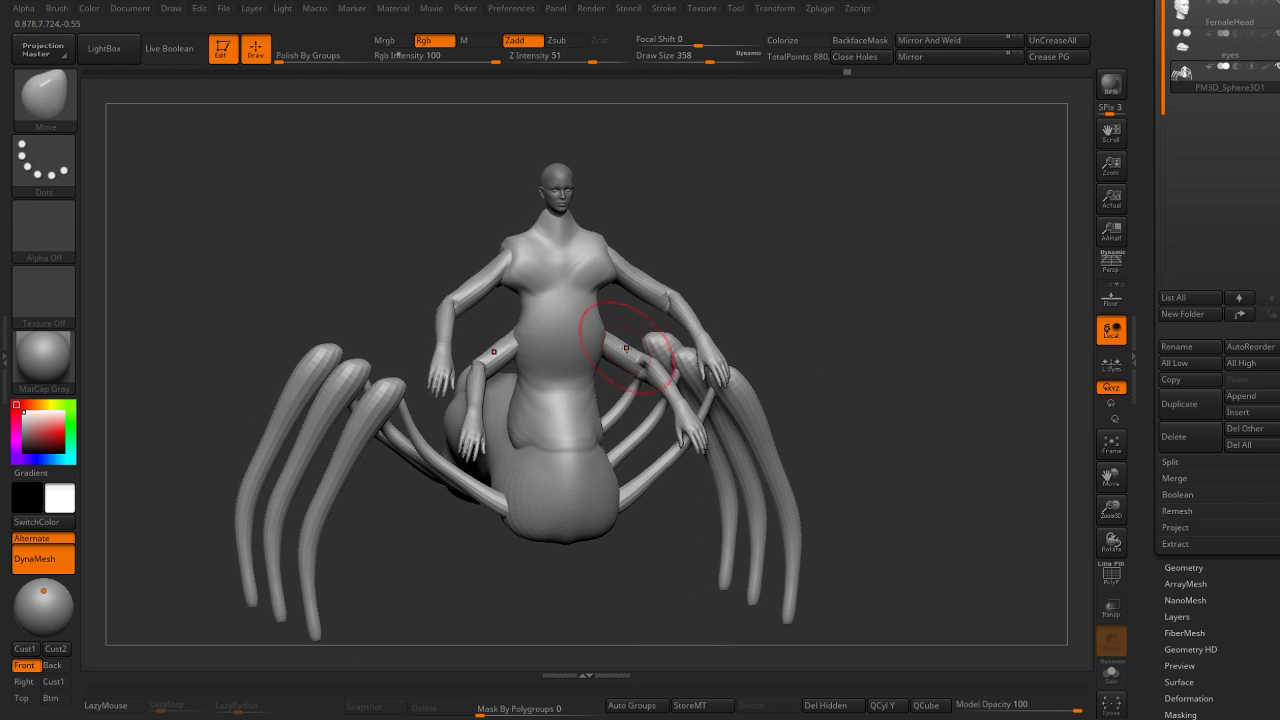
pyautogui.keyDown('ctrl'); pyautogui.keyDown('alt'); pyautogui.keyDown('shift'); pyautogui.click(626, 348); pyautogui.keyUp('shift'); pyautogui.keyUp('alt'); pyautogui.keyUp('ctrl')
pyautogui.moveTo(743, 271); pyautogui.dragTo(716, 291)
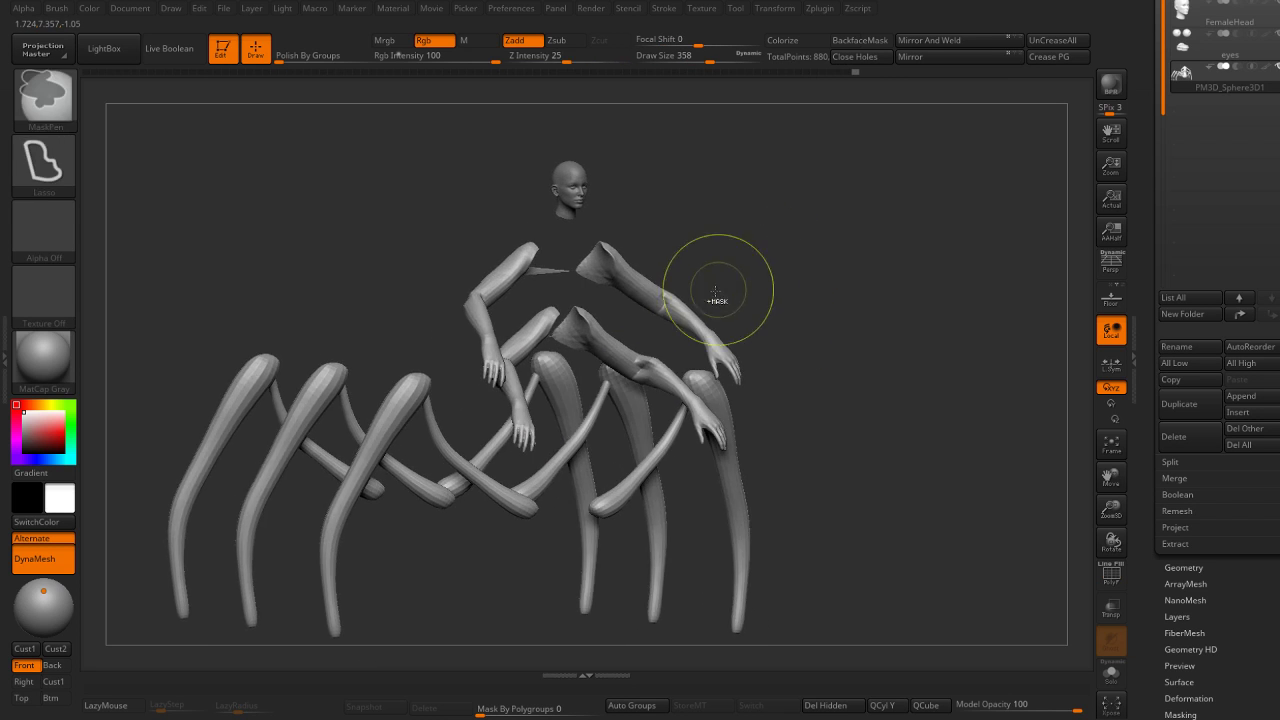
pyautogui.hotkey('shift', 'f')
pyautogui.keyDown('shift'); pyautogui.moveTo(786, 357); pyautogui.dragTo(859, 434); pyautogui.keyUp('shift')
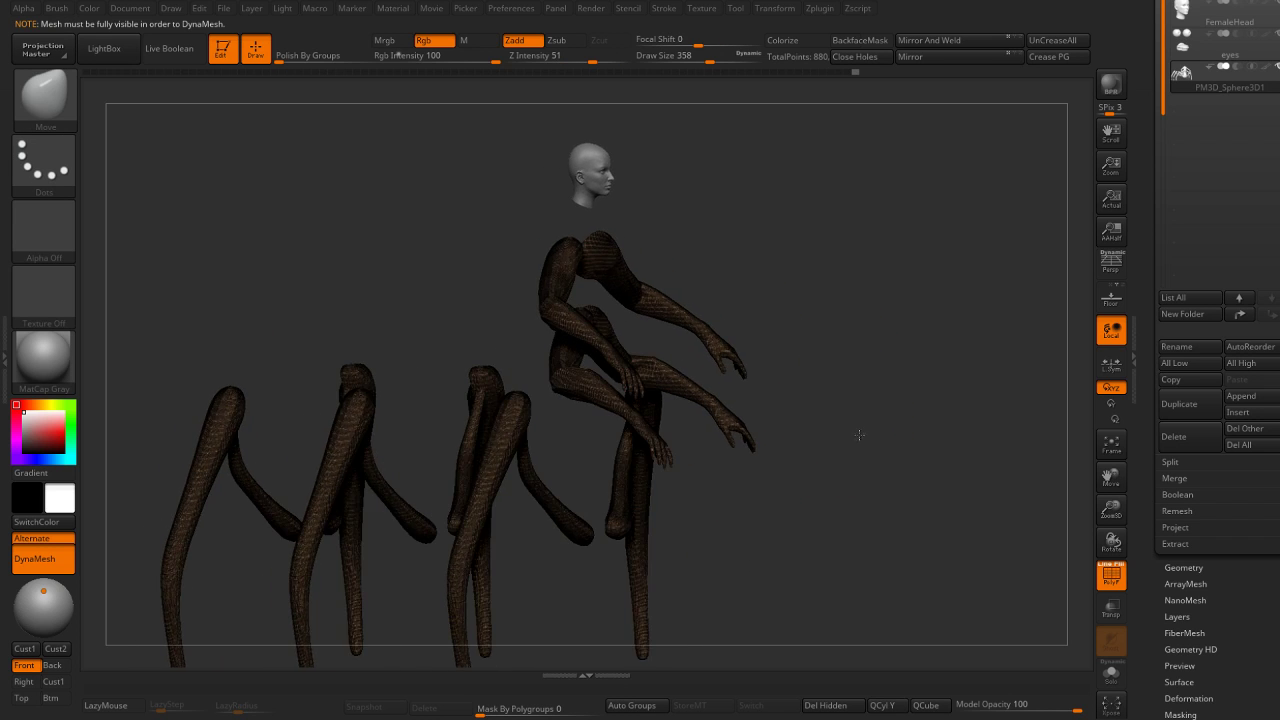
pyautogui.keyDown('ctrl'); pyautogui.keyDown('shift'); pyautogui.click(859, 434); pyautogui.keyUp('shift'); pyautogui.keyUp('ctrl')
pyautogui.moveTo(908, 427)
pyautogui.mouseDown()
pyautogui.moveTo(920, 289)
pyautogui.moveTo(866, 229)
pyautogui.moveTo(878, 354)
pyautogui.moveTo(774, 267)
pyautogui.moveTo(528, 443)
pyautogui.moveTo(700, 400)
pyautogui.moveTo(567, 456)
pyautogui.mouseUp()
pyautogui.hotkey('shift', 'f')
# Split Unmasked Points into two subtools and make PM3D_Sphere3D1 the active one.
pyautogui.press('b')
pyautogui.press('c')
pyautogui.press('b')
pyautogui.press('space')
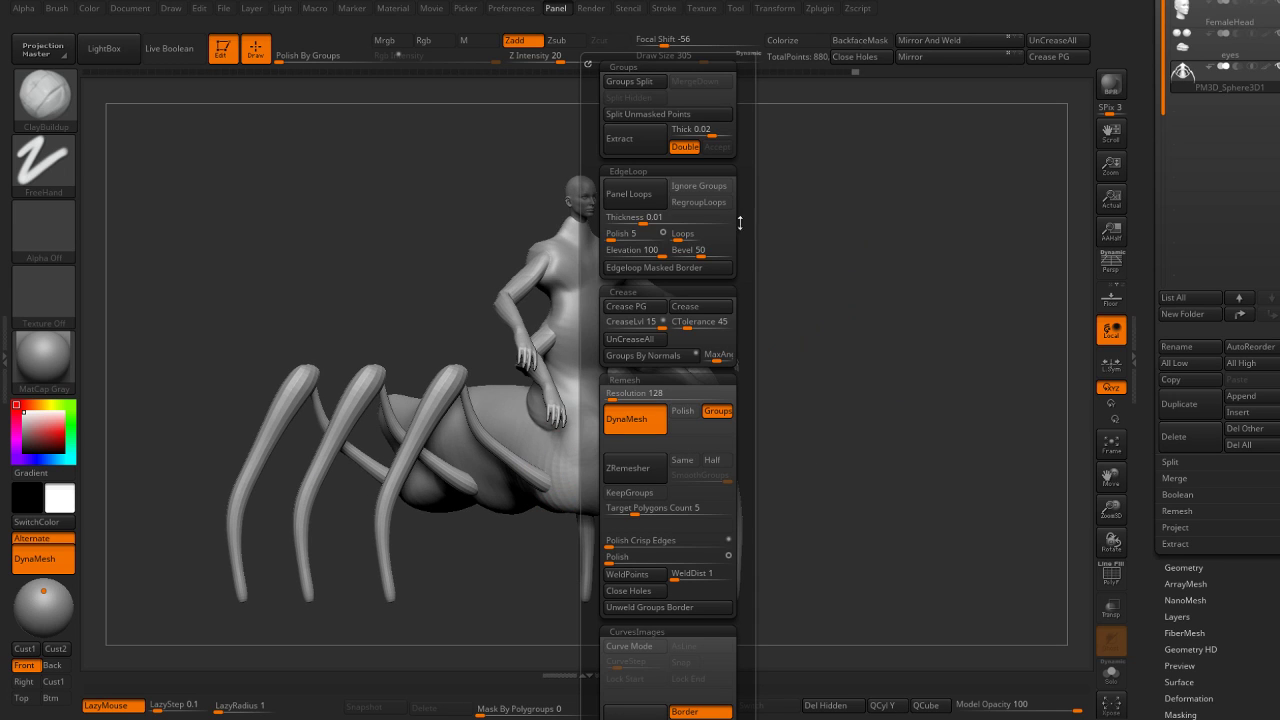
pyautogui.click(640, 84)
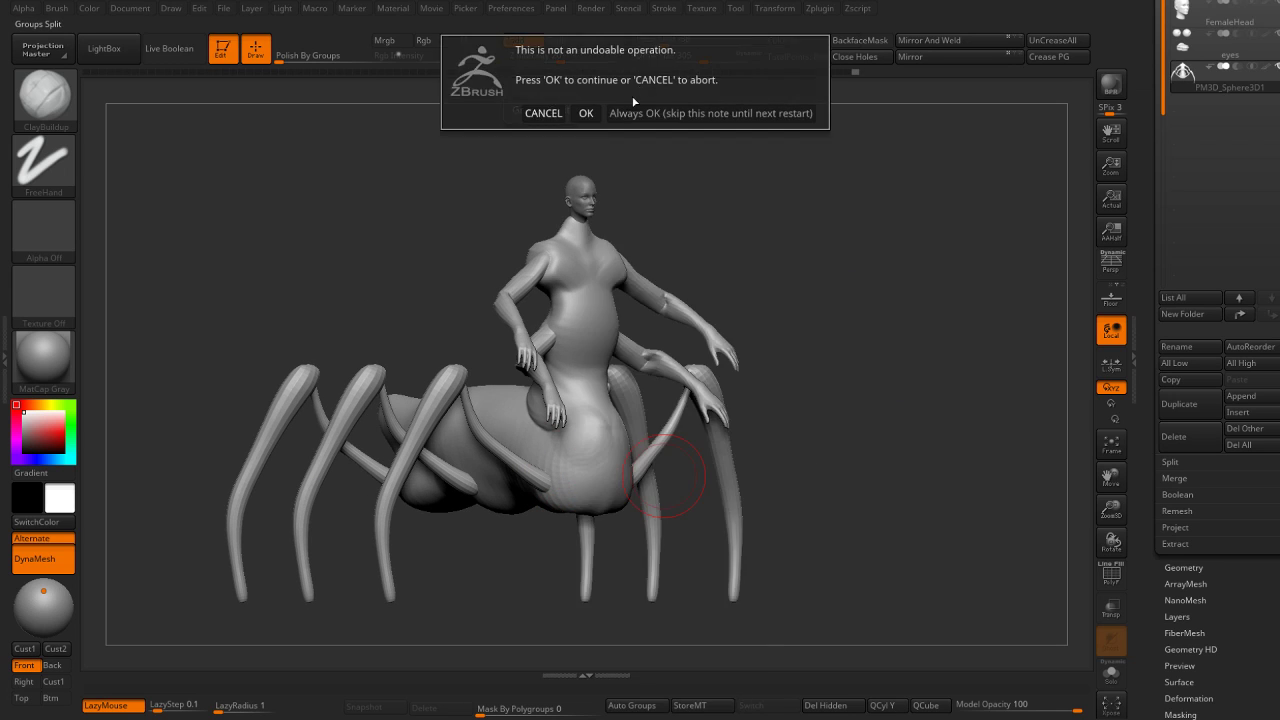
pyautogui.click(582, 113)
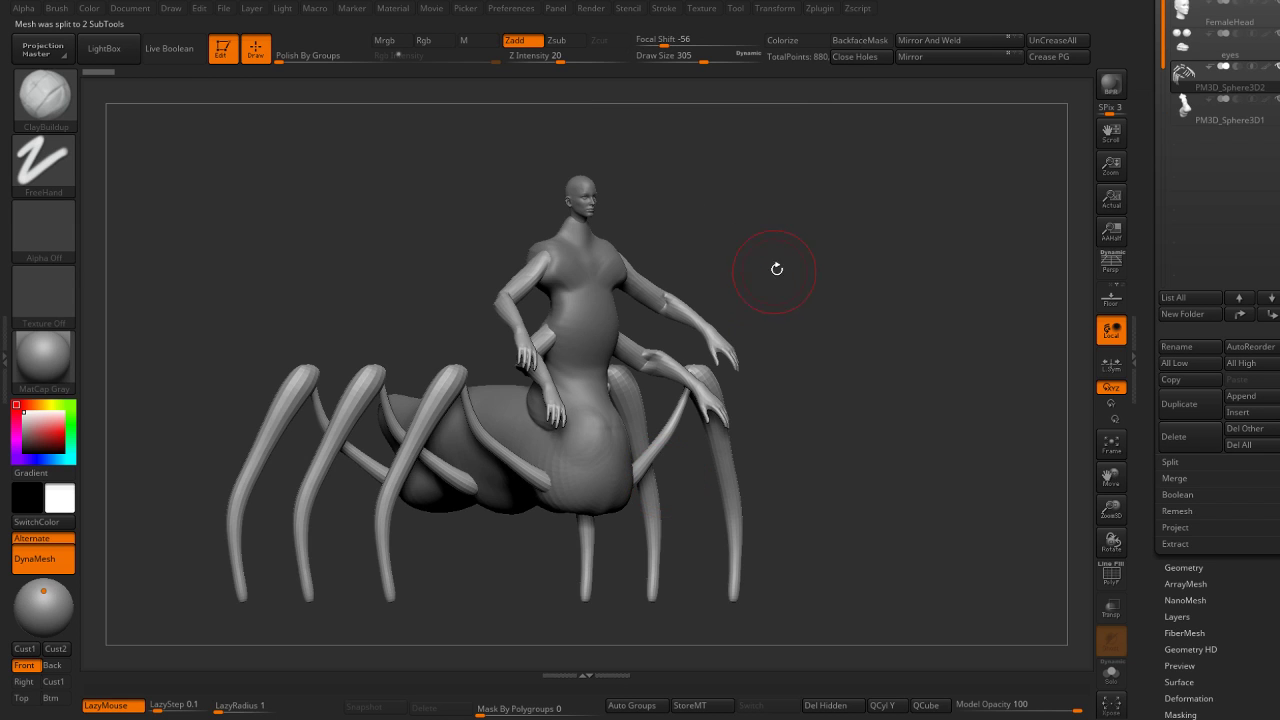
pyautogui.moveTo(776, 269)
pyautogui.mouseDown()
pyautogui.moveTo(803, 235)
pyautogui.moveTo(562, 457)
pyautogui.mouseUp()
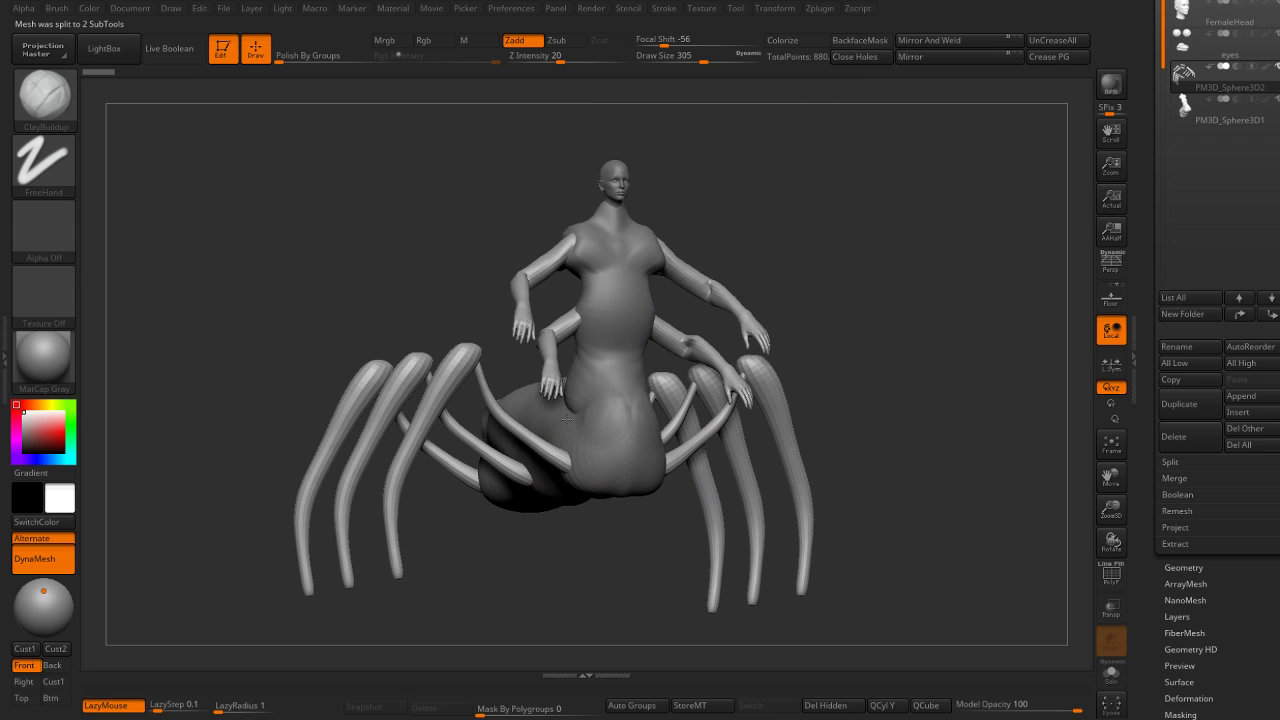
pyautogui.keyDown('alt'); pyautogui.click(567, 415); pyautogui.keyUp('alt')
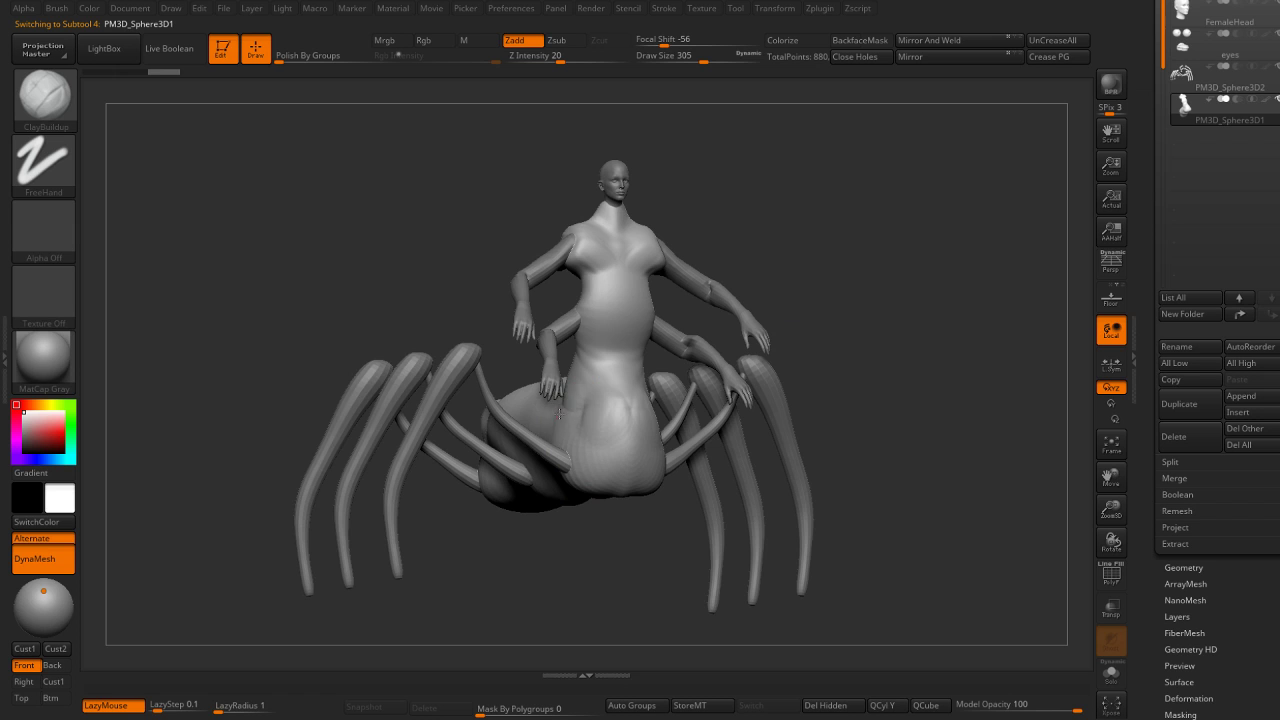
# Carve short grooves into the abdomen front with a smaller DamStandard brush.
pyautogui.press('[')
pyautogui.moveTo(569, 457)
pyautogui.mouseDown(button='right')
pyautogui.moveTo(588, 485)
pyautogui.moveTo(794, 394)
pyautogui.moveTo(449, 463)
pyautogui.moveTo(540, 397)
pyautogui.mouseUp(button='right')
pyautogui.press('b')
pyautogui.press('d')
pyautogui.press('s')
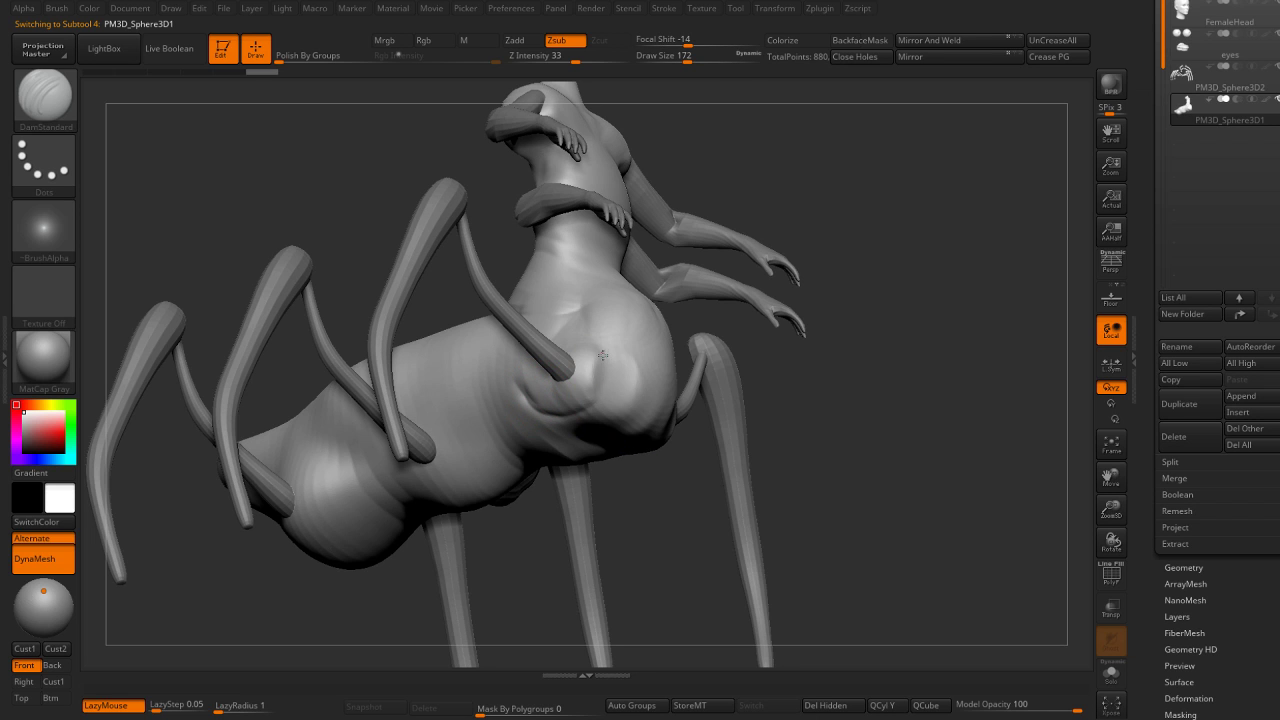
pyautogui.moveTo(602, 355)
pyautogui.mouseDown()
pyautogui.moveTo(593, 401)
pyautogui.moveTo(586, 366)
pyautogui.mouseUp()
pyautogui.moveTo(586, 366); pyautogui.dragTo(591, 374, button='right')
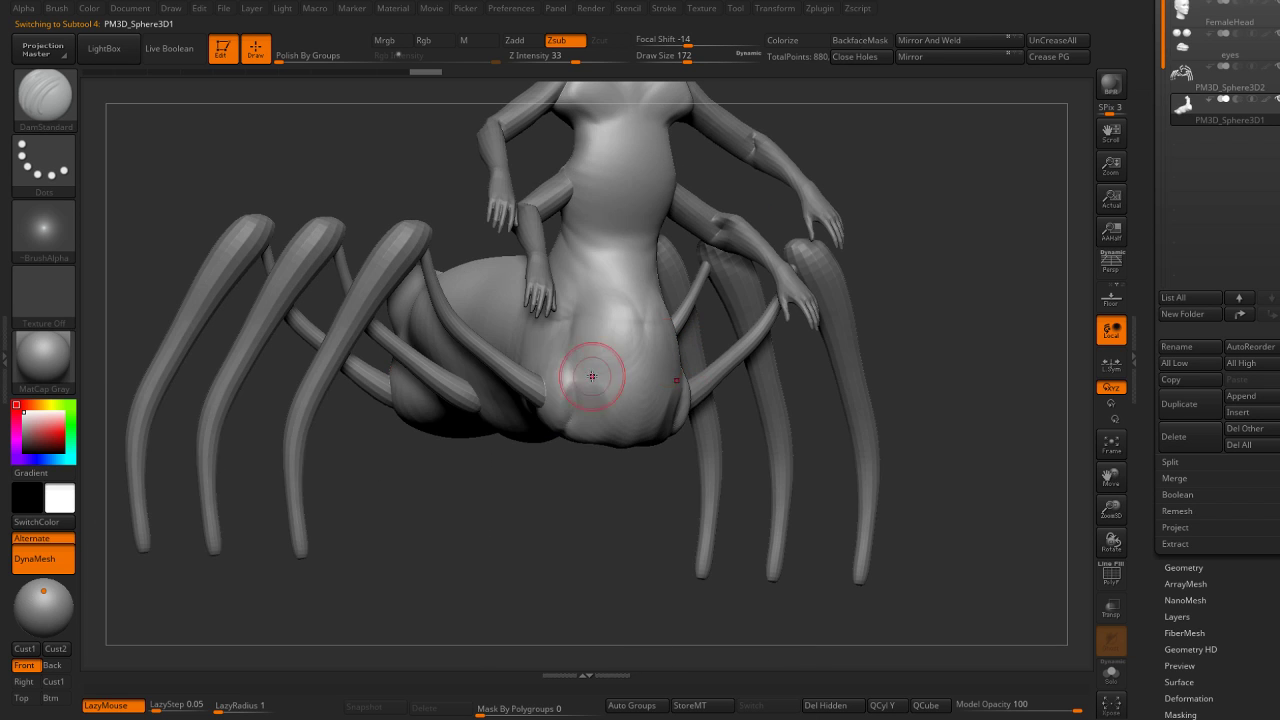
# Push the lump at the front of the spider body into shape with the Move brush.
pyautogui.press('b')
pyautogui.press('c')
pyautogui.press('b')
pyautogui.moveTo(549, 411); pyautogui.dragTo(529, 443, button='right')
pyautogui.press('b')
pyautogui.press('m')
pyautogui.press('v')
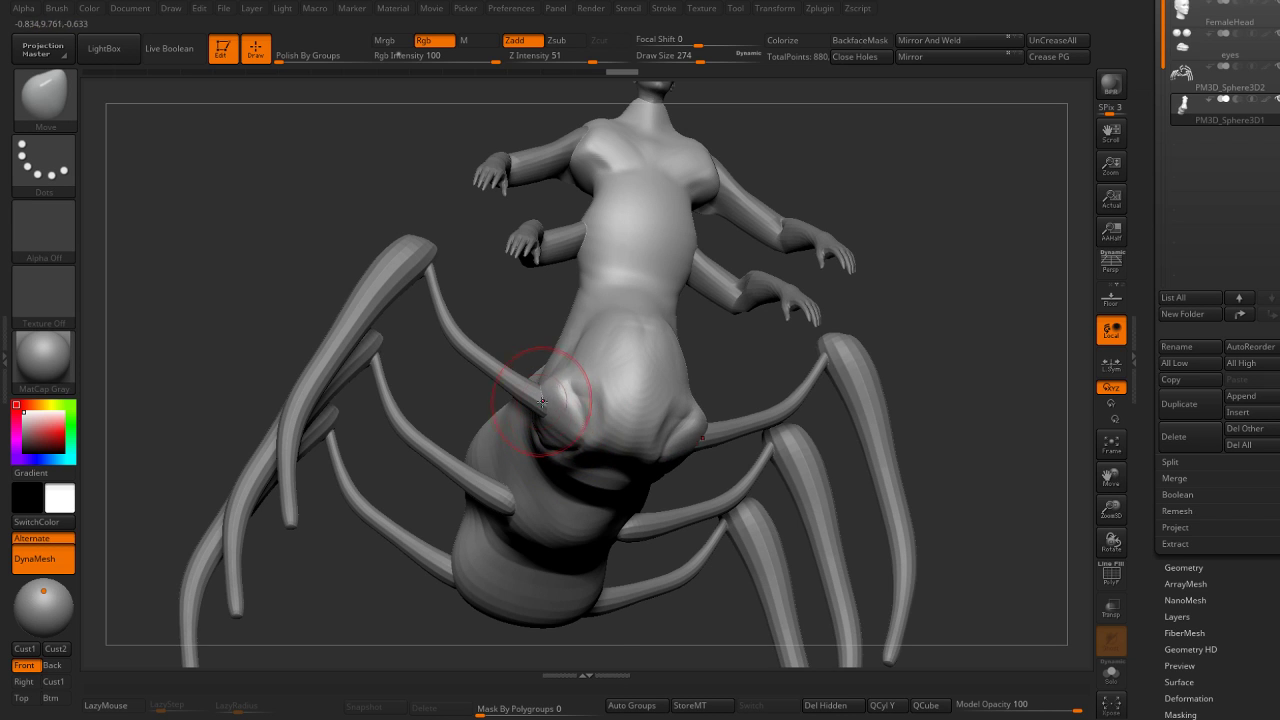
pyautogui.moveTo(529, 400); pyautogui.dragTo(563, 414)
pyautogui.moveTo(659, 410); pyautogui.dragTo(686, 478, button='right')
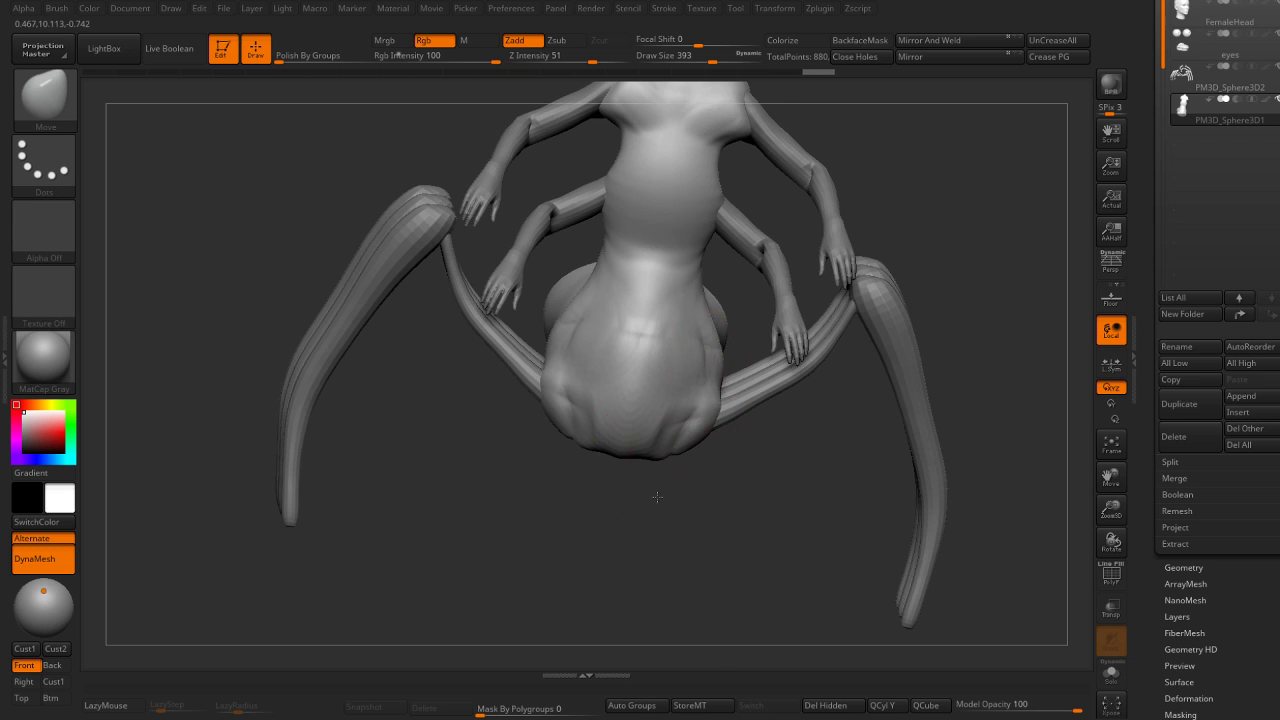
pyautogui.moveTo(686, 478); pyautogui.dragTo(633, 418, button='right')
# Pull out a new bulge on the front underside of the body.
pyautogui.press('b')
pyautogui.press('c')
pyautogui.press('b')
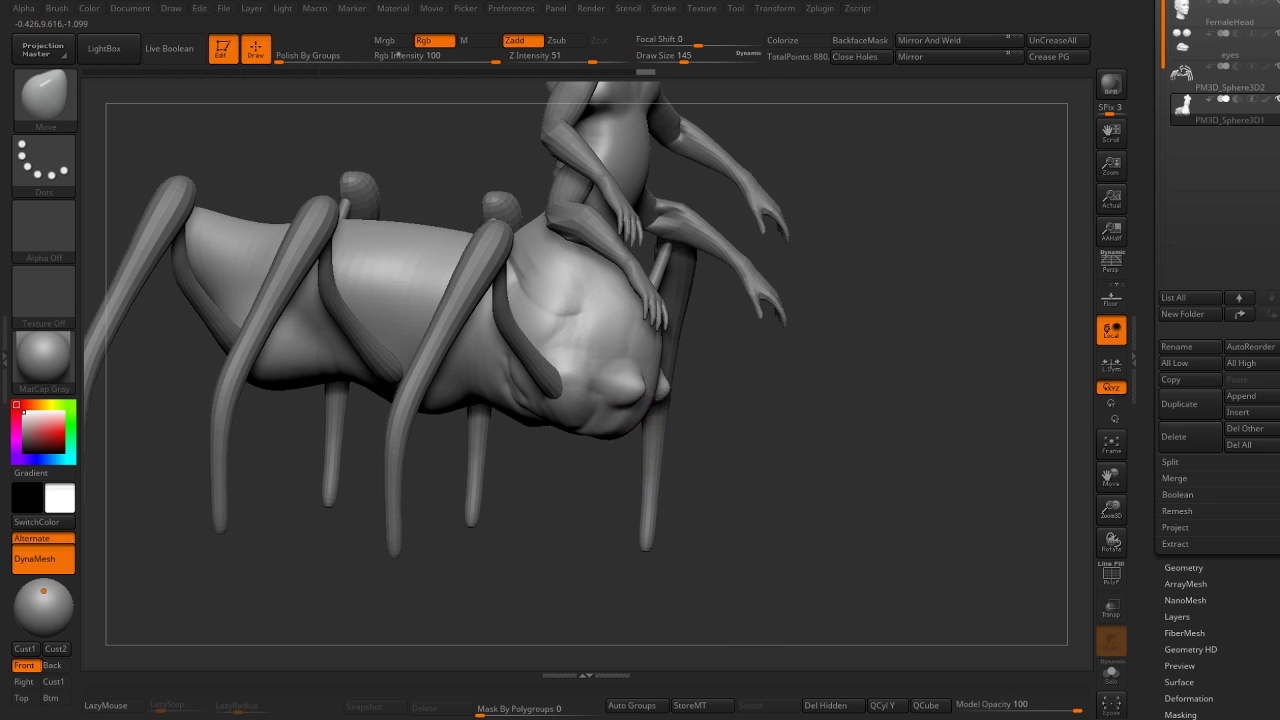
pyautogui.moveTo(729, 423); pyautogui.dragTo(687, 448)
pyautogui.moveTo(665, 400); pyautogui.dragTo(701, 380)
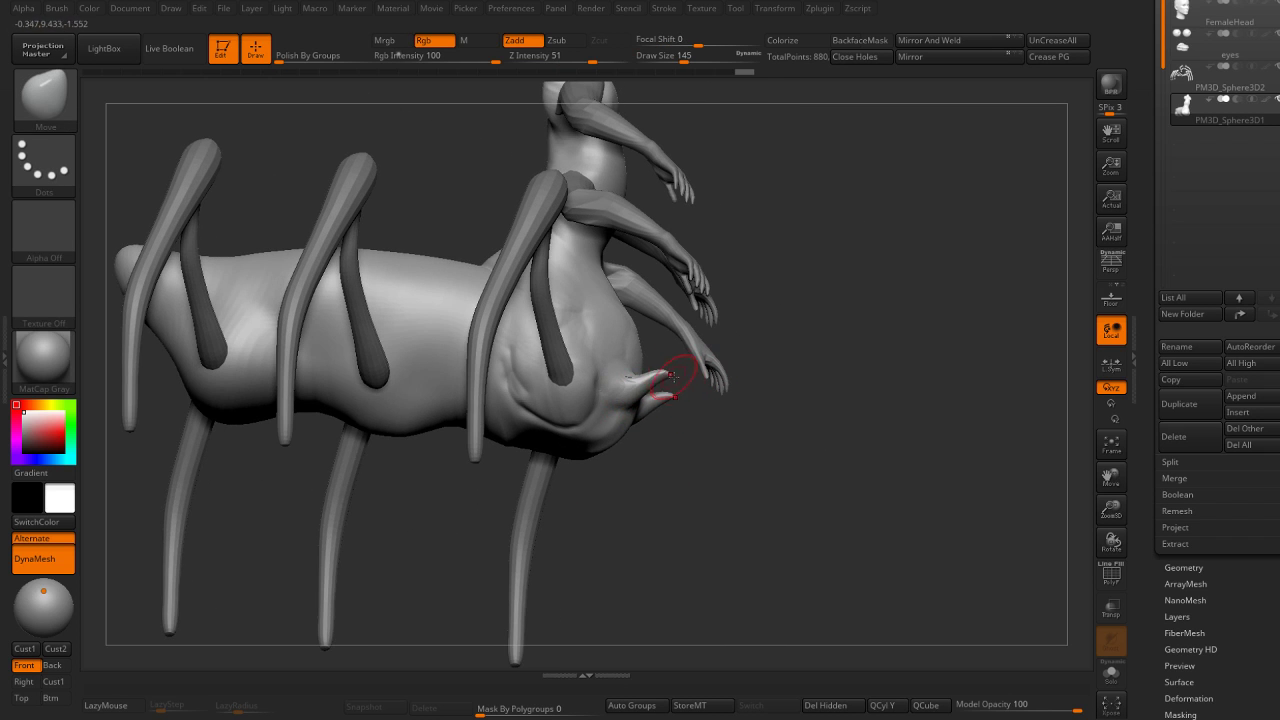
pyautogui.moveTo(748, 366); pyautogui.dragTo(667, 393)
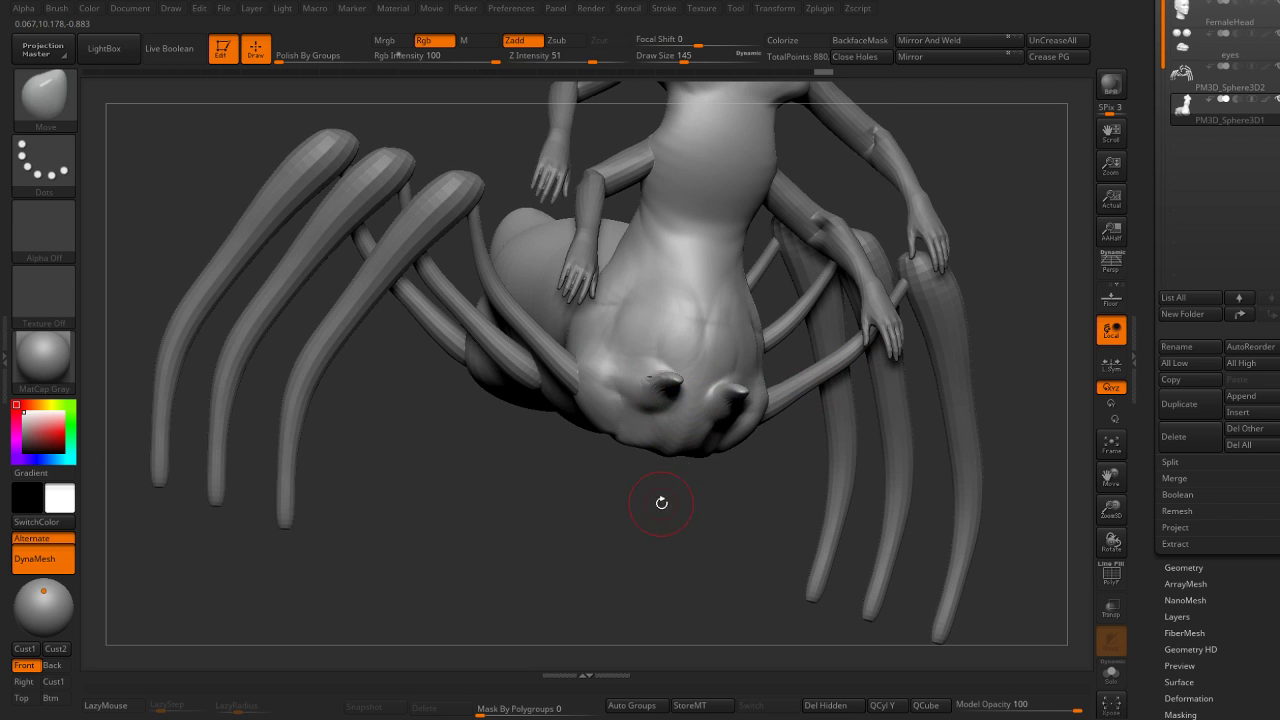
pyautogui.moveTo(660, 505); pyautogui.dragTo(667, 440)
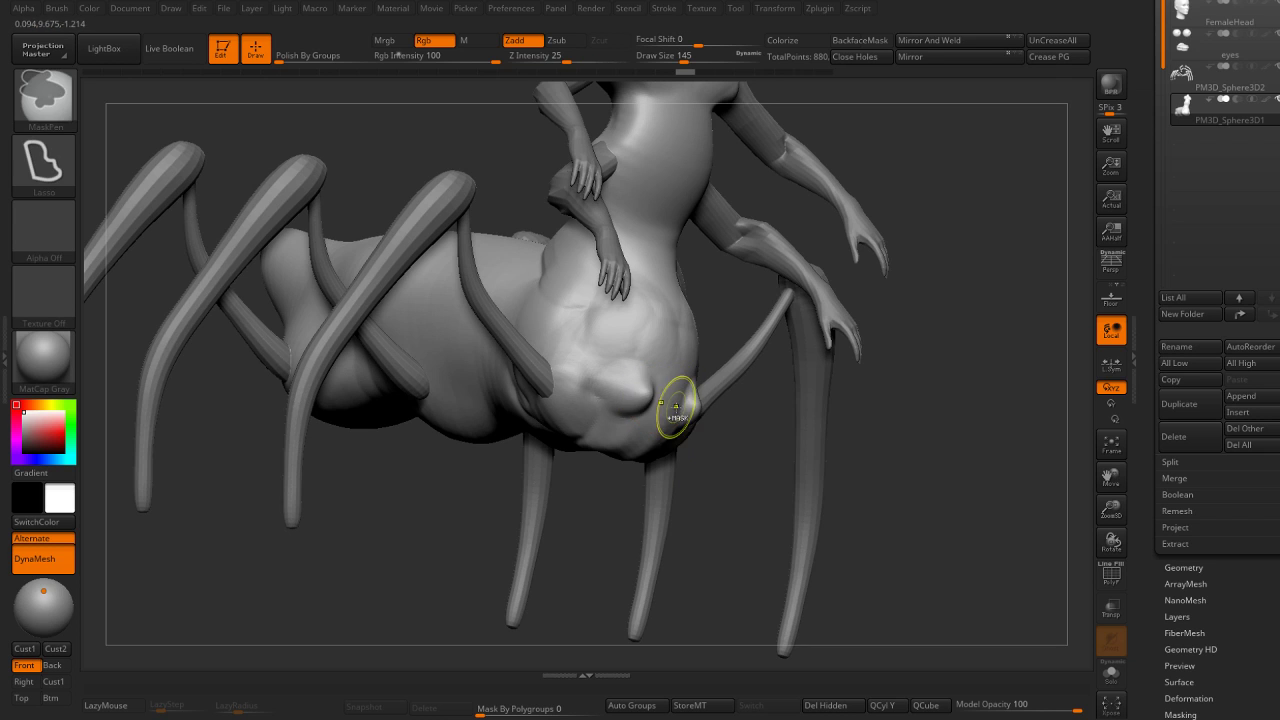
pyautogui.moveTo(670, 407); pyautogui.dragTo(633, 395)
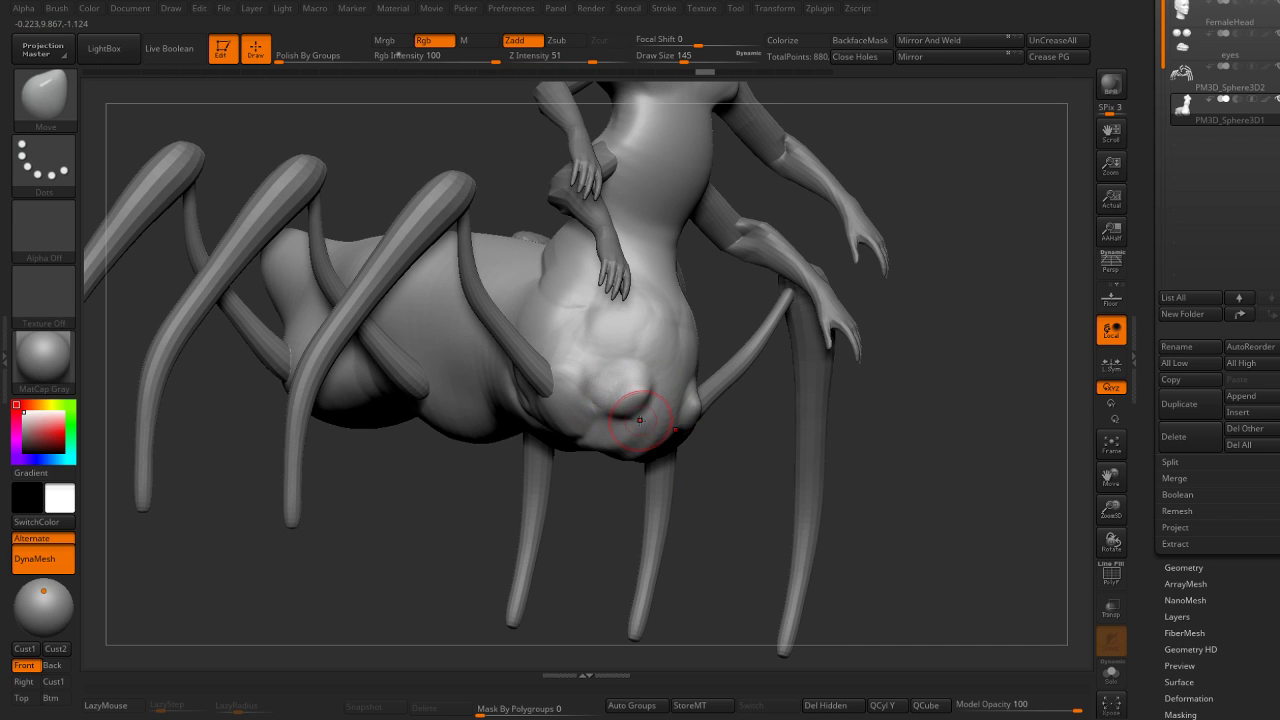
# Switch to the DamStandard brush and inspect the carved front from several angles.
pyautogui.press('b')
pyautogui.press('c')
pyautogui.press('b')
pyautogui.press('b')
pyautogui.press('d')
pyautogui.press('s')
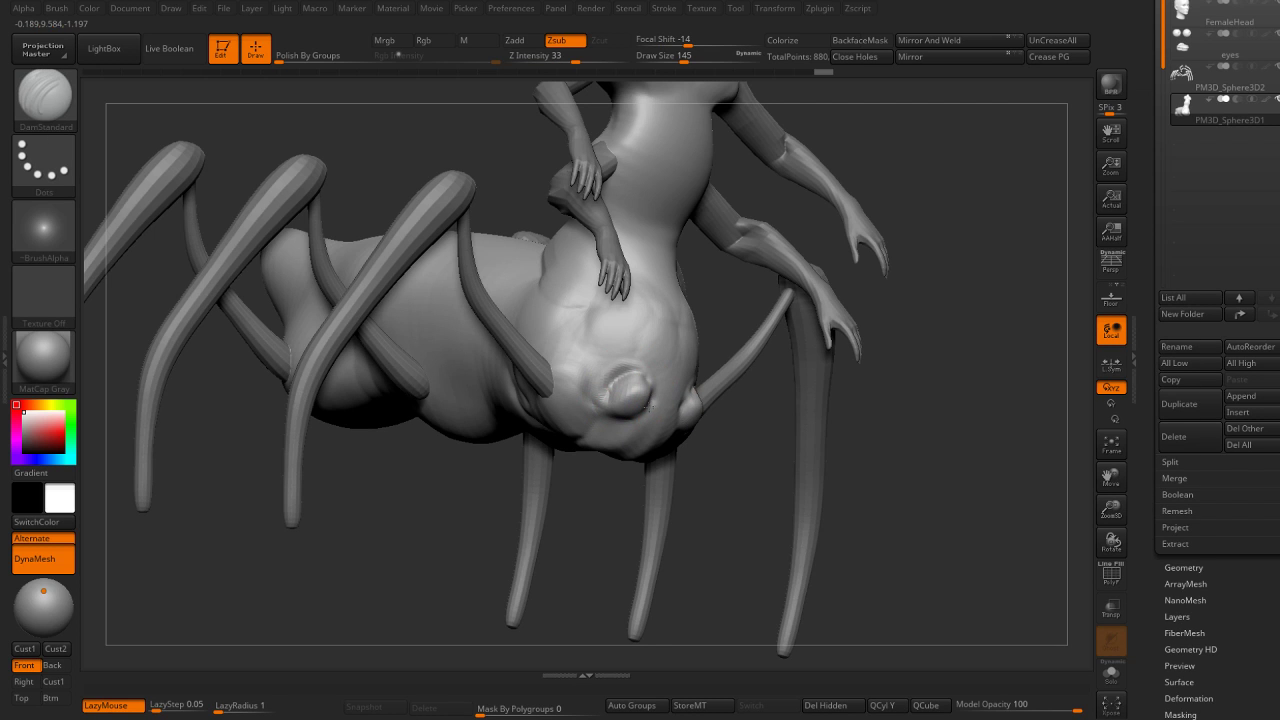
pyautogui.moveTo(643, 470)
pyautogui.mouseDown(button='right')
pyautogui.moveTo(630, 453)
pyautogui.moveTo(655, 455)
pyautogui.moveTo(586, 544)
pyautogui.mouseUp(button='right')
pyautogui.moveTo(601, 494); pyautogui.dragTo(615, 436, button='right')
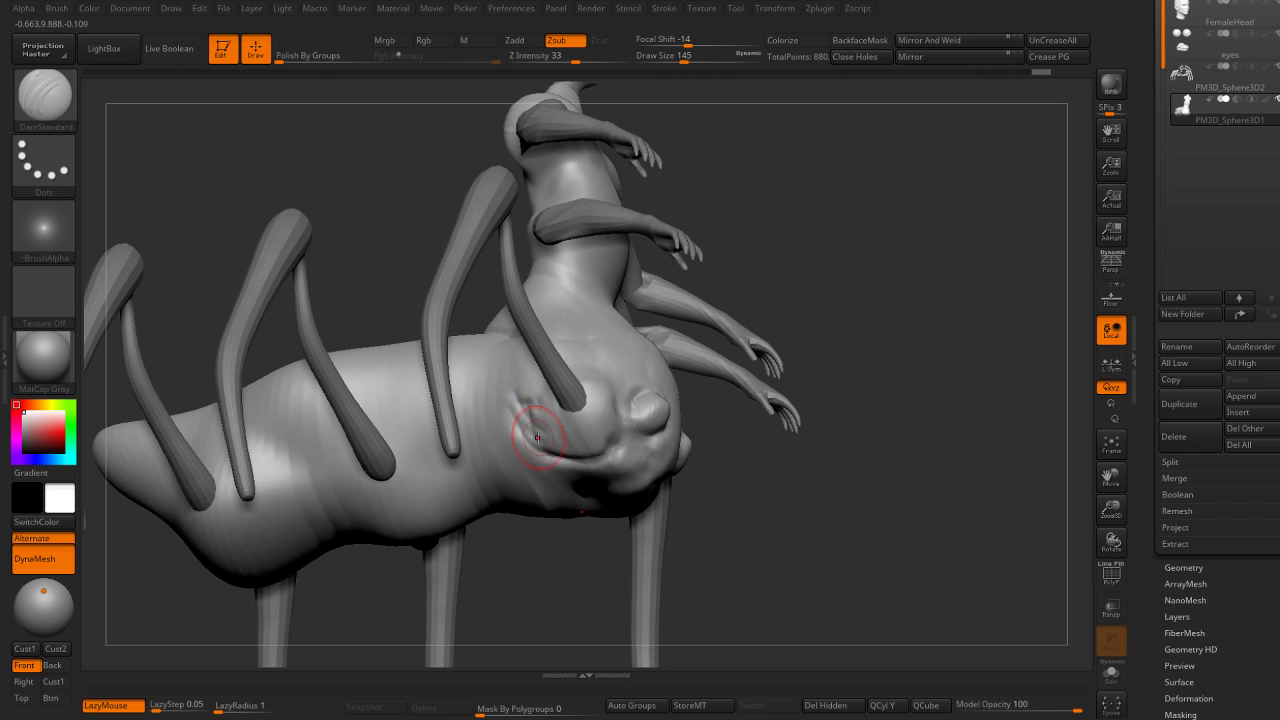
pyautogui.moveTo(830, 487)
pyautogui.mouseDown(button='right')
pyautogui.moveTo(829, 449)
pyautogui.moveTo(569, 405)
pyautogui.mouseUp(button='right')
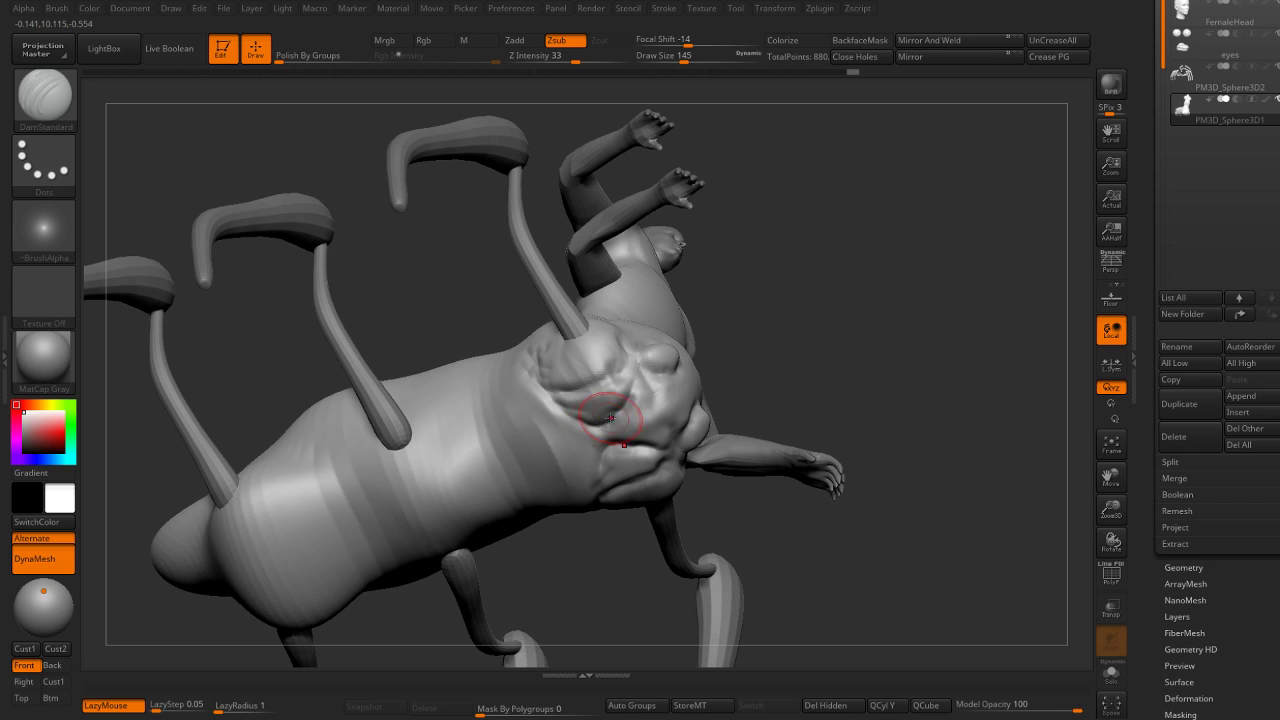
pyautogui.moveTo(610, 418); pyautogui.dragTo(607, 380, button='right')
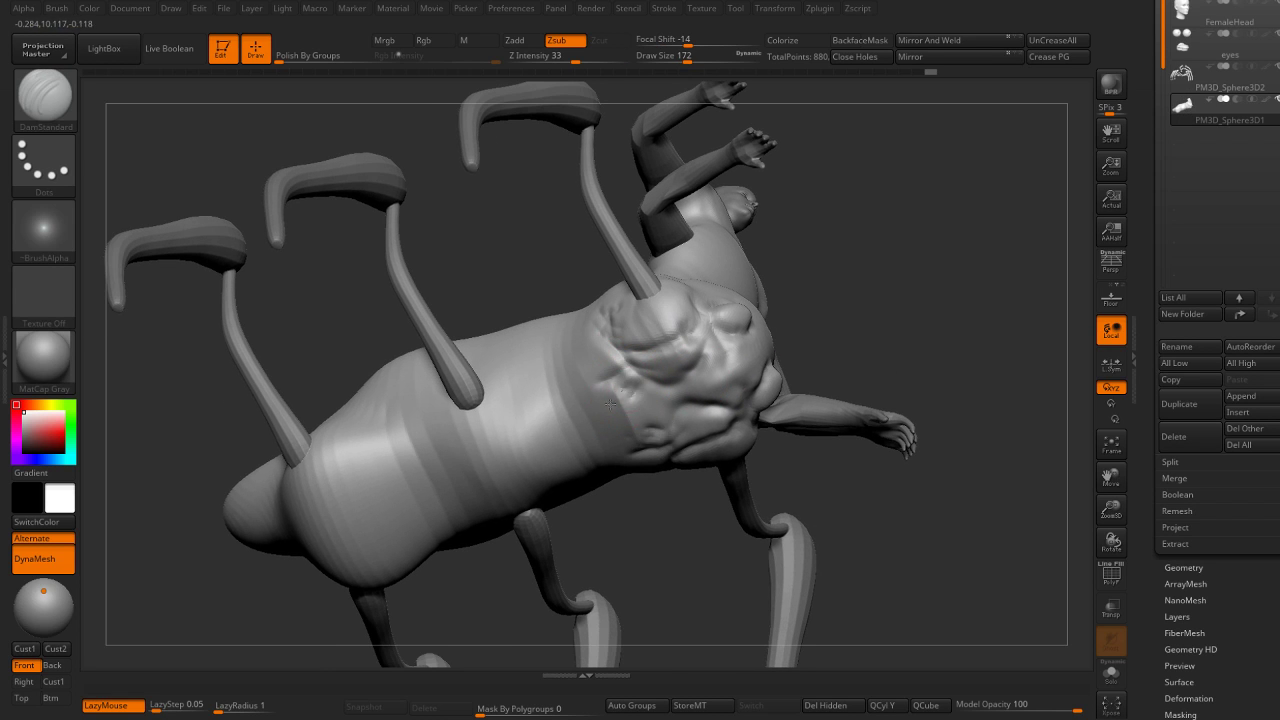
pyautogui.moveTo(528, 369)
pyautogui.keyDown('shift'); pyautogui.mouseDown(button='right')
pyautogui.moveTo(557, 297)
pyautogui.moveTo(620, 256)
pyautogui.moveTo(529, 320)
pyautogui.moveTo(545, 352)
pyautogui.moveTo(581, 316)
pyautogui.mouseUp(button='right'); pyautogui.keyUp('shift')
pyautogui.press('w')
# Lasso-mask the legs subtool and nudge the unmasked legs slightly sideways.
pyautogui.press('q')
pyautogui.keyDown('alt'); pyautogui.click(545, 352); pyautogui.keyUp('alt')
pyautogui.moveTo(560, 172)
pyautogui.keyDown('ctrl'); pyautogui.mouseDown()
pyautogui.moveTo(502, 416)
pyautogui.moveTo(612, 324)
pyautogui.mouseUp(); pyautogui.keyUp('ctrl')
pyautogui.press('w')
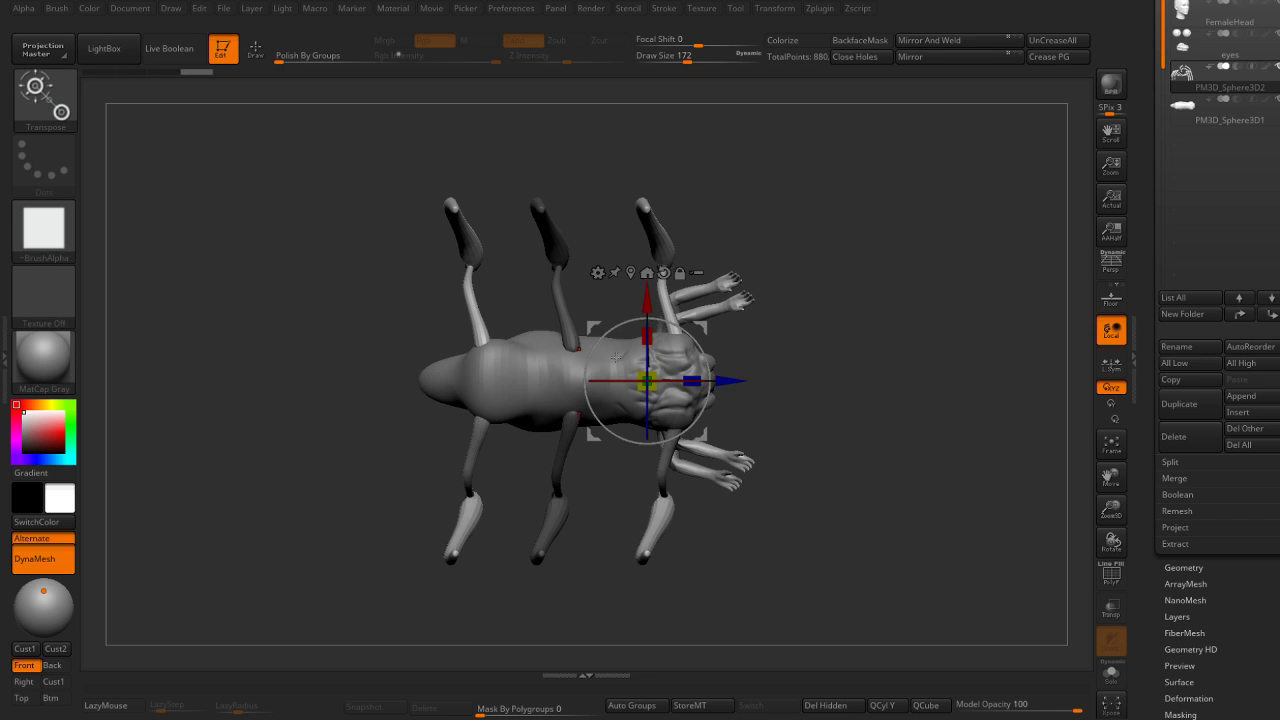
pyautogui.moveTo(733, 378); pyautogui.dragTo(738, 383)
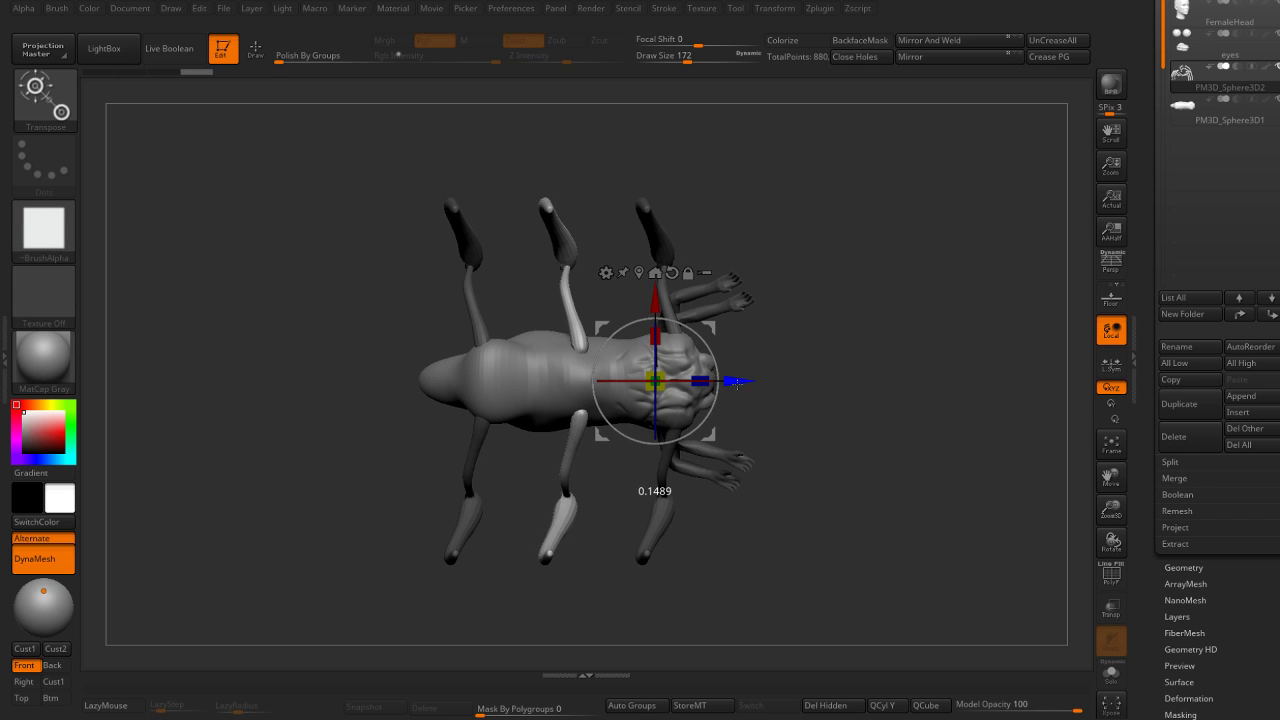
pyautogui.press('q')
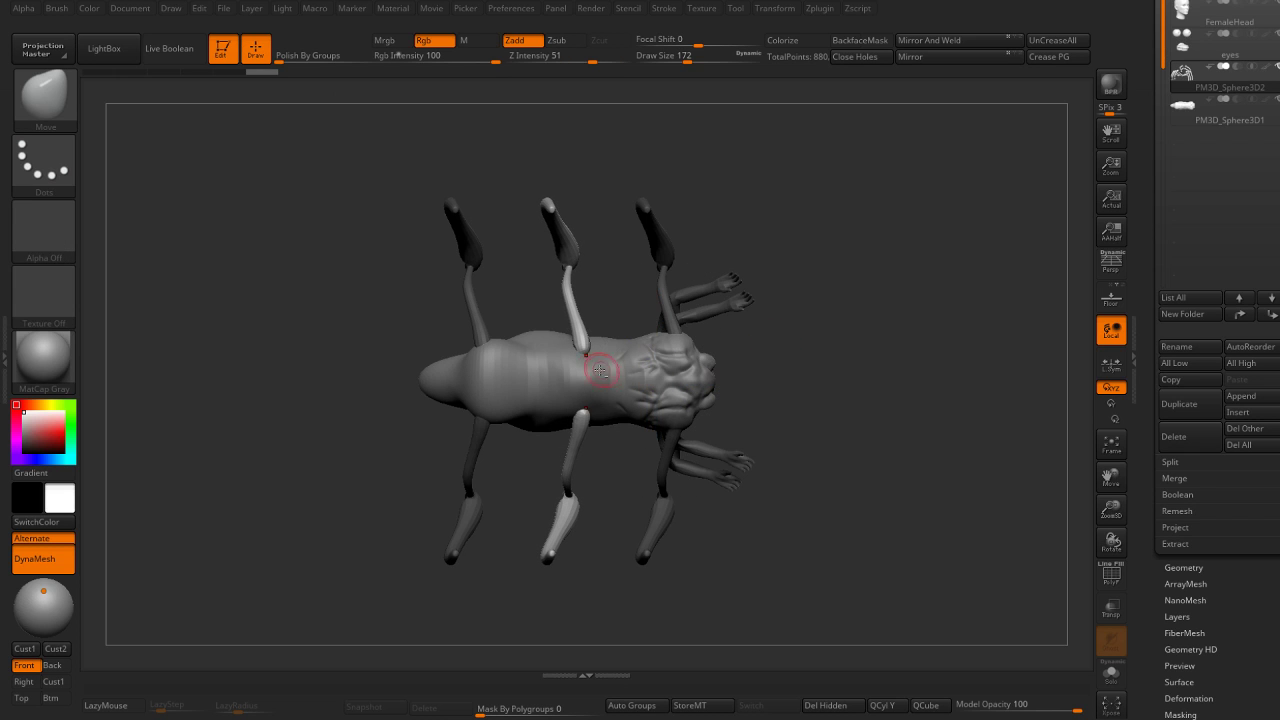
# Activate the body subtool with the ClayBuildup brush and frame the creature.
pyautogui.keyDown('alt'); pyautogui.click(600, 370); pyautogui.keyUp('alt')
pyautogui.keyDown('alt'); pyautogui.moveTo(651, 297); pyautogui.dragTo(609, 374); pyautogui.keyUp('alt')
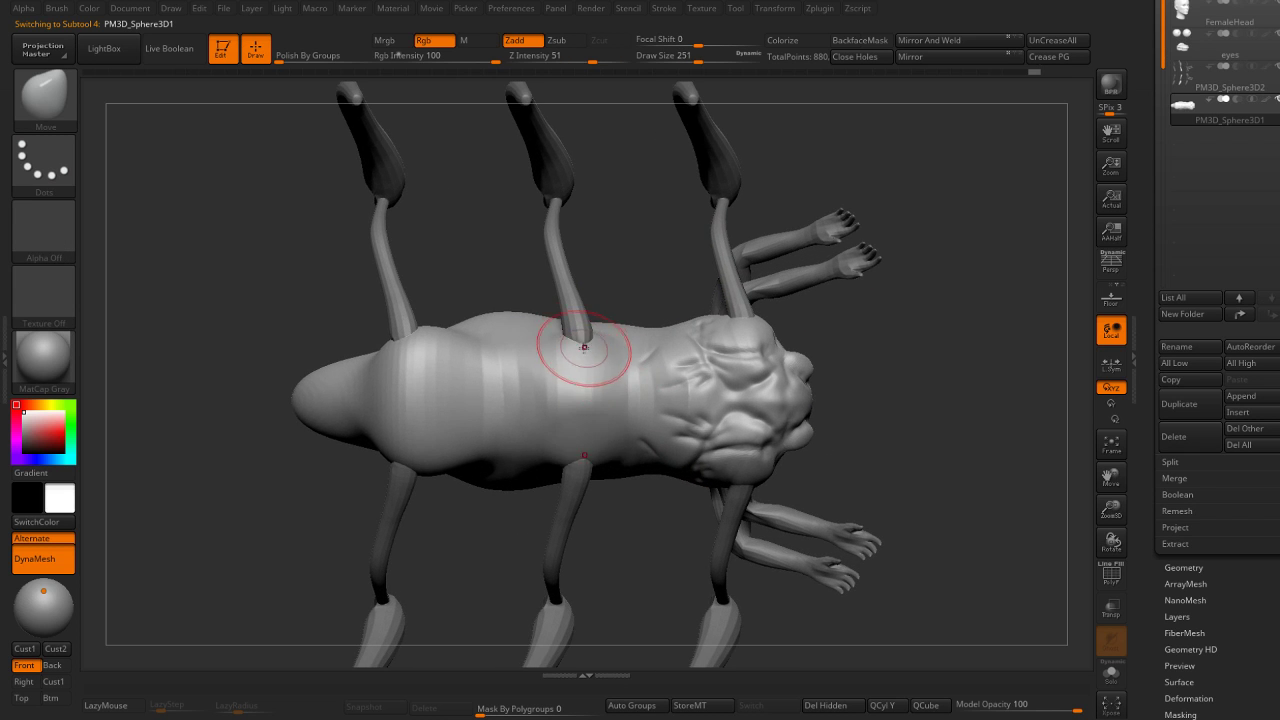
pyautogui.press('b')
pyautogui.press('c')
pyautogui.press('b')
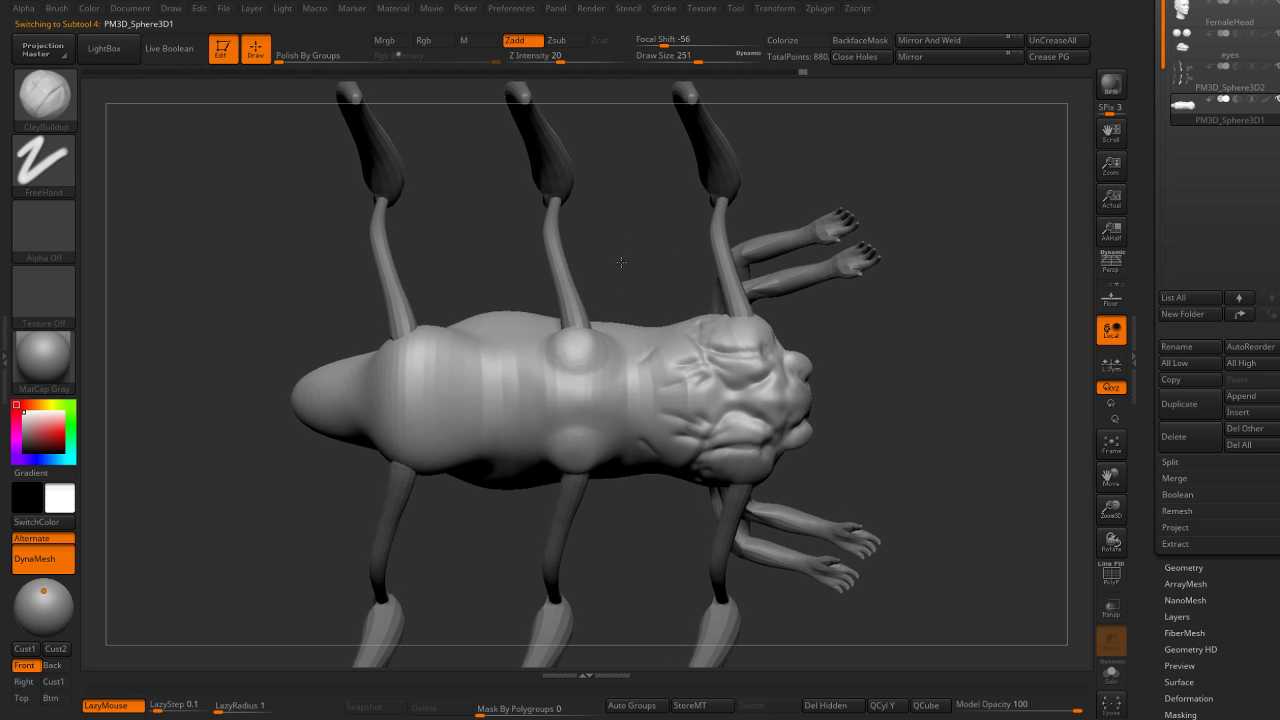
pyautogui.press('f')
# Move the legs up along Y, then raise the middle leg further.
pyautogui.press('w')
pyautogui.keyDown('alt'); pyautogui.click(562, 272); pyautogui.keyUp('alt')
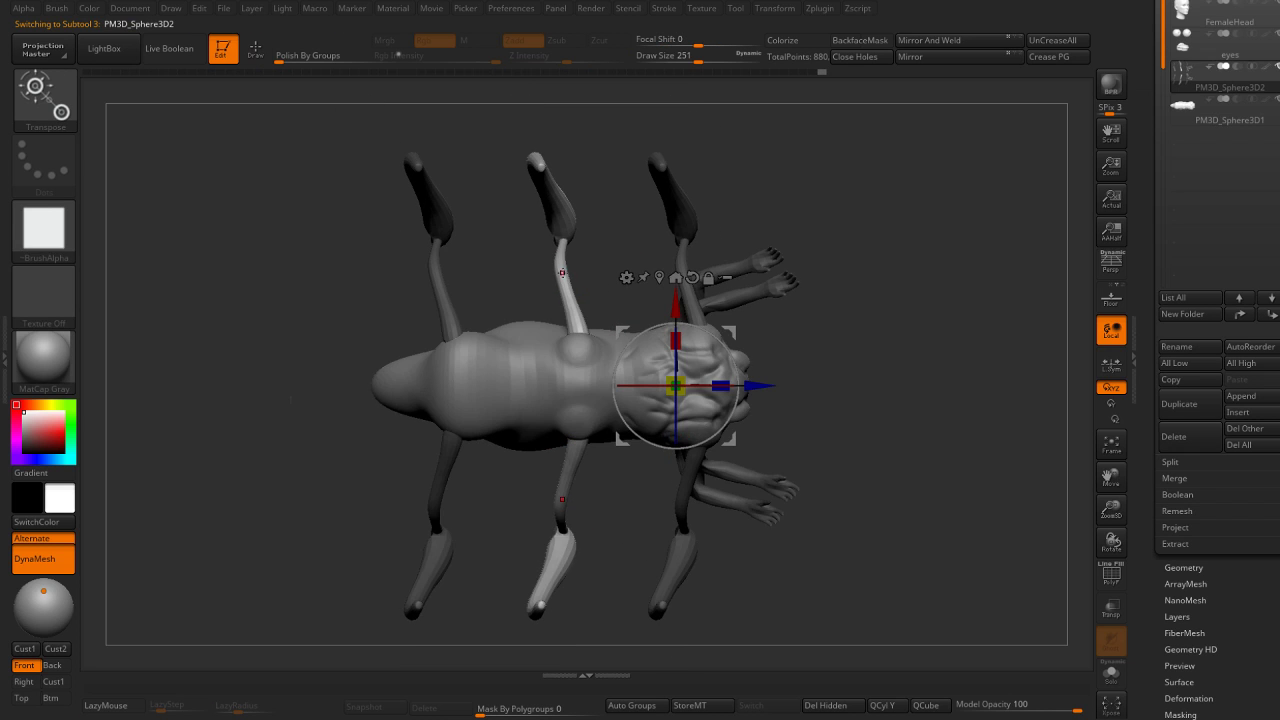
pyautogui.moveTo(675, 310); pyautogui.dragTo(676, 293)
pyautogui.click(560, 254)
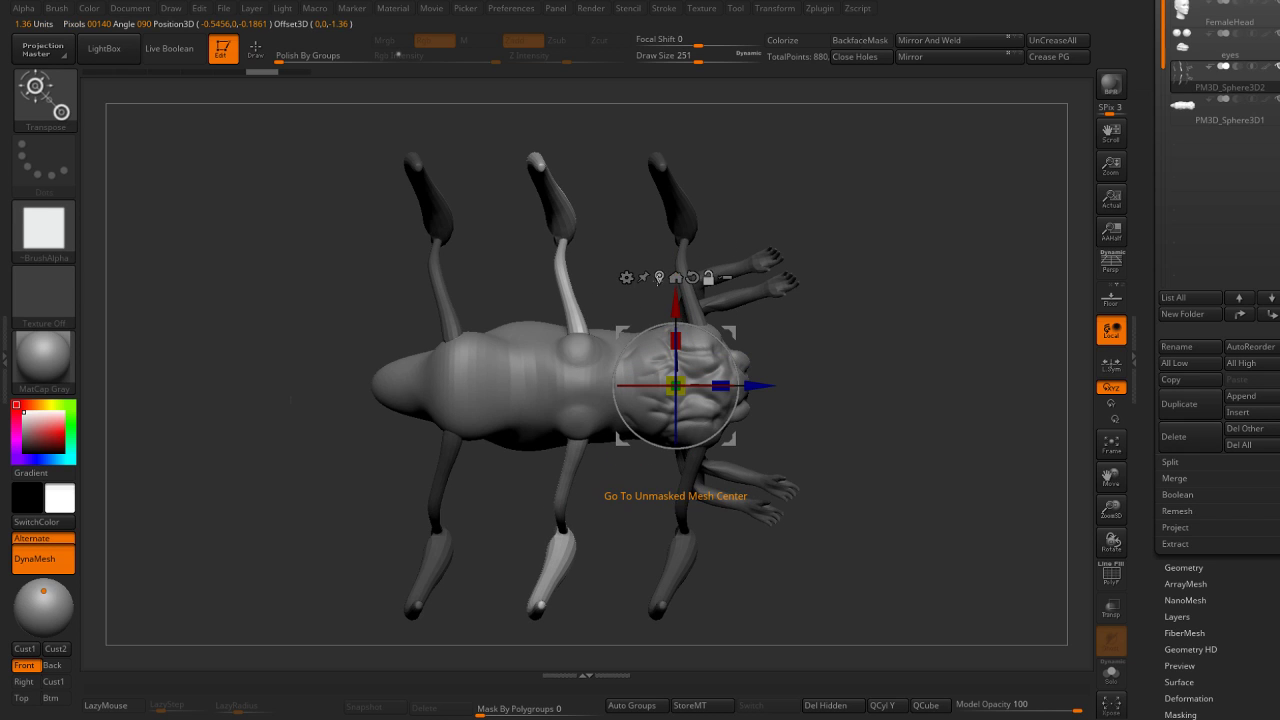
pyautogui.moveTo(580, 255); pyautogui.dragTo(580, 228)
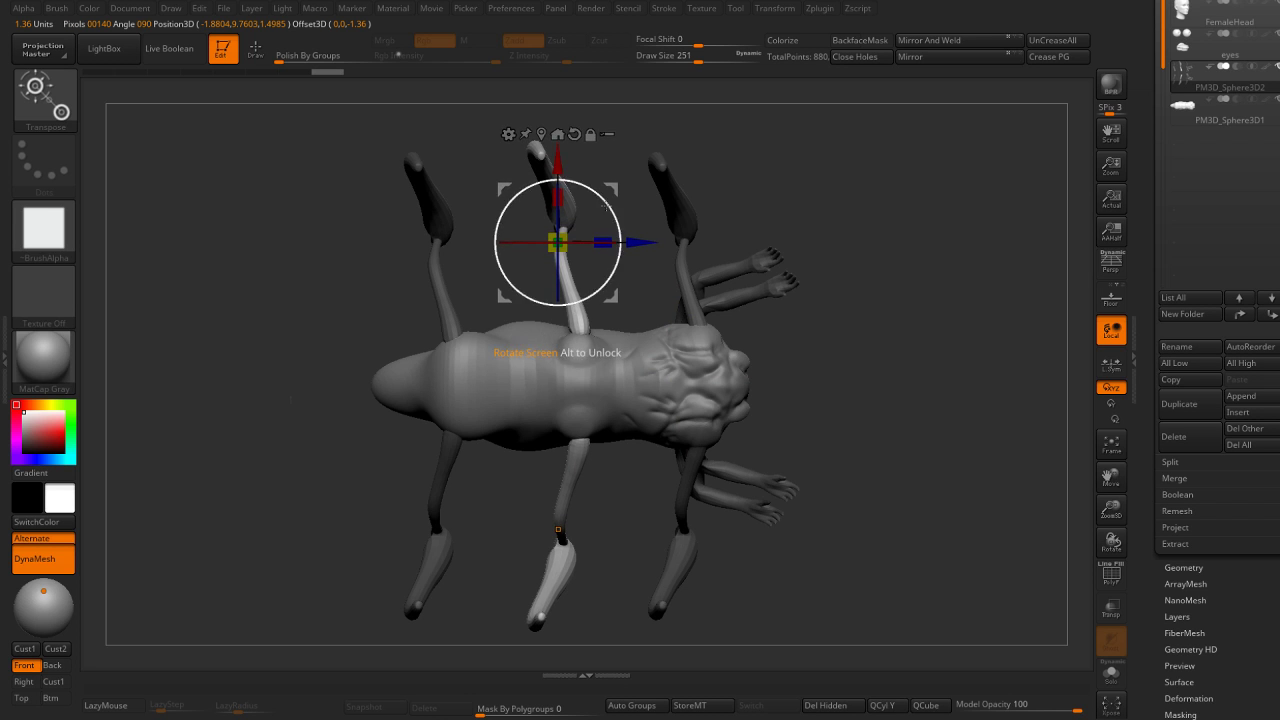
pyautogui.press('q')
# Build up rounded clay mounds around the middle leg's base with a smaller ClayBuildup brush.
pyautogui.moveTo(880, 420)
pyautogui.mouseDown()
pyautogui.moveTo(883, 328)
pyautogui.moveTo(849, 283)
pyautogui.moveTo(875, 337)
pyautogui.moveTo(930, 370)
pyautogui.moveTo(850, 483)
pyautogui.moveTo(558, 411)
pyautogui.mouseUp()
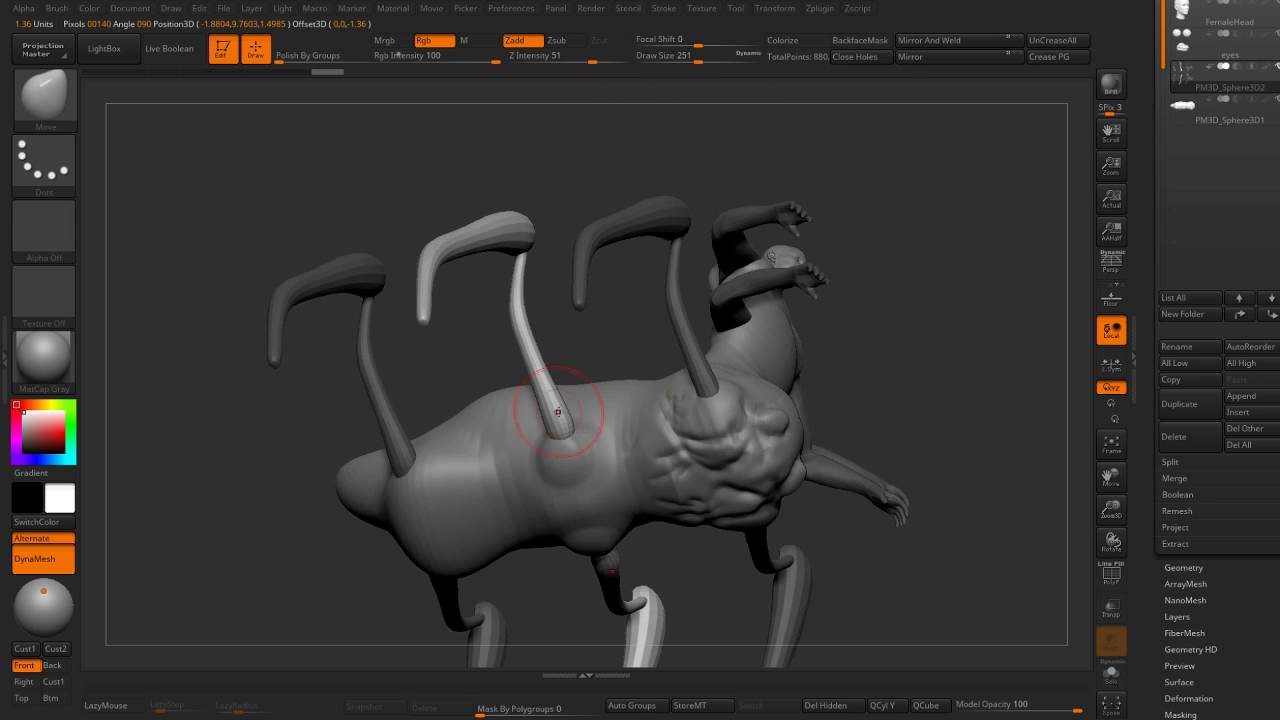
pyautogui.keyDown('alt'); pyautogui.click(583, 478); pyautogui.keyUp('alt')
pyautogui.press('b')
pyautogui.press('c')
pyautogui.press('b')
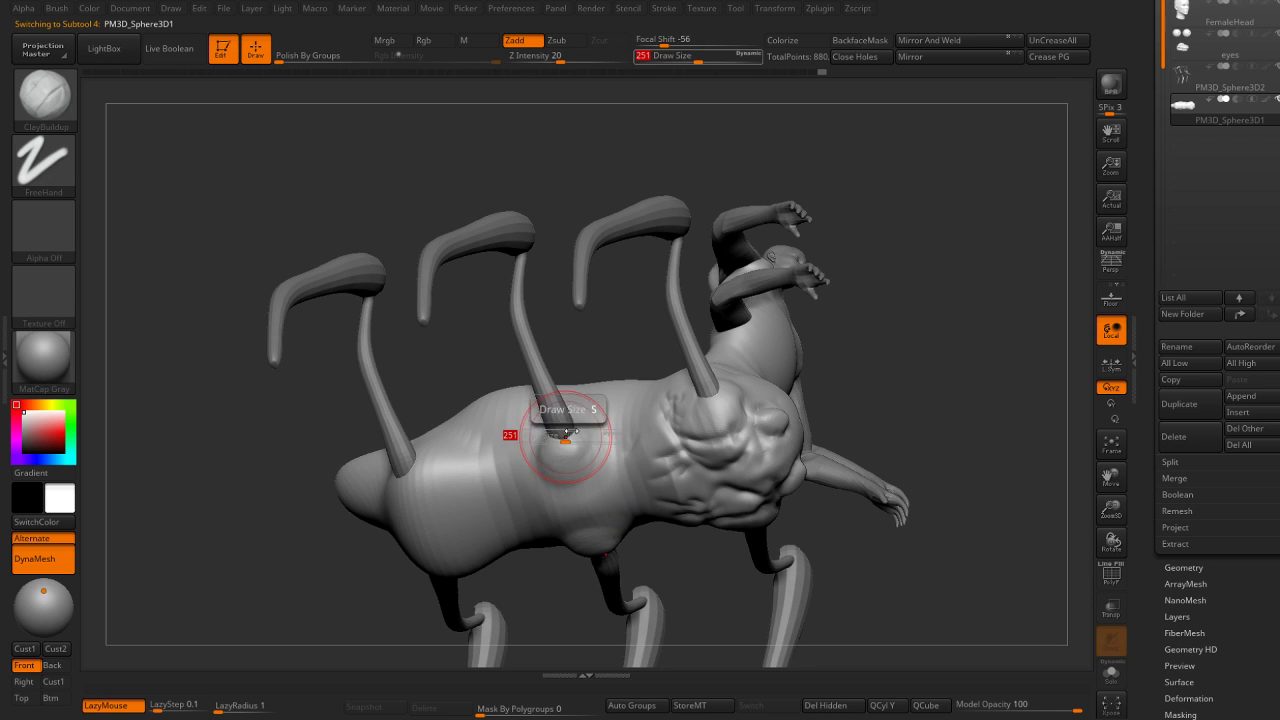
pyautogui.press('[')
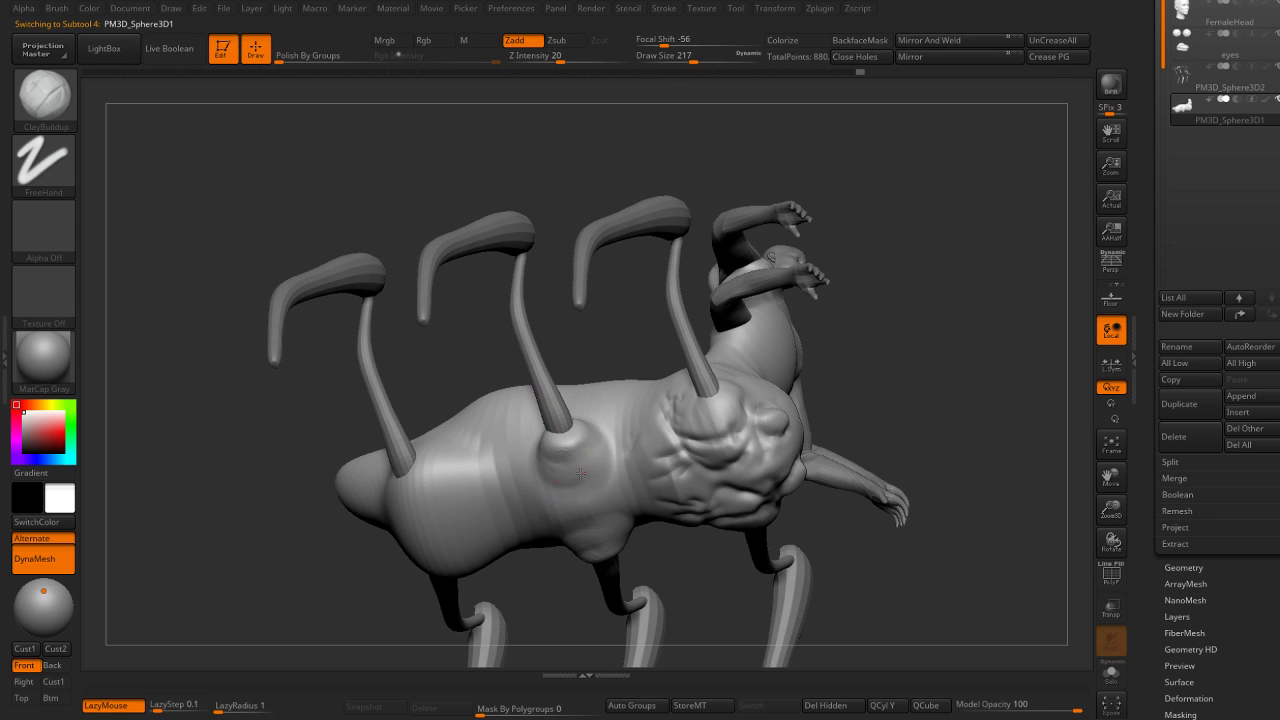
pyautogui.press('[')
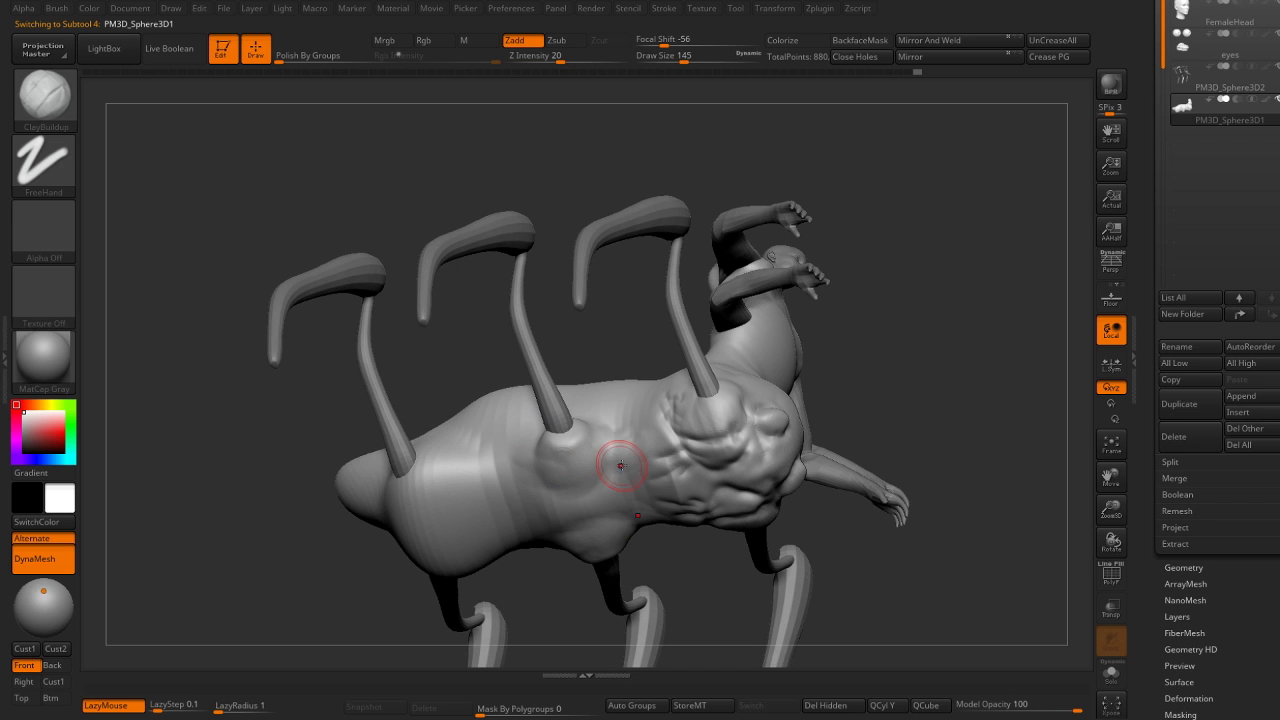
pyautogui.moveTo(623, 400); pyautogui.dragTo(616, 315)
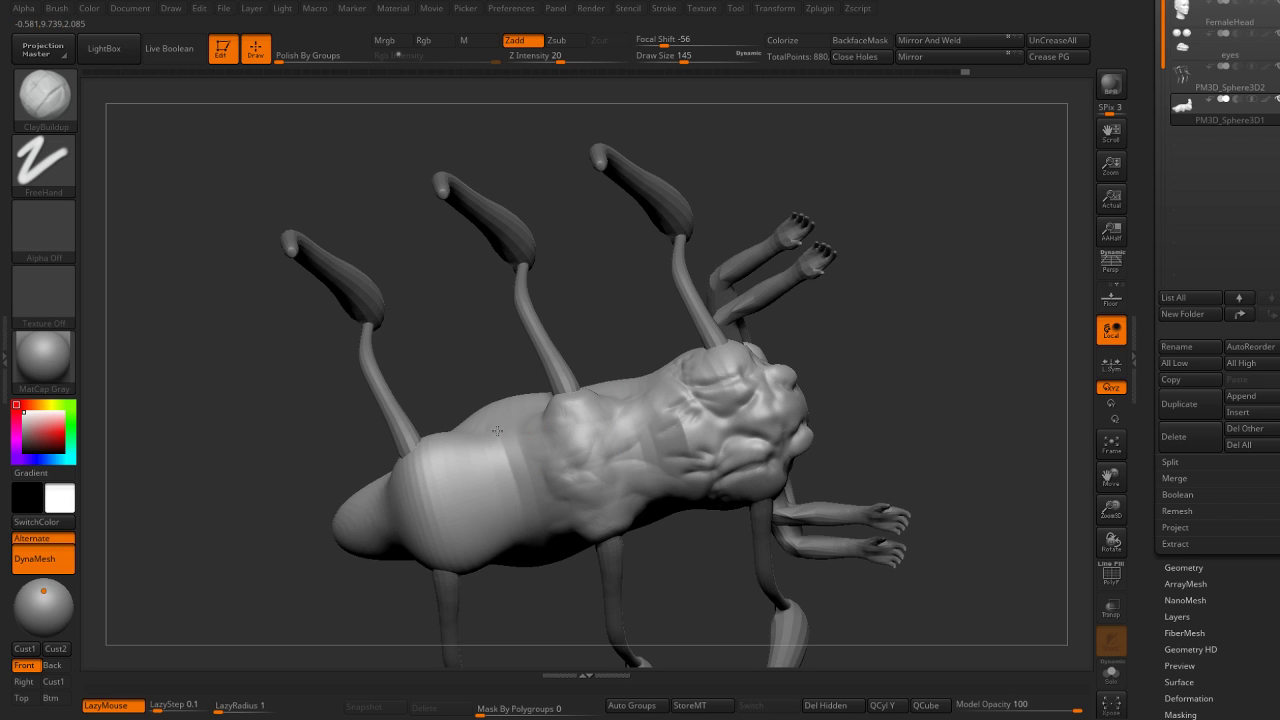
pyautogui.moveTo(497, 430)
pyautogui.mouseDown()
pyautogui.moveTo(390, 458)
pyautogui.moveTo(486, 317)
pyautogui.moveTo(542, 348)
pyautogui.moveTo(571, 300)
pyautogui.mouseUp()
# Select a larger Move brush and orbit around the head and body.
pyautogui.press('b')
pyautogui.press('m')
pyautogui.press('v')
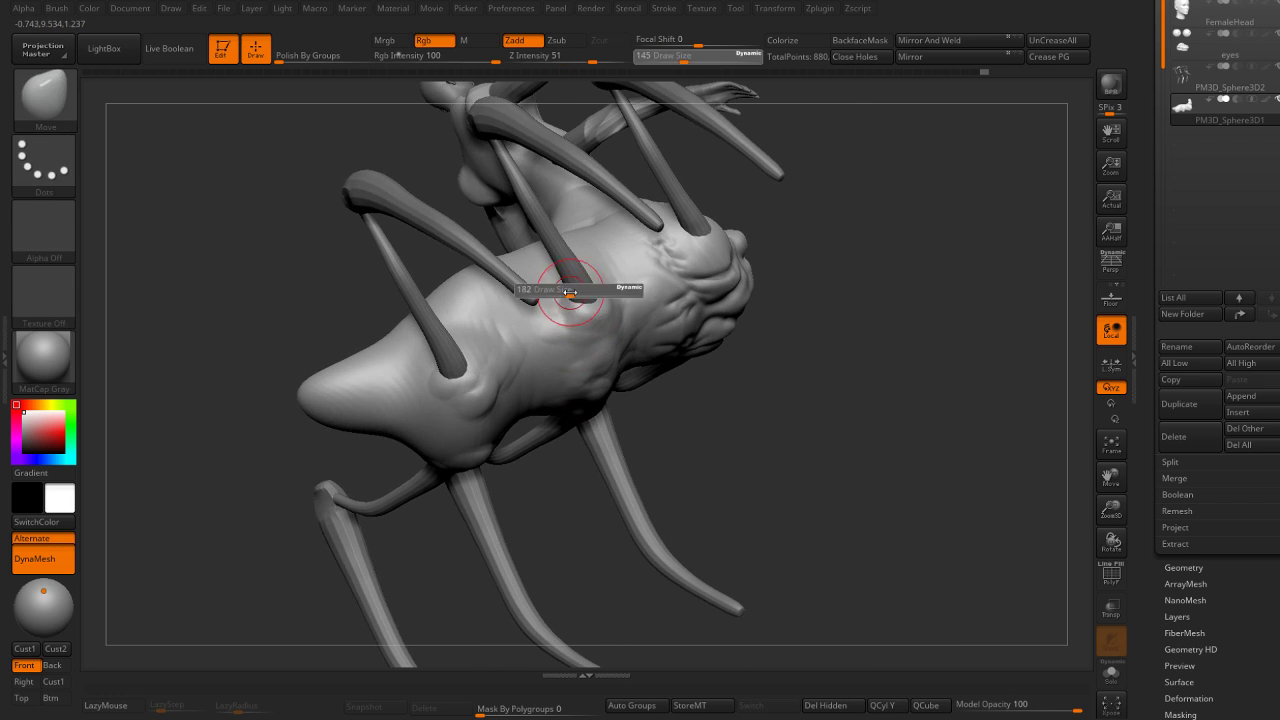
pyautogui.moveTo(645, 283)
pyautogui.mouseDown()
pyautogui.moveTo(800, 323)
pyautogui.moveTo(545, 414)
pyautogui.mouseUp()
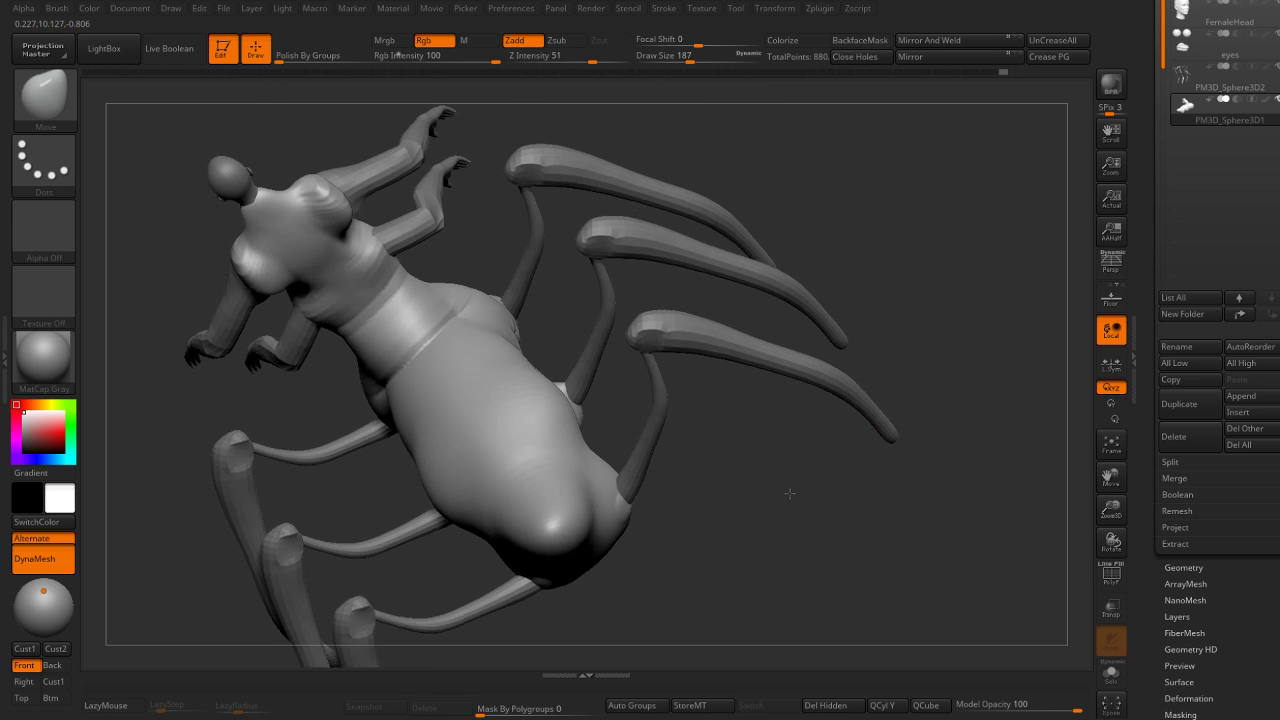
pyautogui.press('s')
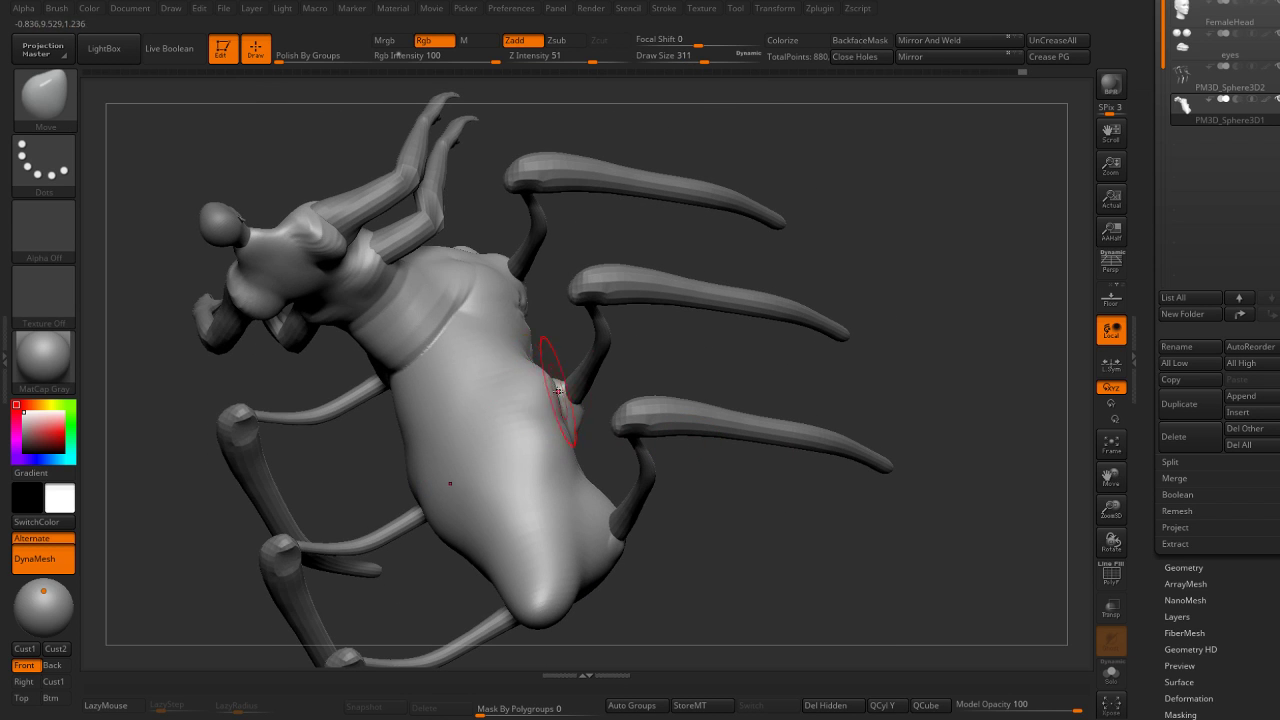
pyautogui.moveTo(700, 380)
pyautogui.mouseDown()
pyautogui.moveTo(735, 439)
pyautogui.moveTo(633, 398)
pyautogui.mouseUp()
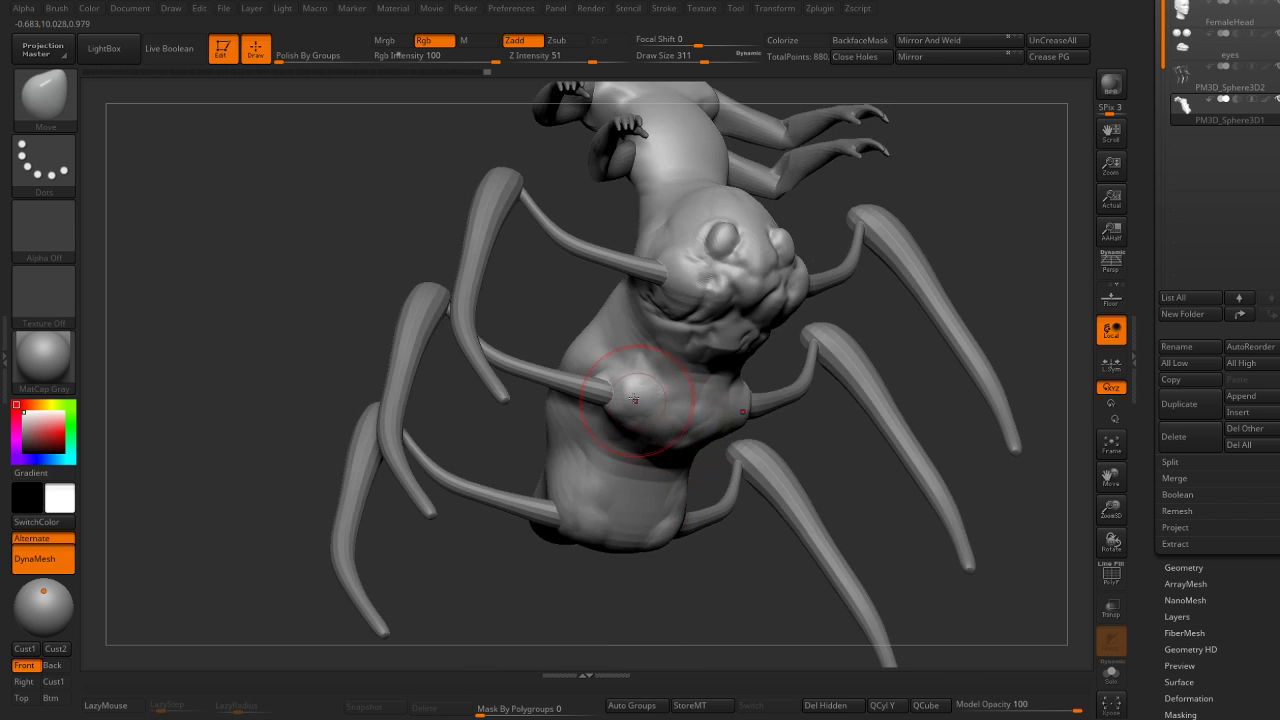
pyautogui.moveTo(634, 606)
pyautogui.mouseDown()
pyautogui.moveTo(686, 600)
pyautogui.moveTo(601, 432)
pyautogui.mouseUp()
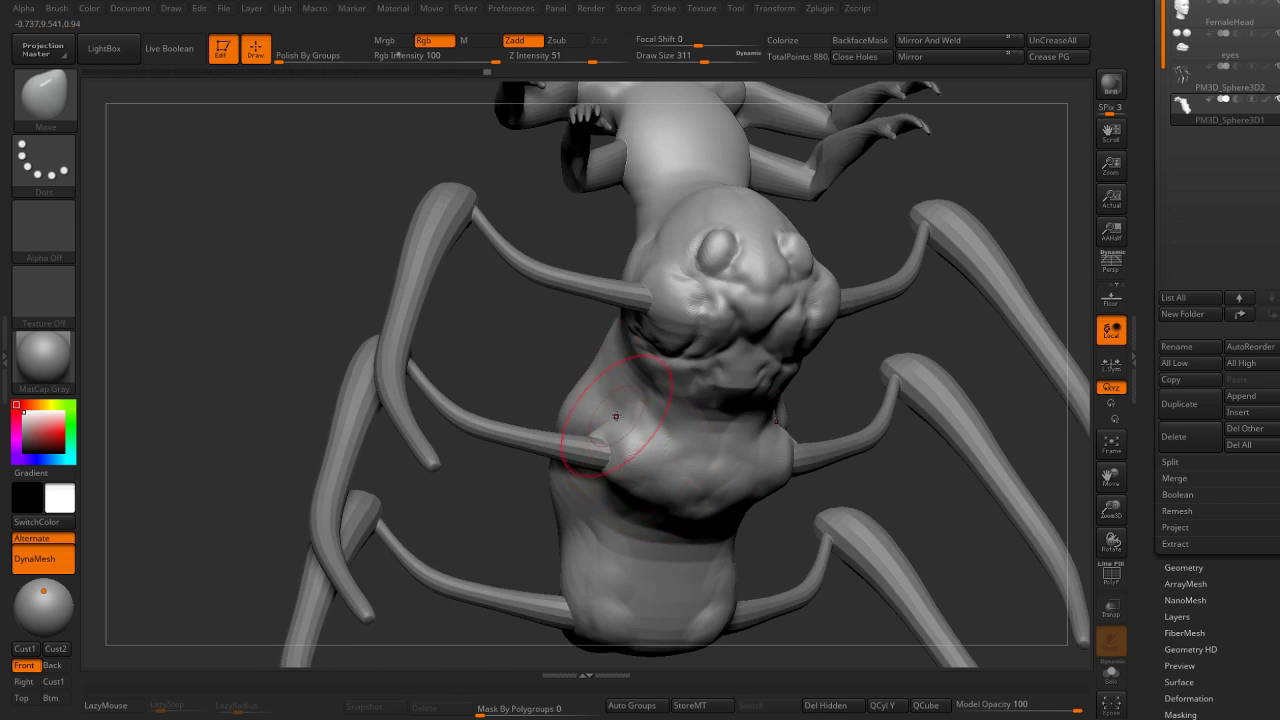
# Pick a smaller DamStandard brush and inspect the torso, back and underside.
pyautogui.press('b')
pyautogui.press('d')
pyautogui.press('s')
pyautogui.press('[')
pyautogui.press('[')
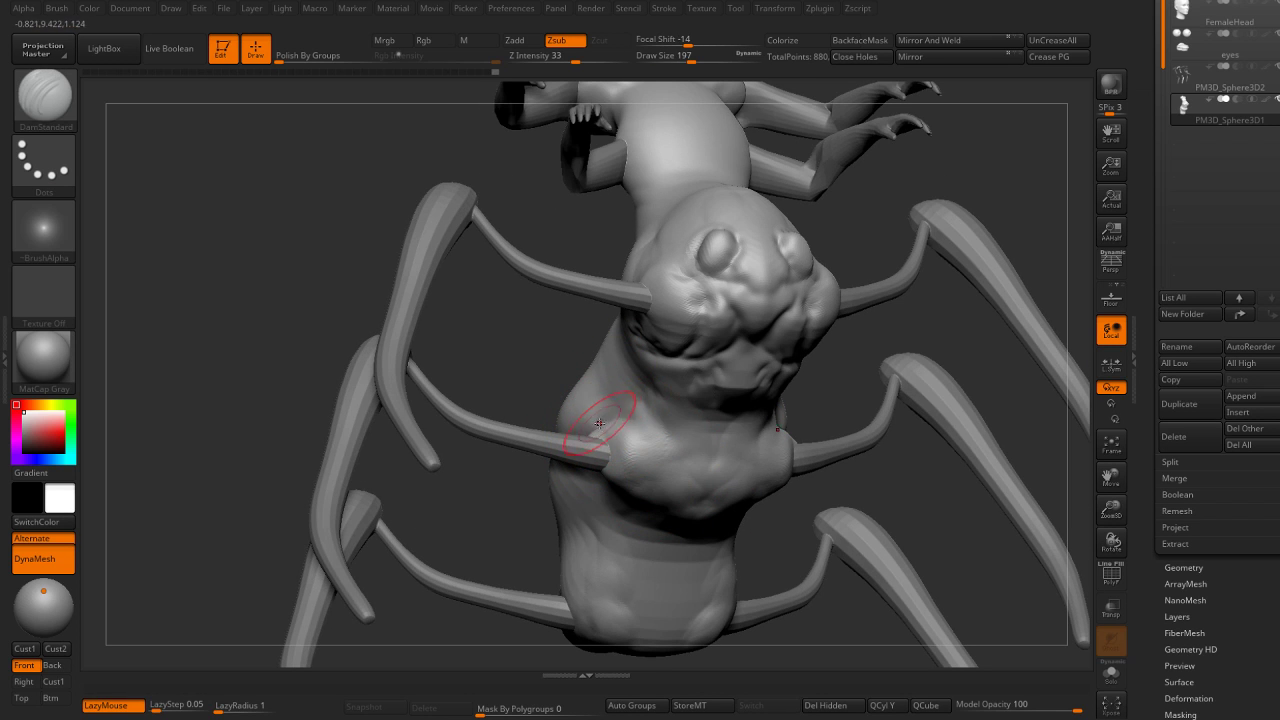
pyautogui.moveTo(634, 408); pyautogui.dragTo(625, 381)
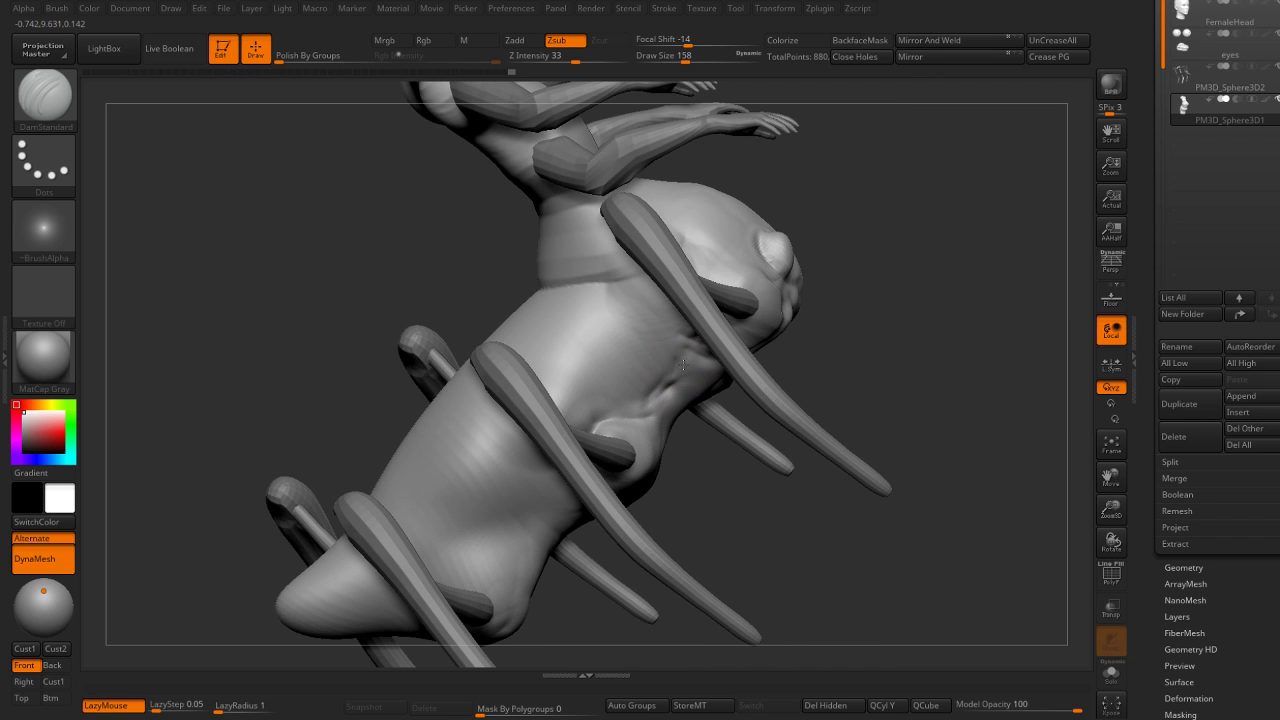
pyautogui.moveTo(683, 366); pyautogui.dragTo(685, 371)
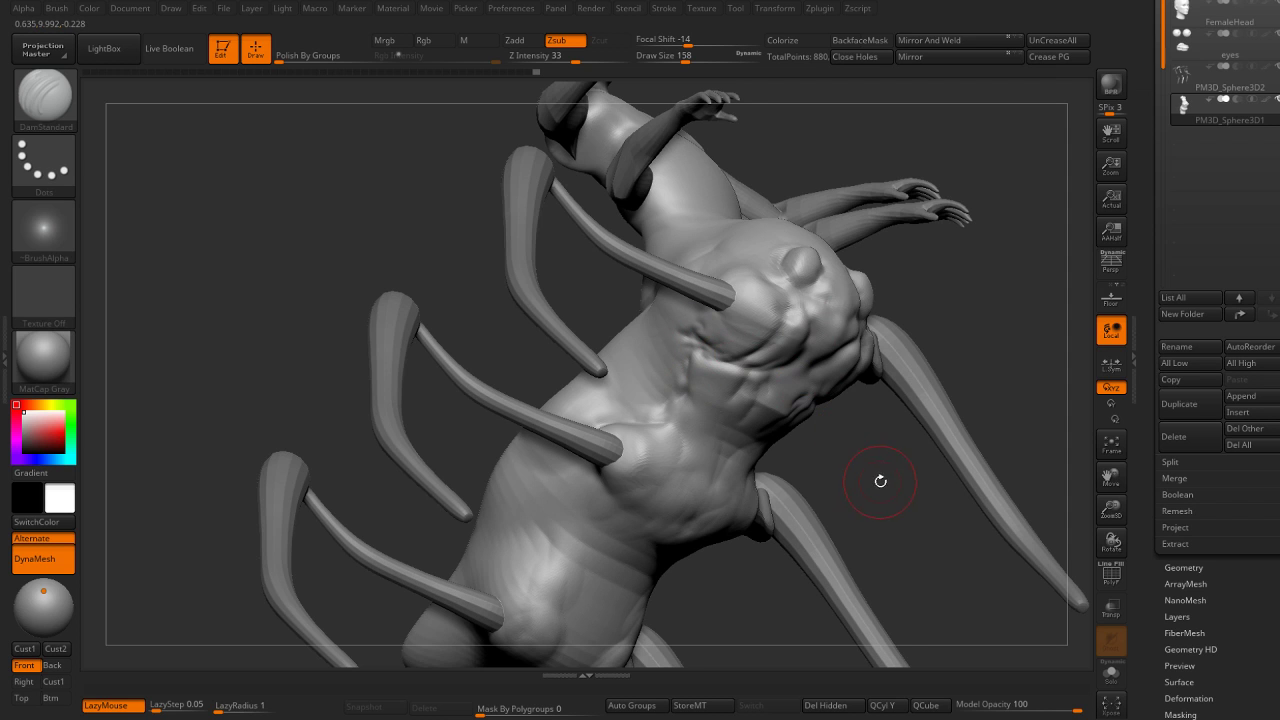
pyautogui.moveTo(880, 481)
pyautogui.mouseDown()
pyautogui.moveTo(837, 381)
pyautogui.moveTo(793, 331)
pyautogui.mouseUp()
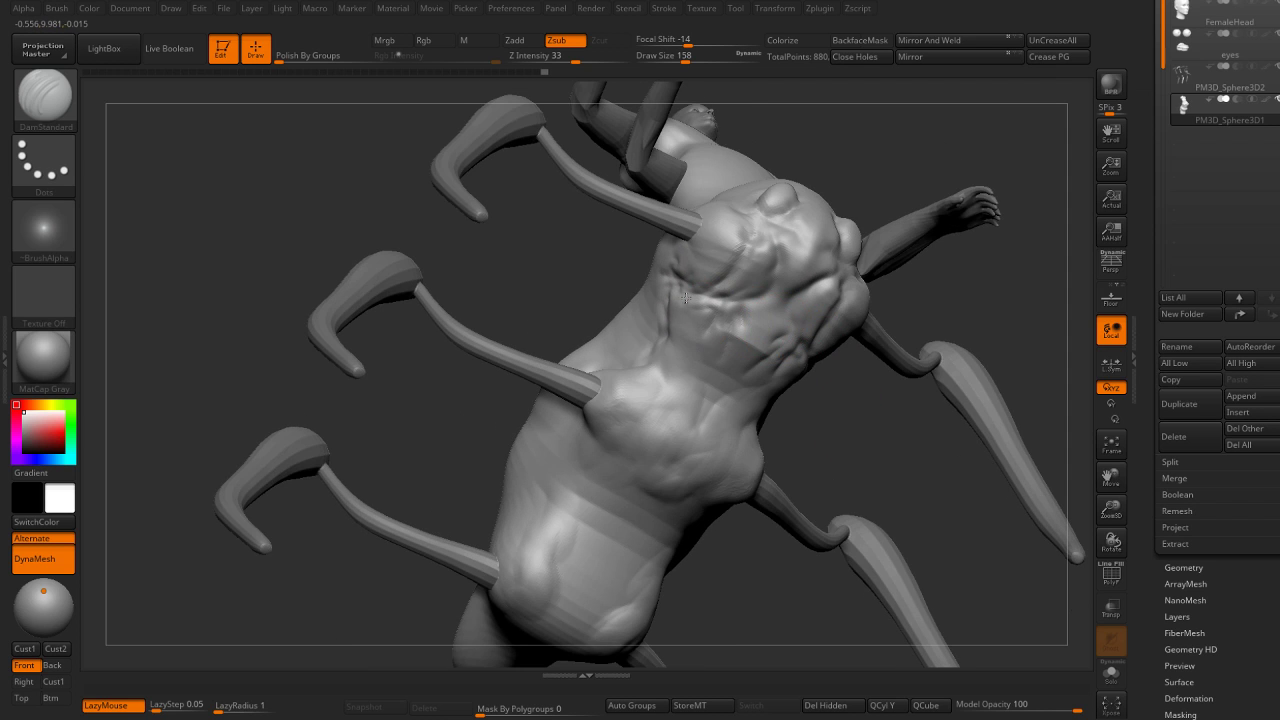
pyautogui.moveTo(616, 363); pyautogui.dragTo(597, 378)
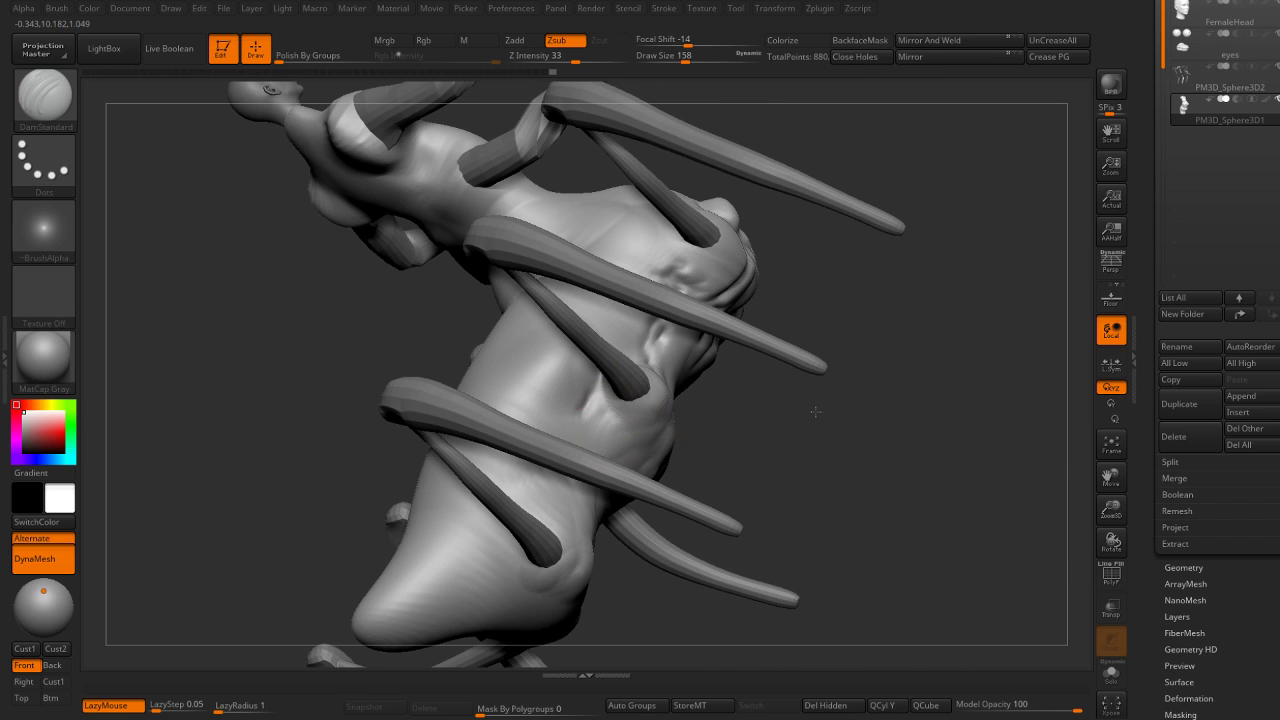
pyautogui.moveTo(815, 411); pyautogui.dragTo(836, 370)
pyautogui.moveTo(702, 329); pyautogui.dragTo(622, 354)
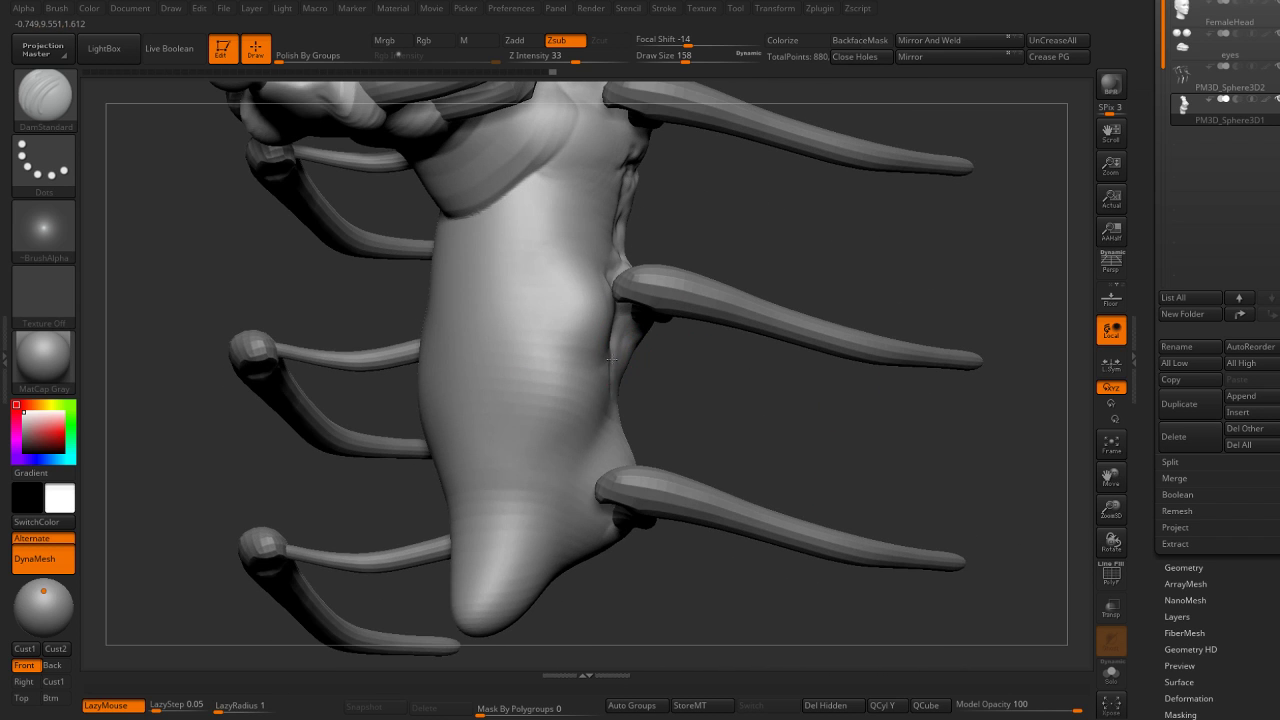
pyautogui.moveTo(593, 447); pyautogui.dragTo(606, 450)
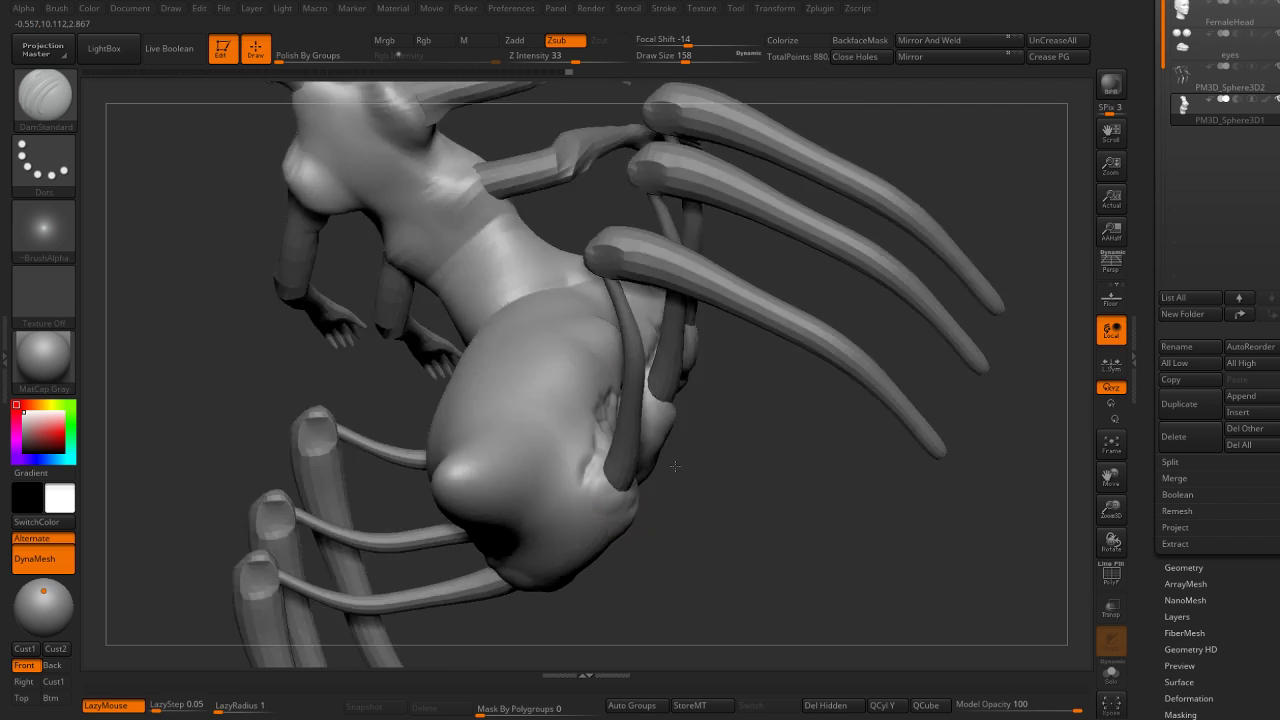
pyautogui.moveTo(500, 568)
pyautogui.mouseDown()
pyautogui.moveTo(425, 360)
pyautogui.moveTo(609, 416)
pyautogui.mouseUp()
# Build up ClayBuildup clay along the lower abdomen, then enlarge the brush and smooth the side crease.
pyautogui.press('b')
pyautogui.press('c')
pyautogui.press('b')
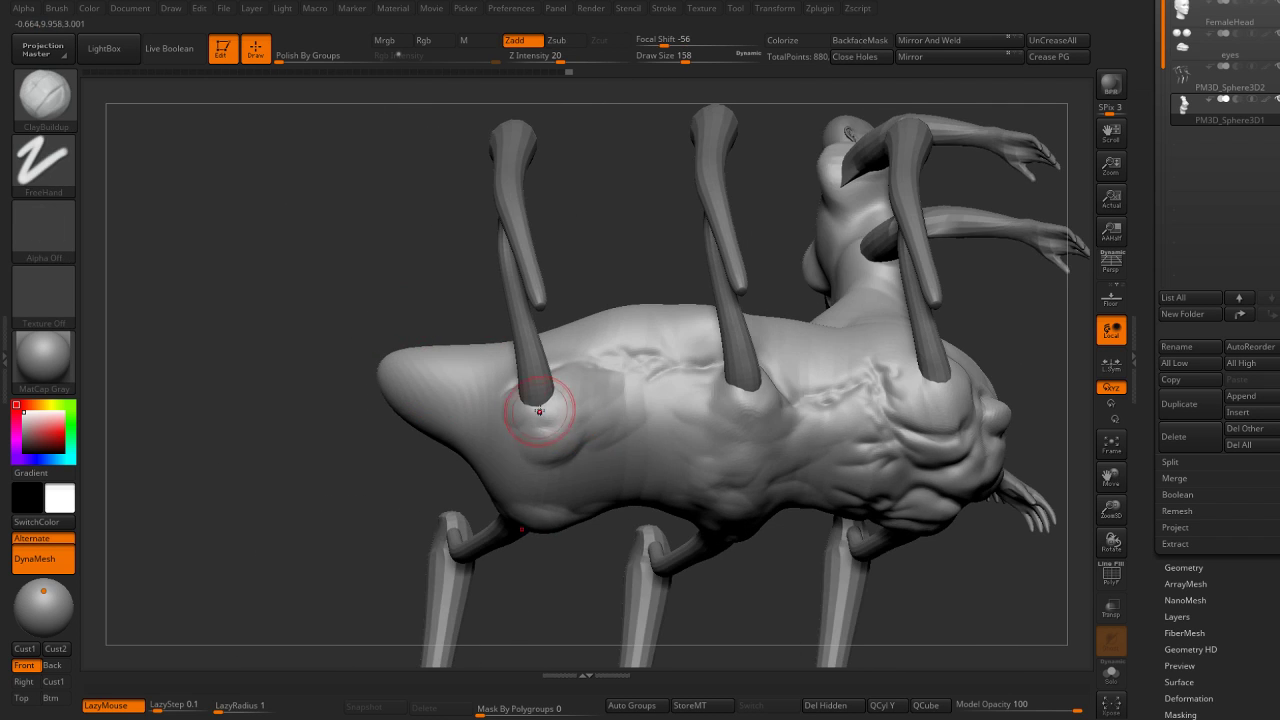
pyautogui.moveTo(514, 456); pyautogui.dragTo(583, 458)
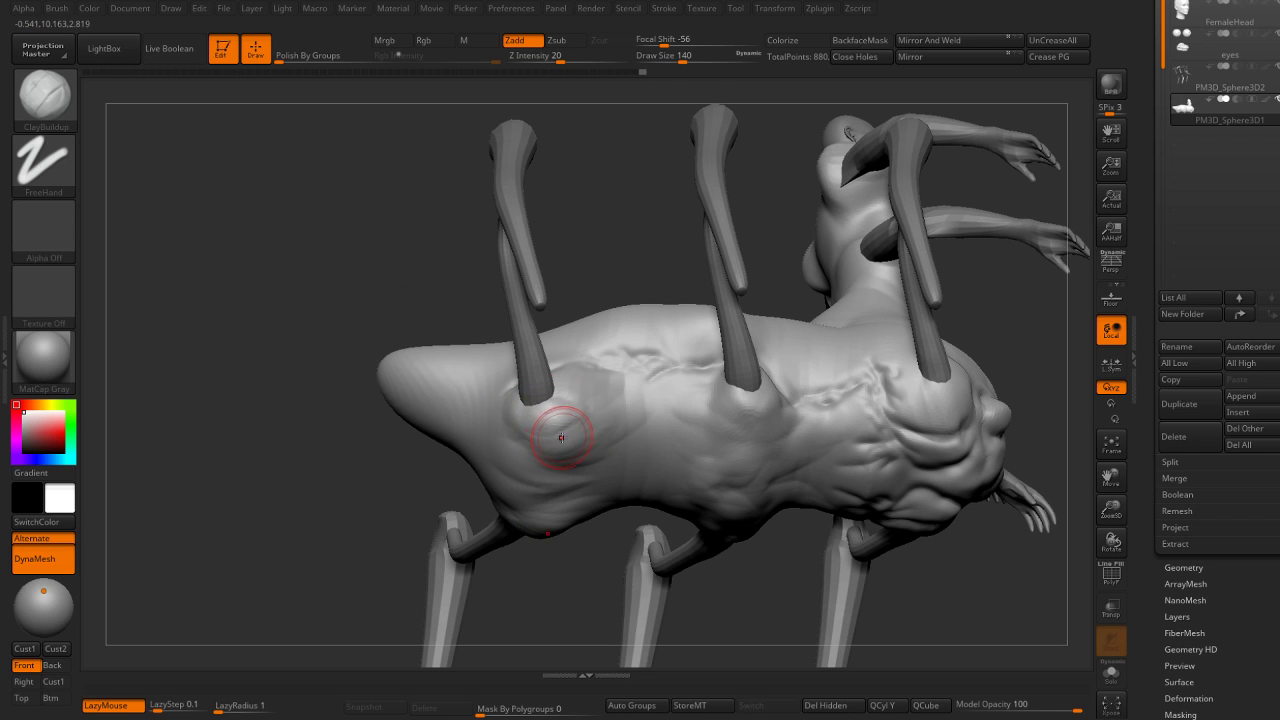
pyautogui.press(']')
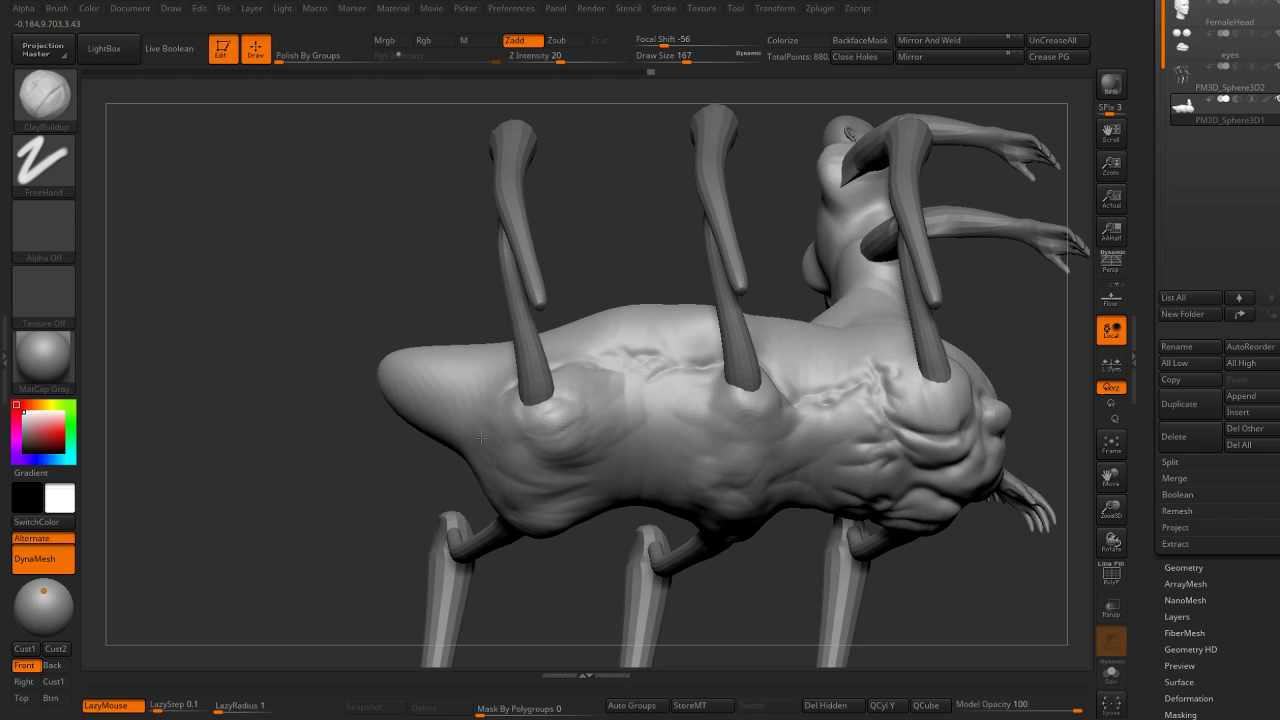
pyautogui.press(']')
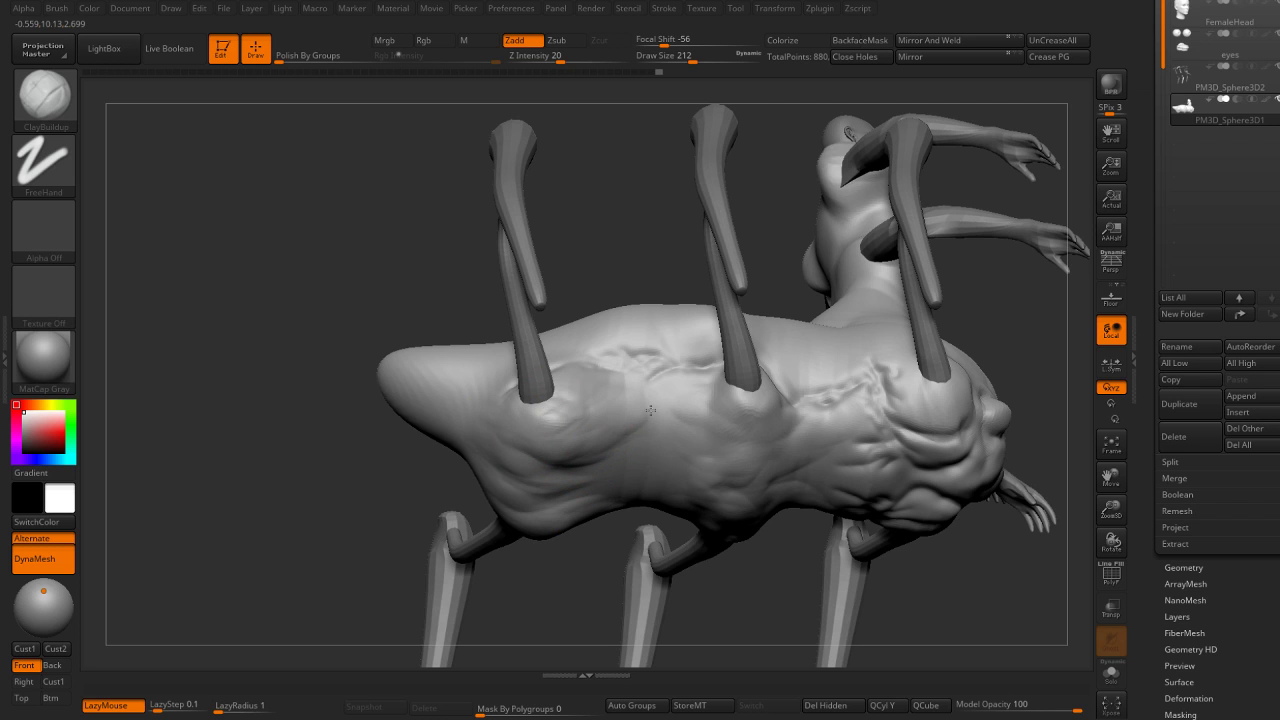
pyautogui.keyDown('shift'); pyautogui.moveTo(601, 455); pyautogui.dragTo(657, 452); pyautogui.keyUp('shift')
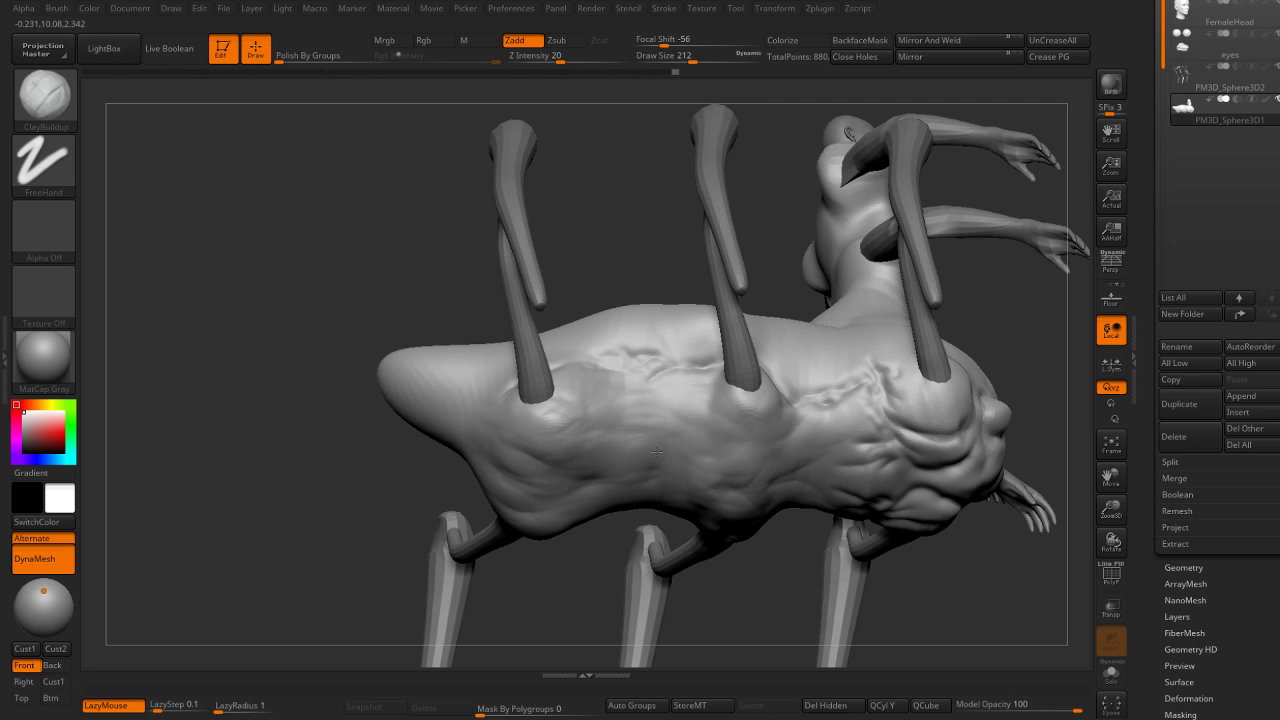
pyautogui.moveTo(631, 251)
pyautogui.mouseDown()
pyautogui.moveTo(603, 229)
pyautogui.moveTo(446, 461)
pyautogui.moveTo(480, 461)
pyautogui.mouseUp()
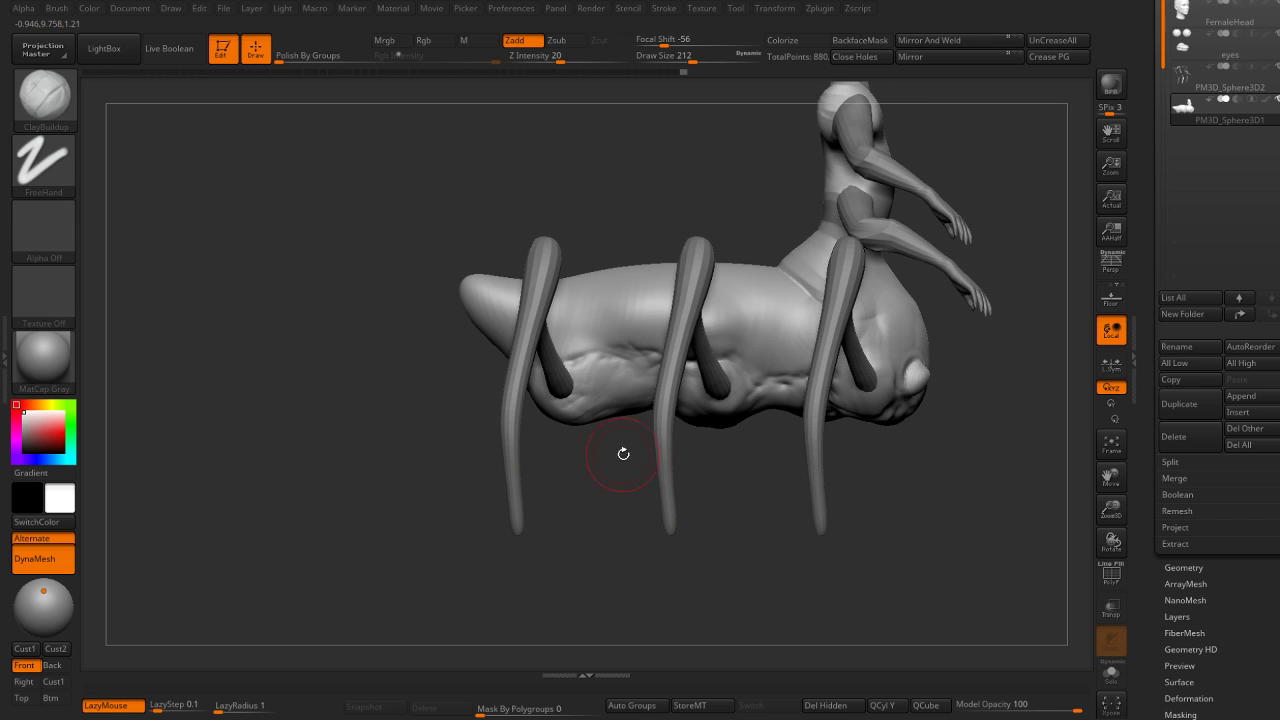
# Pull the belly surface up and switch the view to perspective to inspect legs and rider.
pyautogui.moveTo(627, 433)
pyautogui.mouseDown()
pyautogui.moveTo(627, 418)
pyautogui.moveTo(563, 428)
pyautogui.mouseUp()
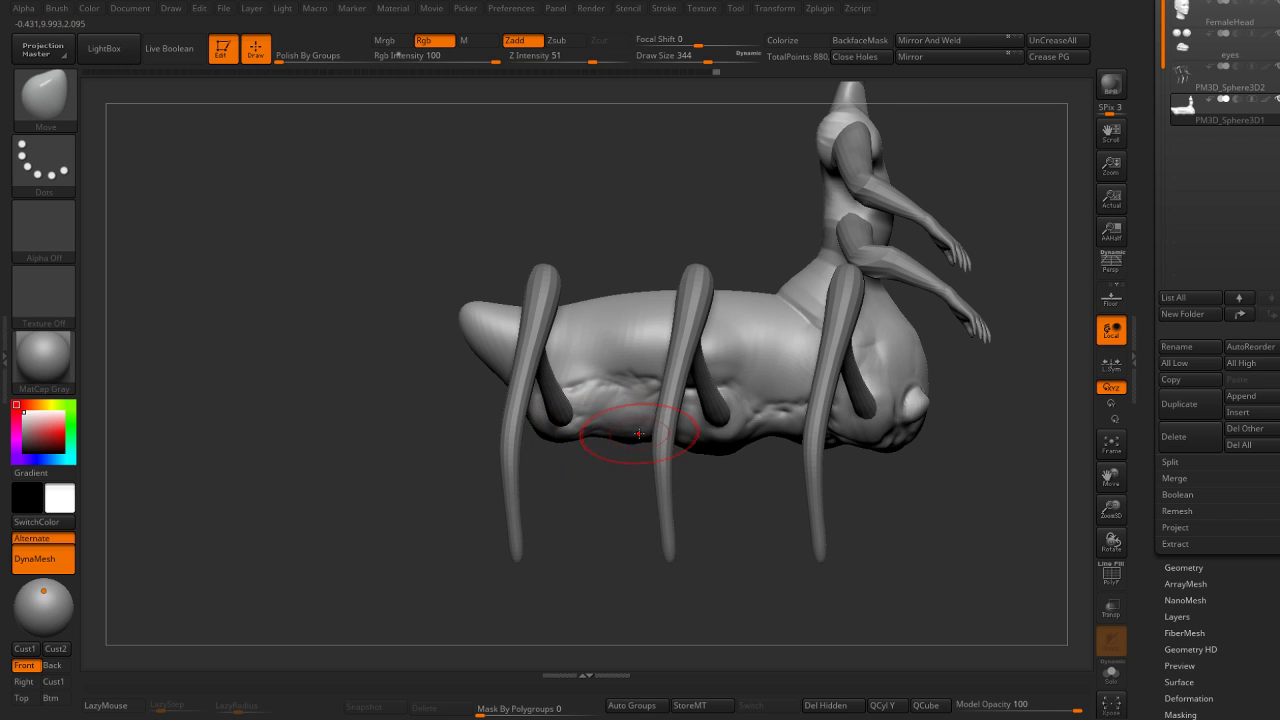
pyautogui.moveTo(919, 430); pyautogui.dragTo(857, 414)
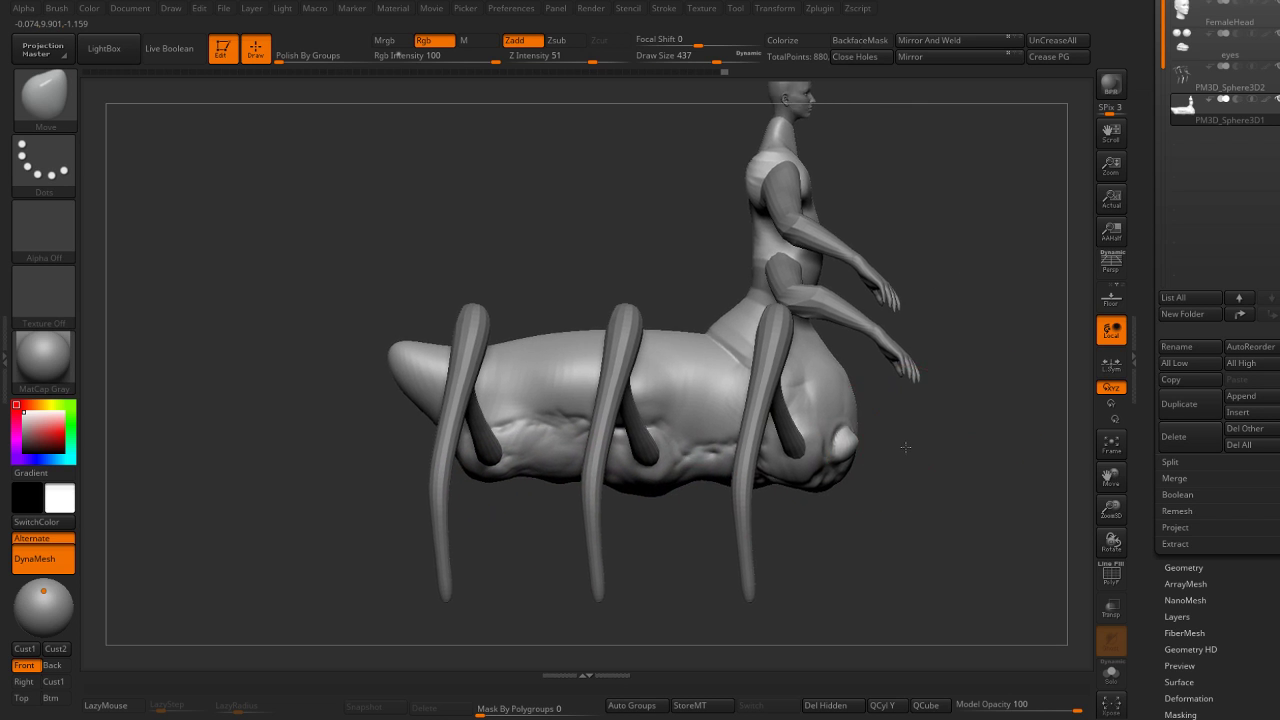
pyautogui.moveTo(997, 352); pyautogui.dragTo(781, 381)
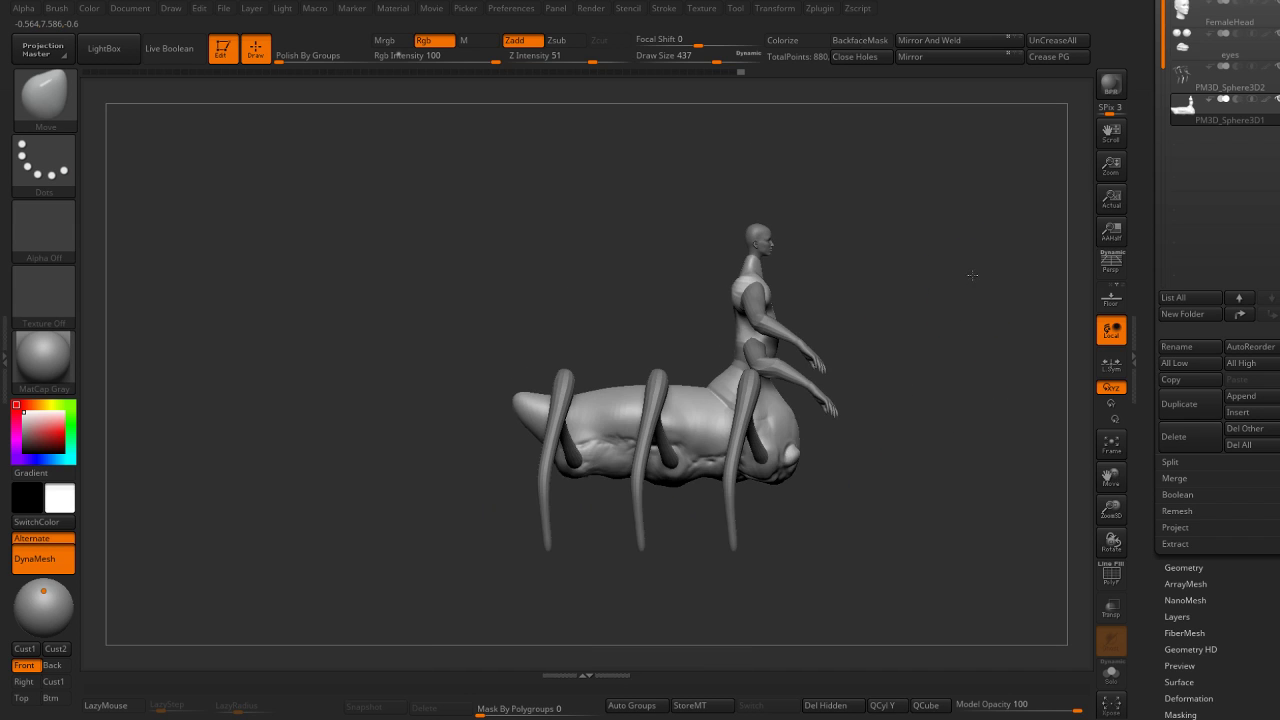
pyautogui.moveTo(715, 405); pyautogui.dragTo(707, 394)
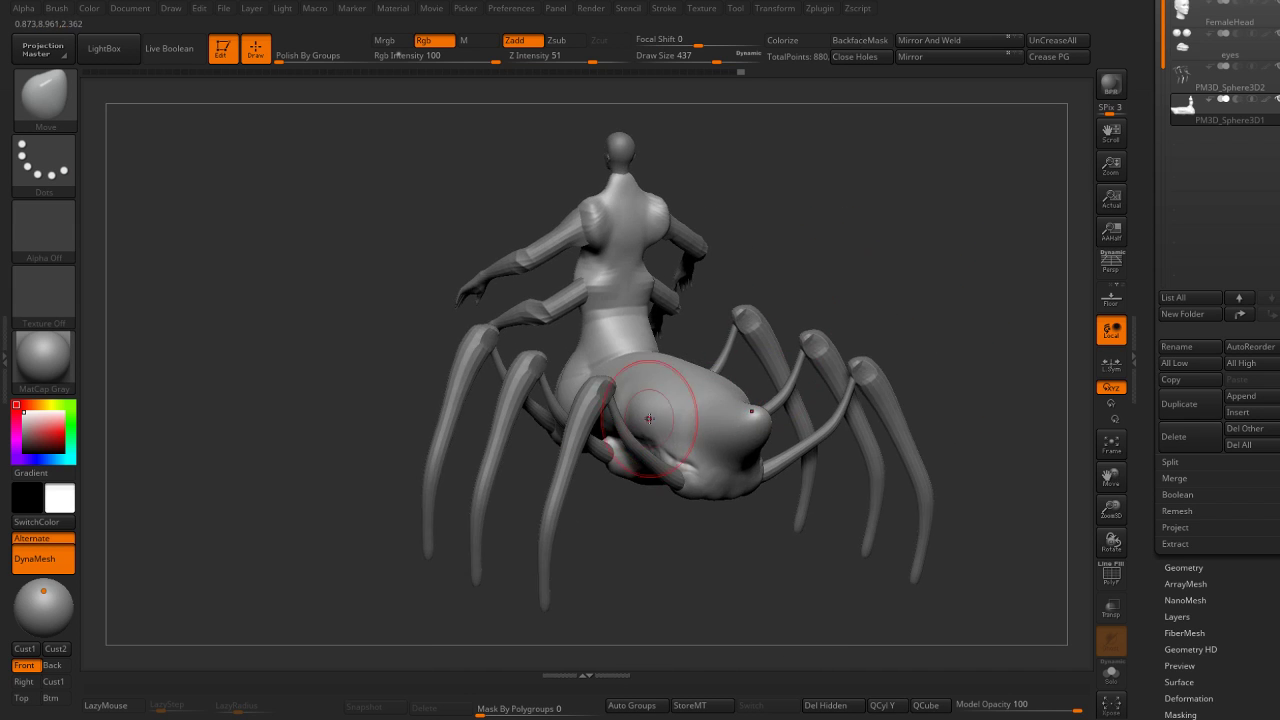
pyautogui.moveTo(678, 365); pyautogui.dragTo(663, 360)
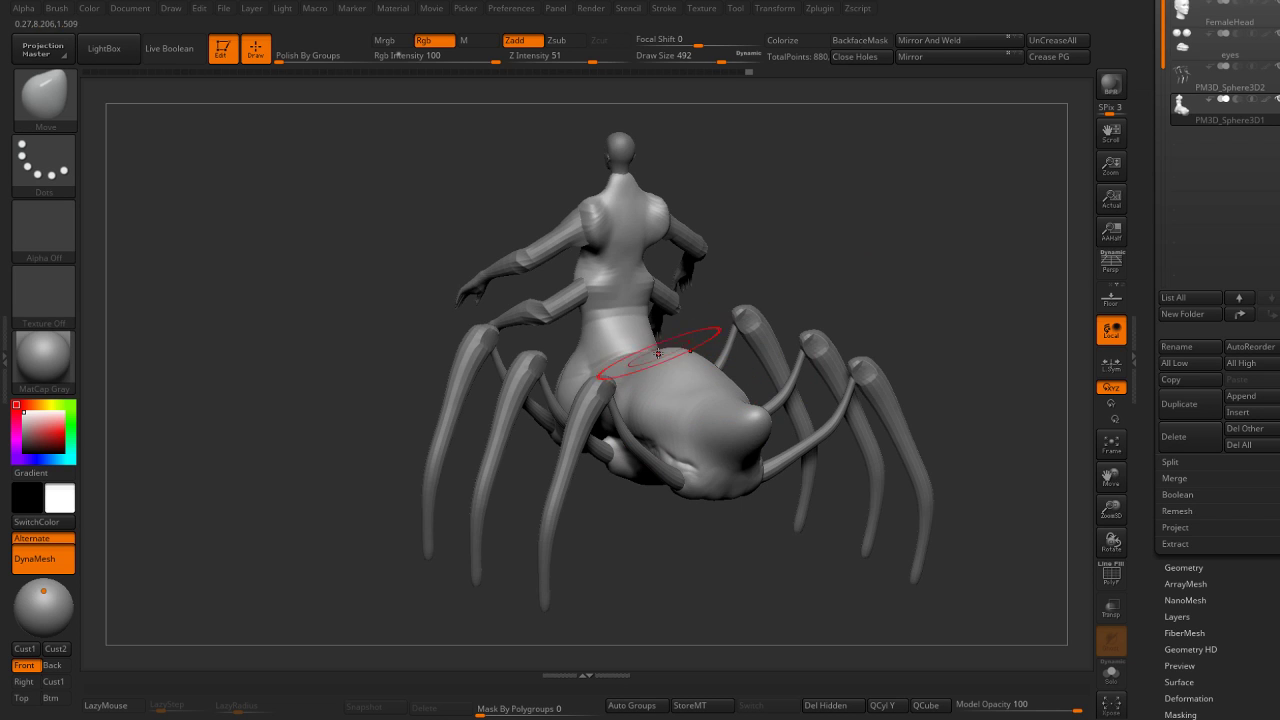
pyautogui.moveTo(845, 298)
pyautogui.mouseDown()
pyautogui.moveTo(732, 350)
pyautogui.moveTo(739, 417)
pyautogui.moveTo(779, 465)
pyautogui.mouseUp()
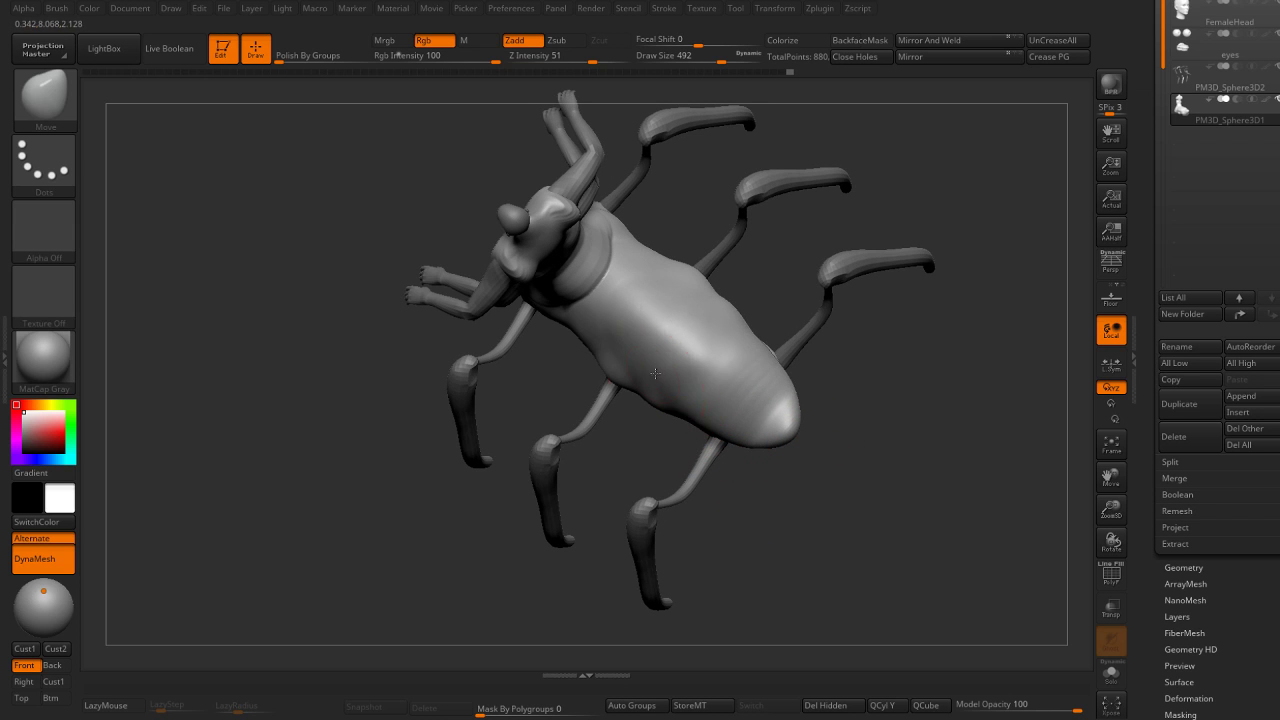
pyautogui.moveTo(880, 360); pyautogui.dragTo(757, 372)
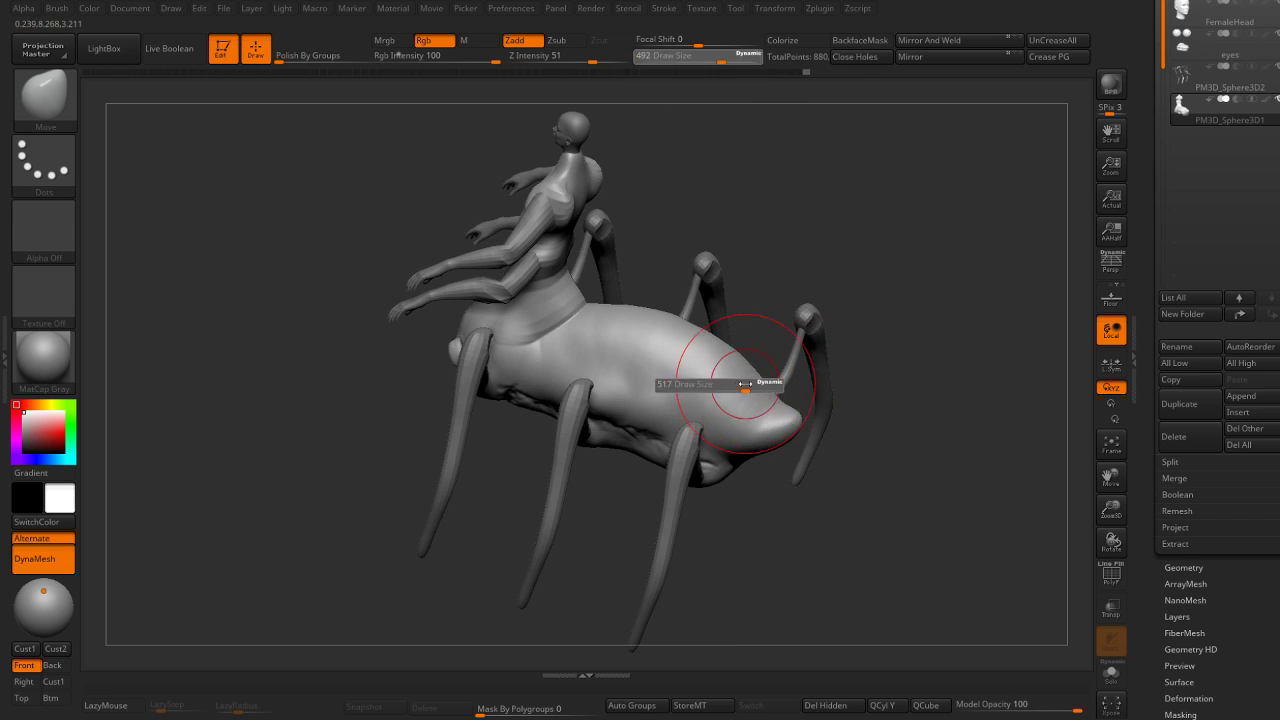
pyautogui.press('[')
pyautogui.moveTo(877, 372); pyautogui.dragTo(1112, 237)
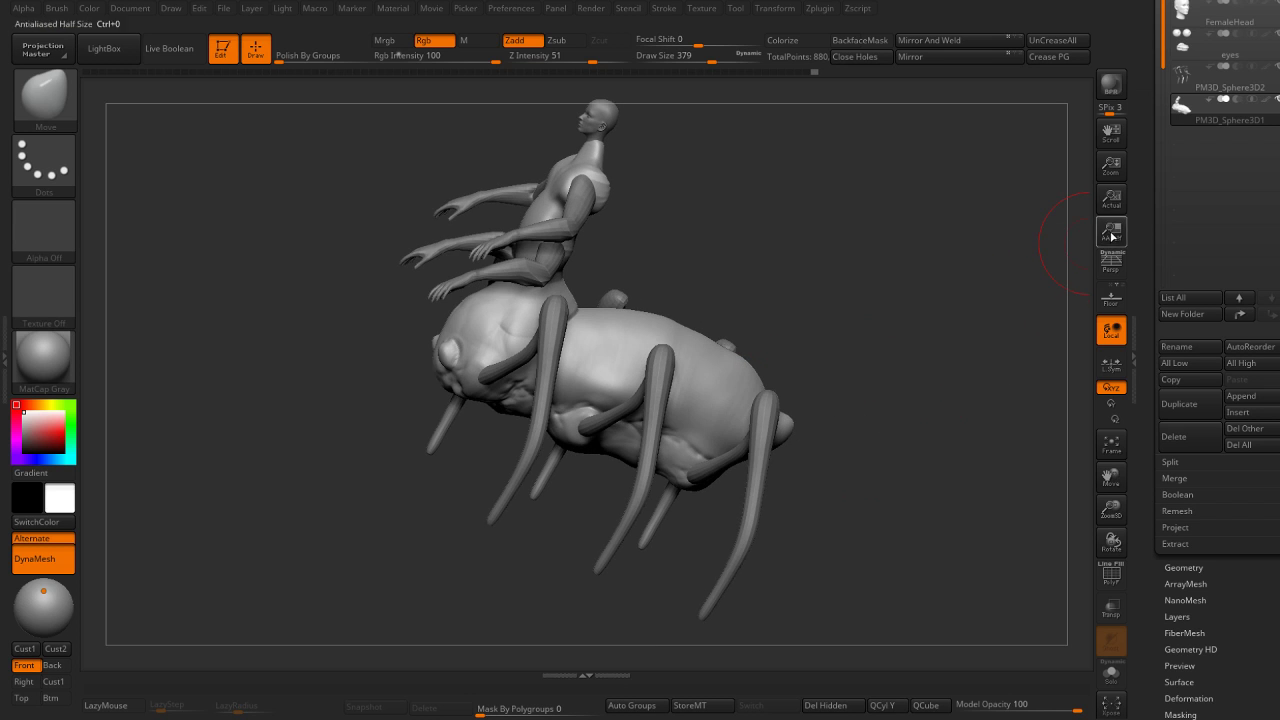
pyautogui.click(1103, 272)
pyautogui.moveTo(842, 216)
pyautogui.mouseDown()
pyautogui.moveTo(900, 351)
pyautogui.moveTo(866, 354)
pyautogui.moveTo(814, 280)
pyautogui.moveTo(811, 297)
pyautogui.mouseUp()
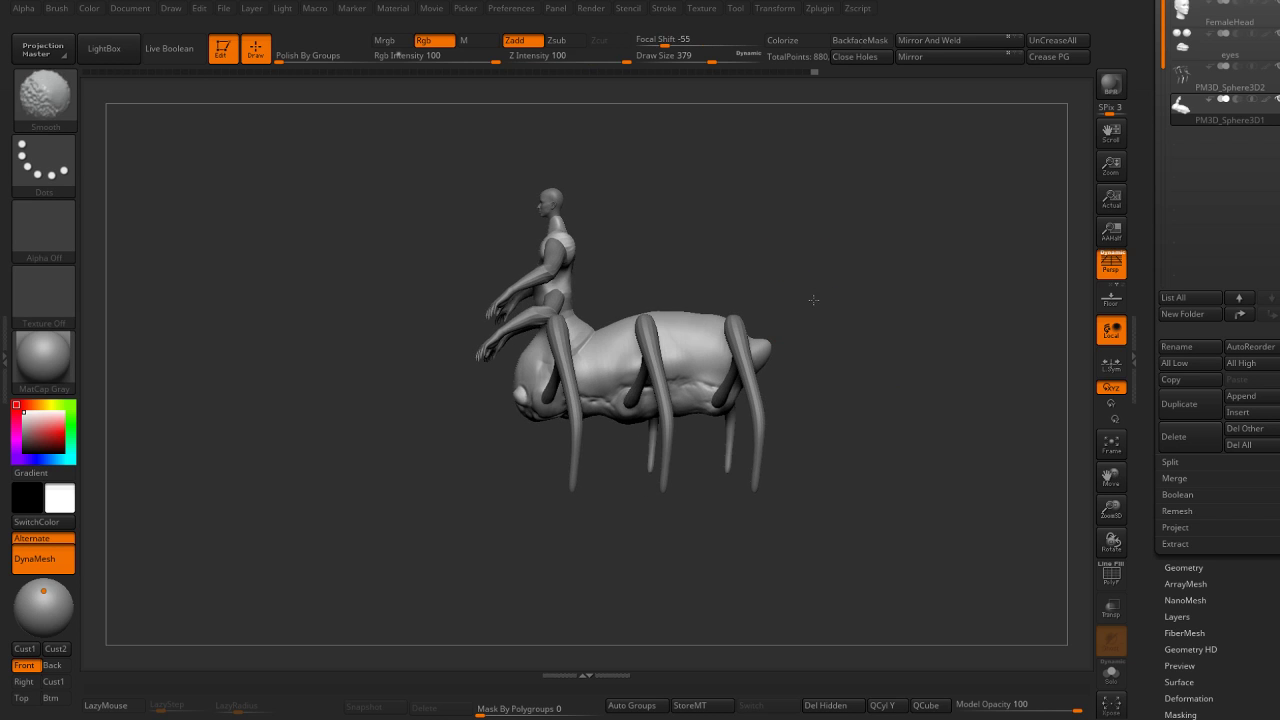
# Mask everything but the spider body and stretch it longer with world-aligned Transpose scaling.
pyautogui.keyDown('ctrl'); pyautogui.moveTo(606, 298); pyautogui.dragTo(986, 200); pyautogui.keyUp('ctrl')
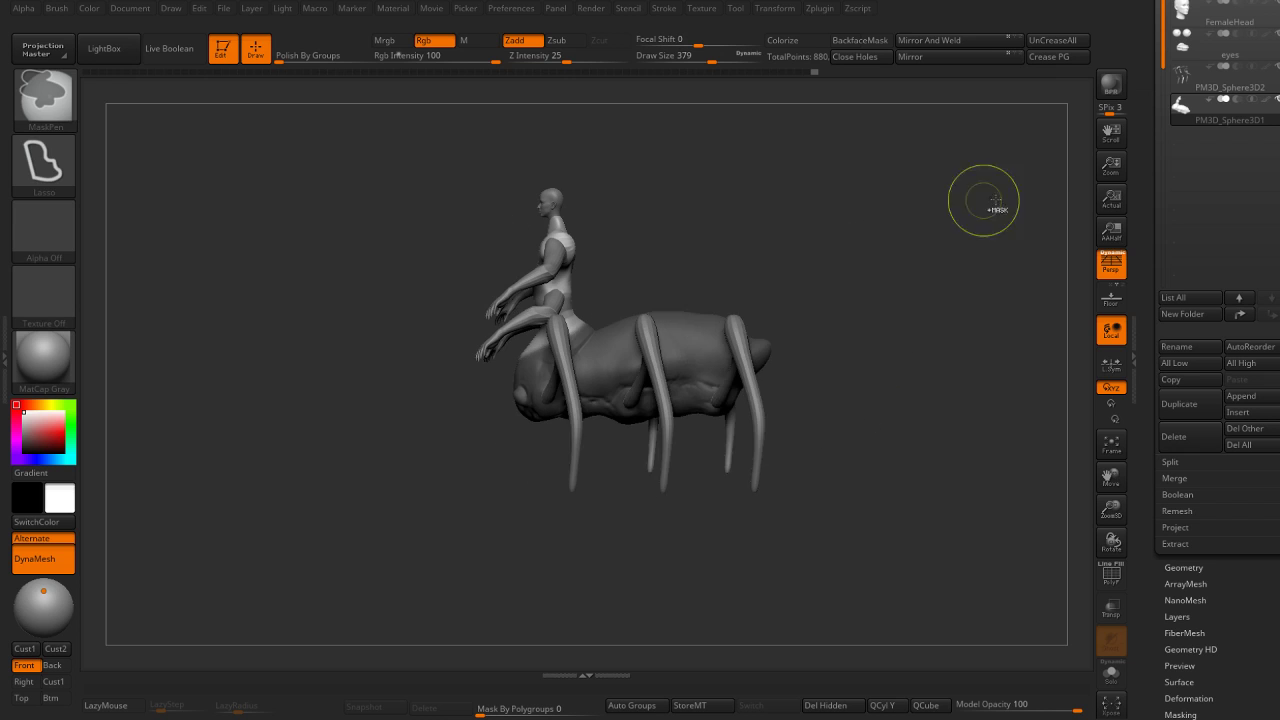
pyautogui.press('p')
pyautogui.press('w')
pyautogui.keyDown('ctrl'); pyautogui.click(868, 315); pyautogui.keyUp('ctrl')
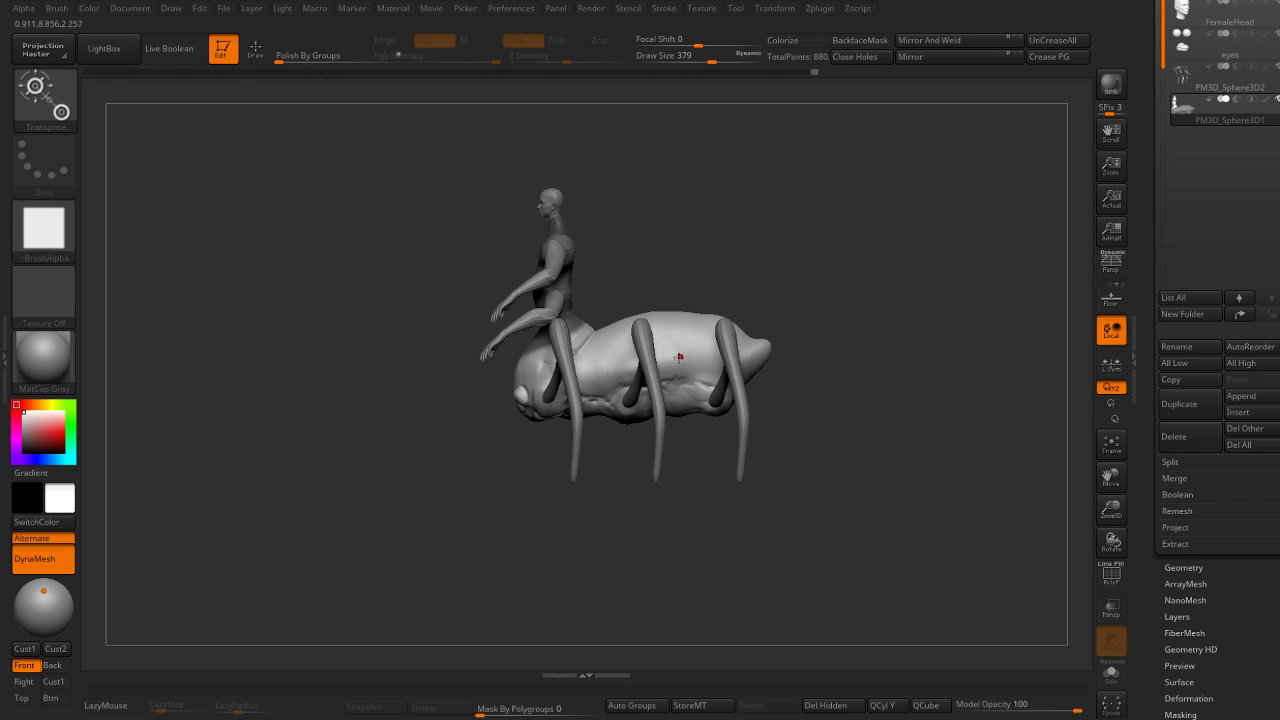
pyautogui.click(623, 362)
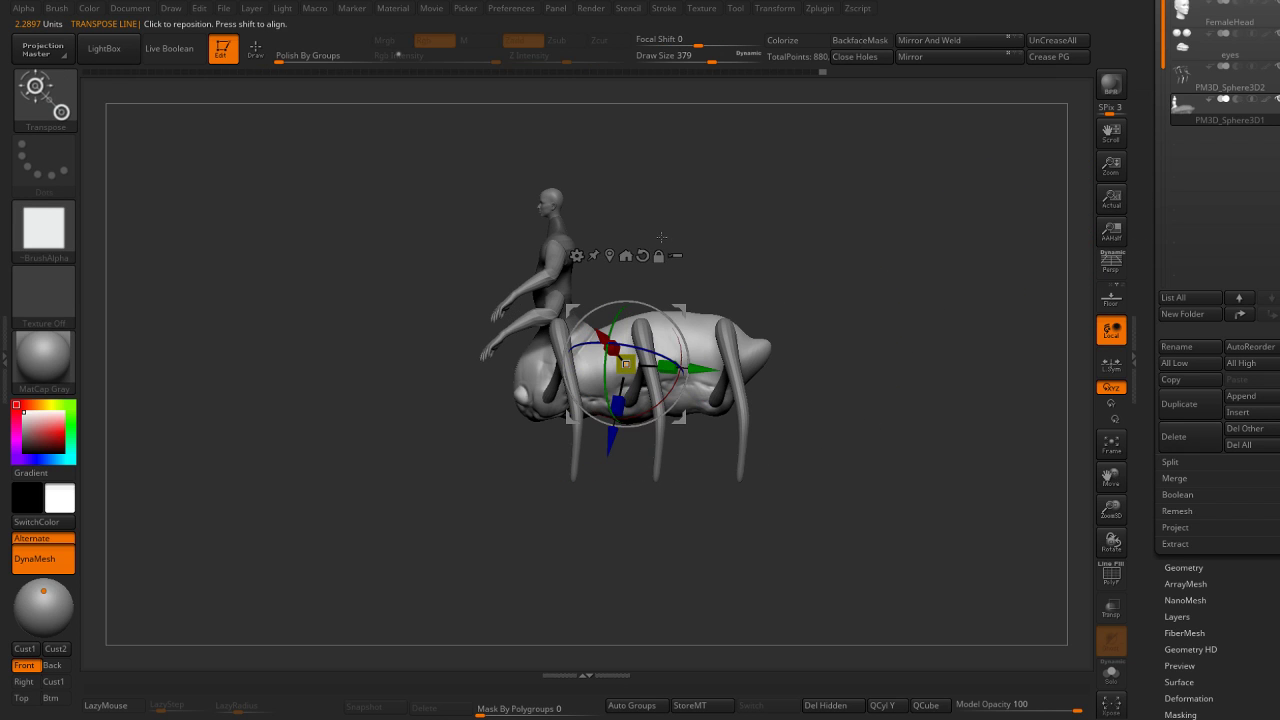
pyautogui.click(642, 255)
pyautogui.moveTo(586, 369); pyautogui.dragTo(570, 368)
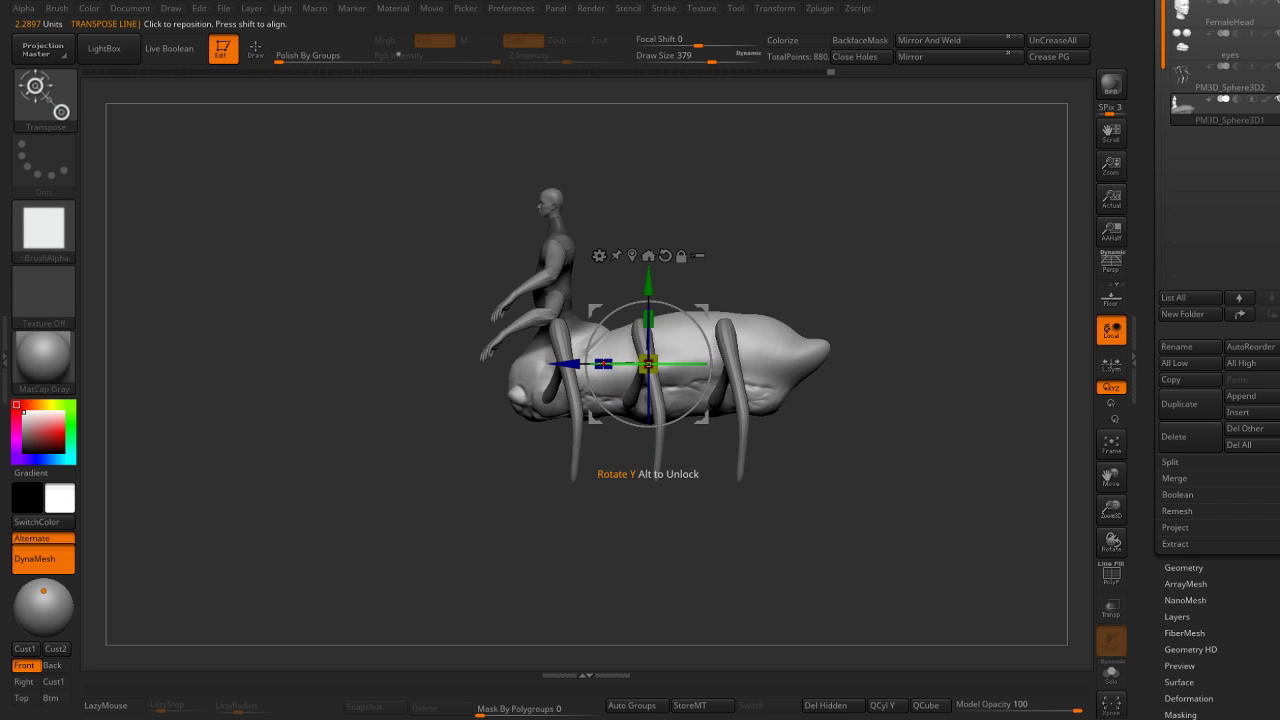
pyautogui.moveTo(603, 363); pyautogui.dragTo(567, 366)
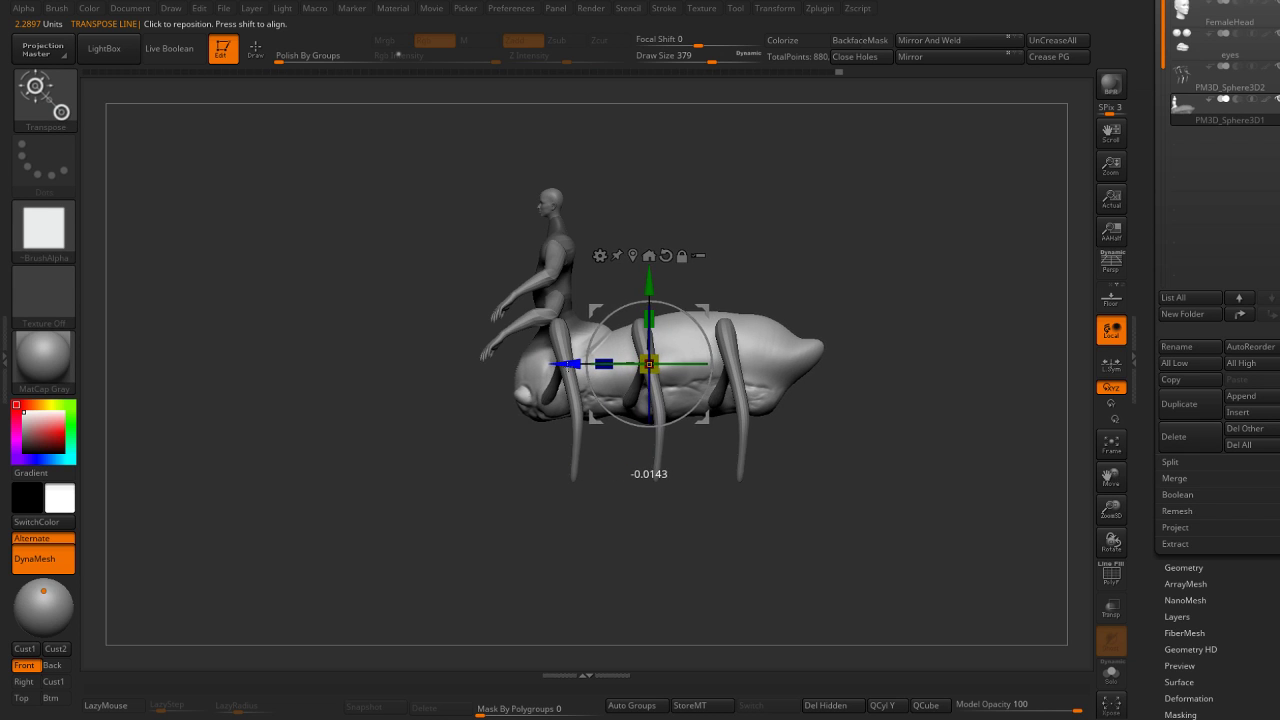
# Slide the spider body slightly backward and return to sculpting.
pyautogui.press('q')
pyautogui.press('w')
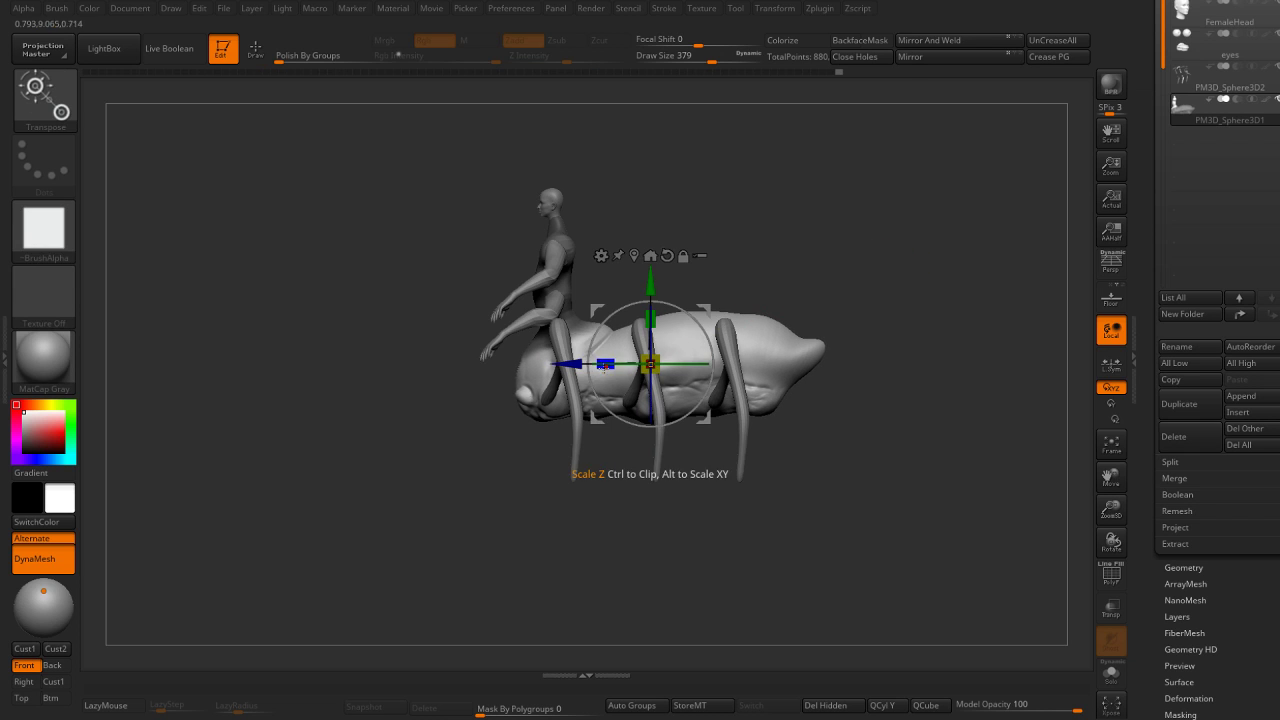
pyautogui.moveTo(573, 372); pyautogui.dragTo(582, 369)
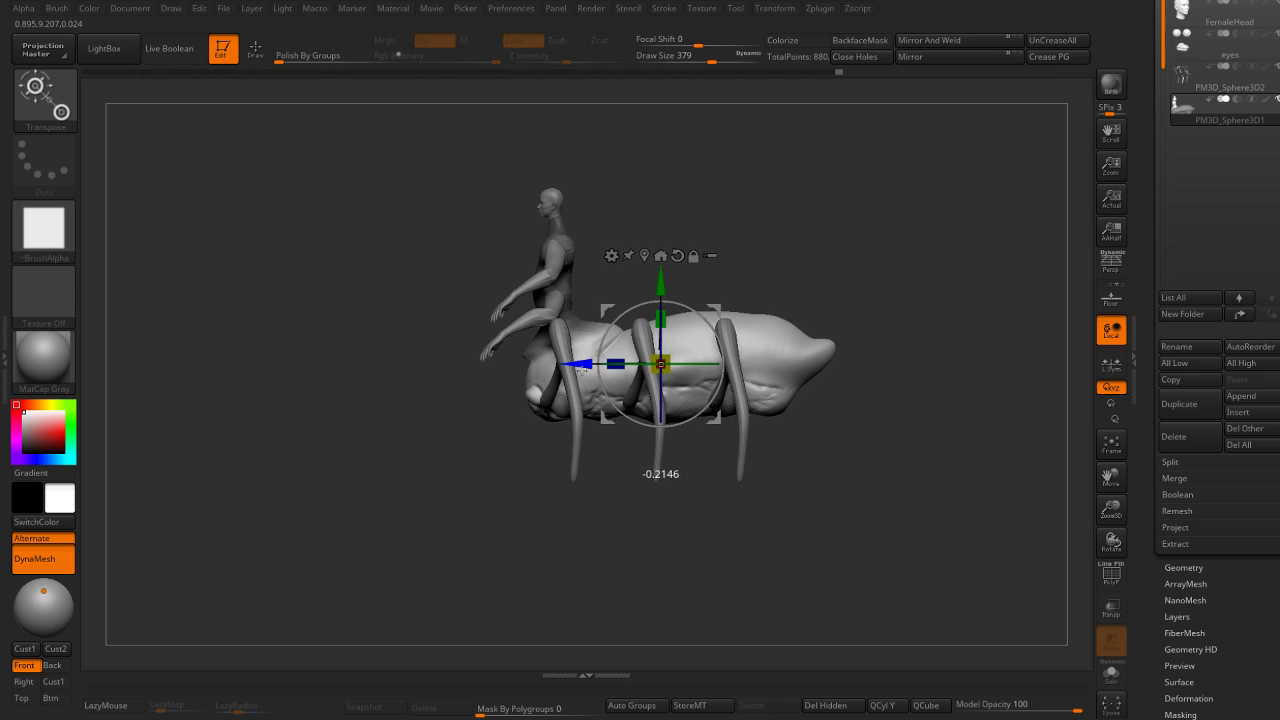
pyautogui.press('q')
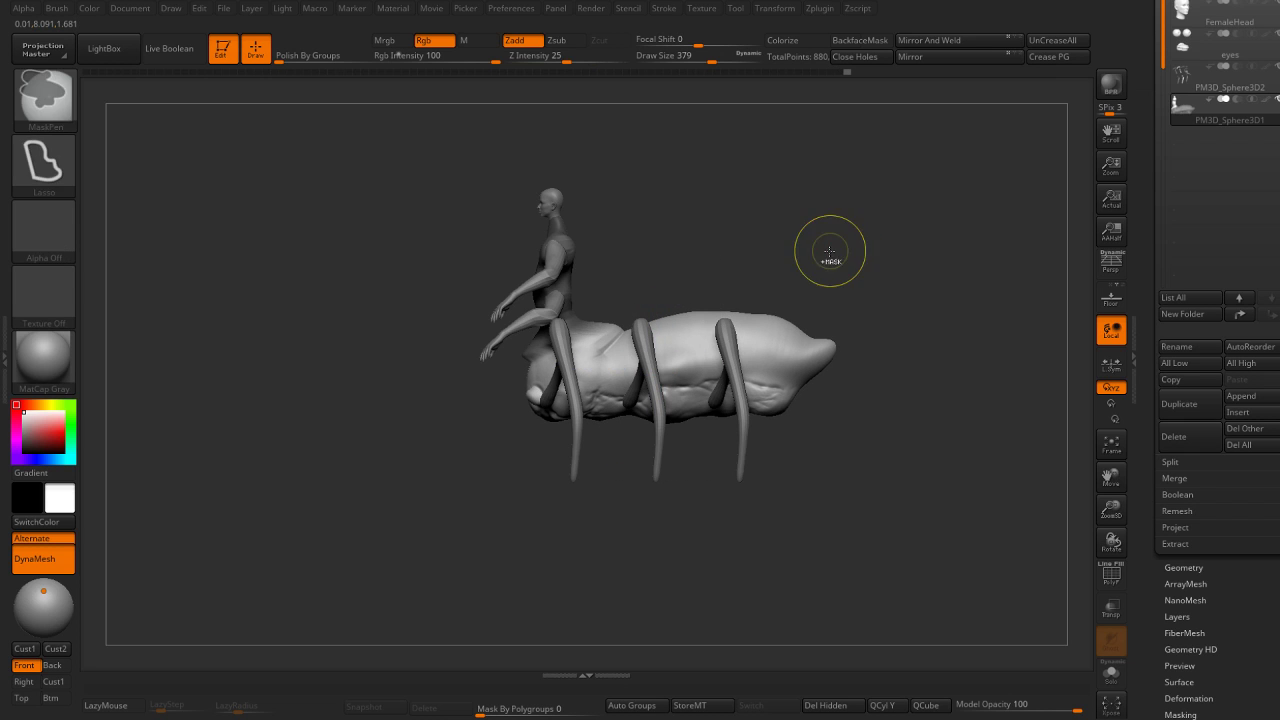
pyautogui.moveTo(829, 251)
pyautogui.mouseDown()
pyautogui.moveTo(839, 262)
pyautogui.moveTo(686, 343)
pyautogui.mouseUp()
# Select the legs-and-arms subtool and display its polygroup colours.
pyautogui.press('w')
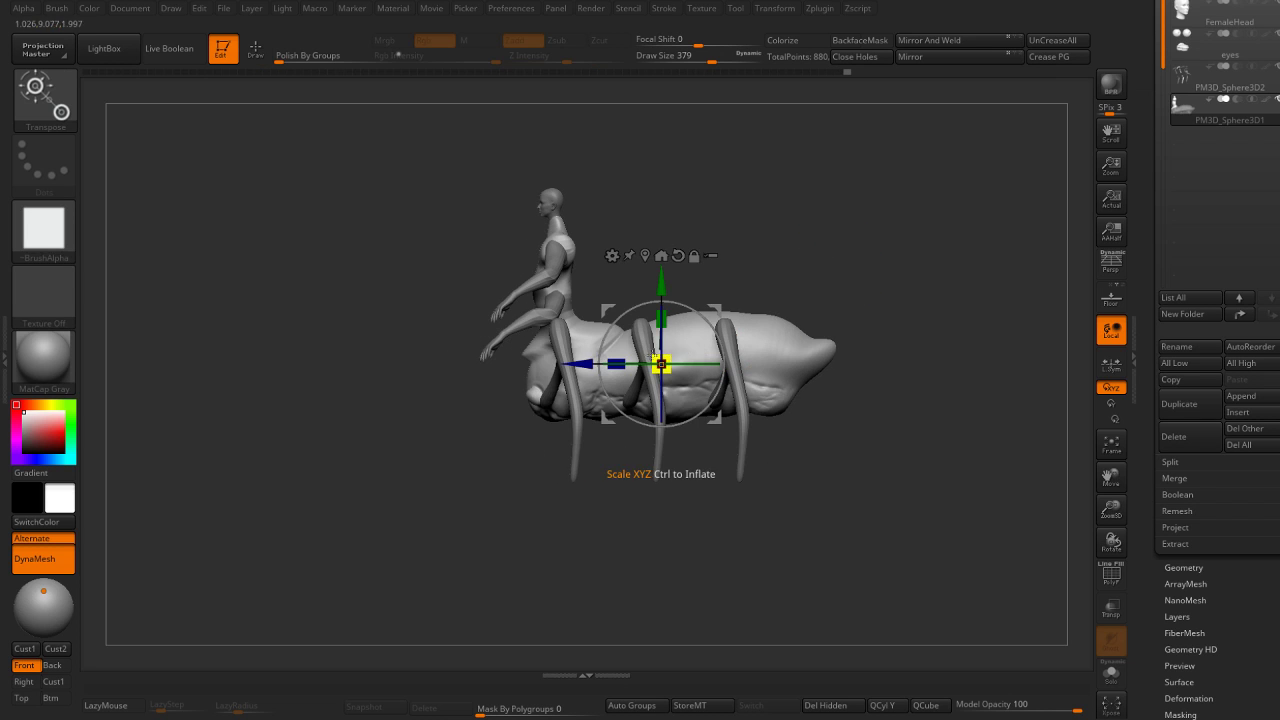
pyautogui.keyDown('alt'); pyautogui.click(641, 340); pyautogui.keyUp('alt')
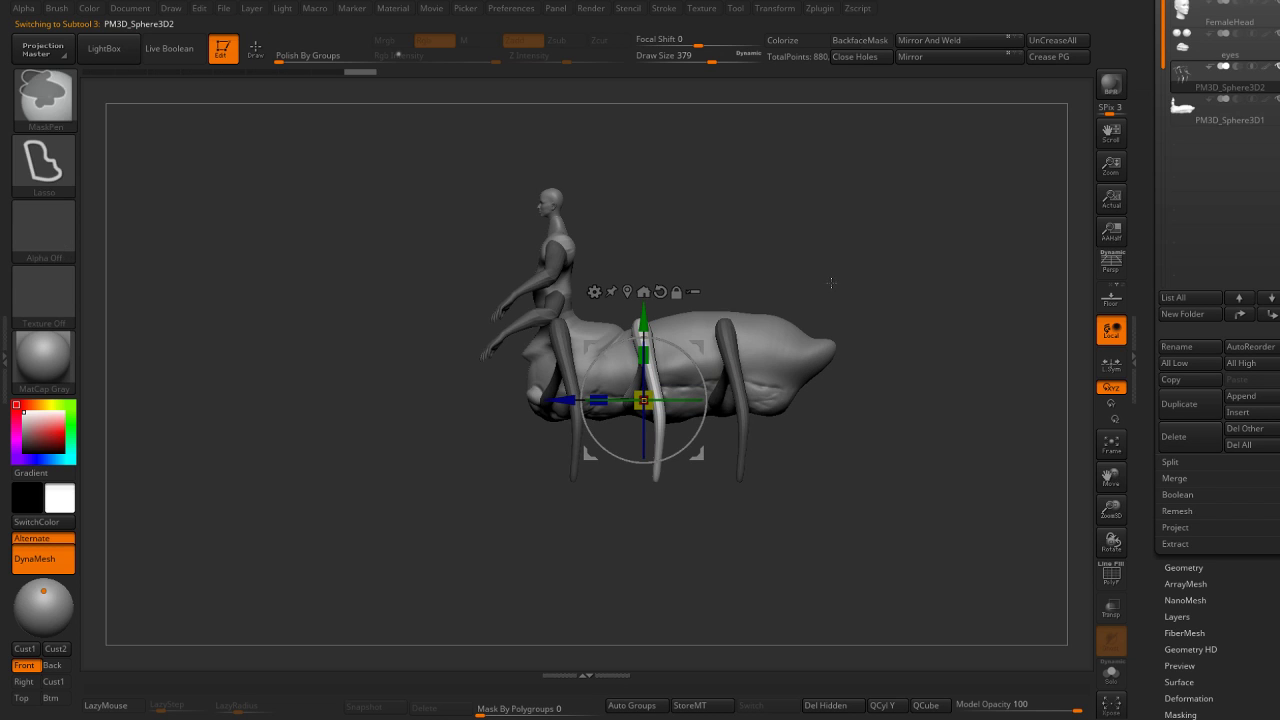
pyautogui.moveTo(530, 325); pyautogui.dragTo(702, 583)
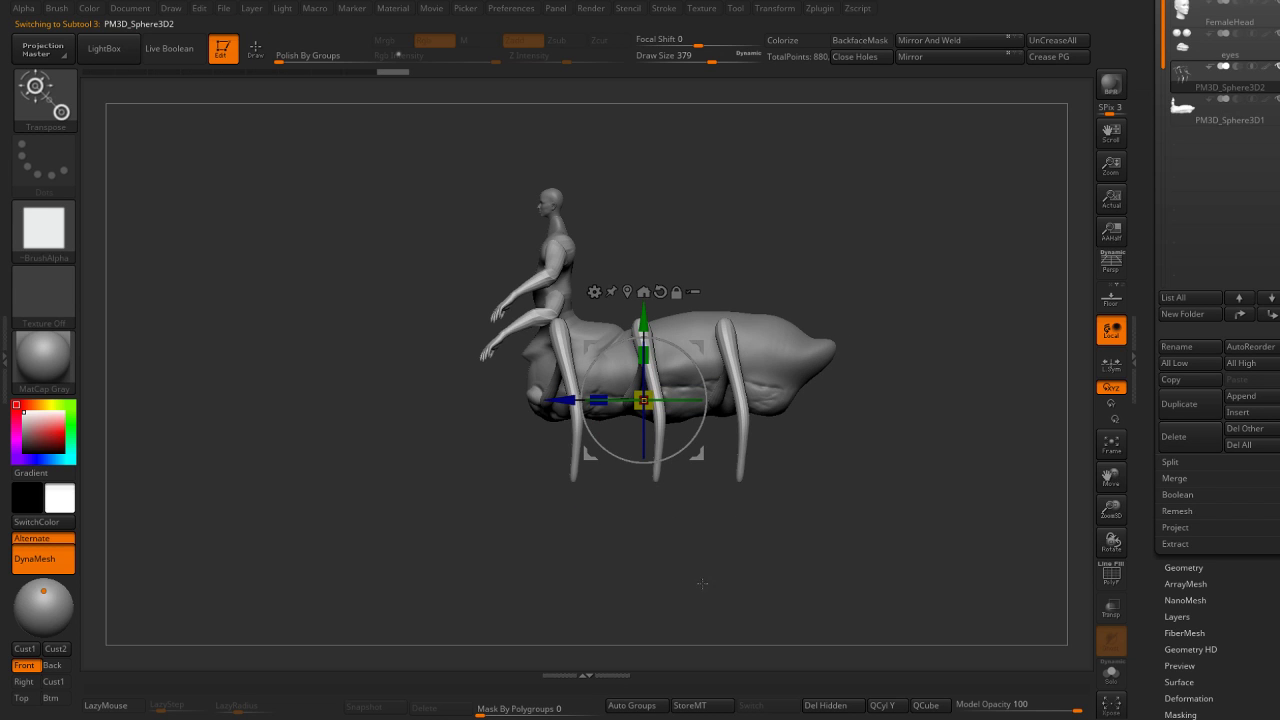
pyautogui.hotkey('shift', 'f')
pyautogui.press('q')
pyautogui.moveTo(814, 491); pyautogui.dragTo(771, 390)
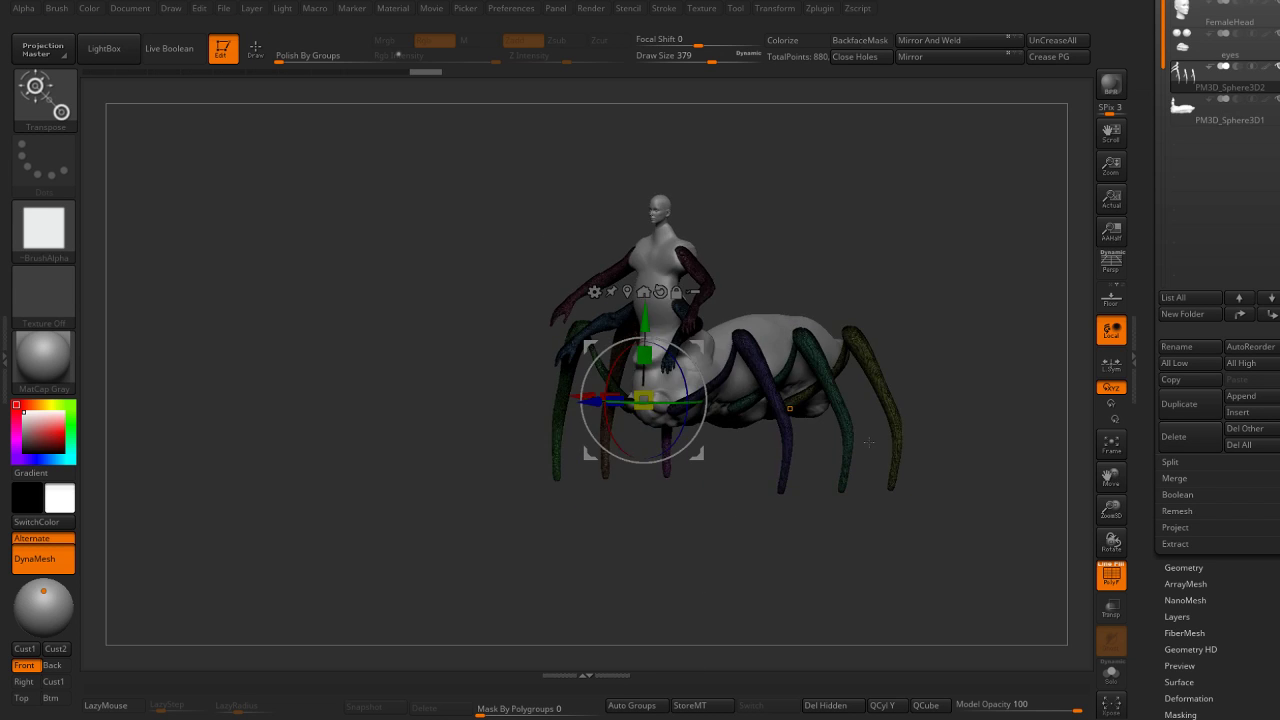
pyautogui.keyDown('ctrl'); pyautogui.keyDown('shift'); pyautogui.click(771, 390); pyautogui.keyUp('shift'); pyautogui.keyUp('ctrl')
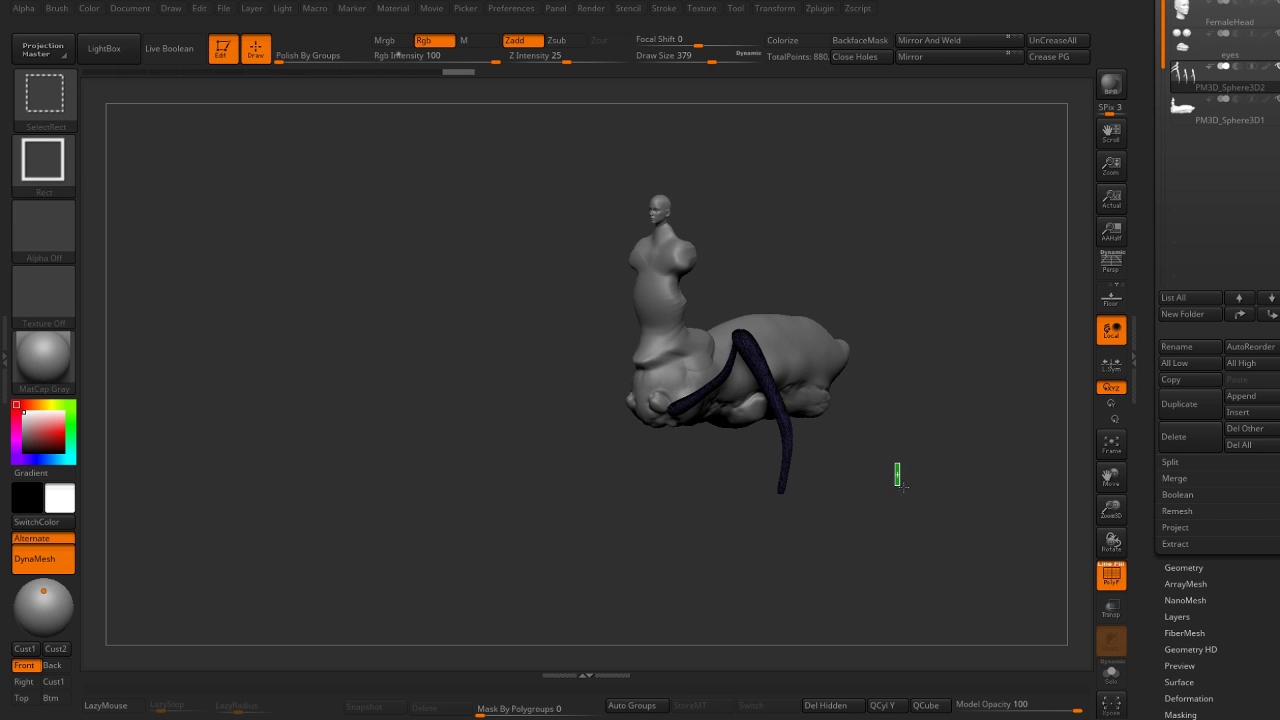
# Hide the leg polygroups in turn, then Split Hidden to put the arms in their own subtool.
pyautogui.keyDown('ctrl'); pyautogui.keyDown('shift'); pyautogui.click(897, 476); pyautogui.keyUp('shift'); pyautogui.keyUp('ctrl')
pyautogui.keyDown('ctrl'); pyautogui.keyDown('alt'); pyautogui.keyDown('shift'); pyautogui.click(871, 380); pyautogui.keyUp('shift'); pyautogui.keyUp('alt'); pyautogui.keyUp('ctrl')
pyautogui.keyDown('ctrl'); pyautogui.keyDown('alt'); pyautogui.keyDown('shift'); pyautogui.click(860, 390); pyautogui.keyUp('shift'); pyautogui.keyUp('alt'); pyautogui.keyUp('ctrl')
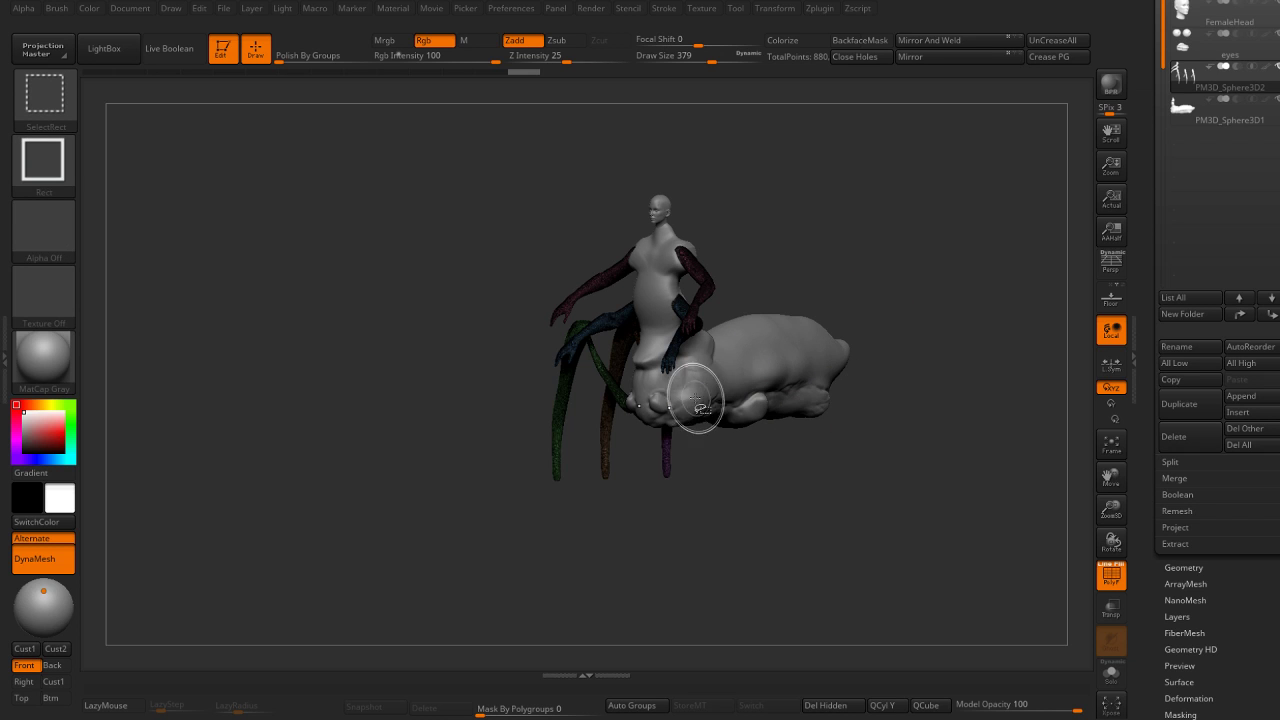
pyautogui.keyDown('ctrl'); pyautogui.keyDown('alt'); pyautogui.keyDown('shift'); pyautogui.click(666, 451); pyautogui.keyUp('shift'); pyautogui.keyUp('alt'); pyautogui.keyUp('ctrl')
pyautogui.keyDown('ctrl'); pyautogui.keyDown('alt'); pyautogui.keyDown('shift'); pyautogui.click(608, 445); pyautogui.keyUp('shift'); pyautogui.keyUp('alt'); pyautogui.keyUp('ctrl')
pyautogui.keyDown('ctrl'); pyautogui.keyDown('alt'); pyautogui.keyDown('shift'); pyautogui.click(553, 449); pyautogui.keyUp('shift'); pyautogui.keyUp('alt'); pyautogui.keyUp('ctrl')
pyautogui.keyDown('ctrl'); pyautogui.keyDown('shift'); pyautogui.click(720, 487); pyautogui.keyUp('shift'); pyautogui.keyUp('ctrl')
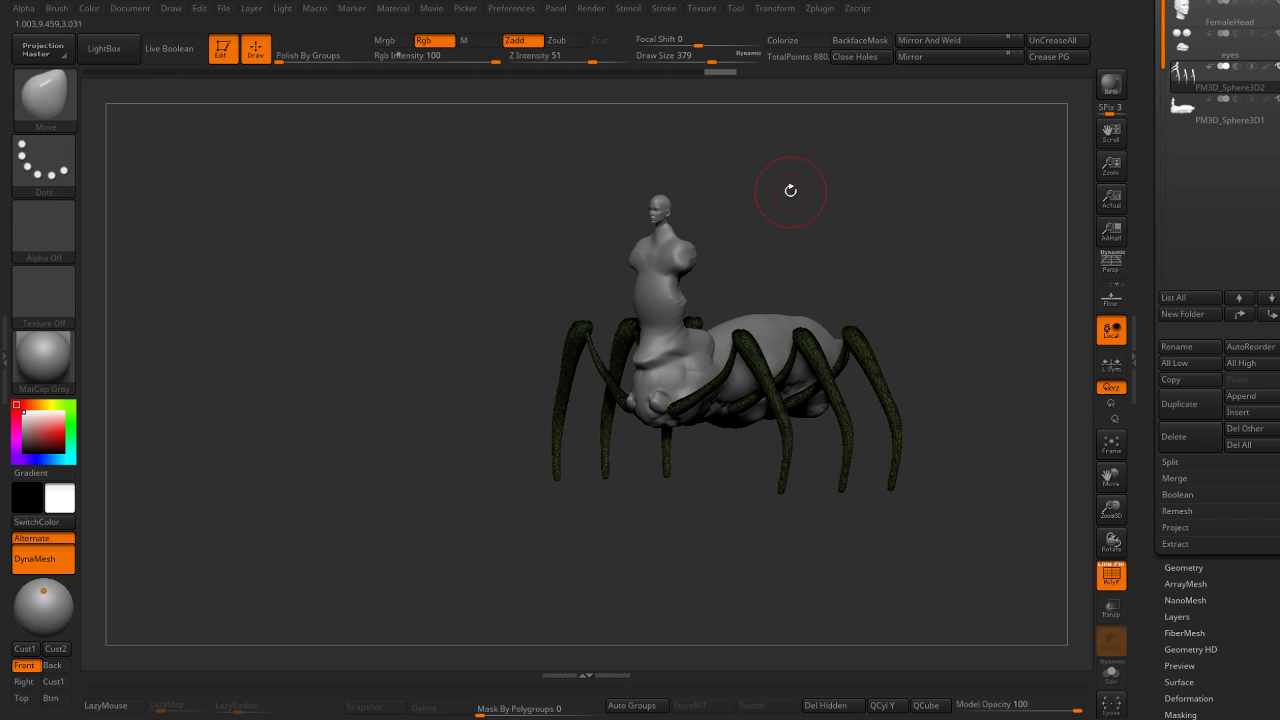
pyautogui.press('F1')
pyautogui.click(777, 98)
# Move the legs along the spider body with Transpose Move.
pyautogui.keyDown('shift'); pyautogui.moveTo(880, 200); pyautogui.dragTo(814, 229); pyautogui.keyUp('shift')
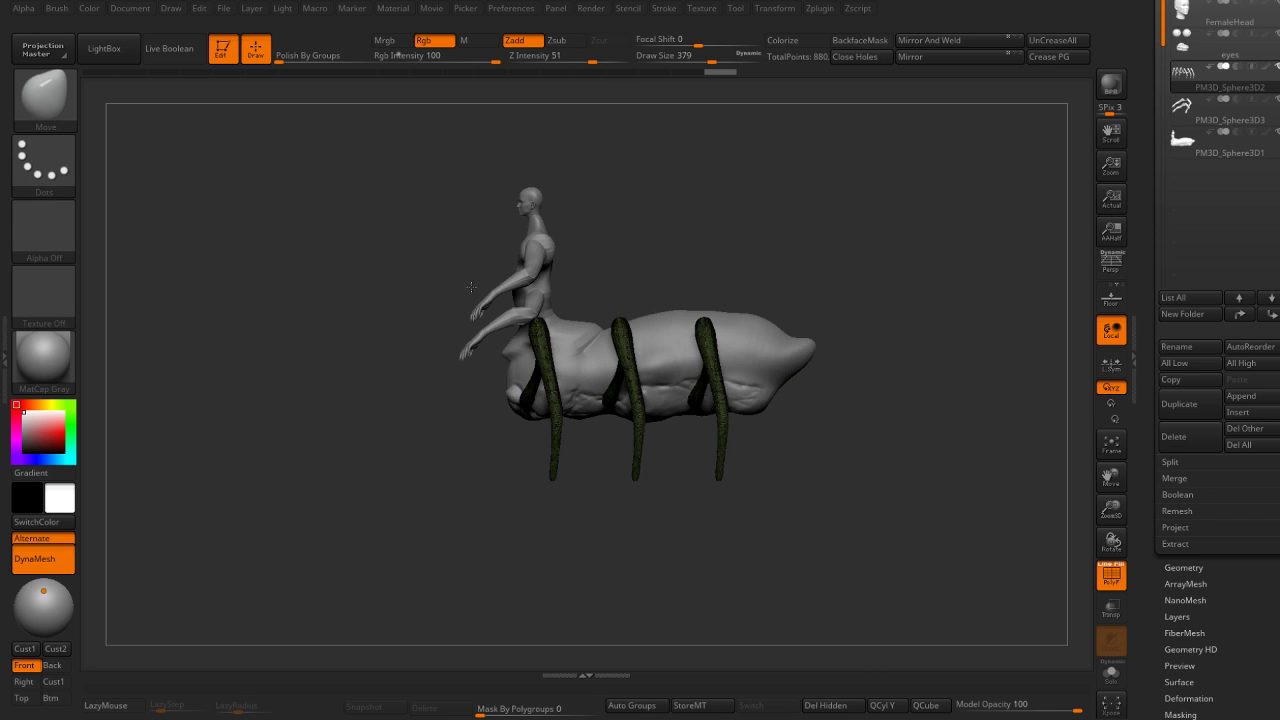
pyautogui.press('w')
pyautogui.moveTo(594, 366)
pyautogui.mouseDown()
pyautogui.moveTo(714, 366)
pyautogui.moveTo(652, 366)
pyautogui.mouseUp()
pyautogui.moveTo(868, 355)
pyautogui.mouseDown()
pyautogui.moveTo(906, 457)
pyautogui.moveTo(880, 447)
pyautogui.moveTo(883, 463)
pyautogui.moveTo(780, 410)
pyautogui.mouseUp()
pyautogui.press('q')
pyautogui.press('w')
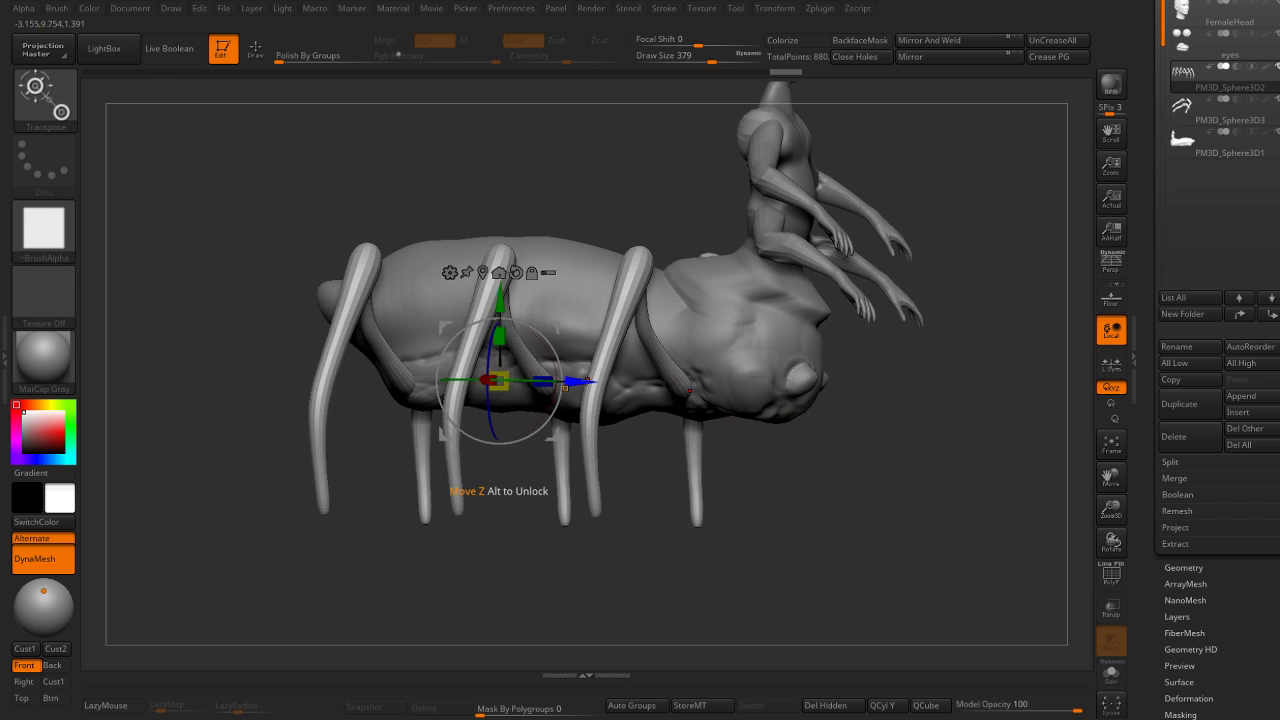
pyautogui.moveTo(575, 381); pyautogui.dragTo(595, 381)
pyautogui.moveTo(860, 450); pyautogui.dragTo(540, 275)
pyautogui.press('q')
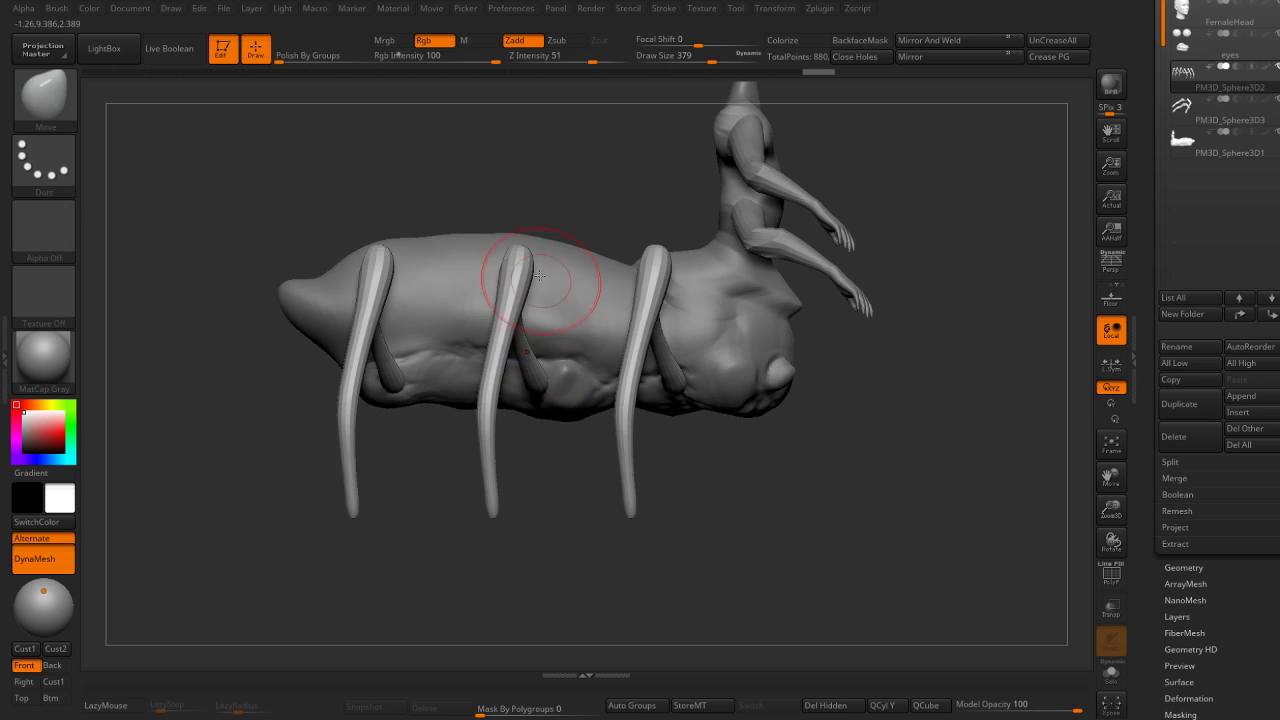
# Mask the rear leg and slide the middle and front legs forward.
pyautogui.keyDown('ctrl'); pyautogui.moveTo(471, 177); pyautogui.dragTo(440, 150); pyautogui.keyUp('ctrl')
pyautogui.press('w')
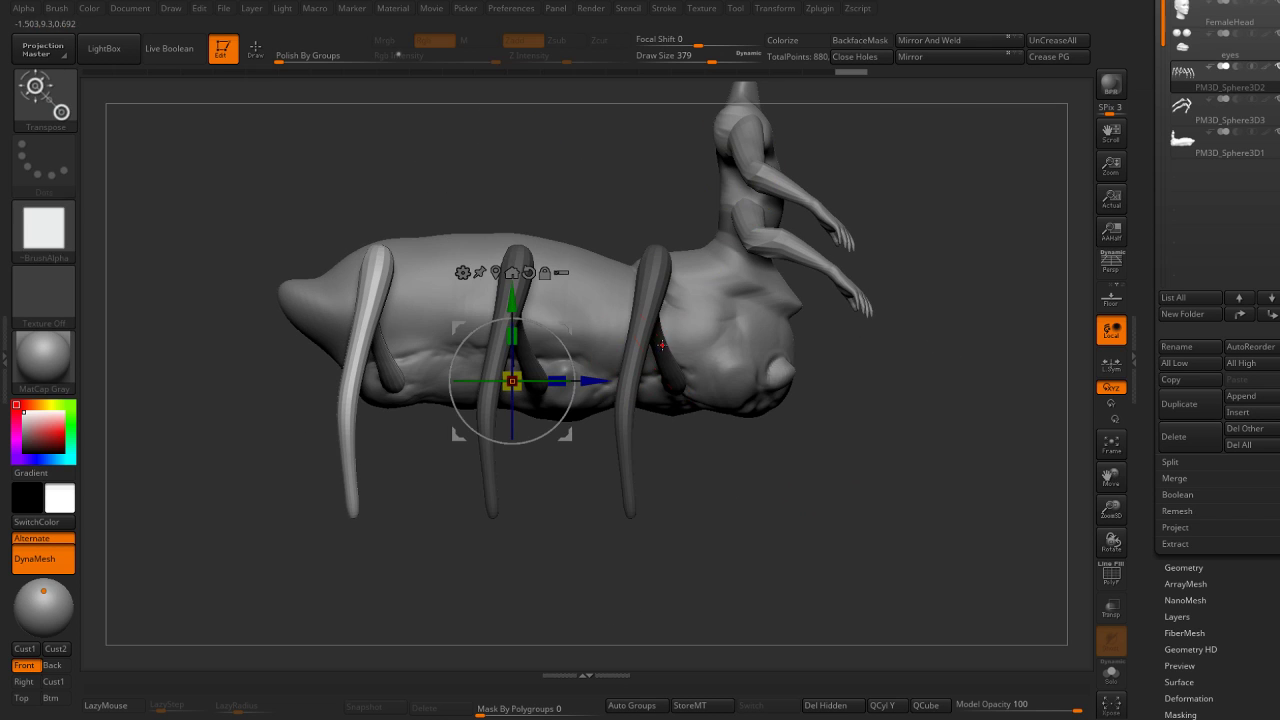
pyautogui.hotkey('ctrl', 'i')
pyautogui.moveTo(595, 381); pyautogui.dragTo(625, 381)
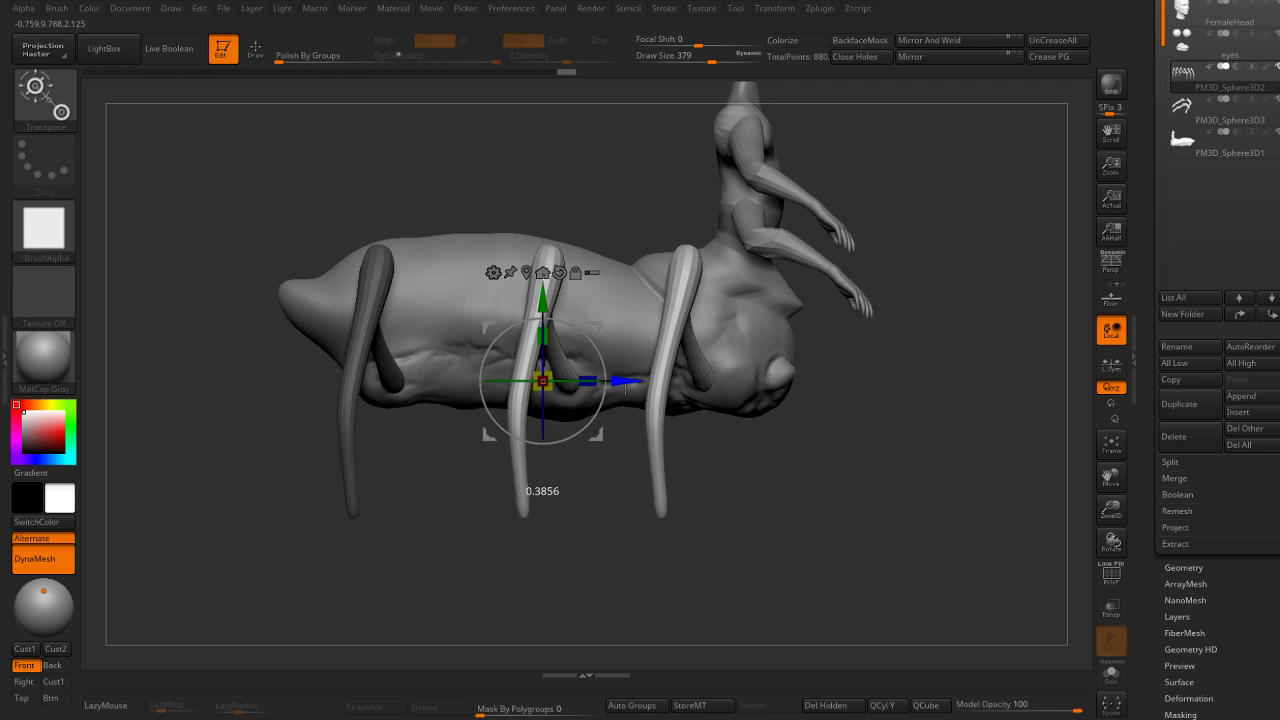
# Lasso-mask the other legs, invert, and push the front leg further forward along the body.
pyautogui.press('q')
pyautogui.keyDown('ctrl'); pyautogui.click(608, 557); pyautogui.keyUp('ctrl')
pyautogui.moveTo(598, 536)
pyautogui.keyDown('ctrl'); pyautogui.mouseDown()
pyautogui.moveTo(827, 306)
pyautogui.moveTo(812, 500)
pyautogui.mouseUp(); pyautogui.keyUp('ctrl')
pyautogui.keyDown('ctrl'); pyautogui.moveTo(598, 550); pyautogui.dragTo(756, 435); pyautogui.keyUp('ctrl')
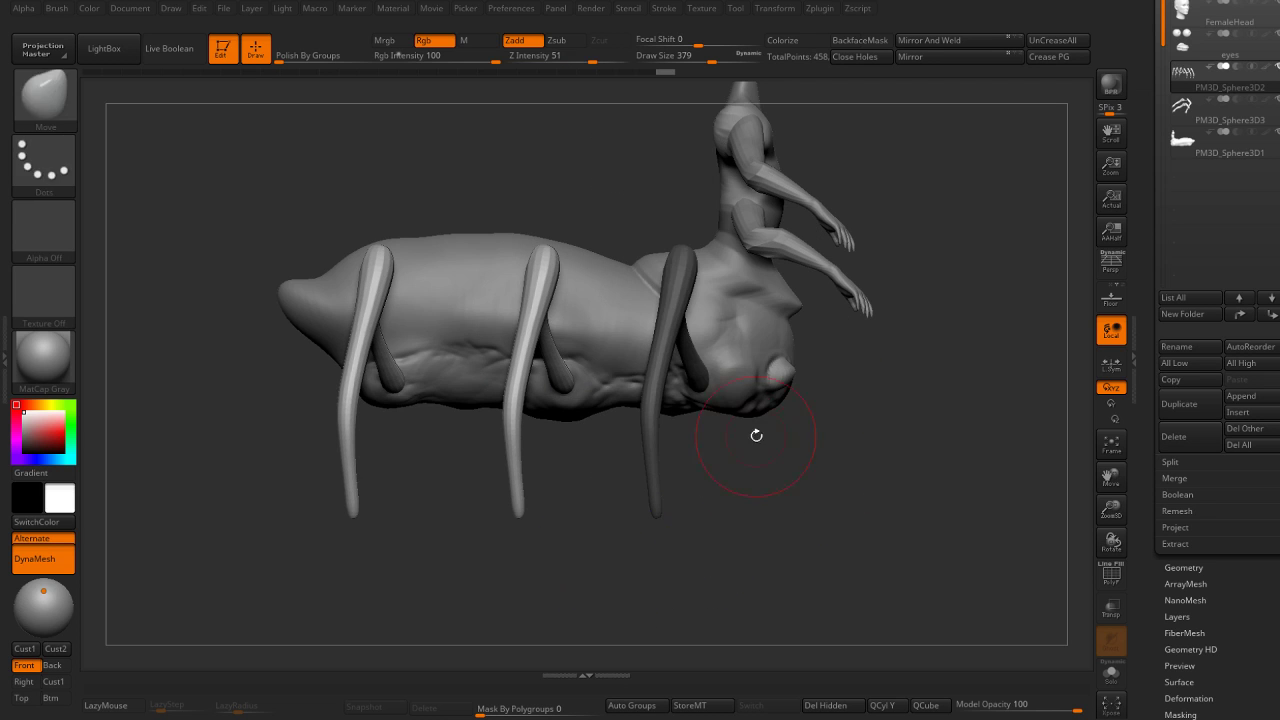
pyautogui.press('w')
pyautogui.hotkey('ctrl', 'i')
pyautogui.moveTo(630, 381); pyautogui.dragTo(700, 389)
pyautogui.moveTo(860, 400)
pyautogui.mouseDown()
pyautogui.moveTo(907, 393)
pyautogui.moveTo(850, 390)
pyautogui.moveTo(880, 347)
pyautogui.moveTo(857, 349)
pyautogui.moveTo(886, 331)
pyautogui.moveTo(901, 365)
pyautogui.mouseUp()
# Check the silhouette and polygroups, then make the spider body subtool active.
pyautogui.press('q')
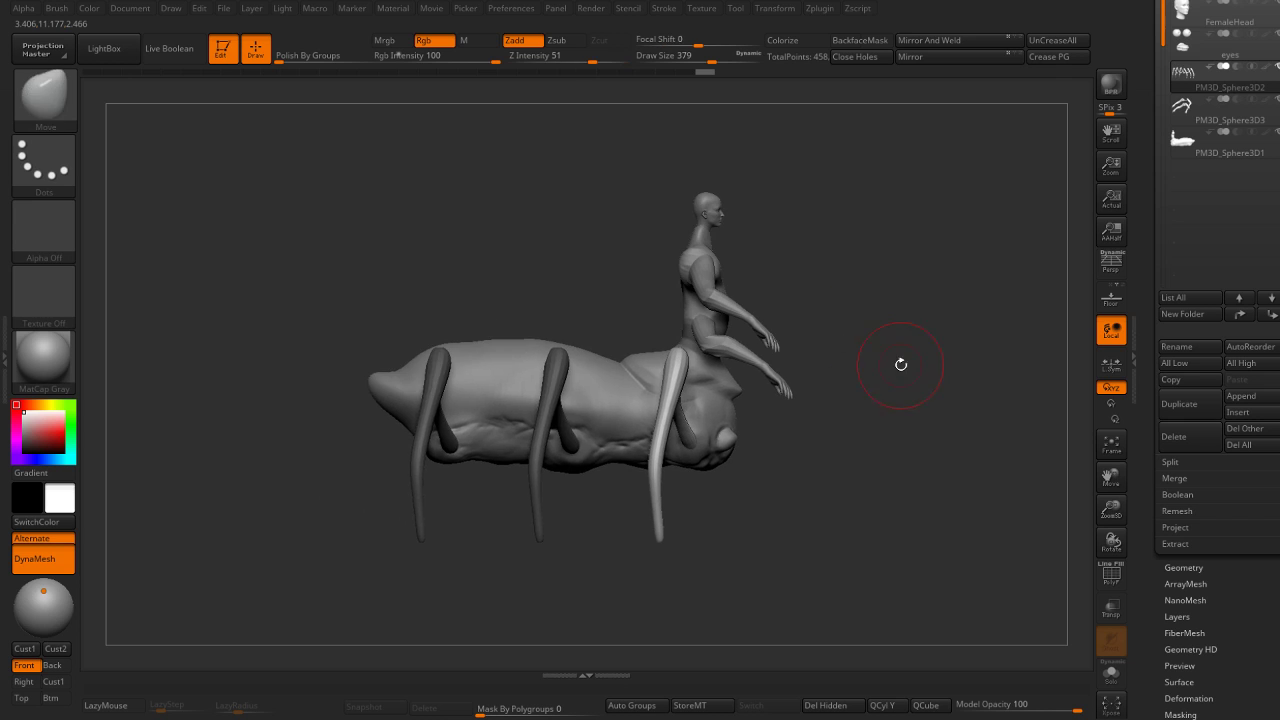
pyautogui.press('v')
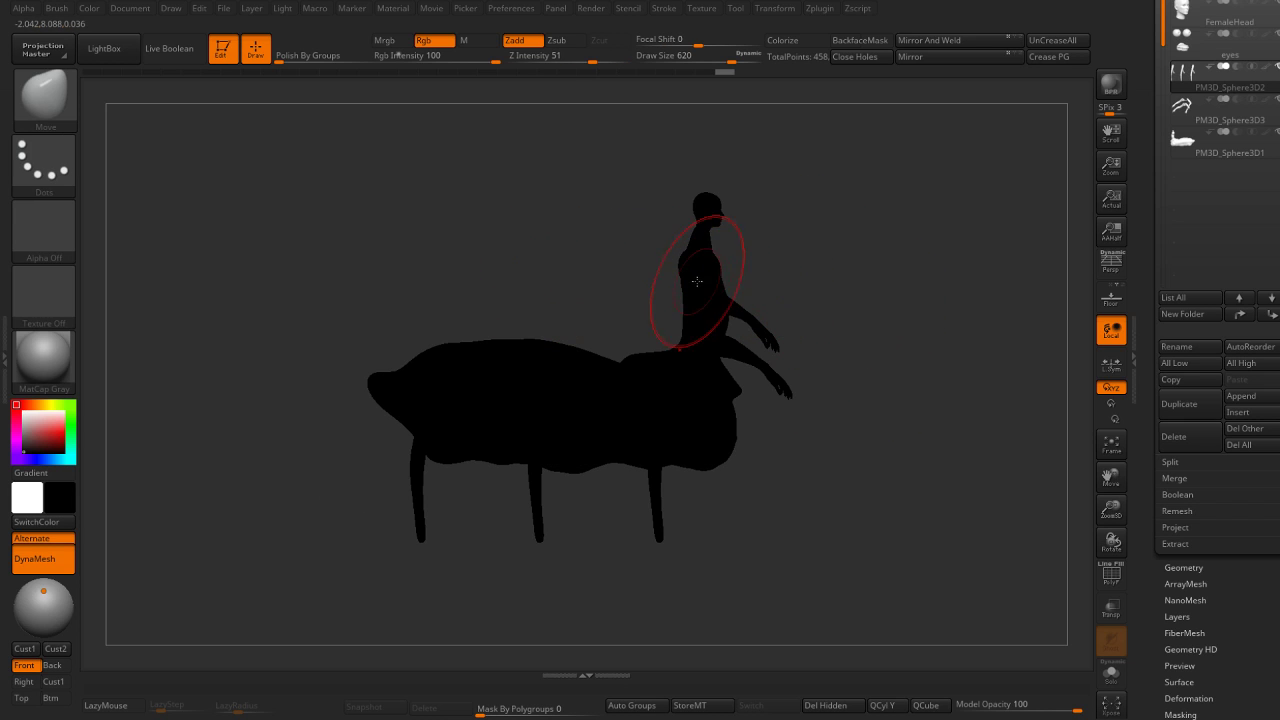
pyautogui.moveTo(697, 281)
pyautogui.mouseDown()
pyautogui.moveTo(814, 334)
pyautogui.moveTo(668, 387)
pyautogui.moveTo(777, 371)
pyautogui.moveTo(668, 270)
pyautogui.mouseUp()
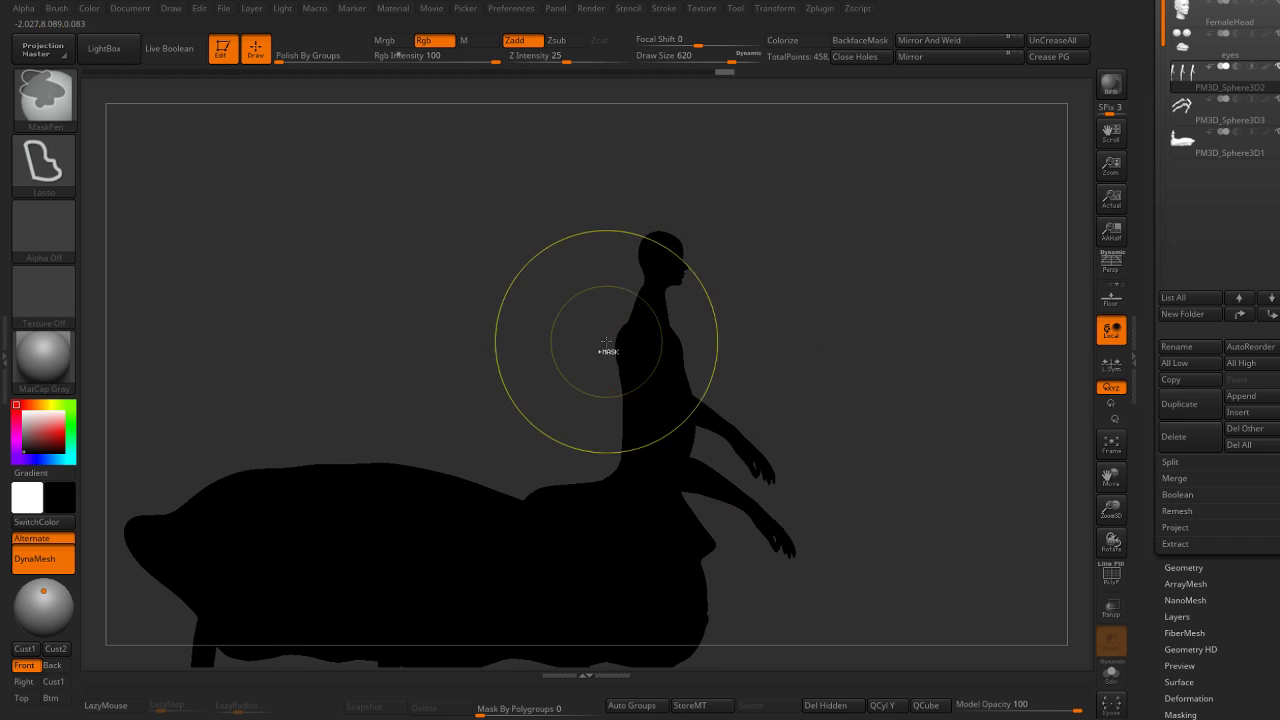
pyautogui.hotkey('shift', 'f')
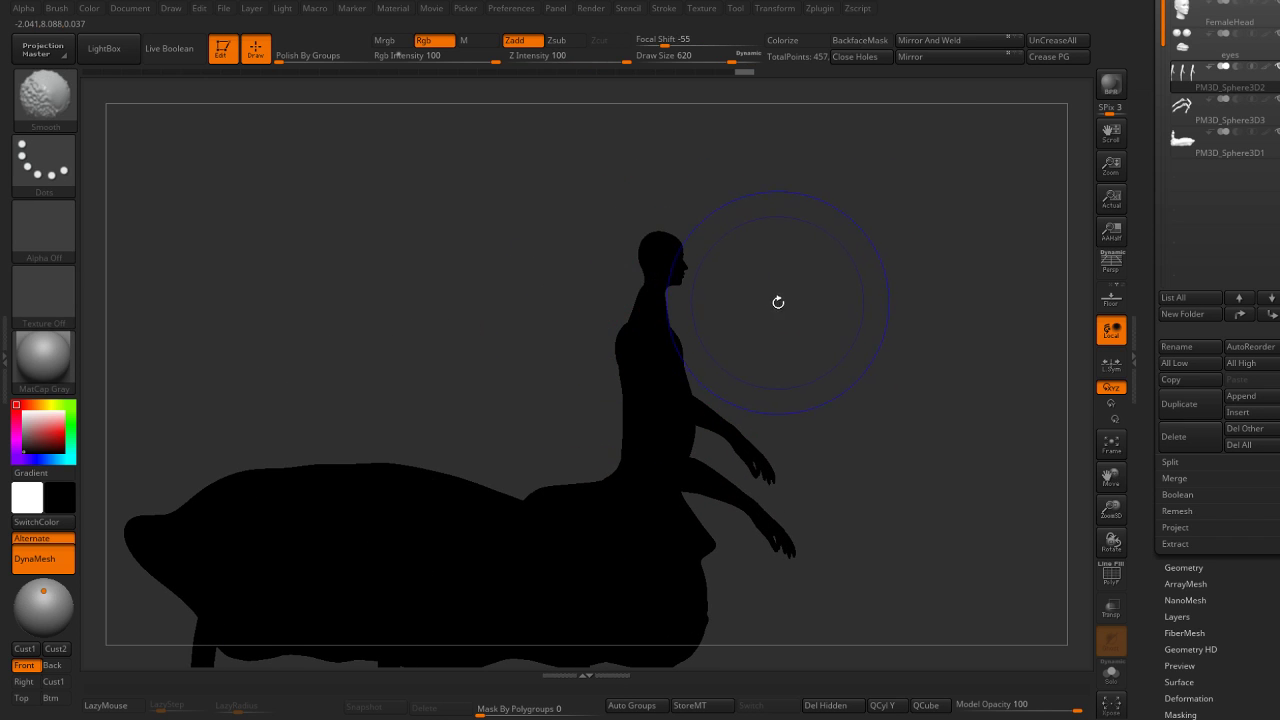
pyautogui.keyDown('alt'); pyautogui.click(683, 357); pyautogui.keyUp('alt')
pyautogui.hotkey('shift', 'f')
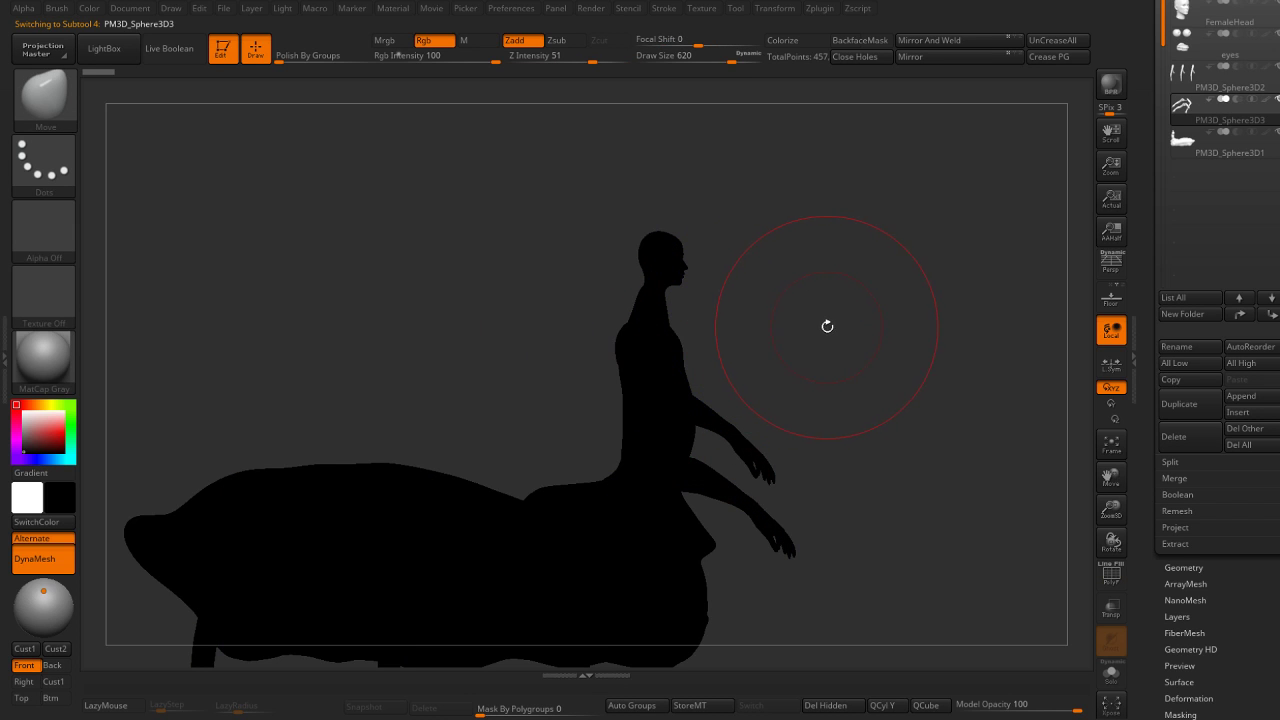
pyautogui.hotkey('shift', 'f')
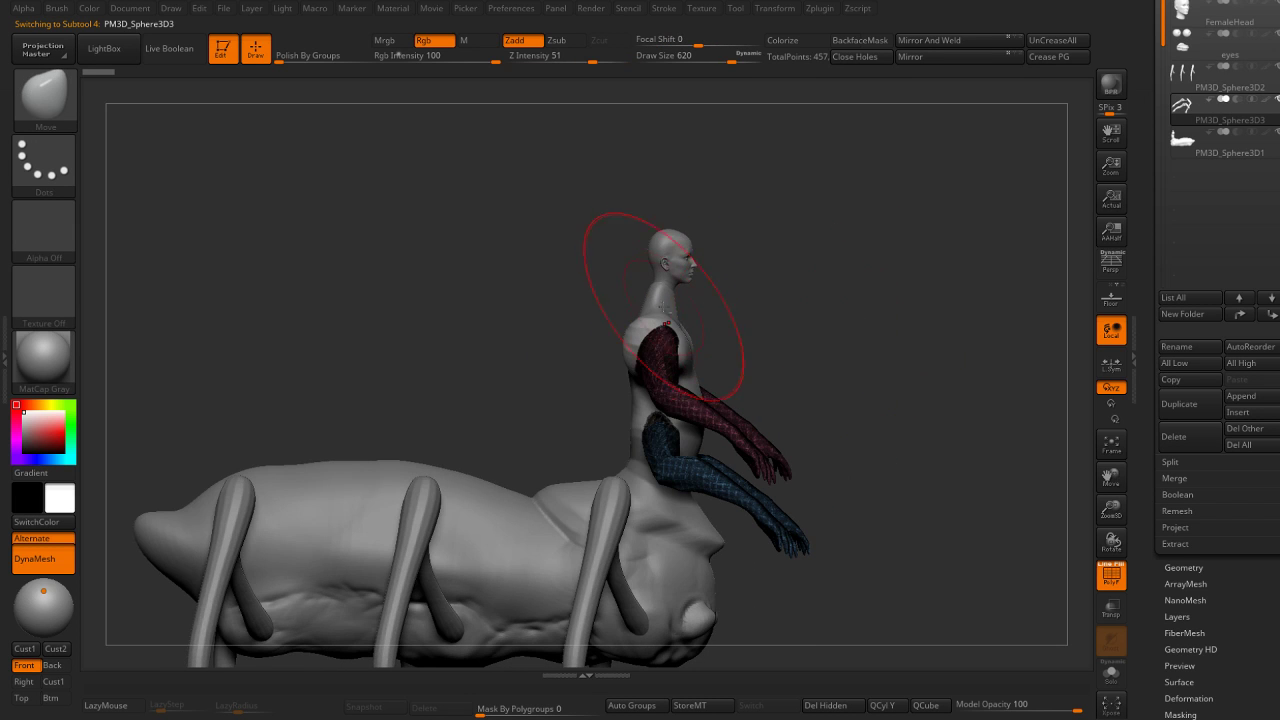
pyautogui.keyDown('alt'); pyautogui.click(684, 299); pyautogui.keyUp('alt')
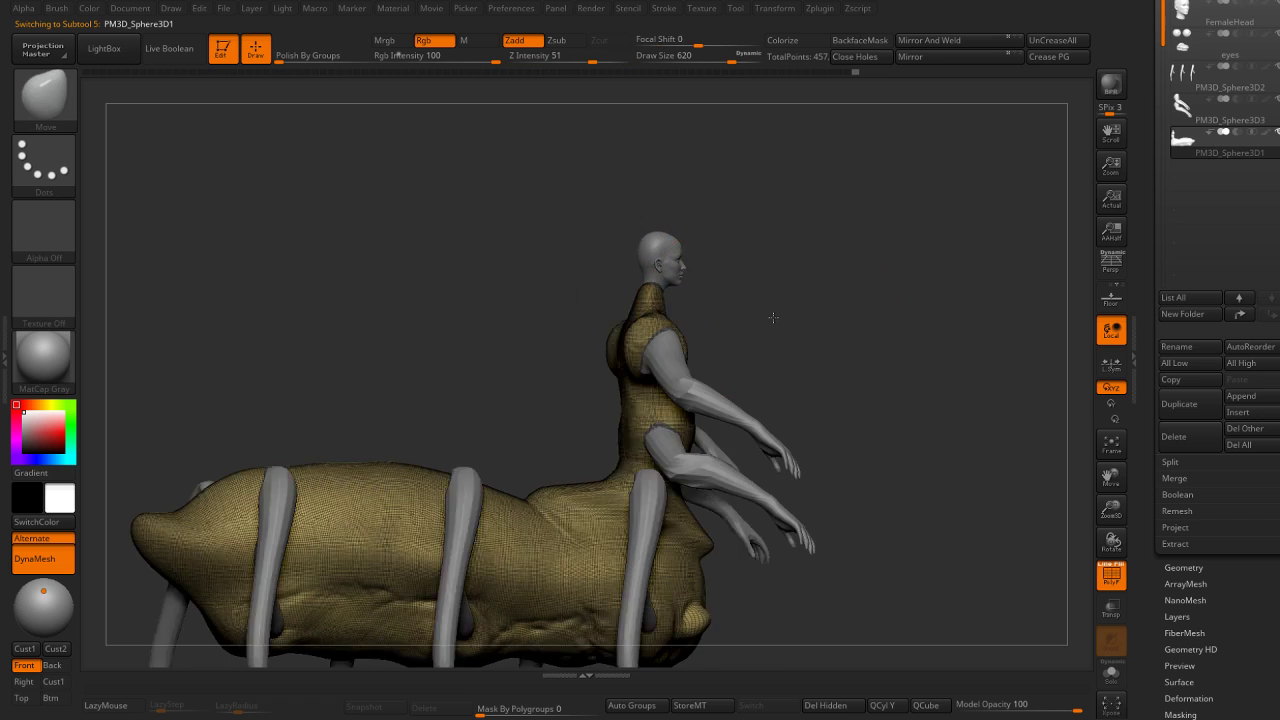
# Mask the lower spider body and shift the torso slightly left with Transpose.
pyautogui.moveTo(597, 393)
pyautogui.keyDown('ctrl'); pyautogui.mouseDown()
pyautogui.moveTo(657, 357)
pyautogui.moveTo(510, 212)
pyautogui.moveTo(600, 400)
pyautogui.mouseUp(); pyautogui.keyUp('ctrl')
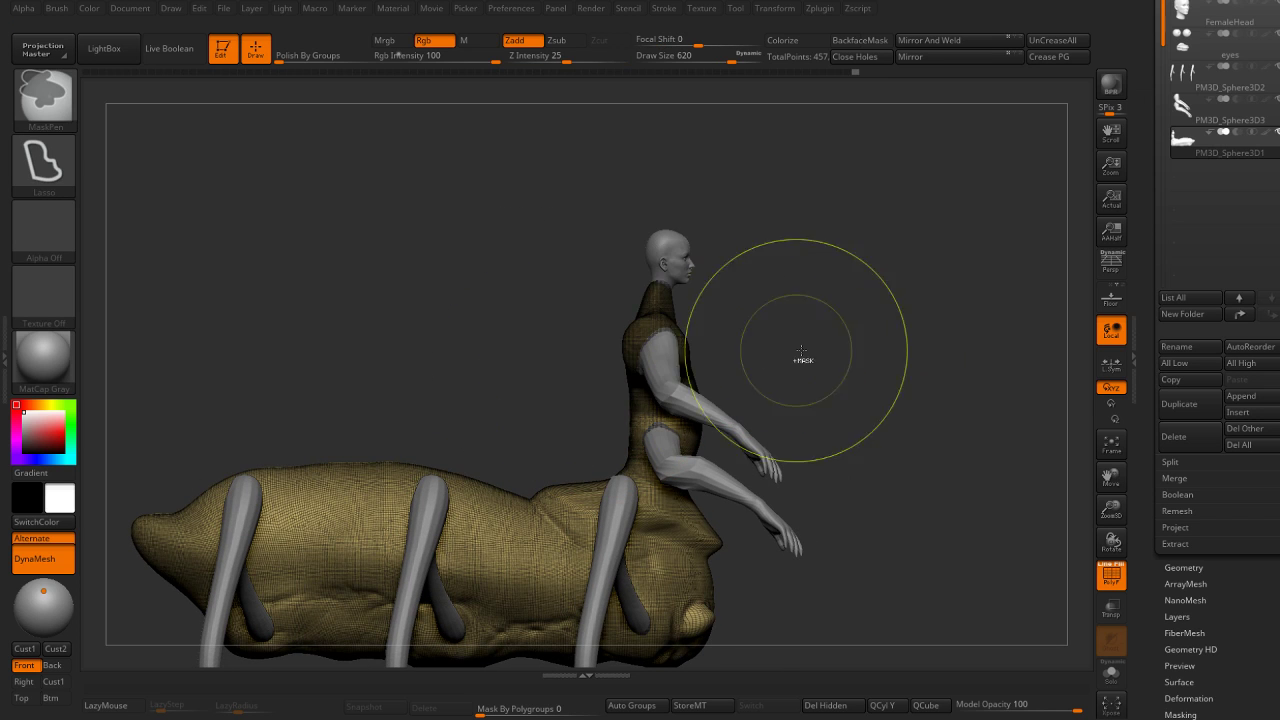
pyautogui.press('w')
pyautogui.click(629, 400)
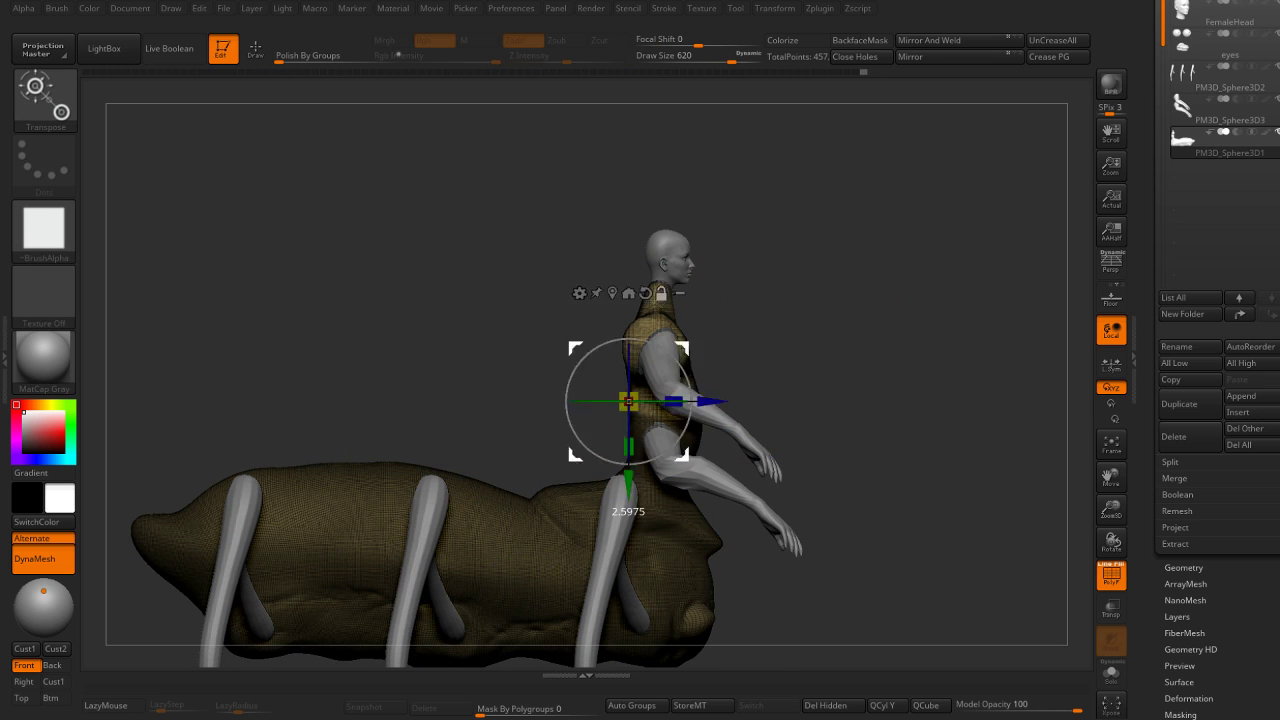
pyautogui.press('y')
pyautogui.press('y')
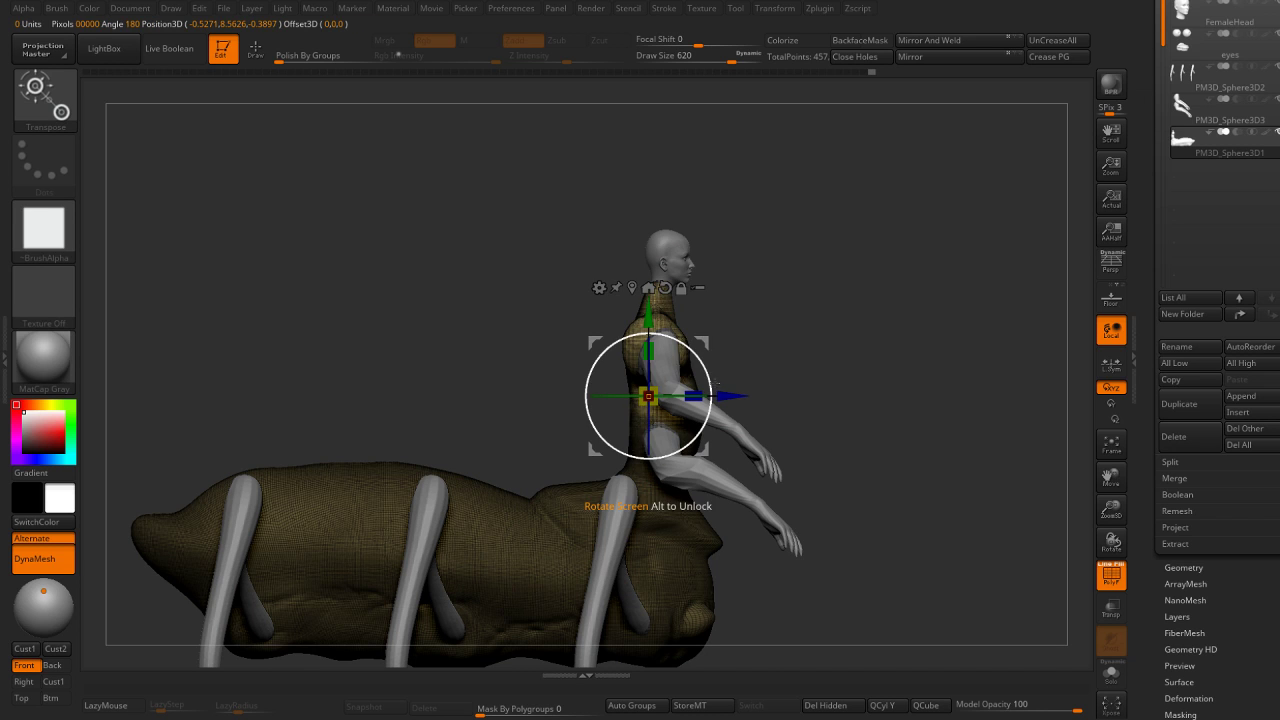
pyautogui.moveTo(701, 357); pyautogui.dragTo(690, 358)
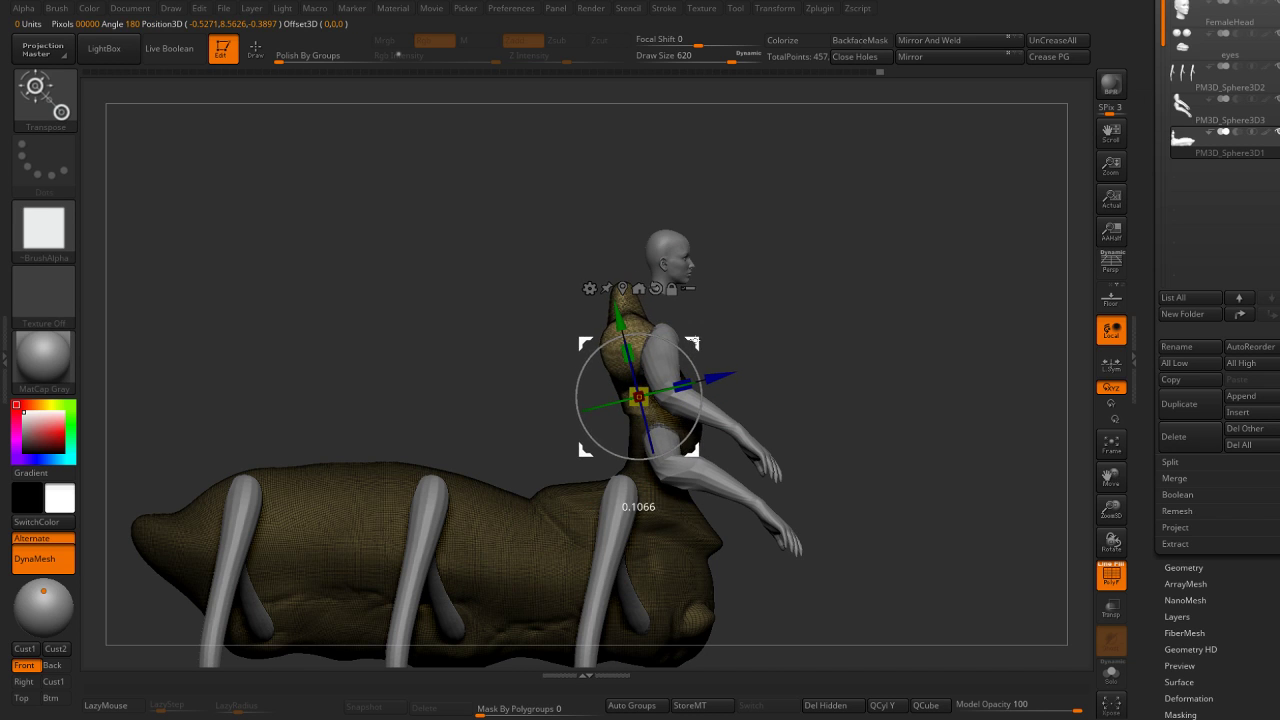
# Re-mask the spider body below the torso and stretch the torso upward toward the head.
pyautogui.press('q')
pyautogui.press('ctrl')
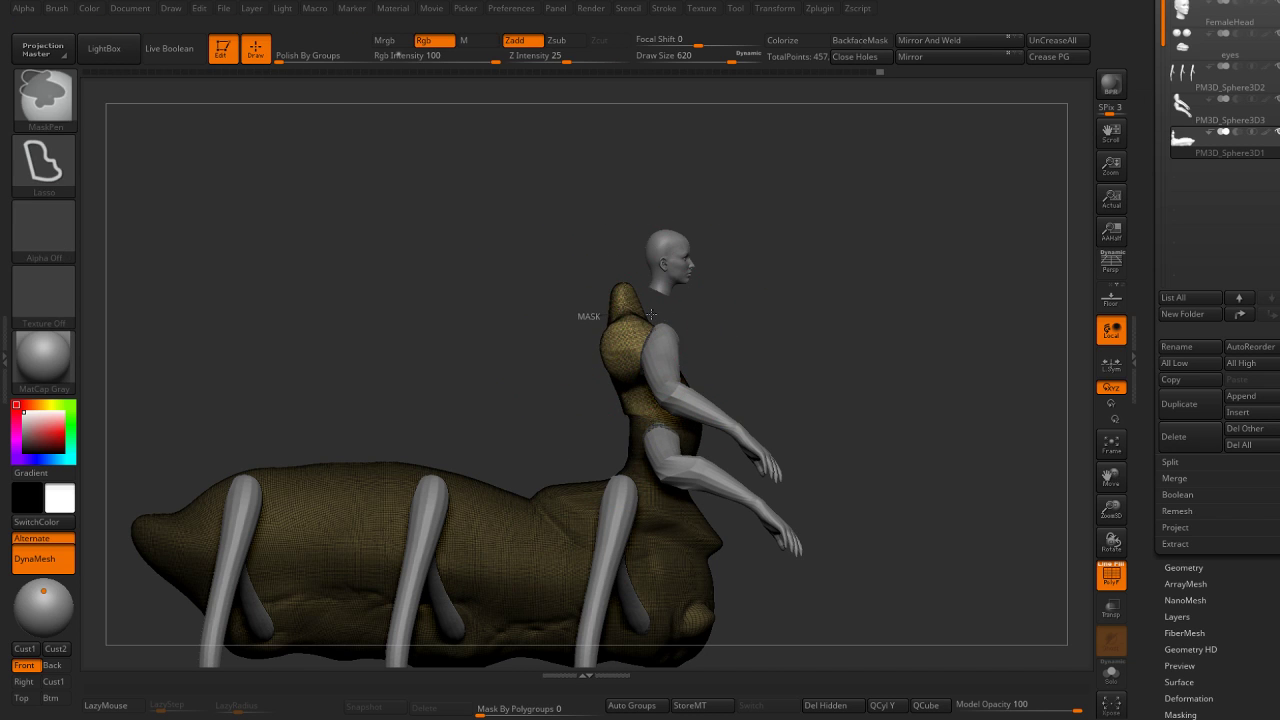
pyautogui.press('w')
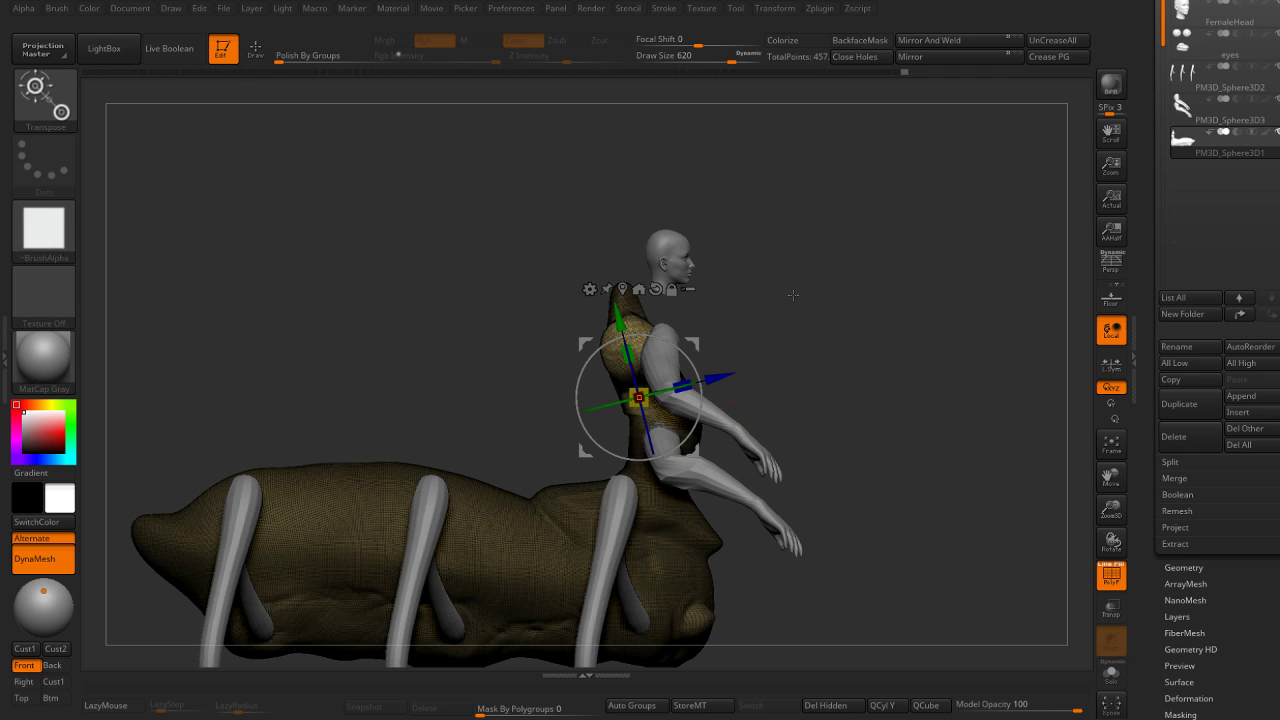
pyautogui.moveTo(575, 310)
pyautogui.keyDown('ctrl'); pyautogui.mouseDown()
pyautogui.moveTo(553, 315)
pyautogui.moveTo(771, 306)
pyautogui.mouseUp(); pyautogui.keyUp('ctrl')
pyautogui.keyDown('ctrl'); pyautogui.click(760, 310); pyautogui.keyUp('ctrl')
pyautogui.moveTo(638, 397); pyautogui.dragTo(615, 331)
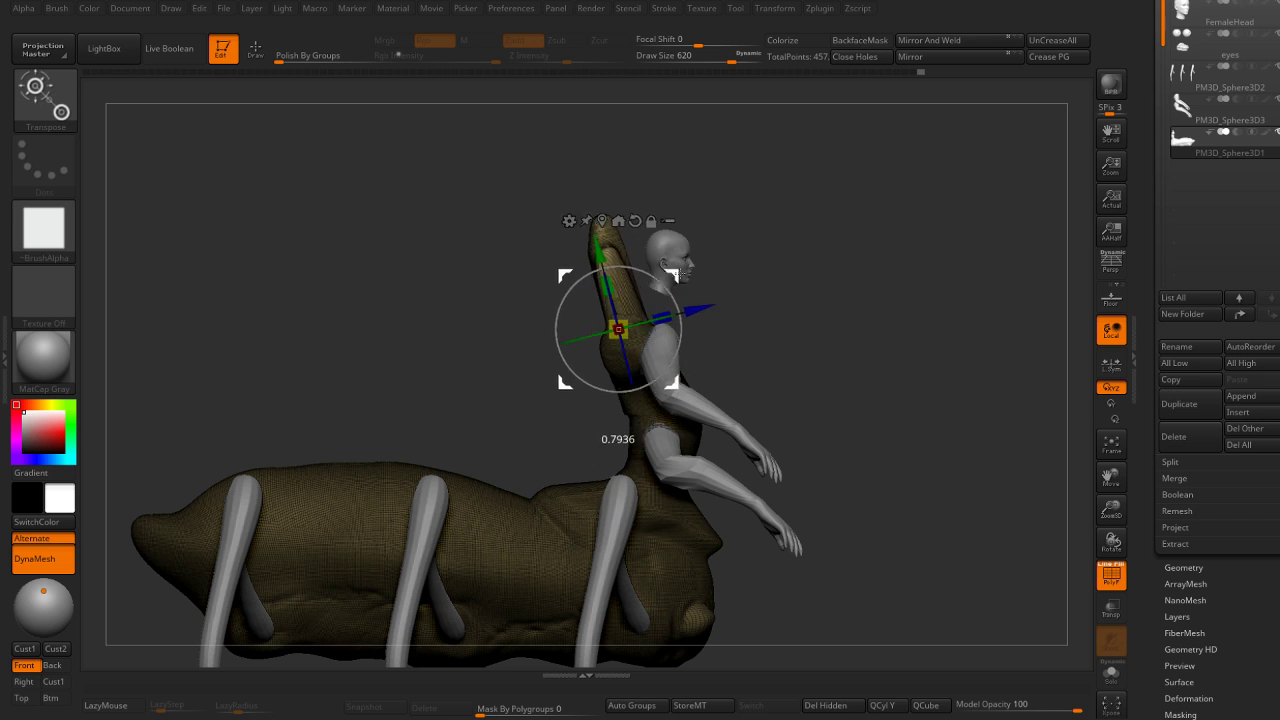
pyautogui.hotkey('ctrl', 'z')
pyautogui.moveTo(638, 397); pyautogui.dragTo(615, 331)
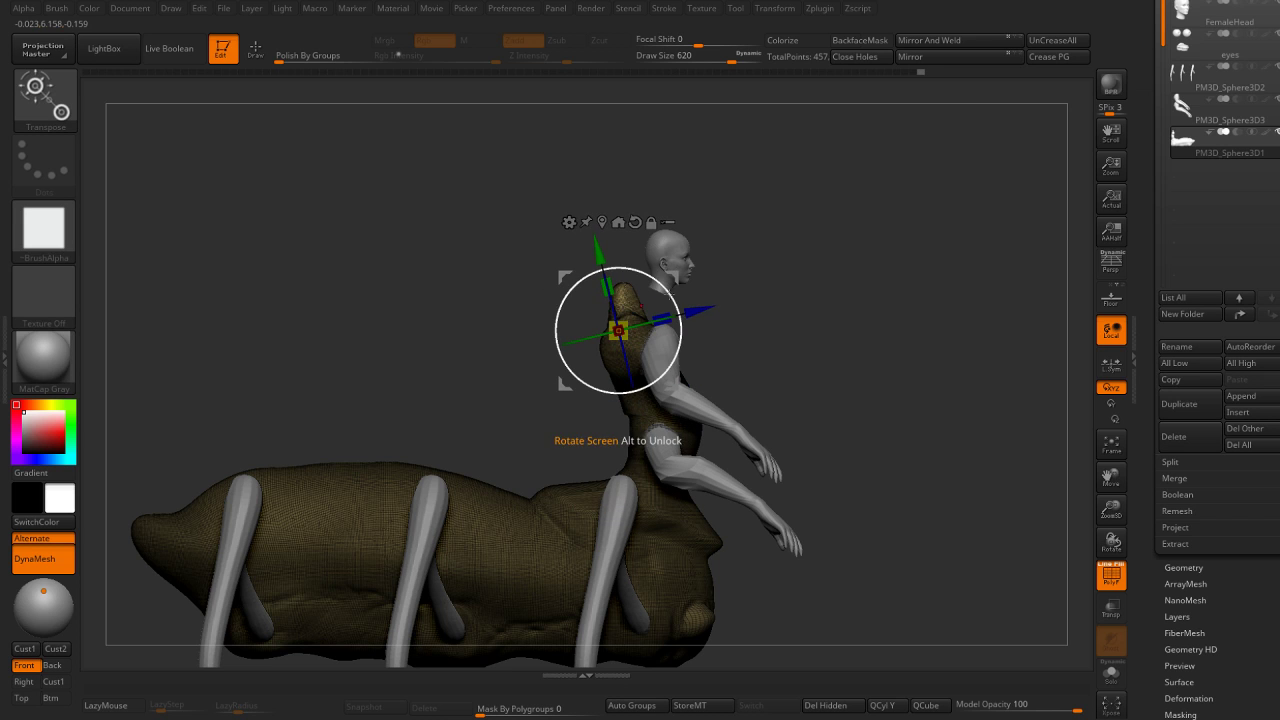
pyautogui.keyDown('ctrl'); pyautogui.click(839, 302); pyautogui.keyUp('ctrl')
pyautogui.moveTo(839, 302)
pyautogui.keyDown('ctrl'); pyautogui.mouseDown()
pyautogui.moveTo(843, 271)
pyautogui.moveTo(877, 266)
pyautogui.moveTo(843, 306)
pyautogui.mouseUp(); pyautogui.keyUp('ctrl')
# Clear the mask and set up ClayBuildup with smoothing at a smaller brush size.
pyautogui.press('q')
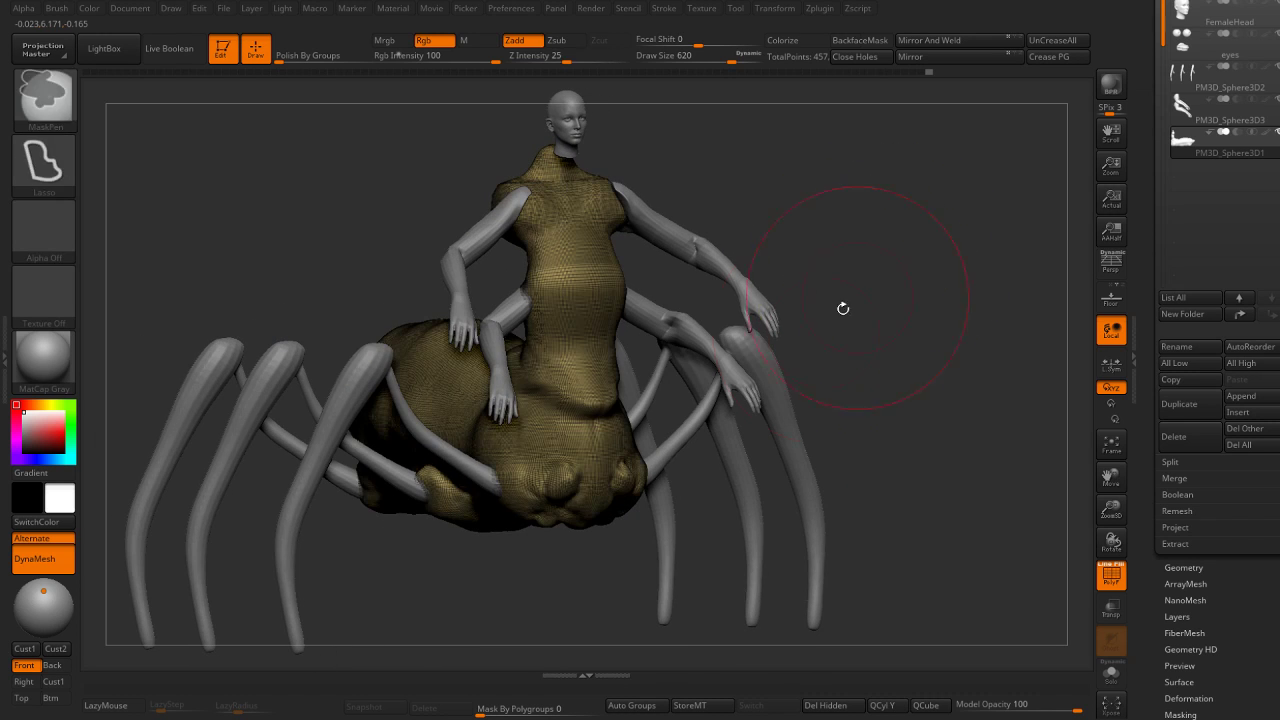
pyautogui.press('s')
pyautogui.moveTo(471, 400); pyautogui.dragTo(486, 386)
pyautogui.hotkey('ctrl', 'shift', 'a')
pyautogui.press('b')
pyautogui.press('c')
pyautogui.press('b')
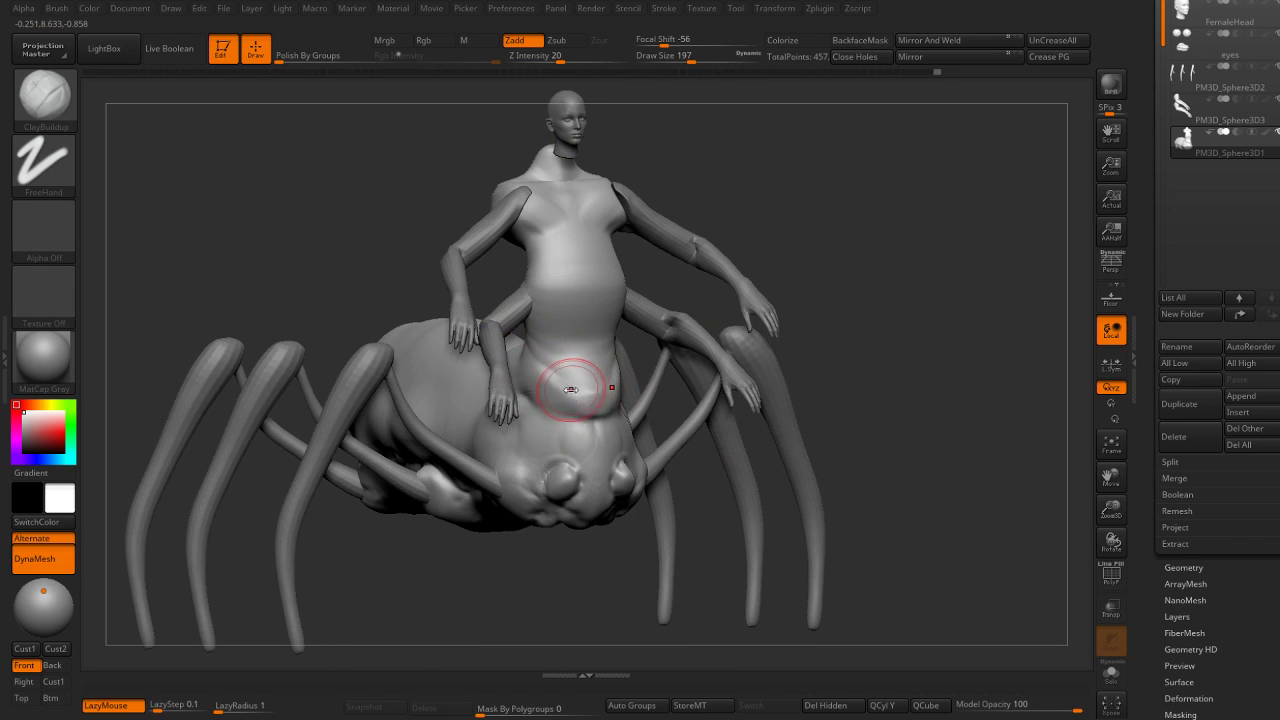
pyautogui.press('shift')
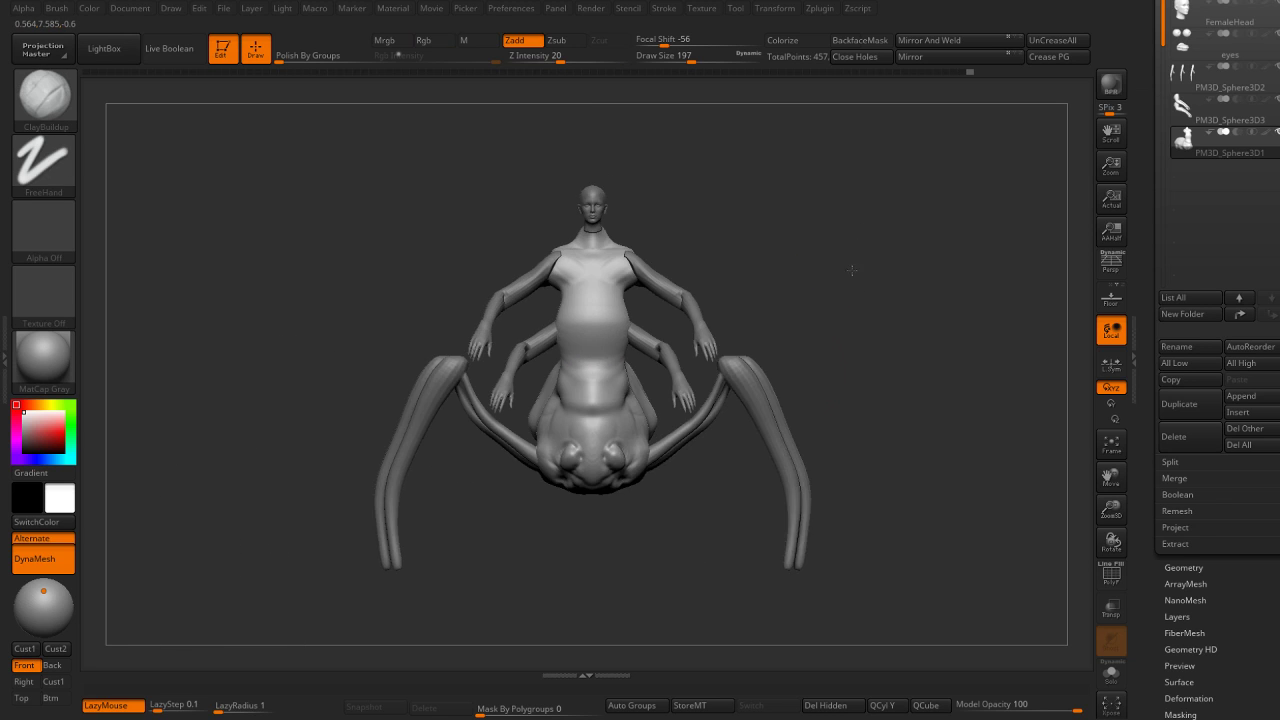
pyautogui.moveTo(586, 417)
pyautogui.mouseDown(button='right')
pyautogui.moveTo(785, 293)
pyautogui.moveTo(578, 431)
pyautogui.moveTo(542, 551)
pyautogui.mouseUp(button='right')
pyautogui.press('[')
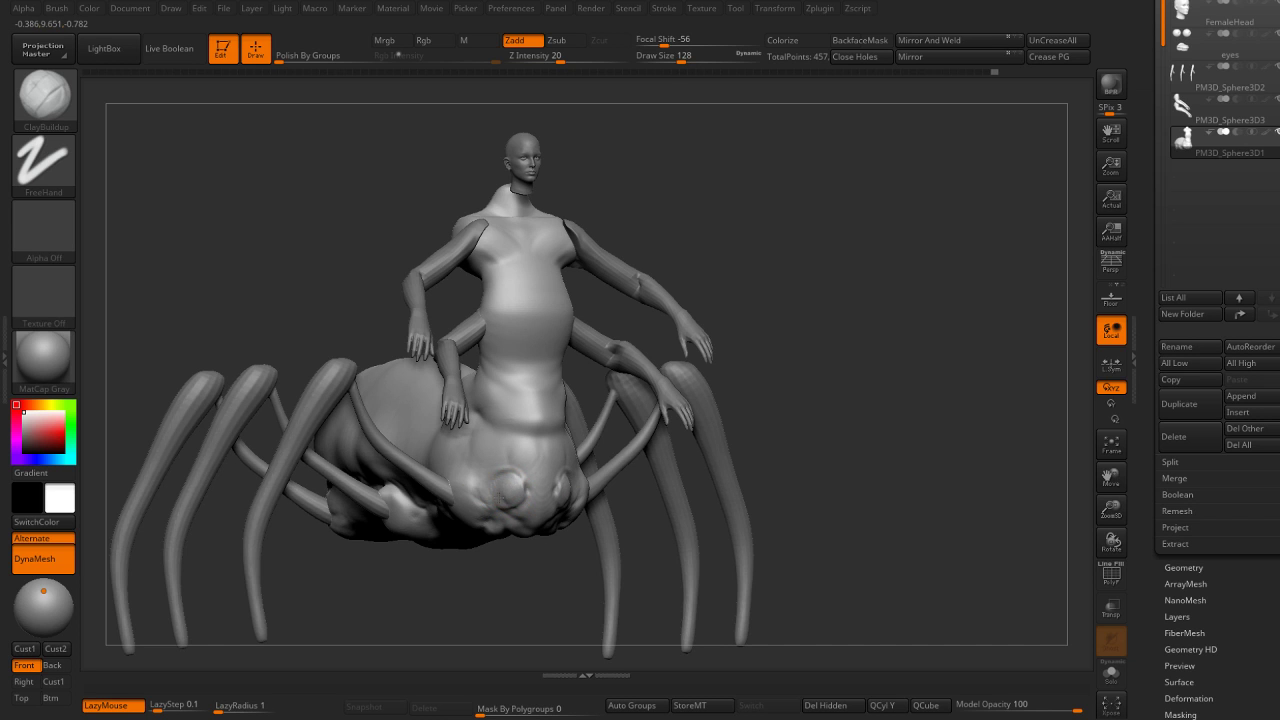
pyautogui.moveTo(585, 482)
pyautogui.mouseDown(button='right')
pyautogui.moveTo(583, 384)
pyautogui.moveTo(613, 424)
pyautogui.mouseUp(button='right')
# Switch to the Move brush at Draw Size 415 and view the creature from above.
pyautogui.press('b')
pyautogui.press('m')
pyautogui.press('v')
pyautogui.press(']')
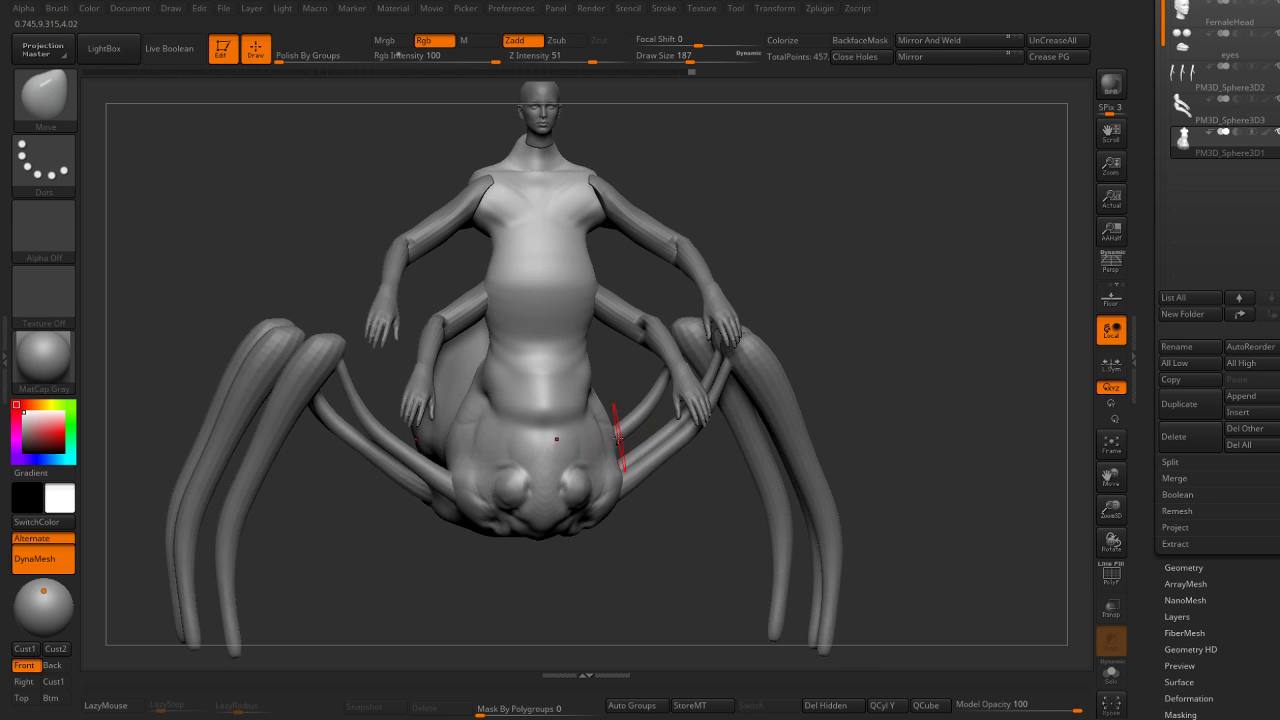
pyautogui.press(']')
pyautogui.moveTo(600, 573)
pyautogui.mouseDown(button='right')
pyautogui.moveTo(674, 517)
pyautogui.moveTo(737, 594)
pyautogui.moveTo(657, 583)
pyautogui.mouseUp(button='right')
pyautogui.press('s')
pyautogui.moveTo(520, 553); pyautogui.dragTo(526, 553)
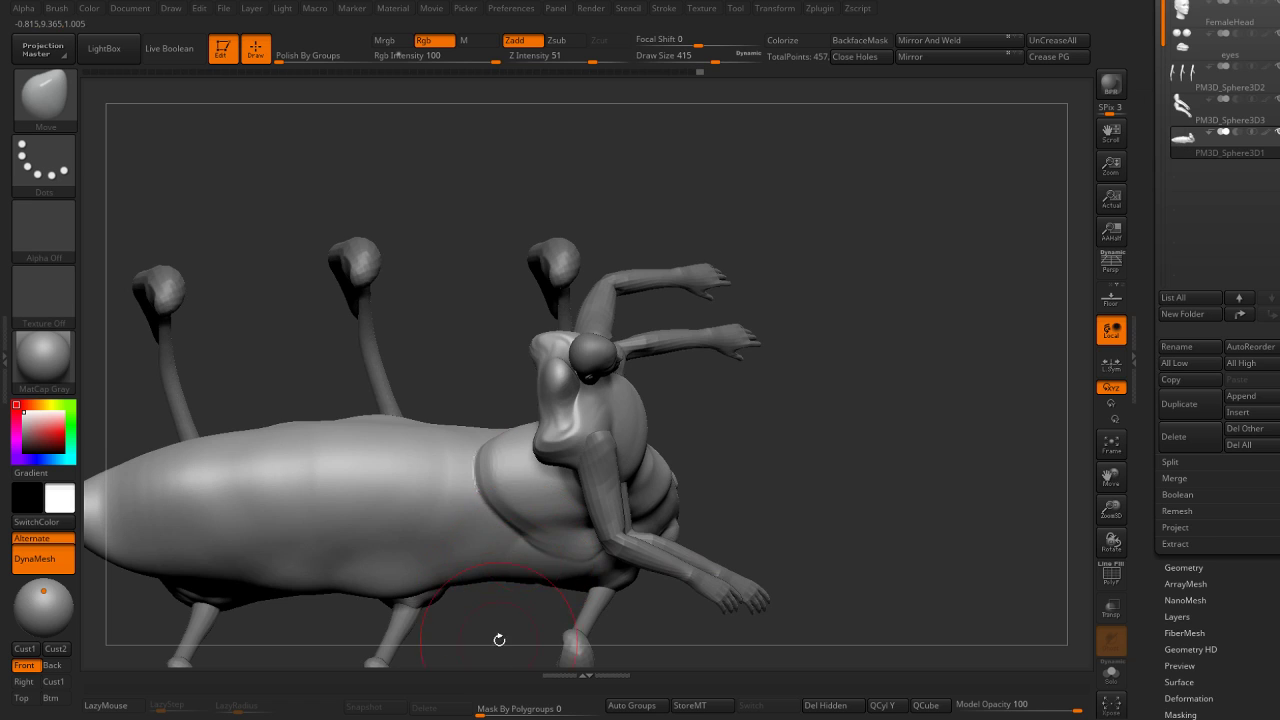
pyautogui.moveTo(497, 640); pyautogui.dragTo(564, 463, button='right')
# Pull the abdomen upward and outward at right, middle and left, then check the silhouette.
pyautogui.moveTo(553, 387)
pyautogui.mouseDown()
pyautogui.moveTo(523, 410)
pyautogui.moveTo(569, 399)
pyautogui.mouseUp()
pyautogui.hotkey('ctrl', 'z')
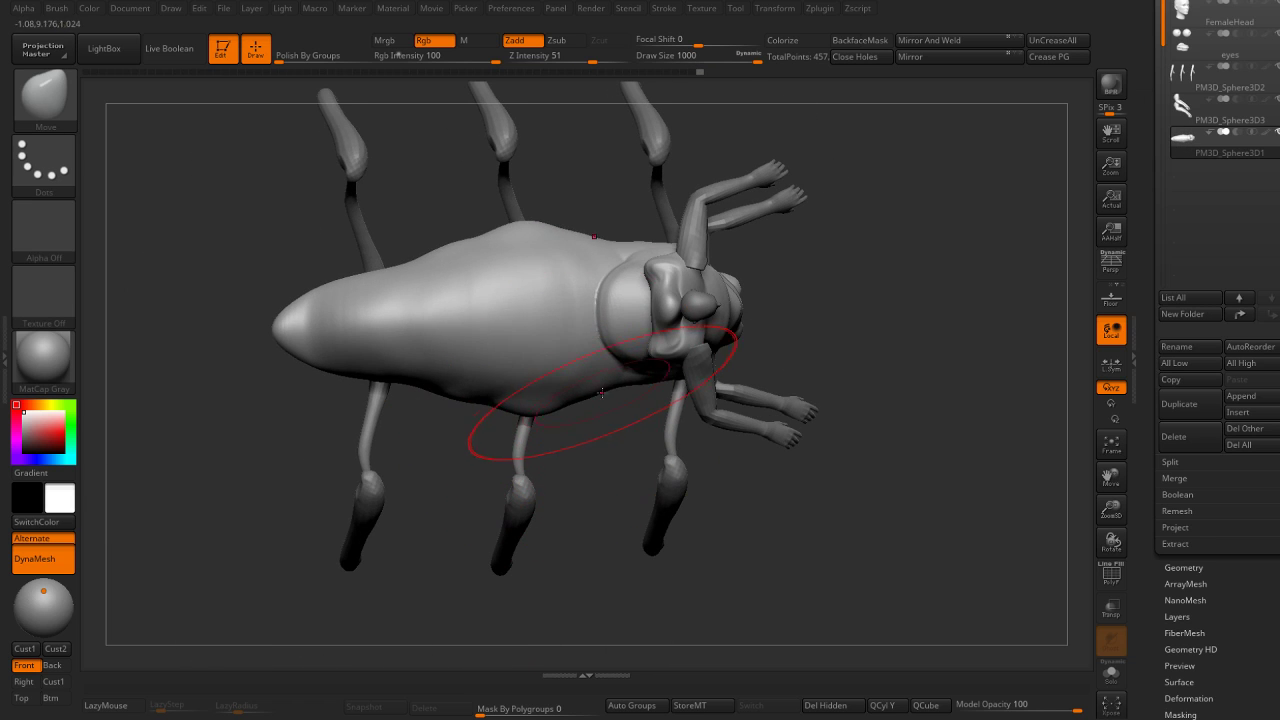
pyautogui.moveTo(640, 380); pyautogui.dragTo(620, 330)
pyautogui.moveTo(480, 390); pyautogui.dragTo(460, 340)
pyautogui.moveTo(400, 380); pyautogui.dragTo(414, 405)
pyautogui.moveTo(414, 405)
pyautogui.mouseDown(button='right')
pyautogui.moveTo(785, 417)
pyautogui.moveTo(786, 477)
pyautogui.moveTo(848, 279)
pyautogui.moveTo(690, 335)
pyautogui.mouseUp(button='right')
pyautogui.press('v')
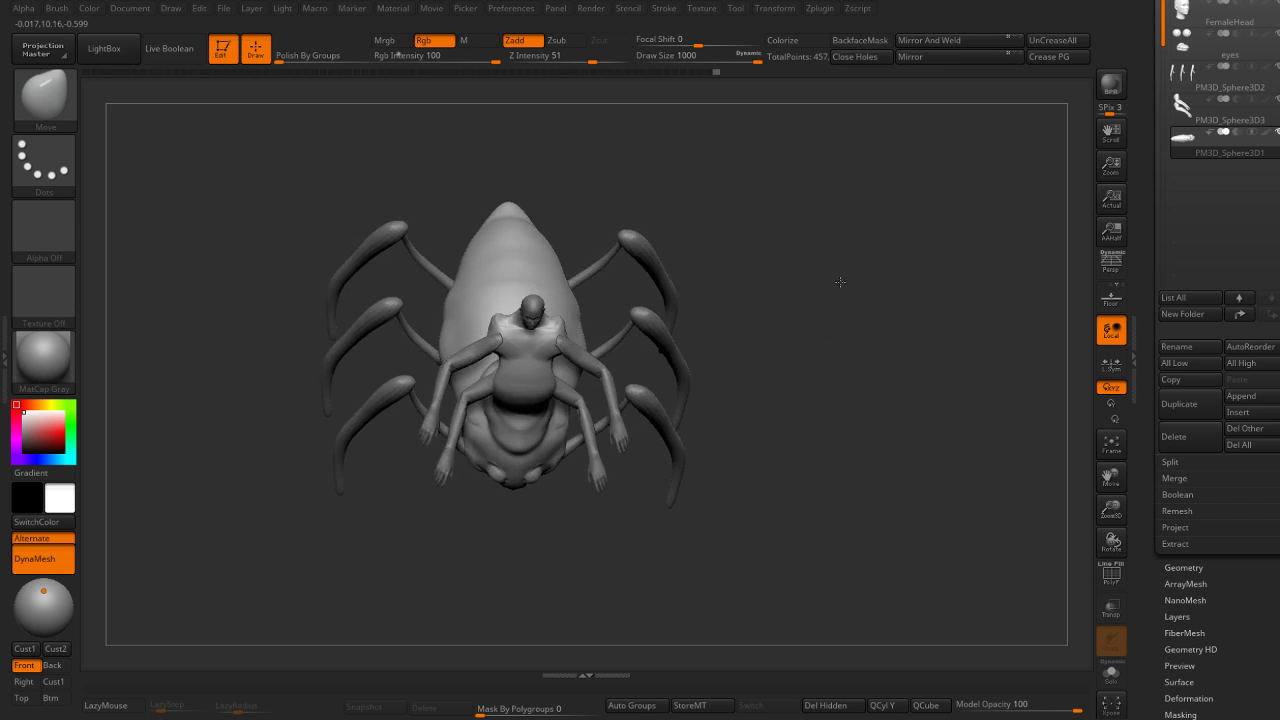
pyautogui.press('[')
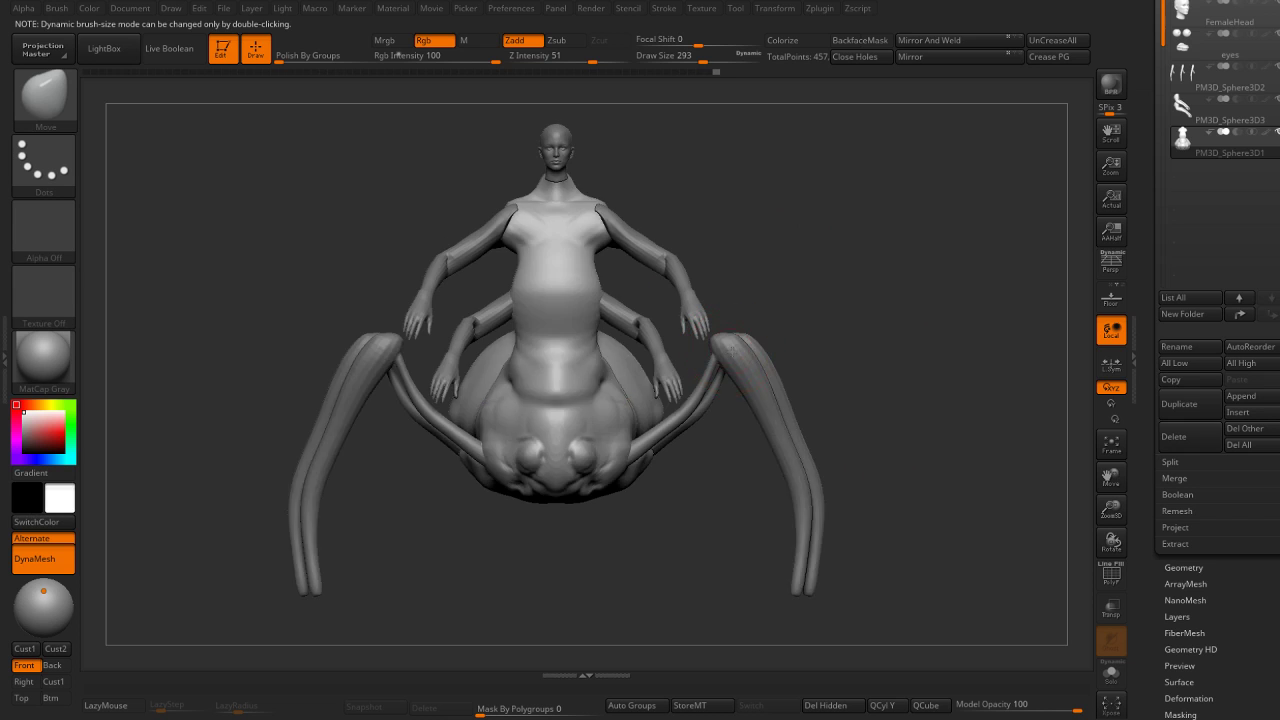
# On subtool PM3D_Sphere3D2, widen and curve both front legs with a large Move Topological brush.
pyautogui.keyDown('alt'); pyautogui.click(731, 343); pyautogui.keyUp('alt')
pyautogui.press('s')
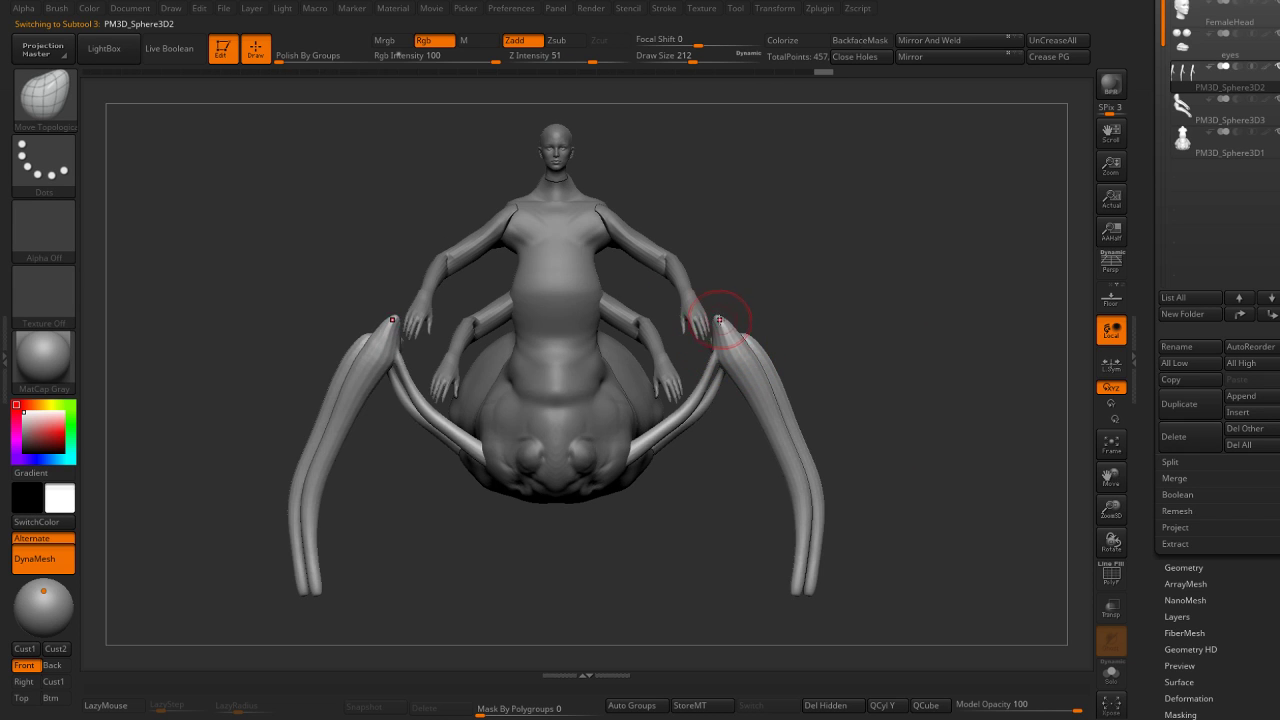
pyautogui.moveTo(800, 318)
pyautogui.mouseDown()
pyautogui.moveTo(815, 263)
pyautogui.moveTo(715, 270)
pyautogui.mouseUp()
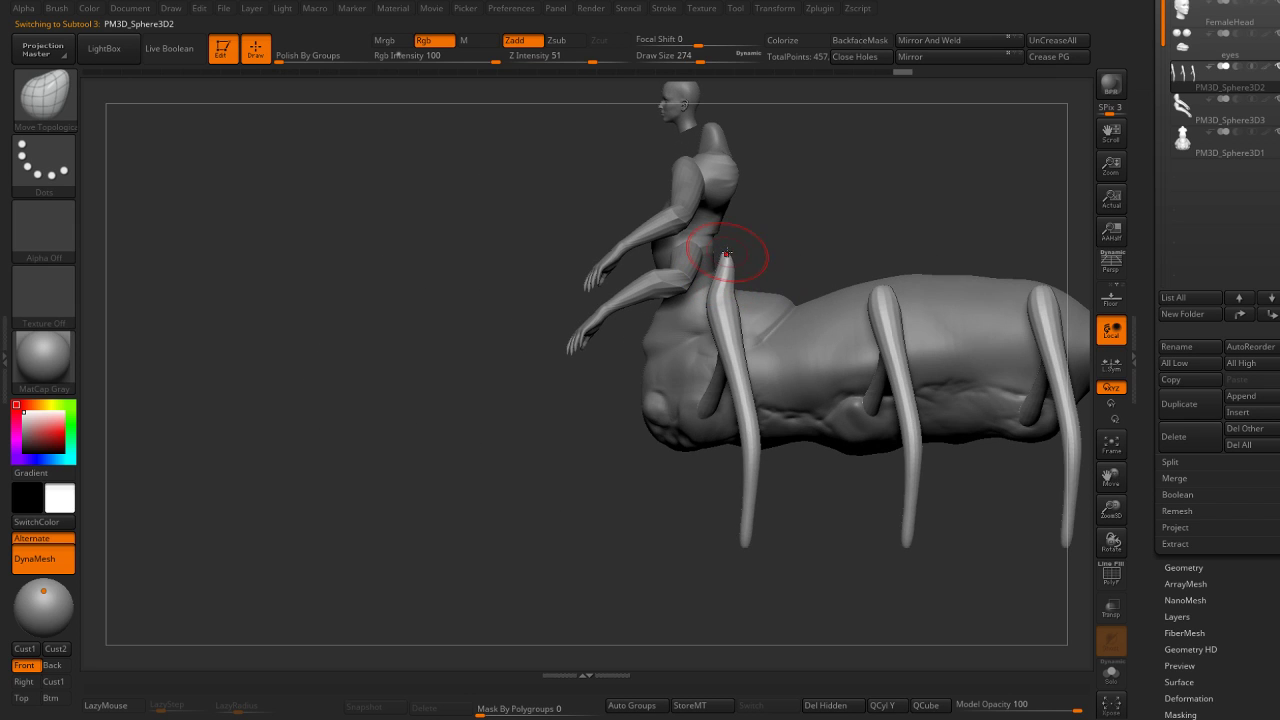
pyautogui.keyDown('shift'); pyautogui.moveTo(720, 311); pyautogui.dragTo(776, 407); pyautogui.keyUp('shift')
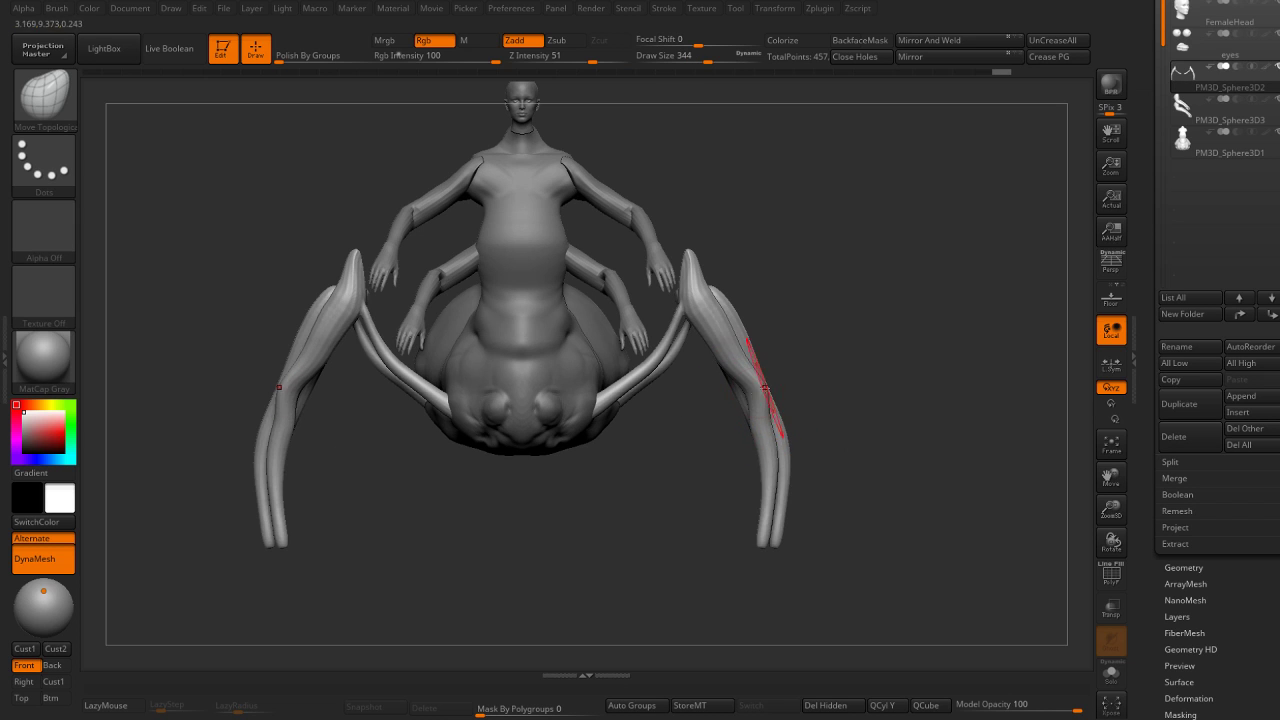
pyautogui.press('s')
pyautogui.moveTo(757, 405)
pyautogui.mouseDown()
pyautogui.moveTo(790, 405)
pyautogui.moveTo(760, 470)
pyautogui.moveTo(770, 505)
pyautogui.mouseUp()
pyautogui.press('s')
pyautogui.moveTo(770, 430)
pyautogui.mouseDown()
pyautogui.moveTo(808, 525)
pyautogui.moveTo(820, 520)
pyautogui.moveTo(777, 329)
pyautogui.moveTo(713, 308)
pyautogui.moveTo(725, 271)
pyautogui.mouseUp()
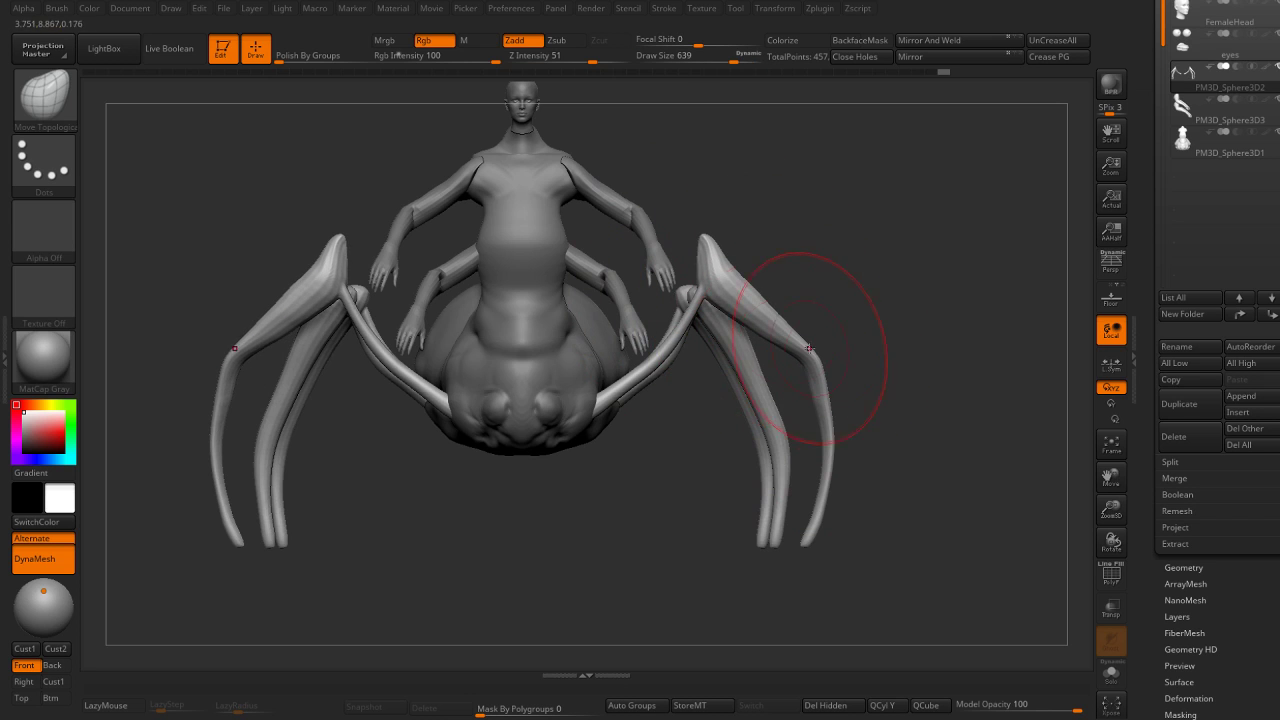
# Reshape the tips of both front legs with a smaller brush.
pyautogui.keyDown('alt'); pyautogui.moveTo(865, 383); pyautogui.dragTo(800, 323); pyautogui.keyUp('alt')
pyautogui.press('[')
pyautogui.moveTo(753, 426)
pyautogui.mouseDown()
pyautogui.moveTo(757, 457)
pyautogui.moveTo(765, 420)
pyautogui.mouseUp()
pyautogui.moveTo(790, 470)
pyautogui.mouseDown()
pyautogui.moveTo(801, 358)
pyautogui.moveTo(766, 286)
pyautogui.mouseUp()
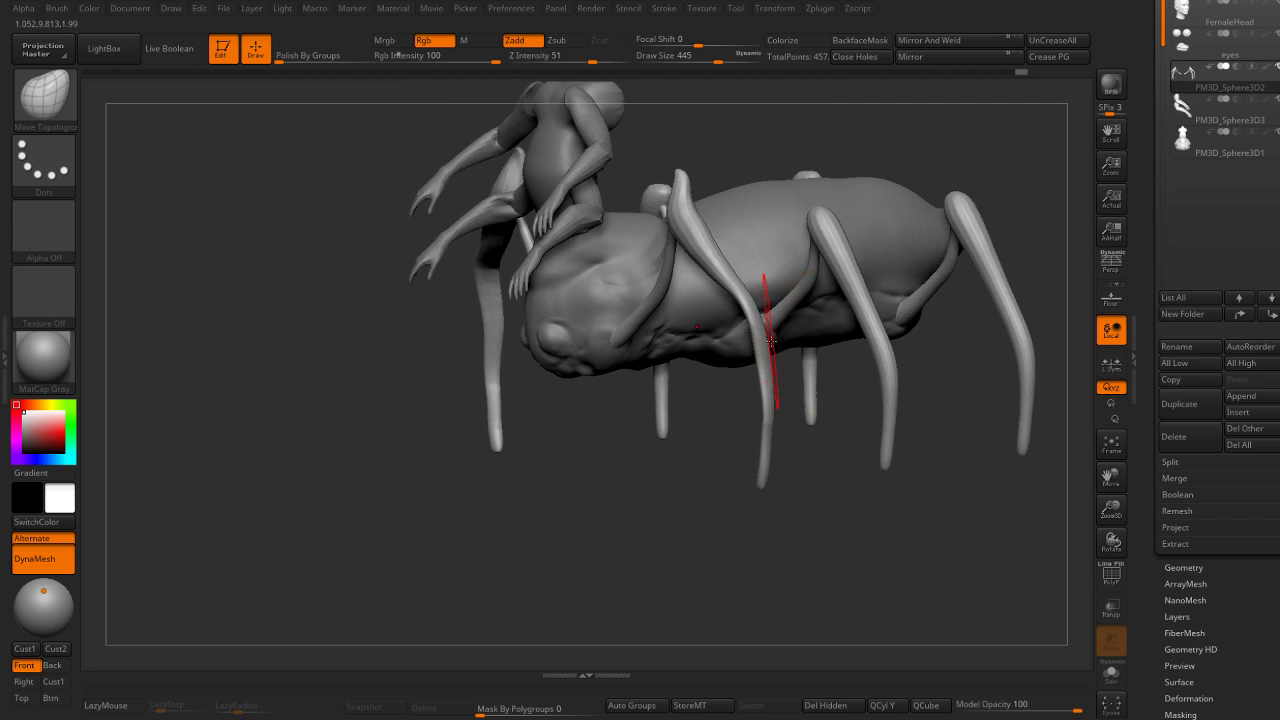
# Swell the front leg with the Inflat brush at a smaller size.
pyautogui.press('b')
pyautogui.press('i')
pyautogui.press('n')
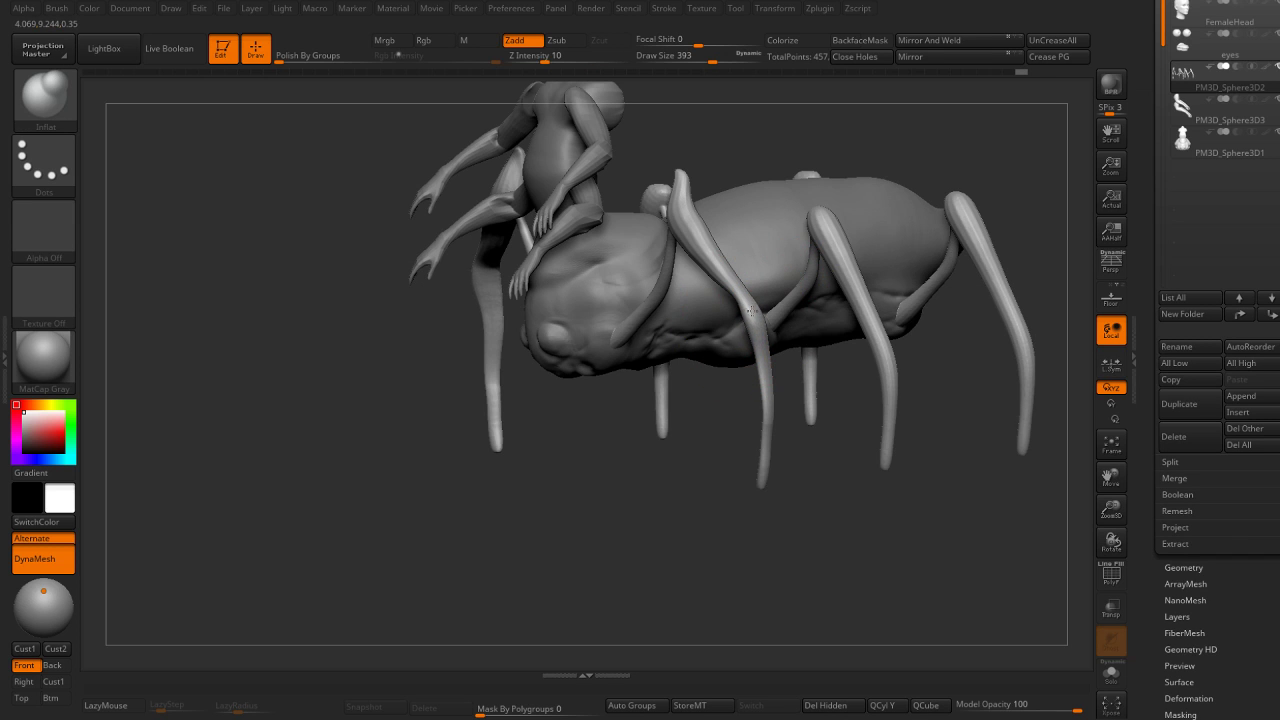
pyautogui.press('s')
pyautogui.click(730, 305)
pyautogui.moveTo(798, 435)
pyautogui.mouseDown()
pyautogui.moveTo(829, 543)
pyautogui.moveTo(573, 572)
pyautogui.moveTo(600, 437)
pyautogui.mouseUp()
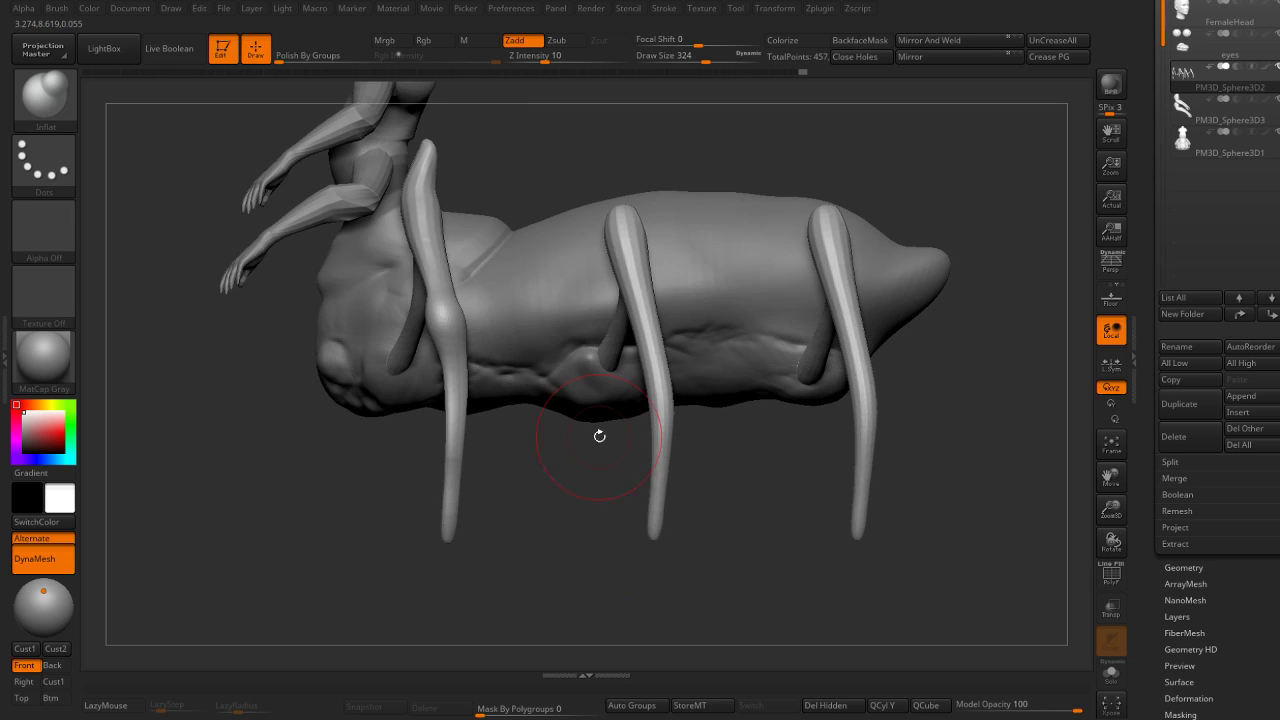
pyautogui.press('b')
pyautogui.press('c')
pyautogui.press('b')
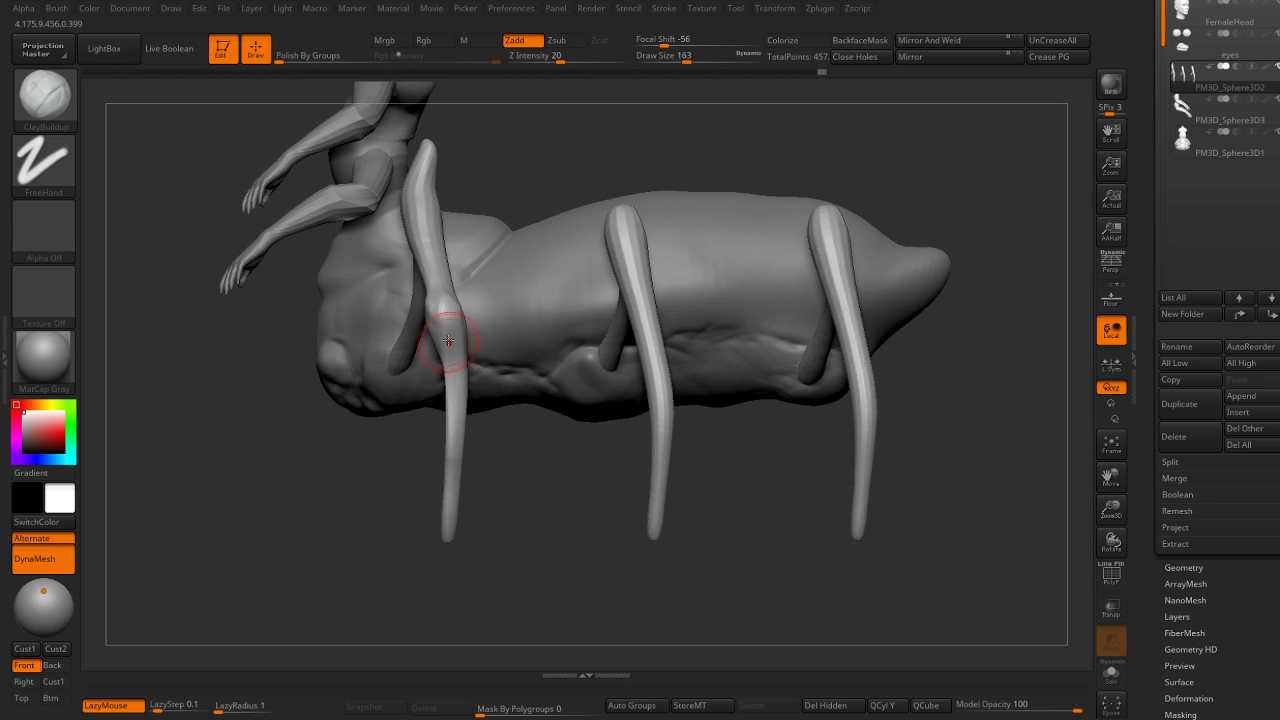
pyautogui.moveTo(448, 341); pyautogui.dragTo(536, 358, button='right')
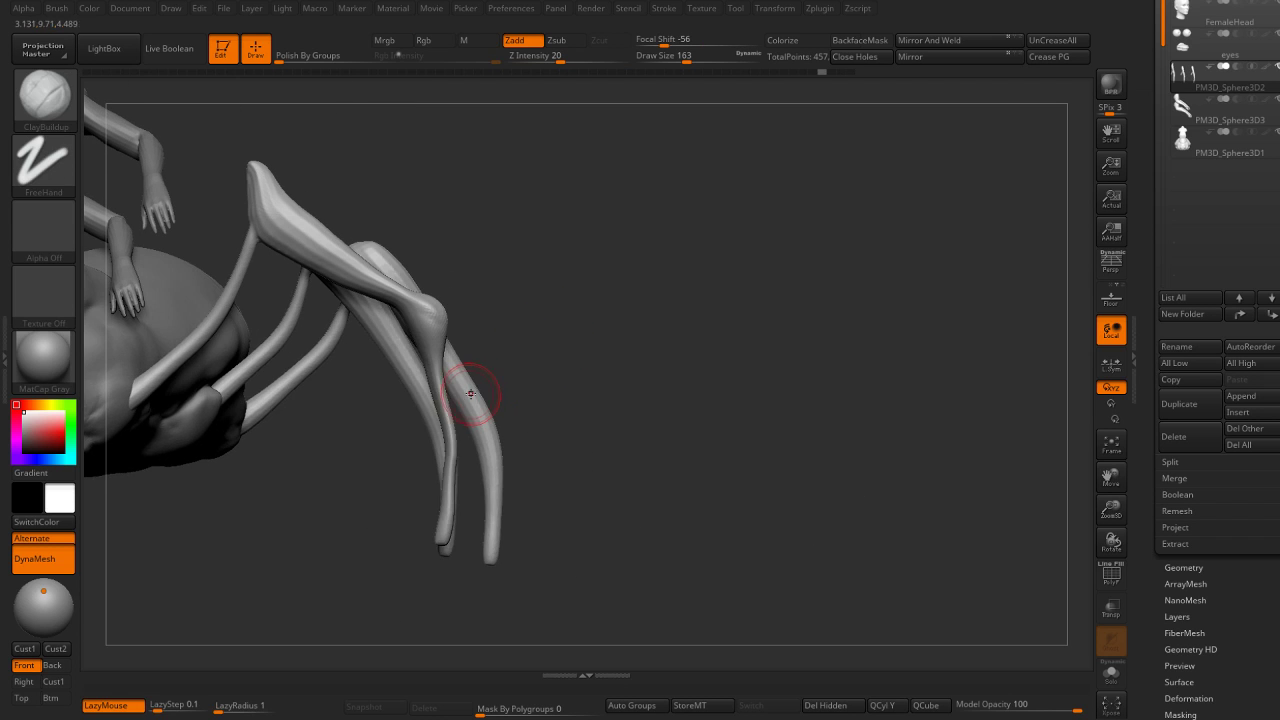
pyautogui.press('b')
pyautogui.press('i')
pyautogui.press('n')
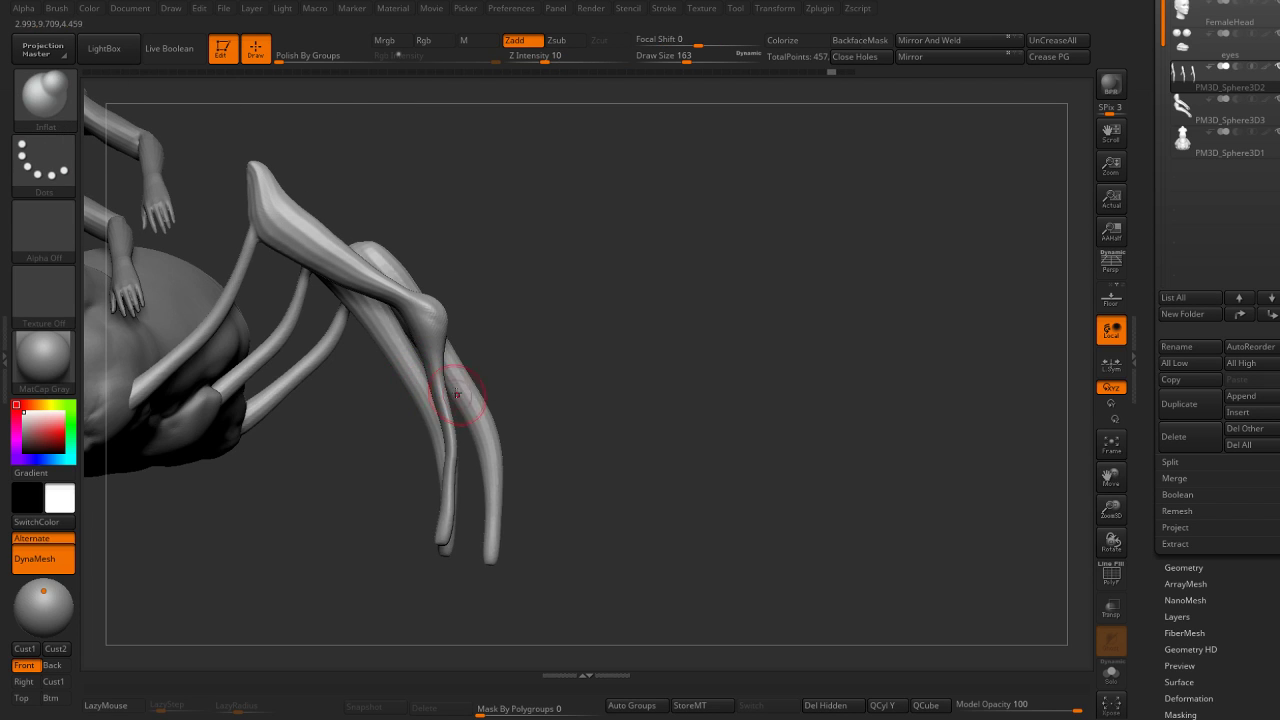
pyautogui.press('s')
pyautogui.moveTo(440, 338); pyautogui.dragTo(450, 441)
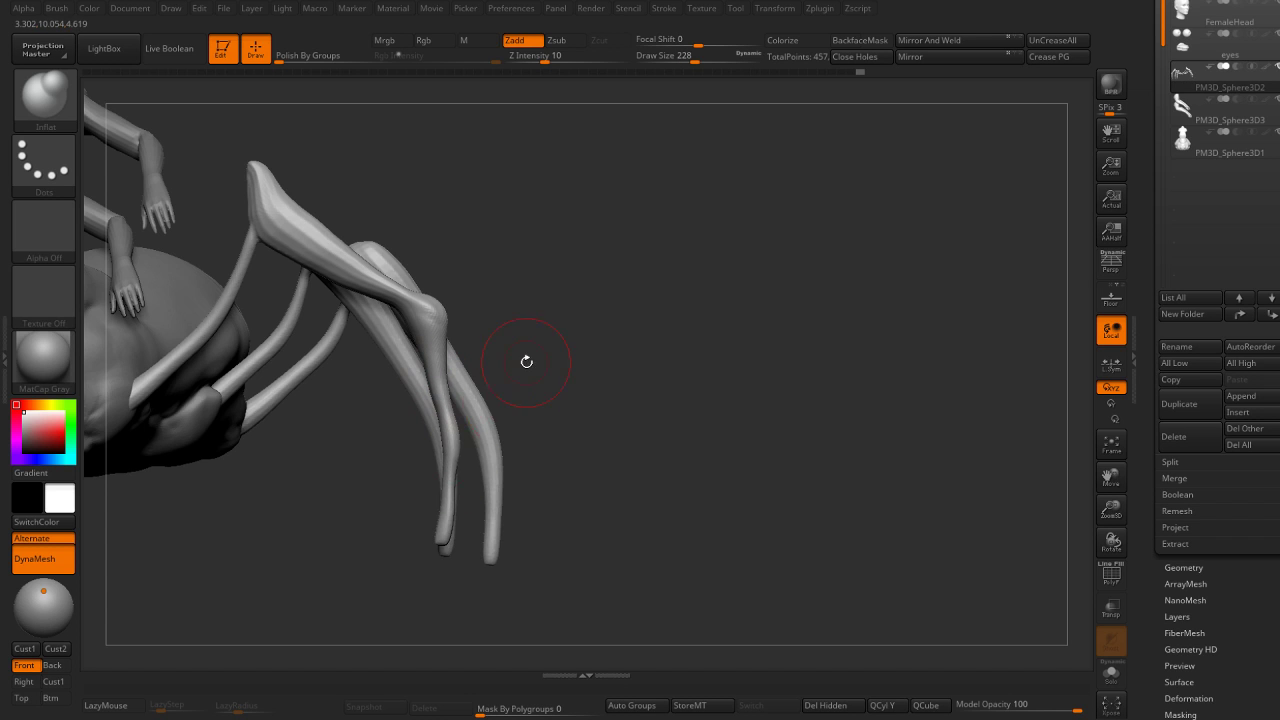
# Smooth and reshape the upper leg's tip and the lower leg's foot, then view the silhouette.
pyautogui.moveTo(526, 361); pyautogui.dragTo(437, 357, button='right')
pyautogui.moveTo(479, 462); pyautogui.dragTo(452, 487, button='right')
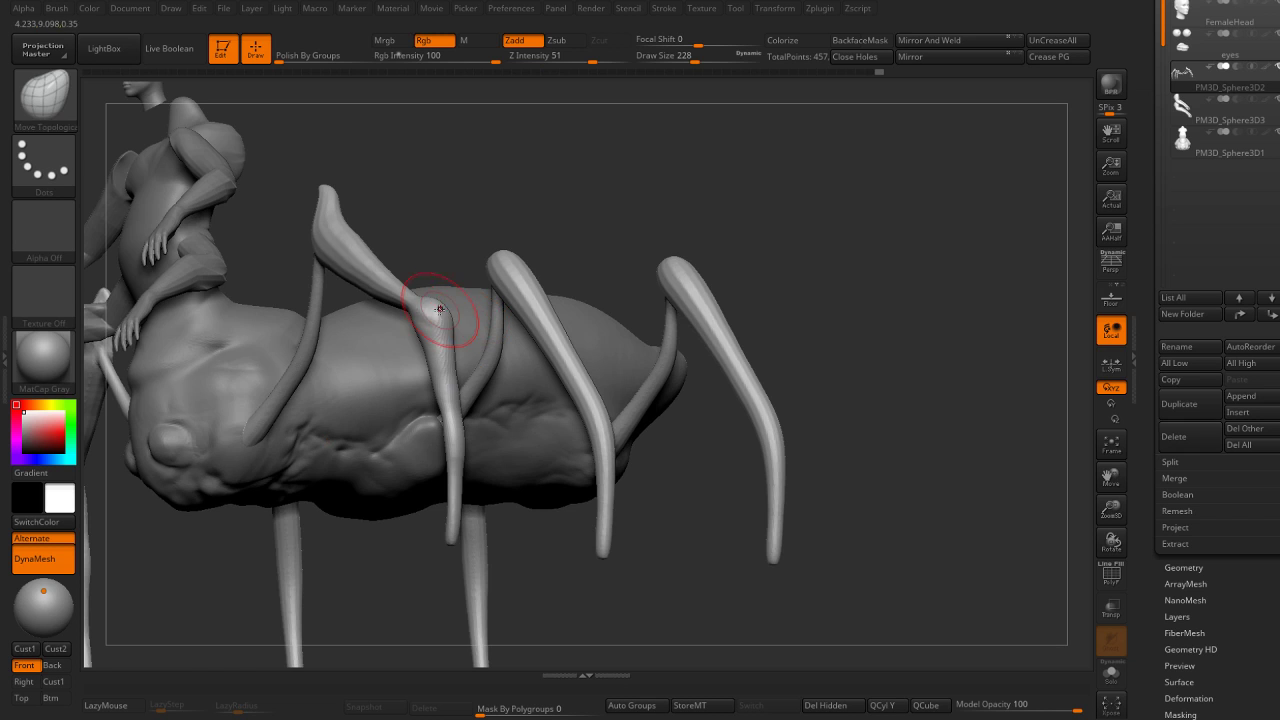
pyautogui.moveTo(430, 296); pyautogui.dragTo(542, 316, button='right')
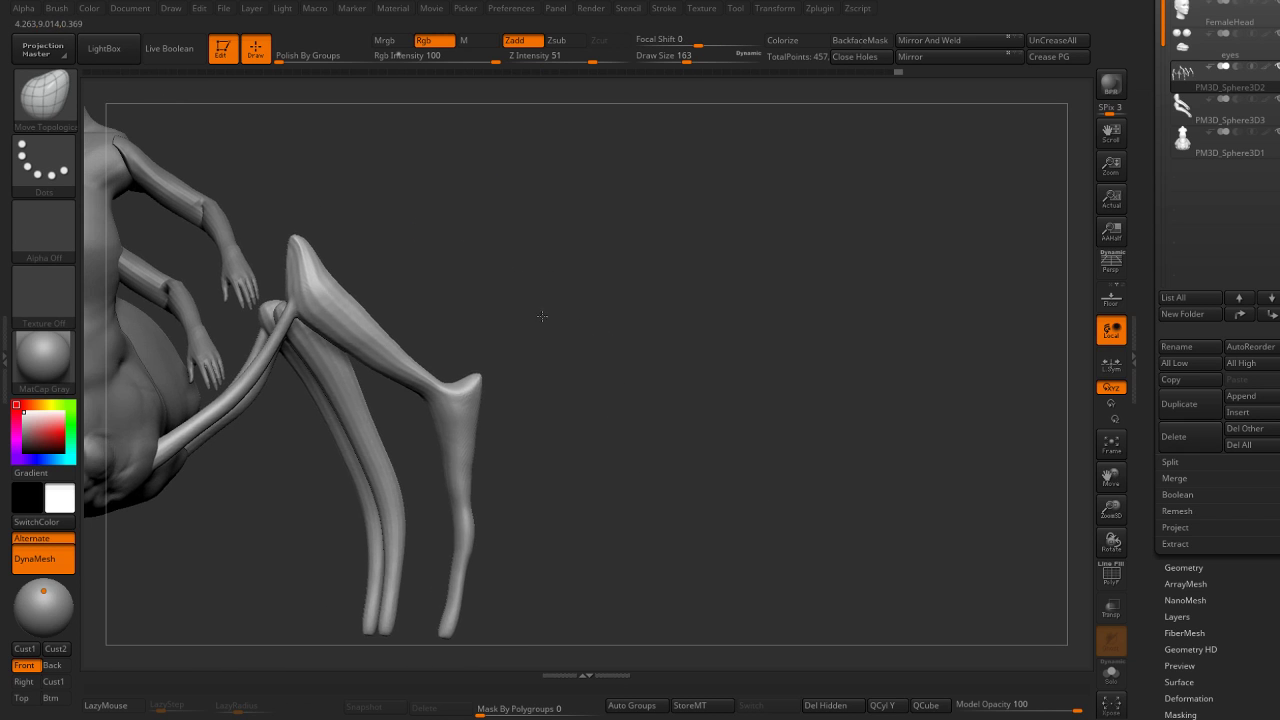
pyautogui.press(']')
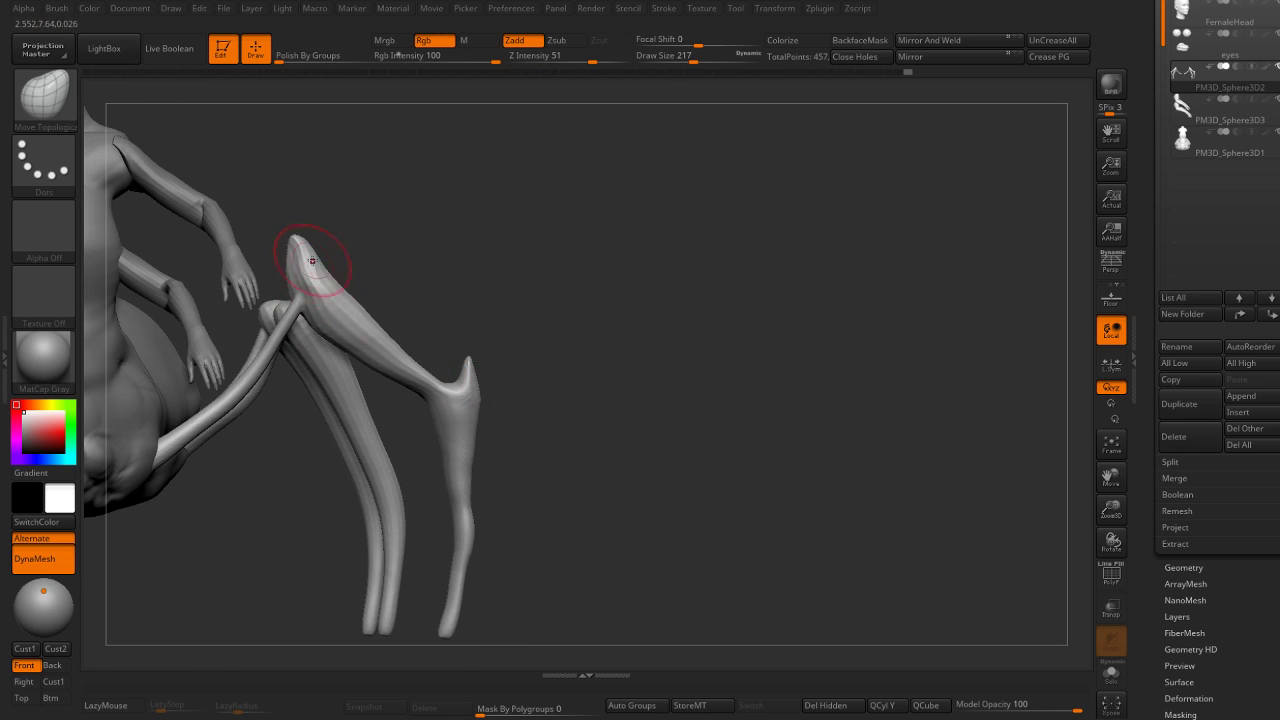
pyautogui.press(']')
pyautogui.press('shift')
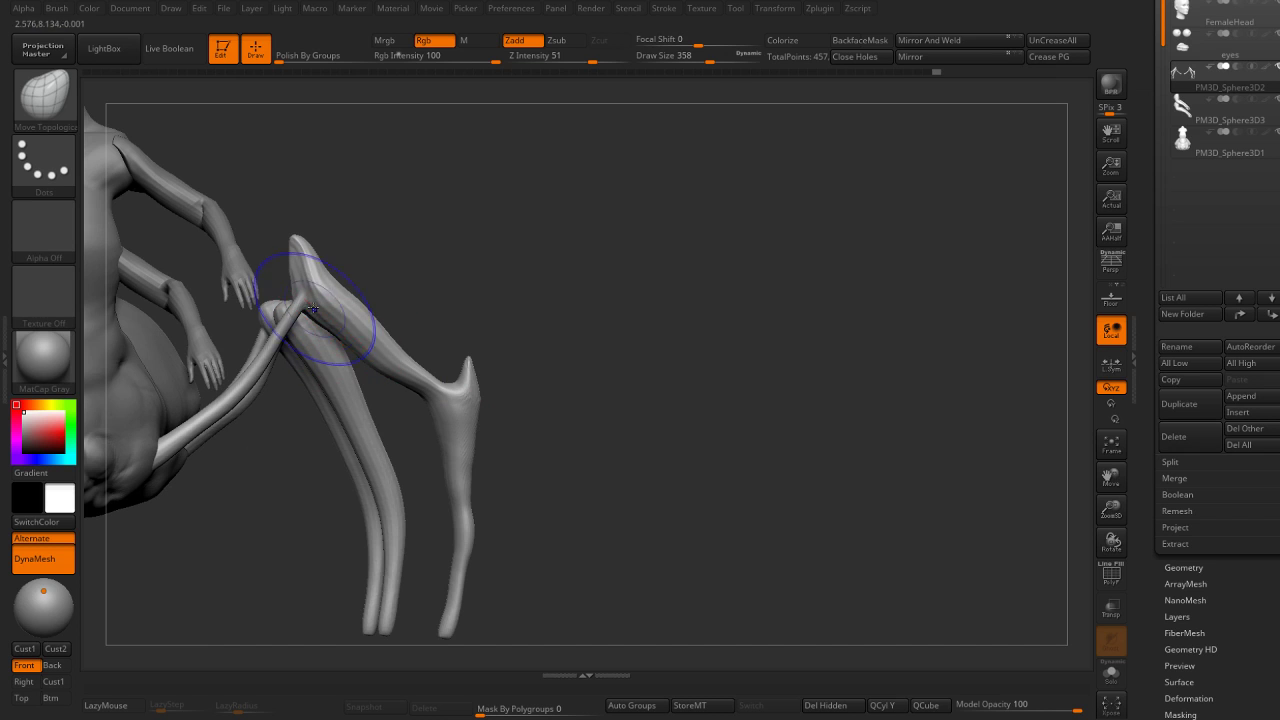
pyautogui.keyDown('shift'); pyautogui.moveTo(304, 265); pyautogui.dragTo(300, 250); pyautogui.keyUp('shift')
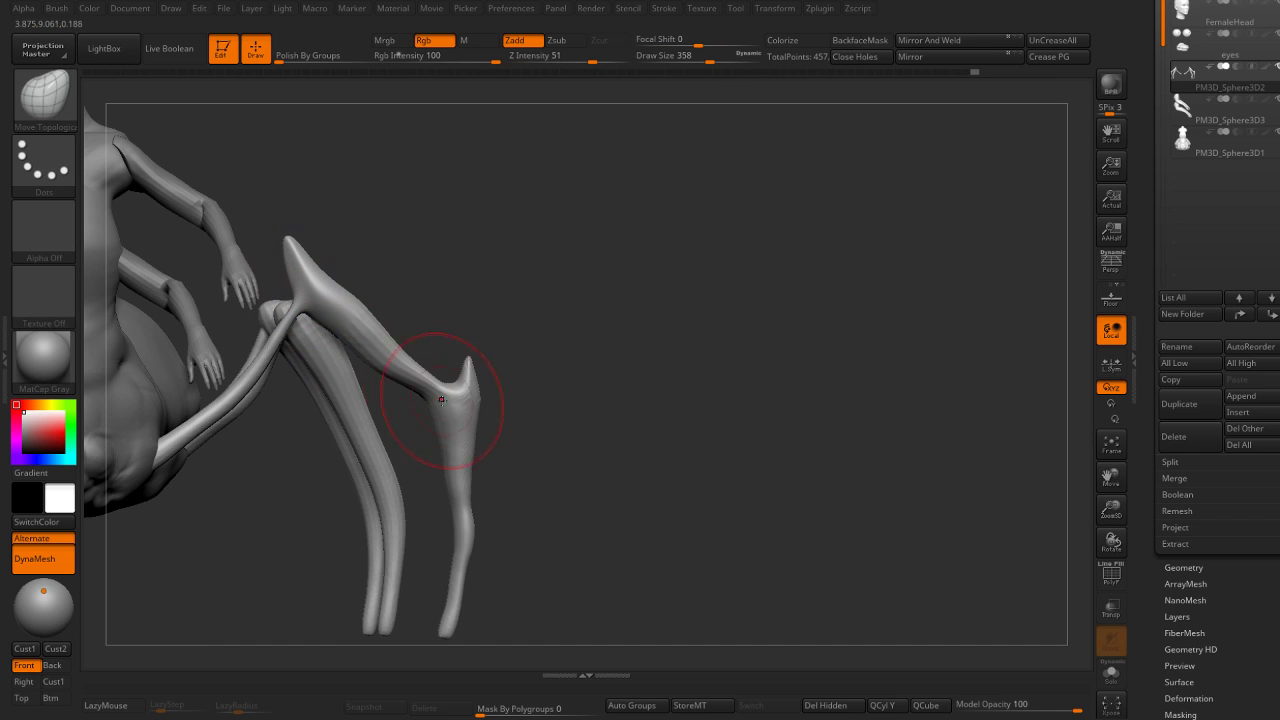
pyautogui.moveTo(428, 400); pyautogui.dragTo(466, 386)
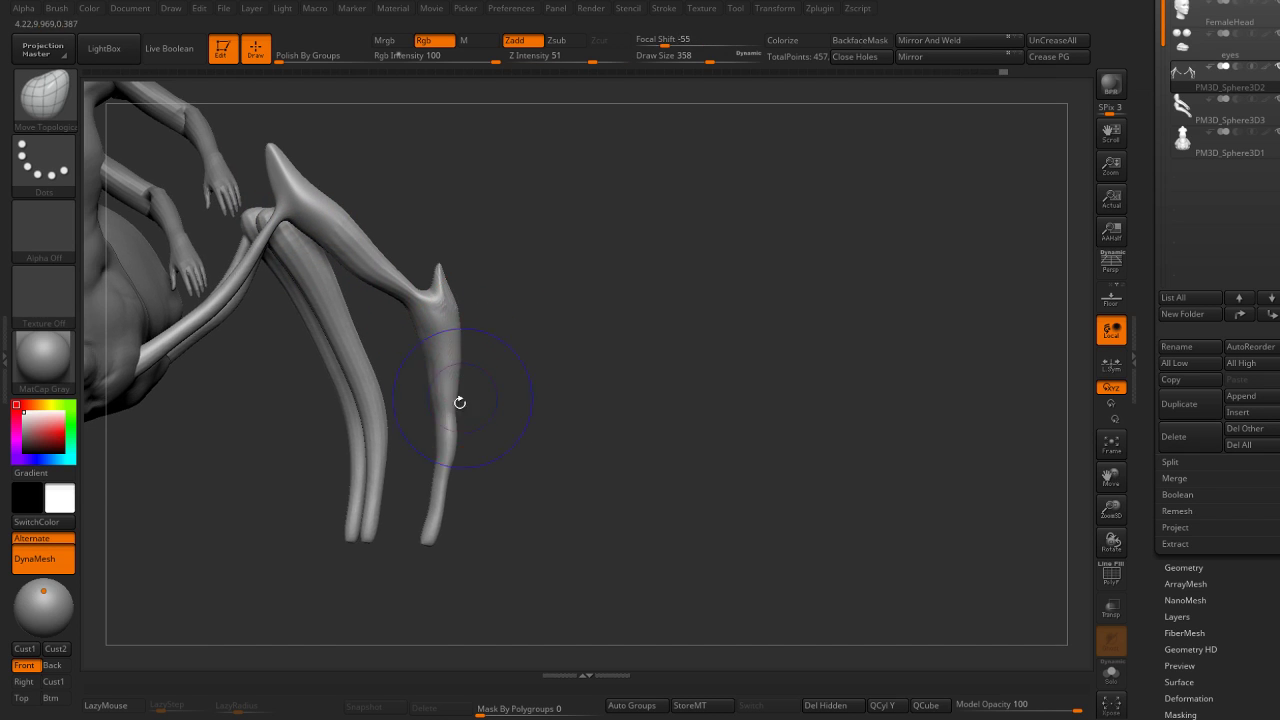
pyautogui.press('f')
pyautogui.press('v')
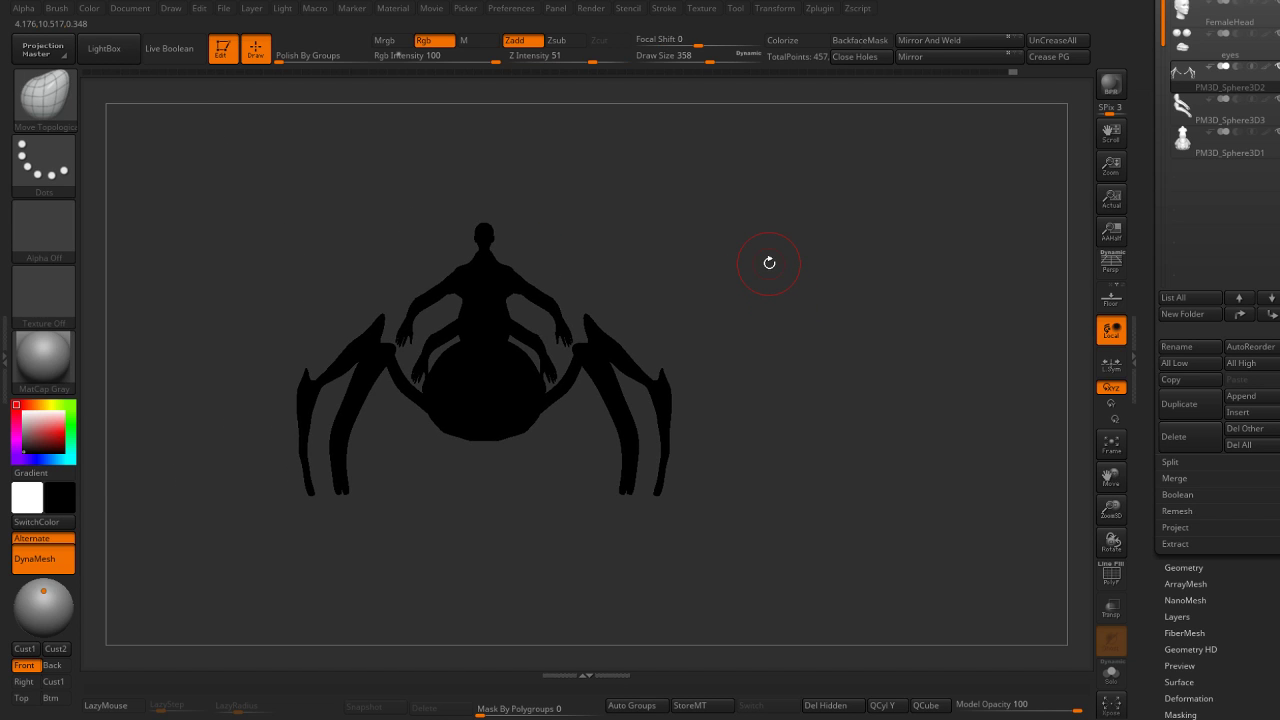
# Pull both front legs downward with an enlarged Move Topological brush to lengthen them.
pyautogui.press('b')
pyautogui.press('m')
pyautogui.press('v')
pyautogui.keyDown('shift'); pyautogui.moveTo(689, 326); pyautogui.dragTo(731, 466); pyautogui.keyUp('shift')
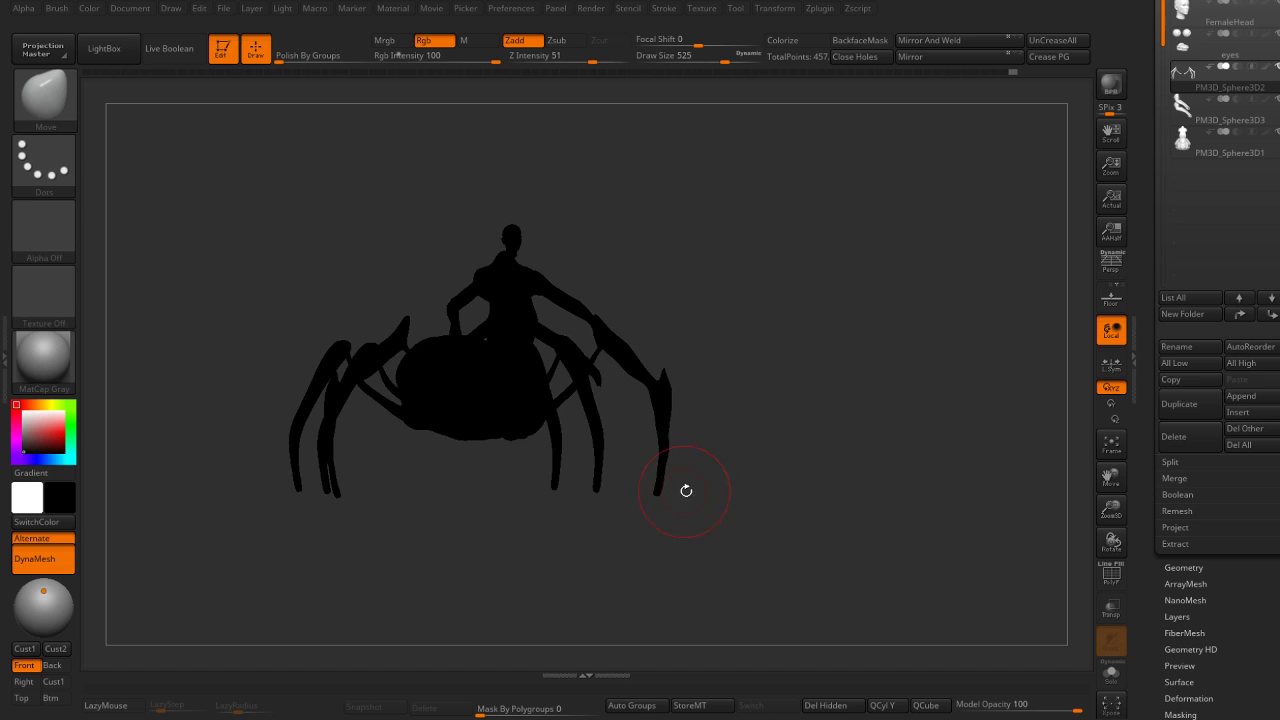
pyautogui.press('s')
pyautogui.press('b')
pyautogui.press('m')
pyautogui.press('t')
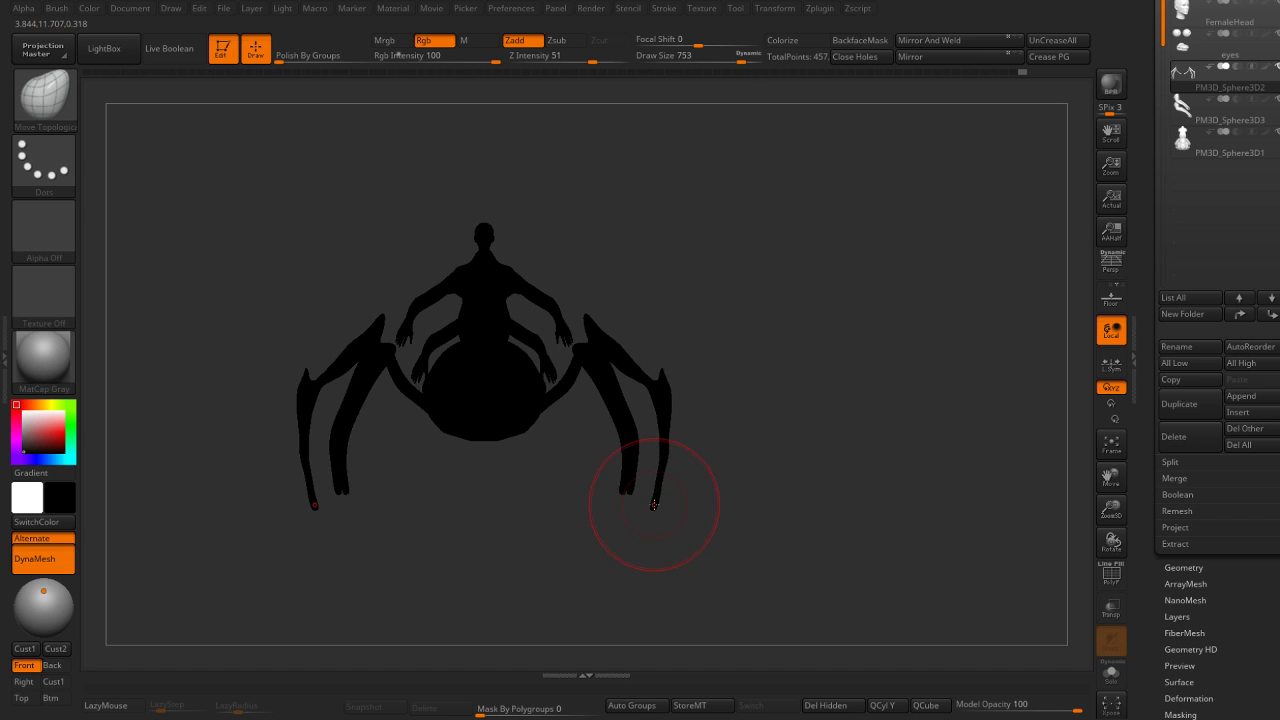
pyautogui.moveTo(654, 500)
pyautogui.mouseDown()
pyautogui.moveTo(640, 531)
pyautogui.moveTo(706, 426)
pyautogui.mouseUp()
# Thicken the front legs into an outward curve, then return to normal grey shading.
pyautogui.press('shift')
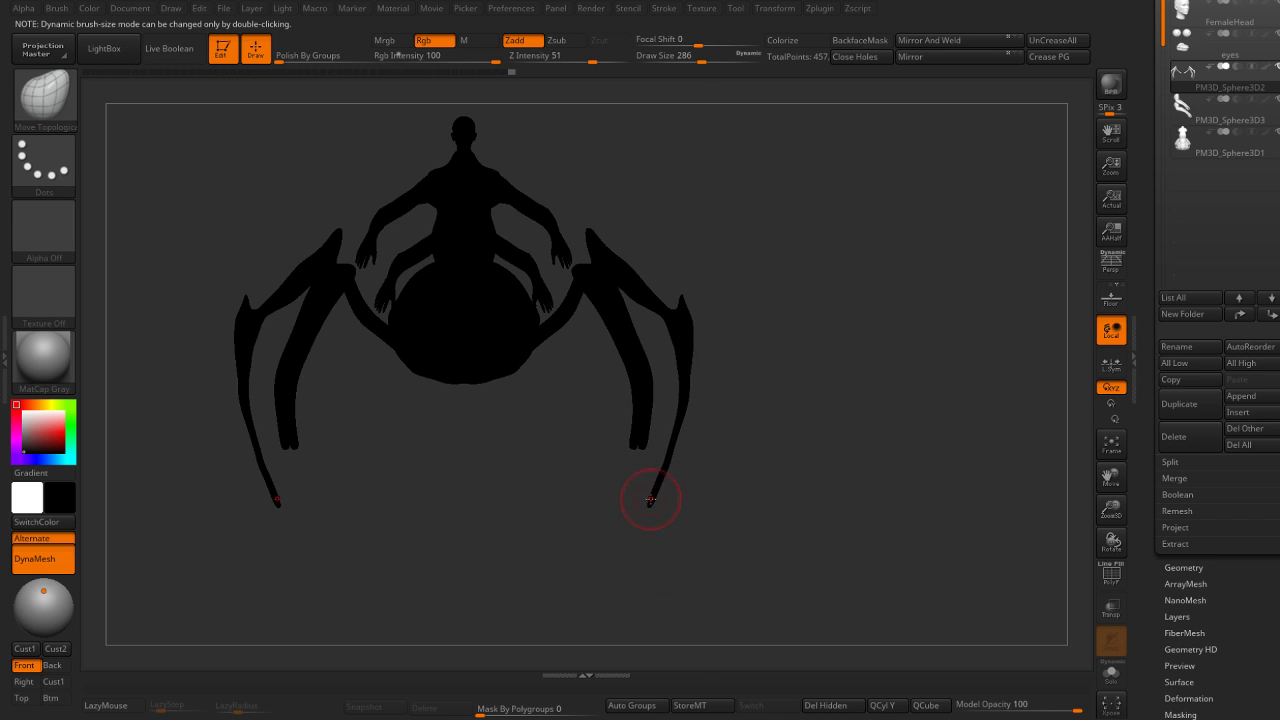
pyautogui.press('s')
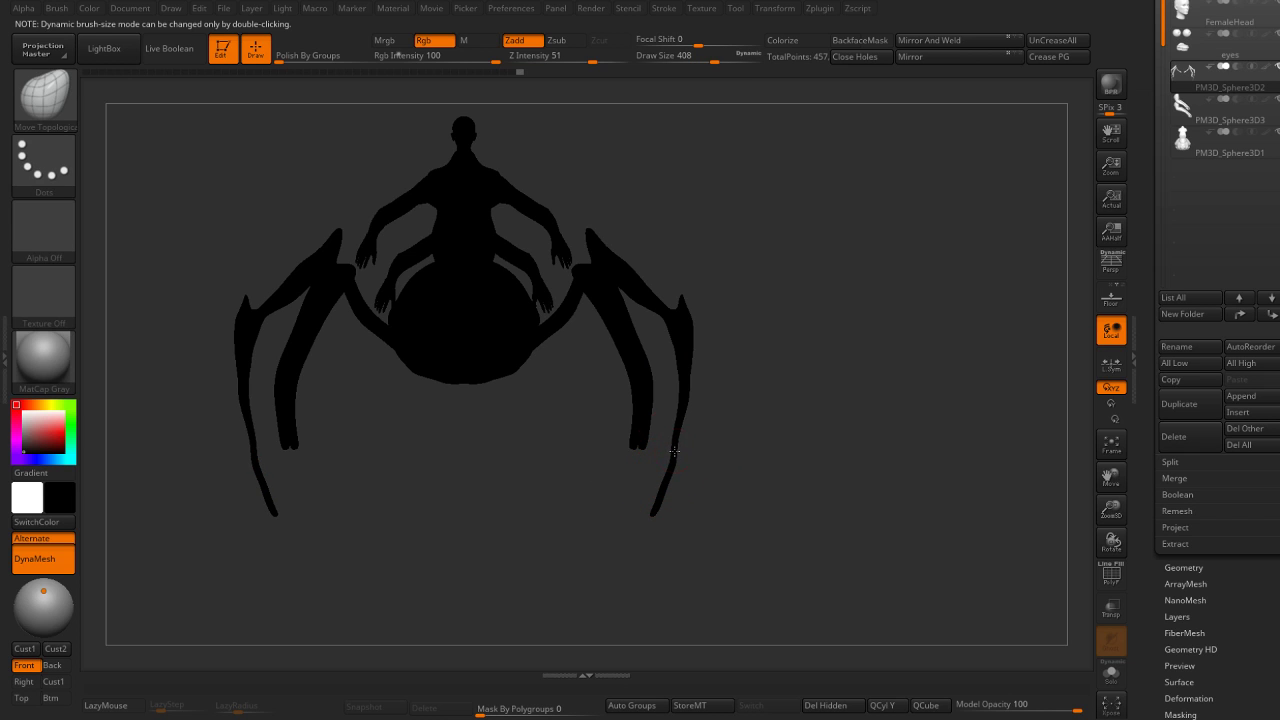
pyautogui.moveTo(694, 386)
pyautogui.keyDown('shift'); pyautogui.mouseDown()
pyautogui.moveTo(743, 374)
pyautogui.moveTo(700, 371)
pyautogui.mouseUp(); pyautogui.keyUp('shift')
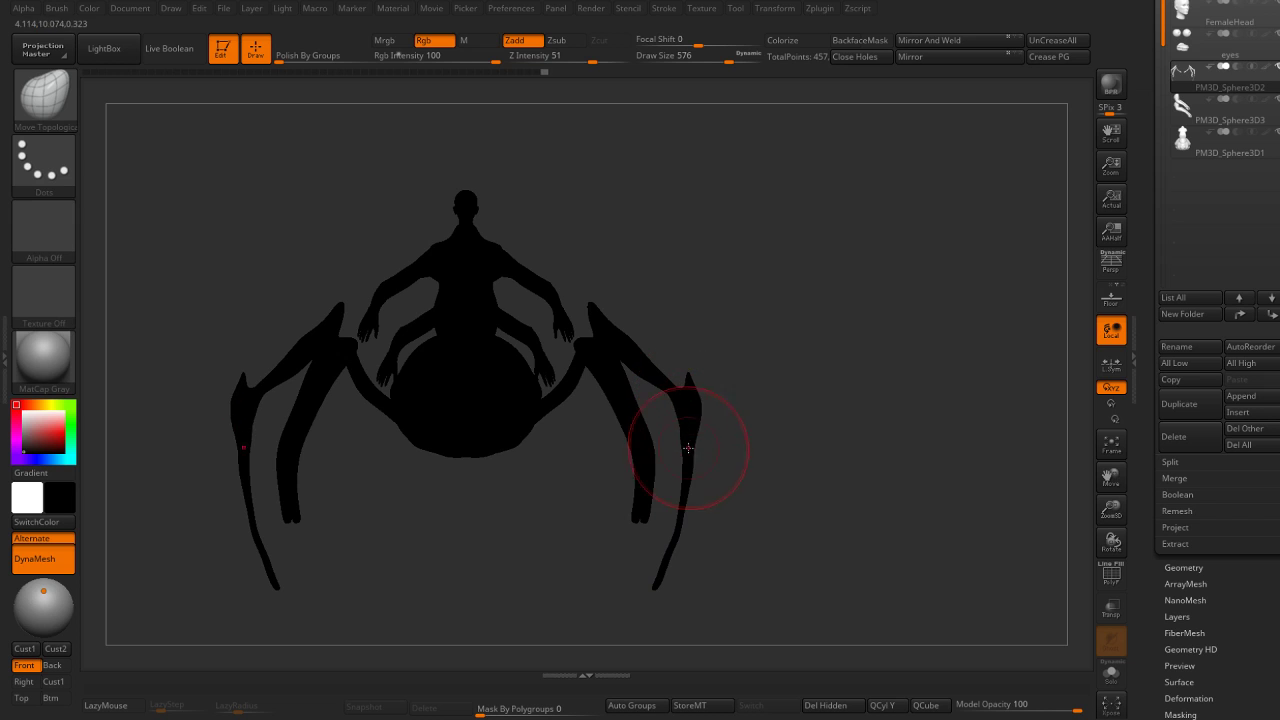
pyautogui.moveTo(688, 447)
pyautogui.mouseDown()
pyautogui.moveTo(686, 514)
pyautogui.moveTo(662, 574)
pyautogui.moveTo(655, 558)
pyautogui.moveTo(670, 565)
pyautogui.mouseUp()
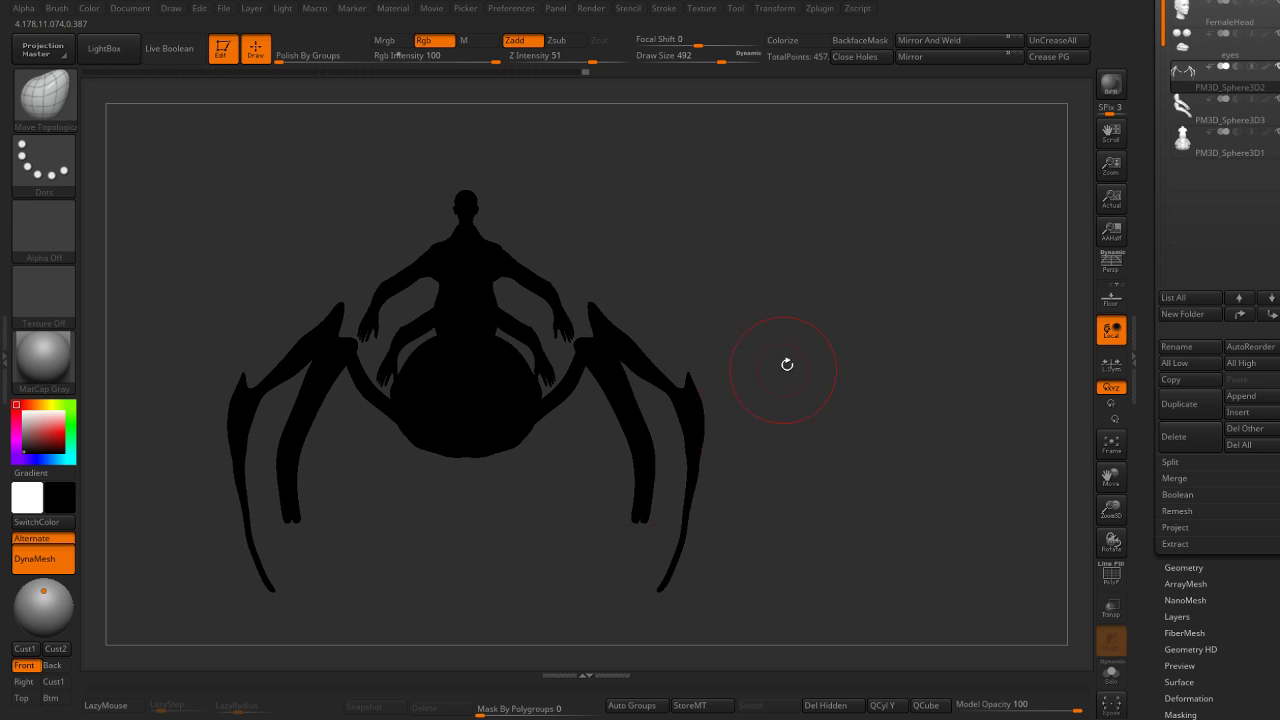
pyautogui.press('v')
pyautogui.moveTo(794, 271)
pyautogui.mouseDown()
pyautogui.moveTo(844, 261)
pyautogui.moveTo(842, 276)
pyautogui.moveTo(766, 306)
pyautogui.moveTo(814, 297)
pyautogui.moveTo(847, 328)
pyautogui.moveTo(514, 360)
pyautogui.mouseUp()
# Flatten the mouth area of the spider body with a gentle flattening brush.
pyautogui.moveTo(400, 423); pyautogui.dragTo(390, 467)
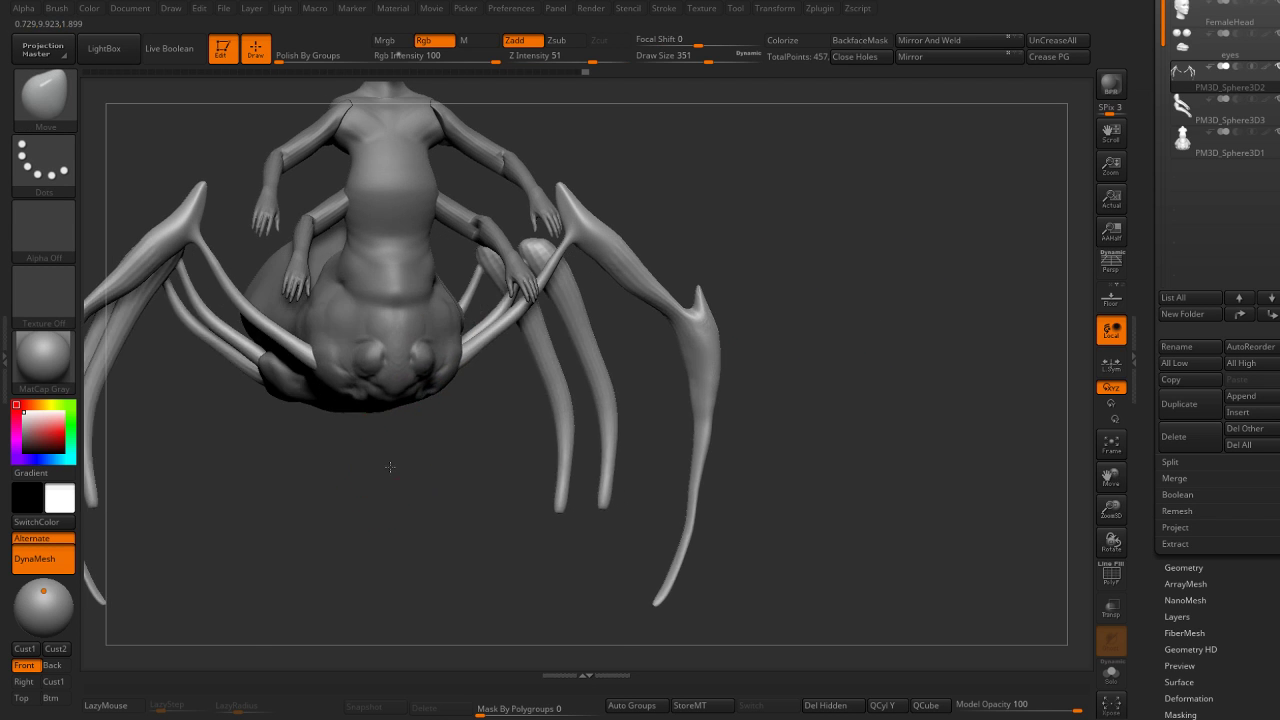
pyautogui.press('b')
pyautogui.press('t')
pyautogui.press('f')
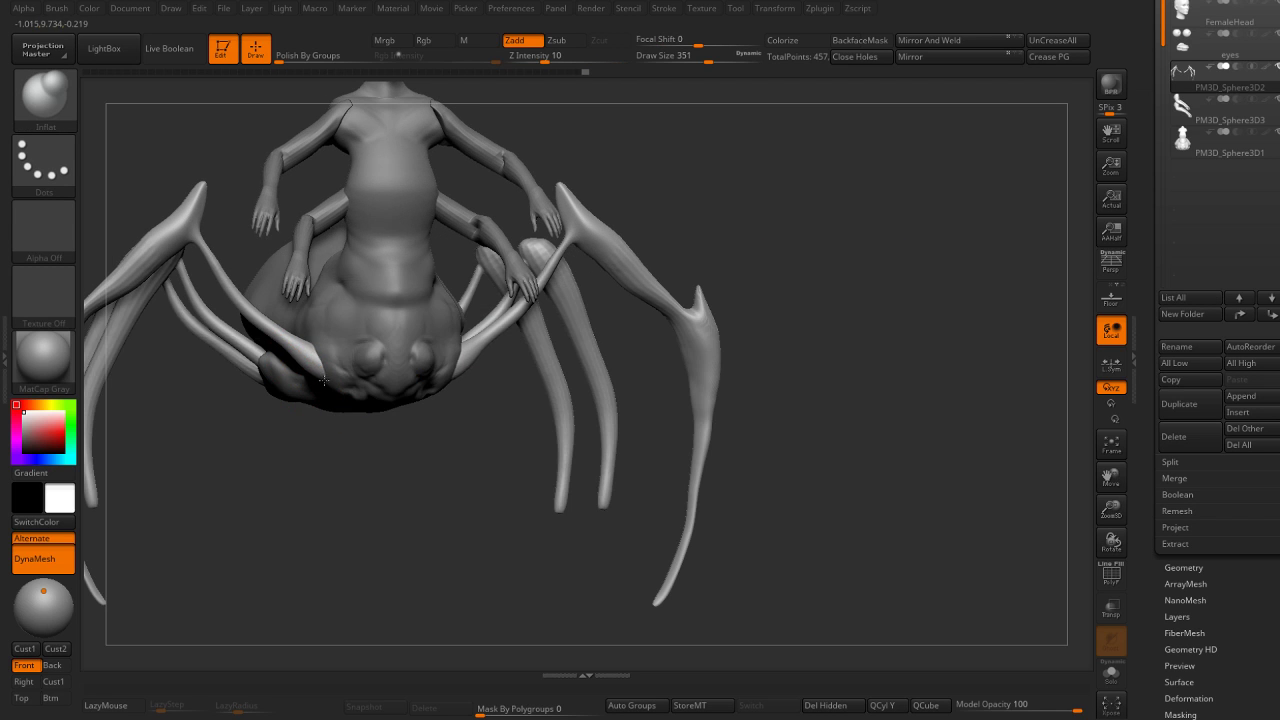
pyautogui.moveTo(323, 381); pyautogui.dragTo(303, 364)
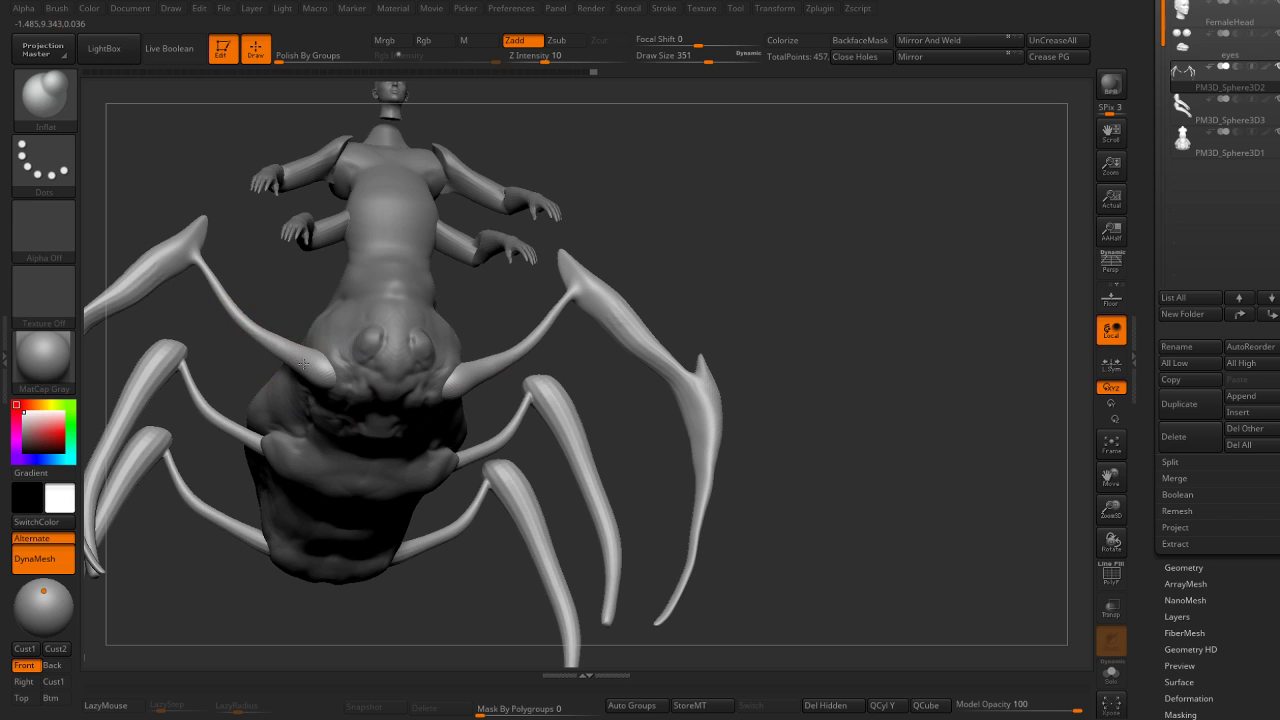
pyautogui.moveTo(372, 403); pyautogui.dragTo(343, 386)
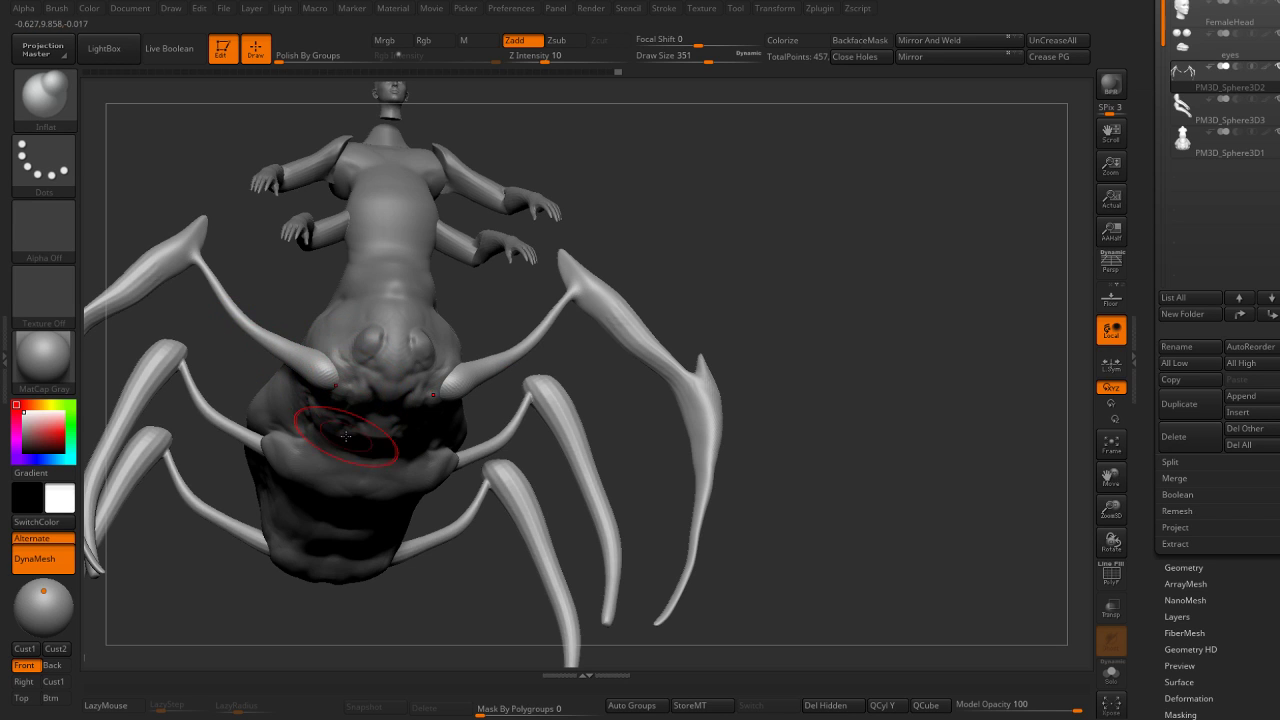
# Select PM3D_Sphere3D1 and carve a DamStandard groove into its front face.
pyautogui.keyDown('alt'); pyautogui.click(300, 432); pyautogui.keyUp('alt')
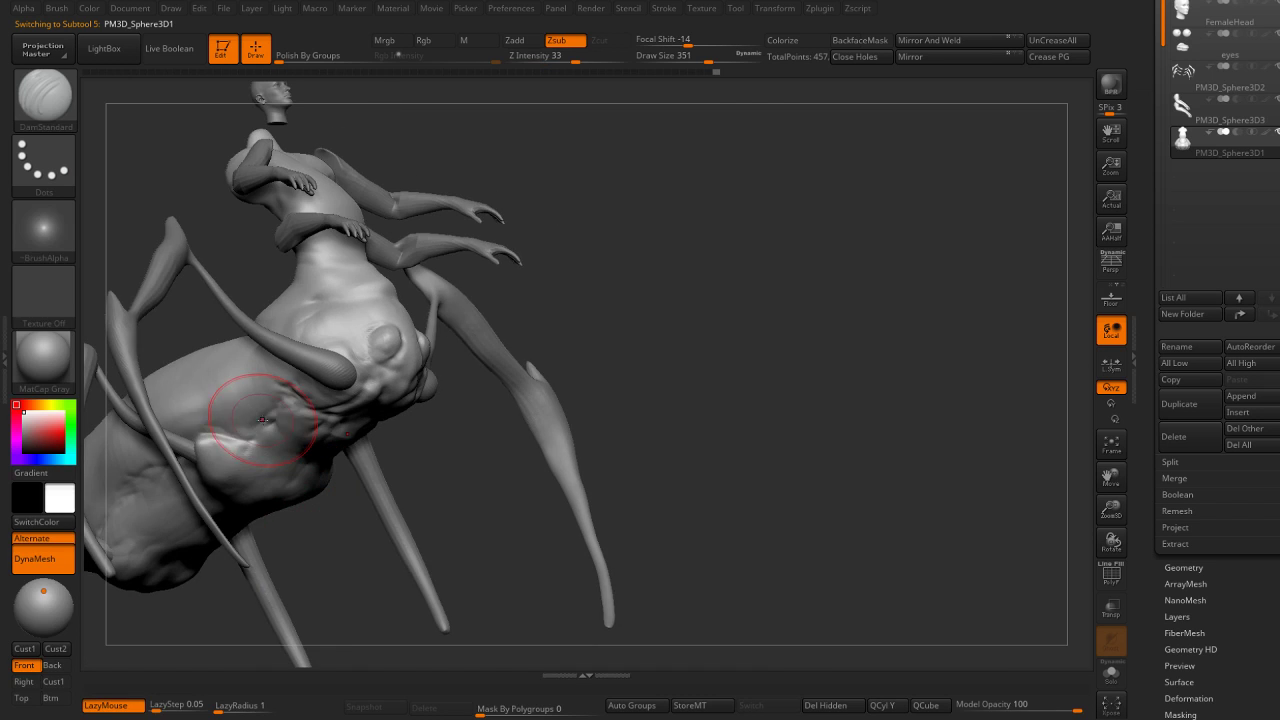
pyautogui.moveTo(195, 435)
pyautogui.mouseDown()
pyautogui.moveTo(240, 440)
pyautogui.moveTo(326, 366)
pyautogui.moveTo(368, 398)
pyautogui.mouseUp()
pyautogui.press('[')
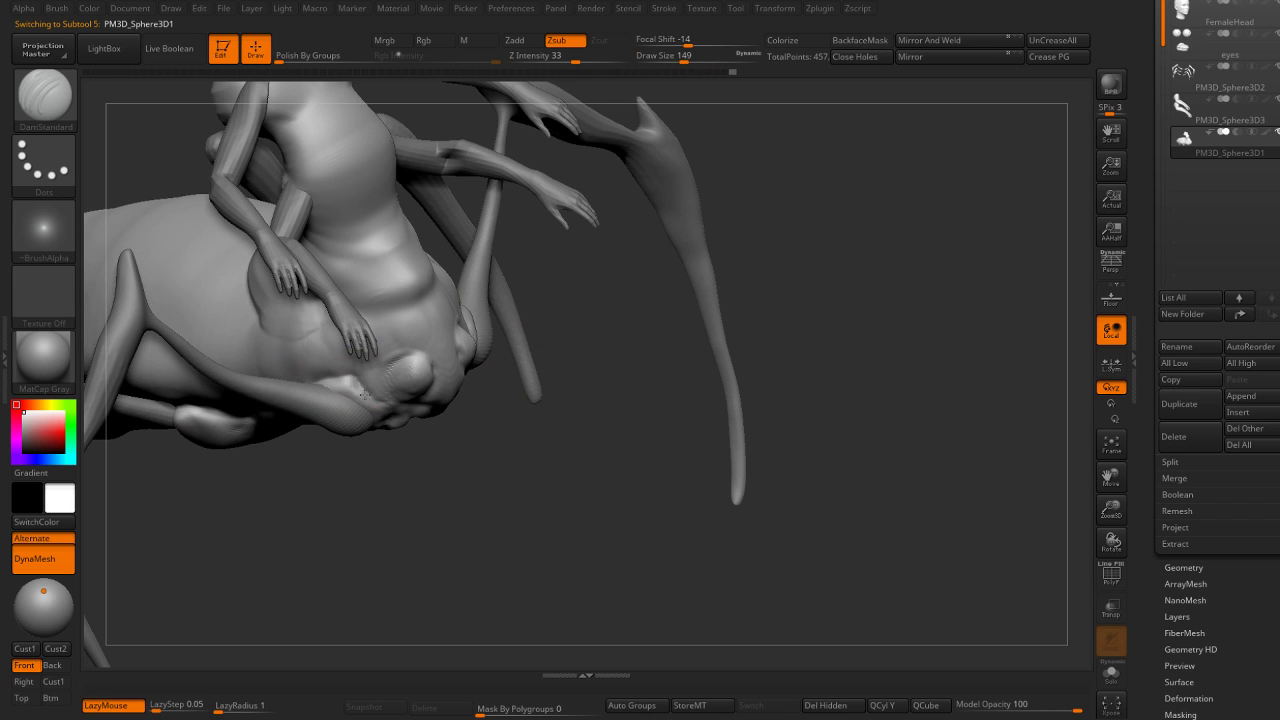
# Orbit around the spider body to inspect the abdomen while reducing the brush size.
pyautogui.moveTo(424, 466); pyautogui.dragTo(381, 381)
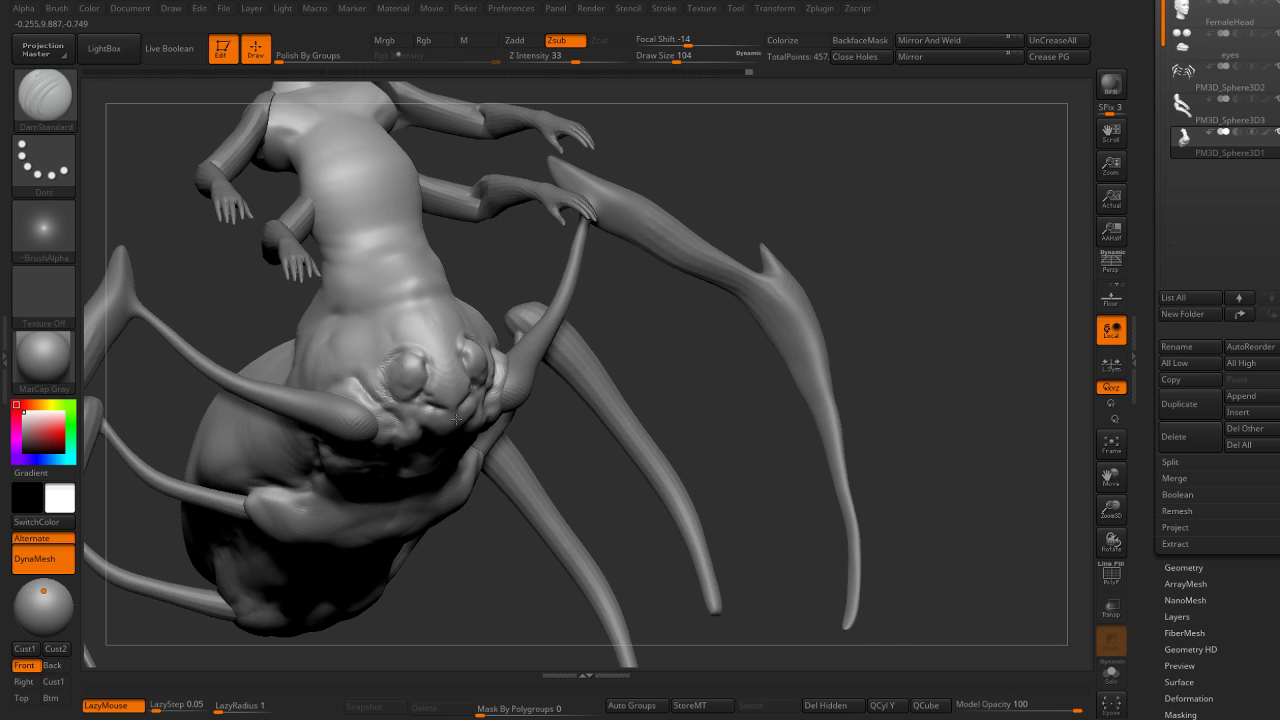
pyautogui.moveTo(449, 561)
pyautogui.mouseDown()
pyautogui.moveTo(452, 406)
pyautogui.moveTo(480, 503)
pyautogui.moveTo(457, 414)
pyautogui.mouseUp()
pyautogui.press('[')
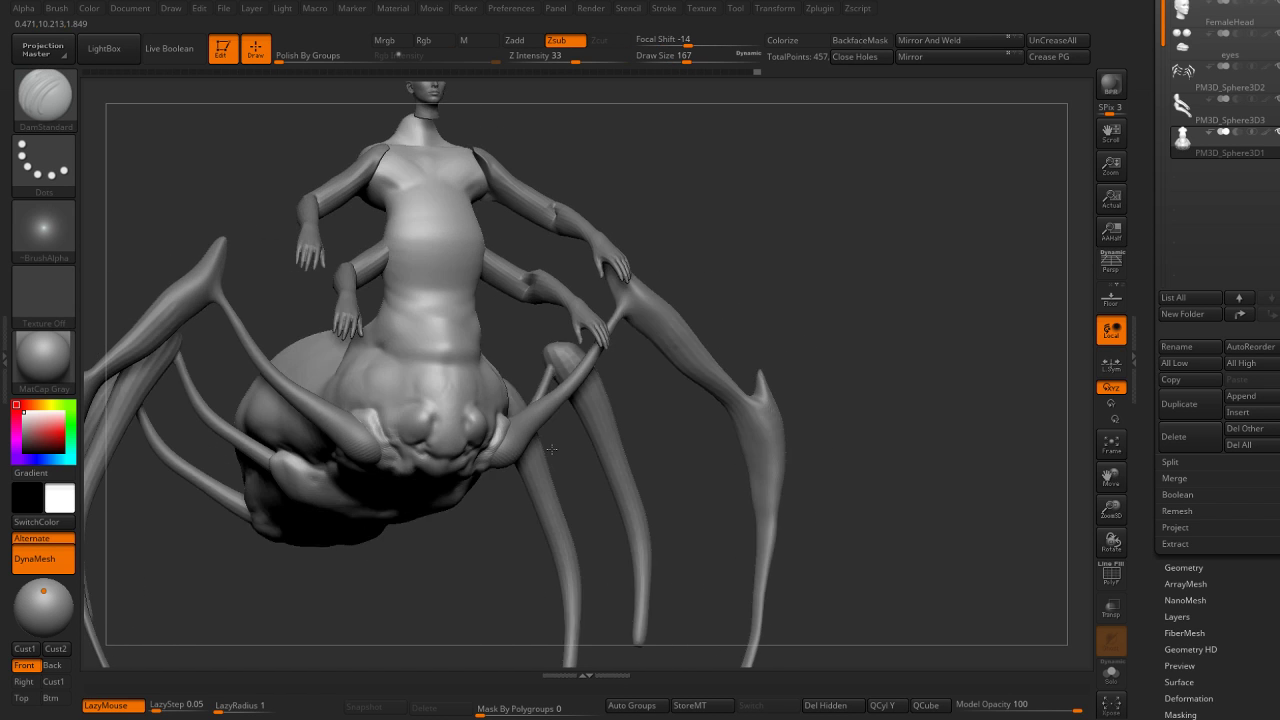
pyautogui.moveTo(489, 467); pyautogui.dragTo(600, 386)
pyautogui.press('[')
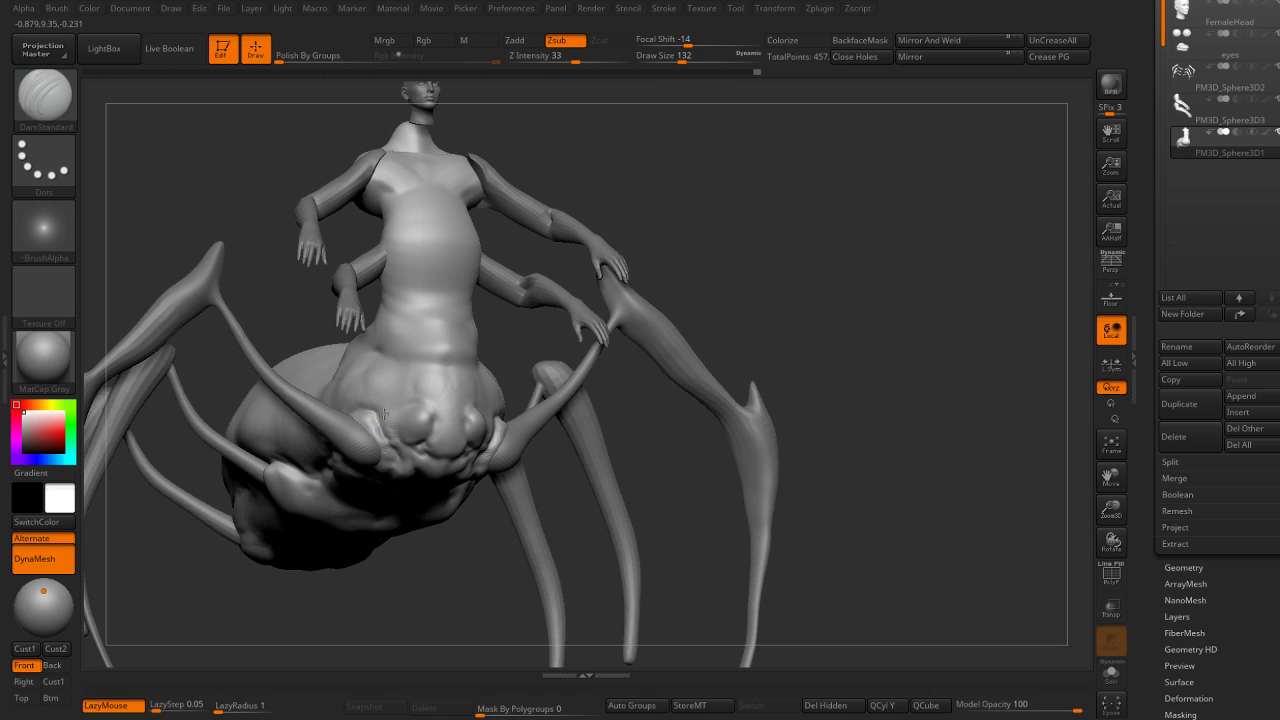
pyautogui.moveTo(461, 594)
pyautogui.keyDown('shift'); pyautogui.mouseDown()
pyautogui.moveTo(543, 517)
pyautogui.moveTo(397, 367)
pyautogui.mouseUp(); pyautogui.keyUp('shift')
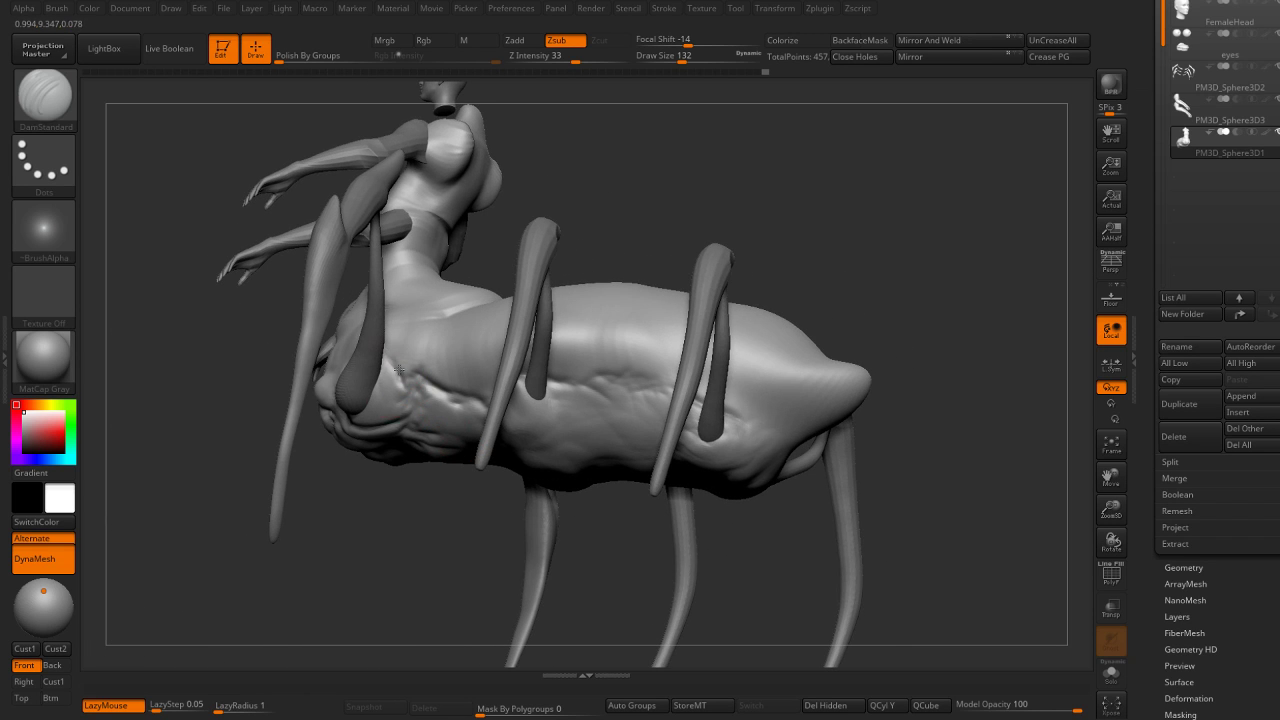
pyautogui.moveTo(330, 517); pyautogui.dragTo(393, 357)
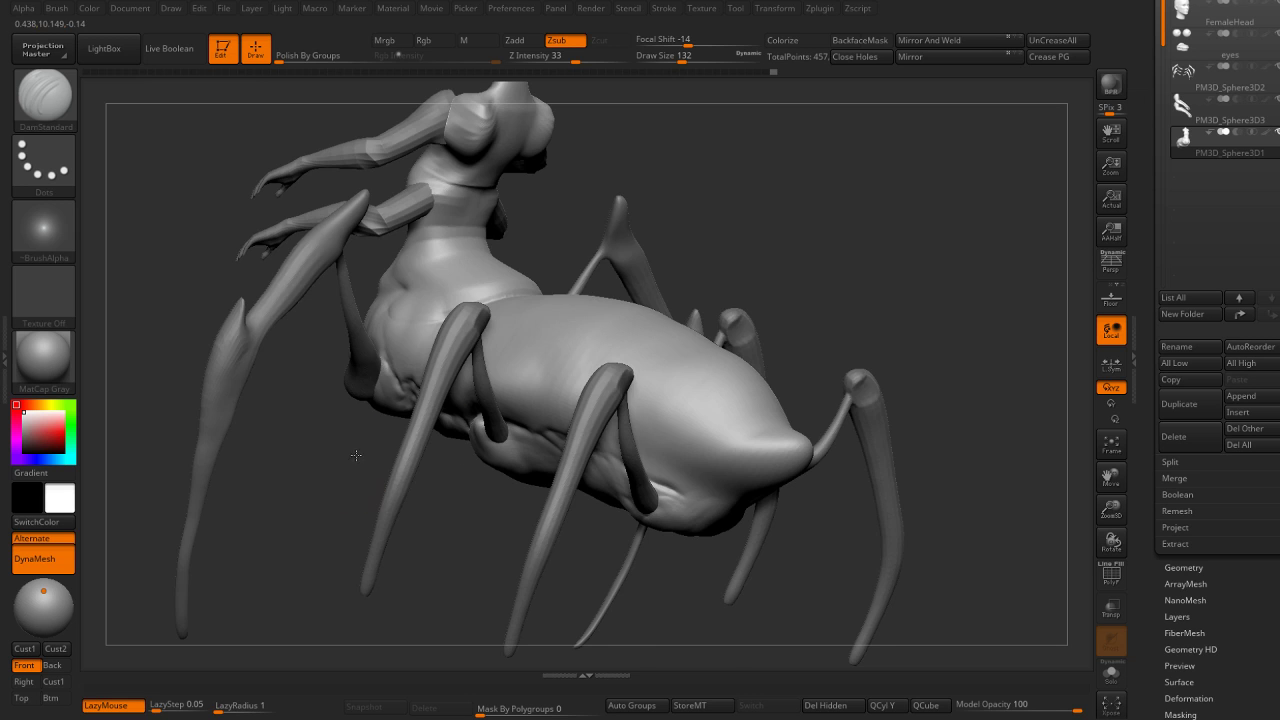
pyautogui.moveTo(356, 455)
pyautogui.mouseDown()
pyautogui.moveTo(395, 417)
pyautogui.moveTo(771, 234)
pyautogui.moveTo(742, 189)
pyautogui.moveTo(574, 194)
pyautogui.moveTo(589, 189)
pyautogui.moveTo(415, 385)
pyautogui.mouseUp()
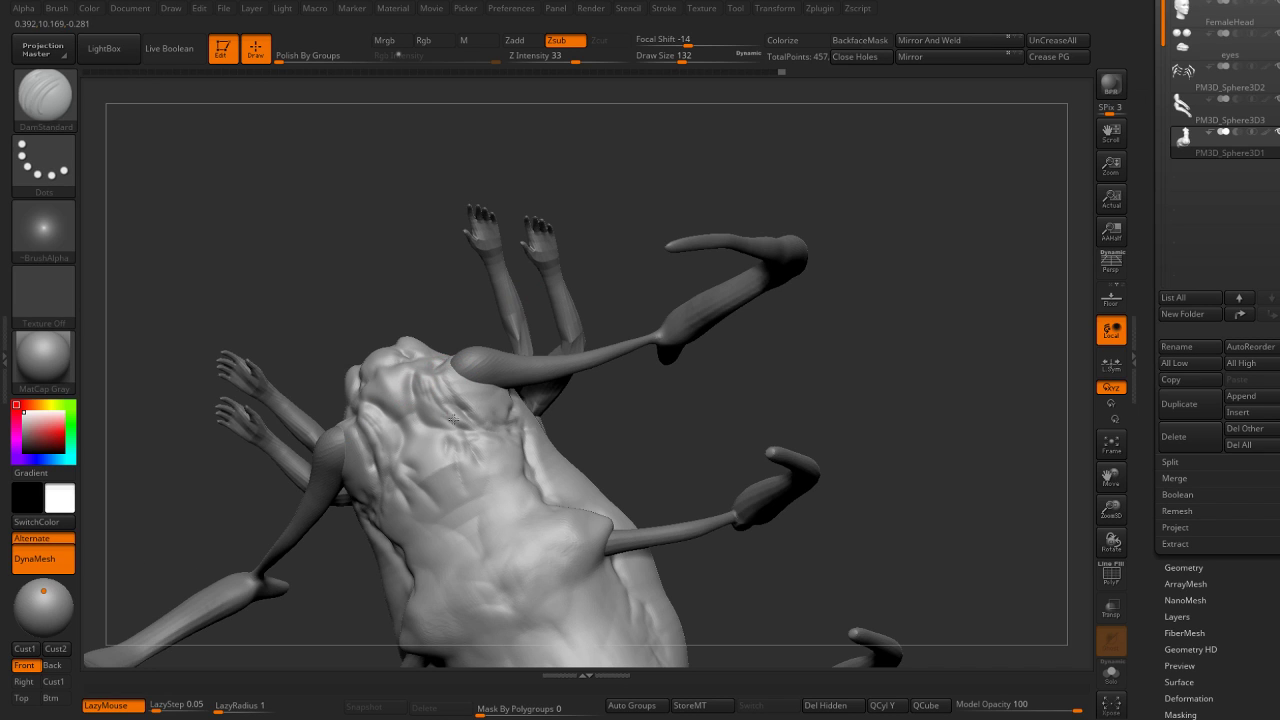
# Carve a small DamStandard crease into the lower torso's underside.
pyautogui.press('b')
pyautogui.press('c')
pyautogui.press('b')
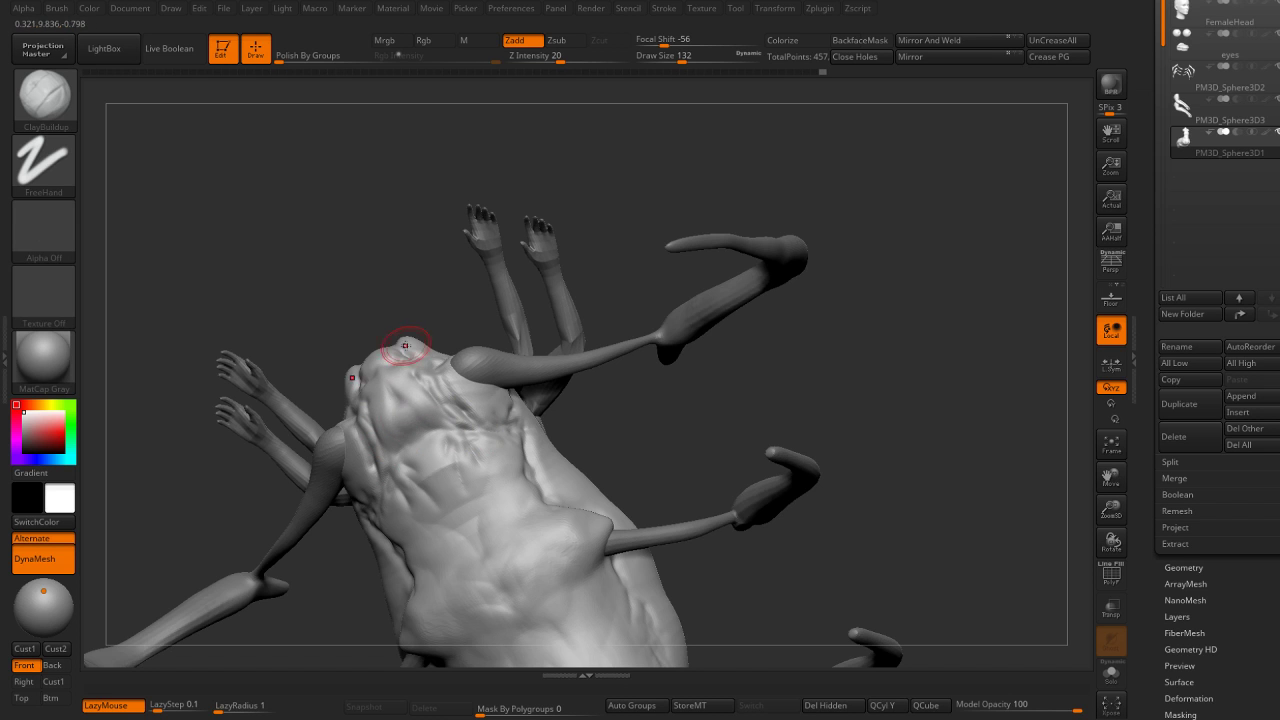
pyautogui.moveTo(405, 345); pyautogui.dragTo(397, 386)
pyautogui.moveTo(281, 464); pyautogui.dragTo(365, 410)
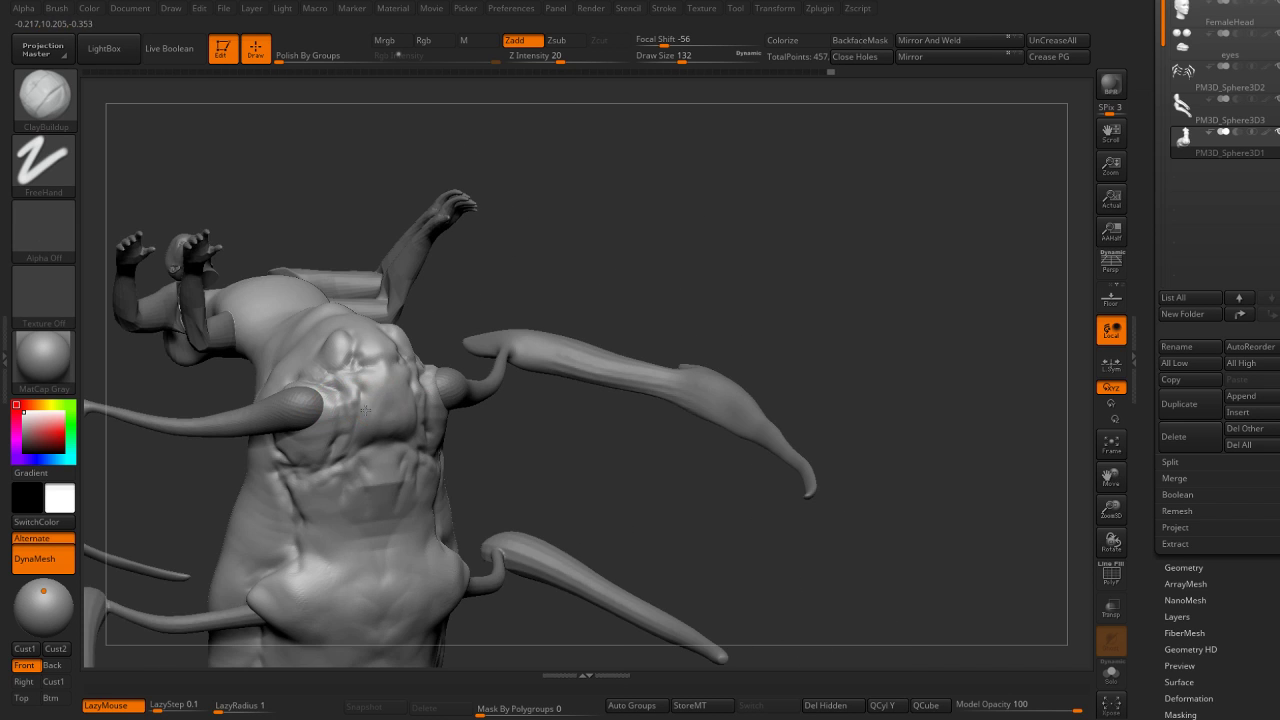
pyautogui.moveTo(533, 472); pyautogui.dragTo(414, 437)
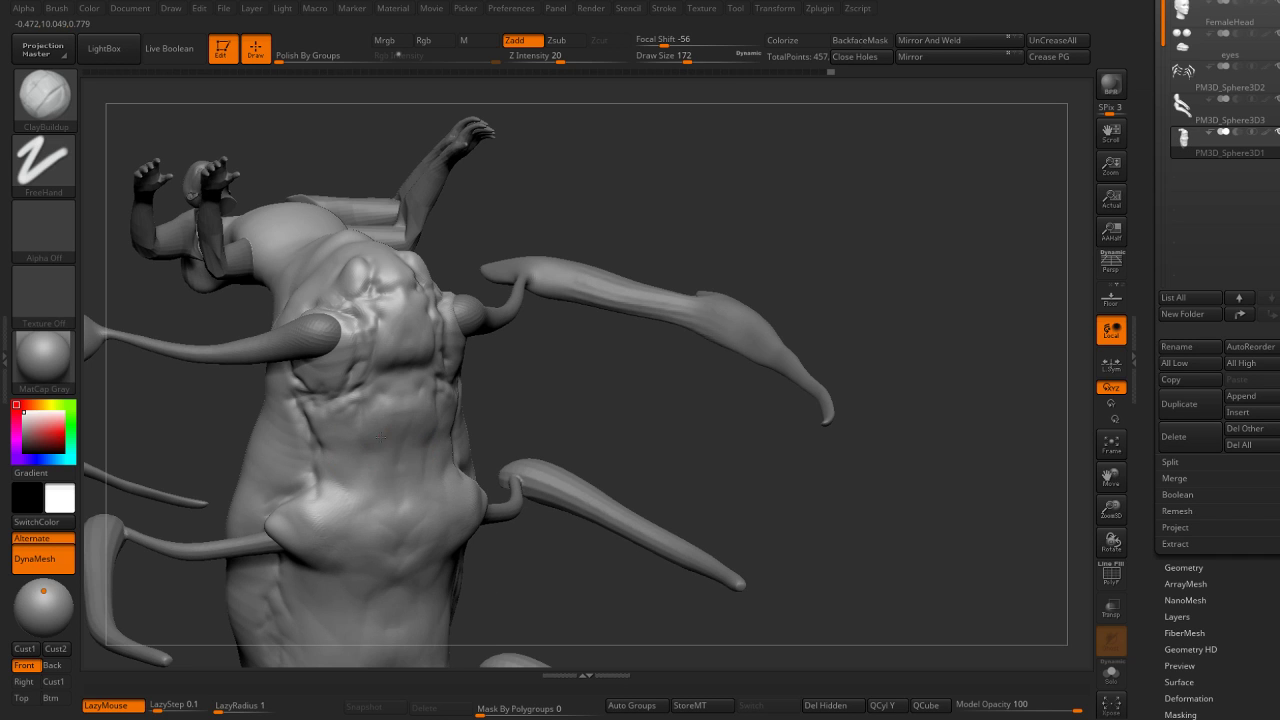
pyautogui.press('b')
pyautogui.press('d')
pyautogui.press('s')
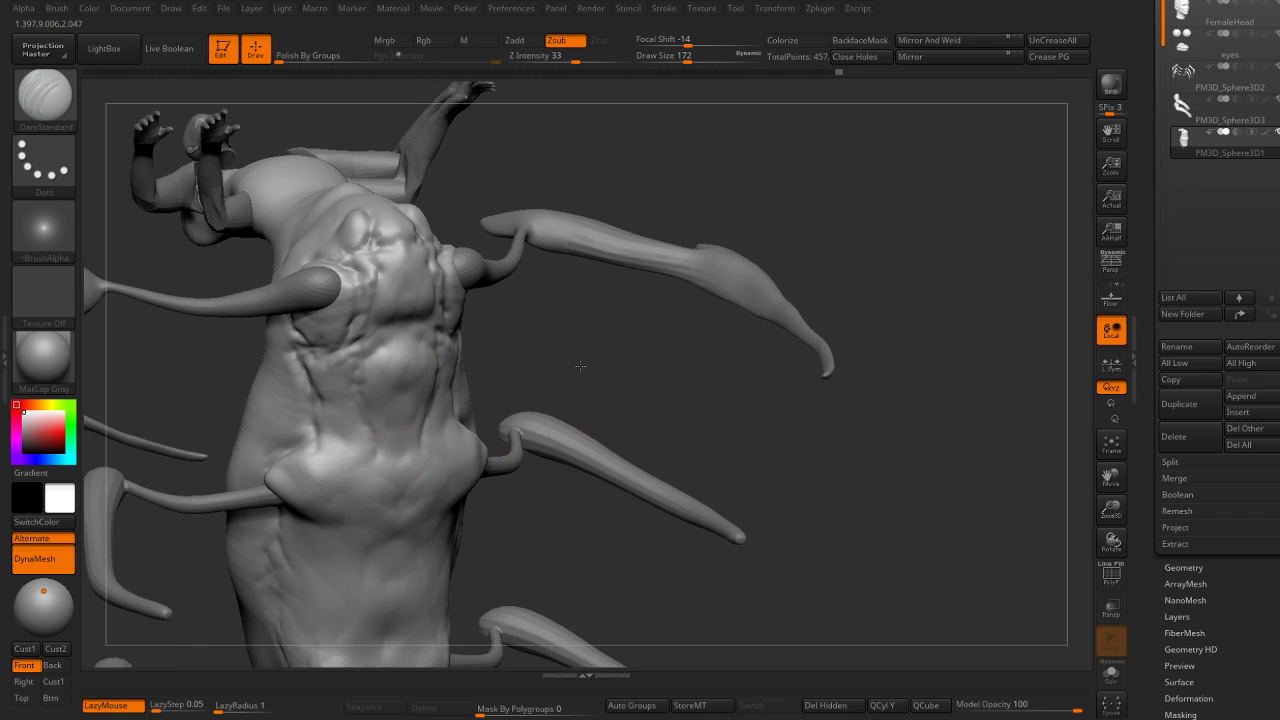
pyautogui.moveTo(378, 494)
pyautogui.mouseDown()
pyautogui.moveTo(445, 433)
pyautogui.moveTo(340, 468)
pyautogui.mouseUp()
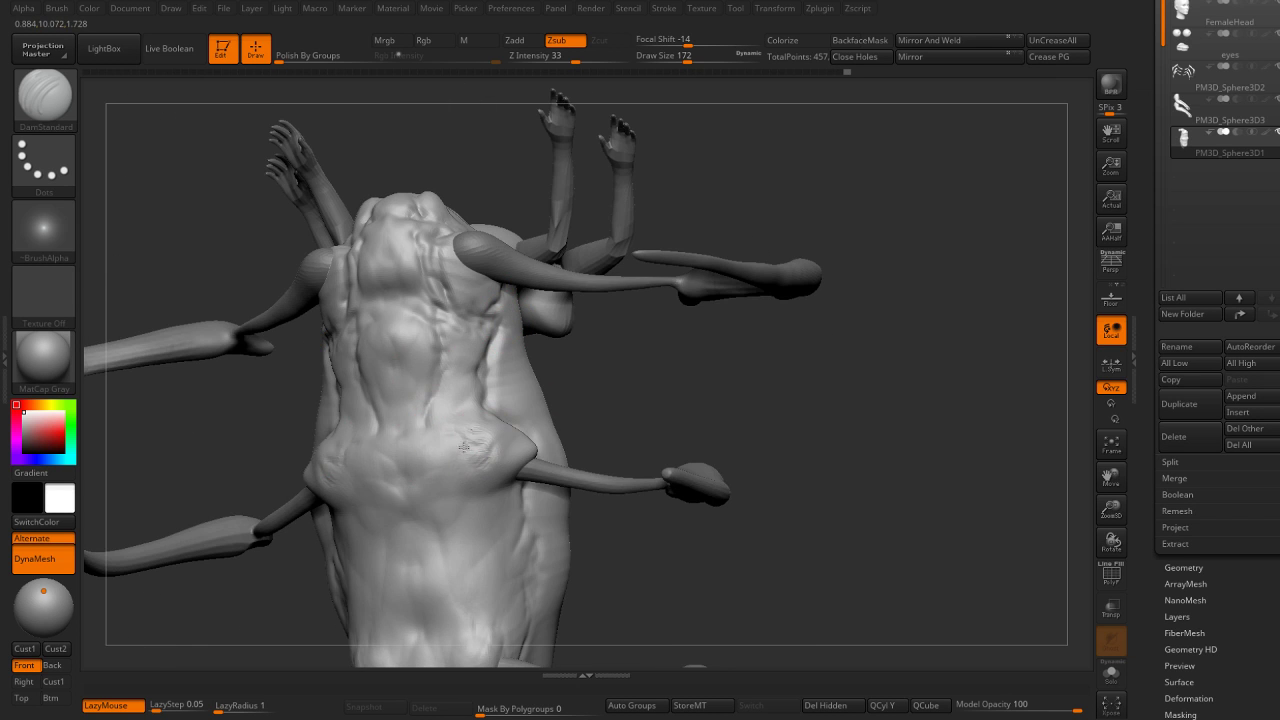
pyautogui.moveTo(586, 543); pyautogui.dragTo(557, 366)
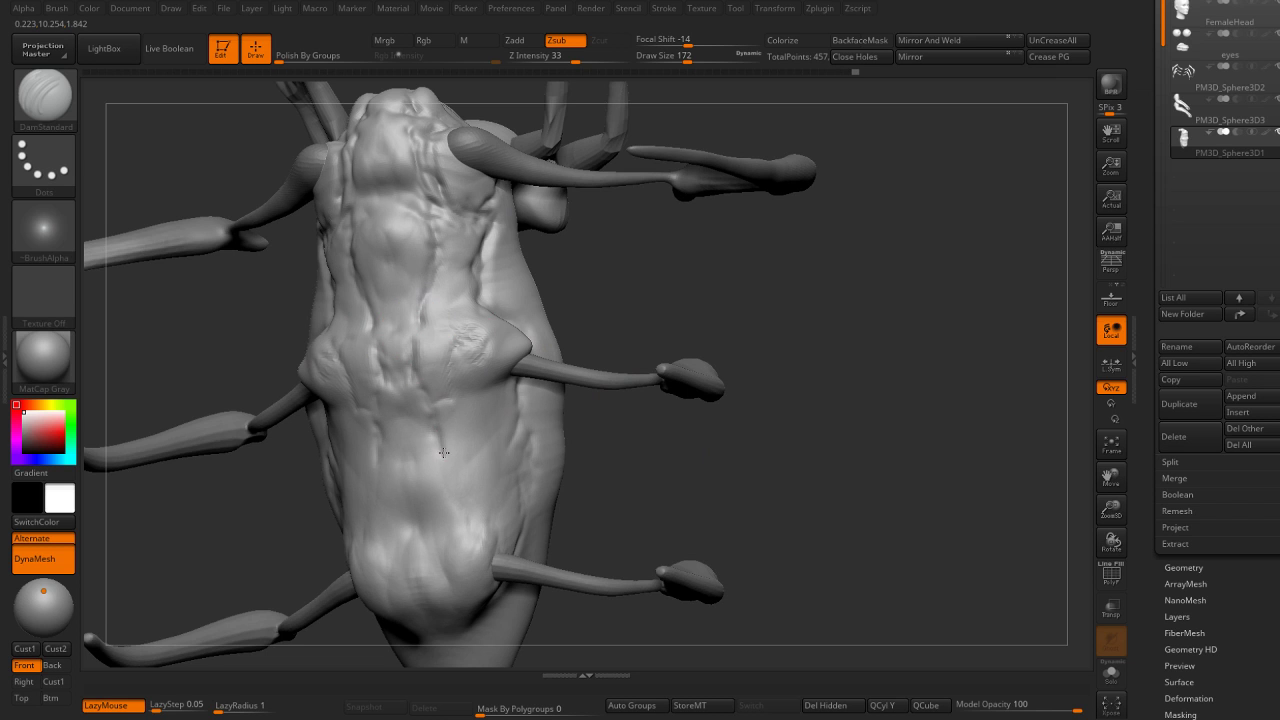
pyautogui.moveTo(464, 520)
pyautogui.mouseDown()
pyautogui.moveTo(445, 561)
pyautogui.moveTo(433, 472)
pyautogui.mouseUp()
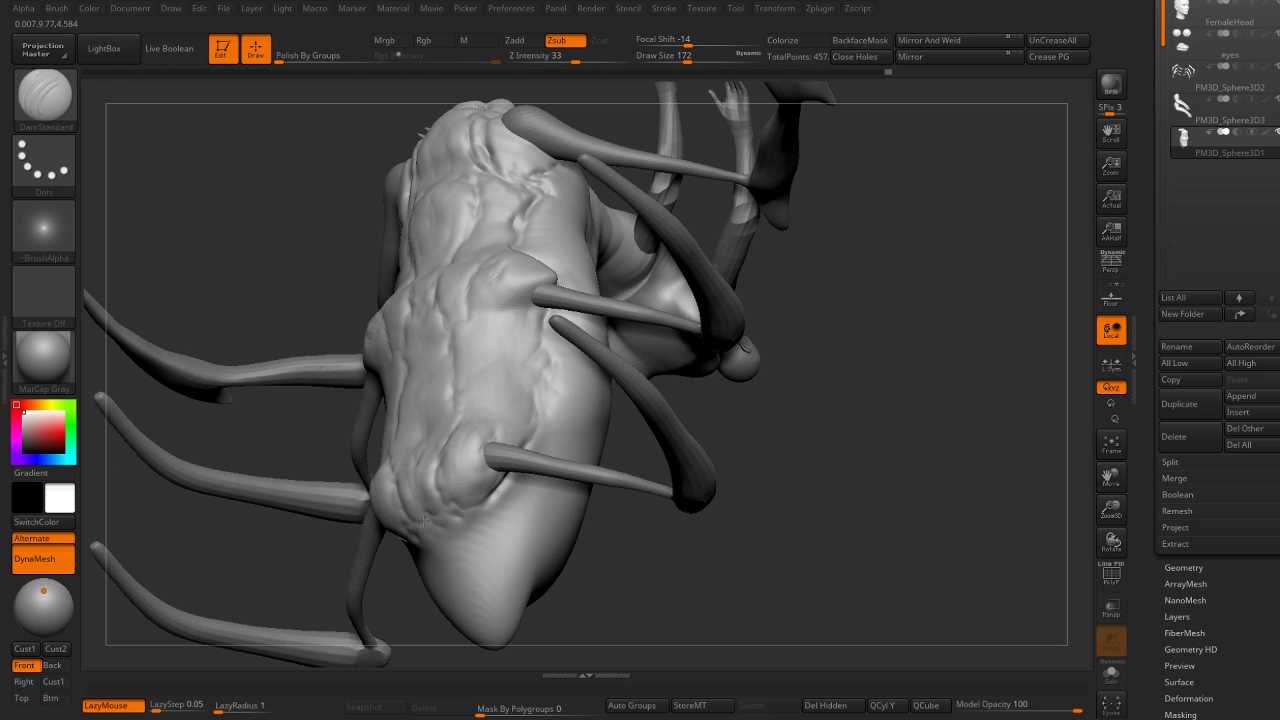
# Smooth the torso surface with a Shift stroke.
pyautogui.moveTo(760, 400); pyautogui.dragTo(820, 428)
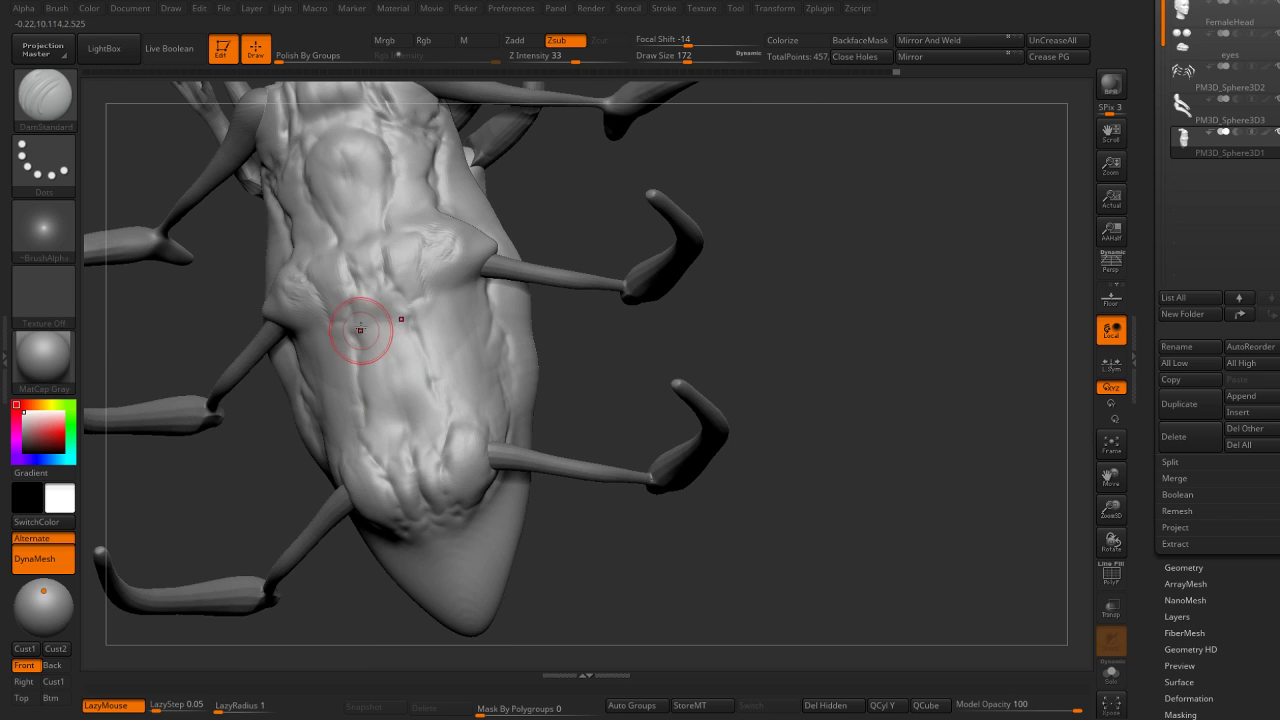
pyautogui.keyDown('shift'); pyautogui.moveTo(360, 330); pyautogui.dragTo(428, 486); pyautogui.keyUp('shift')
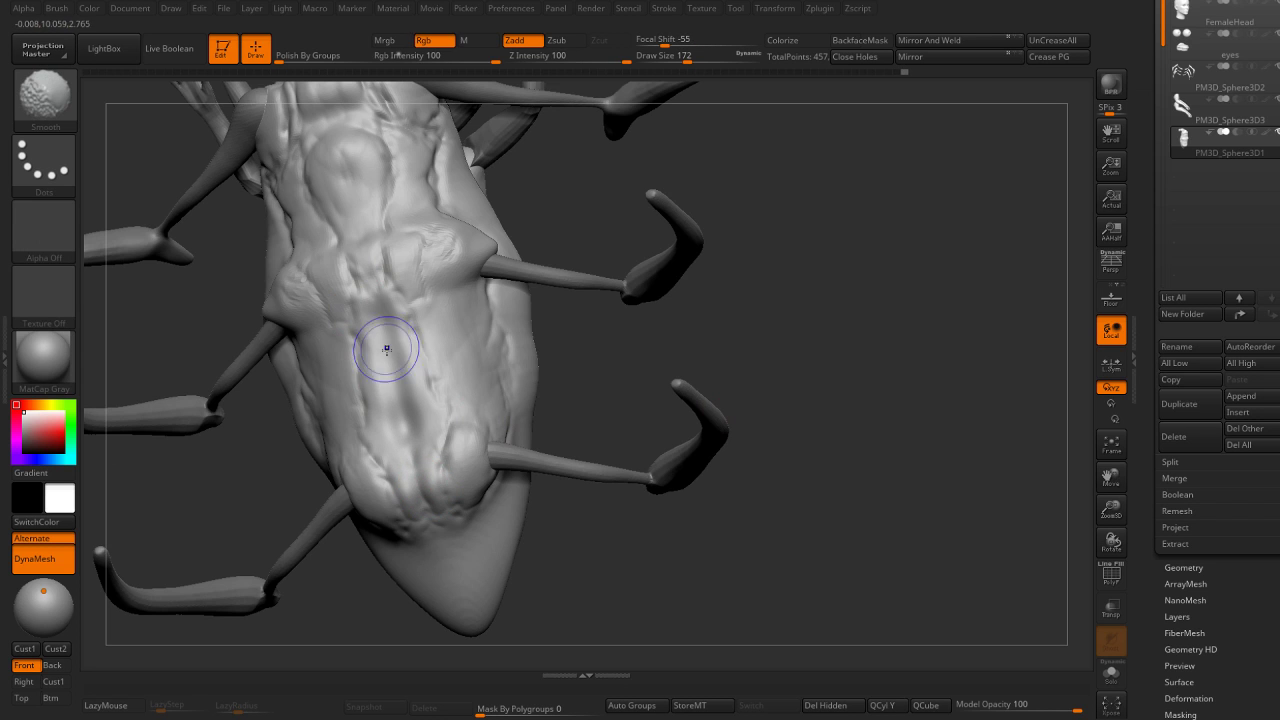
pyautogui.moveTo(602, 336)
pyautogui.keyDown('shift'); pyautogui.mouseDown()
pyautogui.moveTo(689, 523)
pyautogui.moveTo(763, 480)
pyautogui.moveTo(447, 492)
pyautogui.mouseUp(); pyautogui.keyUp('shift')
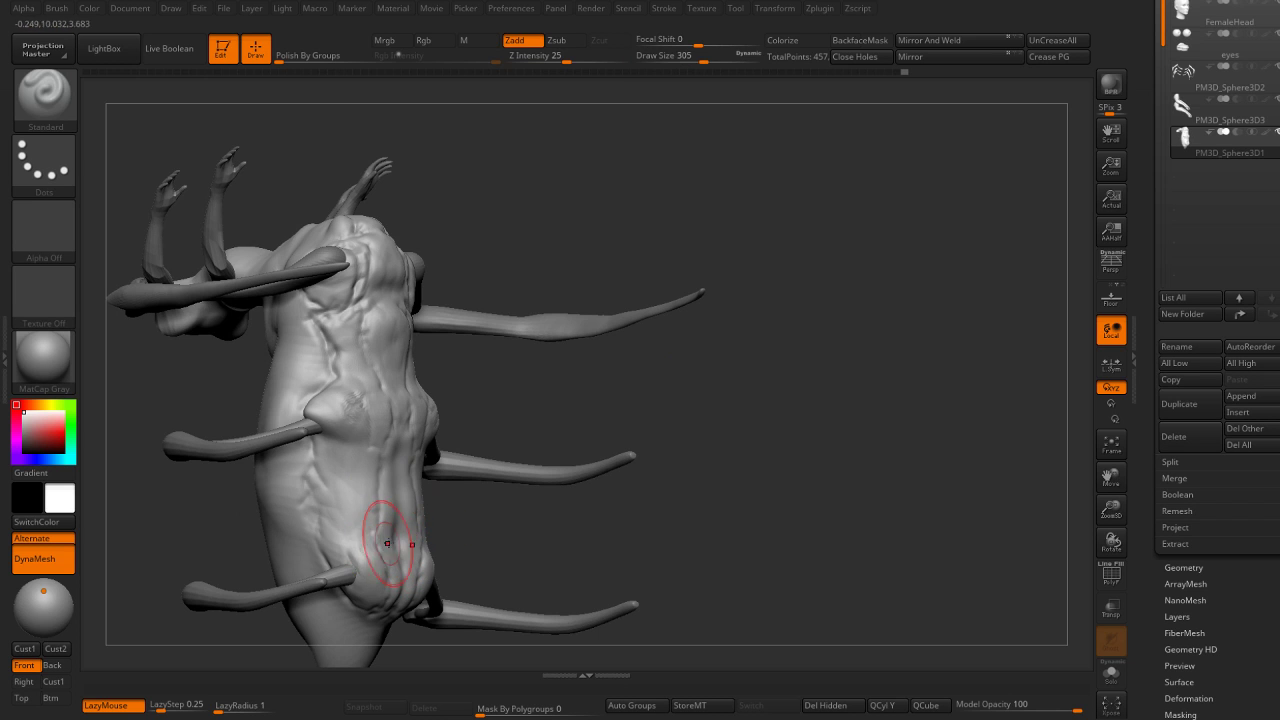
pyautogui.press('b')
pyautogui.press('m')
pyautogui.press('v')
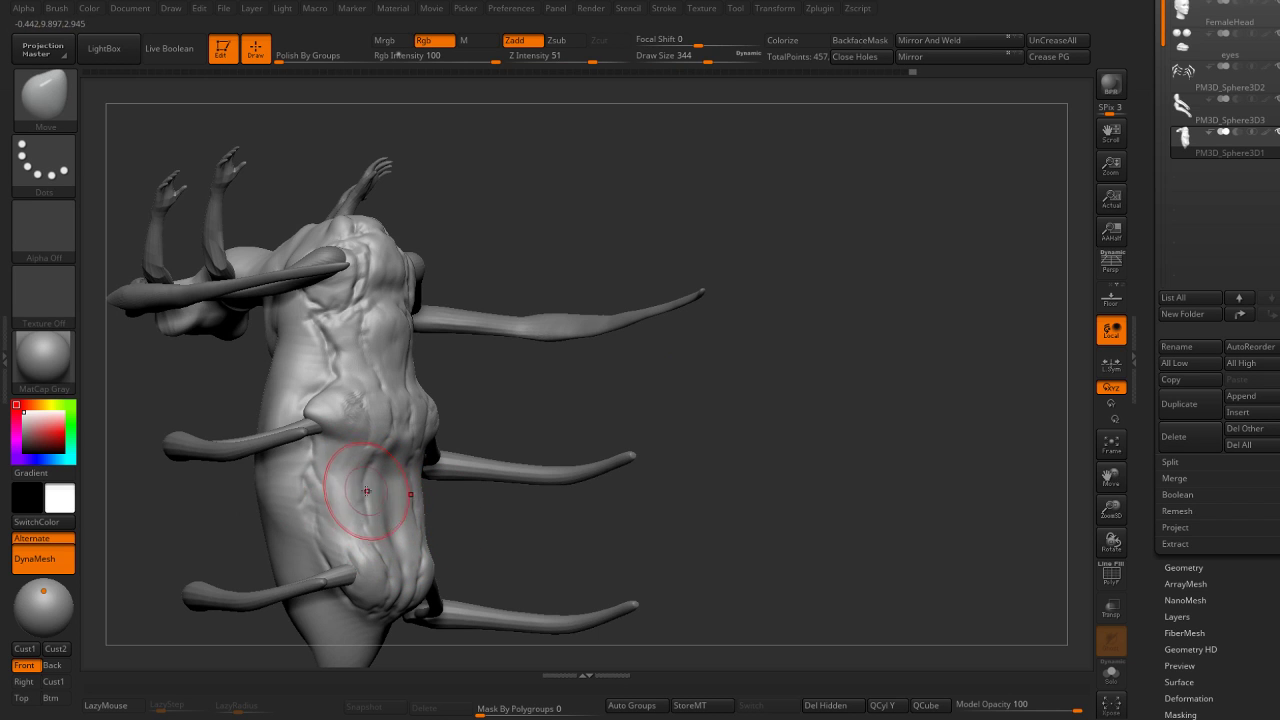
pyautogui.moveTo(440, 450)
pyautogui.mouseDown()
pyautogui.moveTo(557, 426)
pyautogui.moveTo(353, 509)
pyautogui.mouseUp()
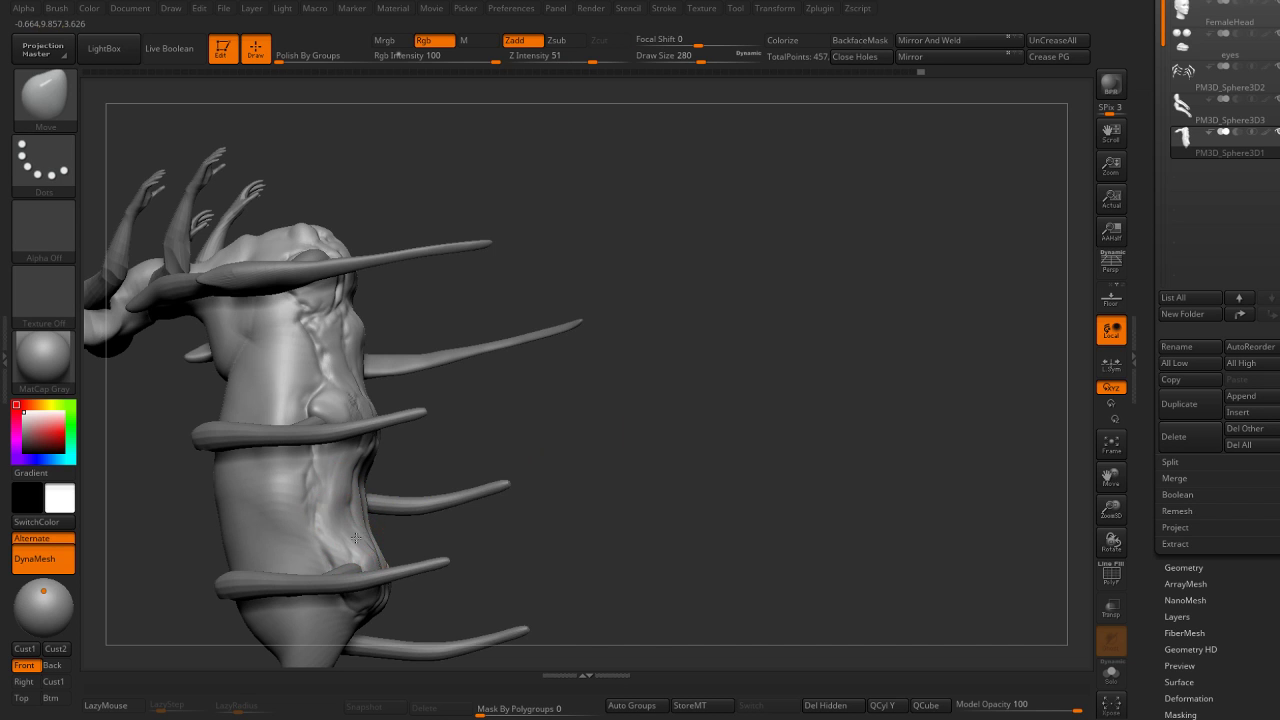
pyautogui.moveTo(380, 529)
pyautogui.mouseDown(button='right')
pyautogui.moveTo(378, 568)
pyautogui.moveTo(519, 310)
pyautogui.moveTo(354, 360)
pyautogui.mouseUp(button='right')
pyautogui.press('v')
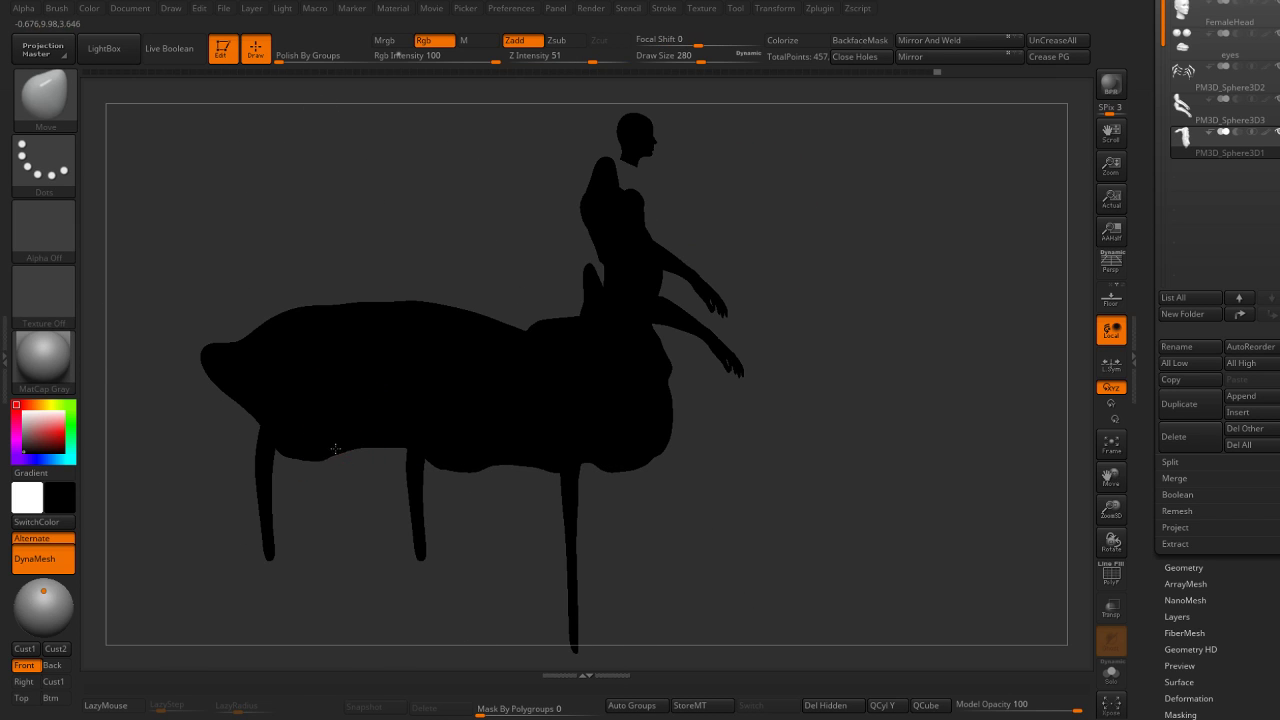
pyautogui.moveTo(505, 468); pyautogui.dragTo(479, 472, button='right')
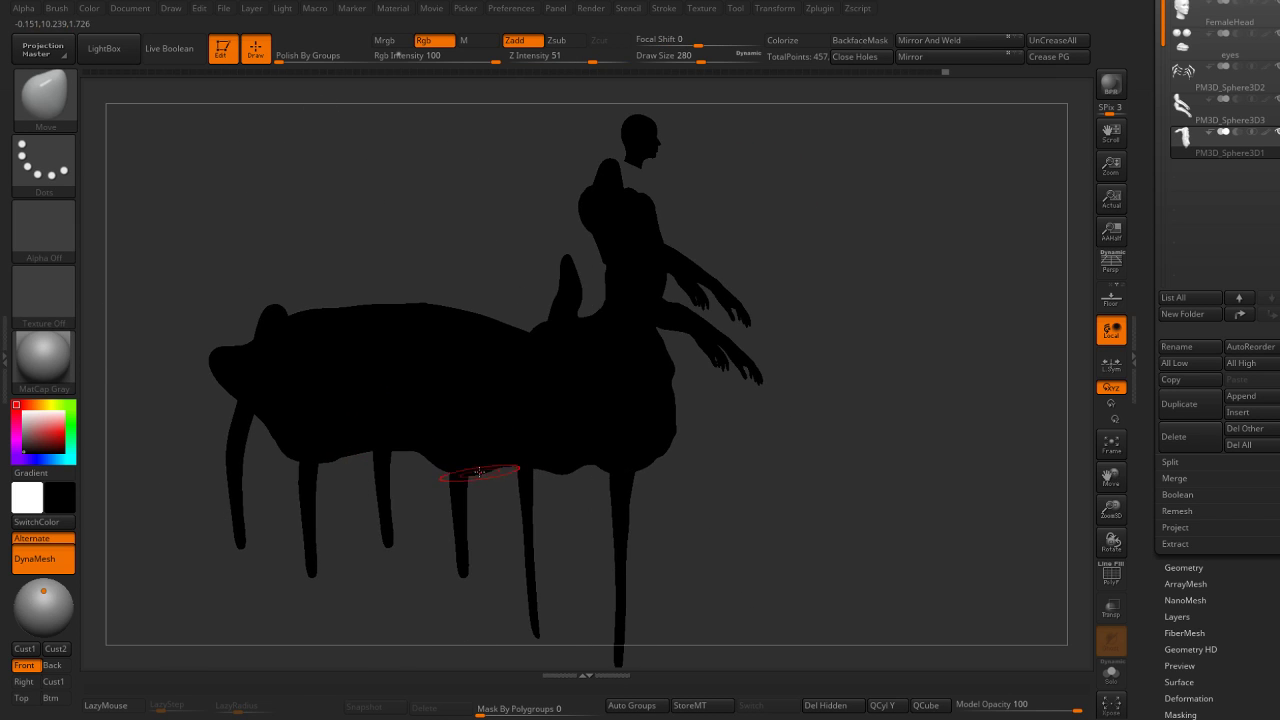
pyautogui.moveTo(734, 488)
pyautogui.mouseDown(button='right')
pyautogui.moveTo(609, 489)
pyautogui.moveTo(597, 461)
pyautogui.mouseUp(button='right')
pyautogui.press('v')
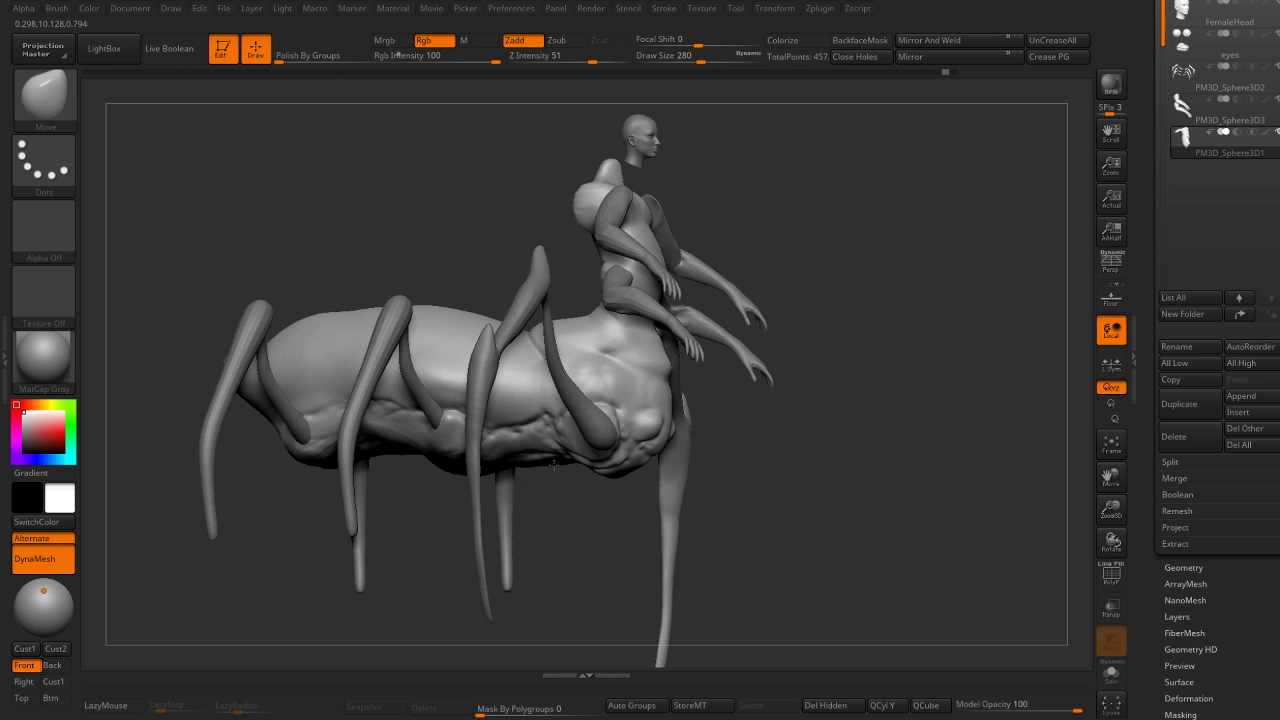
pyautogui.moveTo(553, 465)
pyautogui.mouseDown(button='right')
pyautogui.moveTo(576, 497)
pyautogui.moveTo(621, 454)
pyautogui.moveTo(614, 557)
pyautogui.moveTo(562, 580)
pyautogui.mouseUp(button='right')
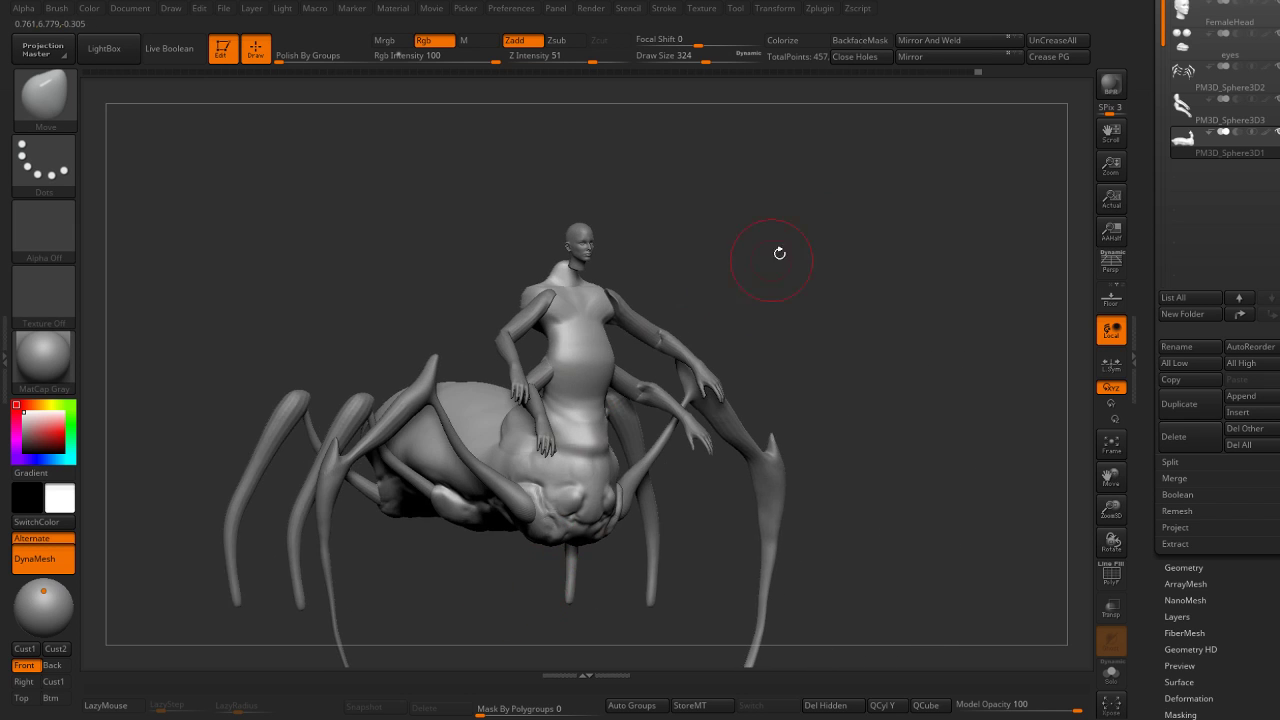
# Set DamStandard draw size to 228 and ClayBuildup draw size to 116.
pyautogui.moveTo(533, 607); pyautogui.dragTo(500, 443)
pyautogui.press('b')
pyautogui.press('d')
pyautogui.press('s')
pyautogui.press('s')
pyautogui.click(510, 476)
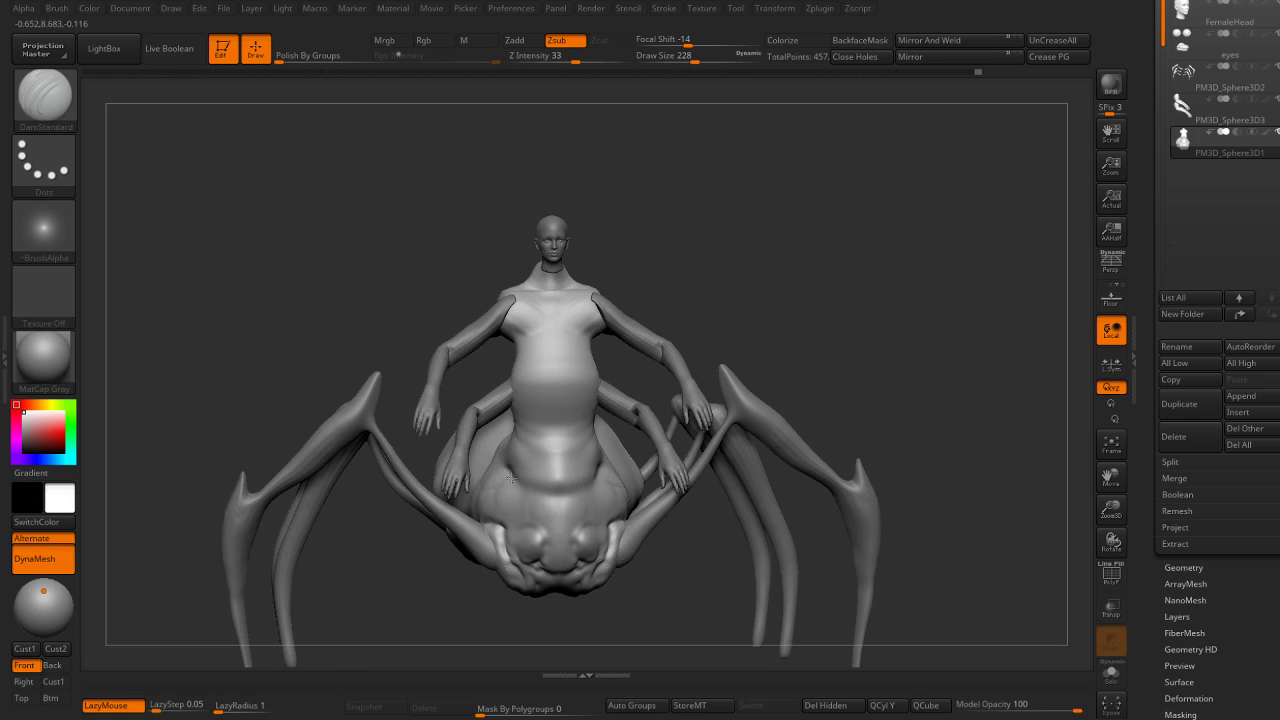
pyautogui.press('b')
pyautogui.press('c')
pyautogui.press('b')
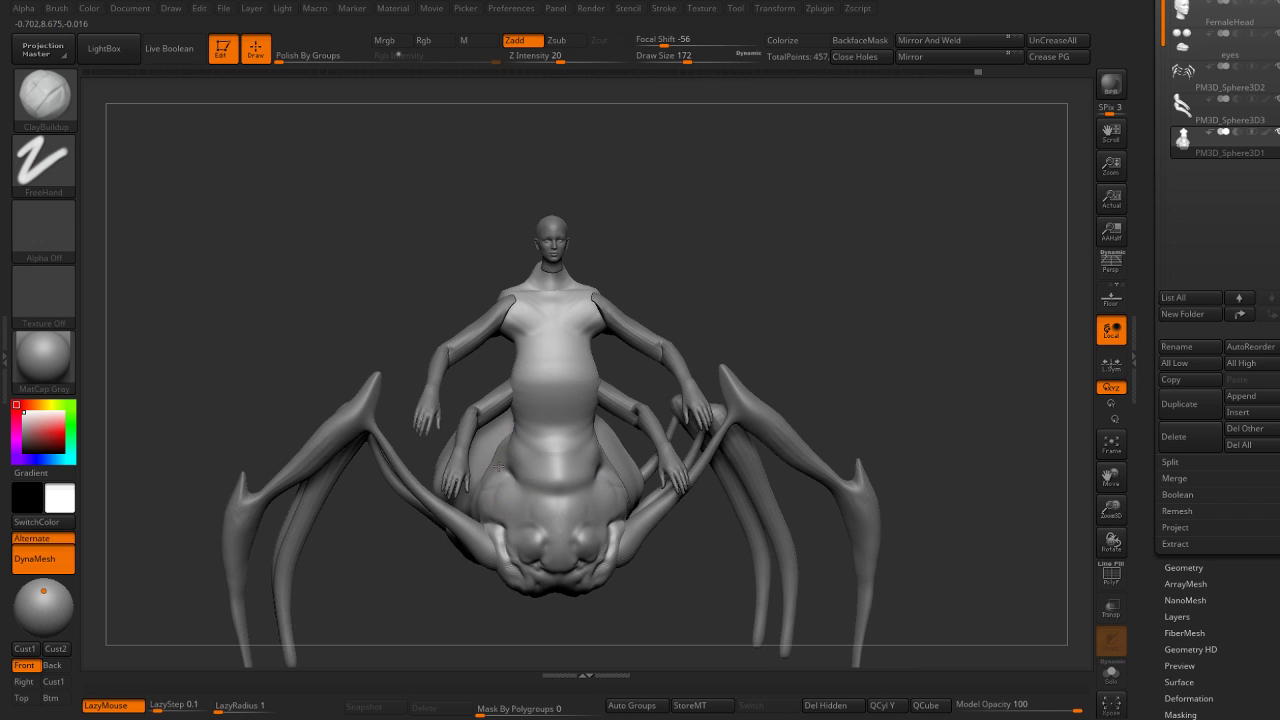
pyautogui.press('s')
pyautogui.click(510, 463)
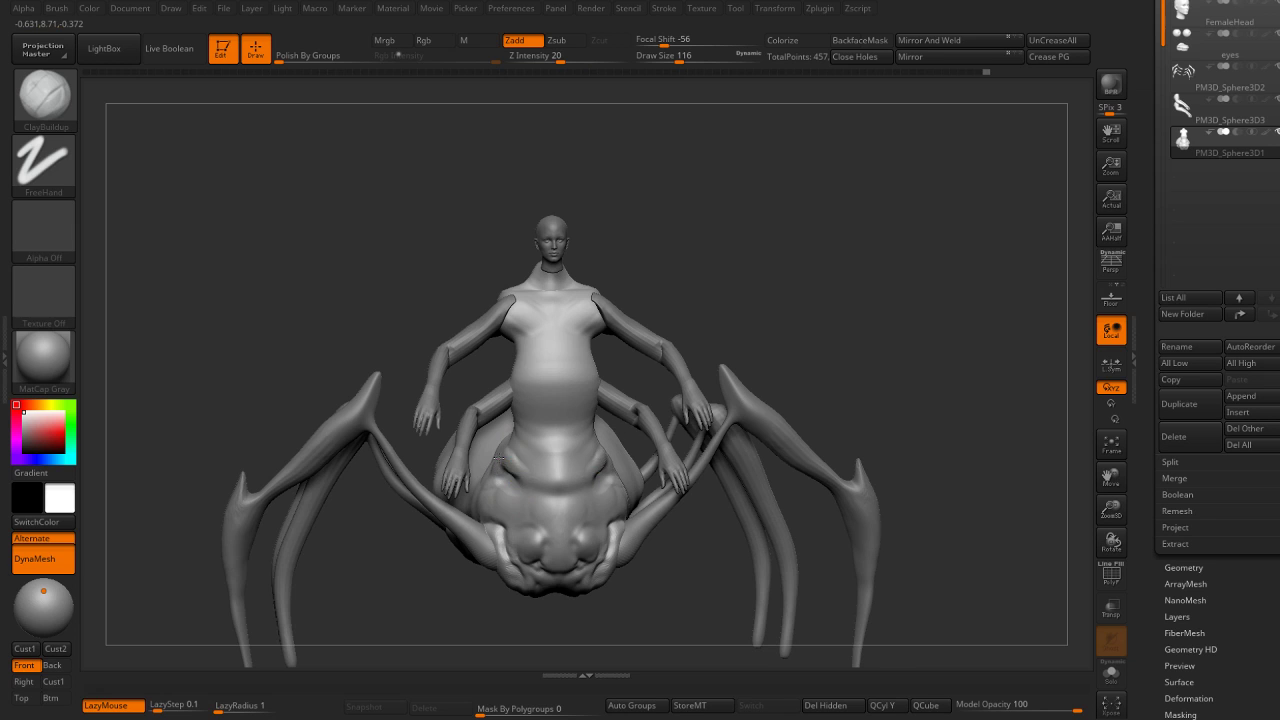
pyautogui.press('shift')
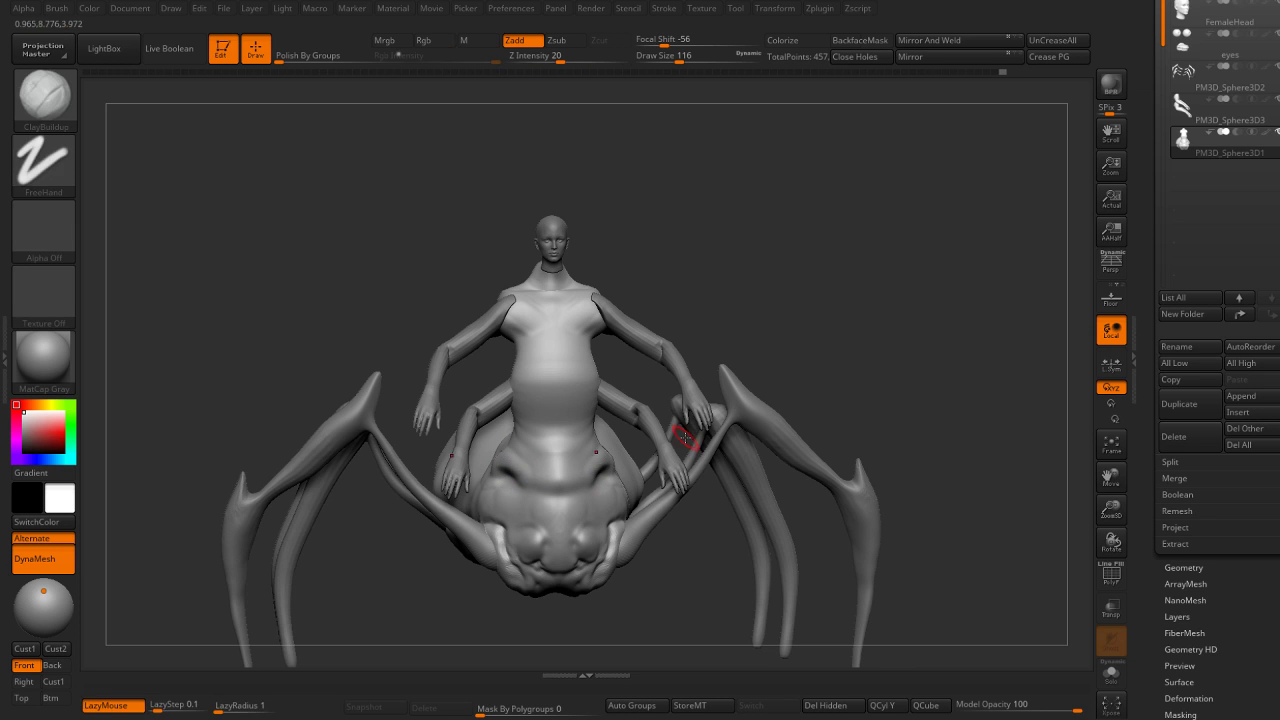
pyautogui.moveTo(606, 443)
pyautogui.mouseDown(button='right')
pyautogui.moveTo(814, 314)
pyautogui.moveTo(788, 286)
pyautogui.moveTo(711, 285)
pyautogui.moveTo(706, 244)
pyautogui.moveTo(680, 266)
pyautogui.moveTo(683, 249)
pyautogui.moveTo(663, 384)
pyautogui.moveTo(648, 345)
pyautogui.mouseUp(button='right')
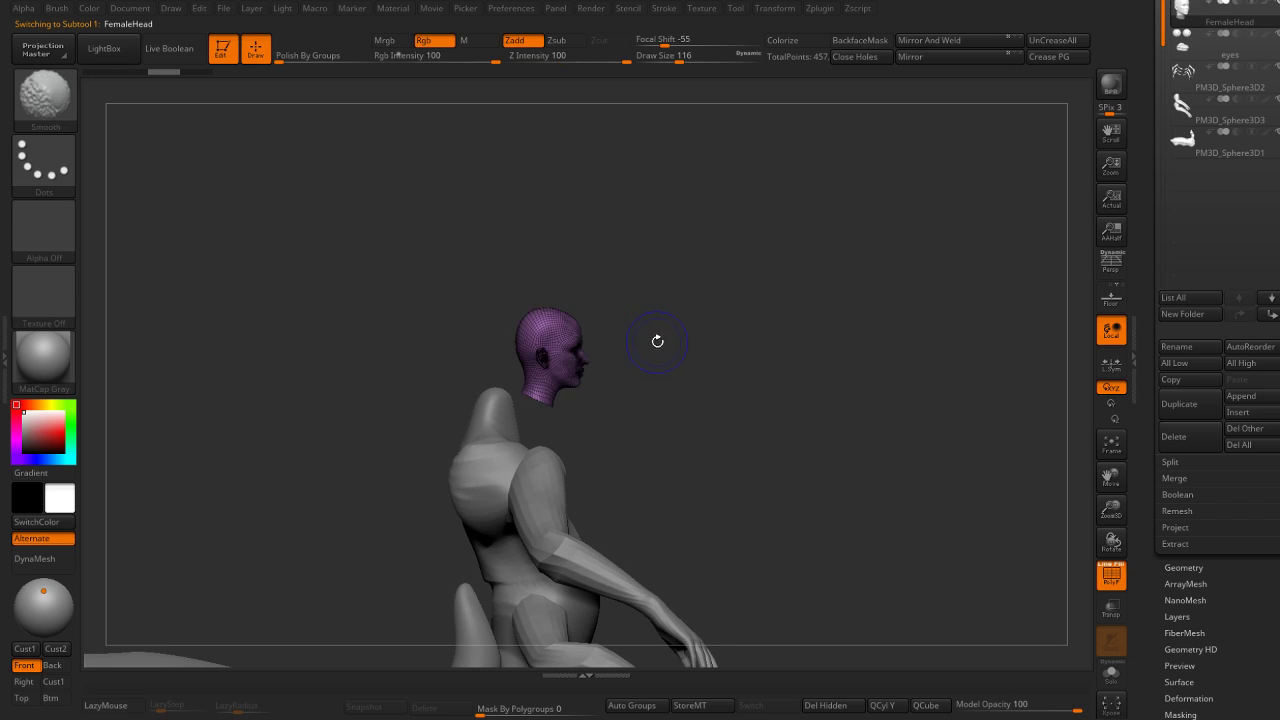
# Slide the female head back along Z onto the neck with Transpose.
pyautogui.press('w')
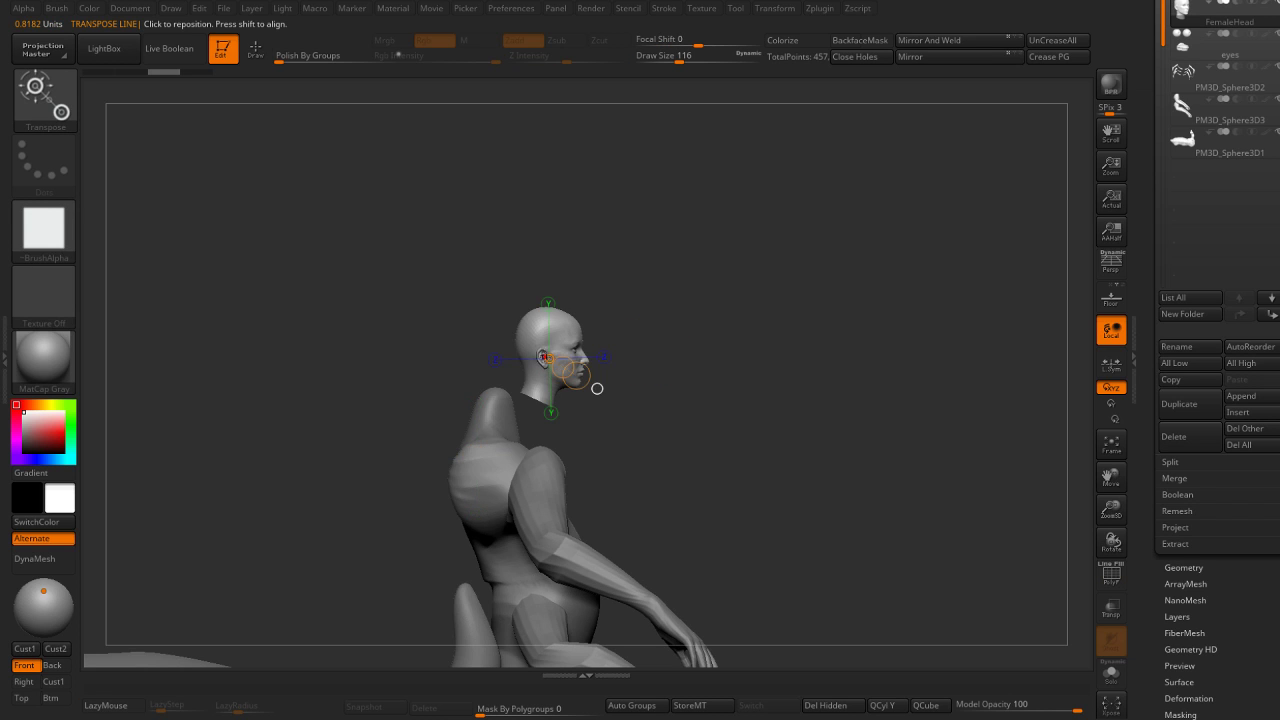
pyautogui.keyDown('ctrl'); pyautogui.moveTo(700, 400); pyautogui.dragTo(700, 370, button='right'); pyautogui.keyUp('ctrl')
pyautogui.moveTo(630, 357)
pyautogui.mouseDown()
pyautogui.moveTo(531, 360)
pyautogui.moveTo(558, 365)
pyautogui.mouseUp()
# Move the eyes subtool back to match the head, then make PM3D_Sphere3D3 active.
pyautogui.keyDown('alt'); pyautogui.click(613, 377); pyautogui.keyUp('alt')
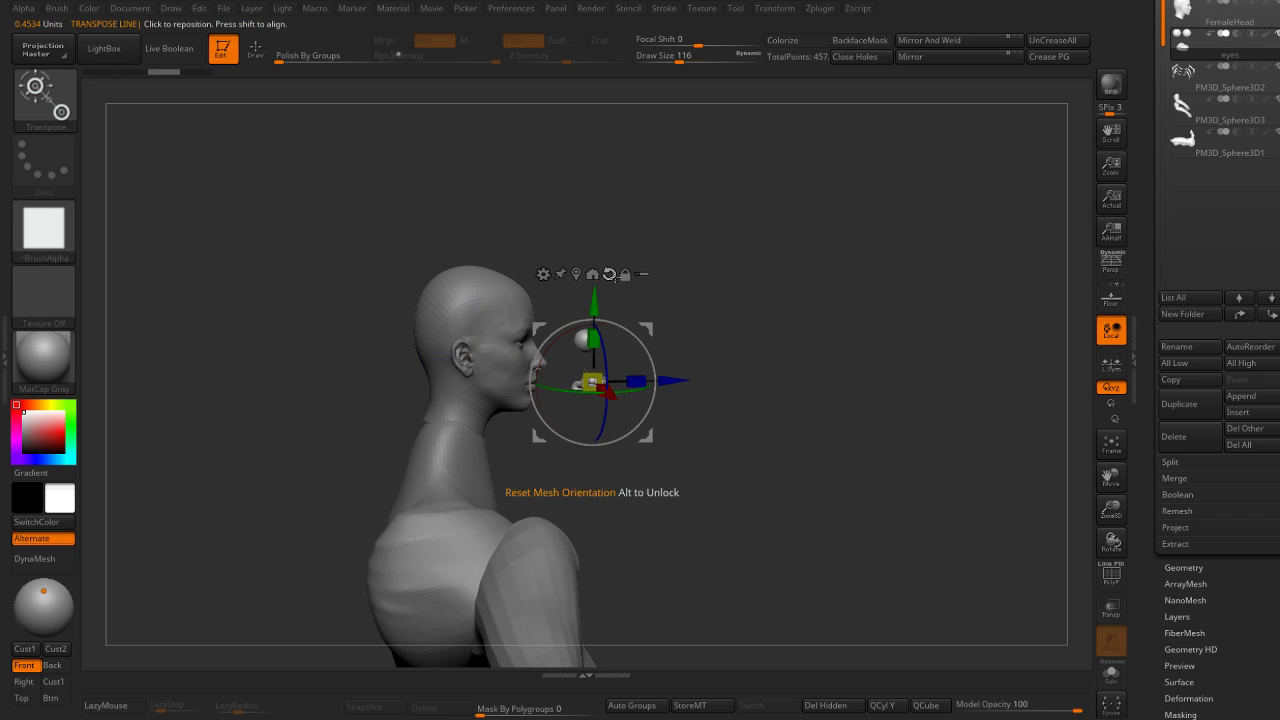
pyautogui.moveTo(675, 382); pyautogui.dragTo(605, 382)
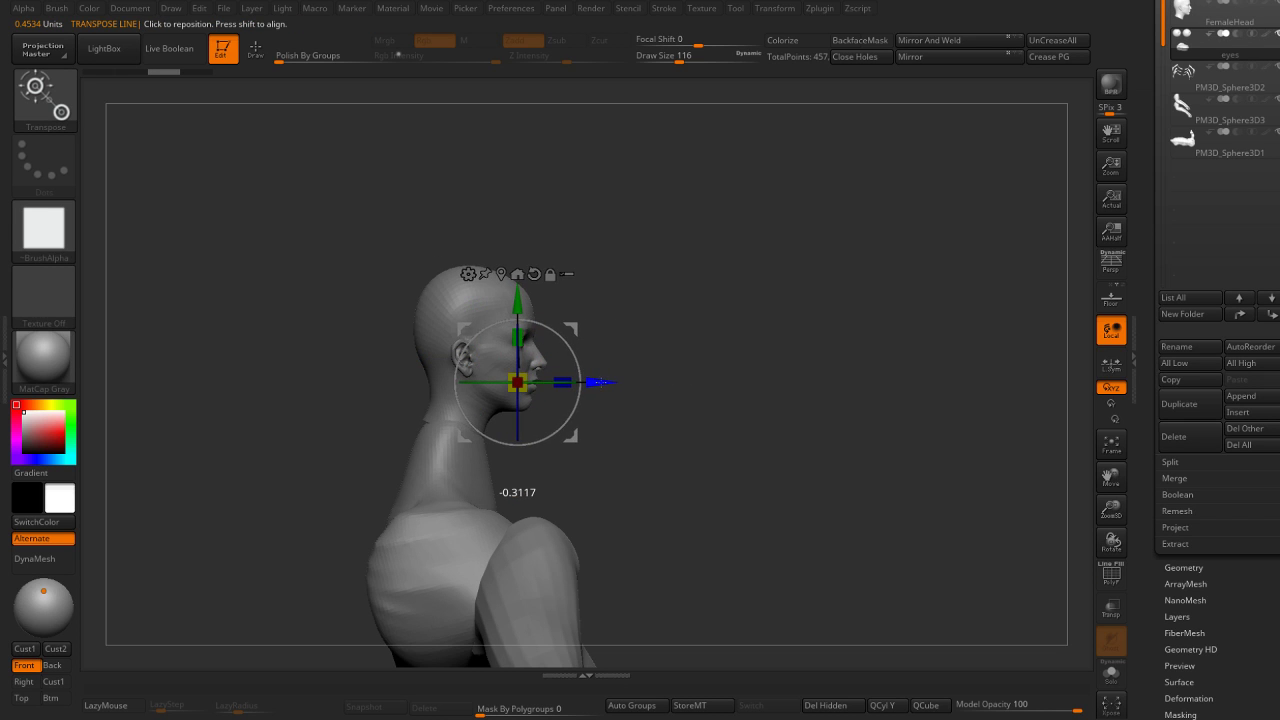
pyautogui.moveTo(677, 349)
pyautogui.mouseDown()
pyautogui.moveTo(731, 375)
pyautogui.moveTo(673, 338)
pyautogui.moveTo(639, 243)
pyautogui.moveTo(614, 357)
pyautogui.moveTo(704, 303)
pyautogui.moveTo(766, 297)
pyautogui.mouseUp()
pyautogui.press('q')
pyautogui.keyDown('alt'); pyautogui.click(614, 357); pyautogui.keyUp('alt')
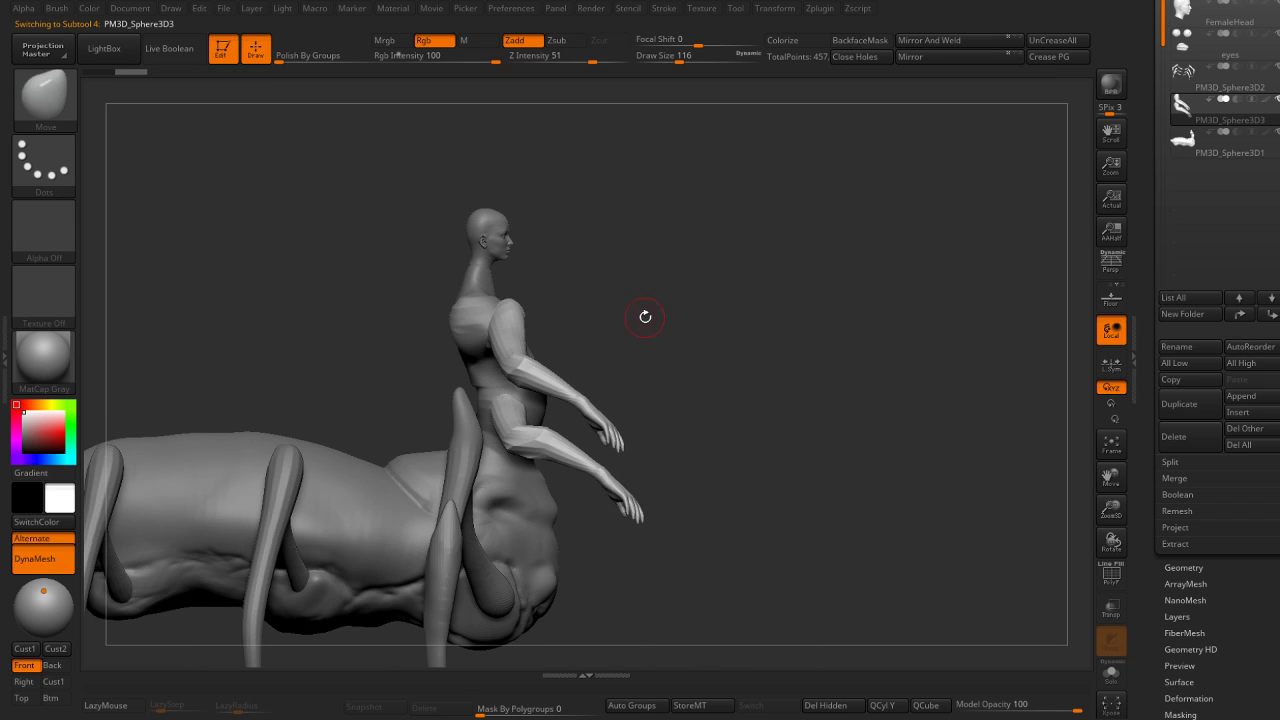
# From a front view, shift the upper body back using the world-aligned Transpose gizmo.
pyautogui.hotkey('shift', 'f')
pyautogui.moveTo(761, 347)
pyautogui.keyDown('shift'); pyautogui.mouseDown()
pyautogui.moveTo(773, 323)
pyautogui.moveTo(790, 330)
pyautogui.mouseUp(); pyautogui.keyUp('shift')
pyautogui.press('w')
pyautogui.click(497, 337)
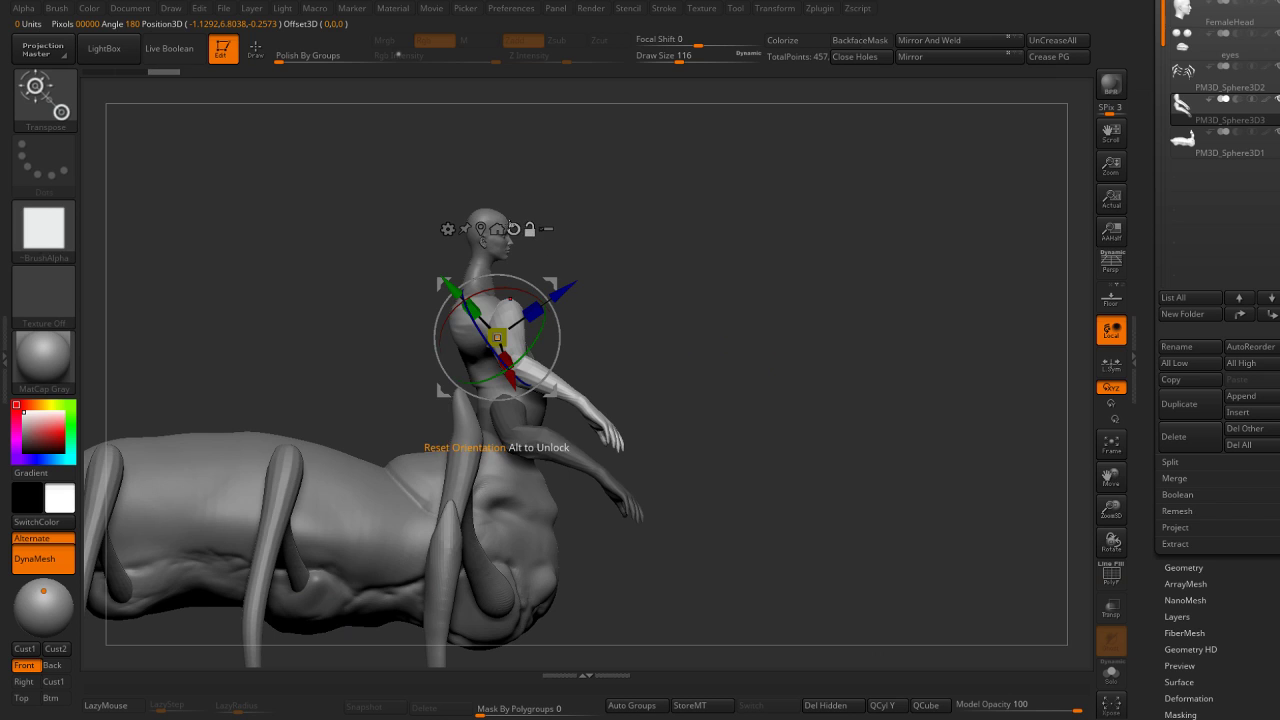
pyautogui.click(513, 228)
pyautogui.moveTo(565, 335)
pyautogui.mouseDown()
pyautogui.moveTo(540, 337)
pyautogui.moveTo(760, 318)
pyautogui.moveTo(663, 275)
pyautogui.moveTo(447, 353)
pyautogui.mouseUp()
pyautogui.press('q')
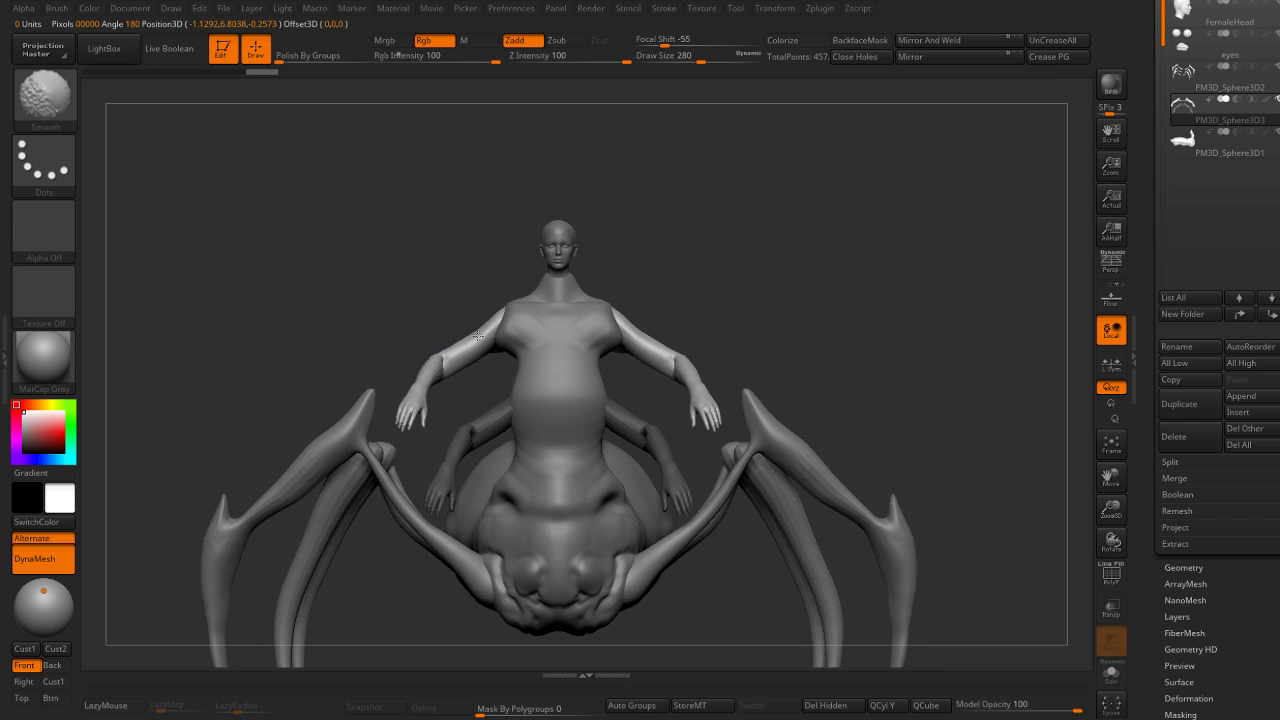
# Compare against the reference sketch, undo a forearm pull, and select the torso subtool.
pyautogui.moveTo(760, 297); pyautogui.dragTo(529, 543)
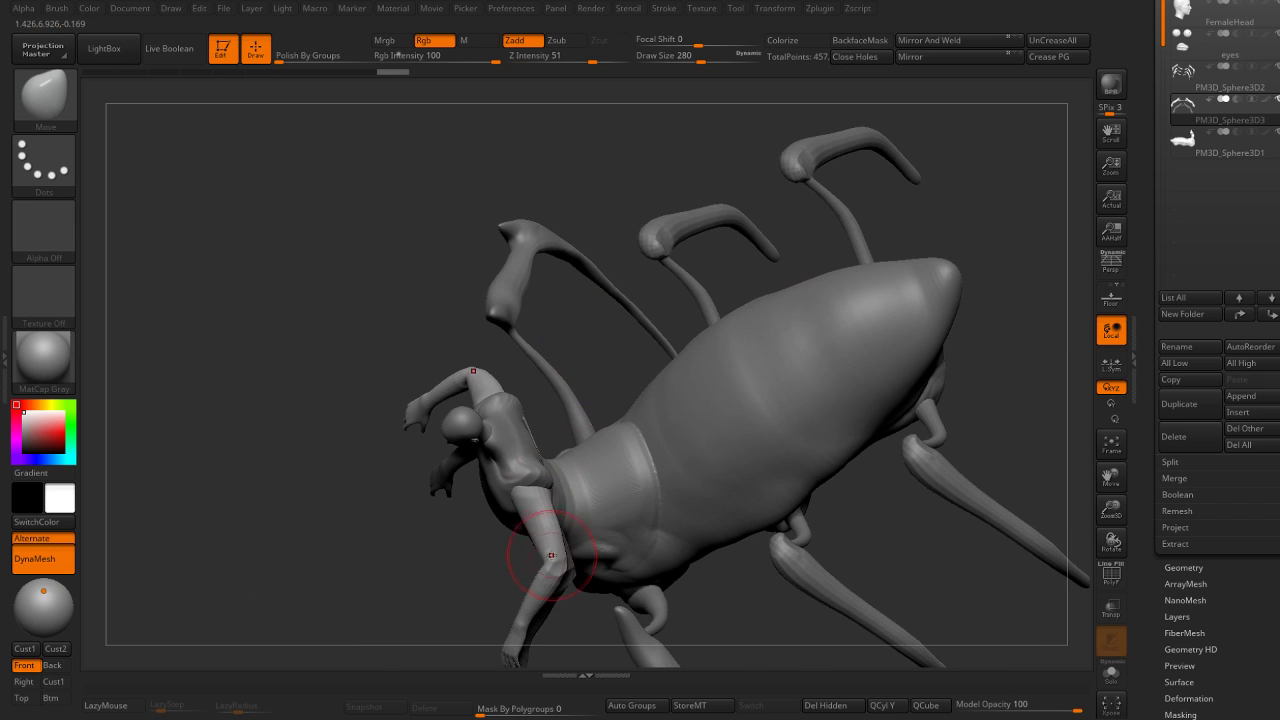
pyautogui.hotkey('shift', 'z')
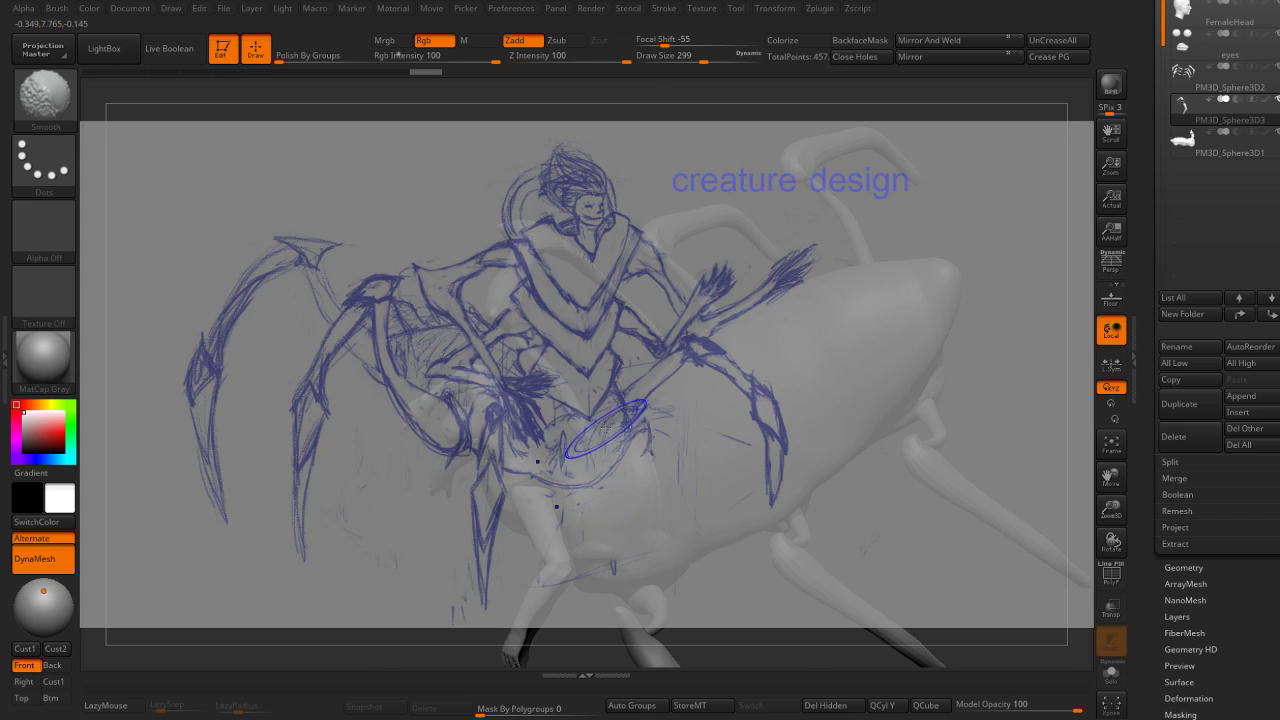
pyautogui.hotkey('shift', 'z')
pyautogui.keyDown('shift'); pyautogui.moveTo(297, 377); pyautogui.dragTo(583, 291); pyautogui.keyUp('shift')
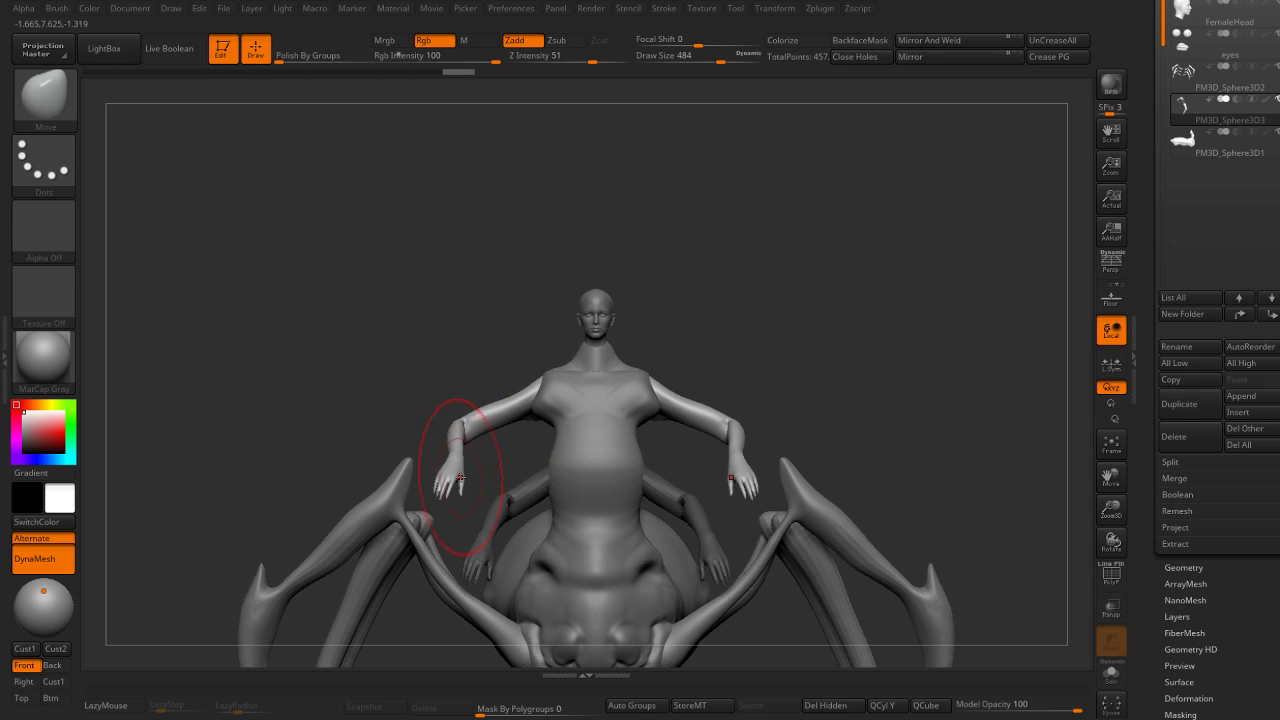
pyautogui.moveTo(459, 477)
pyautogui.mouseDown()
pyautogui.moveTo(443, 451)
pyautogui.moveTo(443, 400)
pyautogui.moveTo(671, 344)
pyautogui.moveTo(600, 350)
pyautogui.mouseUp()
pyautogui.hotkey('ctrl', 'z')
pyautogui.hotkey('ctrl', 'z')
pyautogui.hotkey('ctrl', 'z')
pyautogui.keyDown('alt'); pyautogui.click(560, 400); pyautogui.keyUp('alt')
# Switch to ClayBuildup at about size 202 and smooth the crease across the lower back.
pyautogui.press('b')
pyautogui.press('c')
pyautogui.press('b')
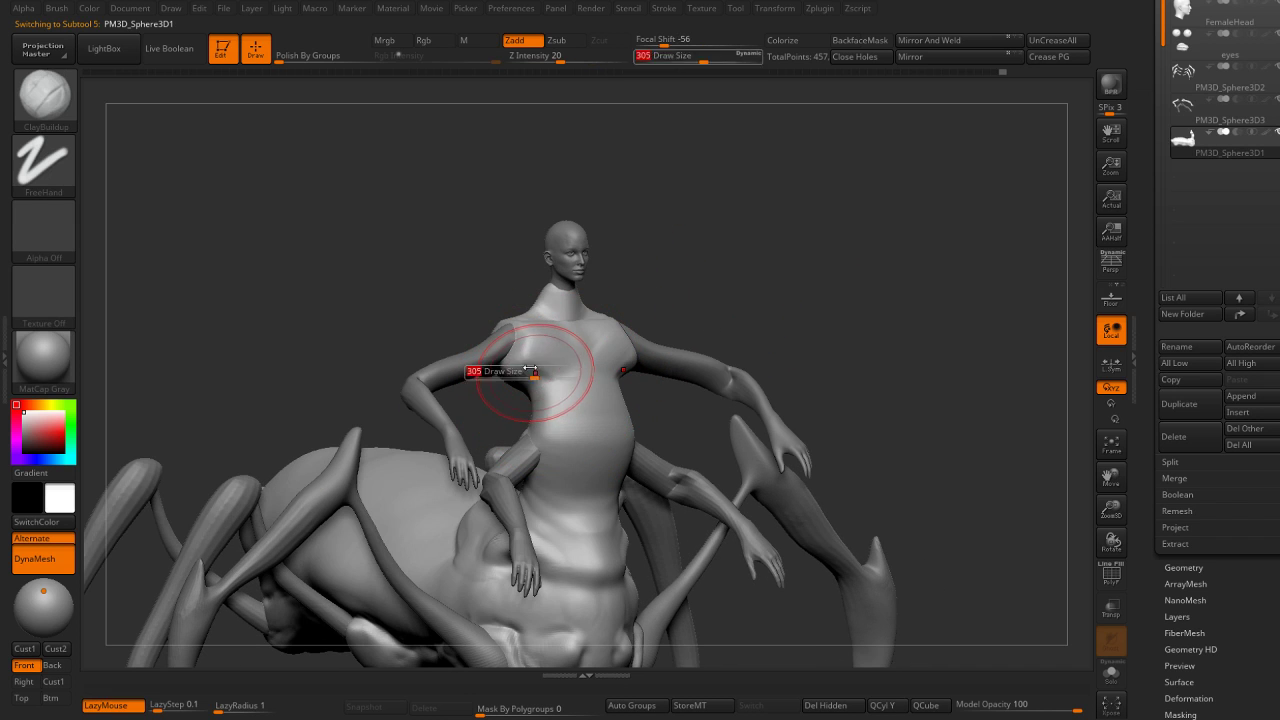
pyautogui.moveTo(530, 370)
pyautogui.mouseDown()
pyautogui.moveTo(457, 337)
pyautogui.moveTo(400, 380)
pyautogui.mouseUp()
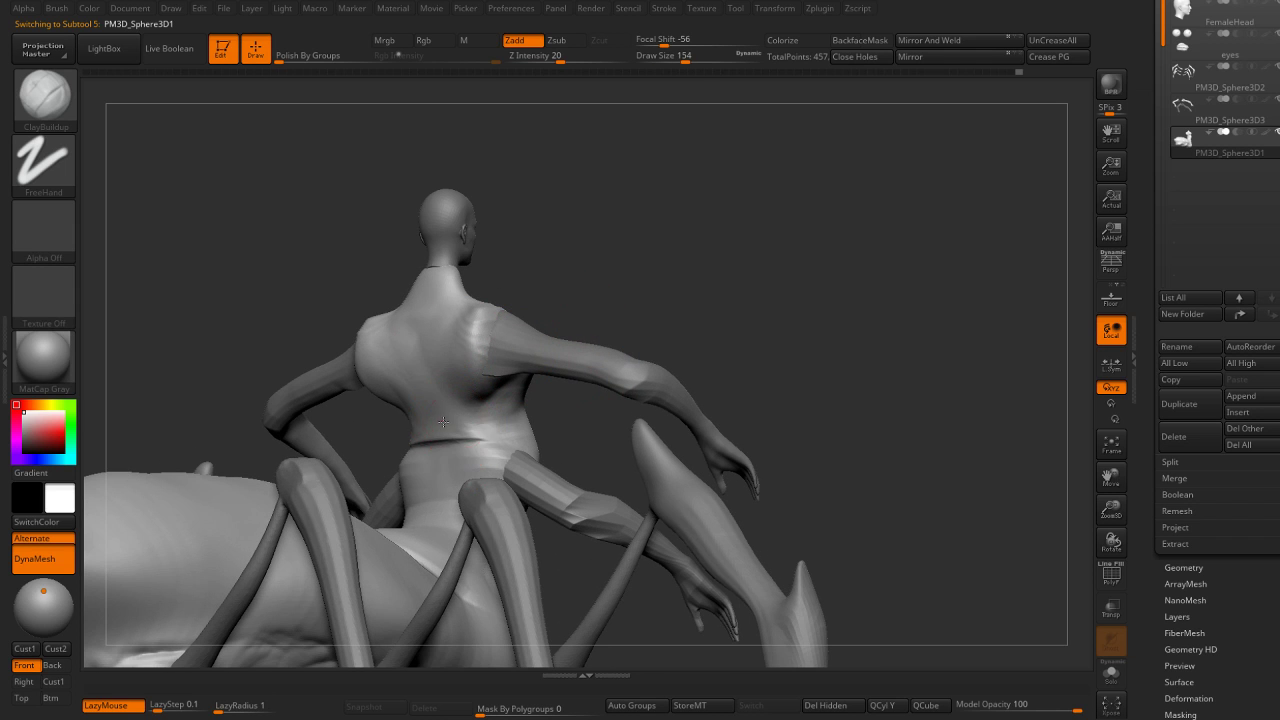
pyautogui.moveTo(443, 422)
pyautogui.keyDown('shift'); pyautogui.mouseDown()
pyautogui.moveTo(506, 436)
pyautogui.moveTo(499, 483)
pyautogui.moveTo(500, 465)
pyautogui.moveTo(428, 470)
pyautogui.moveTo(465, 484)
pyautogui.moveTo(486, 445)
pyautogui.moveTo(497, 480)
pyautogui.mouseUp(); pyautogui.keyUp('shift')
# Add a clay patch on the left chest, smooth it, and resculpt the chest and left shoulder.
pyautogui.moveTo(674, 348)
pyautogui.mouseDown()
pyautogui.moveTo(514, 466)
pyautogui.moveTo(520, 475)
pyautogui.mouseUp()
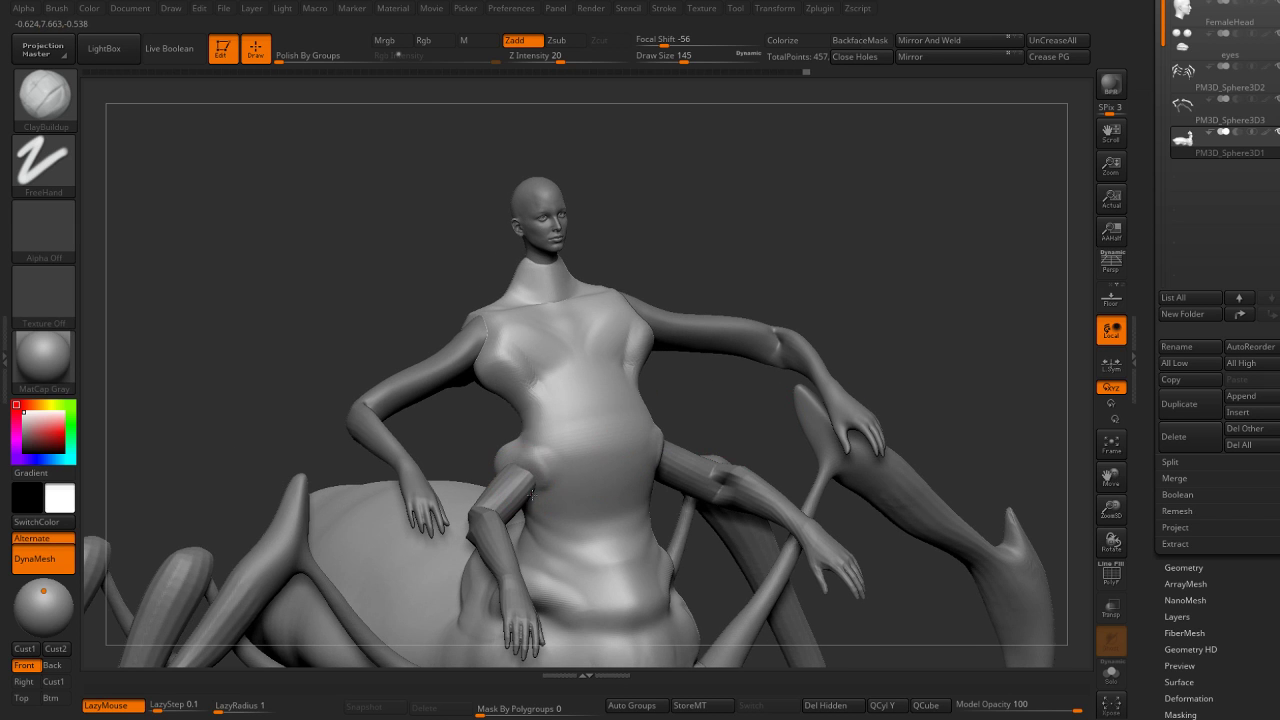
pyautogui.moveTo(540, 372)
pyautogui.mouseDown()
pyautogui.moveTo(518, 378)
pyautogui.moveTo(486, 343)
pyautogui.moveTo(554, 348)
pyautogui.moveTo(500, 349)
pyautogui.moveTo(495, 365)
pyautogui.moveTo(502, 341)
pyautogui.mouseUp()
pyautogui.press('shift')
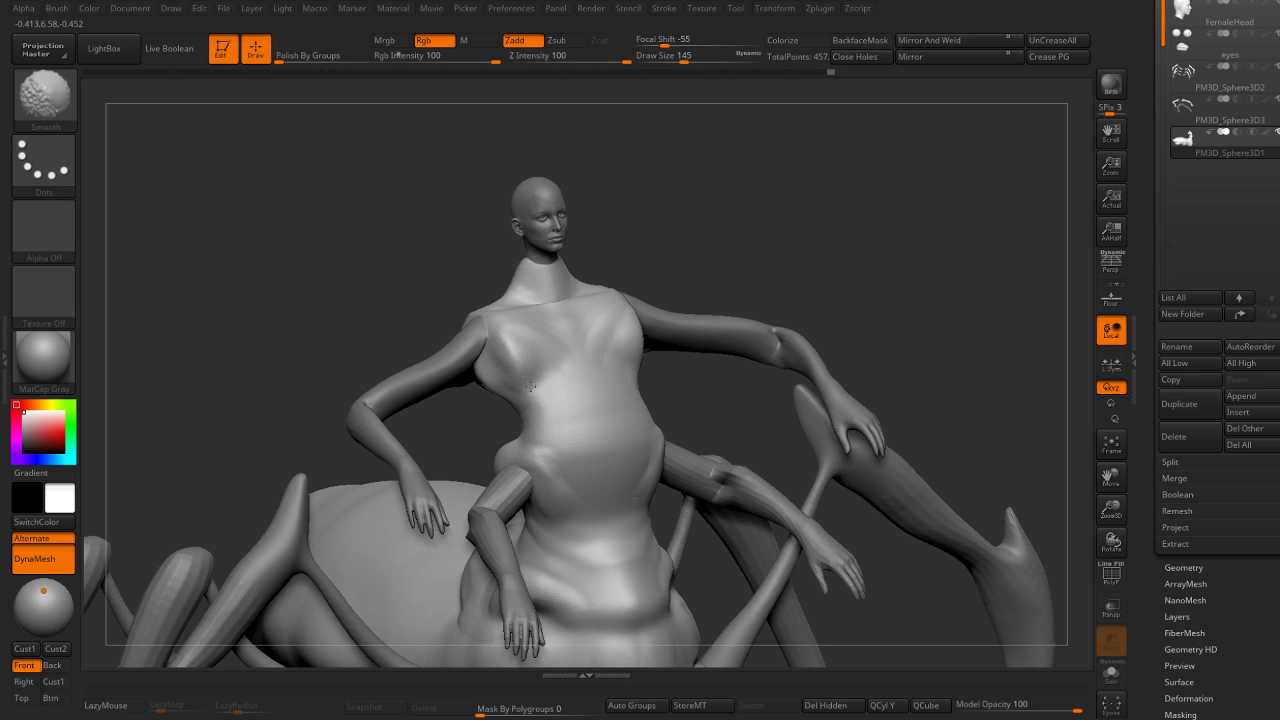
pyautogui.moveTo(531, 386)
pyautogui.keyDown('shift'); pyautogui.mouseDown()
pyautogui.moveTo(532, 367)
pyautogui.moveTo(600, 352)
pyautogui.mouseUp(); pyautogui.keyUp('shift')
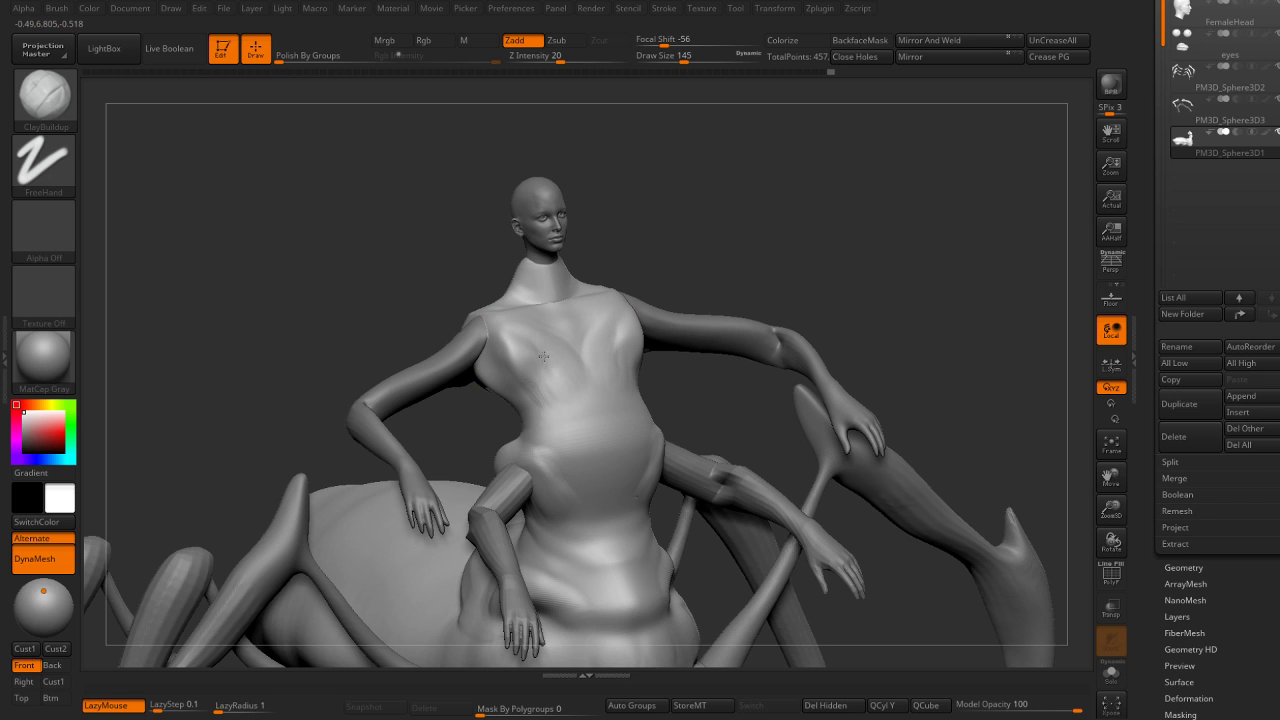
pyautogui.moveTo(520, 335)
pyautogui.mouseDown()
pyautogui.moveTo(500, 315)
pyautogui.moveTo(620, 320)
pyautogui.moveTo(505, 309)
pyautogui.mouseUp()
# Build up the neck and shoulder surface seen from above.
pyautogui.moveTo(505, 309); pyautogui.dragTo(600, 286, button='right')
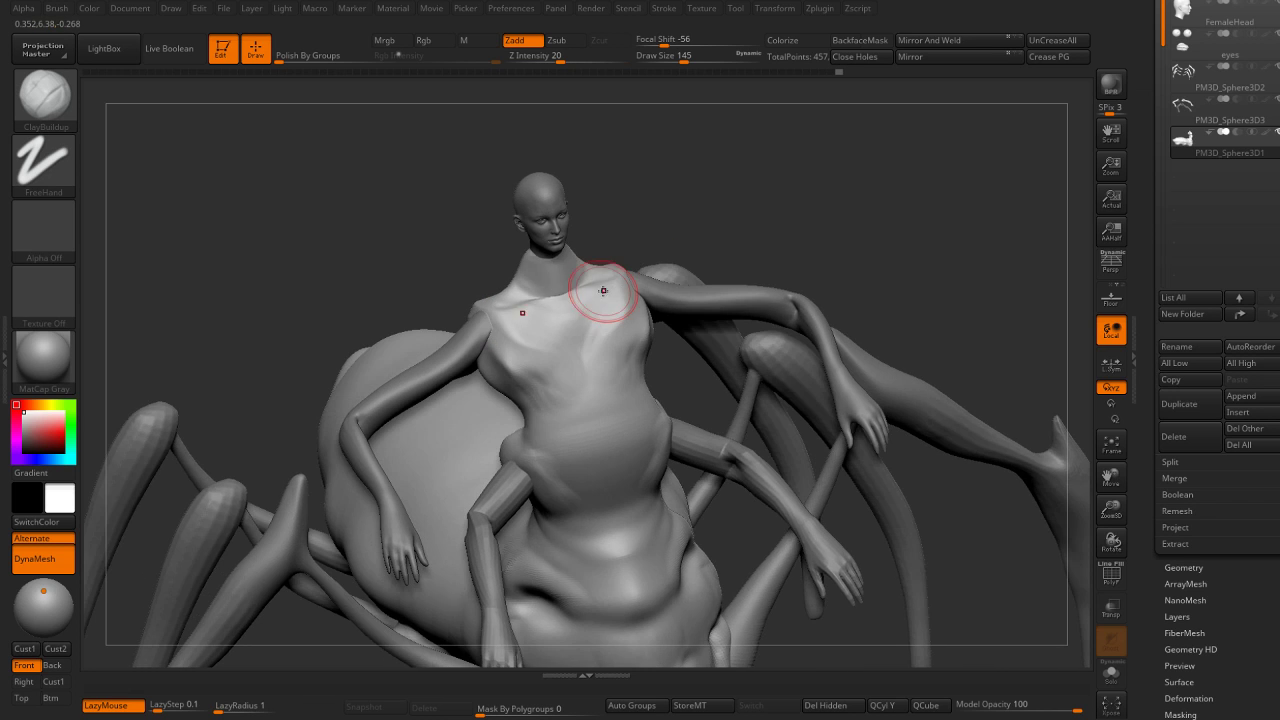
pyautogui.keyDown('shift'); pyautogui.moveTo(530, 292); pyautogui.dragTo(604, 284); pyautogui.keyUp('shift')
pyautogui.moveTo(619, 246)
pyautogui.mouseDown(button='right')
pyautogui.moveTo(600, 280)
pyautogui.moveTo(500, 271)
pyautogui.moveTo(571, 266)
pyautogui.moveTo(600, 226)
pyautogui.moveTo(634, 214)
pyautogui.moveTo(667, 296)
pyautogui.moveTo(530, 364)
pyautogui.mouseUp(button='right')
pyautogui.press('b')
pyautogui.press('m')
pyautogui.press('v')
pyautogui.press('b')
pyautogui.press('c')
pyautogui.press('b')
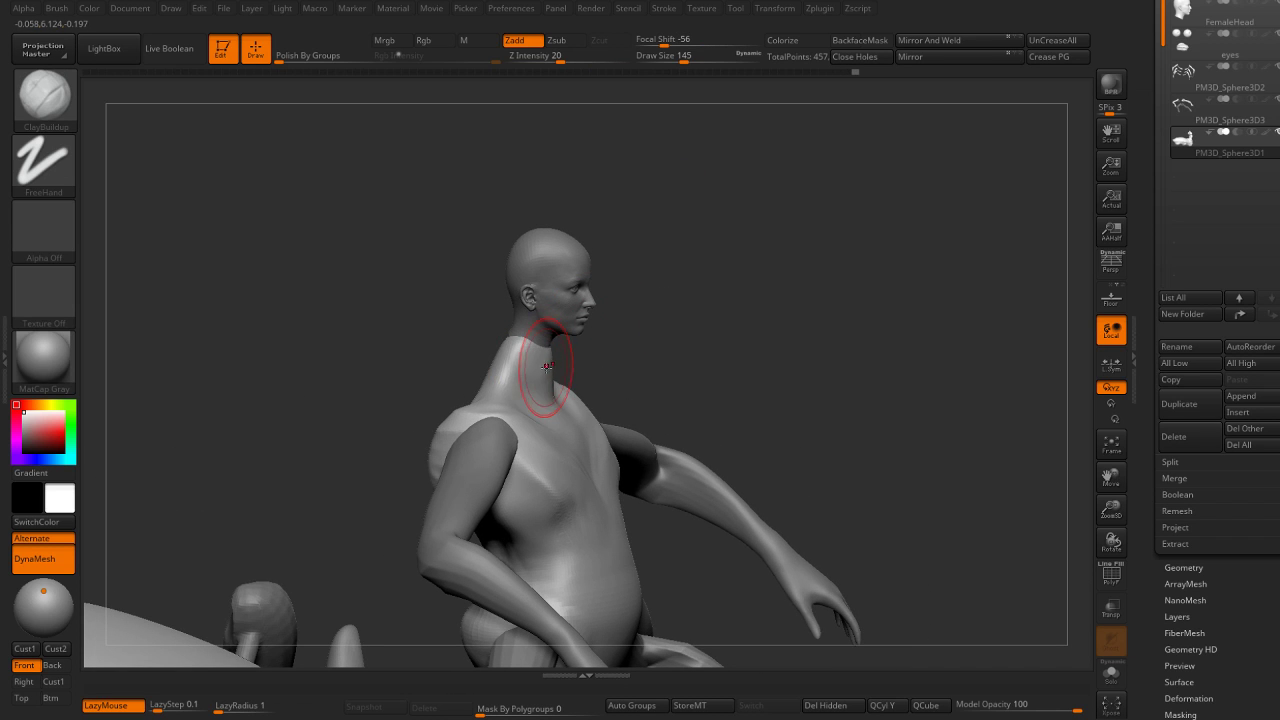
# Build up the neck, trapezius and shoulder muscles from back and side views.
pyautogui.moveTo(637, 341); pyautogui.dragTo(652, 359, button='right')
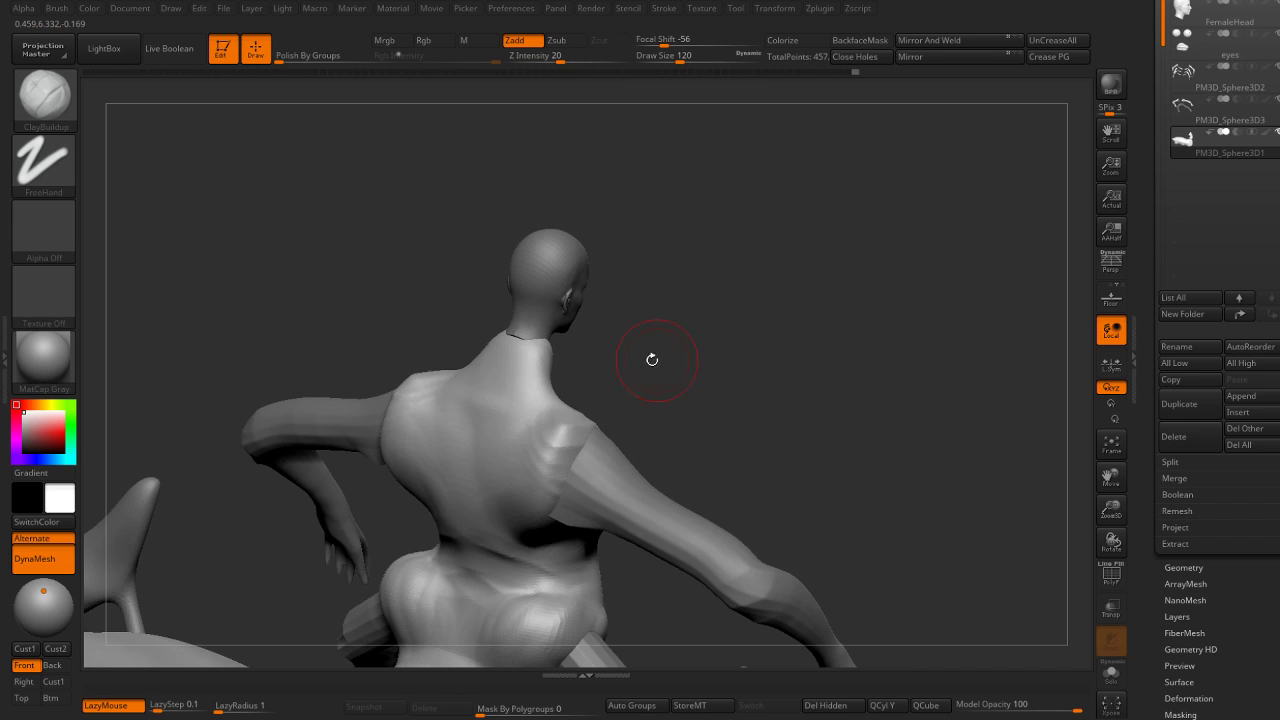
pyautogui.moveTo(520, 374); pyautogui.dragTo(506, 411)
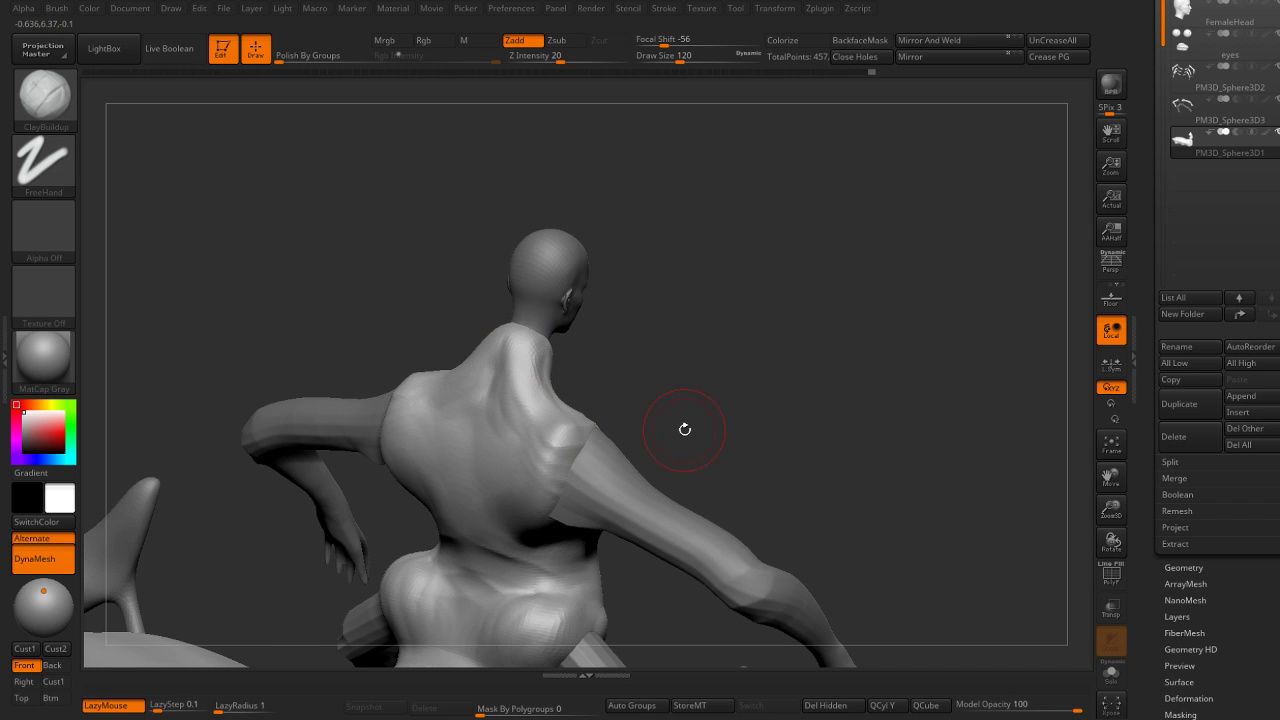
pyautogui.moveTo(685, 429)
pyautogui.mouseDown(button='right')
pyautogui.moveTo(543, 366)
pyautogui.moveTo(678, 304)
pyautogui.mouseUp(button='right')
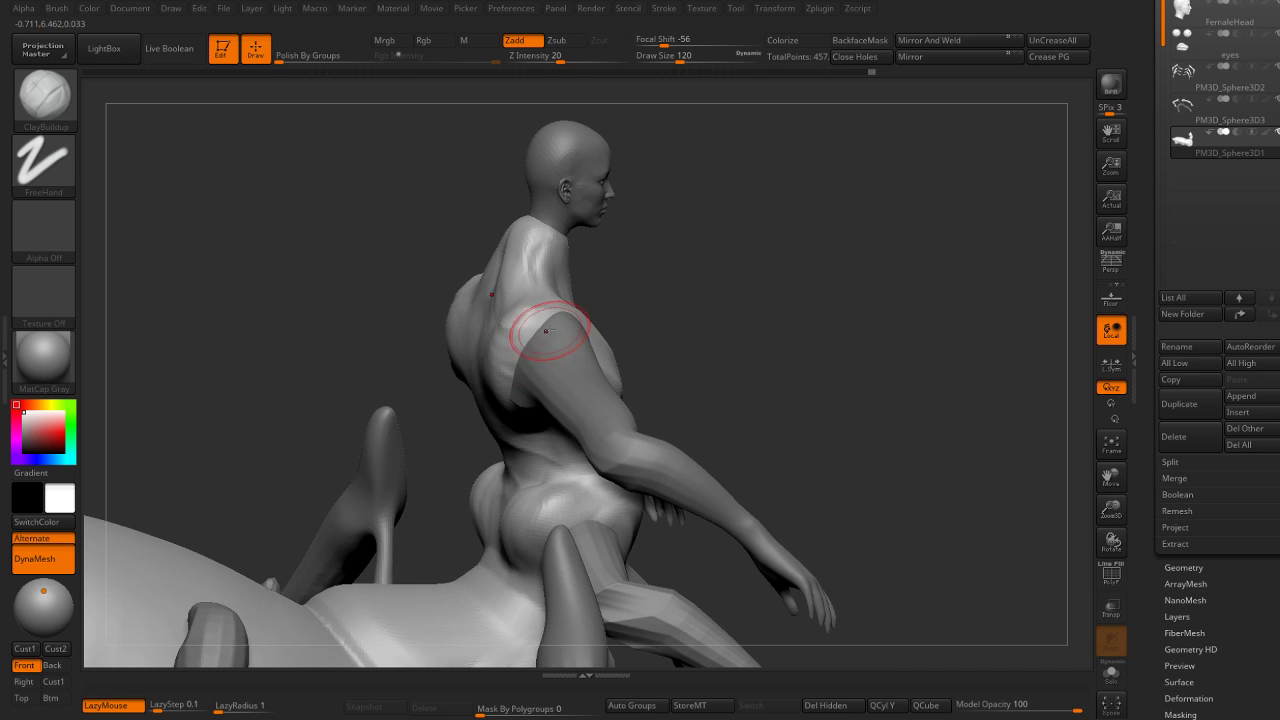
pyautogui.moveTo(509, 347); pyautogui.dragTo(550, 317)
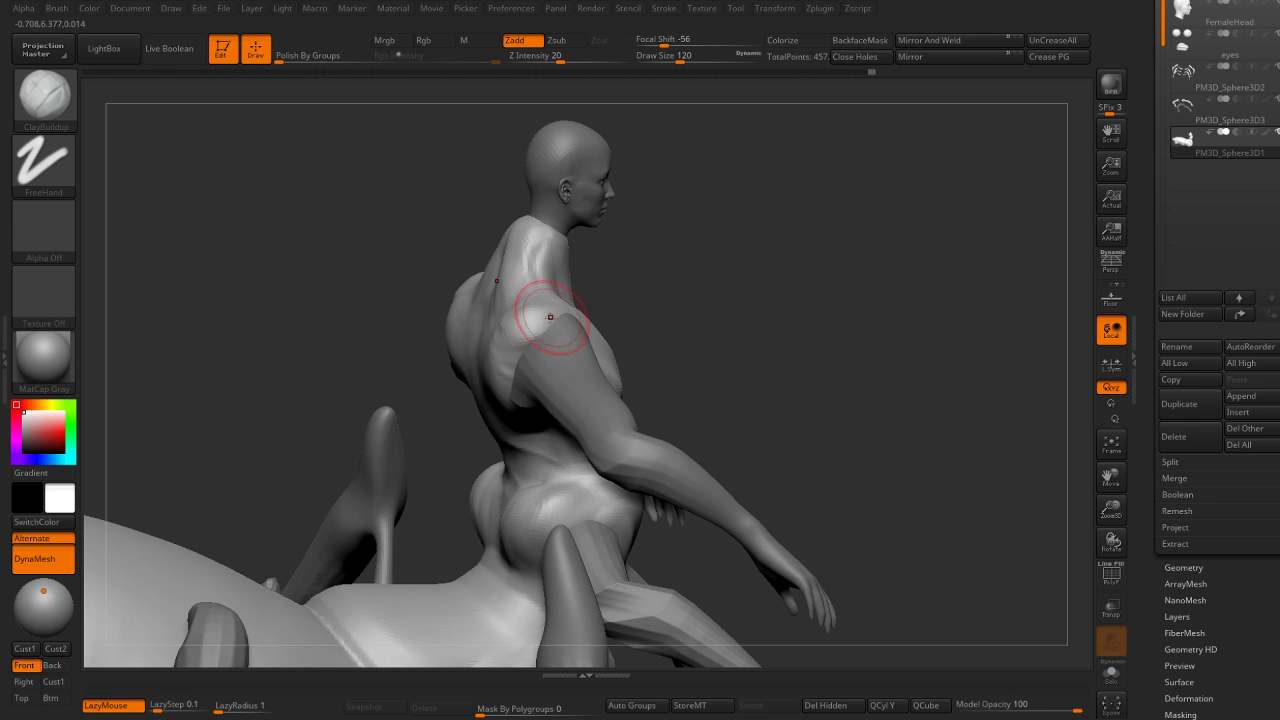
pyautogui.moveTo(651, 291); pyautogui.dragTo(616, 279, button='right')
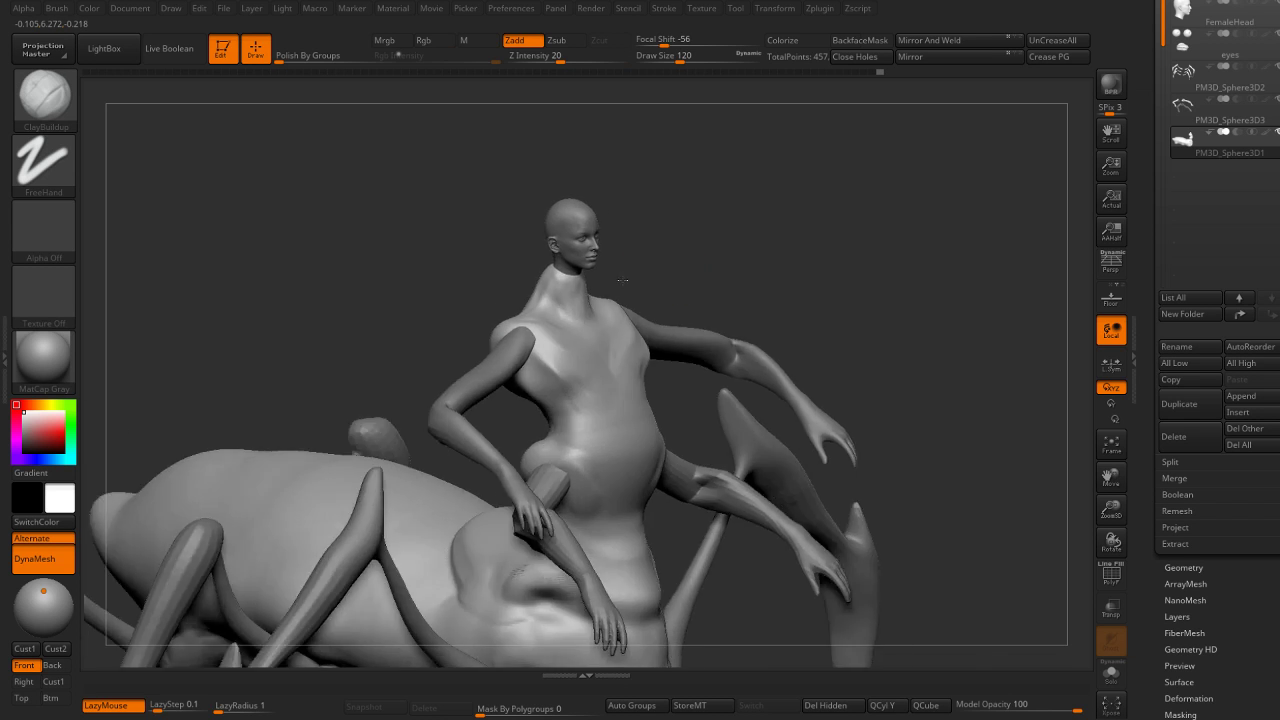
# Reshape the neck below the chin with the Move brush.
pyautogui.press('b')
pyautogui.press('m')
pyautogui.press('v')
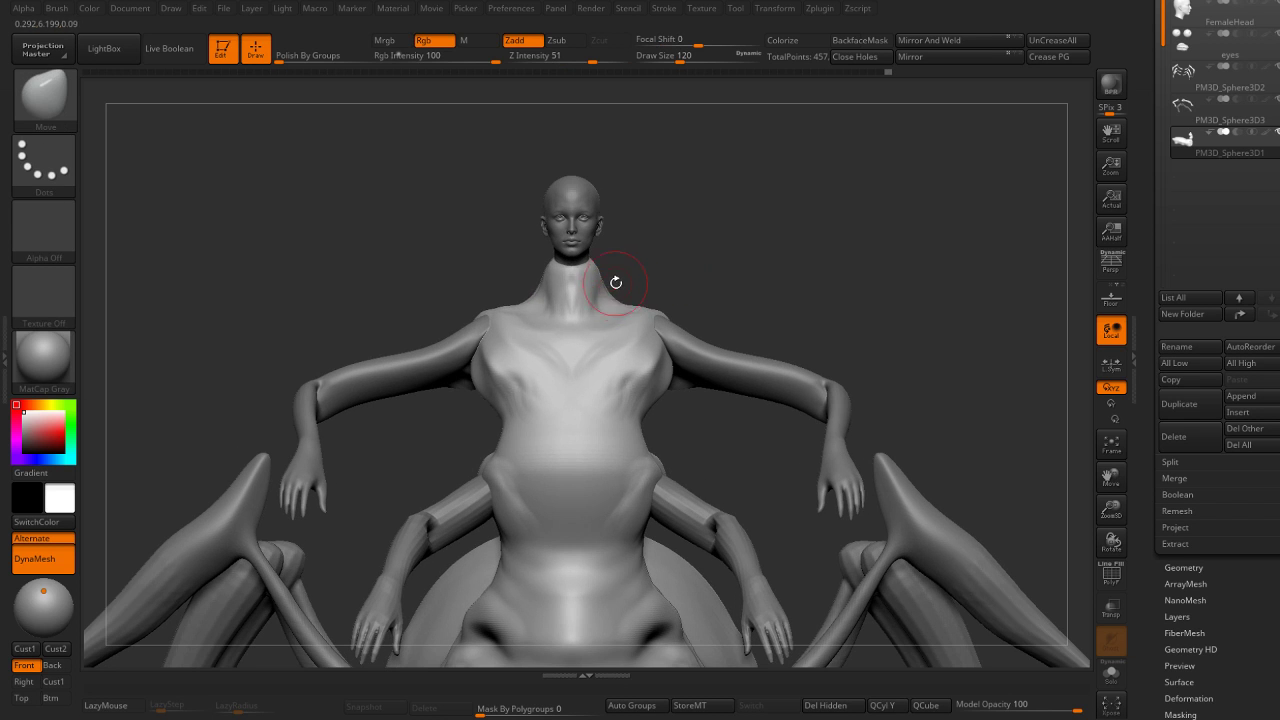
pyautogui.moveTo(594, 263); pyautogui.dragTo(598, 271)
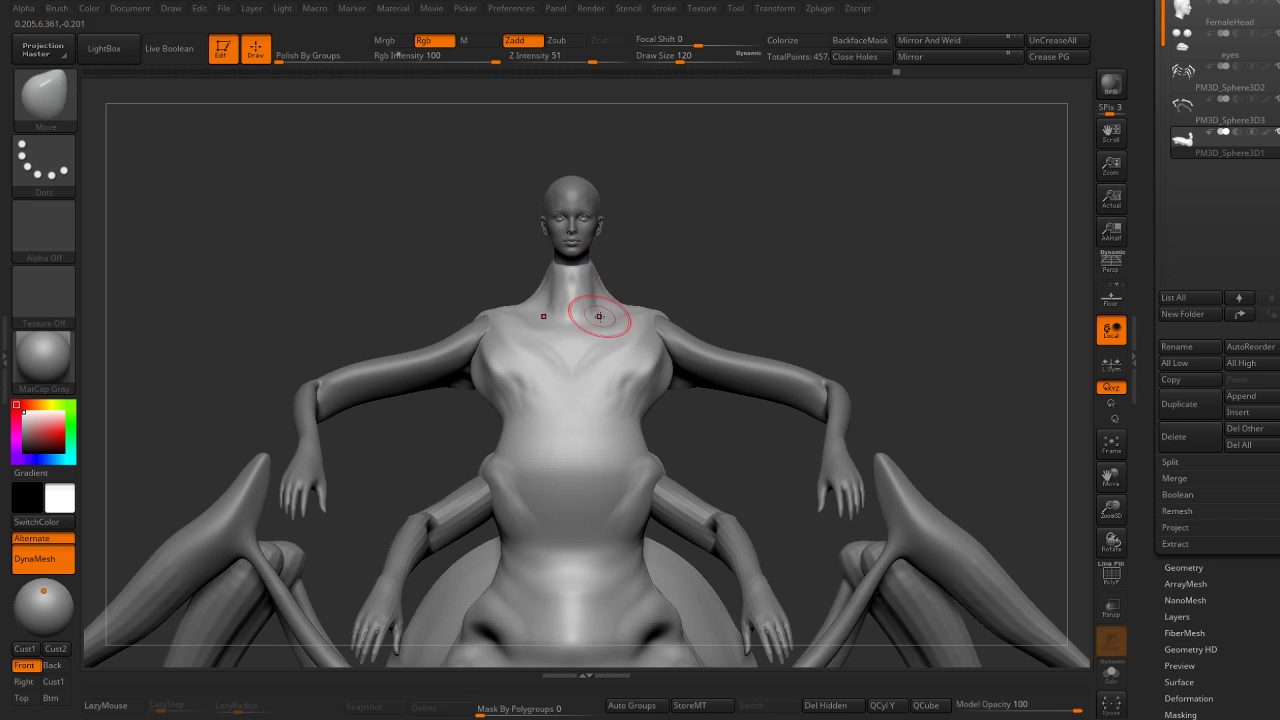
pyautogui.moveTo(599, 316)
pyautogui.mouseDown(button='right')
pyautogui.moveTo(555, 305)
pyautogui.moveTo(610, 321)
pyautogui.mouseUp(button='right')
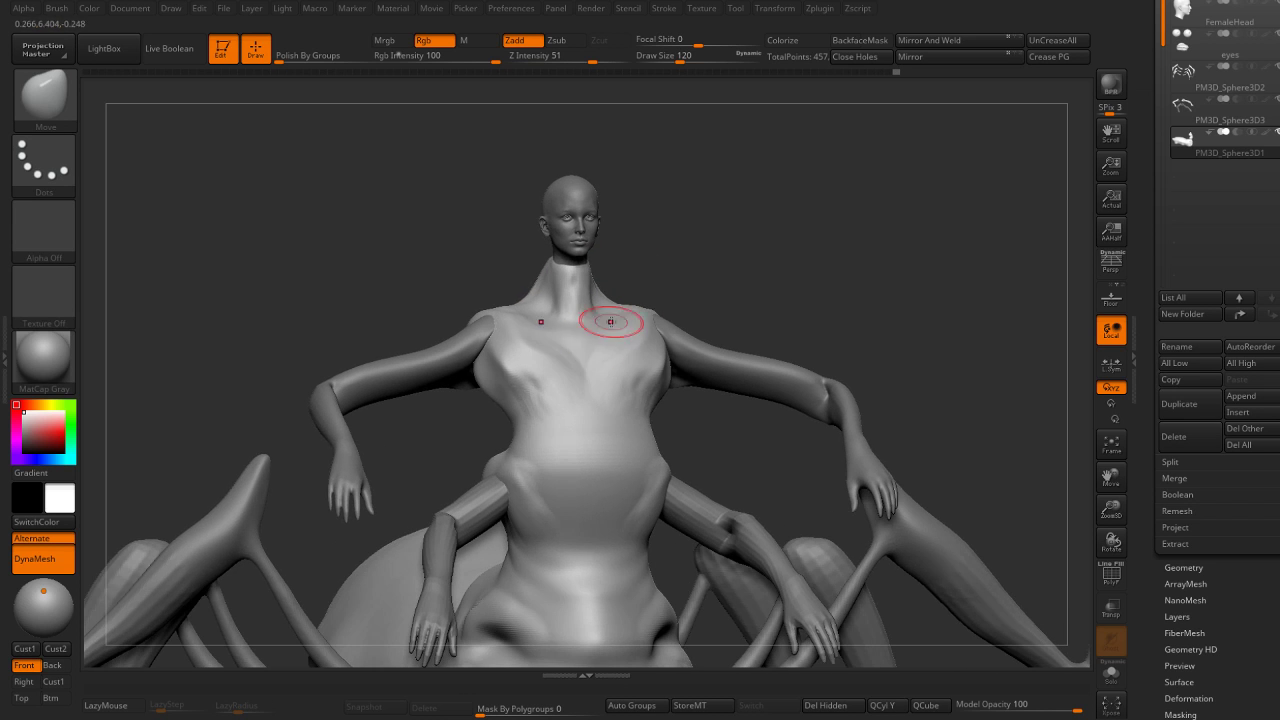
# Resculpt the bump on the left chest with ClayBuildup.
pyautogui.press('b')
pyautogui.press('c')
pyautogui.press('b')
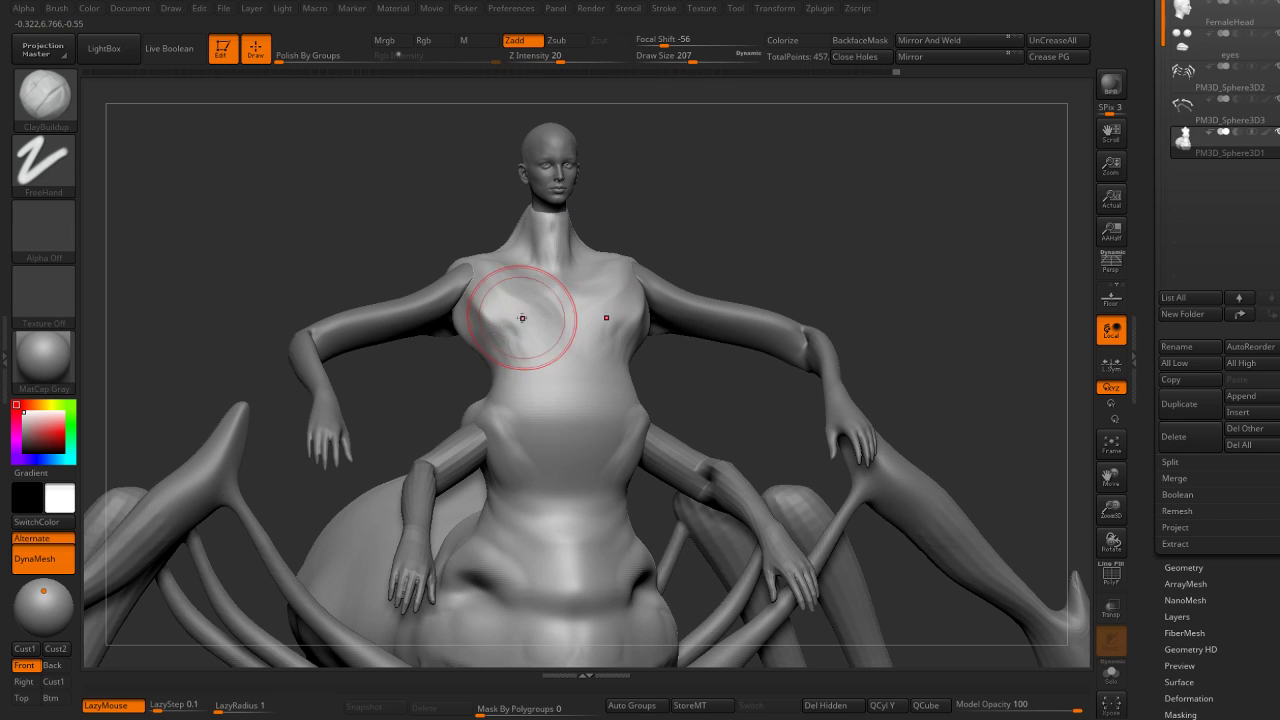
pyautogui.moveTo(522, 318)
pyautogui.mouseDown()
pyautogui.moveTo(480, 300)
pyautogui.moveTo(535, 328)
pyautogui.moveTo(545, 305)
pyautogui.mouseUp()
pyautogui.press('b')
# Carve diagonal DamStandard creases down the left and right chest, then save the project.
pyautogui.press('h')
pyautogui.press('p')
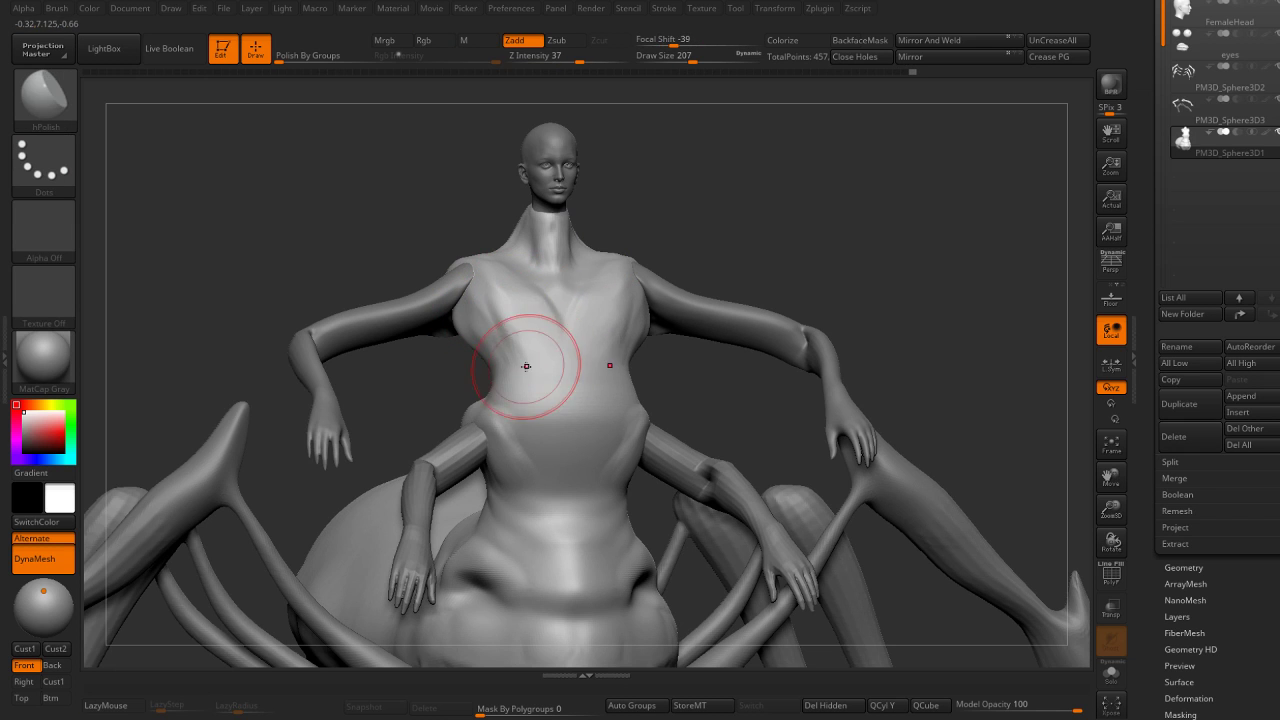
pyautogui.press('b')
pyautogui.press('d')
pyautogui.press('s')
pyautogui.moveTo(506, 337); pyautogui.dragTo(540, 381)
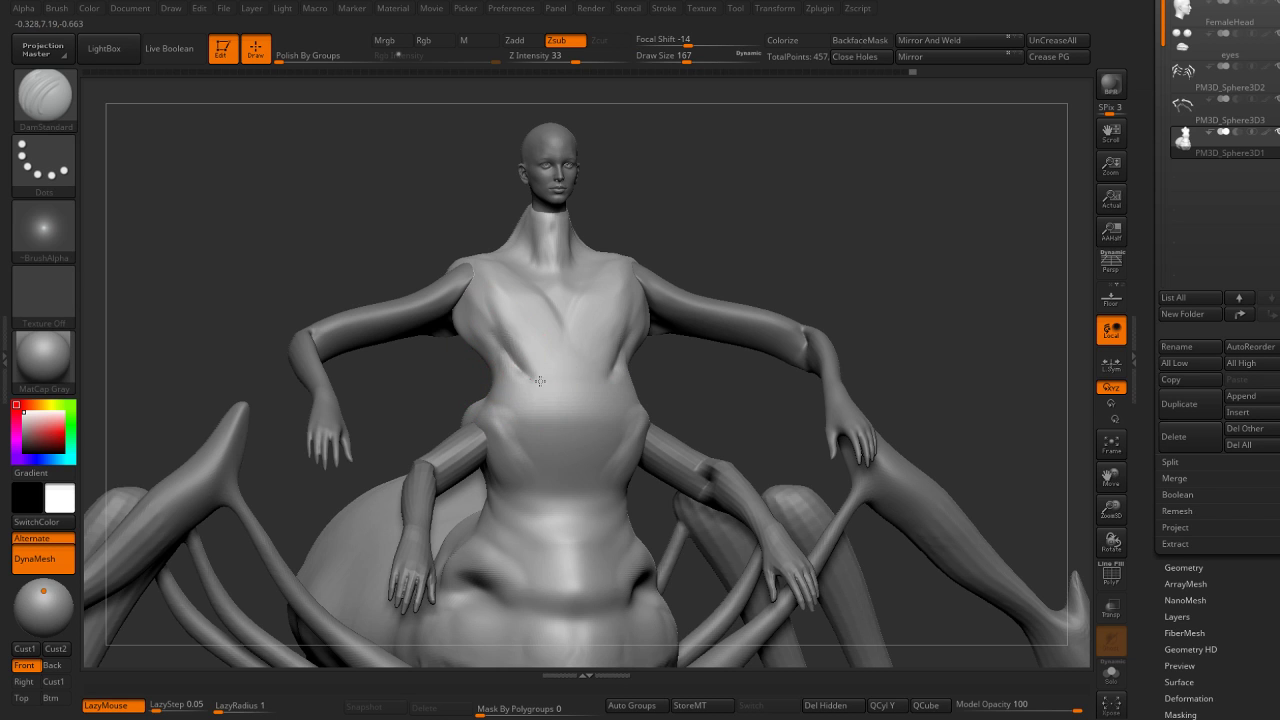
pyautogui.moveTo(612, 346); pyautogui.dragTo(554, 379)
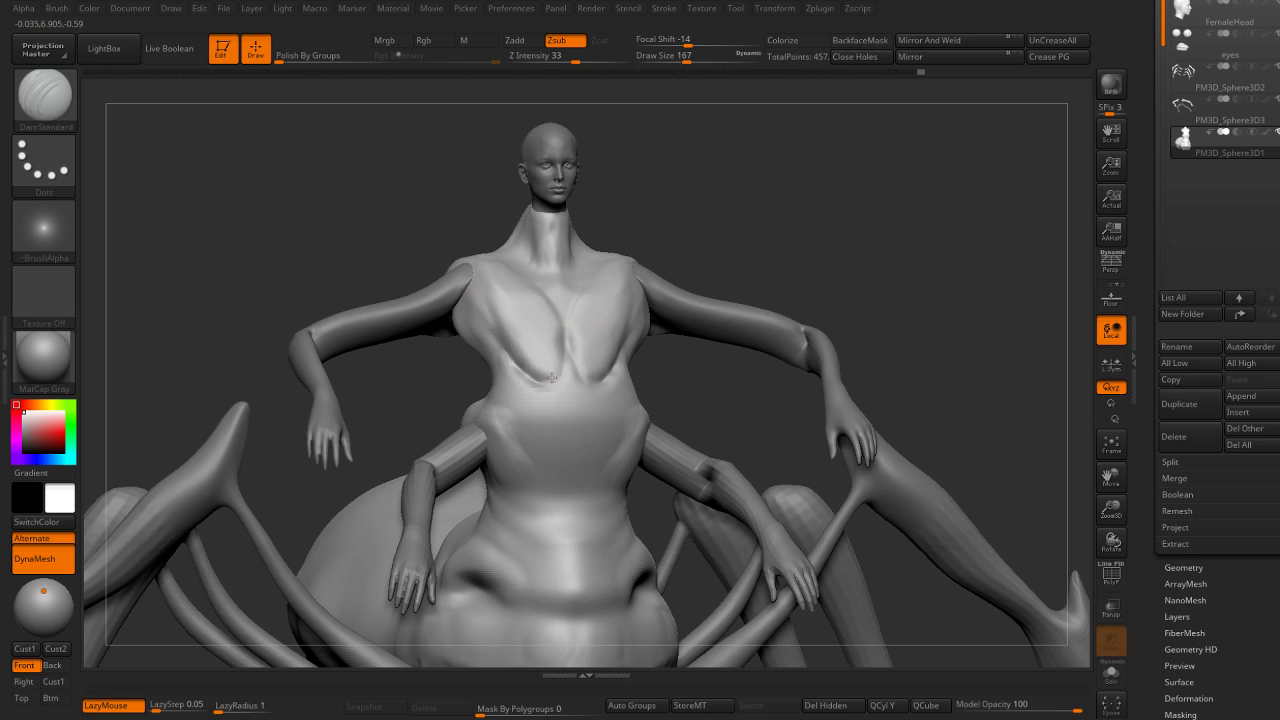
pyautogui.moveTo(874, 246)
pyautogui.keyDown('alt'); pyautogui.mouseDown()
pyautogui.moveTo(849, 204)
pyautogui.moveTo(601, 281)
pyautogui.mouseUp(); pyautogui.keyUp('alt')
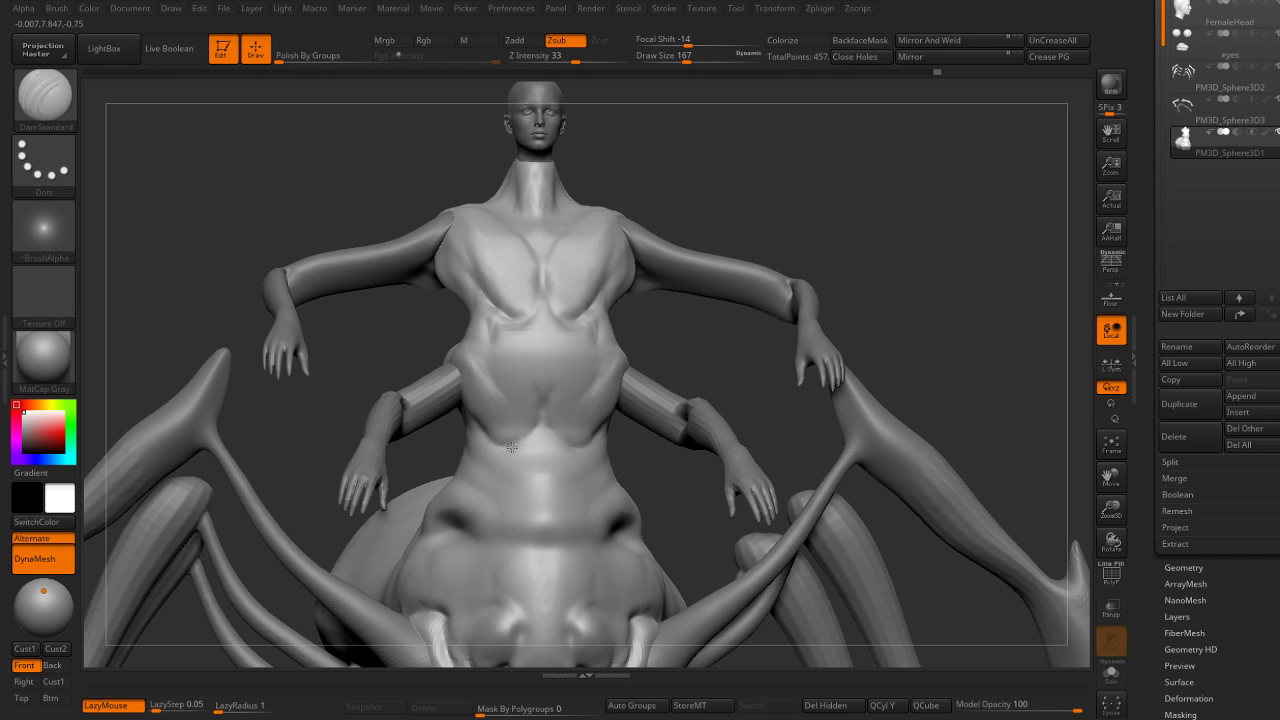
pyautogui.hotkey('ctrl', 's')
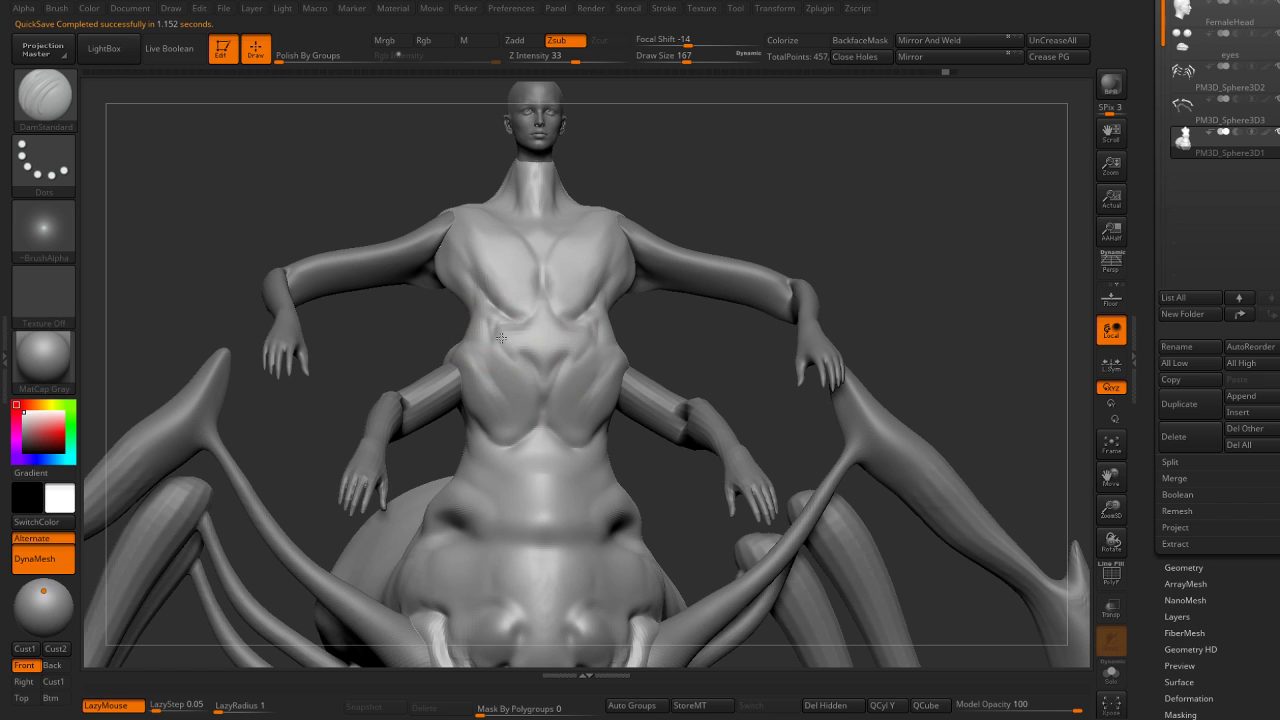
# Build up the upper chest and sculpt rounded breast forms with ClayBuildup.
pyautogui.press('b')
pyautogui.press('c')
pyautogui.press('b')
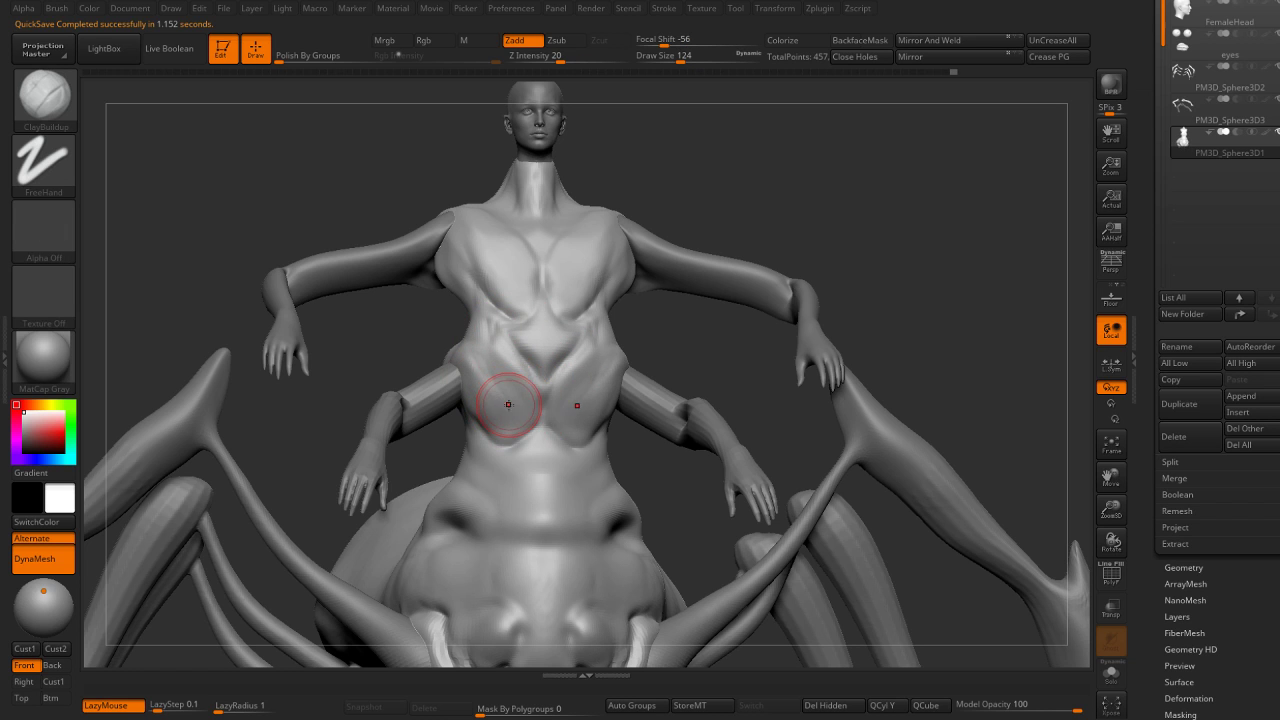
pyautogui.moveTo(508, 404)
pyautogui.mouseDown()
pyautogui.moveTo(495, 385)
pyautogui.moveTo(512, 382)
pyautogui.moveTo(495, 370)
pyautogui.mouseUp()
pyautogui.moveTo(760, 240)
pyautogui.mouseDown()
pyautogui.moveTo(792, 233)
pyautogui.moveTo(720, 240)
pyautogui.mouseUp()
pyautogui.moveTo(466, 263); pyautogui.dragTo(555, 360)
pyautogui.keyDown('shift'); pyautogui.moveTo(540, 300); pyautogui.dragTo(541, 331); pyautogui.keyUp('shift')
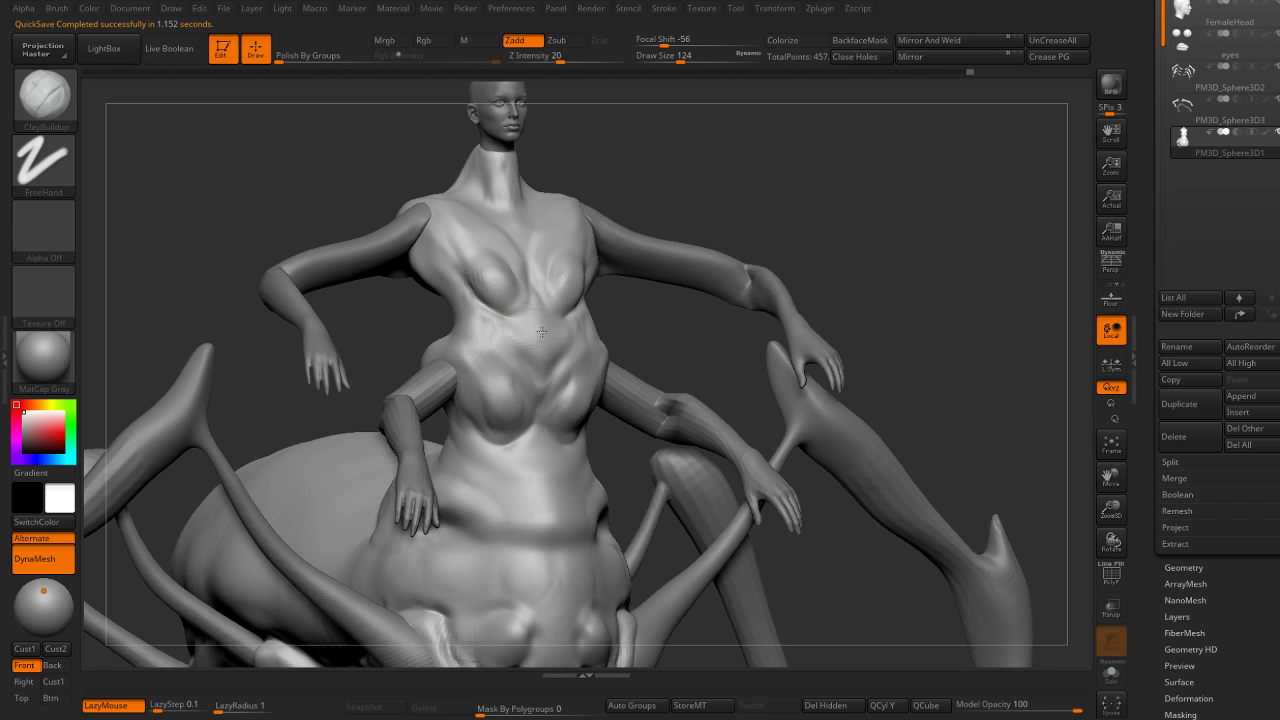
pyautogui.moveTo(791, 208); pyautogui.dragTo(785, 250)
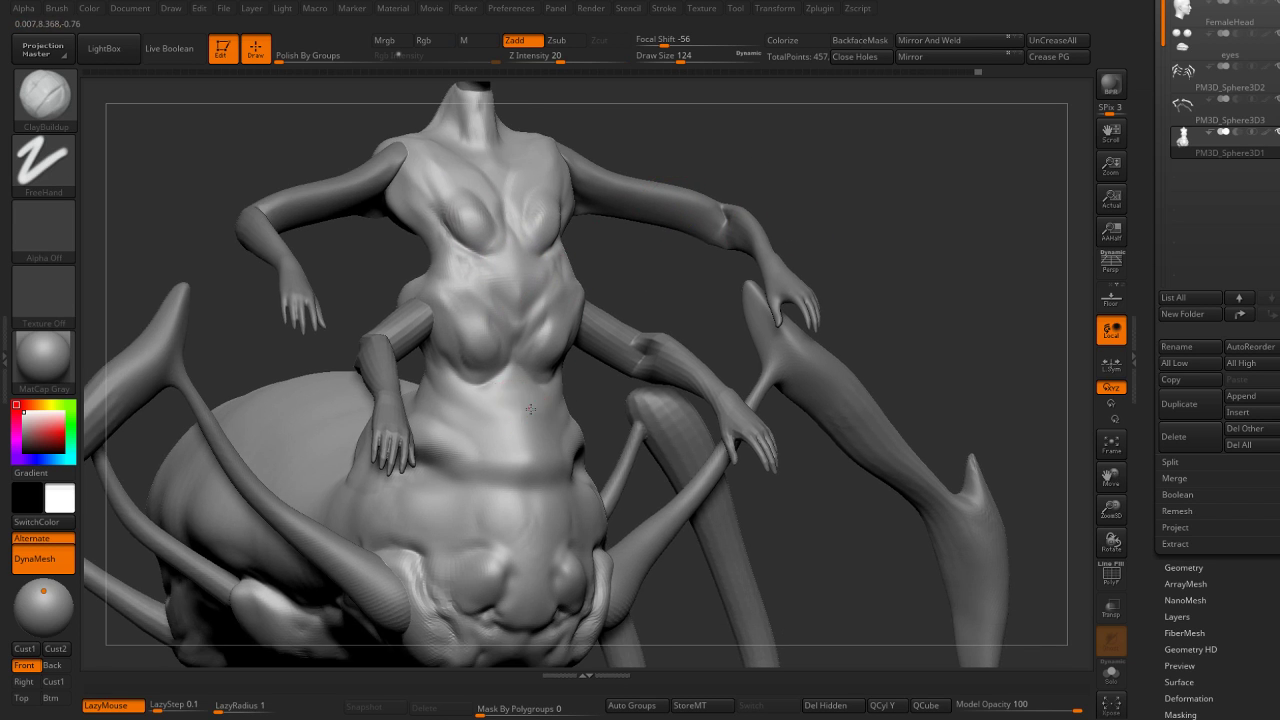
# Enlarge the brush to 140, fill and soften the belly groove, then shrink it to 116.
pyautogui.press(']')
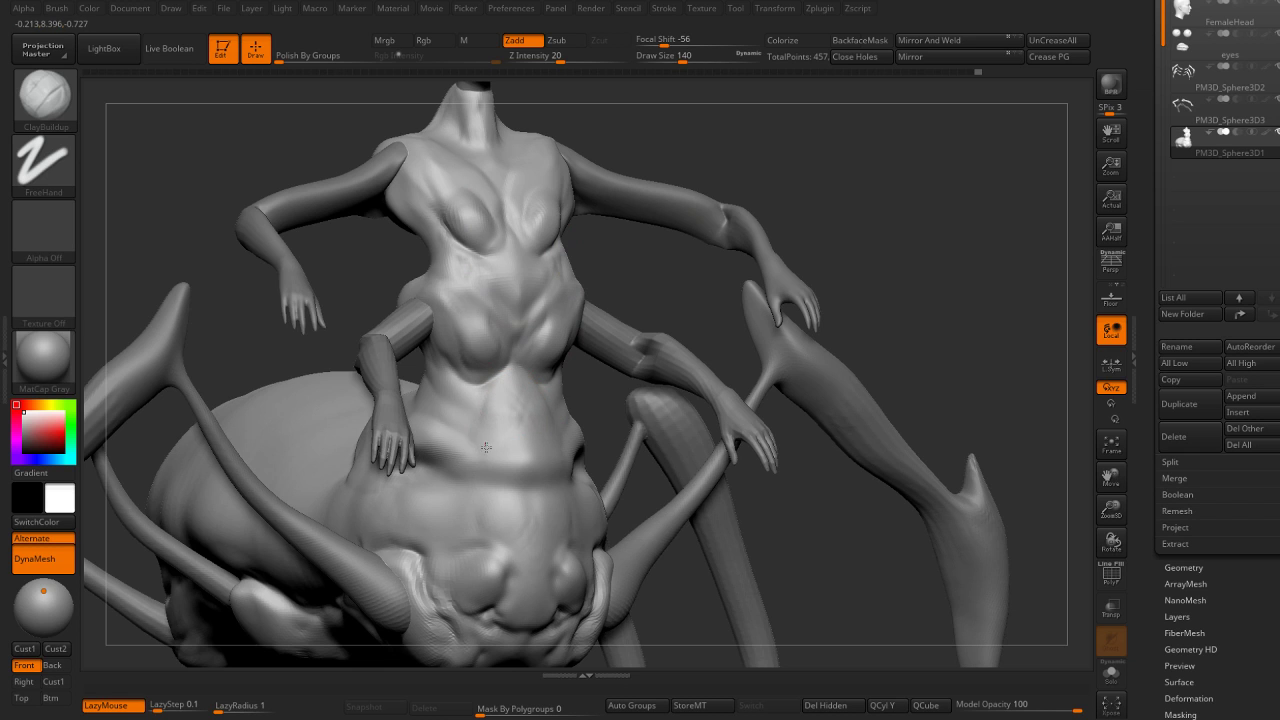
pyautogui.moveTo(500, 466); pyautogui.dragTo(522, 494)
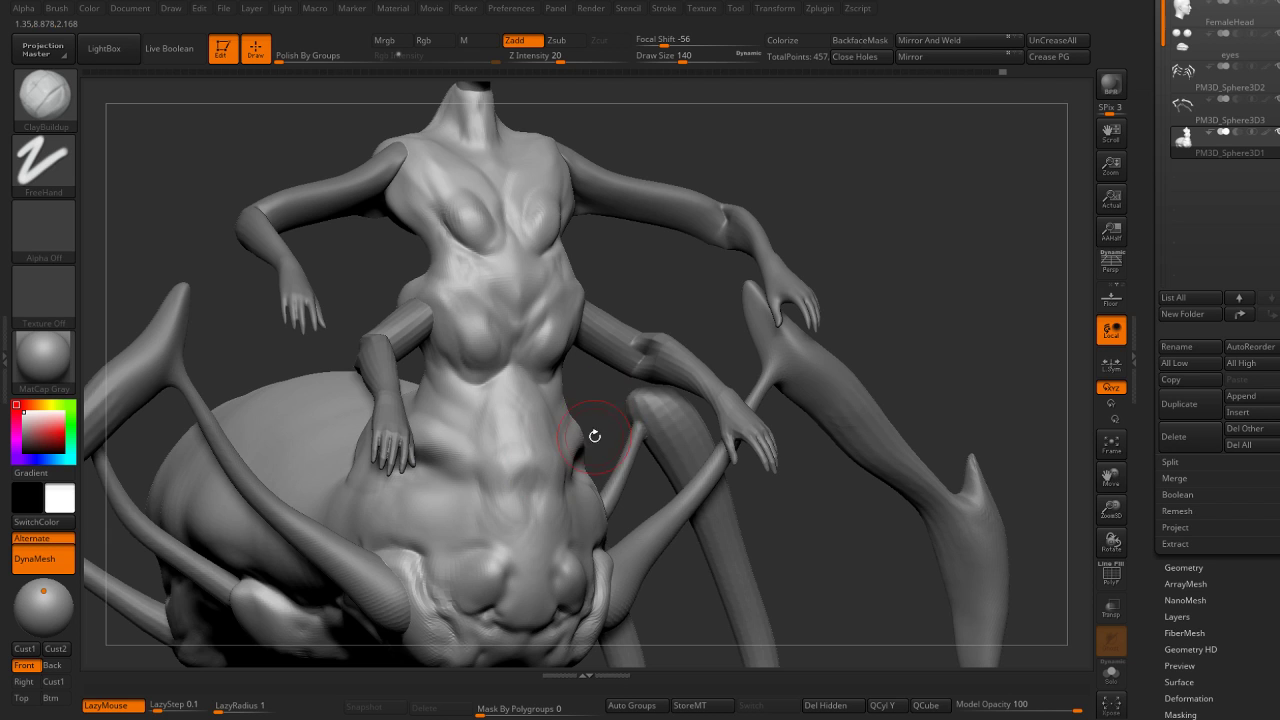
pyautogui.moveTo(594, 436)
pyautogui.mouseDown()
pyautogui.moveTo(589, 380)
pyautogui.moveTo(463, 409)
pyautogui.mouseUp()
pyautogui.press('[')
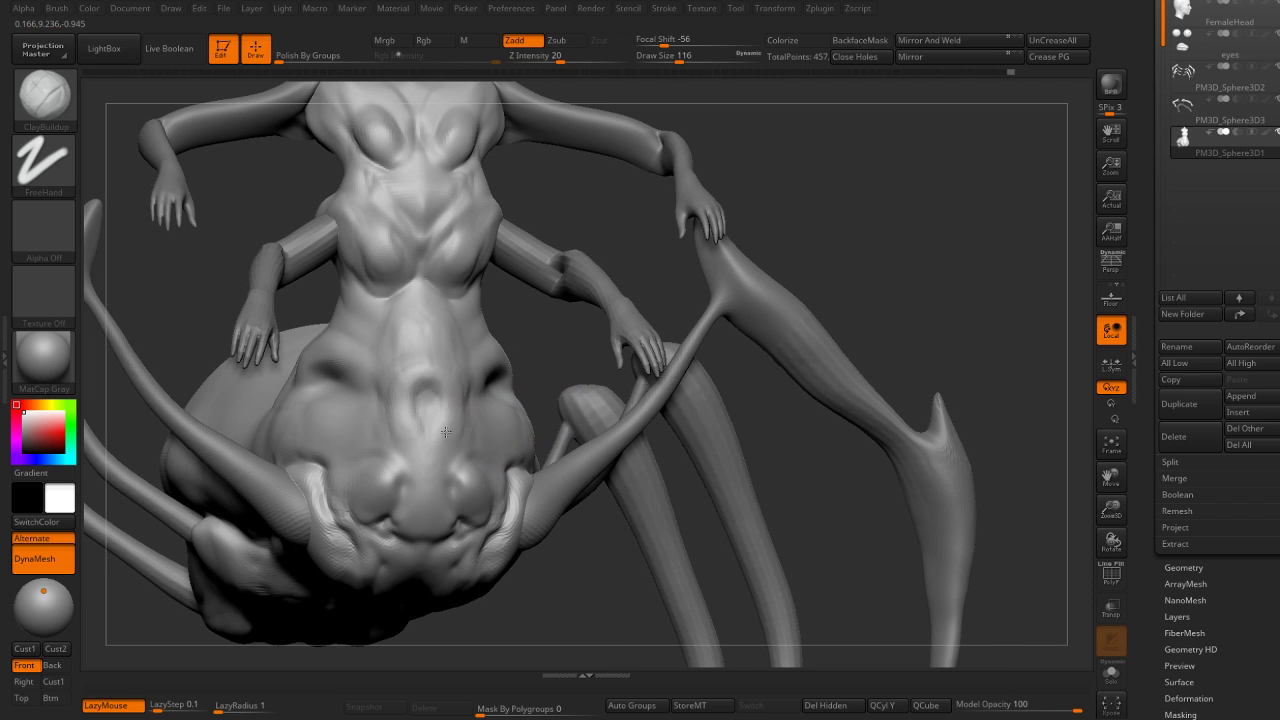
pyautogui.press('[')
pyautogui.press('[')
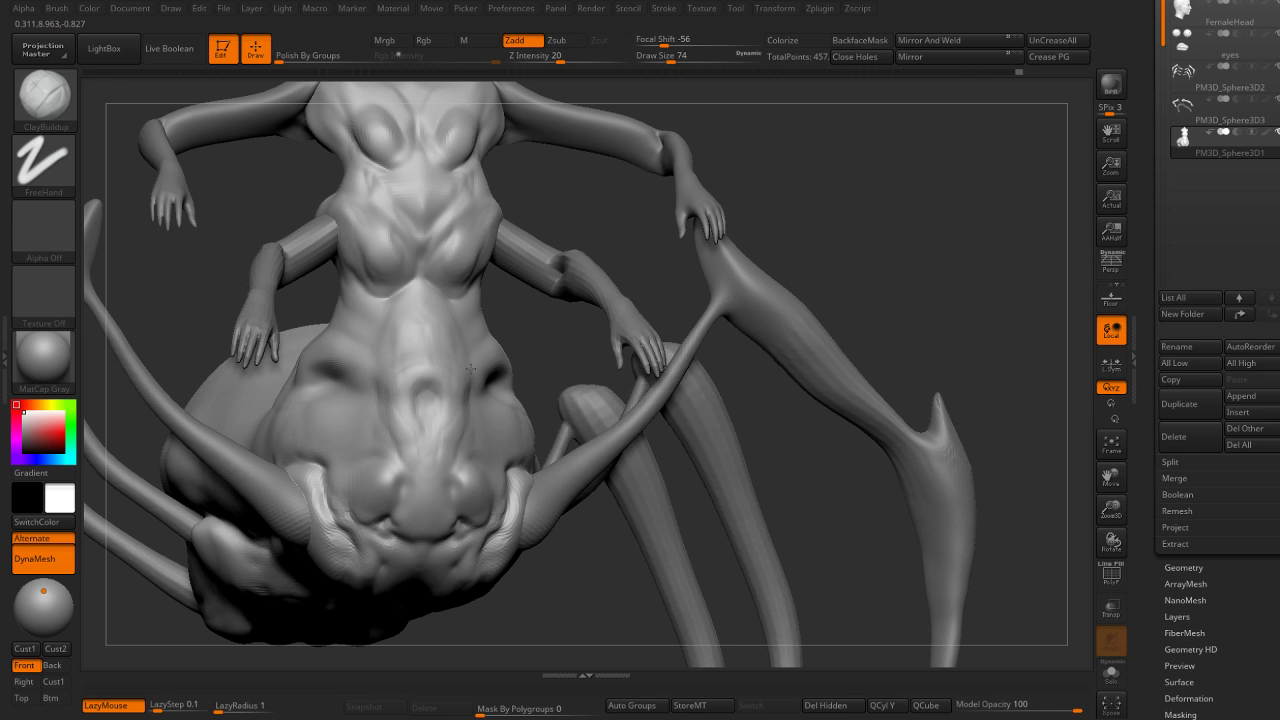
pyautogui.press('b')
pyautogui.press('d')
pyautogui.press('s')
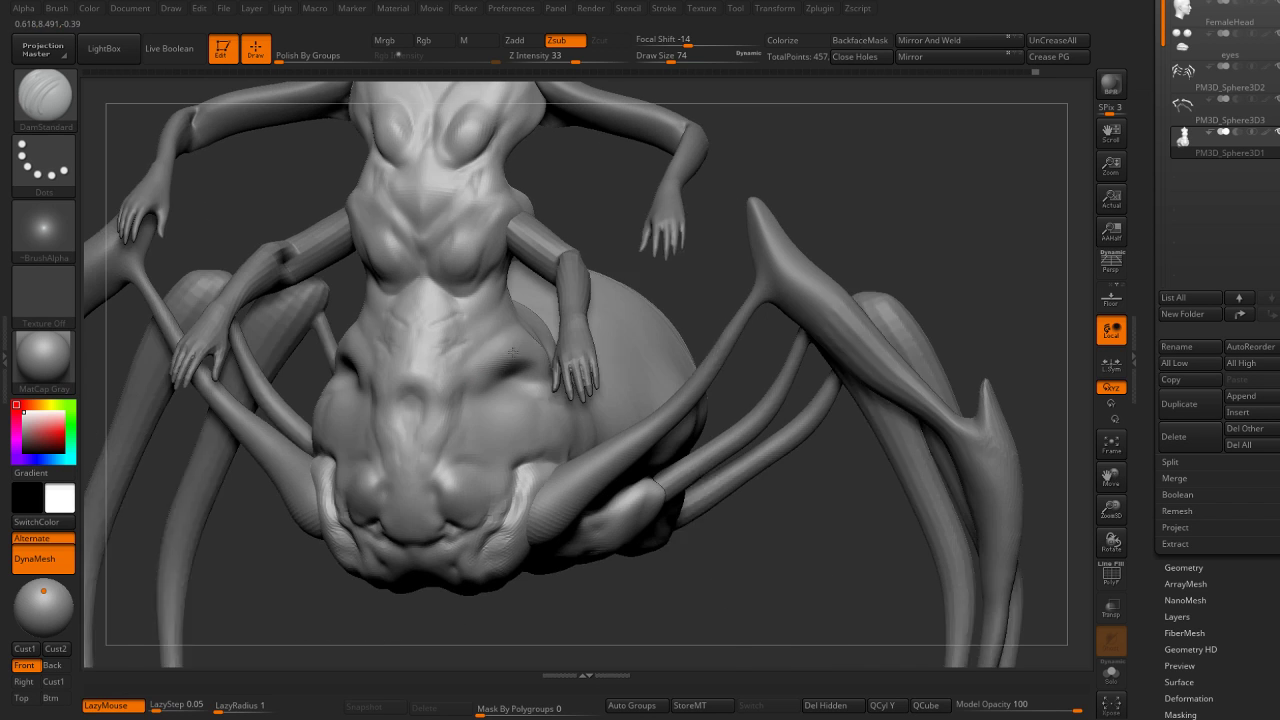
pyautogui.moveTo(447, 355); pyautogui.dragTo(523, 337, button='right')
pyautogui.press('shift')
pyautogui.press('b')
pyautogui.press('m')
pyautogui.press('v')
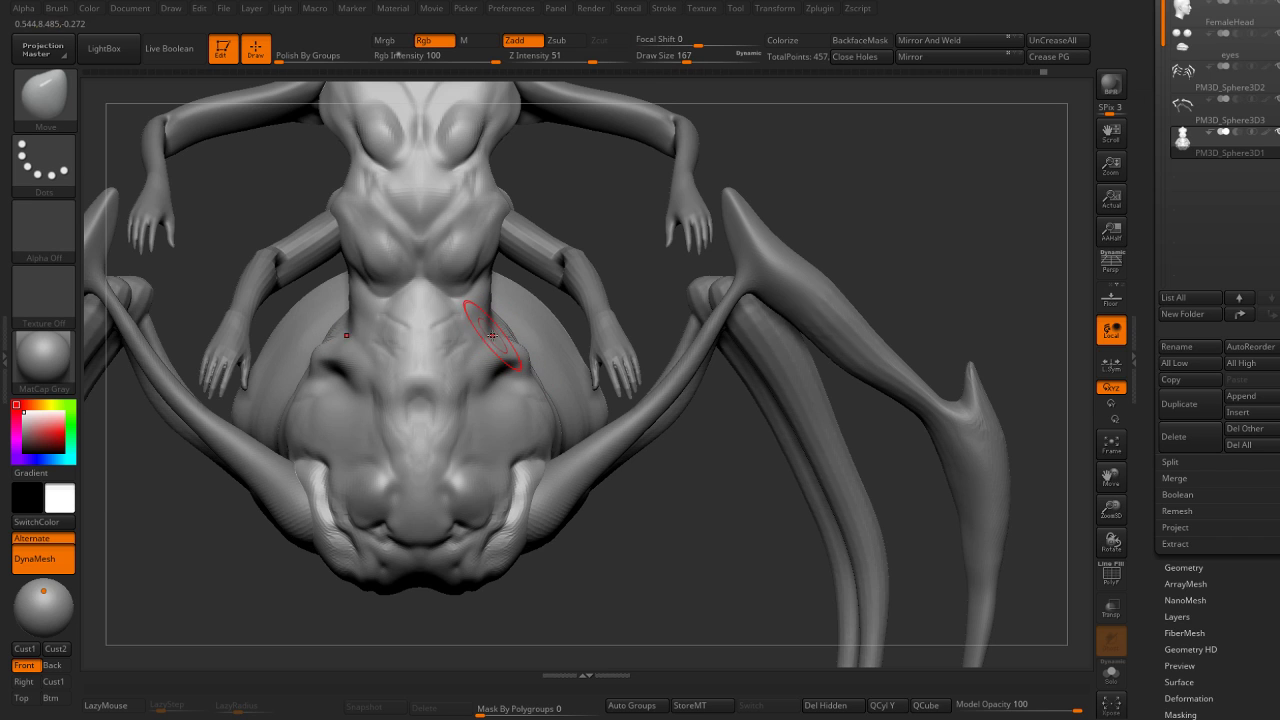
pyautogui.press('b')
pyautogui.press('d')
pyautogui.press('s')
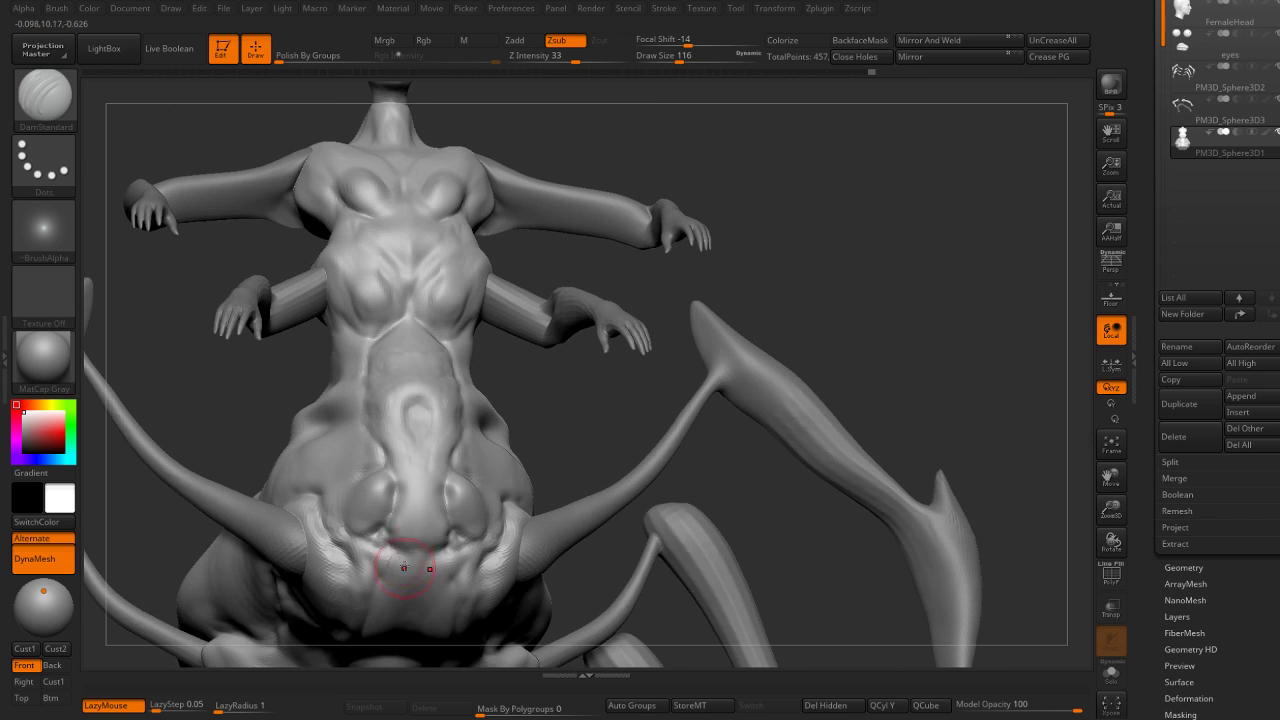
pyautogui.moveTo(395, 566); pyautogui.dragTo(383, 545, button='right')
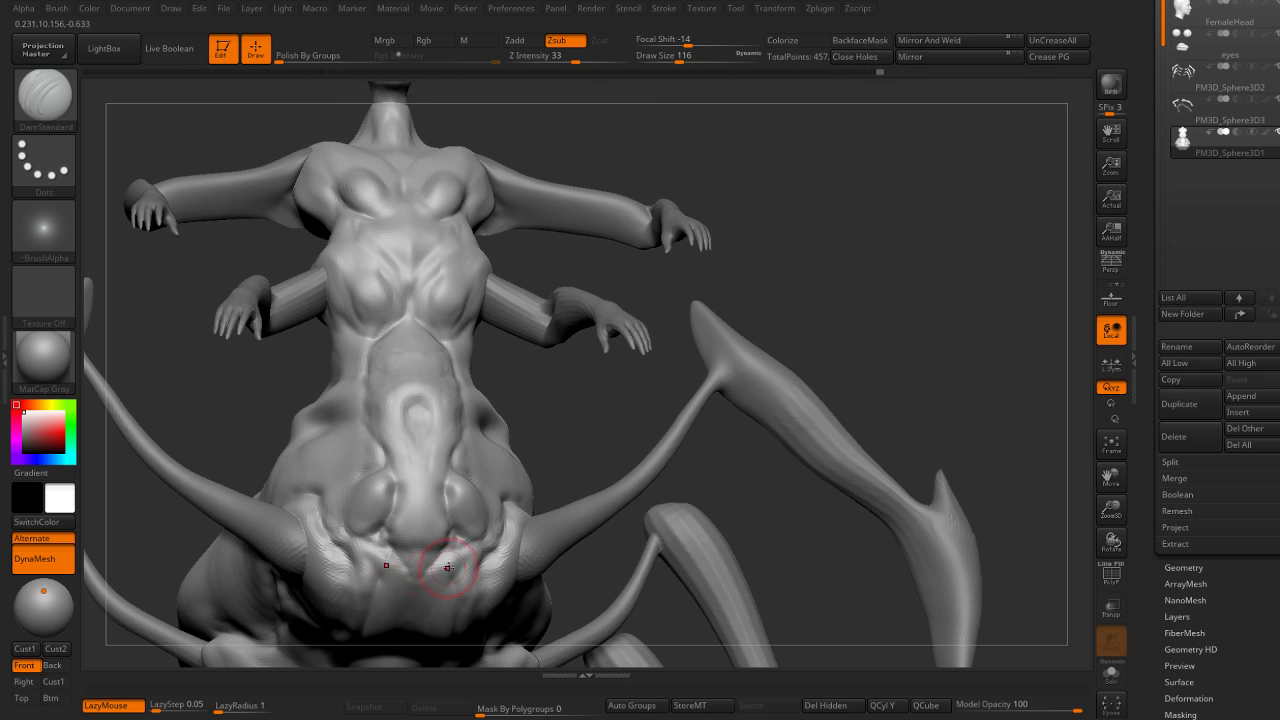
pyautogui.press('b')
pyautogui.press('c')
pyautogui.press('b')
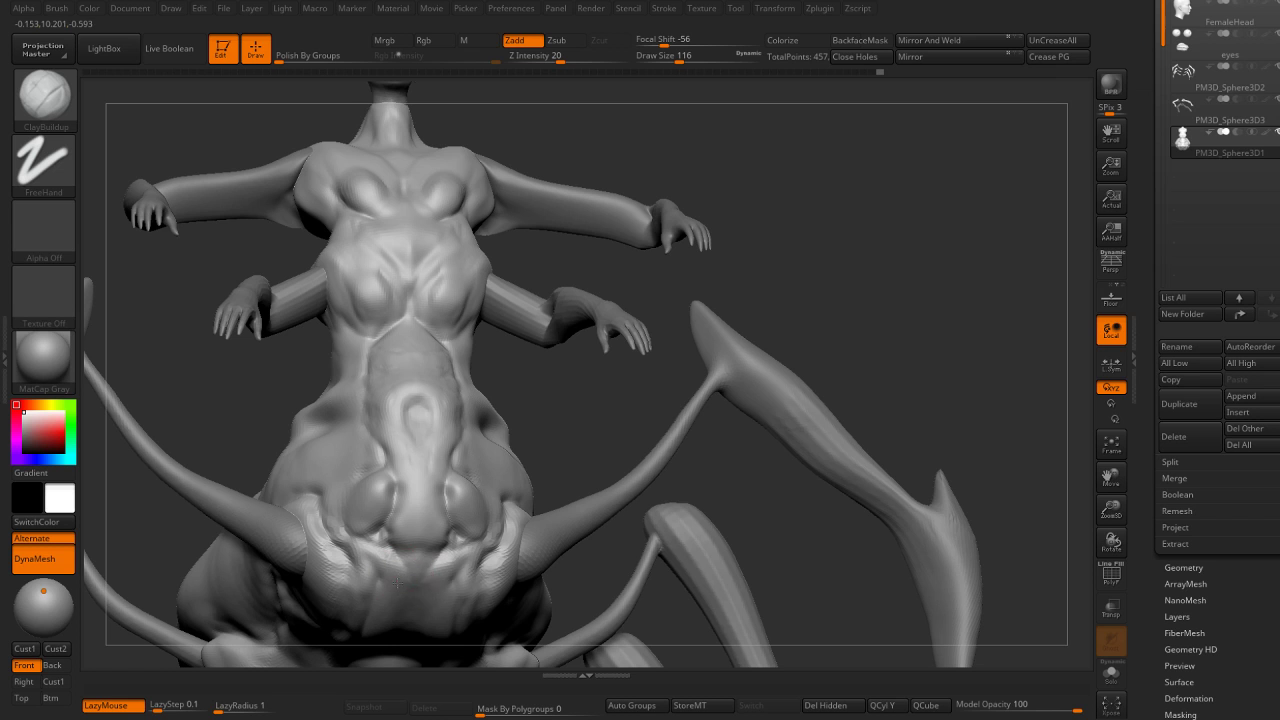
pyautogui.press('[')
pyautogui.keyDown('shift'); pyautogui.moveTo(379, 471); pyautogui.dragTo(428, 595, button='right'); pyautogui.keyUp('shift')
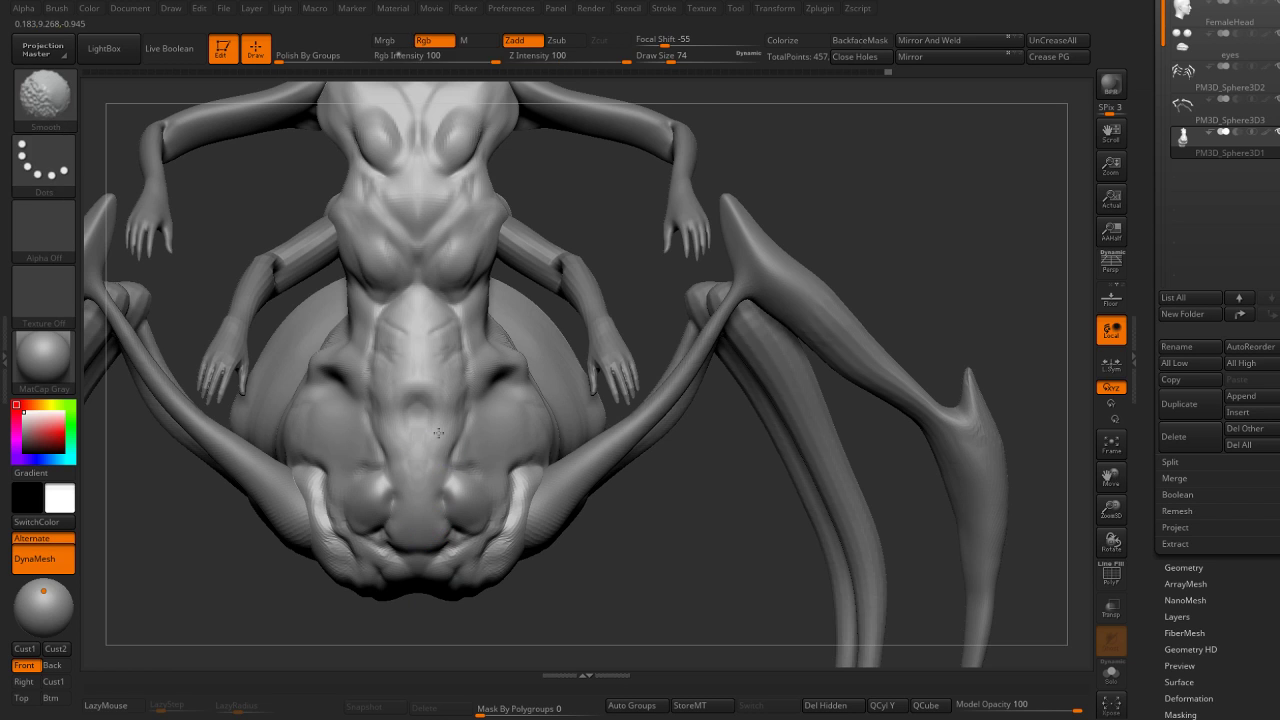
pyautogui.press(']')
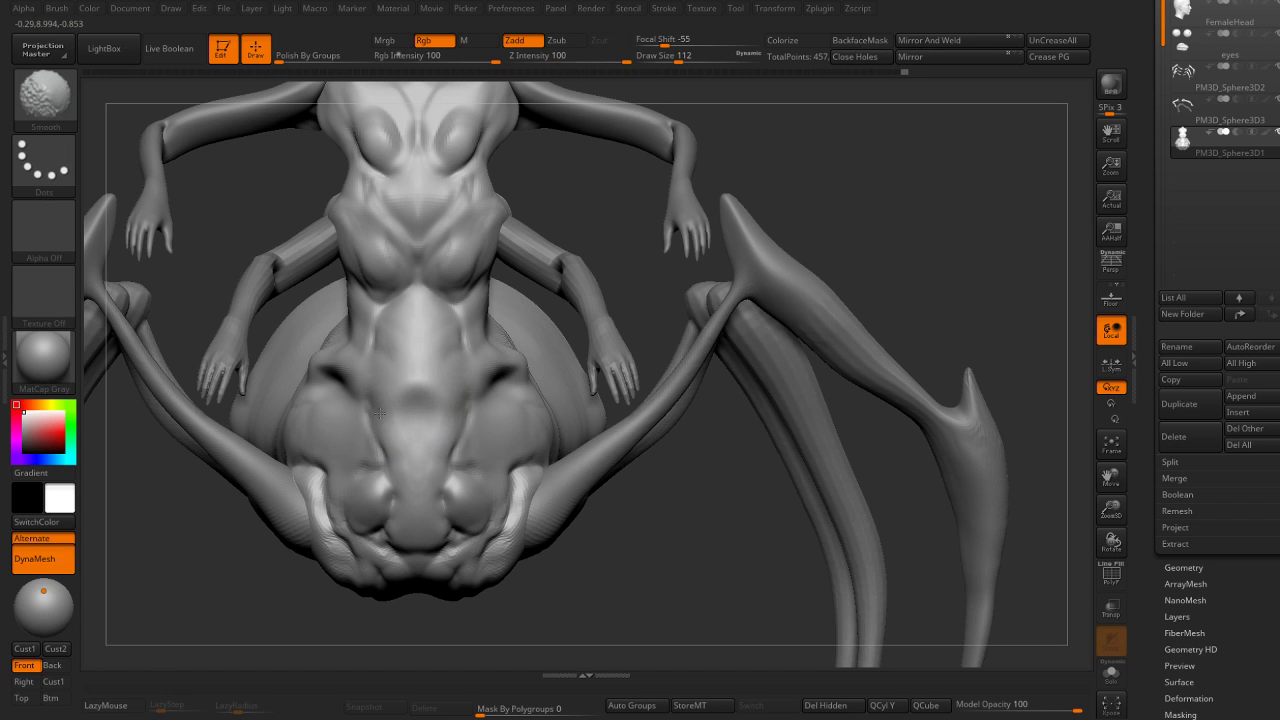
pyautogui.press('shift')
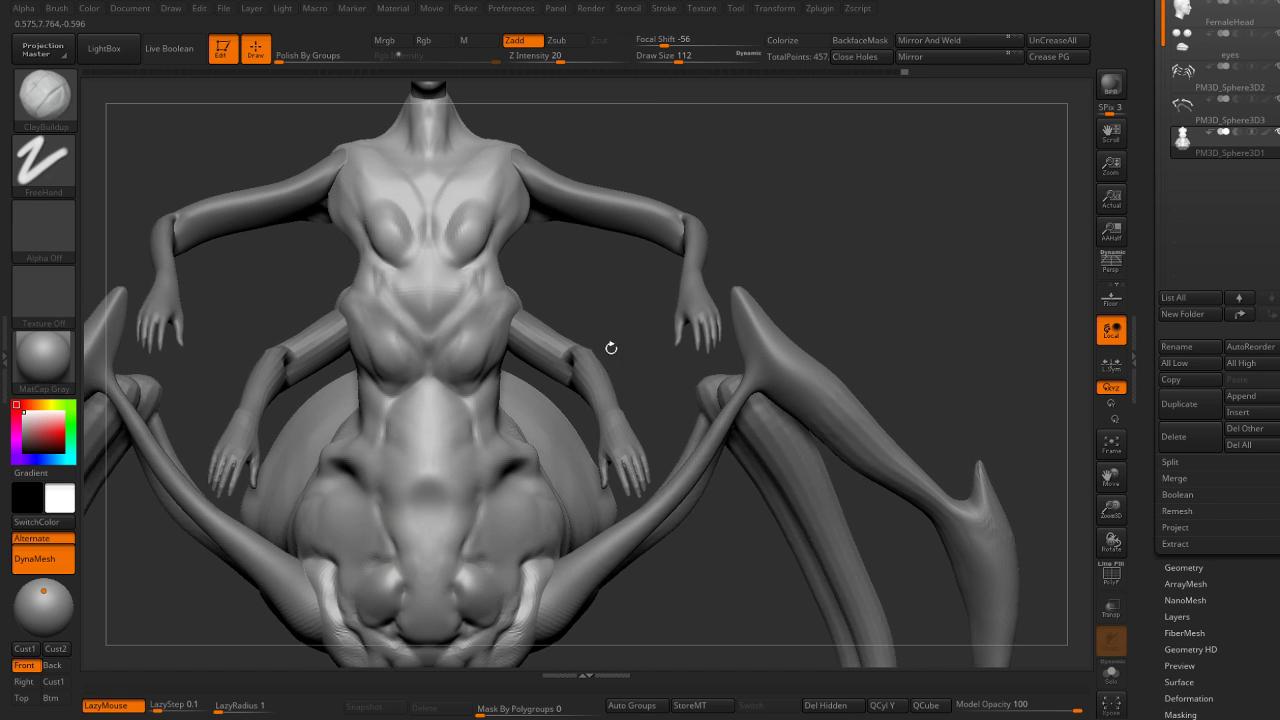
pyautogui.moveTo(609, 346); pyautogui.dragTo(357, 360)
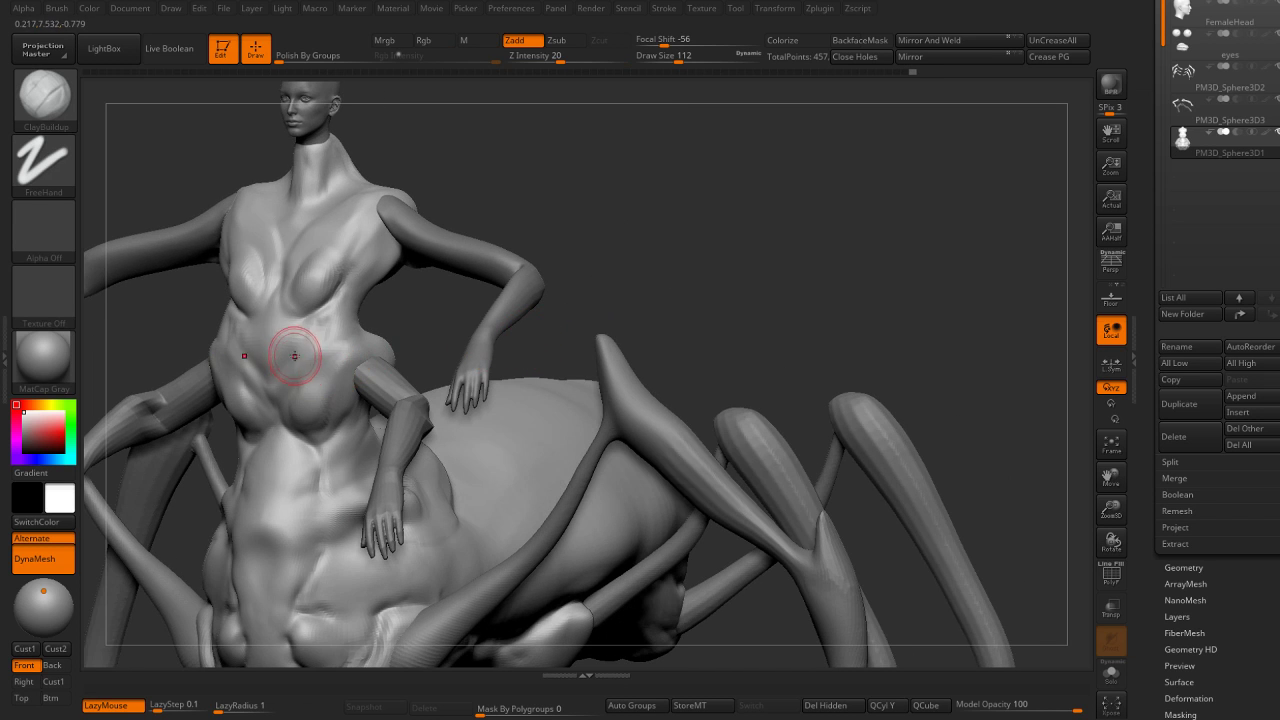
# Enlarge the brush to 187, turn on perspective, and orbit to a three-quarter chest view.
pyautogui.moveTo(390, 320); pyautogui.dragTo(404, 355)
pyautogui.press(']')
pyautogui.press(']')
pyautogui.press(']')
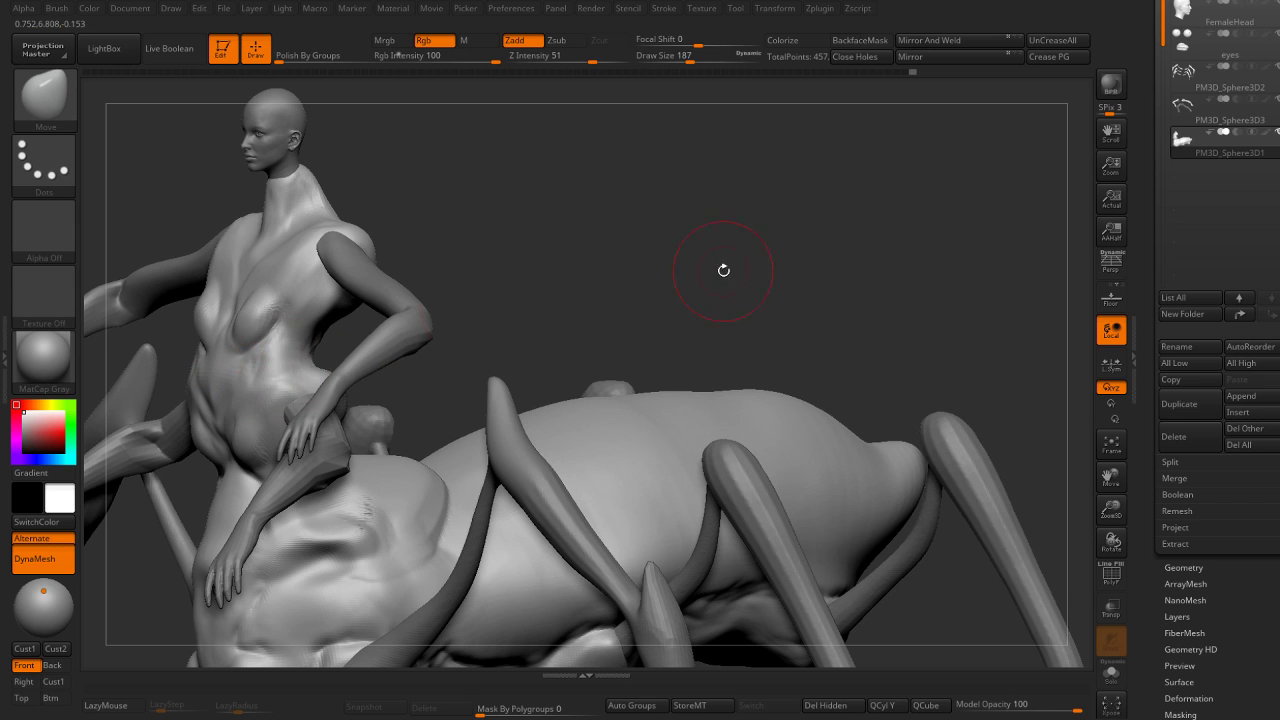
pyautogui.click(1107, 274)
pyautogui.moveTo(586, 266); pyautogui.dragTo(514, 443)
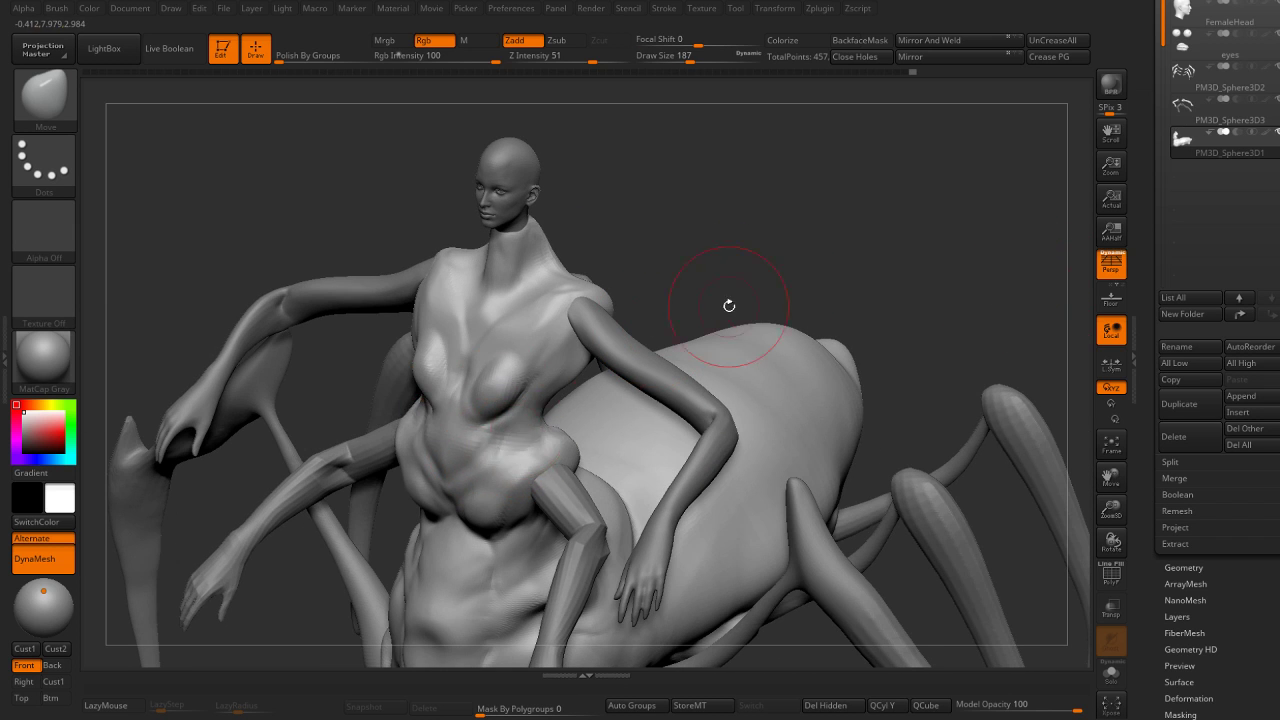
pyautogui.moveTo(729, 309); pyautogui.dragTo(551, 371)
pyautogui.moveTo(514, 426)
pyautogui.mouseDown()
pyautogui.moveTo(457, 428)
pyautogui.moveTo(650, 299)
pyautogui.moveTo(586, 337)
pyautogui.moveTo(684, 301)
pyautogui.moveTo(543, 286)
pyautogui.mouseUp()
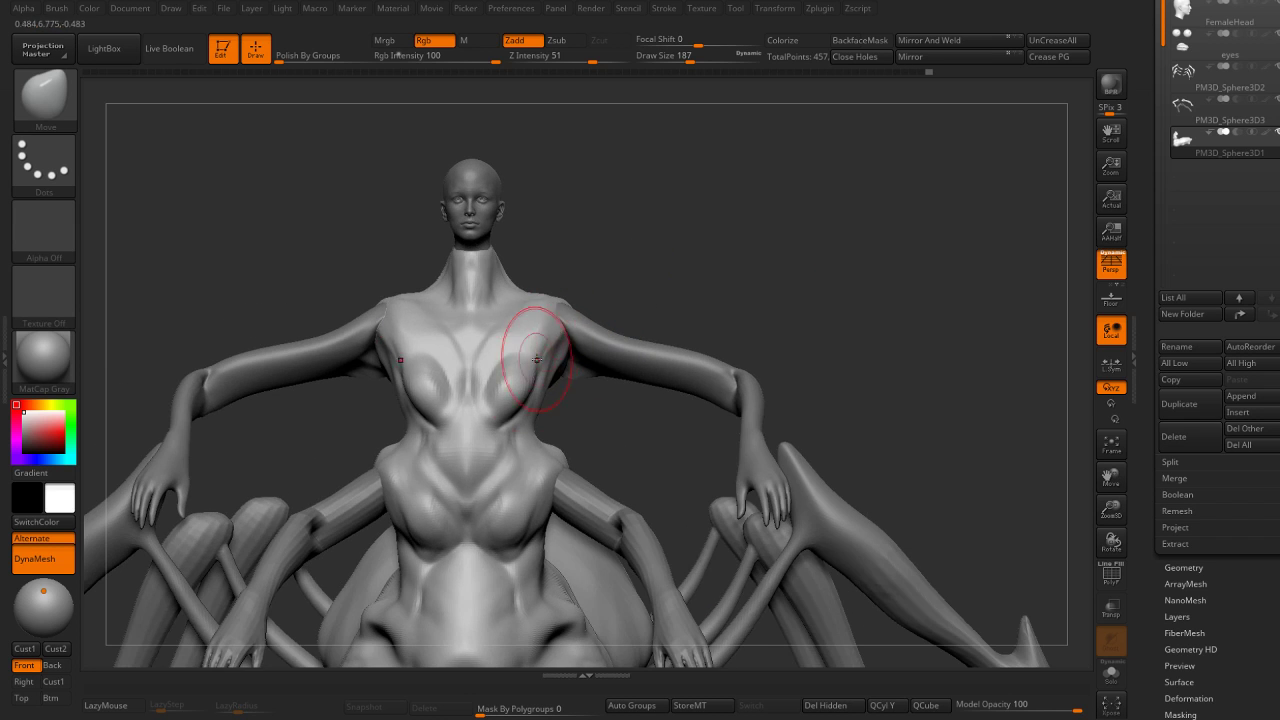
pyautogui.moveTo(490, 407)
pyautogui.mouseDown()
pyautogui.moveTo(560, 380)
pyautogui.moveTo(500, 357)
pyautogui.mouseUp()
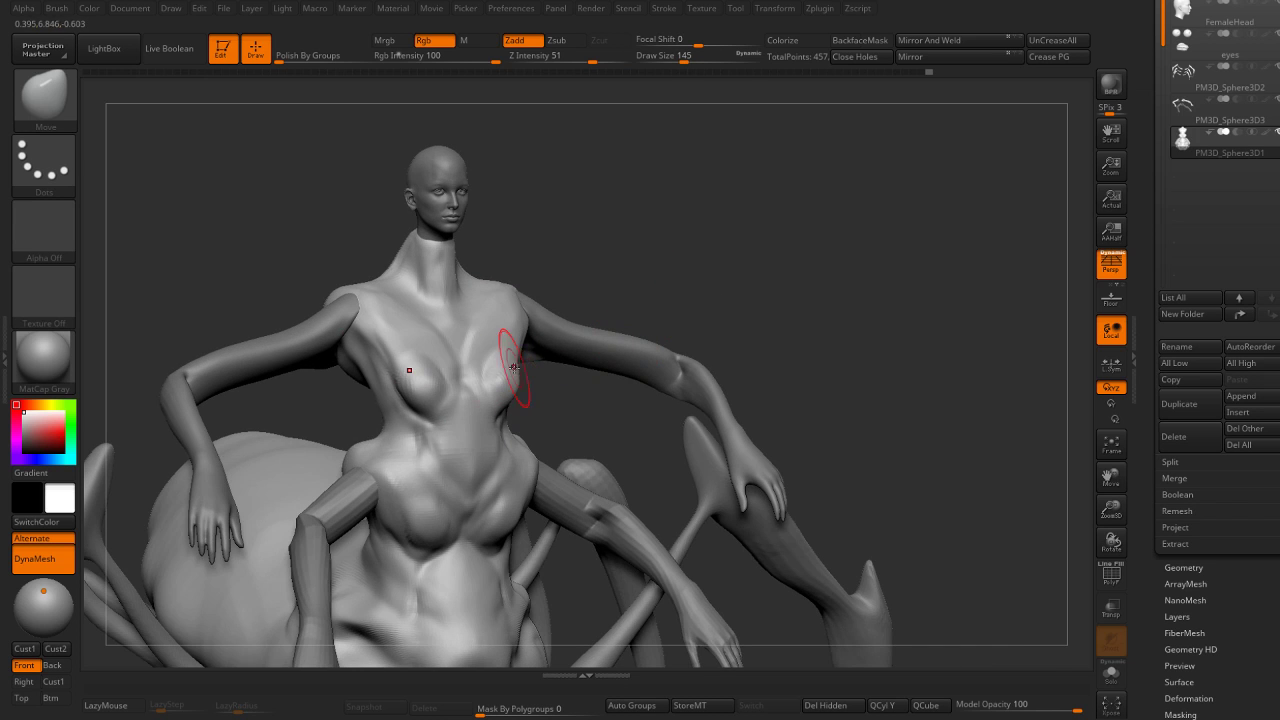
# Add ClayBuildup volume to the left breast with symmetry on.
pyautogui.press('b')
pyautogui.press('c')
pyautogui.press('b')
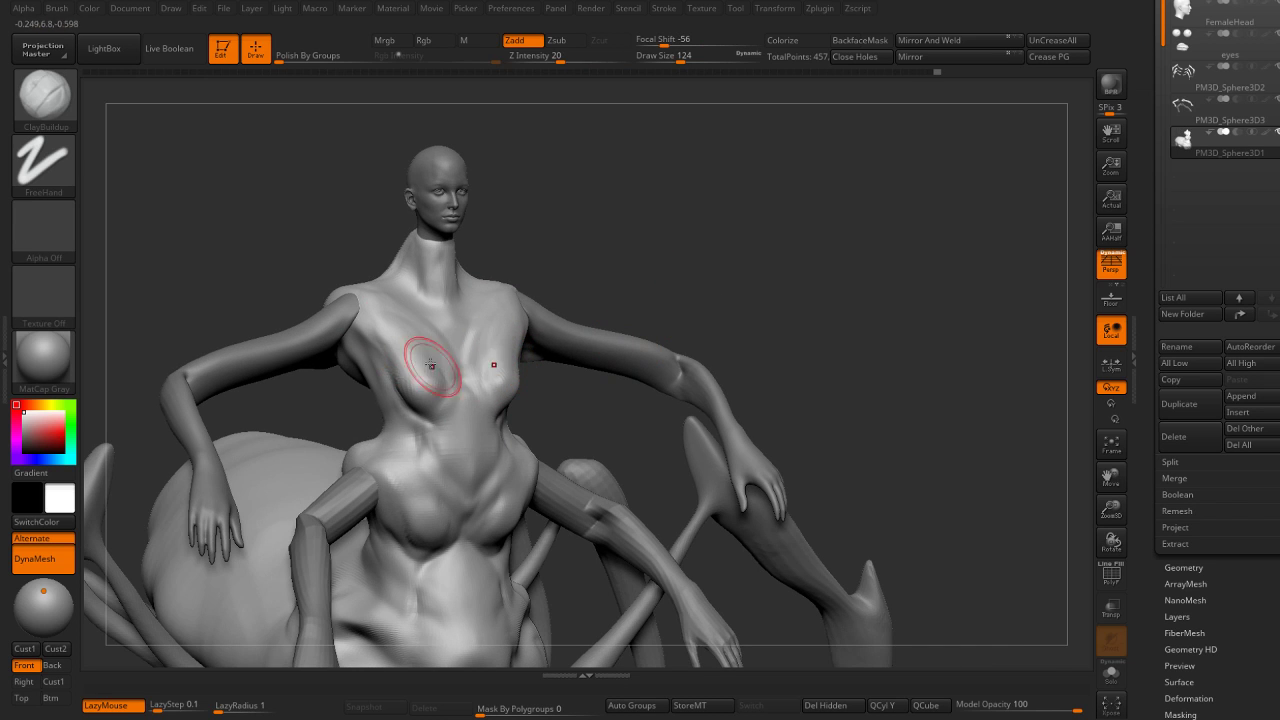
pyautogui.moveTo(432, 350)
pyautogui.mouseDown()
pyautogui.moveTo(438, 385)
pyautogui.moveTo(419, 387)
pyautogui.mouseUp()
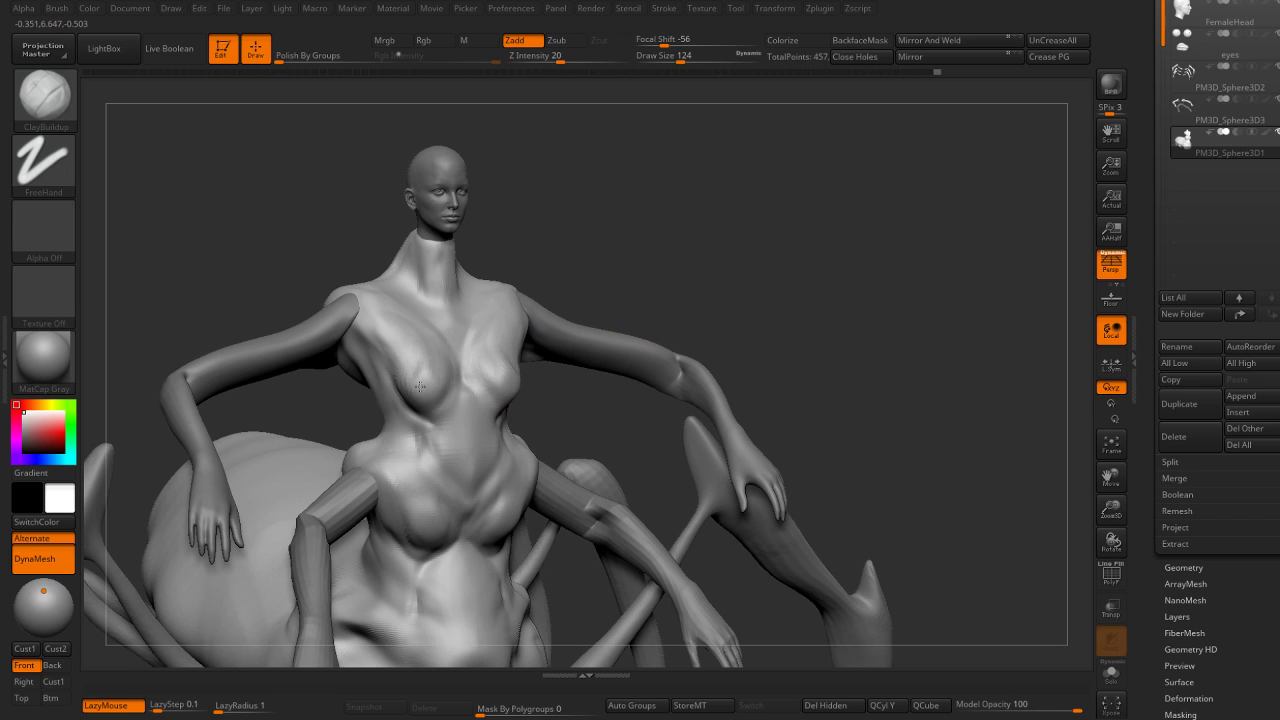
pyautogui.moveTo(500, 300)
pyautogui.mouseDown()
pyautogui.moveTo(529, 271)
pyautogui.moveTo(408, 307)
pyautogui.moveTo(396, 365)
pyautogui.mouseUp()
pyautogui.press('b')
pyautogui.press('d')
pyautogui.press('s')
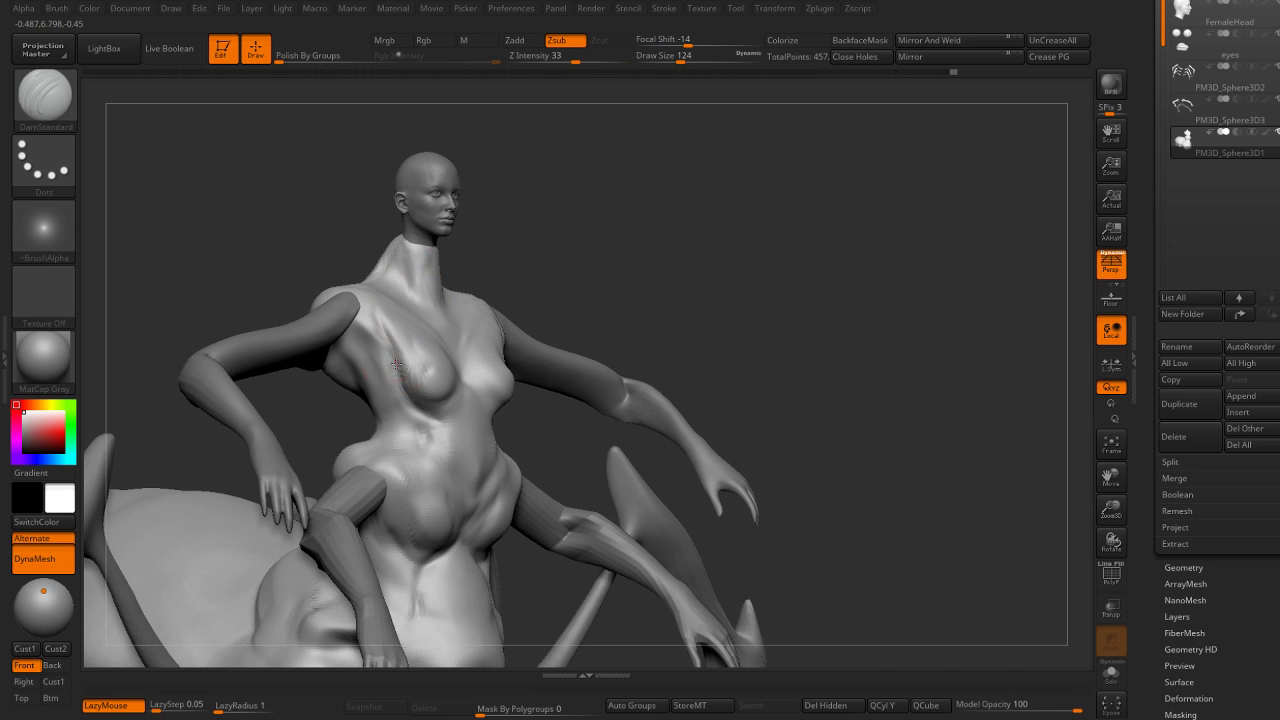
# Reshape both sides of the waist symmetrically with DamStandard.
pyautogui.moveTo(572, 268); pyautogui.dragTo(394, 370)
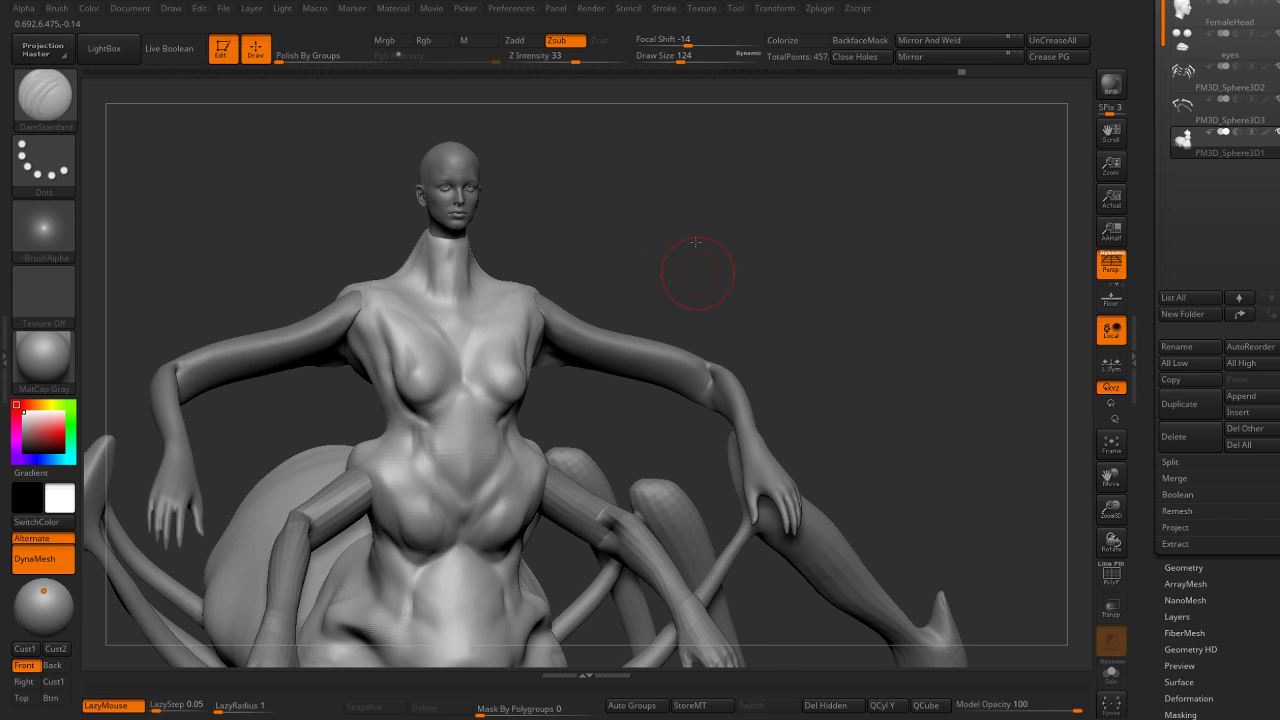
pyautogui.moveTo(700, 257); pyautogui.dragTo(612, 239)
pyautogui.moveTo(380, 364); pyautogui.dragTo(443, 447)
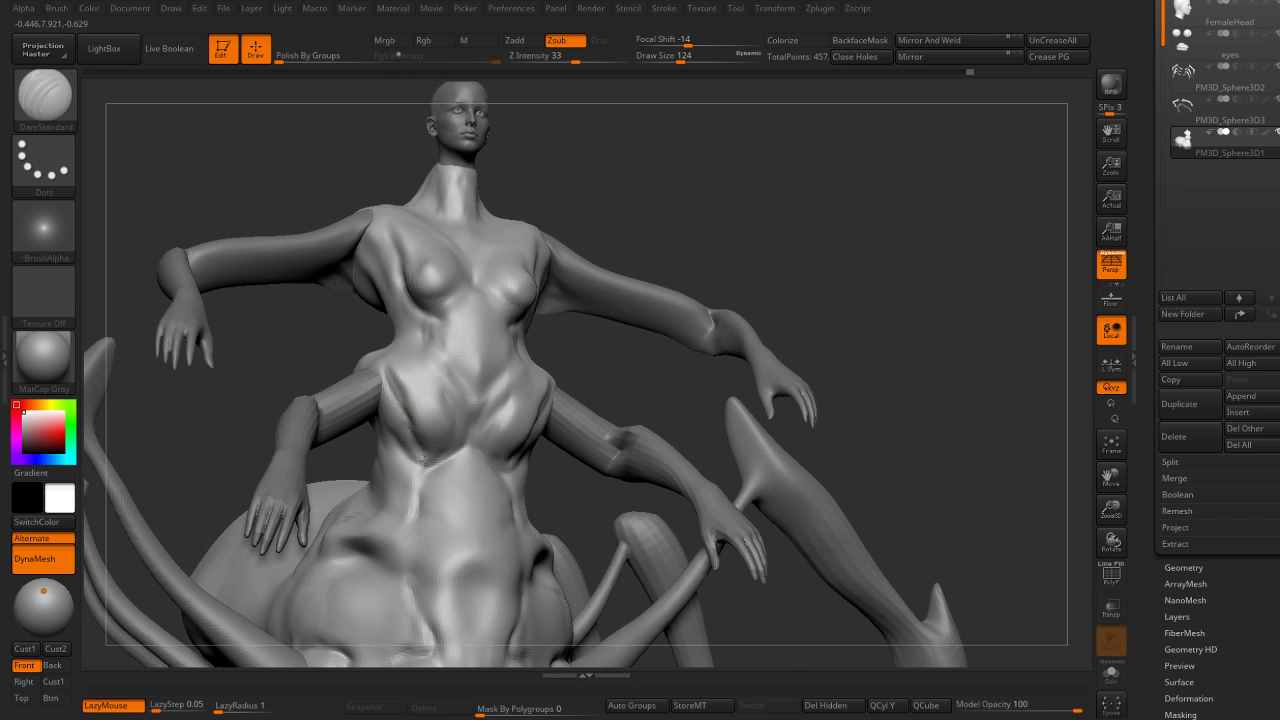
# Build up the lower chest on both sides with ClayBuildup at size 104.
pyautogui.press('b')
pyautogui.press('c')
pyautogui.press('b')
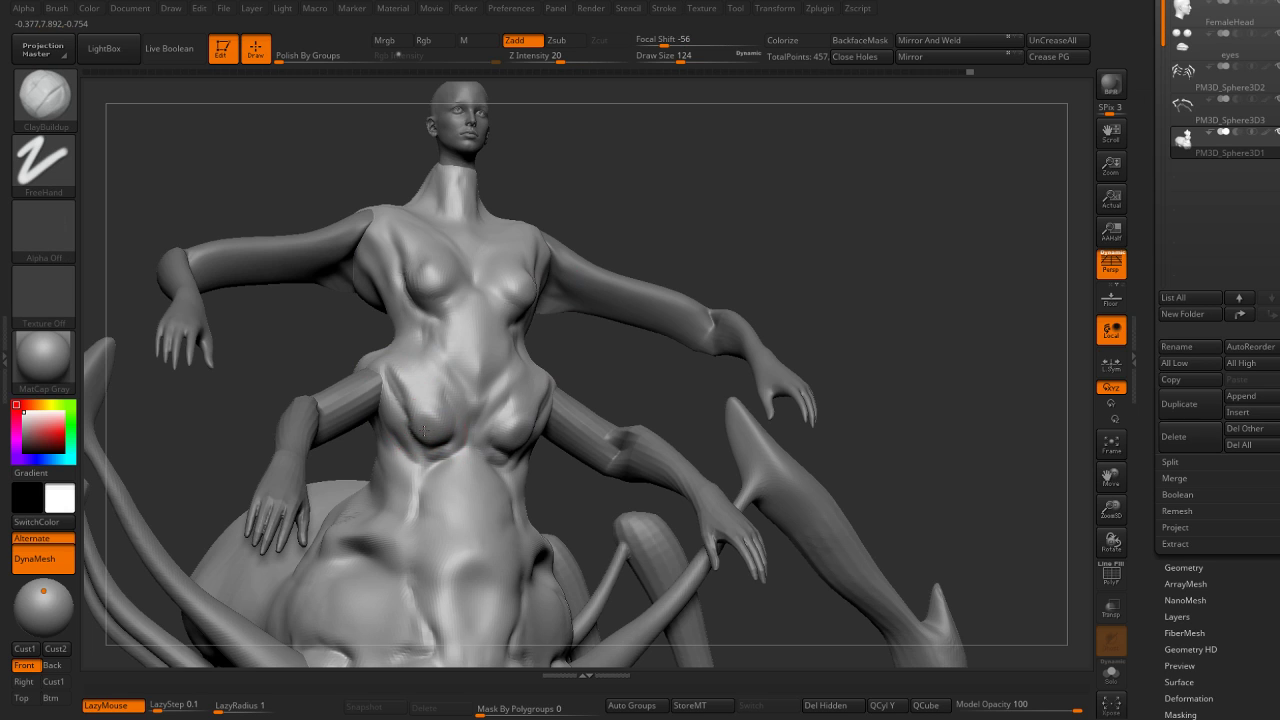
pyautogui.press(']')
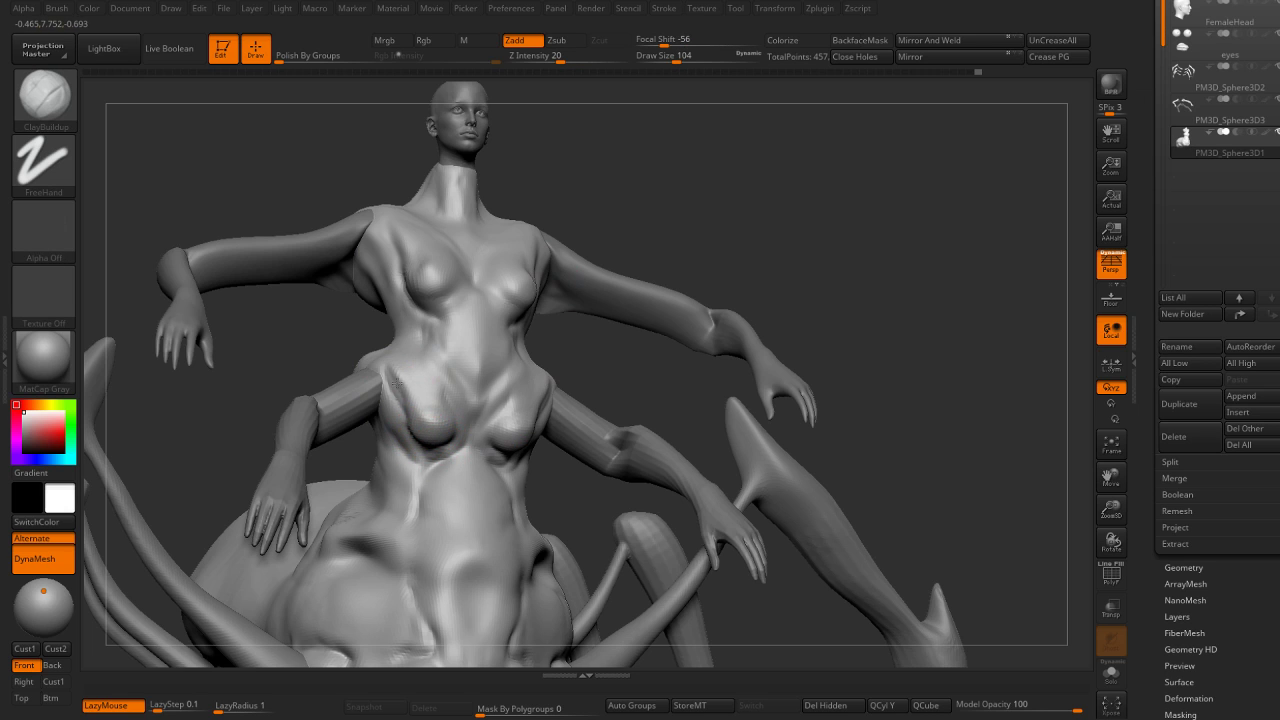
pyautogui.moveTo(395, 381); pyautogui.dragTo(446, 430)
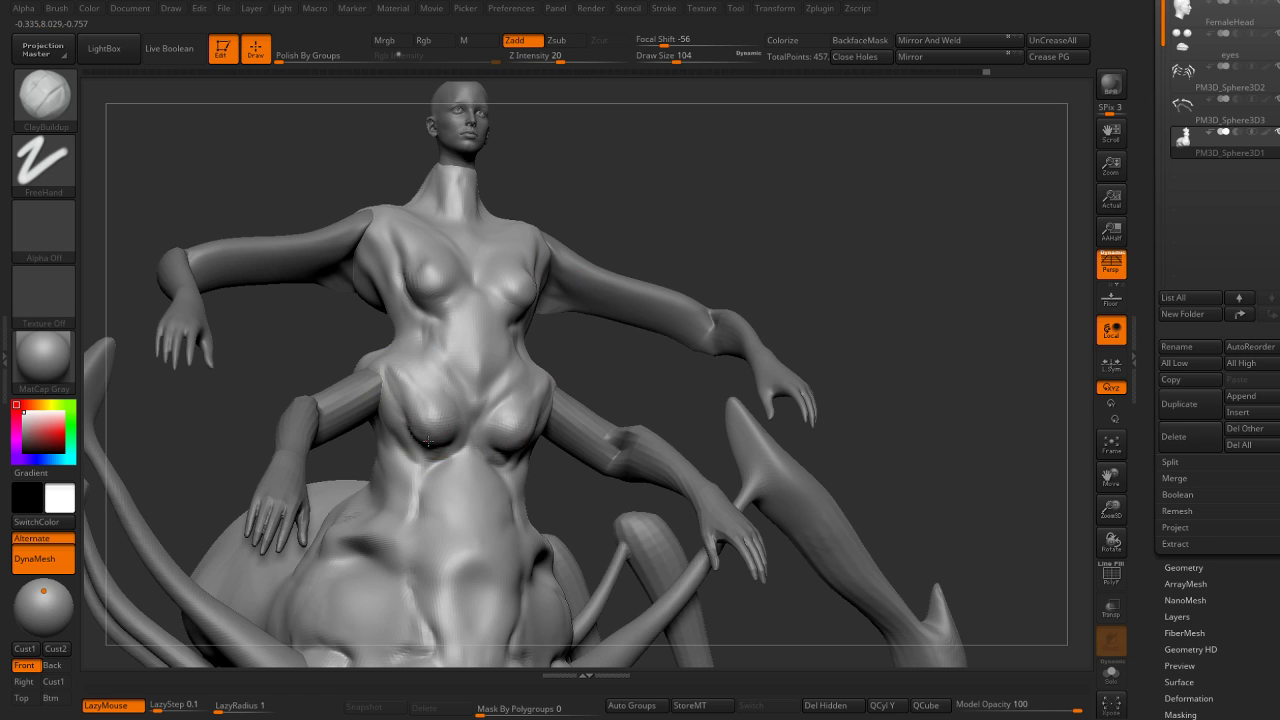
pyautogui.moveTo(784, 257); pyautogui.dragTo(640, 300)
pyautogui.moveTo(398, 345)
pyautogui.mouseDown()
pyautogui.moveTo(440, 355)
pyautogui.moveTo(432, 333)
pyautogui.mouseUp()
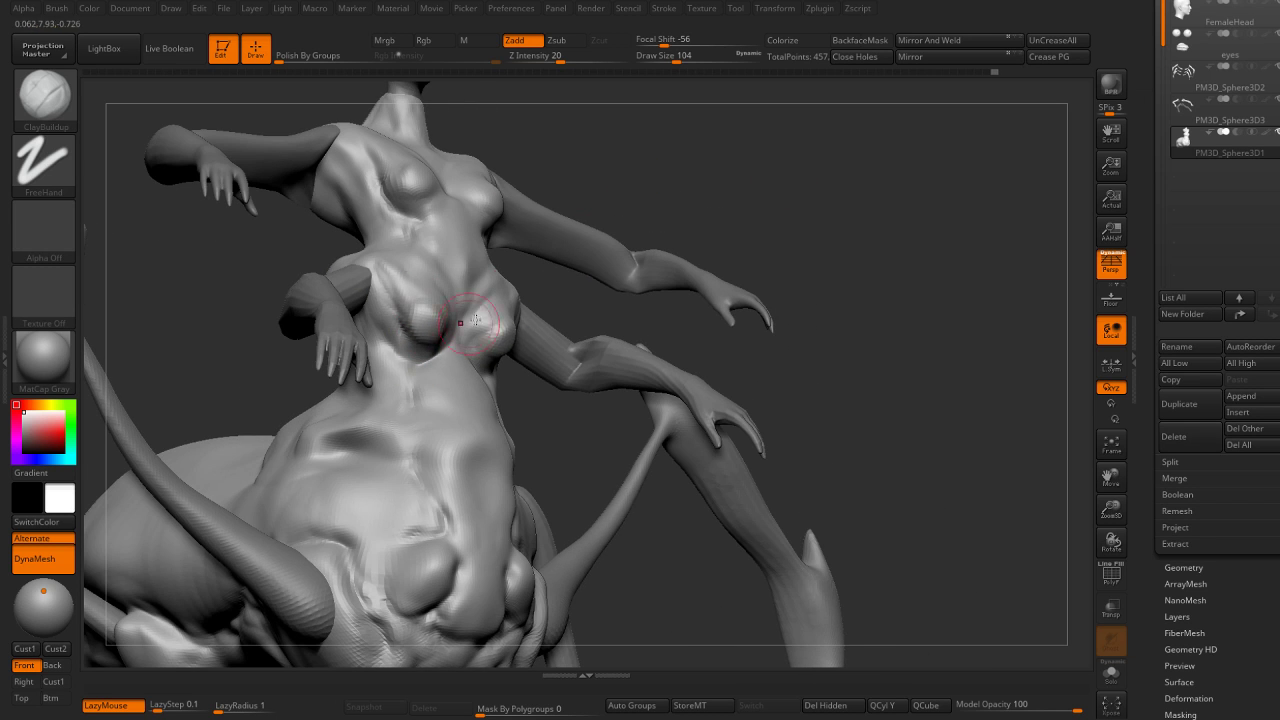
# Smooth lightly, then carve a DamStandard groove down the centre of the torso.
pyautogui.moveTo(740, 240); pyautogui.dragTo(507, 377)
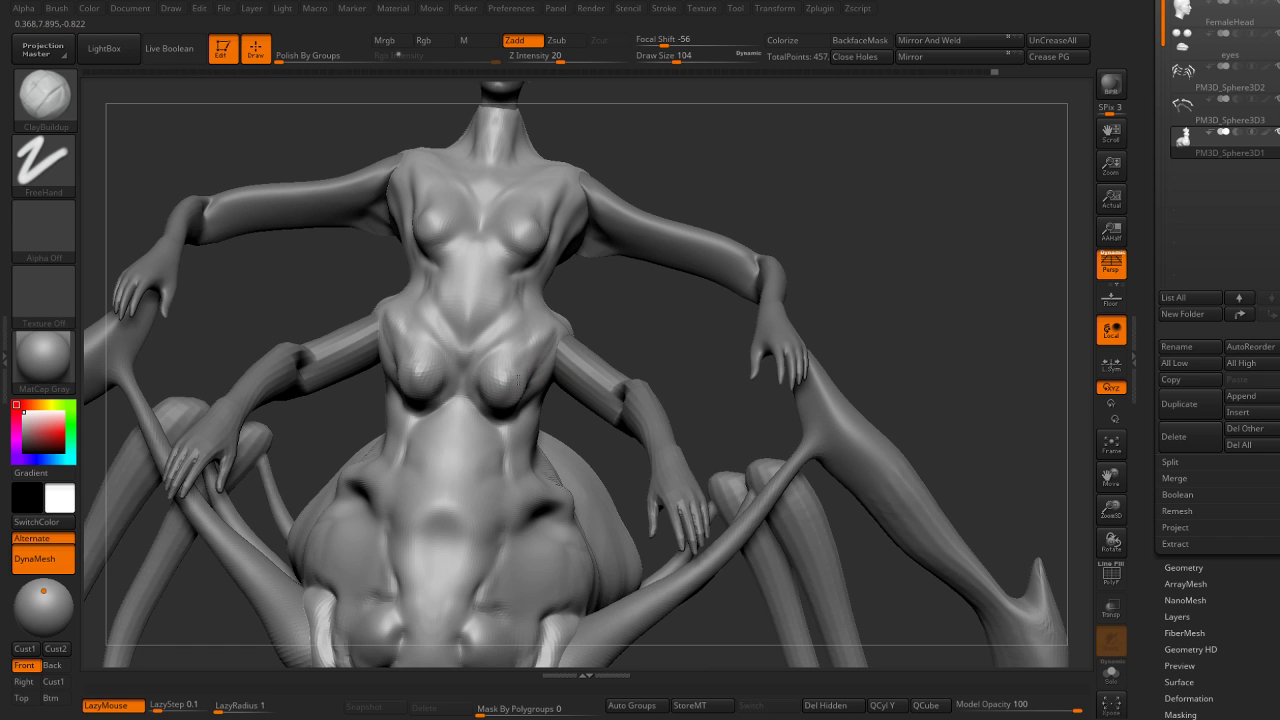
pyautogui.press('shift')
pyautogui.moveTo(427, 360); pyautogui.dragTo(382, 333, button='right')
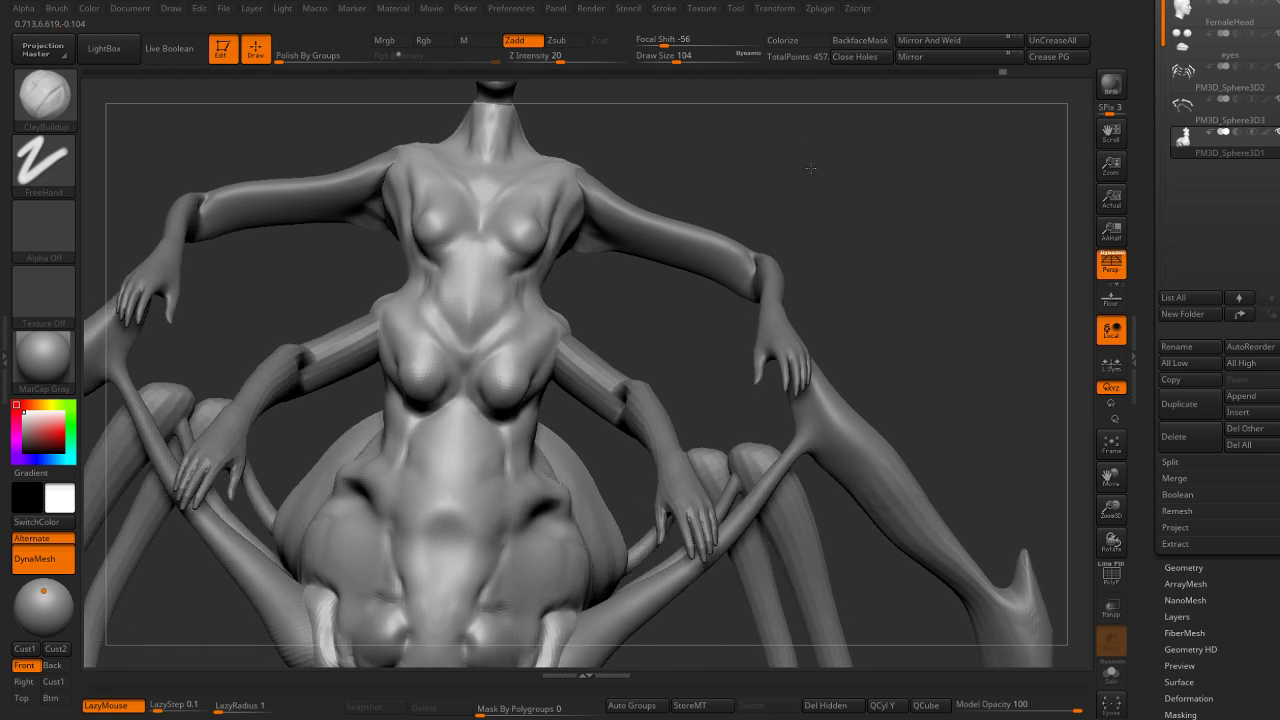
pyautogui.press('b')
pyautogui.press('d')
pyautogui.press('s')
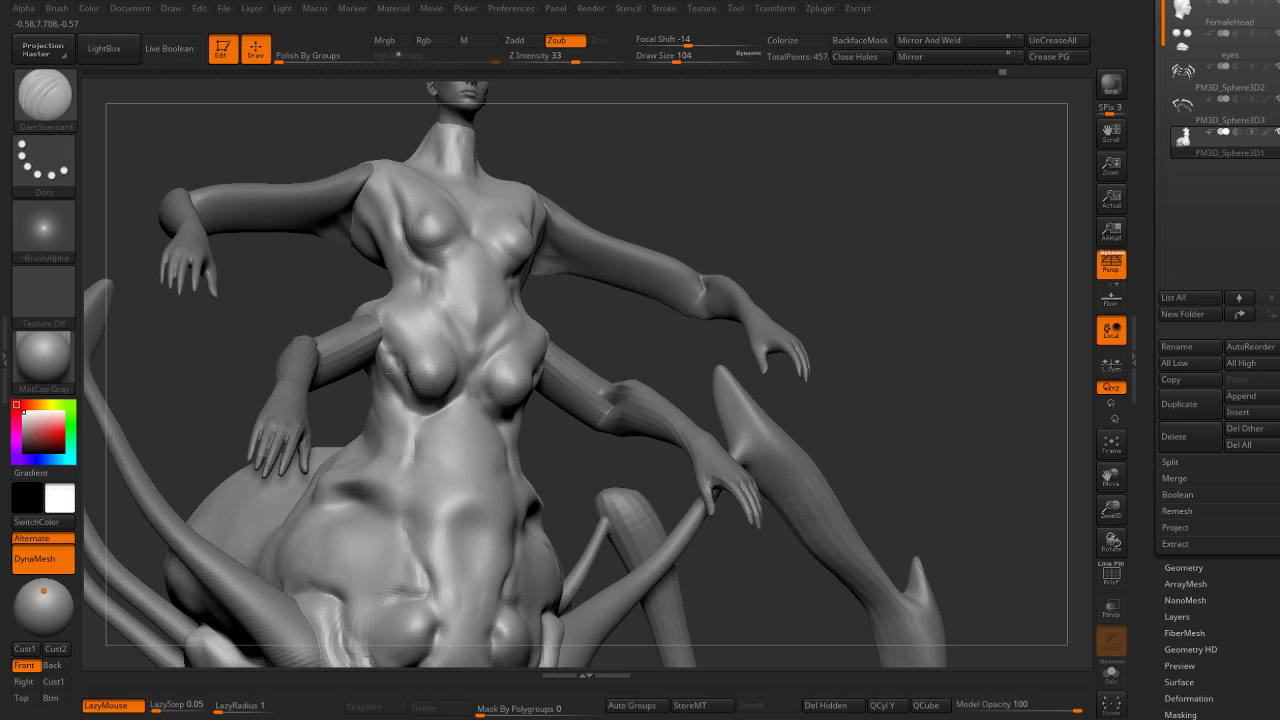
pyautogui.moveTo(374, 371); pyautogui.dragTo(403, 440)
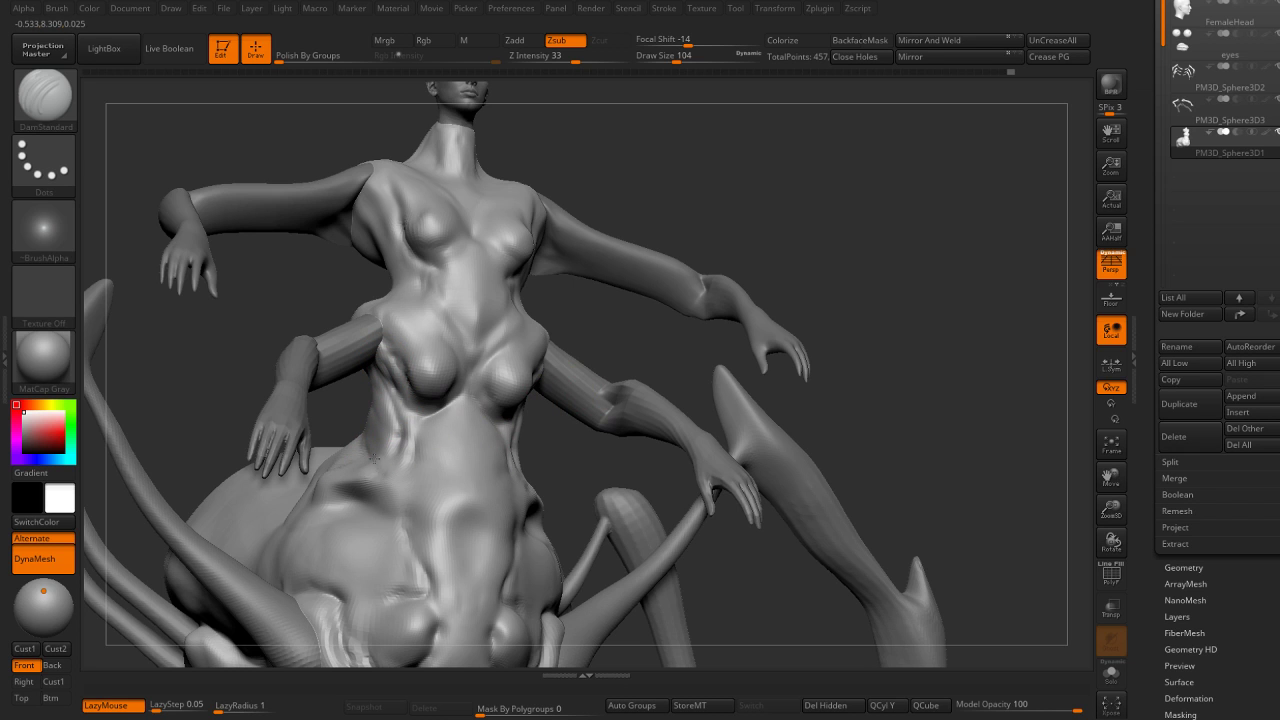
pyautogui.moveTo(395, 461); pyautogui.dragTo(400, 457, button='right')
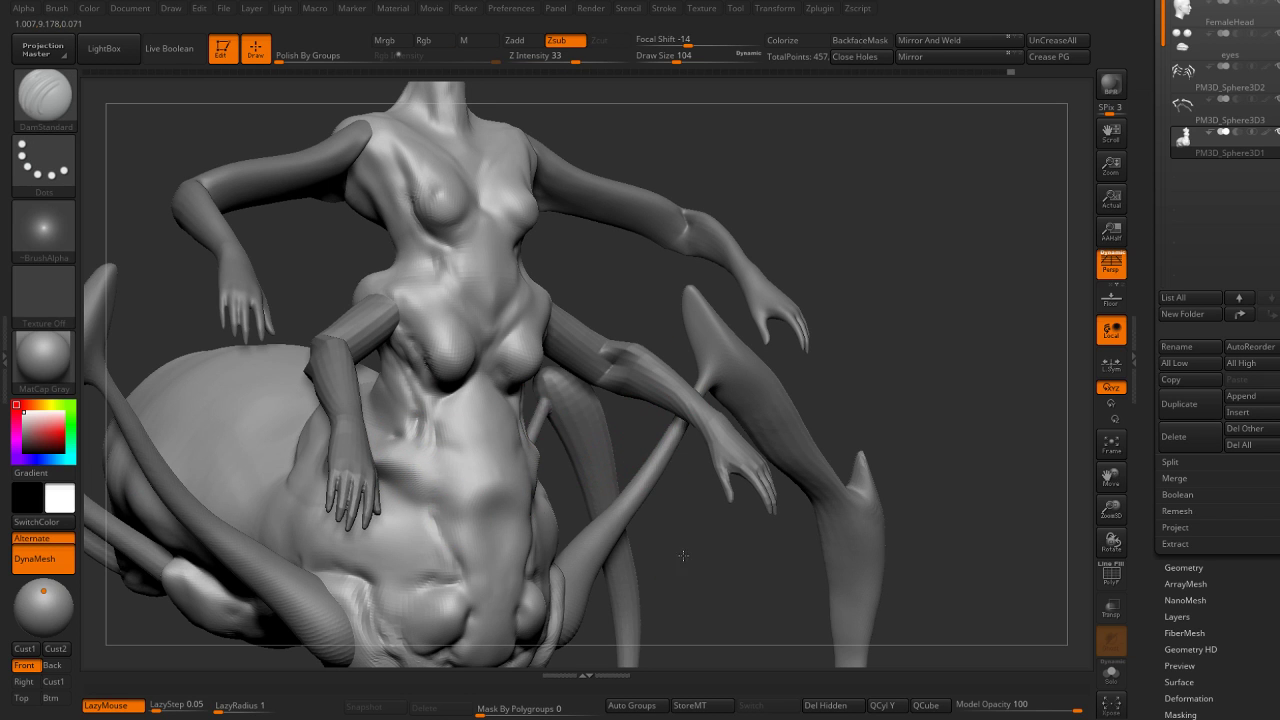
pyautogui.moveTo(683, 555); pyautogui.dragTo(457, 486)
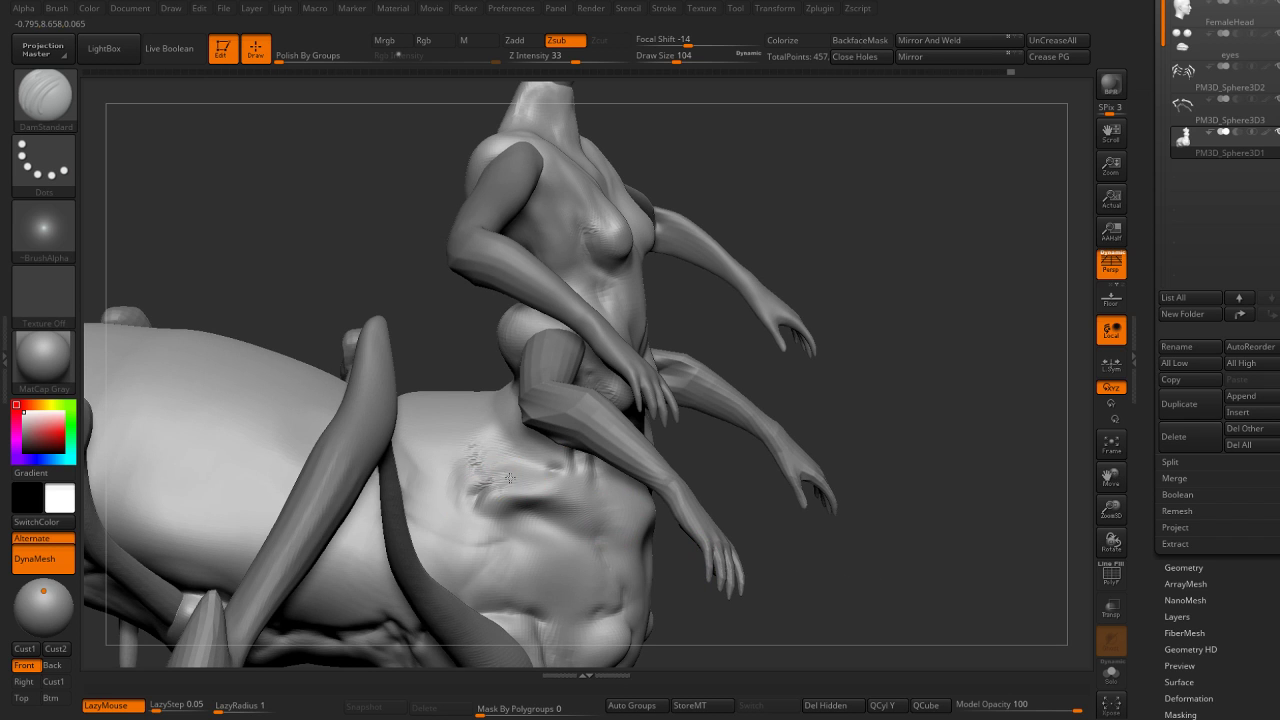
pyautogui.keyDown('shift'); pyautogui.moveTo(503, 474); pyautogui.dragTo(753, 401, button='right'); pyautogui.keyUp('shift')
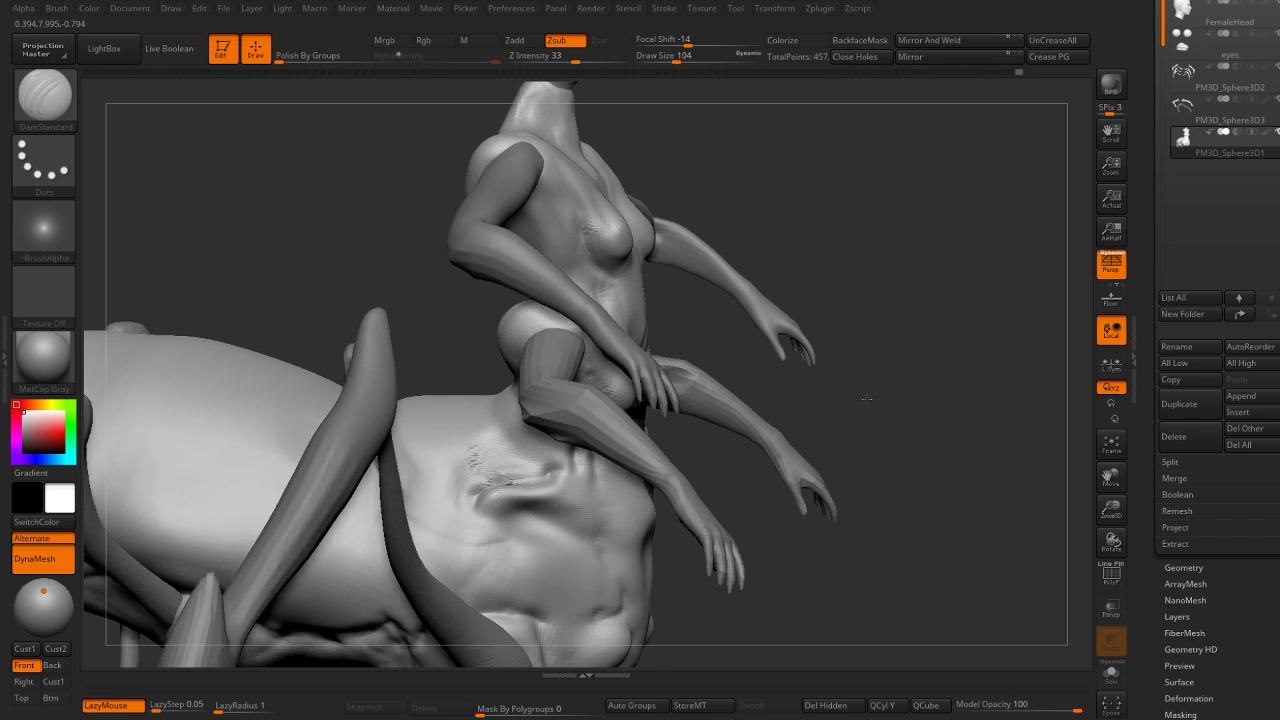
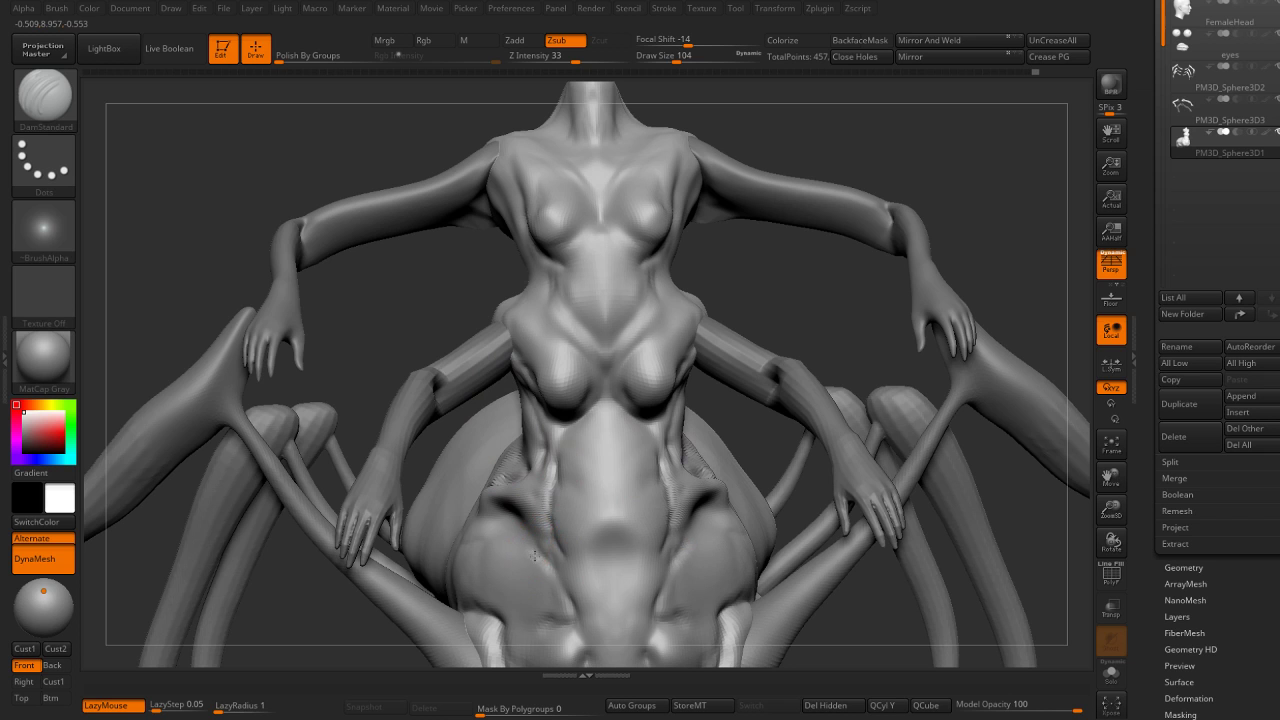
# Build up the lower torso surface with the Standard brush, then frame the head and torso.
pyautogui.press('b')
pyautogui.press('s')
pyautogui.press('t')
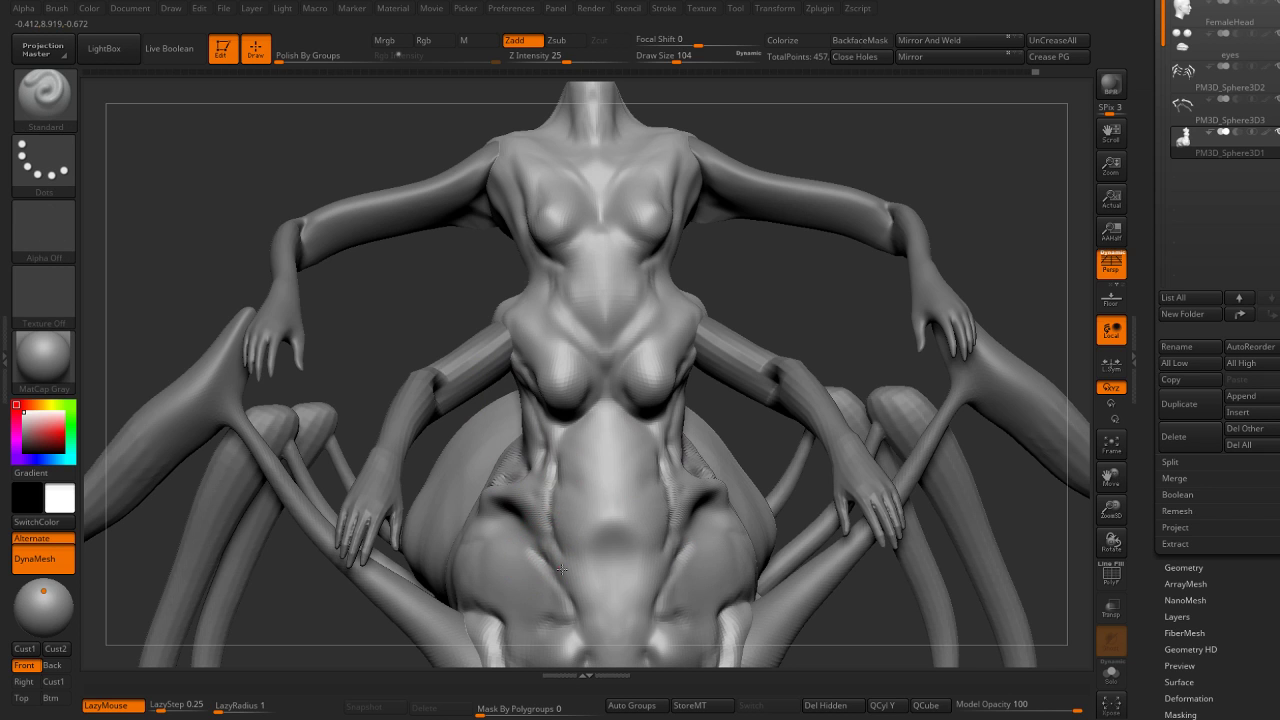
pyautogui.moveTo(562, 569); pyautogui.dragTo(538, 497)
pyautogui.press('f')
pyautogui.moveTo(848, 292)
pyautogui.keyDown('alt'); pyautogui.mouseDown()
pyautogui.moveTo(926, 198)
pyautogui.moveTo(803, 286)
pyautogui.moveTo(734, 313)
pyautogui.moveTo(717, 251)
pyautogui.moveTo(690, 398)
pyautogui.mouseUp(); pyautogui.keyUp('alt')
pyautogui.moveTo(714, 290); pyautogui.dragTo(720, 383)
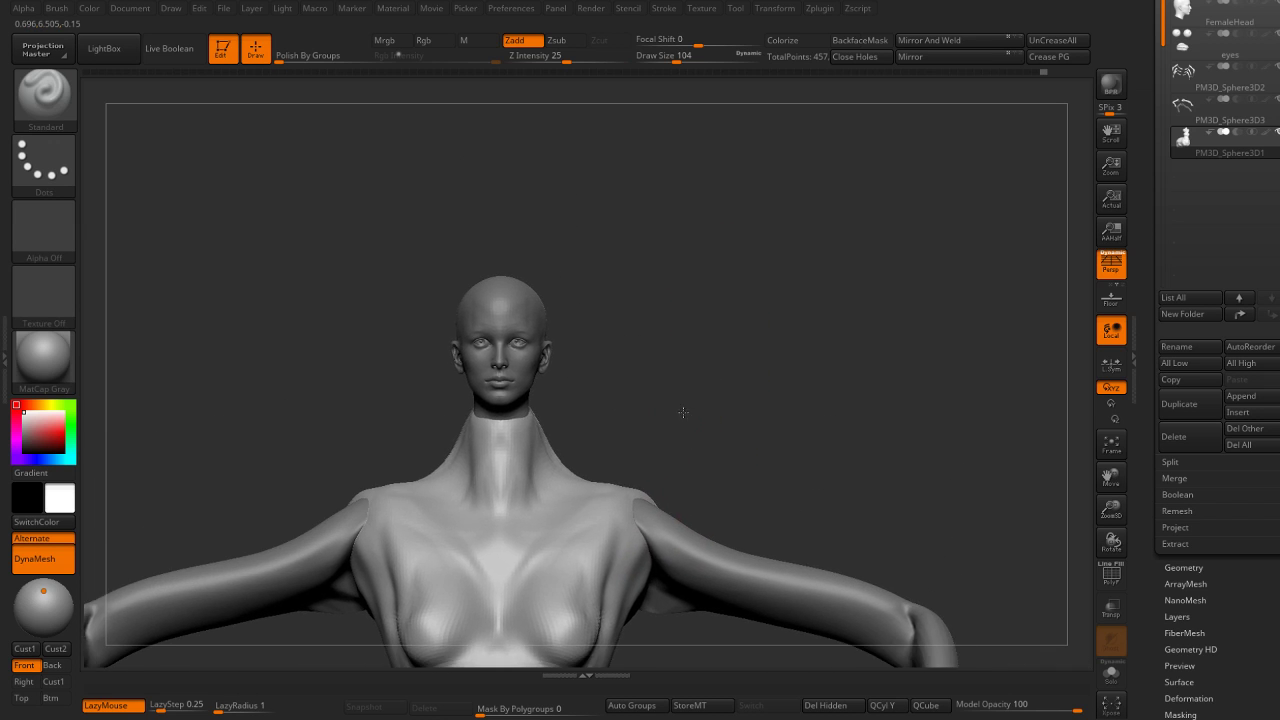
# Pull the neck outward into a sloping shoulder with the Move brush.
pyautogui.press('b')
pyautogui.press('m')
pyautogui.press('v')
pyautogui.moveTo(542, 427); pyautogui.dragTo(427, 459)
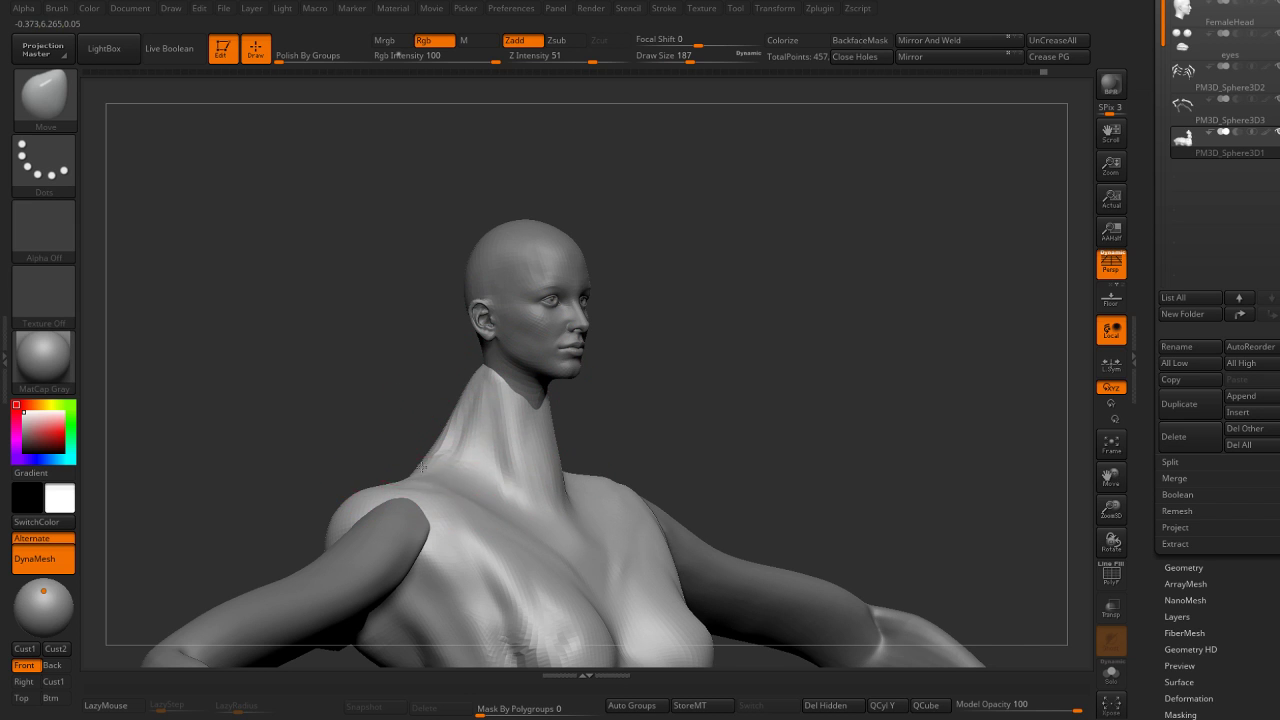
pyautogui.keyDown('shift'); pyautogui.moveTo(371, 486); pyautogui.dragTo(586, 471); pyautogui.keyUp('shift')
pyautogui.press('b')
pyautogui.press('d')
pyautogui.press('s')
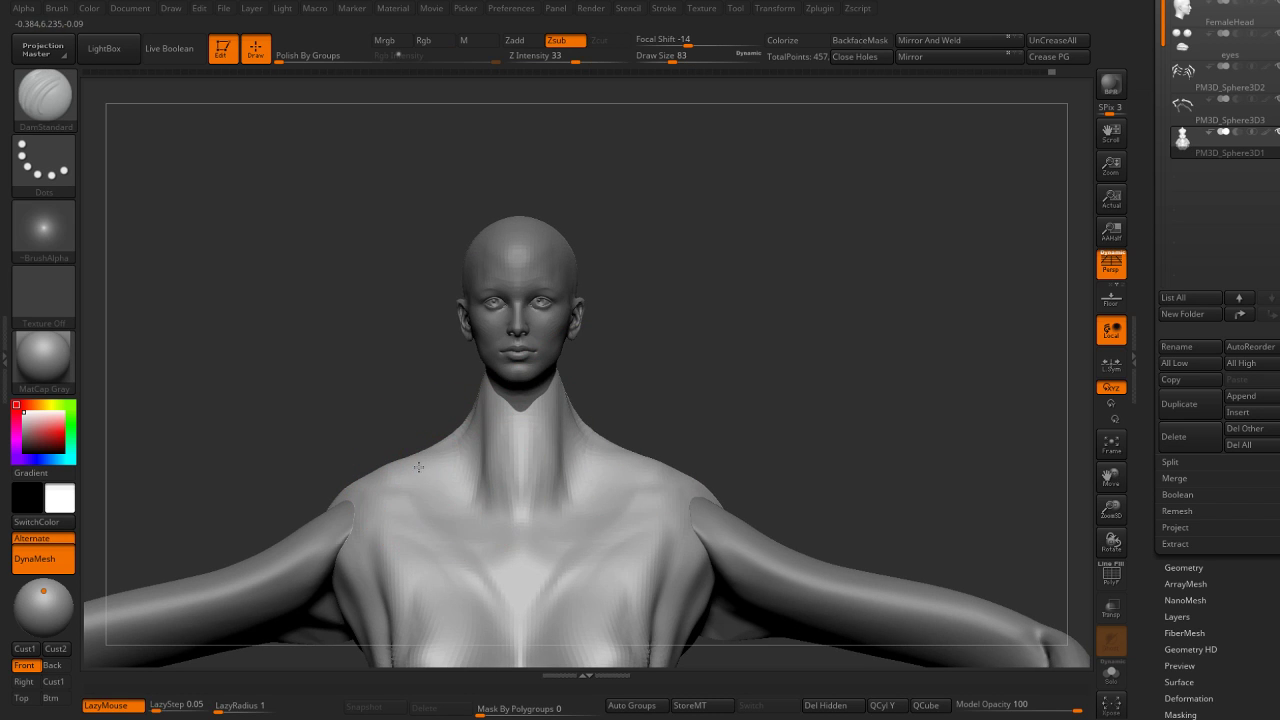
pyautogui.moveTo(438, 479)
pyautogui.keyDown('ctrl'); pyautogui.mouseDown(button='right')
pyautogui.moveTo(533, 458)
pyautogui.moveTo(597, 334)
pyautogui.mouseUp(button='right'); pyautogui.keyUp('ctrl')
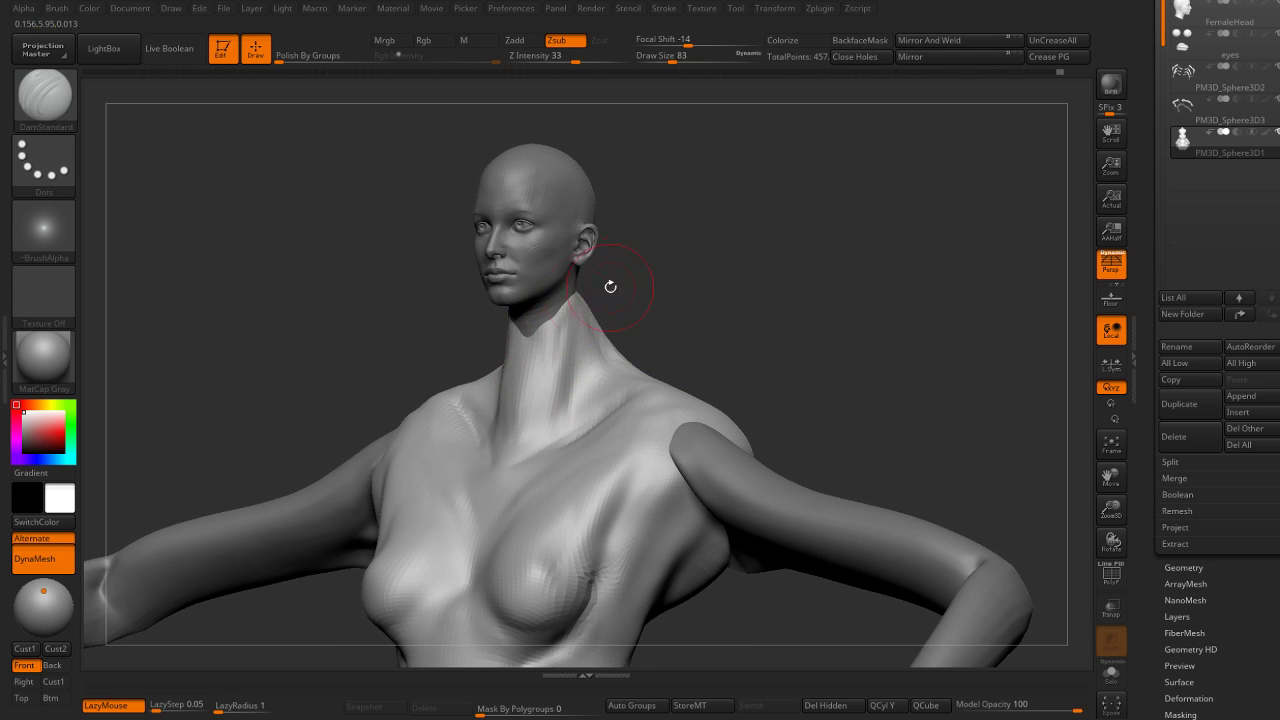
pyautogui.moveTo(556, 401)
pyautogui.mouseDown(button='right')
pyautogui.moveTo(608, 286)
pyautogui.moveTo(694, 294)
pyautogui.moveTo(650, 357)
pyautogui.mouseUp(button='right')
# Set the Move brush size to 140 and turn the model to a back view.
pyautogui.press('b')
pyautogui.press('m')
pyautogui.press('v')
pyautogui.press('s')
pyautogui.moveTo(650, 357); pyautogui.dragTo(586, 337)
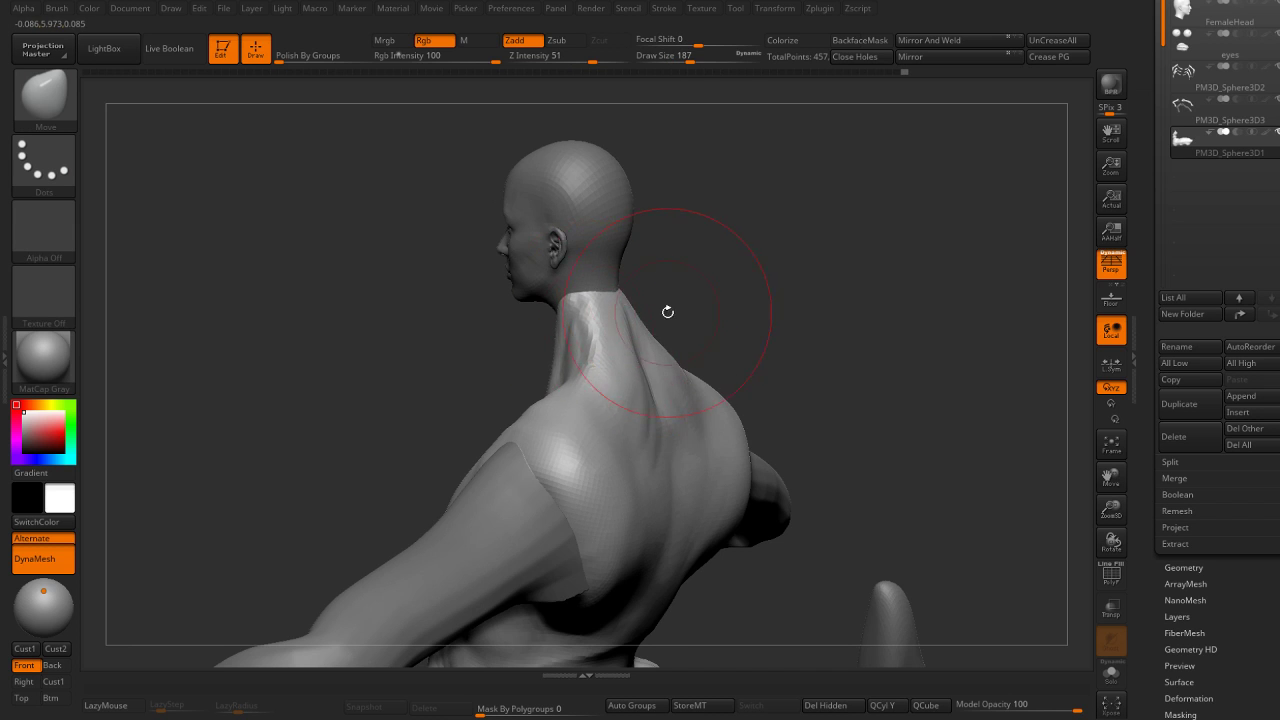
pyautogui.moveTo(666, 309)
pyautogui.mouseDown(button='right')
pyautogui.moveTo(600, 300)
pyautogui.moveTo(609, 366)
pyautogui.mouseUp(button='right')
# Carve mirrored V grooves on the upper back and a spine groove with DamStandard at size 94.
pyautogui.press('b')
pyautogui.press('d')
pyautogui.press('s')
pyautogui.press('s')
pyautogui.moveTo(586, 372); pyautogui.dragTo(560, 372)
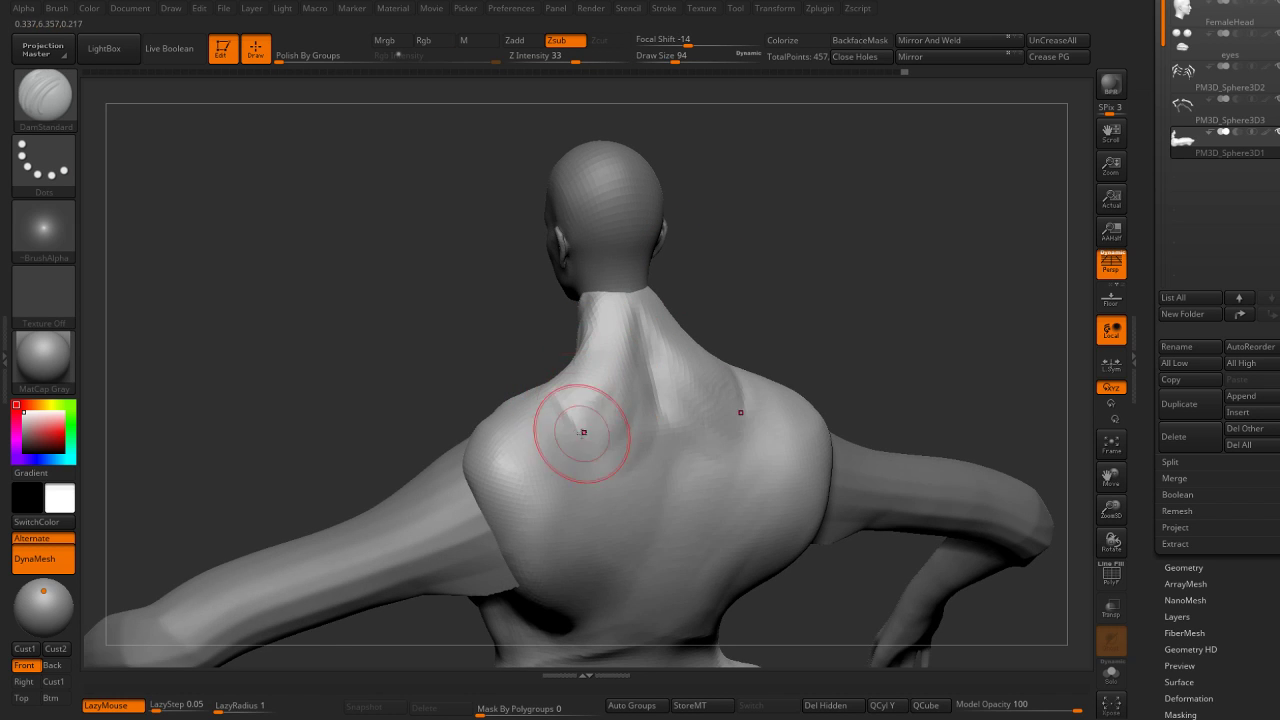
pyautogui.moveTo(843, 351)
pyautogui.mouseDown(button='right')
pyautogui.moveTo(772, 238)
pyautogui.moveTo(509, 343)
pyautogui.mouseUp(button='right')
pyautogui.moveTo(509, 343); pyautogui.dragTo(590, 480)
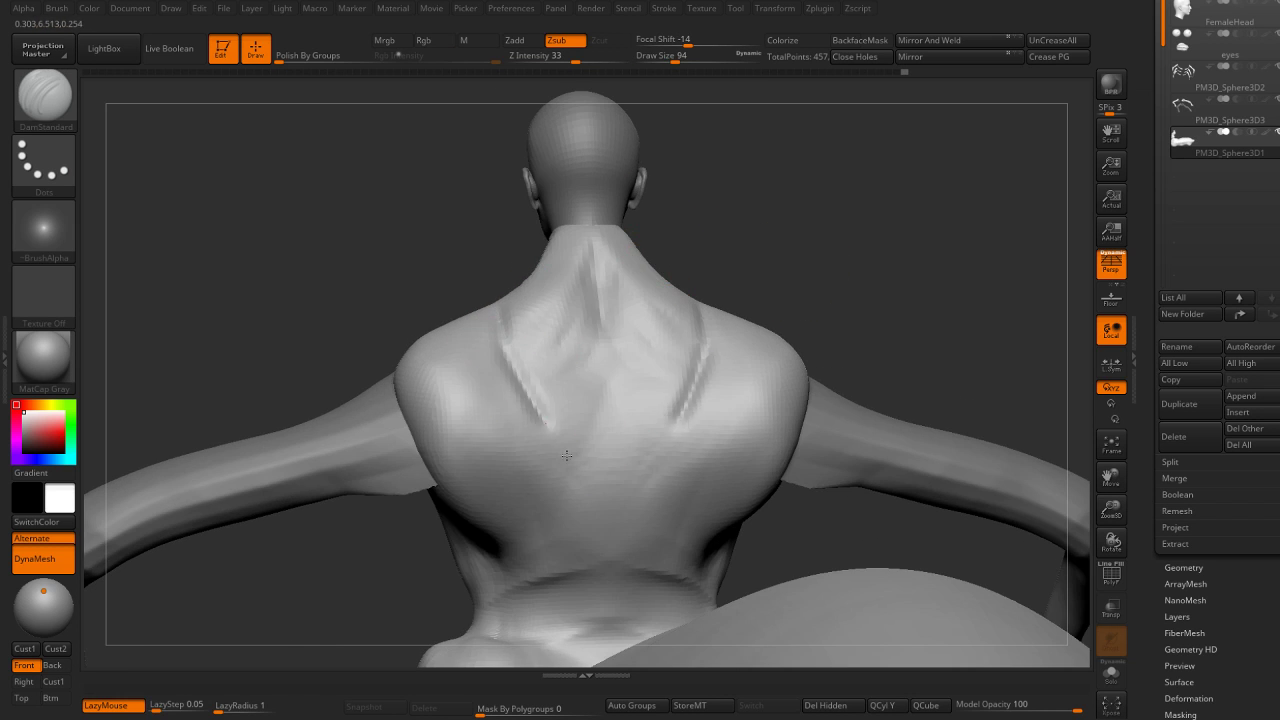
pyautogui.moveTo(605, 340); pyautogui.dragTo(616, 534)
# Soften the shoulder-blade crease, checking from a three-quarter back view.
pyautogui.moveTo(616, 534)
pyautogui.keyDown('alt'); pyautogui.mouseDown(button='right')
pyautogui.moveTo(736, 266)
pyautogui.moveTo(600, 389)
pyautogui.mouseUp(button='right'); pyautogui.keyUp('alt')
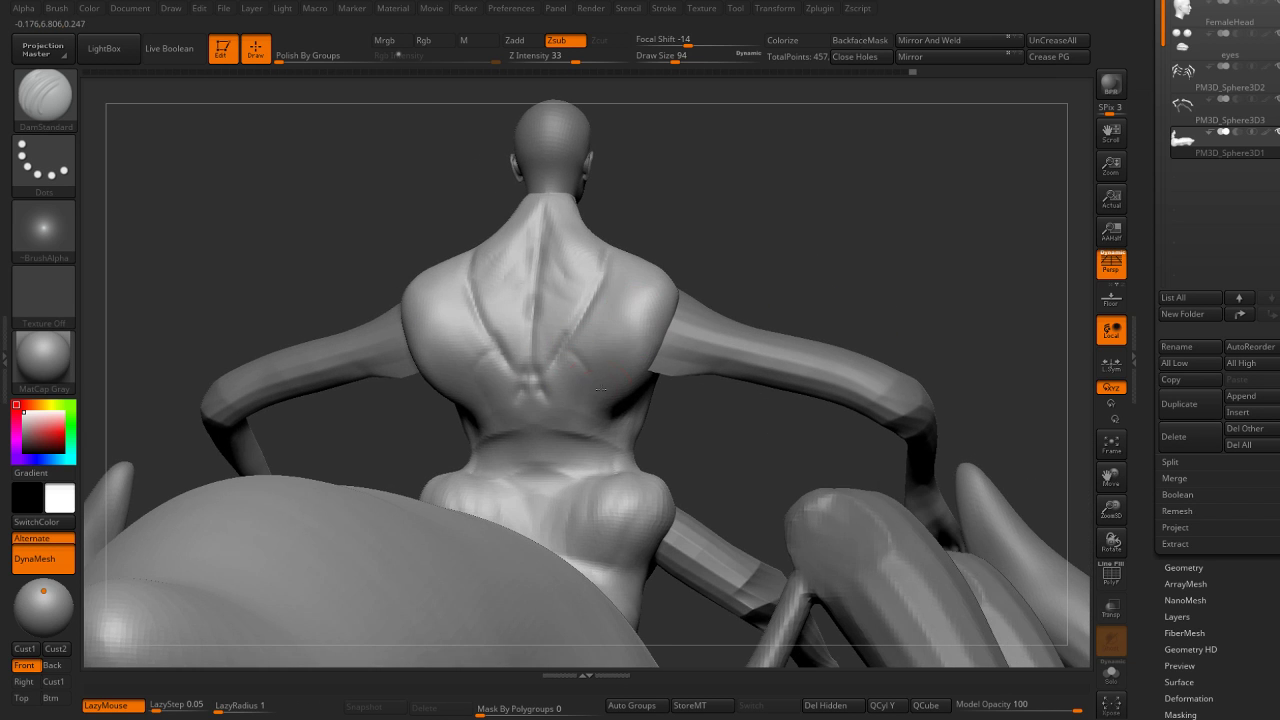
pyautogui.moveTo(701, 274); pyautogui.dragTo(610, 328, button='right')
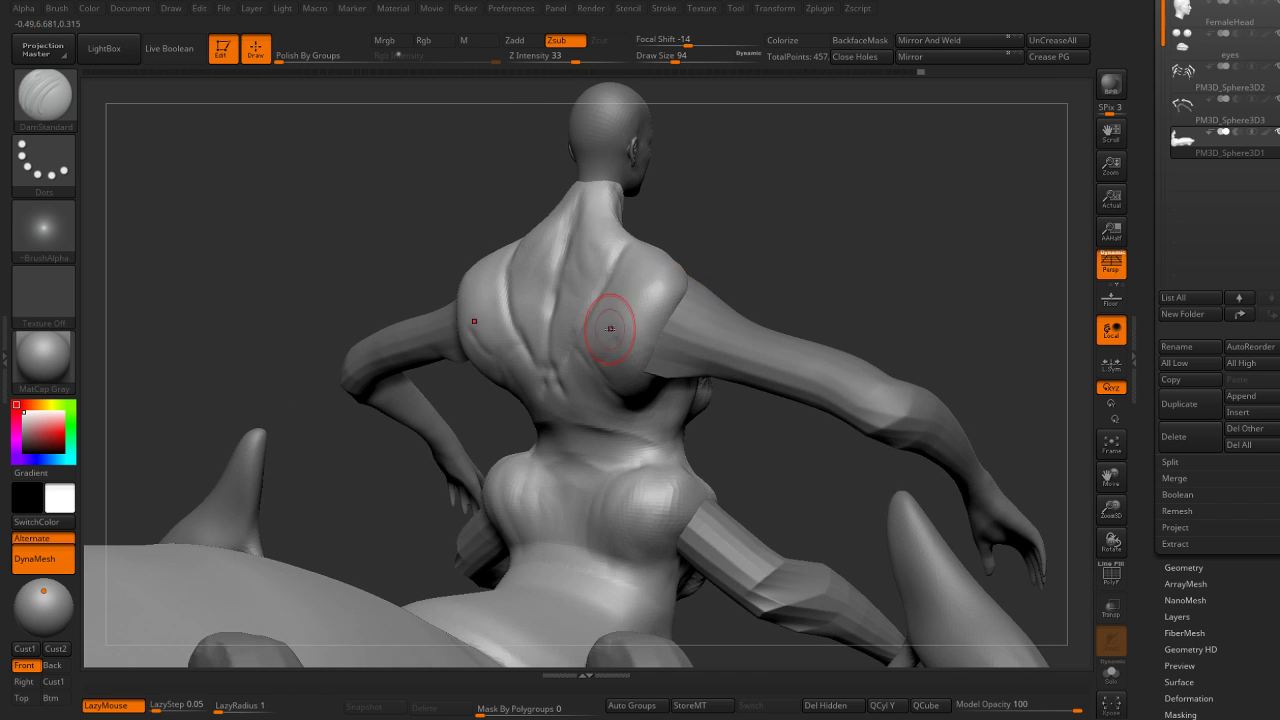
pyautogui.keyDown('shift'); pyautogui.moveTo(659, 317); pyautogui.dragTo(644, 339); pyautogui.keyUp('shift')
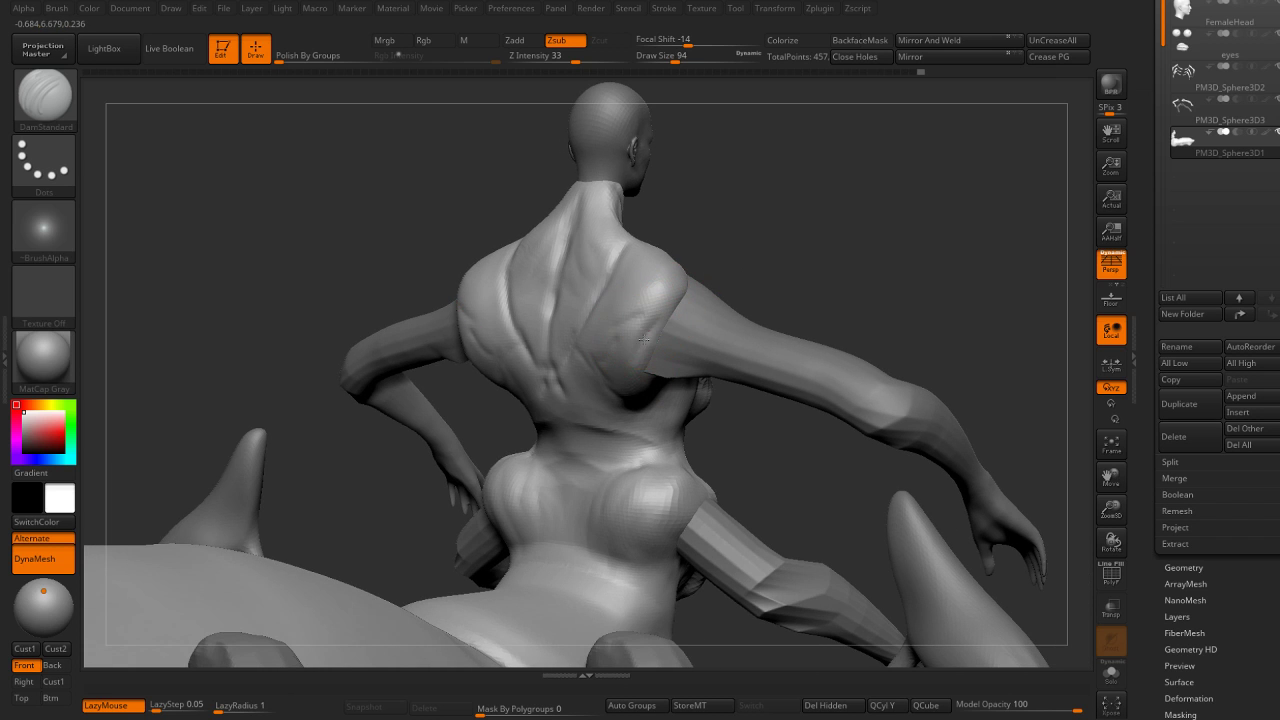
pyautogui.moveTo(673, 341); pyautogui.dragTo(599, 322, button='right')
# Build up the shoulder back muscles with ClayBuildup, then smooth the shoulder and spine muscles.
pyautogui.moveTo(713, 269); pyautogui.dragTo(598, 330, button='right')
pyautogui.press('b')
pyautogui.press('c')
pyautogui.press('b')
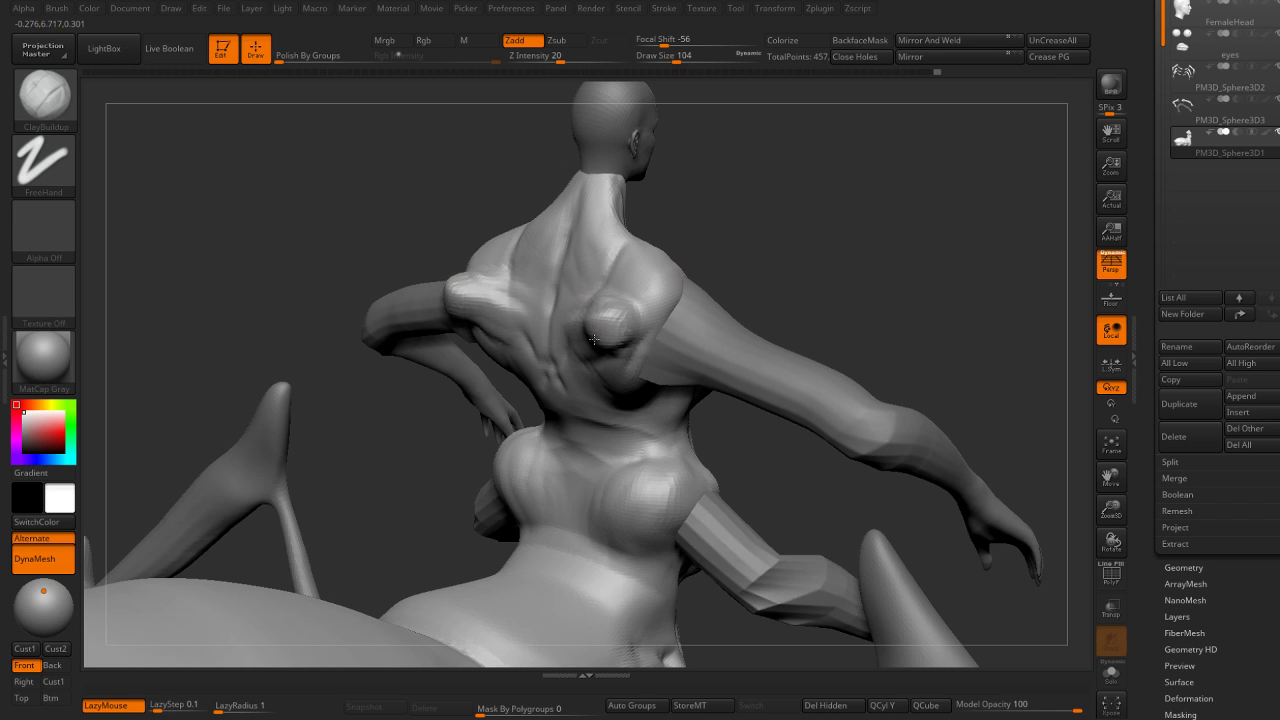
pyautogui.moveTo(586, 335); pyautogui.dragTo(772, 268, button='right')
pyautogui.moveTo(500, 340)
pyautogui.mouseDown()
pyautogui.moveTo(590, 320)
pyautogui.moveTo(600, 360)
pyautogui.mouseUp()
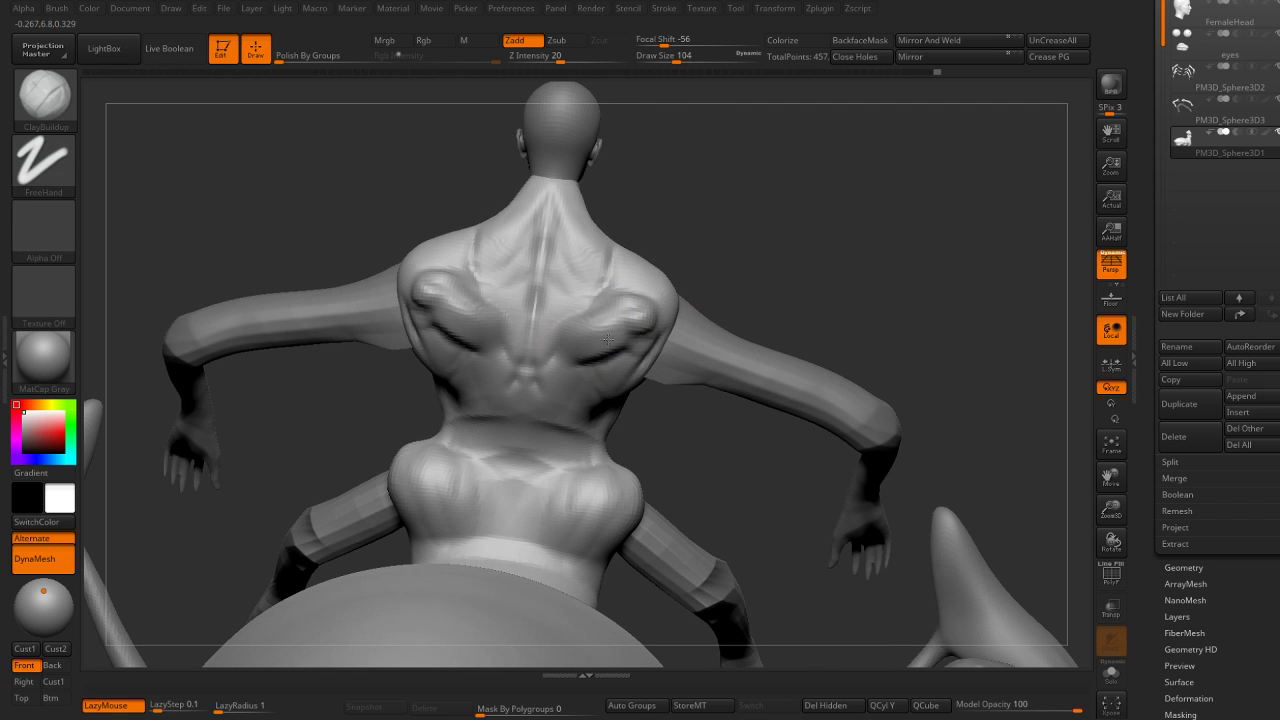
pyautogui.moveTo(450, 320)
pyautogui.keyDown('shift'); pyautogui.mouseDown()
pyautogui.moveTo(610, 343)
pyautogui.moveTo(643, 311)
pyautogui.mouseUp(); pyautogui.keyUp('shift')
pyautogui.moveTo(650, 318); pyautogui.dragTo(634, 337, button='right')
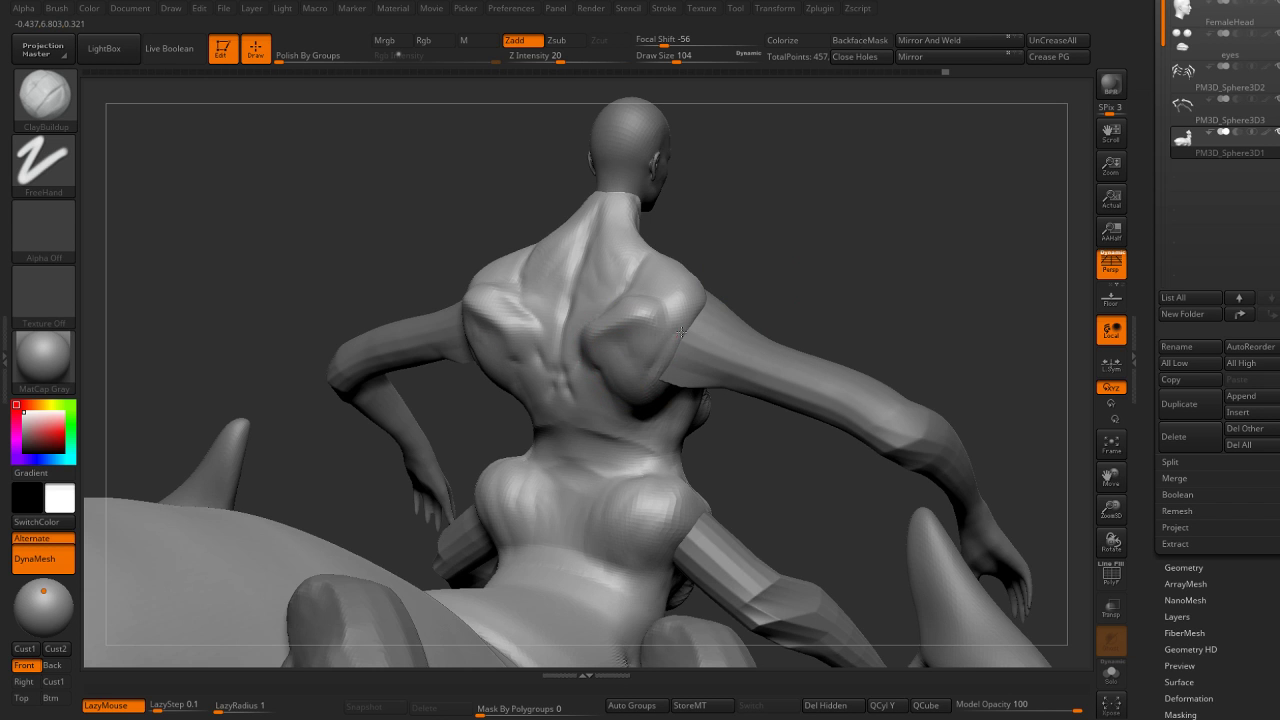
pyautogui.moveTo(681, 332)
pyautogui.mouseDown(button='right')
pyautogui.moveTo(667, 357)
pyautogui.moveTo(531, 321)
pyautogui.moveTo(534, 269)
pyautogui.moveTo(461, 227)
pyautogui.mouseUp(button='right')
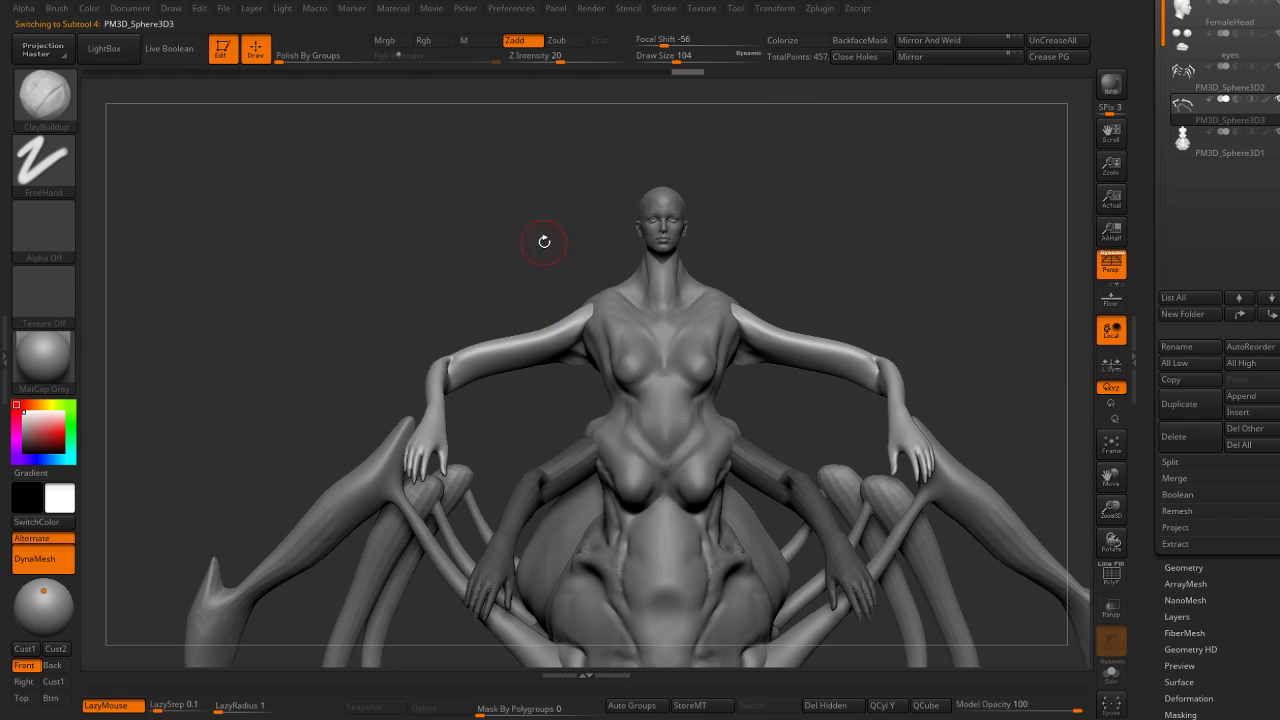
# Make PM3D_Sphere3D1 the active subtool and set the brush size to 140.
pyautogui.moveTo(544, 242)
pyautogui.mouseDown(button='right')
pyautogui.moveTo(457, 243)
pyautogui.moveTo(462, 275)
pyautogui.moveTo(530, 340)
pyautogui.mouseUp(button='right')
pyautogui.press('shift')
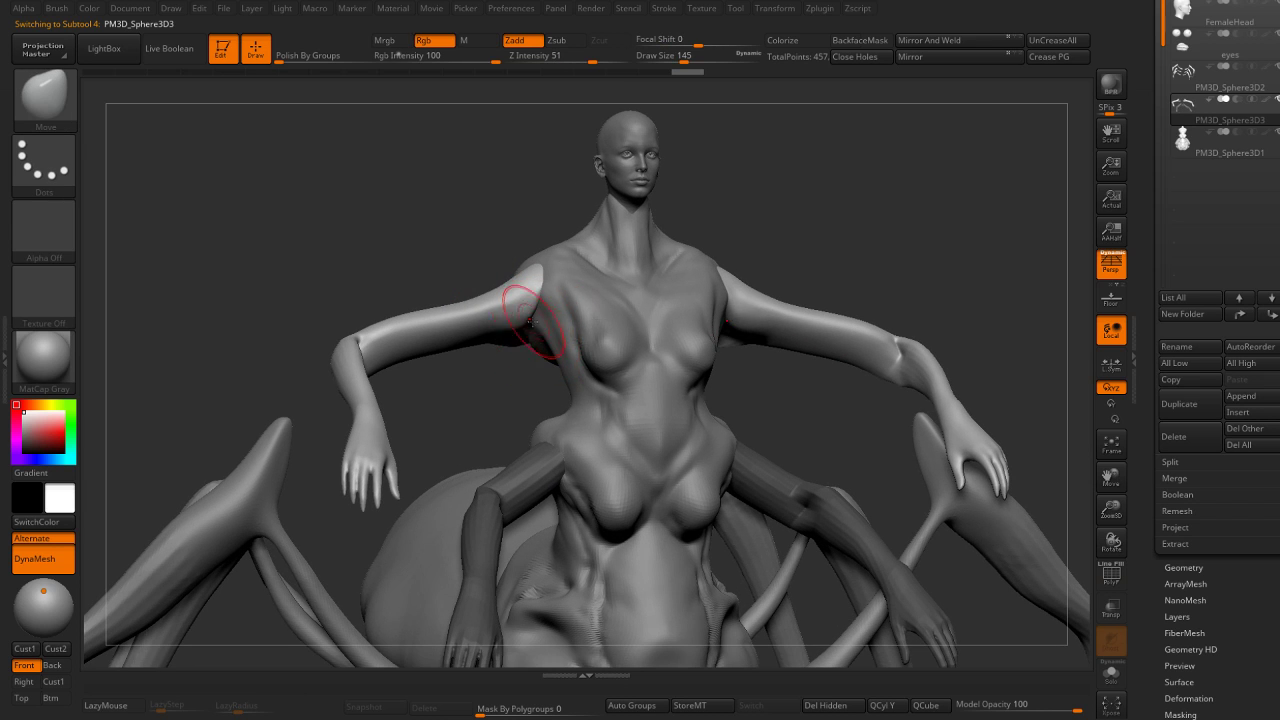
pyautogui.keyDown('alt'); pyautogui.click(547, 331); pyautogui.keyUp('alt')
pyautogui.press('s')
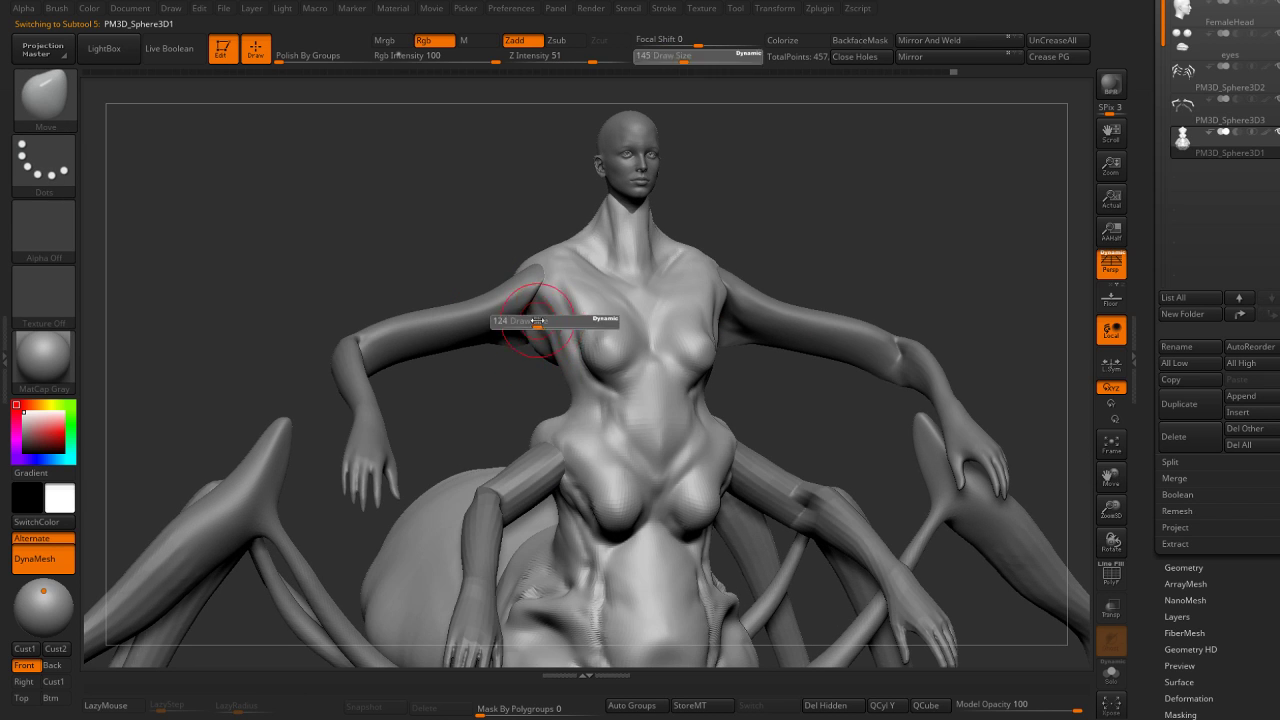
pyautogui.moveTo(537, 322); pyautogui.dragTo(562, 350)
pyautogui.press('s')
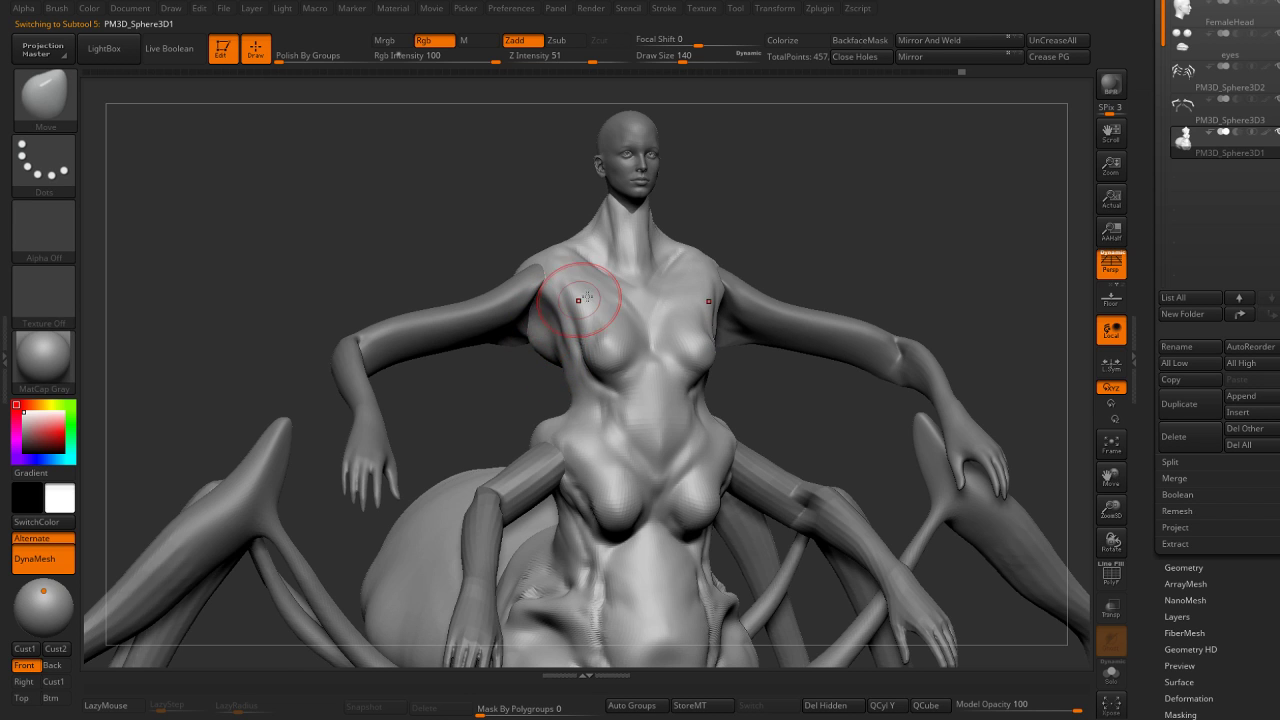
# Pull the shoulder near the chest into place and inspect the body mesh solo.
pyautogui.moveTo(587, 297)
pyautogui.keyDown('shift'); pyautogui.mouseDown(button='right')
pyautogui.moveTo(544, 311)
pyautogui.moveTo(527, 289)
pyautogui.mouseUp(button='right'); pyautogui.keyUp('shift')
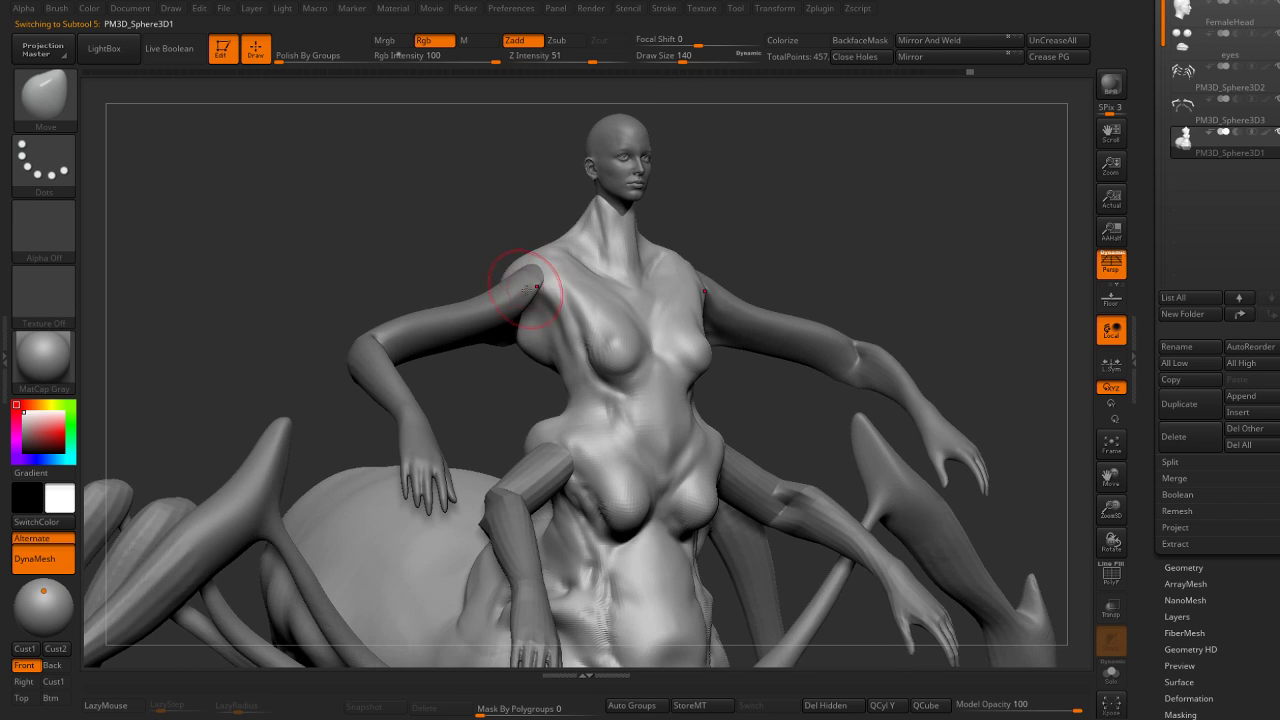
pyautogui.moveTo(560, 477); pyautogui.dragTo(545, 457)
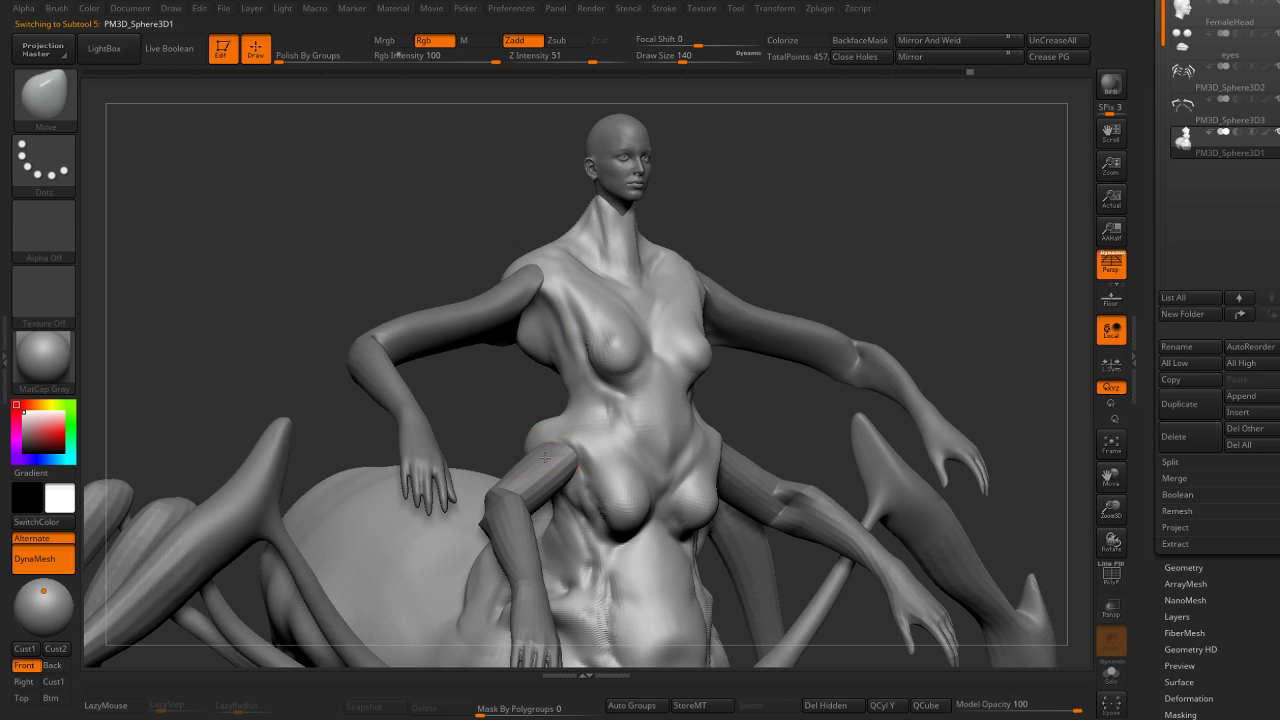
pyautogui.hotkey('ctrl', 'shift', 's')
pyautogui.press('s')
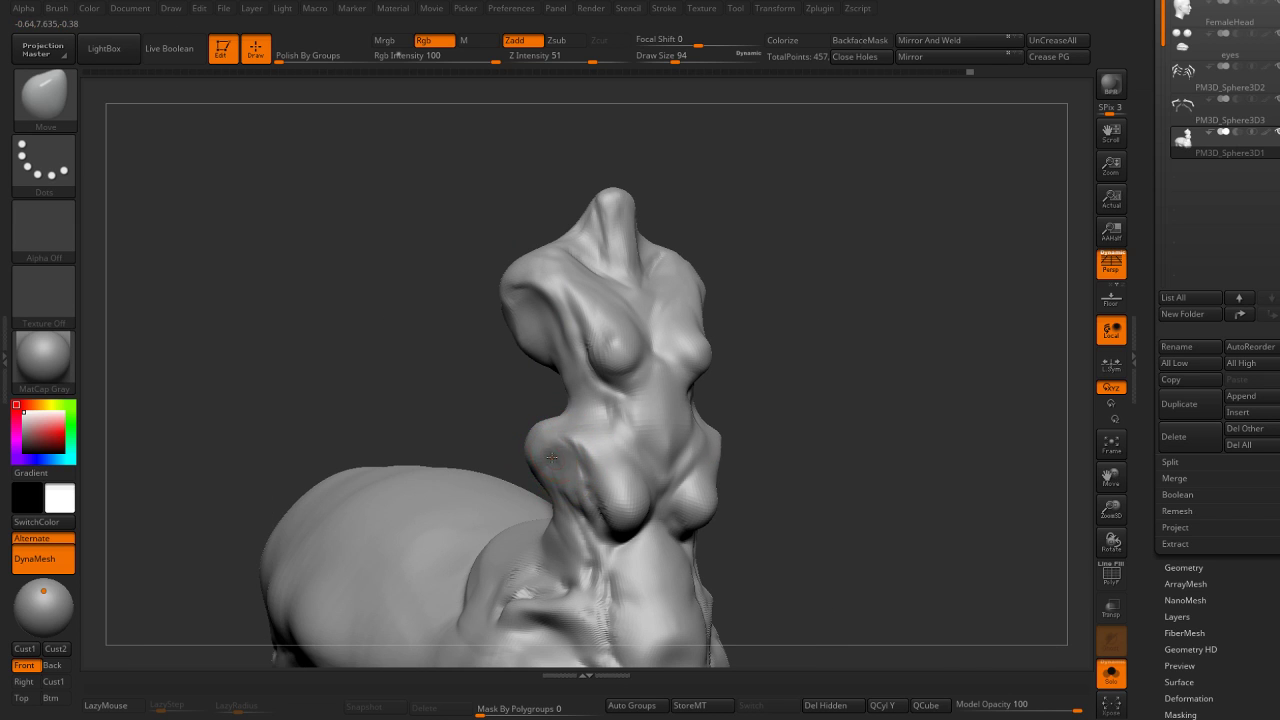
pyautogui.moveTo(548, 455)
pyautogui.mouseDown(button='right')
pyautogui.moveTo(491, 400)
pyautogui.moveTo(445, 387)
pyautogui.moveTo(527, 430)
pyautogui.mouseUp(button='right')
pyautogui.press('s')
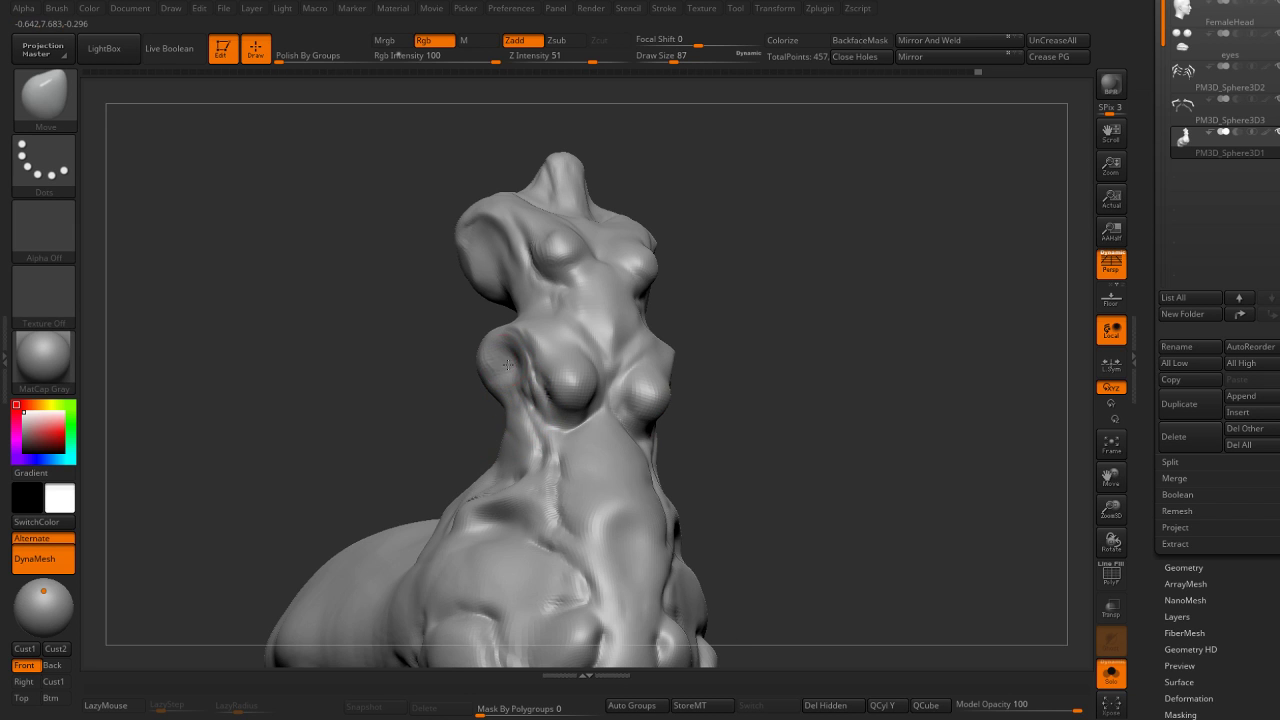
pyautogui.moveTo(508, 365)
pyautogui.mouseDown(button='right')
pyautogui.moveTo(434, 371)
pyautogui.moveTo(849, 363)
pyautogui.moveTo(794, 337)
pyautogui.moveTo(779, 367)
pyautogui.moveTo(714, 306)
pyautogui.moveTo(747, 417)
pyautogui.moveTo(656, 333)
pyautogui.moveTo(689, 326)
pyautogui.moveTo(751, 249)
pyautogui.moveTo(600, 300)
pyautogui.mouseUp(button='right')
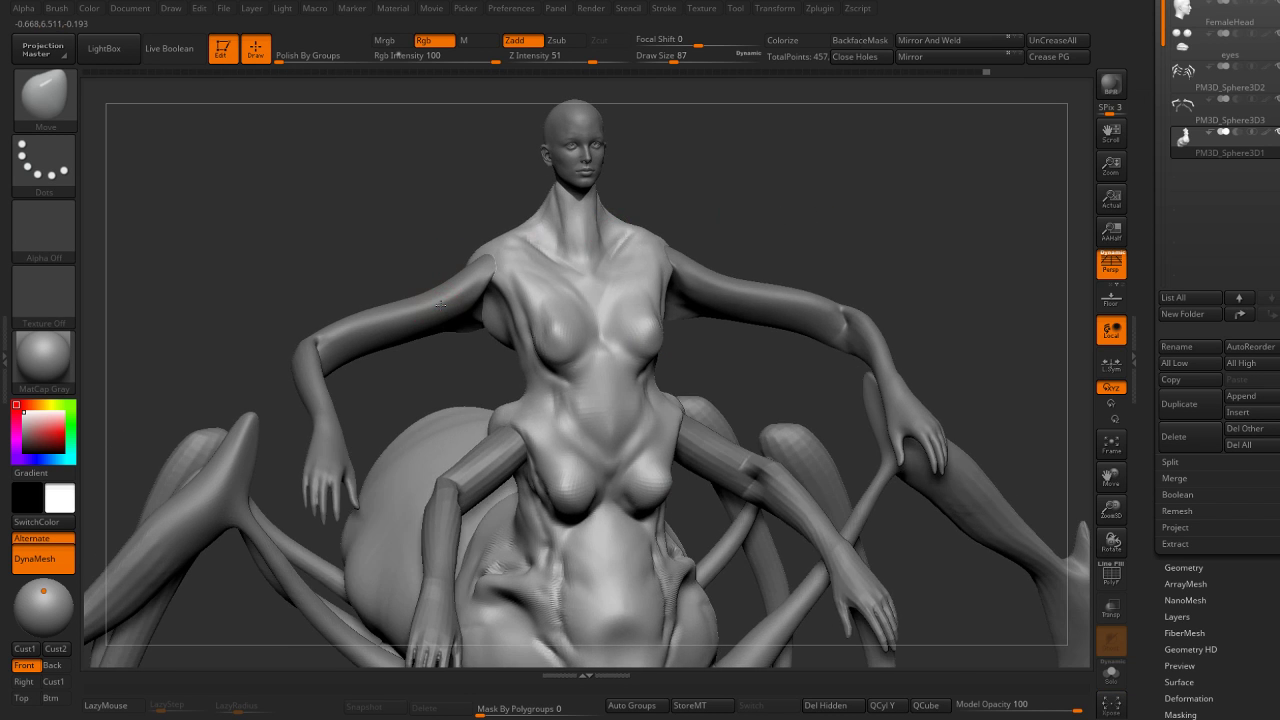
# Select PM3D_Sphere3D3 and stretch its neck and shoulder surface outward.
pyautogui.keyDown('alt'); pyautogui.click(474, 363); pyautogui.keyUp('alt')
pyautogui.keyDown('shift'); pyautogui.moveTo(474, 363); pyautogui.dragTo(500, 300, button='right'); pyautogui.keyUp('shift')
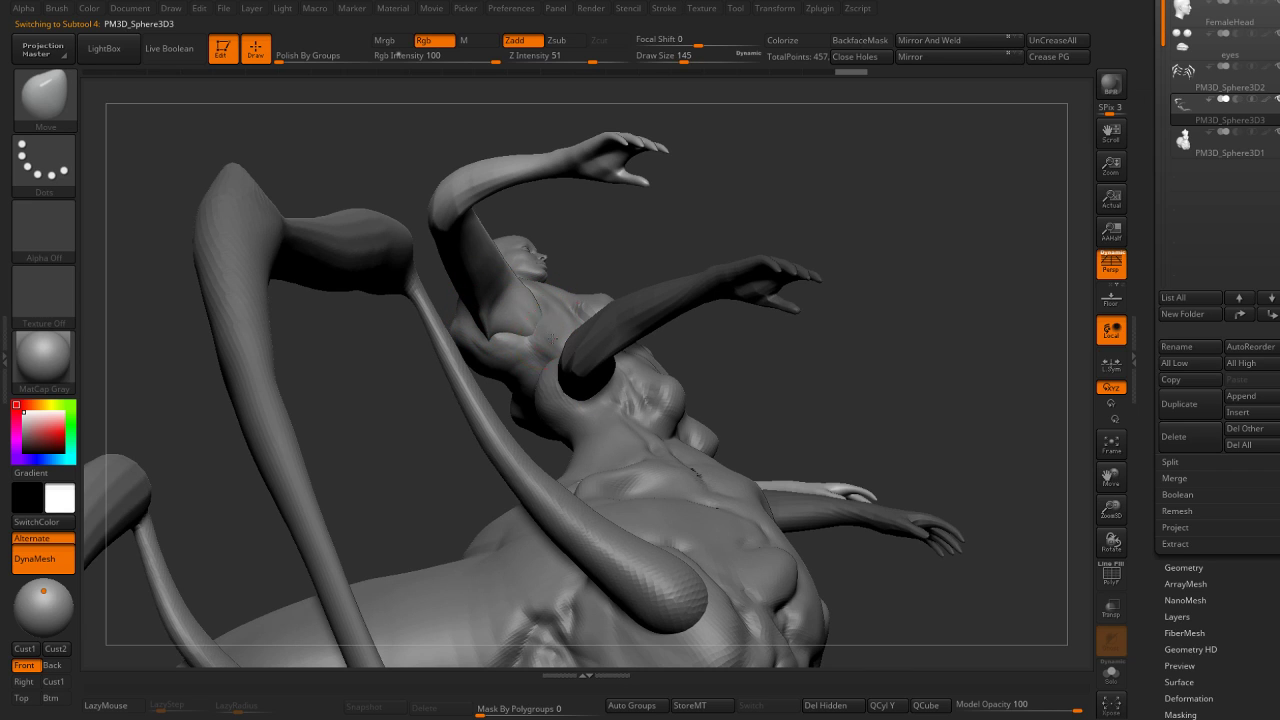
pyautogui.moveTo(552, 340); pyautogui.dragTo(531, 298)
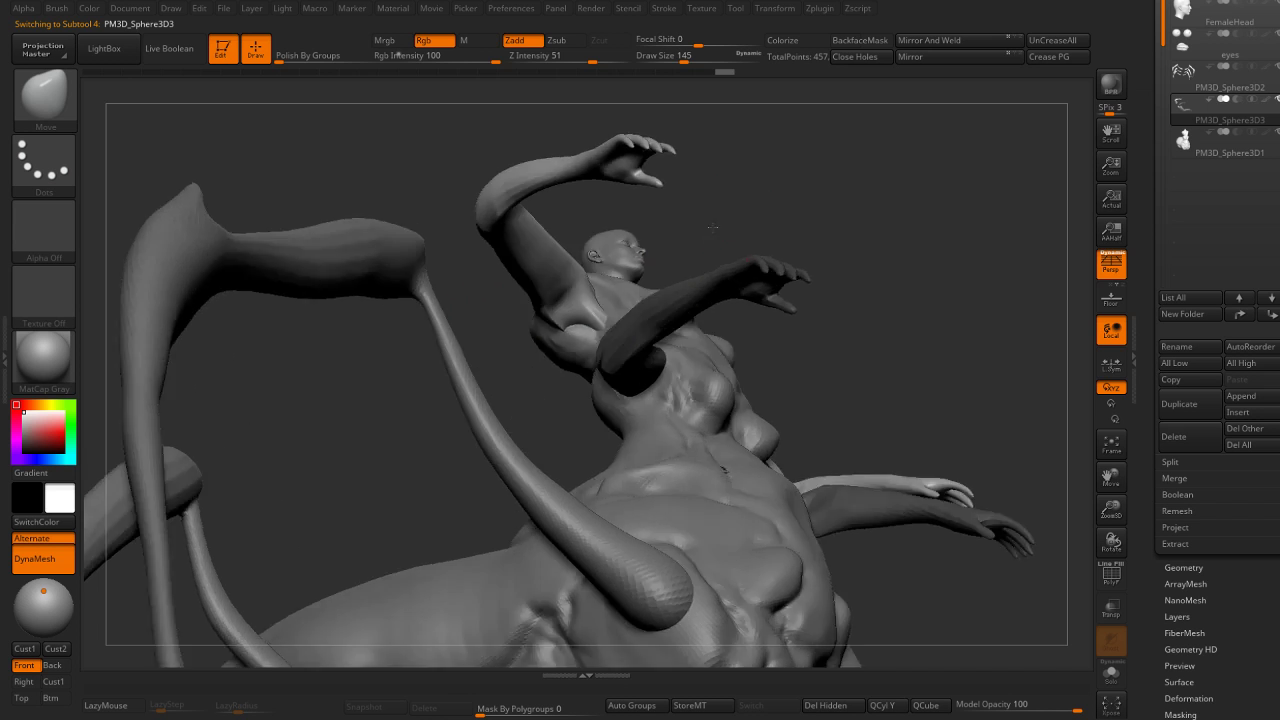
# Zoom out to the whole creature and overlay the creature-design sketch reference.
pyautogui.moveTo(685, 353)
pyautogui.mouseDown(button='right')
pyautogui.moveTo(700, 230)
pyautogui.moveTo(713, 263)
pyautogui.mouseUp(button='right')
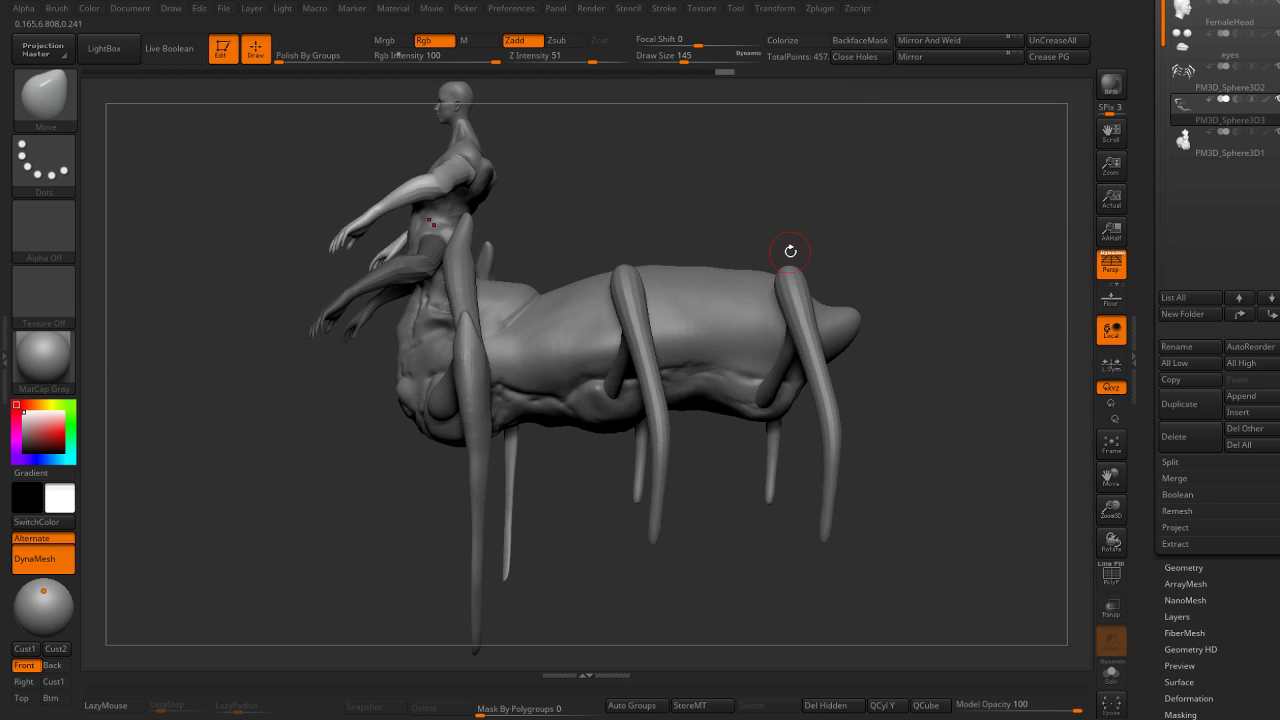
pyautogui.moveTo(794, 249)
pyautogui.mouseDown(button='right')
pyautogui.moveTo(837, 240)
pyautogui.moveTo(723, 343)
pyautogui.moveTo(680, 227)
pyautogui.moveTo(397, 430)
pyautogui.moveTo(357, 371)
pyautogui.mouseUp(button='right')
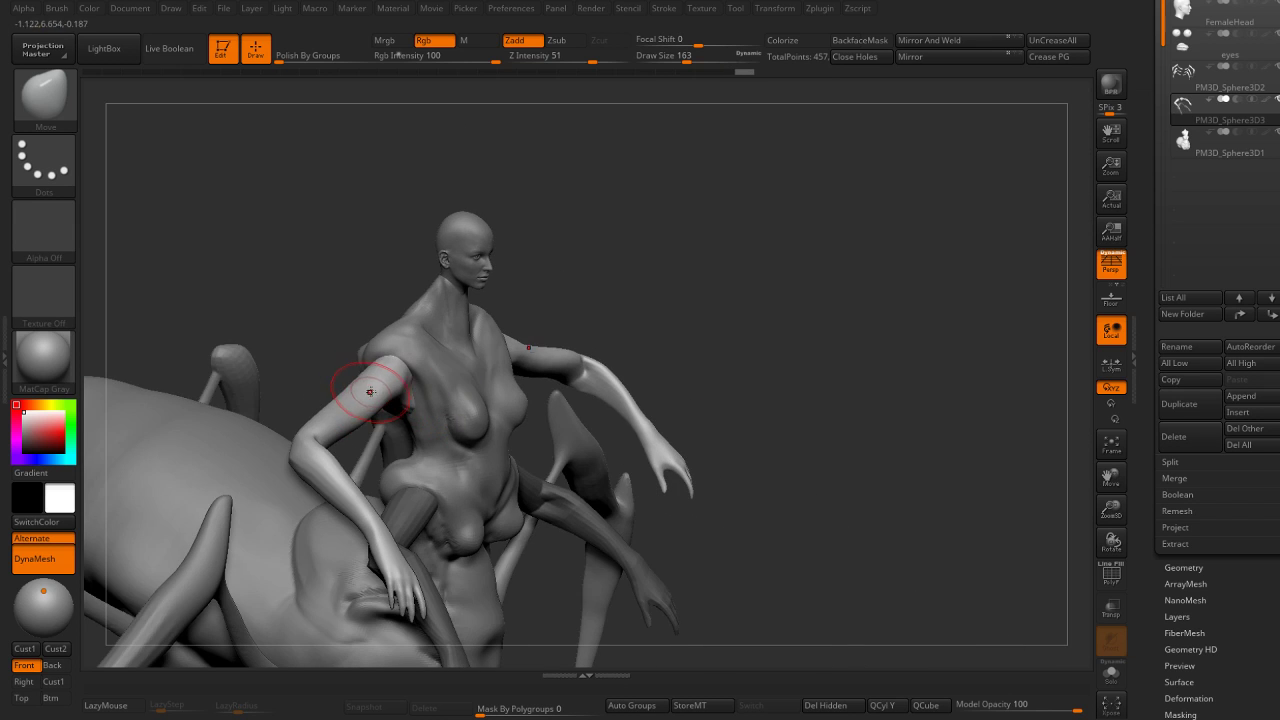
pyautogui.hotkey('ctrl', 'shift', 't')
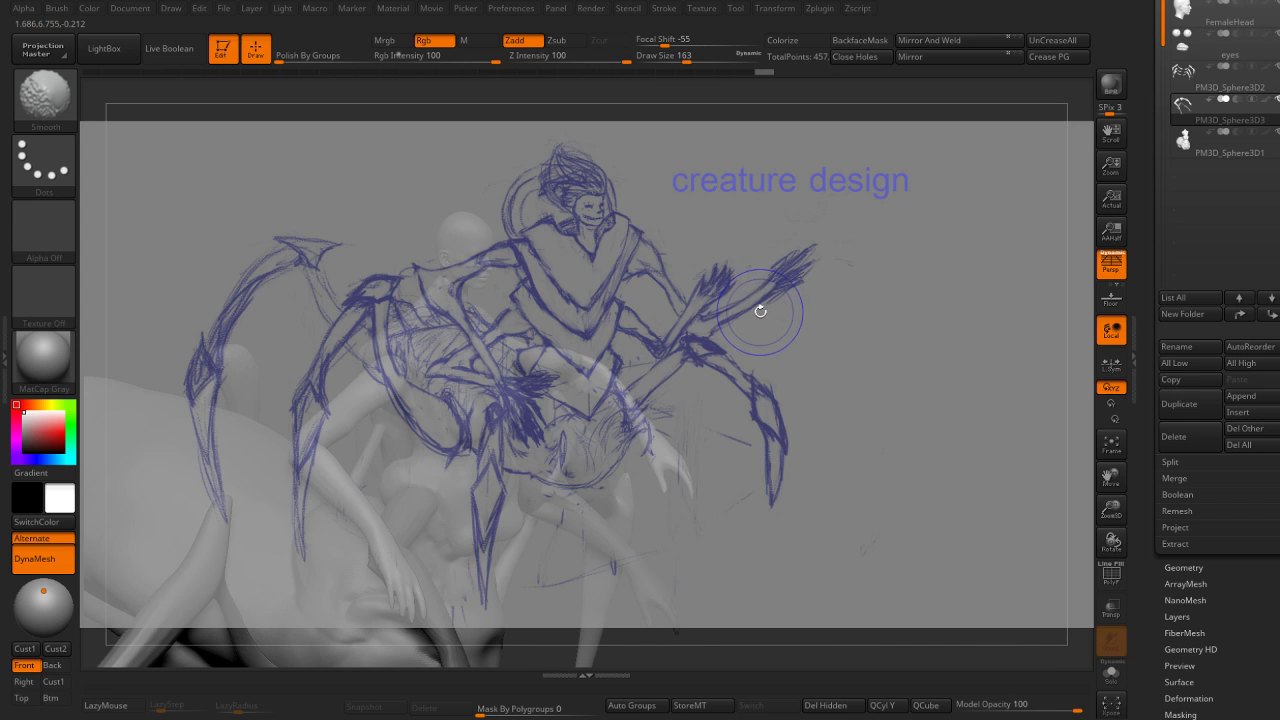
# Hide the sketch overlay and pull the elbow down and left with Move Topological.
pyautogui.hotkey('shift', 'z')
pyautogui.moveTo(745, 317)
pyautogui.mouseDown(button='right')
pyautogui.moveTo(794, 403)
pyautogui.moveTo(820, 357)
pyautogui.moveTo(414, 414)
pyautogui.mouseUp(button='right')
pyautogui.press('b')
pyautogui.press('m')
pyautogui.press('t')
pyautogui.moveTo(457, 457)
pyautogui.mouseDown(button='right')
pyautogui.moveTo(620, 510)
pyautogui.moveTo(647, 500)
pyautogui.moveTo(580, 451)
pyautogui.mouseUp(button='right')
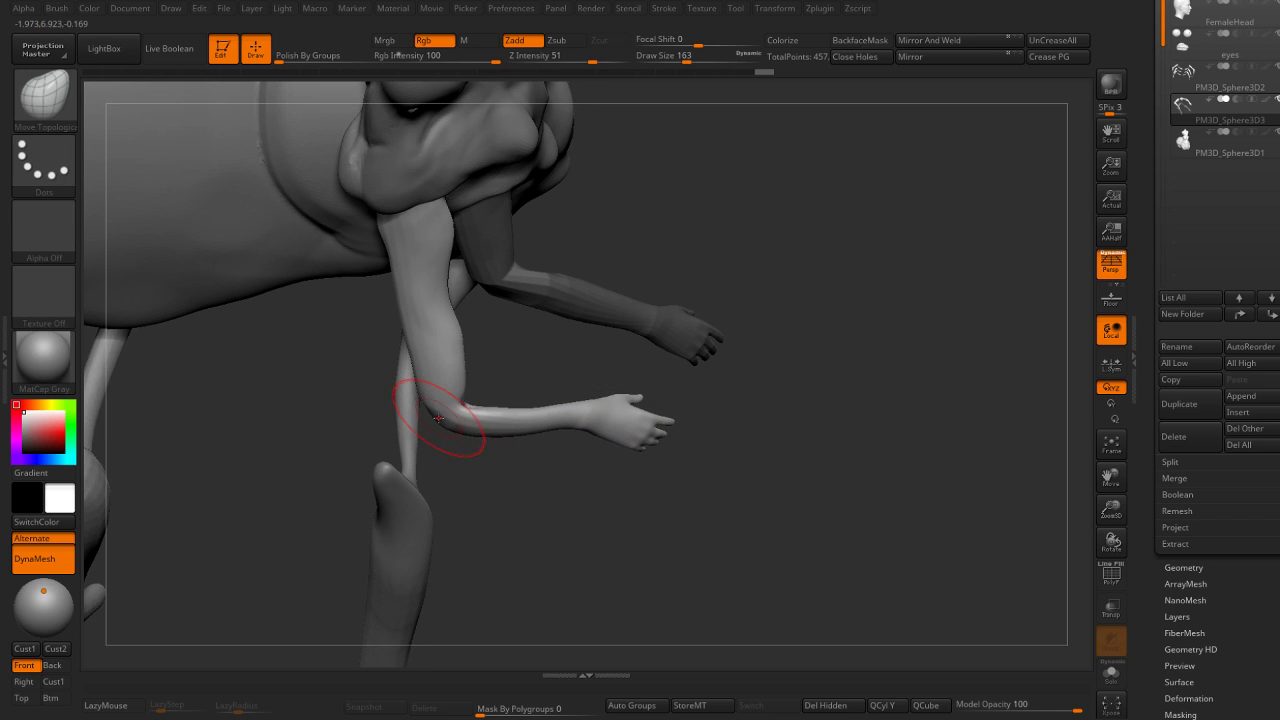
pyautogui.moveTo(400, 420)
pyautogui.mouseDown()
pyautogui.moveTo(428, 429)
pyautogui.moveTo(443, 357)
pyautogui.moveTo(529, 240)
pyautogui.mouseUp()
# Enlarge the brush and orbit to look down on the arms and torso.
pyautogui.press(']')
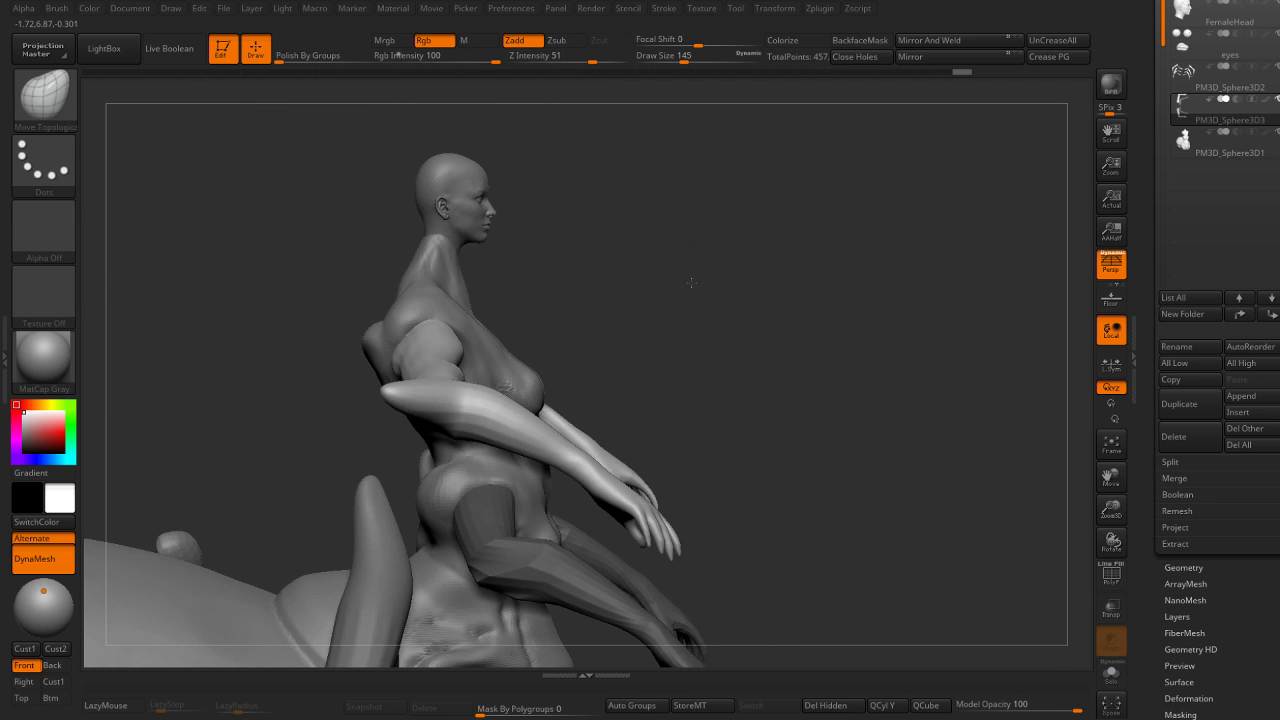
pyautogui.moveTo(621, 245)
pyautogui.keyDown('shift'); pyautogui.mouseDown()
pyautogui.moveTo(590, 370)
pyautogui.moveTo(624, 388)
pyautogui.mouseUp(); pyautogui.keyUp('shift')
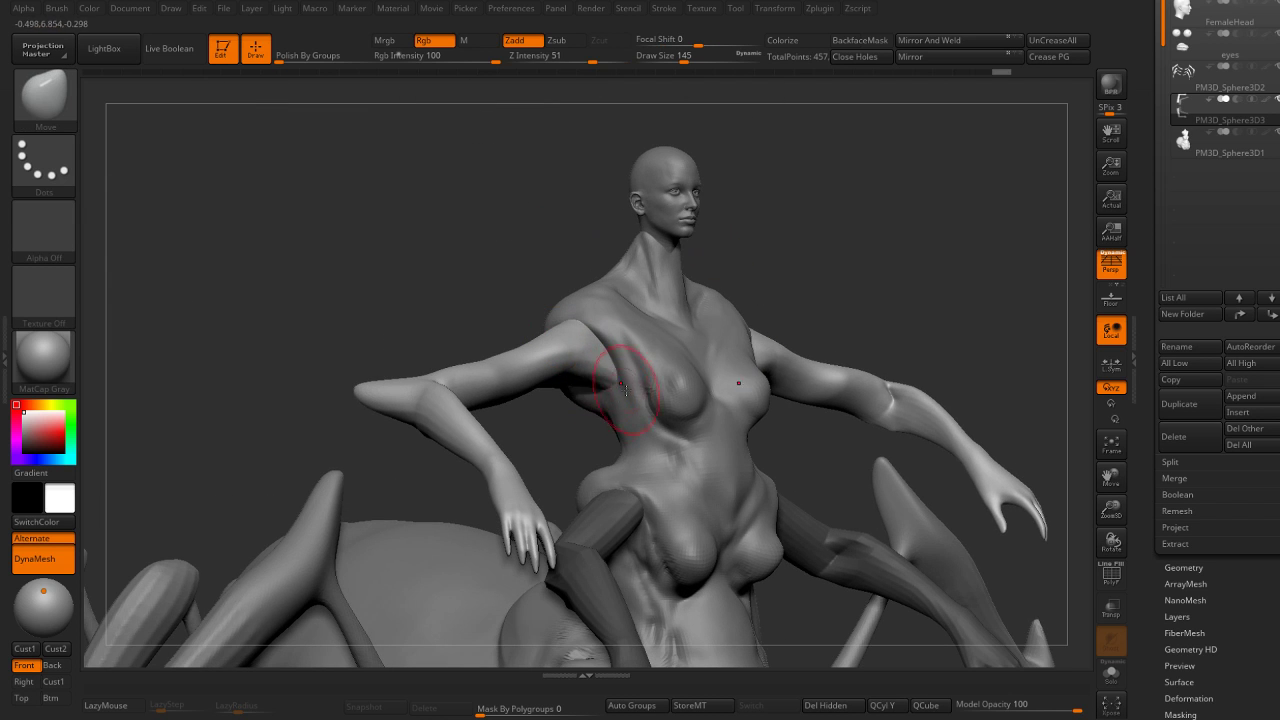
pyautogui.moveTo(840, 277); pyautogui.dragTo(500, 400)
pyautogui.moveTo(566, 423)
pyautogui.mouseDown()
pyautogui.moveTo(543, 400)
pyautogui.moveTo(752, 297)
pyautogui.moveTo(774, 372)
pyautogui.mouseUp()
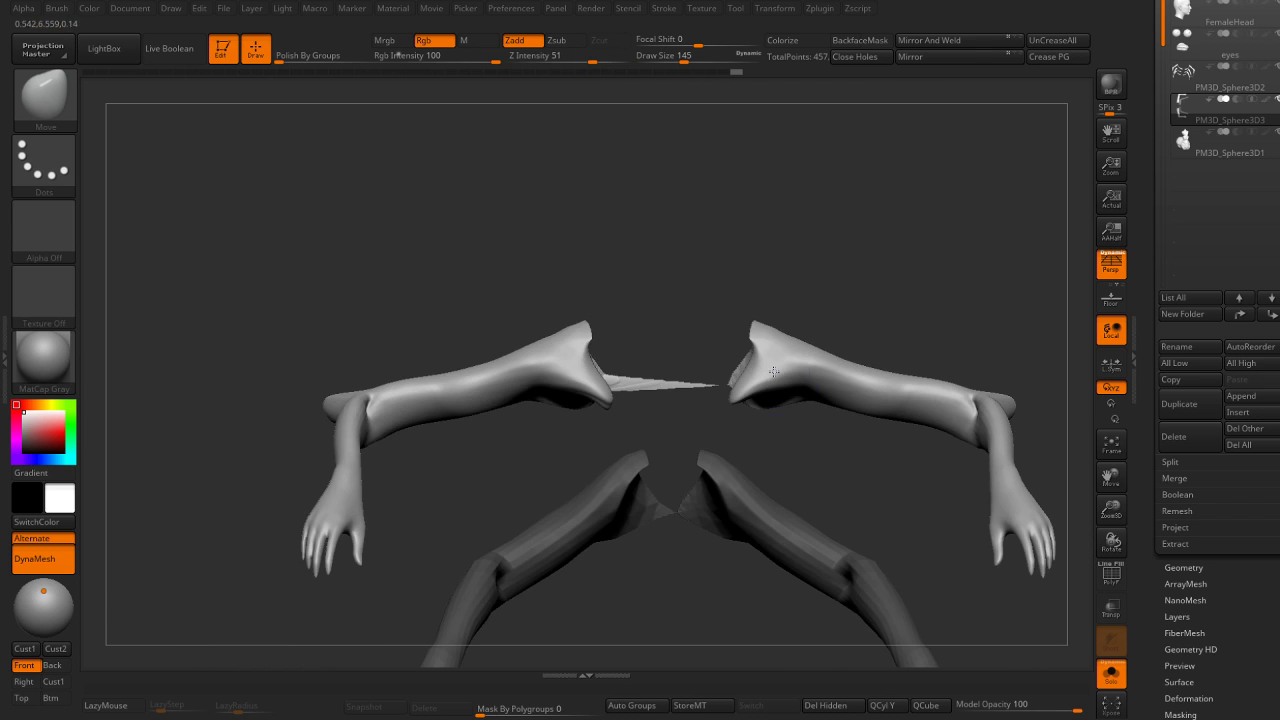
# Show polygroups, lasso-hide the spike between the arms, and delete it with Del Hidden.
pyautogui.click(930, 40)
pyautogui.hotkey('shift', 'f')
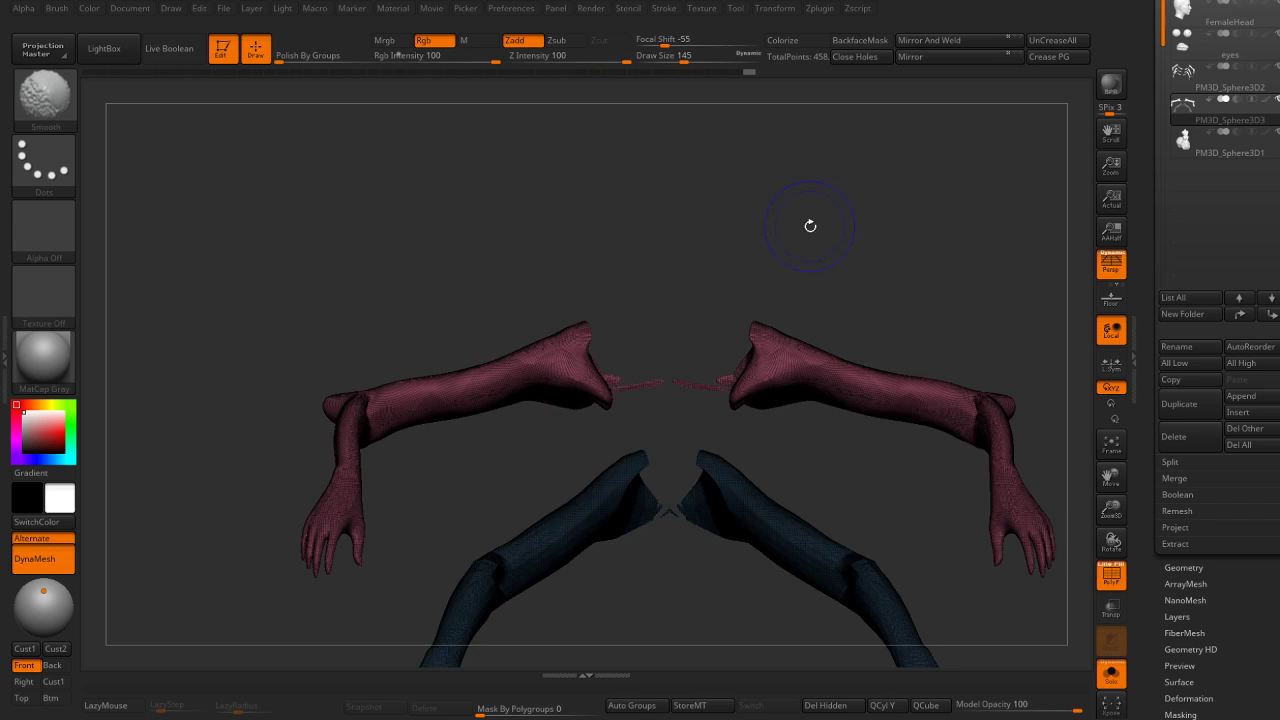
pyautogui.moveTo(789, 229)
pyautogui.mouseDown()
pyautogui.moveTo(771, 174)
pyautogui.moveTo(772, 307)
pyautogui.moveTo(743, 286)
pyautogui.moveTo(771, 423)
pyautogui.moveTo(790, 422)
pyautogui.mouseUp()
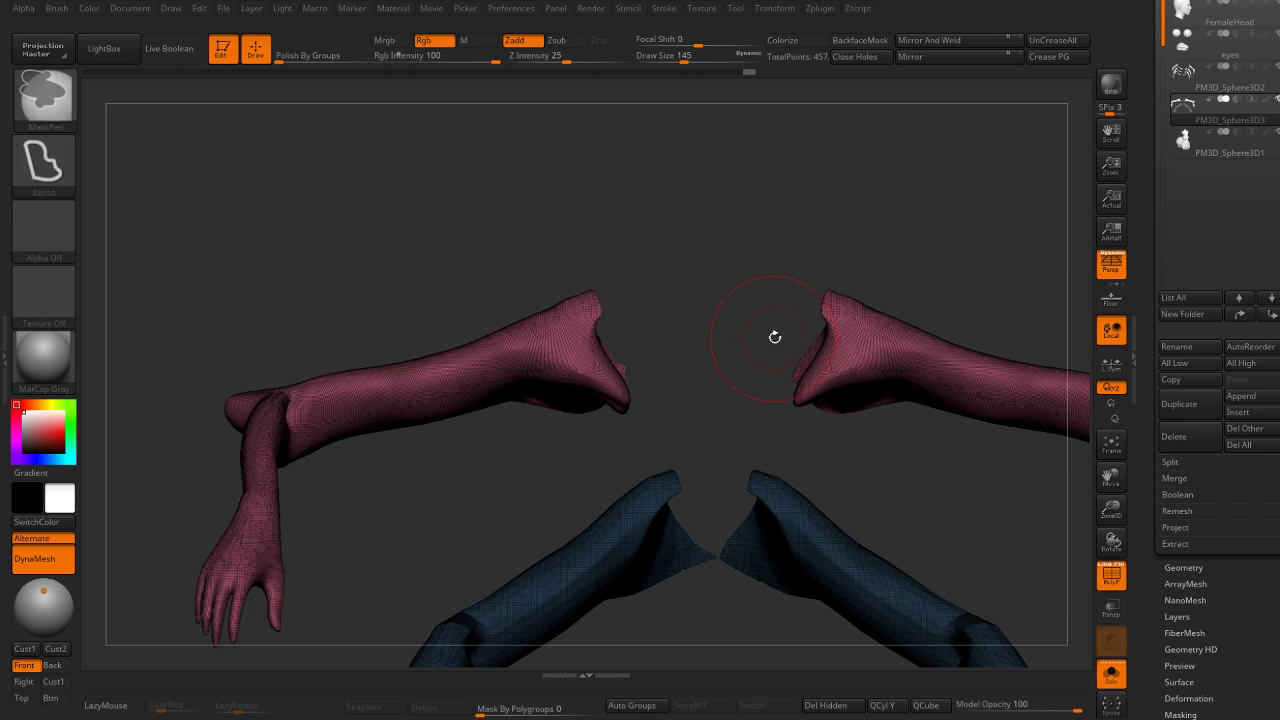
pyautogui.moveTo(771, 334); pyautogui.dragTo(814, 194)
pyautogui.click(825, 705)
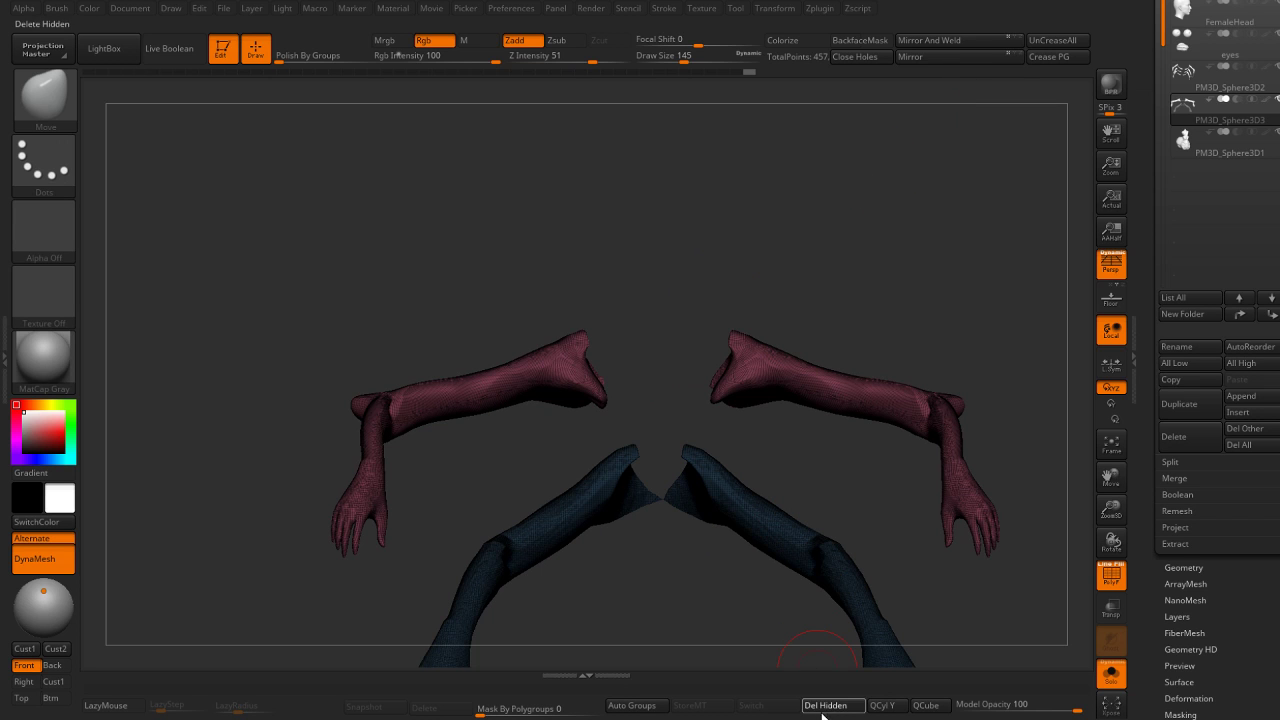
# Delete the remaining hidden geometry, Mirror And Weld the arms, and show the full body.
pyautogui.moveTo(715, 241)
pyautogui.mouseDown()
pyautogui.moveTo(748, 300)
pyautogui.moveTo(757, 286)
pyautogui.moveTo(686, 297)
pyautogui.moveTo(634, 426)
pyautogui.moveTo(651, 360)
pyautogui.moveTo(914, 89)
pyautogui.mouseUp()
pyautogui.click(806, 708)
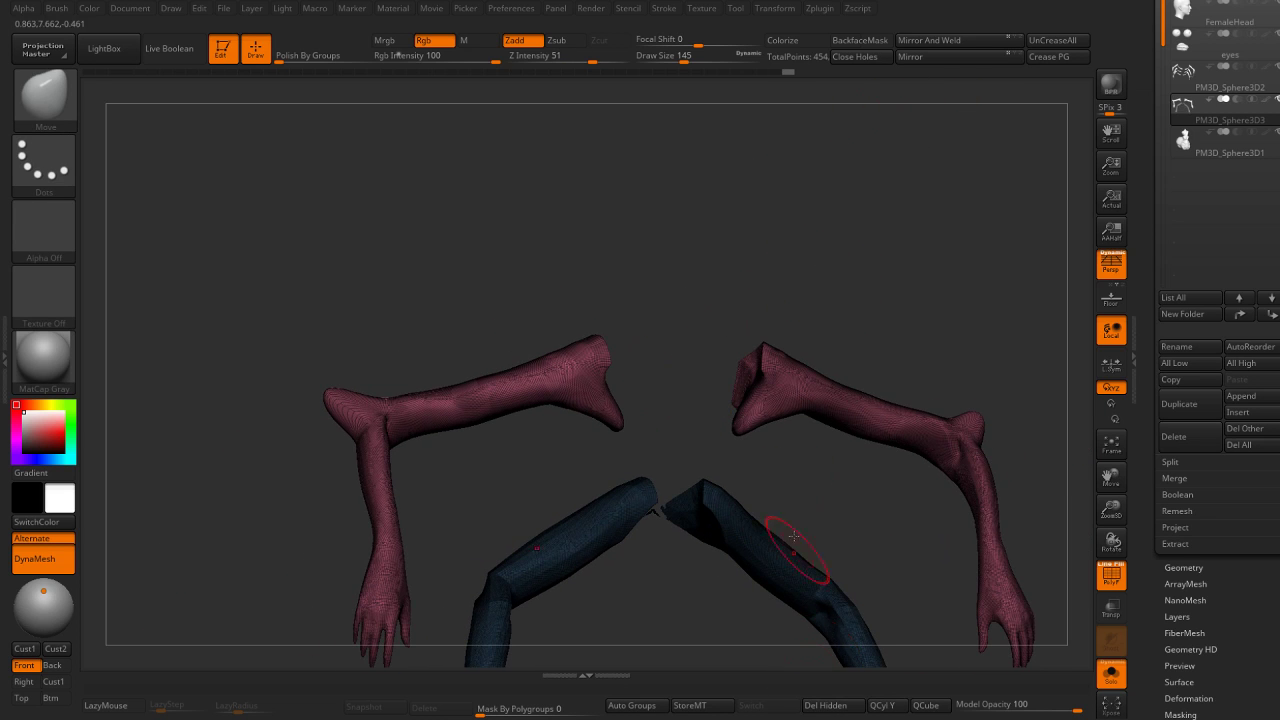
pyautogui.click(933, 45)
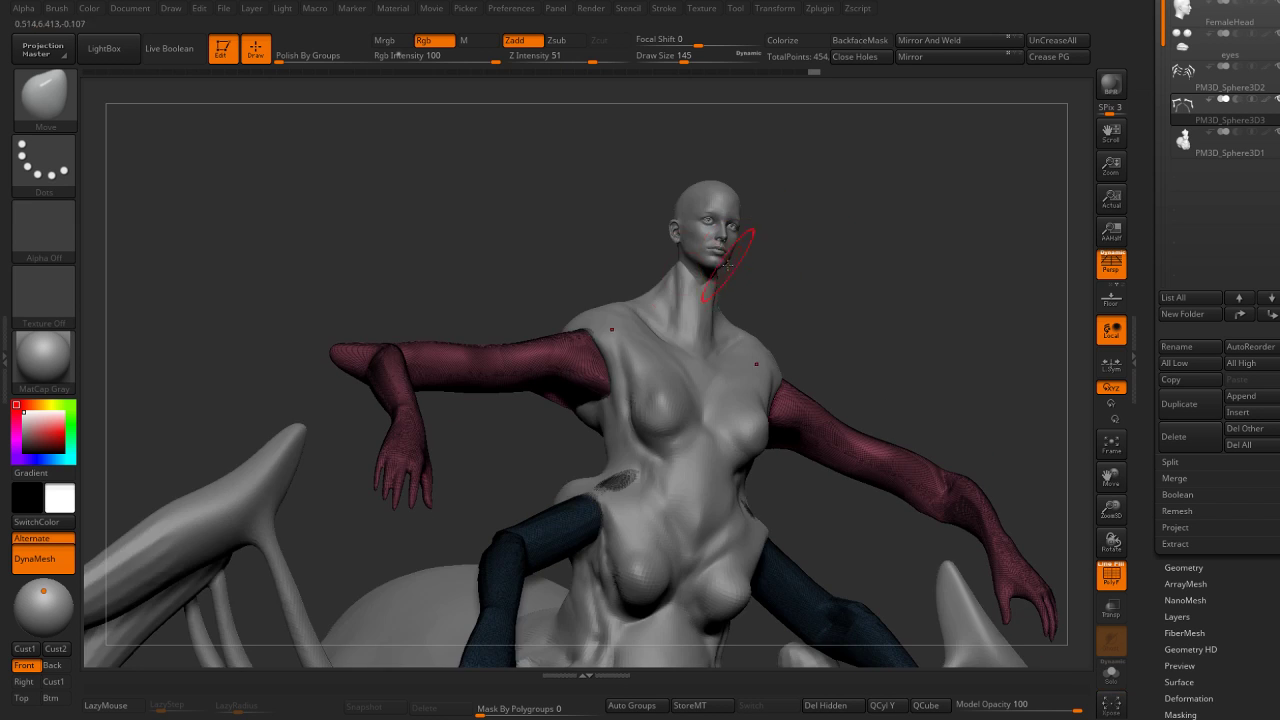
pyautogui.moveTo(432, 296)
pyautogui.mouseDown()
pyautogui.moveTo(457, 381)
pyautogui.moveTo(487, 383)
pyautogui.mouseUp()
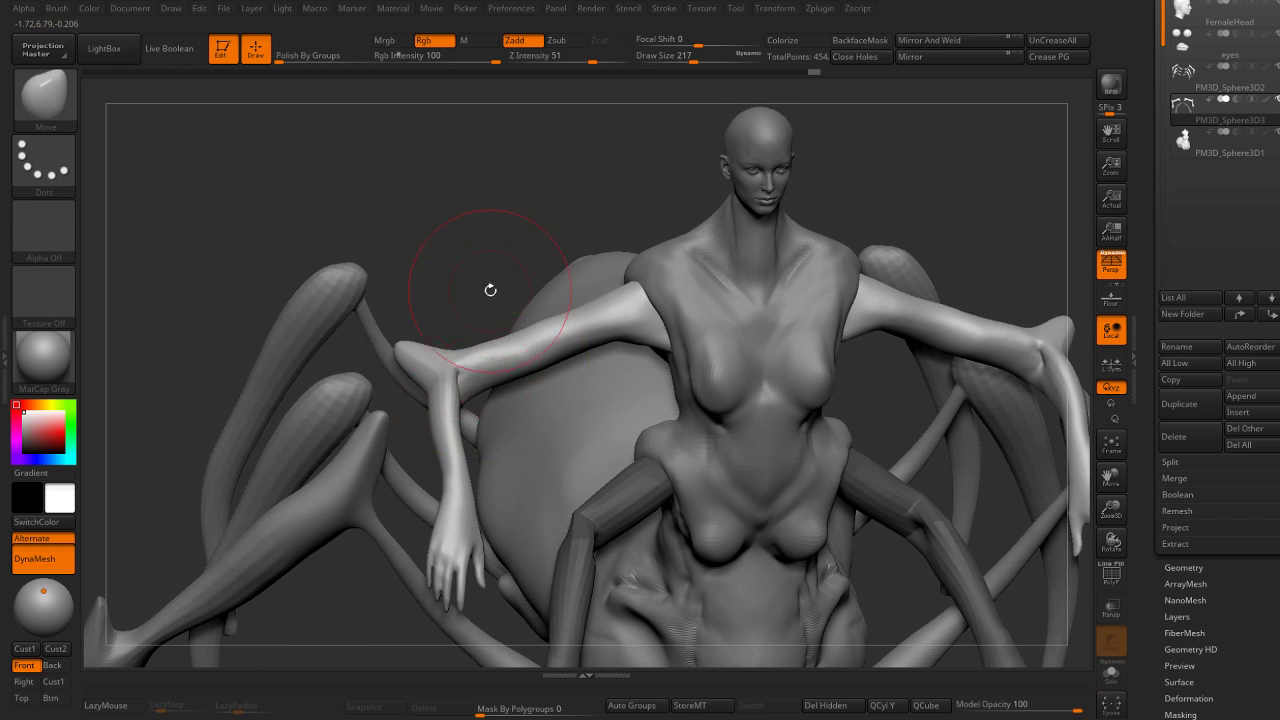
# Carve grooves along the arm's underside and build up muscle on top of the left arm.
pyautogui.keyDown('shift'); pyautogui.moveTo(490, 290); pyautogui.dragTo(537, 320); pyautogui.keyUp('shift')
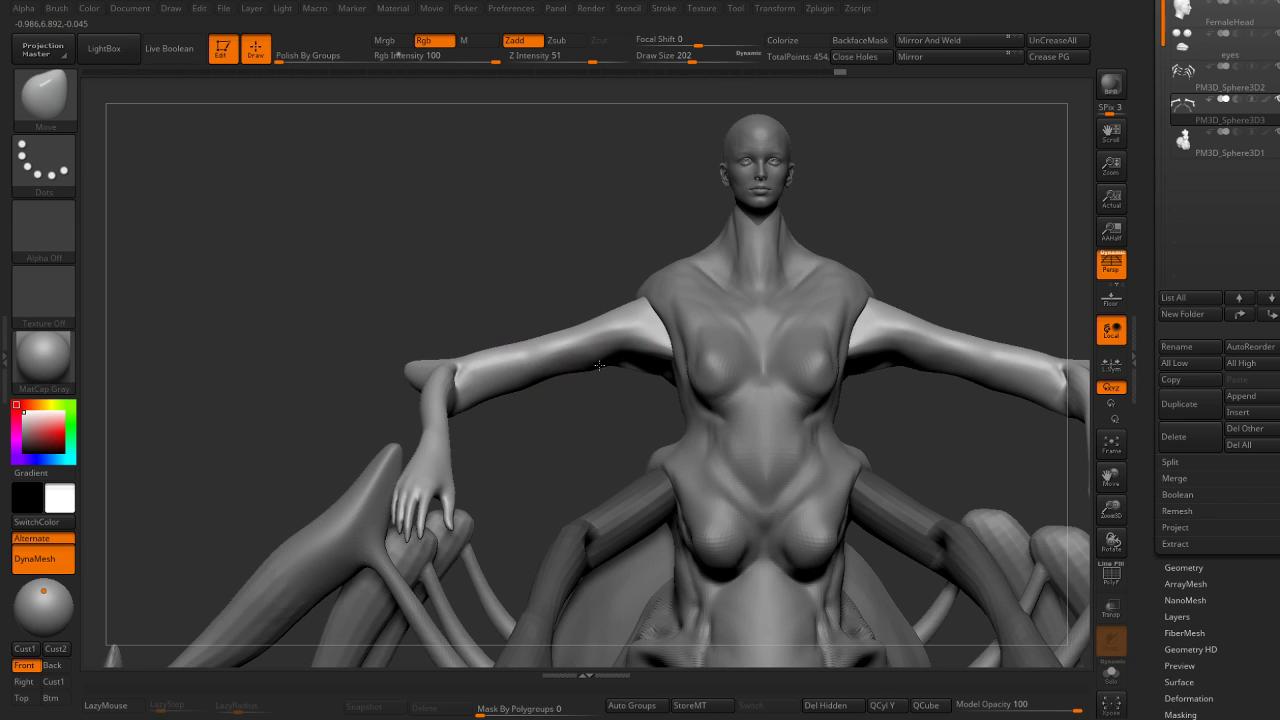
pyautogui.press('[')
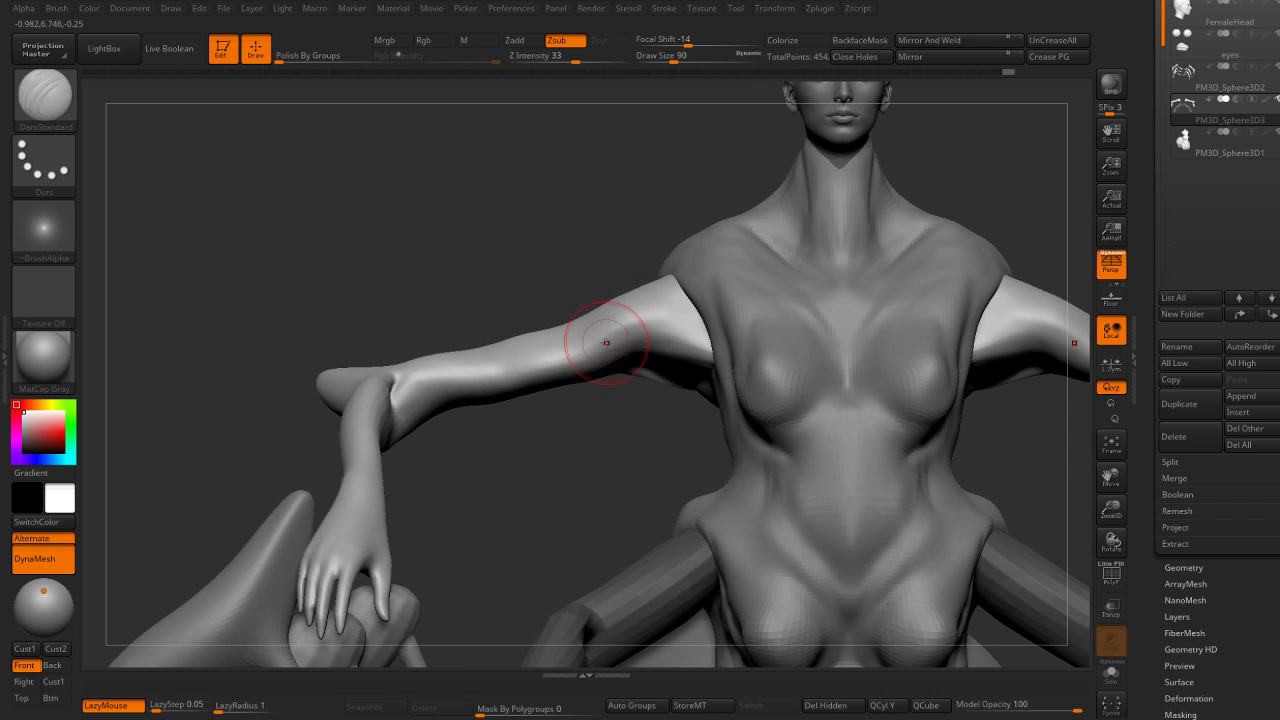
pyautogui.moveTo(543, 286); pyautogui.dragTo(600, 355)
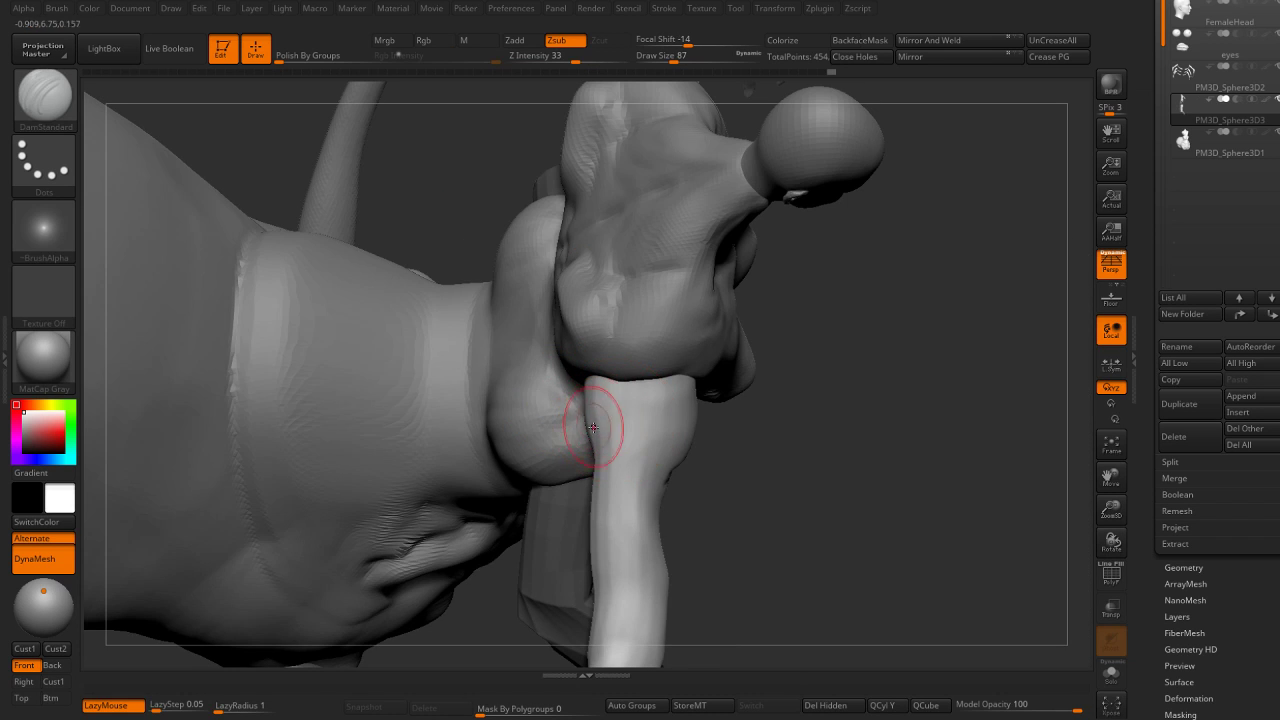
pyautogui.moveTo(593, 427); pyautogui.dragTo(640, 530)
pyautogui.moveTo(840, 400); pyautogui.dragTo(802, 349)
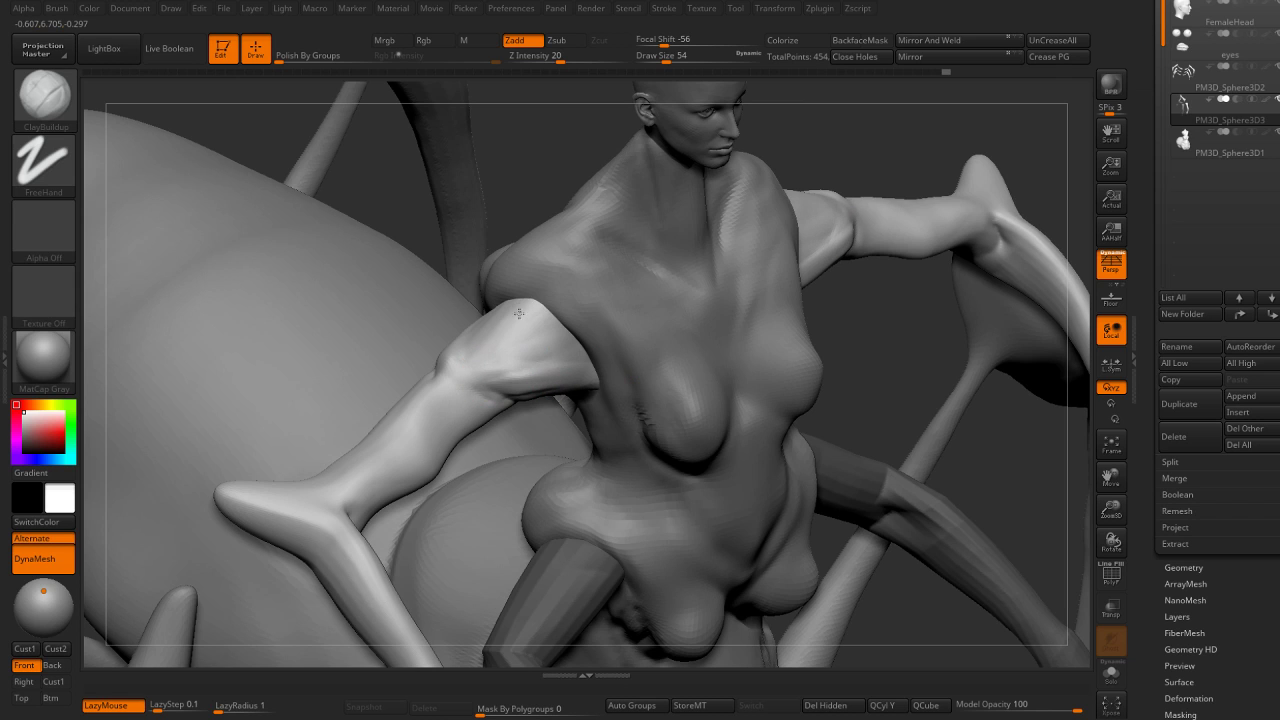
pyautogui.moveTo(510, 313); pyautogui.dragTo(517, 362)
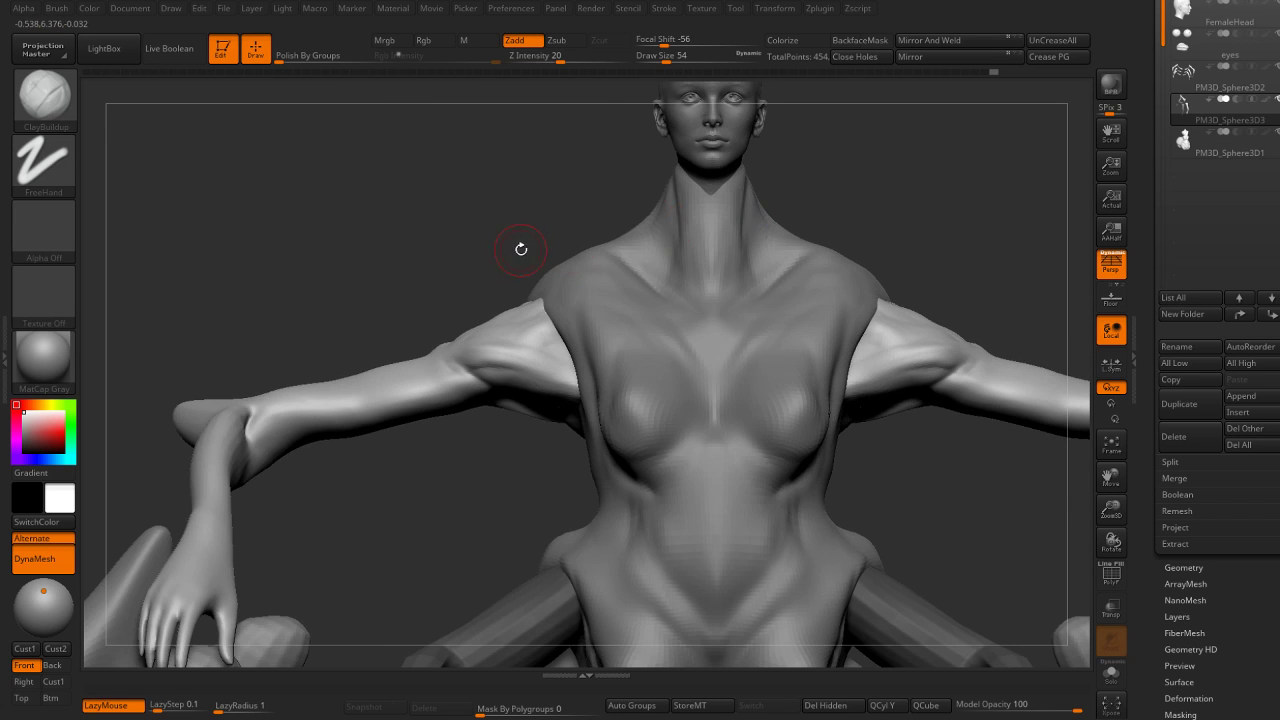
# Reshape both armpits symmetrically with a larger brush, then isolate the arm piece.
pyautogui.moveTo(567, 360); pyautogui.dragTo(528, 323)
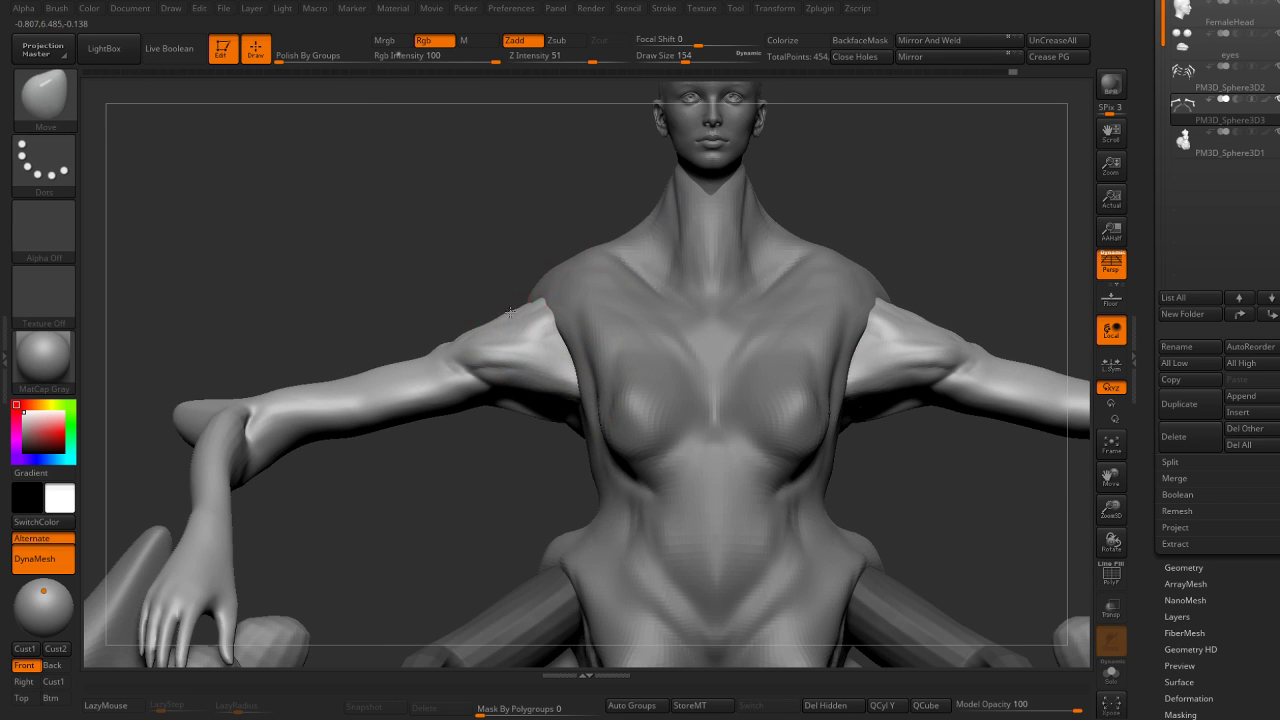
pyautogui.press('s')
pyautogui.moveTo(430, 350)
pyautogui.mouseDown()
pyautogui.moveTo(454, 349)
pyautogui.moveTo(438, 346)
pyautogui.mouseUp()
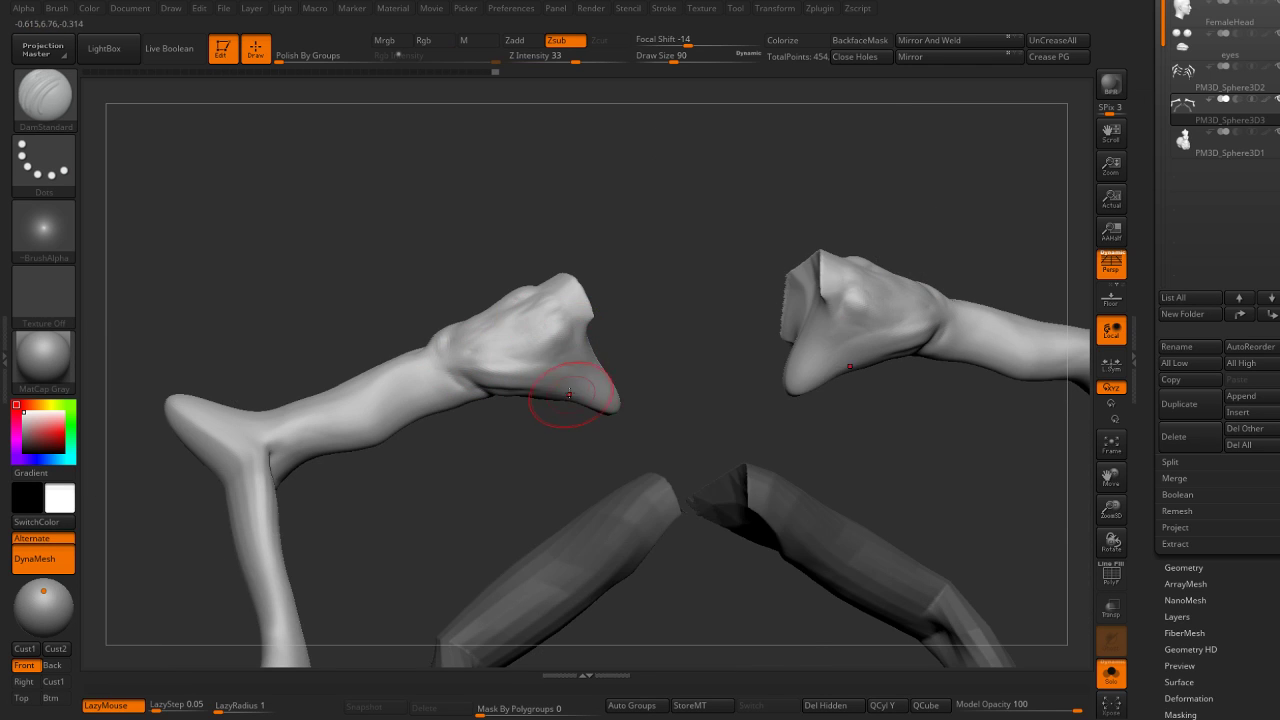
pyautogui.moveTo(563, 386); pyautogui.dragTo(521, 358)
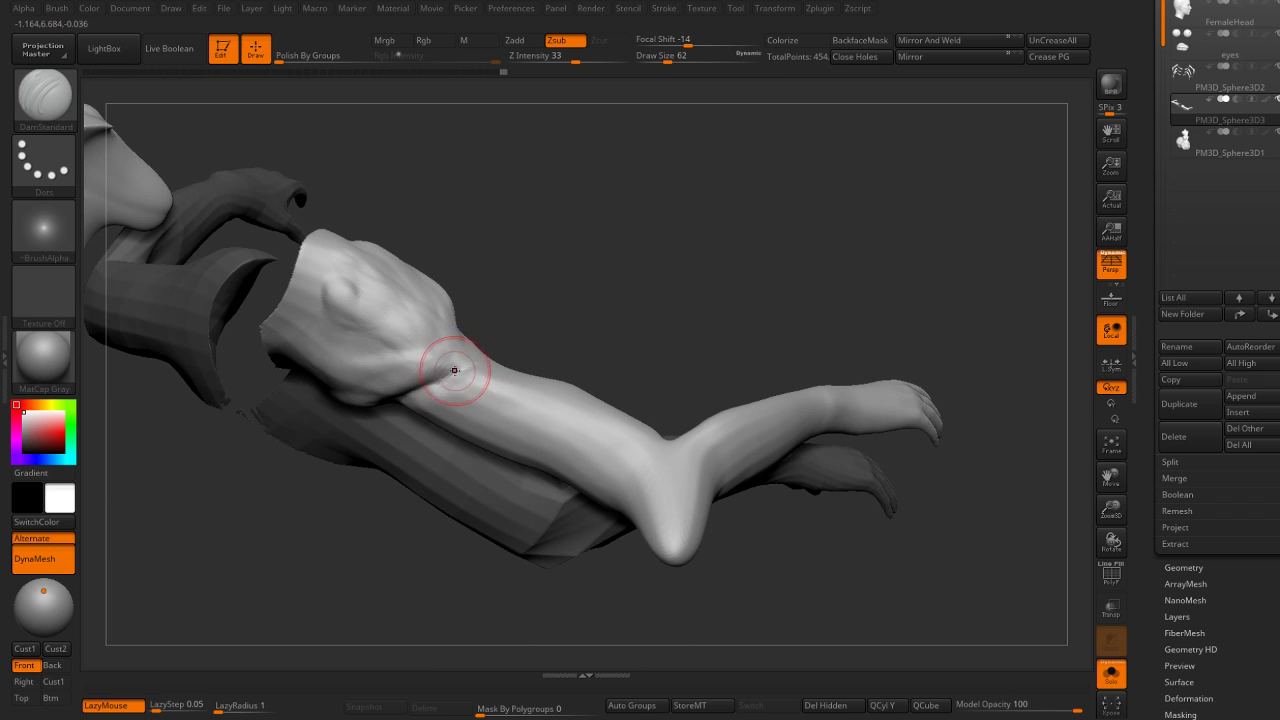
# Orbit around the forearm and hand, switching from the Move brush to DamStandard.
pyautogui.moveTo(455, 370)
pyautogui.mouseDown()
pyautogui.moveTo(486, 346)
pyautogui.moveTo(521, 371)
pyautogui.mouseUp()
pyautogui.press('b')
pyautogui.press('m')
pyautogui.press('v')
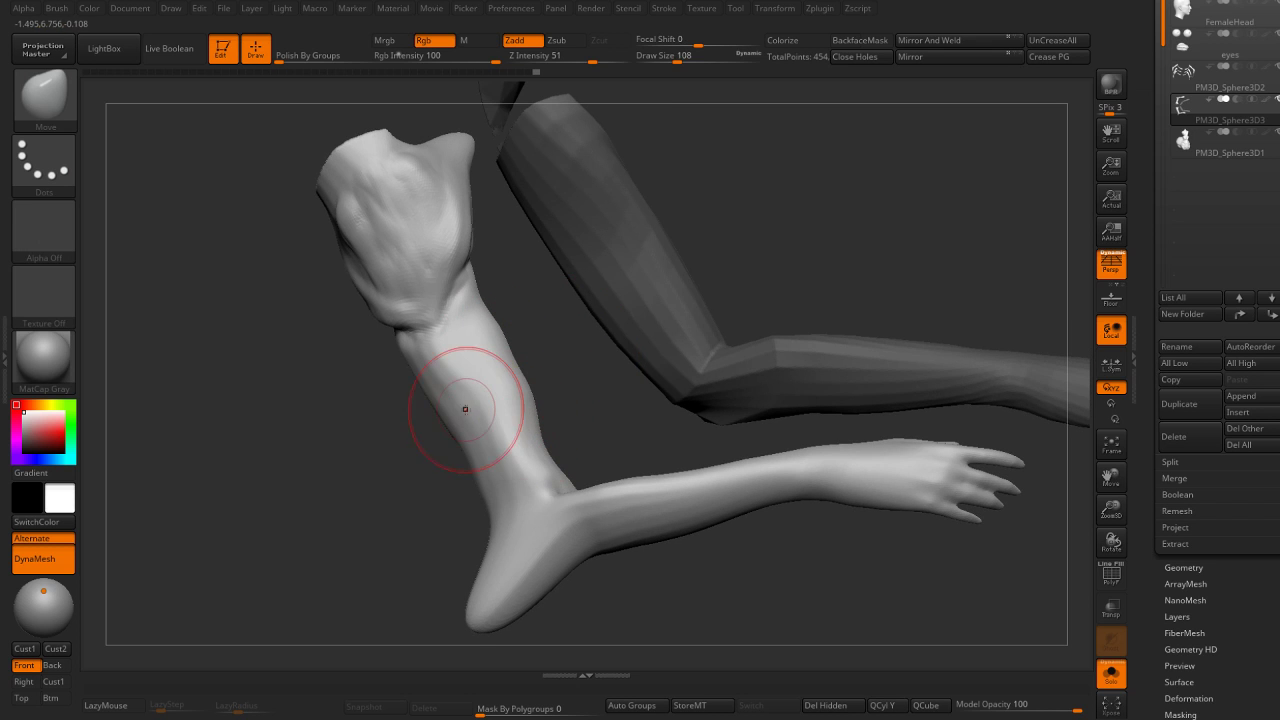
pyautogui.moveTo(444, 412)
pyautogui.mouseDown()
pyautogui.moveTo(457, 443)
pyautogui.moveTo(686, 243)
pyautogui.moveTo(514, 314)
pyautogui.mouseUp()
pyautogui.press('b')
pyautogui.press('d')
pyautogui.press('s')
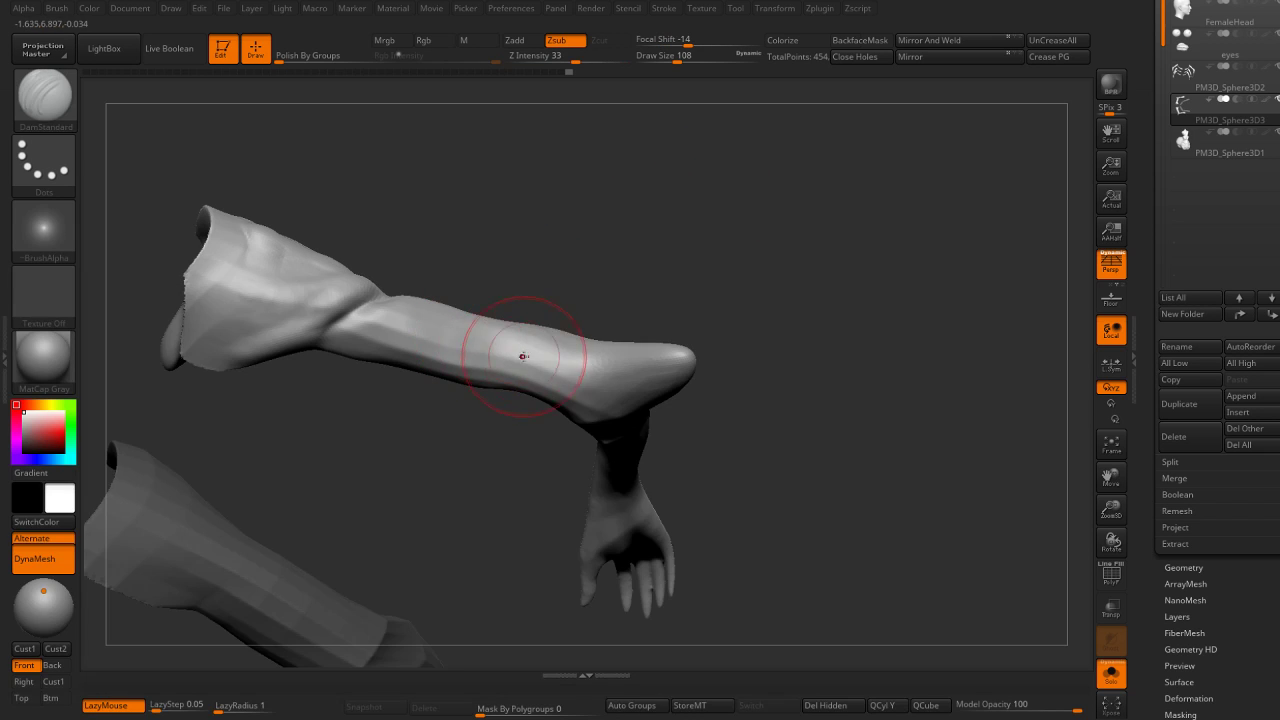
pyautogui.moveTo(629, 314); pyautogui.dragTo(586, 343)
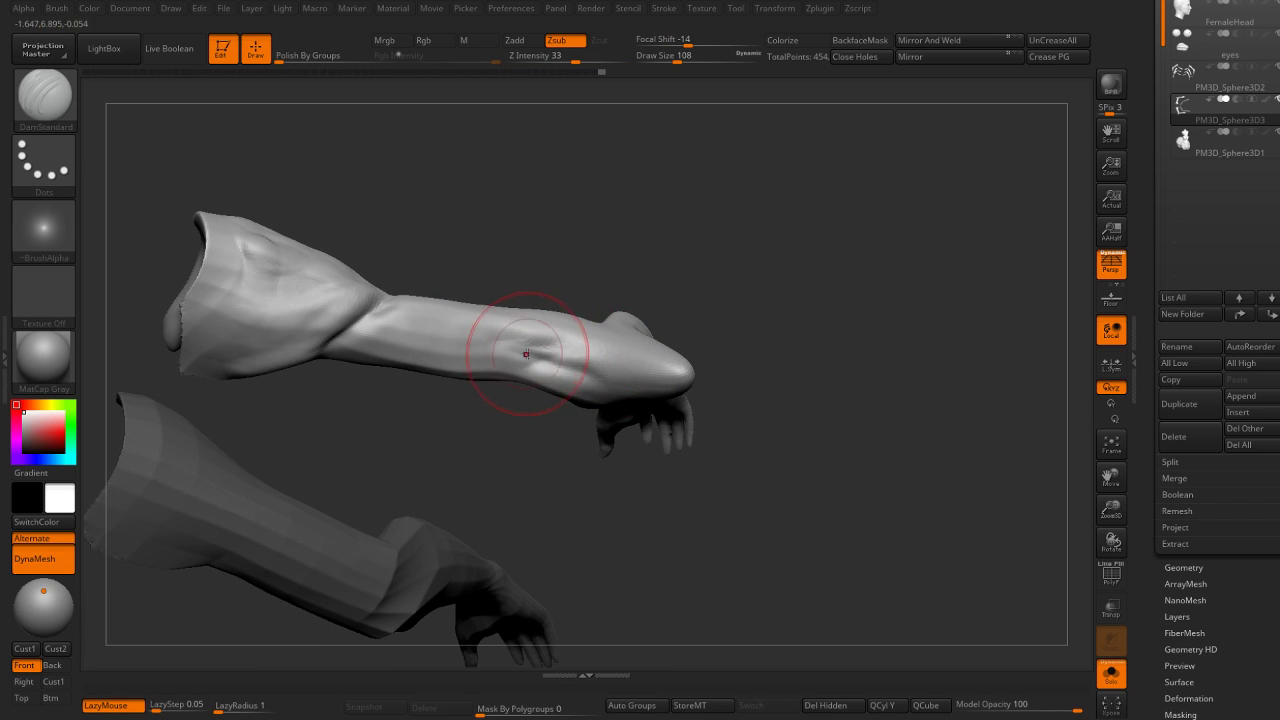
pyautogui.moveTo(543, 343)
pyautogui.mouseDown()
pyautogui.moveTo(413, 350)
pyautogui.moveTo(401, 378)
pyautogui.moveTo(455, 373)
pyautogui.moveTo(406, 334)
pyautogui.moveTo(475, 345)
pyautogui.mouseUp()
# Build up forearm muscle strokes with ClayBuildup at Draw Size 51.
pyautogui.press('b')
pyautogui.press('c')
pyautogui.press('b')
pyautogui.press('s')
pyautogui.click(413, 350)
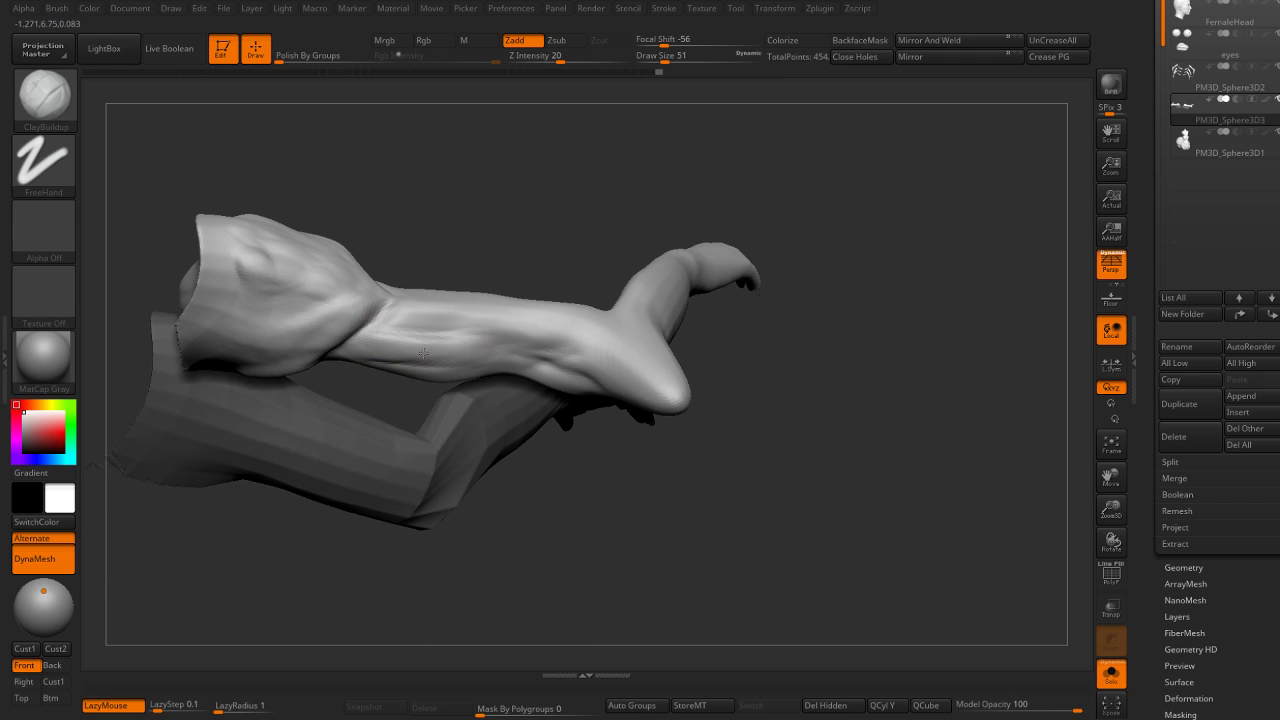
pyautogui.moveTo(397, 322); pyautogui.dragTo(617, 343)
pyautogui.moveTo(760, 320)
pyautogui.mouseDown()
pyautogui.moveTo(831, 251)
pyautogui.moveTo(754, 279)
pyautogui.moveTo(760, 317)
pyautogui.moveTo(683, 266)
pyautogui.moveTo(581, 453)
pyautogui.mouseUp()
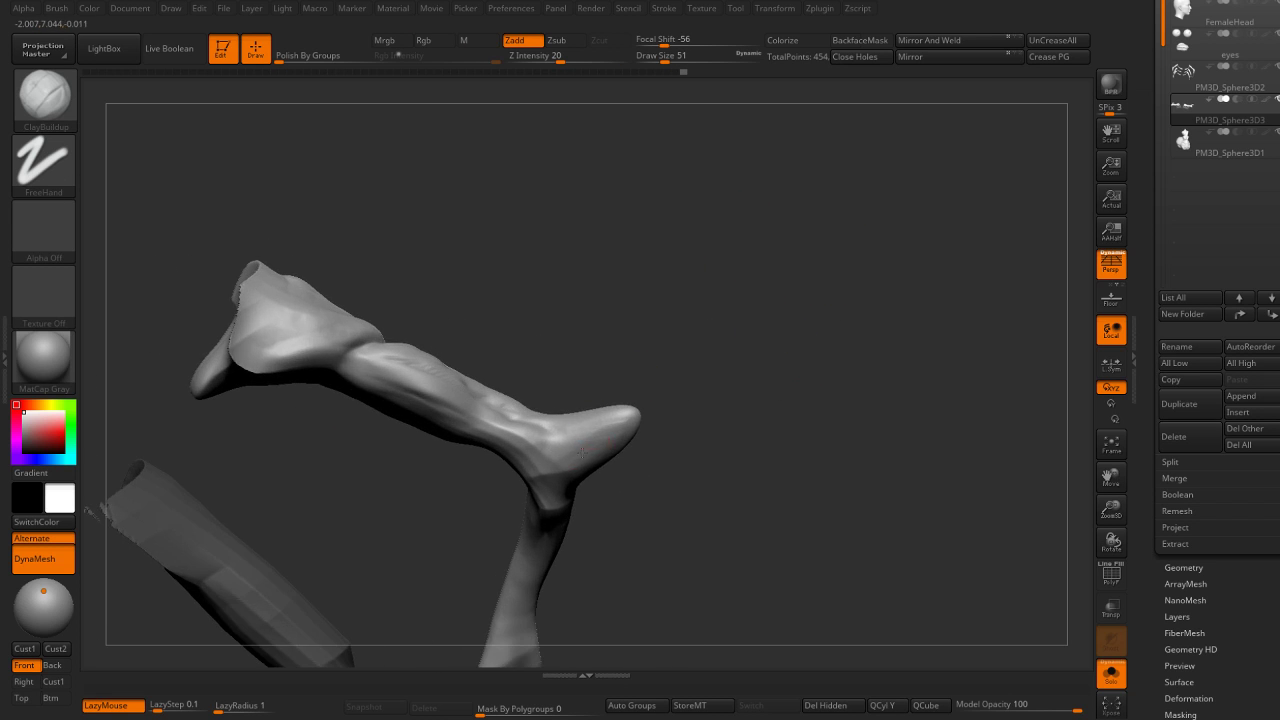
pyautogui.moveTo(706, 420)
pyautogui.mouseDown()
pyautogui.moveTo(691, 334)
pyautogui.moveTo(575, 311)
pyautogui.mouseUp()
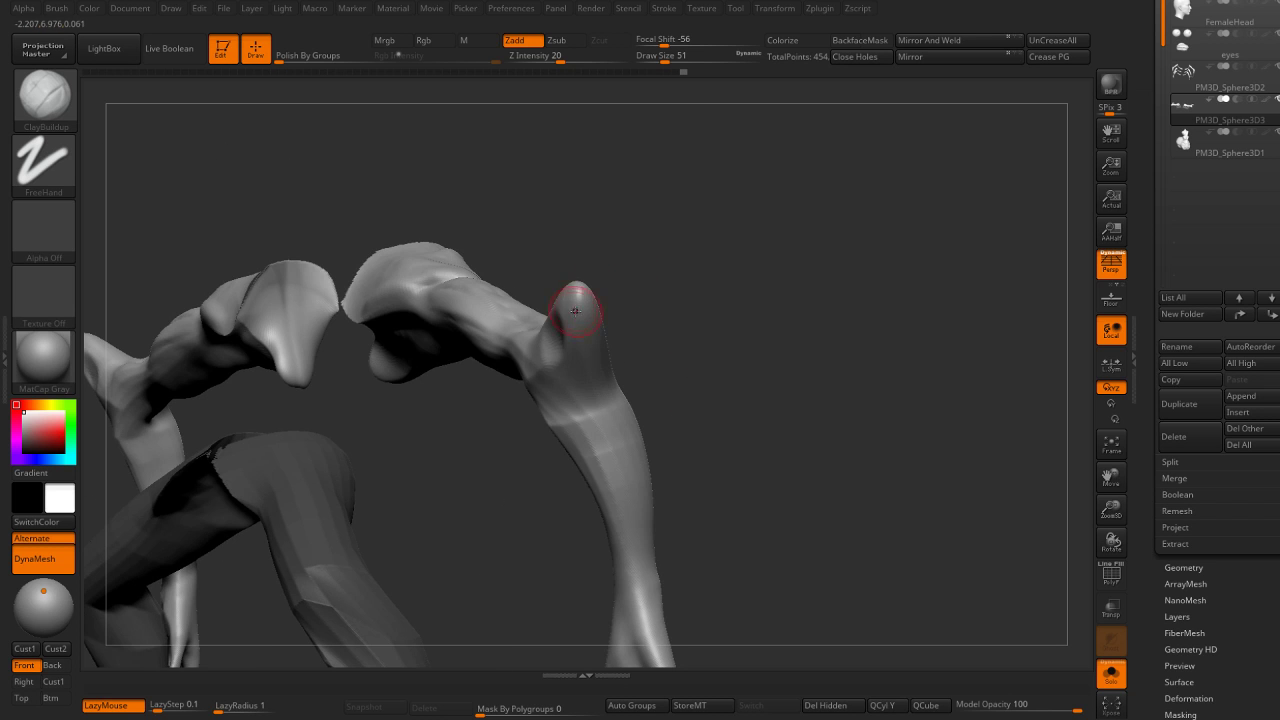
pyautogui.moveTo(596, 395)
pyautogui.mouseDown()
pyautogui.moveTo(606, 265)
pyautogui.moveTo(676, 313)
pyautogui.mouseUp()
pyautogui.press('s')
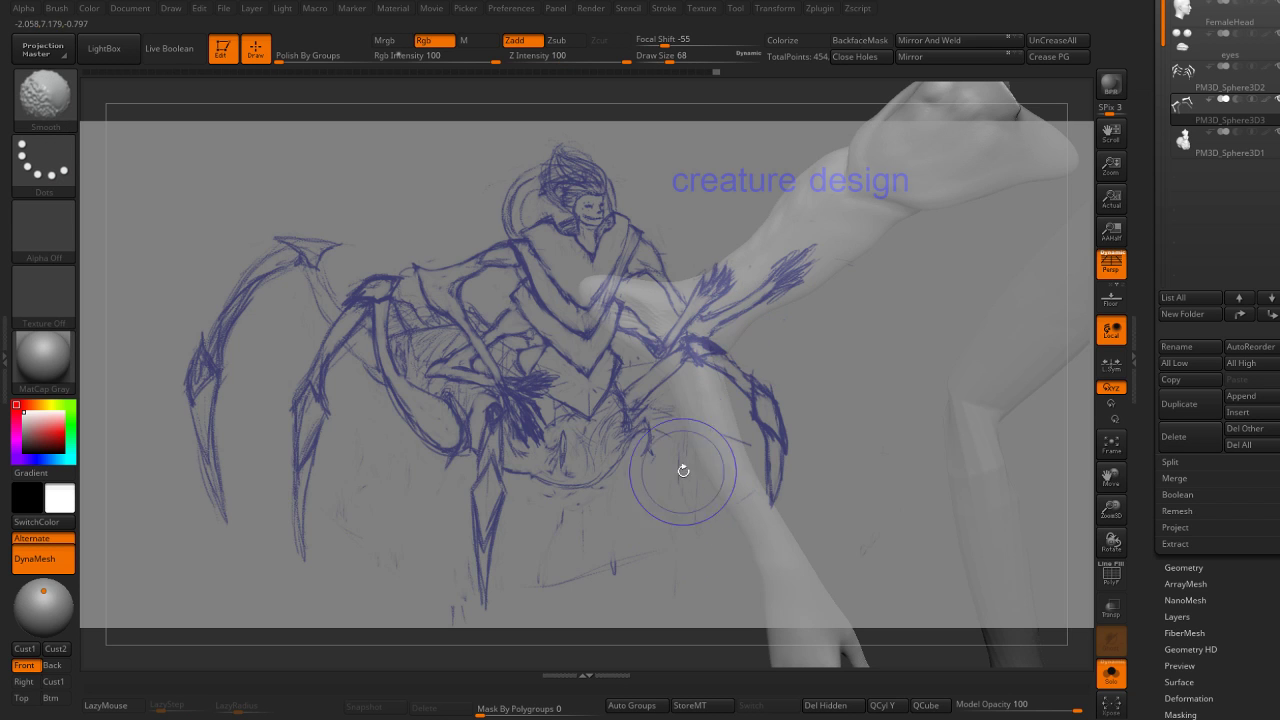
pyautogui.press('b')
pyautogui.press('m')
pyautogui.press('t')
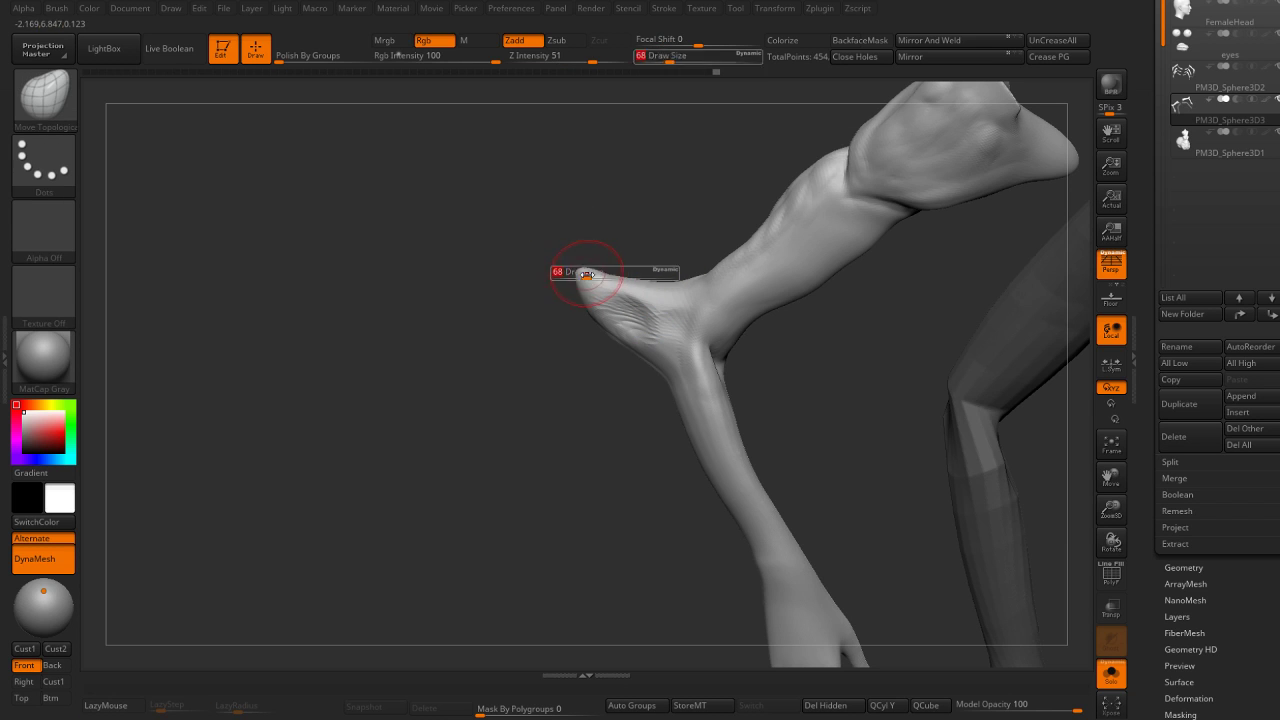
pyautogui.moveTo(592, 286); pyautogui.dragTo(584, 272)
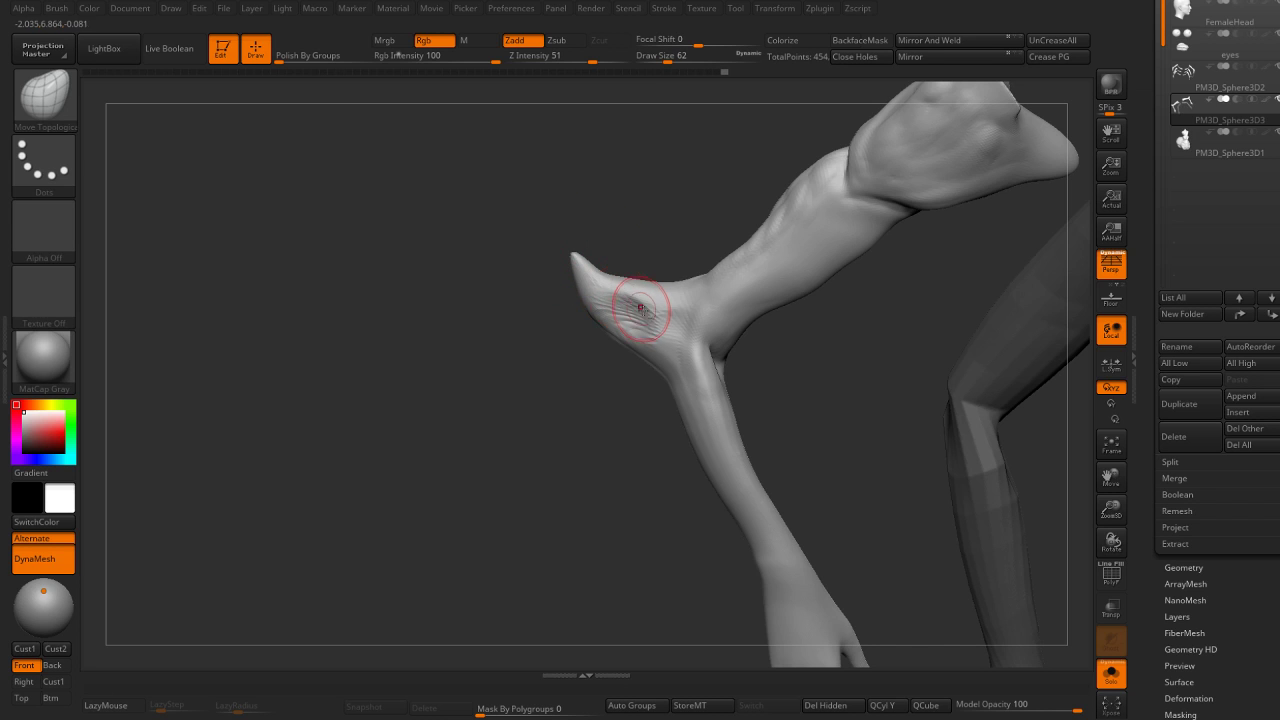
pyautogui.keyDown('alt'); pyautogui.moveTo(548, 489); pyautogui.dragTo(478, 461); pyautogui.keyUp('alt')
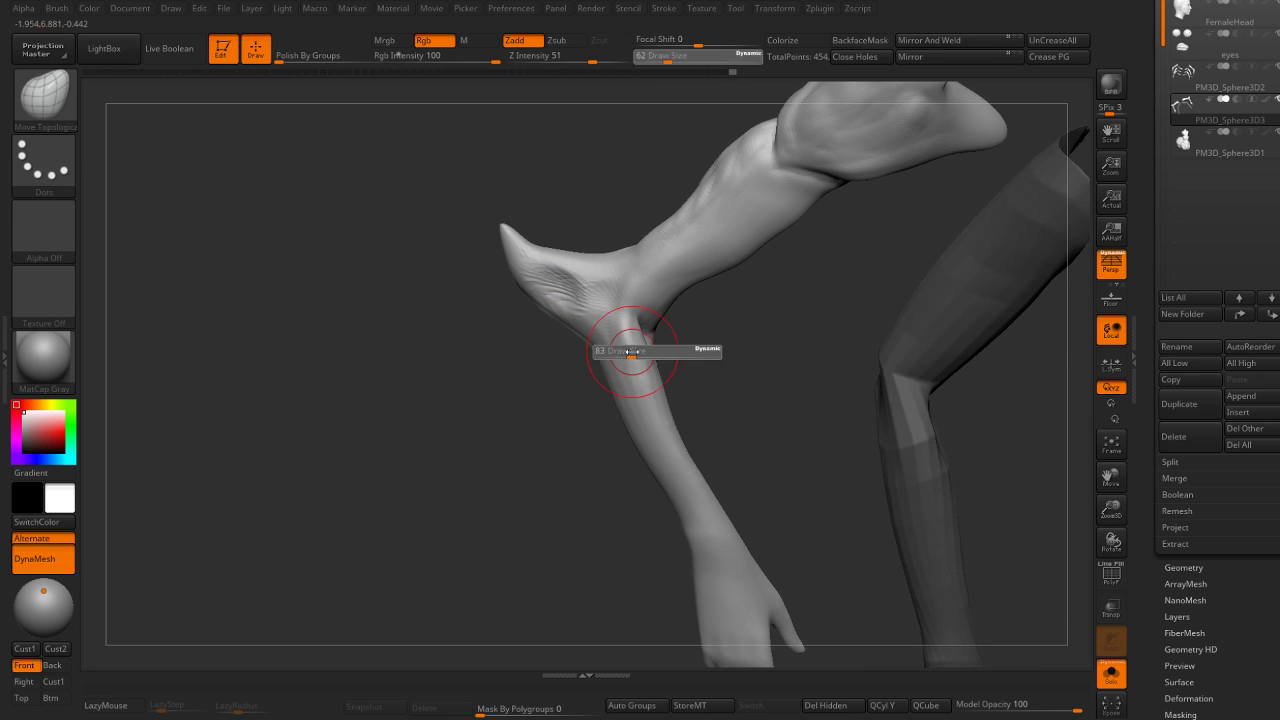
pyautogui.press('b')
pyautogui.press('m')
pyautogui.press('v')
pyautogui.press('s')
pyautogui.press('s')
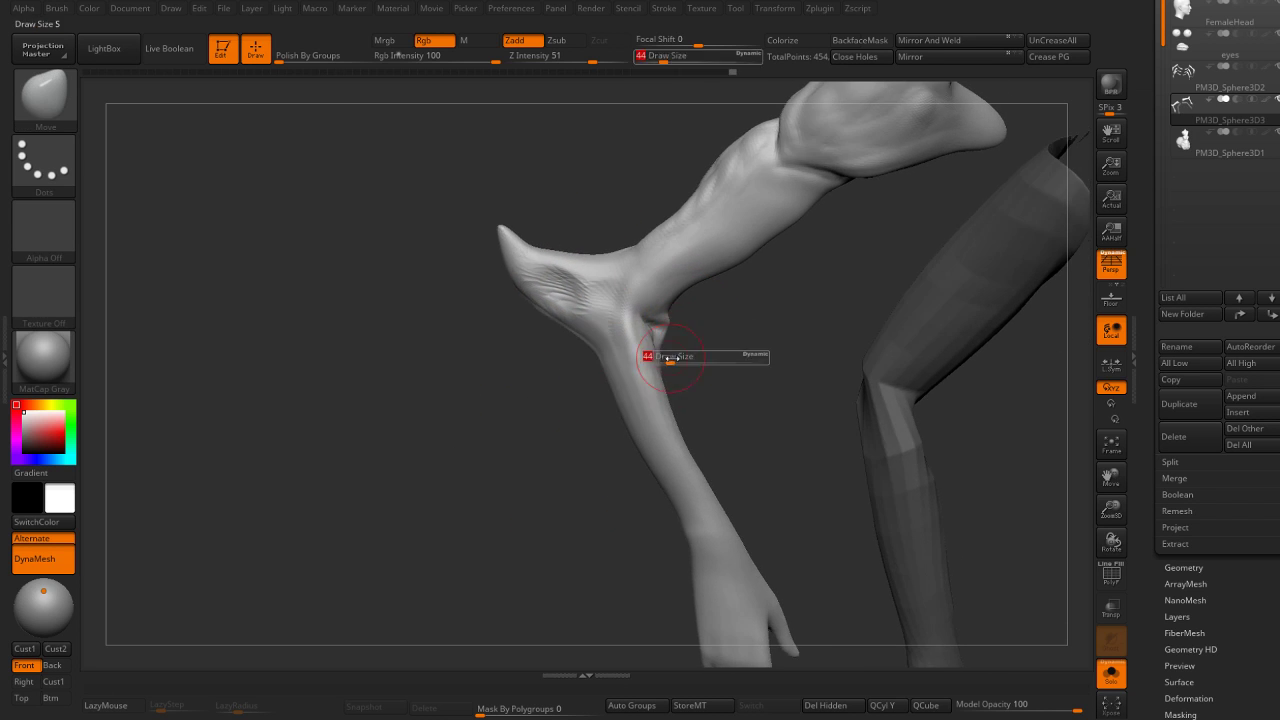
pyautogui.moveTo(694, 354)
pyautogui.mouseDown(button='right')
pyautogui.moveTo(653, 342)
pyautogui.moveTo(665, 289)
pyautogui.mouseUp(button='right')
pyautogui.press('b')
pyautogui.press('c')
pyautogui.press('b')
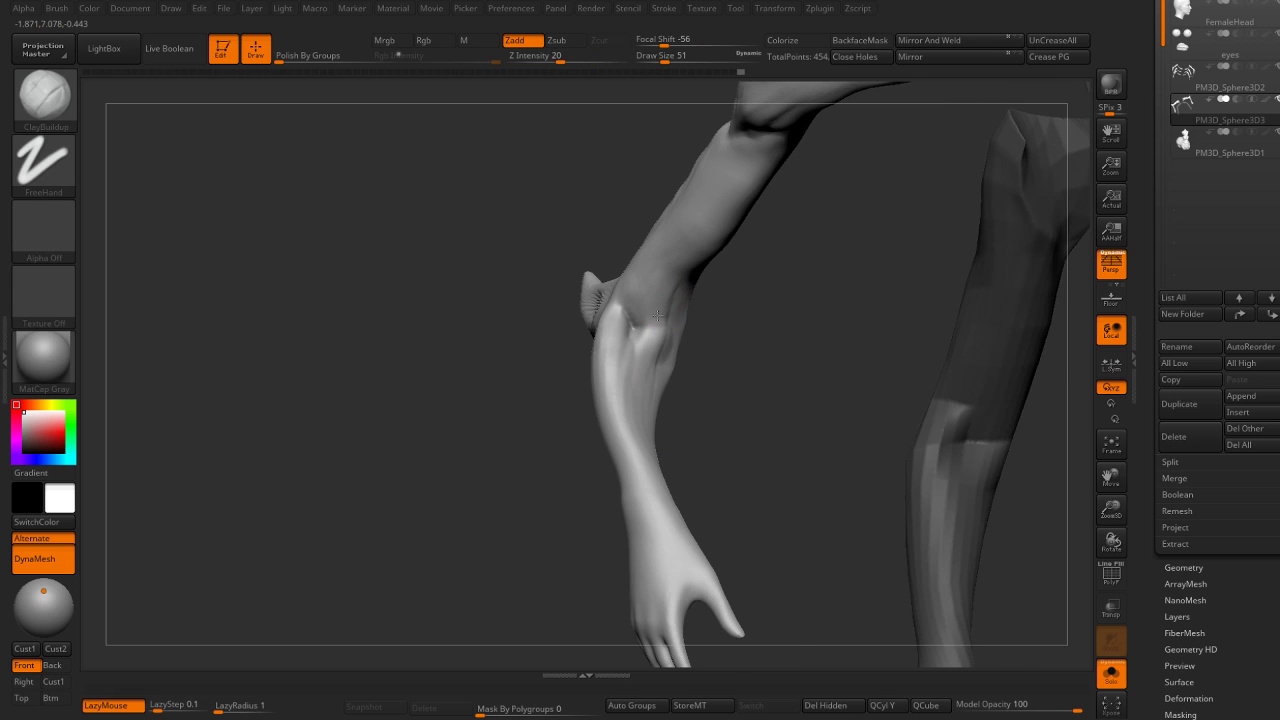
pyautogui.moveTo(650, 352); pyautogui.dragTo(686, 306, button='right')
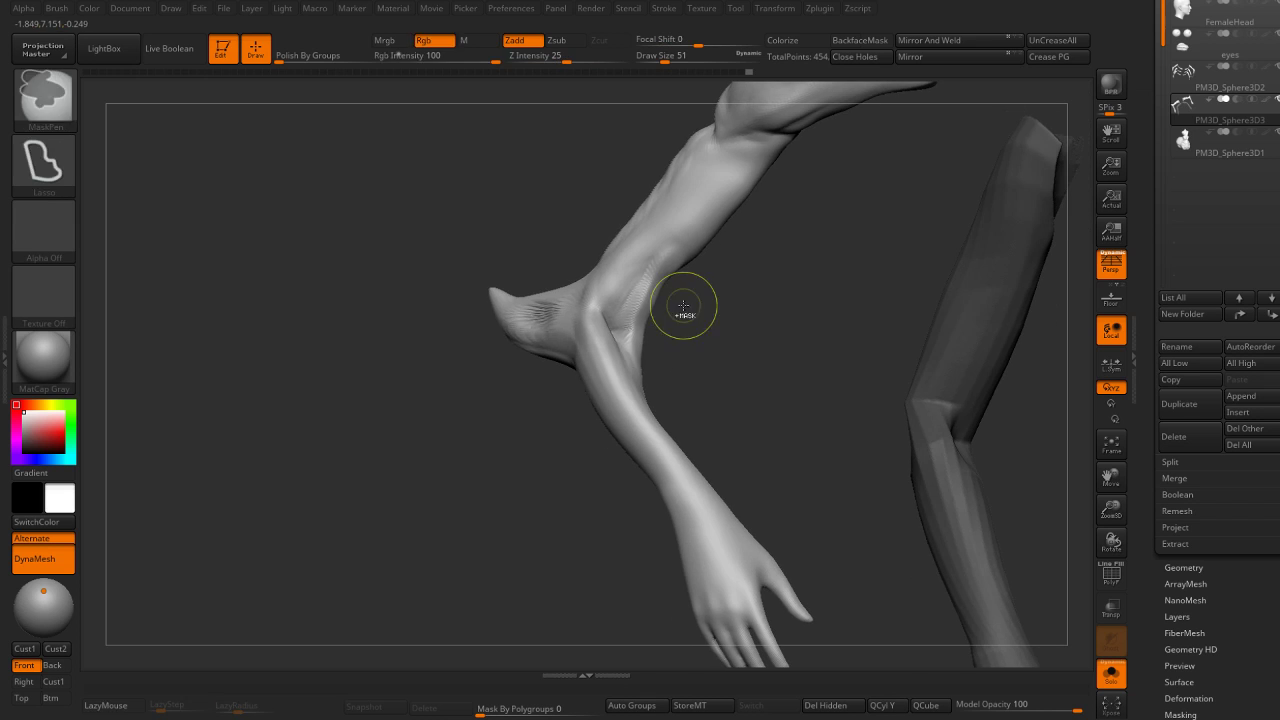
pyautogui.moveTo(634, 274)
pyautogui.mouseDown(button='right')
pyautogui.moveTo(639, 338)
pyautogui.moveTo(626, 360)
pyautogui.moveTo(628, 345)
pyautogui.moveTo(708, 346)
pyautogui.mouseUp(button='right')
pyautogui.press('b')
pyautogui.press('m')
pyautogui.press('v')
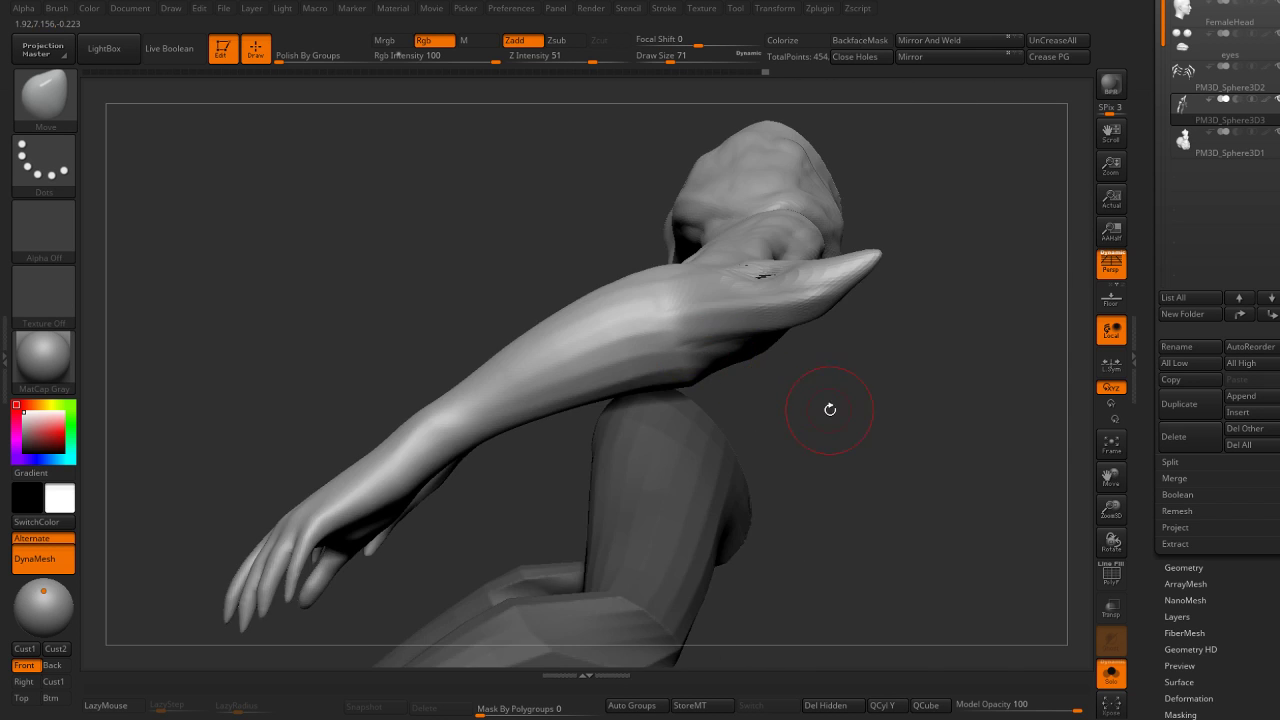
pyautogui.moveTo(830, 410); pyautogui.dragTo(702, 380, button='right')
pyautogui.press('s')
pyautogui.moveTo(660, 366); pyautogui.dragTo(650, 366)
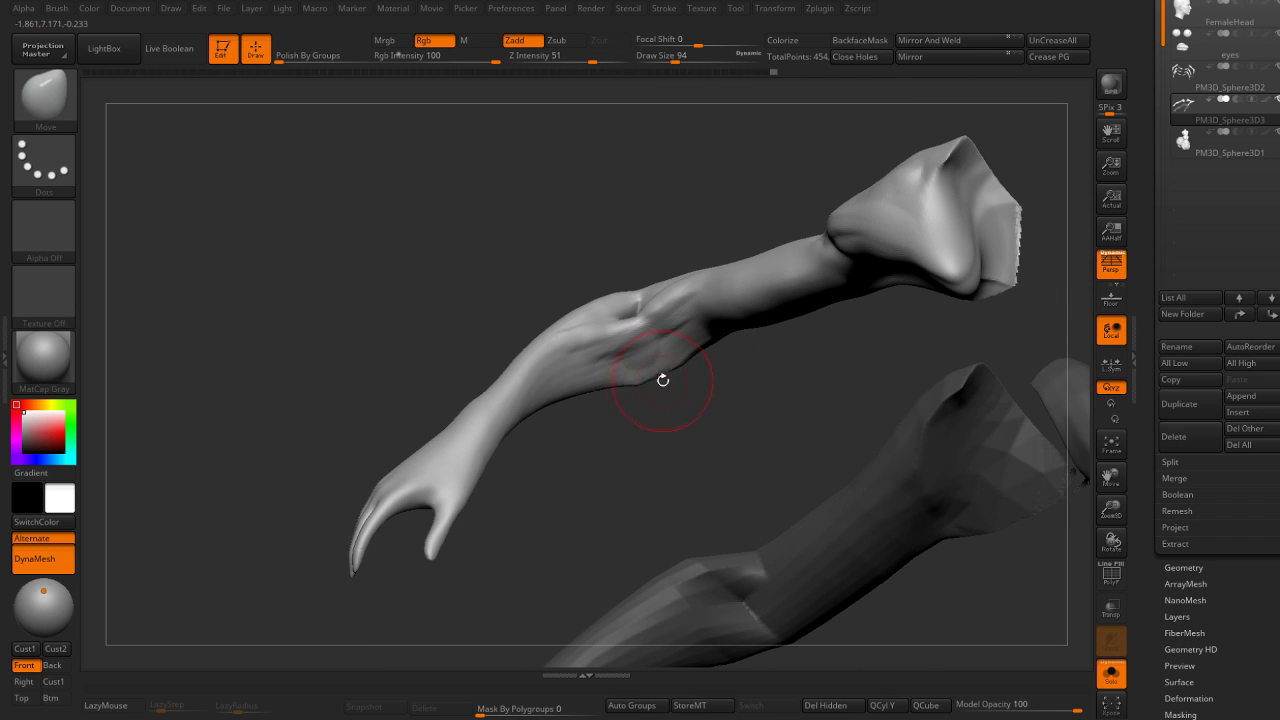
pyautogui.press('shift')
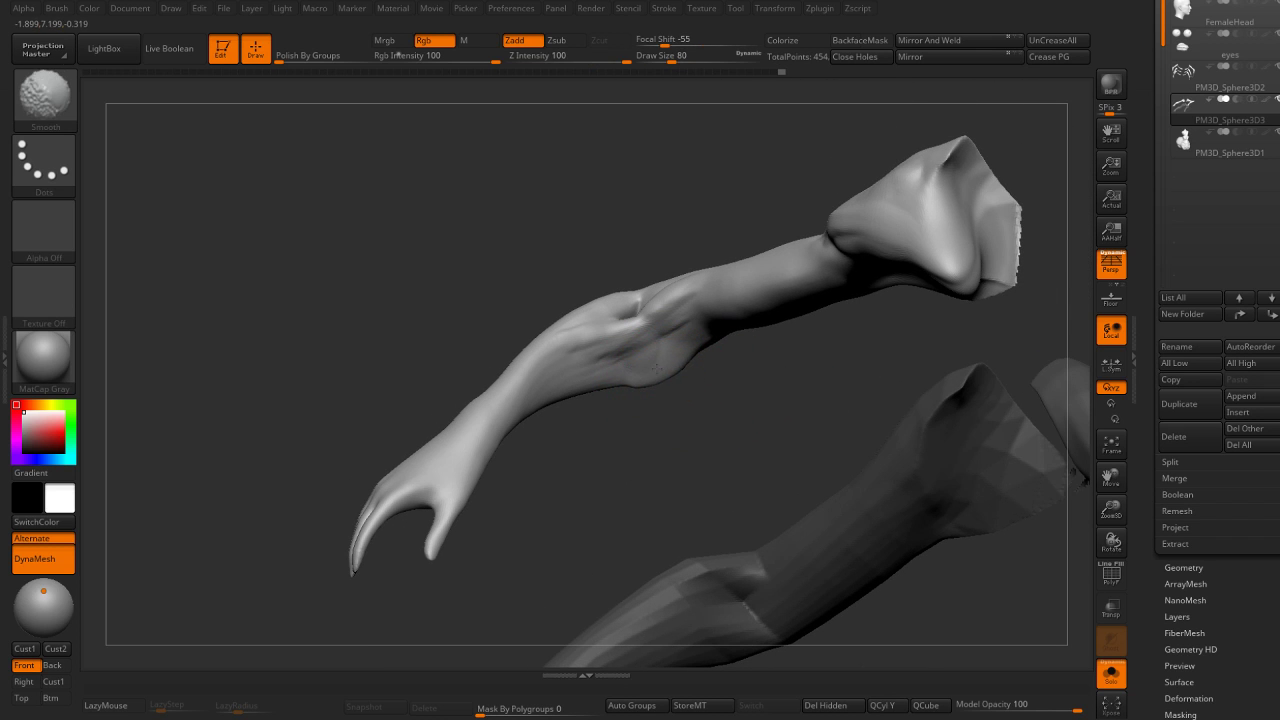
pyautogui.moveTo(600, 385); pyautogui.dragTo(557, 412, button='right')
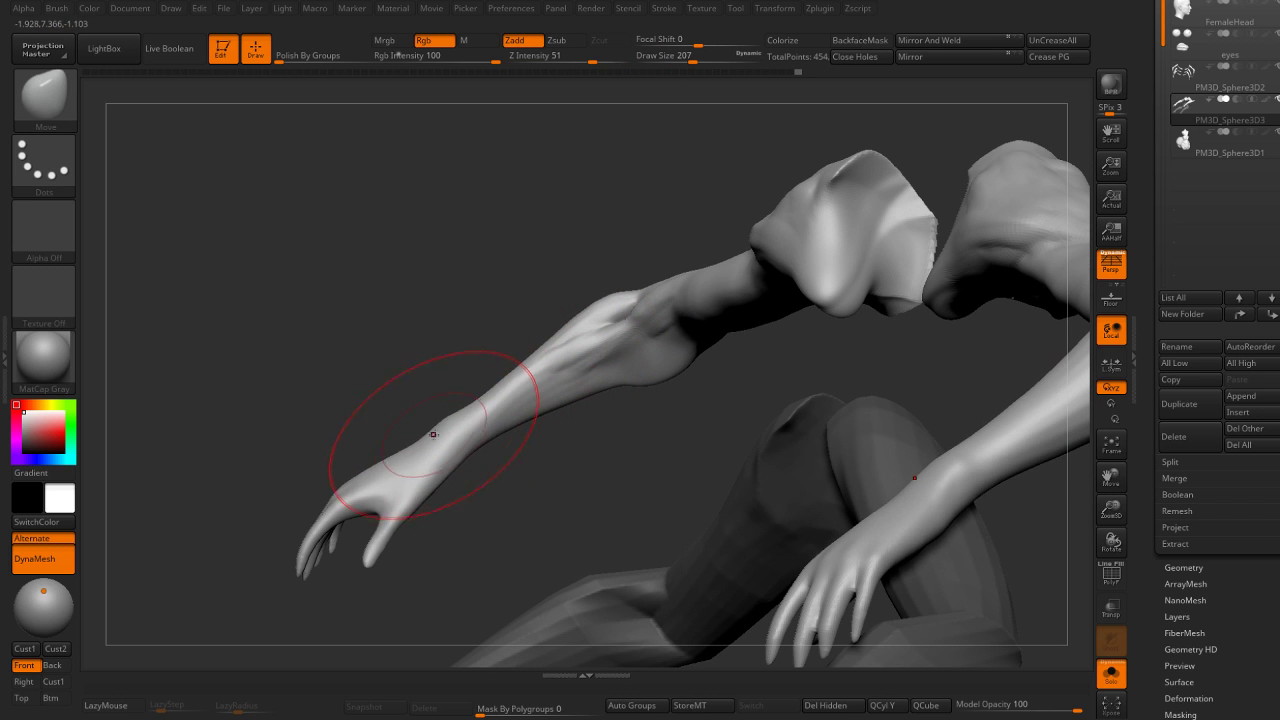
pyautogui.moveTo(503, 491)
pyautogui.mouseDown()
pyautogui.moveTo(436, 352)
pyautogui.moveTo(466, 467)
pyautogui.moveTo(383, 374)
pyautogui.moveTo(428, 437)
pyautogui.mouseUp()
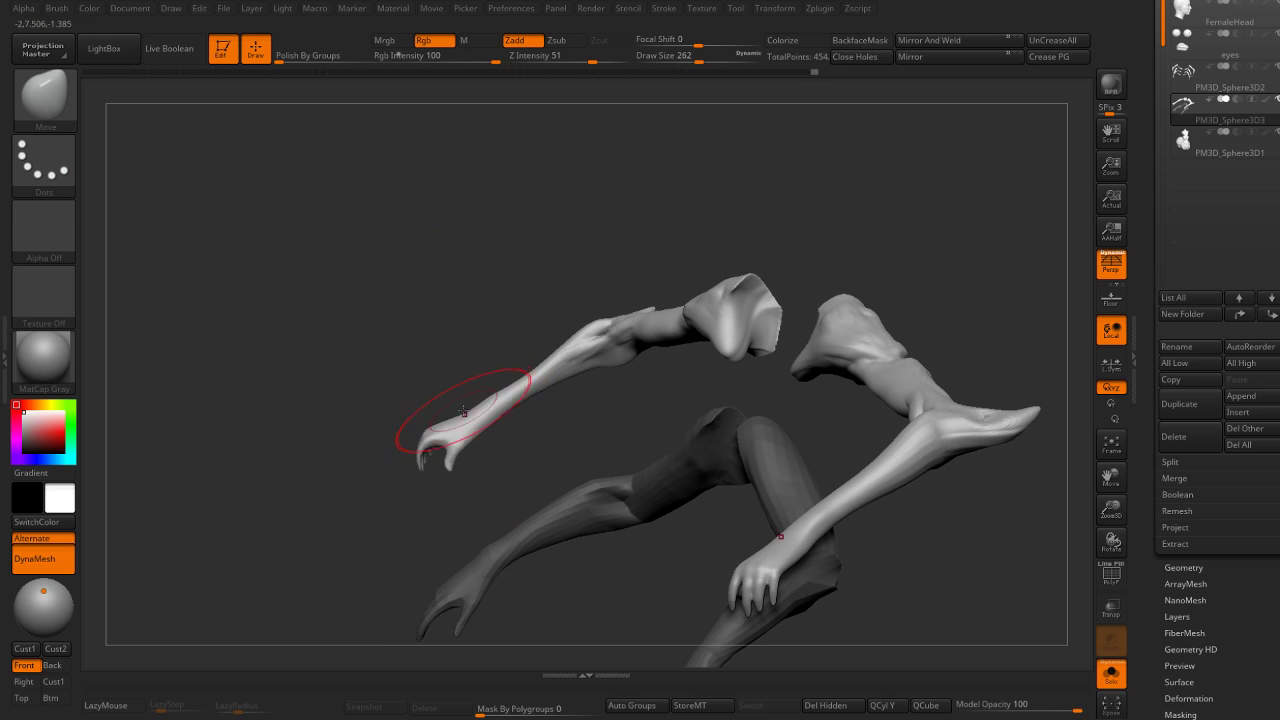
pyautogui.moveTo(451, 374); pyautogui.dragTo(511, 417)
pyautogui.moveTo(455, 380)
pyautogui.keyDown('shift'); pyautogui.mouseDown()
pyautogui.moveTo(484, 368)
pyautogui.moveTo(560, 437)
pyautogui.moveTo(509, 408)
pyautogui.mouseUp(); pyautogui.keyUp('shift')
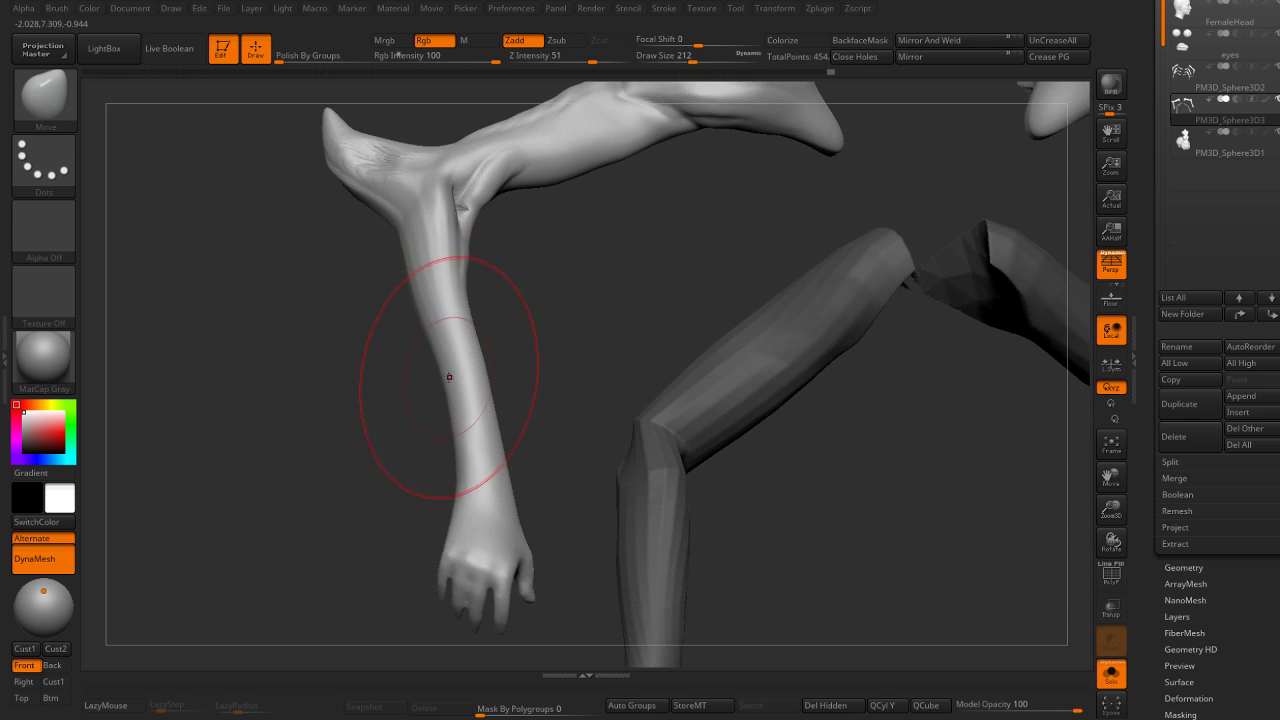
pyautogui.press('s')
pyautogui.moveTo(473, 366); pyautogui.dragTo(466, 371)
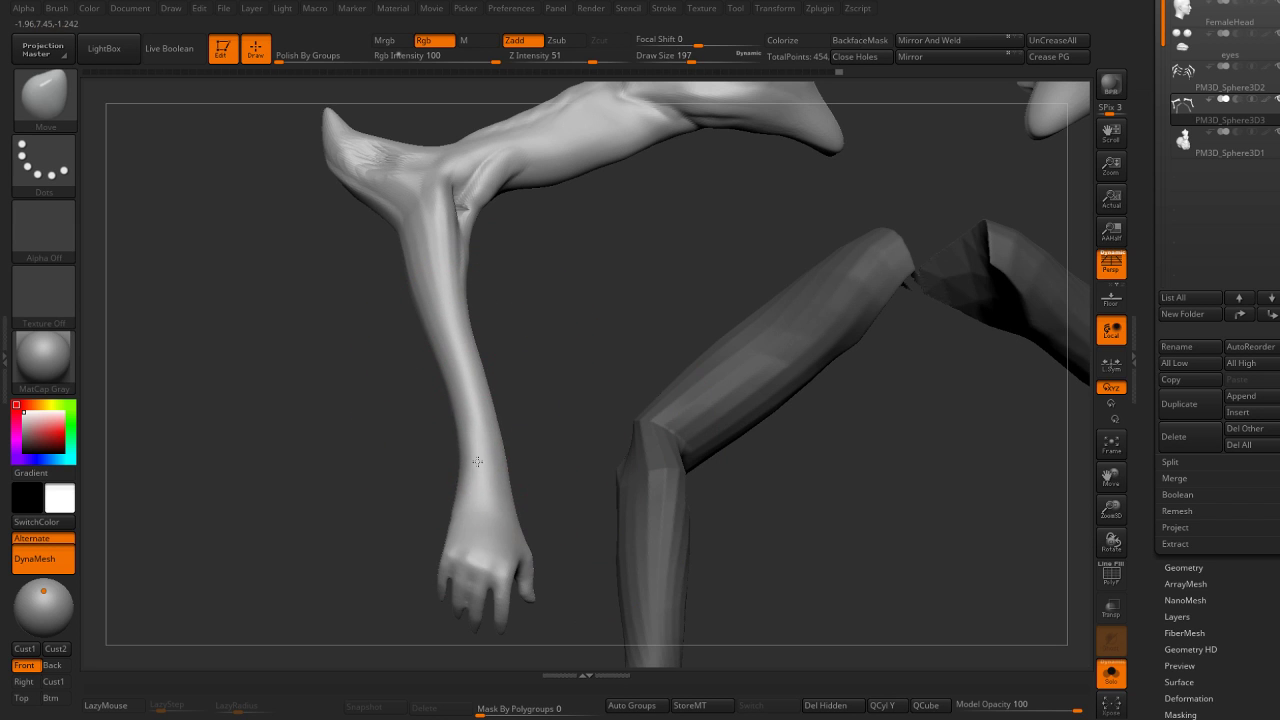
pyautogui.keyDown('alt'); pyautogui.moveTo(465, 430); pyautogui.dragTo(465, 463); pyautogui.keyUp('alt')
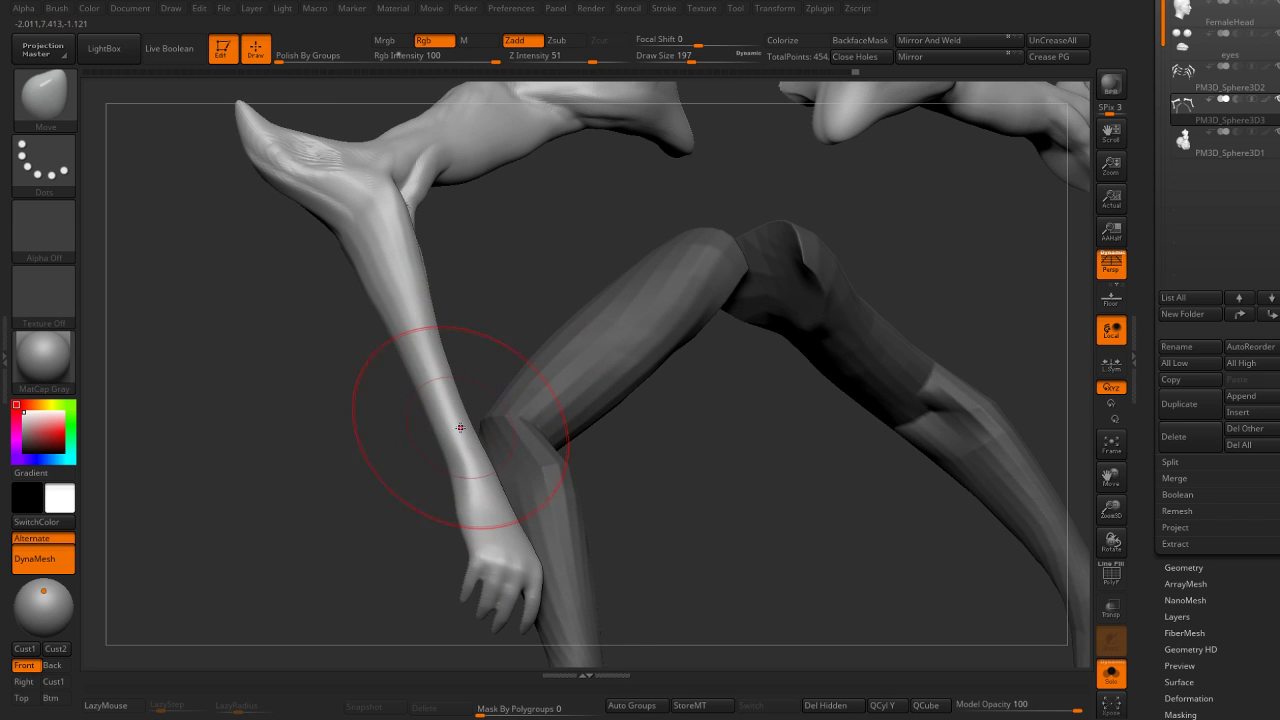
pyautogui.moveTo(457, 414)
pyautogui.mouseDown()
pyautogui.moveTo(498, 383)
pyautogui.moveTo(589, 357)
pyautogui.mouseUp()
pyautogui.moveTo(443, 300); pyautogui.dragTo(391, 509)
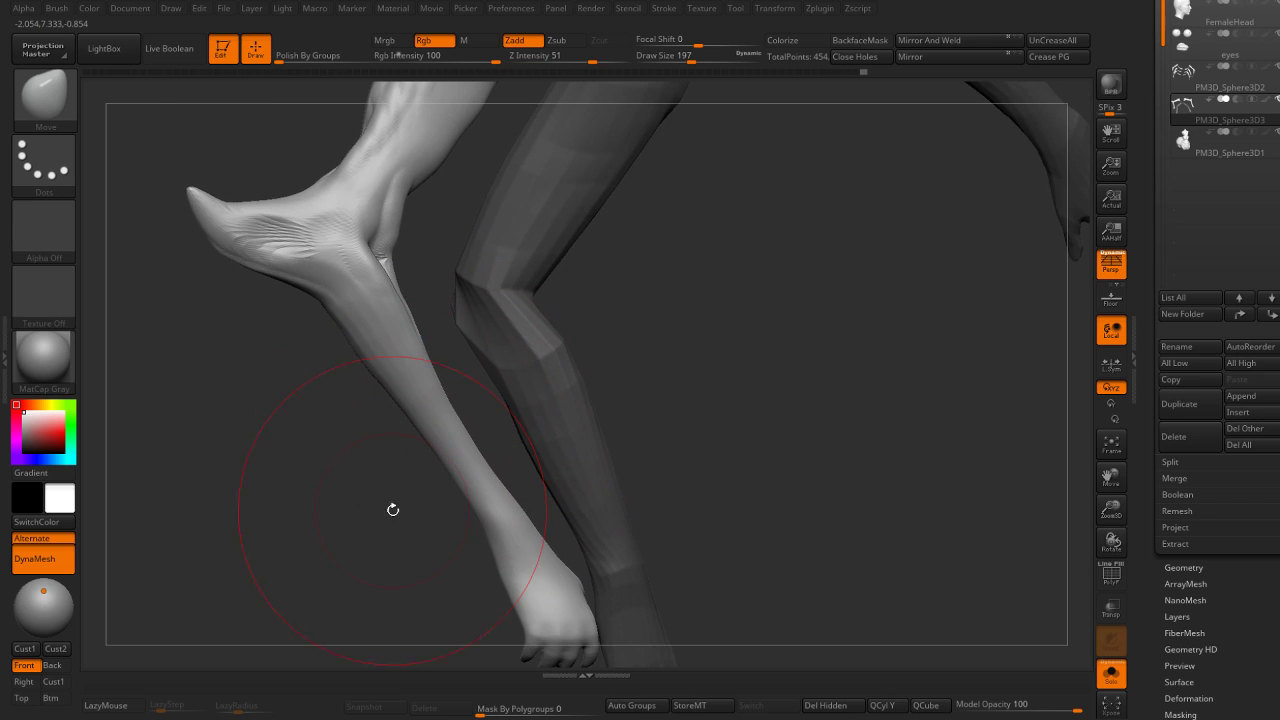
pyautogui.moveTo(366, 420); pyautogui.dragTo(440, 320)
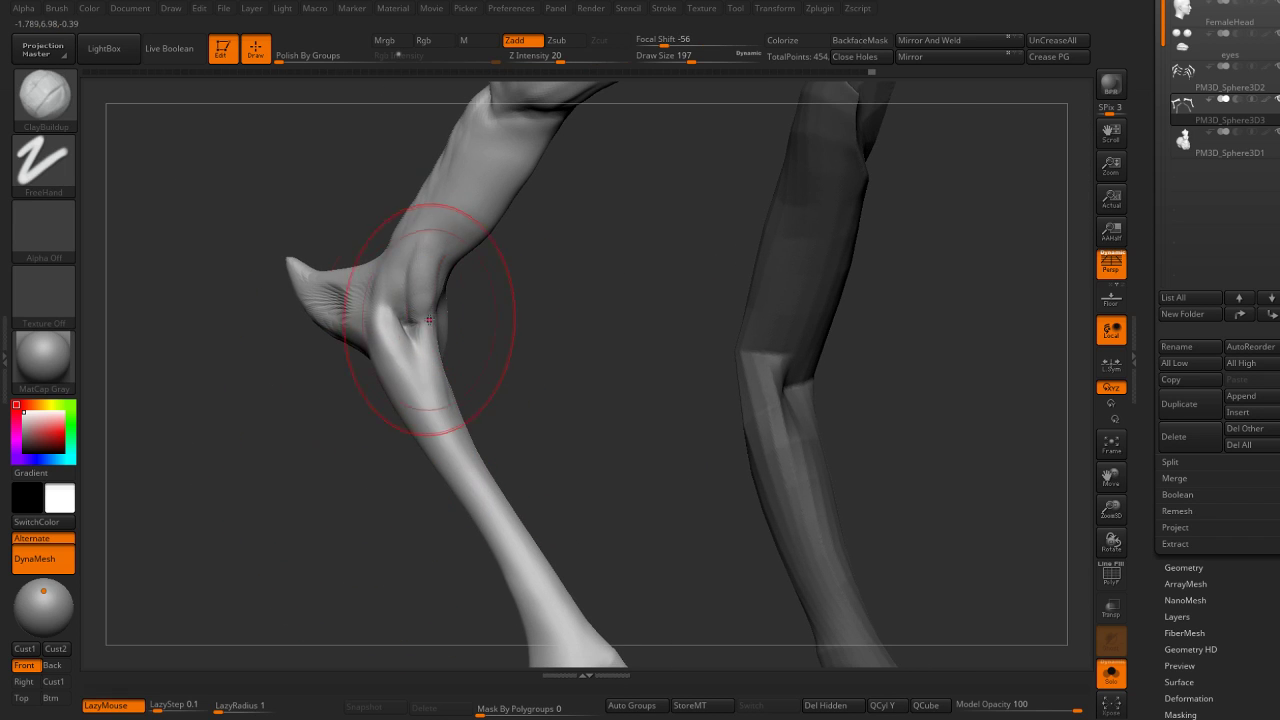
# Switch to the Move brush at Draw Size 124 and orbit around the arm and hand.
pyautogui.press('s')
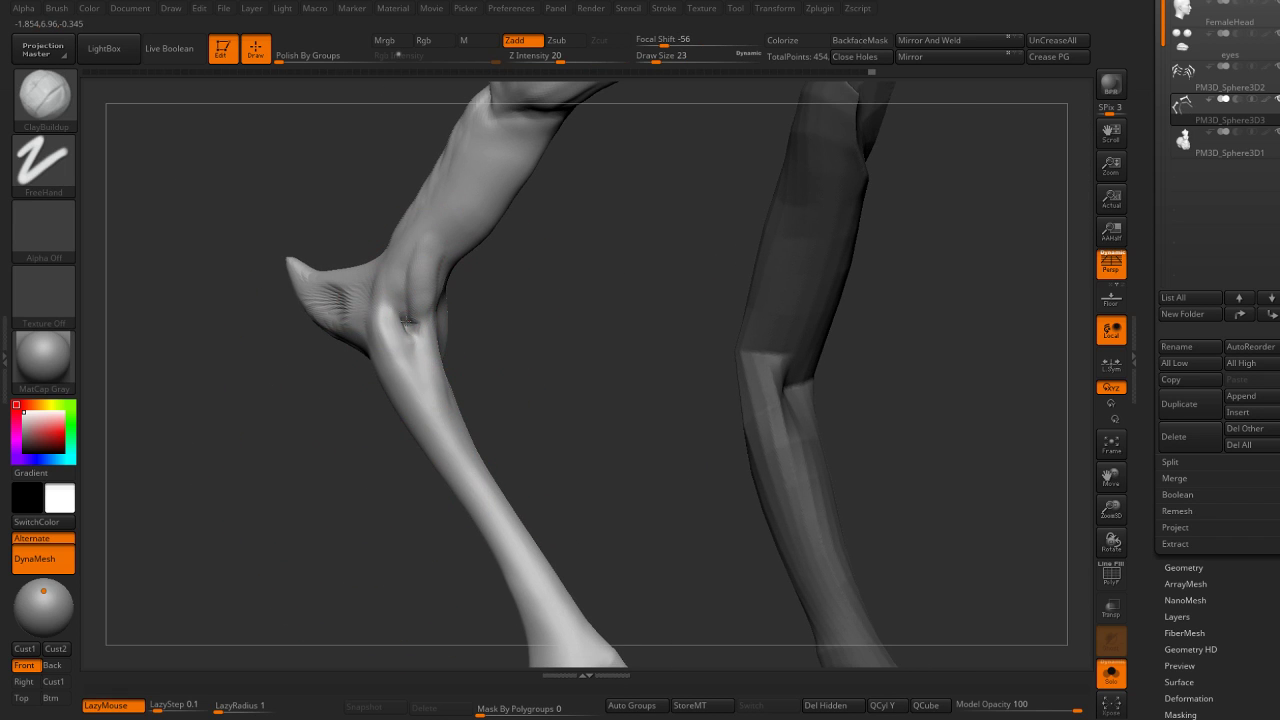
pyautogui.press('s')
pyautogui.moveTo(403, 340)
pyautogui.mouseDown()
pyautogui.moveTo(445, 370)
pyautogui.moveTo(400, 405)
pyautogui.mouseUp()
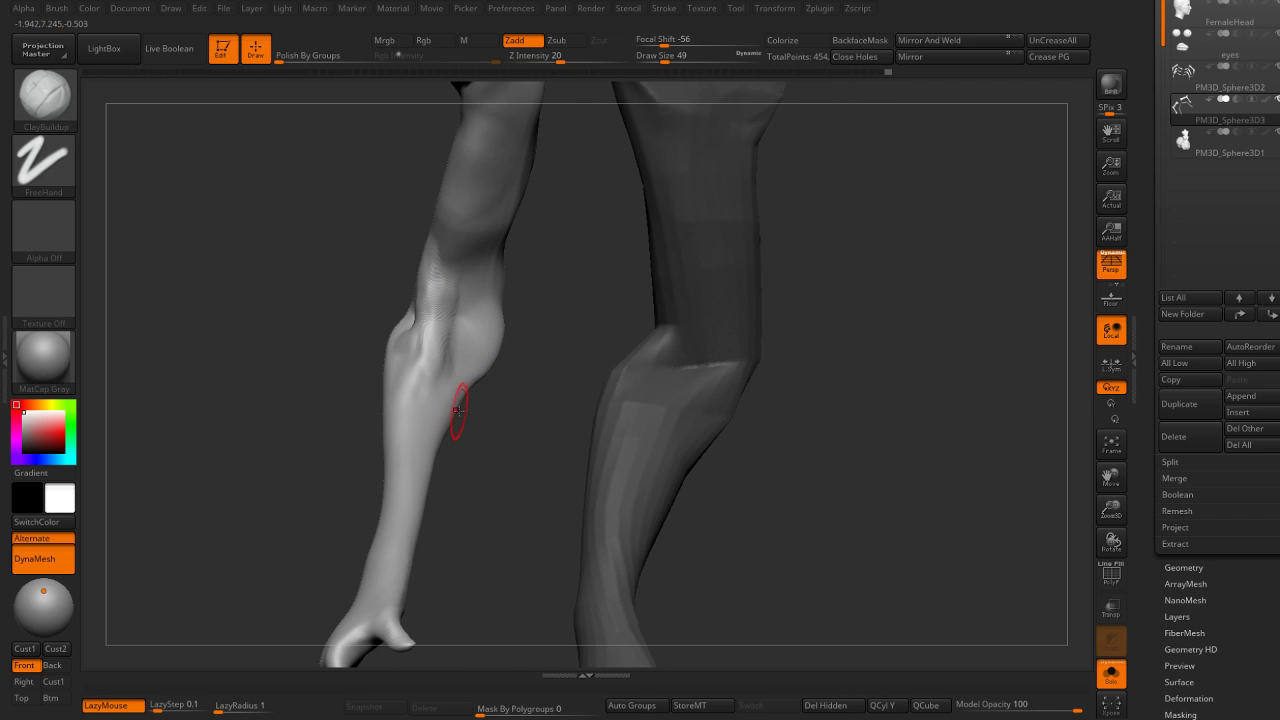
pyautogui.press('b')
pyautogui.press('m')
pyautogui.press('v')
pyautogui.moveTo(493, 471)
pyautogui.mouseDown()
pyautogui.moveTo(517, 346)
pyautogui.moveTo(488, 272)
pyautogui.moveTo(514, 323)
pyautogui.mouseUp()
pyautogui.press('[')
pyautogui.press(']')
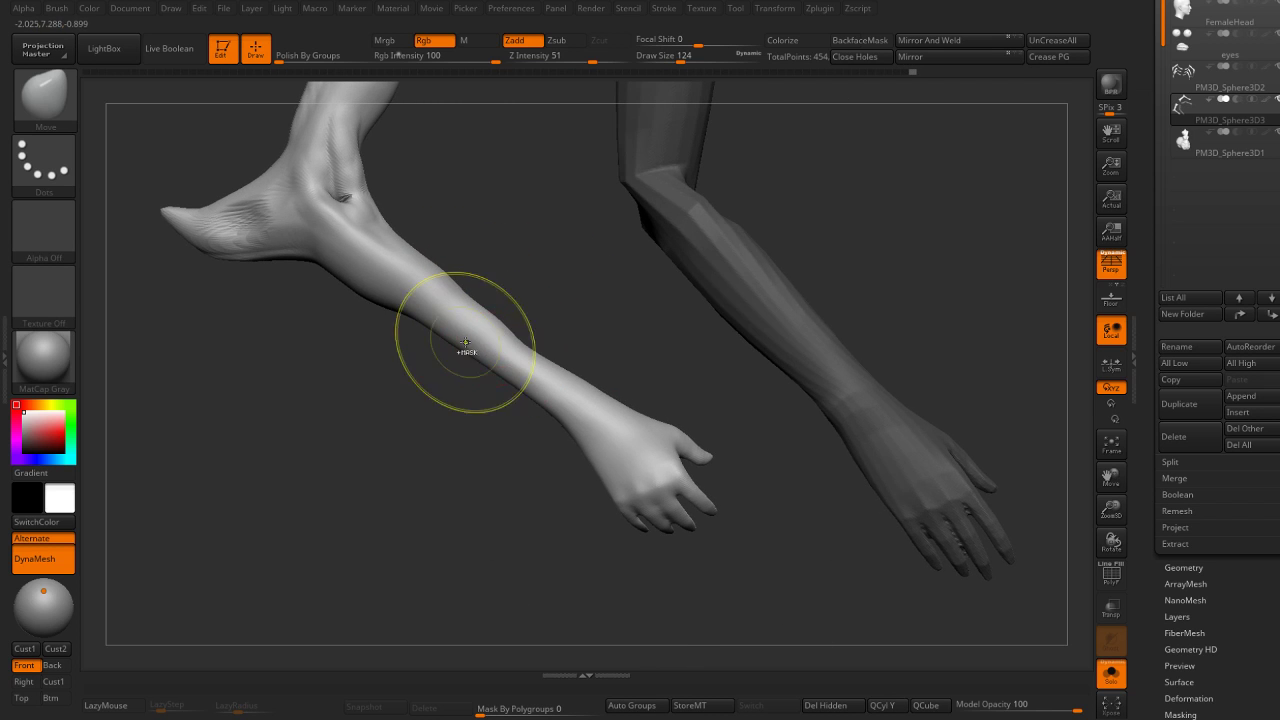
pyautogui.moveTo(409, 334); pyautogui.dragTo(366, 314)
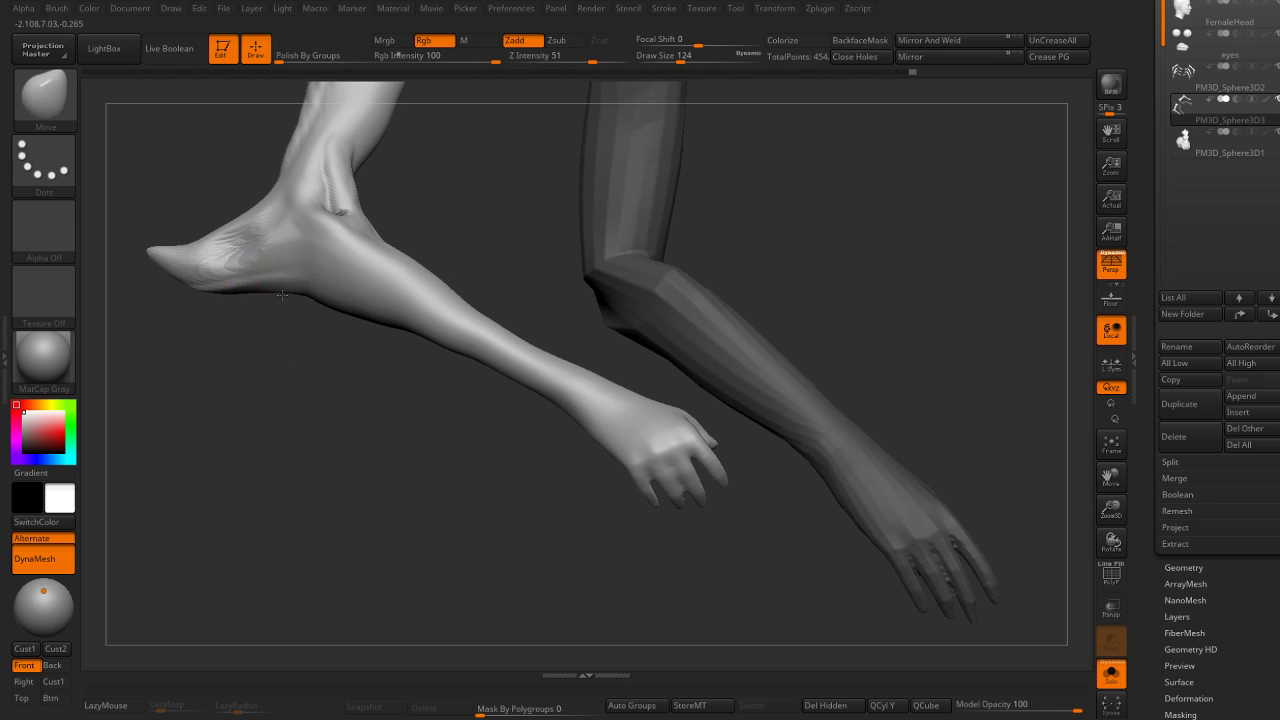
pyautogui.moveTo(300, 360)
pyautogui.mouseDown()
pyautogui.moveTo(277, 391)
pyautogui.moveTo(309, 349)
pyautogui.moveTo(411, 368)
pyautogui.moveTo(483, 360)
pyautogui.moveTo(481, 293)
pyautogui.moveTo(503, 297)
pyautogui.moveTo(471, 263)
pyautogui.mouseUp()
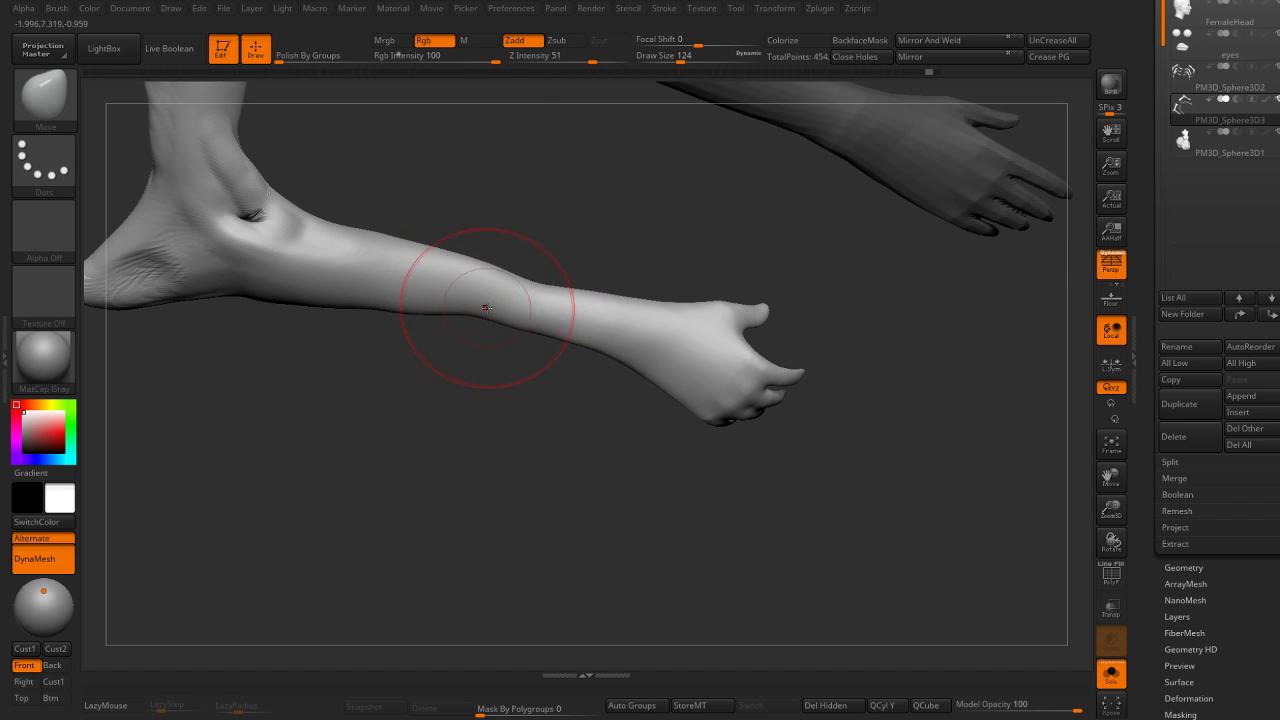
pyautogui.moveTo(480, 330)
pyautogui.mouseDown()
pyautogui.moveTo(586, 237)
pyautogui.moveTo(711, 188)
pyautogui.moveTo(820, 297)
pyautogui.moveTo(622, 233)
pyautogui.moveTo(614, 340)
pyautogui.moveTo(600, 334)
pyautogui.mouseUp()
# Build up the forearm near the elbow on both arms with ClayBuildup at Draw Size 108.
pyautogui.press('b')
pyautogui.press('c')
pyautogui.press('b')
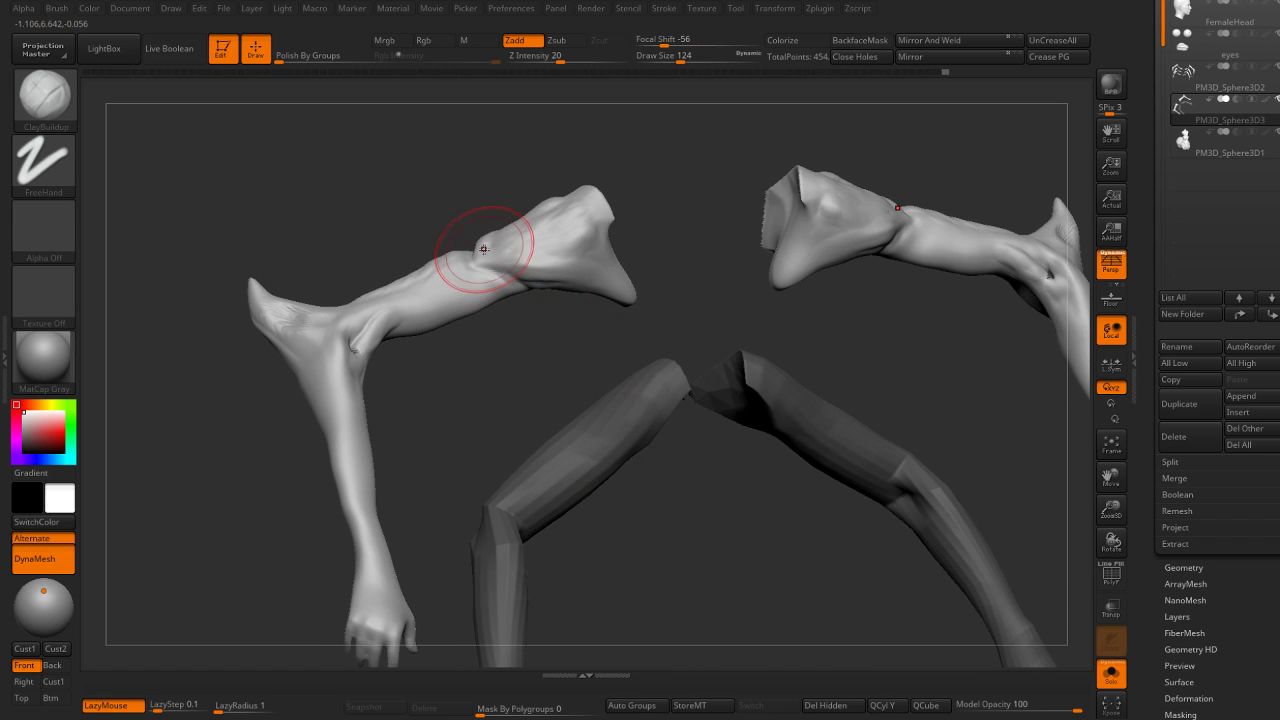
pyautogui.press('[')
pyautogui.moveTo(494, 241)
pyautogui.mouseDown()
pyautogui.moveTo(594, 247)
pyautogui.moveTo(489, 300)
pyautogui.mouseUp()
pyautogui.press('[')
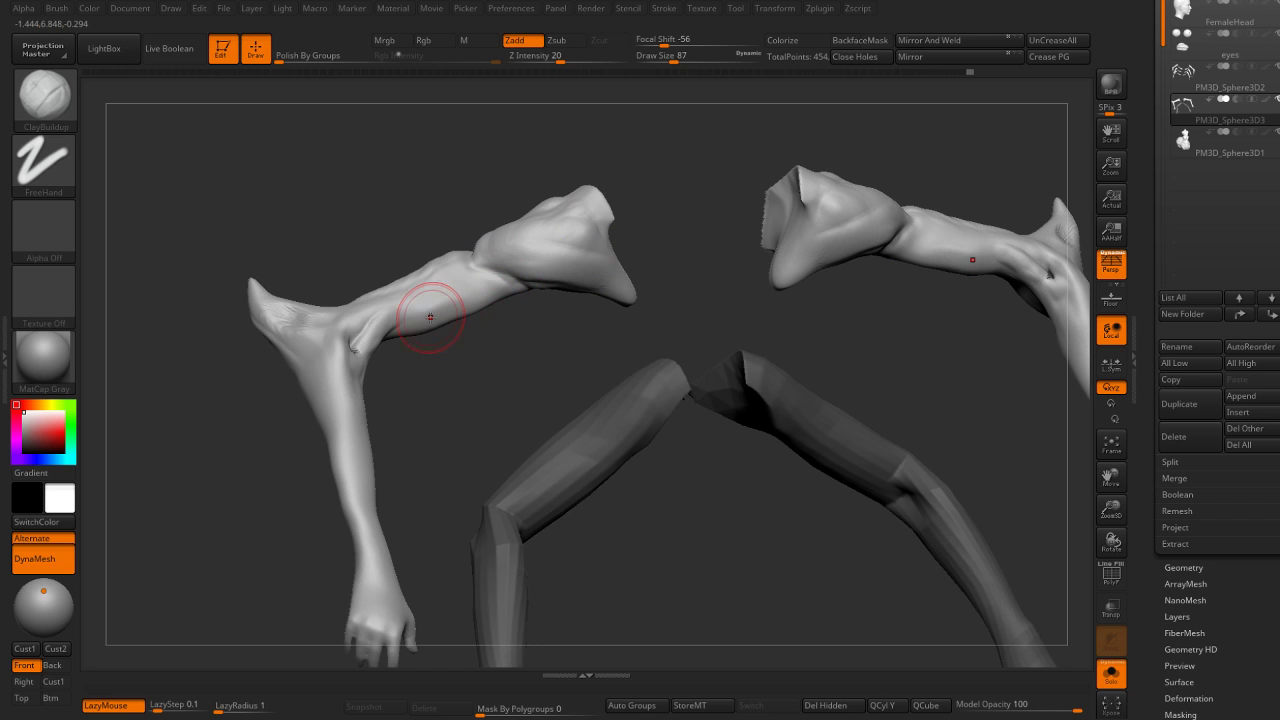
# Carve fine crease lines into the forearm with DamStandard at Draw Size 33.
pyautogui.press('b')
pyautogui.press('d')
pyautogui.press('s')
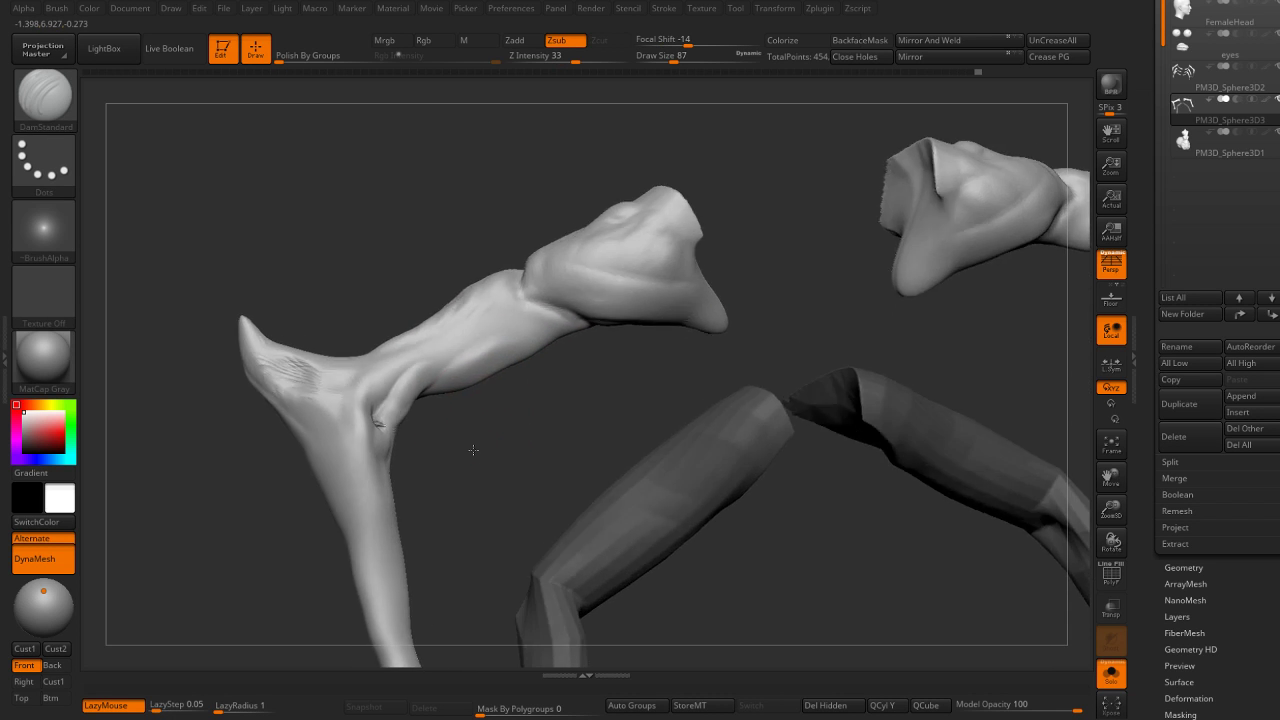
pyautogui.press('b')
pyautogui.press('d')
pyautogui.press('s')
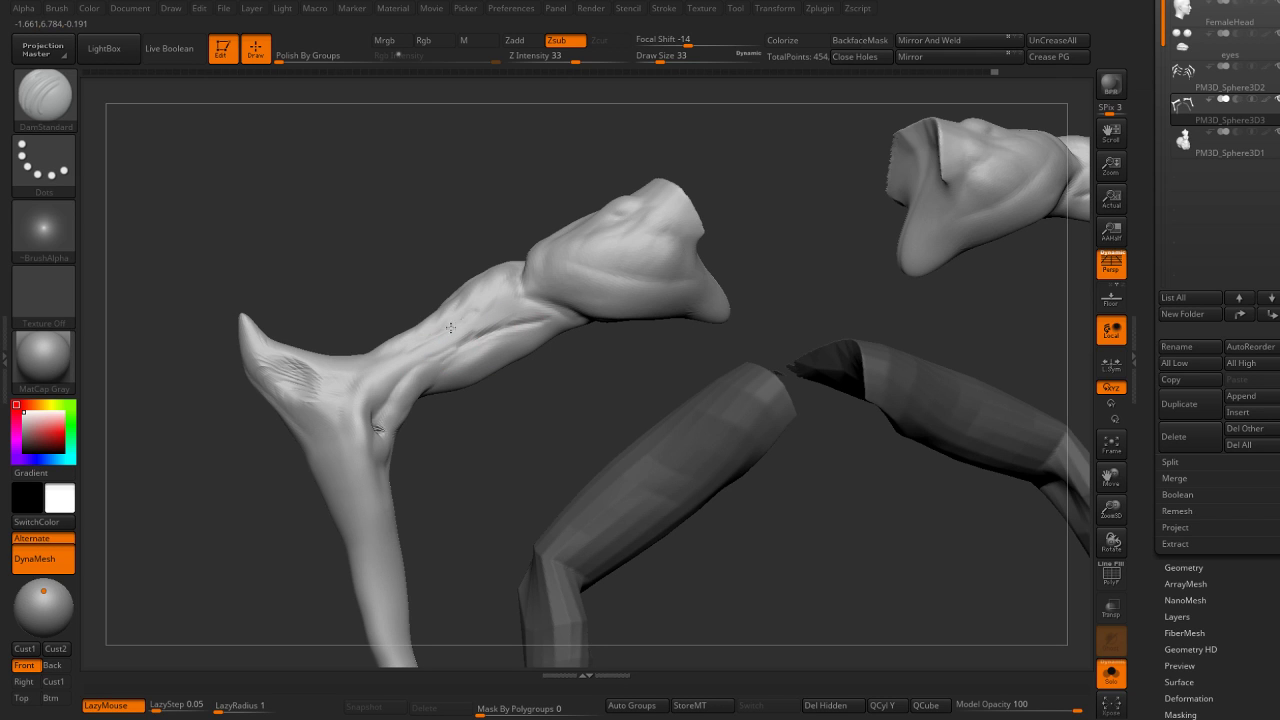
pyautogui.moveTo(414, 363); pyautogui.dragTo(419, 351, button='right')
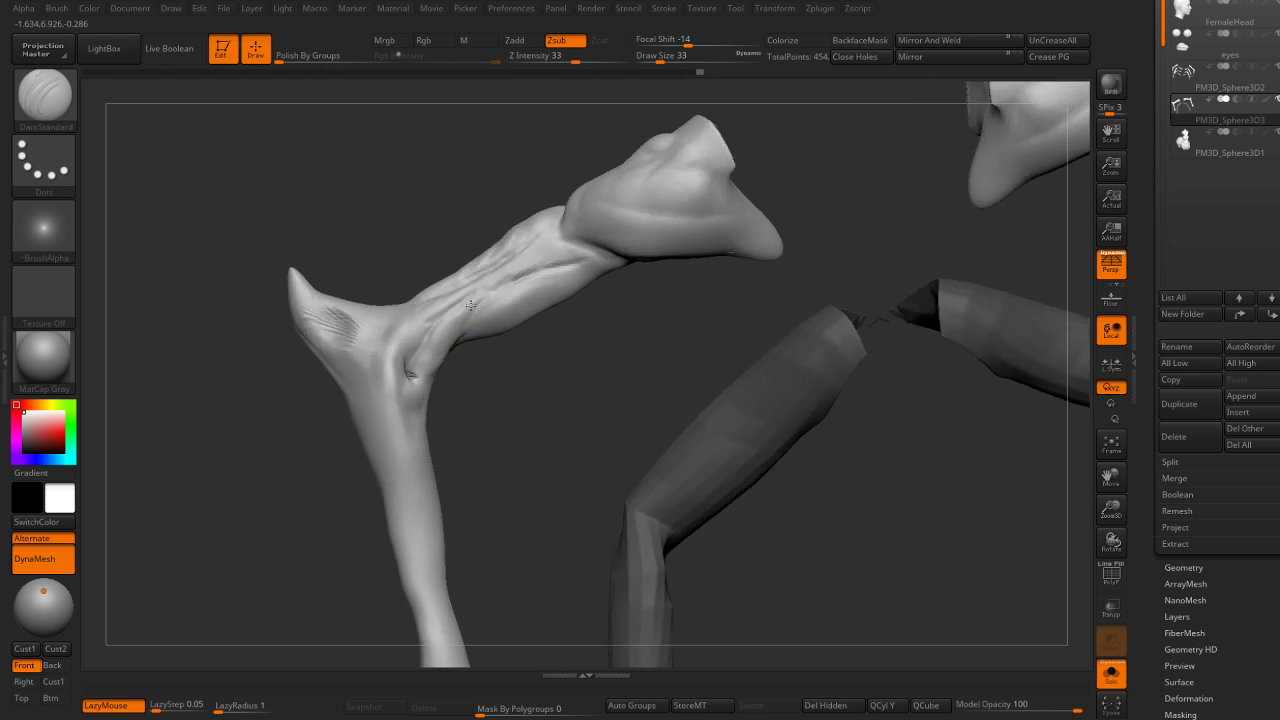
pyautogui.moveTo(432, 407)
pyautogui.mouseDown(button='right')
pyautogui.moveTo(454, 340)
pyautogui.moveTo(474, 366)
pyautogui.mouseUp(button='right')
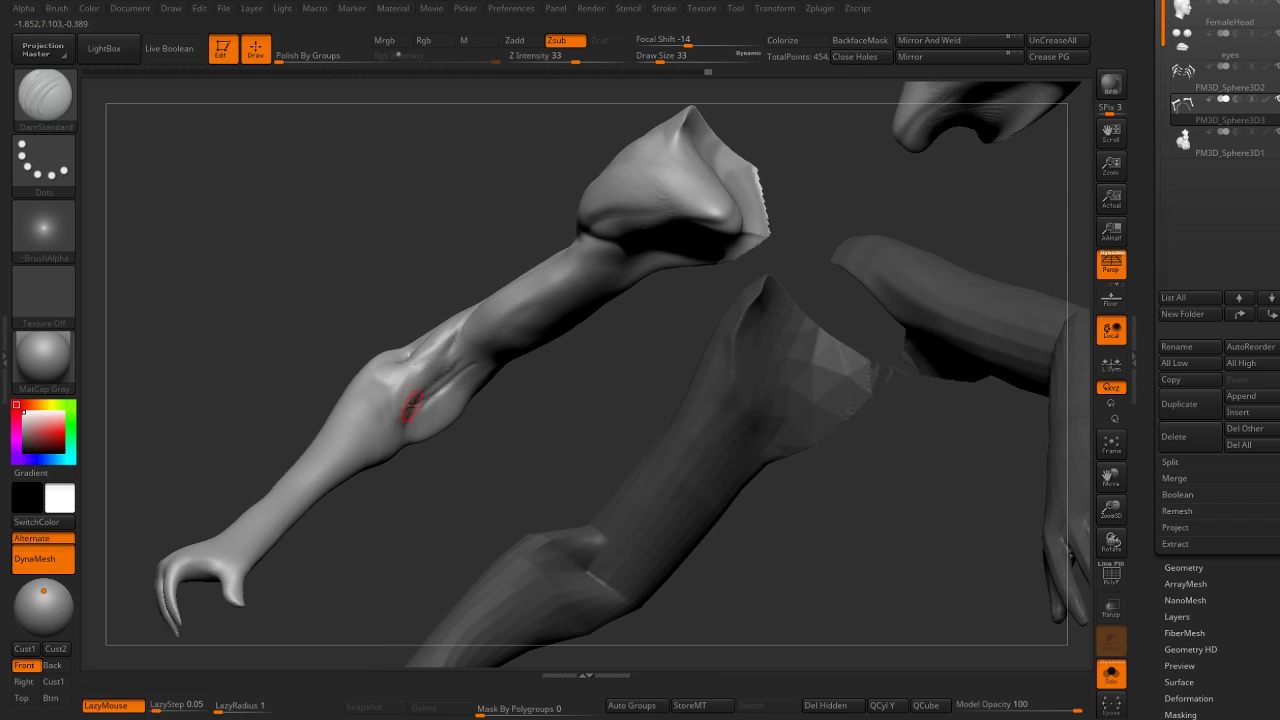
pyautogui.moveTo(424, 411); pyautogui.dragTo(520, 350, button='right')
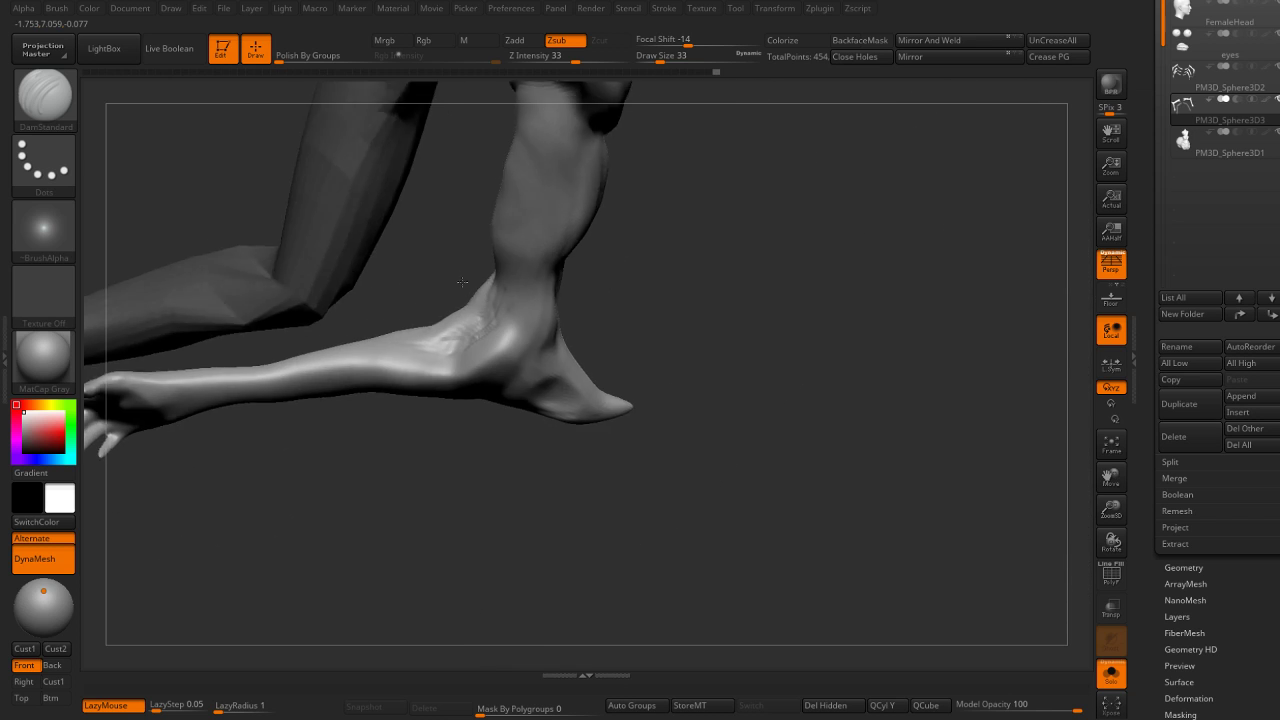
pyautogui.moveTo(410, 378)
pyautogui.mouseDown(button='right')
pyautogui.moveTo(494, 420)
pyautogui.moveTo(545, 368)
pyautogui.mouseUp(button='right')
# Return briefly to ClayBuildup, then ready the Move brush at Draw Size 65.
pyautogui.press('b')
pyautogui.press('c')
pyautogui.press('b')
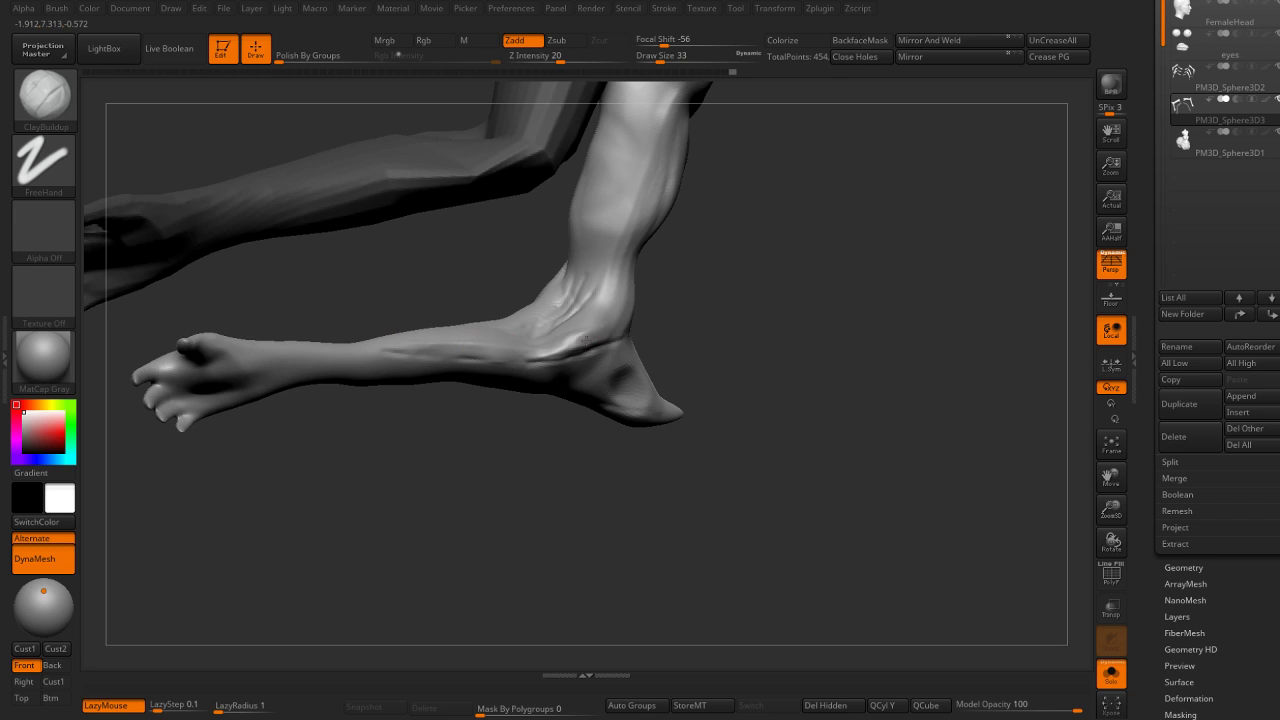
pyautogui.moveTo(484, 429)
pyautogui.mouseDown(button='right')
pyautogui.moveTo(623, 357)
pyautogui.moveTo(576, 365)
pyautogui.moveTo(584, 349)
pyautogui.mouseUp(button='right')
pyautogui.press('b')
pyautogui.press('m')
pyautogui.press('v')
pyautogui.press(']')
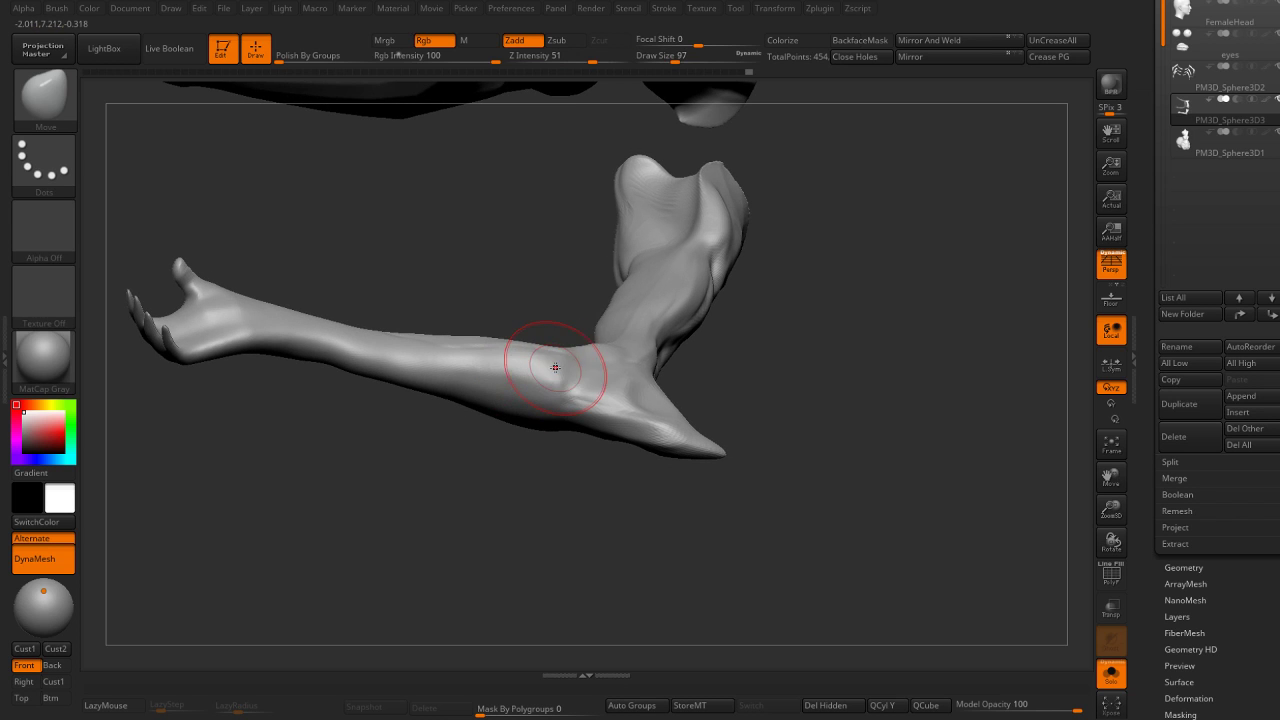
# Build up and smooth the elbow joint with ClayBuildup at Draw Size 136.
pyautogui.press(']')
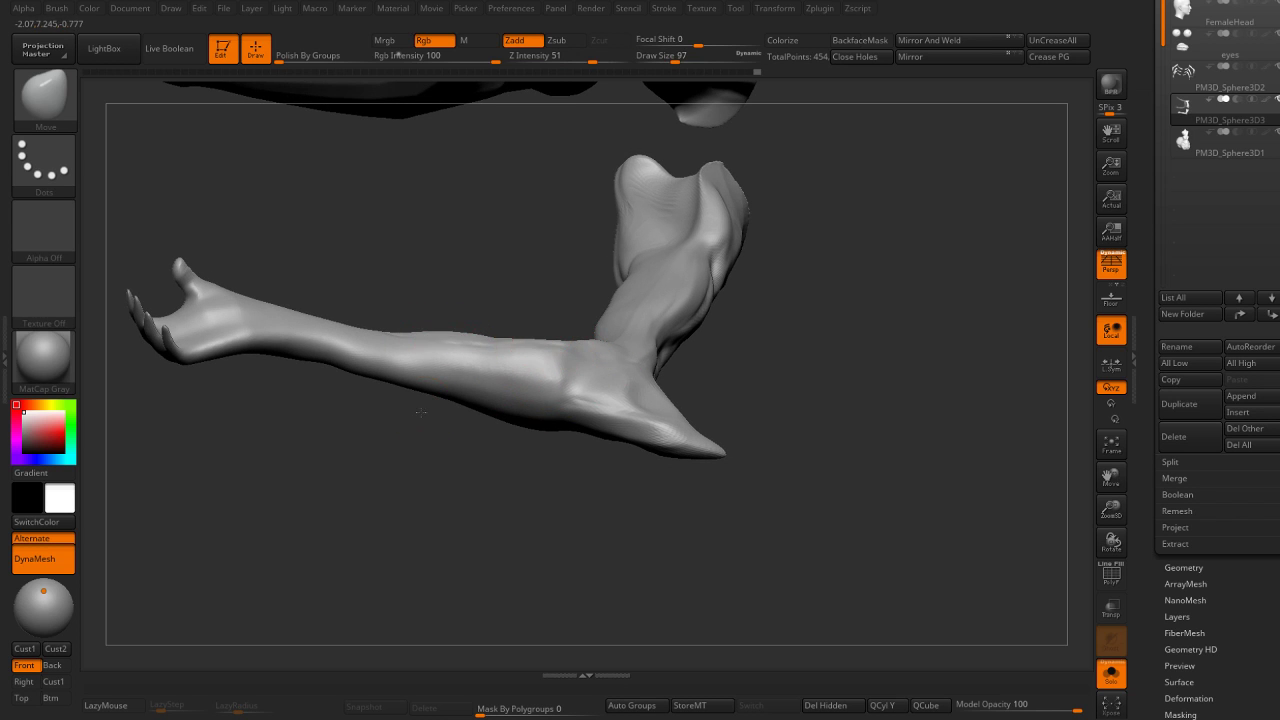
pyautogui.moveTo(445, 341); pyautogui.dragTo(481, 348, button='right')
pyautogui.press('s')
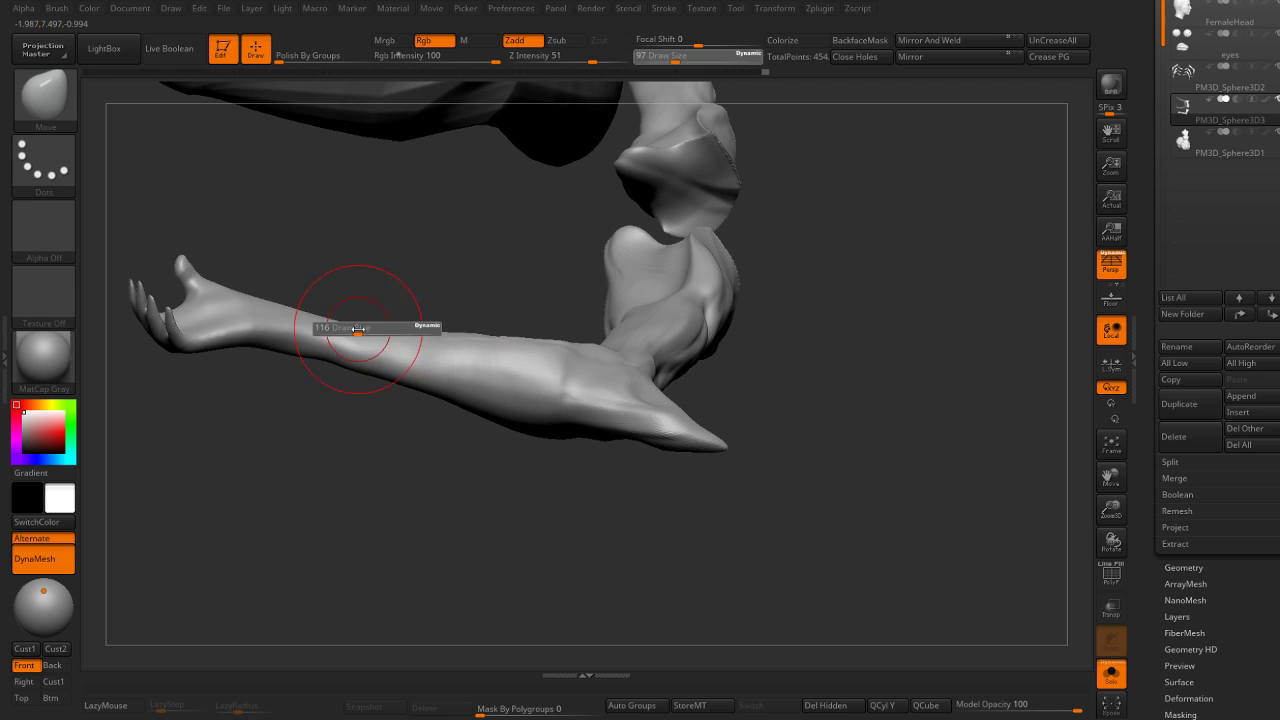
pyautogui.moveTo(394, 325); pyautogui.dragTo(425, 325)
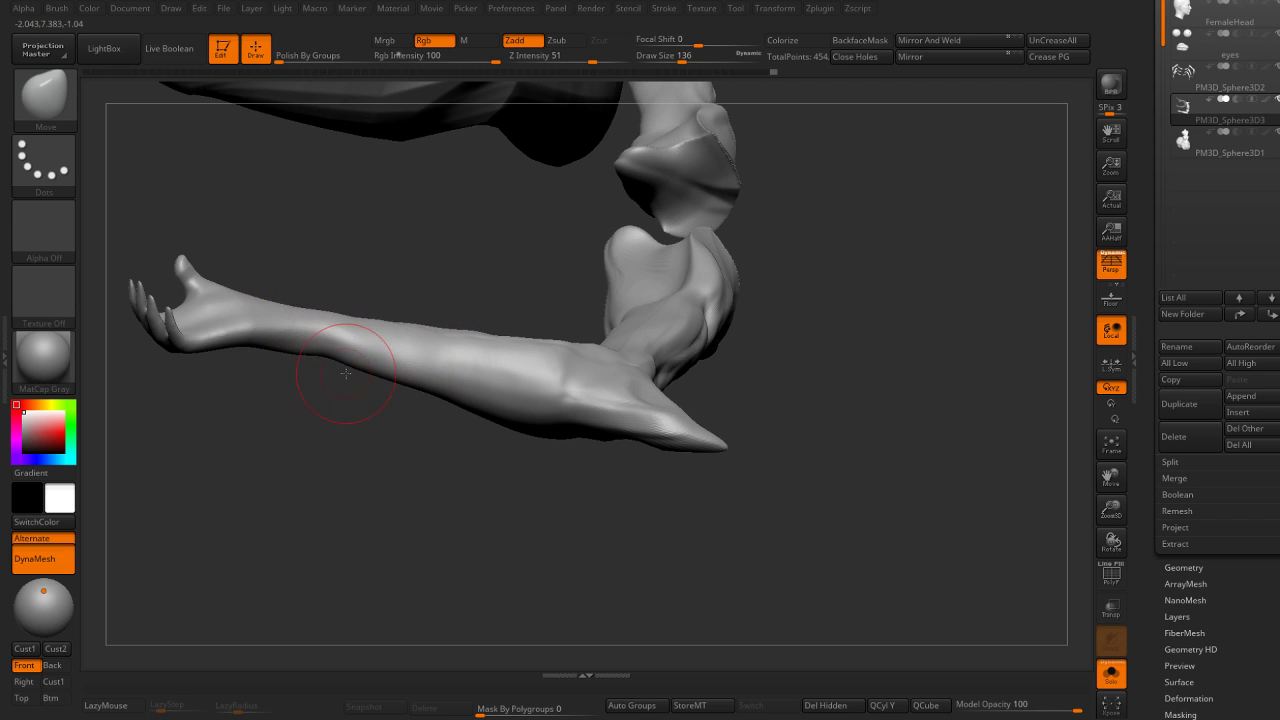
pyautogui.moveTo(348, 396)
pyautogui.mouseDown()
pyautogui.moveTo(524, 475)
pyautogui.moveTo(497, 434)
pyautogui.moveTo(603, 519)
pyautogui.mouseUp()
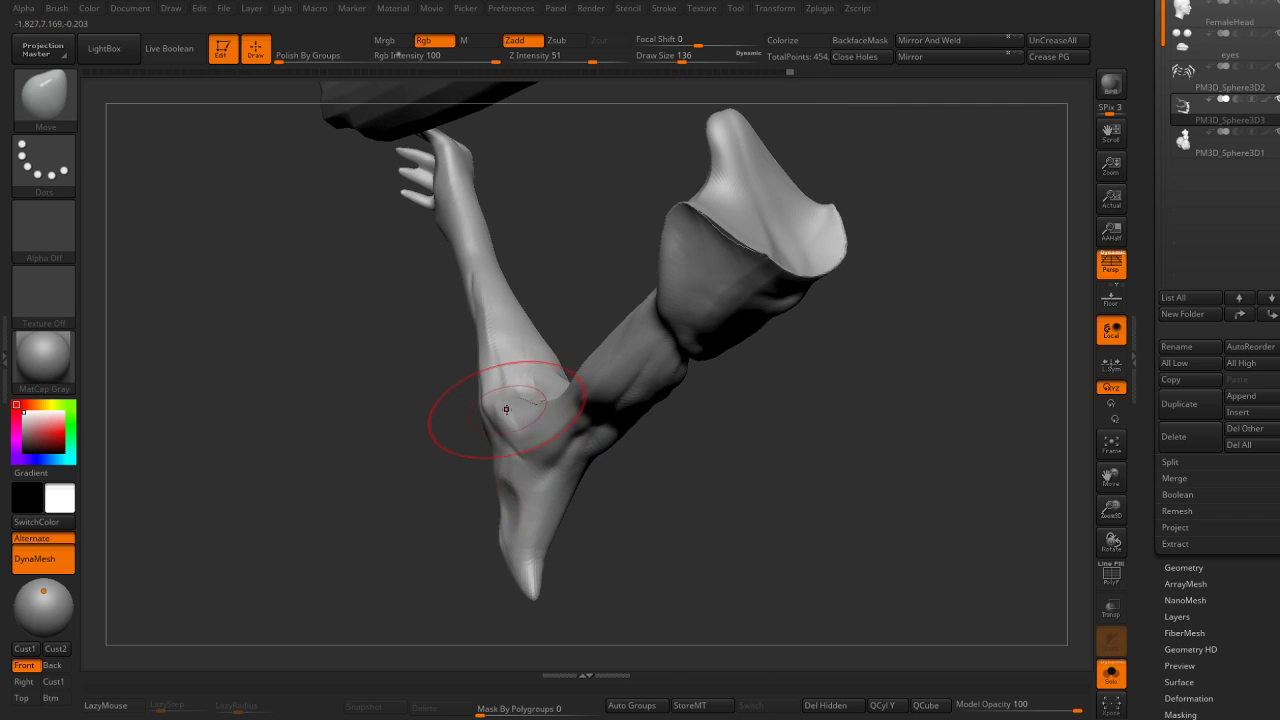
pyautogui.press('b')
pyautogui.press('c')
pyautogui.press('b')
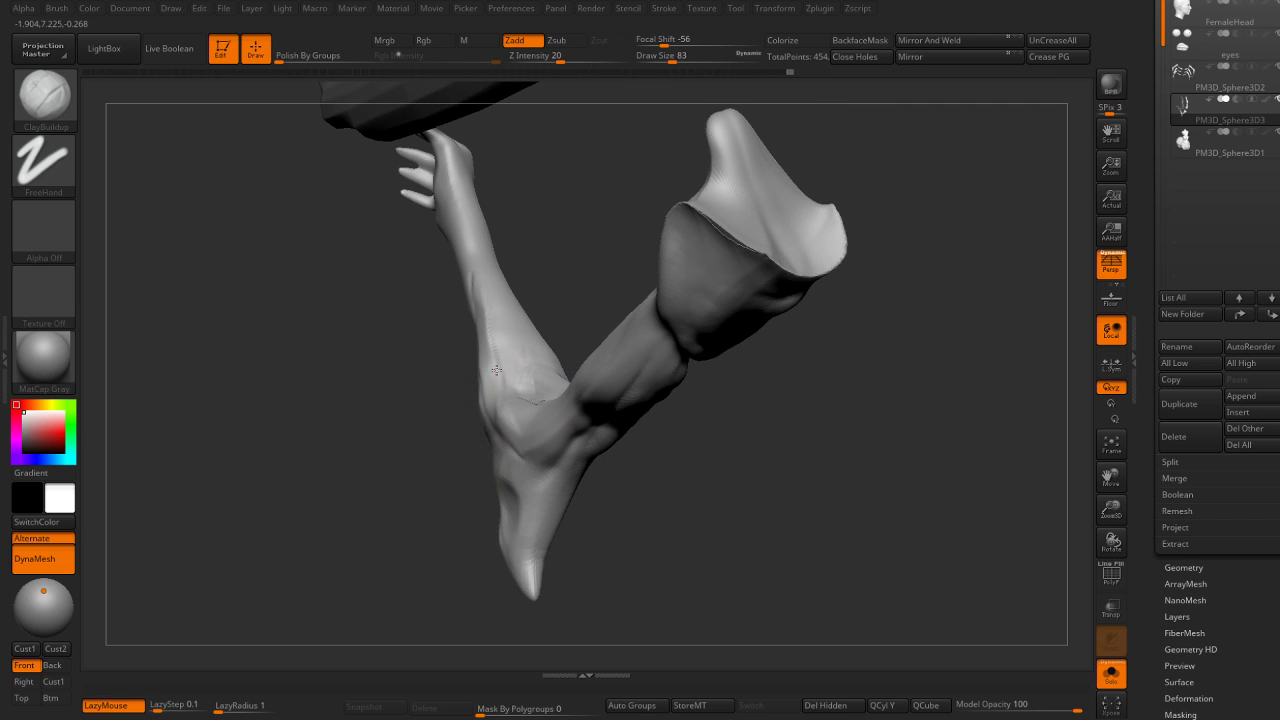
pyautogui.press('shift')
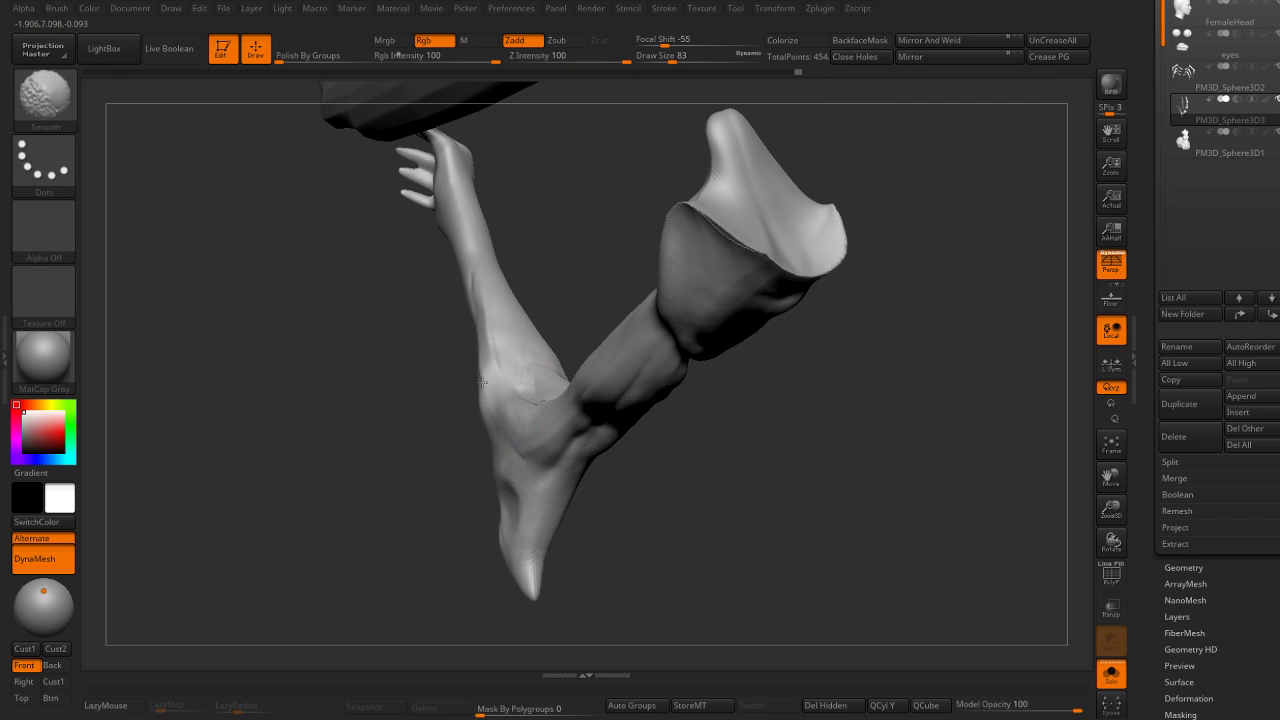
# Reshape and soften the forearm surface with the Move brush at Draw Size 120.
pyautogui.moveTo(538, 350)
pyautogui.mouseDown()
pyautogui.moveTo(666, 254)
pyautogui.moveTo(820, 326)
pyautogui.moveTo(824, 240)
pyautogui.moveTo(456, 364)
pyautogui.moveTo(450, 283)
pyautogui.mouseUp()
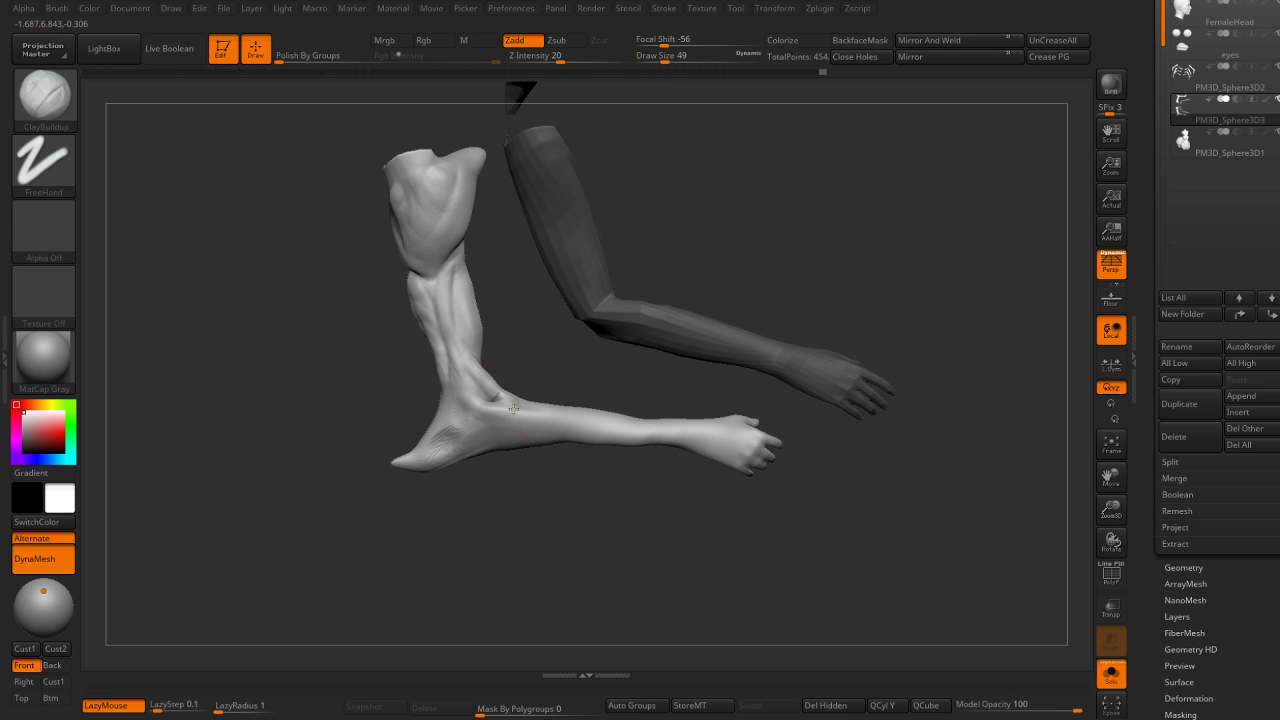
pyautogui.moveTo(512, 410); pyautogui.dragTo(612, 480)
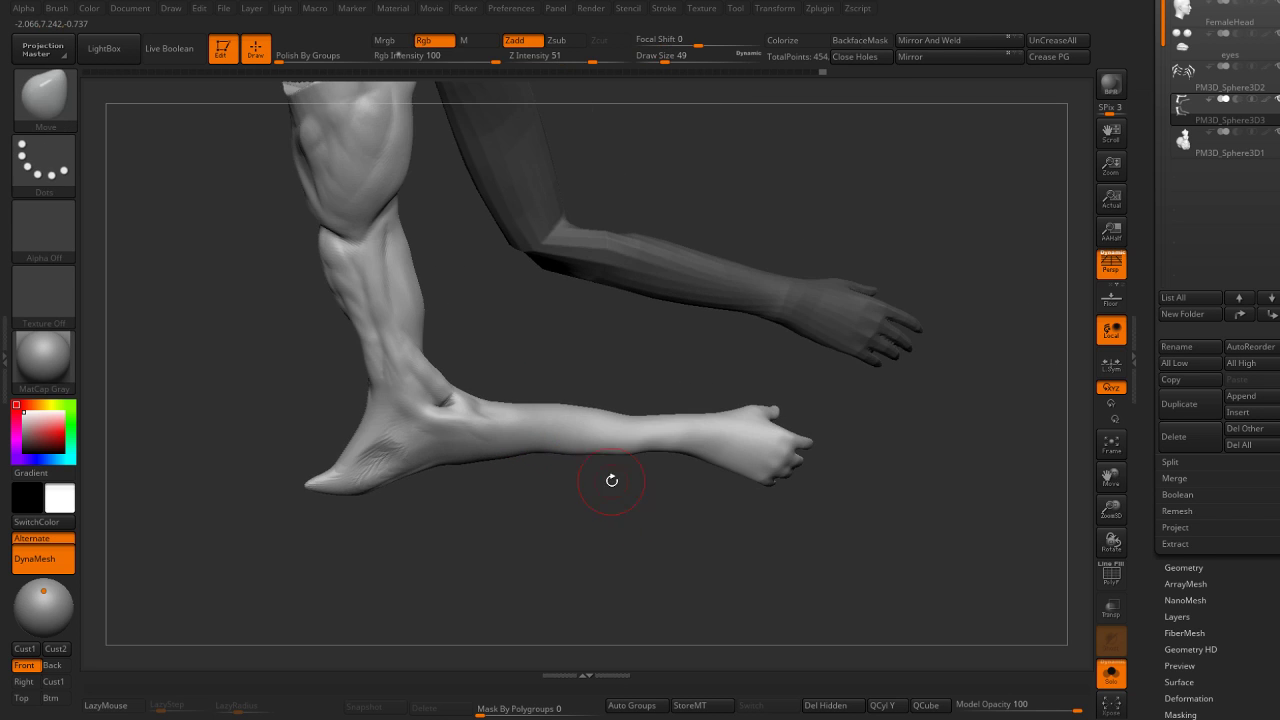
pyautogui.press('s')
pyautogui.click(612, 475)
pyautogui.moveTo(563, 434); pyautogui.dragTo(570, 446)
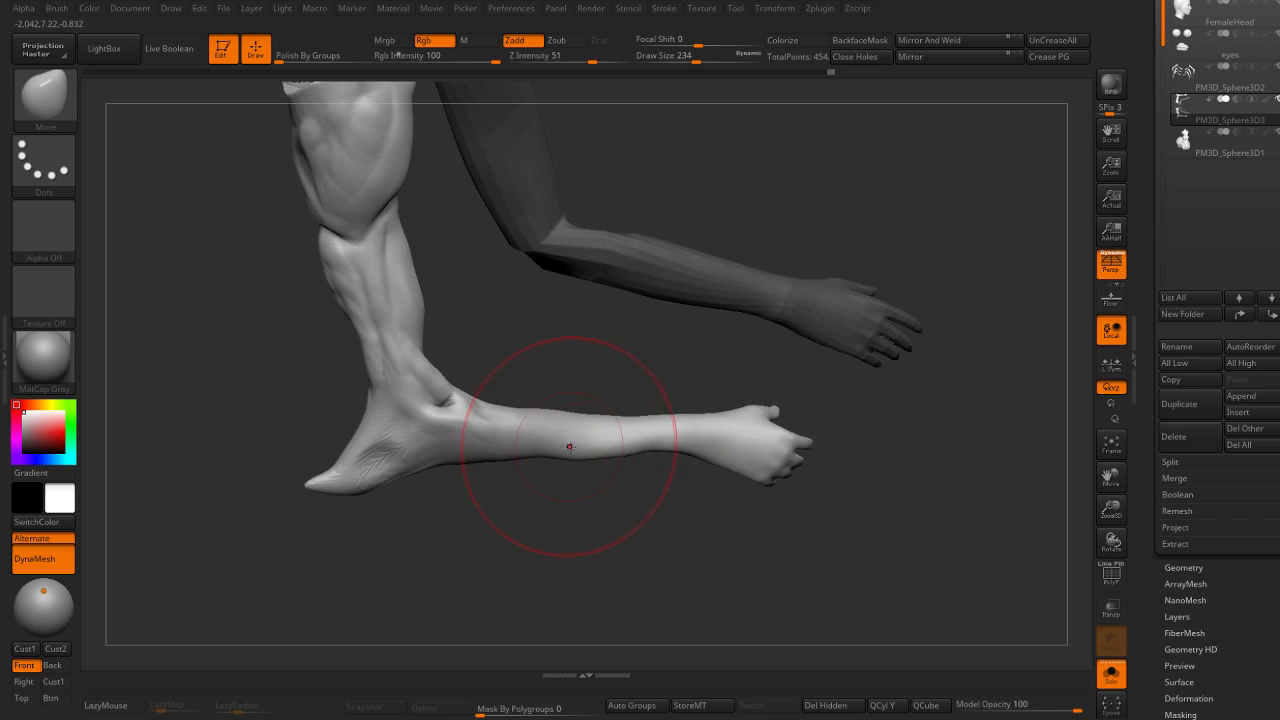
pyautogui.moveTo(658, 451)
pyautogui.mouseDown()
pyautogui.moveTo(545, 457)
pyautogui.moveTo(575, 459)
pyautogui.mouseUp()
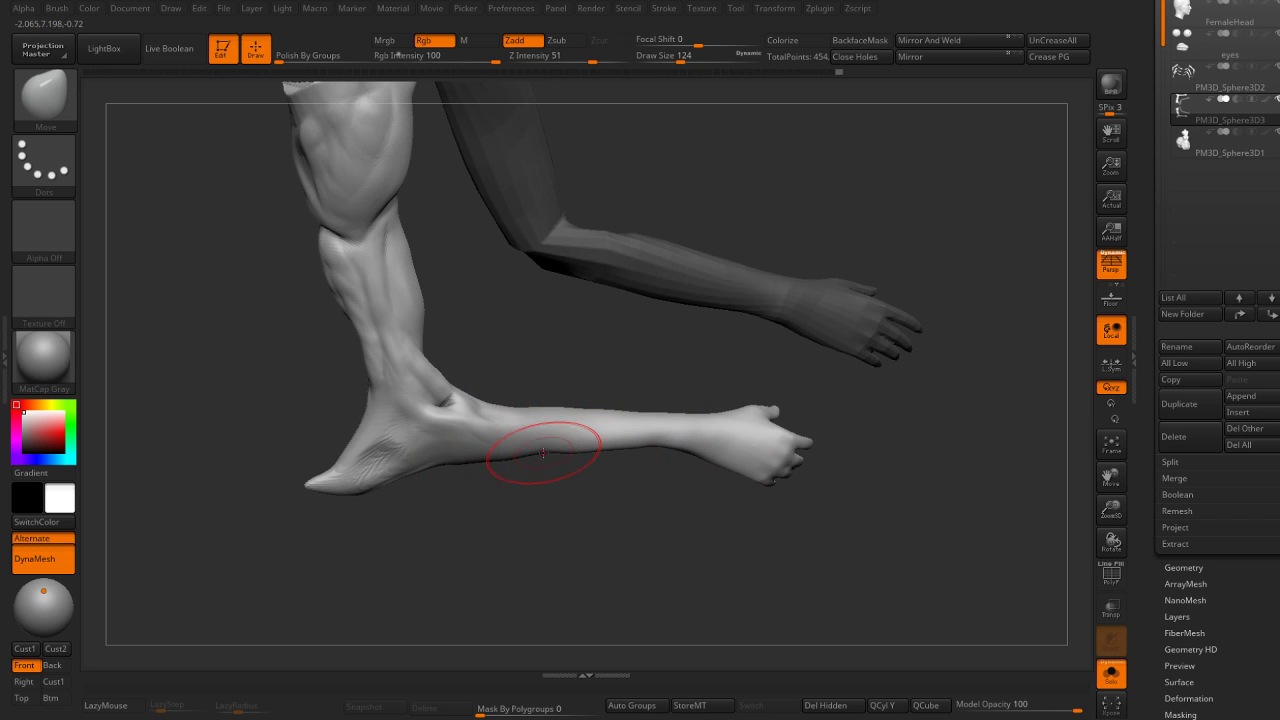
pyautogui.moveTo(540, 530)
pyautogui.mouseDown()
pyautogui.moveTo(603, 320)
pyautogui.moveTo(812, 245)
pyautogui.moveTo(817, 323)
pyautogui.moveTo(845, 338)
pyautogui.moveTo(787, 253)
pyautogui.moveTo(846, 260)
pyautogui.moveTo(774, 334)
pyautogui.moveTo(480, 292)
pyautogui.mouseUp()
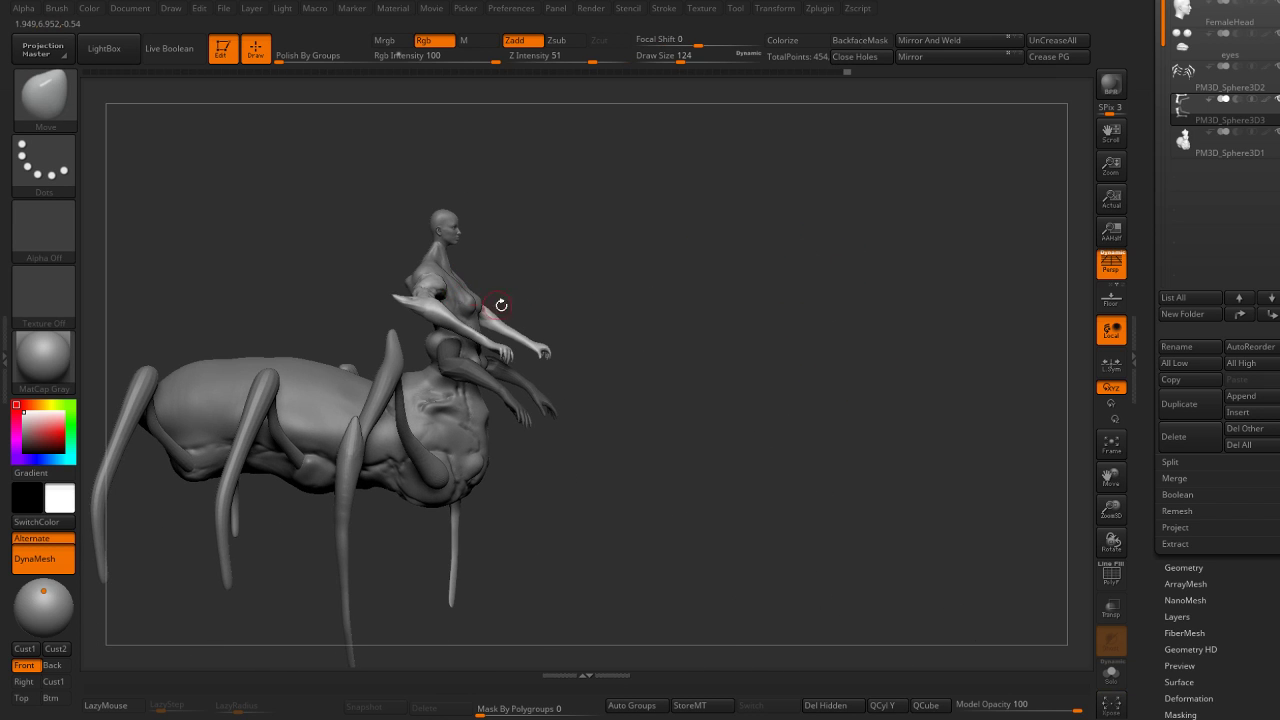
# Select torso subtool PM3D_Sphere3D1, pick DamStandard with Zsub, and view the back from behind.
pyautogui.moveTo(617, 317); pyautogui.dragTo(676, 336)
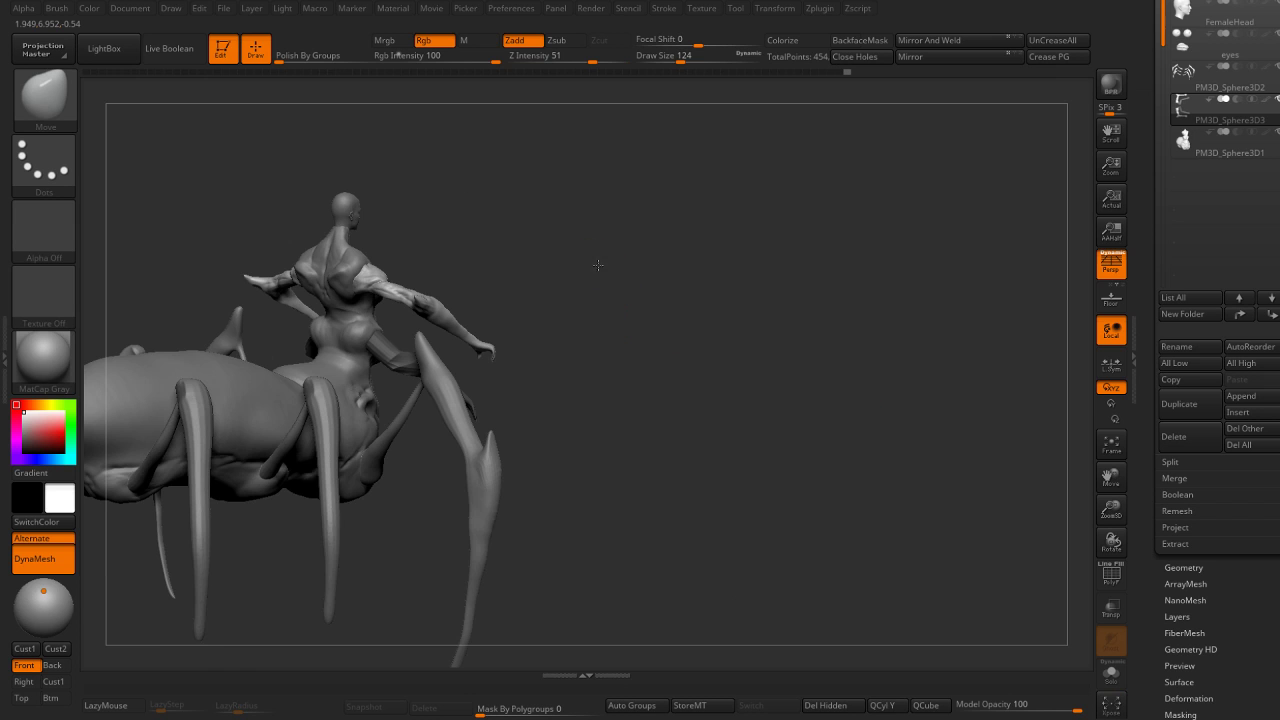
pyautogui.moveTo(598, 265)
pyautogui.mouseDown()
pyautogui.moveTo(629, 343)
pyautogui.moveTo(645, 325)
pyautogui.mouseUp()
pyautogui.moveTo(544, 292); pyautogui.dragTo(575, 286)
pyautogui.keyDown('alt'); pyautogui.click(372, 364); pyautogui.keyUp('alt')
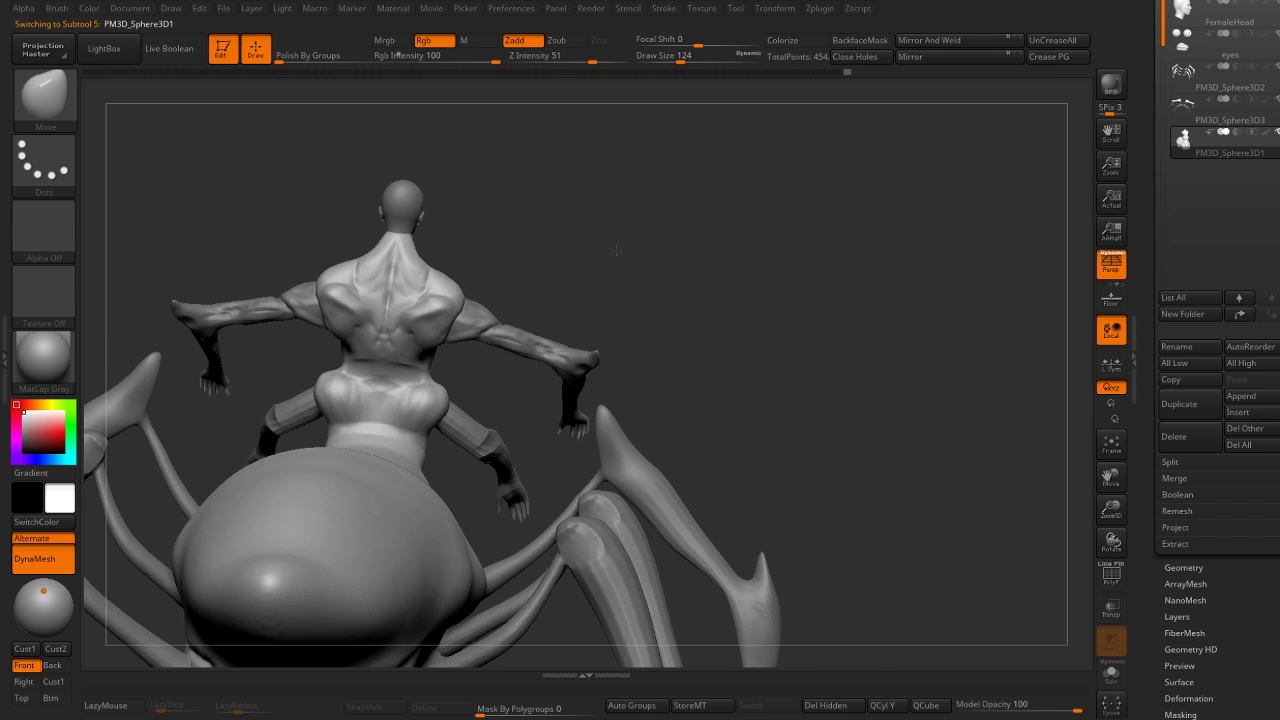
pyautogui.press('b')
pyautogui.press('d')
pyautogui.press('s')
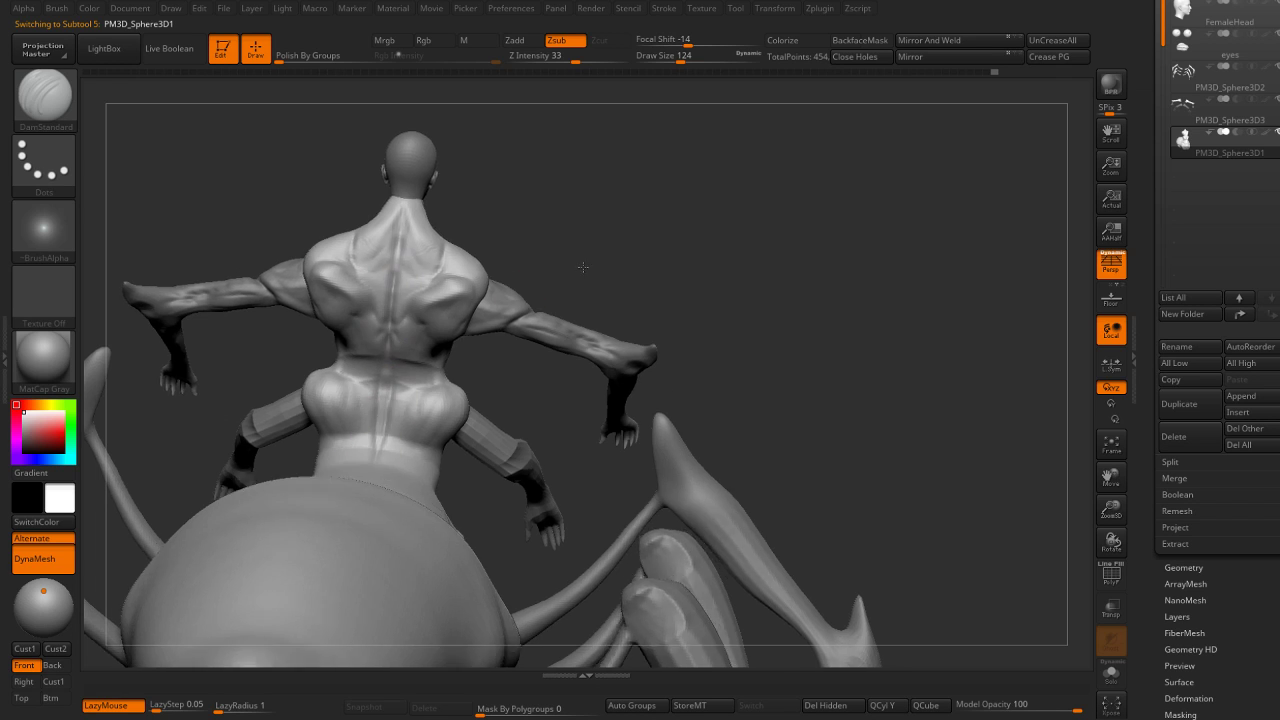
pyautogui.moveTo(375, 432); pyautogui.dragTo(381, 433, button='right')
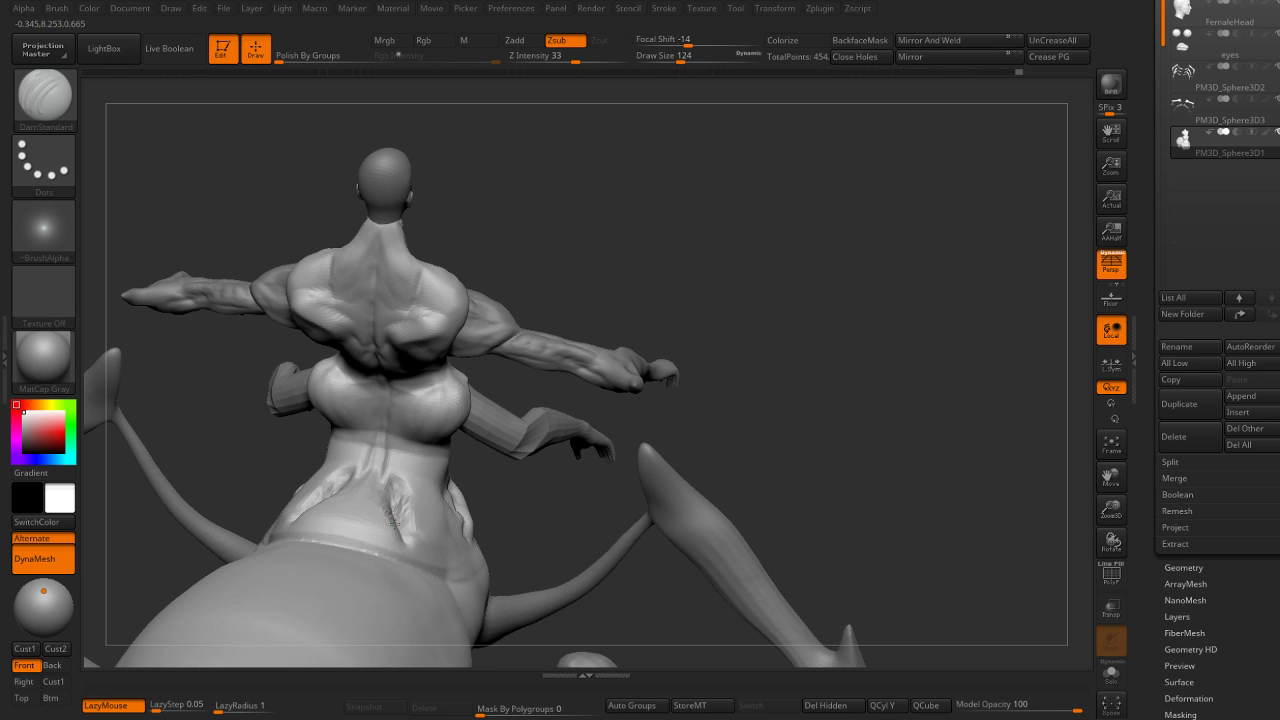
pyautogui.moveTo(518, 386)
pyautogui.mouseDown(button='right')
pyautogui.moveTo(400, 470)
pyautogui.moveTo(411, 479)
pyautogui.moveTo(560, 420)
pyautogui.moveTo(703, 218)
pyautogui.moveTo(677, 234)
pyautogui.moveTo(686, 294)
pyautogui.moveTo(446, 308)
pyautogui.moveTo(557, 265)
pyautogui.mouseUp(button='right')
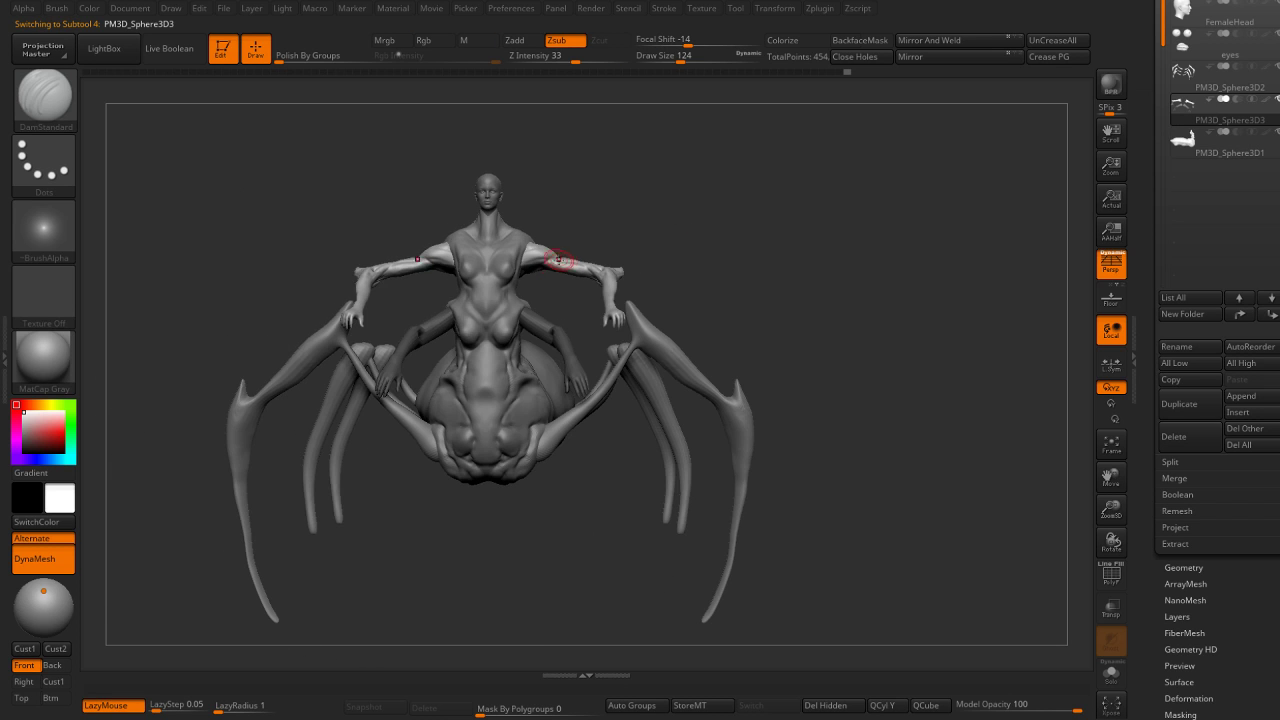
# Select arm subtool PM3D_Sphere3D3 and scale the arms up, shifting them slightly inward and down.
pyautogui.press('w')
pyautogui.keyDown('alt'); pyautogui.click(557, 265); pyautogui.keyUp('alt')
pyautogui.moveTo(424, 272); pyautogui.dragTo(435, 282)
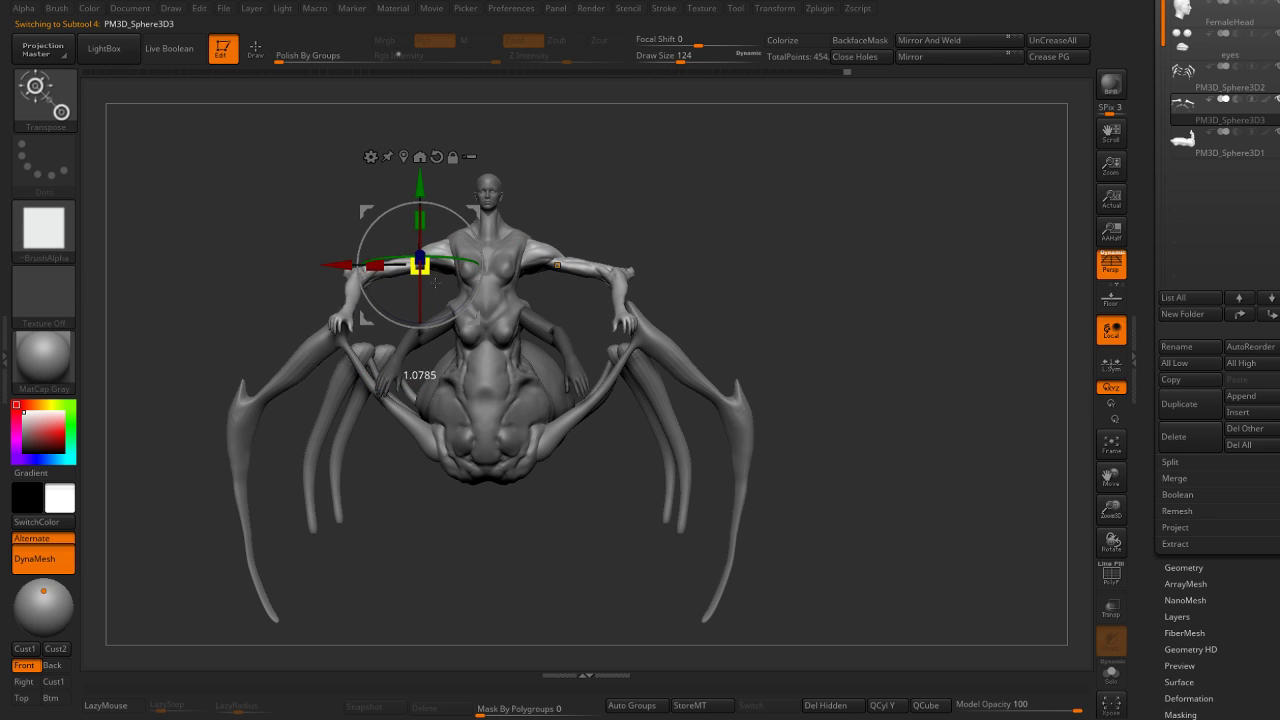
pyautogui.moveTo(535, 146); pyautogui.dragTo(437, 272)
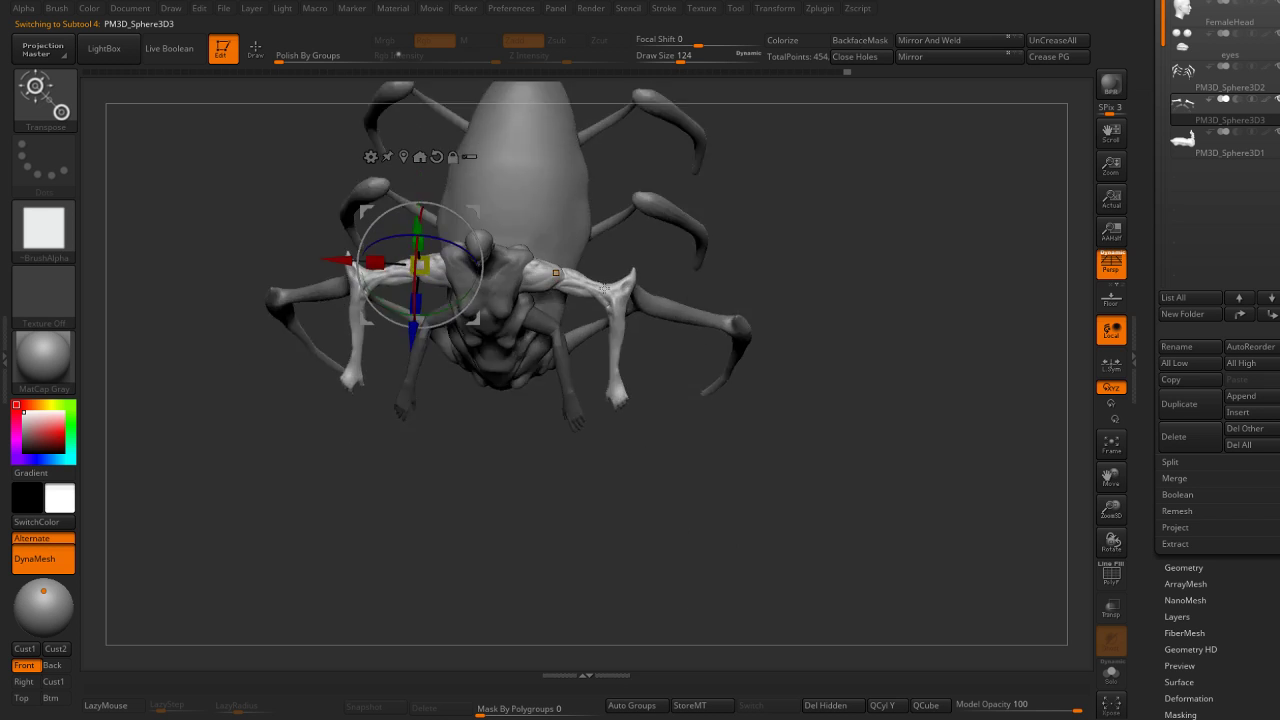
pyautogui.moveTo(343, 265); pyautogui.dragTo(339, 272)
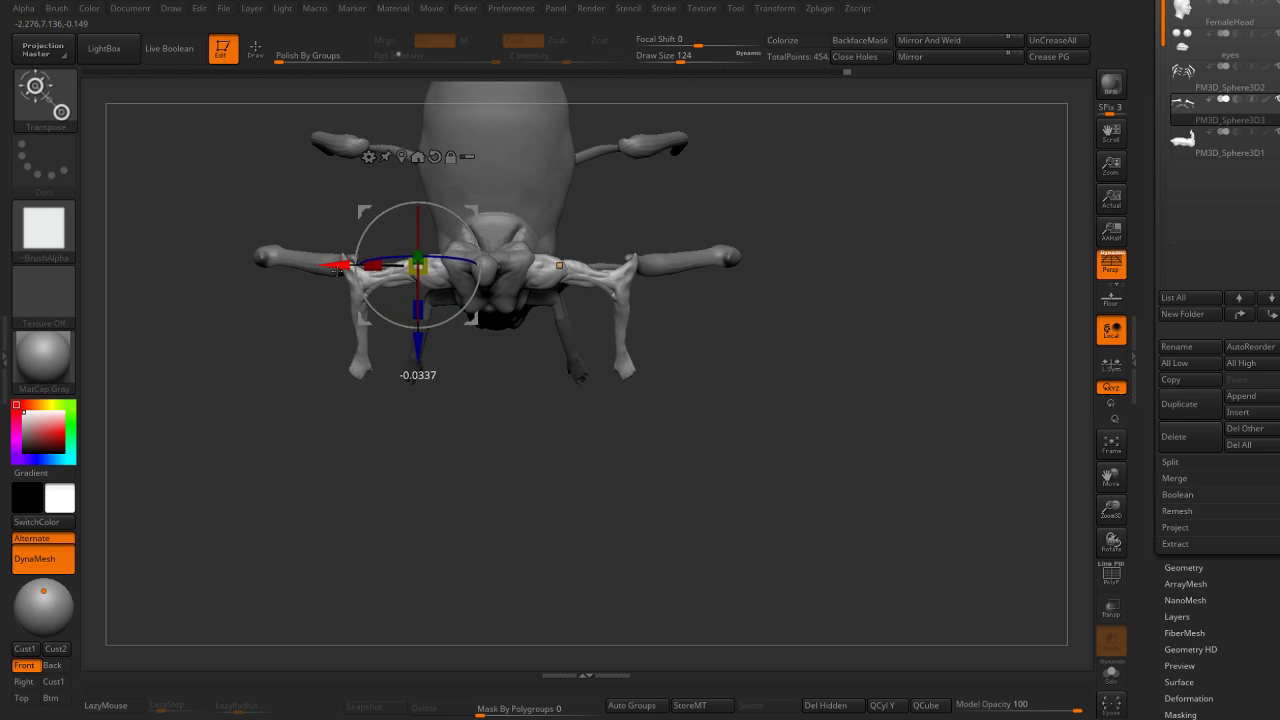
pyautogui.press('q')
pyautogui.press('s')
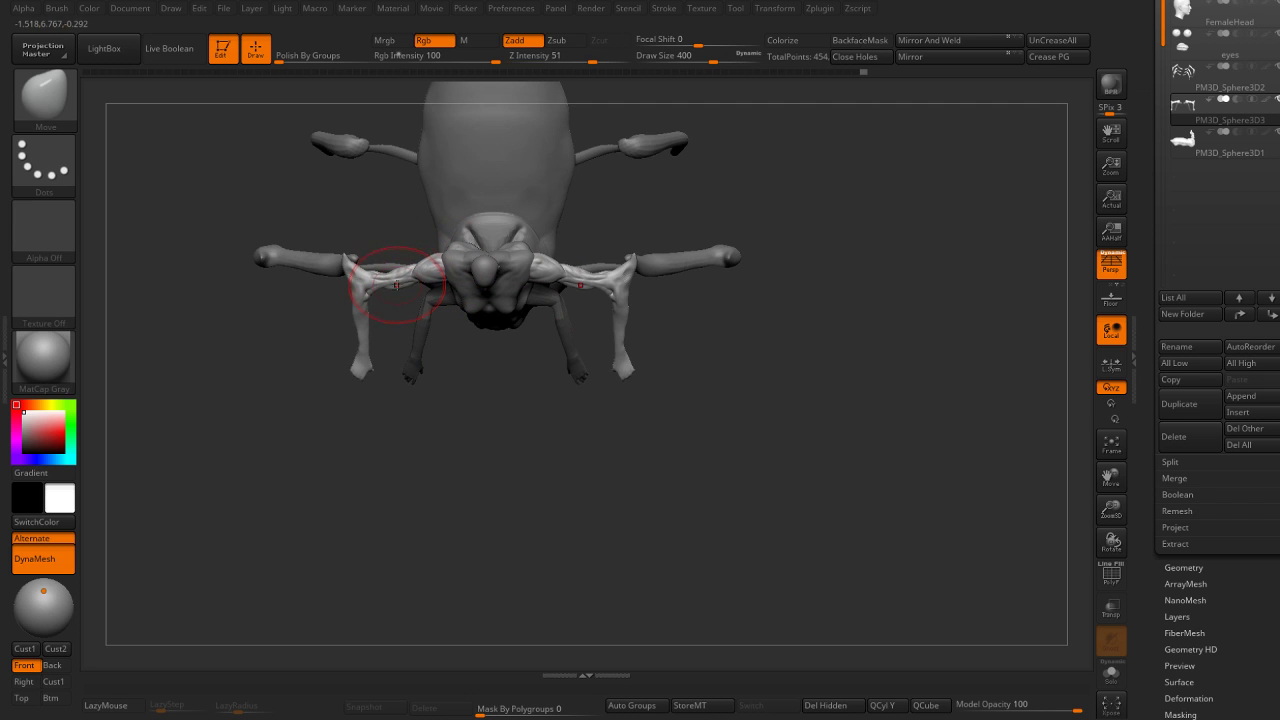
pyautogui.moveTo(408, 282)
pyautogui.mouseDown()
pyautogui.moveTo(347, 343)
pyautogui.moveTo(425, 342)
pyautogui.mouseUp()
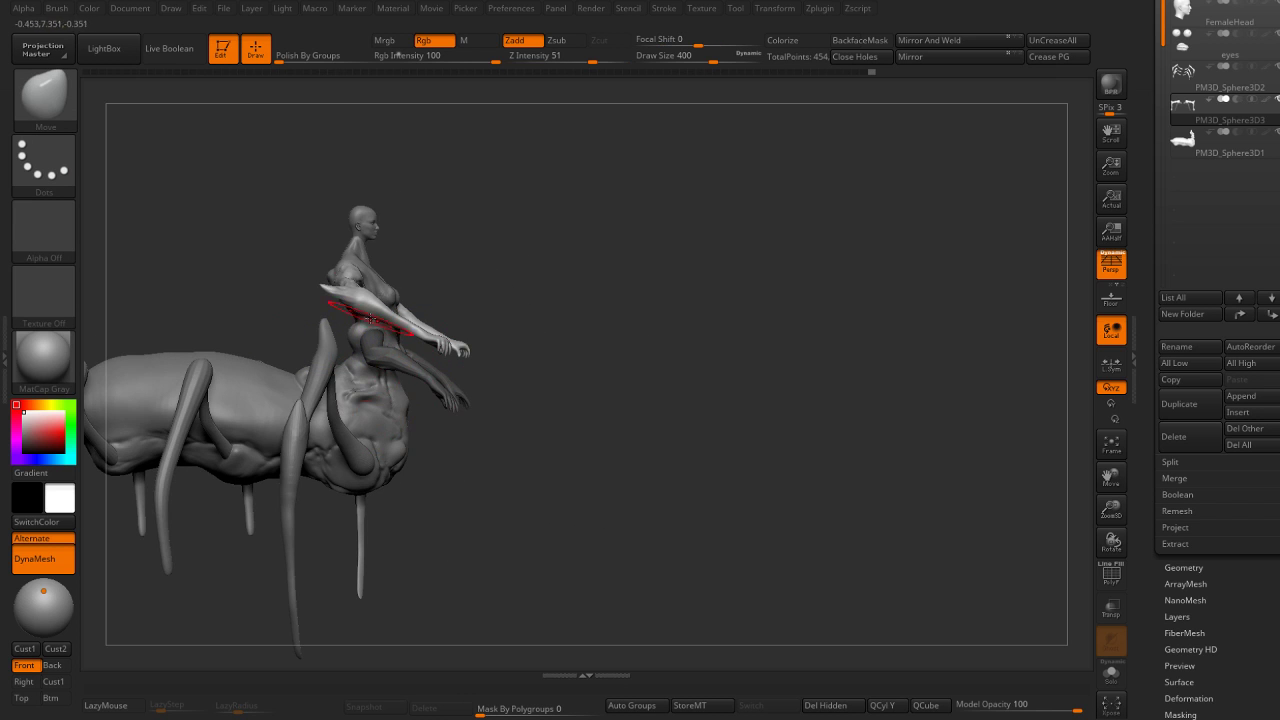
pyautogui.moveTo(358, 304); pyautogui.dragTo(503, 263)
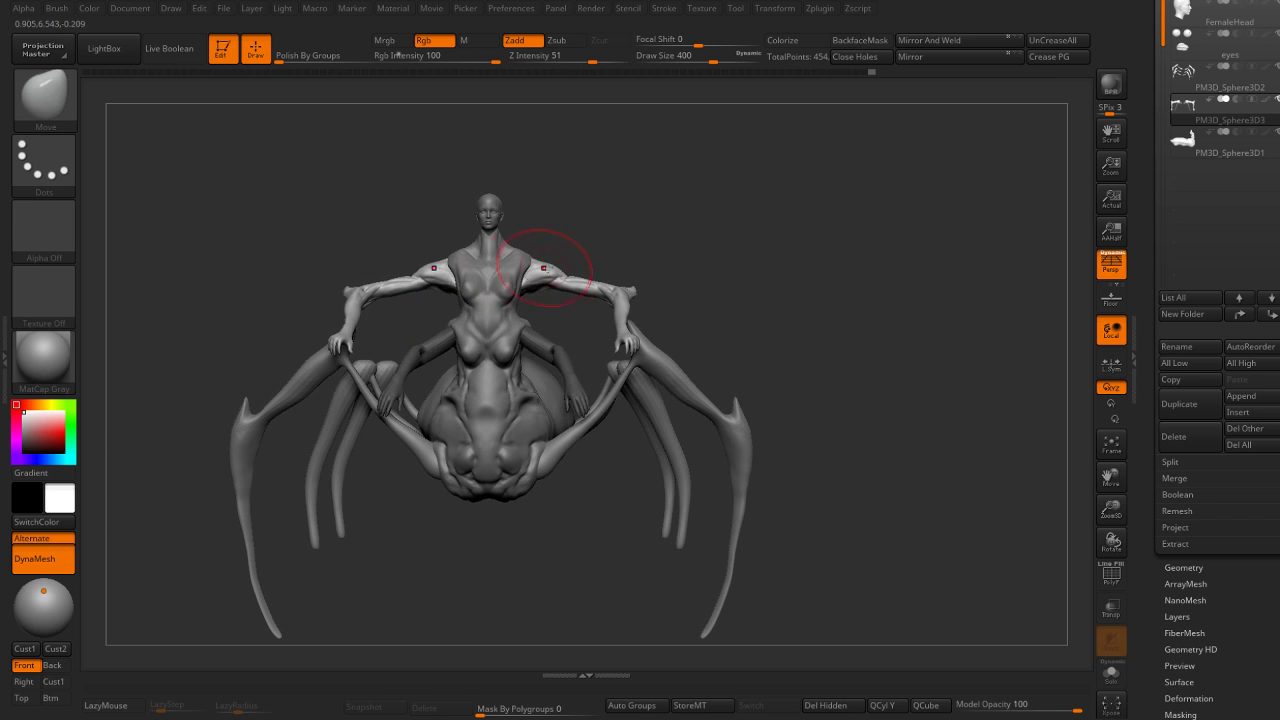
# Rotate the arm pair around the shoulders, nudge it into place, then reselect the torso.
pyautogui.press('w')
pyautogui.moveTo(538, 221)
pyautogui.mouseDown()
pyautogui.moveTo(470, 232)
pyautogui.moveTo(492, 279)
pyautogui.mouseUp()
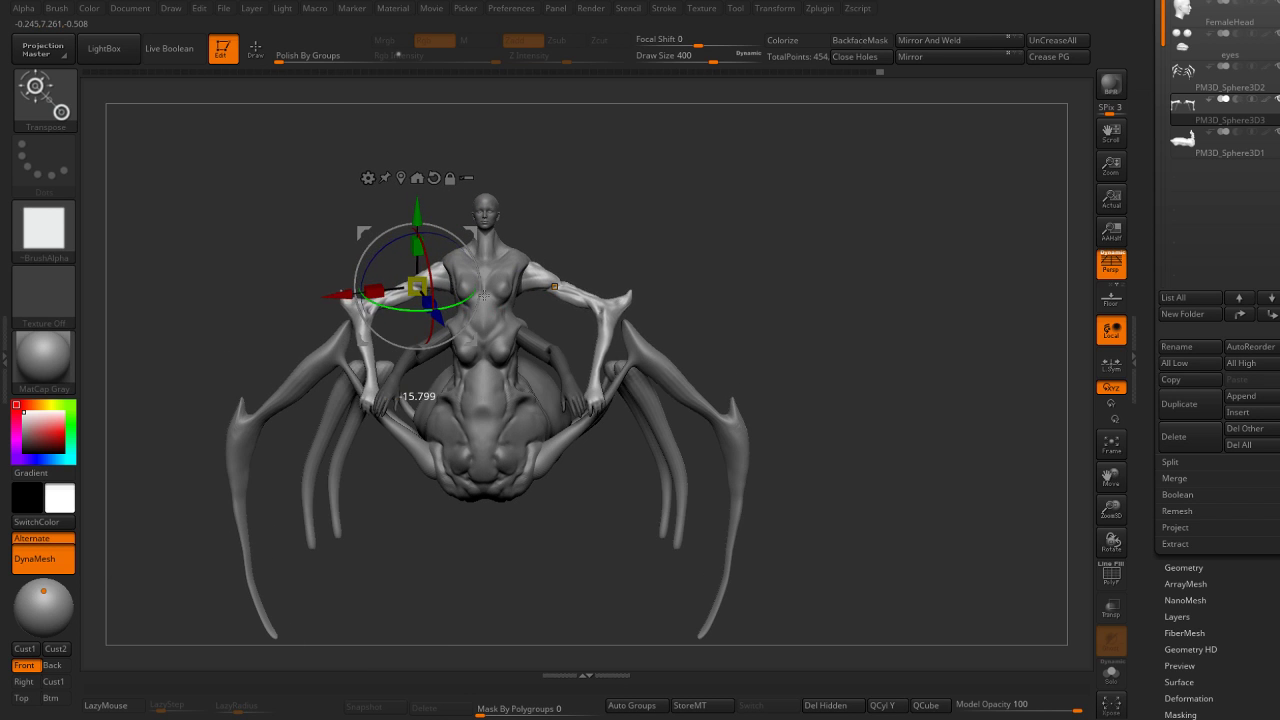
pyautogui.moveTo(592, 236); pyautogui.dragTo(623, 225)
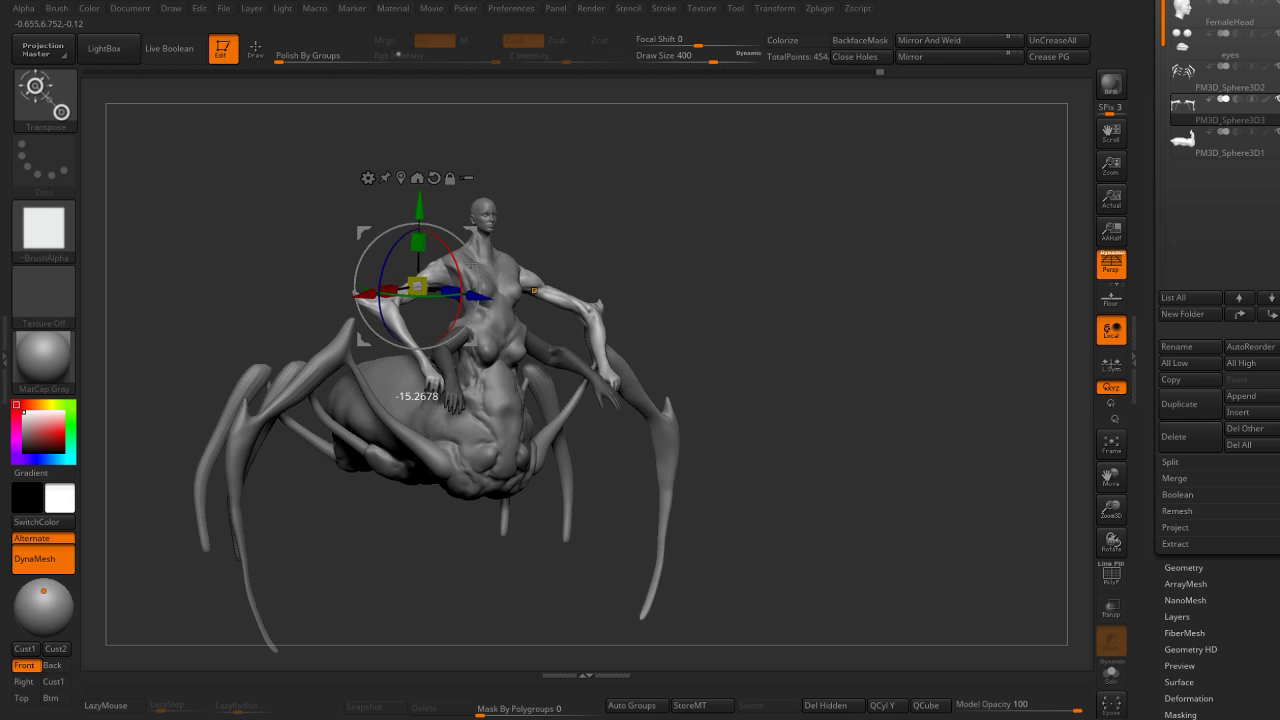
pyautogui.moveTo(590, 370)
pyautogui.mouseDown()
pyautogui.moveTo(488, 322)
pyautogui.moveTo(492, 340)
pyautogui.mouseUp()
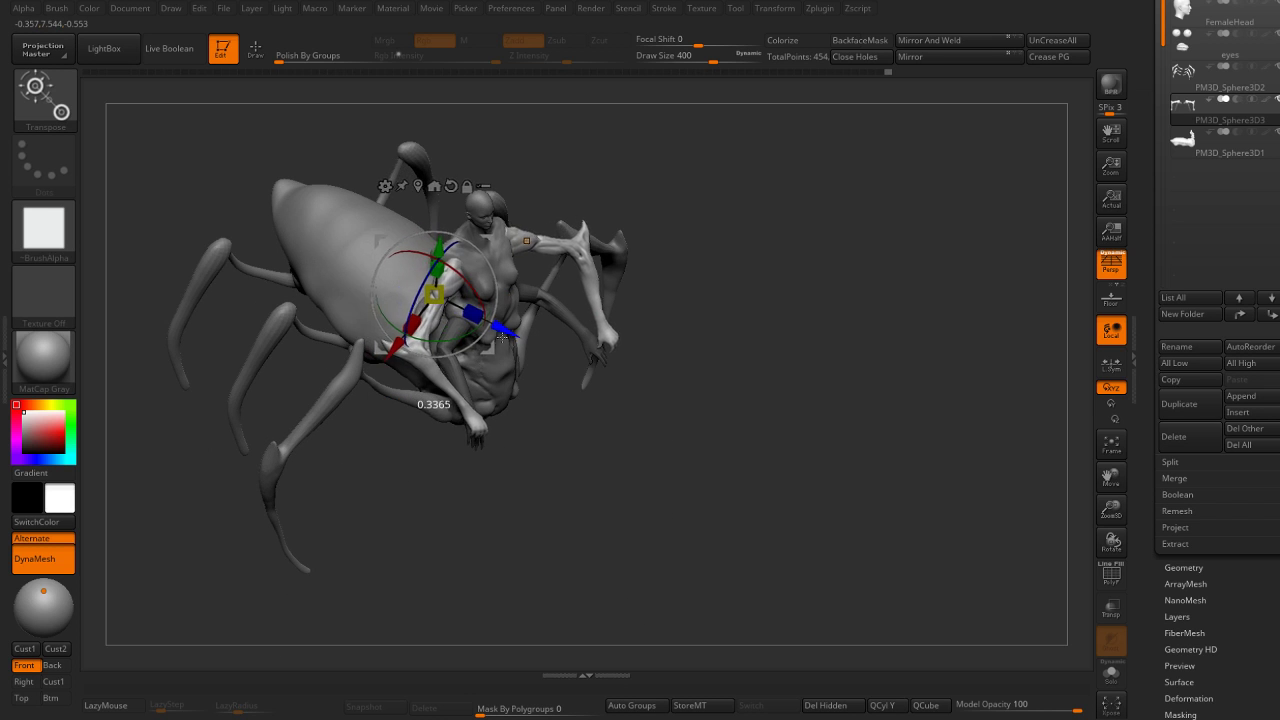
pyautogui.moveTo(640, 300)
pyautogui.mouseDown()
pyautogui.moveTo(681, 280)
pyautogui.moveTo(714, 286)
pyautogui.moveTo(703, 294)
pyautogui.moveTo(737, 337)
pyautogui.moveTo(618, 297)
pyautogui.moveTo(603, 239)
pyautogui.mouseUp()
pyautogui.press('q')
pyautogui.press('w')
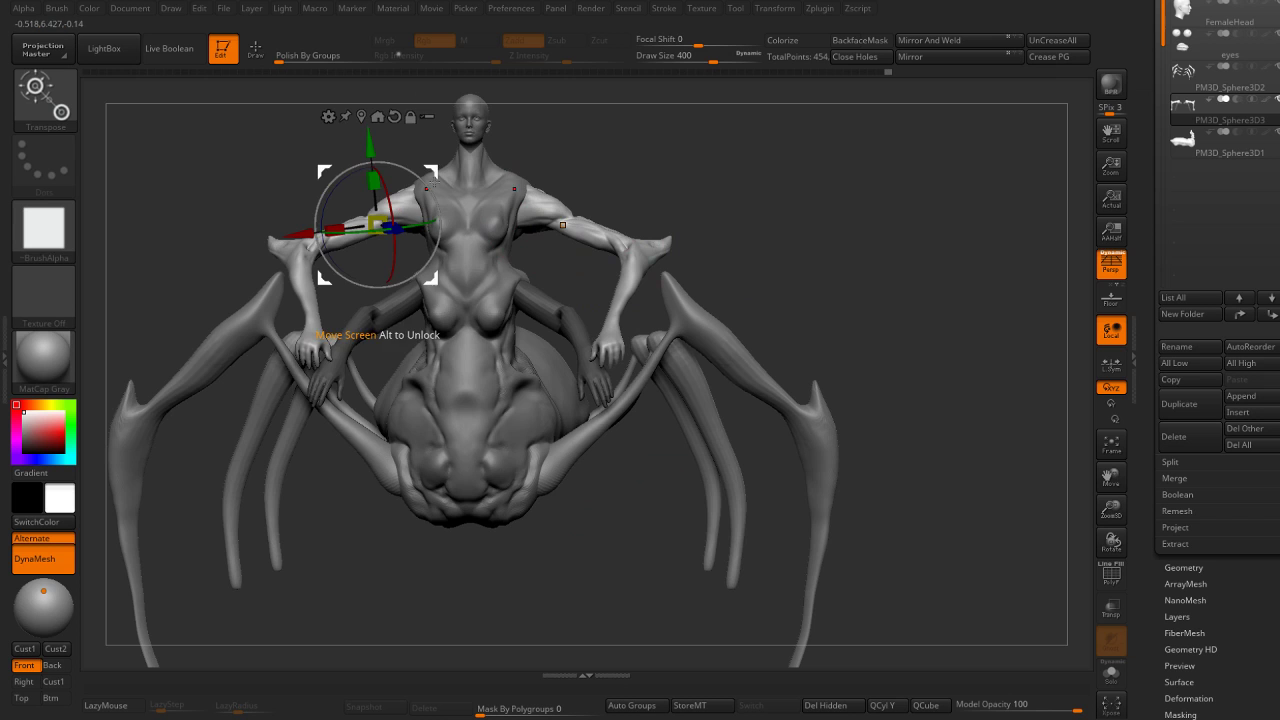
pyautogui.moveTo(433, 184); pyautogui.dragTo(440, 168)
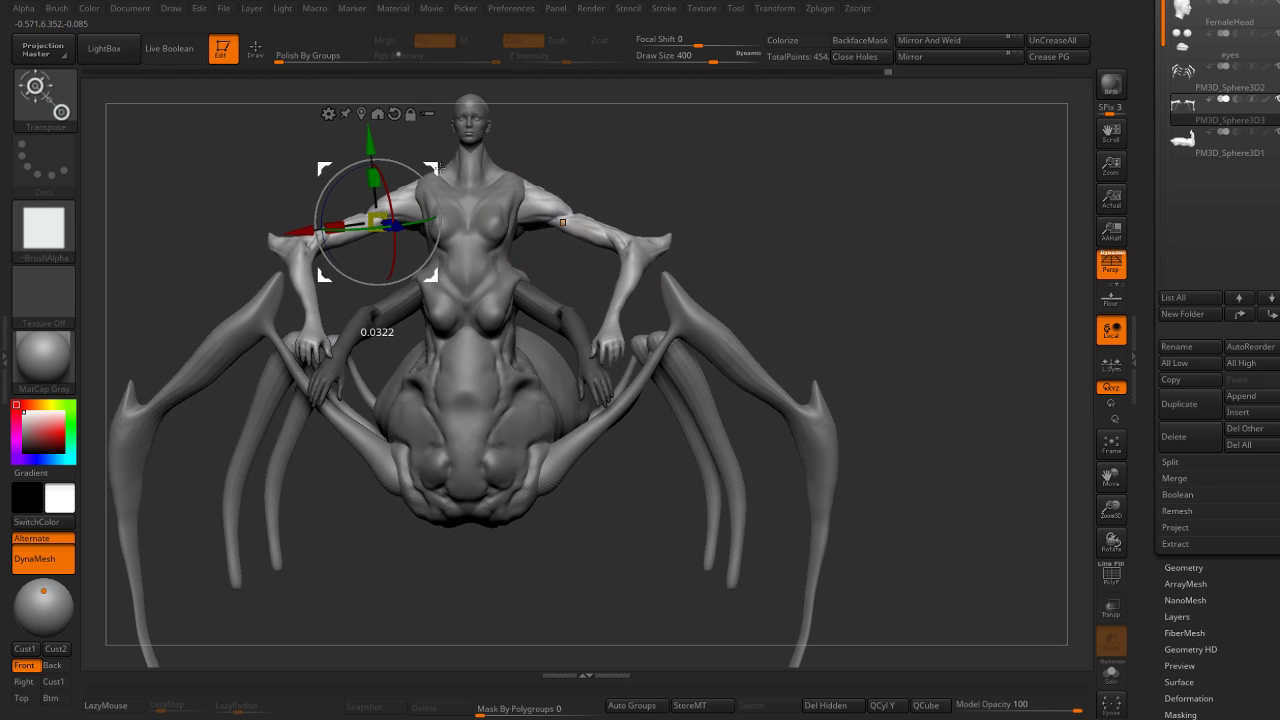
pyautogui.keyDown('alt'); pyautogui.click(440, 168); pyautogui.keyUp('alt')
pyautogui.keyDown('ctrl'); pyautogui.moveTo(440, 168); pyautogui.dragTo(439, 263, button='right'); pyautogui.keyUp('ctrl')
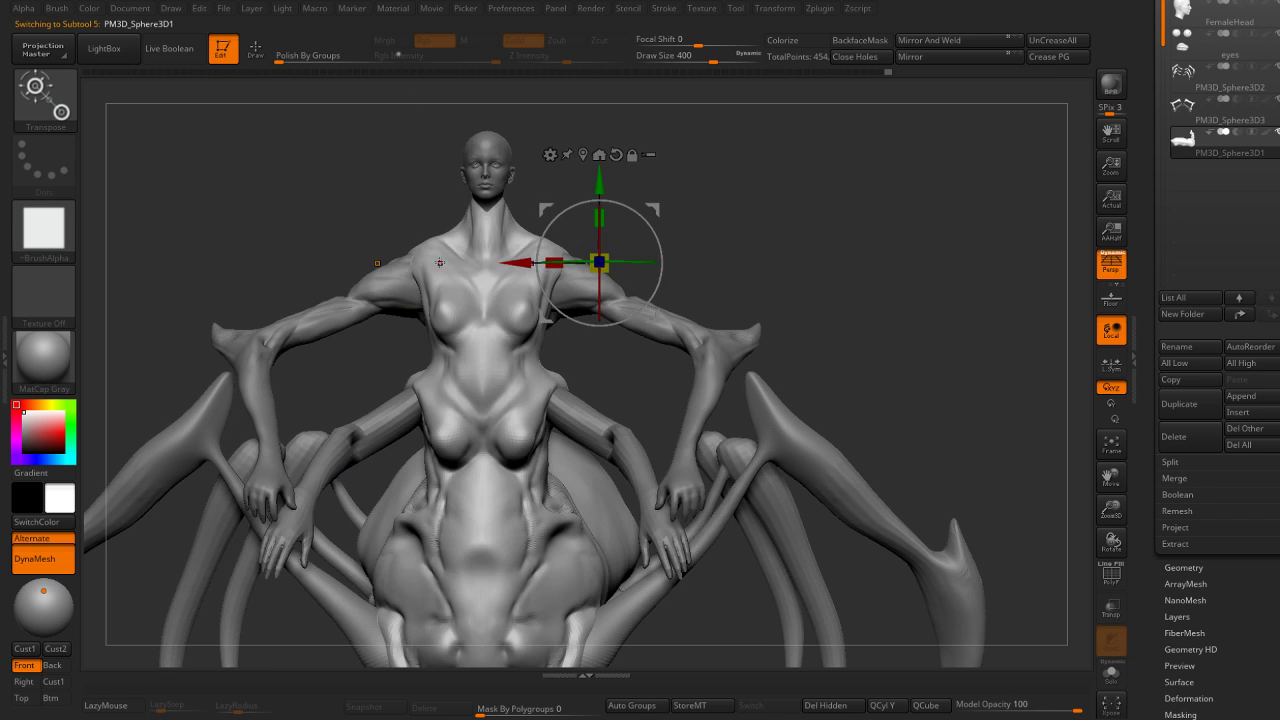
# Switch to the Move Topological brush at Draw Size 324 and view the figure's right side.
pyautogui.press('q')
pyautogui.press('s')
pyautogui.press('b')
pyautogui.press('m')
pyautogui.press('t')
pyautogui.press('s')
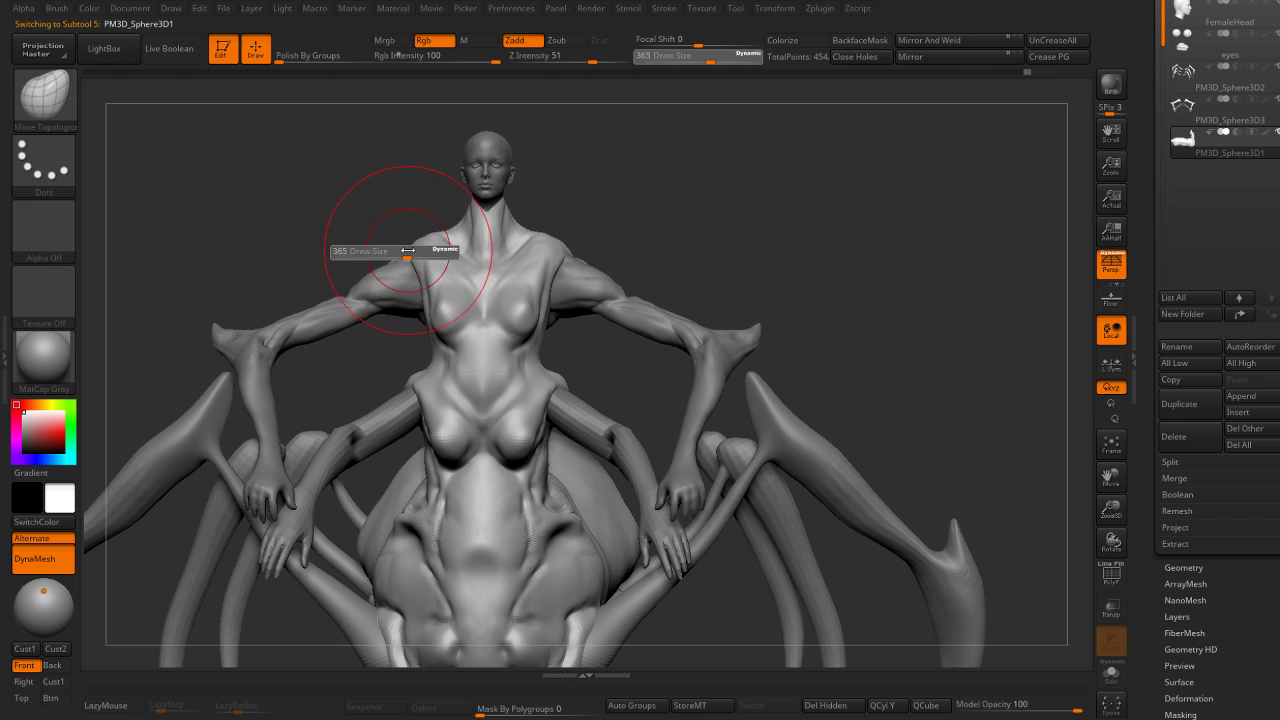
pyautogui.moveTo(408, 250); pyautogui.dragTo(404, 251)
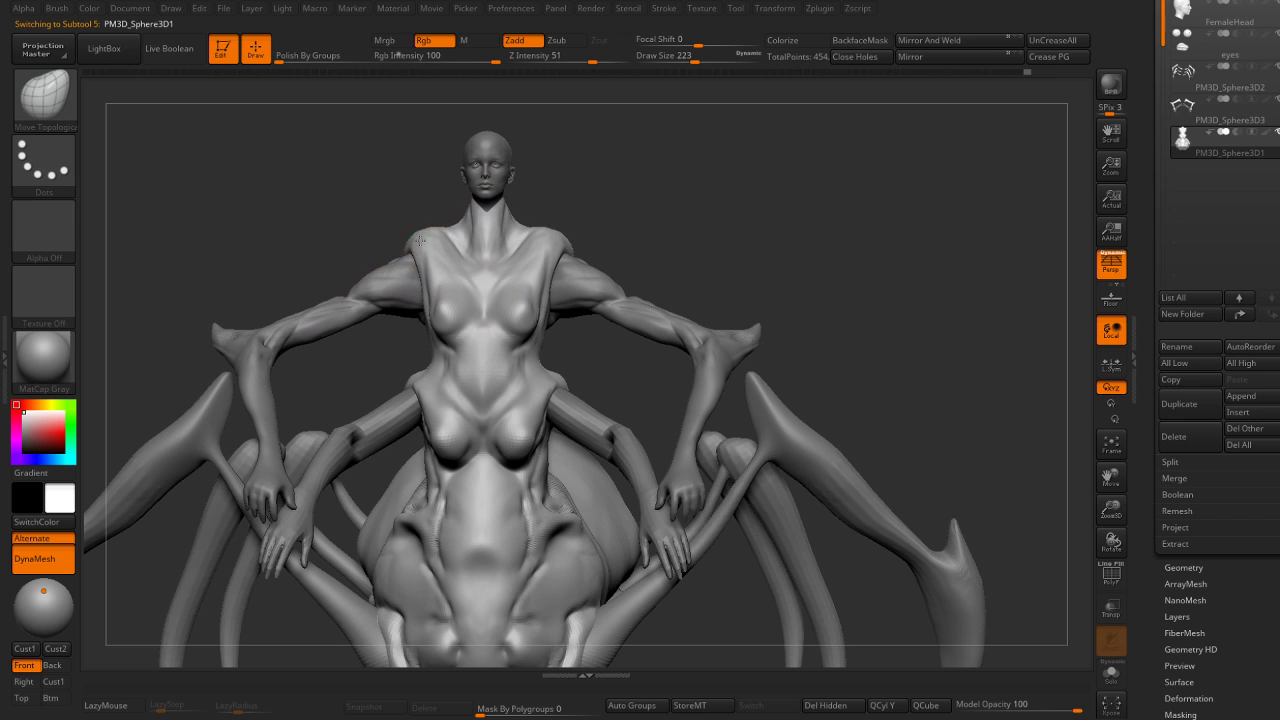
pyautogui.moveTo(389, 261)
pyautogui.mouseDown(button='right')
pyautogui.moveTo(396, 275)
pyautogui.moveTo(580, 243)
pyautogui.mouseUp(button='right')
# Reselect the arm pair in Transpose mode and orbit round to a front view.
pyautogui.press('w')
pyautogui.keyDown('alt'); pyautogui.click(580, 245); pyautogui.keyUp('alt')
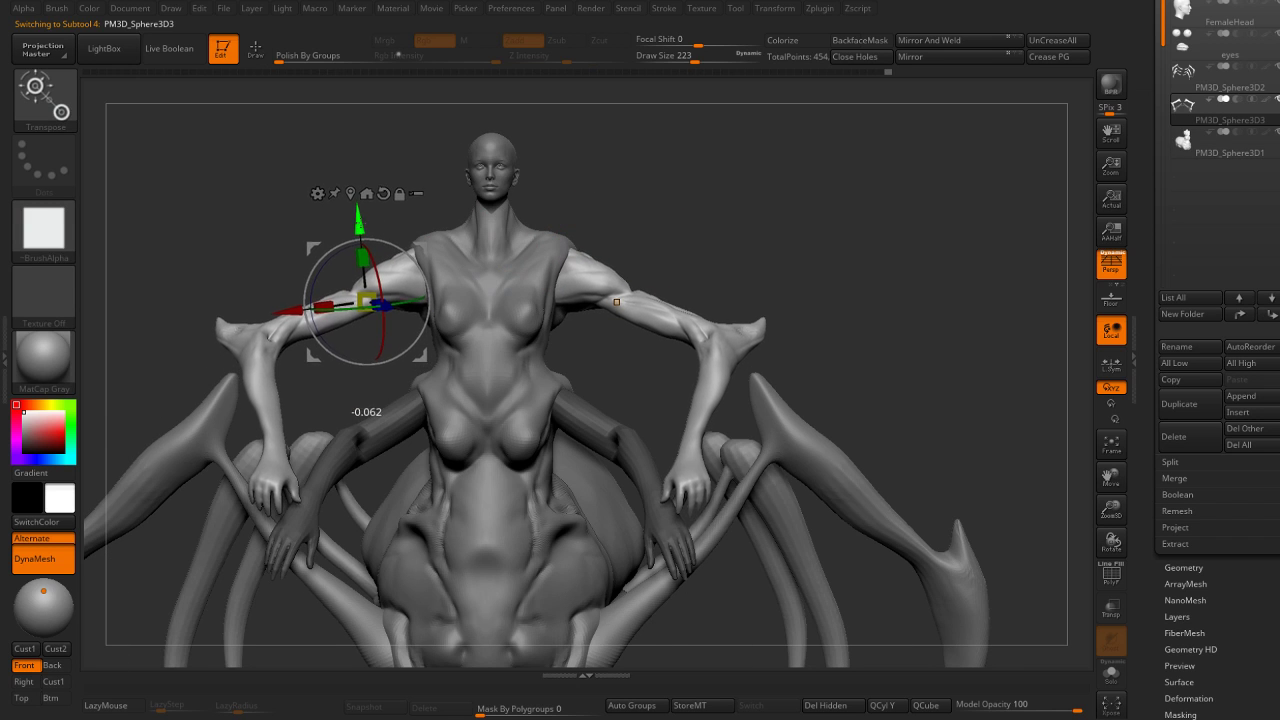
pyautogui.keyDown('alt'); pyautogui.click(616, 301); pyautogui.keyUp('alt')
pyautogui.press('q')
pyautogui.moveTo(600, 295)
pyautogui.mouseDown(button='right')
pyautogui.moveTo(452, 275)
pyautogui.moveTo(425, 285)
pyautogui.mouseUp(button='right')
pyautogui.keyDown('alt'); pyautogui.click(423, 283); pyautogui.keyUp('alt')
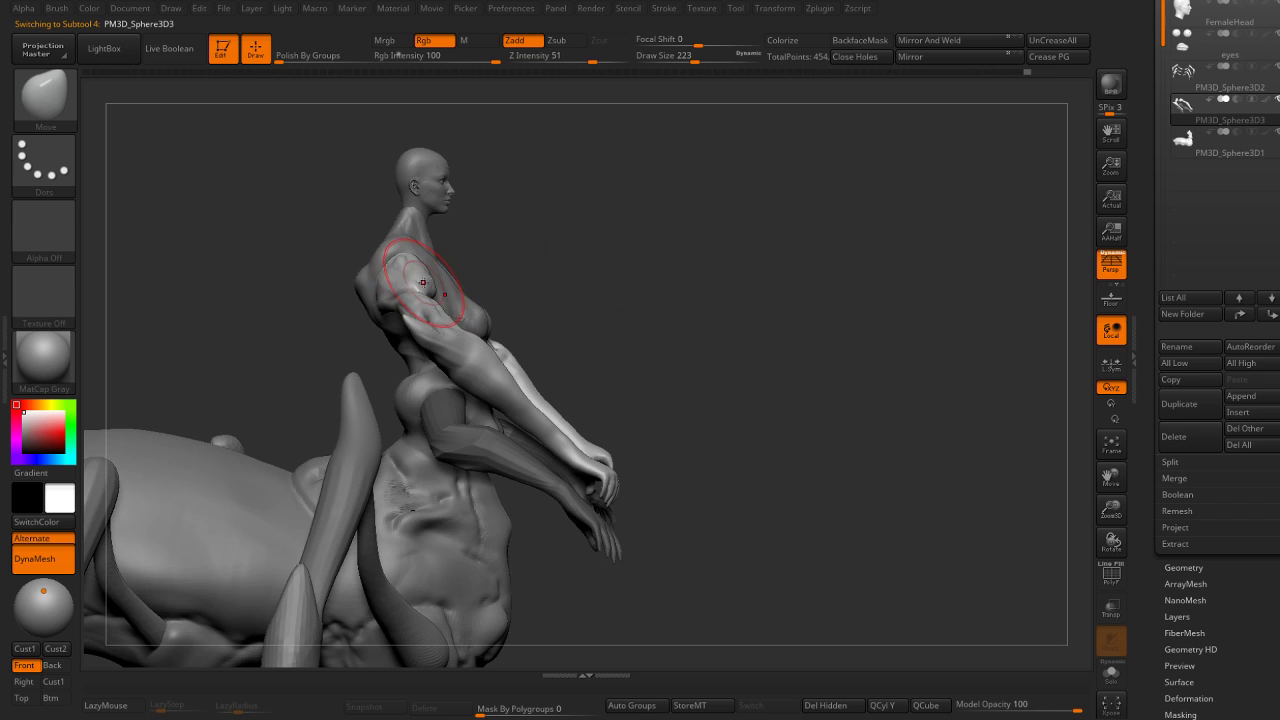
pyautogui.press('w')
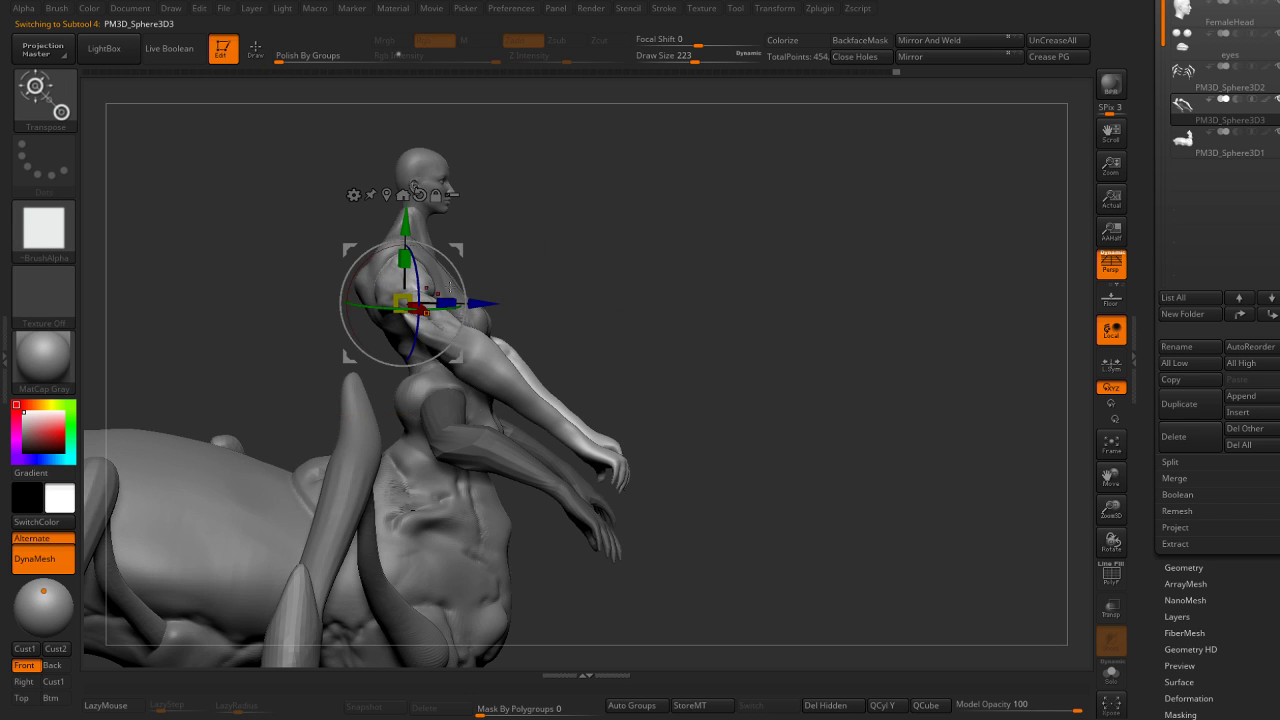
pyautogui.moveTo(430, 240)
pyautogui.mouseDown(button='right')
pyautogui.moveTo(576, 259)
pyautogui.moveTo(603, 220)
pyautogui.mouseUp(button='right')
# Solo the arm subtool and isolate the pink upper-arm polygroup.
pyautogui.press('q')
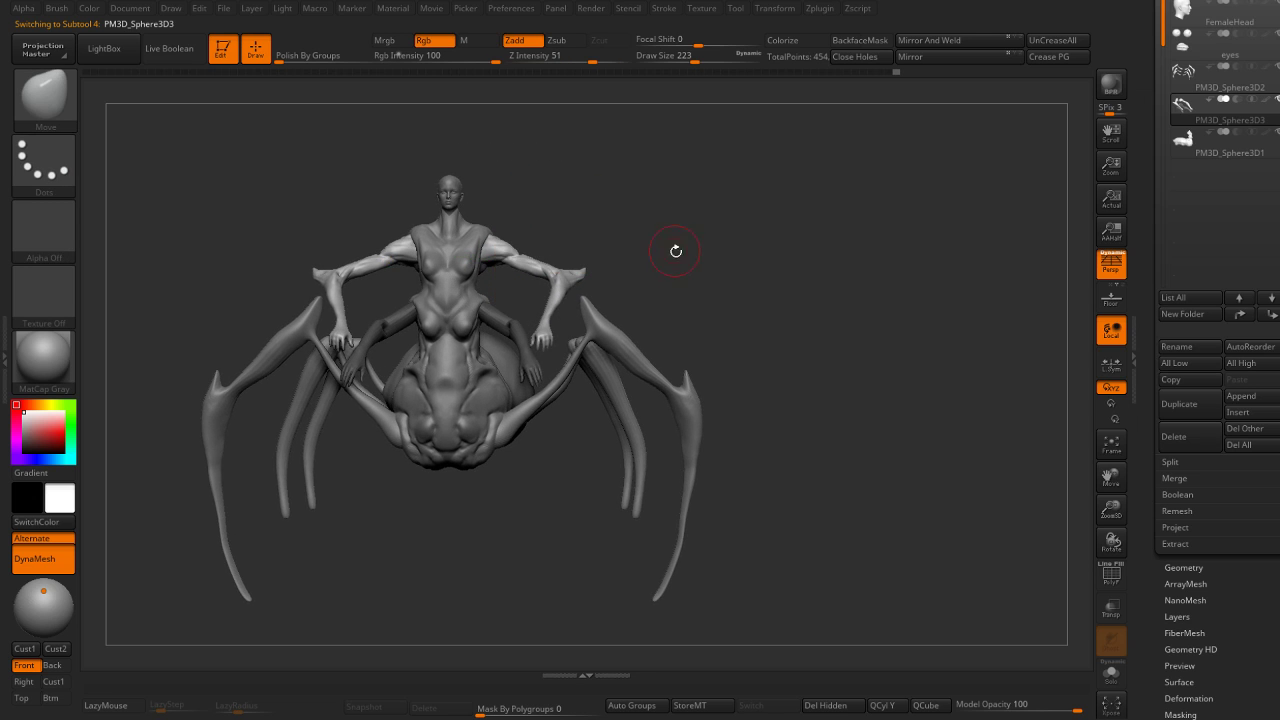
pyautogui.moveTo(674, 249)
pyautogui.mouseDown(button='right')
pyautogui.moveTo(708, 229)
pyautogui.moveTo(774, 340)
pyautogui.moveTo(749, 297)
pyautogui.mouseUp(button='right')
pyautogui.hotkey('ctrl', 'shift', 's')
pyautogui.hotkey('shift', 'f')
pyautogui.moveTo(489, 386); pyautogui.dragTo(543, 291, button='right')
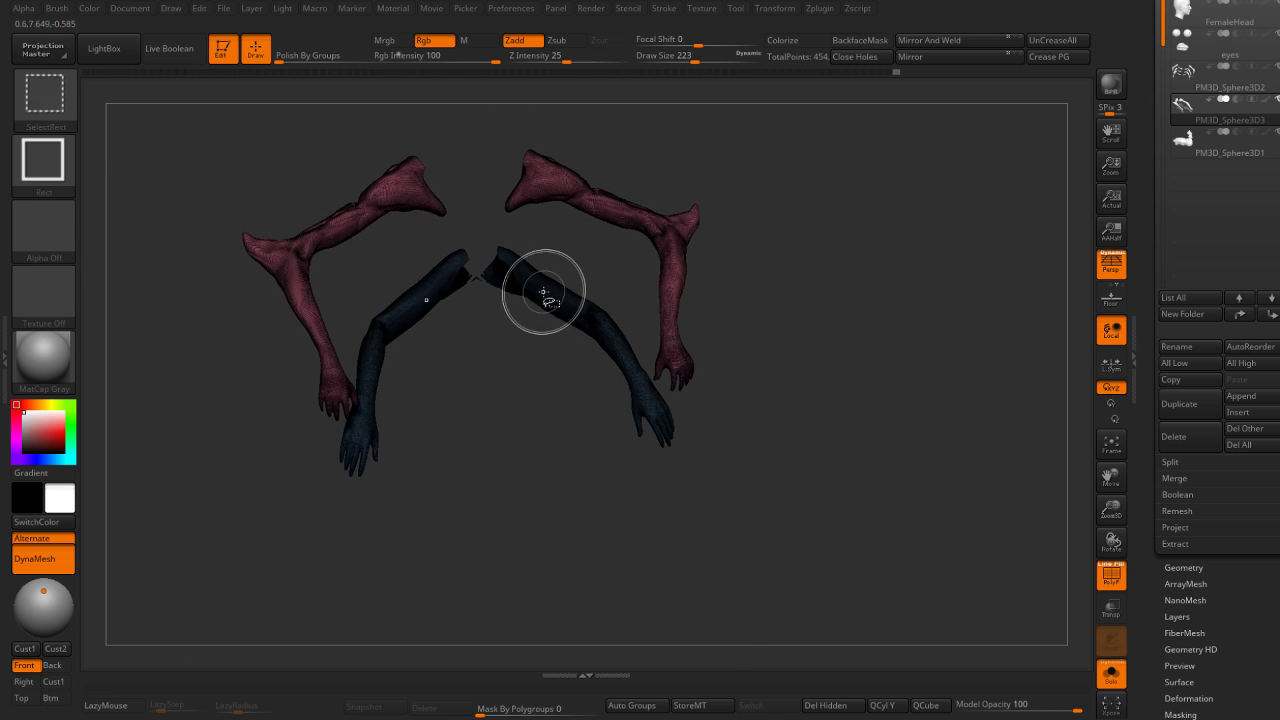
pyautogui.keyDown('ctrl'); pyautogui.keyDown('shift'); pyautogui.click(540, 295); pyautogui.keyUp('shift'); pyautogui.keyUp('ctrl')
pyautogui.keyDown('ctrl'); pyautogui.keyDown('shift'); pyautogui.click(537, 331); pyautogui.keyUp('shift'); pyautogui.keyUp('ctrl')
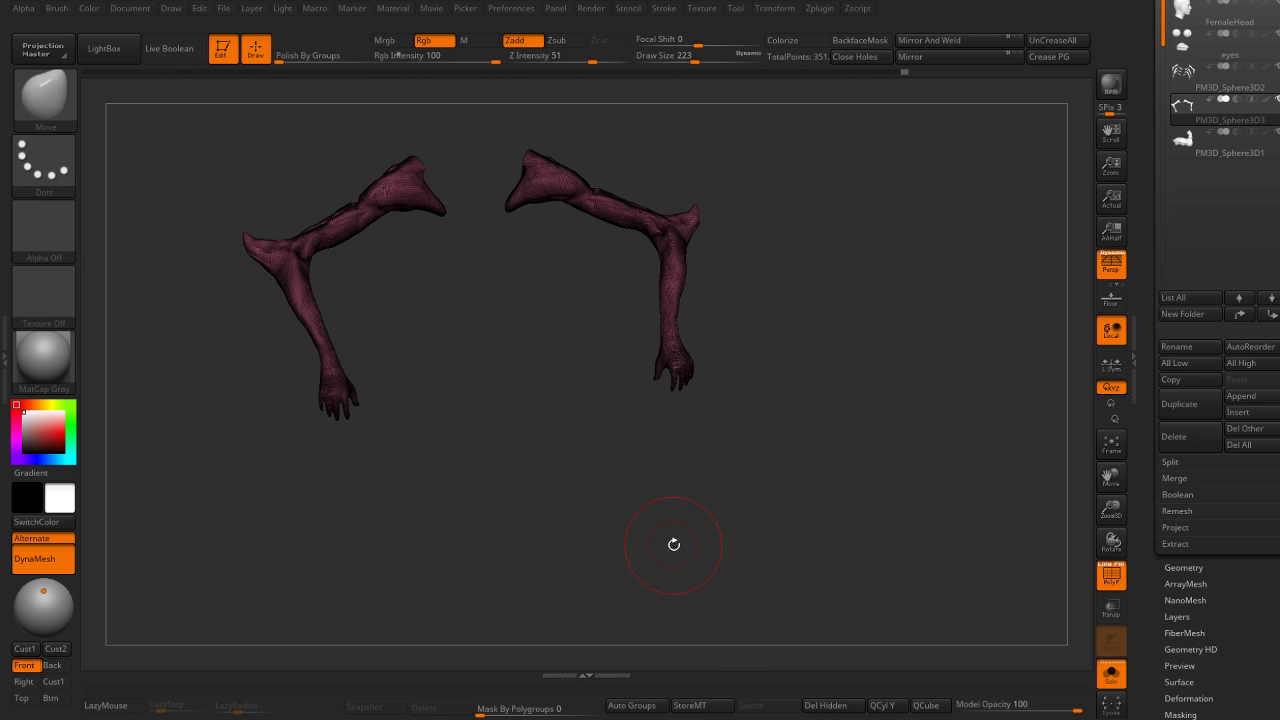
# Lasso-mask around the left hand, invert the mask, and set the Move brush to size 305.
pyautogui.moveTo(673, 544)
pyautogui.keyDown('alt'); pyautogui.mouseDown(button='right')
pyautogui.moveTo(597, 369)
pyautogui.moveTo(366, 449)
pyautogui.moveTo(300, 374)
pyautogui.mouseUp(button='right'); pyautogui.keyUp('alt')
pyautogui.press('b')
pyautogui.press('m')
pyautogui.press('t')
pyautogui.moveTo(306, 385)
pyautogui.keyDown('ctrl'); pyautogui.mouseDown()
pyautogui.moveTo(398, 394)
pyautogui.moveTo(271, 349)
pyautogui.mouseUp(); pyautogui.keyUp('ctrl')
pyautogui.keyDown('ctrl'); pyautogui.click(486, 414); pyautogui.keyUp('ctrl')
pyautogui.press('b')
pyautogui.press('m')
pyautogui.press('v')
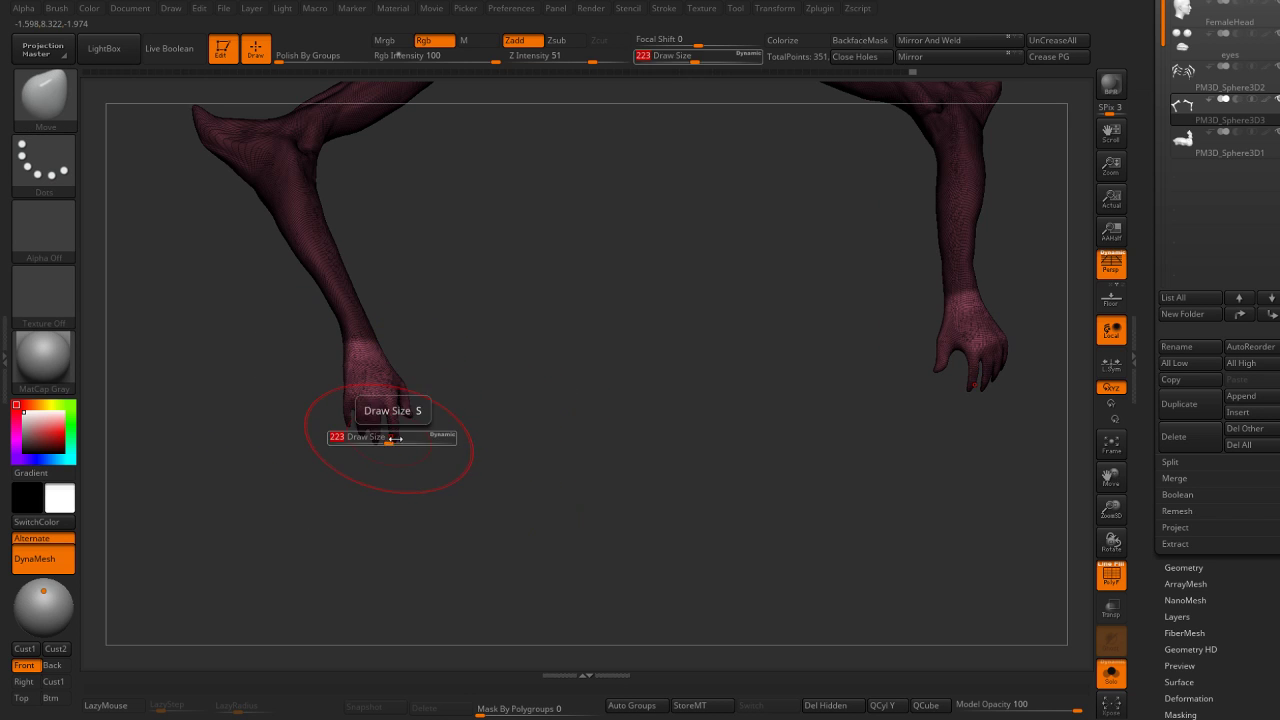
pyautogui.moveTo(395, 438); pyautogui.dragTo(405, 438)
# Pull the fingers of both mirrored hands downward so they droop.
pyautogui.moveTo(371, 489); pyautogui.dragTo(403, 455, button='right')
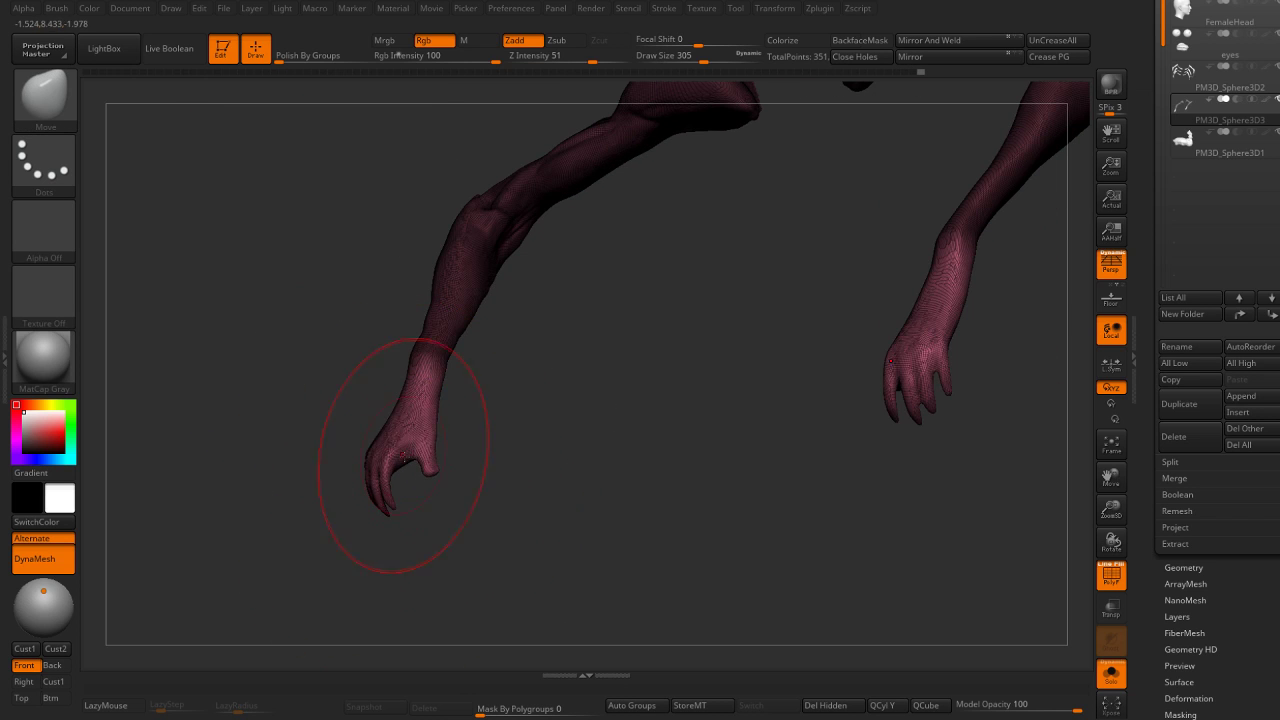
pyautogui.moveTo(403, 456); pyautogui.dragTo(424, 432)
pyautogui.press('s')
pyautogui.moveTo(387, 504)
pyautogui.mouseDown()
pyautogui.moveTo(376, 540)
pyautogui.moveTo(389, 580)
pyautogui.mouseUp()
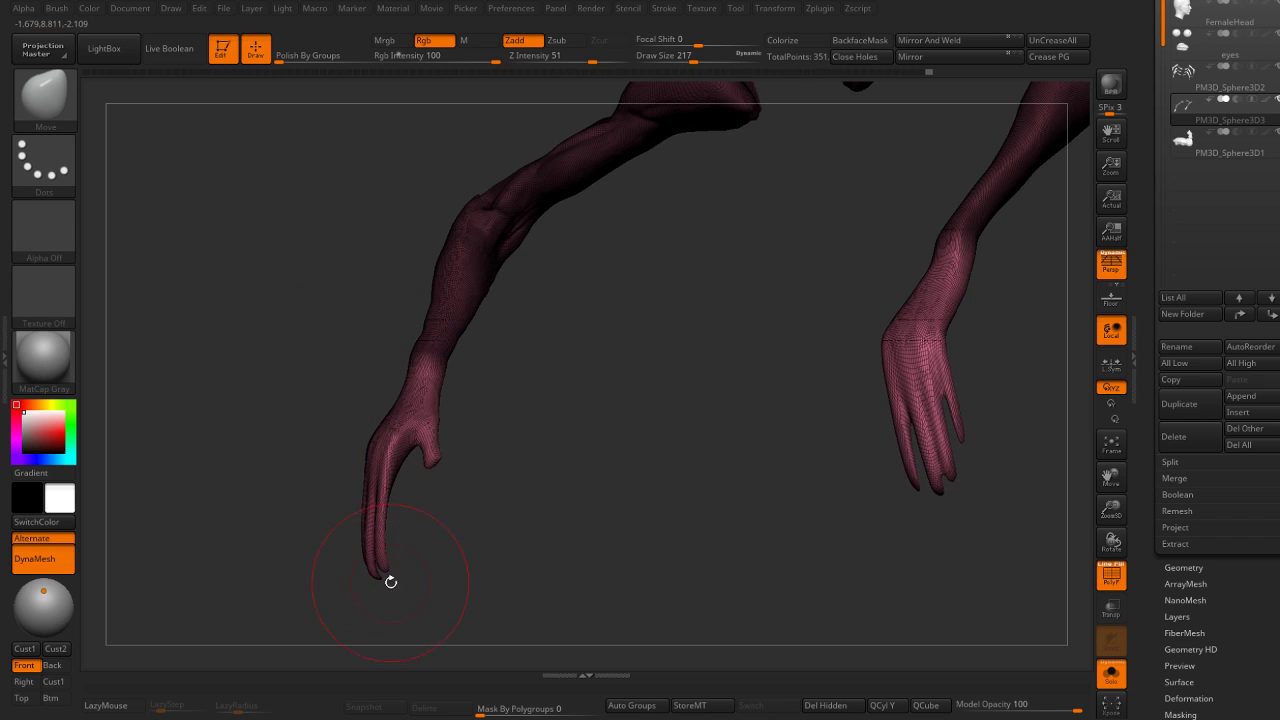
pyautogui.moveTo(389, 580)
pyautogui.mouseDown(button='right')
pyautogui.moveTo(480, 557)
pyautogui.moveTo(363, 442)
pyautogui.moveTo(386, 462)
pyautogui.mouseUp(button='right')
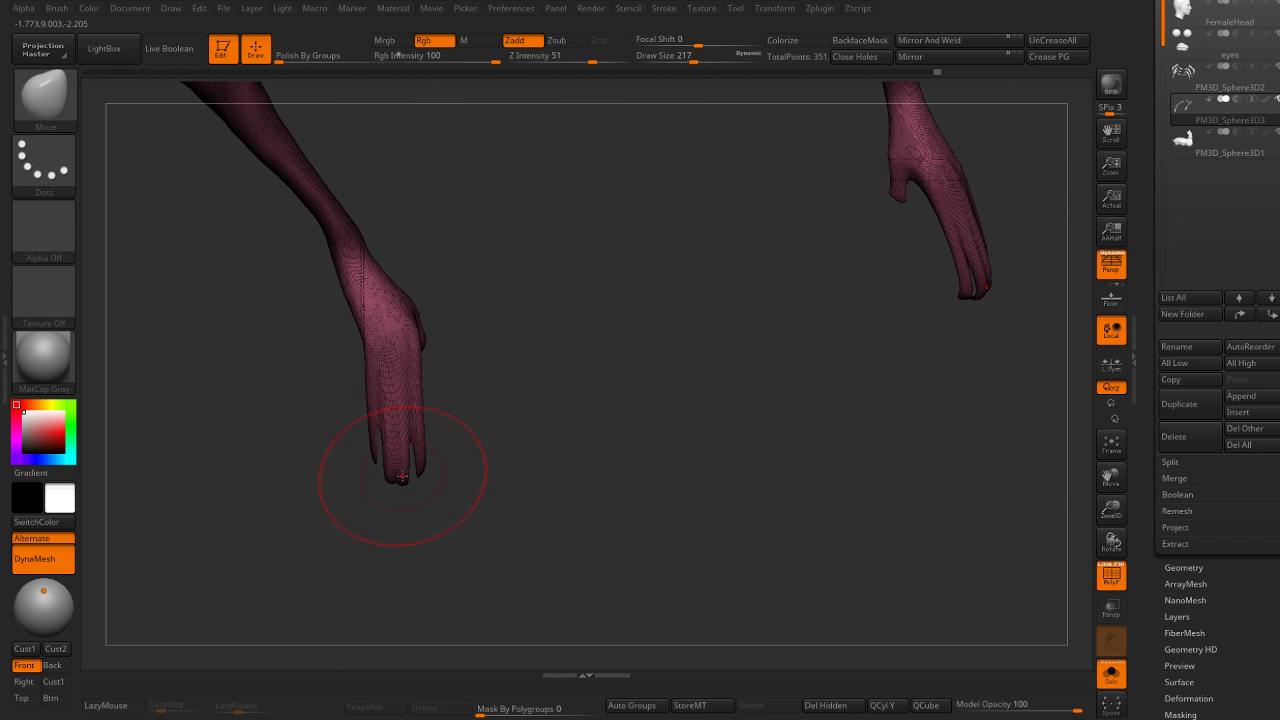
pyautogui.moveTo(412, 519)
pyautogui.mouseDown(button='right')
pyautogui.moveTo(403, 449)
pyautogui.moveTo(437, 351)
pyautogui.moveTo(370, 423)
pyautogui.mouseUp(button='right')
# Smooth the surface of the left hand.
pyautogui.press('b')
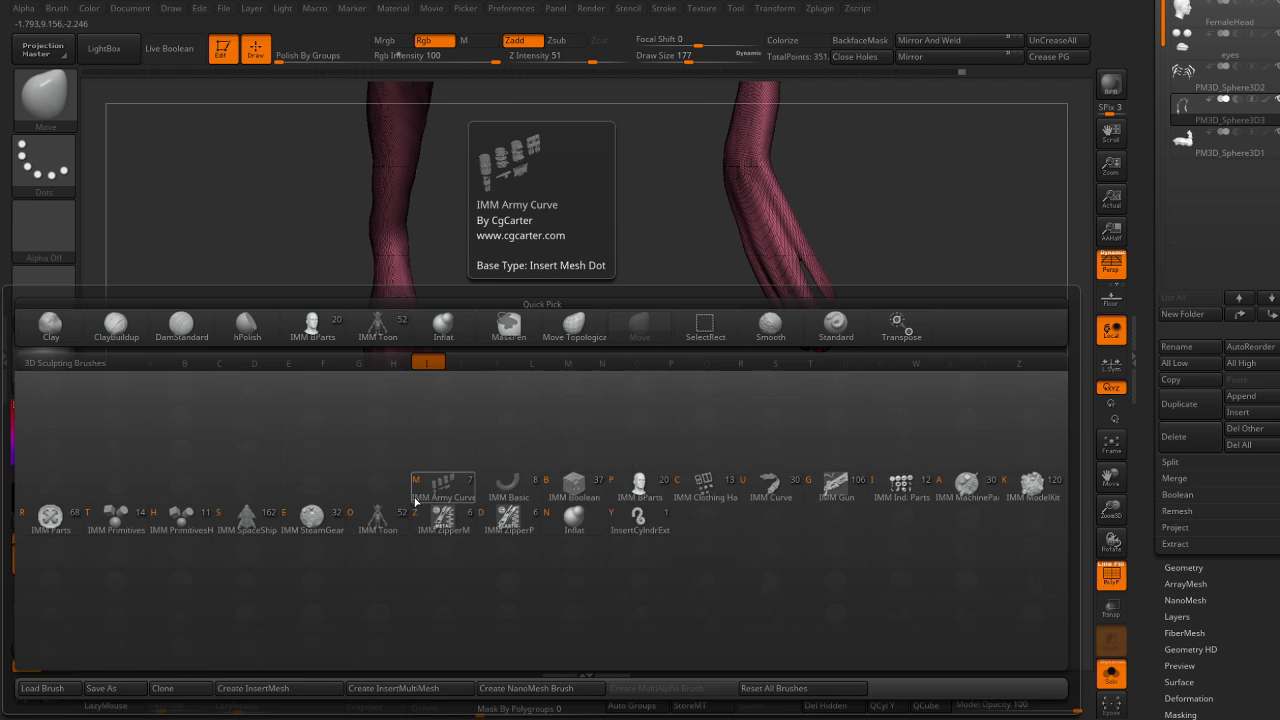
pyautogui.press('Escape')
pyautogui.moveTo(407, 502)
pyautogui.mouseDown(button='right')
pyautogui.moveTo(418, 485)
pyautogui.moveTo(397, 494)
pyautogui.mouseUp(button='right')
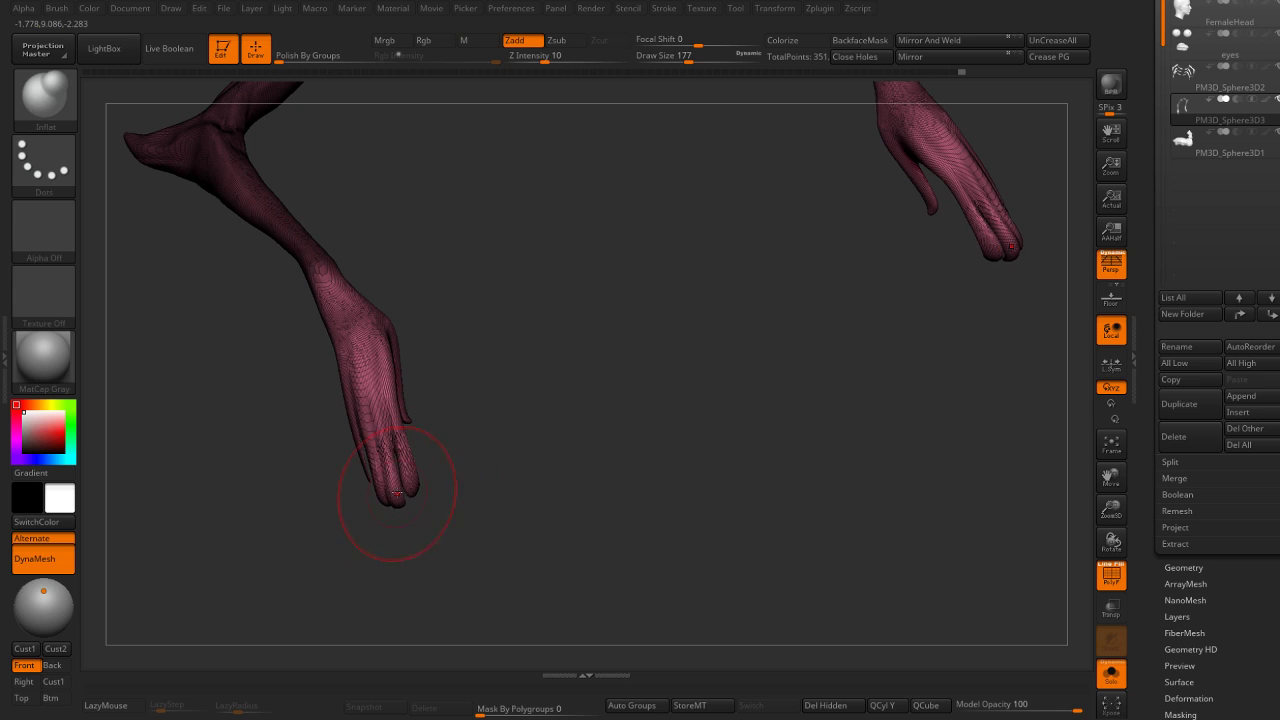
pyautogui.keyDown('shift'); pyautogui.moveTo(371, 471); pyautogui.dragTo(397, 490); pyautogui.keyUp('shift')
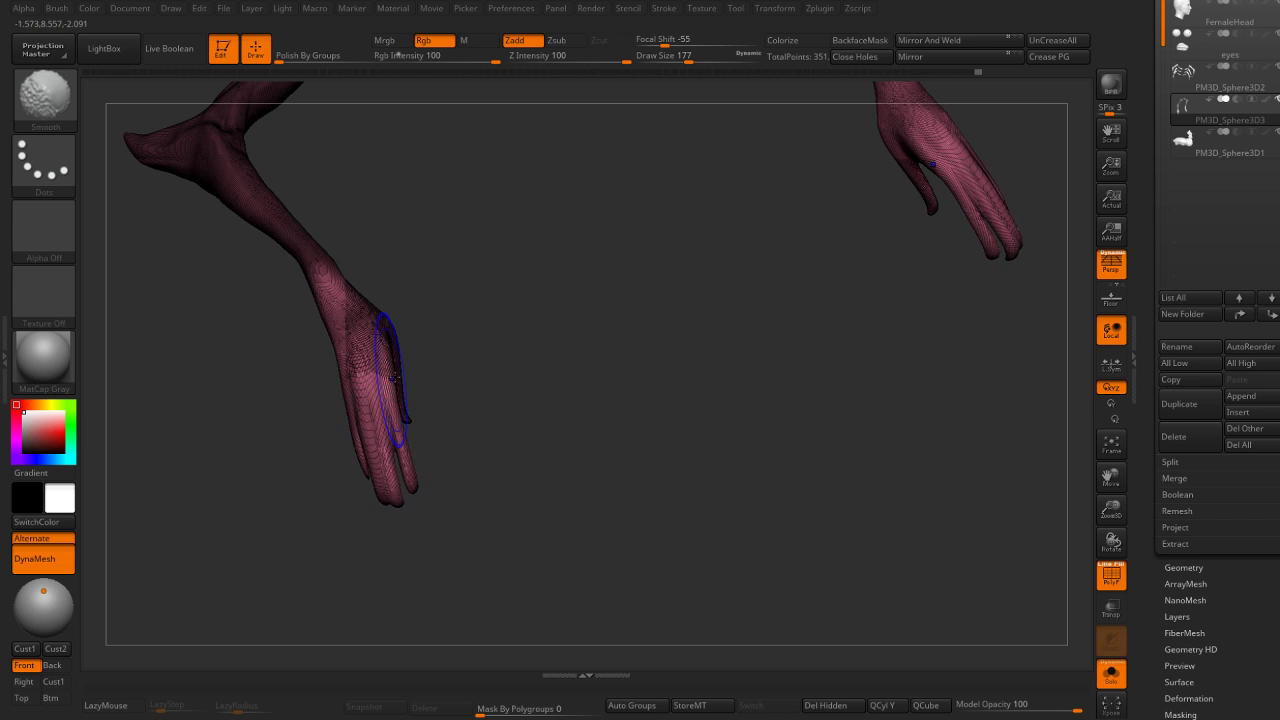
pyautogui.moveTo(395, 375)
pyautogui.mouseDown(button='right')
pyautogui.moveTo(463, 323)
pyautogui.moveTo(500, 351)
pyautogui.moveTo(666, 263)
pyautogui.moveTo(699, 300)
pyautogui.moveTo(617, 297)
pyautogui.moveTo(626, 346)
pyautogui.moveTo(651, 337)
pyautogui.moveTo(617, 306)
pyautogui.moveTo(543, 380)
pyautogui.moveTo(366, 437)
pyautogui.moveTo(500, 357)
pyautogui.moveTo(440, 376)
pyautogui.mouseUp(button='right')
# Turn off polygroup colours and Solo so the full creature shows again.
pyautogui.hotkey('shift', 'f')
pyautogui.hotkey('ctrl', 'shift', 's')
pyautogui.press('b')
pyautogui.press('m')
pyautogui.press('v')
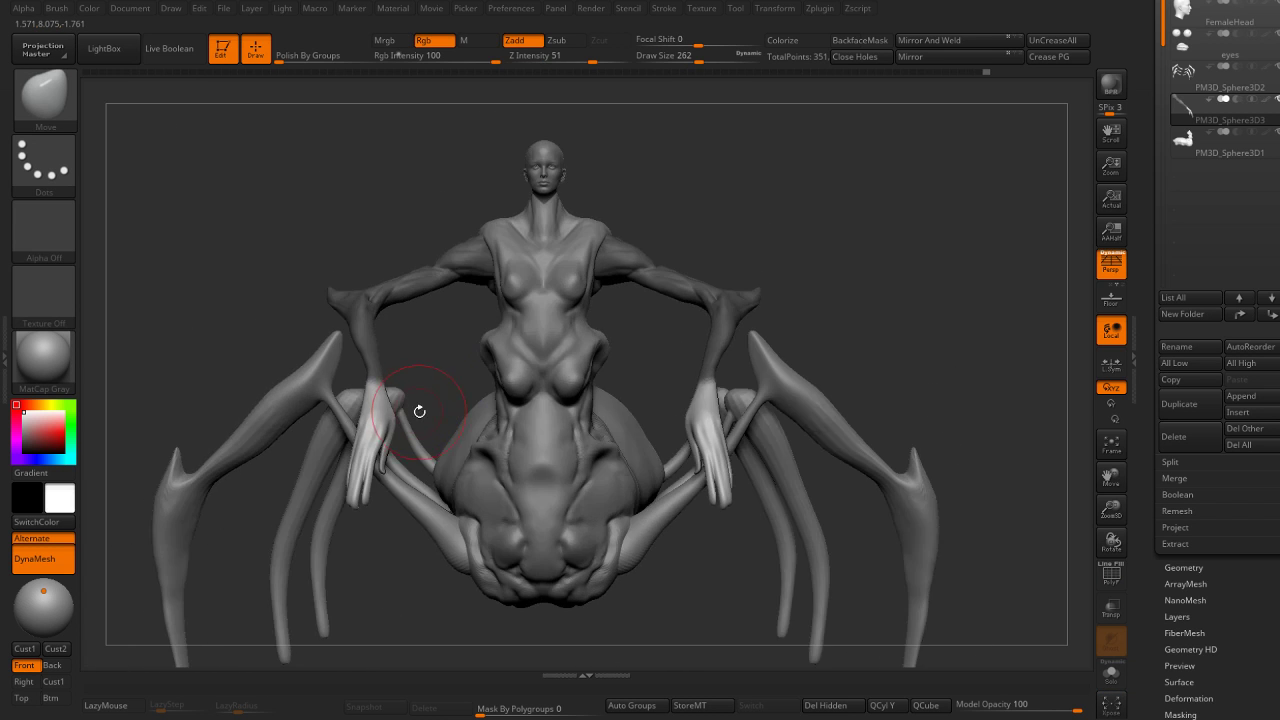
# Put the Transpose pivot on the hand and rotate both hands down and outward.
pyautogui.press('w')
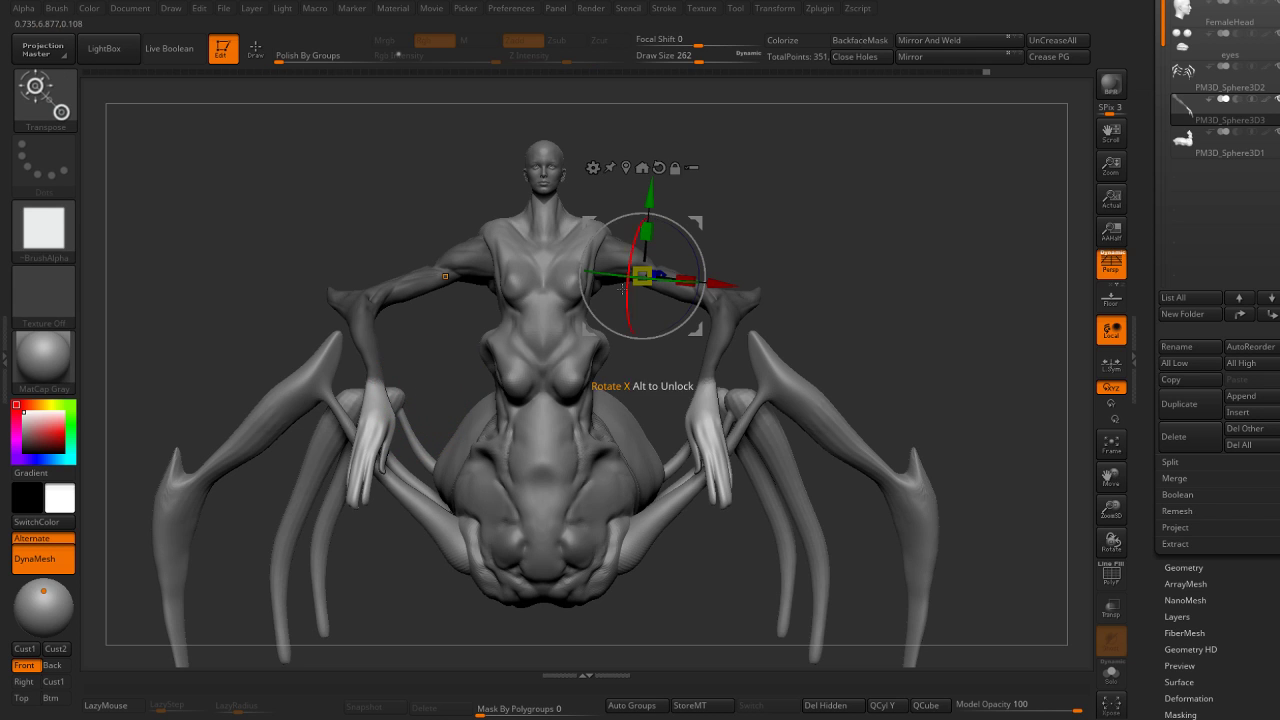
pyautogui.moveTo(641, 276)
pyautogui.keyDown('alt'); pyautogui.mouseDown()
pyautogui.moveTo(677, 371)
pyautogui.moveTo(700, 391)
pyautogui.moveTo(708, 441)
pyautogui.moveTo(712, 385)
pyautogui.moveTo(747, 380)
pyautogui.moveTo(752, 360)
pyautogui.moveTo(741, 363)
pyautogui.moveTo(780, 426)
pyautogui.mouseUp(); pyautogui.keyUp('alt')
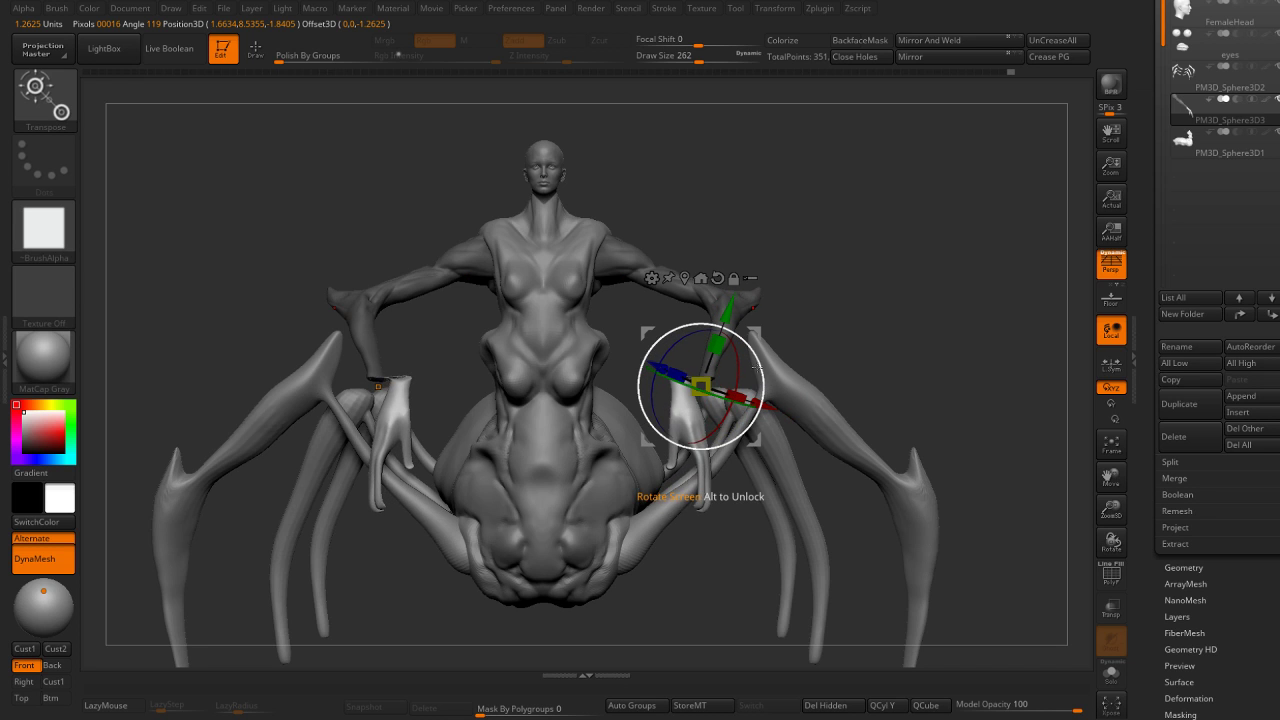
pyautogui.moveTo(757, 364); pyautogui.dragTo(770, 362)
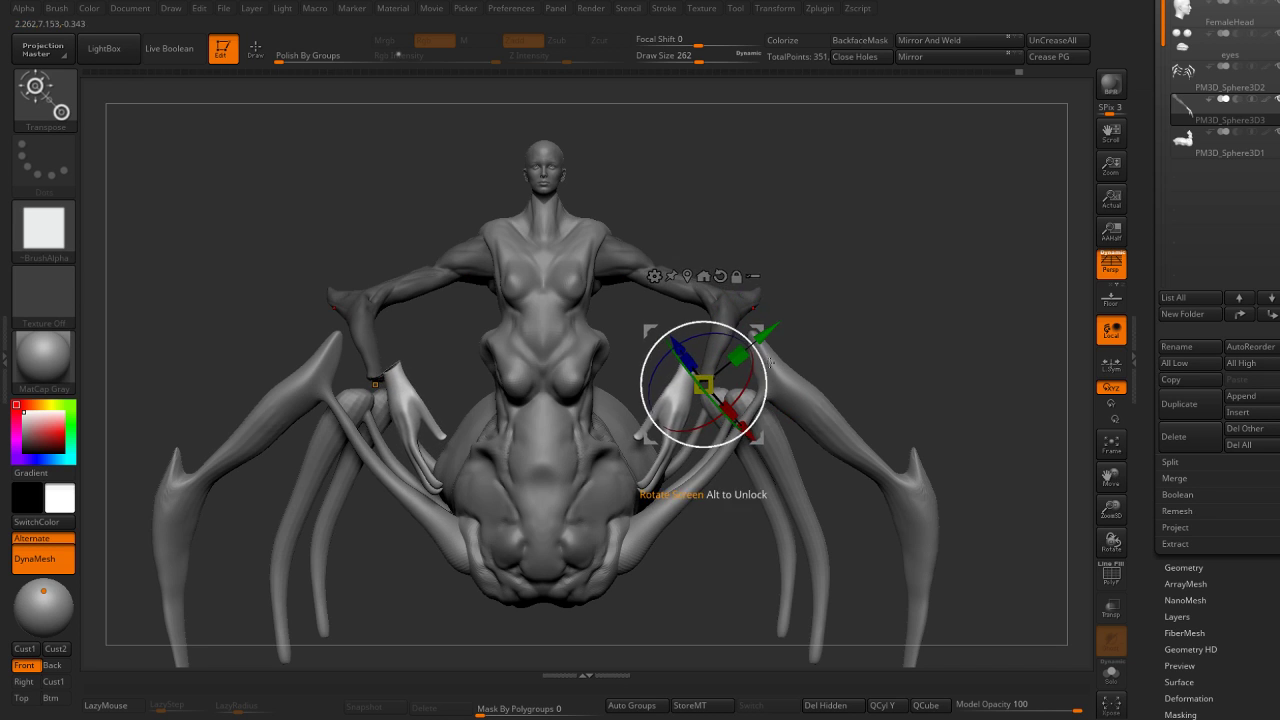
pyautogui.moveTo(754, 333); pyautogui.dragTo(772, 360)
pyautogui.press('q')
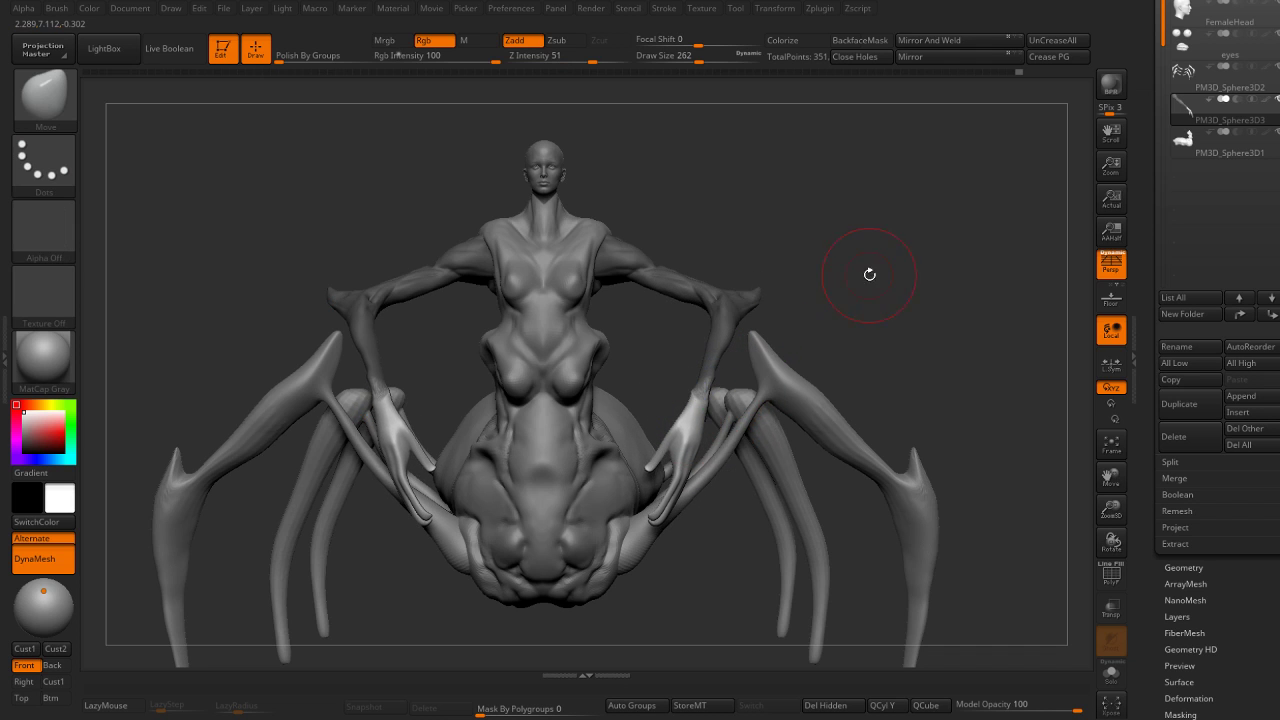
pyautogui.moveTo(871, 271)
pyautogui.keyDown('alt'); pyautogui.mouseDown()
pyautogui.moveTo(827, 331)
pyautogui.moveTo(760, 350)
pyautogui.mouseUp(); pyautogui.keyUp('alt')
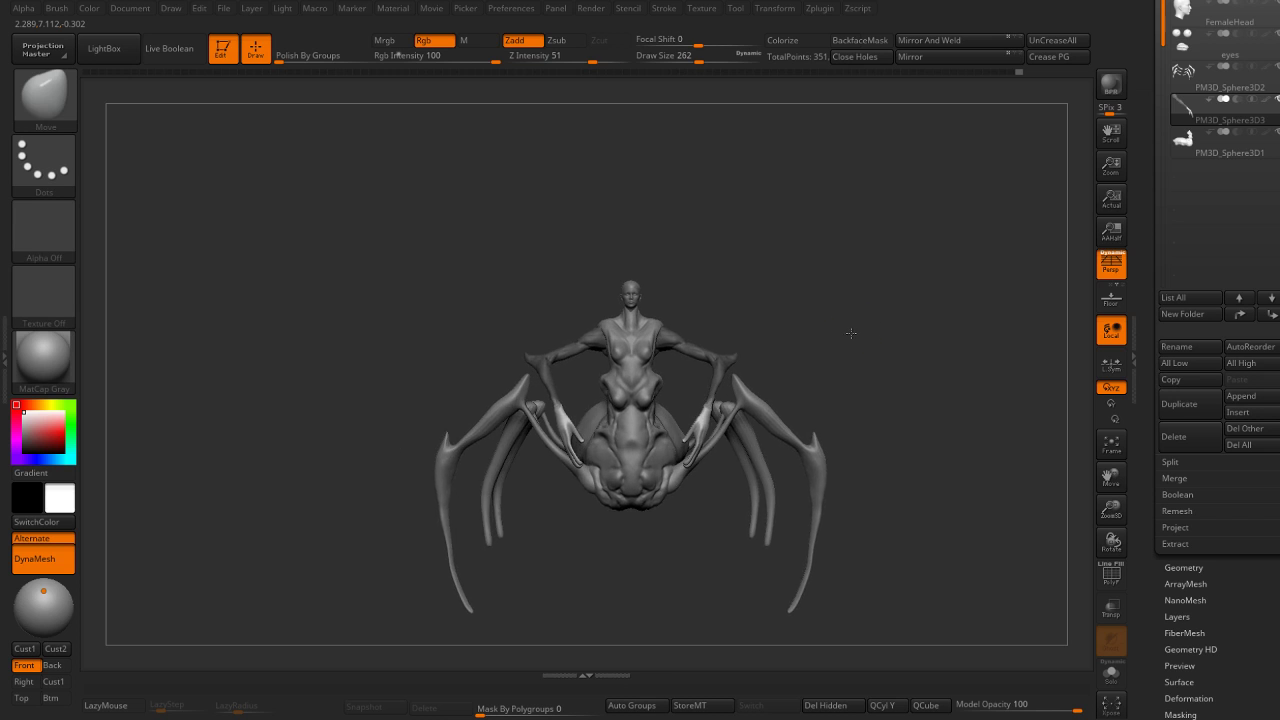
pyautogui.press('f')
# Shift both hands left and down, rotate them toward the body, and tilt the hand upward.
pyautogui.press('w')
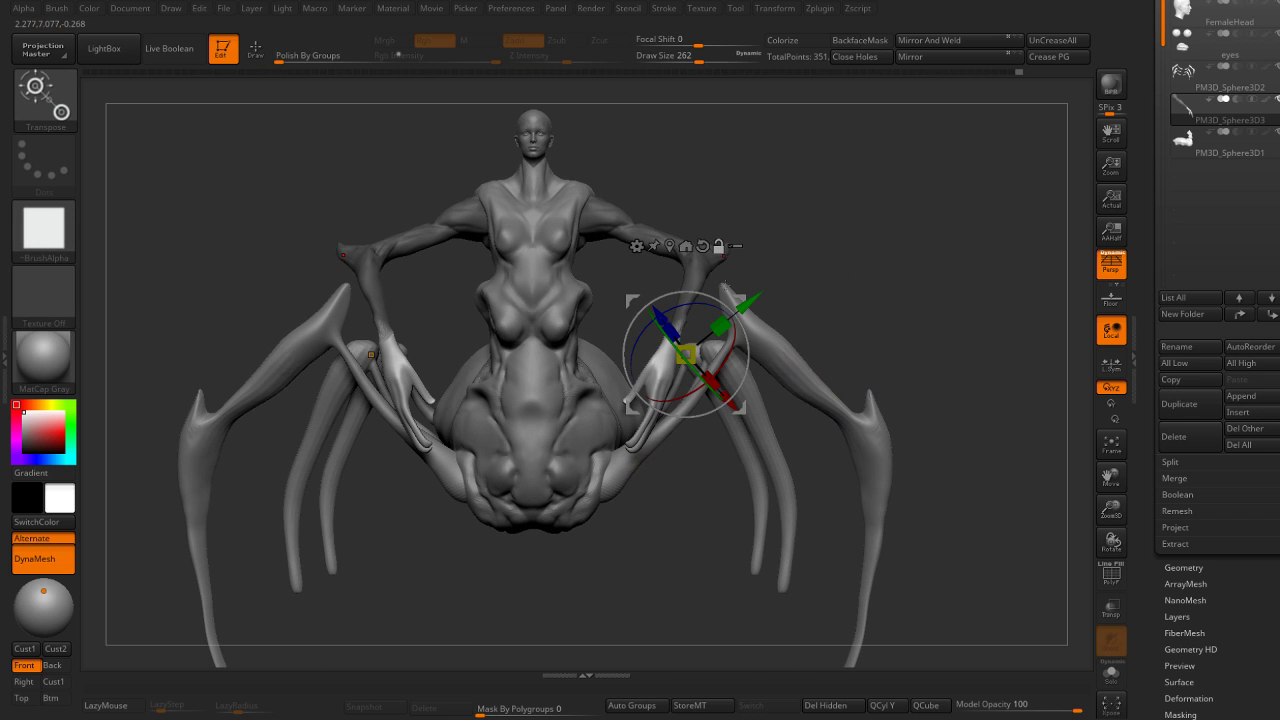
pyautogui.moveTo(739, 298); pyautogui.dragTo(704, 317)
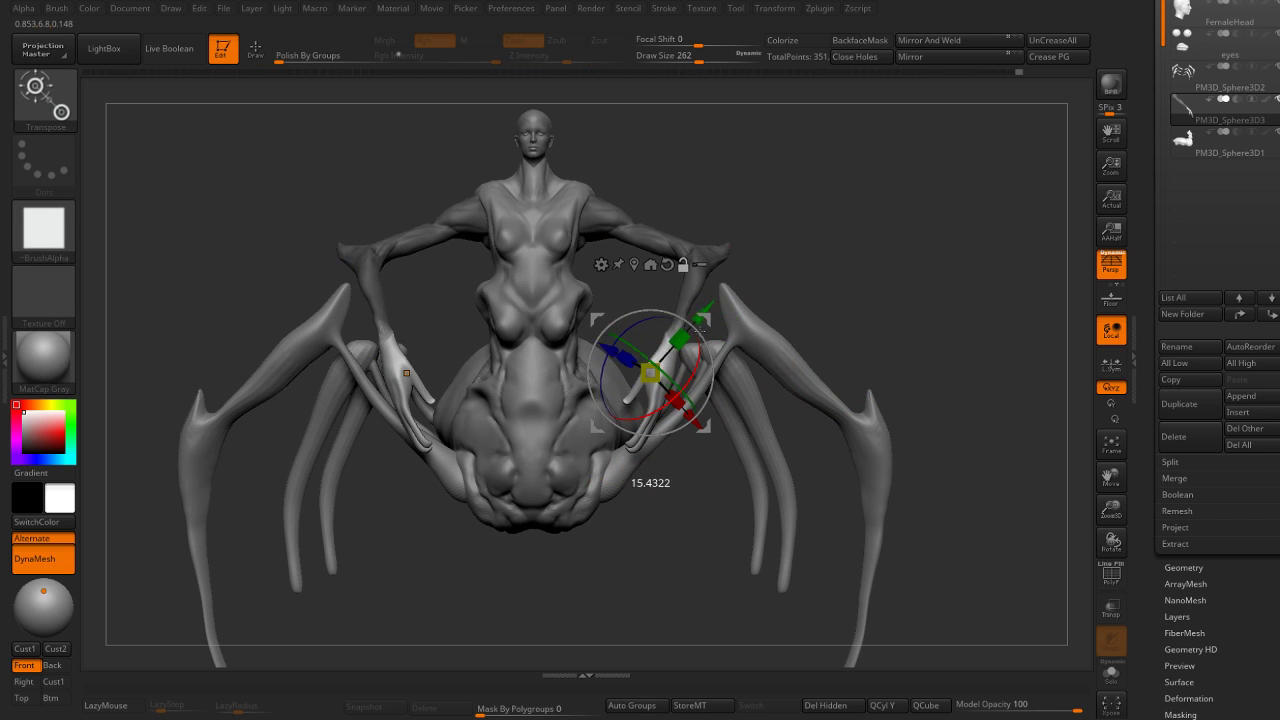
pyautogui.moveTo(680, 320); pyautogui.dragTo(665, 366)
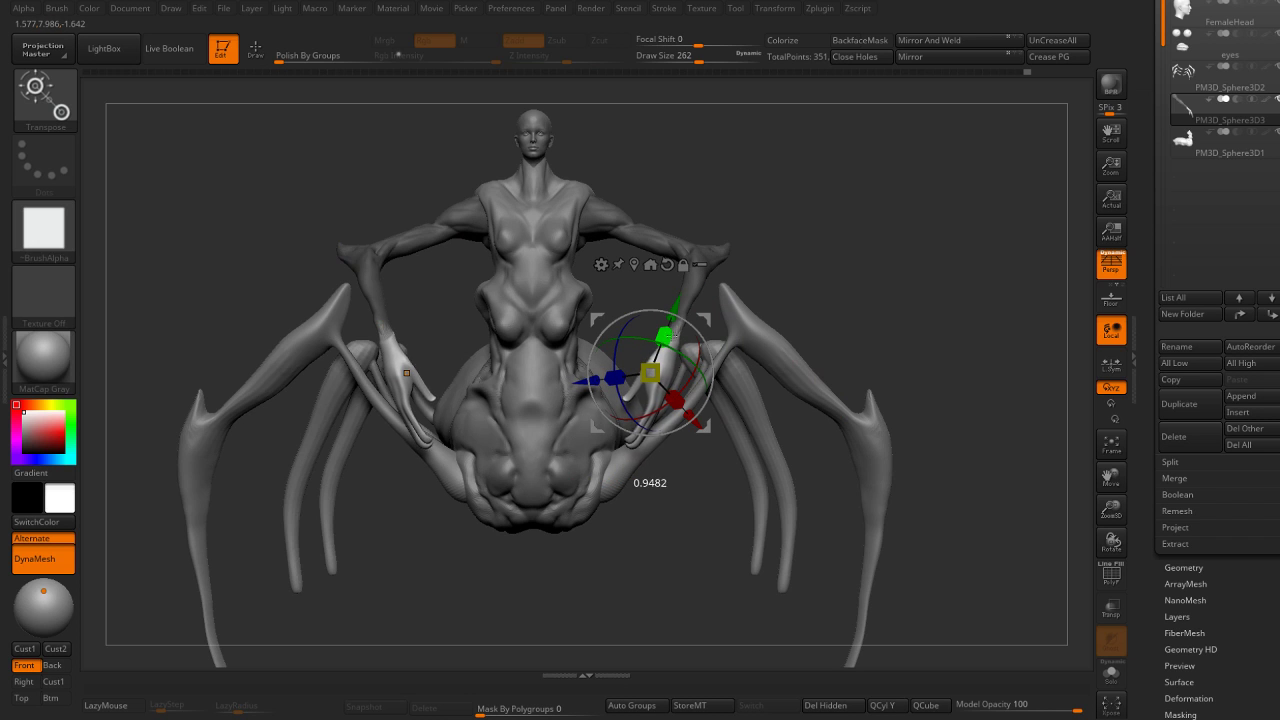
pyautogui.moveTo(702, 322); pyautogui.dragTo(680, 370)
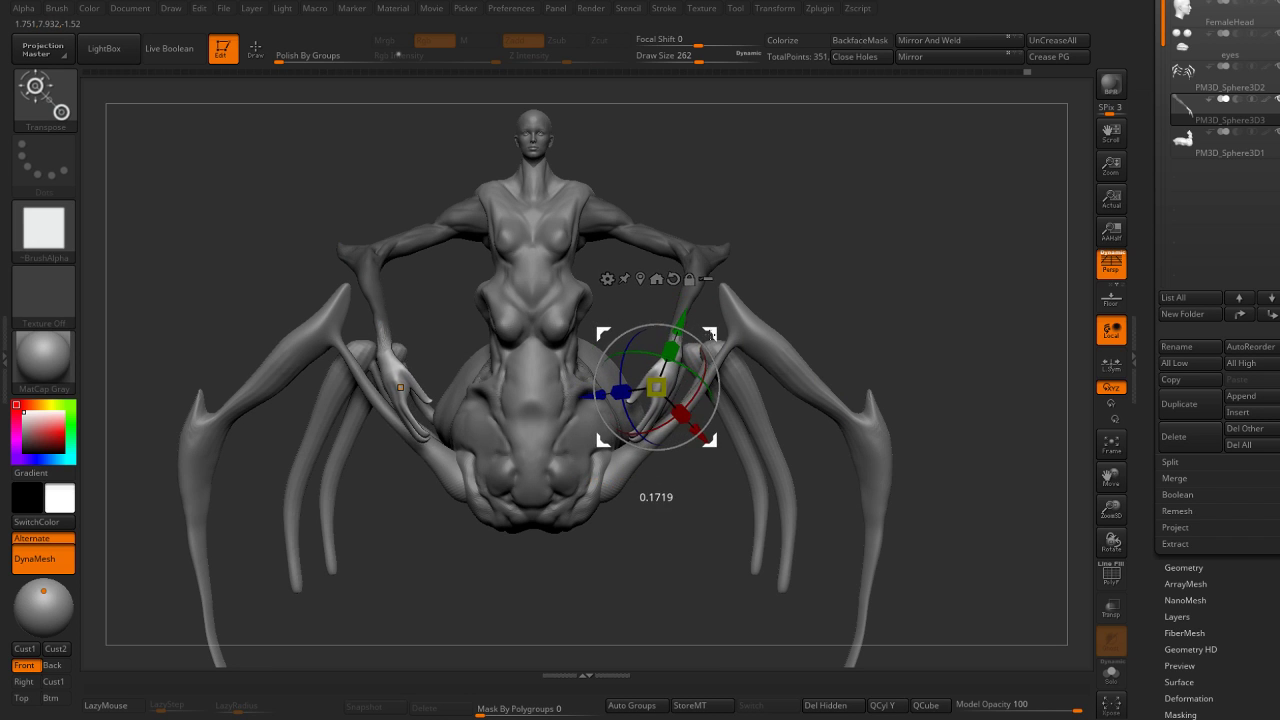
pyautogui.press('q')
pyautogui.moveTo(816, 262); pyautogui.dragTo(743, 323)
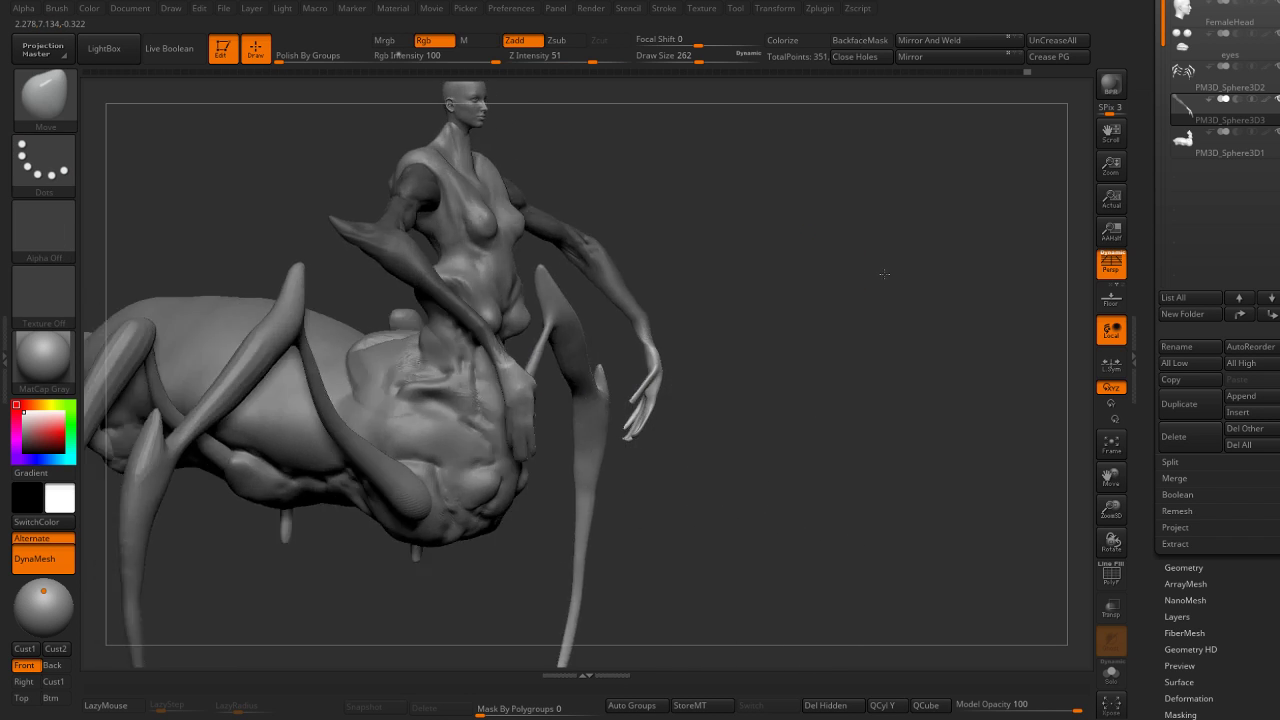
pyautogui.press('w')
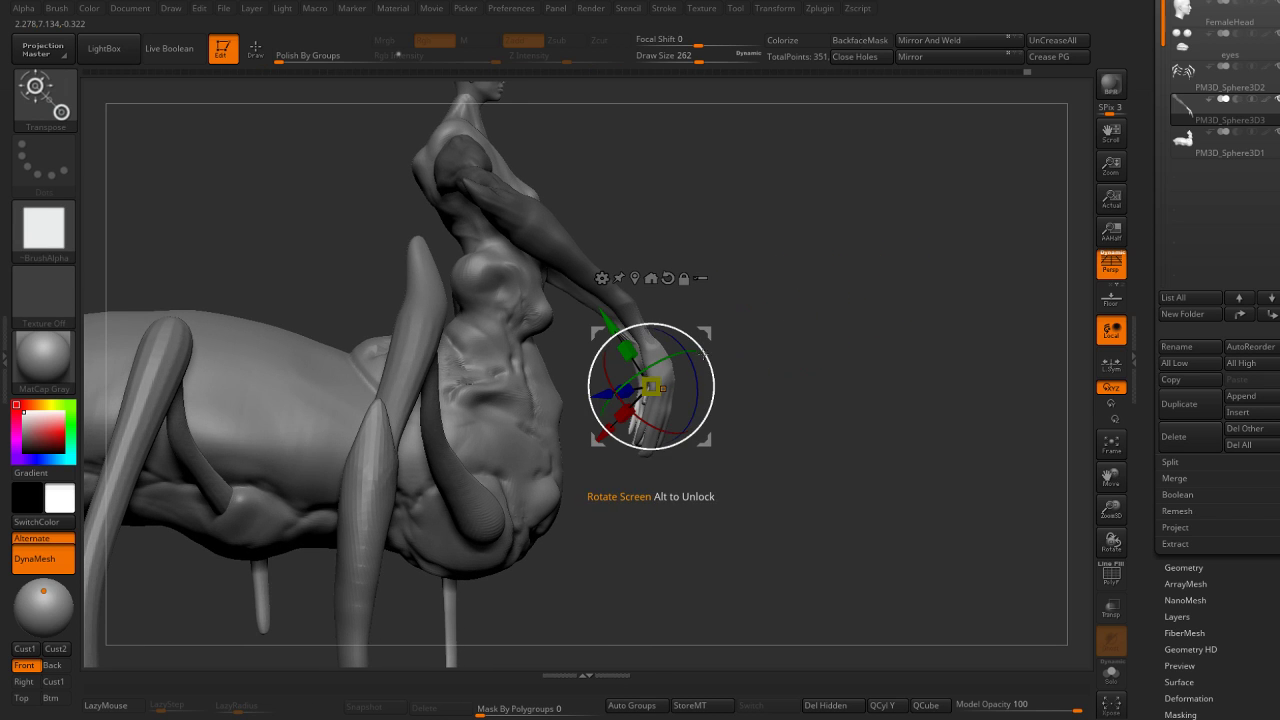
pyautogui.moveTo(712, 349); pyautogui.dragTo(712, 300)
pyautogui.press('q')
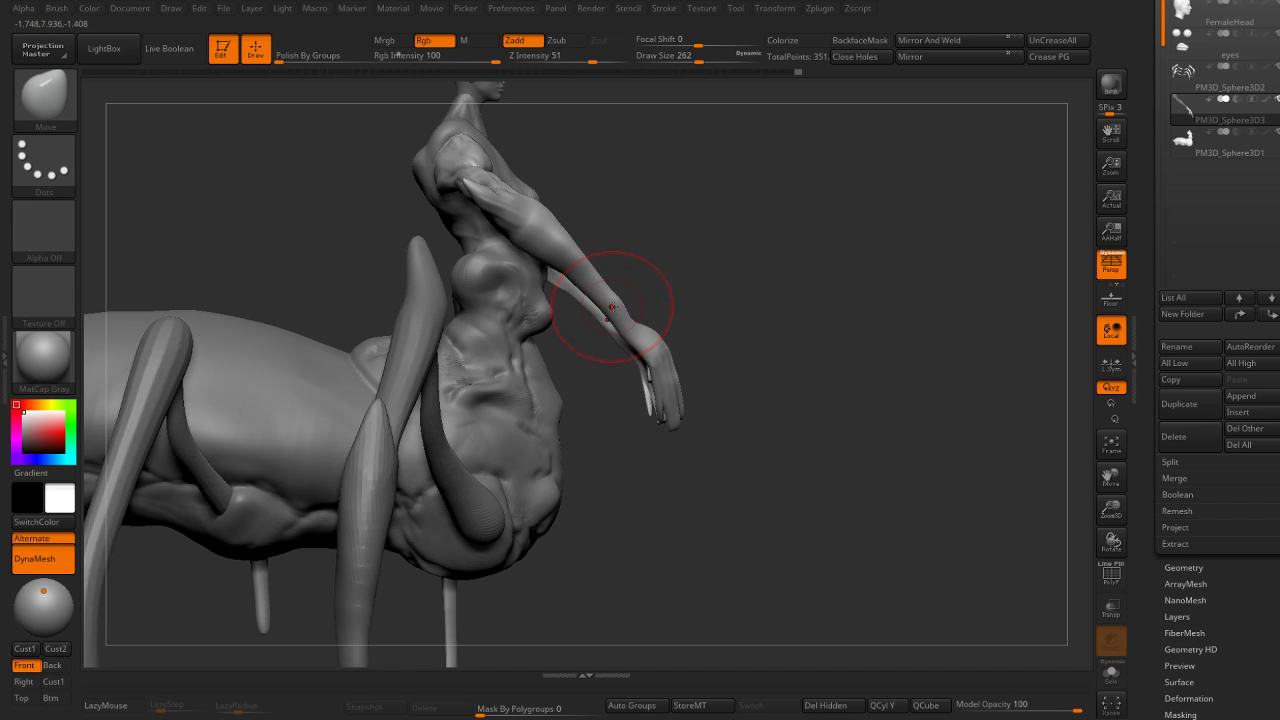
# Check the side silhouette and enlarge the Move brush to size 299.
pyautogui.keyDown('shift'); pyautogui.moveTo(634, 318); pyautogui.dragTo(539, 390); pyautogui.keyUp('shift')
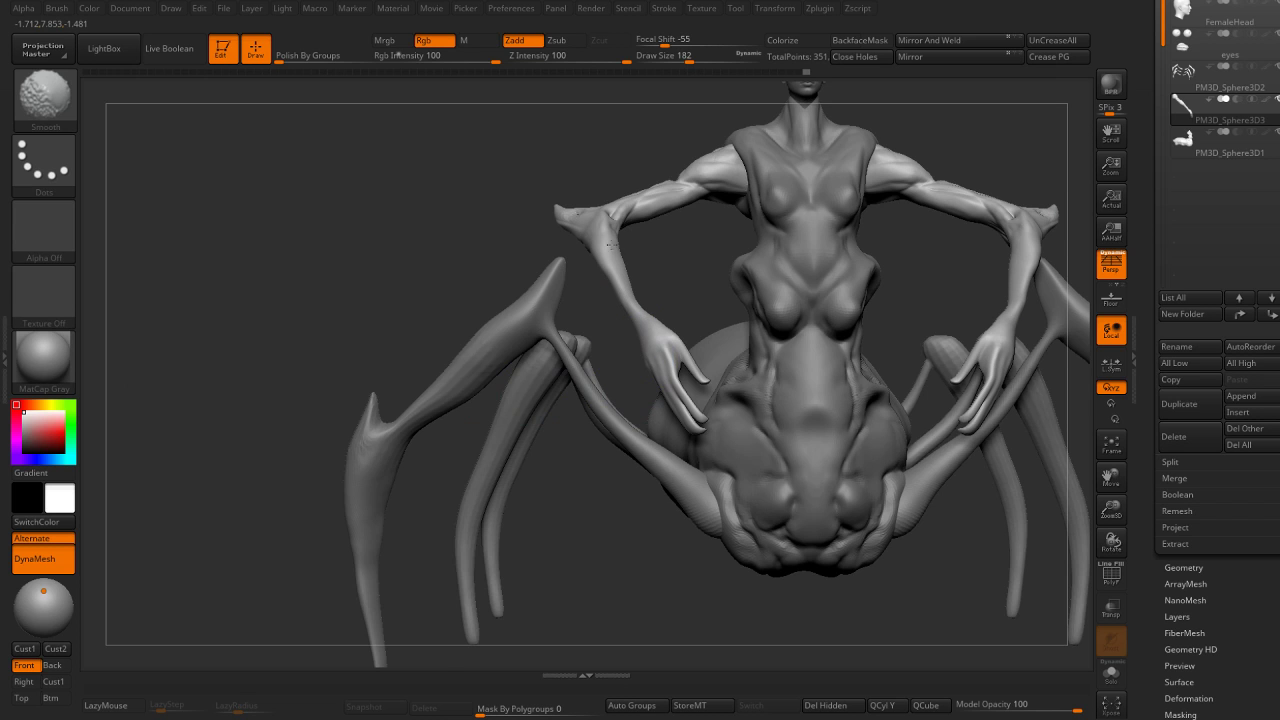
pyautogui.keyDown('alt'); pyautogui.moveTo(611, 244); pyautogui.dragTo(642, 300); pyautogui.keyUp('alt')
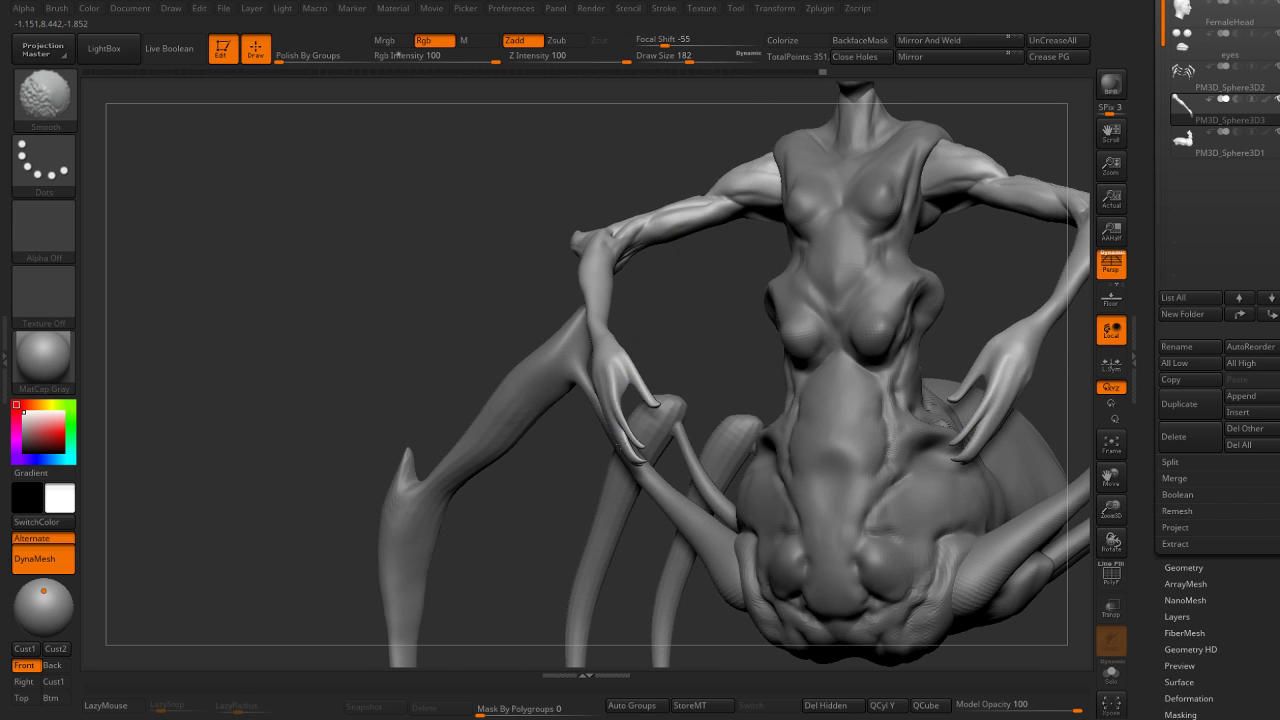
pyautogui.press('f')
pyautogui.moveTo(702, 348); pyautogui.dragTo(908, 219)
pyautogui.moveTo(847, 251)
pyautogui.mouseDown()
pyautogui.moveTo(846, 269)
pyautogui.moveTo(770, 285)
pyautogui.mouseUp()
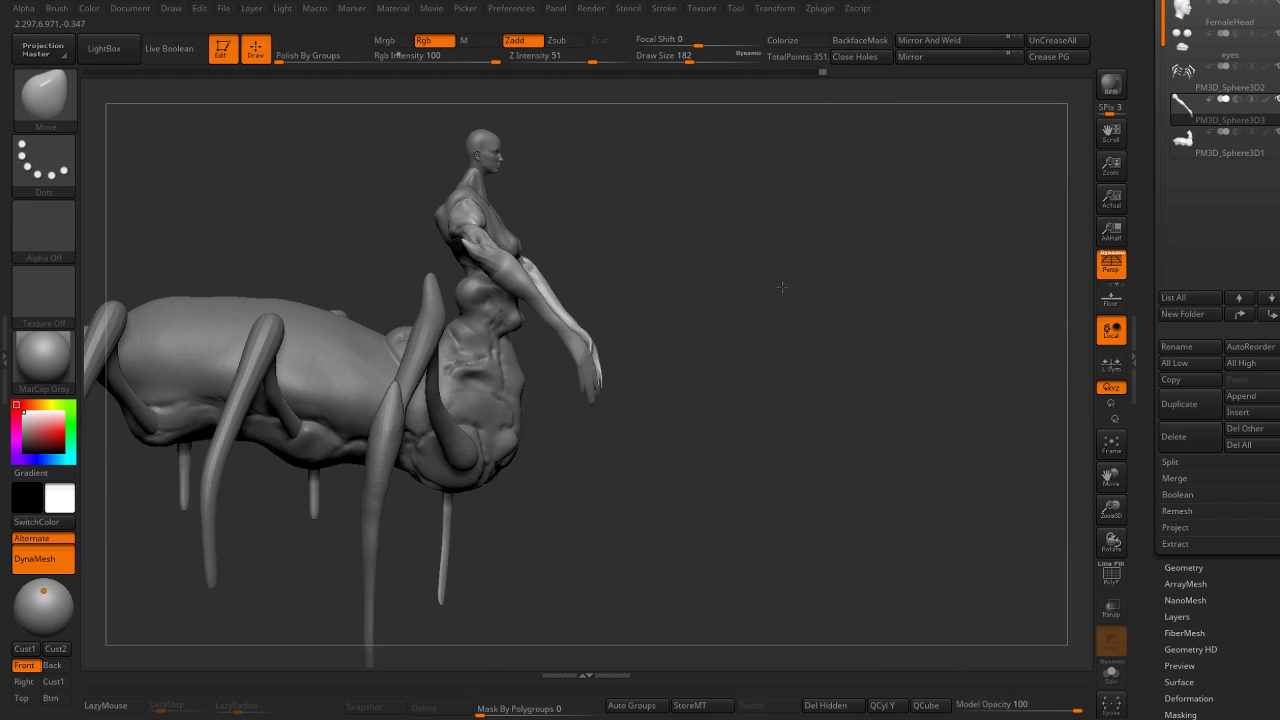
pyautogui.press('v')
pyautogui.press('s')
pyautogui.moveTo(597, 390); pyautogui.dragTo(612, 390)
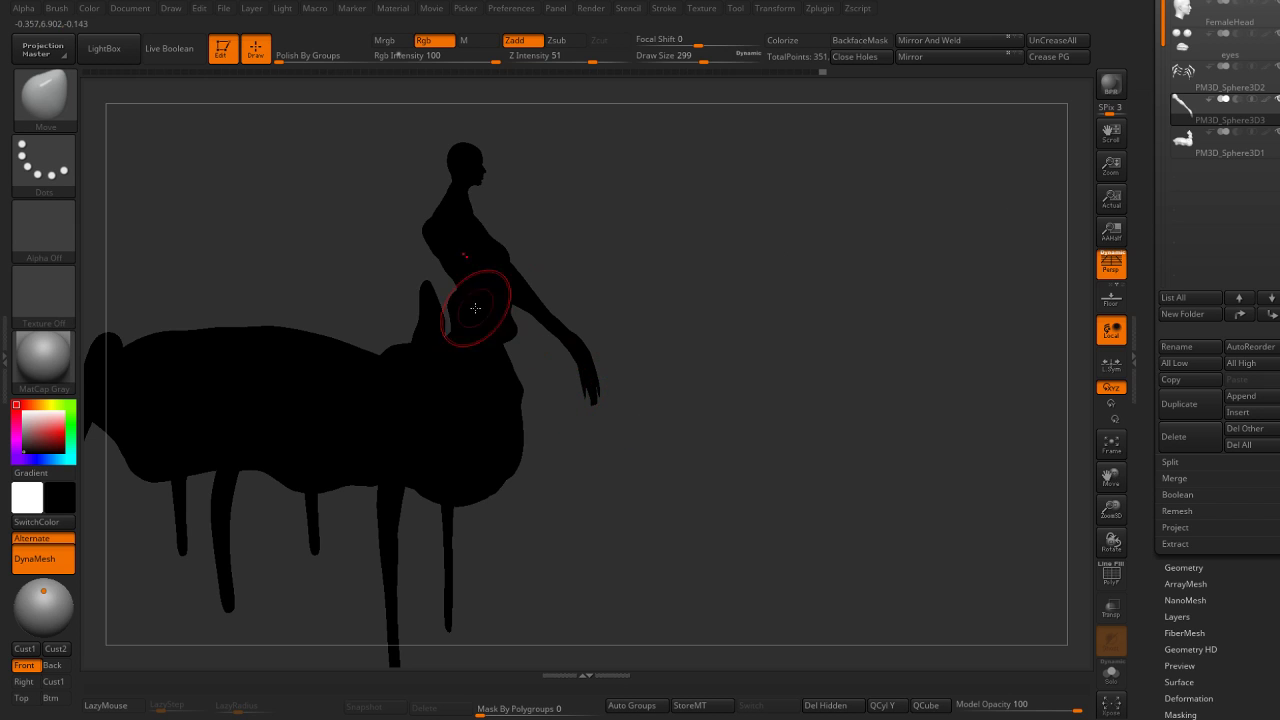
pyautogui.press('v')
pyautogui.moveTo(589, 251)
pyautogui.mouseDown()
pyautogui.moveTo(634, 277)
pyautogui.moveTo(670, 252)
pyautogui.moveTo(660, 240)
pyautogui.mouseUp()
# Pivot the gizmo at the chest centre and rotate the arms down from the shoulders.
pyautogui.press('w')
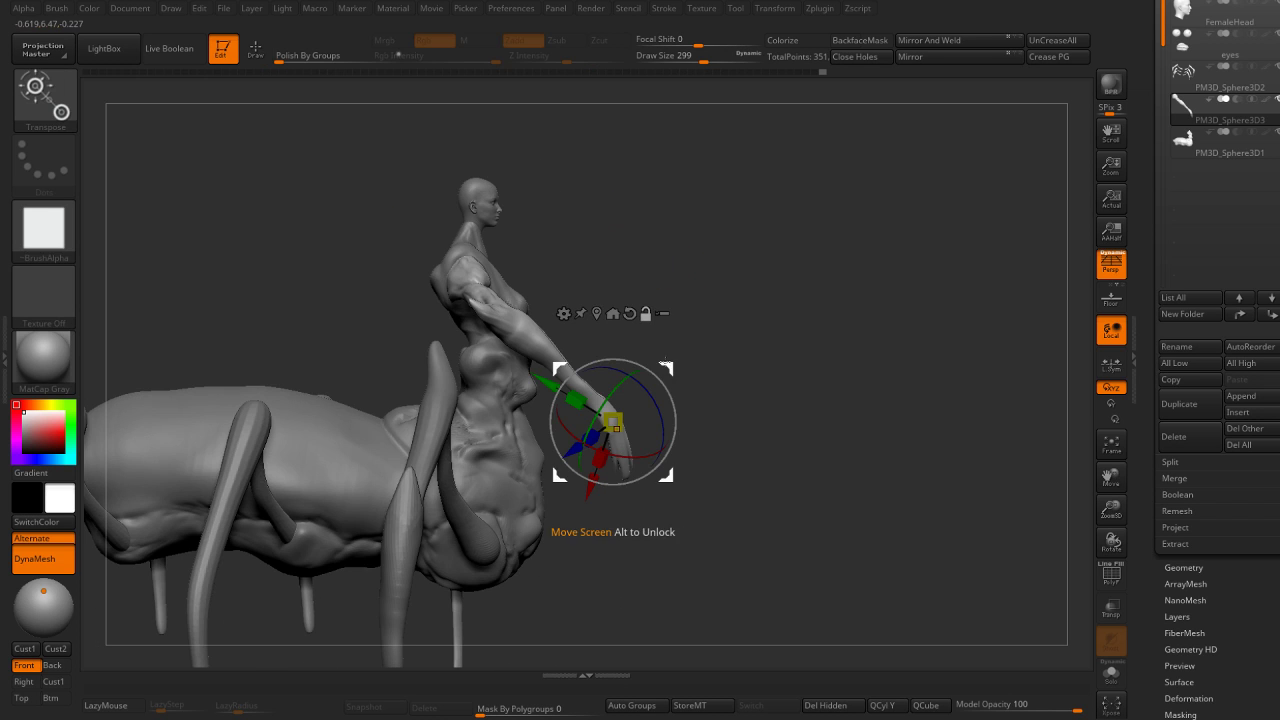
pyautogui.keyDown('alt'); pyautogui.moveTo(612, 420); pyautogui.dragTo(486, 286); pyautogui.keyUp('alt')
pyautogui.click(500, 164)
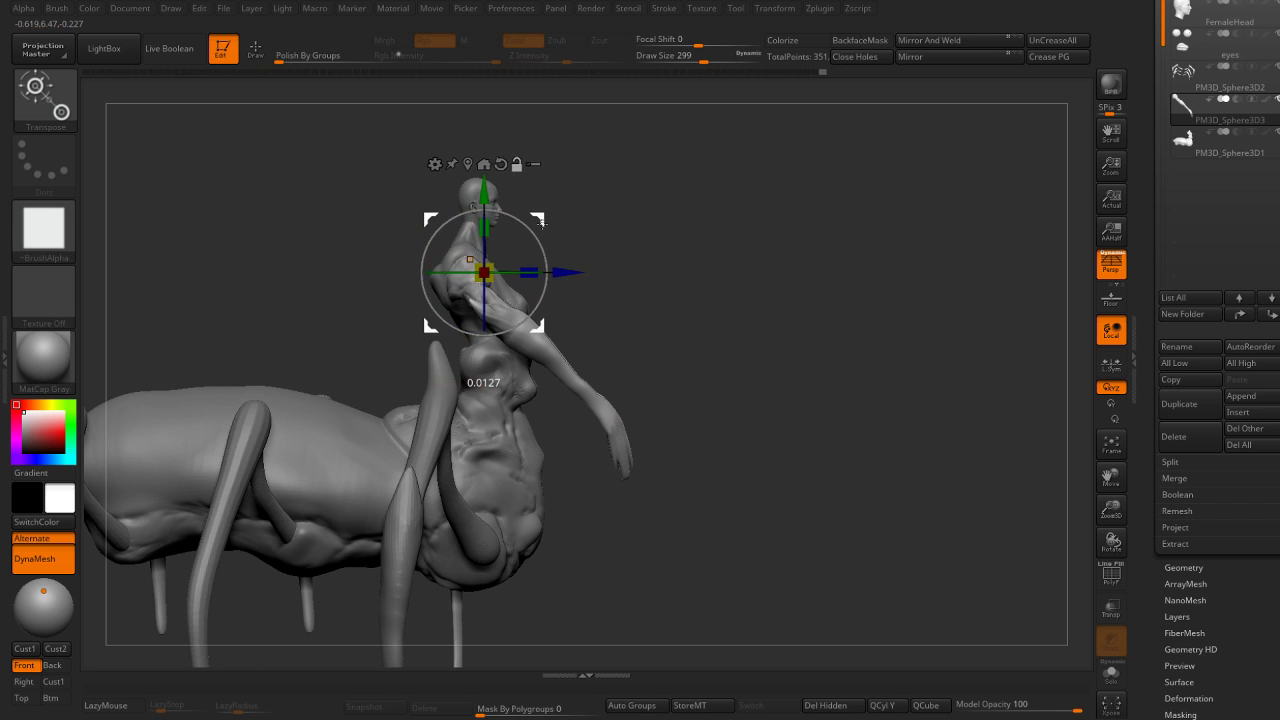
pyautogui.moveTo(540, 222); pyautogui.dragTo(592, 318)
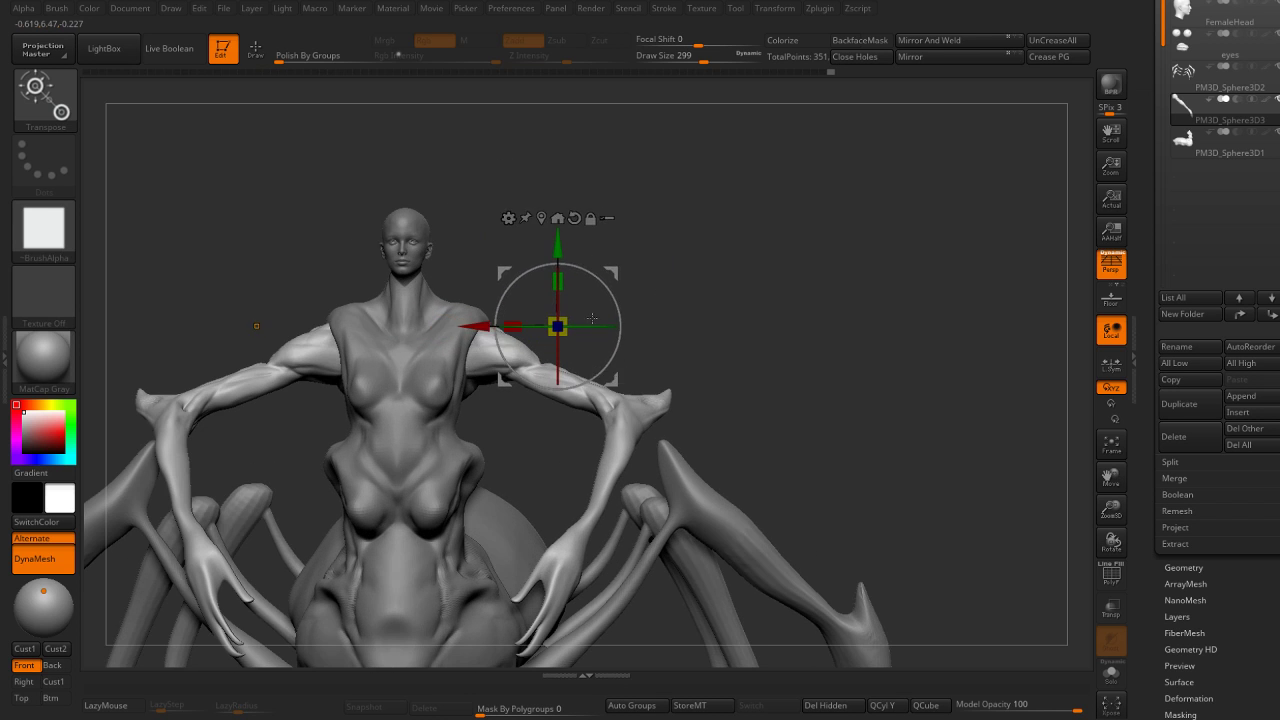
pyautogui.keyDown('alt'); pyautogui.moveTo(557, 326); pyautogui.dragTo(480, 347); pyautogui.keyUp('alt')
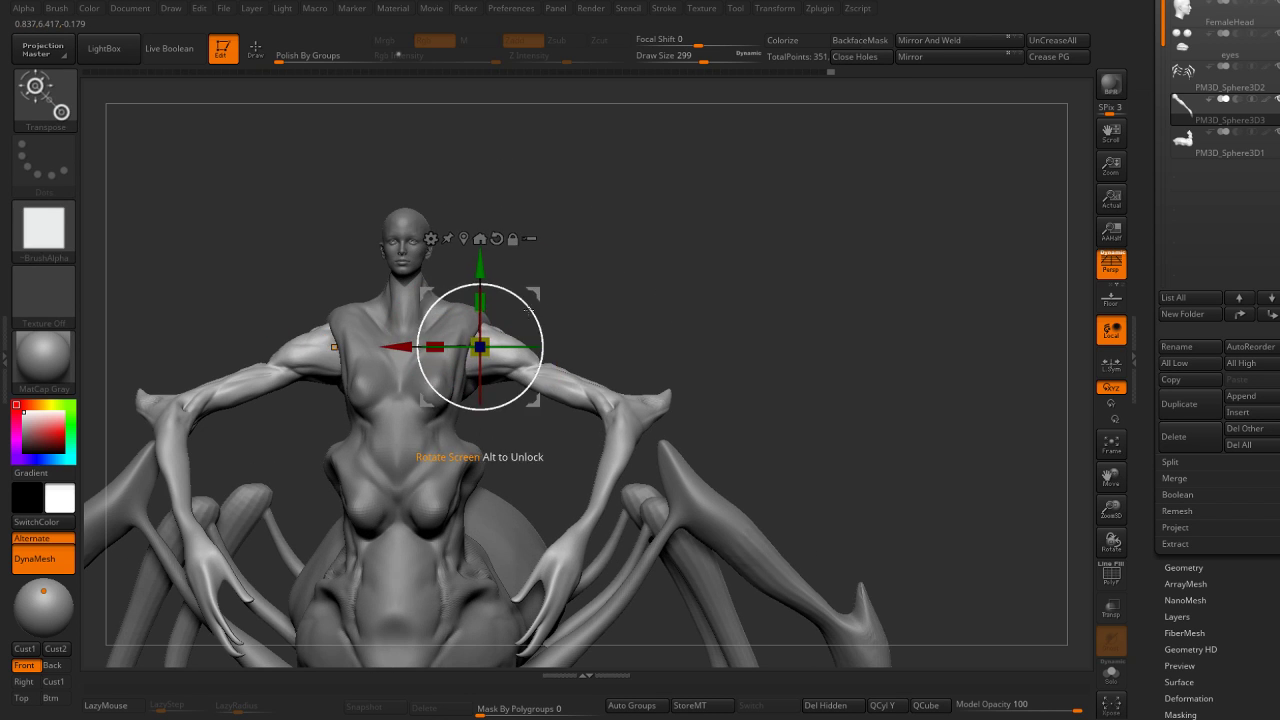
pyautogui.moveTo(527, 311)
pyautogui.mouseDown()
pyautogui.moveTo(535, 328)
pyautogui.moveTo(470, 452)
pyautogui.moveTo(662, 325)
pyautogui.mouseUp()
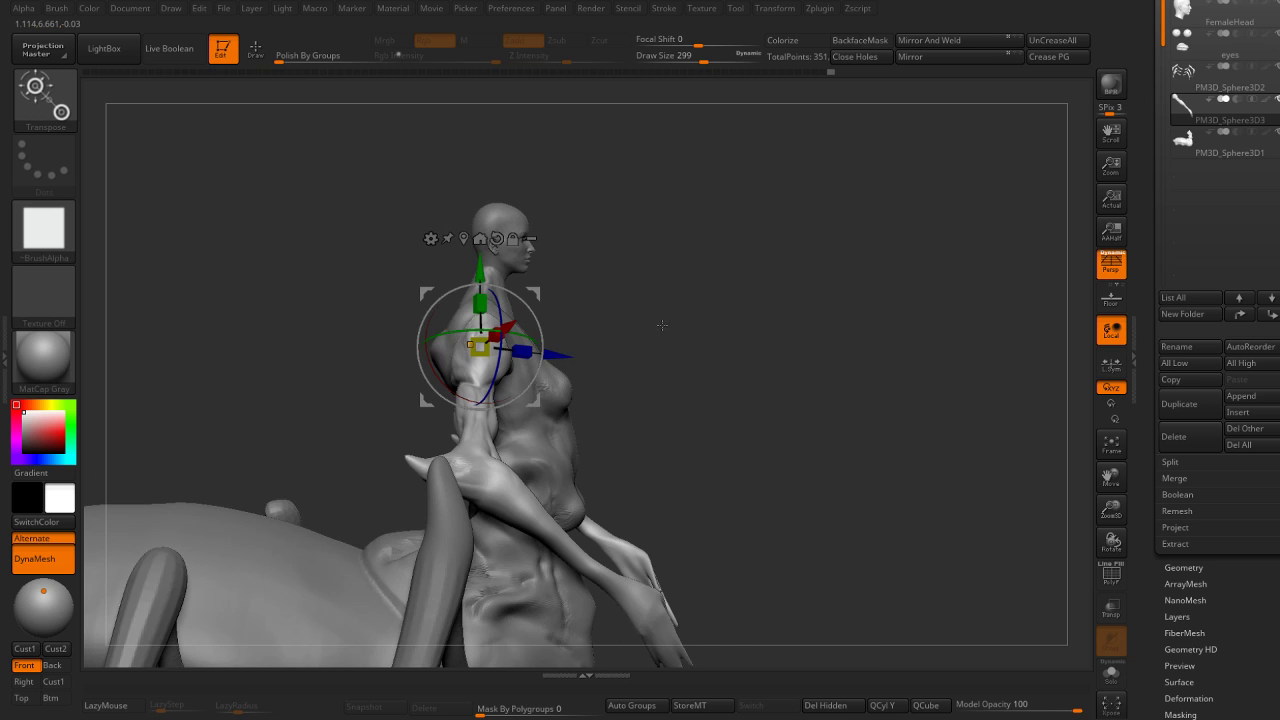
pyautogui.moveTo(543, 313)
pyautogui.mouseDown()
pyautogui.moveTo(700, 345)
pyautogui.moveTo(675, 337)
pyautogui.moveTo(686, 323)
pyautogui.moveTo(523, 290)
pyautogui.mouseUp()
pyautogui.press('v')
# Snap to front view and resize the Move brush from 372 down to 274.
pyautogui.press('v')
pyautogui.press('q')
pyautogui.press('b')
pyautogui.press('m')
pyautogui.press('v')
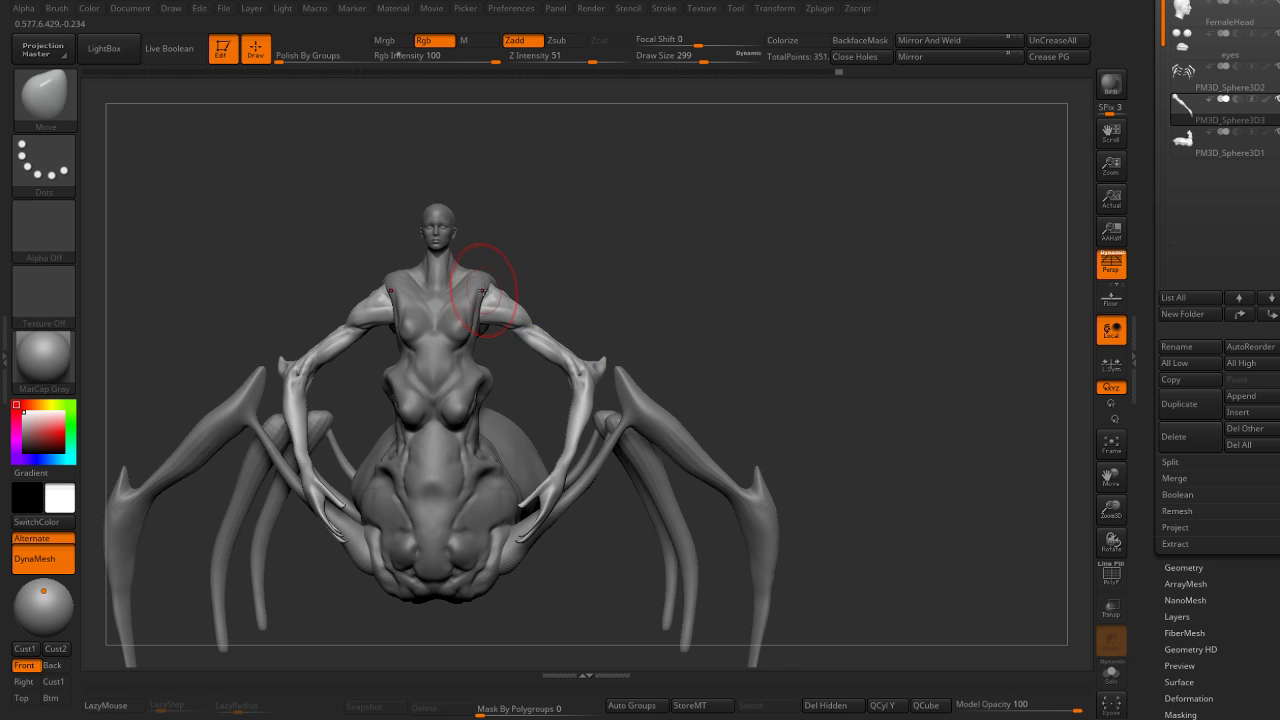
pyautogui.press('s')
pyautogui.moveTo(540, 329); pyautogui.dragTo(580, 329)
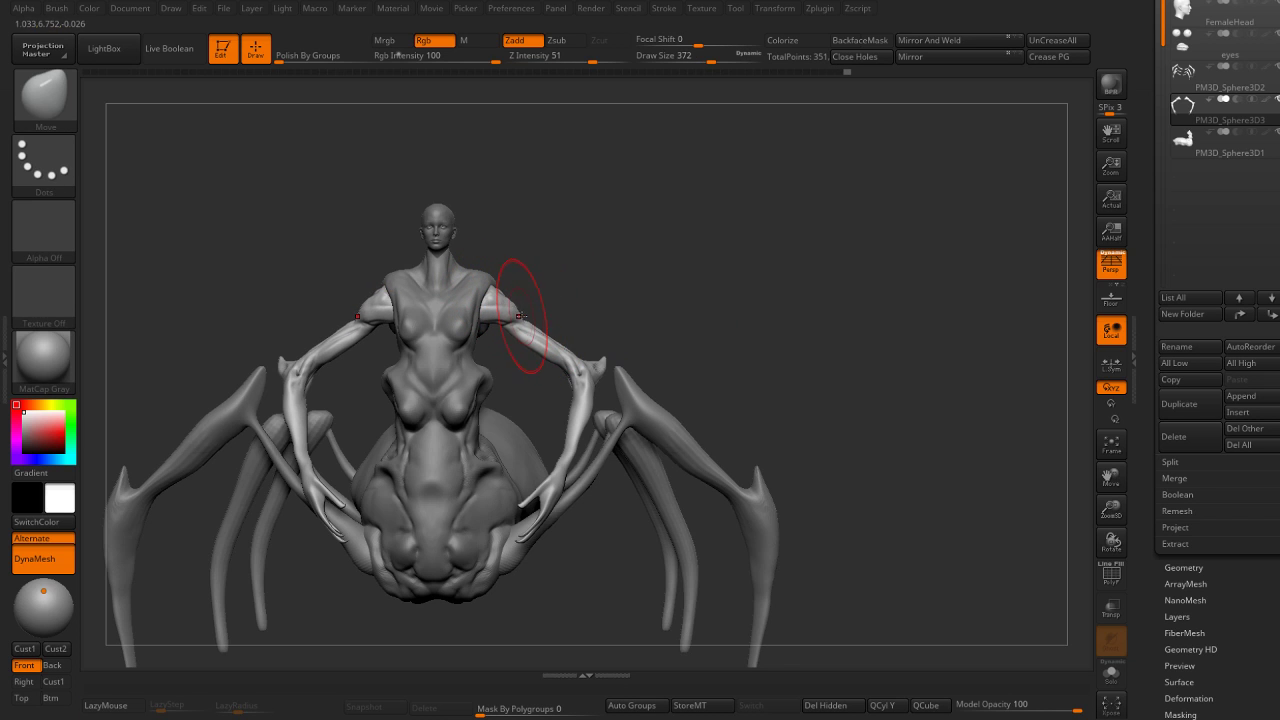
pyautogui.press('s')
pyautogui.moveTo(523, 294)
pyautogui.mouseDown()
pyautogui.moveTo(500, 309)
pyautogui.moveTo(540, 312)
pyautogui.moveTo(557, 371)
pyautogui.mouseUp()
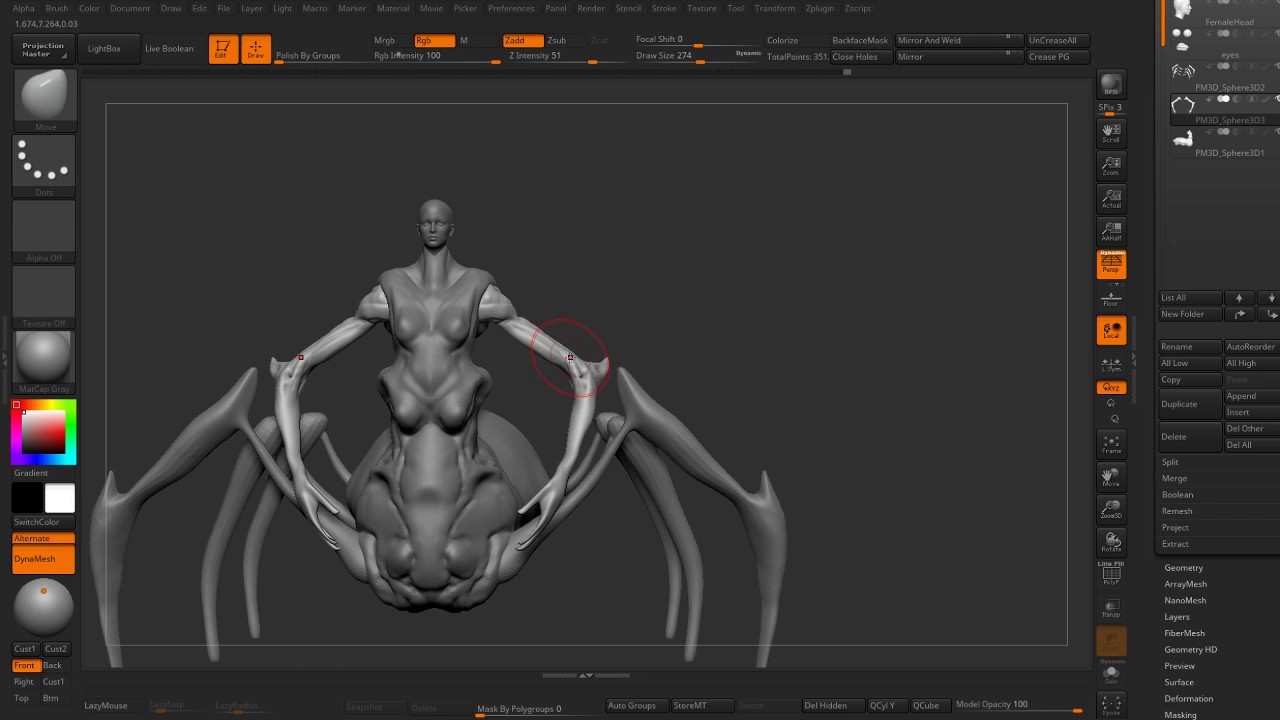
pyautogui.press('ctrl')
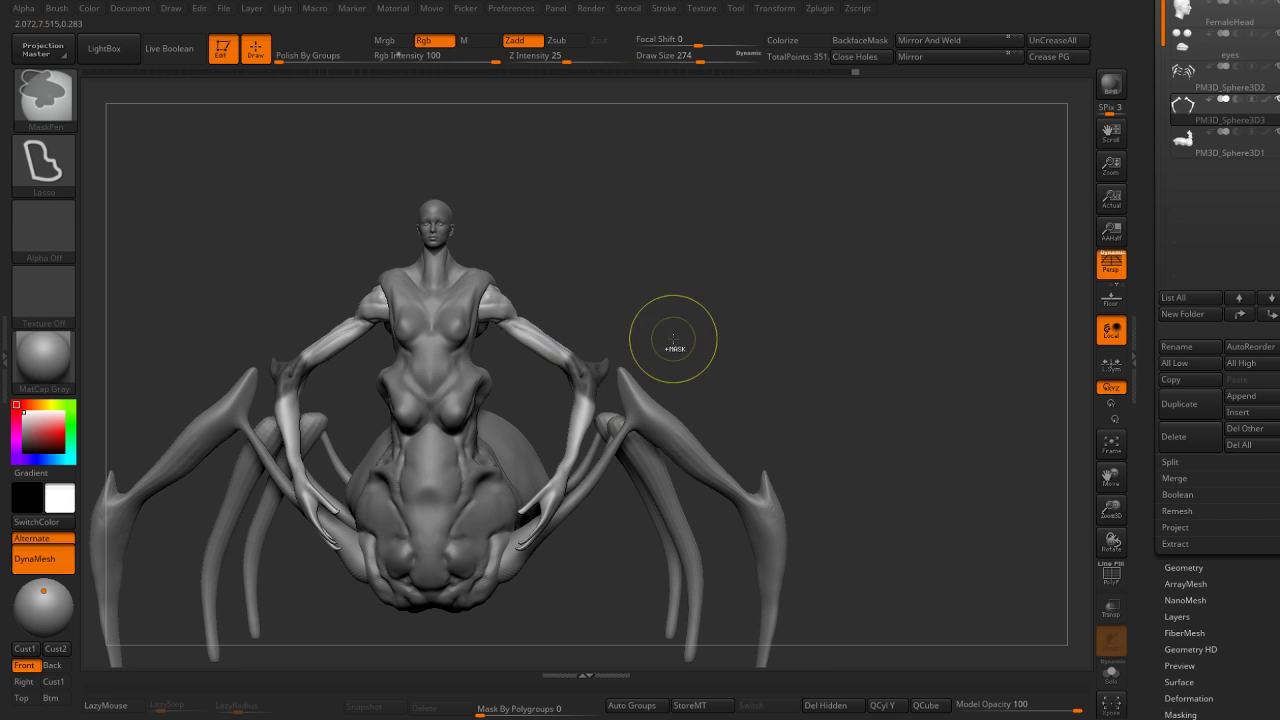
pyautogui.moveTo(663, 337)
pyautogui.keyDown('alt'); pyautogui.mouseDown()
pyautogui.moveTo(694, 277)
pyautogui.moveTo(771, 286)
pyautogui.moveTo(414, 302)
pyautogui.mouseUp(); pyautogui.keyUp('alt')
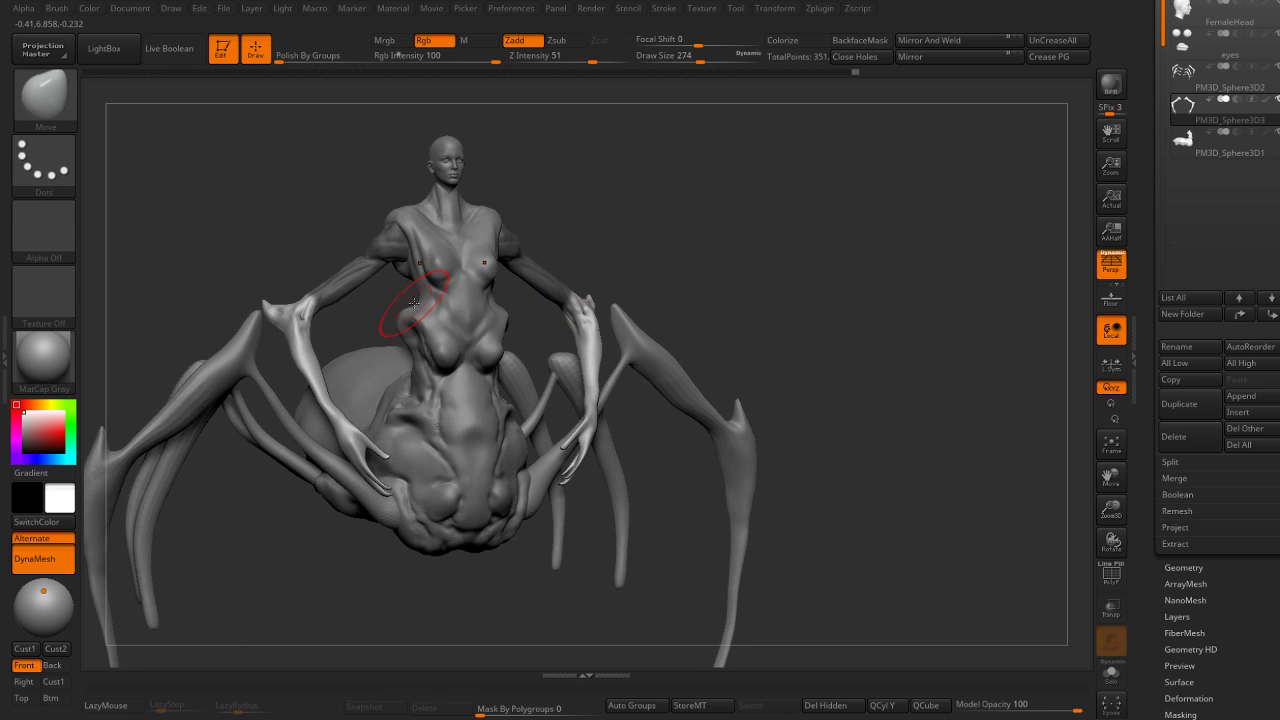
# Mask the forearms and rotate them downward, checking from the side.
pyautogui.press('ctrl')
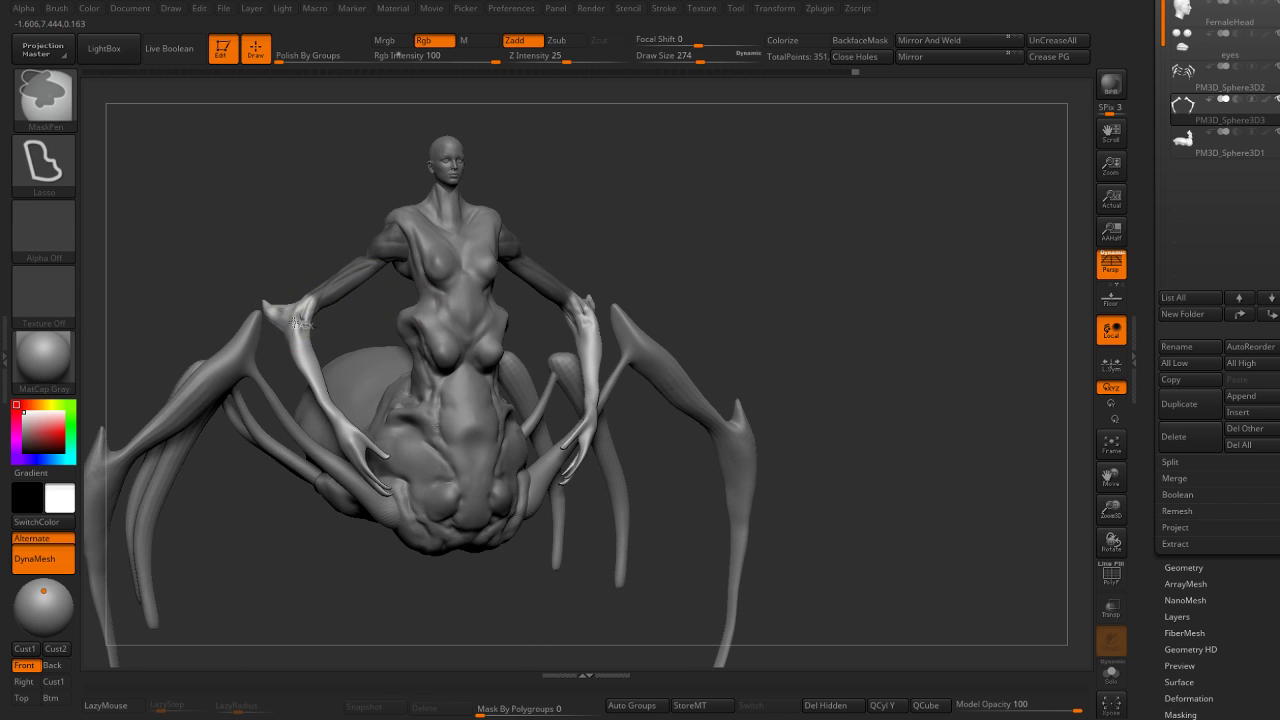
pyautogui.press('w')
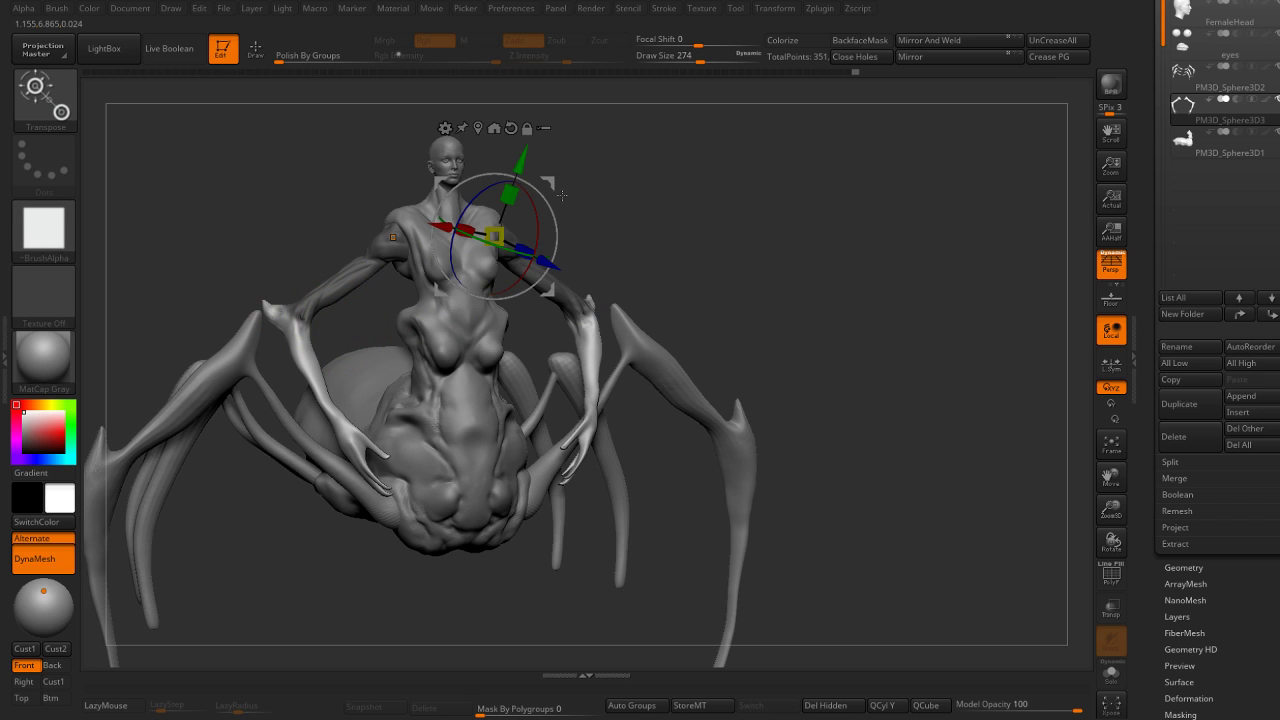
pyautogui.moveTo(617, 259)
pyautogui.keyDown('alt'); pyautogui.mouseDown()
pyautogui.moveTo(641, 255)
pyautogui.moveTo(661, 227)
pyautogui.mouseUp(); pyautogui.keyUp('alt')
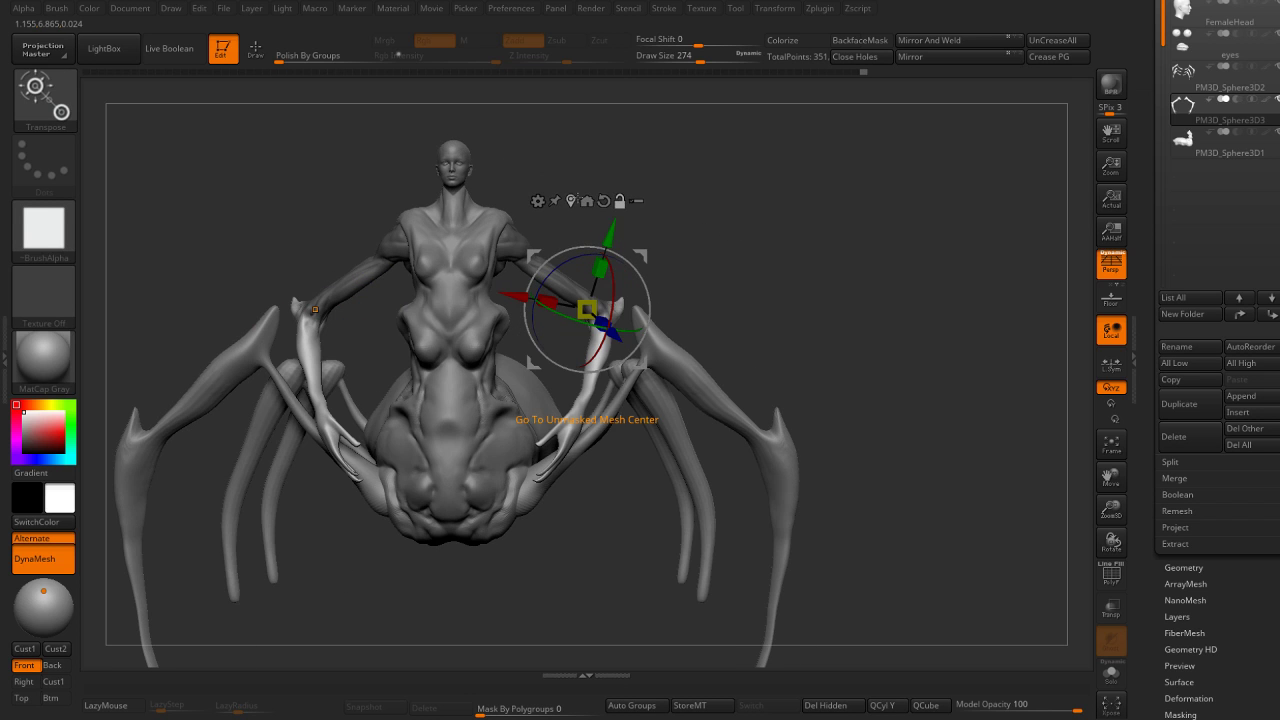
pyautogui.moveTo(587, 308)
pyautogui.keyDown('alt'); pyautogui.mouseDown()
pyautogui.moveTo(591, 320)
pyautogui.moveTo(678, 279)
pyautogui.moveTo(600, 322)
pyautogui.moveTo(622, 302)
pyautogui.mouseUp(); pyautogui.keyUp('alt')
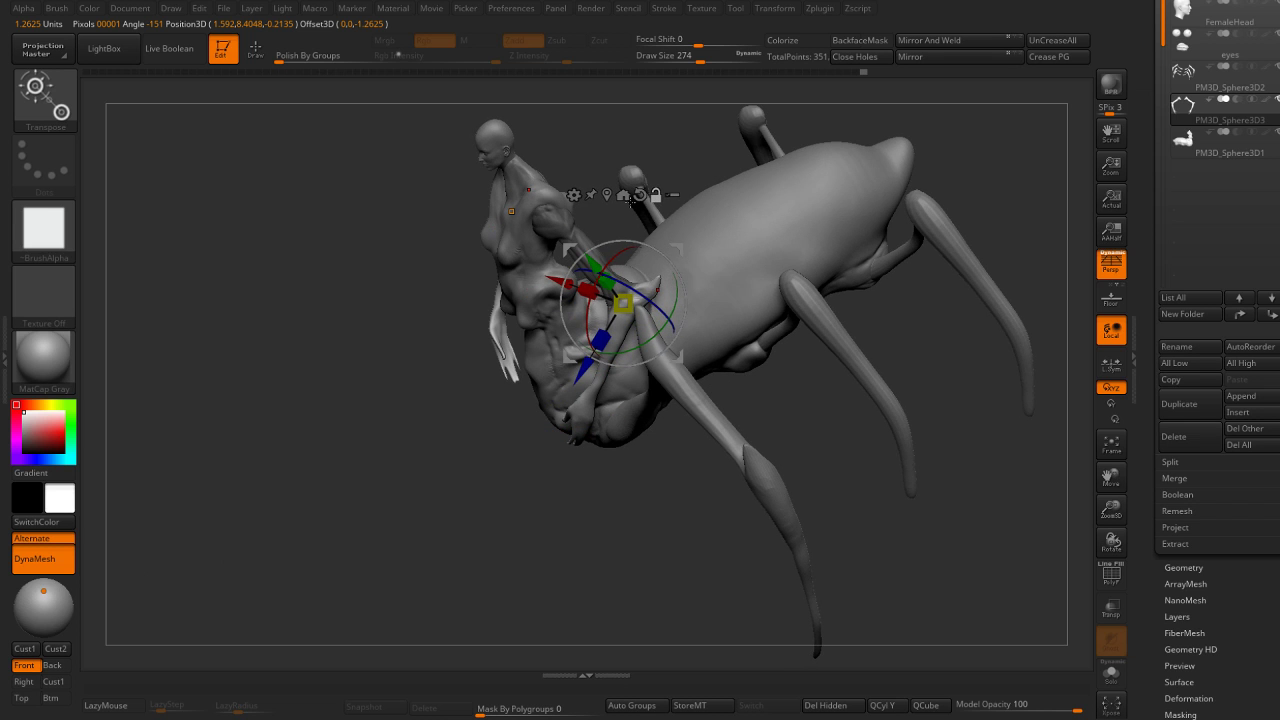
pyautogui.moveTo(630, 200)
pyautogui.mouseDown()
pyautogui.moveTo(650, 260)
pyautogui.moveTo(623, 302)
pyautogui.moveTo(680, 334)
pyautogui.moveTo(843, 264)
pyautogui.moveTo(905, 270)
pyautogui.mouseUp()
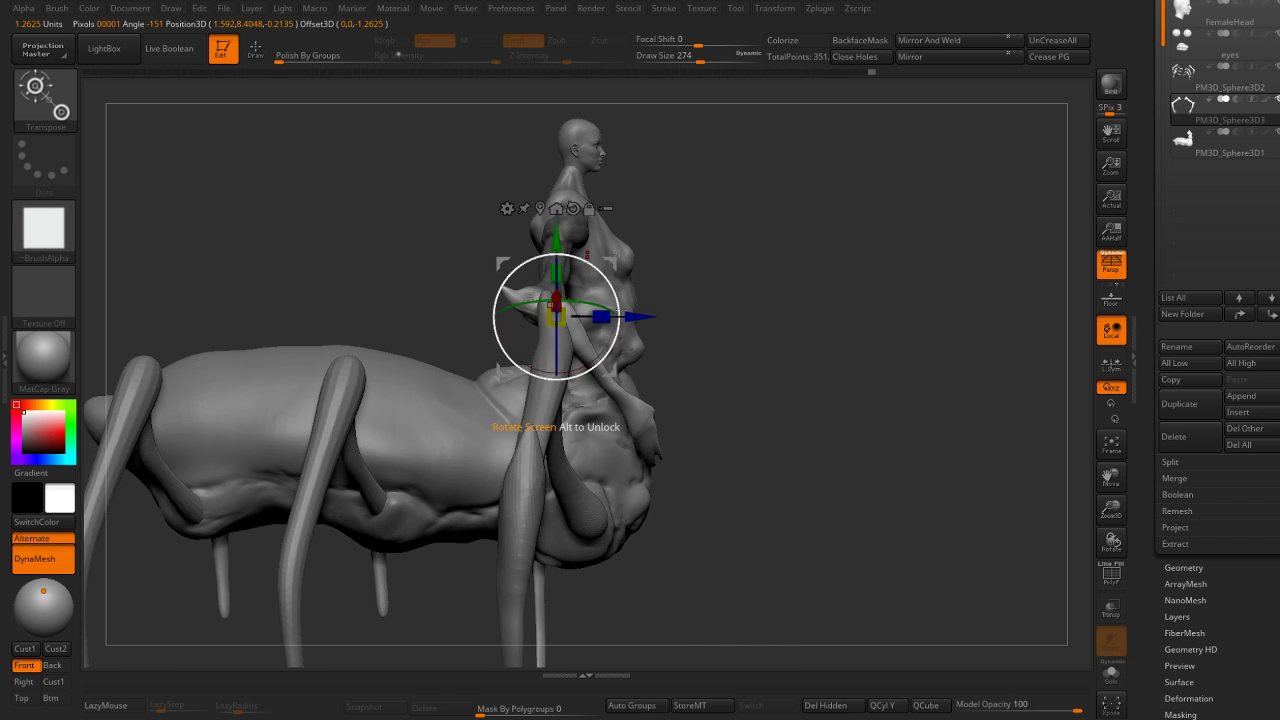
pyautogui.moveTo(560, 377); pyautogui.dragTo(535, 425)
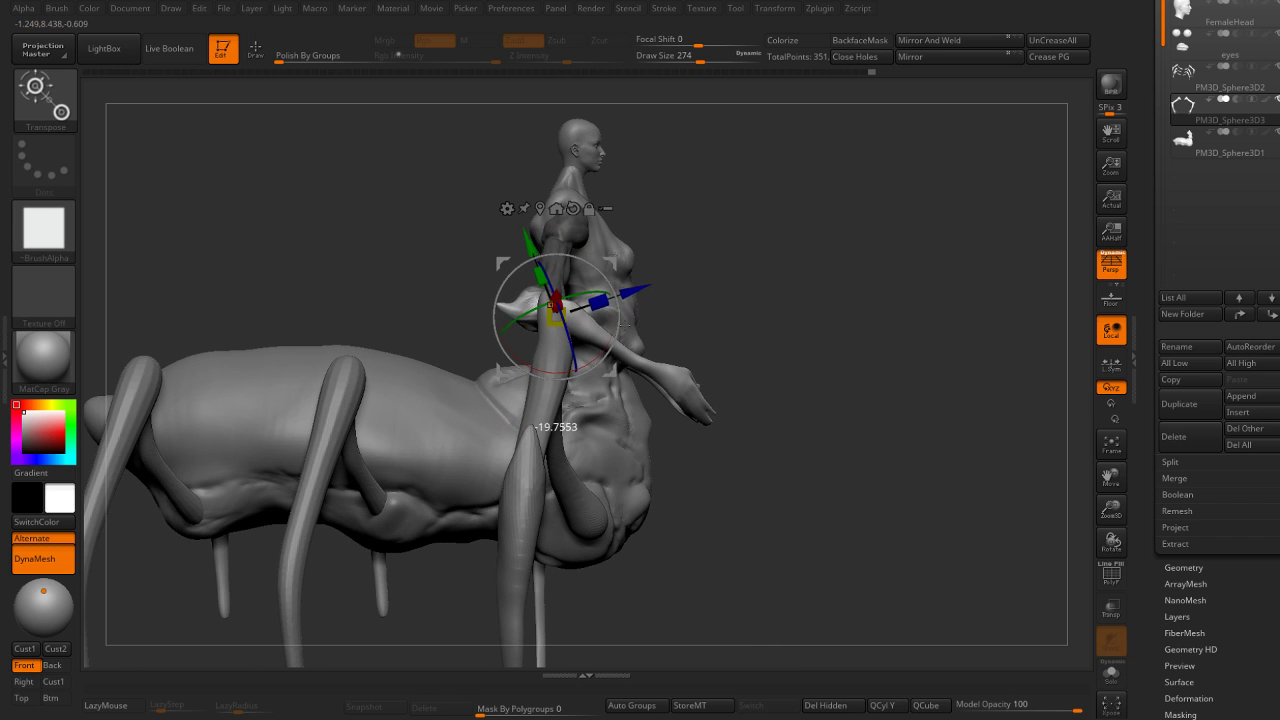
pyautogui.moveTo(786, 284)
pyautogui.mouseDown()
pyautogui.moveTo(734, 287)
pyautogui.moveTo(768, 303)
pyautogui.moveTo(731, 326)
pyautogui.moveTo(775, 287)
pyautogui.mouseUp()
pyautogui.press('q')
# Pivot on the forearm with world-aligned axes, then rotate both hands at the wrist and raise them inward.
pyautogui.press('w')
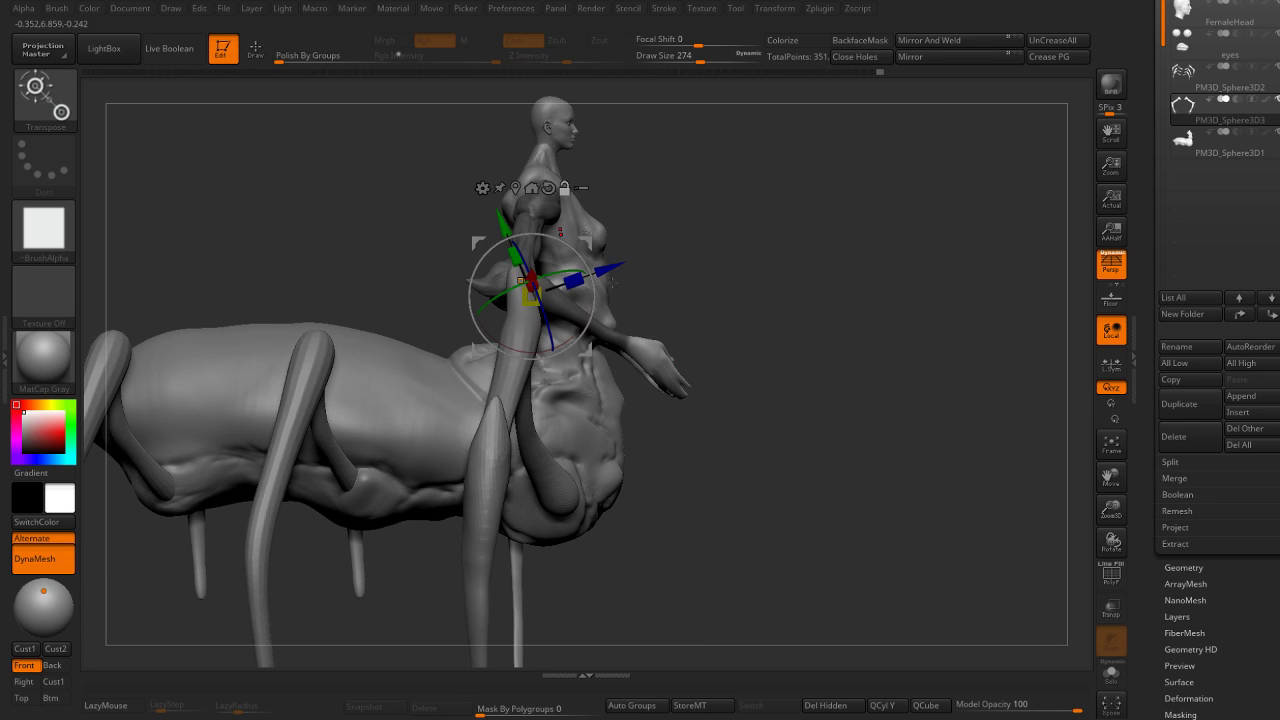
pyautogui.keyDown('alt'); pyautogui.moveTo(543, 286); pyautogui.dragTo(632, 345); pyautogui.keyUp('alt')
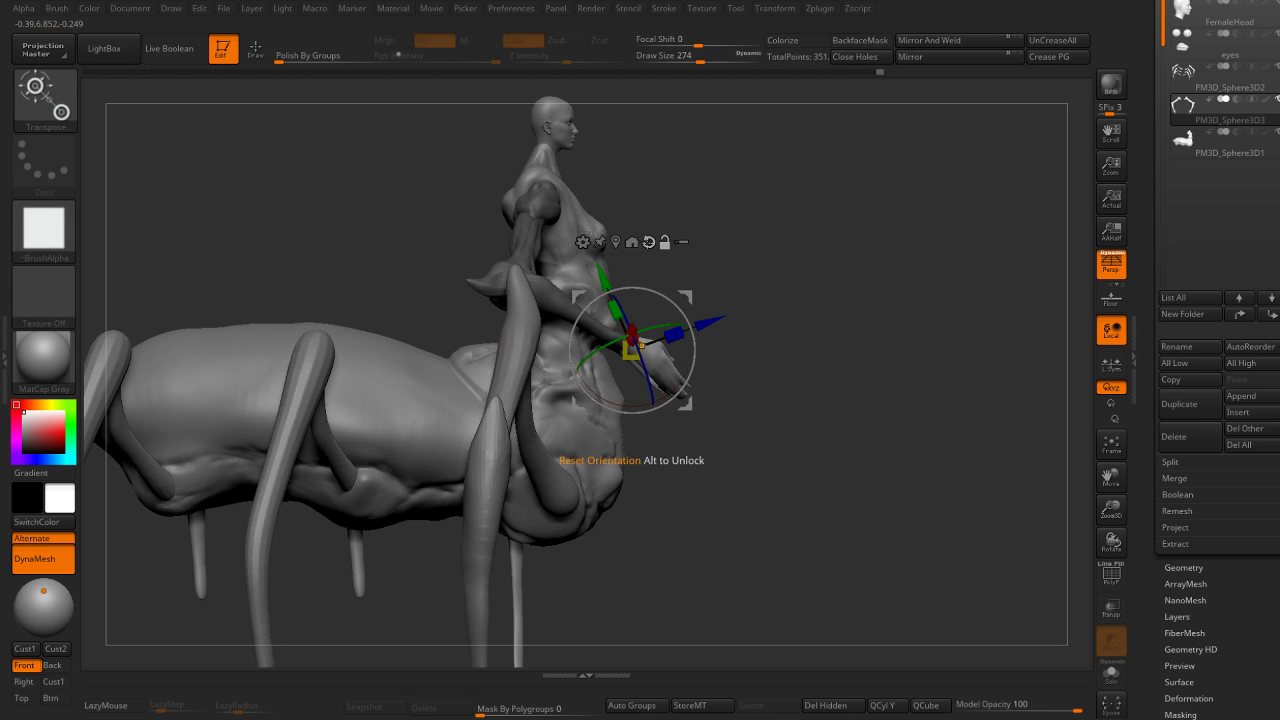
pyautogui.click(649, 242)
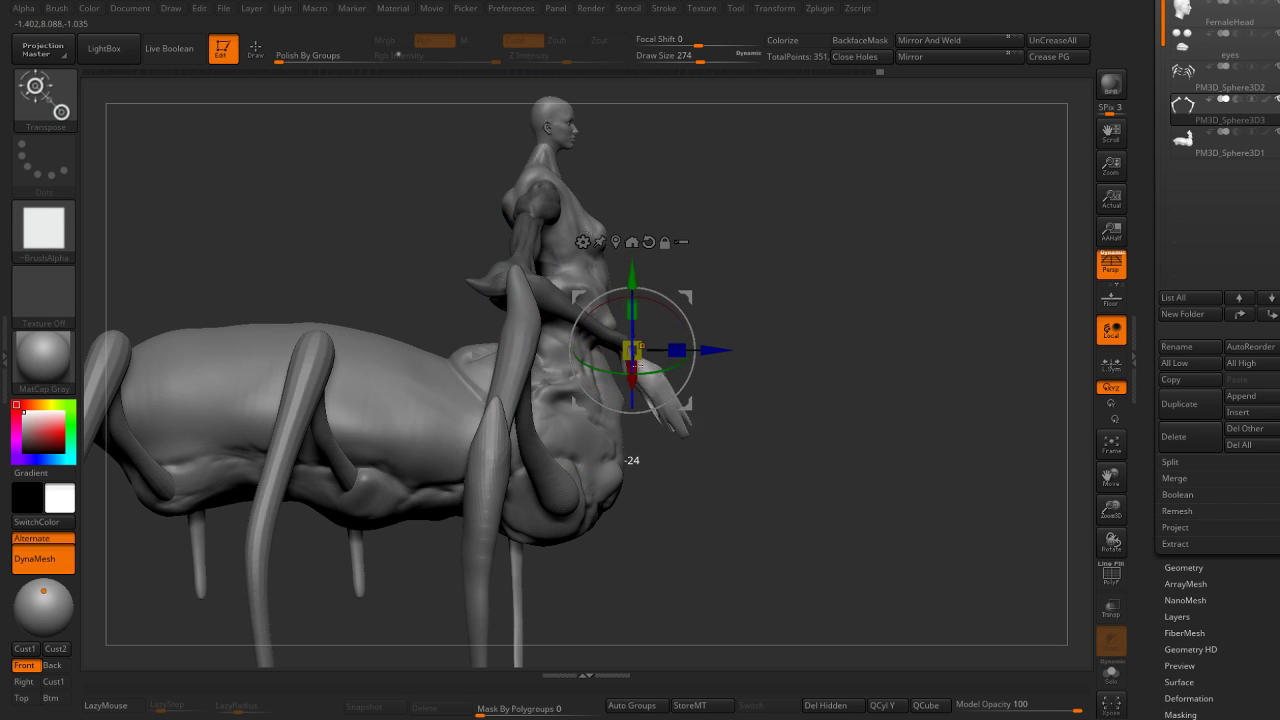
pyautogui.moveTo(637, 363); pyautogui.dragTo(645, 372)
pyautogui.moveTo(645, 372); pyautogui.dragTo(723, 323, button='right')
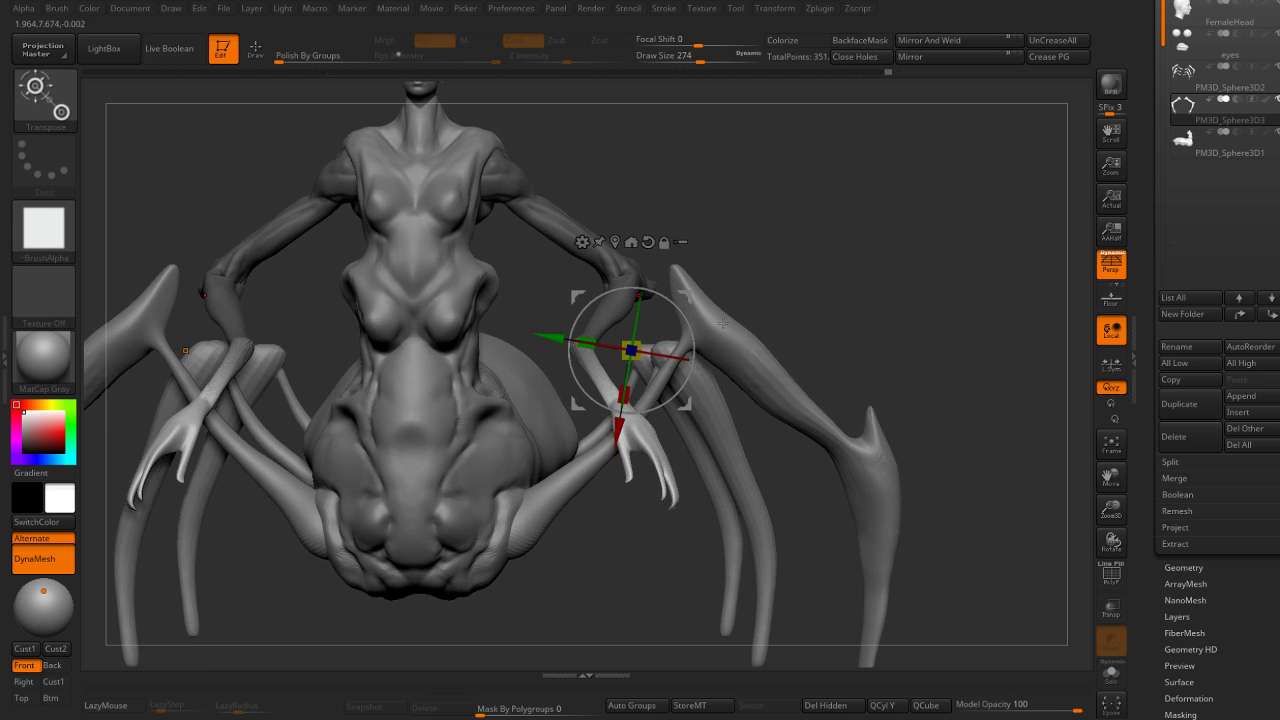
pyautogui.moveTo(690, 296); pyautogui.dragTo(645, 257)
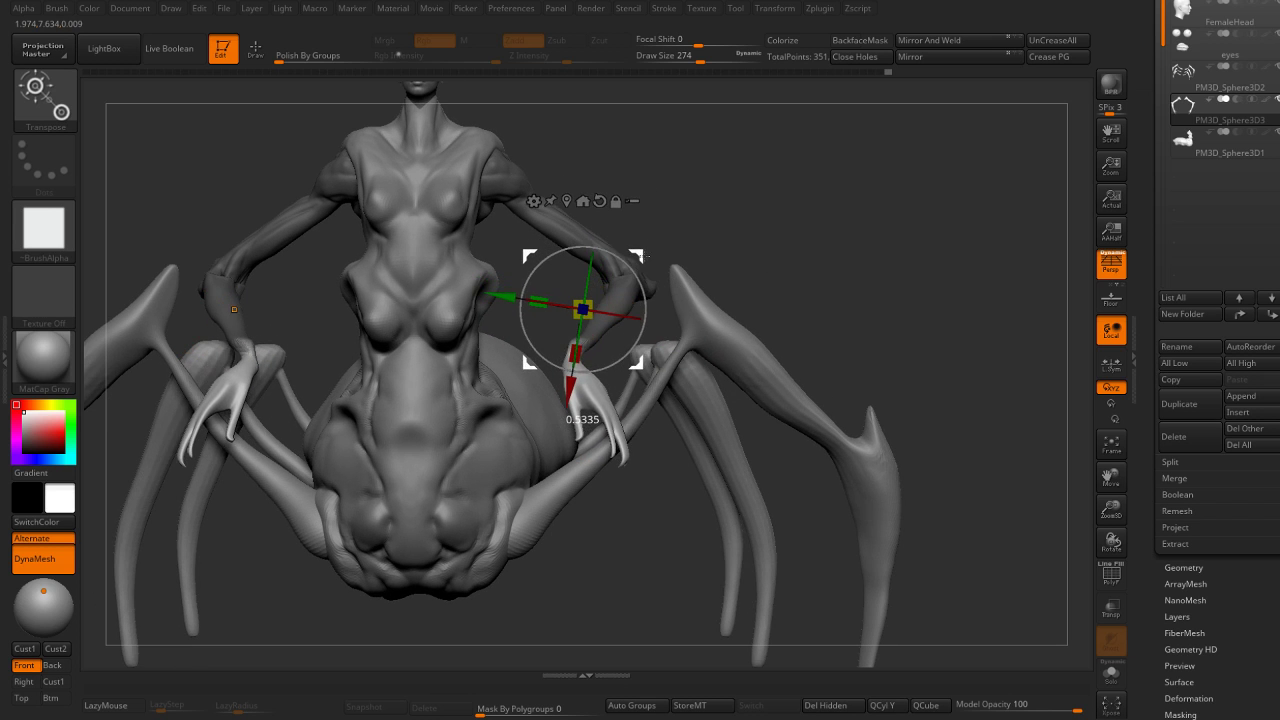
pyautogui.moveTo(645, 257); pyautogui.dragTo(742, 349, button='right')
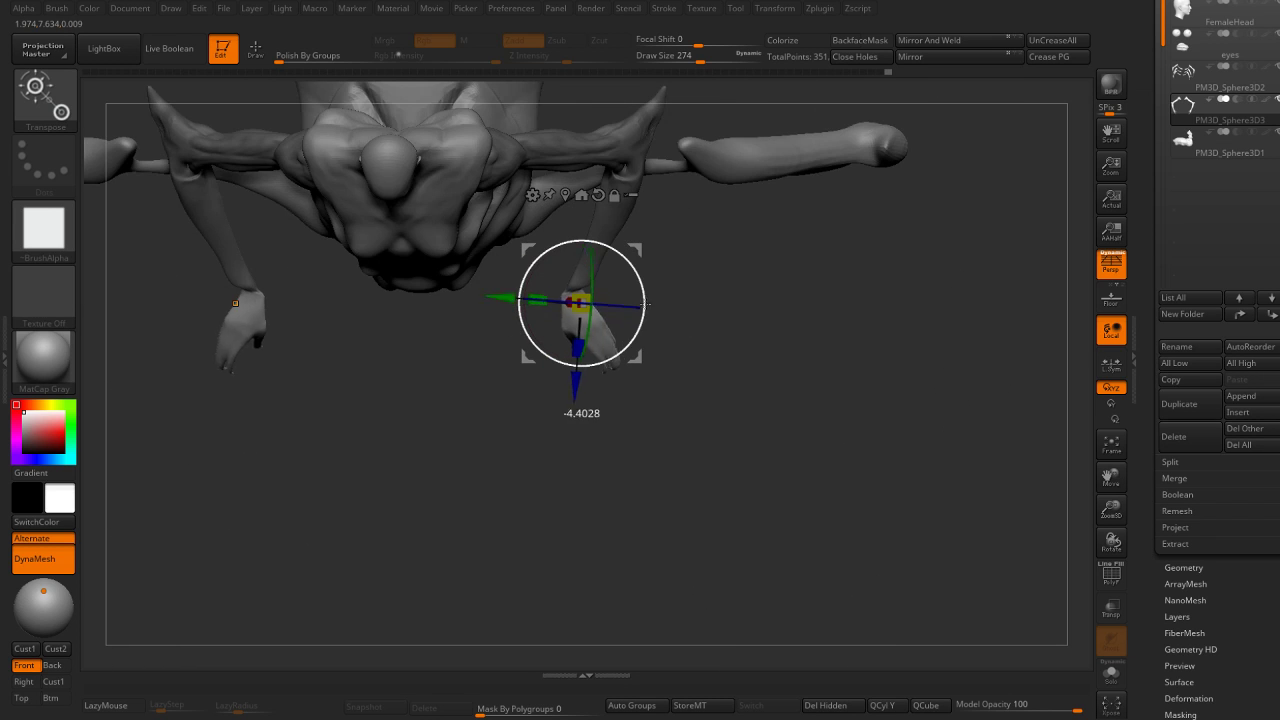
pyautogui.moveTo(646, 304); pyautogui.dragTo(638, 344)
# Swing the hands up and settle both against the front of the lower torso.
pyautogui.moveTo(640, 247); pyautogui.dragTo(630, 264)
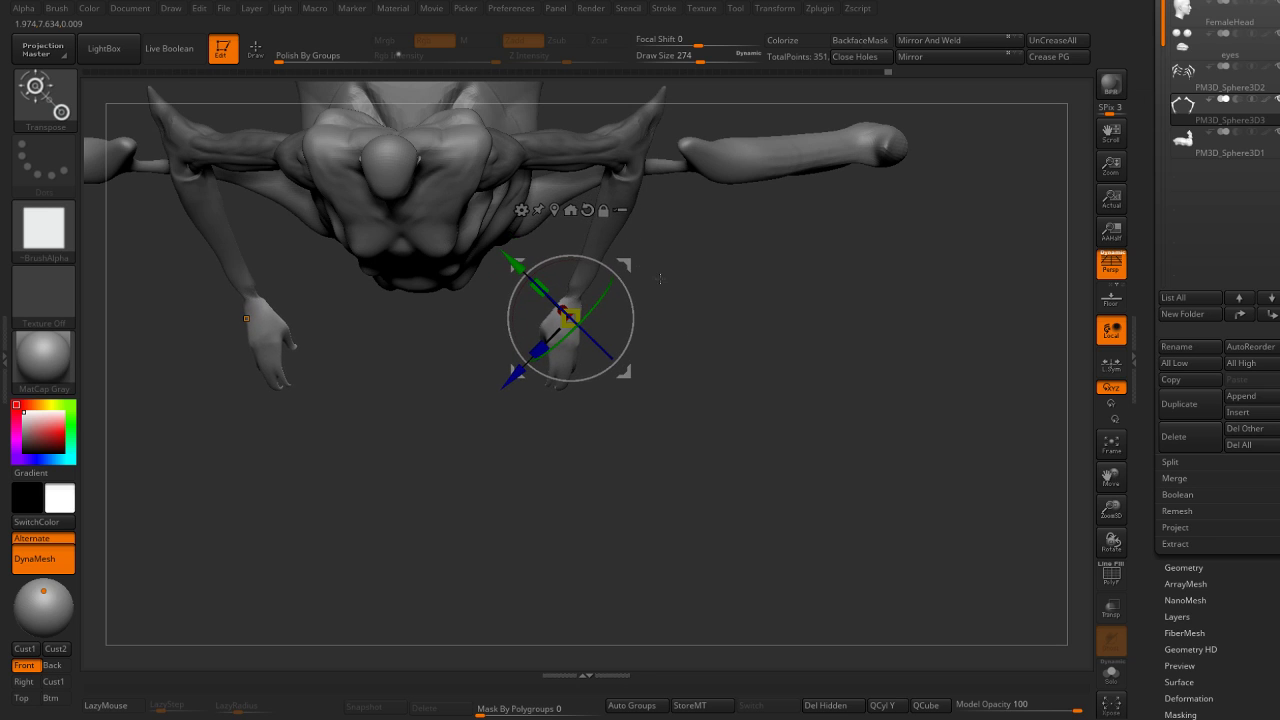
pyautogui.moveTo(630, 264); pyautogui.dragTo(585, 280, button='right')
pyautogui.moveTo(635, 264); pyautogui.dragTo(638, 259)
pyautogui.moveTo(709, 232); pyautogui.dragTo(705, 246)
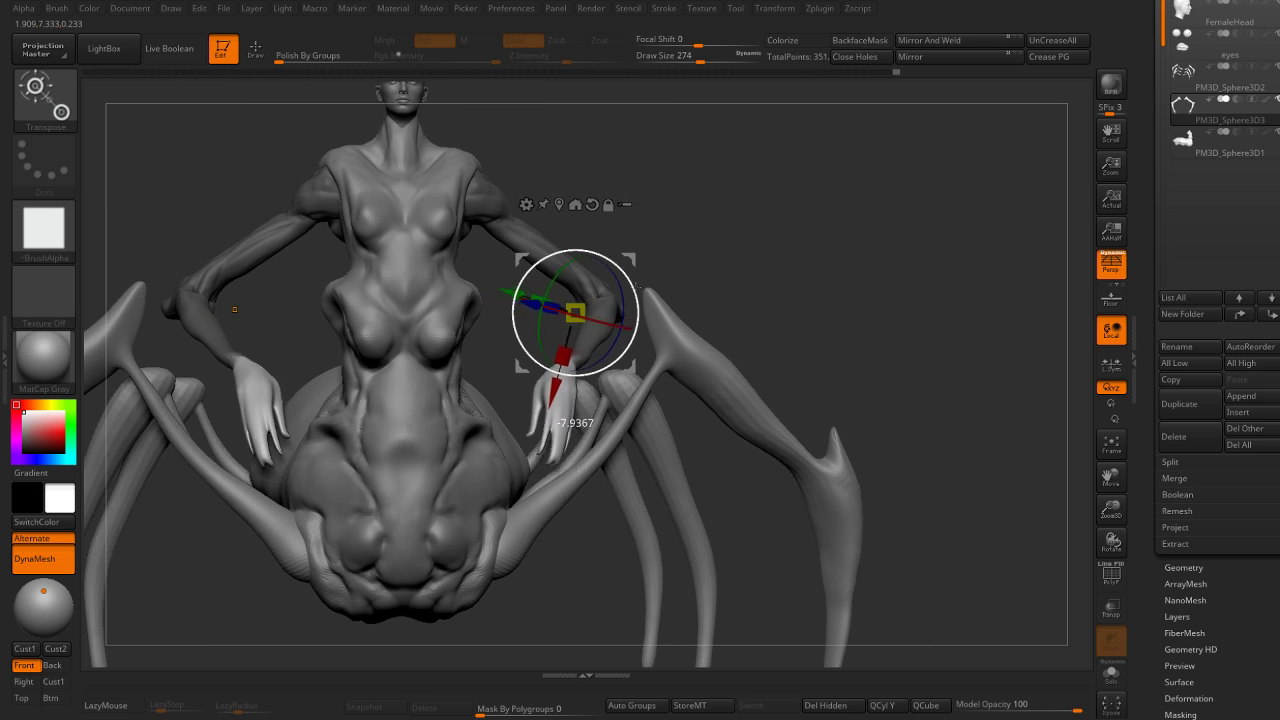
pyautogui.moveTo(705, 246); pyautogui.dragTo(504, 358, button='right')
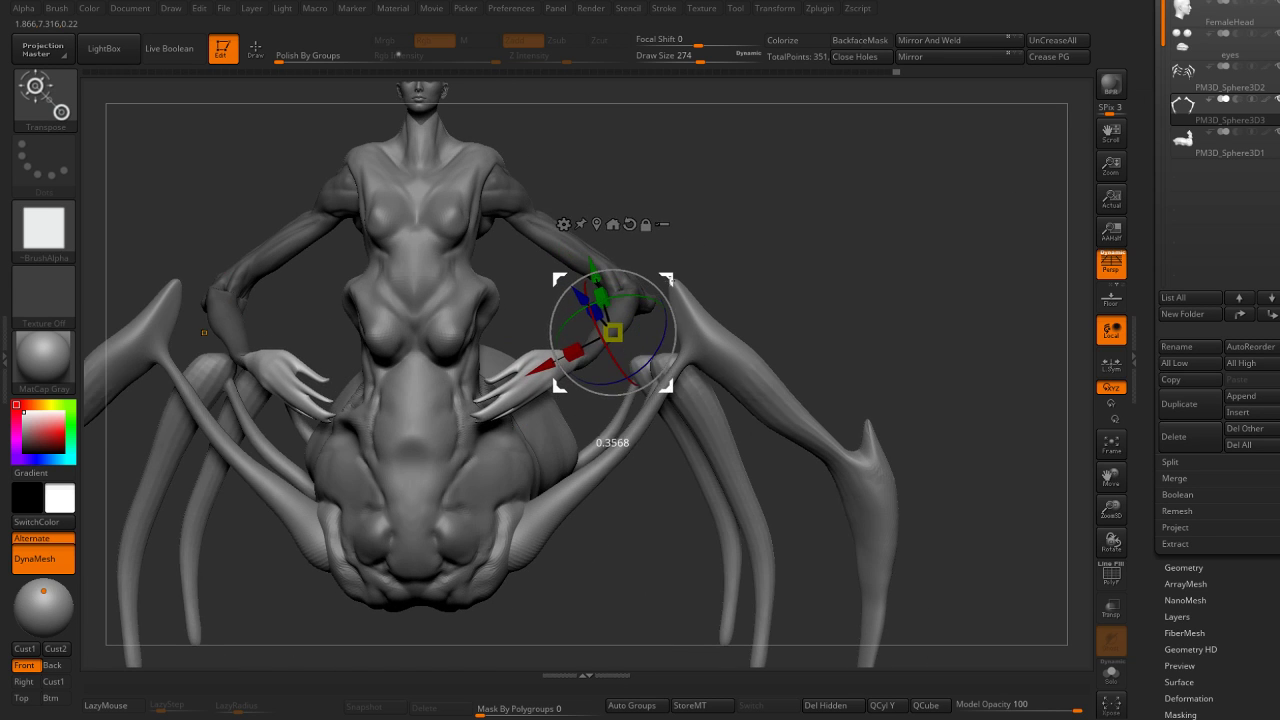
pyautogui.moveTo(540, 368); pyautogui.dragTo(500, 420)
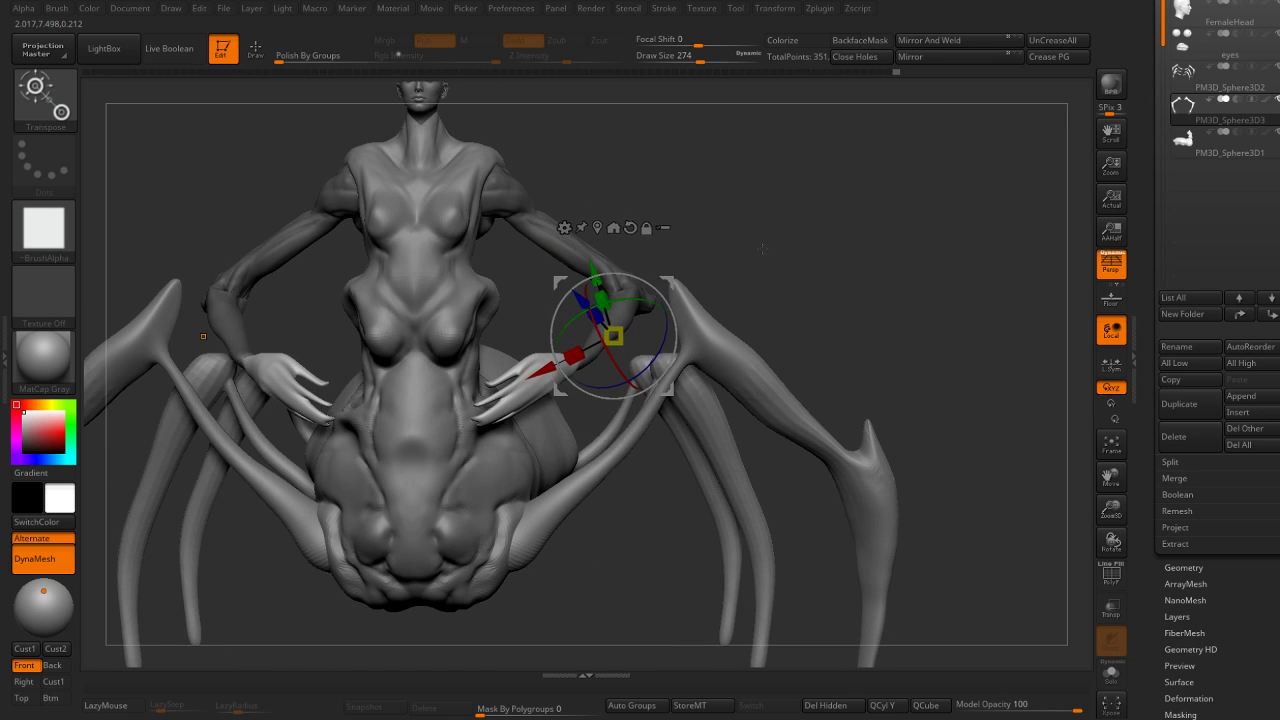
pyautogui.moveTo(201, 336)
pyautogui.mouseDown(button='right')
pyautogui.moveTo(807, 253)
pyautogui.moveTo(574, 389)
pyautogui.moveTo(577, 346)
pyautogui.mouseUp(button='right')
pyautogui.press('q')
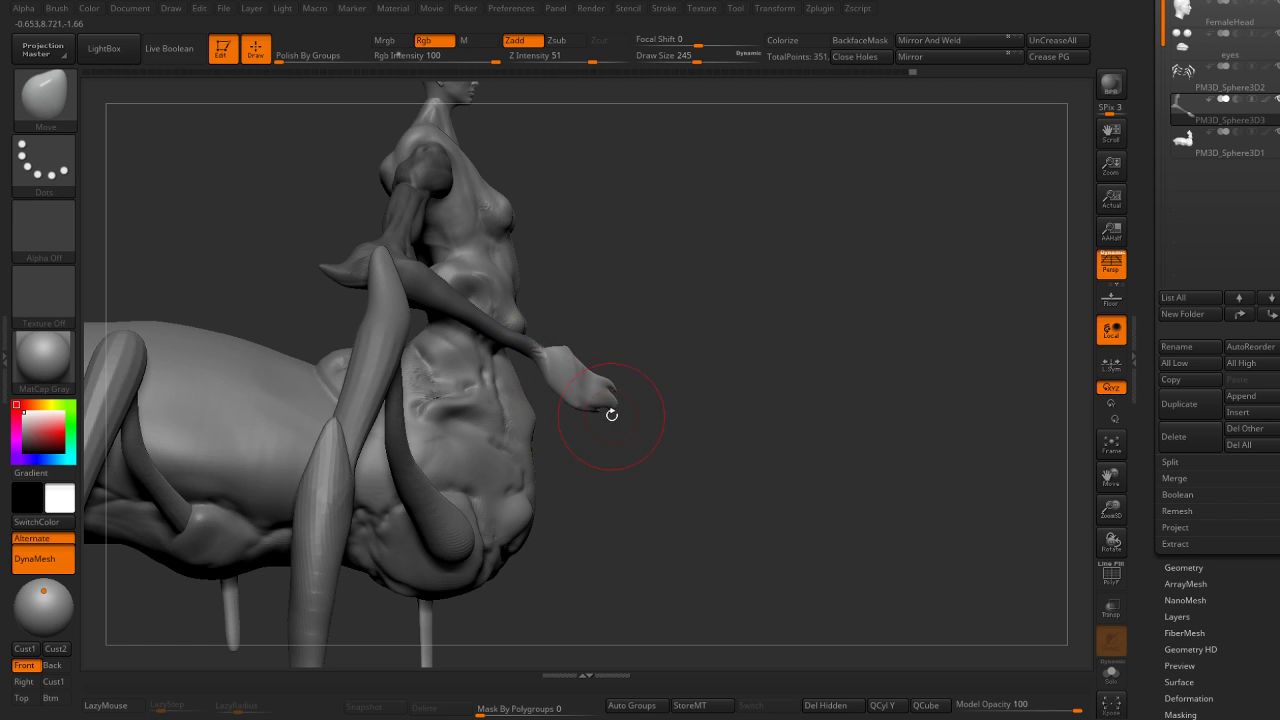
# Pull the fingers down and forward, then check the side silhouette.
pyautogui.moveTo(581, 348); pyautogui.dragTo(586, 406)
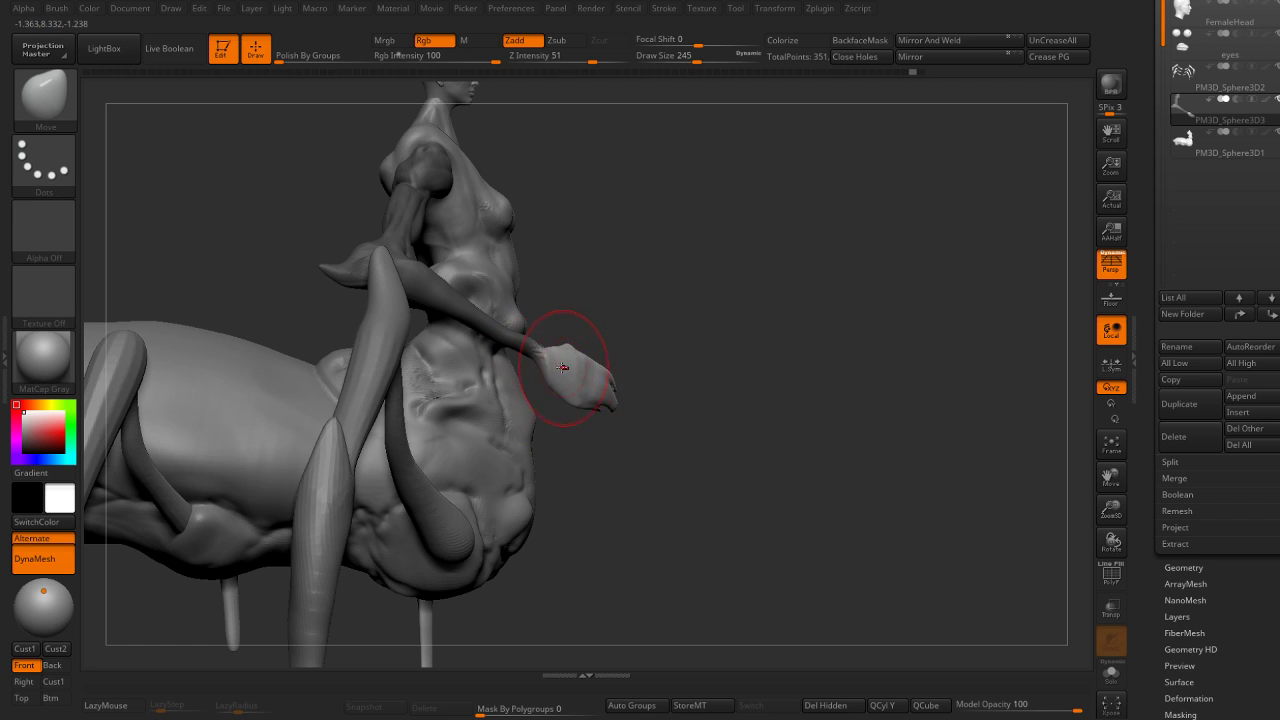
pyautogui.moveTo(574, 337); pyautogui.dragTo(631, 340)
pyautogui.moveTo(693, 299); pyautogui.dragTo(660, 260, button='right')
pyautogui.press('v')
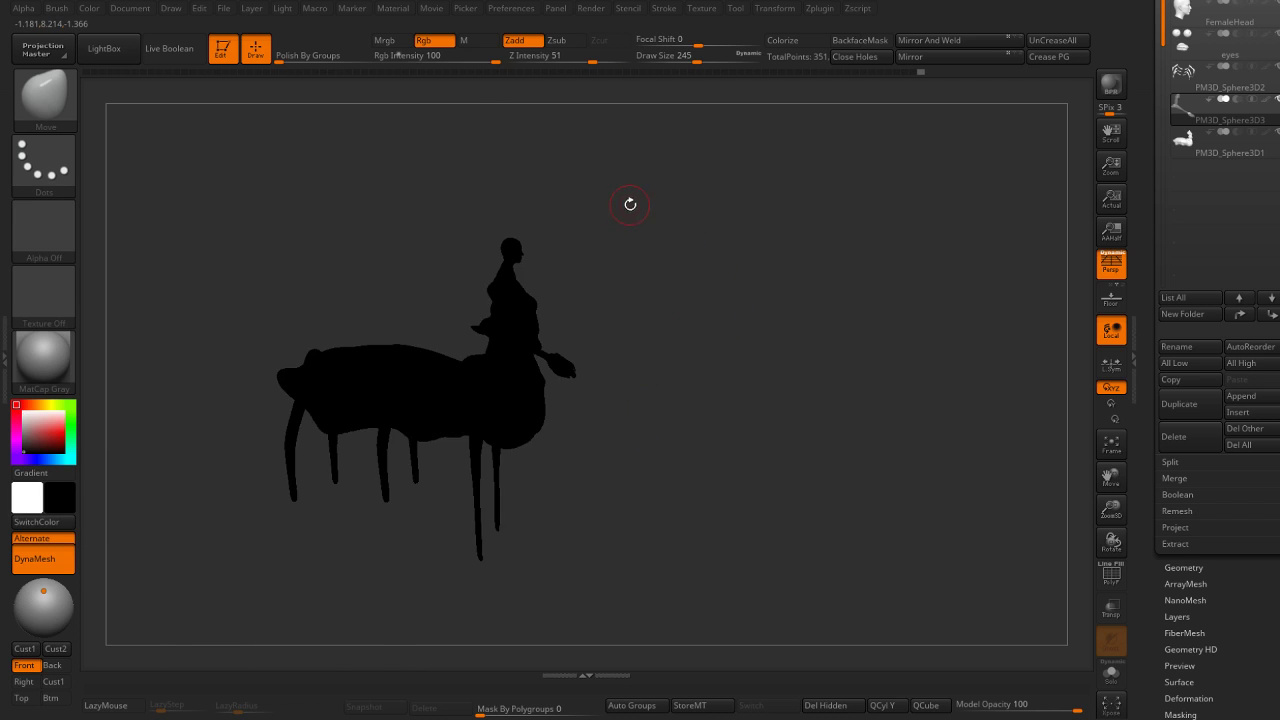
pyautogui.moveTo(637, 323)
pyautogui.mouseDown(button='right')
pyautogui.moveTo(624, 362)
pyautogui.moveTo(689, 391)
pyautogui.moveTo(676, 352)
pyautogui.moveTo(765, 303)
pyautogui.mouseUp(button='right')
pyautogui.press('v')
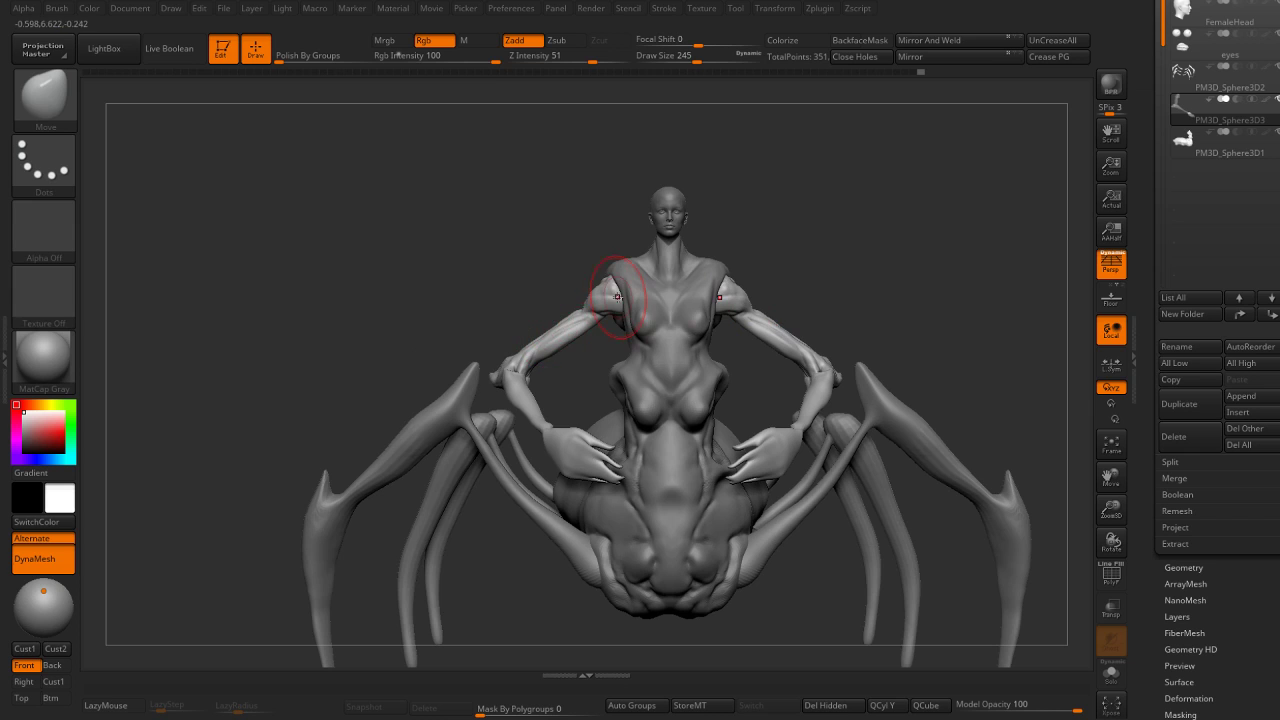
# Mask the arms, pivot the screen-aligned gizmo at the upper arm, and rotate the arms at the shoulder.
pyautogui.press('ctrl')
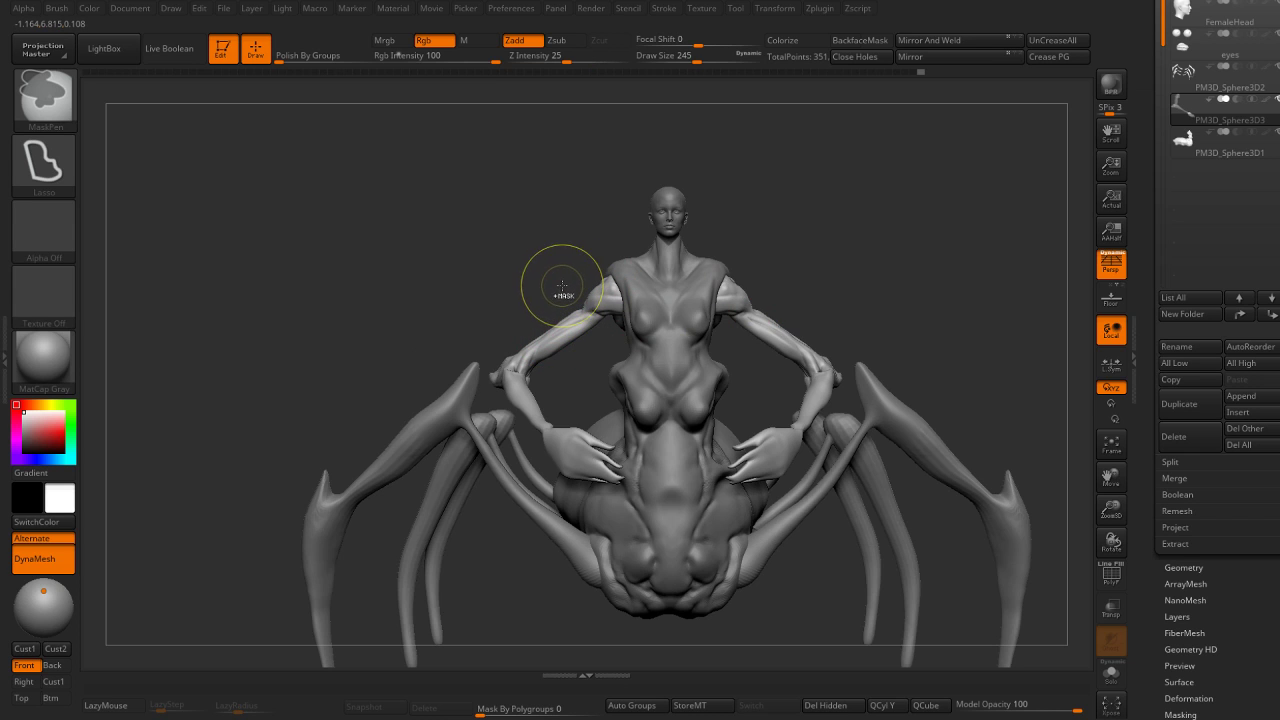
pyautogui.moveTo(598, 377); pyautogui.dragTo(598, 370)
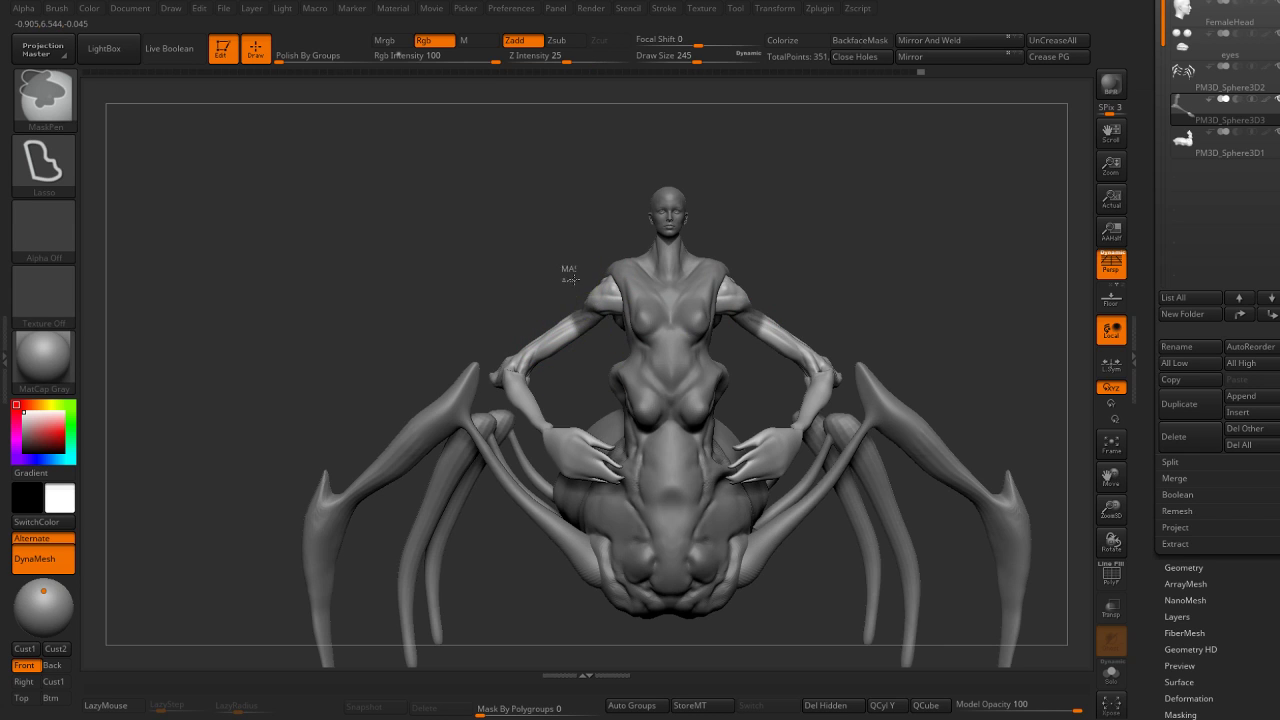
pyautogui.moveTo(641, 427); pyautogui.dragTo(420, 560)
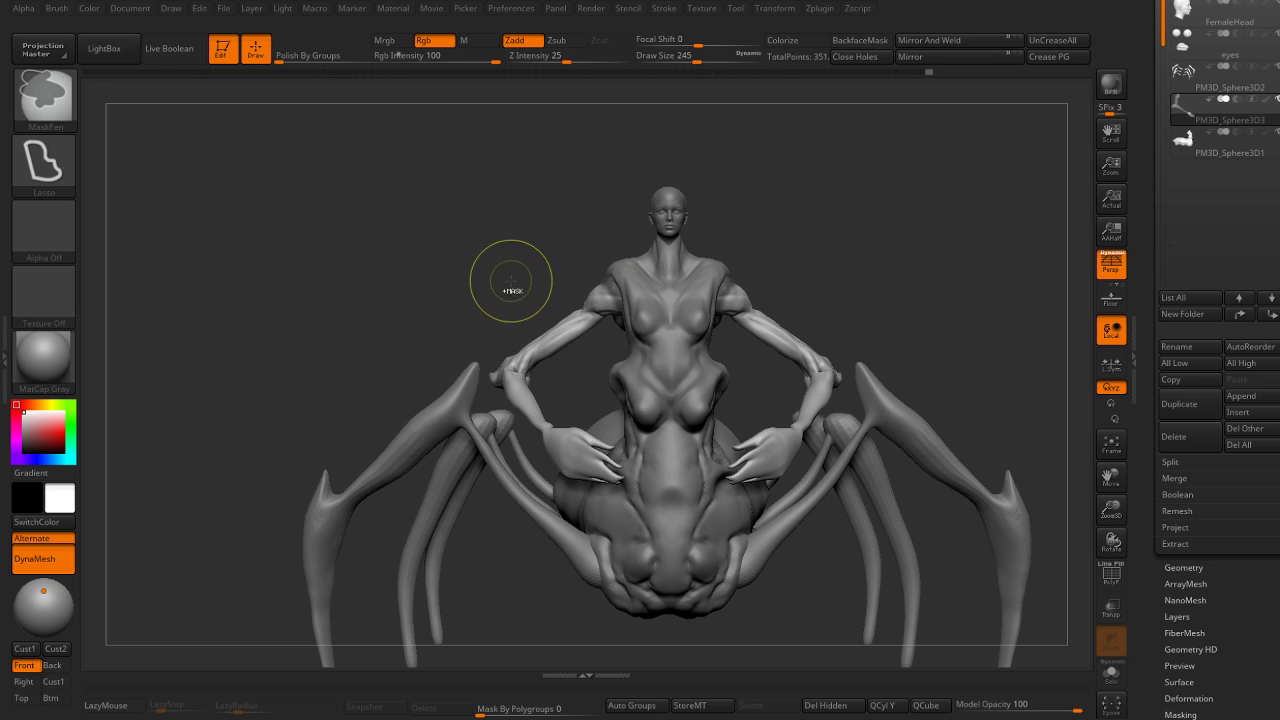
pyautogui.press('w')
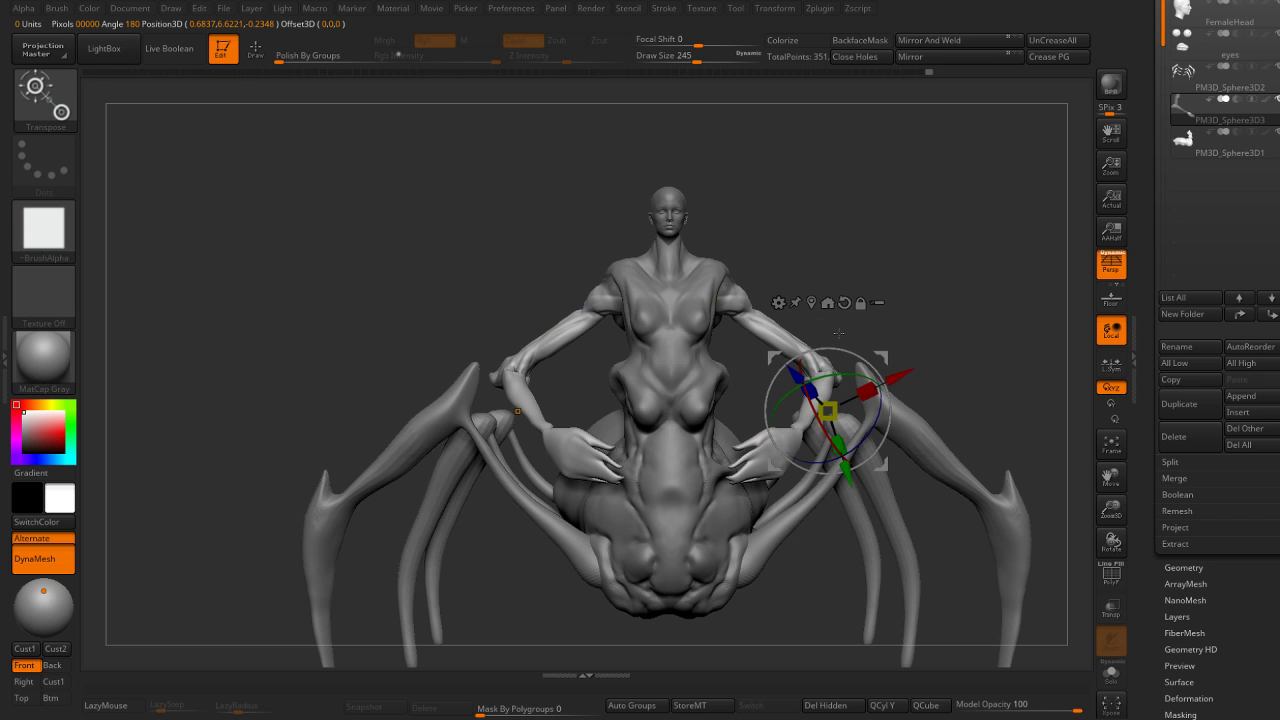
pyautogui.moveTo(828, 414); pyautogui.dragTo(745, 310)
pyautogui.click(761, 200)
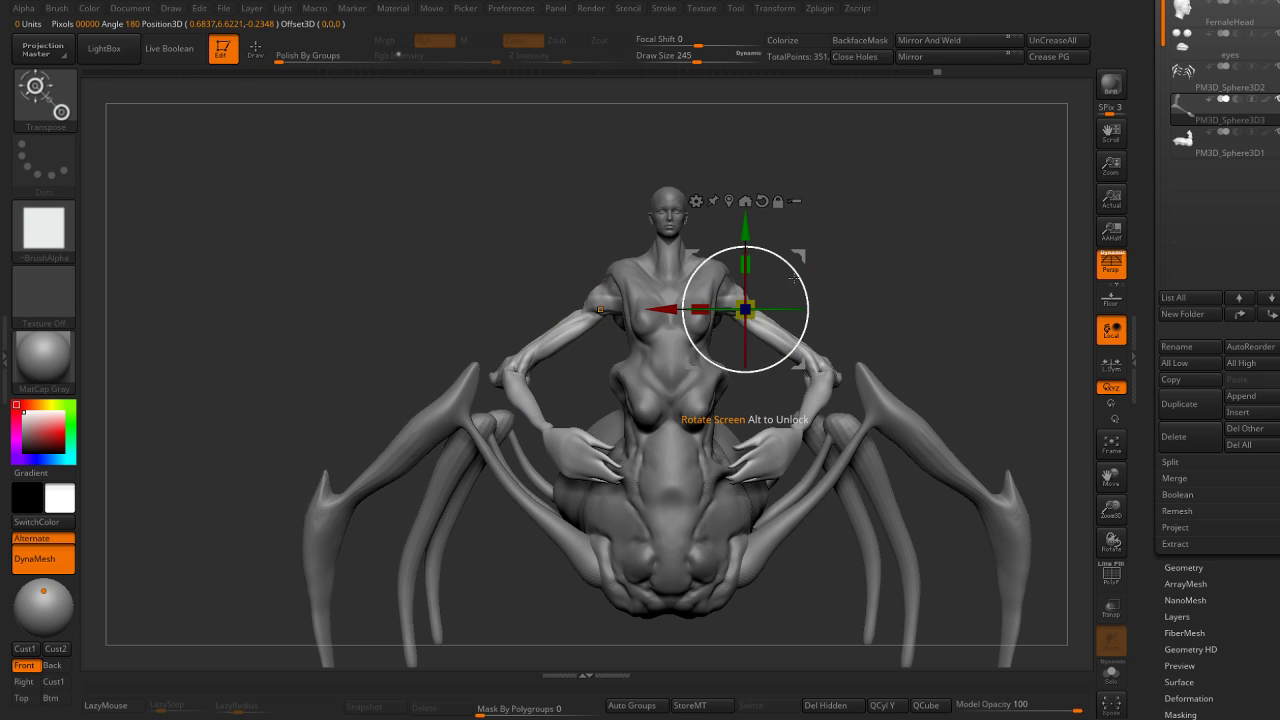
pyautogui.moveTo(794, 275); pyautogui.dragTo(793, 262)
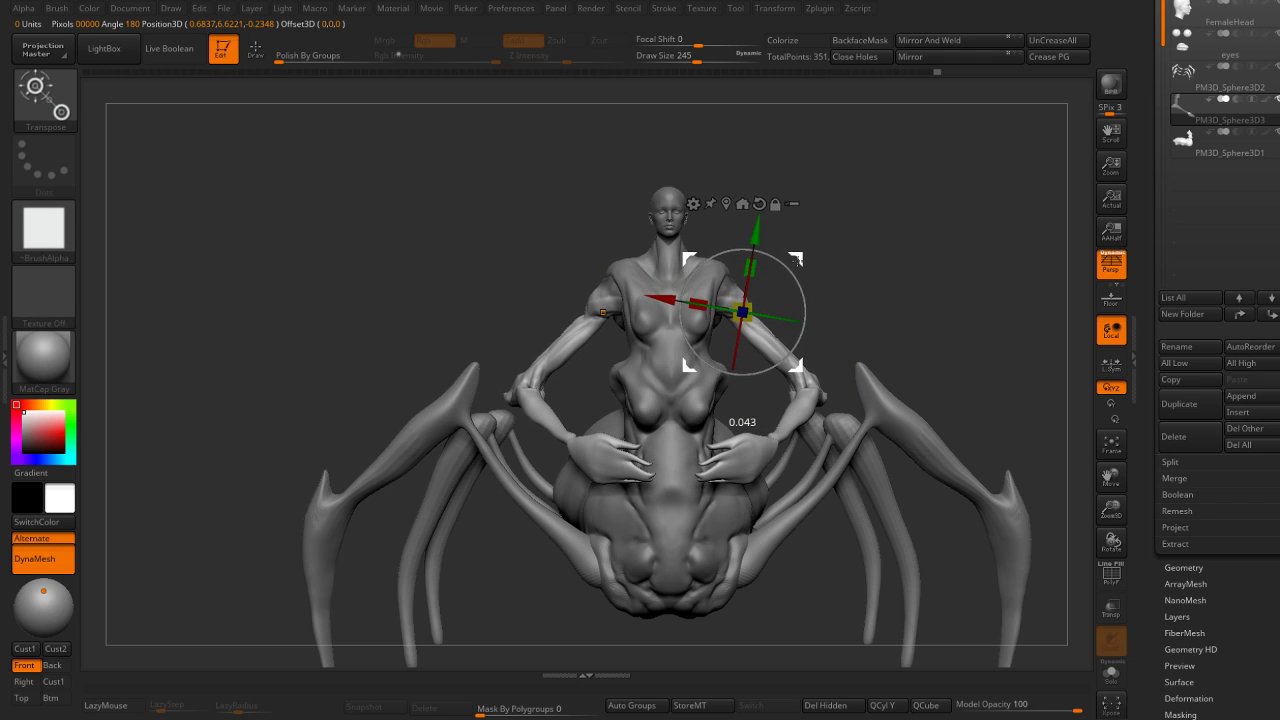
pyautogui.moveTo(782, 313); pyautogui.dragTo(790, 318)
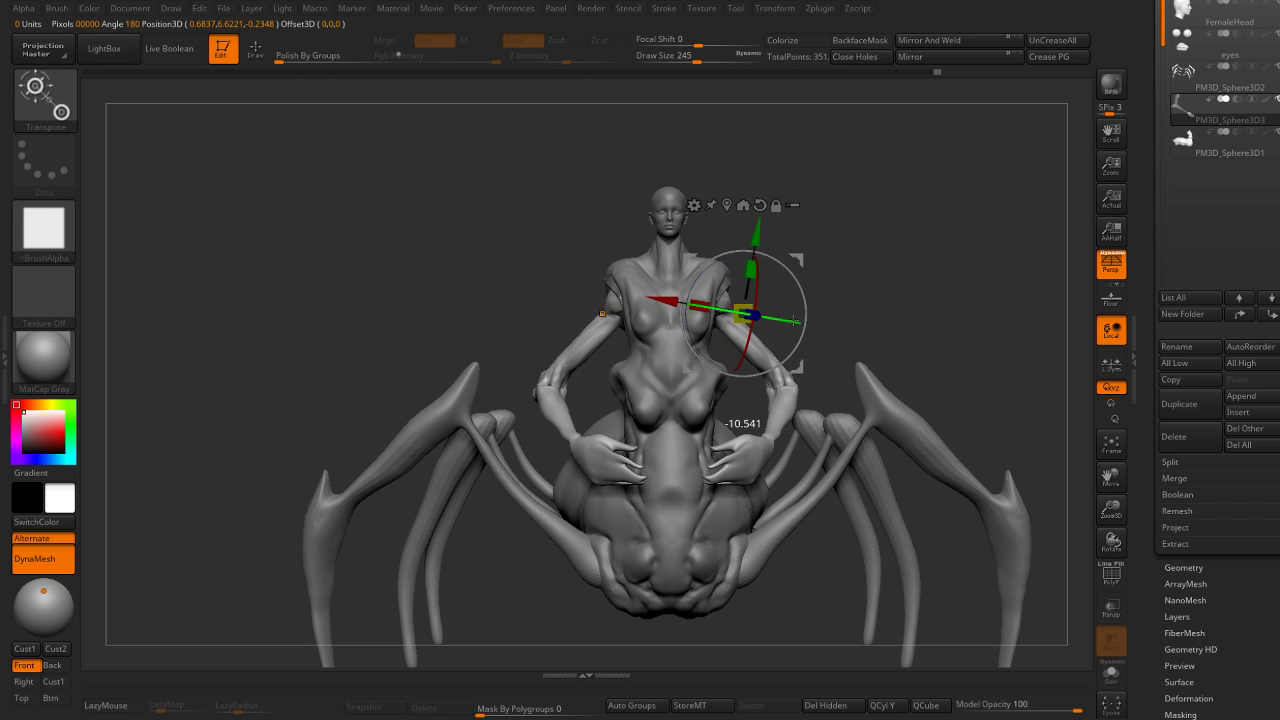
pyautogui.moveTo(817, 262)
pyautogui.mouseDown()
pyautogui.moveTo(894, 271)
pyautogui.moveTo(849, 309)
pyautogui.moveTo(863, 309)
pyautogui.moveTo(803, 277)
pyautogui.moveTo(829, 290)
pyautogui.moveTo(829, 309)
pyautogui.moveTo(792, 328)
pyautogui.mouseUp()
pyautogui.press('q')
pyautogui.scroll(-3, 880, 260)
pyautogui.moveTo(806, 269)
pyautogui.mouseDown()
pyautogui.moveTo(791, 306)
pyautogui.moveTo(809, 303)
pyautogui.moveTo(717, 350)
pyautogui.moveTo(650, 358)
pyautogui.moveTo(637, 393)
pyautogui.moveTo(668, 400)
pyautogui.mouseUp()
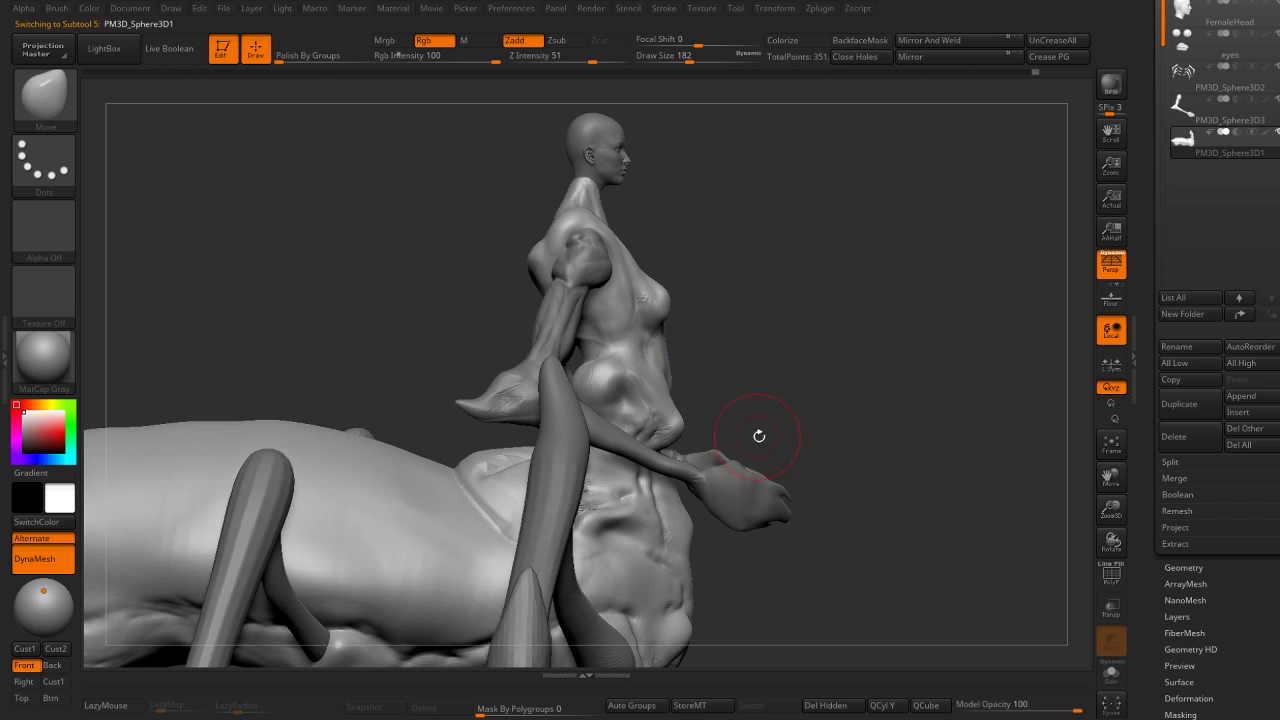
# Isolate the torso with Solo, smooth it, and check its profile and silhouette.
pyautogui.hotkey('ctrl', 'shift', 's')
pyautogui.moveTo(768, 409)
pyautogui.mouseDown()
pyautogui.moveTo(660, 400)
pyautogui.moveTo(689, 410)
pyautogui.mouseUp()
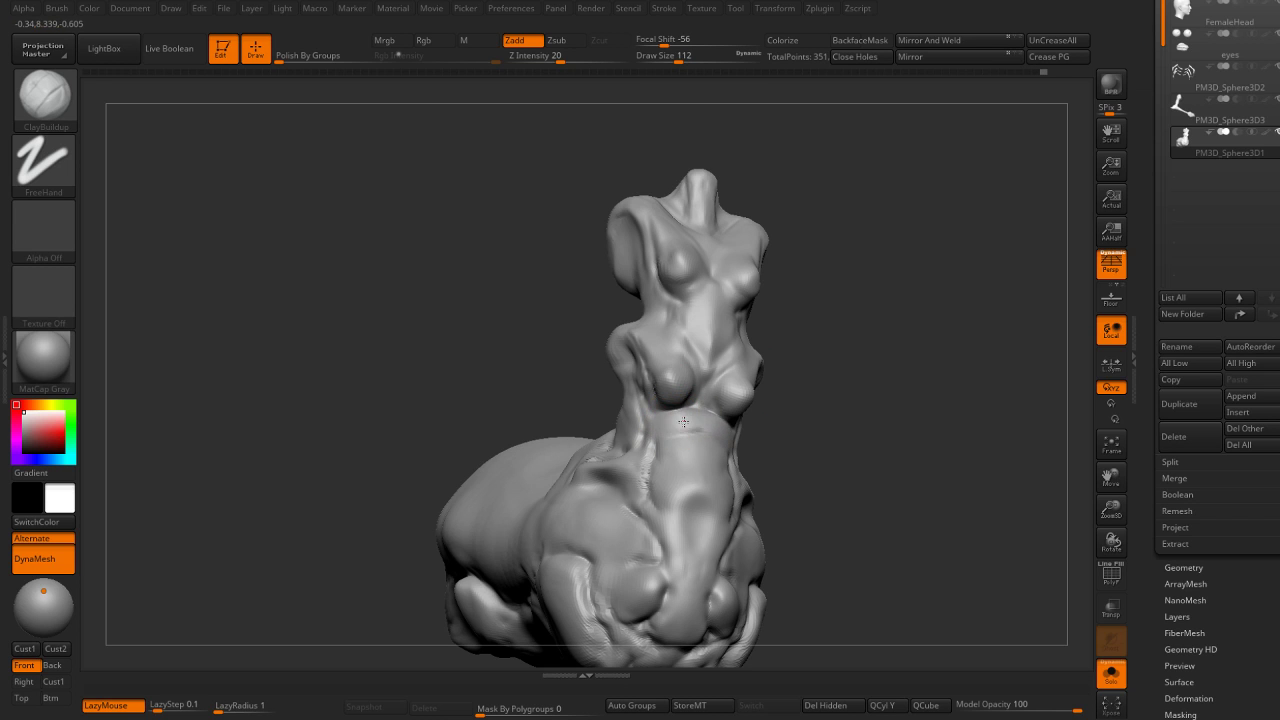
pyautogui.moveTo(707, 413); pyautogui.dragTo(684, 437, button='right')
pyautogui.press('shift')
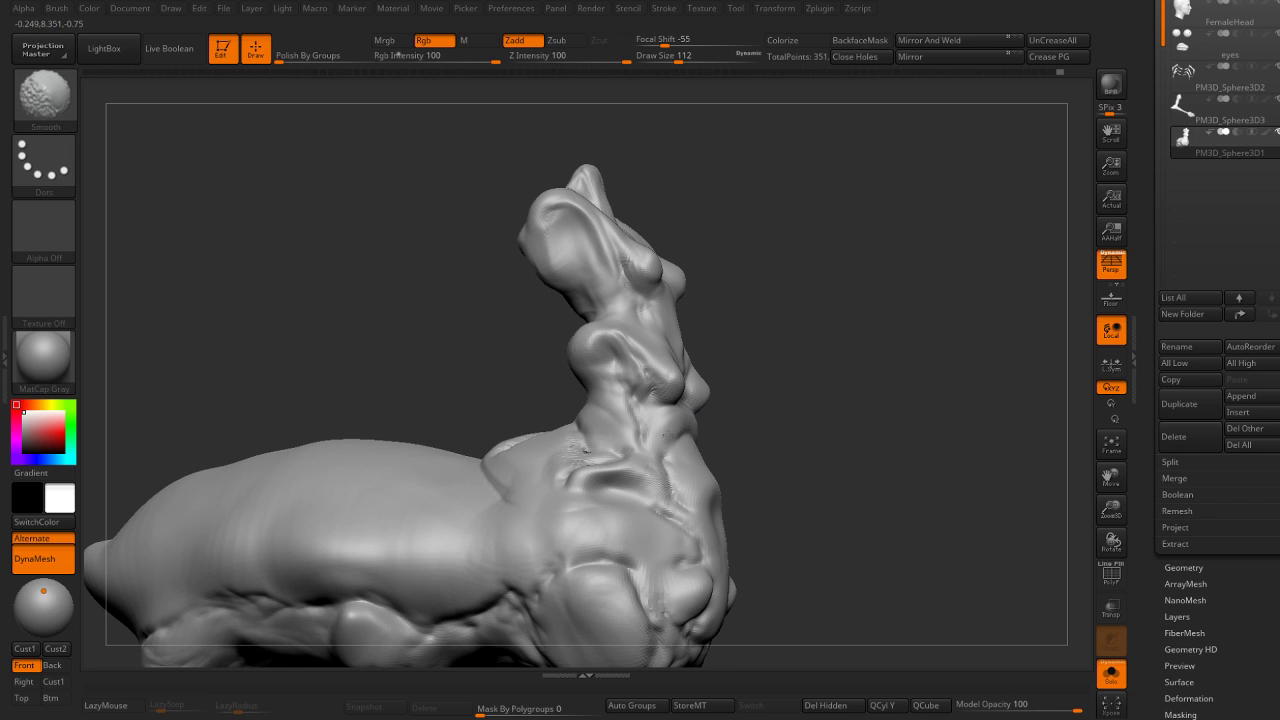
pyautogui.moveTo(670, 410); pyautogui.dragTo(633, 321, button='right')
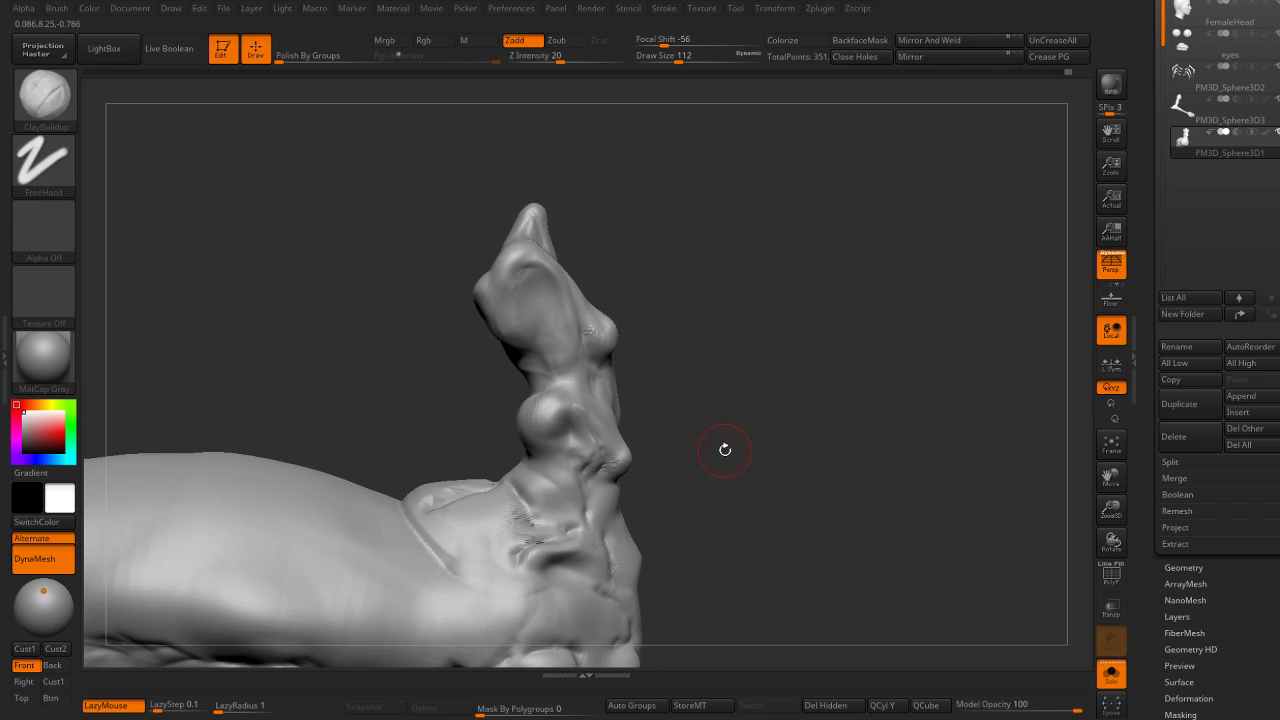
pyautogui.press('shift')
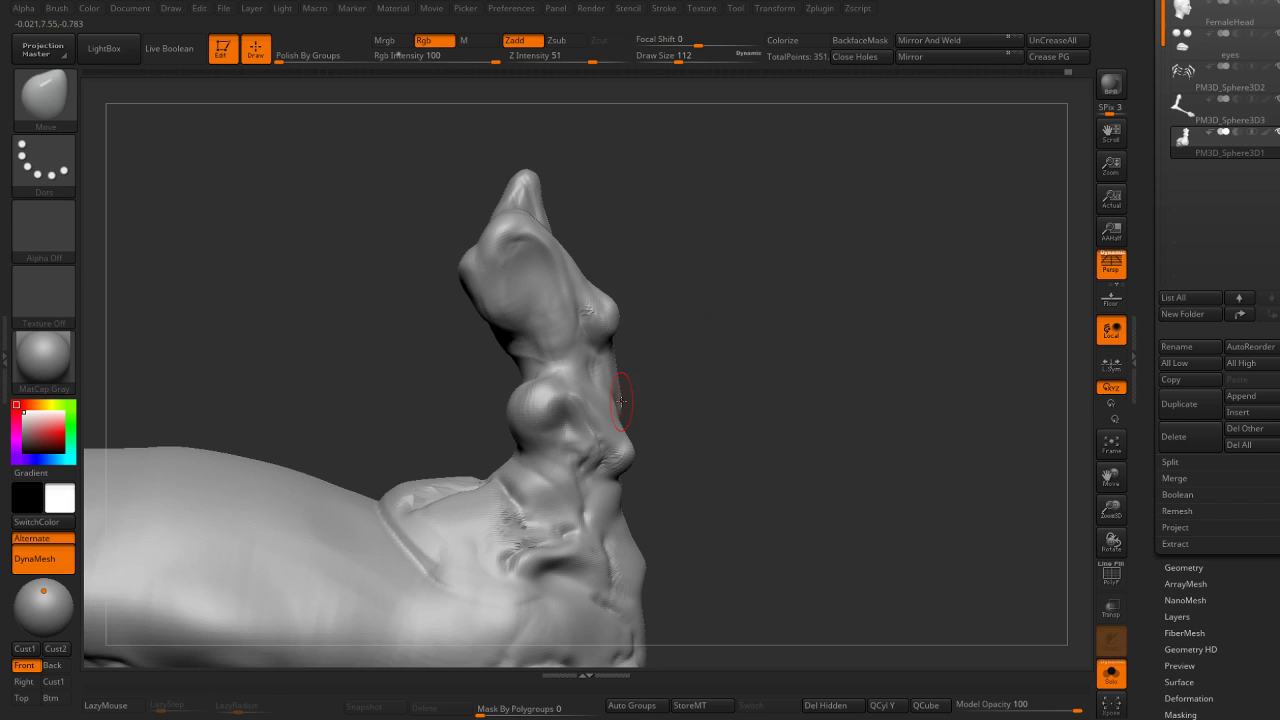
pyautogui.press('shift')
pyautogui.press('shift')
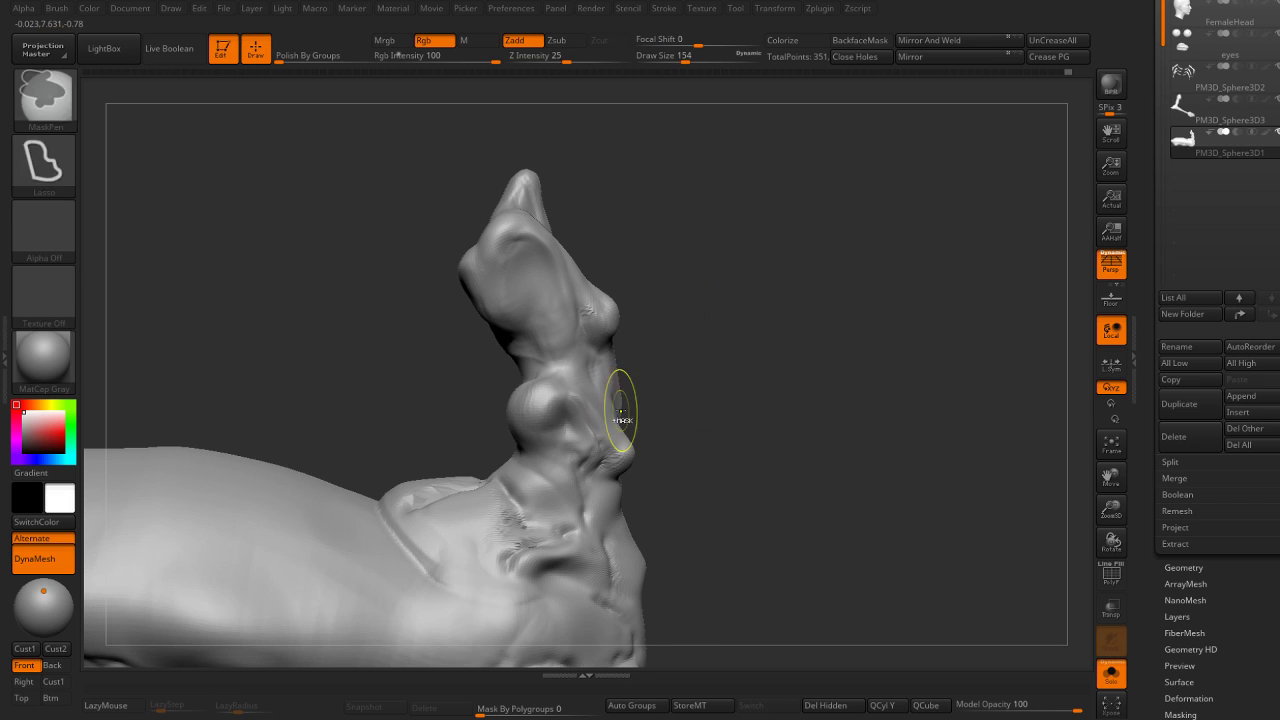
pyautogui.press('ctrl')
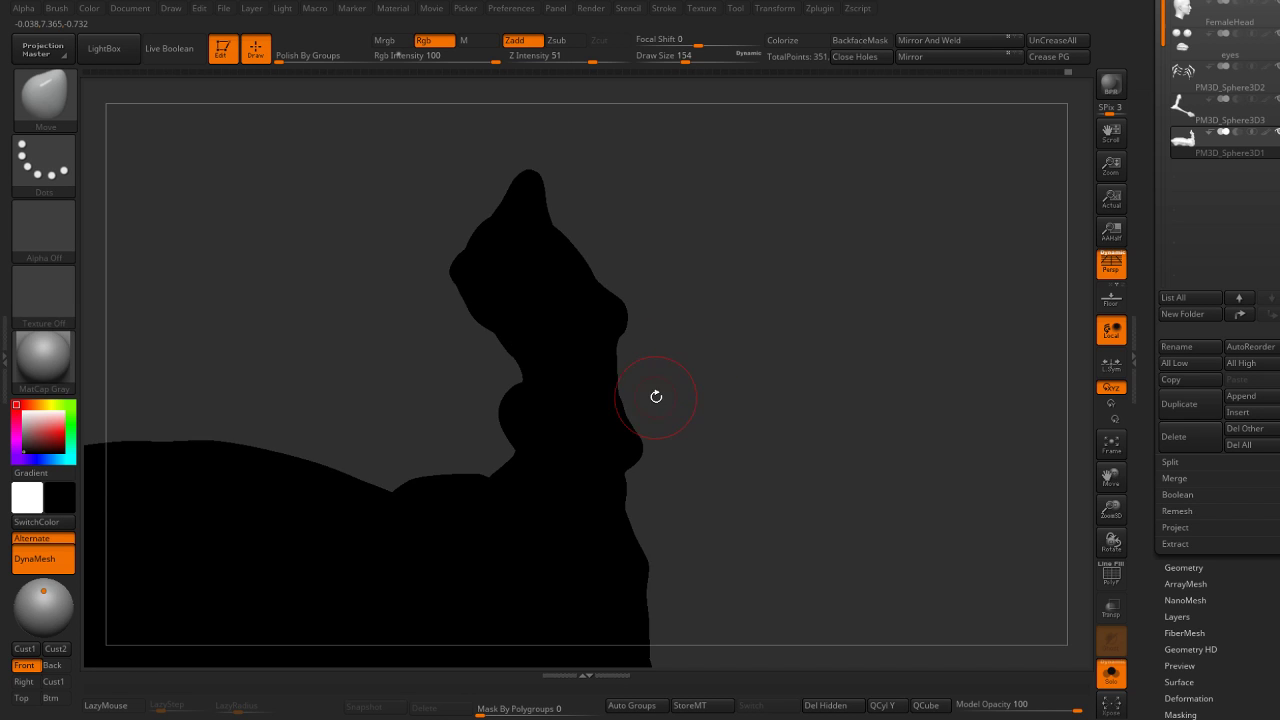
pyautogui.press('ctrl')
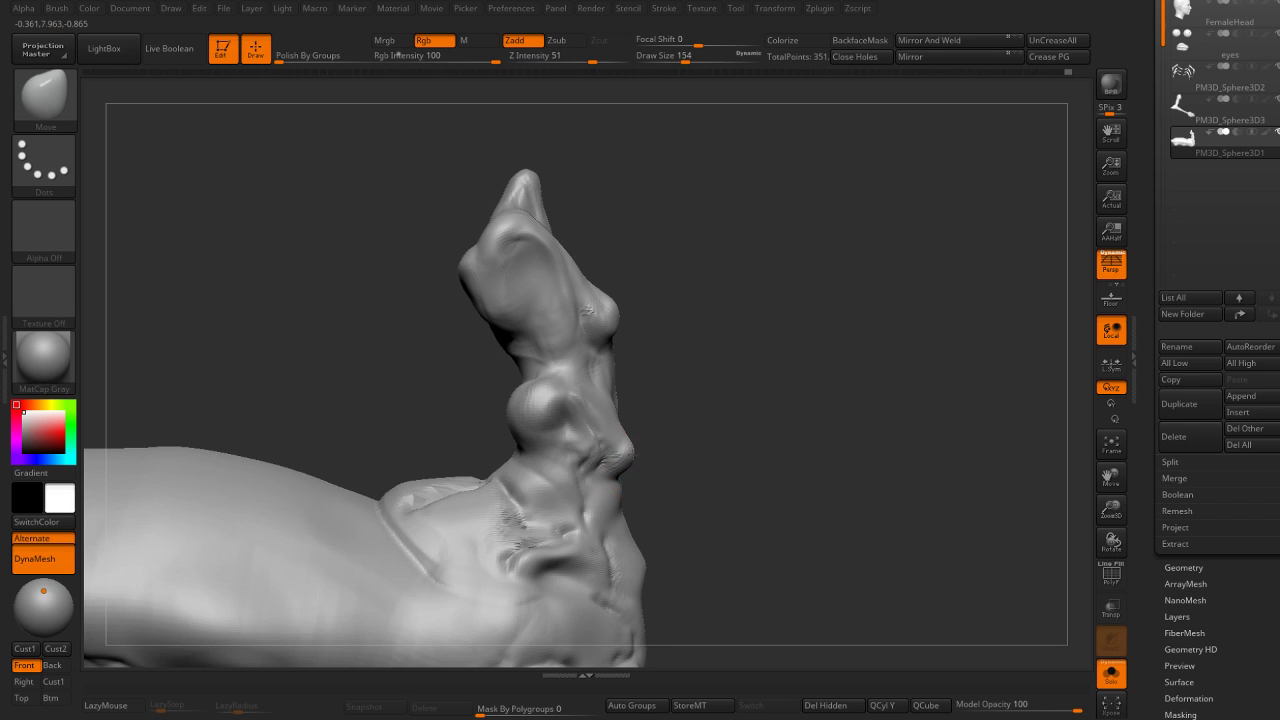
pyautogui.moveTo(618, 425); pyautogui.dragTo(743, 401, button='right')
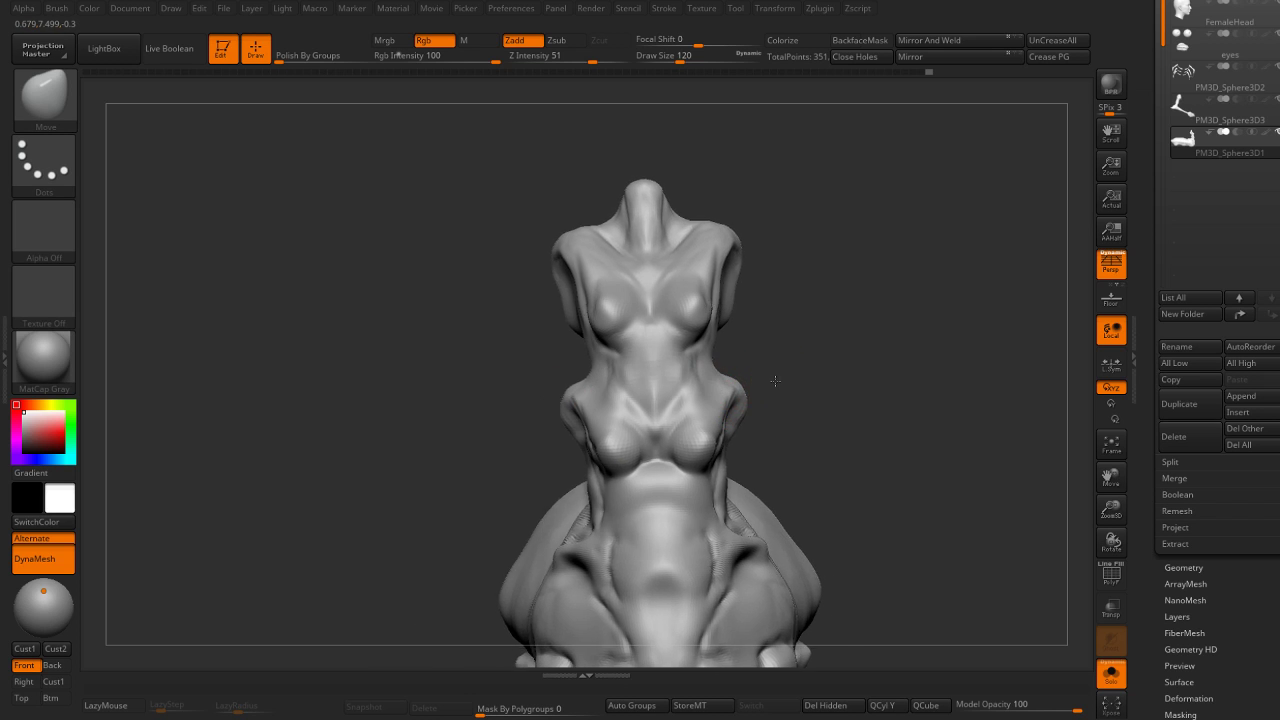
pyautogui.moveTo(782, 363); pyautogui.dragTo(649, 362, button='right')
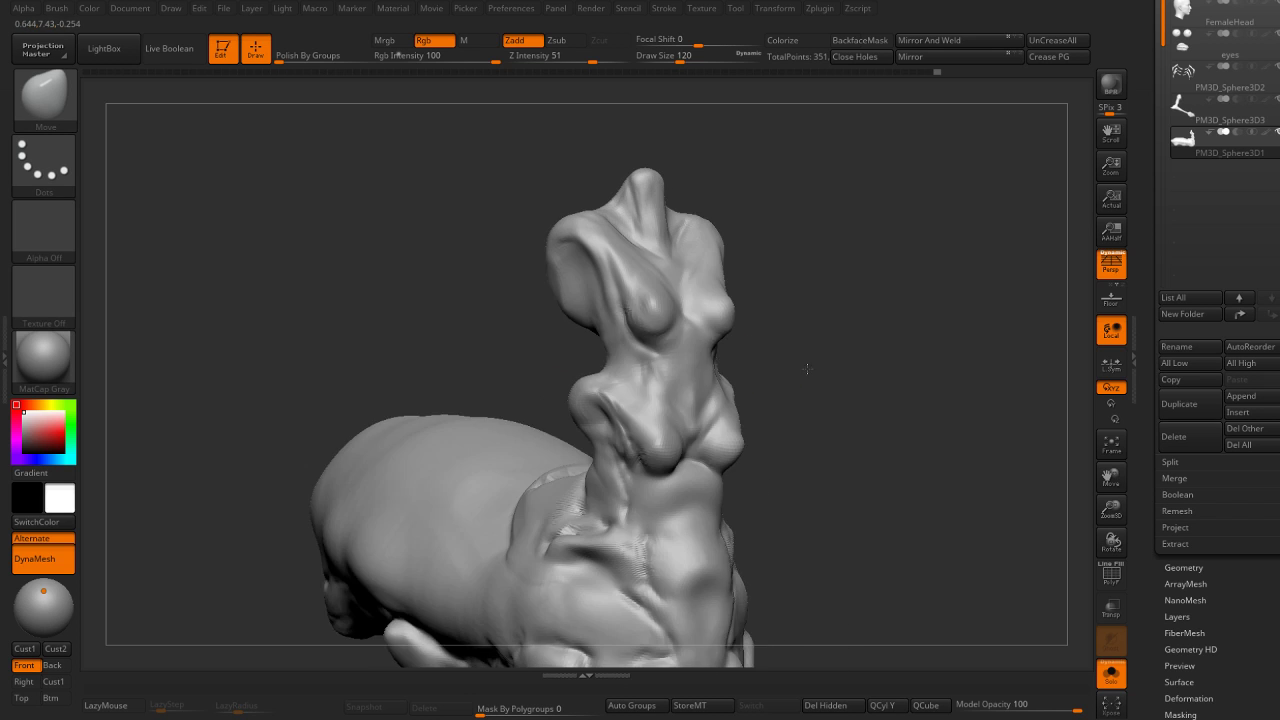
# Select DamStandard, then switch to ClayBuildup and enlarge it to size 80.
pyautogui.press('b')
pyautogui.press('d')
pyautogui.press('s')
pyautogui.moveTo(698, 403); pyautogui.dragTo(647, 391, button='right')
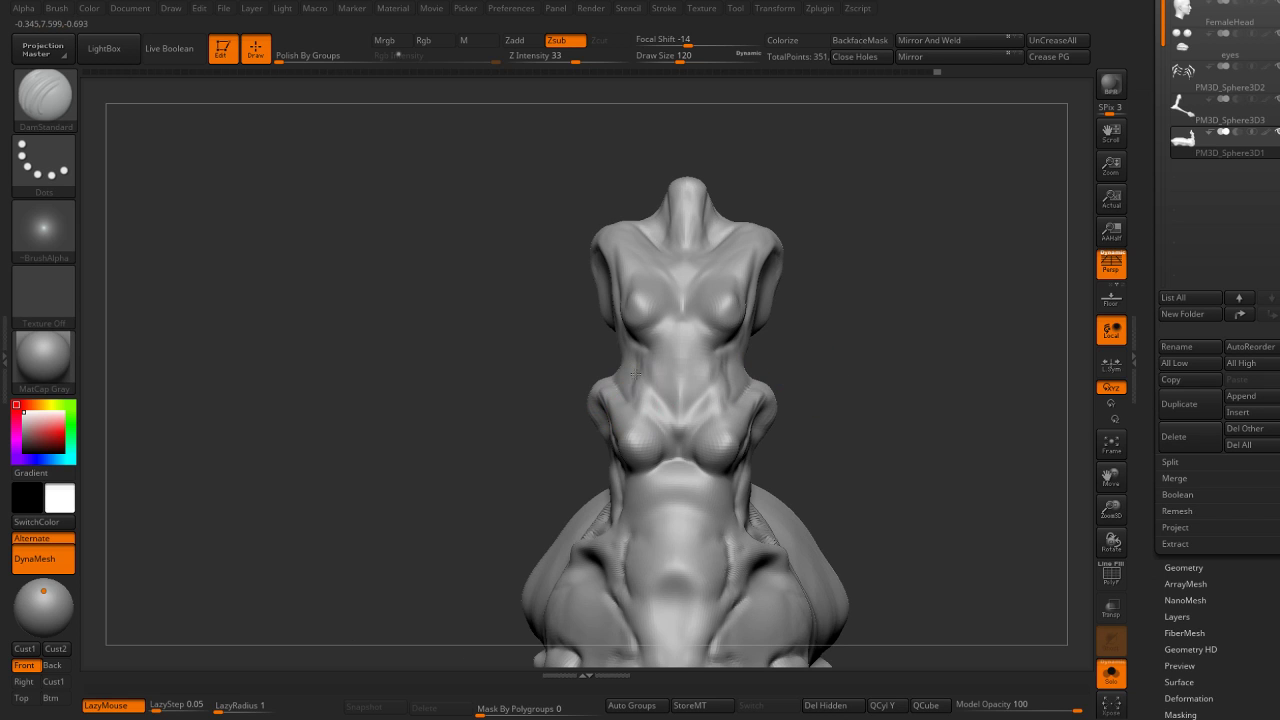
pyautogui.moveTo(815, 357); pyautogui.dragTo(620, 421, button='right')
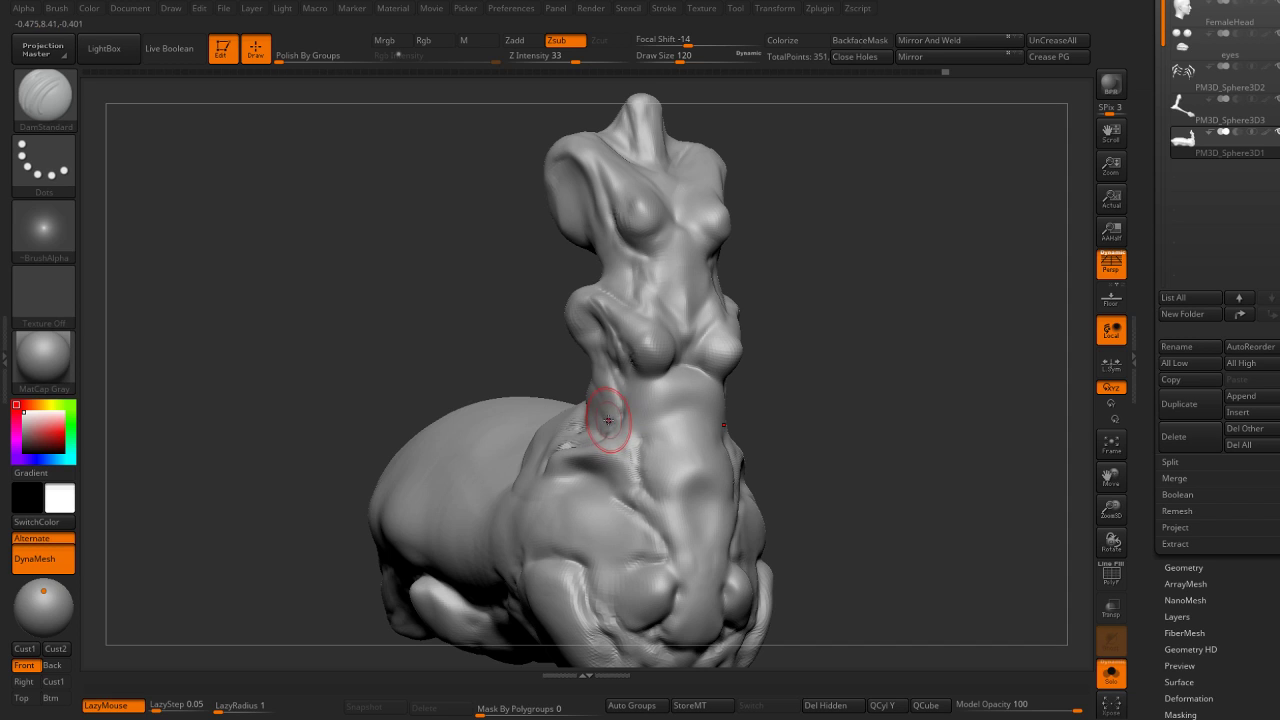
pyautogui.press('b')
pyautogui.press('c')
pyautogui.press('b')
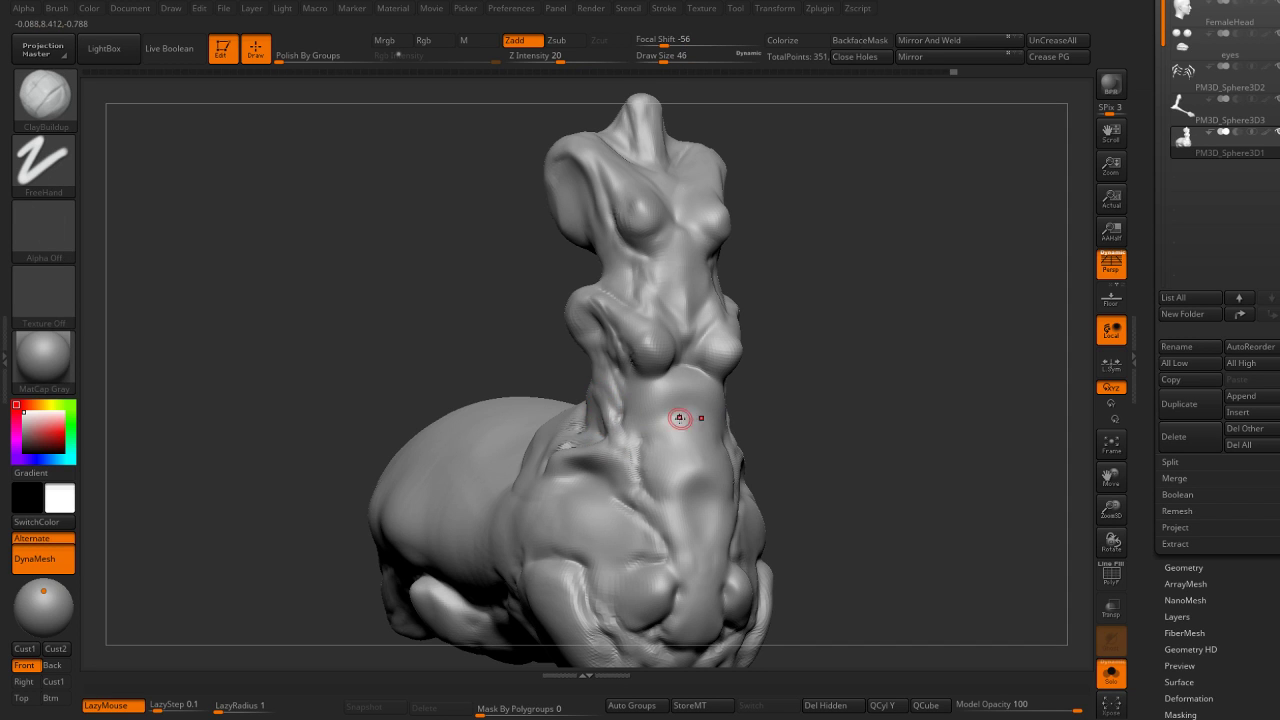
pyautogui.moveTo(679, 418); pyautogui.dragTo(606, 413, button='right')
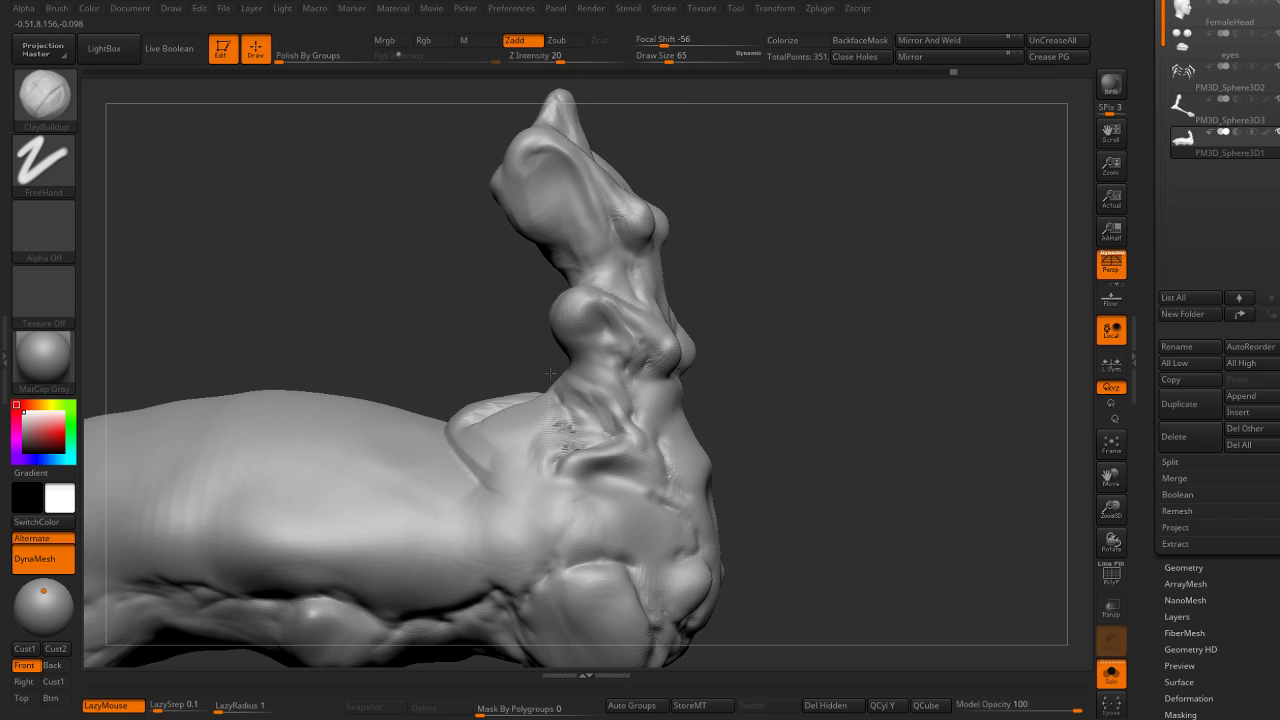
pyautogui.moveTo(549, 373); pyautogui.dragTo(571, 375, button='right')
pyautogui.press(']')
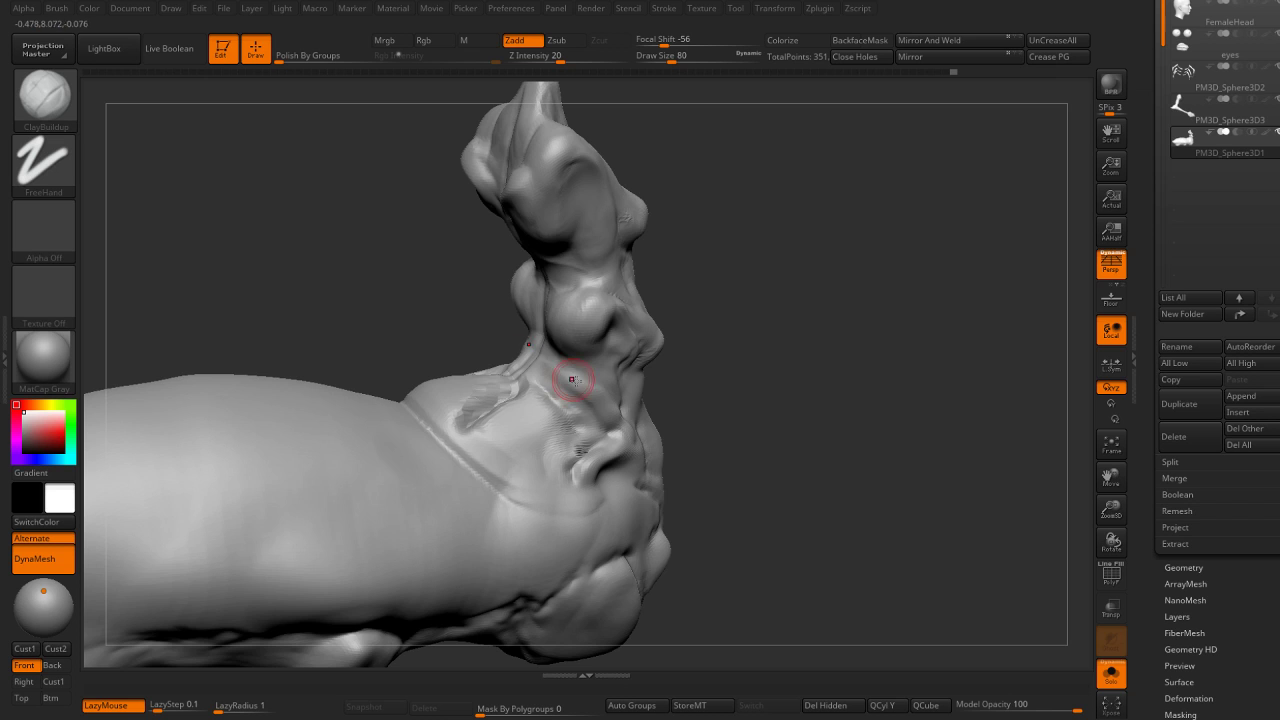
# Build up the back muscles symmetrically with ClayBuildup.
pyautogui.moveTo(572, 379); pyautogui.dragTo(586, 360, button='right')
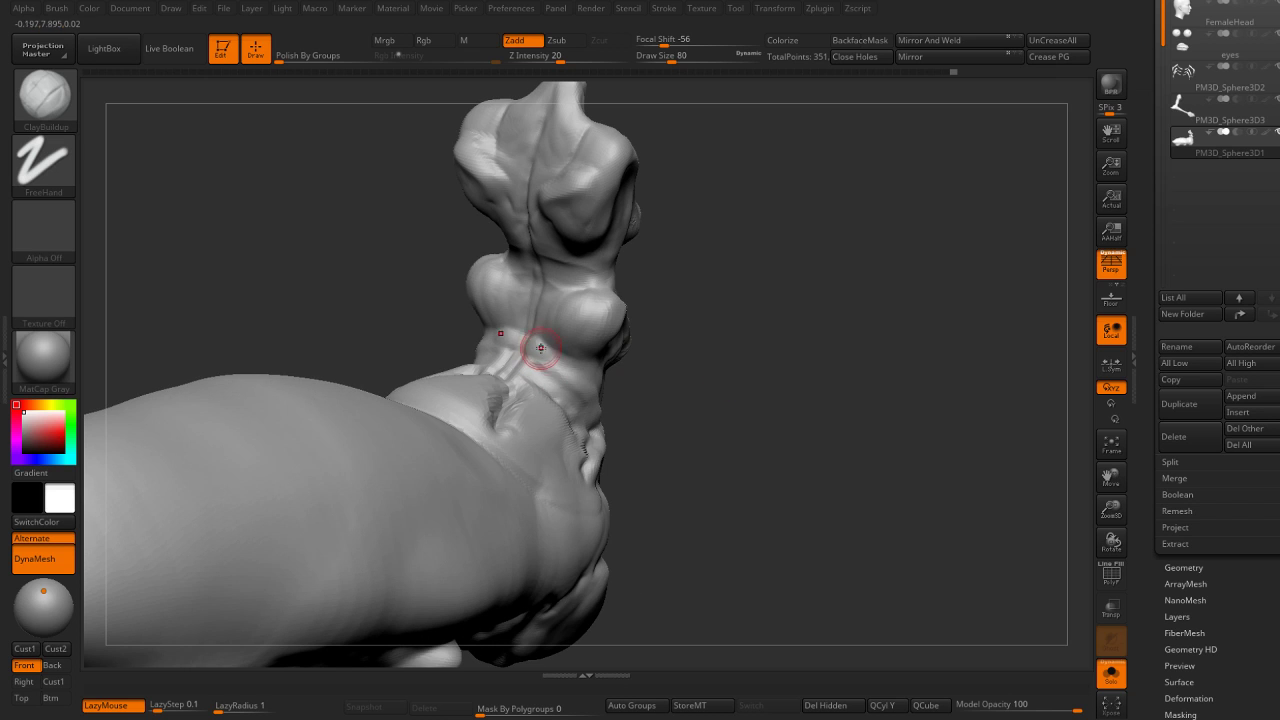
pyautogui.moveTo(525, 360); pyautogui.dragTo(573, 370, button='right')
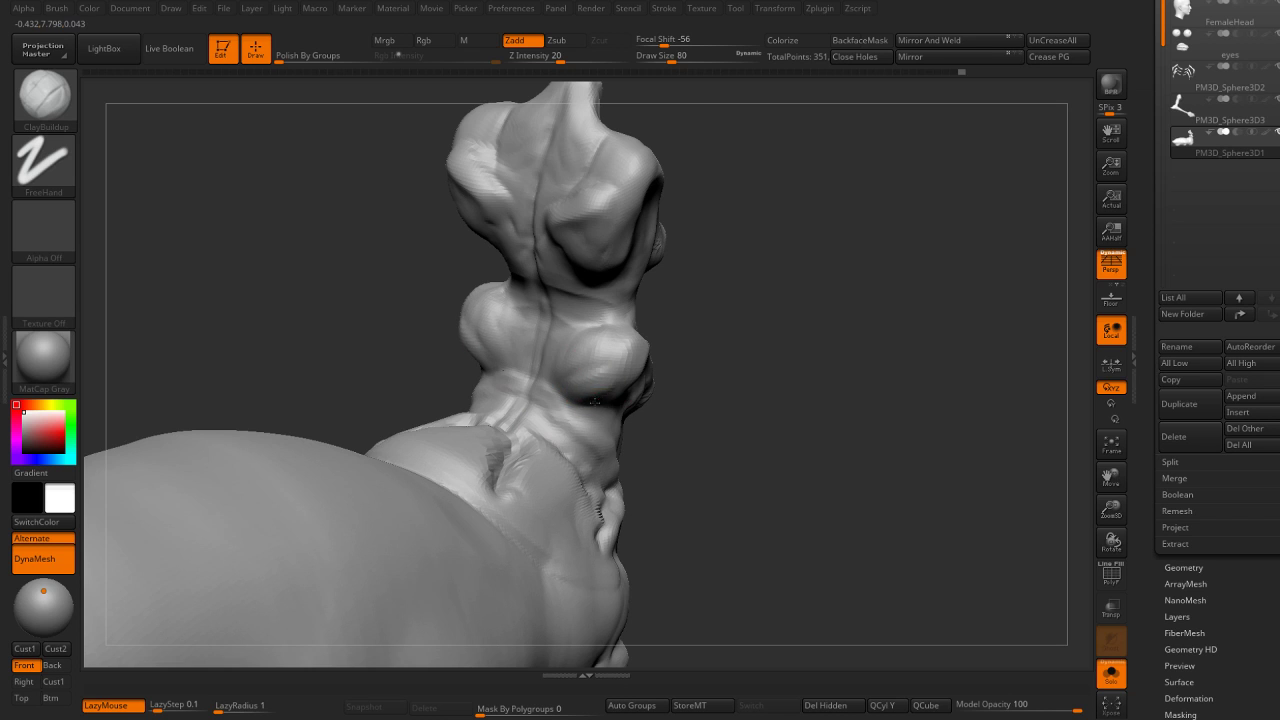
pyautogui.moveTo(612, 415); pyautogui.dragTo(497, 394, button='right')
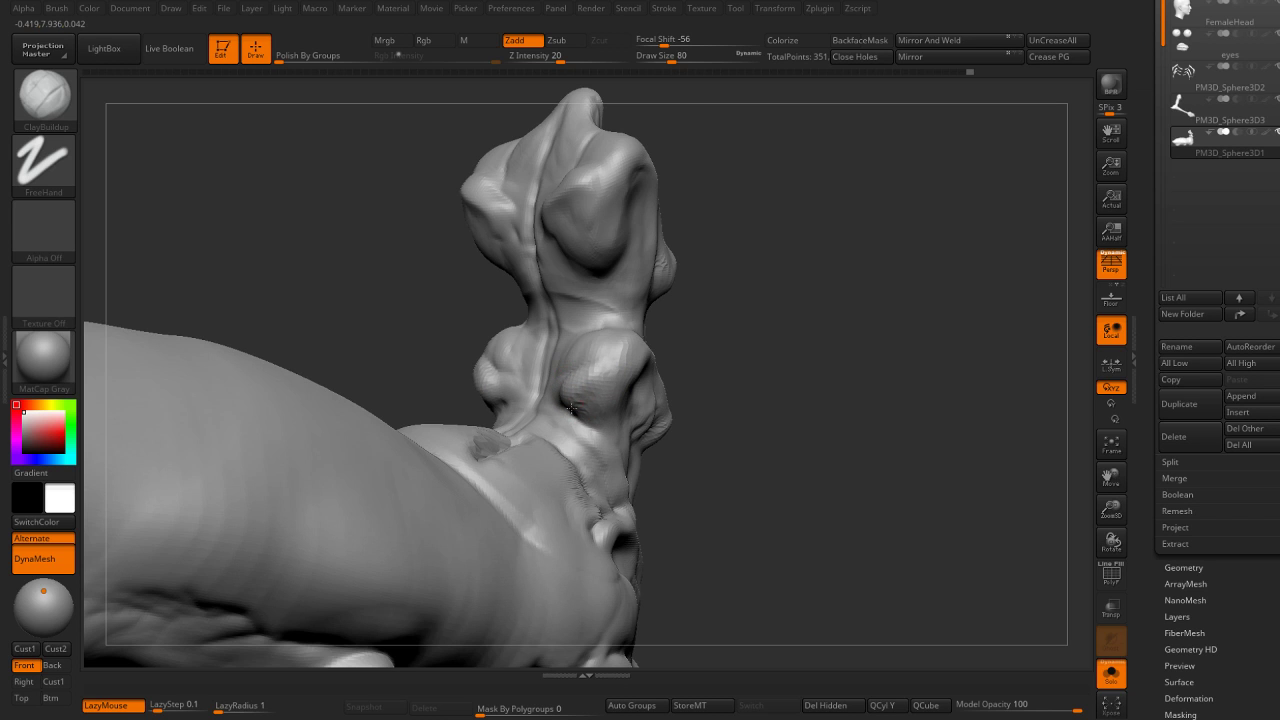
pyautogui.moveTo(569, 412); pyautogui.dragTo(743, 387, button='right')
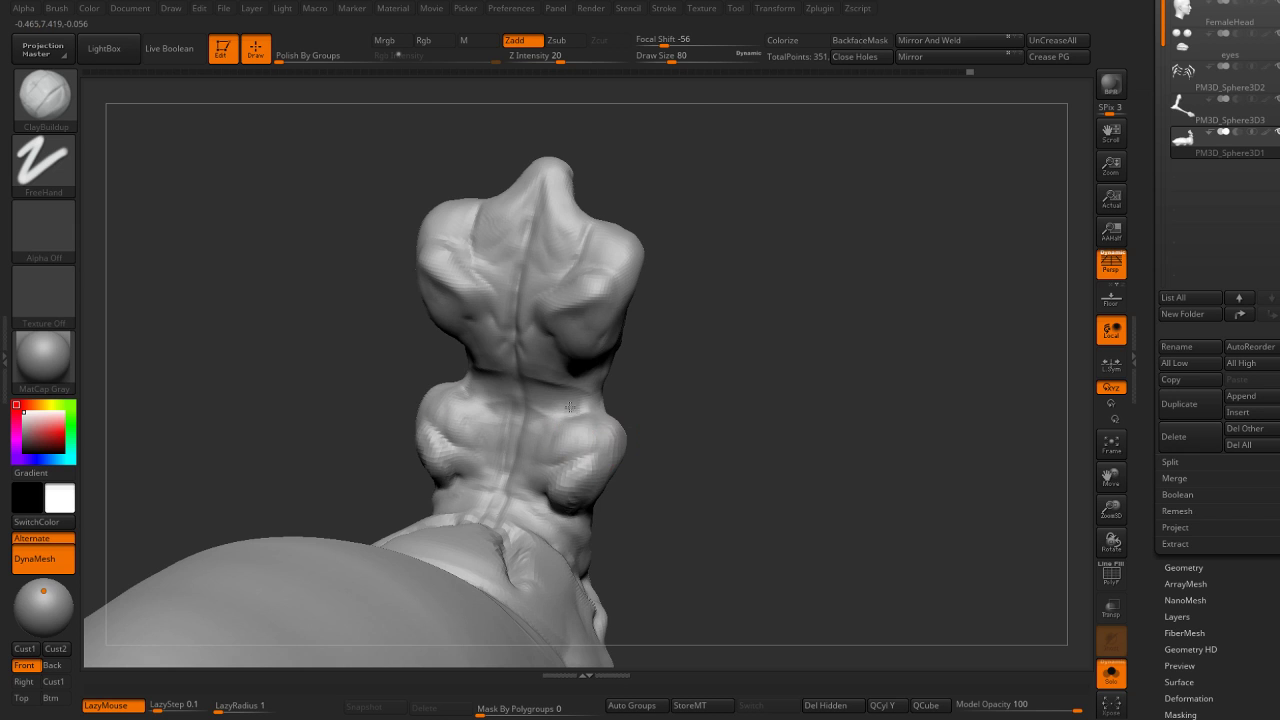
pyautogui.moveTo(594, 398); pyautogui.dragTo(553, 378)
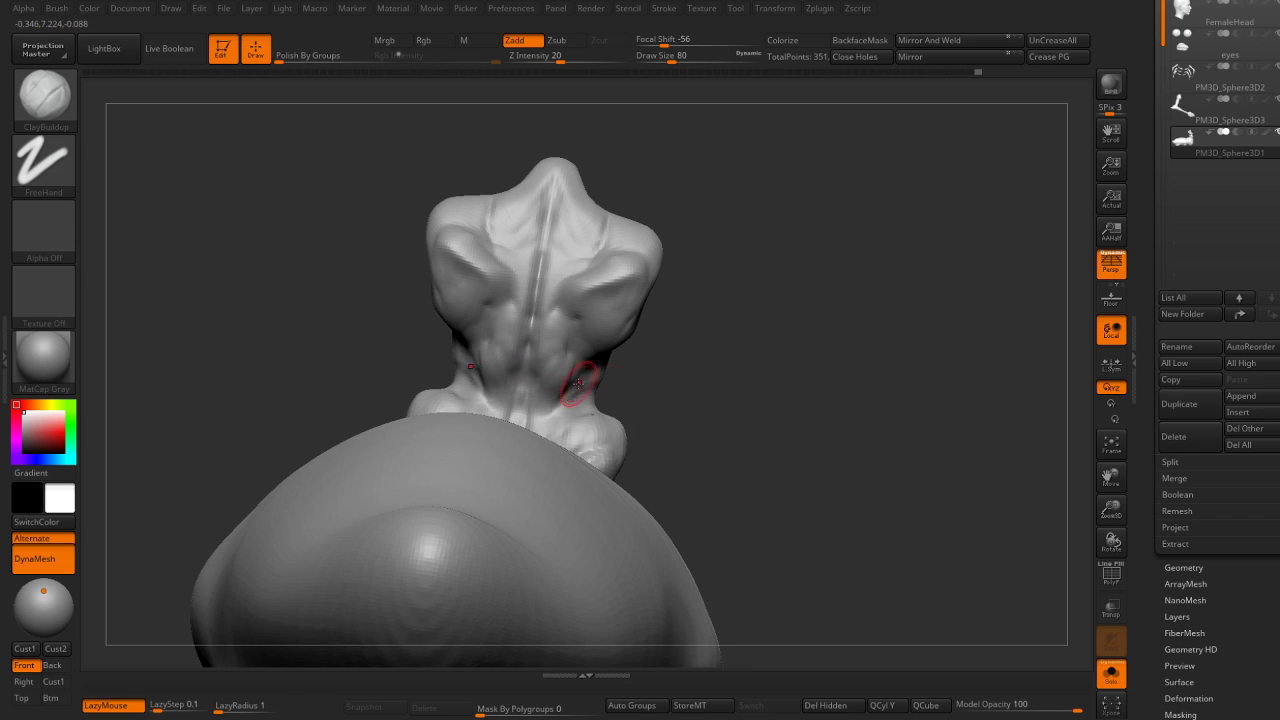
pyautogui.moveTo(578, 383)
pyautogui.mouseDown()
pyautogui.moveTo(553, 378)
pyautogui.moveTo(565, 380)
pyautogui.moveTo(558, 348)
pyautogui.moveTo(560, 405)
pyautogui.mouseUp()
pyautogui.press('b')
pyautogui.press('c')
pyautogui.press('b')
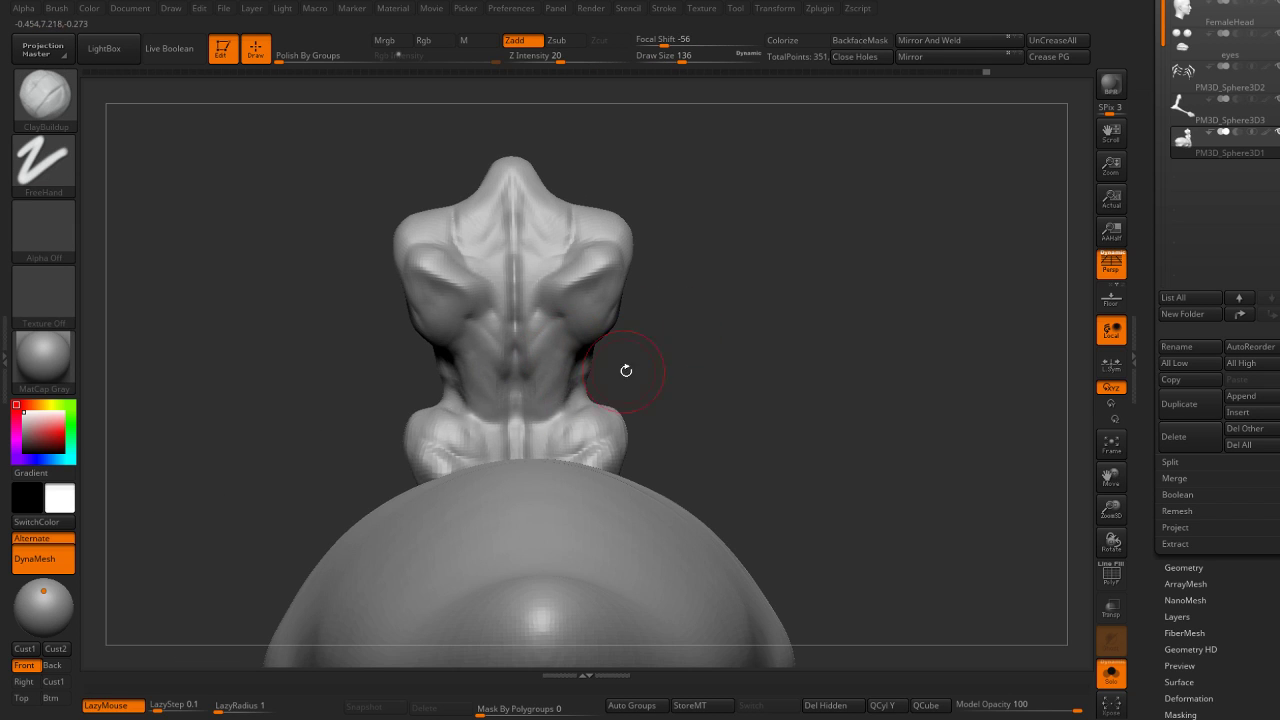
pyautogui.moveTo(626, 370); pyautogui.dragTo(590, 380)
# Carve a crease into the neck with the DamStandard brush.
pyautogui.moveTo(660, 330)
pyautogui.mouseDown()
pyautogui.moveTo(694, 314)
pyautogui.moveTo(677, 392)
pyautogui.moveTo(634, 366)
pyautogui.mouseUp()
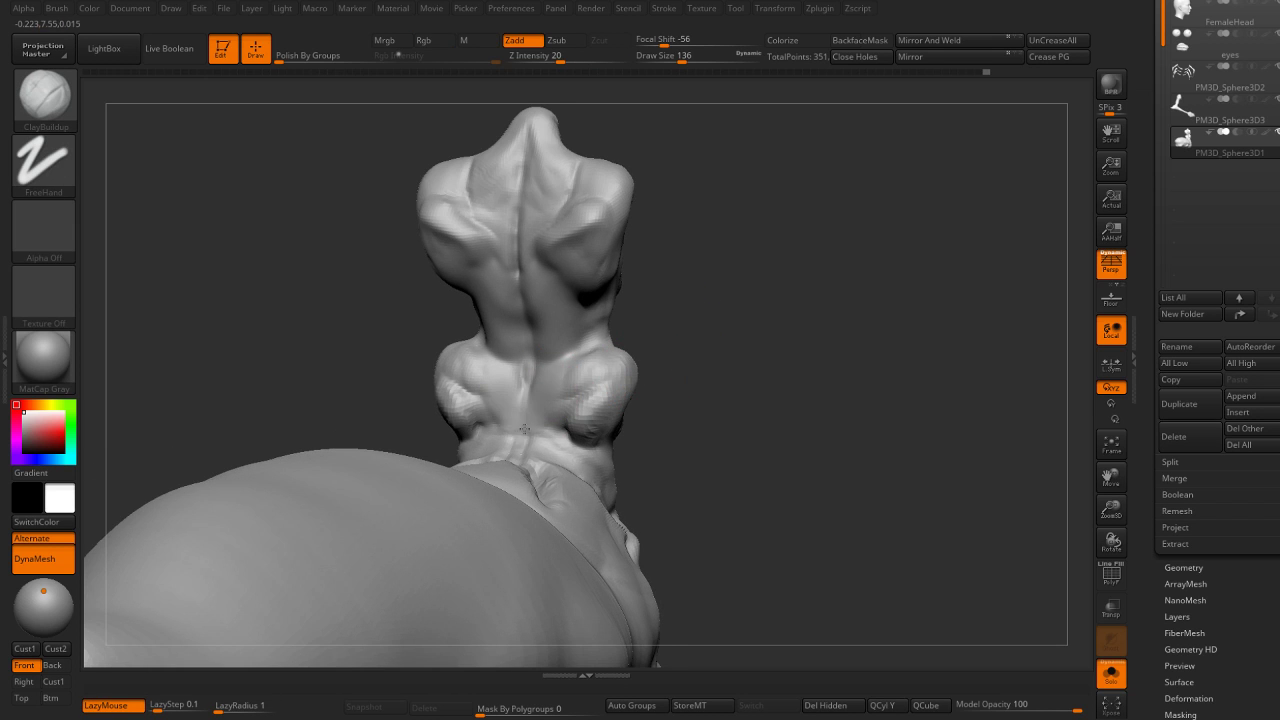
pyautogui.moveTo(654, 429); pyautogui.dragTo(645, 476)
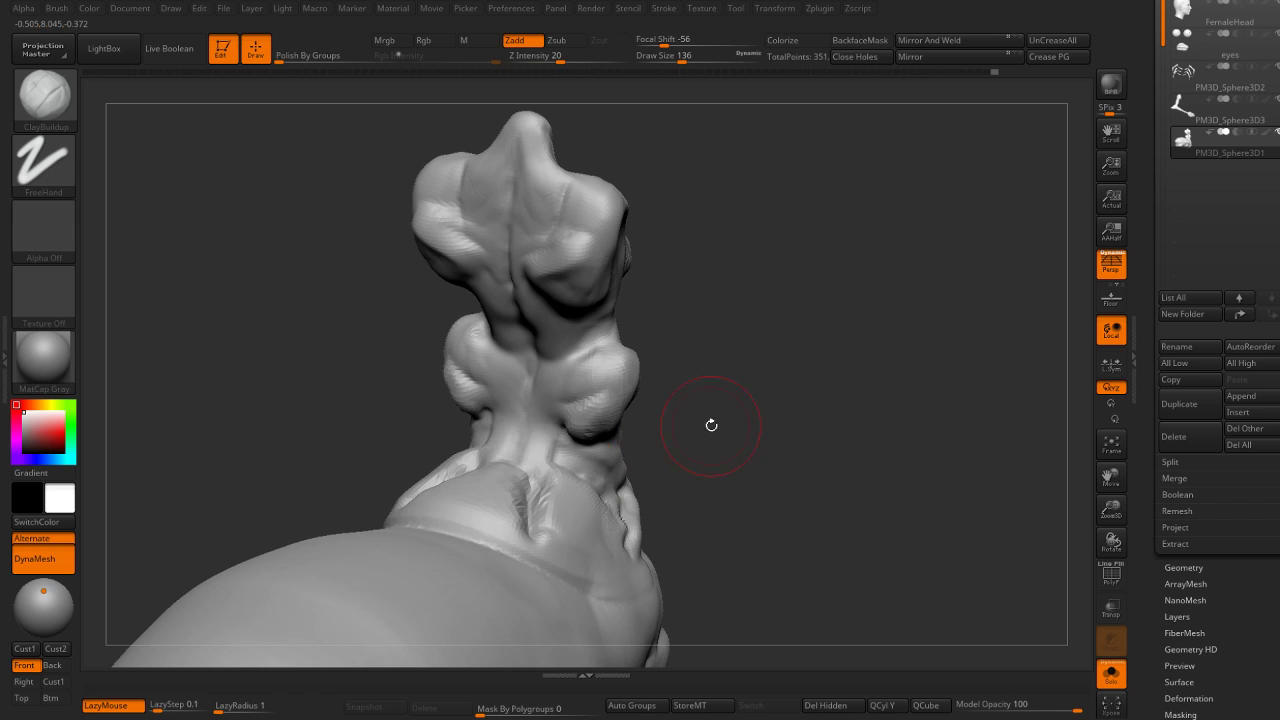
pyautogui.moveTo(711, 425)
pyautogui.mouseDown()
pyautogui.moveTo(765, 390)
pyautogui.moveTo(700, 374)
pyautogui.moveTo(748, 386)
pyautogui.mouseUp()
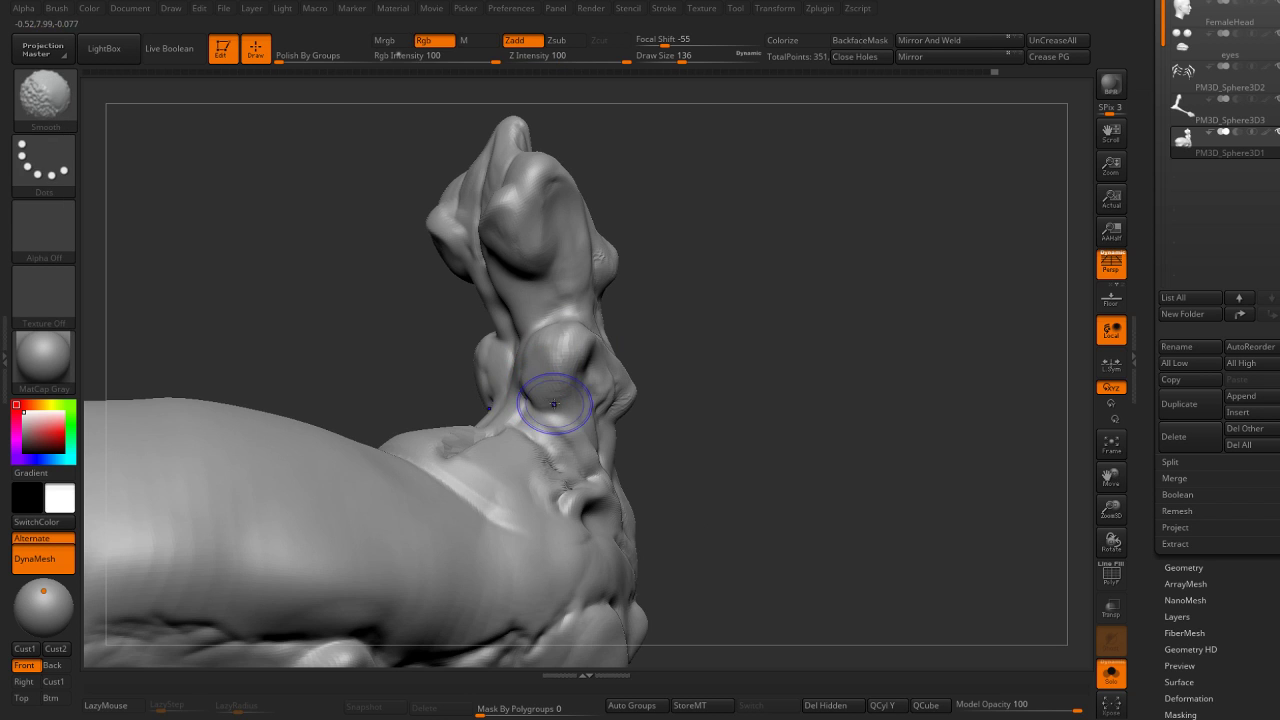
pyautogui.moveTo(543, 400); pyautogui.dragTo(643, 371)
pyautogui.press('b')
pyautogui.press('s')
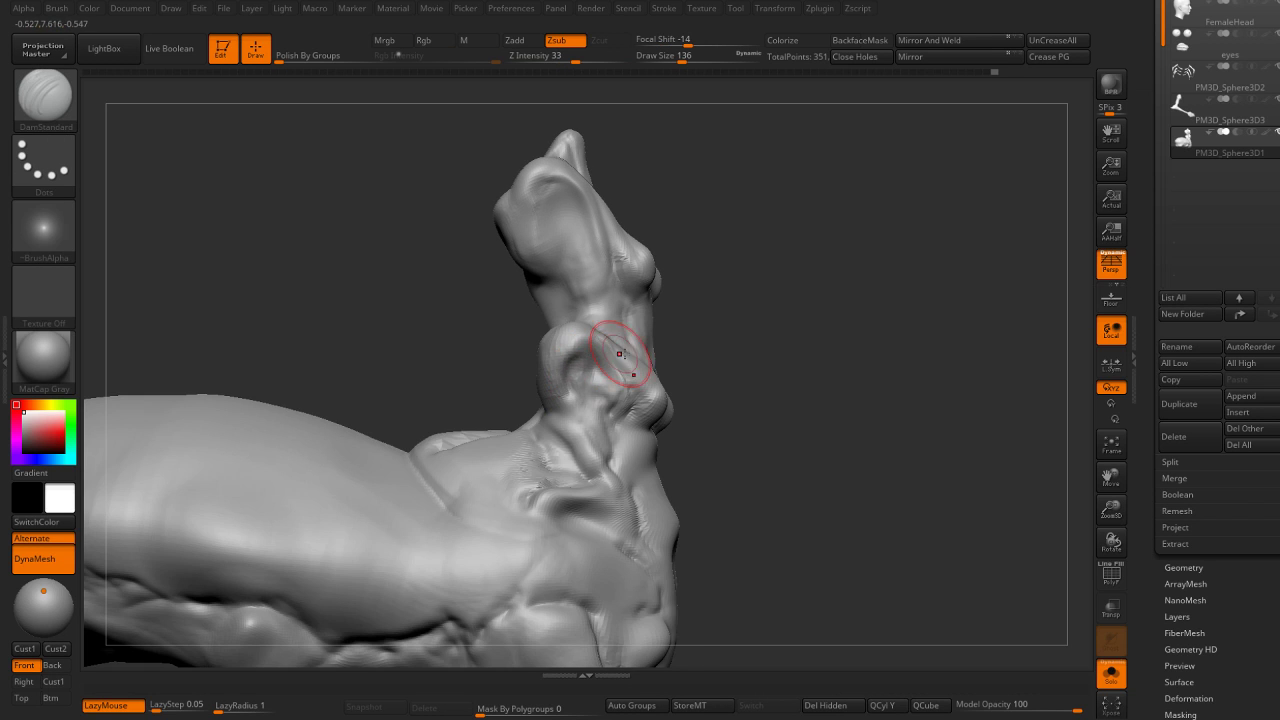
pyautogui.moveTo(596, 352); pyautogui.dragTo(594, 362)
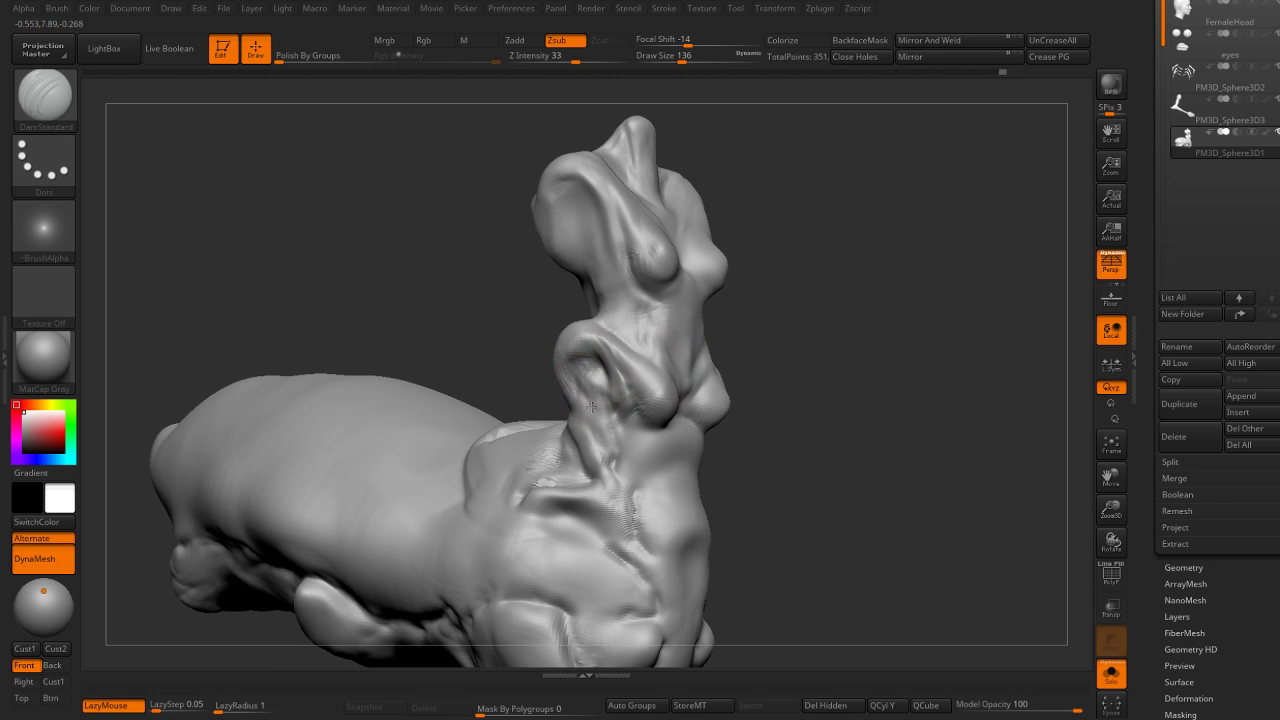
# Return to ClayBuildup at size 80 and turn off Solo to show all subtools.
pyautogui.press('b')
pyautogui.press('c')
pyautogui.press('b')
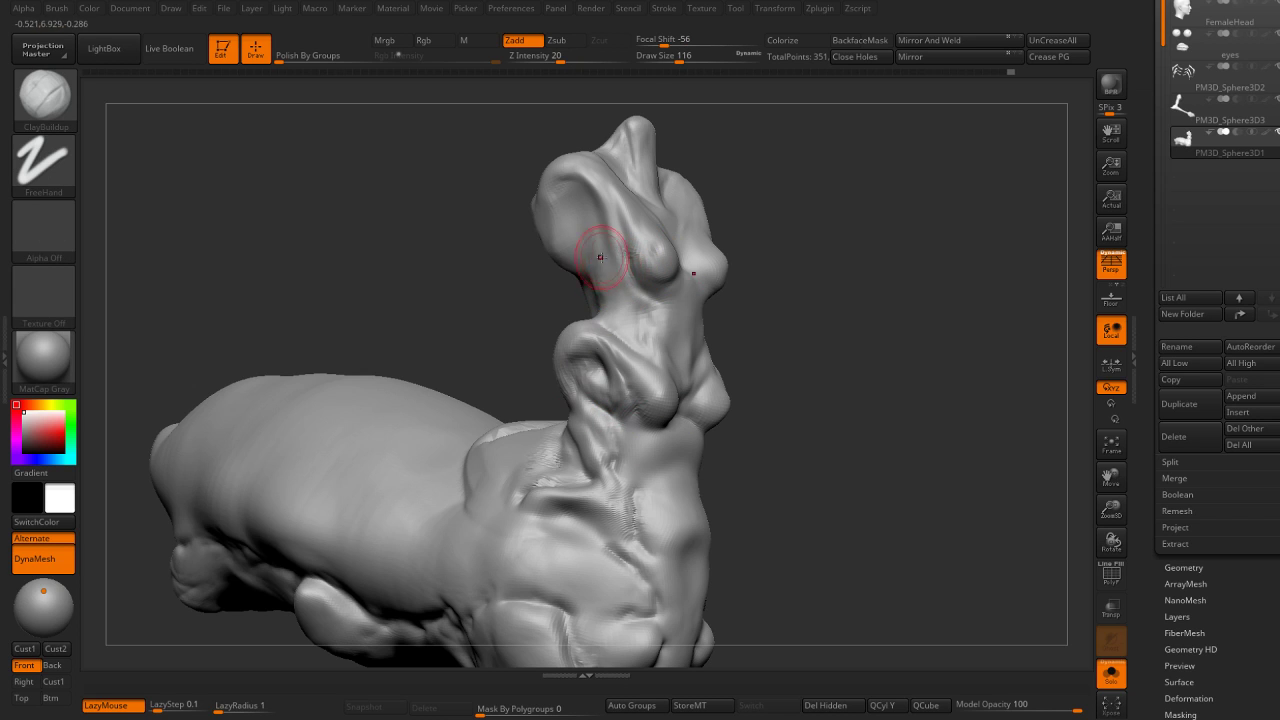
pyautogui.press('[')
pyautogui.press('[')
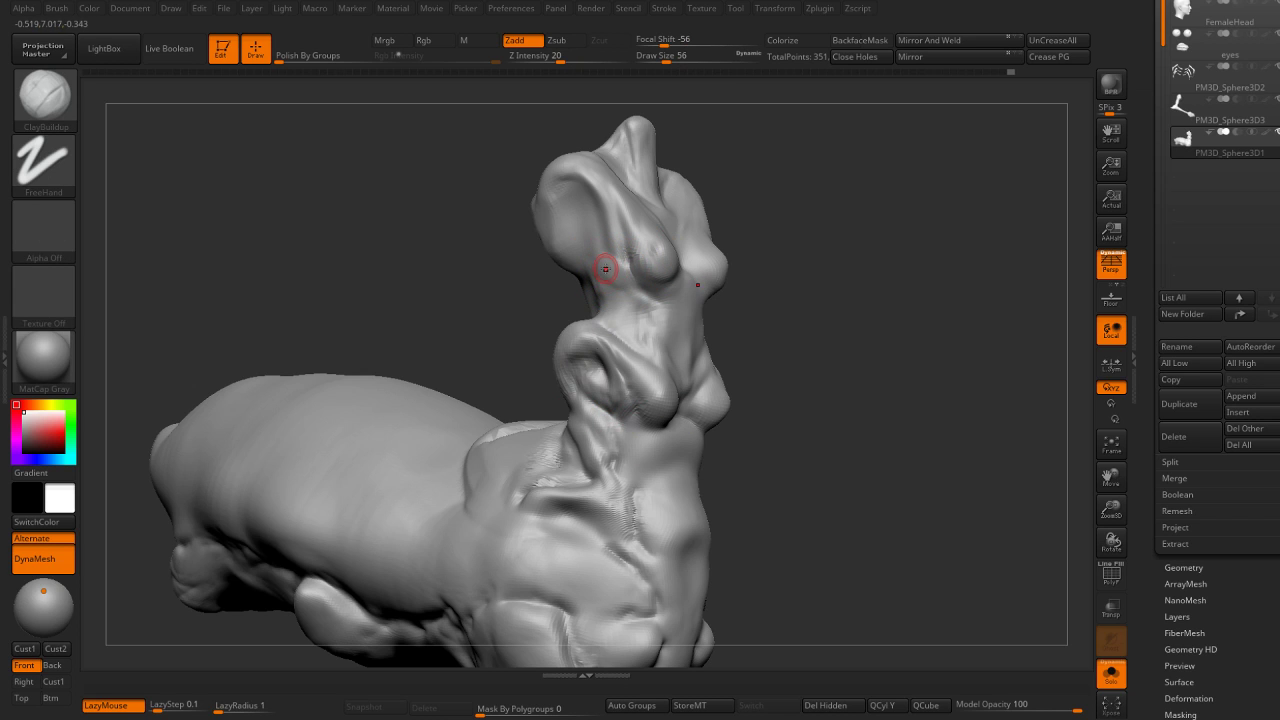
pyautogui.press(']')
pyautogui.press(']')
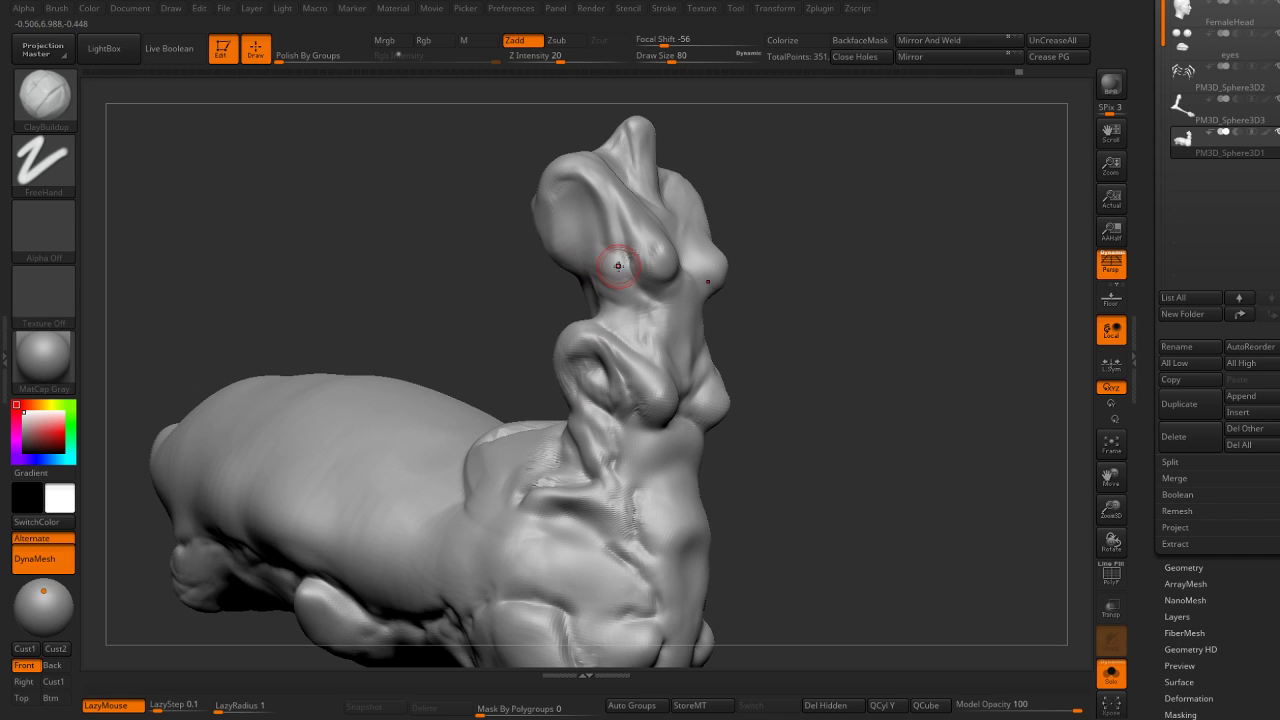
pyautogui.hotkey('shift', 's')
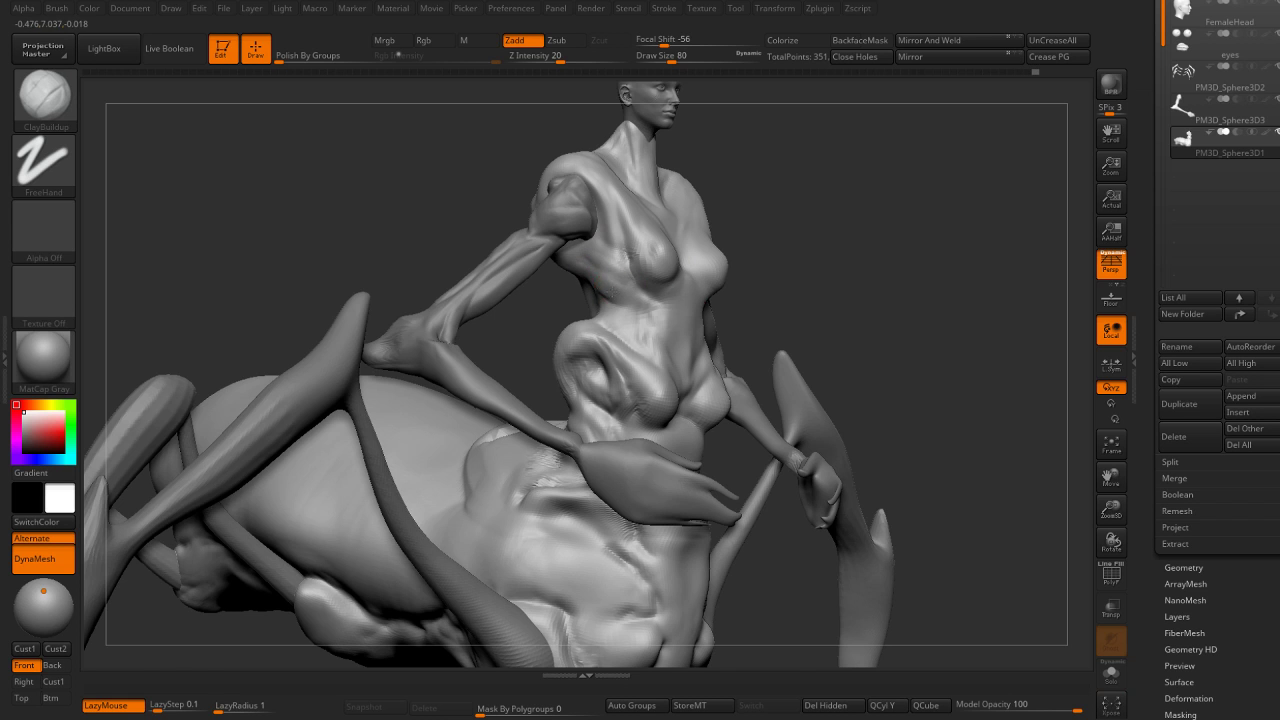
pyautogui.press('b')
pyautogui.press('h')
pyautogui.press('p')
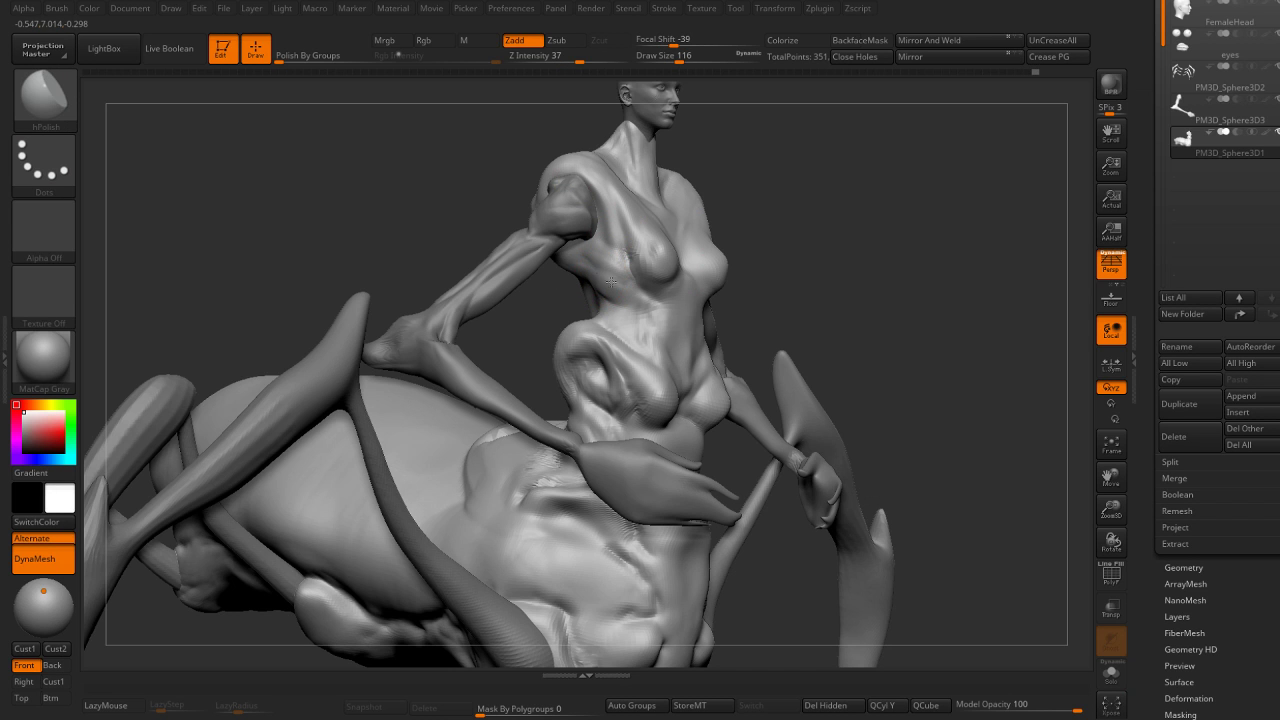
pyautogui.moveTo(607, 277); pyautogui.dragTo(791, 280)
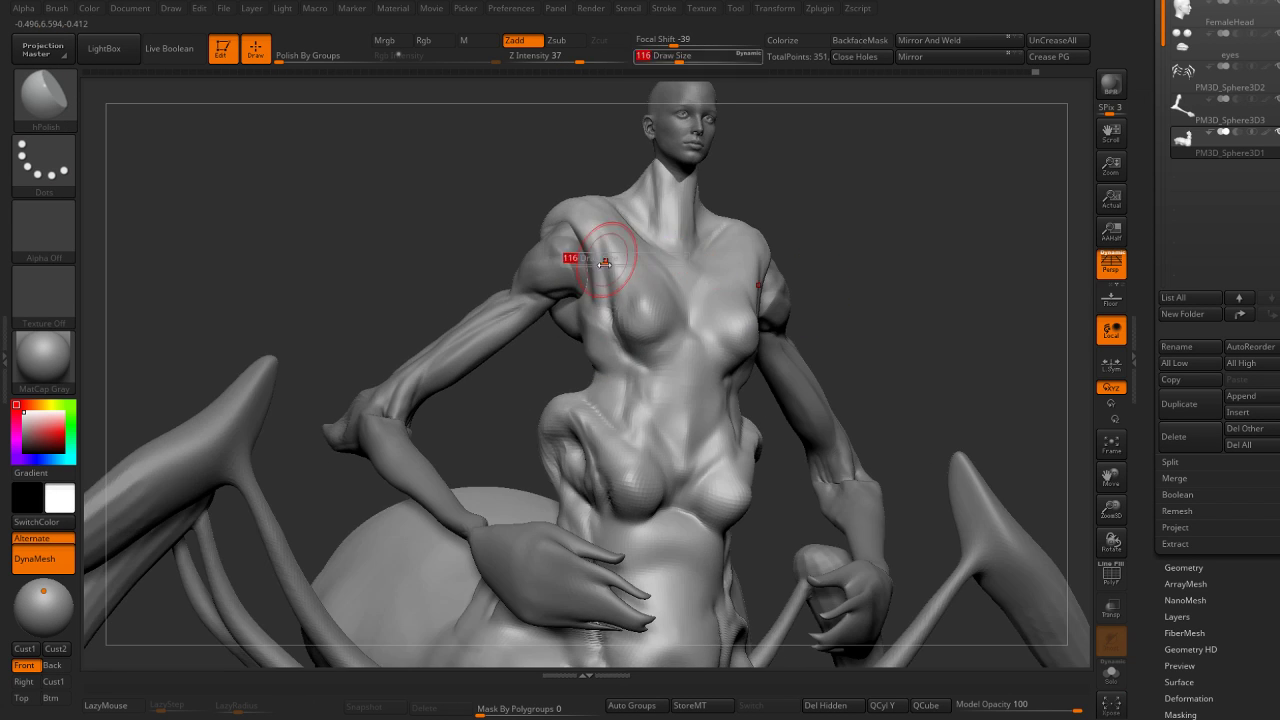
pyautogui.press('b')
pyautogui.press('m')
pyautogui.press('v')
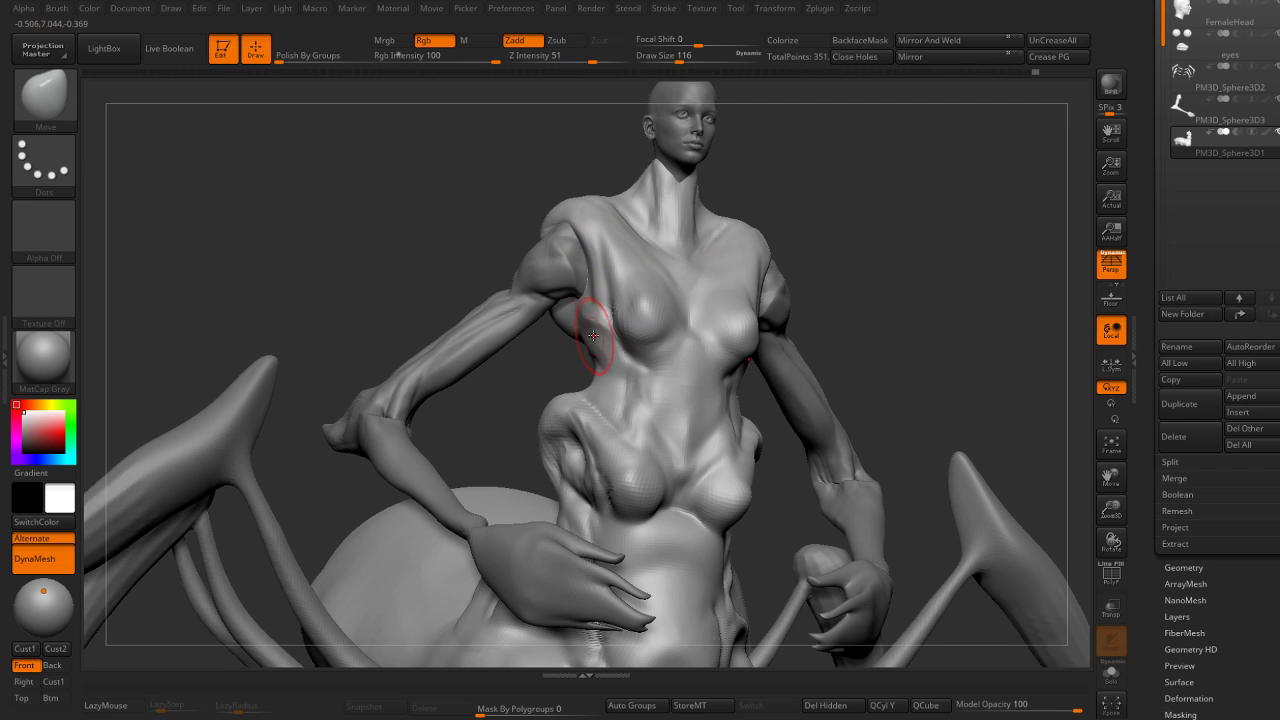
pyautogui.moveTo(569, 316); pyautogui.dragTo(576, 308)
pyautogui.press('b')
pyautogui.press('c')
pyautogui.press('b')
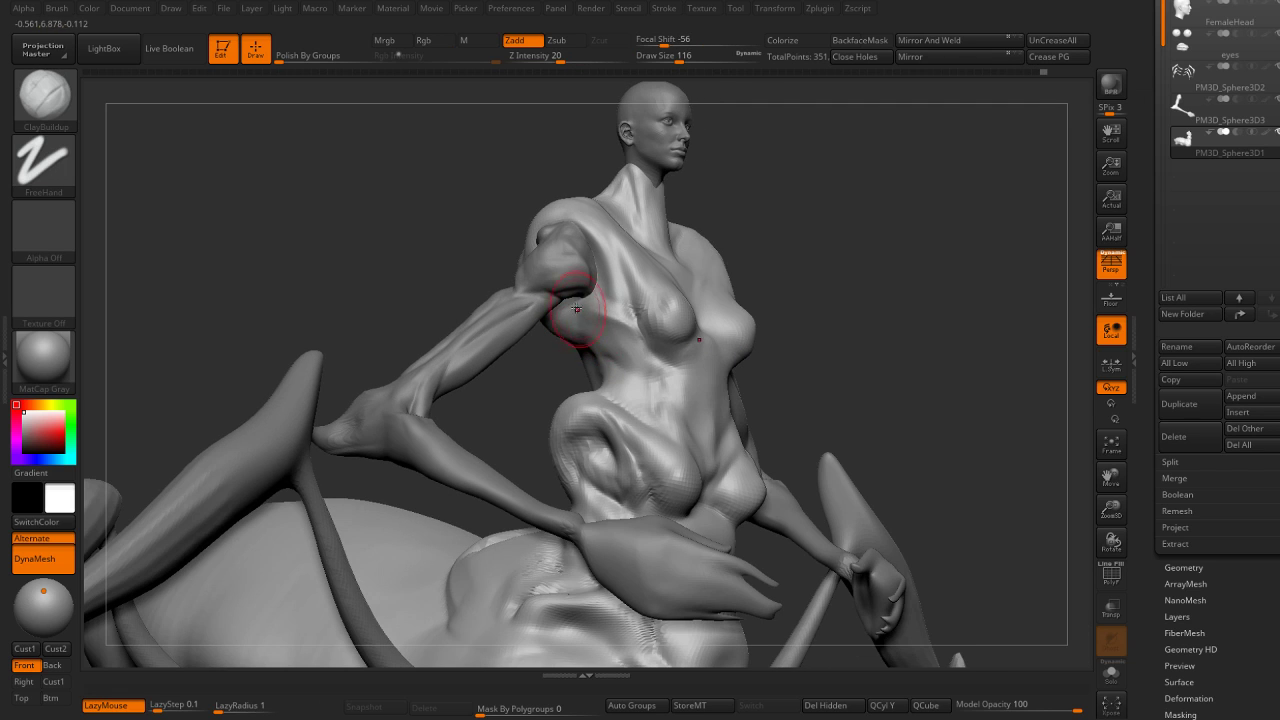
pyautogui.press('[')
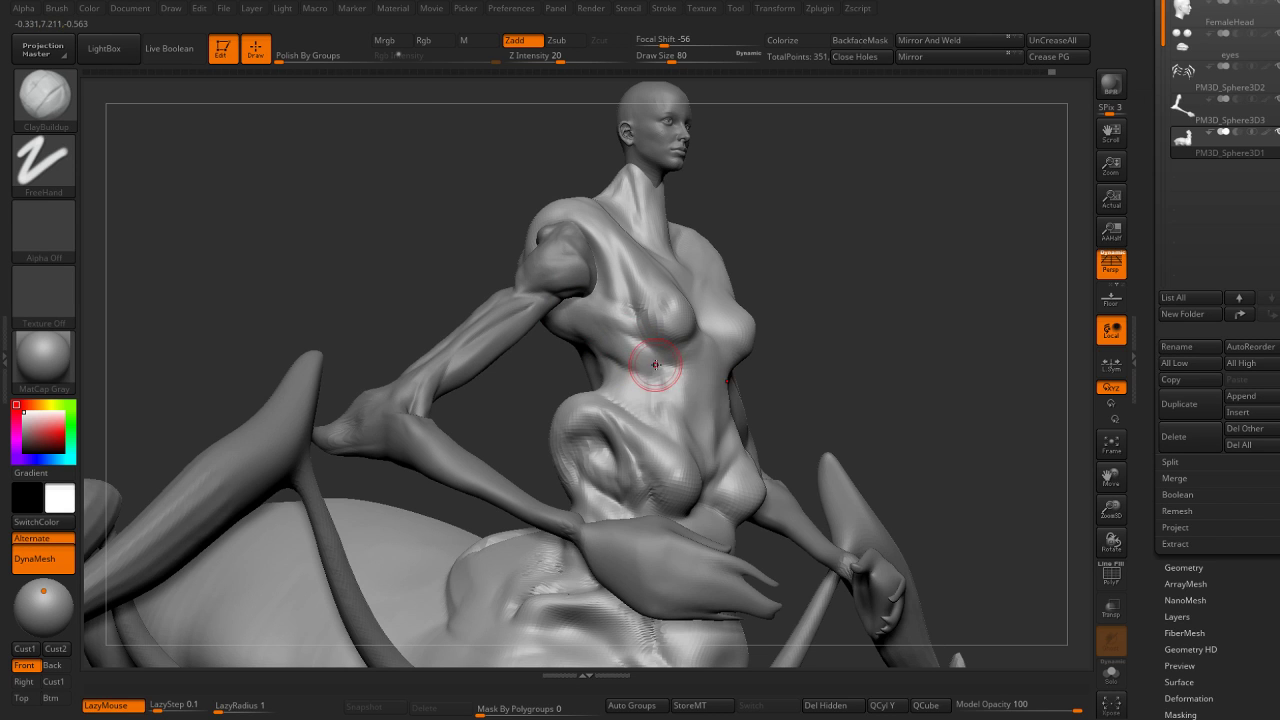
pyautogui.press('b')
pyautogui.press('d')
pyautogui.press('s')
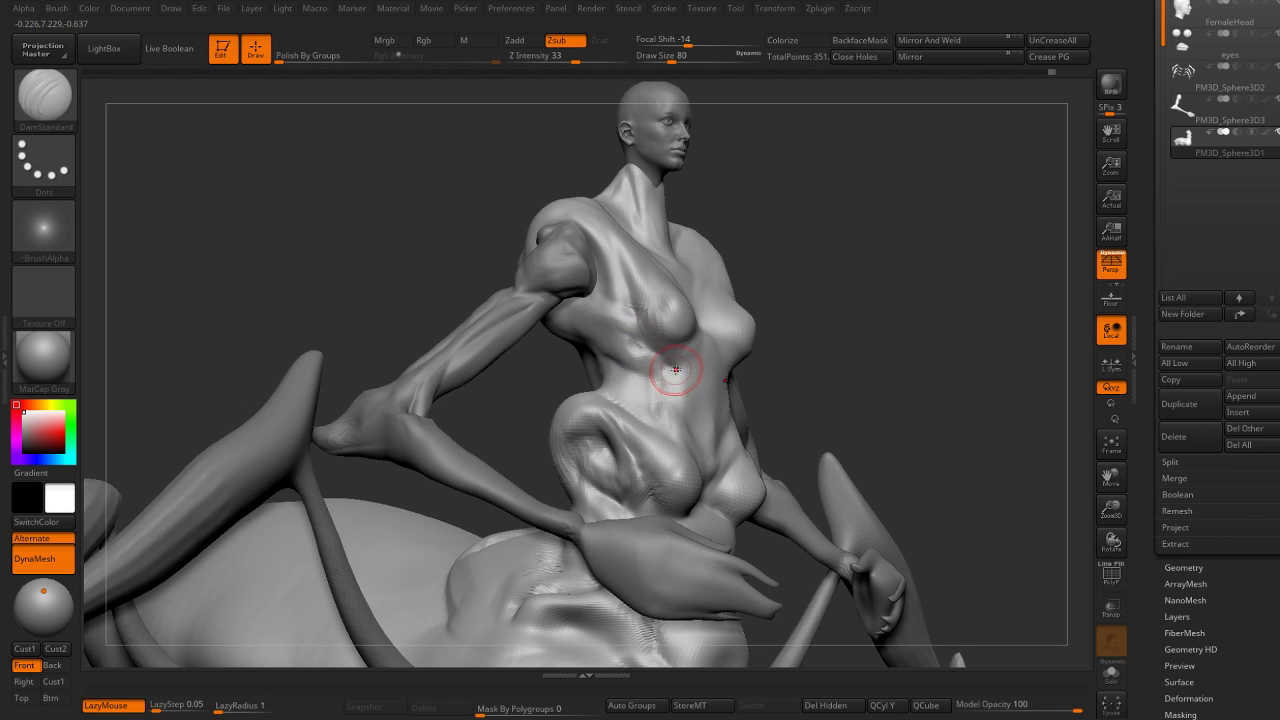
pyautogui.moveTo(615, 367); pyautogui.dragTo(627, 363, button='right')
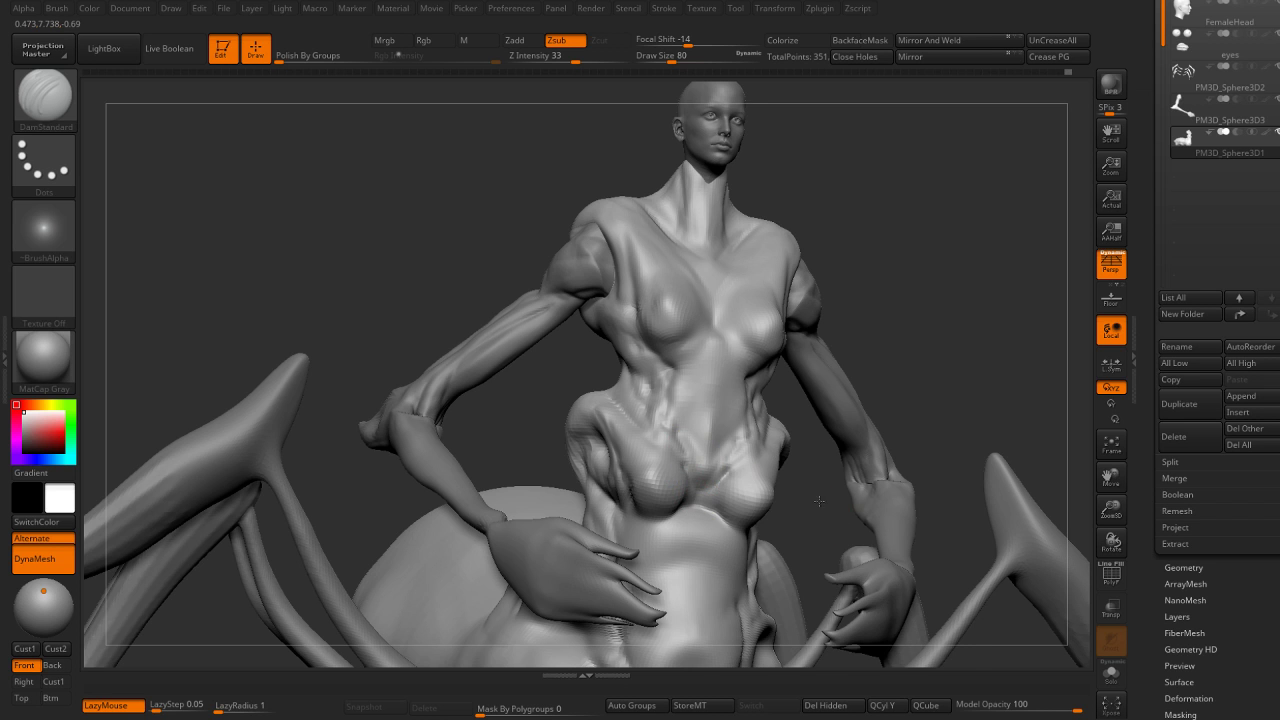
pyautogui.keyDown('alt'); pyautogui.moveTo(819, 500); pyautogui.dragTo(771, 271, button='right'); pyautogui.keyUp('alt')
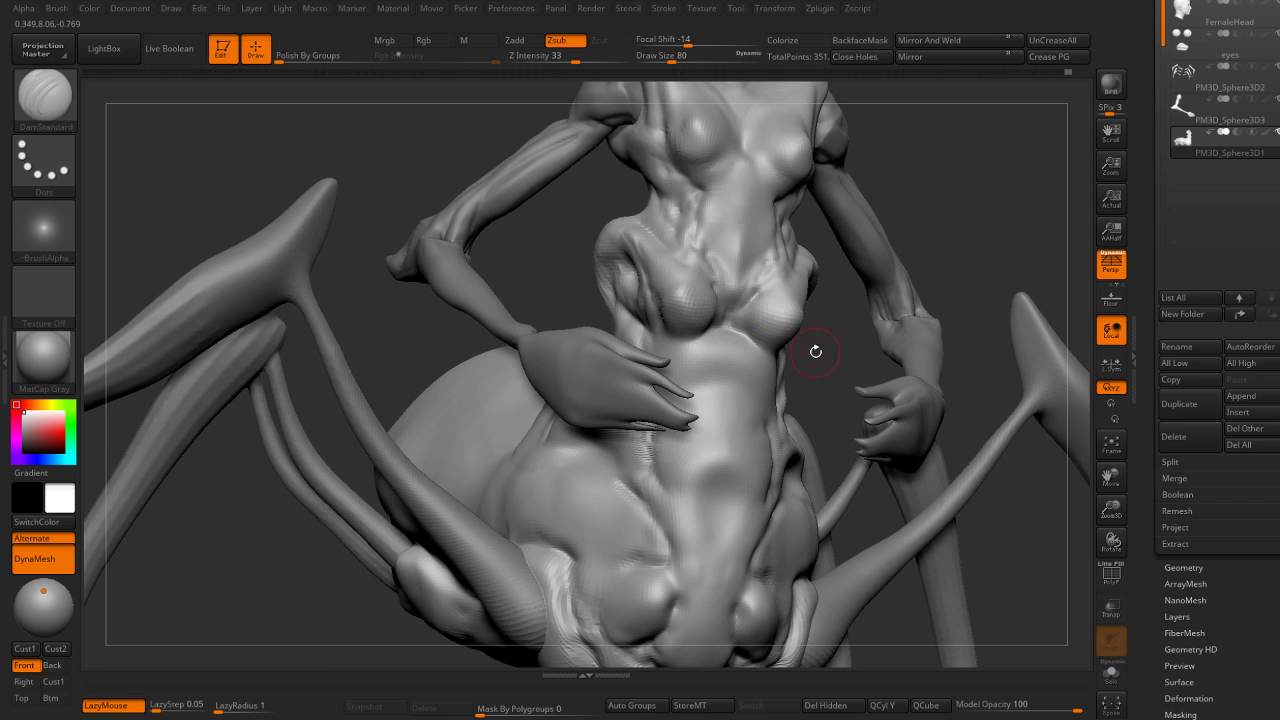
pyautogui.moveTo(815, 351); pyautogui.dragTo(757, 300, button='right')
pyautogui.press('b')
pyautogui.press('c')
pyautogui.press('b')
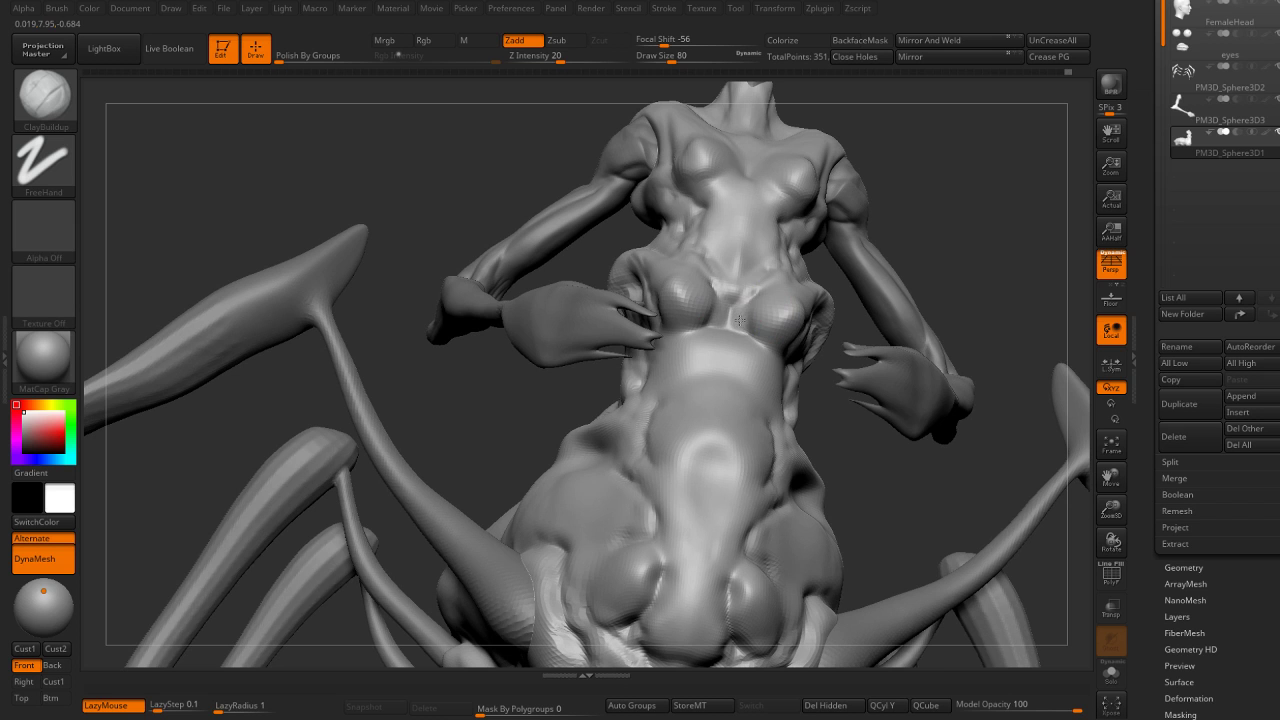
pyautogui.moveTo(740, 320); pyautogui.dragTo(741, 336)
pyautogui.hotkey('ctrl', 'z')
# From a side view, work the neck with the DamStandard brush.
pyautogui.moveTo(804, 413); pyautogui.dragTo(732, 388, button='right')
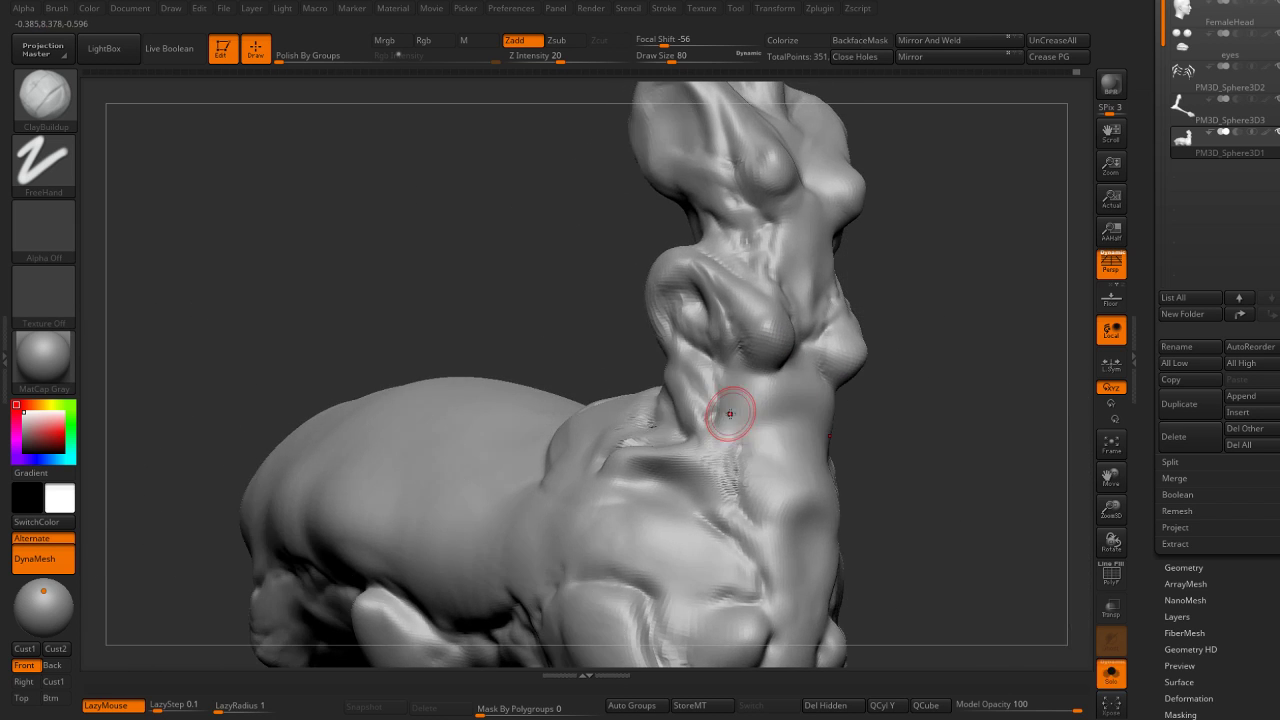
pyautogui.press('b')
pyautogui.press('d')
pyautogui.press('s')
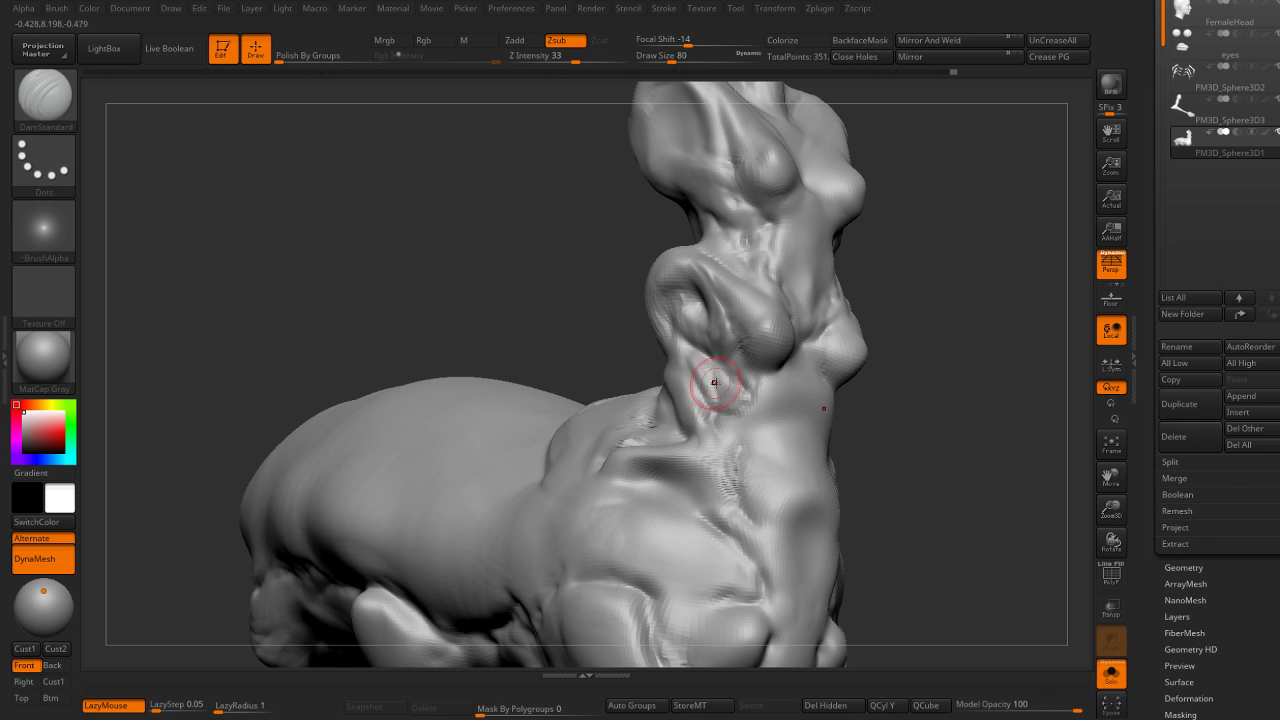
pyautogui.press('b')
pyautogui.press('c')
pyautogui.press('b')
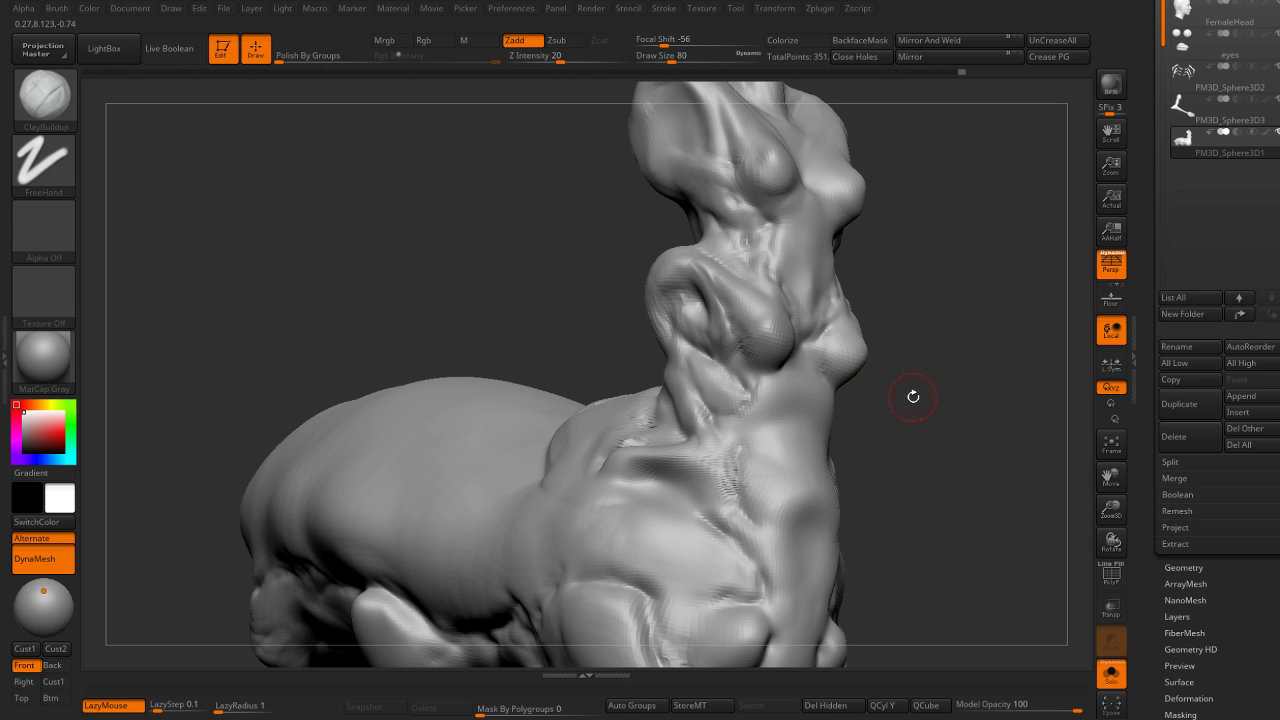
# Reshape the right shoulder with the Move brush from a frontal view.
pyautogui.moveTo(913, 396); pyautogui.dragTo(714, 390)
pyautogui.moveTo(947, 420)
pyautogui.mouseDown()
pyautogui.moveTo(877, 345)
pyautogui.moveTo(857, 271)
pyautogui.moveTo(763, 343)
pyautogui.mouseUp()
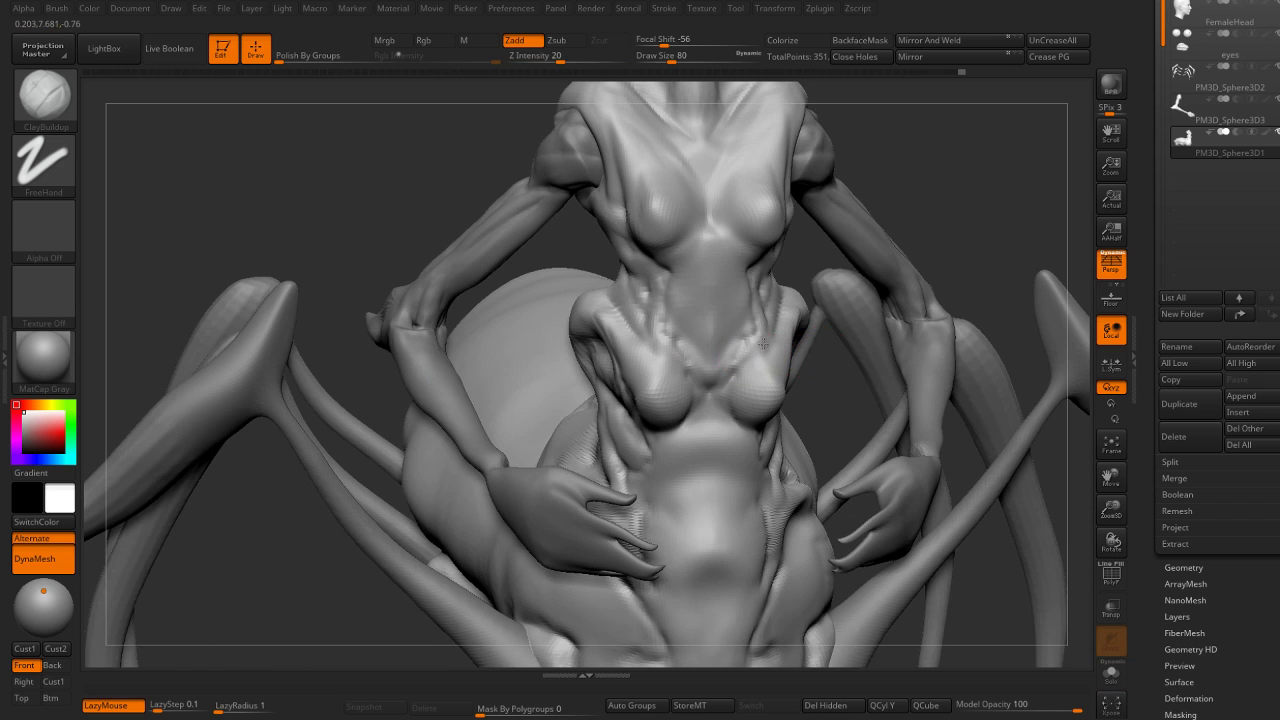
pyautogui.moveTo(938, 202)
pyautogui.mouseDown()
pyautogui.moveTo(723, 200)
pyautogui.moveTo(623, 271)
pyautogui.mouseUp()
pyautogui.press('b')
pyautogui.press('m')
pyautogui.press('v')
pyautogui.moveTo(550, 235)
pyautogui.mouseDown()
pyautogui.moveTo(557, 206)
pyautogui.moveTo(659, 297)
pyautogui.moveTo(466, 346)
pyautogui.mouseUp()
# Build up the upper chest and collarbones with symmetric ClayBuildup strokes, then smooth them.
pyautogui.press('b')
pyautogui.press('c')
pyautogui.press('b')
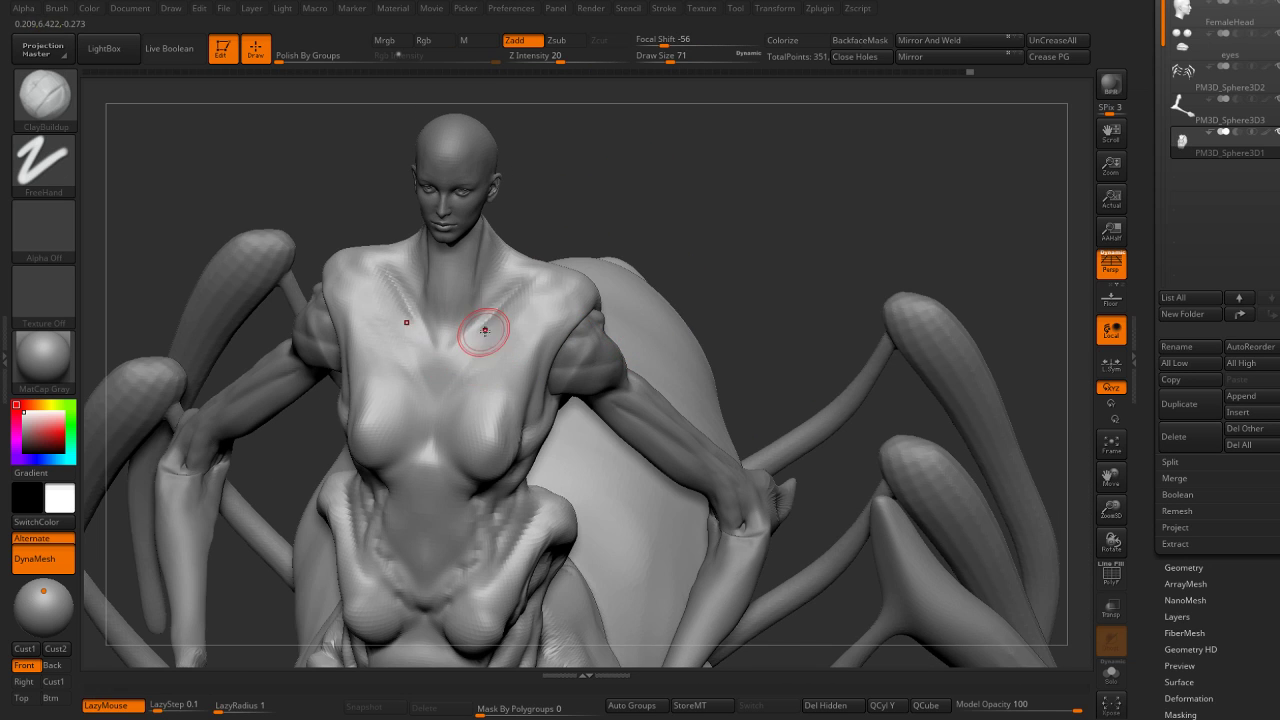
pyautogui.moveTo(549, 300)
pyautogui.mouseDown()
pyautogui.moveTo(471, 337)
pyautogui.moveTo(500, 337)
pyautogui.moveTo(477, 333)
pyautogui.mouseUp()
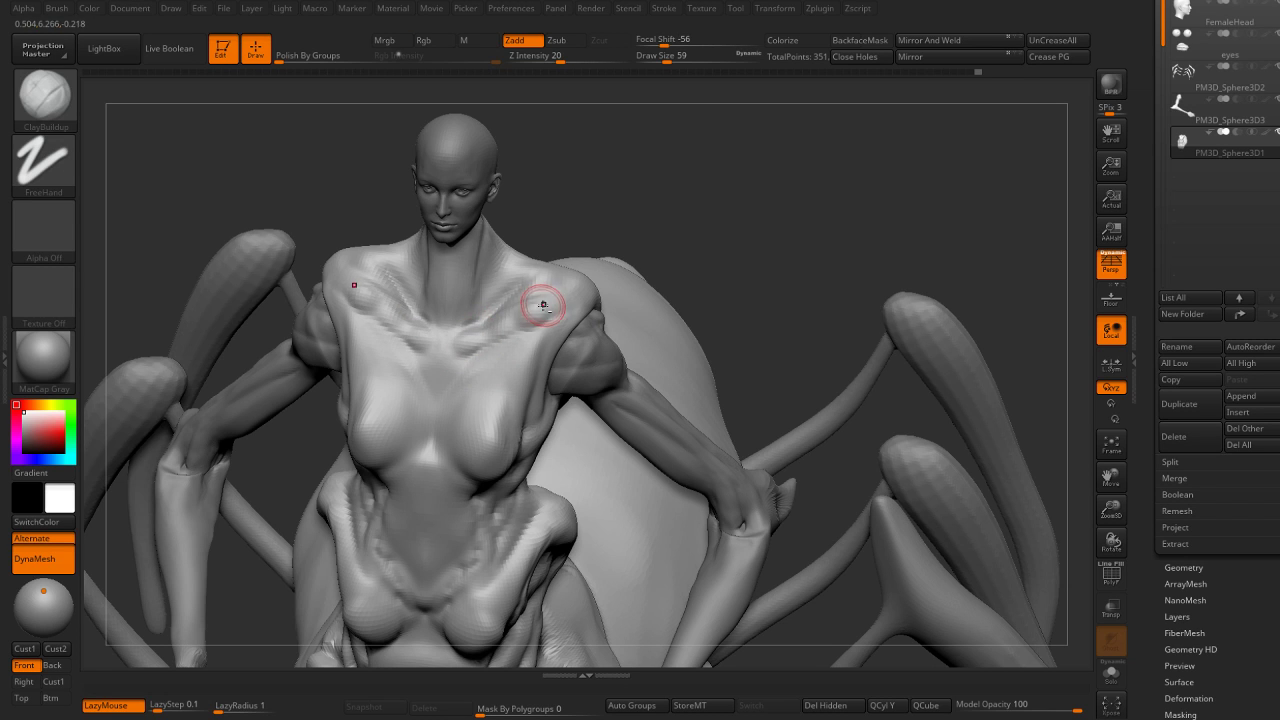
pyautogui.press('shift')
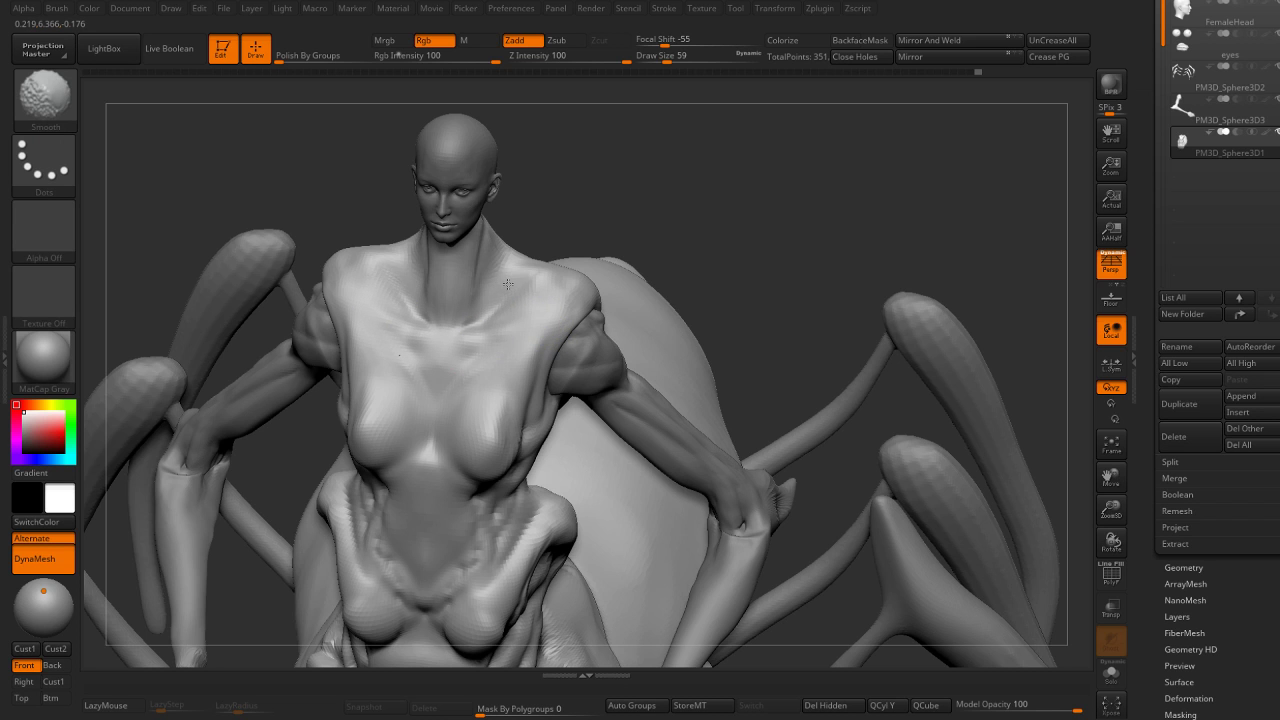
pyautogui.moveTo(634, 171)
pyautogui.mouseDown()
pyautogui.moveTo(646, 279)
pyautogui.moveTo(508, 292)
pyautogui.mouseUp()
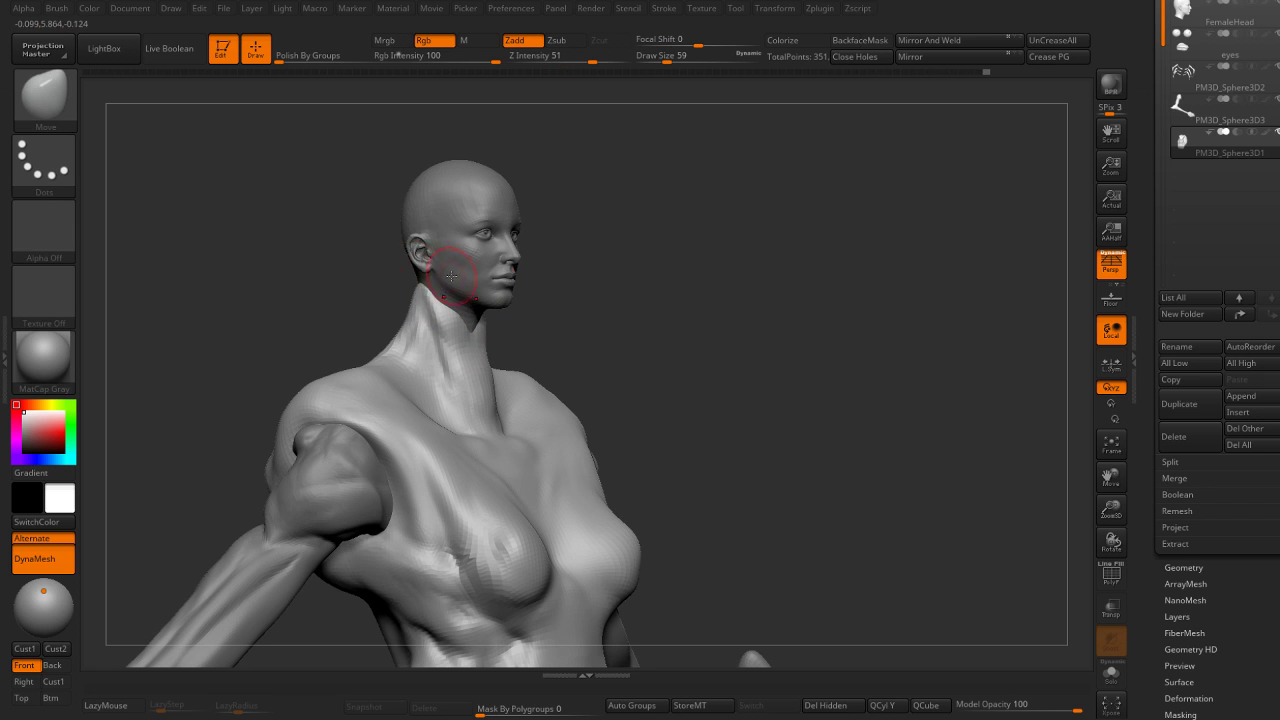
# Raise Draw Size to 90 and pick the arm mesh to activate subtool PM3D_Sphere3D3.
pyautogui.moveTo(649, 288)
pyautogui.mouseDown()
pyautogui.moveTo(569, 229)
pyautogui.moveTo(569, 277)
pyautogui.moveTo(407, 290)
pyautogui.mouseUp()
pyautogui.press(']')
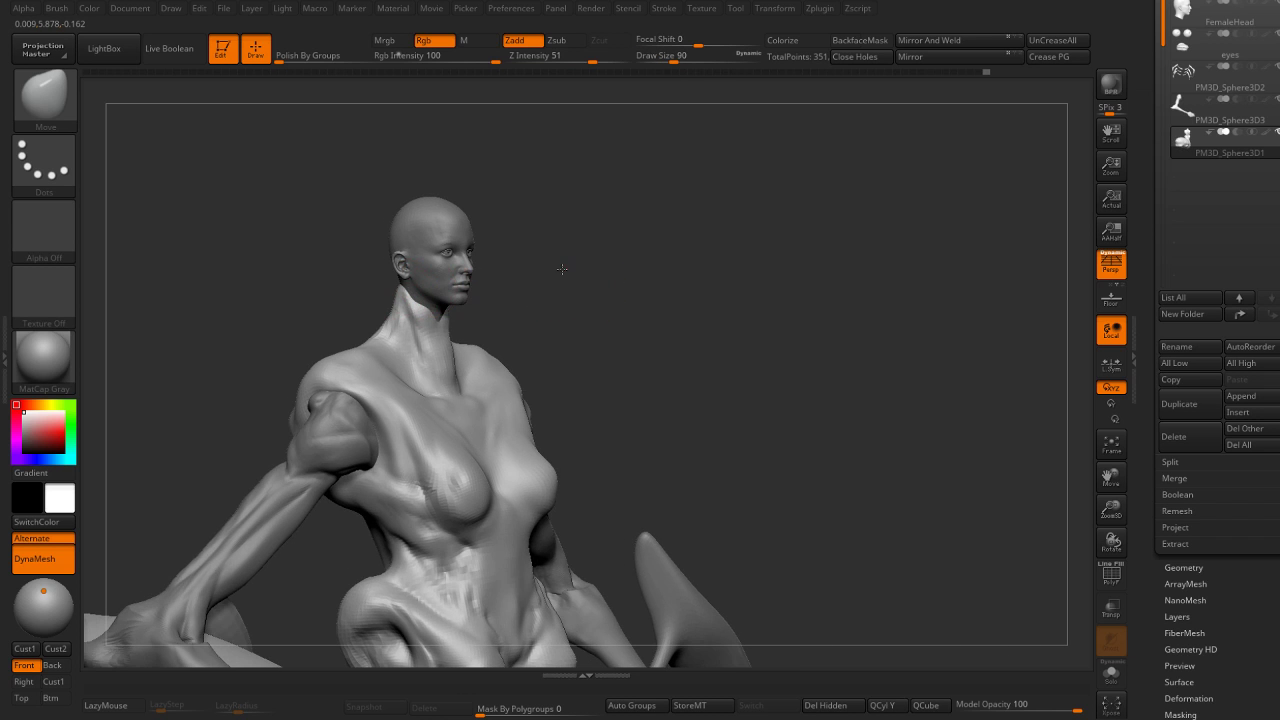
pyautogui.moveTo(562, 269)
pyautogui.mouseDown()
pyautogui.moveTo(566, 300)
pyautogui.moveTo(677, 243)
pyautogui.moveTo(557, 263)
pyautogui.moveTo(663, 286)
pyautogui.moveTo(443, 286)
pyautogui.mouseUp()
pyautogui.keyDown('alt'); pyautogui.click(557, 265); pyautogui.keyUp('alt')
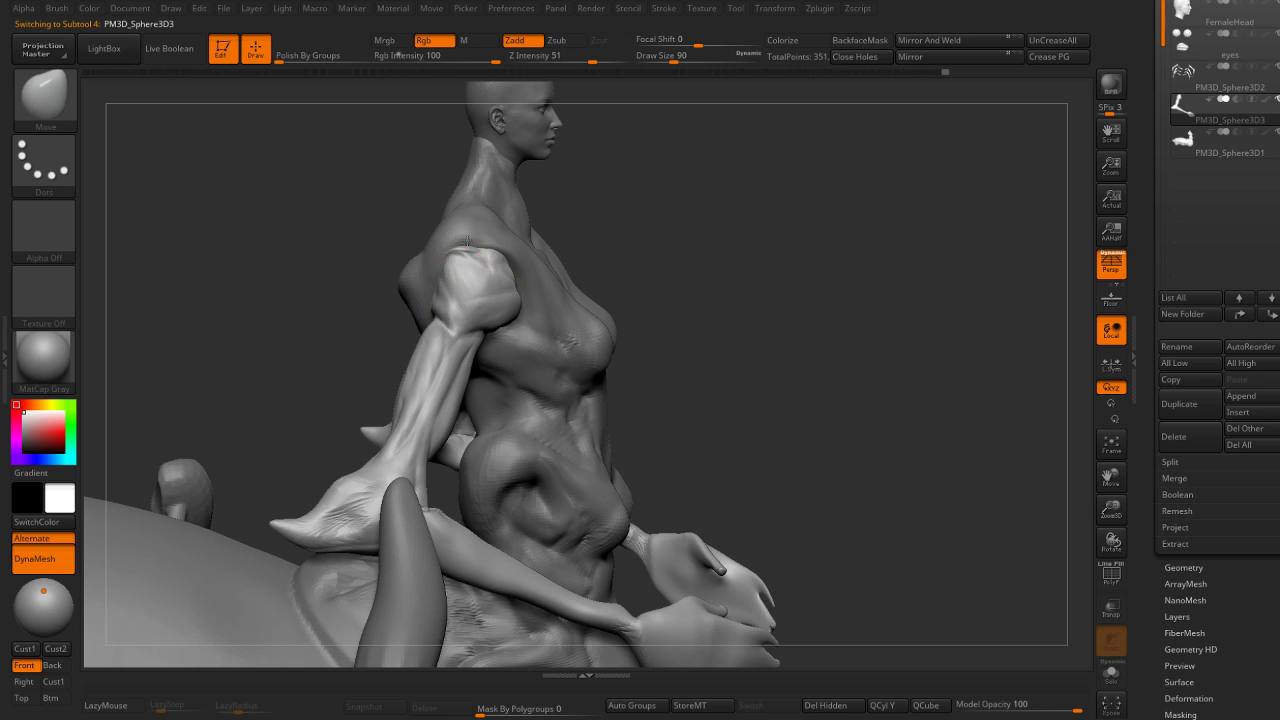
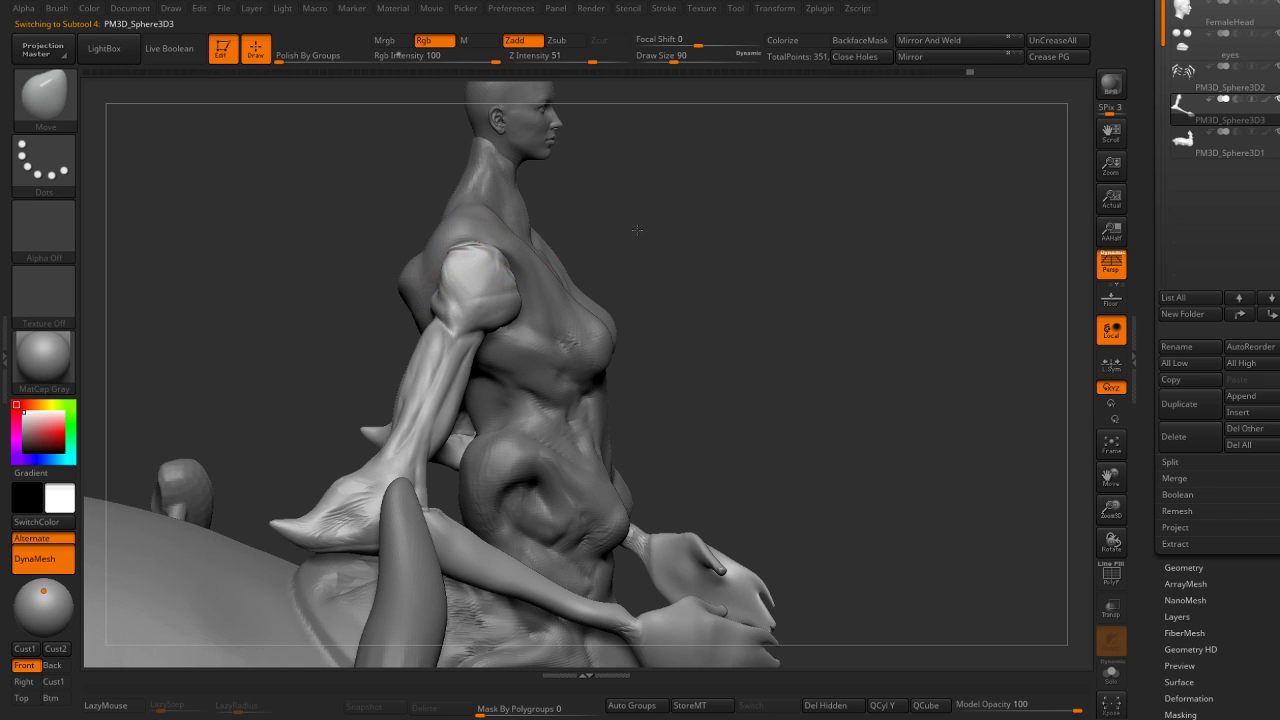
# From a back view, reshape both forearms symmetrically with an enlarged Move brush.
pyautogui.moveTo(637, 230); pyautogui.dragTo(421, 284)
pyautogui.moveTo(428, 275); pyautogui.dragTo(566, 280, button='right')
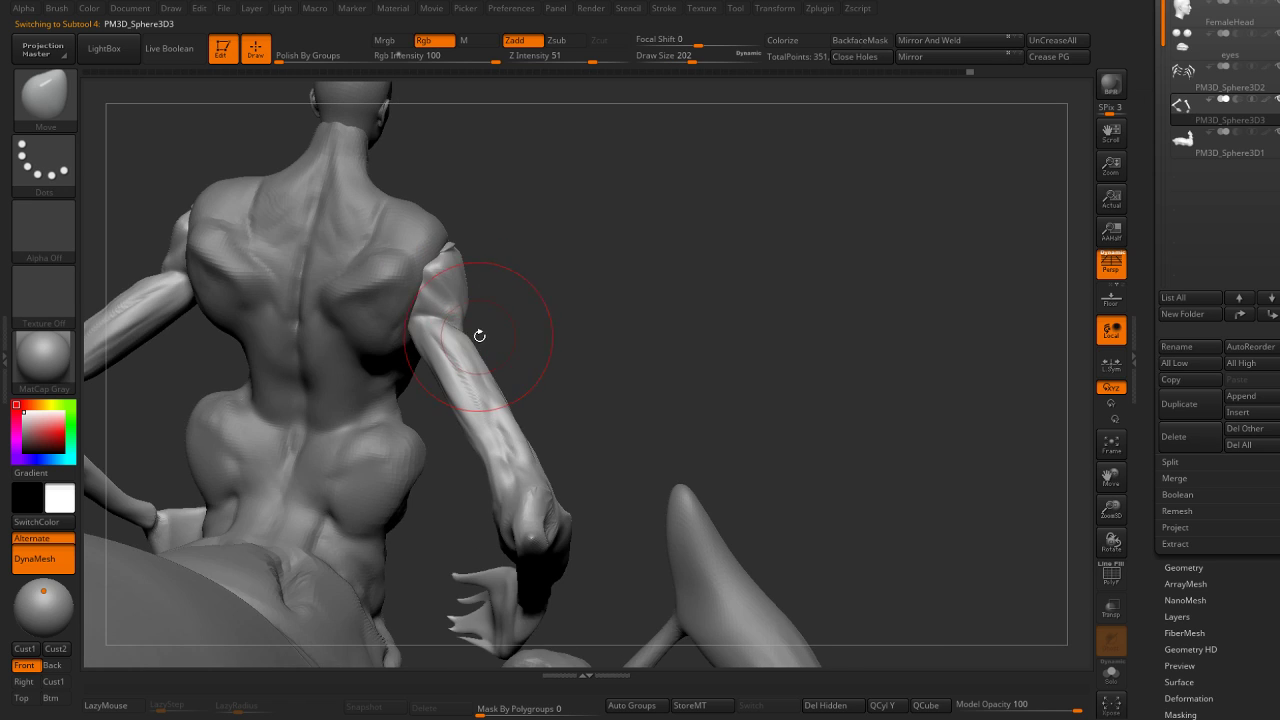
pyautogui.moveTo(480, 337); pyautogui.dragTo(523, 309, button='right')
pyautogui.moveTo(450, 329); pyautogui.dragTo(517, 398)
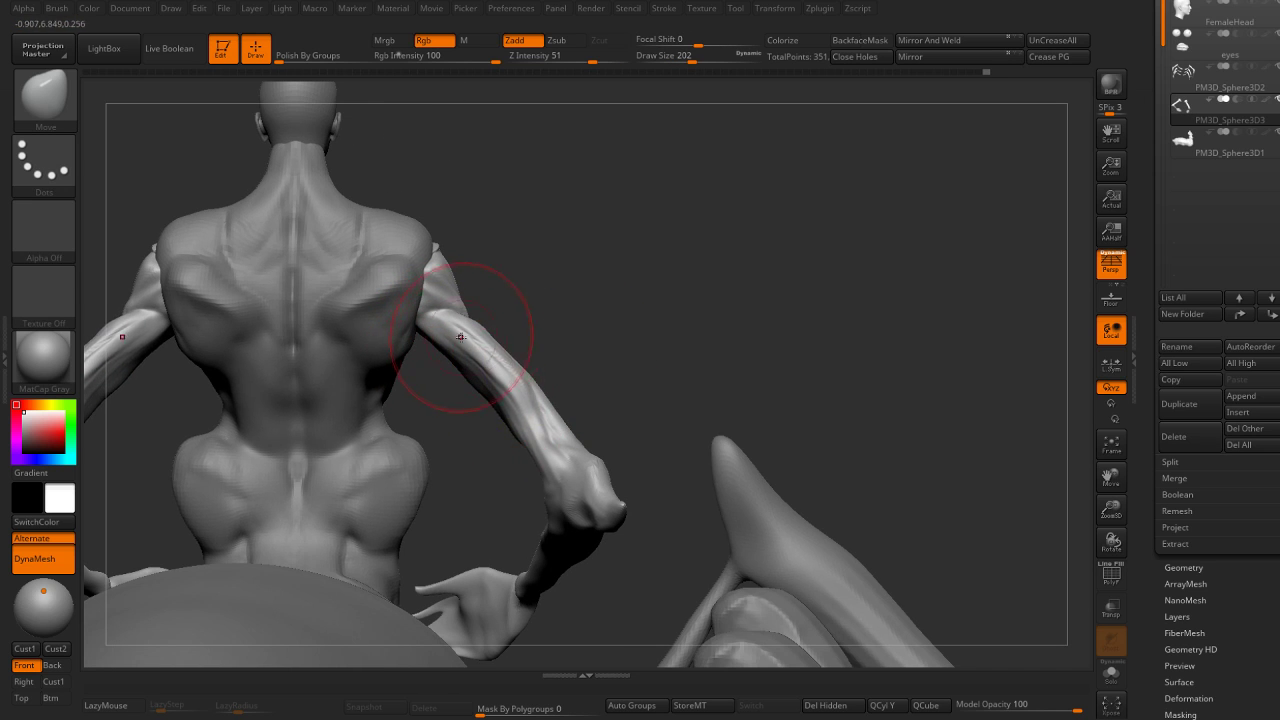
pyautogui.moveTo(443, 329); pyautogui.dragTo(482, 395)
pyautogui.moveTo(482, 395)
pyautogui.mouseDown(button='right')
pyautogui.moveTo(594, 357)
pyautogui.moveTo(549, 371)
pyautogui.mouseUp(button='right')
pyautogui.moveTo(471, 371); pyautogui.dragTo(486, 350)
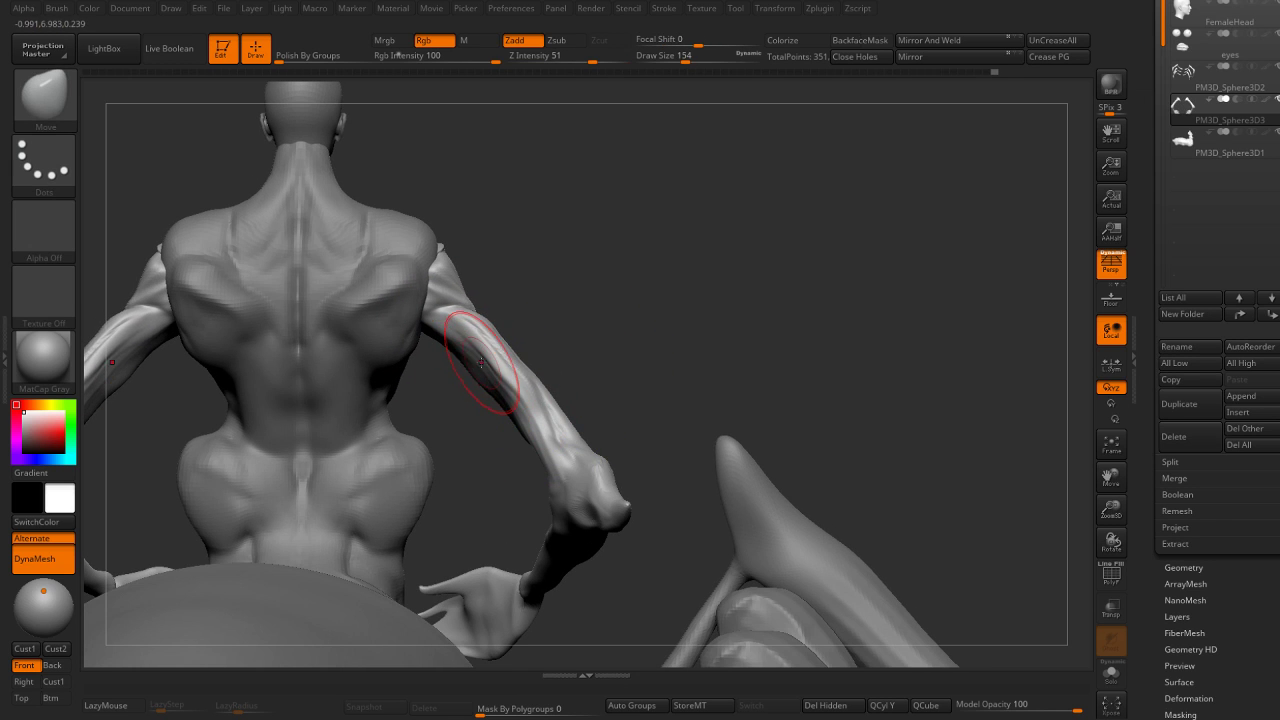
pyautogui.moveTo(486, 350)
pyautogui.mouseDown(button='right')
pyautogui.moveTo(495, 307)
pyautogui.moveTo(552, 351)
pyautogui.moveTo(529, 337)
pyautogui.moveTo(568, 335)
pyautogui.moveTo(560, 345)
pyautogui.moveTo(523, 323)
pyautogui.mouseUp(button='right')
pyautogui.press('ctrl')
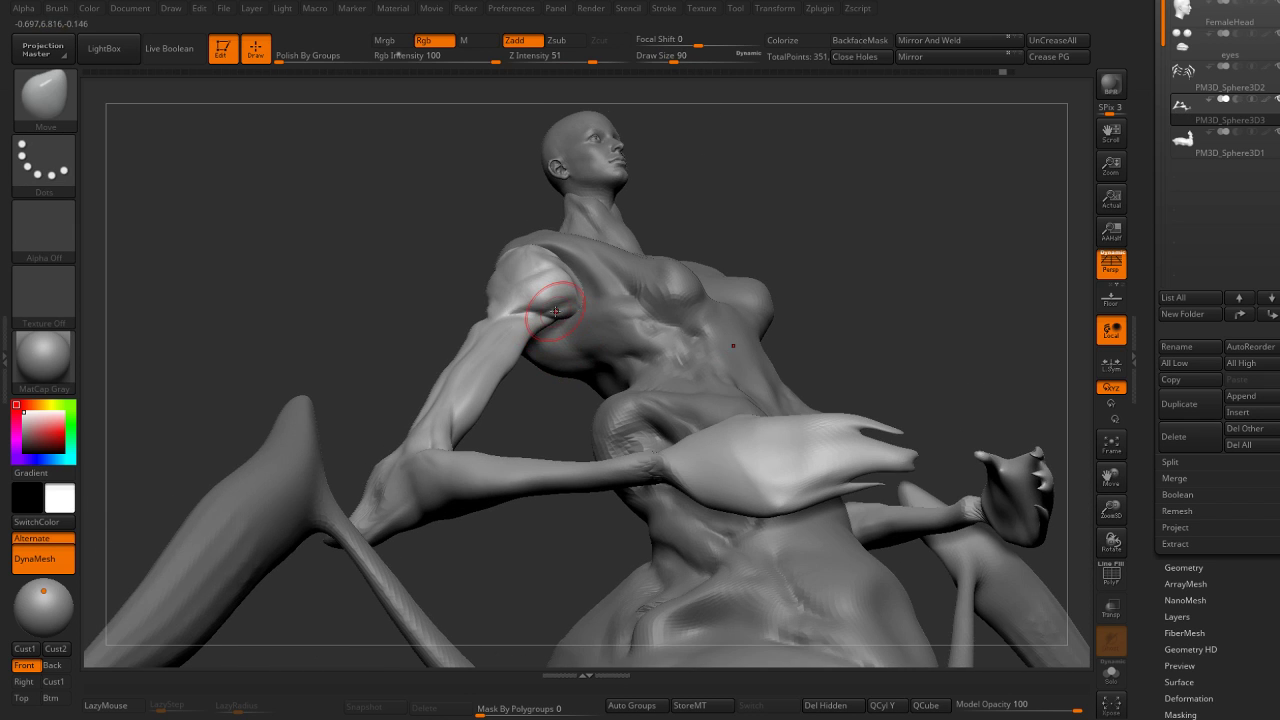
pyautogui.moveTo(549, 388); pyautogui.dragTo(561, 296, button='right')
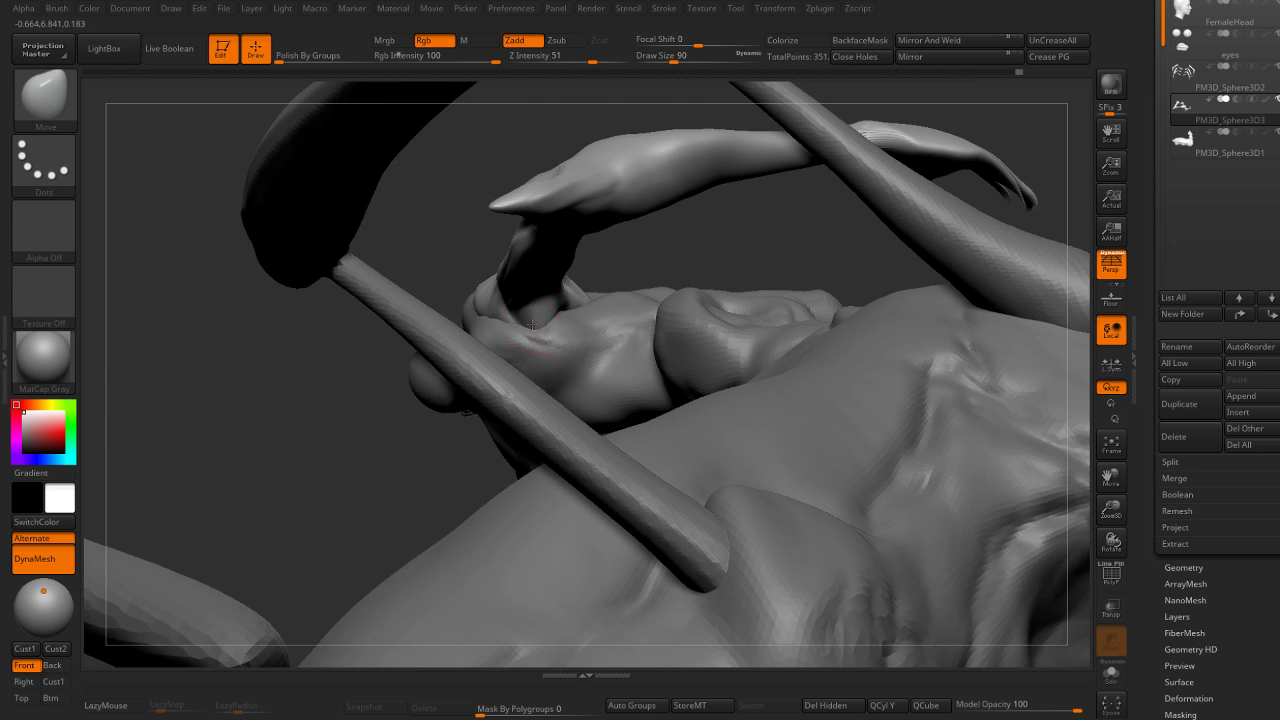
pyautogui.moveTo(346, 401); pyautogui.dragTo(523, 316, button='right')
# Carve a crease into the shoulder with the DamStandard brush.
pyautogui.press('b')
pyautogui.press('d')
pyautogui.press('s')
pyautogui.moveTo(533, 298); pyautogui.dragTo(509, 280)
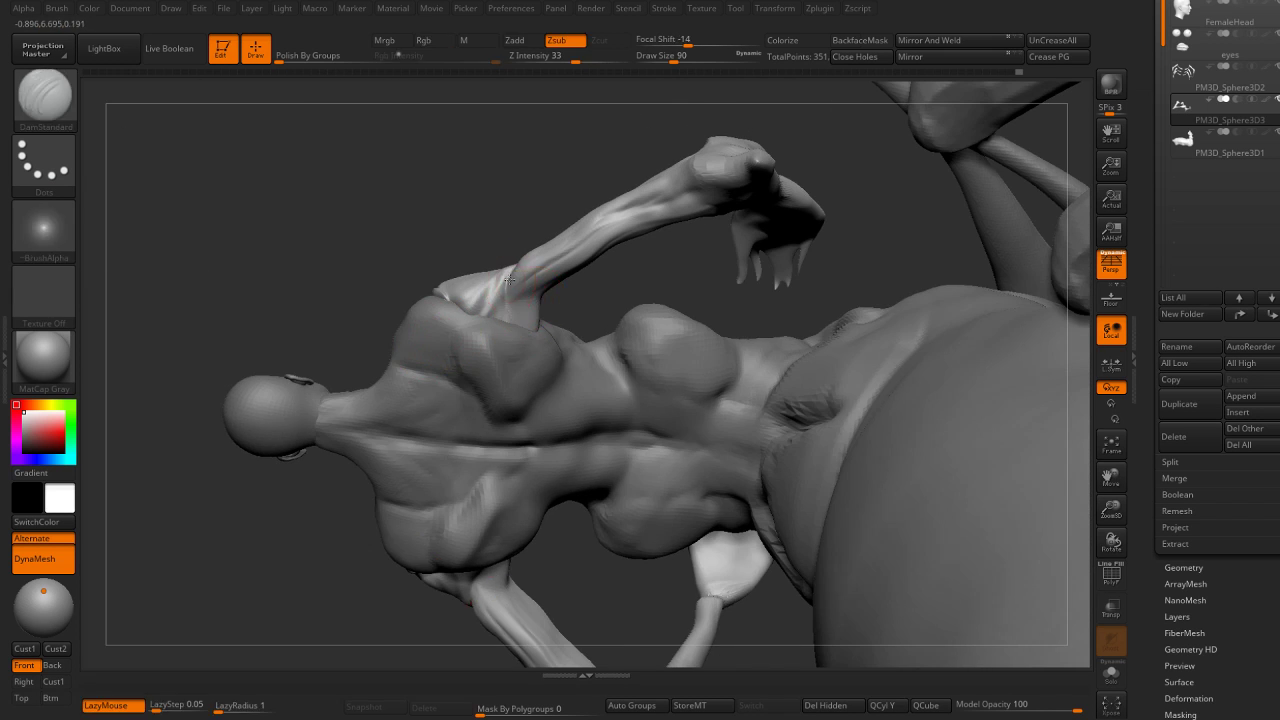
pyautogui.moveTo(566, 311); pyautogui.dragTo(495, 288, button='right')
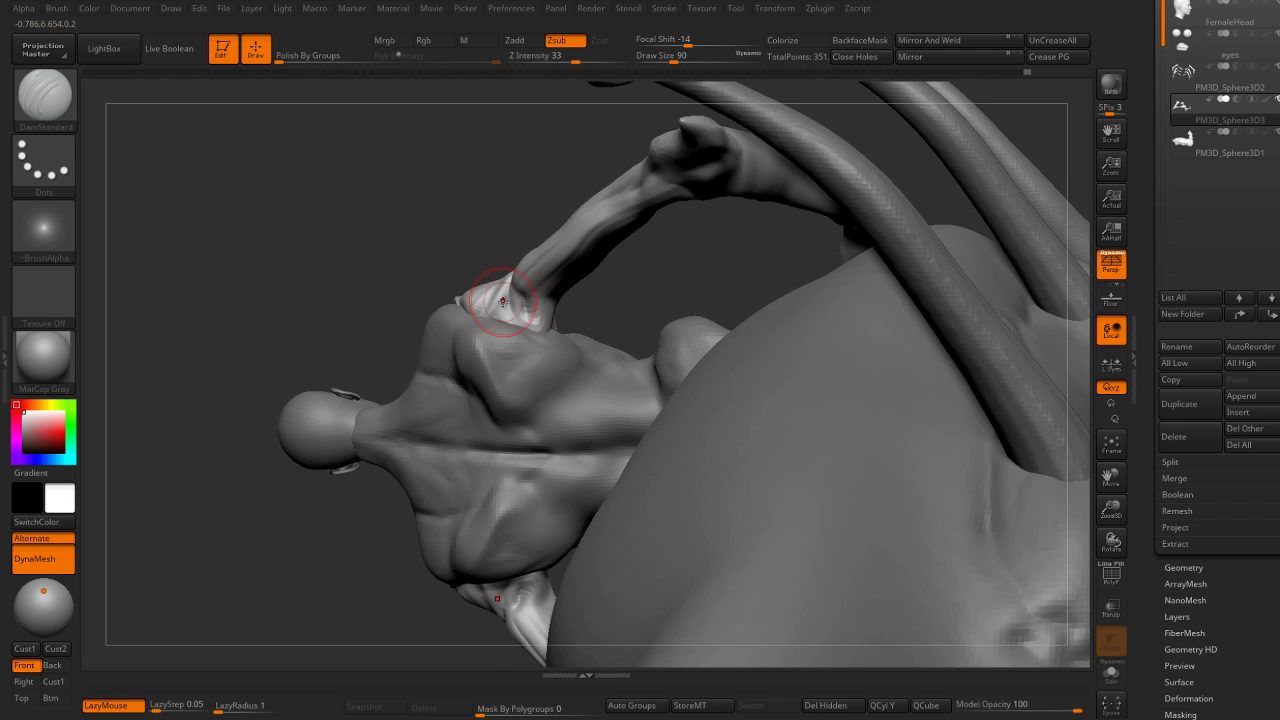
# Inspect the back below the rods with ClayBuildup active, then return to the Move brush.
pyautogui.press('b')
pyautogui.press('c')
pyautogui.press('b')
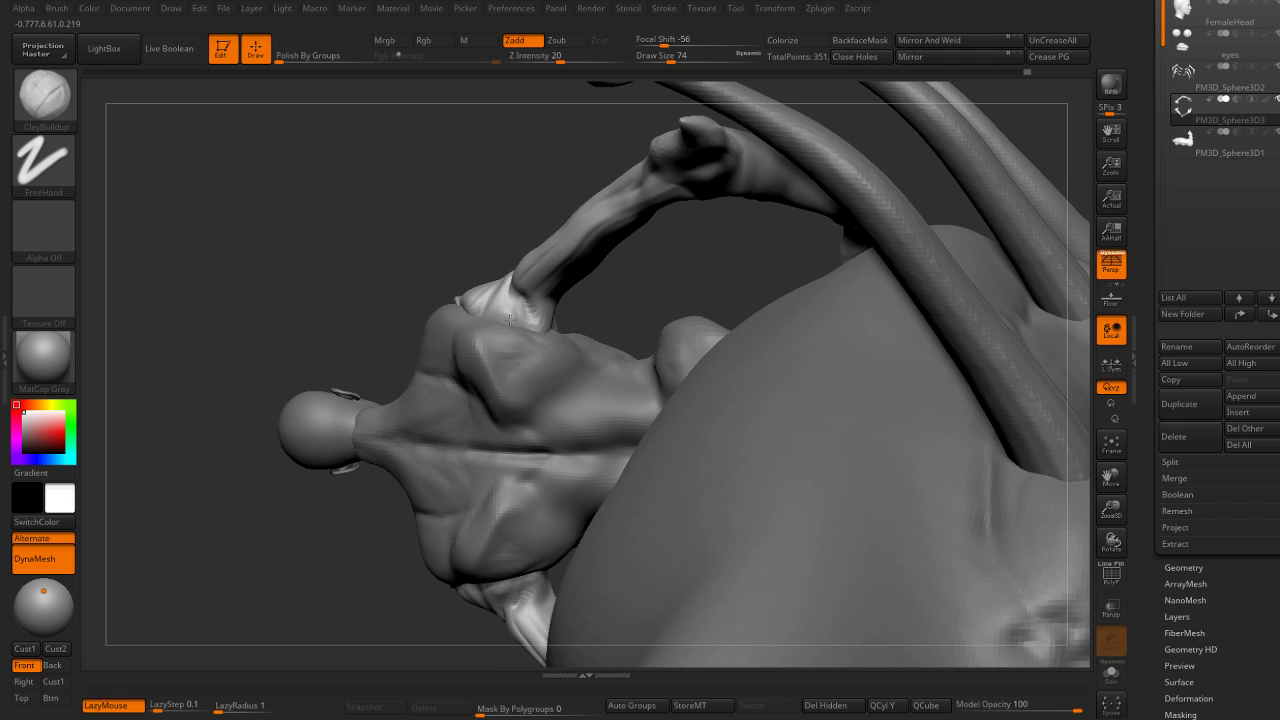
pyautogui.moveTo(590, 314); pyautogui.dragTo(541, 331, button='right')
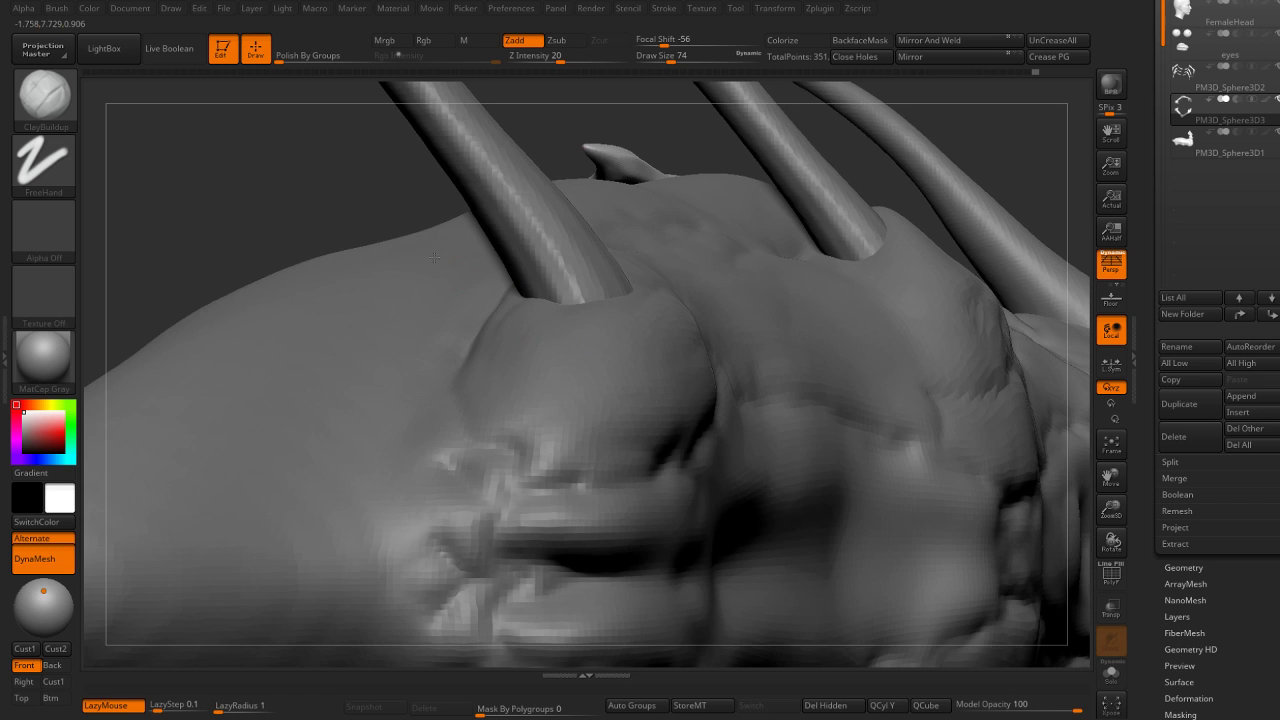
pyautogui.moveTo(434, 257); pyautogui.dragTo(503, 329, button='right')
pyautogui.press('b')
pyautogui.press('m')
pyautogui.press('v')
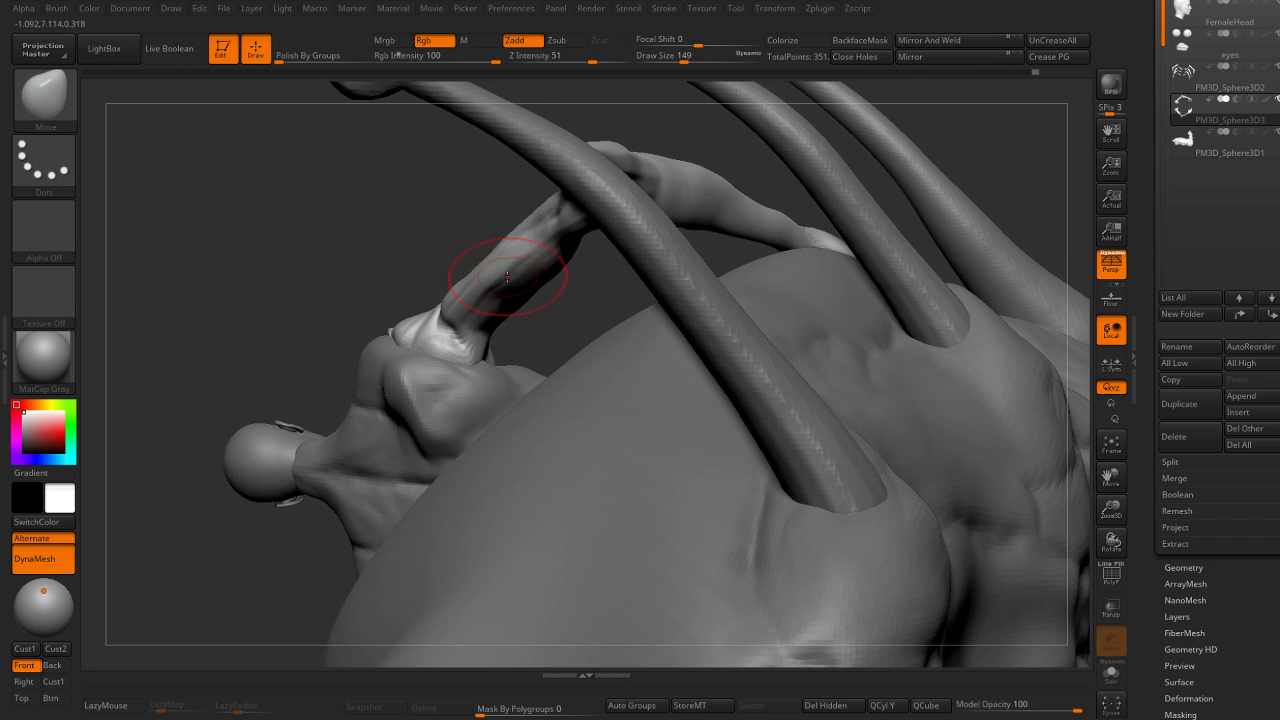
pyautogui.moveTo(571, 295); pyautogui.dragTo(671, 297, button='right')
# Solo the arms subtool and smooth the upper arm surface.
pyautogui.hotkey('ctrl', 'shift', 's')
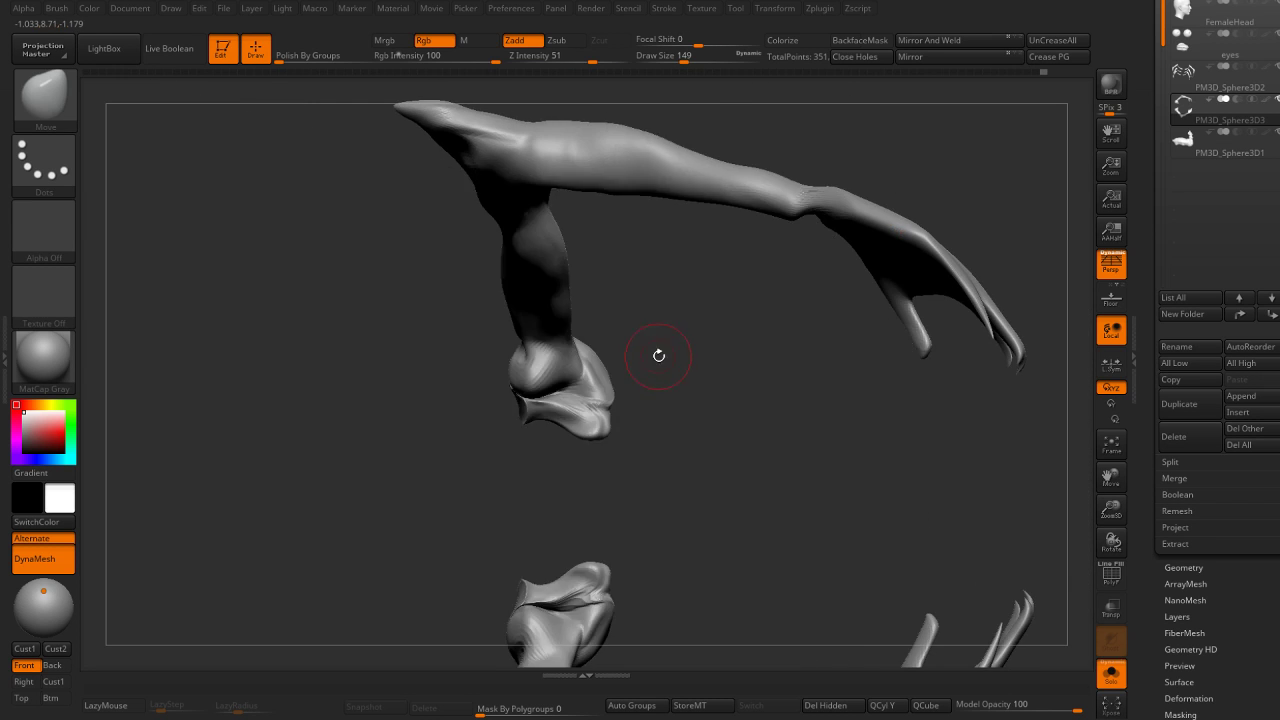
pyautogui.moveTo(660, 354)
pyautogui.mouseDown()
pyautogui.moveTo(600, 298)
pyautogui.moveTo(500, 309)
pyautogui.mouseUp()
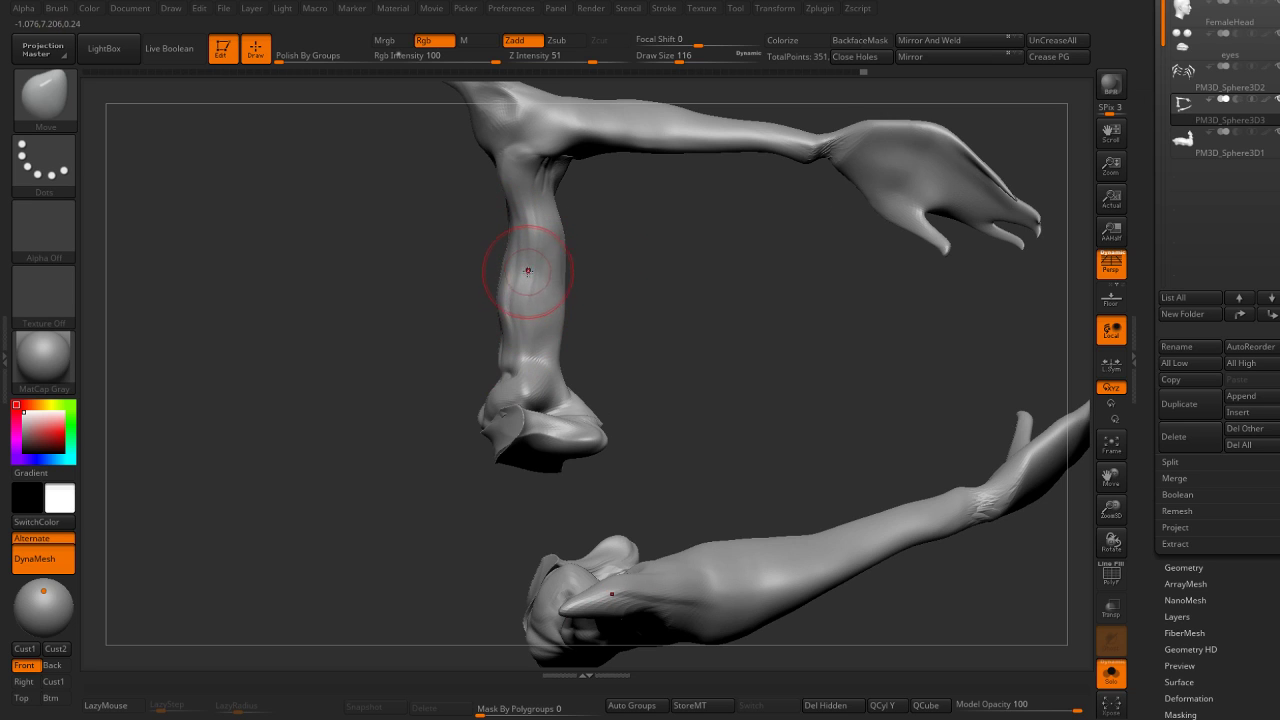
pyautogui.moveTo(605, 307); pyautogui.dragTo(640, 320)
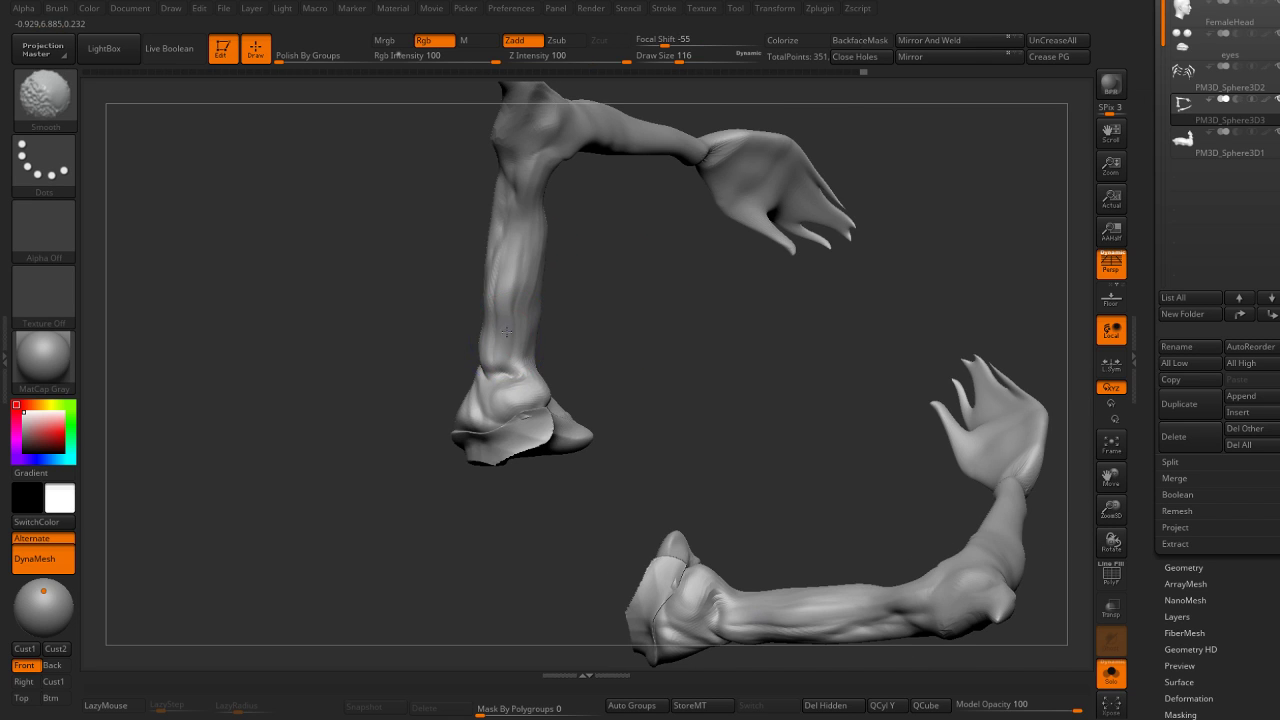
pyautogui.moveTo(504, 236)
pyautogui.mouseDown()
pyautogui.moveTo(649, 316)
pyautogui.moveTo(486, 280)
pyautogui.moveTo(514, 380)
pyautogui.moveTo(466, 294)
pyautogui.moveTo(497, 346)
pyautogui.moveTo(500, 285)
pyautogui.moveTo(508, 349)
pyautogui.moveTo(446, 303)
pyautogui.moveTo(516, 272)
pyautogui.mouseUp()
# Build up ridges and reshape the knob at the arm joint with ClayBuildup.
pyautogui.press('b')
pyautogui.press('c')
pyautogui.press('b')
pyautogui.press('shift')
pyautogui.press('b')
pyautogui.press('d')
pyautogui.press('s')
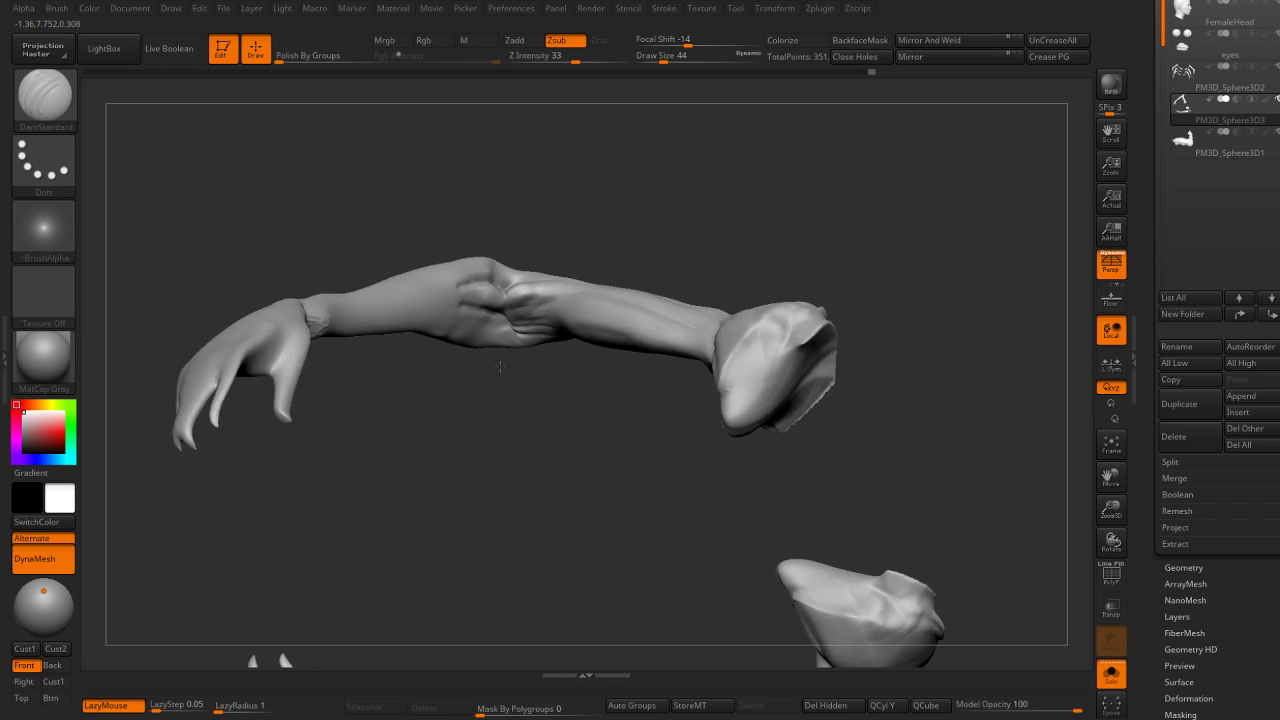
pyautogui.press('b')
pyautogui.press('c')
pyautogui.press('b')
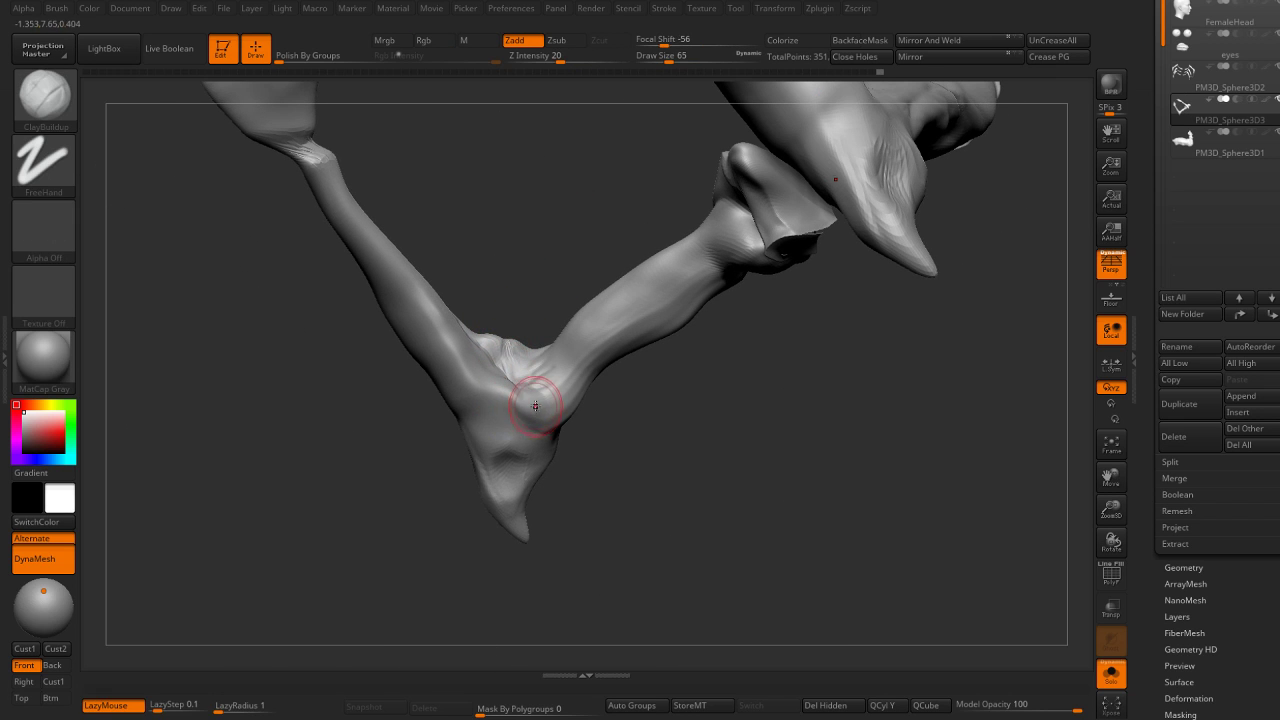
pyautogui.moveTo(527, 391); pyautogui.dragTo(500, 372)
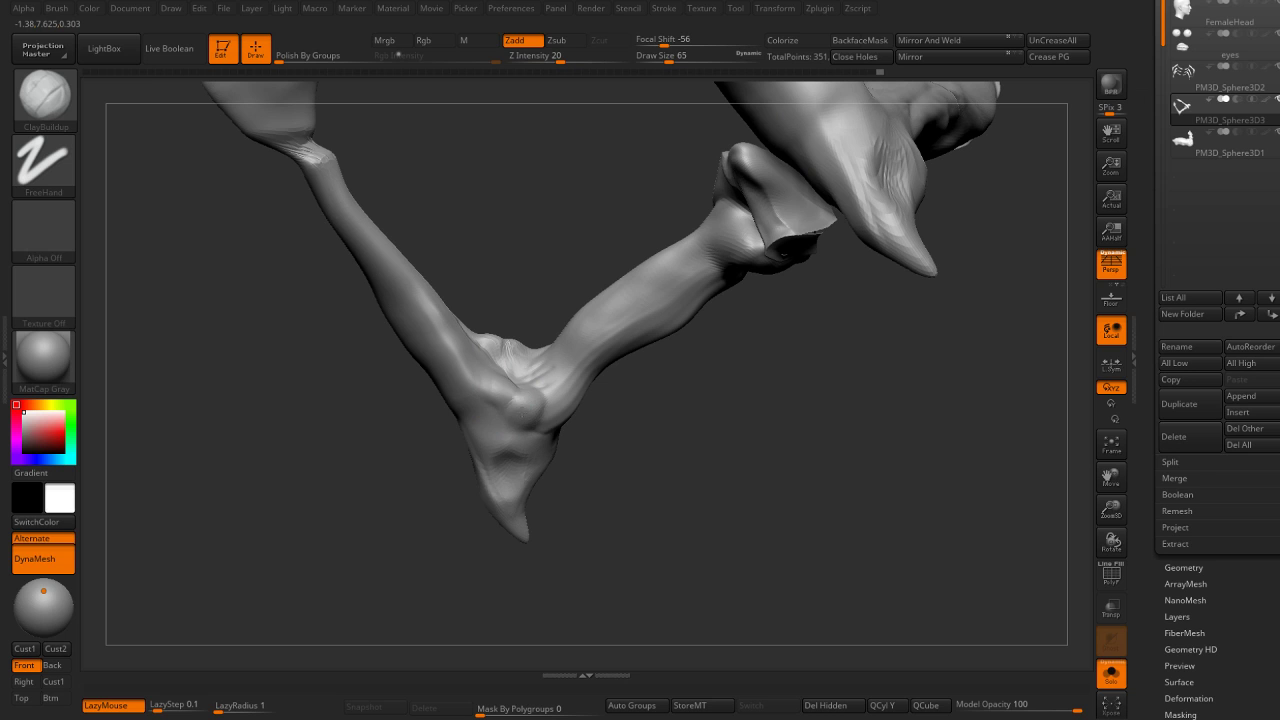
pyautogui.moveTo(512, 420); pyautogui.dragTo(470, 362)
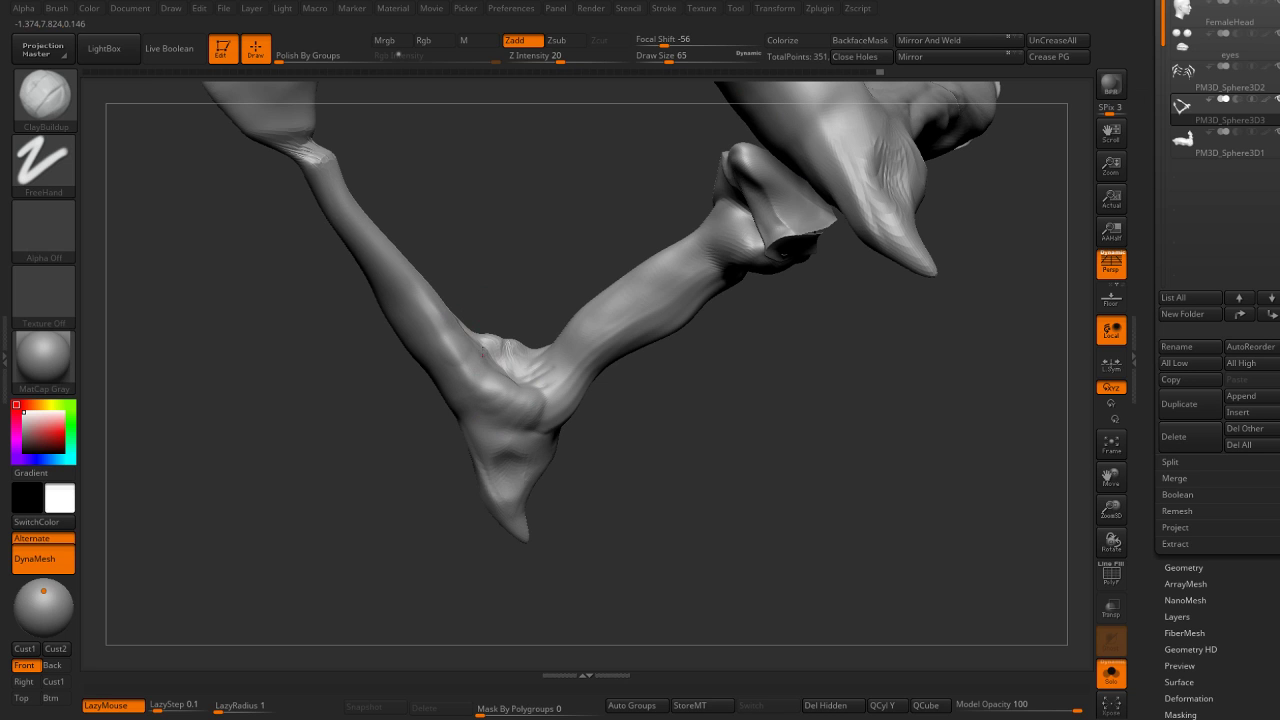
pyautogui.moveTo(483, 352); pyautogui.dragTo(489, 251, button='right')
# Zoom in on the wrist and smooth out its pinched crease.
pyautogui.press('b')
pyautogui.press('m')
pyautogui.press('v')
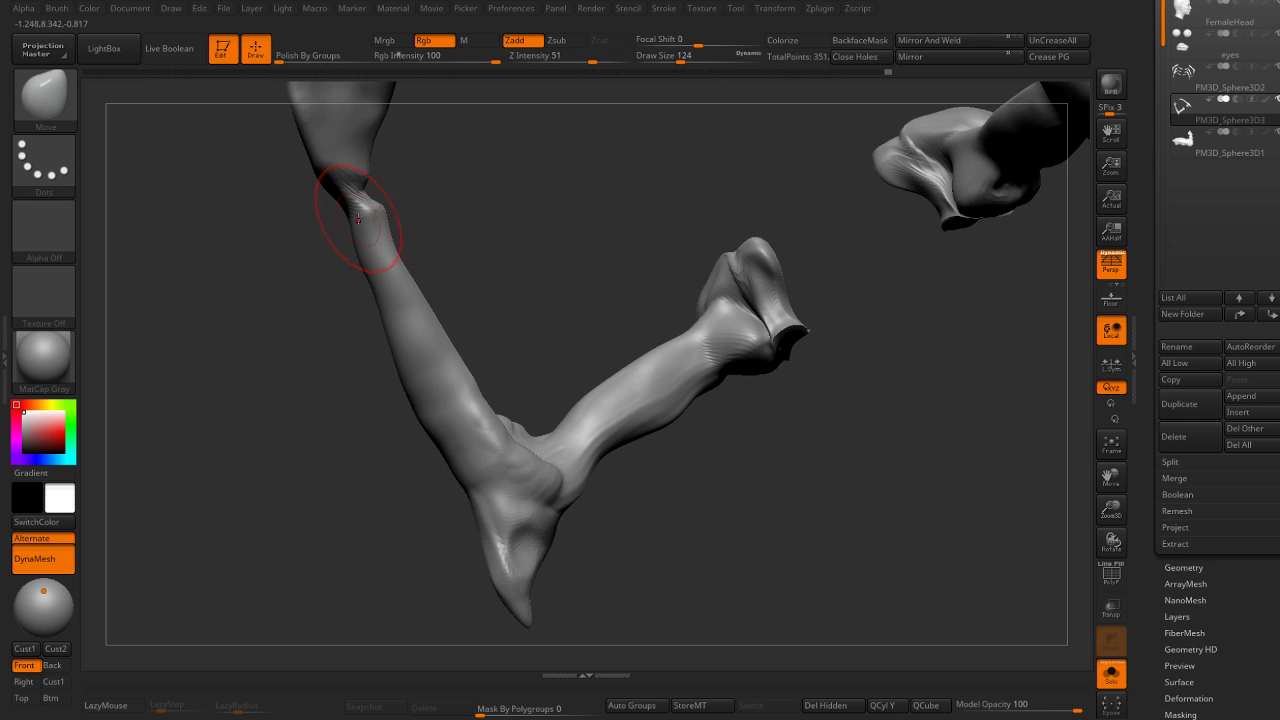
pyautogui.moveTo(394, 177); pyautogui.dragTo(388, 254, button='right')
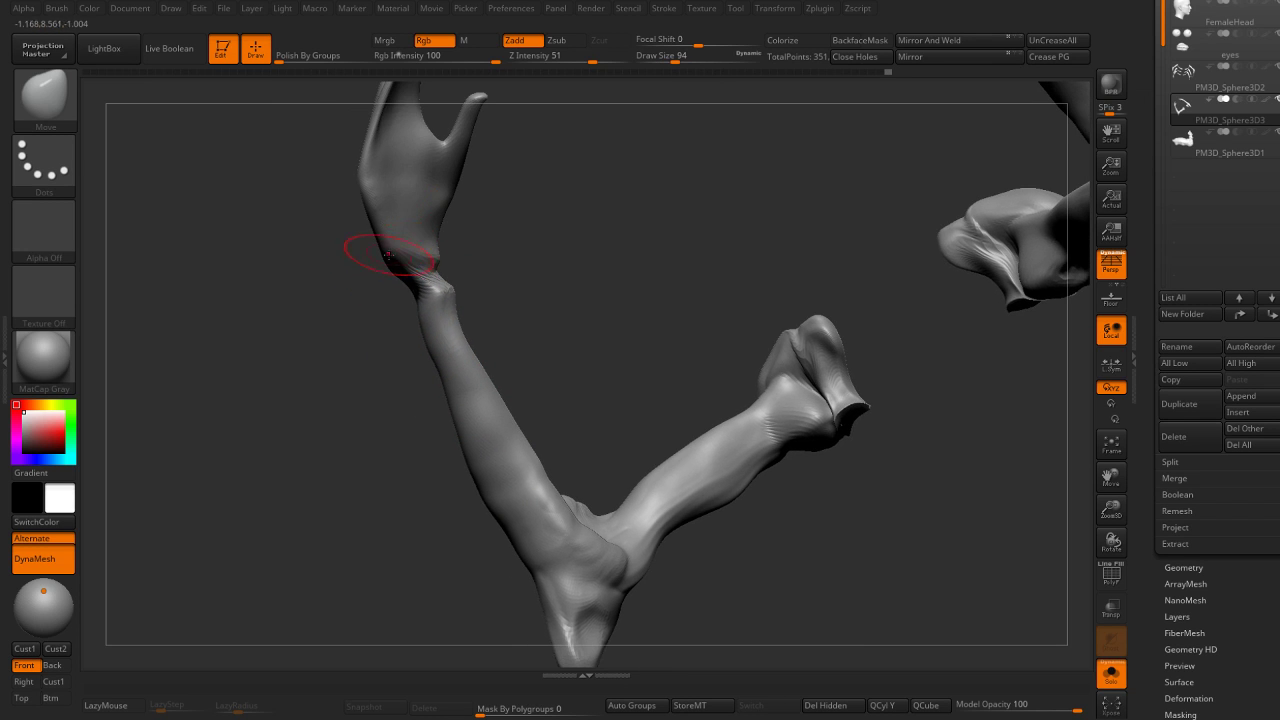
pyautogui.keyDown('shift'); pyautogui.moveTo(399, 286); pyautogui.dragTo(437, 292); pyautogui.keyUp('shift')
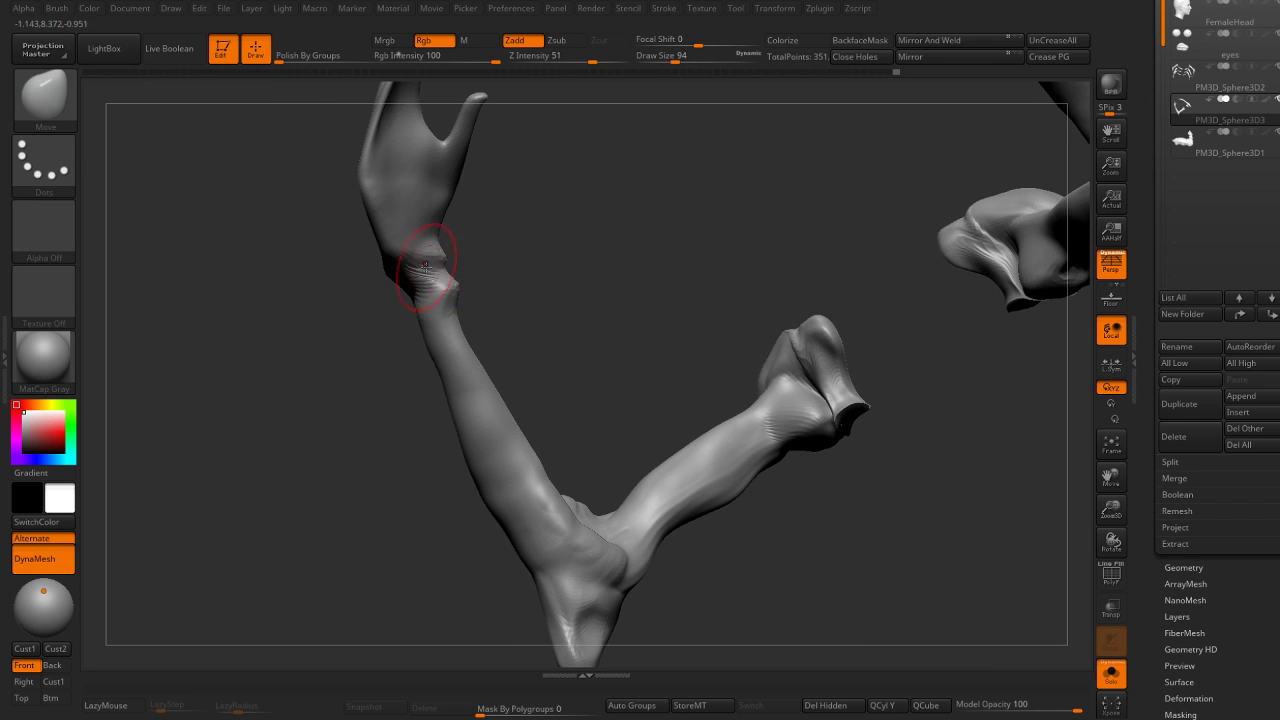
pyautogui.moveTo(407, 288)
pyautogui.mouseDown(button='right')
pyautogui.moveTo(473, 287)
pyautogui.moveTo(463, 280)
pyautogui.moveTo(543, 300)
pyautogui.moveTo(466, 297)
pyautogui.mouseUp(button='right')
# Pull the arm near the wrist downward with Move Topologic, then view both arms.
pyautogui.press('b')
pyautogui.press('m')
pyautogui.press('t')
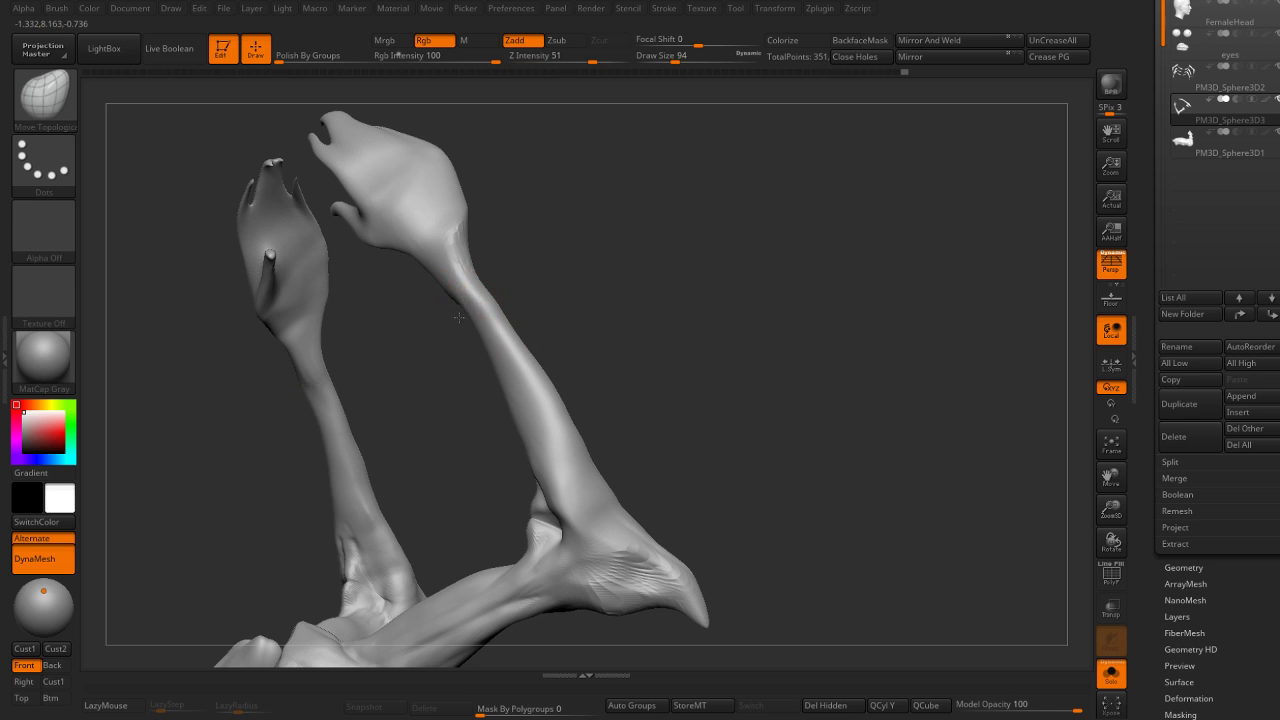
pyautogui.moveTo(469, 248); pyautogui.dragTo(483, 301)
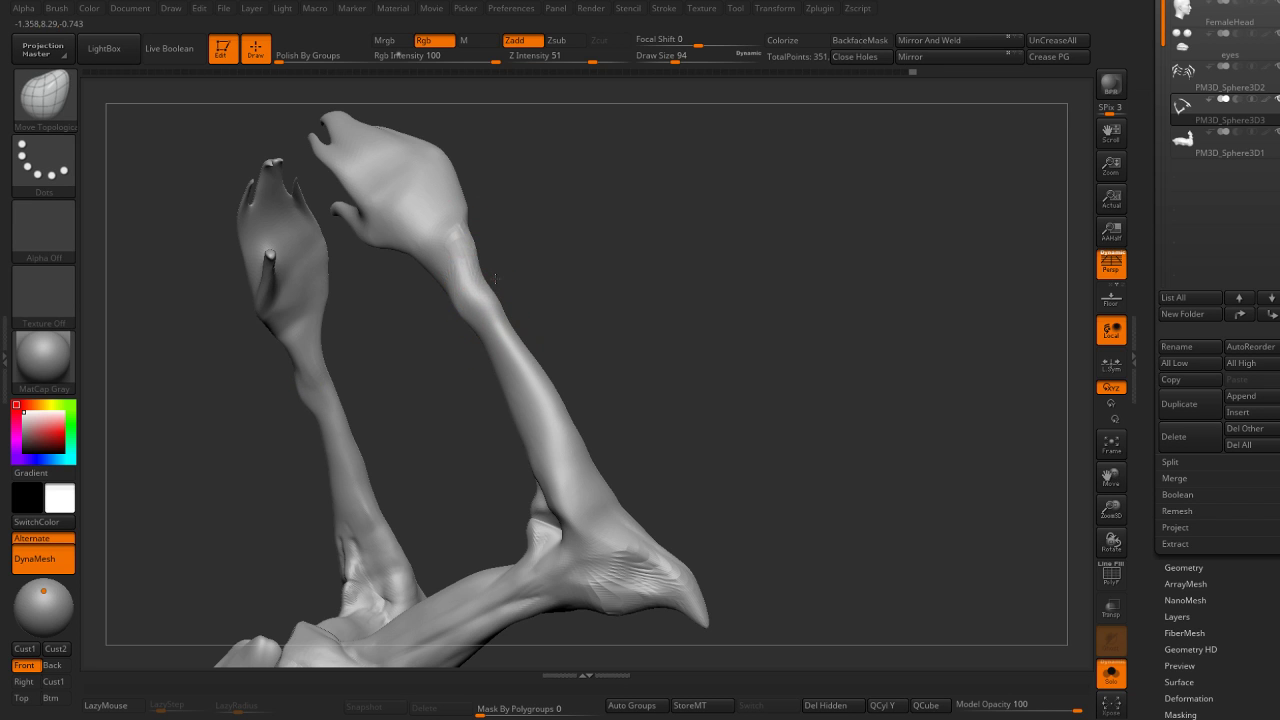
pyautogui.moveTo(469, 315)
pyautogui.mouseDown(button='right')
pyautogui.moveTo(471, 349)
pyautogui.moveTo(651, 269)
pyautogui.moveTo(455, 360)
pyautogui.mouseUp(button='right')
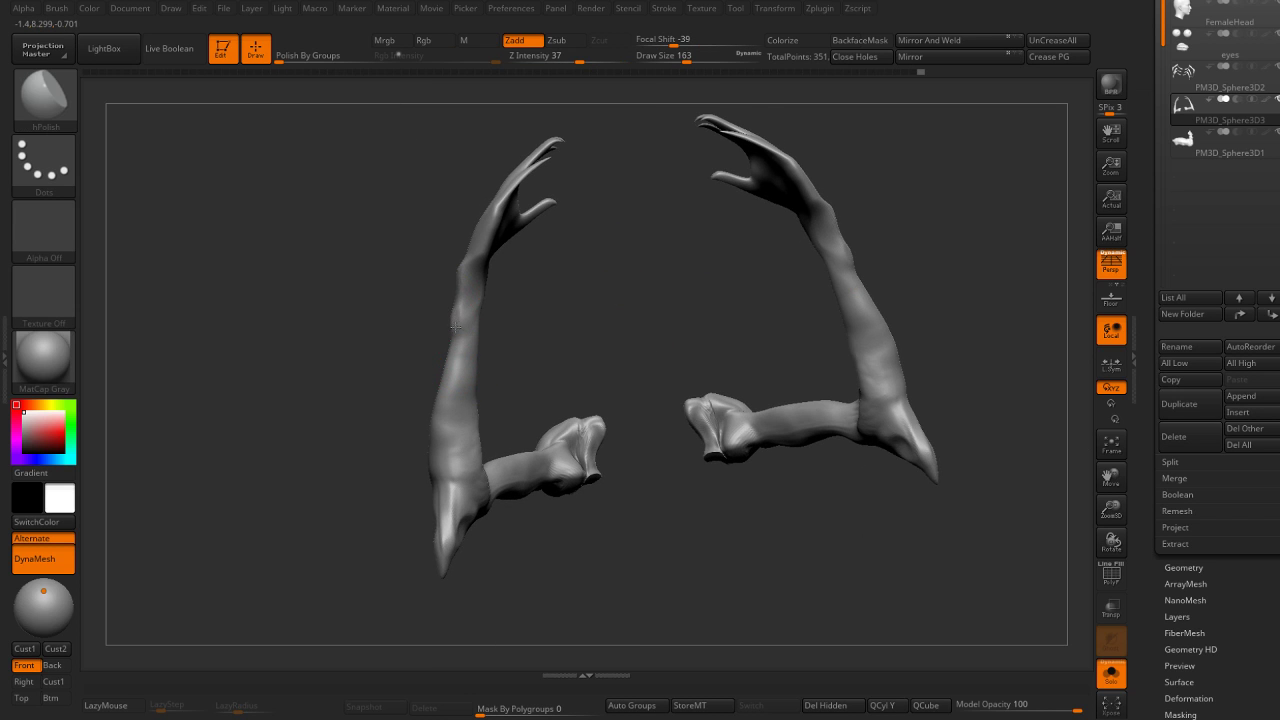
pyautogui.moveTo(455, 326)
pyautogui.mouseDown()
pyautogui.moveTo(444, 282)
pyautogui.moveTo(509, 194)
pyautogui.moveTo(697, 268)
pyautogui.moveTo(647, 196)
pyautogui.moveTo(729, 286)
pyautogui.moveTo(743, 229)
pyautogui.moveTo(714, 280)
pyautogui.mouseUp()
# With the Move brush active, orbit to check the right shoulder, back and front of the creature.
pyautogui.press('b')
pyautogui.press('m')
pyautogui.press('v')
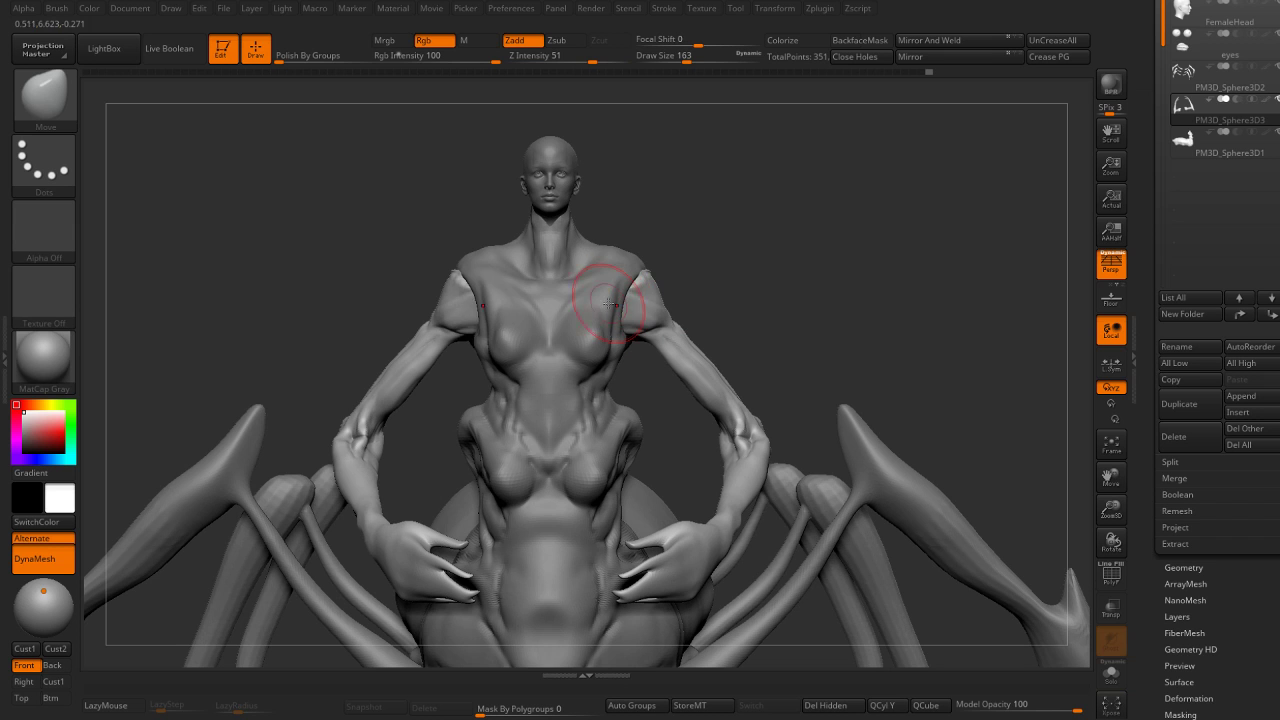
pyautogui.moveTo(436, 257)
pyautogui.mouseDown()
pyautogui.moveTo(450, 271)
pyautogui.moveTo(422, 291)
pyautogui.mouseUp()
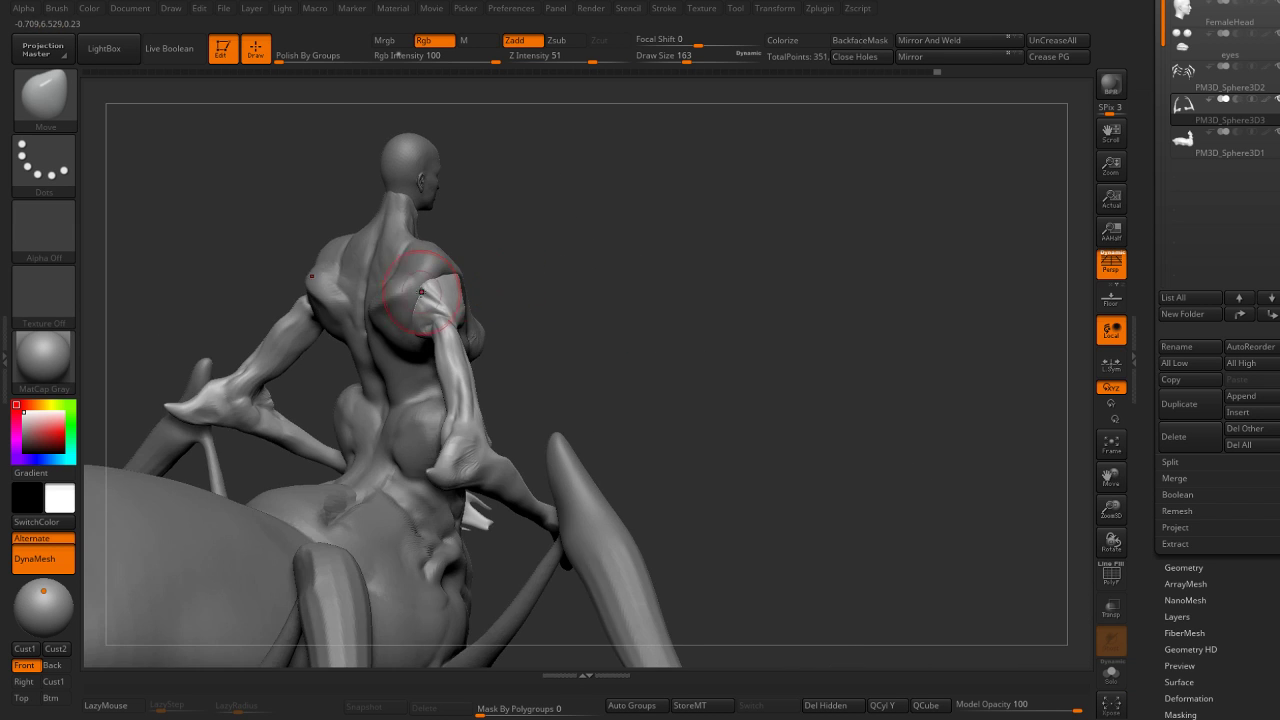
pyautogui.moveTo(505, 278)
pyautogui.mouseDown()
pyautogui.moveTo(425, 322)
pyautogui.moveTo(418, 340)
pyautogui.mouseUp()
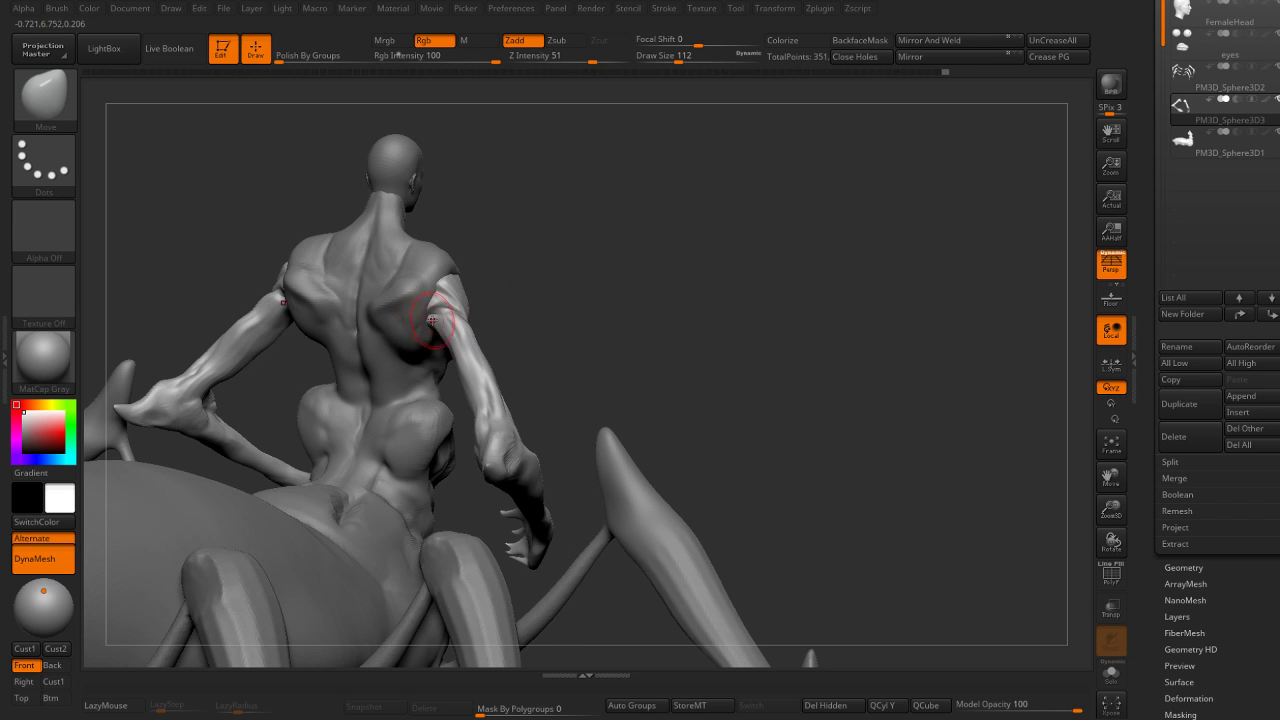
pyautogui.moveTo(445, 331); pyautogui.dragTo(438, 303)
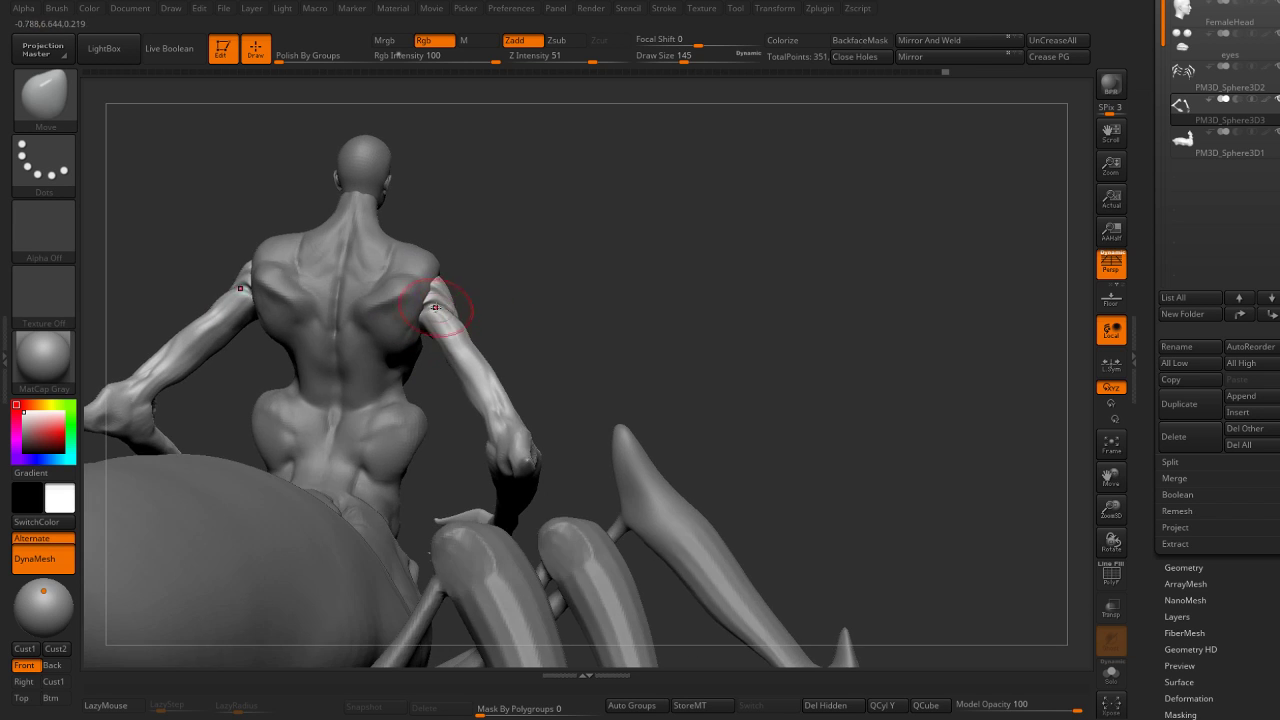
pyautogui.moveTo(522, 280); pyautogui.dragTo(522, 273)
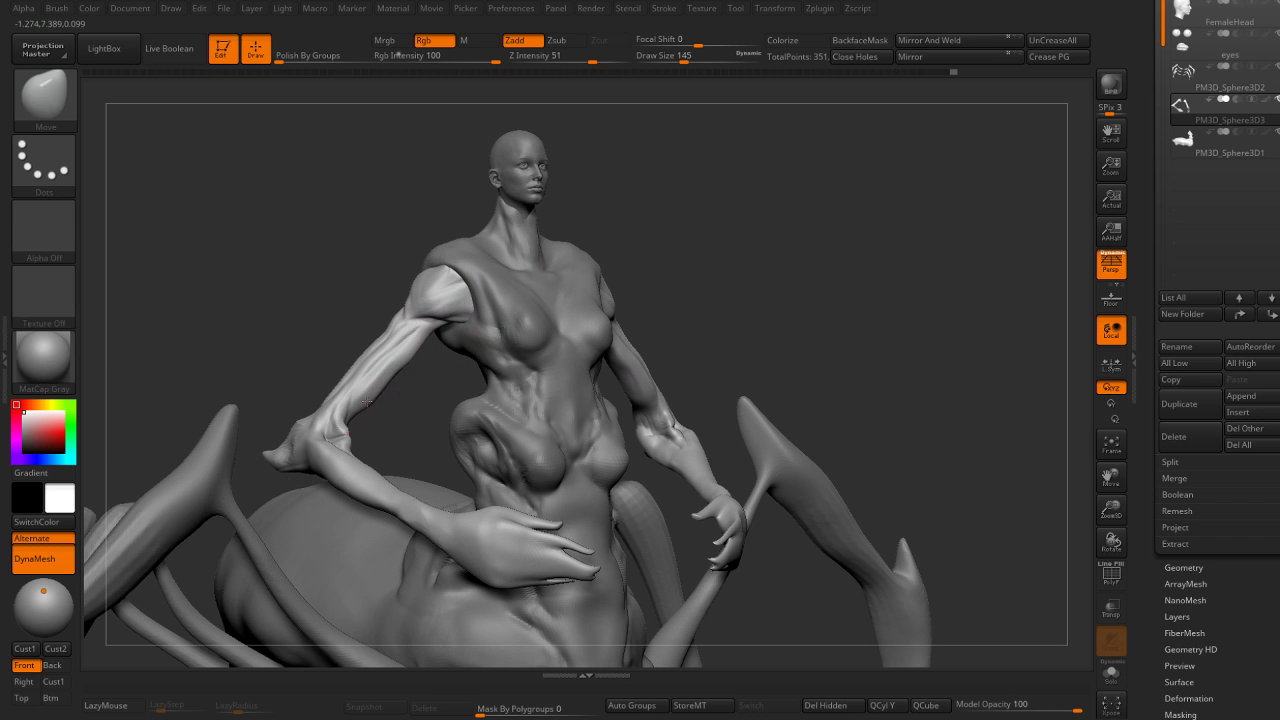
pyautogui.moveTo(384, 383)
pyautogui.mouseDown()
pyautogui.moveTo(410, 381)
pyautogui.moveTo(346, 384)
pyautogui.moveTo(328, 280)
pyautogui.moveTo(374, 218)
pyautogui.moveTo(680, 263)
pyautogui.moveTo(743, 294)
pyautogui.moveTo(720, 308)
pyautogui.moveTo(669, 262)
pyautogui.moveTo(637, 271)
pyautogui.moveTo(684, 192)
pyautogui.mouseUp()
# Reset and recentre the Transpose gizmo, then move the lower arm along the depth axis.
pyautogui.press('w')
pyautogui.click(614, 164)
pyautogui.click(581, 164)
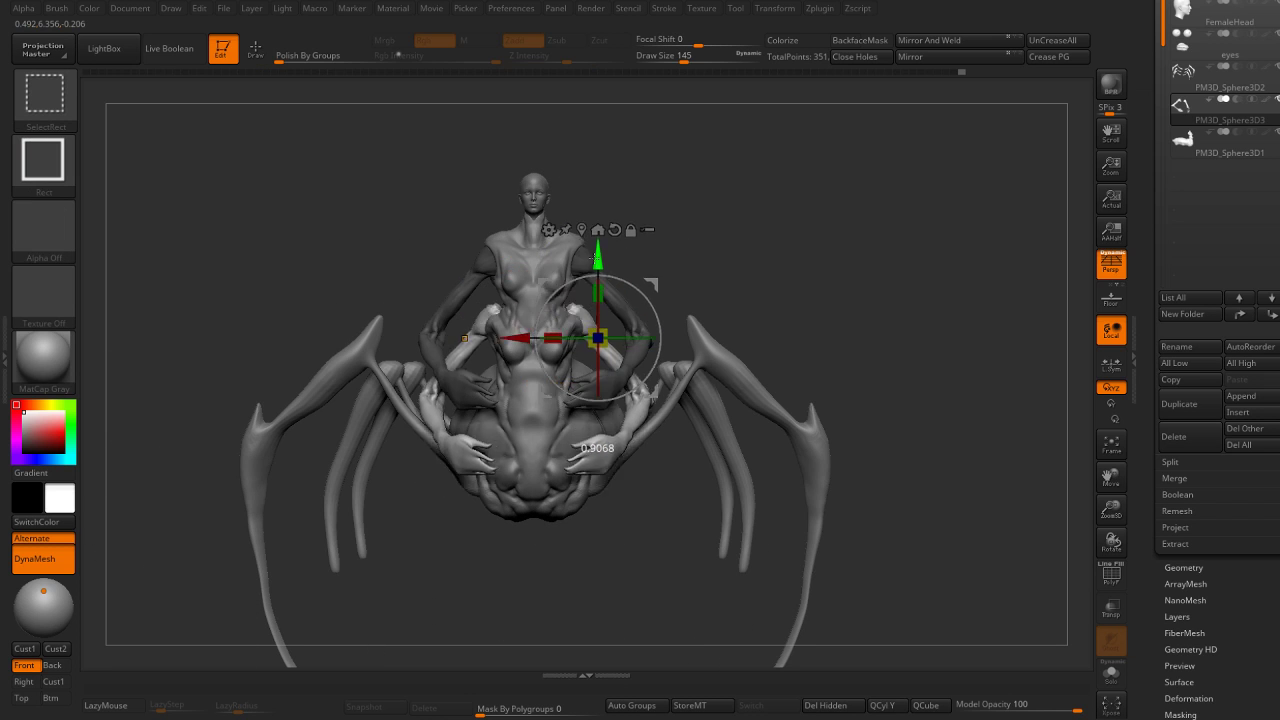
pyautogui.moveTo(648, 256)
pyautogui.mouseDown()
pyautogui.moveTo(690, 300)
pyautogui.moveTo(697, 350)
pyautogui.mouseUp()
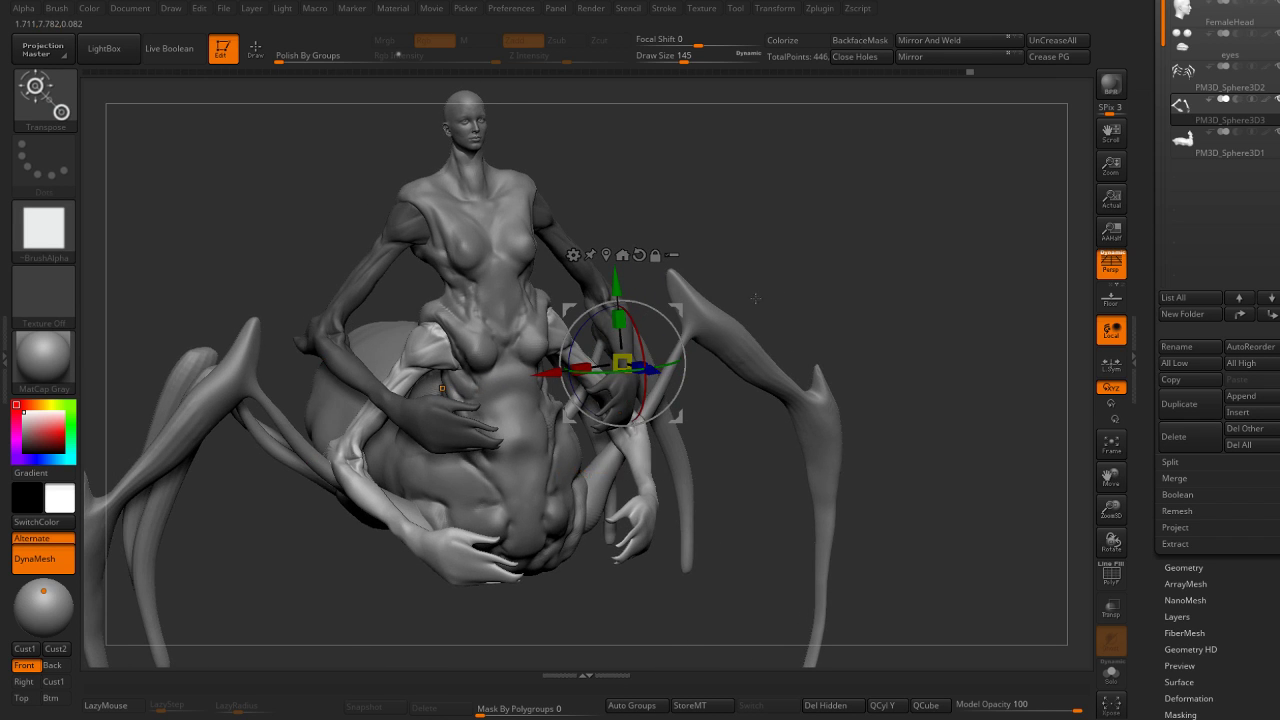
pyautogui.keyDown('shift'); pyautogui.moveTo(755, 298); pyautogui.dragTo(822, 286); pyautogui.keyUp('shift')
pyautogui.moveTo(692, 365); pyautogui.dragTo(497, 368)
# Rotate the unmasked arm section around a pivot placed on the torso.
pyautogui.press('q')
pyautogui.press('b')
pyautogui.press('m')
pyautogui.press('v')
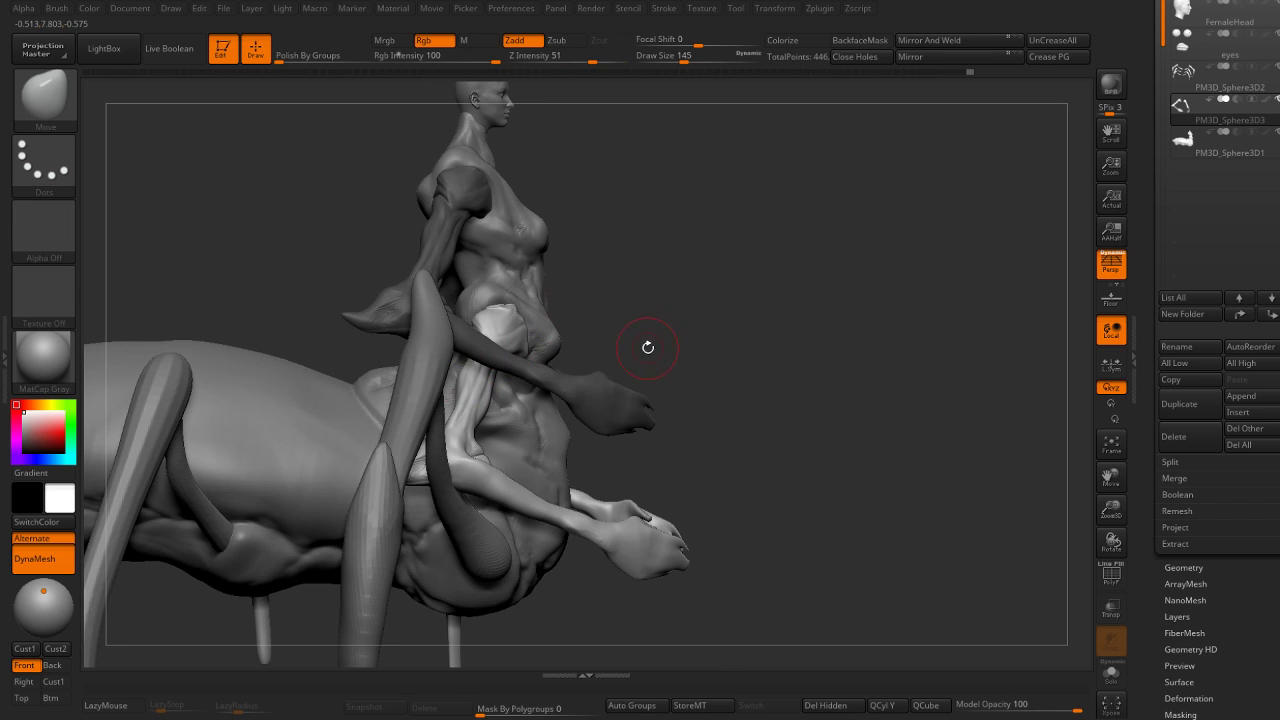
pyautogui.press('w')
pyautogui.keyDown('alt'); pyautogui.moveTo(623, 357); pyautogui.dragTo(500, 323); pyautogui.keyUp('alt')
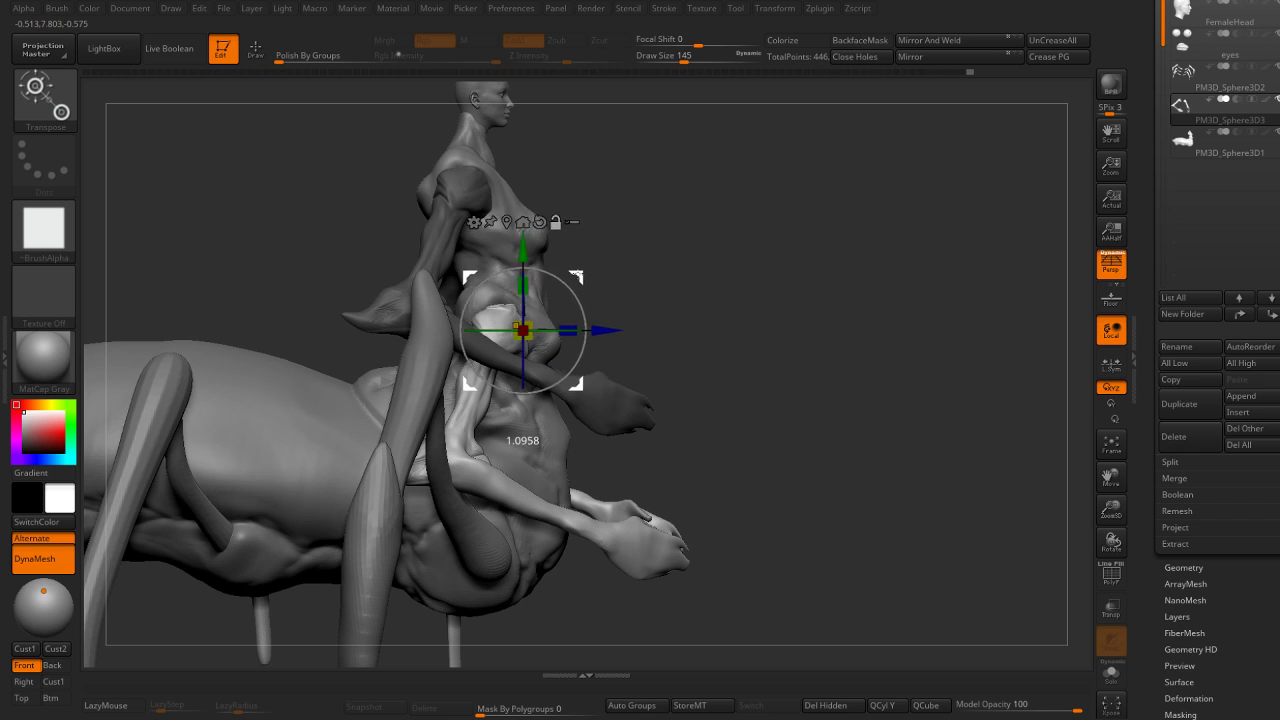
pyautogui.moveTo(555, 287)
pyautogui.mouseDown()
pyautogui.moveTo(572, 261)
pyautogui.moveTo(568, 320)
pyautogui.mouseUp()
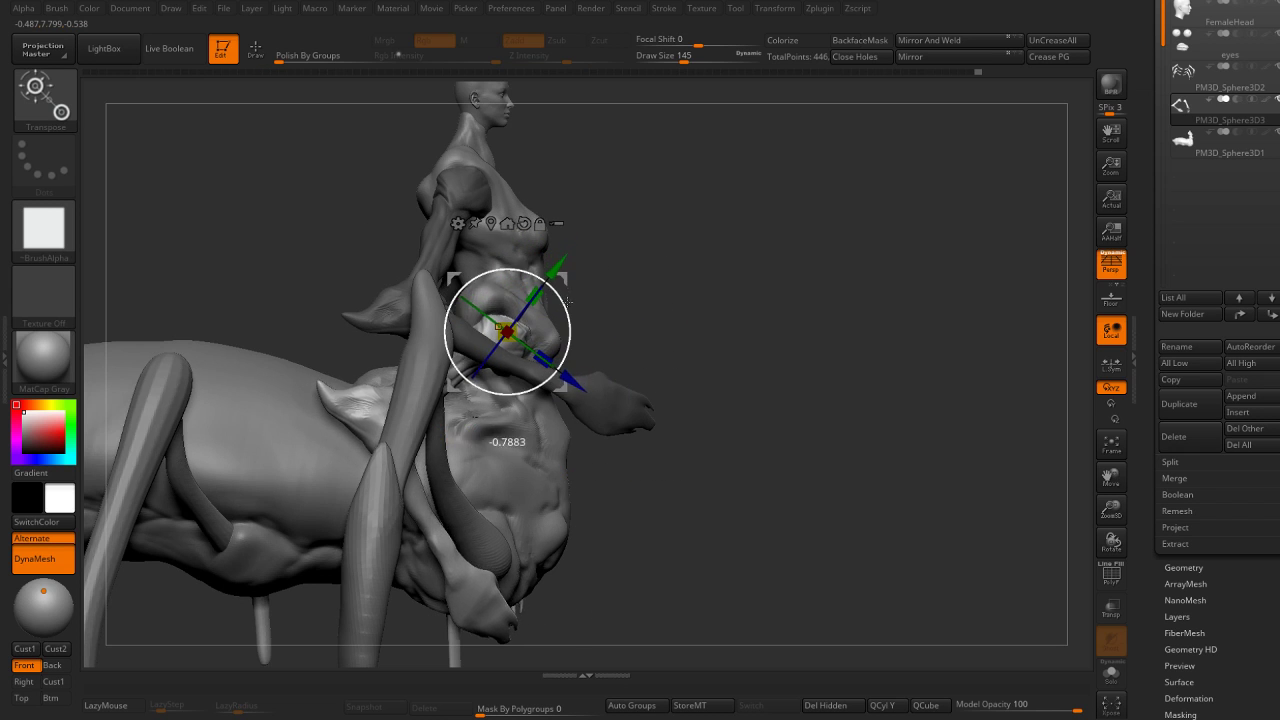
pyautogui.press('q')
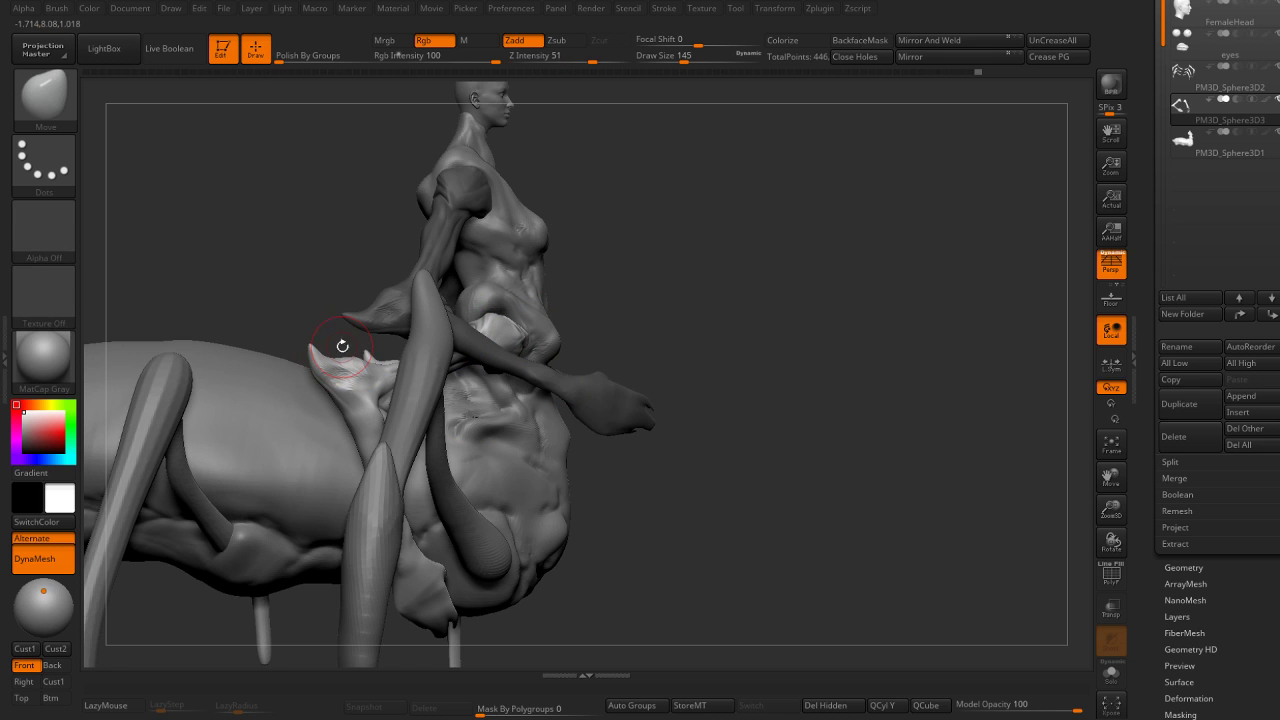
pyautogui.moveTo(1068, 291); pyautogui.dragTo(1071, 268)
# Solo the arms and hide the teal arm polygroup using PolyF view.
pyautogui.hotkey('alt', 's')
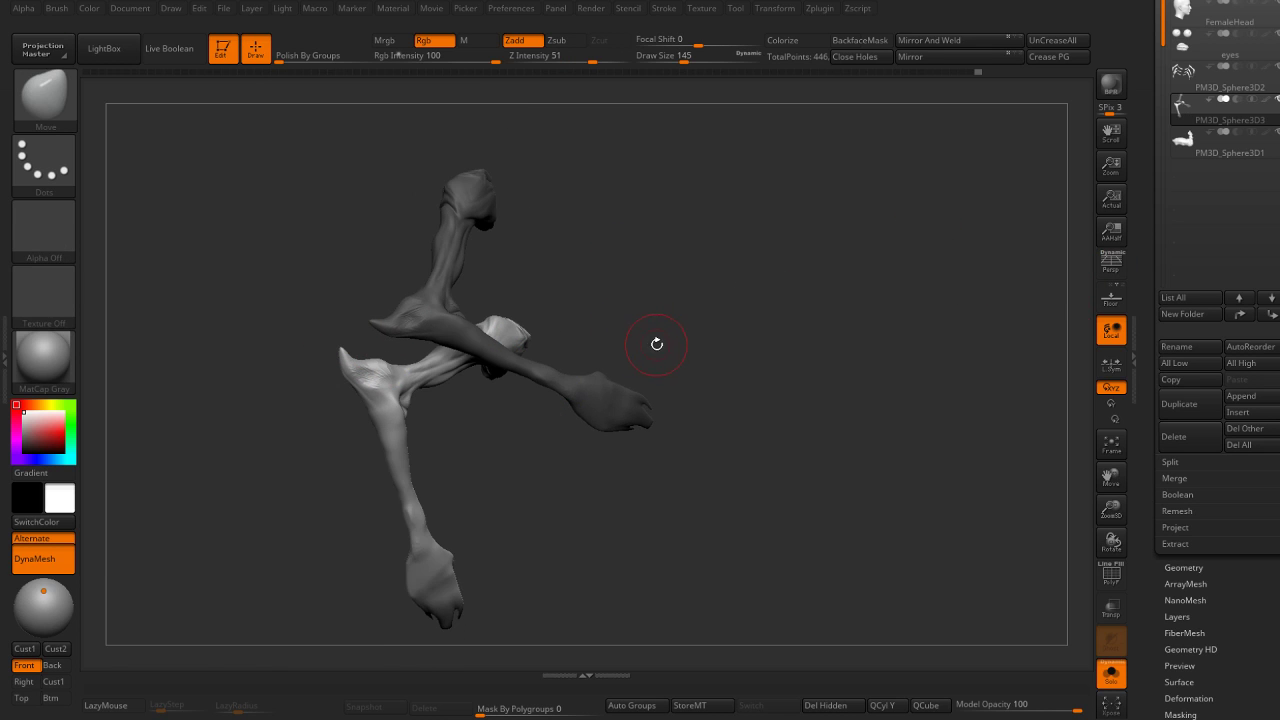
pyautogui.moveTo(657, 343); pyautogui.dragTo(706, 337)
pyautogui.press('g')
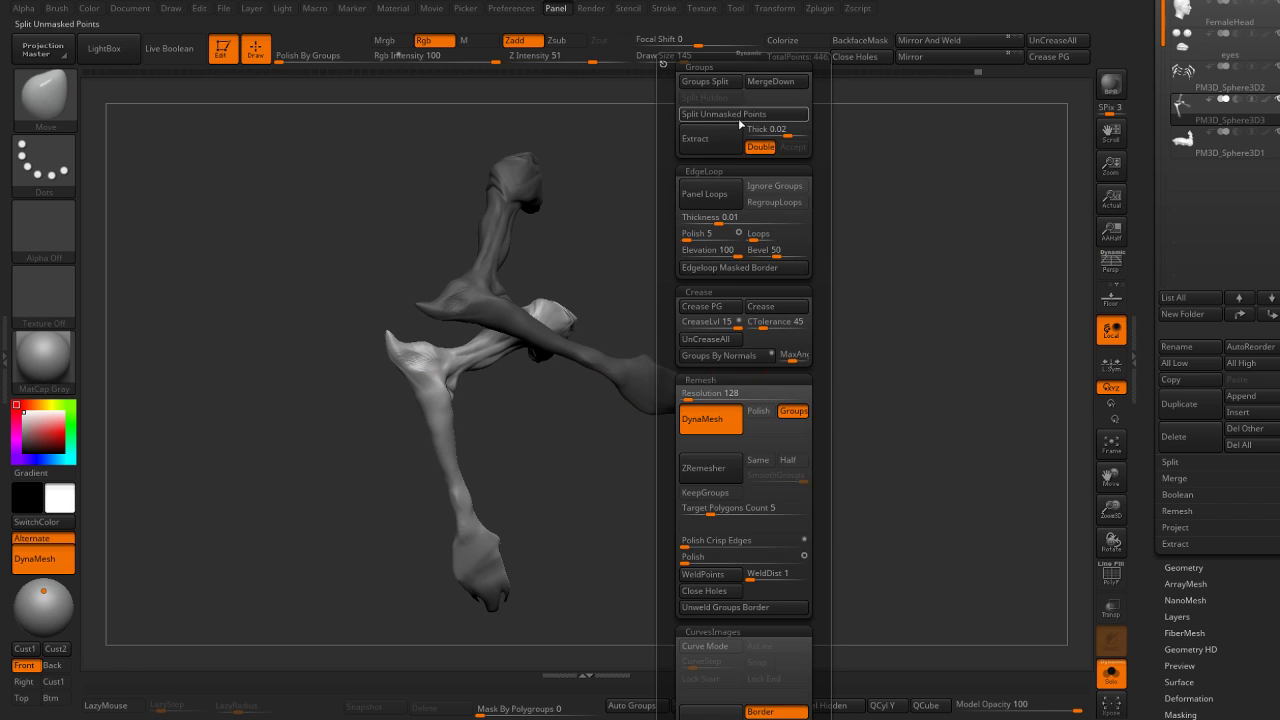
pyautogui.hotkey('shift', 'f')
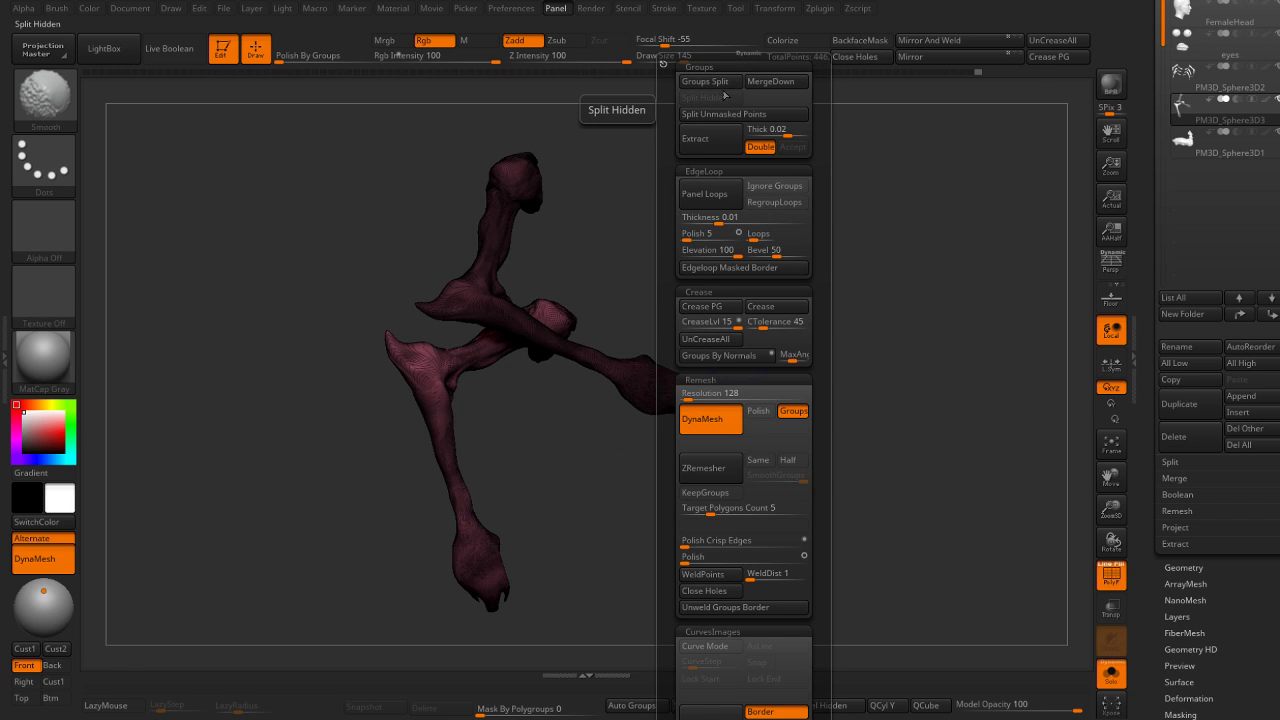
pyautogui.hotkey('shift', 'f')
pyautogui.hotkey('shift', 'f')
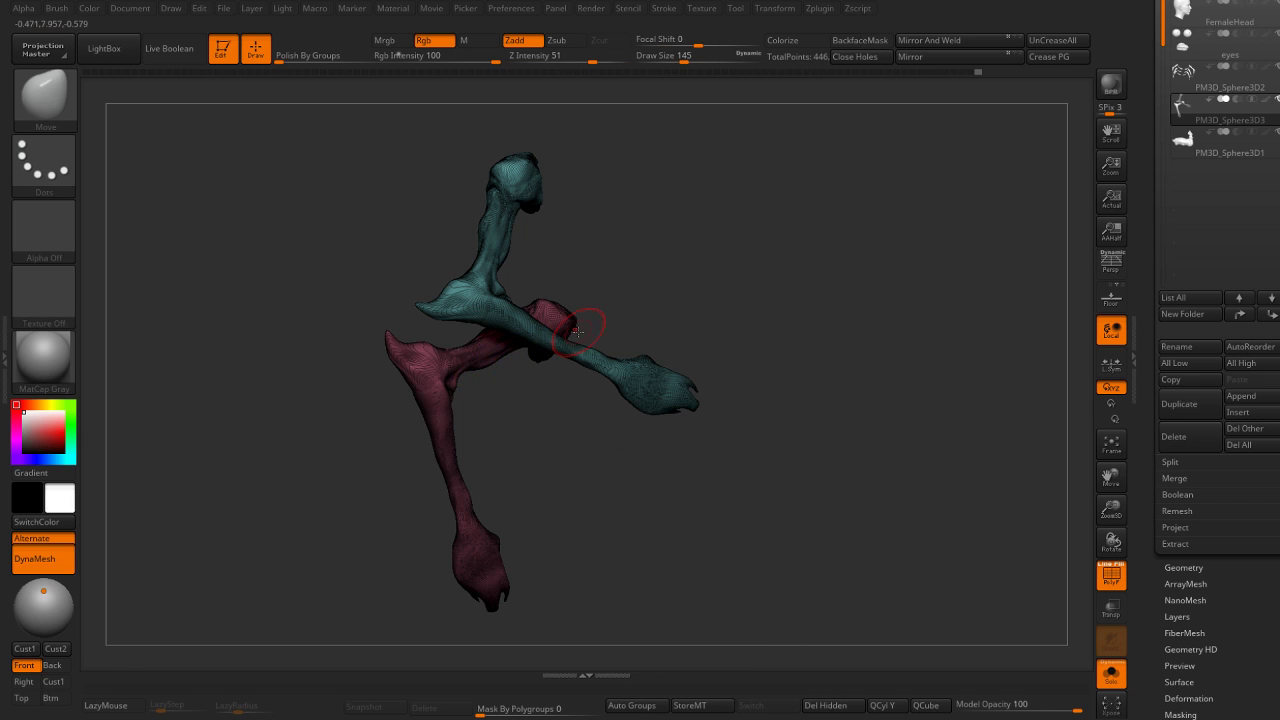
pyautogui.press('w')
pyautogui.keyDown('ctrl'); pyautogui.click(440, 365); pyautogui.keyUp('ctrl')
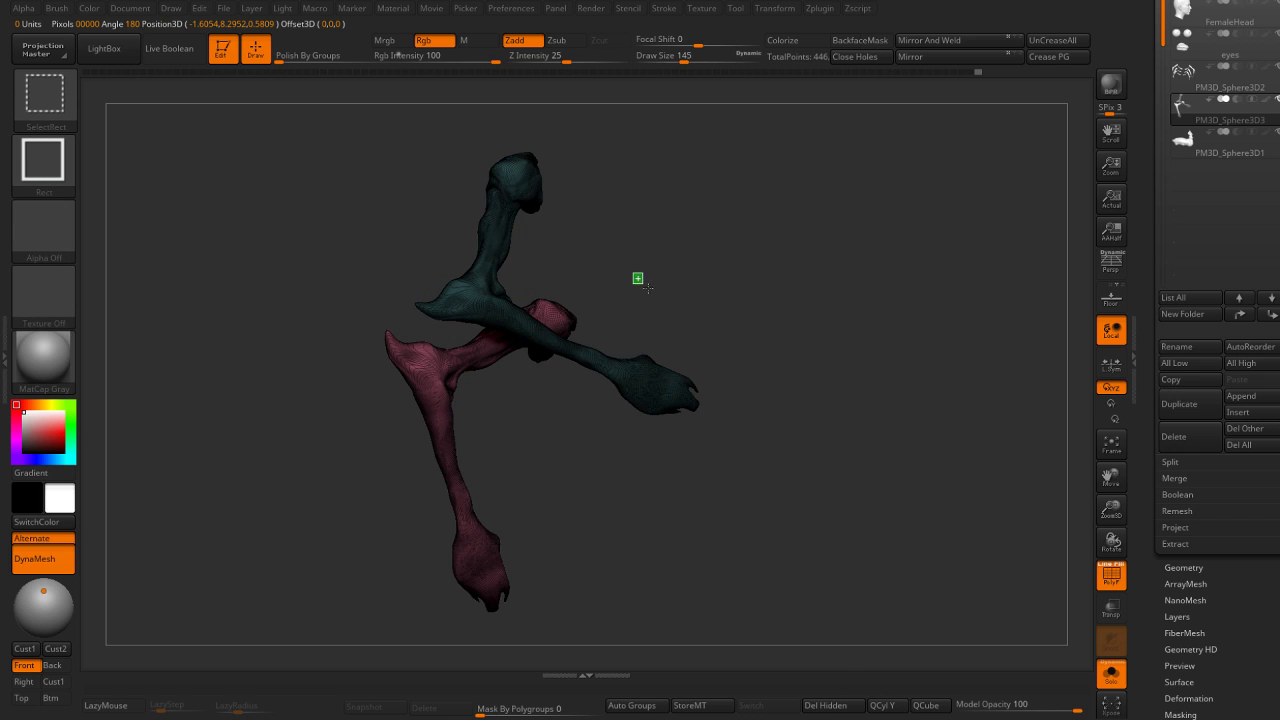
pyautogui.keyDown('ctrl'); pyautogui.keyDown('shift'); pyautogui.click(563, 305); pyautogui.keyUp('shift'); pyautogui.keyUp('ctrl')
pyautogui.hotkey('shift', 'f')
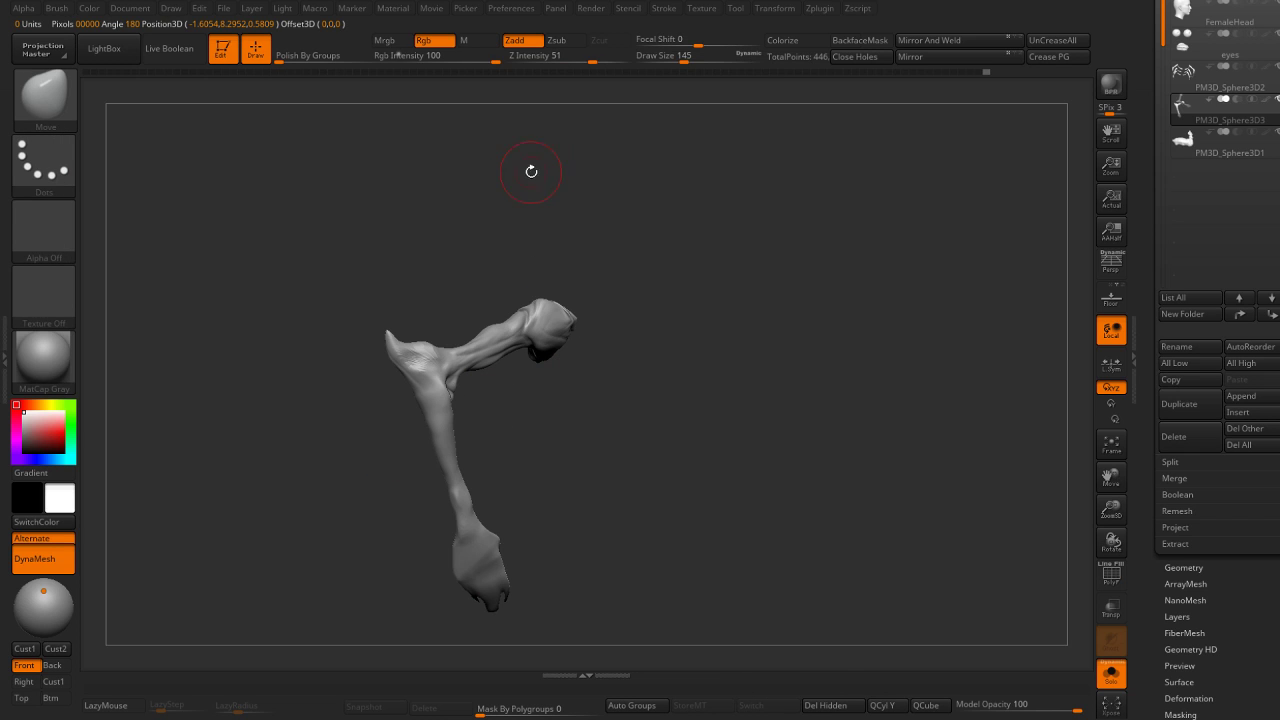
pyautogui.keyDown('ctrl'); pyautogui.keyDown('shift'); pyautogui.moveTo(626, 214); pyautogui.dragTo(705, 228); pyautogui.keyUp('shift'); pyautogui.keyUp('ctrl')
# Split Hidden into PM3D_Sphere3D4, solo it, and mask its upper arm for the gizmo.
pyautogui.click(736, 8)
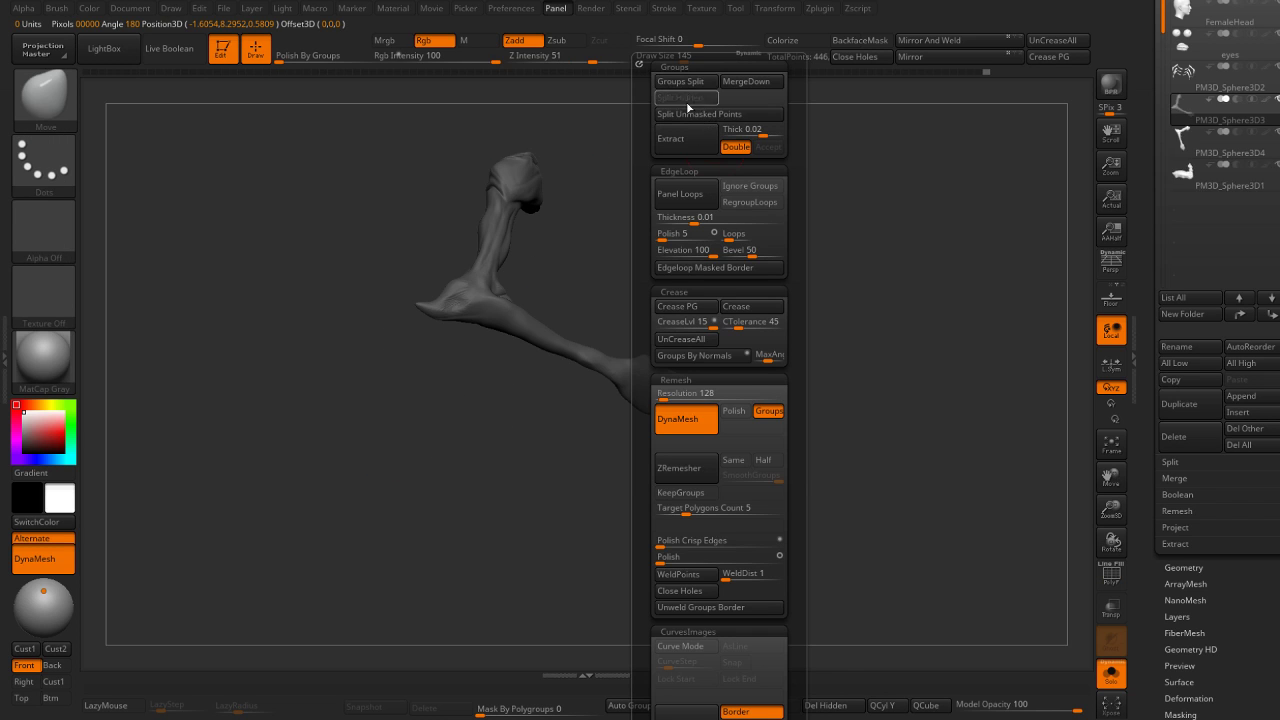
pyautogui.click(687, 468)
pyautogui.keyDown('alt'); pyautogui.click(437, 361); pyautogui.keyUp('alt')
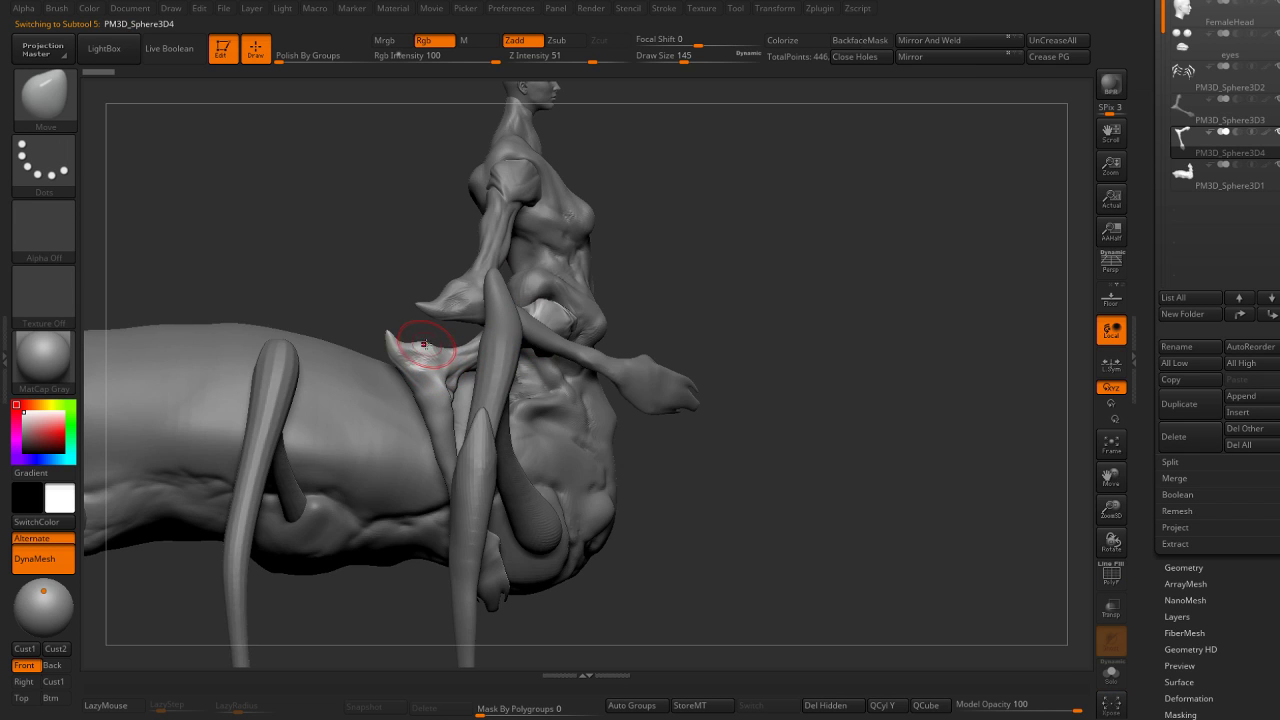
pyautogui.hotkey('alt', 's')
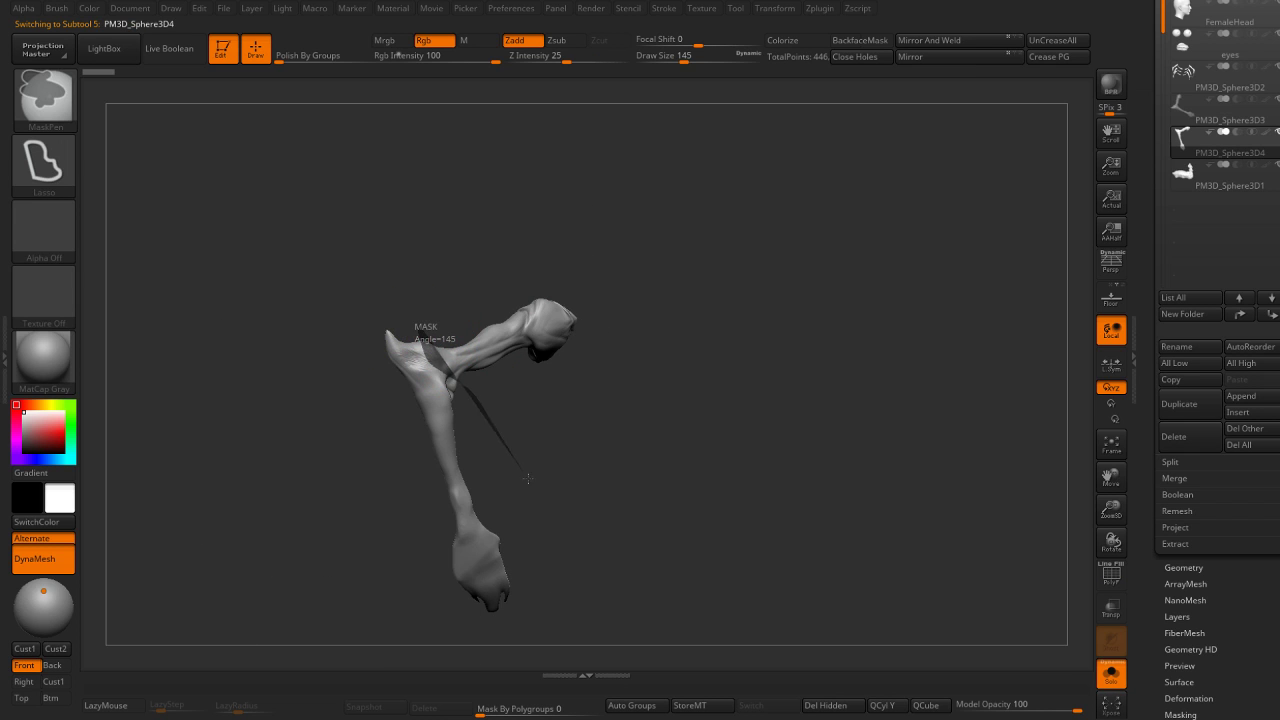
pyautogui.keyDown('ctrl'); pyautogui.moveTo(528, 480); pyautogui.dragTo(300, 290); pyautogui.keyUp('ctrl')
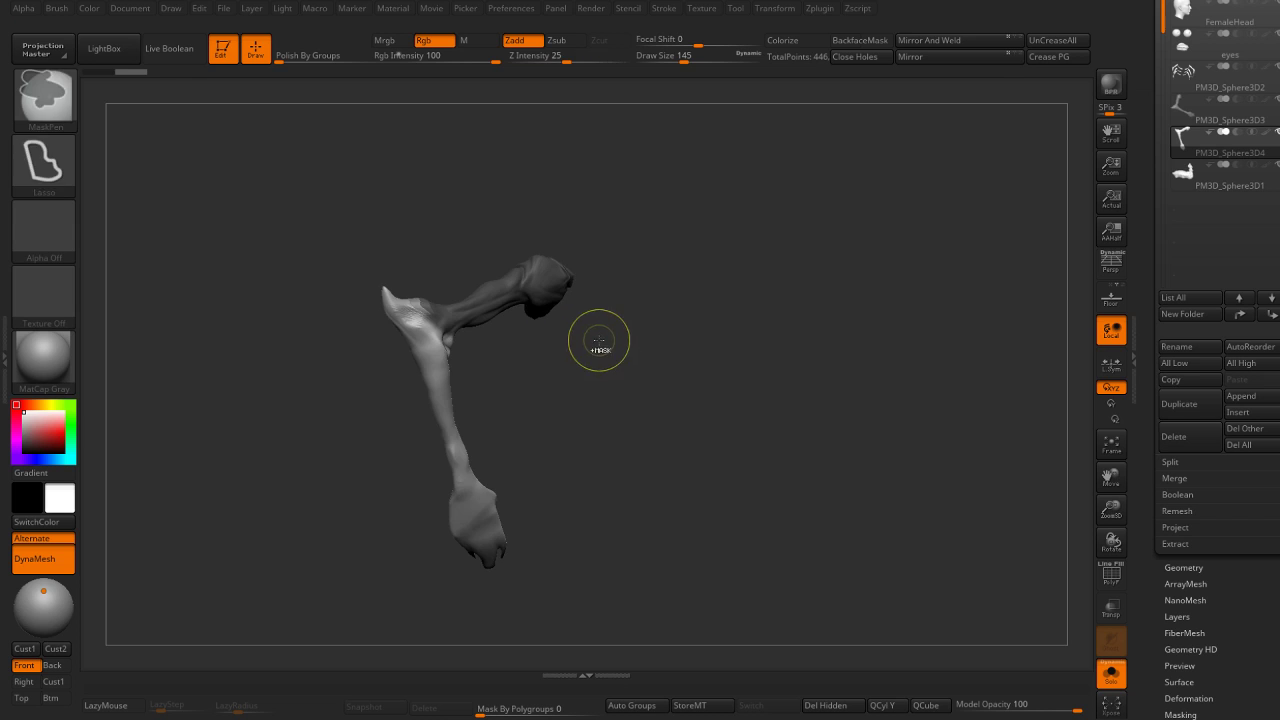
pyautogui.press('w')
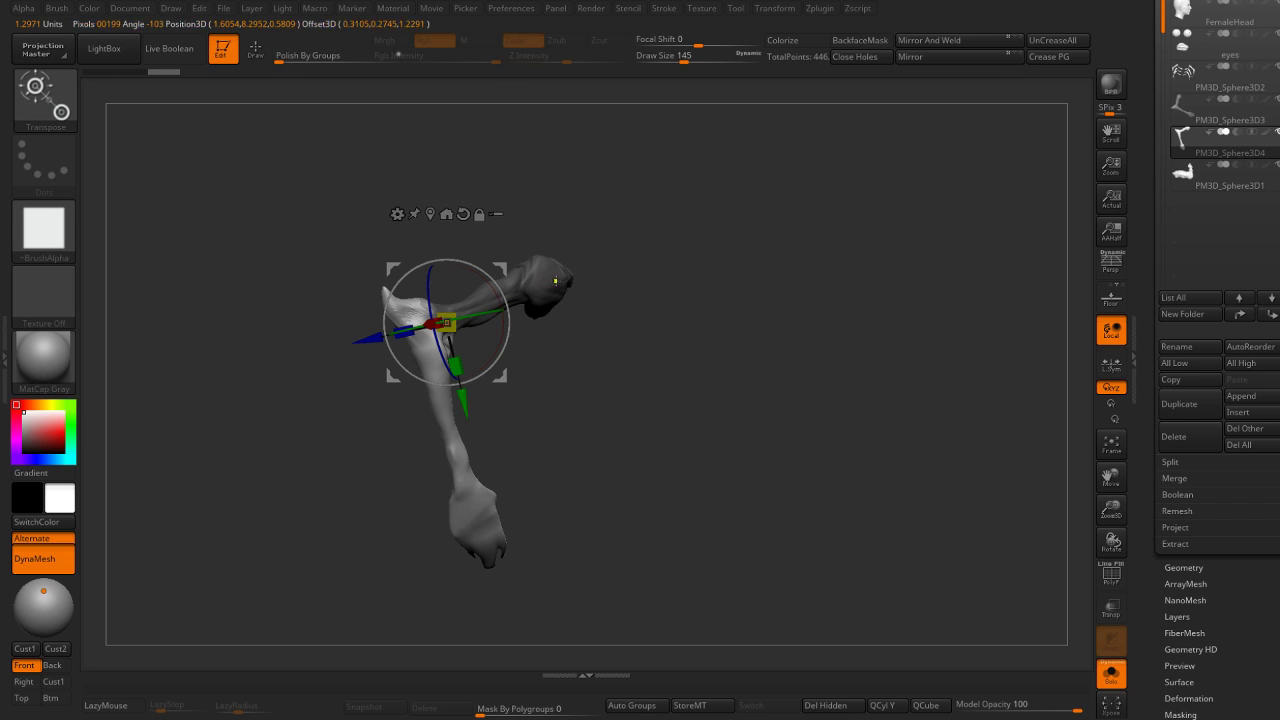
# Rotate the split arm about 42° then 12° so its hands rest against the abdomen.
pyautogui.moveTo(507, 305); pyautogui.dragTo(522, 202)
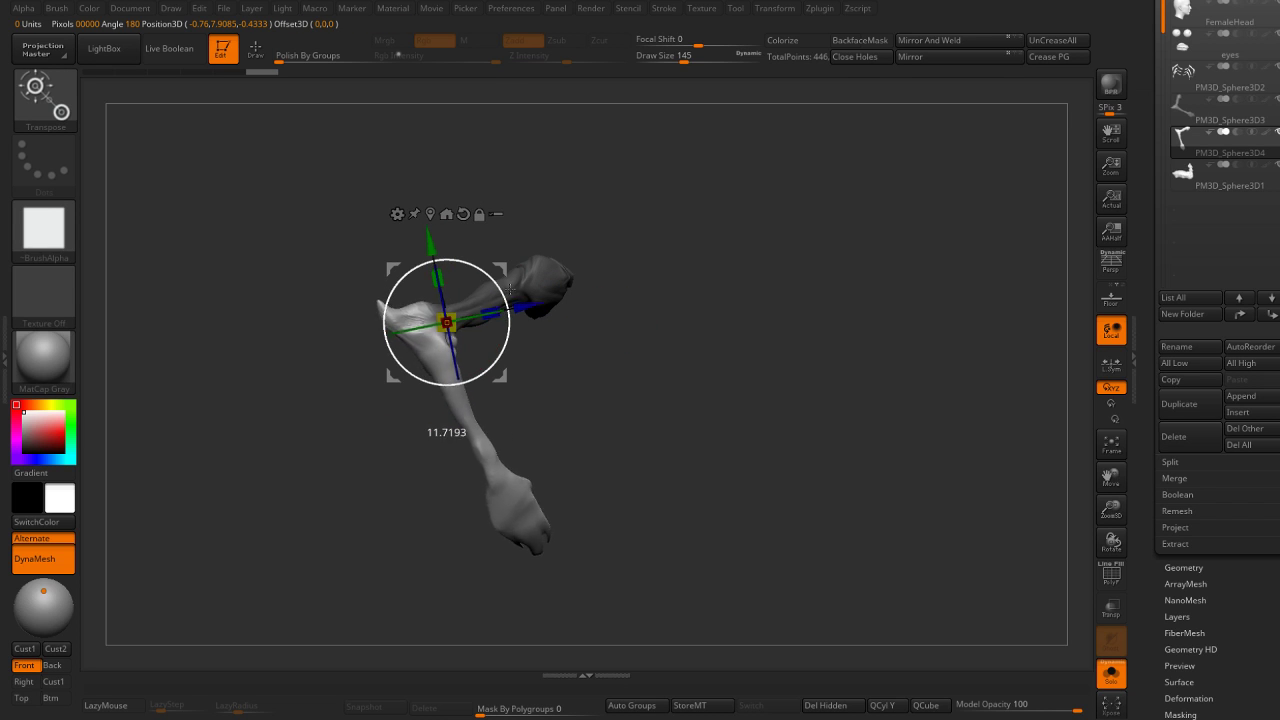
pyautogui.hotkey('ctrl', 'shift', 's')
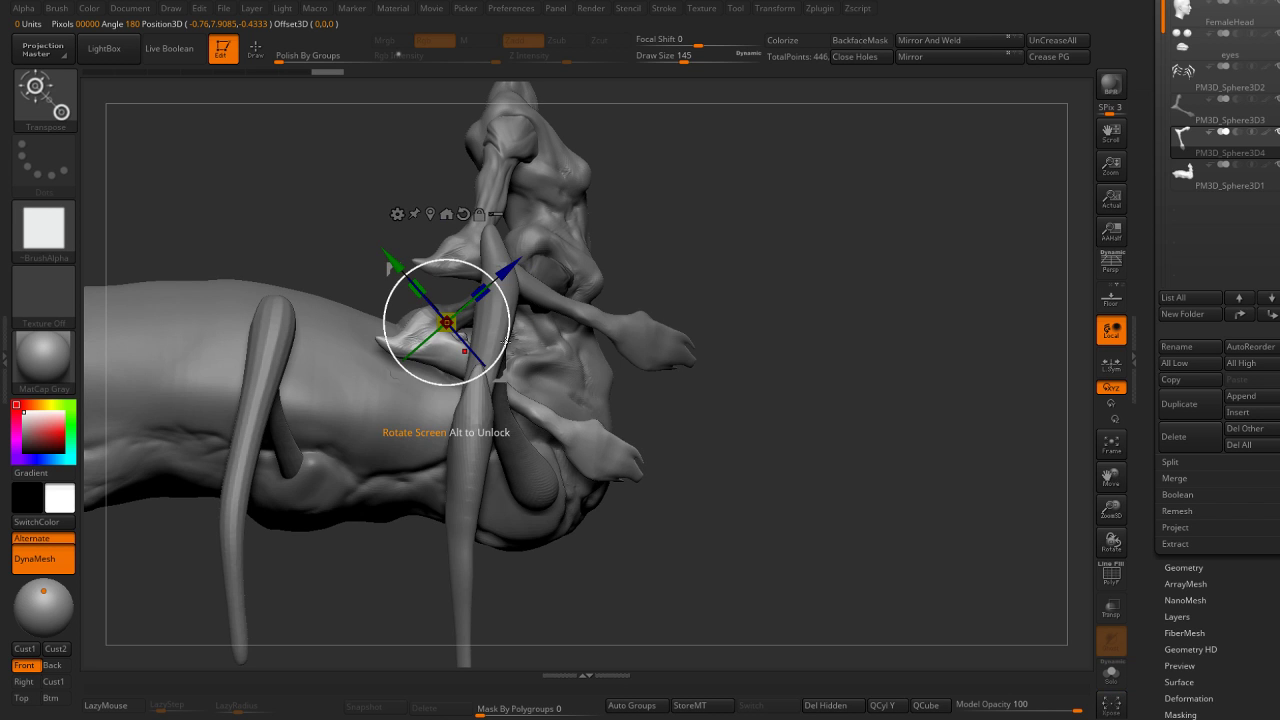
pyautogui.moveTo(524, 342); pyautogui.dragTo(513, 330)
pyautogui.moveTo(720, 300)
pyautogui.mouseDown()
pyautogui.moveTo(754, 254)
pyautogui.moveTo(731, 272)
pyautogui.moveTo(724, 262)
pyautogui.mouseUp()
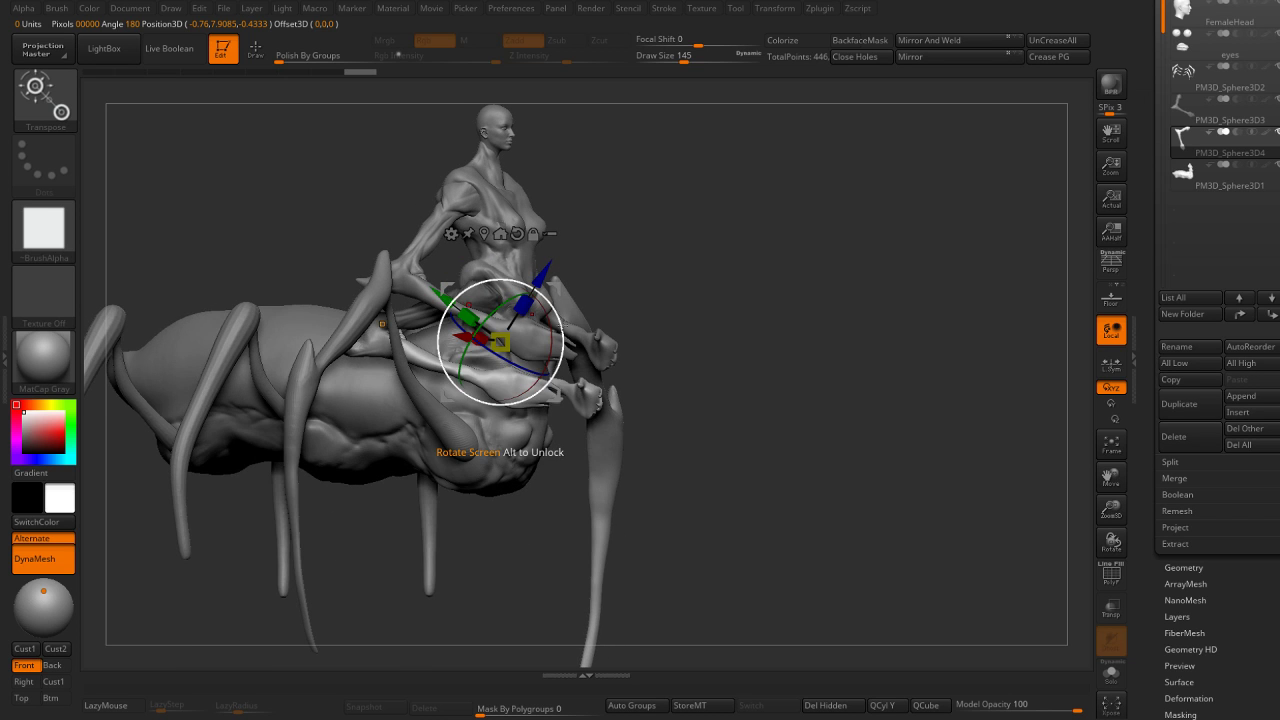
pyautogui.moveTo(563, 335)
pyautogui.mouseDown()
pyautogui.moveTo(560, 350)
pyautogui.moveTo(588, 325)
pyautogui.moveTo(600, 336)
pyautogui.mouseUp()
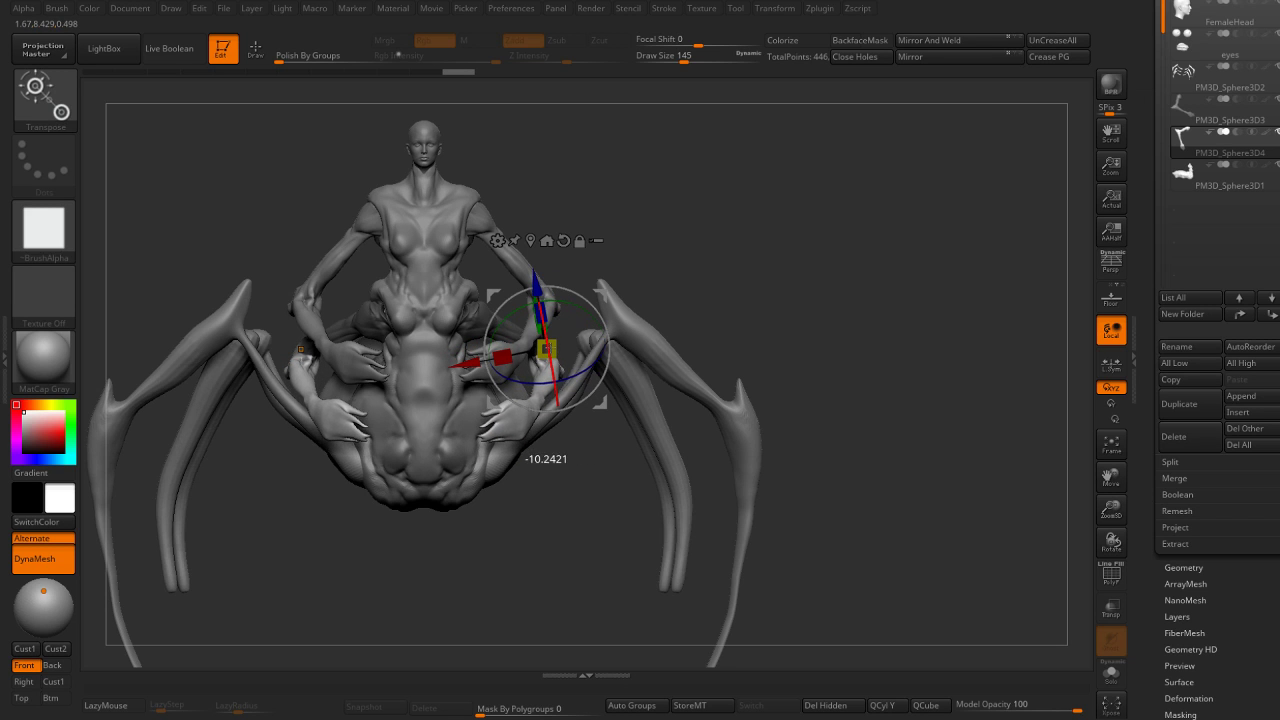
pyautogui.press('q')
pyautogui.moveTo(738, 265)
pyautogui.mouseDown()
pyautogui.moveTo(781, 277)
pyautogui.moveTo(674, 289)
pyautogui.moveTo(579, 436)
pyautogui.moveTo(608, 422)
pyautogui.moveTo(629, 543)
pyautogui.moveTo(567, 450)
pyautogui.mouseUp()
pyautogui.press('s')
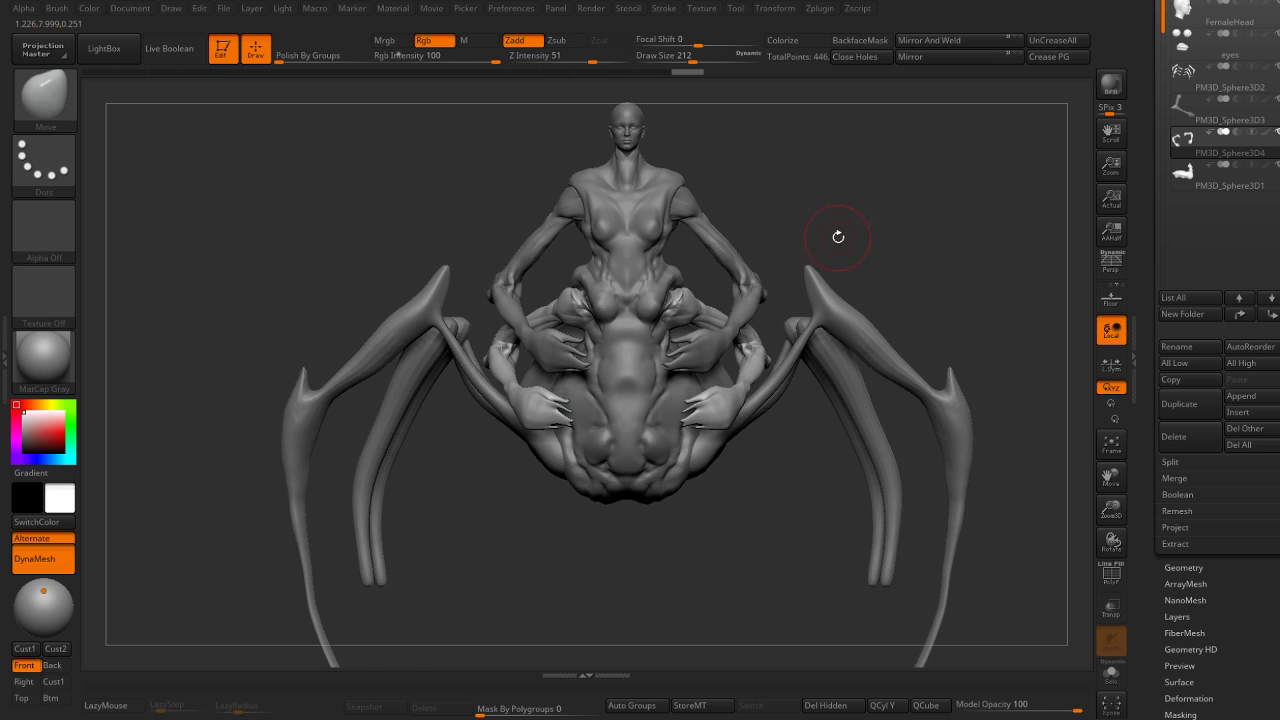
# Set the brush size to 274 and orbit around the creature from rear to front.
pyautogui.moveTo(837, 237)
pyautogui.keyDown('alt'); pyautogui.mouseDown()
pyautogui.moveTo(811, 237)
pyautogui.moveTo(760, 300)
pyautogui.mouseUp(); pyautogui.keyUp('alt')
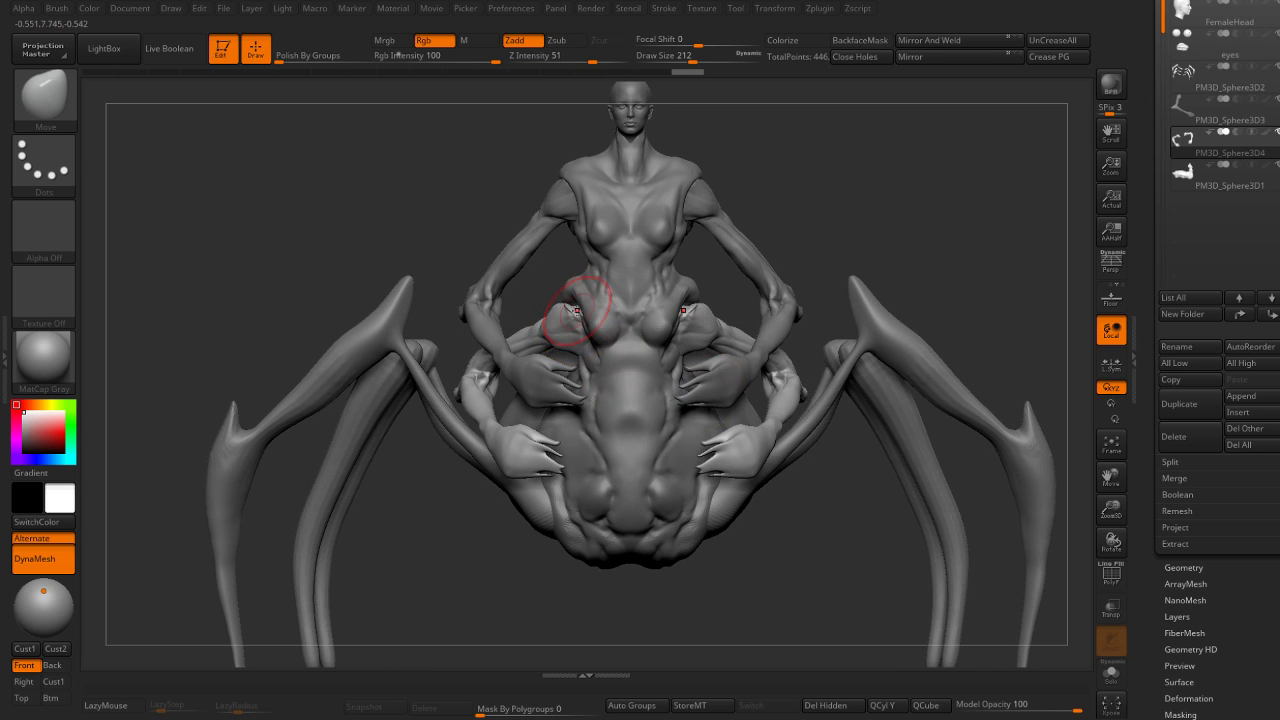
pyautogui.press('s')
pyautogui.moveTo(576, 310)
pyautogui.mouseDown()
pyautogui.moveTo(570, 292)
pyautogui.moveTo(586, 300)
pyautogui.mouseUp()
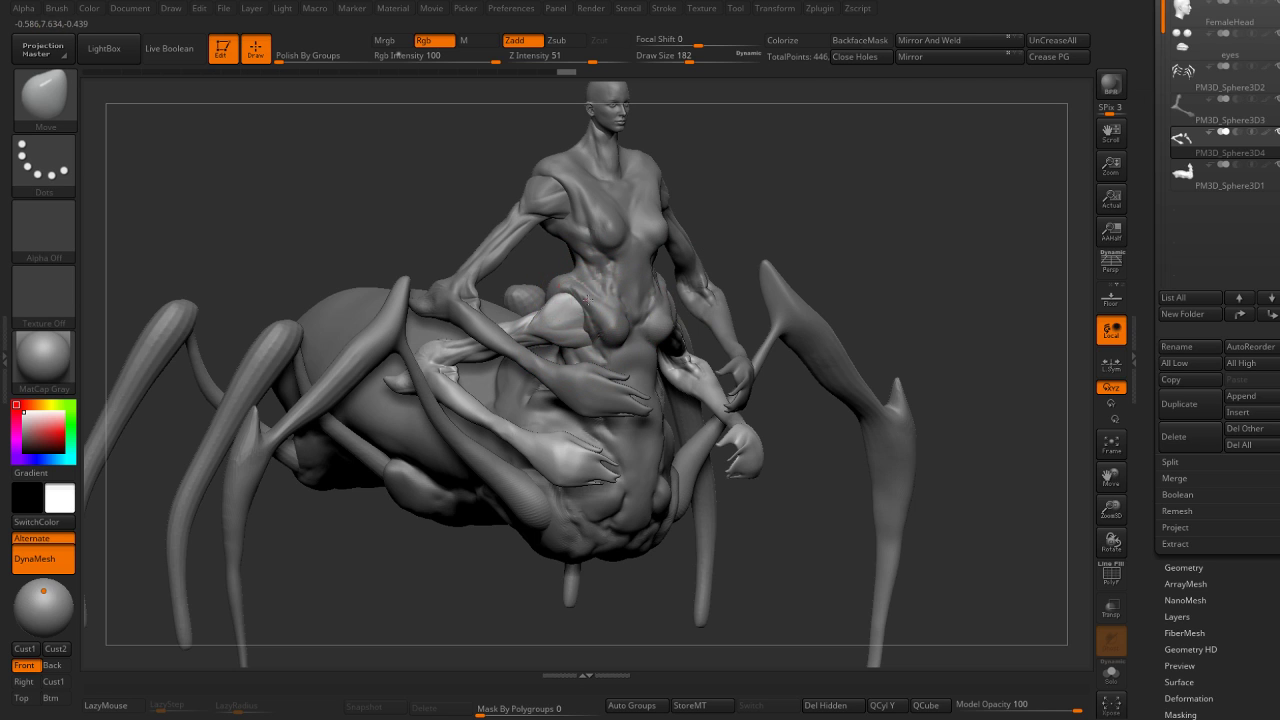
pyautogui.moveTo(581, 336); pyautogui.dragTo(597, 313)
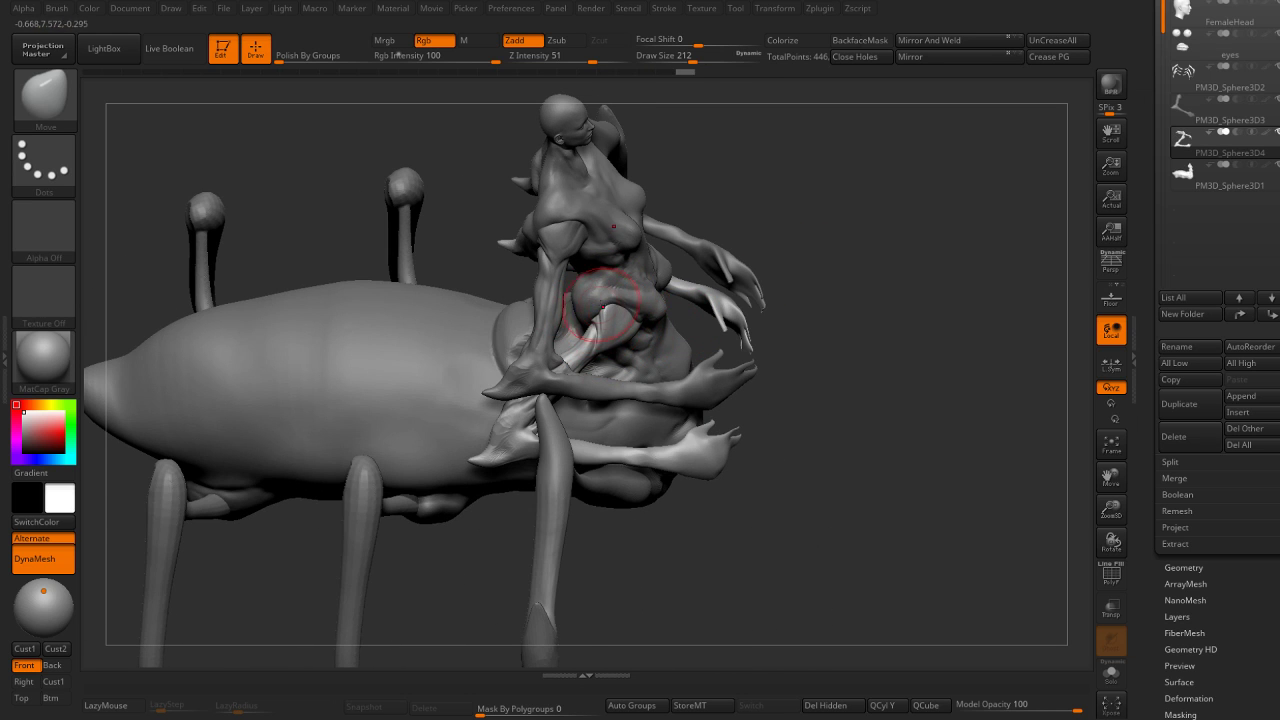
pyautogui.moveTo(832, 271); pyautogui.dragTo(673, 303)
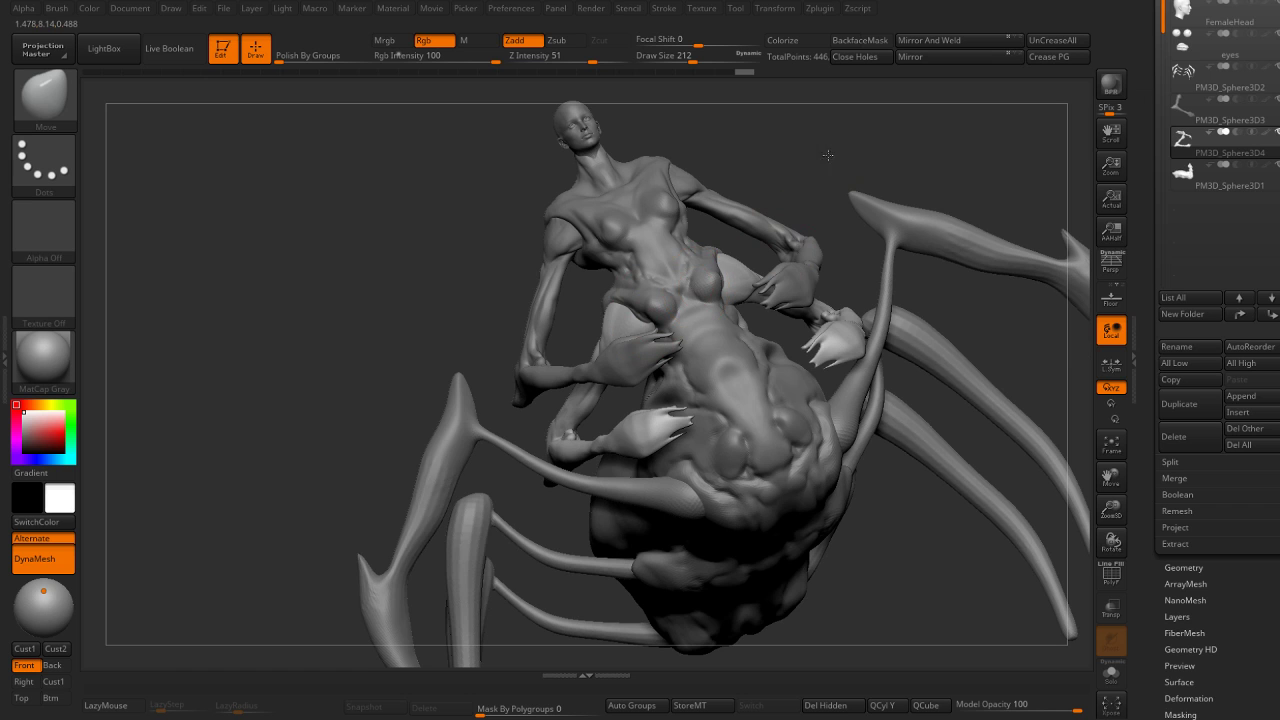
pyautogui.moveTo(836, 142); pyautogui.dragTo(714, 180)
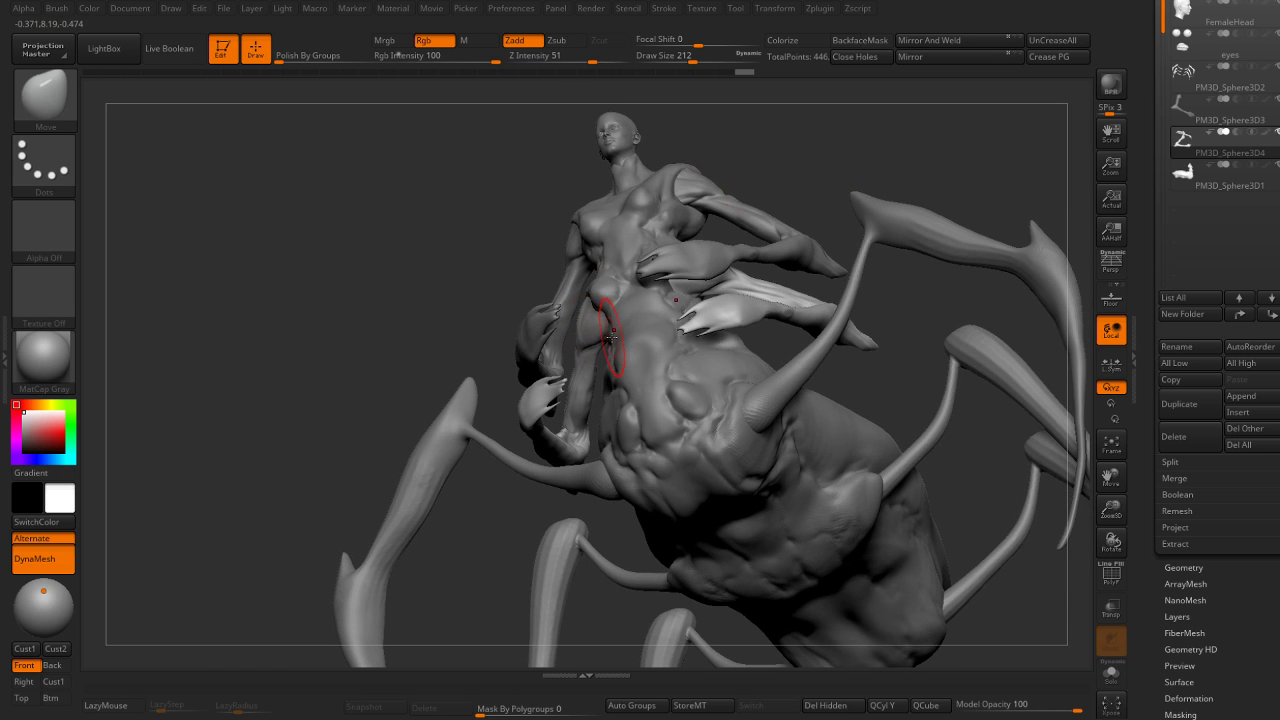
pyautogui.moveTo(652, 264)
pyautogui.mouseDown()
pyautogui.moveTo(737, 257)
pyautogui.moveTo(622, 343)
pyautogui.mouseUp()
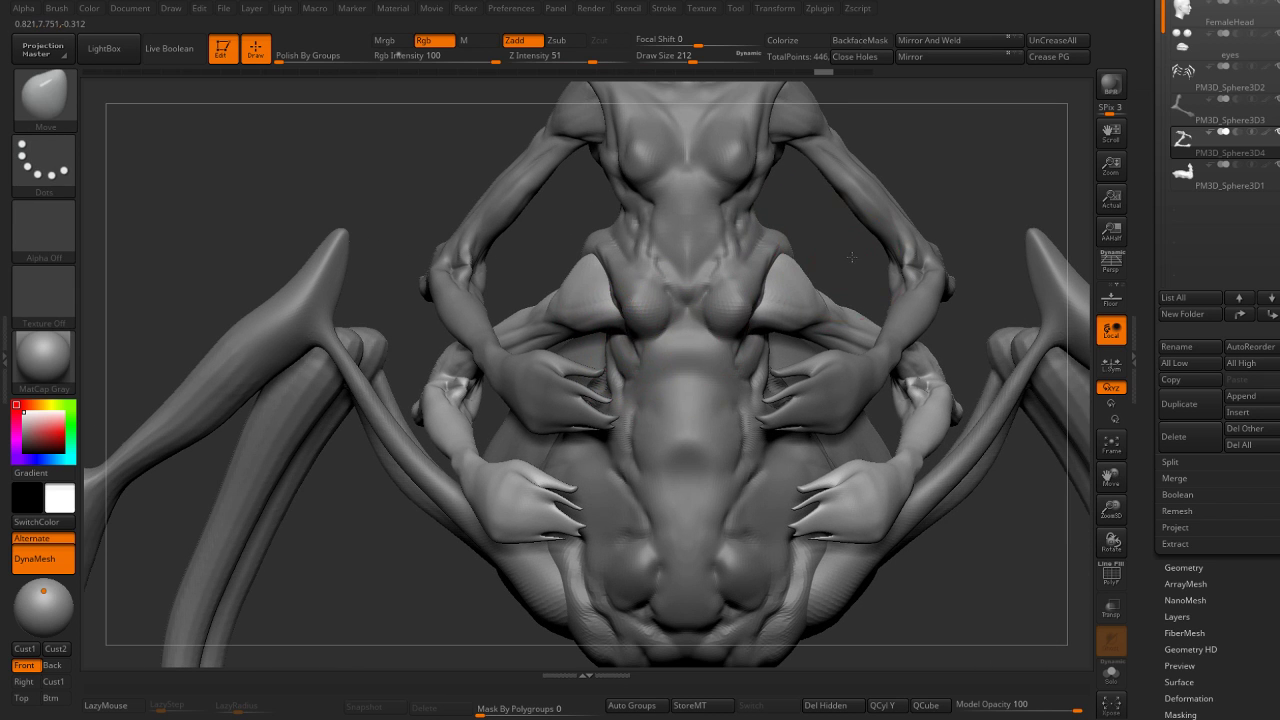
pyautogui.moveTo(851, 257)
pyautogui.mouseDown()
pyautogui.moveTo(675, 288)
pyautogui.moveTo(675, 319)
pyautogui.mouseUp()
# Select body subtool PM3D_Sphere3D1, save the project, and solo it in side view.
pyautogui.keyDown('alt'); pyautogui.click(658, 297); pyautogui.keyUp('alt')
pyautogui.press('s')
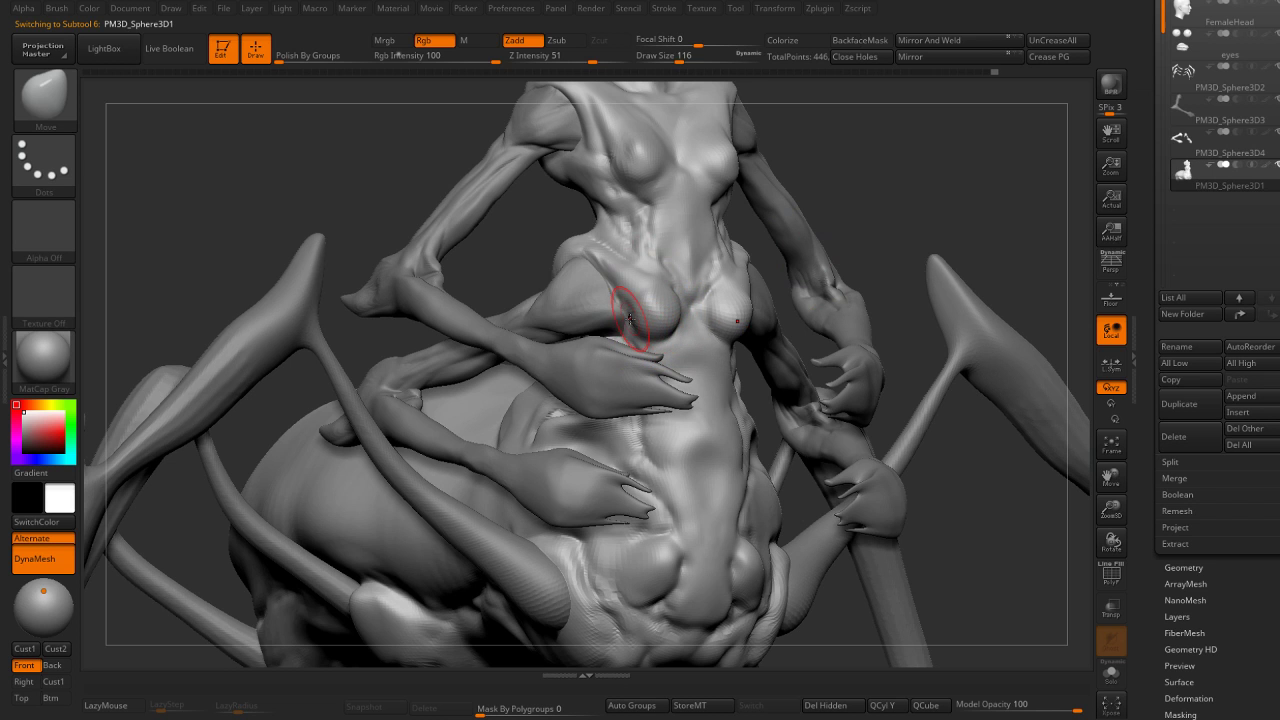
pyautogui.moveTo(679, 279); pyautogui.dragTo(660, 349, button='right')
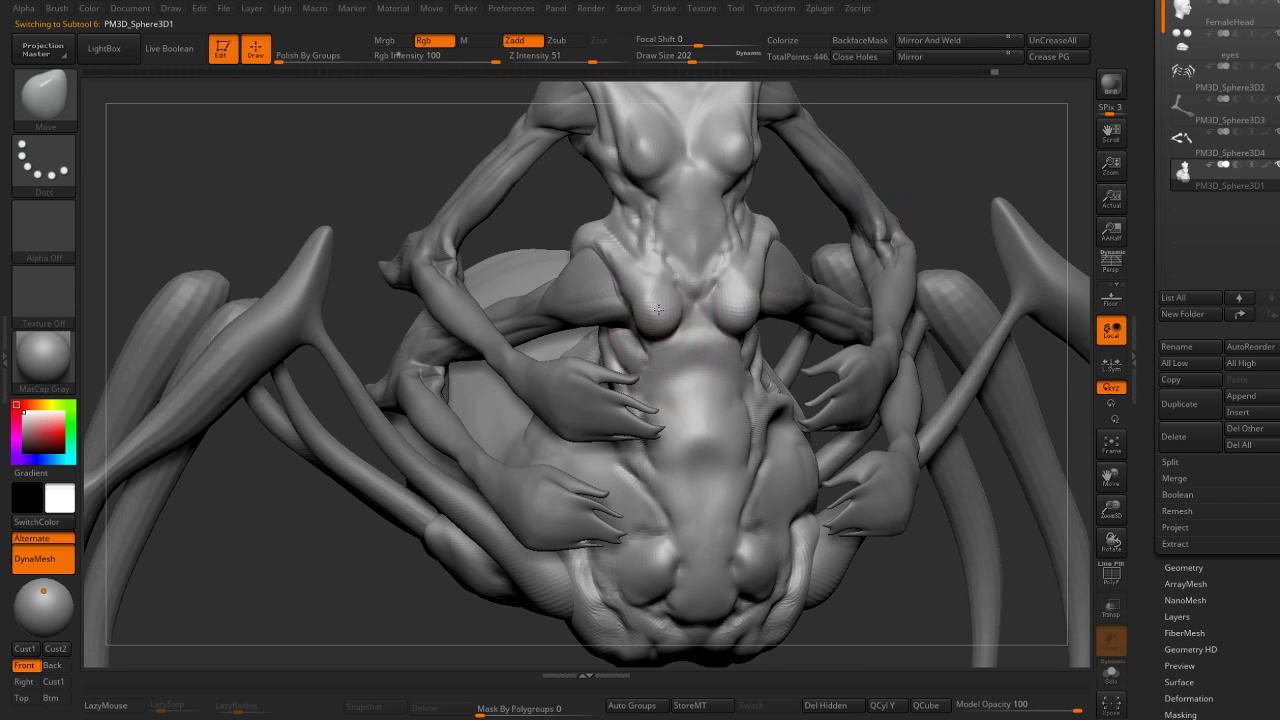
pyautogui.hotkey('ctrl', 's')
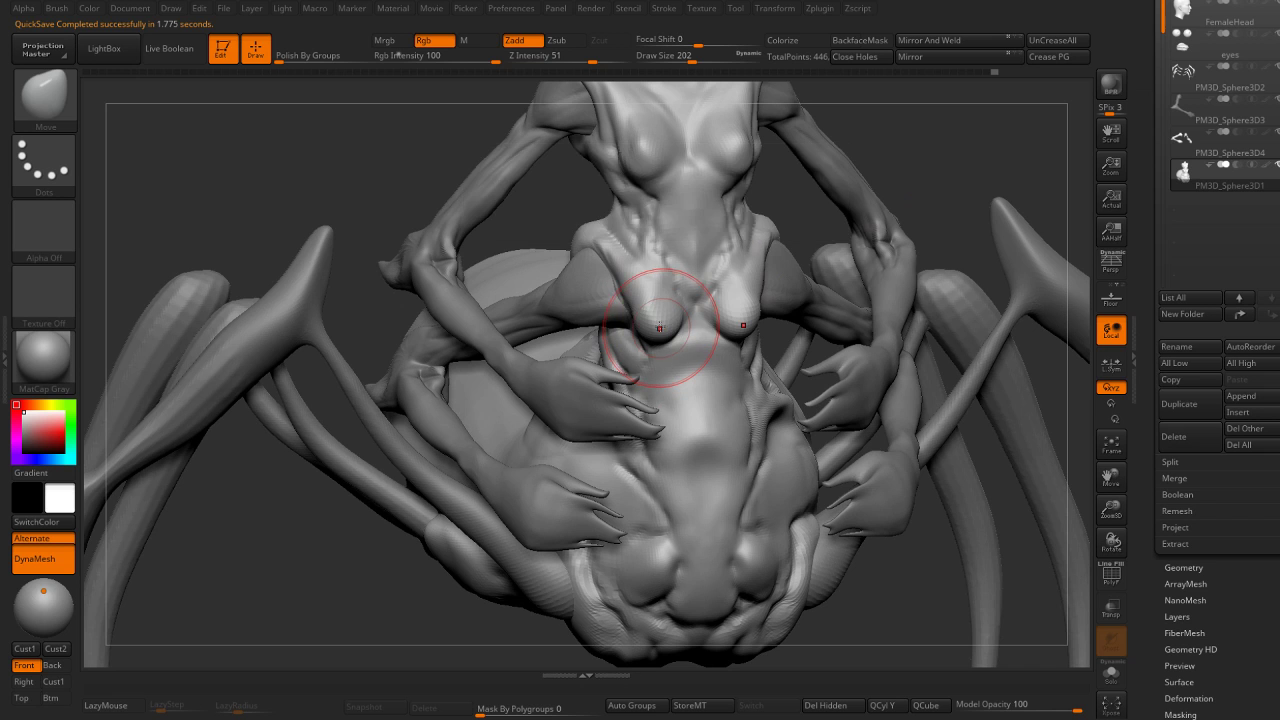
pyautogui.press('f')
pyautogui.moveTo(900, 271)
pyautogui.mouseDown(button='right')
pyautogui.moveTo(1000, 257)
pyautogui.moveTo(760, 310)
pyautogui.moveTo(695, 344)
pyautogui.mouseUp(button='right')
pyautogui.press('f')
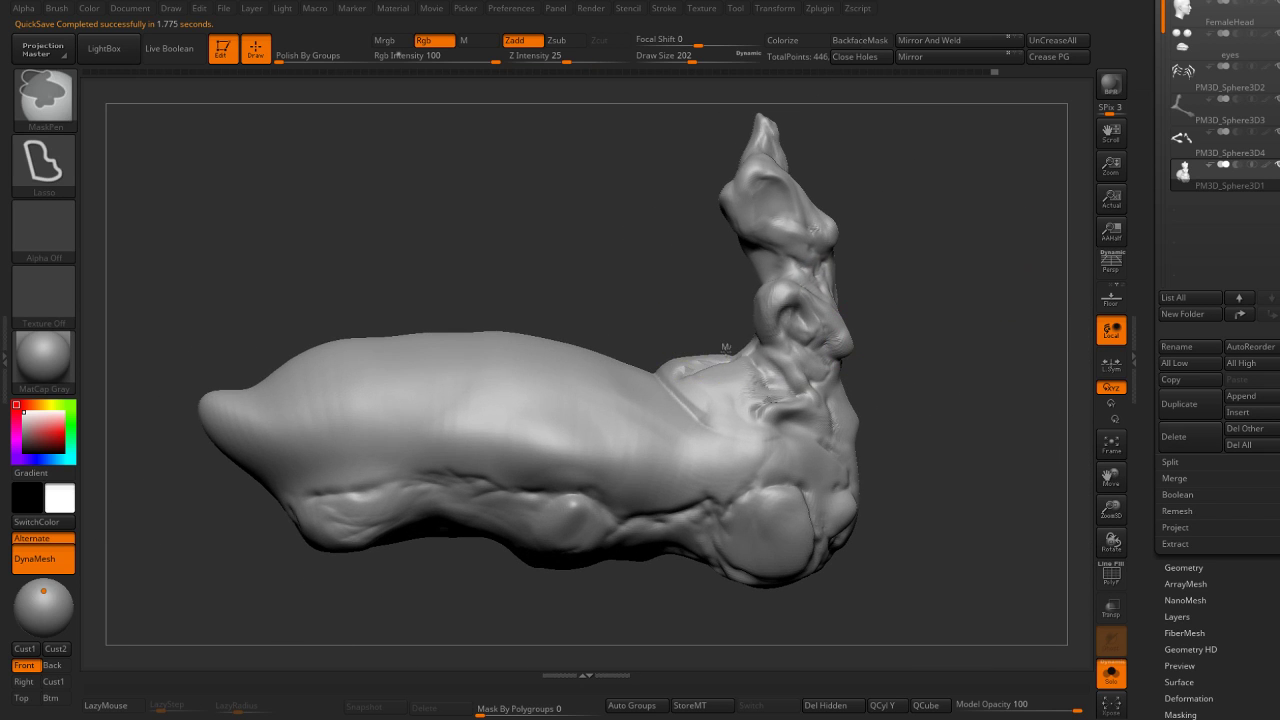
# Mask the body below the neck, invert, and pull the head upward along Y with Transpose.
pyautogui.keyDown('ctrl'); pyautogui.moveTo(787, 420); pyautogui.dragTo(597, 110); pyautogui.keyUp('ctrl')
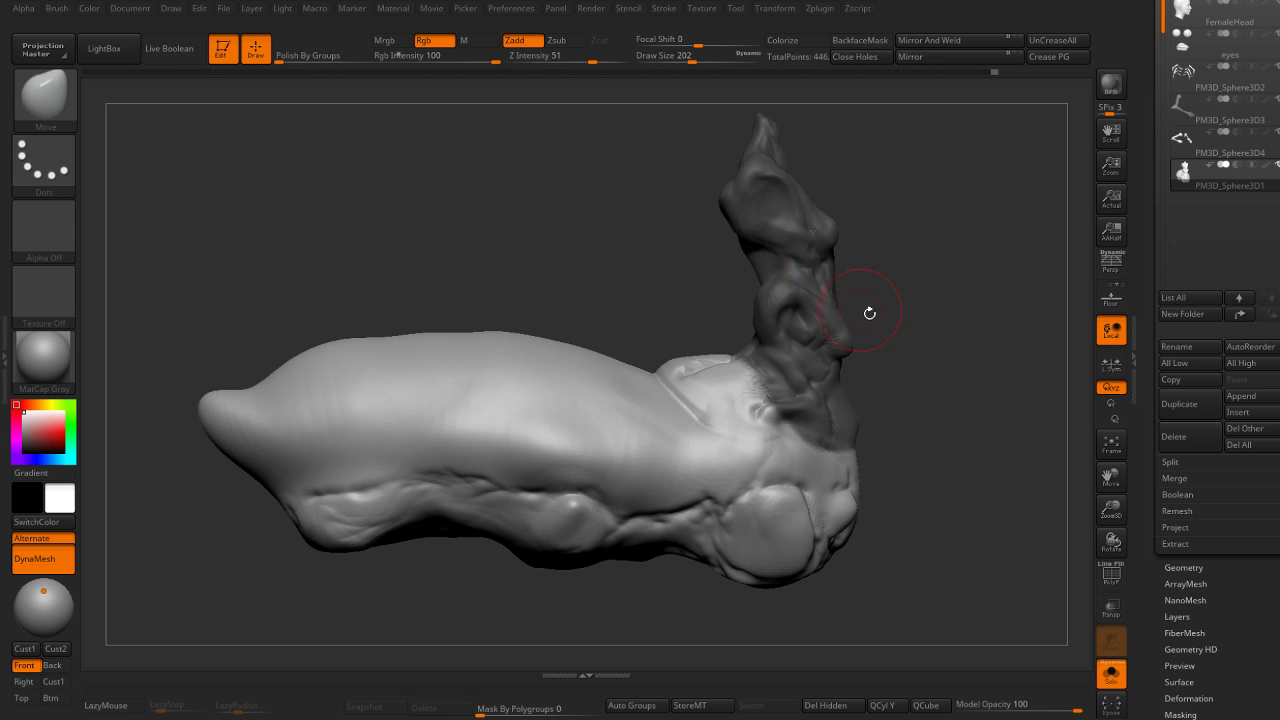
pyautogui.moveTo(863, 300); pyautogui.dragTo(870, 332, button='right')
pyautogui.keyDown('ctrl'); pyautogui.click(870, 332); pyautogui.keyUp('ctrl')
pyautogui.press('w')
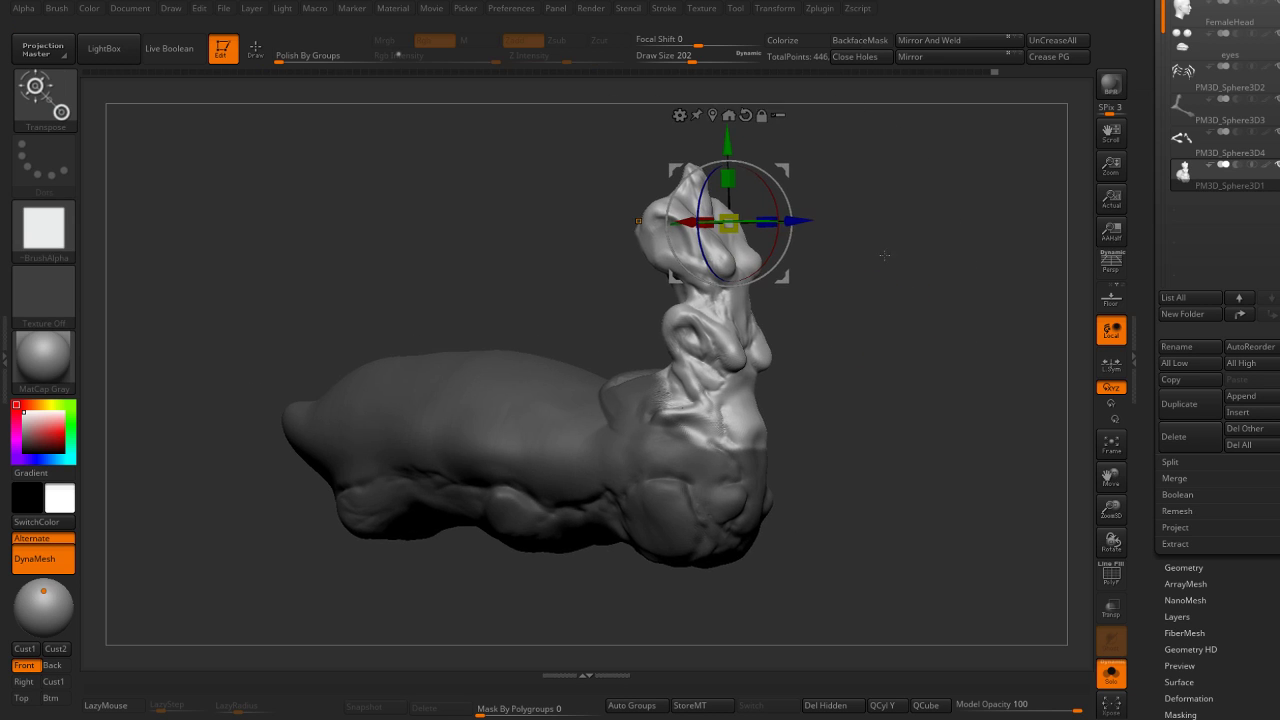
pyautogui.keyDown('alt'); pyautogui.moveTo(739, 128); pyautogui.dragTo(717, 200, button='right'); pyautogui.keyUp('alt')
pyautogui.keyDown('alt'); pyautogui.click(705, 437); pyautogui.keyUp('alt')
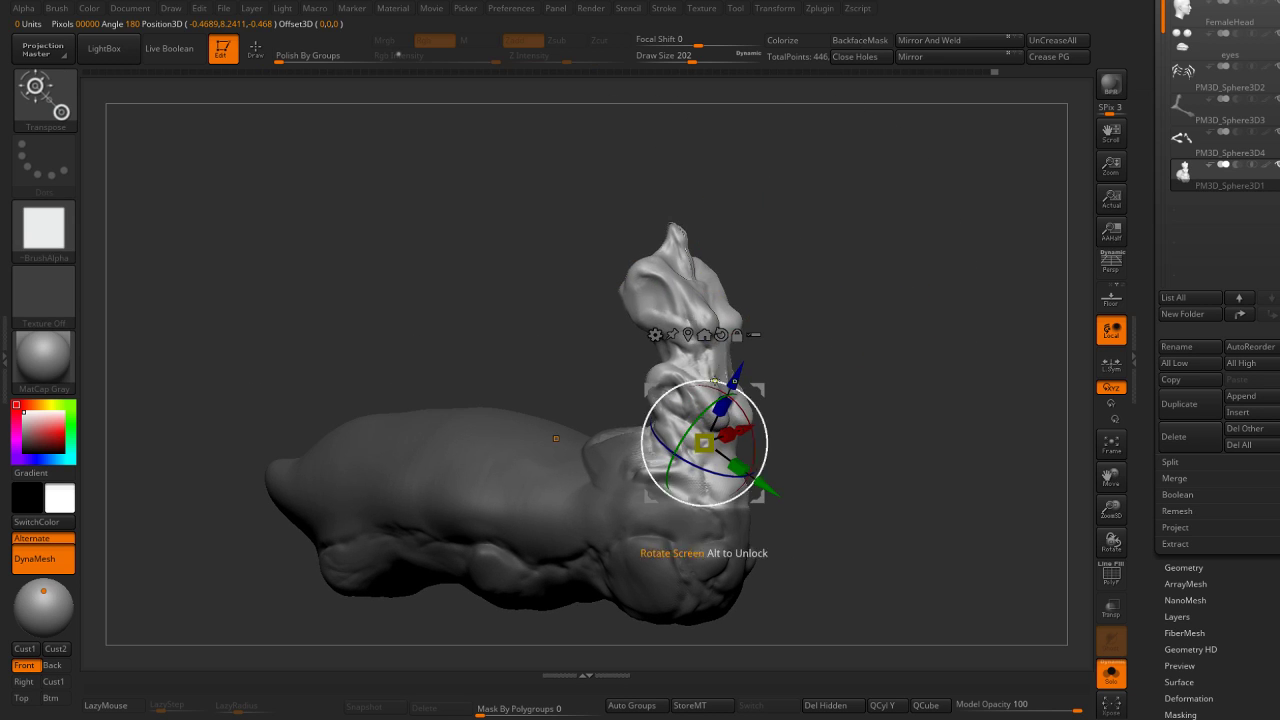
pyautogui.hotkey('ctrl', 'z')
pyautogui.keyDown('alt'); pyautogui.click(704, 440); pyautogui.keyUp('alt')
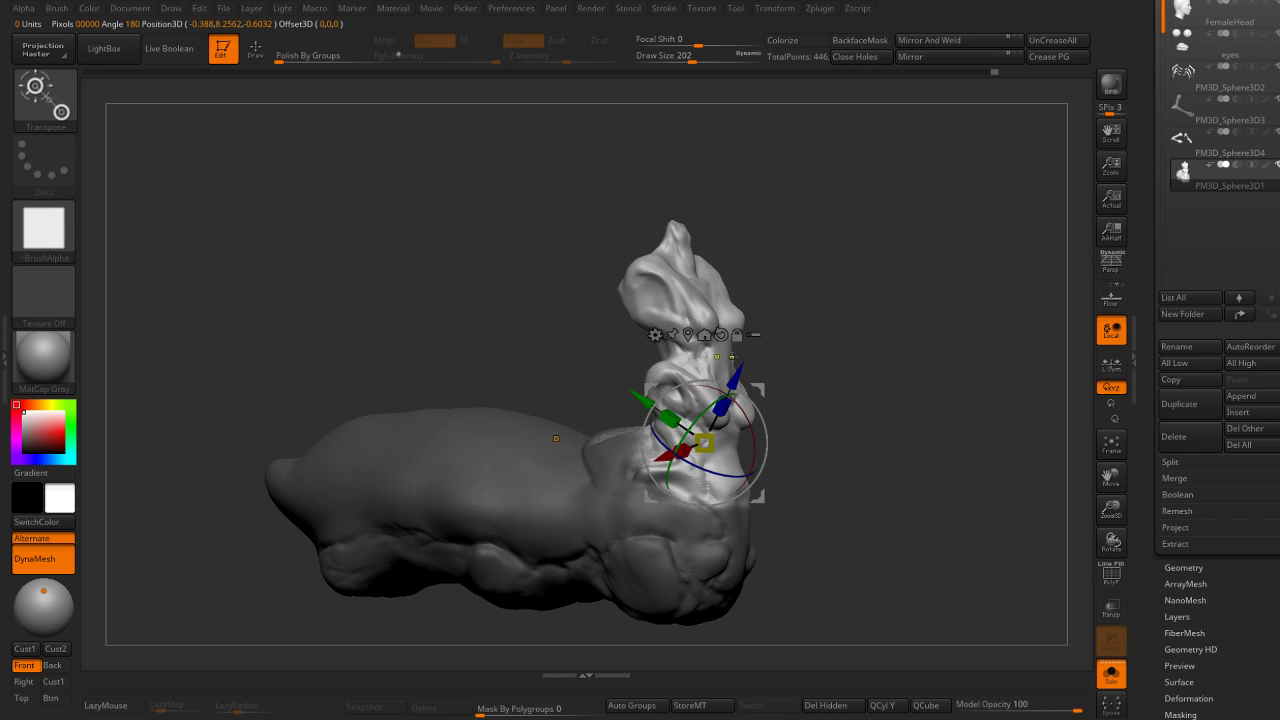
pyautogui.click(720, 335)
pyautogui.moveTo(711, 355); pyautogui.dragTo(711, 335)
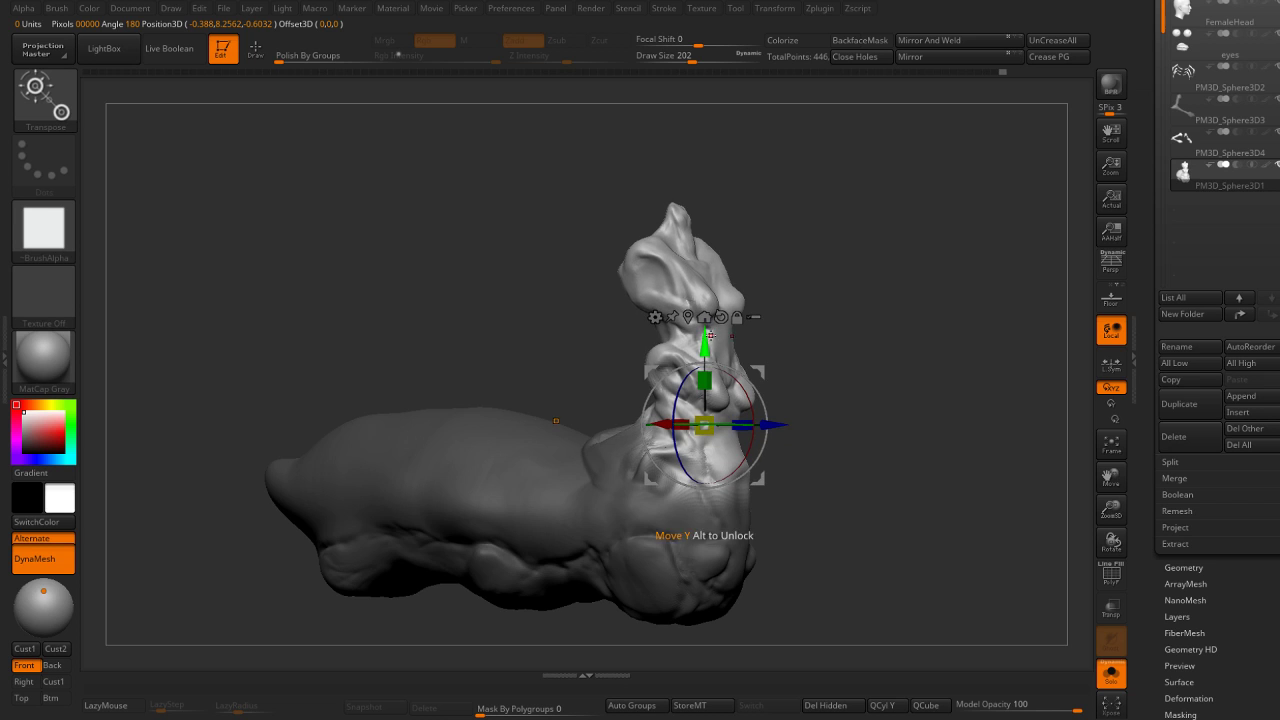
pyautogui.press('q')
# Re-mask the lower body and stretch the head and neck further upward.
pyautogui.moveTo(653, 445); pyautogui.dragTo(733, 413, button='right')
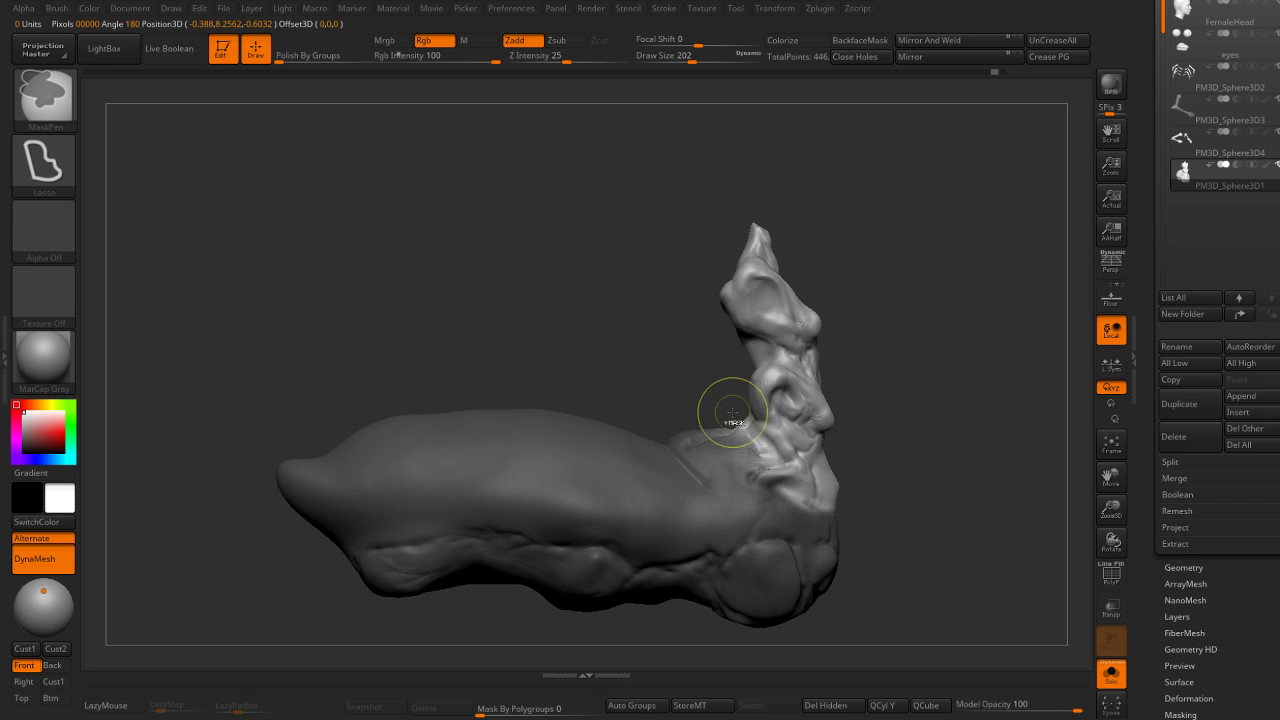
pyautogui.keyDown('ctrl'); pyautogui.moveTo(835, 441); pyautogui.dragTo(690, 565); pyautogui.keyUp('ctrl')
pyautogui.press('w')
pyautogui.moveTo(760, 300)
pyautogui.mouseDown()
pyautogui.moveTo(648, 372)
pyautogui.moveTo(705, 330)
pyautogui.mouseUp()
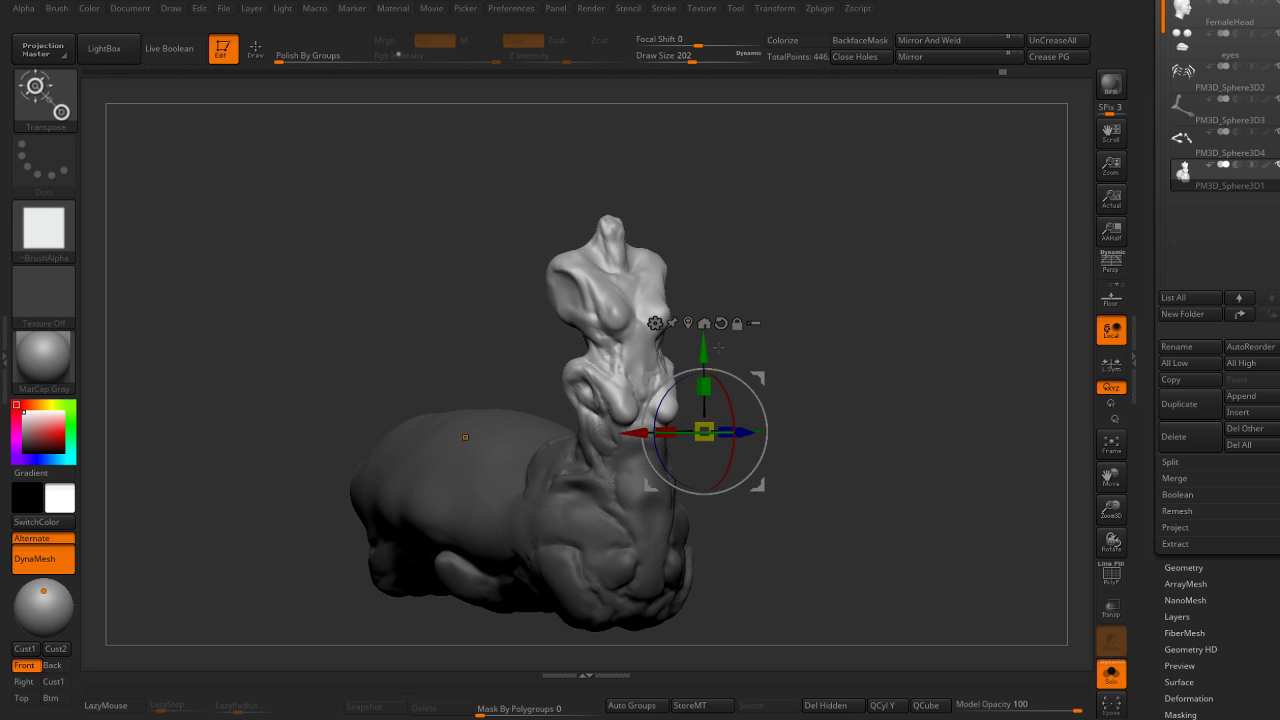
pyautogui.moveTo(760, 365)
pyautogui.mouseDown()
pyautogui.moveTo(838, 368)
pyautogui.moveTo(797, 402)
pyautogui.mouseUp()
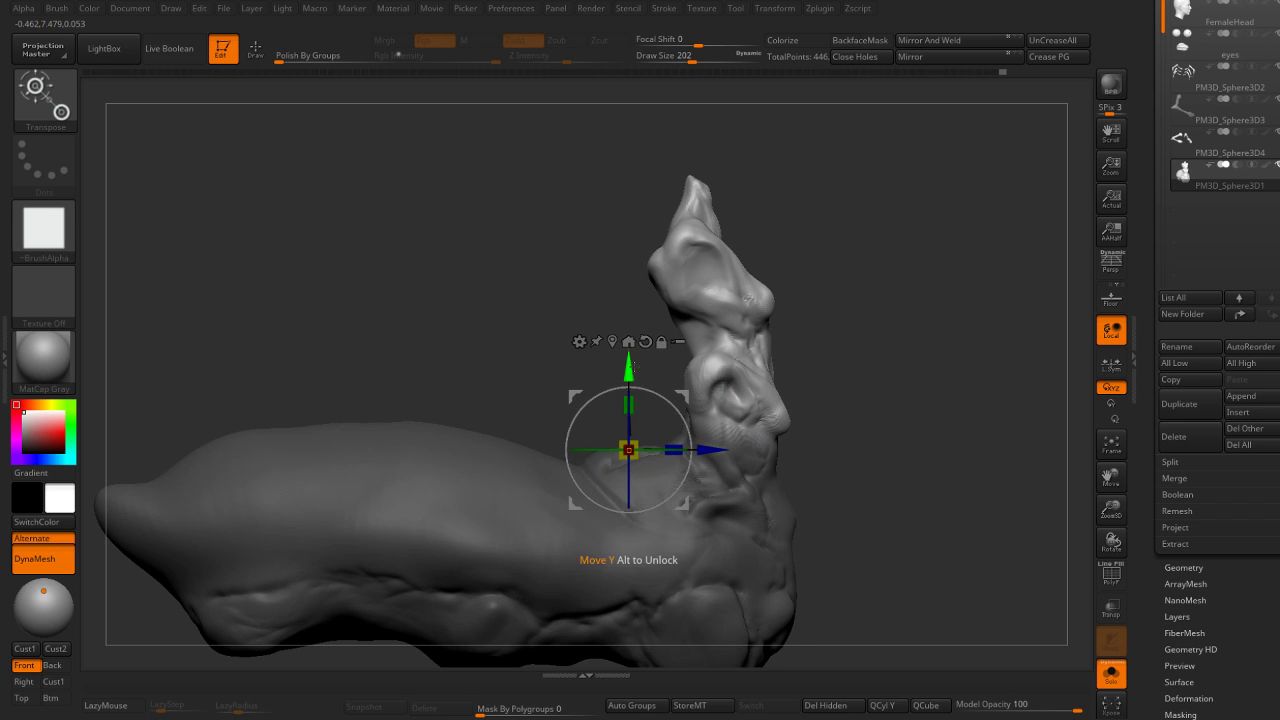
pyautogui.moveTo(632, 366)
pyautogui.mouseDown()
pyautogui.moveTo(740, 367)
pyautogui.moveTo(548, 297)
pyautogui.mouseUp()
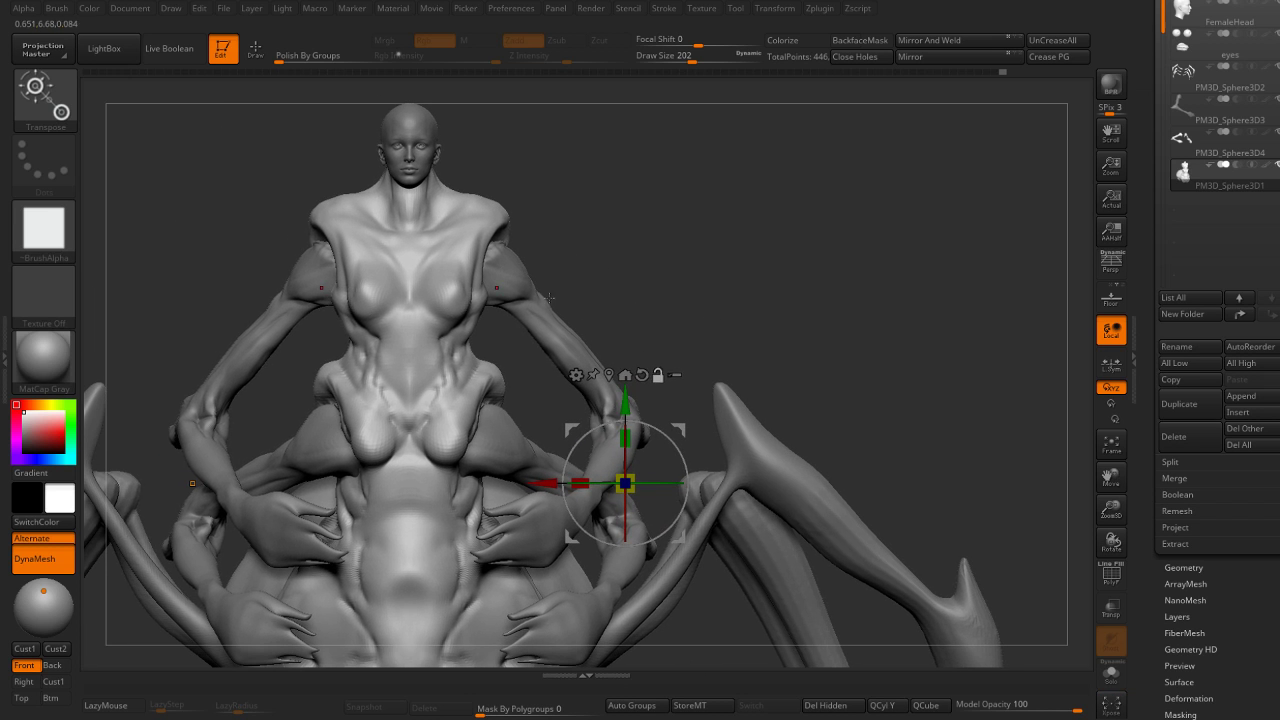
# Raise arm subtools PM3D_Sphere3D3 and PM3D_Sphere3D4, then reselect body PM3D_Sphere3D1.
pyautogui.keyDown('alt'); pyautogui.click(541, 301); pyautogui.keyUp('alt')
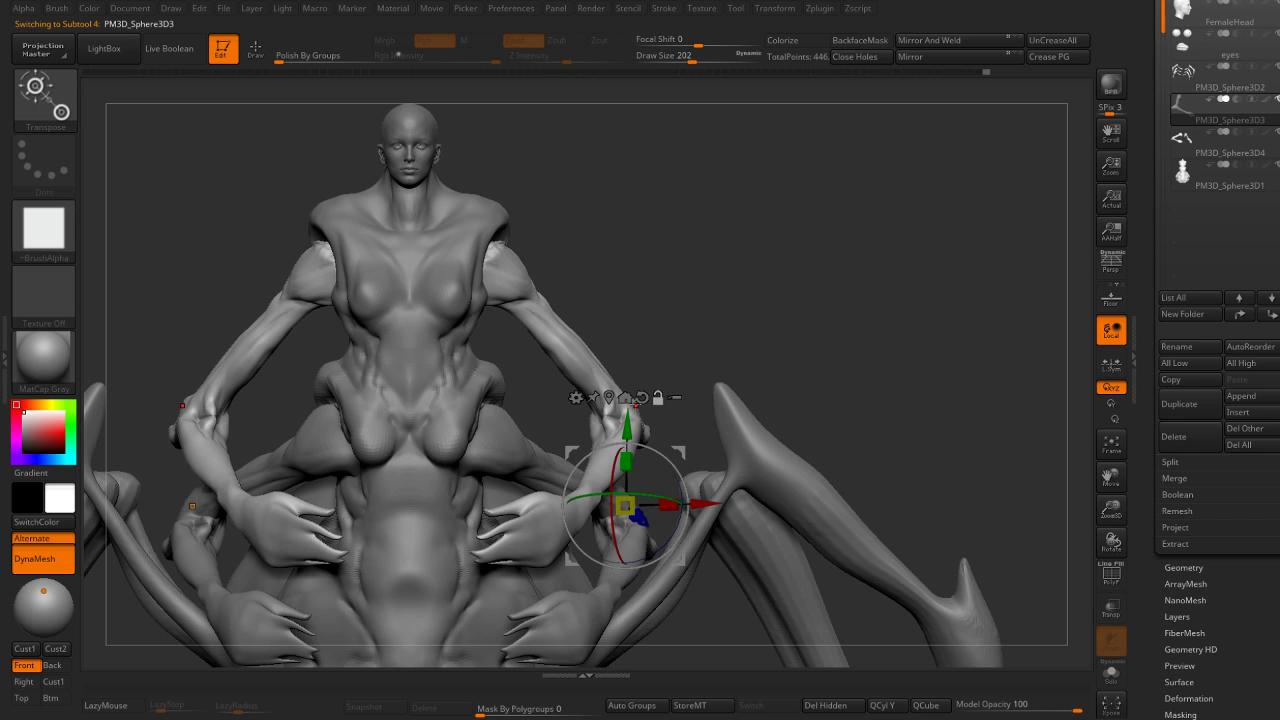
pyautogui.moveTo(627, 420); pyautogui.dragTo(630, 401)
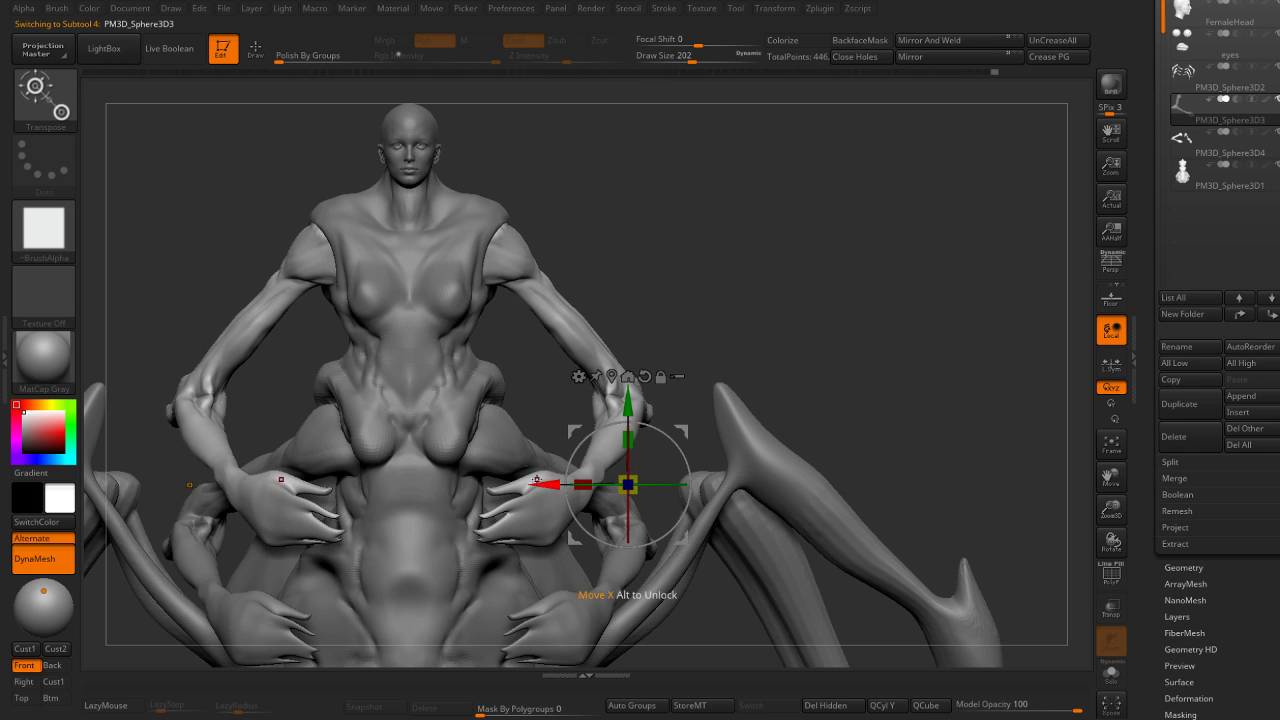
pyautogui.keyDown('alt'); pyautogui.click(520, 409); pyautogui.keyUp('alt')
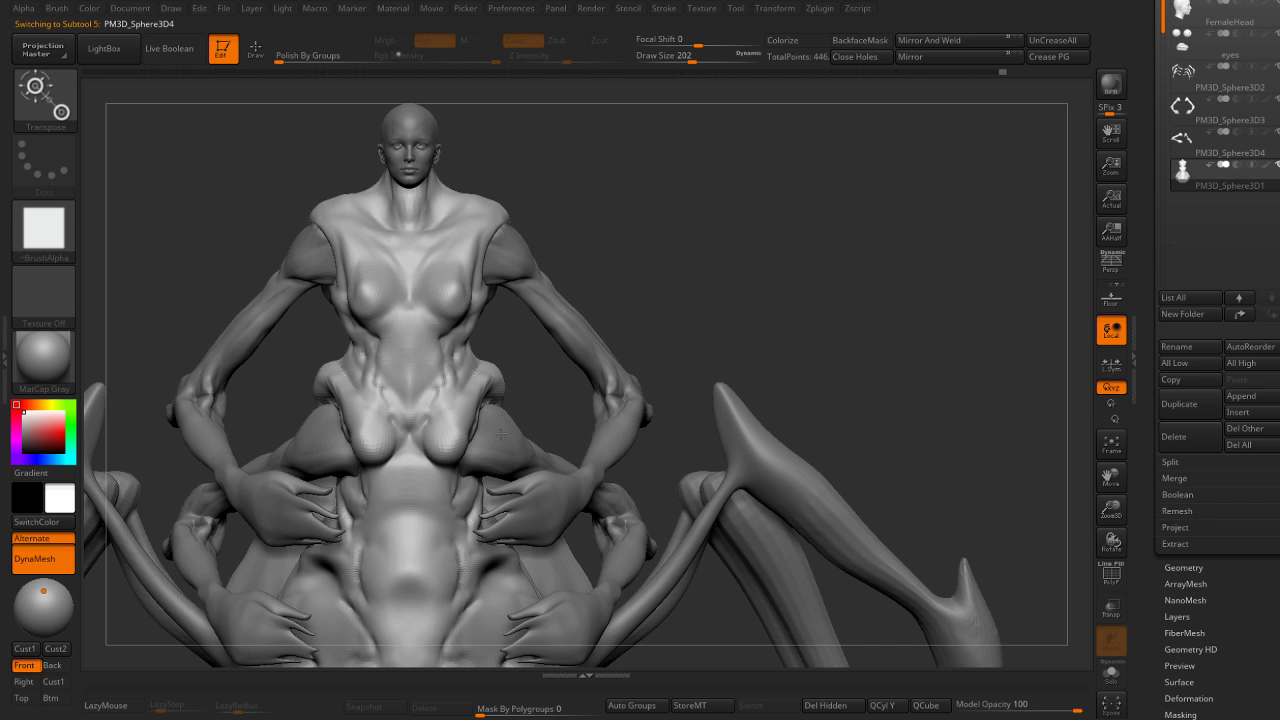
pyautogui.keyDown('alt'); pyautogui.click(612, 430); pyautogui.keyUp('alt')
pyautogui.moveTo(624, 425); pyautogui.dragTo(625, 400)
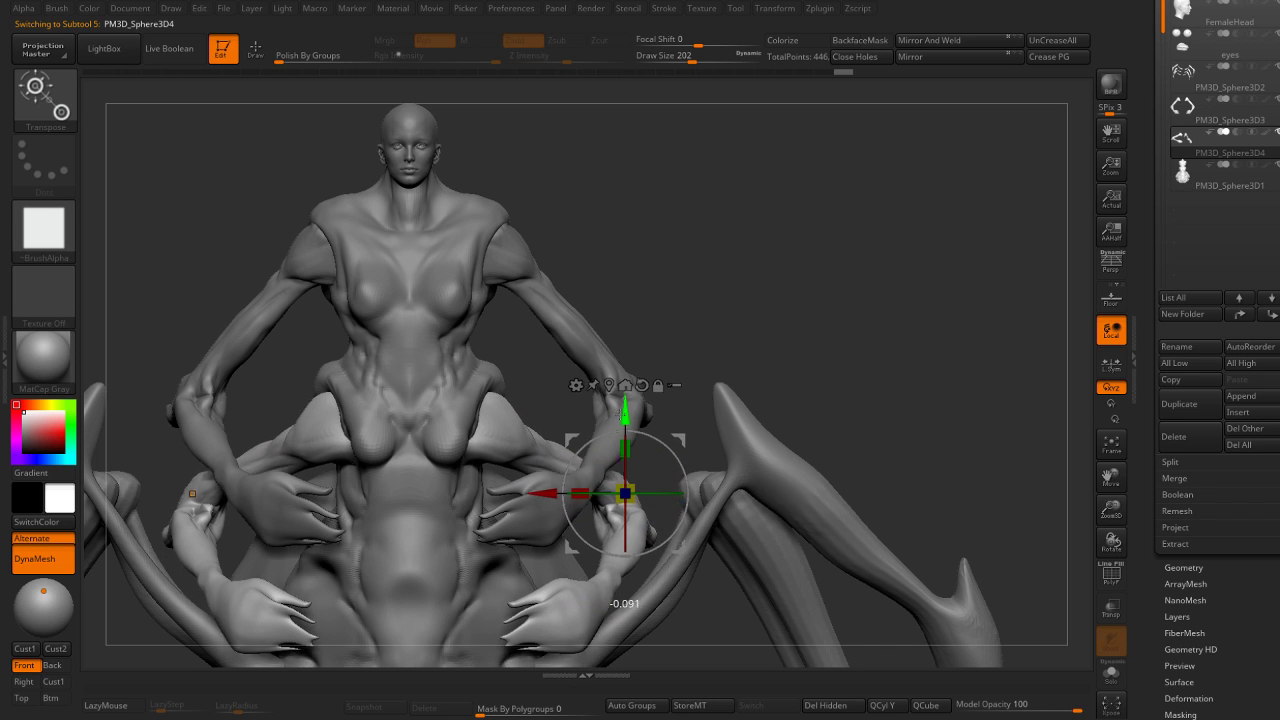
pyautogui.press('q')
pyautogui.moveTo(430, 410); pyautogui.dragTo(560, 380)
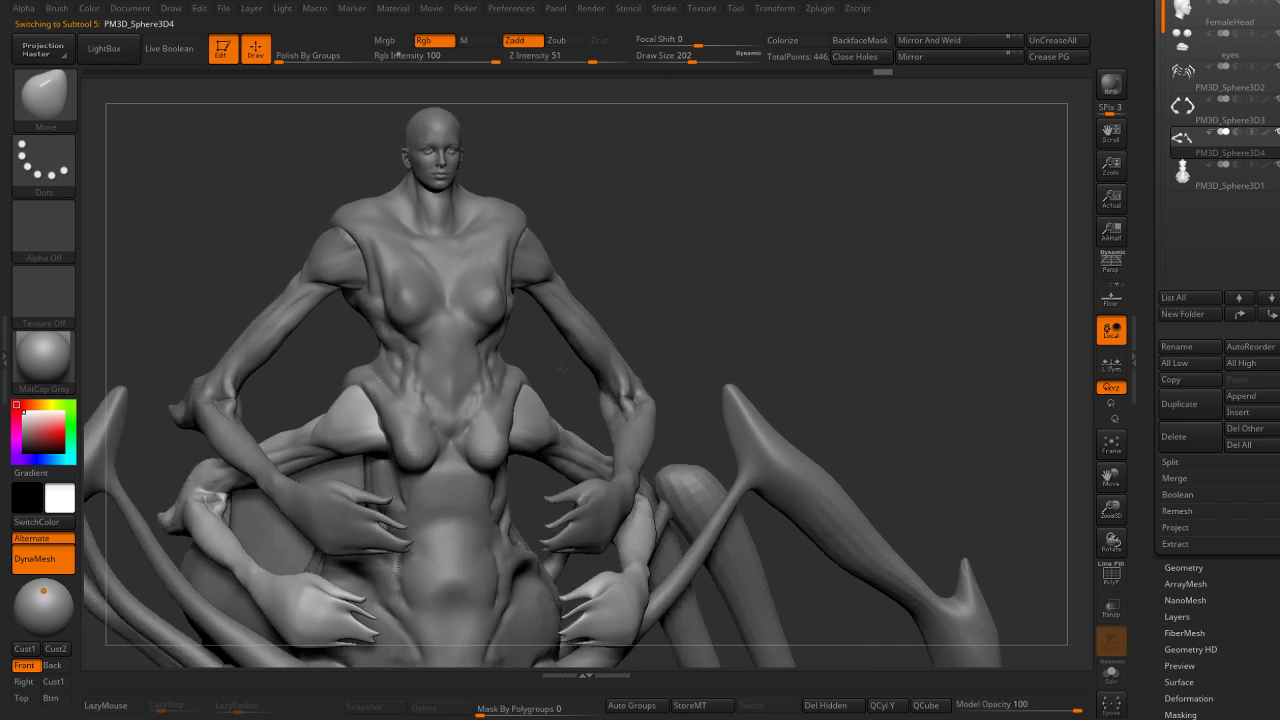
pyautogui.click(1111, 675)
pyautogui.moveTo(680, 328); pyautogui.dragTo(800, 247)
pyautogui.keyDown('alt'); pyautogui.click(414, 386); pyautogui.keyUp('alt')
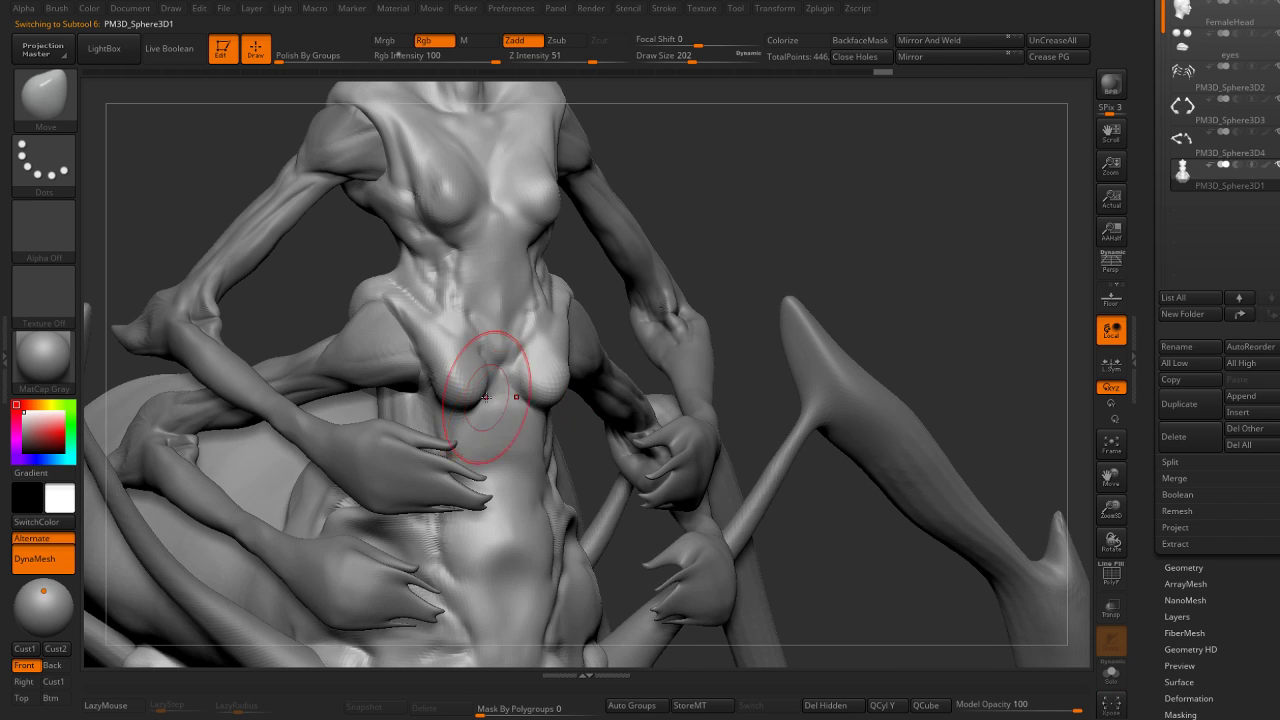
# Orbit around the torso while cycling DamStandard, ClayBuildup (size 101), Move and hPolish brushes.
pyautogui.moveTo(676, 345)
pyautogui.mouseDown()
pyautogui.moveTo(443, 357)
pyautogui.moveTo(409, 317)
pyautogui.mouseUp()
pyautogui.press('b')
pyautogui.press('d')
pyautogui.press('s')
pyautogui.press('s')
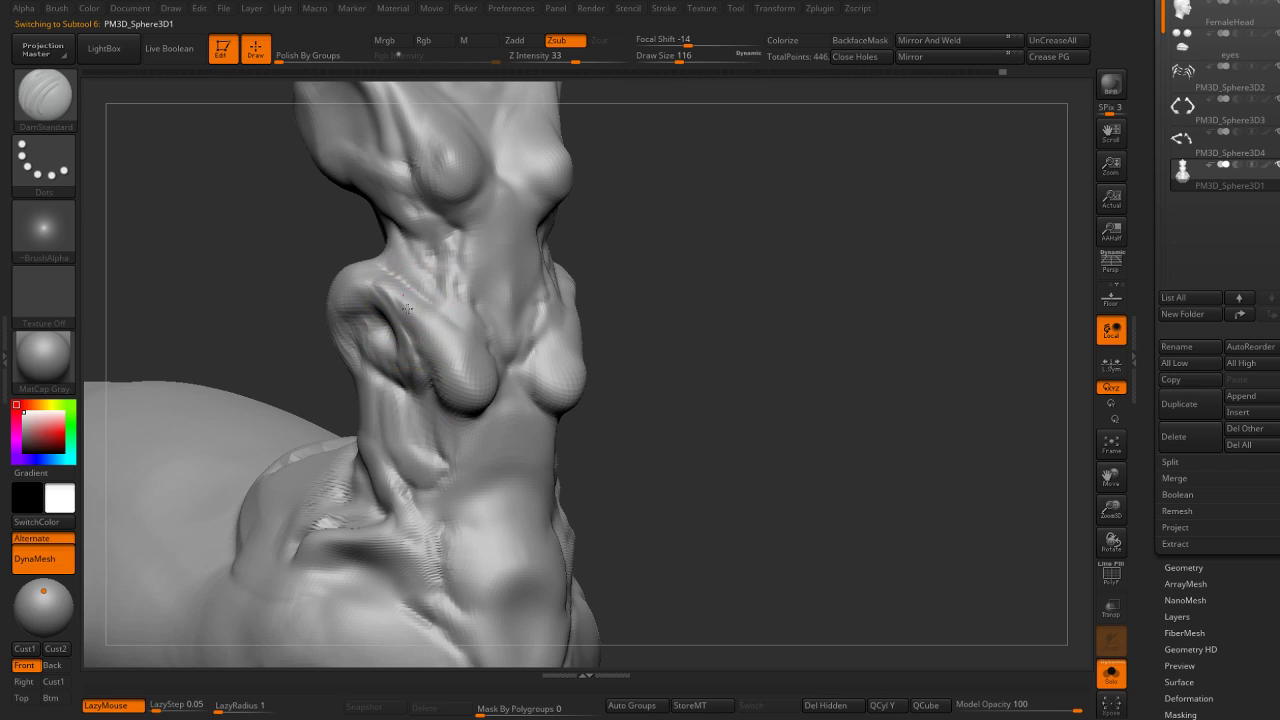
pyautogui.press('b')
pyautogui.press('c')
pyautogui.press('b')
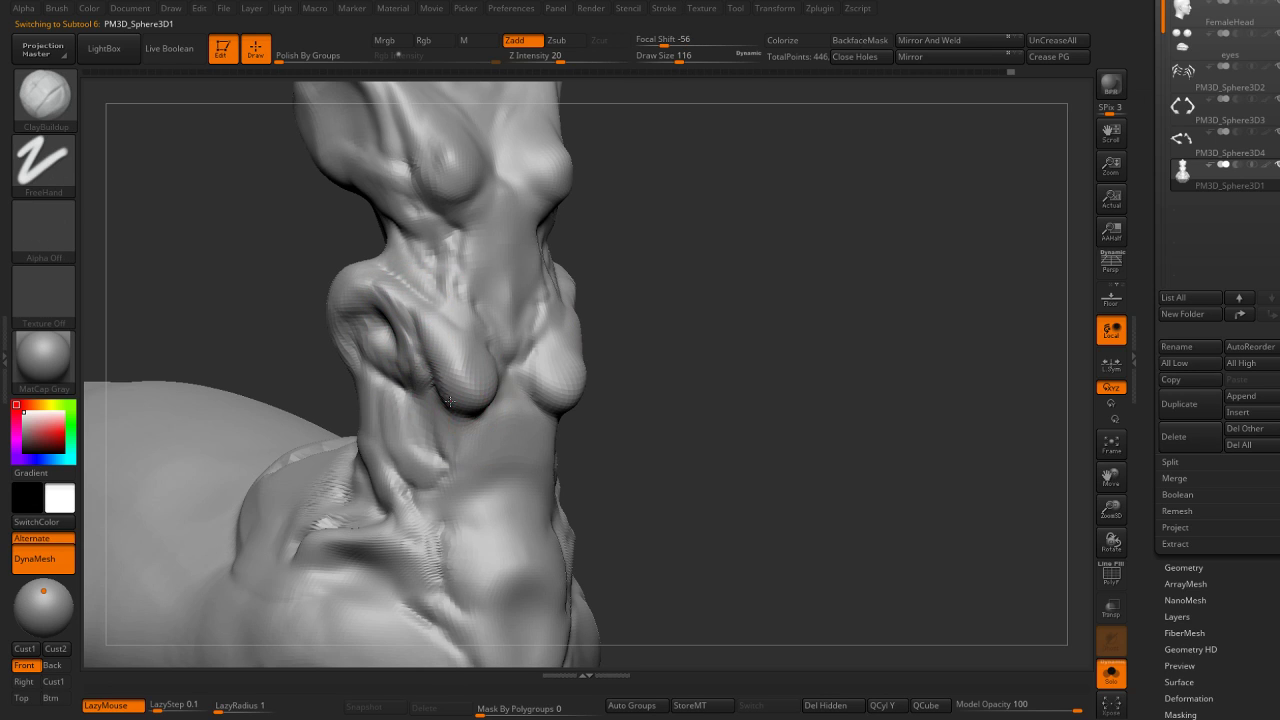
pyautogui.press('[')
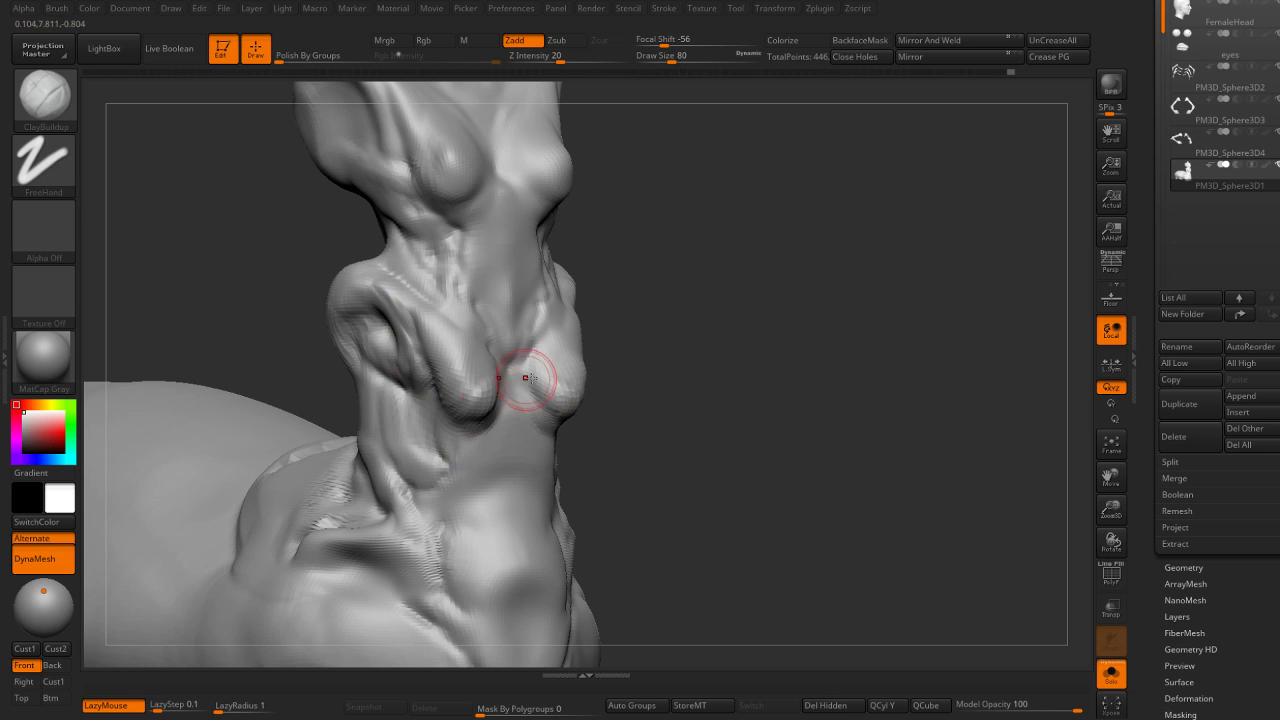
pyautogui.moveTo(525, 377); pyautogui.dragTo(579, 362, button='right')
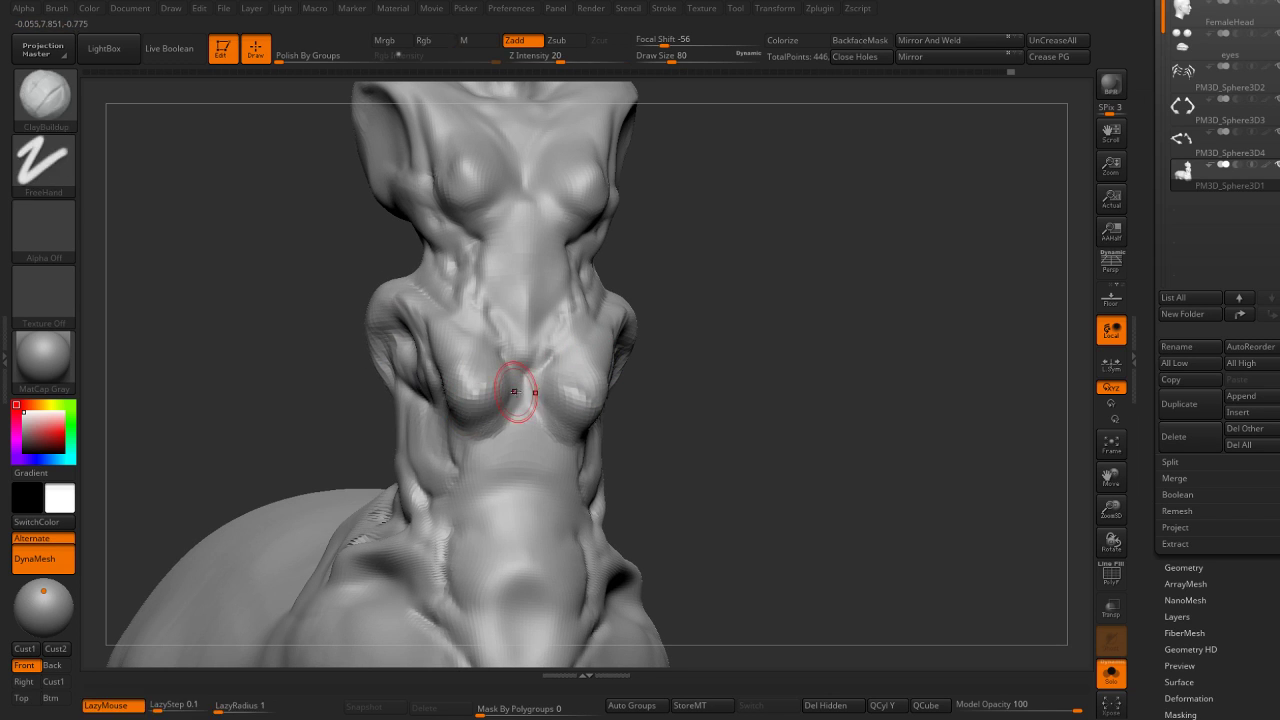
pyautogui.moveTo(512, 385); pyautogui.dragTo(490, 404, button='right')
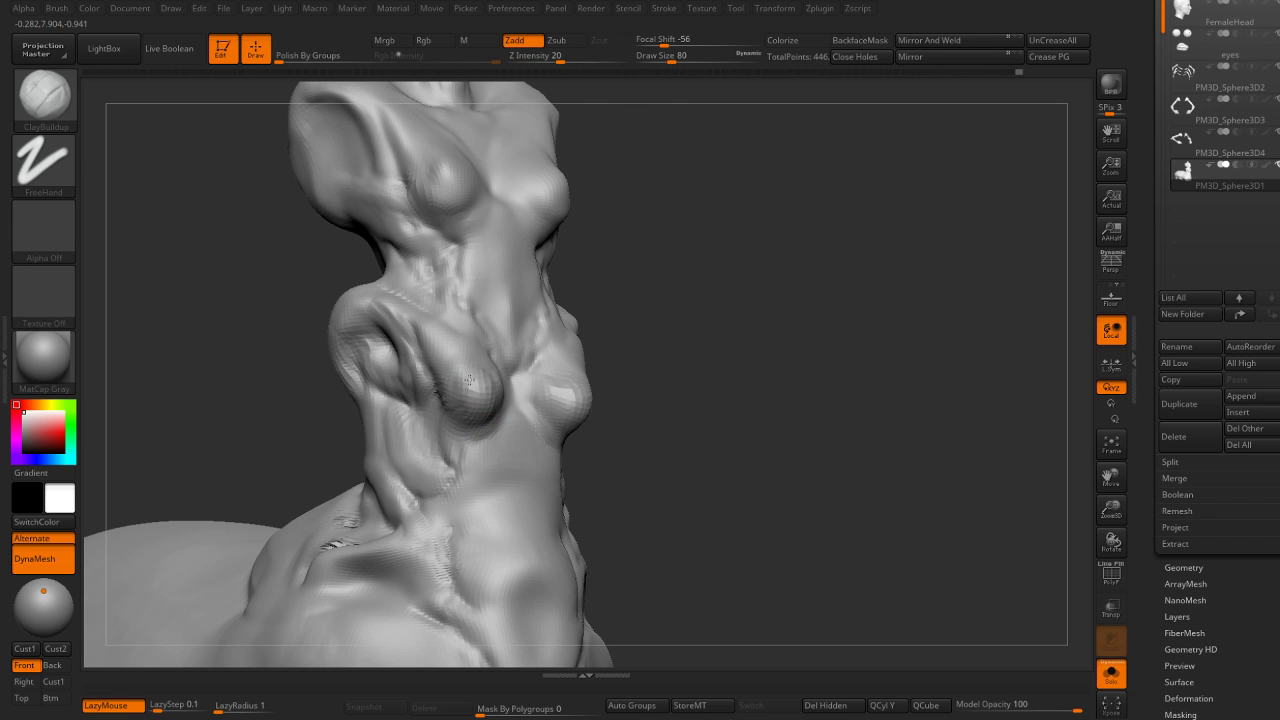
pyautogui.moveTo(484, 377); pyautogui.dragTo(614, 376, button='right')
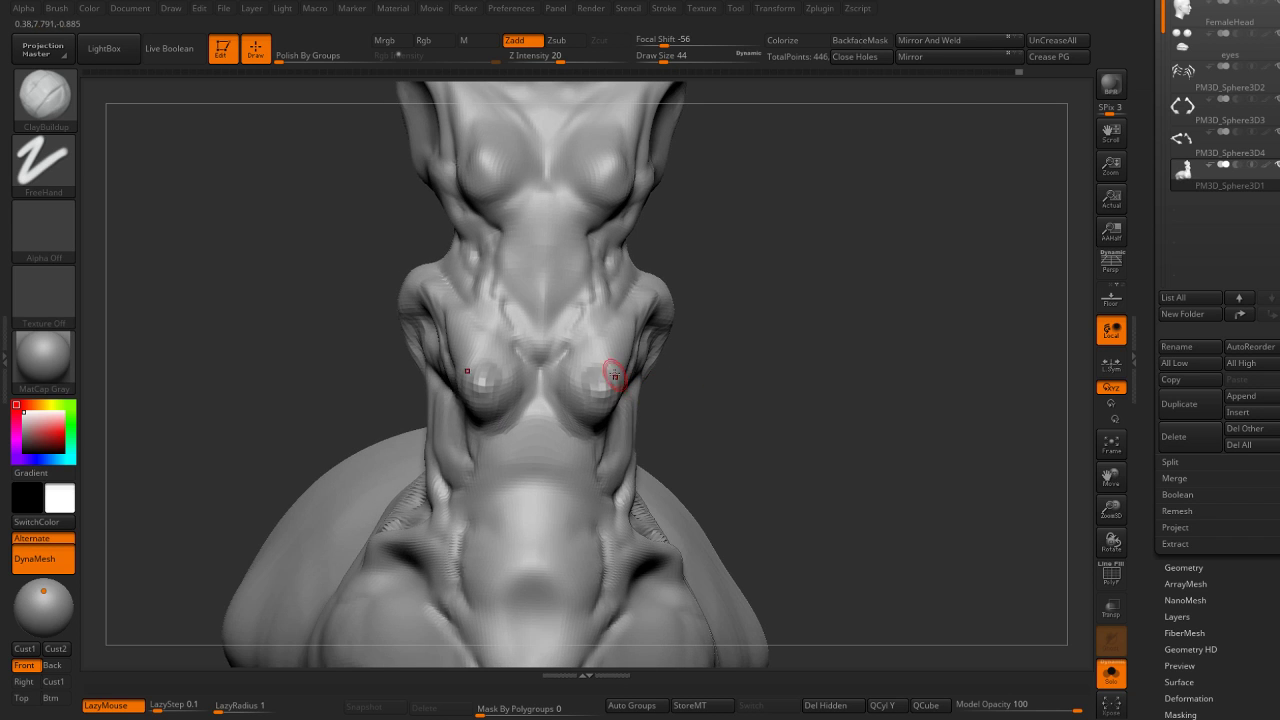
pyautogui.press('shift')
pyautogui.moveTo(708, 366); pyautogui.dragTo(457, 386)
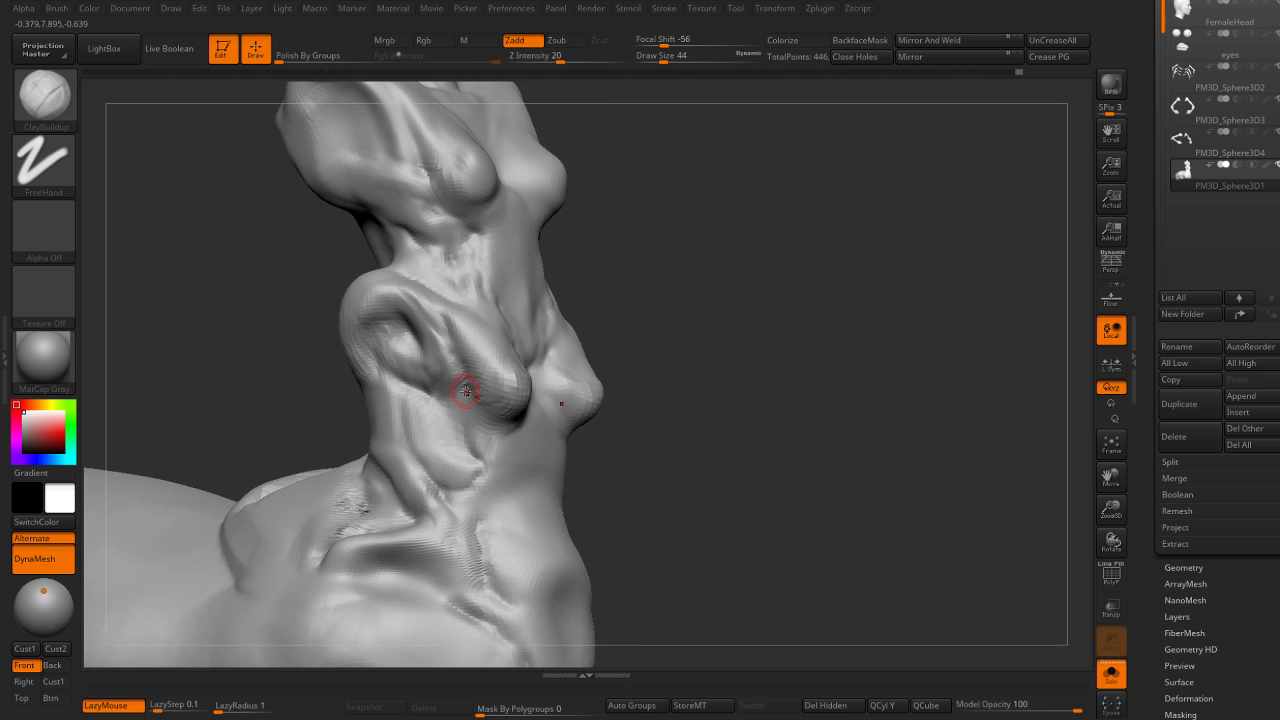
pyautogui.press('b')
pyautogui.press('m')
pyautogui.press('v')
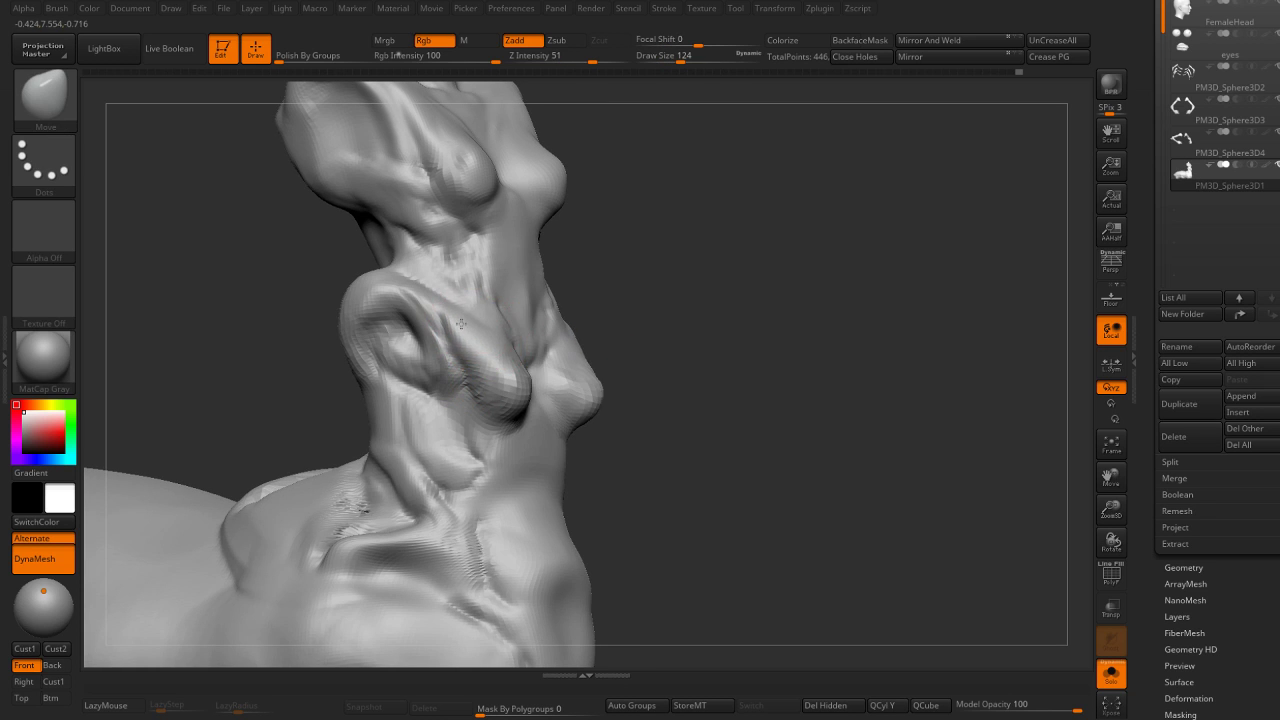
pyautogui.moveTo(469, 326); pyautogui.dragTo(586, 294, button='right')
pyautogui.press('b')
pyautogui.press('h')
pyautogui.press('p')
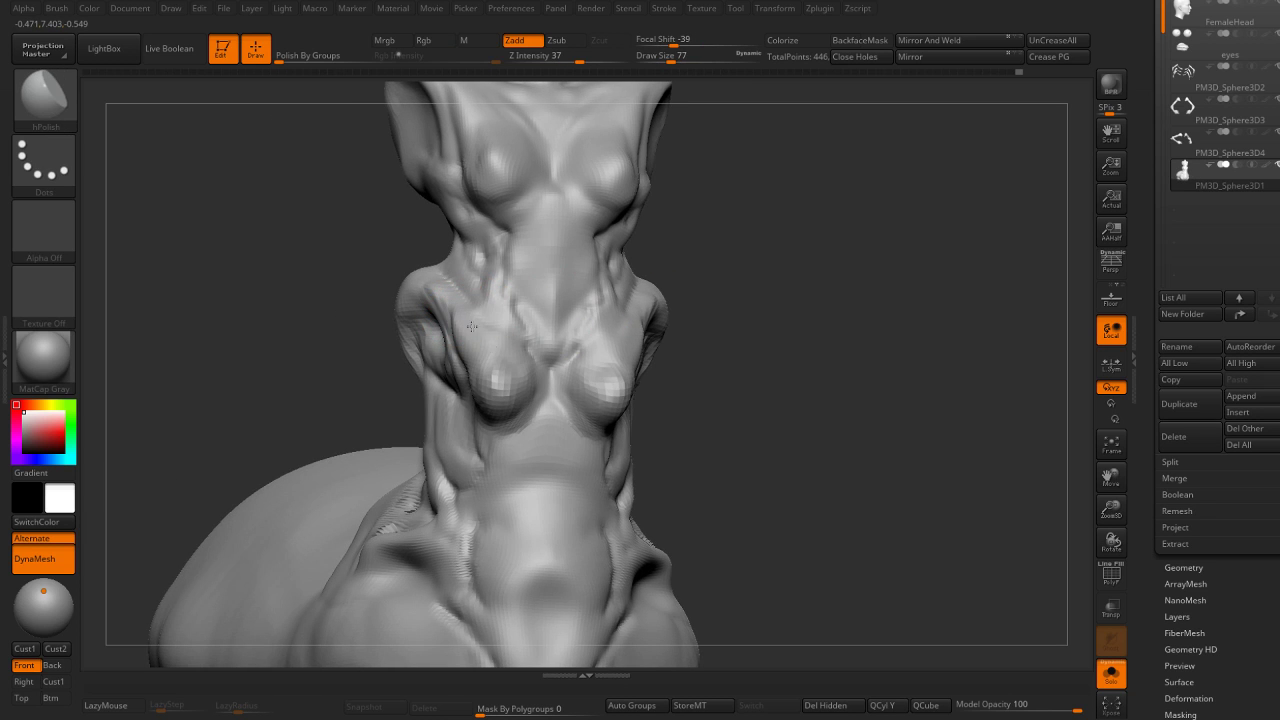
pyautogui.moveTo(478, 323); pyautogui.dragTo(466, 330, button='right')
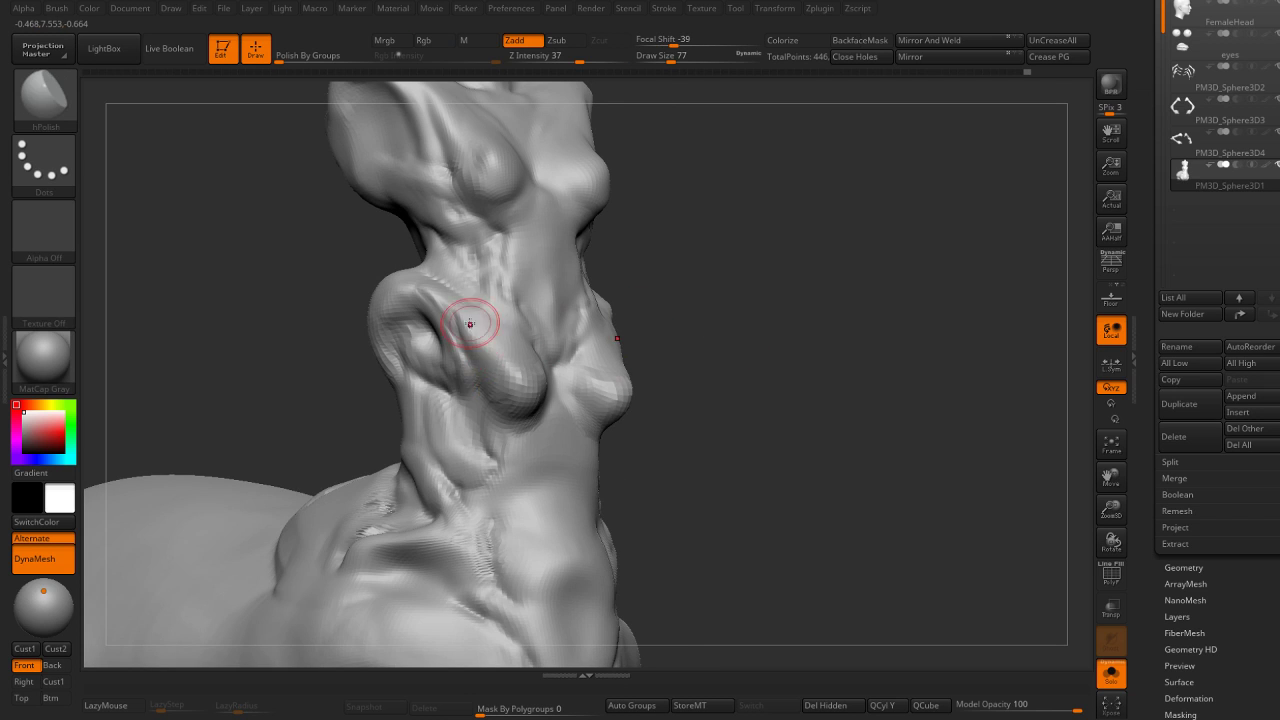
# Carve creases into the neck and chest fold, smoothing them, then build clay below the neck.
pyautogui.press('b')
pyautogui.press('d')
pyautogui.press('s')
pyautogui.moveTo(455, 310); pyautogui.dragTo(478, 378)
pyautogui.moveTo(714, 371)
pyautogui.mouseDown()
pyautogui.moveTo(500, 428)
pyautogui.moveTo(586, 386)
pyautogui.mouseUp()
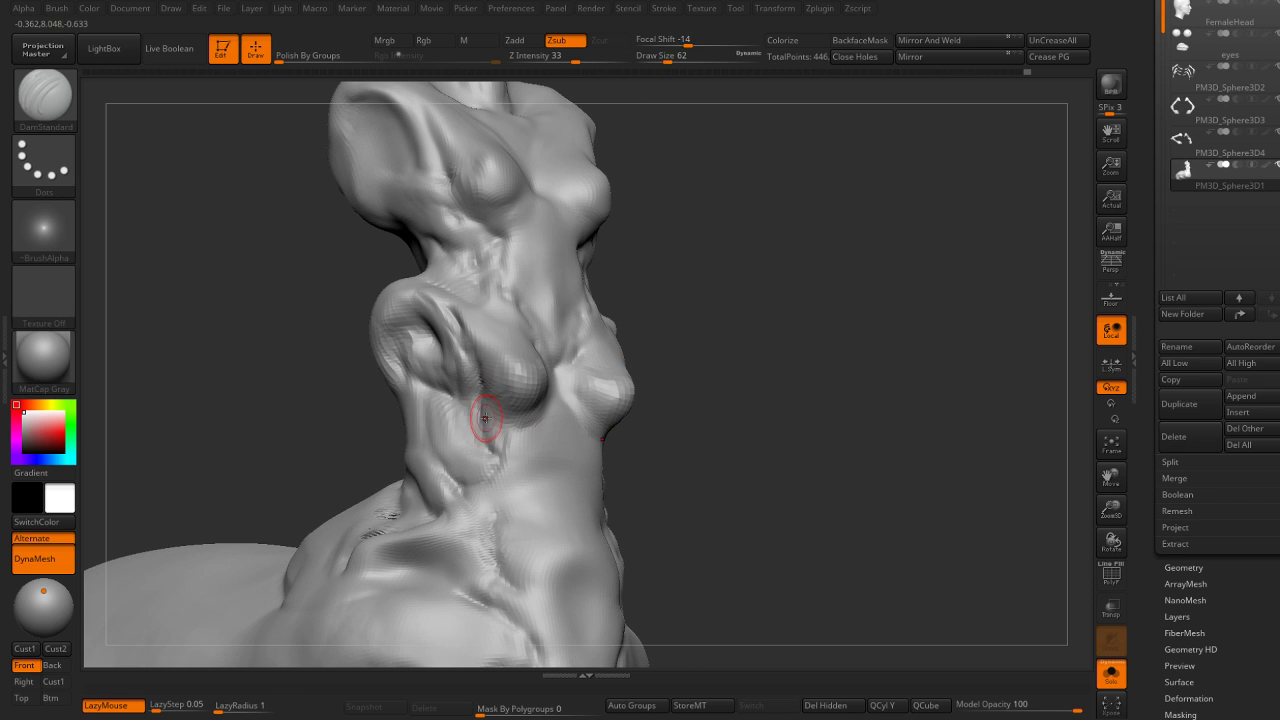
pyautogui.moveTo(493, 437); pyautogui.dragTo(487, 426)
pyautogui.moveTo(443, 388)
pyautogui.keyDown('shift'); pyautogui.mouseDown()
pyautogui.moveTo(417, 442)
pyautogui.moveTo(471, 478)
pyautogui.mouseUp(); pyautogui.keyUp('shift')
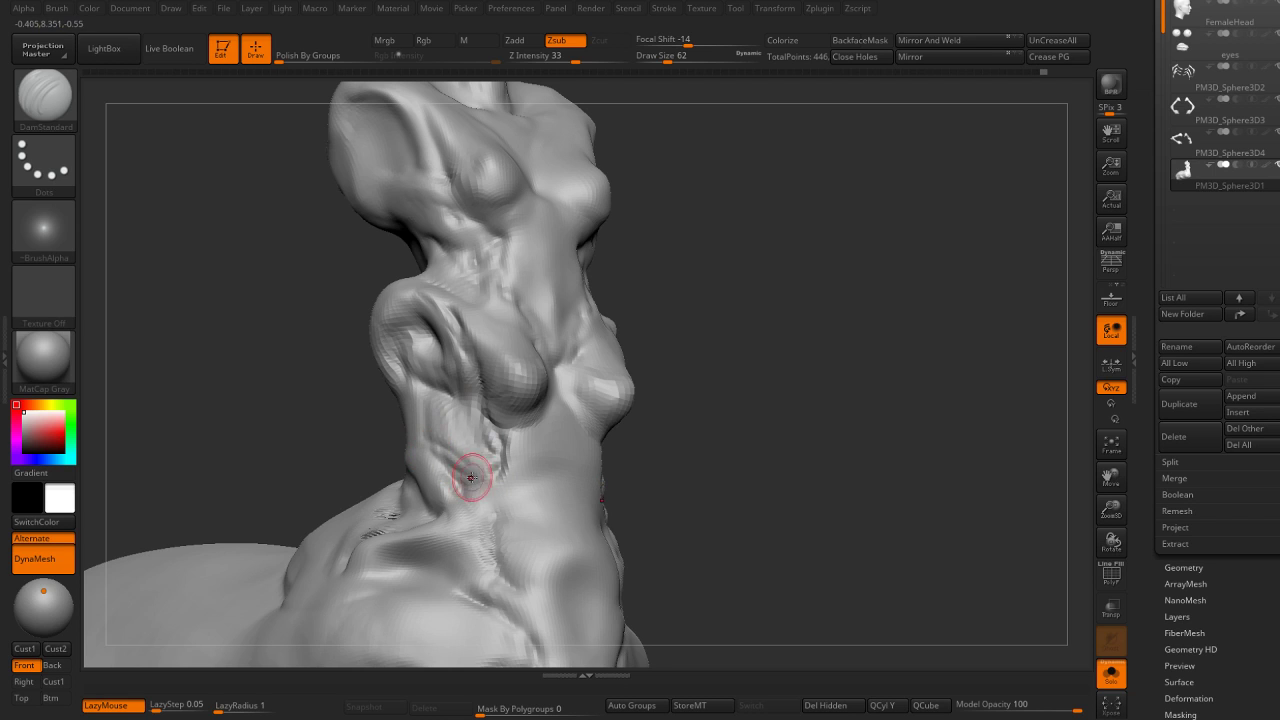
pyautogui.moveTo(443, 400); pyautogui.dragTo(457, 414)
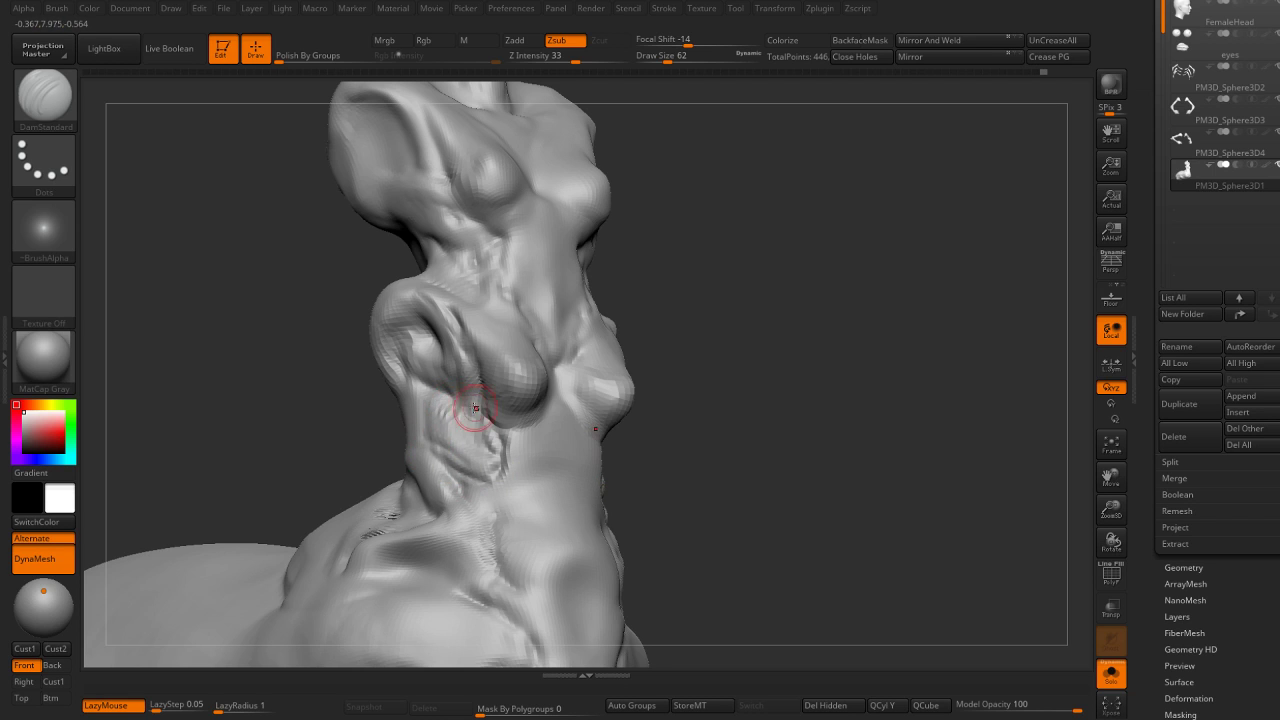
pyautogui.press('b')
pyautogui.press('c')
pyautogui.press('b')
pyautogui.moveTo(433, 401)
pyautogui.mouseDown()
pyautogui.moveTo(478, 420)
pyautogui.moveTo(478, 452)
pyautogui.mouseUp()
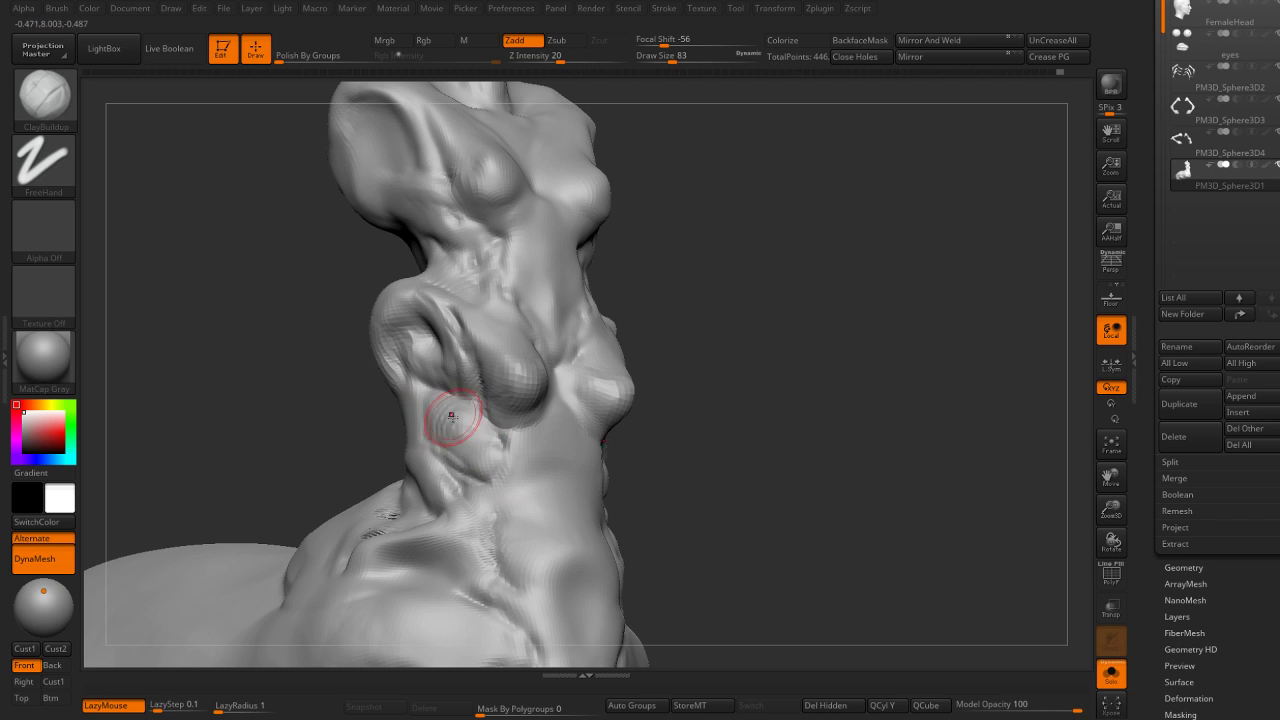
# Smooth the chest, set DamStandard to size 68, then orbit the torso with the Move brush.
pyautogui.press('shift')
pyautogui.press('b')
pyautogui.press('d')
pyautogui.press('s')
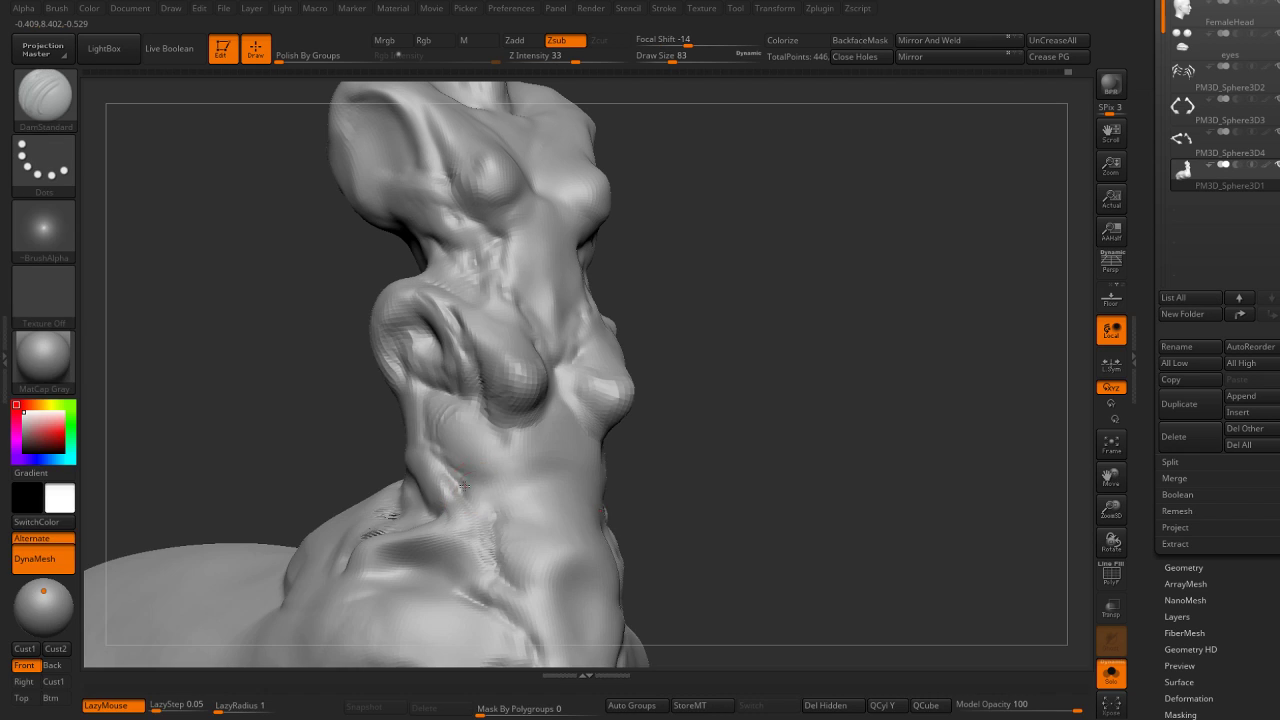
pyautogui.press('[')
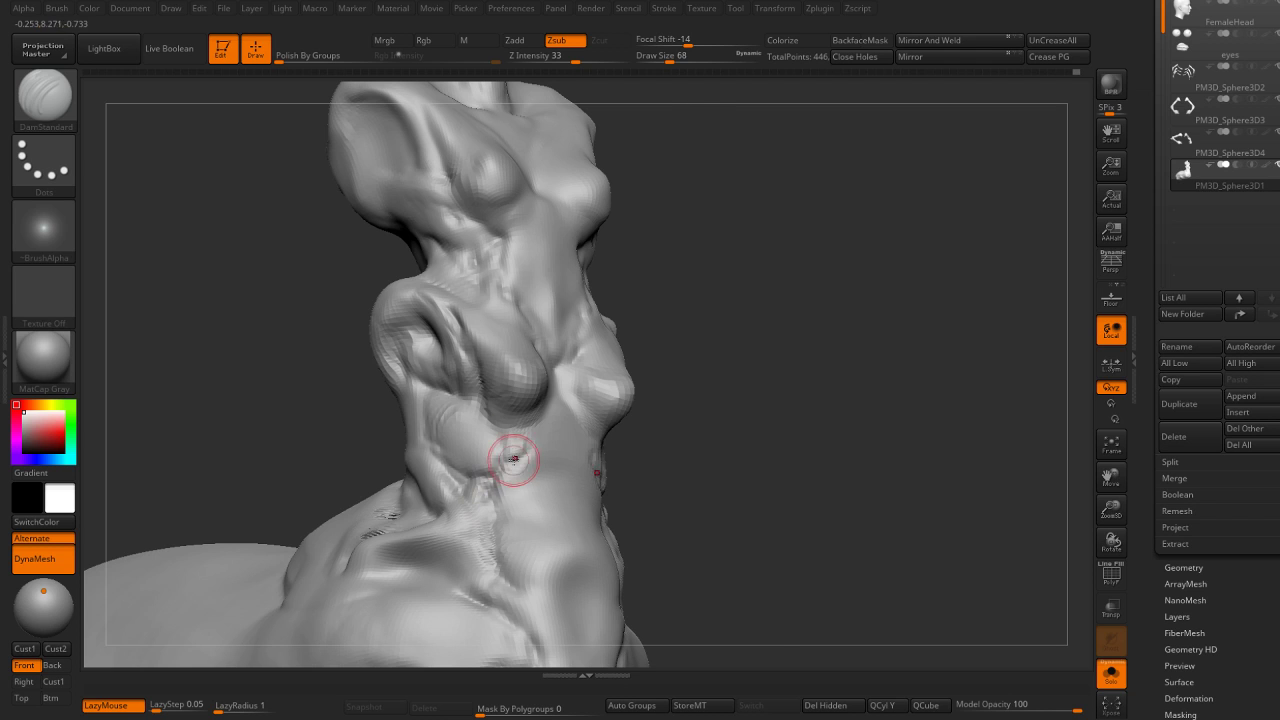
pyautogui.keyDown('shift'); pyautogui.moveTo(491, 457); pyautogui.dragTo(610, 466, button='right'); pyautogui.keyUp('shift')
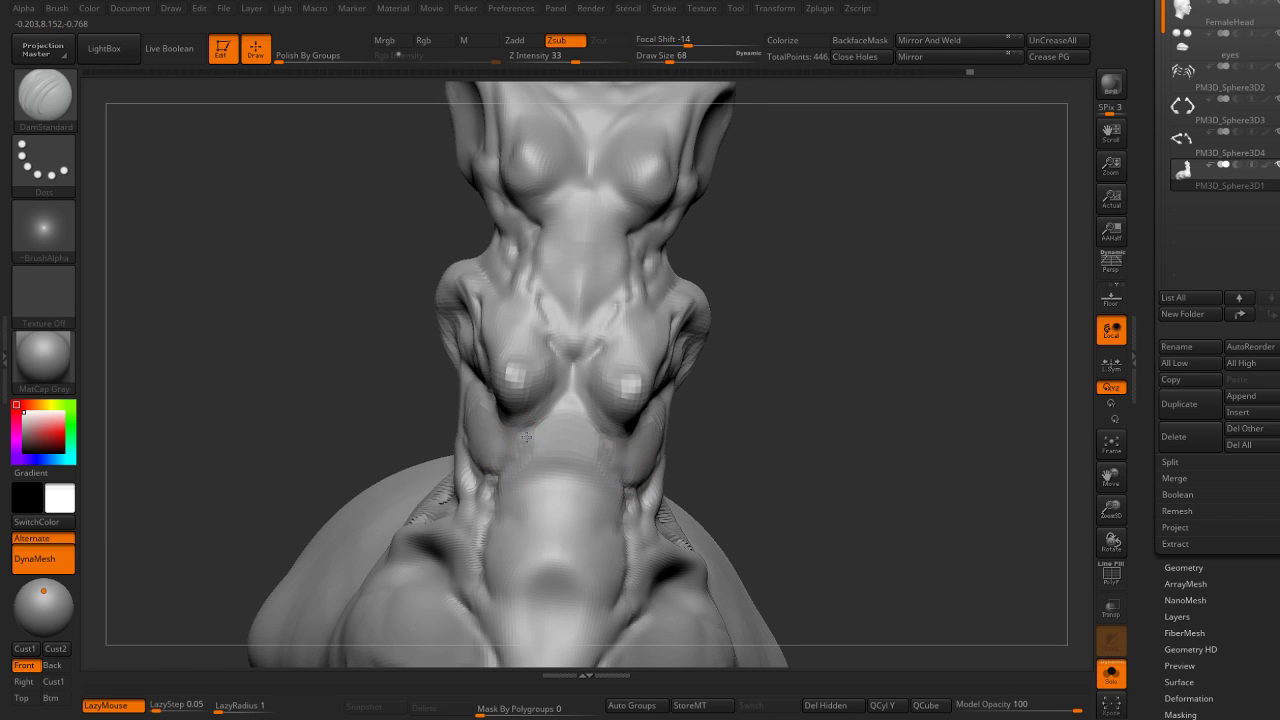
pyautogui.press('b')
pyautogui.press('m')
pyautogui.press('v')
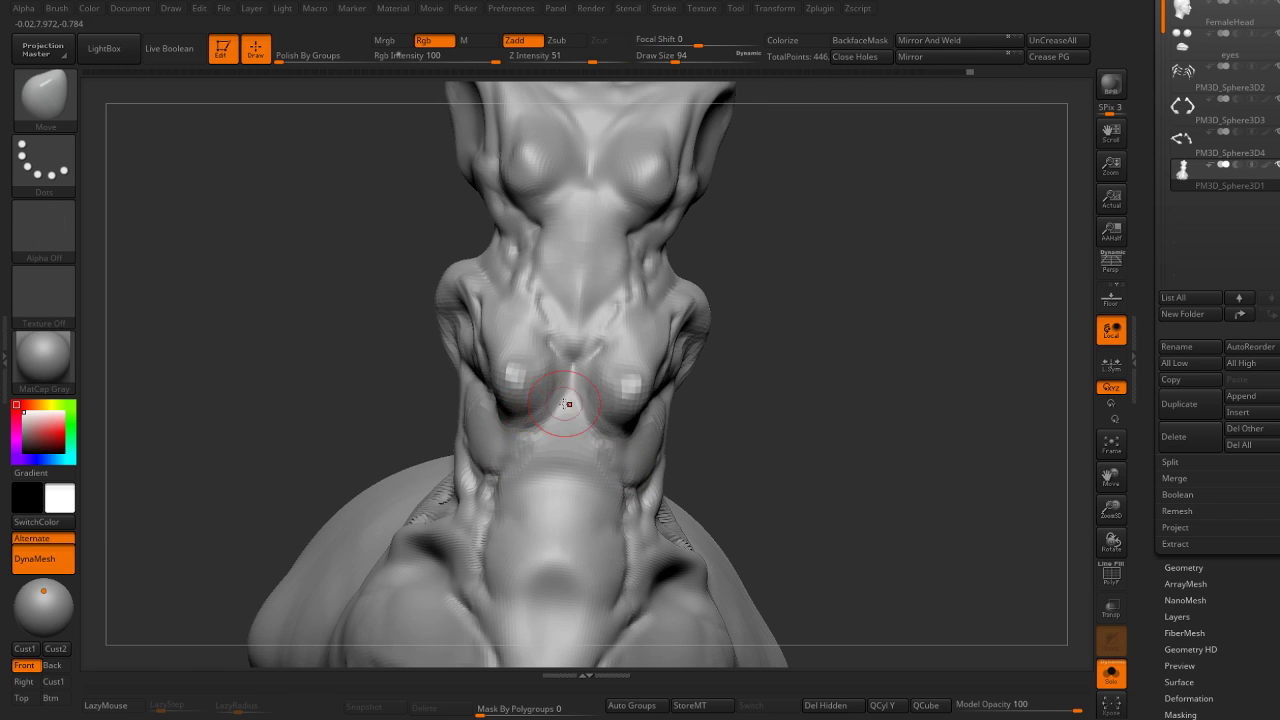
pyautogui.moveTo(567, 403); pyautogui.dragTo(614, 386, button='right')
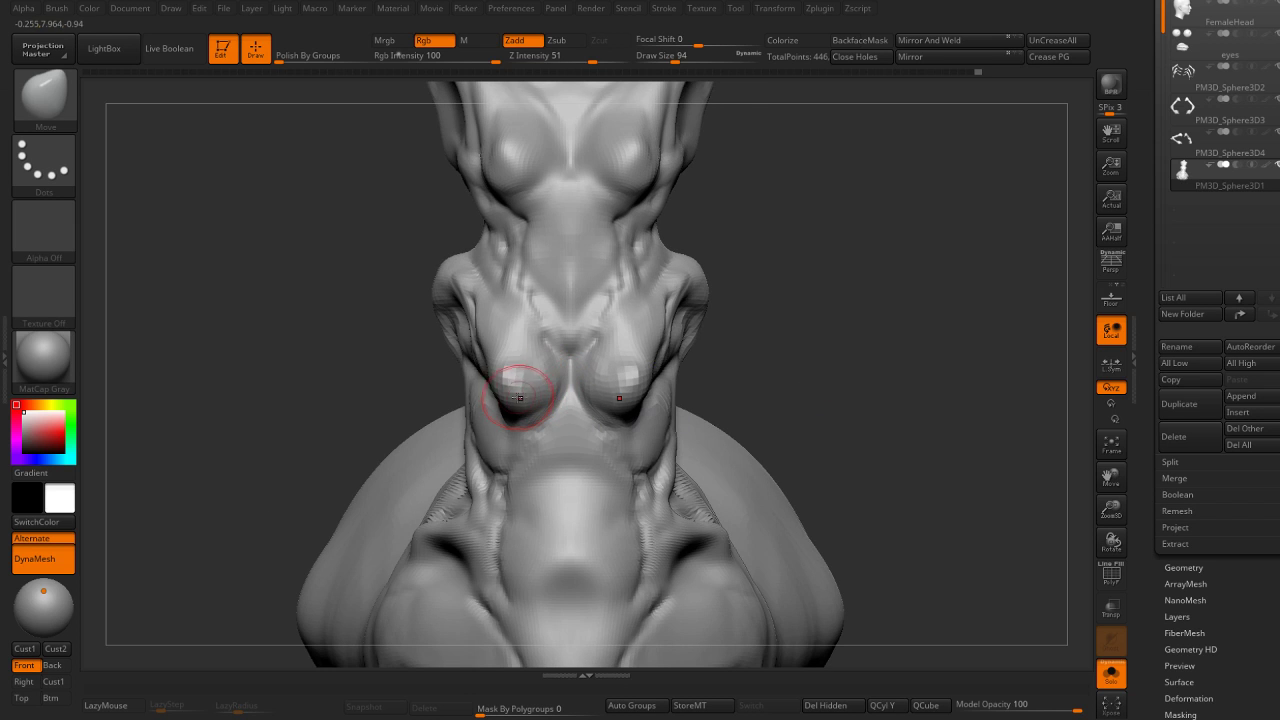
pyautogui.moveTo(620, 376); pyautogui.dragTo(816, 368, button='right')
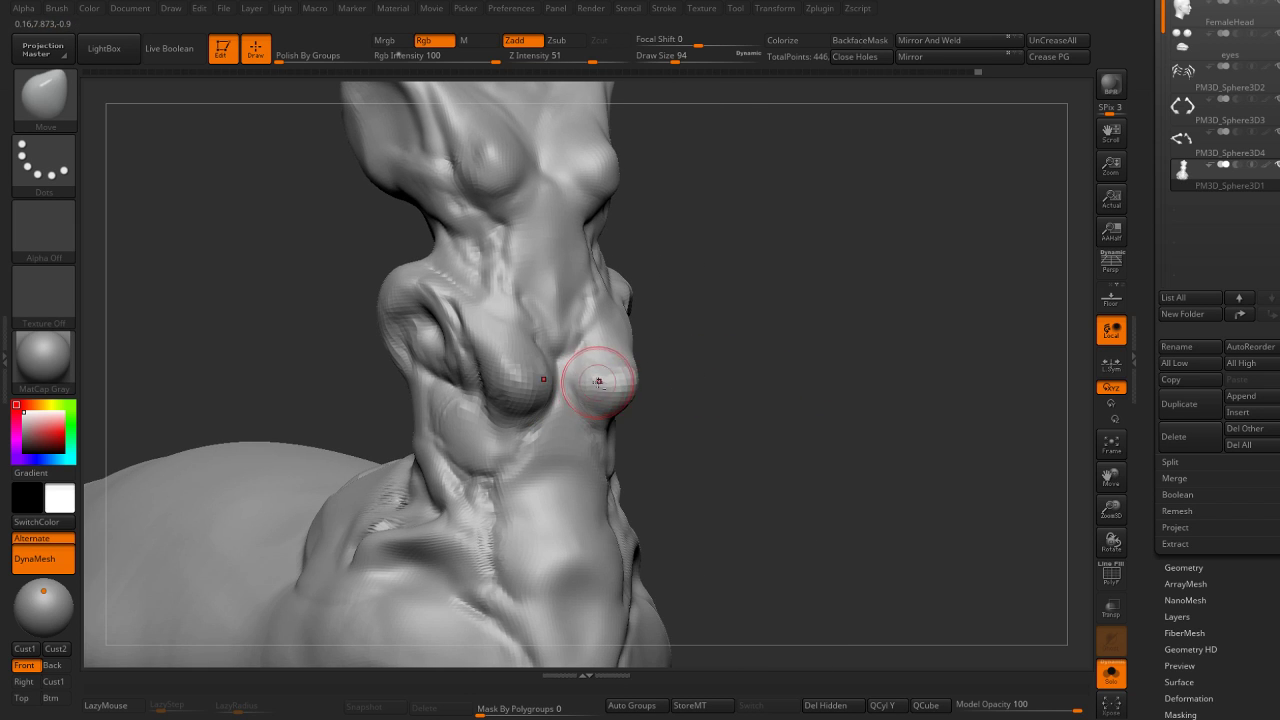
pyautogui.moveTo(597, 381)
pyautogui.mouseDown(button='right')
pyautogui.moveTo(632, 354)
pyautogui.moveTo(609, 386)
pyautogui.moveTo(673, 374)
pyautogui.moveTo(571, 386)
pyautogui.moveTo(757, 306)
pyautogui.moveTo(651, 320)
pyautogui.mouseUp(button='right')
# Return to DamStandard, adjust its size between 87 and 68, and frame the chest.
pyautogui.press('b')
pyautogui.press('c')
pyautogui.press('b')
pyautogui.press('b')
pyautogui.press('d')
pyautogui.press('s')
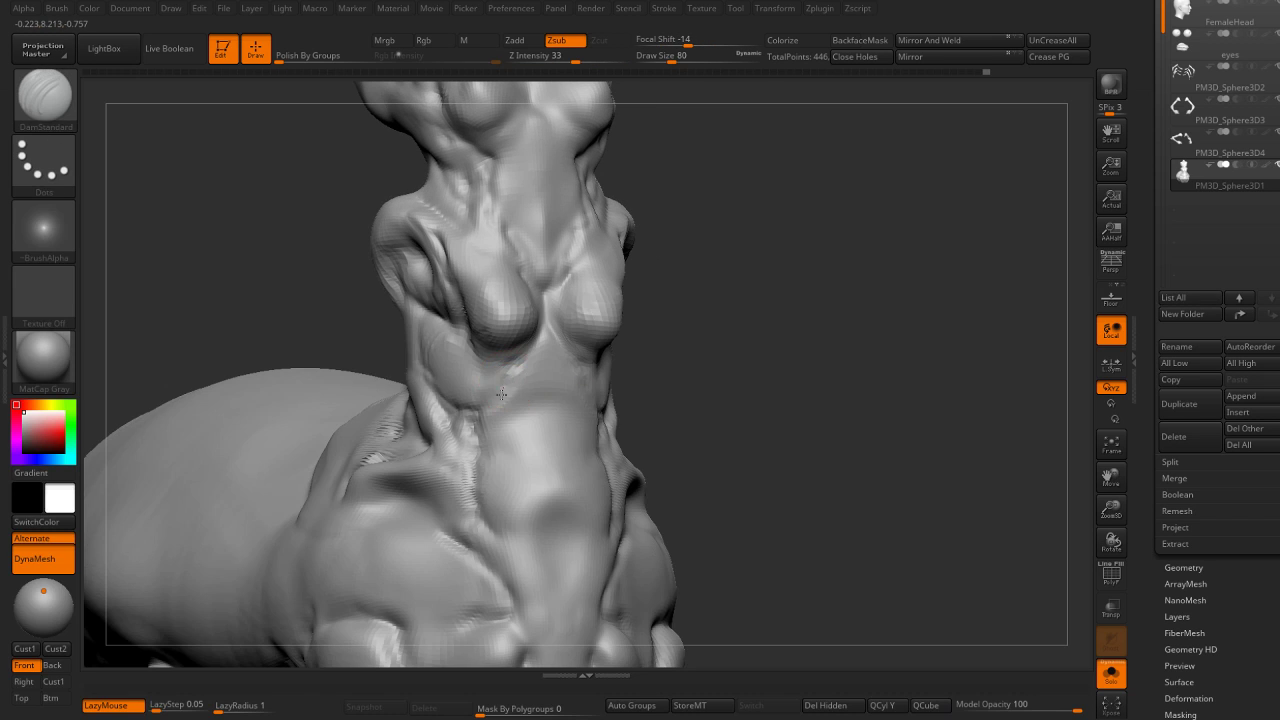
pyautogui.moveTo(482, 407); pyautogui.dragTo(500, 420, button='right')
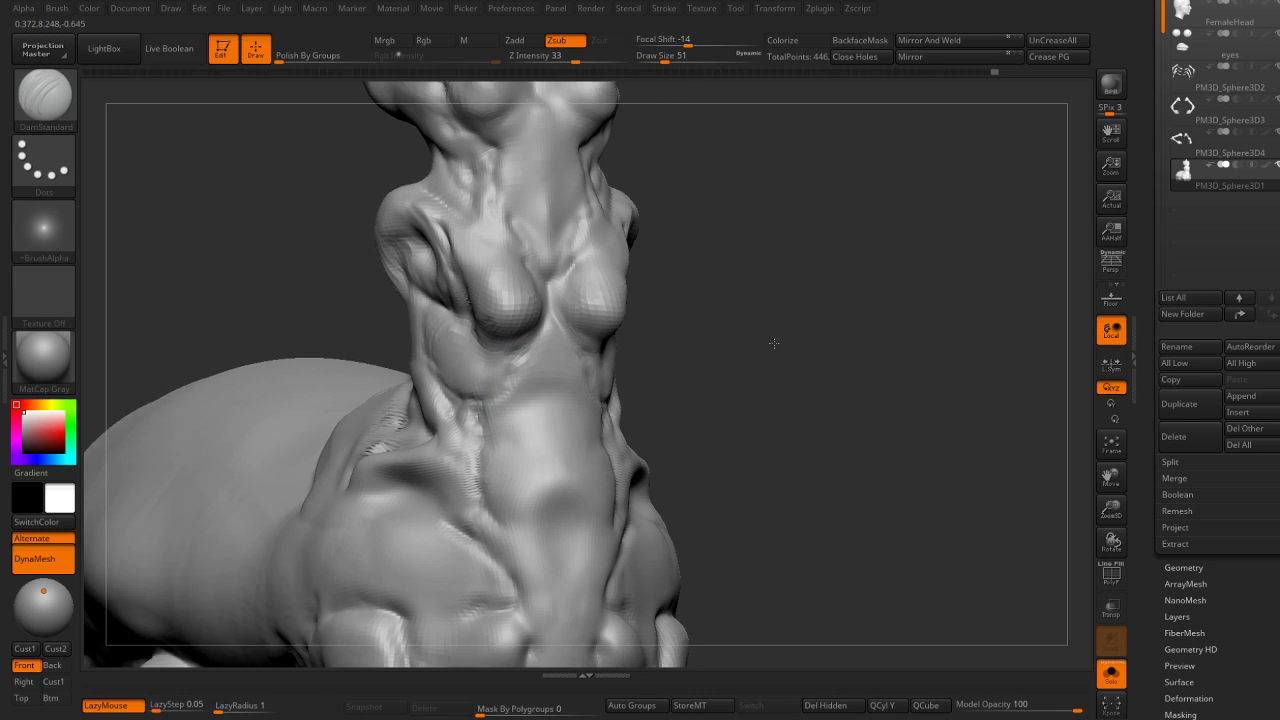
pyautogui.press('s')
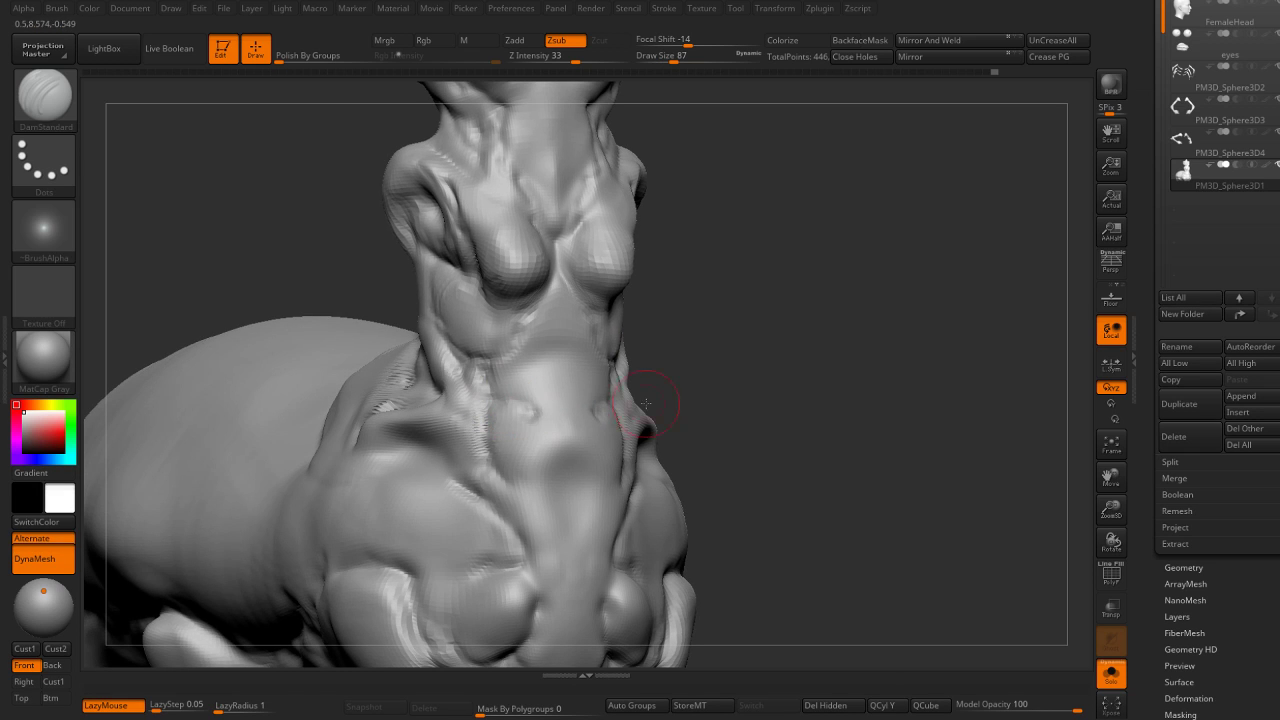
pyautogui.keyDown('alt'); pyautogui.moveTo(645, 403); pyautogui.dragTo(571, 363, button='right'); pyautogui.keyUp('alt')
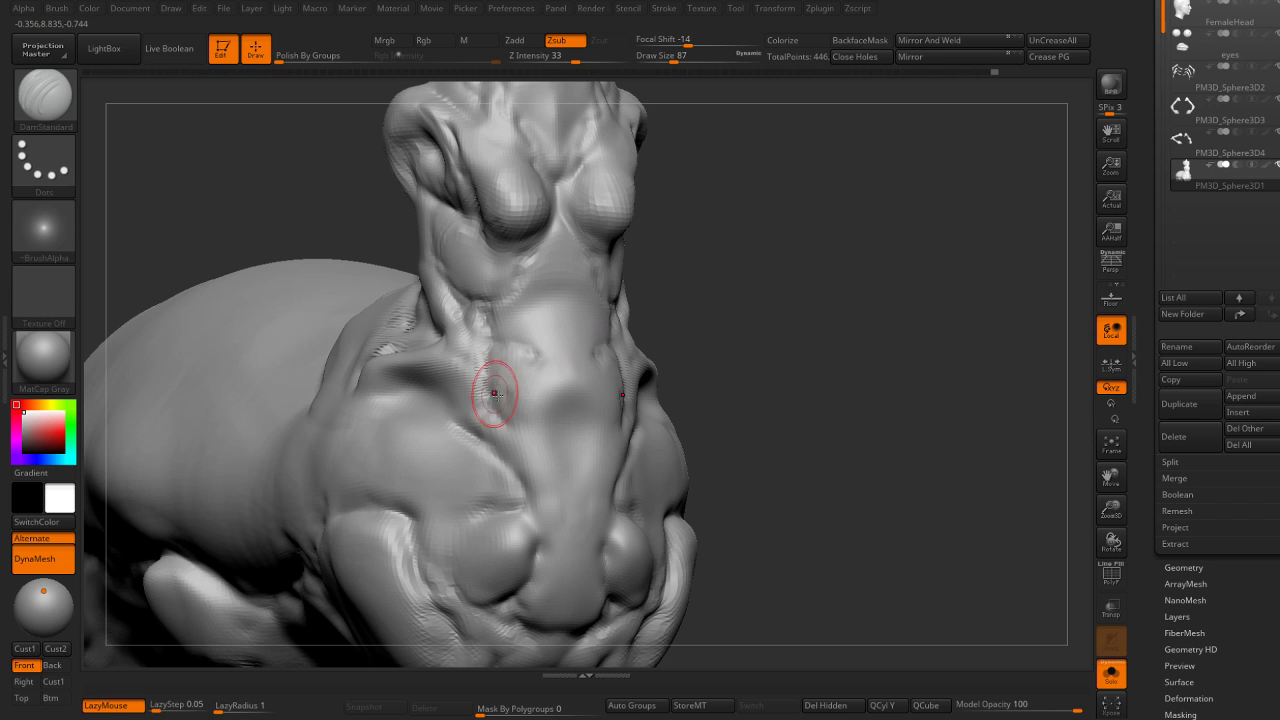
pyautogui.press('[')
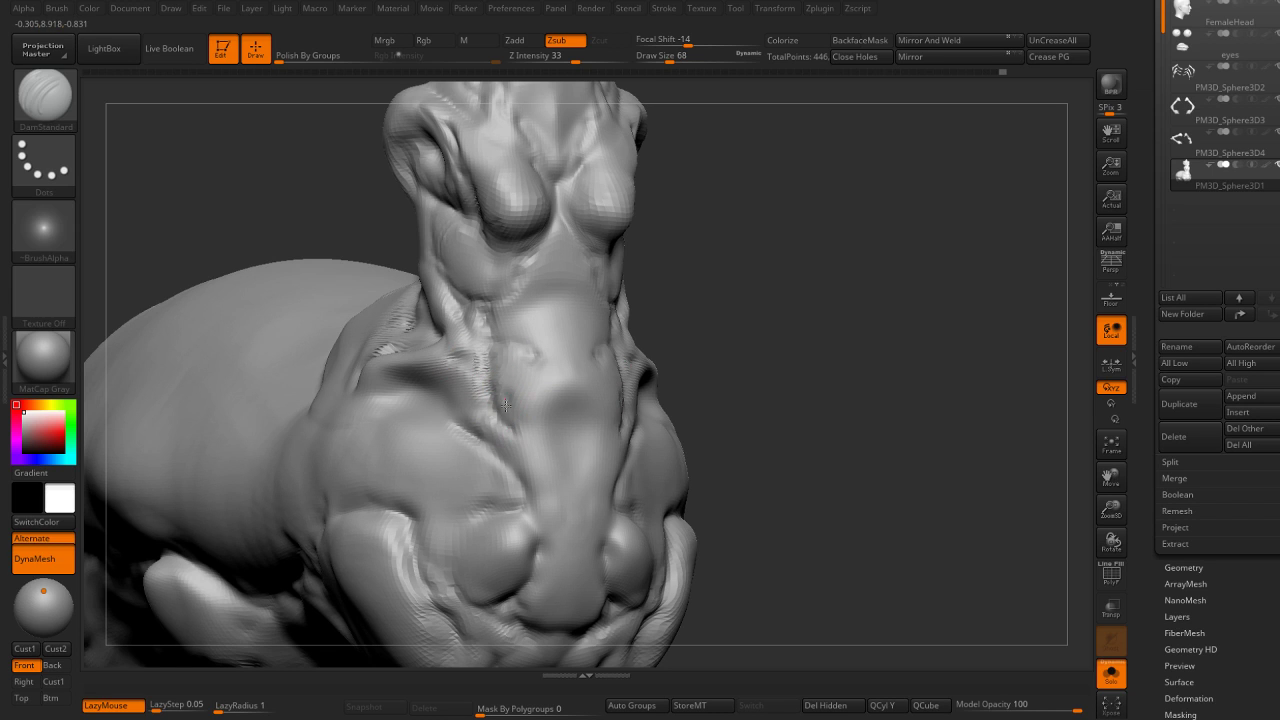
pyautogui.moveTo(694, 394); pyautogui.dragTo(571, 349)
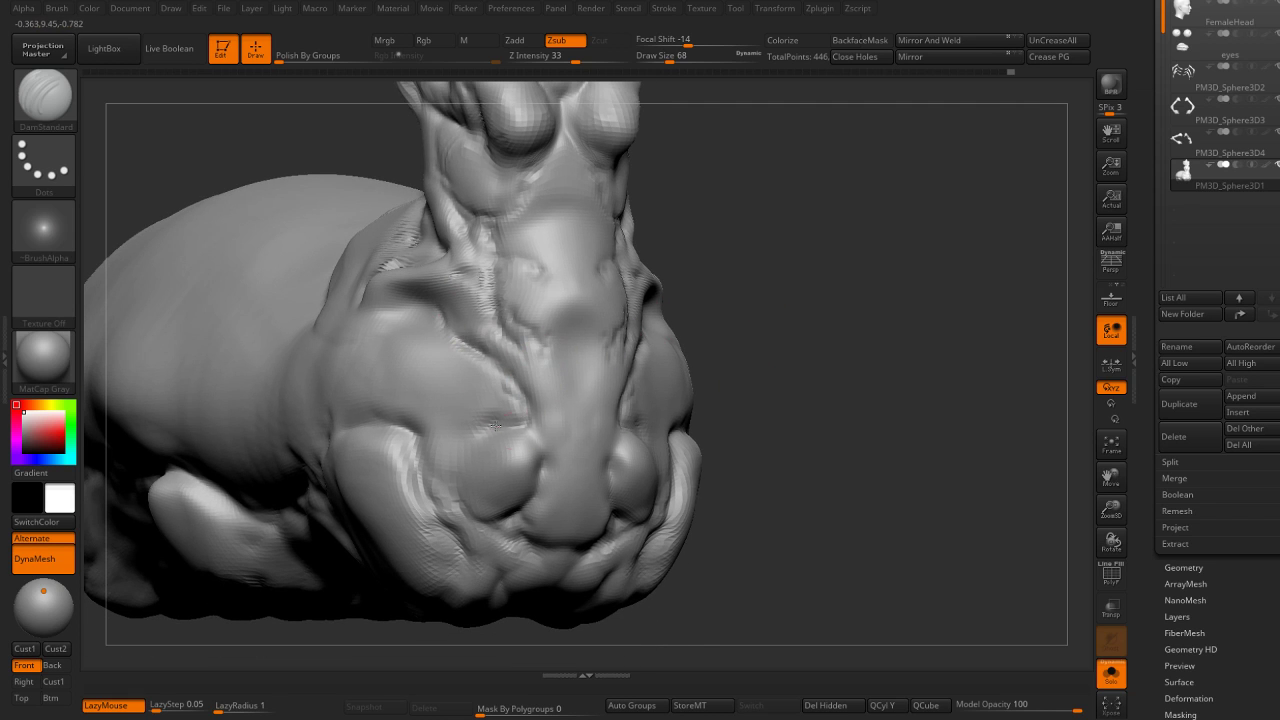
# Inspect the neck and head from several angles, add ClayBuildup and smoothing on the torso top.
pyautogui.moveTo(480, 443); pyautogui.dragTo(663, 337, button='right')
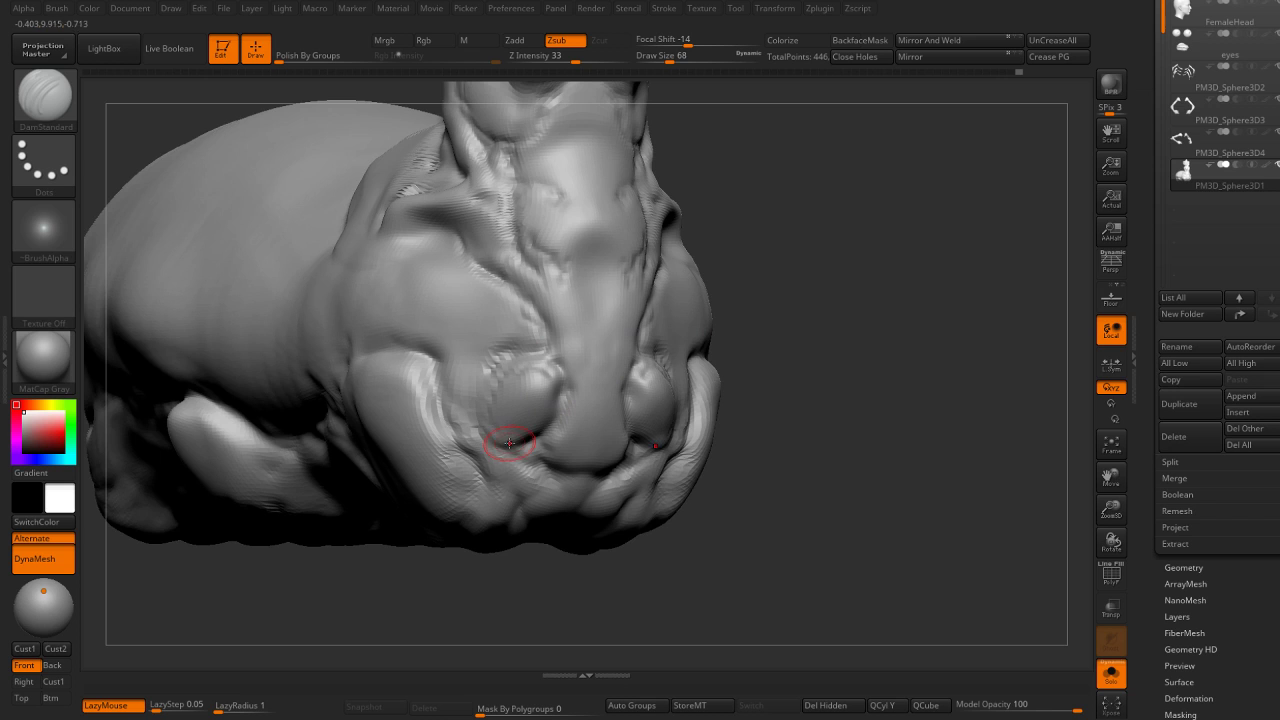
pyautogui.moveTo(488, 450); pyautogui.dragTo(525, 433, button='right')
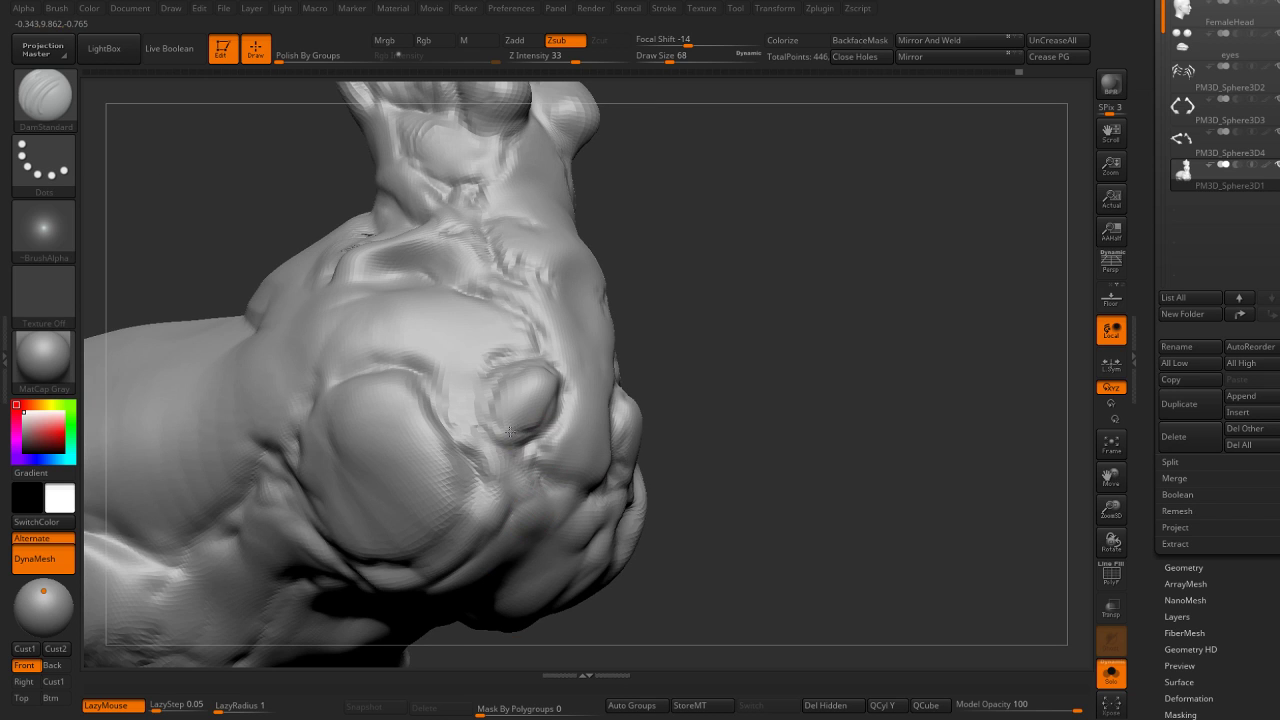
pyautogui.moveTo(687, 385); pyautogui.dragTo(720, 395, button='right')
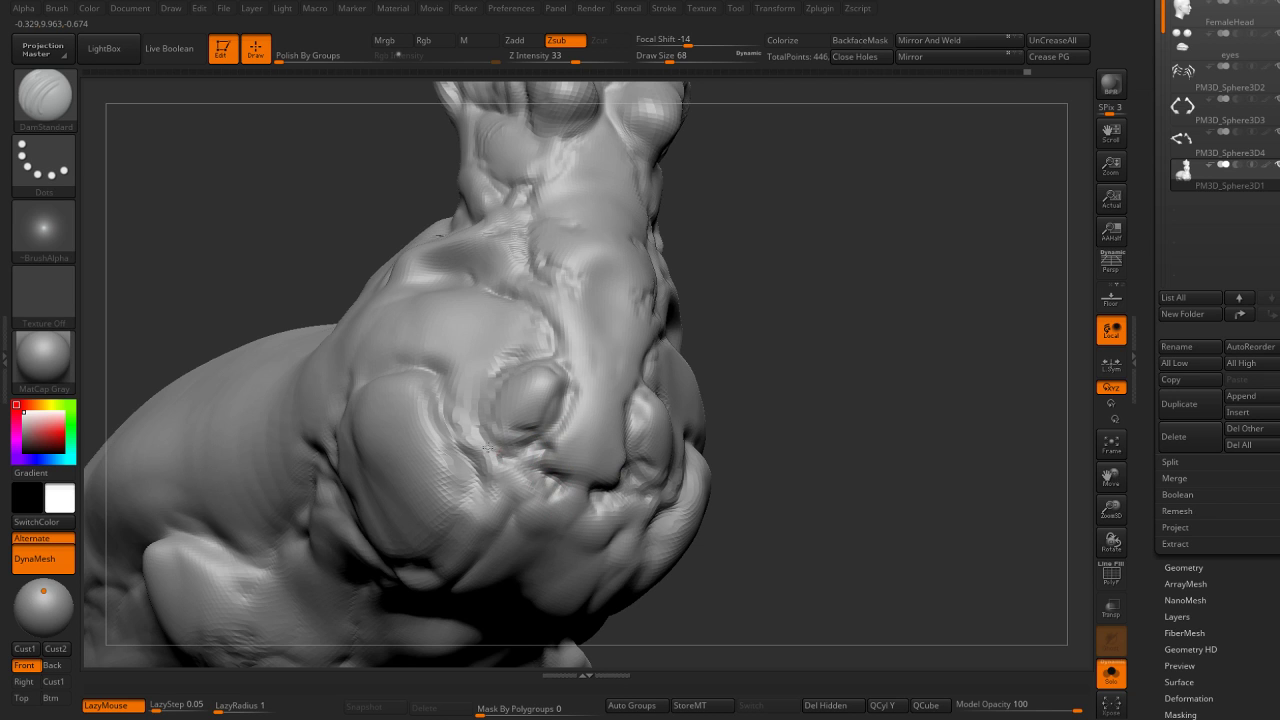
pyautogui.moveTo(651, 337); pyautogui.dragTo(798, 371, button='right')
pyautogui.moveTo(798, 371)
pyautogui.mouseDown()
pyautogui.moveTo(763, 434)
pyautogui.moveTo(826, 397)
pyautogui.moveTo(739, 260)
pyautogui.moveTo(732, 352)
pyautogui.moveTo(450, 326)
pyautogui.mouseUp()
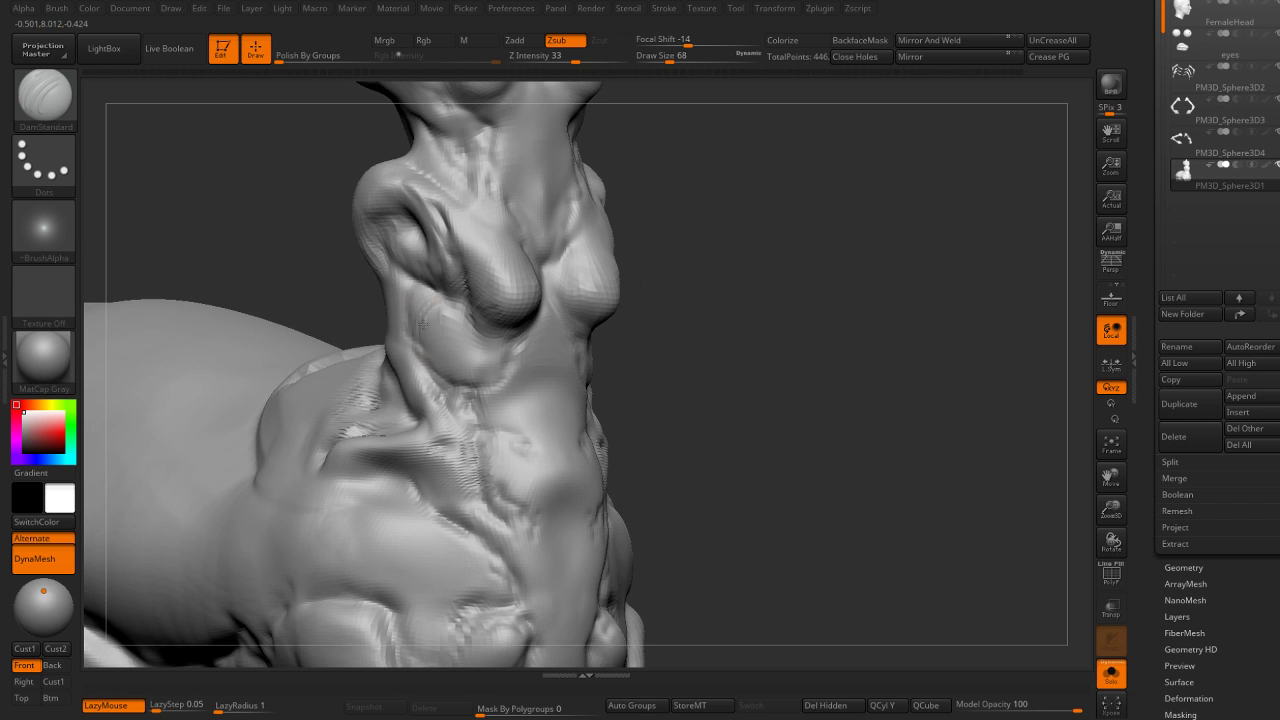
pyautogui.moveTo(500, 357)
pyautogui.mouseDown(button='right')
pyautogui.moveTo(606, 409)
pyautogui.moveTo(514, 509)
pyautogui.moveTo(550, 407)
pyautogui.mouseUp(button='right')
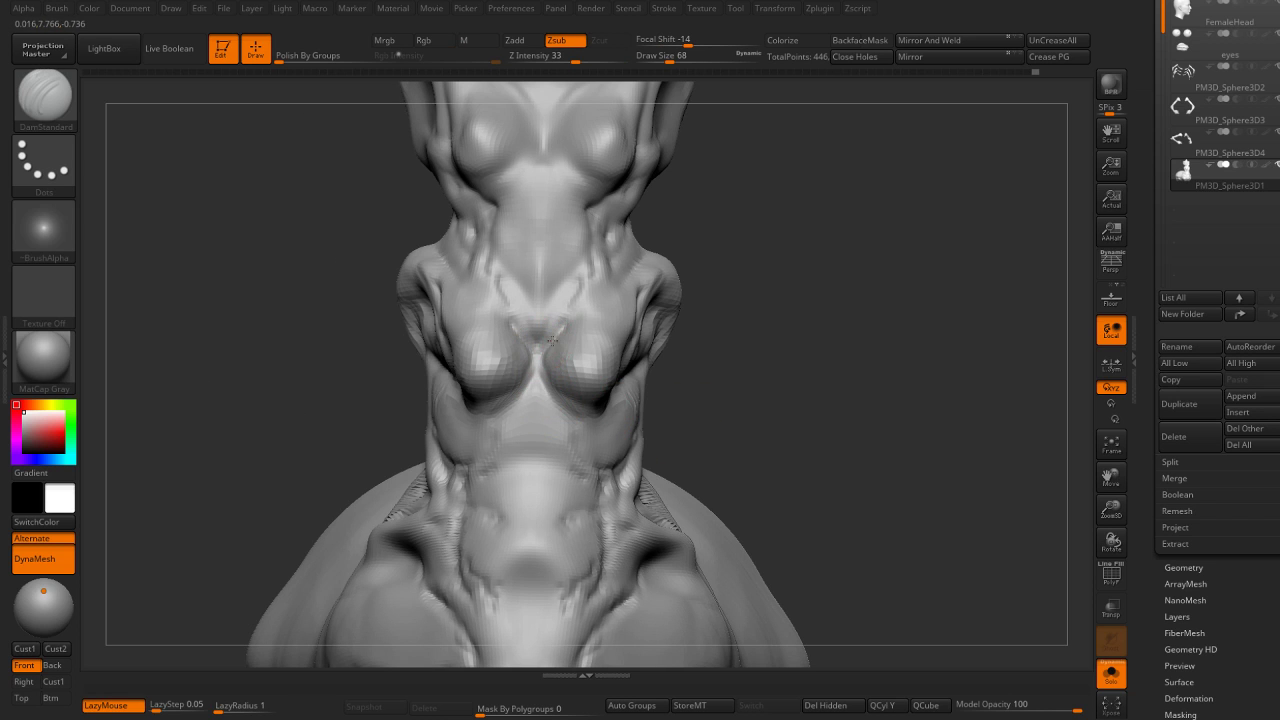
pyautogui.moveTo(750, 331); pyautogui.dragTo(766, 406)
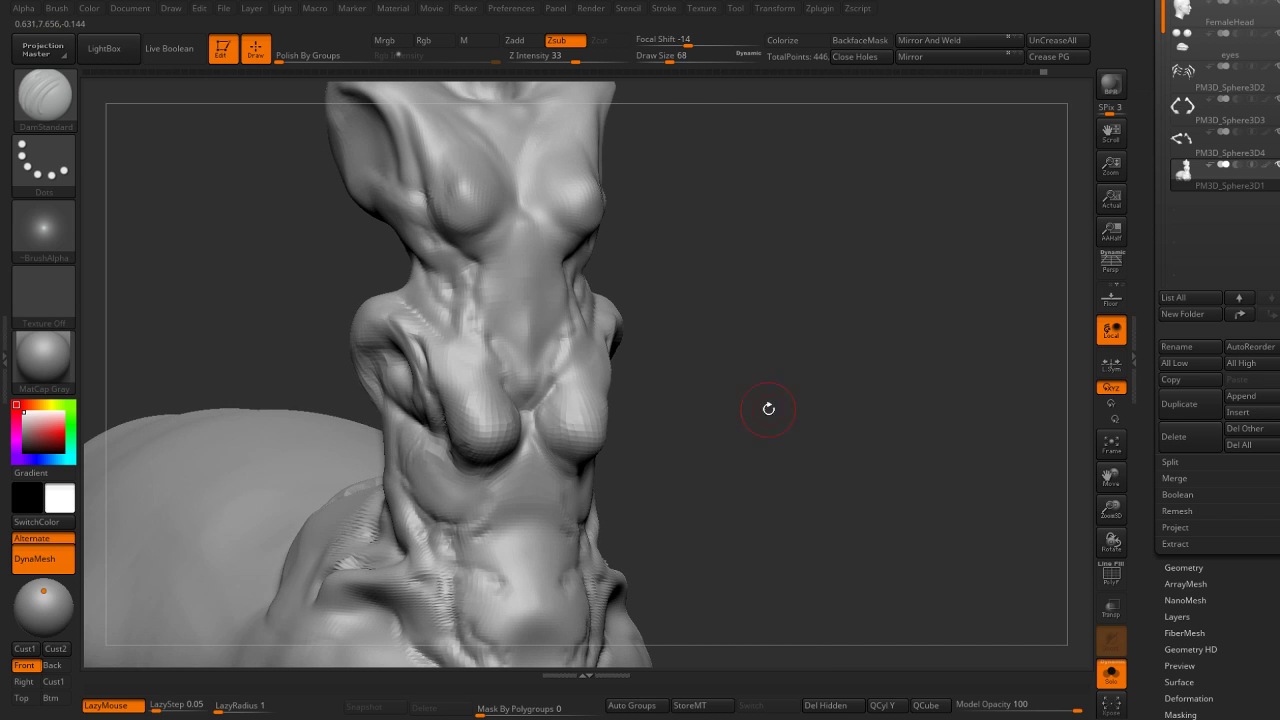
pyautogui.press('b')
pyautogui.press('c')
pyautogui.press('b')
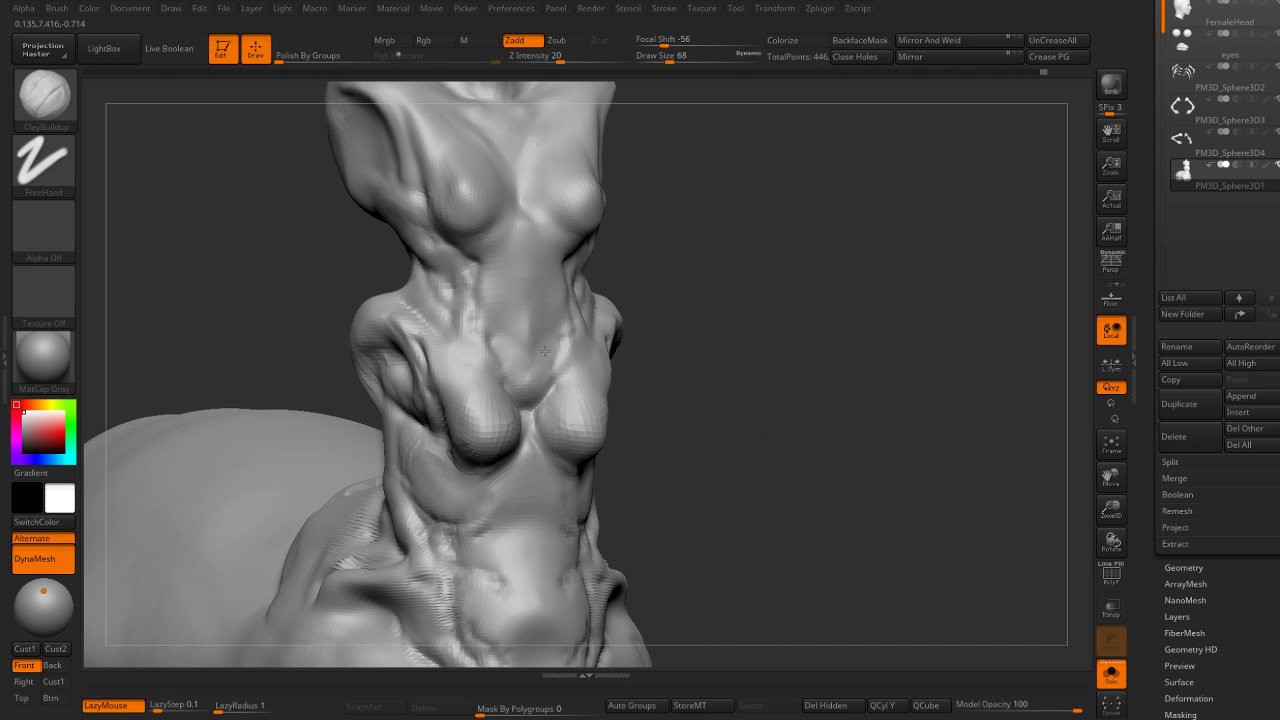
pyautogui.keyDown('alt'); pyautogui.moveTo(679, 309); pyautogui.dragTo(523, 400); pyautogui.keyUp('alt')
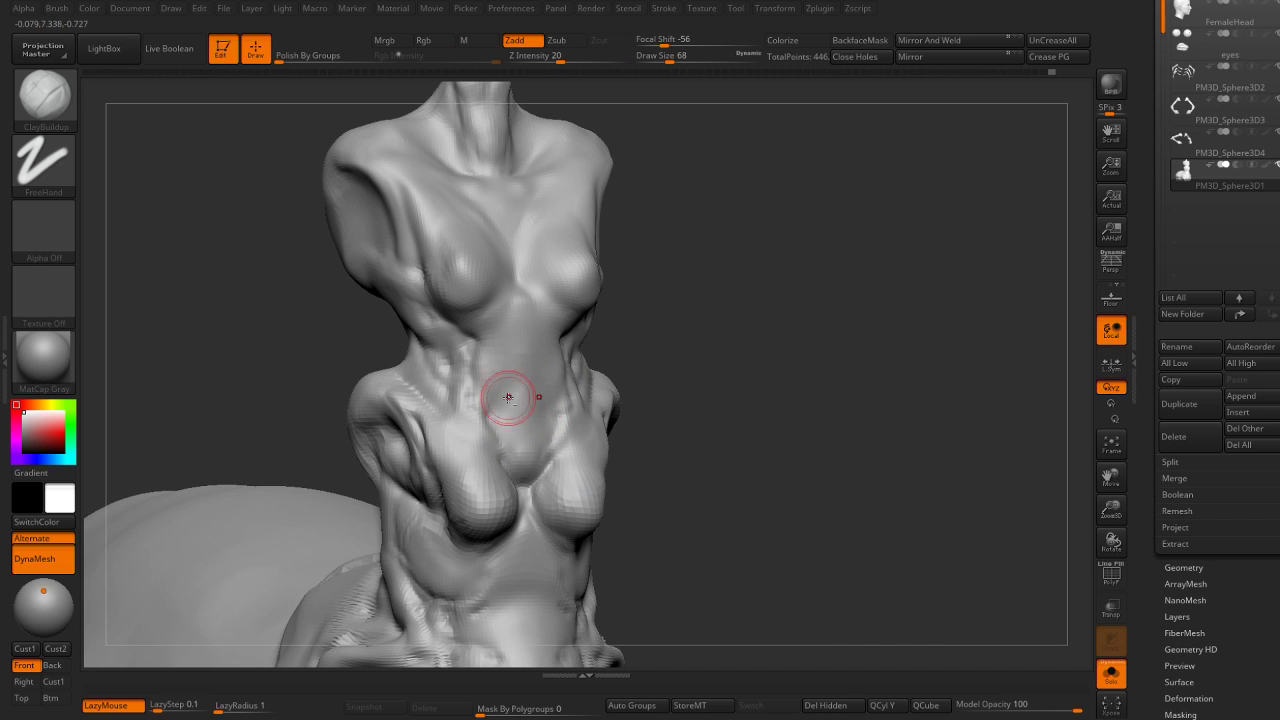
pyautogui.press('shift')
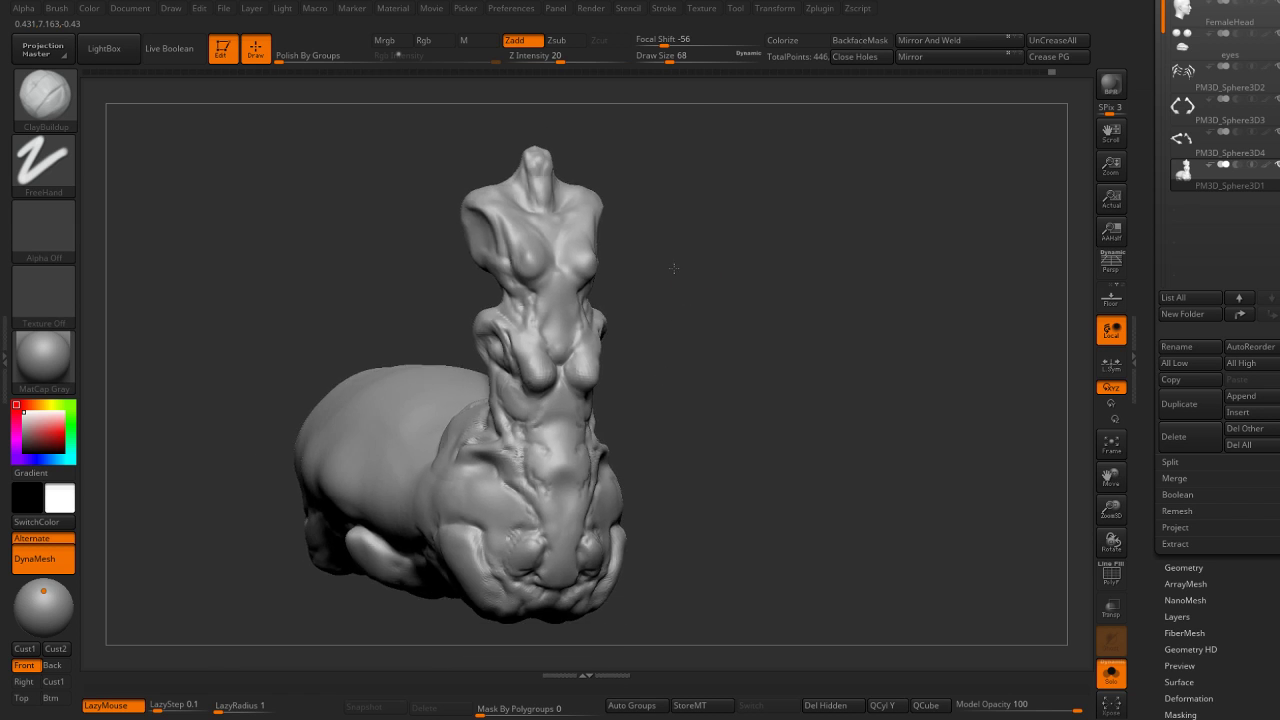
pyautogui.moveTo(647, 330)
pyautogui.mouseDown()
pyautogui.moveTo(751, 326)
pyautogui.moveTo(737, 303)
pyautogui.moveTo(715, 343)
pyautogui.mouseUp()
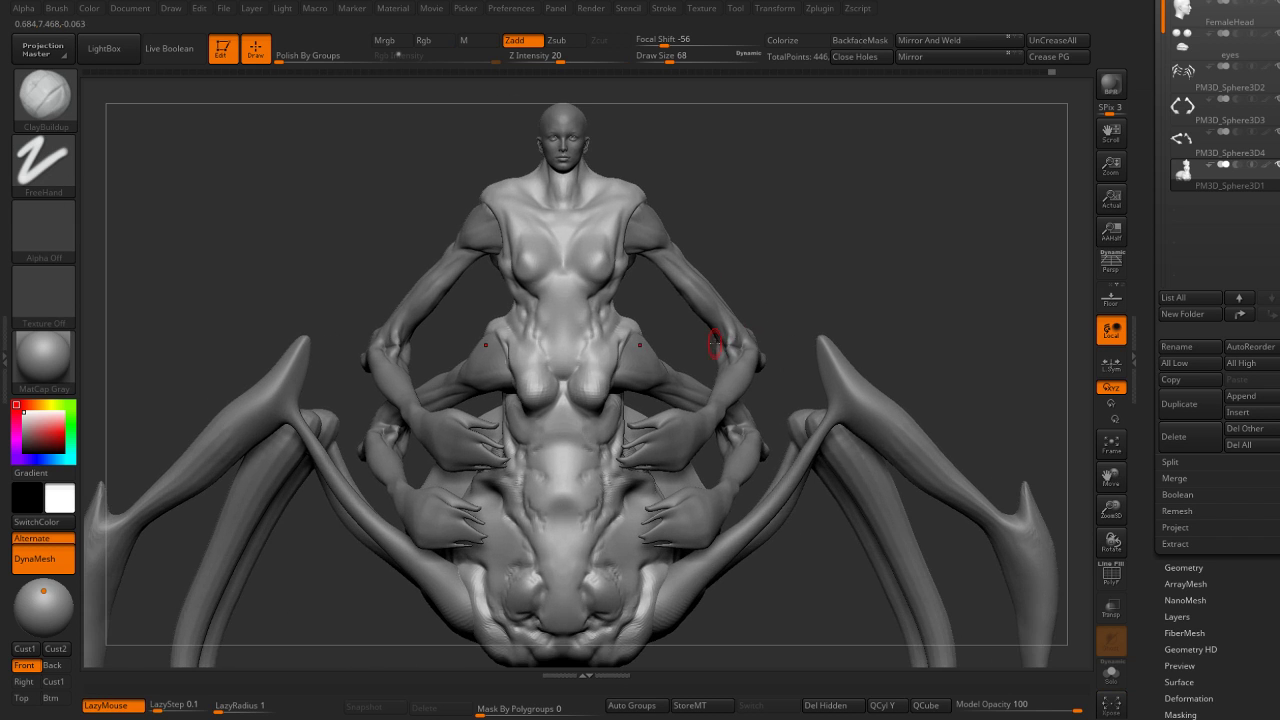
pyautogui.keyDown('alt'); pyautogui.moveTo(638, 361); pyautogui.dragTo(628, 382); pyautogui.keyUp('alt')
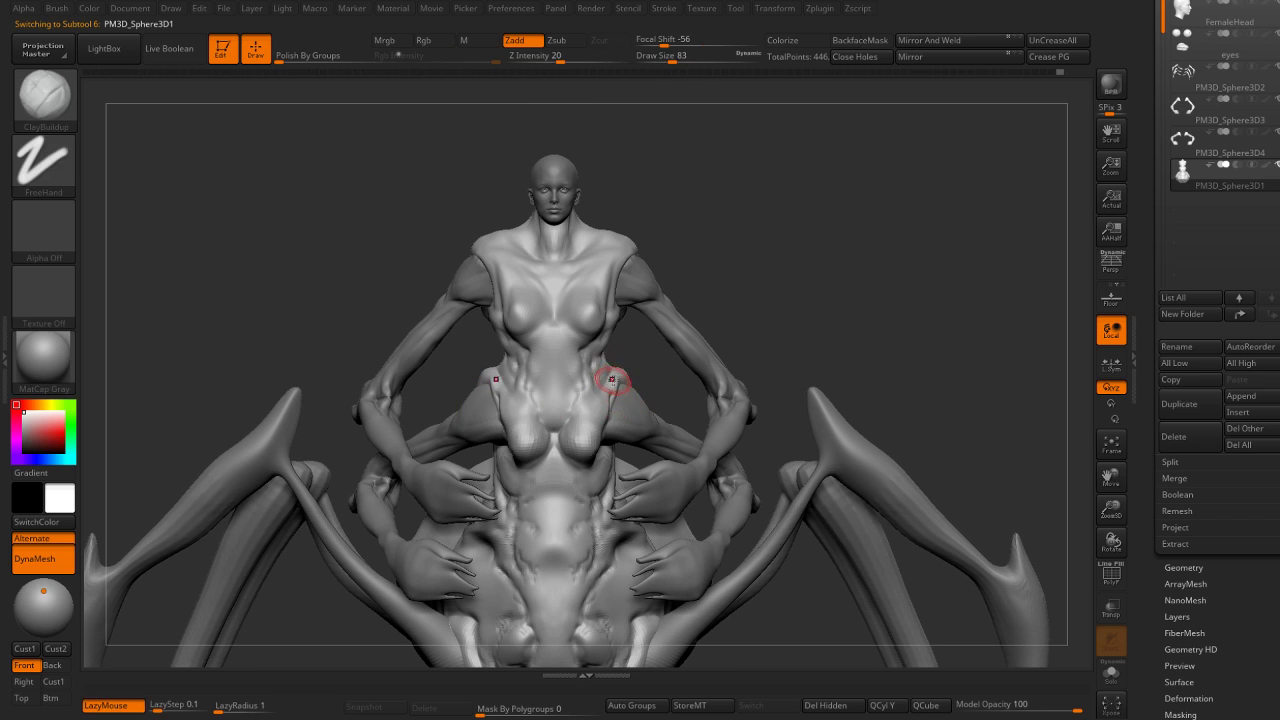
pyautogui.moveTo(618, 392); pyautogui.dragTo(628, 378)
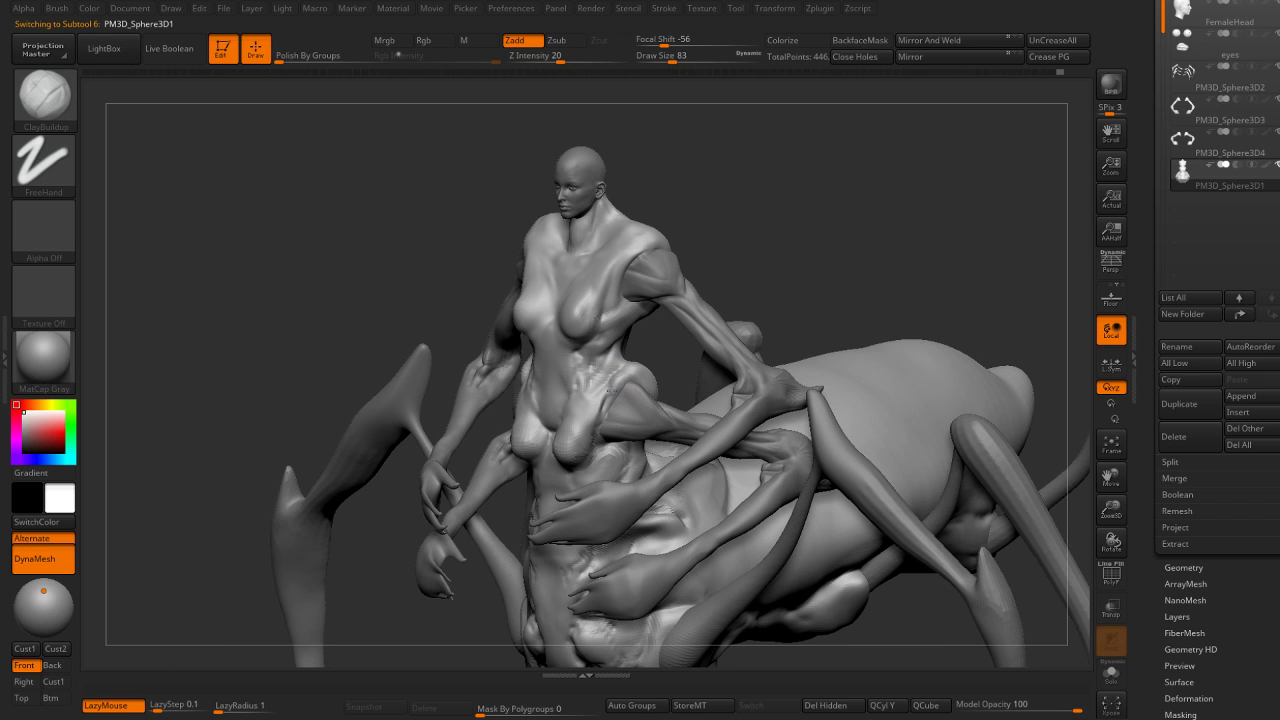
pyautogui.press('shift')
pyautogui.moveTo(654, 354)
pyautogui.mouseDown()
pyautogui.moveTo(597, 371)
pyautogui.moveTo(623, 397)
pyautogui.moveTo(603, 377)
pyautogui.moveTo(838, 300)
pyautogui.moveTo(717, 306)
pyautogui.moveTo(774, 272)
pyautogui.moveTo(566, 377)
pyautogui.mouseUp()
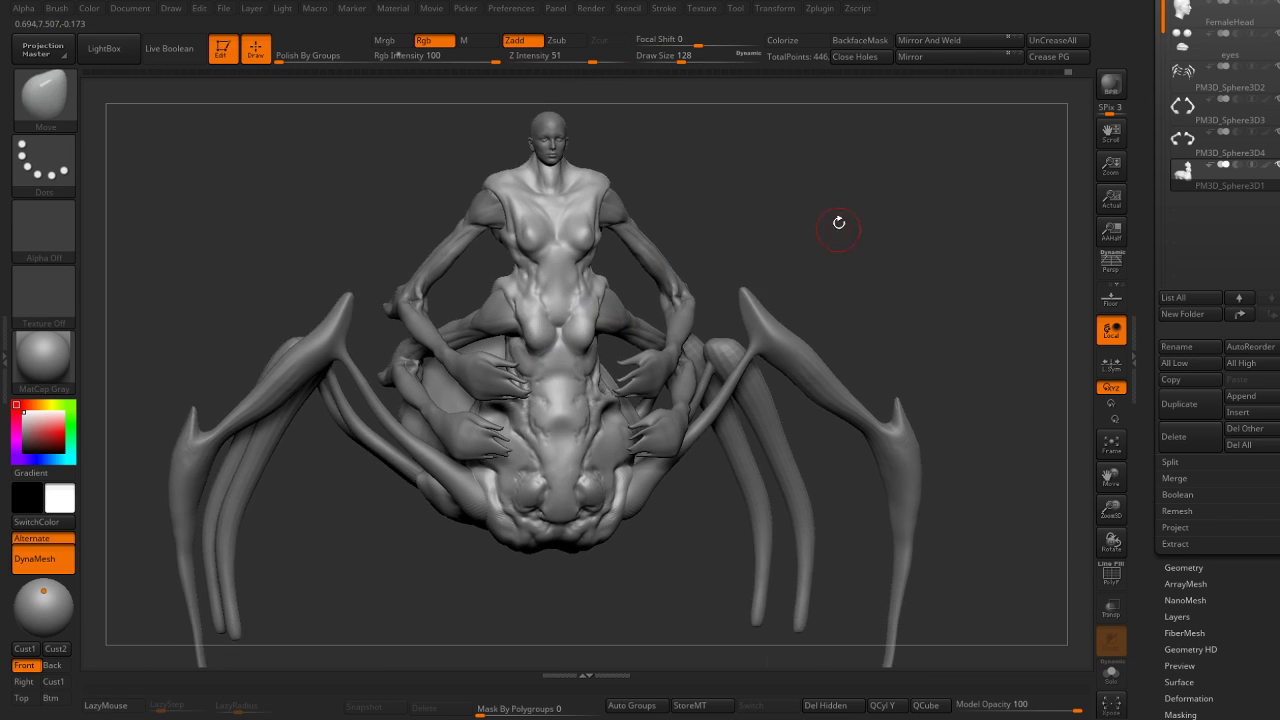
pyautogui.keyDown('alt'); pyautogui.moveTo(837, 220); pyautogui.dragTo(520, 370); pyautogui.keyUp('alt')
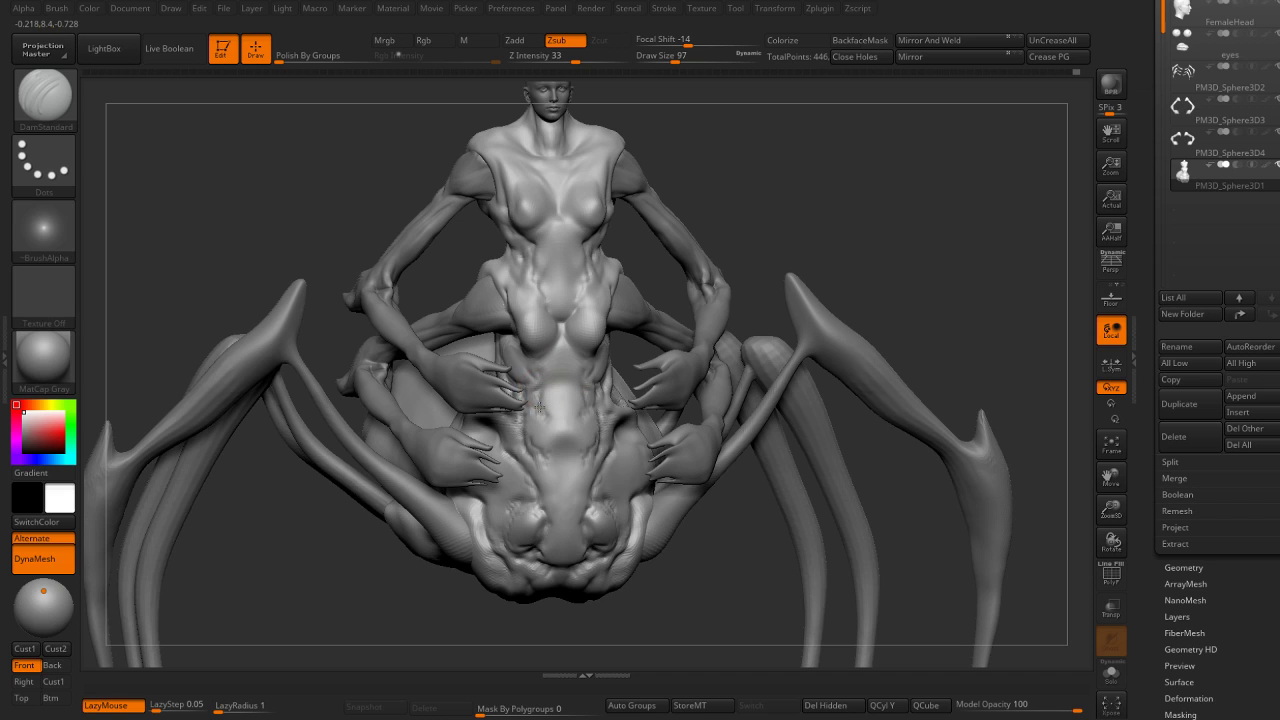
pyautogui.moveTo(540, 426); pyautogui.dragTo(536, 442)
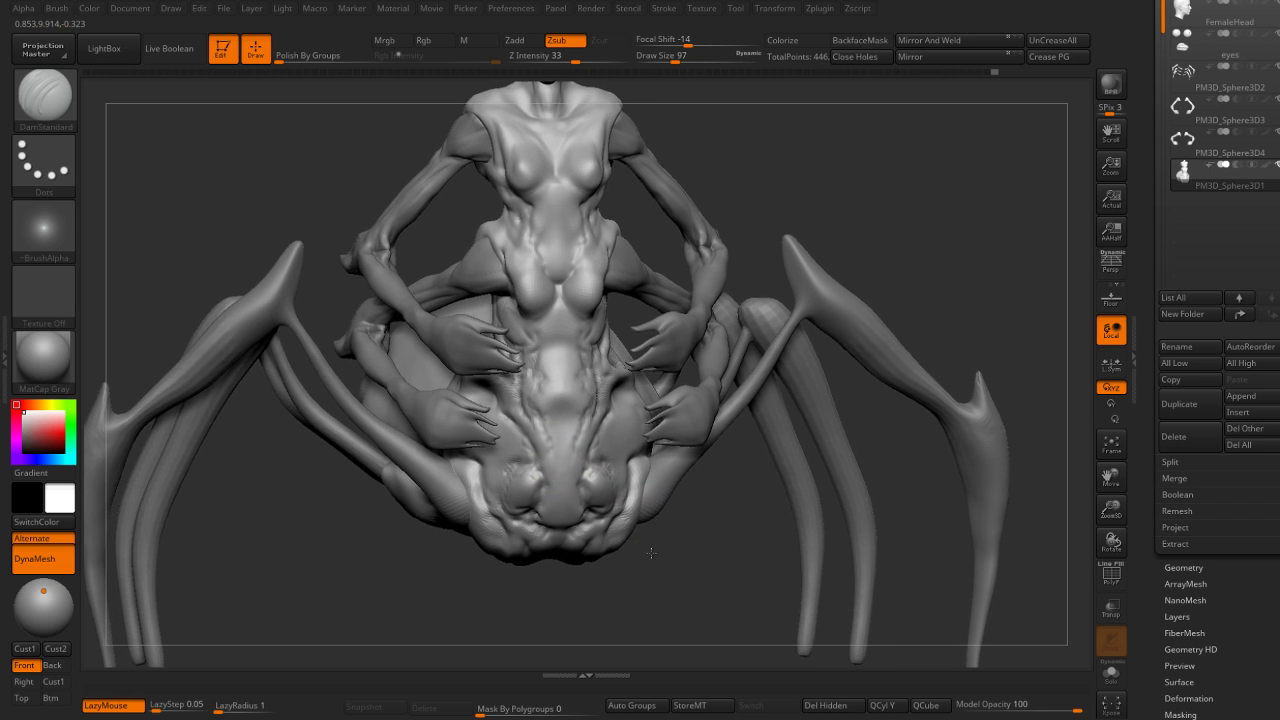
pyautogui.moveTo(670, 592); pyautogui.dragTo(588, 514)
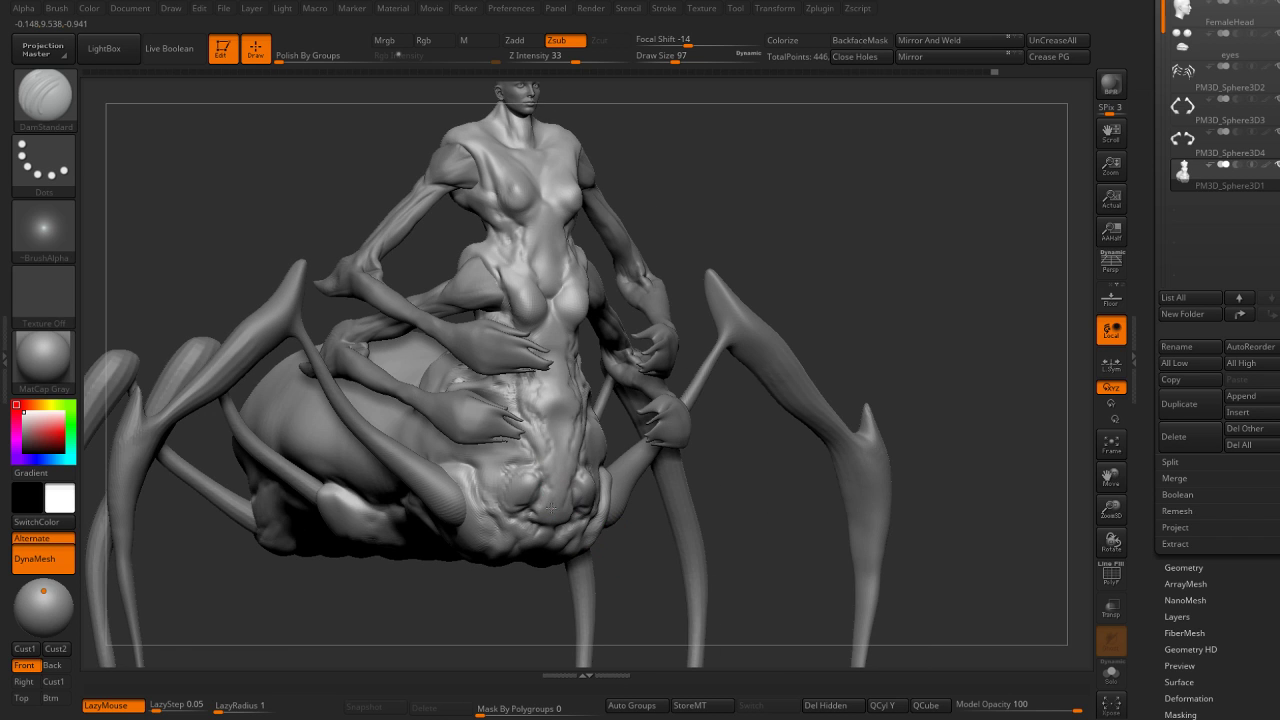
pyautogui.keyDown('shift'); pyautogui.moveTo(538, 611); pyautogui.dragTo(526, 603); pyautogui.keyUp('shift')
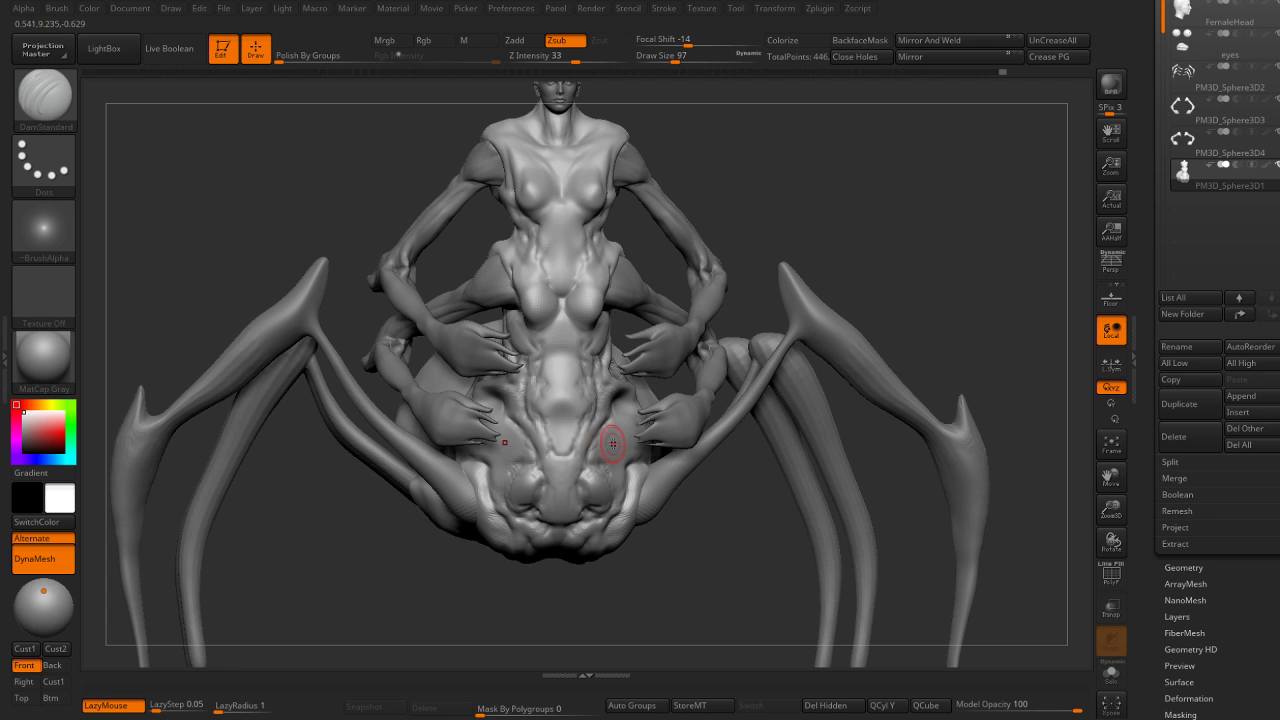
pyautogui.press('ctrl')
pyautogui.moveTo(606, 600); pyautogui.dragTo(618, 617)
pyautogui.moveTo(788, 380)
pyautogui.mouseDown()
pyautogui.moveTo(652, 300)
pyautogui.moveTo(591, 394)
pyautogui.mouseUp()
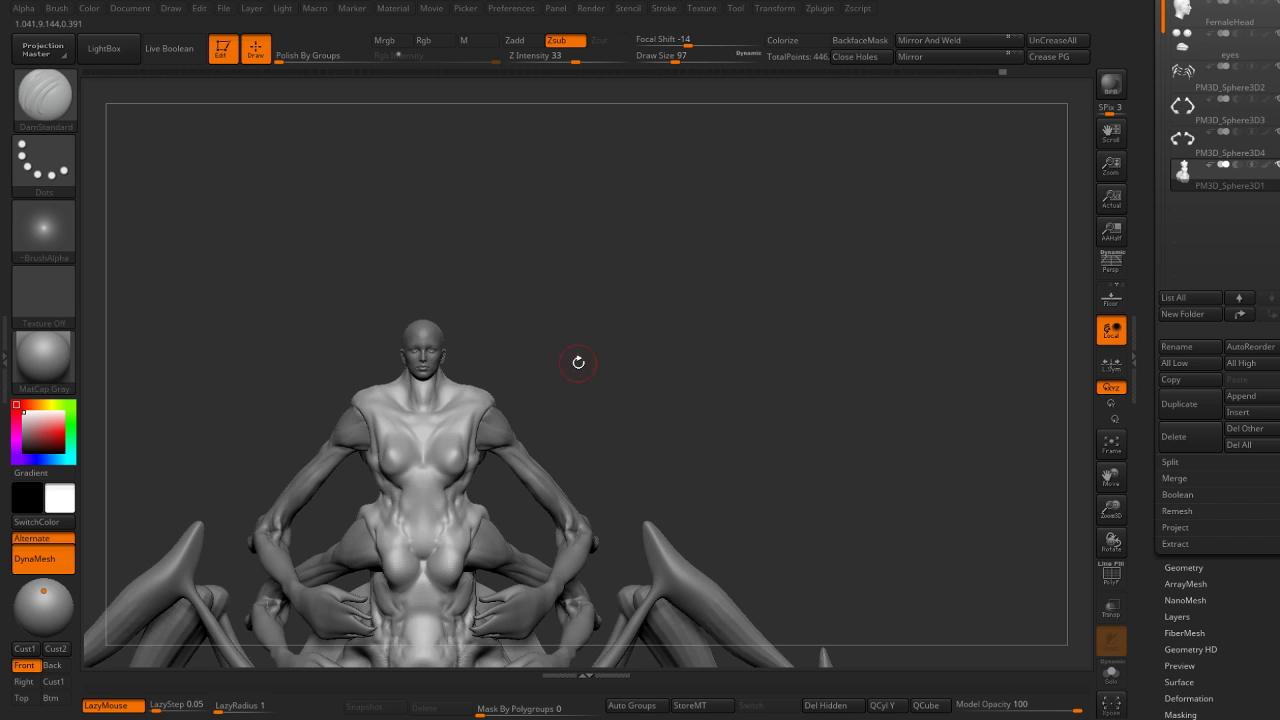
# Nudge the belly centre with the Move brush, resizing it to 262 then 149.
pyautogui.press('b')
pyautogui.press('m')
pyautogui.press('v')
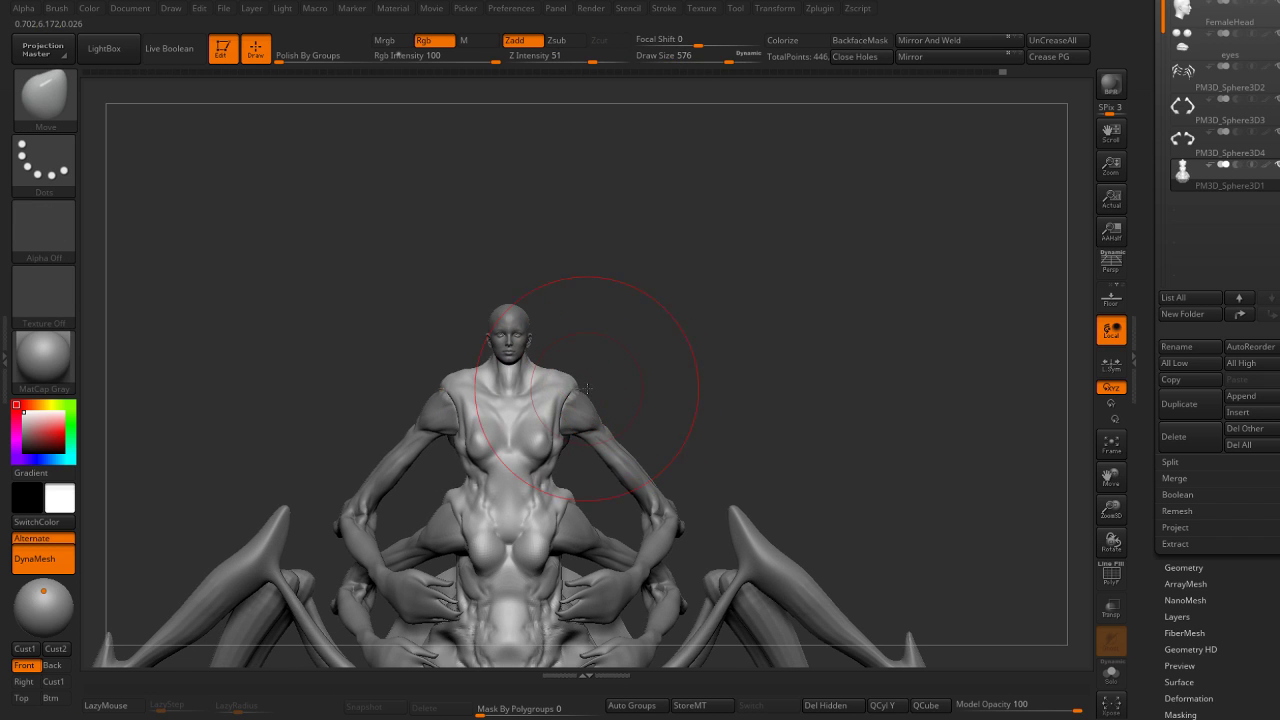
pyautogui.moveTo(603, 400)
pyautogui.mouseDown()
pyautogui.moveTo(628, 364)
pyautogui.moveTo(590, 400)
pyautogui.mouseUp()
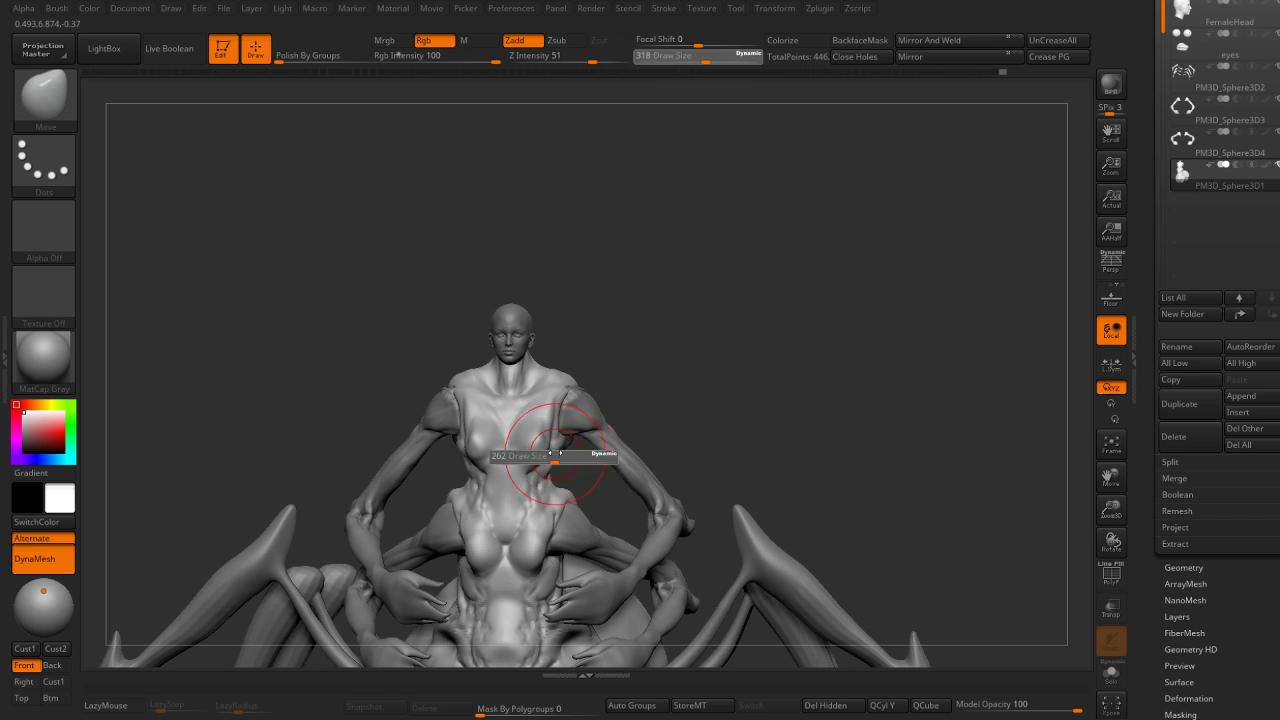
pyautogui.keyDown('shift'); pyautogui.moveTo(547, 480); pyautogui.dragTo(593, 393); pyautogui.keyUp('shift')
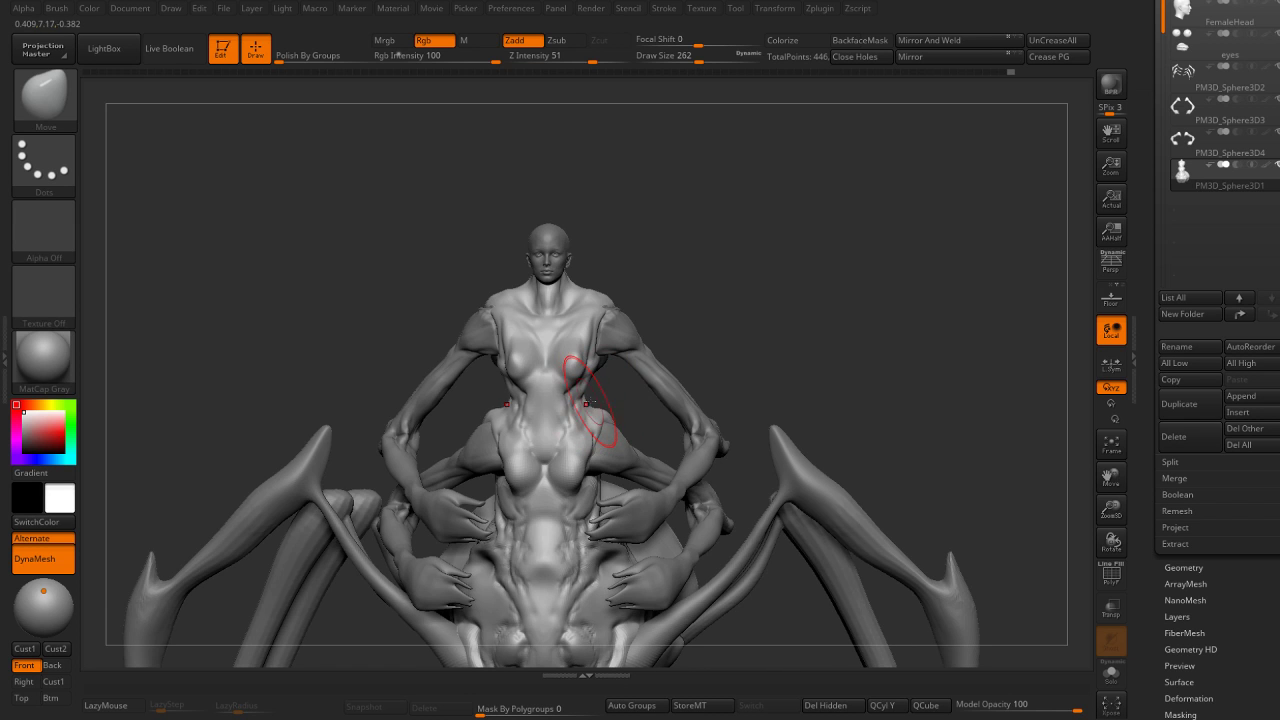
pyautogui.keyDown('shift'); pyautogui.moveTo(582, 390); pyautogui.dragTo(585, 398); pyautogui.keyUp('shift')
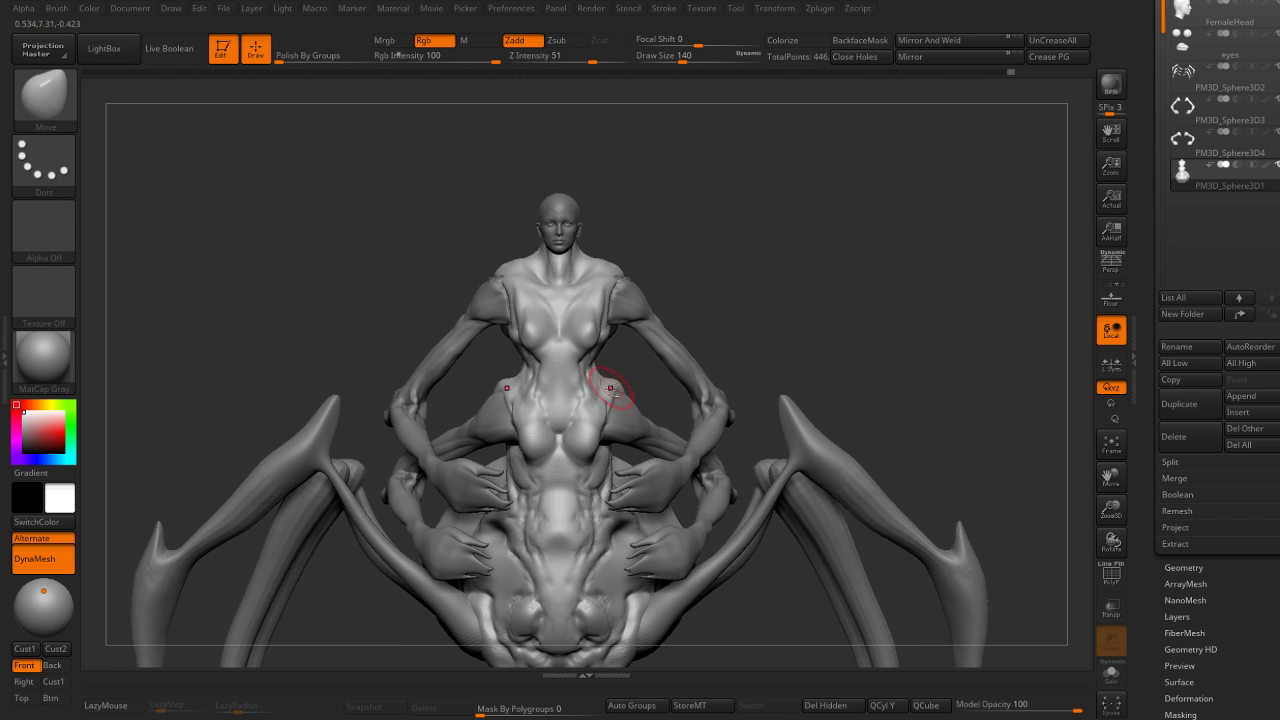
pyautogui.moveTo(616, 393); pyautogui.dragTo(722, 268)
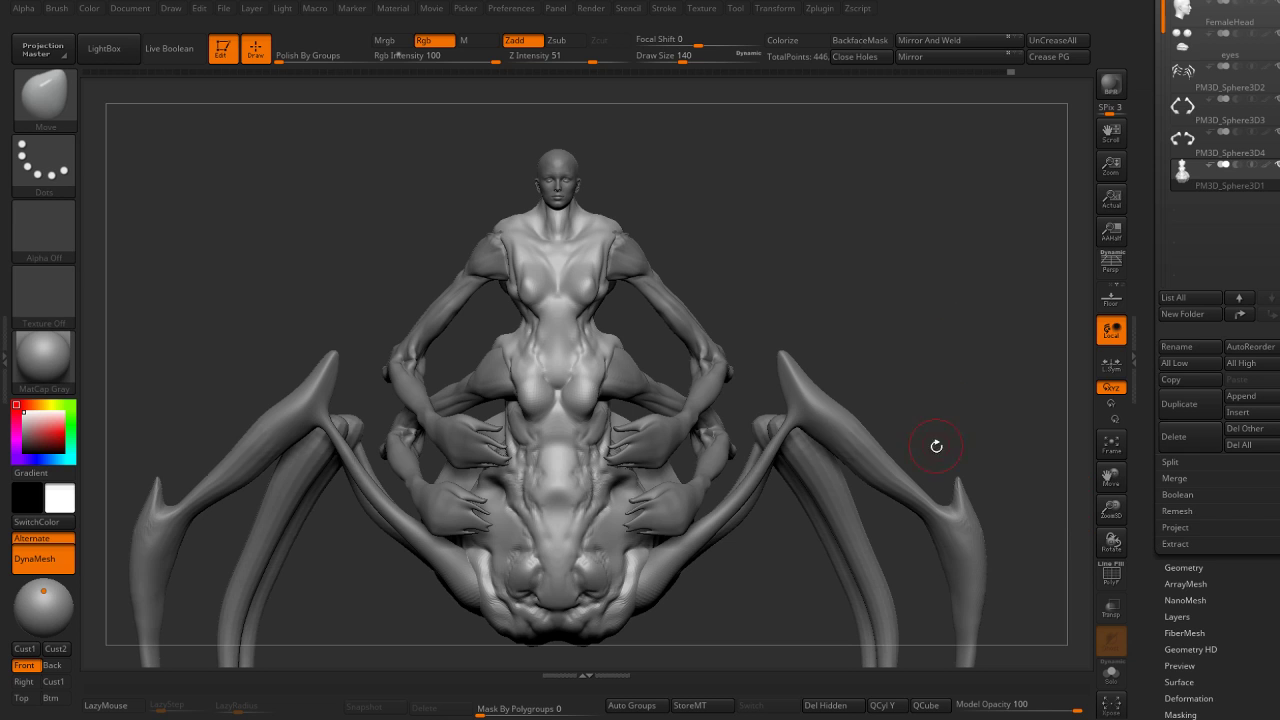
pyautogui.press(']')
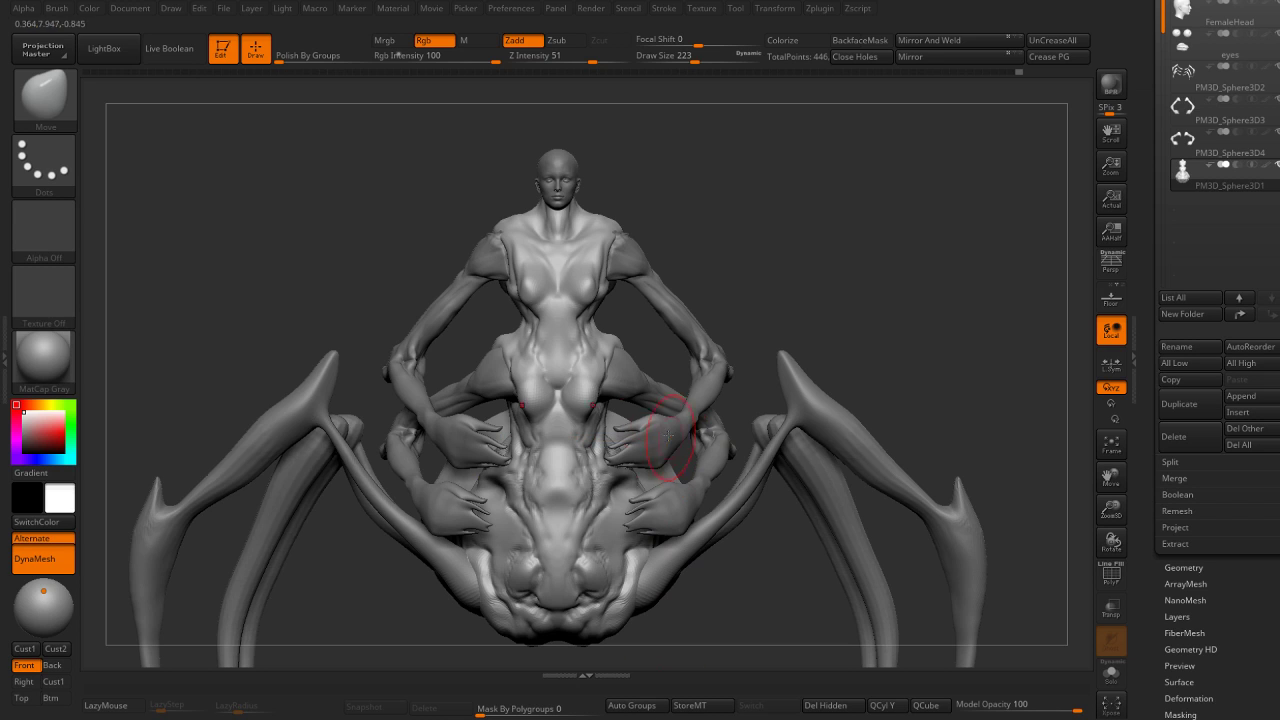
pyautogui.press('[')
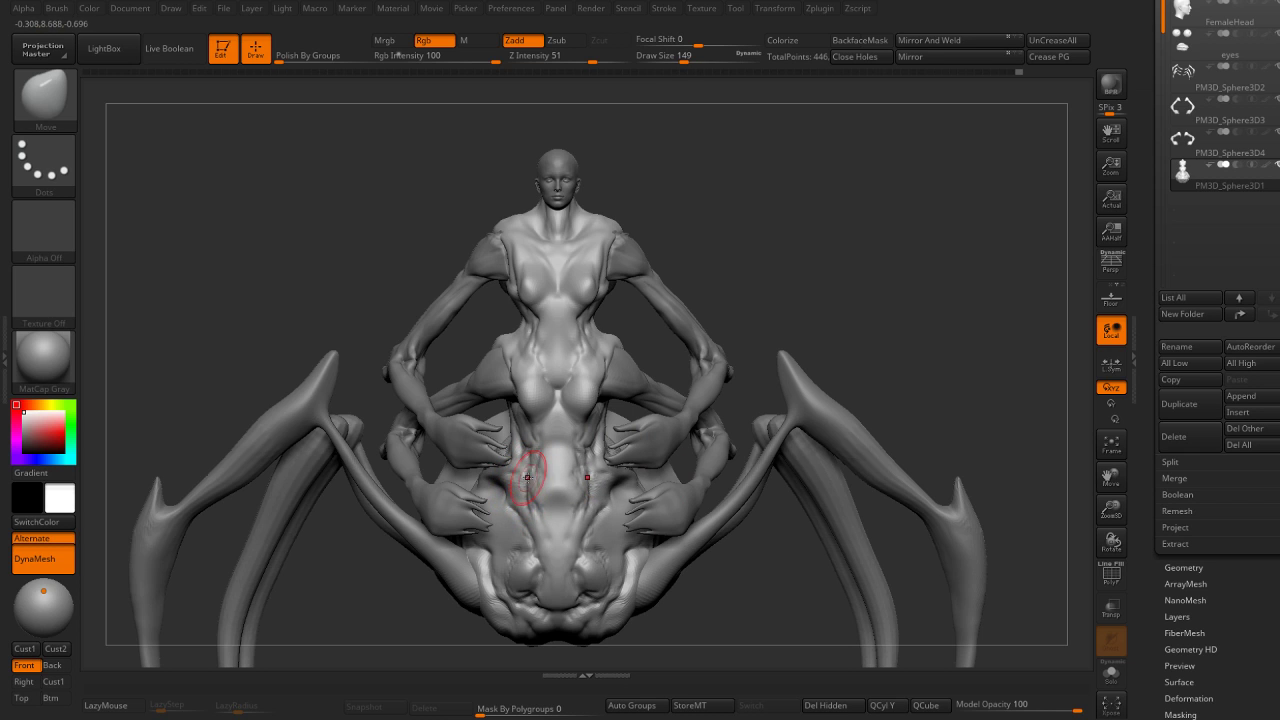
pyautogui.moveTo(527, 477); pyautogui.dragTo(546, 462)
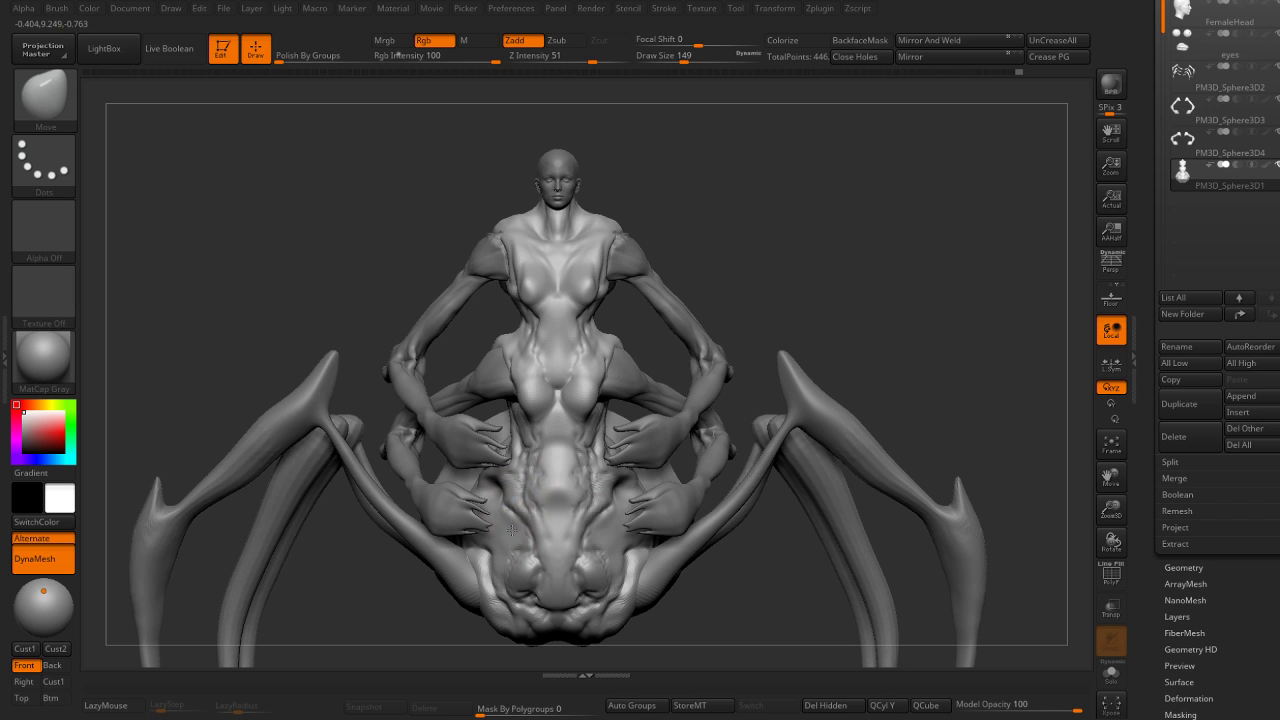
pyautogui.moveTo(843, 440)
pyautogui.mouseDown()
pyautogui.moveTo(832, 351)
pyautogui.moveTo(859, 363)
pyautogui.moveTo(814, 323)
pyautogui.moveTo(783, 346)
pyautogui.moveTo(766, 288)
pyautogui.moveTo(748, 373)
pyautogui.moveTo(639, 277)
pyautogui.mouseUp()
# Solo the FemaleHead subtool and Transpose-move it upward to lengthen the neck.
pyautogui.keyDown('alt'); pyautogui.click(570, 225); pyautogui.keyUp('alt')
pyautogui.press('f')
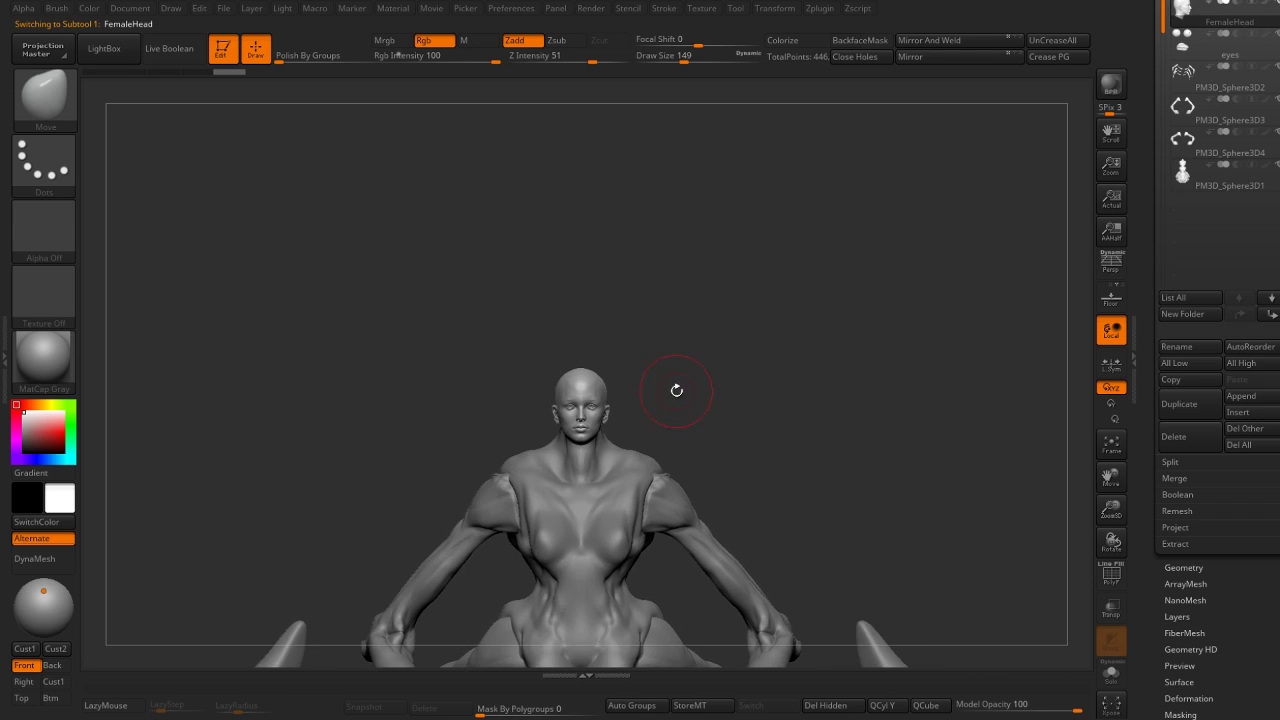
pyautogui.press('w')
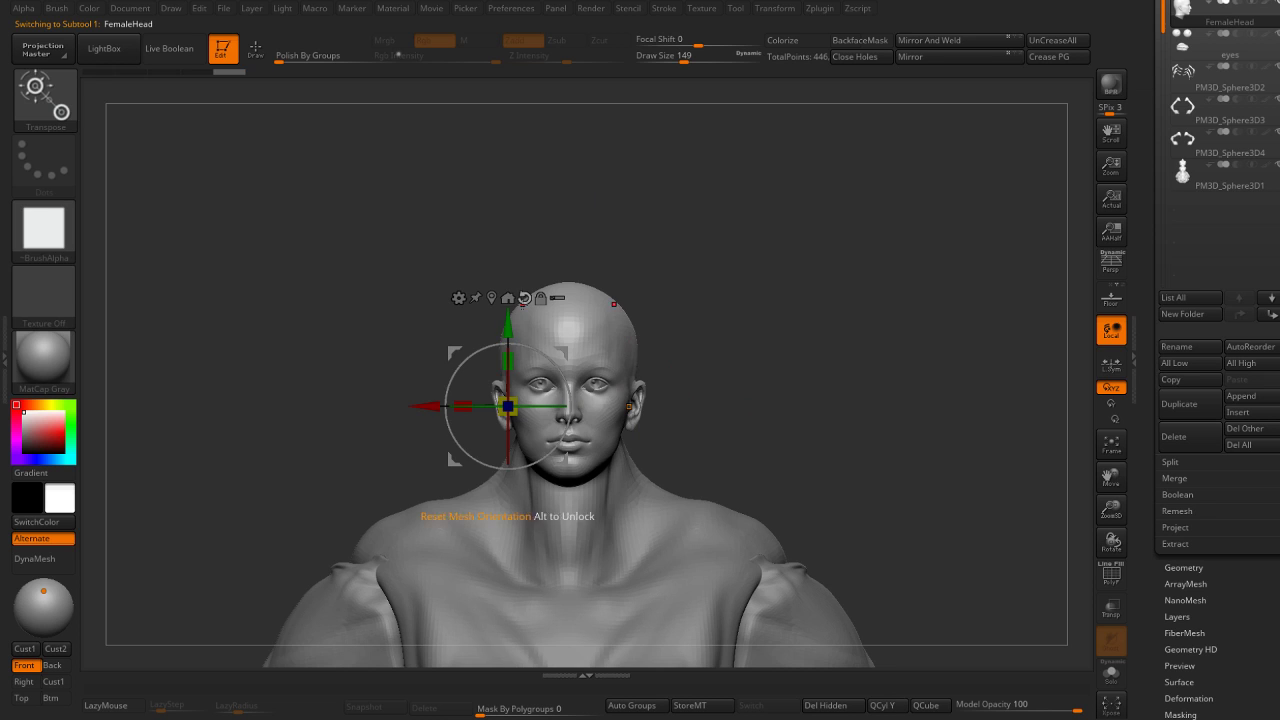
pyautogui.moveTo(510, 328)
pyautogui.mouseDown()
pyautogui.moveTo(529, 258)
pyautogui.moveTo(530, 290)
pyautogui.mouseUp()
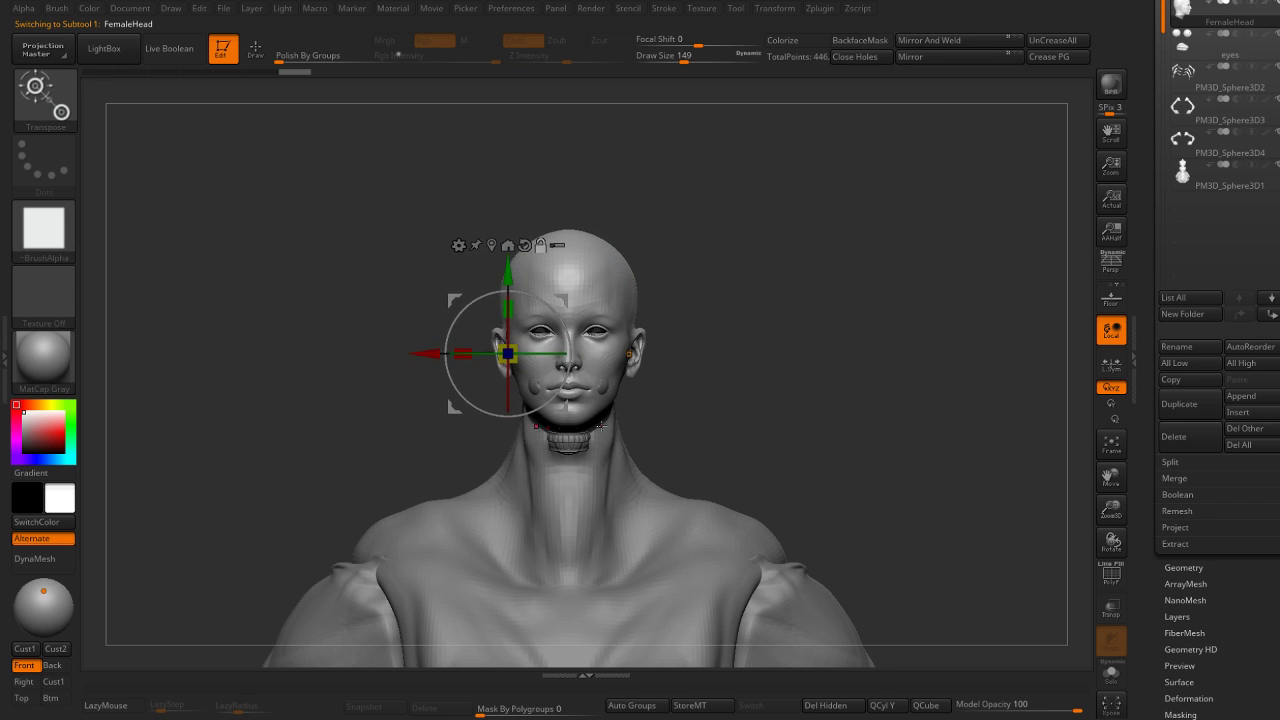
# Raise the eyes and teeth subtool to match the head, then reselect FemaleHead.
pyautogui.keyDown('alt'); pyautogui.click(583, 410); pyautogui.keyUp('alt')
pyautogui.moveTo(549, 352); pyautogui.dragTo(557, 297)
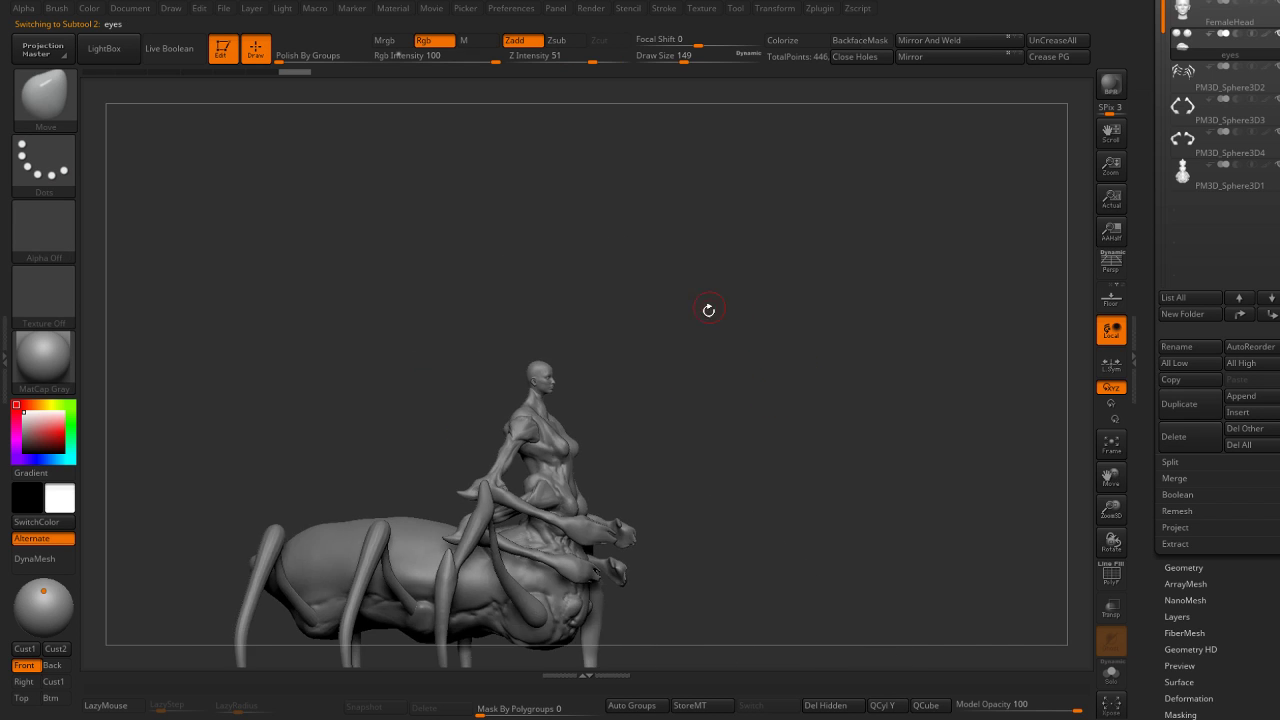
pyautogui.keyDown('shift'); pyautogui.moveTo(728, 359); pyautogui.dragTo(707, 294); pyautogui.keyUp('shift')
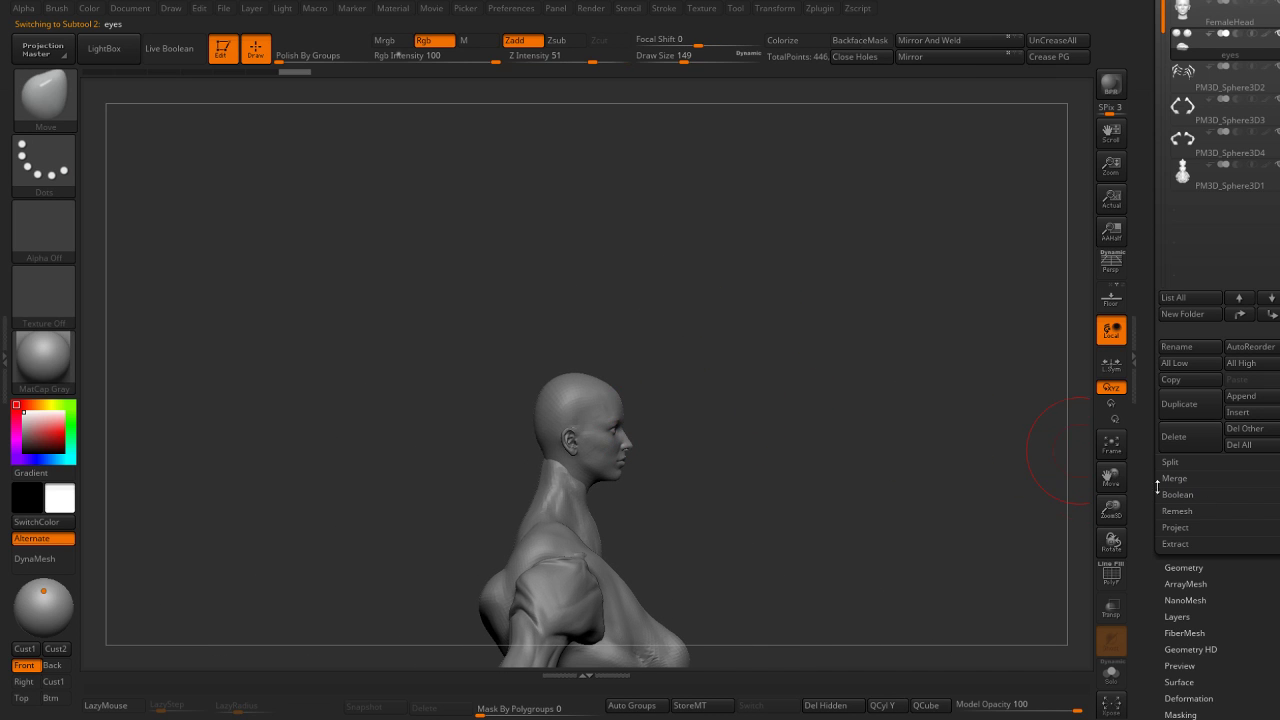
pyautogui.press('b')
pyautogui.press('Escape')
pyautogui.keyDown('alt'); pyautogui.click(590, 390); pyautogui.keyUp('alt')
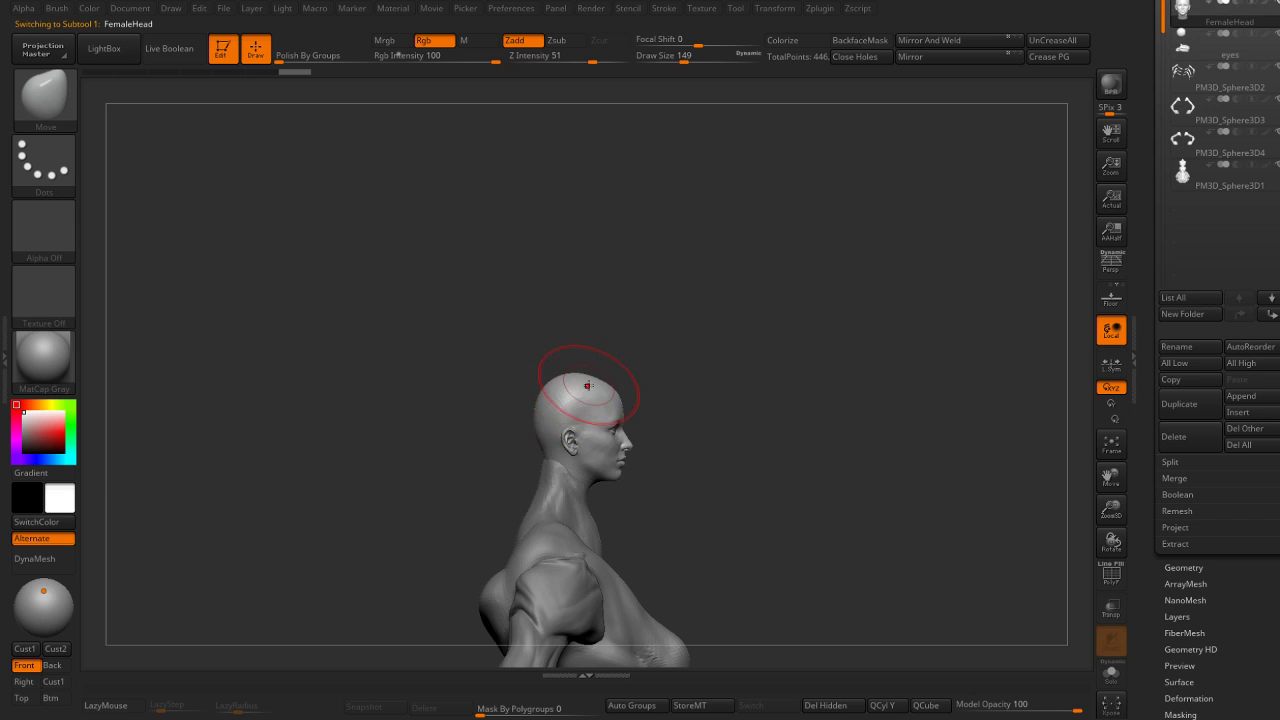
# Insert a large Sphere 32 primitive behind the head using IMM Primitives.
pyautogui.press('b')
pyautogui.click(162, 515)
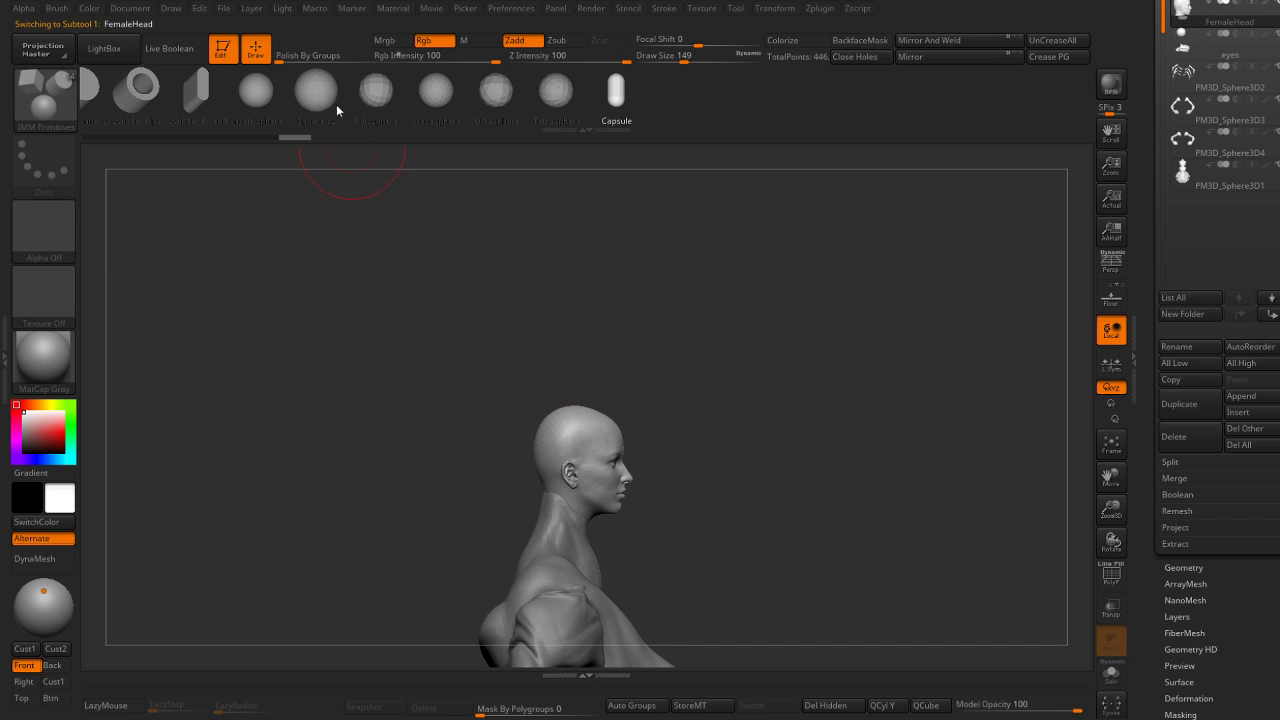
pyautogui.moveTo(508, 403); pyautogui.dragTo(640, 320)
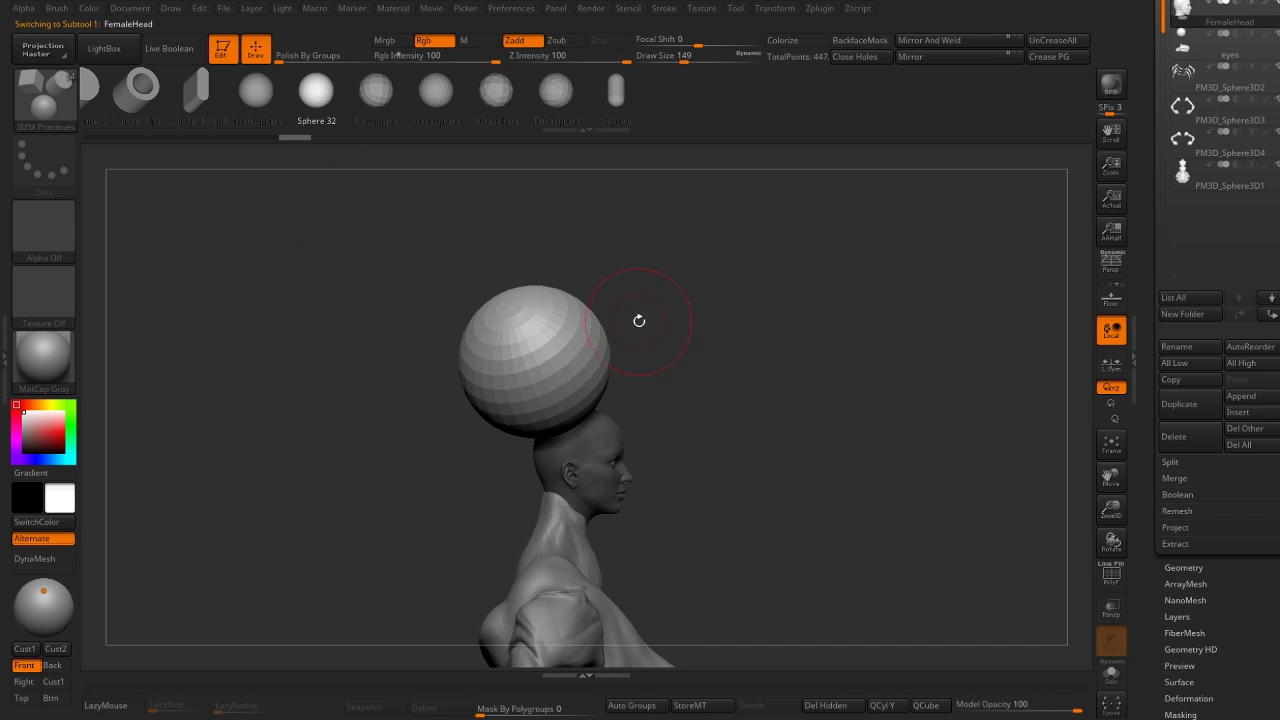
pyautogui.moveTo(530, 428)
pyautogui.mouseDown()
pyautogui.moveTo(580, 290)
pyautogui.moveTo(651, 329)
pyautogui.mouseUp()
pyautogui.hotkey('ctrl', 'z')
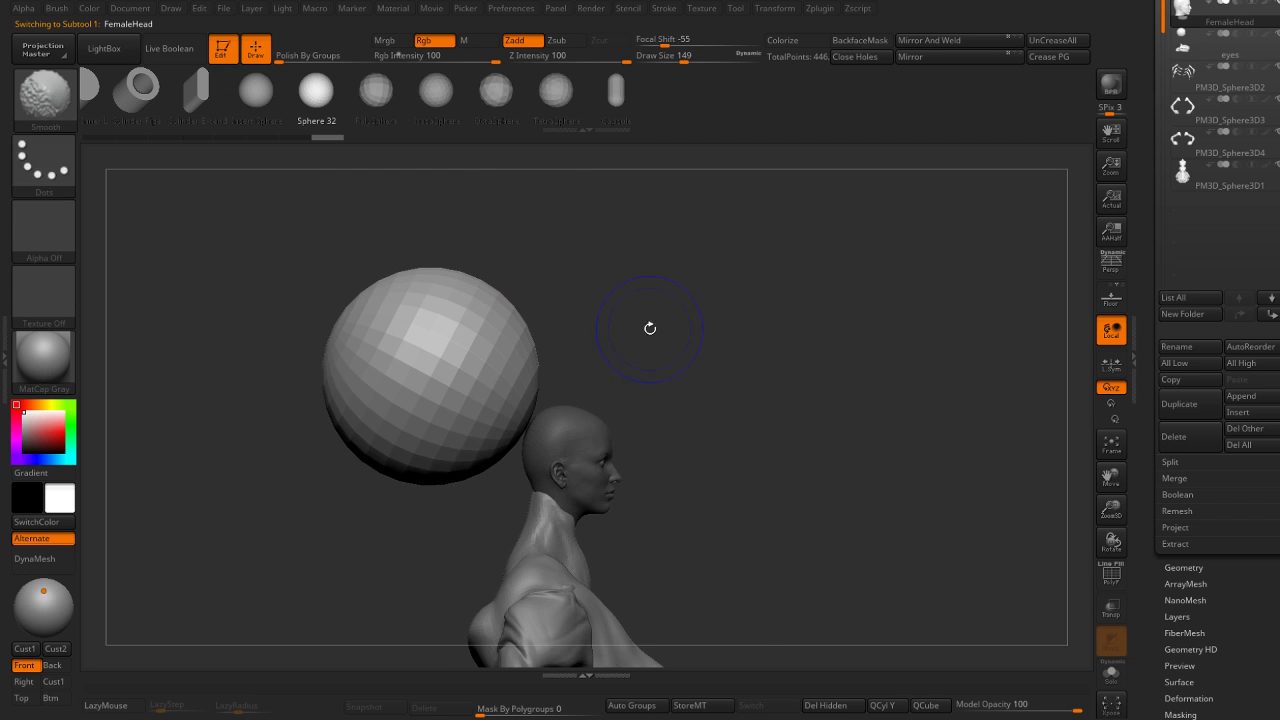
# Split the sphere into its own FemaleHead1 subtool and move it onto the back of the head.
pyautogui.click(640, 114)
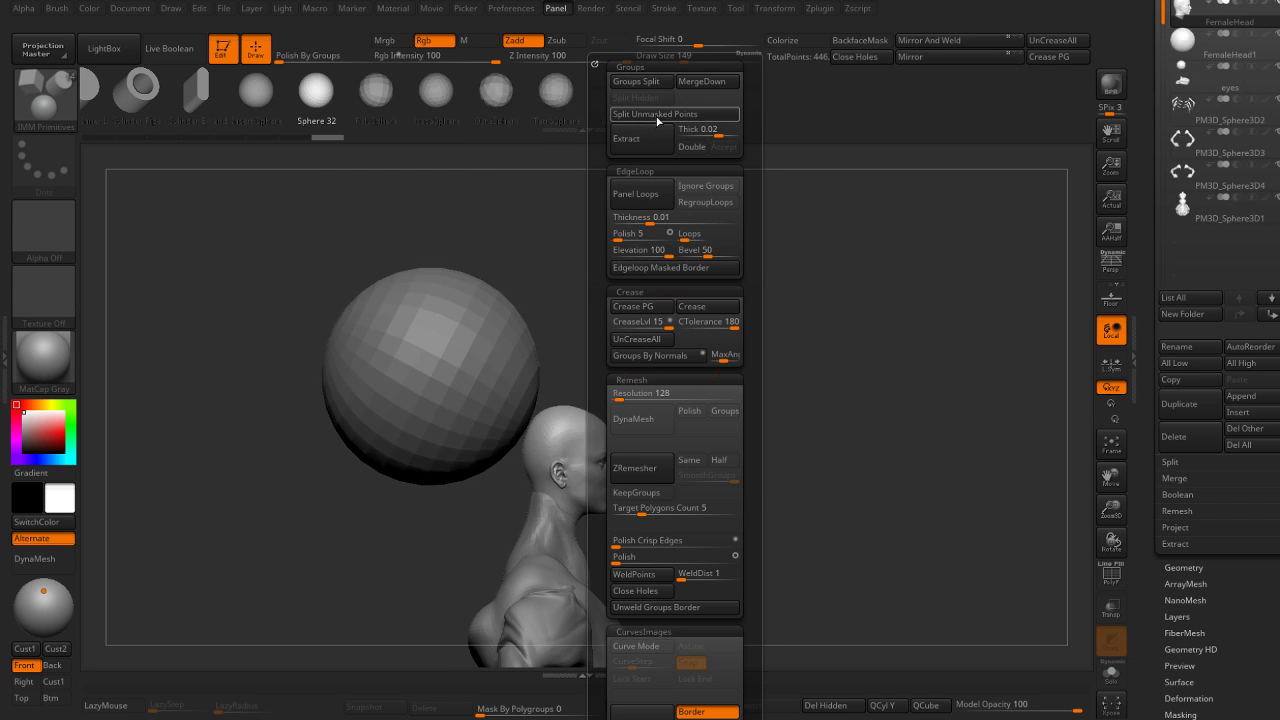
pyautogui.keyDown('alt'); pyautogui.click(519, 337); pyautogui.keyUp('alt')
pyautogui.press('w')
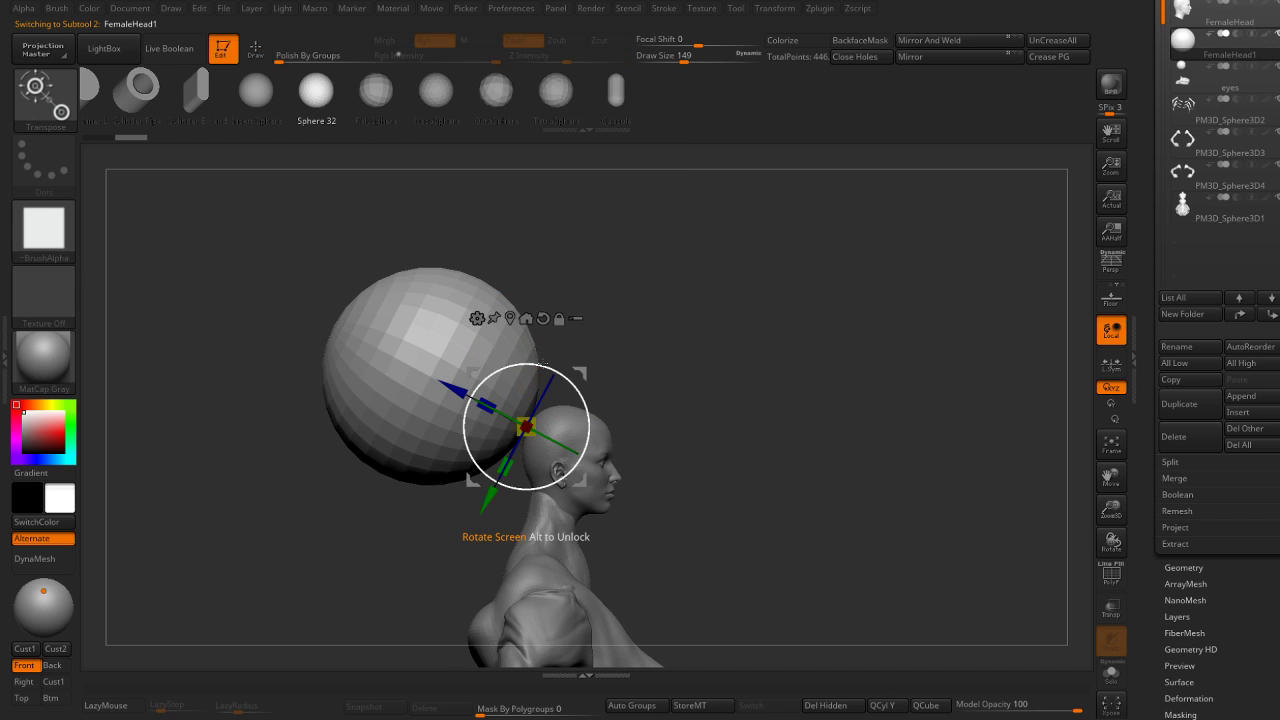
pyautogui.moveTo(523, 423); pyautogui.dragTo(669, 393)
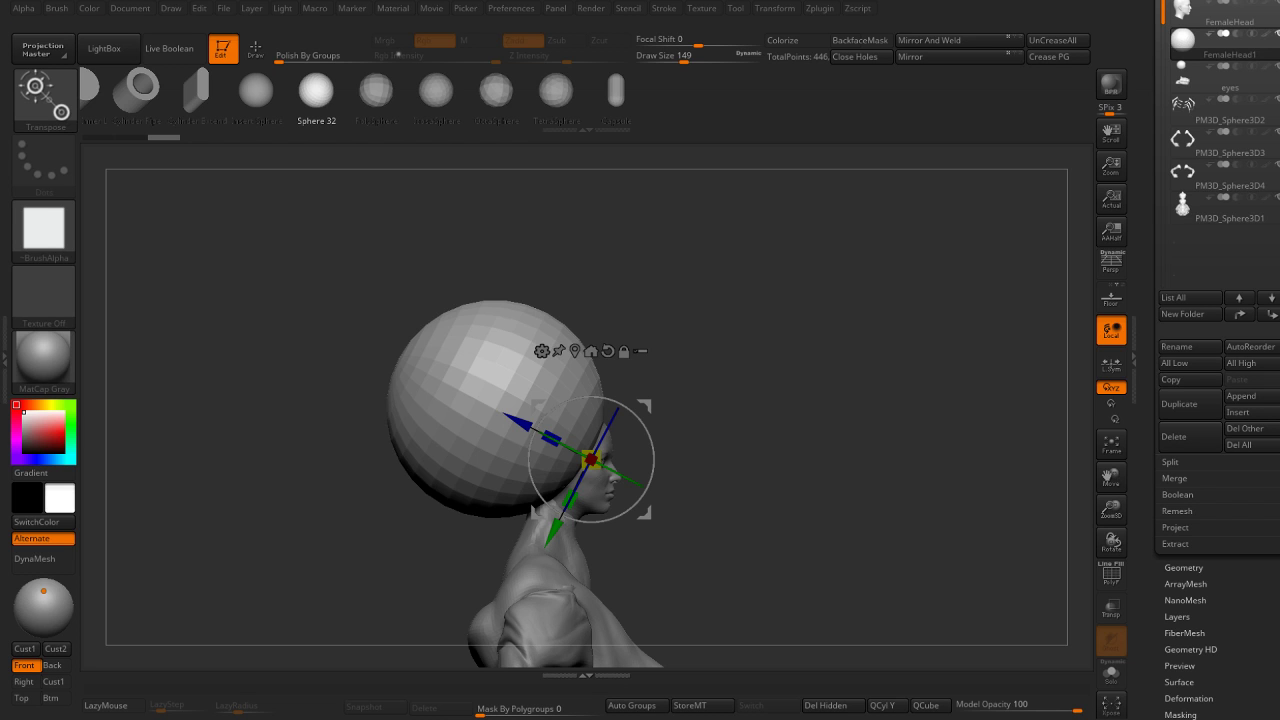
pyautogui.moveTo(714, 320)
pyautogui.keyDown('alt'); pyautogui.mouseDown()
pyautogui.moveTo(728, 276)
pyautogui.moveTo(737, 286)
pyautogui.mouseUp(); pyautogui.keyUp('alt')
pyautogui.press('q')
pyautogui.press('space')
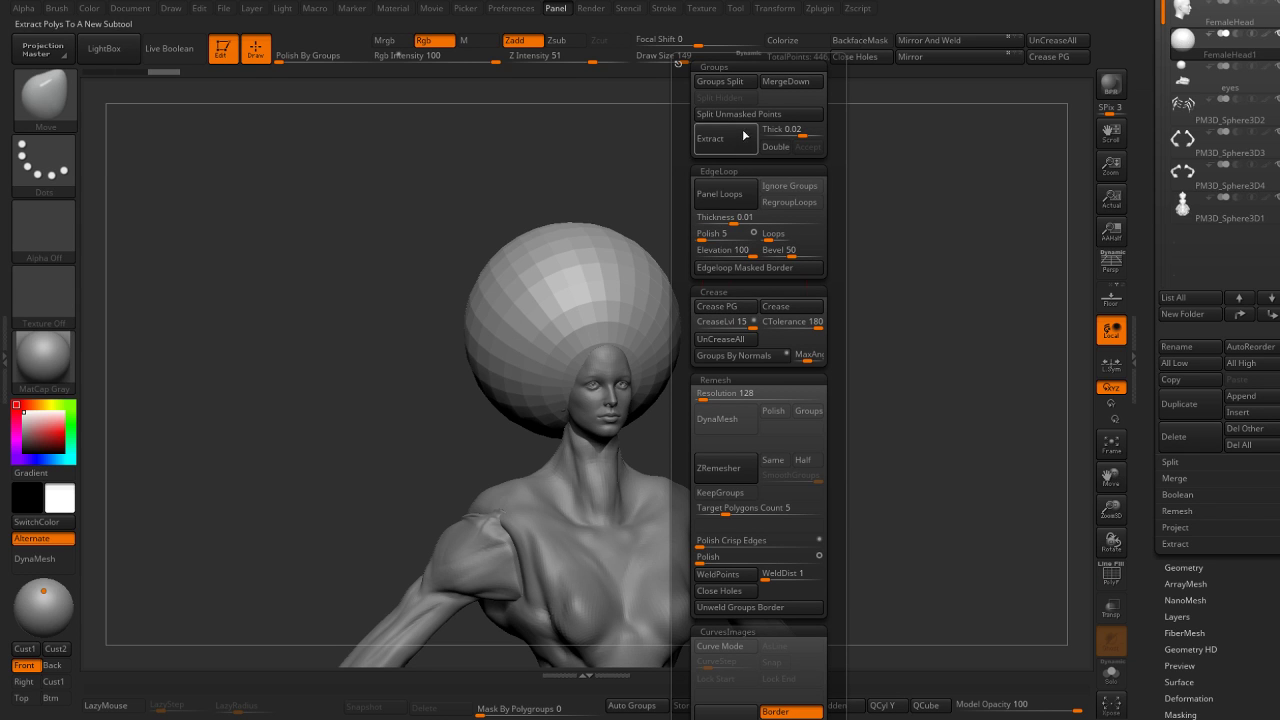
# DynaMesh the headdress sphere and smooth out its faceting.
pyautogui.click(716, 419)
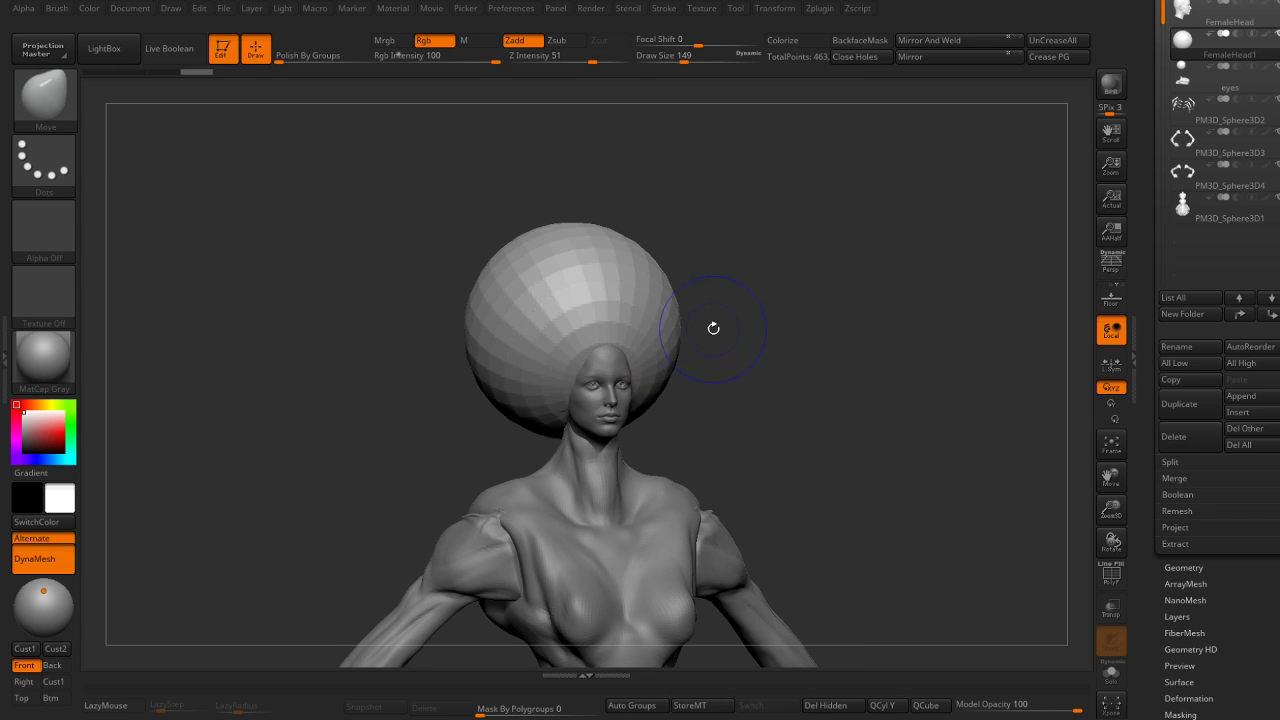
pyautogui.hotkey('shift', 'f')
pyautogui.moveTo(700, 392); pyautogui.dragTo(703, 383)
pyautogui.hotkey('shift', 'f')
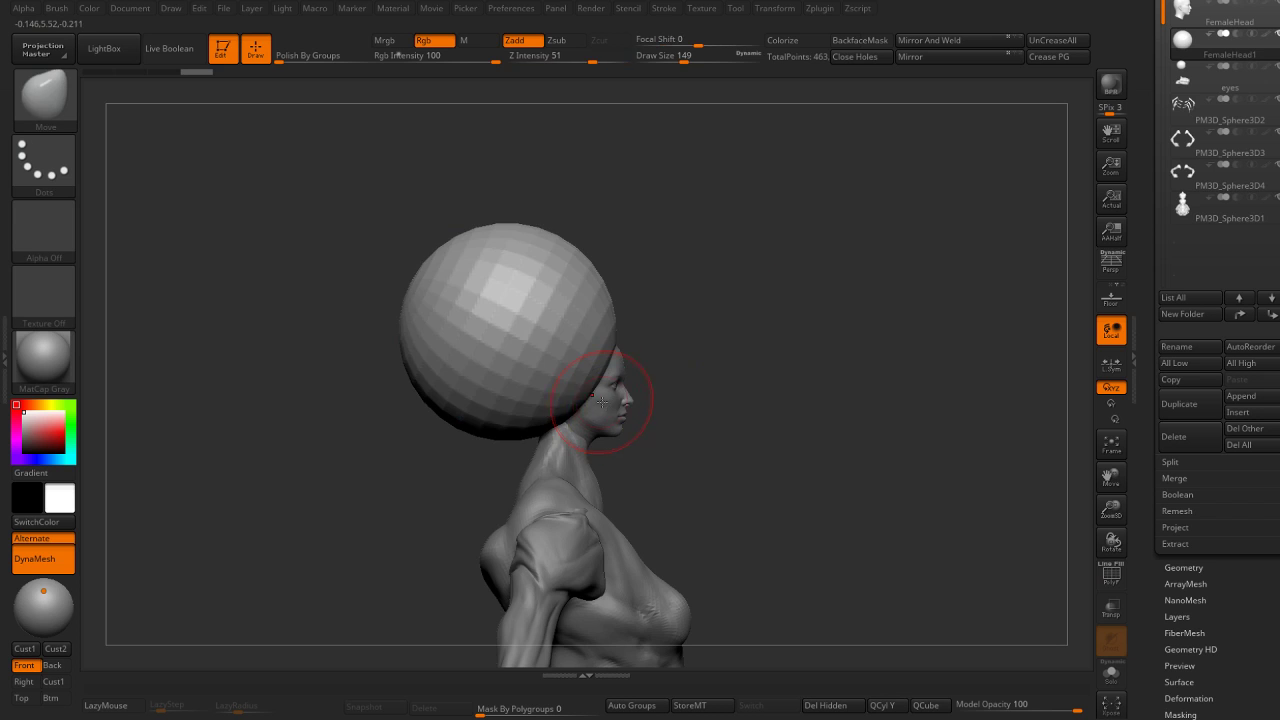
pyautogui.keyDown('shift'); pyautogui.moveTo(586, 339); pyautogui.dragTo(495, 310); pyautogui.keyUp('shift')
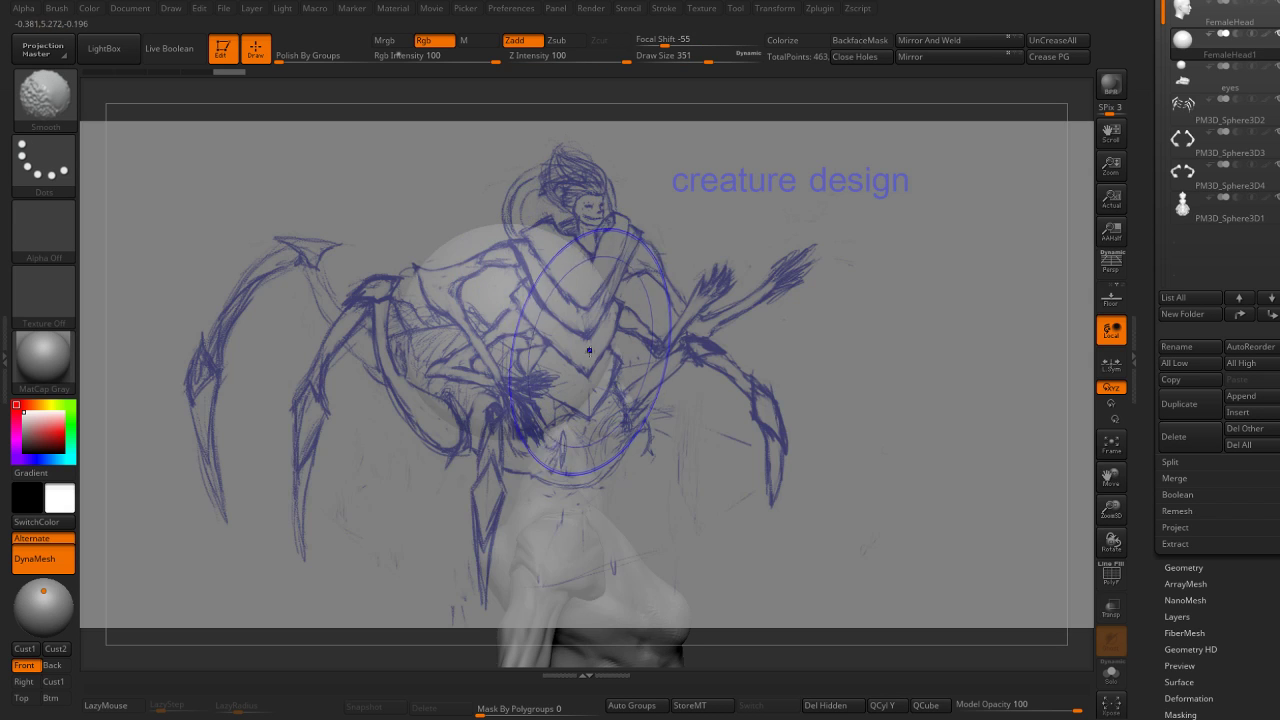
# Pull the sphere into a tall backward-leaning egg with the Move brush, sizes 90 then 71.
pyautogui.press('b')
pyautogui.press('m')
pyautogui.press('v')
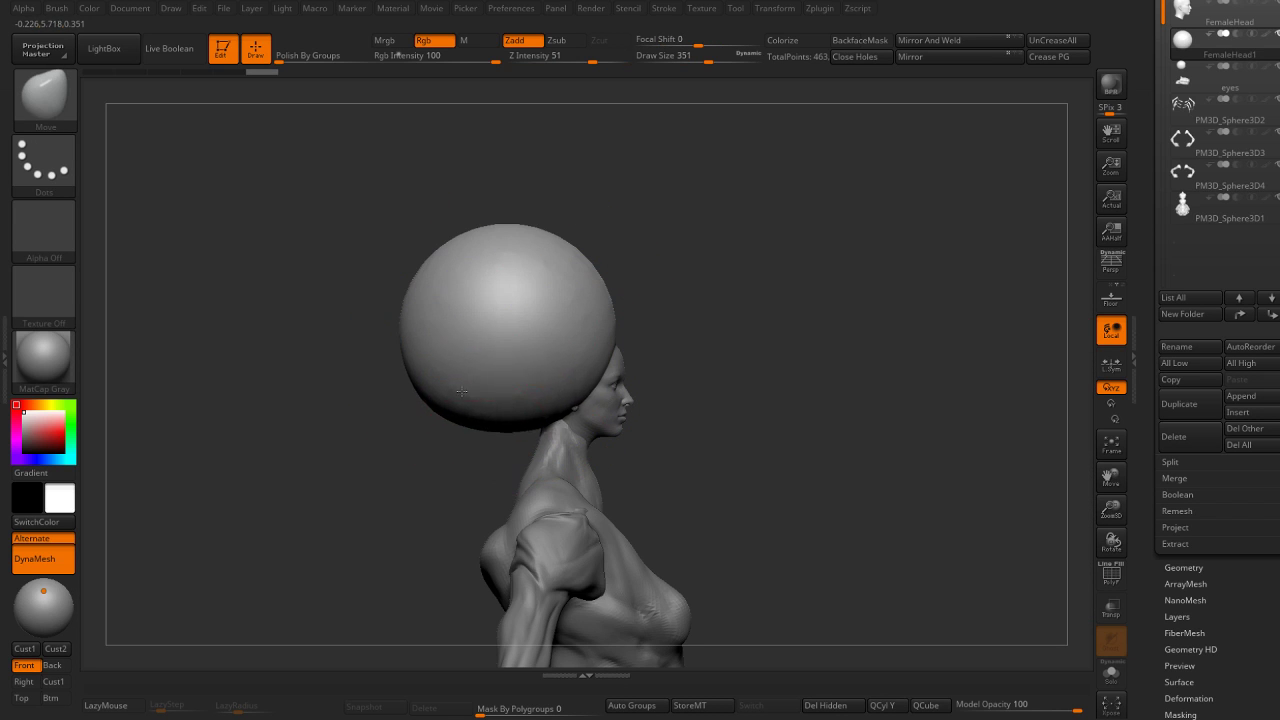
pyautogui.moveTo(534, 445)
pyautogui.mouseDown()
pyautogui.moveTo(470, 403)
pyautogui.moveTo(500, 395)
pyautogui.mouseUp()
pyautogui.hotkey('ctrl', 'z')
pyautogui.moveTo(400, 343); pyautogui.dragTo(430, 270)
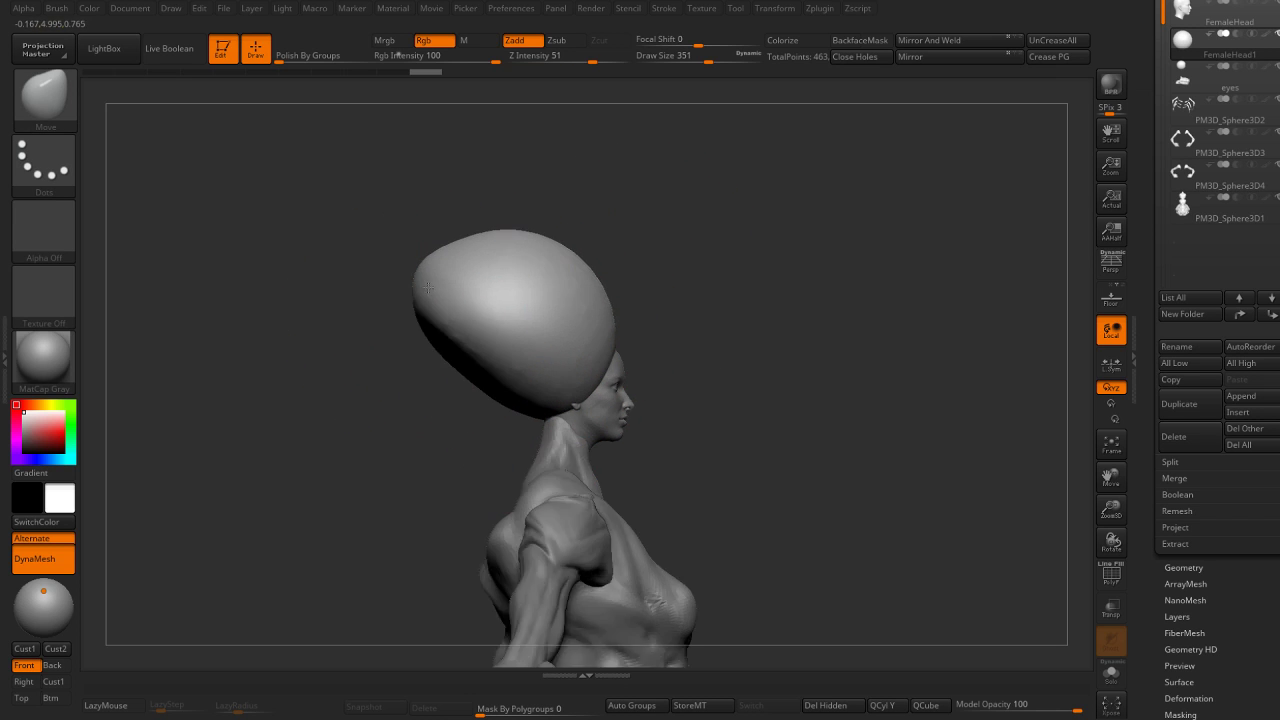
pyautogui.moveTo(633, 265)
pyautogui.mouseDown()
pyautogui.moveTo(575, 403)
pyautogui.moveTo(560, 410)
pyautogui.mouseUp()
pyautogui.press('s')
pyautogui.keyDown('shift'); pyautogui.moveTo(760, 300); pyautogui.dragTo(652, 373); pyautogui.keyUp('shift')
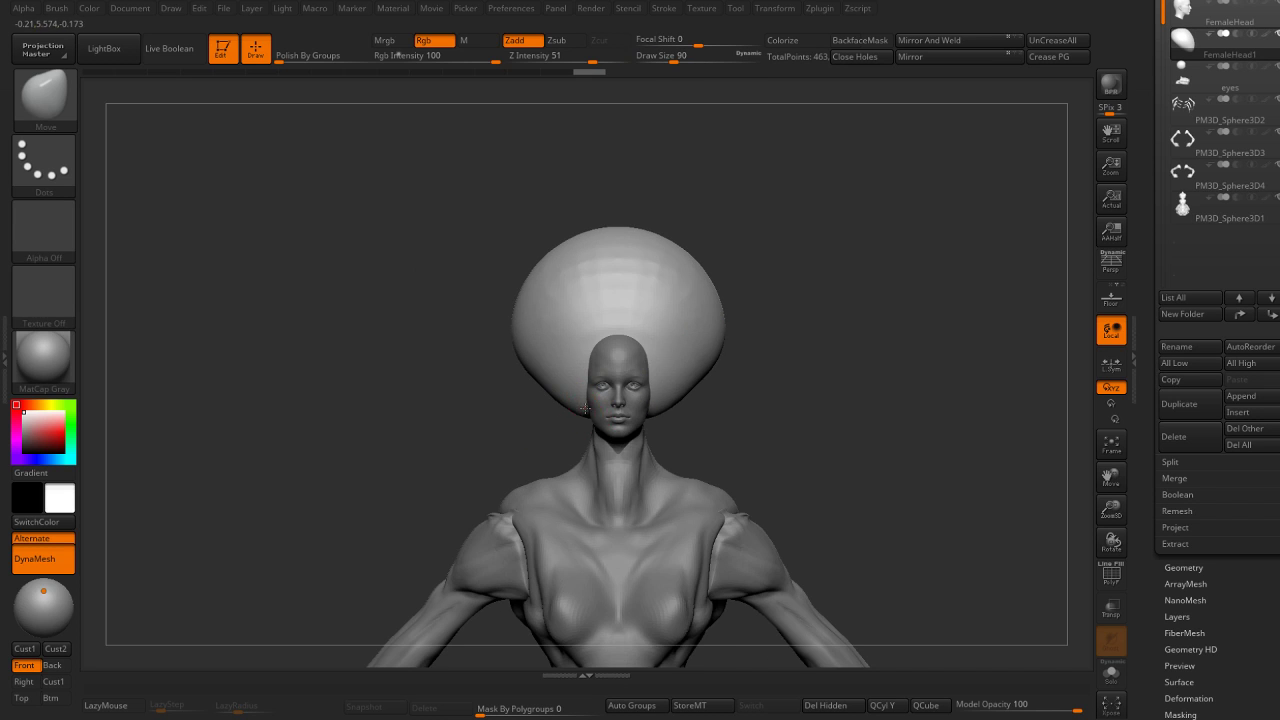
pyautogui.moveTo(585, 408); pyautogui.dragTo(720, 349)
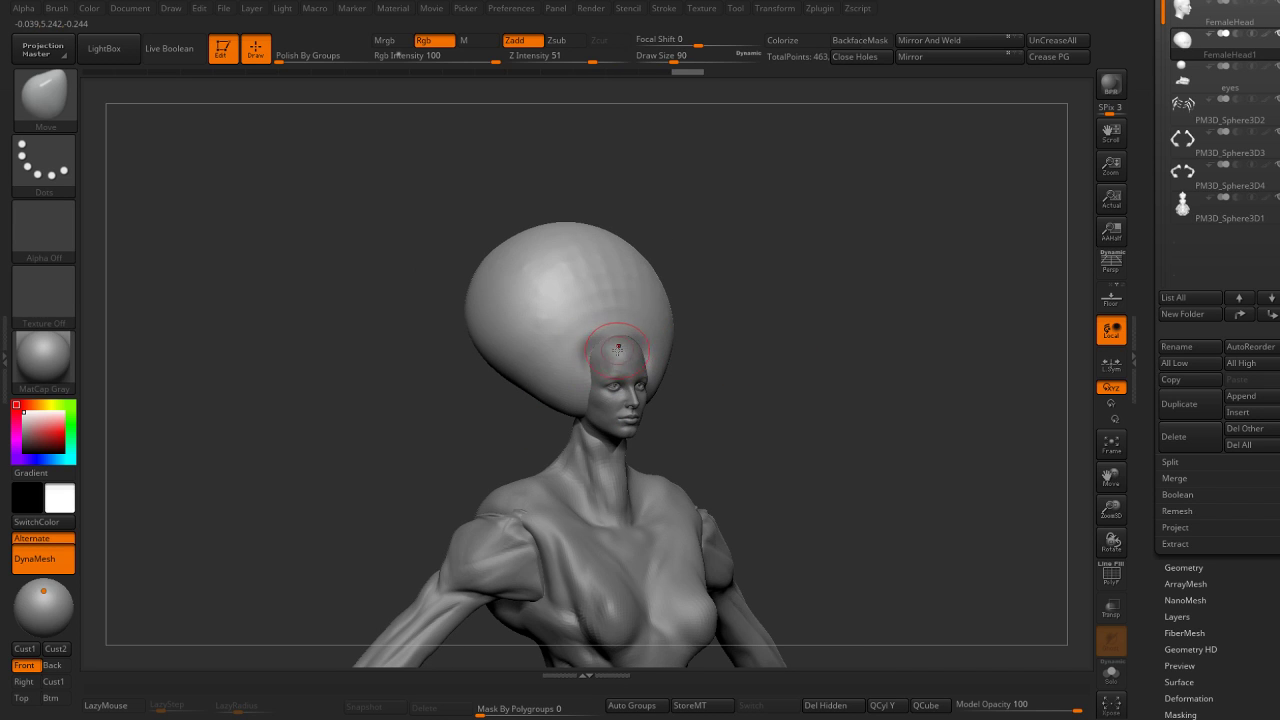
pyautogui.moveTo(618, 349)
pyautogui.mouseDown()
pyautogui.moveTo(723, 340)
pyautogui.moveTo(605, 343)
pyautogui.mouseUp()
pyautogui.press('s')
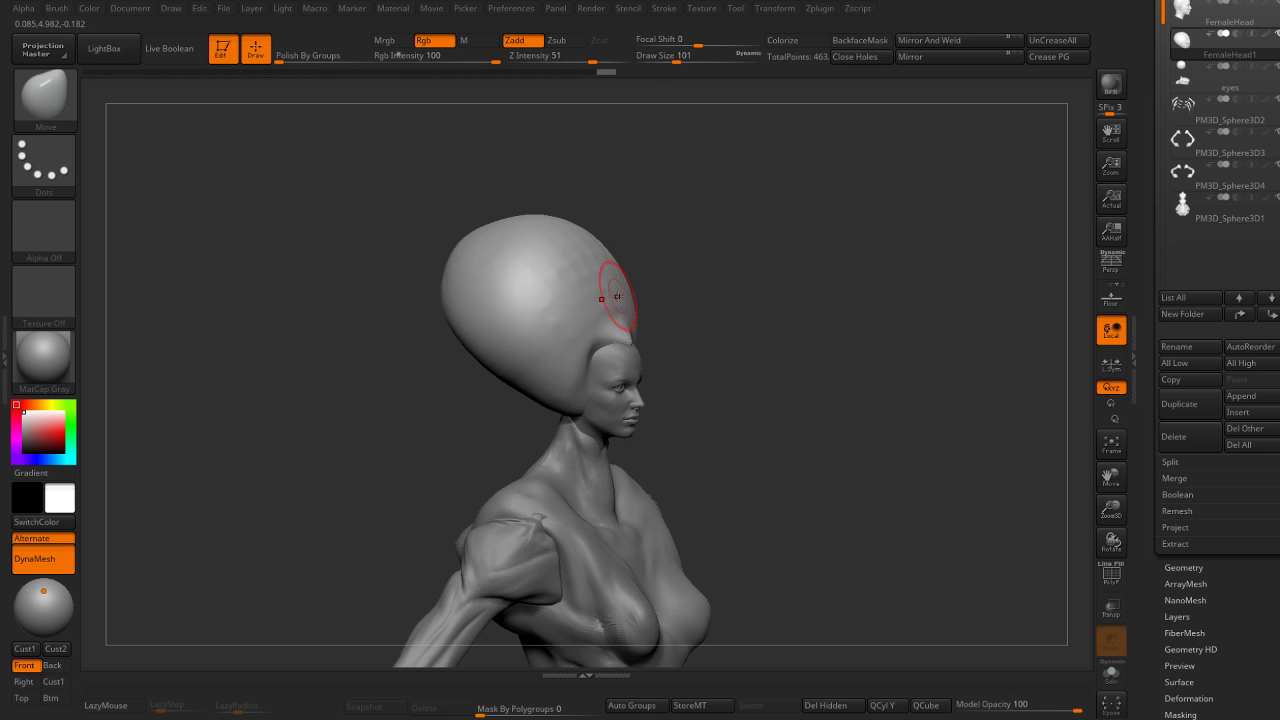
pyautogui.moveTo(654, 334); pyautogui.dragTo(573, 301)
# Stretch the headdress into an elongated egg pointing back, using DamStandard at size 90.
pyautogui.press('b')
pyautogui.press('c')
pyautogui.press('b')
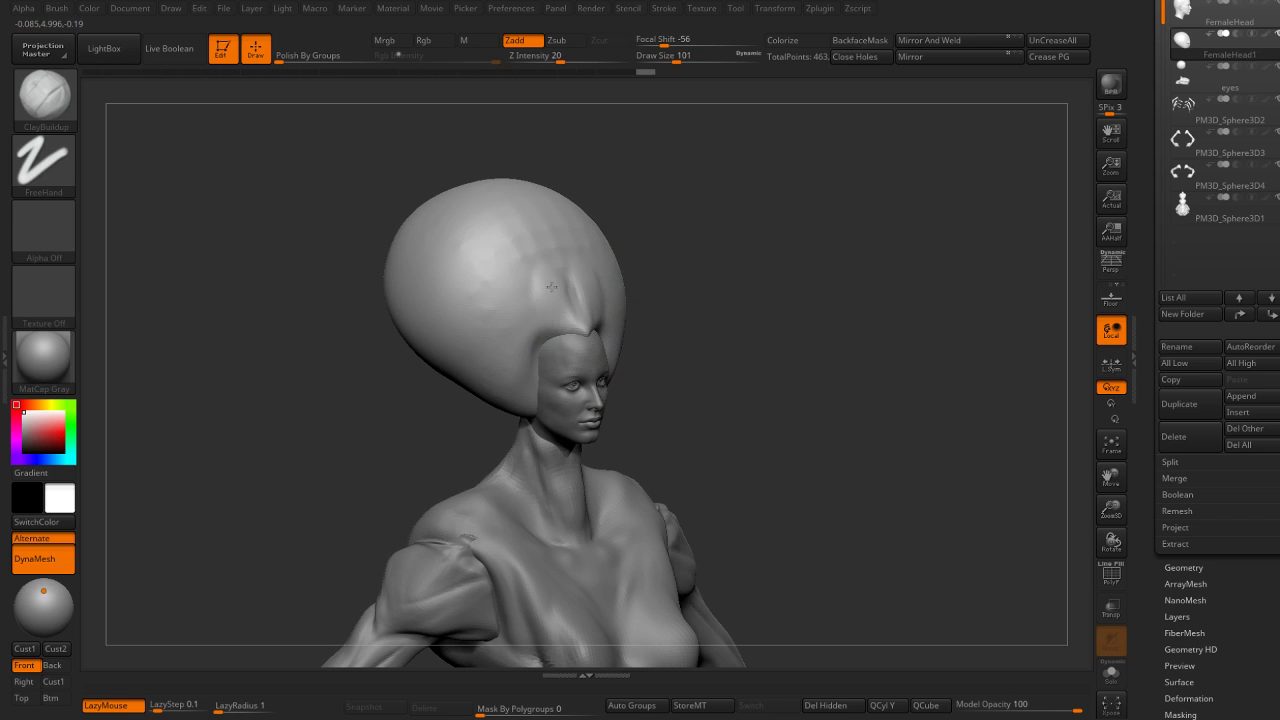
pyautogui.moveTo(575, 300)
pyautogui.keyDown('shift'); pyautogui.mouseDown(button='right')
pyautogui.moveTo(604, 292)
pyautogui.moveTo(630, 352)
pyautogui.mouseUp(button='right'); pyautogui.keyUp('shift')
pyautogui.press('b')
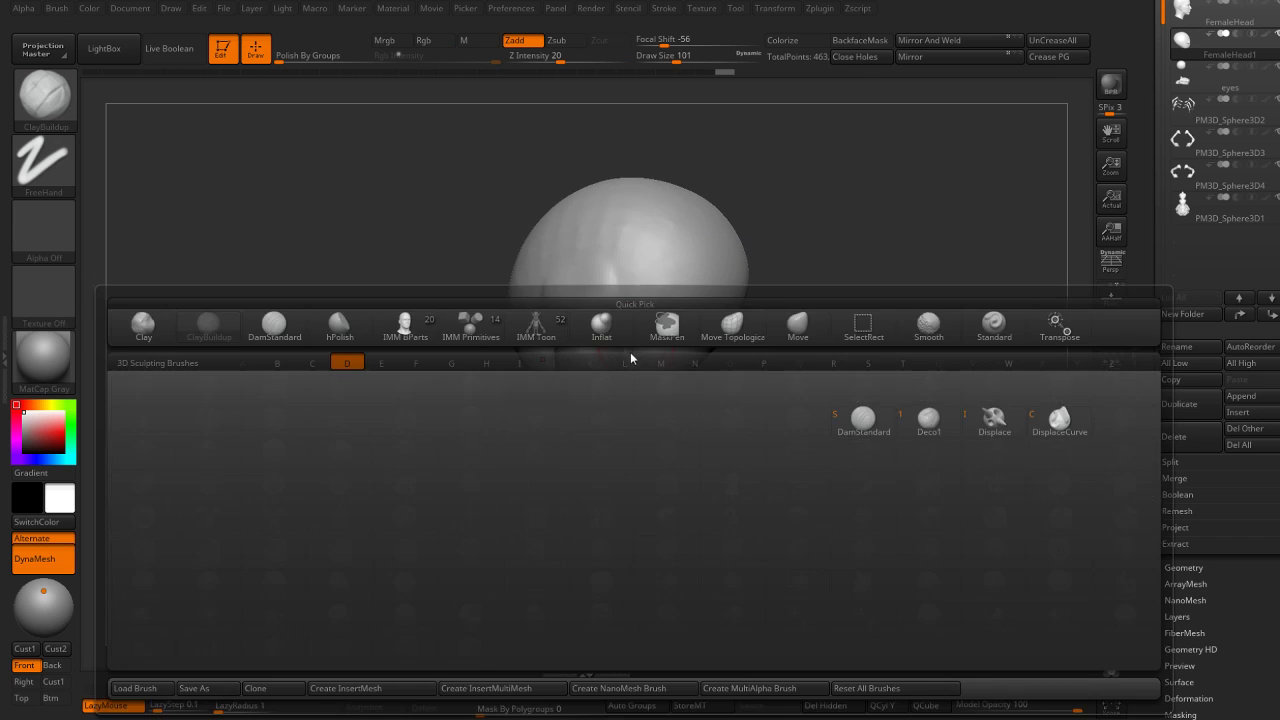
pyautogui.press('d')
pyautogui.press('s')
pyautogui.press('[')
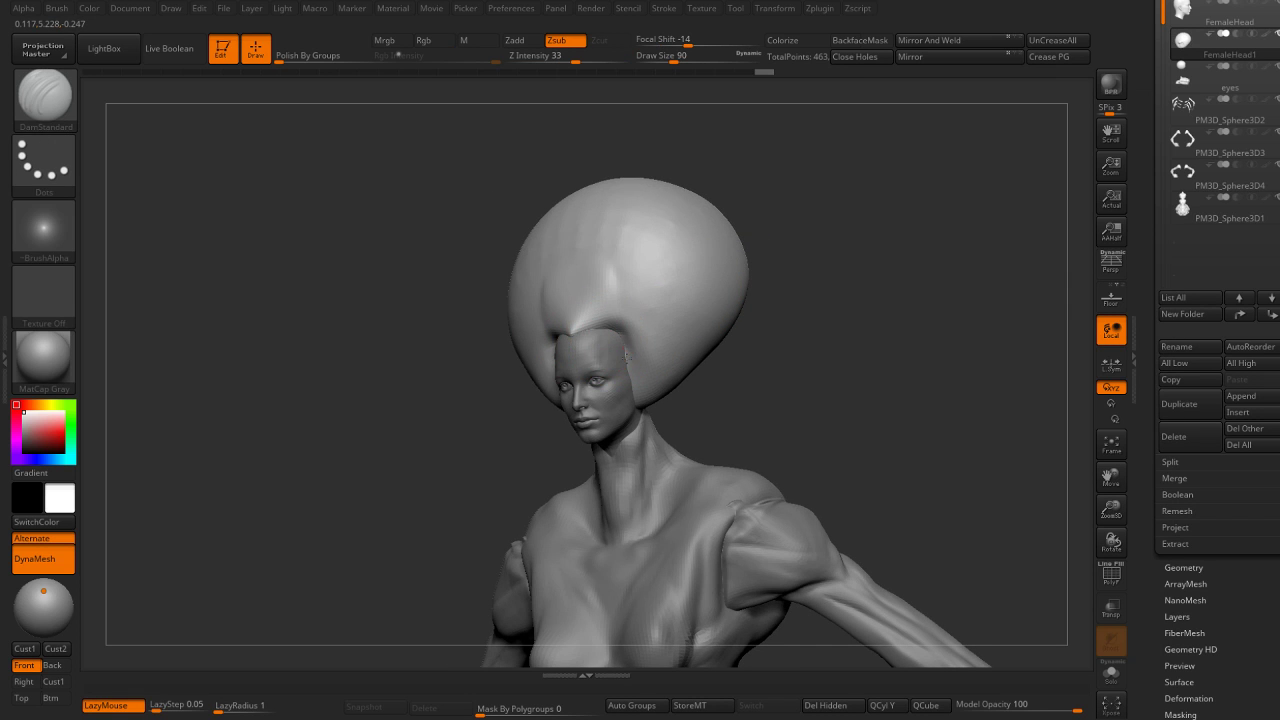
pyautogui.moveTo(617, 323); pyautogui.dragTo(607, 335, button='right')
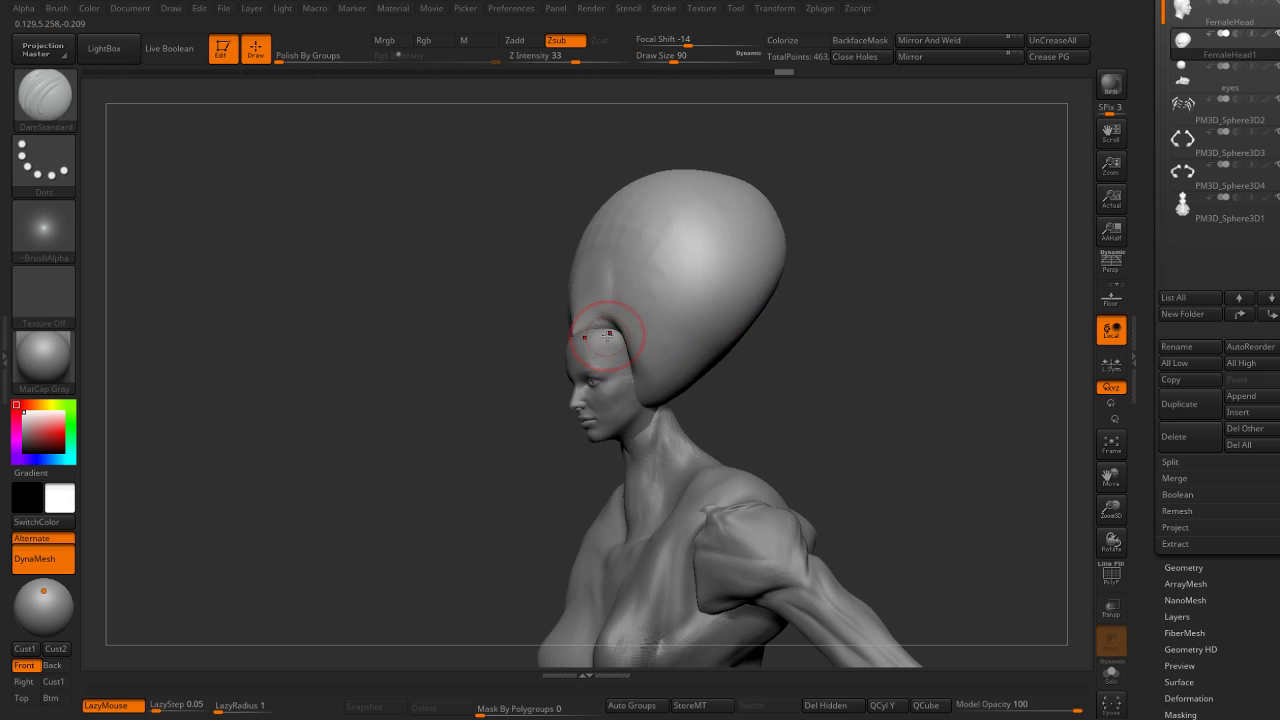
pyautogui.moveTo(605, 288)
pyautogui.mouseDown(button='right')
pyautogui.moveTo(631, 307)
pyautogui.moveTo(523, 326)
pyautogui.moveTo(514, 354)
pyautogui.moveTo(540, 331)
pyautogui.moveTo(822, 309)
pyautogui.mouseUp(button='right')
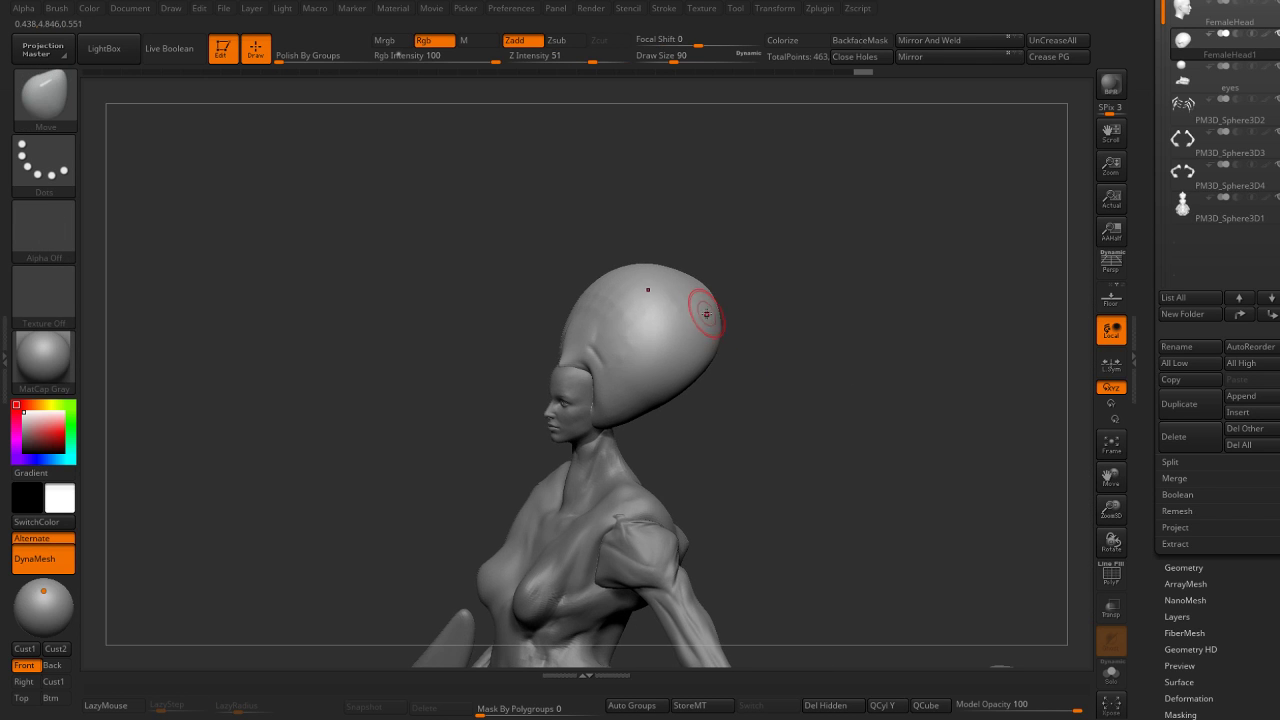
pyautogui.moveTo(706, 314)
pyautogui.mouseDown()
pyautogui.moveTo(700, 250)
pyautogui.moveTo(723, 349)
pyautogui.mouseUp()
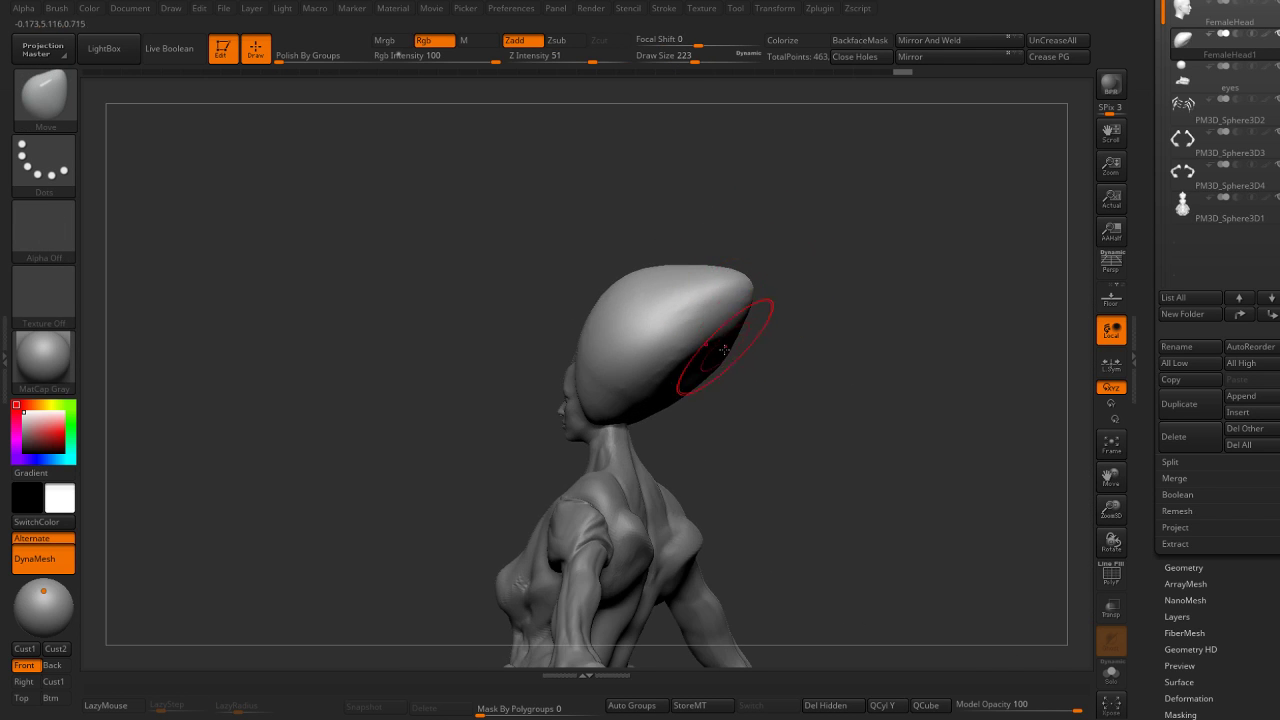
pyautogui.moveTo(692, 369)
pyautogui.mouseDown(button='right')
pyautogui.moveTo(680, 392)
pyautogui.moveTo(840, 360)
pyautogui.moveTo(918, 393)
pyautogui.moveTo(874, 349)
pyautogui.moveTo(909, 346)
pyautogui.moveTo(568, 316)
pyautogui.mouseUp(button='right')
# Pull the headdress tip into a sharp point, then set the brush to size 140.
pyautogui.press('s')
pyautogui.moveTo(568, 316); pyautogui.dragTo(578, 307)
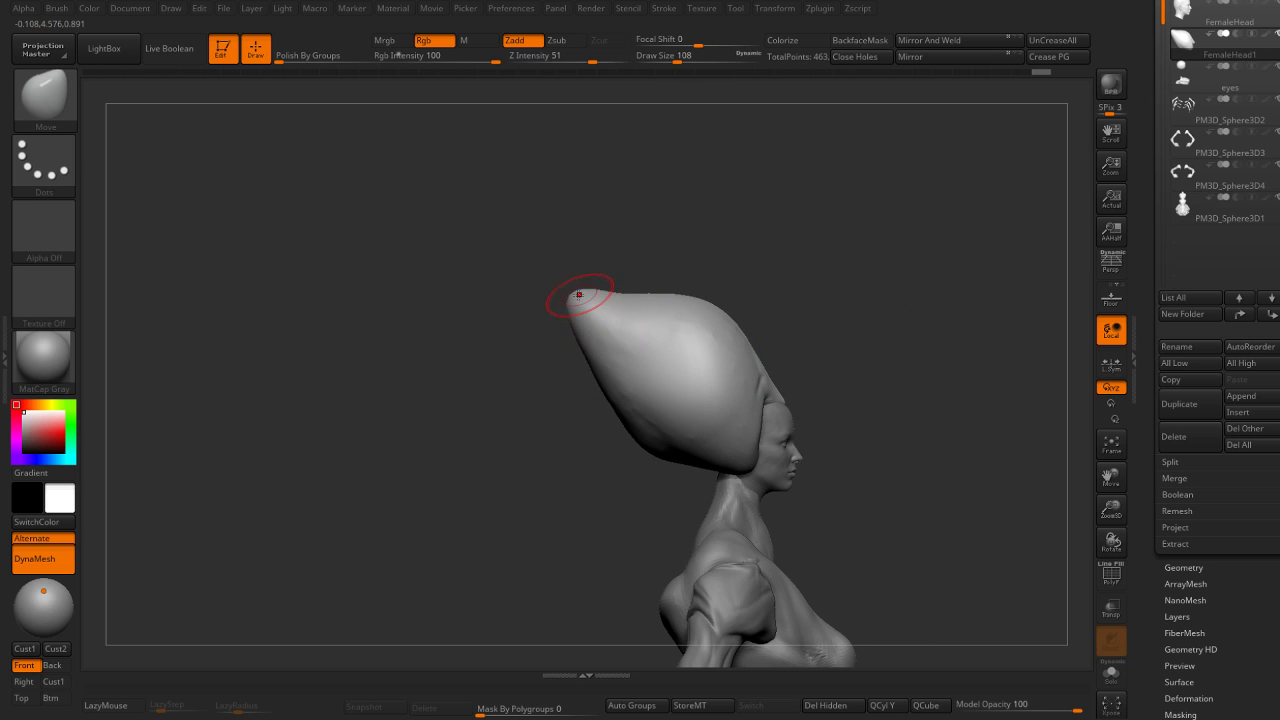
pyautogui.moveTo(578, 294)
pyautogui.mouseDown(button='right')
pyautogui.moveTo(623, 314)
pyautogui.moveTo(704, 274)
pyautogui.moveTo(614, 288)
pyautogui.moveTo(614, 242)
pyautogui.moveTo(677, 220)
pyautogui.mouseUp(button='right')
pyautogui.press('s')
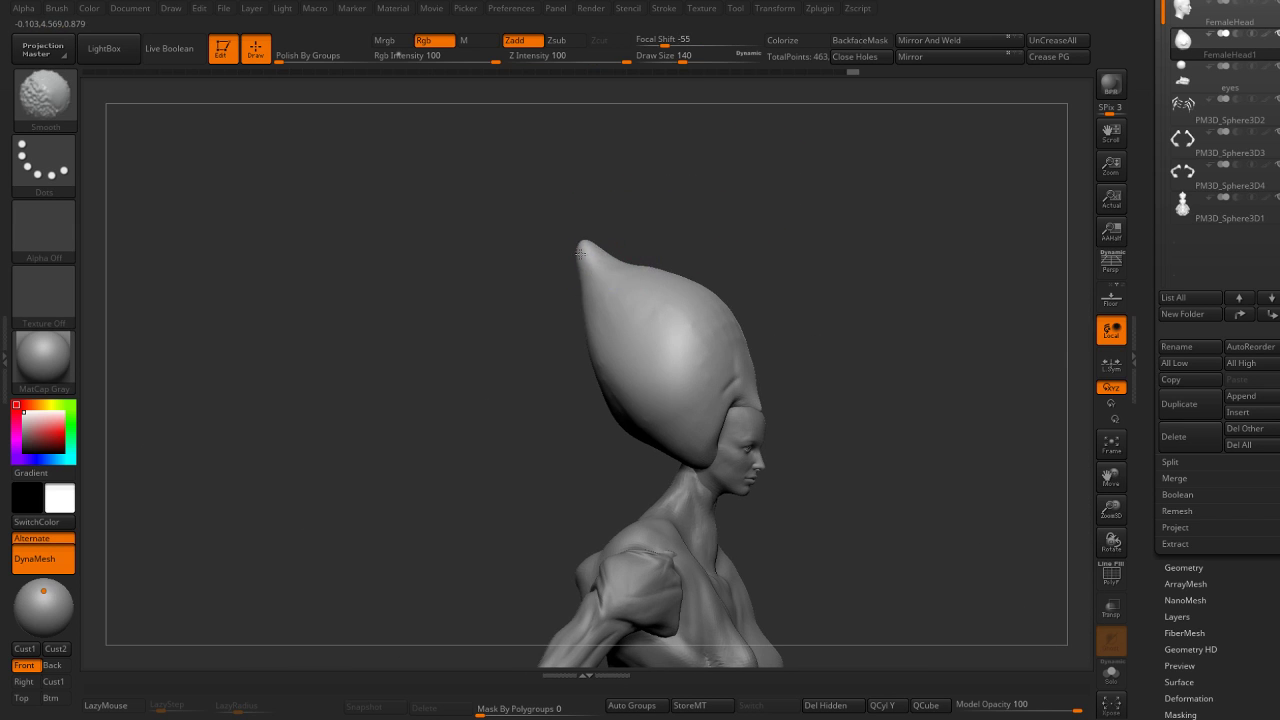
pyautogui.moveTo(666, 415)
pyautogui.mouseDown(button='right')
pyautogui.moveTo(737, 320)
pyautogui.moveTo(677, 166)
pyautogui.moveTo(673, 242)
pyautogui.moveTo(643, 229)
pyautogui.mouseUp(button='right')
pyautogui.press('b')
pyautogui.press('m')
pyautogui.press('v')
pyautogui.press('b')
pyautogui.press('d')
pyautogui.press('s')
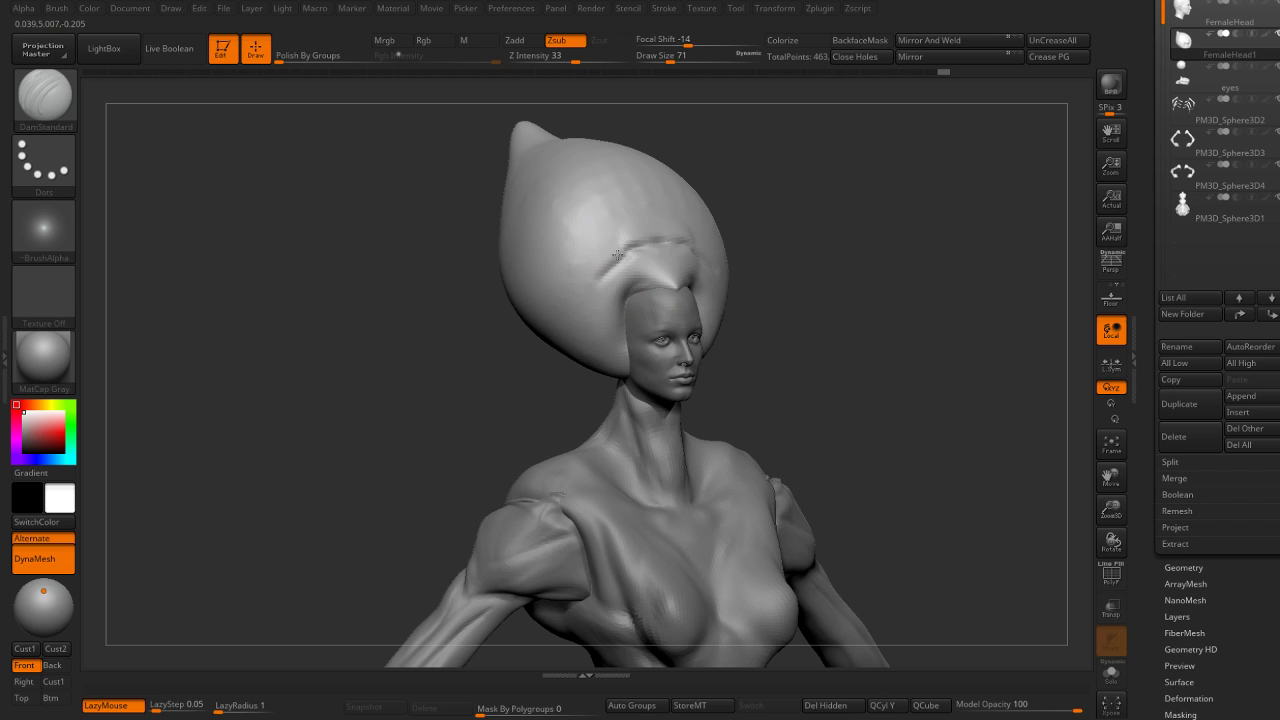
pyautogui.moveTo(658, 242); pyautogui.dragTo(763, 210, button='right')
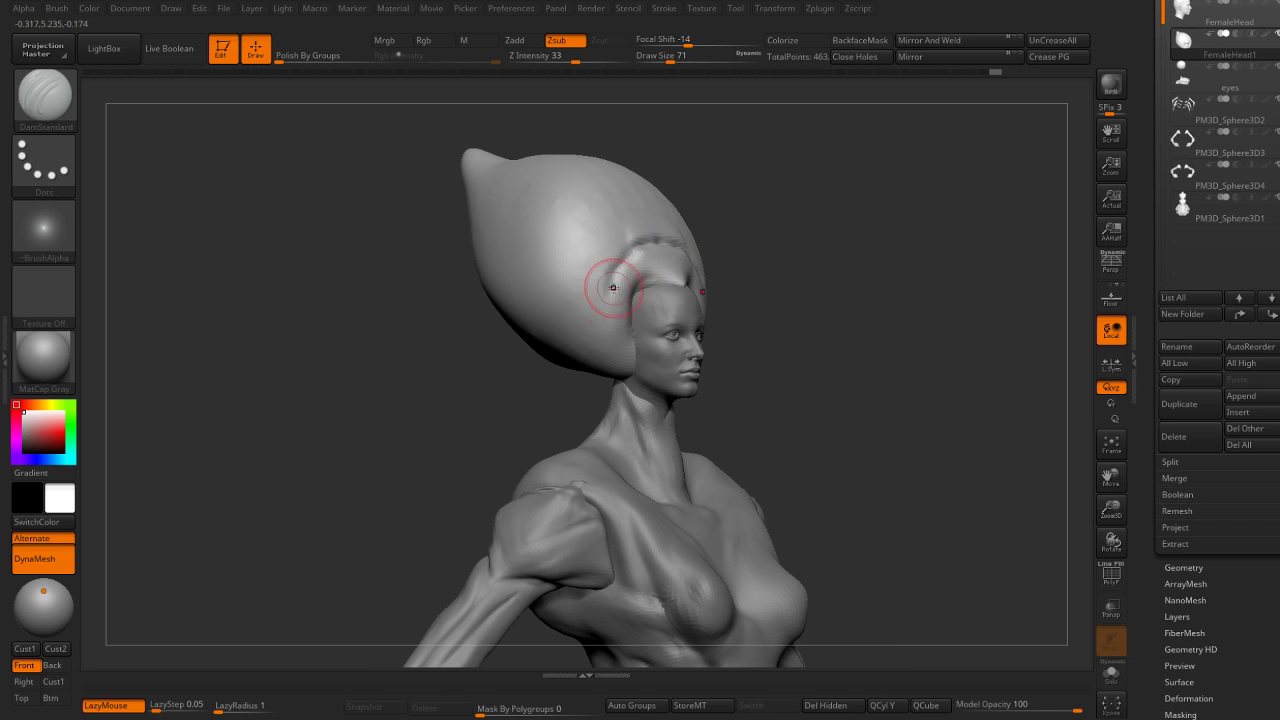
pyautogui.moveTo(604, 317); pyautogui.dragTo(777, 249, button='right')
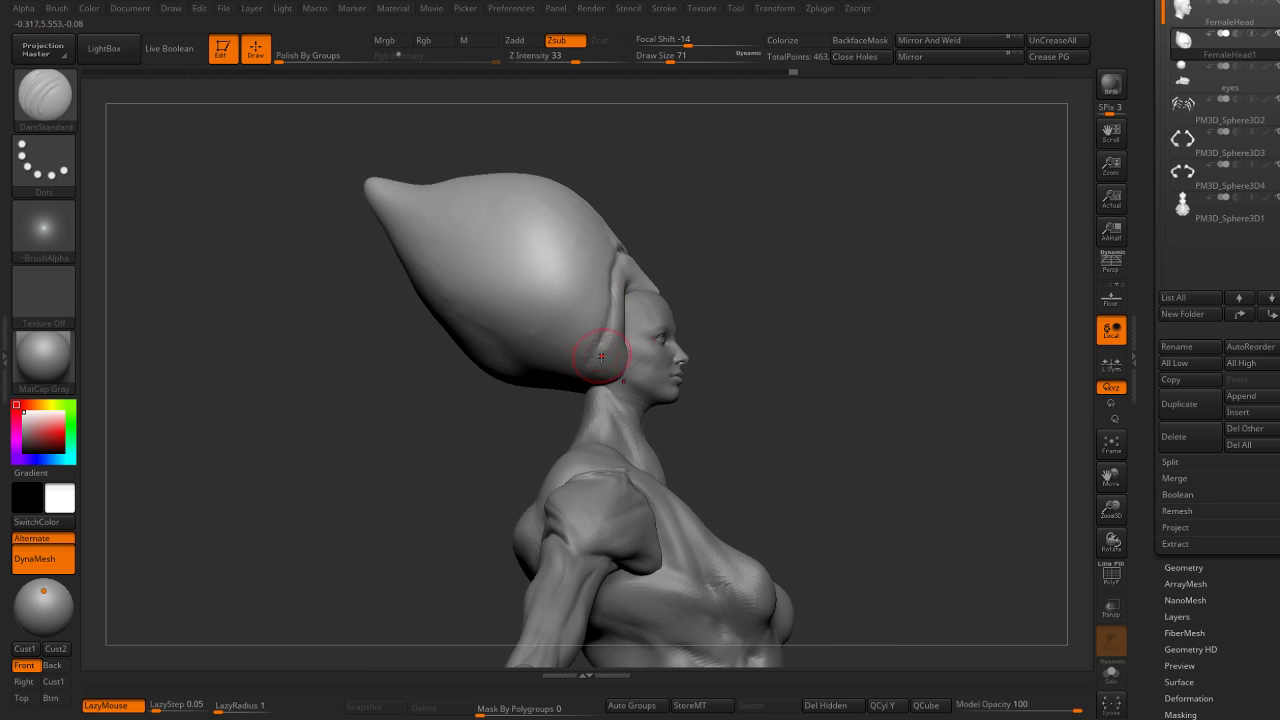
pyautogui.moveTo(608, 321); pyautogui.dragTo(660, 303, button='right')
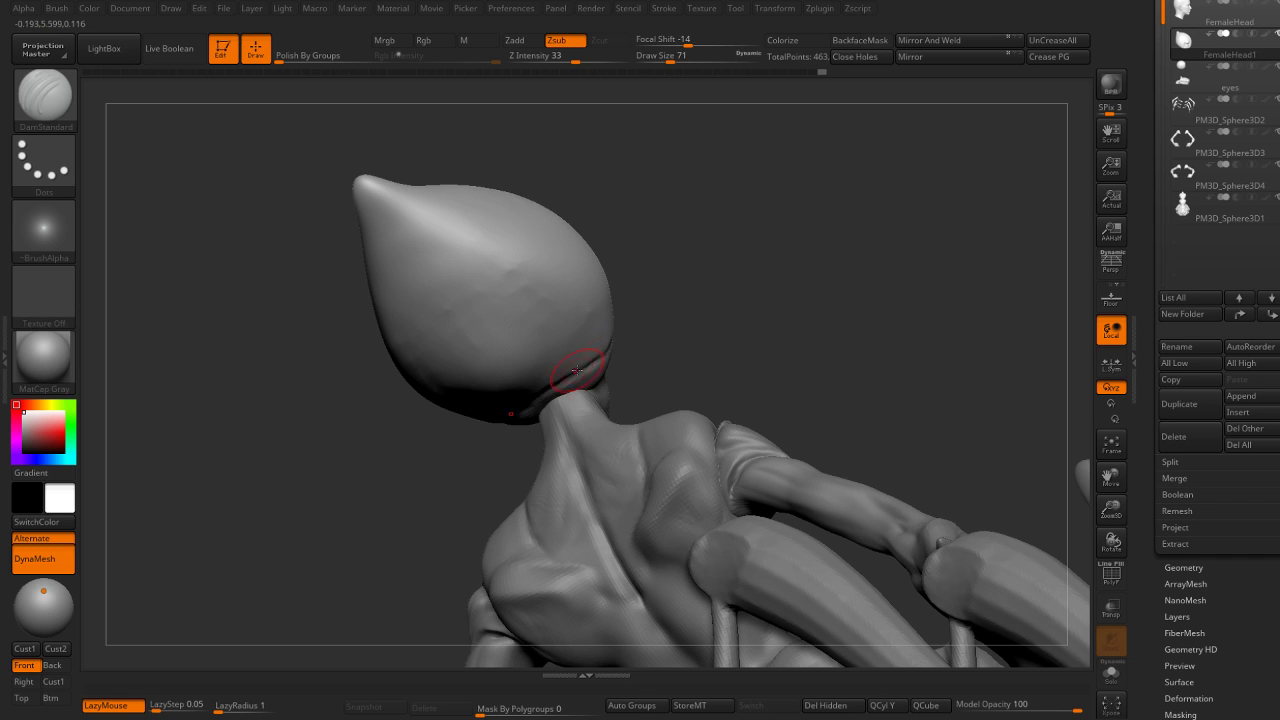
pyautogui.moveTo(538, 395)
pyautogui.mouseDown(button='right')
pyautogui.moveTo(706, 307)
pyautogui.moveTo(650, 340)
pyautogui.mouseUp(button='right')
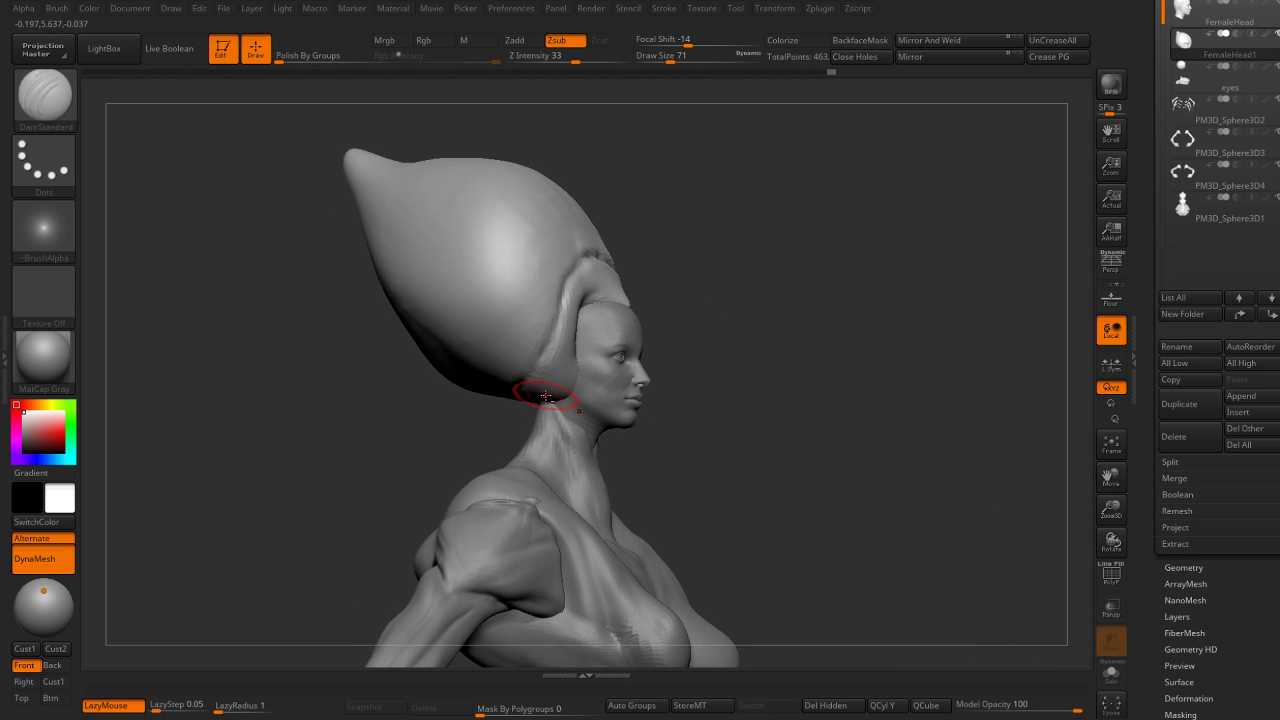
pyautogui.moveTo(691, 249); pyautogui.dragTo(686, 277, button='right')
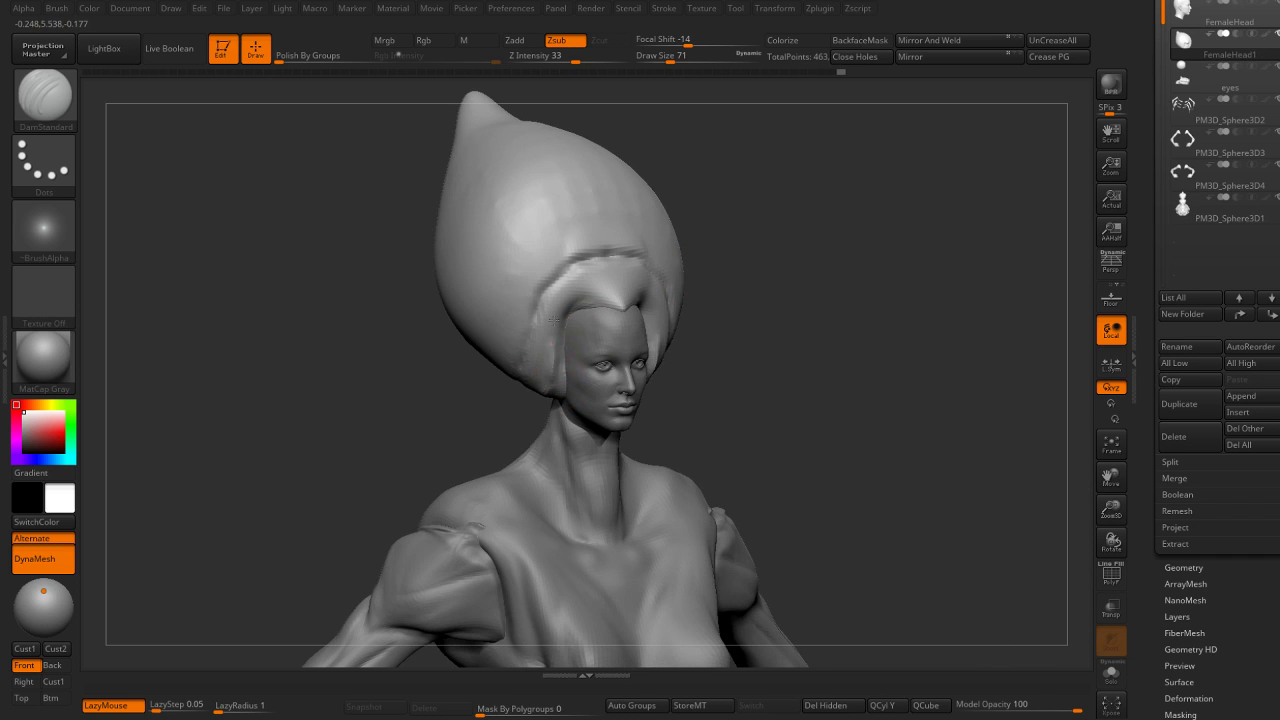
pyautogui.moveTo(640, 292); pyautogui.dragTo(598, 298)
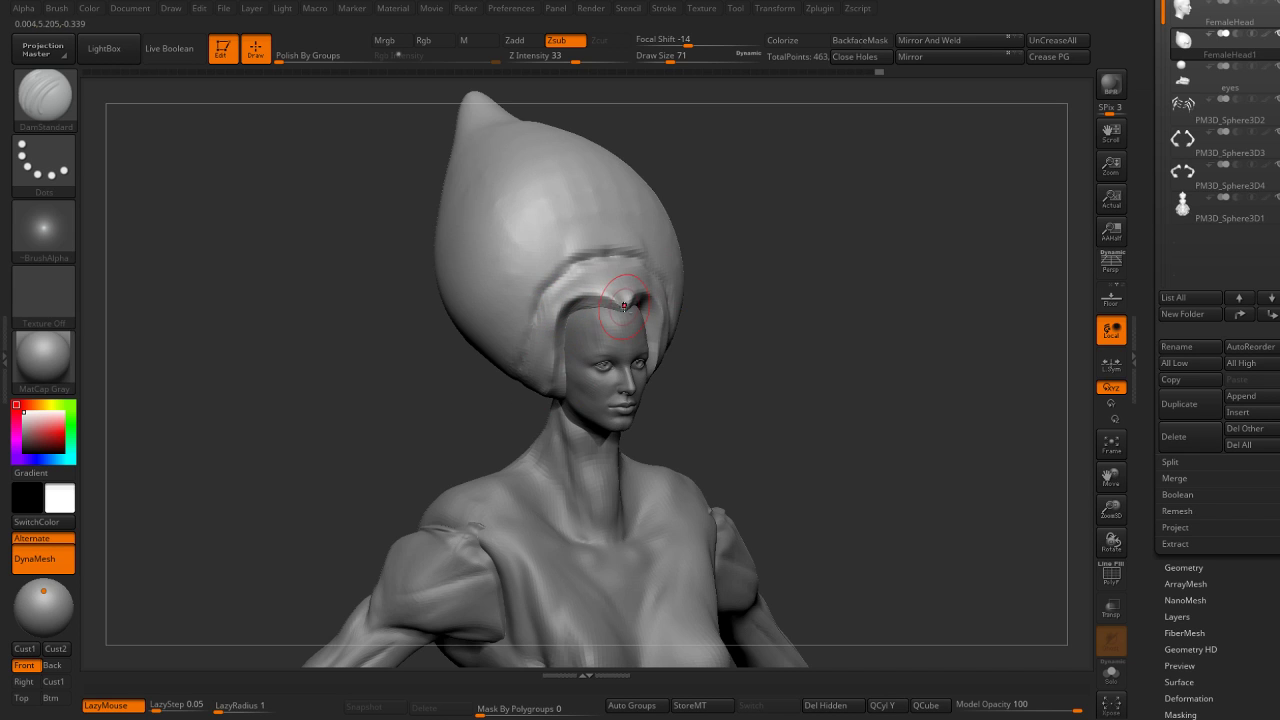
pyautogui.moveTo(766, 251); pyautogui.dragTo(790, 267, button='right')
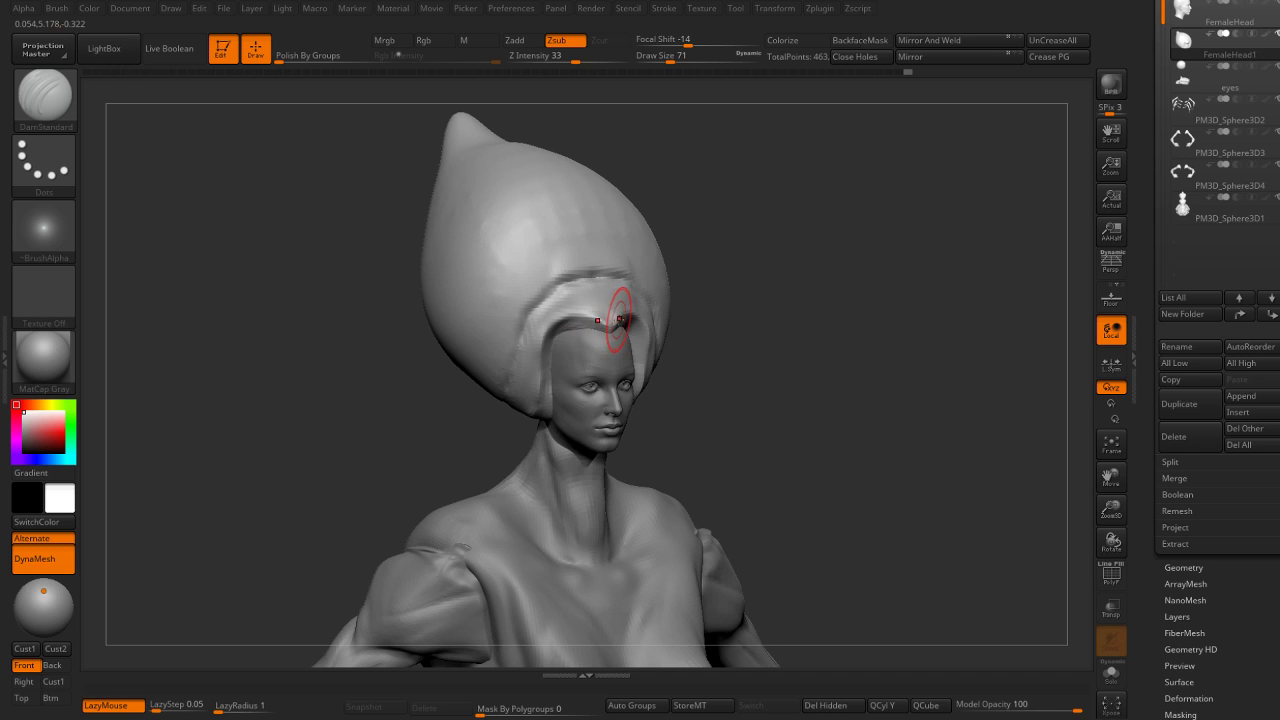
pyautogui.moveTo(744, 302)
pyautogui.mouseDown()
pyautogui.moveTo(628, 284)
pyautogui.moveTo(593, 259)
pyautogui.mouseUp()
pyautogui.press('b')
pyautogui.press('h')
pyautogui.press('p')
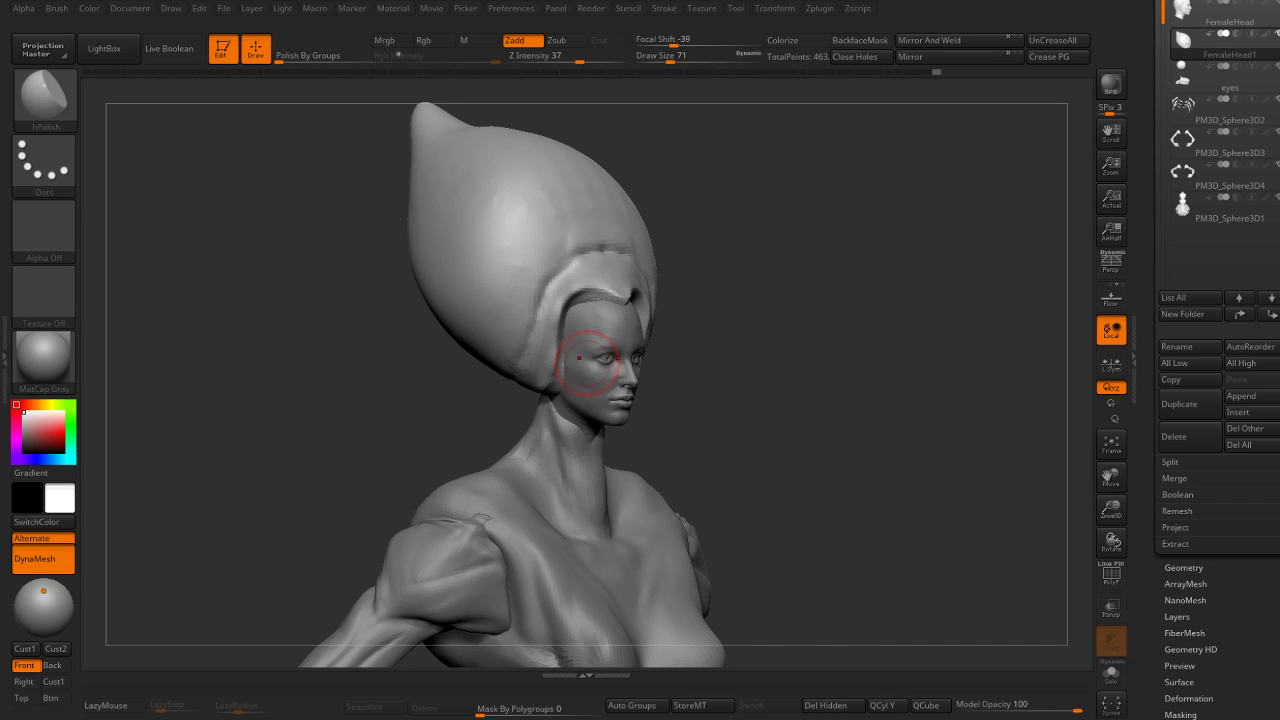
pyautogui.moveTo(770, 324); pyautogui.dragTo(586, 286)
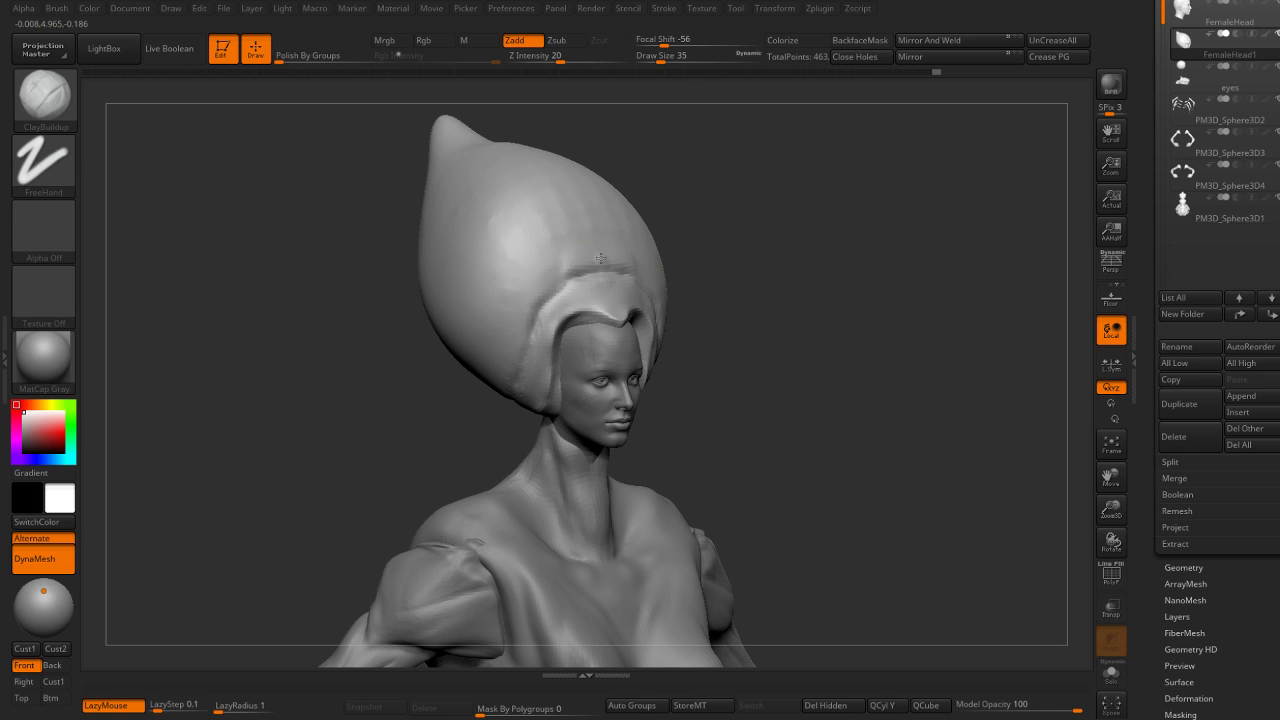
pyautogui.moveTo(603, 265); pyautogui.dragTo(605, 282)
pyautogui.press(']')
pyautogui.press('b')
pyautogui.press('d')
pyautogui.press('s')
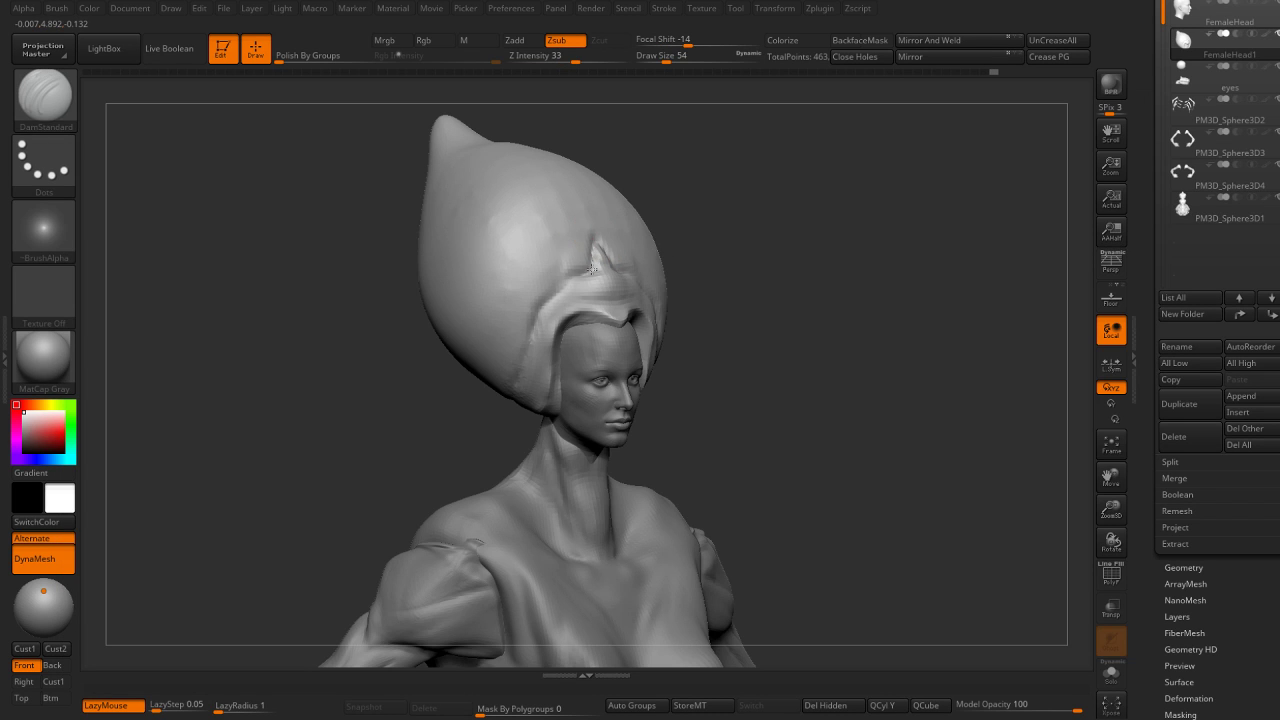
pyautogui.moveTo(592, 268); pyautogui.dragTo(604, 275)
pyautogui.press('b')
pyautogui.press('h')
pyautogui.press('p')
pyautogui.press('b')
pyautogui.press('s')
pyautogui.press('t')
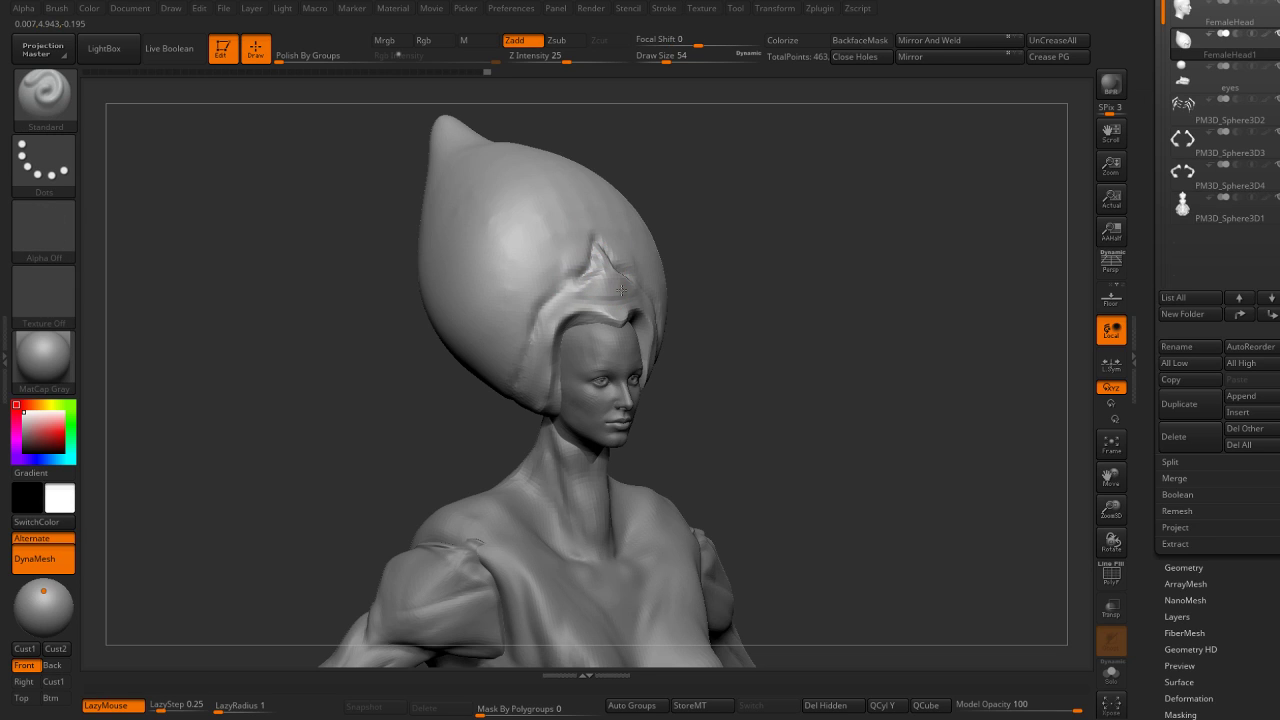
pyautogui.press('b')
pyautogui.press('c')
pyautogui.press('b')
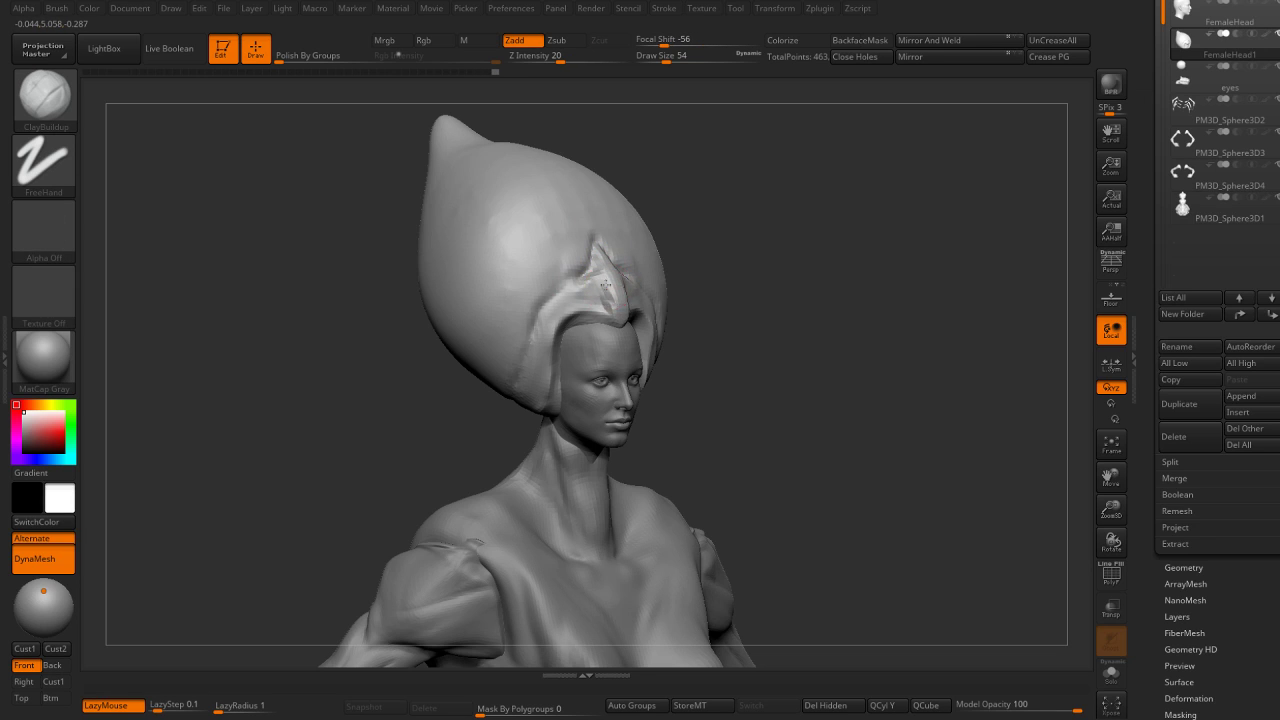
pyautogui.press('shift')
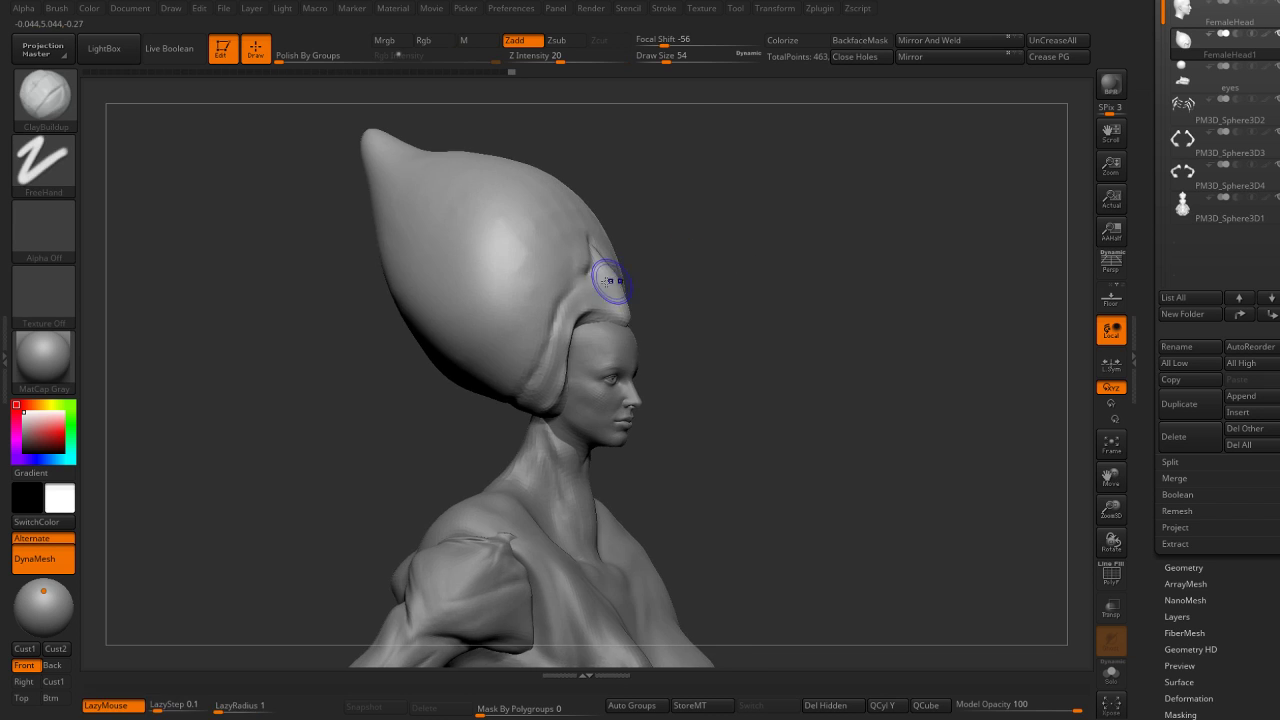
pyautogui.press('b')
pyautogui.press('s')
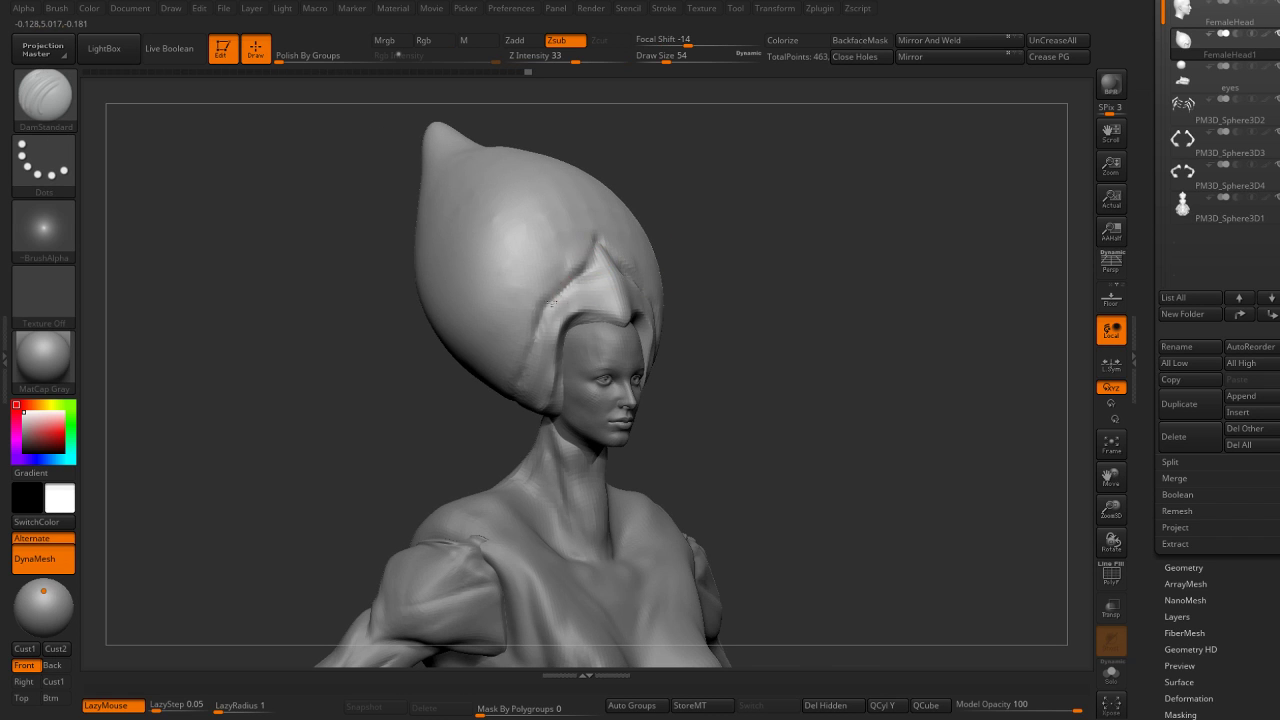
pyautogui.moveTo(735, 252)
pyautogui.keyDown('shift'); pyautogui.mouseDown()
pyautogui.moveTo(777, 206)
pyautogui.moveTo(738, 263)
pyautogui.mouseUp(); pyautogui.keyUp('shift')
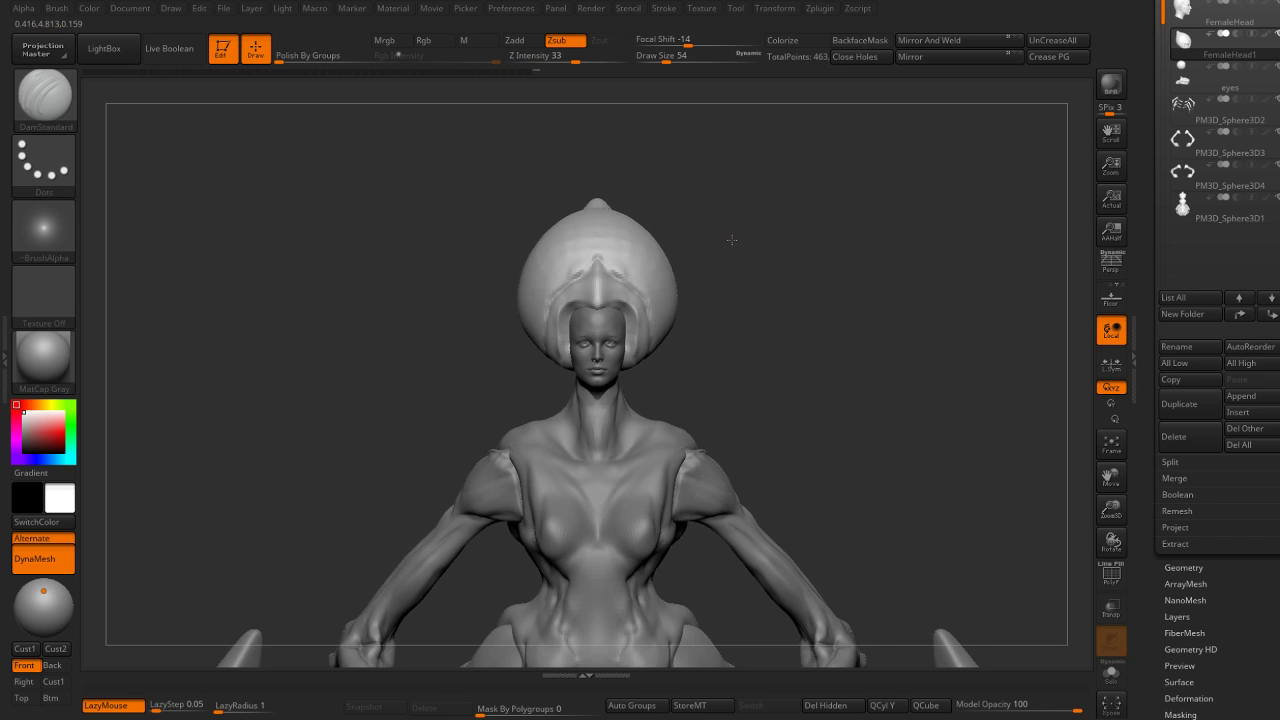
pyautogui.press('b')
pyautogui.press('m')
pyautogui.press('v')
pyautogui.press('s')
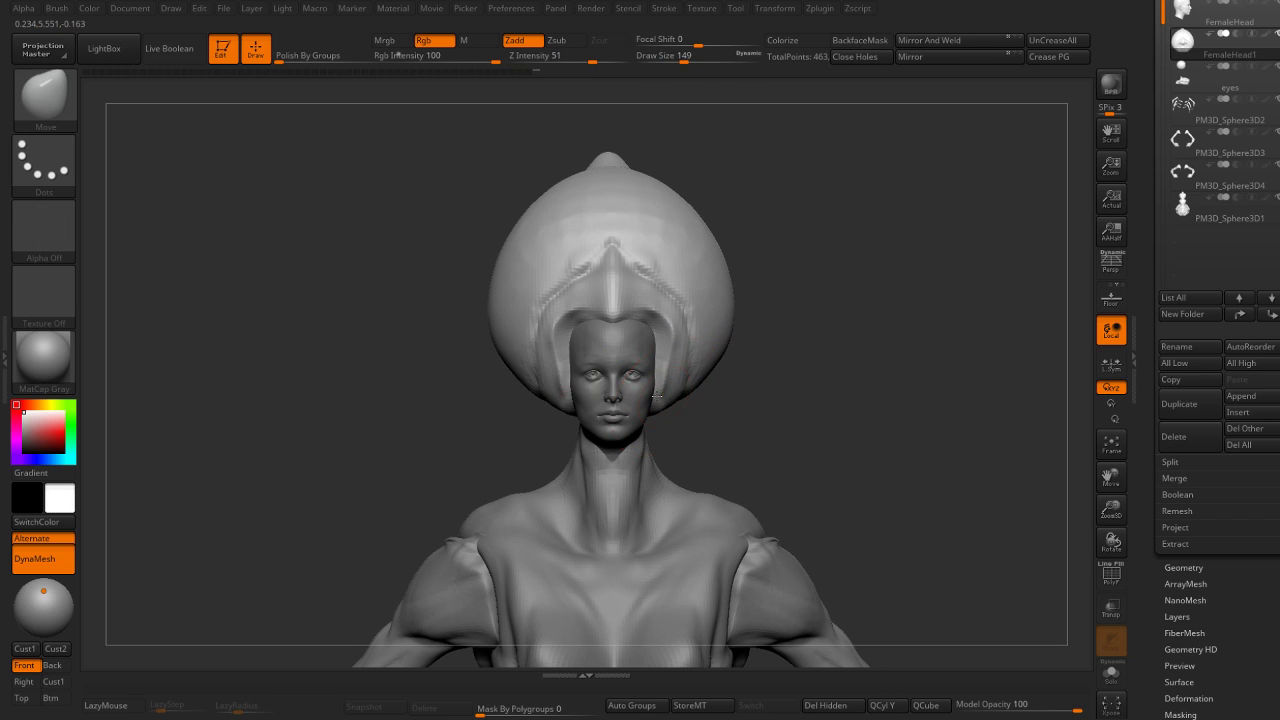
pyautogui.press('s')
pyautogui.moveTo(671, 371); pyautogui.dragTo(650, 331)
pyautogui.press('s')
pyautogui.moveTo(650, 331)
pyautogui.mouseDown(button='right')
pyautogui.moveTo(592, 321)
pyautogui.moveTo(720, 299)
pyautogui.mouseUp(button='right')
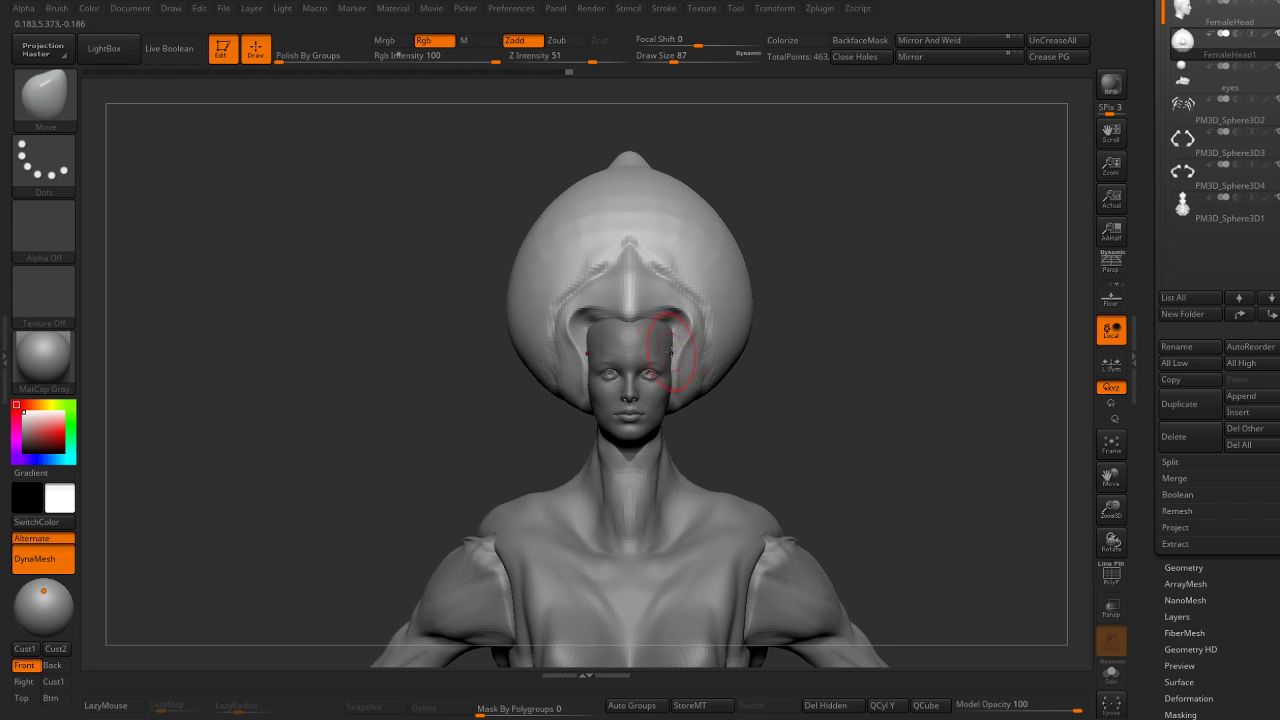
pyautogui.keyDown('shift'); pyautogui.moveTo(802, 372); pyautogui.dragTo(644, 388, button='right'); pyautogui.keyUp('shift')
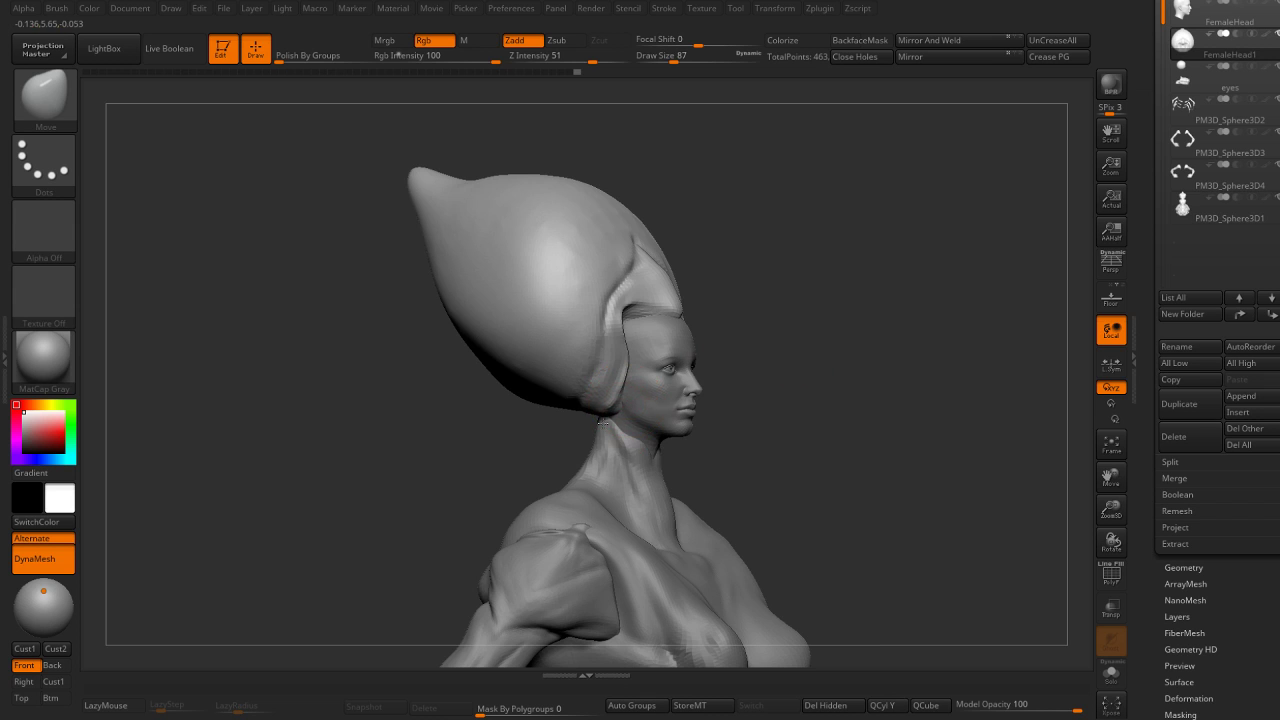
pyautogui.moveTo(790, 416)
pyautogui.mouseDown()
pyautogui.moveTo(804, 292)
pyautogui.moveTo(600, 329)
pyautogui.moveTo(651, 323)
pyautogui.mouseUp()
pyautogui.press('f')
pyautogui.moveTo(700, 240)
pyautogui.mouseDown()
pyautogui.moveTo(766, 277)
pyautogui.moveTo(746, 289)
pyautogui.moveTo(866, 301)
pyautogui.moveTo(640, 286)
pyautogui.moveTo(829, 286)
pyautogui.moveTo(740, 323)
pyautogui.moveTo(650, 300)
pyautogui.moveTo(609, 323)
pyautogui.moveTo(455, 322)
pyautogui.mouseUp()
# Carve a crease along the headdress with DamStandard in Zsub mode, undoing the bad lower groove.
pyautogui.press('b')
pyautogui.press('d')
pyautogui.press('s')
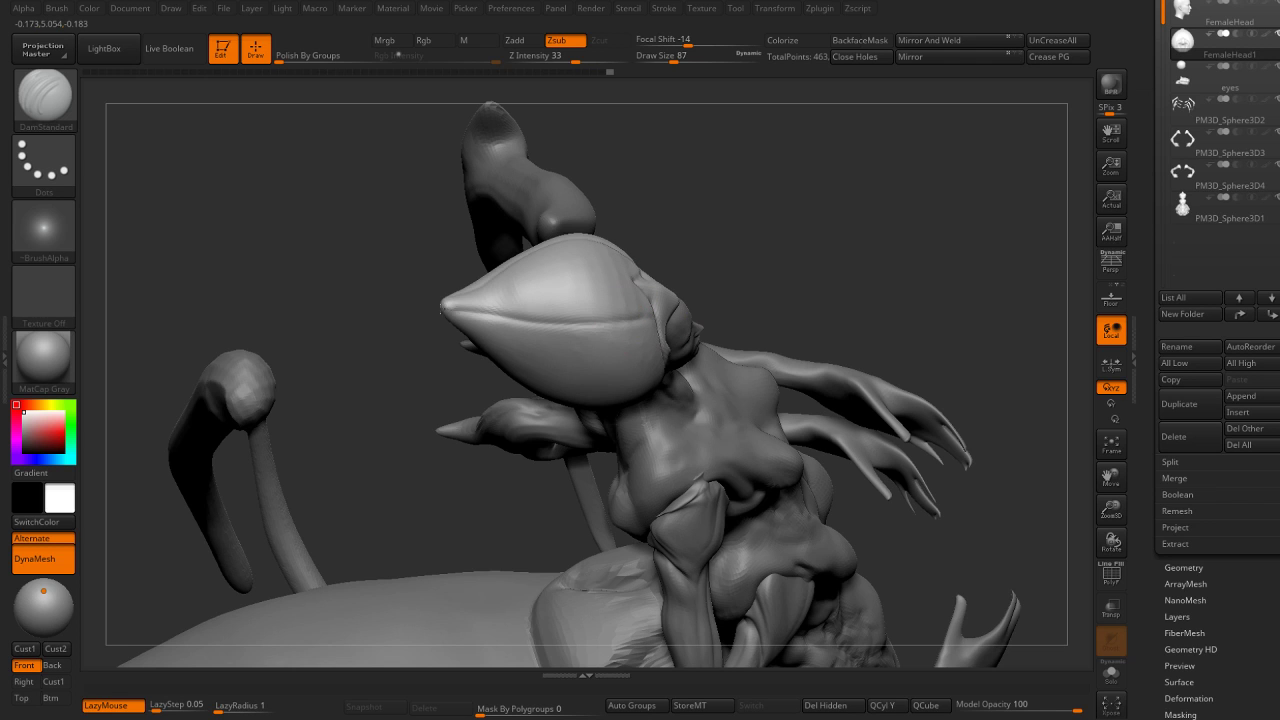
pyautogui.moveTo(737, 237)
pyautogui.mouseDown()
pyautogui.moveTo(623, 300)
pyautogui.moveTo(448, 302)
pyautogui.mouseUp()
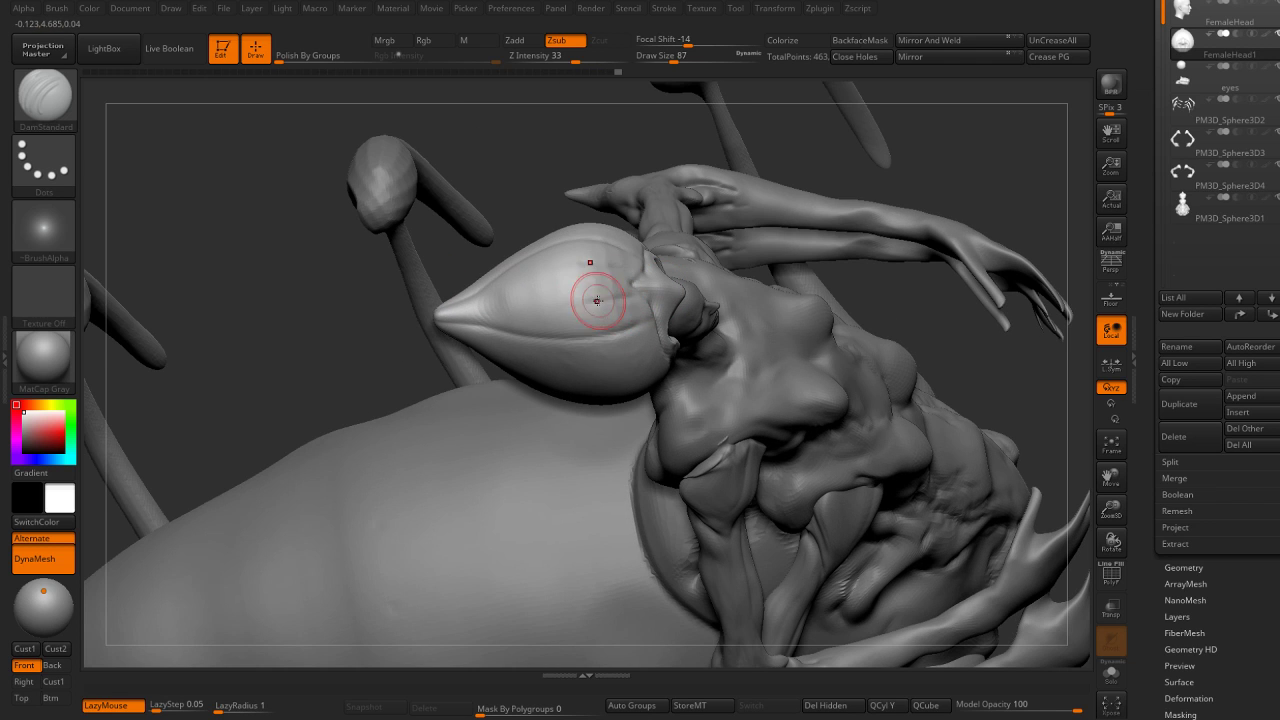
pyautogui.moveTo(482, 247); pyautogui.dragTo(537, 286)
pyautogui.keyDown('ctrl'); pyautogui.keyDown('shift'); pyautogui.click(537, 286); pyautogui.keyUp('shift'); pyautogui.keyUp('ctrl')
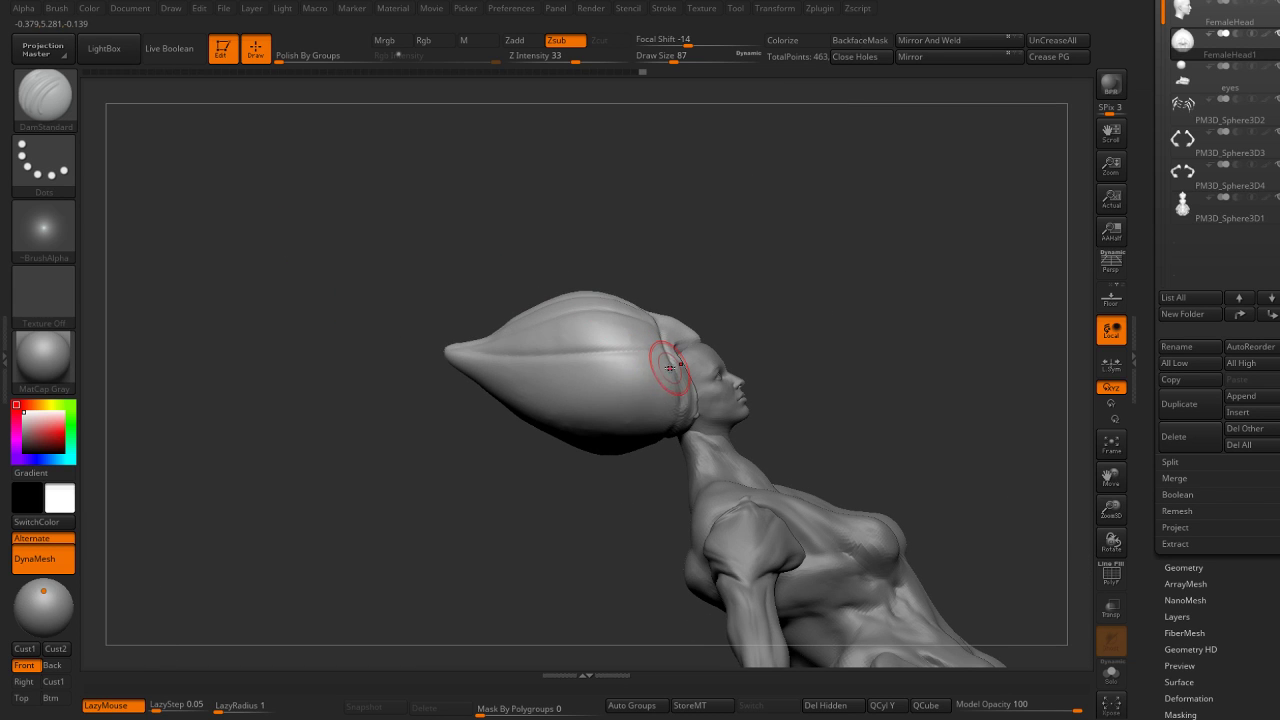
pyautogui.moveTo(663, 368); pyautogui.dragTo(460, 384)
pyautogui.hotkey('ctrl', 'z')
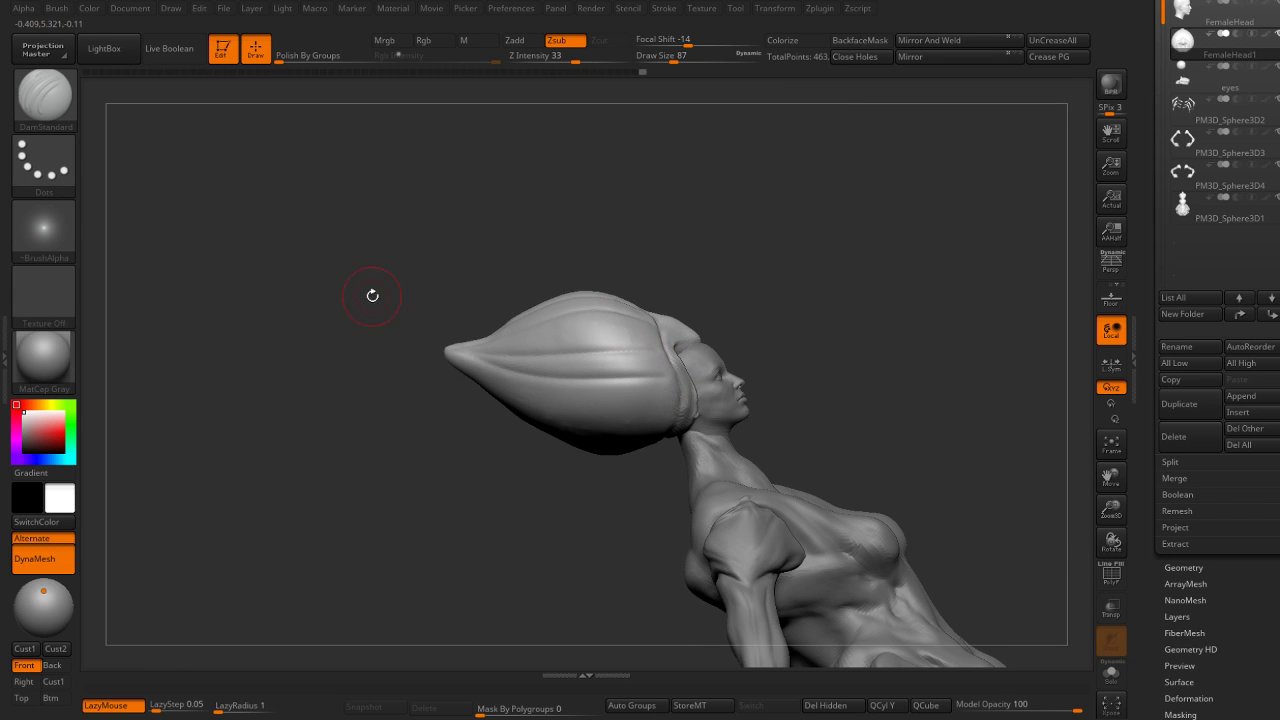
# Inspect the carved headdress from several angles, then switch to ClayBuildup at size 62.
pyautogui.moveTo(383, 349); pyautogui.dragTo(663, 423)
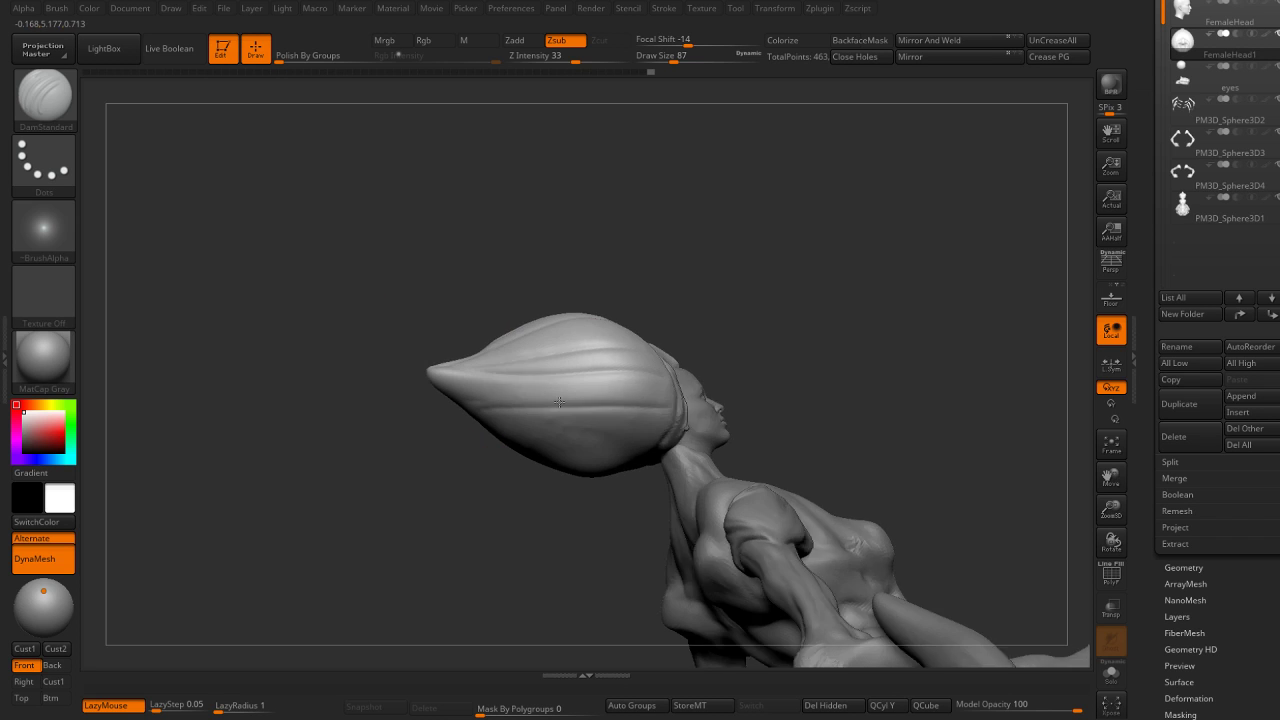
pyautogui.moveTo(700, 277)
pyautogui.mouseDown()
pyautogui.moveTo(734, 271)
pyautogui.moveTo(586, 386)
pyautogui.mouseUp()
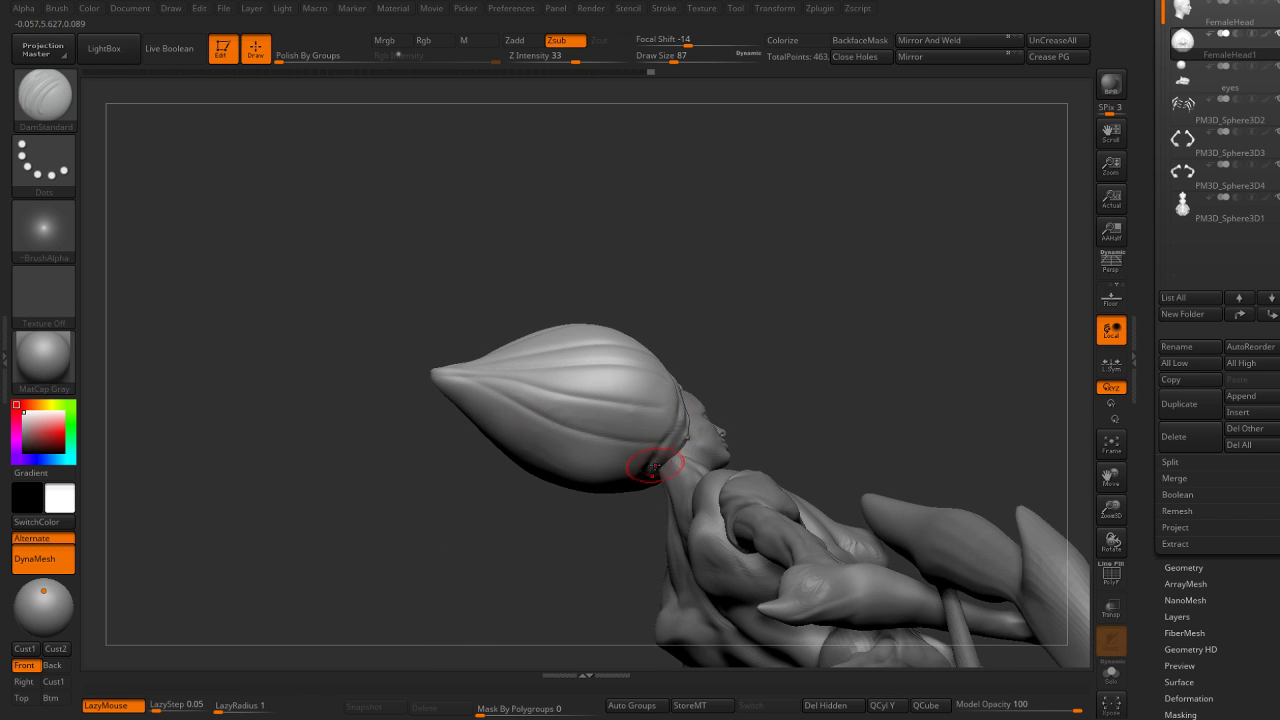
pyautogui.moveTo(430, 440)
pyautogui.mouseDown()
pyautogui.moveTo(520, 371)
pyautogui.moveTo(443, 320)
pyautogui.moveTo(434, 380)
pyautogui.moveTo(603, 287)
pyautogui.moveTo(429, 386)
pyautogui.mouseUp()
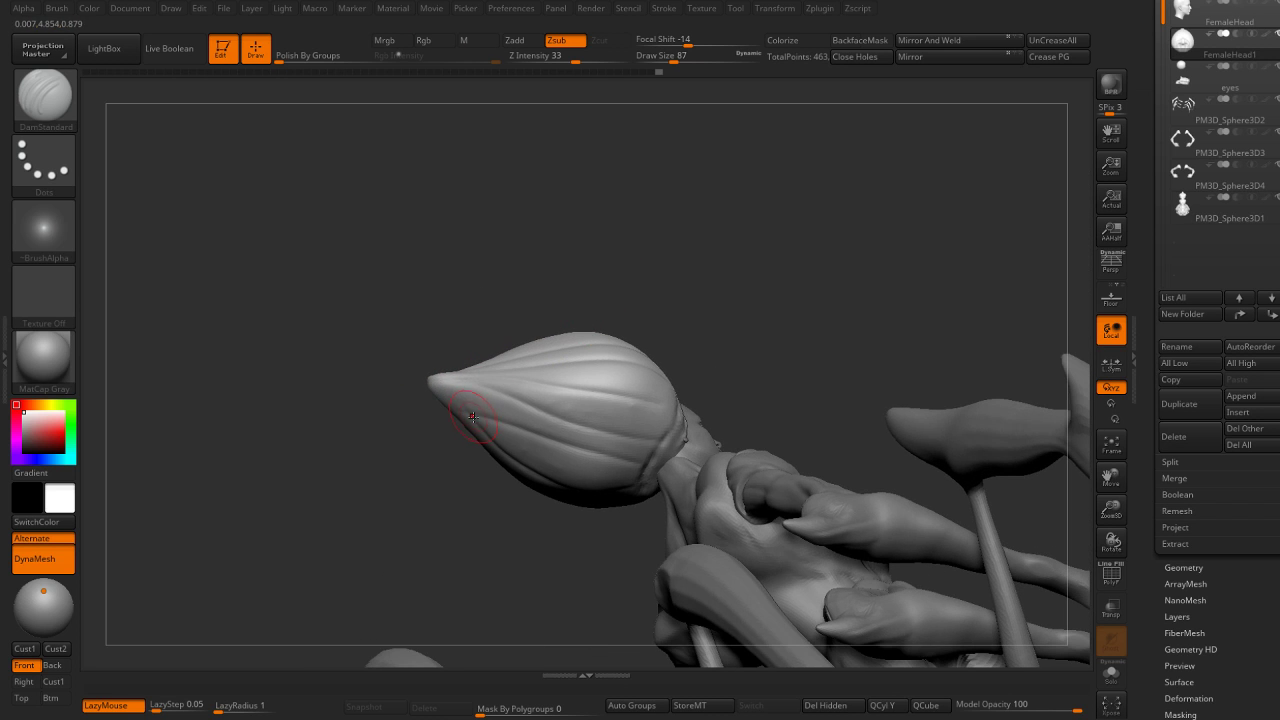
pyautogui.moveTo(454, 299)
pyautogui.mouseDown()
pyautogui.moveTo(464, 319)
pyautogui.moveTo(358, 438)
pyautogui.moveTo(706, 306)
pyautogui.moveTo(706, 194)
pyautogui.moveTo(709, 266)
pyautogui.moveTo(691, 271)
pyautogui.moveTo(661, 431)
pyautogui.moveTo(645, 431)
pyautogui.mouseUp()
pyautogui.press('b')
pyautogui.press('c')
pyautogui.press('b')
pyautogui.press('s')
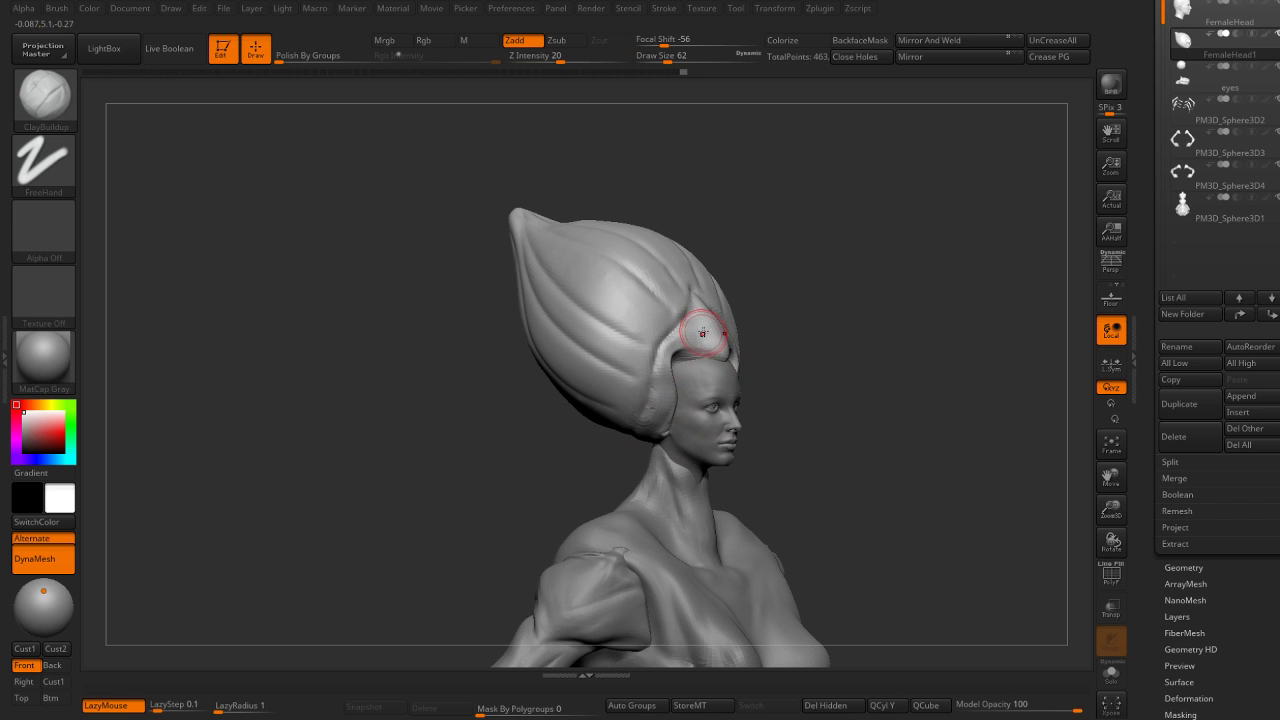
# With the Move brush, make the torso body piece active and face the rider front-on.
pyautogui.press('b')
pyautogui.press('m')
pyautogui.press('v')
pyautogui.moveTo(726, 355)
pyautogui.keyDown('alt'); pyautogui.mouseDown()
pyautogui.moveTo(788, 351)
pyautogui.moveTo(760, 230)
pyautogui.mouseUp(); pyautogui.keyUp('alt')
pyautogui.keyDown('alt'); pyautogui.click(640, 380); pyautogui.keyUp('alt')
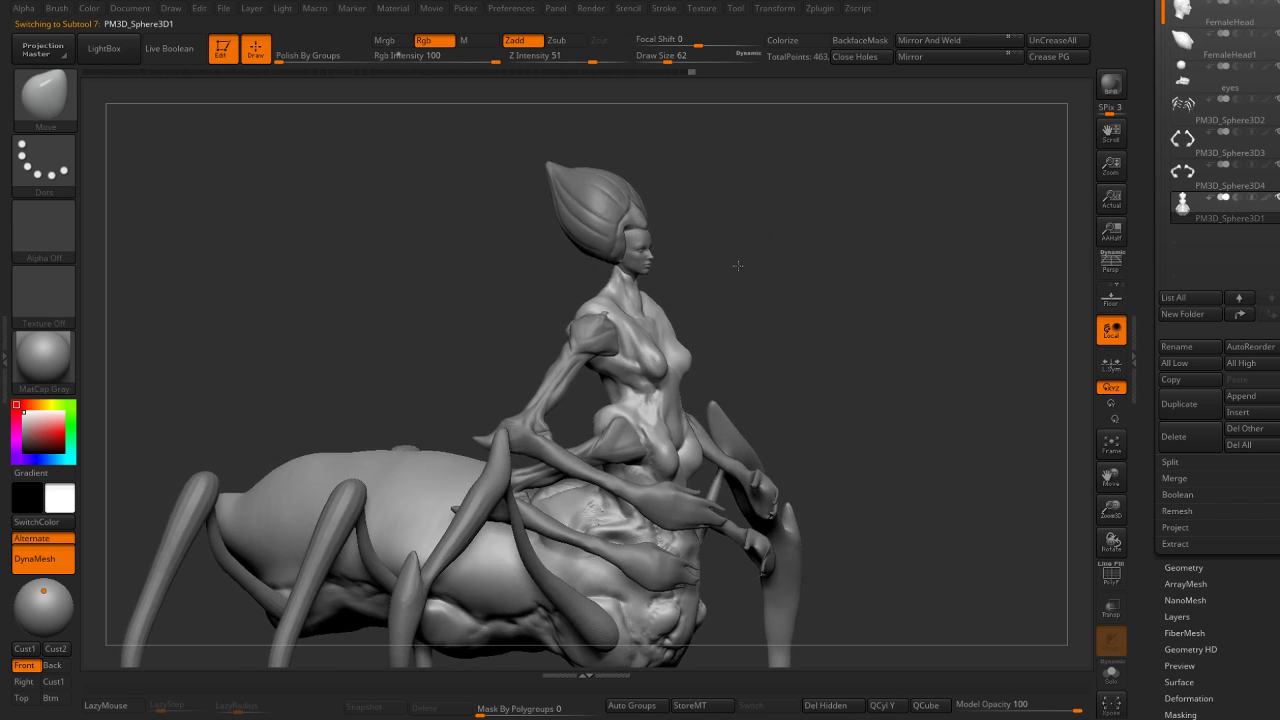
pyautogui.keyDown('alt'); pyautogui.moveTo(850, 300); pyautogui.dragTo(800, 200); pyautogui.keyUp('alt')
pyautogui.moveTo(647, 338)
pyautogui.mouseDown(button='right')
pyautogui.moveTo(667, 309)
pyautogui.moveTo(651, 337)
pyautogui.mouseUp(button='right')
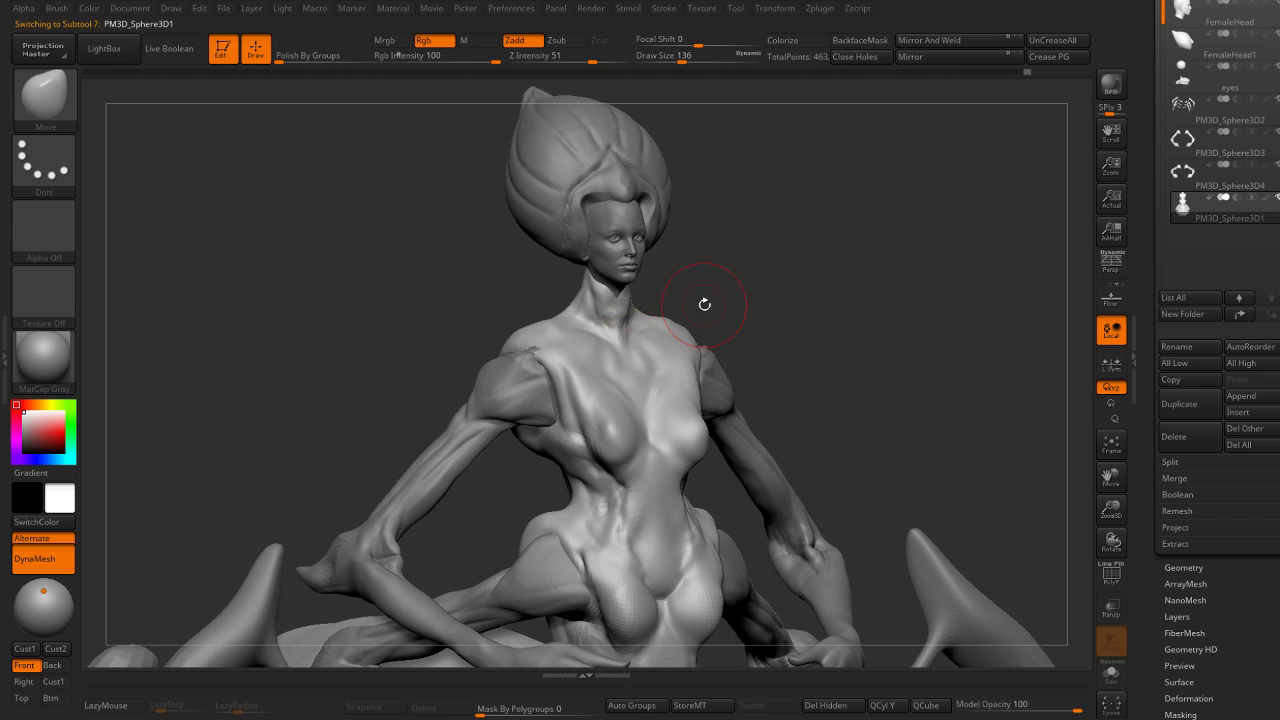
pyautogui.moveTo(706, 300)
pyautogui.mouseDown(button='right')
pyautogui.moveTo(663, 329)
pyautogui.moveTo(597, 304)
pyautogui.mouseUp(button='right')
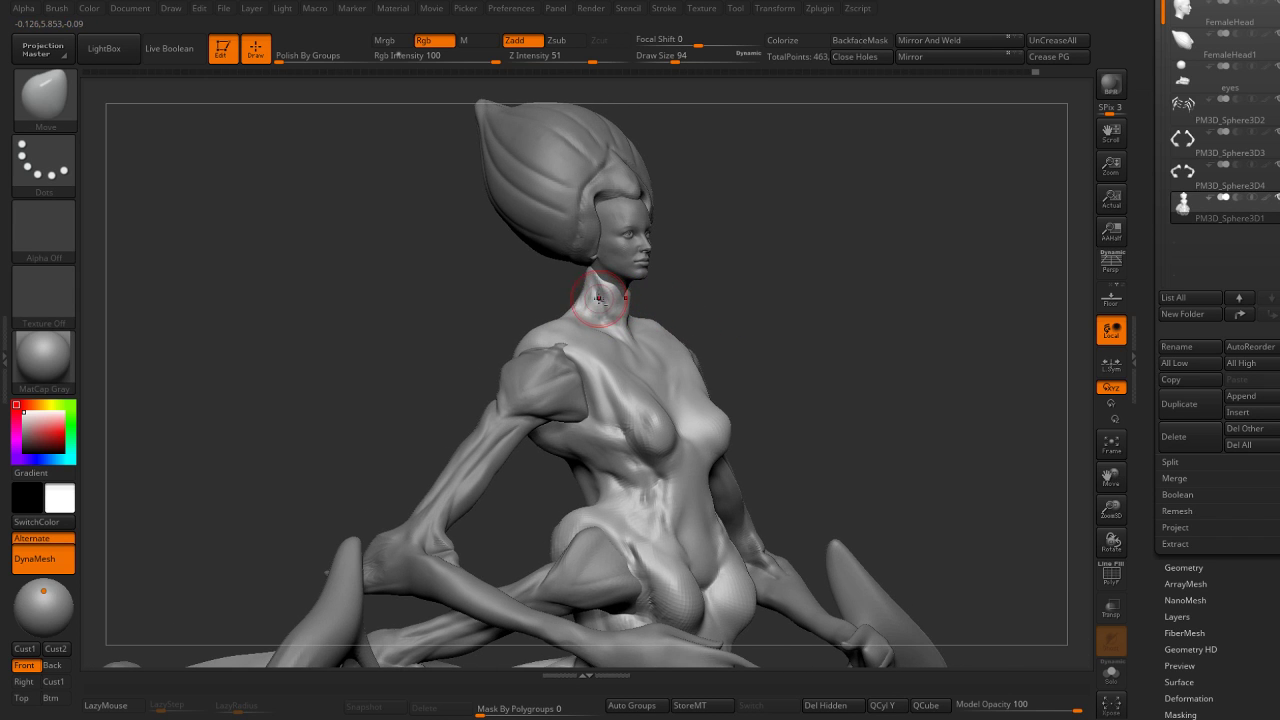
# Pull the rider's shoulder into a new shape and check it from an elevated three-quarter view.
pyautogui.moveTo(537, 329); pyautogui.dragTo(543, 365)
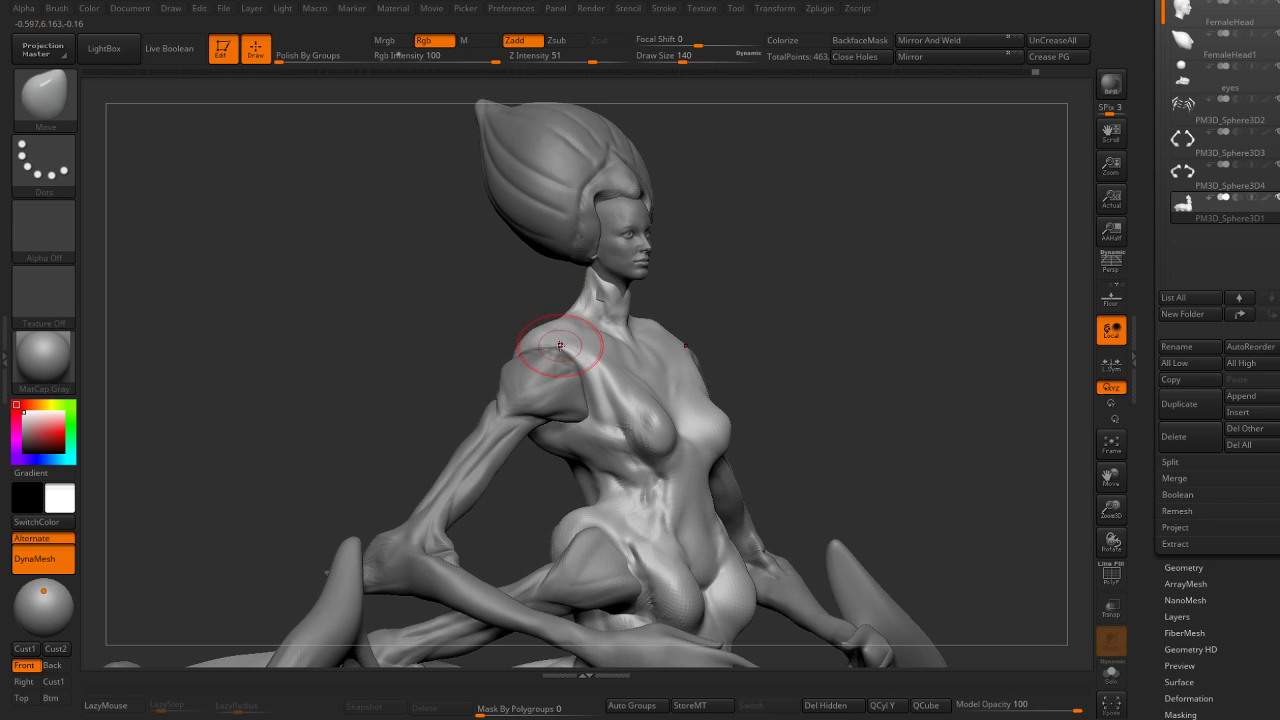
pyautogui.moveTo(538, 349); pyautogui.dragTo(811, 280, button='right')
pyautogui.press('-')
pyautogui.press('-')
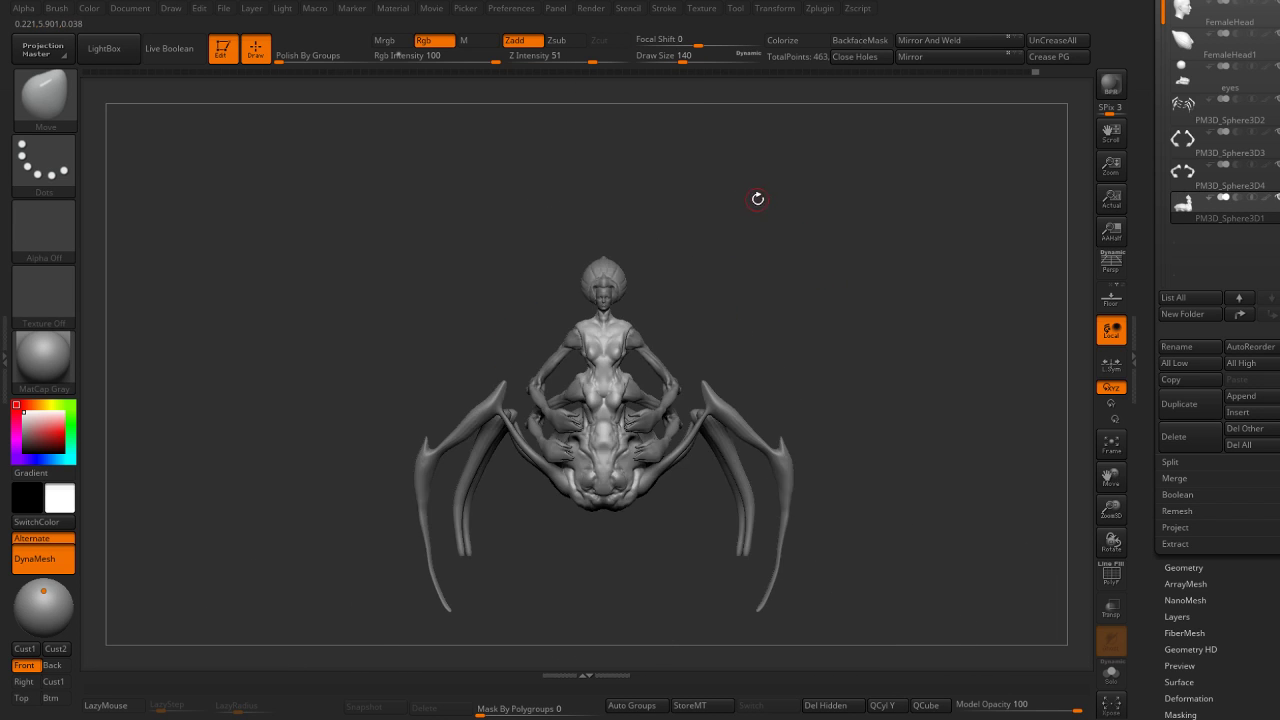
pyautogui.moveTo(726, 309)
pyautogui.mouseDown(button='right')
pyautogui.moveTo(736, 320)
pyautogui.moveTo(728, 266)
pyautogui.moveTo(757, 277)
pyautogui.moveTo(760, 160)
pyautogui.moveTo(701, 365)
pyautogui.mouseUp(button='right')
# Isolate one leg on the spider legs piece and place two duplicated copies along the body.
pyautogui.keyDown('alt'); pyautogui.click(701, 365); pyautogui.keyUp('alt')
pyautogui.moveTo(765, 330)
pyautogui.mouseDown(button='right')
pyautogui.moveTo(808, 334)
pyautogui.moveTo(791, 368)
pyautogui.moveTo(686, 400)
pyautogui.mouseUp(button='right')
pyautogui.keyDown('ctrl'); pyautogui.moveTo(598, 210); pyautogui.dragTo(560, 588); pyautogui.keyUp('ctrl')
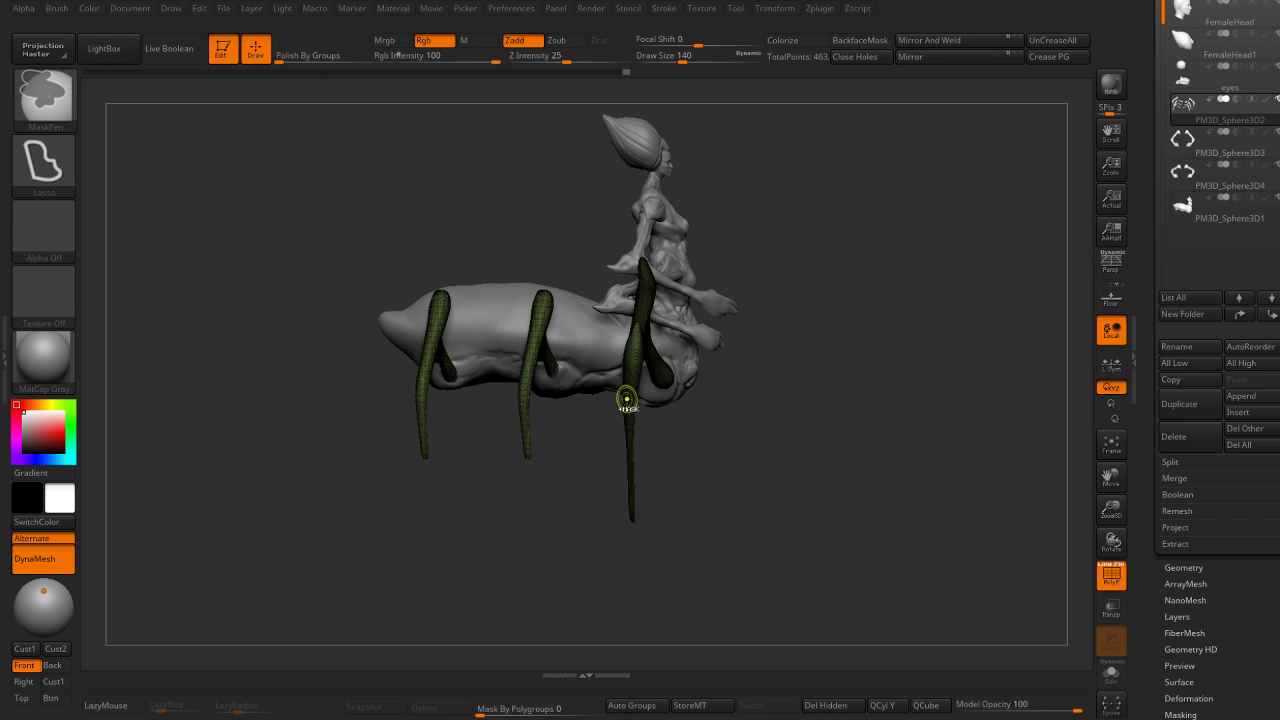
pyautogui.keyDown('ctrl'); pyautogui.keyDown('shift'); pyautogui.click(520, 395); pyautogui.keyUp('shift'); pyautogui.keyUp('ctrl')
pyautogui.keyDown('ctrl'); pyautogui.keyDown('shift'); pyautogui.click(706, 517); pyautogui.keyUp('shift'); pyautogui.keyUp('ctrl')
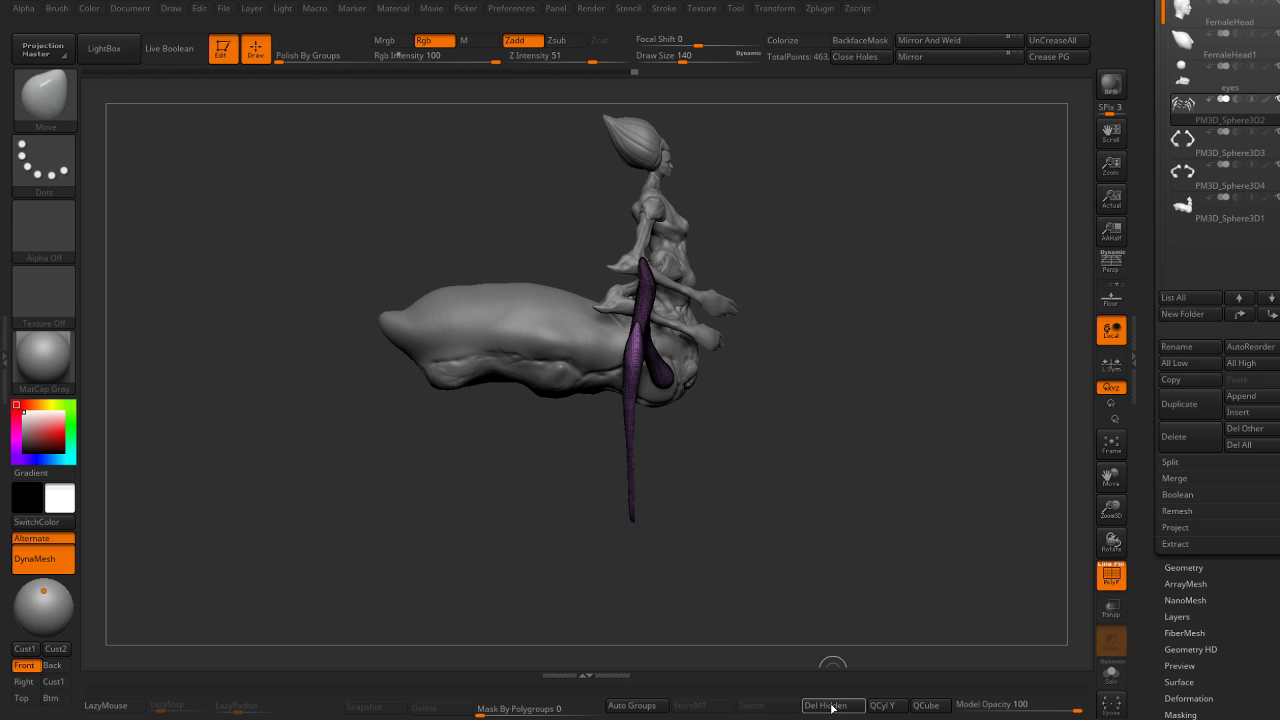
pyautogui.press('w')
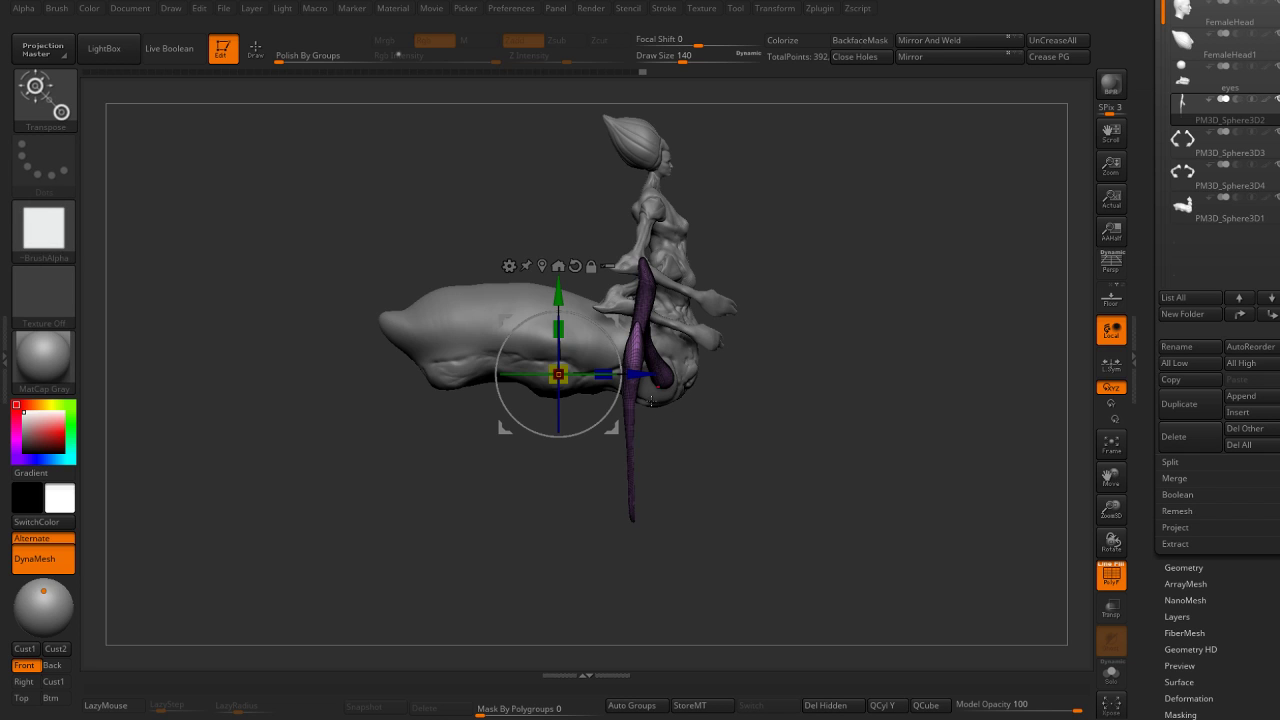
pyautogui.keyDown('ctrl'); pyautogui.moveTo(634, 375); pyautogui.dragTo(408, 387); pyautogui.keyUp('ctrl')
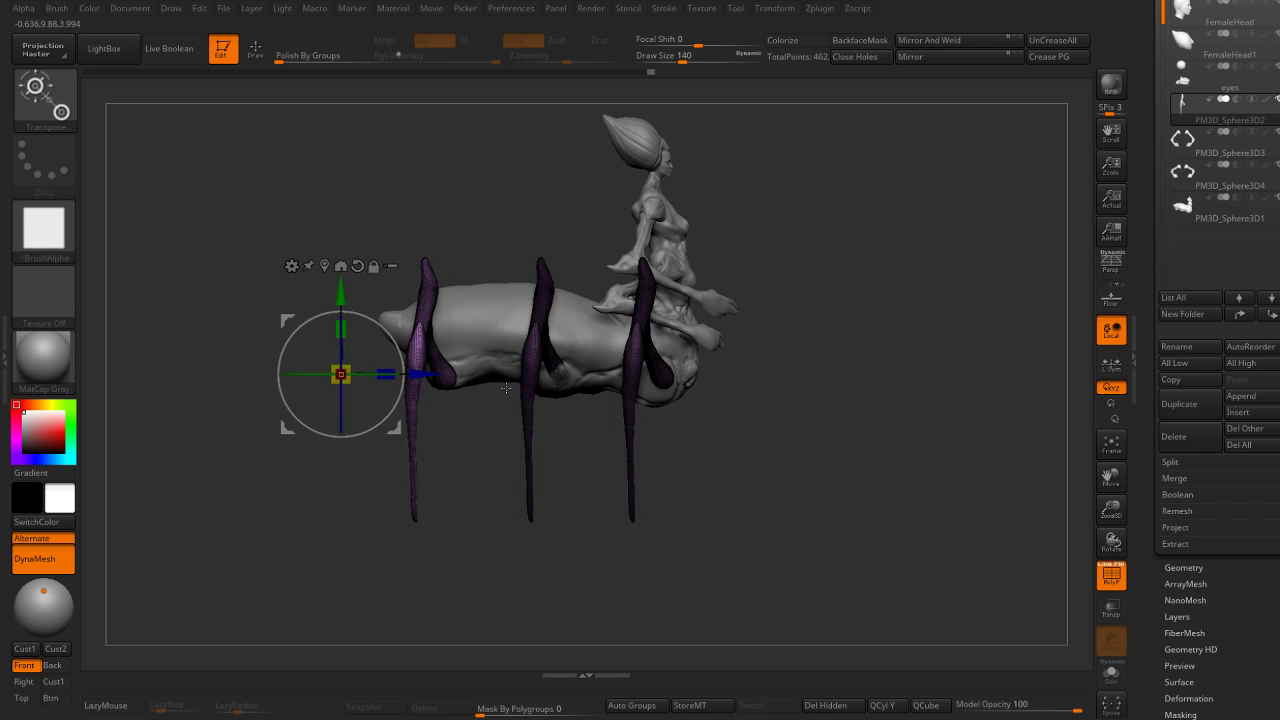
pyautogui.moveTo(700, 450)
pyautogui.mouseDown()
pyautogui.moveTo(818, 255)
pyautogui.moveTo(790, 553)
pyautogui.moveTo(525, 160)
pyautogui.moveTo(500, 660)
pyautogui.mouseUp()
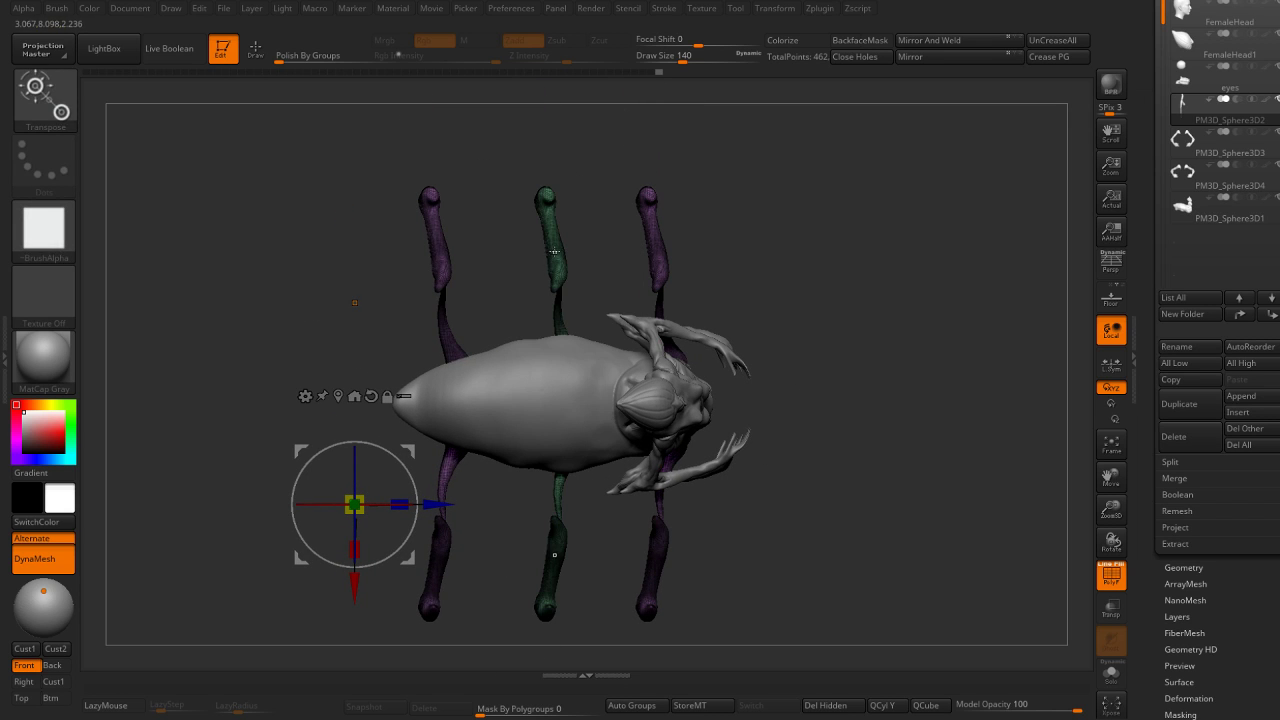
# From a top view, push the middle pair of legs outward symmetrically.
pyautogui.click(545, 215)
pyautogui.moveTo(800, 420)
pyautogui.mouseDown()
pyautogui.moveTo(828, 151)
pyautogui.moveTo(846, 209)
pyautogui.moveTo(713, 220)
pyautogui.mouseUp()
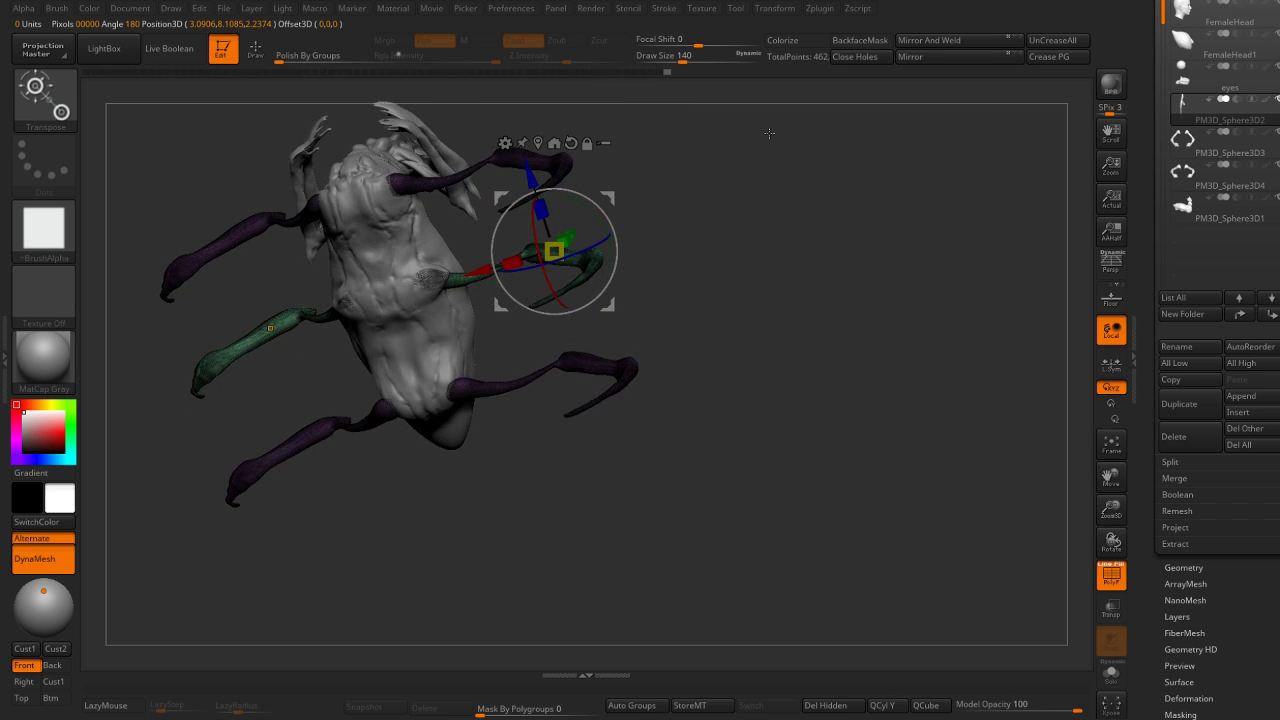
pyautogui.keyDown('shift'); pyautogui.moveTo(713, 220); pyautogui.dragTo(749, 300); pyautogui.keyUp('shift')
pyautogui.hotkey('shift', 'f')
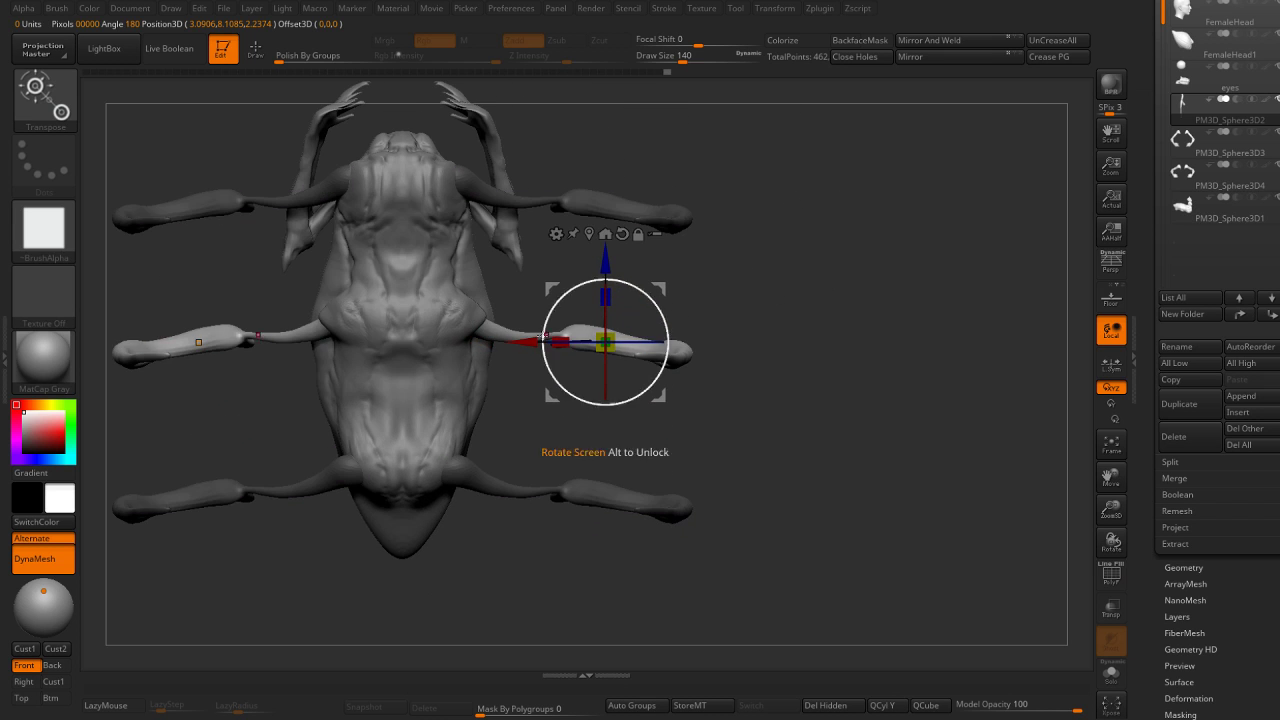
pyautogui.moveTo(522, 342); pyautogui.dragTo(540, 343)
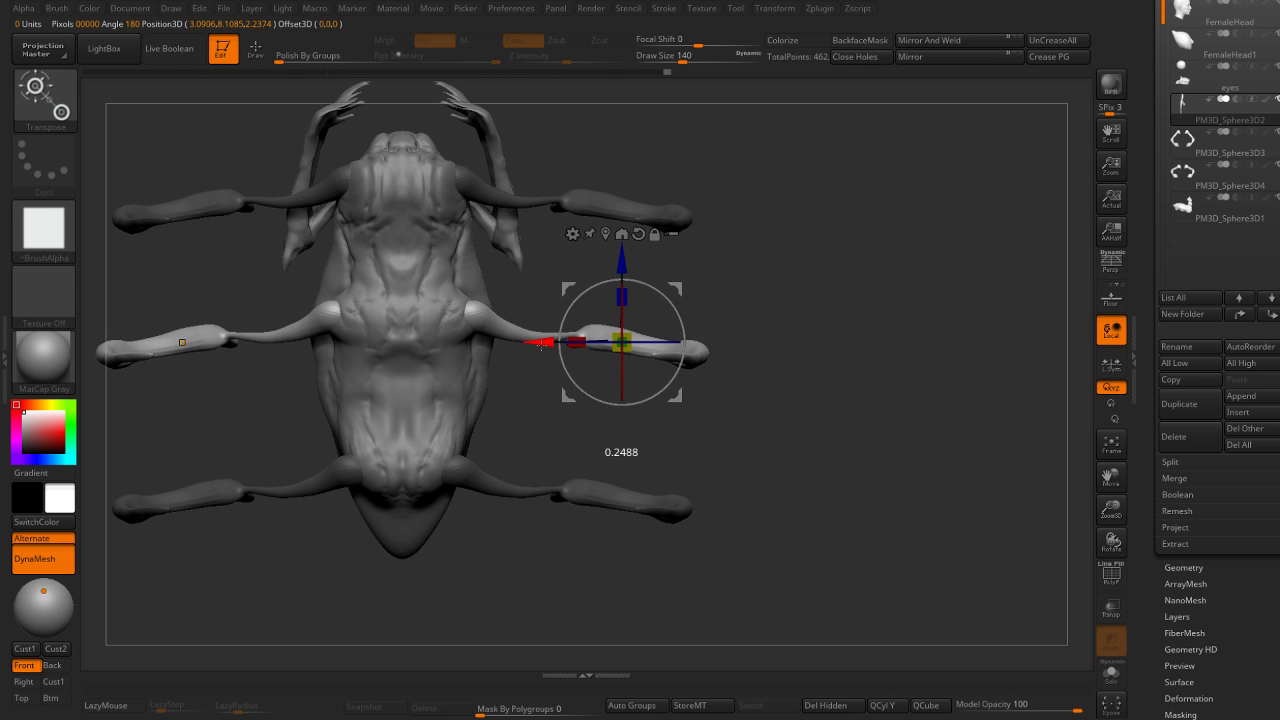
pyautogui.press('q')
pyautogui.moveTo(806, 238)
pyautogui.mouseDown()
pyautogui.moveTo(828, 278)
pyautogui.moveTo(806, 280)
pyautogui.moveTo(814, 306)
pyautogui.moveTo(786, 251)
pyautogui.moveTo(766, 249)
pyautogui.moveTo(783, 303)
pyautogui.moveTo(631, 249)
pyautogui.moveTo(676, 291)
pyautogui.moveTo(514, 357)
pyautogui.moveTo(552, 358)
pyautogui.mouseUp()
# Select the arms piece, enlarge the Move brush to 239 and pull the forearm into shape.
pyautogui.keyDown('alt'); pyautogui.click(522, 361); pyautogui.keyUp('alt')
pyautogui.press('s')
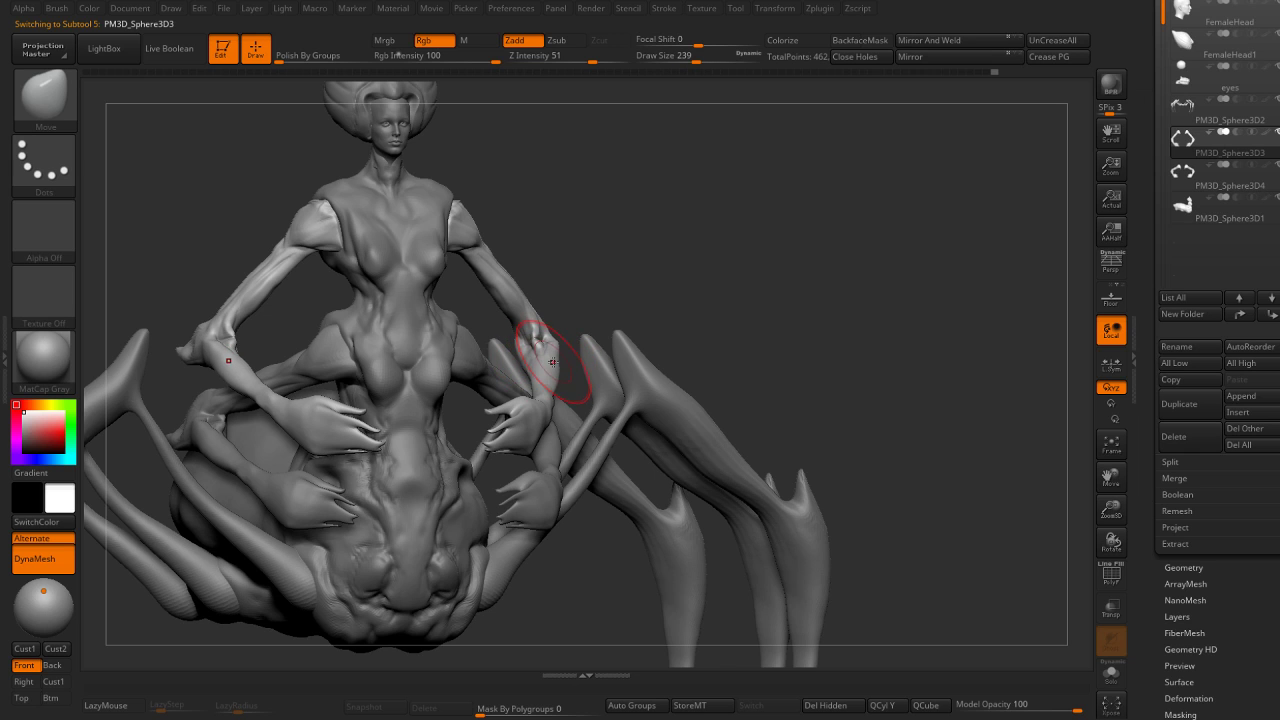
pyautogui.moveTo(608, 312); pyautogui.dragTo(631, 320)
pyautogui.moveTo(522, 340); pyautogui.dragTo(554, 388)
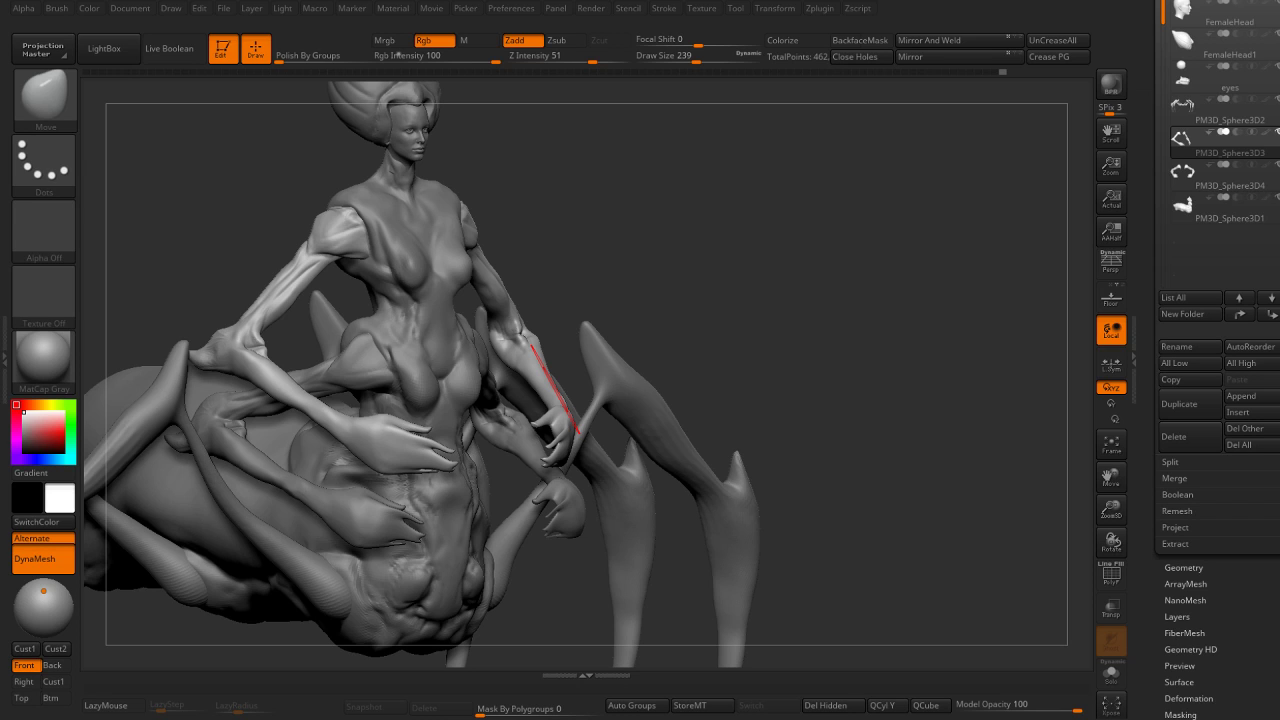
# Shrink the brush to 149 and smooth the forearm surface.
pyautogui.click(618, 631)
pyautogui.moveTo(663, 273); pyautogui.dragTo(658, 283)
pyautogui.hotkey('ctrl', 'z')
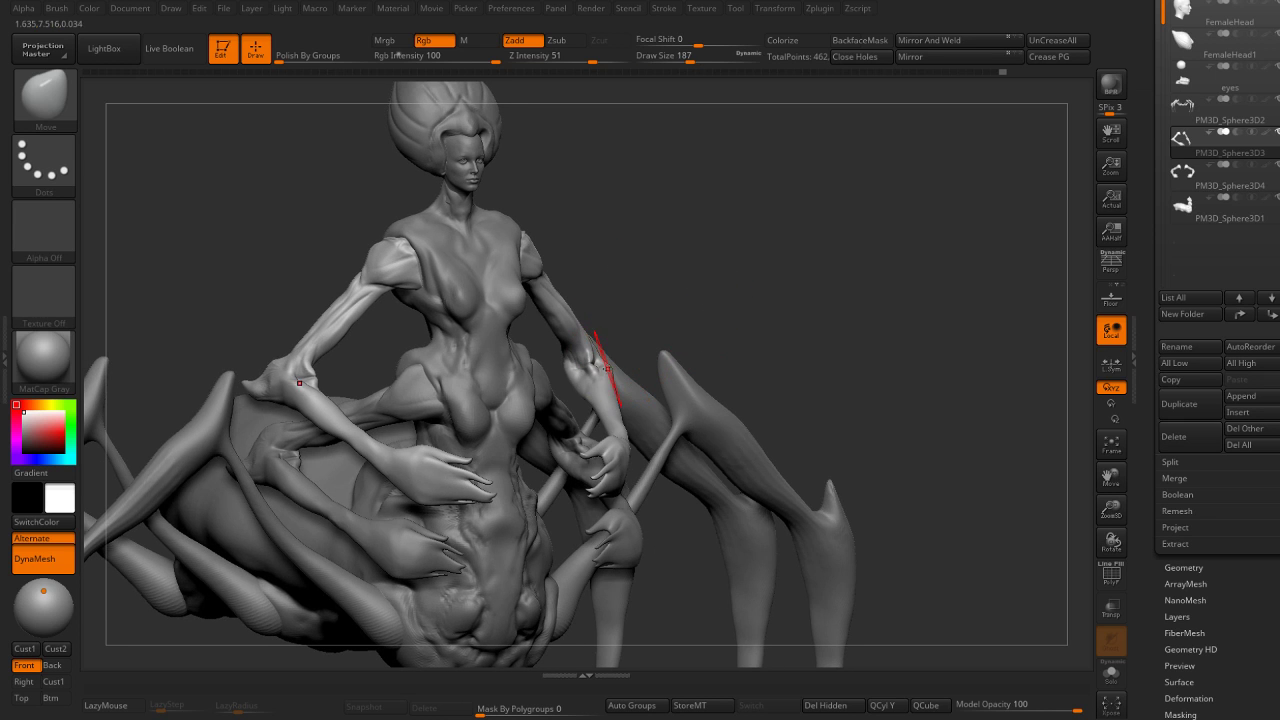
pyautogui.press('[')
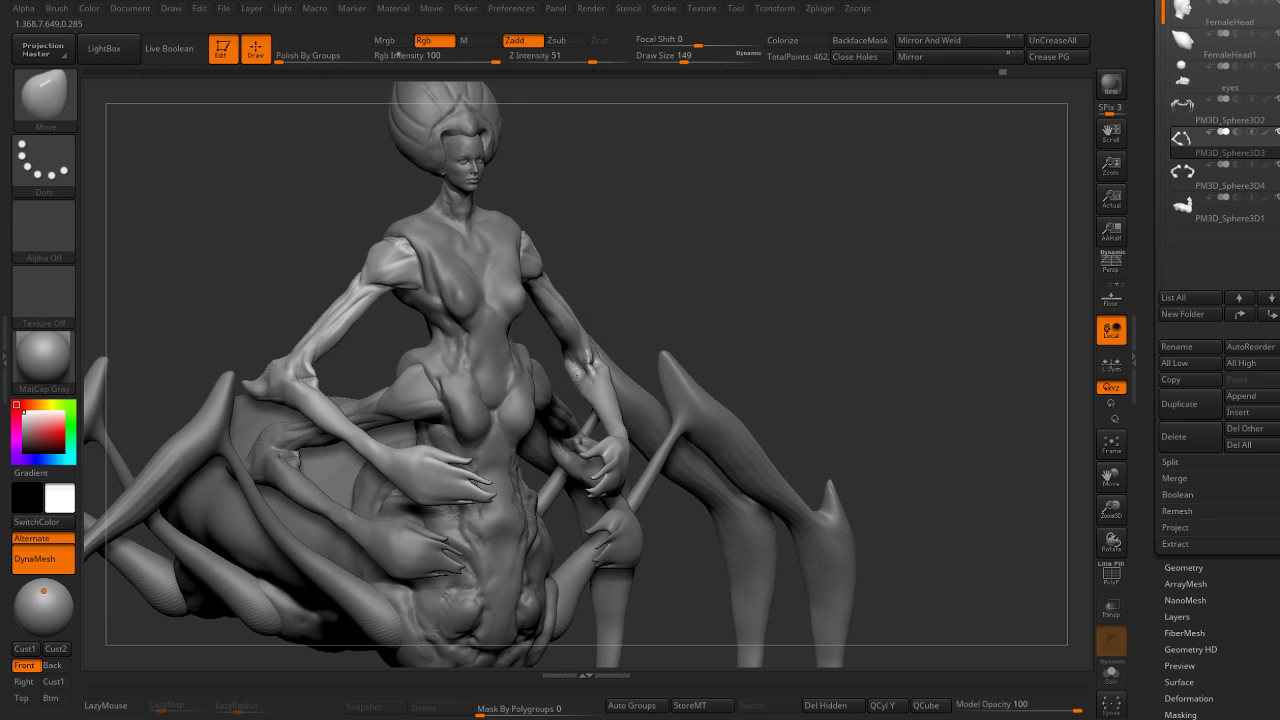
pyautogui.hotkey('ctrl', 'z')
pyautogui.hotkey('ctrl', 'z')
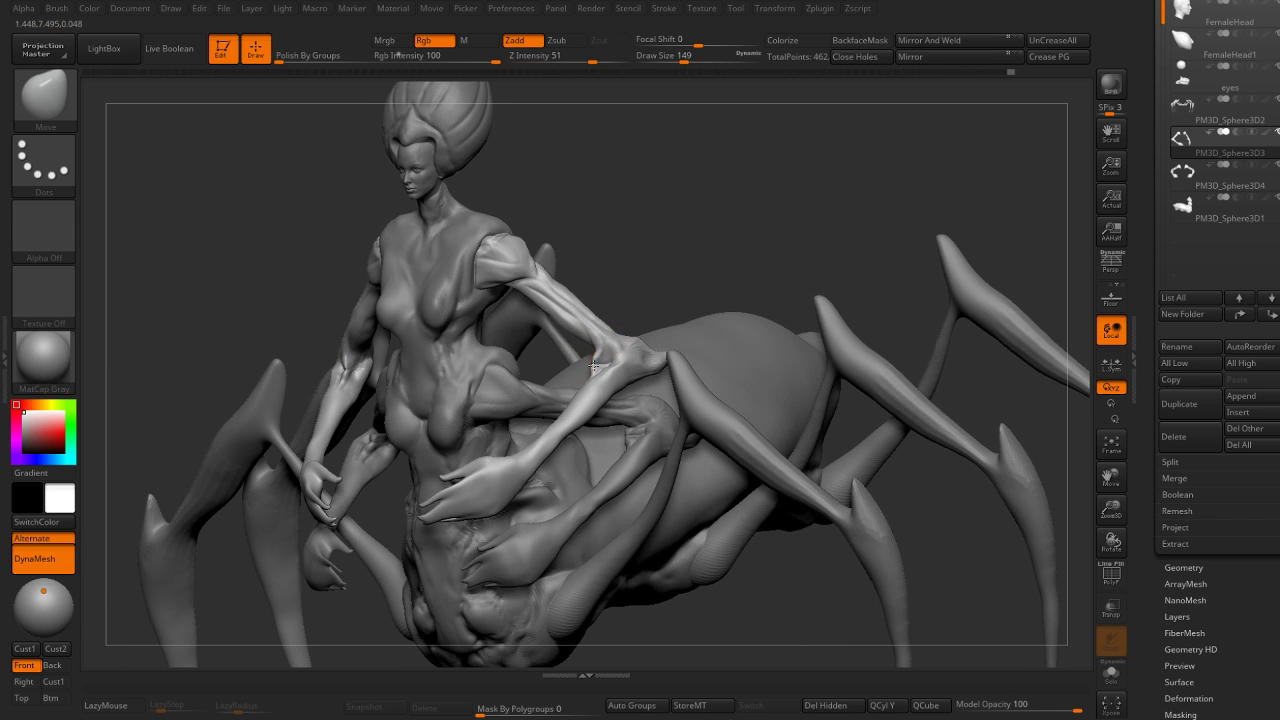
pyautogui.press('shift')
pyautogui.moveTo(680, 289)
pyautogui.keyDown('shift'); pyautogui.mouseDown()
pyautogui.moveTo(667, 281)
pyautogui.moveTo(765, 273)
pyautogui.moveTo(759, 264)
pyautogui.mouseUp(); pyautogui.keyUp('shift')
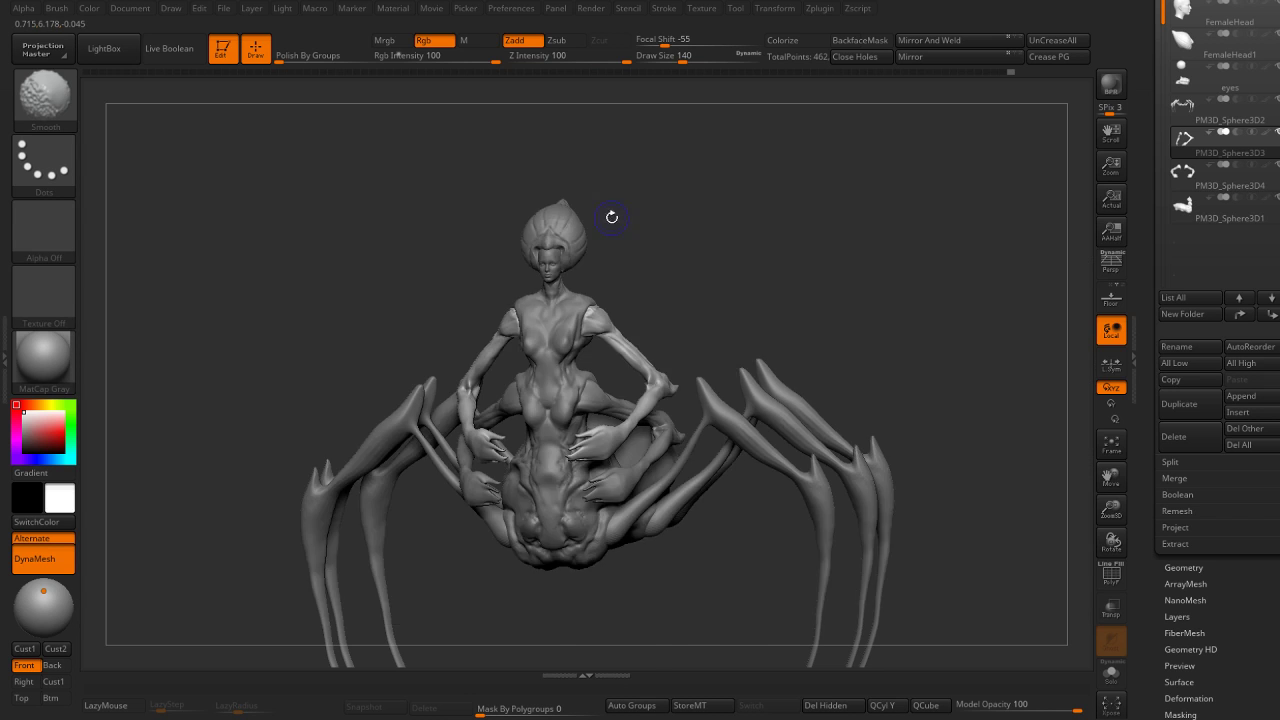
# Insert an IMM Primitives cube onto the figure's chest from the torso body piece.
pyautogui.moveTo(612, 217)
pyautogui.keyDown('alt'); pyautogui.mouseDown()
pyautogui.moveTo(743, 254)
pyautogui.moveTo(758, 278)
pyautogui.moveTo(748, 300)
pyautogui.moveTo(714, 314)
pyautogui.mouseUp(); pyautogui.keyUp('alt')
pyautogui.keyDown('alt'); pyautogui.click(617, 355); pyautogui.keyUp('alt')
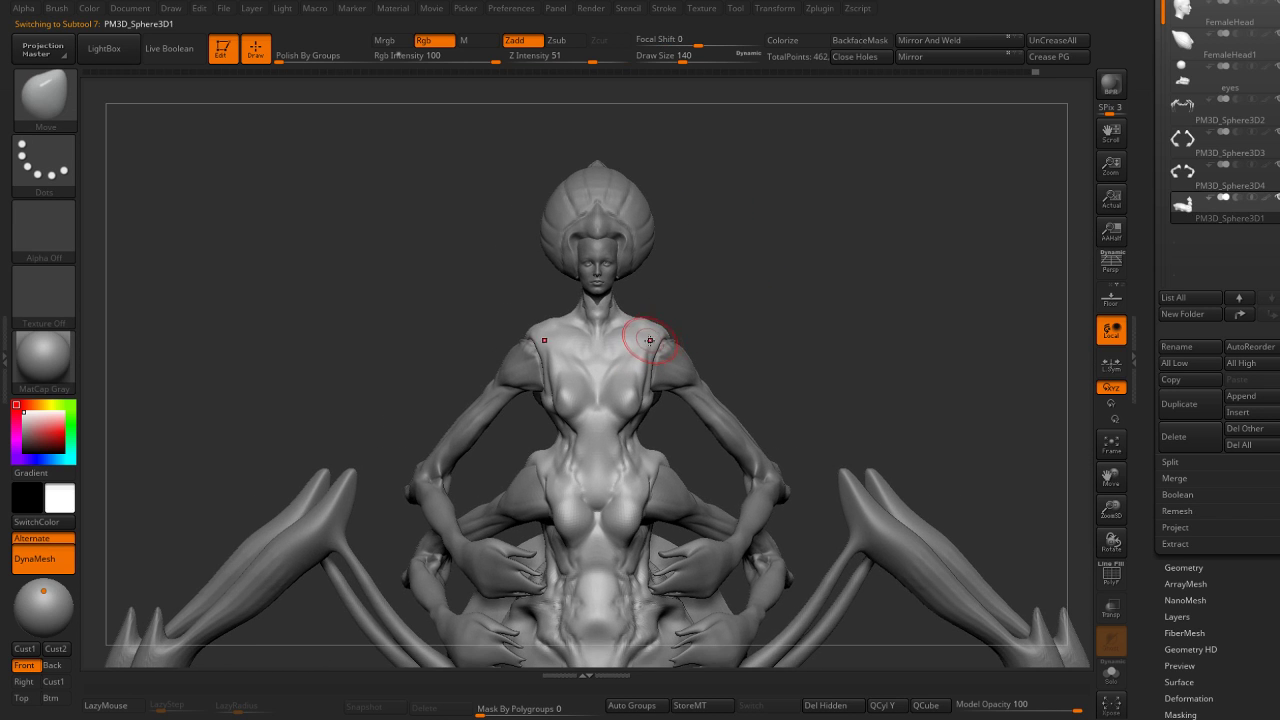
pyautogui.press('b')
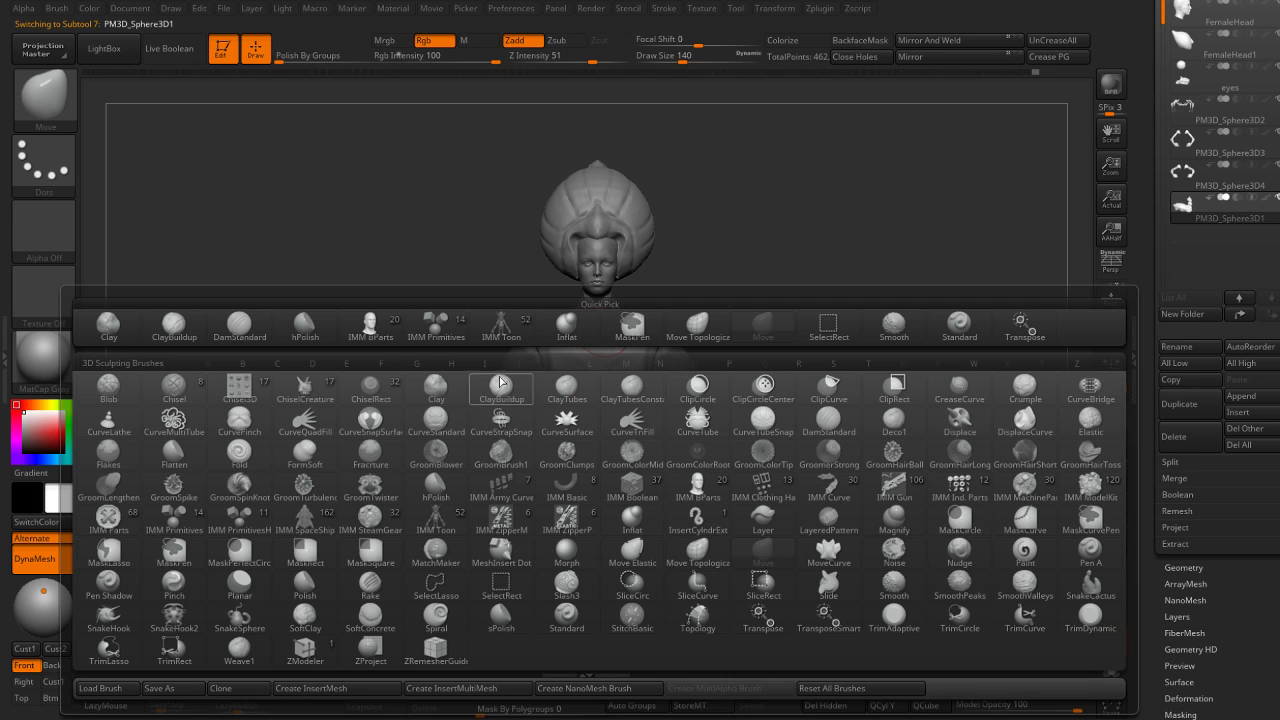
pyautogui.click(176, 516)
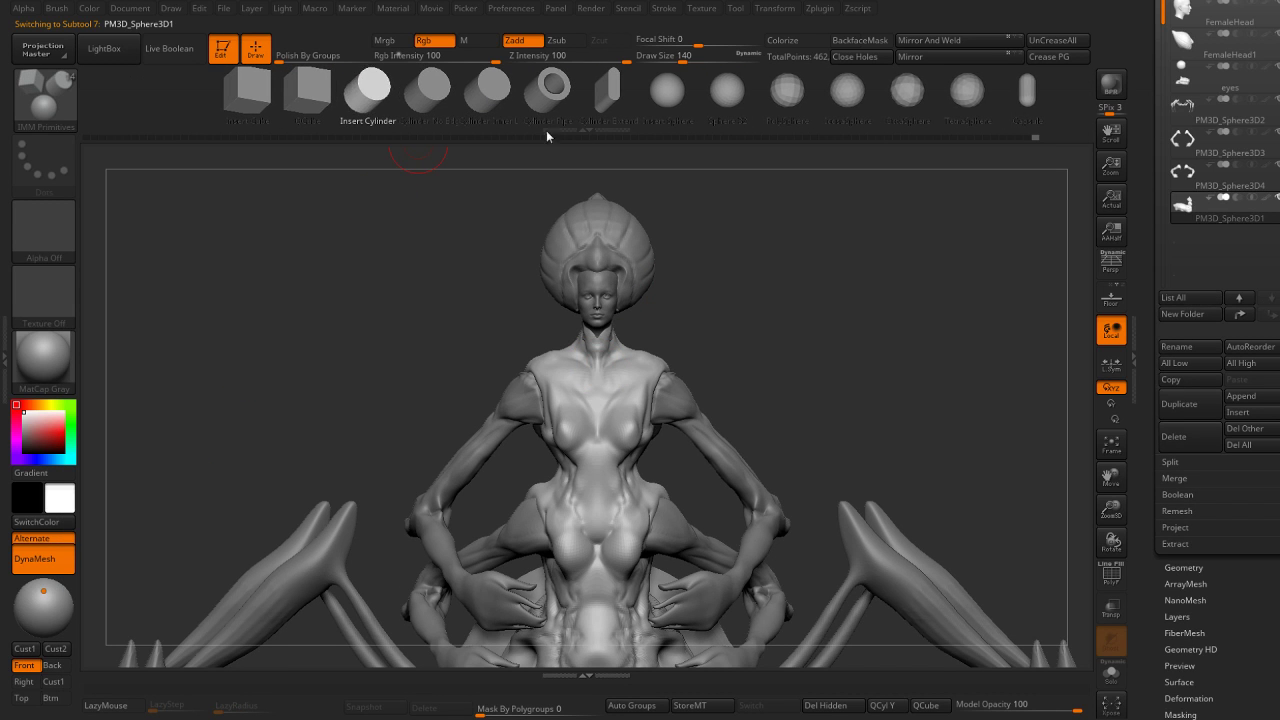
pyautogui.moveTo(598, 400)
pyautogui.mouseDown()
pyautogui.moveTo(762, 322)
pyautogui.moveTo(730, 226)
pyautogui.mouseUp()
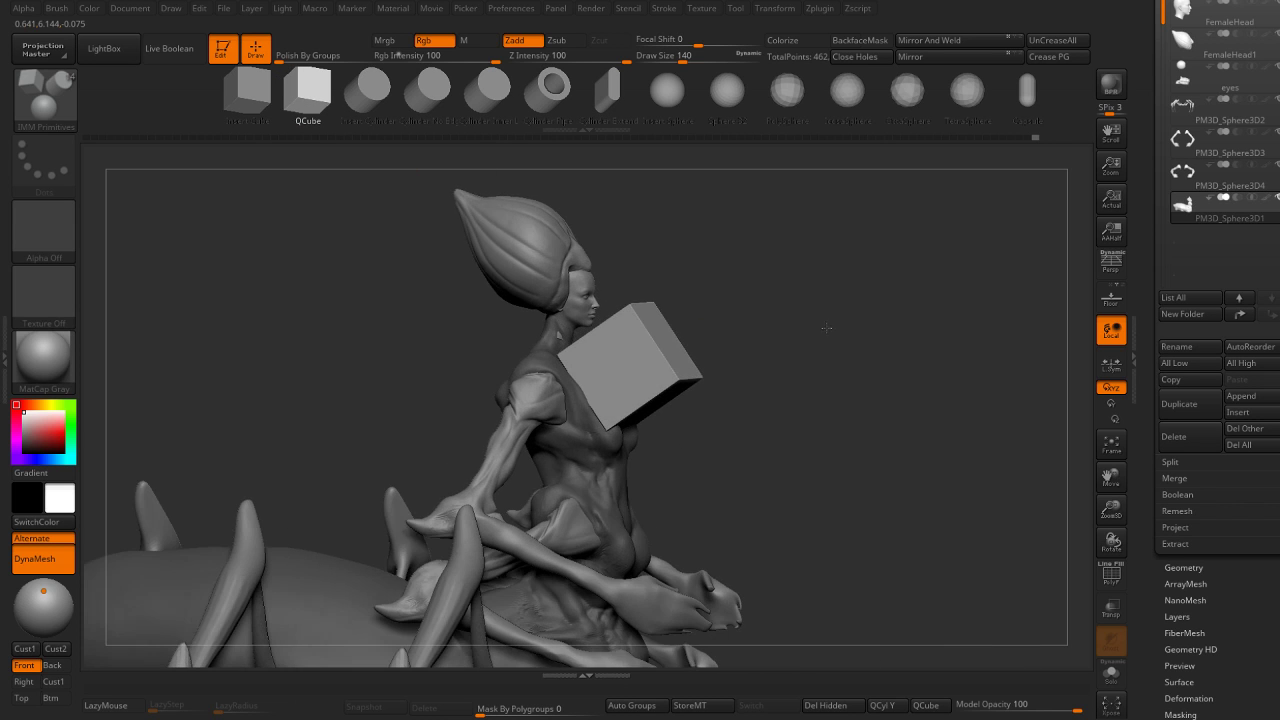
# Split the cube off into its own subtool and push it back along its depth.
pyautogui.hotkey('shift', 'g')
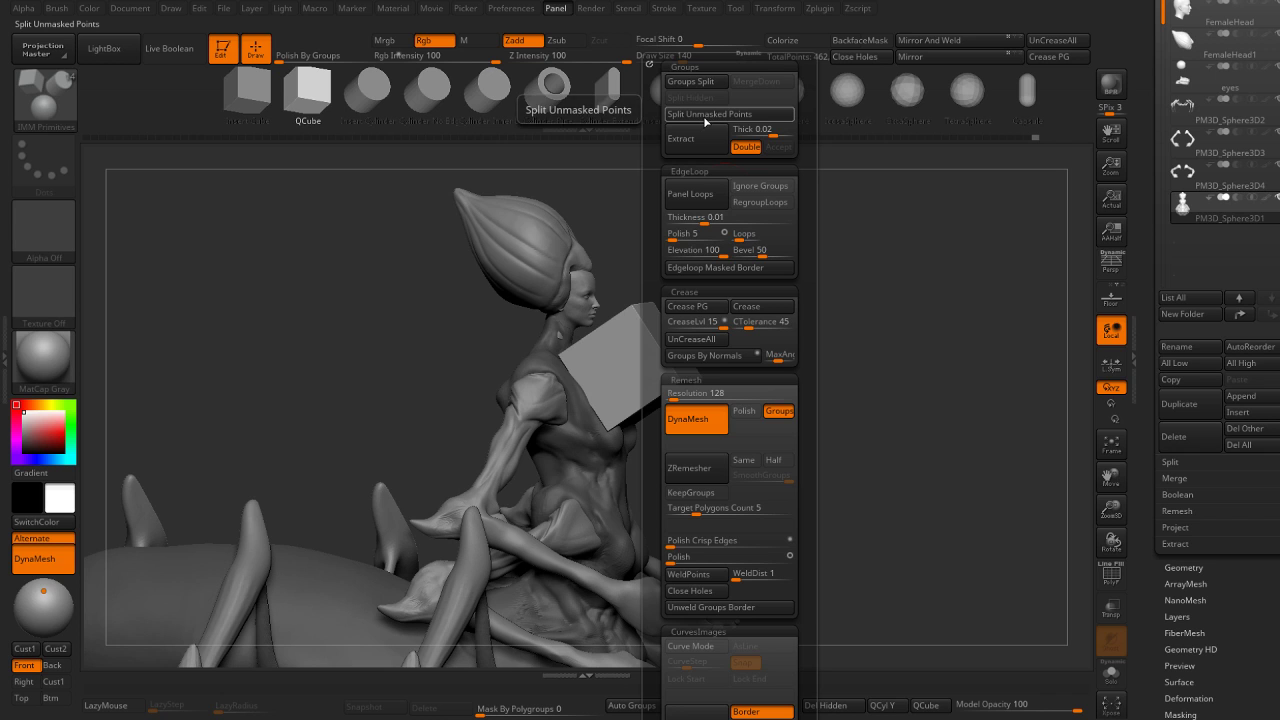
pyautogui.click(702, 114)
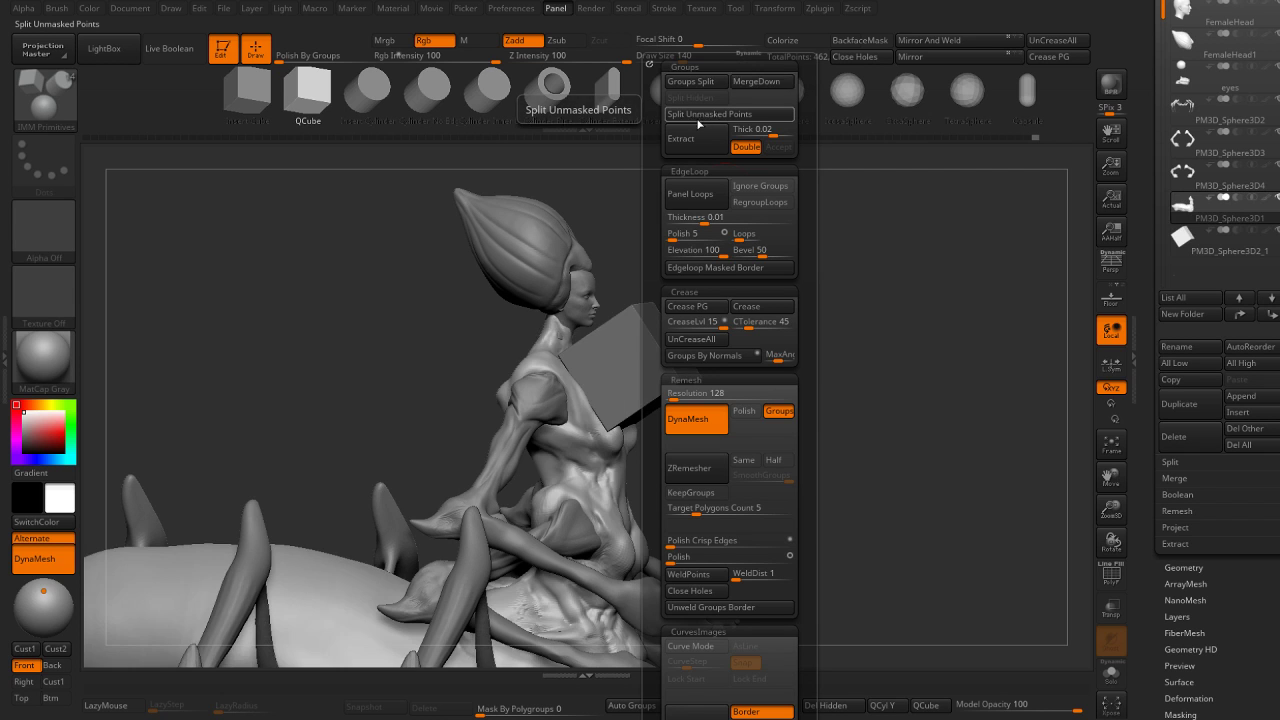
pyautogui.moveTo(768, 330)
pyautogui.mouseDown()
pyautogui.moveTo(588, 377)
pyautogui.moveTo(630, 374)
pyautogui.mouseUp()
# Rotate the cube upright against the chest, then show its polygon faces with the creature hidden.
pyautogui.press('w')
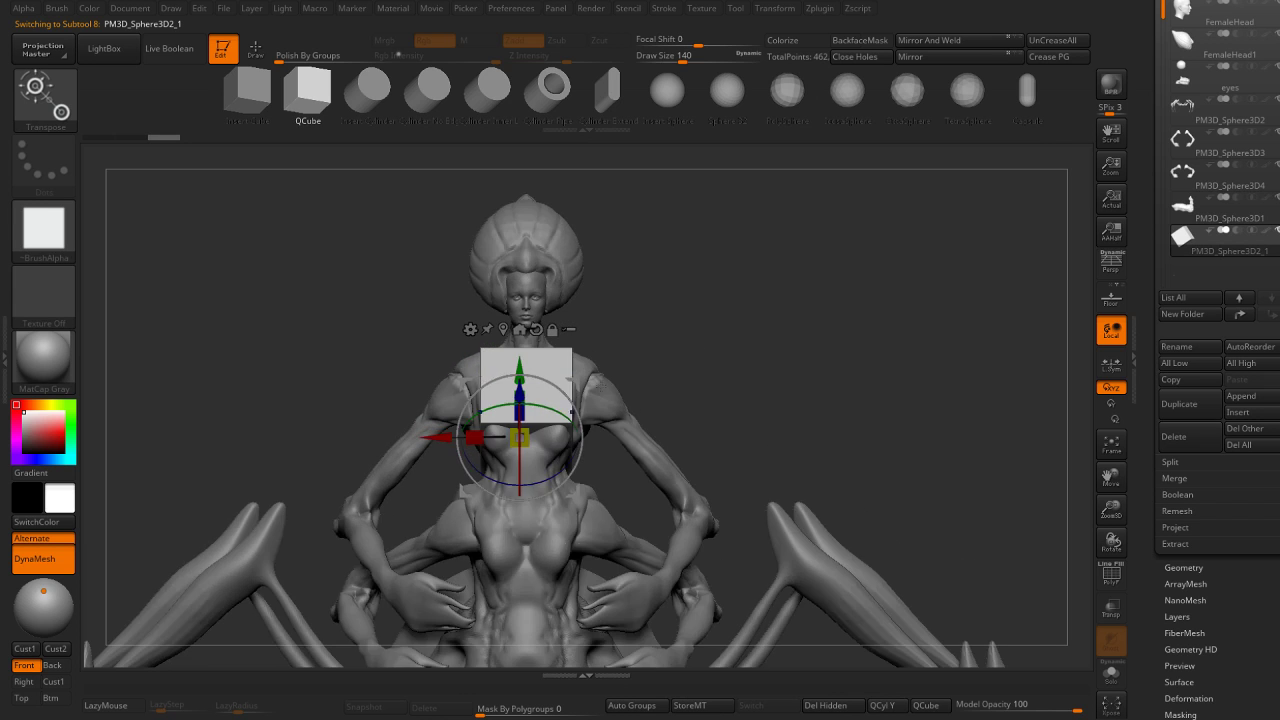
pyautogui.moveTo(674, 333)
pyautogui.mouseDown()
pyautogui.moveTo(709, 334)
pyautogui.moveTo(717, 362)
pyautogui.moveTo(686, 314)
pyautogui.moveTo(620, 330)
pyautogui.mouseUp()
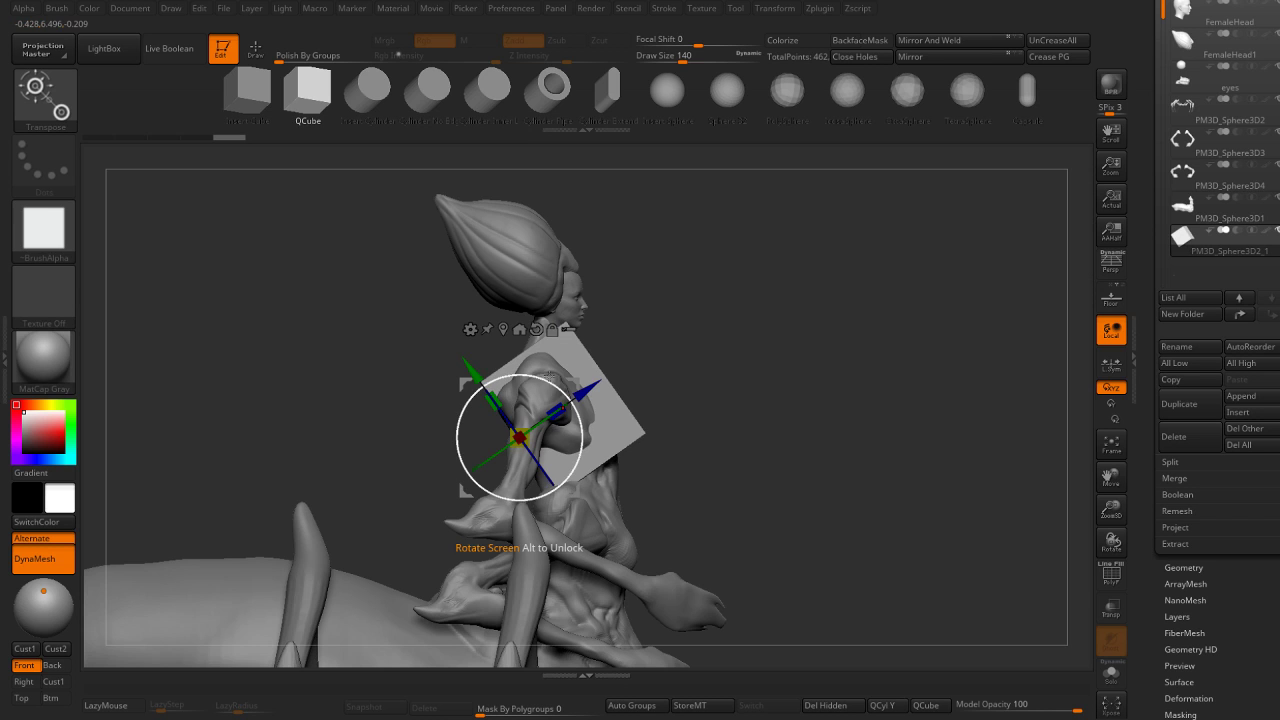
pyautogui.moveTo(519, 500); pyautogui.dragTo(504, 508)
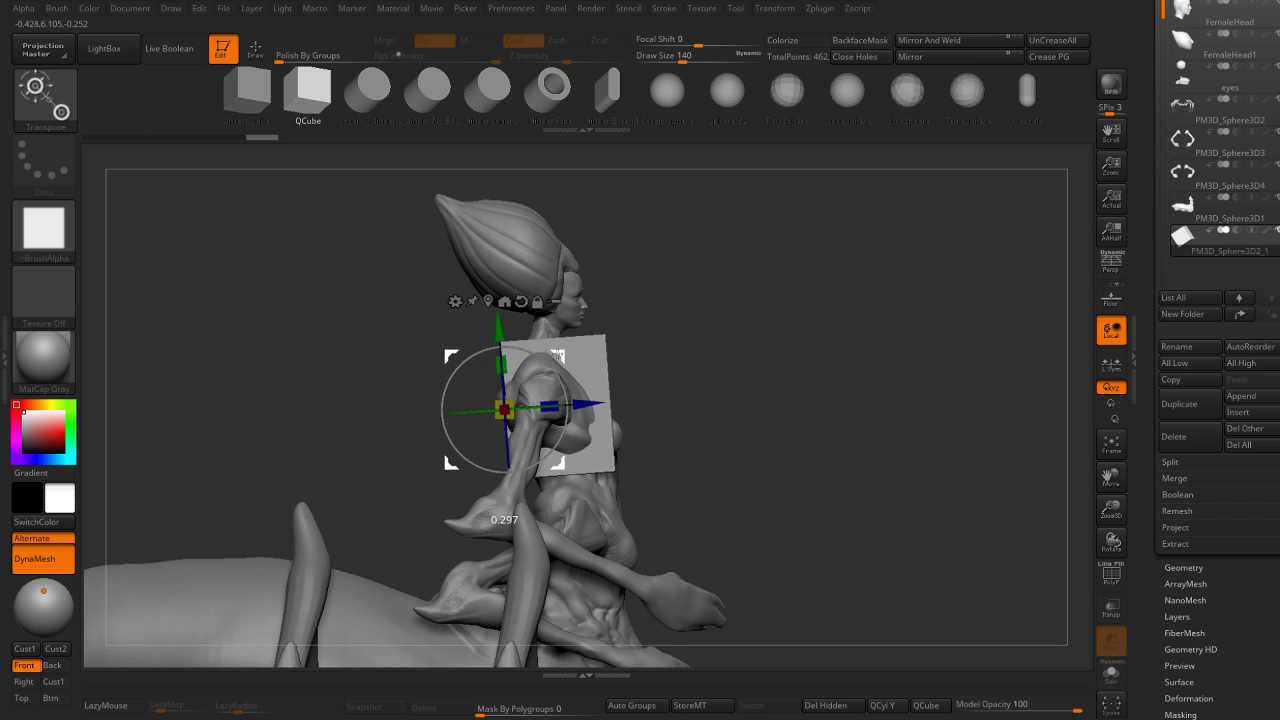
pyautogui.moveTo(590, 342); pyautogui.dragTo(723, 352)
pyautogui.hotkey('shift', 'f')
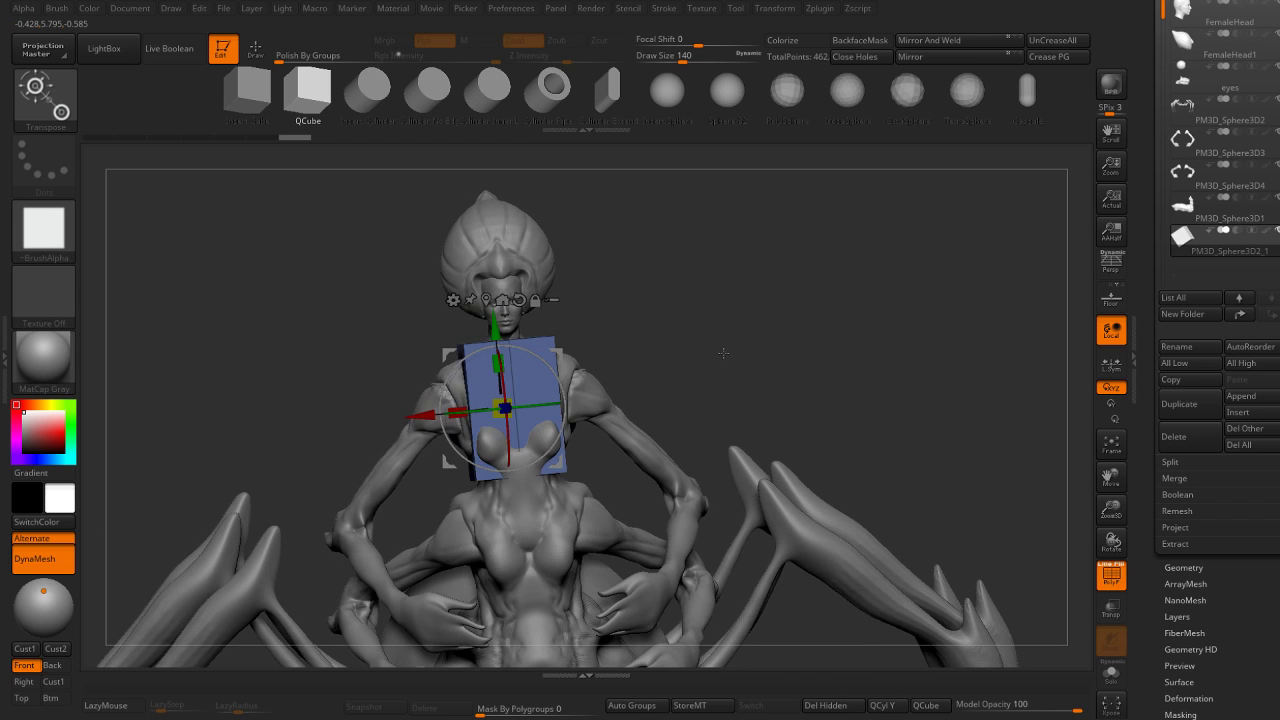
pyautogui.hotkey('shift', 'alt', 's')
# Frame the cube, insert edge loops with ZModeler, and mask part of it for the Transpose gizmo.
pyautogui.press('f')
pyautogui.press('b')
pyautogui.press('z')
pyautogui.press('m')
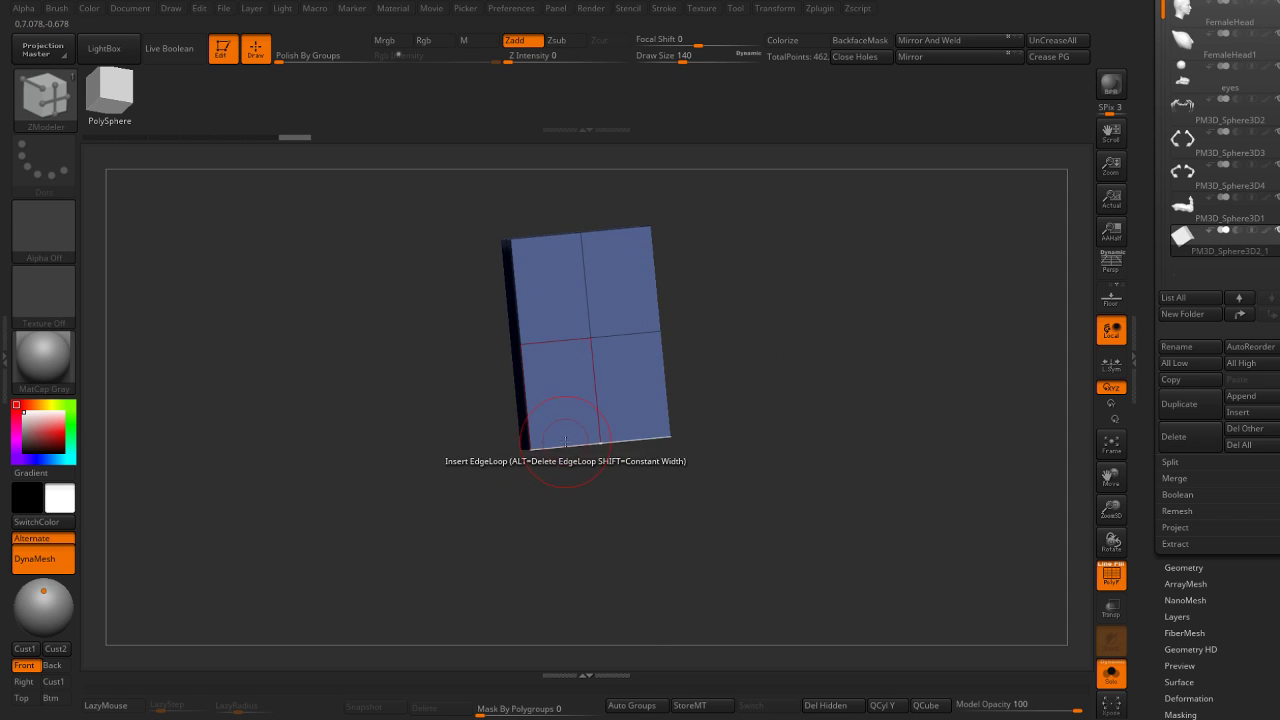
pyautogui.click(565, 441)
pyautogui.keyDown('shift'); pyautogui.moveTo(504, 519); pyautogui.dragTo(541, 440); pyautogui.keyUp('shift')
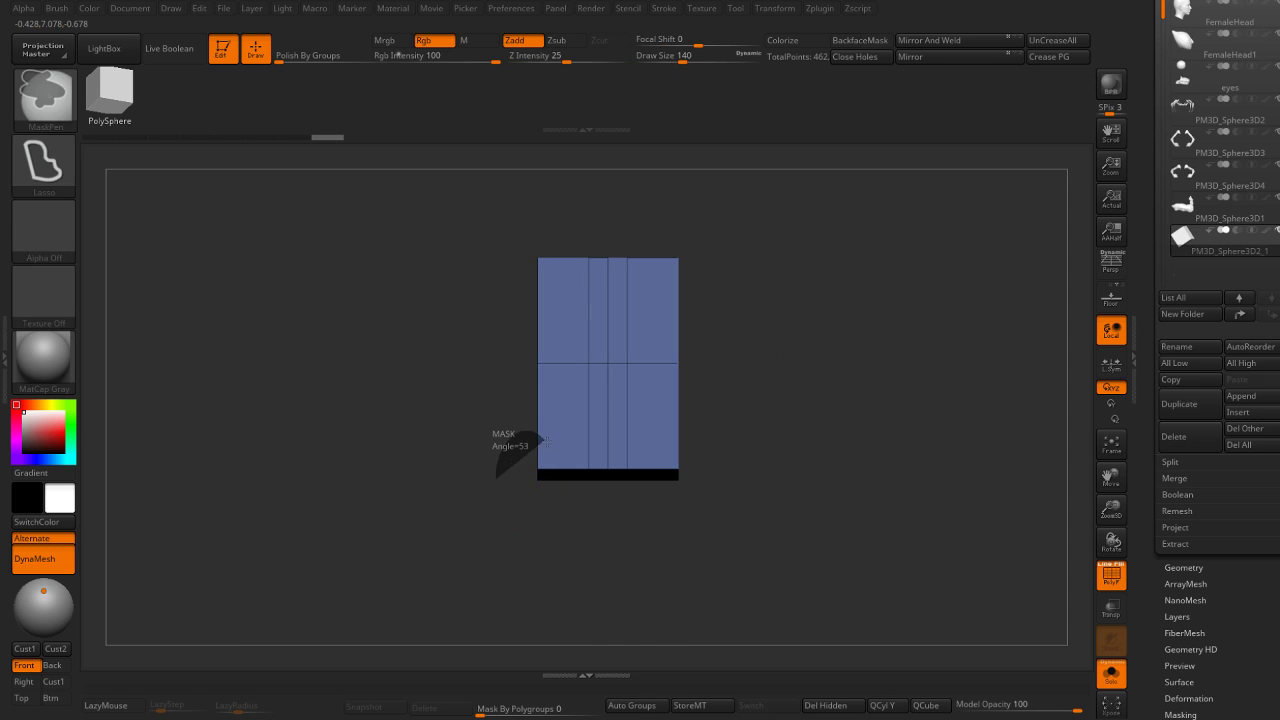
pyautogui.moveTo(539, 508)
pyautogui.keyDown('ctrl'); pyautogui.mouseDown()
pyautogui.moveTo(543, 394)
pyautogui.moveTo(753, 360)
pyautogui.moveTo(700, 430)
pyautogui.mouseUp(); pyautogui.keyUp('ctrl')
pyautogui.press('w')
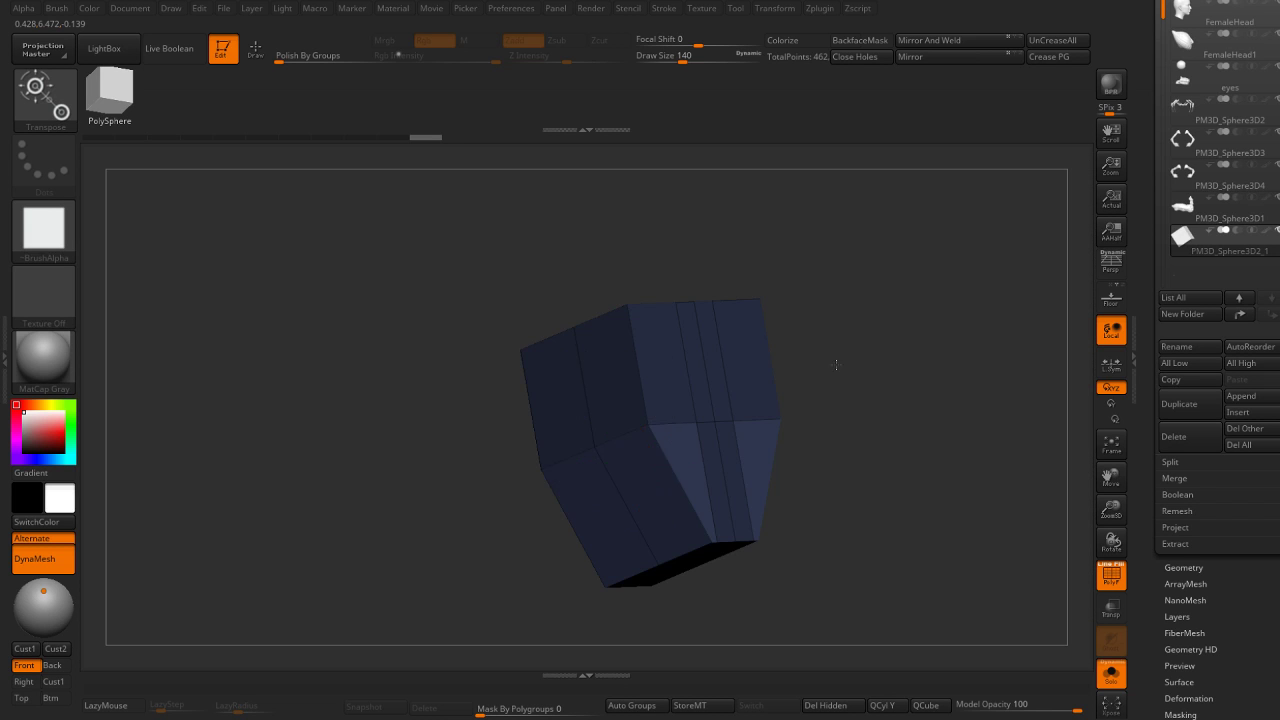
# Widen the chest block and stretch it along its depth with the Transpose gizmo.
pyautogui.press('q')
pyautogui.press('b')
pyautogui.press('z')
pyautogui.press('m')
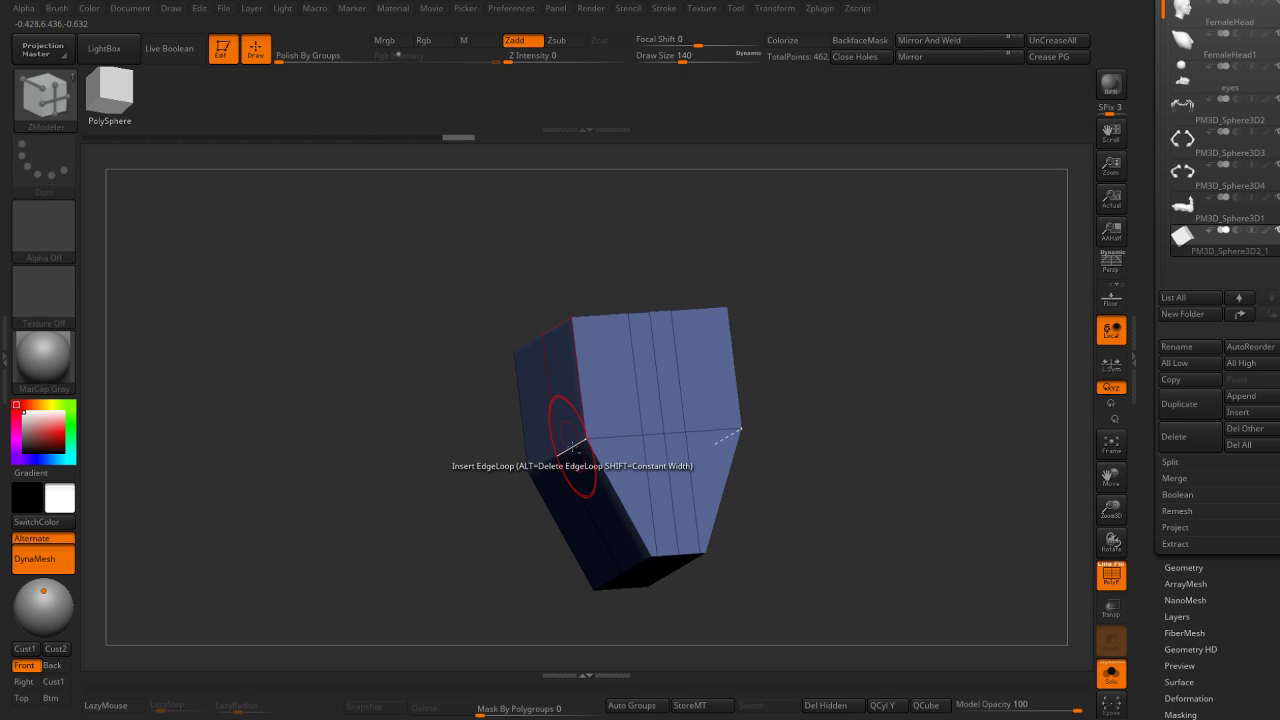
pyautogui.moveTo(843, 371); pyautogui.dragTo(613, 385)
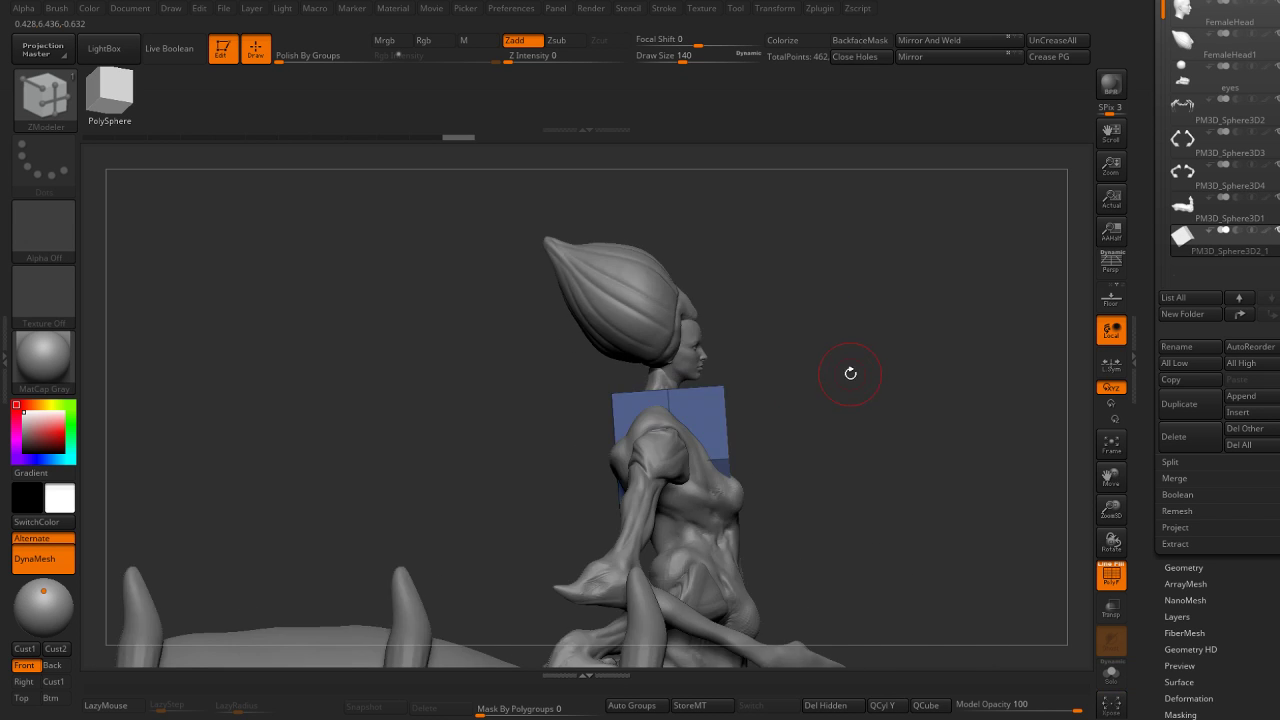
pyautogui.press('w')
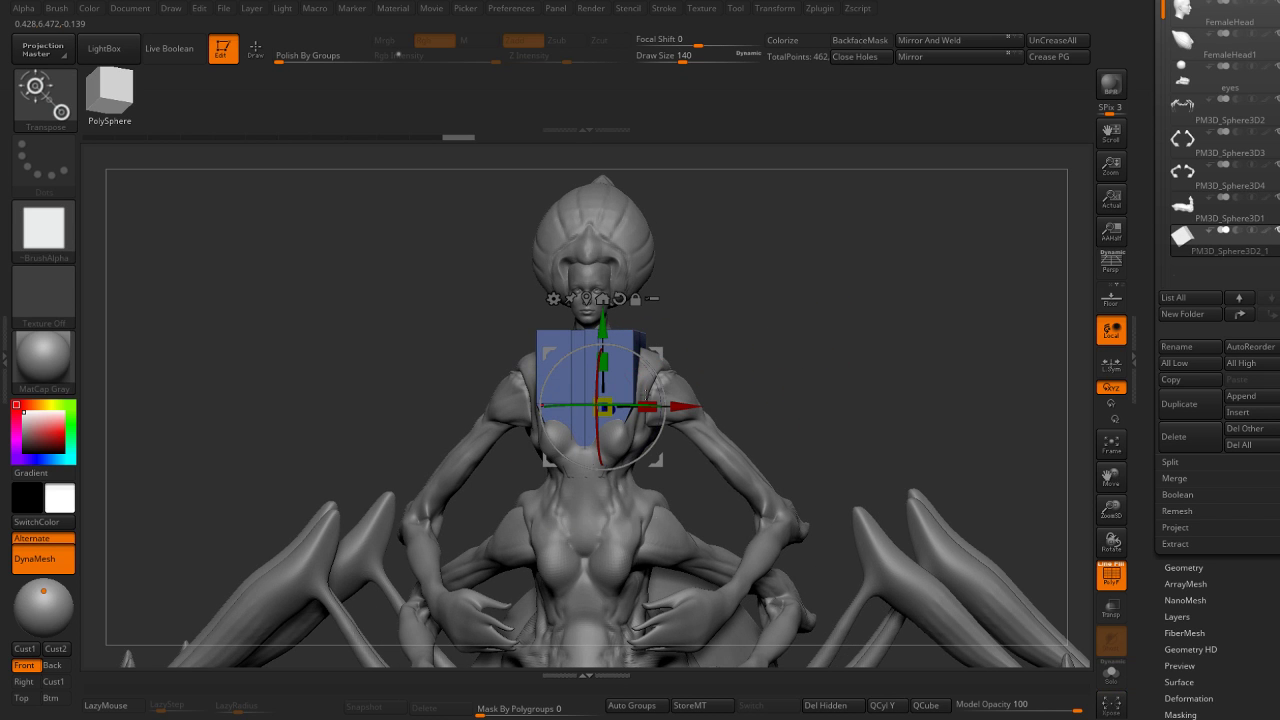
pyautogui.moveTo(646, 408); pyautogui.dragTo(662, 410)
pyautogui.moveTo(760, 330)
pyautogui.mouseDown()
pyautogui.moveTo(810, 350)
pyautogui.moveTo(709, 387)
pyautogui.mouseUp()
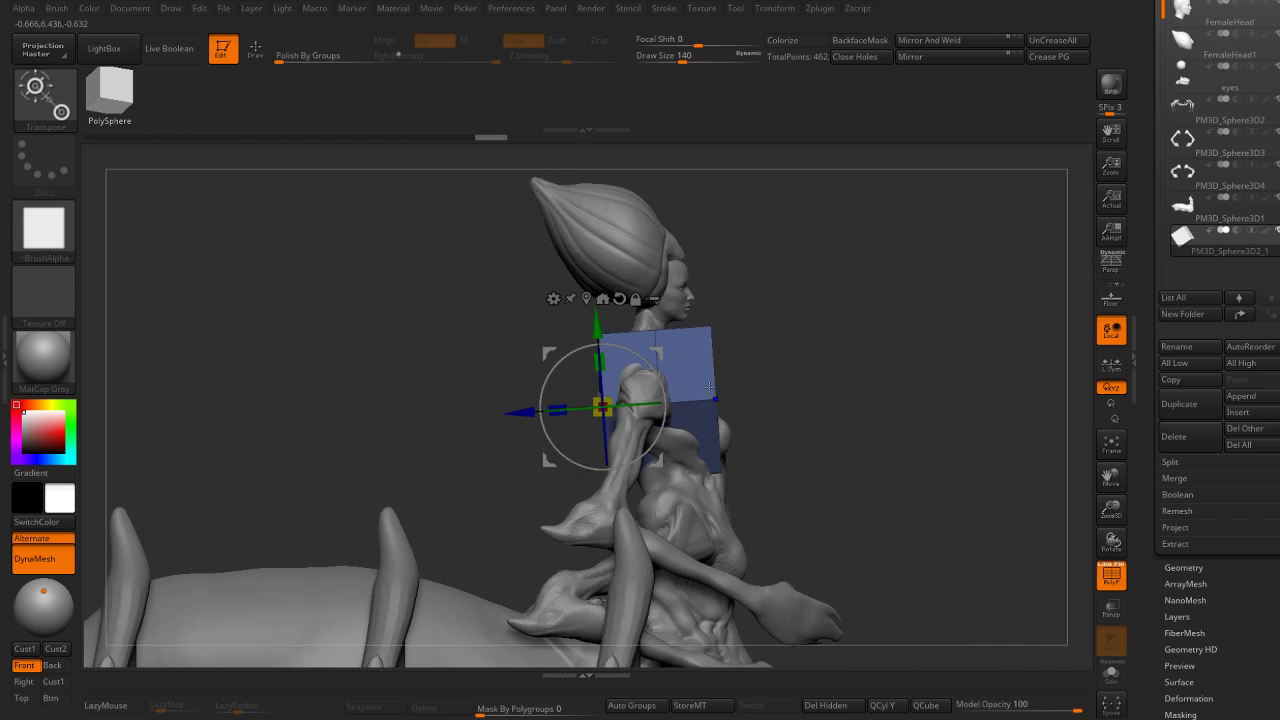
pyautogui.moveTo(556, 409); pyautogui.dragTo(558, 410)
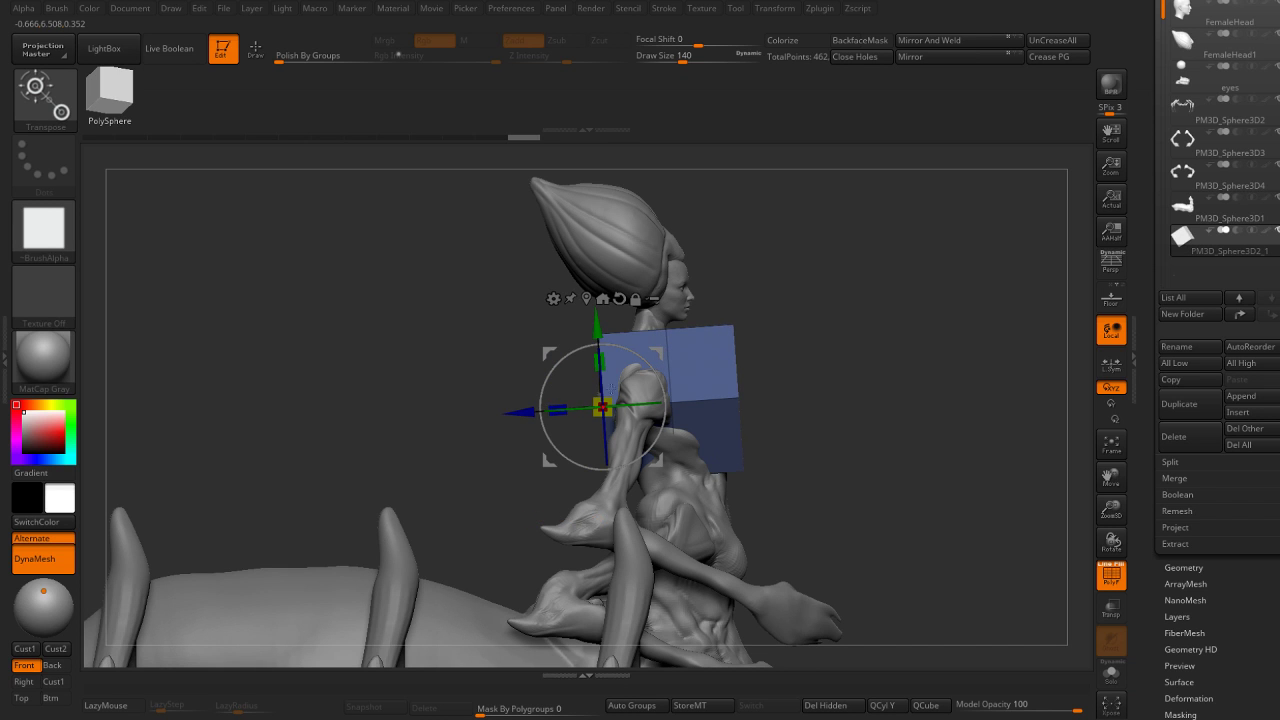
# Mask part of the block and rotate its right side counter-clockwise.
pyautogui.press('q')
pyautogui.moveTo(749, 334)
pyautogui.mouseDown()
pyautogui.moveTo(809, 320)
pyautogui.moveTo(750, 384)
pyautogui.mouseUp()
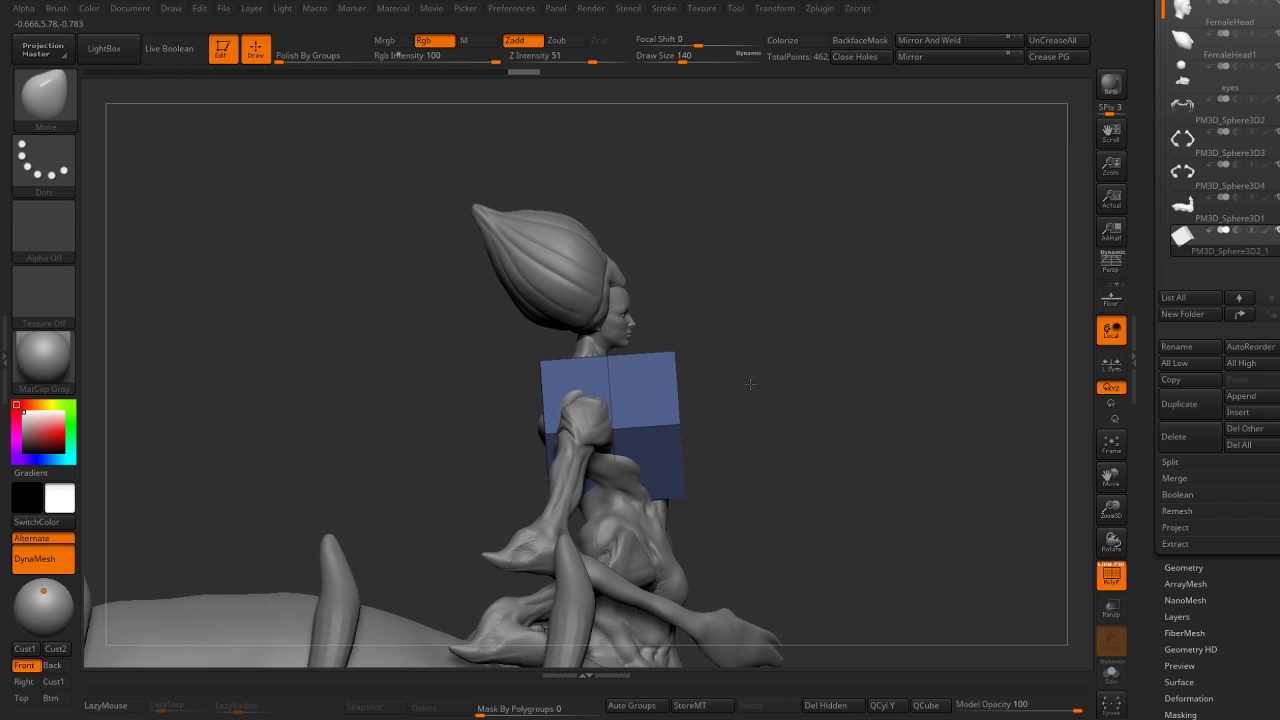
pyautogui.keyDown('ctrl'); pyautogui.moveTo(737, 528); pyautogui.dragTo(810, 450); pyautogui.keyUp('ctrl')
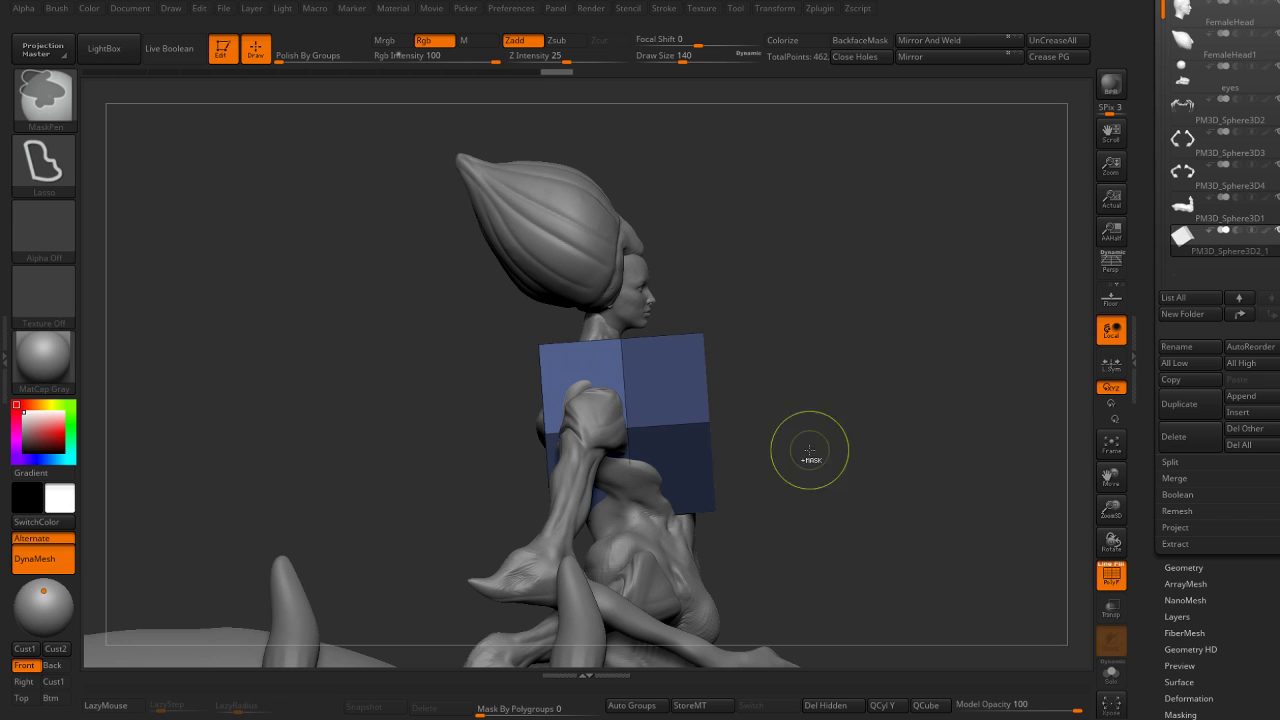
pyautogui.press('w')
pyautogui.keyDown('alt'); pyautogui.moveTo(543, 434); pyautogui.dragTo(700, 421); pyautogui.keyUp('alt')
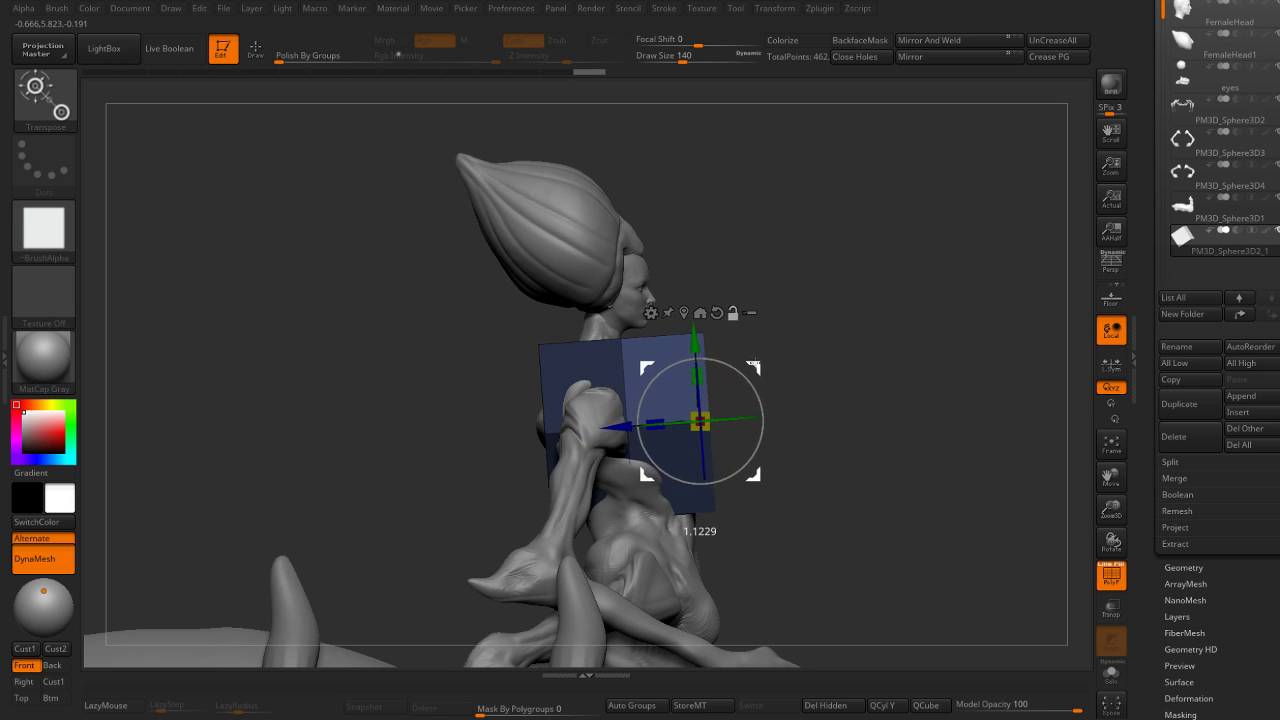
pyautogui.click(717, 313)
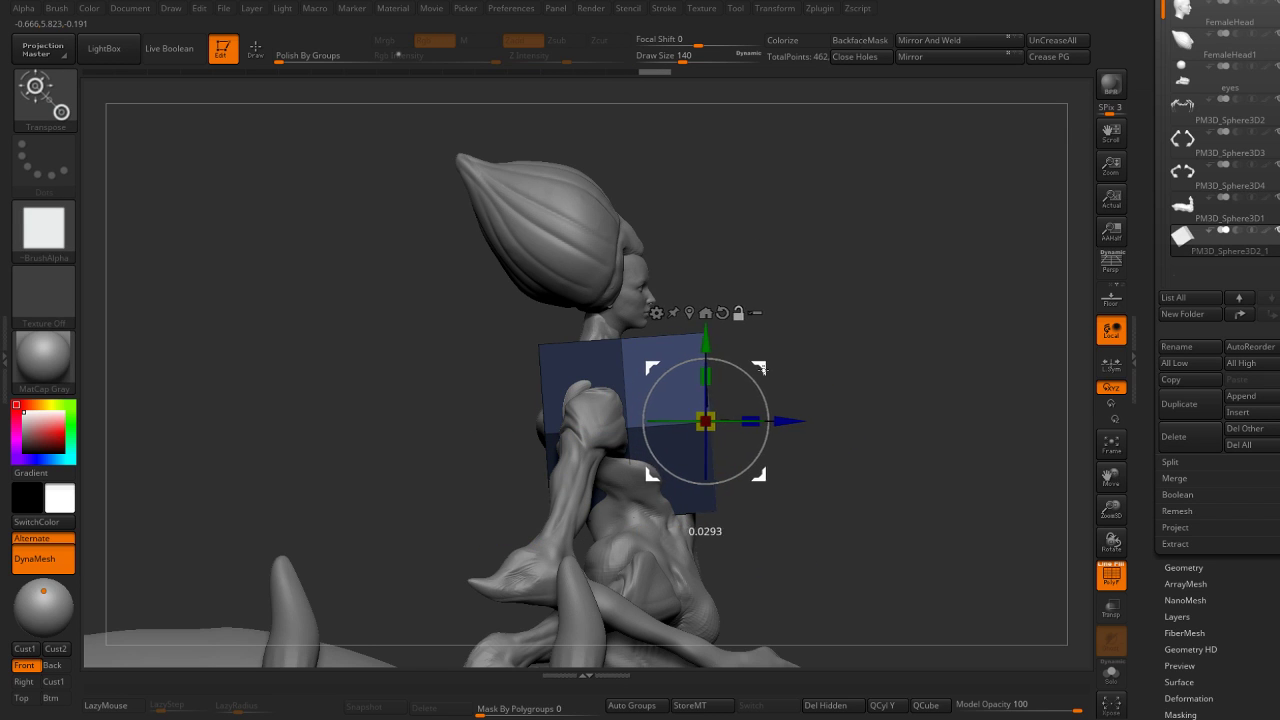
pyautogui.moveTo(761, 390)
pyautogui.mouseDown()
pyautogui.moveTo(736, 361)
pyautogui.moveTo(845, 324)
pyautogui.moveTo(620, 357)
pyautogui.moveTo(726, 357)
pyautogui.mouseUp()
# With the Move brush, pull the block's top toward the neck and shape it around the back.
pyautogui.press('q')
pyautogui.press('s')
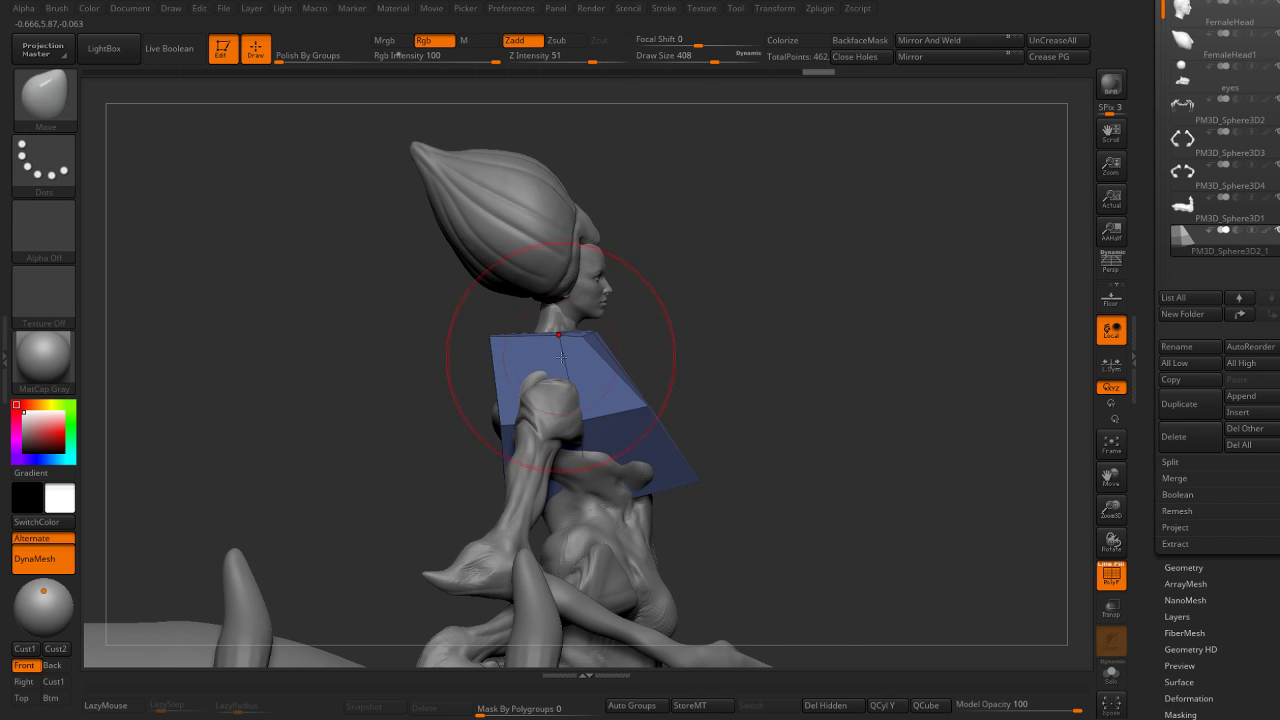
pyautogui.press('s')
pyautogui.moveTo(561, 357)
pyautogui.mouseDown()
pyautogui.moveTo(530, 357)
pyautogui.moveTo(520, 319)
pyautogui.moveTo(541, 298)
pyautogui.moveTo(490, 337)
pyautogui.mouseUp()
pyautogui.press('s')
pyautogui.moveTo(538, 420)
pyautogui.mouseDown()
pyautogui.moveTo(743, 377)
pyautogui.moveTo(556, 494)
pyautogui.moveTo(663, 408)
pyautogui.moveTo(600, 440)
pyautogui.mouseUp()
pyautogui.press('s')
pyautogui.click(560, 494)
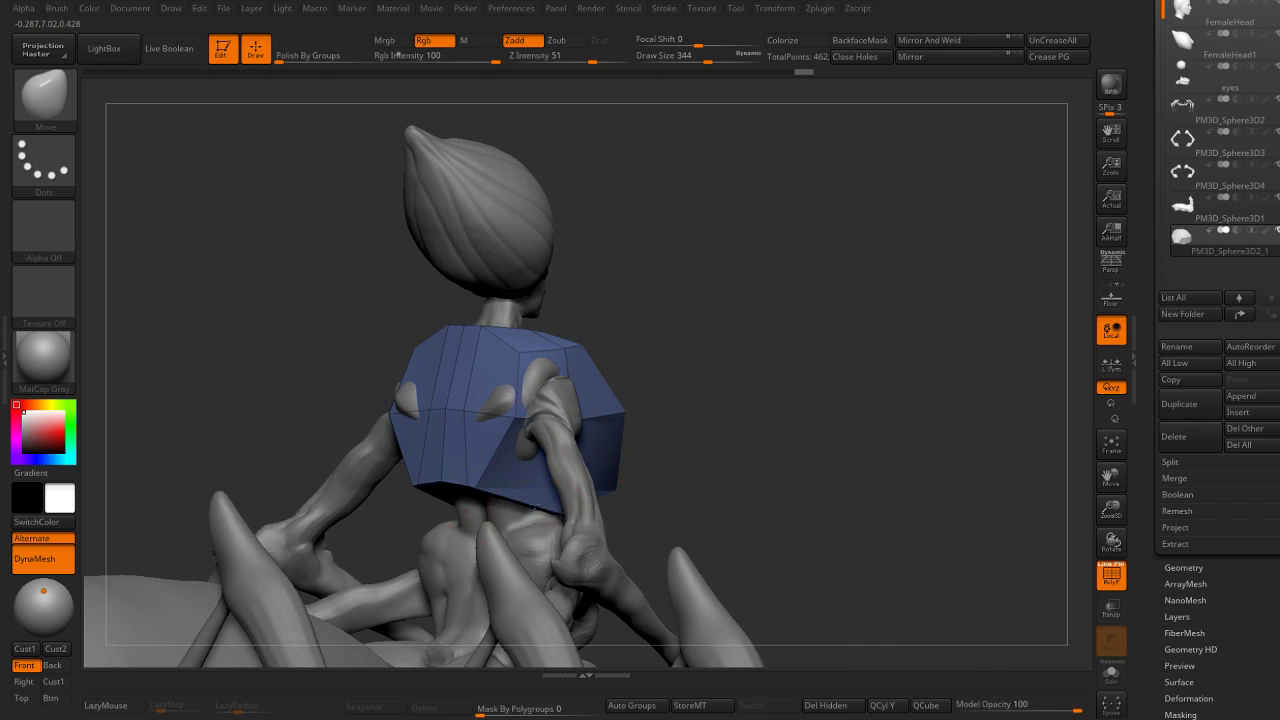
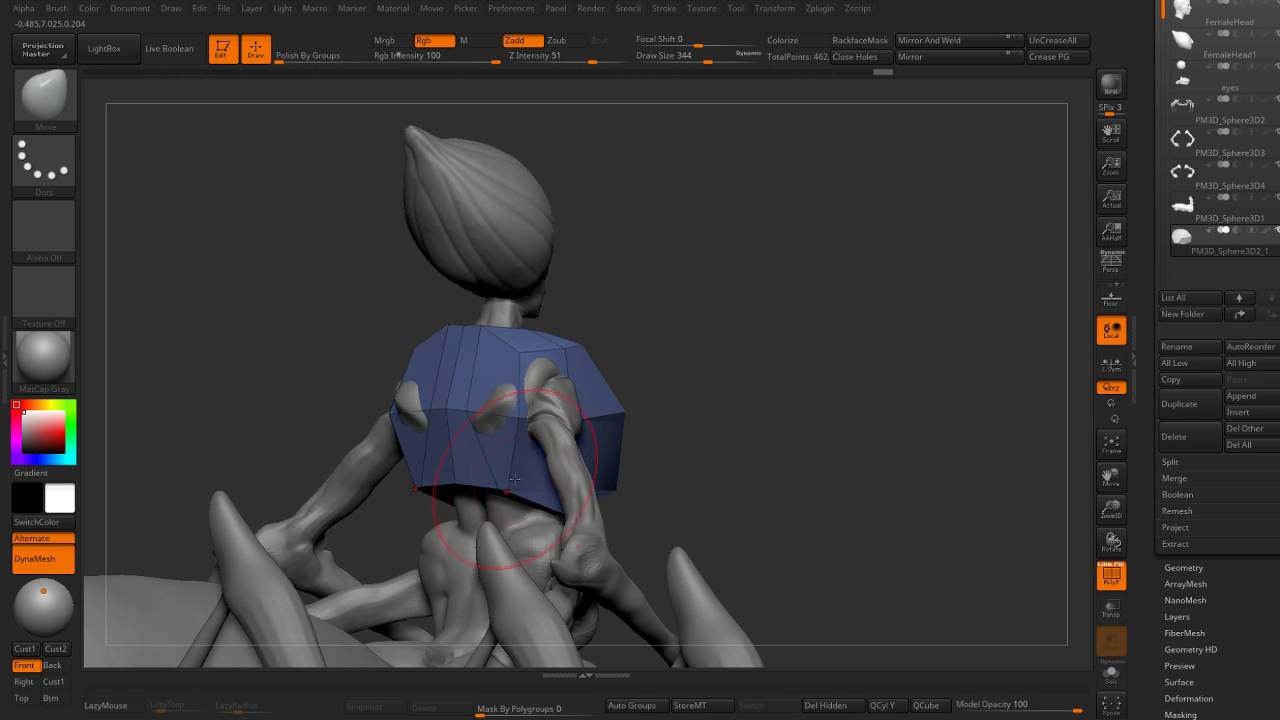
# Size the Move brush and check the chest armor from back and side views.
pyautogui.moveTo(492, 480); pyautogui.dragTo(521, 490)
pyautogui.press('s')
pyautogui.click(521, 492)
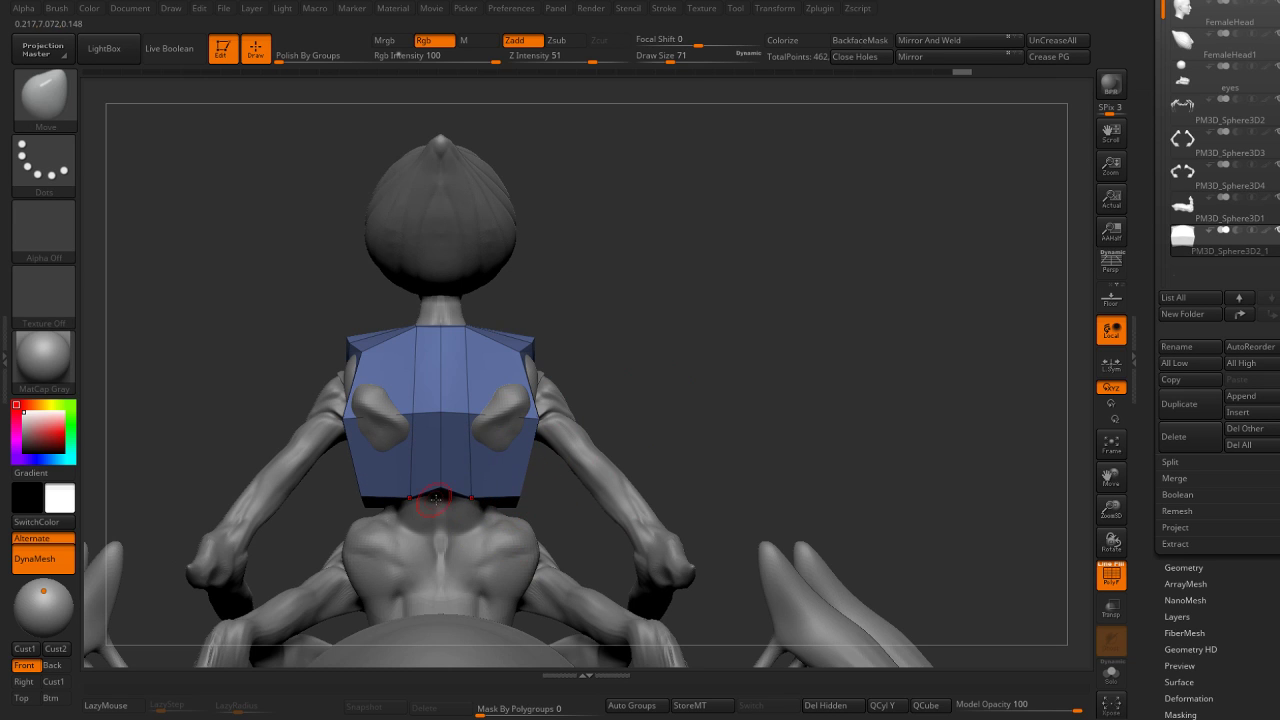
pyautogui.press('s')
pyautogui.click(548, 492)
pyautogui.moveTo(545, 491); pyautogui.dragTo(521, 428)
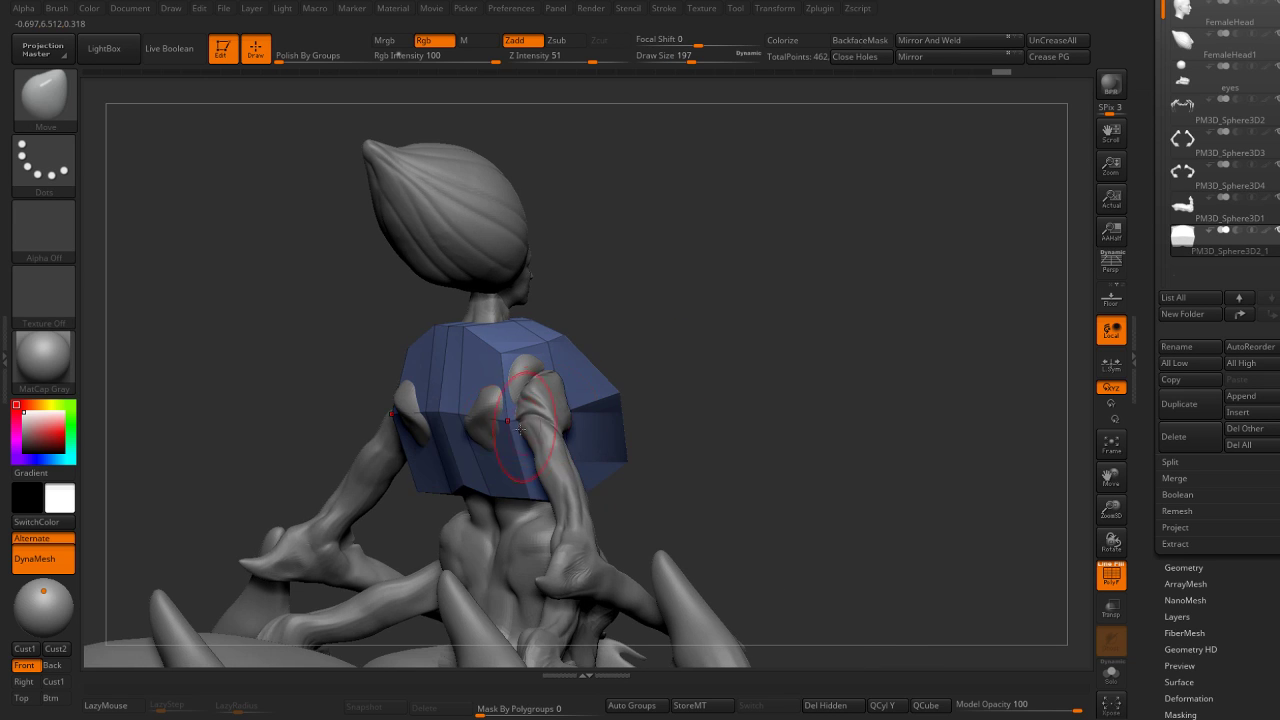
pyautogui.press('s')
pyautogui.click(463, 432)
pyautogui.moveTo(649, 340); pyautogui.dragTo(469, 419)
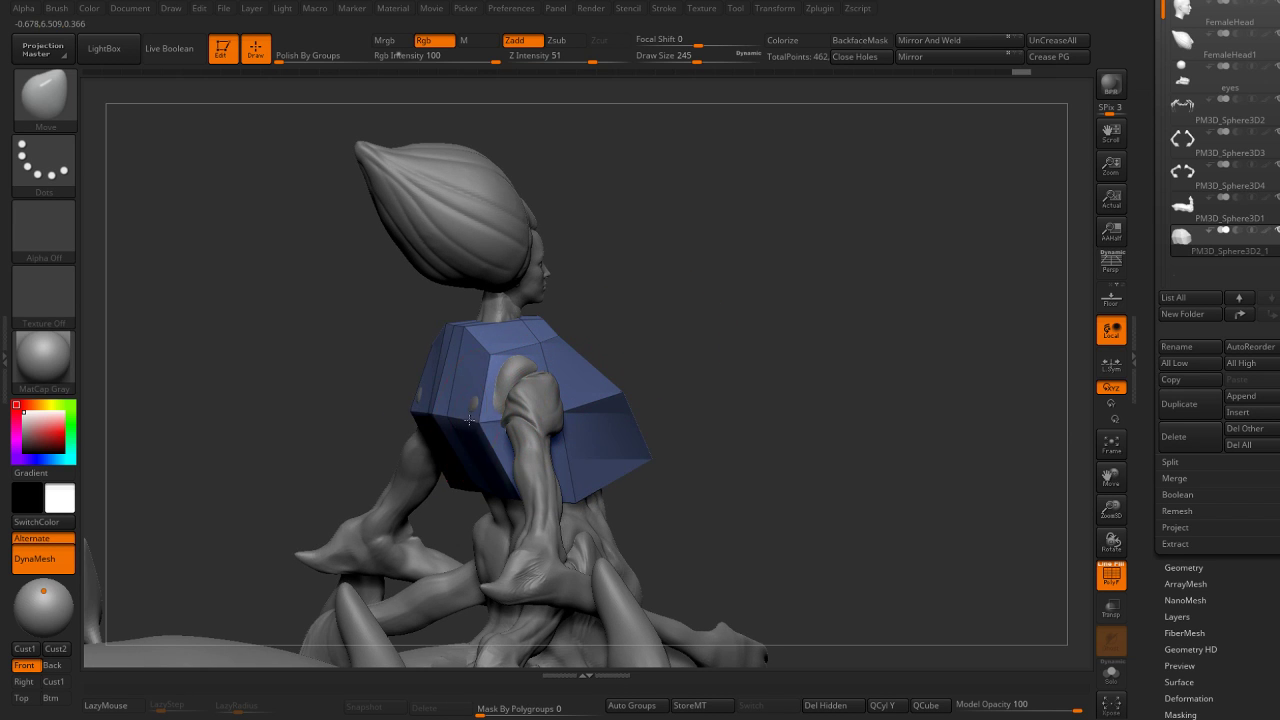
pyautogui.moveTo(613, 343); pyautogui.dragTo(545, 380)
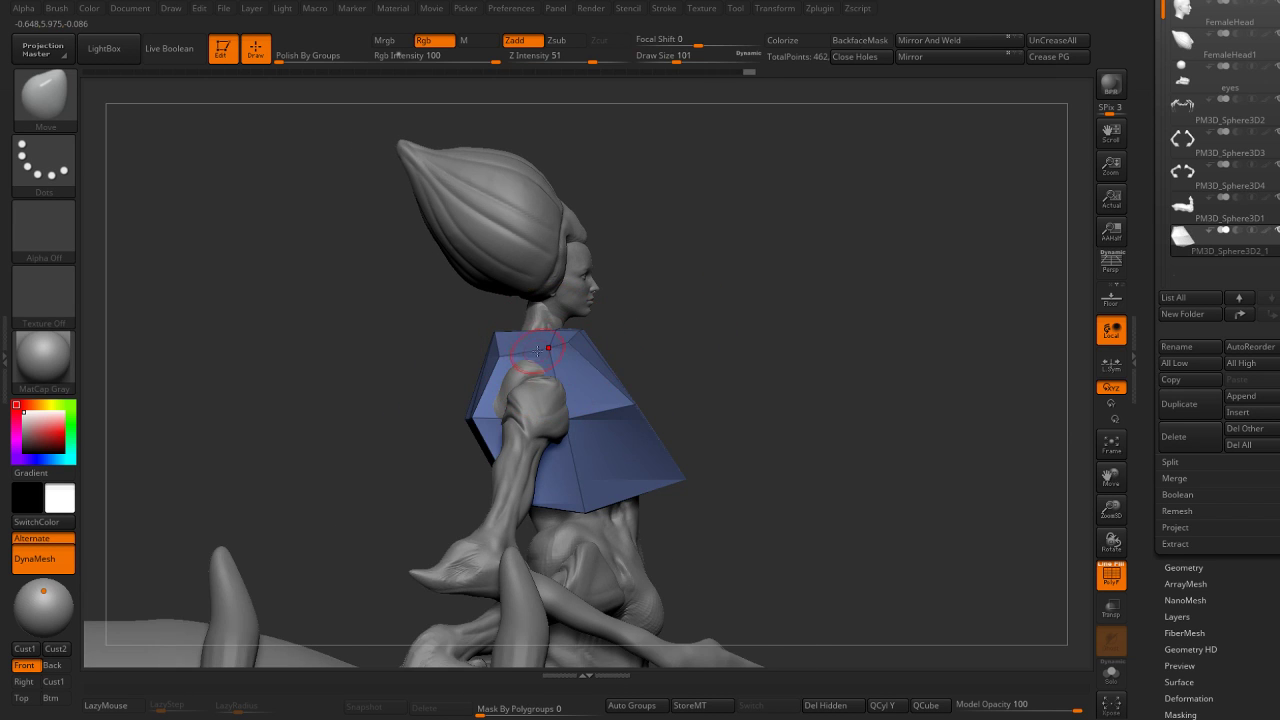
# Toggle ZModeler and back to Move, shrinking the brush to 145 for front-view shaping.
pyautogui.press('b')
pyautogui.press('z')
pyautogui.press('m')
pyautogui.press('b')
pyautogui.press('m')
pyautogui.press('v')
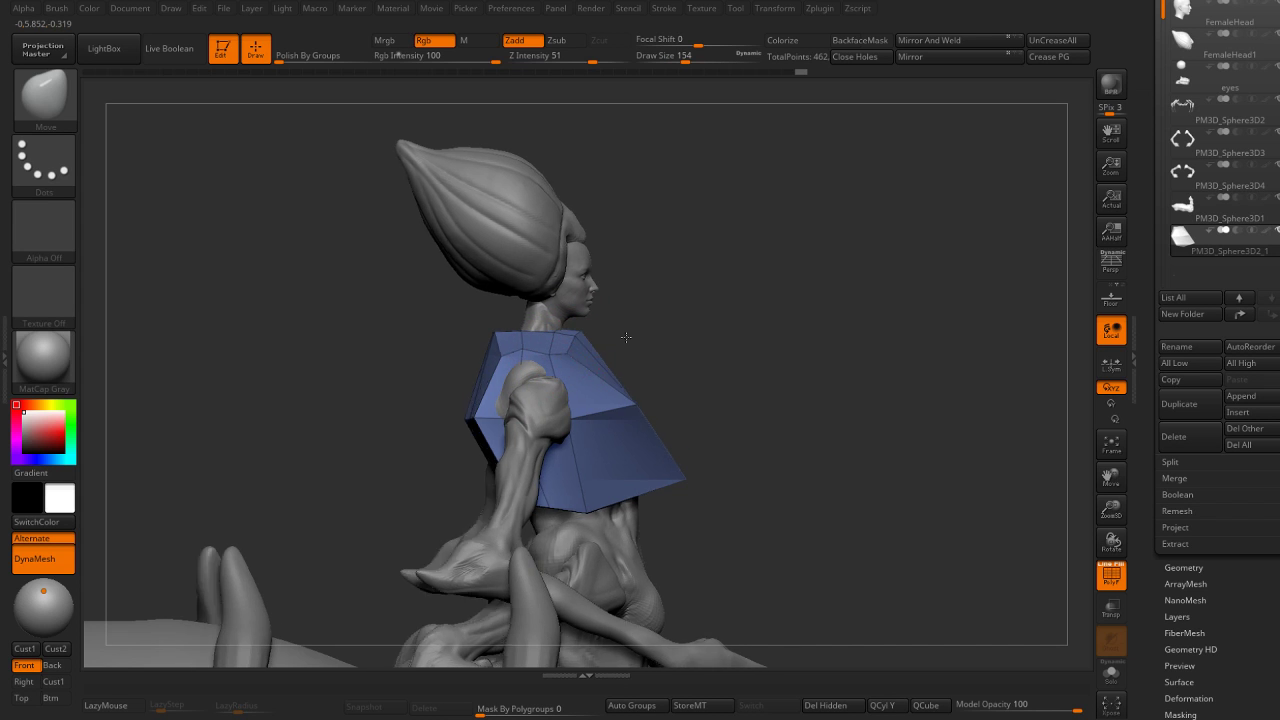
pyautogui.moveTo(565, 355); pyautogui.dragTo(597, 328, button='right')
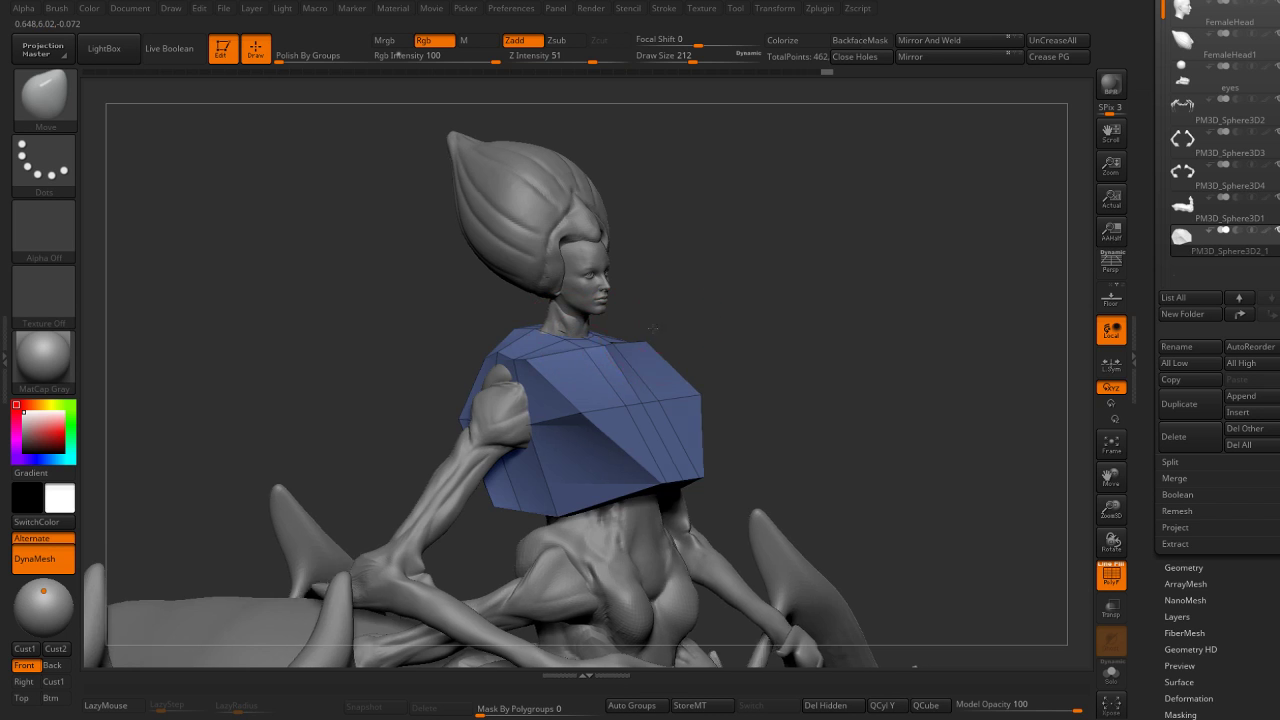
pyautogui.moveTo(581, 335); pyautogui.dragTo(522, 361, button='right')
pyautogui.press('s')
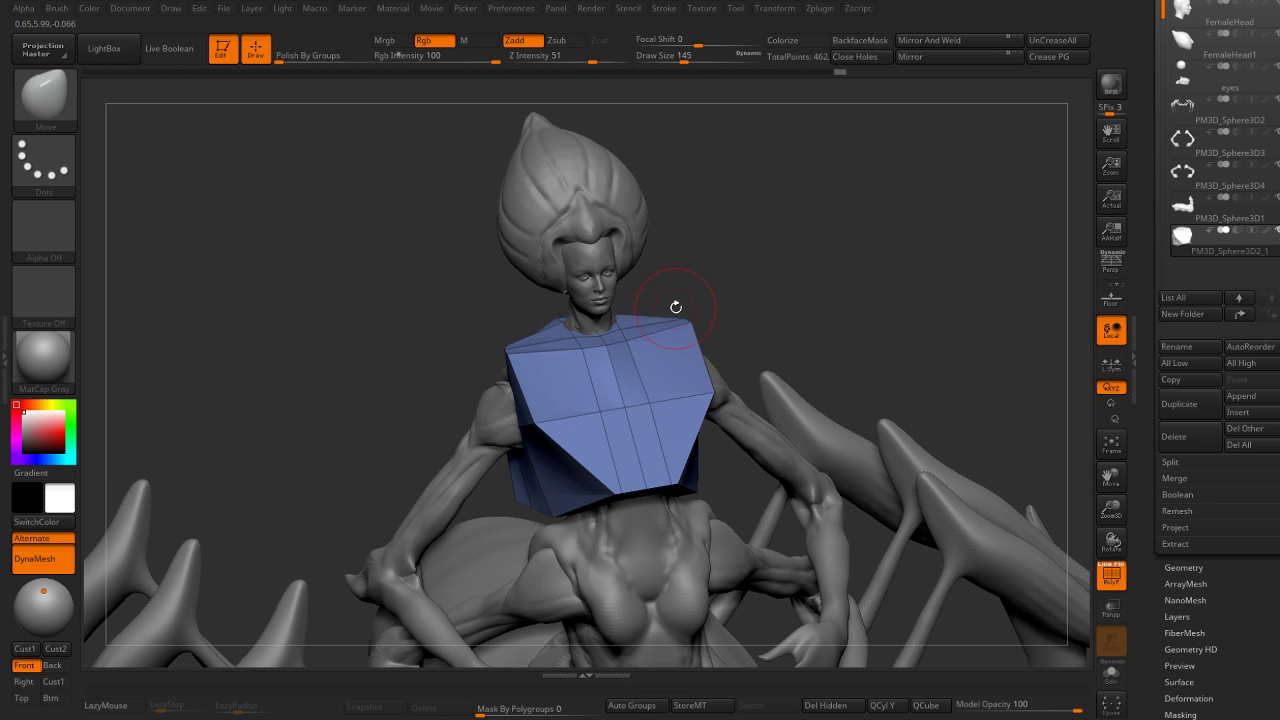
pyautogui.moveTo(677, 300); pyautogui.dragTo(642, 313, button='right')
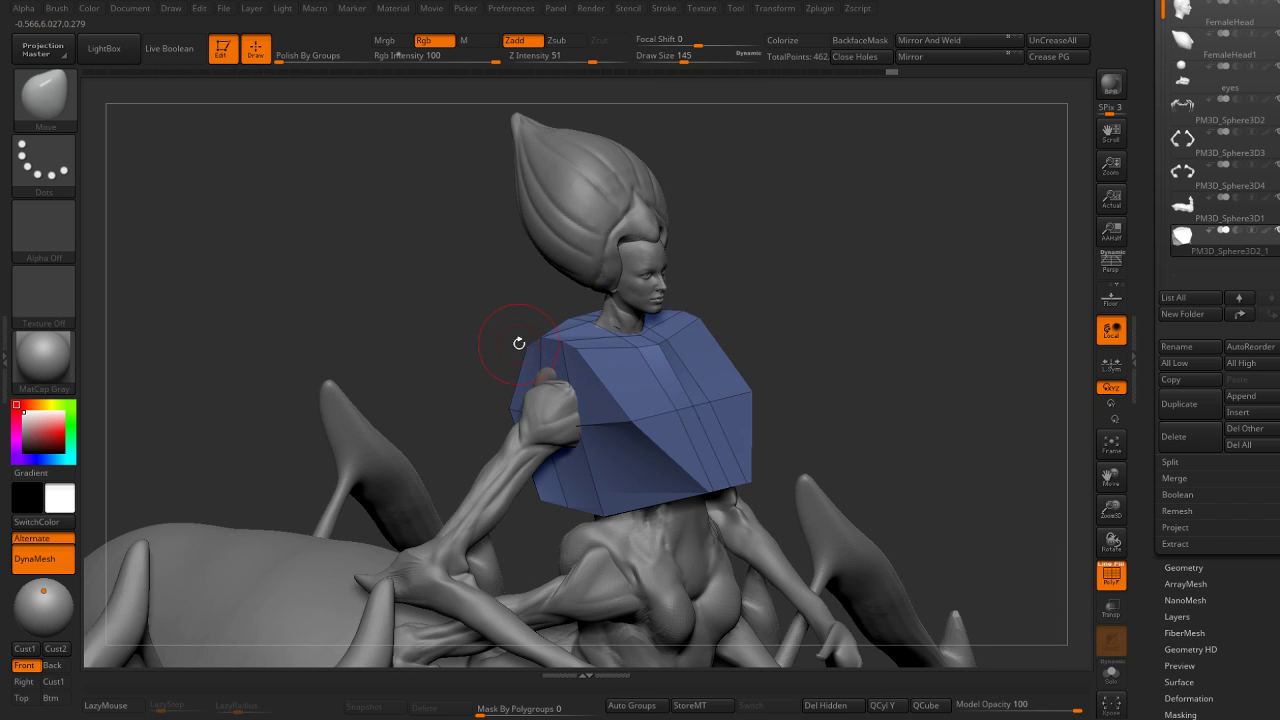
pyautogui.keyDown('shift'); pyautogui.moveTo(520, 318); pyautogui.dragTo(545, 357, button='right'); pyautogui.keyUp('shift')
# Return to the Move brush with the reference sketch hidden and view the armor from the side.
pyautogui.press('b')
pyautogui.press('z')
pyautogui.press('m')
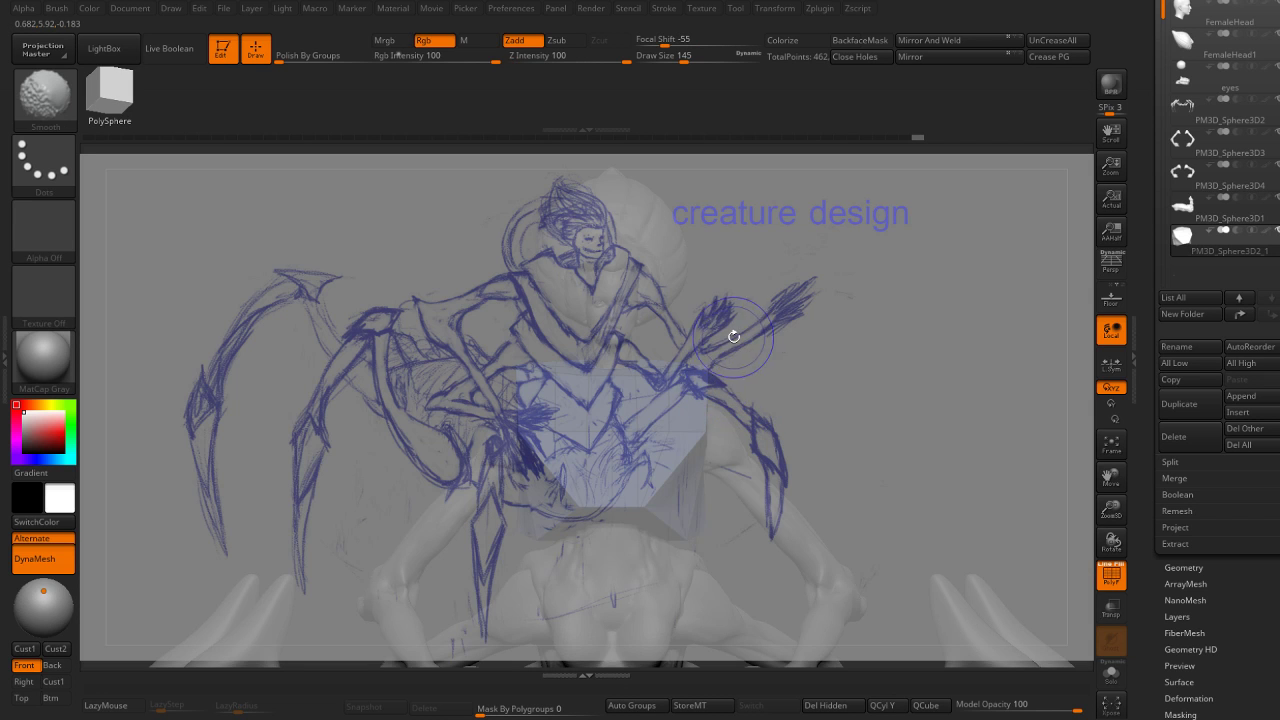
pyautogui.press('b')
pyautogui.press('m')
pyautogui.press('v')
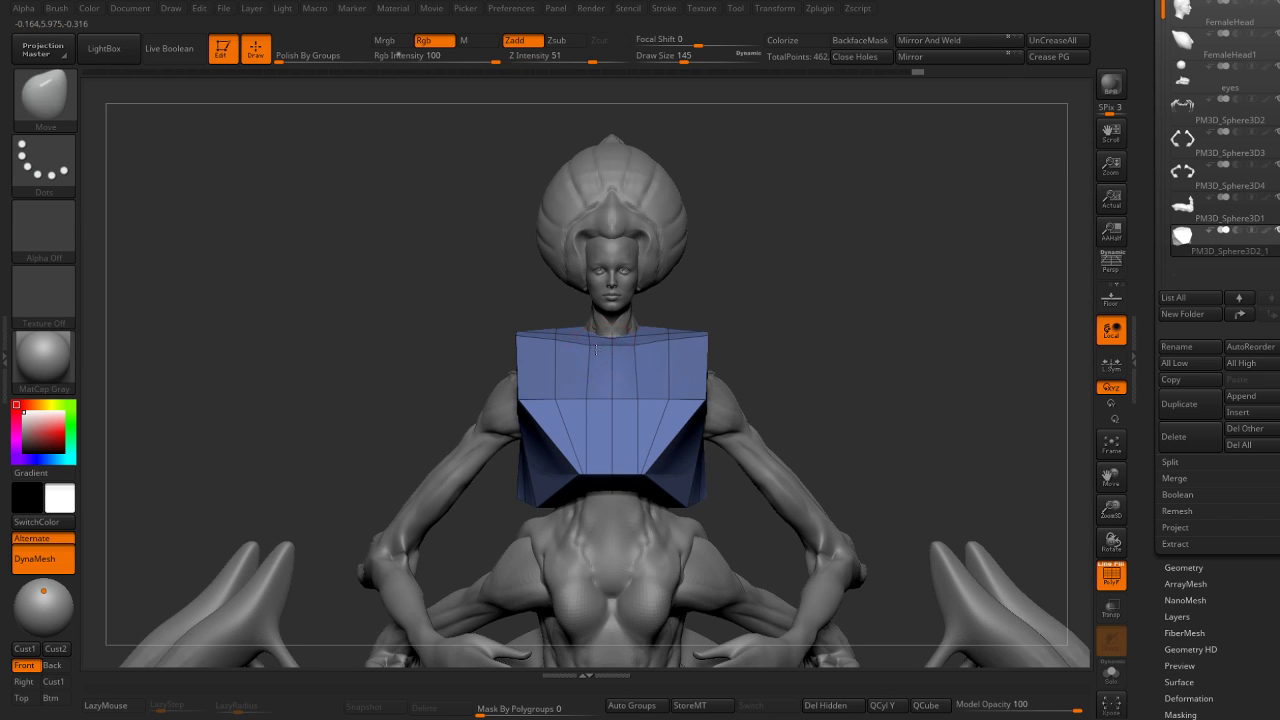
pyautogui.moveTo(596, 349)
pyautogui.mouseDown(button='right')
pyautogui.moveTo(723, 316)
pyautogui.moveTo(645, 330)
pyautogui.mouseUp(button='right')
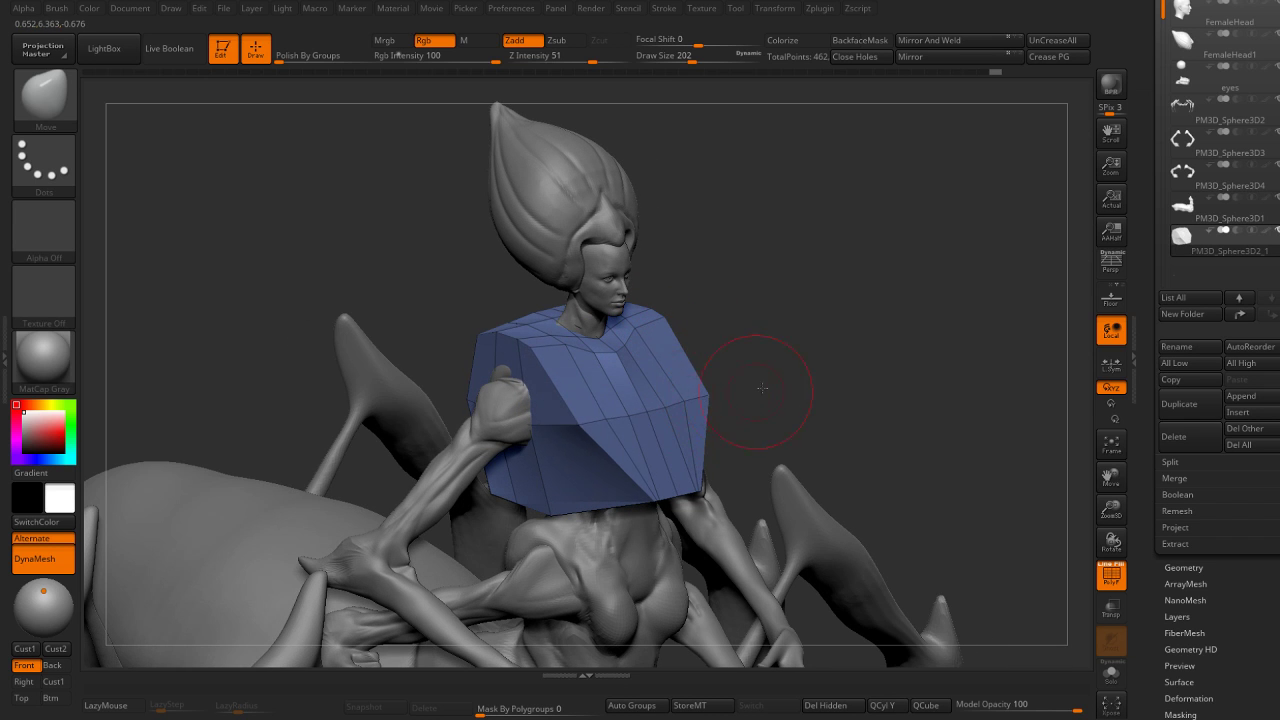
pyautogui.moveTo(762, 387)
pyautogui.mouseDown(button='right')
pyautogui.moveTo(806, 408)
pyautogui.moveTo(737, 417)
pyautogui.mouseUp(button='right')
# Resize the Move brush (286, then 167) and compare the armor against the reference sketch.
pyautogui.press('s')
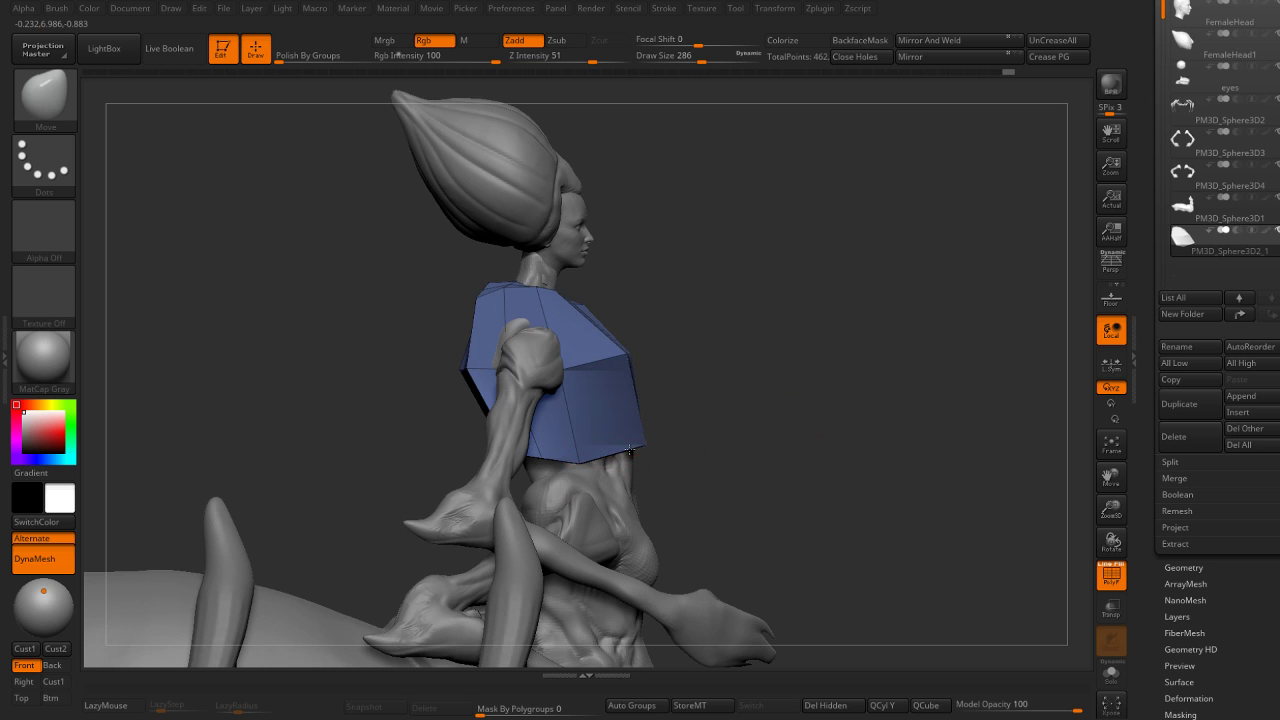
pyautogui.moveTo(629, 452); pyautogui.dragTo(660, 430, button='right')
pyautogui.press('s')
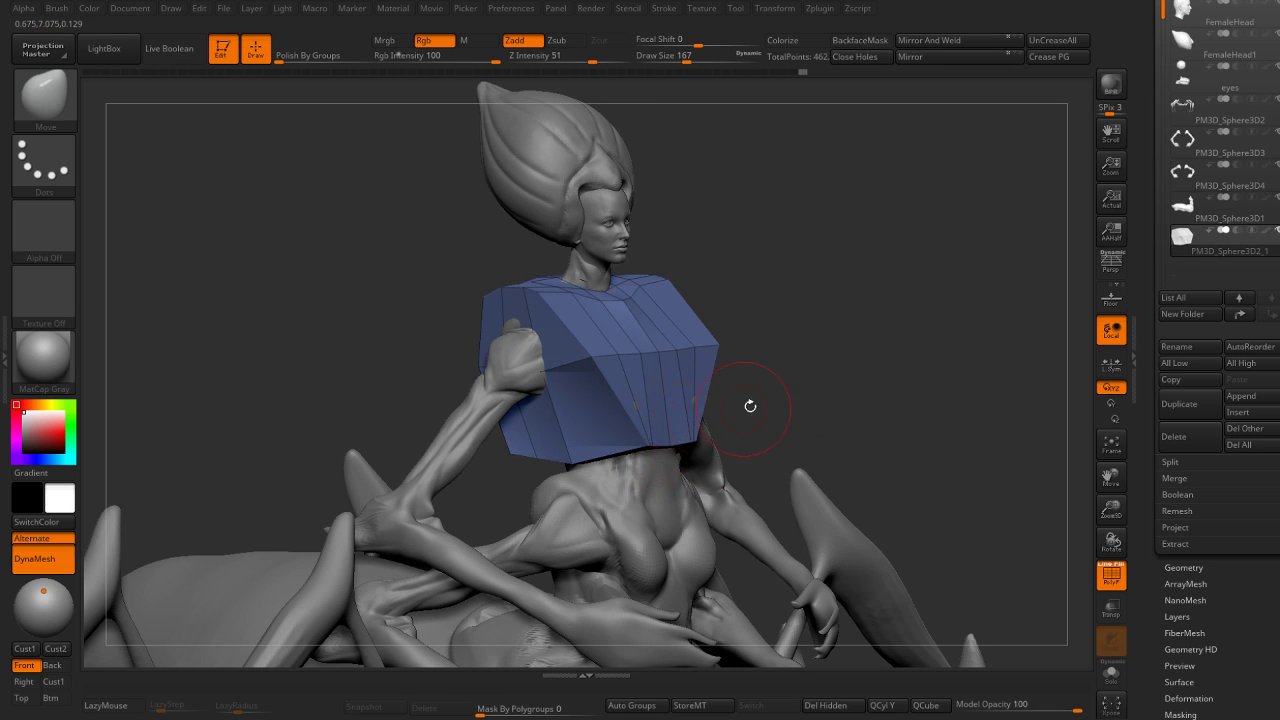
pyautogui.moveTo(750, 406); pyautogui.dragTo(643, 450, button='right')
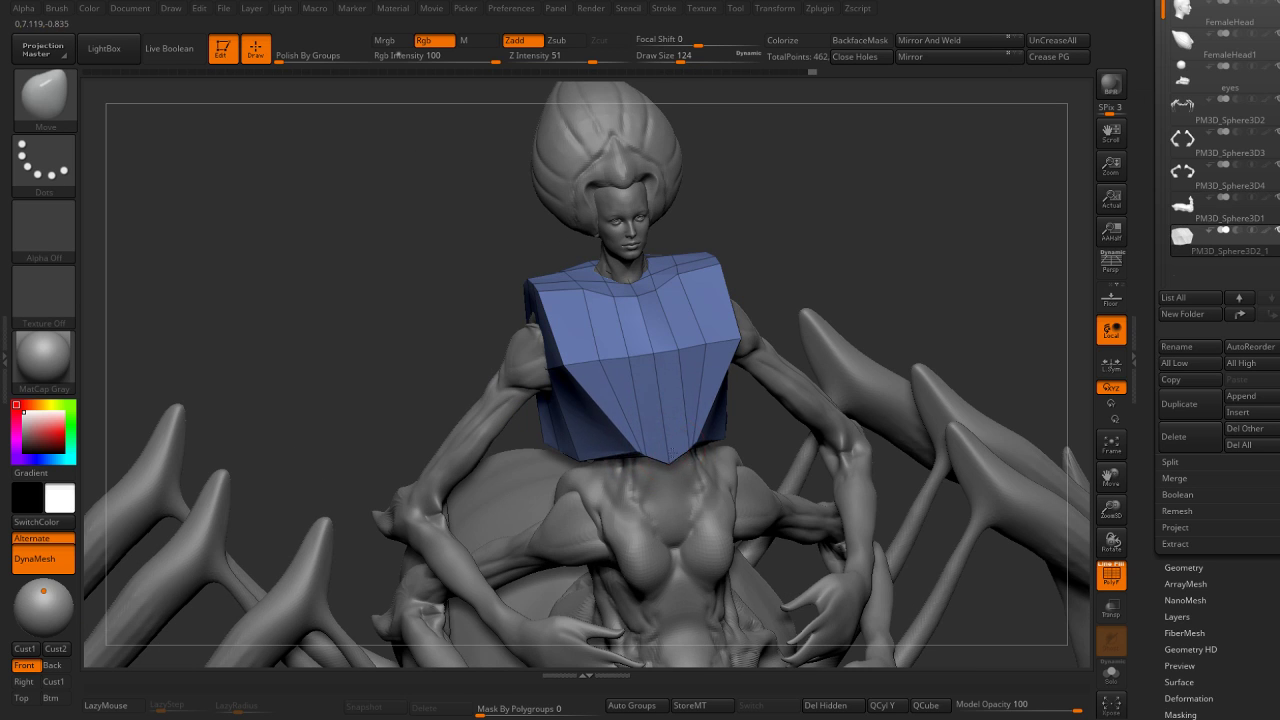
pyautogui.hotkey('shift', 'z')
pyautogui.hotkey('shift', 'z')
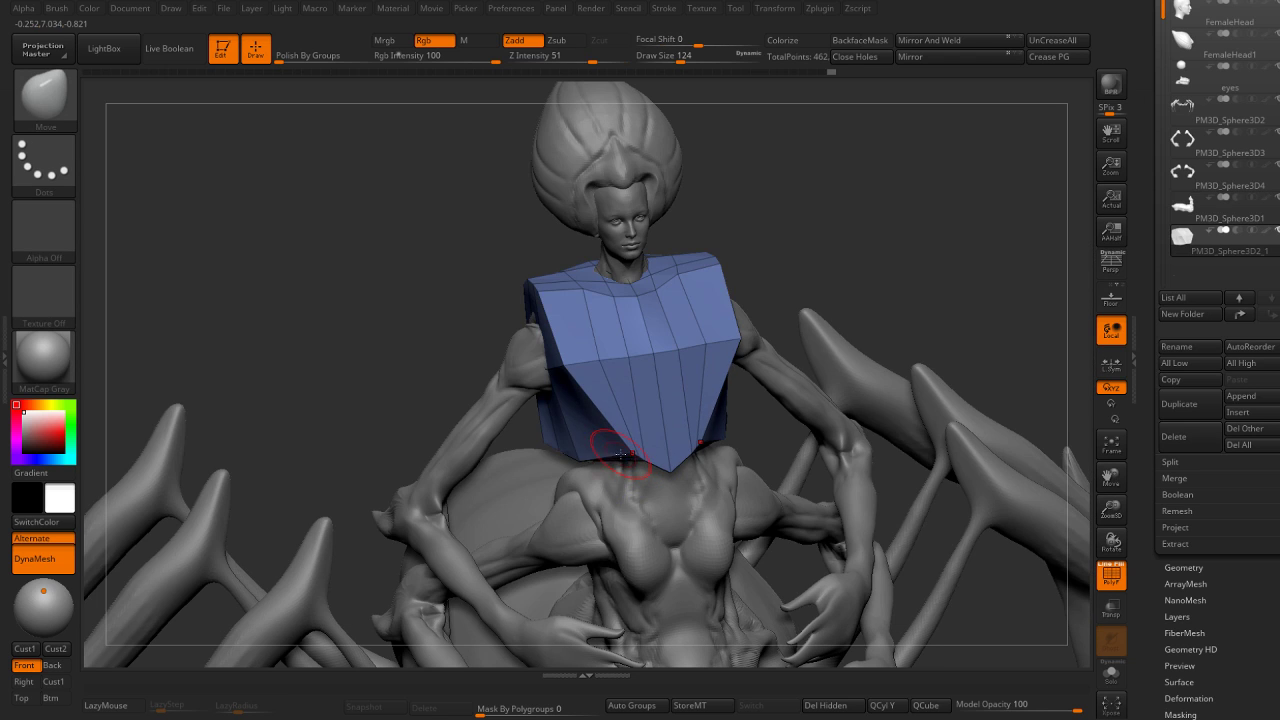
pyautogui.moveTo(849, 323)
pyautogui.mouseDown(button='right')
pyautogui.moveTo(650, 437)
pyautogui.moveTo(594, 447)
pyautogui.mouseUp(button='right')
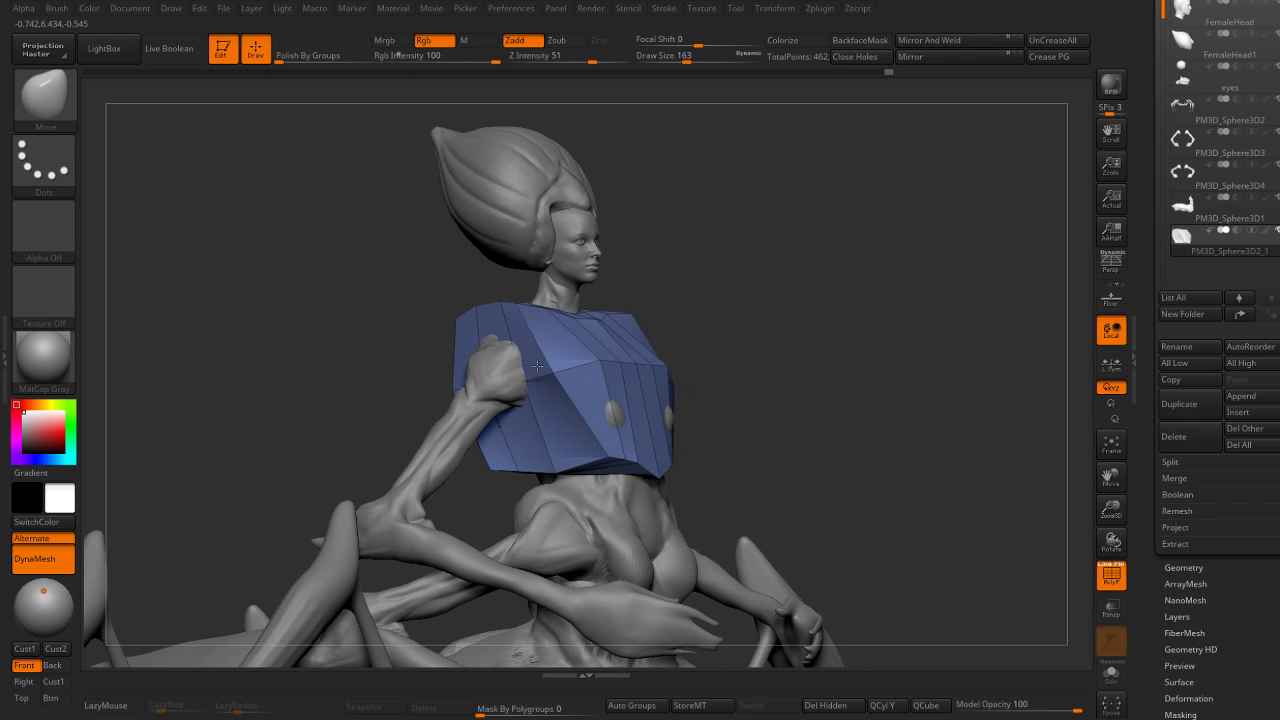
pyautogui.keyDown('shift'); pyautogui.moveTo(563, 366); pyautogui.dragTo(593, 357, button='right'); pyautogui.keyUp('shift')
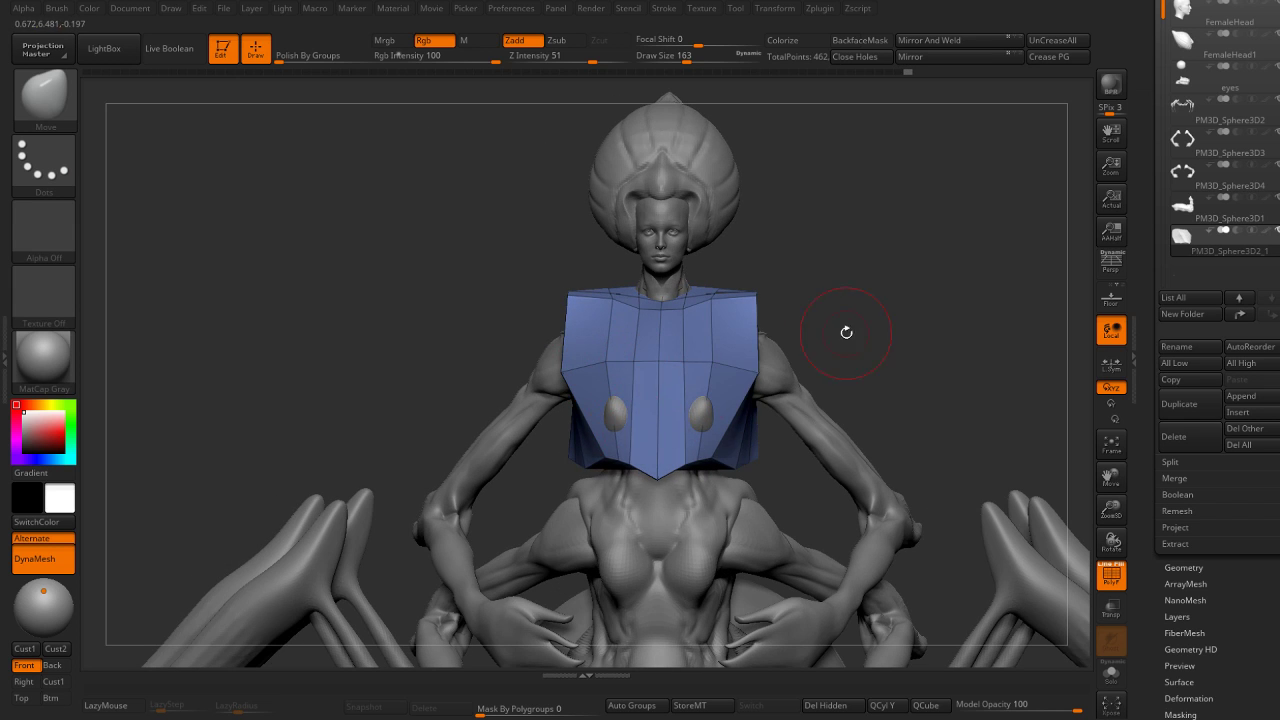
pyautogui.moveTo(846, 332)
pyautogui.mouseDown(button='right')
pyautogui.moveTo(634, 411)
pyautogui.moveTo(623, 429)
pyautogui.mouseUp(button='right')
pyautogui.moveTo(596, 387)
pyautogui.keyDown('shift'); pyautogui.mouseDown(button='right')
pyautogui.moveTo(590, 357)
pyautogui.moveTo(645, 349)
pyautogui.mouseUp(button='right'); pyautogui.keyUp('shift')
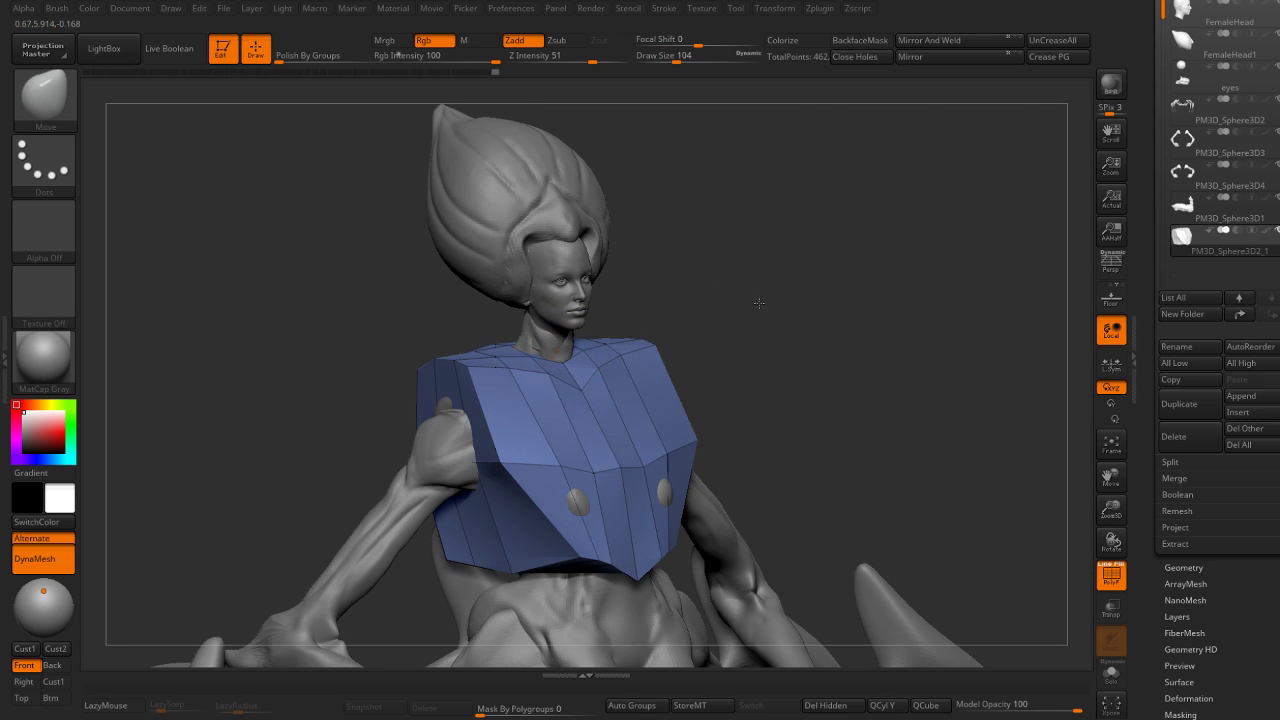
# Shape the armor's front against the reference sketch and enable Dynamic Subdiv on the plate.
pyautogui.moveTo(580, 374); pyautogui.dragTo(582, 389, button='right')
pyautogui.press('shift')
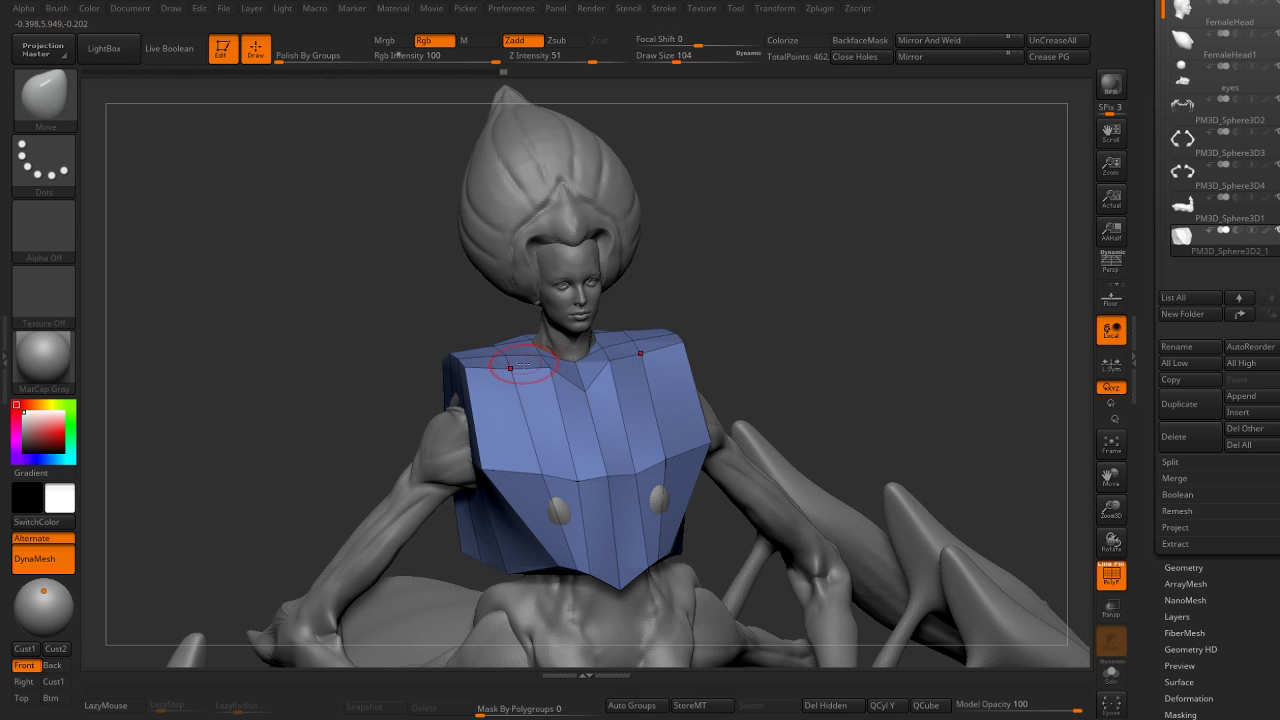
pyautogui.moveTo(471, 313)
pyautogui.mouseDown()
pyautogui.moveTo(478, 330)
pyautogui.moveTo(744, 254)
pyautogui.mouseUp()
pyautogui.moveTo(709, 241)
pyautogui.mouseDown()
pyautogui.moveTo(729, 263)
pyautogui.moveTo(786, 237)
pyautogui.moveTo(768, 258)
pyautogui.mouseUp()
pyautogui.press('d')
pyautogui.click(640, 226)
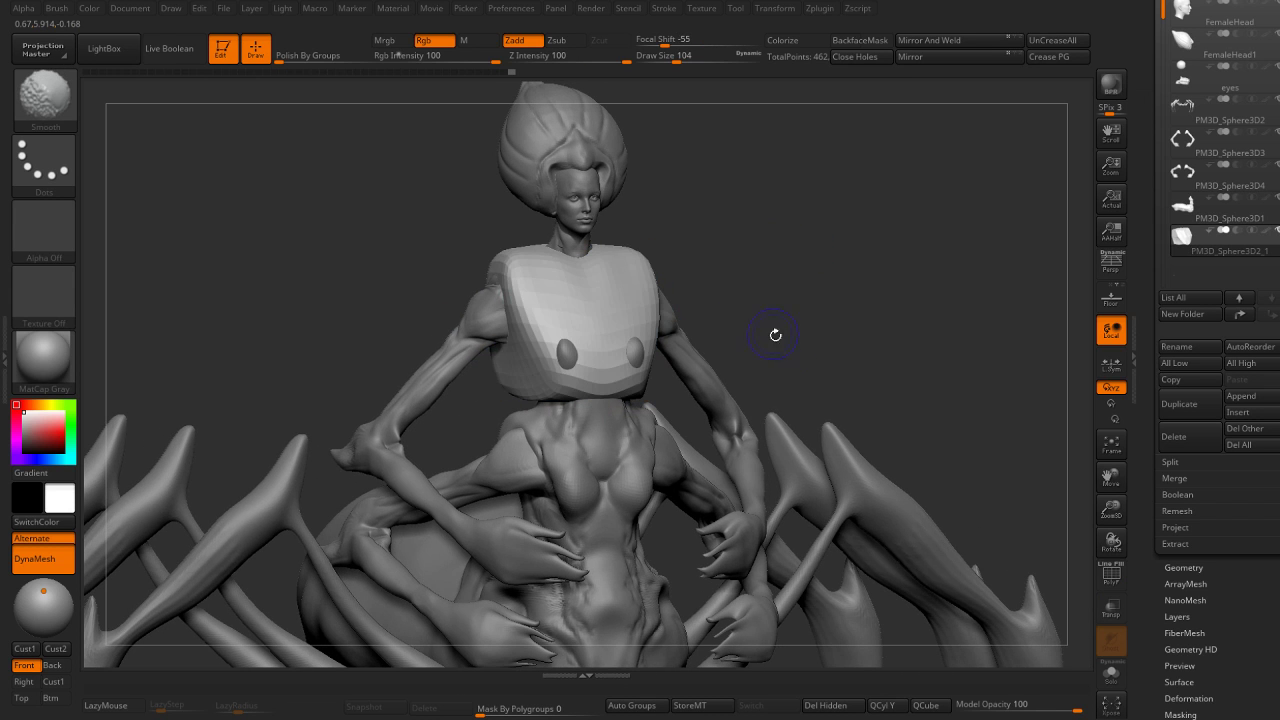
# Turn Dynamic Subdiv off and show the PolyF wireframe on the chest plate.
pyautogui.hotkey('shift', 'd')
pyautogui.press('d')
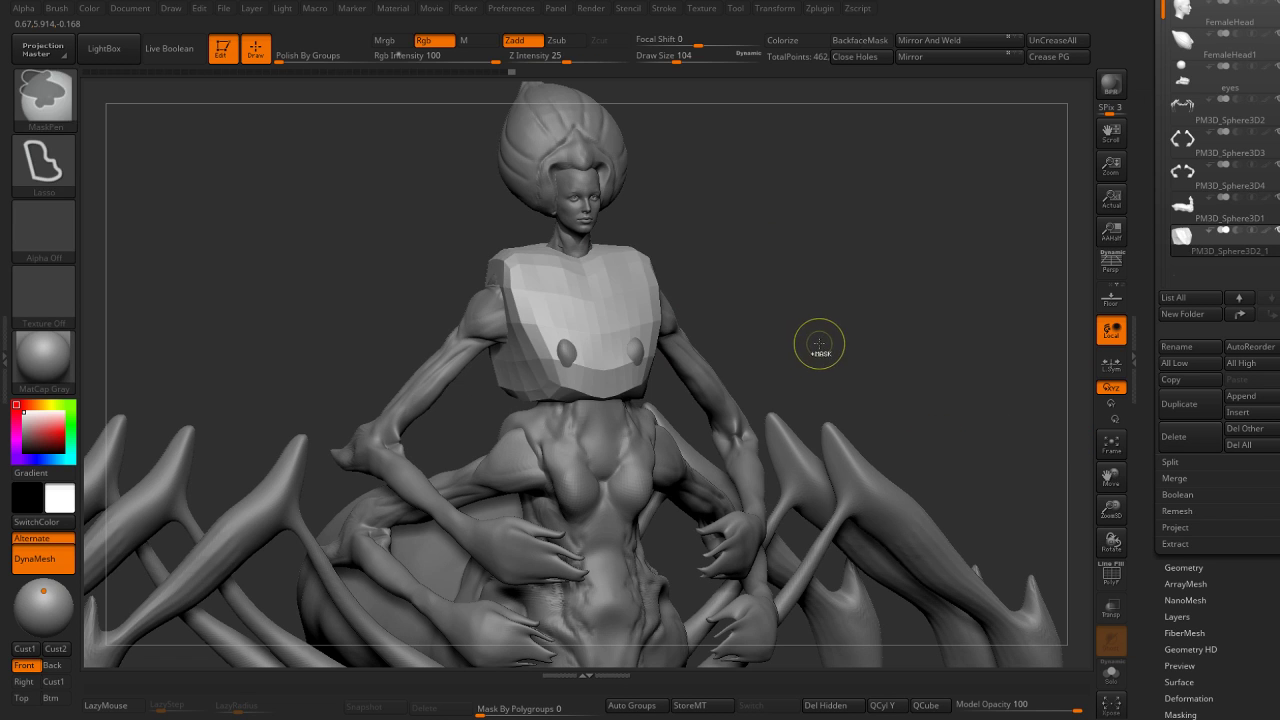
pyautogui.hotkey('shift', 'd')
pyautogui.hotkey('shift', 'f')
pyautogui.moveTo(766, 289); pyautogui.dragTo(557, 320)
# Set the ZModeler edge action to Crease with EdgeLoop targeting.
pyautogui.press('b')
pyautogui.press('z')
pyautogui.press('m')
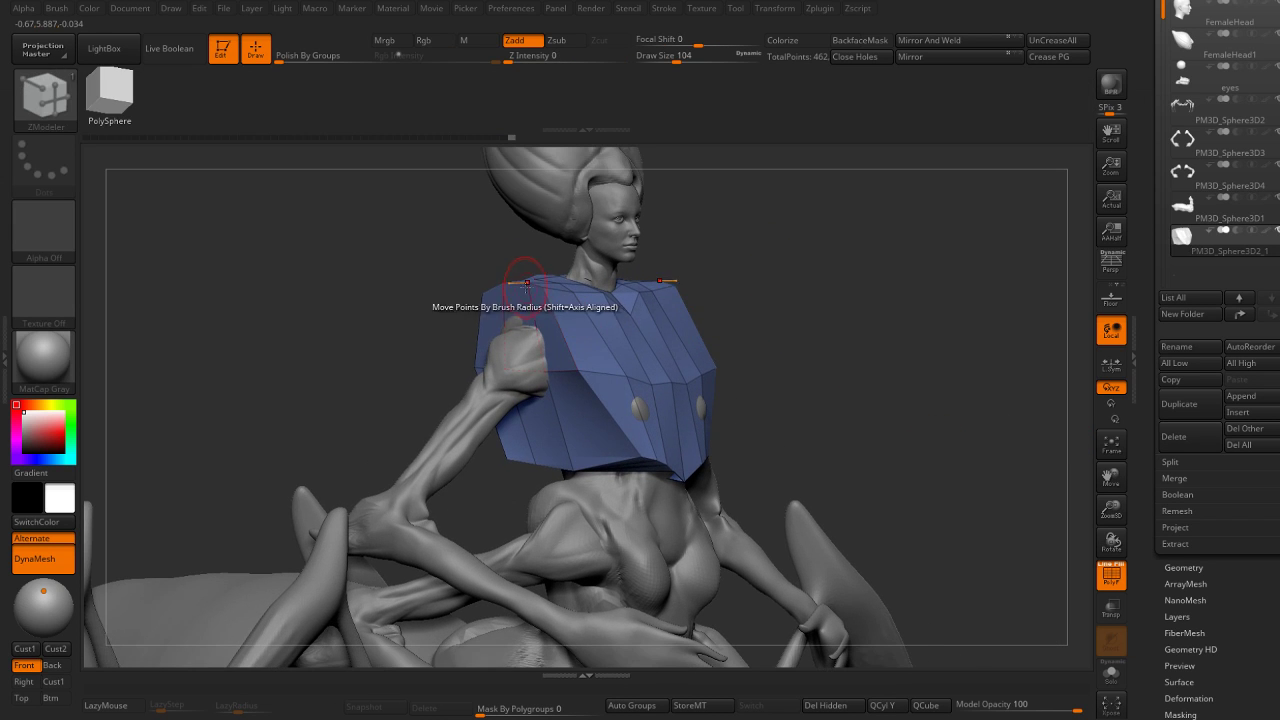
pyautogui.press('space')
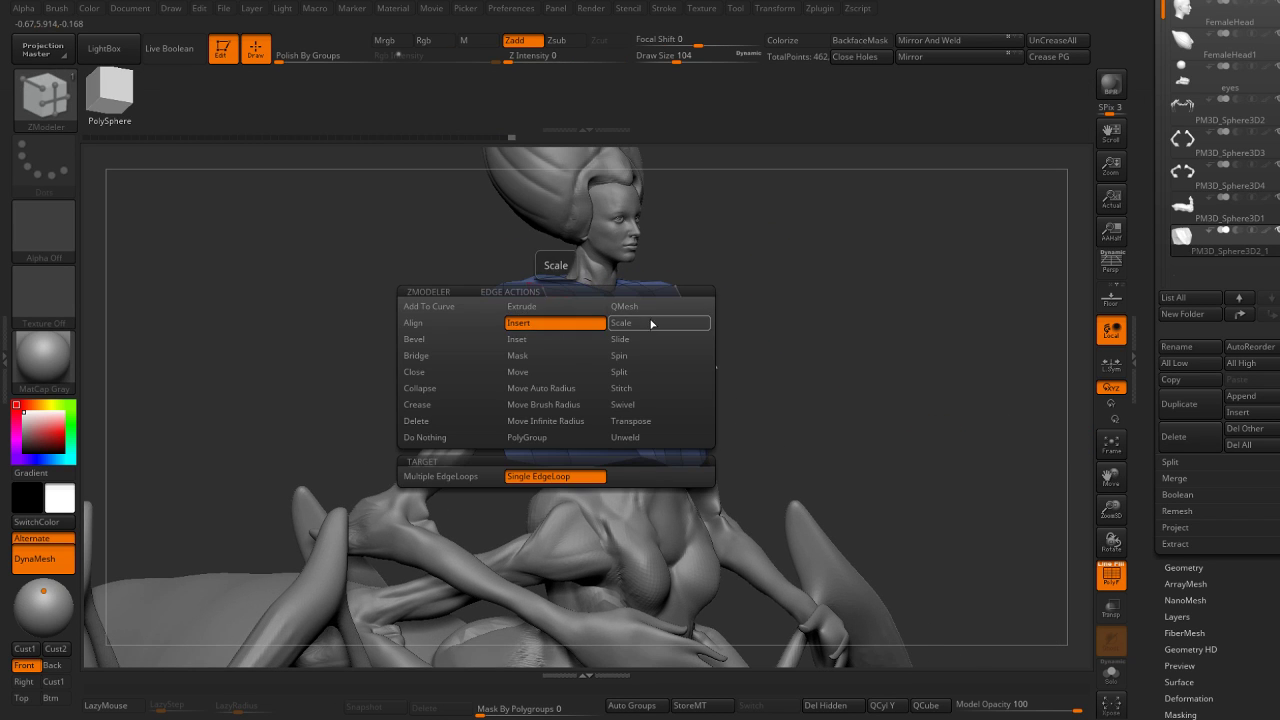
pyautogui.click(438, 404)
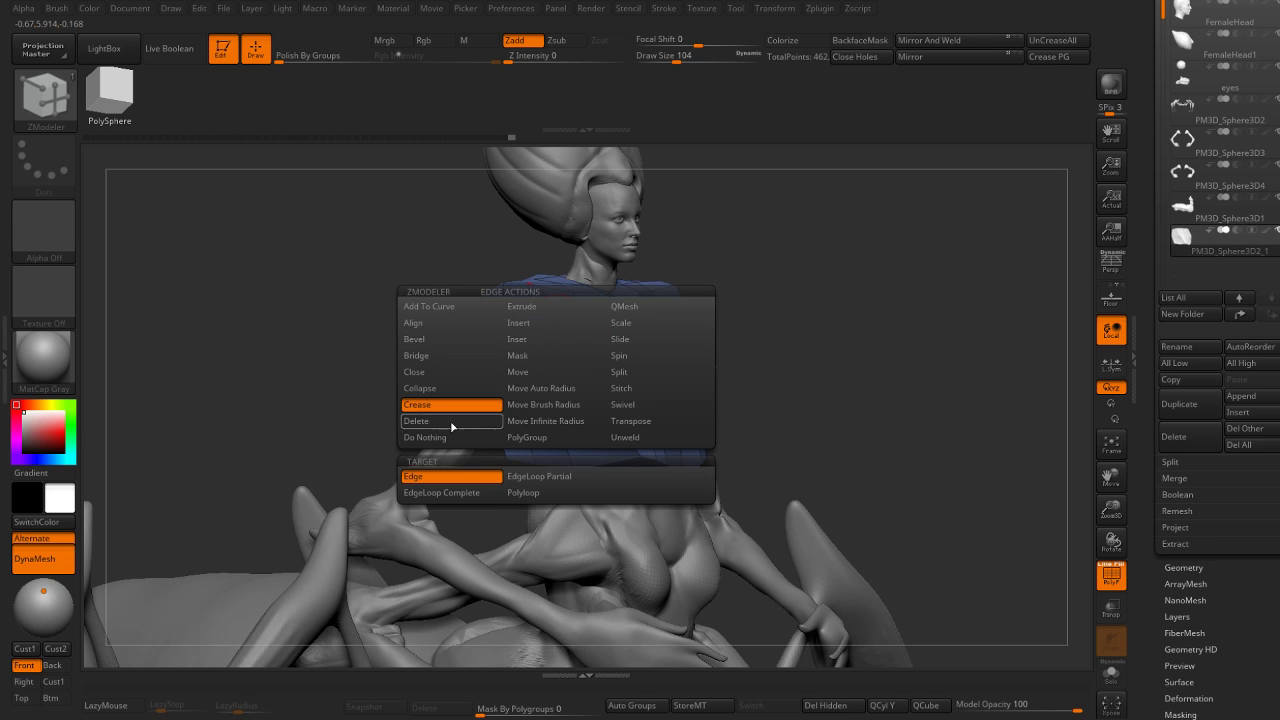
pyautogui.click(442, 491)
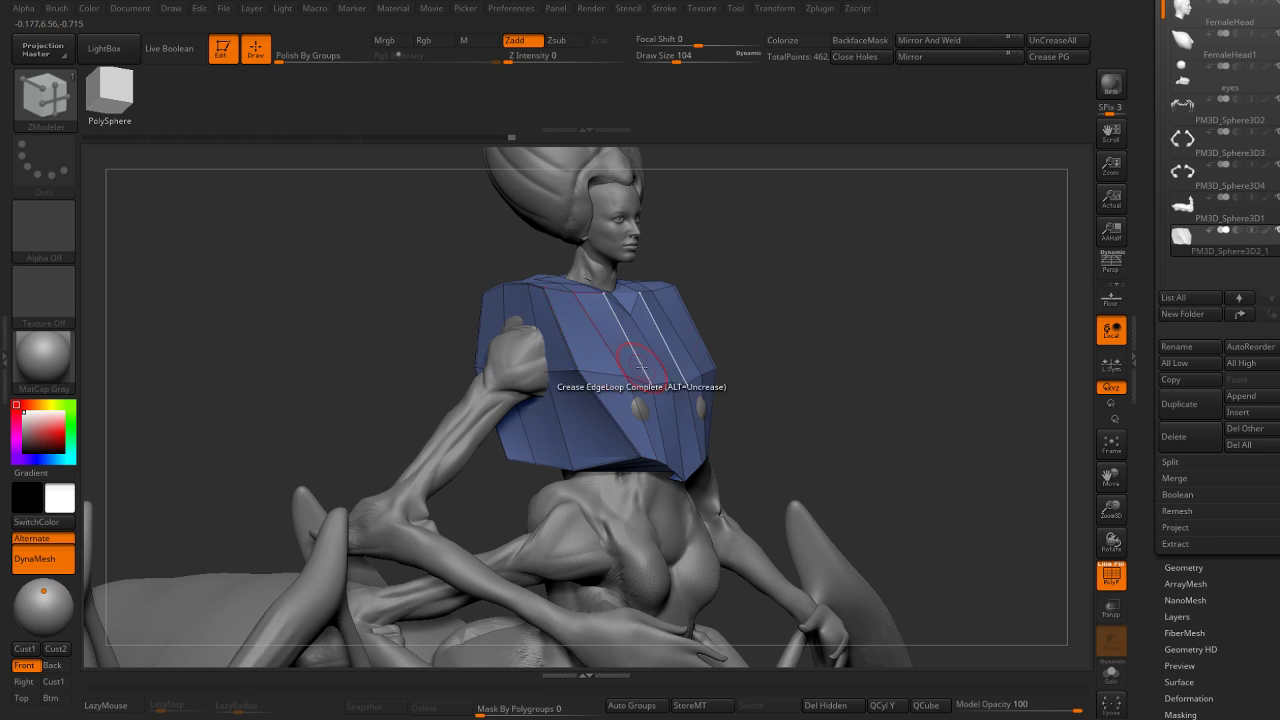
pyautogui.keyDown('shift'); pyautogui.moveTo(883, 323); pyautogui.dragTo(673, 460); pyautogui.keyUp('shift')
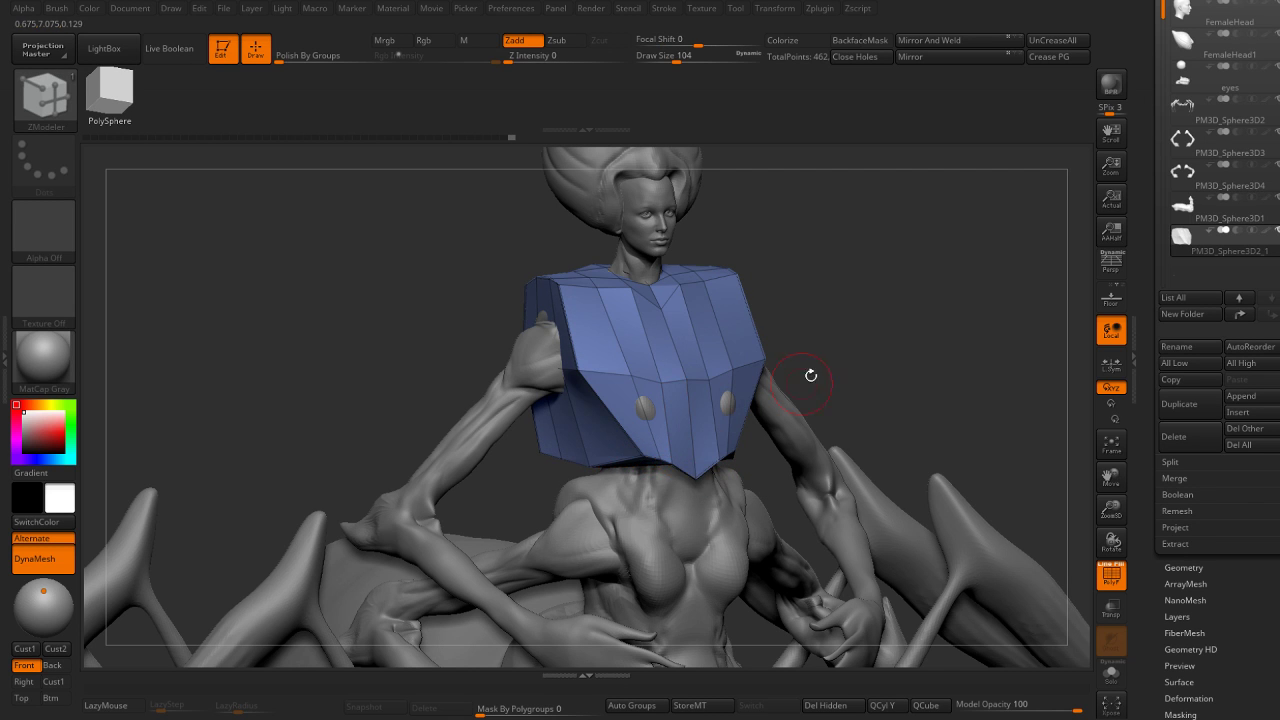
pyautogui.keyDown('shift'); pyautogui.moveTo(903, 309); pyautogui.dragTo(697, 271); pyautogui.keyUp('shift')
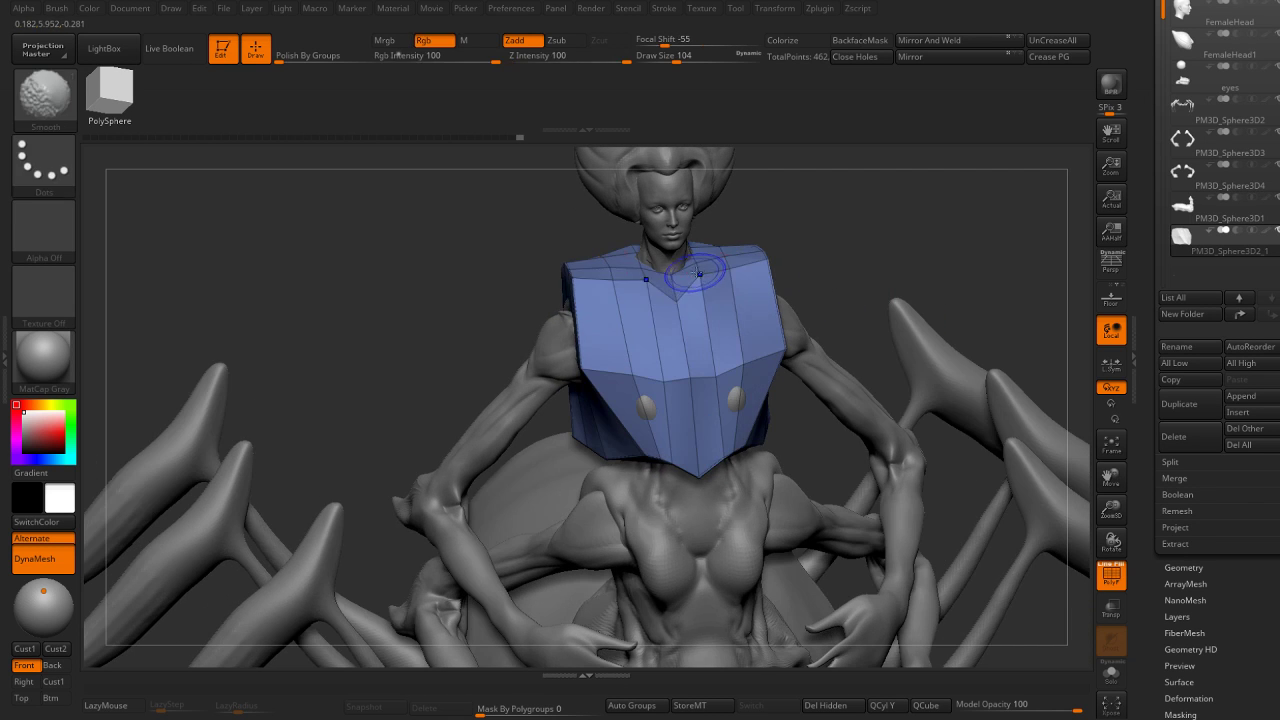
# Inspect the armor's back with the PolyF wireframe toggled on and off.
pyautogui.hotkey('shift', 'f')
pyautogui.moveTo(897, 257)
pyautogui.mouseDown()
pyautogui.moveTo(911, 263)
pyautogui.moveTo(829, 334)
pyautogui.mouseUp()
pyautogui.hotkey('shift', 'f')
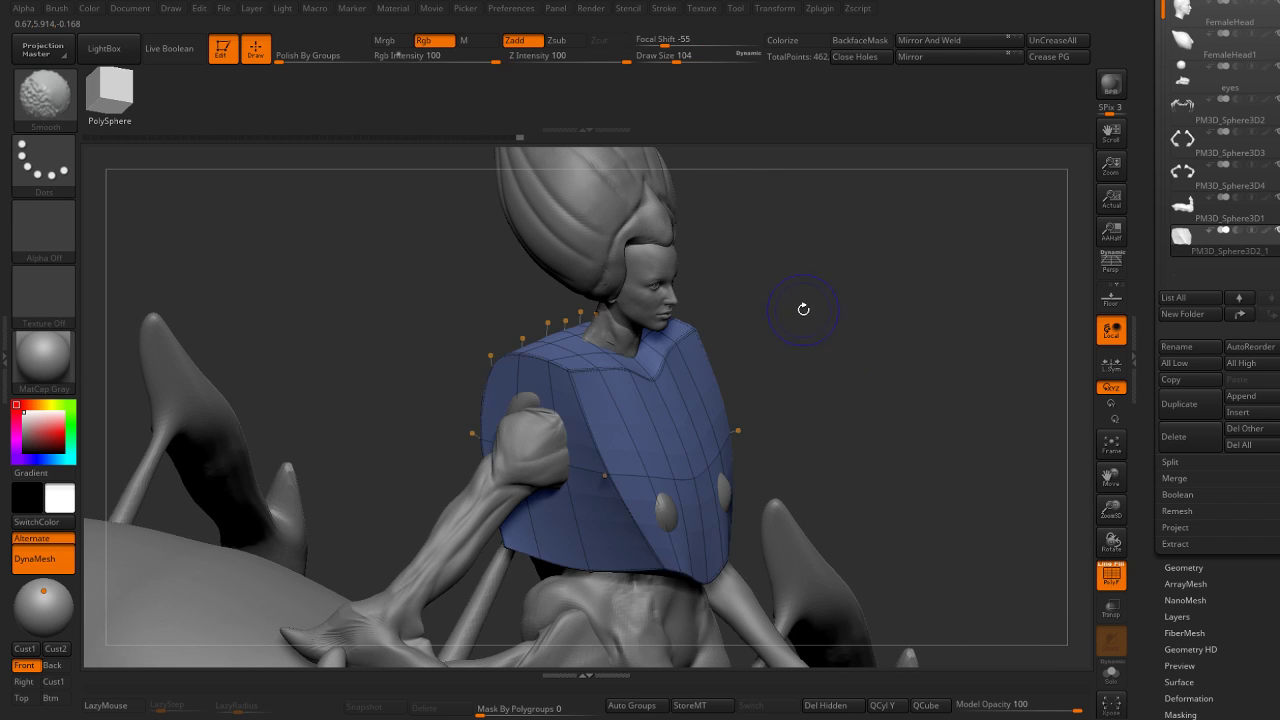
pyautogui.hotkey('shift', 'f')
pyautogui.hotkey('shift', 'f')
pyautogui.moveTo(808, 346)
pyautogui.mouseDown()
pyautogui.moveTo(605, 358)
pyautogui.moveTo(856, 355)
pyautogui.moveTo(603, 359)
pyautogui.mouseUp()
pyautogui.hotkey('shift', 'f')
# Switch to the Move brush and view the armor from front and three-quarter angles.
pyautogui.press('b')
pyautogui.press('m')
pyautogui.press('v')
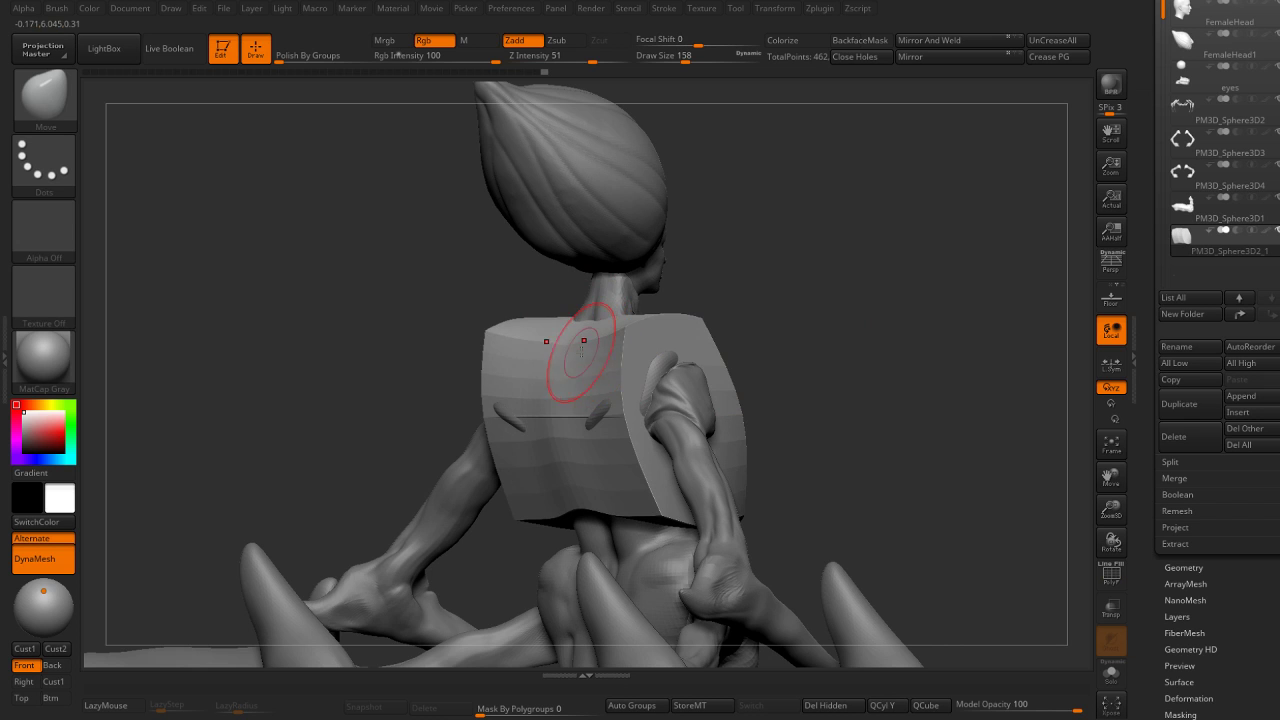
pyautogui.keyDown('shift'); pyautogui.moveTo(600, 420); pyautogui.dragTo(720, 350); pyautogui.keyUp('shift')
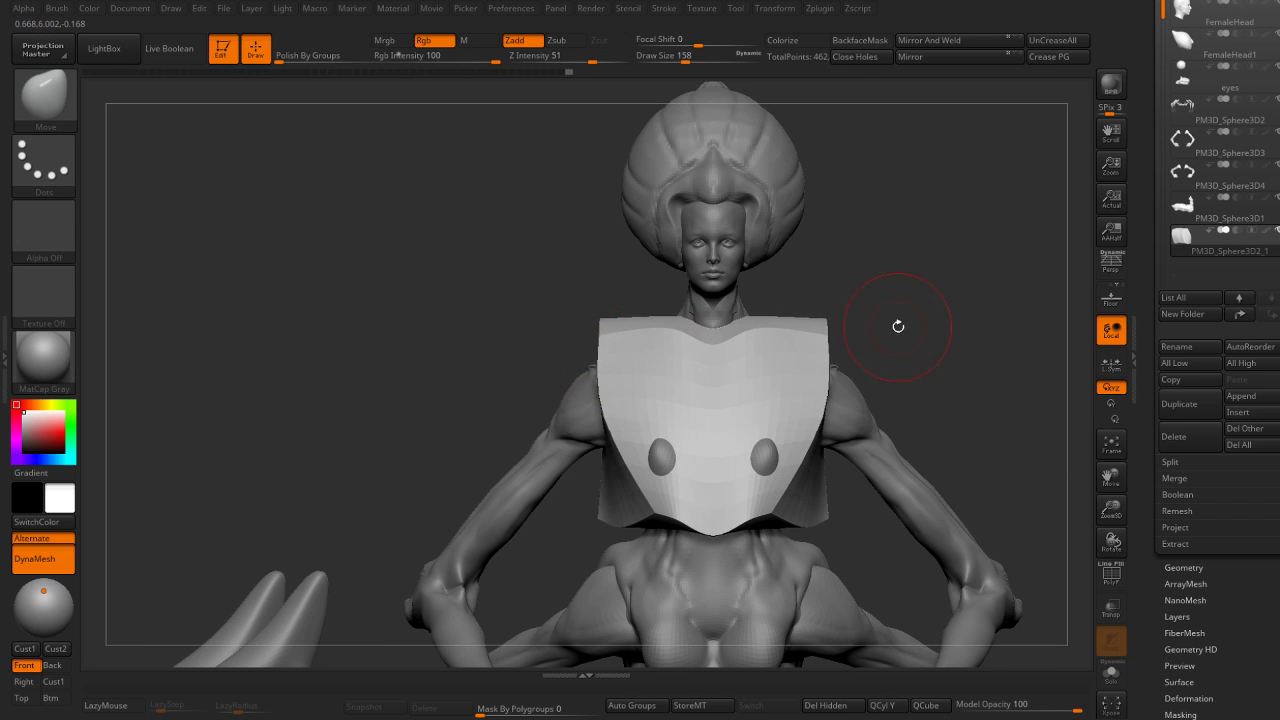
pyautogui.moveTo(898, 326)
pyautogui.mouseDown()
pyautogui.moveTo(880, 277)
pyautogui.moveTo(809, 289)
pyautogui.mouseUp()
# Flatten the dent along the armor's bottom edge with the Move brush.
pyautogui.press('b')
pyautogui.press('z')
pyautogui.press('m')
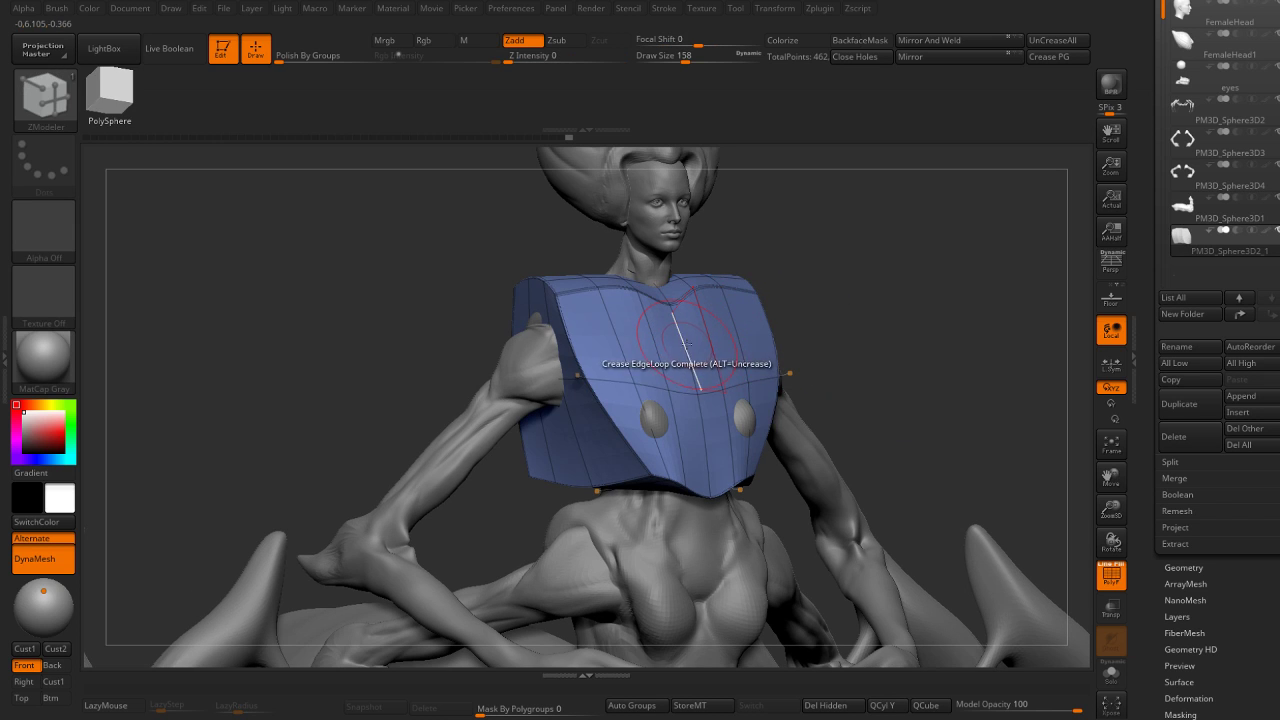
pyautogui.press('b')
pyautogui.press('m')
pyautogui.press('v')
pyautogui.moveTo(865, 334); pyautogui.dragTo(690, 497)
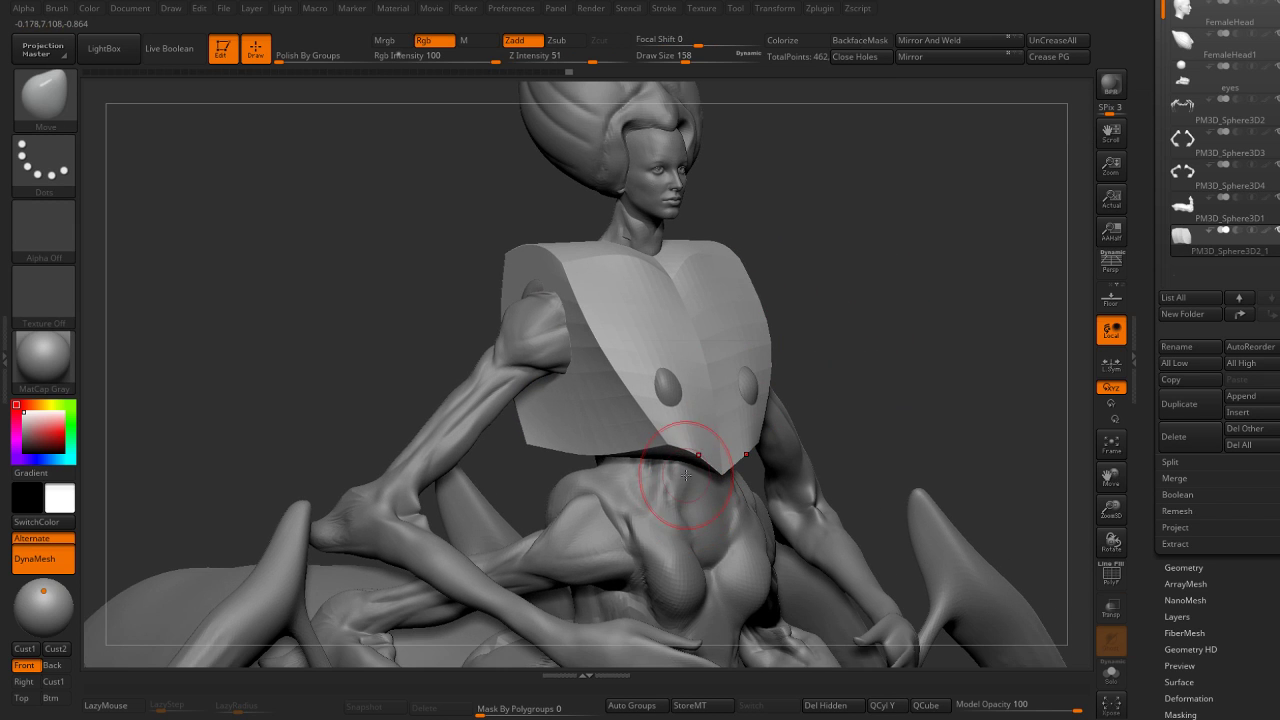
pyautogui.moveTo(694, 400); pyautogui.dragTo(760, 372, button='right')
pyautogui.moveTo(689, 453); pyautogui.dragTo(621, 449)
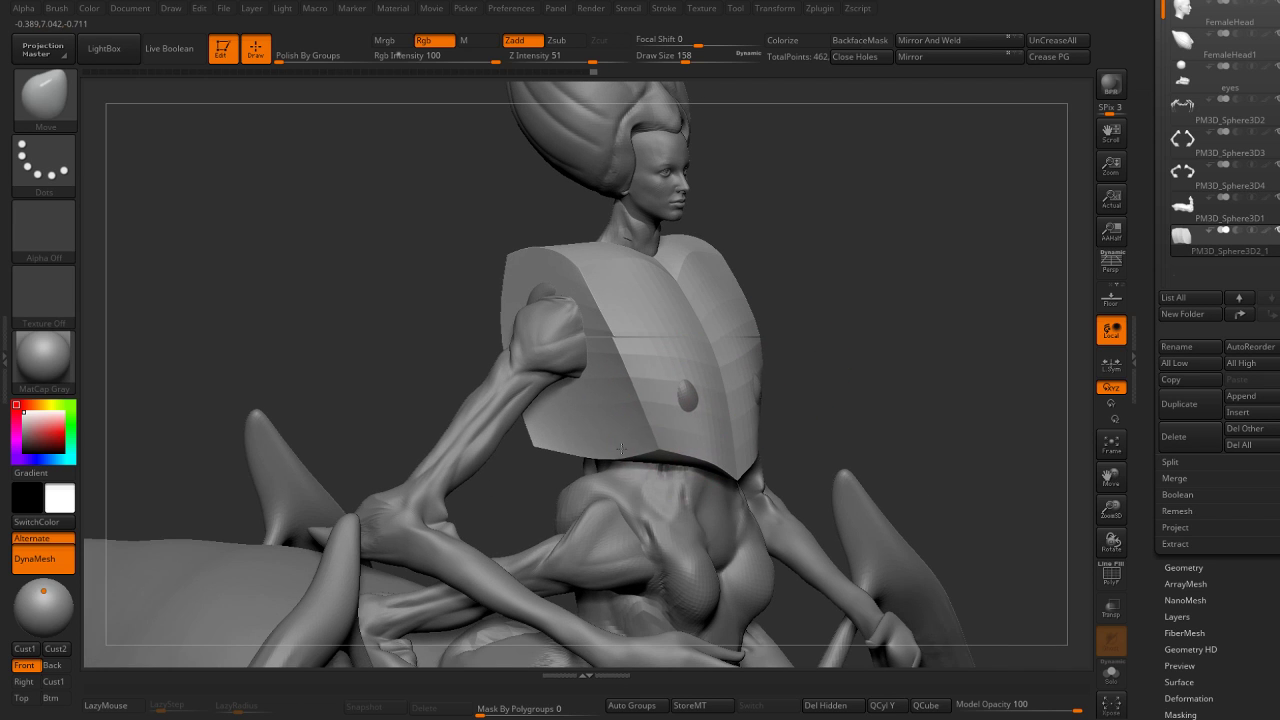
# Crease another edge loop across the armor with ZModeler.
pyautogui.hotkey('shift', 'f')
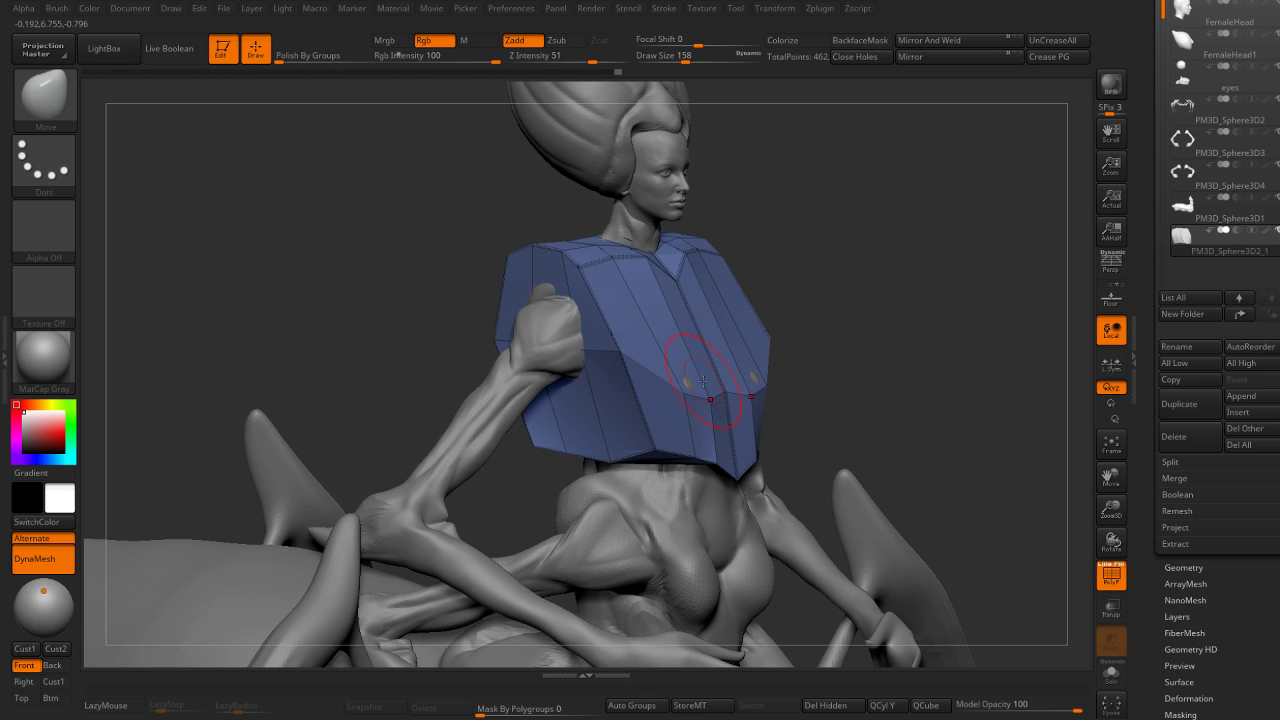
pyautogui.moveTo(714, 277); pyautogui.dragTo(774, 277, button='right')
pyautogui.hotkey('shift', 'f')
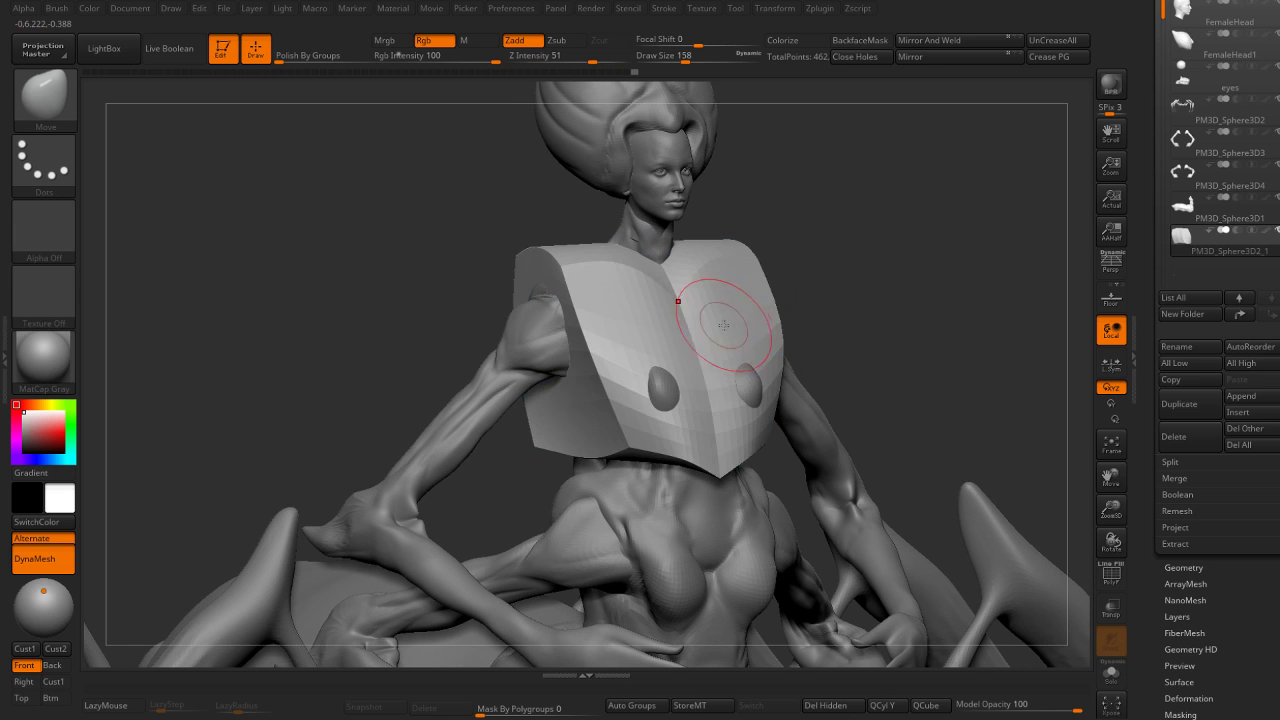
pyautogui.press('b')
pyautogui.press('z')
pyautogui.press('m')
pyautogui.hotkey('shift', 'f')
pyautogui.click(716, 348)
# Apply QMesh A Poly to a single polygon of the low-poly armor.
pyautogui.hotkey('shift', 'd')
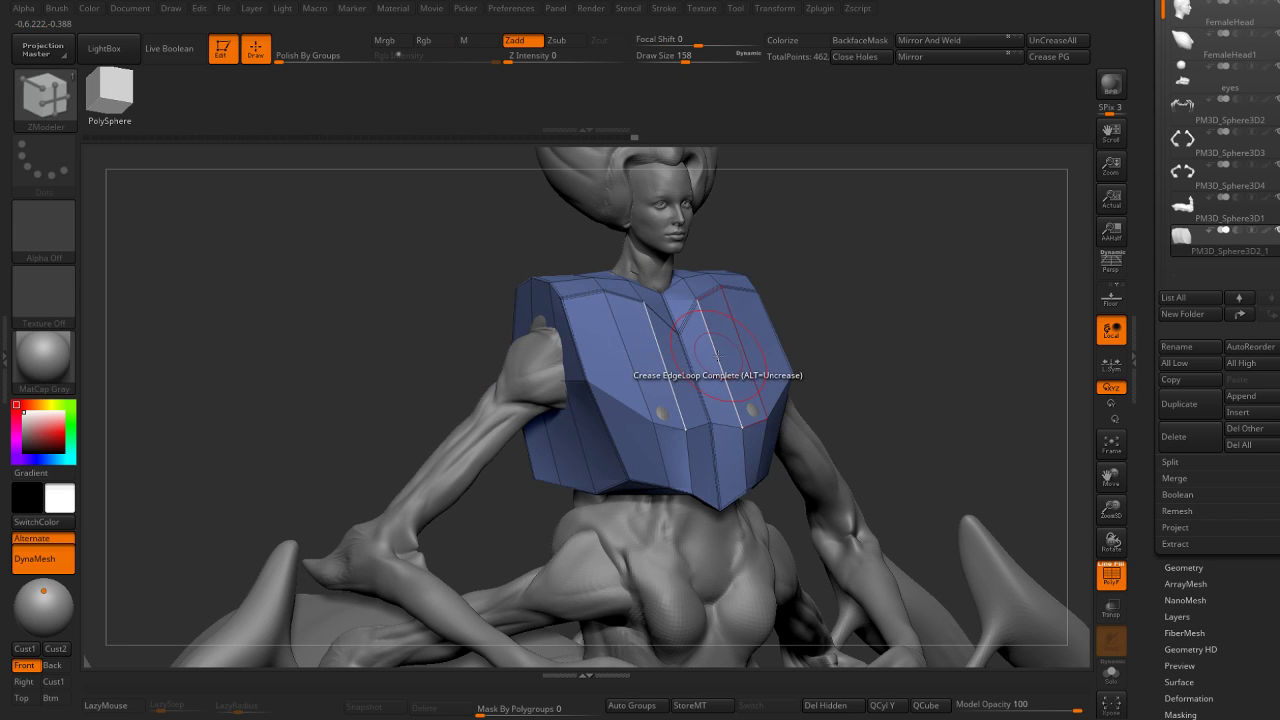
pyautogui.press('space')
pyautogui.click(716, 304)
pyautogui.click(714, 332)
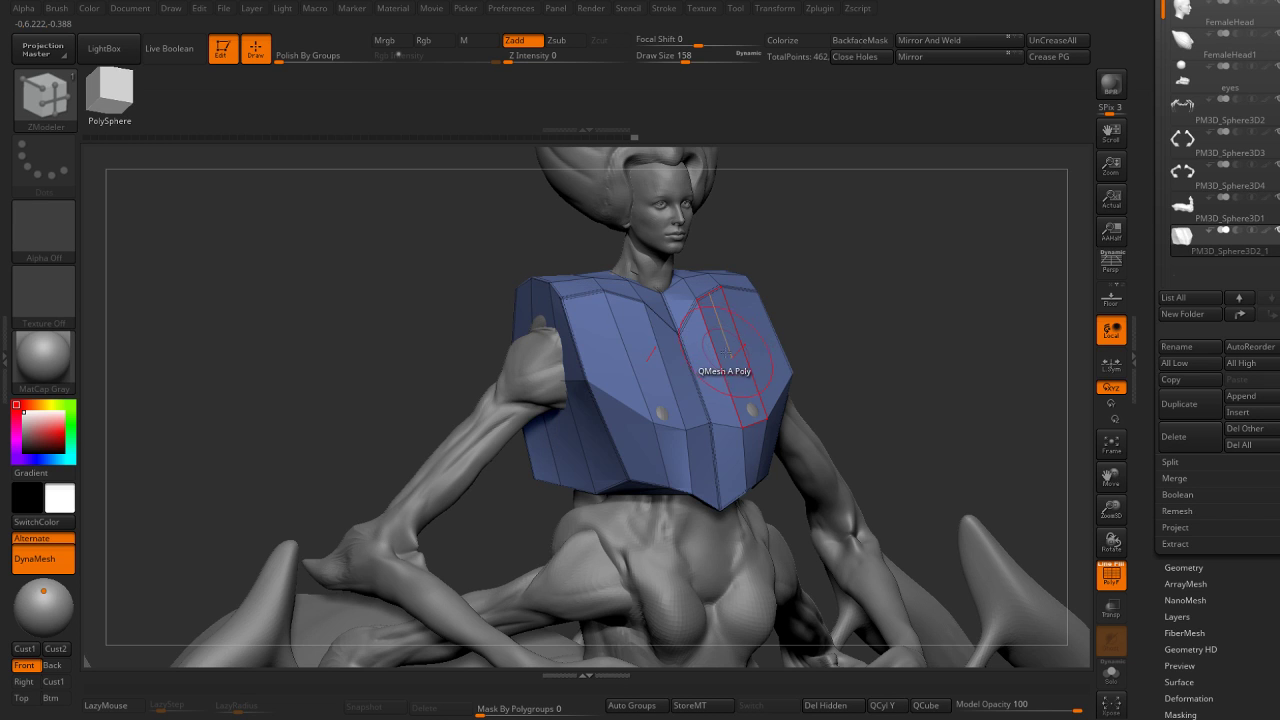
pyautogui.hotkey('shift', 'f')
pyautogui.press('b')
pyautogui.press('m')
pyautogui.press('v')
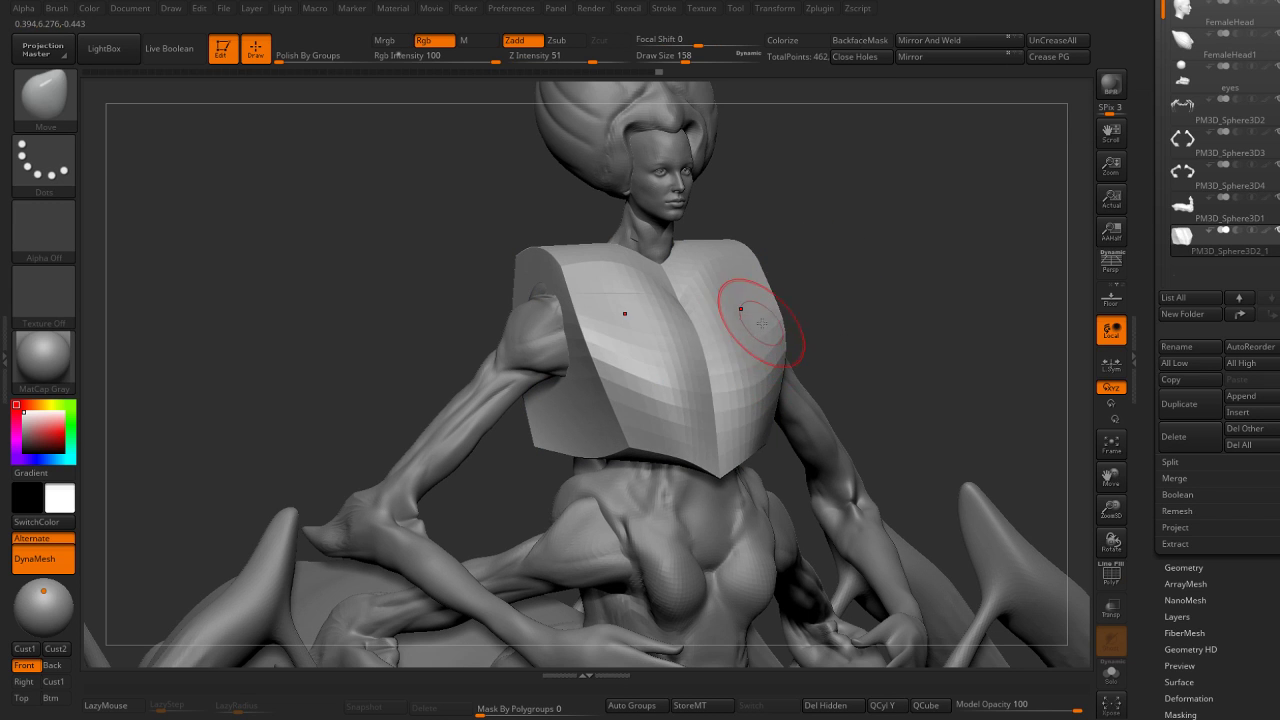
# Sculpt mirrored bumps on the chest plate, checking it from front and three-quarter views.
pyautogui.keyDown('shift'); pyautogui.moveTo(772, 305); pyautogui.dragTo(773, 300, button='right'); pyautogui.keyUp('shift')
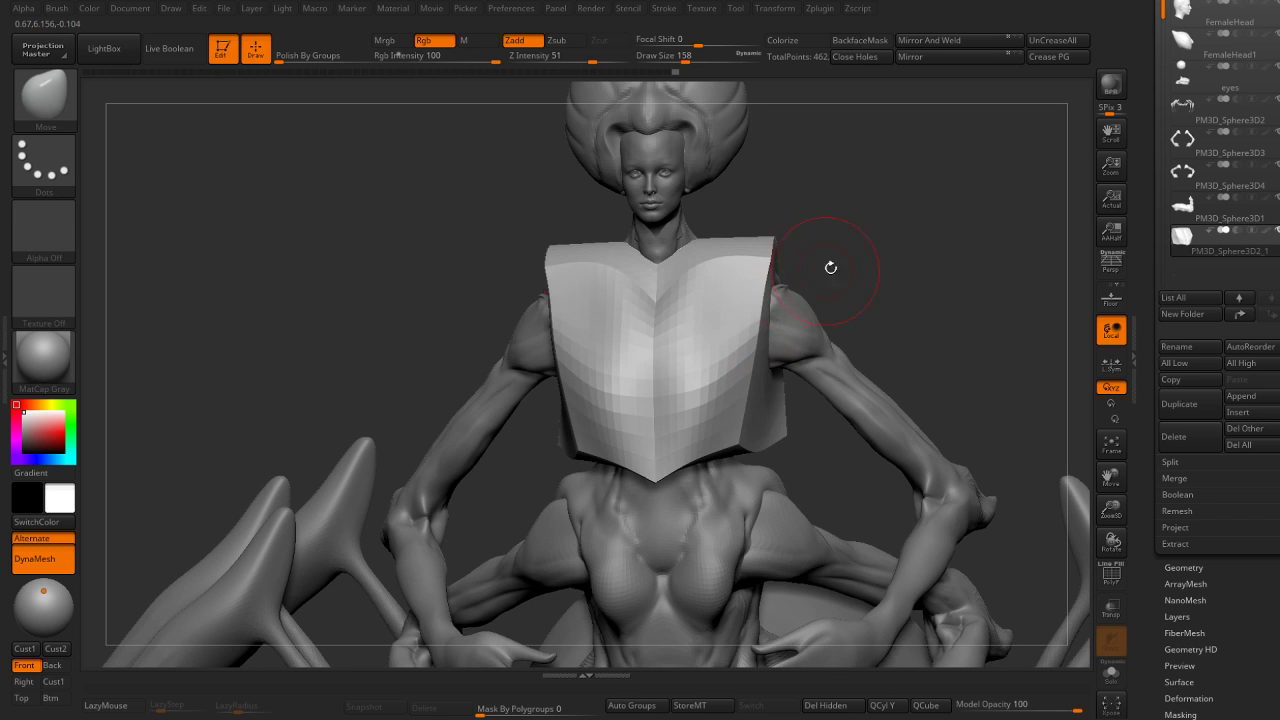
pyautogui.moveTo(830, 267)
pyautogui.mouseDown(button='right')
pyautogui.moveTo(759, 250)
pyautogui.moveTo(851, 257)
pyautogui.mouseUp(button='right')
pyautogui.keyDown('ctrl'); pyautogui.moveTo(779, 279); pyautogui.dragTo(694, 289, button='right'); pyautogui.keyUp('ctrl')
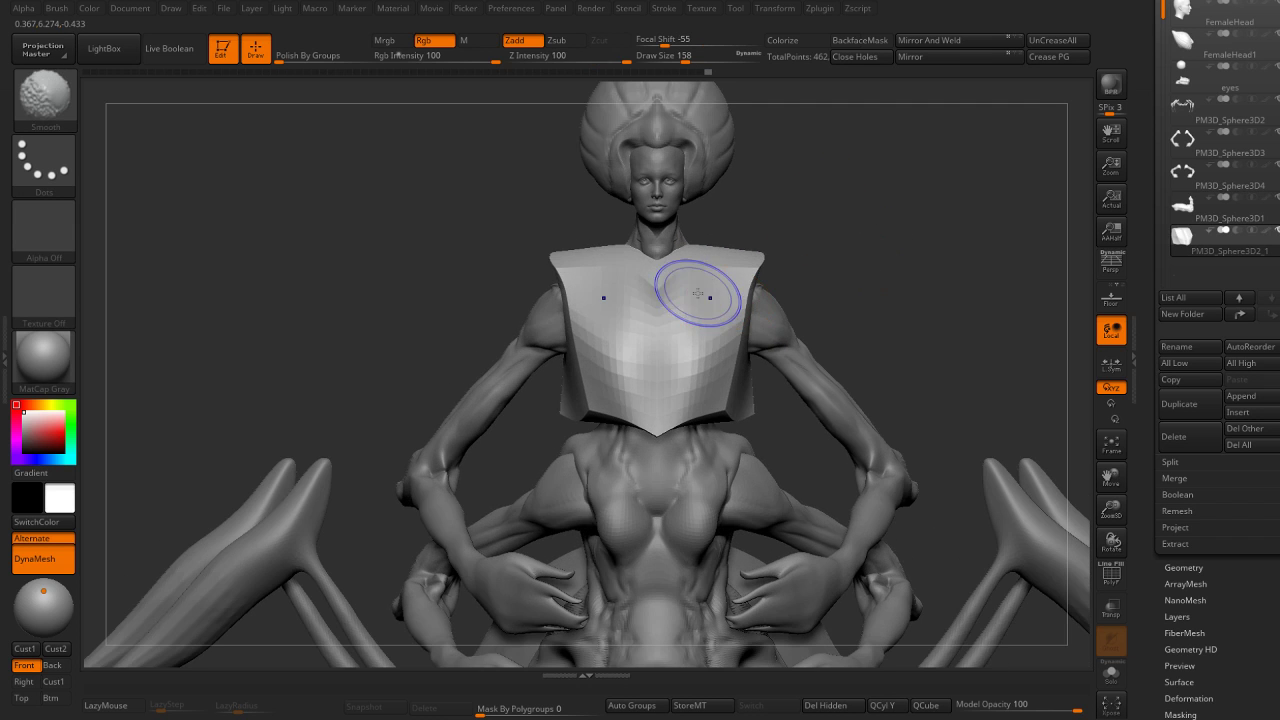
pyautogui.moveTo(694, 290); pyautogui.dragTo(684, 340)
pyautogui.moveTo(684, 340)
pyautogui.mouseDown(button='right')
pyautogui.moveTo(700, 345)
pyautogui.moveTo(669, 353)
pyautogui.moveTo(791, 314)
pyautogui.moveTo(655, 332)
pyautogui.mouseUp(button='right')
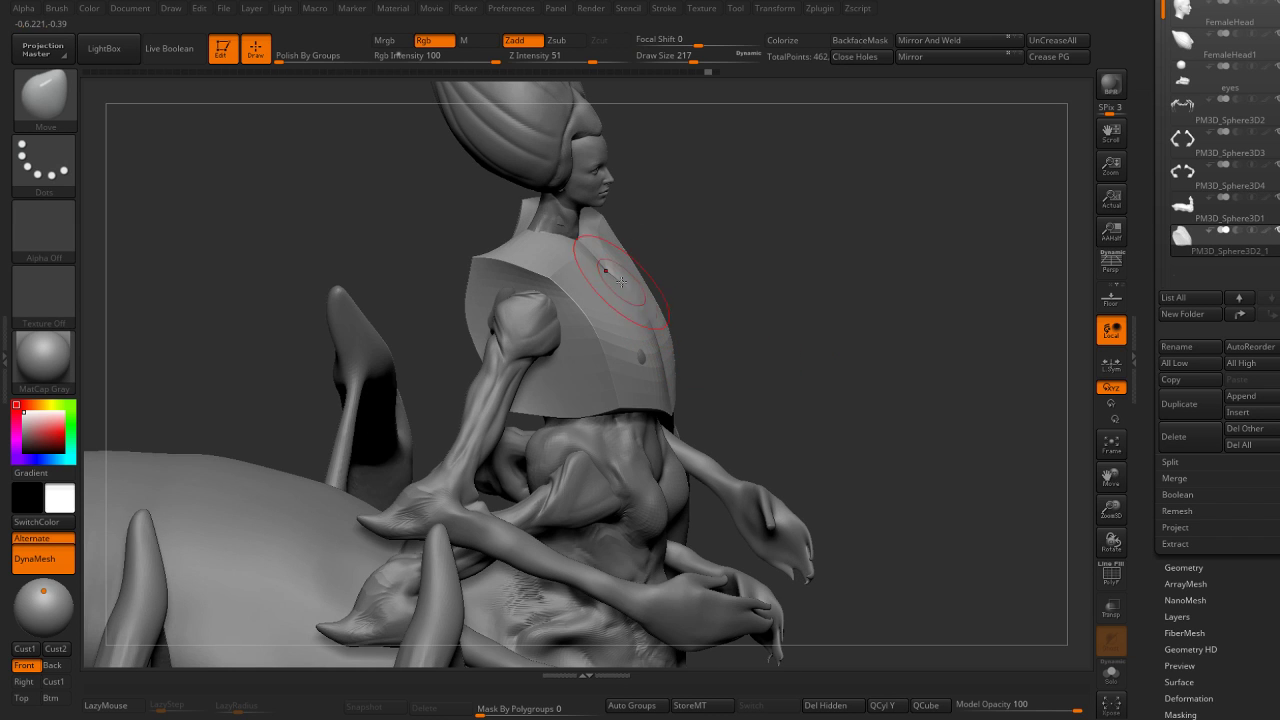
pyautogui.moveTo(601, 260); pyautogui.dragTo(689, 338, button='right')
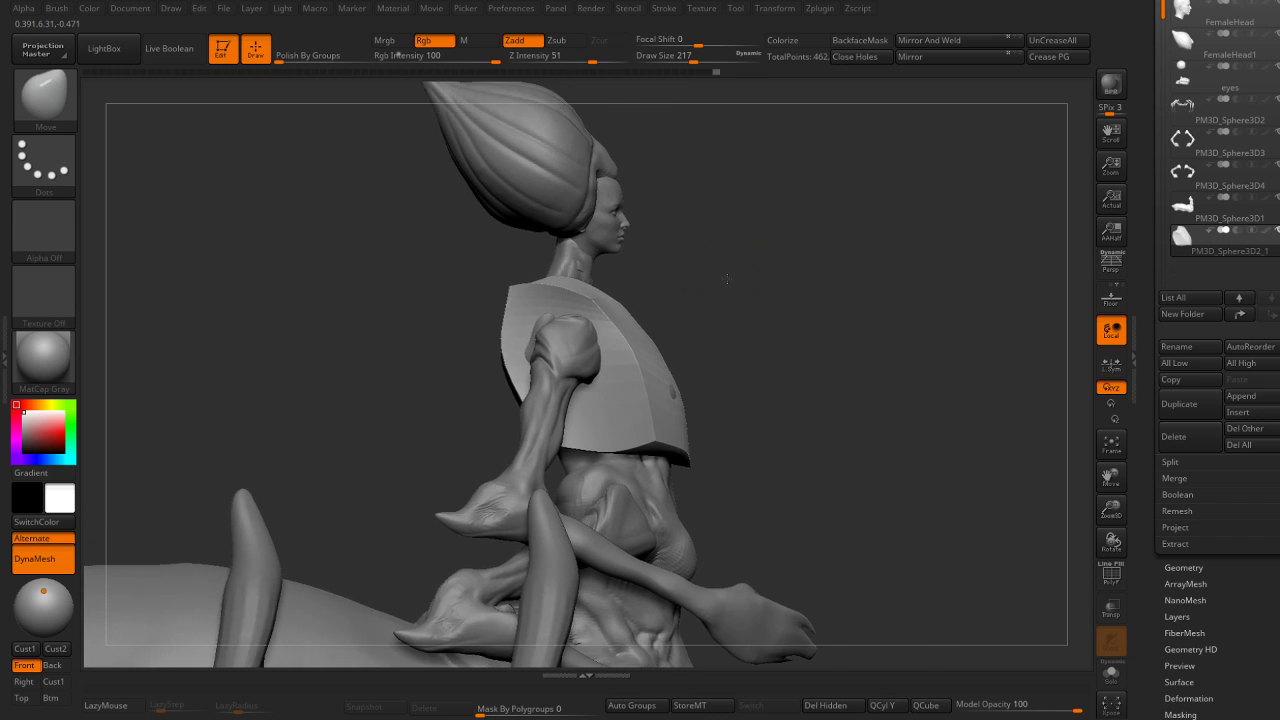
# Turn on PolyF and check the plate from the back, front and above.
pyautogui.hotkey('shift', 'f')
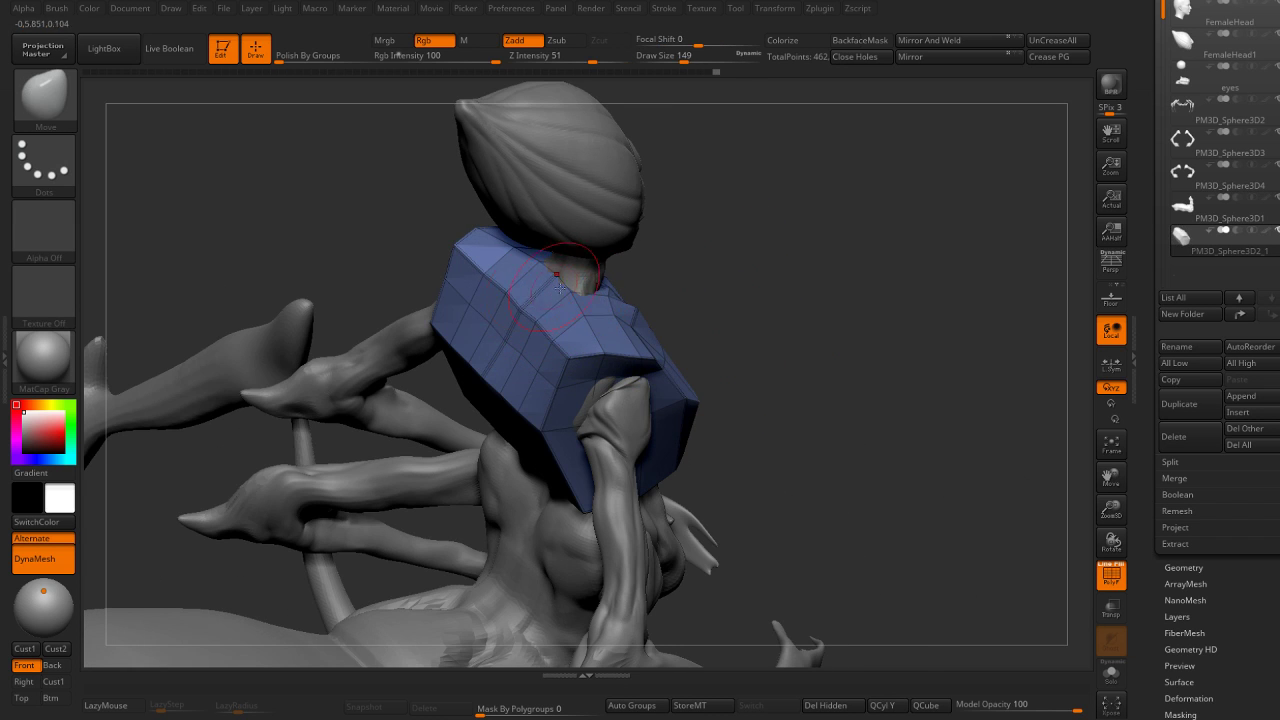
pyautogui.moveTo(560, 288); pyautogui.dragTo(524, 298, button='right')
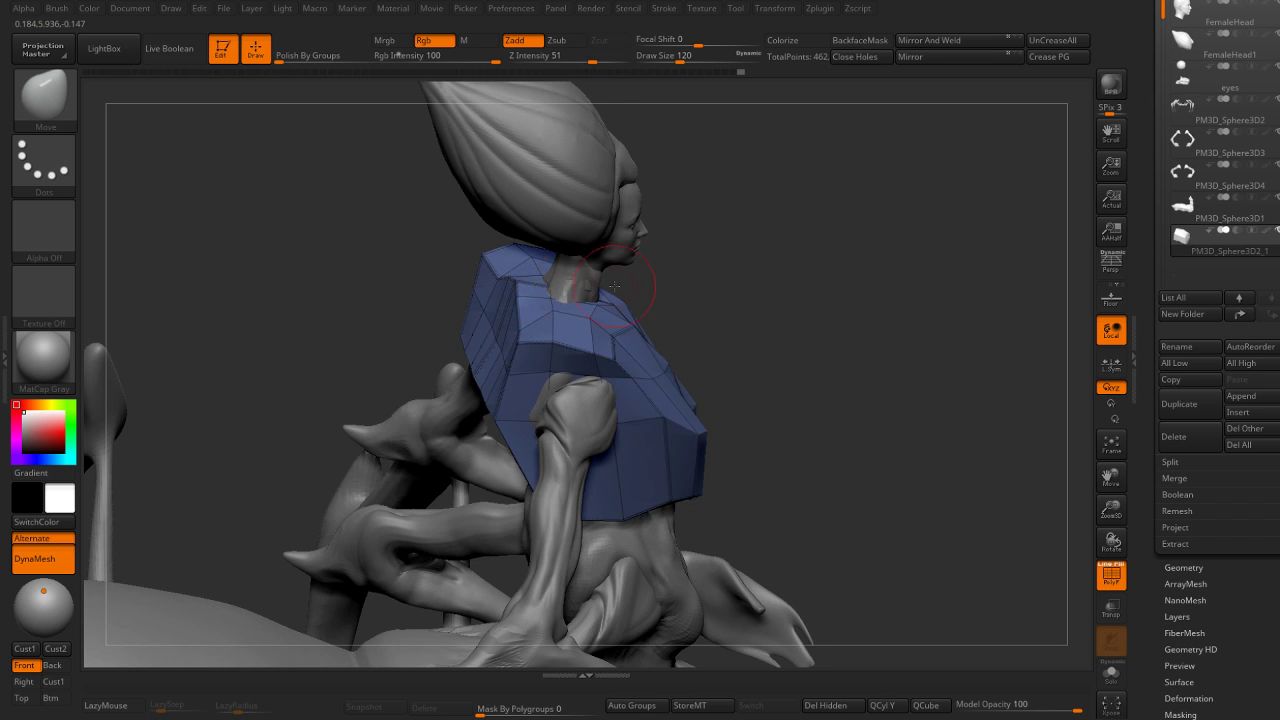
pyautogui.moveTo(614, 286)
pyautogui.mouseDown(button='right')
pyautogui.moveTo(547, 299)
pyautogui.moveTo(728, 217)
pyautogui.mouseUp(button='right')
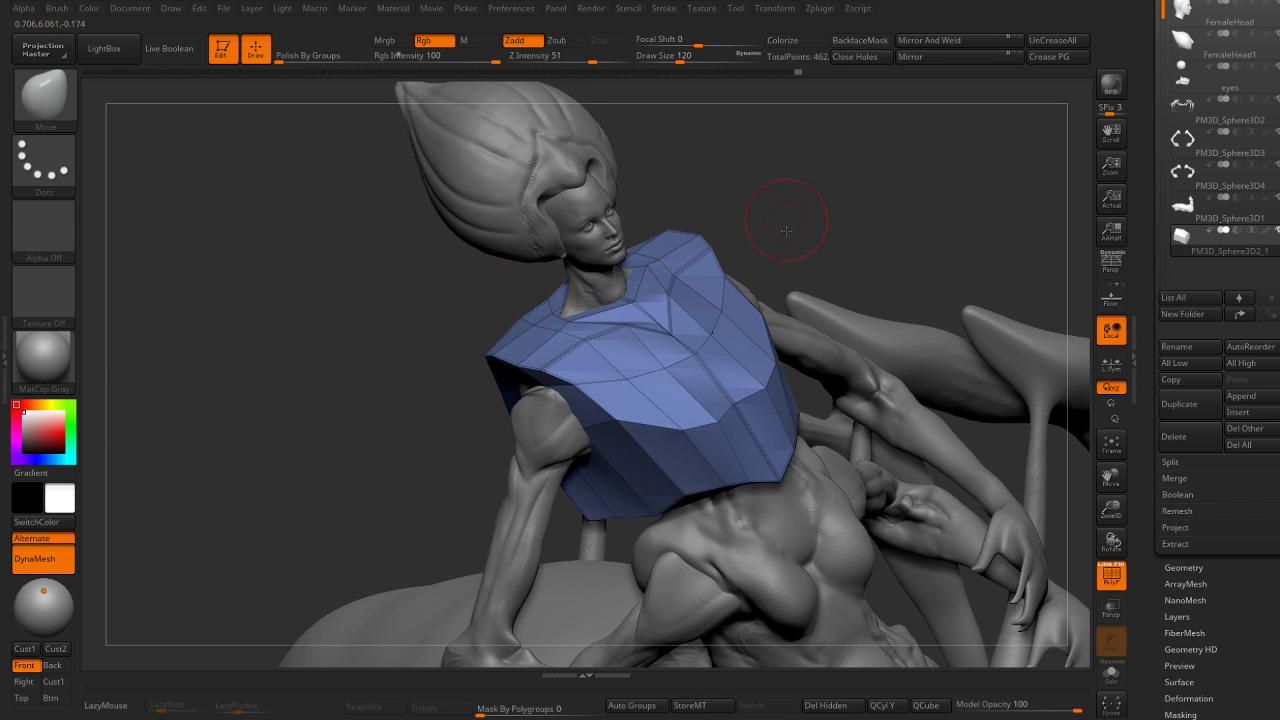
pyautogui.moveTo(786, 231); pyautogui.dragTo(633, 256, button='right')
# Isolate the armor plate with Solo and set ZModeler to PolyGroup Flat Islands.
pyautogui.click(1111, 675)
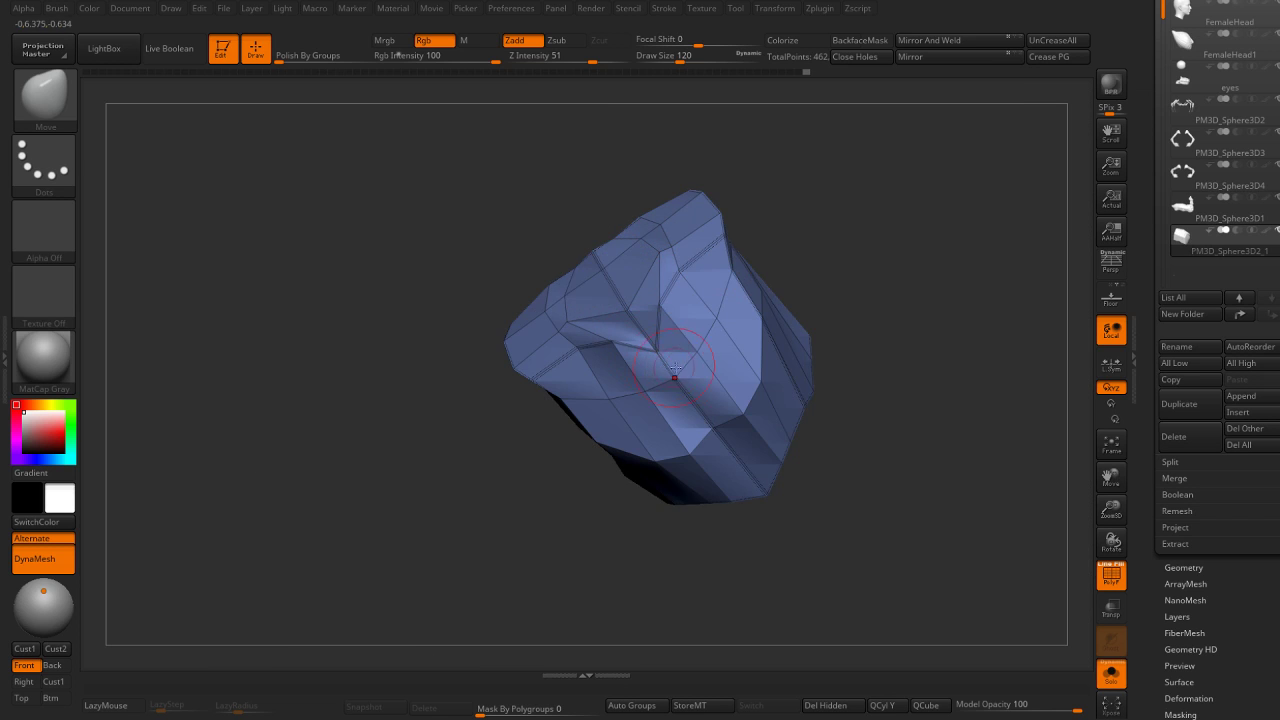
pyautogui.moveTo(853, 267); pyautogui.dragTo(908, 166, button='right')
pyautogui.moveTo(886, 251); pyautogui.dragTo(720, 365, button='right')
pyautogui.press('b')
pyautogui.press('z')
pyautogui.press('m')
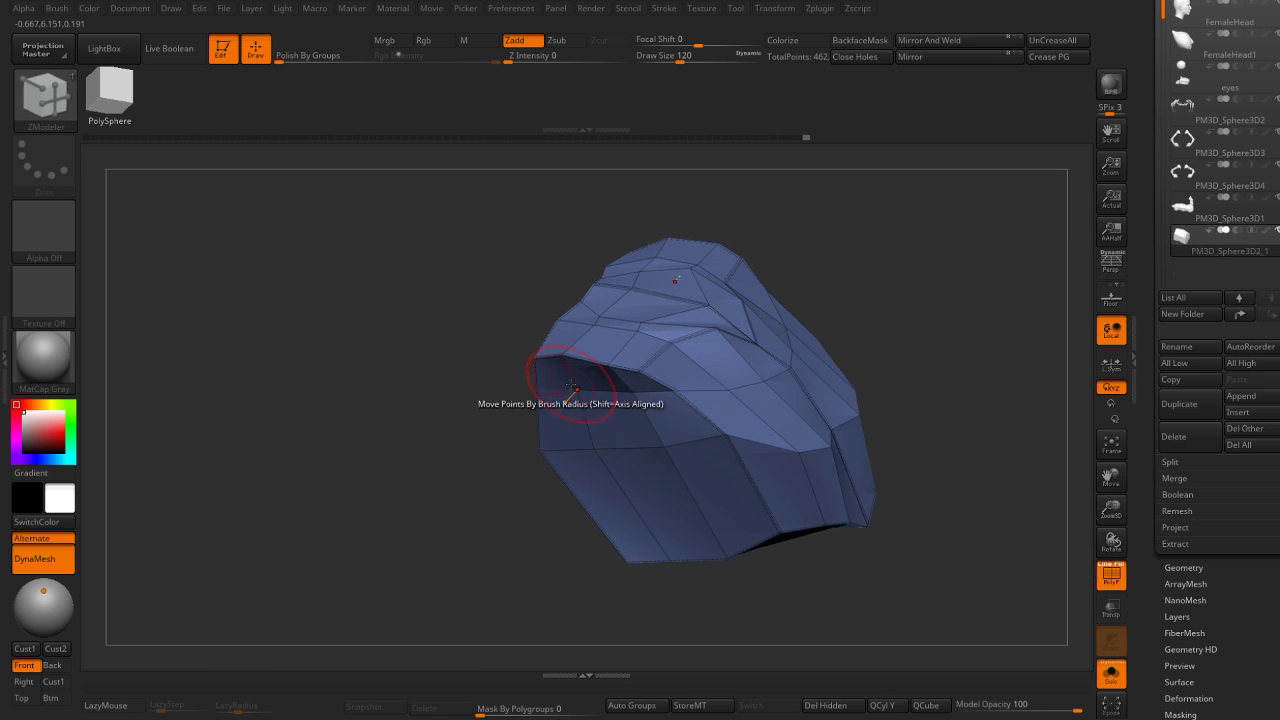
pyautogui.press('space')
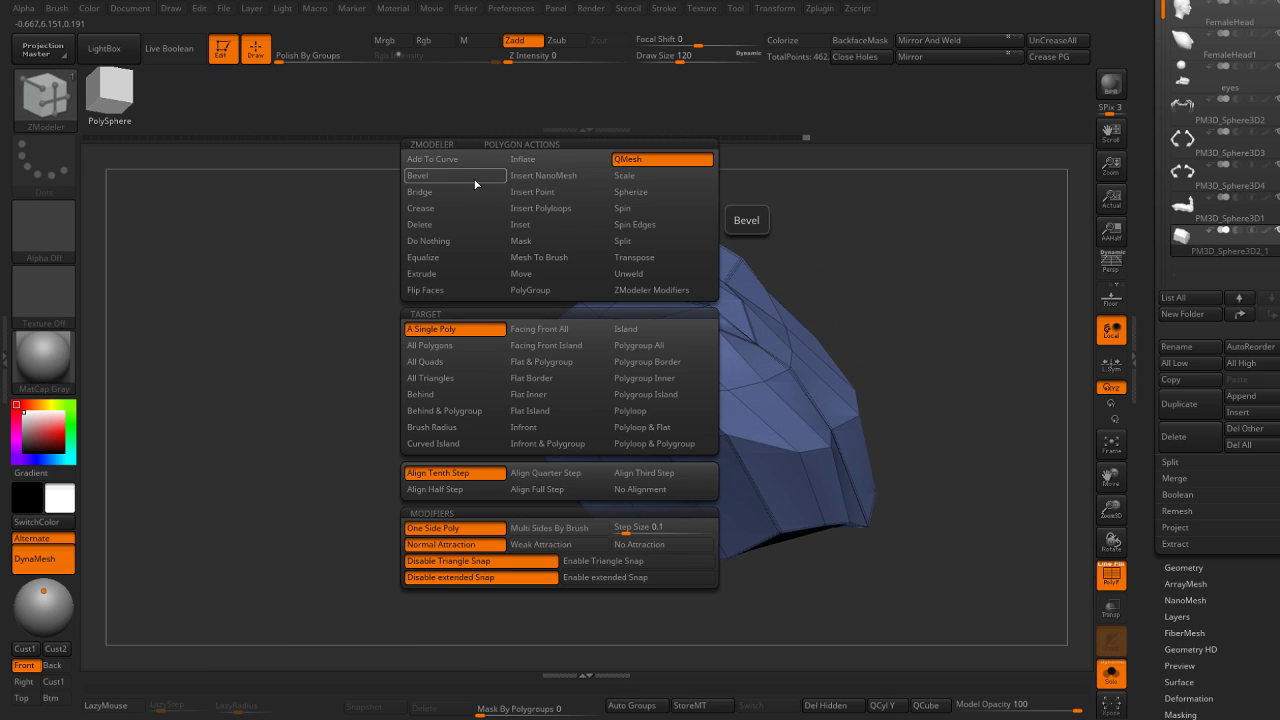
pyautogui.click(550, 290)
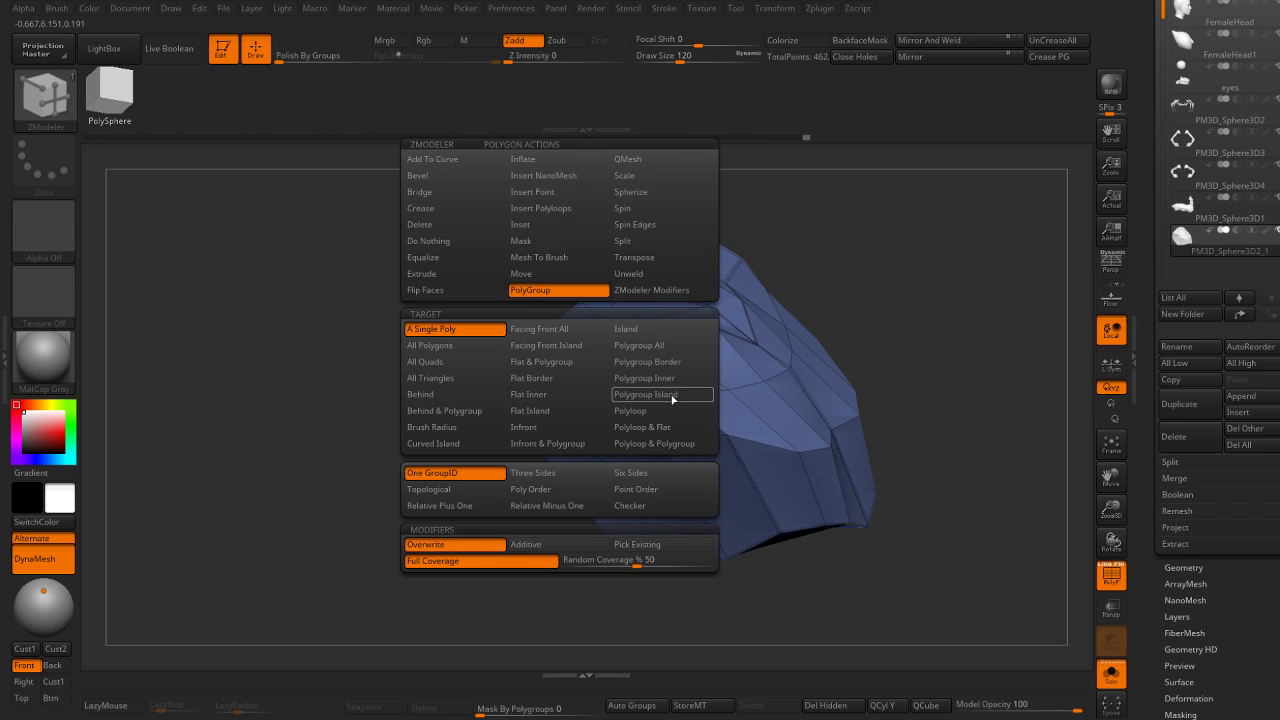
pyautogui.click(540, 410)
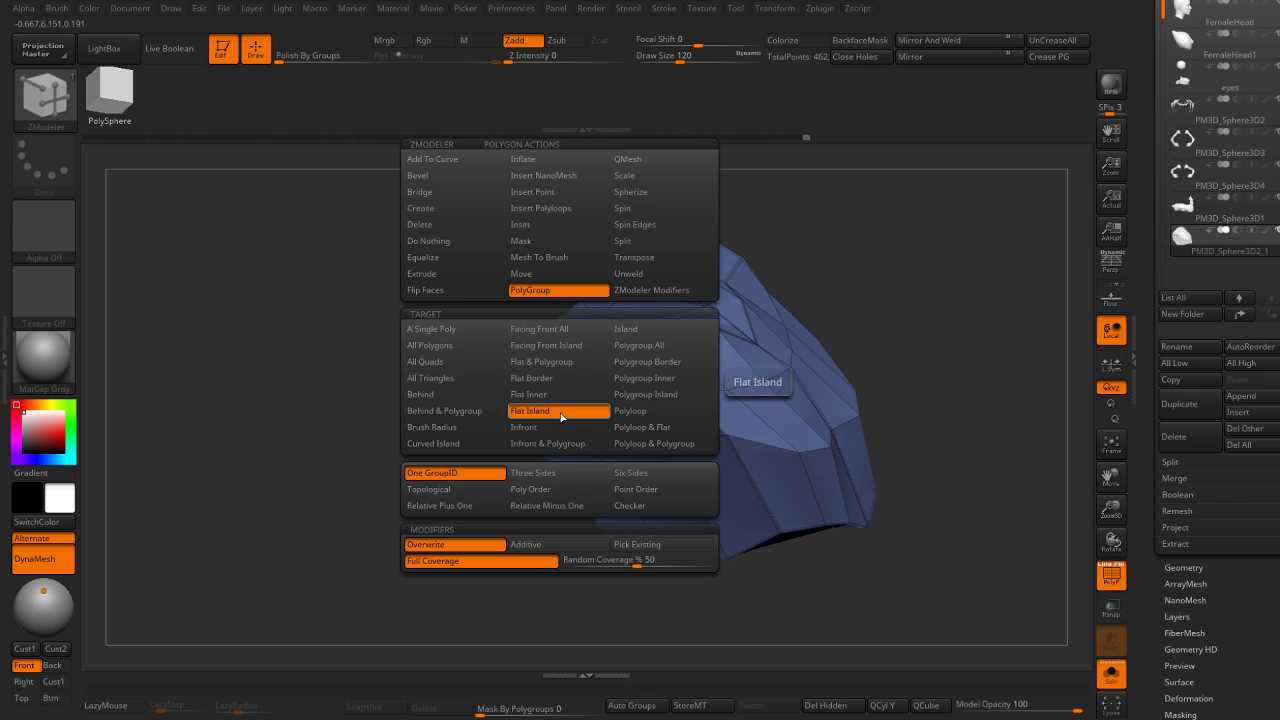
# Inspect the isolated plate's underside and sides, and pick a new ZModeler polygon action.
pyautogui.moveTo(477, 571); pyautogui.dragTo(471, 400)
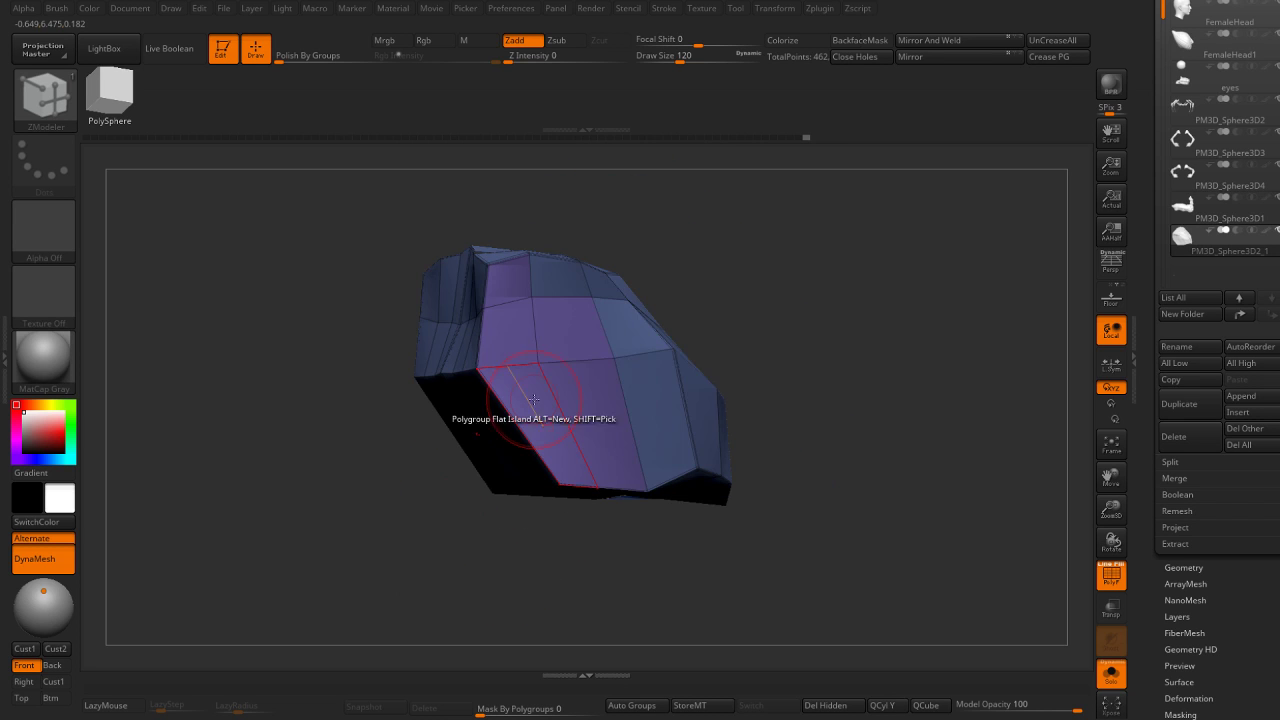
pyautogui.moveTo(804, 341); pyautogui.dragTo(571, 277)
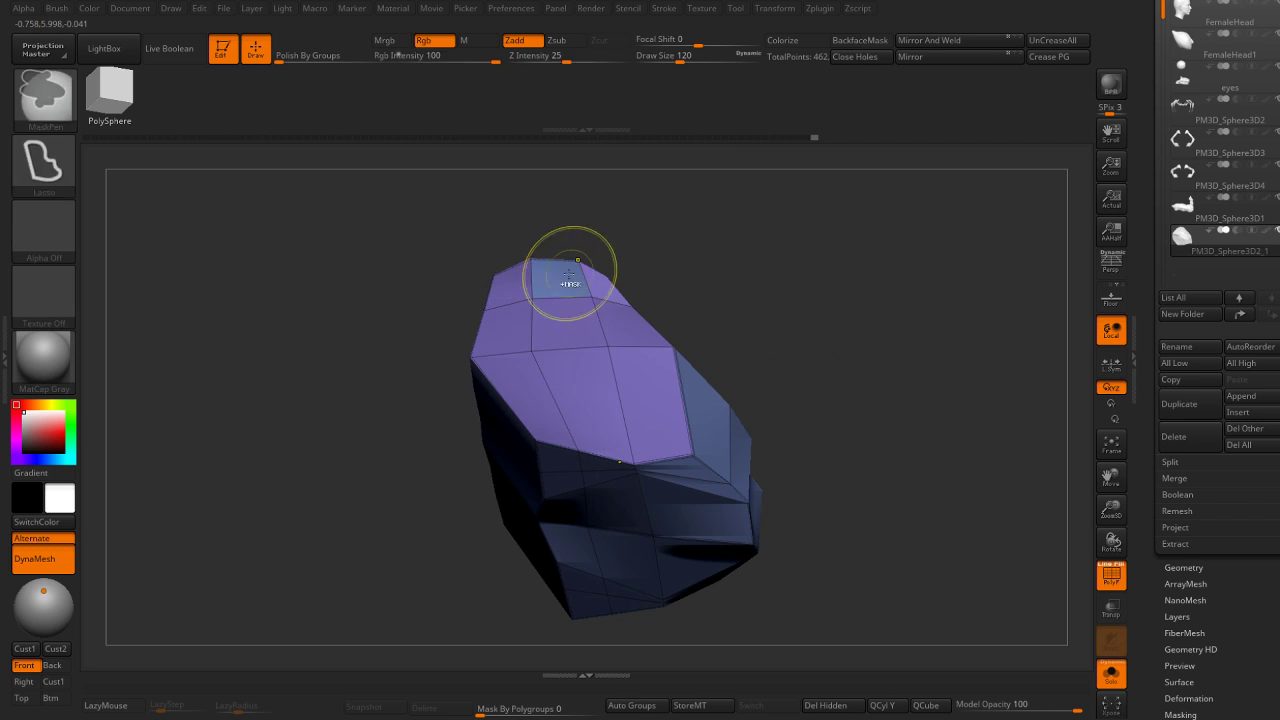
pyautogui.moveTo(737, 309); pyautogui.dragTo(700, 345)
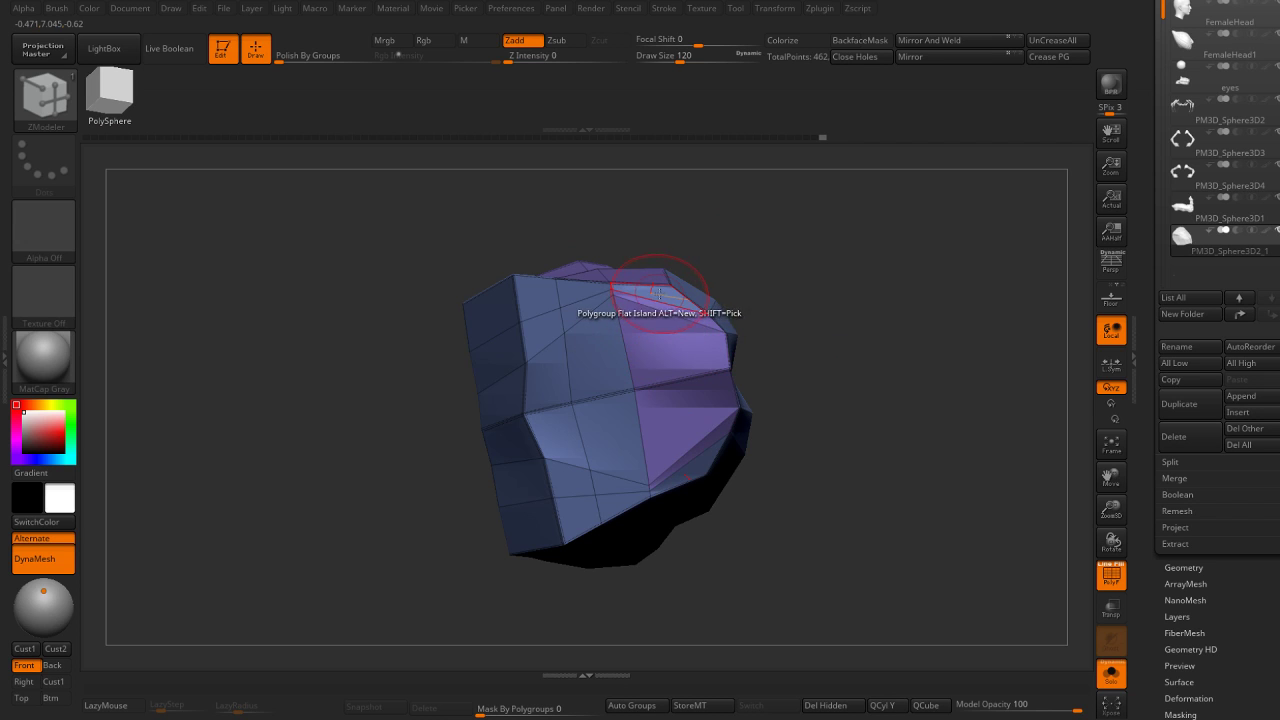
pyautogui.moveTo(770, 420)
pyautogui.mouseDown()
pyautogui.moveTo(795, 382)
pyautogui.moveTo(606, 286)
pyautogui.mouseUp()
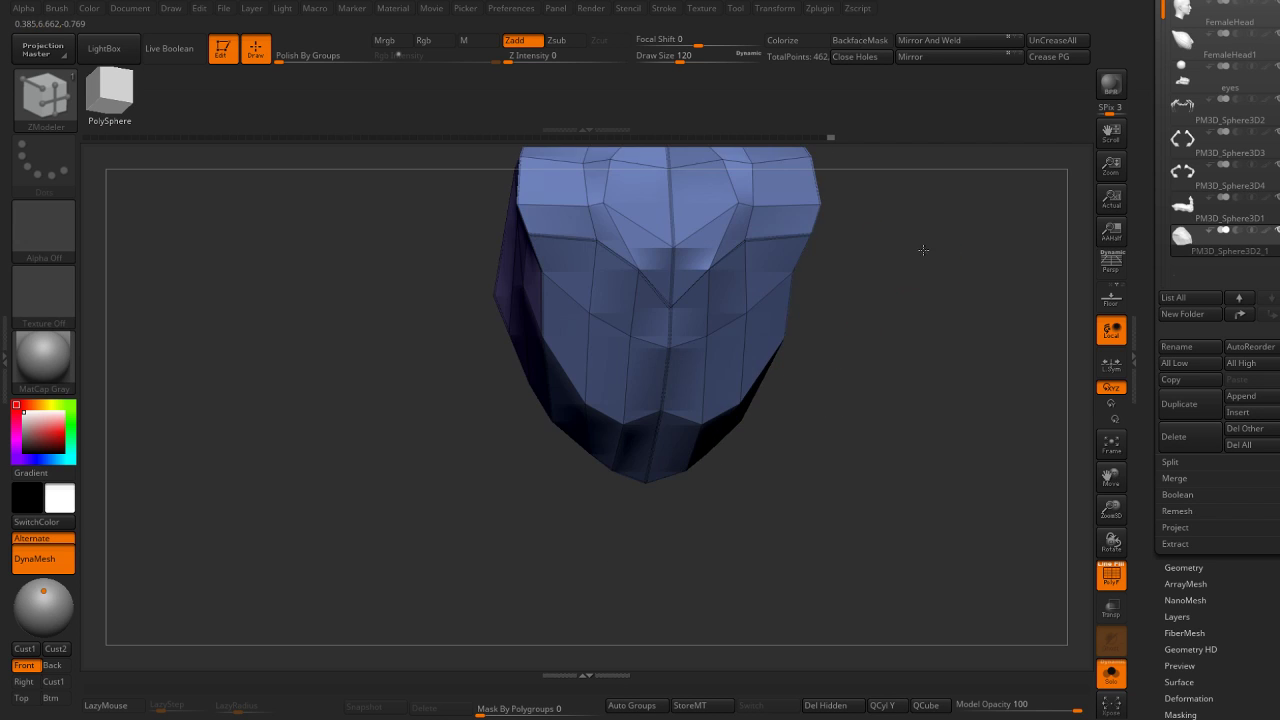
pyautogui.moveTo(814, 243); pyautogui.dragTo(682, 302)
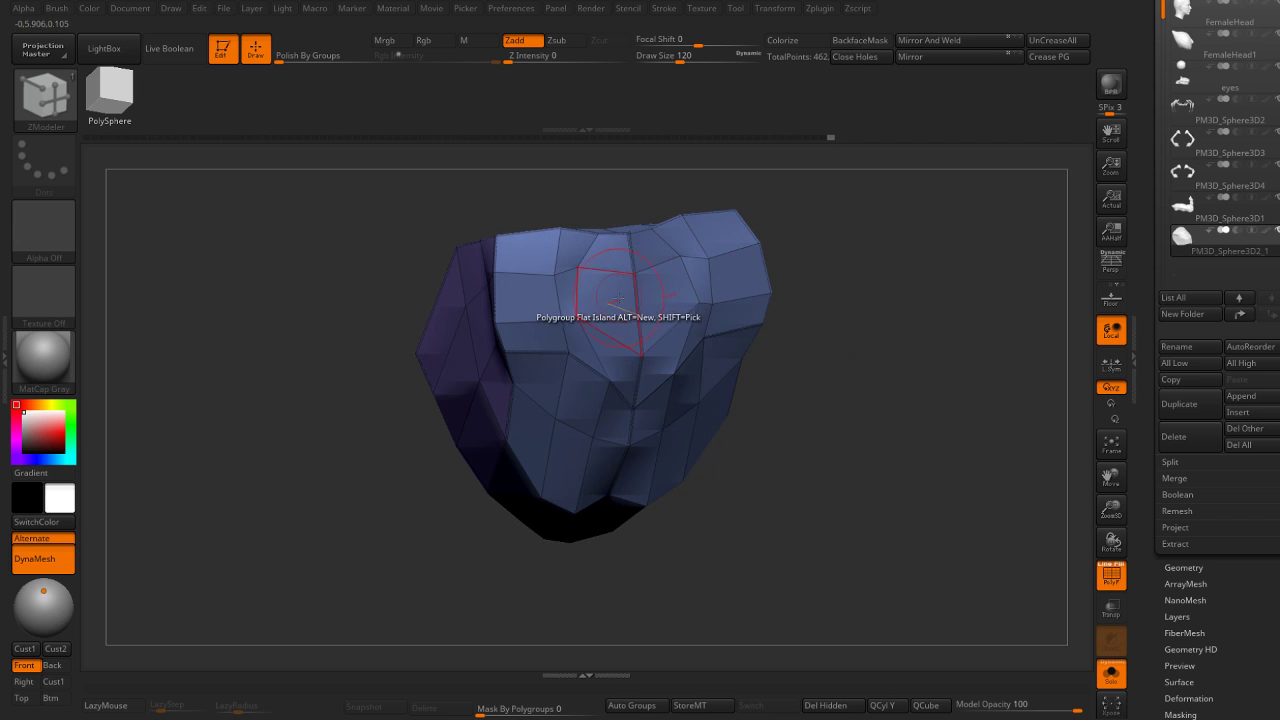
pyautogui.press('space')
pyautogui.click(500, 329)
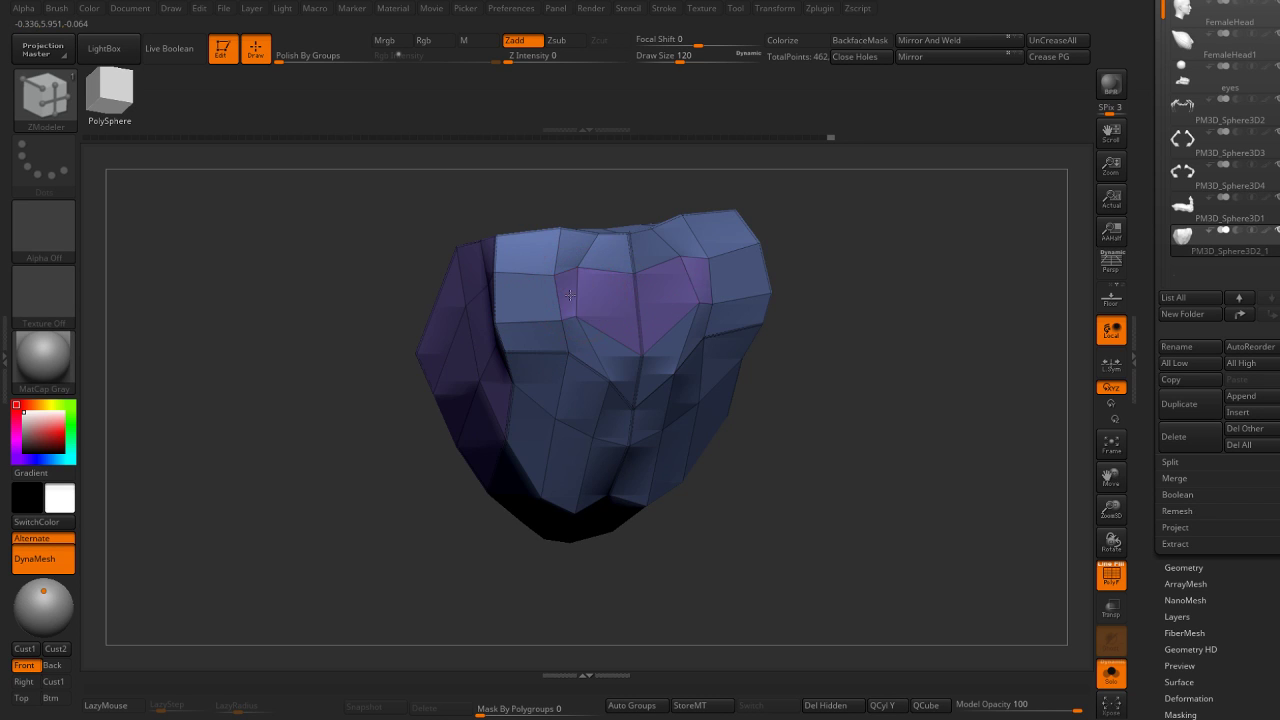
# Apply the new action to a plate face, then turn Solo off to show the whole creature.
pyautogui.moveTo(851, 295); pyautogui.dragTo(826, 220)
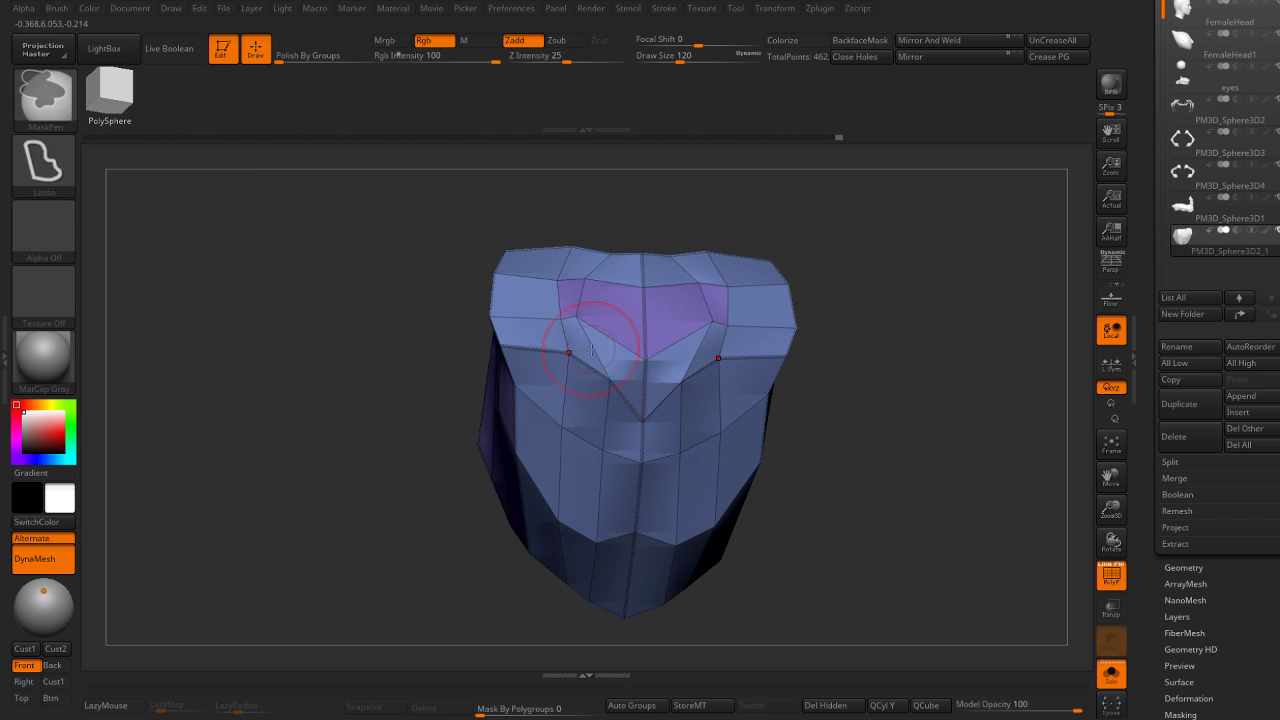
pyautogui.moveTo(640, 243)
pyautogui.mouseDown()
pyautogui.moveTo(605, 278)
pyautogui.moveTo(609, 340)
pyautogui.mouseUp()
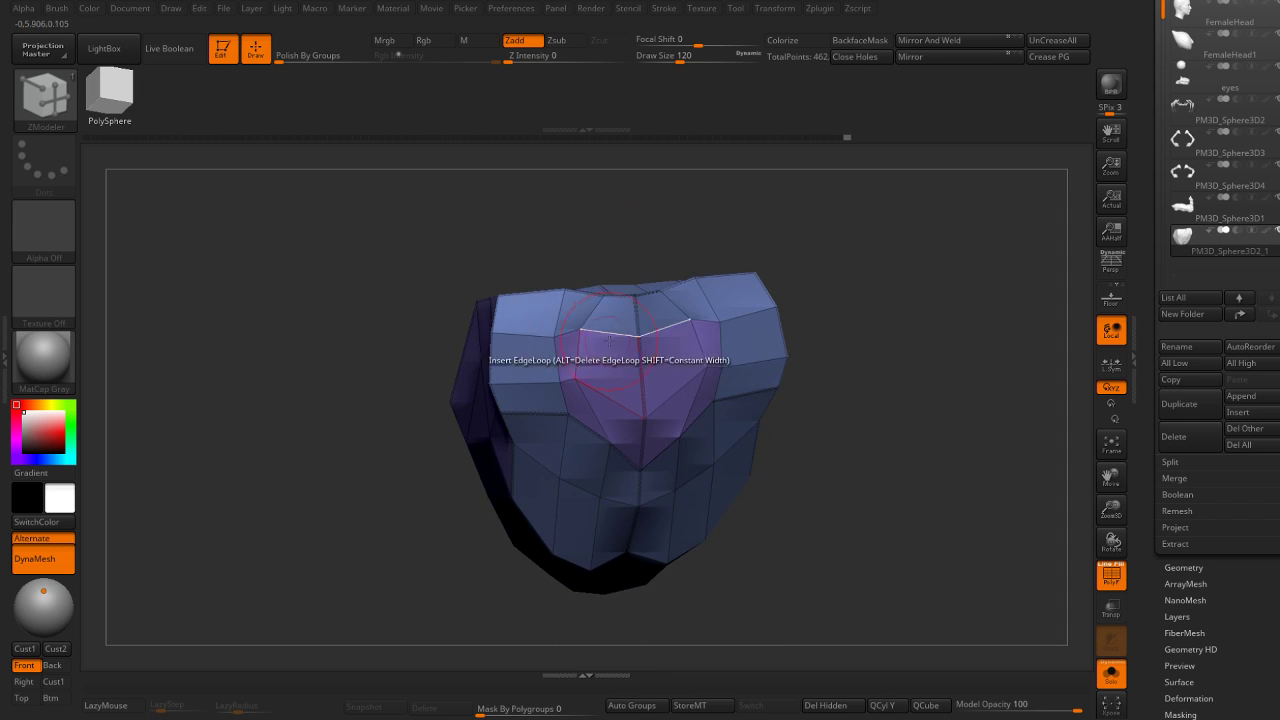
pyautogui.moveTo(676, 268)
pyautogui.mouseDown()
pyautogui.moveTo(769, 274)
pyautogui.moveTo(743, 254)
pyautogui.mouseUp()
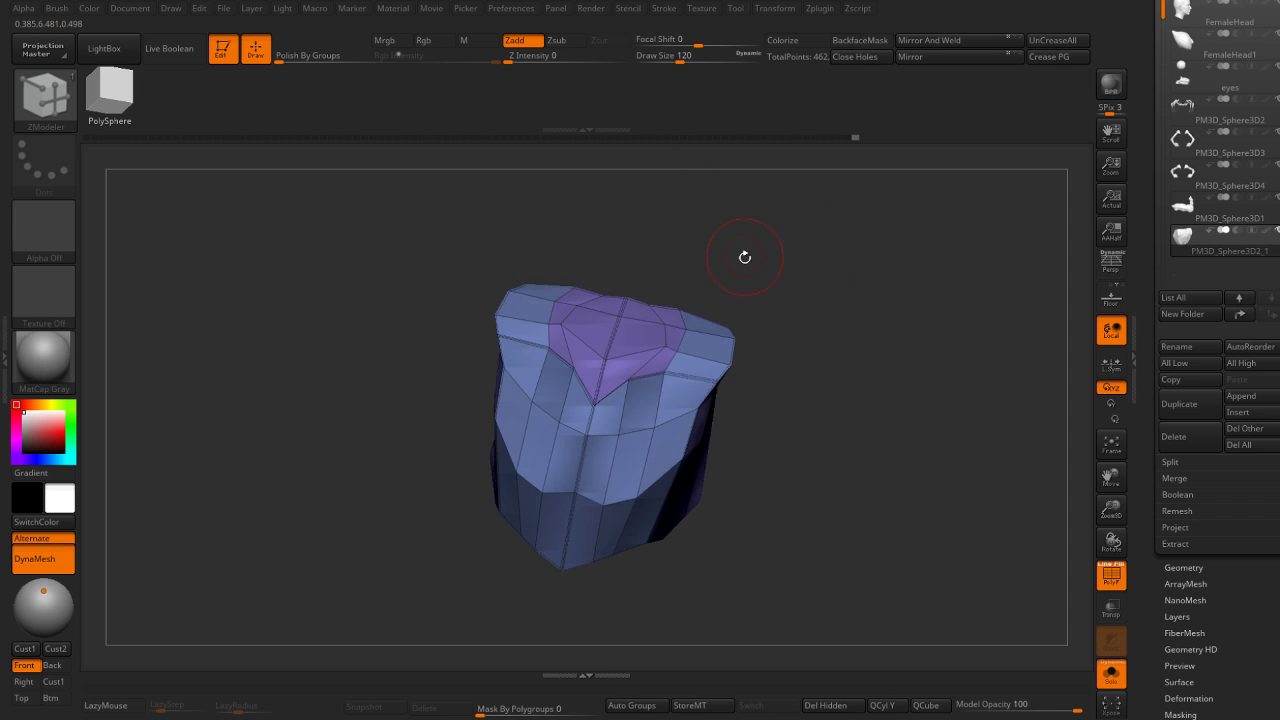
pyautogui.keyDown('ctrl'); pyautogui.keyDown('shift'); pyautogui.click(651, 300); pyautogui.keyUp('shift'); pyautogui.keyUp('ctrl')
pyautogui.moveTo(834, 300)
pyautogui.mouseDown()
pyautogui.moveTo(922, 383)
pyautogui.moveTo(937, 314)
pyautogui.moveTo(958, 441)
pyautogui.moveTo(884, 545)
pyautogui.mouseUp()
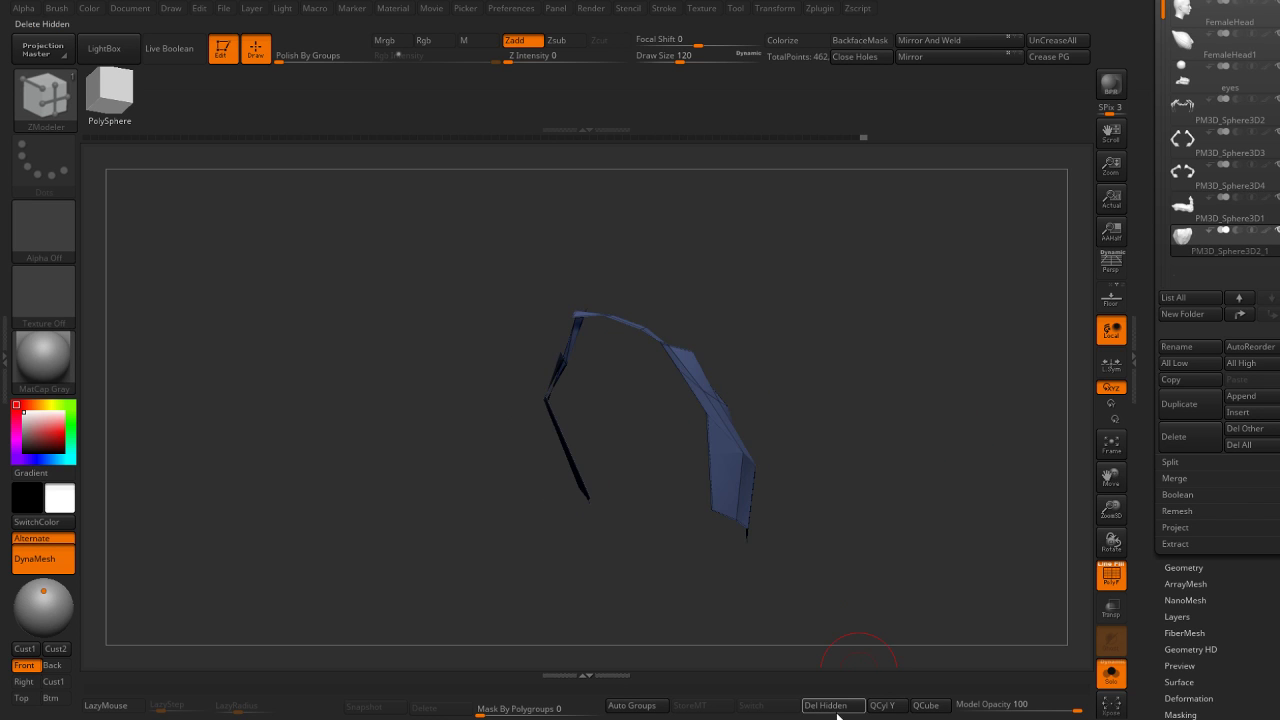
pyautogui.keyDown('ctrl'); pyautogui.keyDown('shift'); pyautogui.click(863, 329); pyautogui.keyUp('shift'); pyautogui.keyUp('ctrl')
pyautogui.moveTo(876, 404)
pyautogui.mouseDown()
pyautogui.moveTo(863, 329)
pyautogui.moveTo(799, 320)
pyautogui.mouseUp()
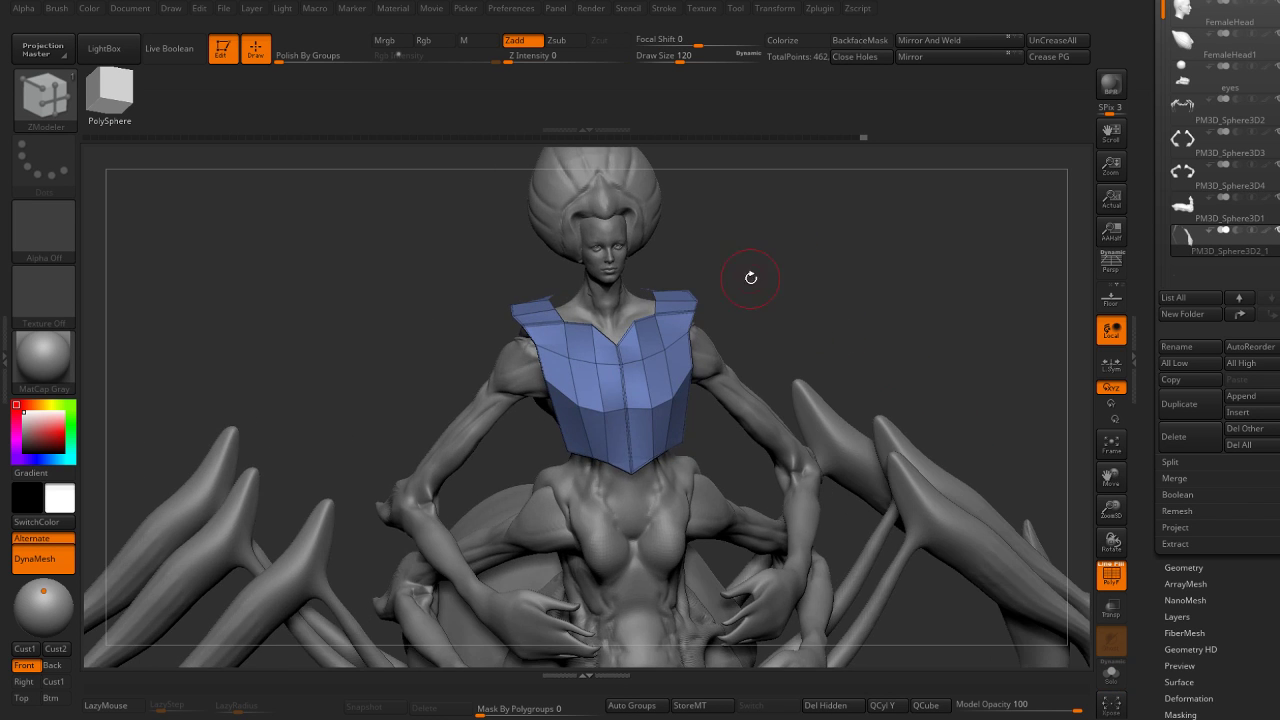
# Try Panel Loops on the vest at polish 0 with several thicknesses, undoing each attempt.
pyautogui.press('g')
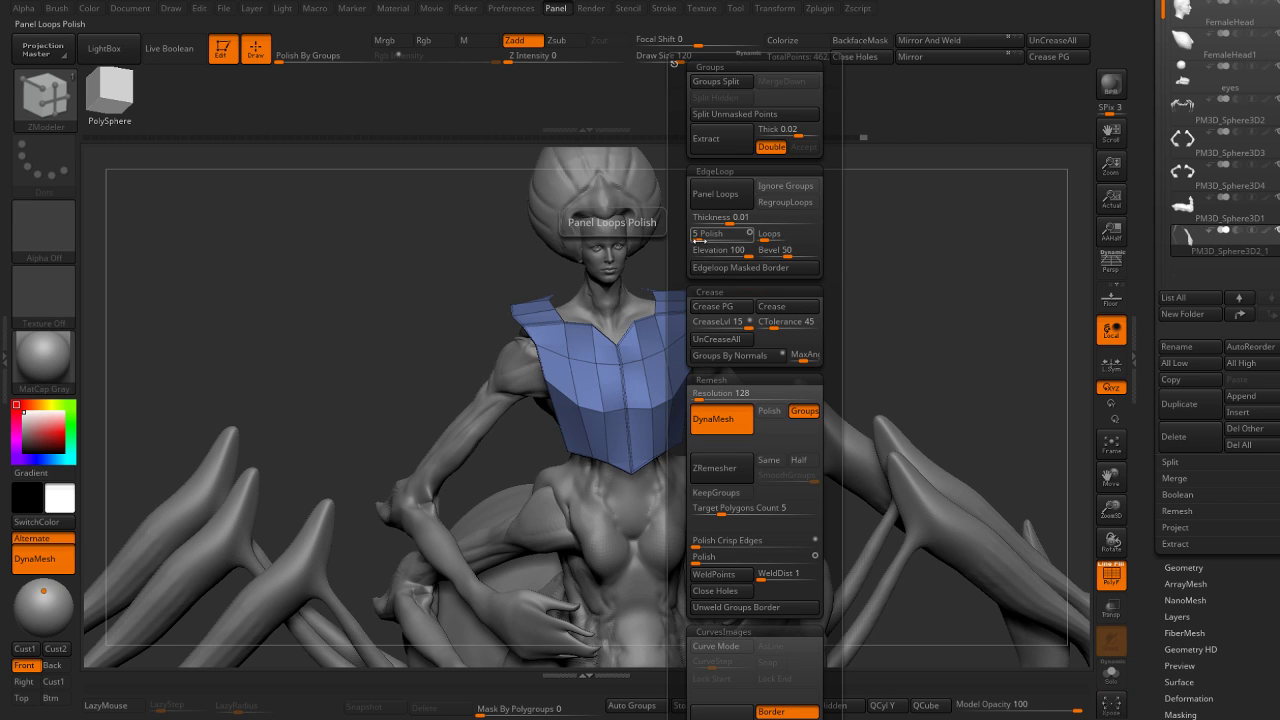
pyautogui.moveTo(699, 240); pyautogui.dragTo(688, 240)
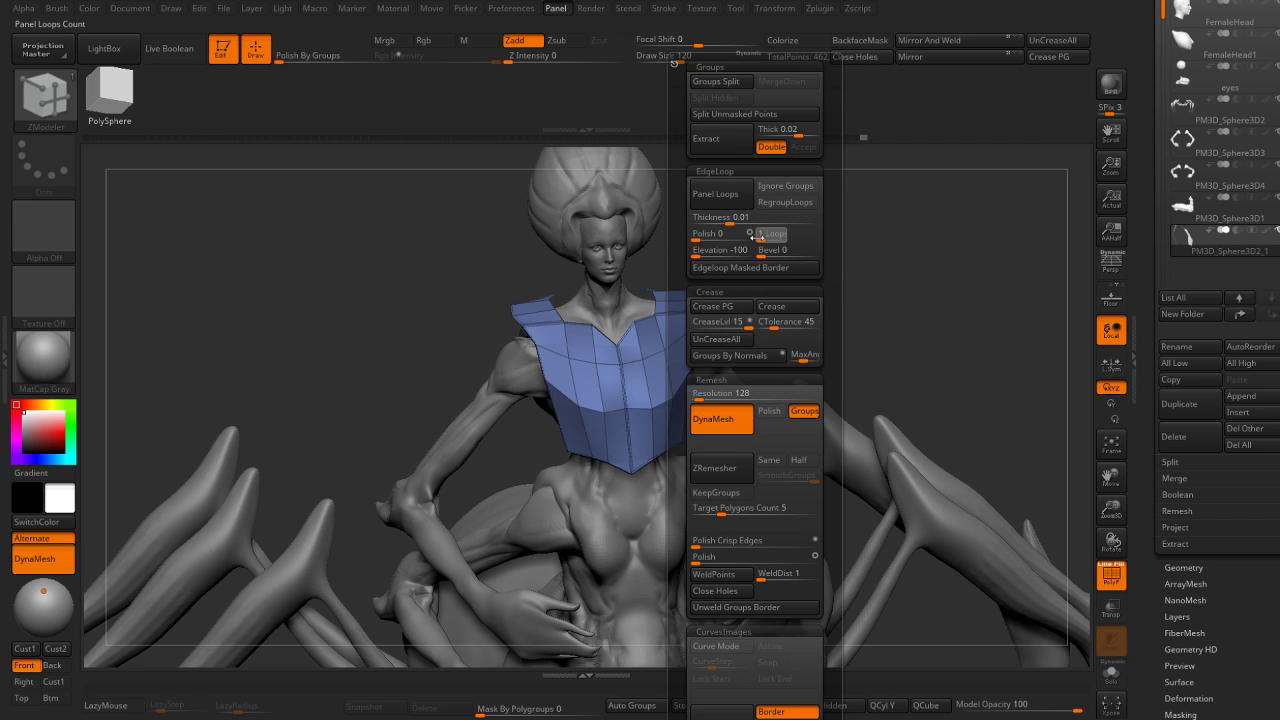
pyautogui.click(716, 193)
pyautogui.moveTo(850, 260)
pyautogui.mouseDown()
pyautogui.moveTo(806, 220)
pyautogui.moveTo(780, 283)
pyautogui.mouseUp()
pyautogui.hotkey('ctrl', 'z')
pyautogui.press('g')
pyautogui.click(760, 194)
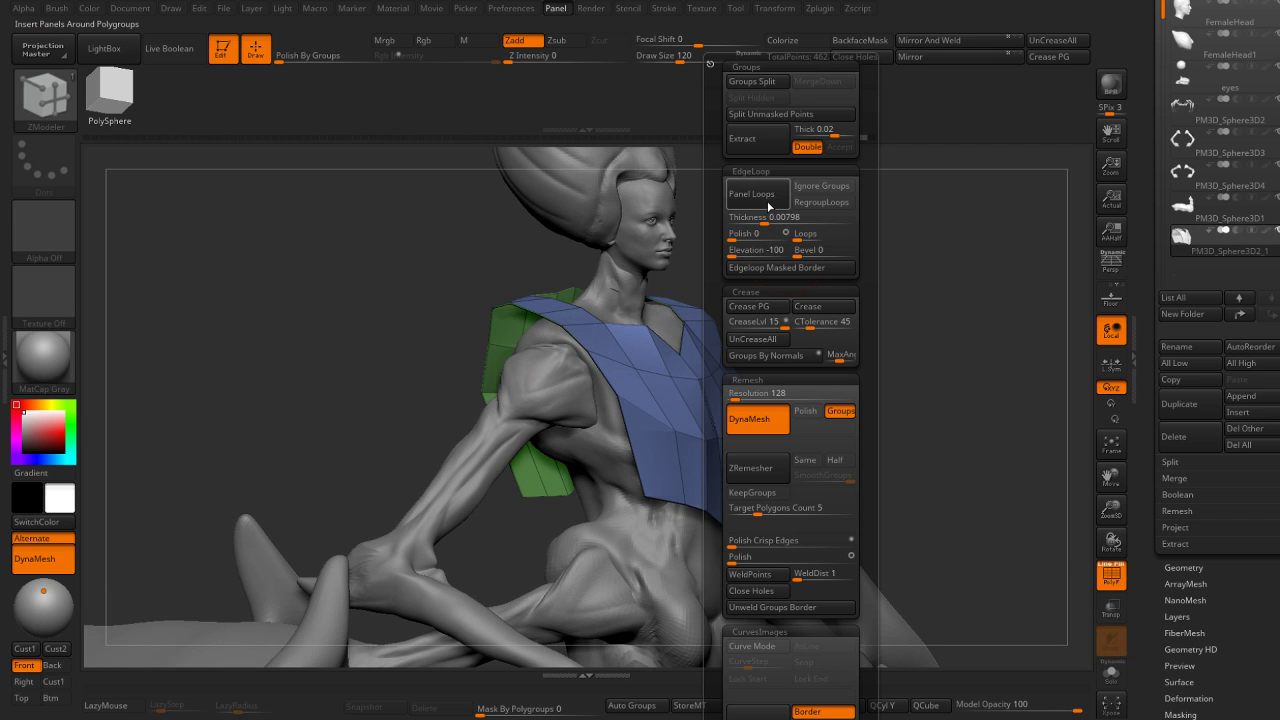
pyautogui.hotkey('ctrl', 'z')
pyautogui.moveTo(761, 222); pyautogui.dragTo(770, 222)
pyautogui.click(768, 194)
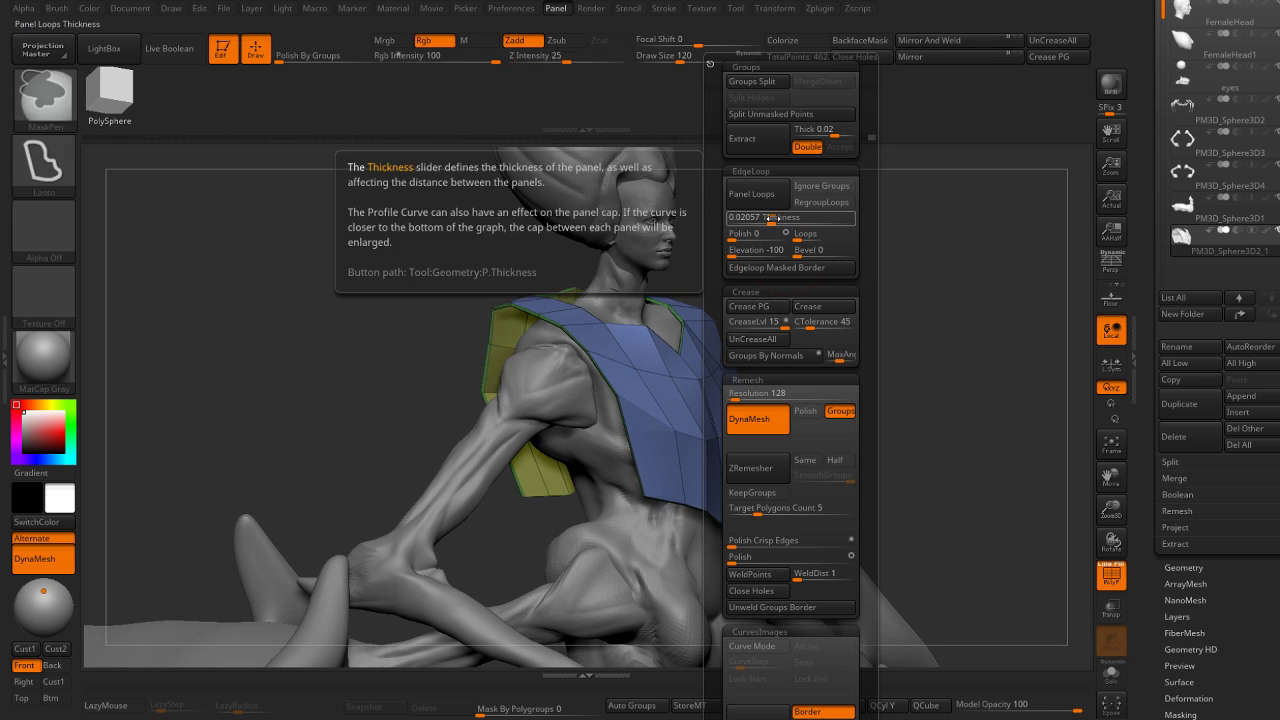
pyautogui.hotkey('ctrl', 'z')
pyautogui.click(758, 194)
pyautogui.hotkey('ctrl', 'z')
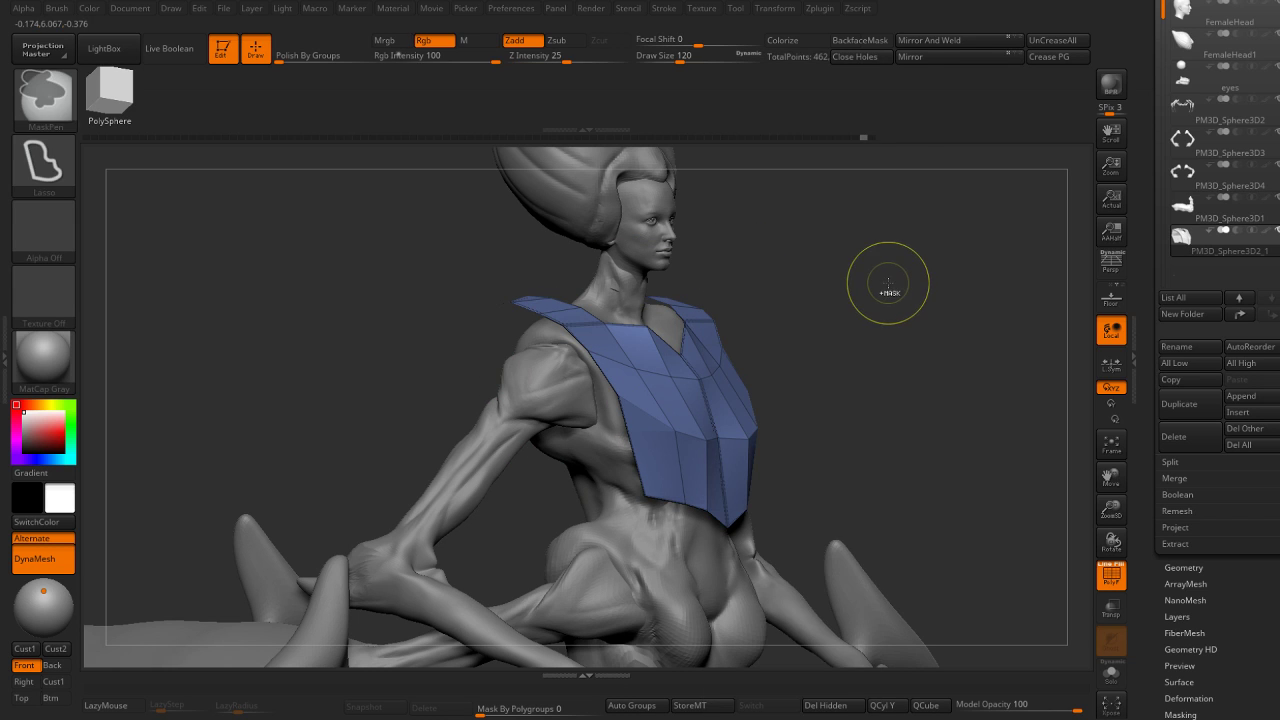
# Rebuild the vest as a solid panel at about 0.074 thickness and elevation -100.
pyautogui.press('g')
pyautogui.click(822, 204)
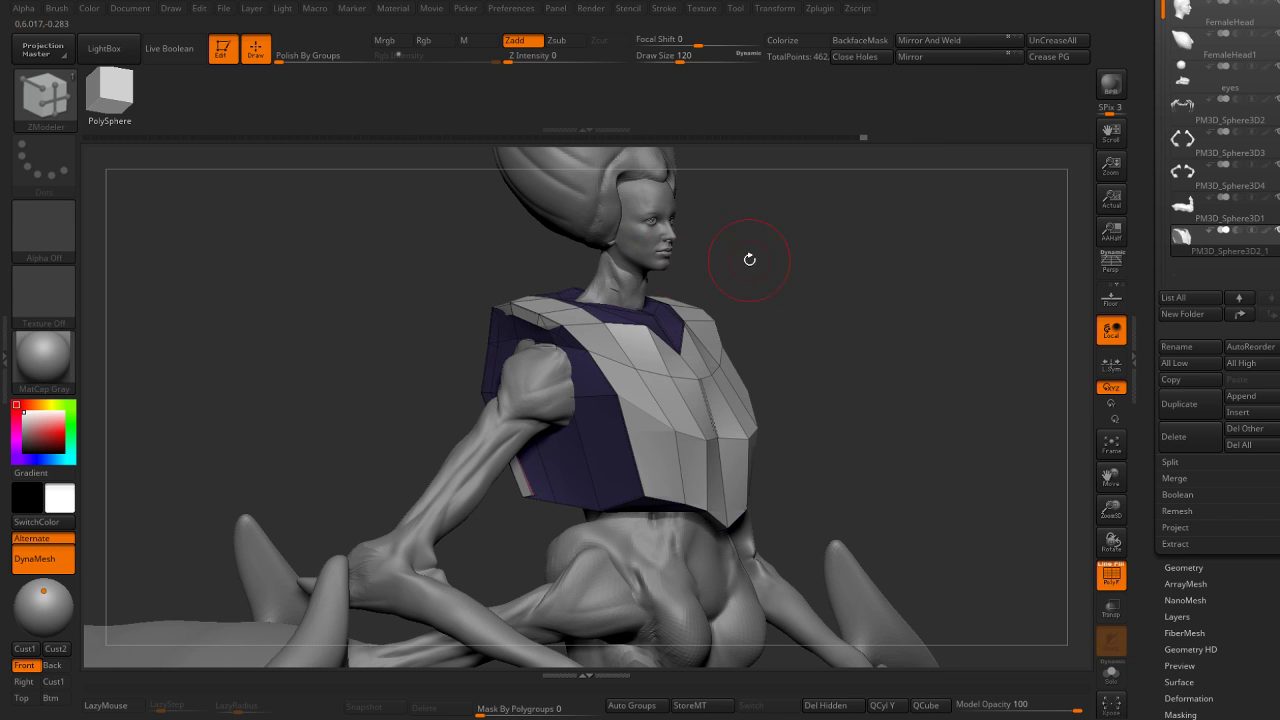
pyautogui.hotkey('ctrl', 'z')
pyautogui.press('g')
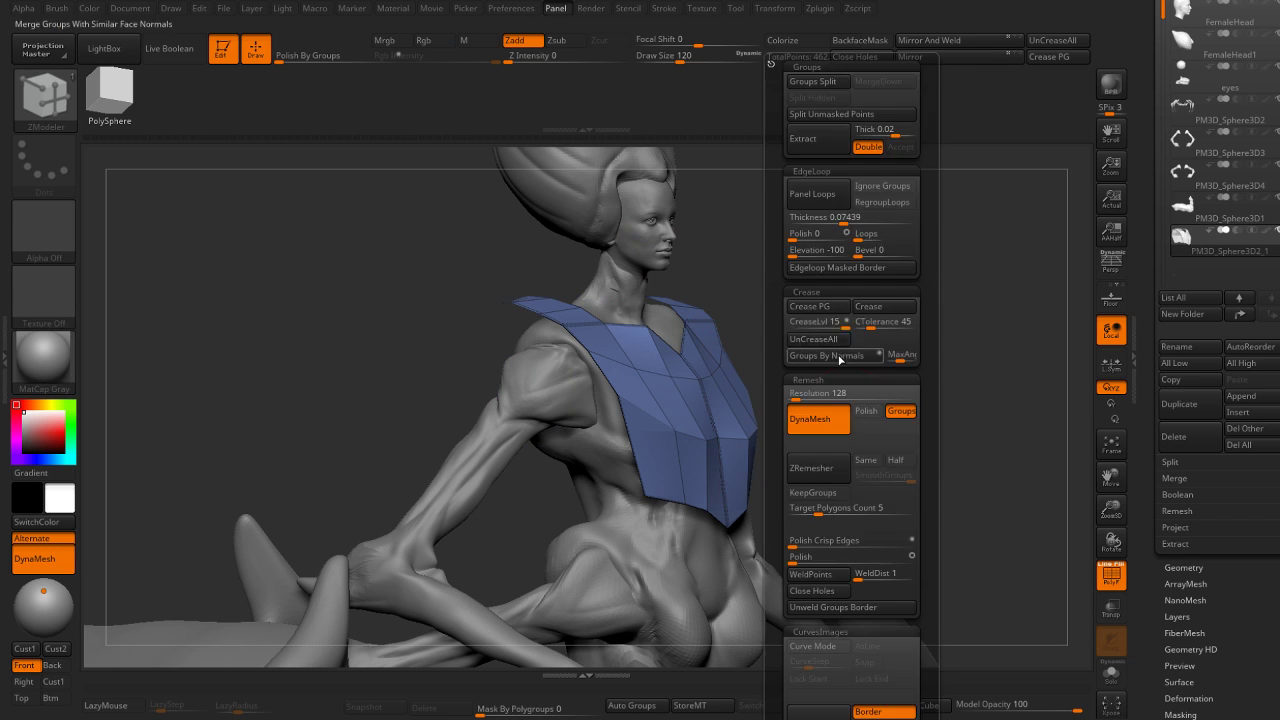
pyautogui.click(822, 197)
pyautogui.moveTo(822, 210)
pyautogui.mouseDown()
pyautogui.moveTo(782, 313)
pyautogui.moveTo(691, 371)
pyautogui.mouseUp()
# Crease the vest's complete edge loops with ZModeler.
pyautogui.press('b')
pyautogui.press('m')
pyautogui.press('v')
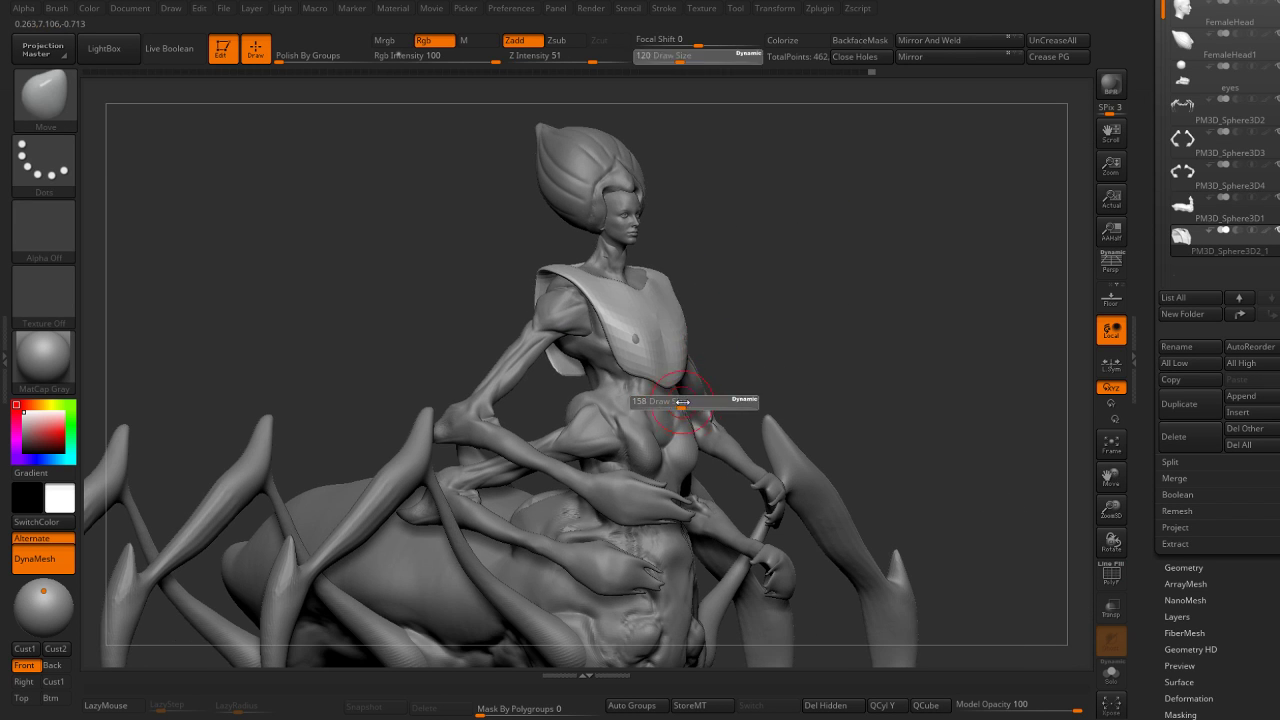
pyautogui.hotkey('shift', 'f')
pyautogui.moveTo(777, 232); pyautogui.dragTo(703, 476)
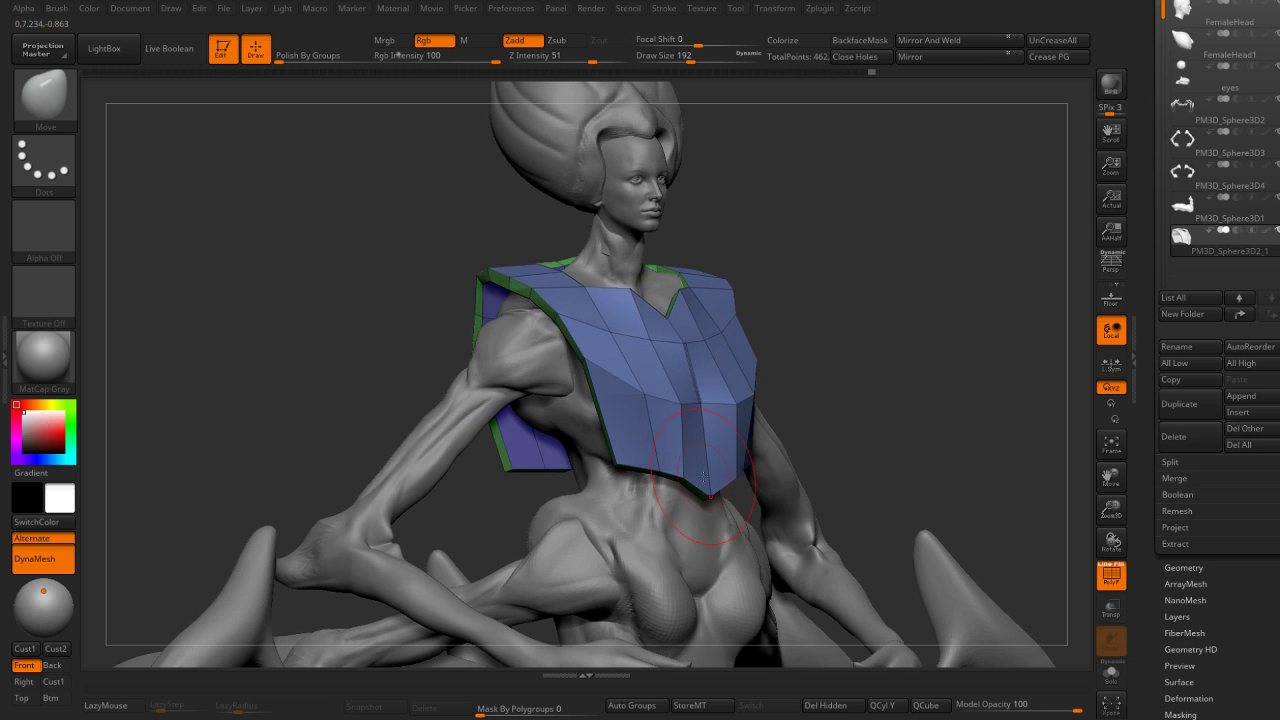
pyautogui.press('b')
pyautogui.press('z')
pyautogui.press('m')
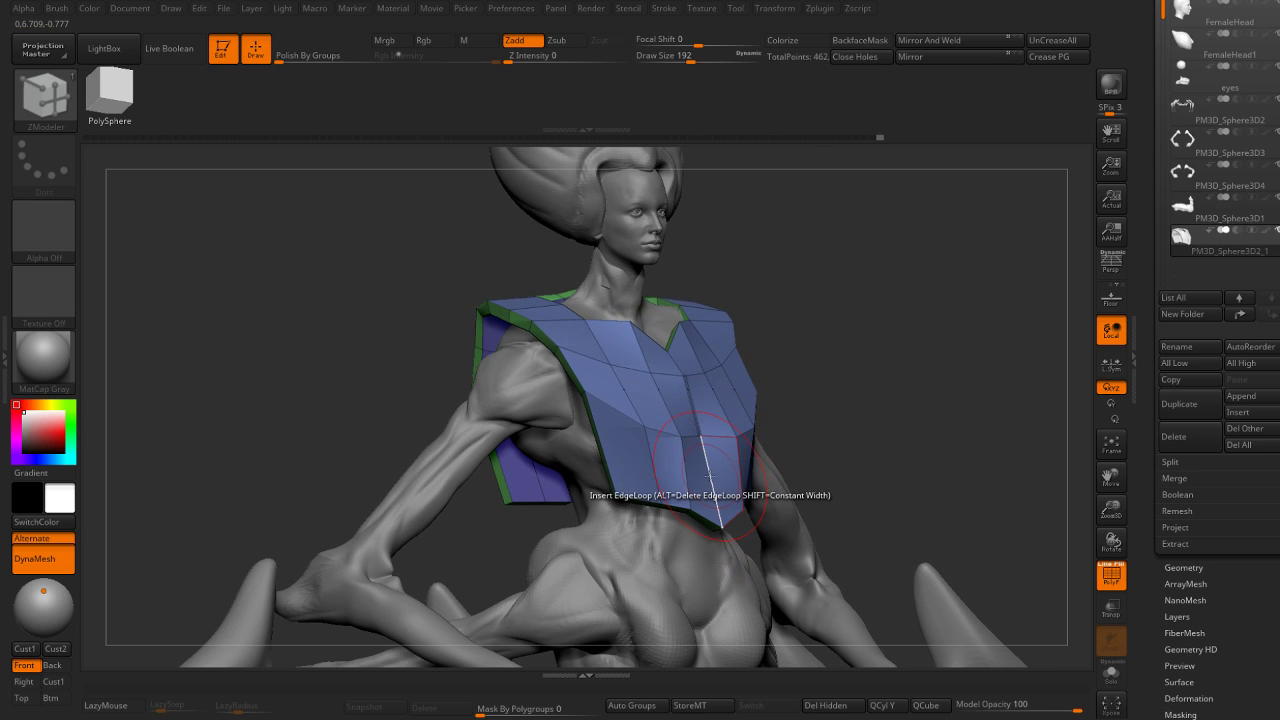
pyautogui.press('space')
pyautogui.click(570, 404)
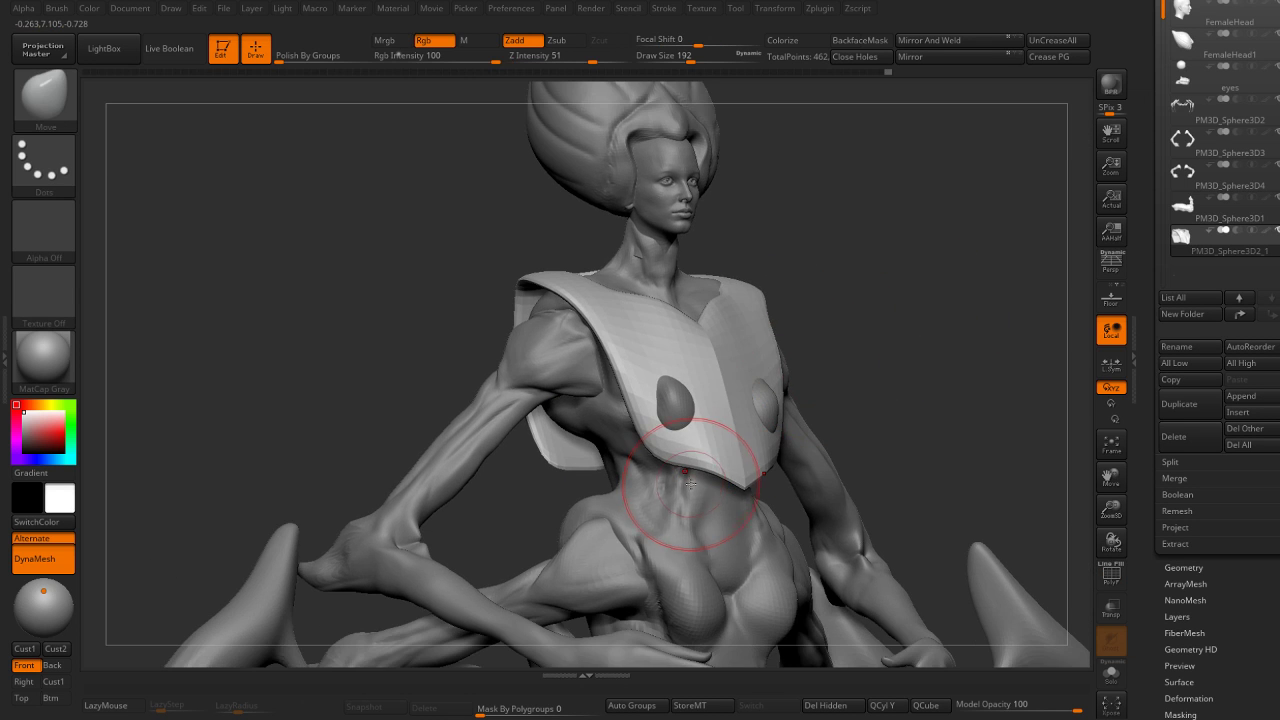
# Pull the vest shoulders into shape against the reference sketch with the Move brush.
pyautogui.moveTo(666, 429); pyautogui.dragTo(734, 398)
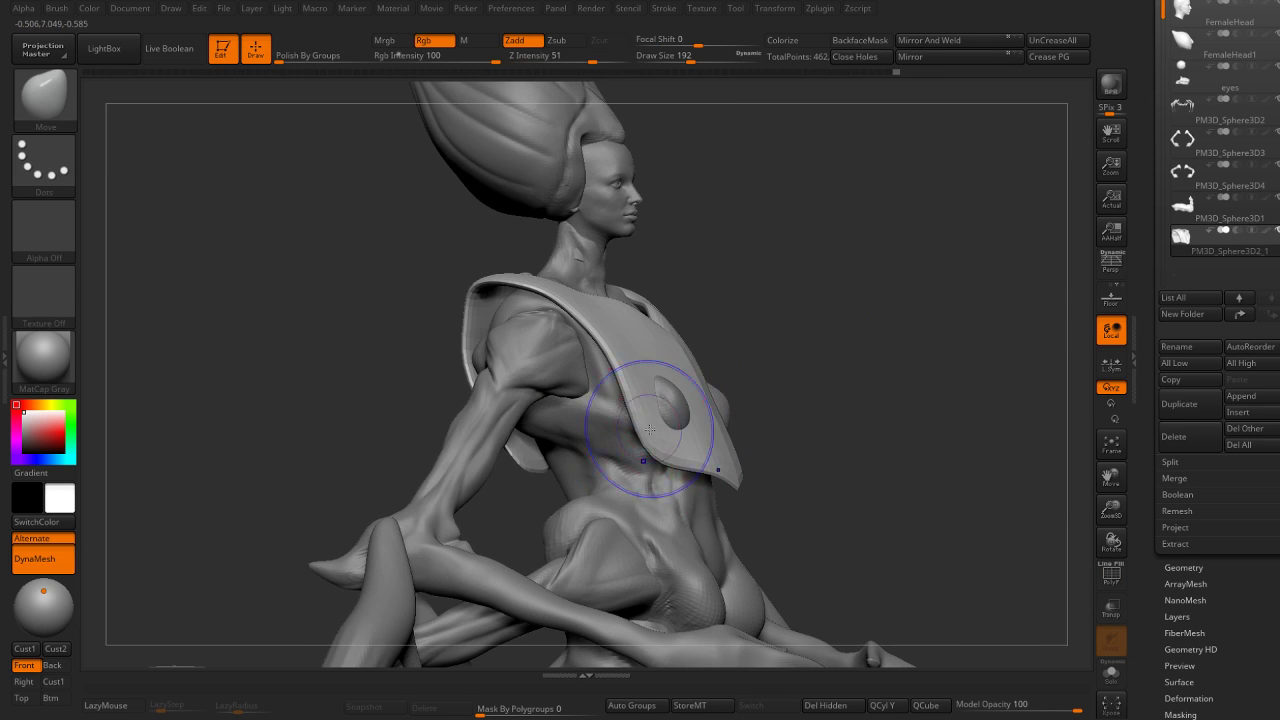
pyautogui.press('shift')
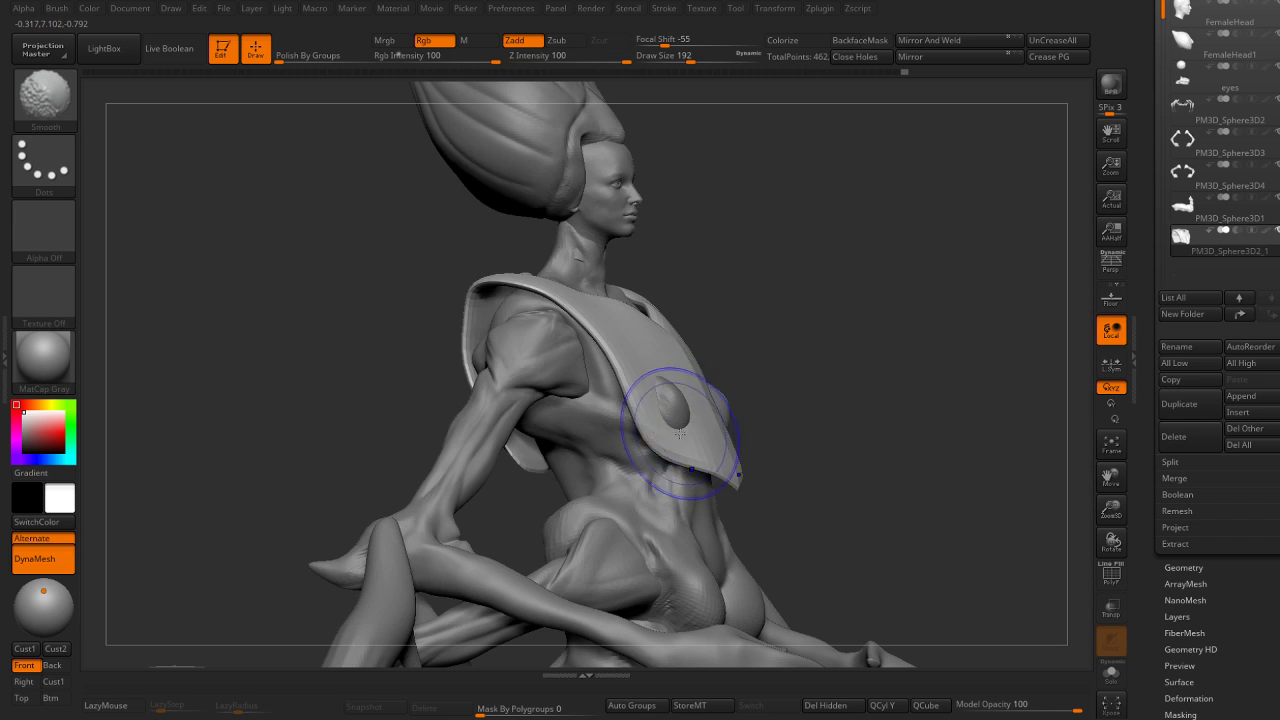
pyautogui.moveTo(678, 436); pyautogui.dragTo(665, 415)
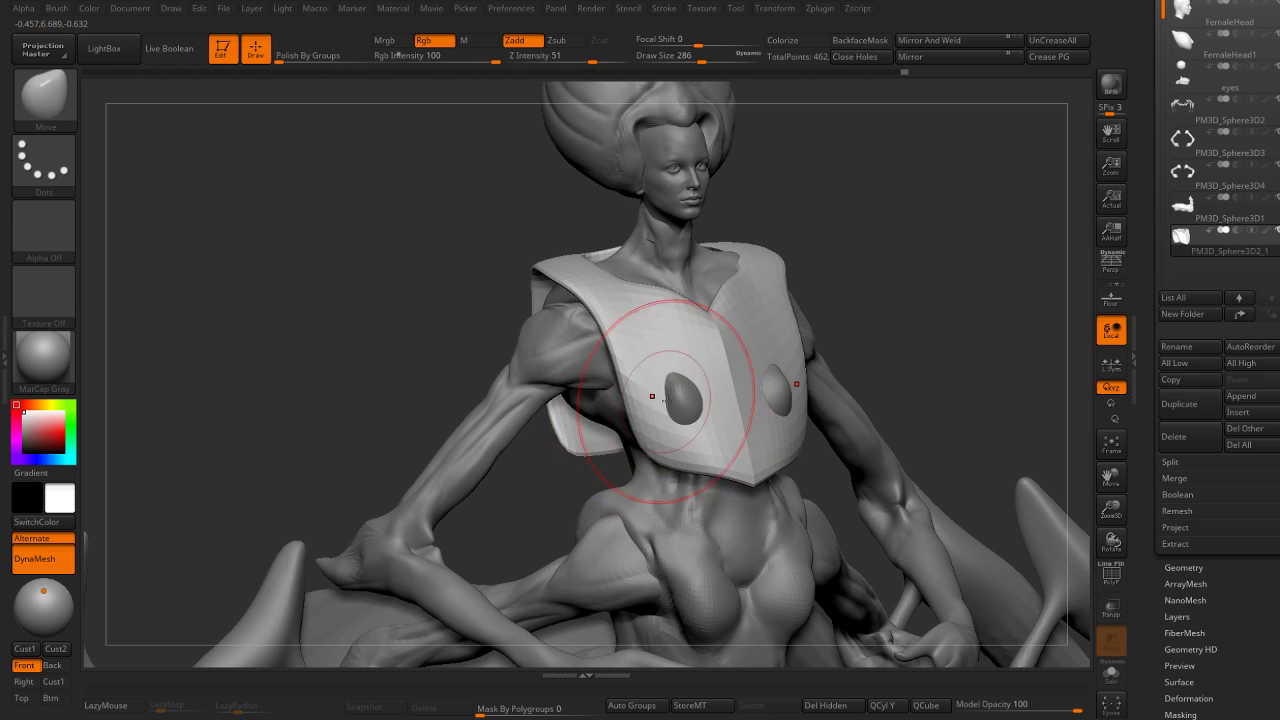
pyautogui.press('shift')
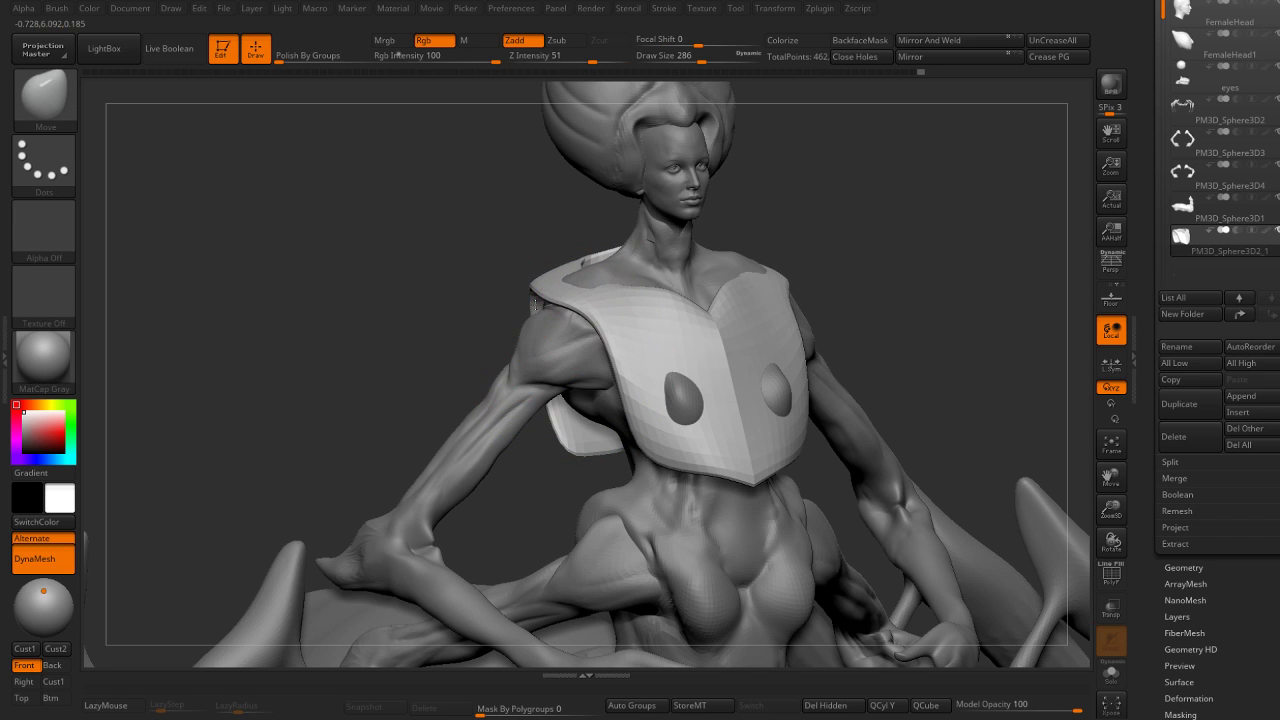
pyautogui.moveTo(530, 288)
pyautogui.mouseDown()
pyautogui.moveTo(572, 266)
pyautogui.moveTo(540, 262)
pyautogui.mouseUp()
pyautogui.moveTo(870, 257); pyautogui.dragTo(823, 271)
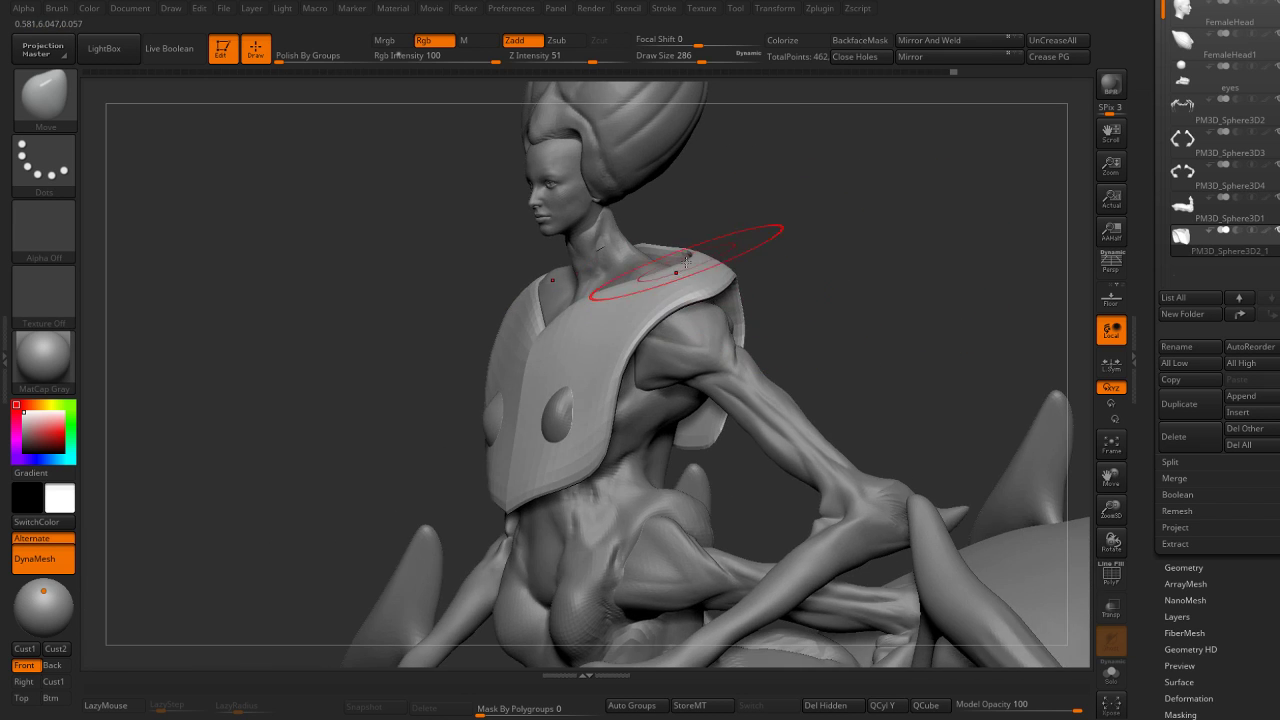
pyautogui.moveTo(623, 271)
pyautogui.mouseDown()
pyautogui.moveTo(728, 290)
pyautogui.moveTo(709, 254)
pyautogui.mouseUp()
pyautogui.moveTo(790, 260); pyautogui.dragTo(860, 330)
# Inspect the back of the vest with a smoothed preview.
pyautogui.hotkey('shift', 'f')
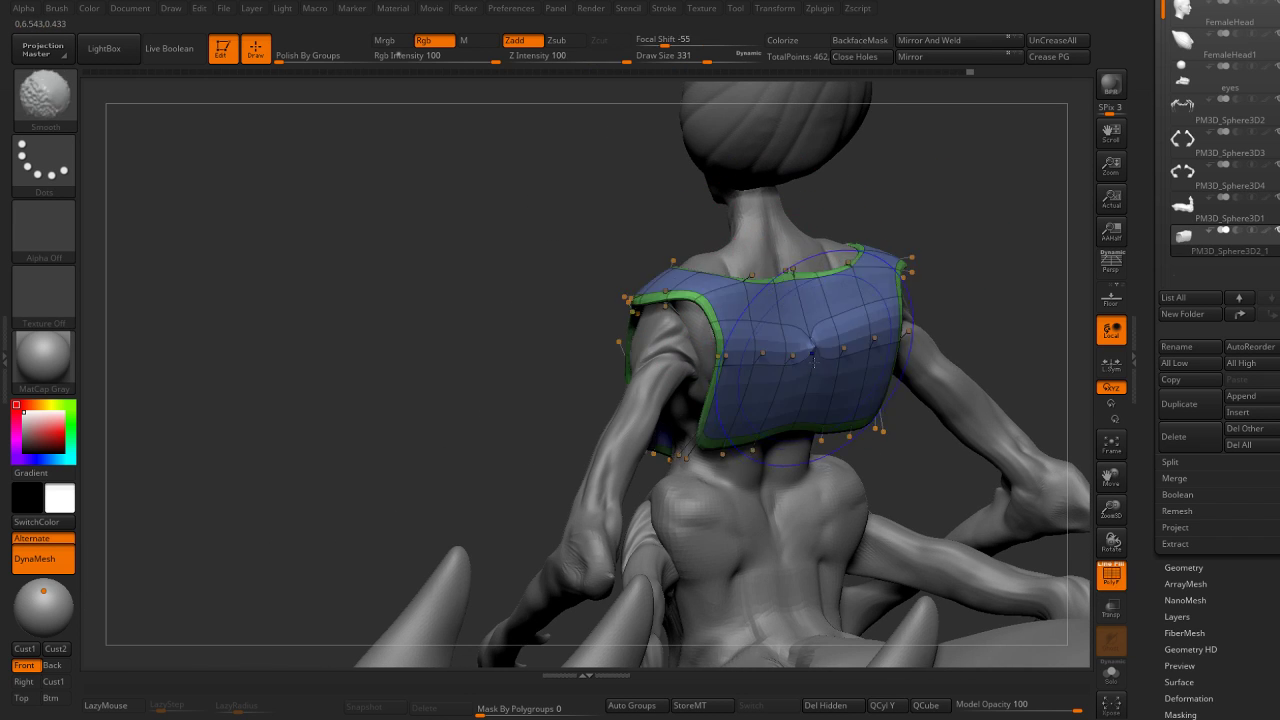
pyautogui.moveTo(960, 250); pyautogui.dragTo(900, 255)
pyautogui.press('d')
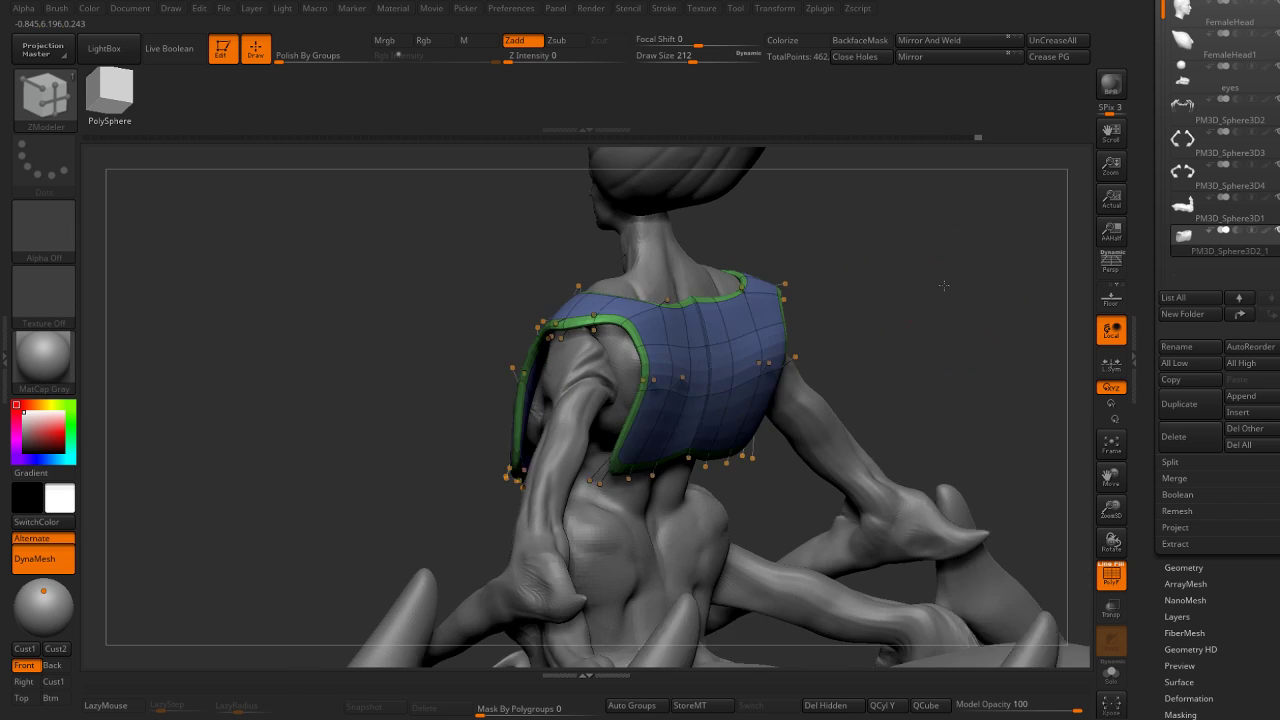
pyautogui.moveTo(946, 284); pyautogui.dragTo(660, 330)
pyautogui.hotkey('shift', 'f')
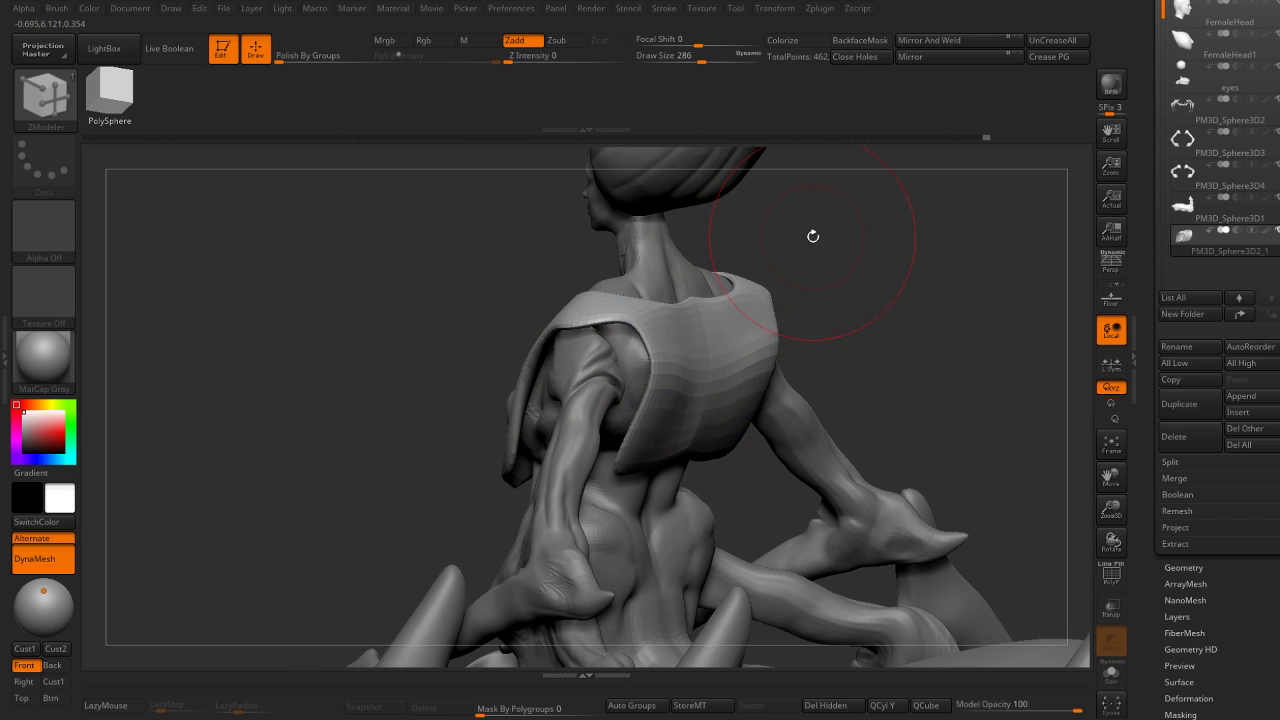
# Crease the vest's polygroup borders with Crease PG.
pyautogui.press('g')
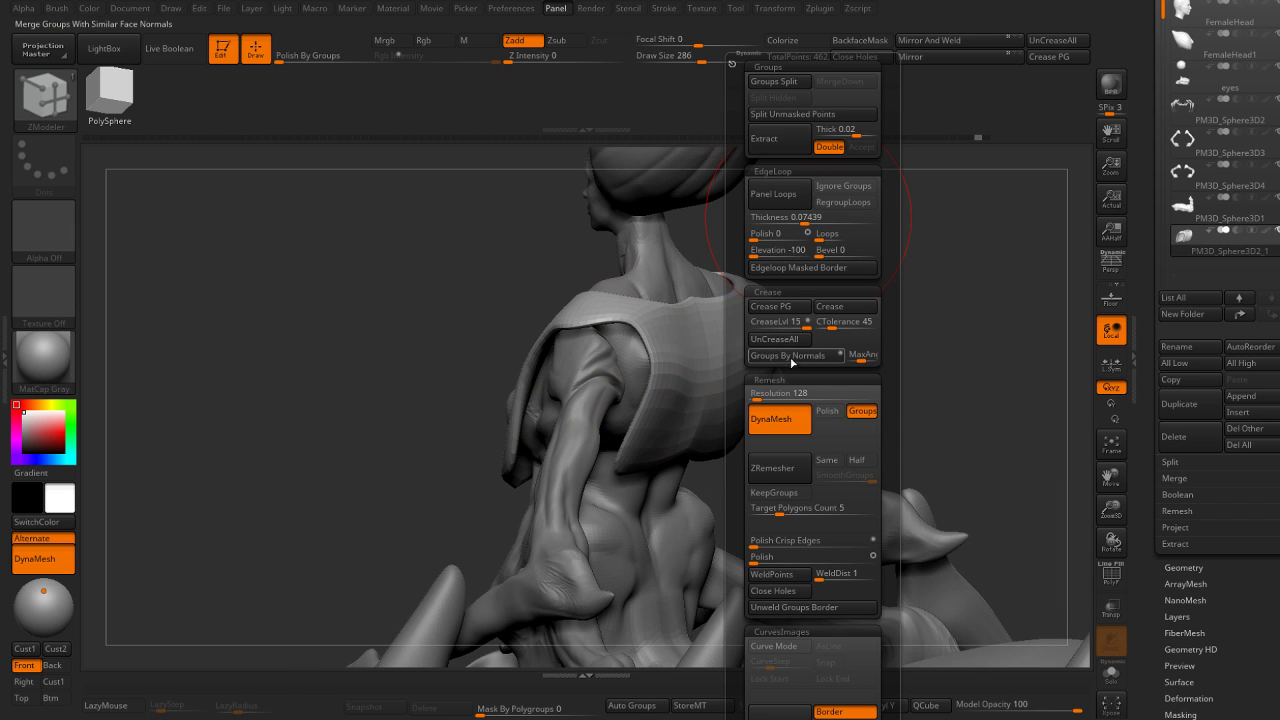
pyautogui.click(786, 311)
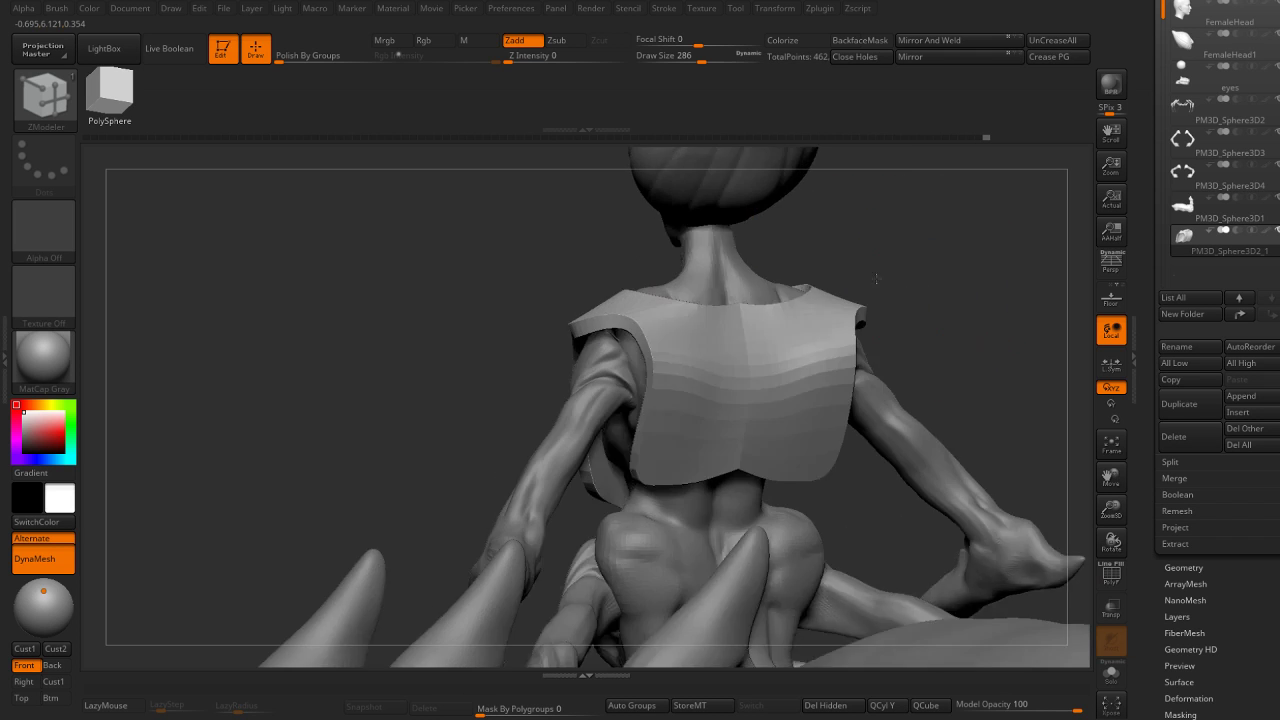
pyautogui.moveTo(857, 214)
pyautogui.mouseDown()
pyautogui.moveTo(849, 271)
pyautogui.moveTo(600, 435)
pyautogui.mouseUp()
pyautogui.press('b')
pyautogui.press('m')
pyautogui.press('v')
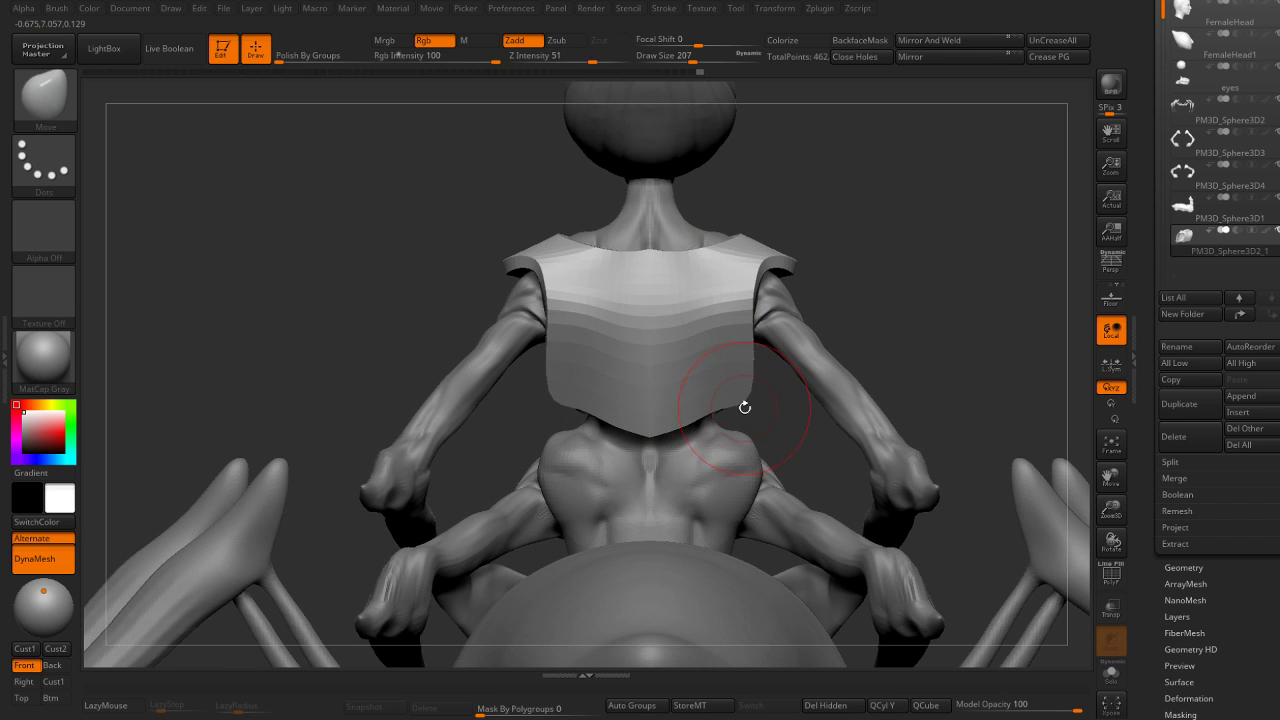
# Solo the armor piece and inspect its green edge loop with ZModeler.
pyautogui.moveTo(745, 407); pyautogui.dragTo(745, 388)
pyautogui.hotkey('shift', 'f')
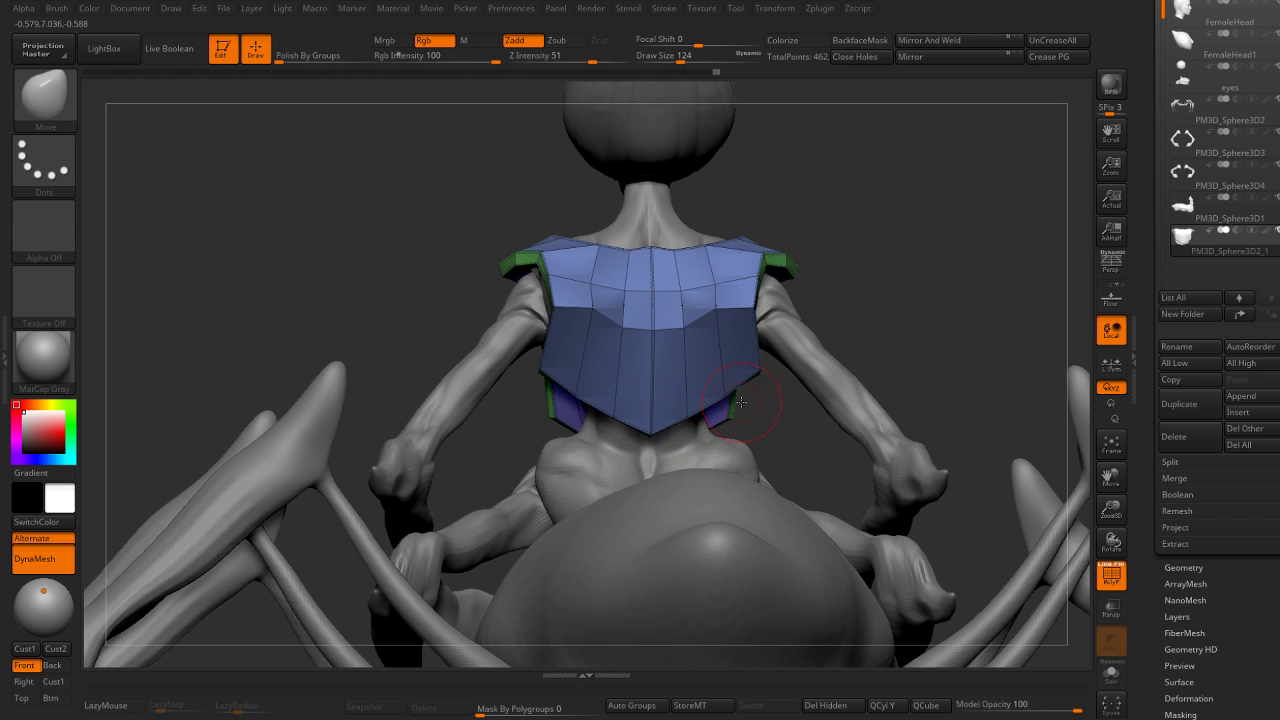
pyautogui.hotkey('ctrl', 'shift', 's')
pyautogui.moveTo(820, 400); pyautogui.dragTo(751, 432)
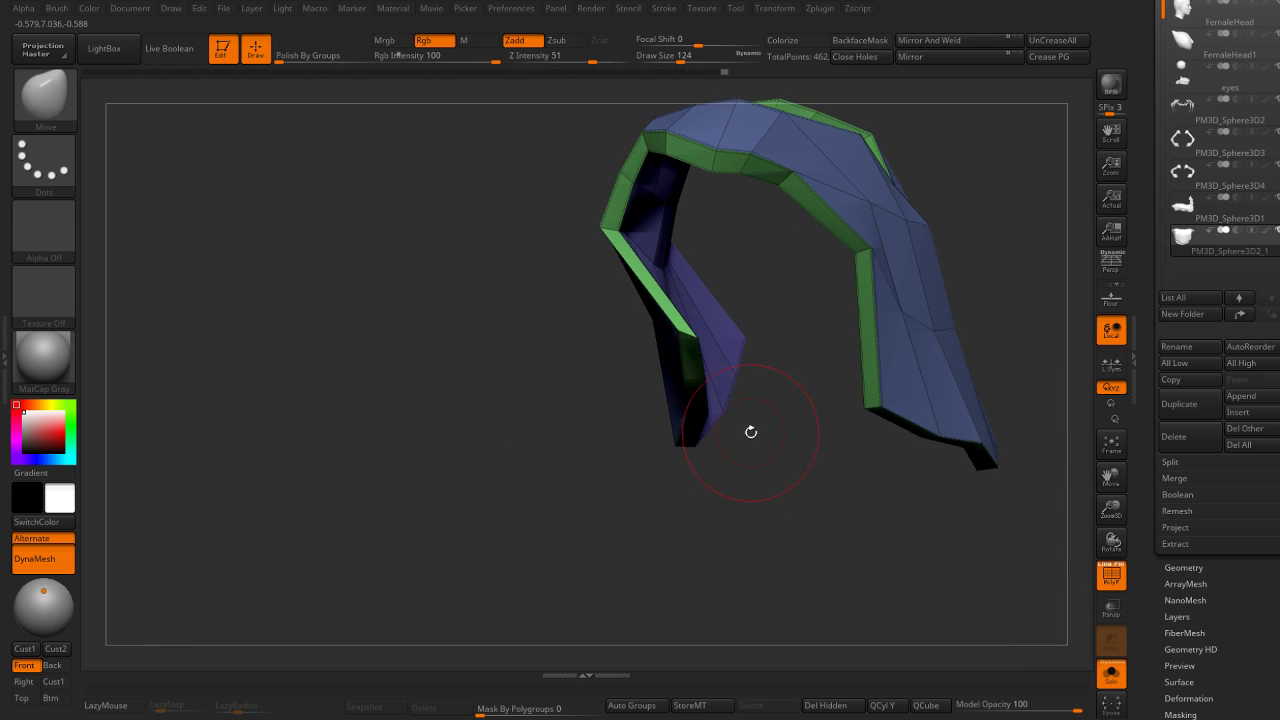
pyautogui.press('b')
pyautogui.press('z')
pyautogui.press('m')
pyautogui.moveTo(711, 368); pyautogui.dragTo(786, 382)
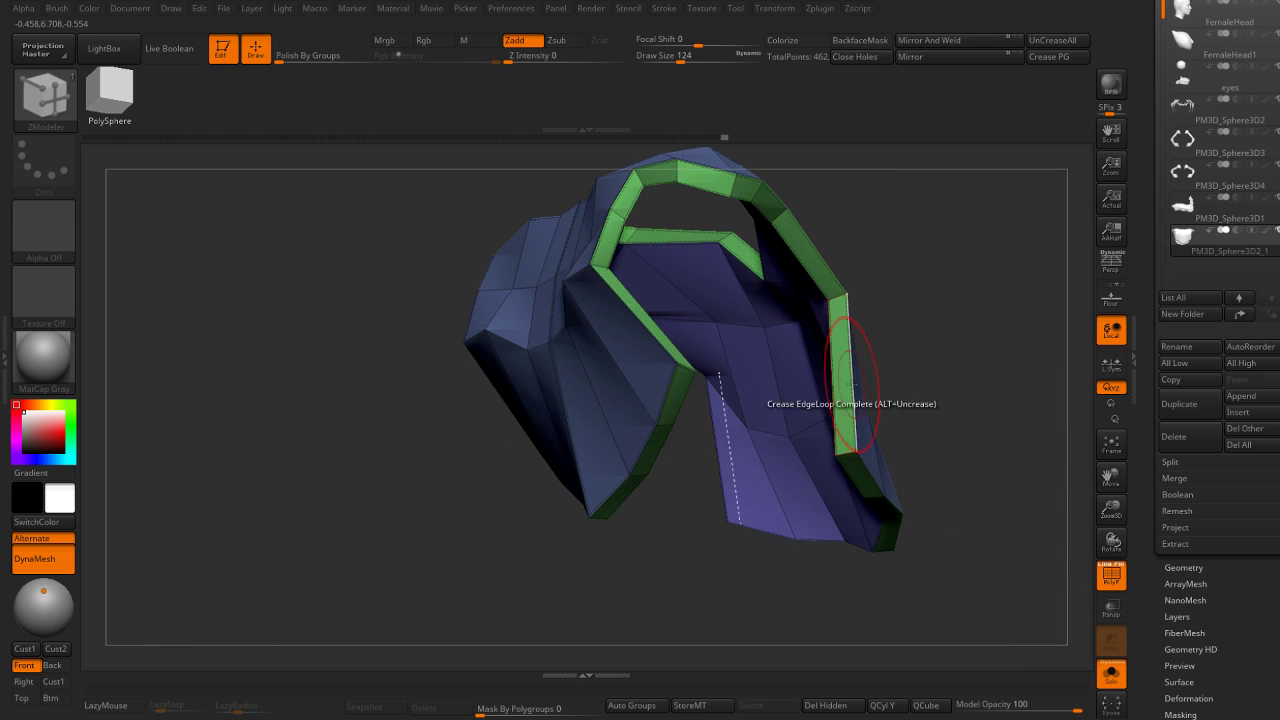
pyautogui.hotkey('shift', 'f')
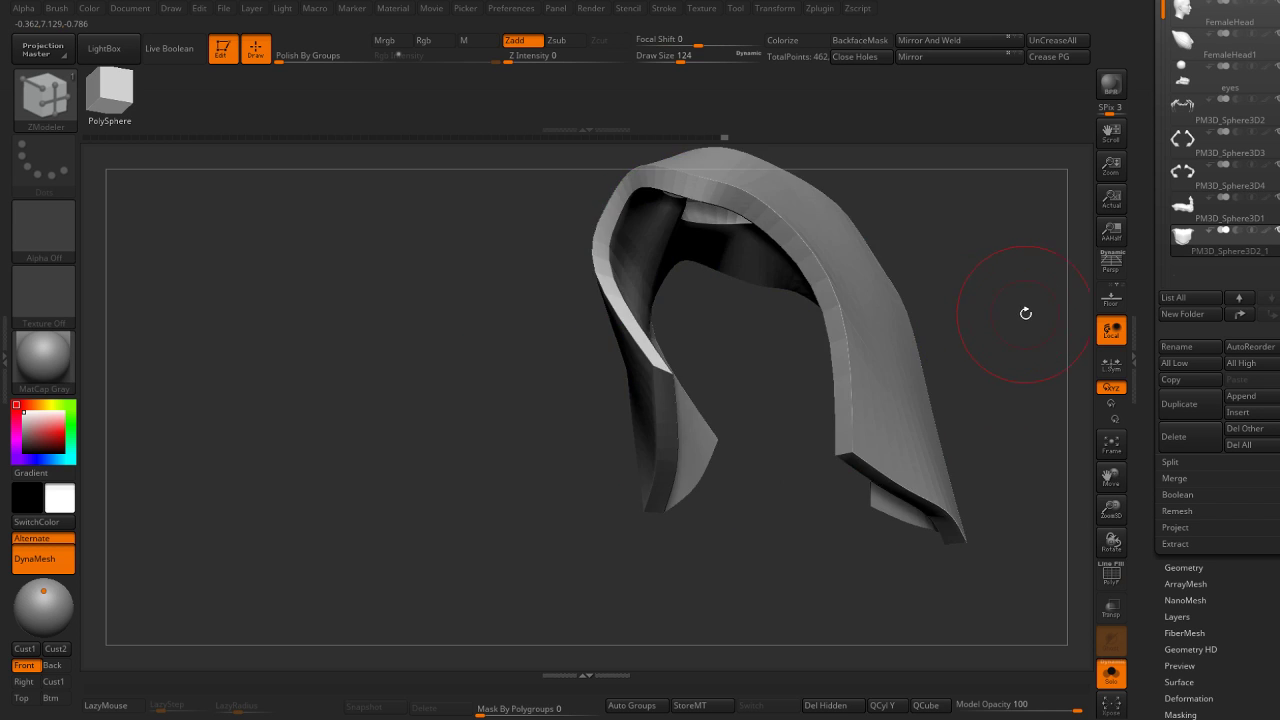
pyautogui.hotkey('ctrl', 'shift', 's')
# Smooth the two chest bumps flat with a smaller Move brush.
pyautogui.moveTo(1000, 287)
pyautogui.mouseDown()
pyautogui.moveTo(880, 280)
pyautogui.moveTo(558, 408)
pyautogui.mouseUp()
pyautogui.hotkey('shift', 'f')
pyautogui.press('b')
pyautogui.press('m')
pyautogui.press('v')
pyautogui.press('[')
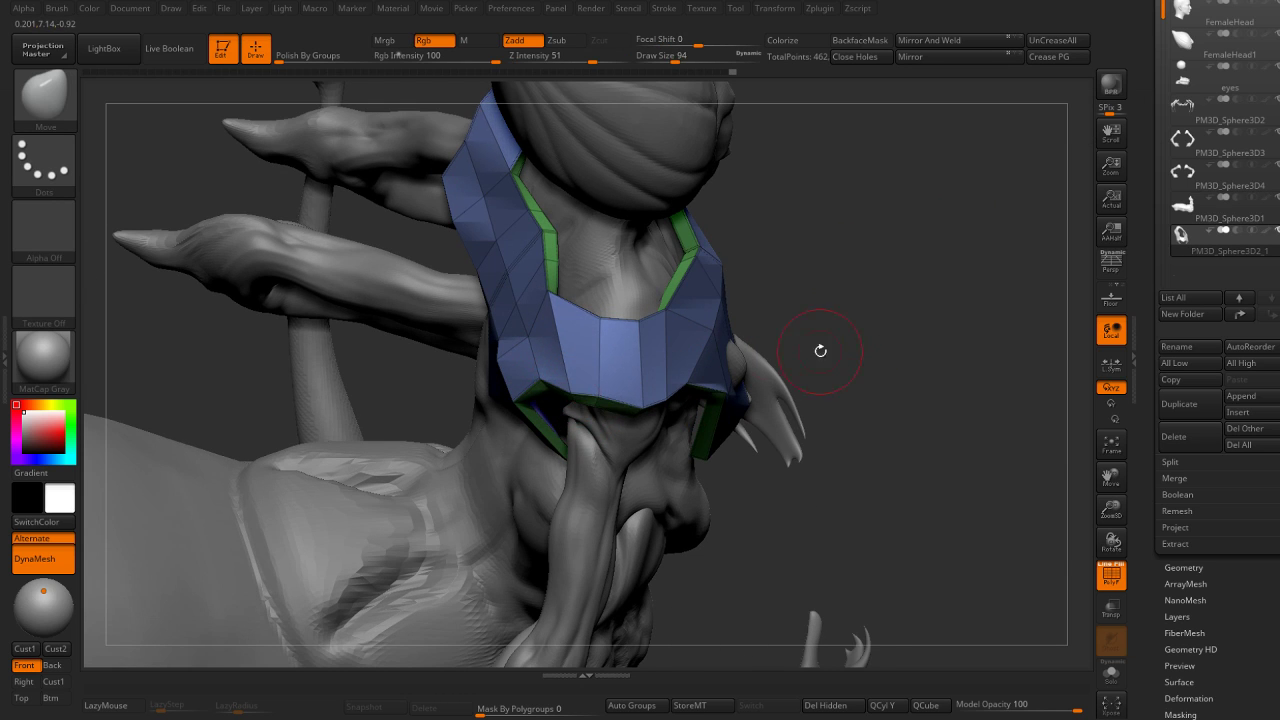
pyautogui.moveTo(820, 350)
pyautogui.mouseDown()
pyautogui.moveTo(628, 405)
pyautogui.moveTo(765, 420)
pyautogui.mouseUp()
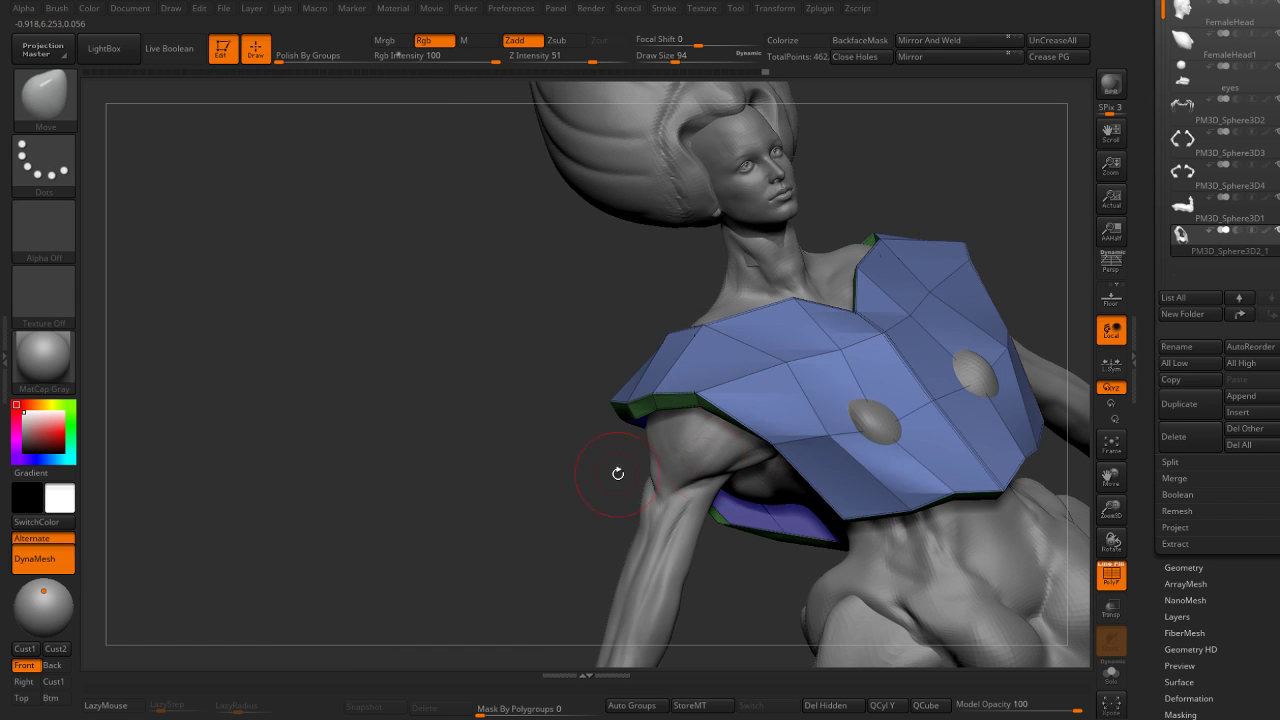
pyautogui.moveTo(614, 471)
pyautogui.mouseDown()
pyautogui.moveTo(860, 440)
pyautogui.moveTo(950, 400)
pyautogui.mouseUp()
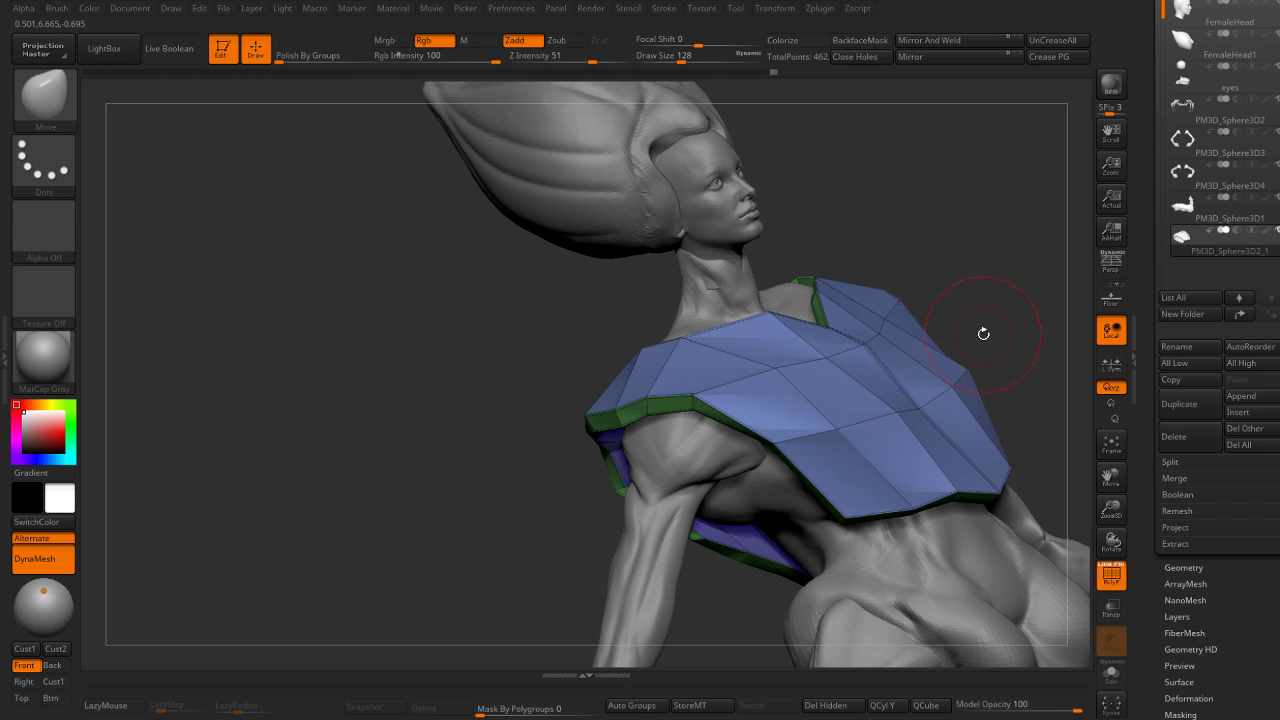
pyautogui.moveTo(980, 334)
pyautogui.mouseDown()
pyautogui.moveTo(990, 298)
pyautogui.moveTo(745, 374)
pyautogui.mouseUp()
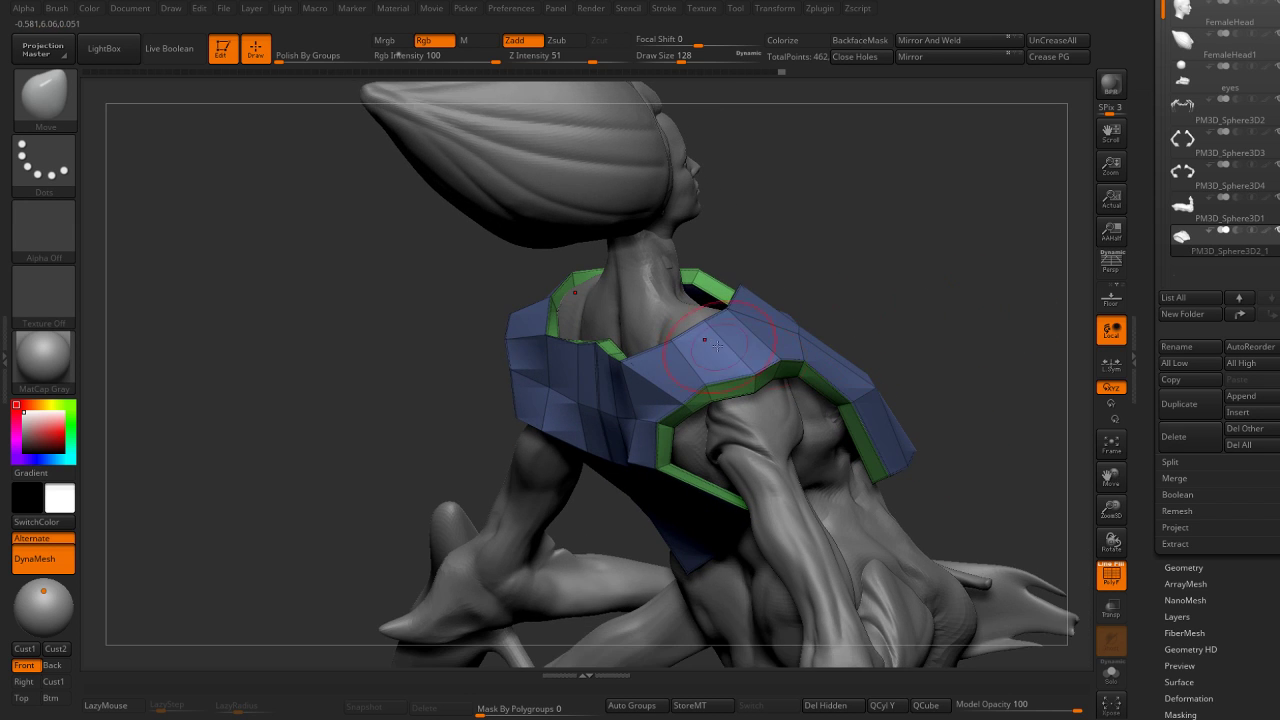
# Review the armor's front while switching between ZModeler and Move brushes, then hide PolyF.
pyautogui.press('b')
pyautogui.press('z')
pyautogui.press('m')
pyautogui.moveTo(863, 338); pyautogui.dragTo(757, 420)
pyautogui.press('b')
pyautogui.press('m')
pyautogui.press('v')
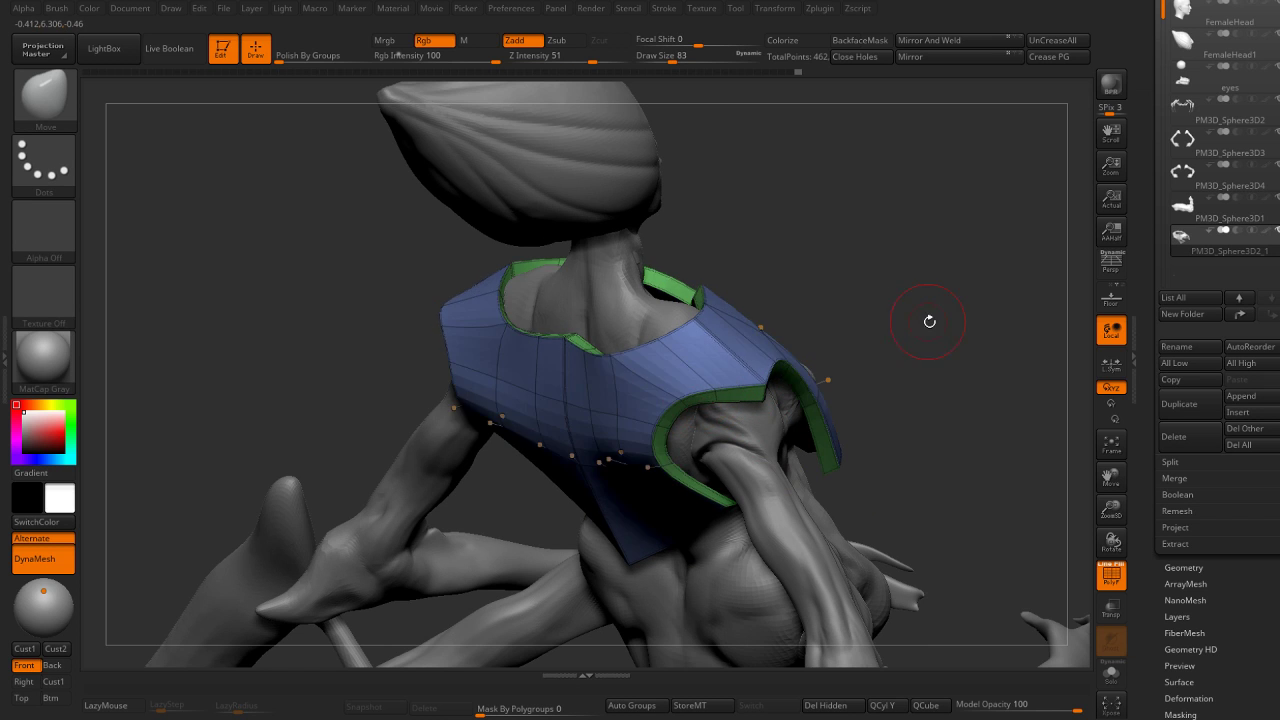
pyautogui.moveTo(929, 320)
pyautogui.mouseDown()
pyautogui.moveTo(909, 257)
pyautogui.moveTo(904, 311)
pyautogui.moveTo(857, 294)
pyautogui.moveTo(862, 314)
pyautogui.mouseUp()
pyautogui.hotkey('shift', 'f')
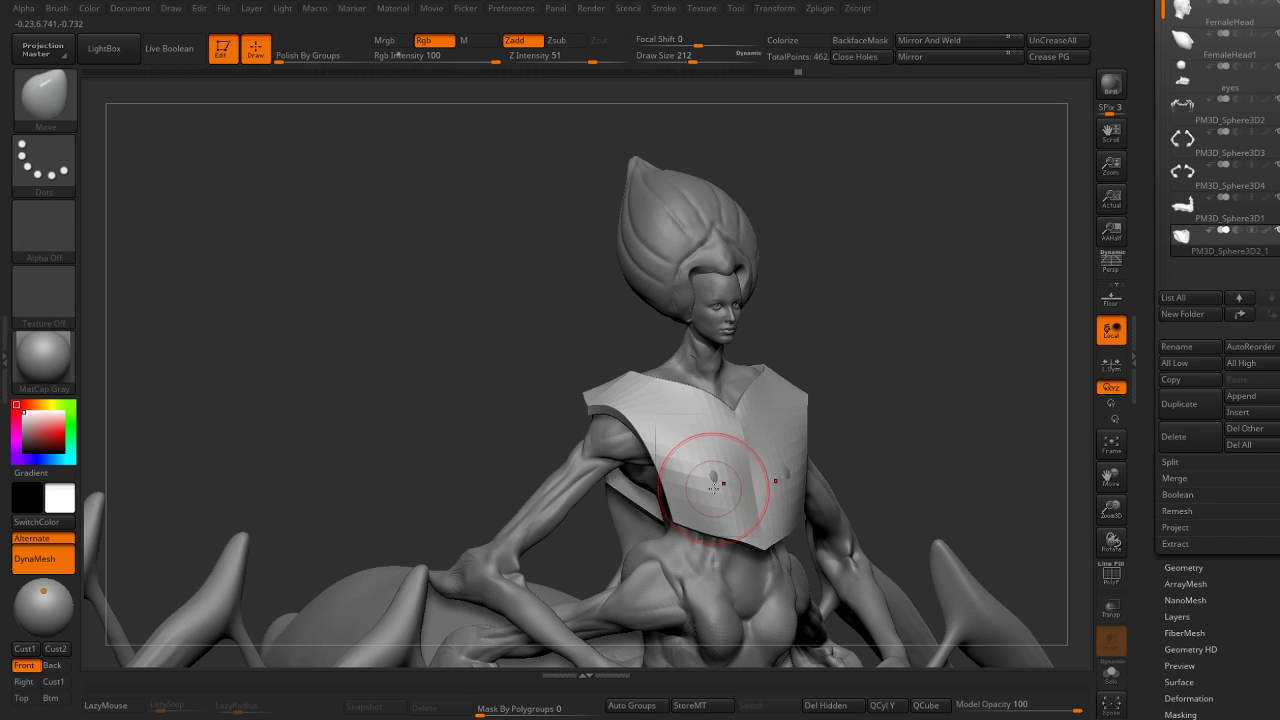
# Smooth the plate's front edge and check it from front and side views.
pyautogui.moveTo(760, 340); pyautogui.dragTo(837, 374)
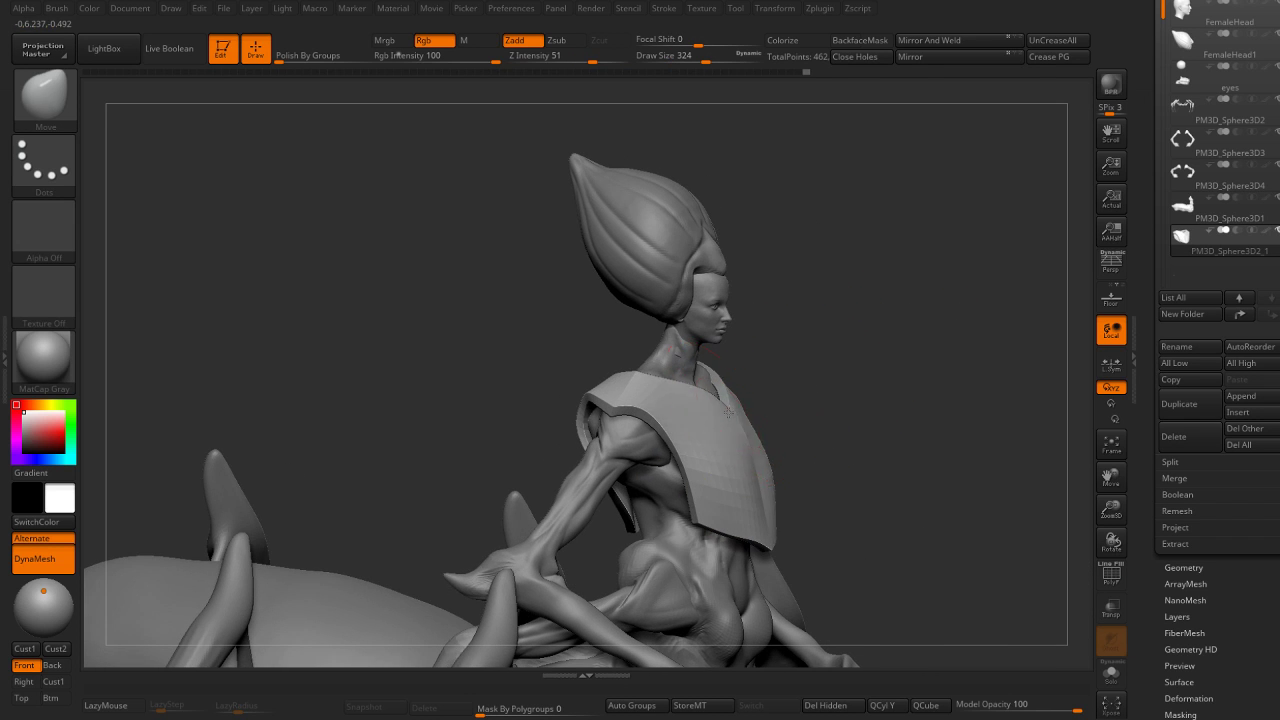
pyautogui.moveTo(804, 470); pyautogui.dragTo(819, 360)
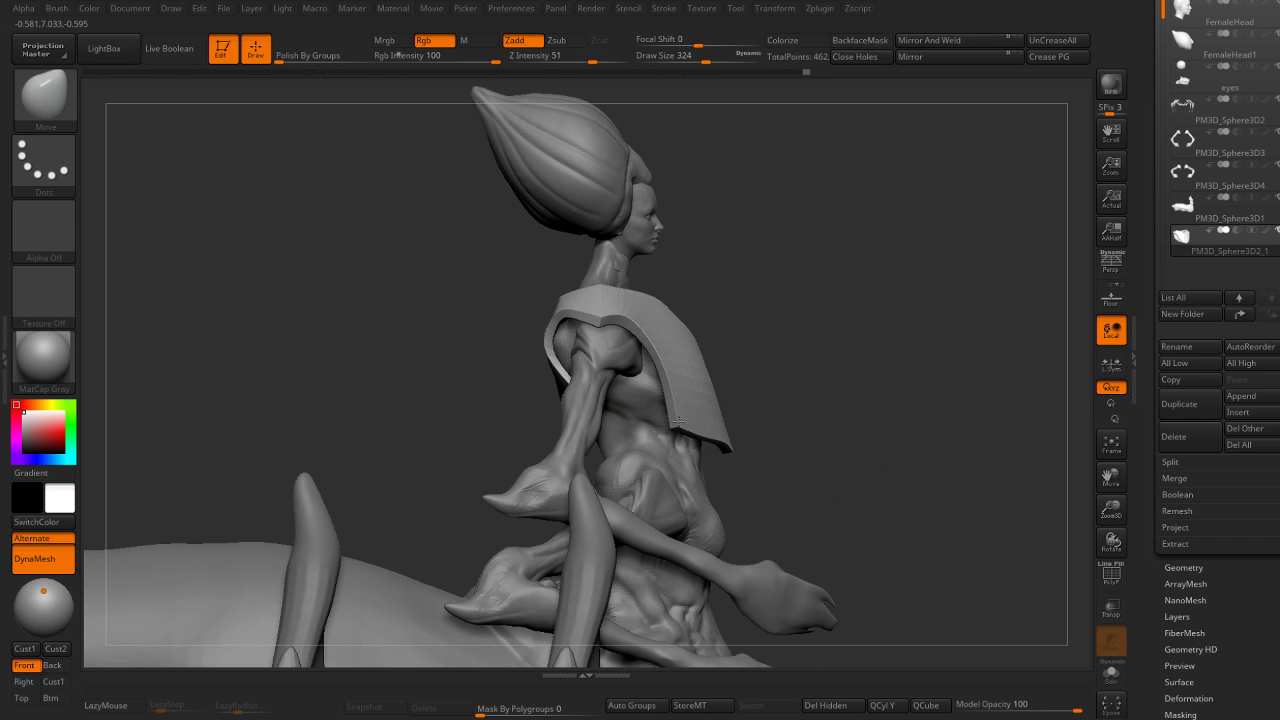
pyautogui.keyDown('shift'); pyautogui.moveTo(722, 455); pyautogui.dragTo(733, 450); pyautogui.keyUp('shift')
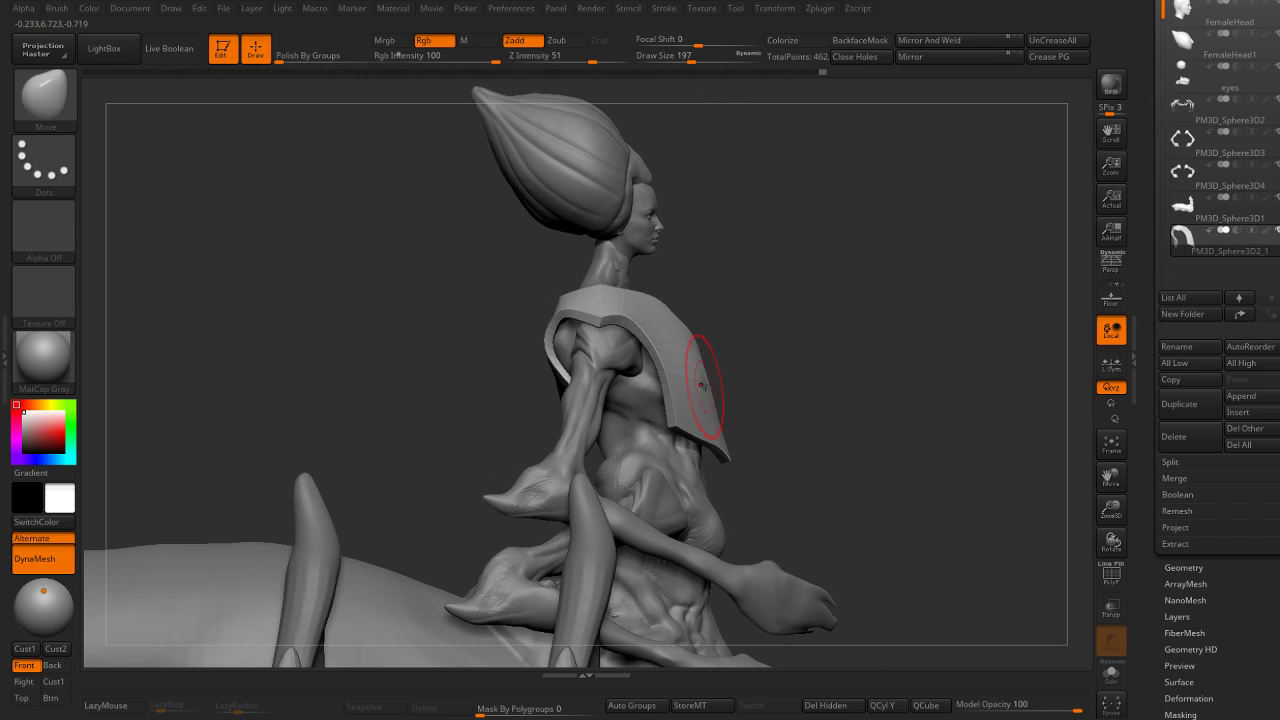
pyautogui.moveTo(754, 374)
pyautogui.mouseDown()
pyautogui.moveTo(680, 428)
pyautogui.moveTo(835, 268)
pyautogui.moveTo(733, 268)
pyautogui.mouseUp()
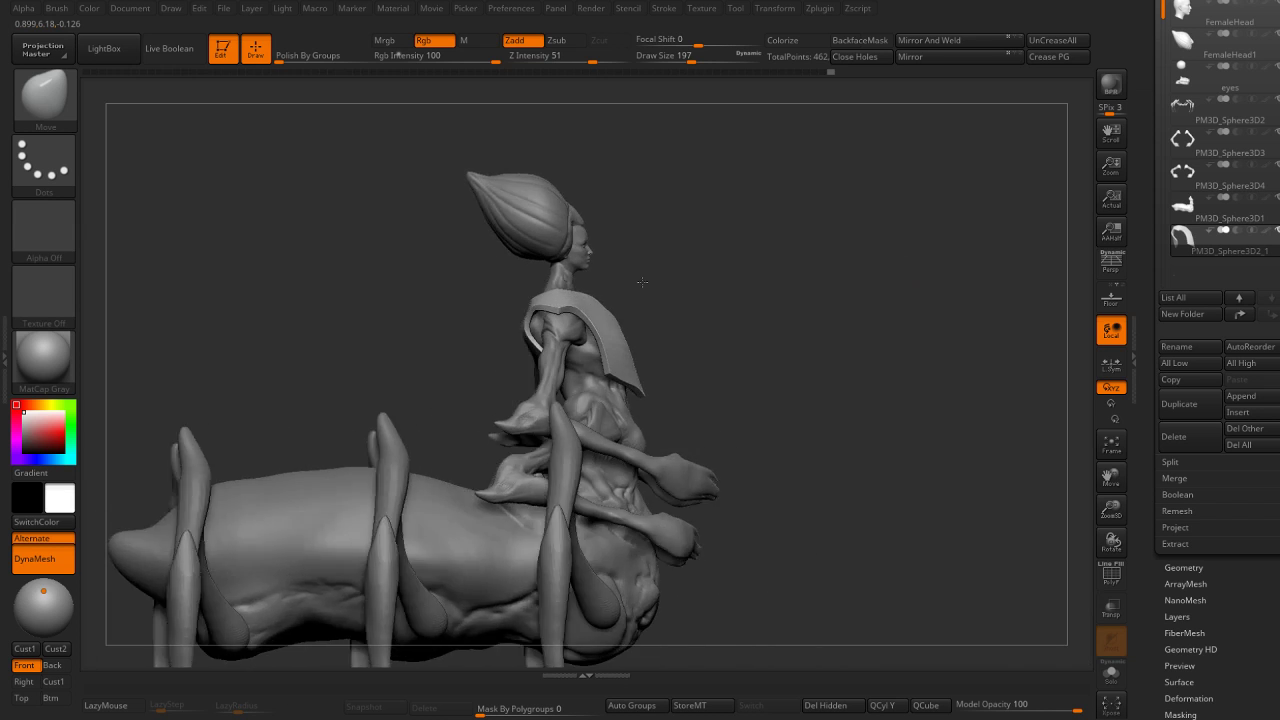
pyautogui.moveTo(733, 268)
pyautogui.keyDown('shift'); pyautogui.mouseDown()
pyautogui.moveTo(631, 286)
pyautogui.moveTo(691, 280)
pyautogui.mouseUp(); pyautogui.keyUp('shift')
# Copy the vest armor with the Transpose gizmo and lower the copy onto the rider's belly.
pyautogui.press('w')
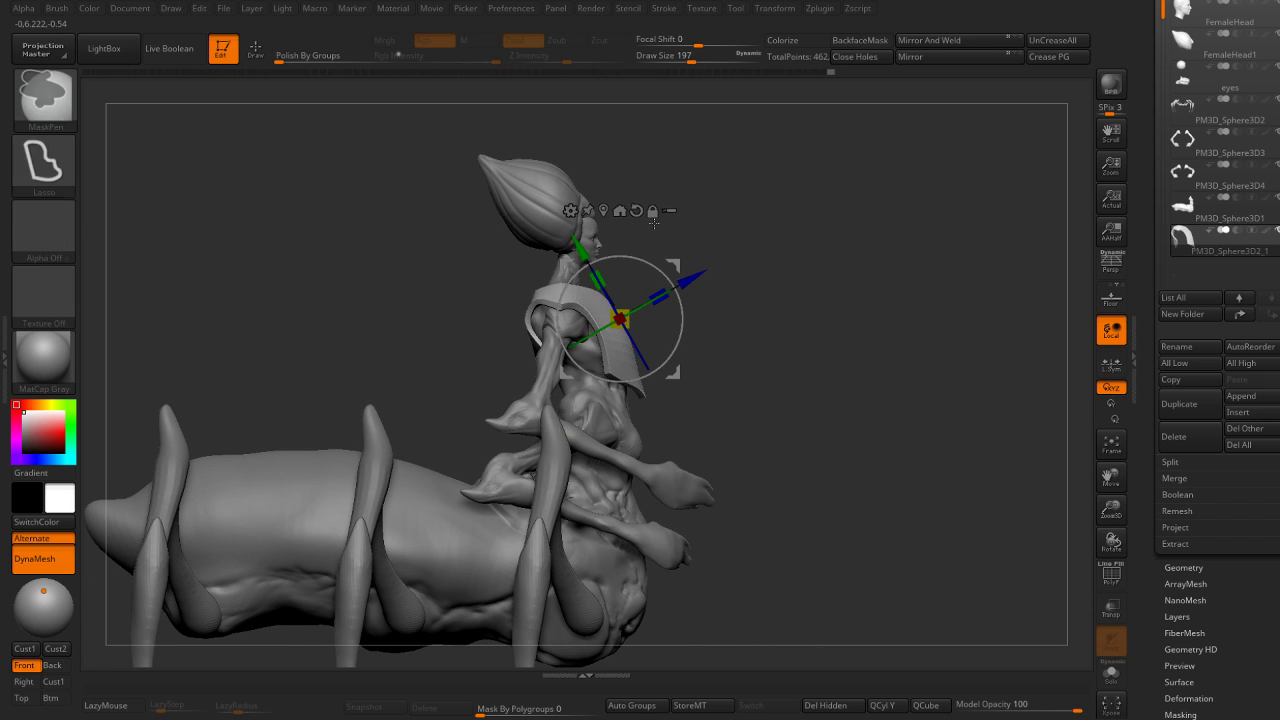
pyautogui.click(636, 210)
pyautogui.press('ctrl')
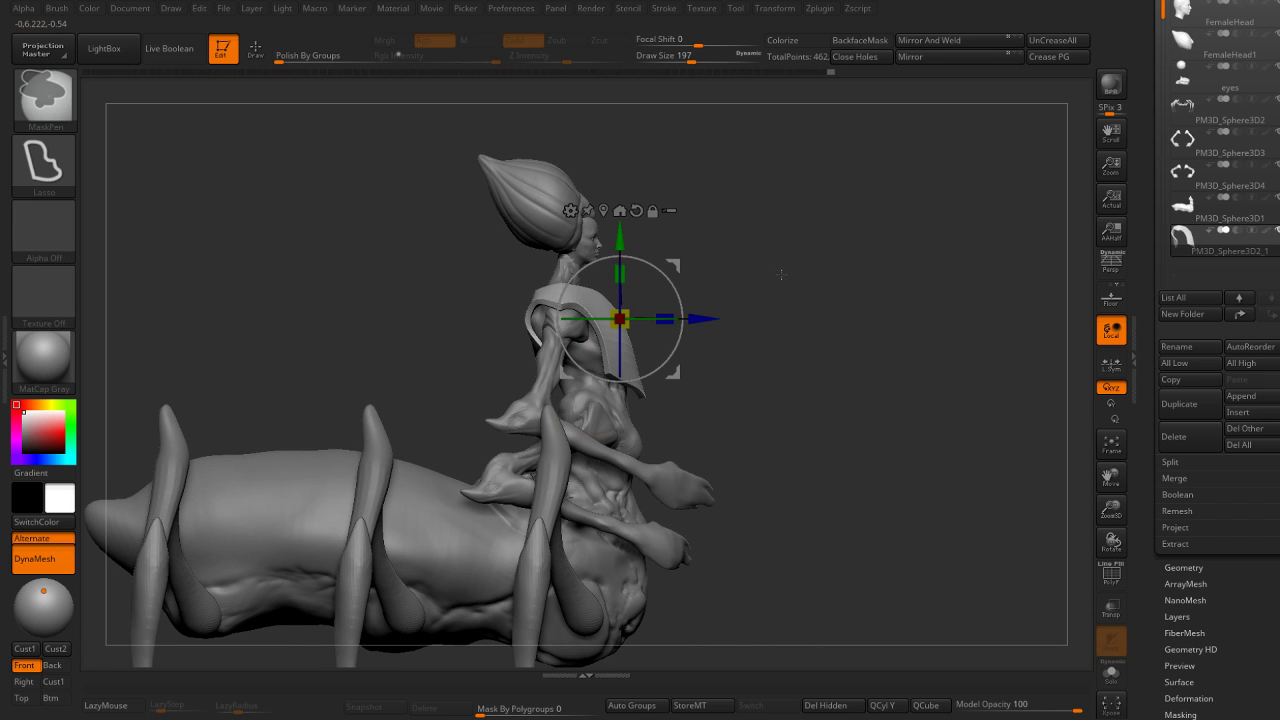
pyautogui.click(1198, 424)
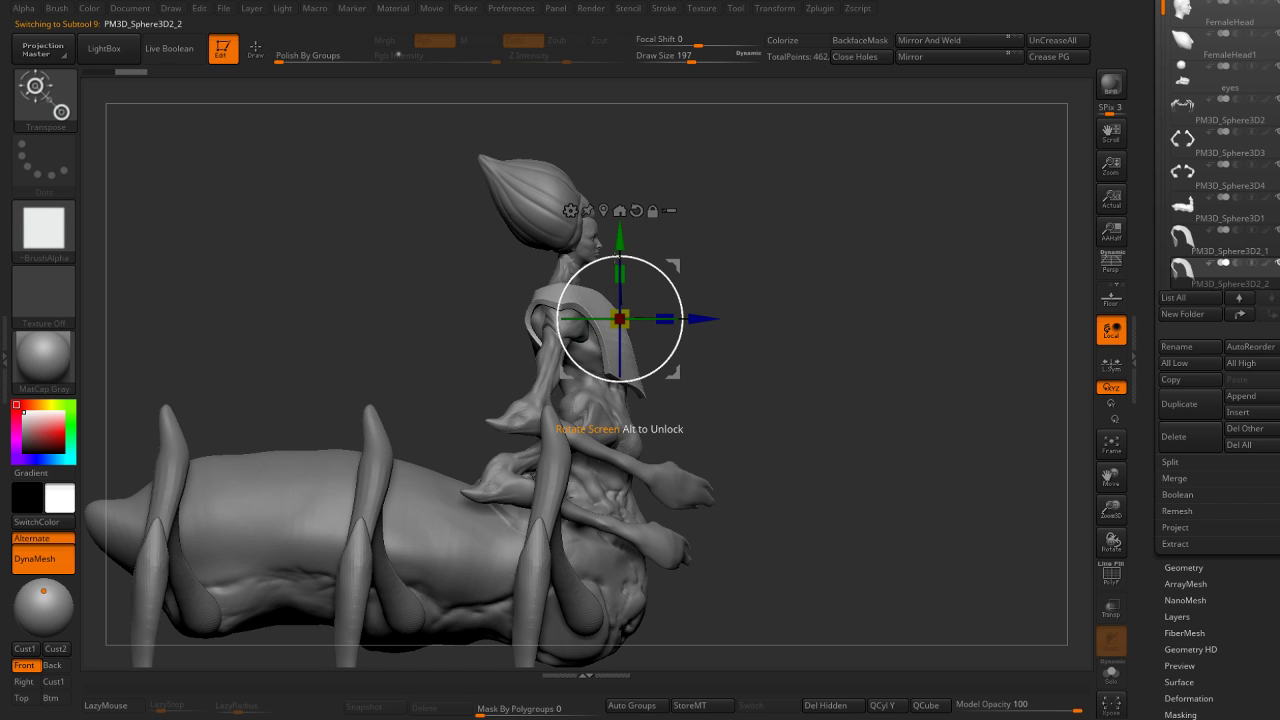
pyautogui.moveTo(621, 236); pyautogui.dragTo(645, 520)
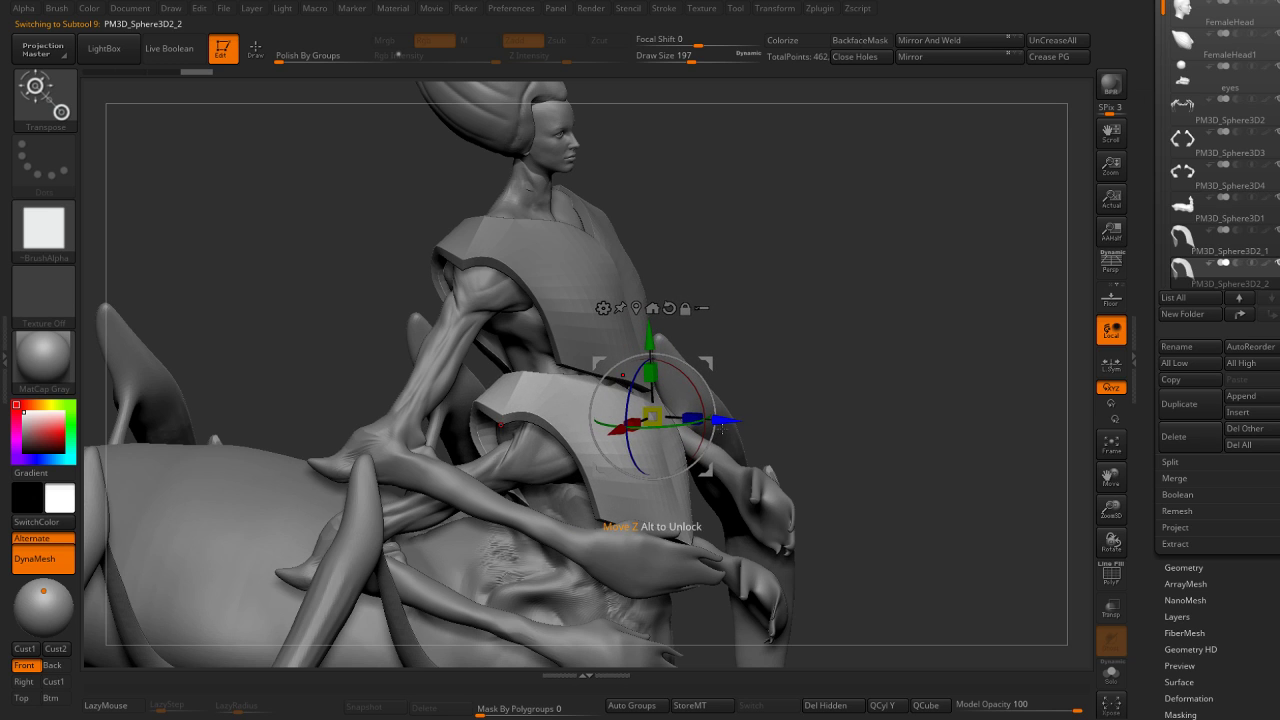
pyautogui.moveTo(745, 390)
pyautogui.mouseDown()
pyautogui.moveTo(773, 337)
pyautogui.moveTo(668, 342)
pyautogui.moveTo(780, 330)
pyautogui.moveTo(820, 300)
pyautogui.moveTo(751, 371)
pyautogui.mouseUp()
pyautogui.press('q')
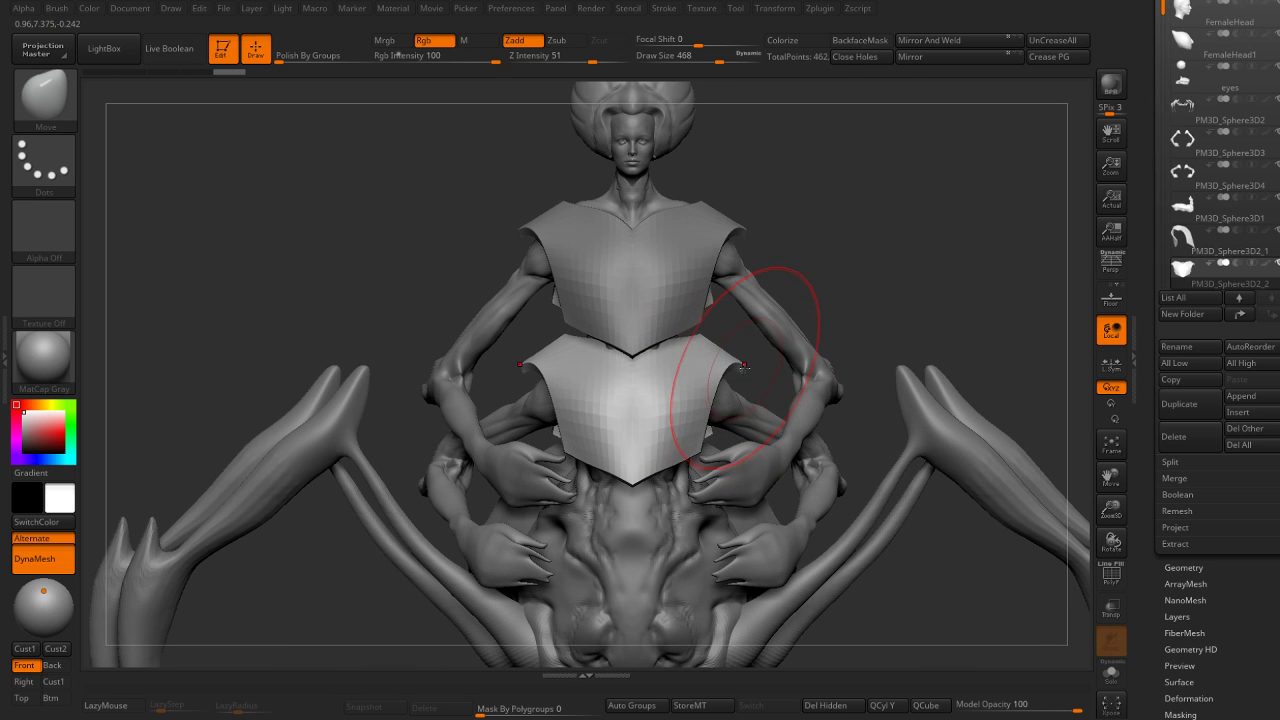
# Smooth the chest-belly plate junction and inspect the lower plate soloed with wireframe.
pyautogui.moveTo(600, 386)
pyautogui.mouseDown(button='right')
pyautogui.moveTo(586, 357)
pyautogui.moveTo(770, 325)
pyautogui.moveTo(543, 343)
pyautogui.moveTo(820, 300)
pyautogui.moveTo(516, 343)
pyautogui.moveTo(666, 329)
pyautogui.mouseUp(button='right')
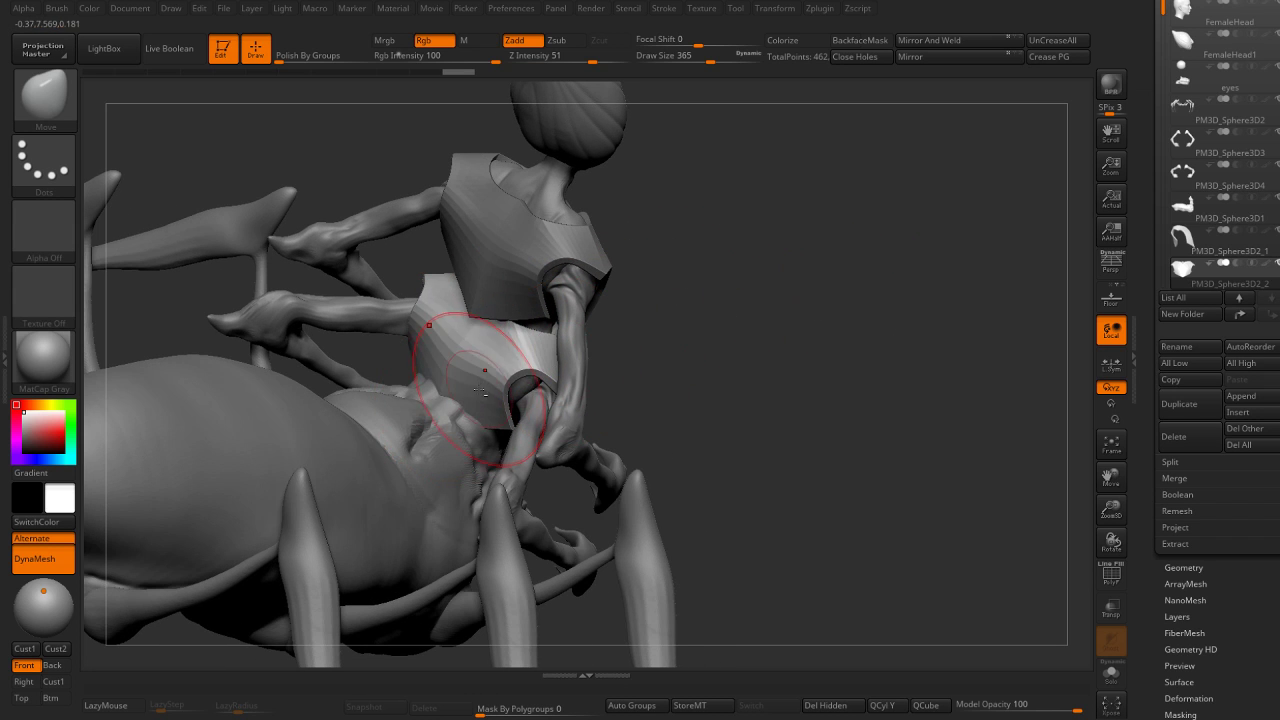
pyautogui.keyDown('shift'); pyautogui.moveTo(471, 386); pyautogui.dragTo(443, 414); pyautogui.keyUp('shift')
pyautogui.hotkey('ctrl', 'shift', 's')
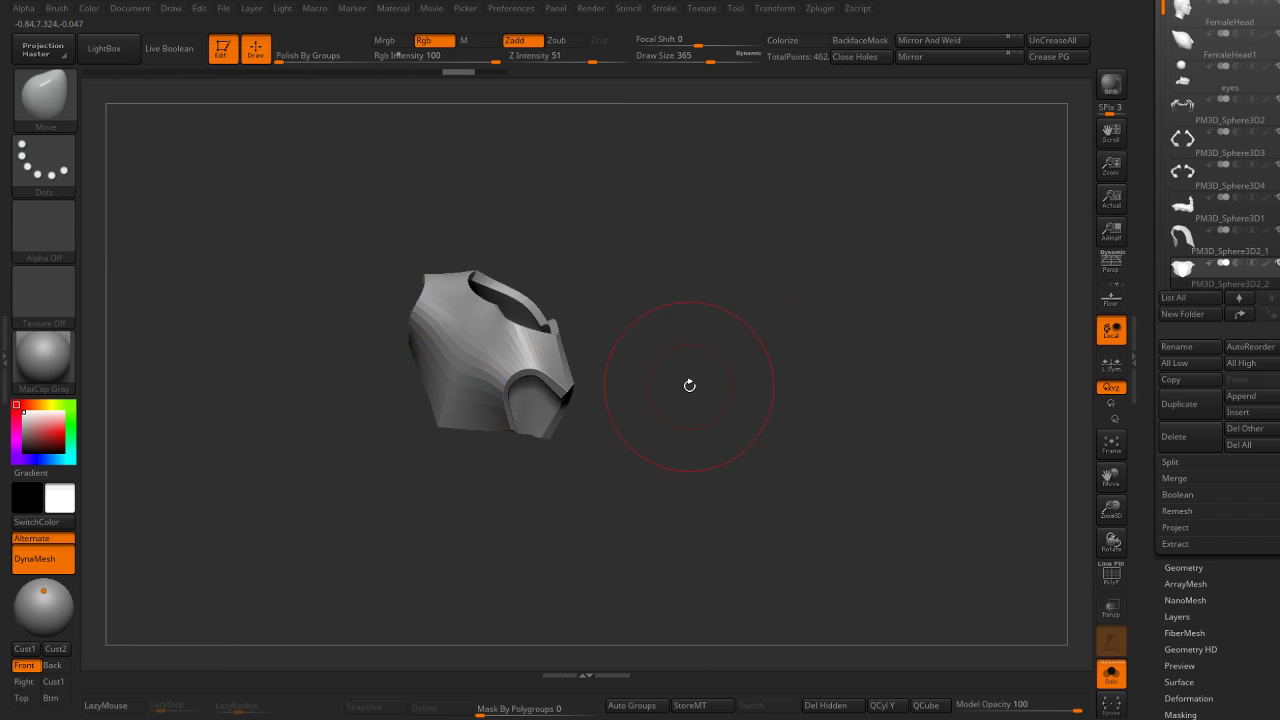
pyautogui.moveTo(691, 380)
pyautogui.mouseDown(button='right')
pyautogui.moveTo(457, 437)
pyautogui.moveTo(652, 366)
pyautogui.moveTo(514, 449)
pyautogui.mouseUp(button='right')
pyautogui.hotkey('shift', 'f')
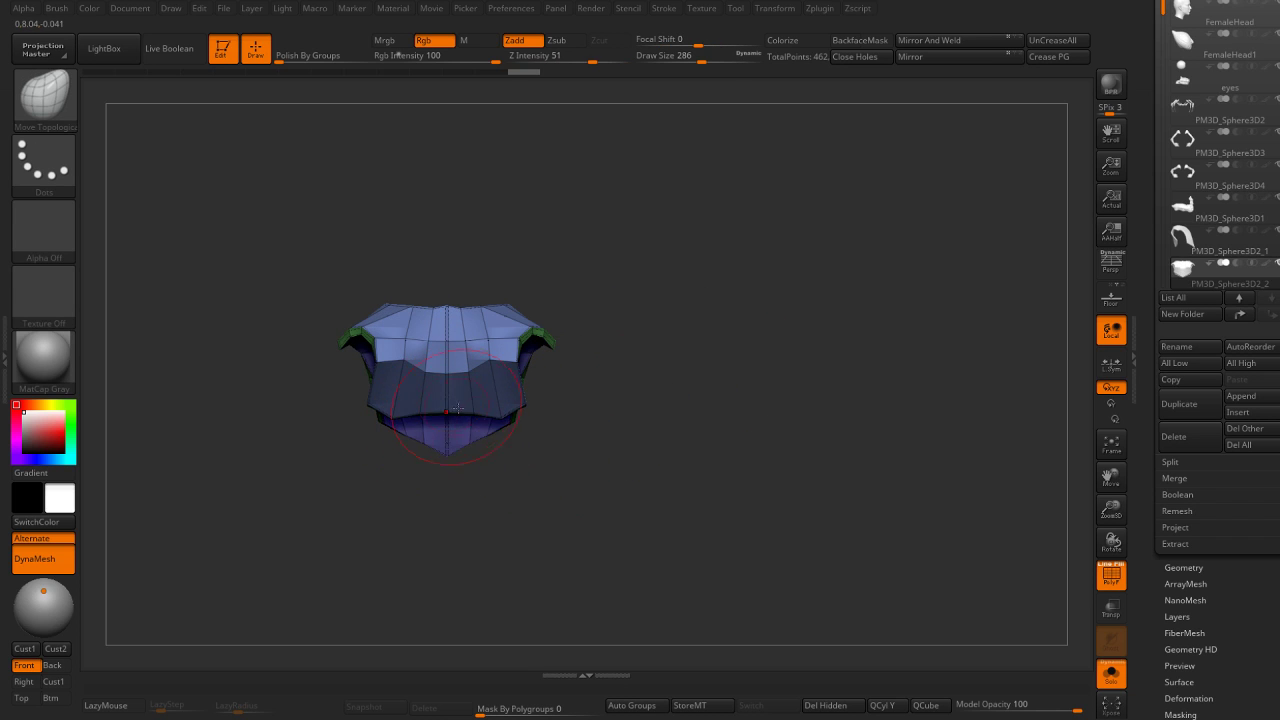
pyautogui.moveTo(457, 408); pyautogui.dragTo(465, 381, button='right')
pyautogui.moveTo(418, 438)
pyautogui.mouseDown(button='right')
pyautogui.moveTo(455, 414)
pyautogui.moveTo(480, 360)
pyautogui.moveTo(603, 286)
pyautogui.mouseUp(button='right')
pyautogui.hotkey('alt', 's')
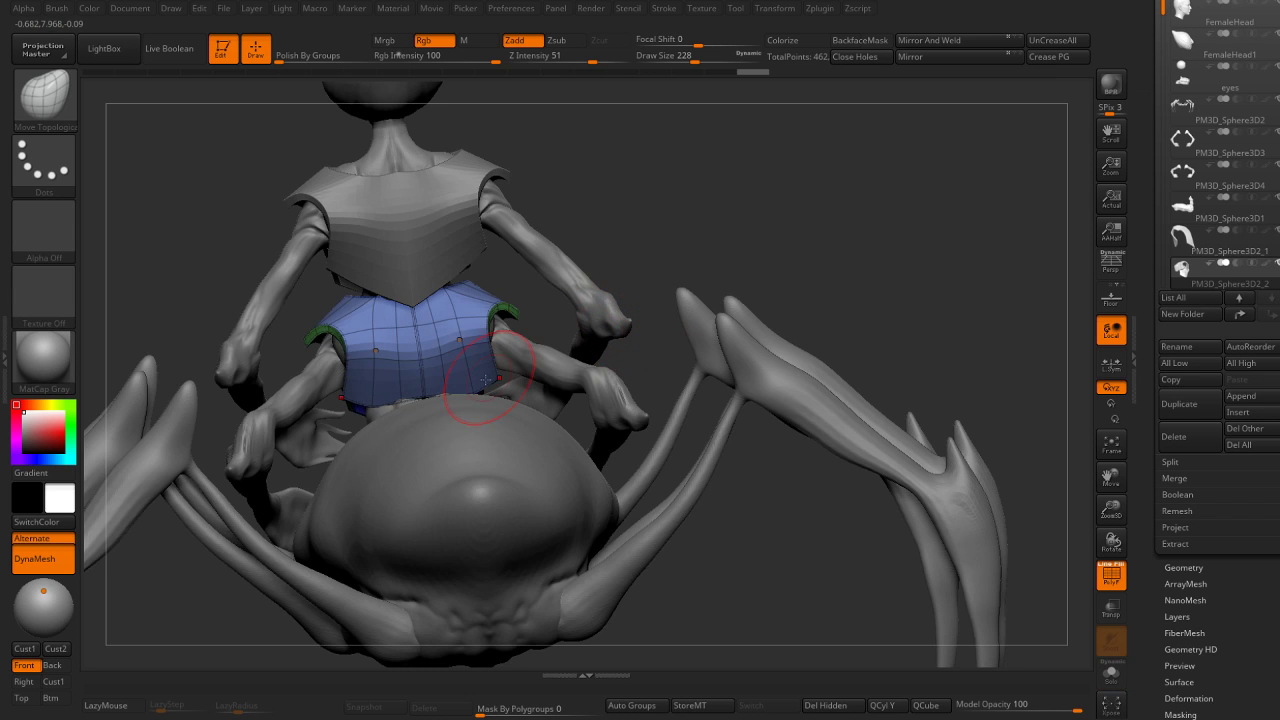
# Enlarge the brush to 358 and fit the lower plate around the waist from several angles.
pyautogui.moveTo(537, 331)
pyautogui.mouseDown(button='right')
pyautogui.moveTo(430, 440)
pyautogui.moveTo(401, 403)
pyautogui.mouseUp(button='right')
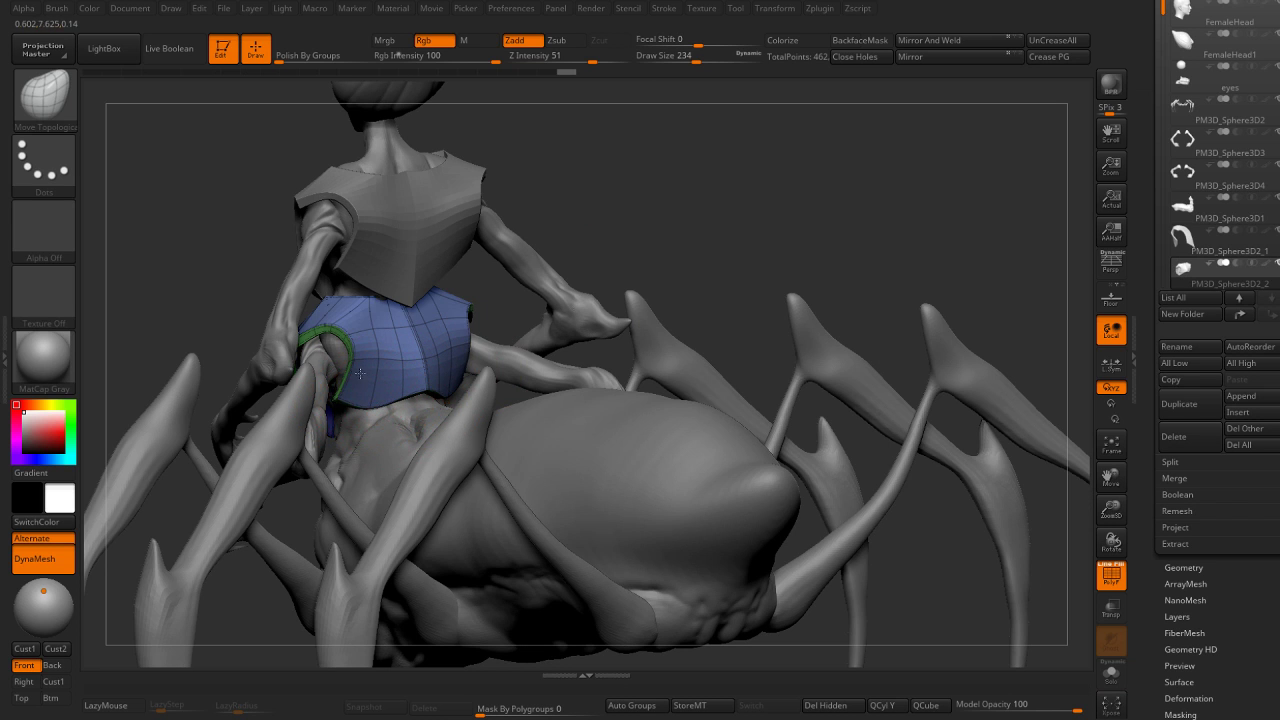
pyautogui.moveTo(497, 300)
pyautogui.mouseDown(button='right')
pyautogui.moveTo(597, 290)
pyautogui.moveTo(432, 372)
pyautogui.mouseUp(button='right')
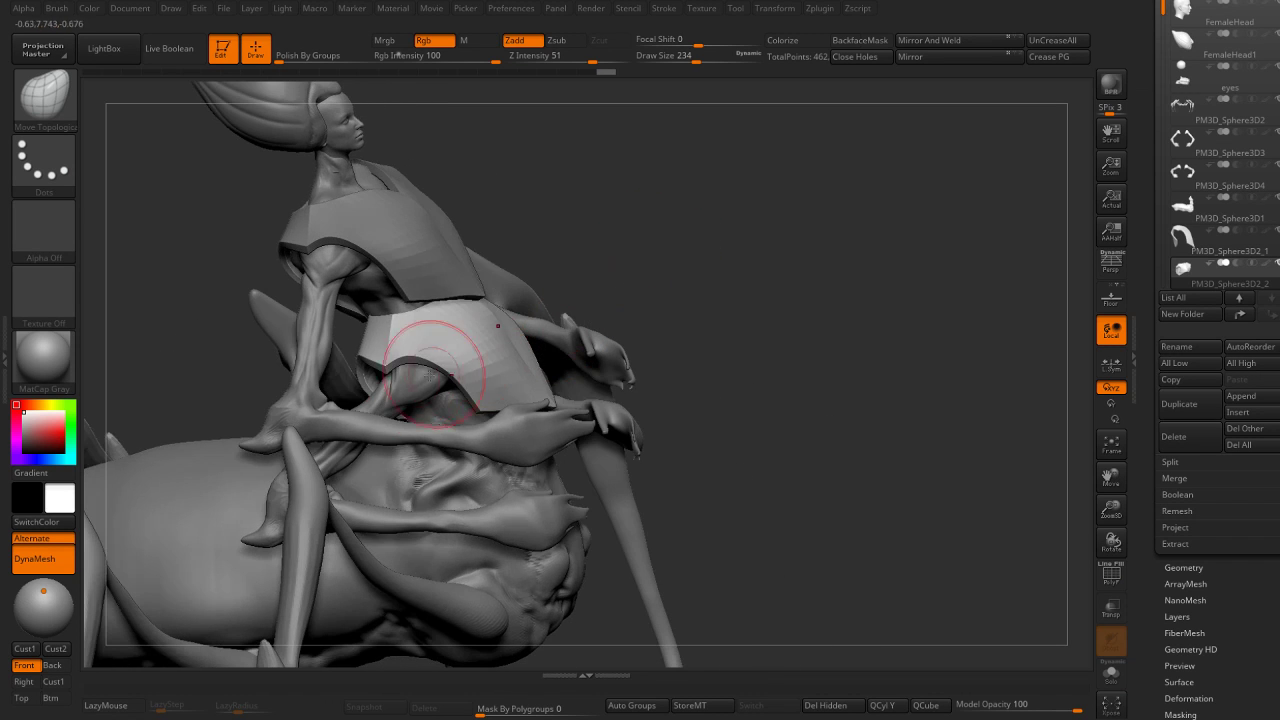
pyautogui.press(']')
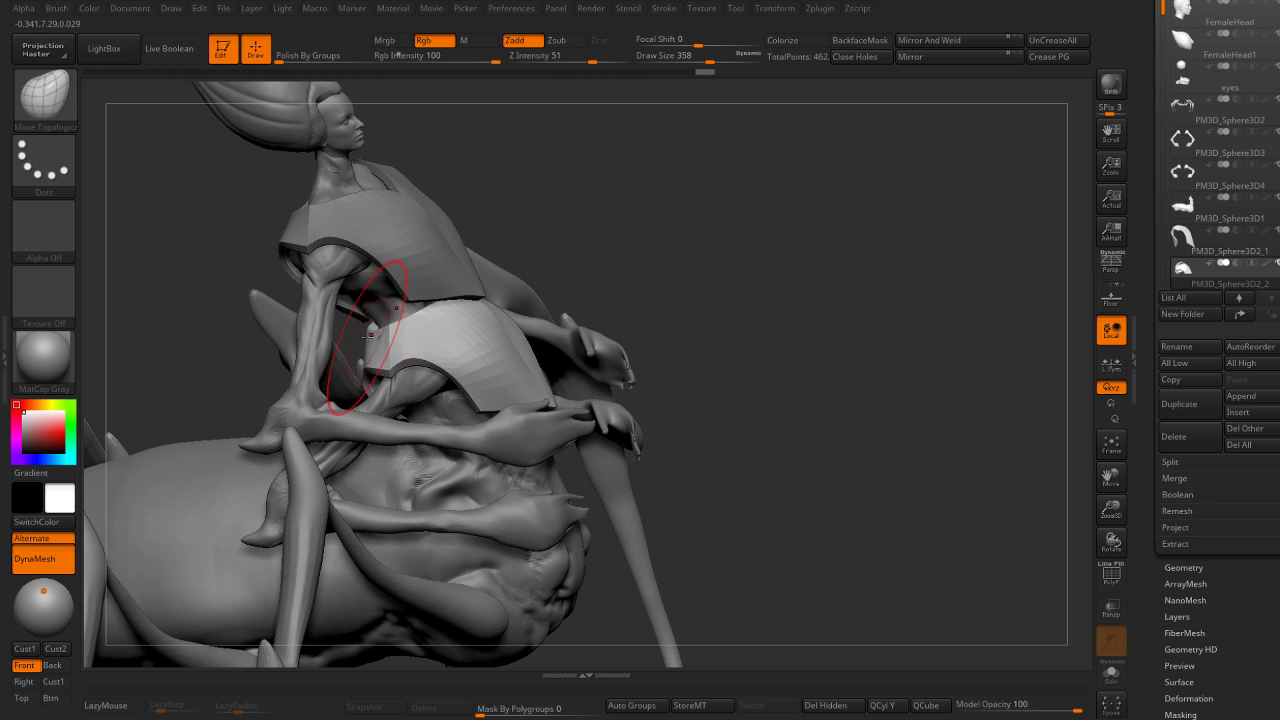
pyautogui.moveTo(592, 261)
pyautogui.mouseDown(button='right')
pyautogui.moveTo(608, 283)
pyautogui.moveTo(510, 386)
pyautogui.mouseUp(button='right')
pyautogui.moveTo(709, 366)
pyautogui.mouseDown(button='right')
pyautogui.moveTo(629, 320)
pyautogui.moveTo(707, 308)
pyautogui.moveTo(609, 377)
pyautogui.mouseUp(button='right')
pyautogui.press(']')
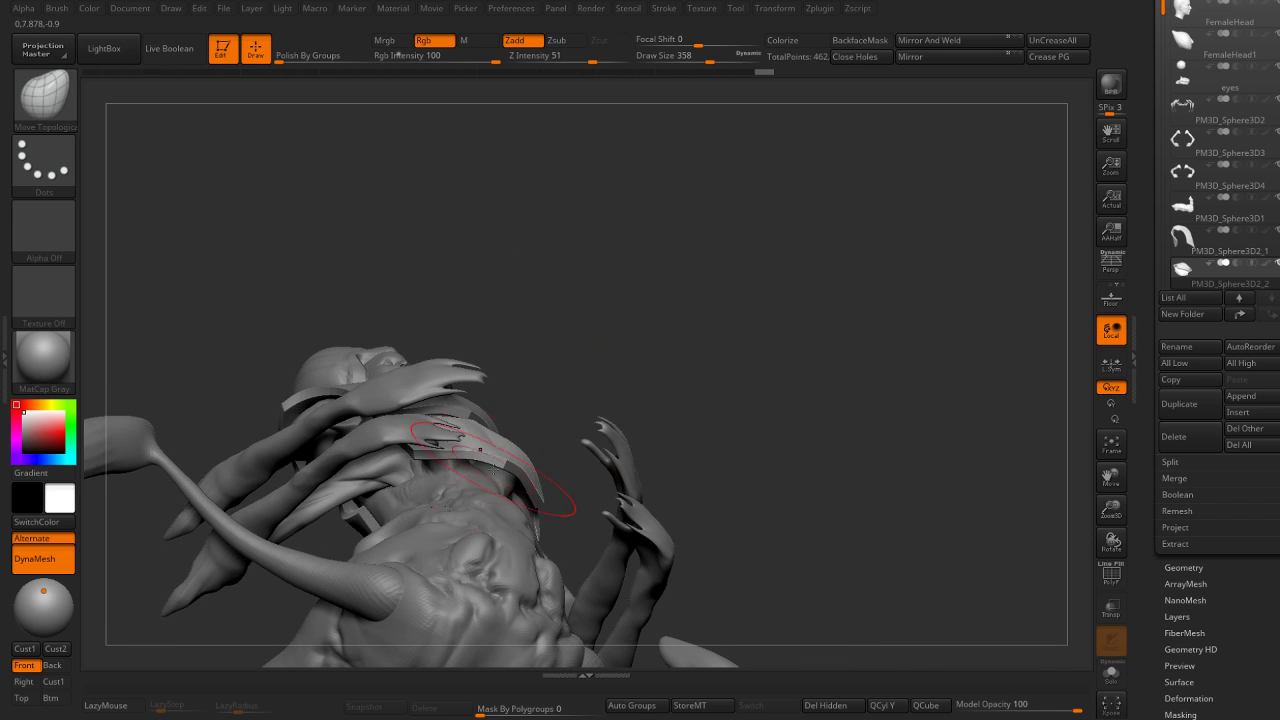
pyautogui.keyDown('shift'); pyautogui.moveTo(511, 456); pyautogui.dragTo(537, 400, button='right'); pyautogui.keyUp('shift')
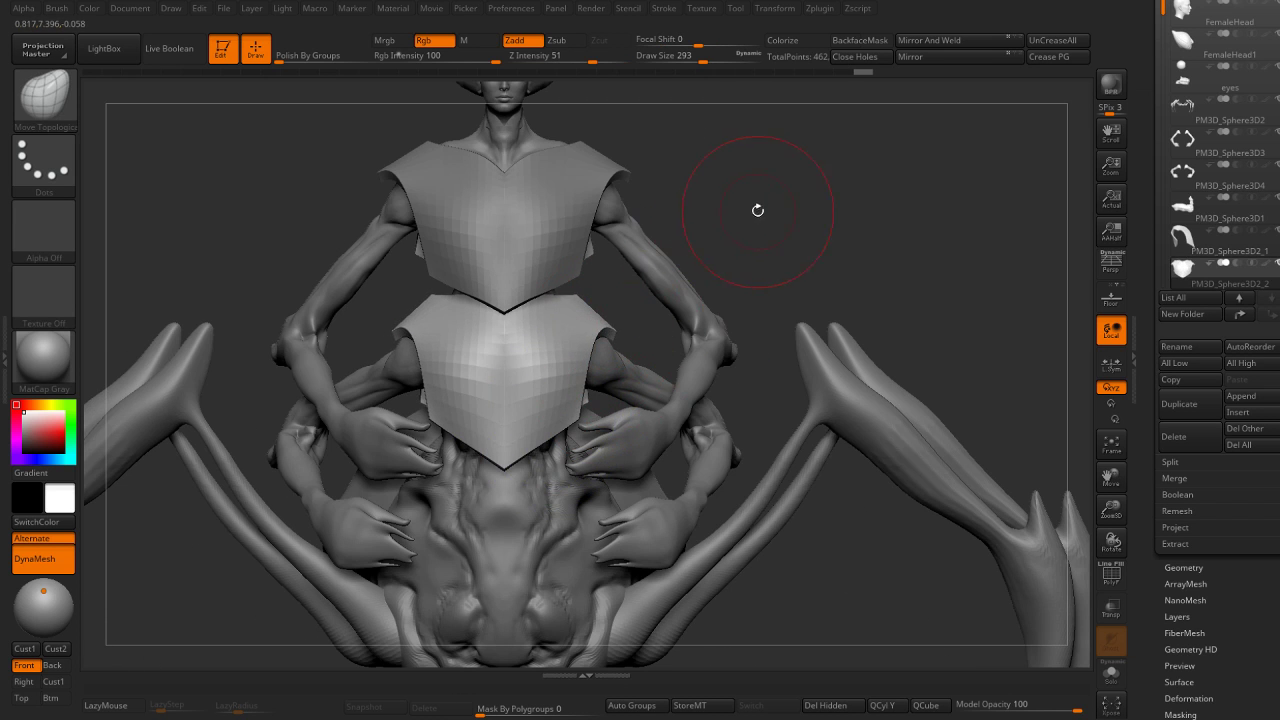
pyautogui.moveTo(758, 210)
pyautogui.keyDown('ctrl'); pyautogui.mouseDown(button='right')
pyautogui.moveTo(585, 330)
pyautogui.moveTo(500, 357)
pyautogui.moveTo(514, 352)
pyautogui.mouseUp(button='right'); pyautogui.keyUp('ctrl')
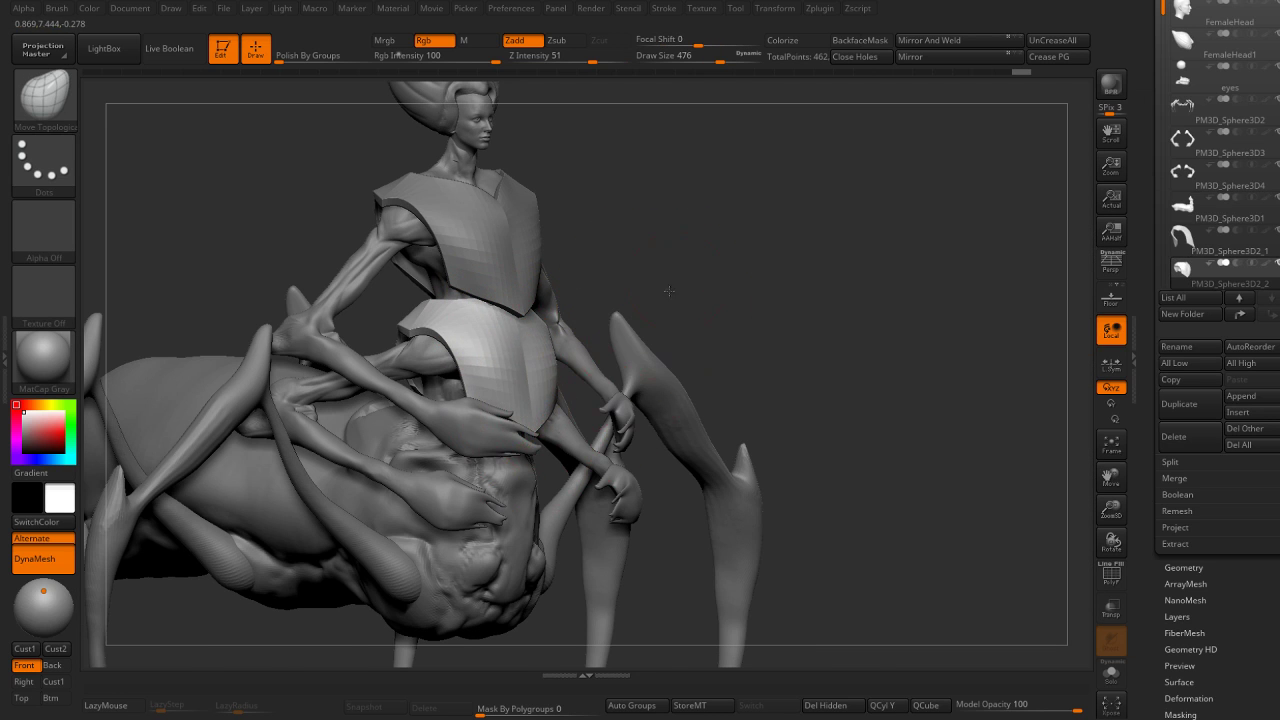
pyautogui.moveTo(669, 291); pyautogui.dragTo(545, 418, button='right')
# Compare against the sketch and pull the lower plate's bottom tip down into a point.
pyautogui.press('shift')
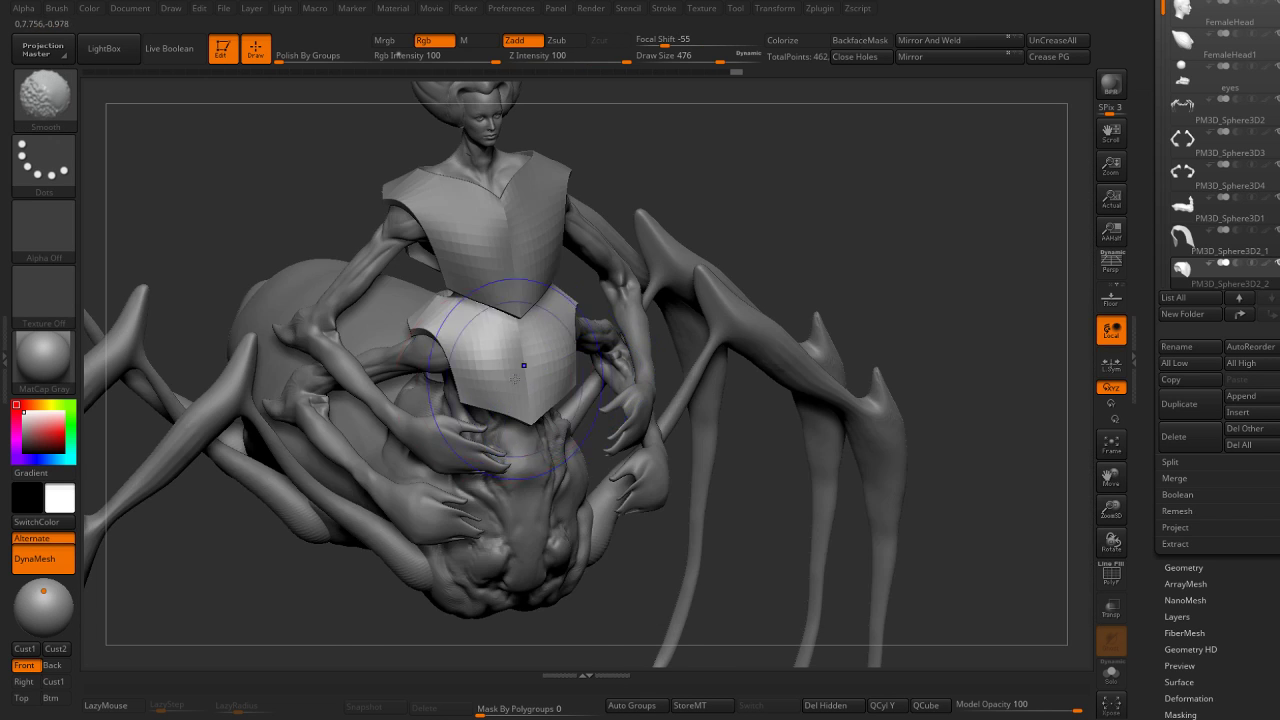
pyautogui.keyDown('shift'); pyautogui.moveTo(524, 365); pyautogui.dragTo(511, 405); pyautogui.keyUp('shift')
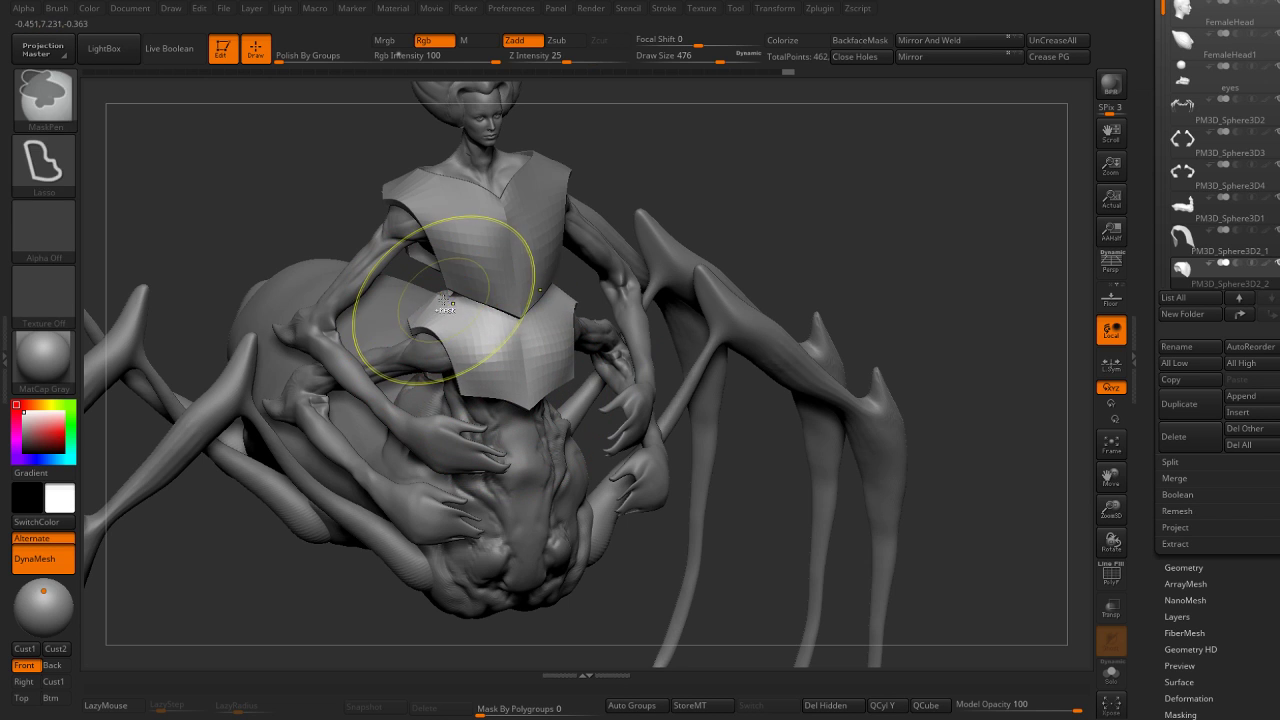
pyautogui.press('[')
pyautogui.keyDown('shift'); pyautogui.moveTo(666, 277); pyautogui.dragTo(703, 211, button='right'); pyautogui.keyUp('shift')
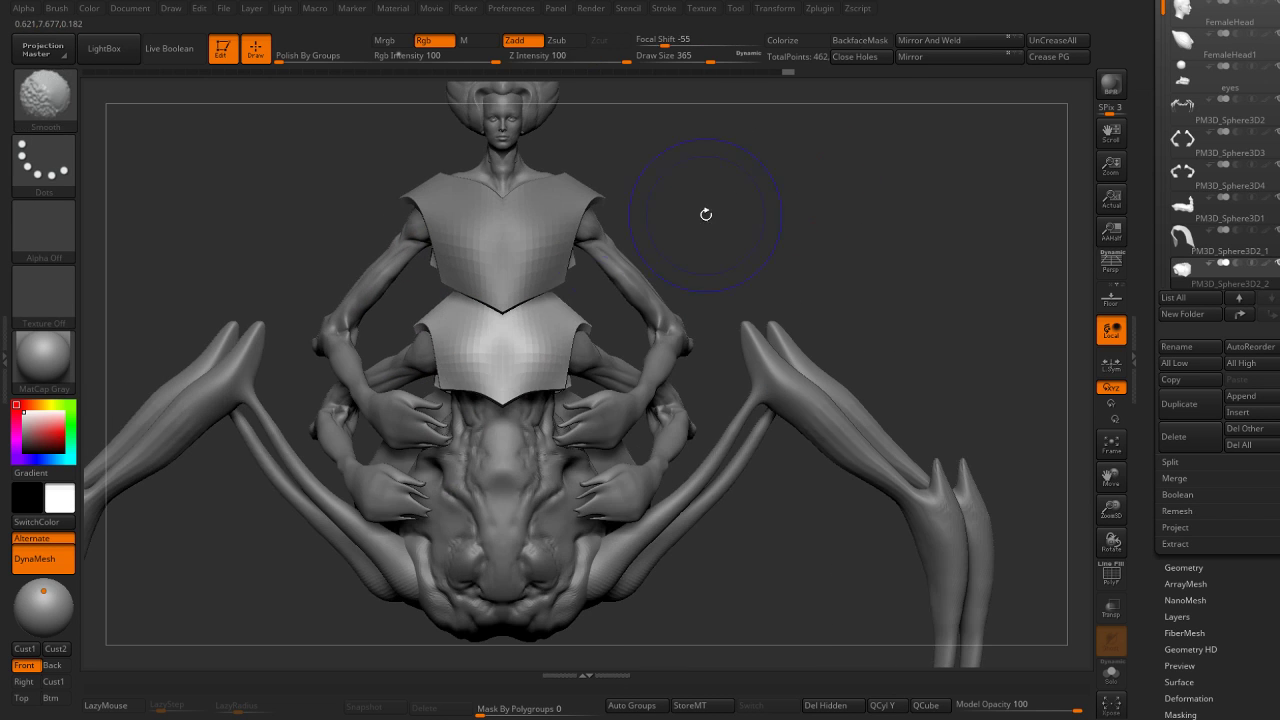
pyautogui.moveTo(510, 418); pyautogui.dragTo(530, 415)
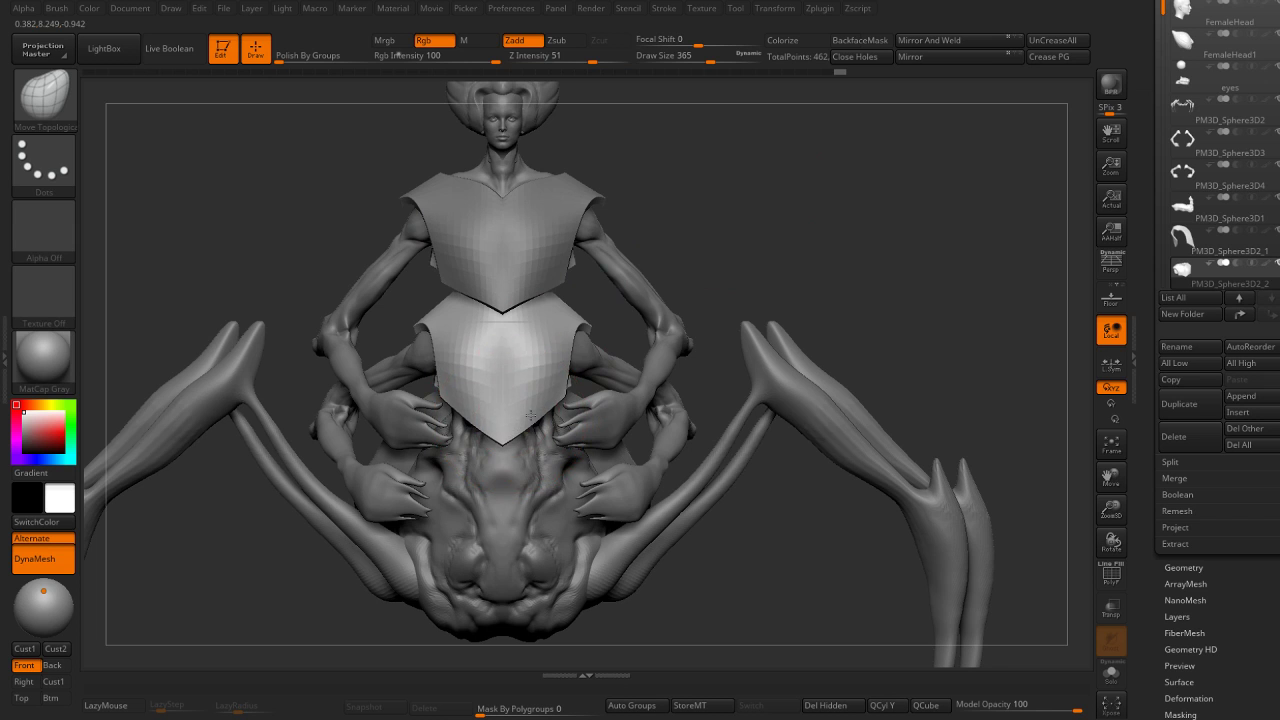
pyautogui.moveTo(570, 382); pyautogui.dragTo(580, 384, button='right')
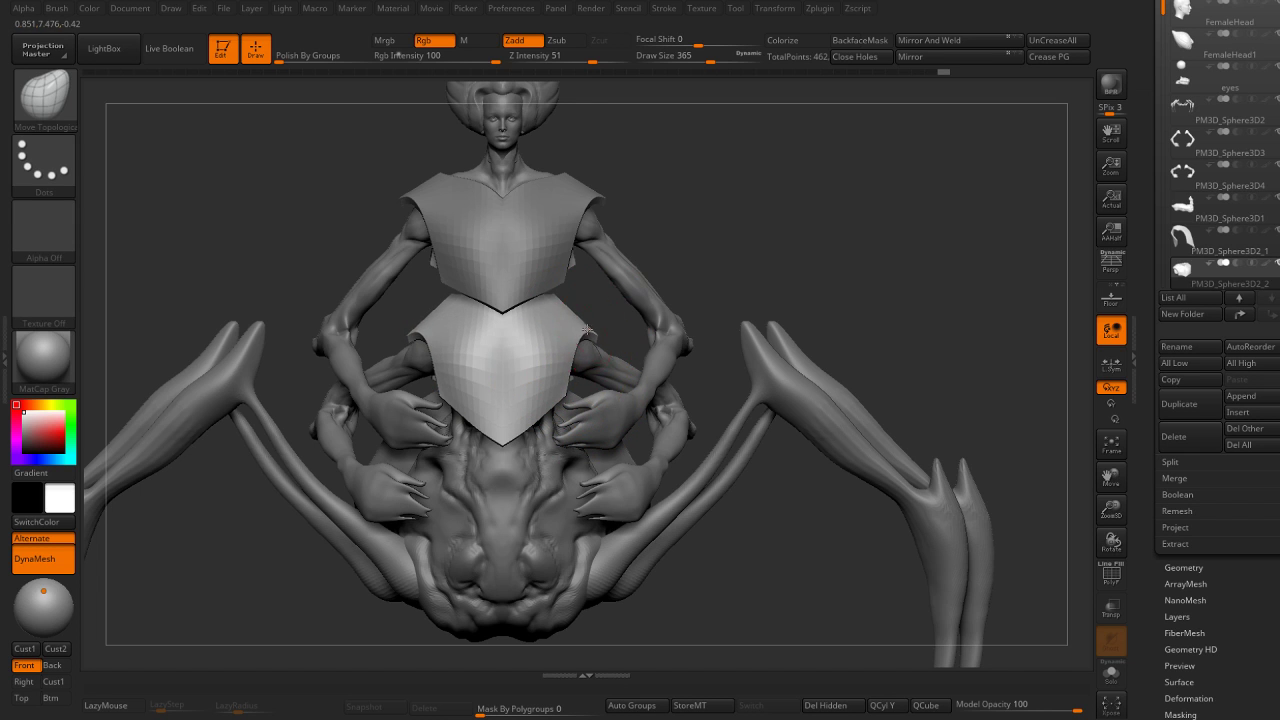
# Frame and review the spider from side, three-quarter and front views.
pyautogui.press('f')
pyautogui.moveTo(671, 214)
pyautogui.mouseDown(button='right')
pyautogui.moveTo(763, 281)
pyautogui.moveTo(589, 329)
pyautogui.moveTo(693, 269)
pyautogui.mouseUp(button='right')
pyautogui.press('f')
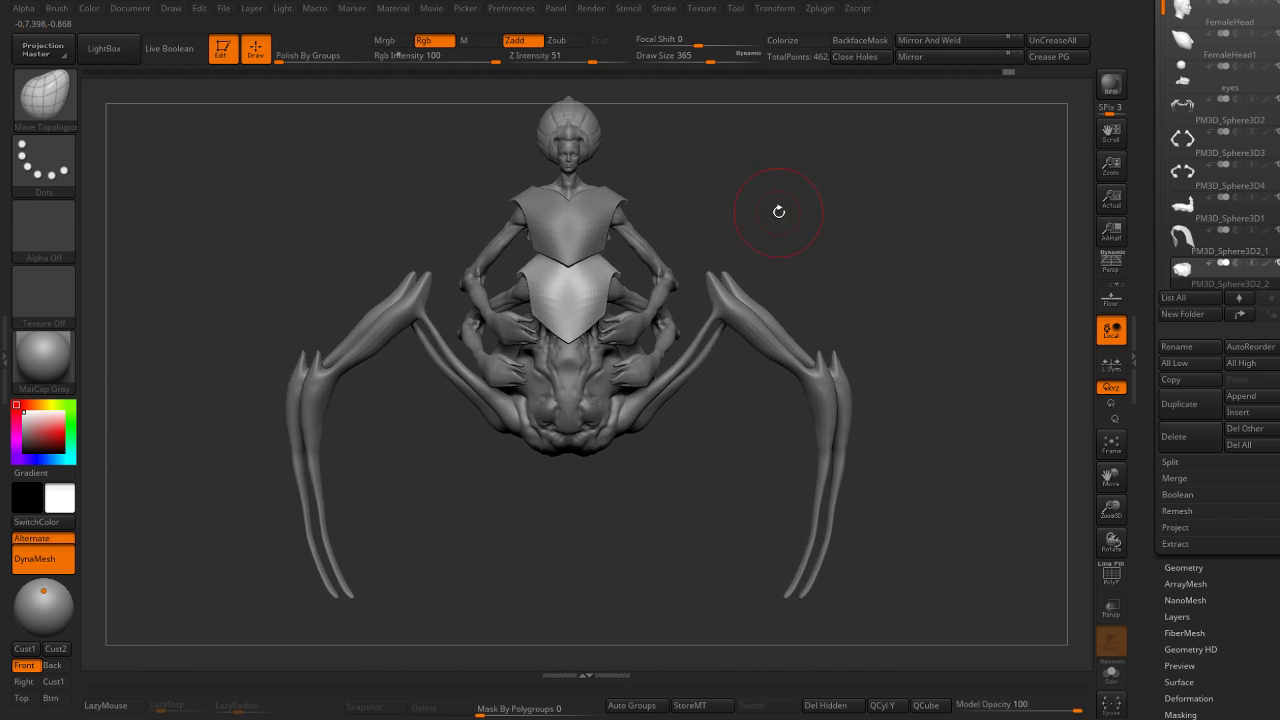
pyautogui.moveTo(779, 212)
pyautogui.mouseDown(button='right')
pyautogui.moveTo(800, 266)
pyautogui.moveTo(771, 257)
pyautogui.moveTo(778, 296)
pyautogui.moveTo(720, 300)
pyautogui.mouseUp(button='right')
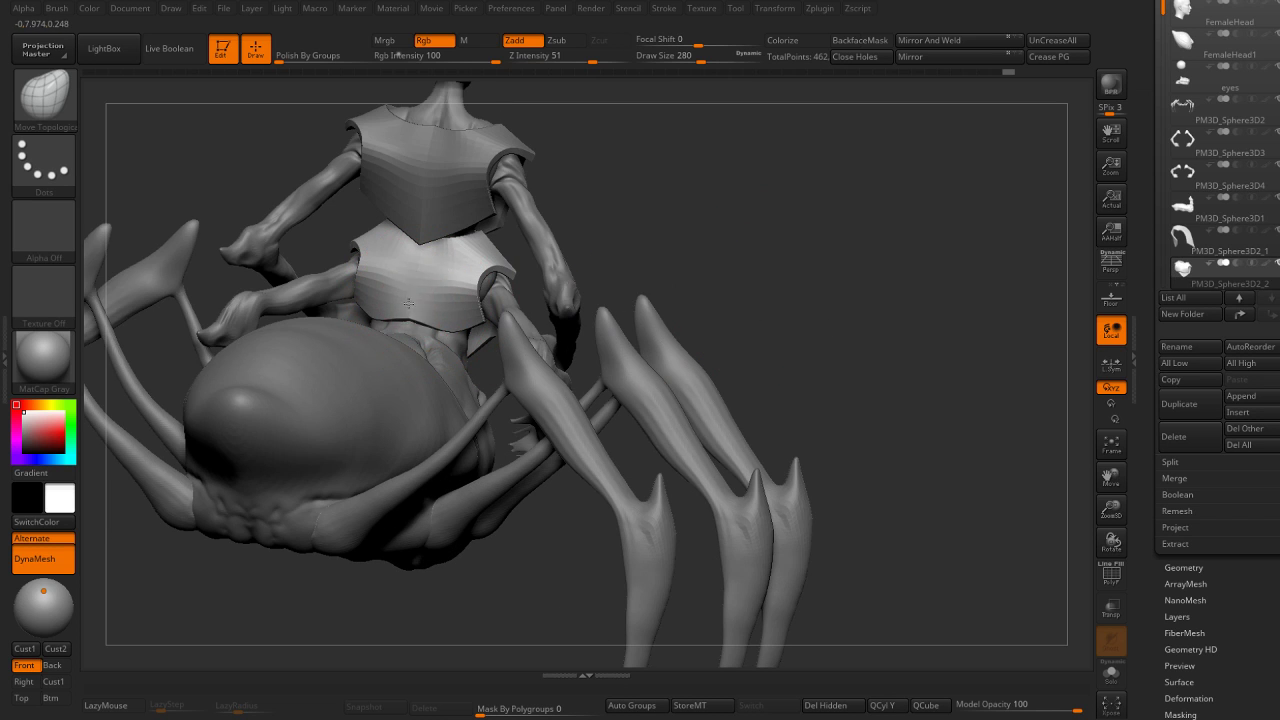
pyautogui.press('f')
pyautogui.moveTo(680, 194)
pyautogui.keyDown('shift'); pyautogui.mouseDown(button='right')
pyautogui.moveTo(713, 270)
pyautogui.moveTo(716, 228)
pyautogui.moveTo(766, 266)
pyautogui.moveTo(790, 264)
pyautogui.moveTo(806, 234)
pyautogui.moveTo(786, 254)
pyautogui.moveTo(672, 277)
pyautogui.moveTo(815, 258)
pyautogui.moveTo(800, 255)
pyautogui.moveTo(866, 268)
pyautogui.moveTo(538, 282)
pyautogui.mouseUp(button='right'); pyautogui.keyUp('shift')
pyautogui.press('v')
pyautogui.press('v')
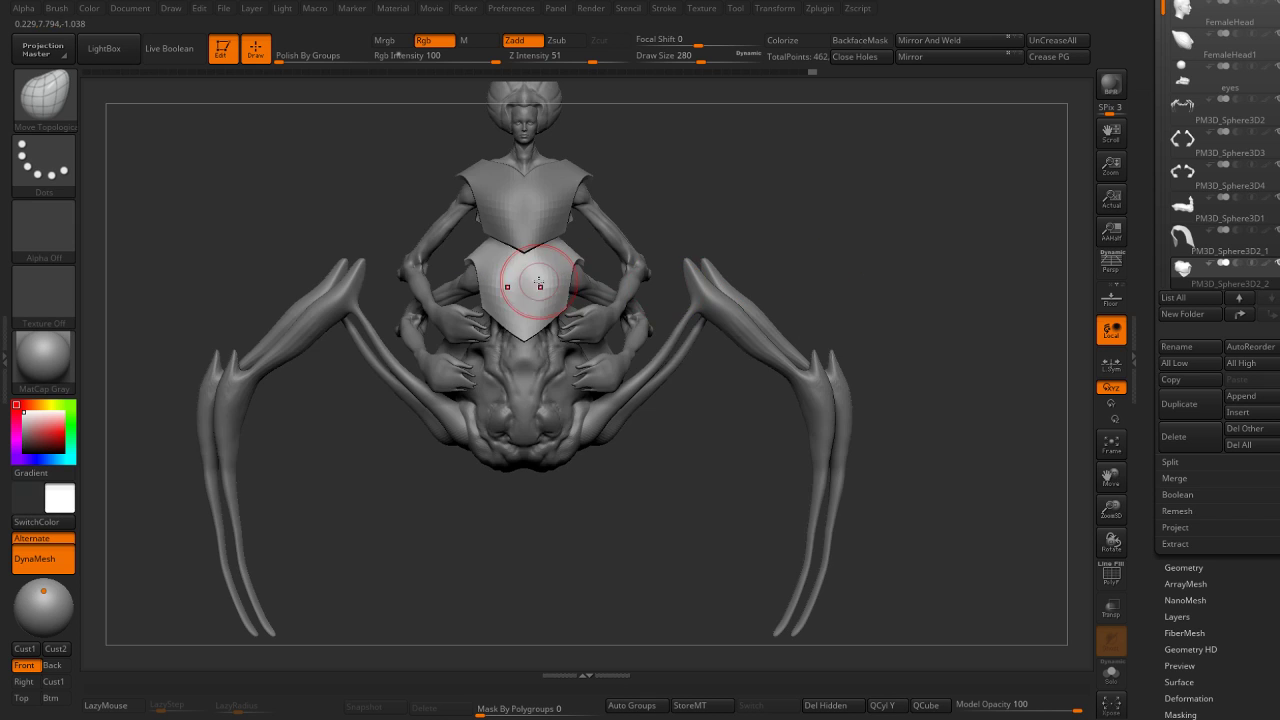
# Duplicate the second plate and move the copy down below it.
pyautogui.press('w')
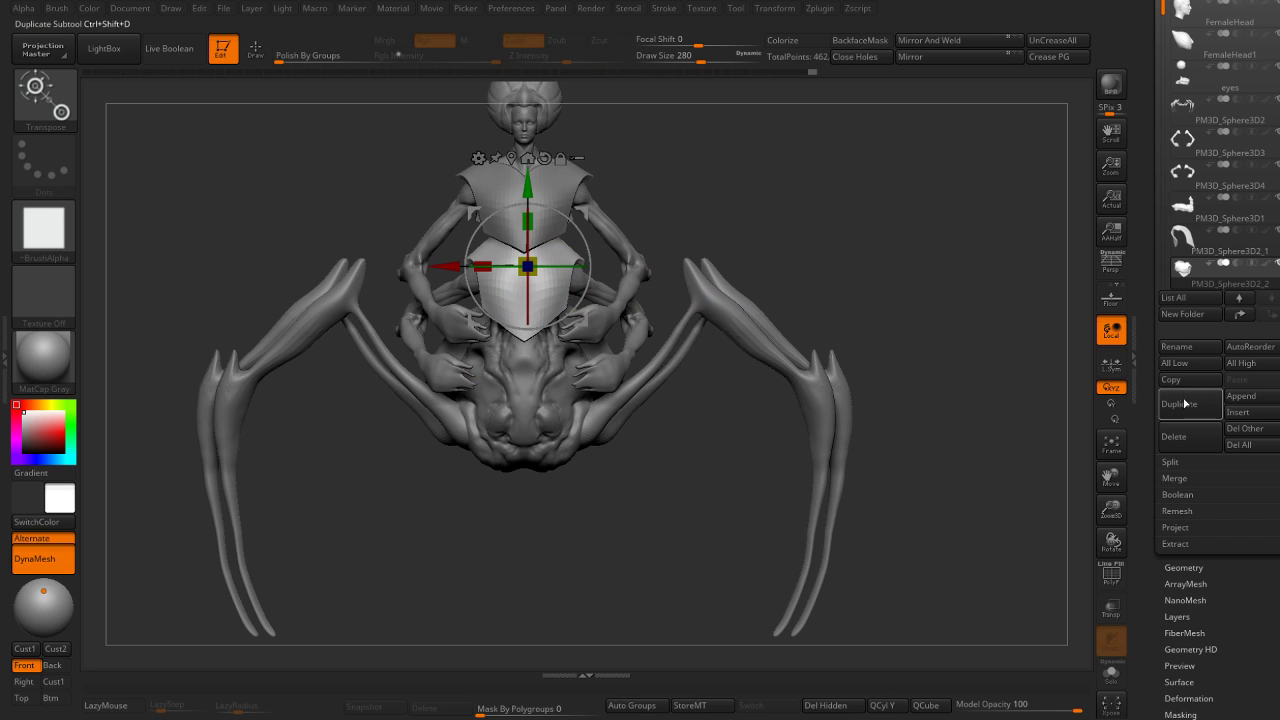
pyautogui.click(1183, 403)
pyautogui.moveTo(536, 187)
pyautogui.mouseDown()
pyautogui.moveTo(536, 307)
pyautogui.moveTo(539, 285)
pyautogui.mouseUp()
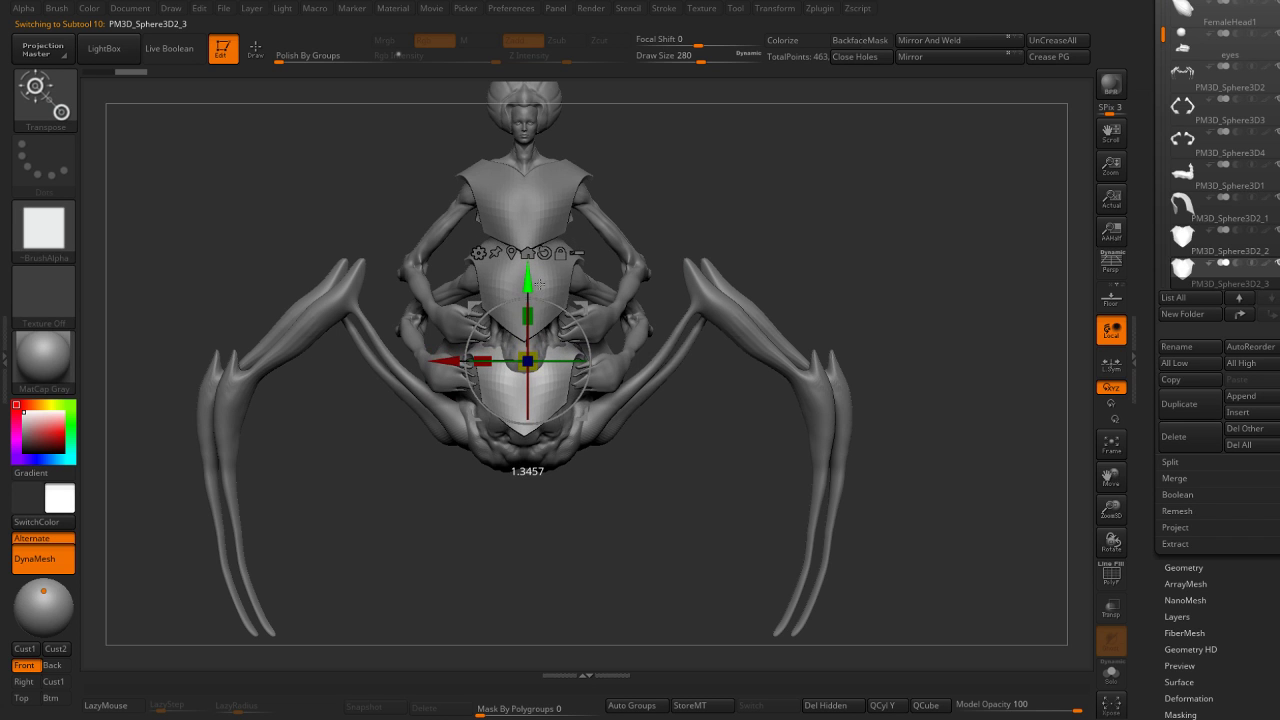
pyautogui.moveTo(720, 250); pyautogui.dragTo(757, 241)
pyautogui.press('q')
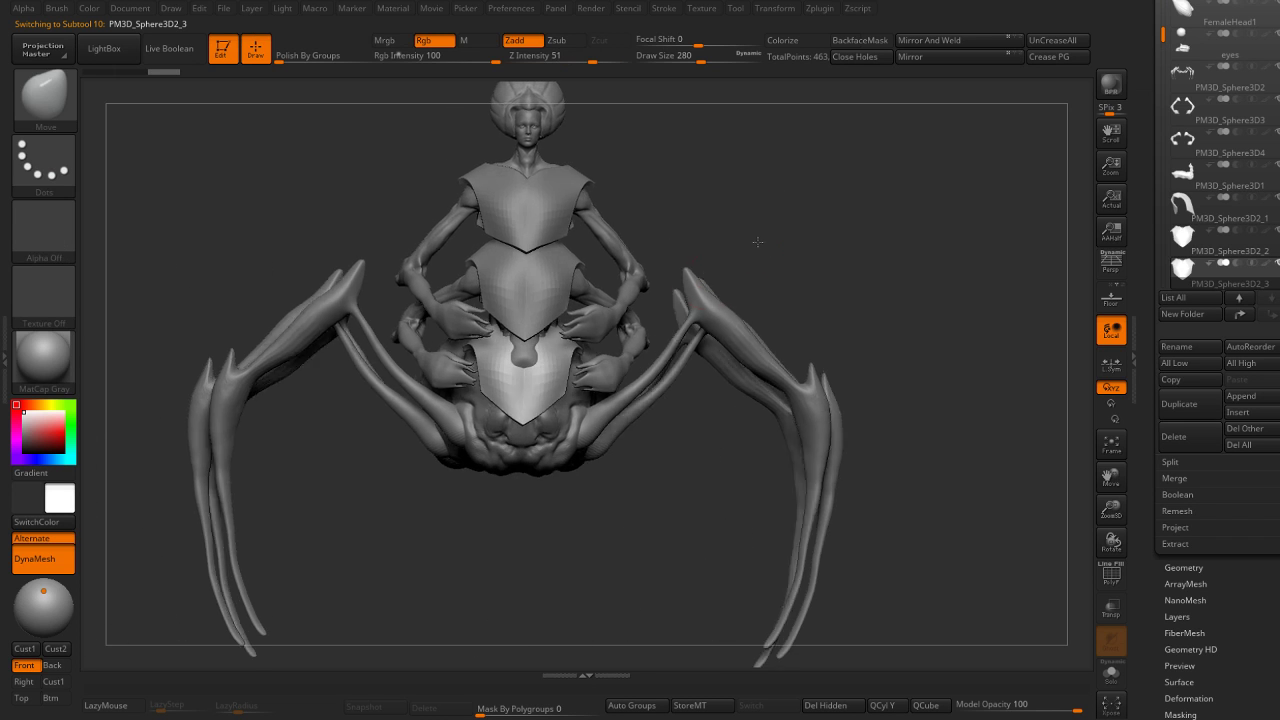
# Pull the third plate's lower edge into a point with a larger Move Topological brush.
pyautogui.press(']')
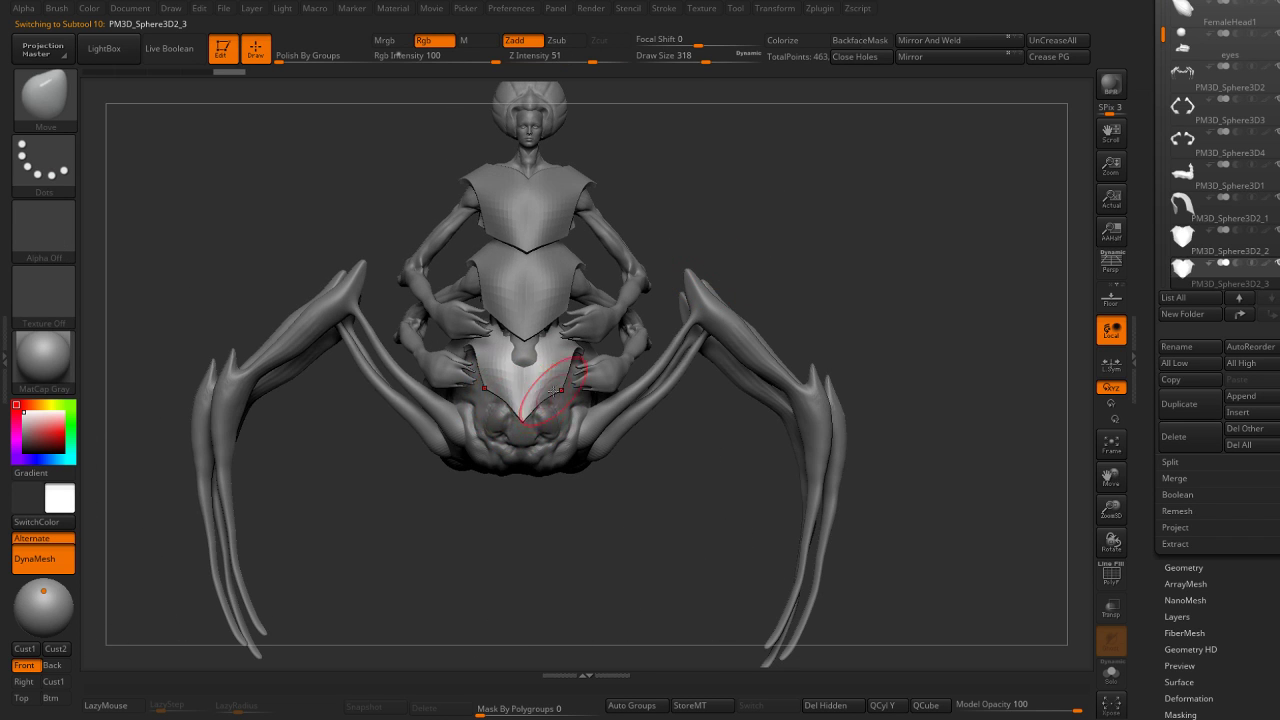
pyautogui.moveTo(555, 390); pyautogui.dragTo(562, 398)
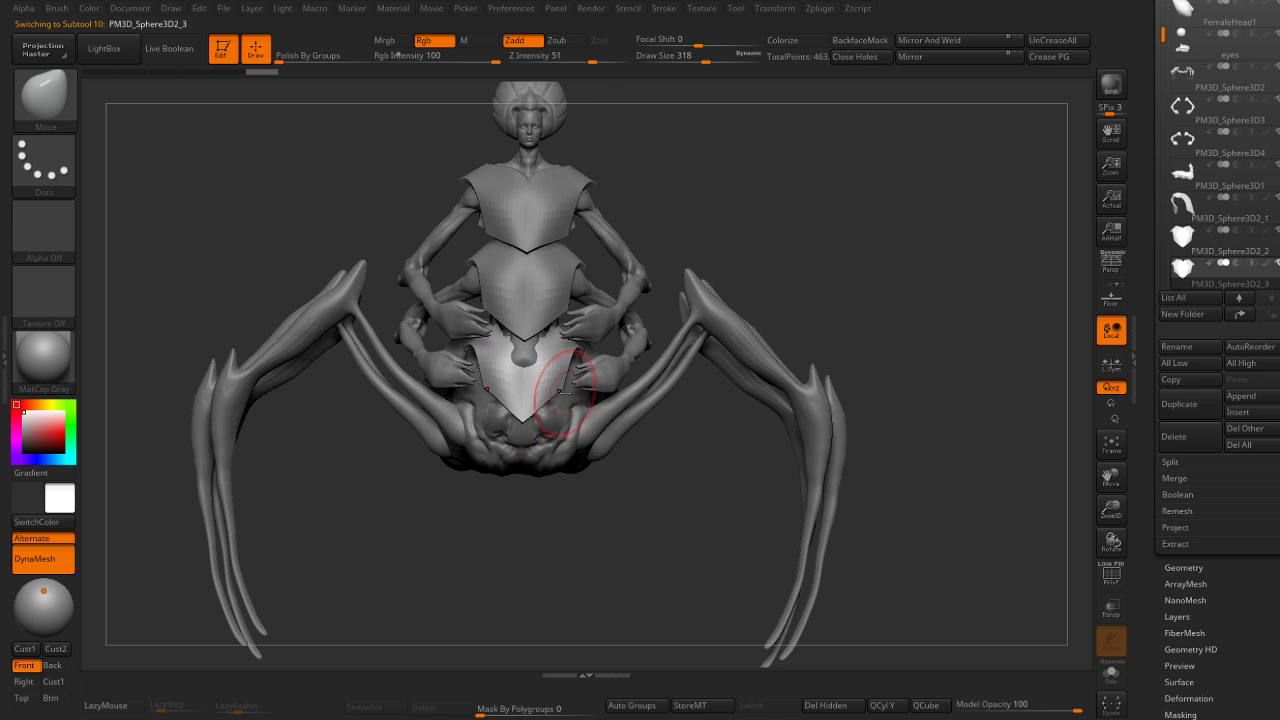
pyautogui.press(']')
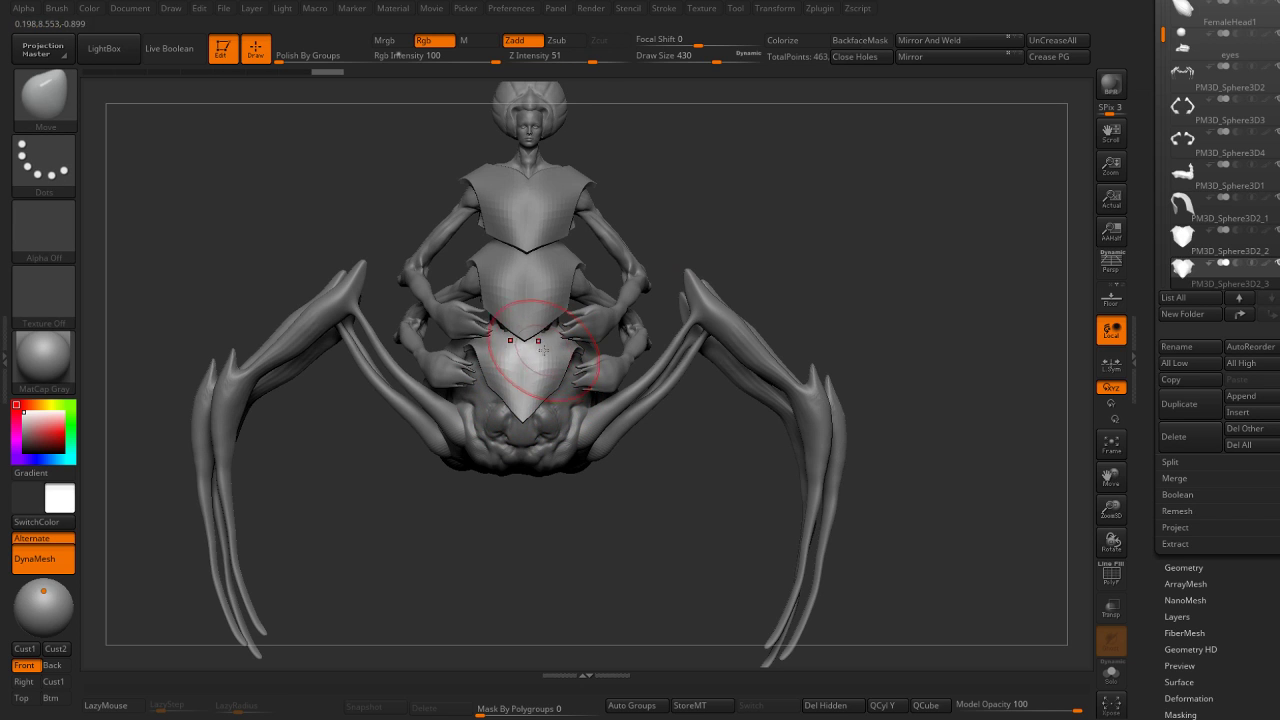
pyautogui.moveTo(660, 300)
pyautogui.mouseDown()
pyautogui.moveTo(712, 287)
pyautogui.moveTo(540, 320)
pyautogui.mouseUp()
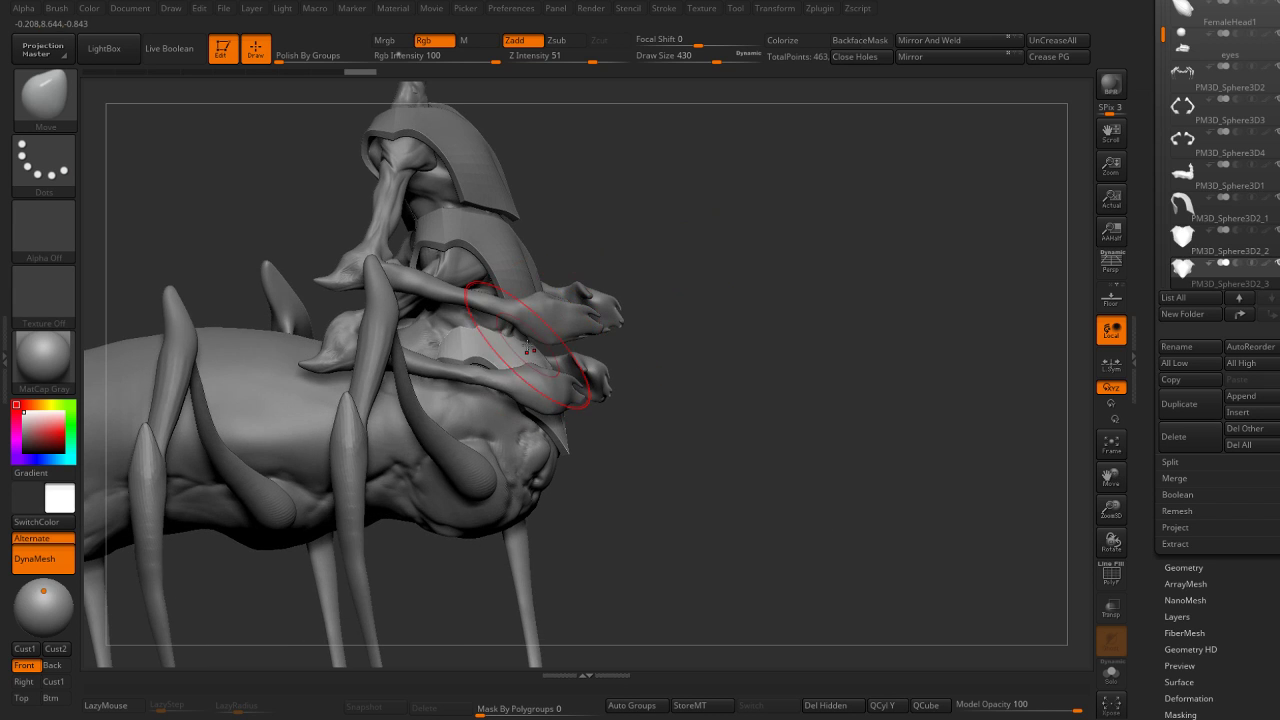
pyautogui.press('b')
pyautogui.press('m')
pyautogui.press('t')
pyautogui.press(']')
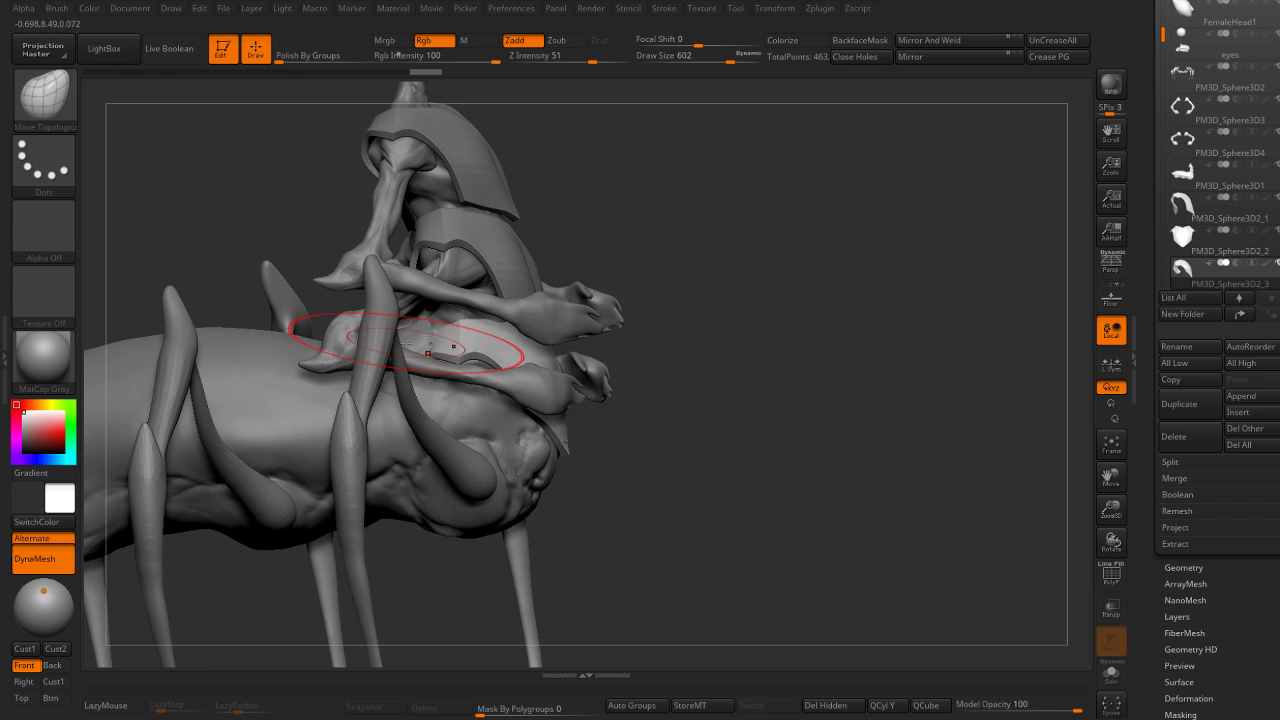
# Solo the third plate and mask part of it.
pyautogui.moveTo(393, 331); pyautogui.dragTo(348, 298)
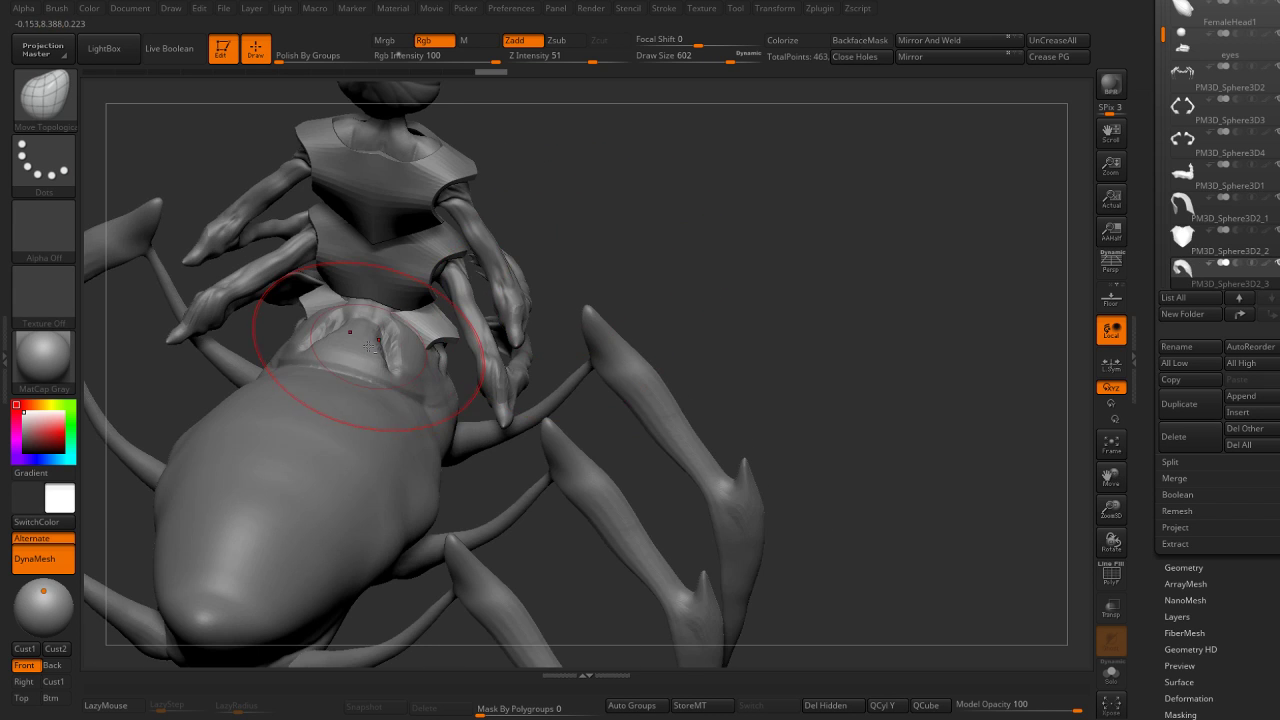
pyautogui.hotkey('shift', 'ctrl', 's')
pyautogui.moveTo(400, 357)
pyautogui.mouseDown()
pyautogui.moveTo(528, 277)
pyautogui.moveTo(458, 352)
pyautogui.moveTo(423, 257)
pyautogui.moveTo(343, 271)
pyautogui.mouseUp()
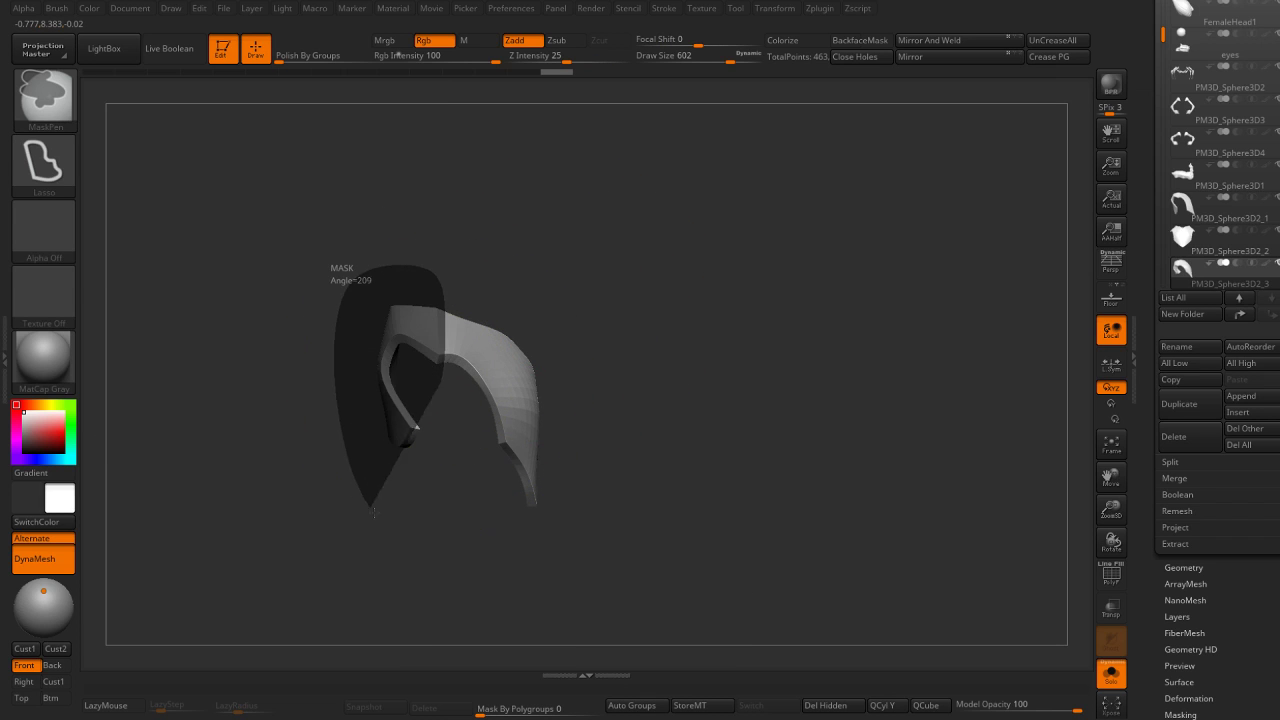
# Rotate the third armor plate outward over the spider body using the Transpose Move gizmo.
pyautogui.moveTo(436, 370); pyautogui.dragTo(517, 294)
pyautogui.press('w')
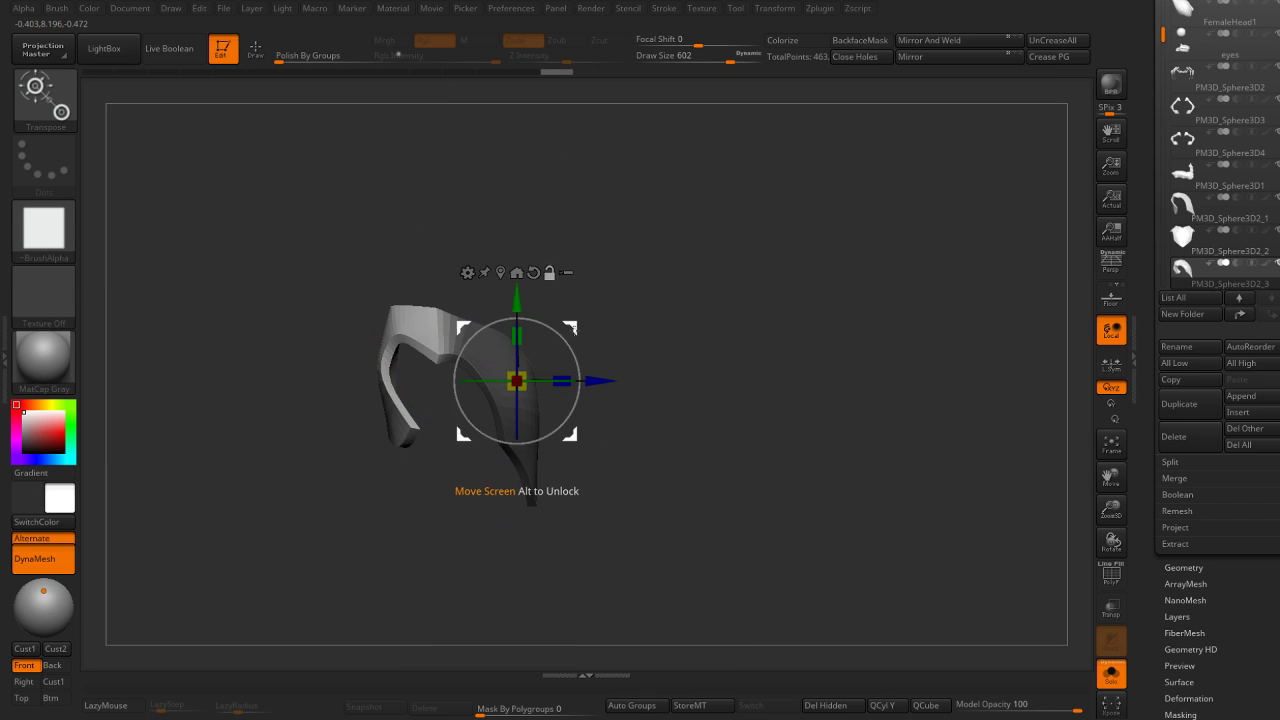
pyautogui.moveTo(570, 330)
pyautogui.mouseDown()
pyautogui.moveTo(523, 301)
pyautogui.moveTo(489, 350)
pyautogui.moveTo(484, 316)
pyautogui.moveTo(480, 355)
pyautogui.mouseUp()
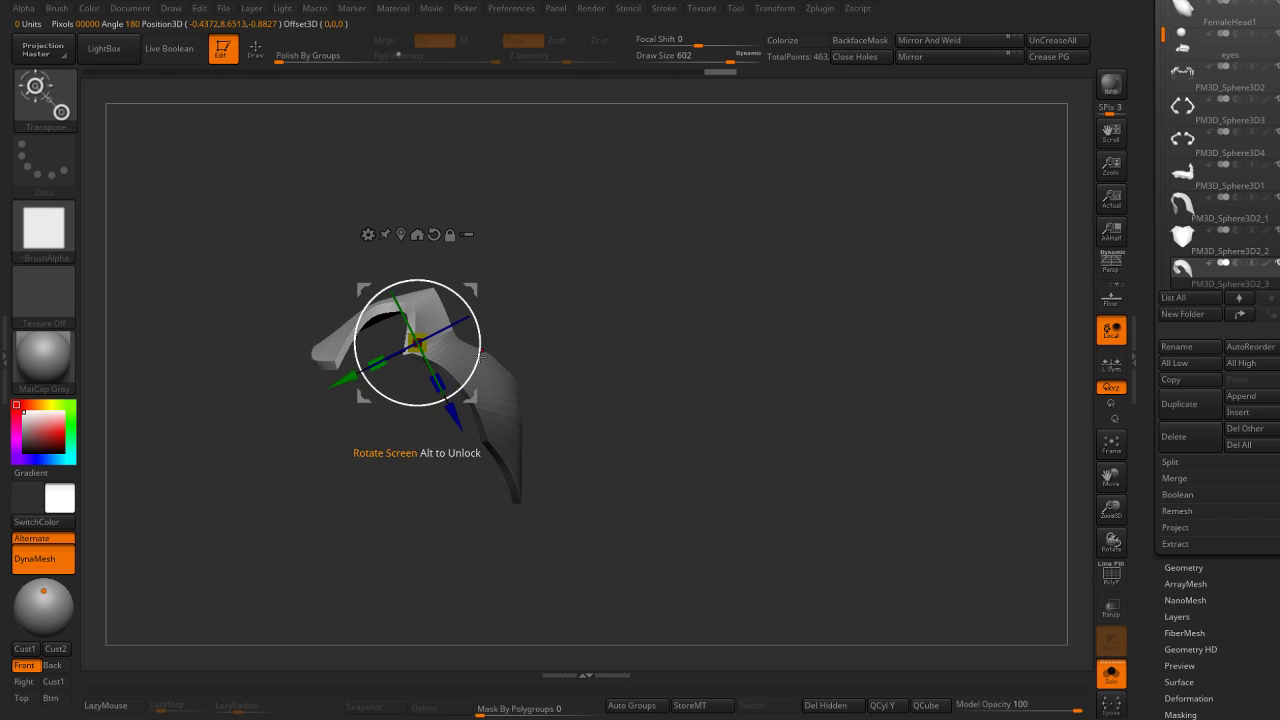
pyautogui.moveTo(730, 314); pyautogui.dragTo(482, 403)
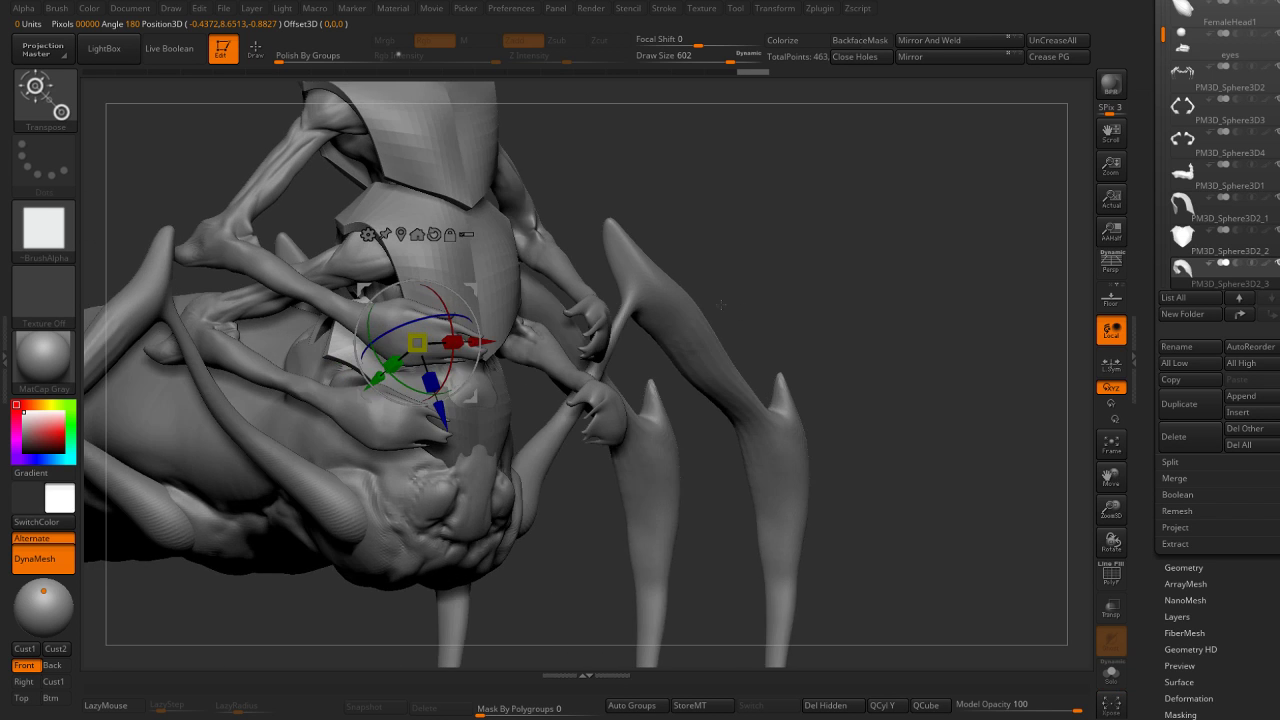
# Show the whole creature again and return to a larger, stronger Move brush.
pyautogui.press('q')
pyautogui.press('b')
pyautogui.press('m')
pyautogui.press('v')
pyautogui.moveTo(753, 259)
pyautogui.mouseDown()
pyautogui.moveTo(501, 391)
pyautogui.moveTo(478, 350)
pyautogui.moveTo(563, 343)
pyautogui.mouseUp()
pyautogui.press('s')
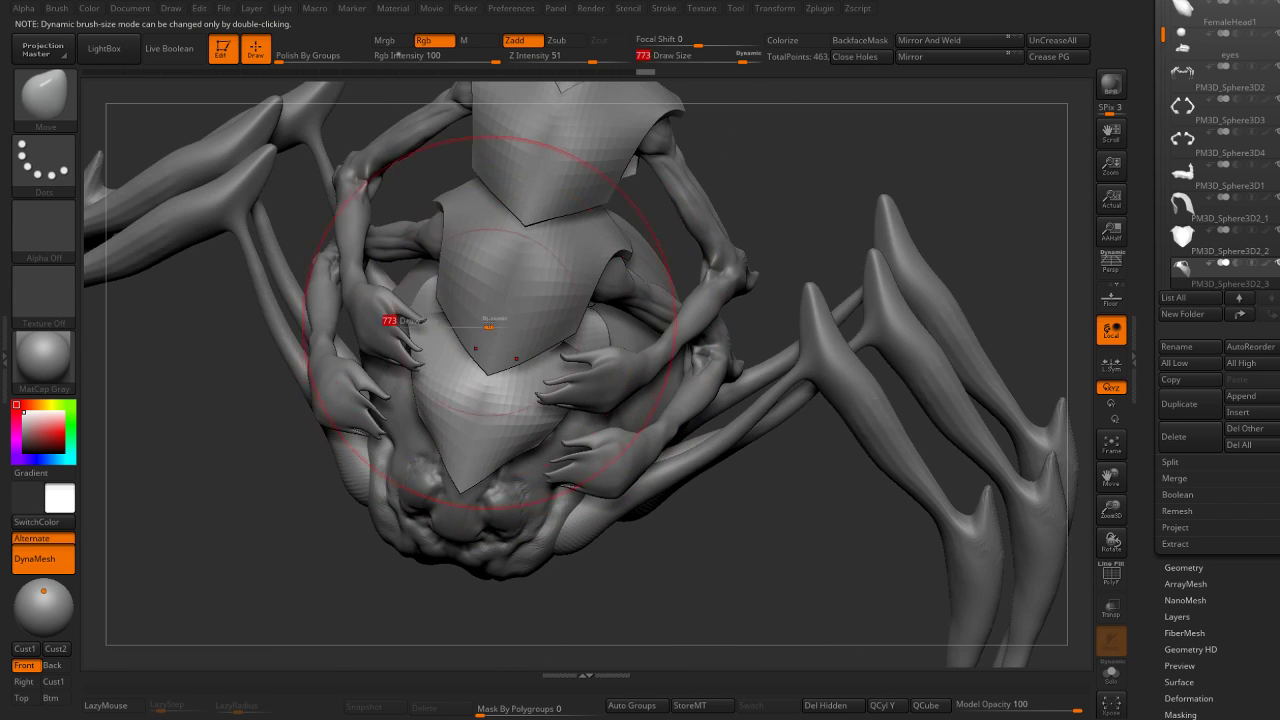
pyautogui.moveTo(647, 478)
pyautogui.mouseDown()
pyautogui.moveTo(612, 395)
pyautogui.moveTo(864, 367)
pyautogui.moveTo(871, 271)
pyautogui.mouseUp()
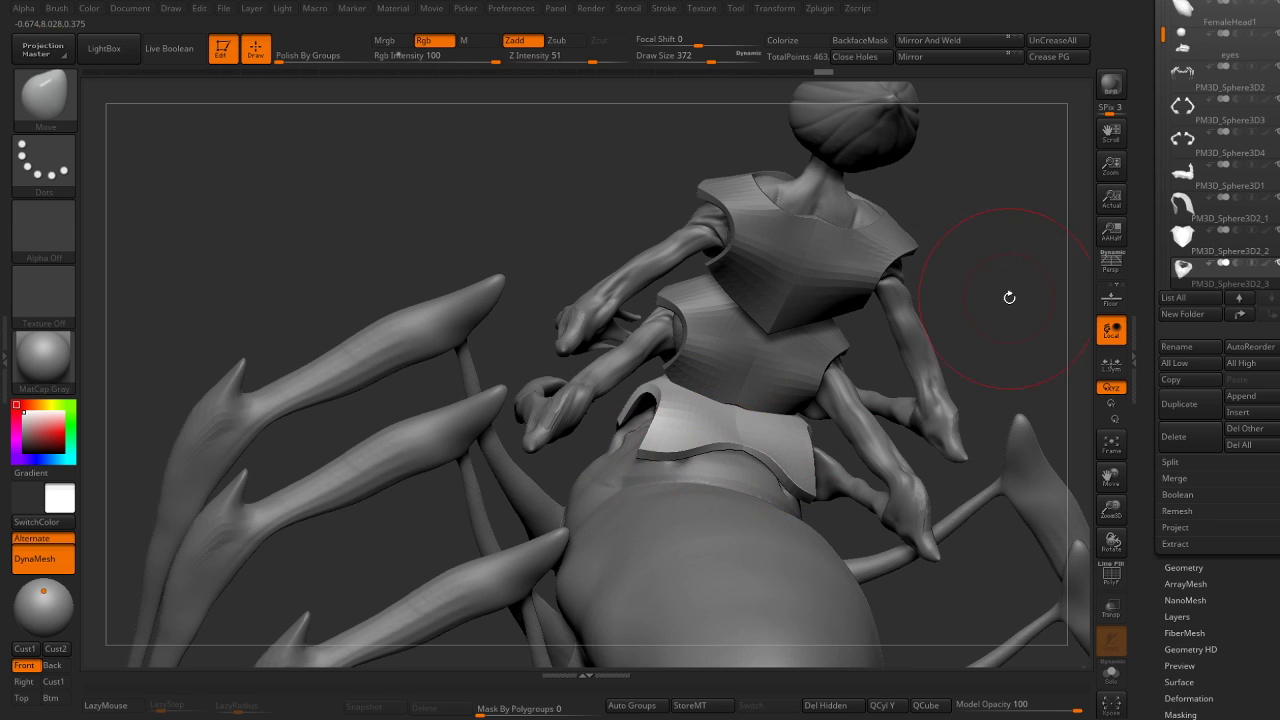
pyautogui.moveTo(1009, 297); pyautogui.dragTo(770, 455)
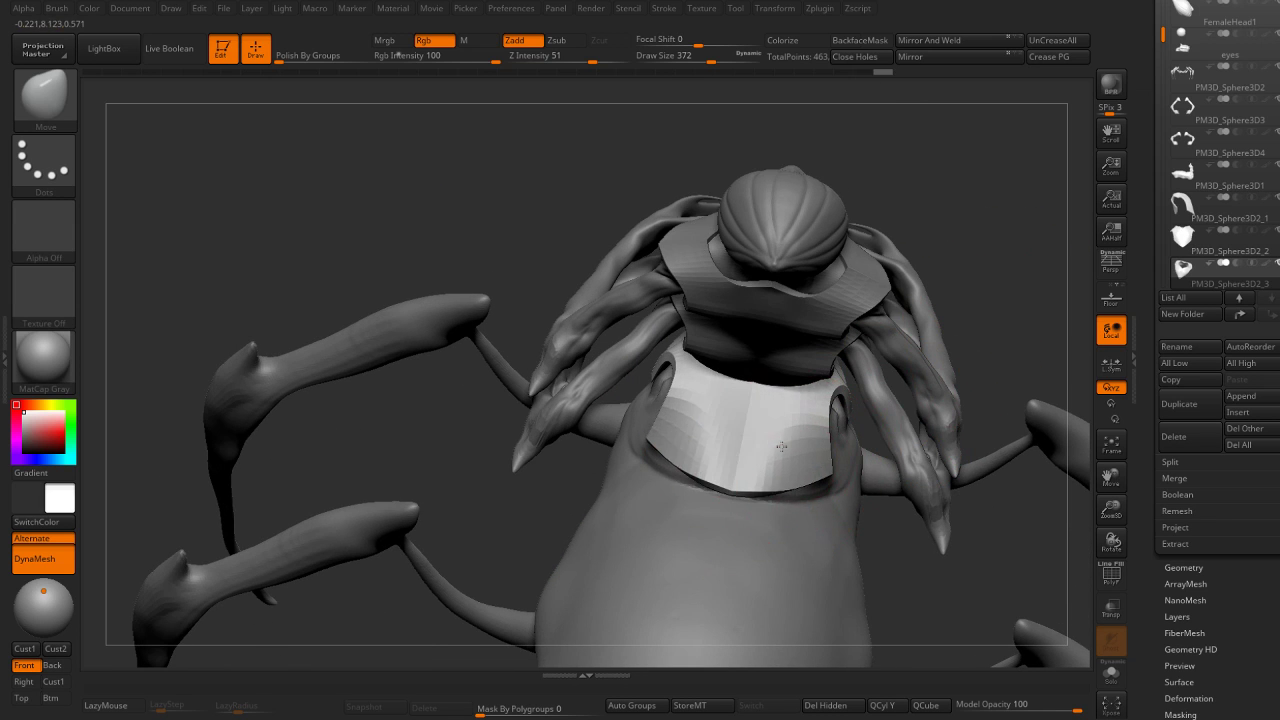
pyautogui.moveTo(842, 468)
pyautogui.mouseDown()
pyautogui.moveTo(702, 340)
pyautogui.moveTo(691, 404)
pyautogui.mouseUp()
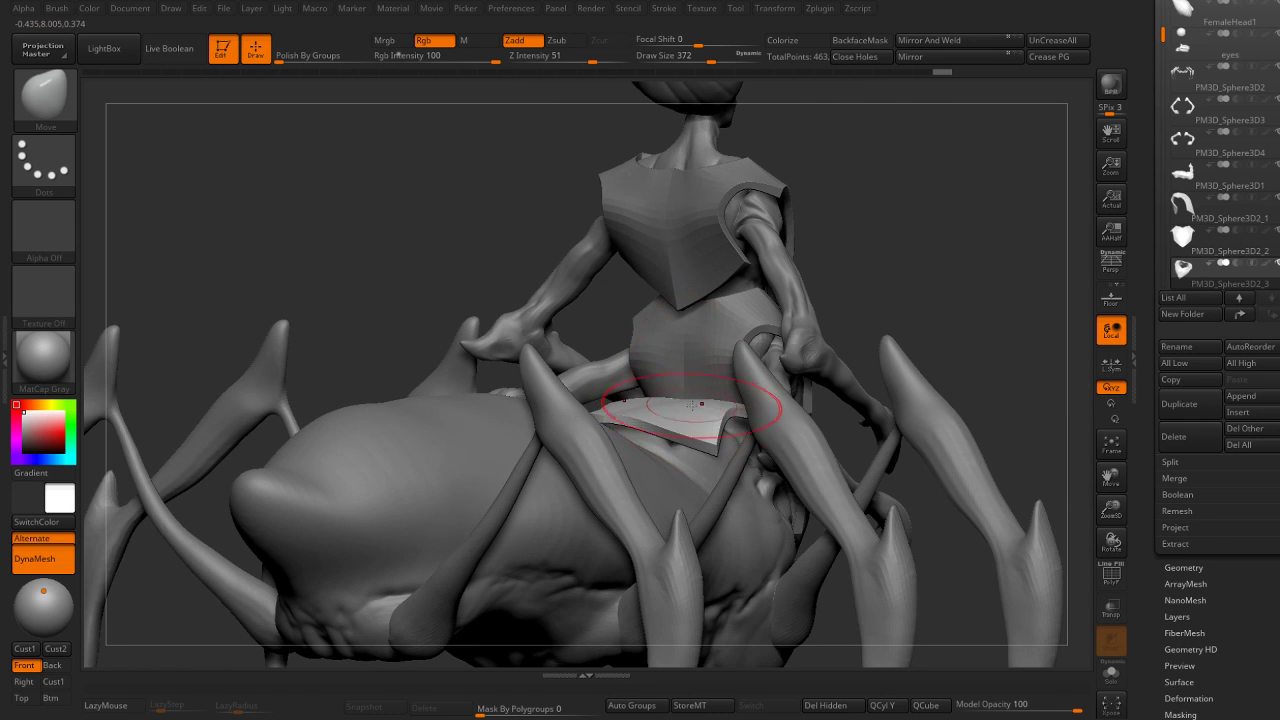
pyautogui.moveTo(545, 316); pyautogui.dragTo(687, 438)
pyautogui.moveTo(749, 478); pyautogui.dragTo(650, 452)
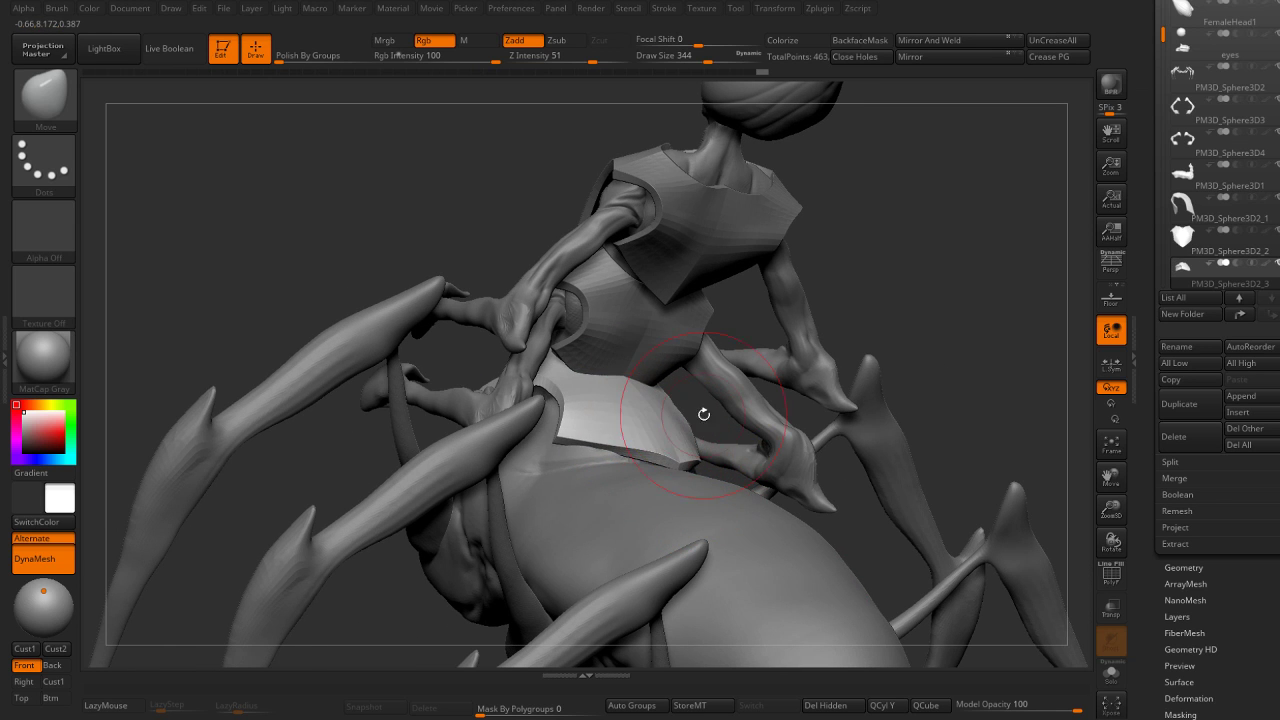
pyautogui.moveTo(703, 414)
pyautogui.mouseDown()
pyautogui.moveTo(854, 326)
pyautogui.moveTo(660, 455)
pyautogui.moveTo(719, 395)
pyautogui.mouseUp()
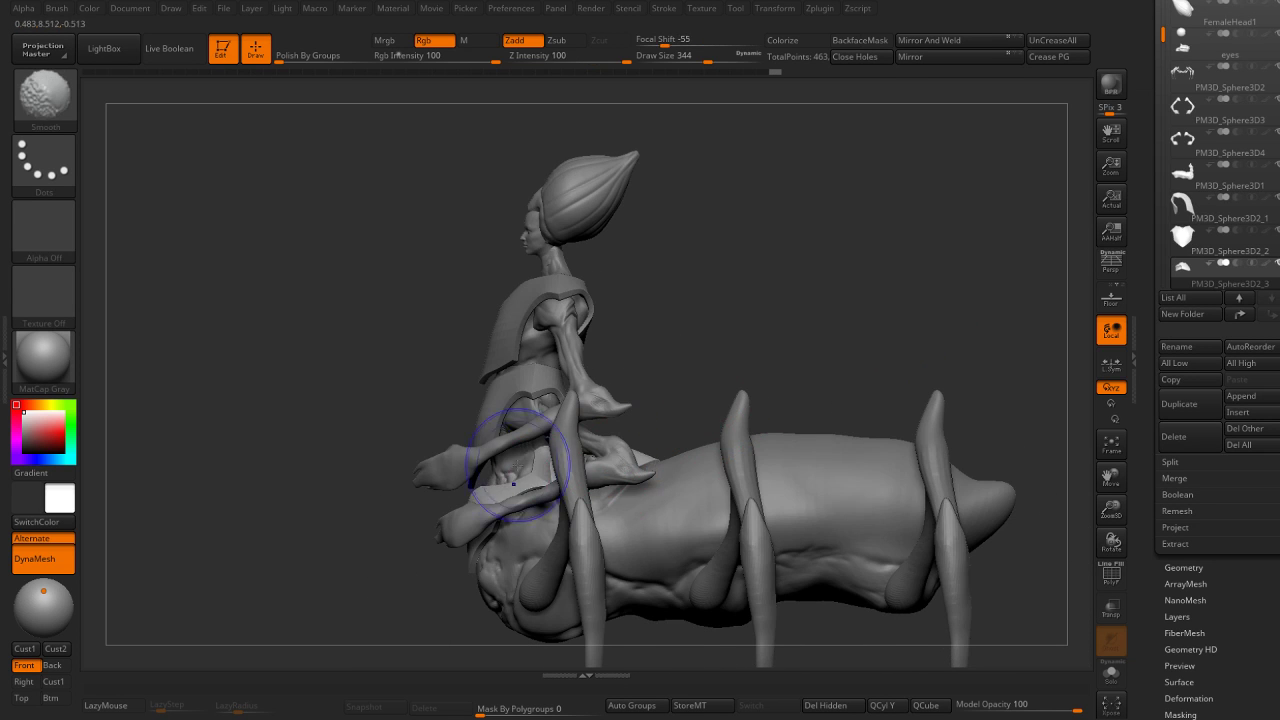
pyautogui.moveTo(553, 484); pyautogui.dragTo(614, 371)
pyautogui.press('b')
pyautogui.press('h')
pyautogui.press('p')
pyautogui.hotkey('ctrl', 'shift', 's')
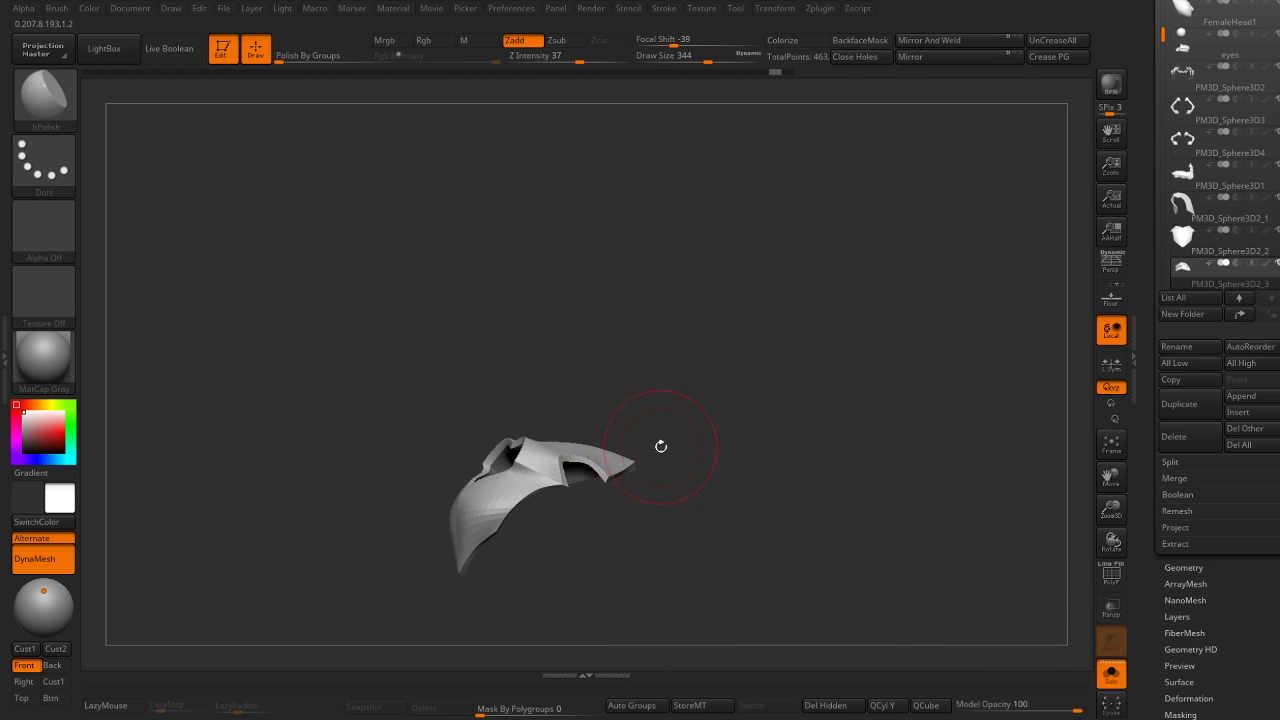
pyautogui.moveTo(660, 443); pyautogui.dragTo(652, 500)
pyautogui.press('f')
pyautogui.hotkey('shift', 'f')
pyautogui.press('b')
pyautogui.press('m')
pyautogui.press('v')
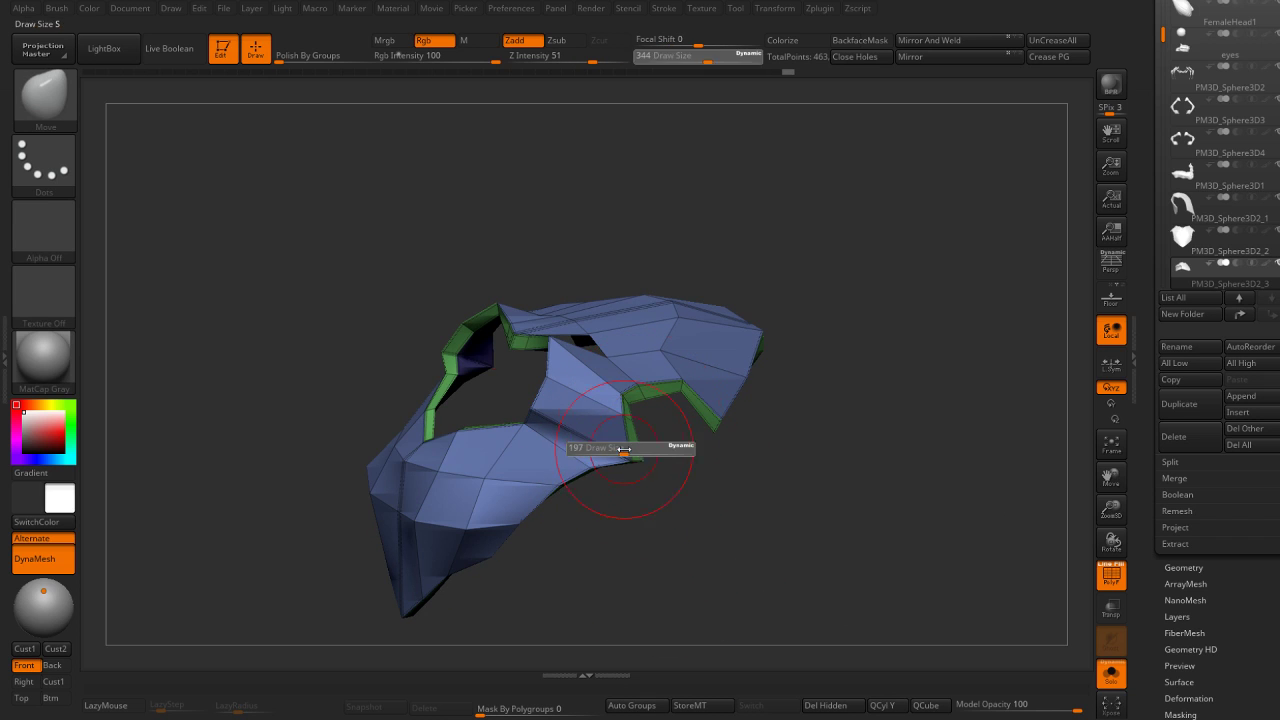
pyautogui.moveTo(675, 432); pyautogui.dragTo(712, 415)
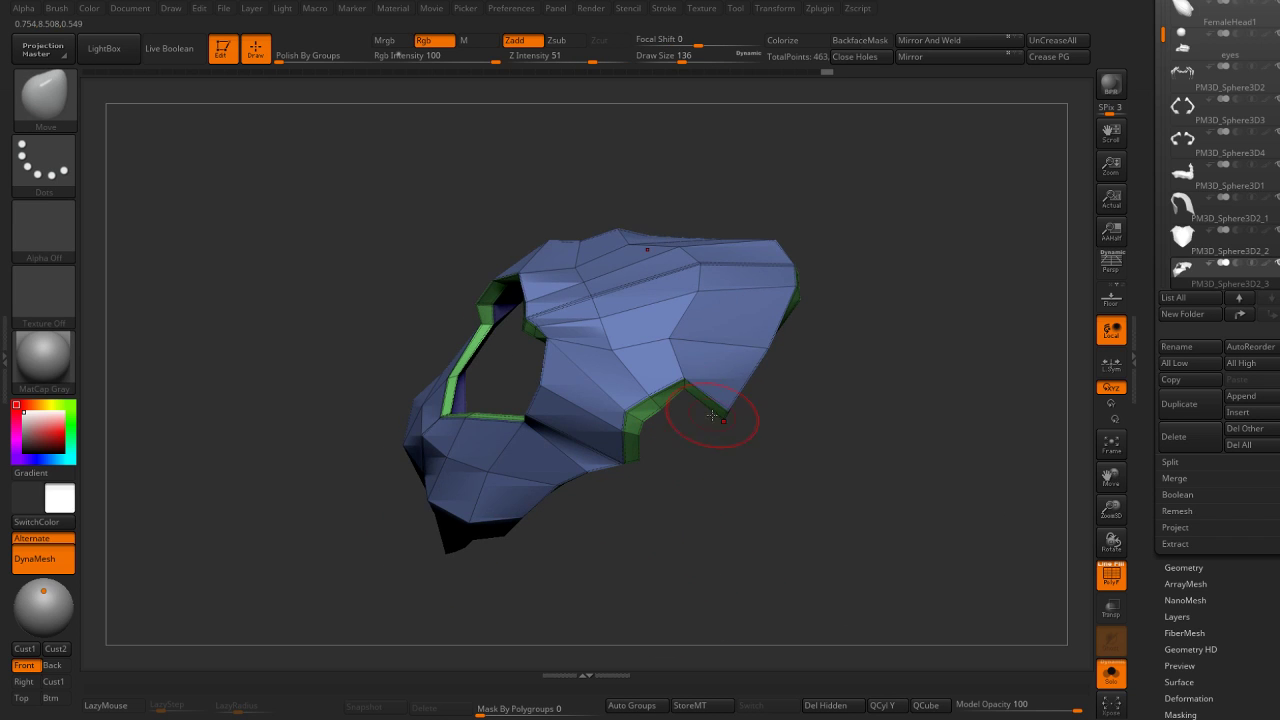
pyautogui.moveTo(651, 457); pyautogui.dragTo(600, 482)
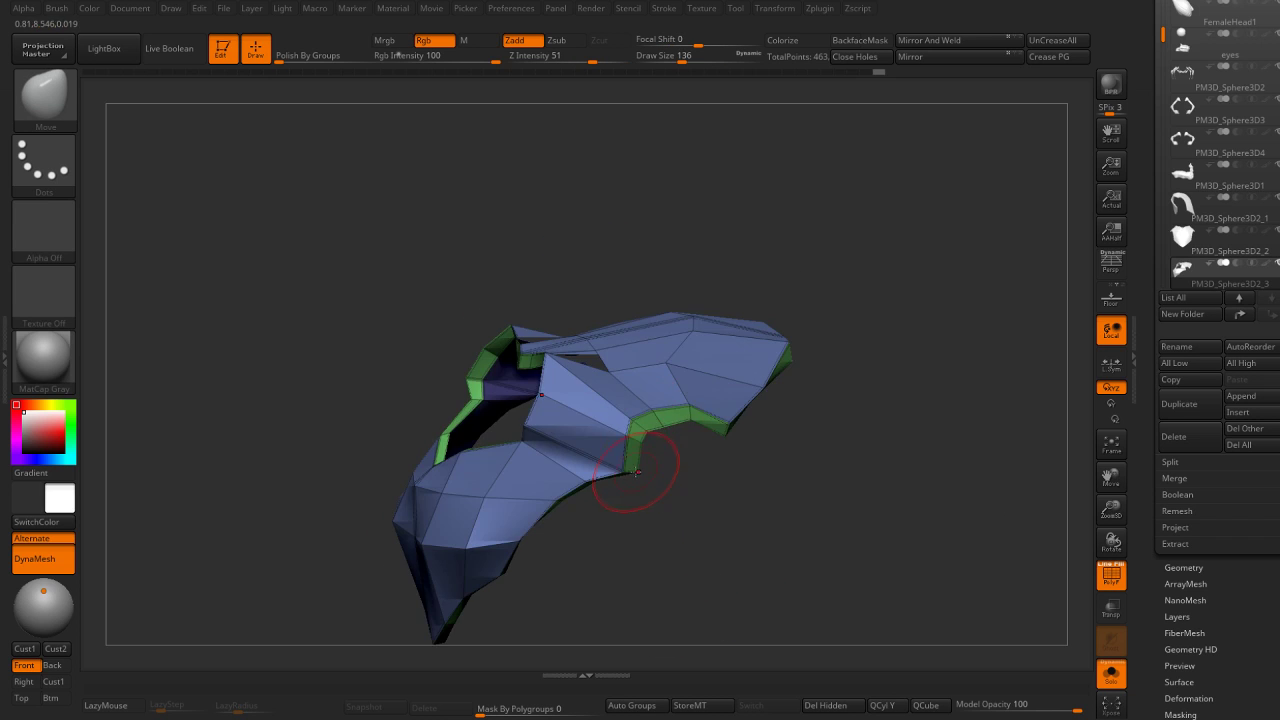
pyautogui.press('b')
pyautogui.press('z')
pyautogui.press('m')
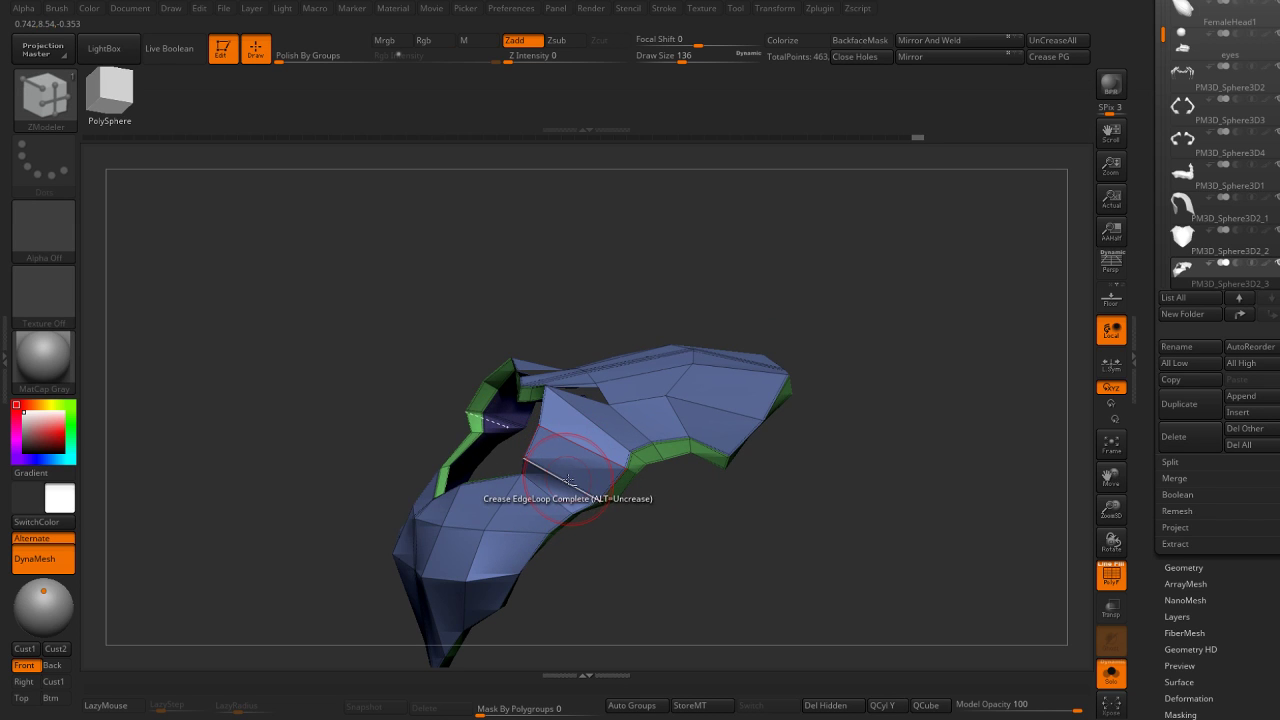
pyautogui.moveTo(527, 507); pyautogui.dragTo(524, 458)
pyautogui.press('d')
pyautogui.press('b')
pyautogui.press('m')
pyautogui.press('v')
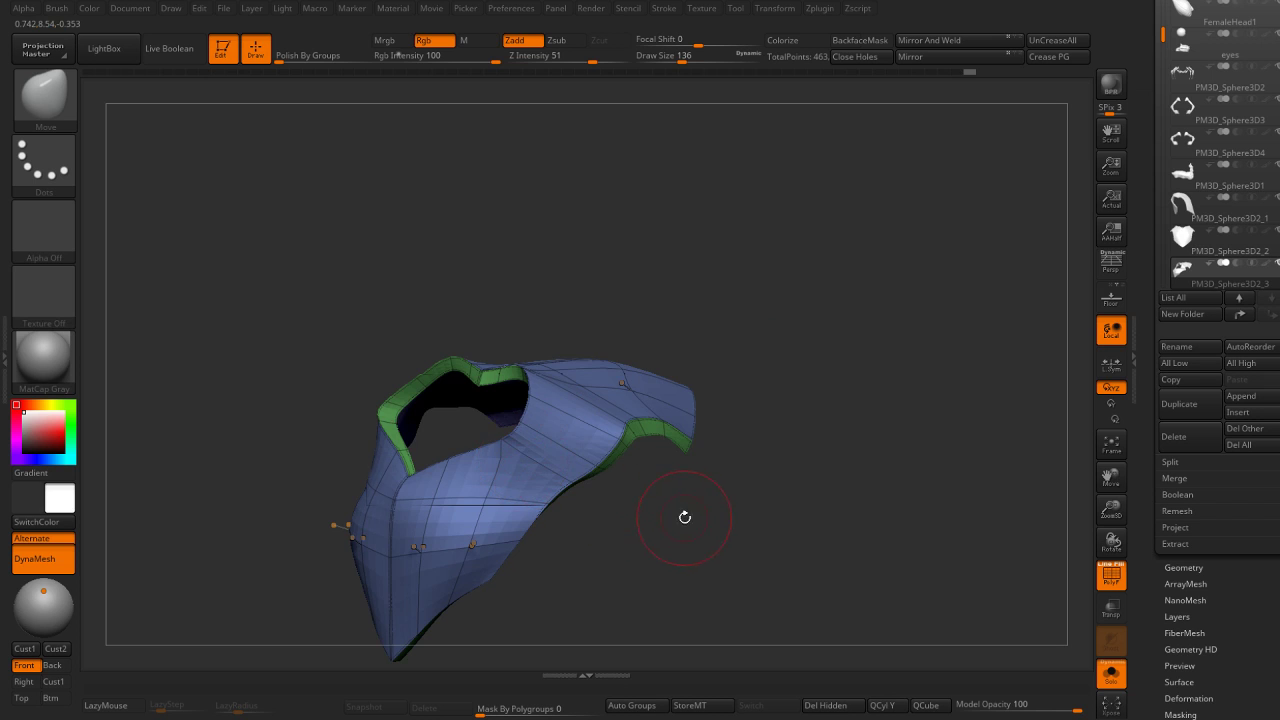
pyautogui.moveTo(685, 517)
pyautogui.mouseDown()
pyautogui.moveTo(543, 491)
pyautogui.moveTo(600, 463)
pyautogui.mouseUp()
pyautogui.hotkey('ctrl', 'shift', 's')
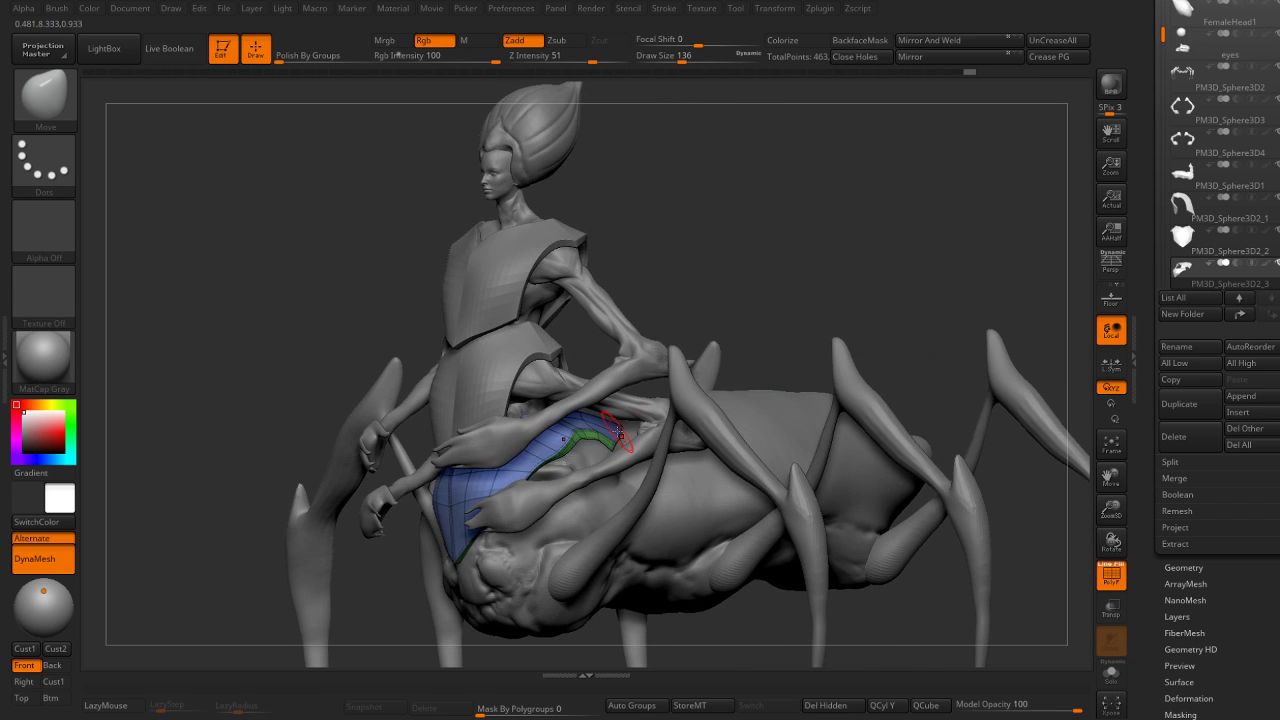
pyautogui.press('s')
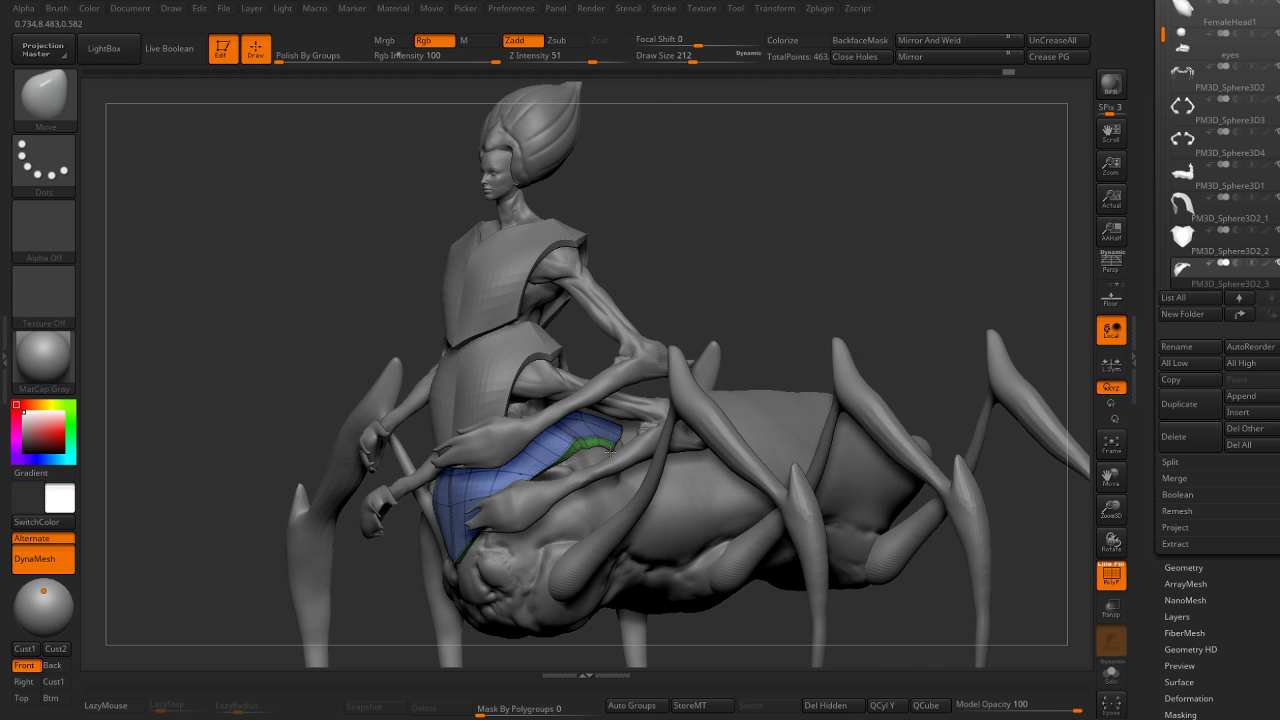
pyautogui.moveTo(768, 306)
pyautogui.mouseDown()
pyautogui.moveTo(726, 360)
pyautogui.moveTo(774, 314)
pyautogui.moveTo(732, 345)
pyautogui.mouseUp()
pyautogui.hotkey('shift', 'f')
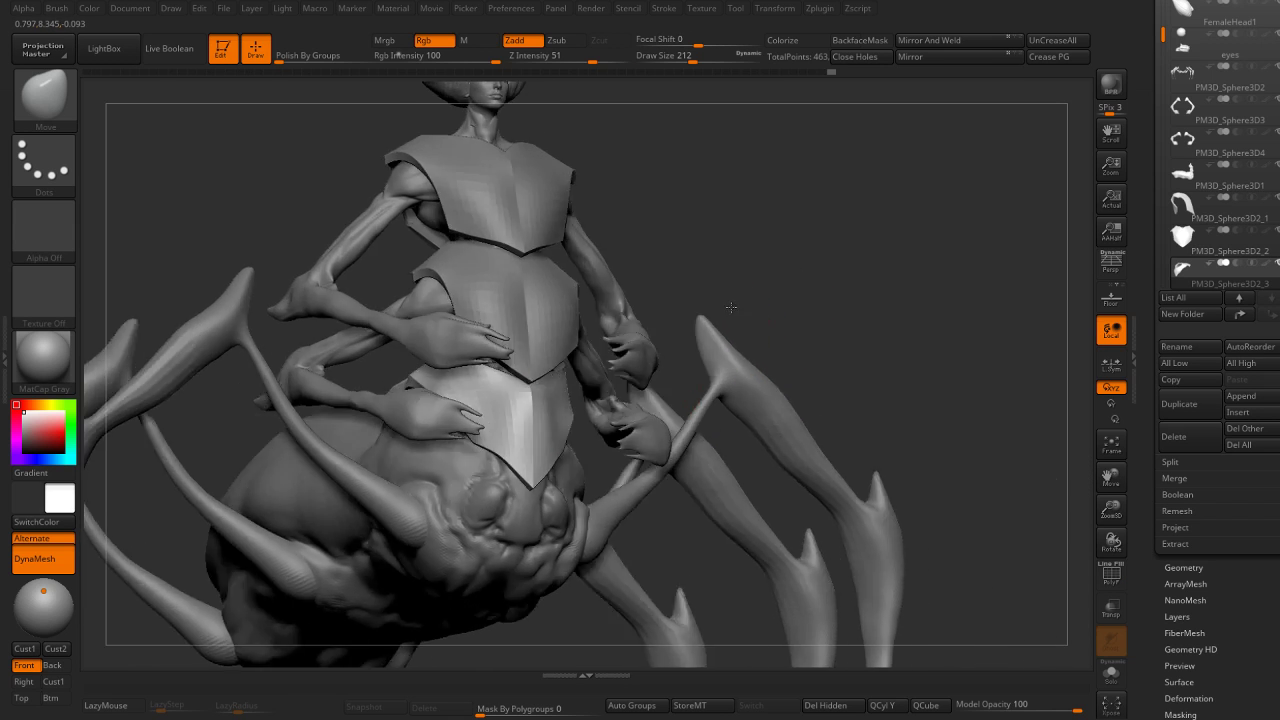
pyautogui.keyDown('shift'); pyautogui.moveTo(566, 418); pyautogui.dragTo(545, 410); pyautogui.keyUp('shift')
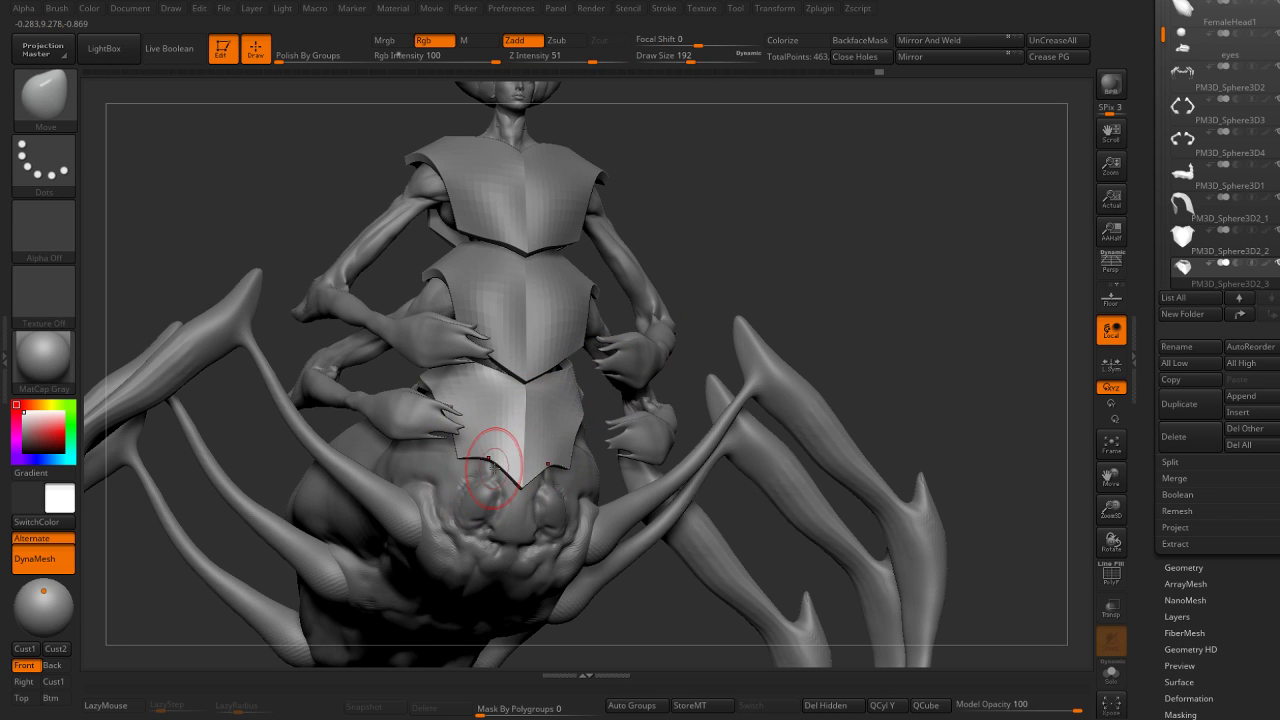
pyautogui.press(']')
pyautogui.moveTo(511, 485); pyautogui.dragTo(516, 497)
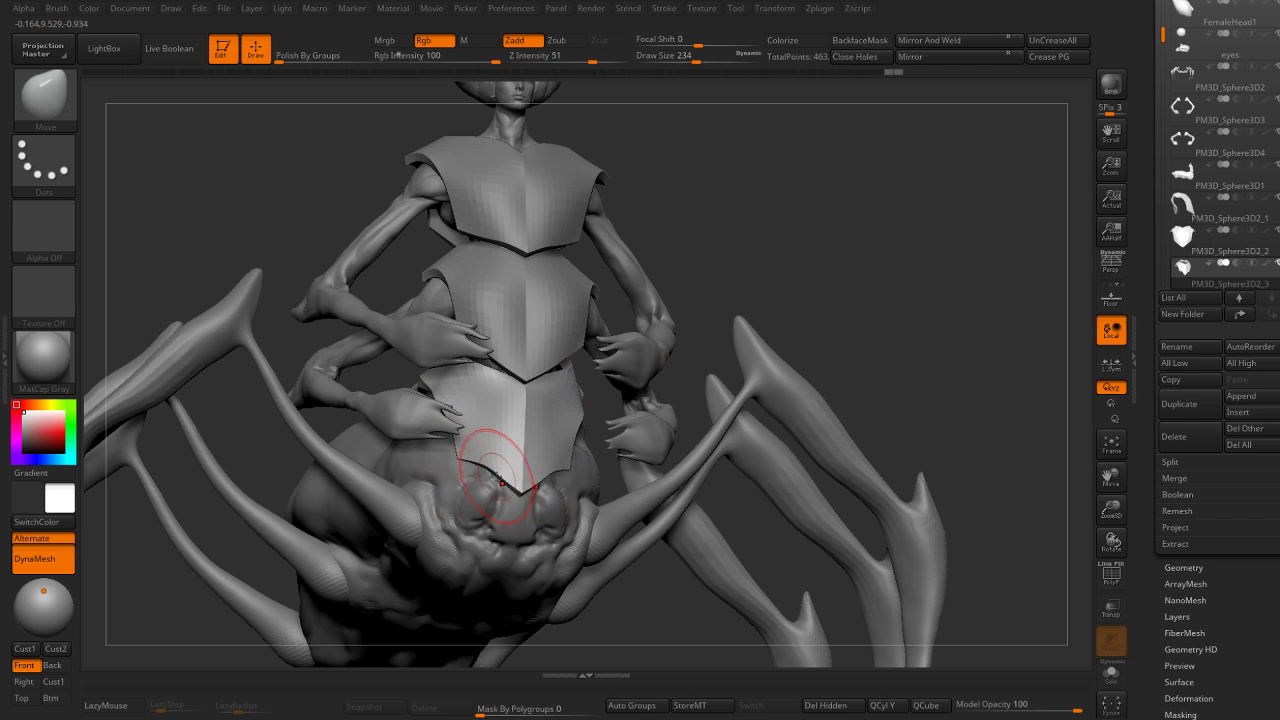
pyautogui.keyDown('alt'); pyautogui.moveTo(819, 297); pyautogui.dragTo(851, 300); pyautogui.keyUp('alt')
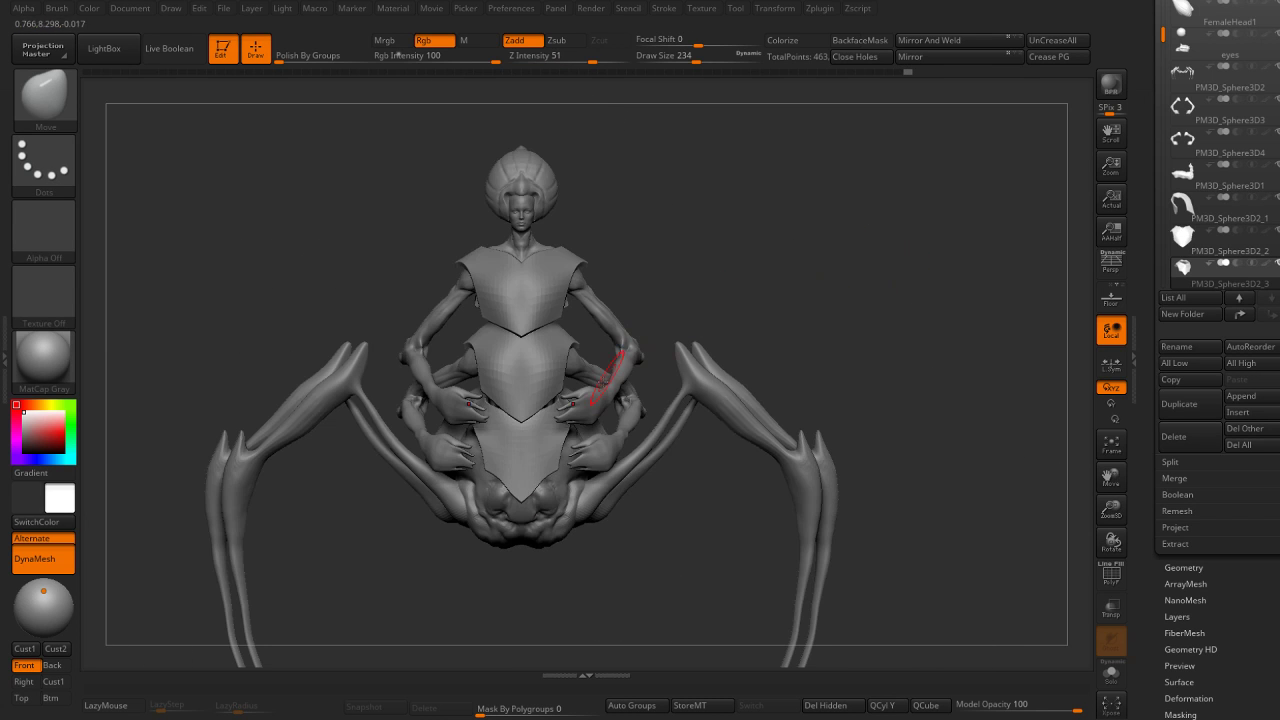
pyautogui.moveTo(686, 314); pyautogui.dragTo(677, 243)
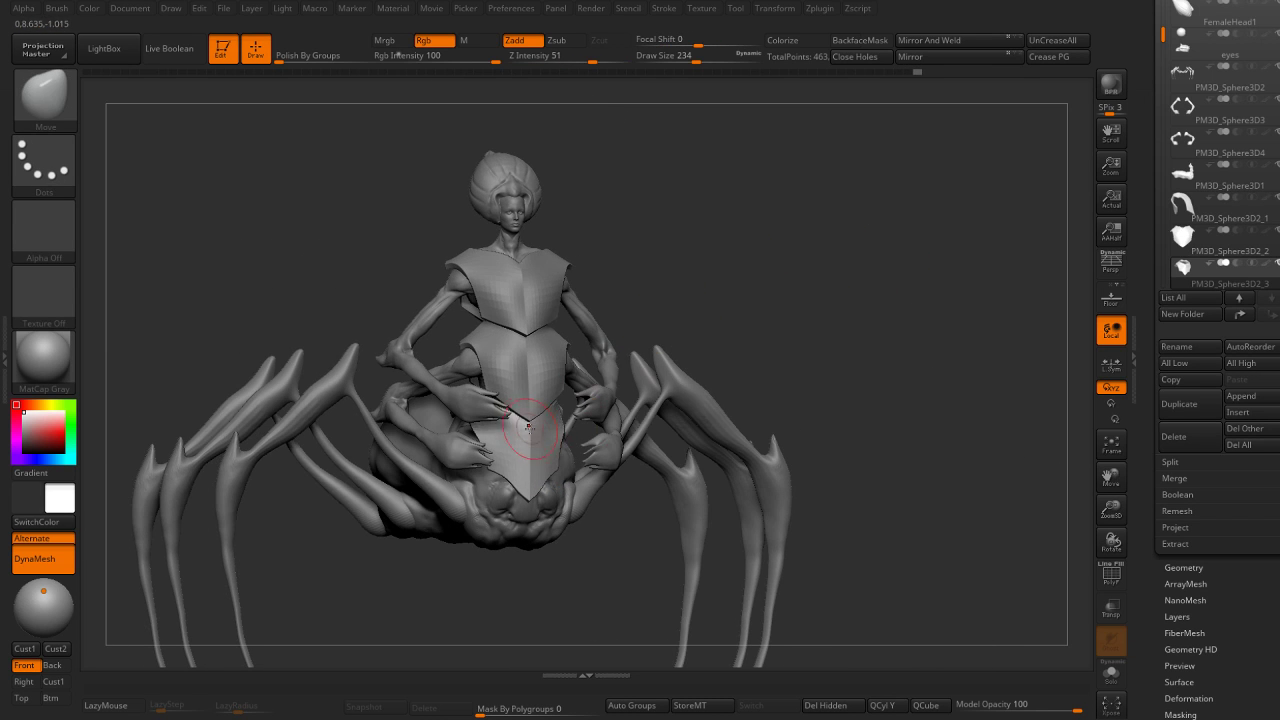
pyautogui.moveTo(784, 260)
pyautogui.mouseDown()
pyautogui.moveTo(703, 251)
pyautogui.moveTo(632, 336)
pyautogui.mouseUp()
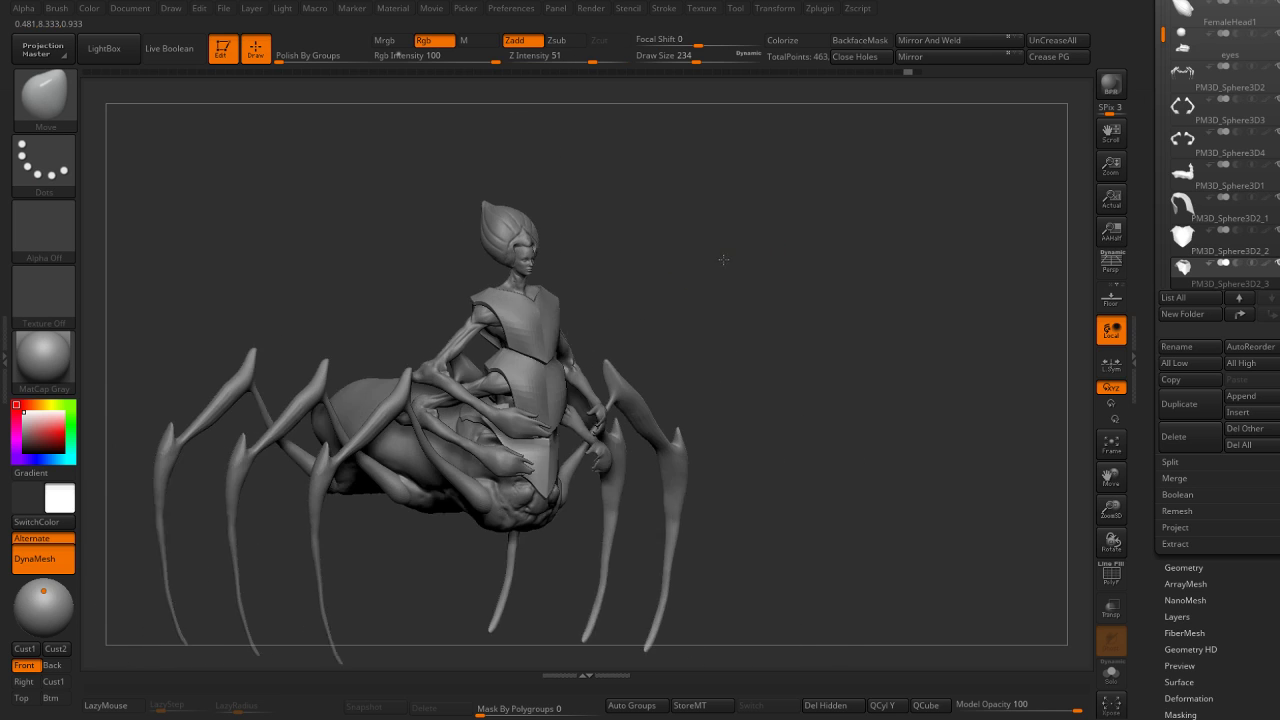
# Select the middle armor plate (Sphere3D2_2) and orbit around it to inspect.
pyautogui.keyDown('alt'); pyautogui.click(513, 330); pyautogui.keyUp('alt')
pyautogui.keyDown('alt'); pyautogui.moveTo(520, 340); pyautogui.dragTo(528, 352); pyautogui.keyUp('alt')
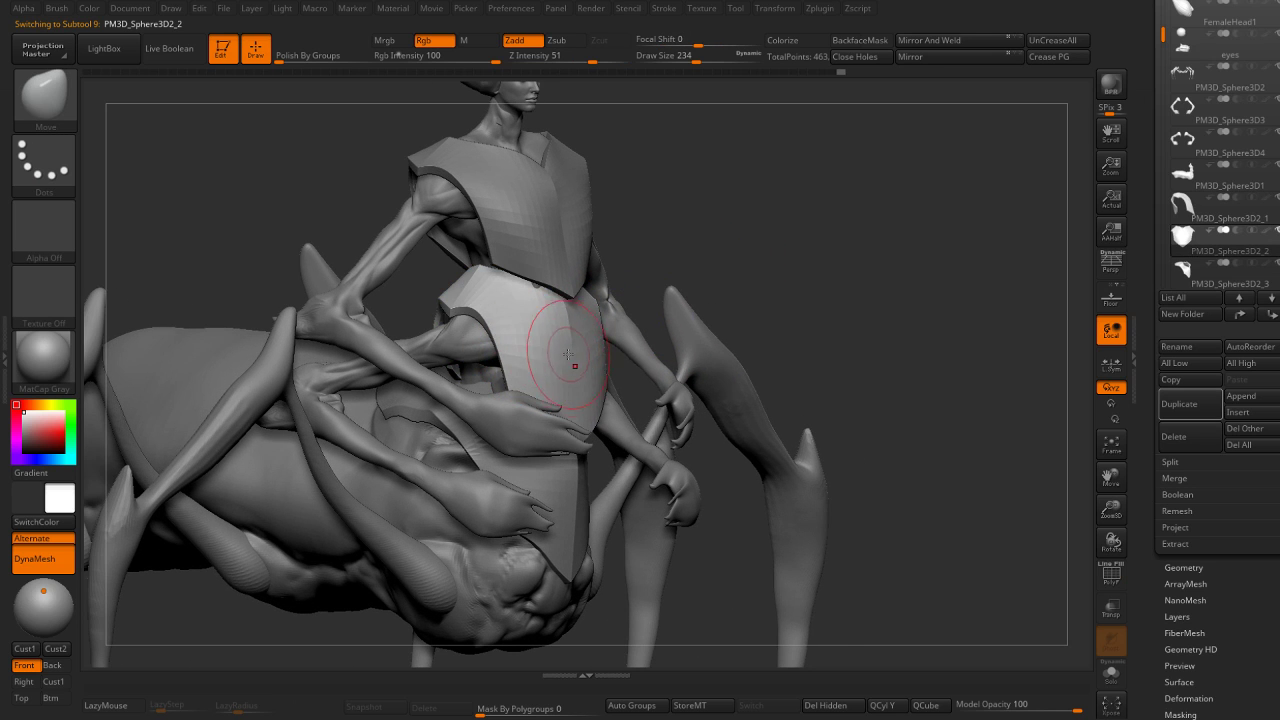
pyautogui.press(']')
pyautogui.moveTo(576, 338); pyautogui.dragTo(605, 385, button='right')
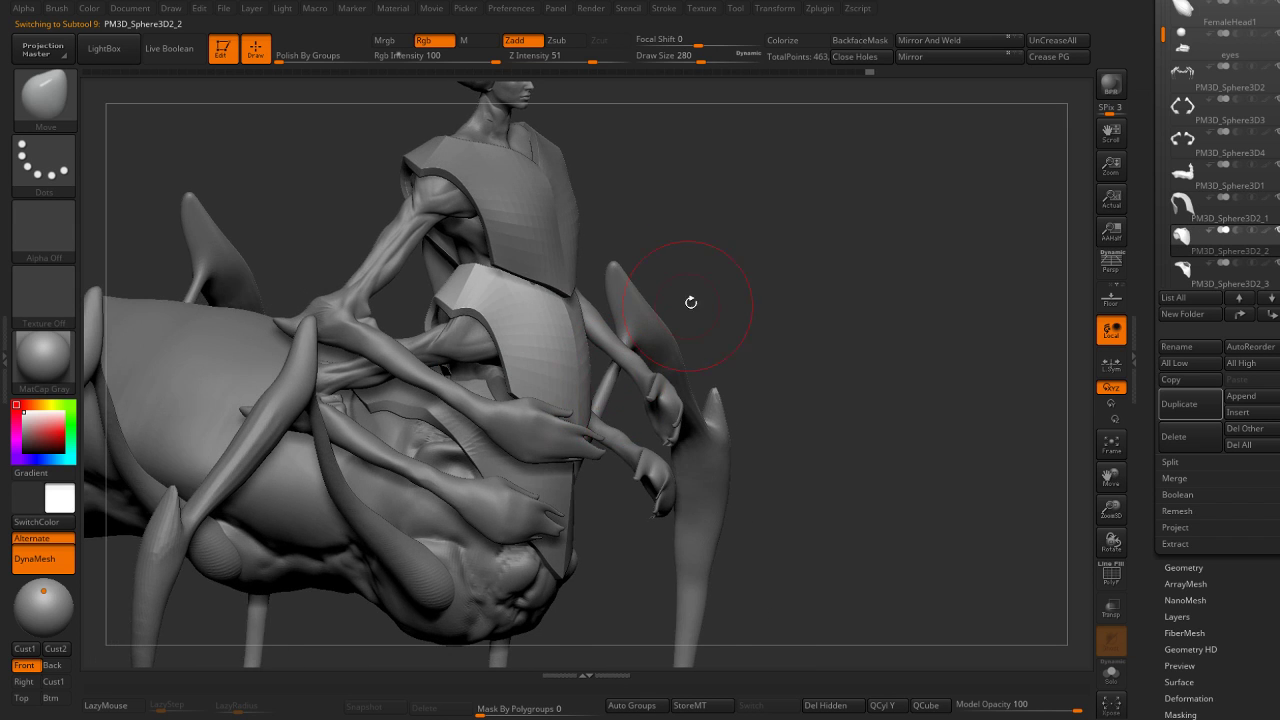
pyautogui.moveTo(690, 302); pyautogui.dragTo(586, 400, button='right')
pyautogui.press('[')
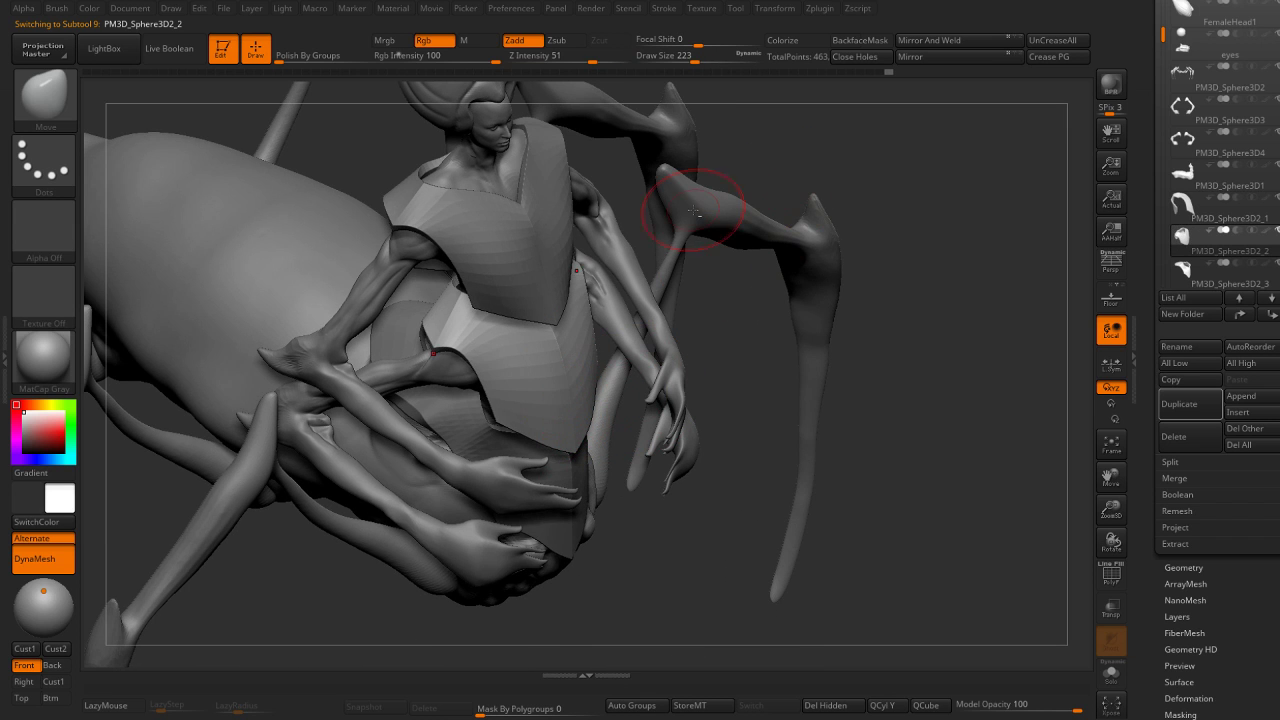
# Select the upper armor plate and inspect it from a side angle.
pyautogui.keyDown('alt'); pyautogui.click(540, 262); pyautogui.keyUp('alt')
pyautogui.moveTo(656, 212); pyautogui.dragTo(553, 253, button='right')
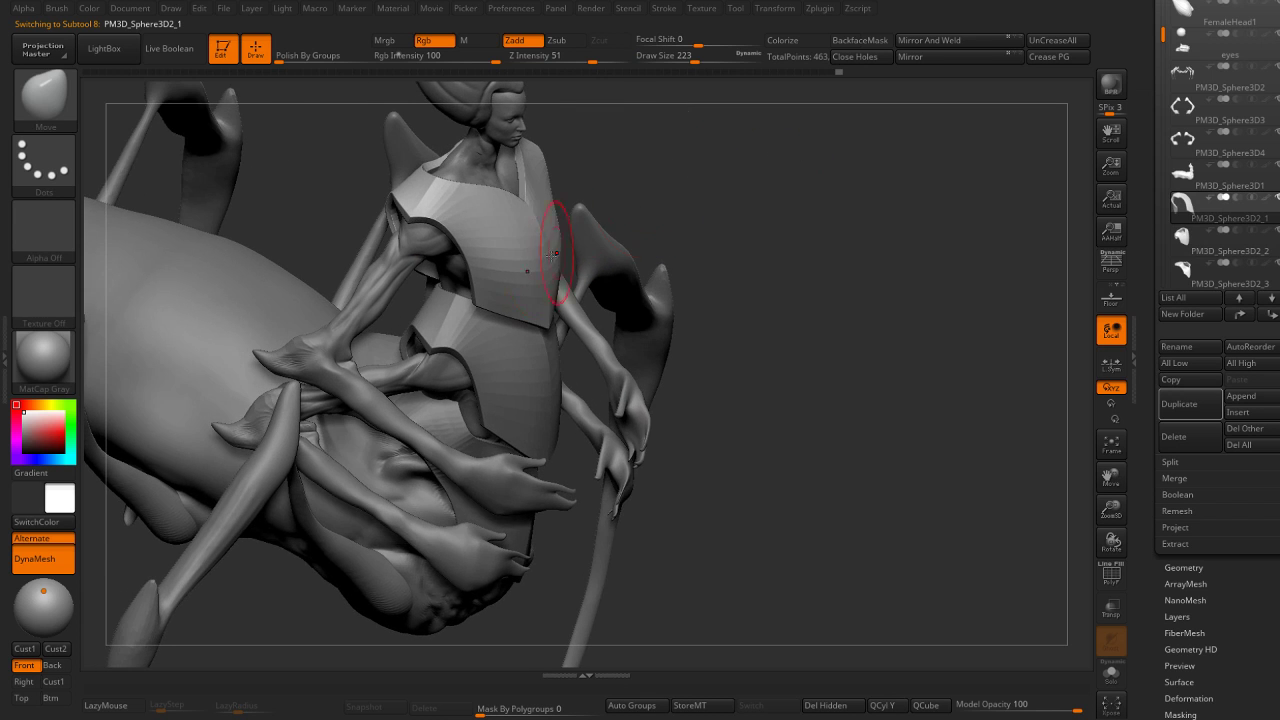
pyautogui.moveTo(548, 318)
pyautogui.mouseDown(button='right')
pyautogui.moveTo(709, 188)
pyautogui.moveTo(706, 266)
pyautogui.moveTo(512, 336)
pyautogui.mouseUp(button='right')
# Select the lower armor plate, inspect it front-on, and swap colours to dark shading.
pyautogui.keyDown('alt'); pyautogui.click(512, 336); pyautogui.keyUp('alt')
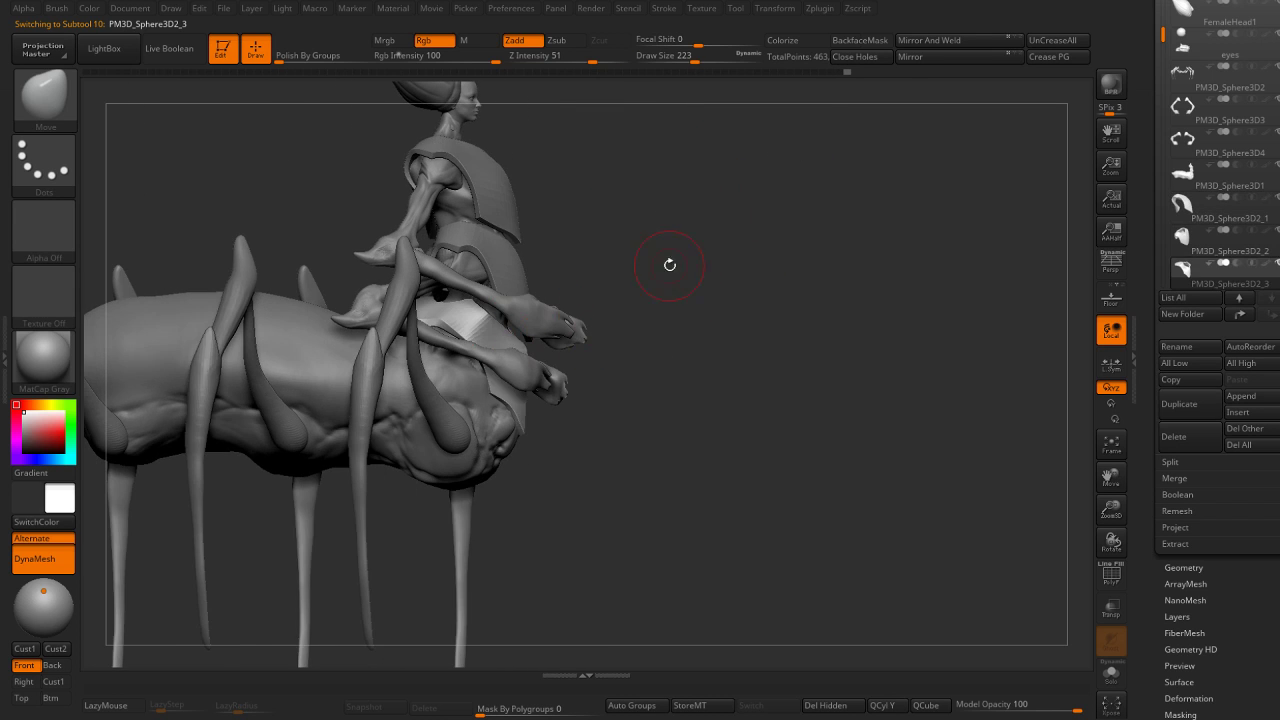
pyautogui.moveTo(666, 263); pyautogui.dragTo(530, 358, button='right')
pyautogui.moveTo(627, 358)
pyautogui.mouseDown(button='right')
pyautogui.moveTo(528, 418)
pyautogui.moveTo(640, 380)
pyautogui.moveTo(743, 315)
pyautogui.mouseUp(button='right')
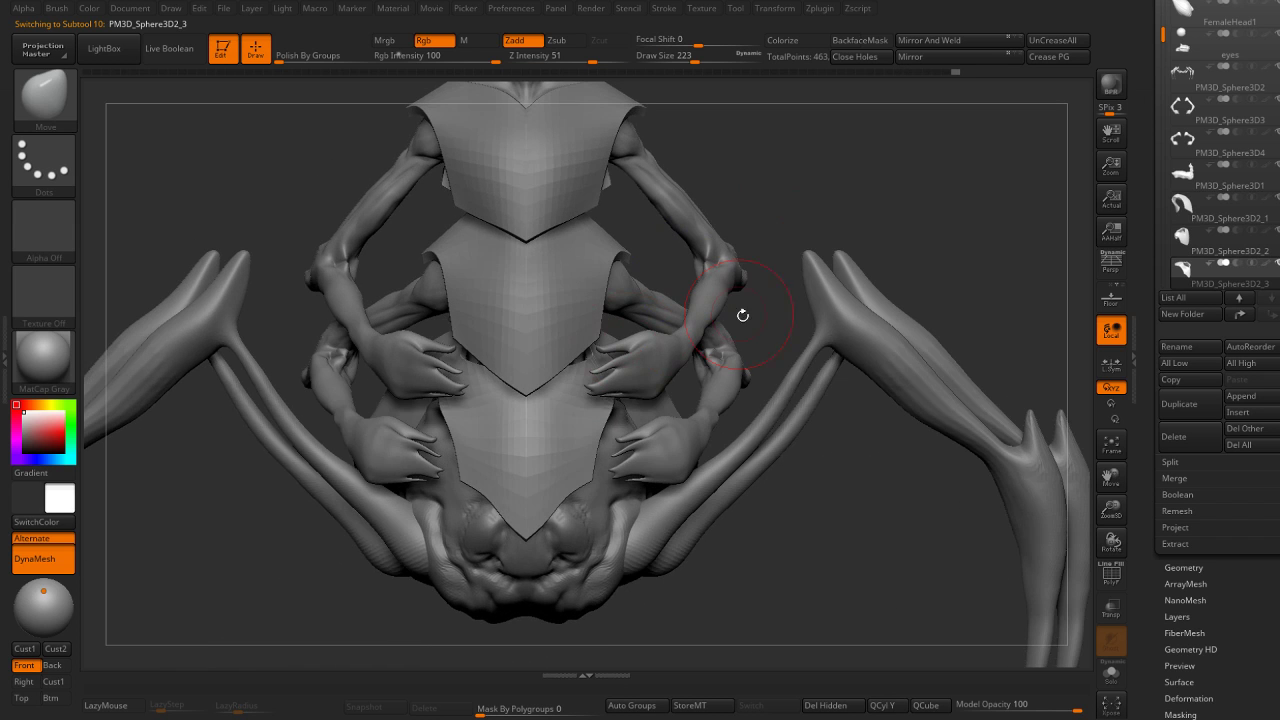
pyautogui.moveTo(522, 546)
pyautogui.keyDown('alt'); pyautogui.mouseDown(button='right')
pyautogui.moveTo(551, 357)
pyautogui.moveTo(755, 255)
pyautogui.mouseUp(button='right'); pyautogui.keyUp('alt')
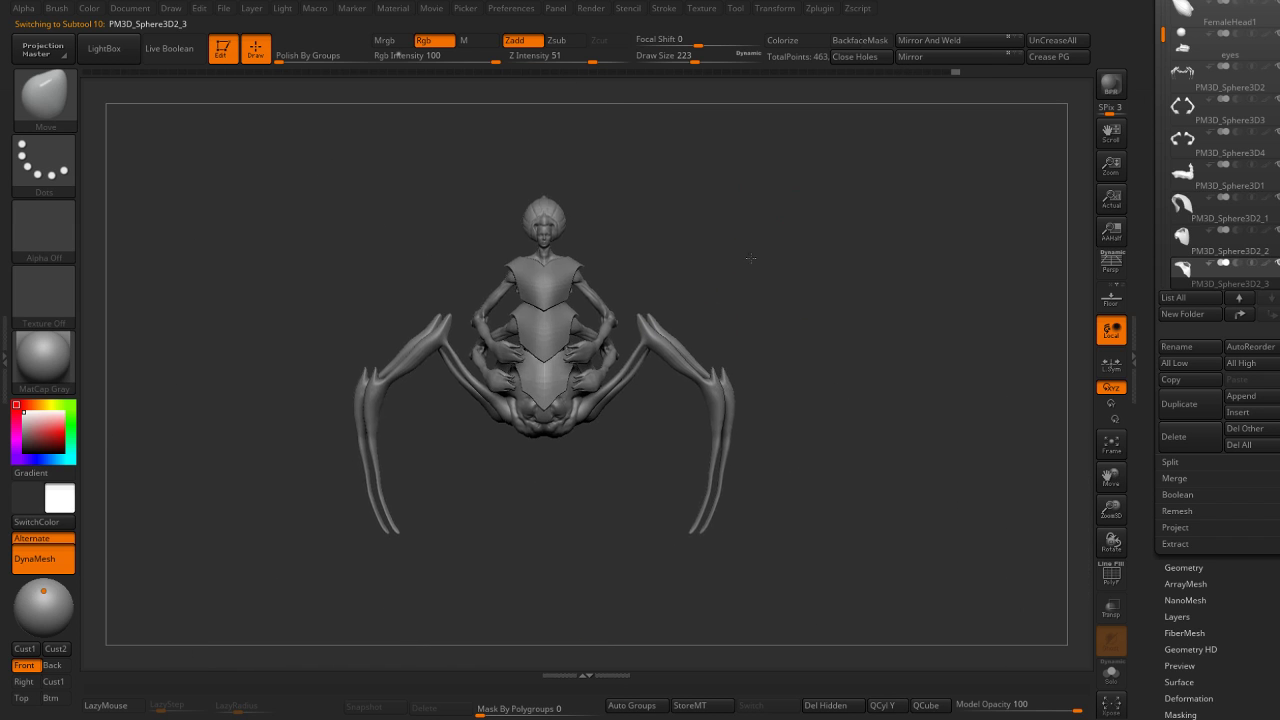
pyautogui.moveTo(820, 200)
pyautogui.keyDown('alt'); pyautogui.mouseDown(button='right')
pyautogui.moveTo(800, 223)
pyautogui.moveTo(814, 271)
pyautogui.moveTo(851, 277)
pyautogui.moveTo(783, 314)
pyautogui.mouseUp(button='right'); pyautogui.keyUp('alt')
pyautogui.press('v')
# Select the spider body subtool, greatly enlarge the brush, and save the project.
pyautogui.keyDown('alt'); pyautogui.click(785, 315); pyautogui.keyUp('alt')
pyautogui.keyDown('alt'); pyautogui.moveTo(875, 267); pyautogui.dragTo(606, 366, button='right'); pyautogui.keyUp('alt')
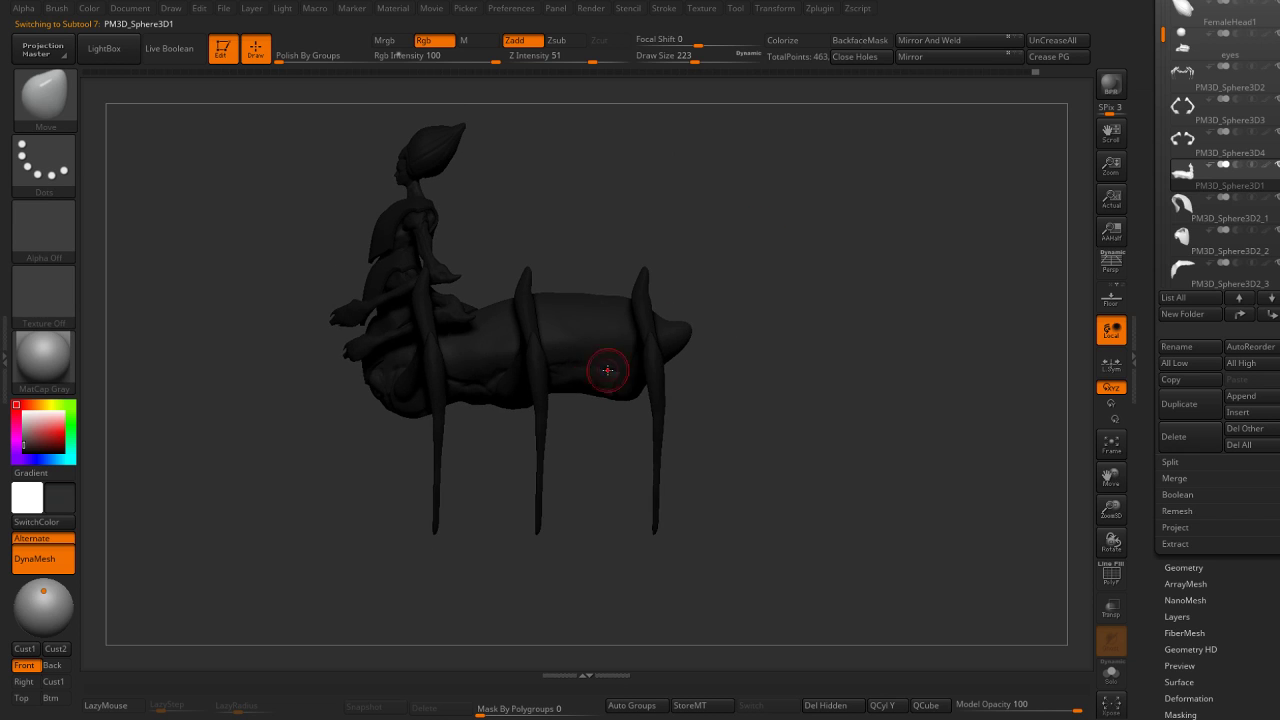
pyautogui.press('s')
pyautogui.moveTo(606, 380); pyautogui.dragTo(690, 380)
pyautogui.press('ctrl')
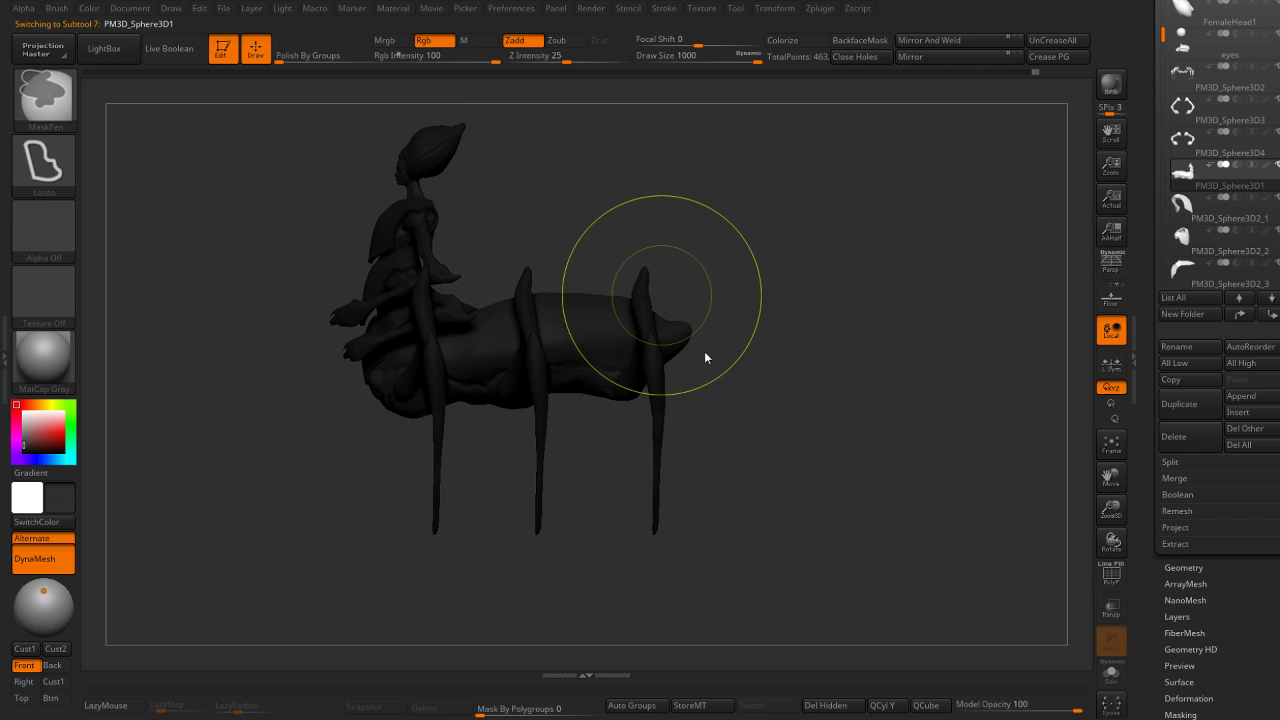
pyautogui.hotkey('ctrl', 's')
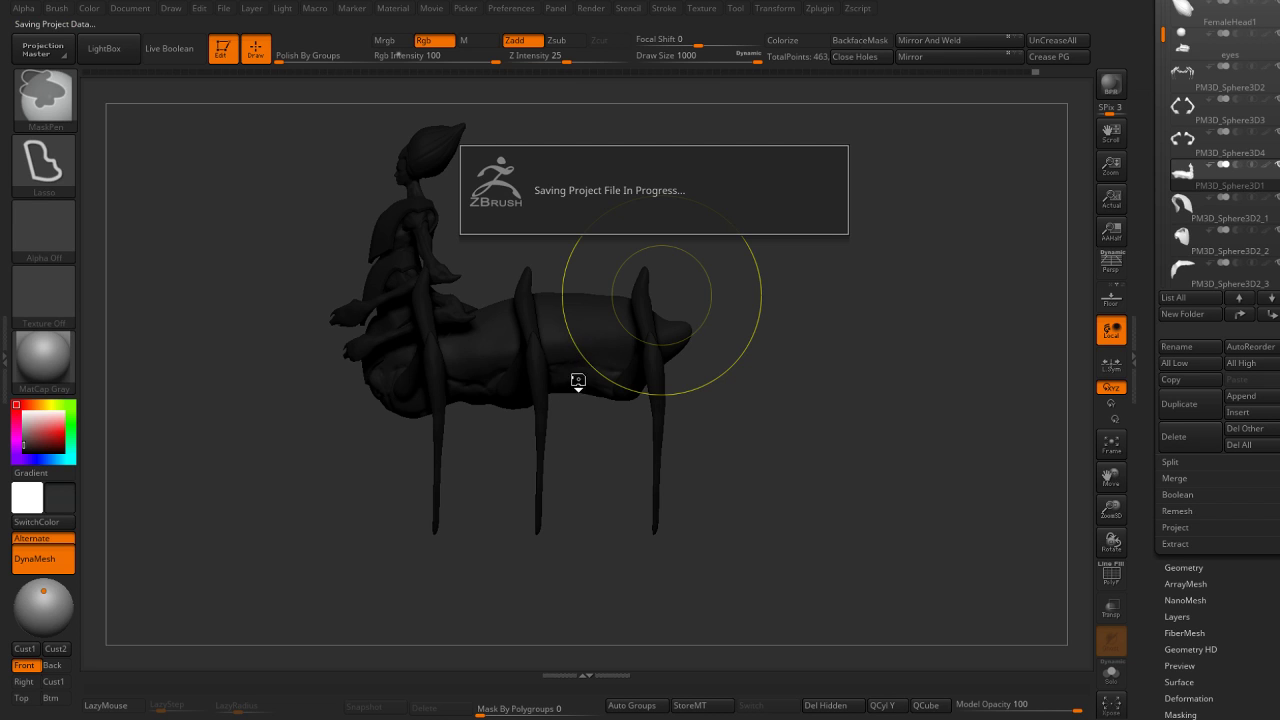
# Stretch the abdomen's rear end outward and lasso-mask part of the body with wireframe shown.
pyautogui.press('s')
pyautogui.moveTo(675, 335); pyautogui.dragTo(699, 352)
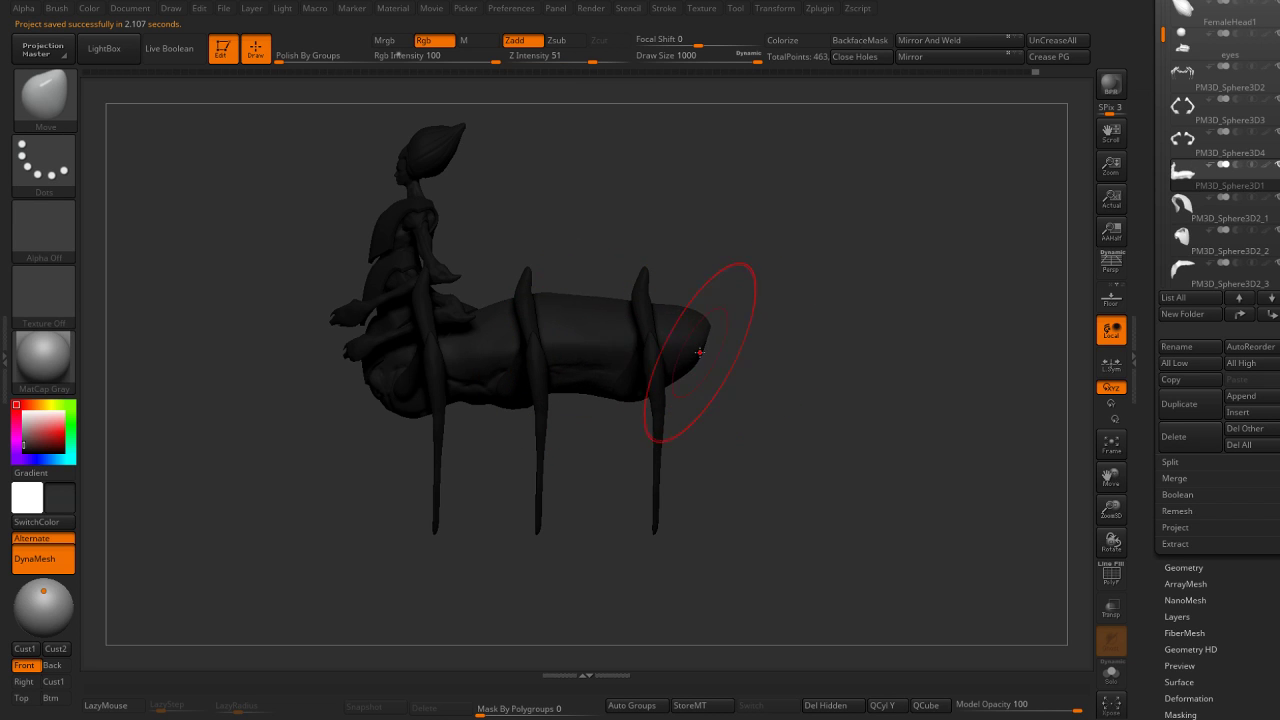
pyautogui.hotkey('shift', 'f')
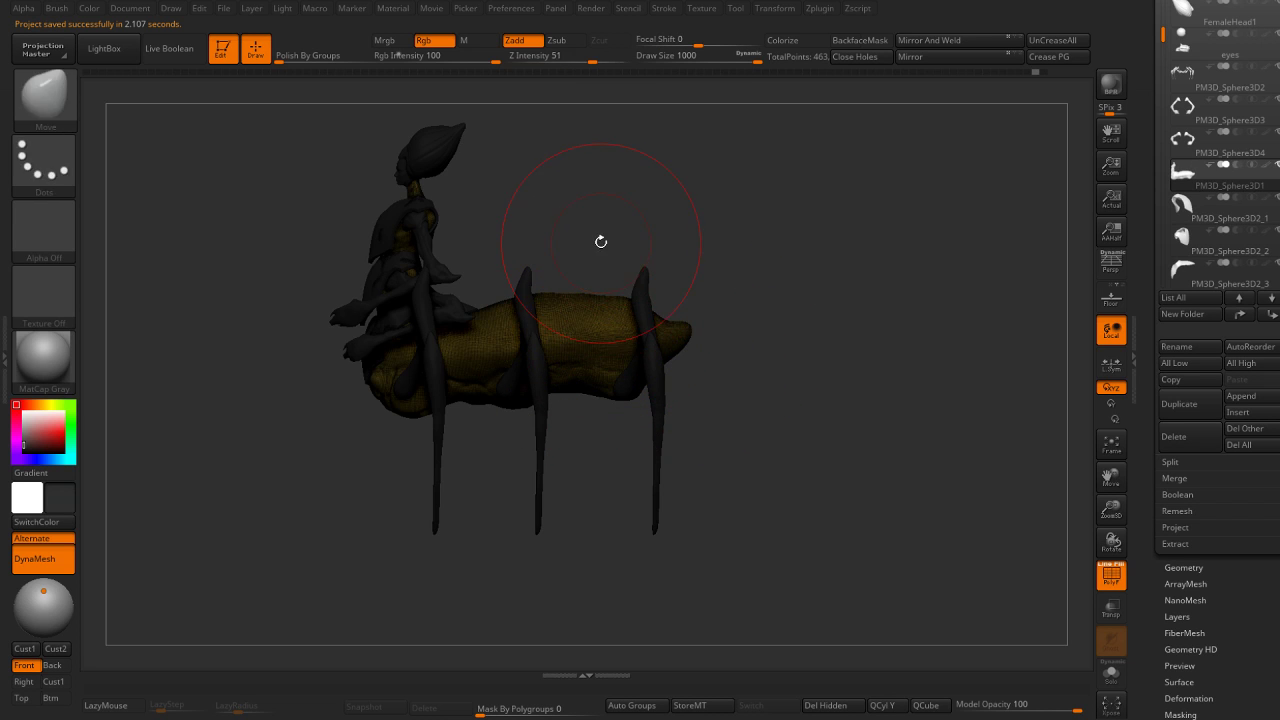
pyautogui.keyDown('ctrl'); pyautogui.moveTo(552, 232); pyautogui.dragTo(855, 240); pyautogui.keyUp('ctrl')
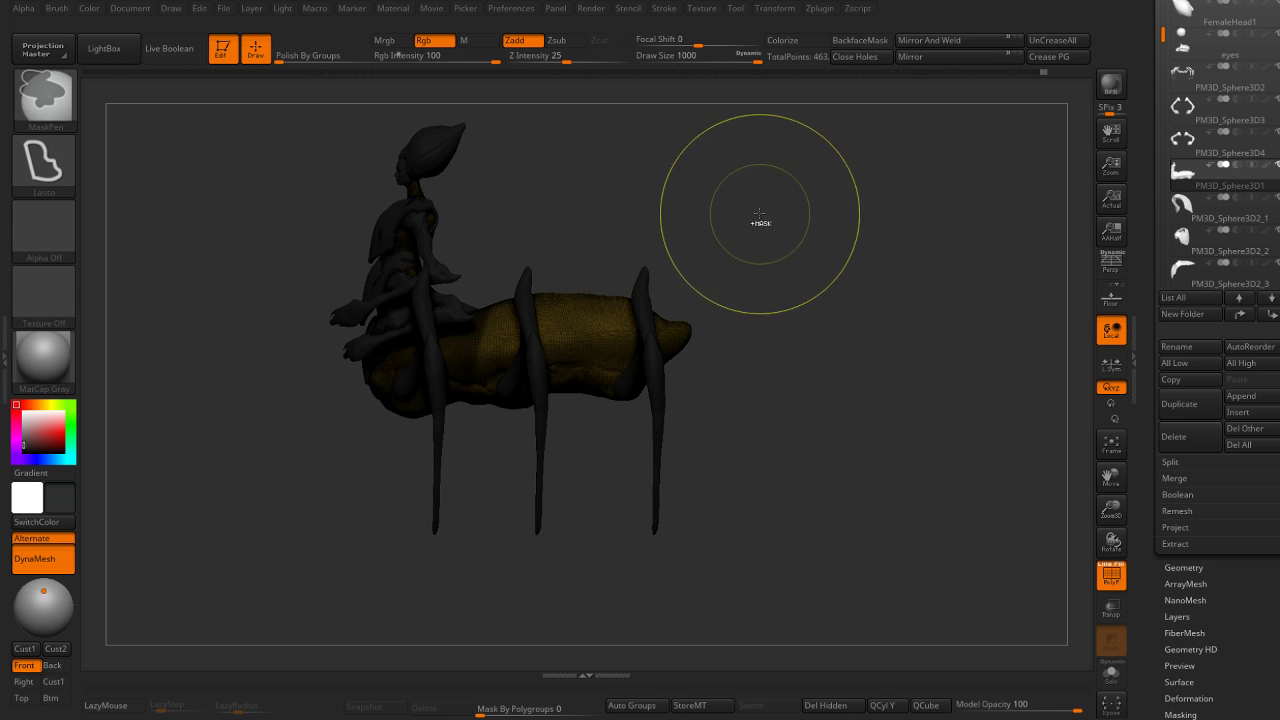
# Scale the unmasked abdomen toward the rear with the Transpose gizmo, undoing a trial rotation.
pyautogui.press('w')
pyautogui.click(411, 317)
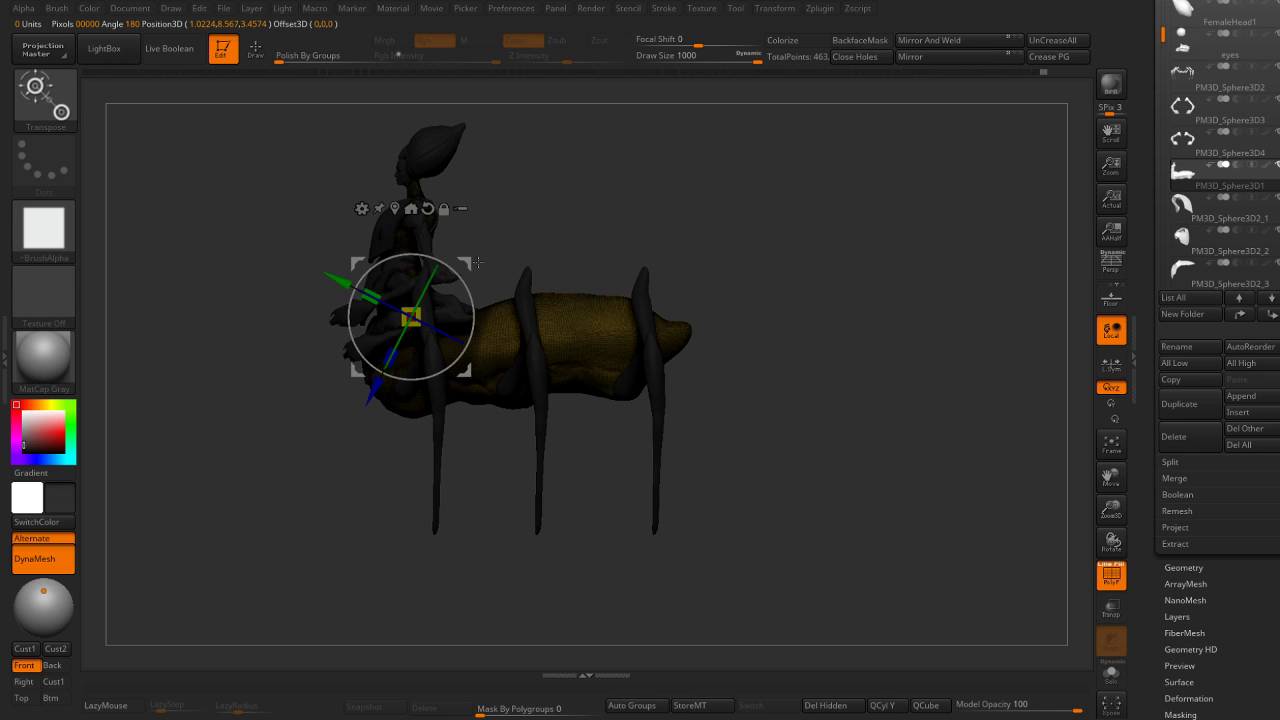
pyautogui.click(428, 208)
pyautogui.moveTo(411, 317)
pyautogui.mouseDown()
pyautogui.moveTo(440, 314)
pyautogui.moveTo(430, 296)
pyautogui.mouseUp()
pyautogui.hotkey('ctrl', 'z')
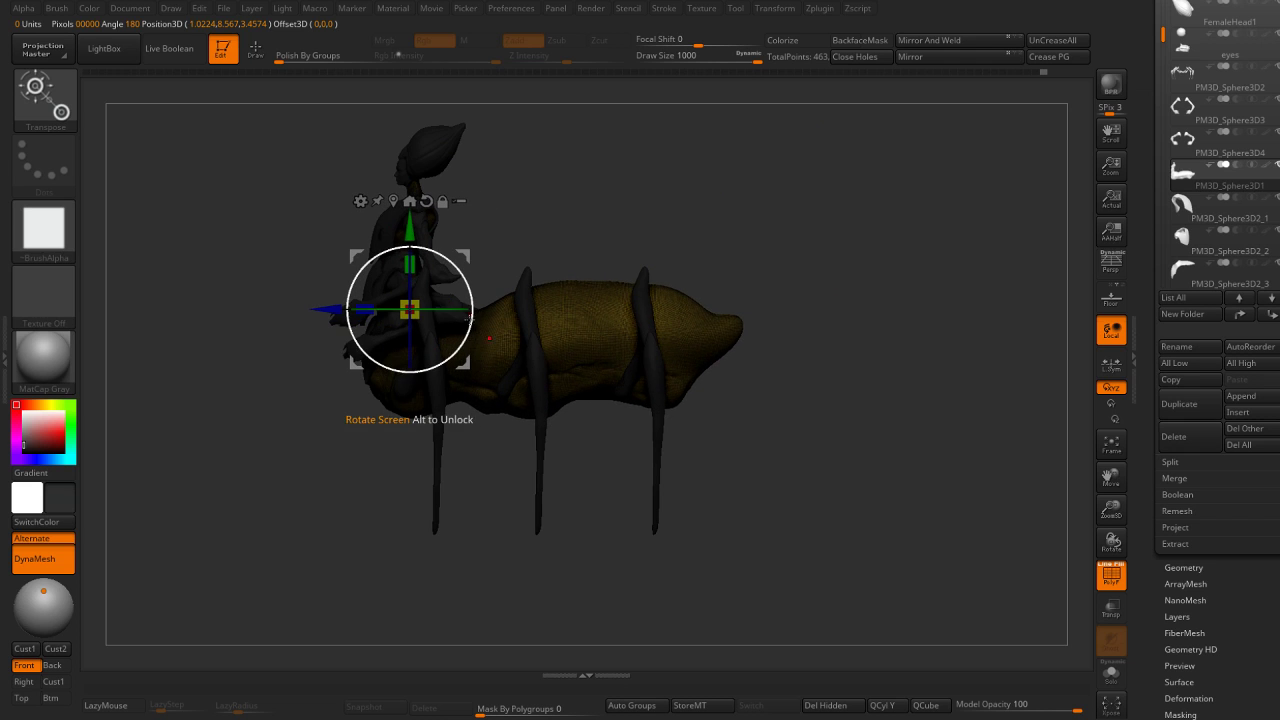
pyautogui.moveTo(470, 327); pyautogui.dragTo(474, 317)
pyautogui.hotkey('ctrl', 'z')
pyautogui.hotkey('ctrl', 'z')
pyautogui.moveTo(463, 259)
pyautogui.keyDown('alt'); pyautogui.mouseDown()
pyautogui.moveTo(536, 287)
pyautogui.moveTo(551, 354)
pyautogui.moveTo(534, 390)
pyautogui.moveTo(548, 356)
pyautogui.mouseUp(); pyautogui.keyUp('alt')
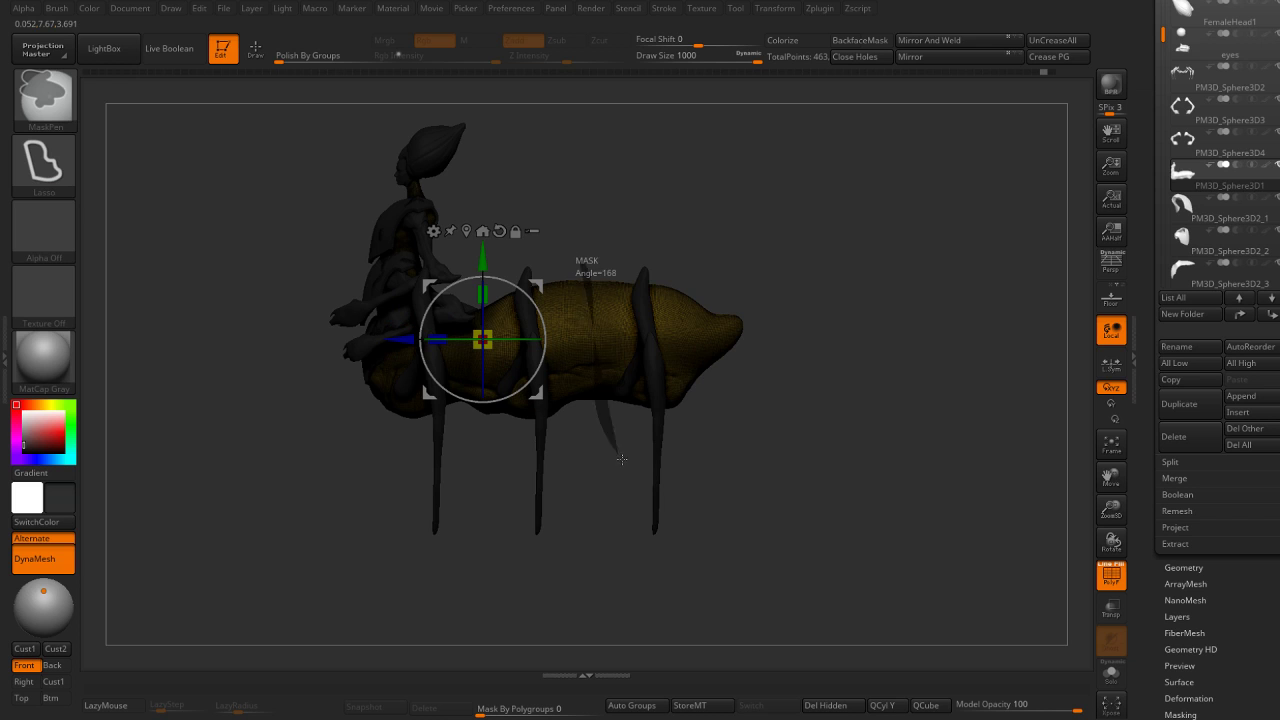
# Re-mask the front of the body and rotate the rear abdomen about 15 degrees.
pyautogui.keyDown('ctrl'); pyautogui.moveTo(622, 459); pyautogui.dragTo(605, 218); pyautogui.keyUp('ctrl')
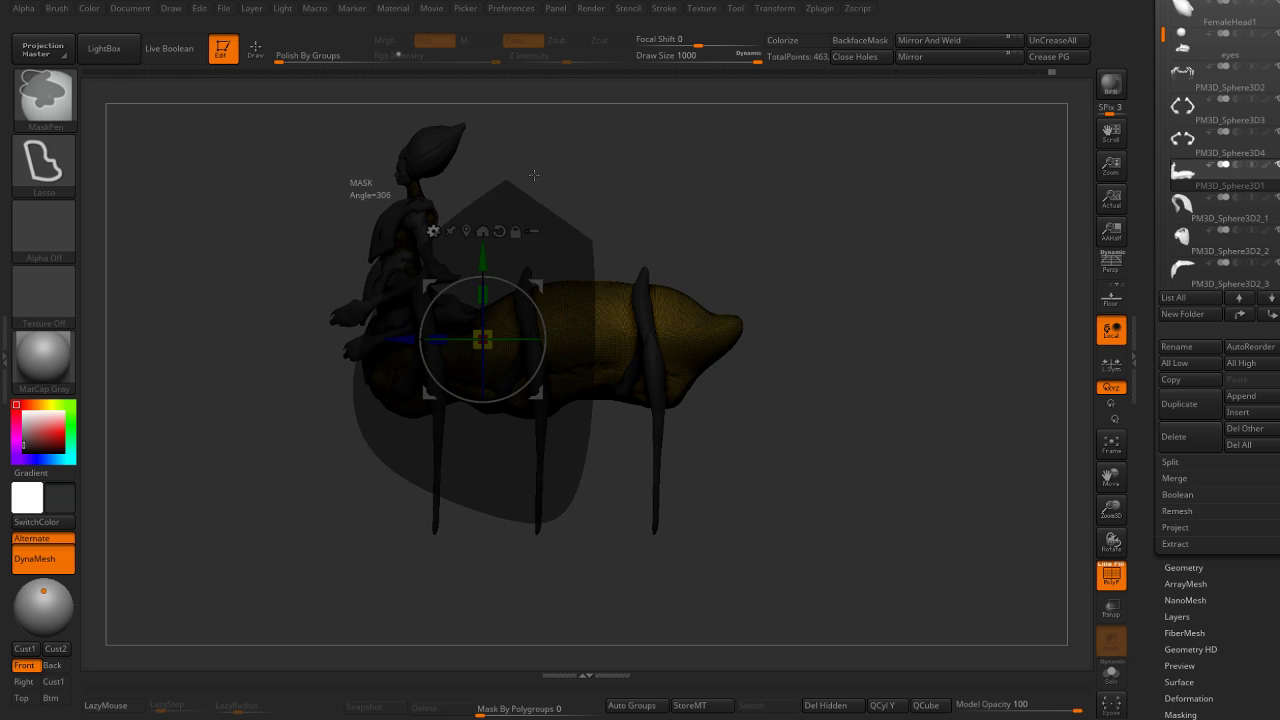
pyautogui.keyDown('ctrl'); pyautogui.moveTo(583, 486); pyautogui.dragTo(345, 465); pyautogui.keyUp('ctrl')
pyautogui.press('w')
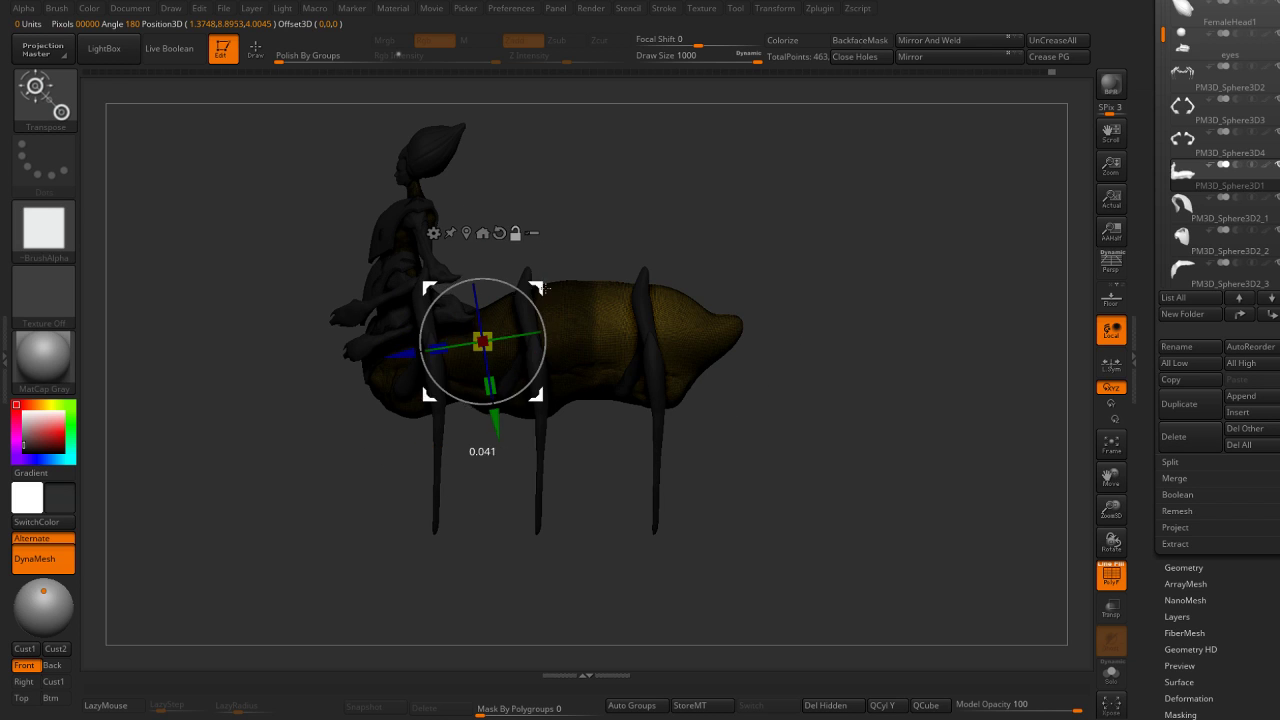
pyautogui.keyDown('alt'); pyautogui.moveTo(482, 340); pyautogui.dragTo(660, 353); pyautogui.keyUp('alt')
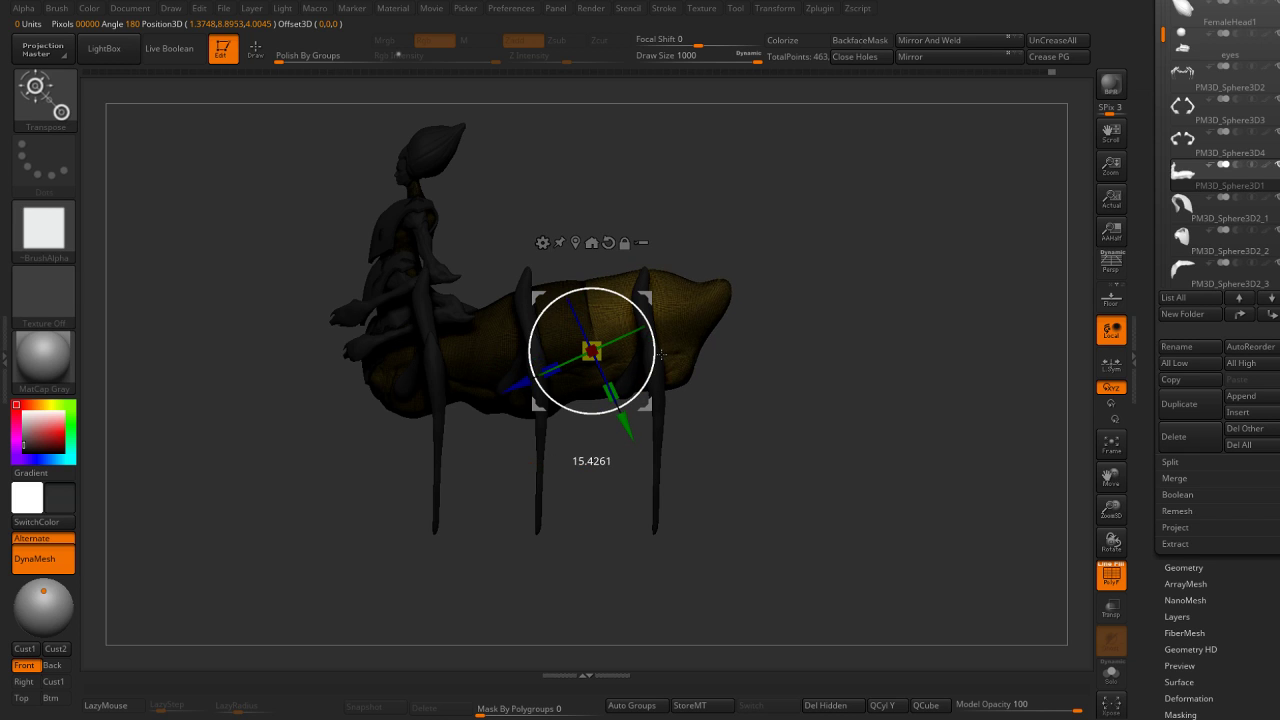
pyautogui.press('ctrl')
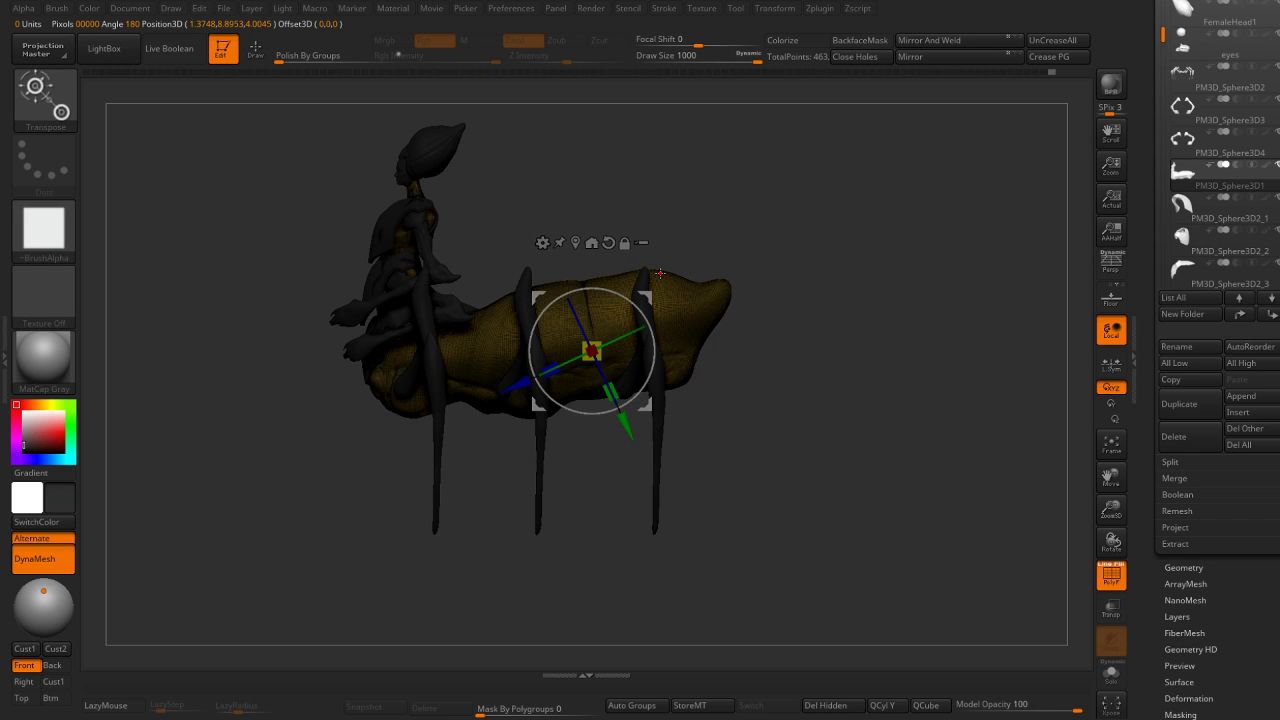
pyautogui.press('q')
pyautogui.press('shift')
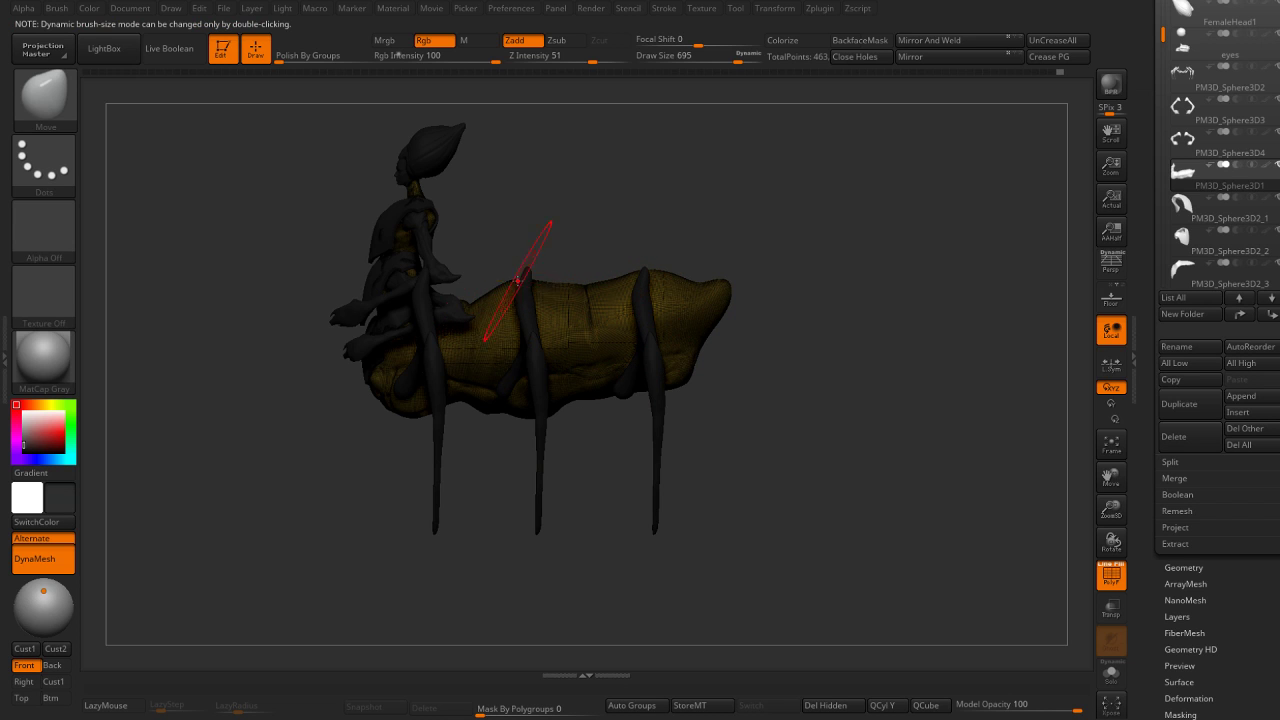
# Hide the wireframe and adjust the Move brush to a smaller draw size.
pyautogui.press('s')
pyautogui.moveTo(729, 286); pyautogui.dragTo(724, 282)
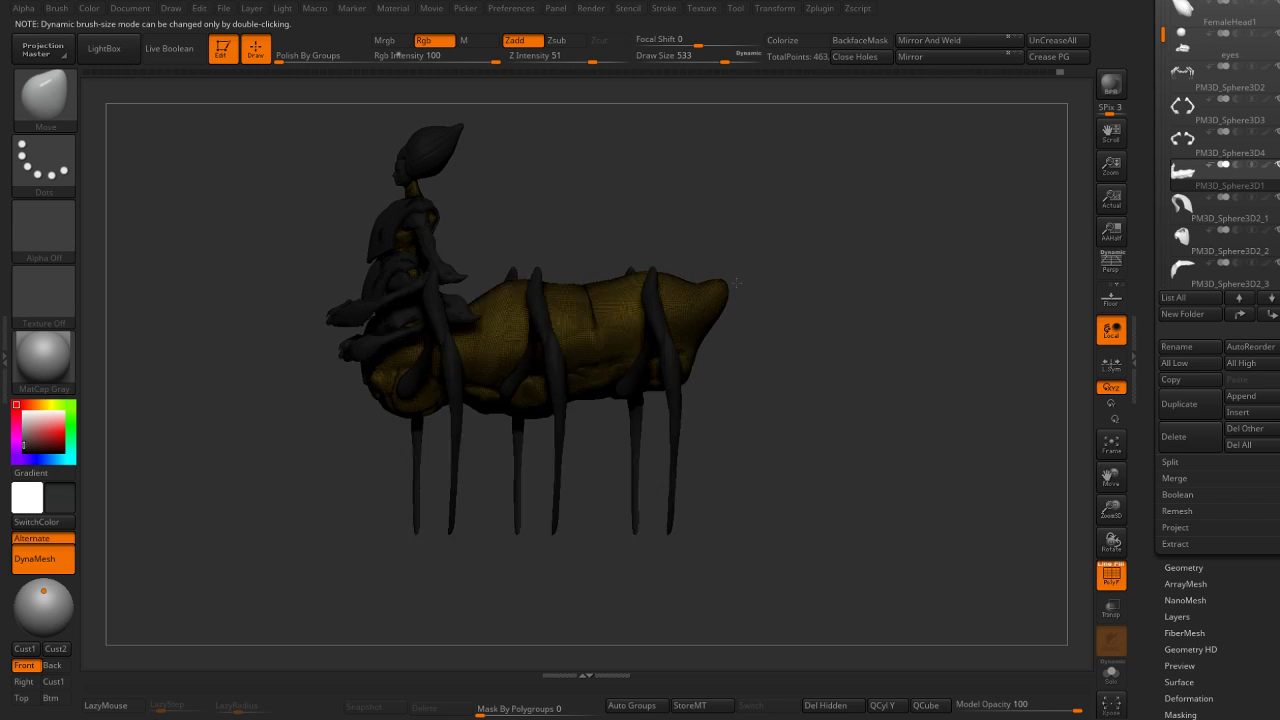
pyautogui.hotkey('shift', 'f')
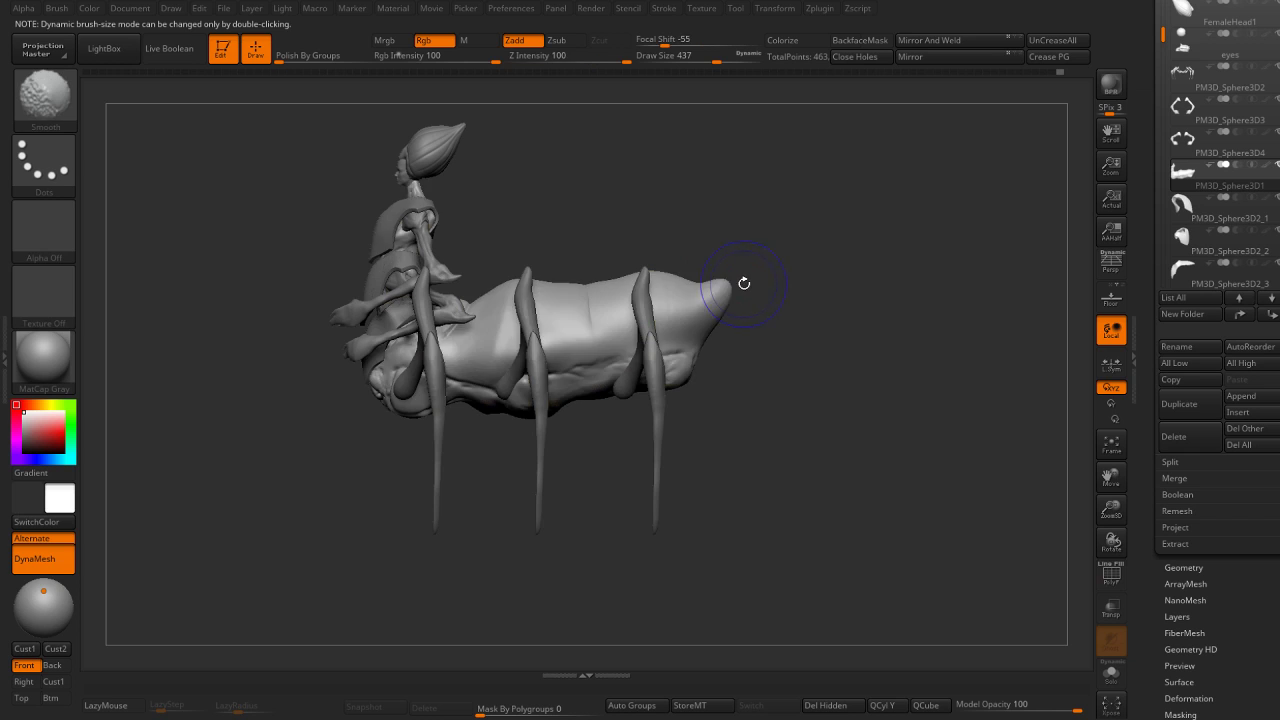
pyautogui.press('s')
pyautogui.moveTo(724, 289); pyautogui.dragTo(731, 278)
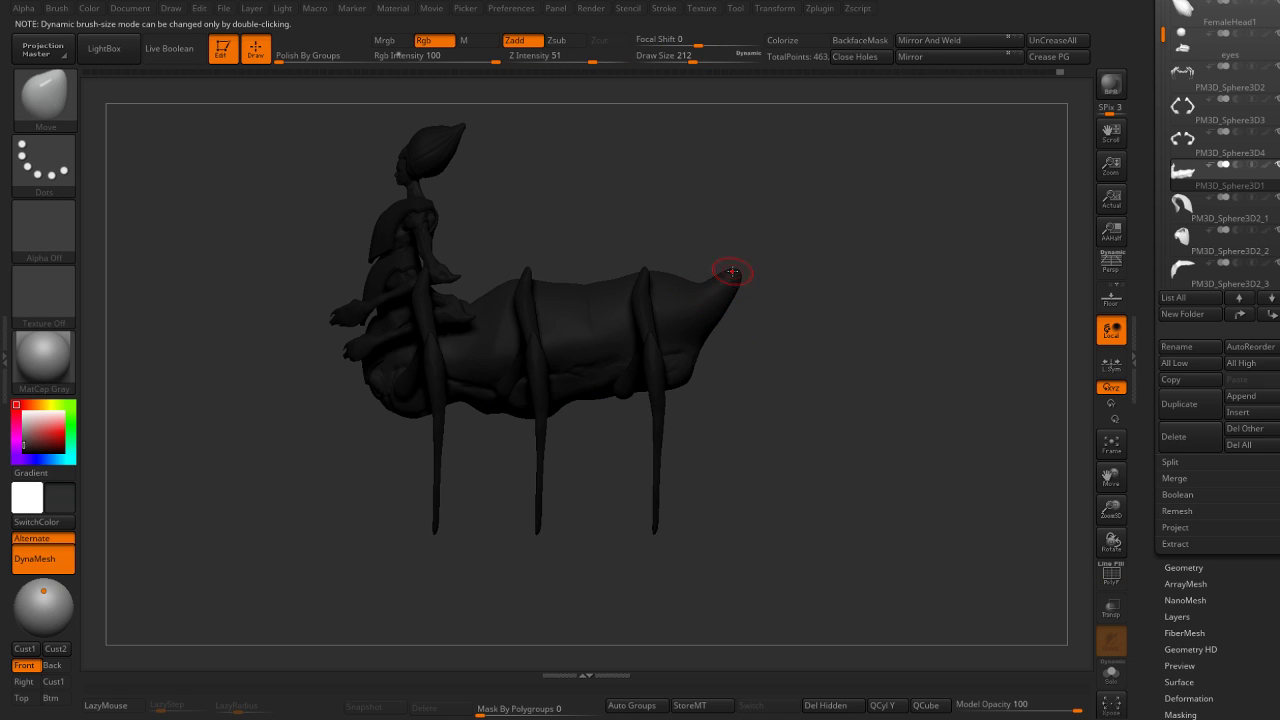
pyautogui.press(']')
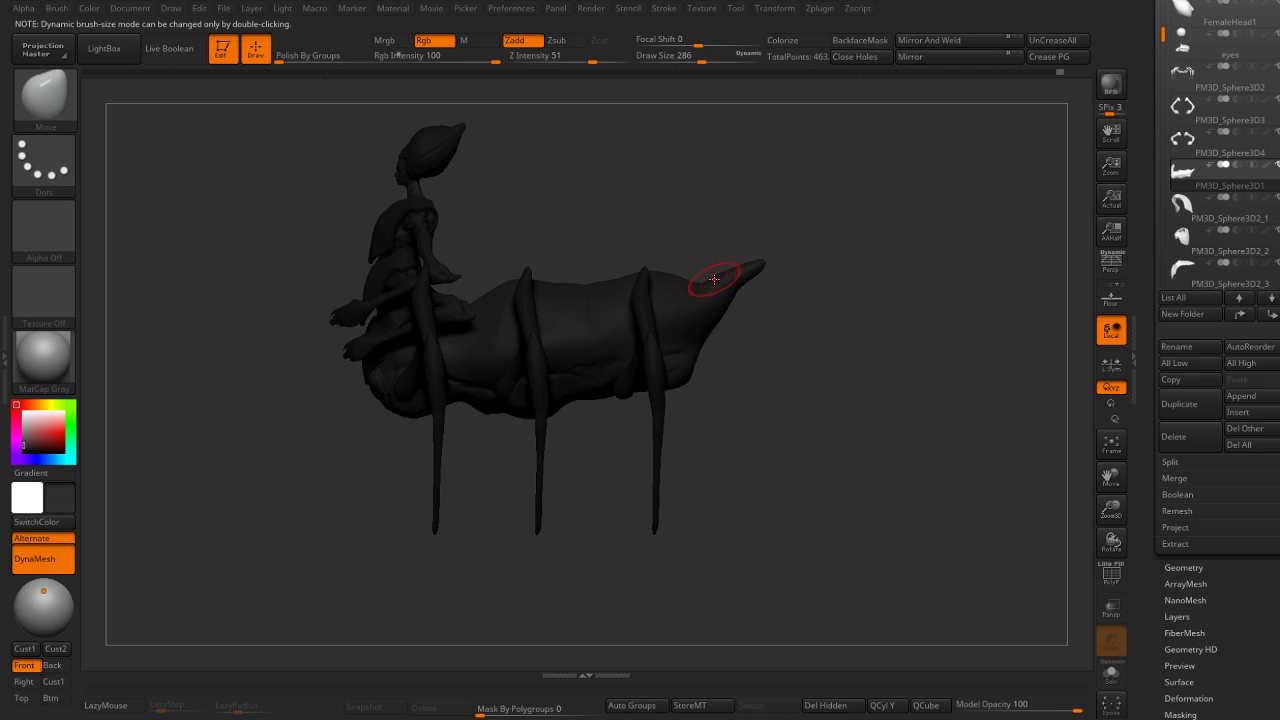
pyautogui.press('s')
pyautogui.moveTo(624, 284); pyautogui.dragTo(613, 266)
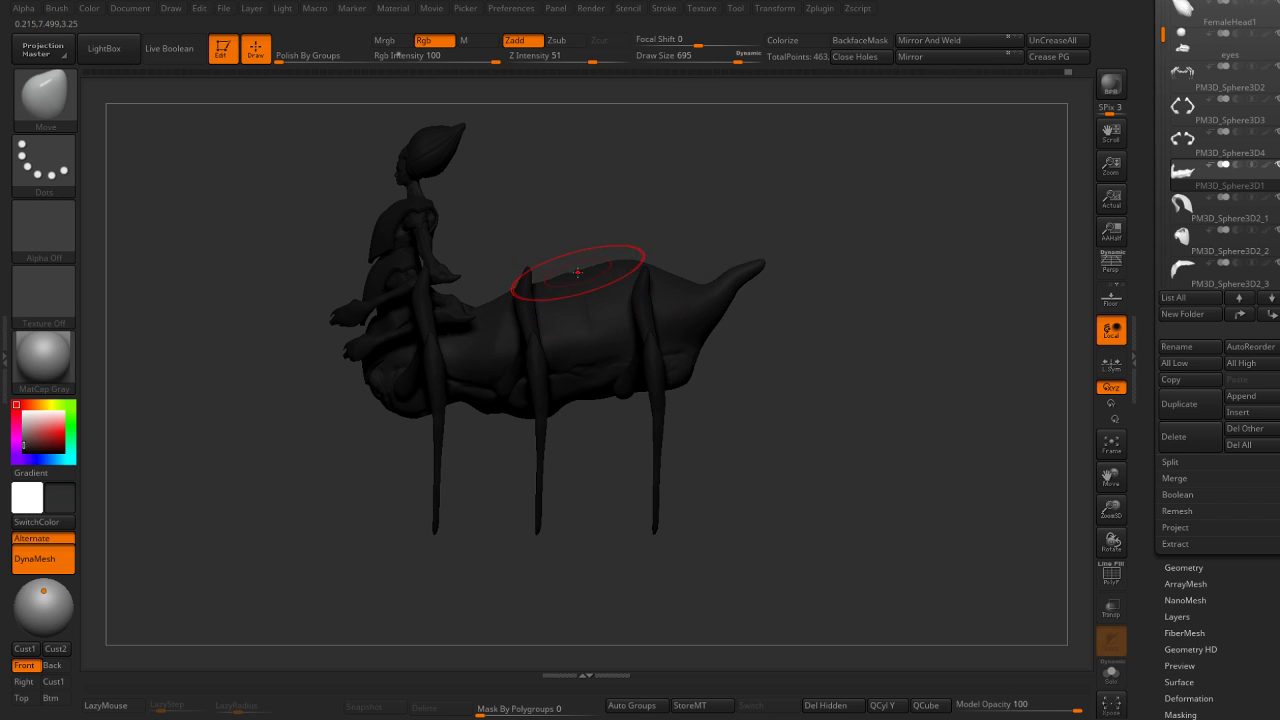
pyautogui.press('[')
# Pull the abdomen tip out and upward into a long point, using brush size 305.
pyautogui.moveTo(633, 254)
pyautogui.mouseDown(button='right')
pyautogui.moveTo(657, 314)
pyautogui.moveTo(723, 400)
pyautogui.mouseUp(button='right')
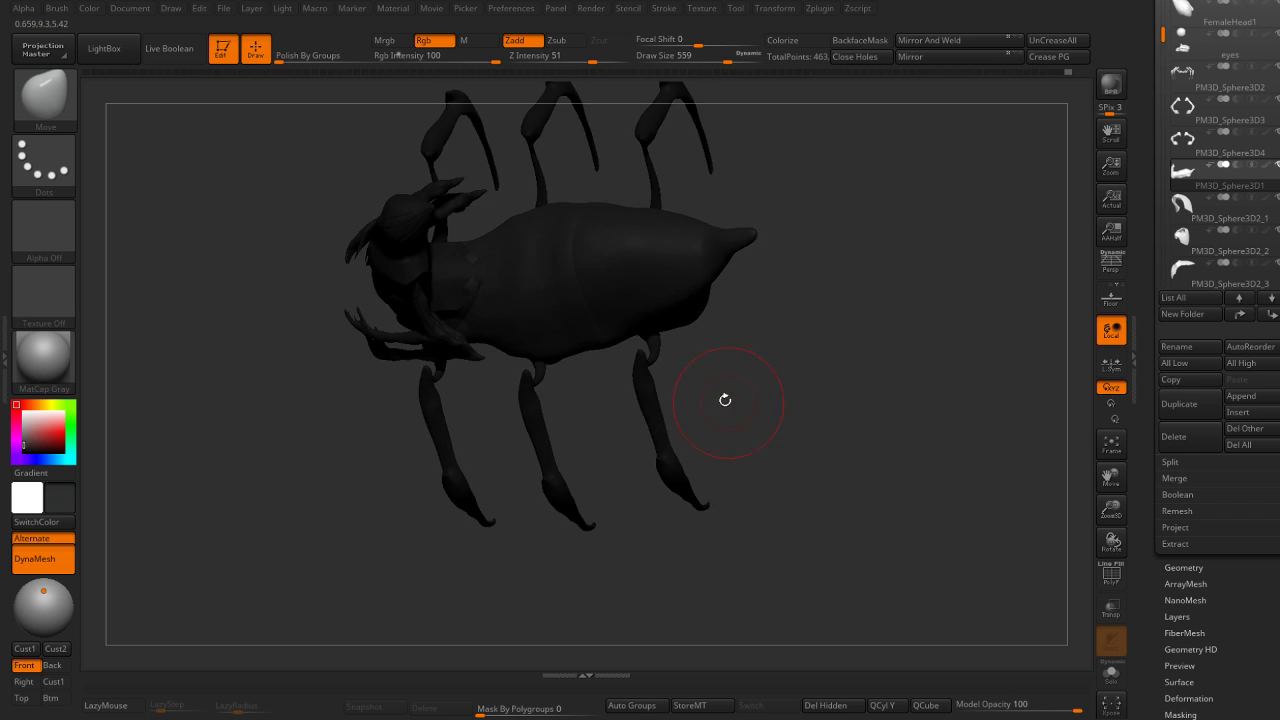
pyautogui.press(']')
pyautogui.moveTo(600, 328)
pyautogui.mouseDown(button='right')
pyautogui.moveTo(755, 377)
pyautogui.moveTo(674, 331)
pyautogui.moveTo(694, 331)
pyautogui.mouseUp(button='right')
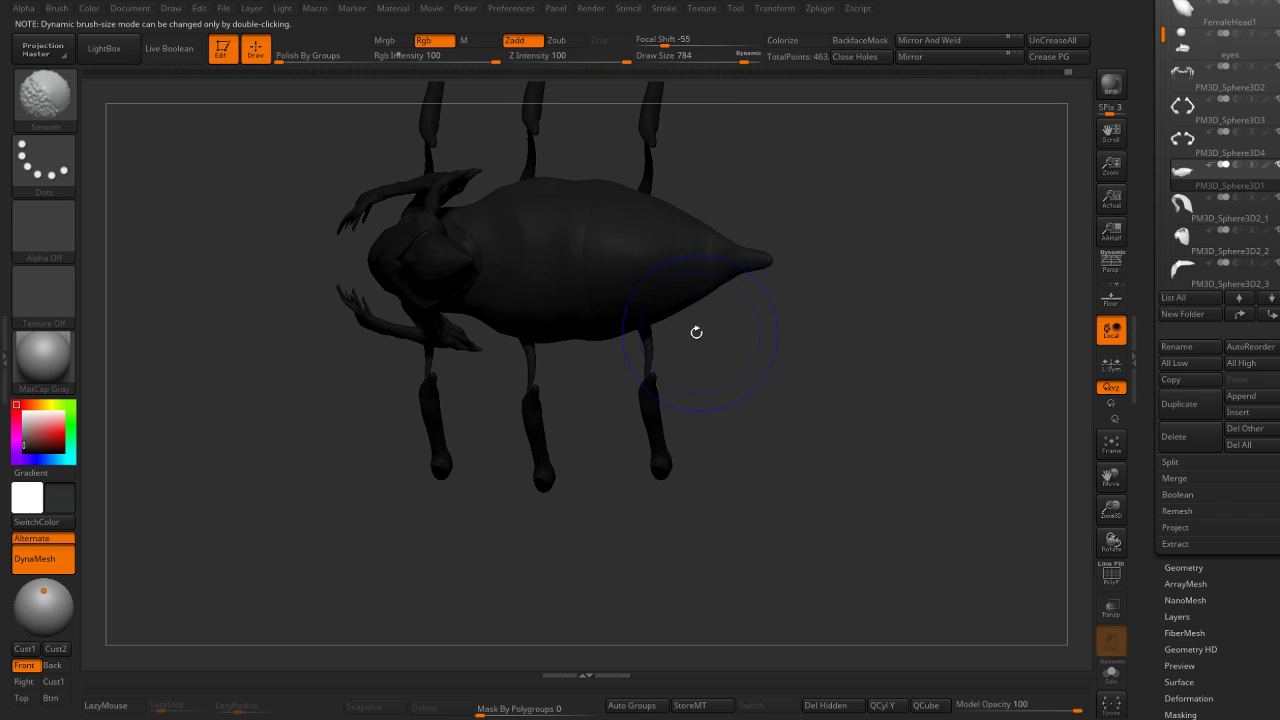
pyautogui.press('[')
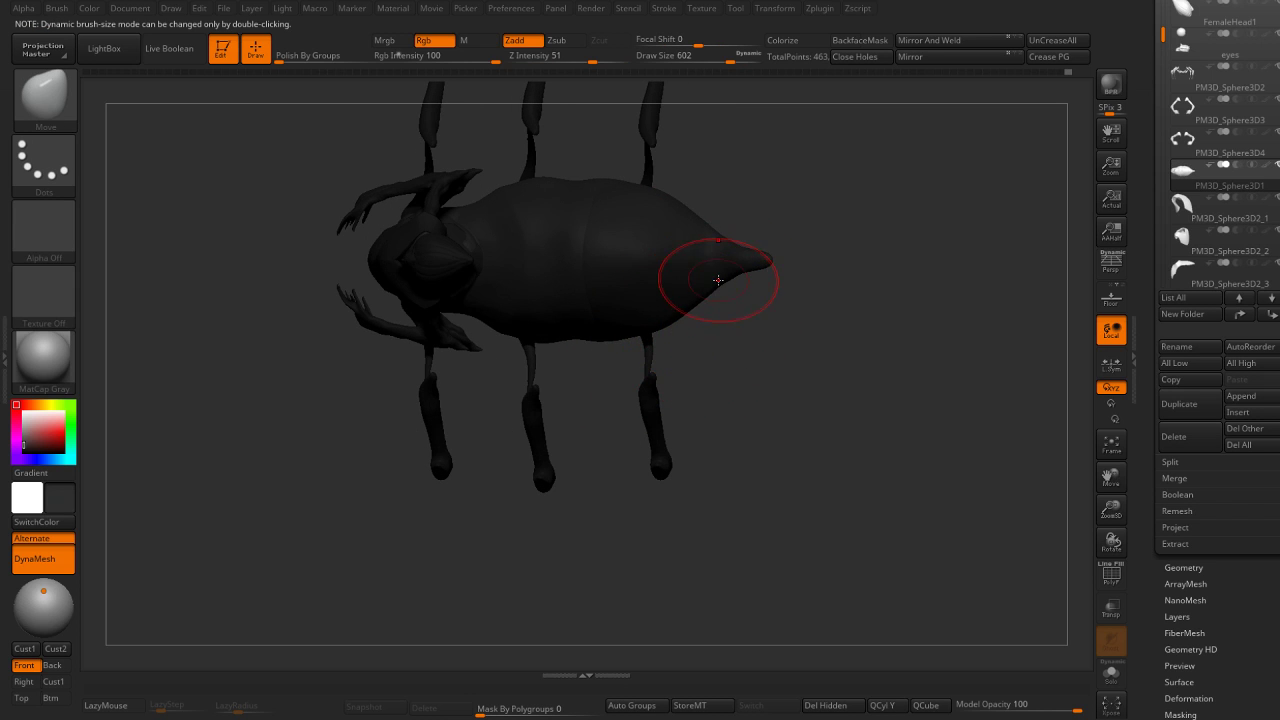
pyautogui.moveTo(766, 297)
pyautogui.mouseDown(button='right')
pyautogui.moveTo(851, 194)
pyautogui.moveTo(826, 271)
pyautogui.moveTo(693, 322)
pyautogui.moveTo(701, 313)
pyautogui.mouseUp(button='right')
pyautogui.moveTo(758, 284)
pyautogui.mouseDown(button='right')
pyautogui.moveTo(743, 287)
pyautogui.moveTo(746, 234)
pyautogui.mouseUp(button='right')
pyautogui.press('s')
pyautogui.moveTo(741, 294); pyautogui.dragTo(654, 293)
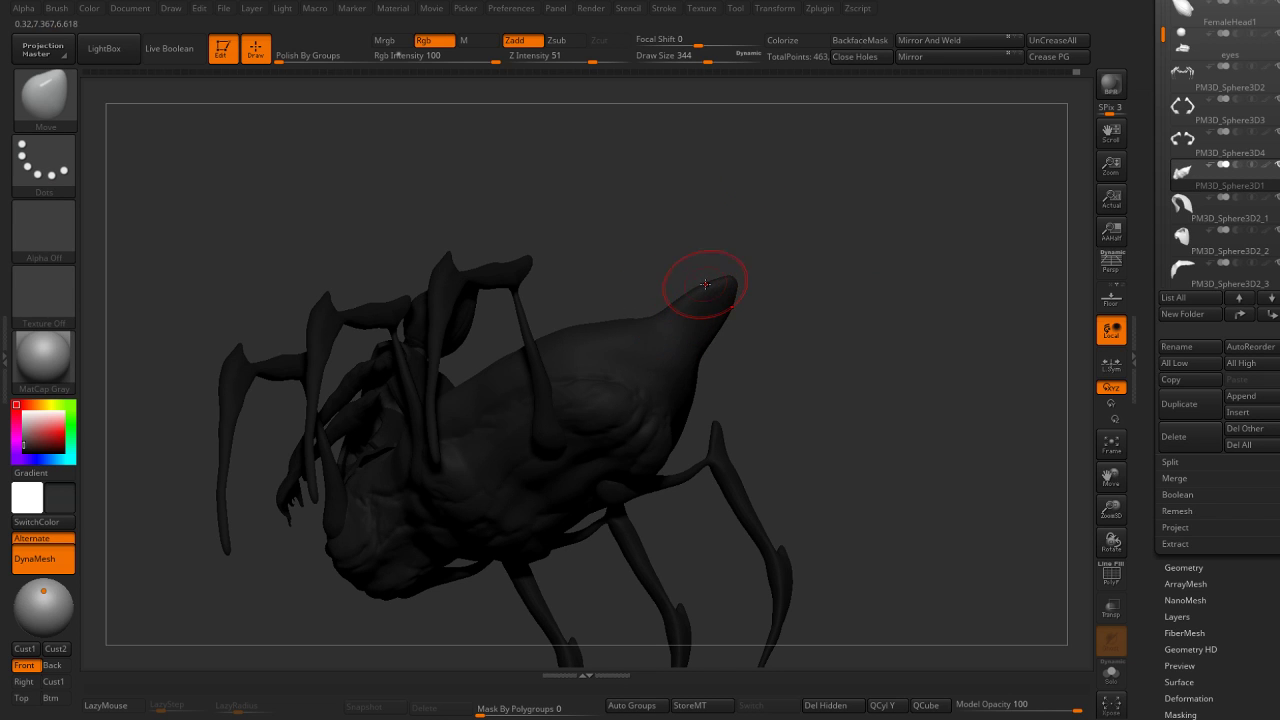
pyautogui.moveTo(744, 293)
pyautogui.mouseDown(button='right')
pyautogui.moveTo(731, 335)
pyautogui.moveTo(777, 289)
pyautogui.moveTo(677, 280)
pyautogui.moveTo(700, 291)
pyautogui.mouseUp(button='right')
pyautogui.press('s')
pyautogui.moveTo(668, 297); pyautogui.dragTo(661, 283)
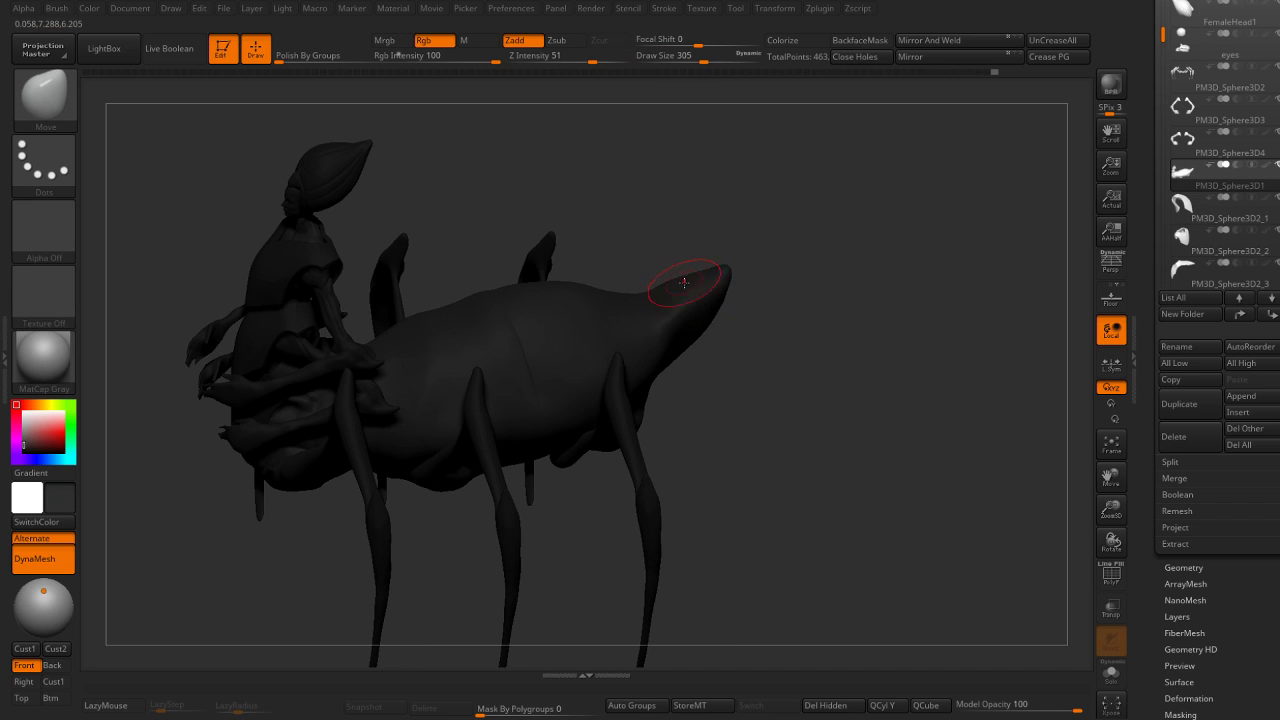
pyautogui.moveTo(777, 257); pyautogui.dragTo(680, 280, button='right')
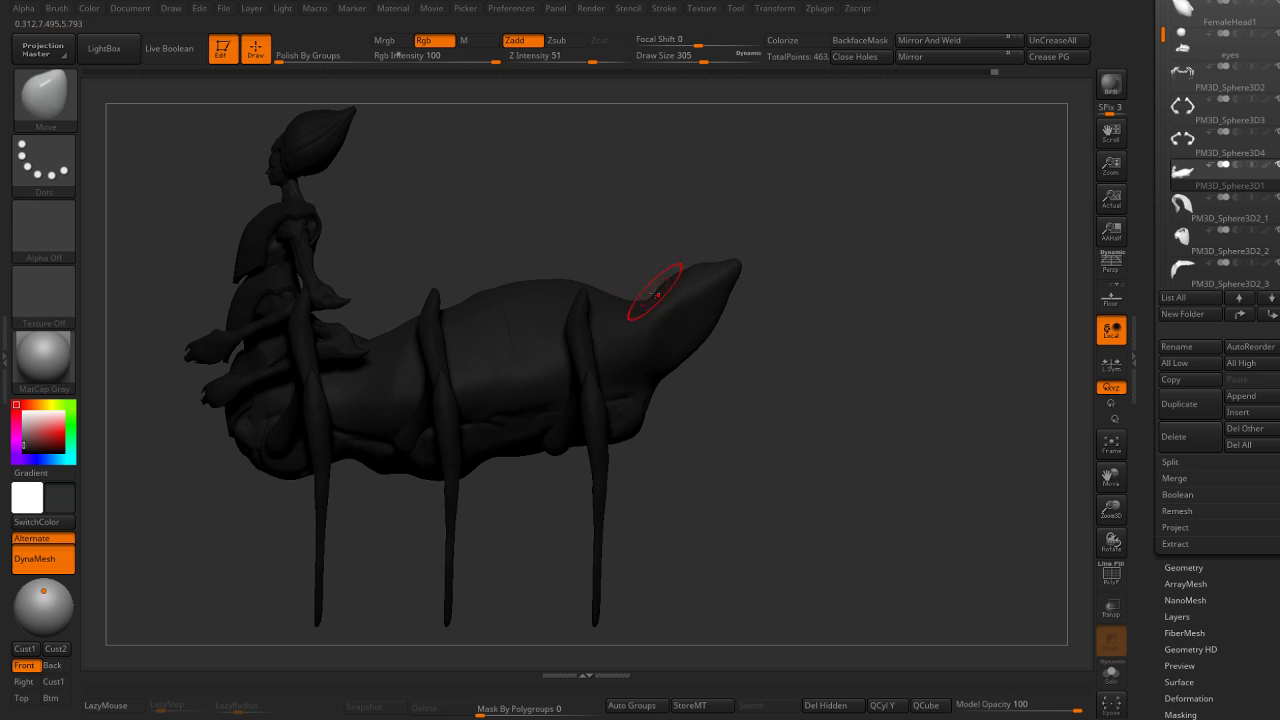
pyautogui.moveTo(780, 268); pyautogui.dragTo(681, 290, button='right')
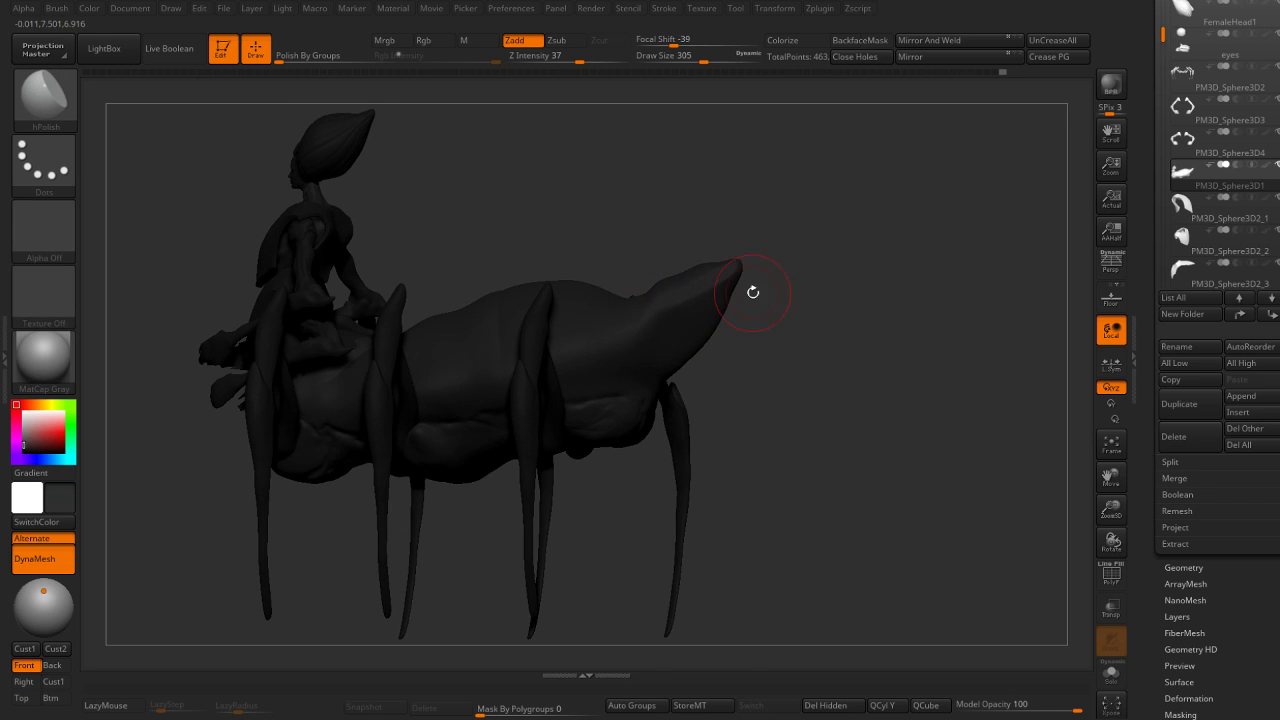
# Frame the creature side-on and swap colours so the model shows light grey.
pyautogui.moveTo(753, 292)
pyautogui.mouseDown(button='right')
pyautogui.moveTo(731, 280)
pyautogui.moveTo(702, 345)
pyautogui.moveTo(714, 265)
pyautogui.moveTo(684, 288)
pyautogui.mouseUp(button='right')
pyautogui.moveTo(751, 262)
pyautogui.mouseDown(button='right')
pyautogui.moveTo(789, 271)
pyautogui.moveTo(737, 211)
pyautogui.moveTo(794, 289)
pyautogui.moveTo(817, 292)
pyautogui.moveTo(719, 370)
pyautogui.mouseUp(button='right')
pyautogui.moveTo(297, 457); pyautogui.dragTo(520, 389, button='right')
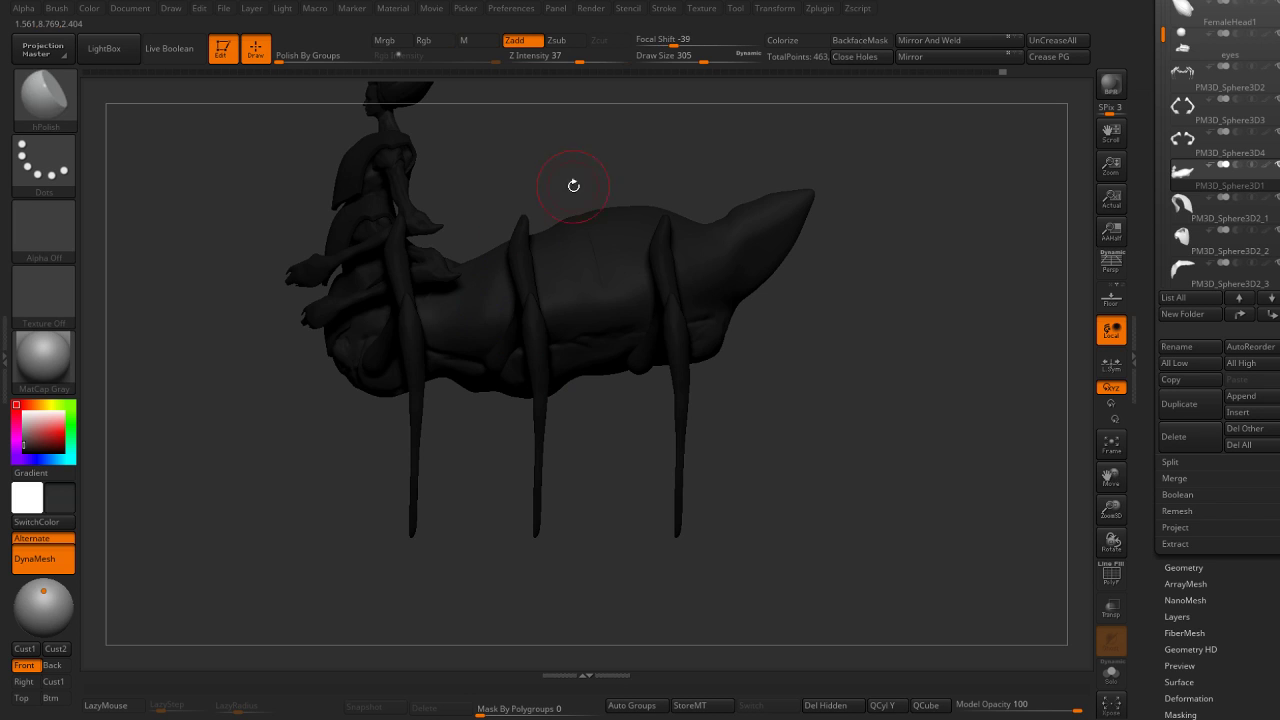
pyautogui.press('v')
pyautogui.moveTo(571, 186)
pyautogui.mouseDown(button='right')
pyautogui.moveTo(486, 457)
pyautogui.moveTo(496, 543)
pyautogui.moveTo(581, 214)
pyautogui.mouseUp(button='right')
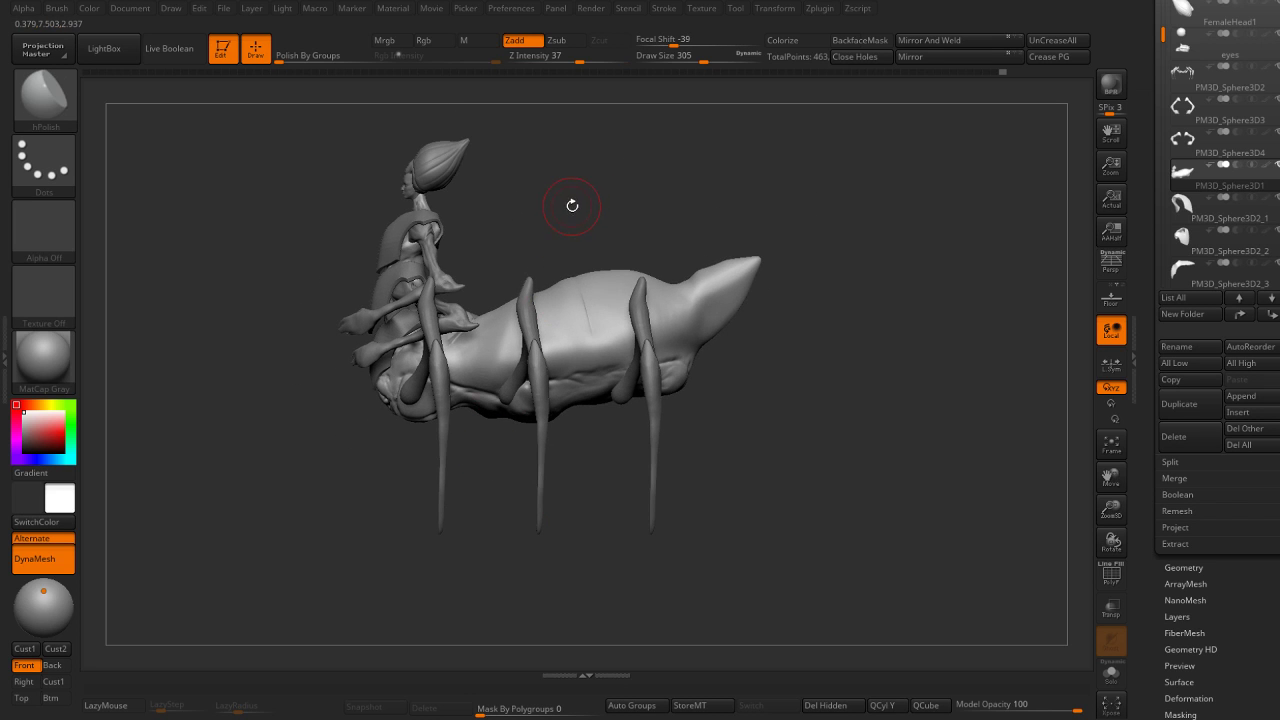
pyautogui.keyDown('ctrl'); pyautogui.moveTo(659, 245); pyautogui.dragTo(661, 235, button='right'); pyautogui.keyUp('ctrl')
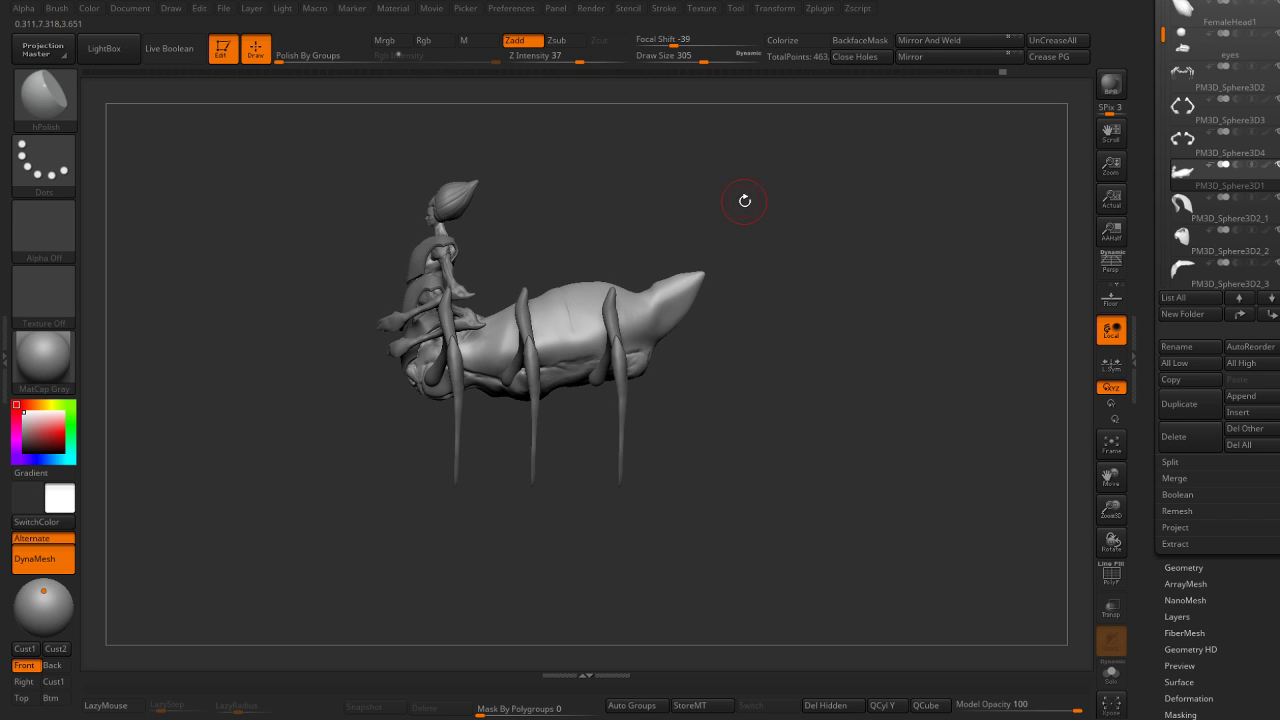
pyautogui.moveTo(790, 241)
pyautogui.mouseDown(button='right')
pyautogui.moveTo(752, 277)
pyautogui.moveTo(822, 259)
pyautogui.moveTo(837, 274)
pyautogui.moveTo(540, 280)
pyautogui.moveTo(783, 323)
pyautogui.moveTo(560, 380)
pyautogui.mouseUp(button='right')
# Select PM3D_Sphere3D2, mask the fixed legs, and slide the unmasked legs along the body.
pyautogui.keyDown('alt'); pyautogui.click(560, 380); pyautogui.keyUp('alt')
pyautogui.moveTo(734, 477)
pyautogui.mouseDown(button='right')
pyautogui.moveTo(838, 262)
pyautogui.moveTo(745, 328)
pyautogui.mouseUp(button='right')
pyautogui.moveTo(528, 184)
pyautogui.keyDown('ctrl'); pyautogui.mouseDown()
pyautogui.moveTo(786, 511)
pyautogui.moveTo(829, 194)
pyautogui.mouseUp(); pyautogui.keyUp('ctrl')
pyautogui.press('w')
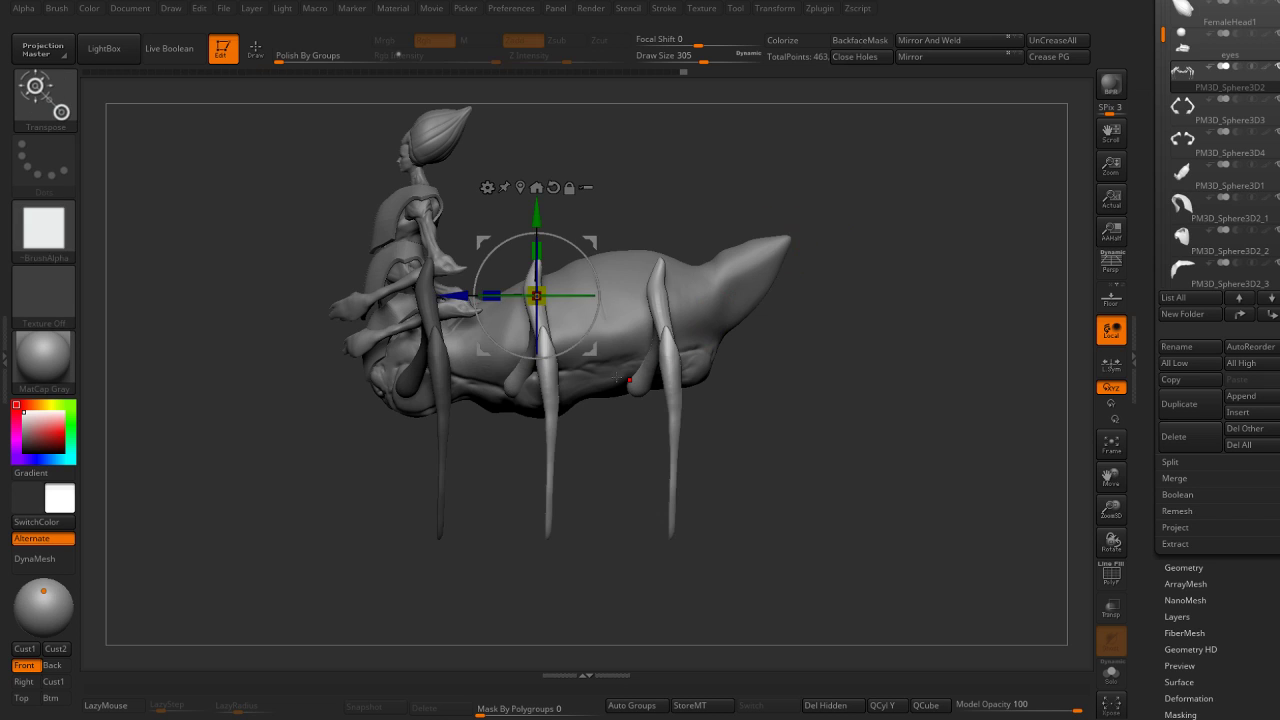
pyautogui.moveTo(453, 290); pyautogui.dragTo(476, 290)
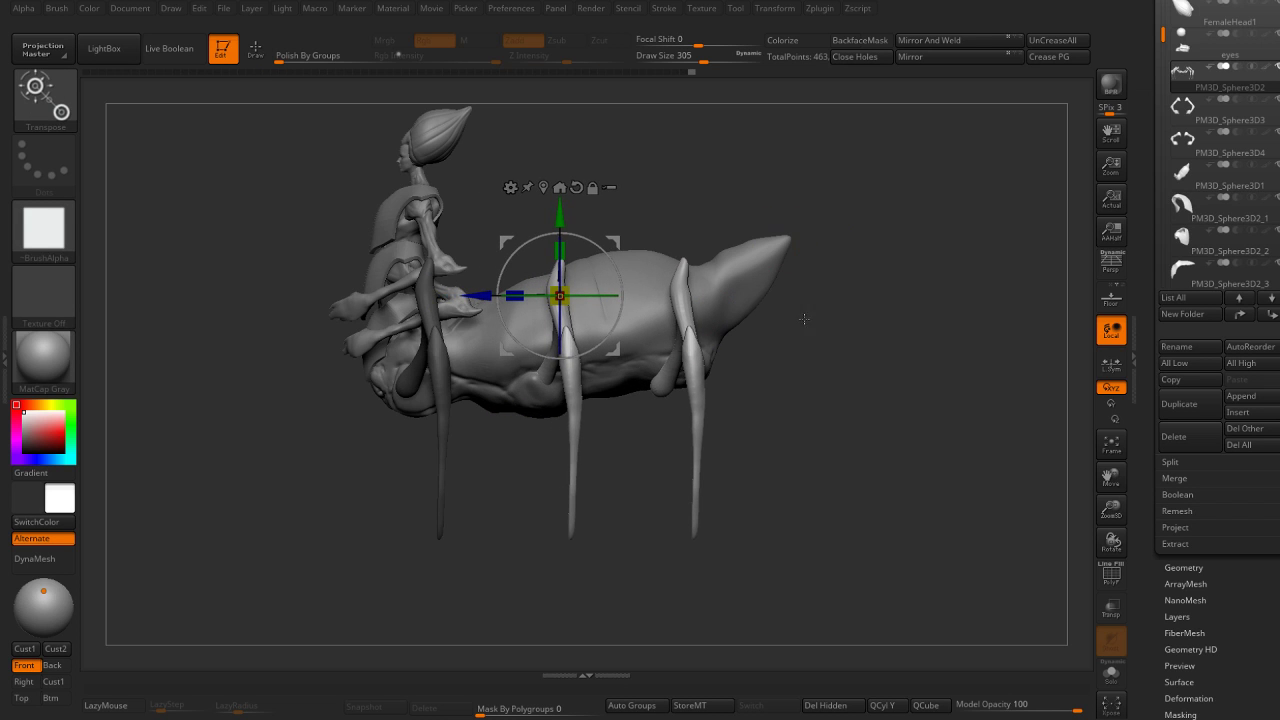
pyautogui.moveTo(804, 320)
pyautogui.mouseDown(button='right')
pyautogui.moveTo(850, 326)
pyautogui.moveTo(820, 324)
pyautogui.mouseUp(button='right')
pyautogui.moveTo(518, 302); pyautogui.dragTo(527, 302)
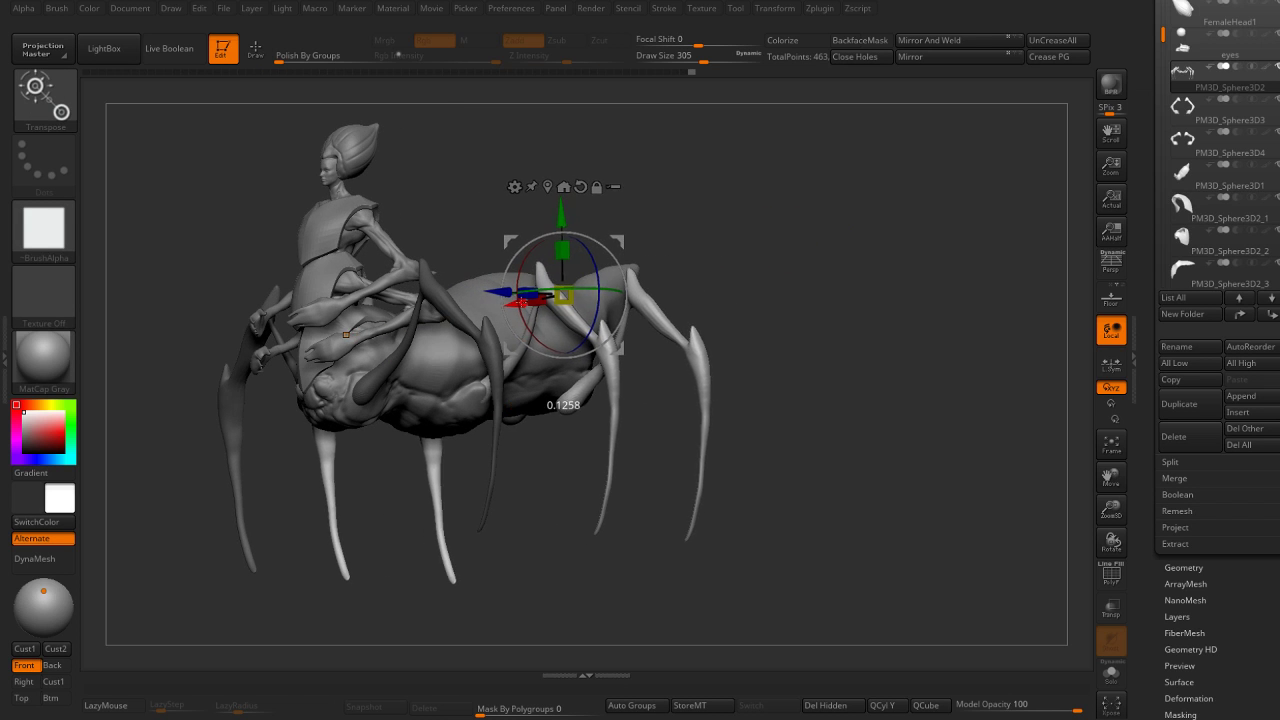
pyautogui.moveTo(566, 295); pyautogui.dragTo(764, 335, button='right')
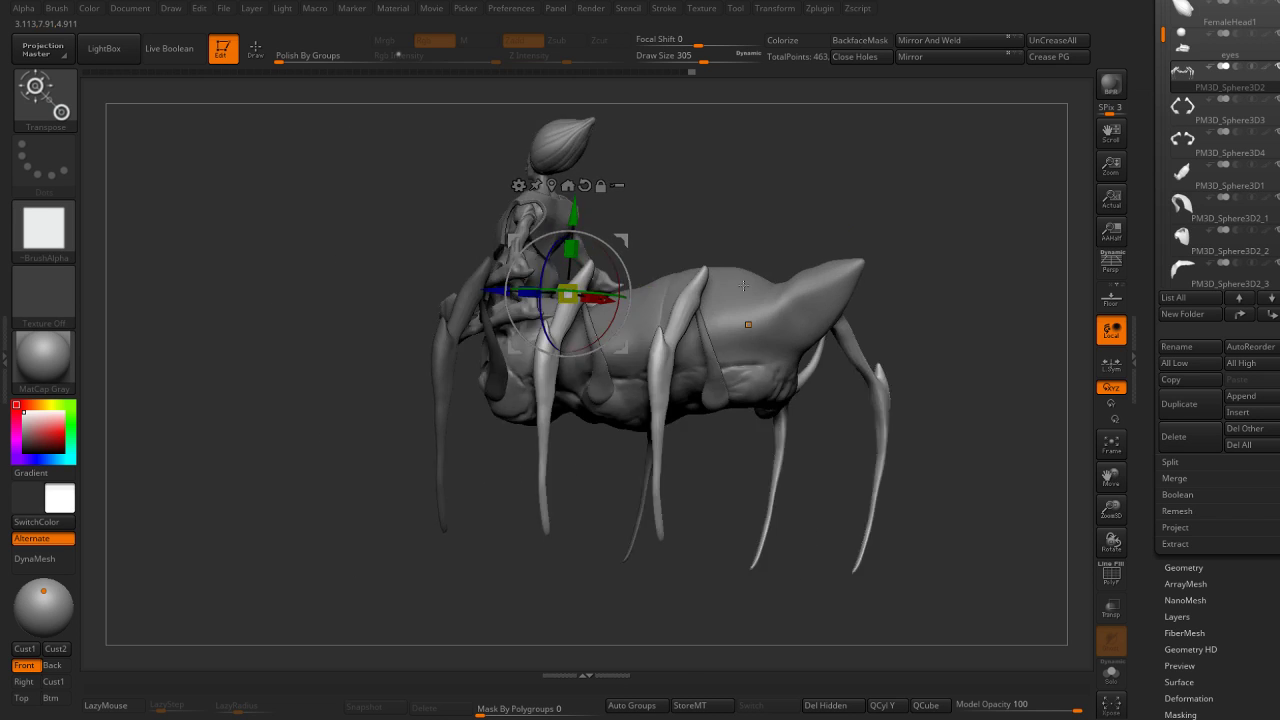
# Mask another part of the legs and slide the remaining unmasked leg along the body.
pyautogui.press('q')
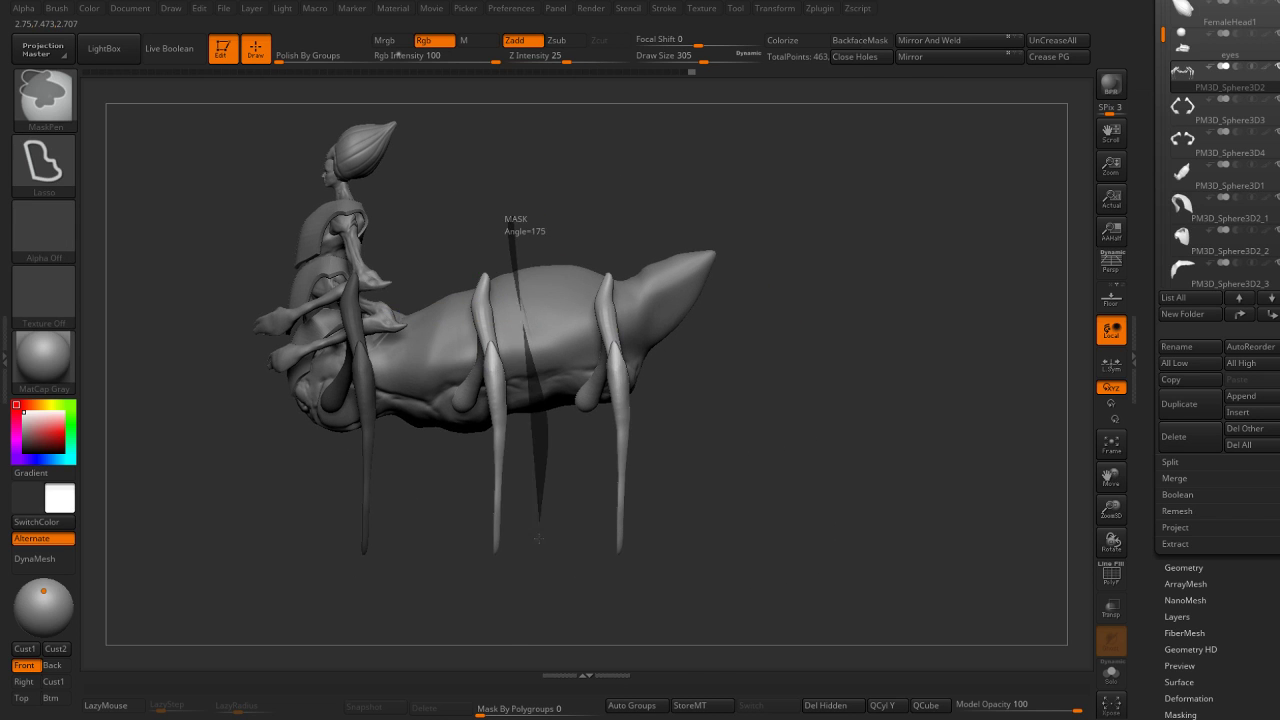
pyautogui.keyDown('ctrl'); pyautogui.moveTo(513, 233); pyautogui.dragTo(514, 222); pyautogui.keyUp('ctrl')
pyautogui.press('w')
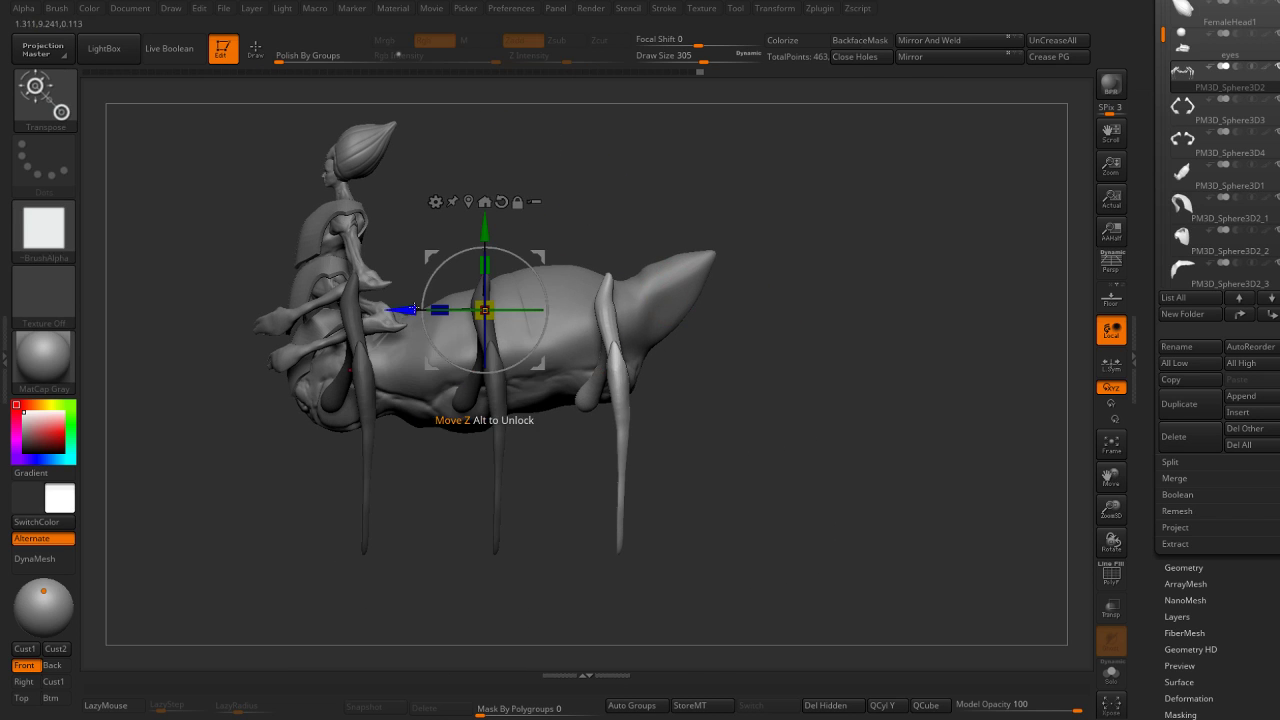
pyautogui.moveTo(415, 309); pyautogui.dragTo(445, 309)
pyautogui.moveTo(760, 450)
pyautogui.mouseDown()
pyautogui.moveTo(838, 226)
pyautogui.moveTo(817, 193)
pyautogui.mouseUp()
pyautogui.moveTo(604, 237)
pyautogui.mouseDown()
pyautogui.moveTo(736, 365)
pyautogui.moveTo(500, 423)
pyautogui.mouseUp()
pyautogui.press('q')
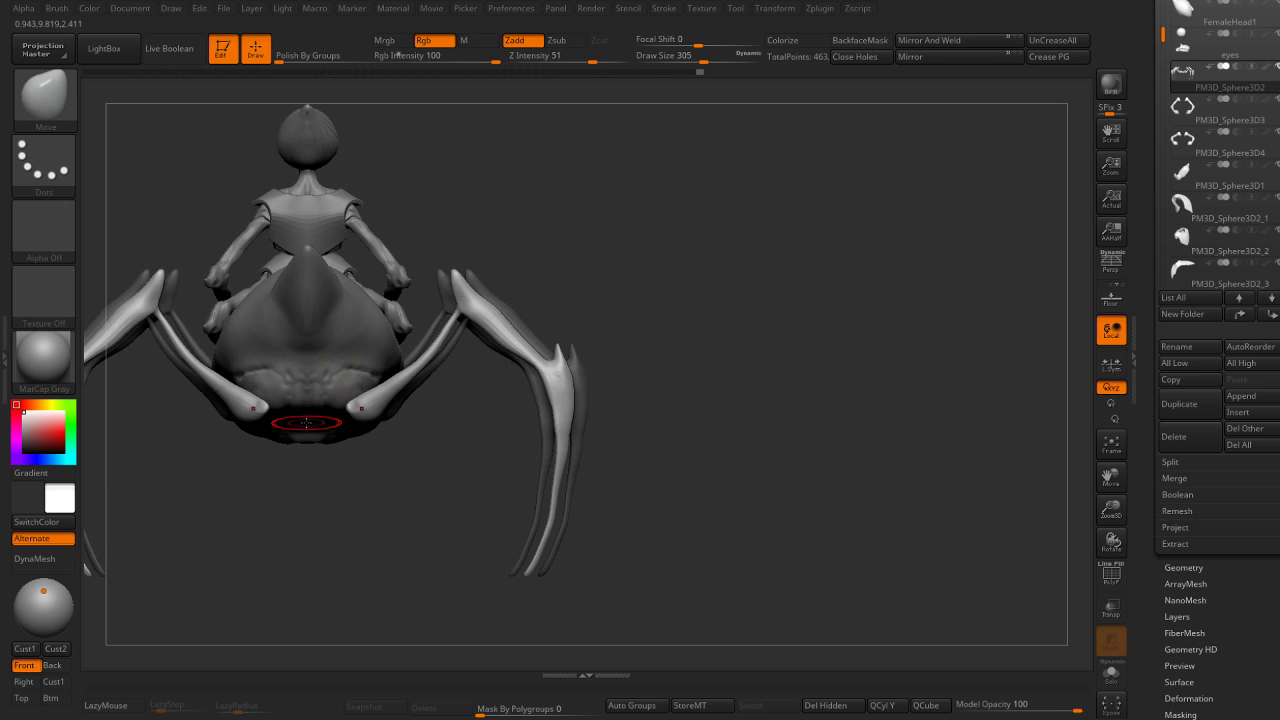
# Check PM3D_Sphere3D1 and PM3D_Sphere3D2 leg placement from three-quarter views.
pyautogui.keyDown('alt'); pyautogui.click(304, 402); pyautogui.keyUp('alt')
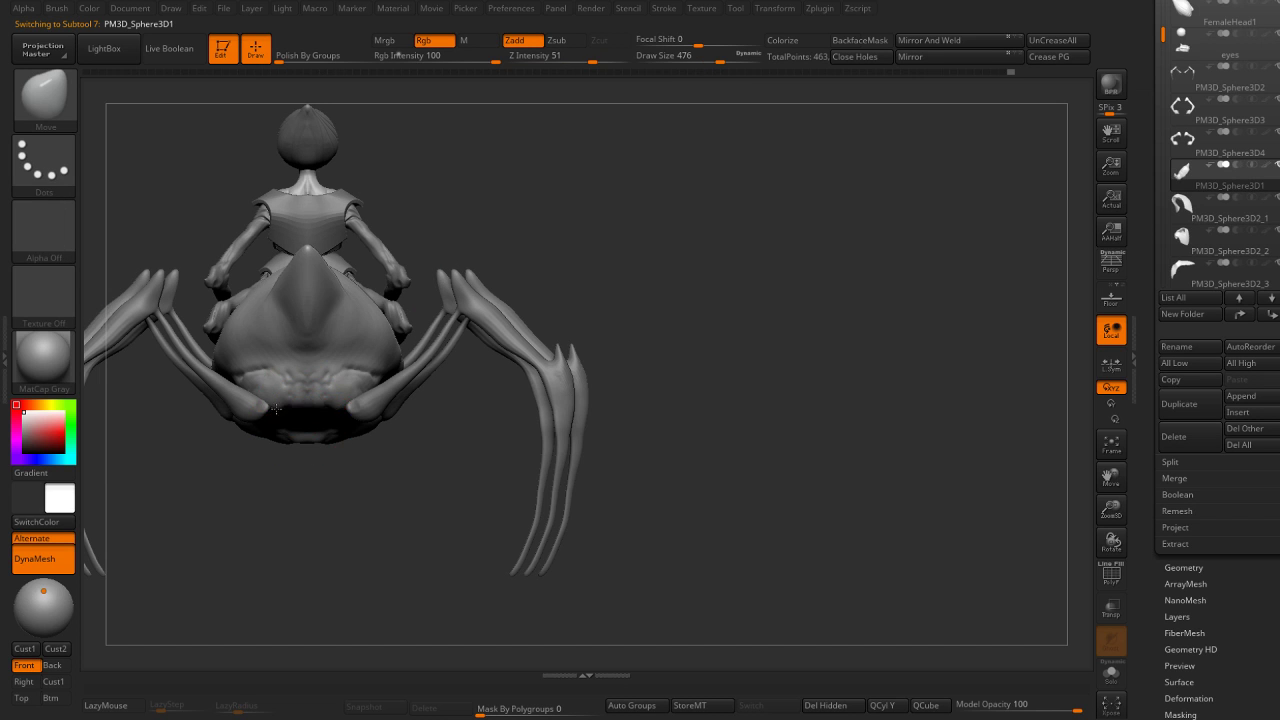
pyautogui.moveTo(500, 420)
pyautogui.mouseDown()
pyautogui.moveTo(425, 349)
pyautogui.moveTo(531, 349)
pyautogui.mouseUp()
pyautogui.press('ctrl')
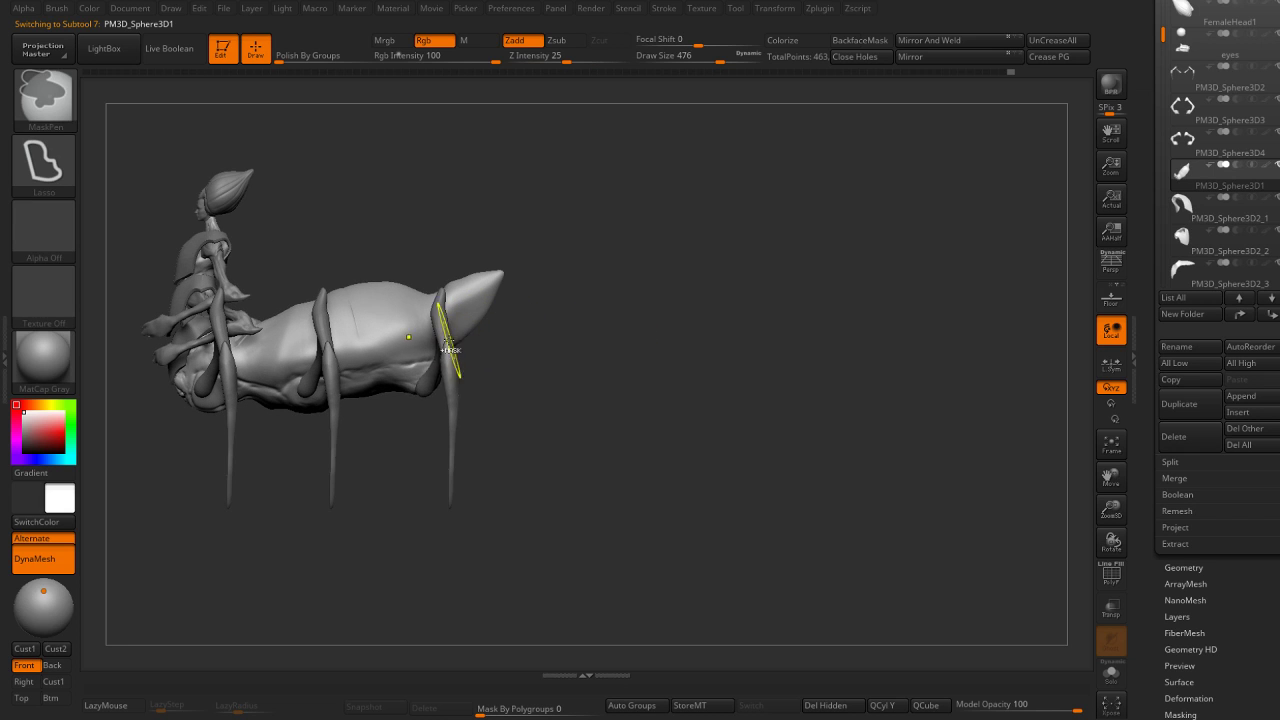
pyautogui.moveTo(529, 343)
pyautogui.mouseDown()
pyautogui.moveTo(509, 357)
pyautogui.moveTo(551, 323)
pyautogui.mouseUp()
pyautogui.keyDown('alt'); pyautogui.click(452, 375); pyautogui.keyUp('alt')
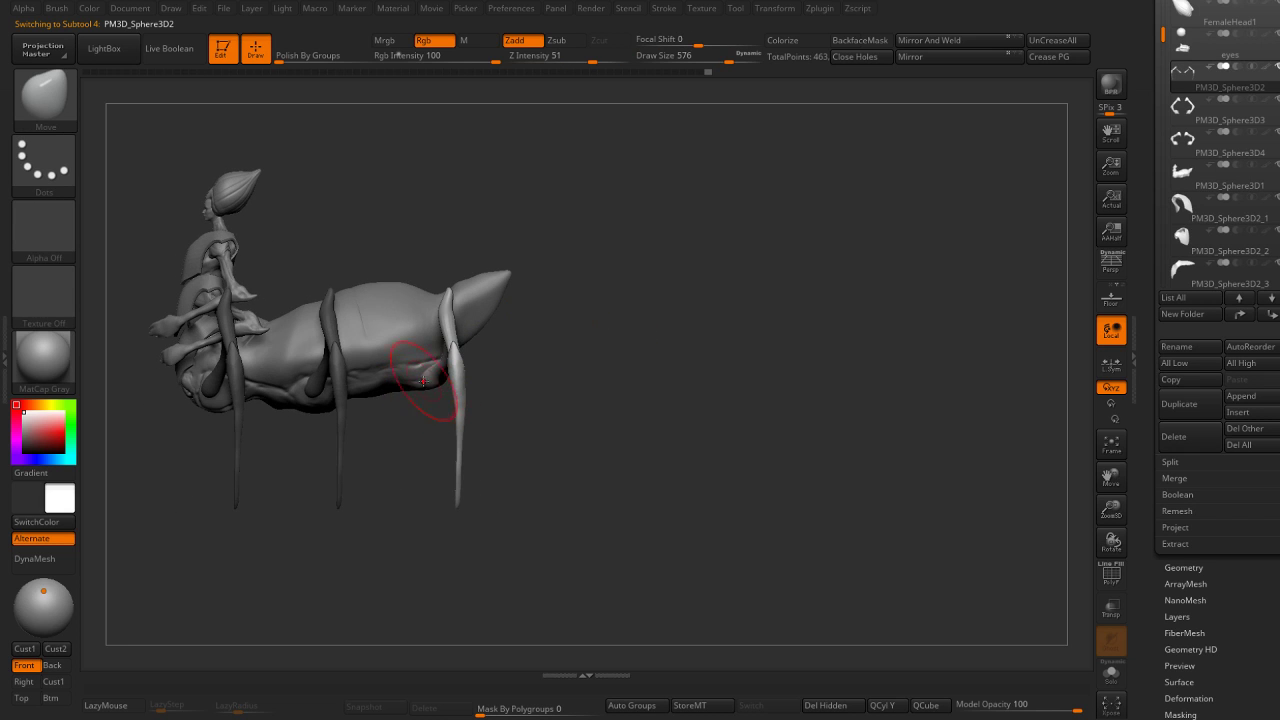
pyautogui.moveTo(423, 381)
pyautogui.mouseDown()
pyautogui.moveTo(544, 357)
pyautogui.moveTo(594, 320)
pyautogui.mouseUp()
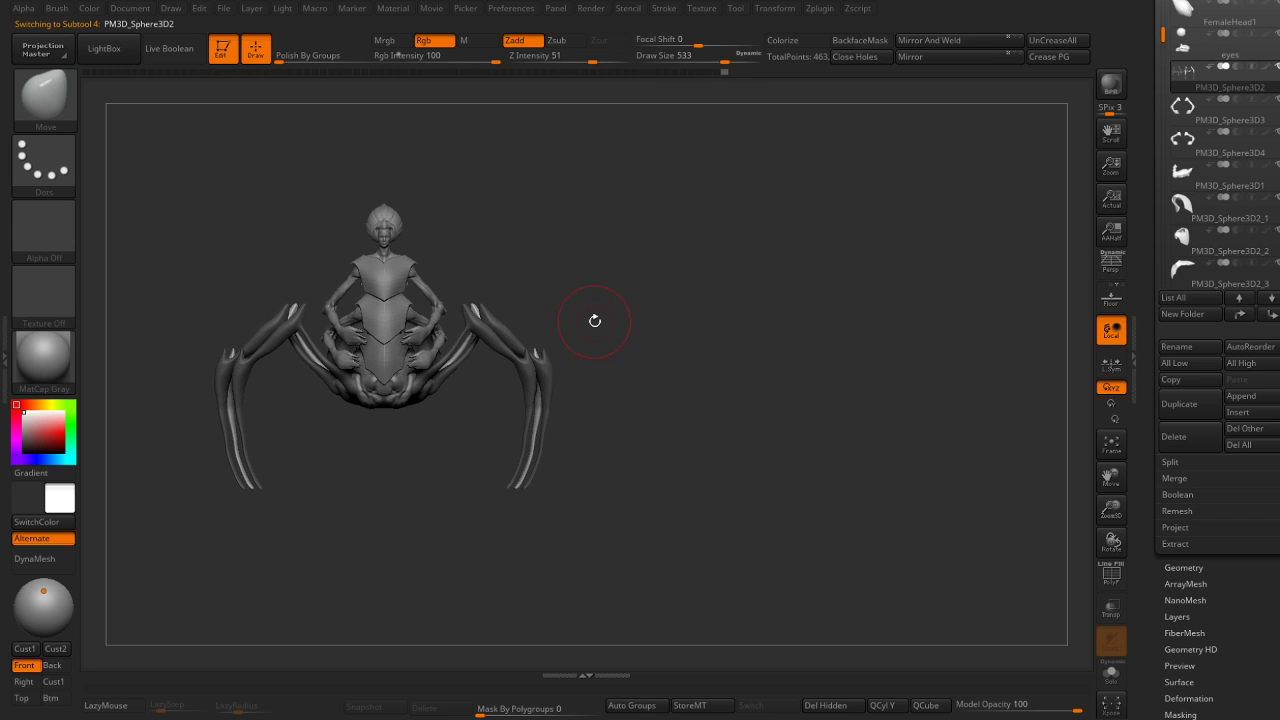
pyautogui.moveTo(582, 244)
pyautogui.mouseDown()
pyautogui.moveTo(606, 237)
pyautogui.moveTo(703, 346)
pyautogui.moveTo(706, 320)
pyautogui.moveTo(763, 329)
pyautogui.moveTo(829, 286)
pyautogui.moveTo(711, 269)
pyautogui.mouseUp()
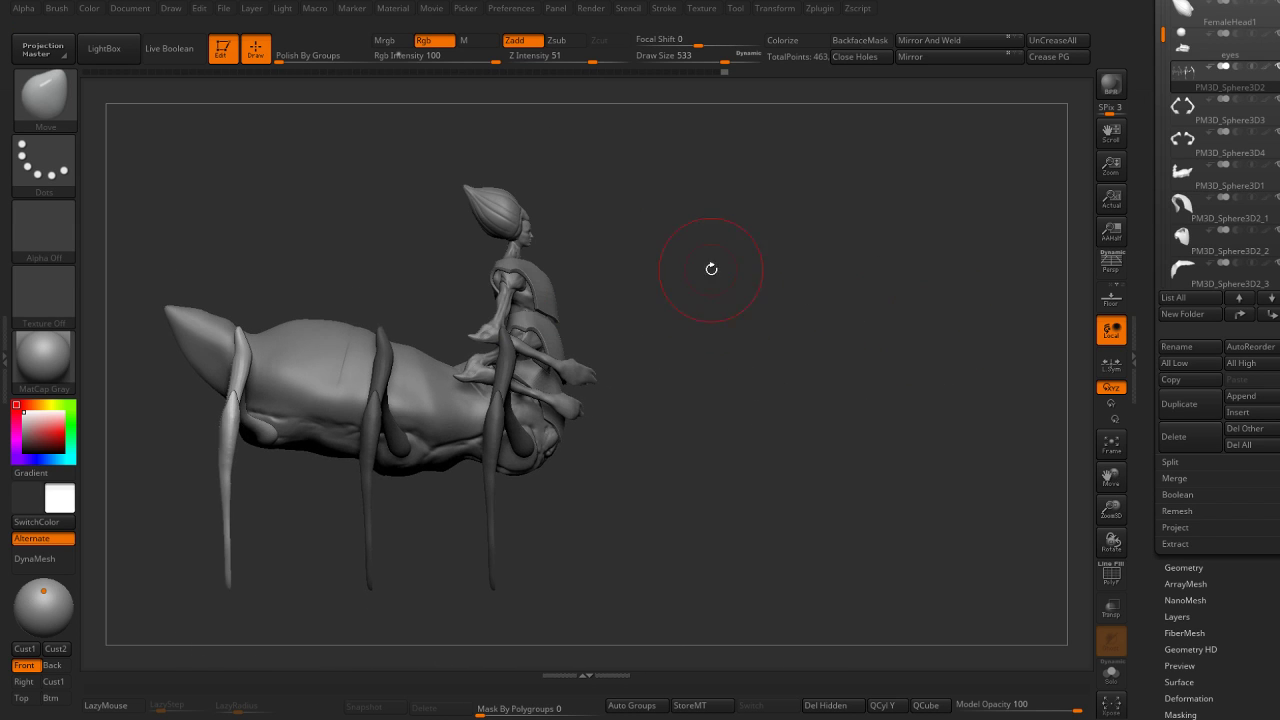
pyautogui.moveTo(698, 360)
pyautogui.mouseDown()
pyautogui.moveTo(663, 342)
pyautogui.moveTo(806, 280)
pyautogui.mouseUp()
# Save the project with Ctrl+S and enable Persp view, checking front and three-quarter angles.
pyautogui.press('ctrl')
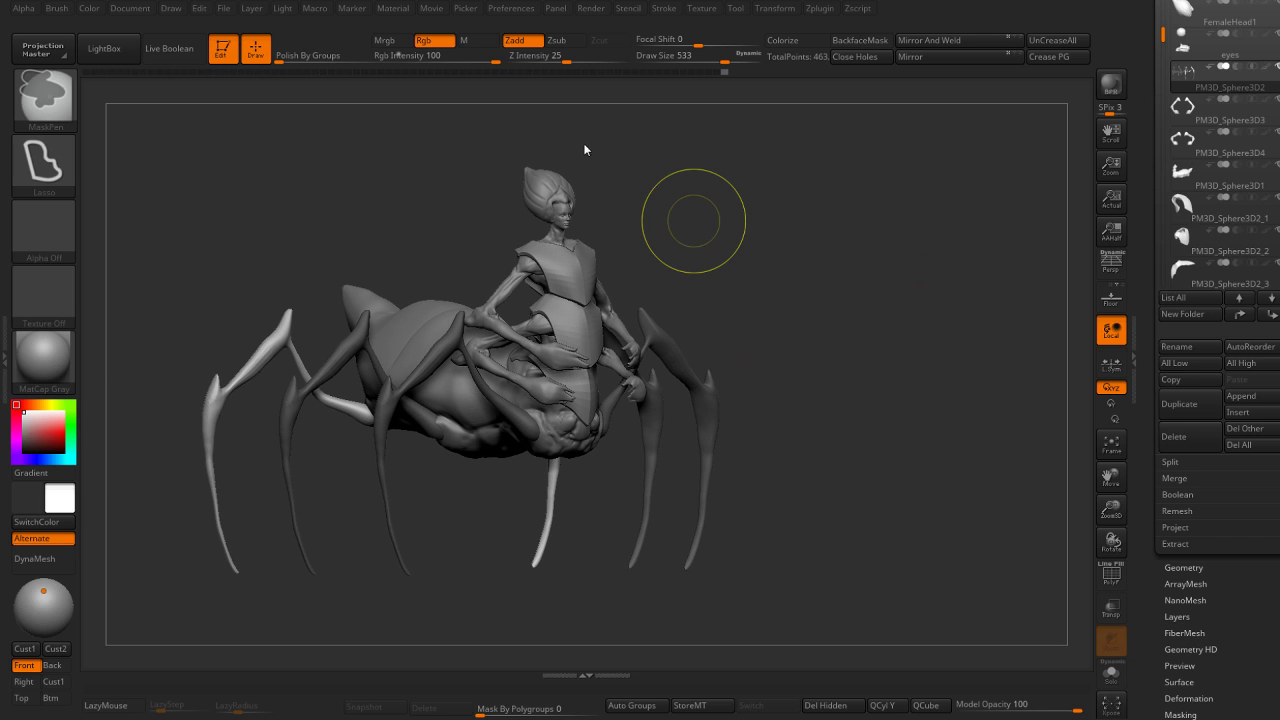
pyautogui.hotkey('ctrl', 's')
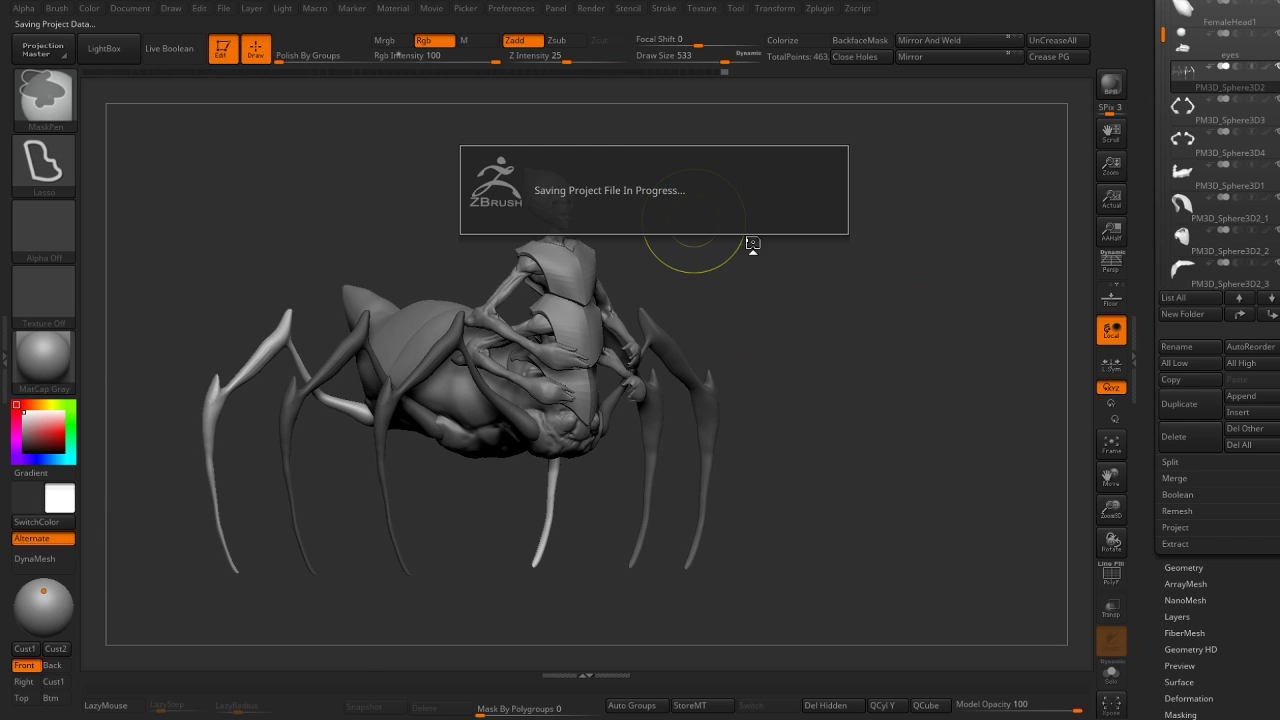
pyautogui.moveTo(774, 262); pyautogui.dragTo(1090, 276)
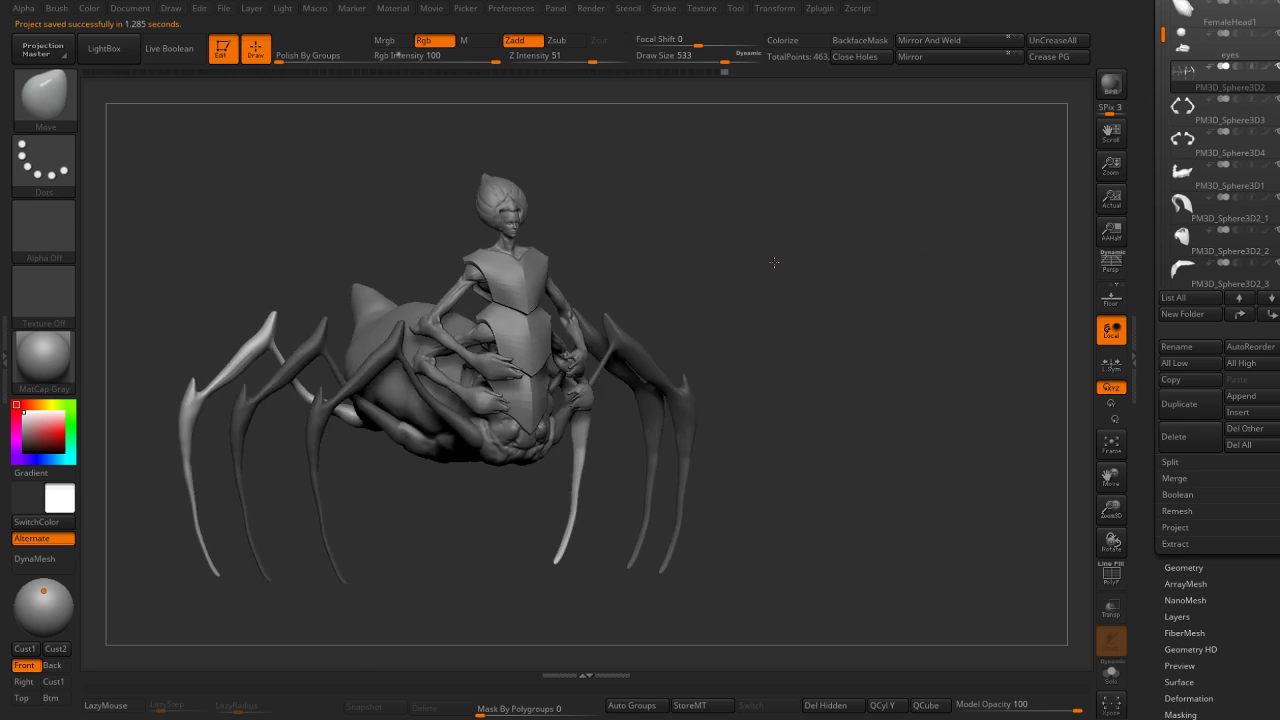
pyautogui.click(1108, 264)
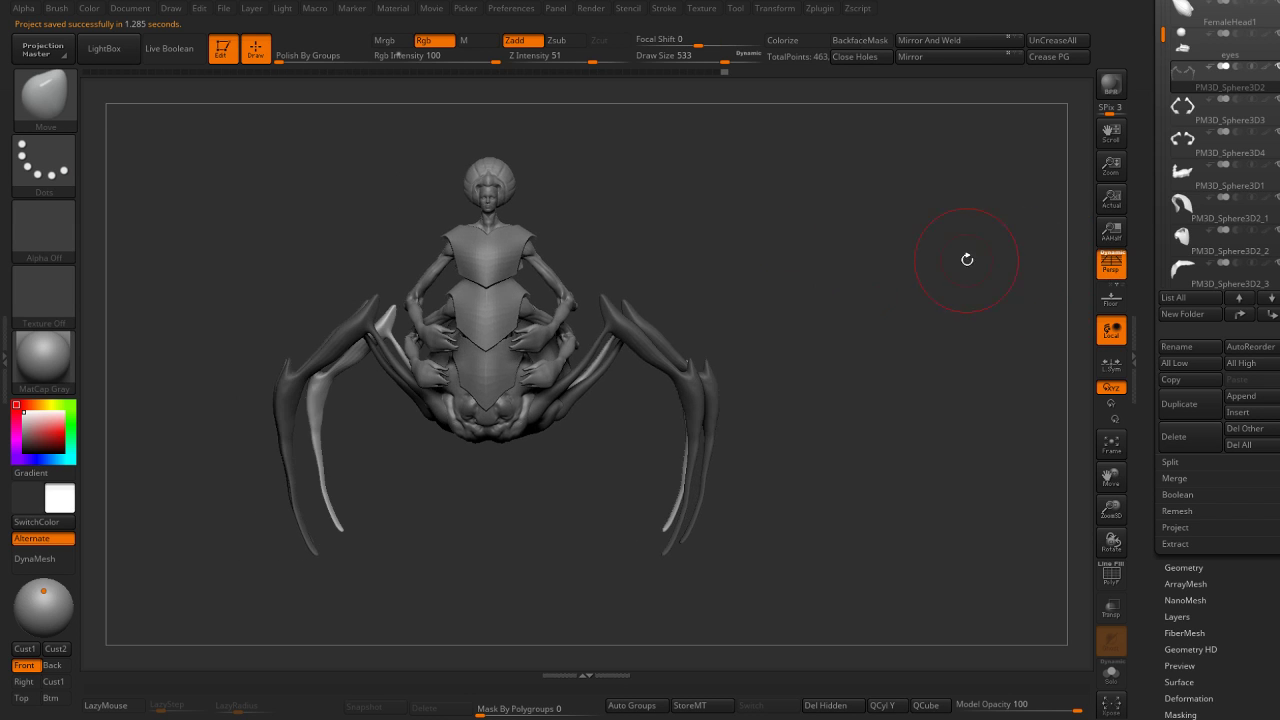
pyautogui.moveTo(966, 260)
pyautogui.mouseDown()
pyautogui.moveTo(822, 238)
pyautogui.moveTo(854, 361)
pyautogui.moveTo(820, 187)
pyautogui.moveTo(775, 295)
pyautogui.moveTo(841, 330)
pyautogui.moveTo(740, 356)
pyautogui.mouseUp()
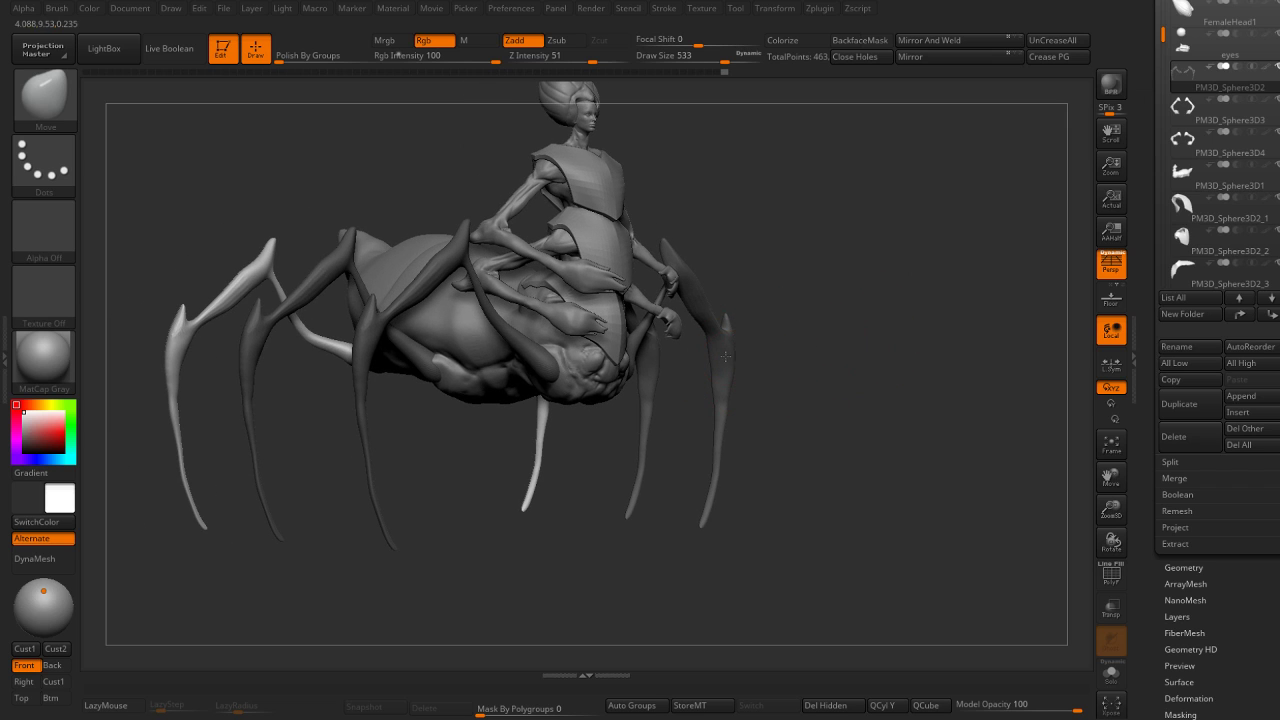
# Duplicate the leg piece, move the copy off to the right, and turn perspective off.
pyautogui.press('w')
pyautogui.click(728, 355)
pyautogui.click(1180, 403)
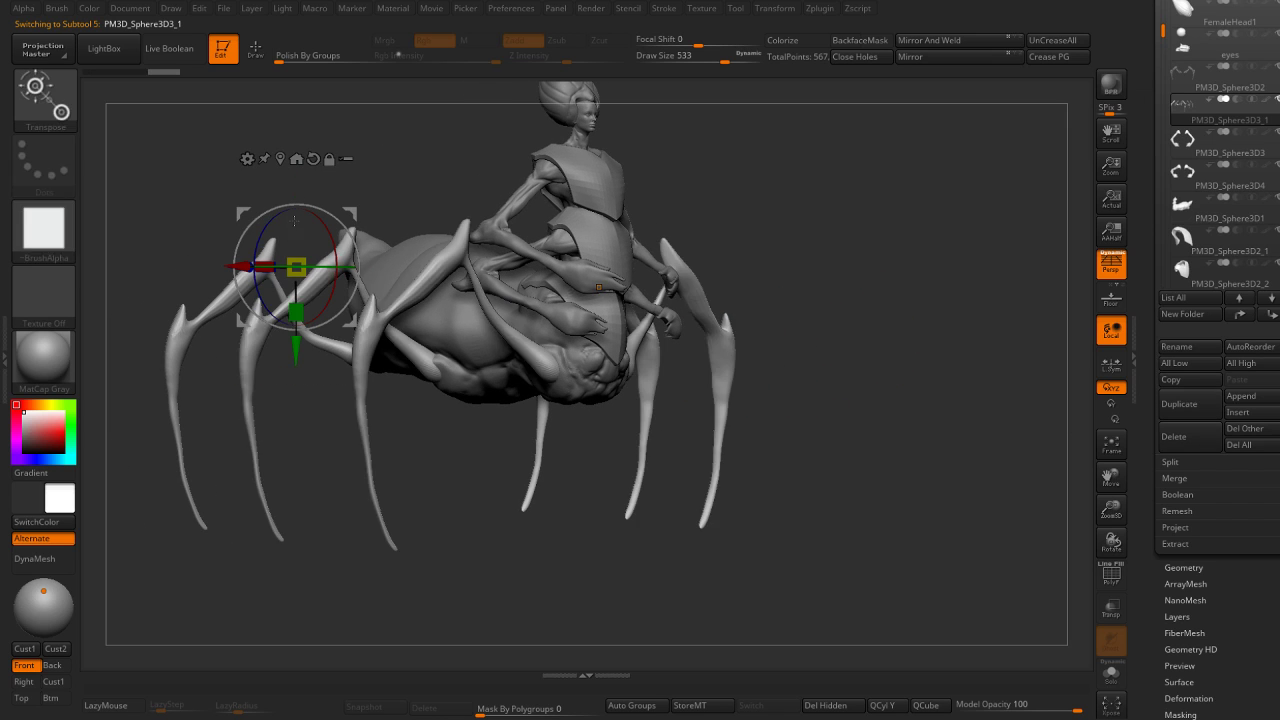
pyautogui.moveTo(600, 280); pyautogui.dragTo(689, 276)
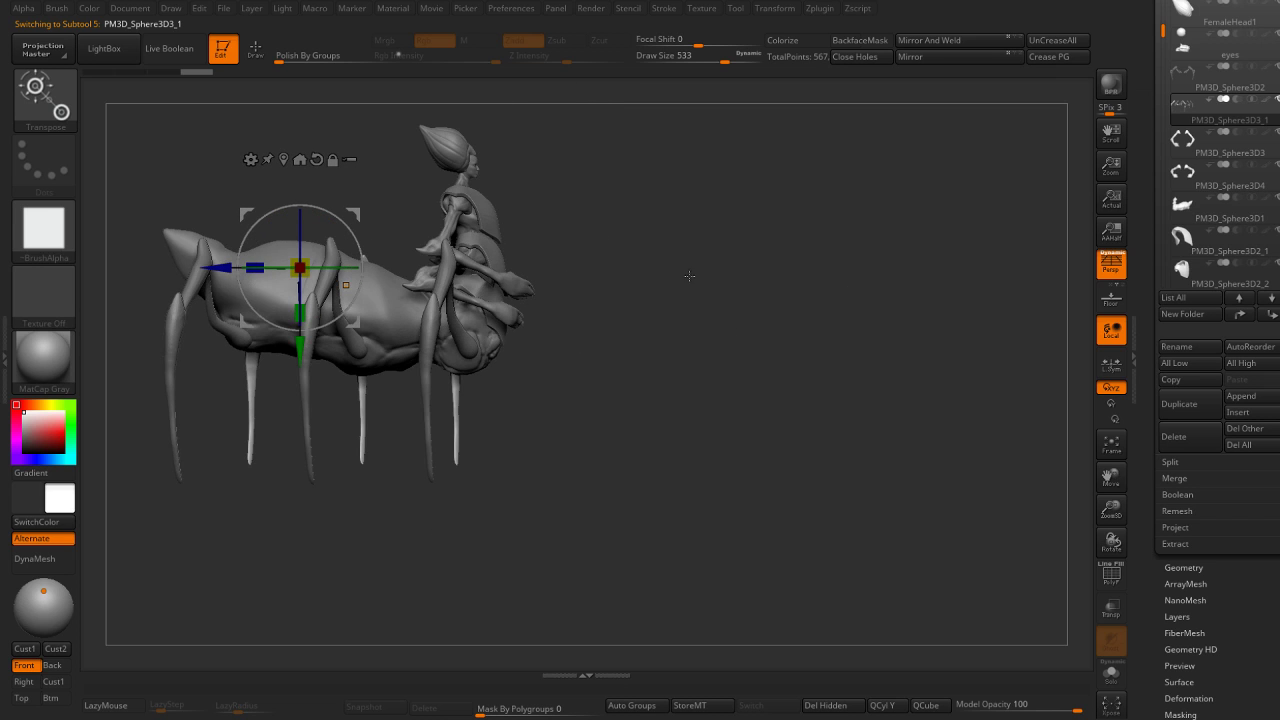
pyautogui.moveTo(207, 279); pyautogui.dragTo(541, 279)
pyautogui.press('q')
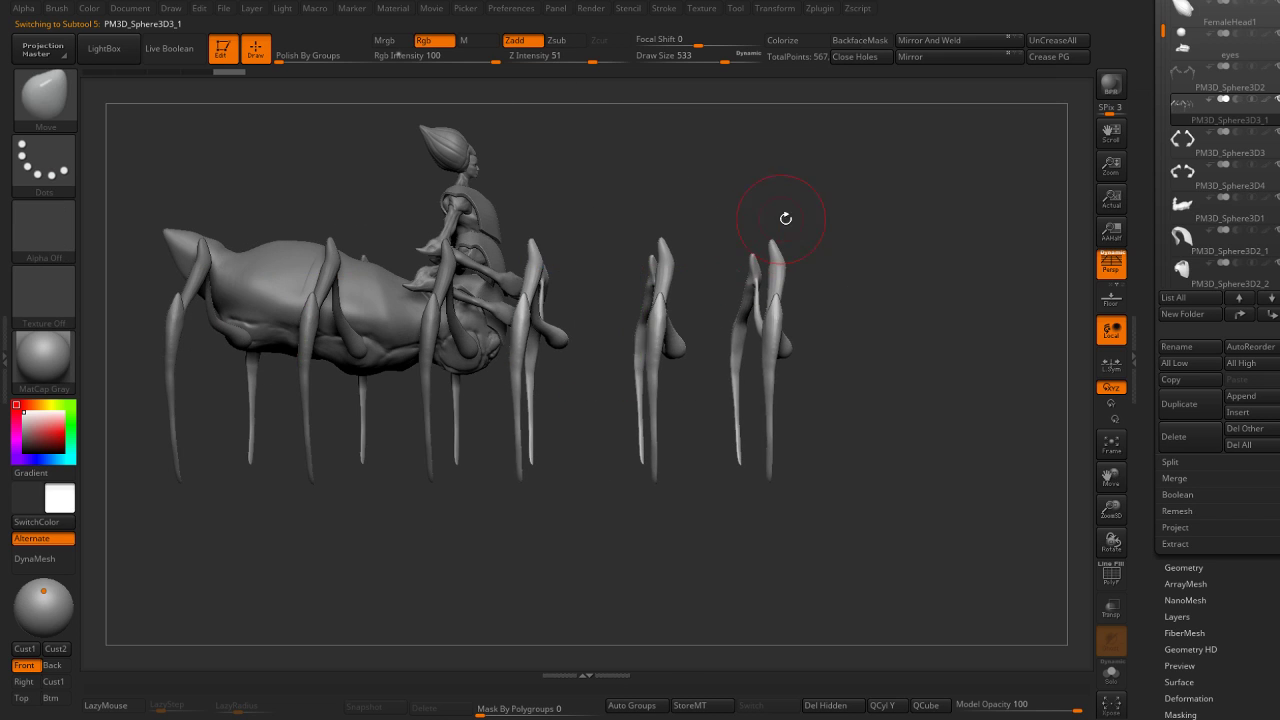
pyautogui.press('p')
# Mask one copied leg, hide the others, and delete the hidden legs.
pyautogui.keyDown('ctrl'); pyautogui.moveTo(710, 207); pyautogui.dragTo(906, 152); pyautogui.keyUp('ctrl')
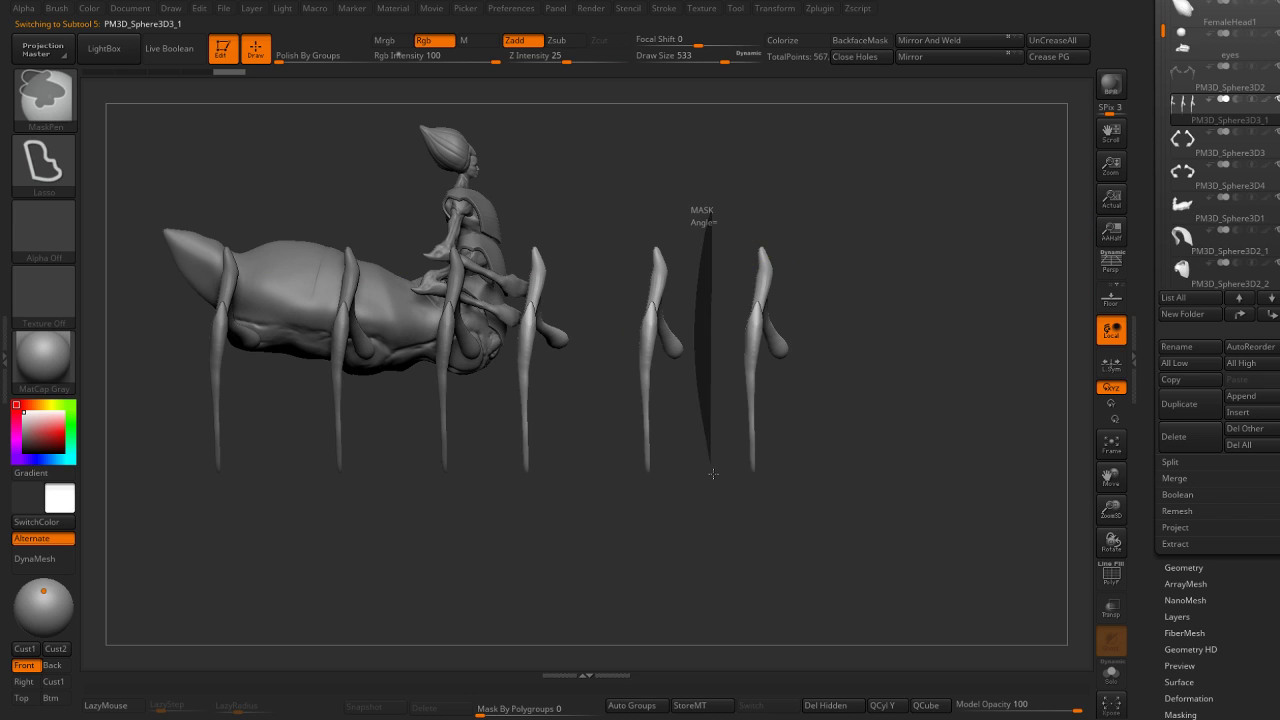
pyautogui.keyDown('ctrl'); pyautogui.keyDown('shift'); pyautogui.click(785, 298); pyautogui.keyUp('shift'); pyautogui.keyUp('ctrl')
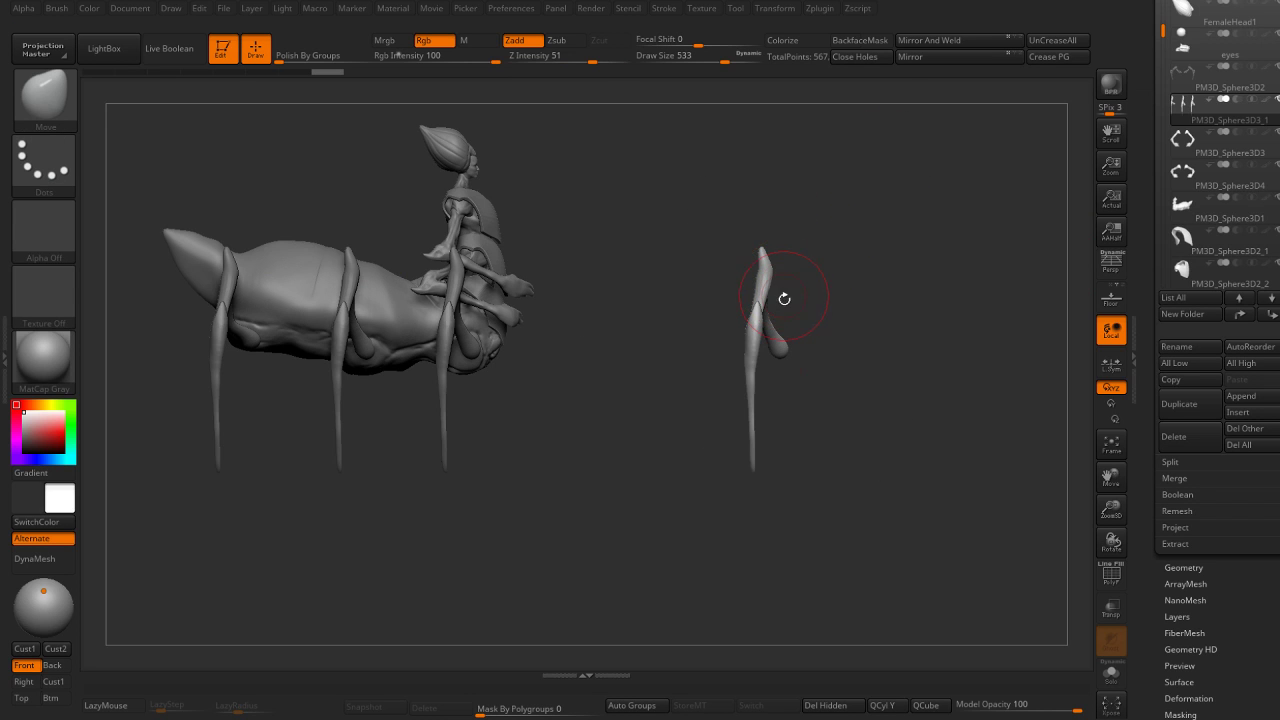
pyautogui.click(826, 704)
# Rotate the remaining leg piece 90° upright and tilt it with the Transpose gizmo.
pyautogui.press('w')
pyautogui.moveTo(826, 531); pyautogui.dragTo(693, 320)
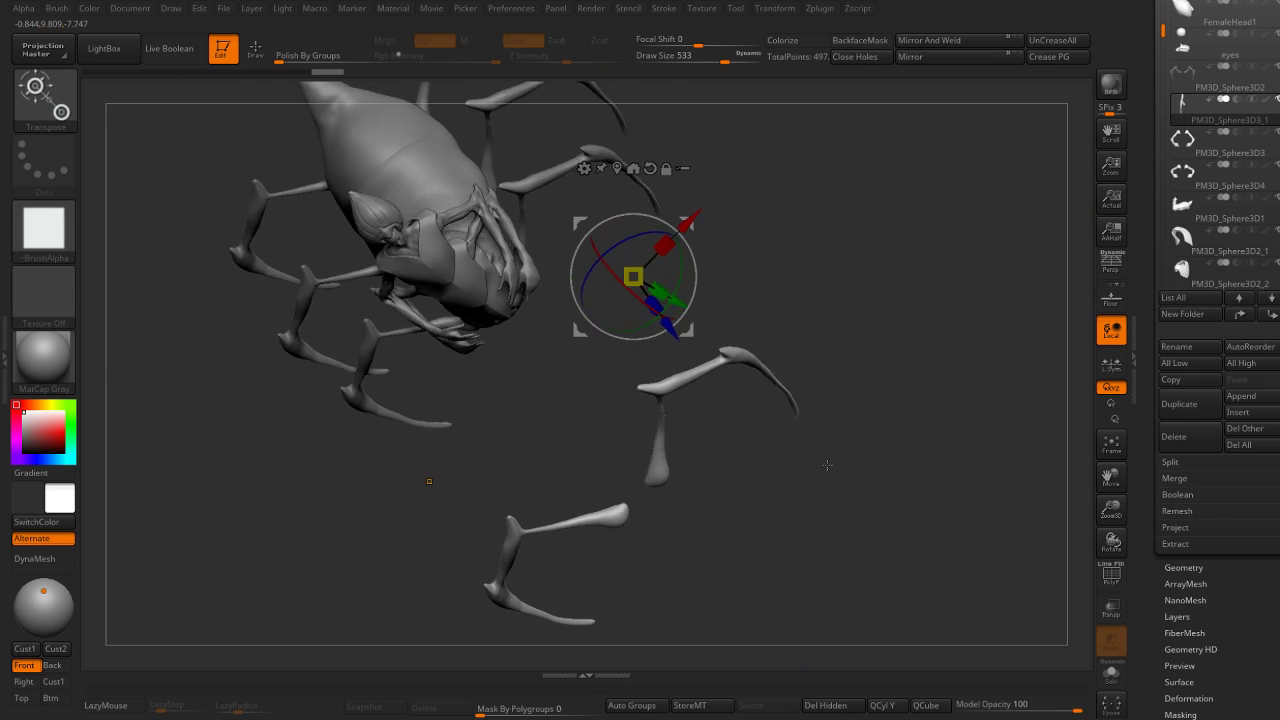
pyautogui.moveTo(694, 223)
pyautogui.mouseDown()
pyautogui.moveTo(612, 223)
pyautogui.moveTo(582, 361)
pyautogui.mouseUp()
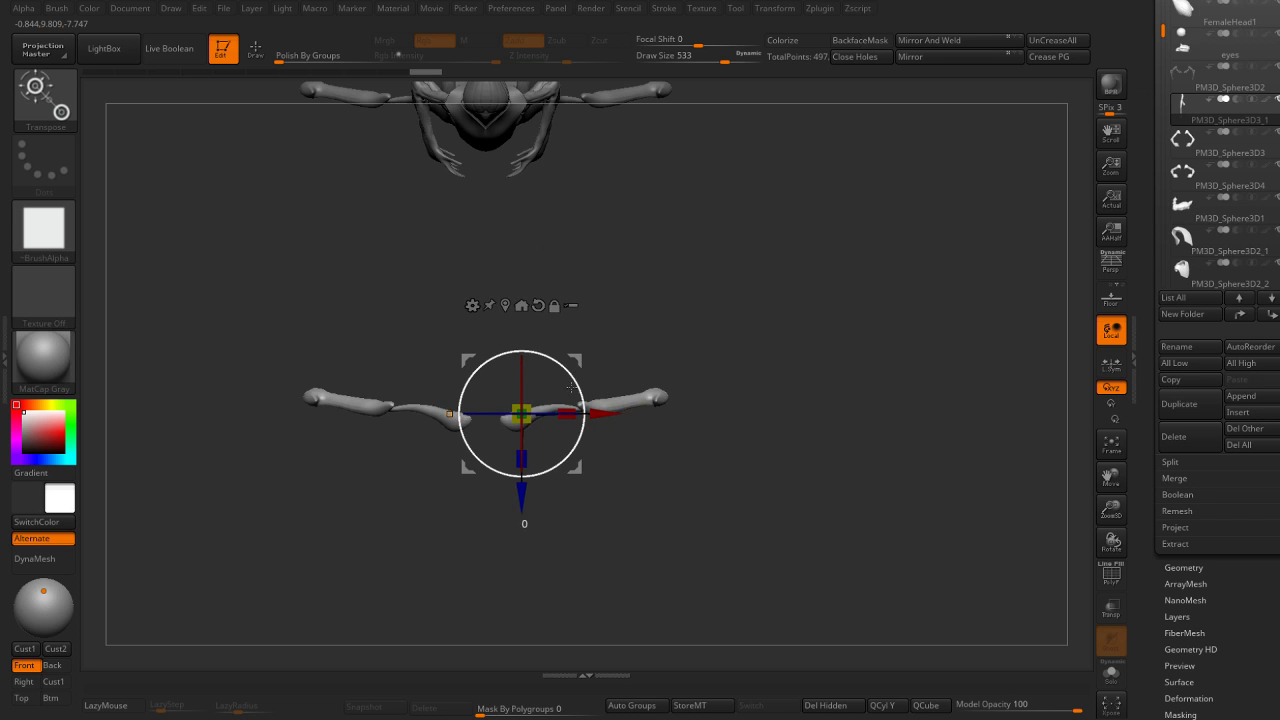
pyautogui.moveTo(583, 413)
pyautogui.mouseDown()
pyautogui.moveTo(557, 483)
pyautogui.moveTo(818, 349)
pyautogui.mouseUp()
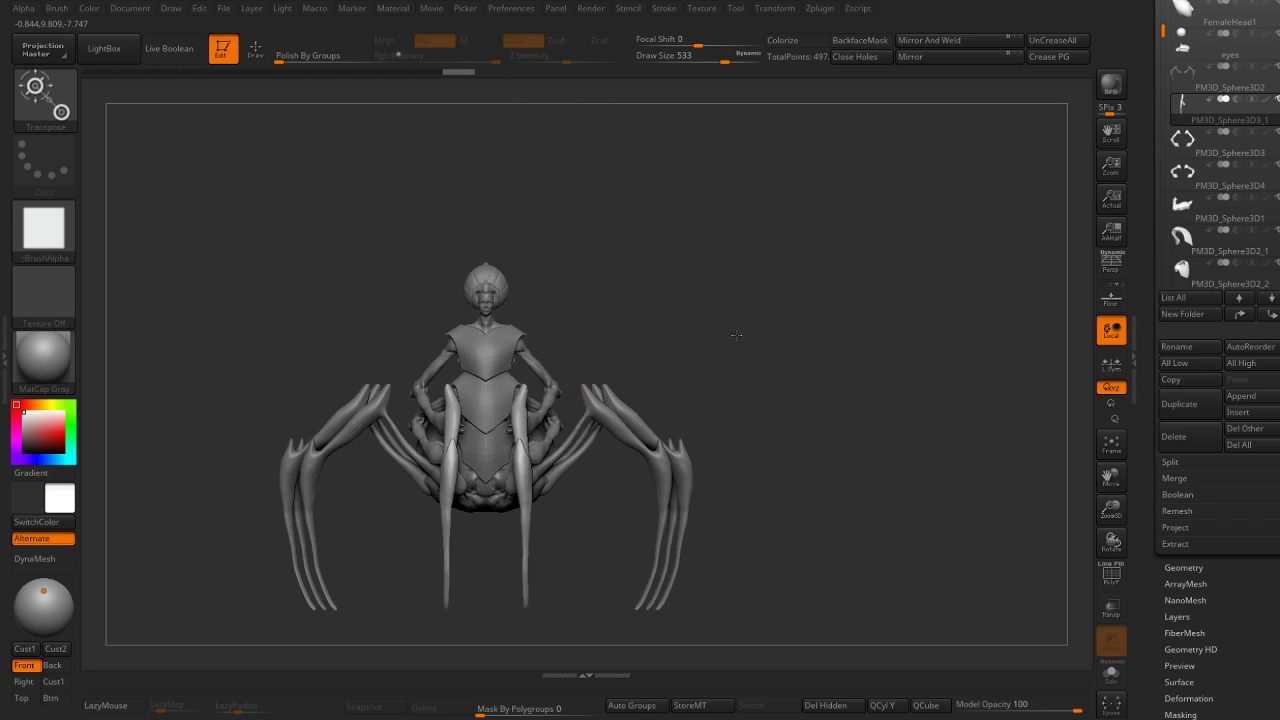
pyautogui.moveTo(583, 430)
pyautogui.mouseDown()
pyautogui.moveTo(562, 365)
pyautogui.moveTo(269, 409)
pyautogui.moveTo(533, 271)
pyautogui.moveTo(317, 347)
pyautogui.moveTo(330, 380)
pyautogui.mouseUp()
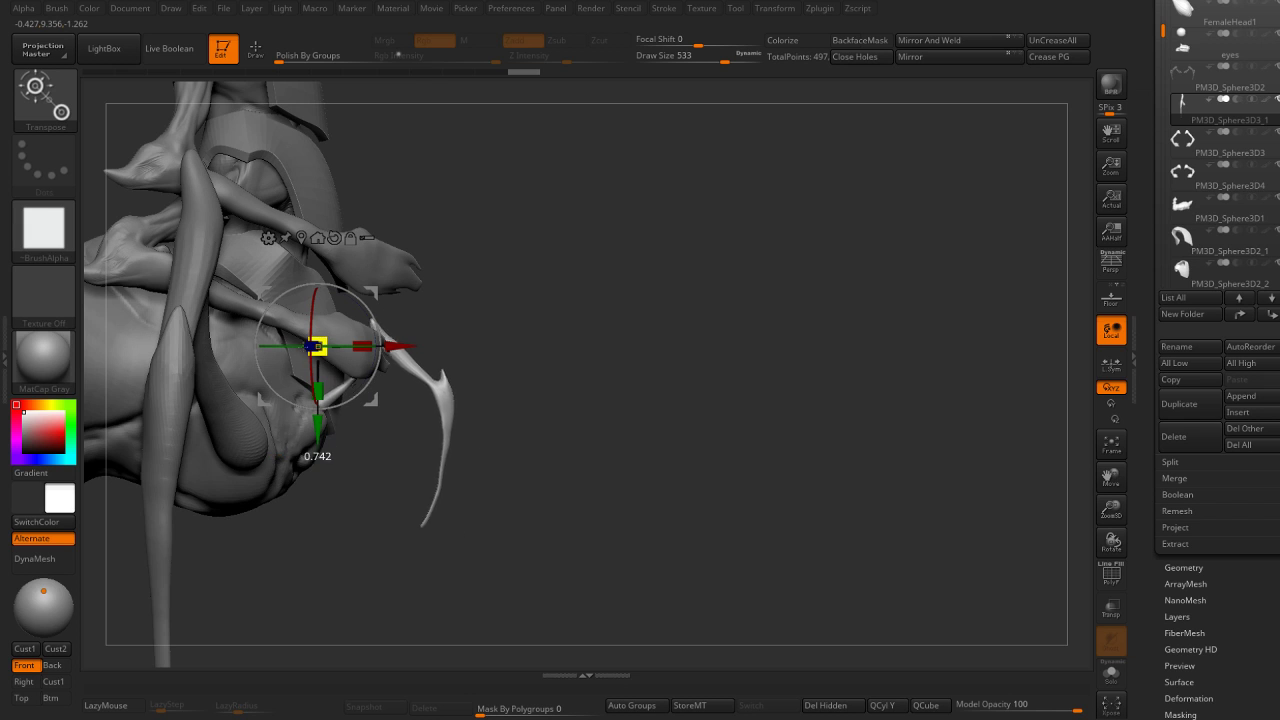
# Shrink the fangs to about 0.83 size and set them beneath the front of the head.
pyautogui.moveTo(592, 337)
pyautogui.keyDown('shift'); pyautogui.mouseDown()
pyautogui.moveTo(470, 340)
pyautogui.moveTo(458, 360)
pyautogui.moveTo(482, 326)
pyautogui.mouseUp(); pyautogui.keyUp('shift')
pyautogui.moveTo(543, 466)
pyautogui.mouseDown()
pyautogui.moveTo(584, 311)
pyautogui.moveTo(529, 325)
pyautogui.mouseUp()
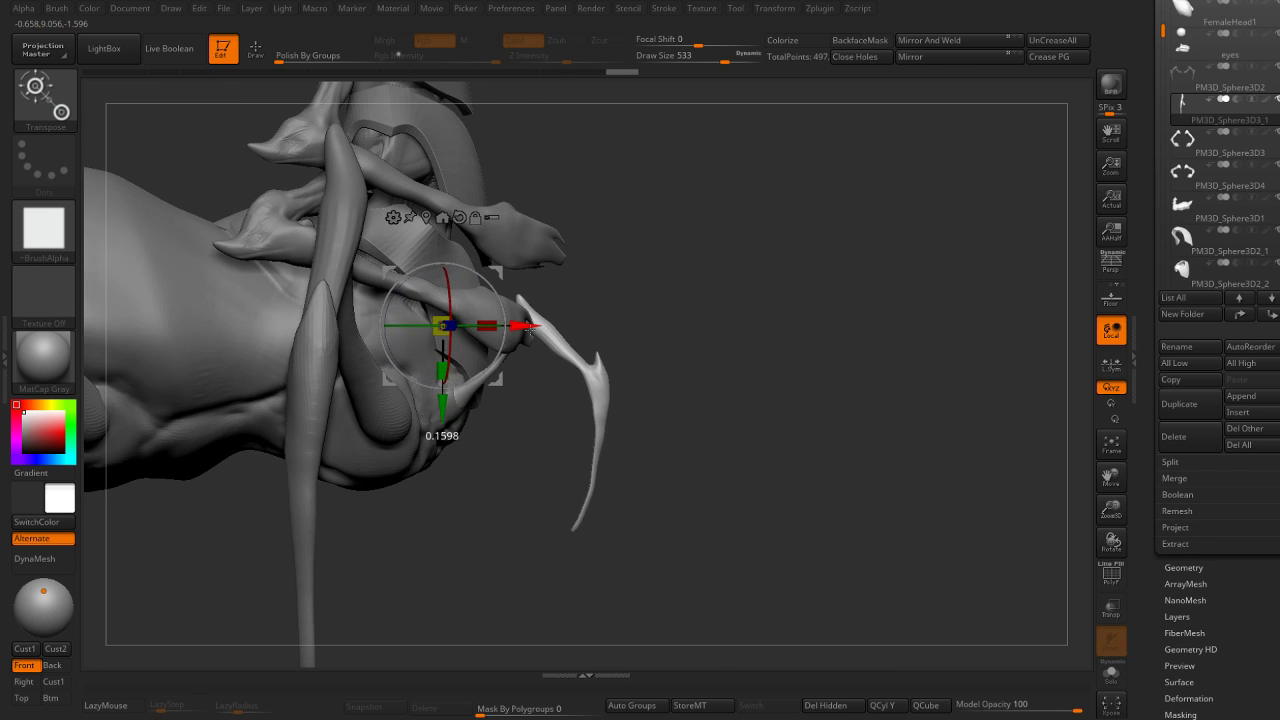
pyautogui.moveTo(447, 325); pyautogui.dragTo(396, 369)
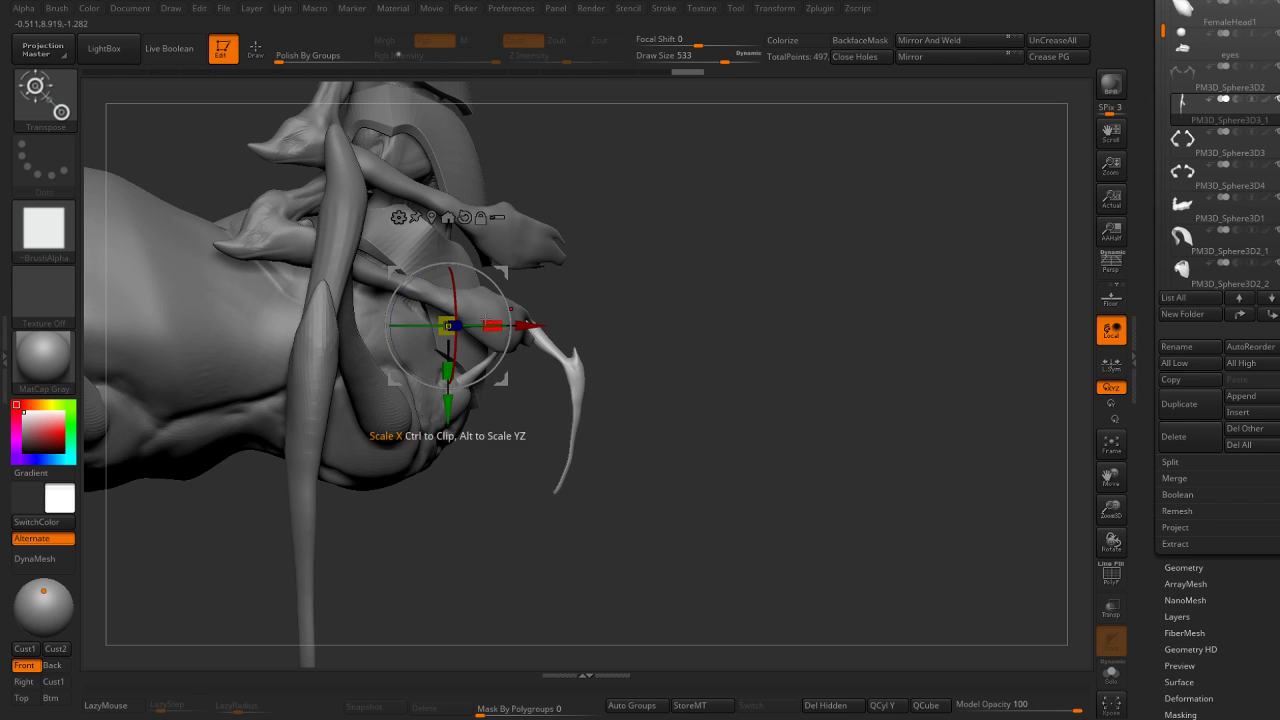
pyautogui.moveTo(447, 400); pyautogui.dragTo(450, 425)
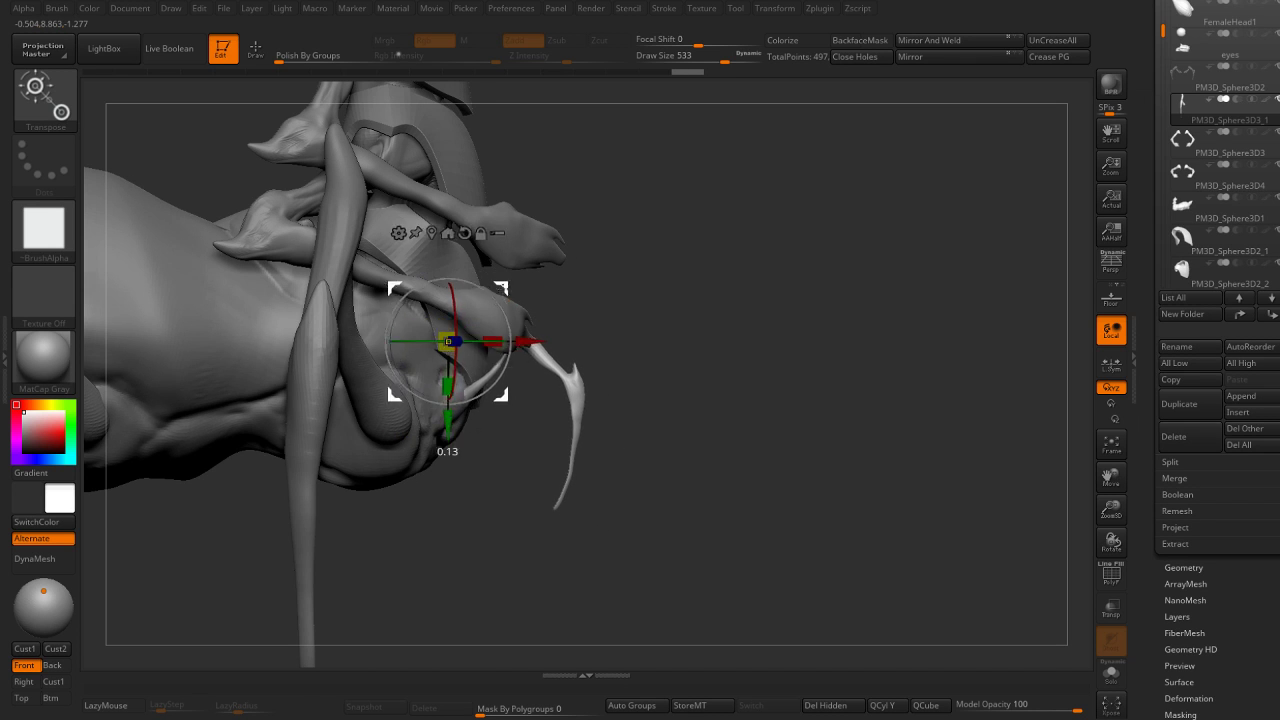
pyautogui.keyDown('shift'); pyautogui.moveTo(575, 290); pyautogui.dragTo(513, 340); pyautogui.keyUp('shift')
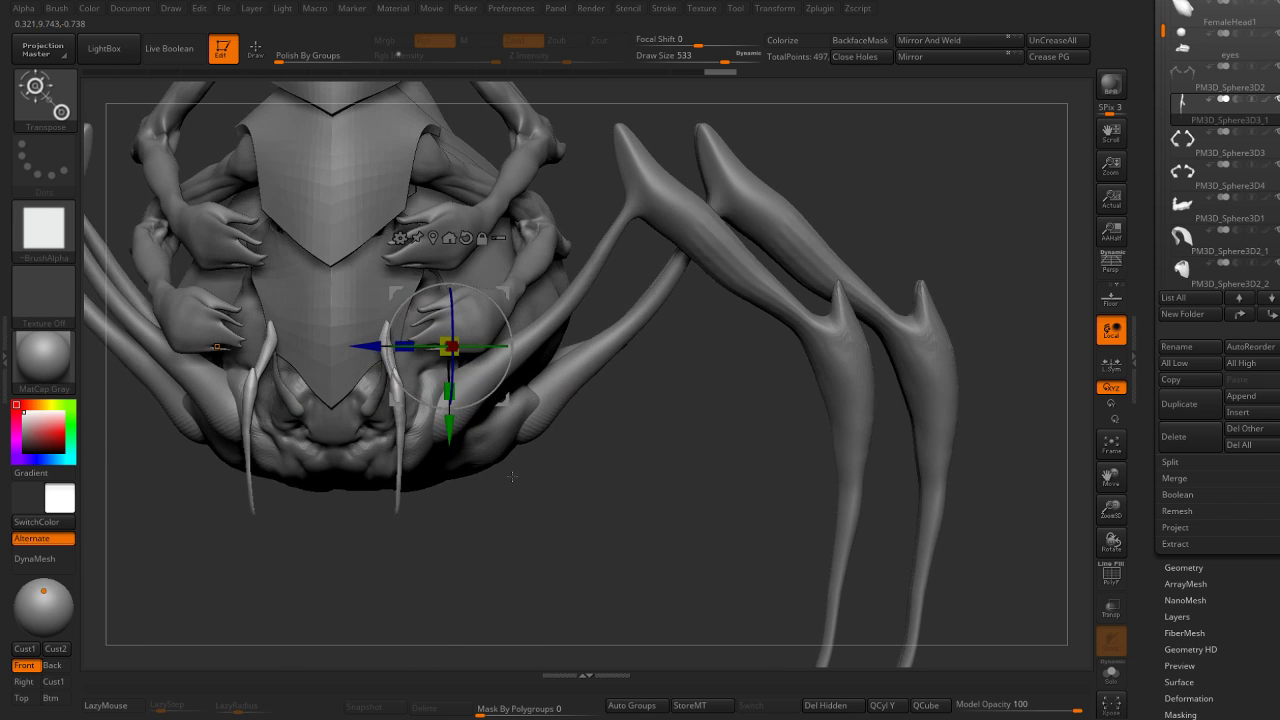
pyautogui.moveTo(450, 425)
pyautogui.mouseDown()
pyautogui.moveTo(462, 440)
pyautogui.moveTo(458, 425)
pyautogui.moveTo(793, 259)
pyautogui.moveTo(605, 375)
pyautogui.mouseUp()
pyautogui.press('q')
pyautogui.press('f')
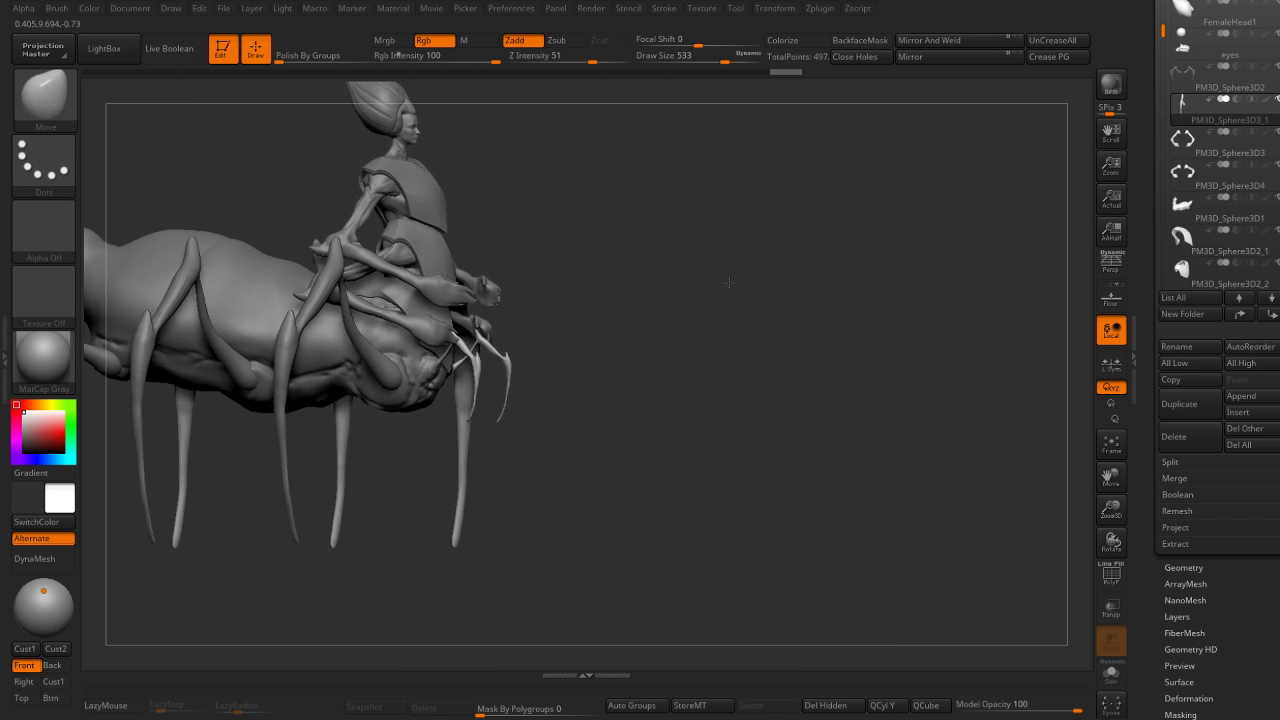
# Polish, smooth and inflate the fangs with the hPolish, Smooth and Inflat brushes.
pyautogui.press('b')
pyautogui.press('h')
pyautogui.press('p')
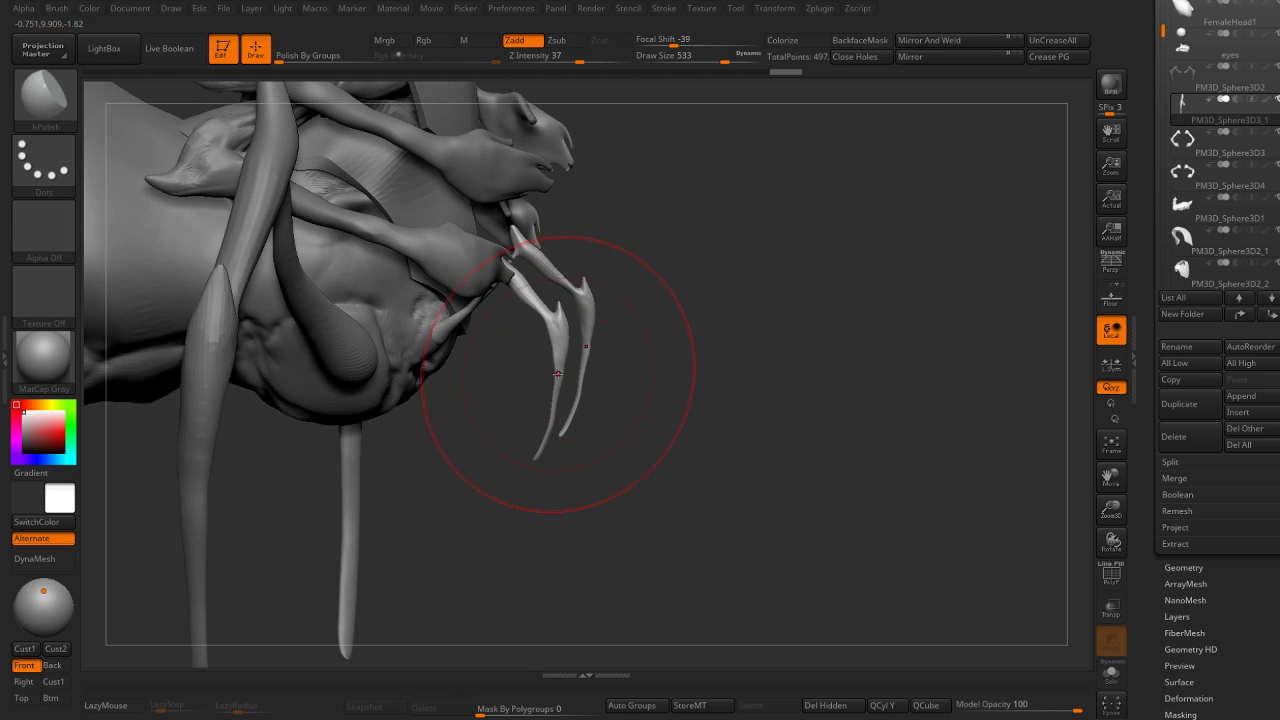
pyautogui.press('shift')
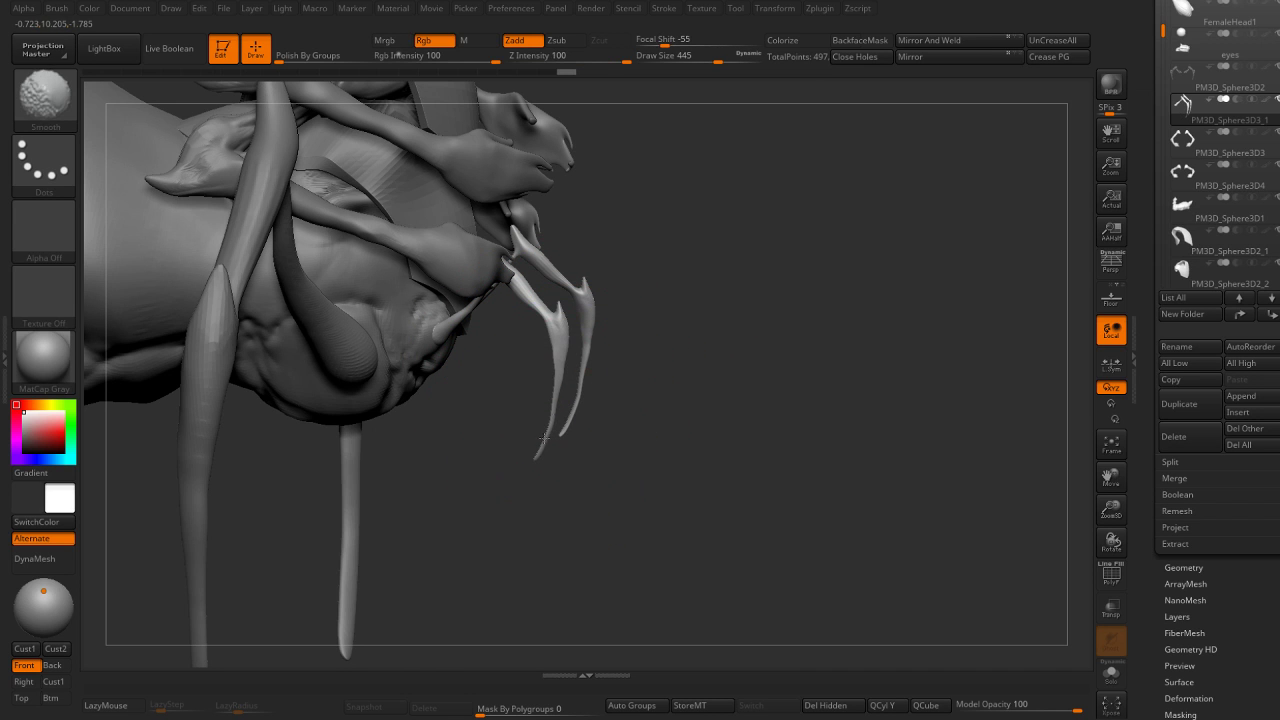
pyautogui.moveTo(548, 469); pyautogui.dragTo(563, 423)
pyautogui.press('b')
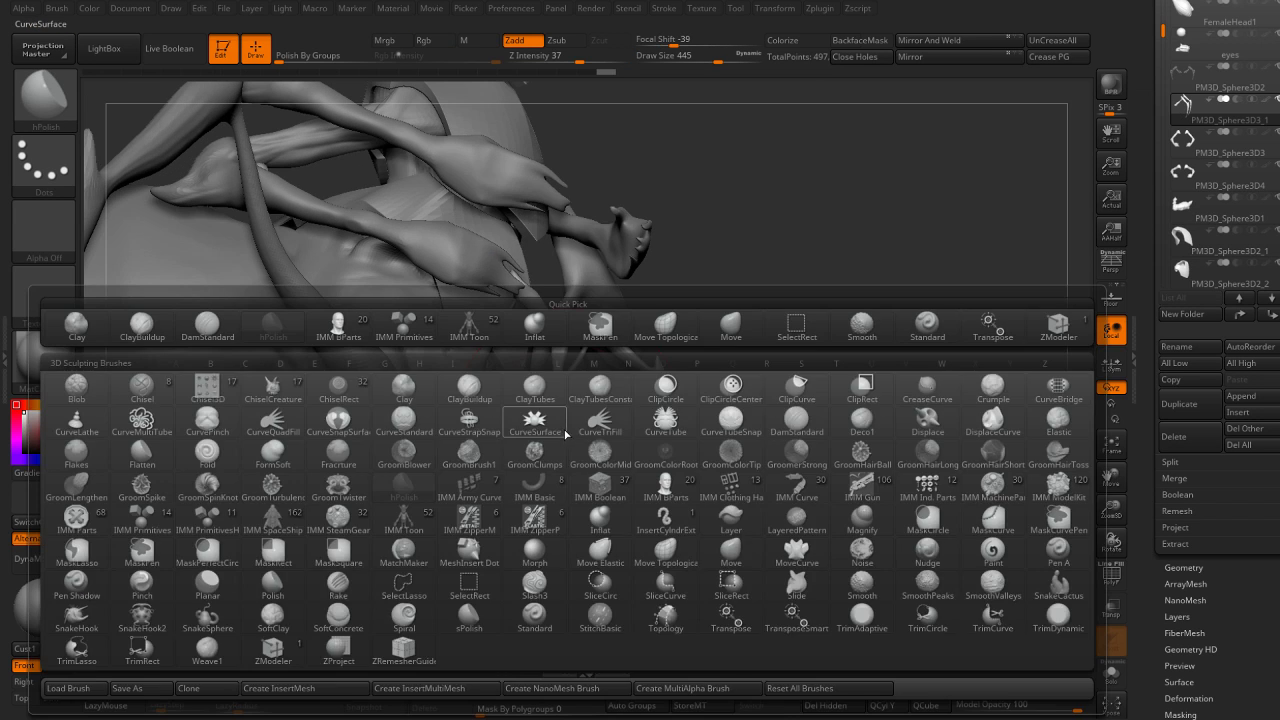
pyautogui.press('i')
pyautogui.press('n')
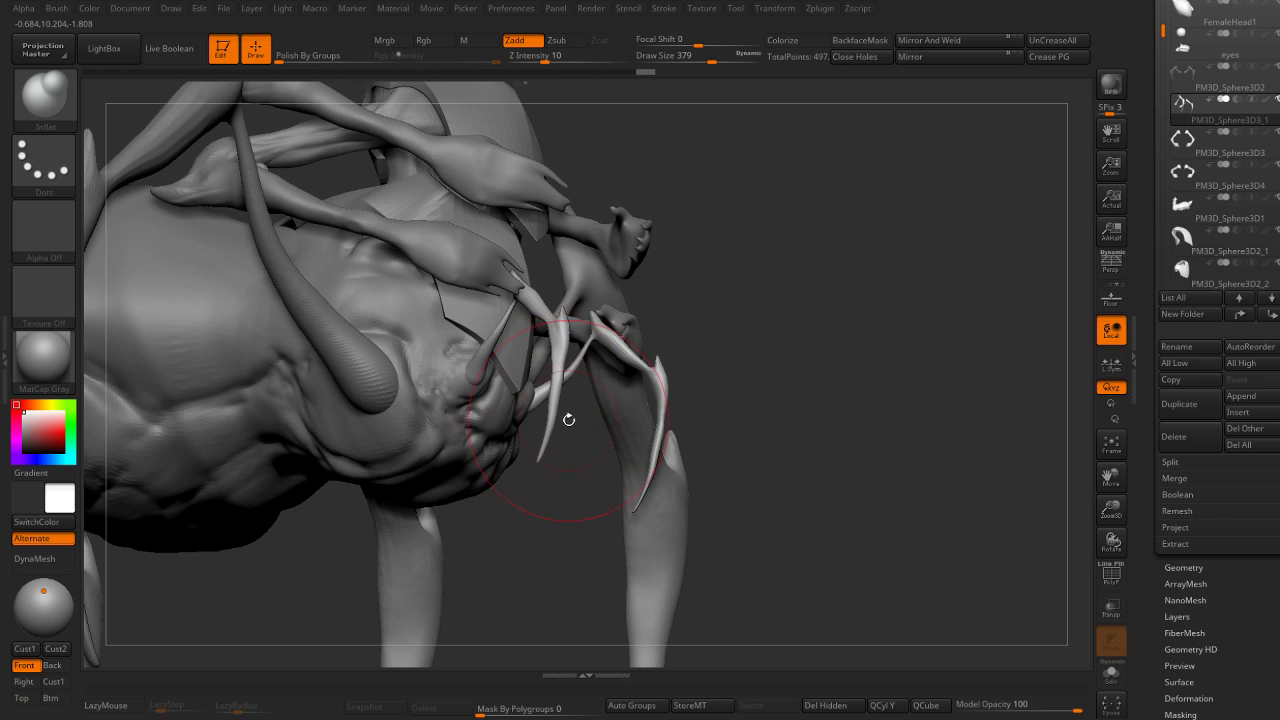
pyautogui.moveTo(566, 420); pyautogui.dragTo(530, 395)
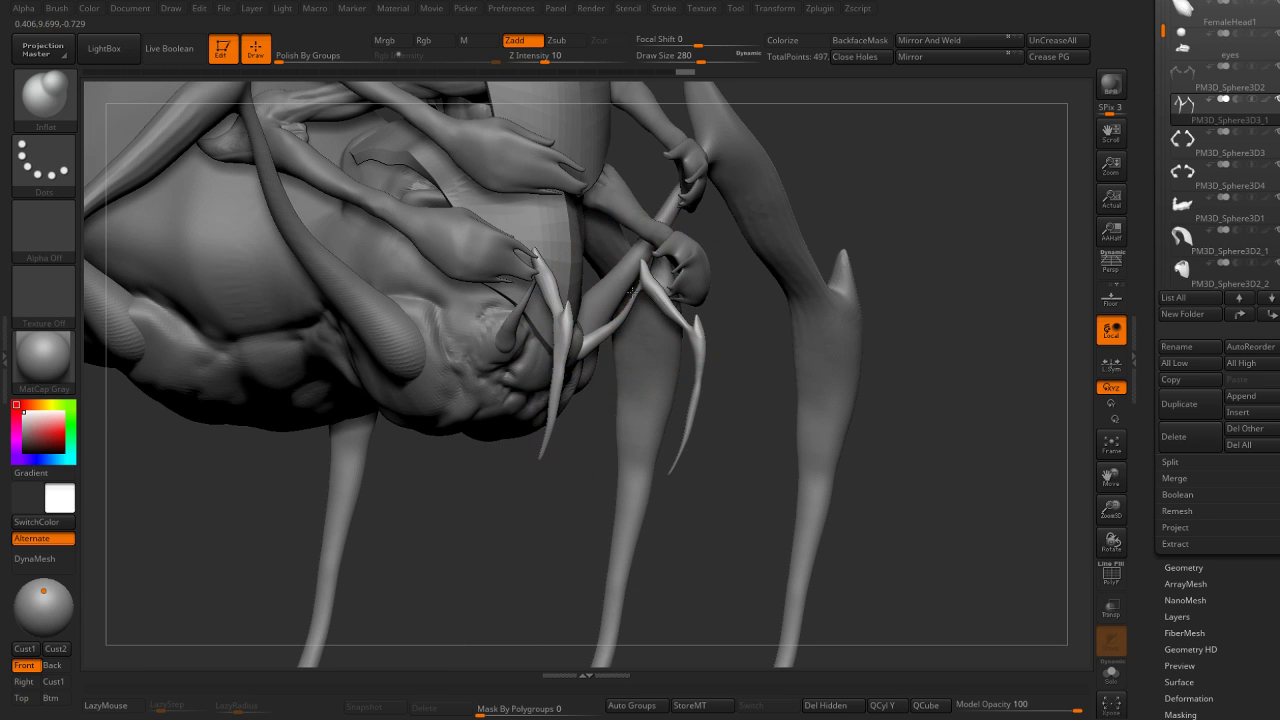
pyautogui.keyDown('ctrl'); pyautogui.keyDown('shift'); pyautogui.moveTo(655, 255); pyautogui.dragTo(595, 350); pyautogui.keyUp('shift'); pyautogui.keyUp('ctrl')
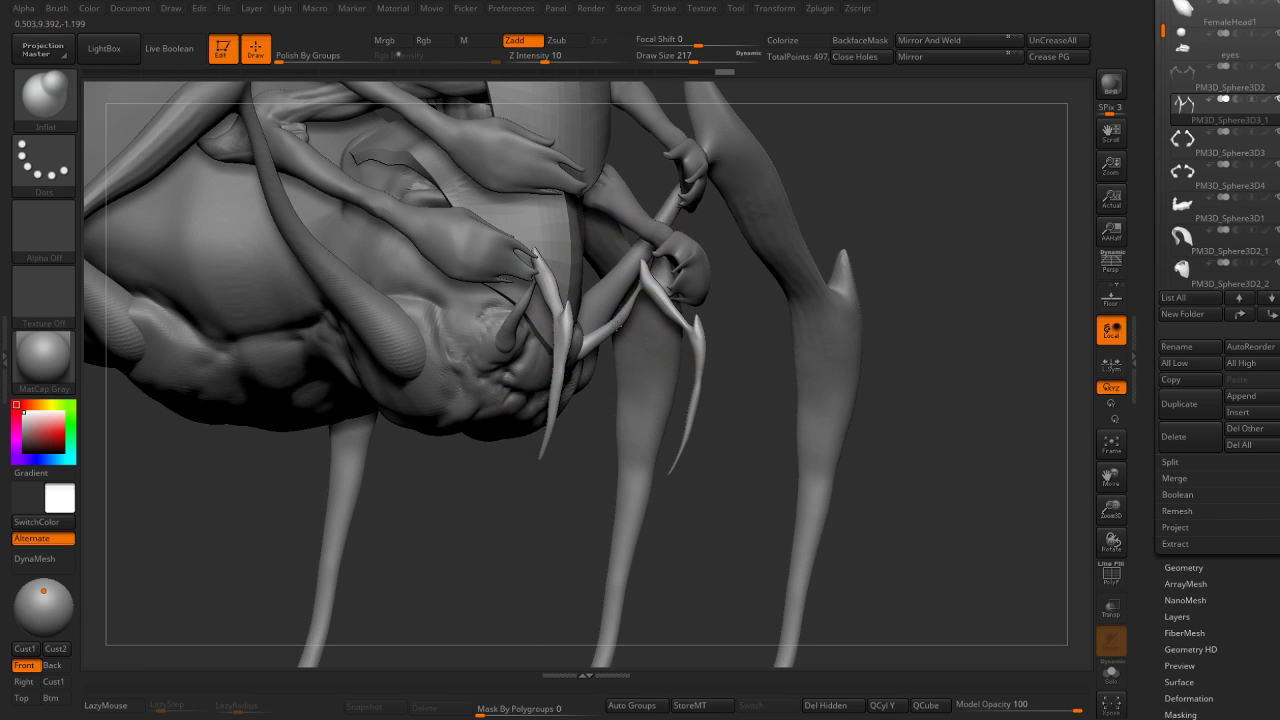
# Check the fangs from lower underside angles and a symmetric front view from below.
pyautogui.moveTo(879, 237); pyautogui.dragTo(843, 214)
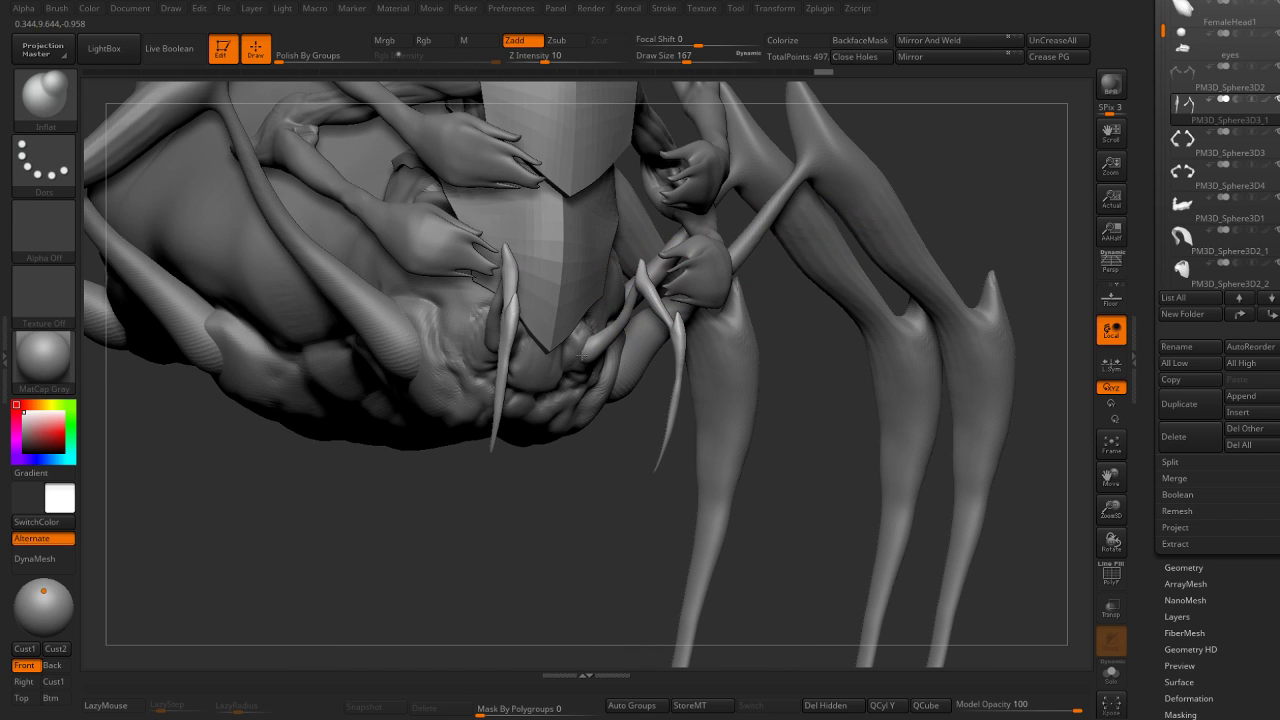
pyautogui.moveTo(720, 341); pyautogui.dragTo(688, 326)
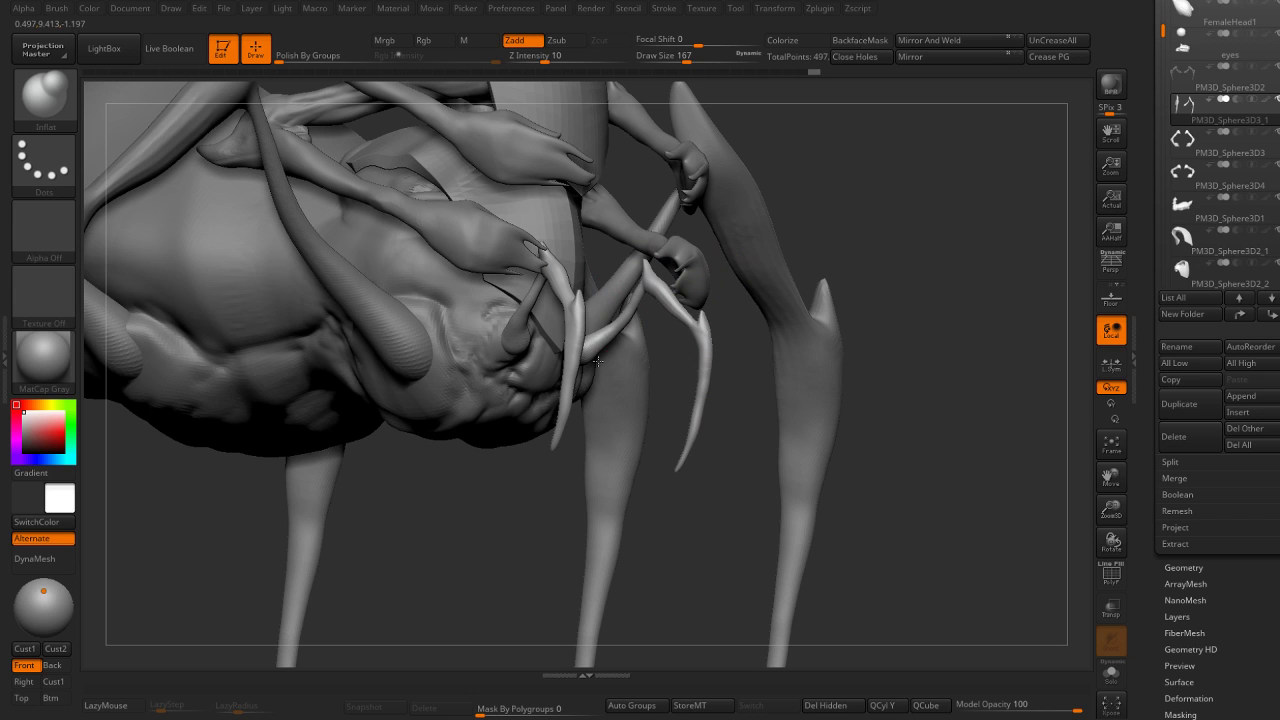
pyautogui.moveTo(807, 242)
pyautogui.mouseDown()
pyautogui.moveTo(826, 200)
pyautogui.moveTo(816, 173)
pyautogui.moveTo(860, 200)
pyautogui.moveTo(632, 380)
pyautogui.mouseUp()
pyautogui.press('f')
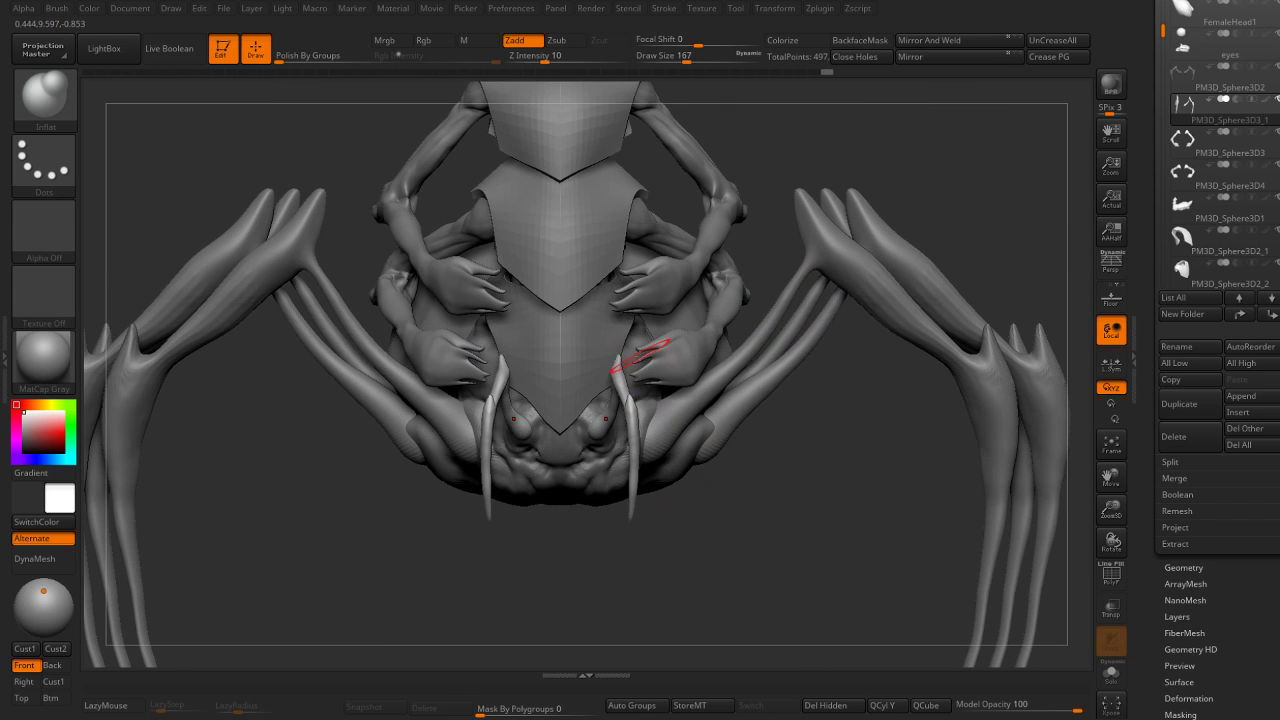
# Select the spider body subtool with the Move brush and view the whole creature angled.
pyautogui.keyDown('alt'); pyautogui.click(542, 467); pyautogui.keyUp('alt')
pyautogui.press('b')
pyautogui.press('m')
pyautogui.press('v')
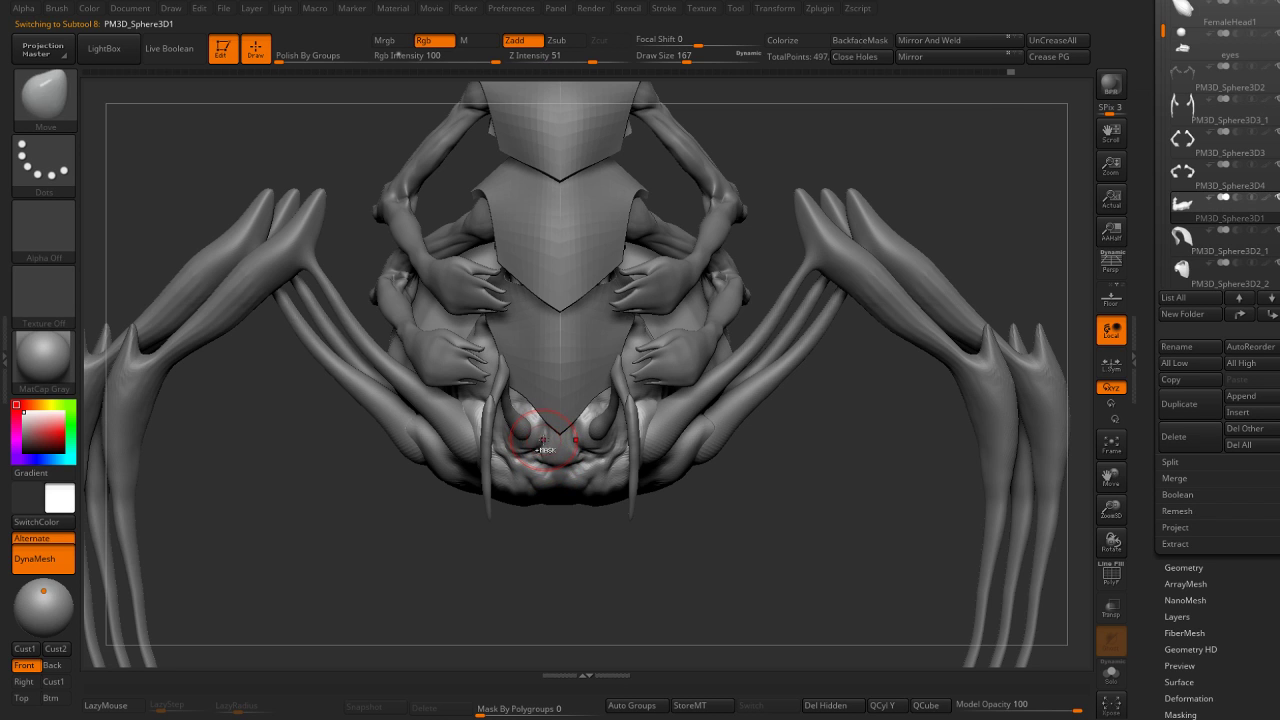
pyautogui.moveTo(700, 330); pyautogui.dragTo(787, 220)
pyautogui.press('f')
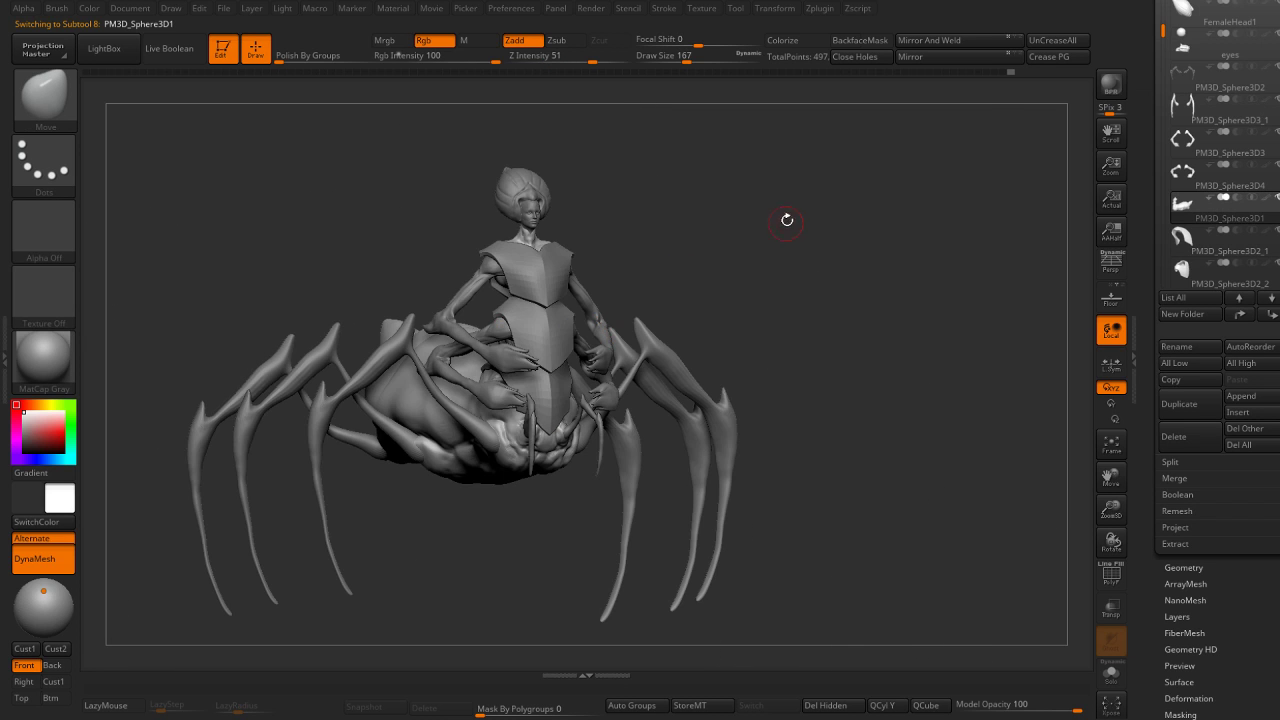
pyautogui.moveTo(674, 266)
pyautogui.mouseDown()
pyautogui.moveTo(698, 291)
pyautogui.moveTo(643, 263)
pyautogui.moveTo(657, 251)
pyautogui.moveTo(611, 360)
pyautogui.moveTo(649, 274)
pyautogui.moveTo(676, 275)
pyautogui.moveTo(655, 218)
pyautogui.moveTo(606, 214)
pyautogui.moveTo(654, 177)
pyautogui.moveTo(657, 243)
pyautogui.moveTo(635, 231)
pyautogui.moveTo(677, 223)
pyautogui.moveTo(664, 224)
pyautogui.mouseUp()
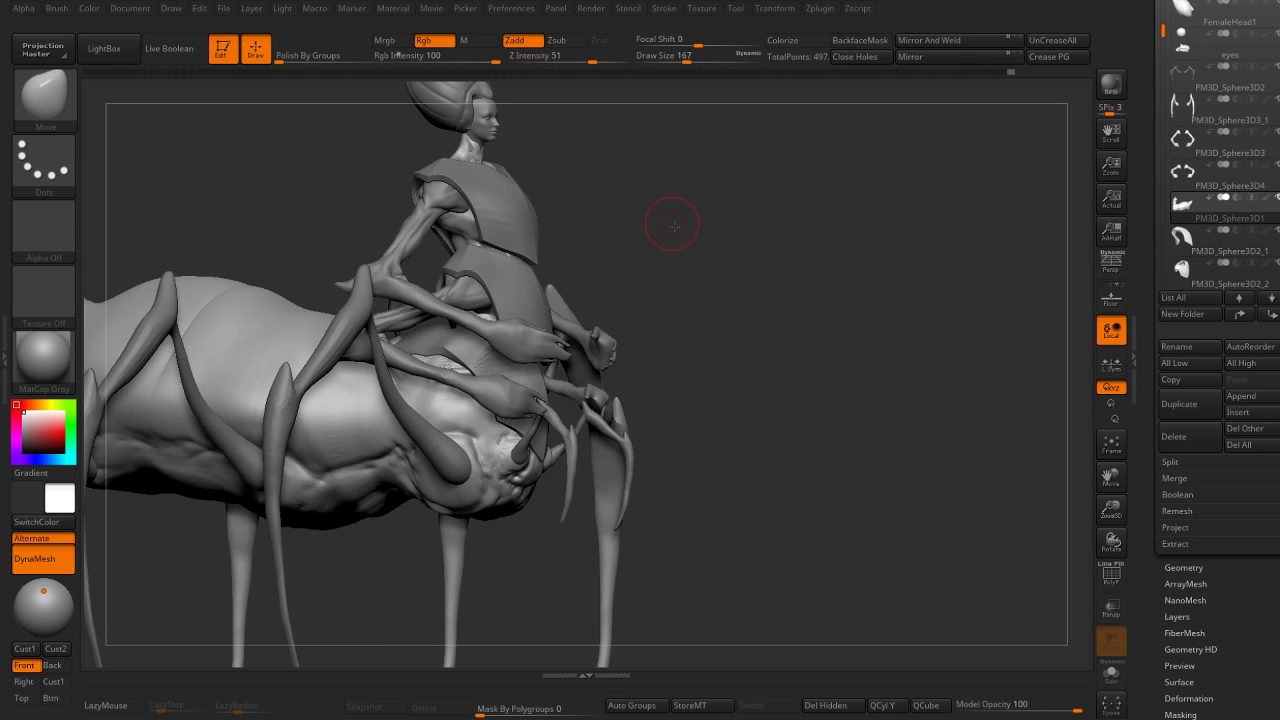
# Select the neck plate and smooth its edge with an enlarged brush.
pyautogui.moveTo(673, 226); pyautogui.dragTo(507, 375)
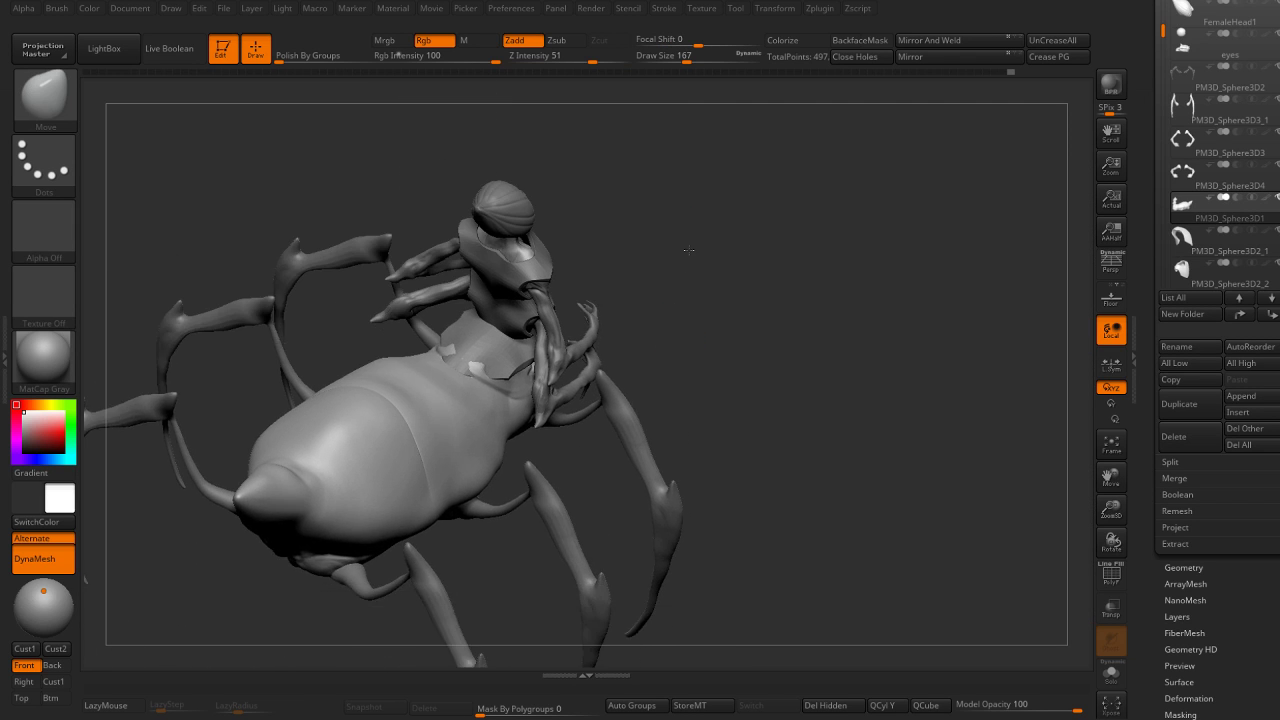
pyautogui.keyDown('alt'); pyautogui.click(488, 366); pyautogui.keyUp('alt')
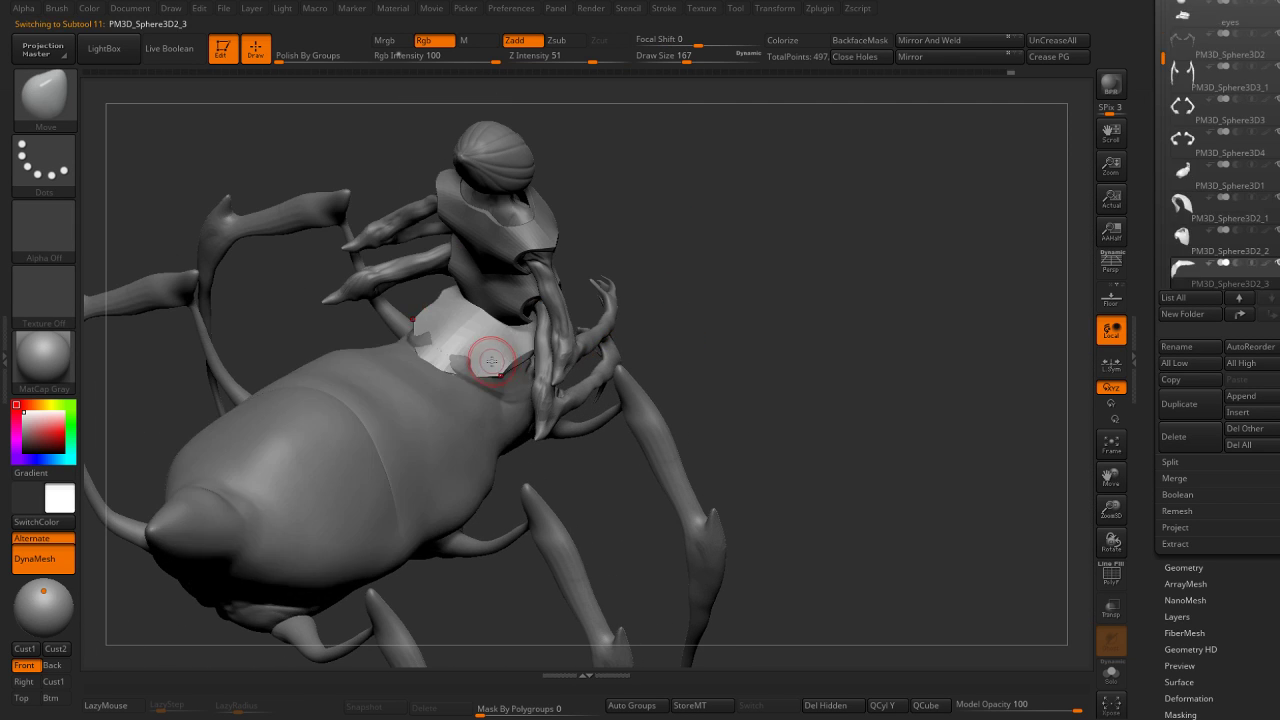
pyautogui.press(']')
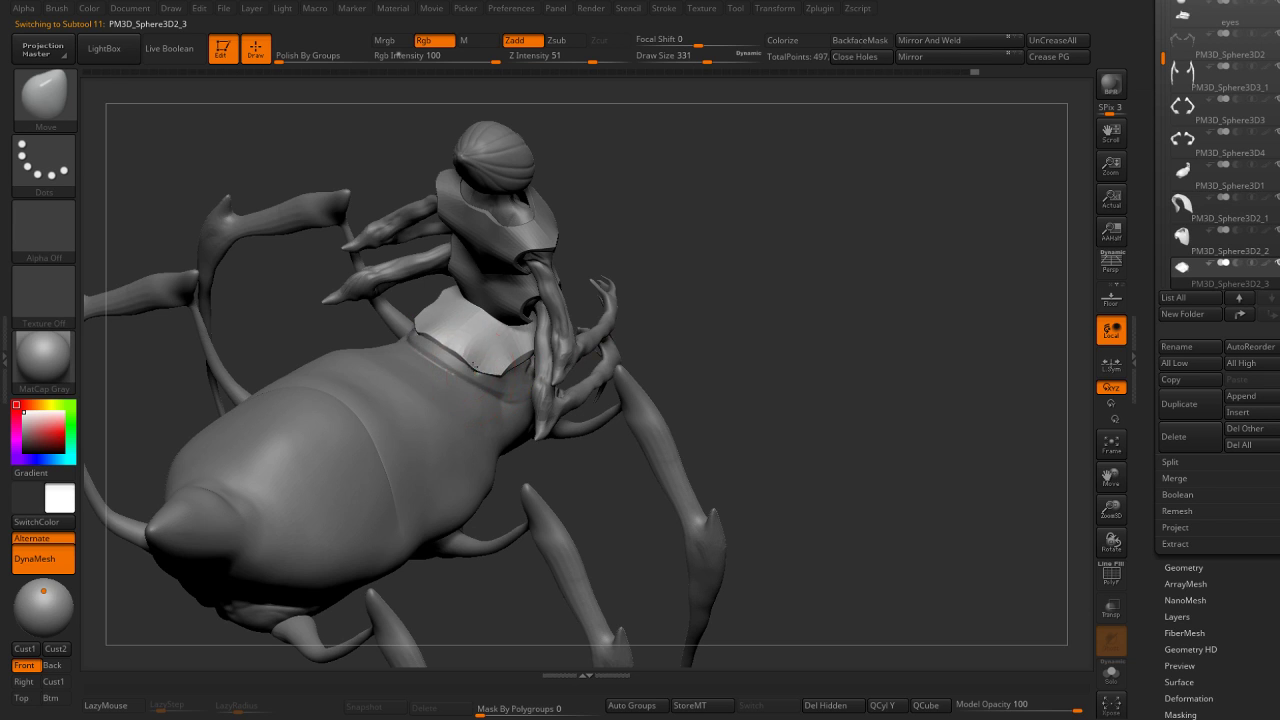
pyautogui.moveTo(494, 380); pyautogui.dragTo(600, 290)
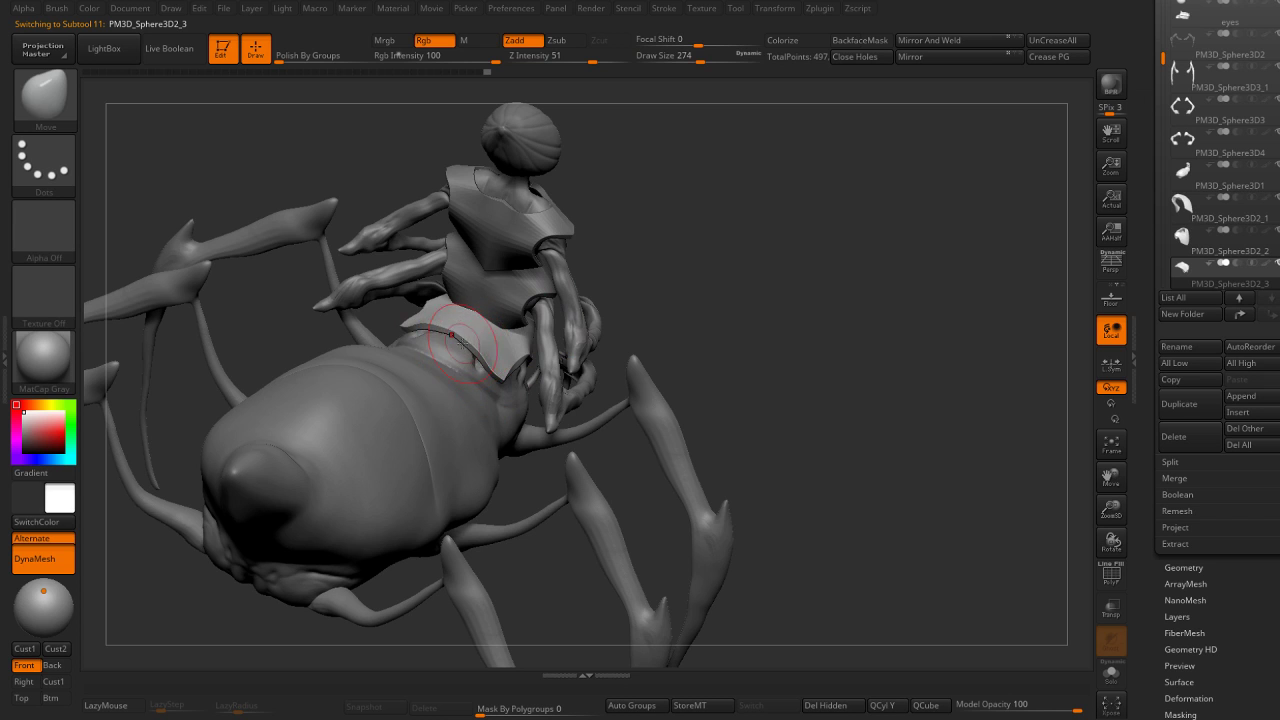
pyautogui.keyDown('alt'); pyautogui.click(493, 368); pyautogui.keyUp('alt')
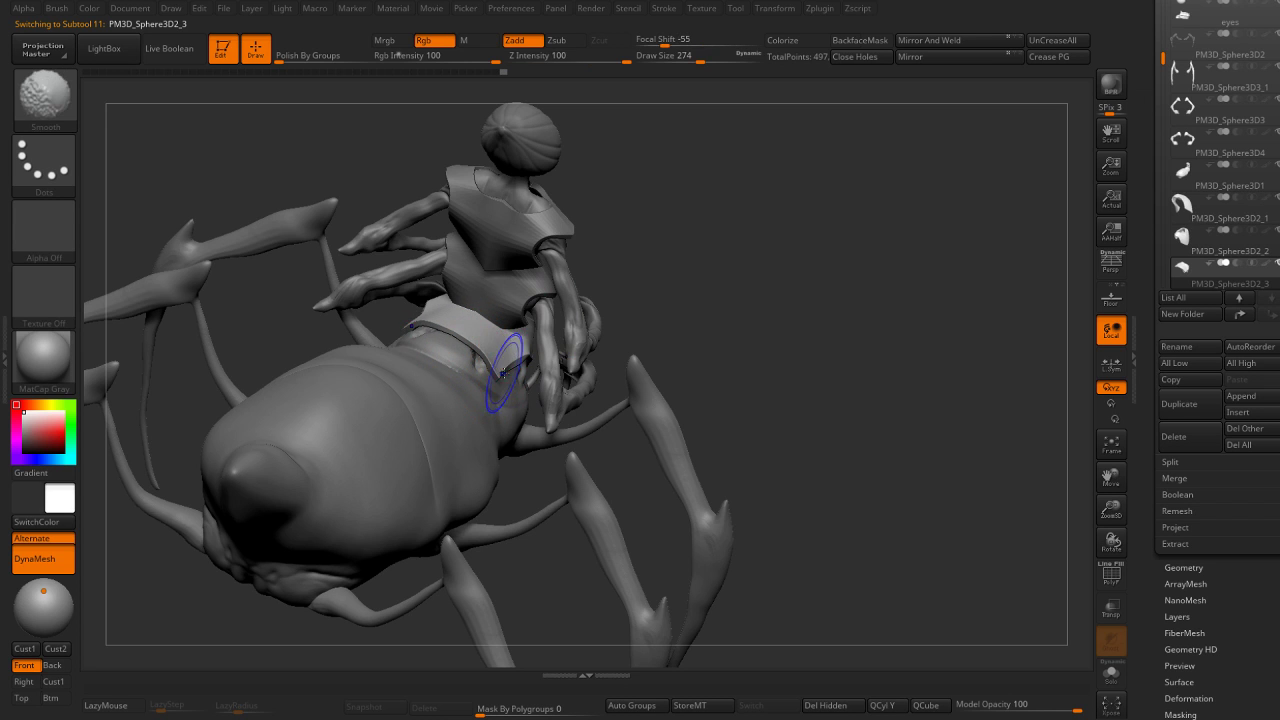
pyautogui.moveTo(700, 286)
pyautogui.mouseDown()
pyautogui.moveTo(697, 250)
pyautogui.moveTo(753, 262)
pyautogui.mouseUp()
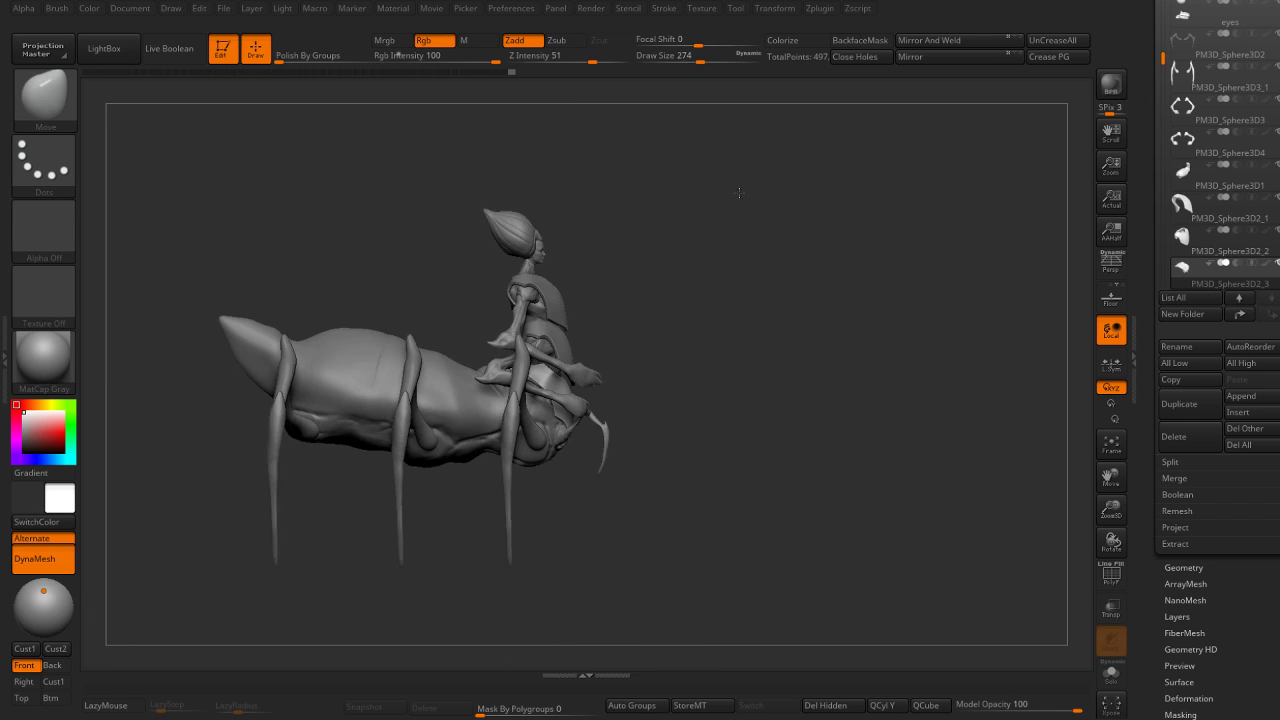
# Select the spider body subtool and switch to the DamStandard brush for the abdomen.
pyautogui.keyDown('alt'); pyautogui.click(380, 362); pyautogui.keyUp('alt')
pyautogui.moveTo(371, 300)
pyautogui.mouseDown()
pyautogui.moveTo(371, 235)
pyautogui.moveTo(386, 294)
pyautogui.moveTo(281, 326)
pyautogui.mouseUp()
pyautogui.press('b')
pyautogui.press('d')
pyautogui.press('s')
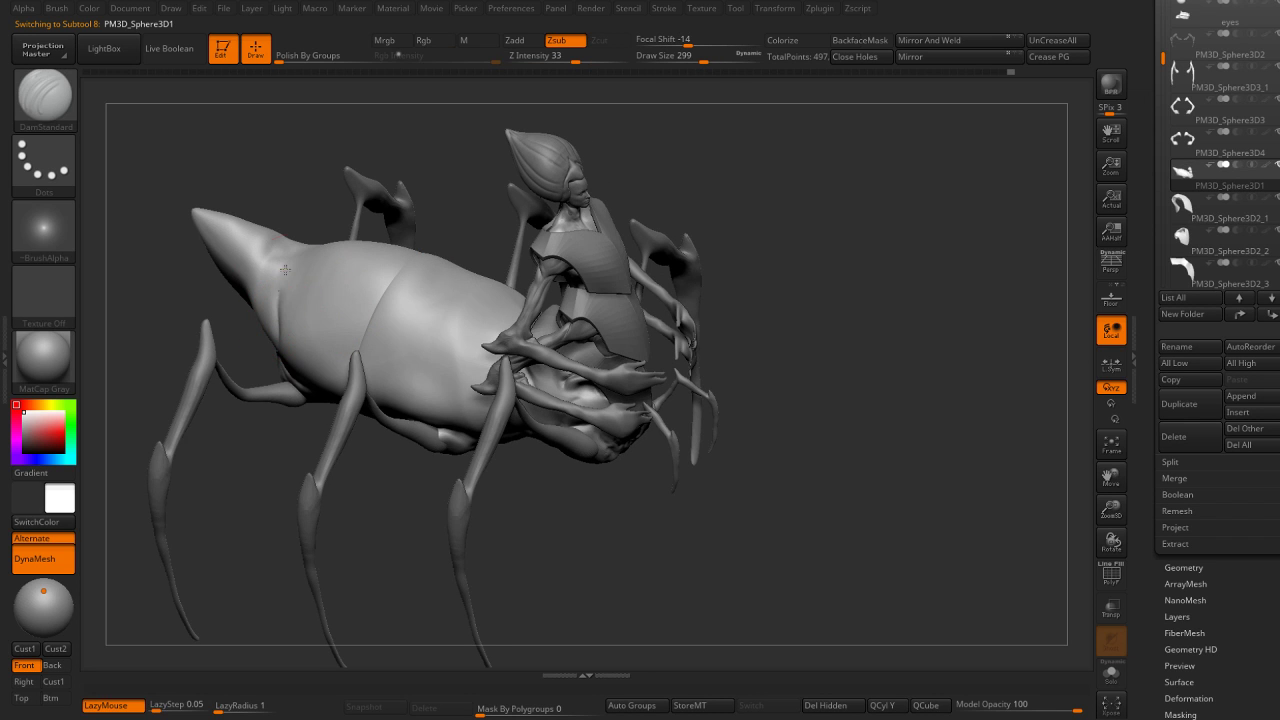
pyautogui.moveTo(298, 242); pyautogui.dragTo(300, 249)
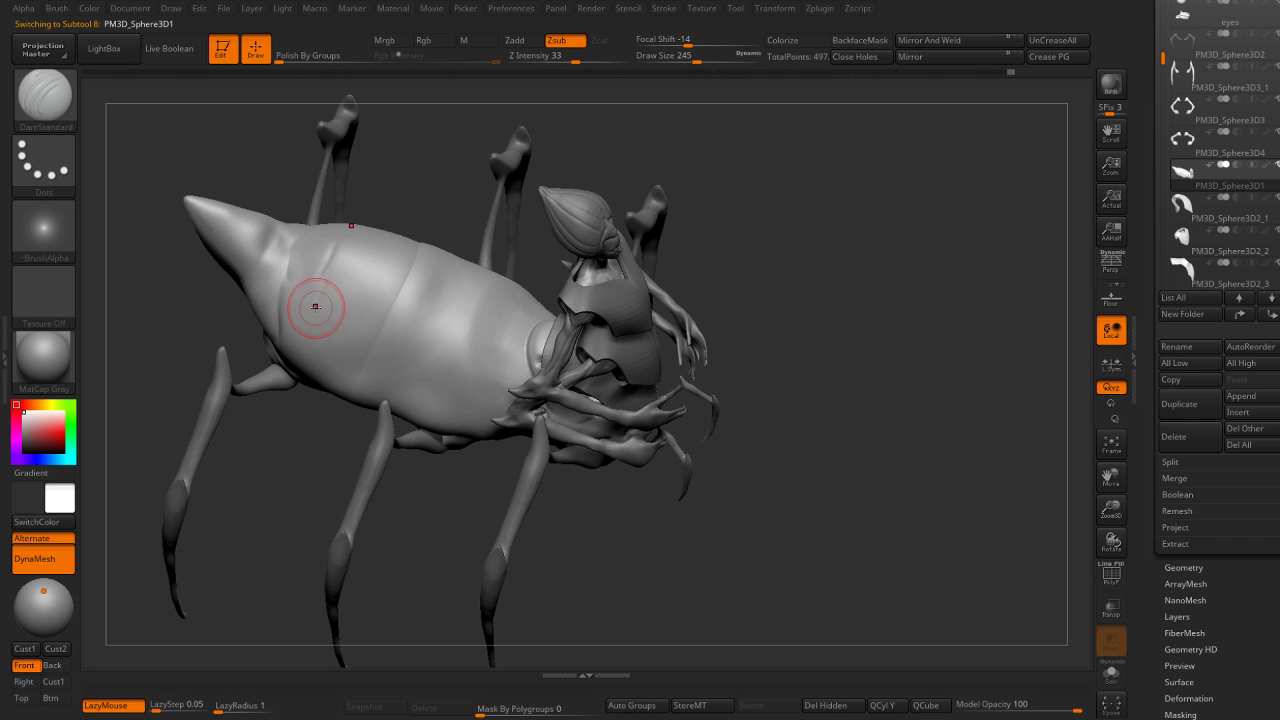
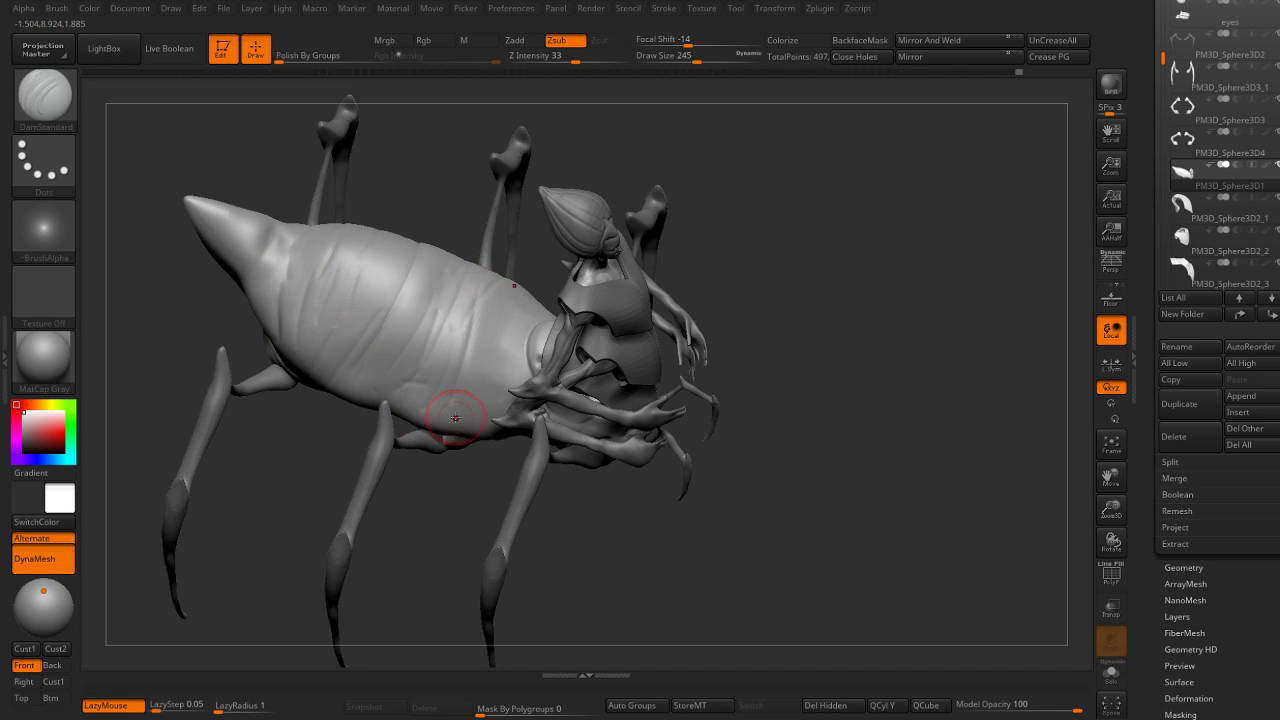
# Carve a deep, mouth-like crease along the upper ridge of the creature's pointed snout.
pyautogui.press('shift')
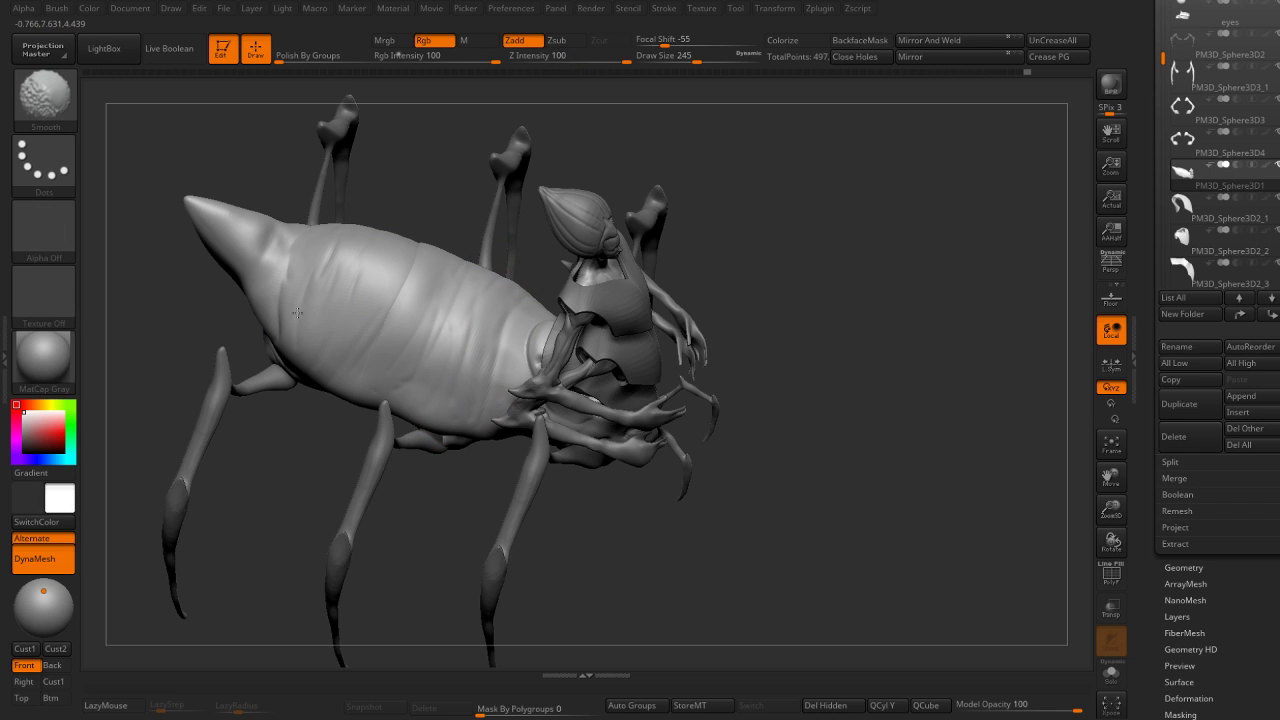
pyautogui.moveTo(271, 206)
pyautogui.mouseDown()
pyautogui.moveTo(425, 235)
pyautogui.moveTo(350, 344)
pyautogui.mouseUp()
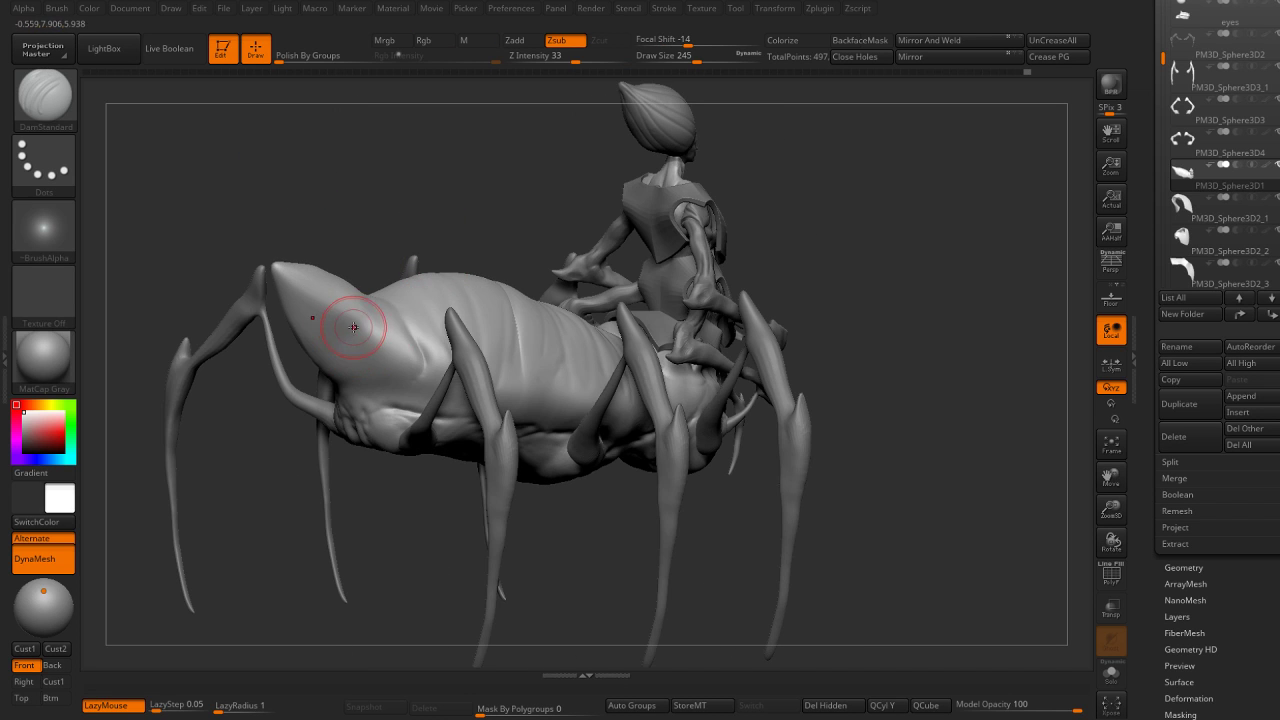
pyautogui.press('b')
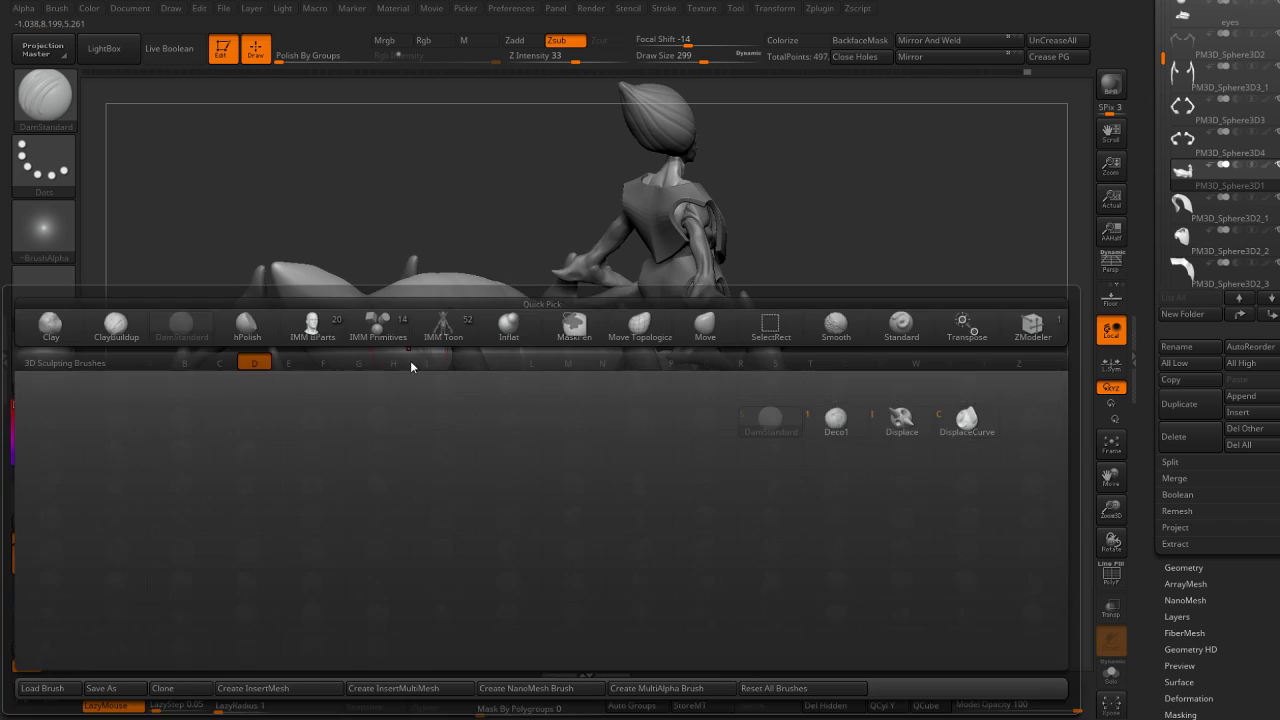
pyautogui.press('s')
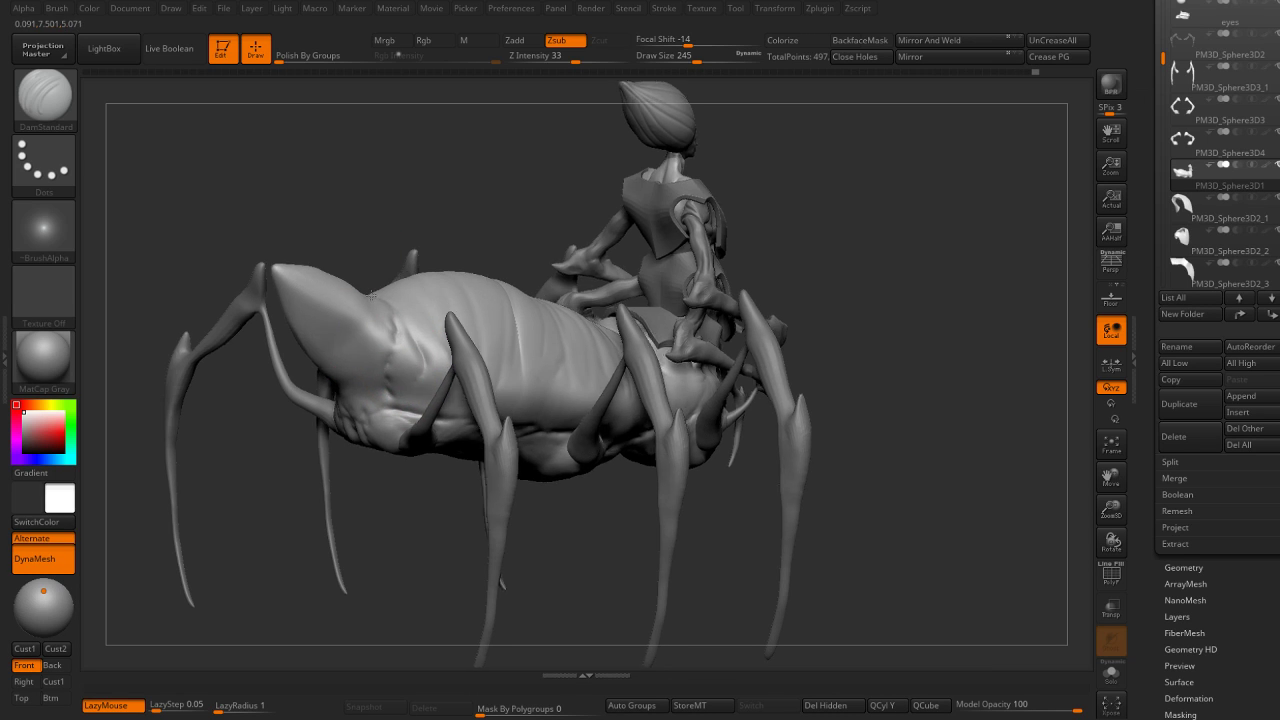
pyautogui.moveTo(369, 292); pyautogui.dragTo(368, 296, button='right')
pyautogui.moveTo(398, 366); pyautogui.dragTo(370, 375, button='right')
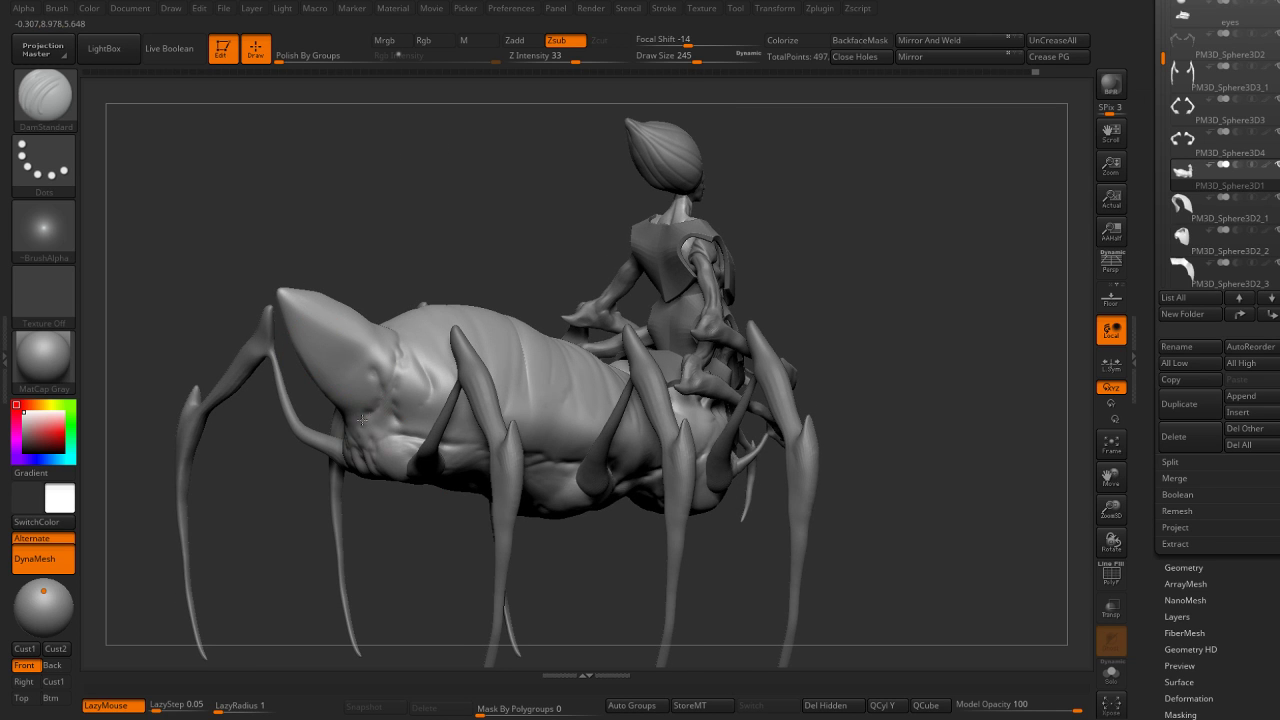
pyautogui.moveTo(312, 454)
pyautogui.mouseDown(button='right')
pyautogui.moveTo(534, 220)
pyautogui.moveTo(385, 297)
pyautogui.mouseUp(button='right')
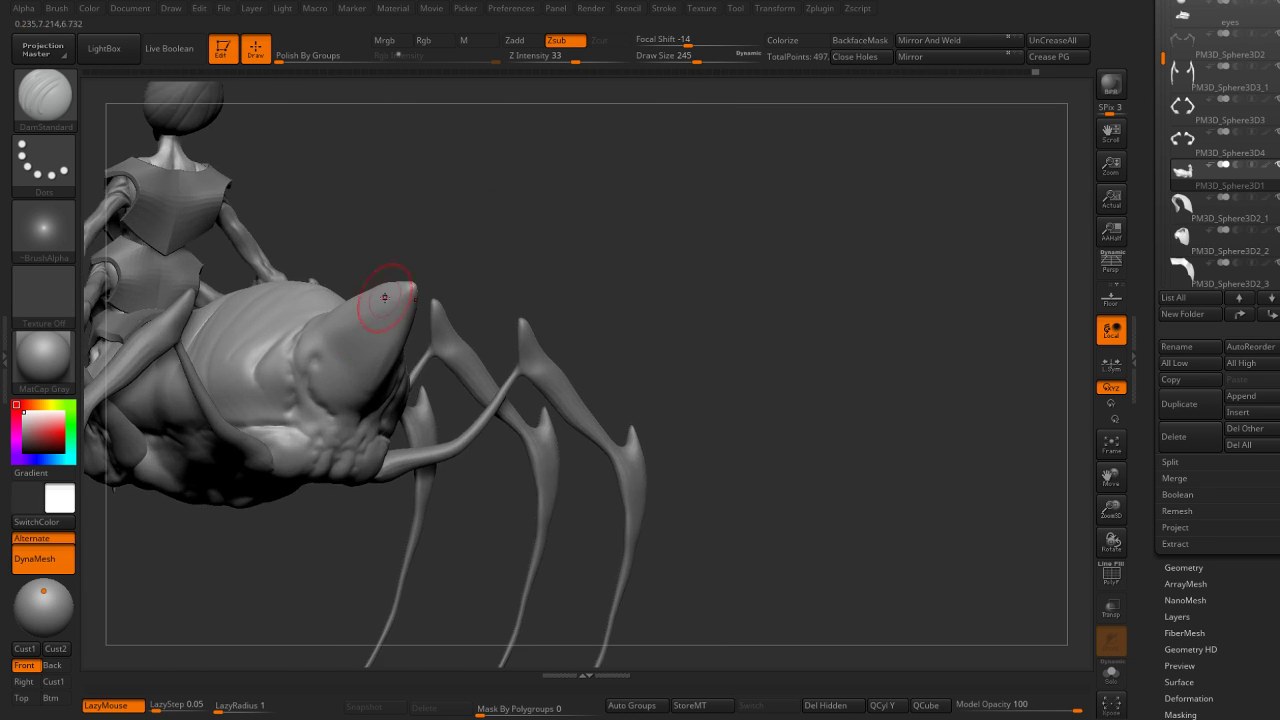
pyautogui.moveTo(310, 347); pyautogui.dragTo(475, 239, button='right')
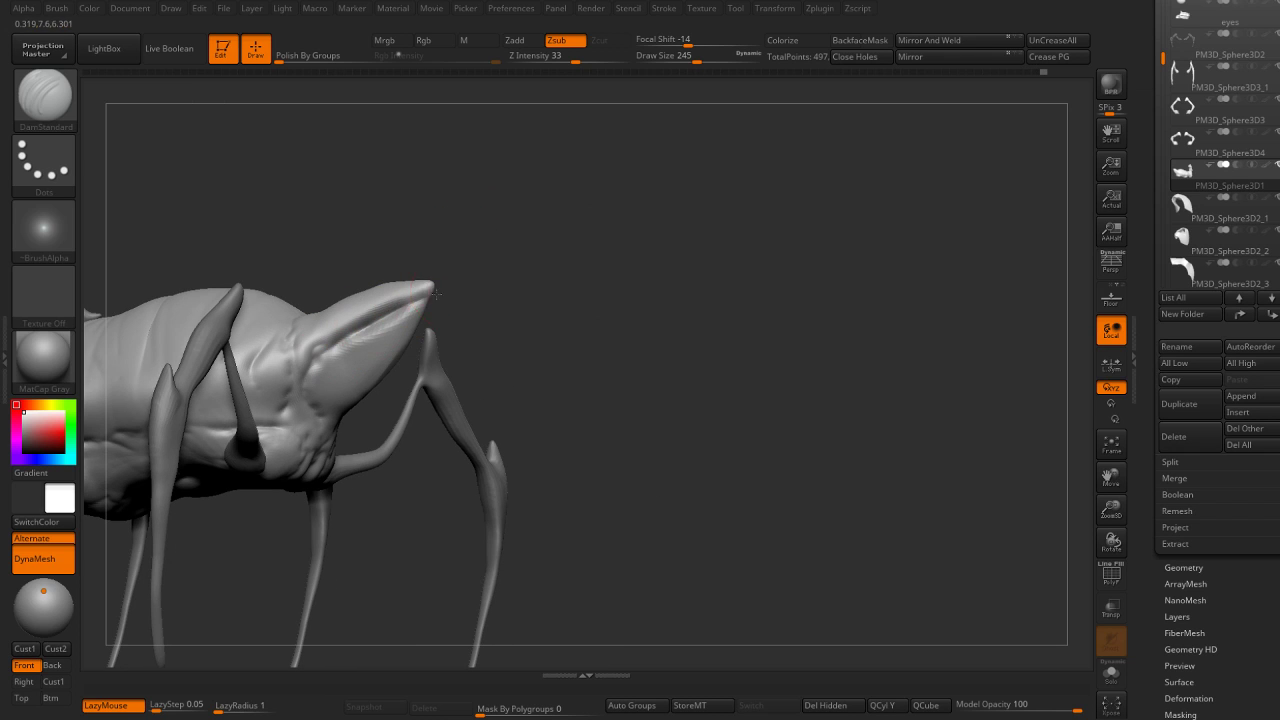
pyautogui.moveTo(480, 277); pyautogui.dragTo(341, 347, button='right')
pyautogui.moveTo(356, 337)
pyautogui.mouseDown()
pyautogui.moveTo(399, 316)
pyautogui.moveTo(364, 338)
pyautogui.mouseUp()
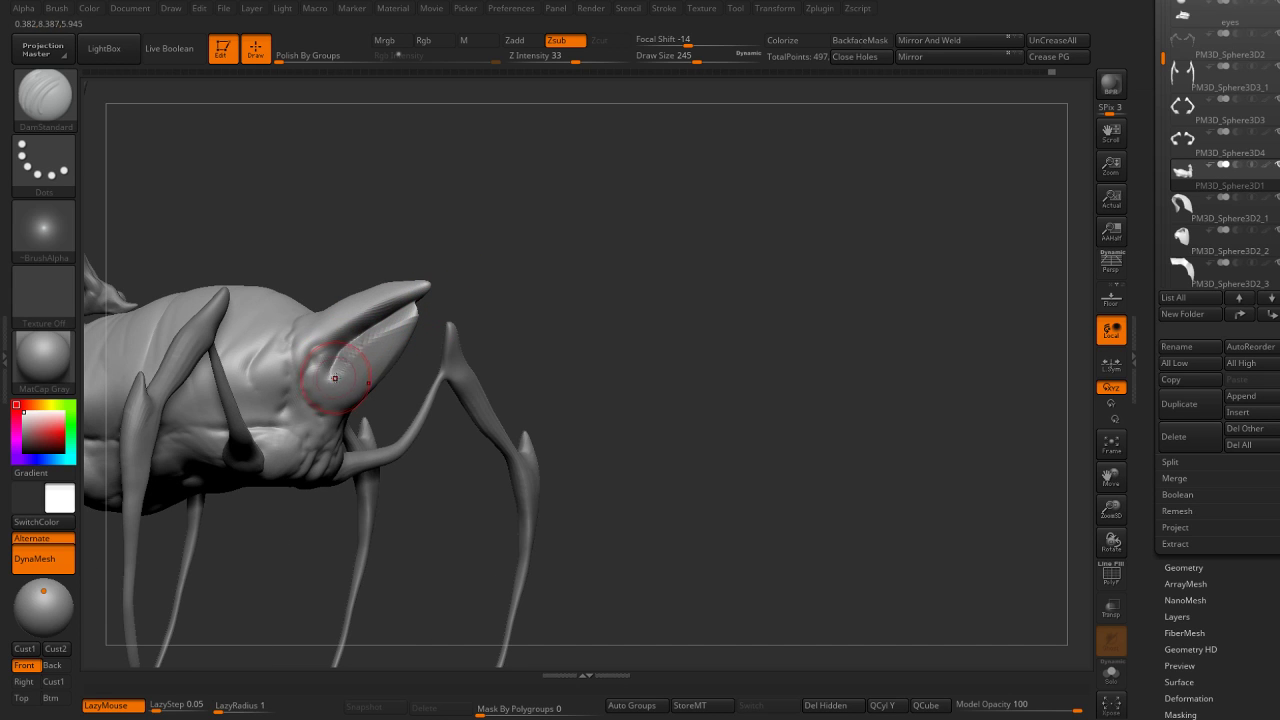
pyautogui.press('b')
pyautogui.press('c')
pyautogui.press('b')
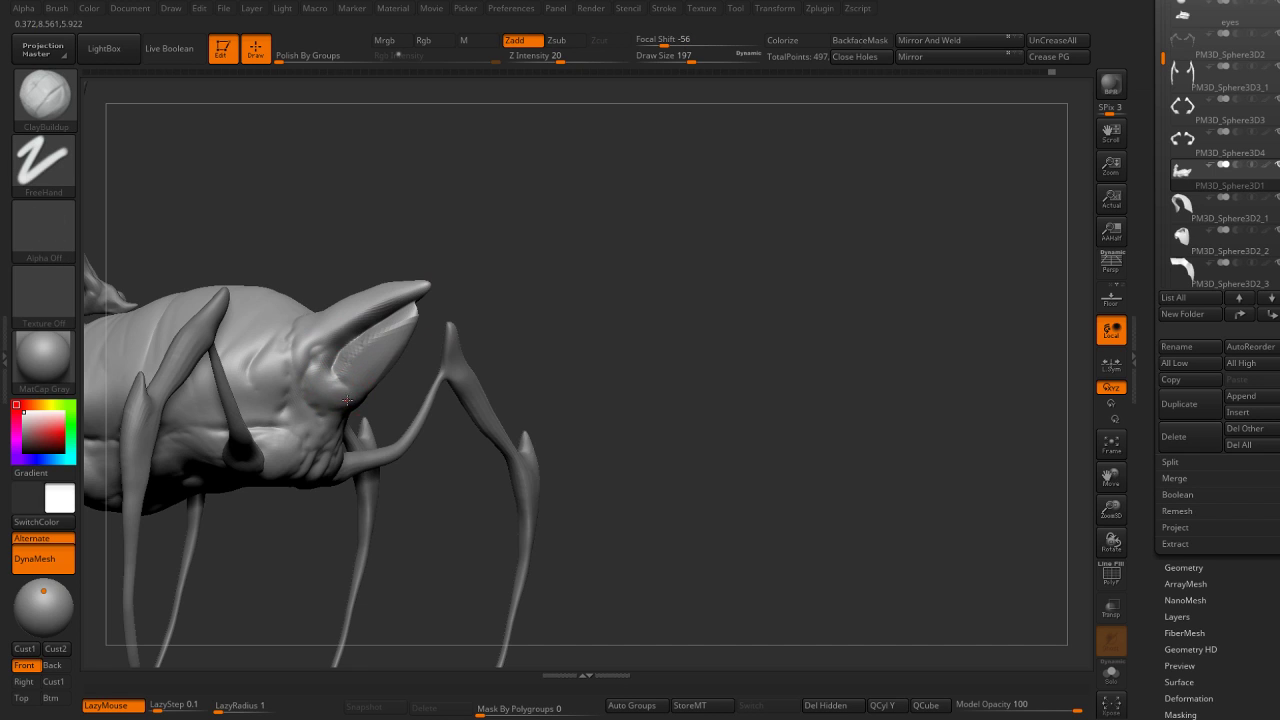
pyautogui.press('[')
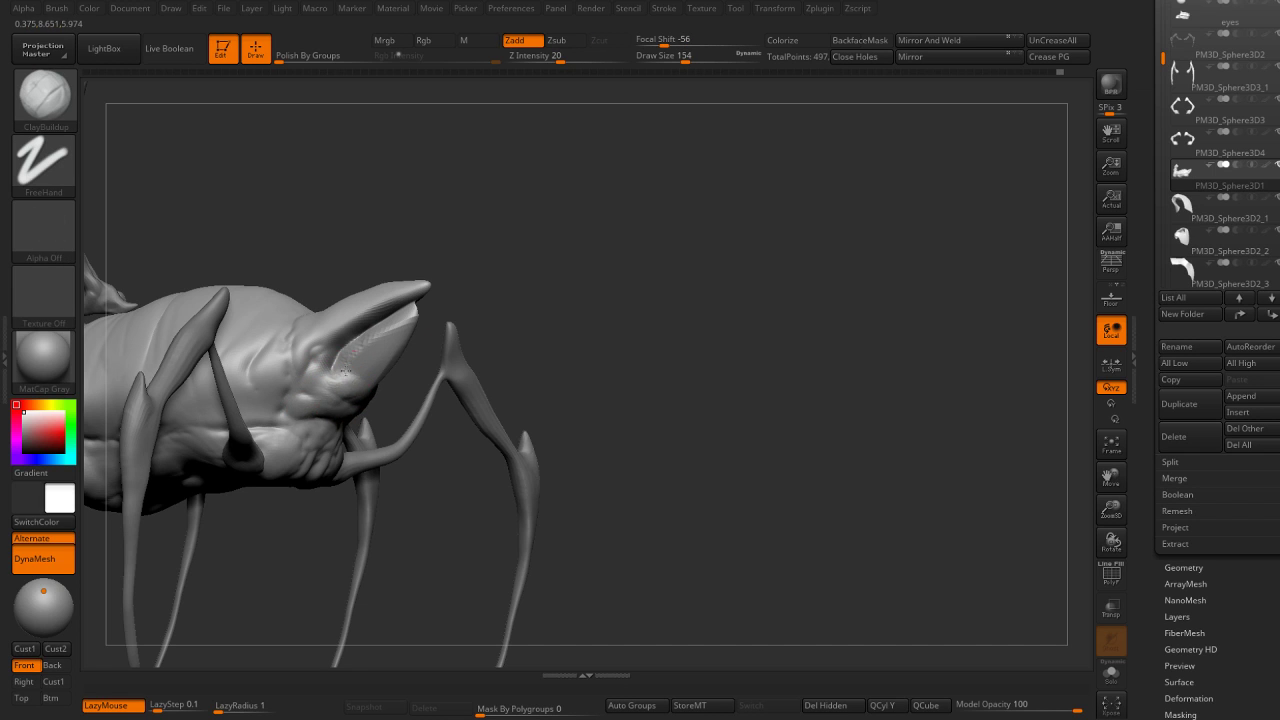
pyautogui.moveTo(375, 382)
pyautogui.mouseDown(button='right')
pyautogui.moveTo(360, 393)
pyautogui.moveTo(494, 331)
pyautogui.moveTo(466, 380)
pyautogui.moveTo(316, 428)
pyautogui.moveTo(270, 371)
pyautogui.mouseUp(button='right')
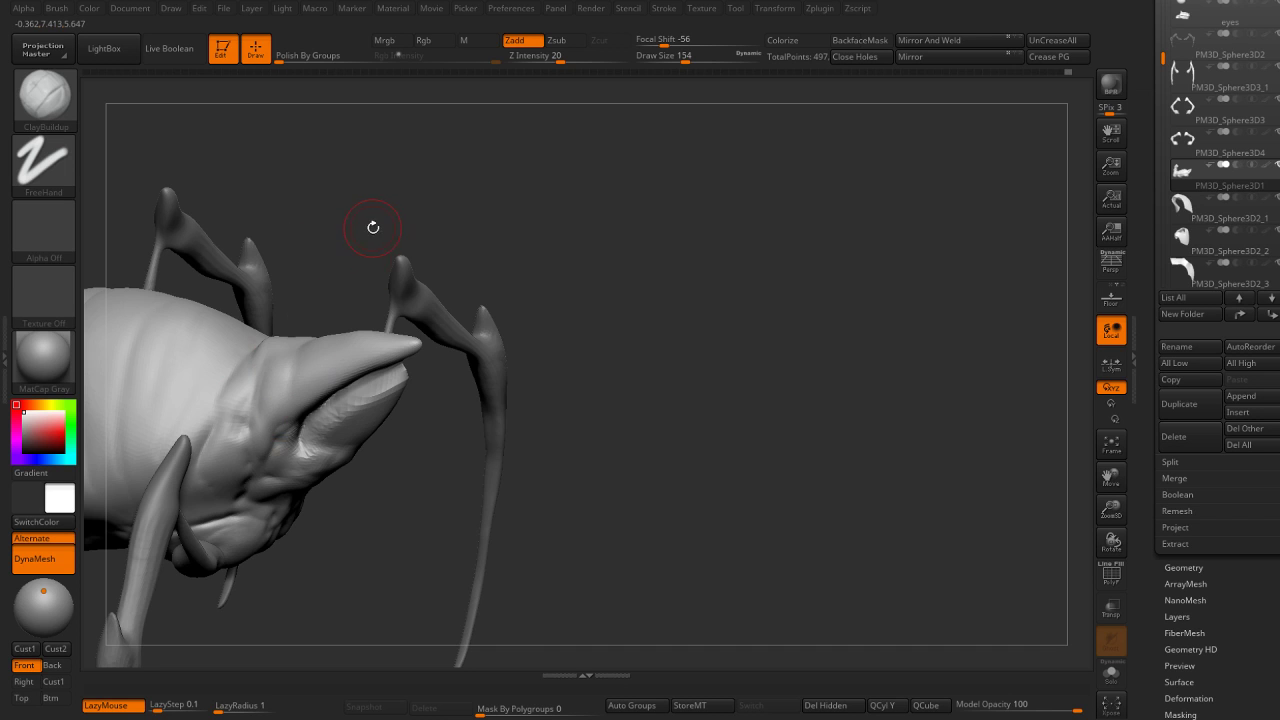
pyautogui.moveTo(373, 227)
pyautogui.mouseDown()
pyautogui.moveTo(363, 203)
pyautogui.moveTo(357, 286)
pyautogui.moveTo(366, 266)
pyautogui.moveTo(253, 397)
pyautogui.mouseUp()
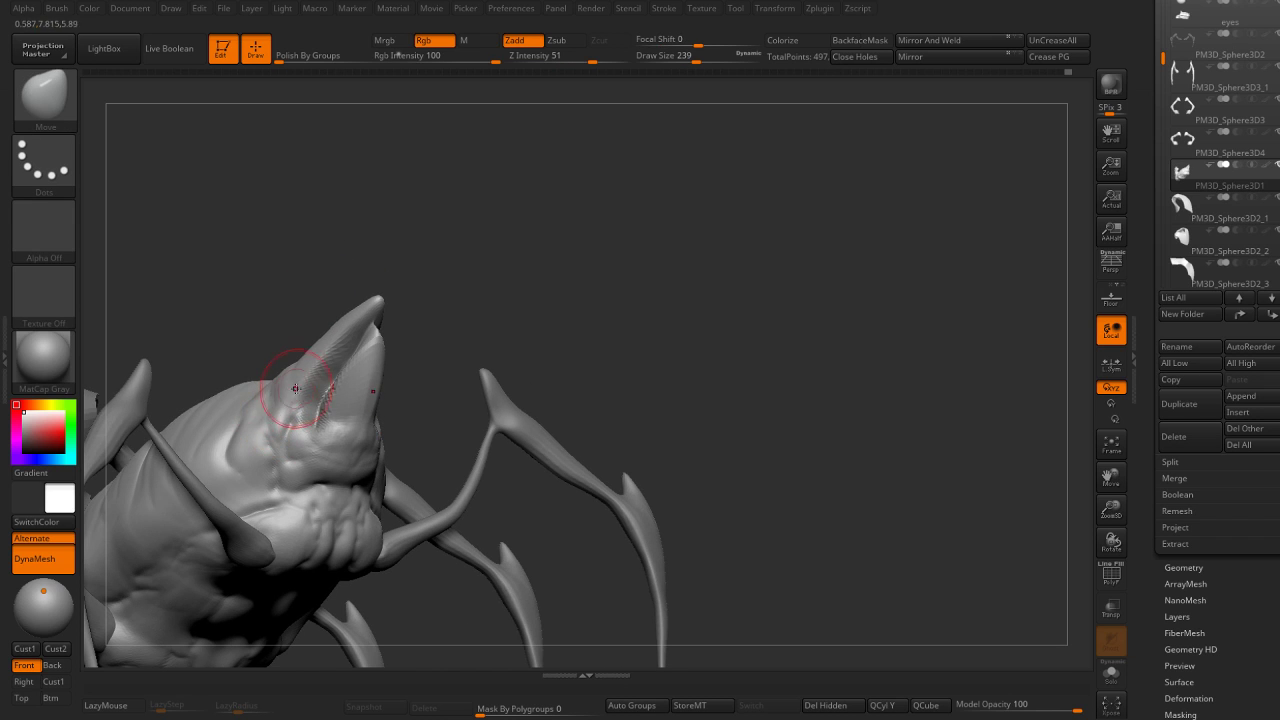
# Pull the head crest with the Move brush into a longer, upward-curving hook, then pick hPolish.
pyautogui.moveTo(286, 360); pyautogui.dragTo(321, 365, button='right')
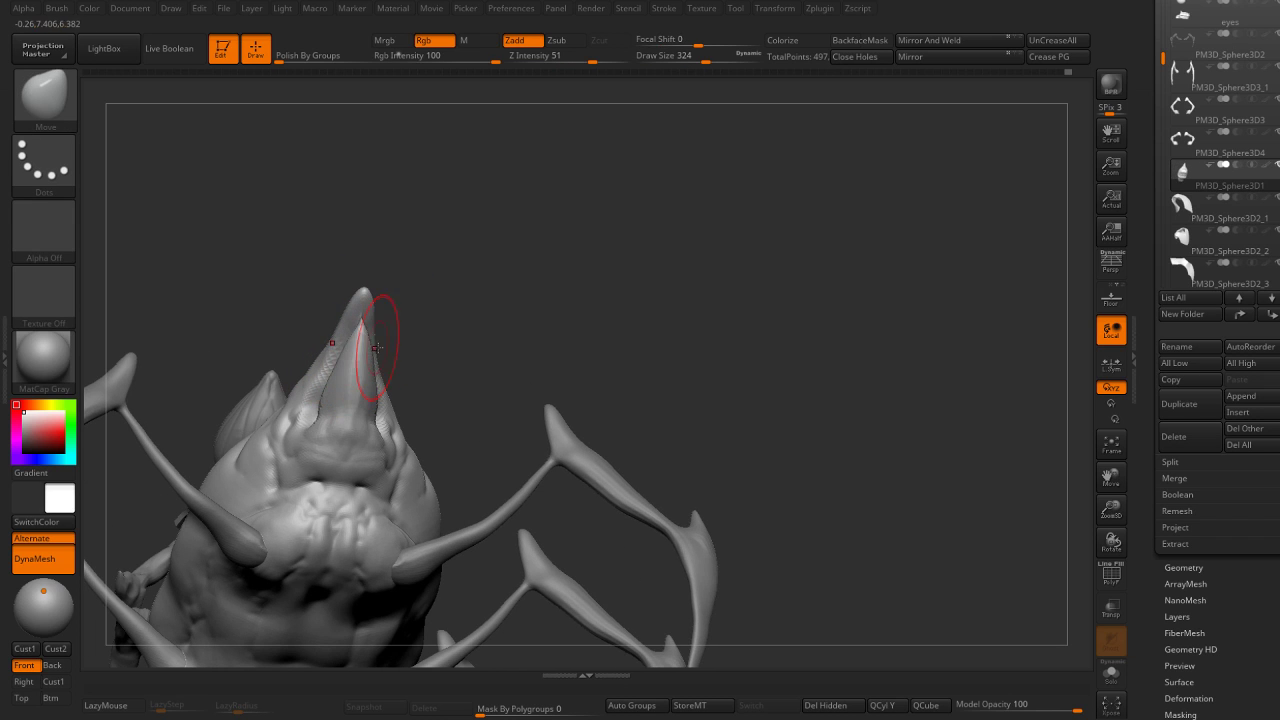
pyautogui.moveTo(390, 370); pyautogui.dragTo(377, 391, button='right')
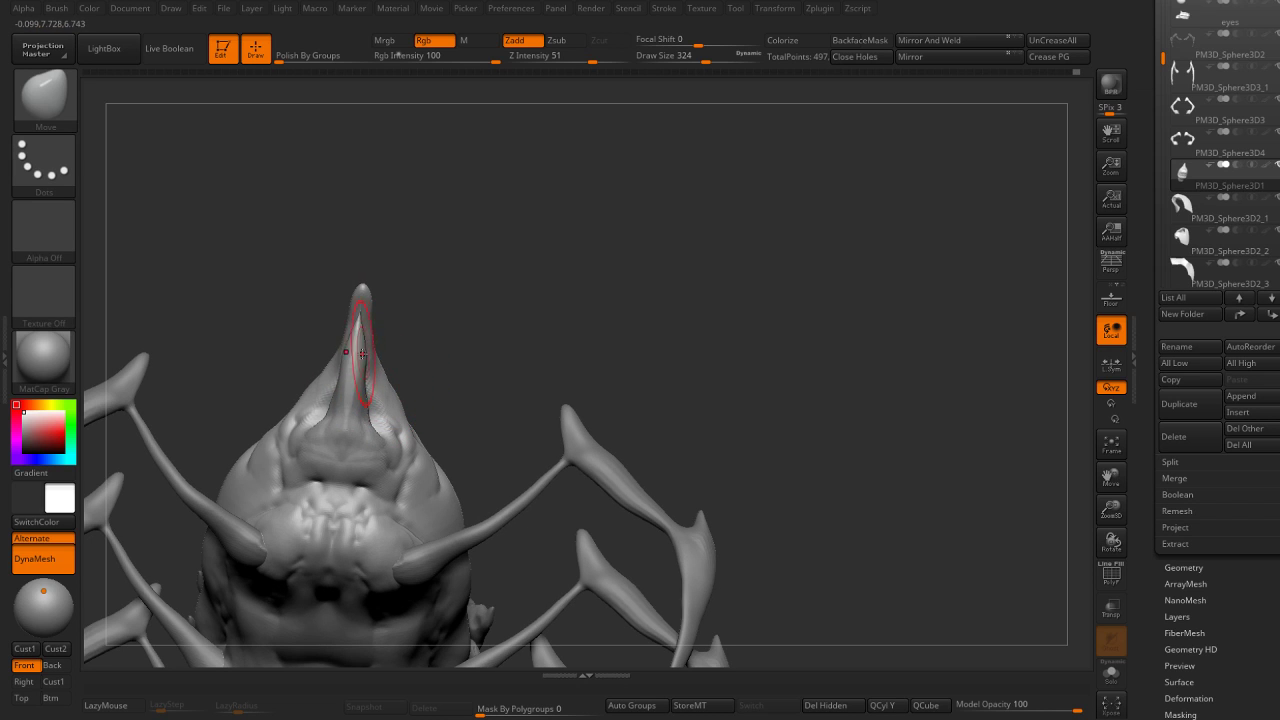
pyautogui.keyDown('shift'); pyautogui.moveTo(362, 354); pyautogui.dragTo(358, 357); pyautogui.keyUp('shift')
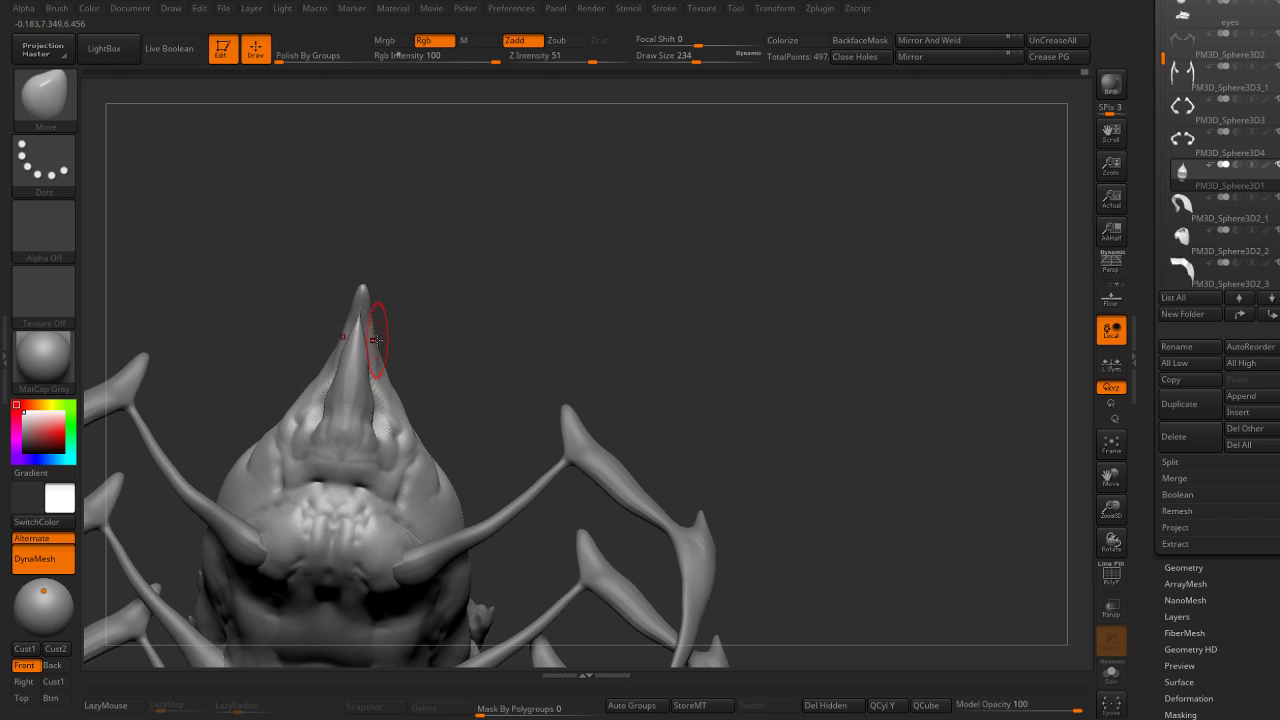
pyautogui.moveTo(371, 313)
pyautogui.mouseDown()
pyautogui.moveTo(402, 286)
pyautogui.moveTo(451, 289)
pyautogui.moveTo(451, 306)
pyautogui.moveTo(382, 322)
pyautogui.mouseUp()
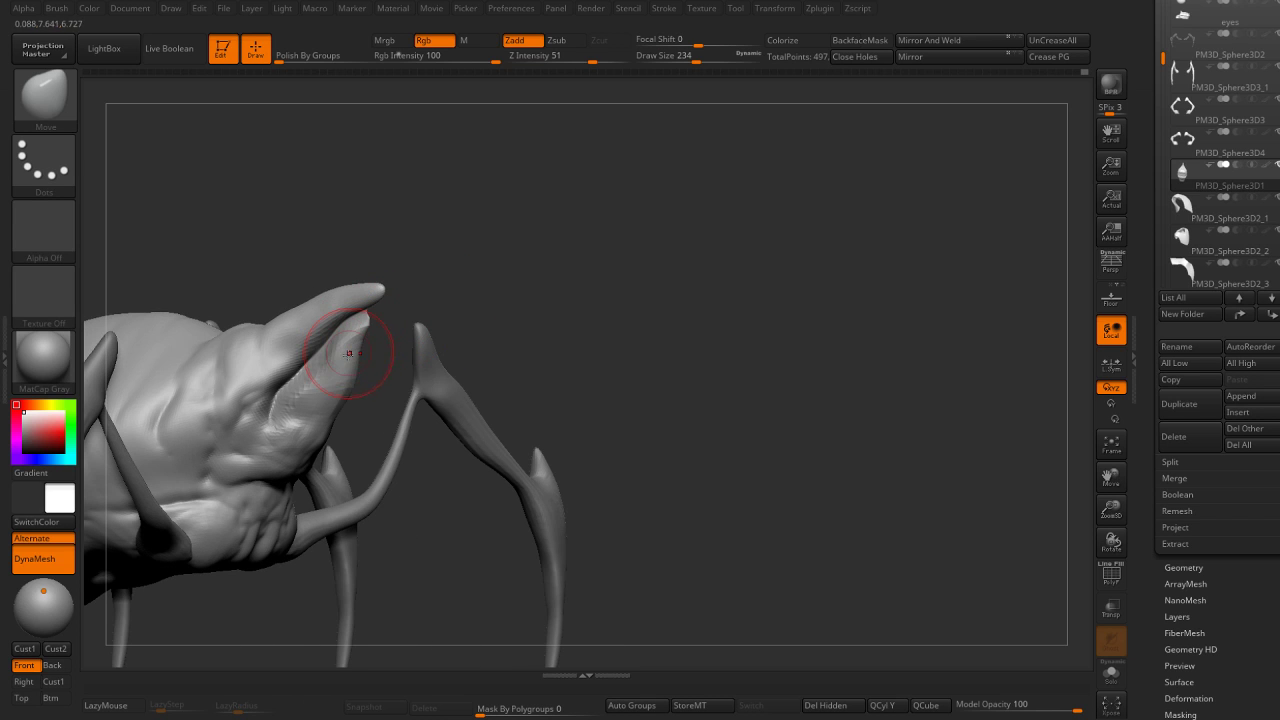
pyautogui.moveTo(343, 371); pyautogui.dragTo(339, 374)
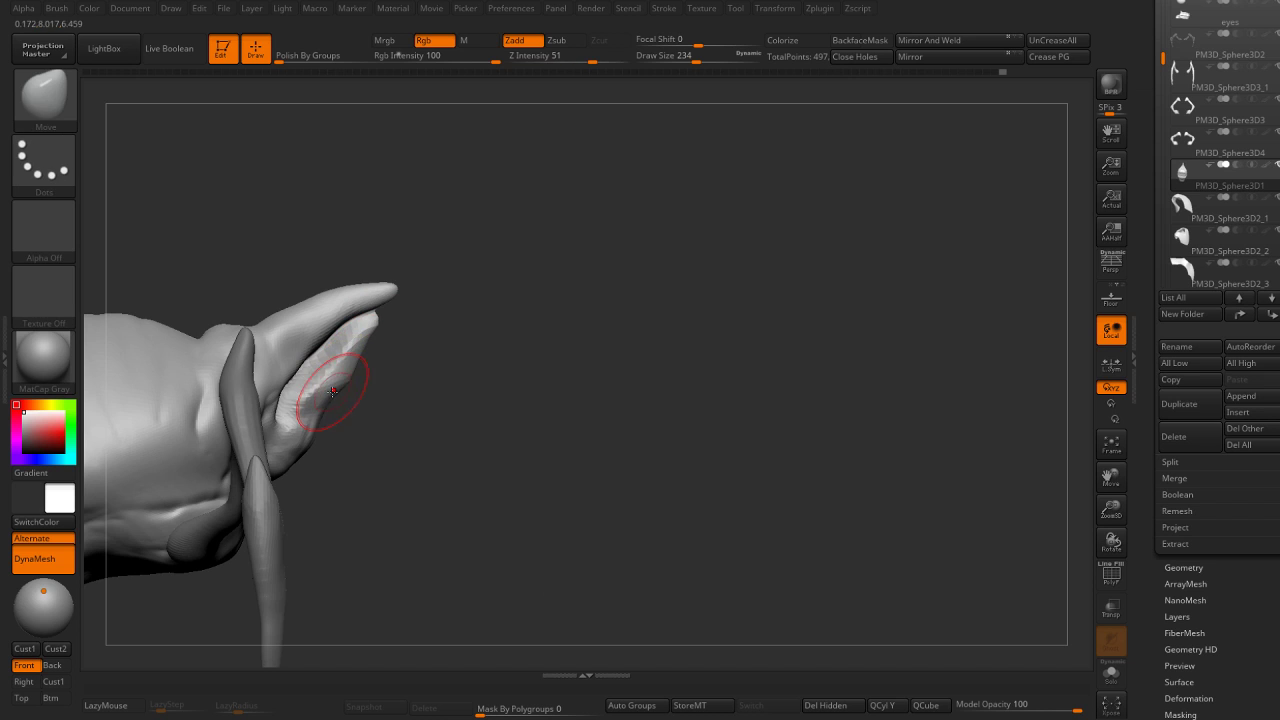
pyautogui.press('[')
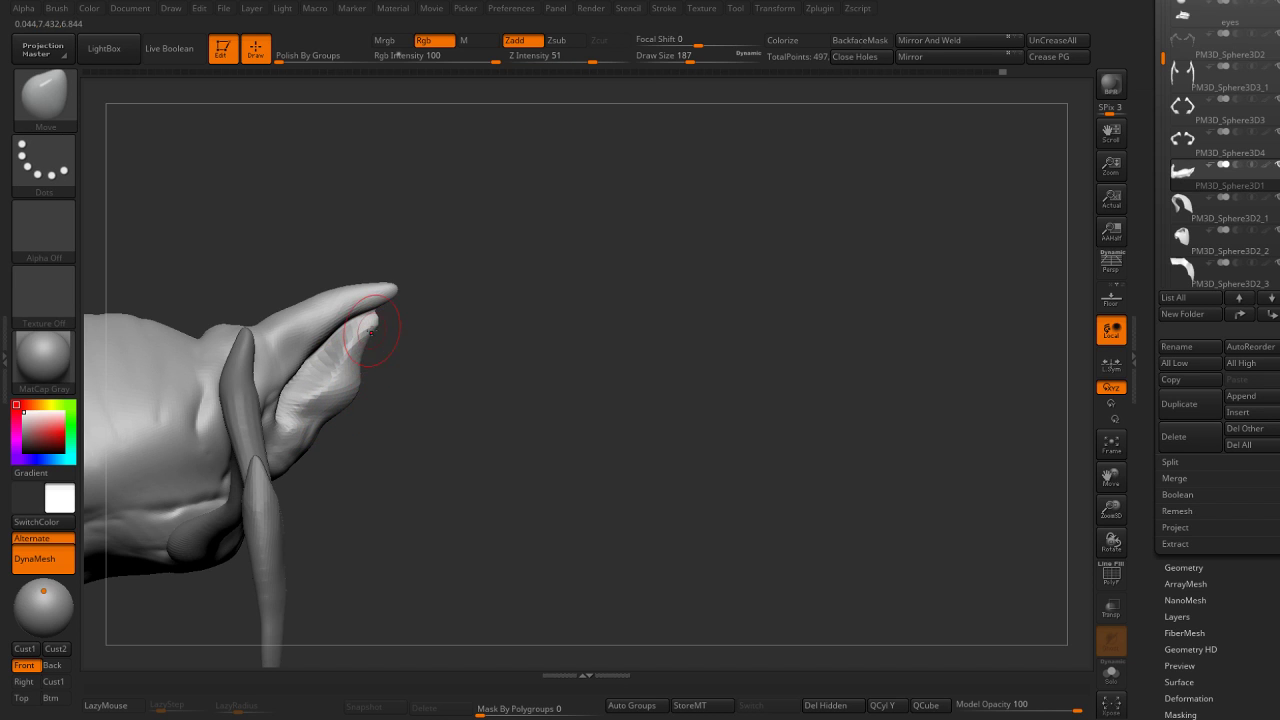
pyautogui.moveTo(398, 290); pyautogui.dragTo(414, 277)
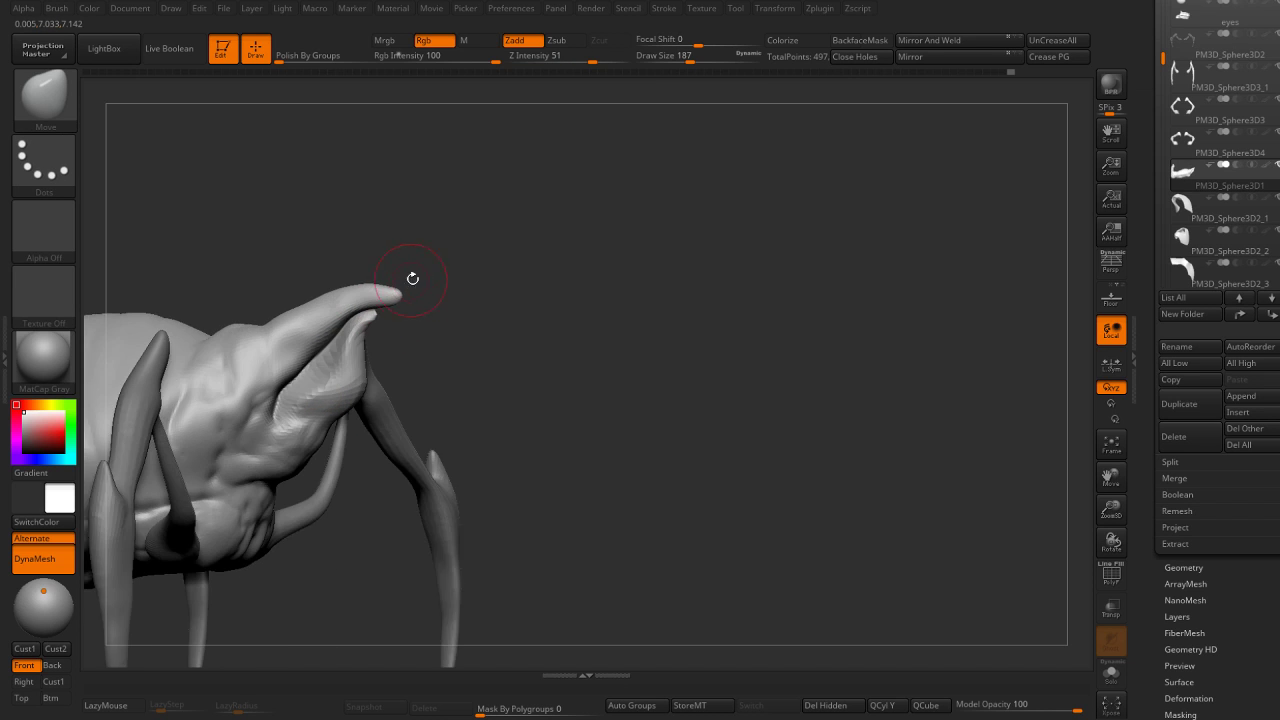
pyautogui.press('b')
pyautogui.press('h')
pyautogui.press('p')
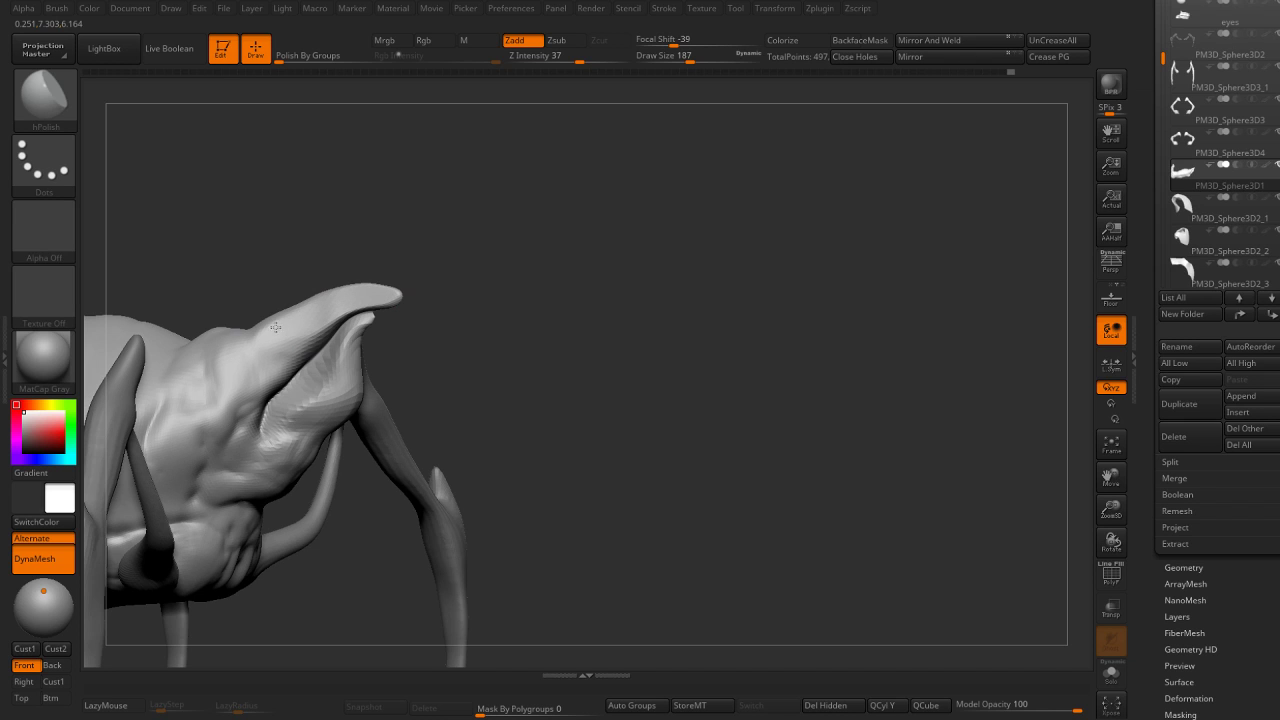
# Polish and smooth the surface of the creature's head crest.
pyautogui.moveTo(273, 308); pyautogui.dragTo(284, 335)
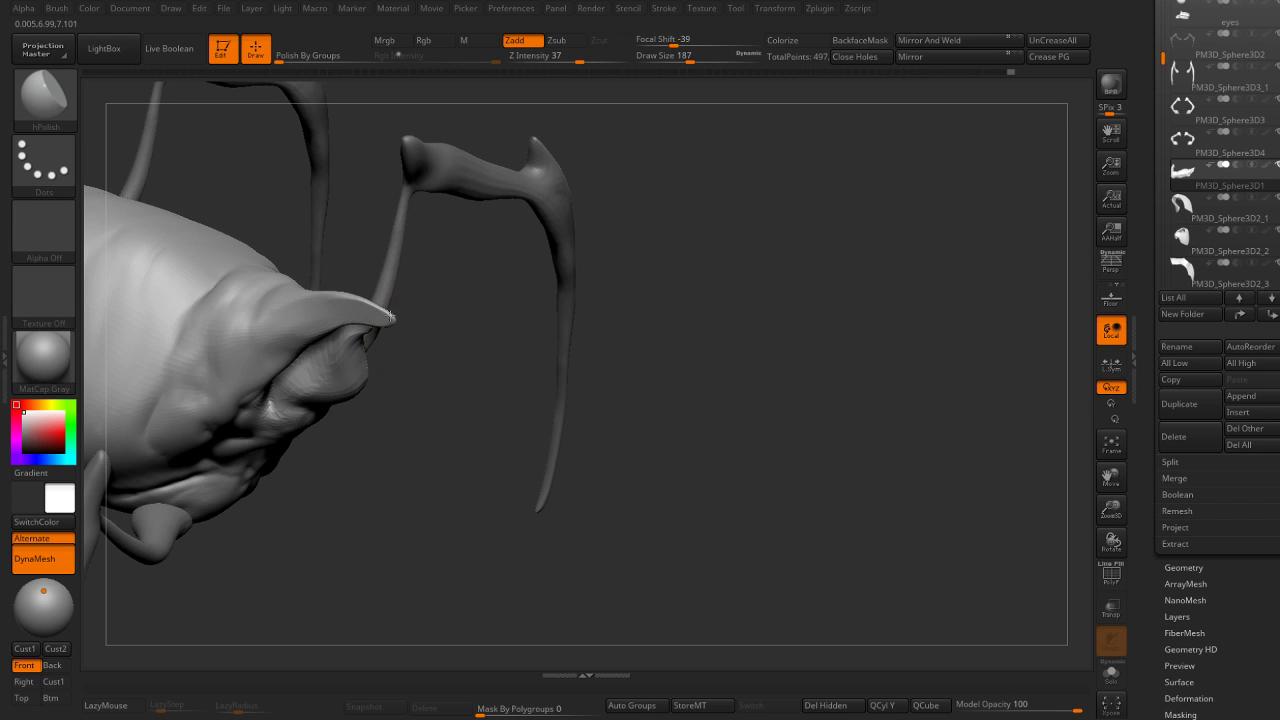
pyautogui.press('shift')
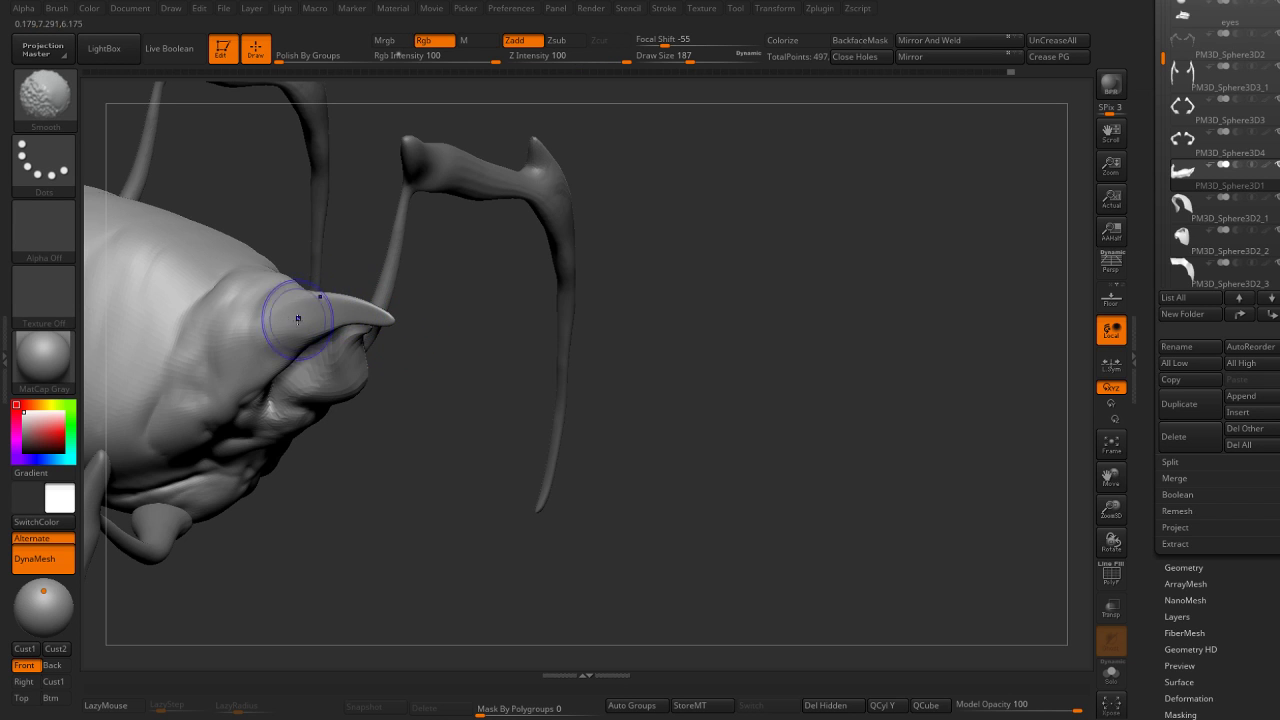
pyautogui.moveTo(357, 437); pyautogui.dragTo(315, 406)
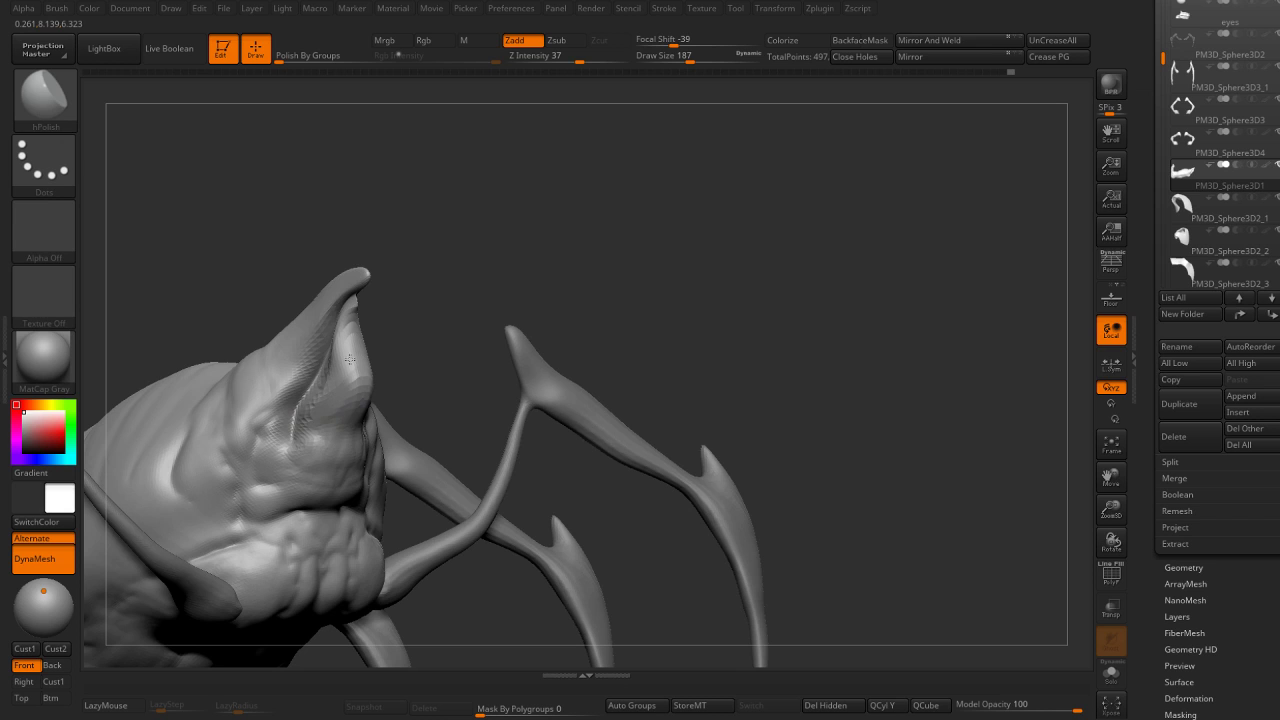
pyautogui.moveTo(420, 297); pyautogui.dragTo(394, 283)
pyautogui.press('shift')
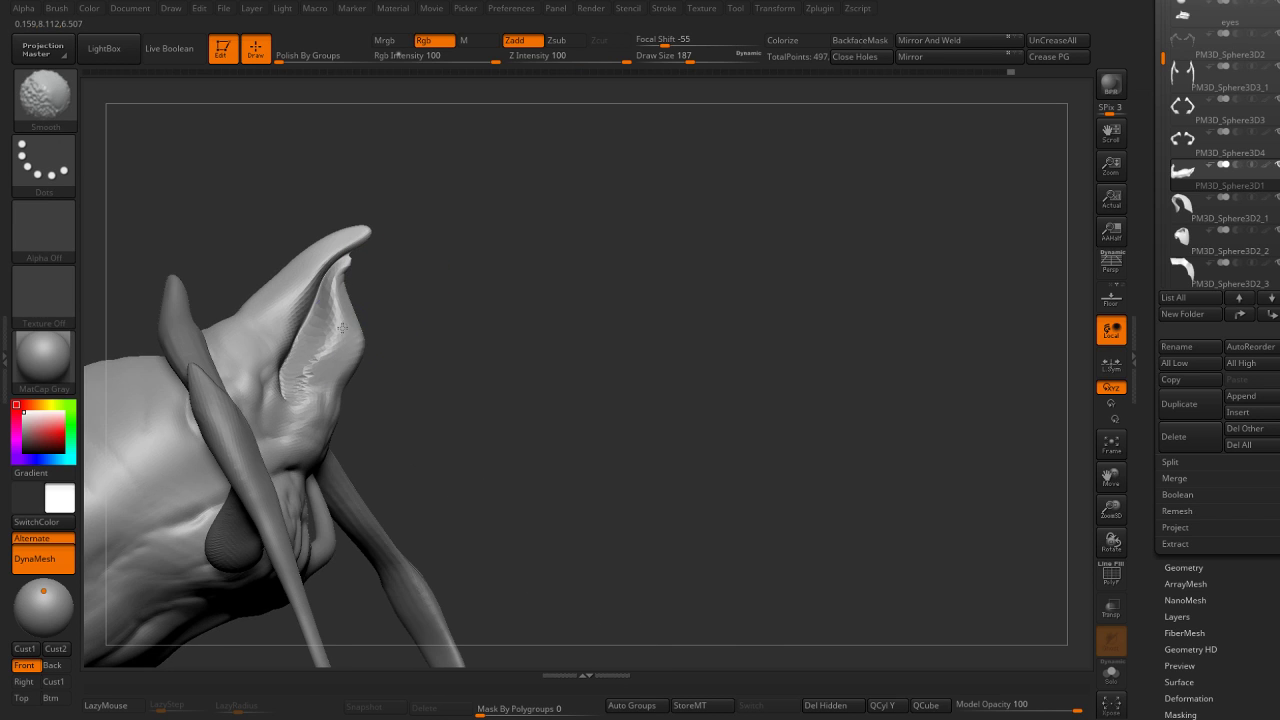
# Draw the crest tip into a sharper upturned point with Move Topological and frame the whole model.
pyautogui.press('b')
pyautogui.press('m')
pyautogui.press('t')
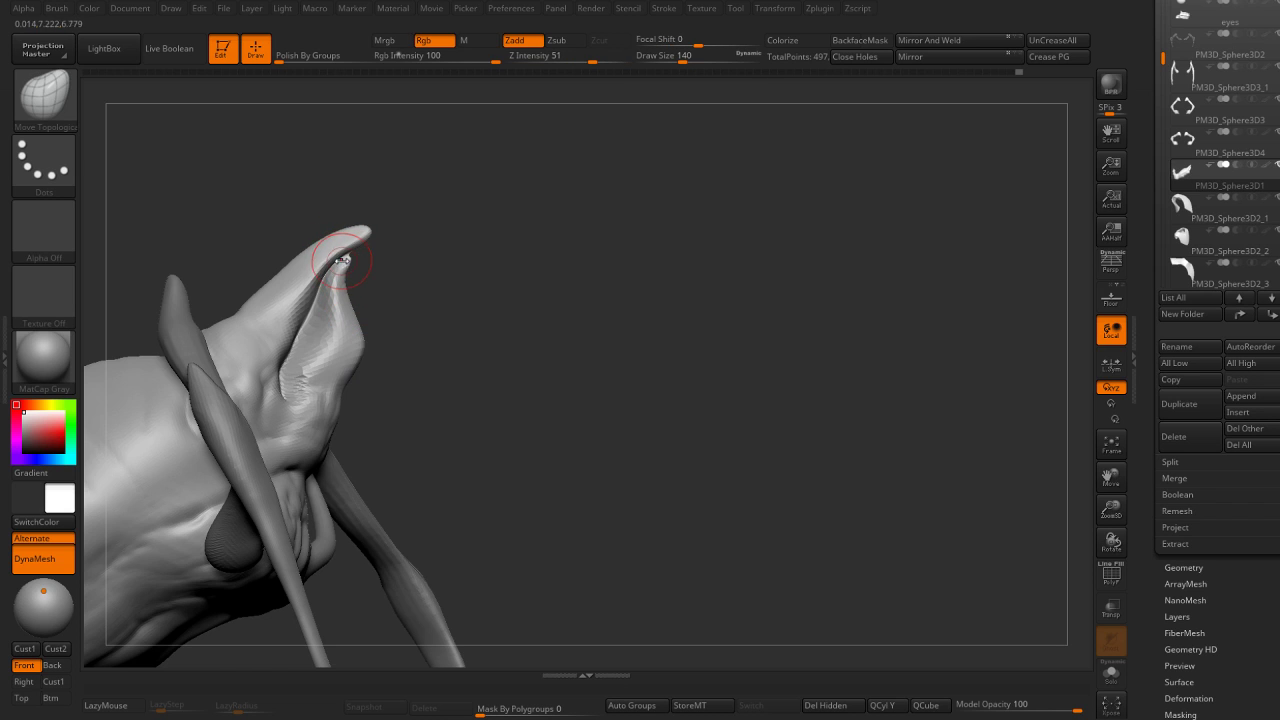
pyautogui.moveTo(398, 249)
pyautogui.mouseDown()
pyautogui.moveTo(414, 263)
pyautogui.moveTo(394, 243)
pyautogui.moveTo(401, 270)
pyautogui.moveTo(393, 241)
pyautogui.moveTo(423, 220)
pyautogui.moveTo(609, 253)
pyautogui.moveTo(631, 289)
pyautogui.moveTo(614, 289)
pyautogui.moveTo(690, 282)
pyautogui.mouseUp()
pyautogui.press('[')
pyautogui.press('v')
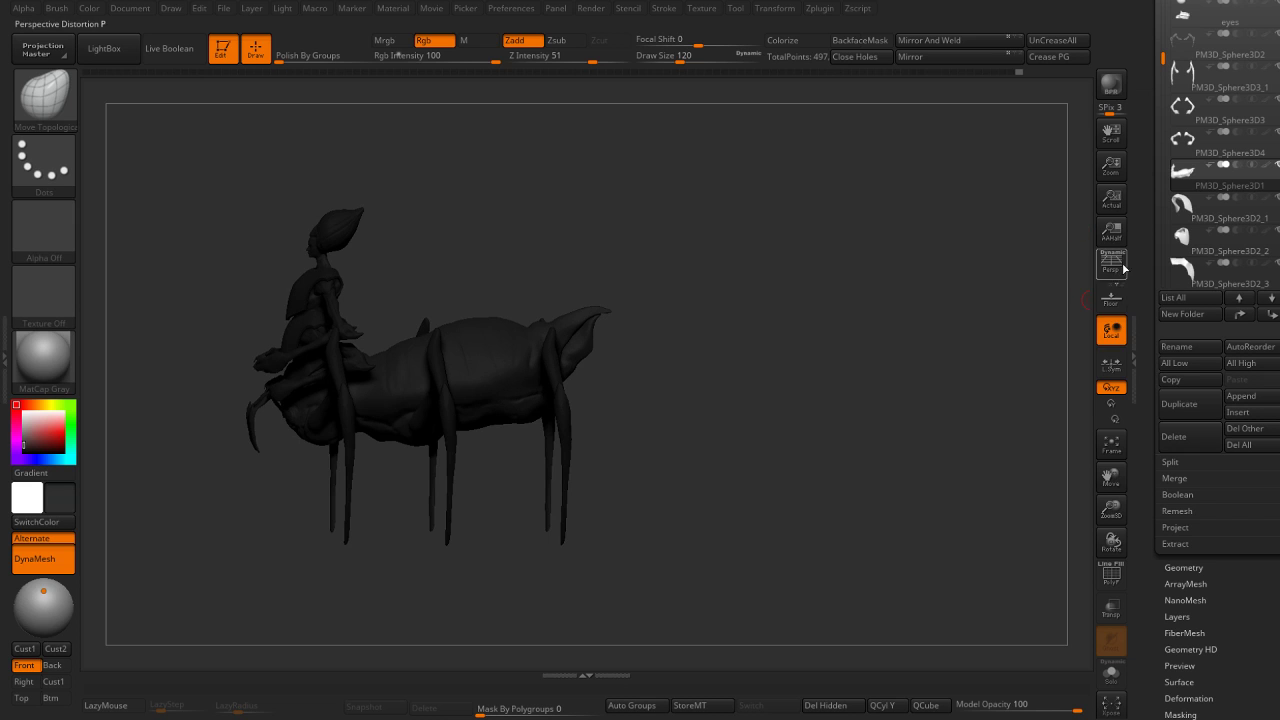
# Select the legs and scale them slightly narrower with the Transpose gizmo.
pyautogui.click(1121, 266)
pyautogui.click(1121, 266)
pyautogui.moveTo(776, 294)
pyautogui.mouseDown()
pyautogui.moveTo(686, 240)
pyautogui.moveTo(814, 211)
pyautogui.moveTo(743, 197)
pyautogui.moveTo(733, 181)
pyautogui.moveTo(720, 203)
pyautogui.moveTo(690, 198)
pyautogui.mouseUp()
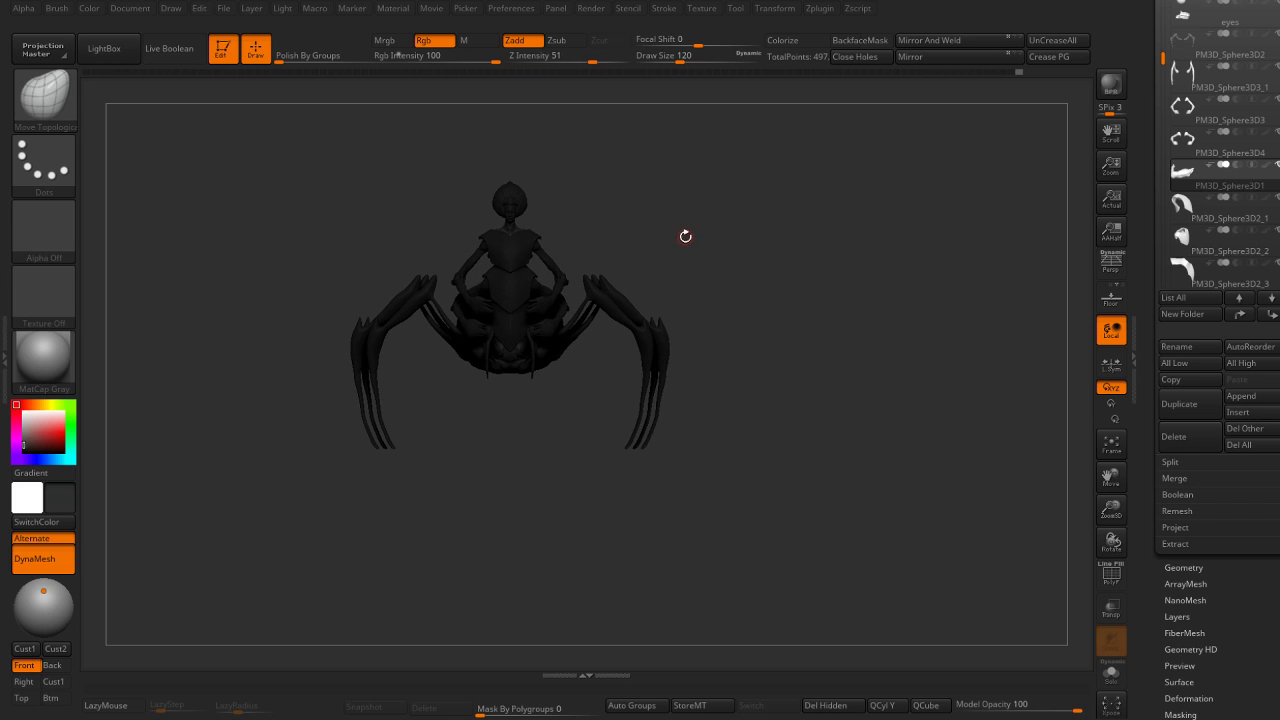
pyautogui.keyDown('alt'); pyautogui.click(663, 294); pyautogui.keyUp('alt')
pyautogui.moveTo(634, 309)
pyautogui.mouseDown()
pyautogui.moveTo(748, 277)
pyautogui.moveTo(600, 270)
pyautogui.mouseUp()
pyautogui.hotkey('shift', 'f')
pyautogui.press('w')
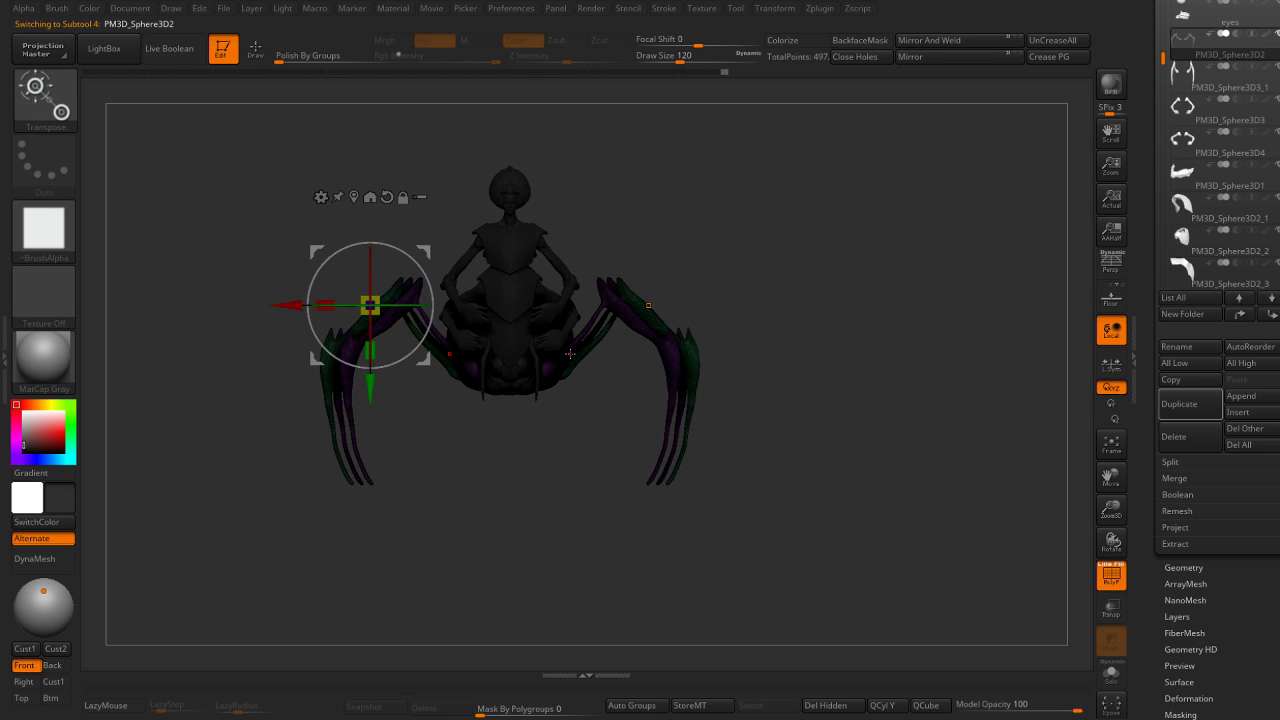
pyautogui.keyDown('alt'); pyautogui.moveTo(421, 255); pyautogui.dragTo(530, 323); pyautogui.keyUp('alt')
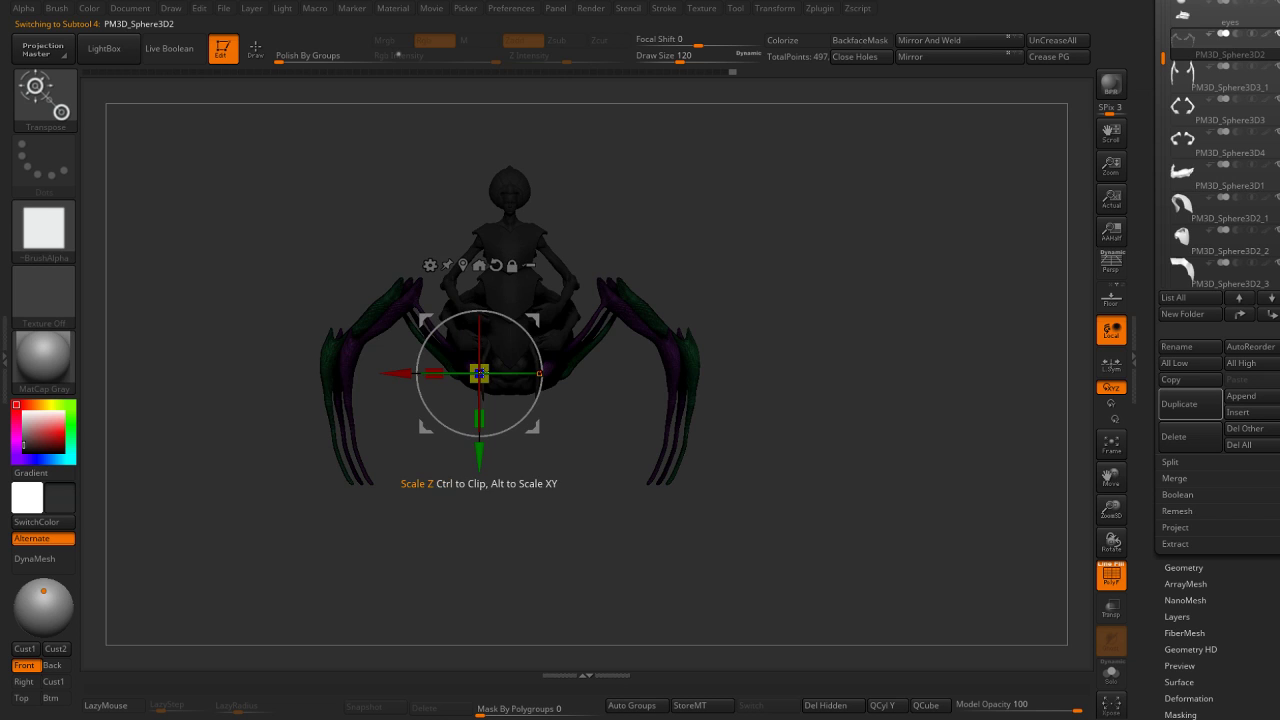
pyautogui.moveTo(480, 372)
pyautogui.mouseDown()
pyautogui.moveTo(486, 310)
pyautogui.moveTo(537, 325)
pyautogui.moveTo(556, 372)
pyautogui.mouseUp()
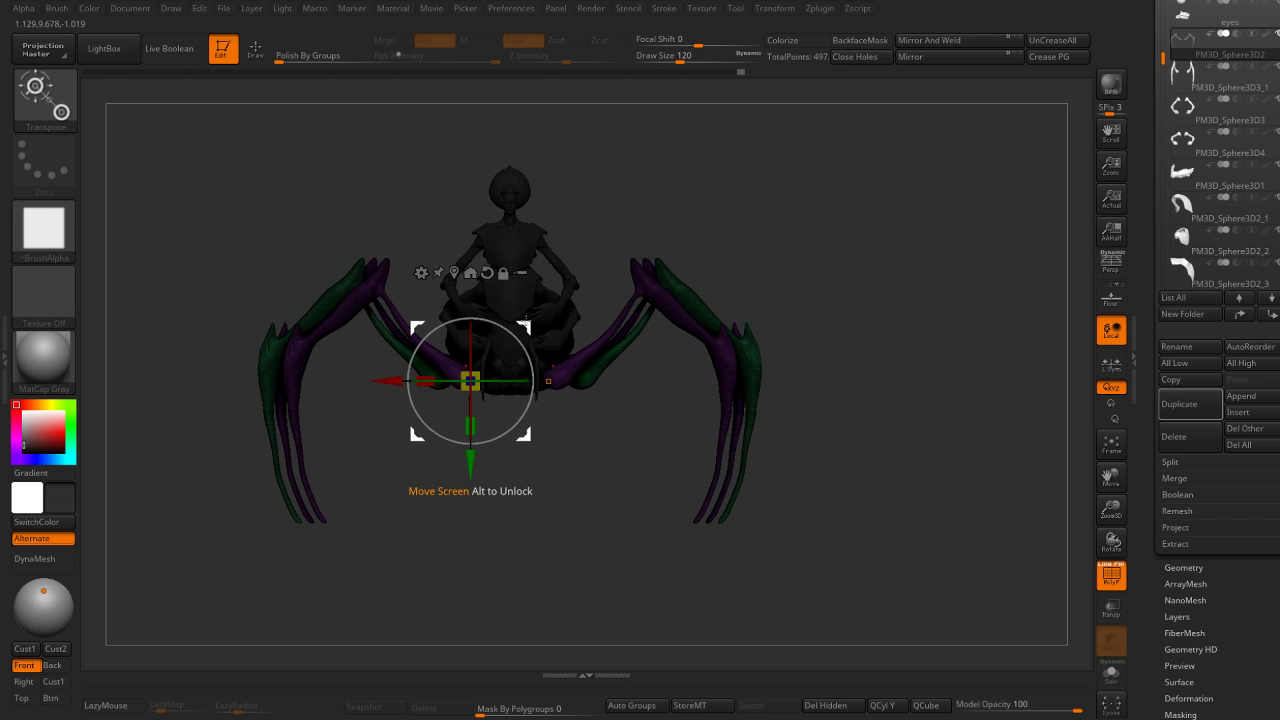
pyautogui.press('q')
# Pull the legs further inward toward the body and hide the polygroup colours.
pyautogui.press('w')
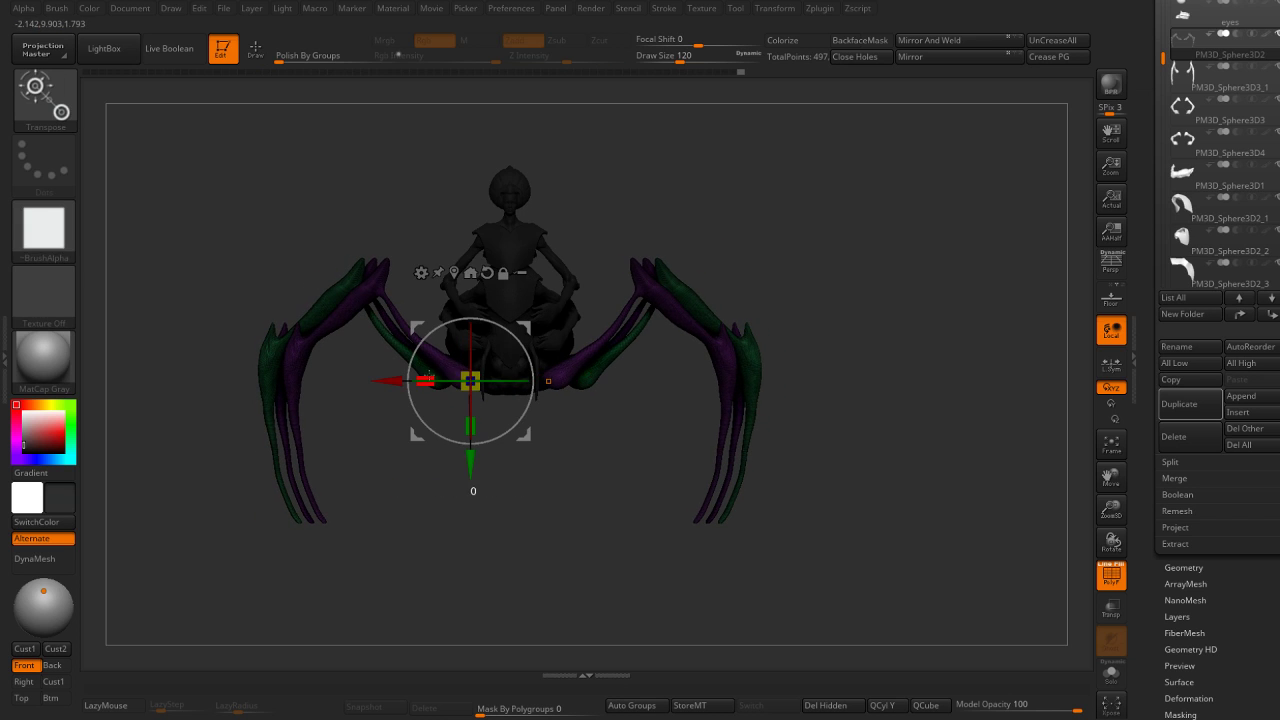
pyautogui.moveTo(428, 380); pyautogui.dragTo(448, 375)
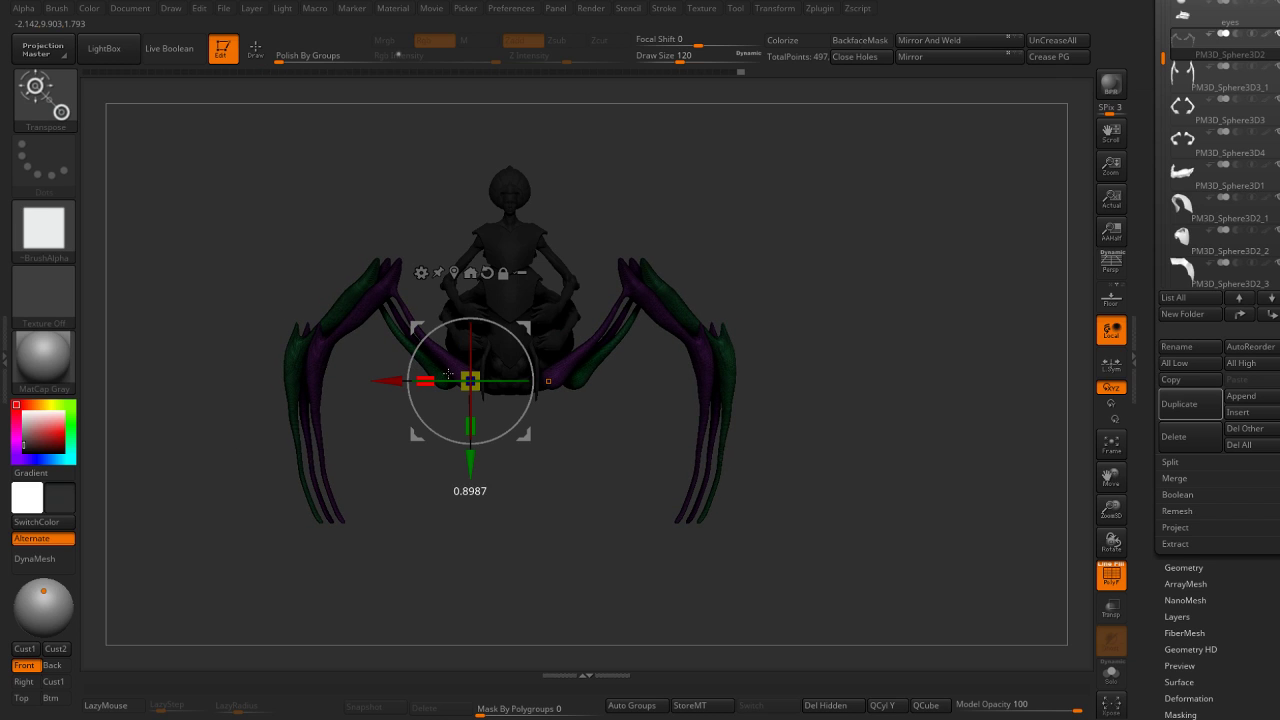
pyautogui.hotkey('shift', 'f')
pyautogui.press('v')
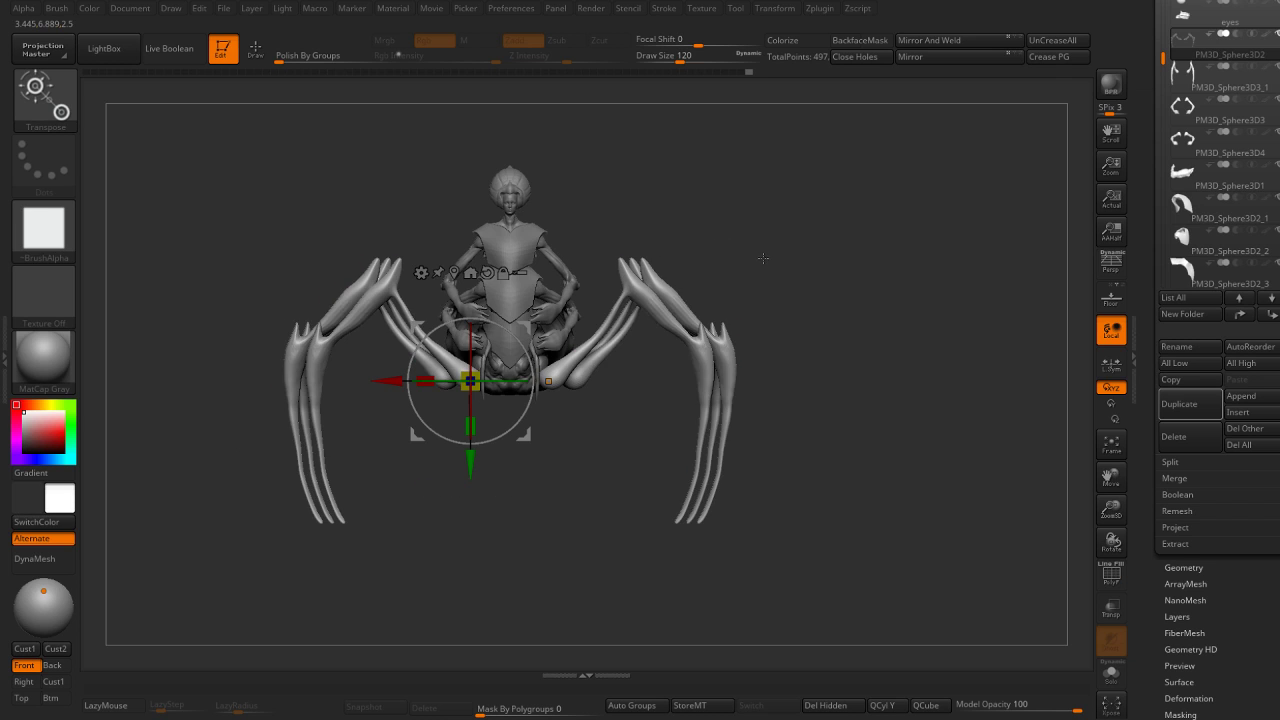
pyautogui.press('v')
pyautogui.moveTo(408, 386); pyautogui.dragTo(403, 384)
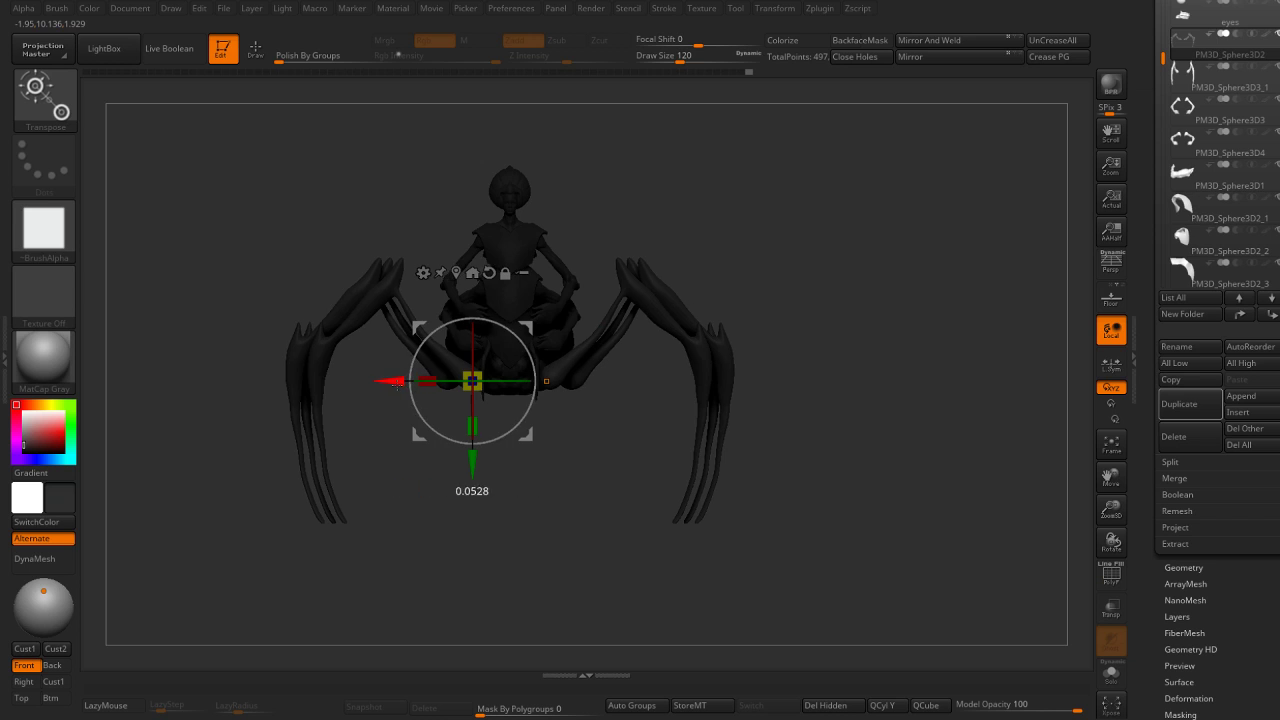
# Set Draw Size to 358 and mask the left leg, inverting the mask.
pyautogui.press('q')
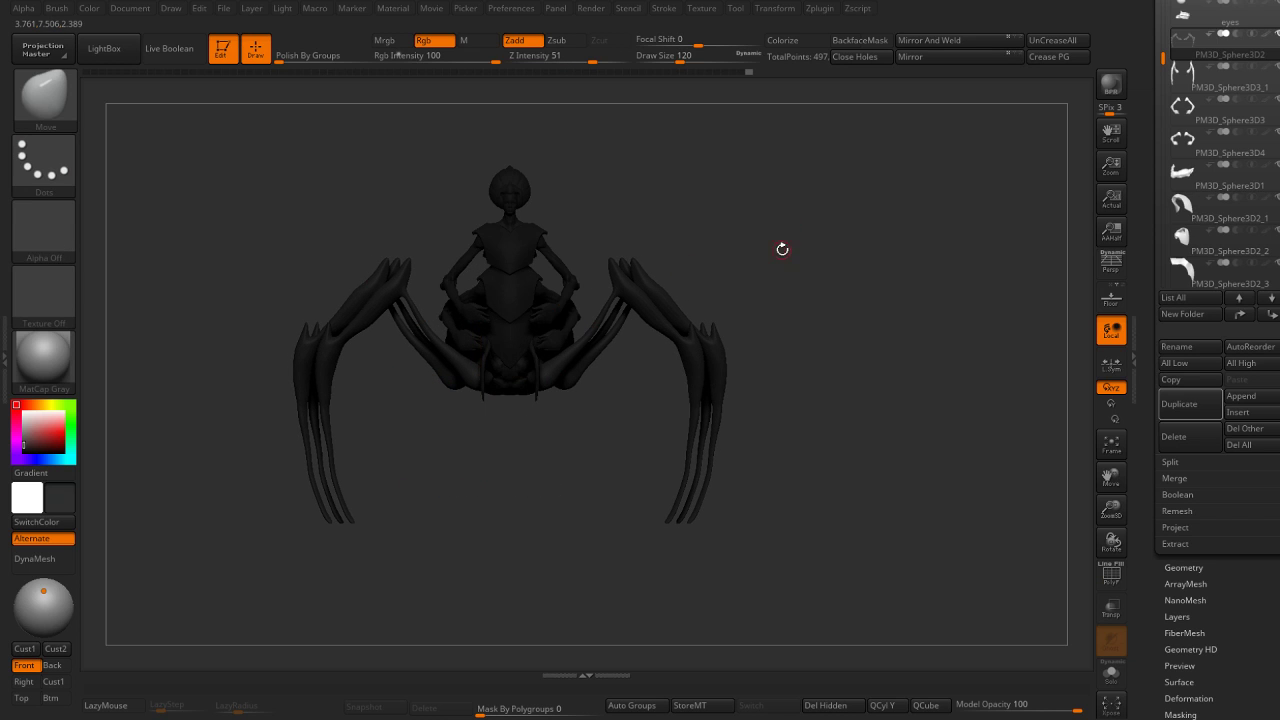
pyautogui.moveTo(797, 277)
pyautogui.keyDown('ctrl'); pyautogui.mouseDown(button='right')
pyautogui.moveTo(763, 266)
pyautogui.moveTo(717, 216)
pyautogui.moveTo(682, 244)
pyautogui.moveTo(754, 259)
pyautogui.moveTo(763, 320)
pyautogui.moveTo(737, 277)
pyautogui.mouseUp(button='right'); pyautogui.keyUp('ctrl')
pyautogui.press('s')
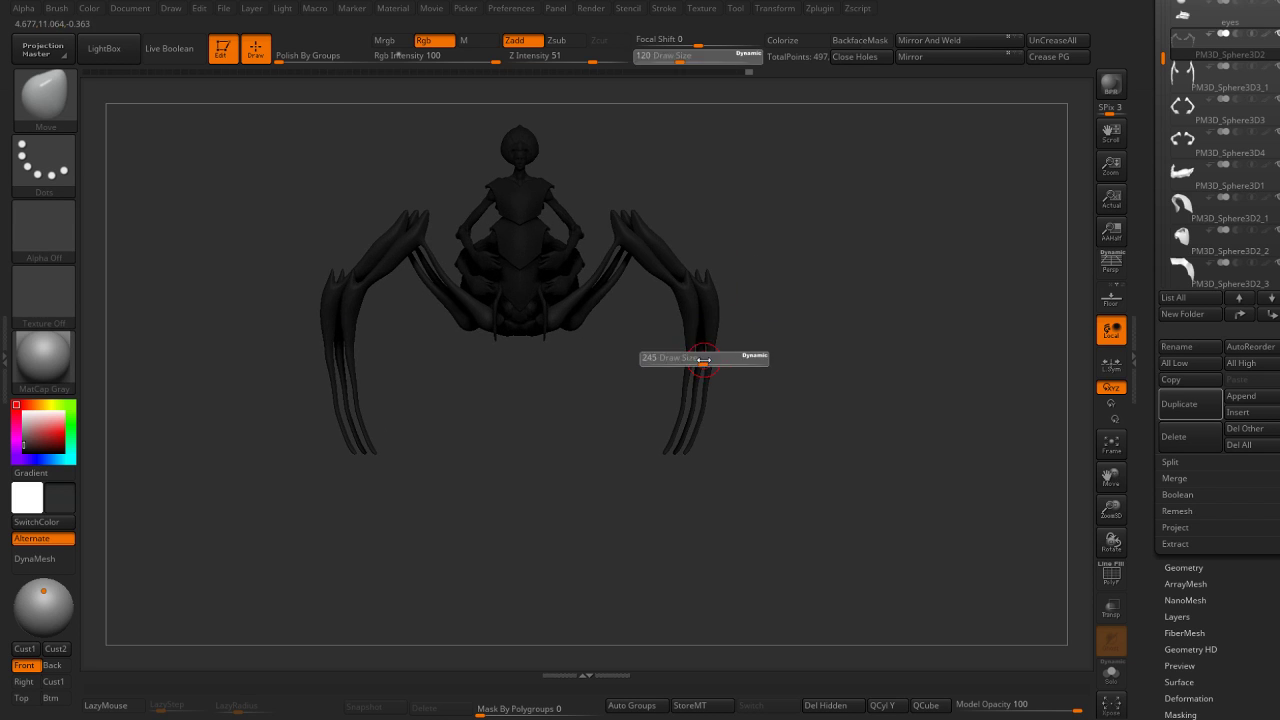
pyautogui.click(704, 362)
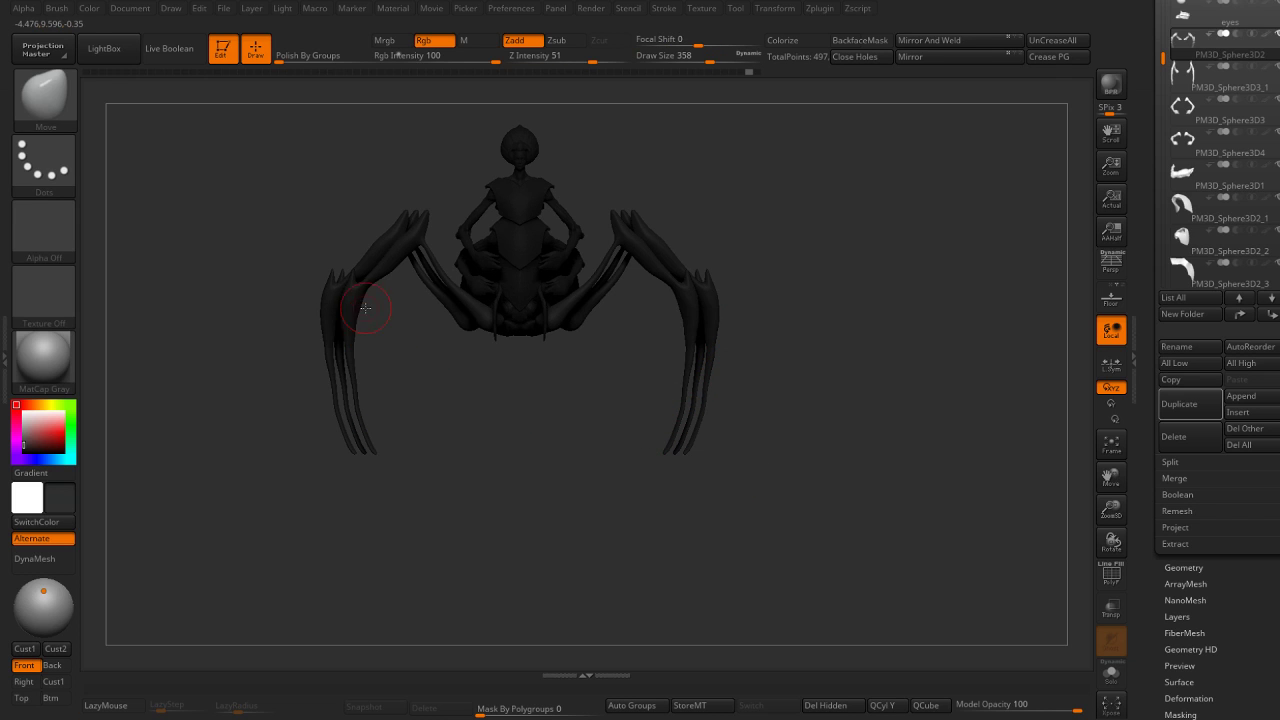
pyautogui.keyDown('ctrl'); pyautogui.moveTo(354, 263); pyautogui.dragTo(380, 240); pyautogui.keyUp('ctrl')
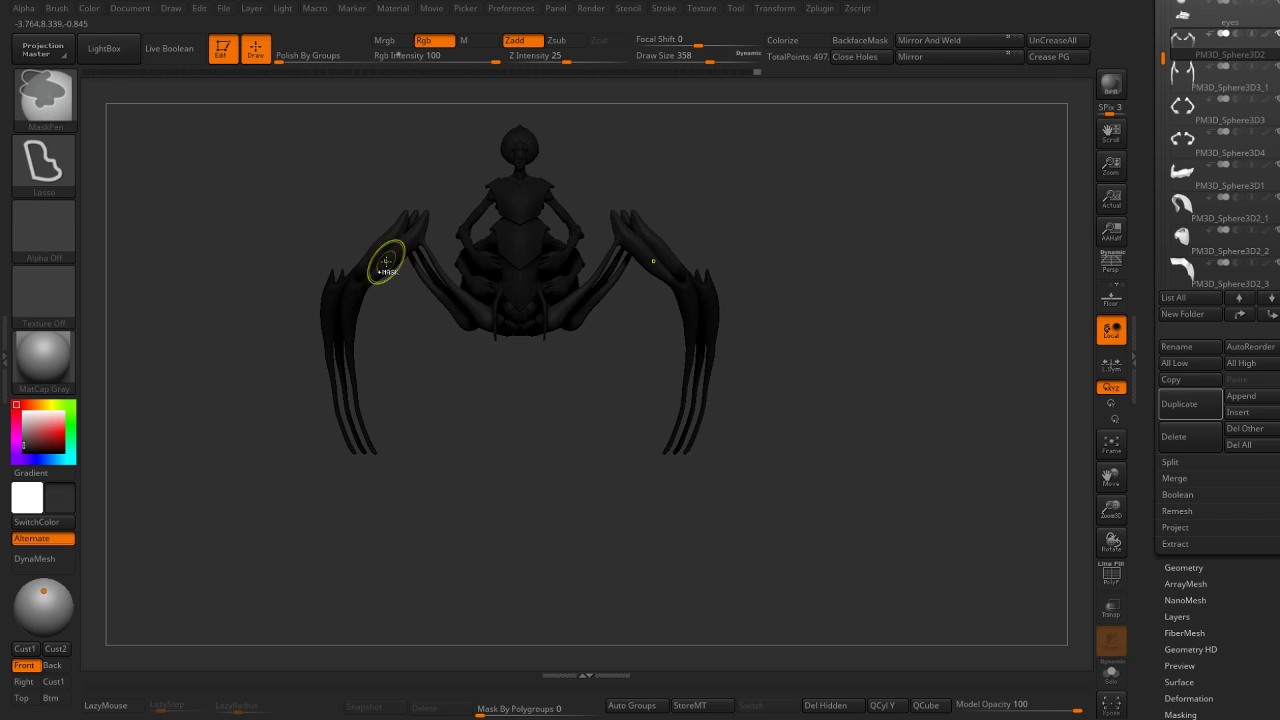
pyautogui.keyDown('ctrl'); pyautogui.click(394, 350); pyautogui.keyUp('ctrl')
pyautogui.keyDown('ctrl'); pyautogui.click(394, 350); pyautogui.keyUp('ctrl')
pyautogui.keyDown('ctrl'); pyautogui.click(394, 351); pyautogui.keyUp('ctrl')
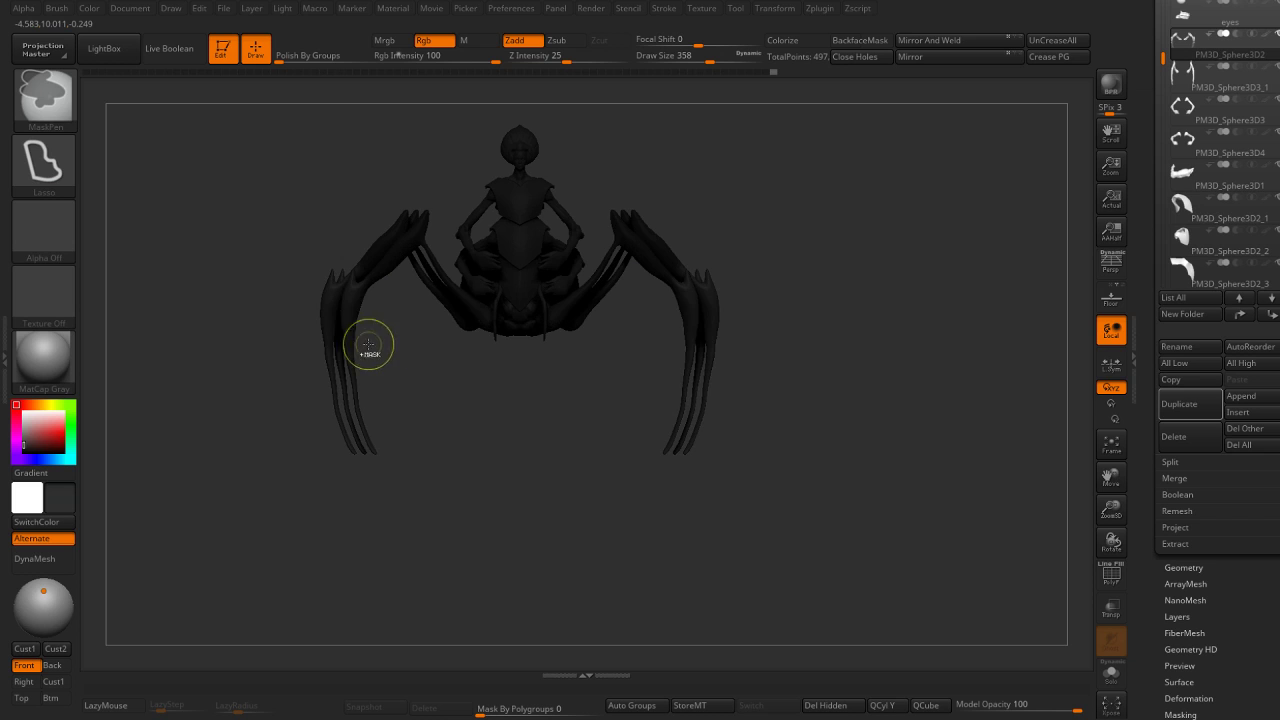
# Stretch the legs downward with Transpose Move so they reach toward the ground.
pyautogui.press('w')
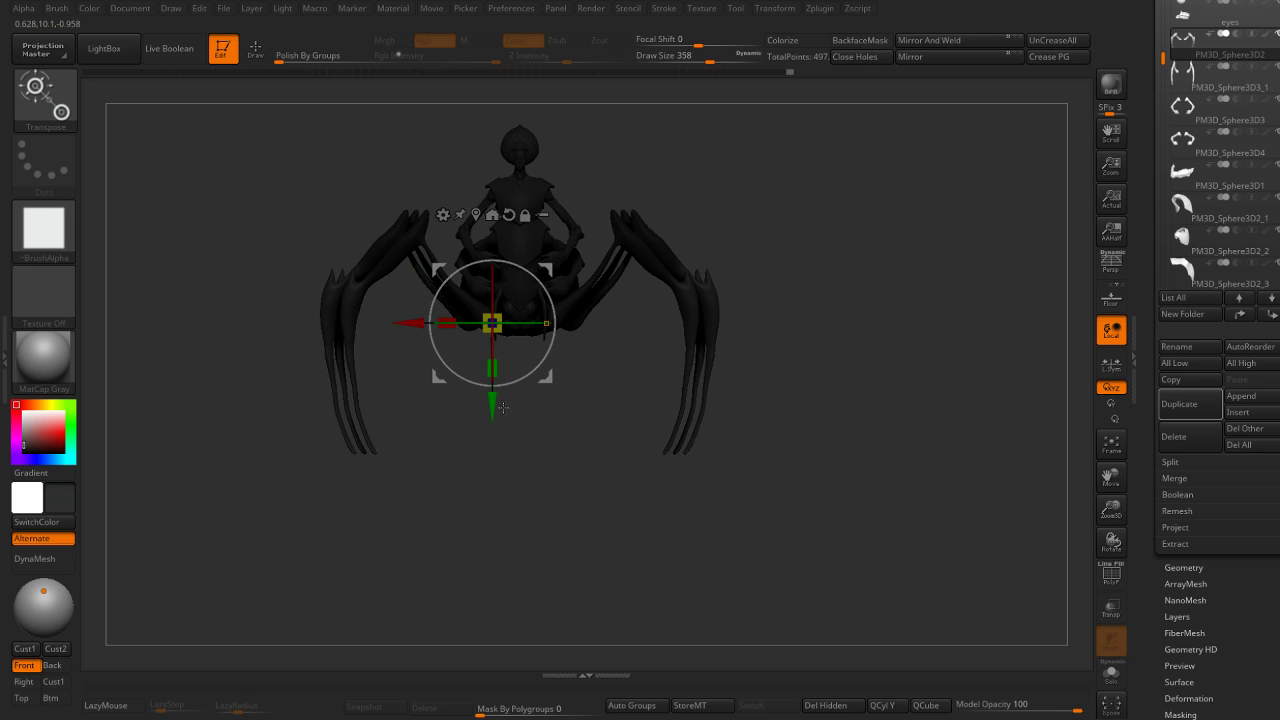
pyautogui.moveTo(503, 407); pyautogui.dragTo(497, 404)
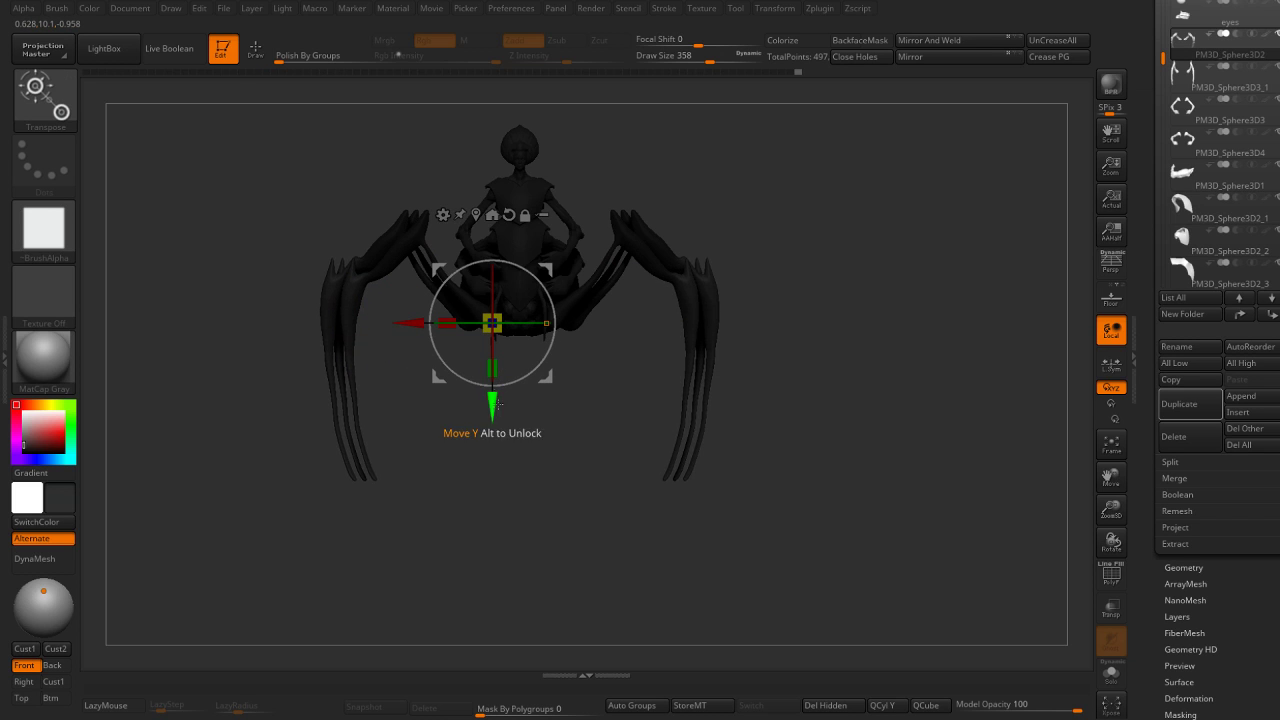
pyautogui.keyDown('alt'); pyautogui.moveTo(545, 270); pyautogui.dragTo(408, 236); pyautogui.keyUp('alt')
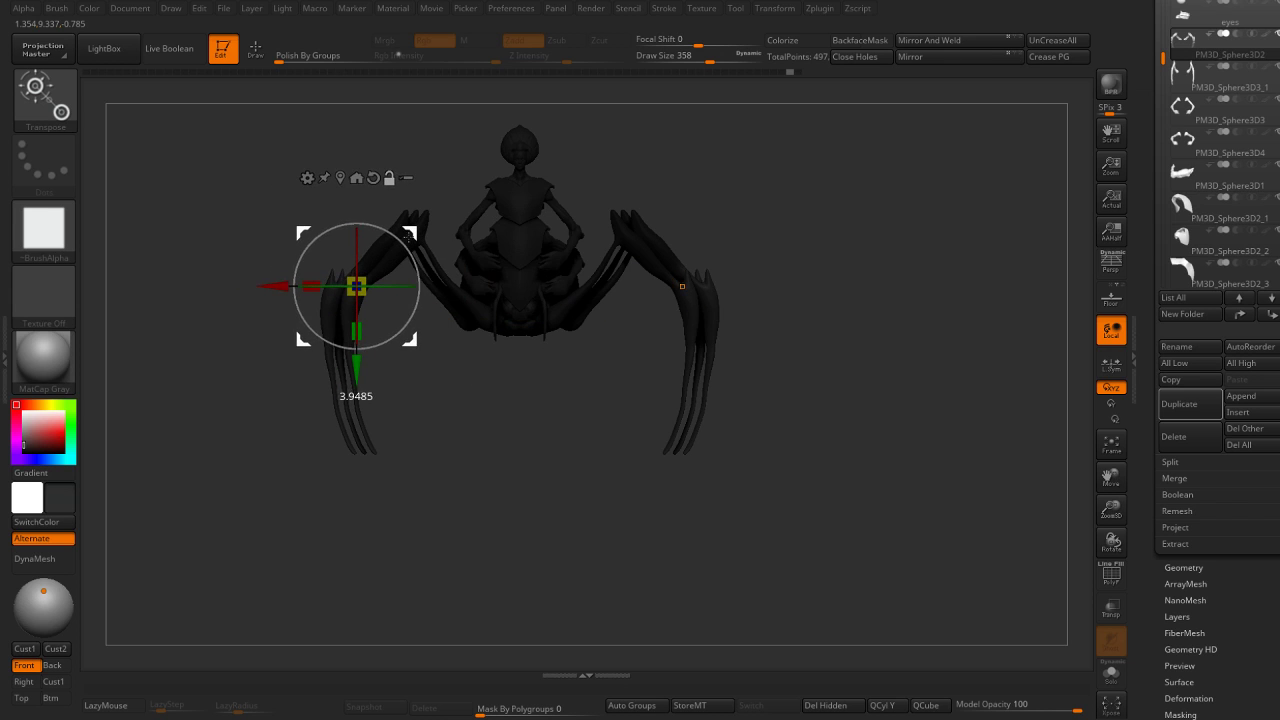
pyautogui.moveTo(357, 330); pyautogui.dragTo(357, 348)
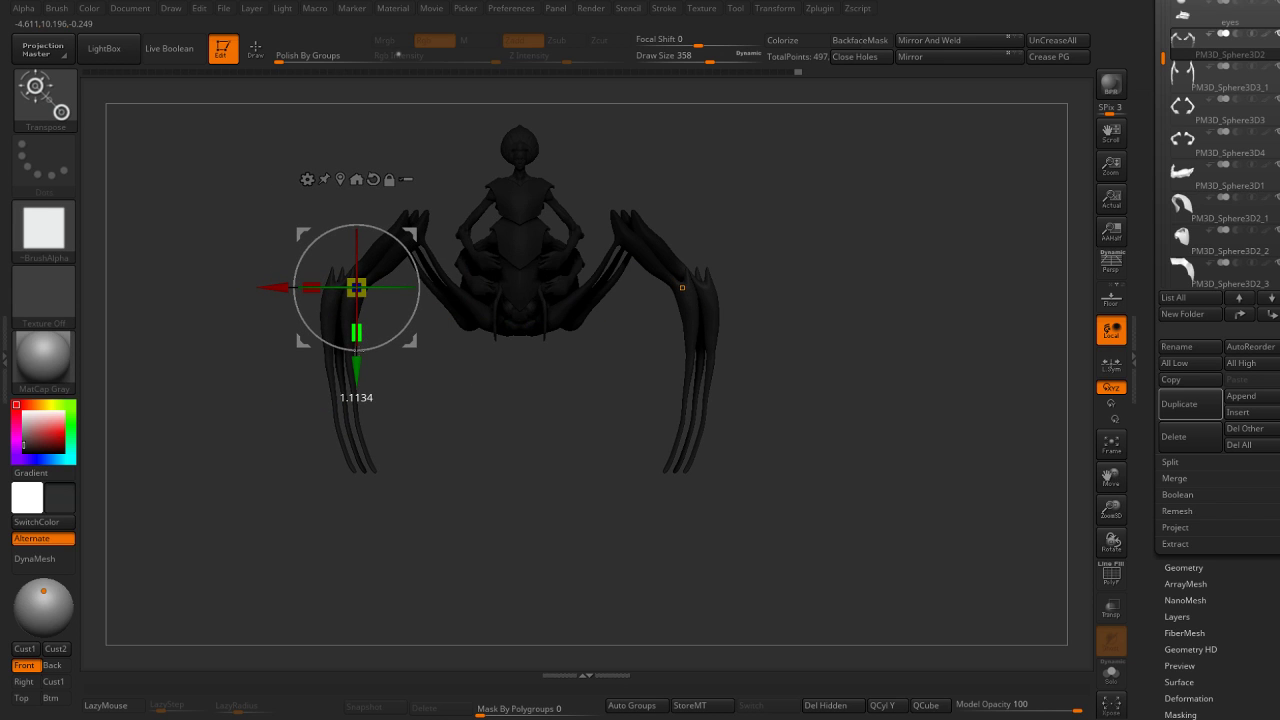
pyautogui.press('q')
pyautogui.moveTo(586, 431)
pyautogui.mouseDown()
pyautogui.moveTo(856, 207)
pyautogui.moveTo(817, 262)
pyautogui.moveTo(763, 214)
pyautogui.moveTo(717, 211)
pyautogui.mouseUp()
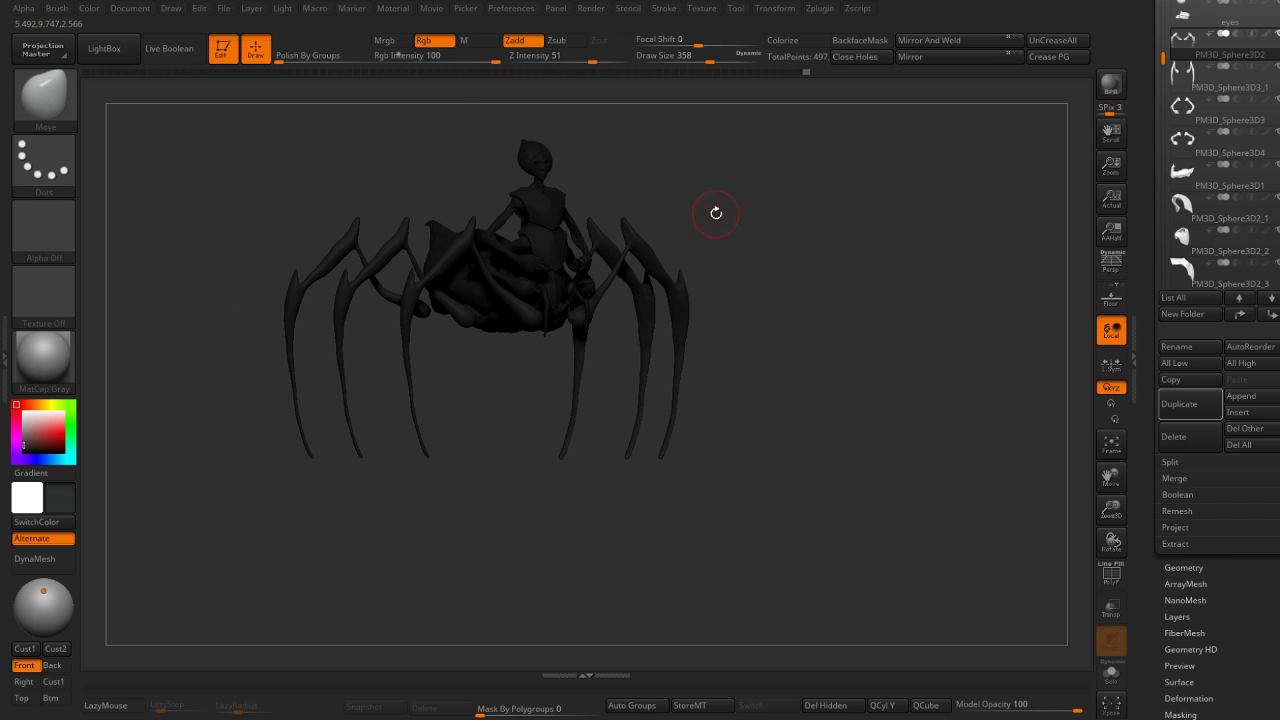
pyautogui.hotkey('shift', 'f')
pyautogui.moveTo(830, 220)
pyautogui.mouseDown()
pyautogui.moveTo(874, 263)
pyautogui.moveTo(714, 377)
pyautogui.moveTo(737, 206)
pyautogui.moveTo(712, 343)
pyautogui.moveTo(703, 286)
pyautogui.mouseUp()
pyautogui.hotkey('shift', 'f')
# Mask the underside limbs and rotate the upper arm pair upward with the gizmo.
pyautogui.press('w')
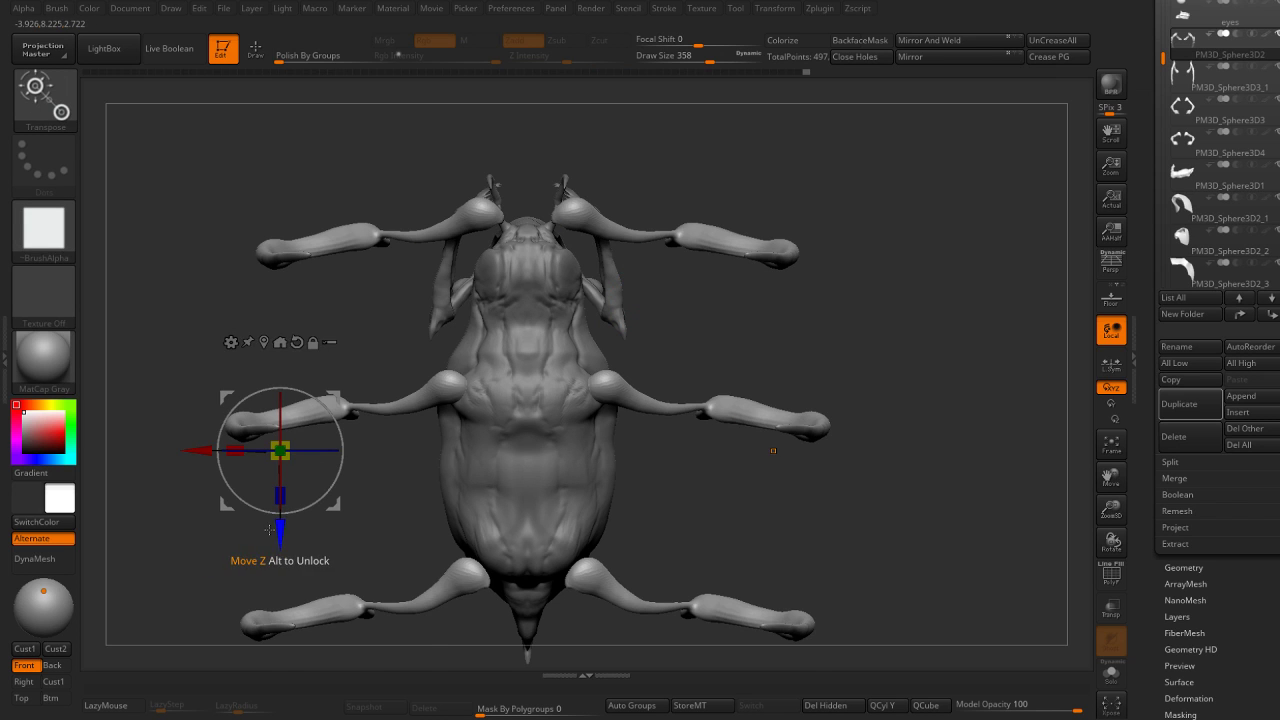
pyautogui.moveTo(283, 528); pyautogui.dragTo(289, 581)
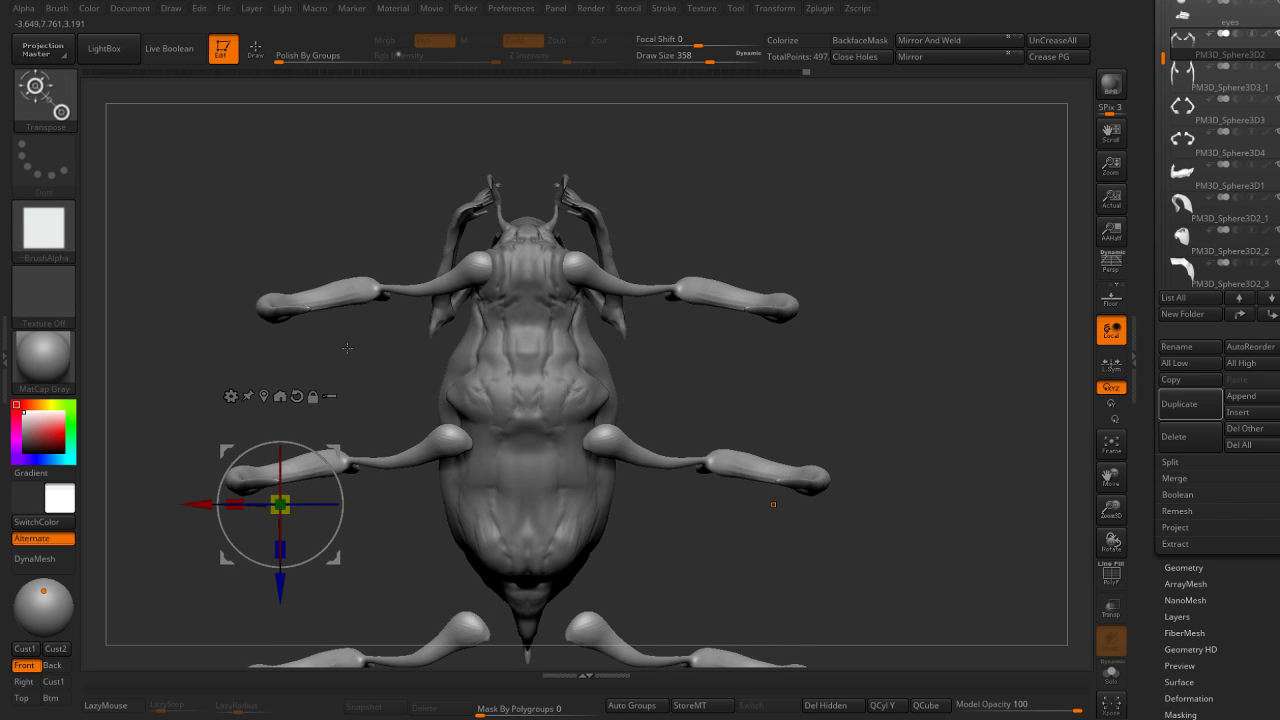
pyautogui.moveTo(347, 348)
pyautogui.keyDown('alt'); pyautogui.mouseDown()
pyautogui.moveTo(353, 402)
pyautogui.moveTo(270, 250)
pyautogui.moveTo(322, 452)
pyautogui.moveTo(300, 452)
pyautogui.mouseUp(); pyautogui.keyUp('alt')
pyautogui.press('w')
pyautogui.moveTo(286, 560)
pyautogui.keyDown('alt'); pyautogui.mouseDown()
pyautogui.moveTo(357, 455)
pyautogui.moveTo(485, 319)
pyautogui.mouseUp(); pyautogui.keyUp('alt')
pyautogui.moveTo(485, 257); pyautogui.dragTo(485, 322)
# Wedge-mask the arms and rotate the middle arm pair upward.
pyautogui.moveTo(636, 440)
pyautogui.keyDown('alt'); pyautogui.mouseDown()
pyautogui.moveTo(632, 318)
pyautogui.moveTo(735, 490)
pyautogui.mouseUp(); pyautogui.keyUp('alt')
pyautogui.moveTo(640, 316)
pyautogui.keyDown('ctrl'); pyautogui.mouseDown()
pyautogui.moveTo(624, 470)
pyautogui.moveTo(875, 438)
pyautogui.mouseUp(); pyautogui.keyUp('ctrl')
pyautogui.press('w')
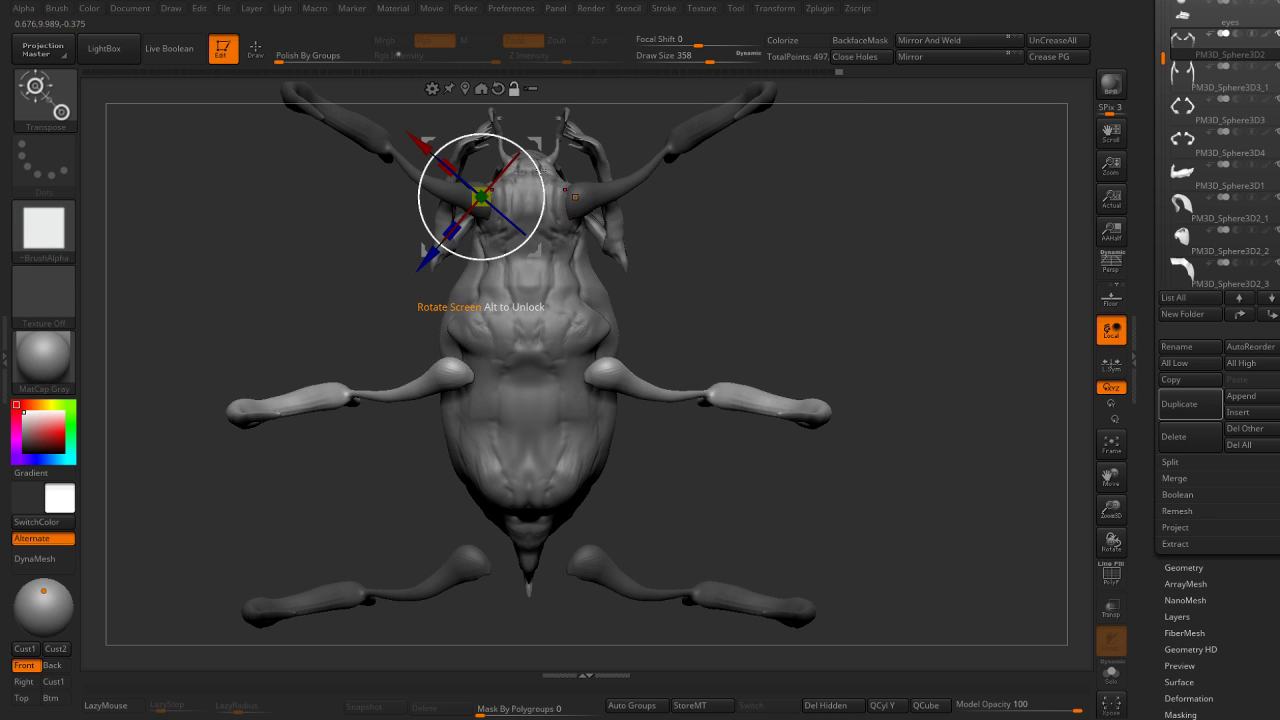
pyautogui.keyDown('alt'); pyautogui.moveTo(481, 197); pyautogui.dragTo(447, 378); pyautogui.keyUp('alt')
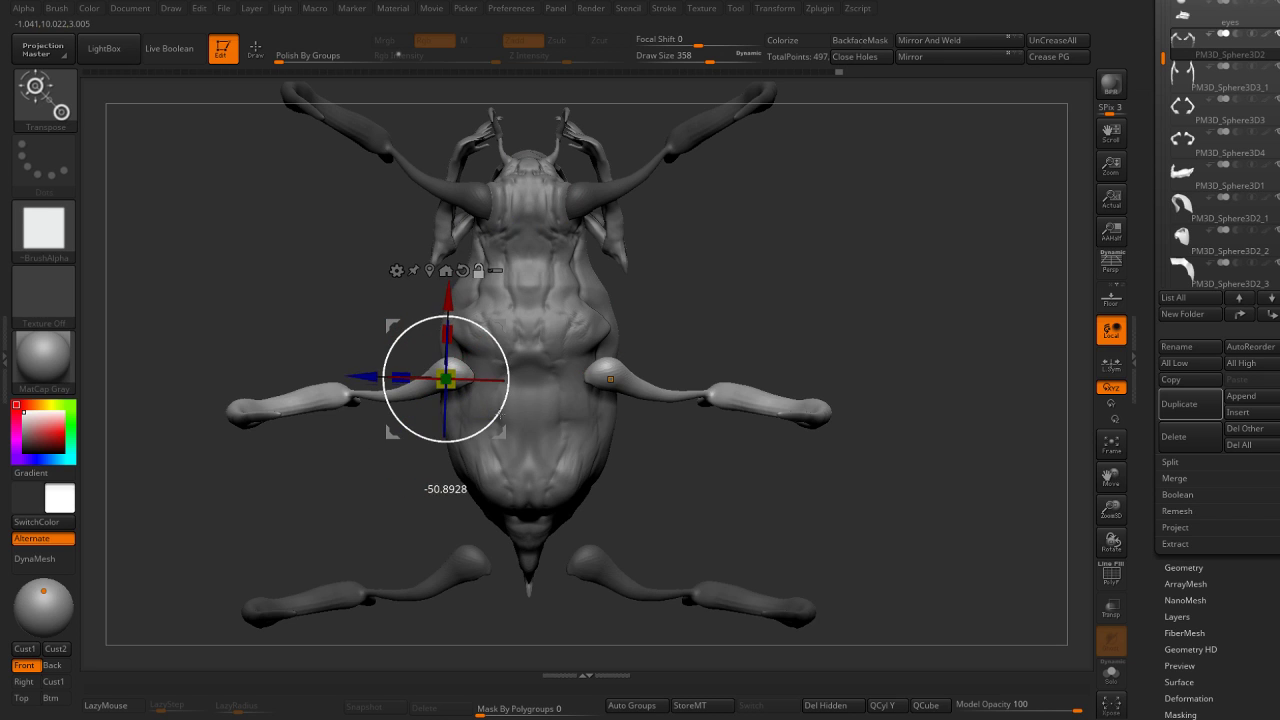
pyautogui.moveTo(500, 415)
pyautogui.mouseDown()
pyautogui.moveTo(509, 278)
pyautogui.moveTo(518, 292)
pyautogui.mouseUp()
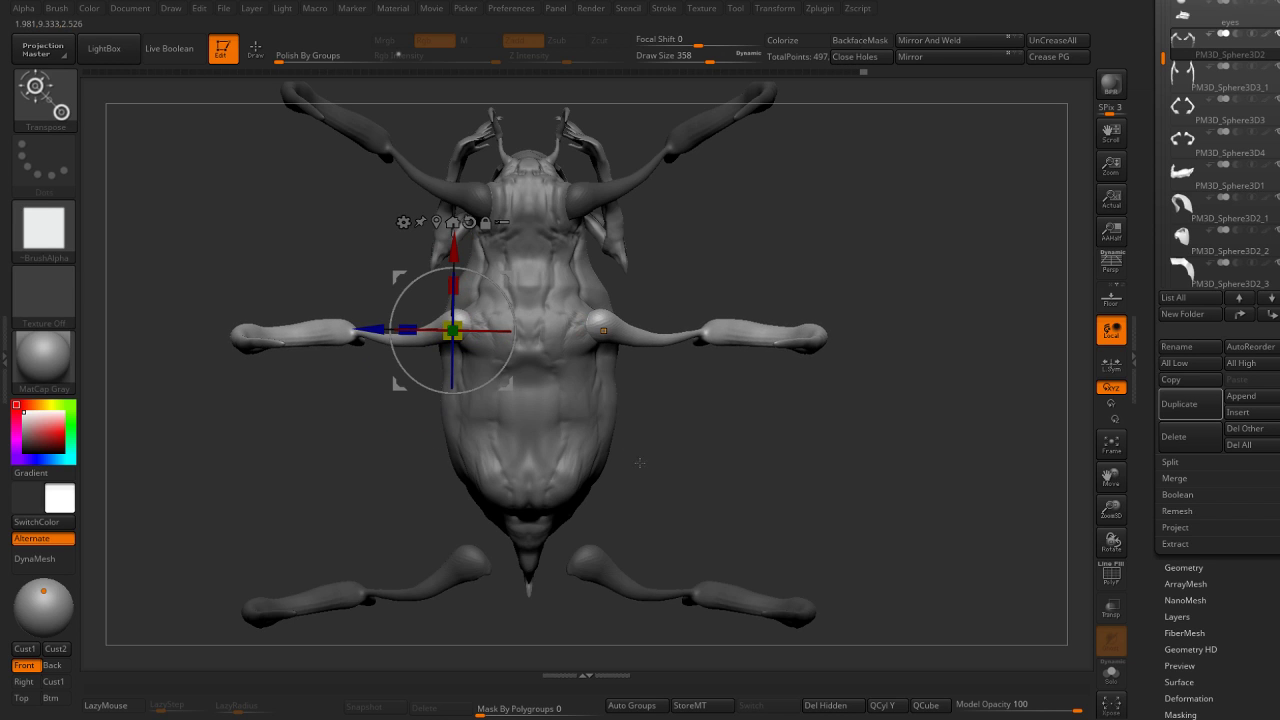
# Mask the rear legs and rotate them at the hips, drawing them toward the body.
pyautogui.moveTo(640, 463)
pyautogui.keyDown('alt'); pyautogui.mouseDown()
pyautogui.moveTo(629, 333)
pyautogui.moveTo(883, 372)
pyautogui.mouseUp(); pyautogui.keyUp('alt')
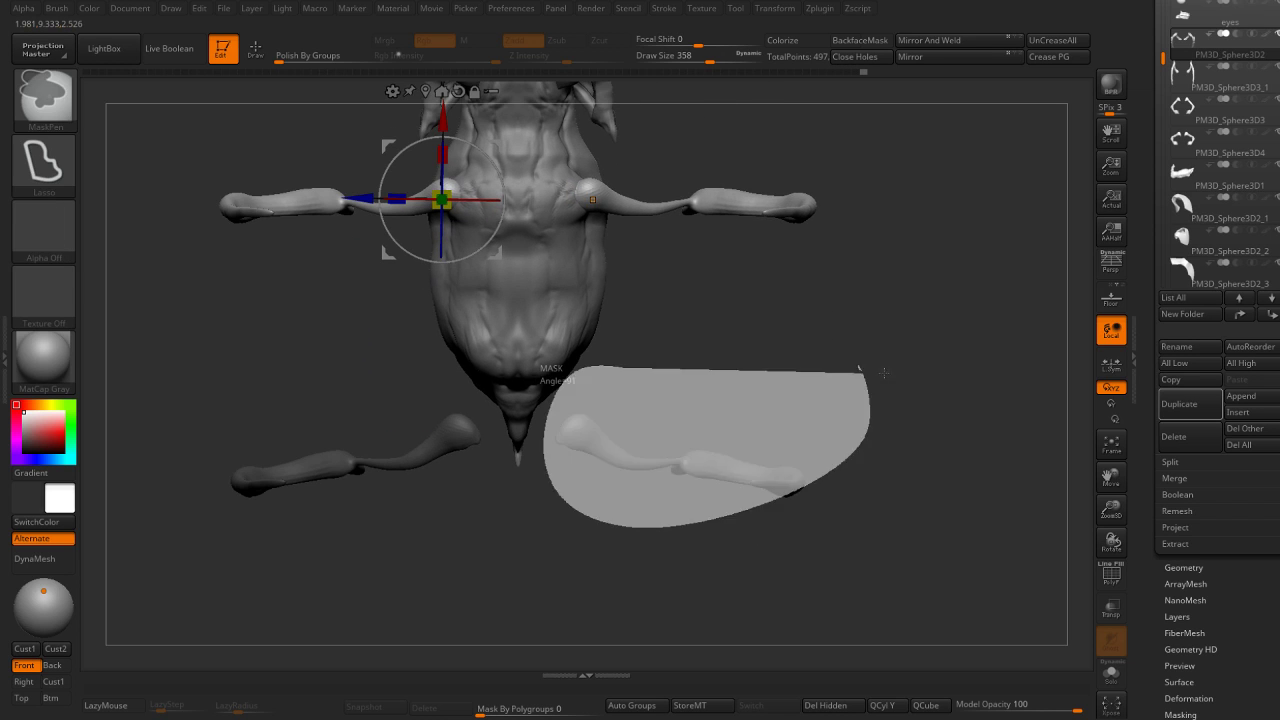
pyautogui.keyDown('ctrl'); pyautogui.keyDown('alt'); pyautogui.moveTo(677, 434); pyautogui.dragTo(860, 432); pyautogui.keyUp('alt'); pyautogui.keyUp('ctrl')
pyautogui.moveTo(612, 369)
pyautogui.keyDown('ctrl'); pyautogui.keyDown('alt'); pyautogui.mouseDown()
pyautogui.moveTo(524, 531)
pyautogui.moveTo(690, 350)
pyautogui.moveTo(661, 370)
pyautogui.mouseUp(); pyautogui.keyUp('alt'); pyautogui.keyUp('ctrl')
pyautogui.press('w')
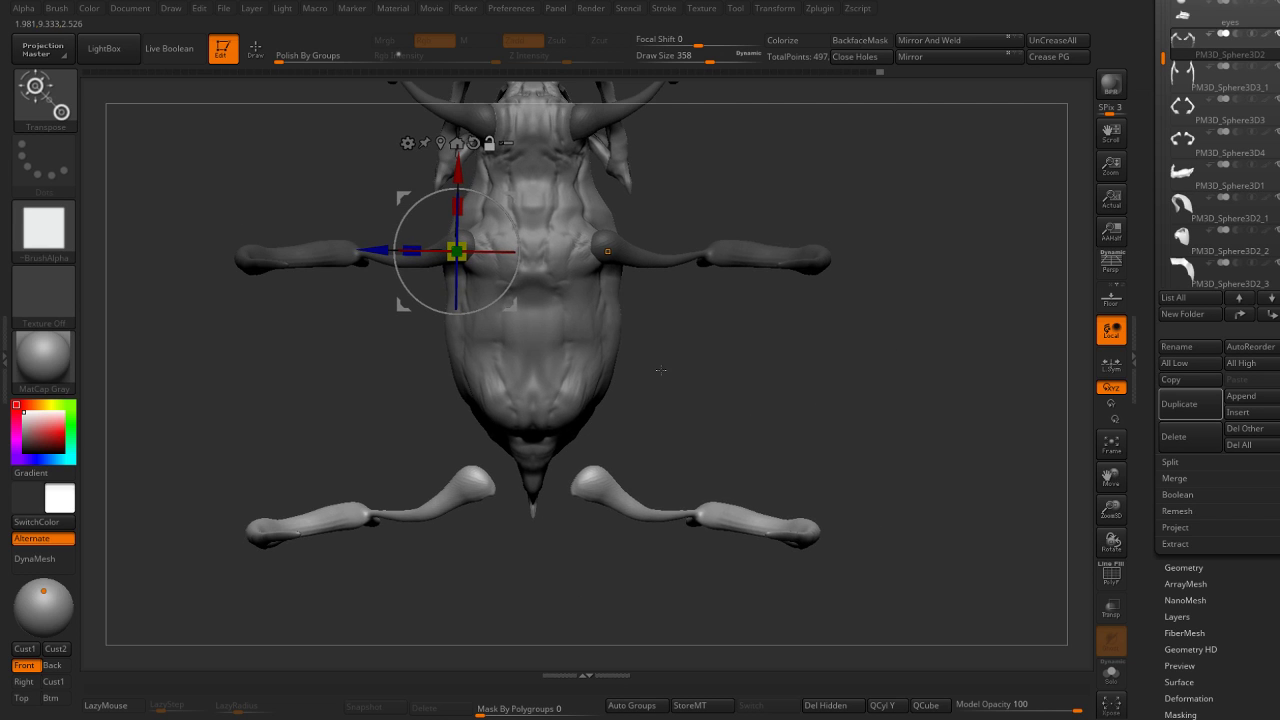
pyautogui.keyDown('alt'); pyautogui.moveTo(456, 251); pyautogui.dragTo(480, 482); pyautogui.keyUp('alt')
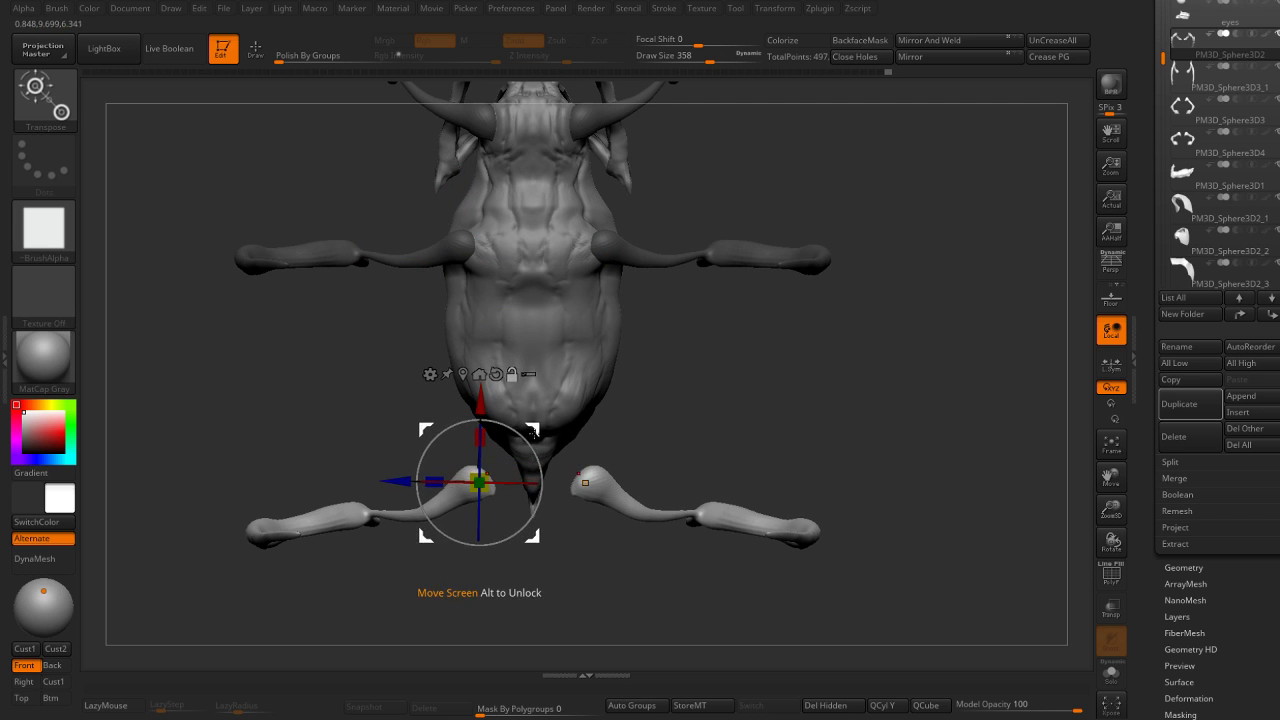
pyautogui.moveTo(532, 431); pyautogui.dragTo(527, 334)
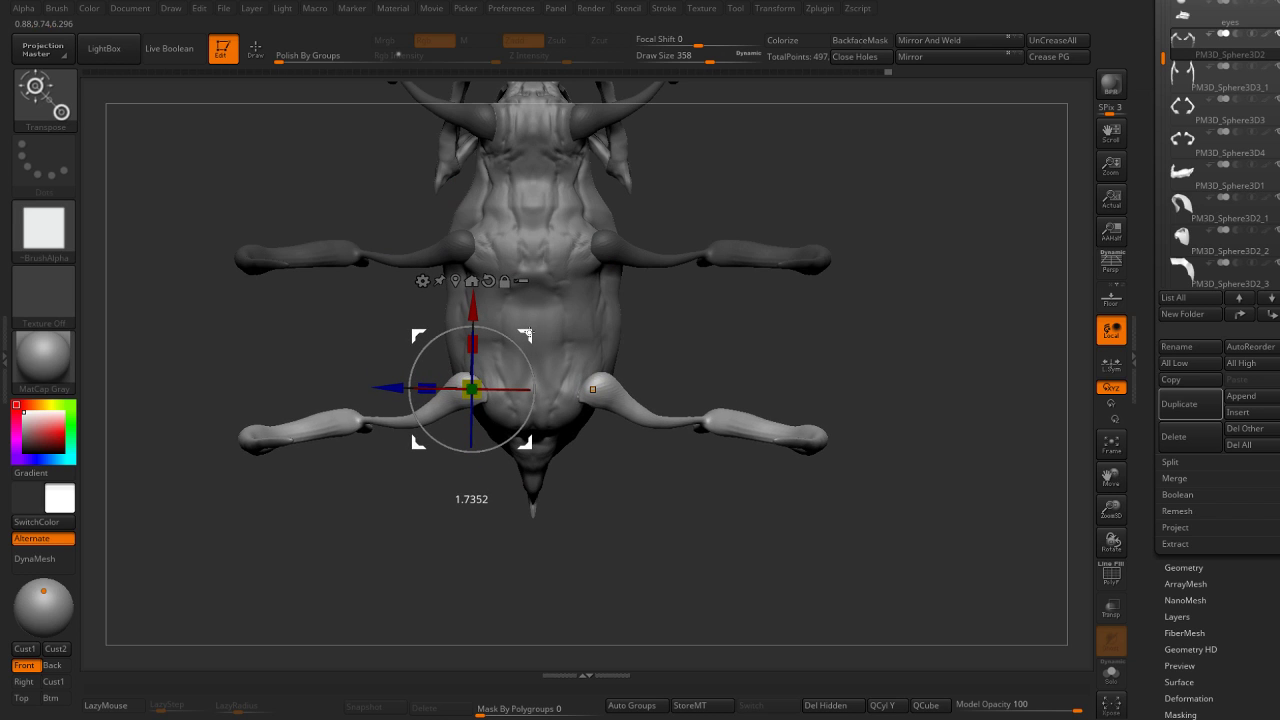
pyautogui.moveTo(544, 360); pyautogui.dragTo(529, 337)
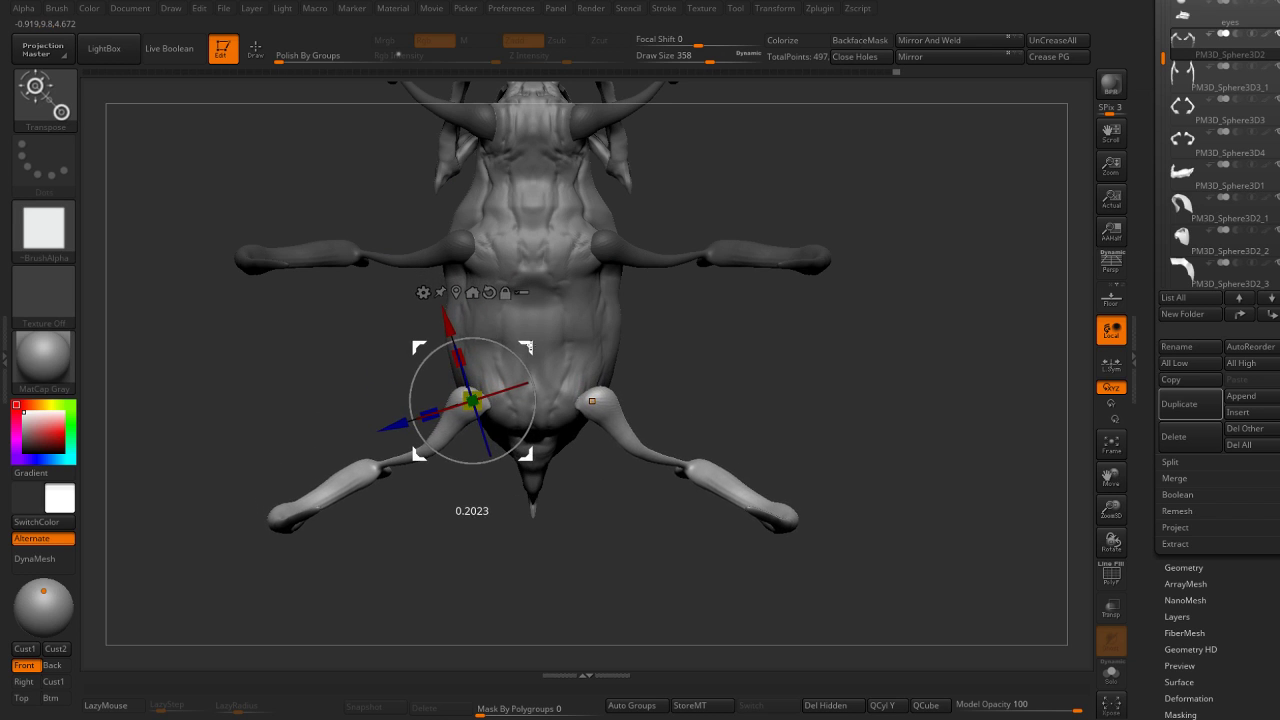
pyautogui.moveTo(529, 337); pyautogui.dragTo(540, 345)
pyautogui.press('q')
pyautogui.moveTo(716, 406)
pyautogui.mouseDown()
pyautogui.moveTo(647, 403)
pyautogui.moveTo(501, 590)
pyautogui.moveTo(654, 412)
pyautogui.mouseUp()
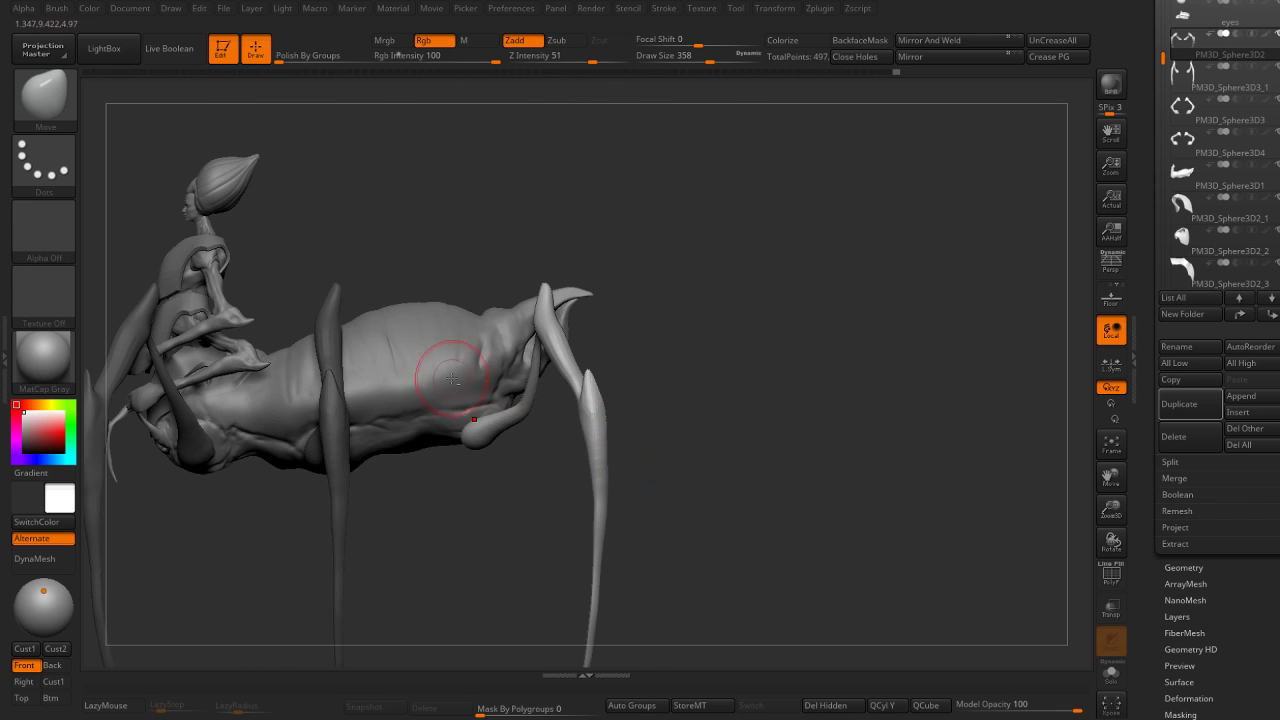
# Activate PM3D_Sphere3D1, shrink Draw Size to 415, and pick ClayBuildup with LazyMouse.
pyautogui.moveTo(452, 378)
pyautogui.mouseDown()
pyautogui.moveTo(487, 575)
pyautogui.moveTo(495, 445)
pyautogui.mouseUp()
pyautogui.keyDown('alt'); pyautogui.click(495, 445); pyautogui.keyUp('alt')
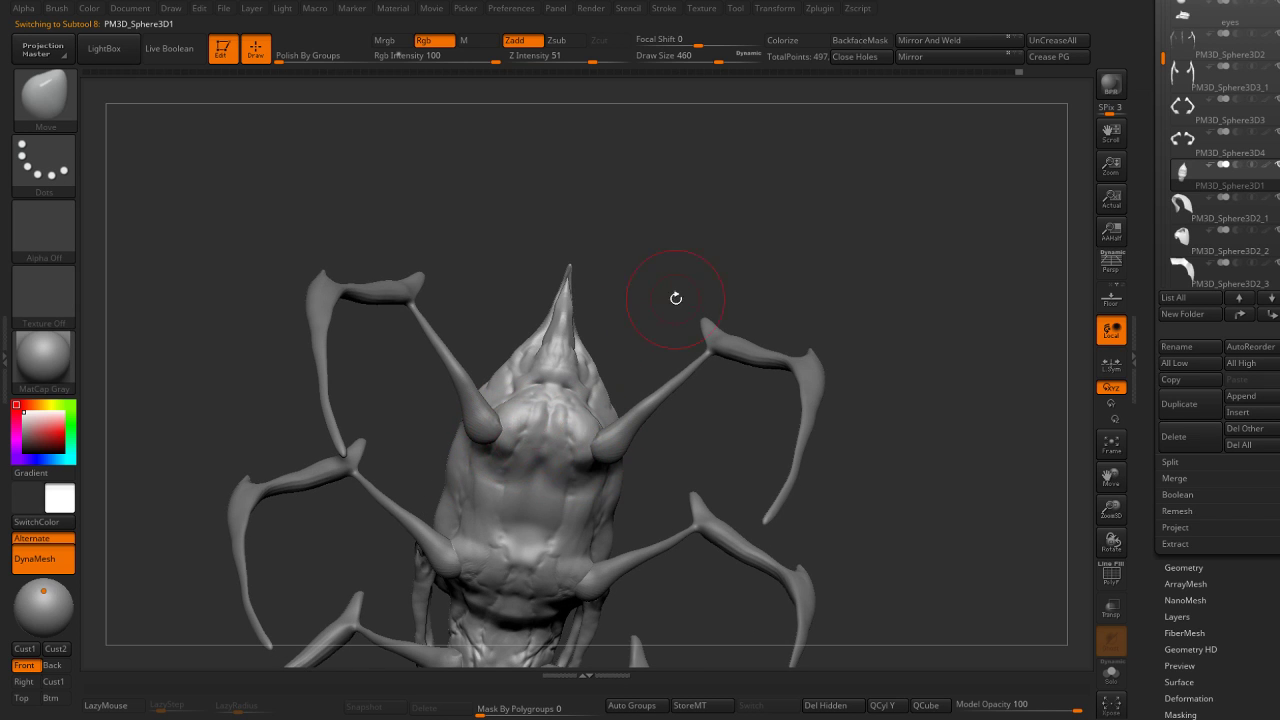
pyautogui.moveTo(676, 298)
pyautogui.mouseDown()
pyautogui.moveTo(529, 412)
pyautogui.moveTo(571, 391)
pyautogui.mouseUp()
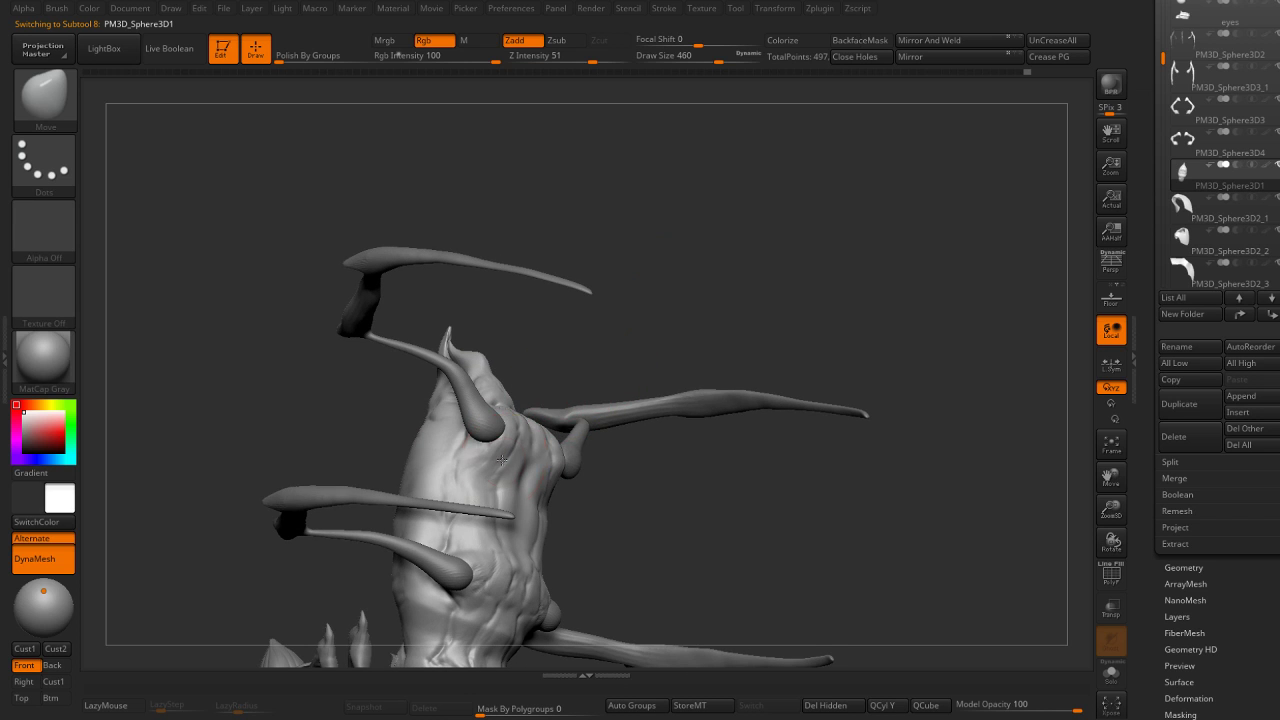
pyautogui.press('[')
pyautogui.moveTo(541, 454); pyautogui.dragTo(527, 494)
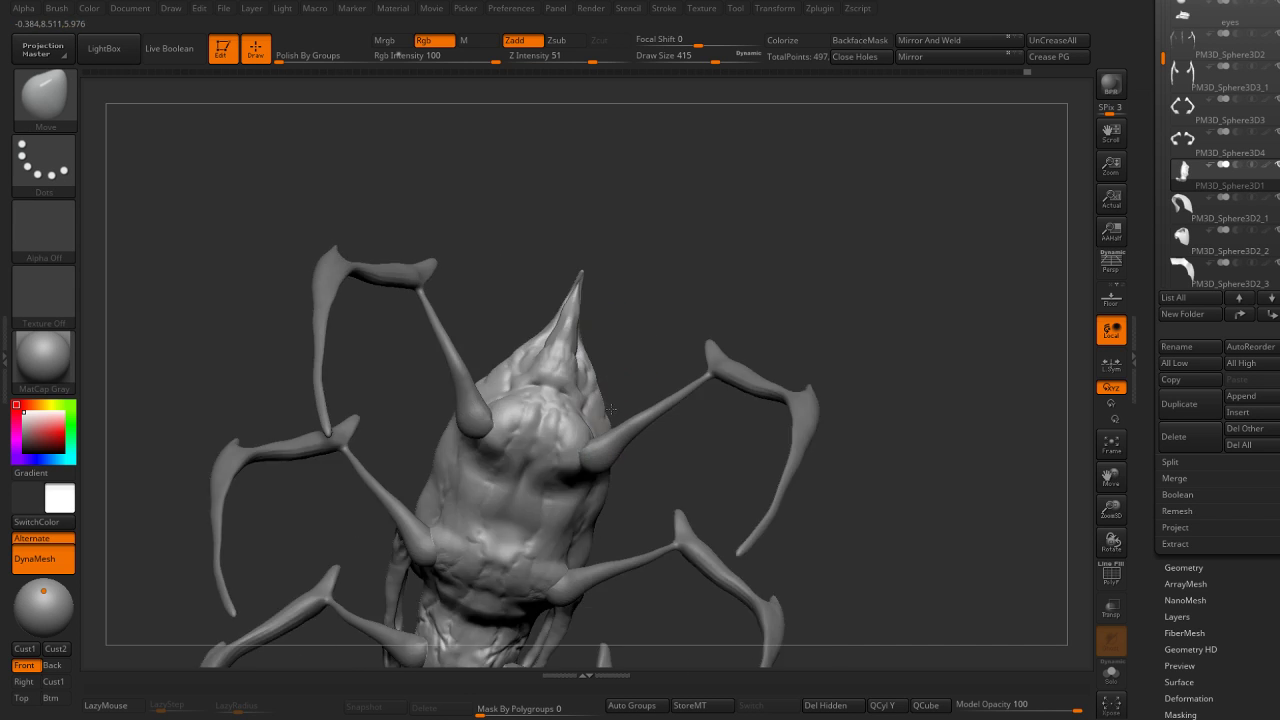
pyautogui.moveTo(672, 295)
pyautogui.mouseDown()
pyautogui.moveTo(543, 314)
pyautogui.moveTo(487, 409)
pyautogui.mouseUp()
pyautogui.press('b')
pyautogui.press('c')
pyautogui.press('b')
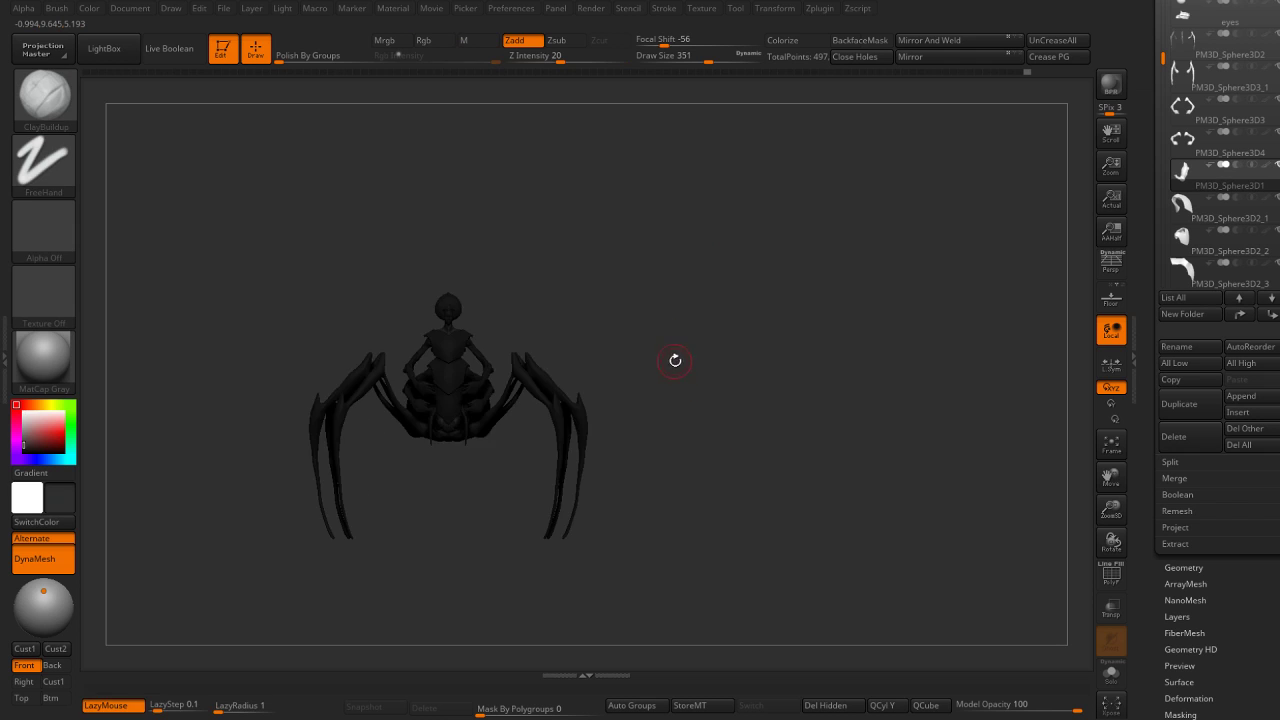
pyautogui.moveTo(675, 360)
pyautogui.mouseDown()
pyautogui.moveTo(766, 357)
pyautogui.moveTo(740, 323)
pyautogui.moveTo(772, 321)
pyautogui.mouseUp()
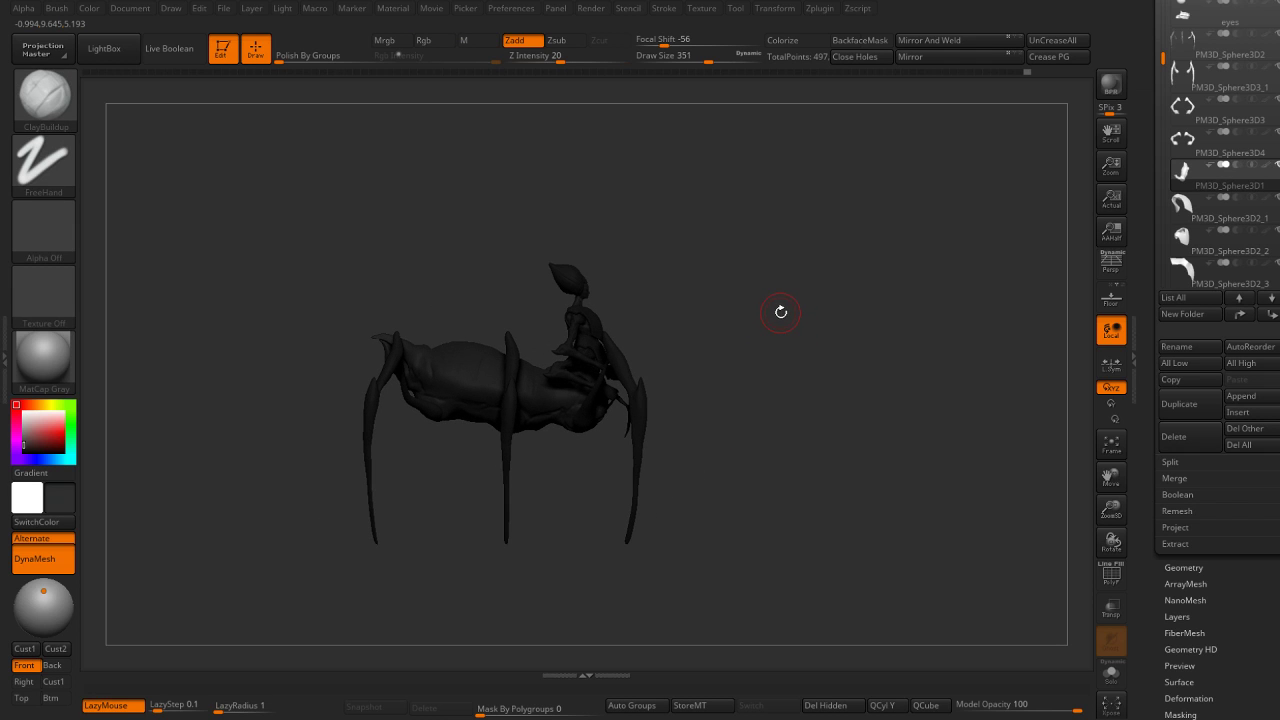
pyautogui.moveTo(783, 314)
pyautogui.mouseDown()
pyautogui.moveTo(686, 326)
pyautogui.moveTo(788, 302)
pyautogui.mouseUp()
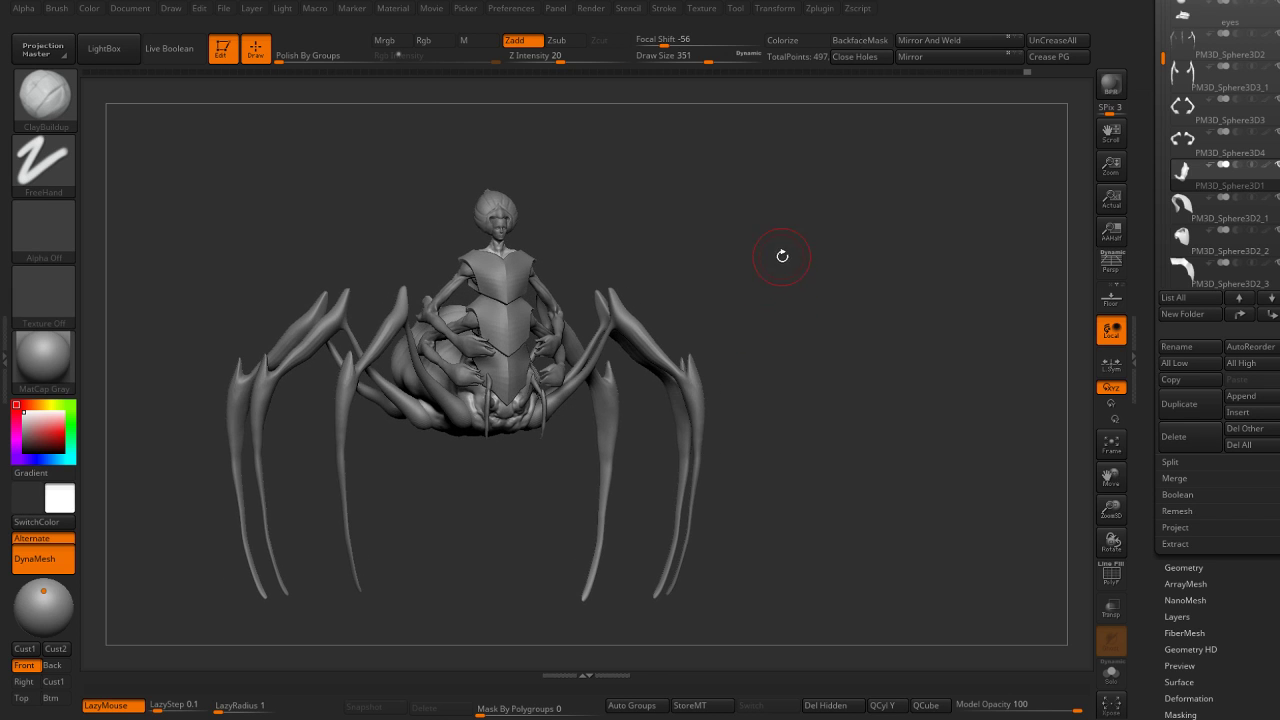
pyautogui.moveTo(774, 290)
pyautogui.mouseDown()
pyautogui.moveTo(800, 288)
pyautogui.moveTo(771, 263)
pyautogui.moveTo(763, 226)
pyautogui.moveTo(766, 256)
pyautogui.moveTo(751, 257)
pyautogui.mouseUp()
# Save the project with Ctrl+S and turn the spider to a frontal view.
pyautogui.scroll(3, 751, 257)
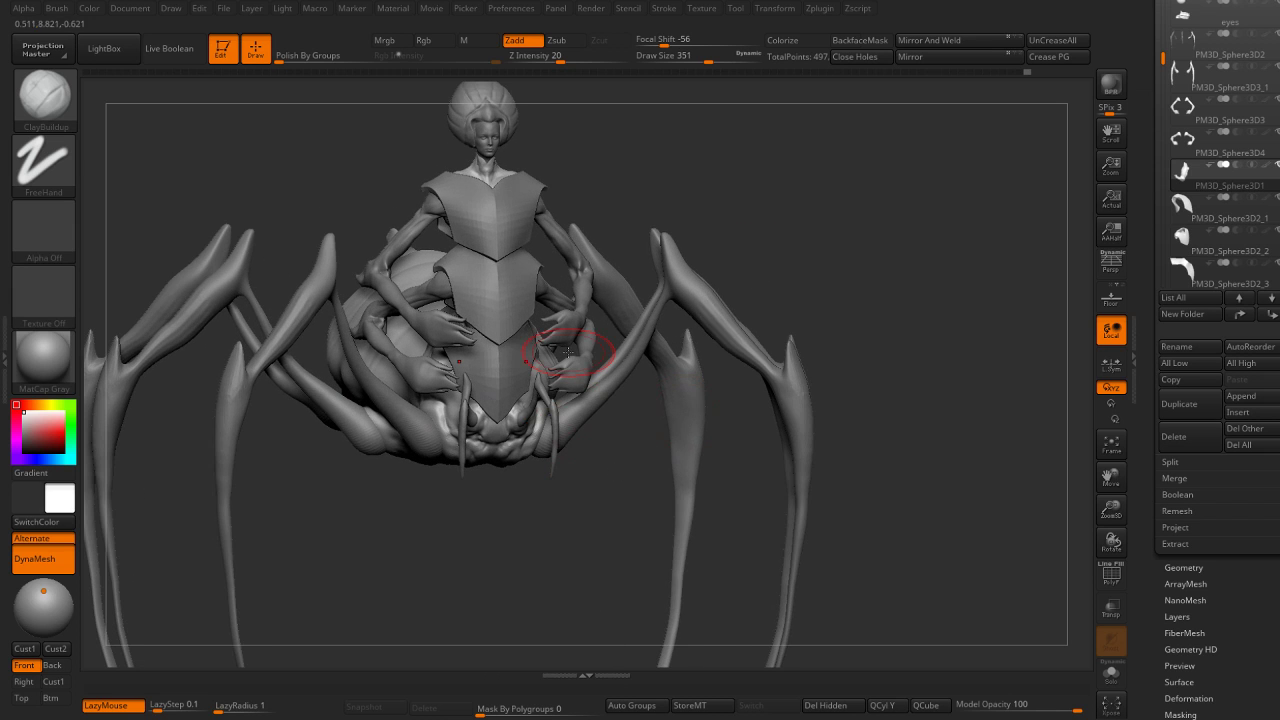
pyautogui.hotkey('ctrl', 's')
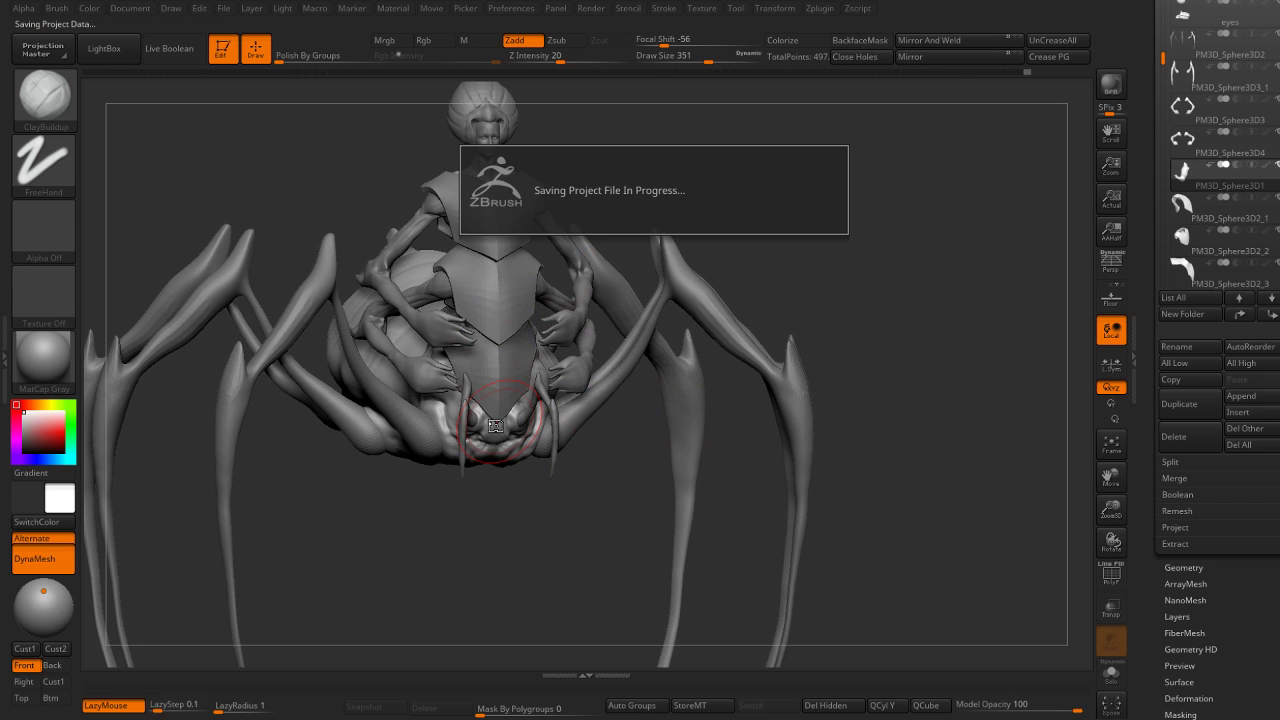
pyautogui.keyDown('alt'); pyautogui.moveTo(491, 489); pyautogui.dragTo(490, 396); pyautogui.keyUp('alt')
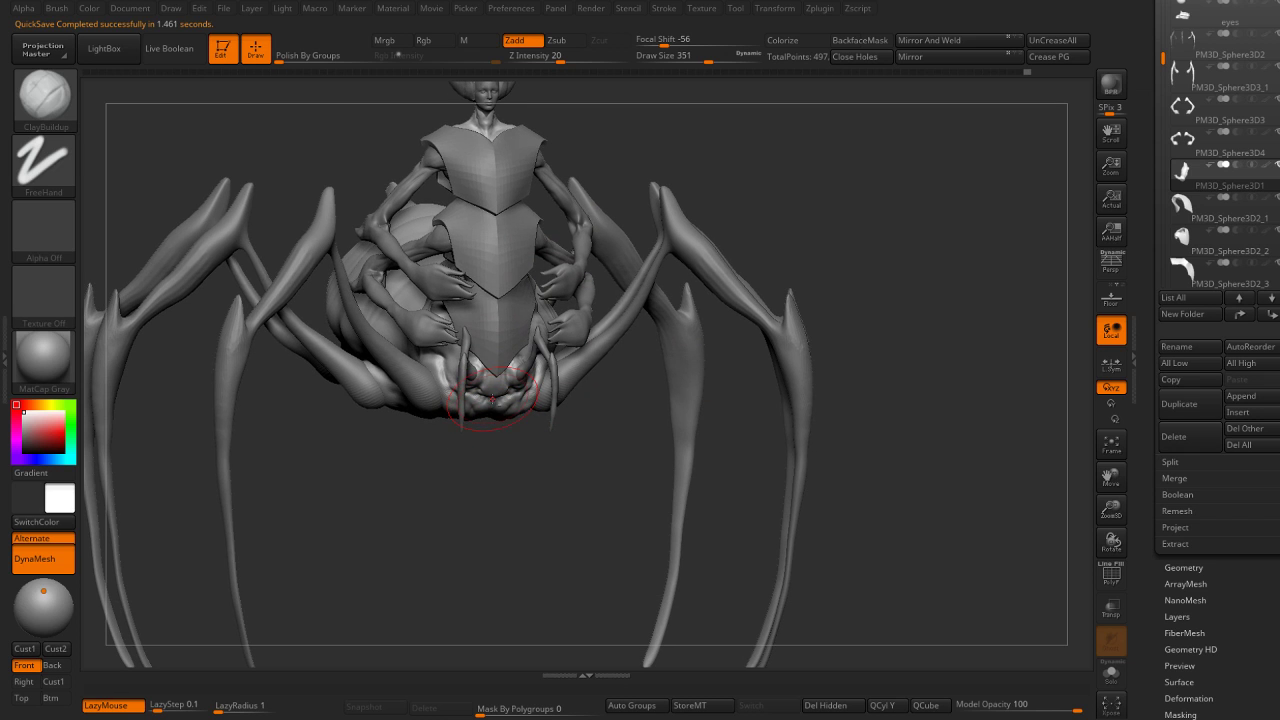
pyautogui.moveTo(491, 402); pyautogui.dragTo(443, 414, button='right')
# Switch to the Move brush at Draw Size 393 and snap to a straight front view.
pyautogui.press('b')
pyautogui.press('m')
pyautogui.press('v')
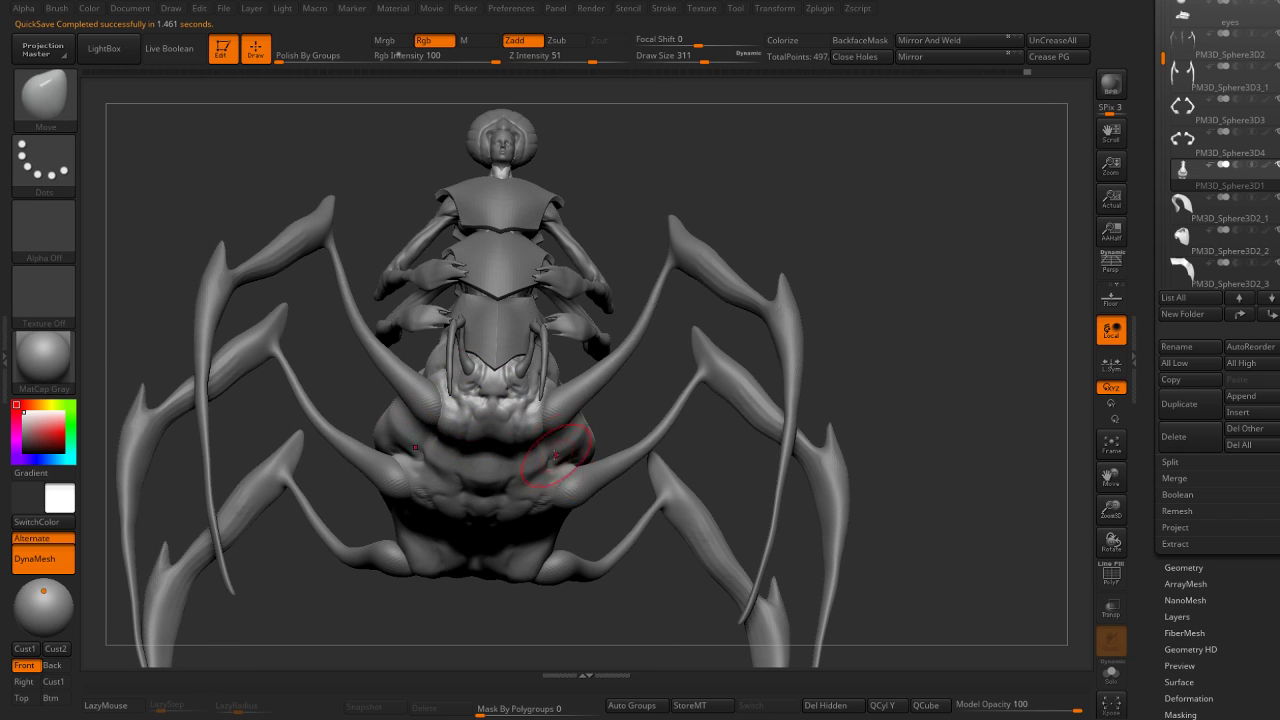
pyautogui.press('s')
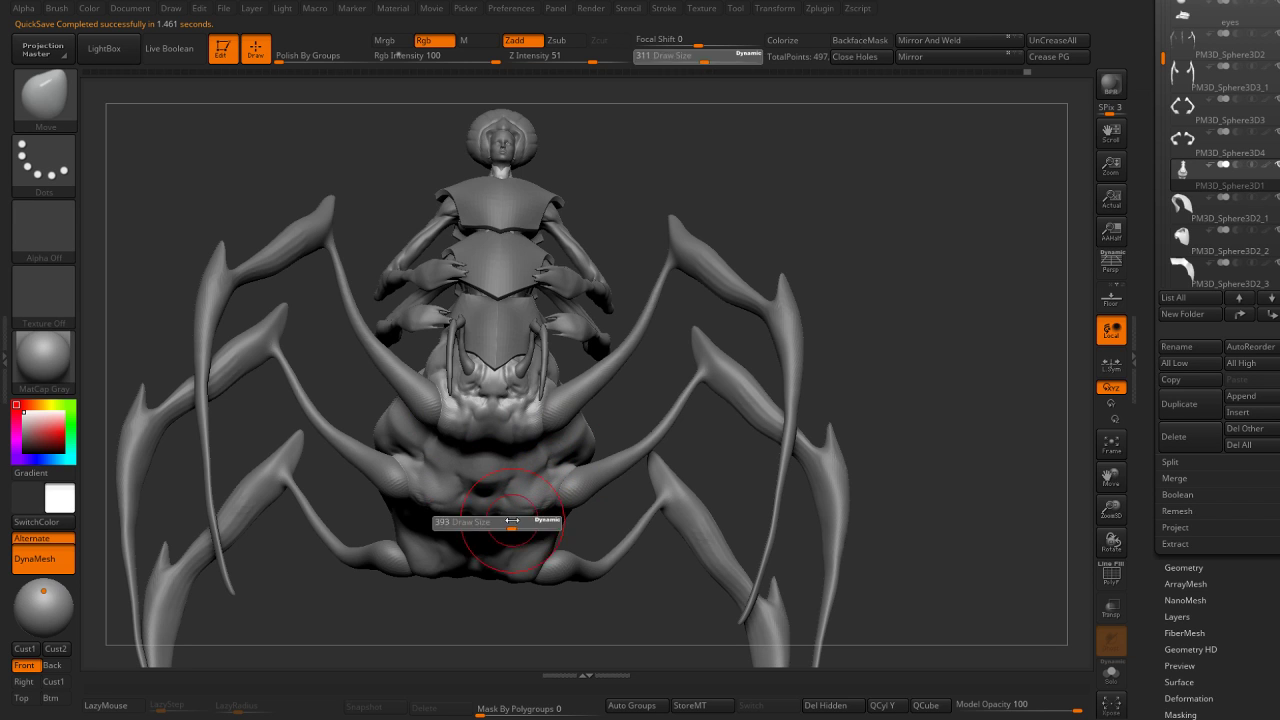
pyautogui.moveTo(524, 512); pyautogui.dragTo(428, 514)
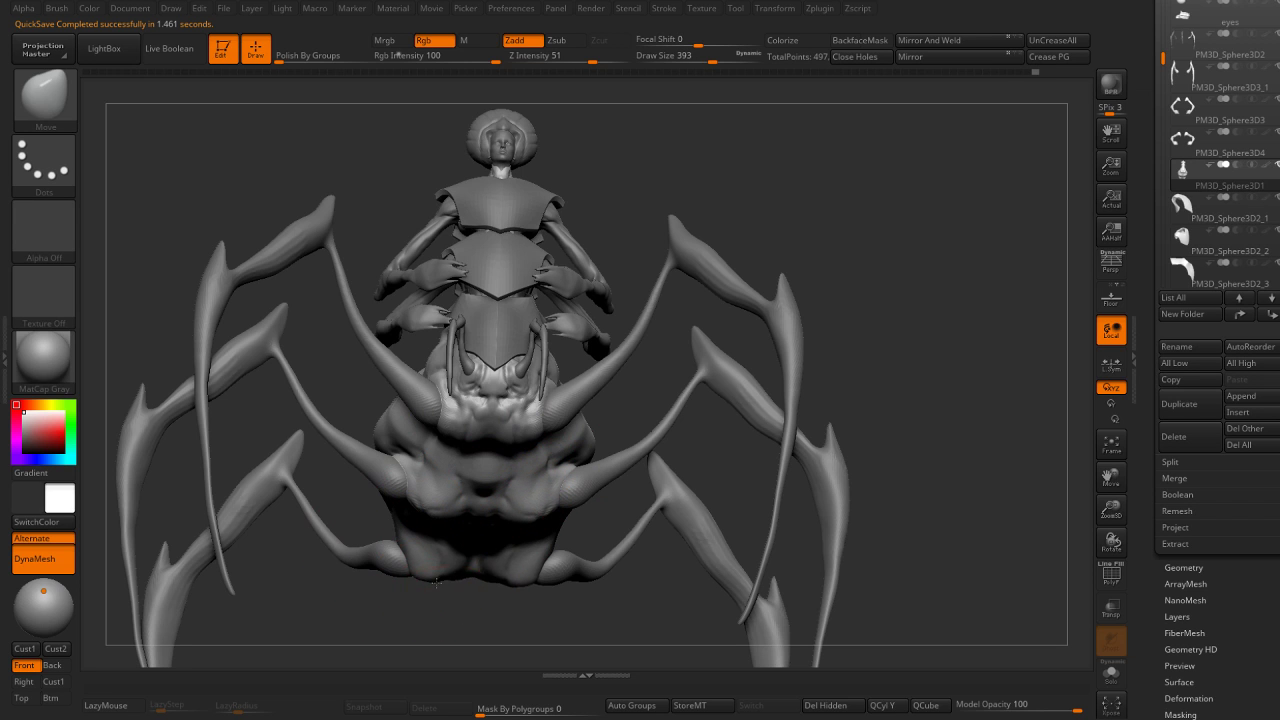
pyautogui.moveTo(426, 580); pyautogui.dragTo(396, 571, button='right')
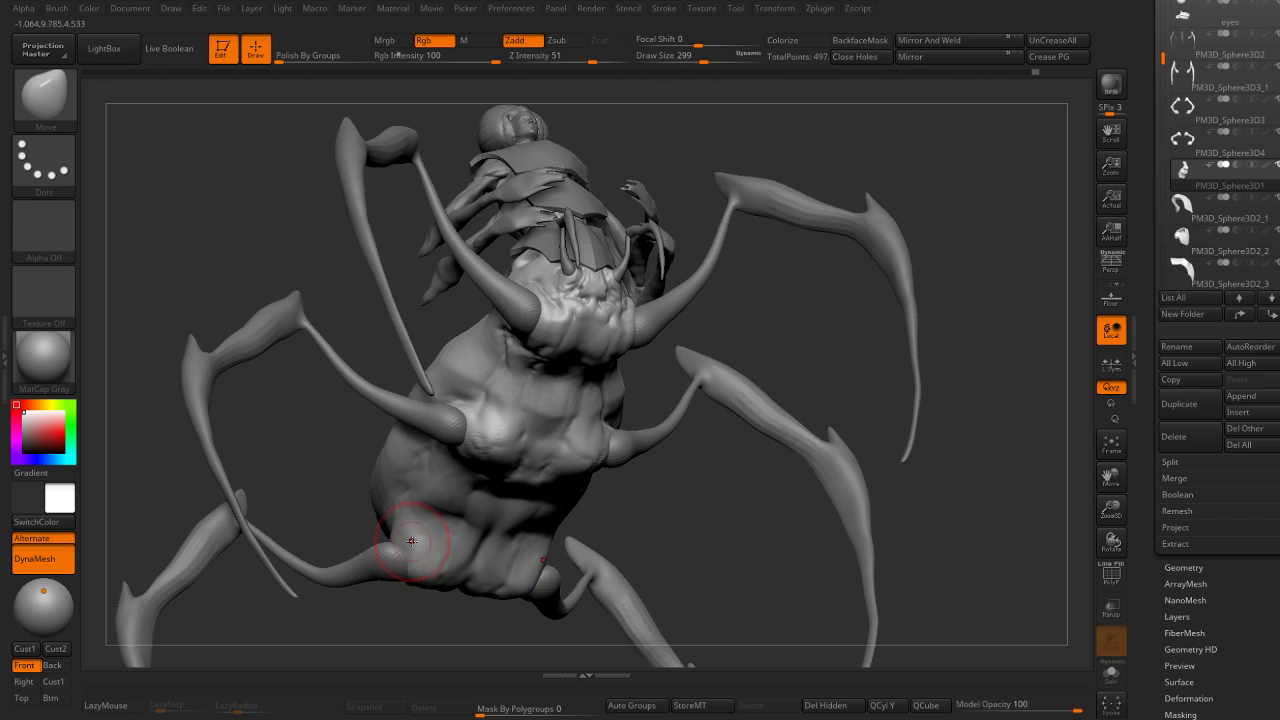
pyautogui.keyDown('shift'); pyautogui.moveTo(415, 606); pyautogui.dragTo(414, 540); pyautogui.keyUp('shift')
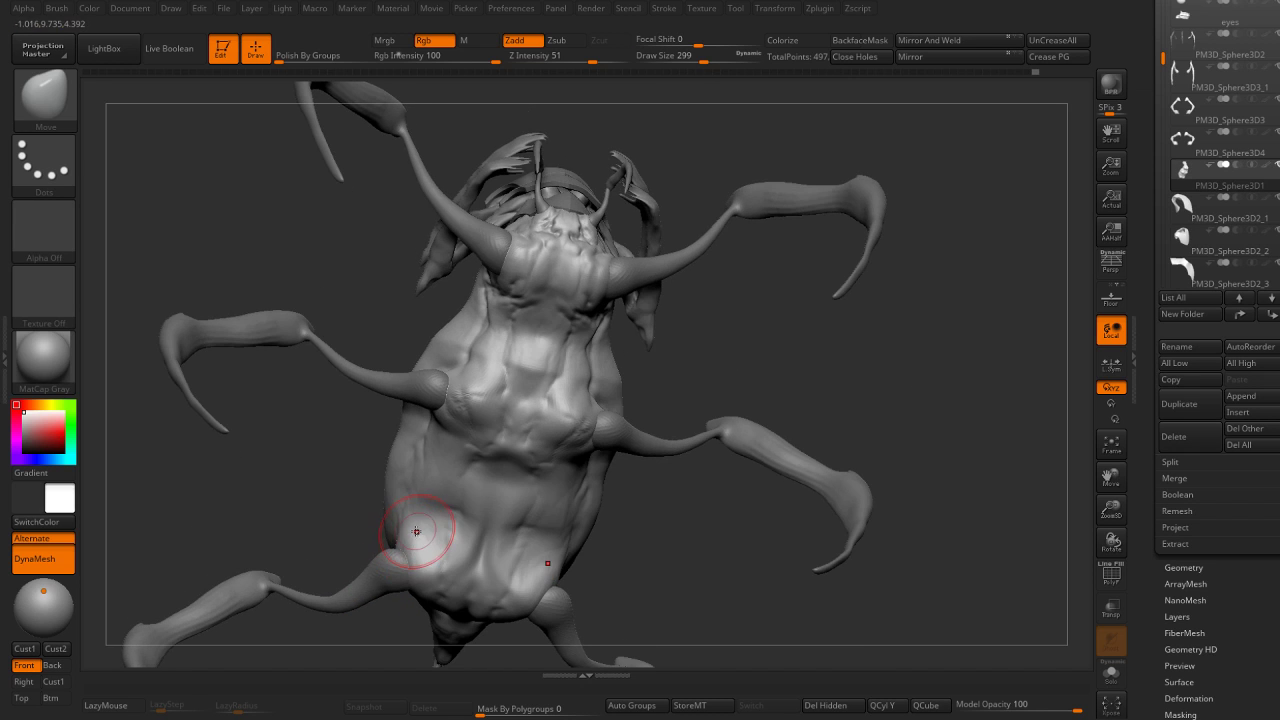
# Swap between ClayBuildup and Move and shrink the brush to 245 over the abdomen.
pyautogui.press('b')
pyautogui.press('c')
pyautogui.press('b')
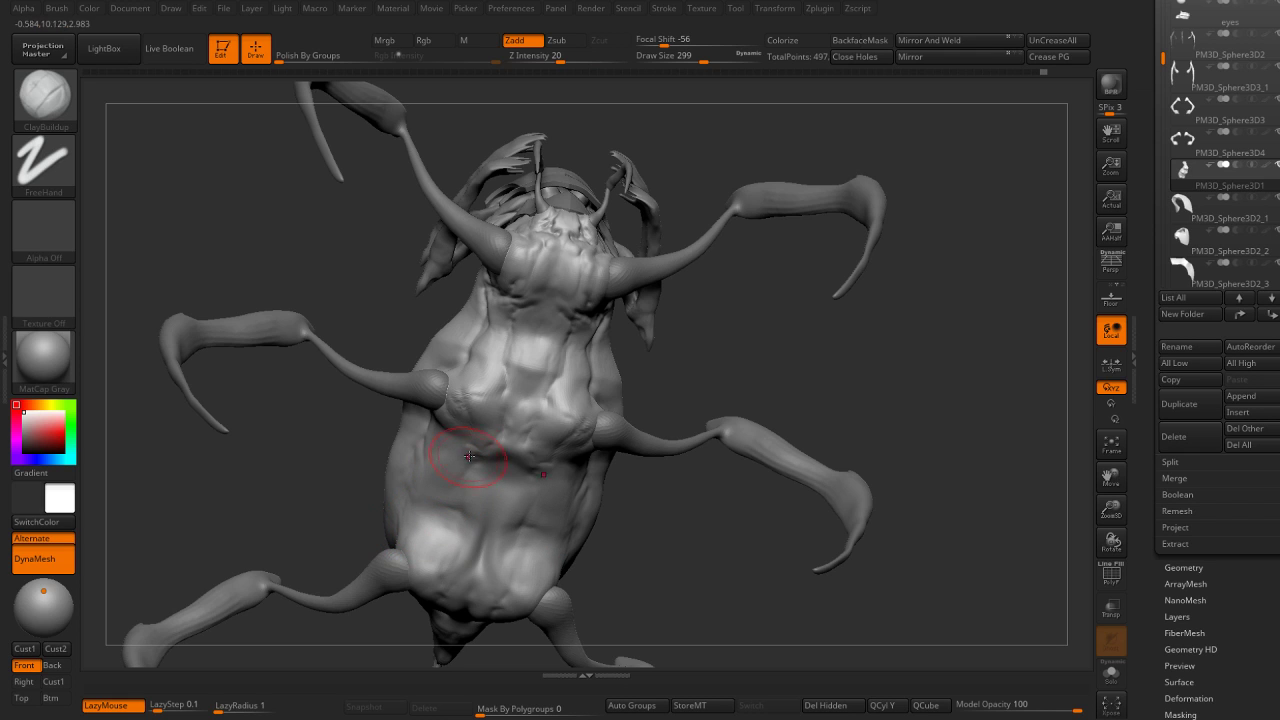
pyautogui.press('b')
pyautogui.press('m')
pyautogui.press('v')
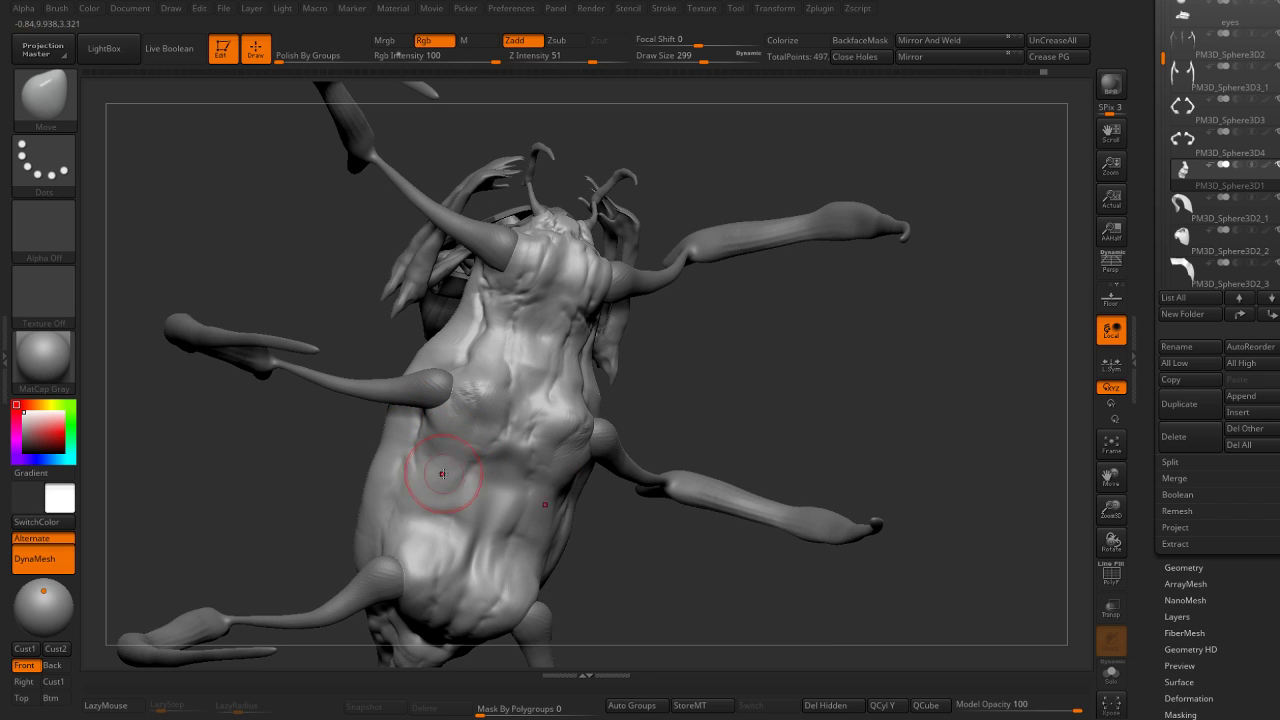
pyautogui.moveTo(530, 555)
pyautogui.mouseDown(button='right')
pyautogui.moveTo(569, 536)
pyautogui.moveTo(528, 528)
pyautogui.mouseUp(button='right')
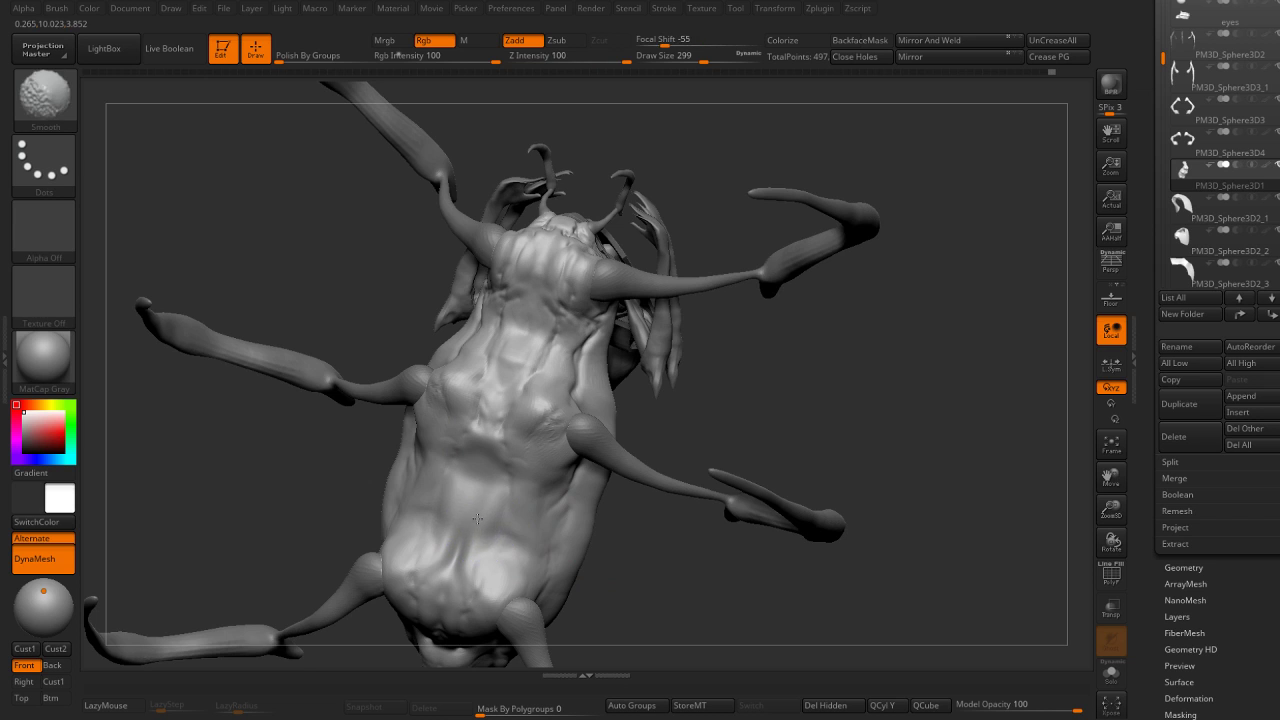
pyautogui.moveTo(634, 571)
pyautogui.keyDown('shift'); pyautogui.mouseDown(button='right')
pyautogui.moveTo(676, 372)
pyautogui.moveTo(614, 371)
pyautogui.moveTo(468, 443)
pyautogui.mouseUp(button='right'); pyautogui.keyUp('shift')
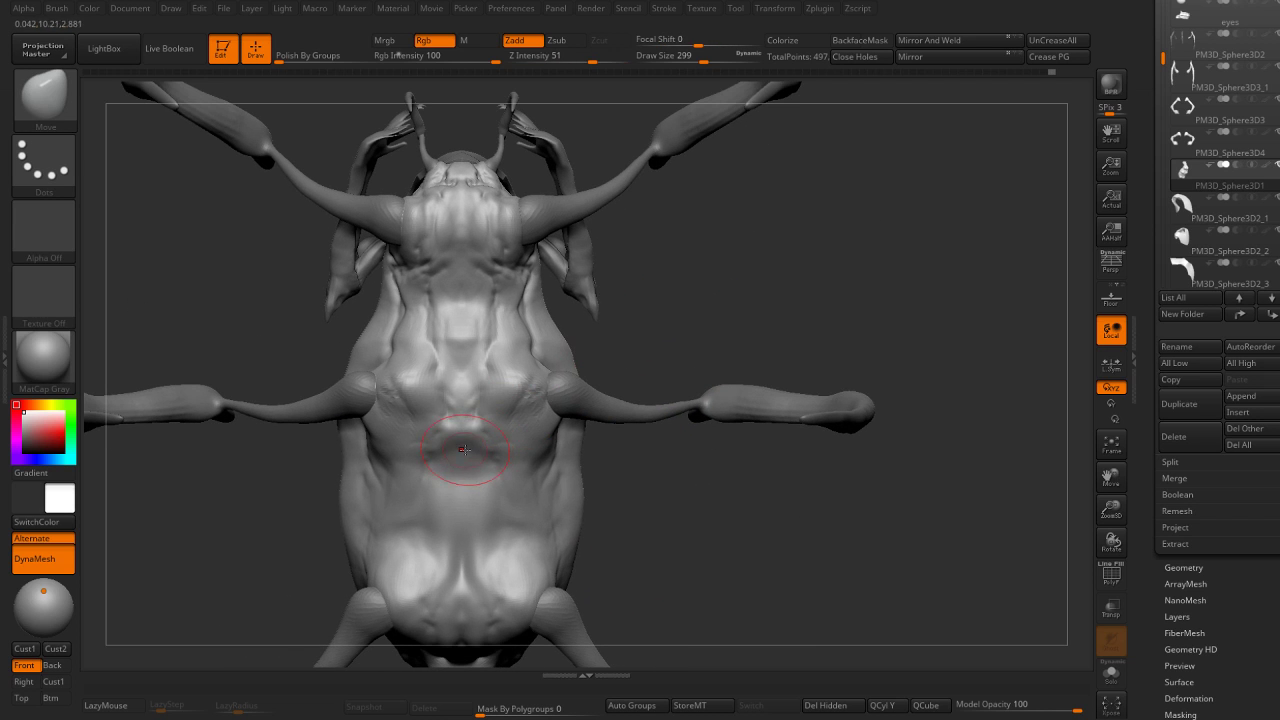
pyautogui.press('s')
pyautogui.moveTo(468, 443)
pyautogui.mouseDown()
pyautogui.moveTo(460, 456)
pyautogui.moveTo(464, 367)
pyautogui.mouseUp()
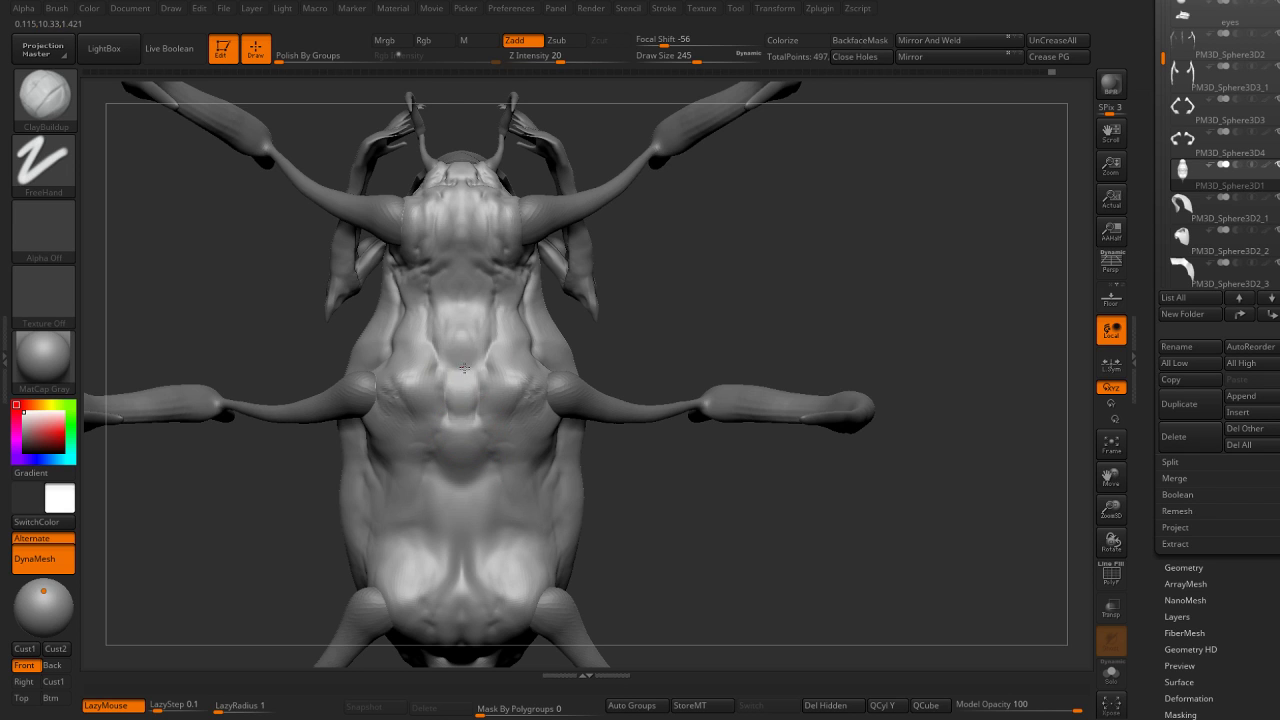
# Reduce the brush to 101, frame the whole spider, and select the rider's head.
pyautogui.press('shift')
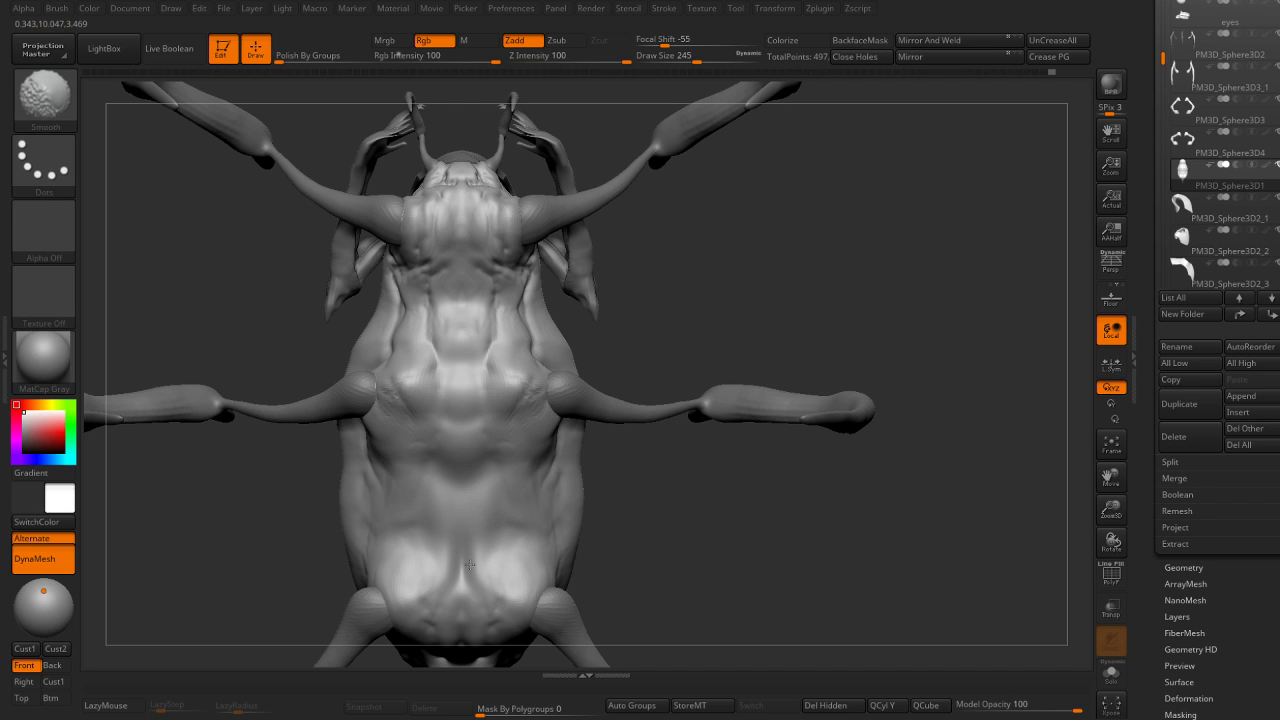
pyautogui.keyDown('alt'); pyautogui.moveTo(671, 300); pyautogui.dragTo(486, 343); pyautogui.keyUp('alt')
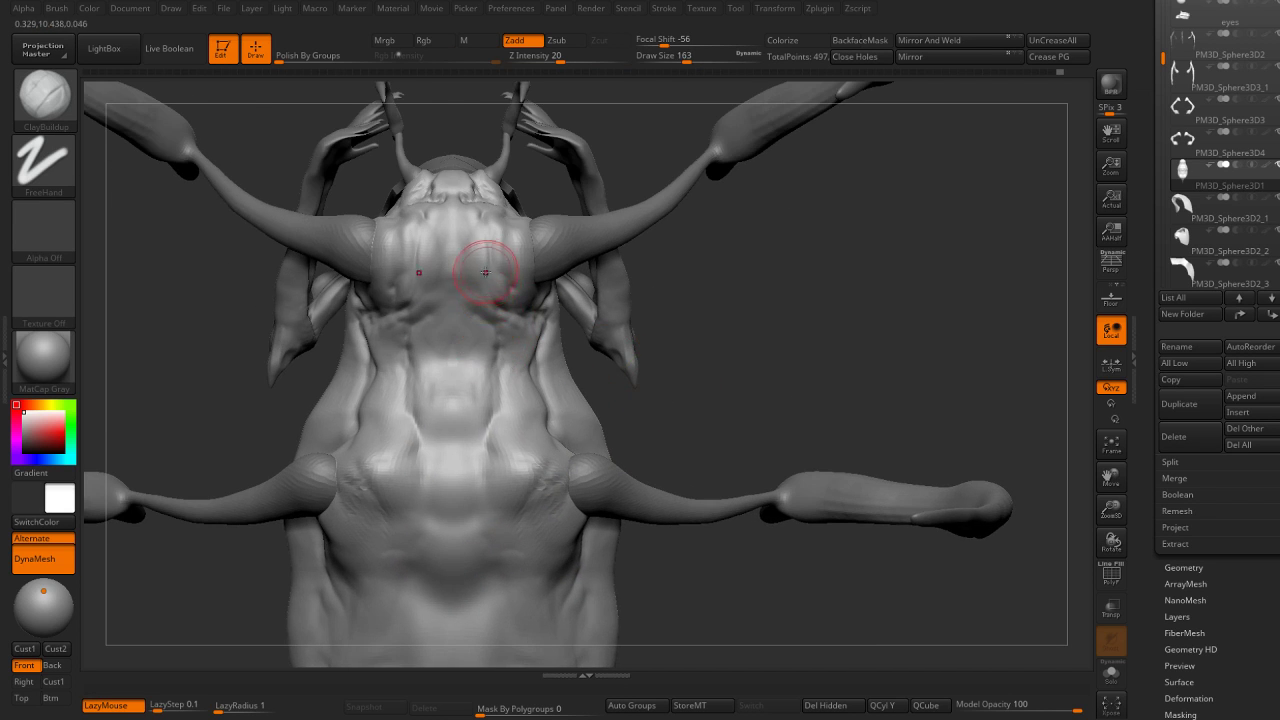
pyautogui.moveTo(558, 175)
pyautogui.mouseDown()
pyautogui.moveTo(563, 271)
pyautogui.moveTo(526, 350)
pyautogui.mouseUp()
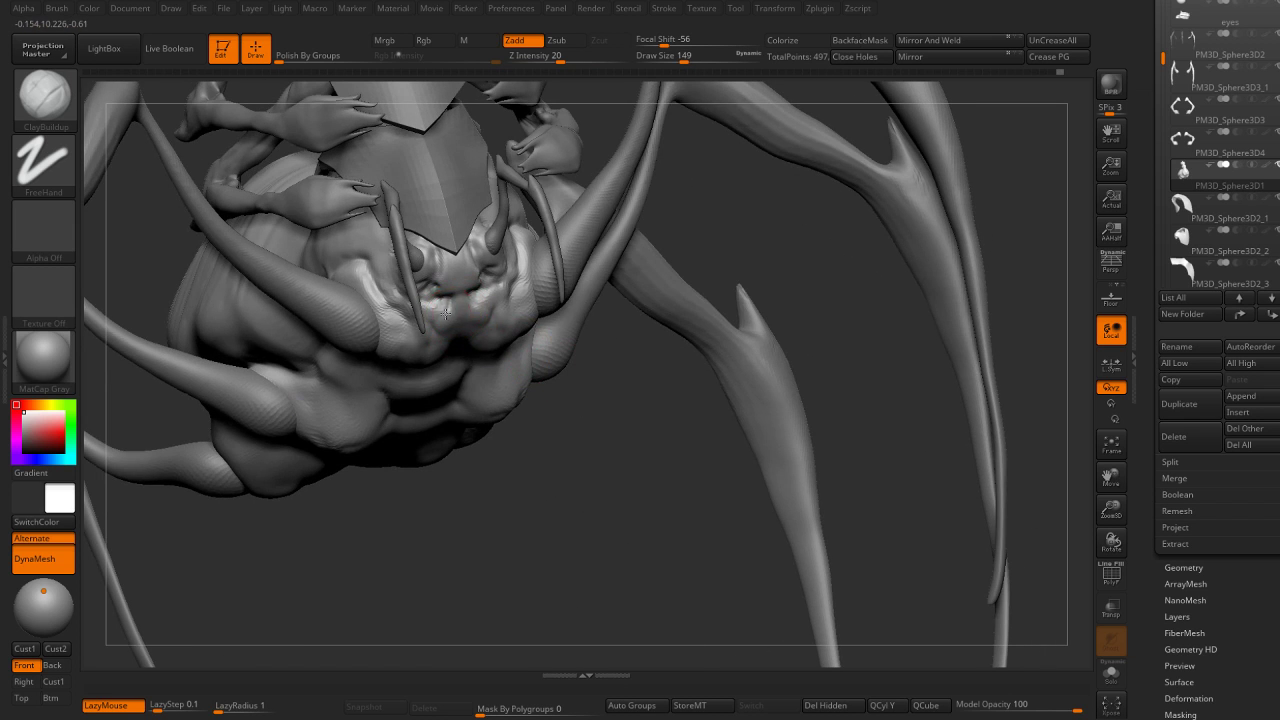
pyautogui.press('[')
pyautogui.moveTo(493, 298); pyautogui.dragTo(413, 305, button='right')
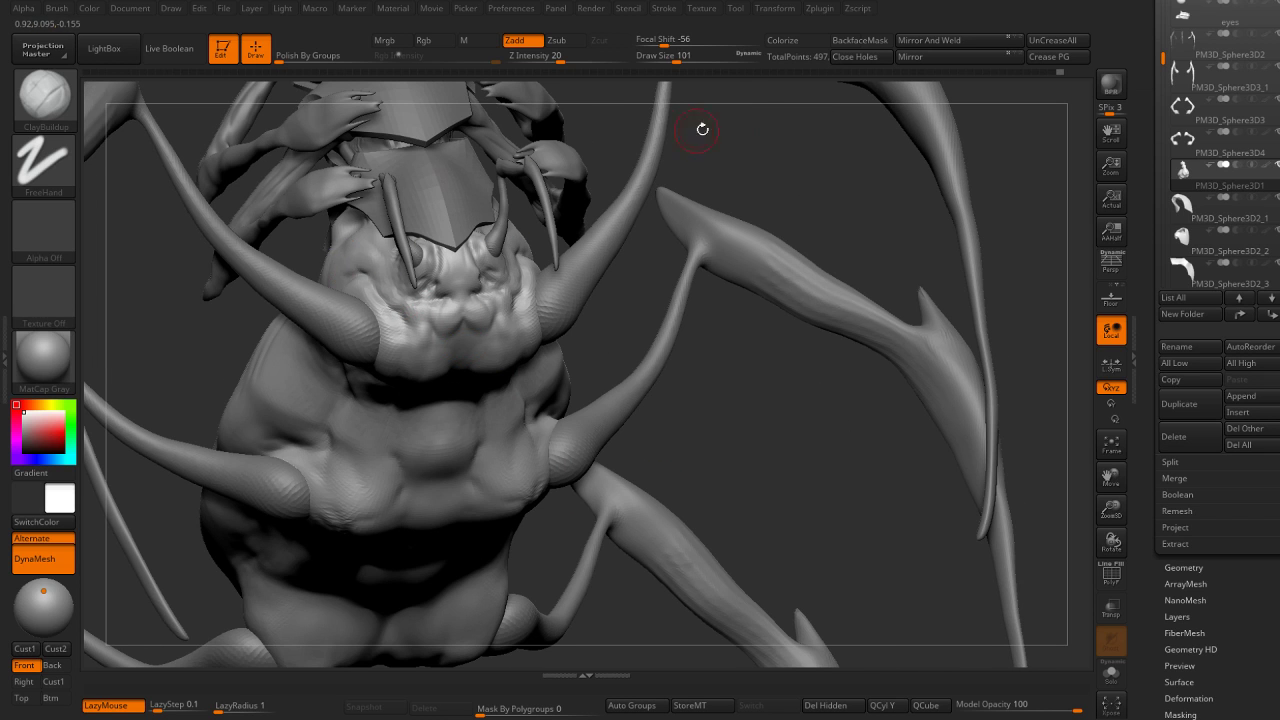
pyautogui.press('f')
pyautogui.moveTo(775, 103)
pyautogui.mouseDown(button='right')
pyautogui.moveTo(791, 114)
pyautogui.moveTo(729, 206)
pyautogui.moveTo(635, 281)
pyautogui.moveTo(634, 266)
pyautogui.moveTo(771, 229)
pyautogui.moveTo(703, 394)
pyautogui.moveTo(683, 374)
pyautogui.moveTo(526, 428)
pyautogui.mouseUp(button='right')
pyautogui.keyDown('alt'); pyautogui.click(503, 282); pyautogui.keyUp('alt')
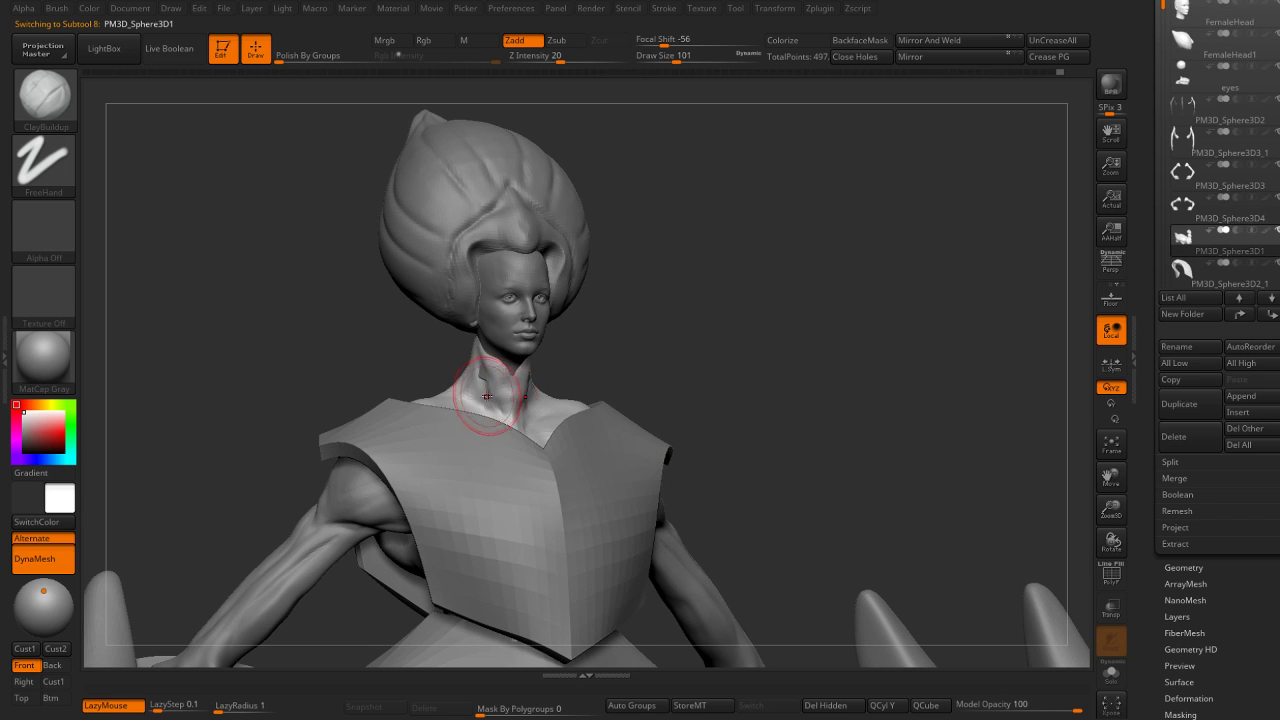
# Pick the Move brush, activate FemaleHead1_1, and snap to a front view of her face.
pyautogui.press('b')
pyautogui.press('m')
pyautogui.press('v')
pyautogui.press('shift')
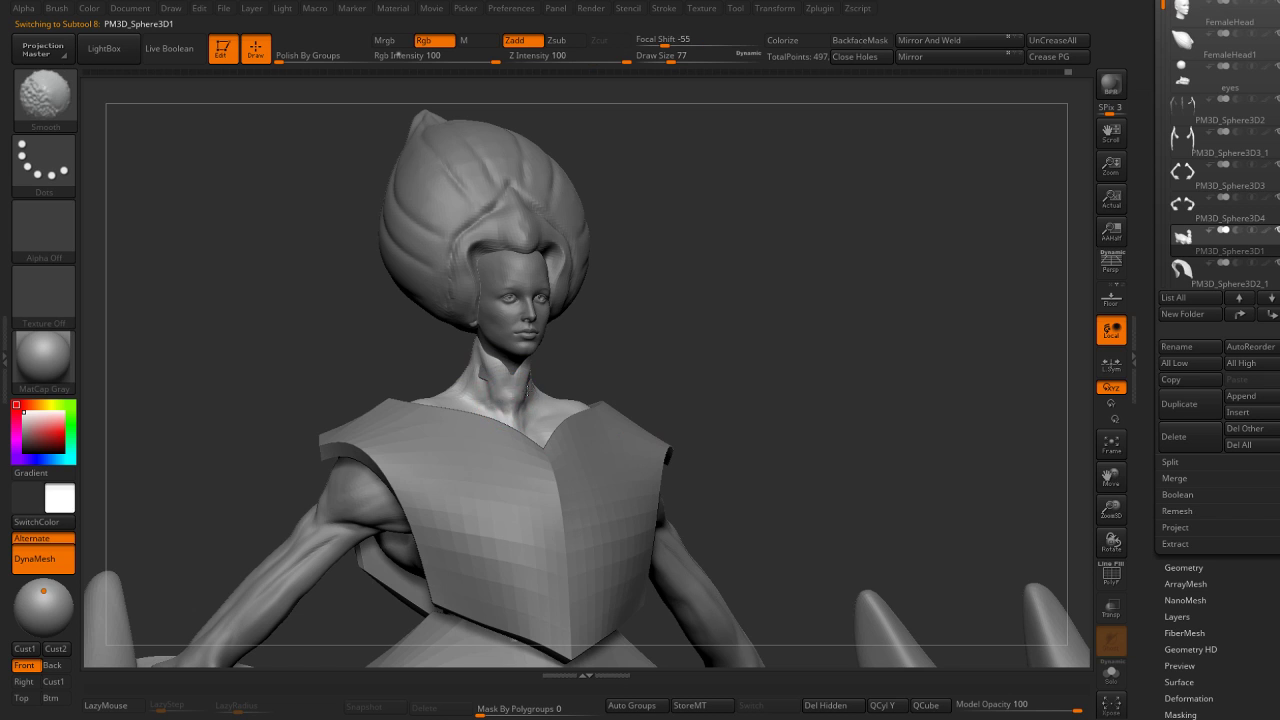
pyautogui.moveTo(519, 401)
pyautogui.mouseDown(button='right')
pyautogui.moveTo(470, 370)
pyautogui.moveTo(551, 368)
pyautogui.mouseUp(button='right')
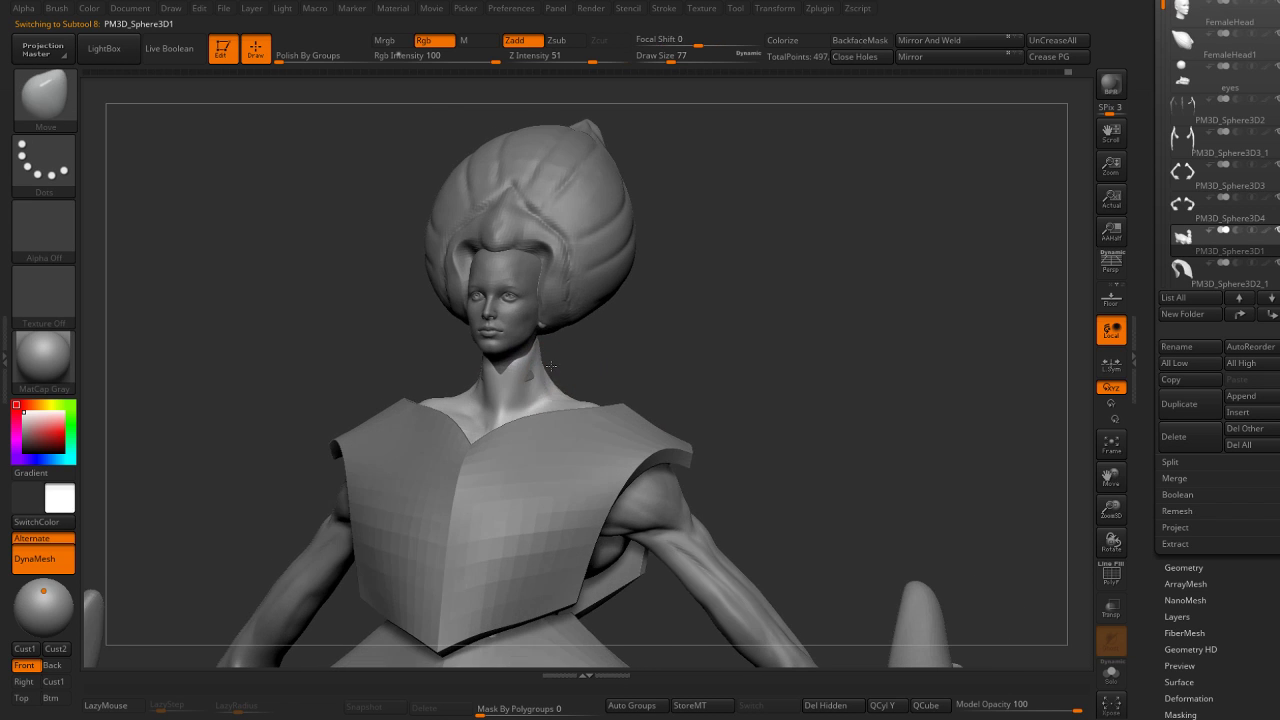
pyautogui.keyDown('alt'); pyautogui.click(541, 366); pyautogui.keyUp('alt')
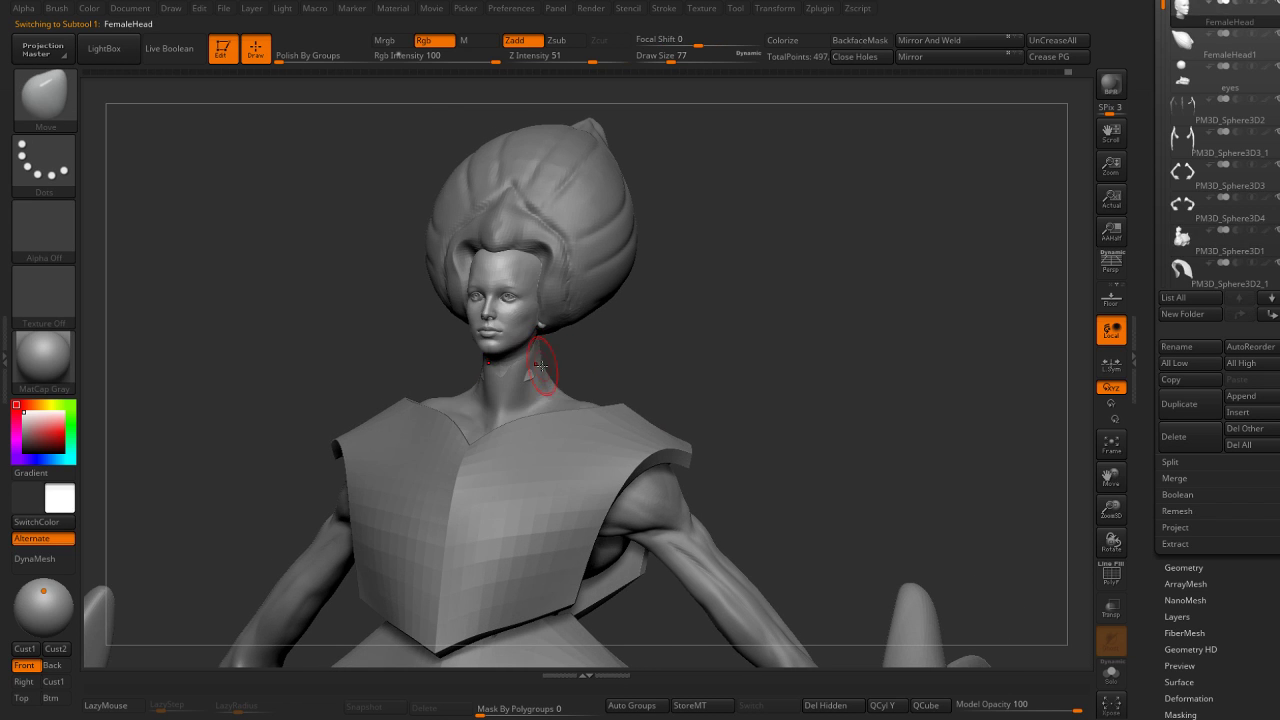
pyautogui.moveTo(614, 359)
pyautogui.mouseDown(button='right')
pyautogui.moveTo(631, 337)
pyautogui.moveTo(663, 372)
pyautogui.mouseUp(button='right')
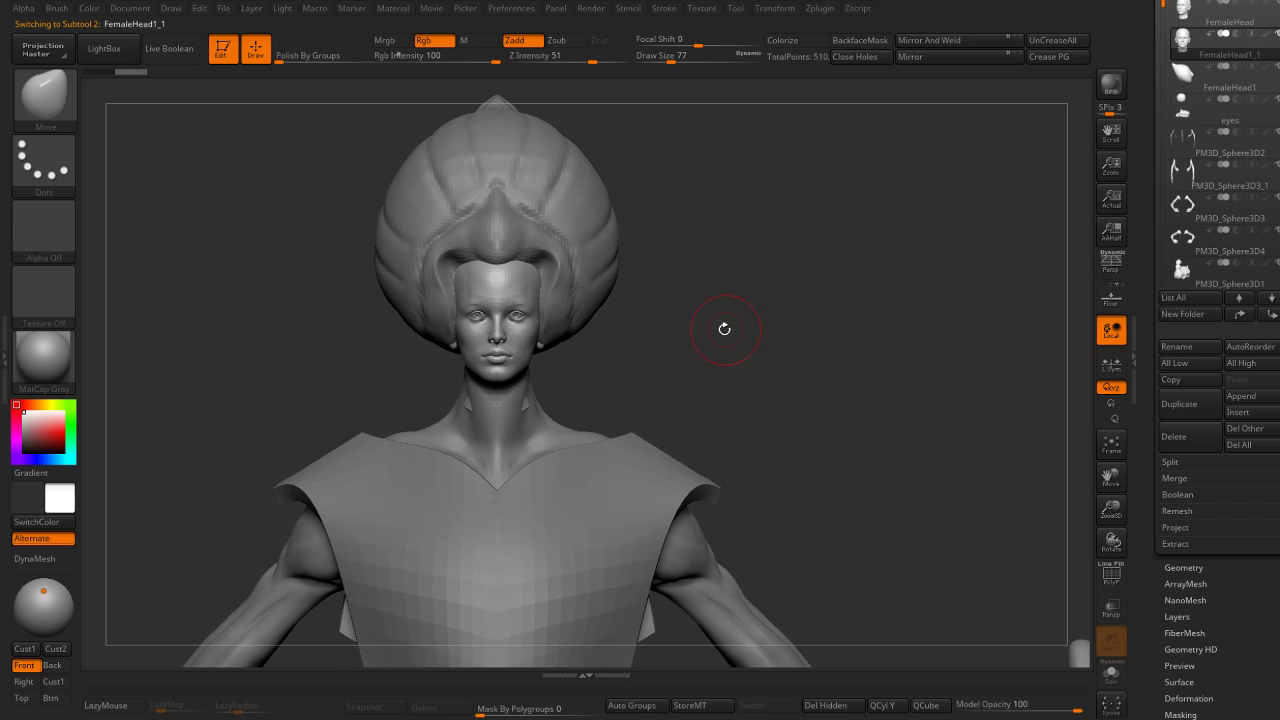
pyautogui.hotkey('shift', 'z')
pyautogui.press('z')
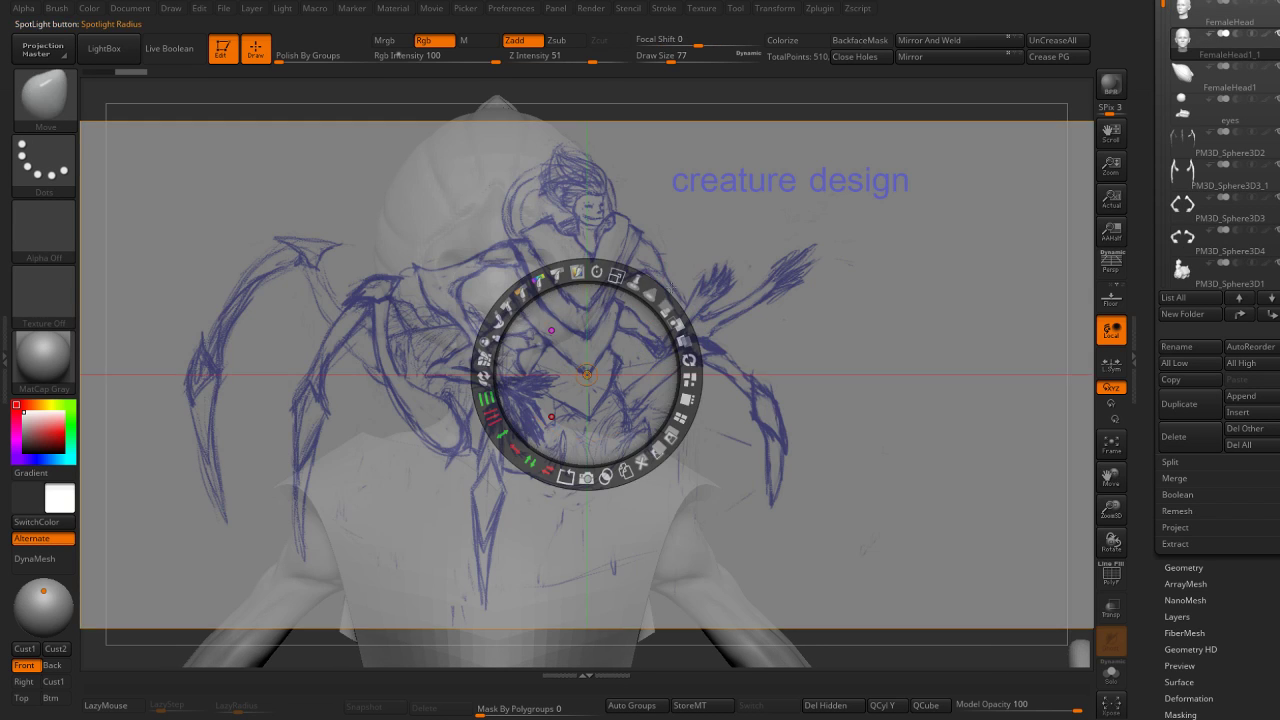
pyautogui.moveTo(633, 283)
pyautogui.mouseDown()
pyautogui.moveTo(680, 283)
pyautogui.moveTo(593, 465)
pyautogui.moveTo(583, 518)
pyautogui.mouseUp()
pyautogui.moveTo(613, 417); pyautogui.dragTo(640, 417)
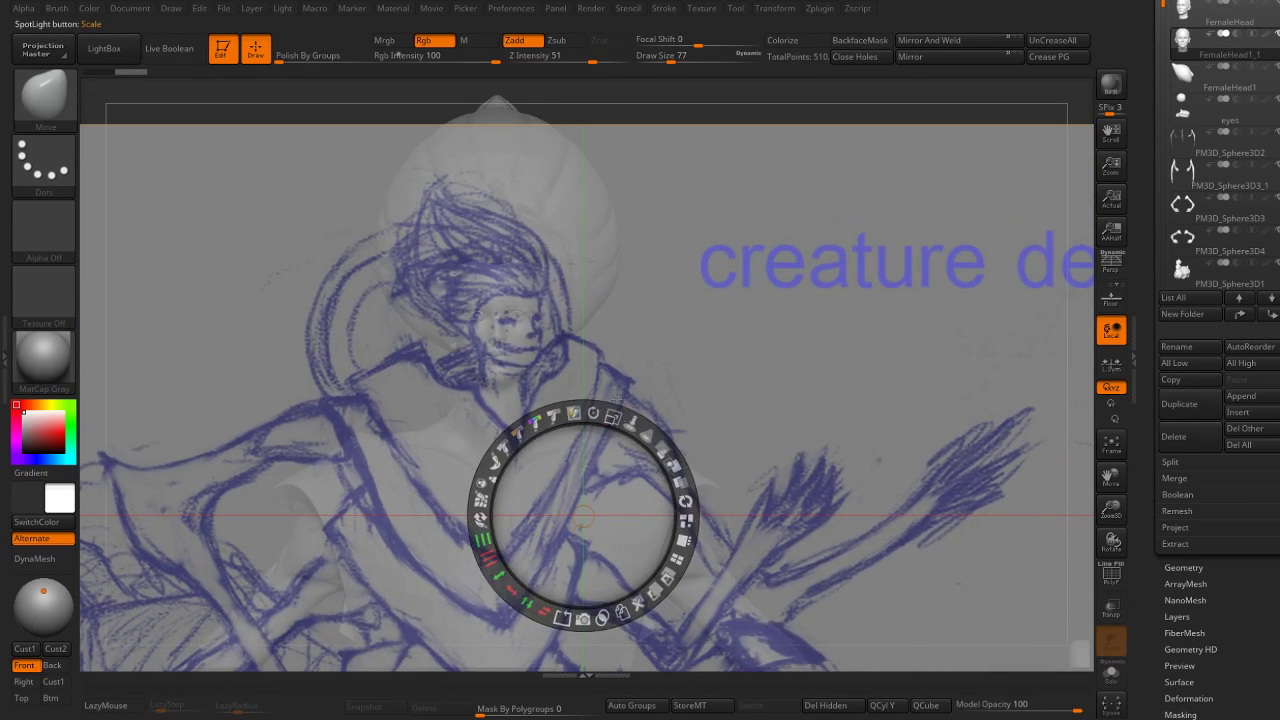
pyautogui.moveTo(582, 528); pyautogui.dragTo(628, 371)
pyautogui.press('z')
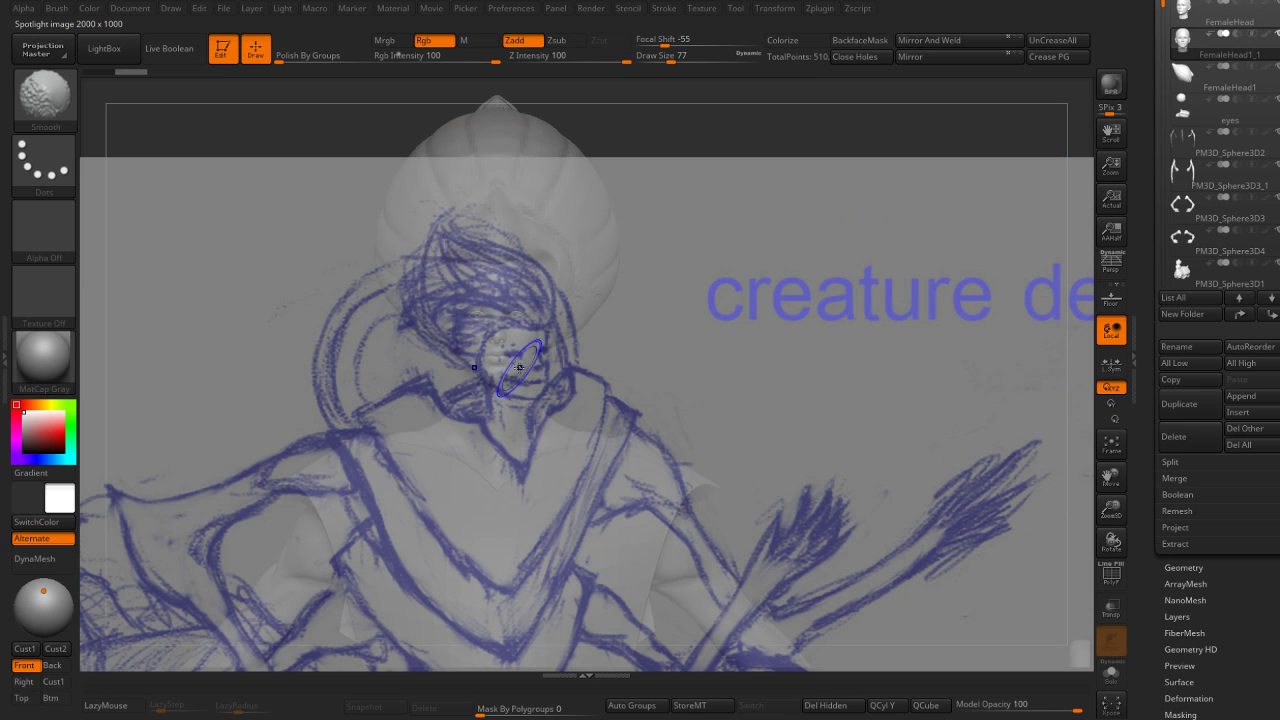
pyautogui.hotkey('shift', 'z')
pyautogui.moveTo(740, 343)
pyautogui.keyDown('alt'); pyautogui.mouseDown()
pyautogui.moveTo(751, 266)
pyautogui.moveTo(870, 330)
pyautogui.mouseUp(); pyautogui.keyUp('alt')
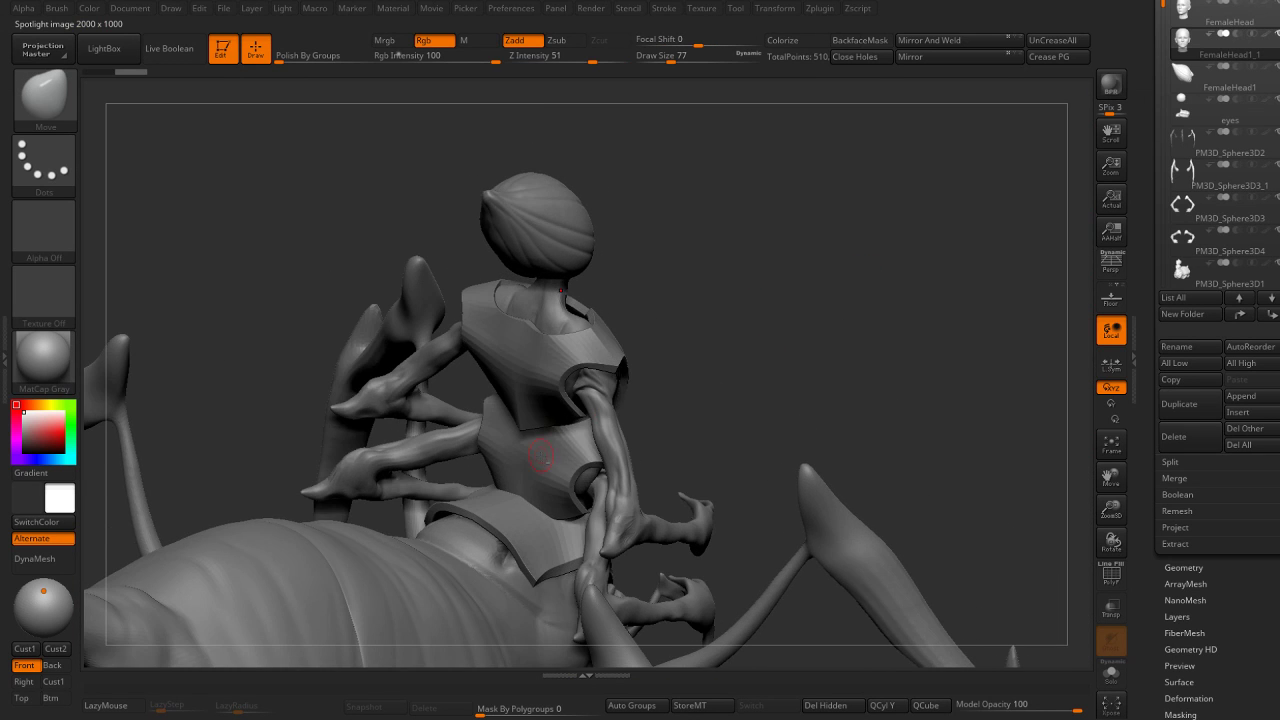
# Make PM3D_Sphere3D2_2 the active subtool and orbit to a straight back view of the rider.
pyautogui.keyDown('alt'); pyautogui.click(525, 500); pyautogui.keyUp('alt')
pyautogui.press('s')
pyautogui.moveTo(500, 517); pyautogui.dragTo(540, 517)
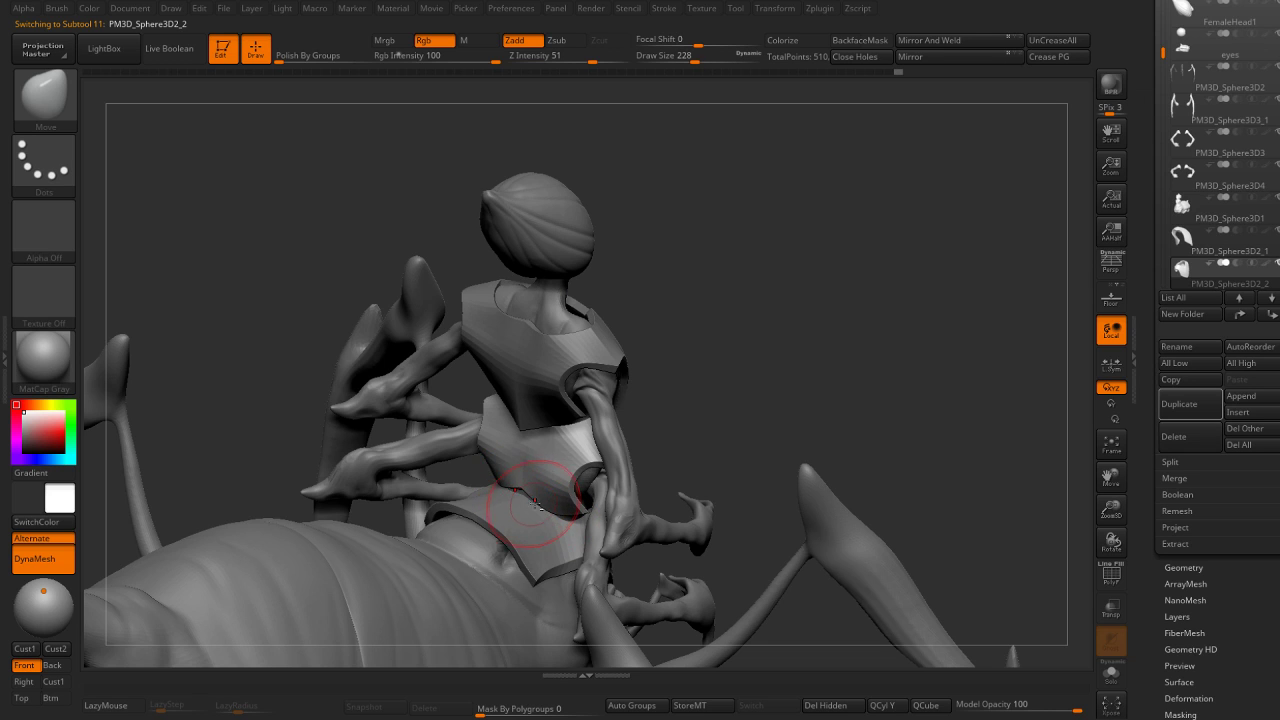
pyautogui.moveTo(776, 372); pyautogui.dragTo(701, 402)
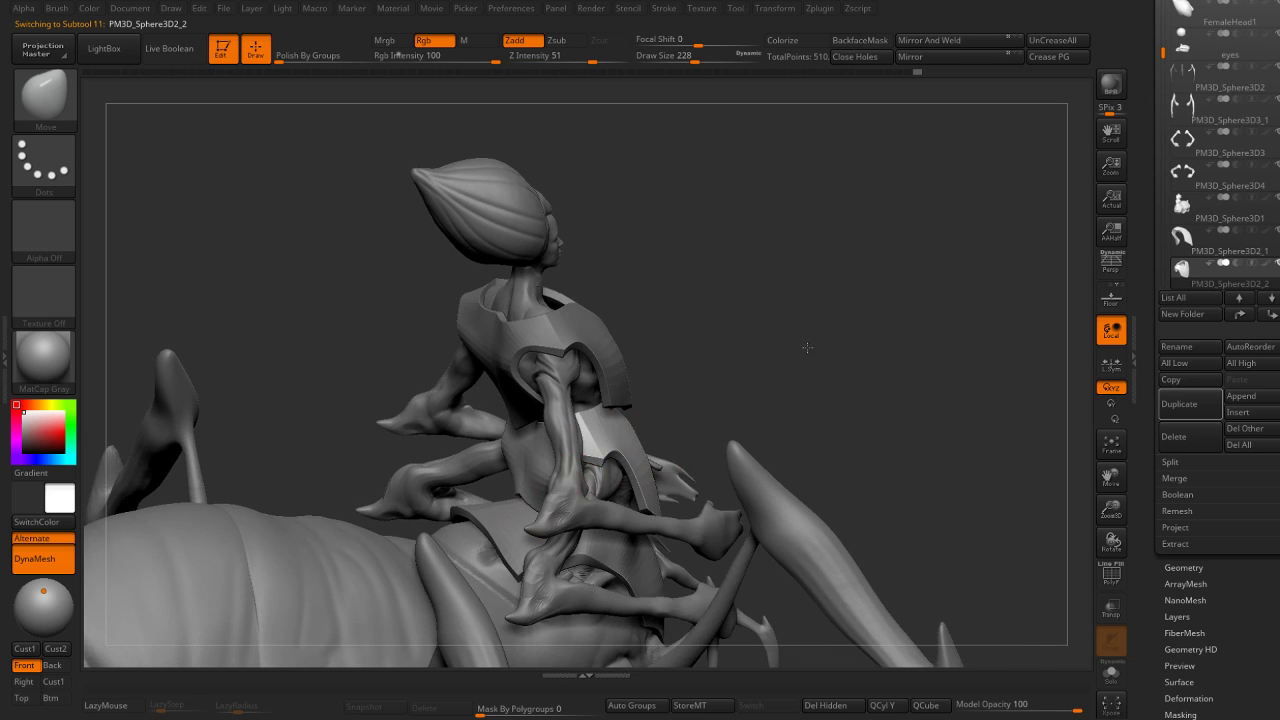
pyautogui.moveTo(807, 347); pyautogui.dragTo(556, 515)
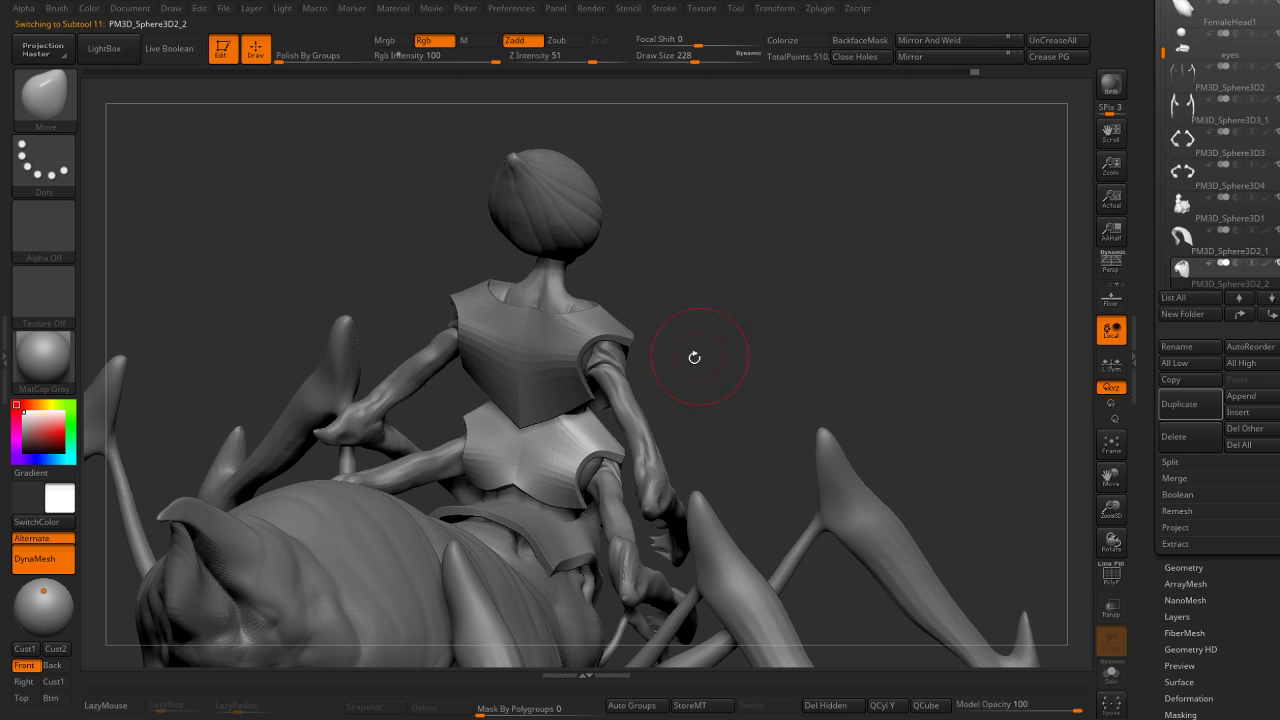
# Select PM3D_Sphere3D2_1 and orbit around the torso to the face in profile.
pyautogui.keyDown('alt'); pyautogui.click(527, 410); pyautogui.keyUp('alt')
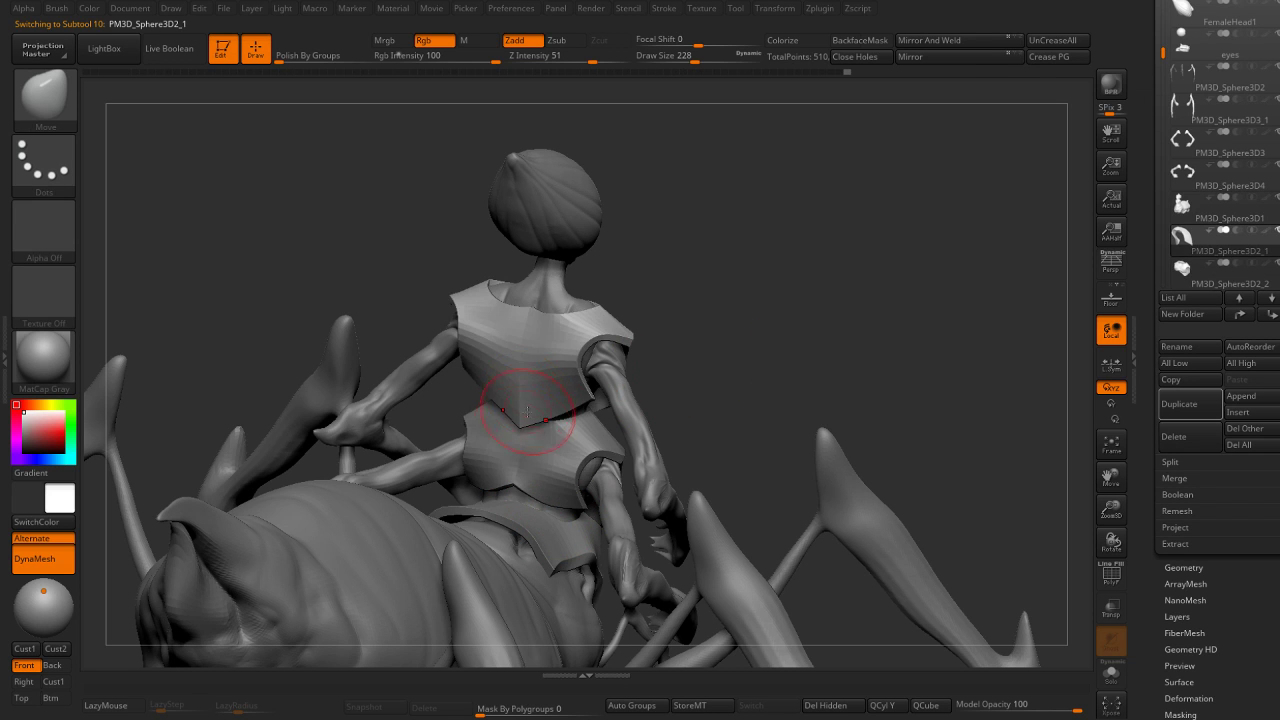
pyautogui.moveTo(578, 365); pyautogui.dragTo(548, 377)
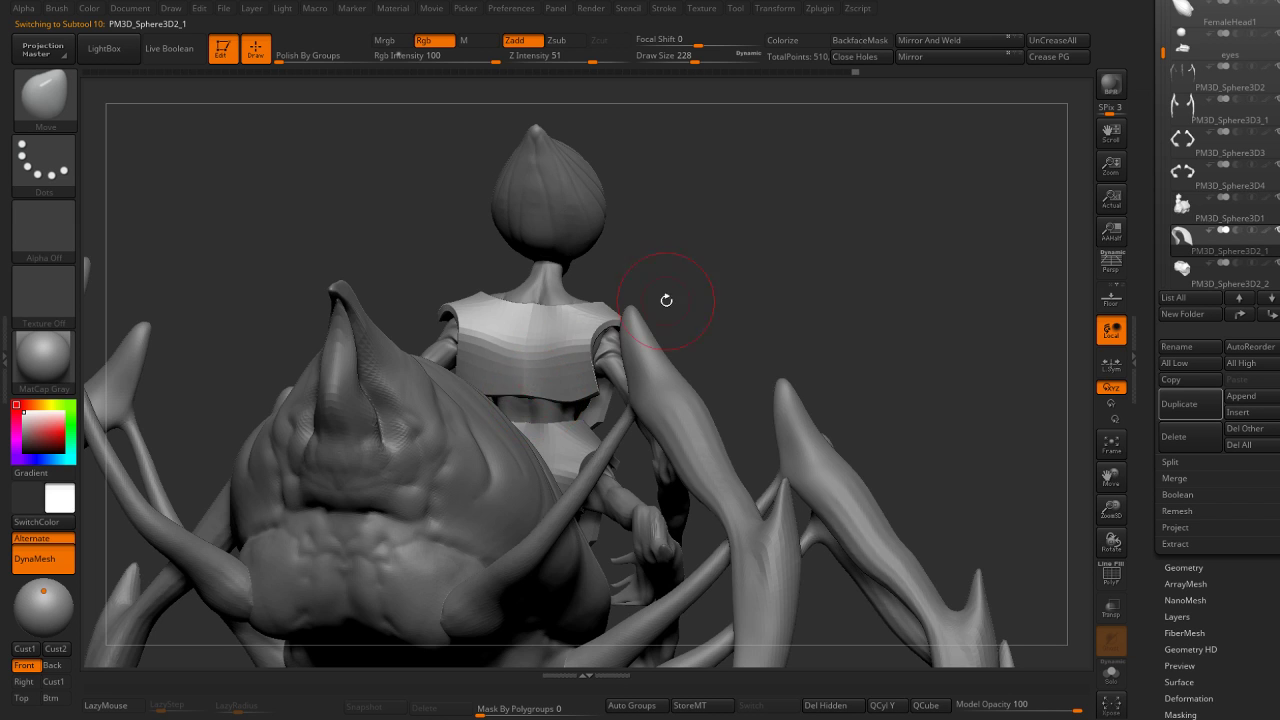
pyautogui.moveTo(666, 300); pyautogui.dragTo(554, 377)
pyautogui.moveTo(740, 300)
pyautogui.mouseDown()
pyautogui.moveTo(723, 294)
pyautogui.moveTo(731, 266)
pyautogui.moveTo(674, 362)
pyautogui.moveTo(566, 366)
pyautogui.moveTo(711, 347)
pyautogui.moveTo(649, 354)
pyautogui.moveTo(663, 317)
pyautogui.moveTo(729, 337)
pyautogui.moveTo(769, 331)
pyautogui.moveTo(752, 397)
pyautogui.mouseUp()
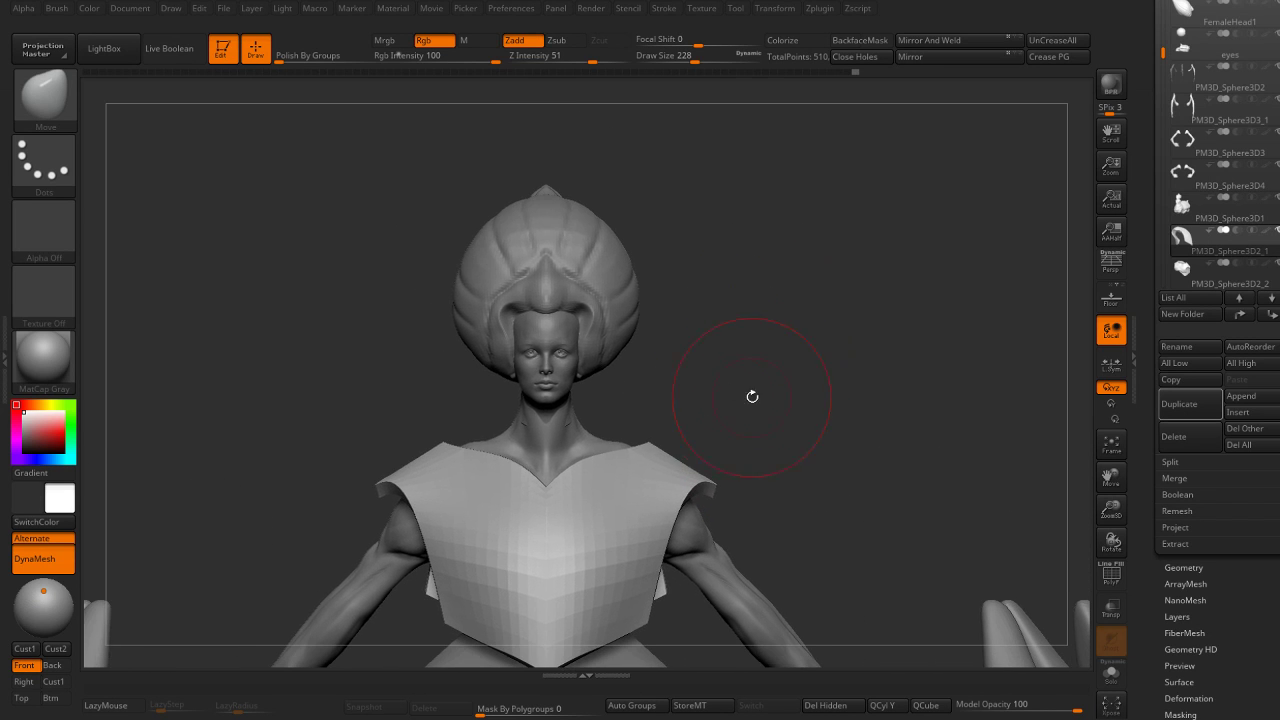
# Solo the FemaleHead1_1 subtool in a three-quarter view with its PolyFrame wireframe shown.
pyautogui.keyDown('alt'); pyautogui.click(563, 378); pyautogui.keyUp('alt')
pyautogui.press('Down')
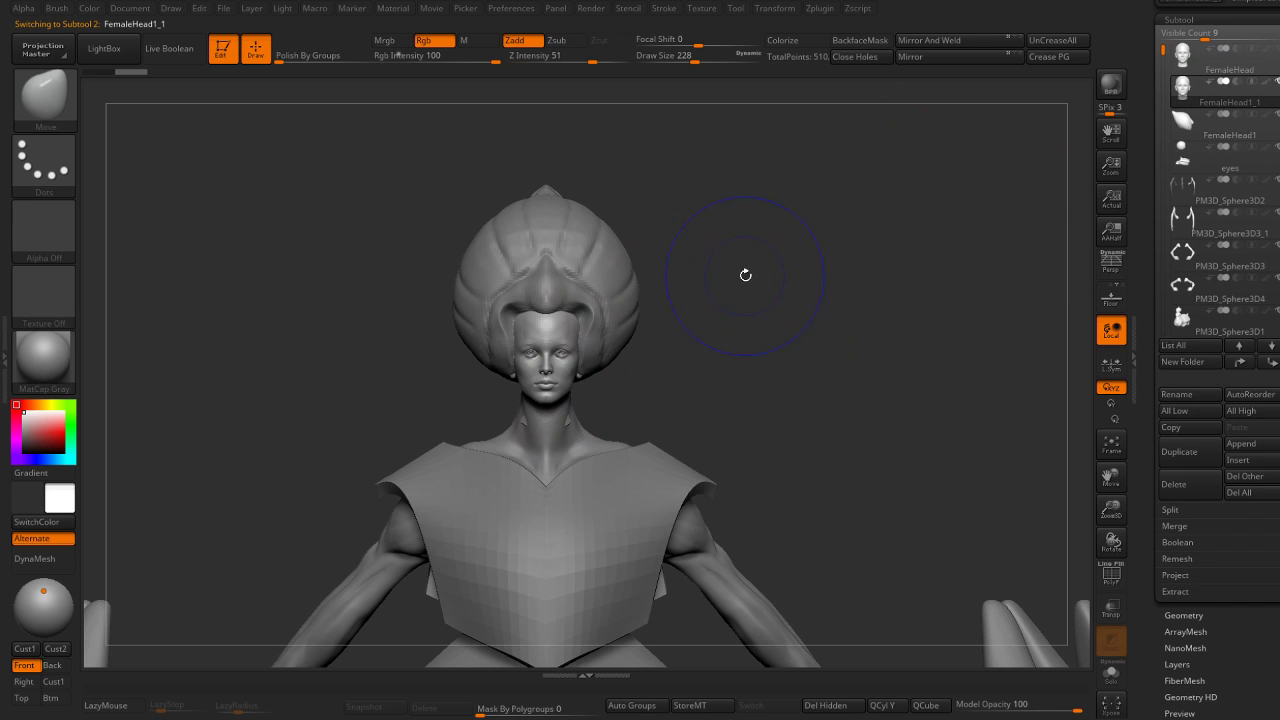
pyautogui.hotkey('ctrl', 'shift', 's')
pyautogui.moveTo(851, 397)
pyautogui.mouseDown()
pyautogui.moveTo(888, 398)
pyautogui.moveTo(750, 424)
pyautogui.mouseUp()
pyautogui.press('space')
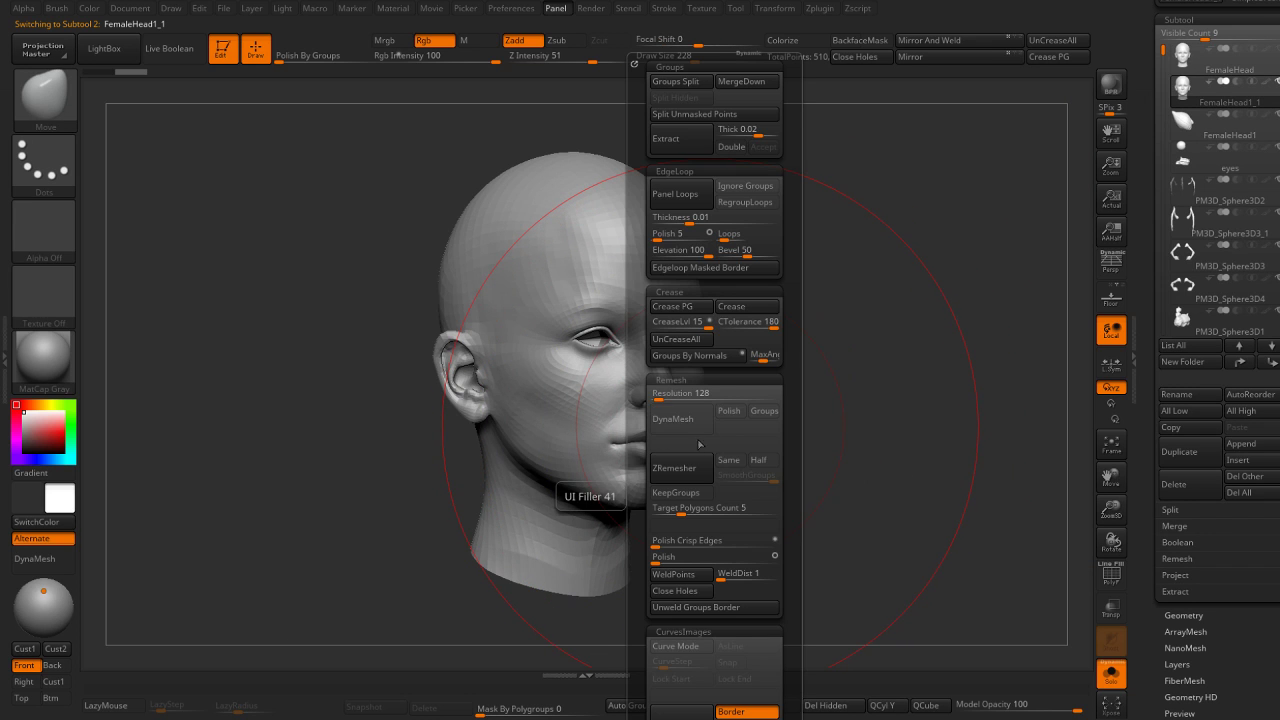
pyautogui.click(676, 418)
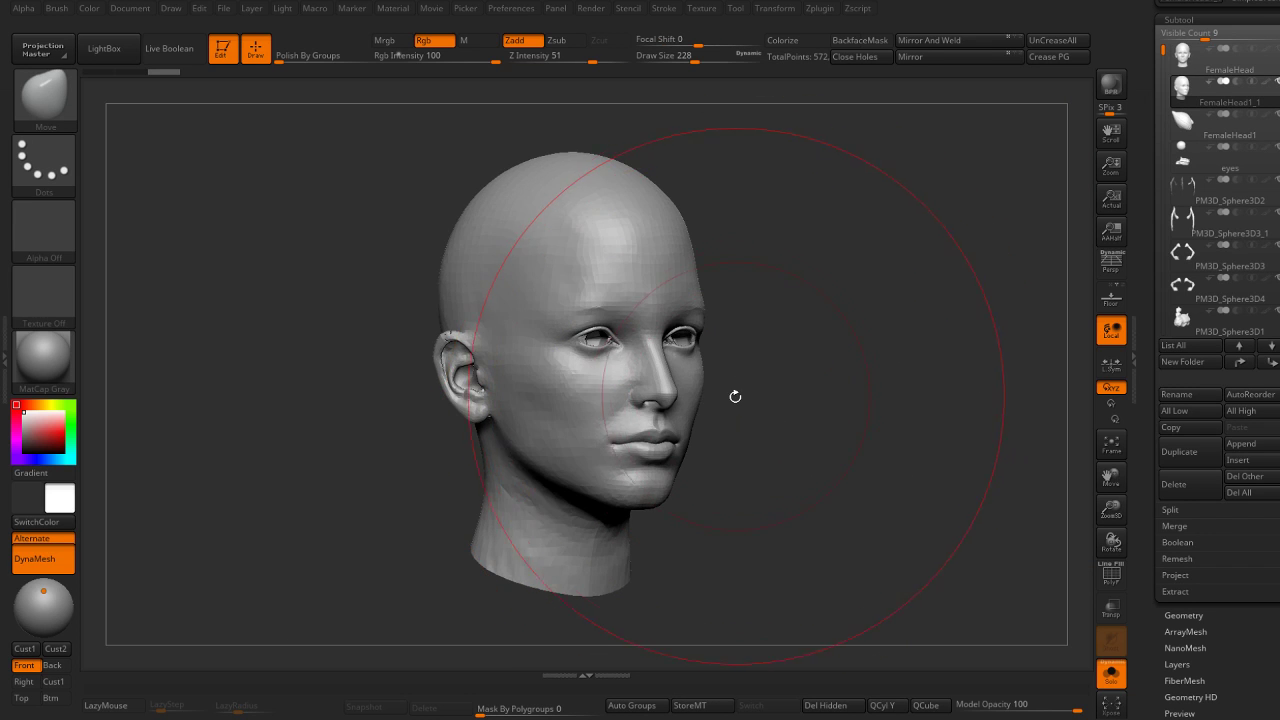
pyautogui.hotkey('shift', 'f')
pyautogui.hotkey('shift', 'f')
pyautogui.hotkey('shift', 'f')
pyautogui.hotkey('ctrl', 'z')
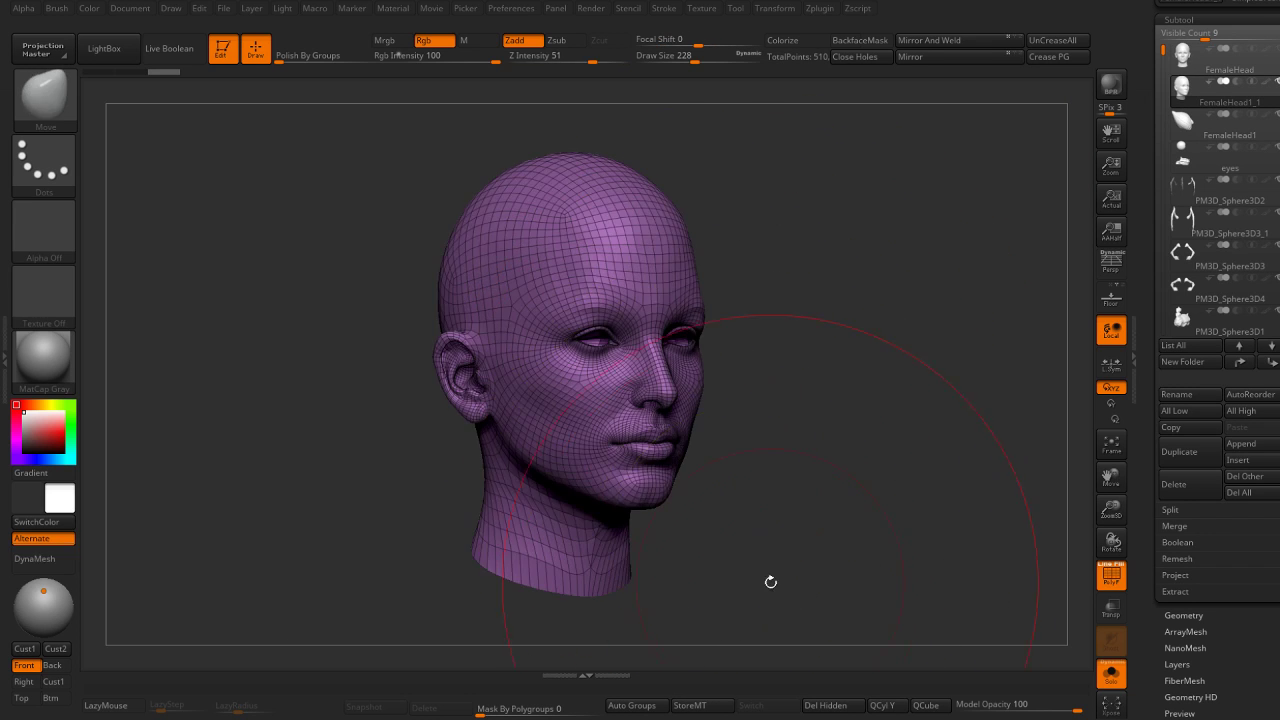
pyautogui.click(831, 706)
pyautogui.press('space')
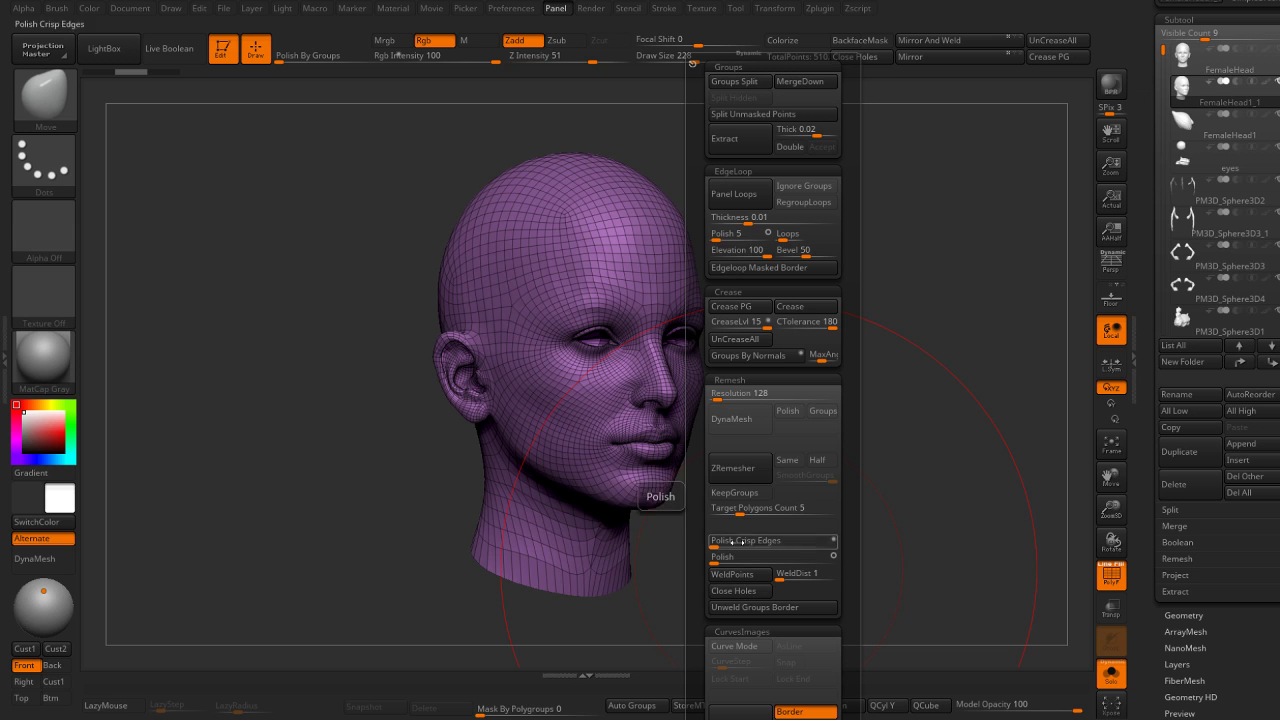
pyautogui.moveTo(700, 443)
pyautogui.mouseDown()
pyautogui.moveTo(751, 406)
pyautogui.moveTo(826, 390)
pyautogui.mouseUp()
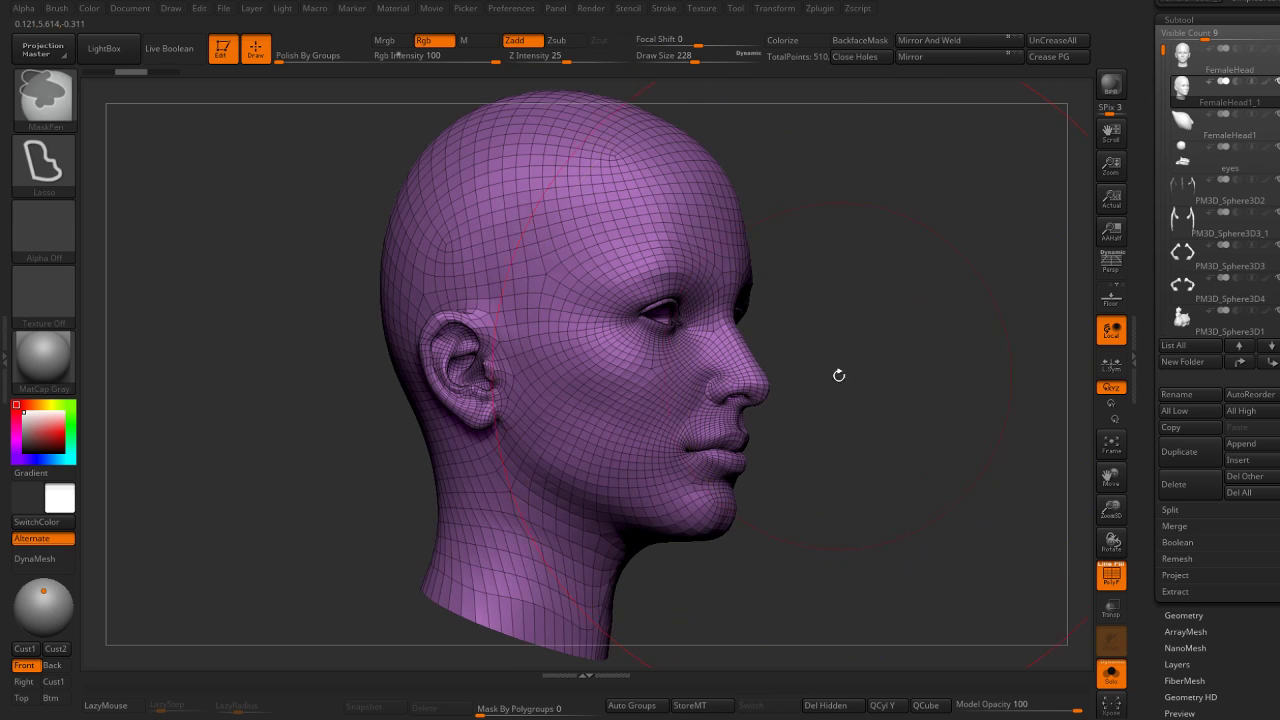
pyautogui.press('space')
pyautogui.moveTo(772, 393); pyautogui.dragTo(896, 381)
pyautogui.click(785, 421)
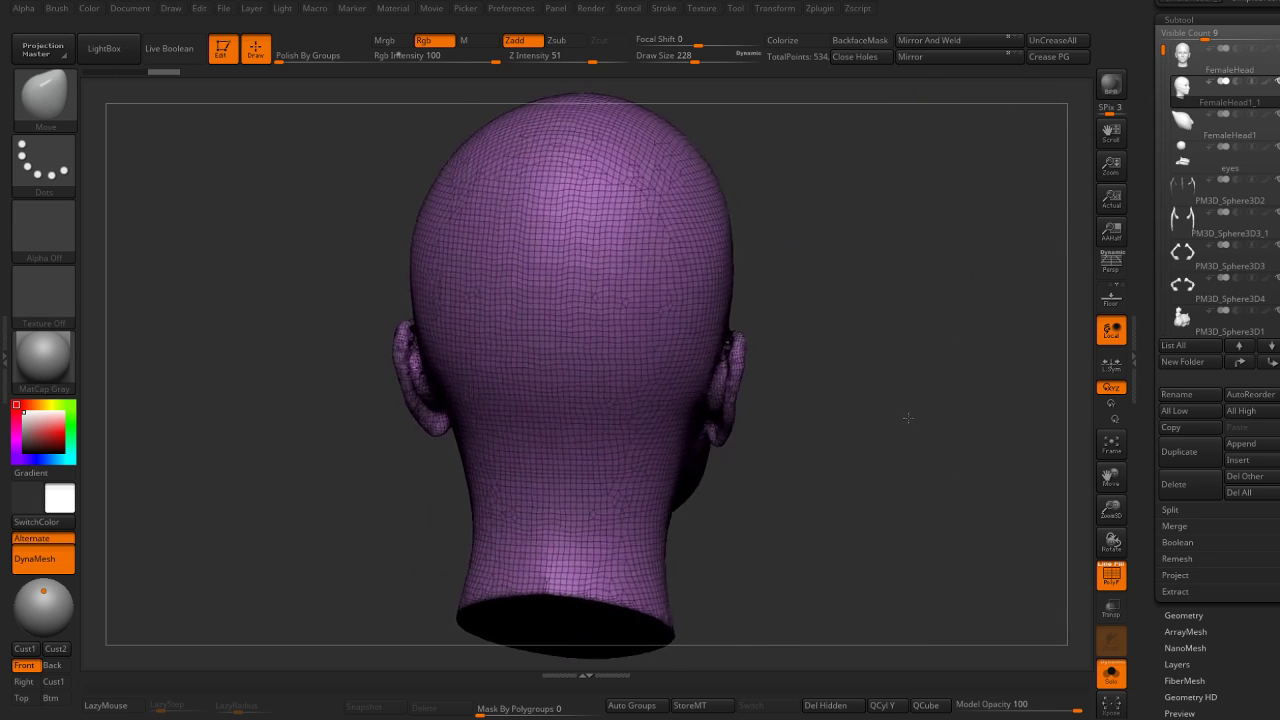
pyautogui.moveTo(783, 340); pyautogui.dragTo(692, 370)
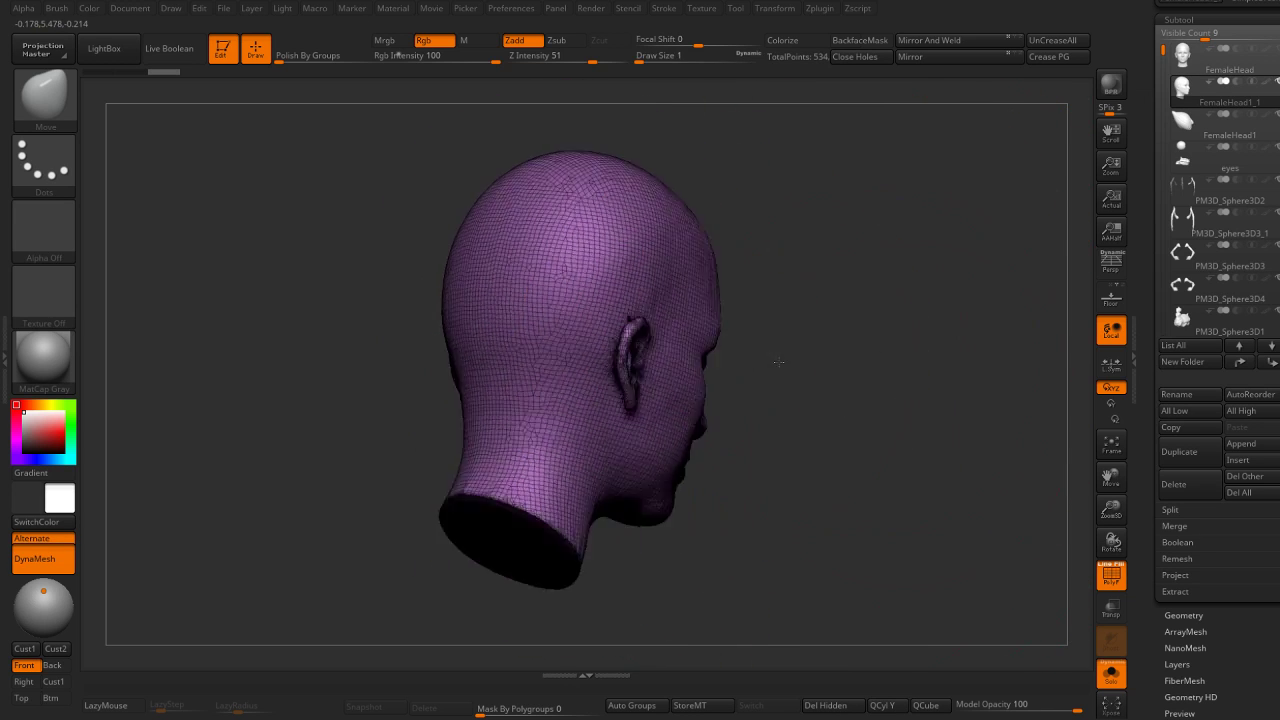
pyautogui.hotkey('ctrl', 'z')
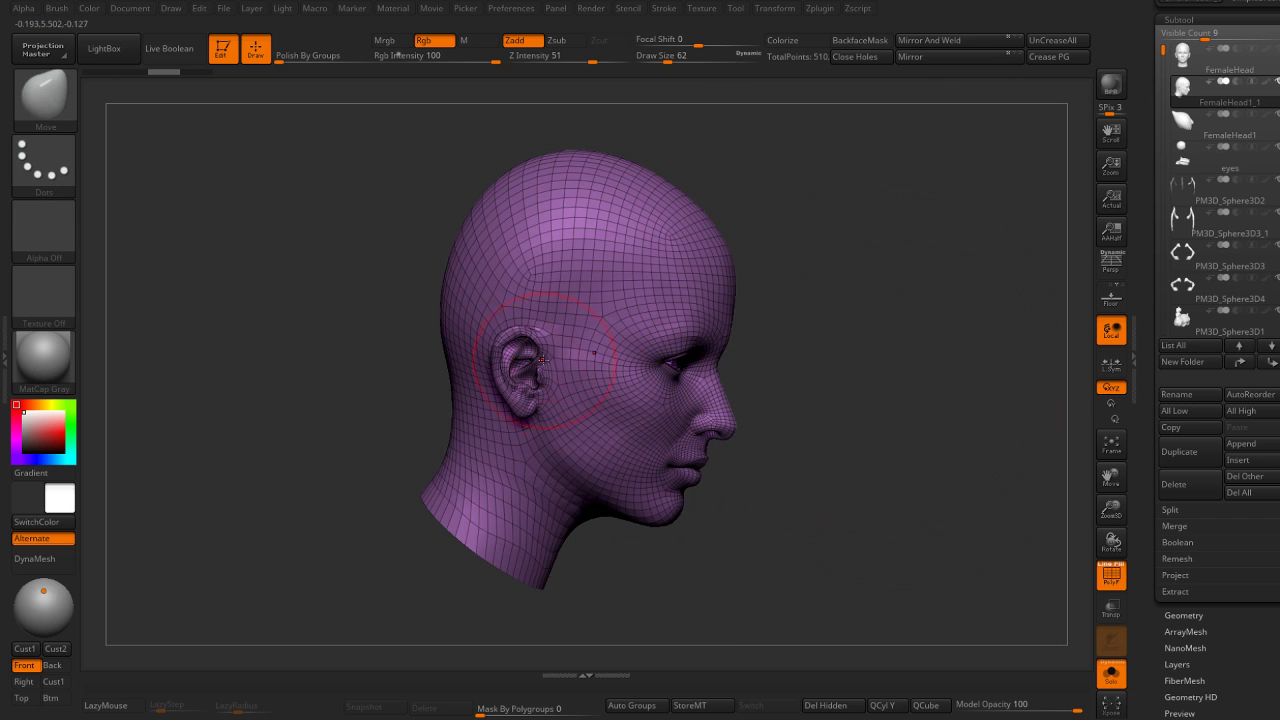
pyautogui.moveTo(578, 397); pyautogui.dragTo(626, 376)
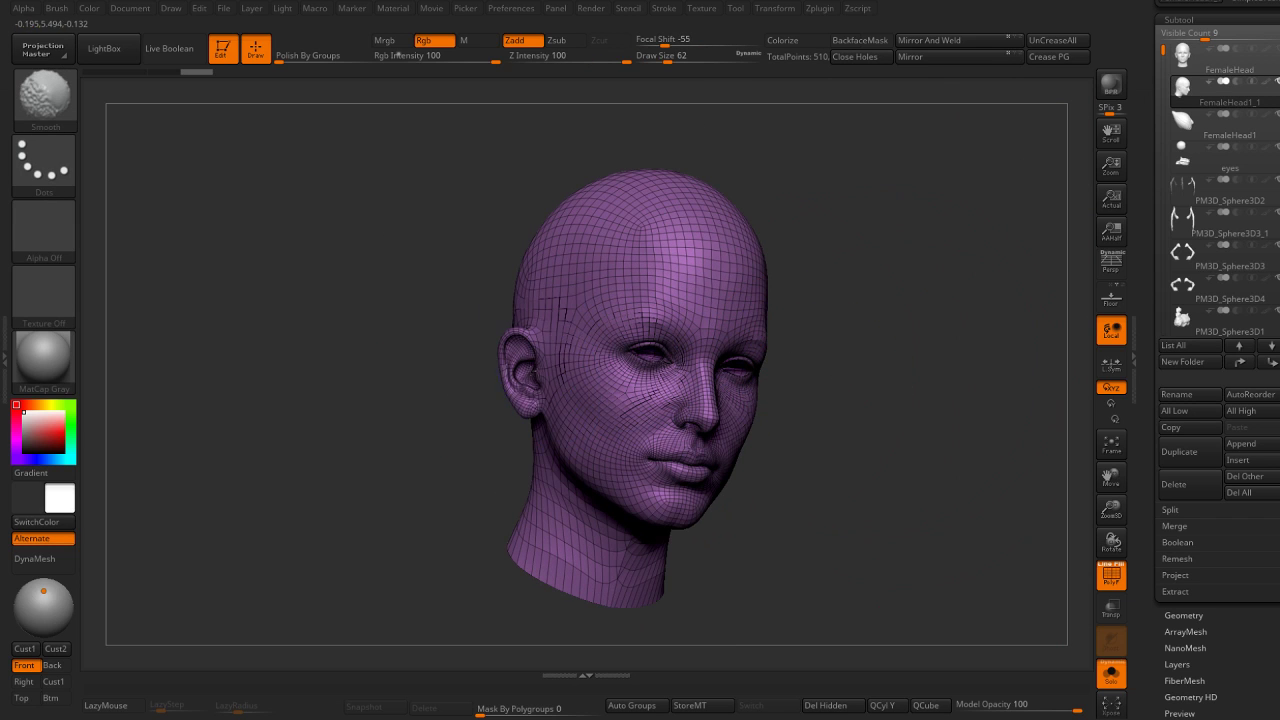
pyautogui.moveTo(636, 456)
pyautogui.mouseDown()
pyautogui.moveTo(840, 428)
pyautogui.moveTo(754, 517)
pyautogui.moveTo(785, 521)
pyautogui.mouseUp()
pyautogui.hotkey('shift', 'f')
# DynaMesh the FemaleHead1_1 head at resolution 288 and inspect the new grid wireframe on the face.
pyautogui.press('F1')
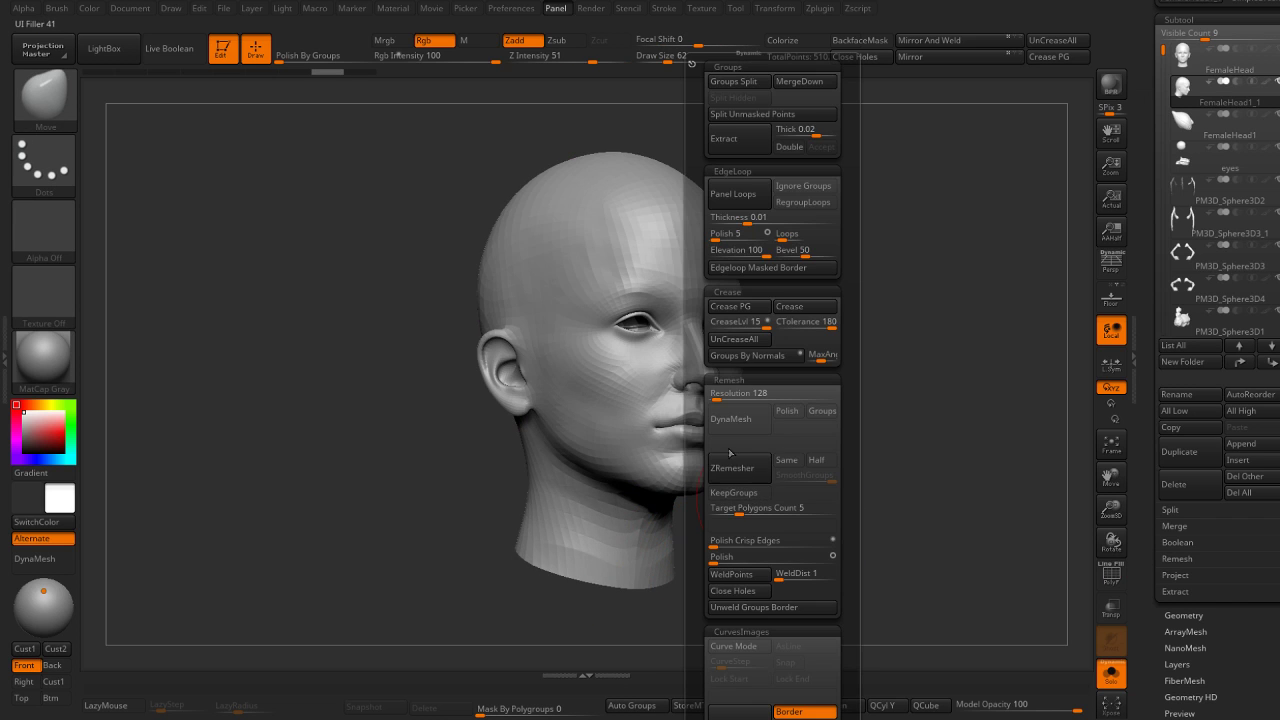
pyautogui.click(740, 419)
pyautogui.hotkey('shift', 'f')
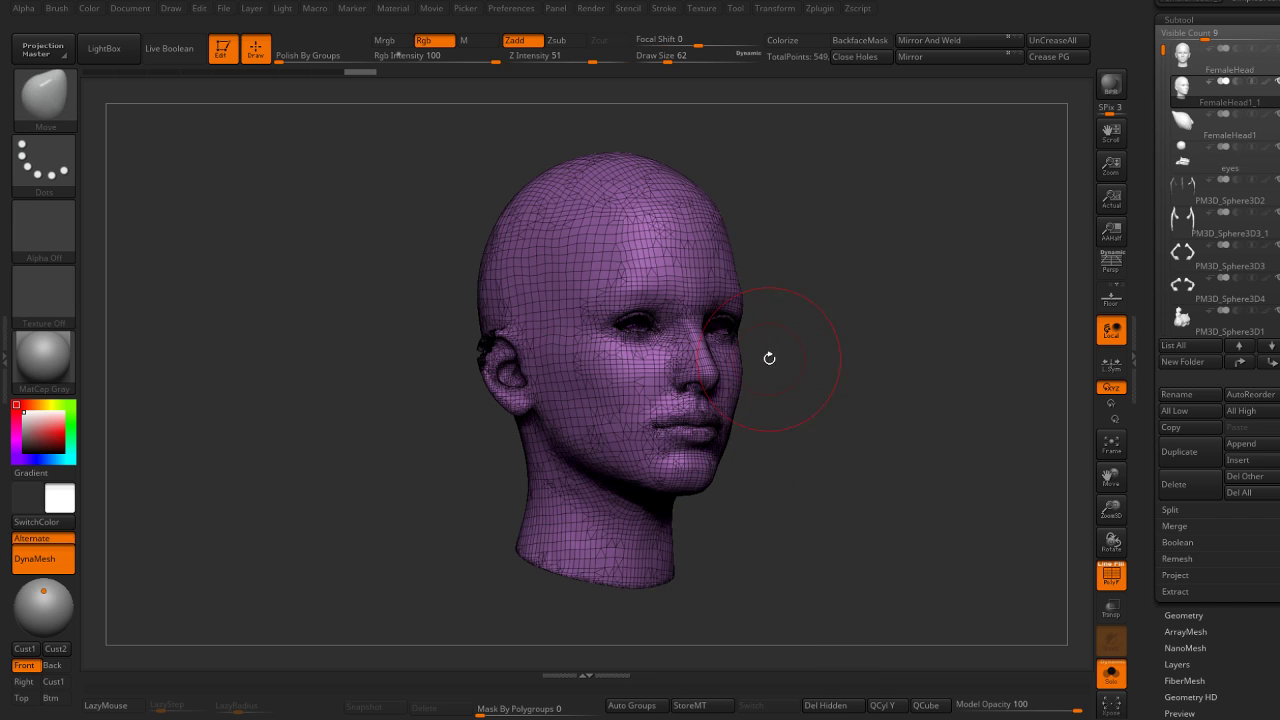
pyautogui.hotkey('ctrl', 'z')
pyautogui.press('F1')
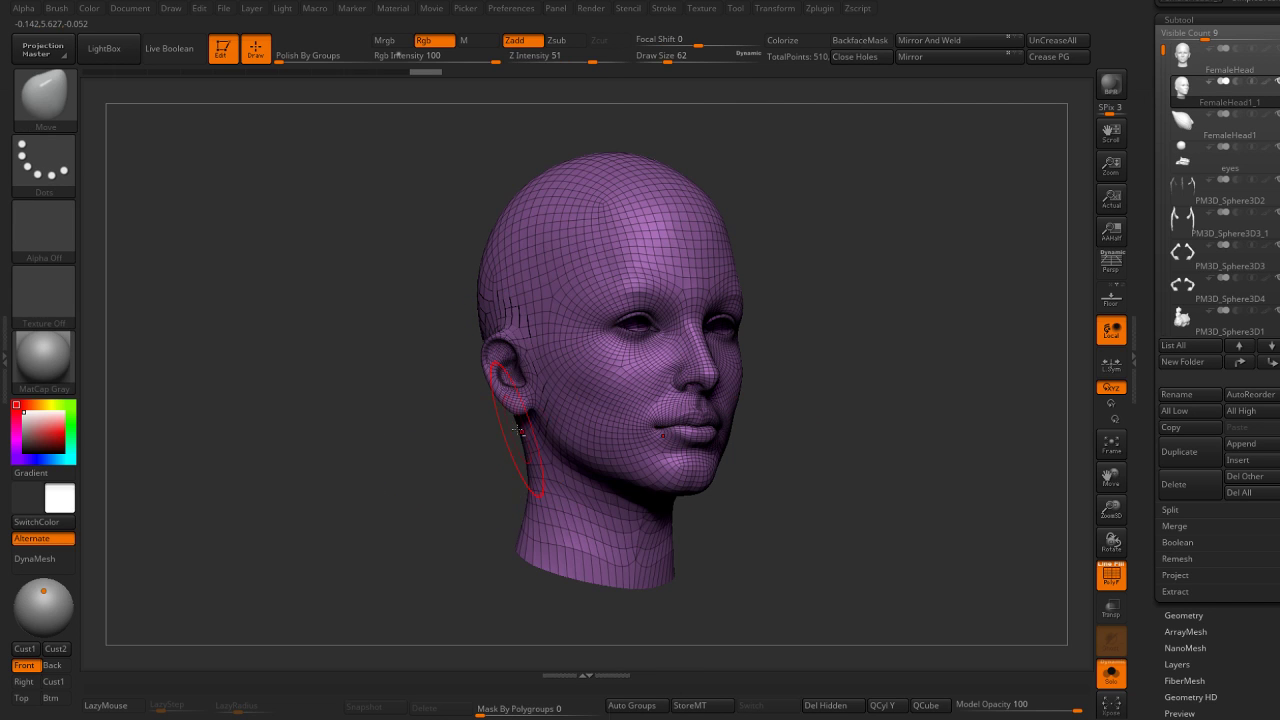
pyautogui.press('F1')
pyautogui.click(487, 425)
pyautogui.press('F1')
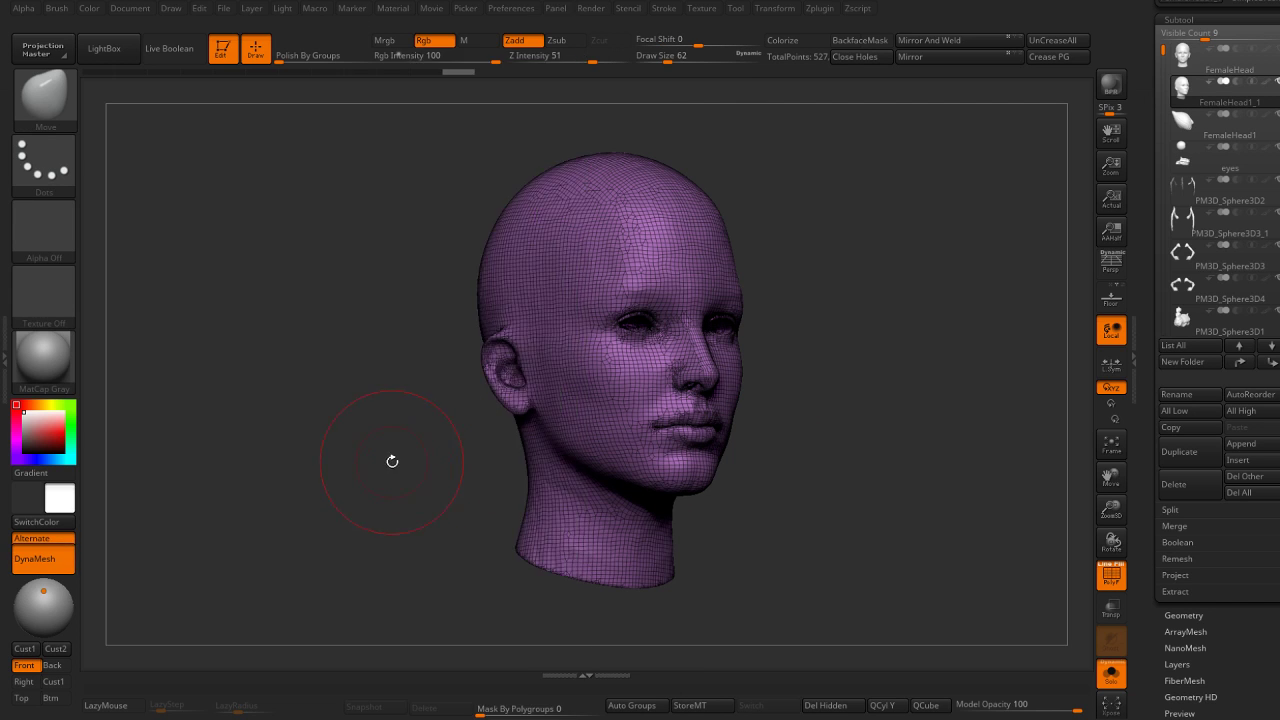
pyautogui.hotkey('shift', 'f')
pyautogui.hotkey('shift', 'f')
pyautogui.keyDown('alt'); pyautogui.moveTo(985, 408); pyautogui.dragTo(876, 426); pyautogui.keyUp('alt')
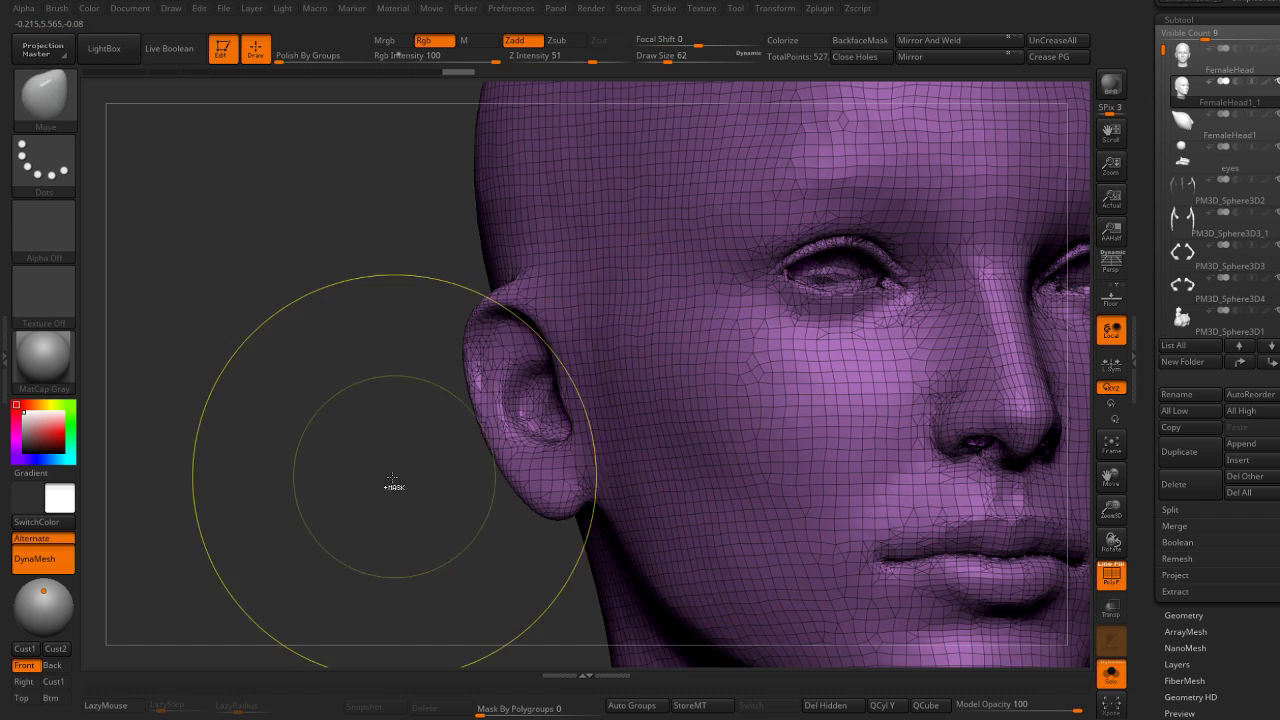
# Frame the head, toggle DynaMesh off and back on, and redisplay the polygroup wireframe.
pyautogui.hotkey('ctrl', 'z')
pyautogui.moveTo(451, 500); pyautogui.dragTo(446, 500)
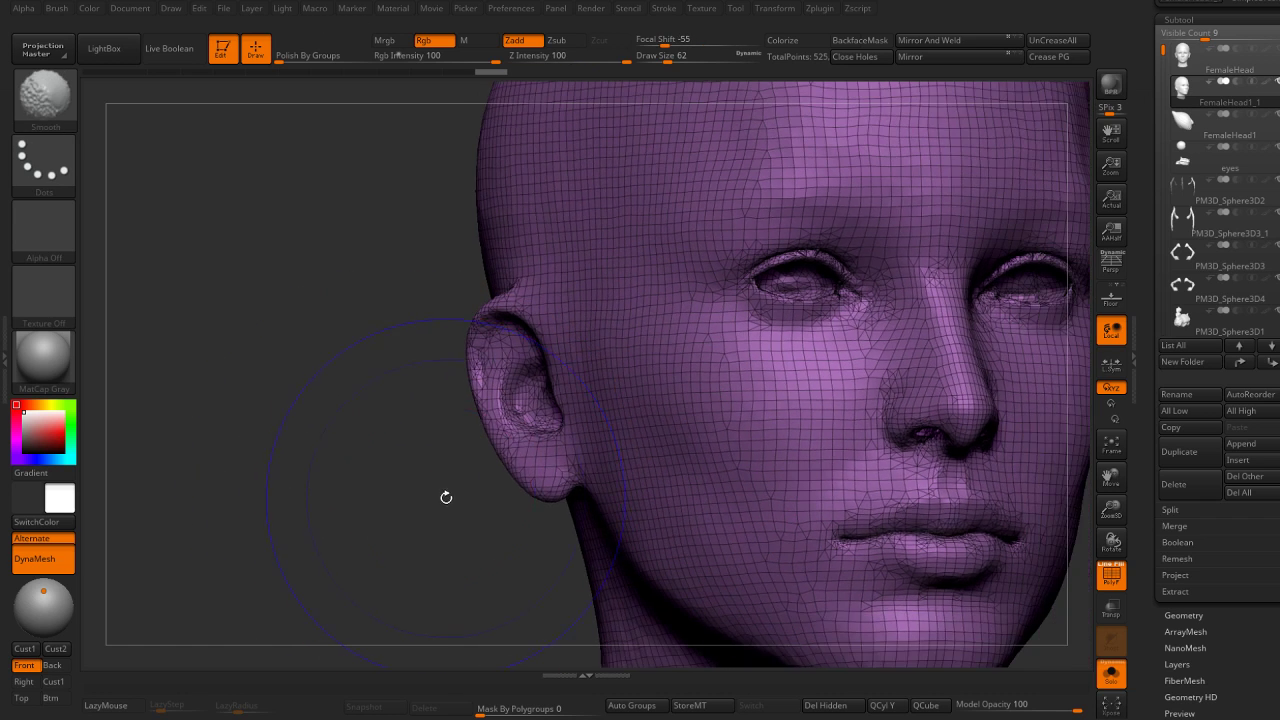
pyautogui.hotkey('shift', 'f')
pyautogui.hotkey('shift', 'f')
pyautogui.hotkey('shift', 'f')
pyautogui.press('f')
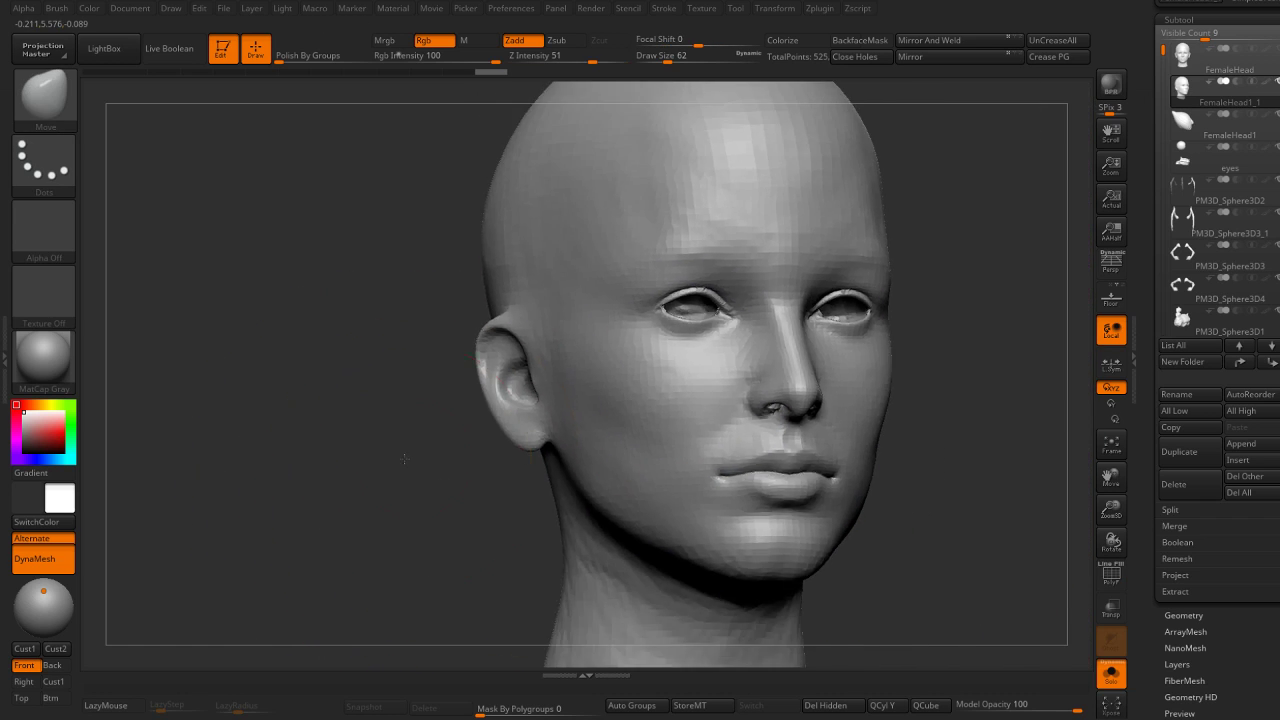
pyautogui.hotkey('shift', 'f')
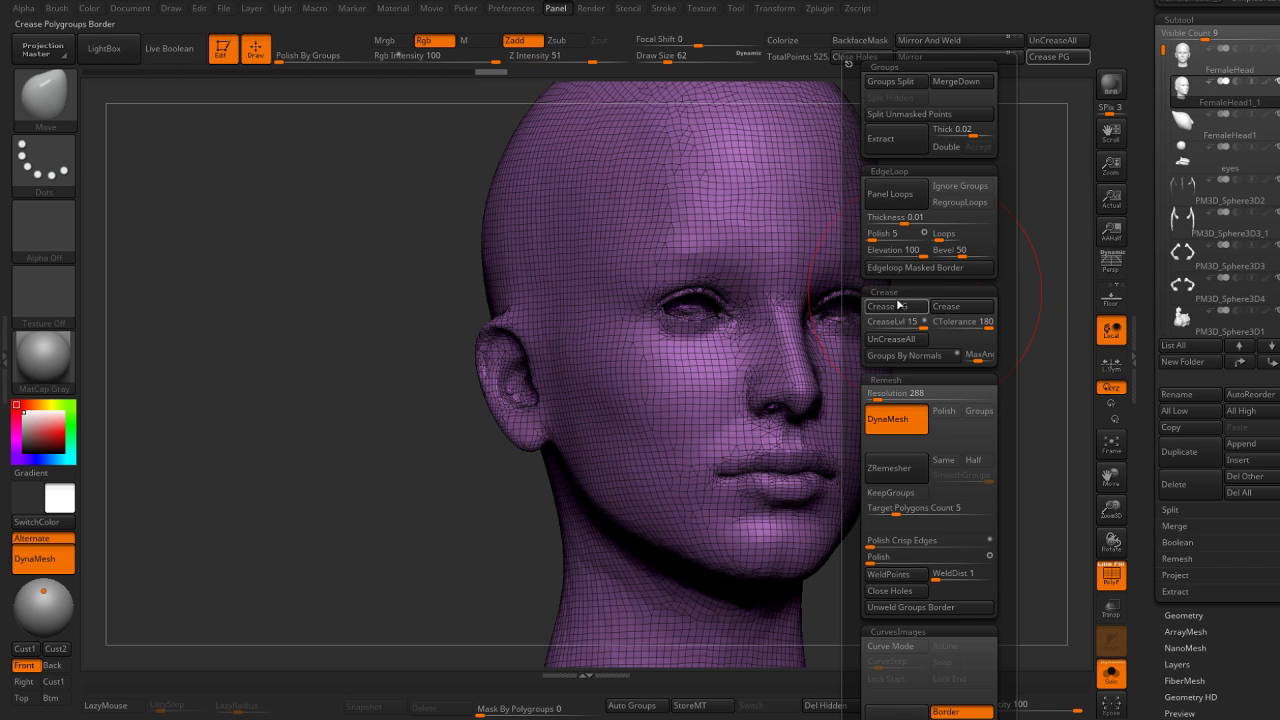
pyautogui.press('g')
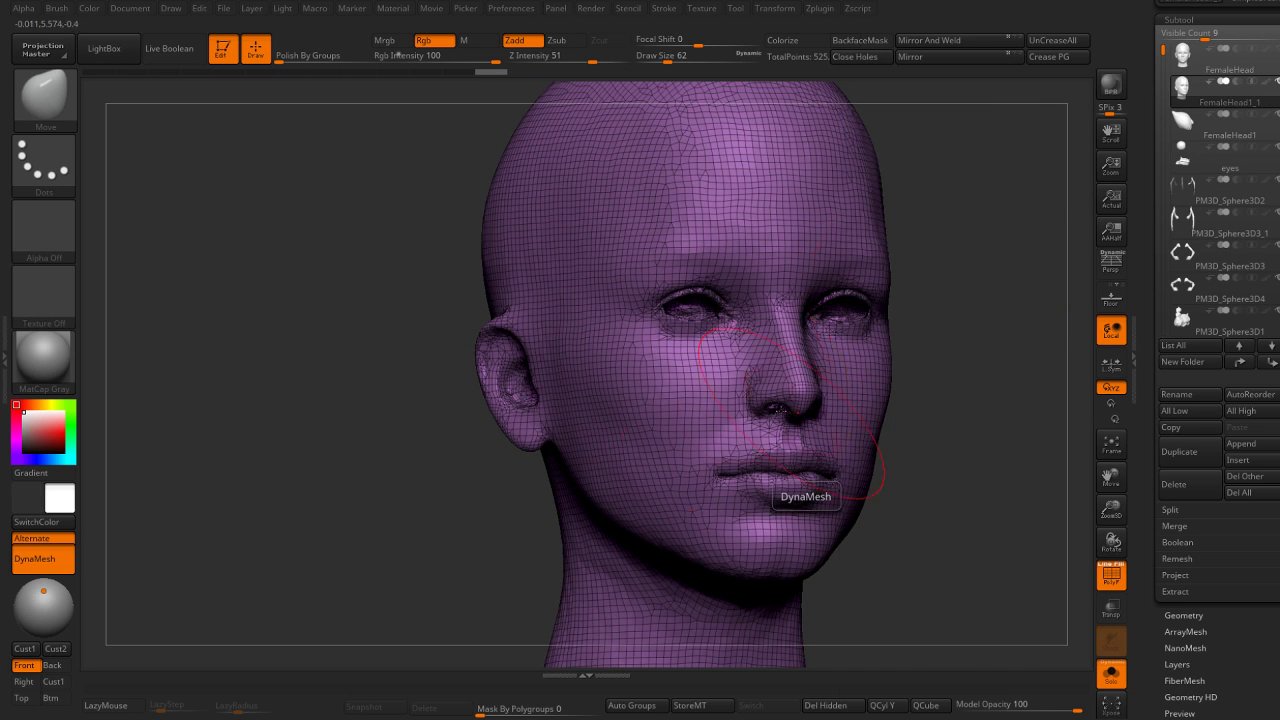
pyautogui.press('g')
pyautogui.click(870, 420)
pyautogui.click(870, 420)
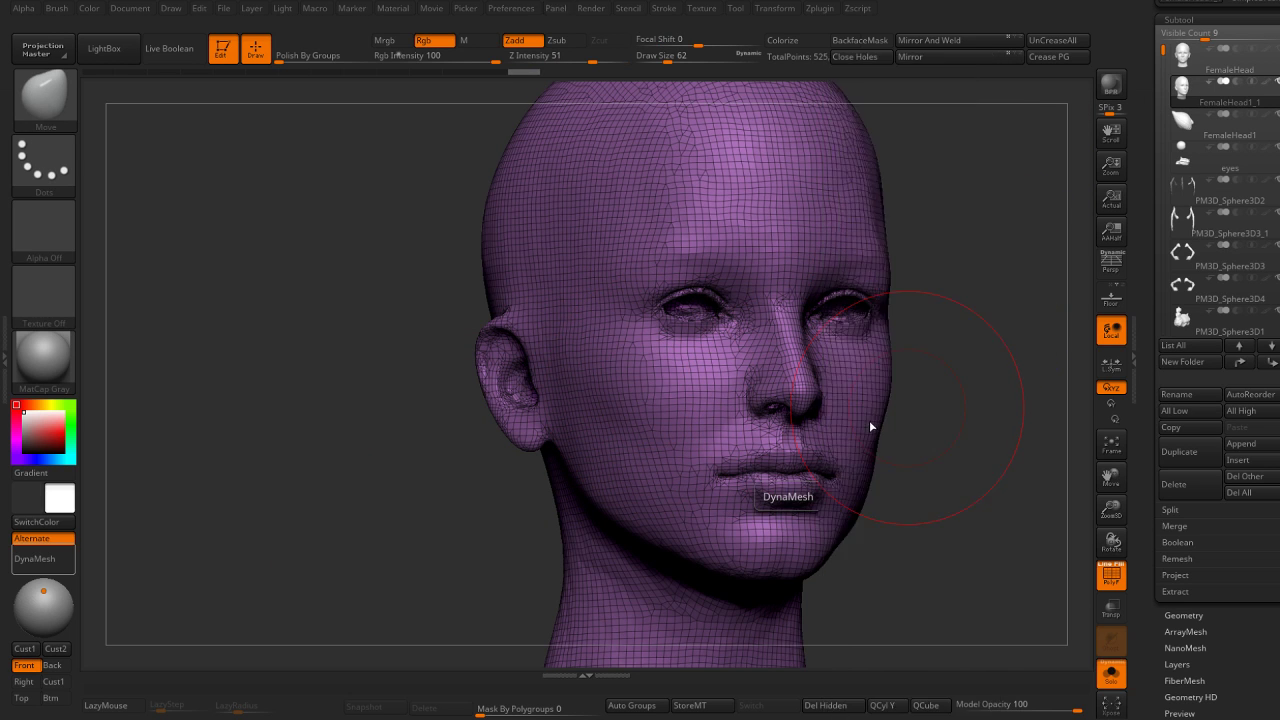
pyautogui.hotkey('shift', 'f')
pyautogui.hotkey('shift', 'f')
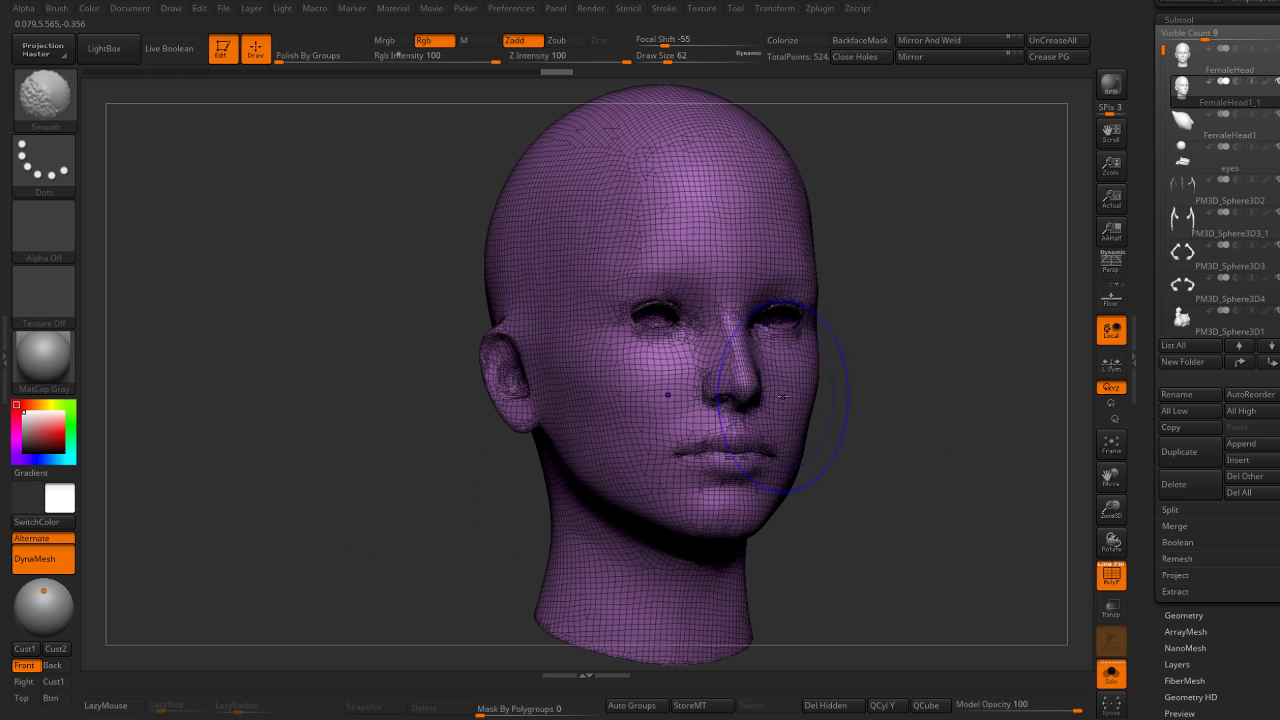
pyautogui.hotkey('shift', 'f')
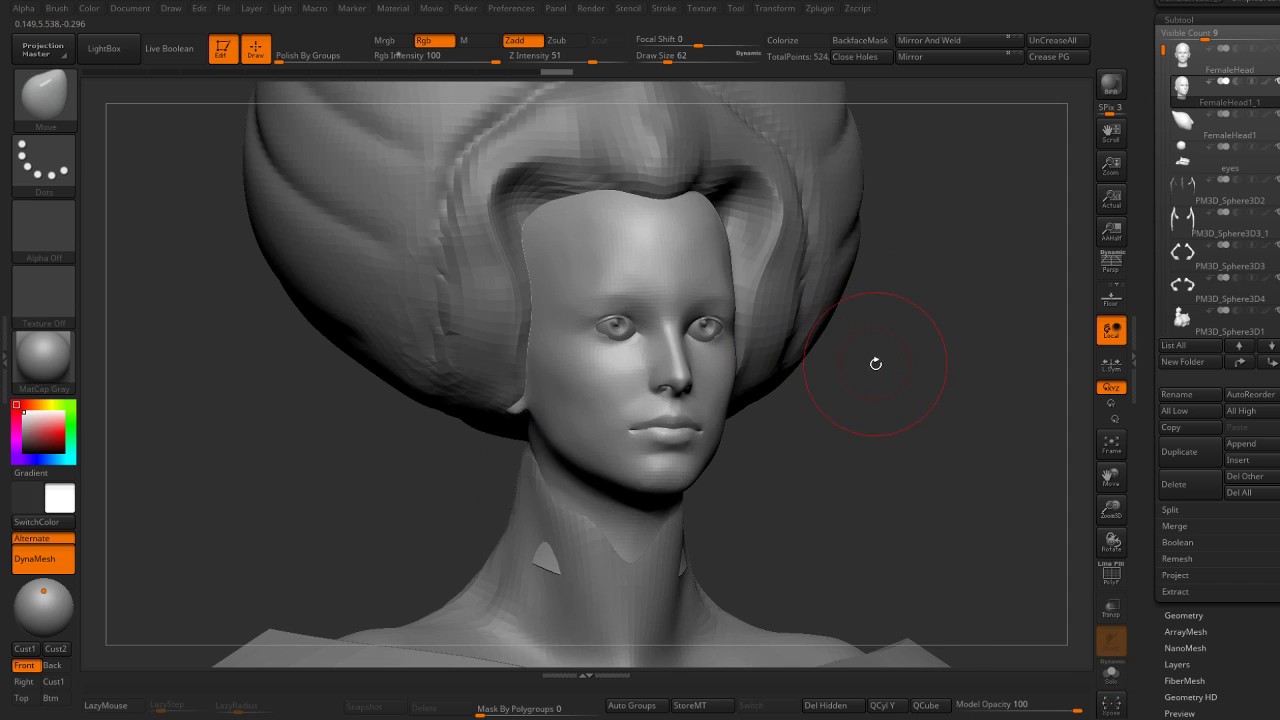
# Turn toward the face, reduce the brush size to 41 and undo a stray stroke.
pyautogui.moveTo(921, 409); pyautogui.dragTo(663, 432)
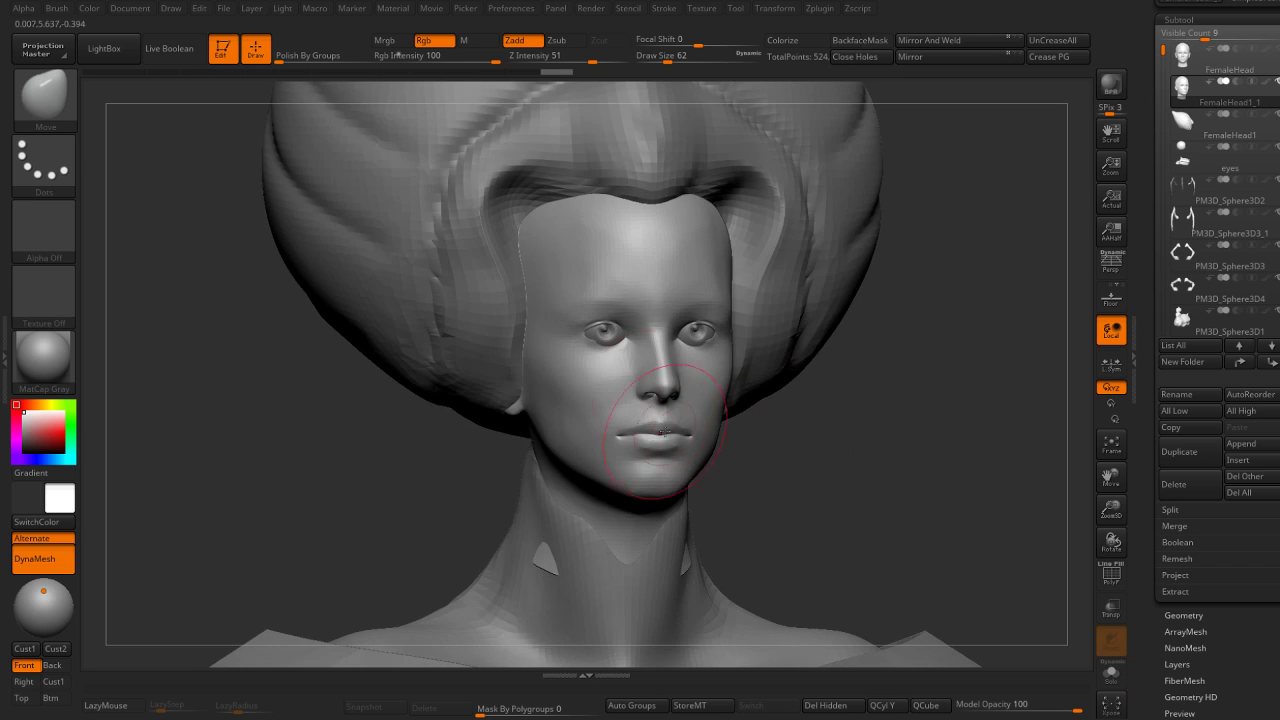
pyautogui.press('[')
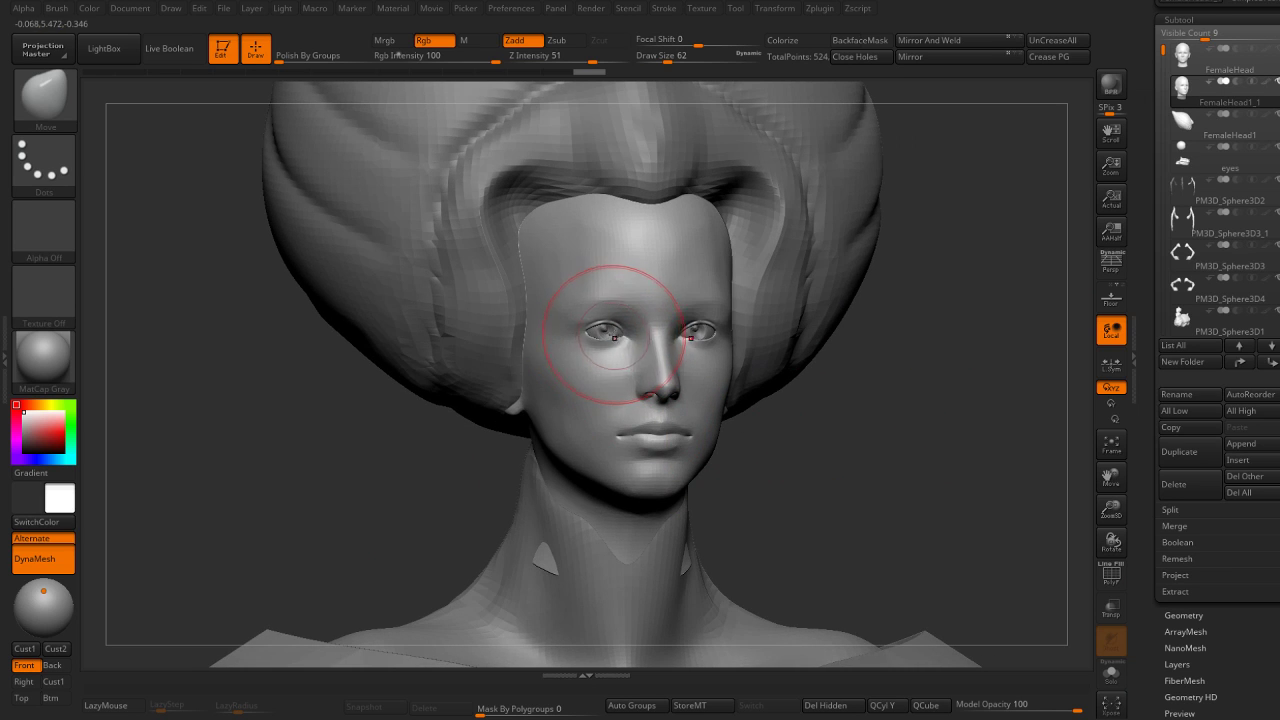
pyautogui.moveTo(600, 338); pyautogui.dragTo(612, 336)
pyautogui.hotkey('ctrl', 'z')
pyautogui.hotkey('ctrl', 'z')
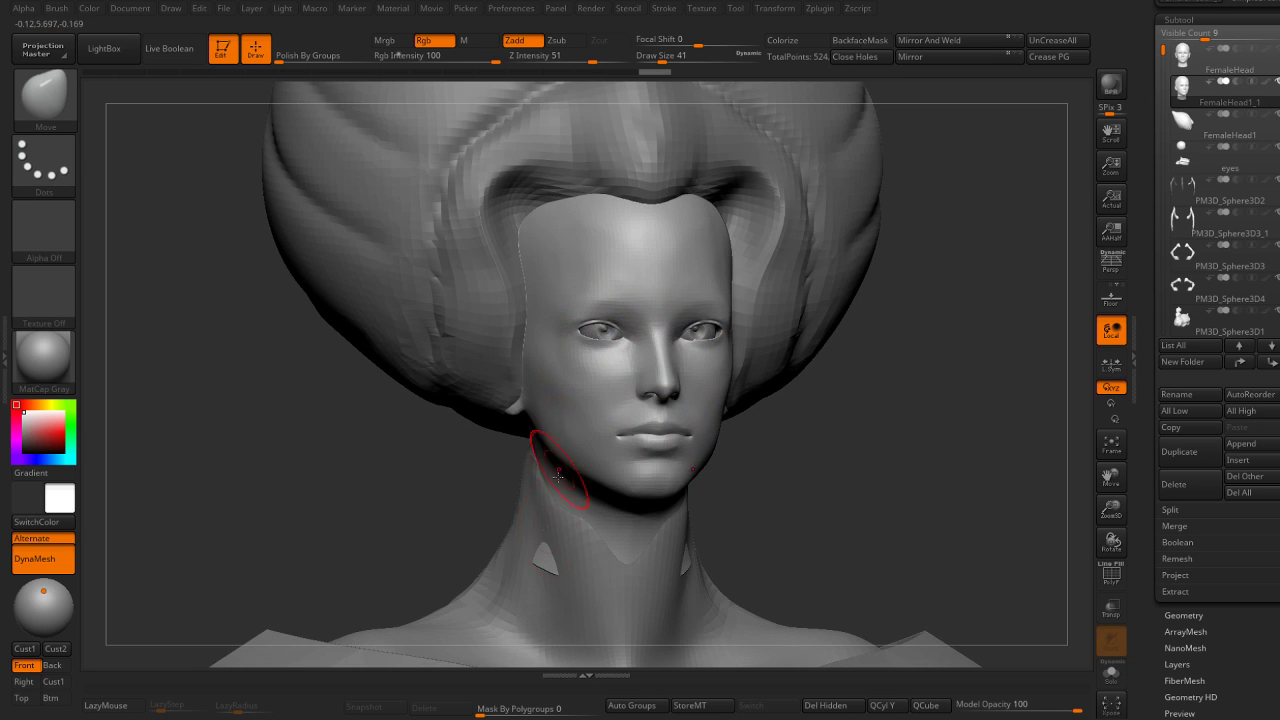
# Build up clay along the neck with the ClayBuildup brush.
pyautogui.press('b')
pyautogui.press('c')
pyautogui.press('b')
pyautogui.press('b')
pyautogui.press('m')
pyautogui.press('v')
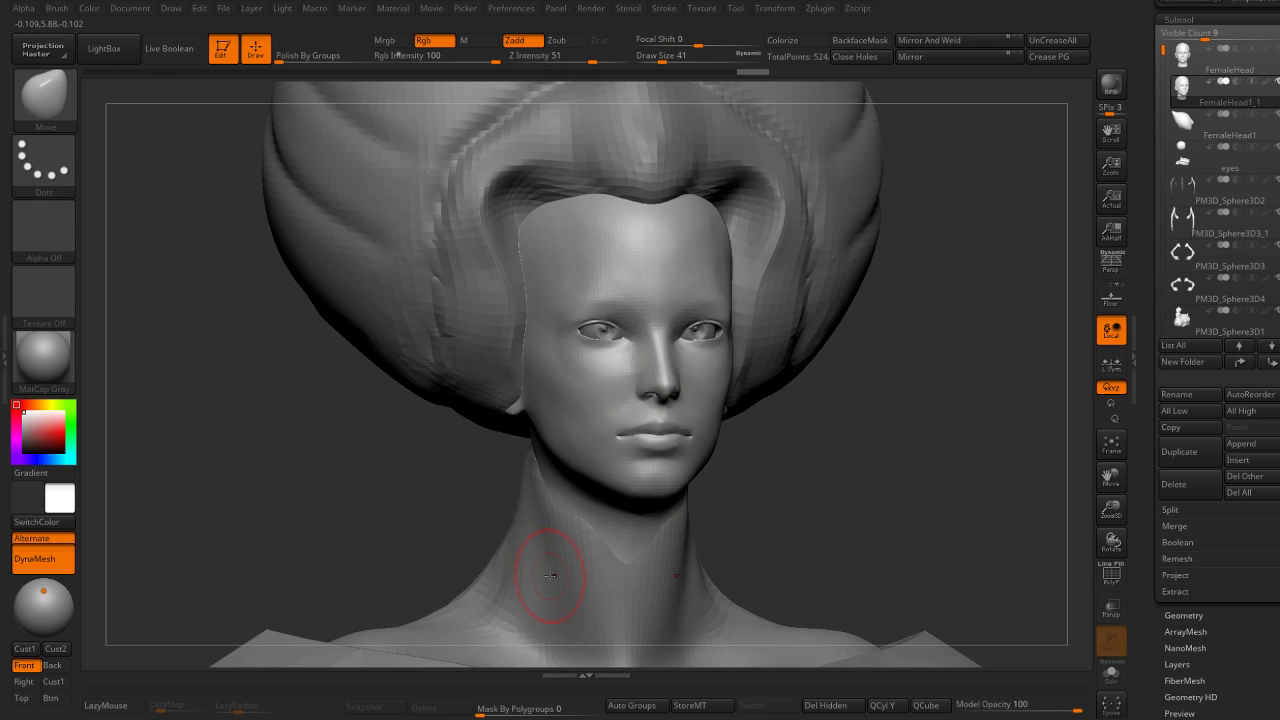
pyautogui.press(']')
pyautogui.press(']')
pyautogui.press(']')
pyautogui.moveTo(534, 549); pyautogui.dragTo(718, 466)
pyautogui.press('b')
pyautogui.press('c')
pyautogui.press('b')
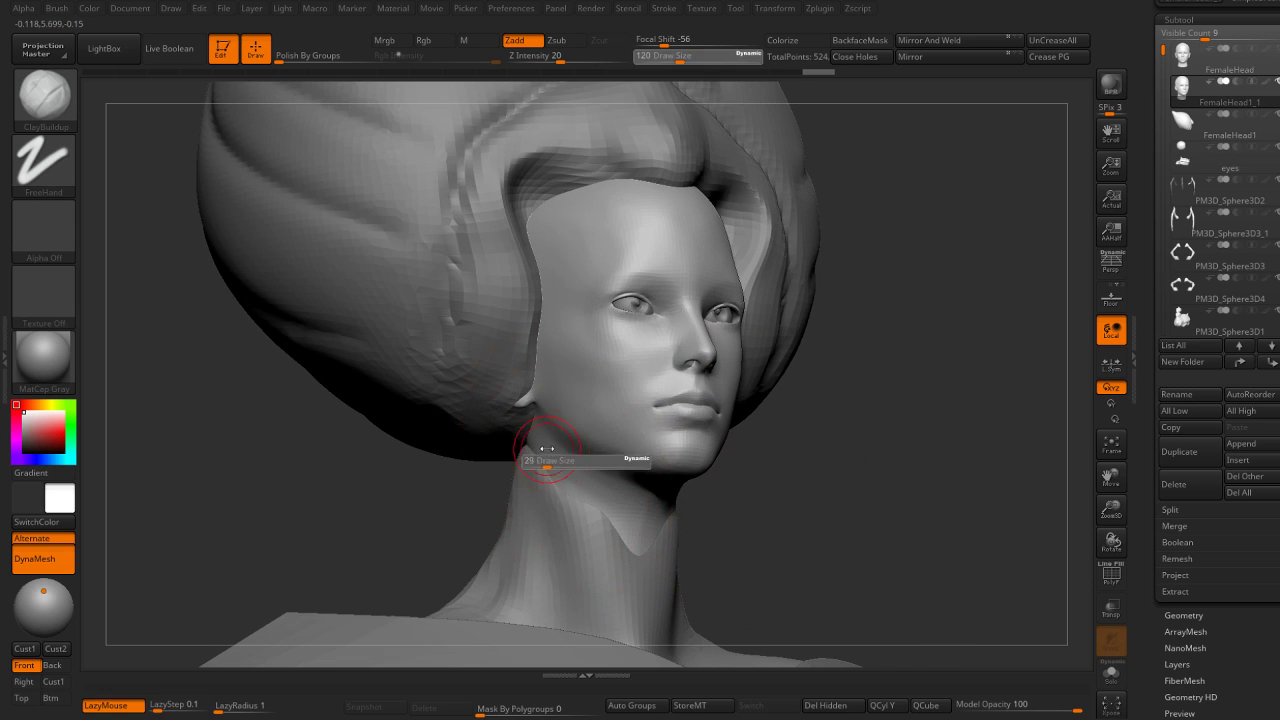
pyautogui.moveTo(542, 455); pyautogui.dragTo(604, 540)
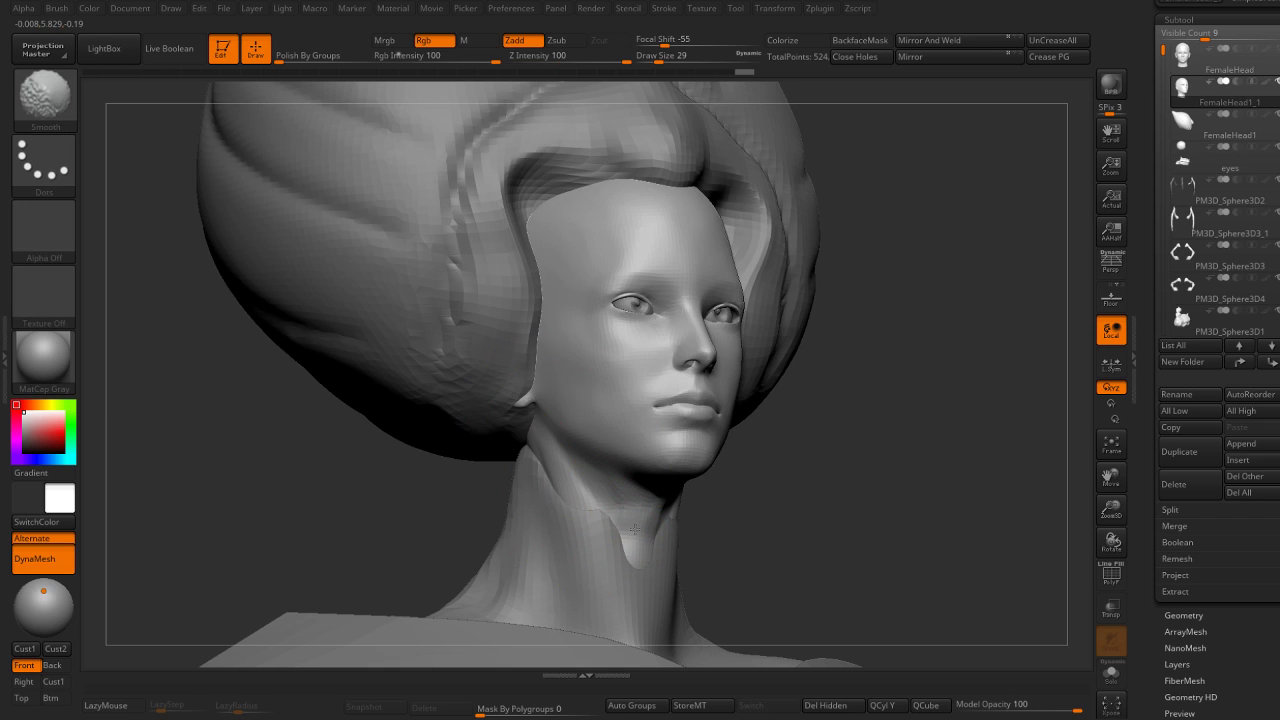
# Zoom in on the face and switch to DamStandard at brush size 17.
pyautogui.moveTo(880, 300)
pyautogui.keyDown('alt'); pyautogui.mouseDown()
pyautogui.moveTo(860, 420)
pyautogui.moveTo(864, 399)
pyautogui.moveTo(760, 430)
pyautogui.mouseUp(); pyautogui.keyUp('alt')
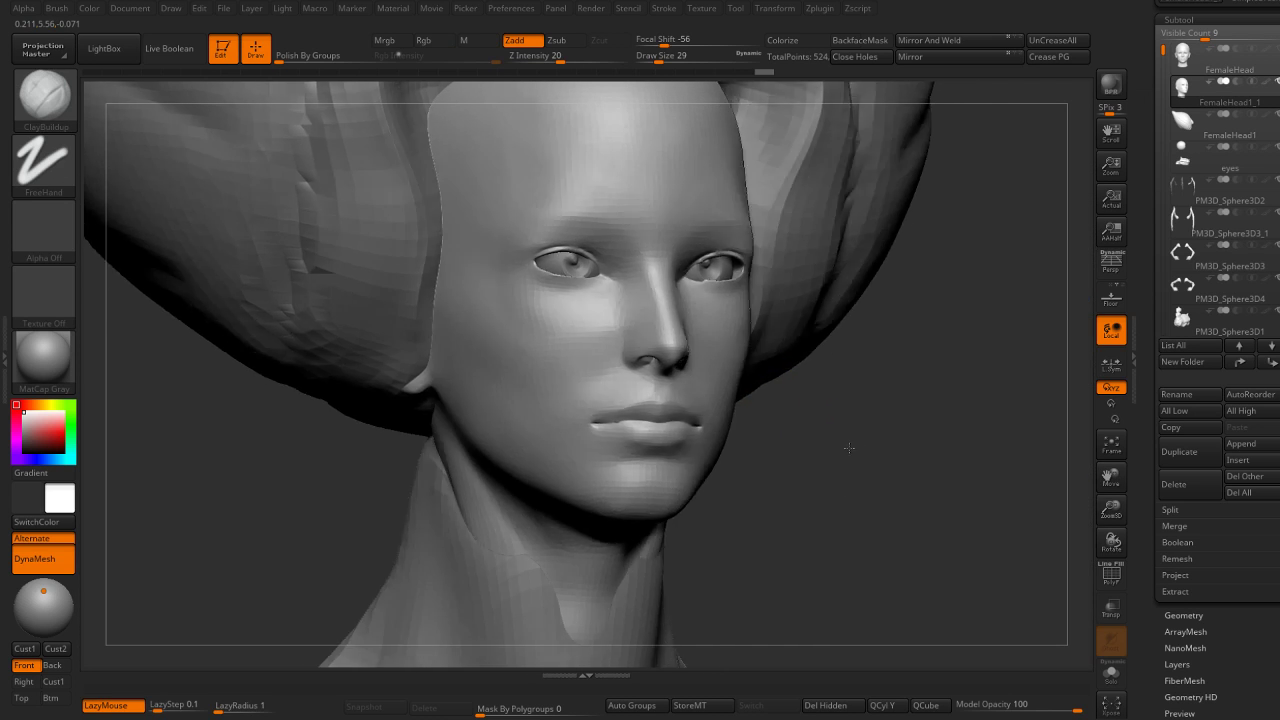
pyautogui.press('b')
pyautogui.press('d')
pyautogui.press('s')
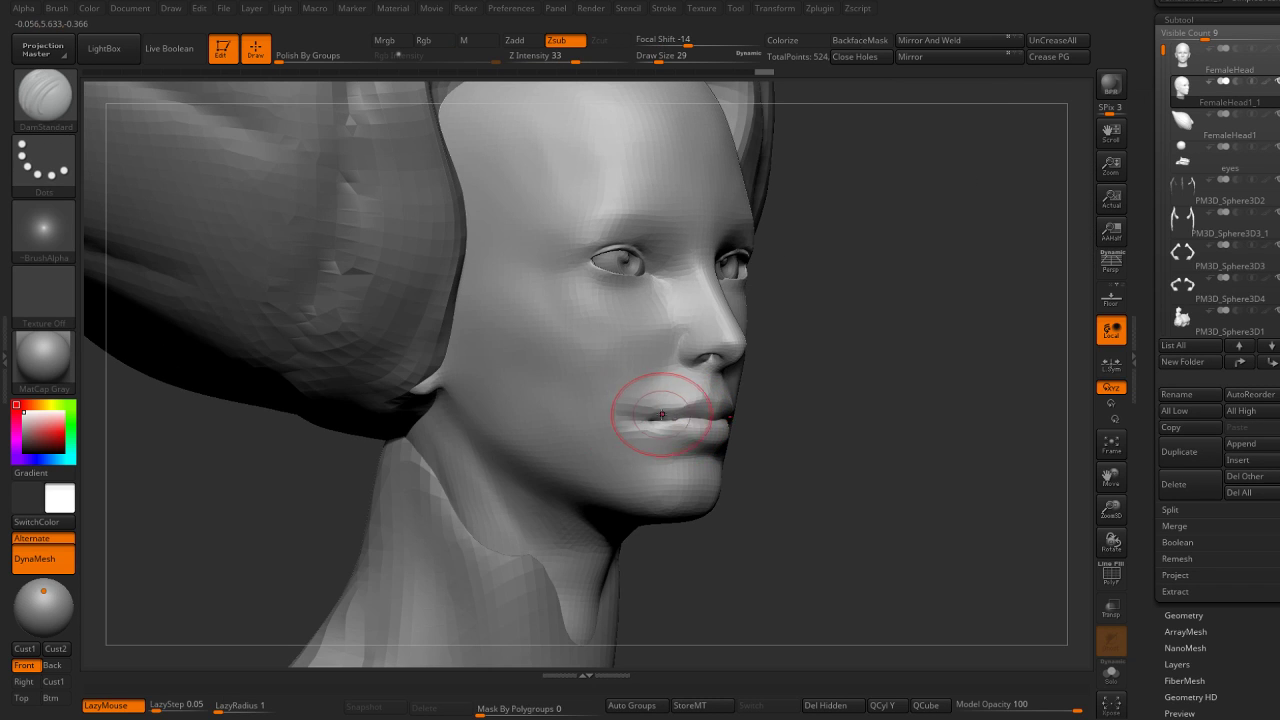
pyautogui.moveTo(662, 414)
pyautogui.mouseDown()
pyautogui.moveTo(637, 412)
pyautogui.moveTo(686, 423)
pyautogui.moveTo(565, 376)
pyautogui.mouseUp()
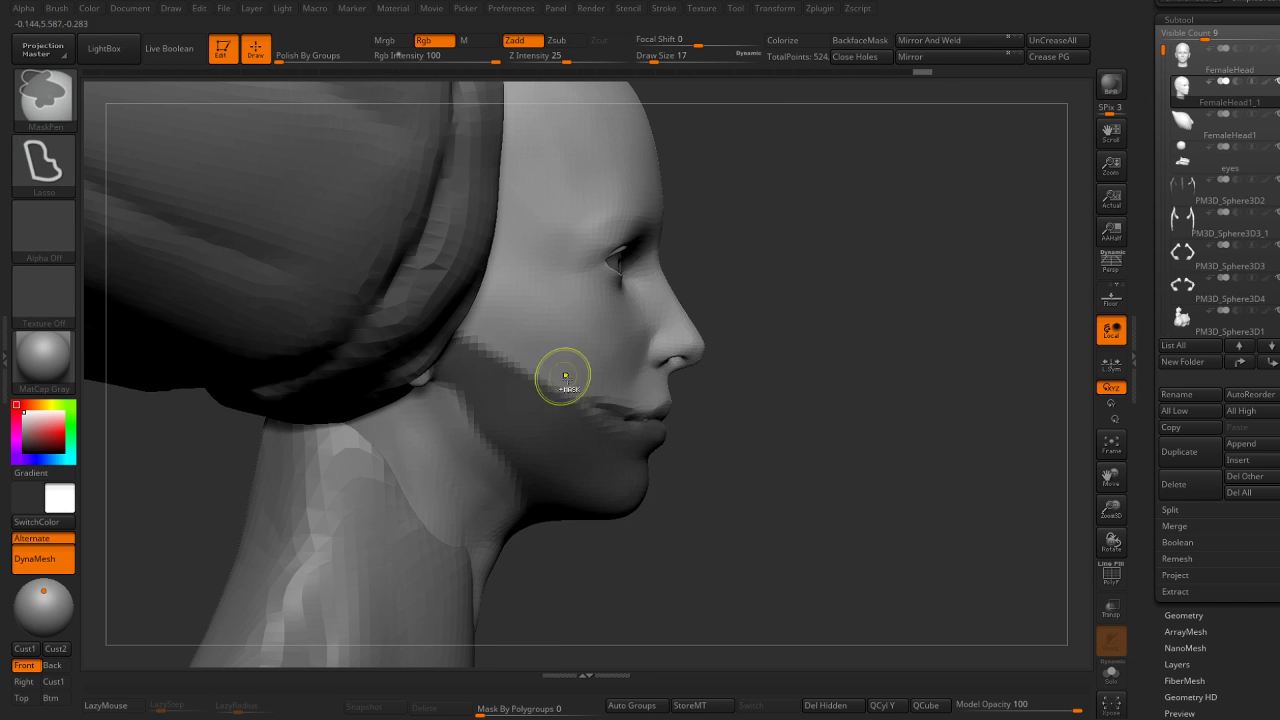
# Mask the jaw off the neck, solo the head, and invert the mask to free the jaw.
pyautogui.keyDown('ctrl'); pyautogui.moveTo(503, 414); pyautogui.dragTo(412, 463); pyautogui.keyUp('ctrl')
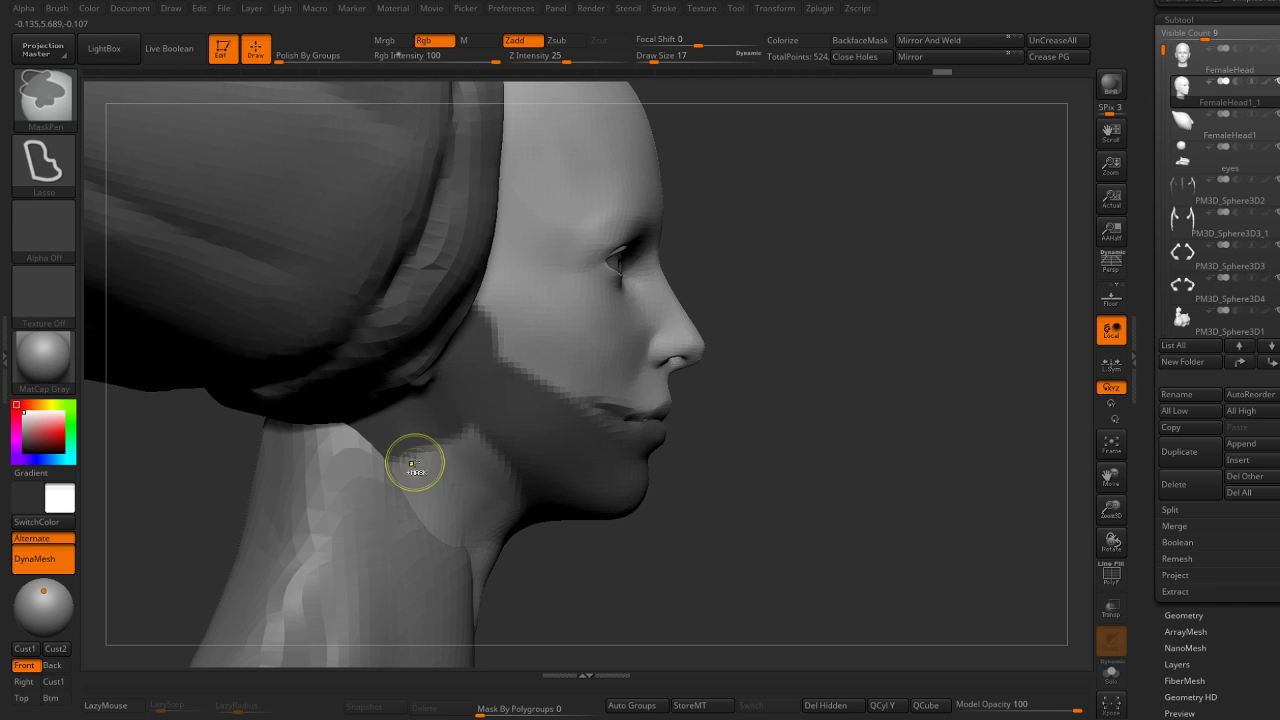
pyautogui.keyDown('ctrl'); pyautogui.keyDown('alt'); pyautogui.moveTo(490, 330); pyautogui.dragTo(312, 288); pyautogui.keyUp('alt'); pyautogui.keyUp('ctrl')
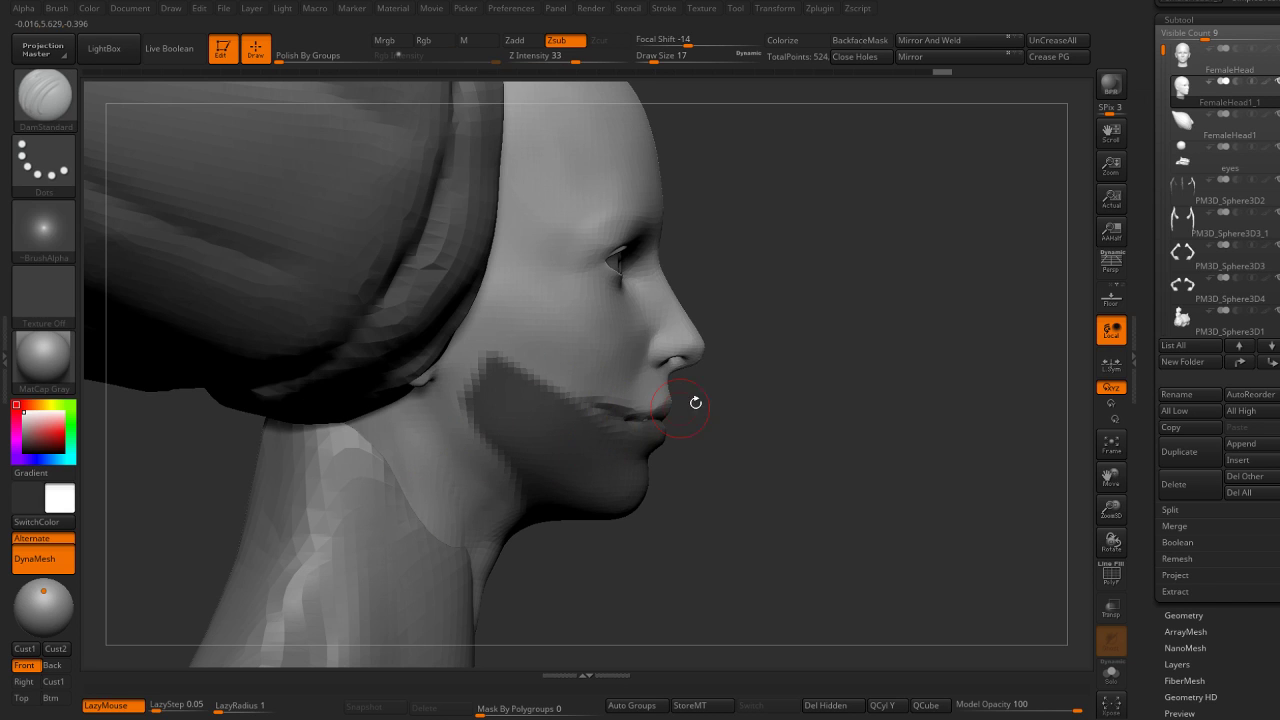
pyautogui.hotkey('ctrl', 'shift', 's')
pyautogui.moveTo(546, 409)
pyautogui.keyDown('ctrl'); pyautogui.keyDown('alt'); pyautogui.mouseDown()
pyautogui.moveTo(663, 380)
pyautogui.moveTo(541, 405)
pyautogui.mouseUp(); pyautogui.keyUp('alt'); pyautogui.keyUp('ctrl')
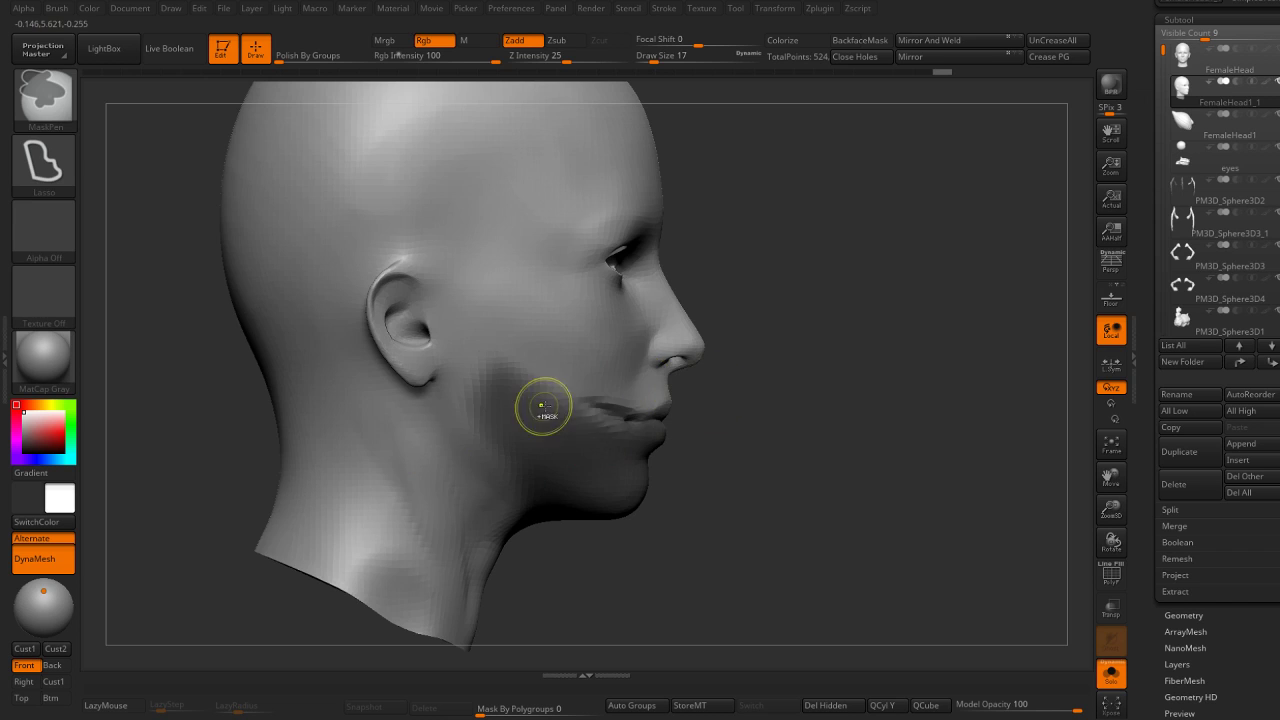
pyautogui.keyDown('ctrl'); pyautogui.click(766, 414); pyautogui.keyUp('ctrl')
# Rotate the unmasked jaw open around a pivot on the cheek with the Transpose gizmo.
pyautogui.press('w')
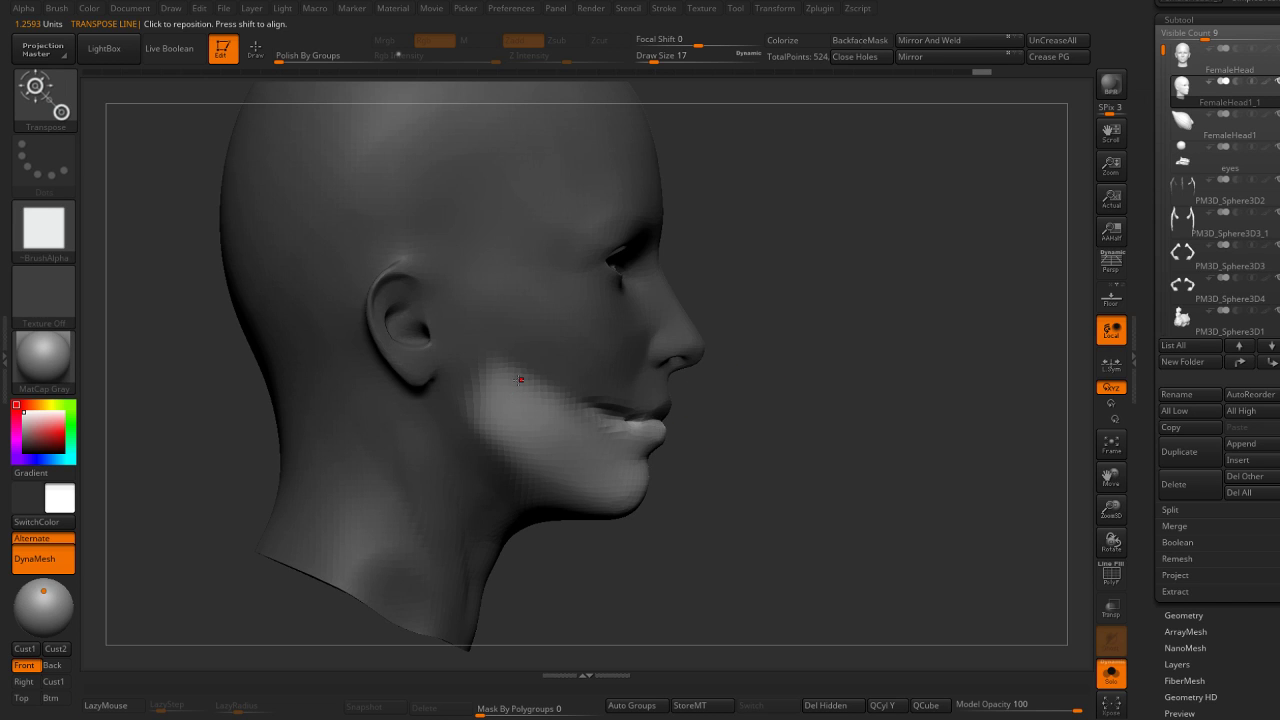
pyautogui.click(514, 378)
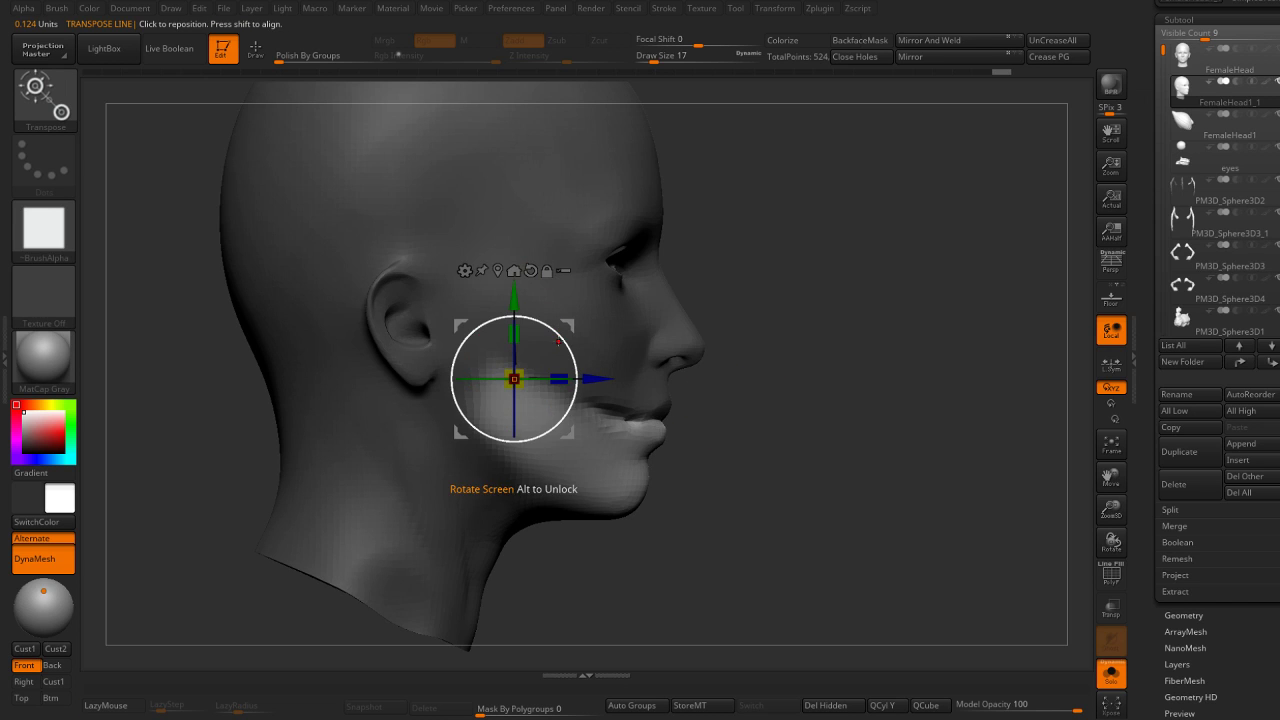
pyautogui.moveTo(560, 425); pyautogui.dragTo(575, 405)
pyautogui.moveTo(514, 378); pyautogui.dragTo(526, 382)
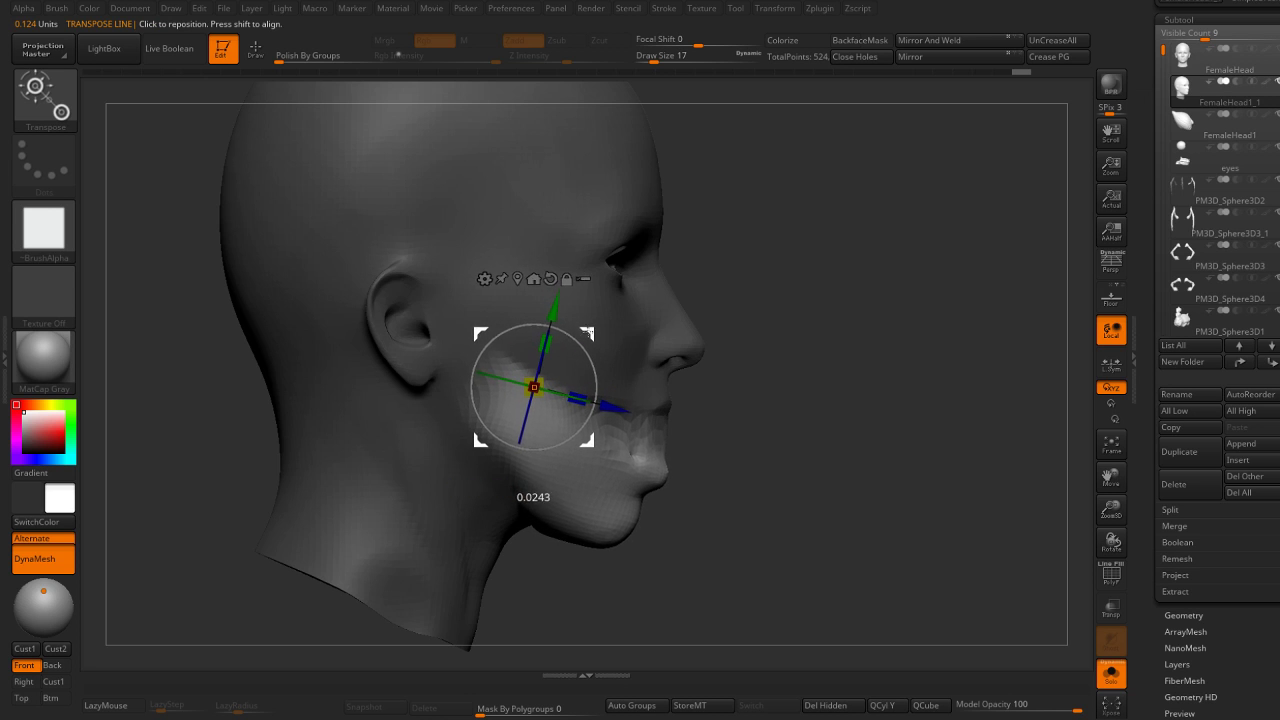
pyautogui.press('q')
# Turn to a three-quarter front view and select the DamStandard brush.
pyautogui.moveTo(803, 423)
pyautogui.mouseDown()
pyautogui.moveTo(783, 392)
pyautogui.moveTo(883, 437)
pyautogui.moveTo(817, 391)
pyautogui.moveTo(743, 400)
pyautogui.moveTo(780, 400)
pyautogui.moveTo(722, 423)
pyautogui.moveTo(647, 408)
pyautogui.mouseUp()
pyautogui.press('b')
pyautogui.press('d')
pyautogui.press('s')
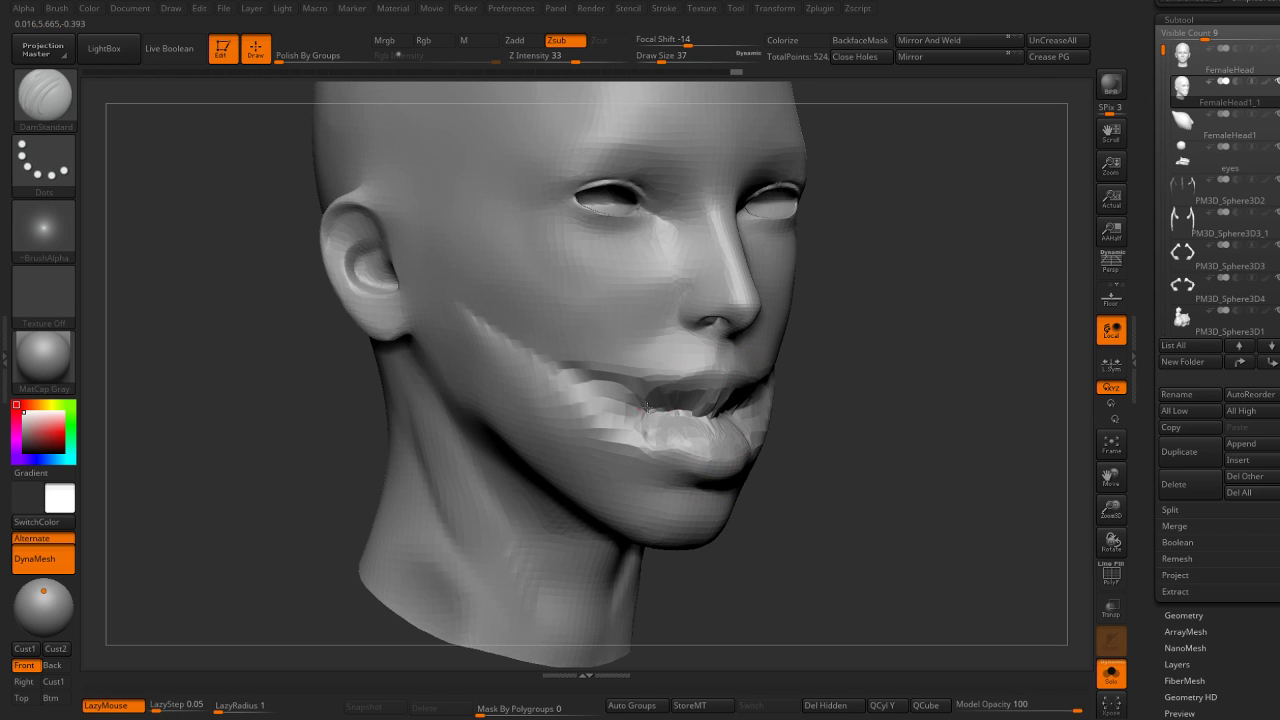
# Review the open mouth from profile and three-quarter angles, then set brush size 23.
pyautogui.moveTo(740, 408); pyautogui.dragTo(680, 414)
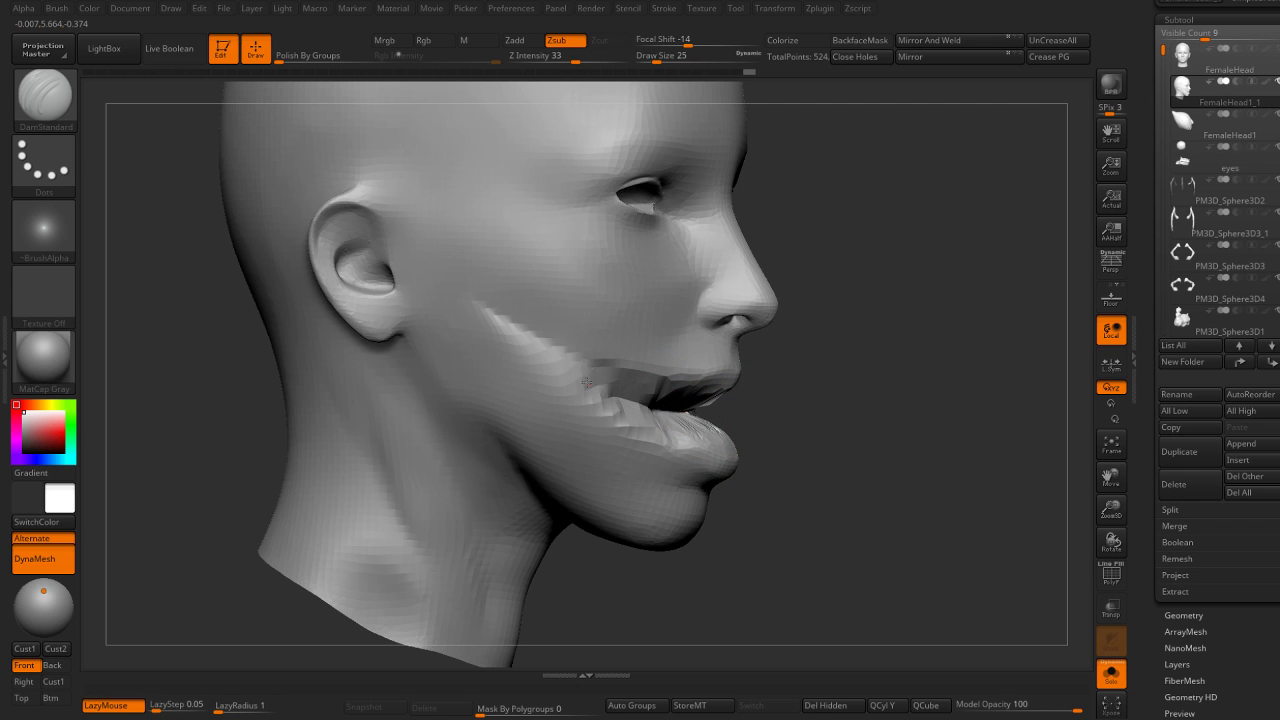
pyautogui.moveTo(817, 399); pyautogui.dragTo(634, 391)
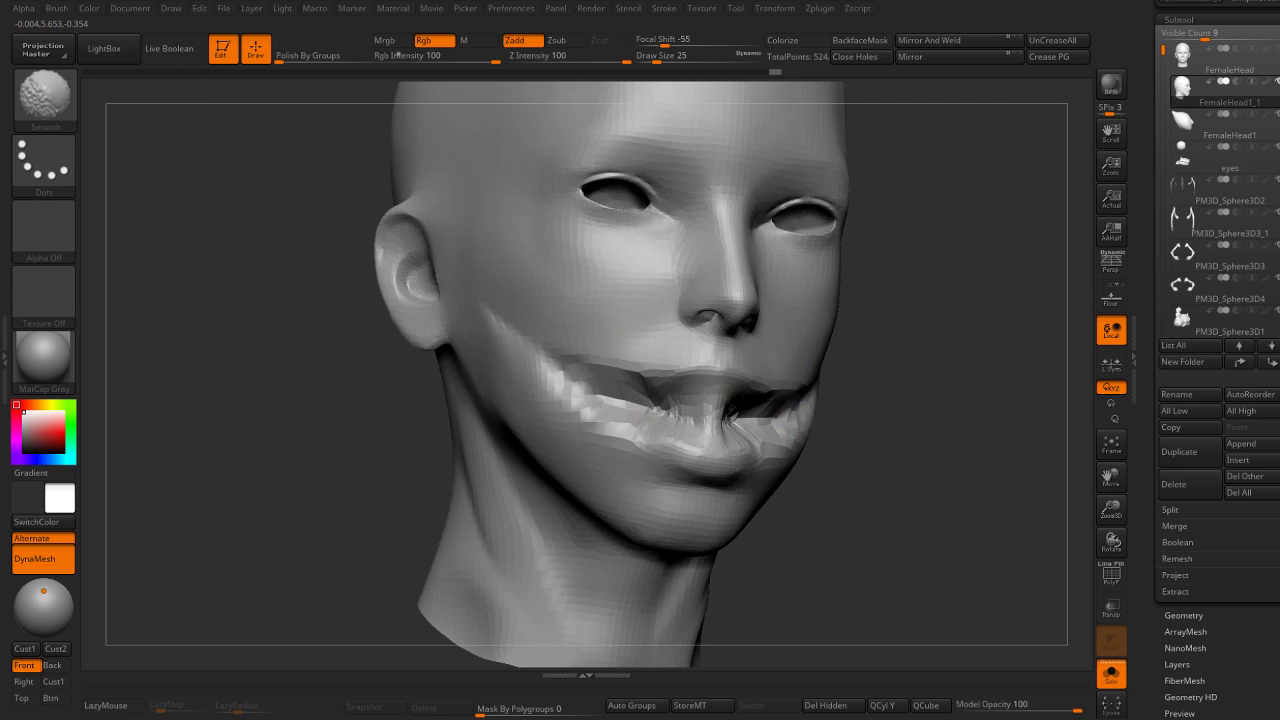
pyautogui.moveTo(742, 423); pyautogui.dragTo(873, 425)
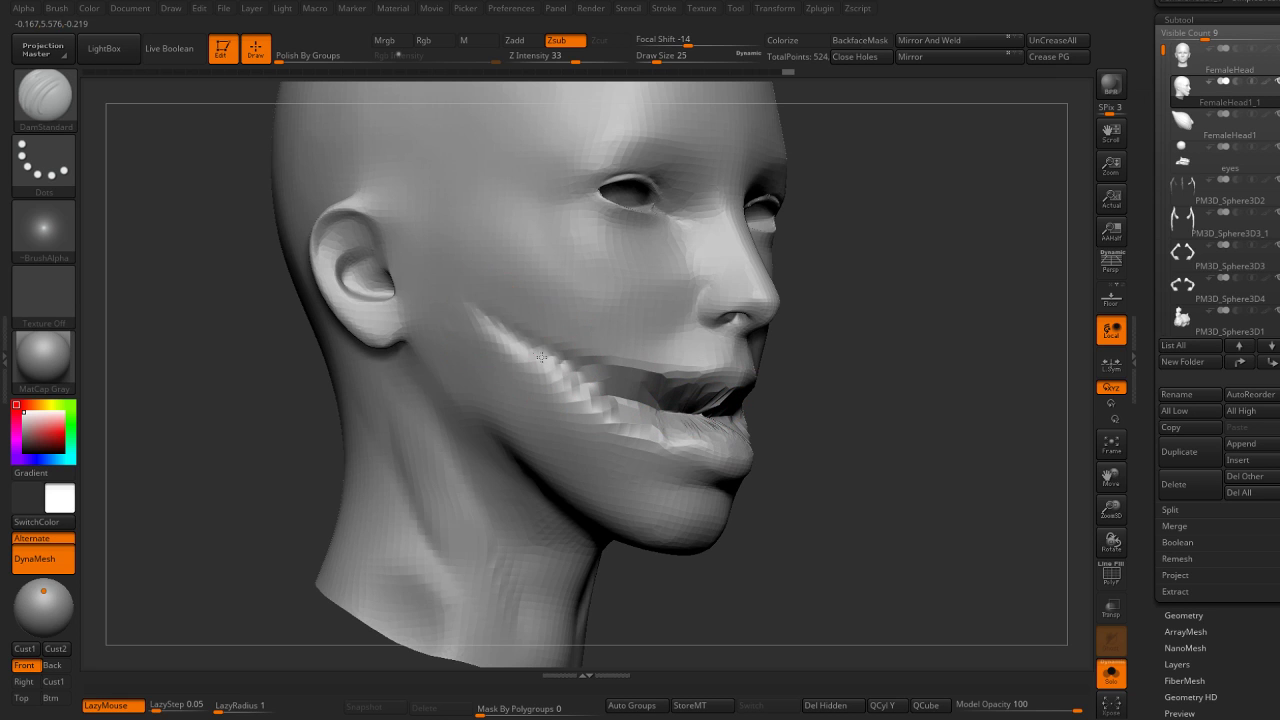
pyautogui.moveTo(775, 418); pyautogui.dragTo(811, 420)
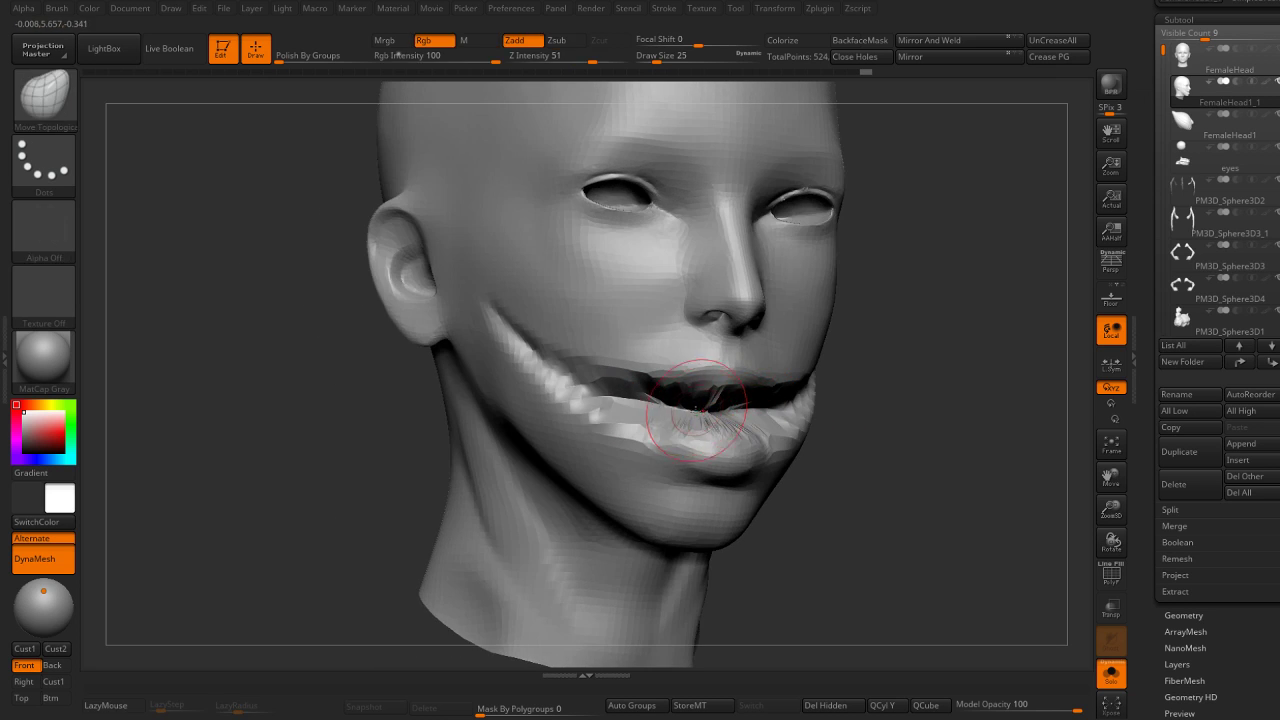
pyautogui.moveTo(937, 410); pyautogui.dragTo(773, 413)
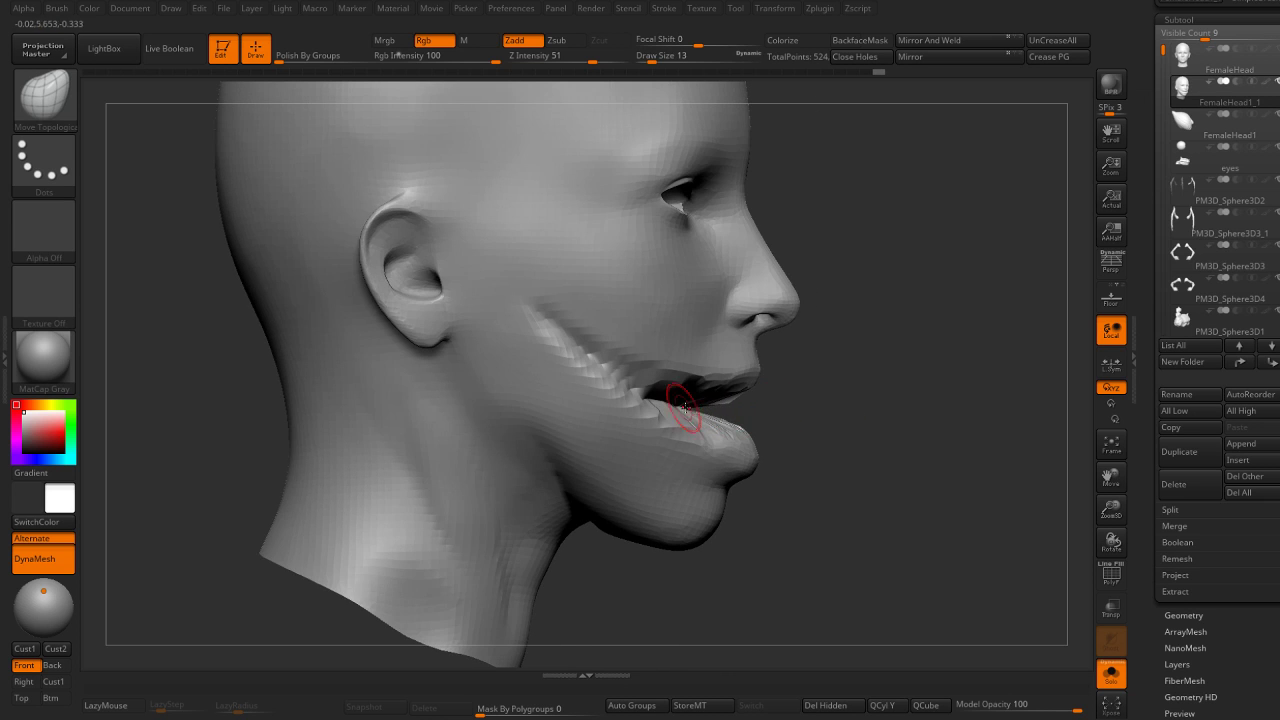
pyautogui.moveTo(683, 403); pyautogui.dragTo(690, 404)
pyautogui.moveTo(778, 397)
pyautogui.mouseDown()
pyautogui.moveTo(857, 380)
pyautogui.moveTo(929, 391)
pyautogui.moveTo(897, 429)
pyautogui.mouseUp()
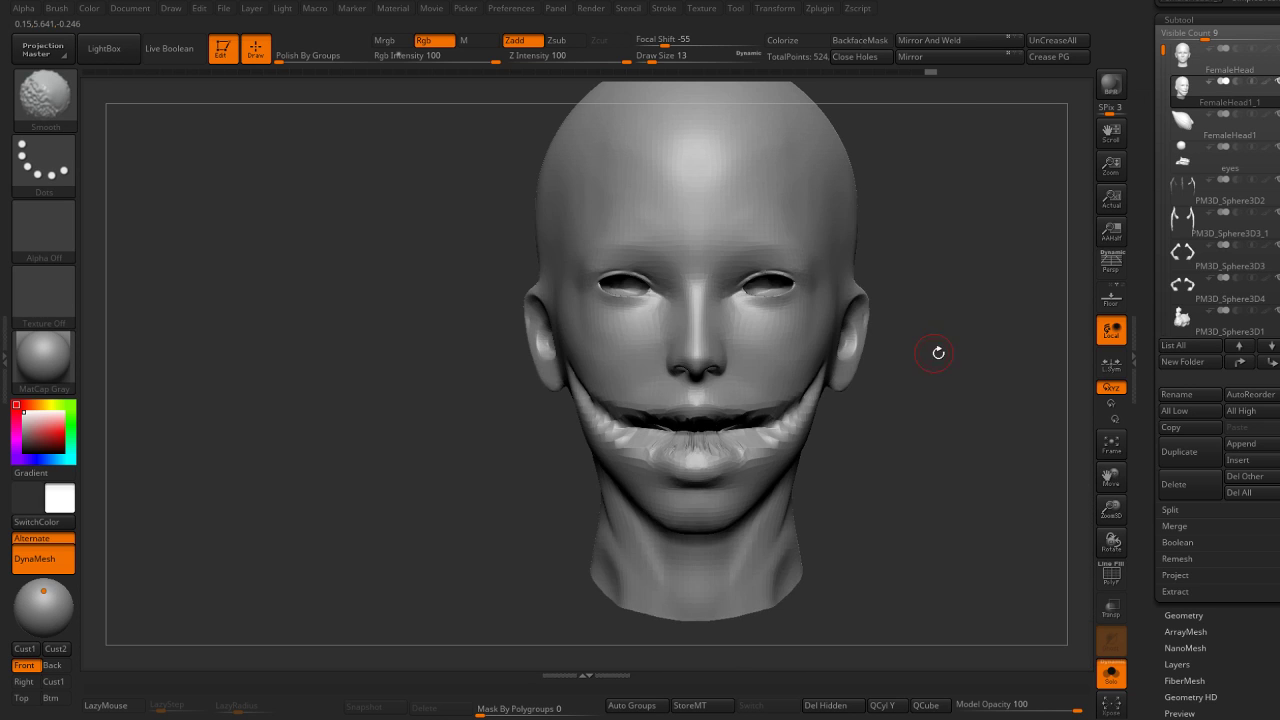
pyautogui.moveTo(943, 351)
pyautogui.mouseDown()
pyautogui.moveTo(909, 423)
pyautogui.moveTo(751, 394)
pyautogui.mouseUp()
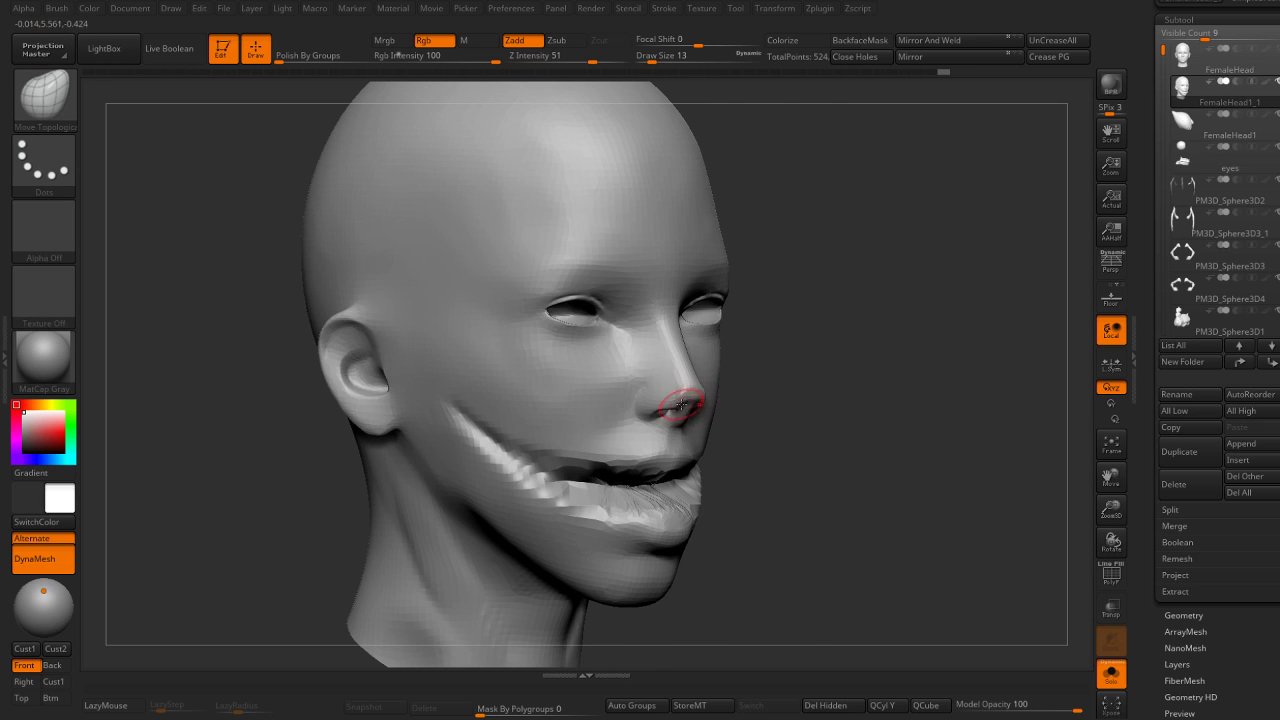
pyautogui.moveTo(765, 407)
pyautogui.mouseDown()
pyautogui.moveTo(660, 430)
pyautogui.moveTo(693, 403)
pyautogui.mouseUp()
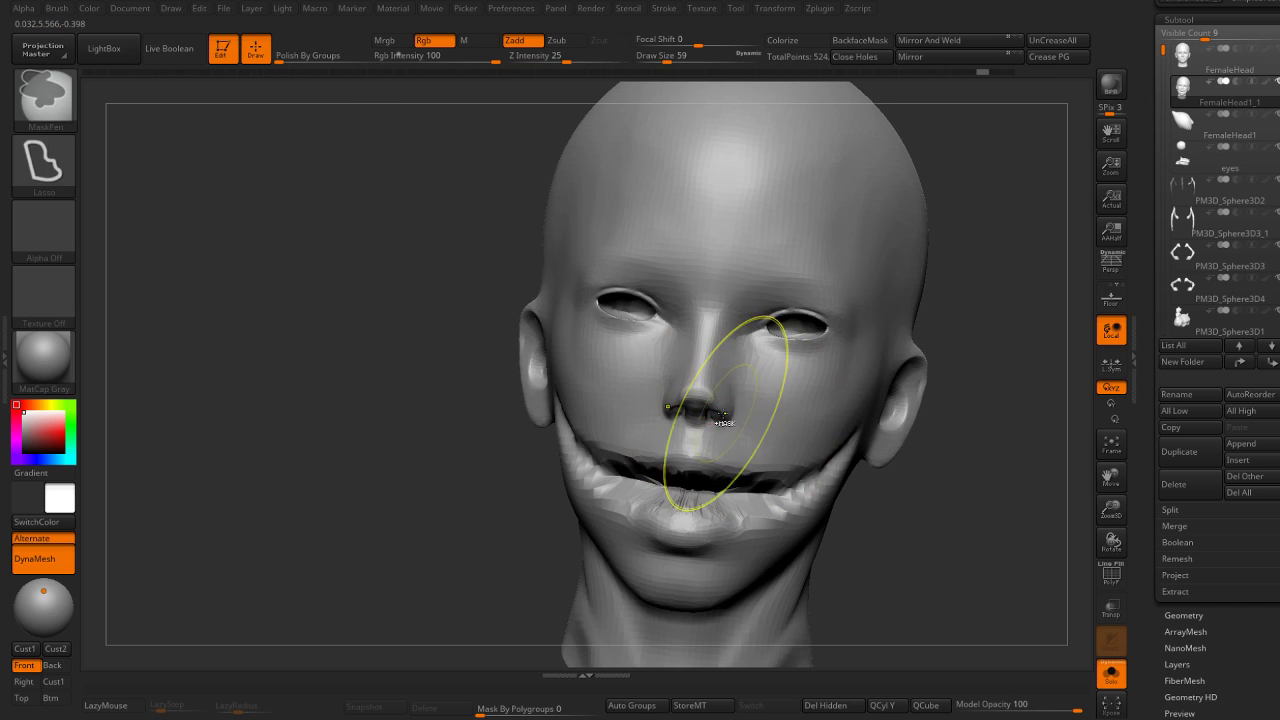
pyautogui.write('s23')
pyautogui.press('Return')
# Smooth the lips and nostrils with a fine size-6 brush, checking both profiles.
pyautogui.press('shift')
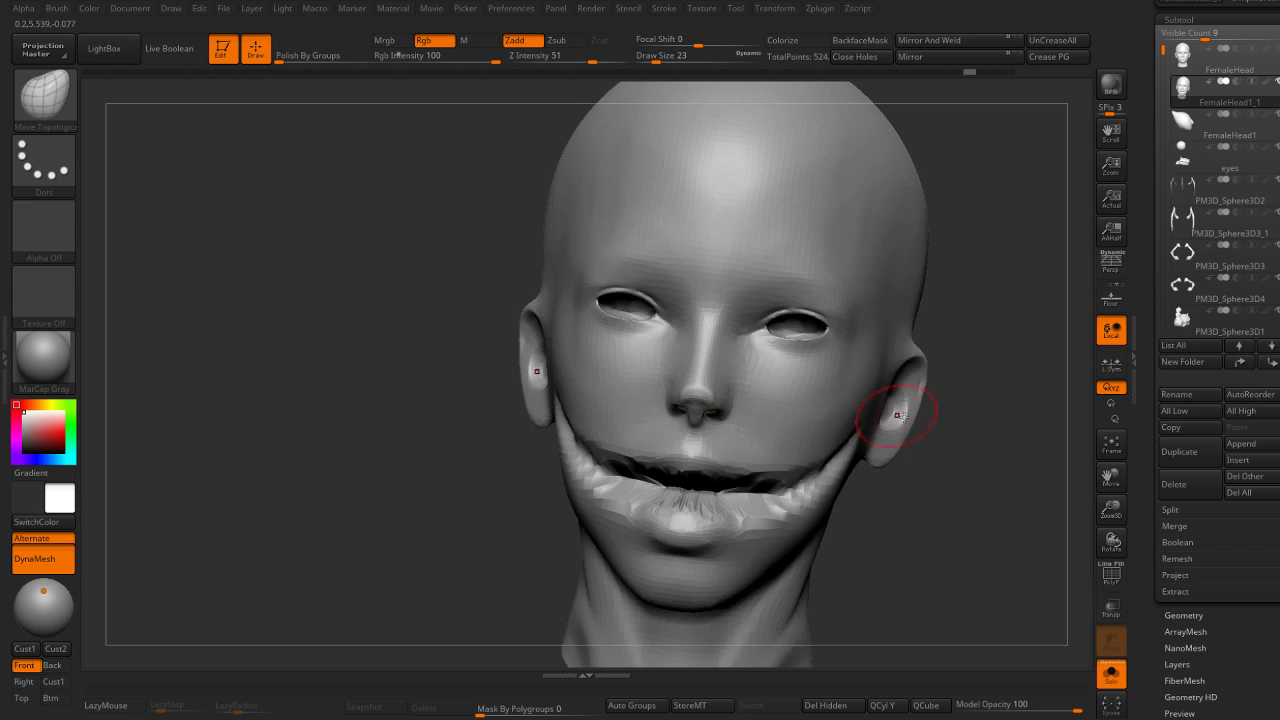
pyautogui.moveTo(966, 433); pyautogui.dragTo(1012, 438)
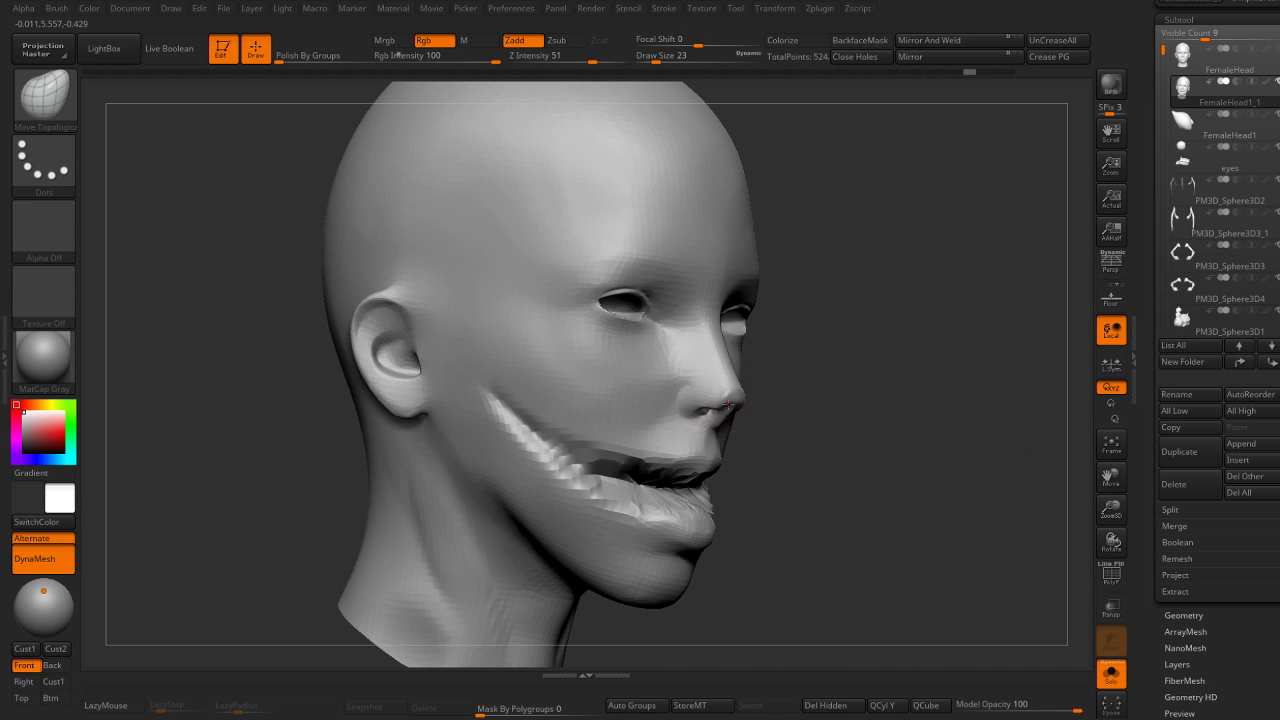
pyautogui.write('s6')
pyautogui.press('Return')
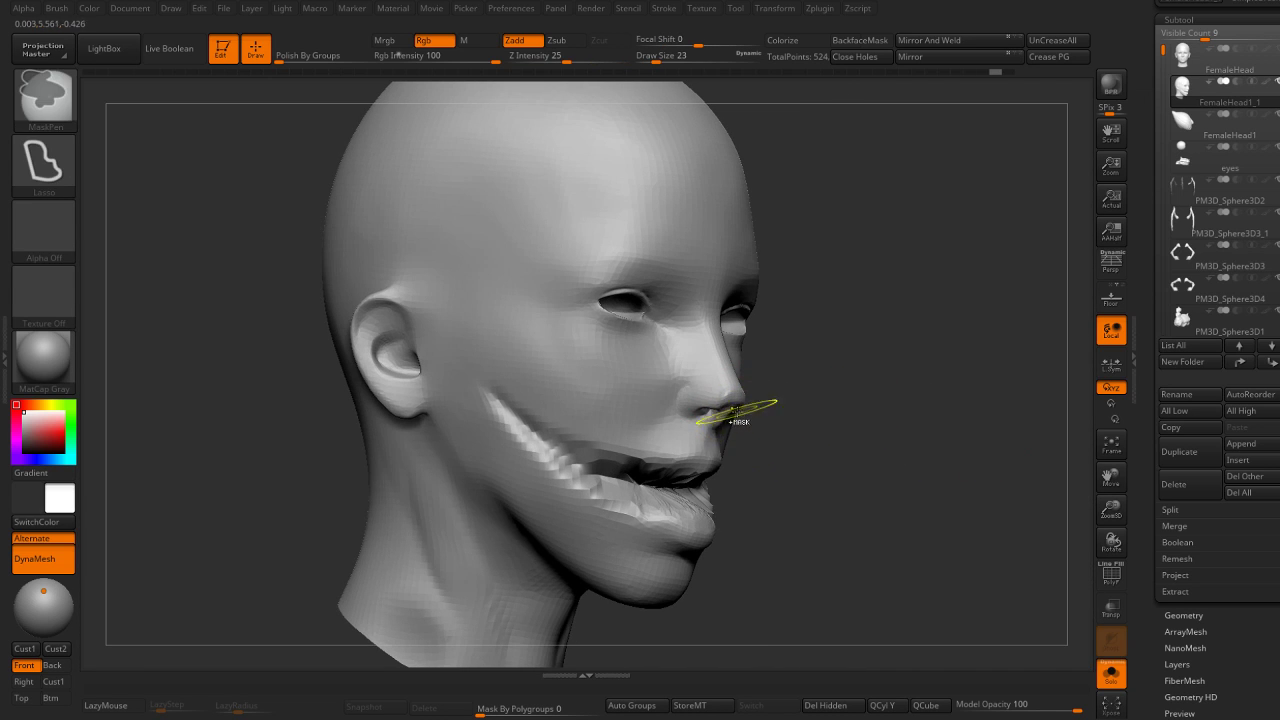
pyautogui.moveTo(828, 409); pyautogui.dragTo(757, 425)
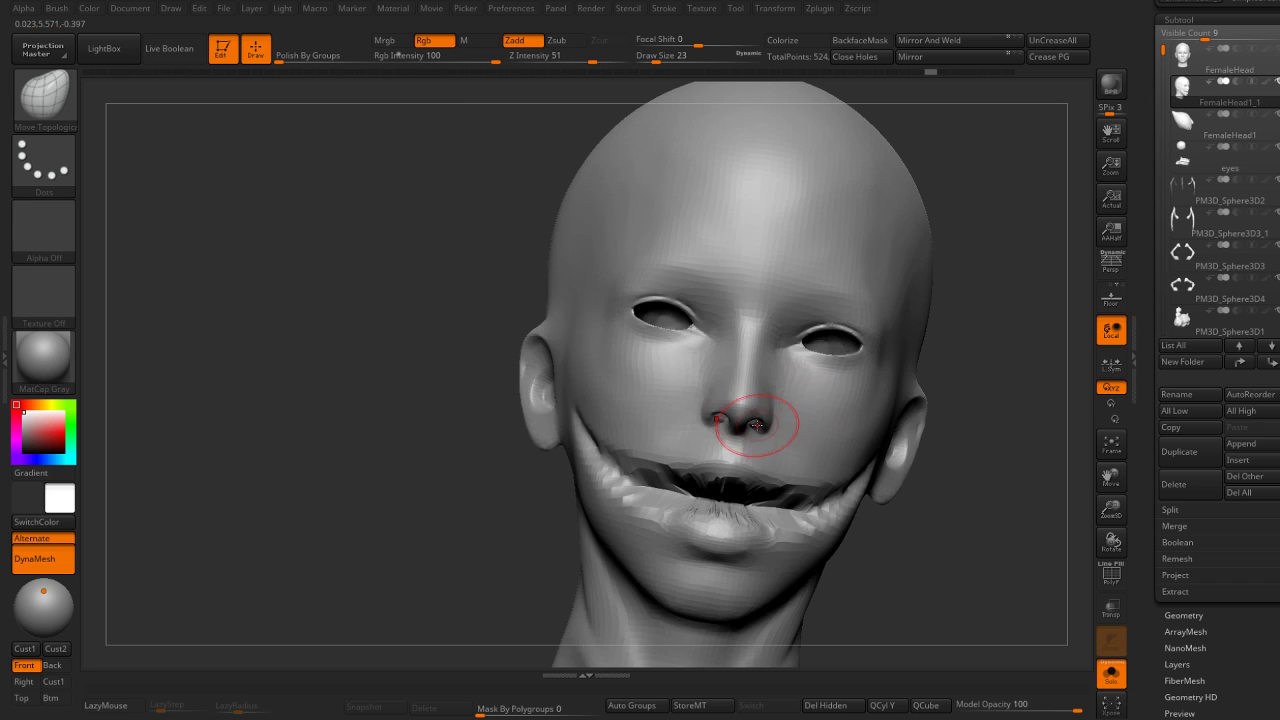
pyautogui.moveTo(976, 450)
pyautogui.mouseDown()
pyautogui.moveTo(806, 403)
pyautogui.moveTo(794, 426)
pyautogui.mouseUp()
pyautogui.press('s')
pyautogui.press('s')
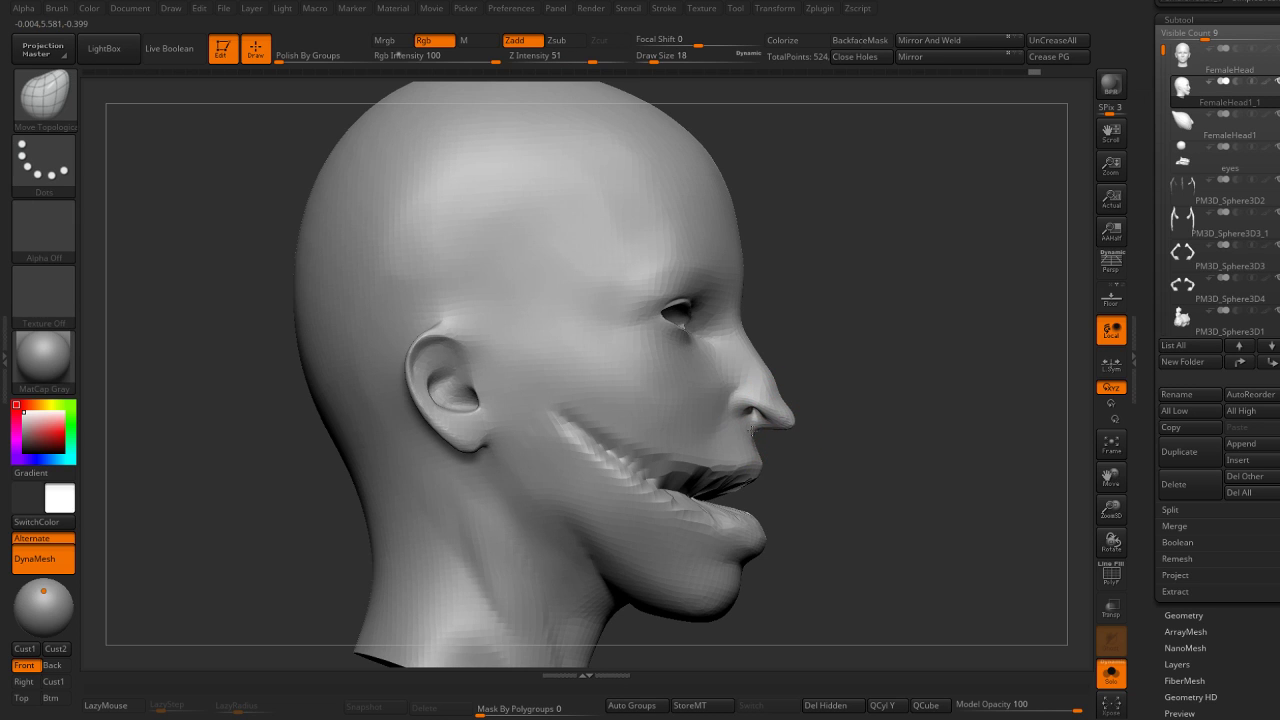
pyautogui.moveTo(747, 340)
pyautogui.mouseDown(button='right')
pyautogui.moveTo(771, 380)
pyautogui.moveTo(826, 409)
pyautogui.mouseUp(button='right')
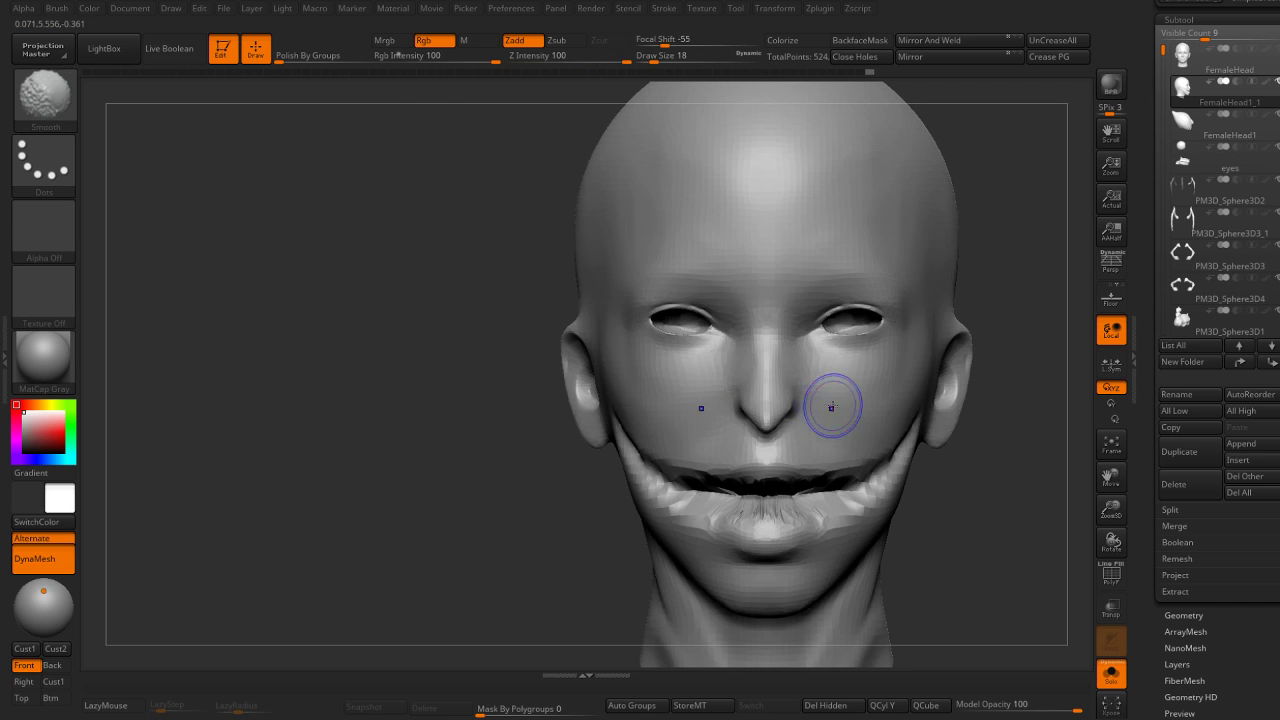
# Build up the brow area with ClayBuildup at size 23, smoothing as you go.
pyautogui.press('ctrl')
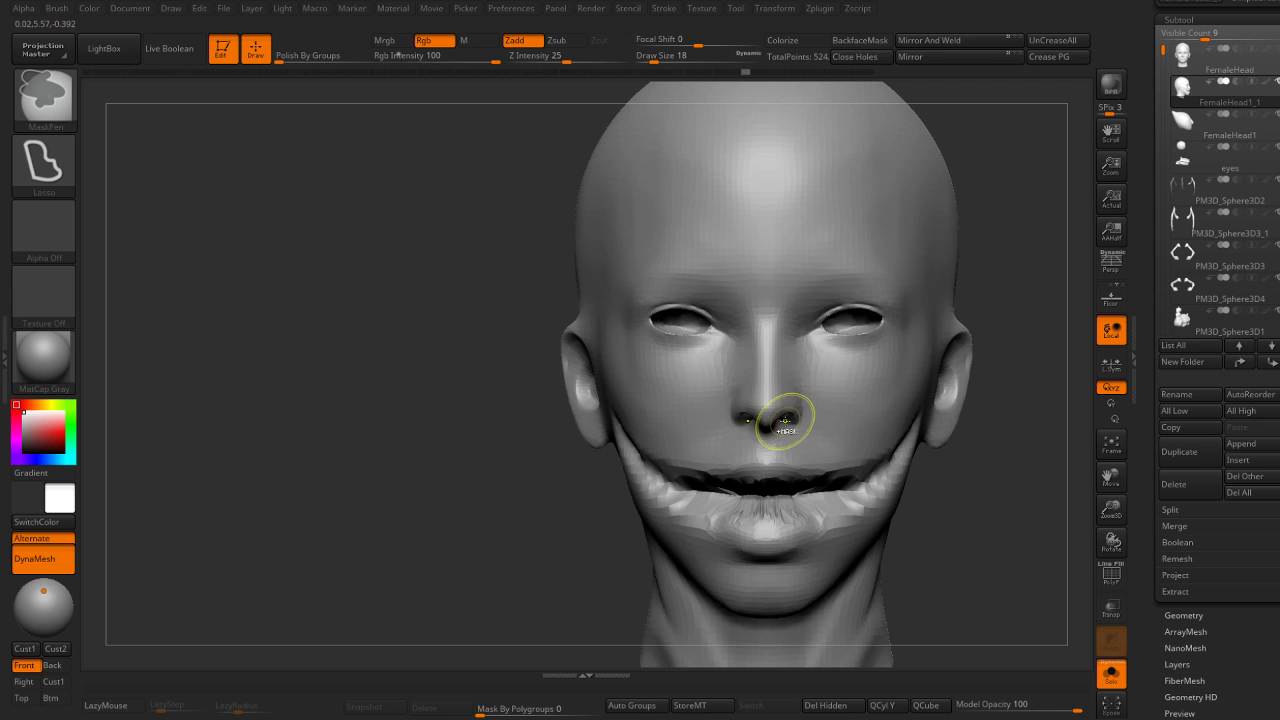
pyautogui.moveTo(499, 488)
pyautogui.keyDown('shift'); pyautogui.mouseDown()
pyautogui.moveTo(764, 427)
pyautogui.moveTo(766, 402)
pyautogui.moveTo(756, 406)
pyautogui.moveTo(889, 335)
pyautogui.mouseUp(); pyautogui.keyUp('shift')
pyautogui.press('s')
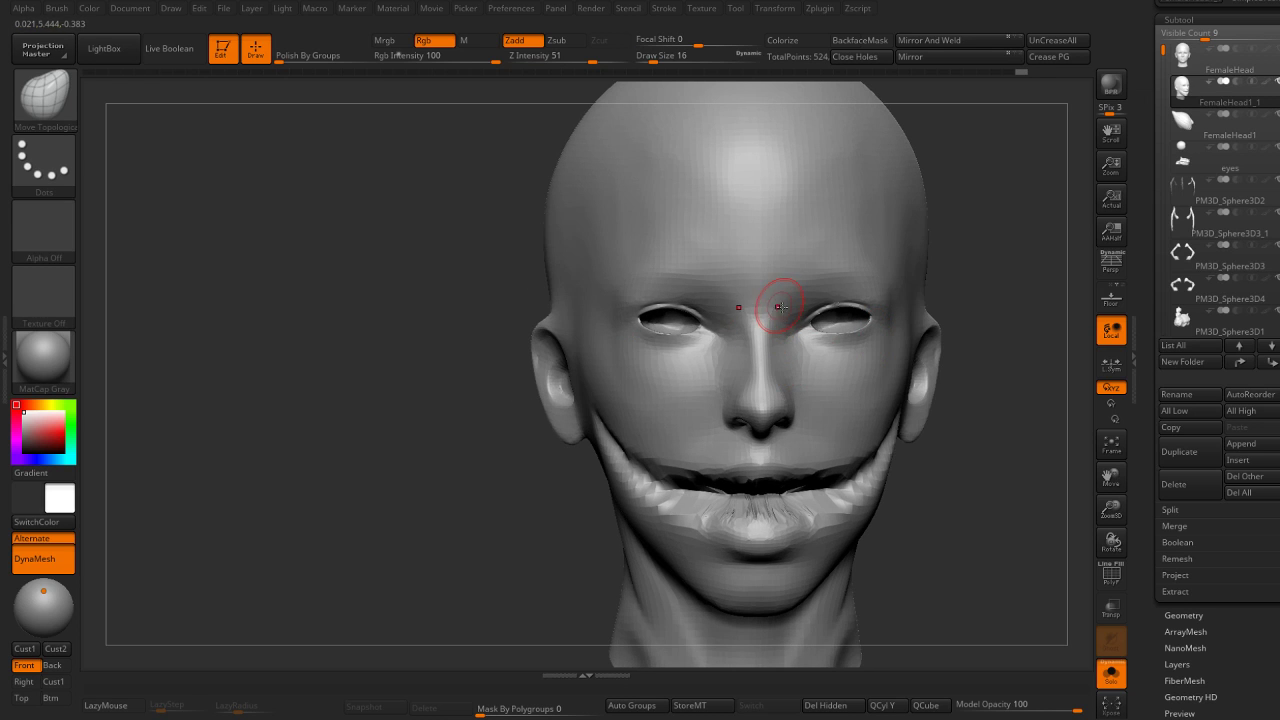
pyautogui.press('b')
pyautogui.press('c')
pyautogui.press('b')
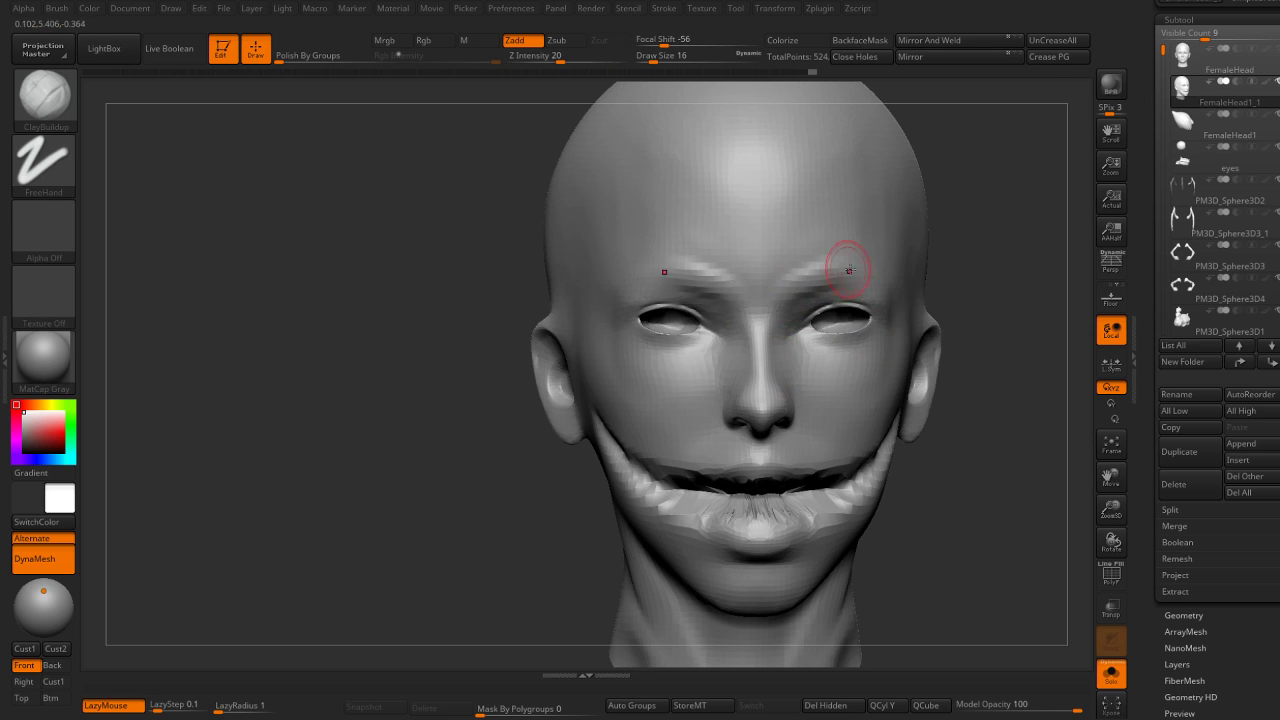
pyautogui.press('shift')
pyautogui.moveTo(957, 277); pyautogui.dragTo(891, 289)
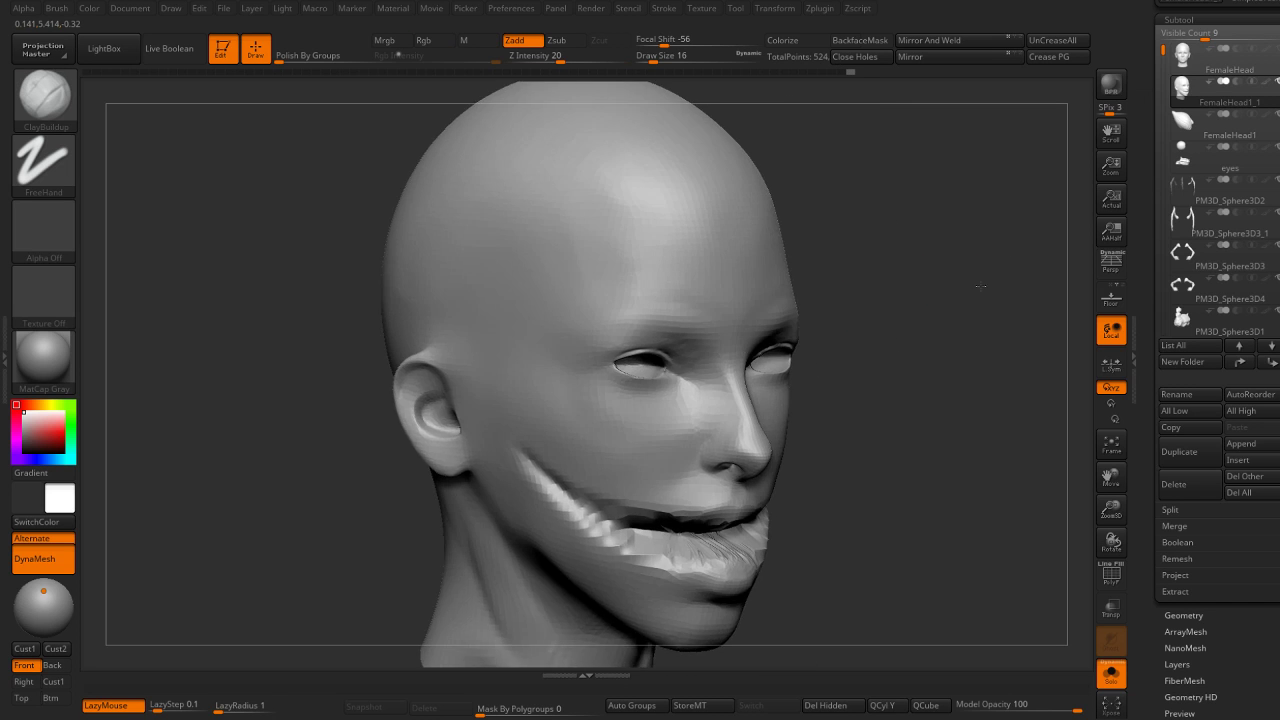
# Pick the IMM Primitives brush and test-insert a sphere on the forehead, then undo it.
pyautogui.press('b')
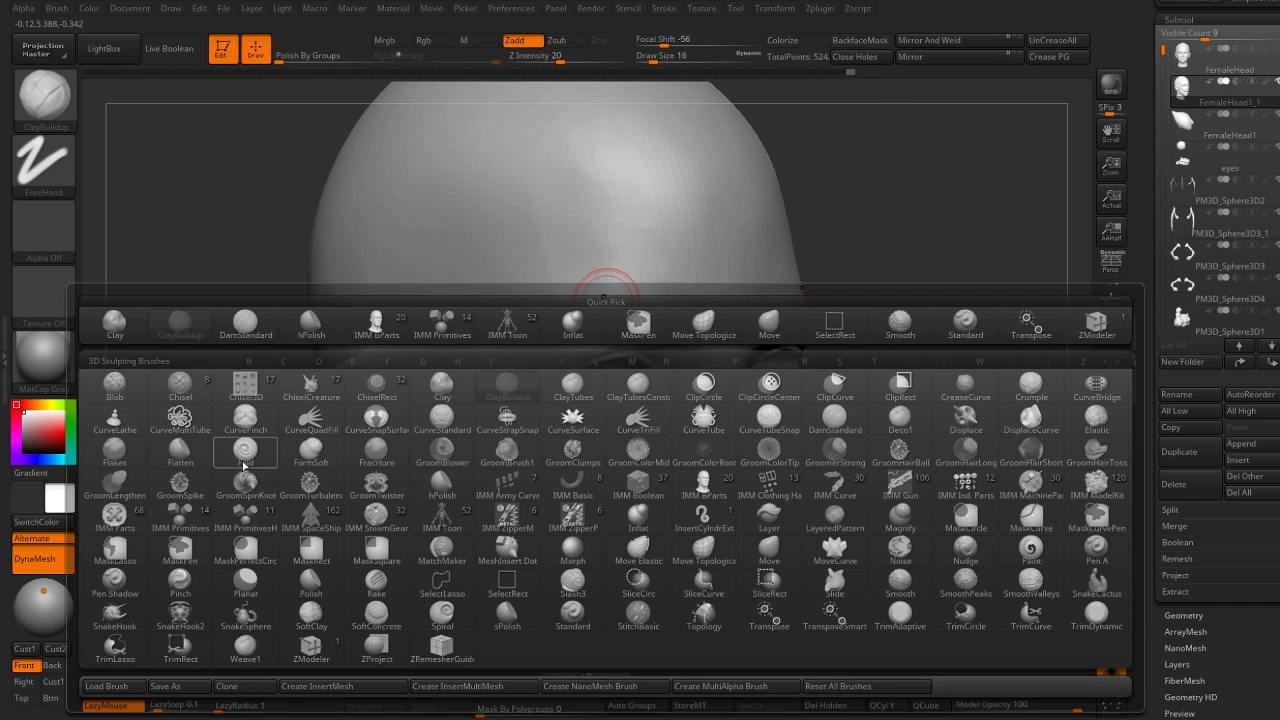
pyautogui.click(220, 521)
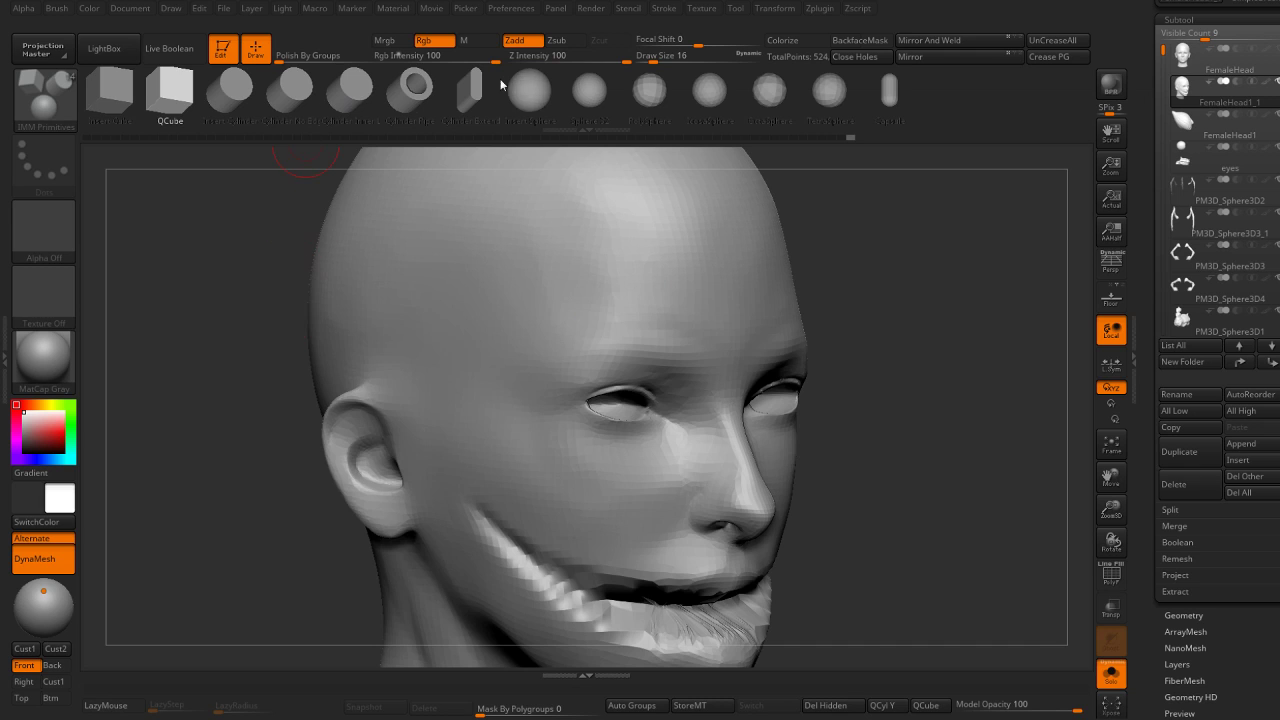
pyautogui.moveTo(622, 320); pyautogui.dragTo(612, 374)
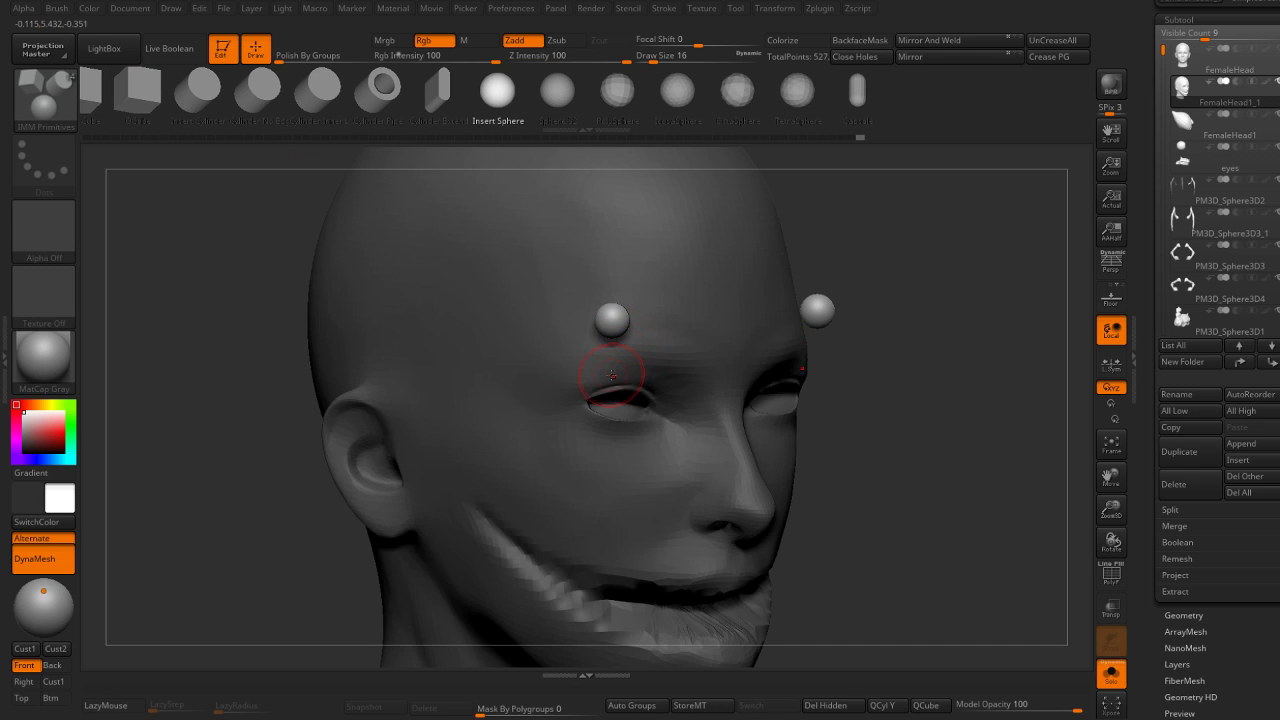
pyautogui.hotkey('ctrl', 'z')
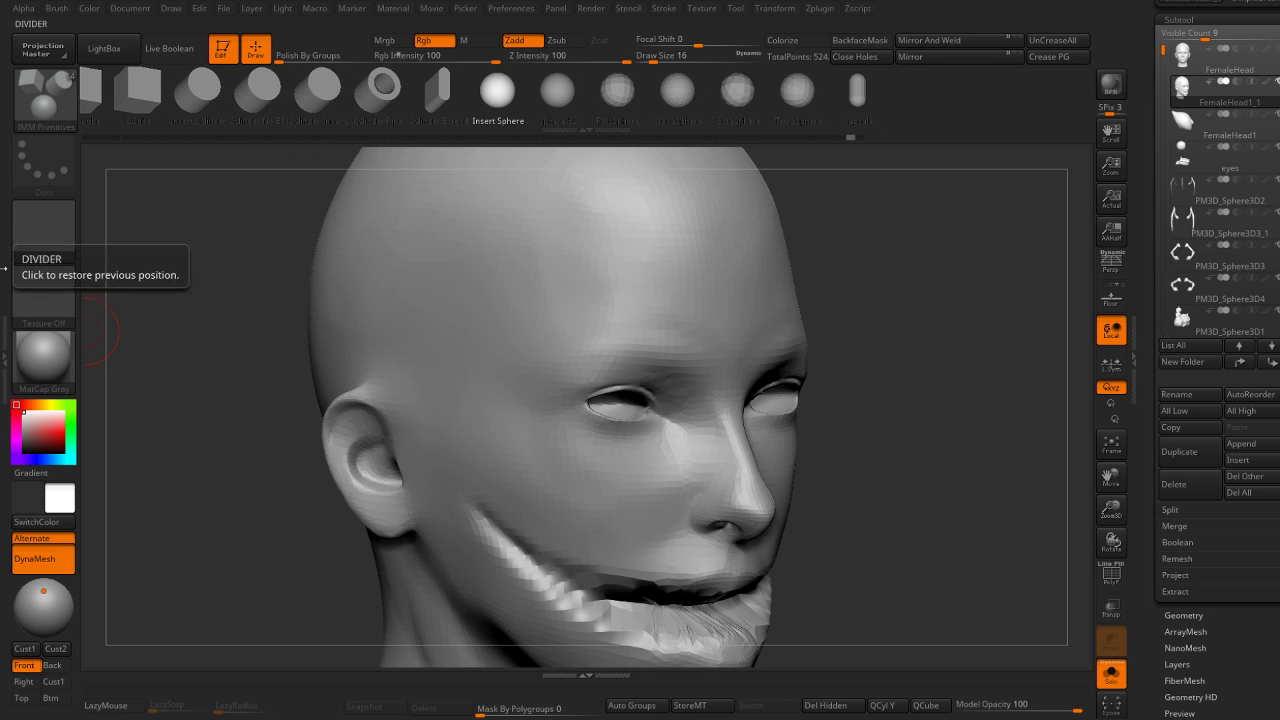
# Dock the Brush menu in the side tray and open its Depth settings.
pyautogui.doubleClick(5, 355)
pyautogui.click(224, 10)
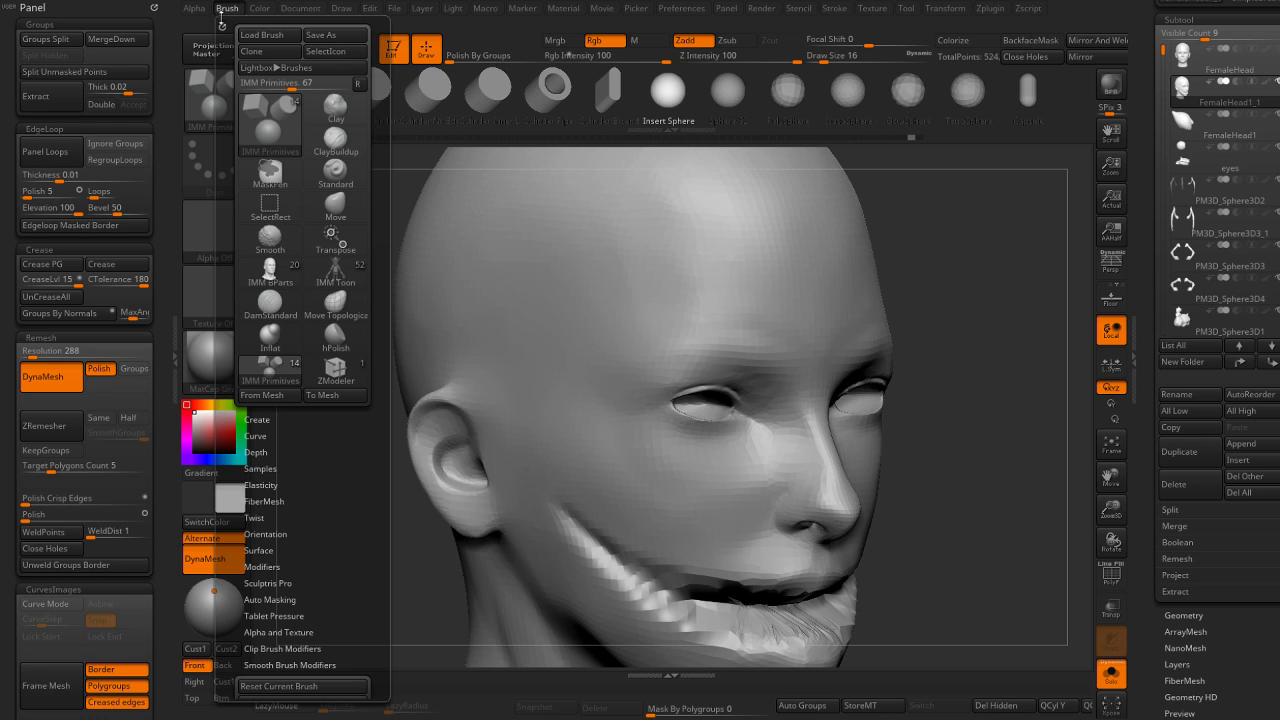
pyautogui.moveTo(224, 28); pyautogui.dragTo(44, 172)
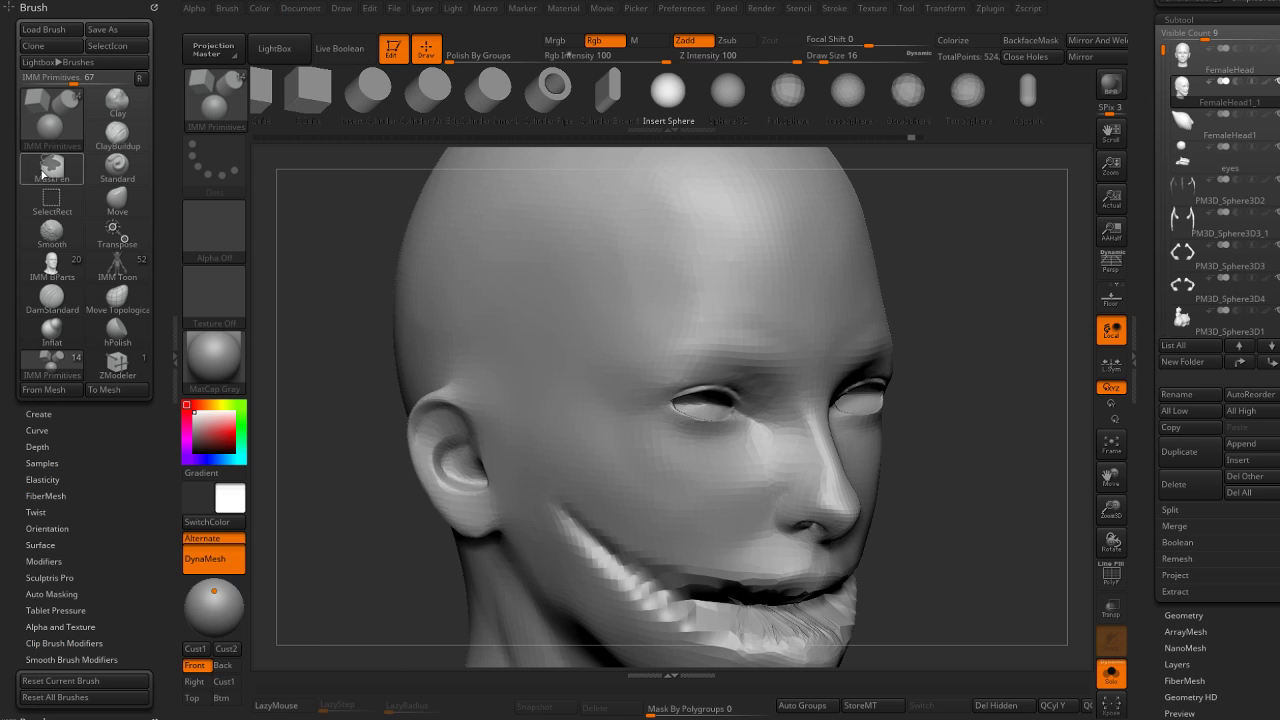
pyautogui.click(38, 447)
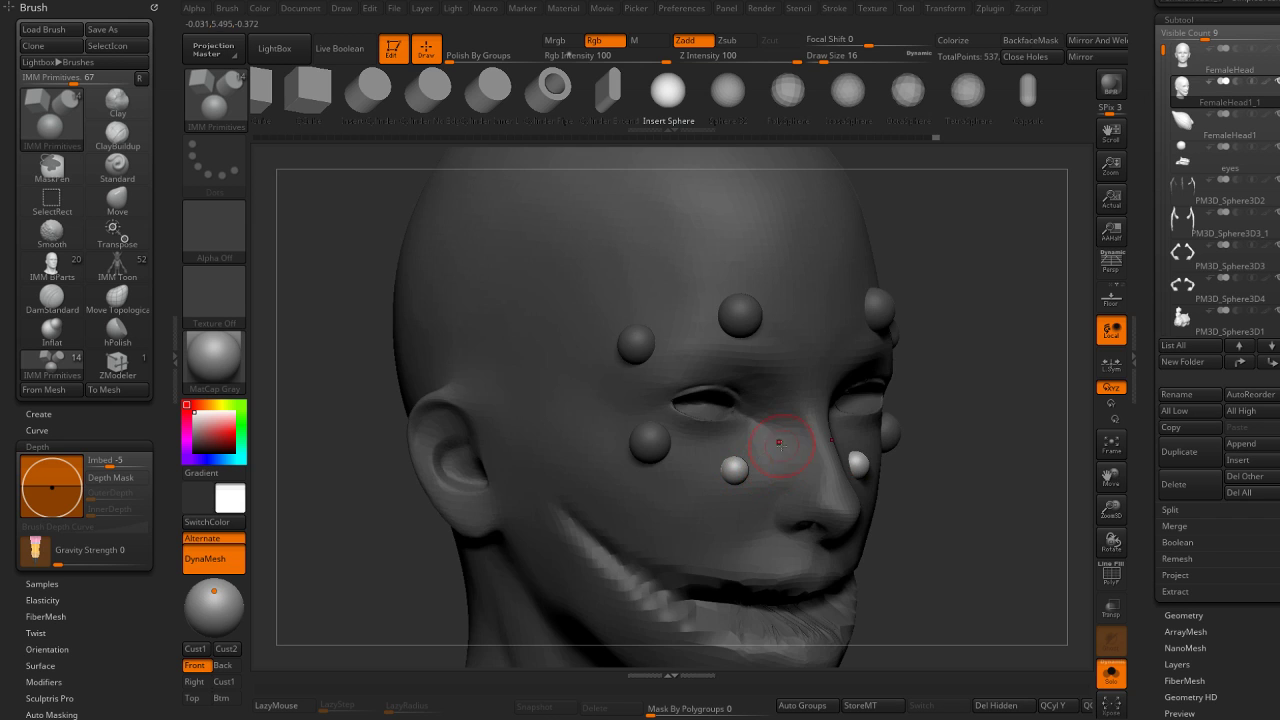
# Turn the head to a three-quarter pose and switch back to ClayBuildup with smoothing.
pyautogui.moveTo(907, 399); pyautogui.dragTo(903, 334)
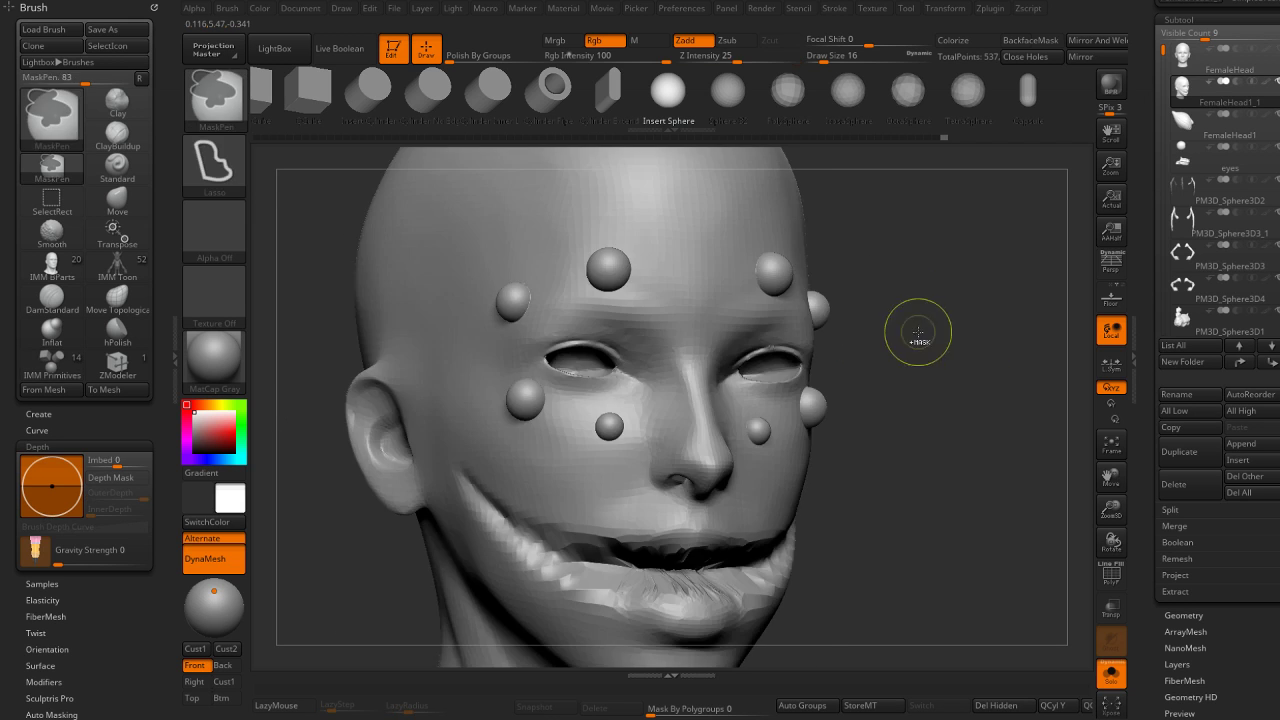
pyautogui.moveTo(885, 289); pyautogui.dragTo(891, 277)
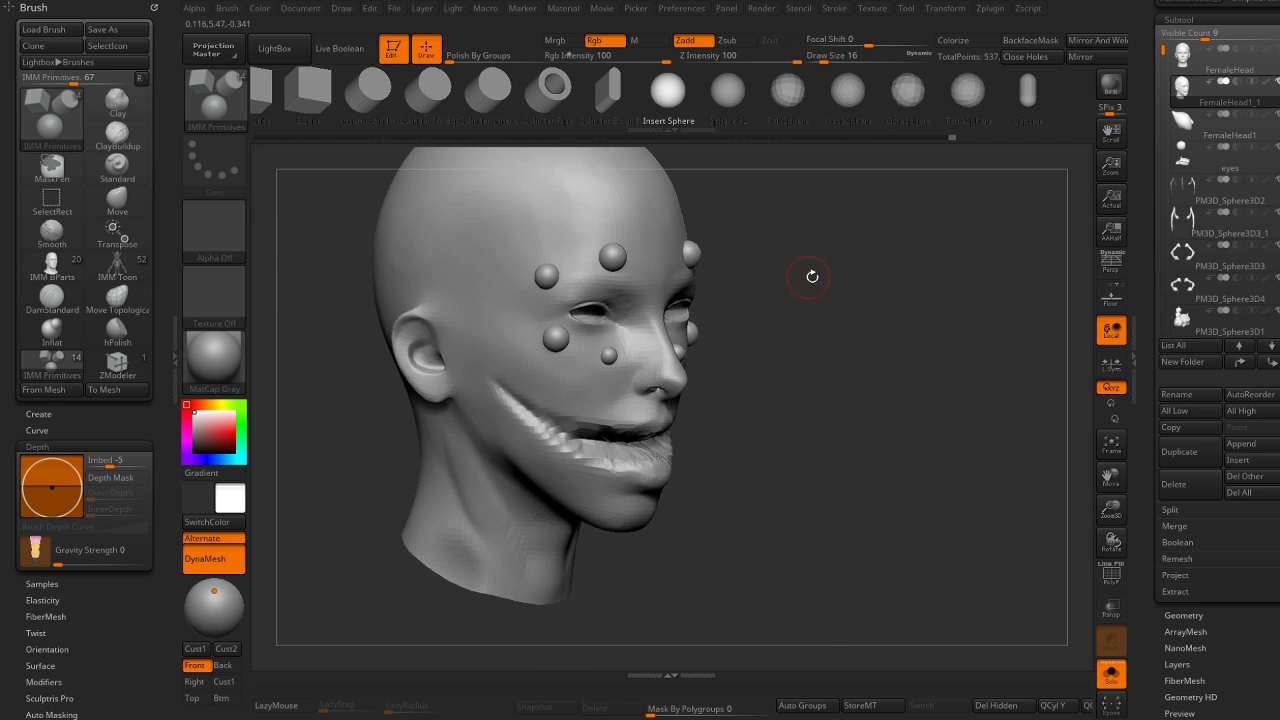
pyautogui.press('b')
pyautogui.press('c')
pyautogui.press('b')
pyautogui.press('shift')
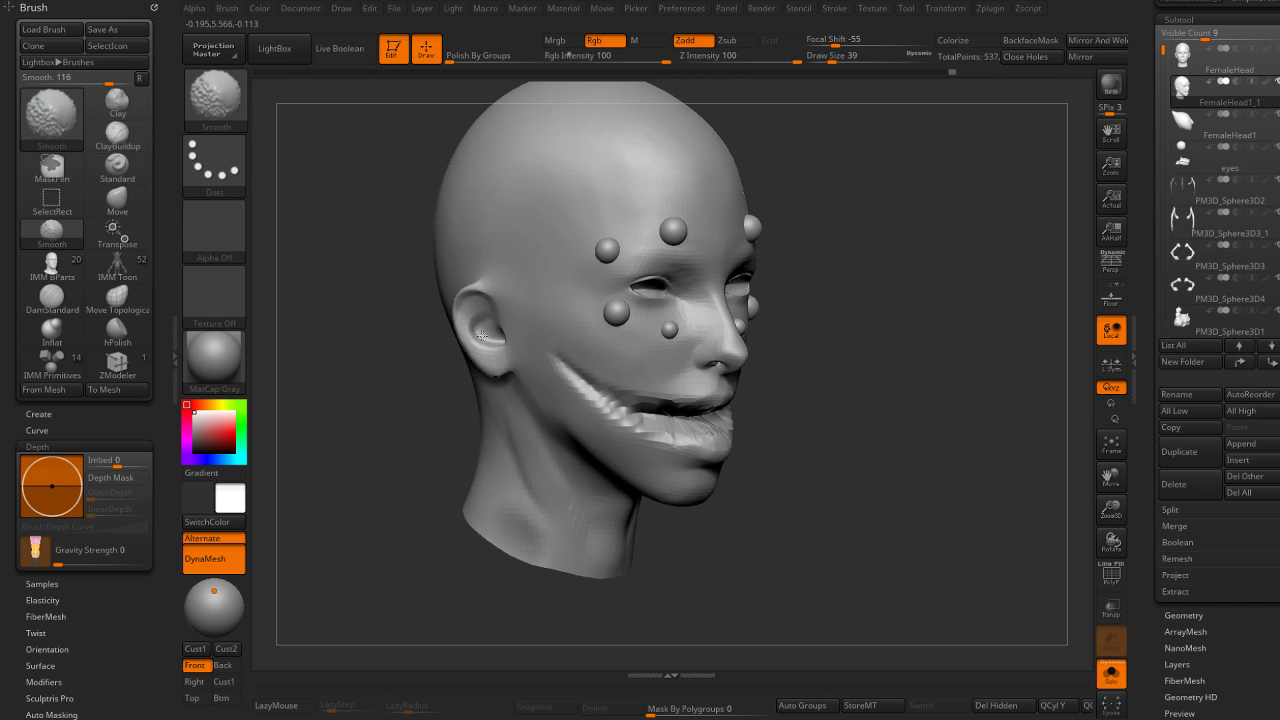
pyautogui.moveTo(740, 330)
pyautogui.mouseDown()
pyautogui.moveTo(771, 277)
pyautogui.moveTo(812, 322)
pyautogui.moveTo(807, 413)
pyautogui.mouseUp()
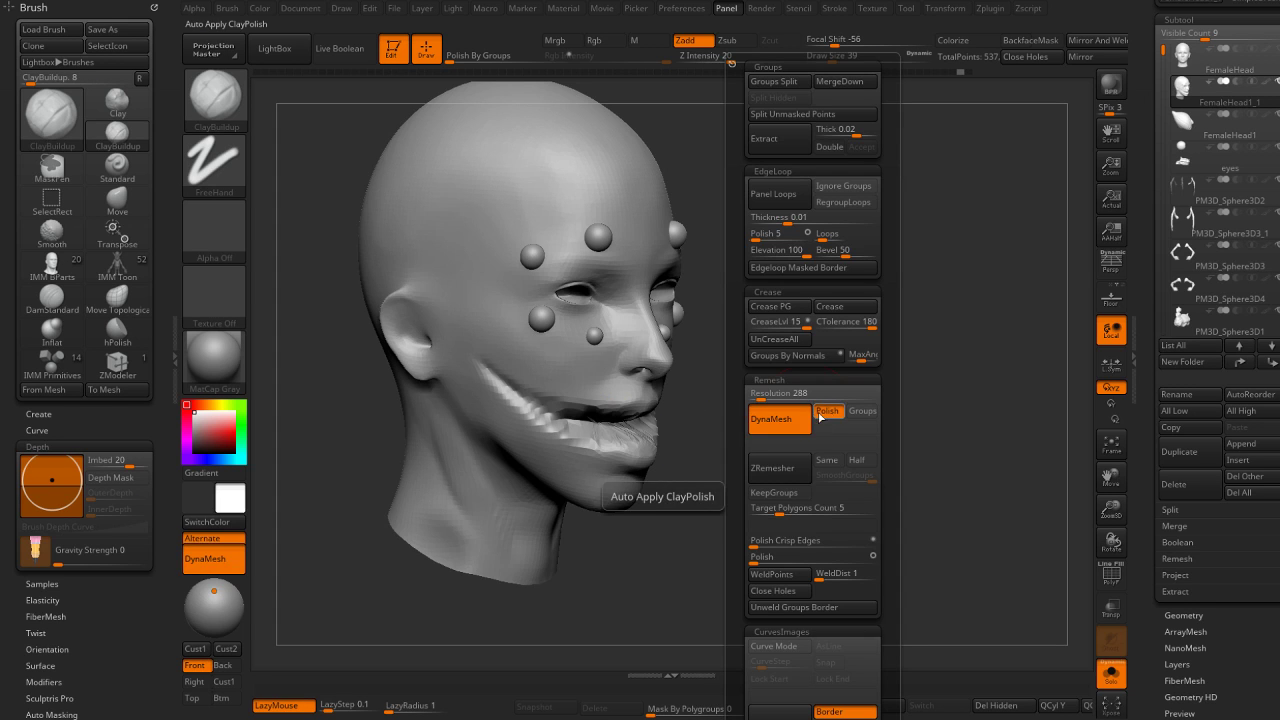
# DynaMesh the head to fuse the sphere nodules into one surface, then clear the mask.
pyautogui.hotkey('ctrl', 'z')
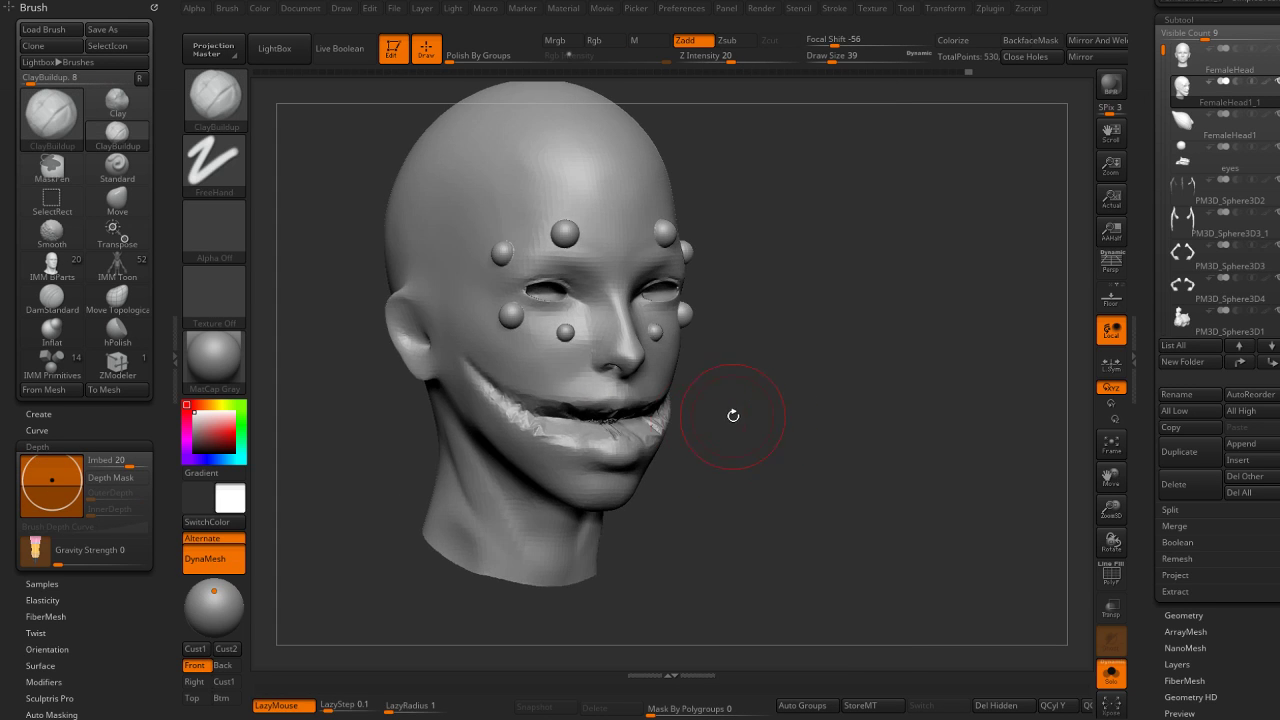
pyautogui.hotkey('shift', 'f')
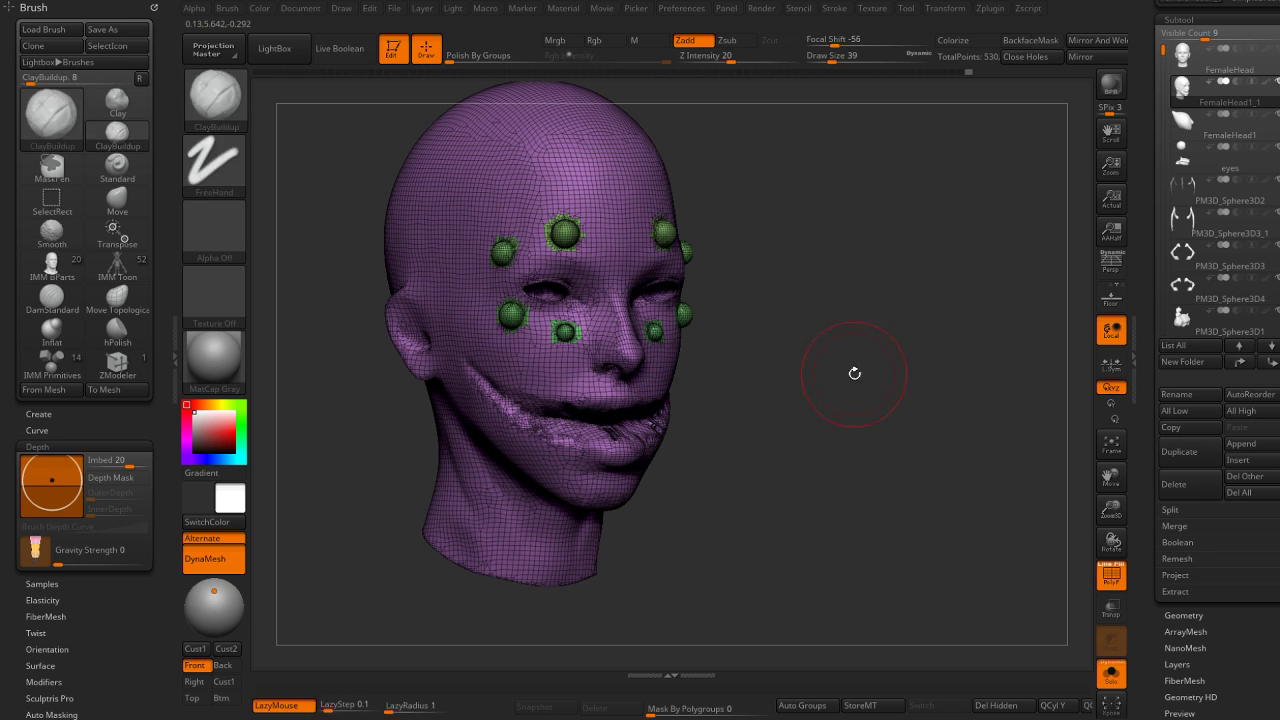
pyautogui.keyDown('ctrl'); pyautogui.moveTo(814, 400); pyautogui.dragTo(866, 432); pyautogui.keyUp('ctrl')
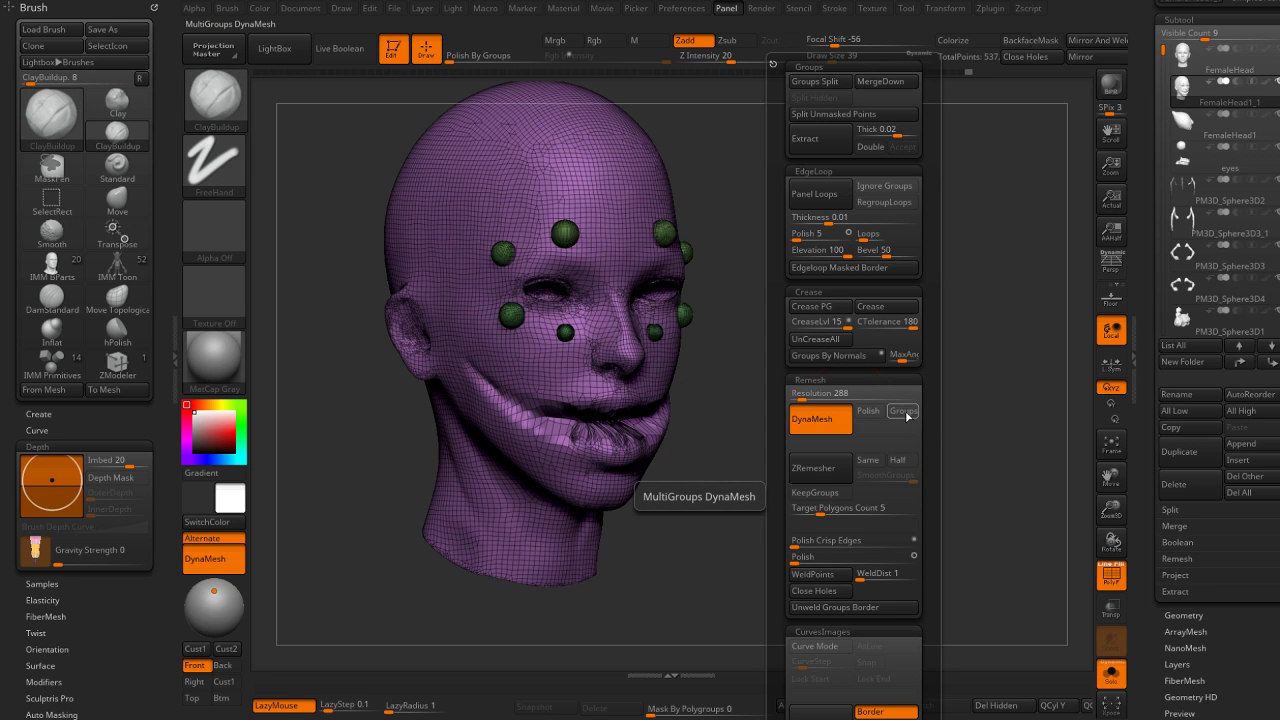
pyautogui.click(1200, 616)
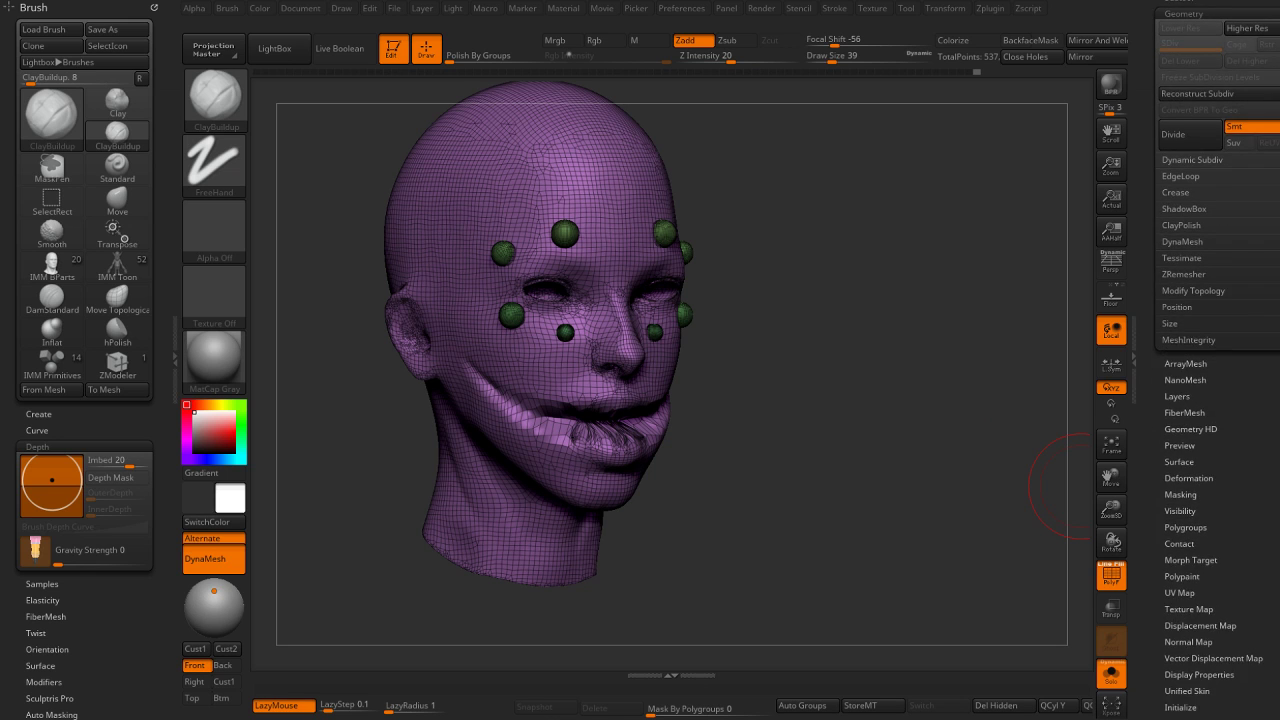
pyautogui.click(1192, 276)
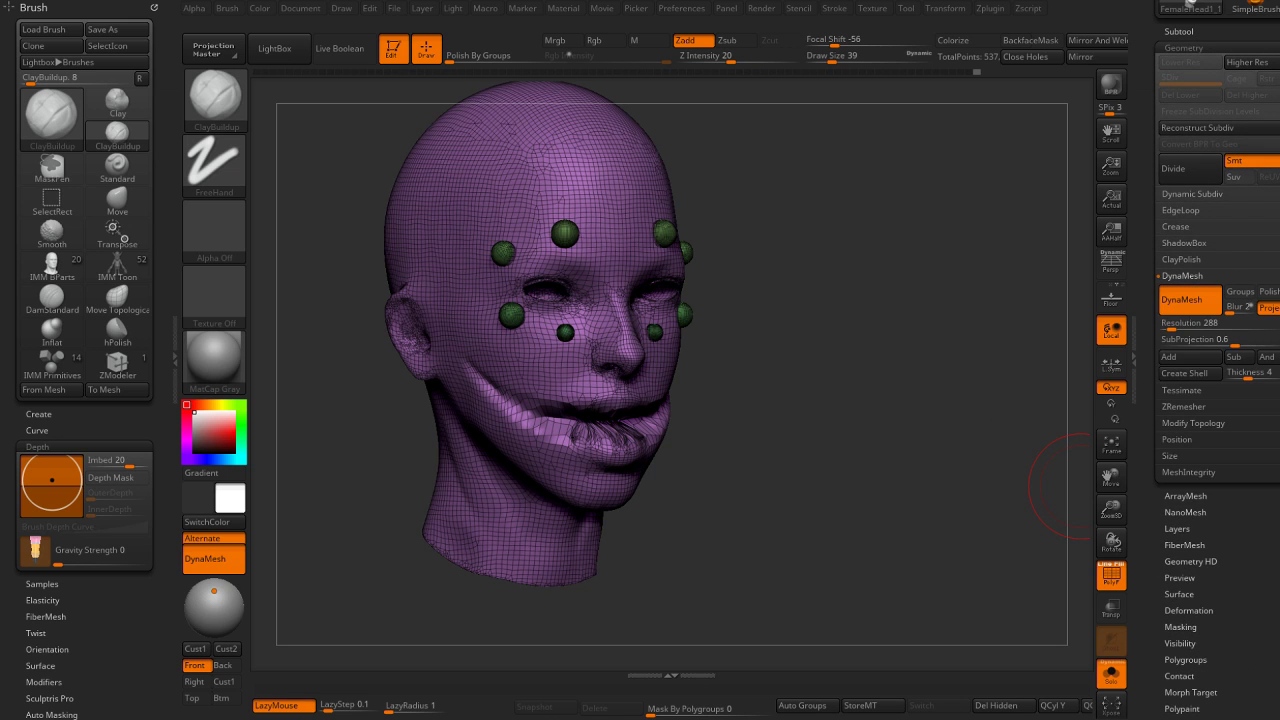
pyautogui.keyDown('ctrl'); pyautogui.moveTo(823, 351); pyautogui.dragTo(871, 371); pyautogui.keyUp('ctrl')
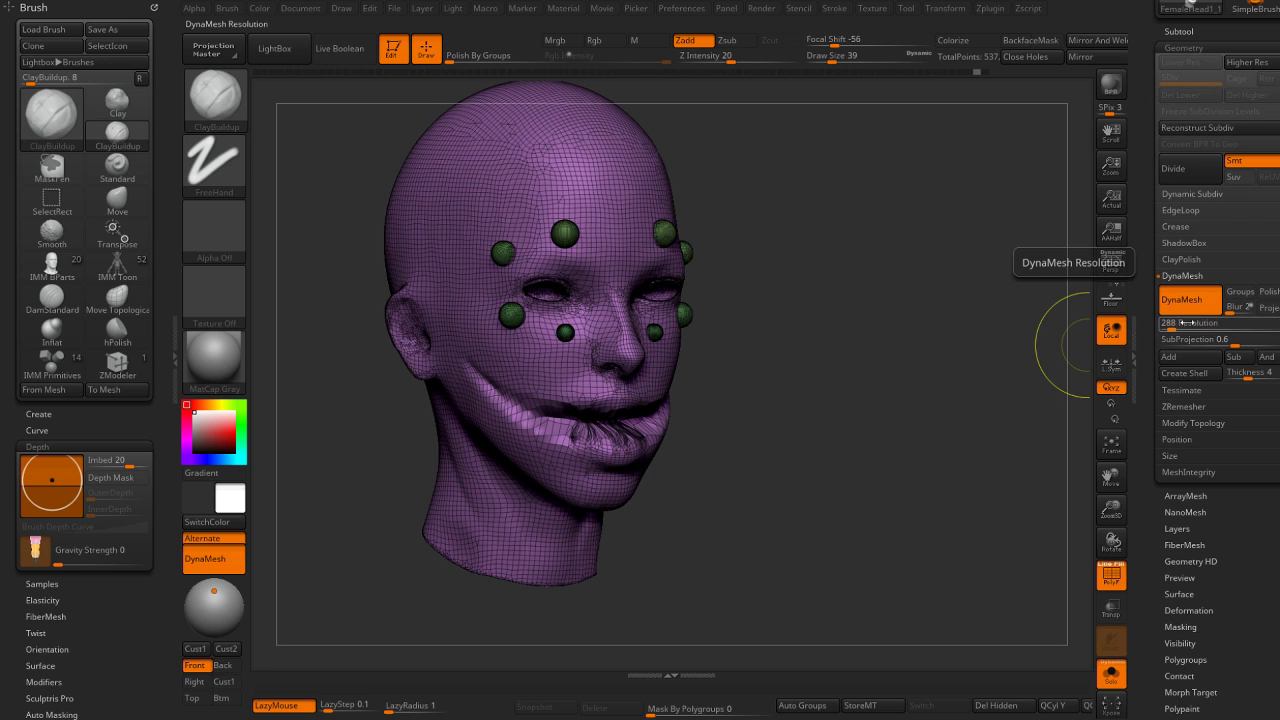
pyautogui.moveTo(1043, 343)
pyautogui.keyDown('ctrl'); pyautogui.mouseDown()
pyautogui.moveTo(908, 337)
pyautogui.moveTo(965, 396)
pyautogui.mouseUp(); pyautogui.keyUp('ctrl')
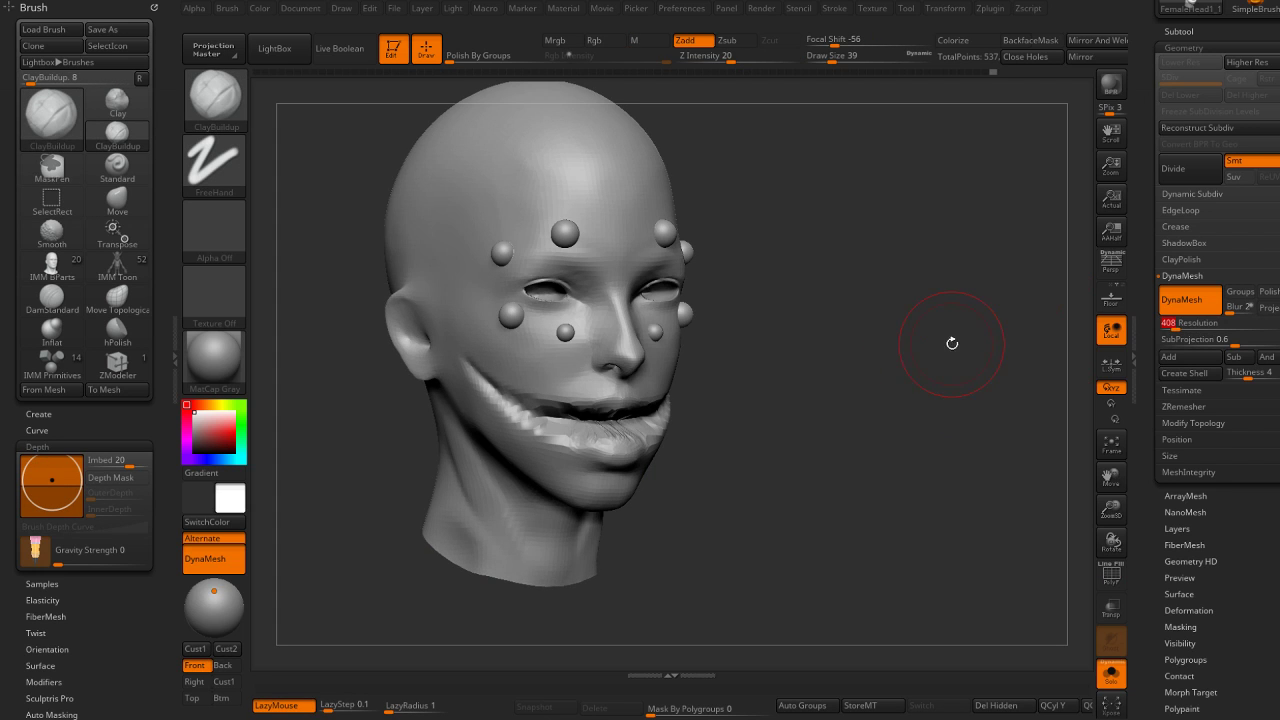
# Try denser remeshes at resolutions 408 and 568, then hide the wireframe.
pyautogui.press('ctrl')
pyautogui.hotkey('ctrl', 'z')
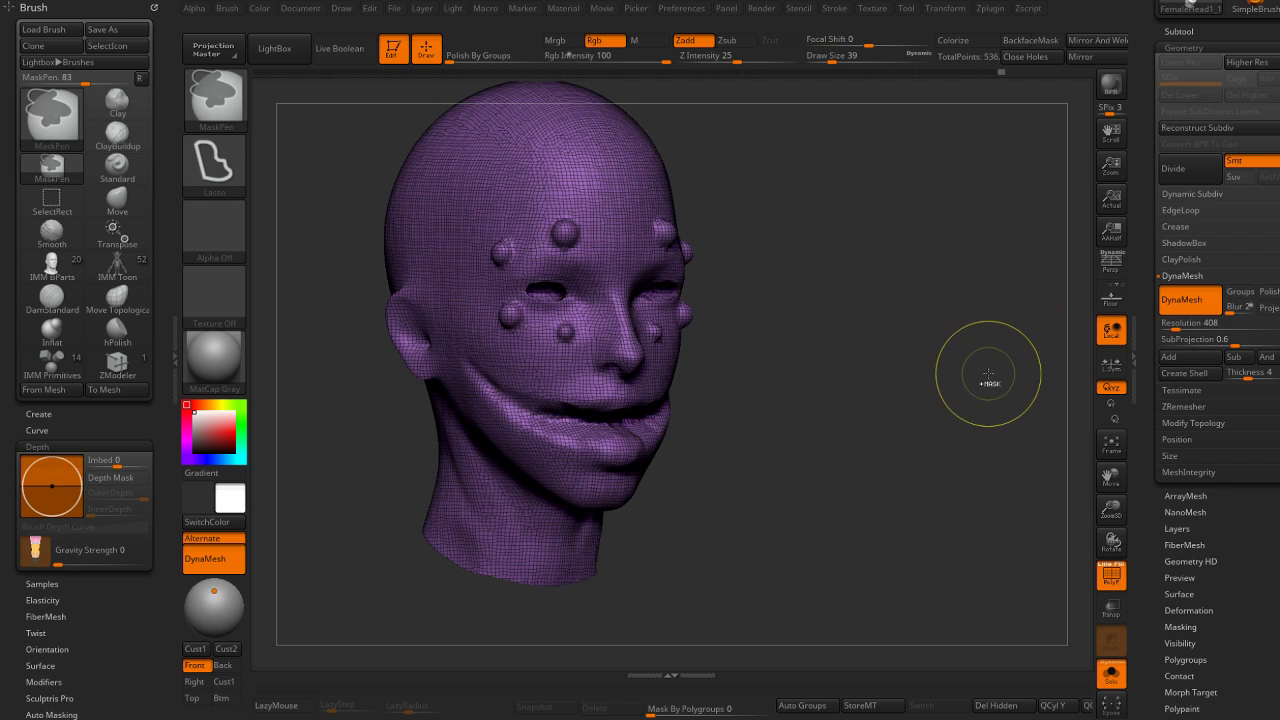
pyautogui.hotkey('ctrl', 'z')
pyautogui.keyDown('ctrl'); pyautogui.moveTo(986, 346); pyautogui.dragTo(986, 377); pyautogui.keyUp('ctrl')
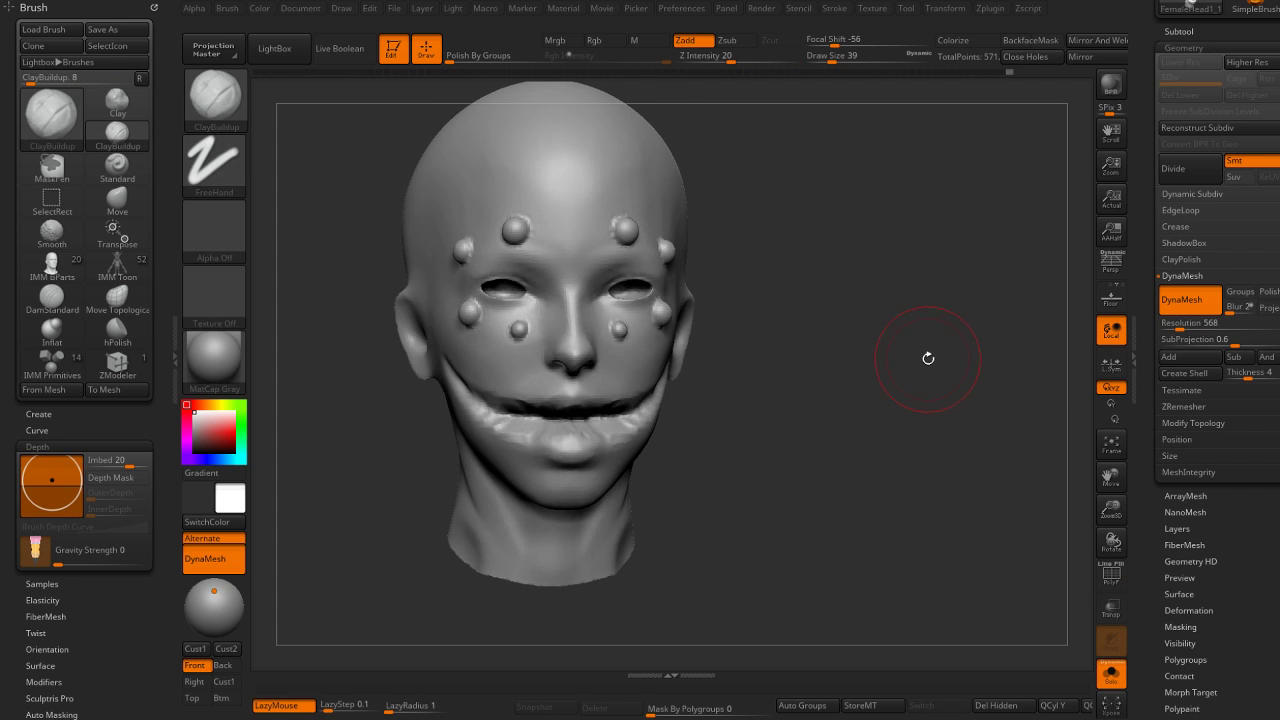
pyautogui.hotkey('shift', 'f')
pyautogui.hotkey('shift', 'f')
pyautogui.moveTo(802, 329); pyautogui.dragTo(842, 327)
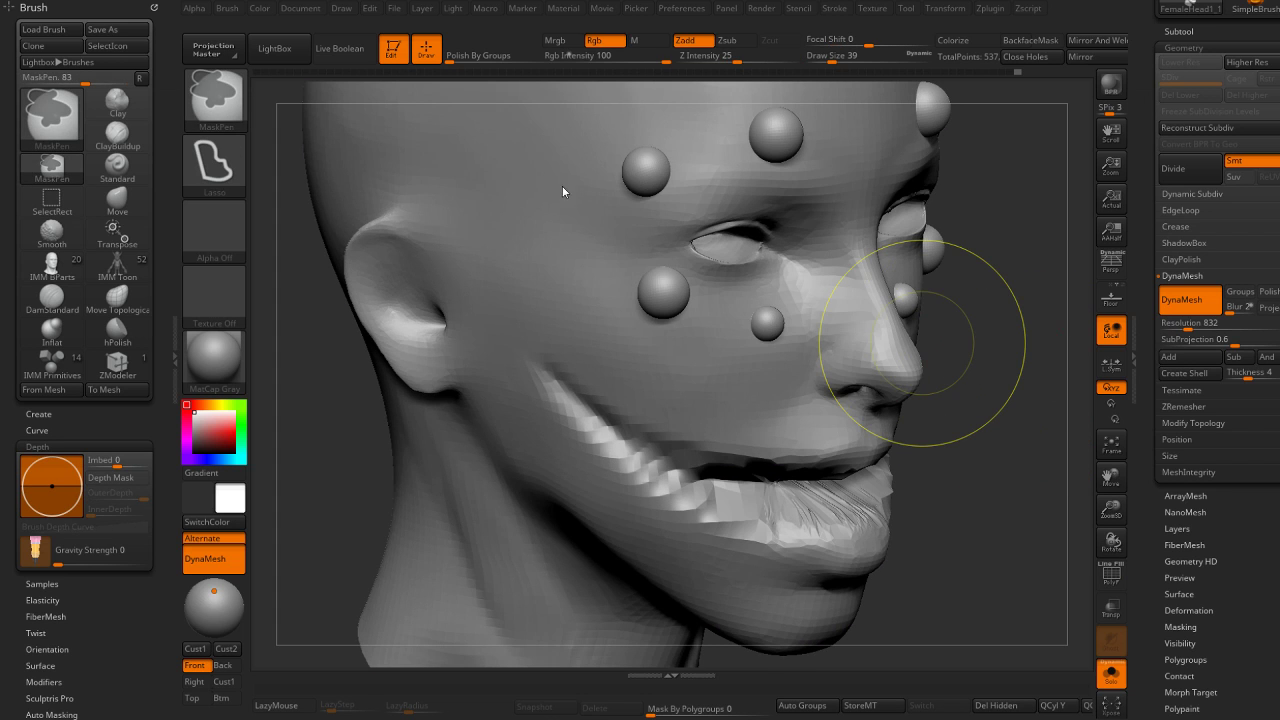
# Save the project and remesh the head back at resolution 288.
pyautogui.hotkey('ctrl', 's')
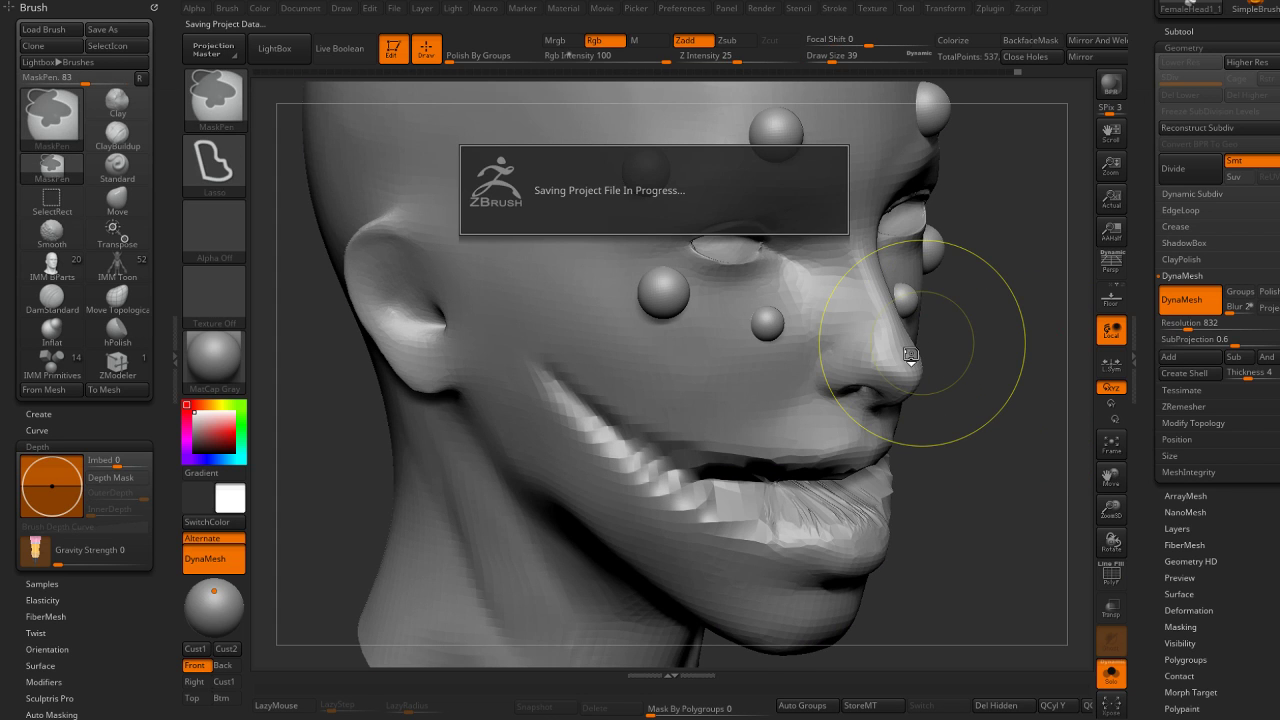
pyautogui.press('f')
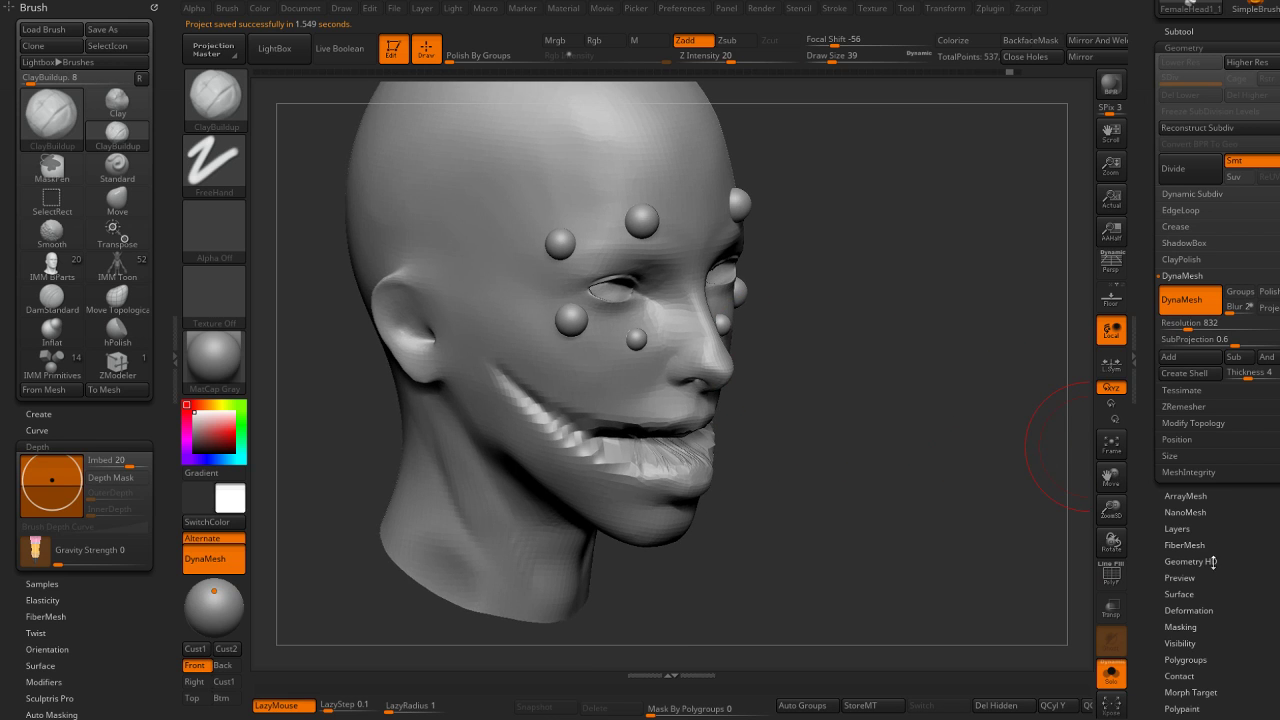
pyautogui.hotkey('shift', 'ctrl', 's')
pyautogui.hotkey('shift', 'ctrl', 's')
pyautogui.moveTo(1190, 324); pyautogui.dragTo(940, 345)
pyautogui.hotkey('shift', 'f')
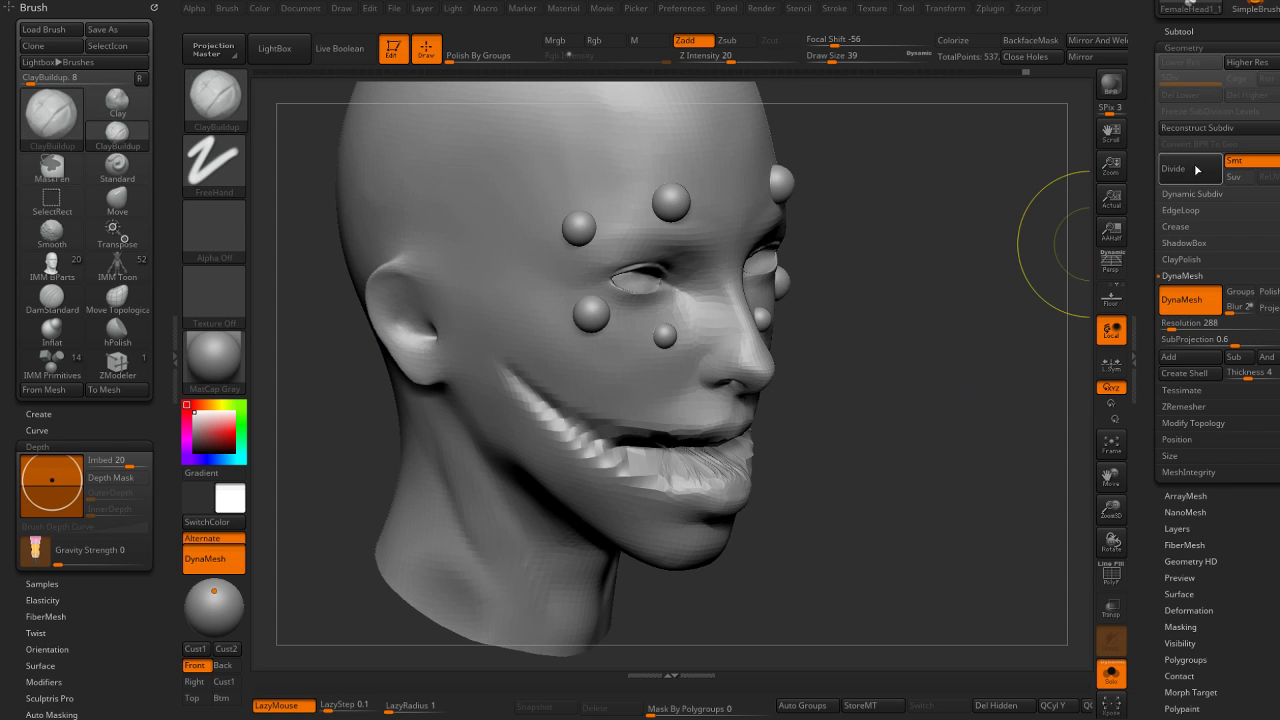
# Delete the lower subdivision levels, enable DynaMesh Project, and remesh projecting the original detail.
pyautogui.click(1197, 127)
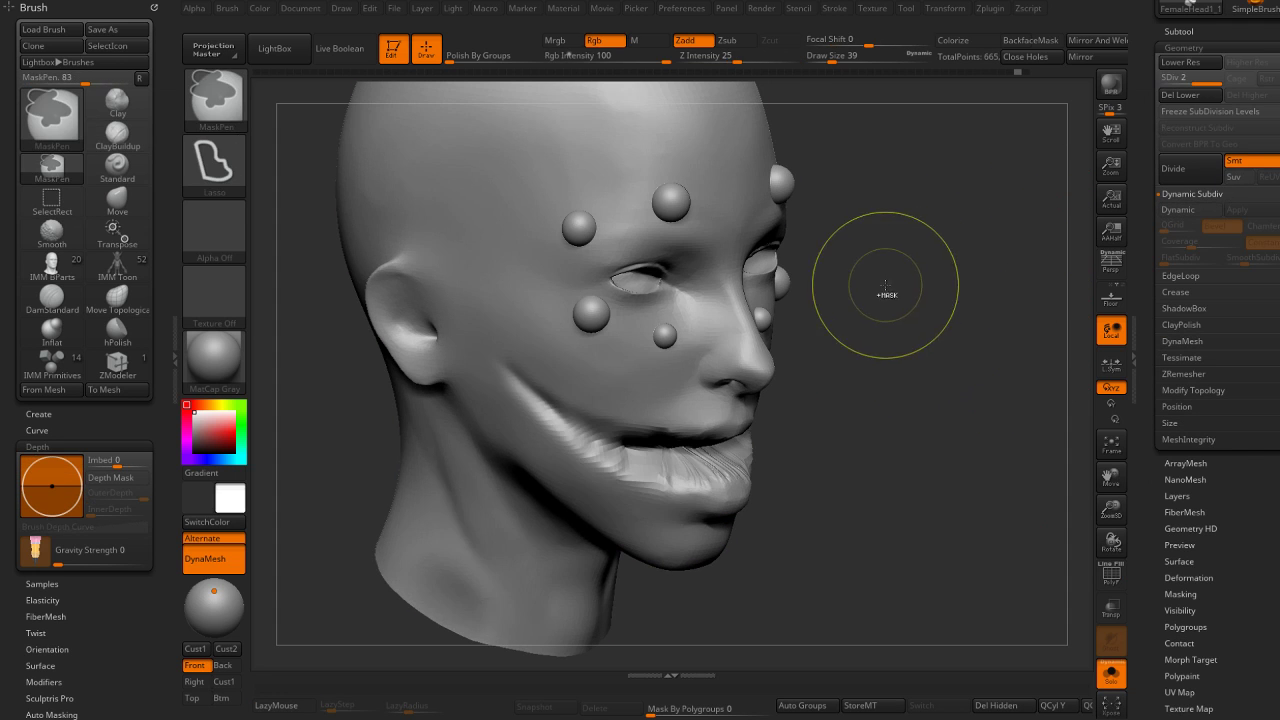
pyautogui.click(1183, 98)
pyautogui.hotkey('shift', 'f')
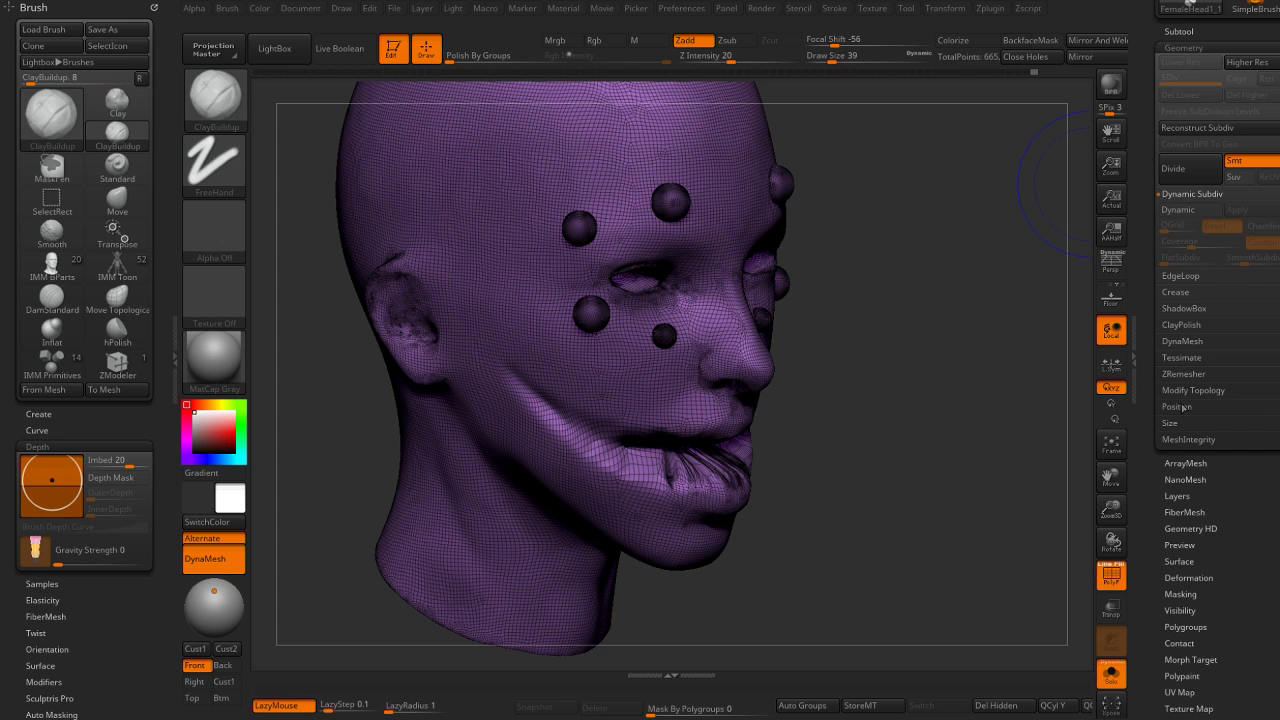
pyautogui.click(1183, 341)
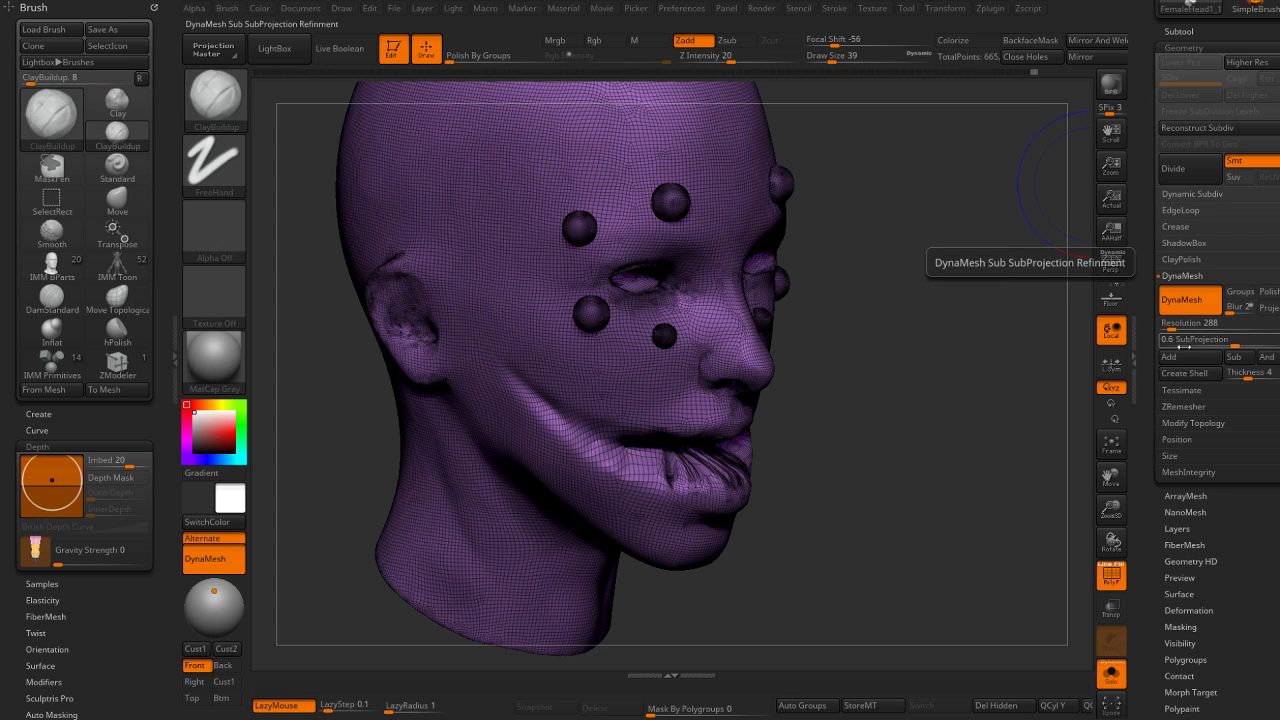
pyautogui.scroll(3, 1226, 340)
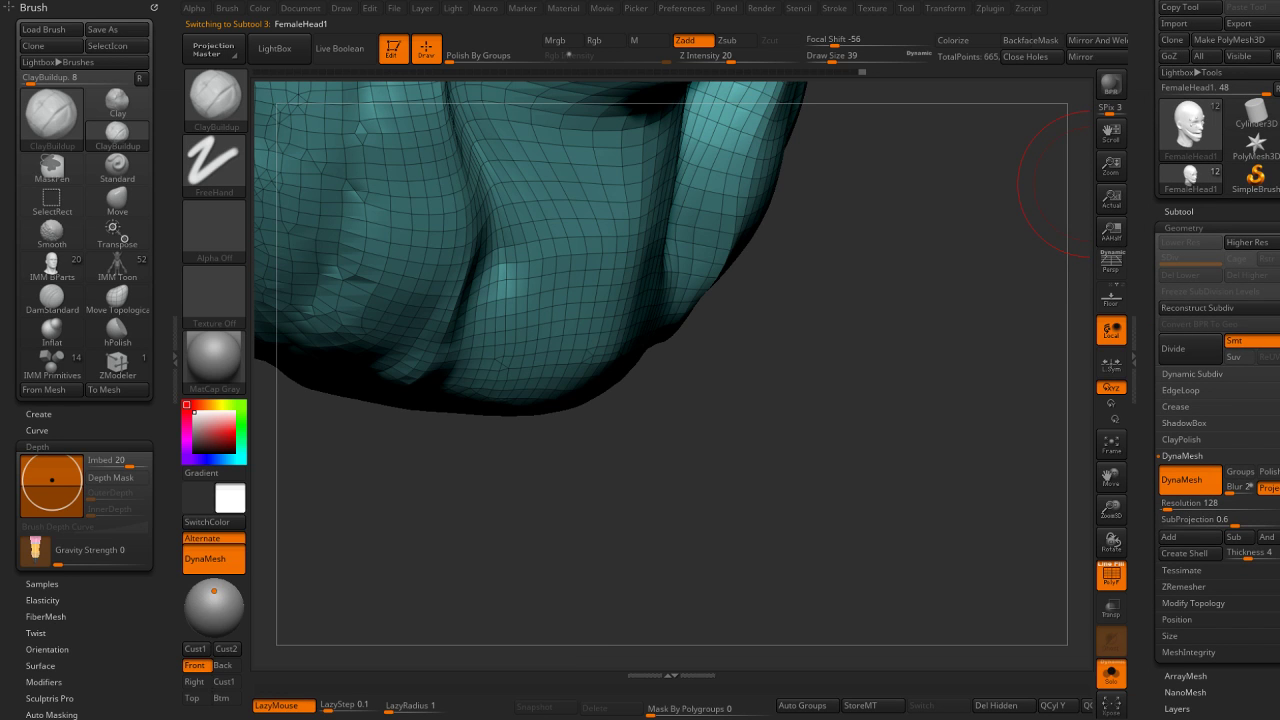
pyautogui.moveTo(1022, 312); pyautogui.dragTo(1021, 327)
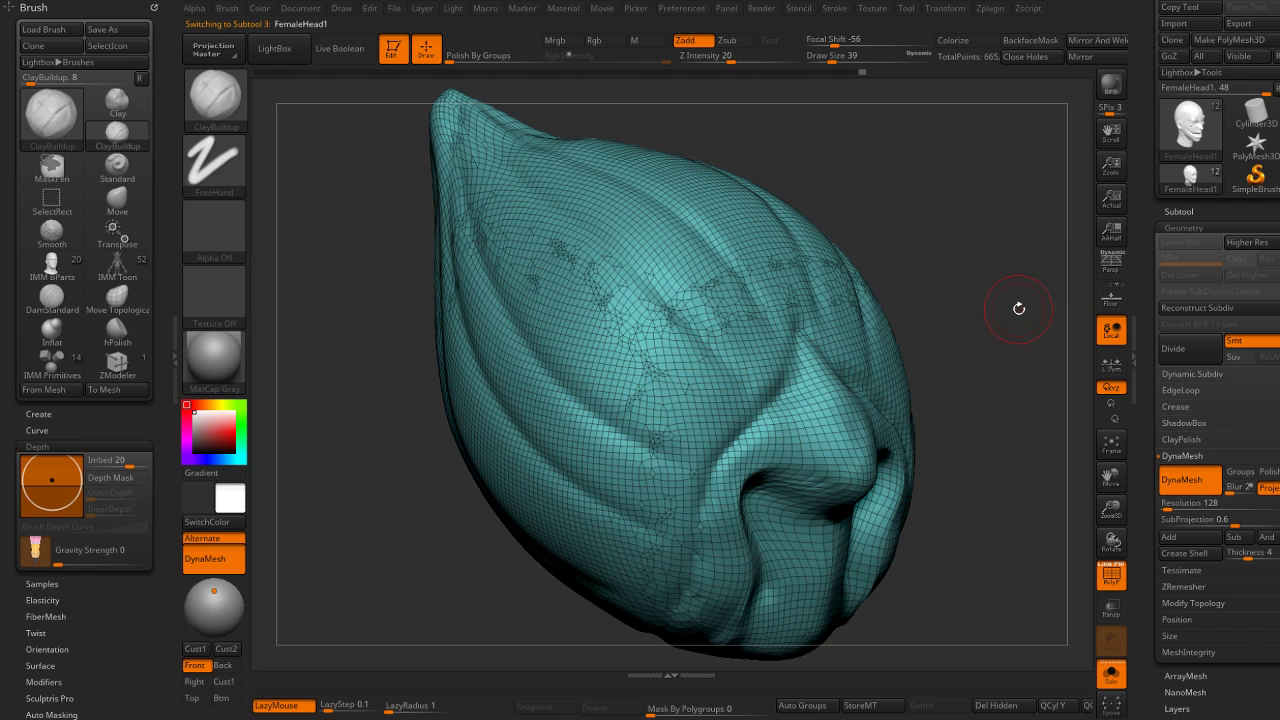
pyautogui.press('Up')
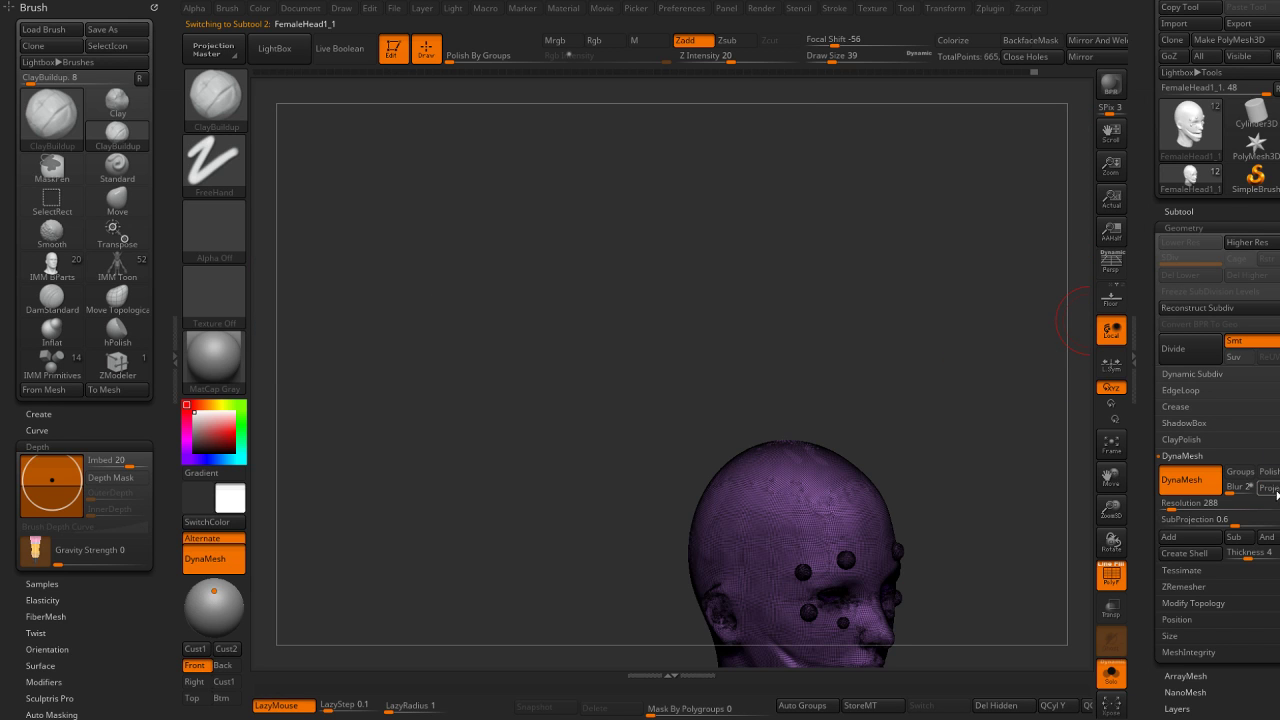
pyautogui.click(1268, 488)
pyautogui.keyDown('ctrl'); pyautogui.moveTo(1040, 440); pyautogui.dragTo(986, 363); pyautogui.keyUp('ctrl')
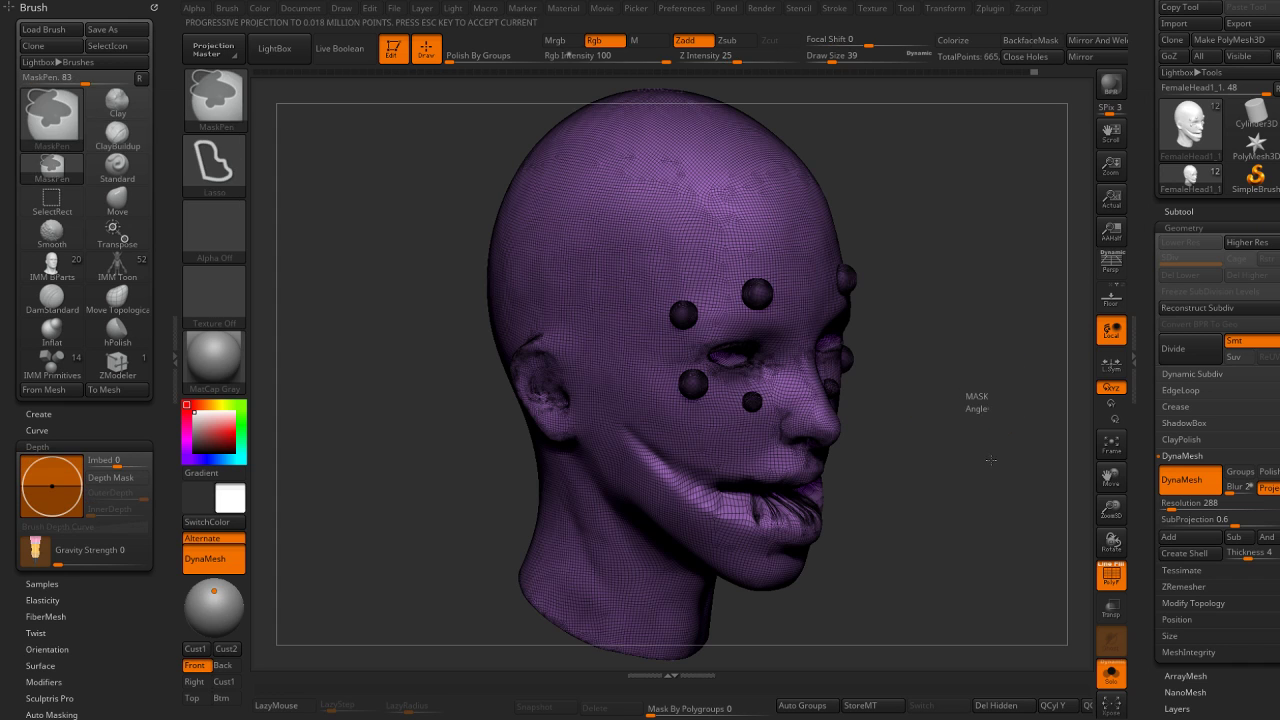
# Hide the wireframe, turn the head toward the cheek and cycle through Inflat, DamStandard and ClayBuildup.
pyautogui.hotkey('shift', 'f')
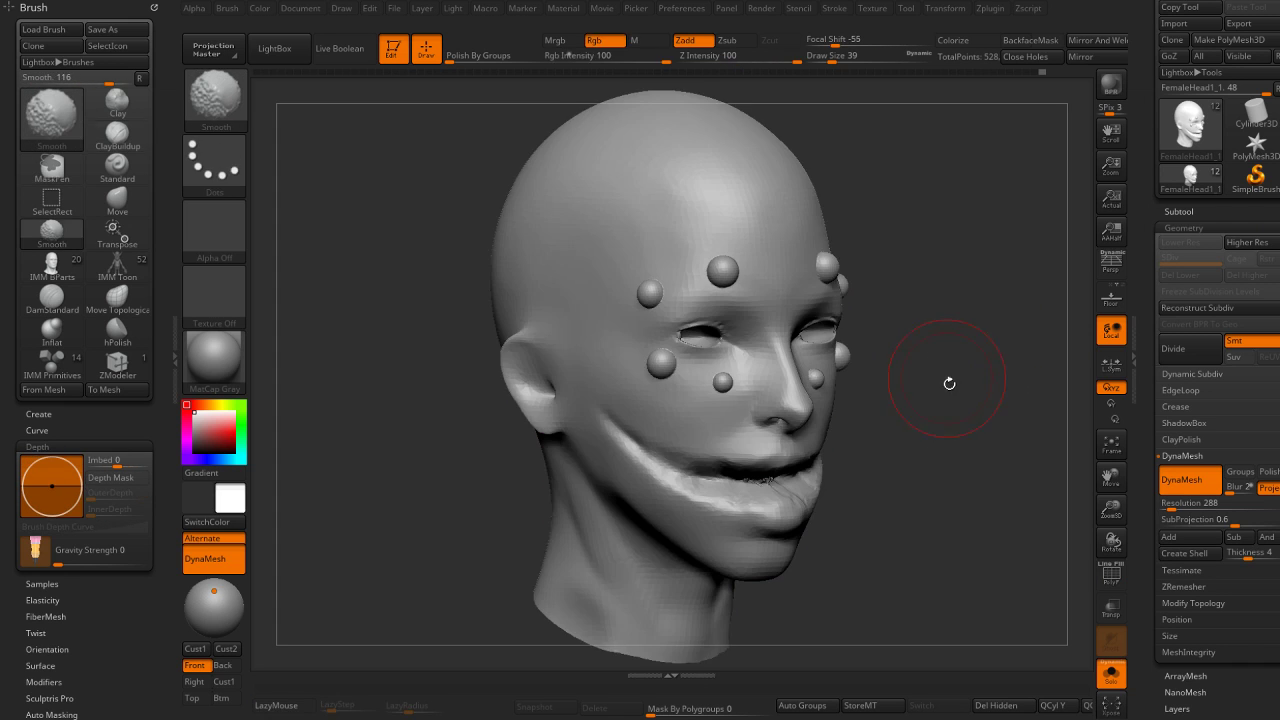
pyautogui.moveTo(949, 383)
pyautogui.keyDown('shift'); pyautogui.mouseDown()
pyautogui.moveTo(908, 349)
pyautogui.moveTo(846, 360)
pyautogui.mouseUp(); pyautogui.keyUp('shift')
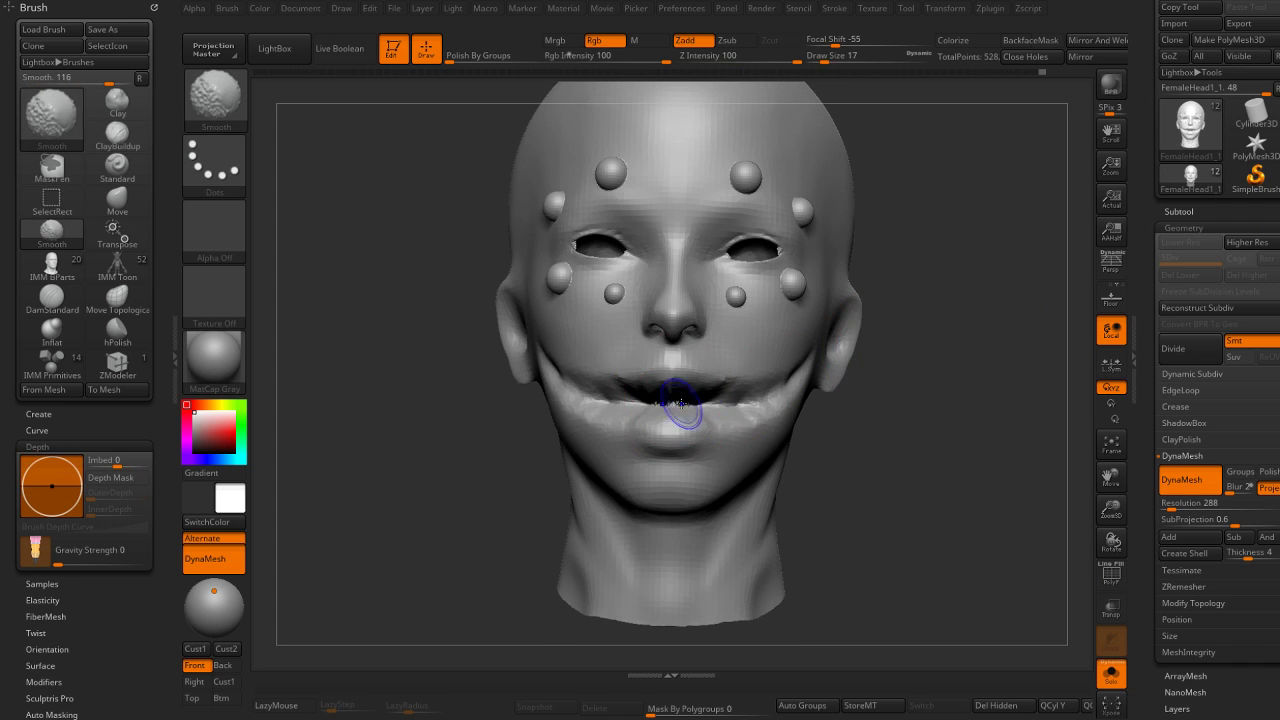
pyautogui.moveTo(870, 420); pyautogui.dragTo(900, 343)
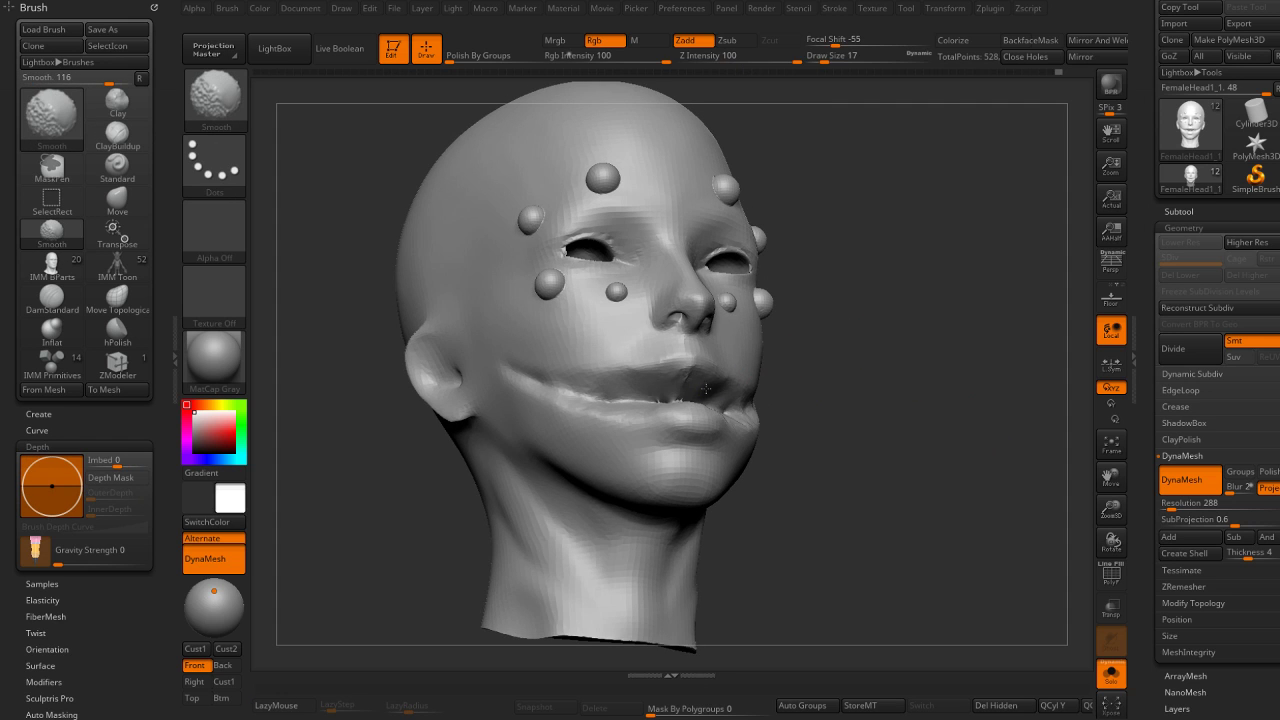
pyautogui.moveTo(790, 400)
pyautogui.mouseDown()
pyautogui.moveTo(843, 420)
pyautogui.moveTo(529, 371)
pyautogui.mouseUp()
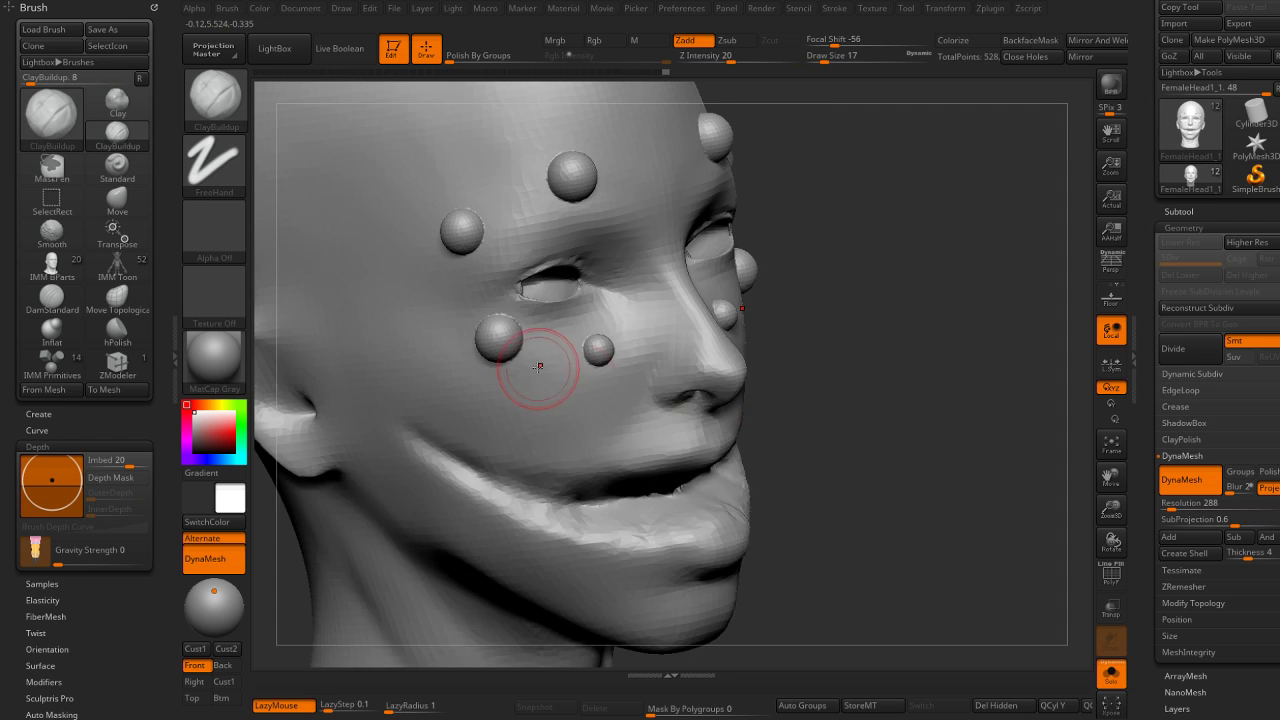
pyautogui.press('b')
pyautogui.press('i')
pyautogui.press('n')
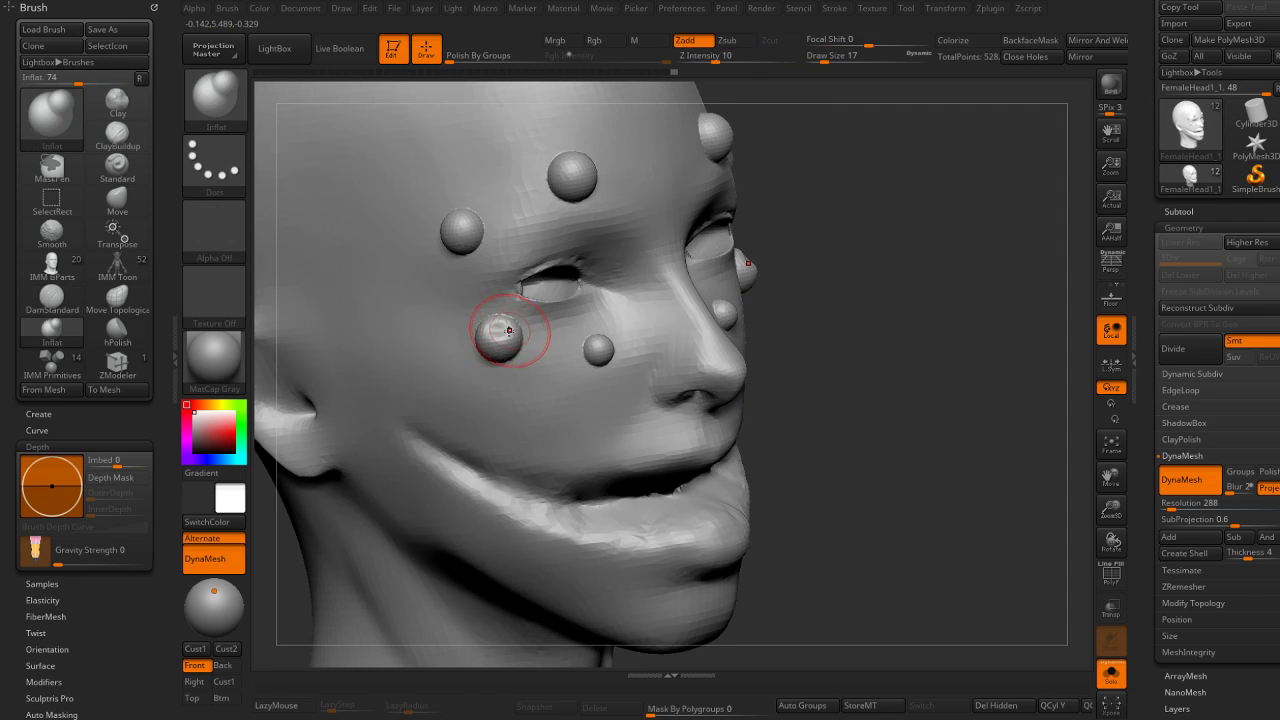
pyautogui.press('b')
pyautogui.press('d')
pyautogui.press('s')
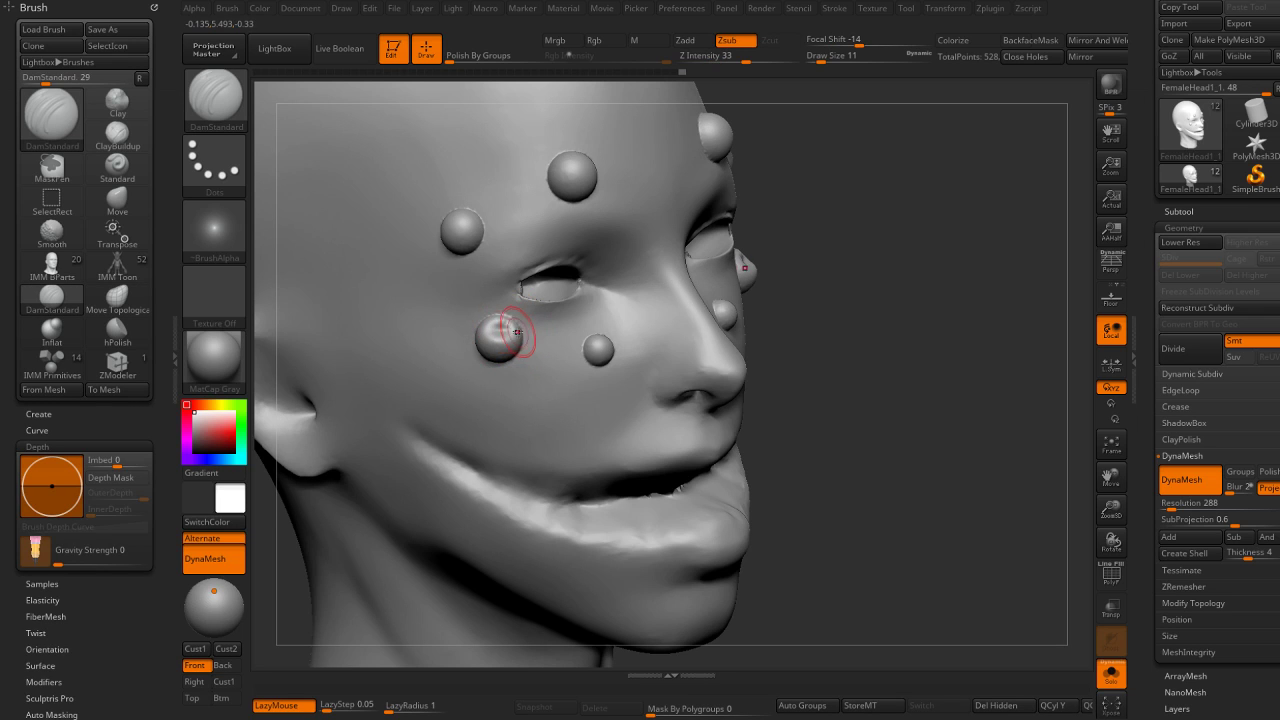
pyautogui.press('b')
pyautogui.press('c')
pyautogui.press('b')
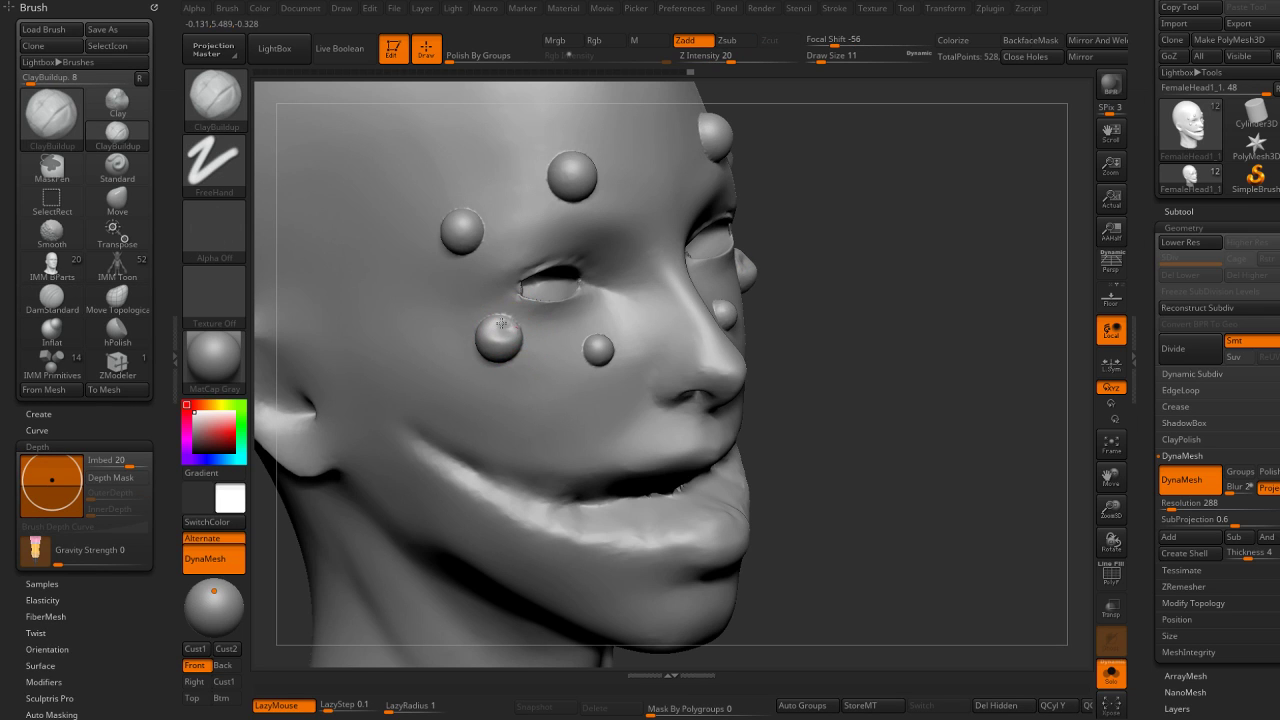
# Check the polygroup wireframe, then settle on DamStandard at brush size 3.
pyautogui.hotkey('shift', 'f')
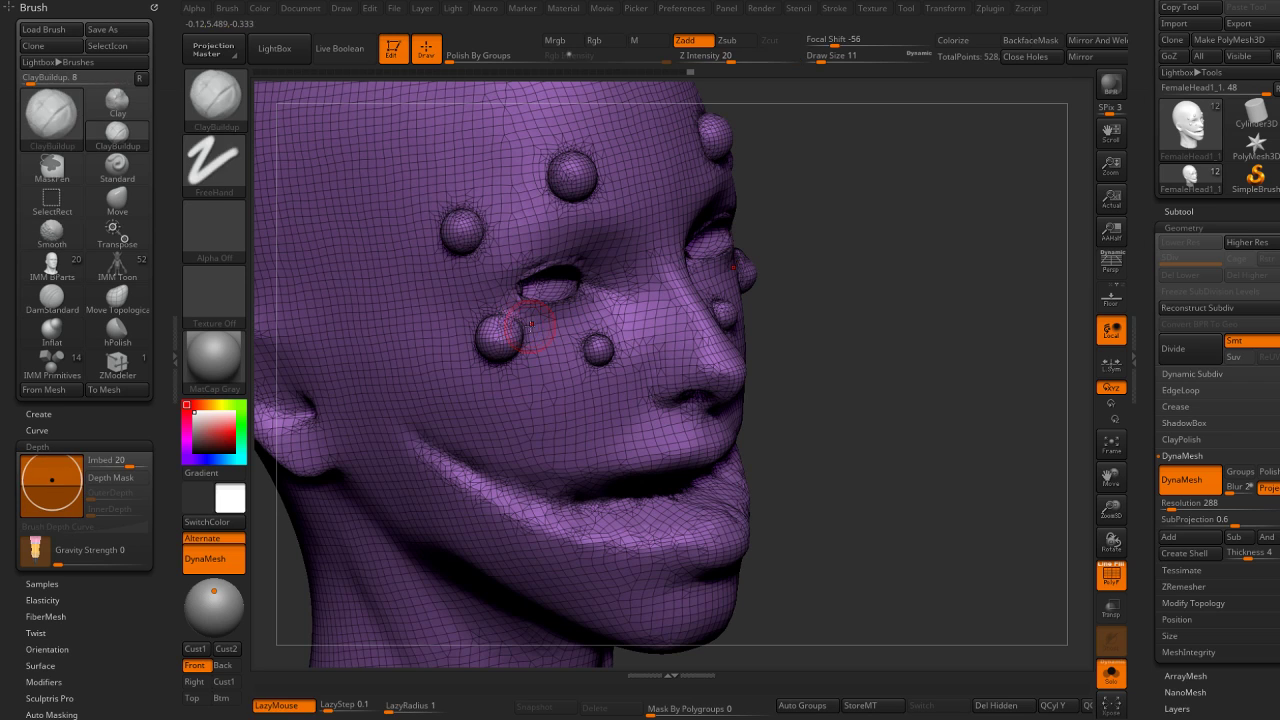
pyautogui.hotkey('shift', 'f')
pyautogui.press('[')
pyautogui.press('[')
pyautogui.press('[')
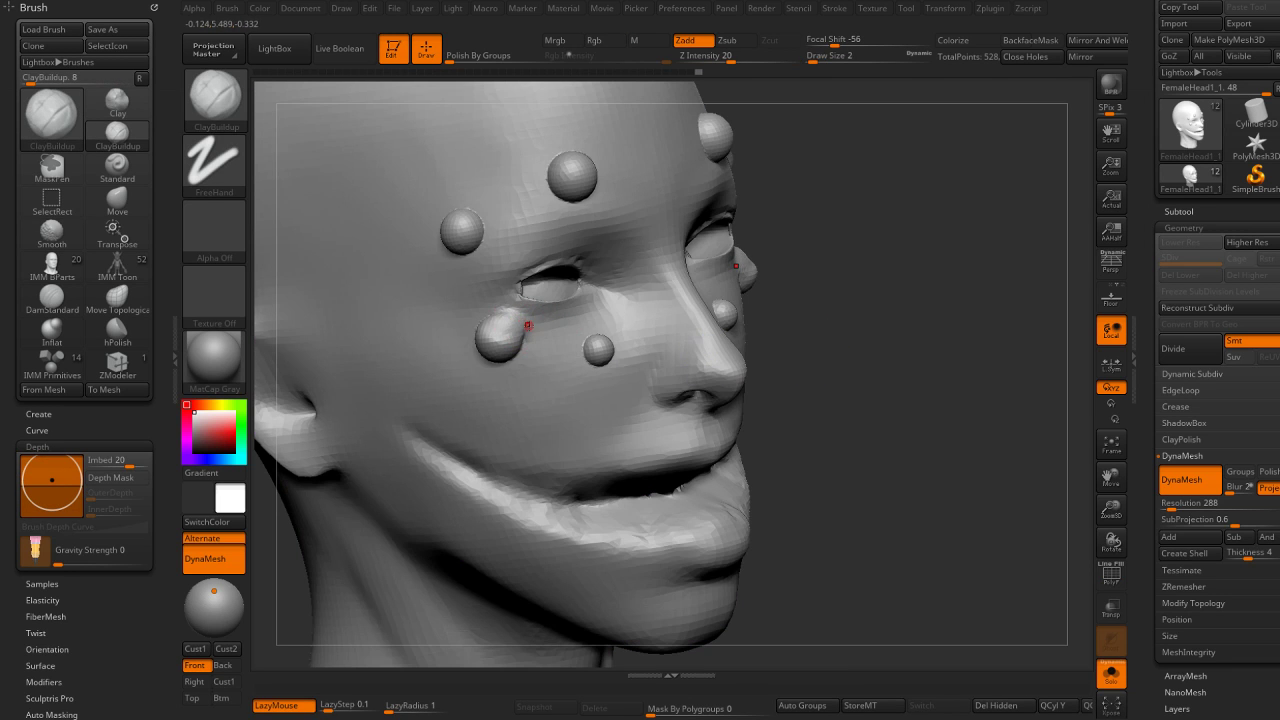
pyautogui.press('b')
pyautogui.press('d')
pyautogui.press('s')
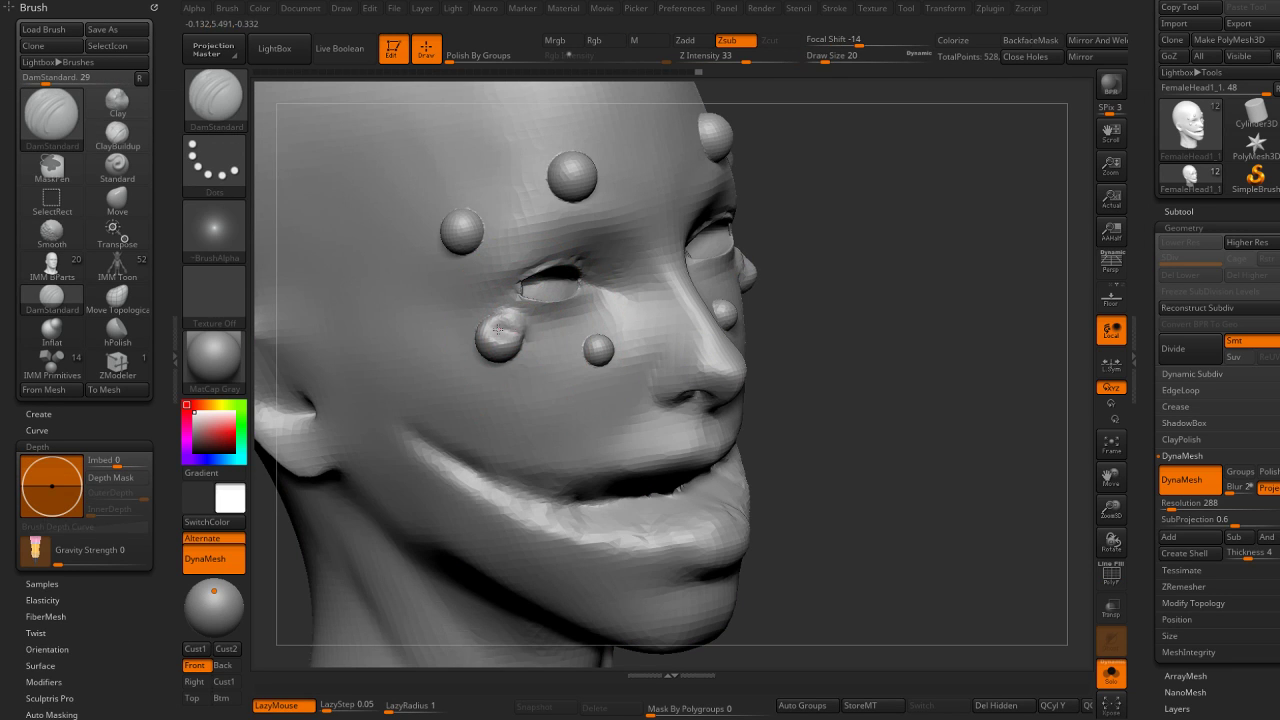
pyautogui.press('[')
pyautogui.press('[')
pyautogui.press('[')
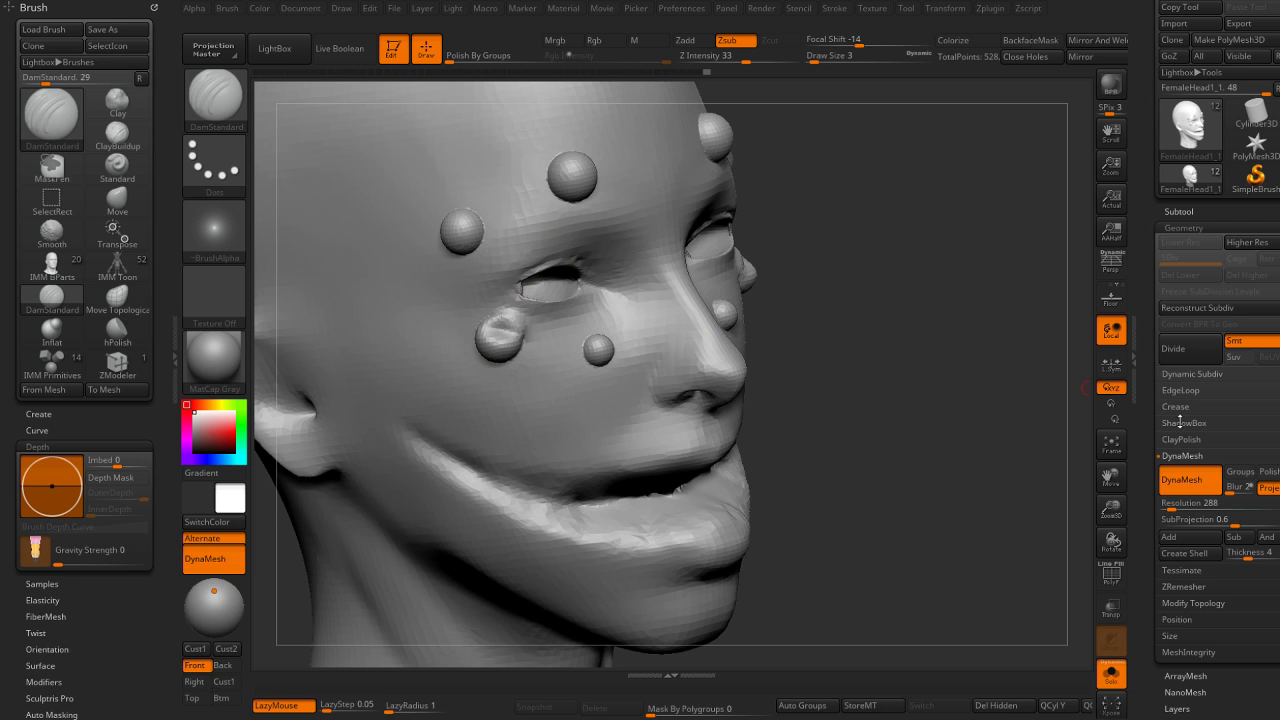
# Remesh the head at DynaMesh resolution 384, then at 1488.
pyautogui.moveTo(1195, 503); pyautogui.dragTo(1210, 503)
pyautogui.keyDown('ctrl'); pyautogui.moveTo(945, 419); pyautogui.dragTo(996, 463); pyautogui.keyUp('ctrl')
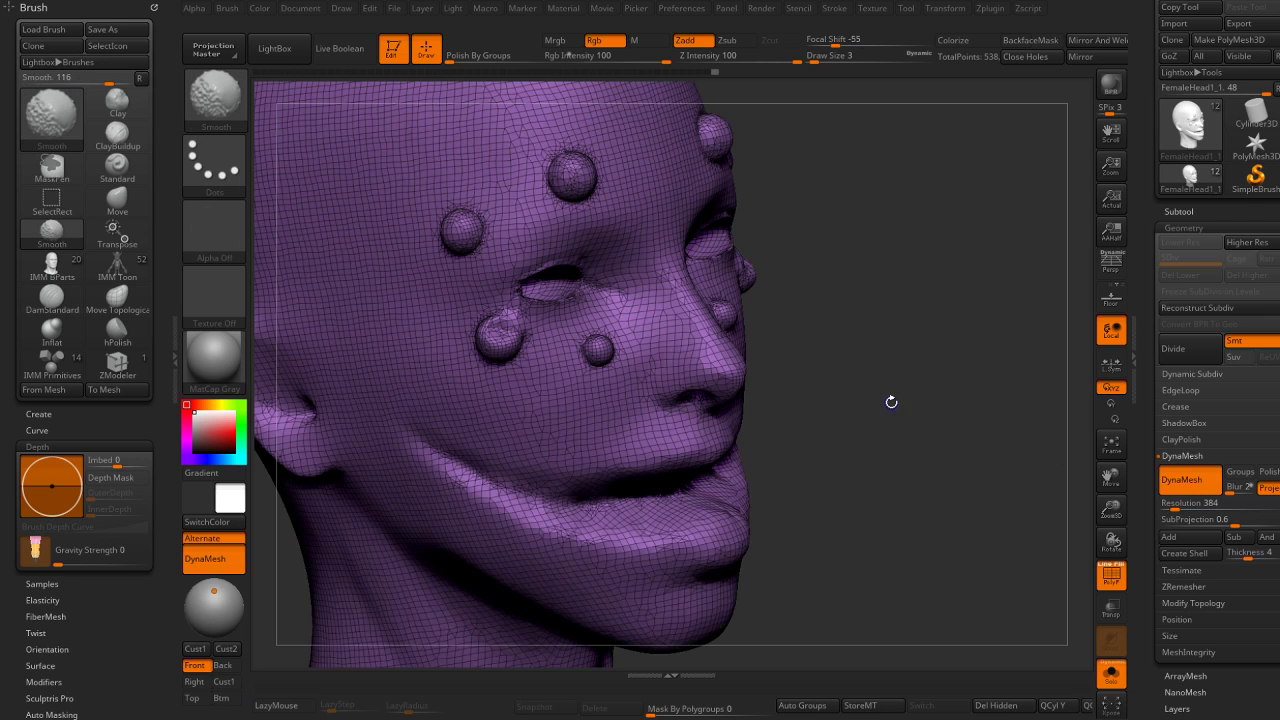
pyautogui.hotkey('shift', 'f')
pyautogui.click(1188, 508)
pyautogui.moveTo(1188, 508); pyautogui.dragTo(1215, 508)
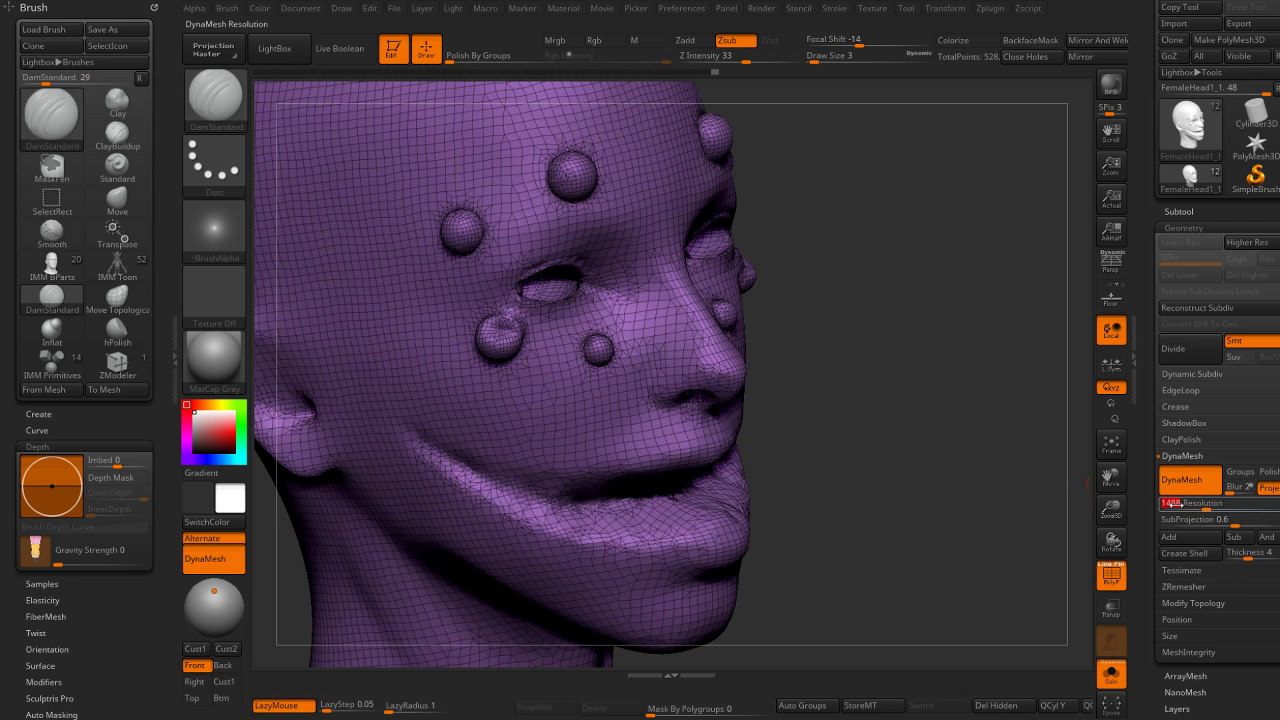
pyautogui.keyDown('ctrl'); pyautogui.moveTo(975, 440); pyautogui.dragTo(1050, 495); pyautogui.keyUp('ctrl')
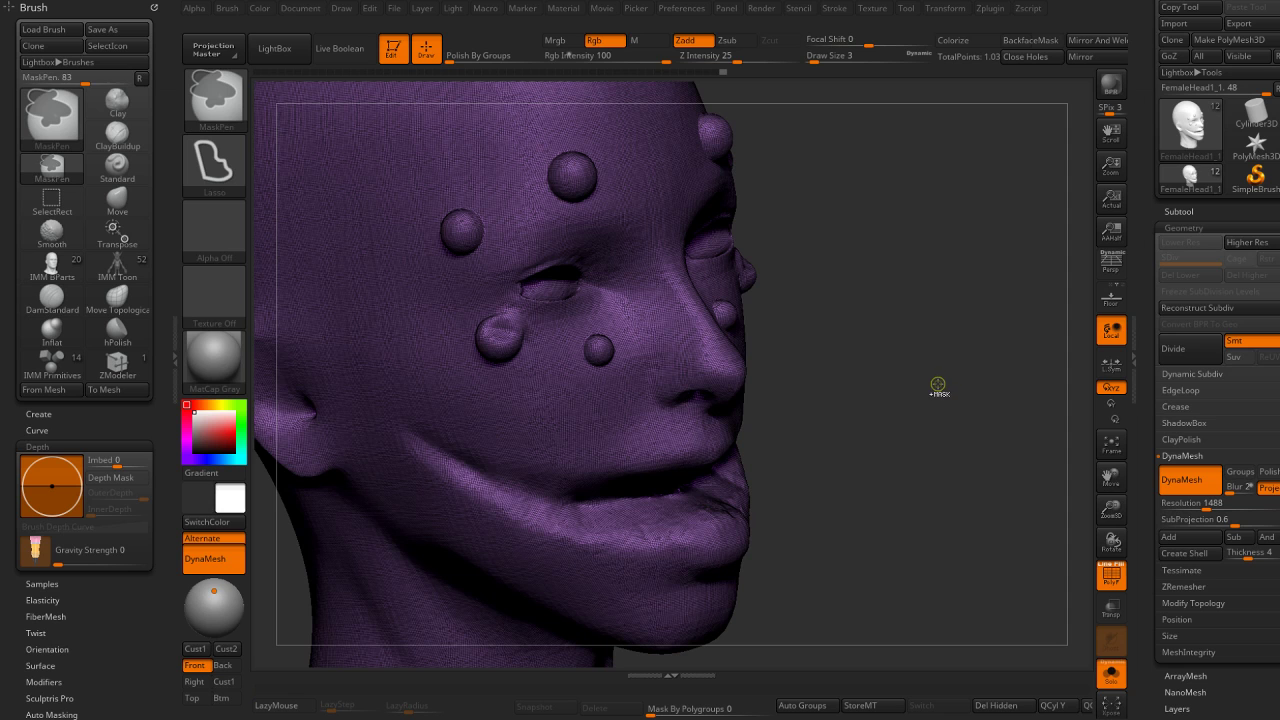
# Undo the 1488 remesh and set the DynaMesh resolution to 664.
pyautogui.hotkey('ctrl', 'z')
pyautogui.moveTo(1205, 509); pyautogui.dragTo(1035, 461)
pyautogui.keyDown('ctrl'); pyautogui.click(968, 472); pyautogui.keyUp('ctrl')
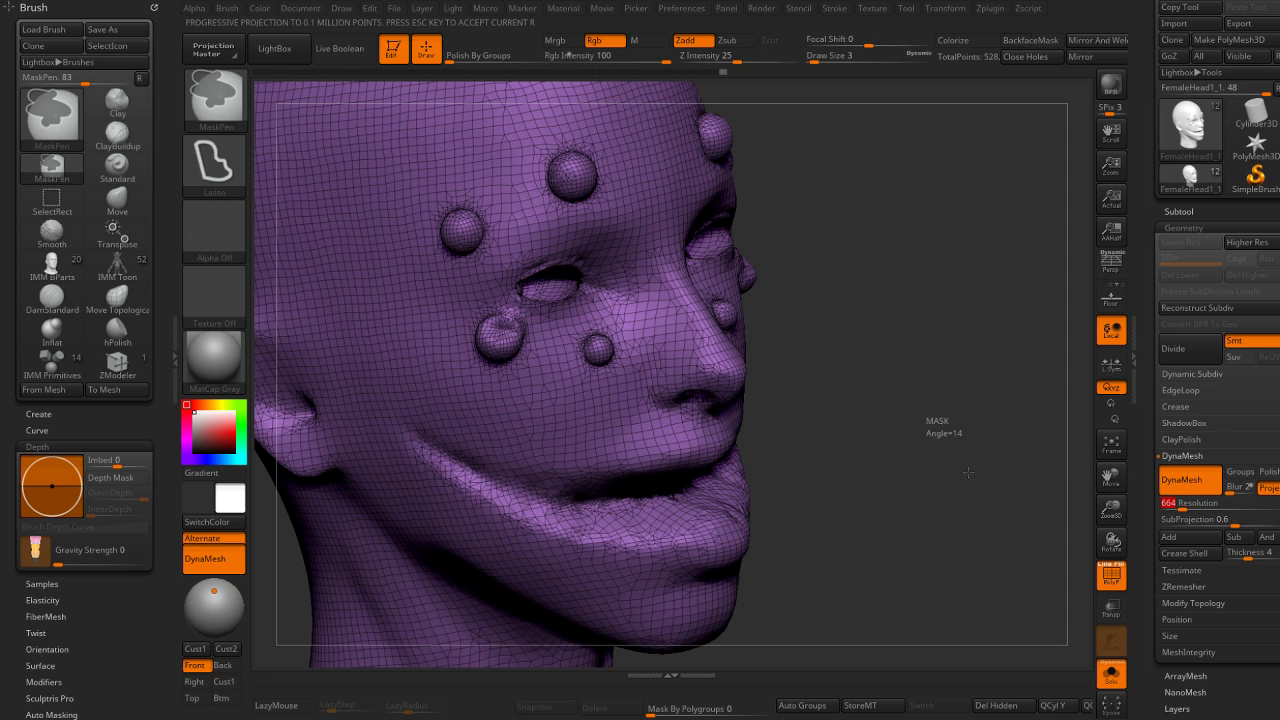
# Remesh at 664, then rebuild the creased cheek bump into a rounded mound with ClayBuildup at size 14.
pyautogui.moveTo(955, 392); pyautogui.dragTo(830, 412)
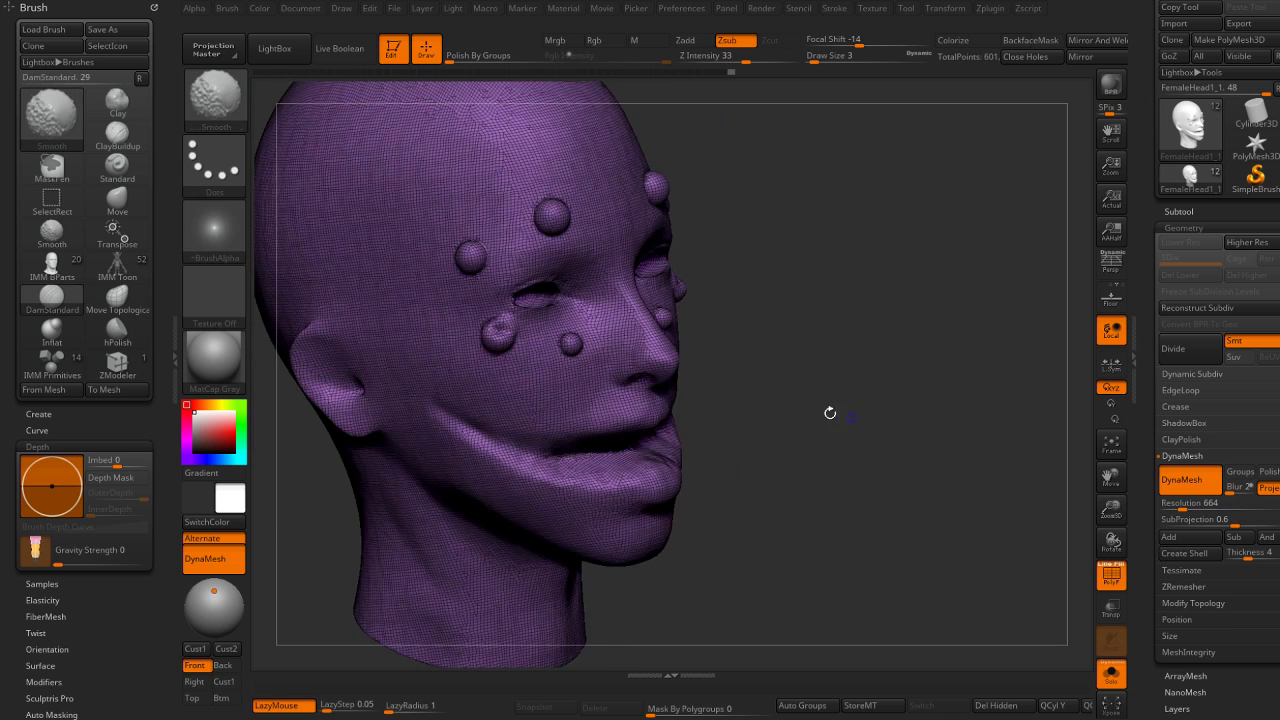
pyautogui.hotkey('shift', 'f')
pyautogui.keyDown('ctrl'); pyautogui.moveTo(770, 306); pyautogui.dragTo(500, 330, button='right'); pyautogui.keyUp('ctrl')
pyautogui.press('s')
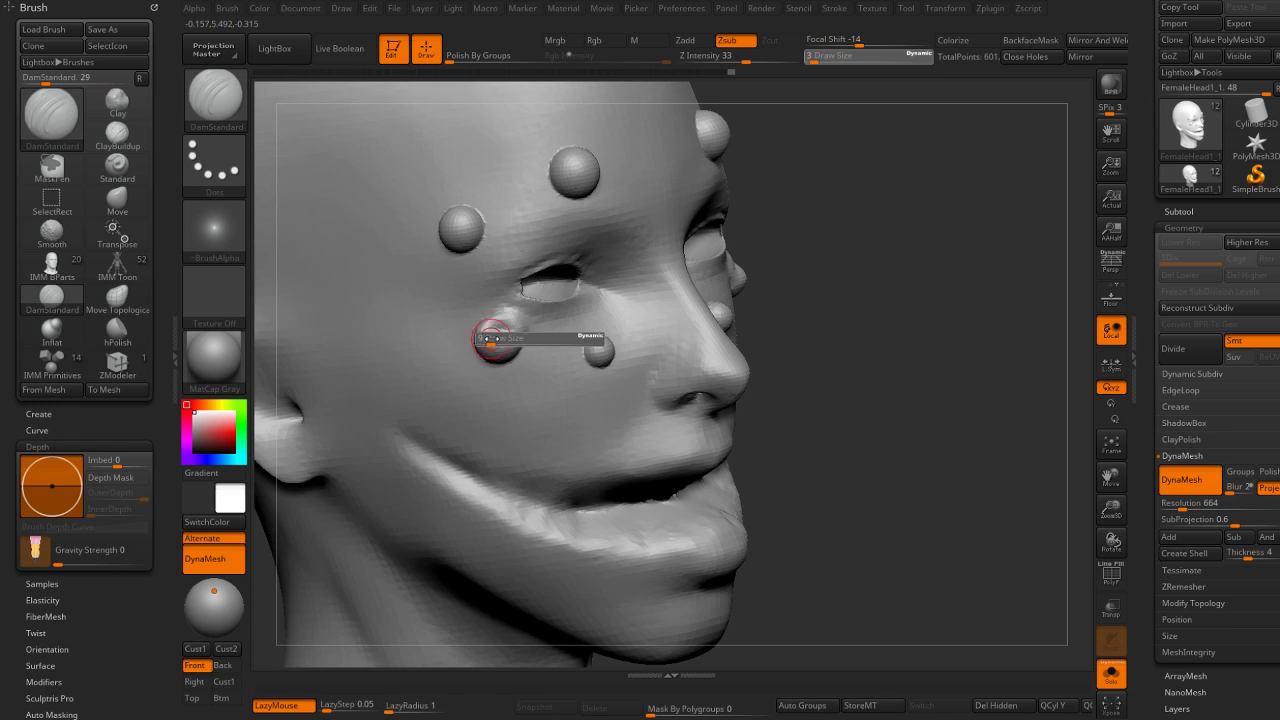
pyautogui.moveTo(490, 341)
pyautogui.mouseDown()
pyautogui.moveTo(491, 328)
pyautogui.moveTo(515, 345)
pyautogui.mouseUp()
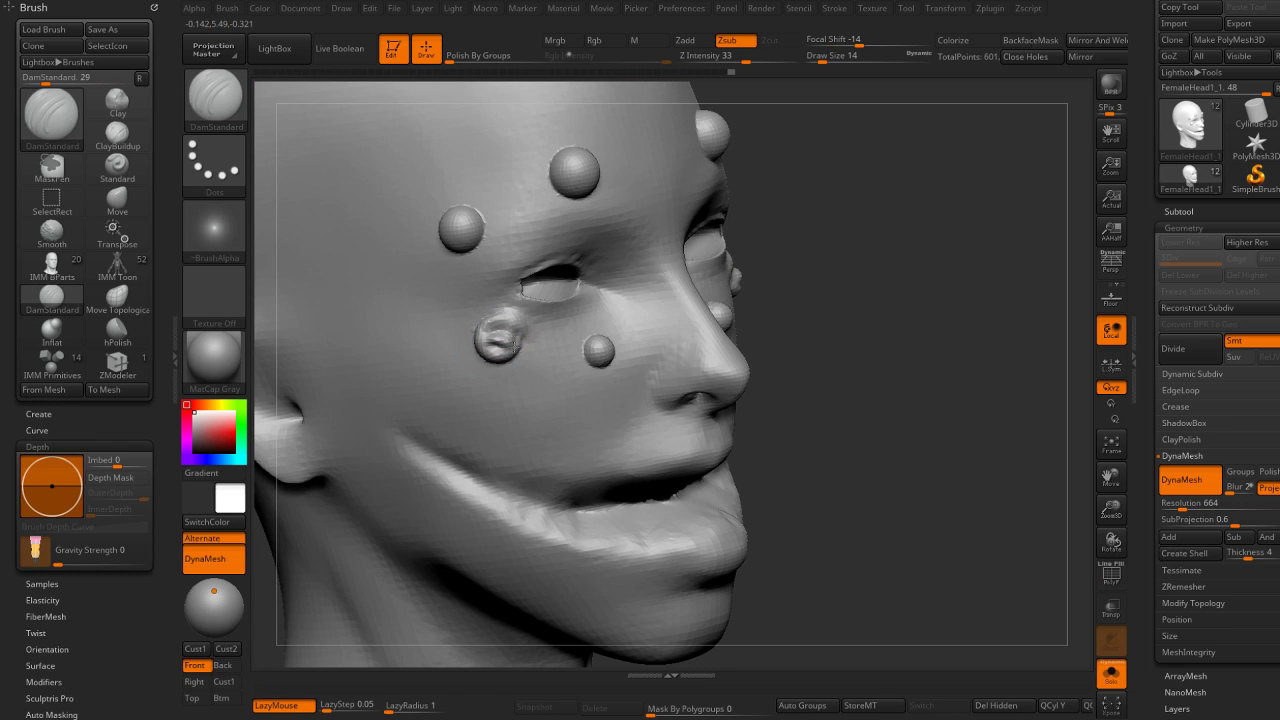
pyautogui.press('b')
pyautogui.press('c')
pyautogui.press('b')
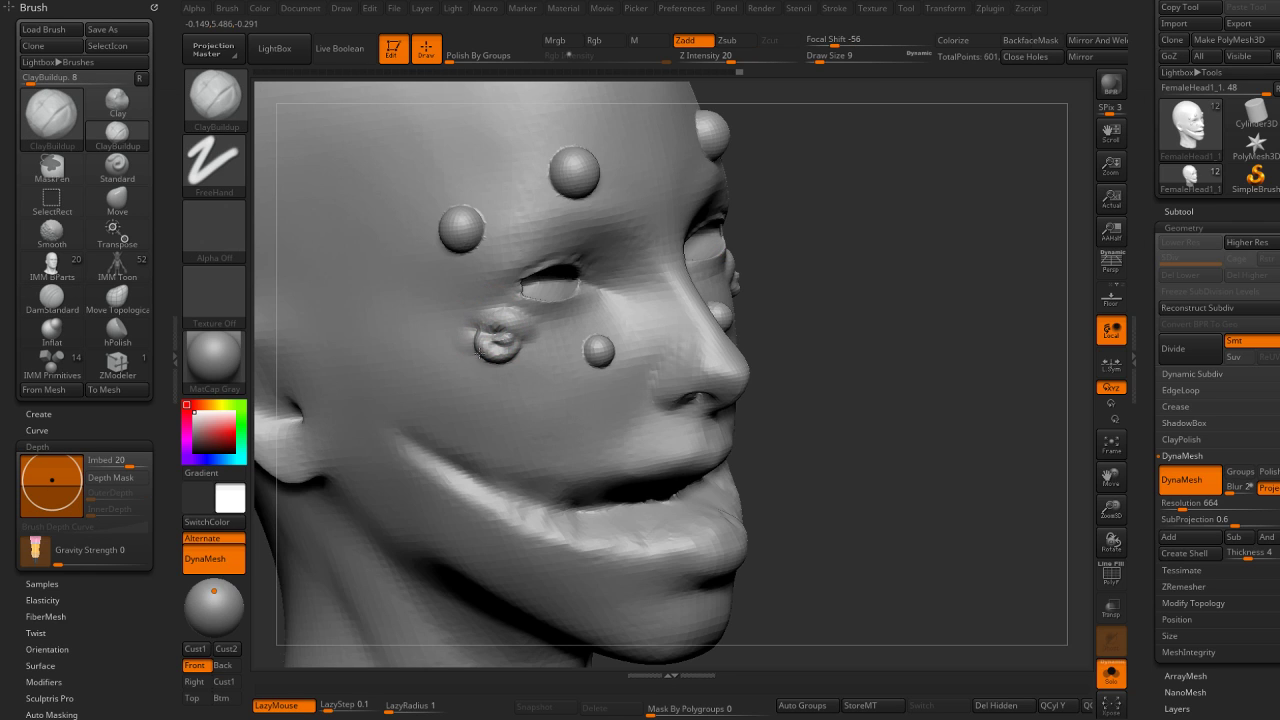
pyautogui.moveTo(484, 357)
pyautogui.mouseDown()
pyautogui.moveTo(525, 338)
pyautogui.moveTo(489, 336)
pyautogui.mouseUp()
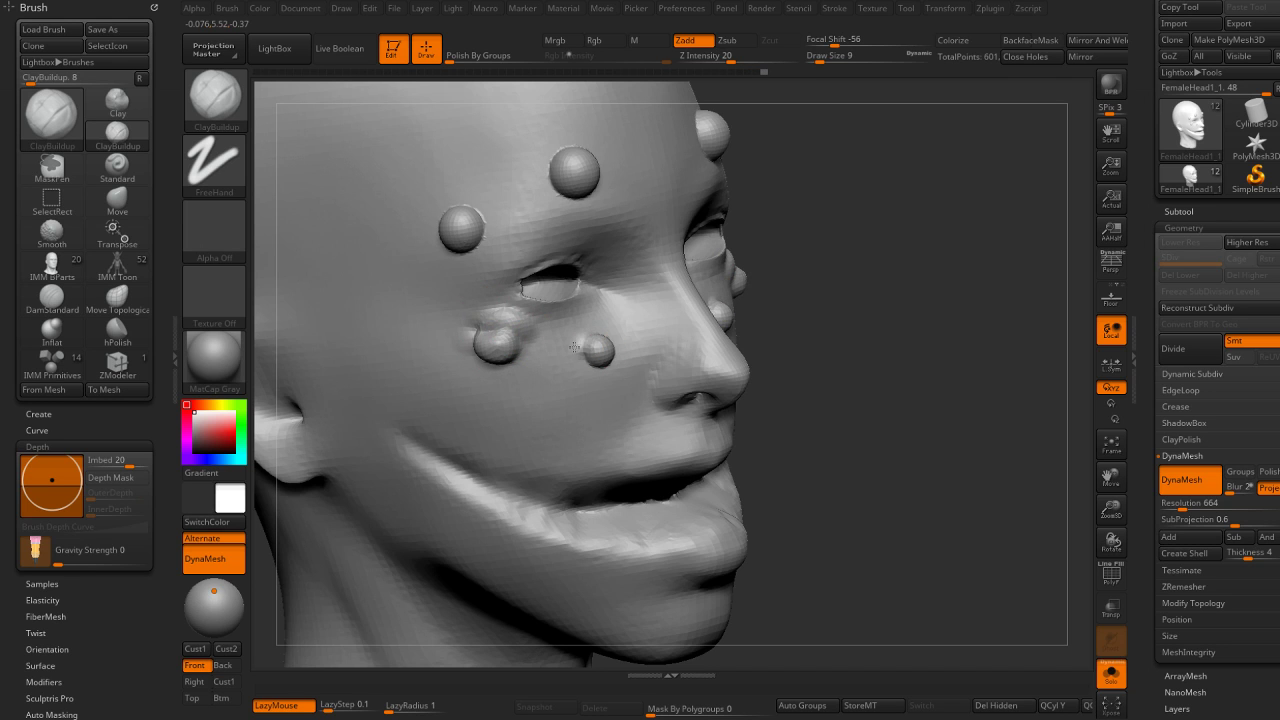
# At brush size 4, build up the small bump beside the nose with ClayBuildup.
pyautogui.write('s 4')
pyautogui.press('Return')
pyautogui.press('b')
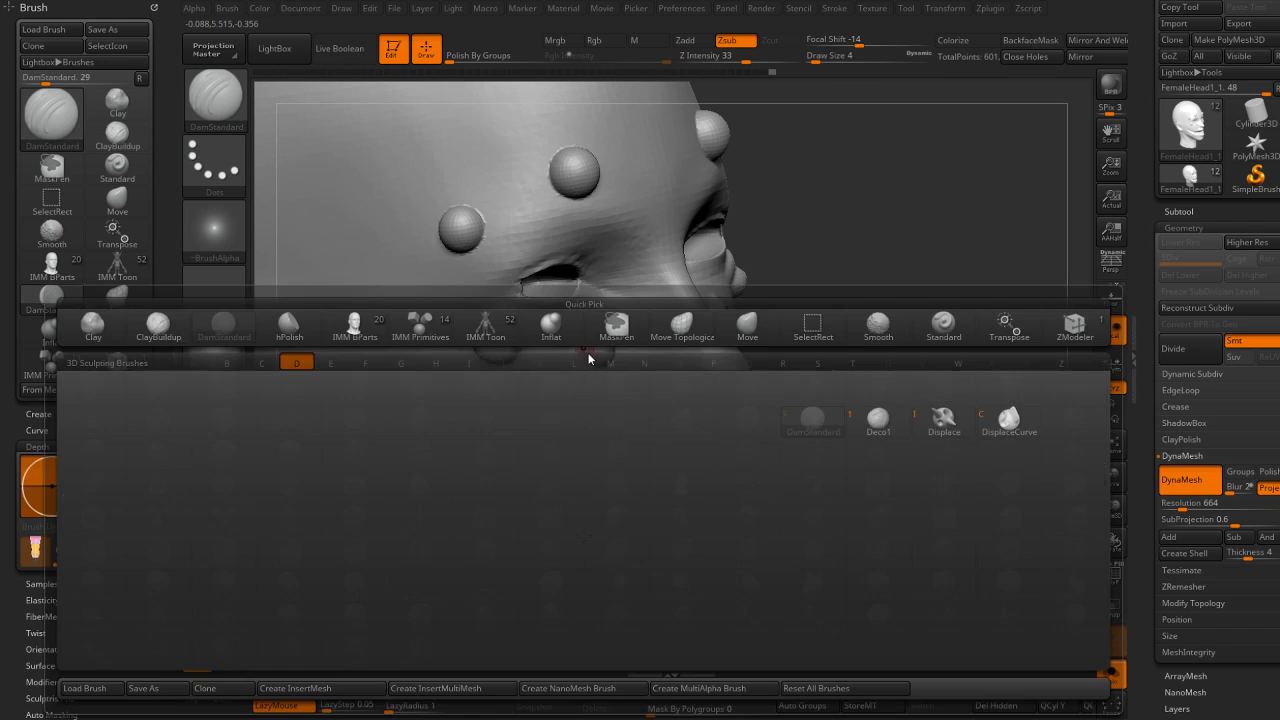
pyautogui.press('d')
pyautogui.press('s')
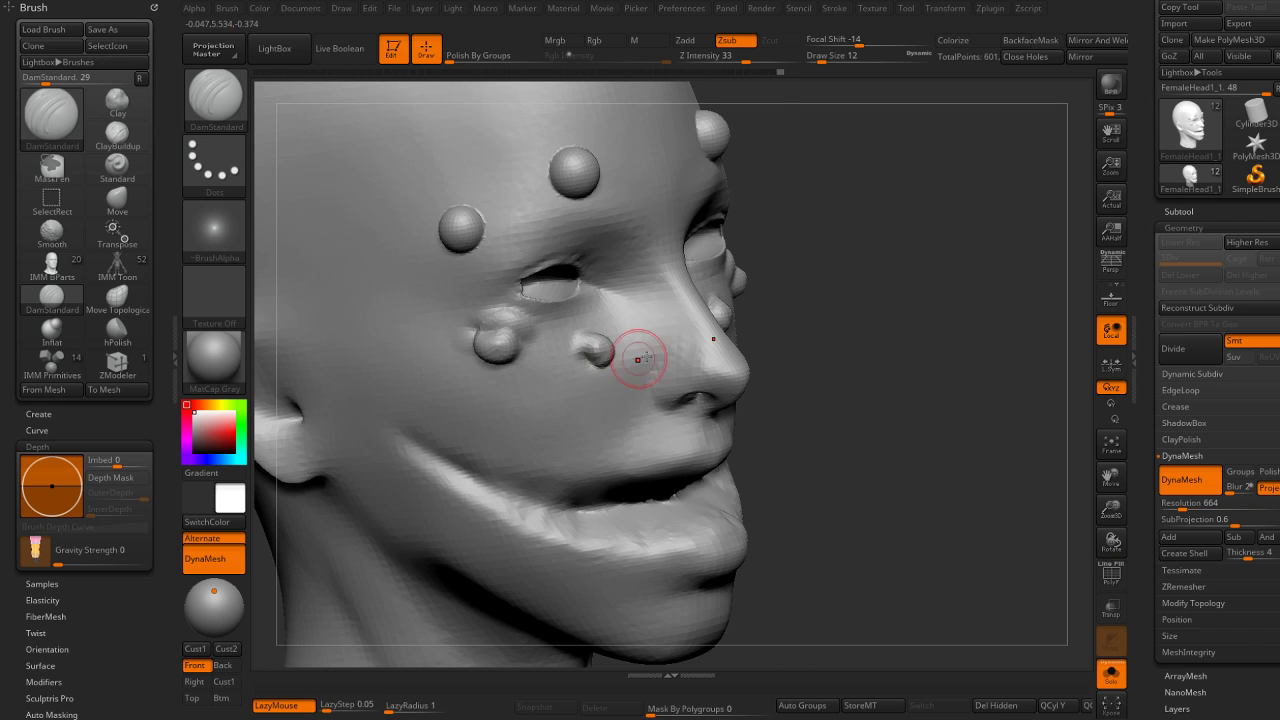
pyautogui.moveTo(640, 357); pyautogui.dragTo(640, 337, button='right')
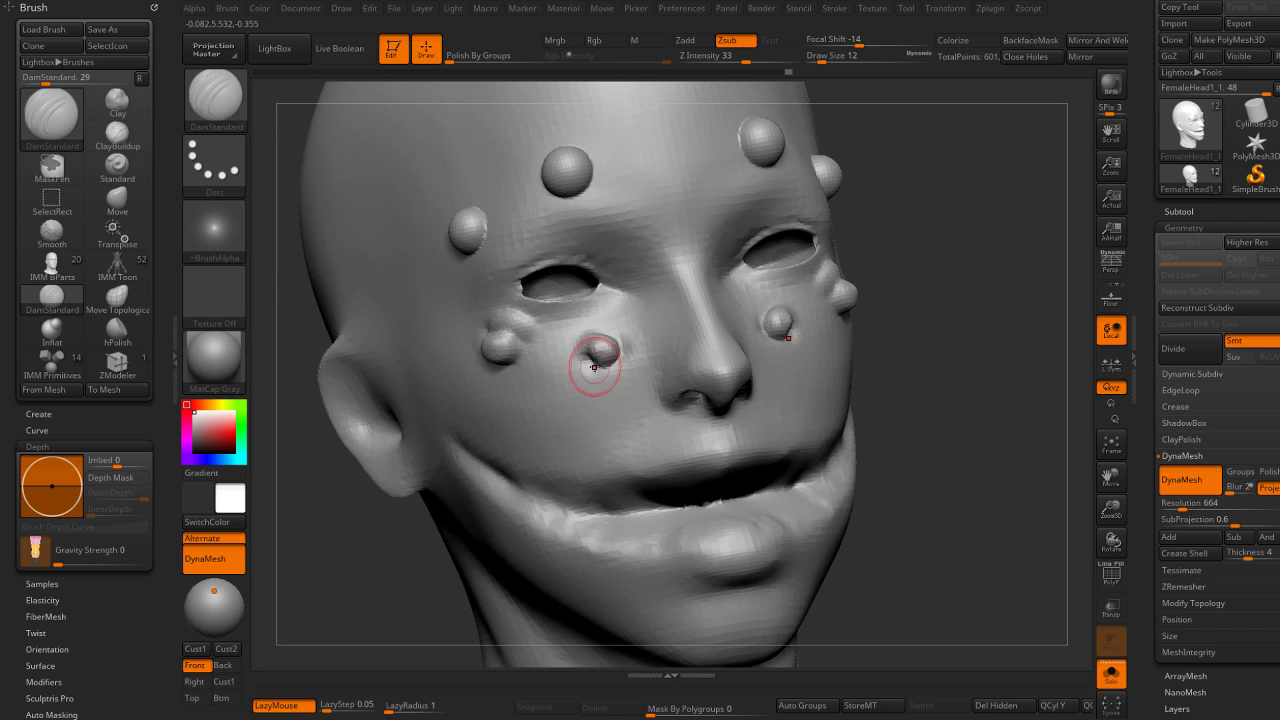
pyautogui.press('b')
pyautogui.press('c')
pyautogui.press('b')
pyautogui.moveTo(585, 358); pyautogui.dragTo(604, 362)
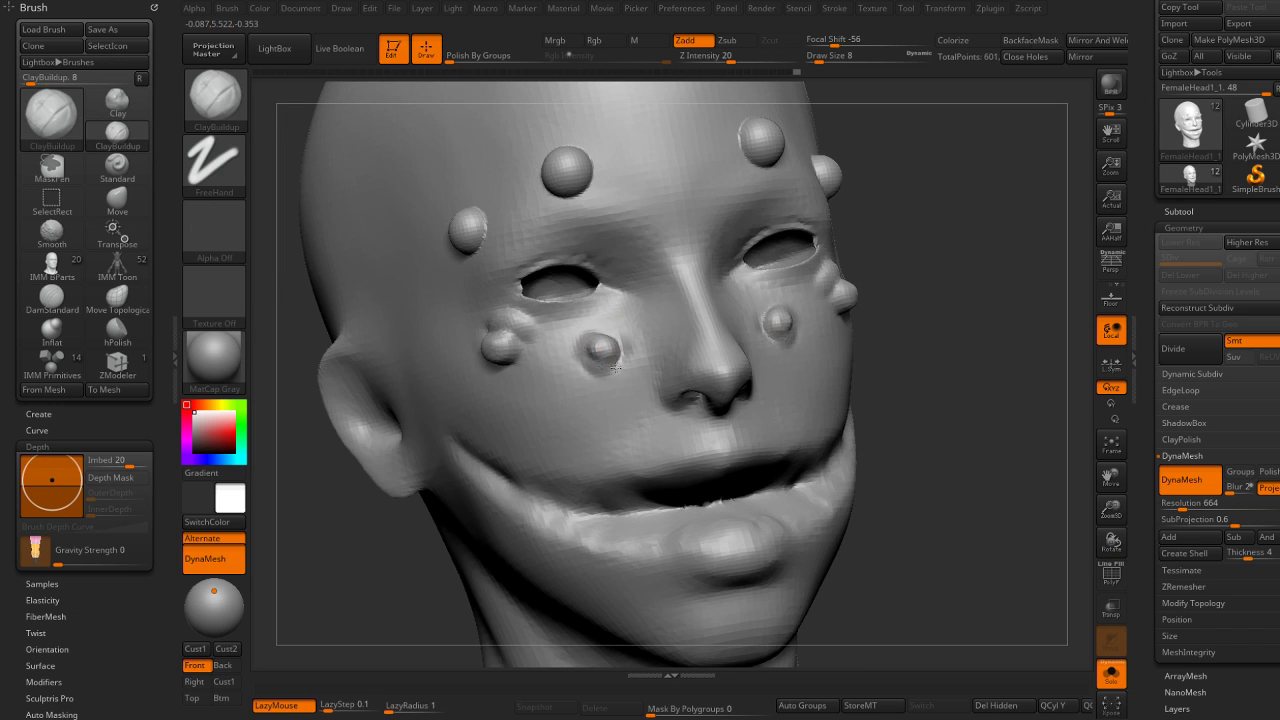
pyautogui.moveTo(608, 322)
pyautogui.mouseDown(button='right')
pyautogui.moveTo(613, 343)
pyautogui.moveTo(772, 303)
pyautogui.moveTo(923, 217)
pyautogui.mouseUp(button='right')
# Reshape the lower eyelid rims with Move Topological at brush size 12.
pyautogui.press('b')
pyautogui.press('d')
pyautogui.press('s')
pyautogui.press('b')
pyautogui.press('m')
pyautogui.press('t')
pyautogui.press('s')
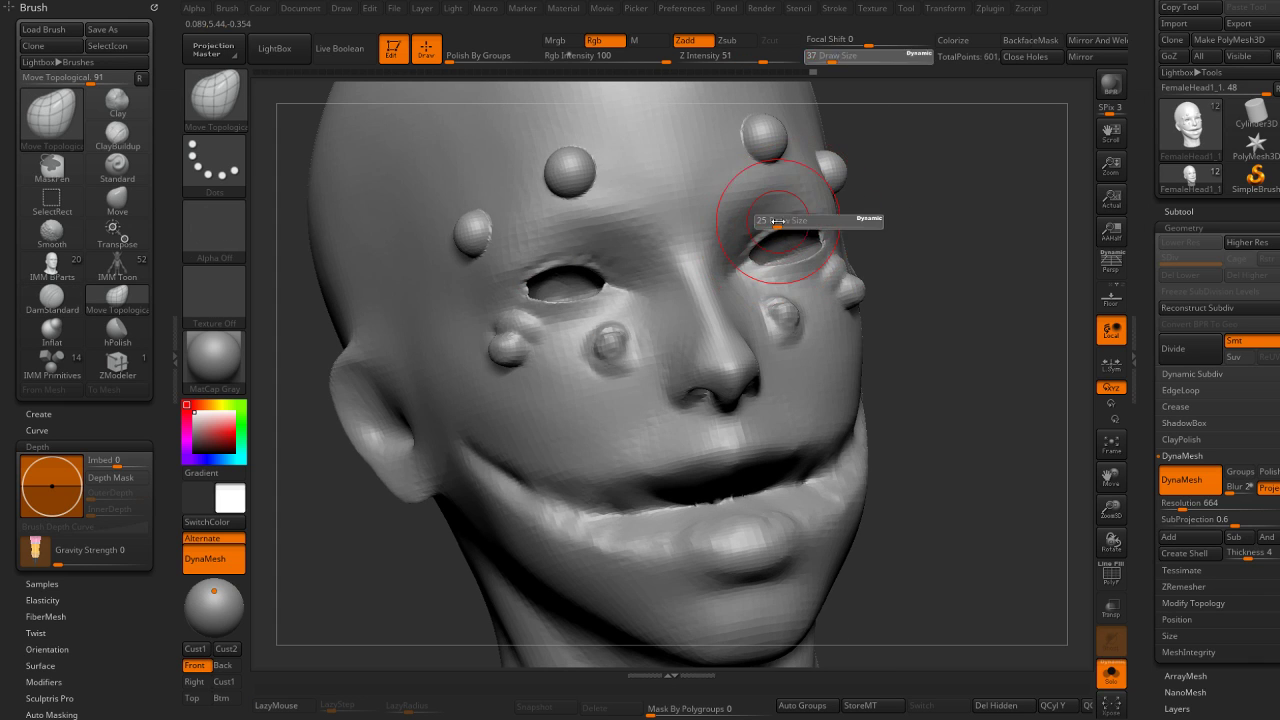
pyautogui.moveTo(777, 221); pyautogui.dragTo(770, 221)
pyautogui.moveTo(771, 214); pyautogui.dragTo(843, 214, button='right')
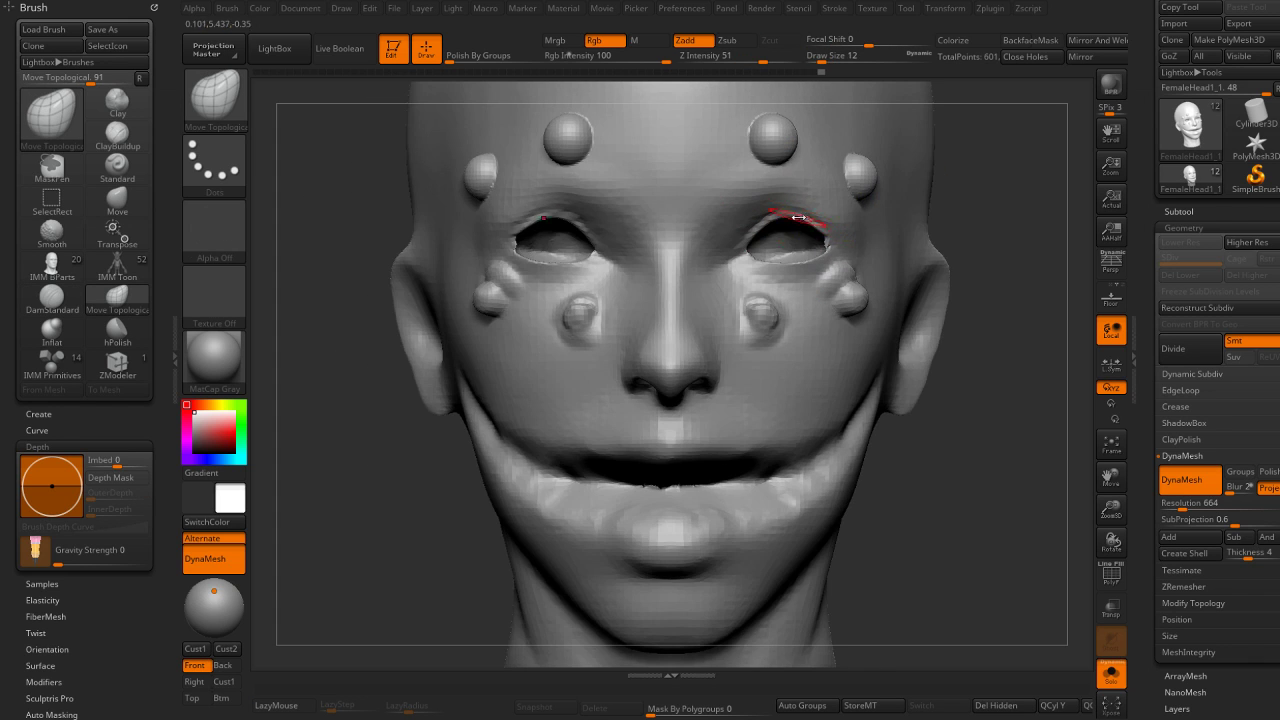
pyautogui.moveTo(829, 241)
pyautogui.mouseDown()
pyautogui.moveTo(775, 272)
pyautogui.moveTo(729, 263)
pyautogui.moveTo(716, 294)
pyautogui.mouseUp()
# Lightly inflate the lower eyelid and the area above the eye with Inflat, then save the project.
pyautogui.keyDown('ctrl'); pyautogui.keyDown('alt'); pyautogui.moveTo(1020, 268); pyautogui.dragTo(937, 352); pyautogui.keyUp('alt'); pyautogui.keyUp('ctrl')
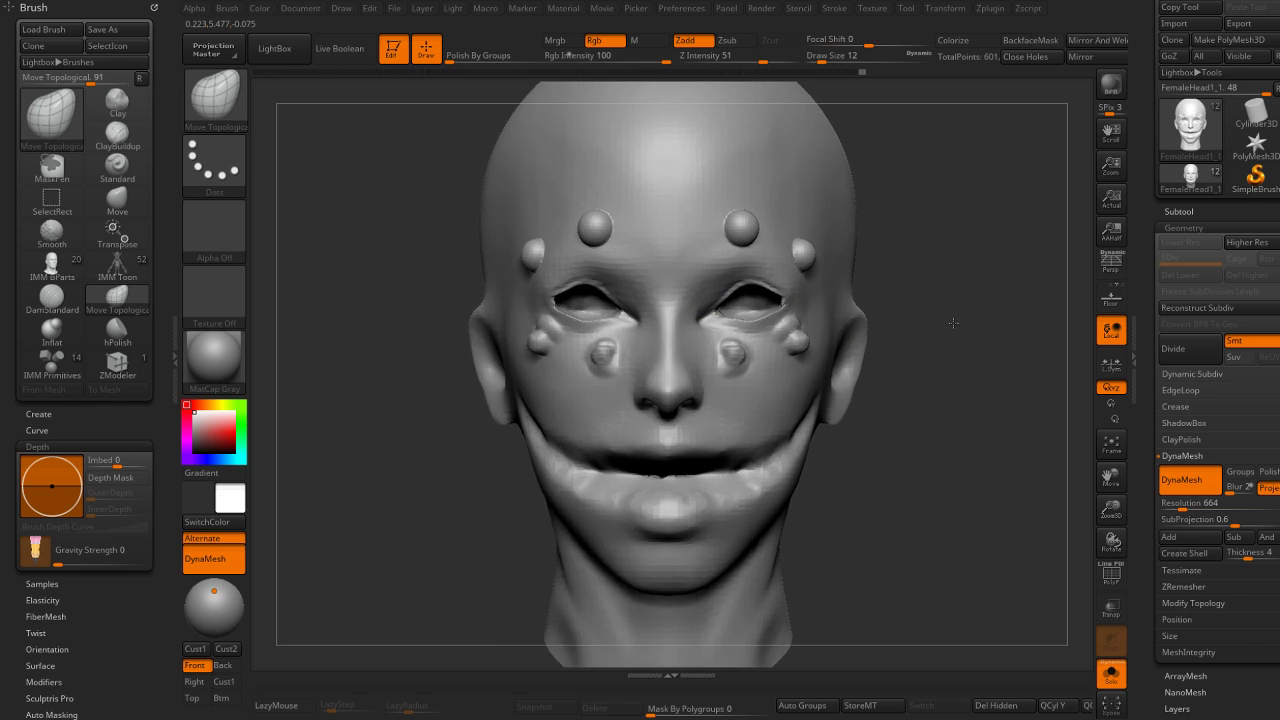
pyautogui.press('b')
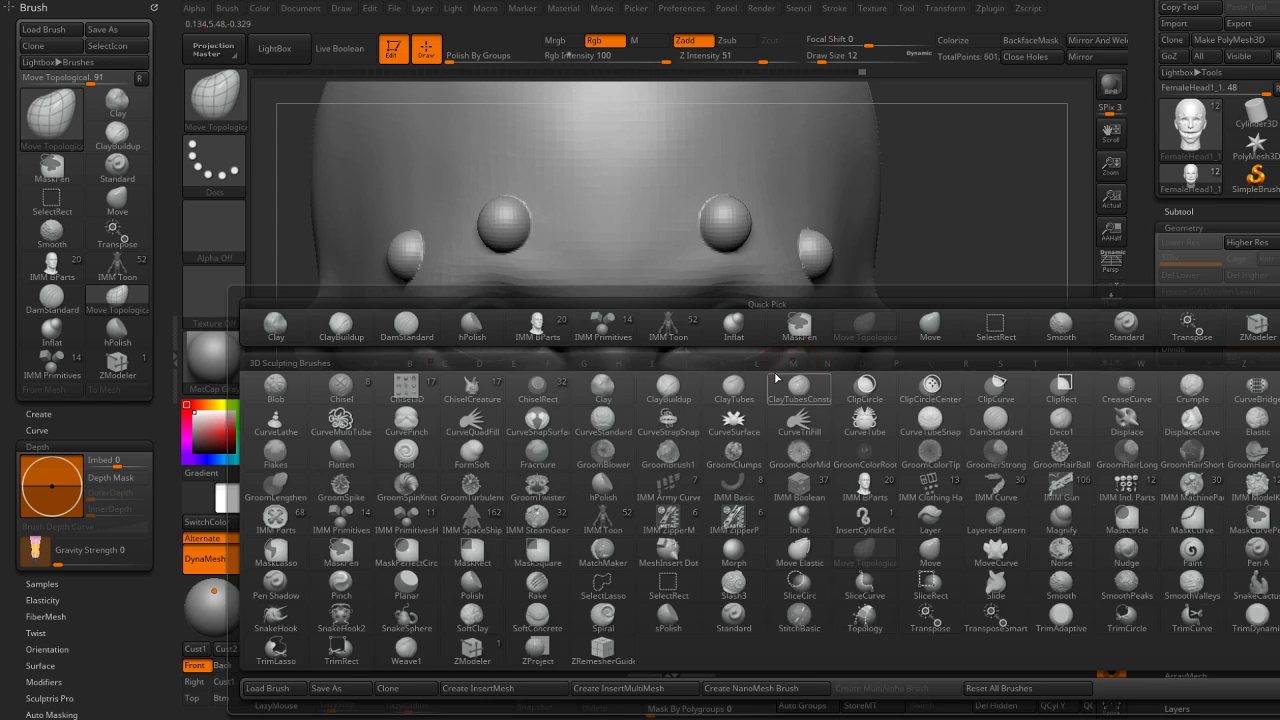
pyautogui.press('i')
pyautogui.press('n')
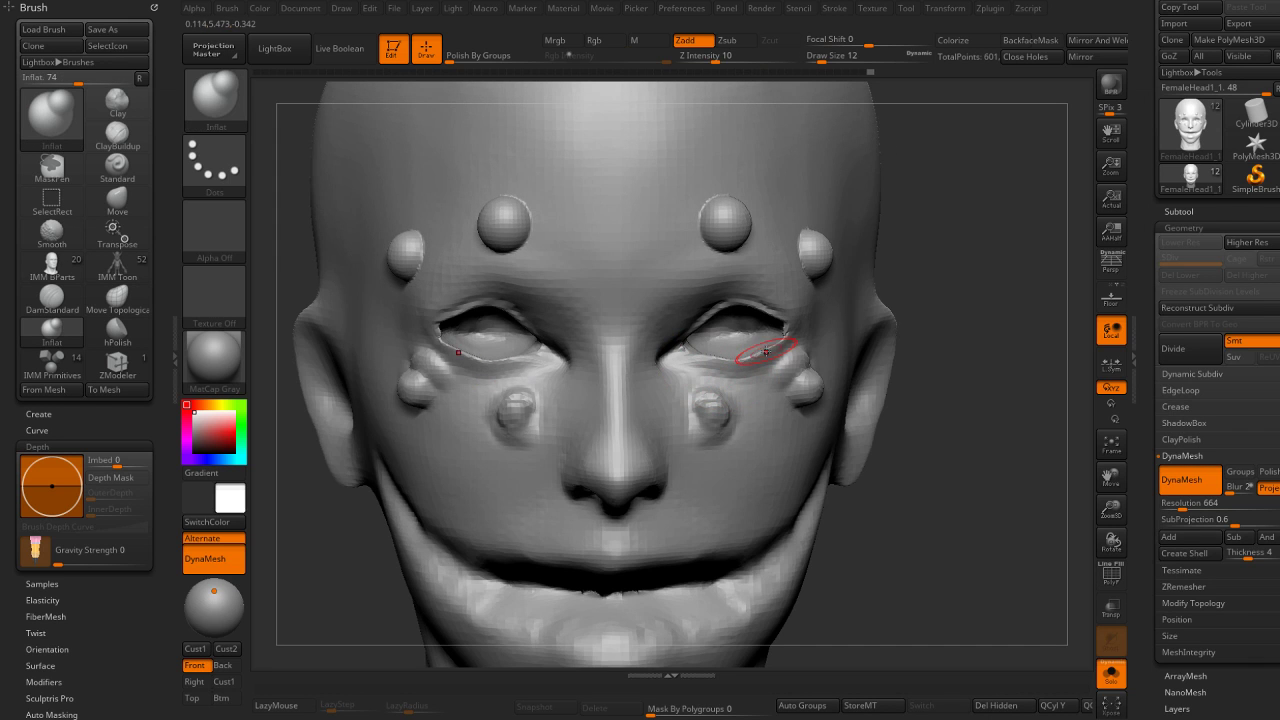
pyautogui.moveTo(765, 352); pyautogui.dragTo(782, 340)
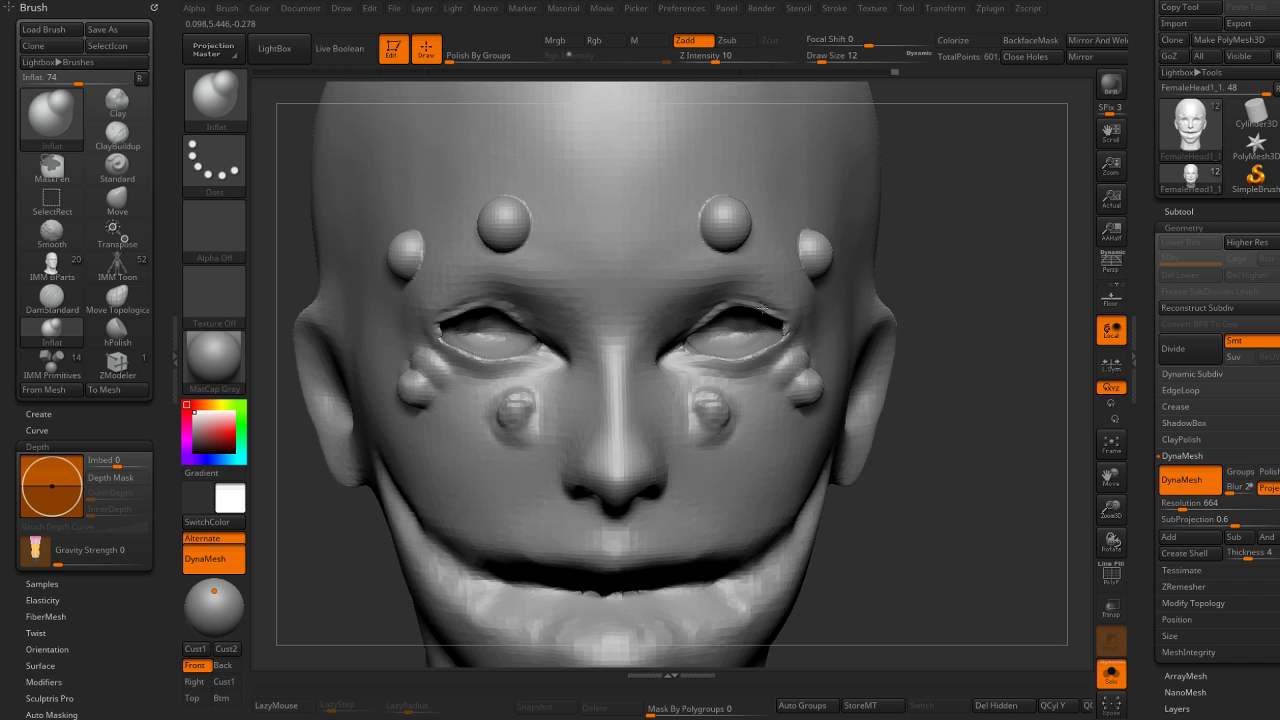
pyautogui.moveTo(905, 320)
pyautogui.mouseDown()
pyautogui.moveTo(934, 282)
pyautogui.moveTo(843, 294)
pyautogui.mouseUp()
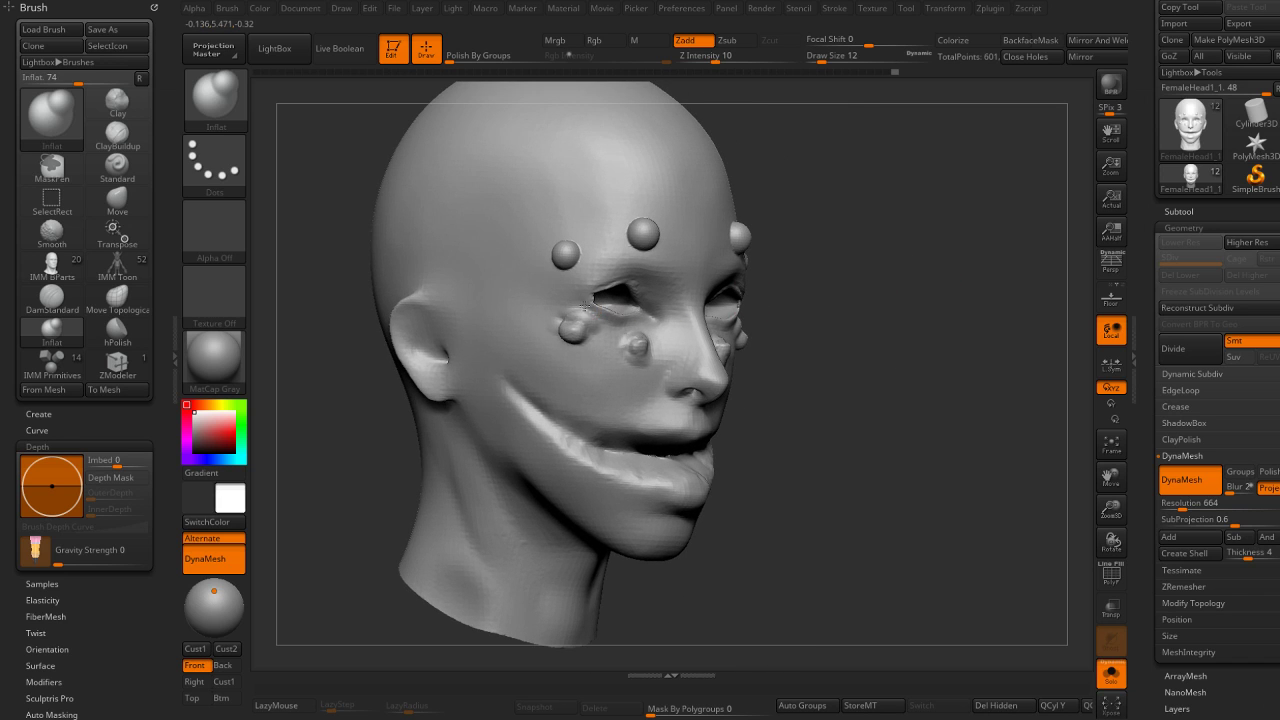
pyautogui.moveTo(588, 298); pyautogui.dragTo(609, 272)
pyautogui.press('ctrl')
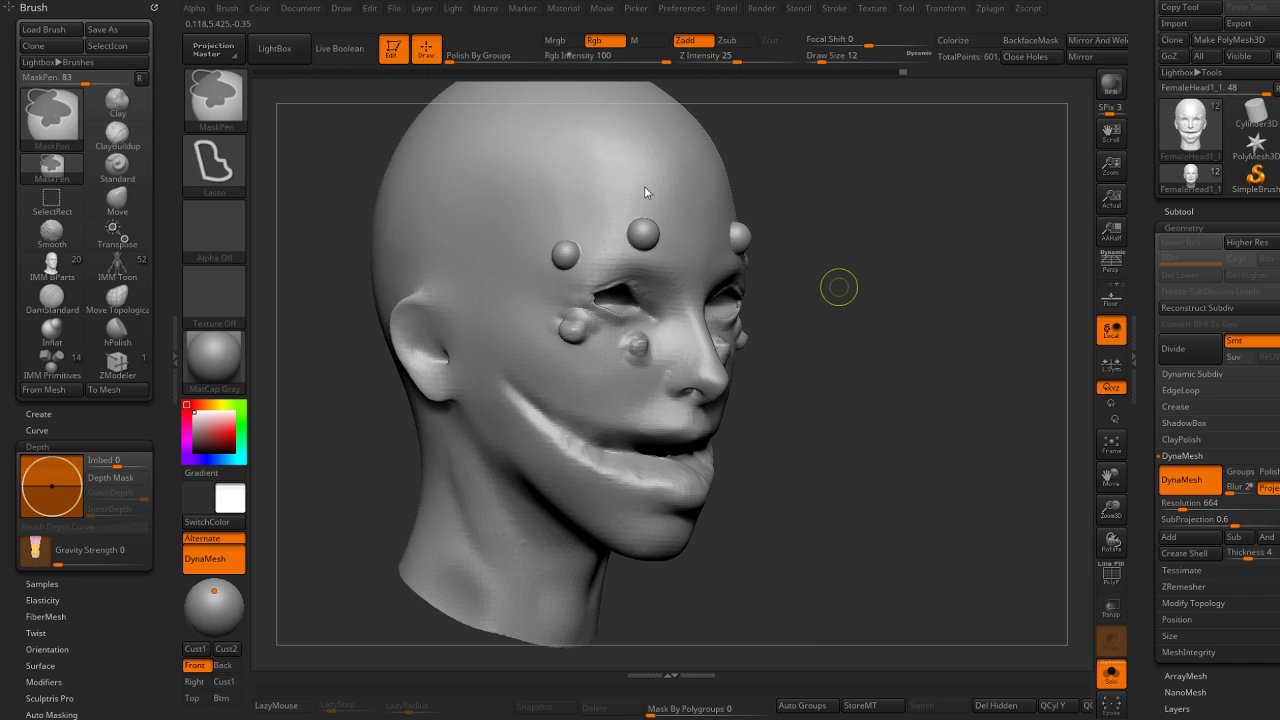
pyautogui.hotkey('ctrl', 's')
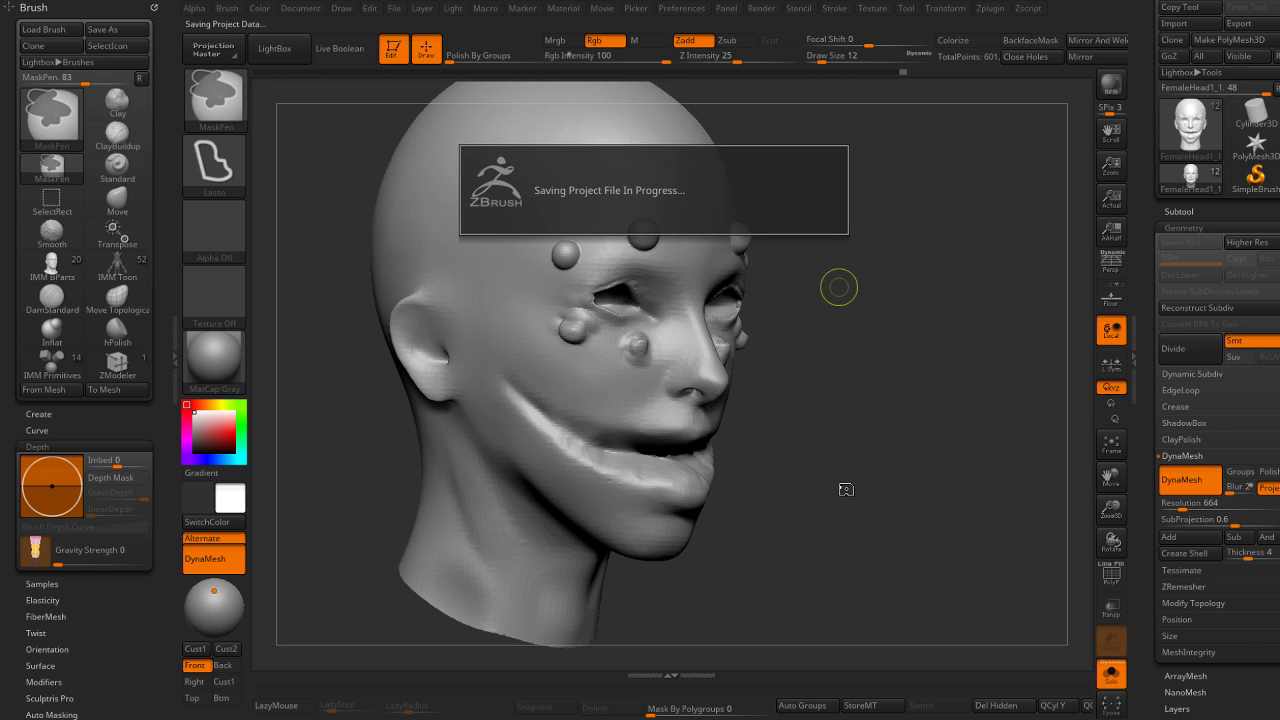